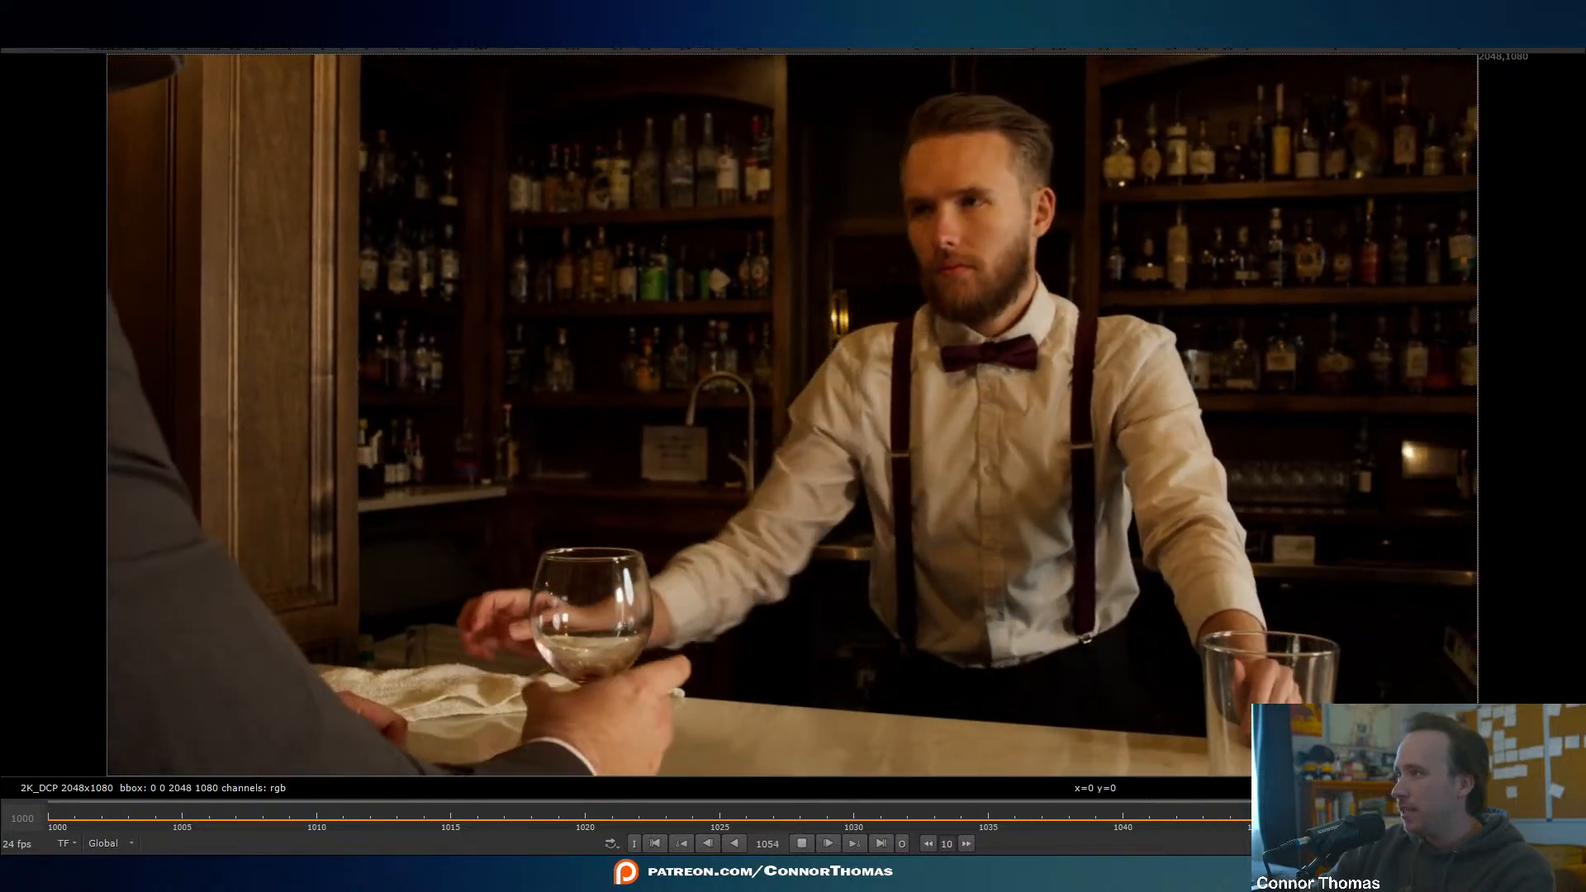
# - Set the viewer's display transform to Rec.709 (ACES)
pyautogui.click(233, 68)
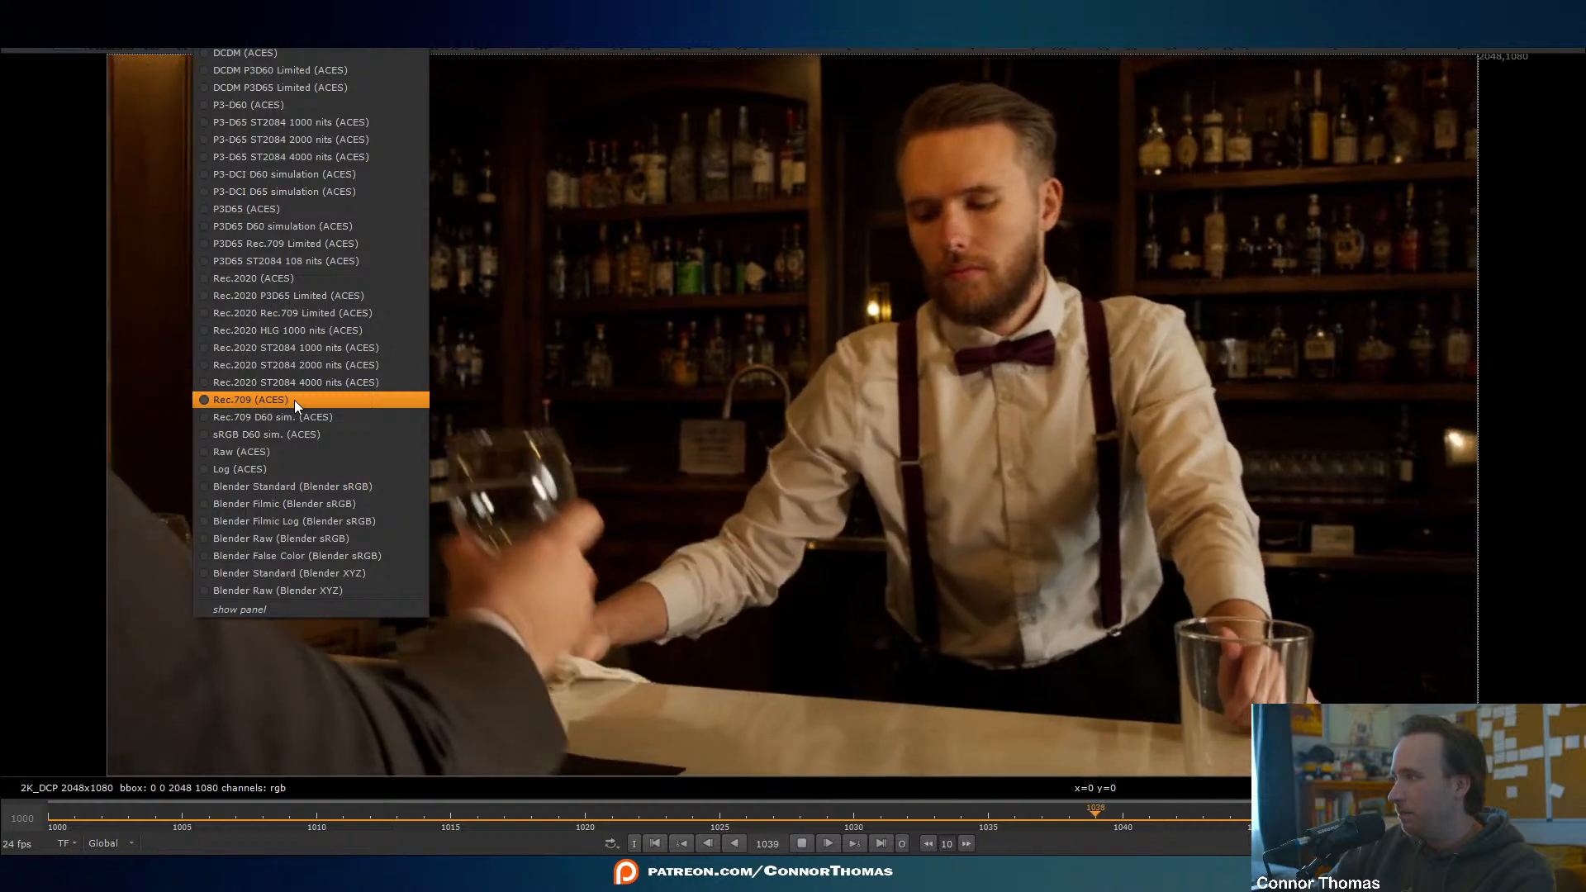
pyautogui.click(294, 400)
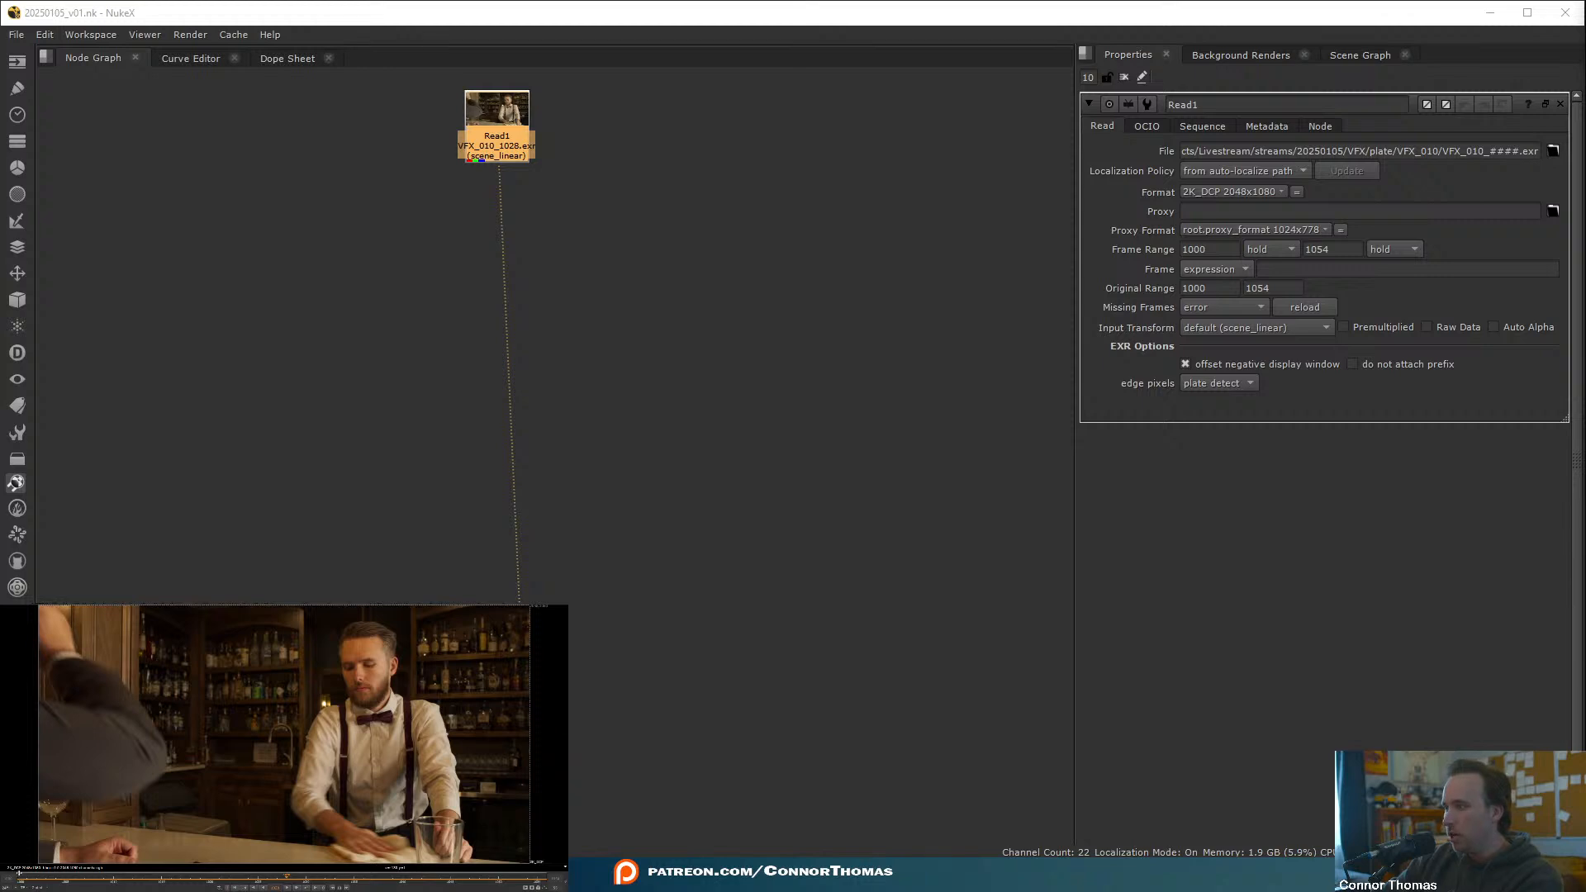
# - Examine the plate's movement between frames 1000 and 1013 and return to the first frame
pyautogui.click(17, 878)
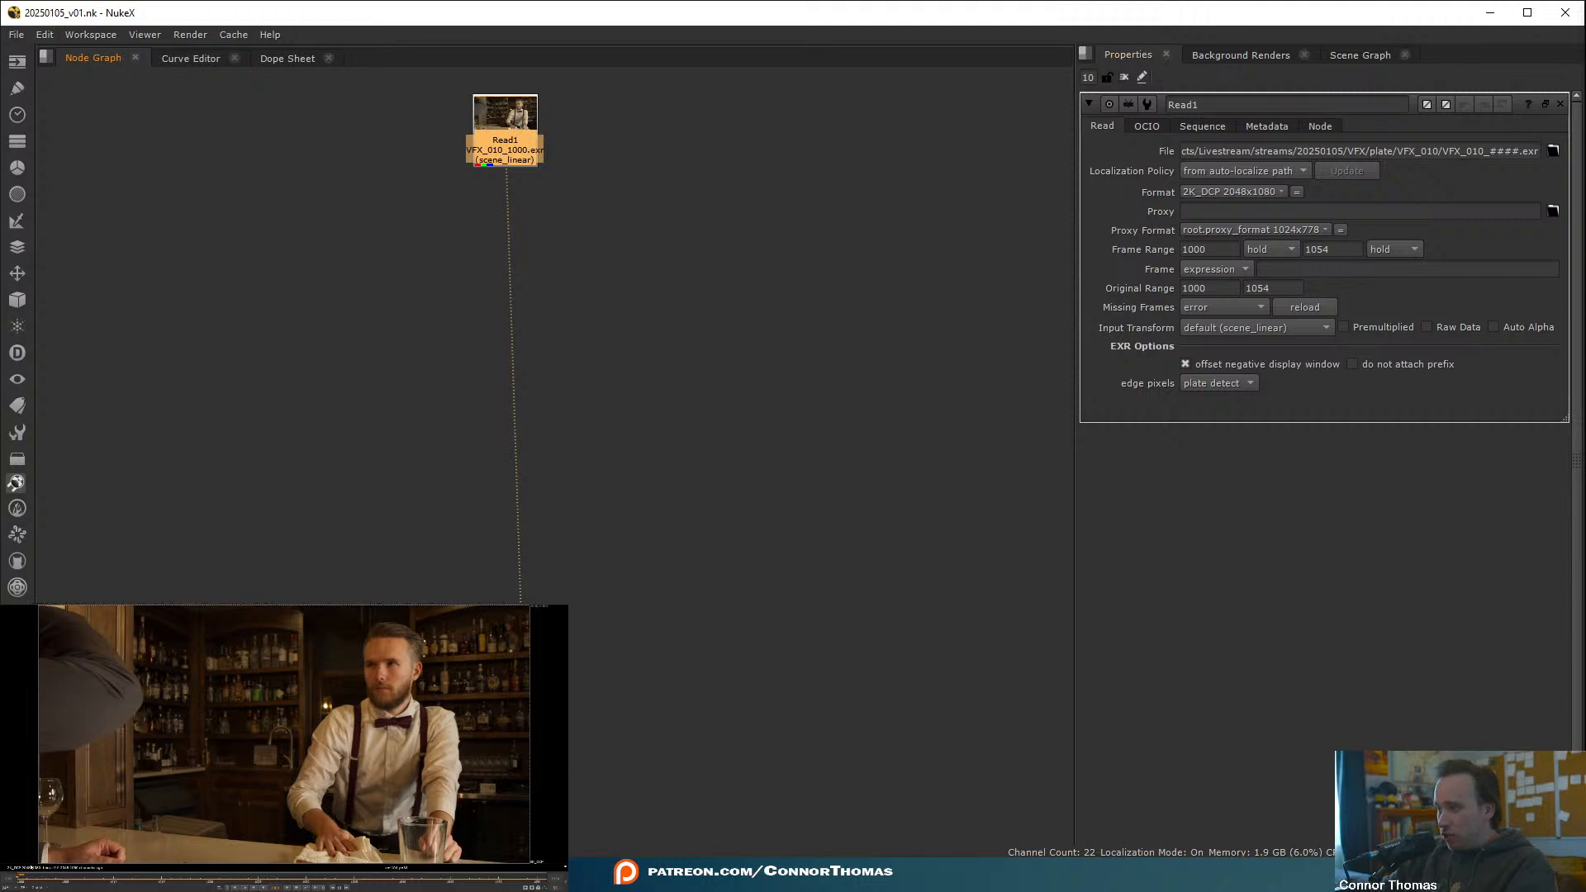
pyautogui.moveTo(30, 878); pyautogui.dragTo(146, 888)
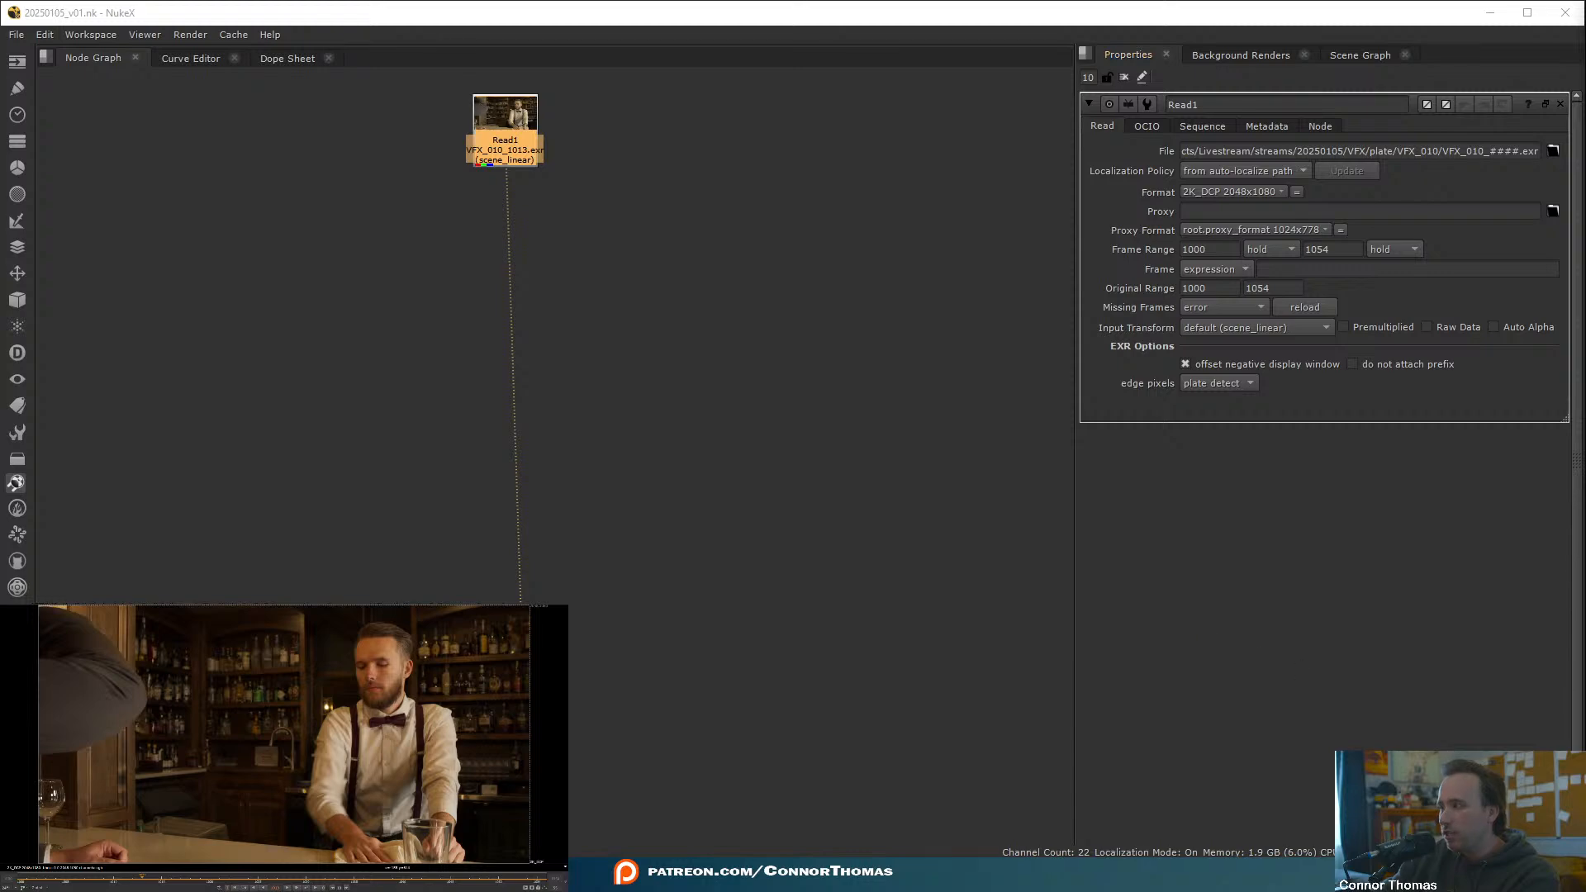
pyautogui.click(21, 880)
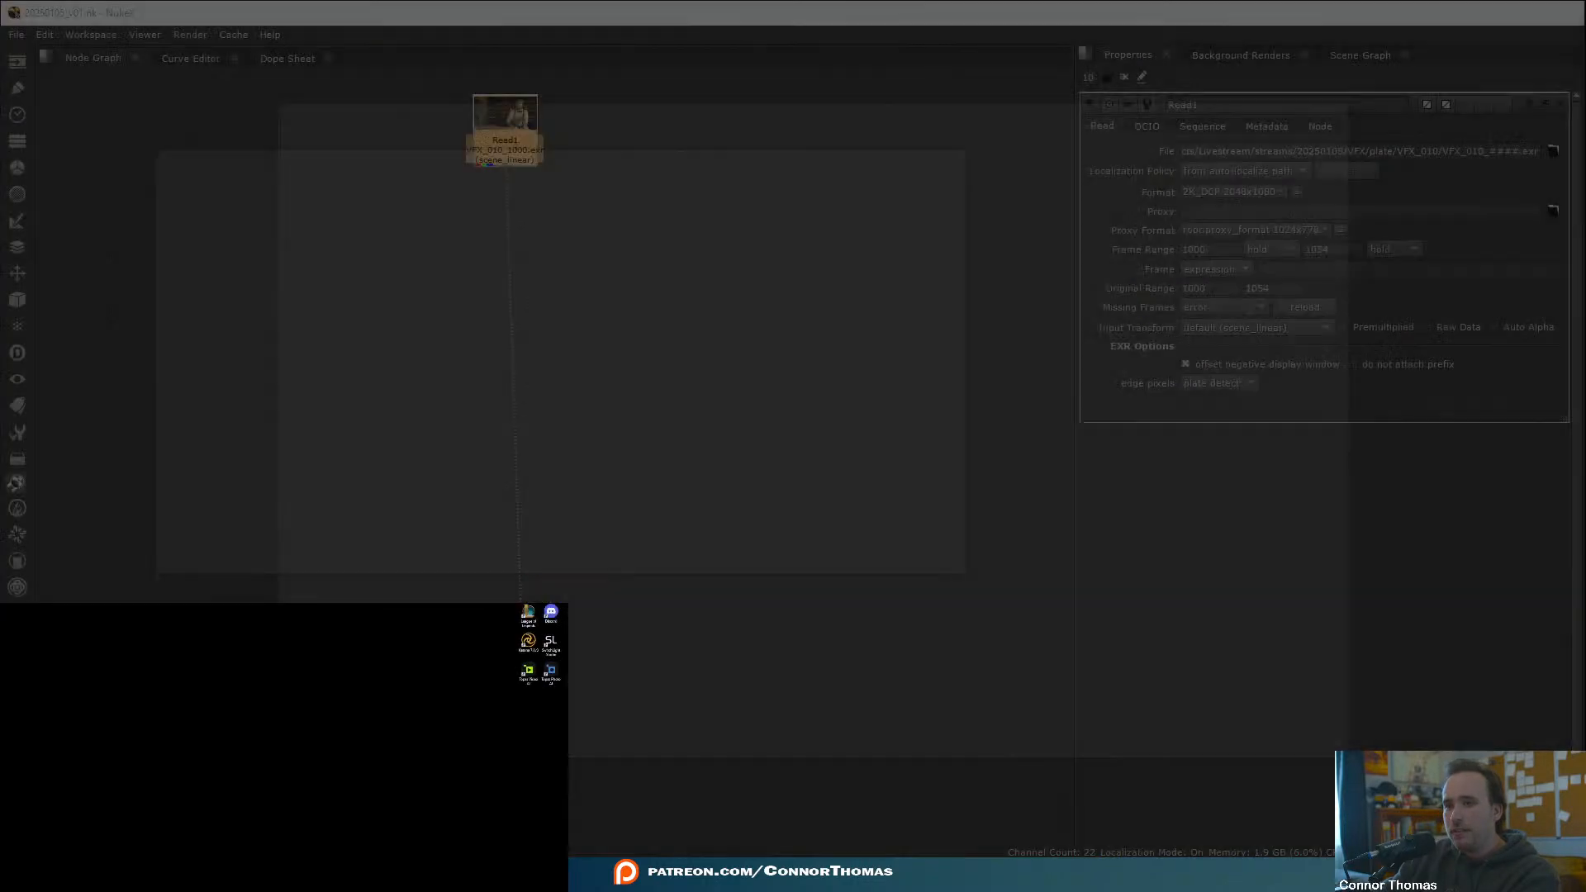
pyautogui.hotkey('alt', 'Tab')
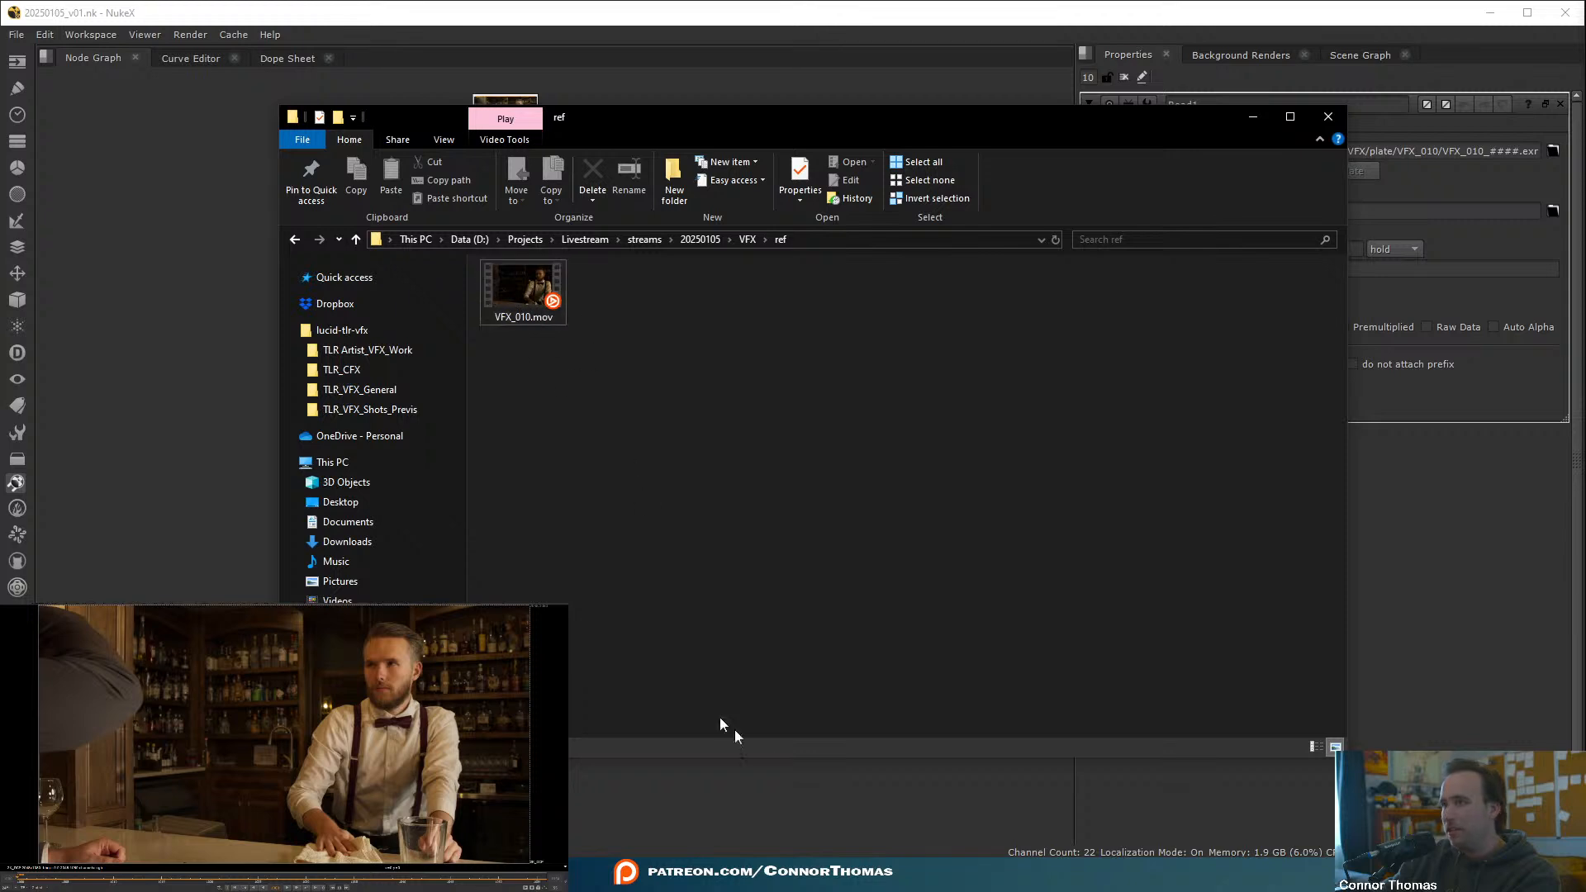
pyautogui.click(754, 772)
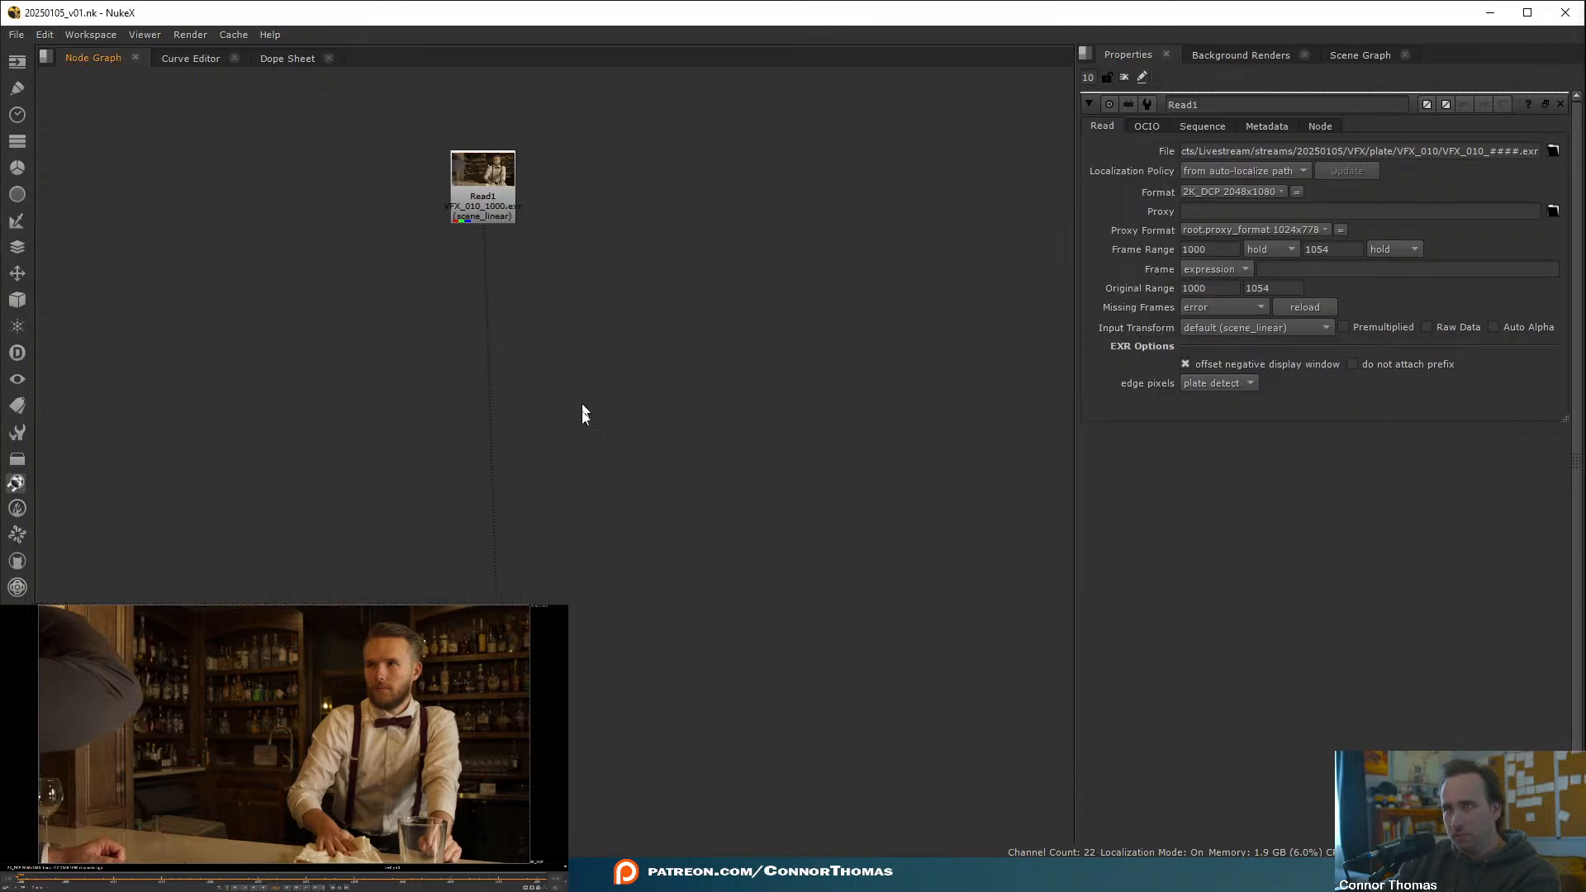
# - Add a CameraTracker node fed by the Read1 plate, with the two nodes spaced apart and aligned vertically
pyautogui.click(476, 263)
pyautogui.press('Tab')
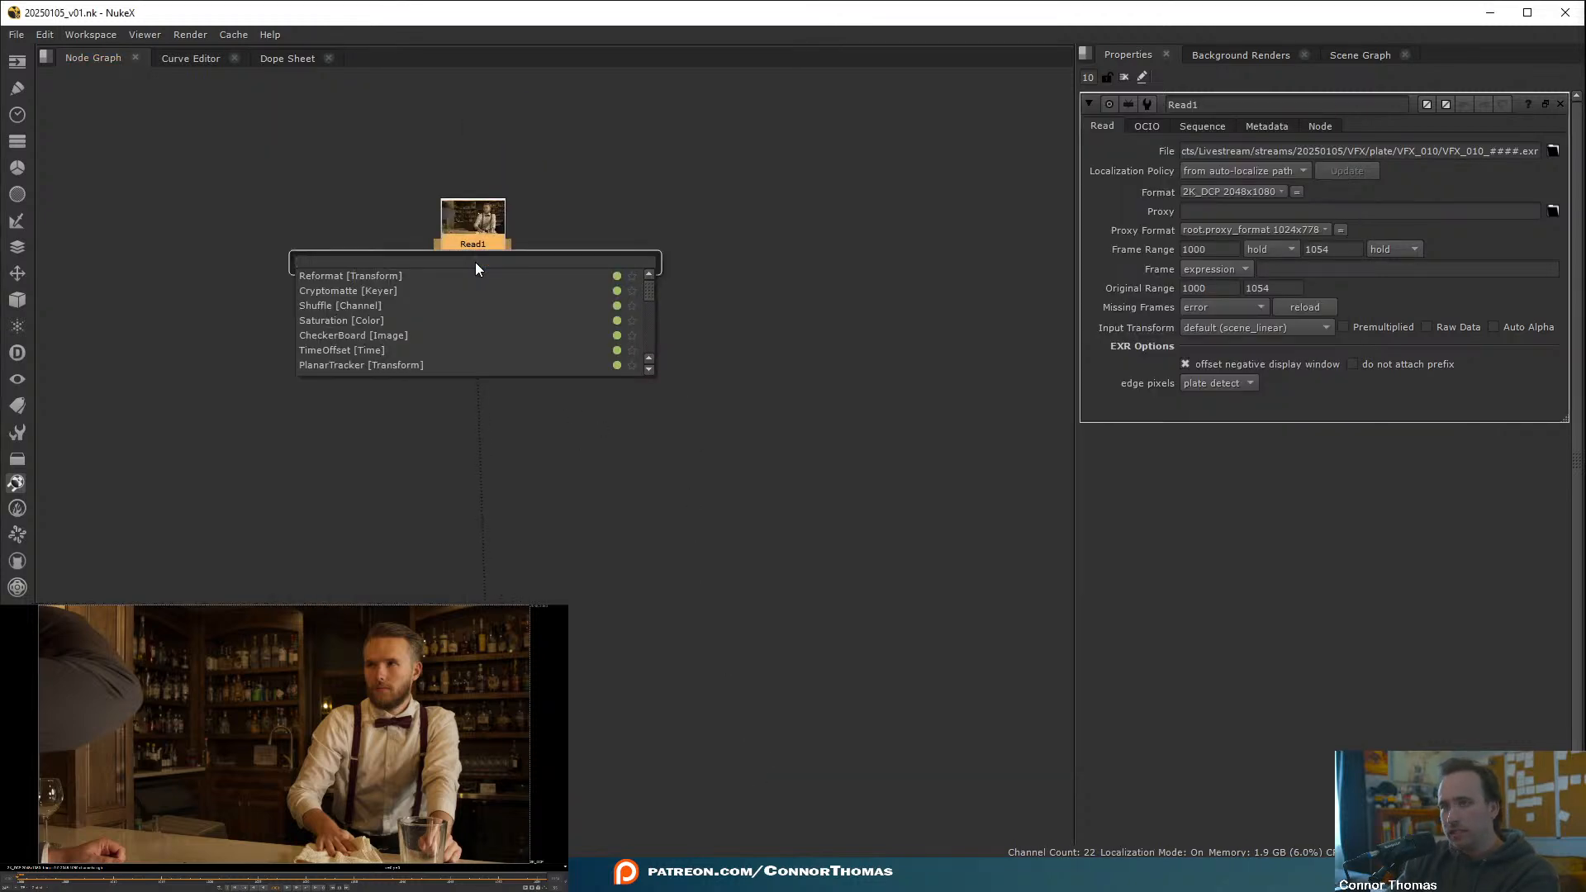
pyautogui.write('camera')
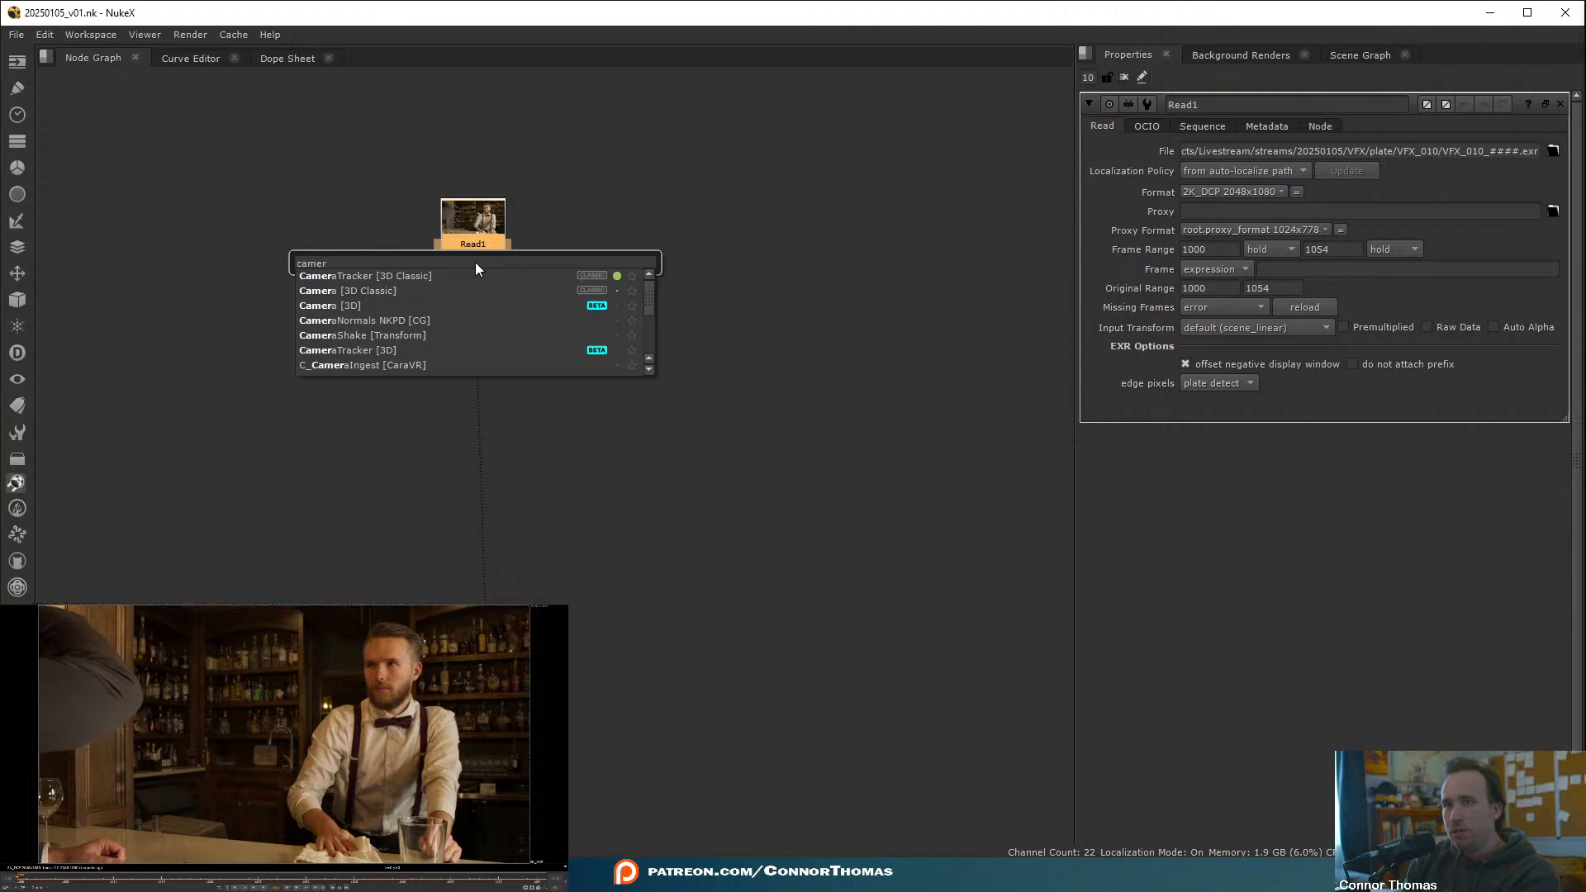
pyautogui.press('Return')
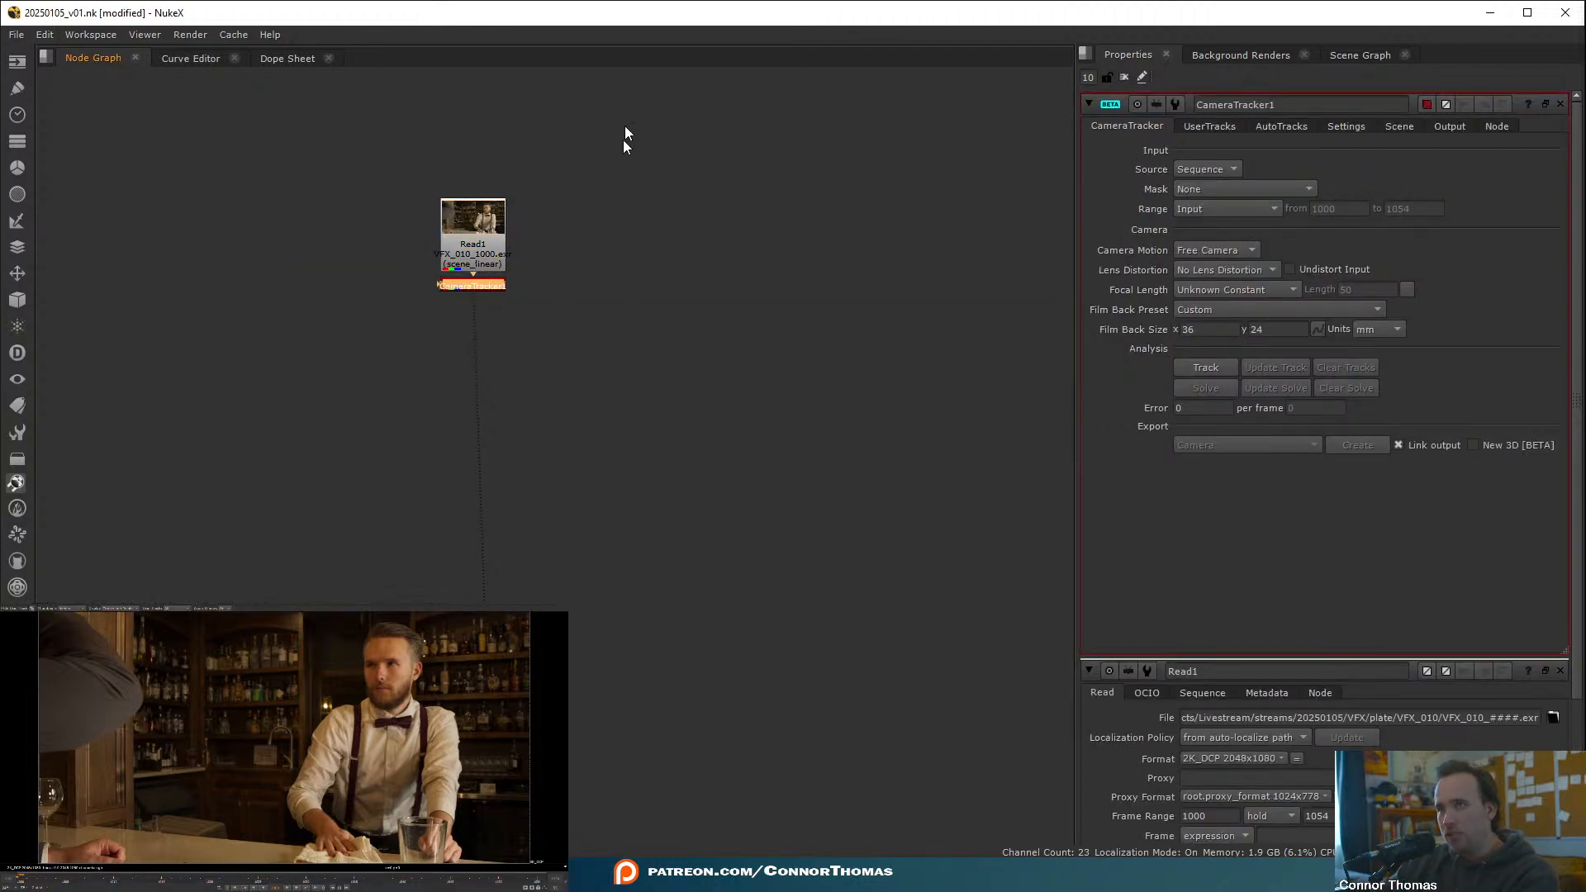
pyautogui.moveTo(493, 306); pyautogui.dragTo(497, 357)
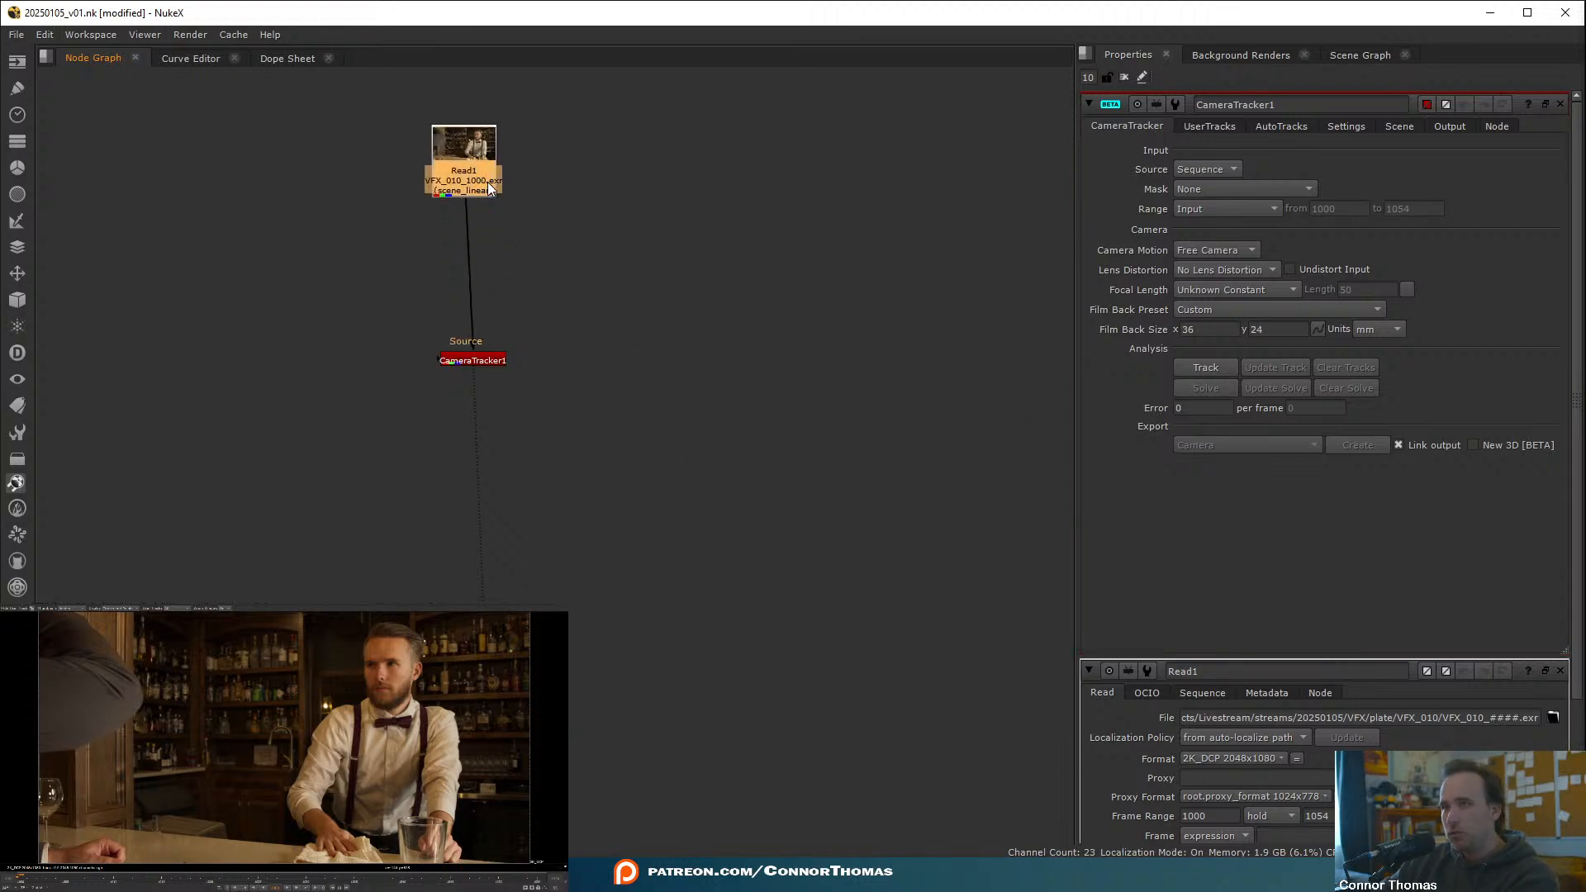
pyautogui.moveTo(487, 188); pyautogui.dragTo(494, 183)
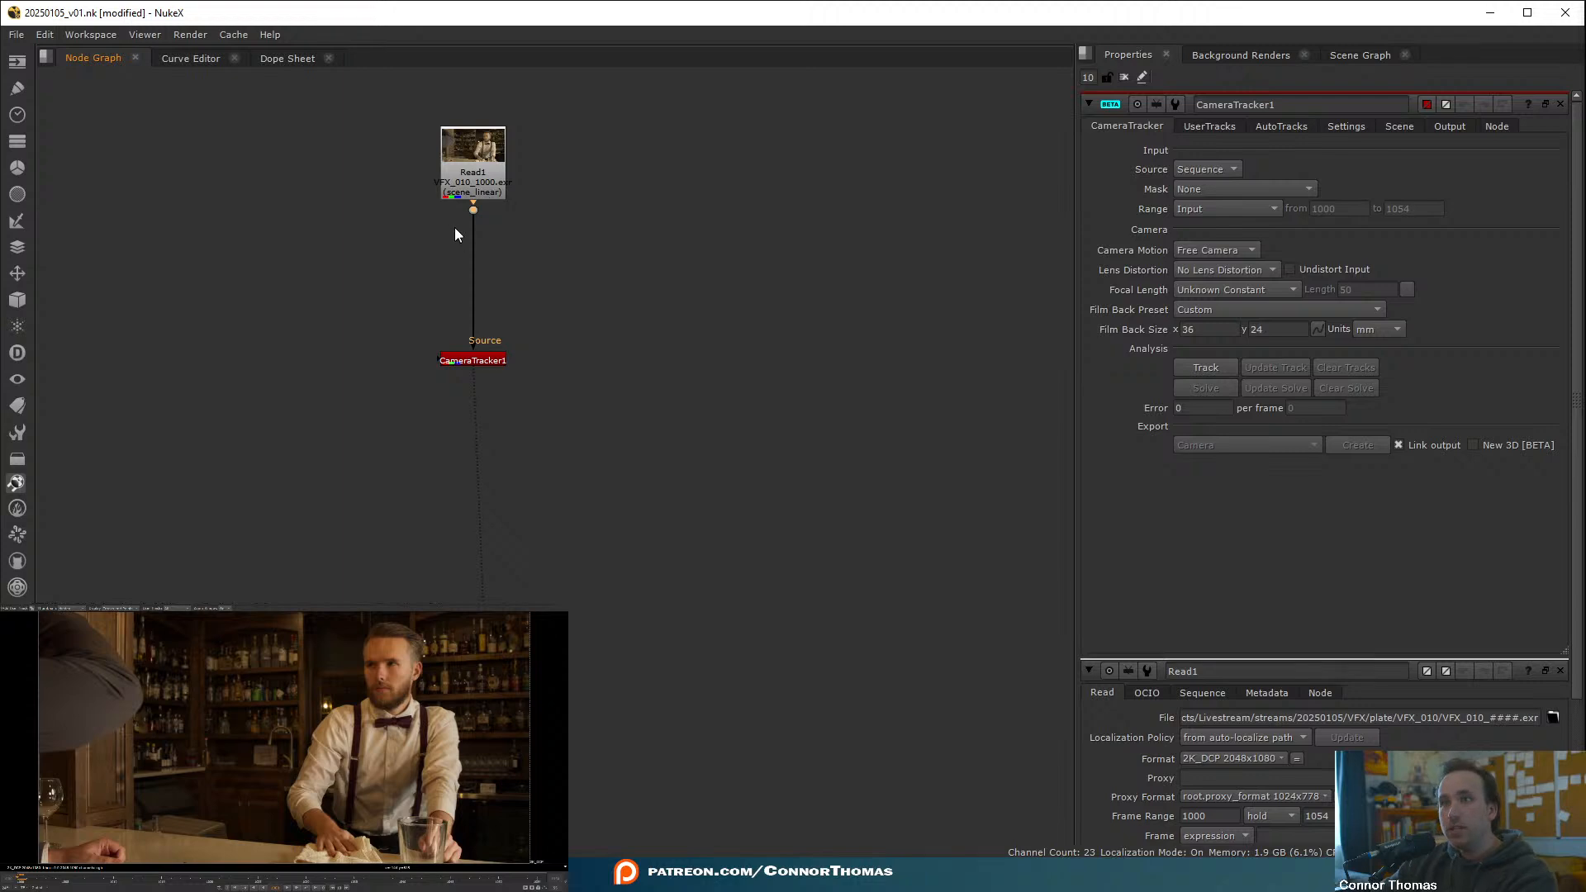
# - Insert a dot between Read1 and CameraTracker1, branch a Roto node from it, and connect the Roto to the tracker's Mask input
pyautogui.keyDown('ctrl'); pyautogui.click(475, 281); pyautogui.keyUp('ctrl')
pyautogui.press('o')
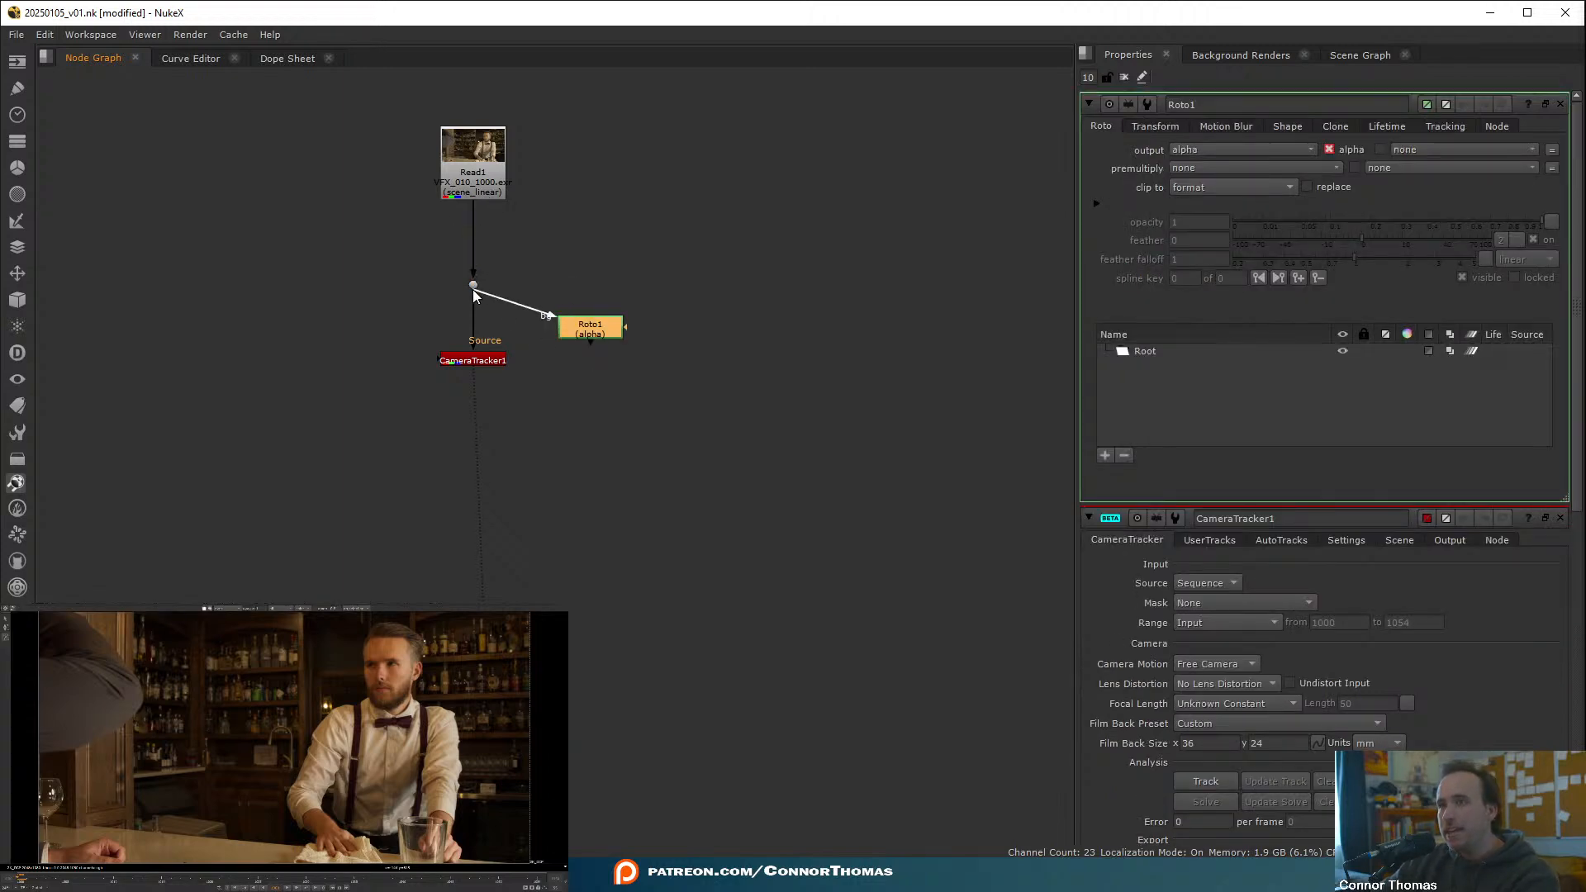
pyautogui.moveTo(429, 355); pyautogui.dragTo(606, 295)
pyautogui.click(588, 324)
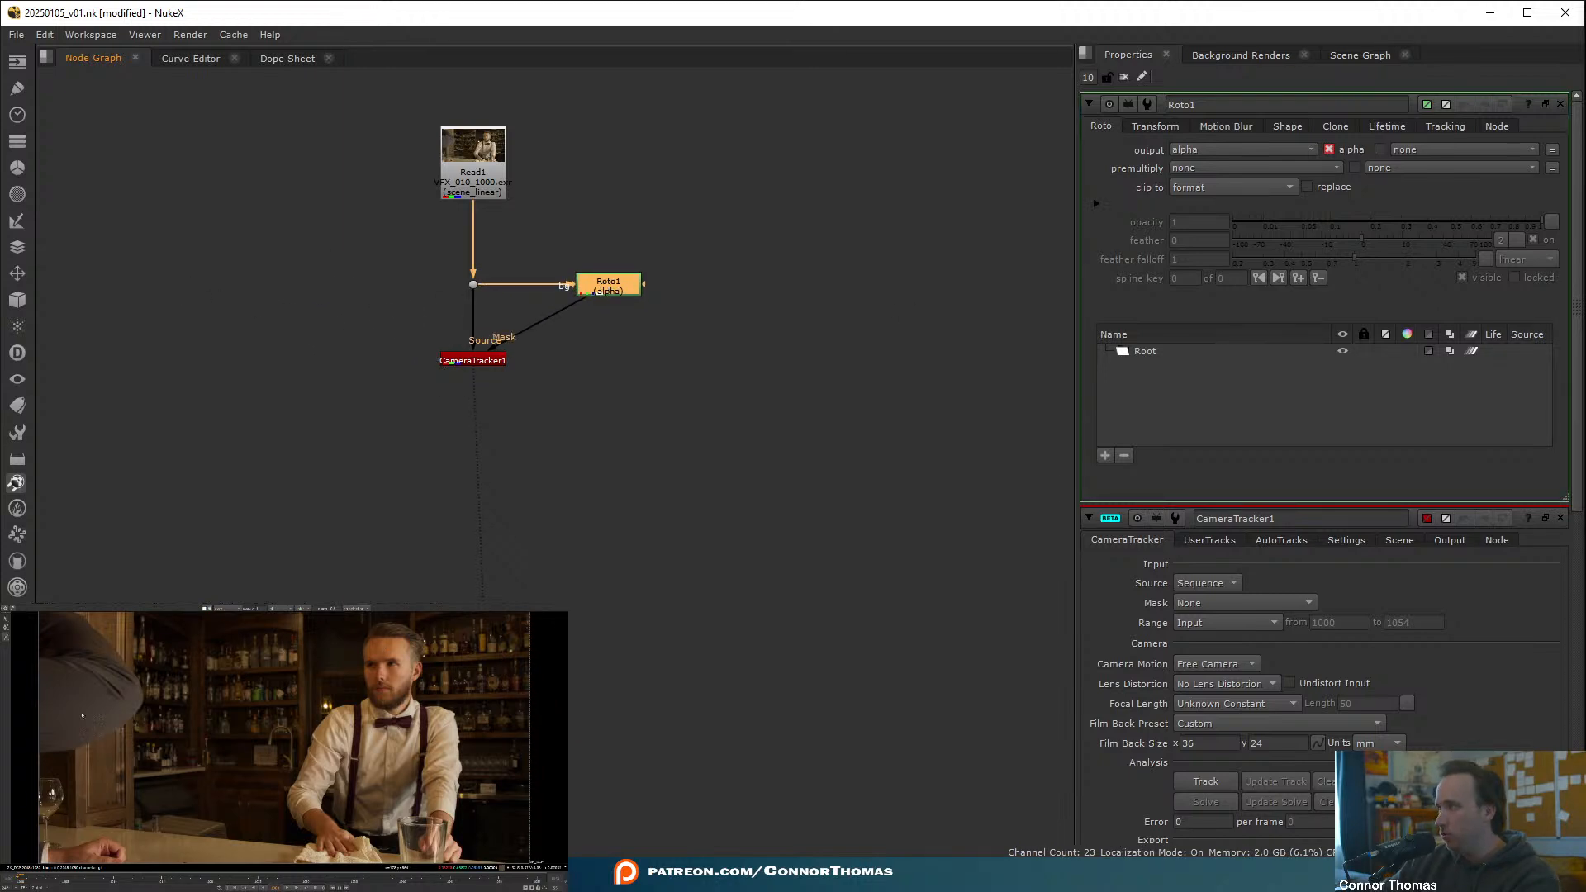
# - Draw a closed Bezier roto shape loosely around the bartender's head at frame 1000
pyautogui.scroll(4, 391, 661)
pyautogui.moveTo(364, 677); pyautogui.dragTo(263, 670, button='middle')
pyautogui.click(273, 620)
pyautogui.click(234, 625)
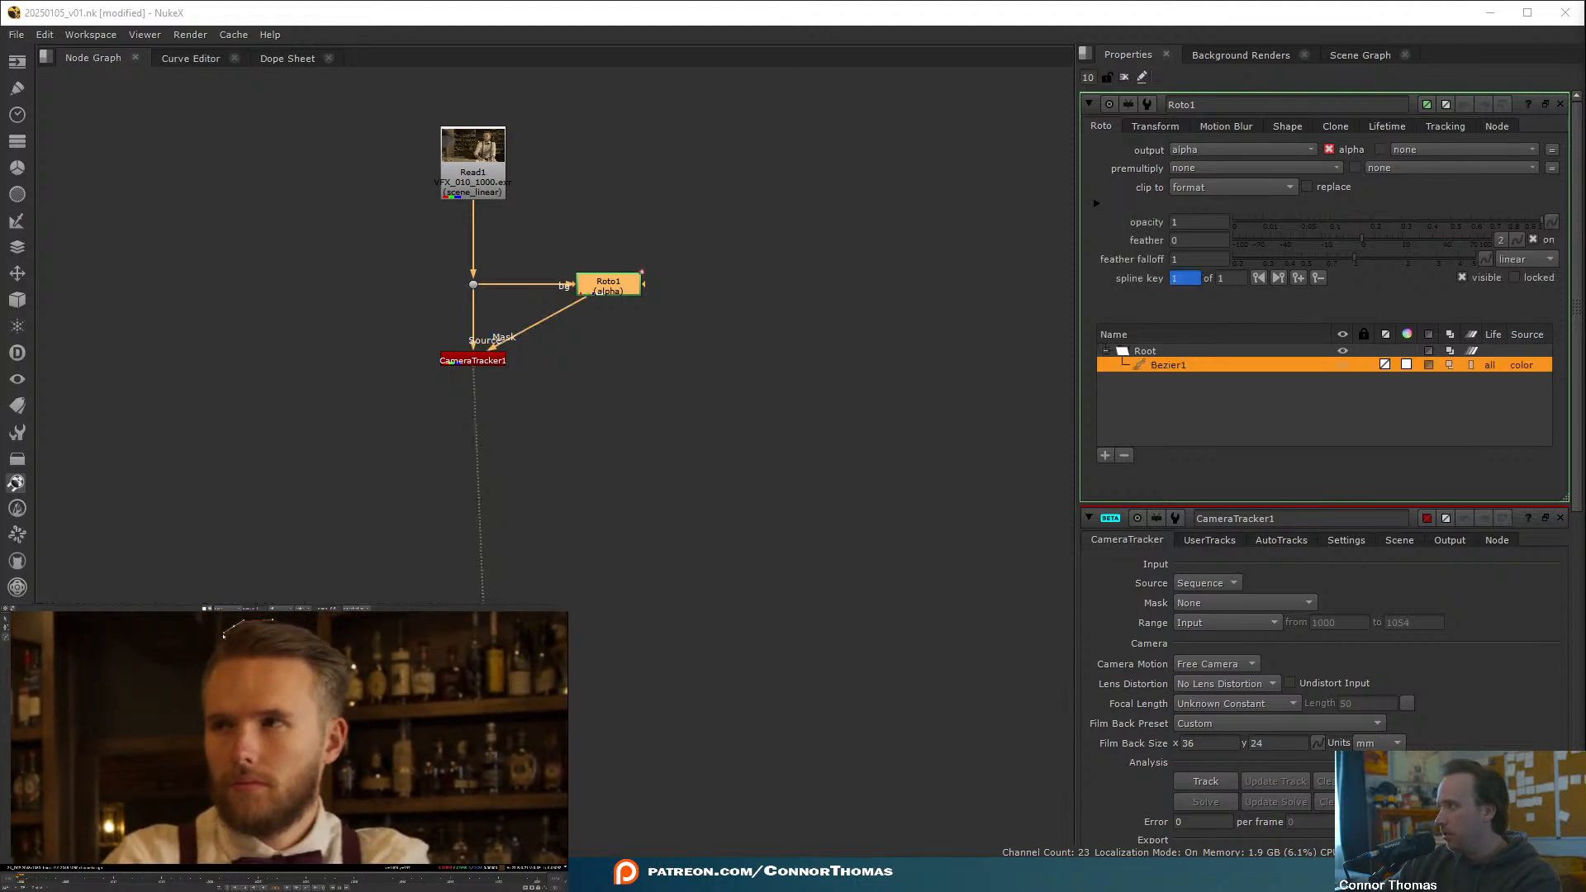
pyautogui.click(203, 658)
pyautogui.click(172, 733)
pyautogui.click(201, 814)
pyautogui.click(248, 841)
pyautogui.click(281, 847)
pyautogui.click(366, 641)
pyautogui.click(273, 620)
pyautogui.moveTo(178, 678); pyautogui.dragTo(267, 612)
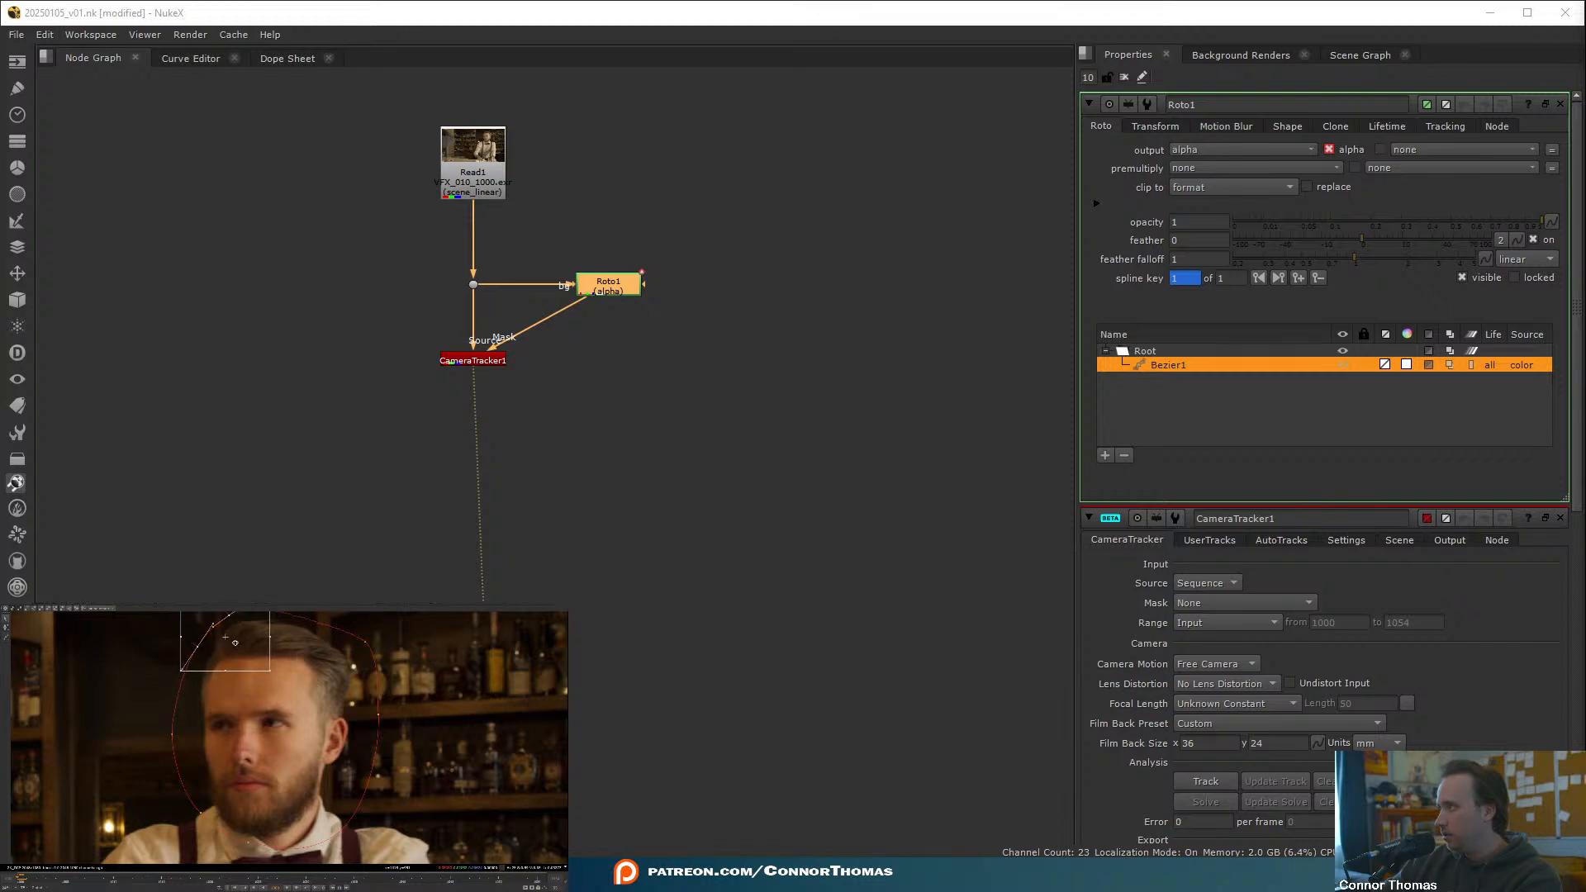
# - Select the whole head shape and keyframe its position over the bartender's head at frames 1054, 1025 and 1013
pyautogui.scroll(-4, 232, 649)
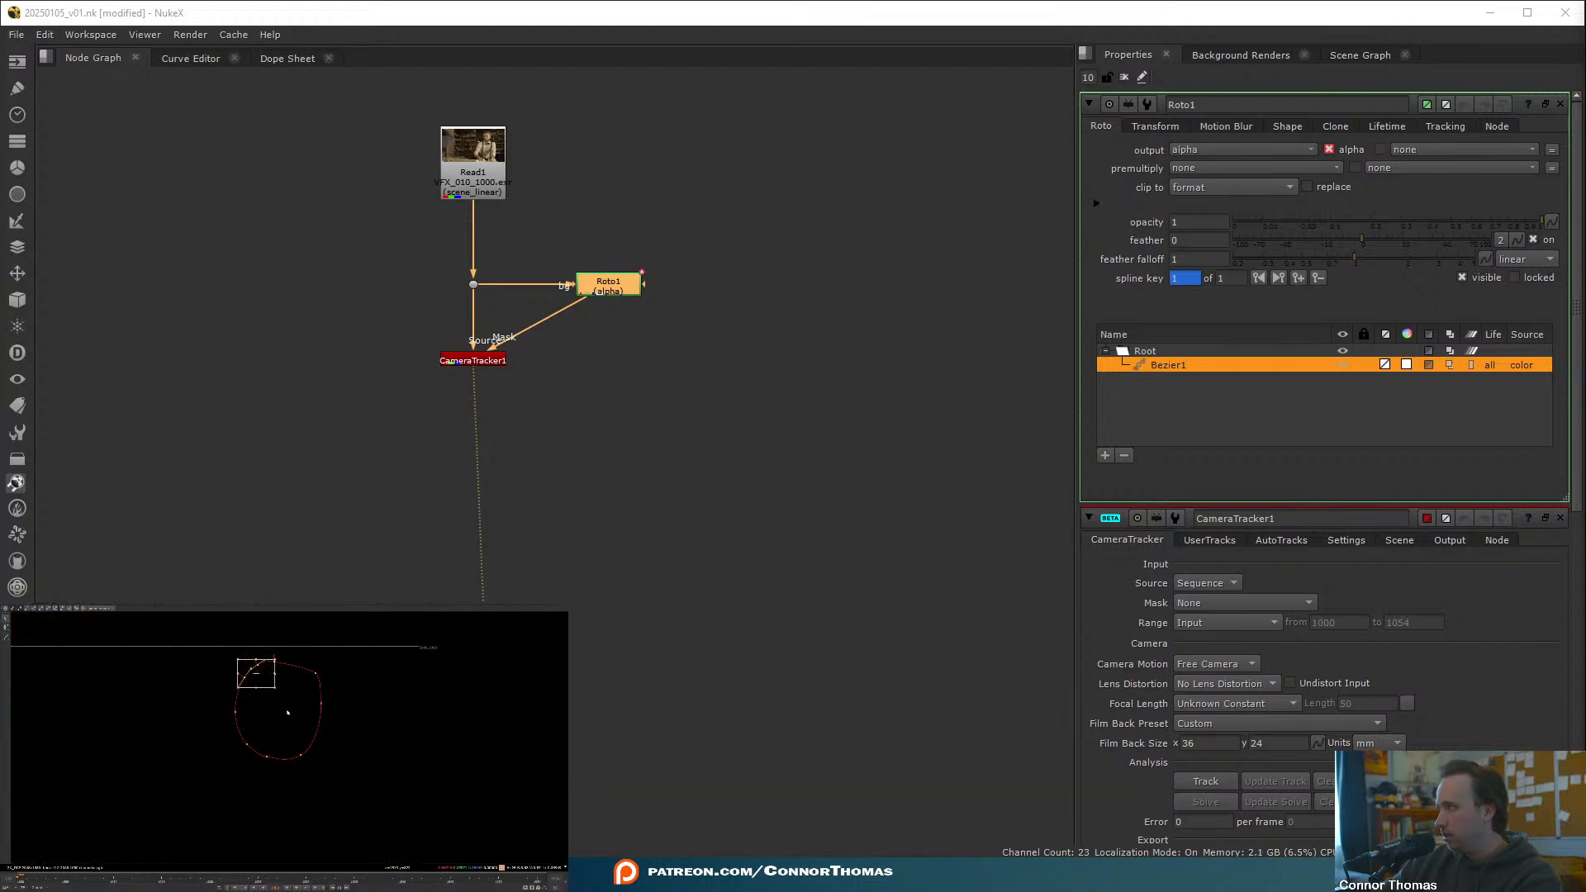
pyautogui.hotkey('ctrl', 'a')
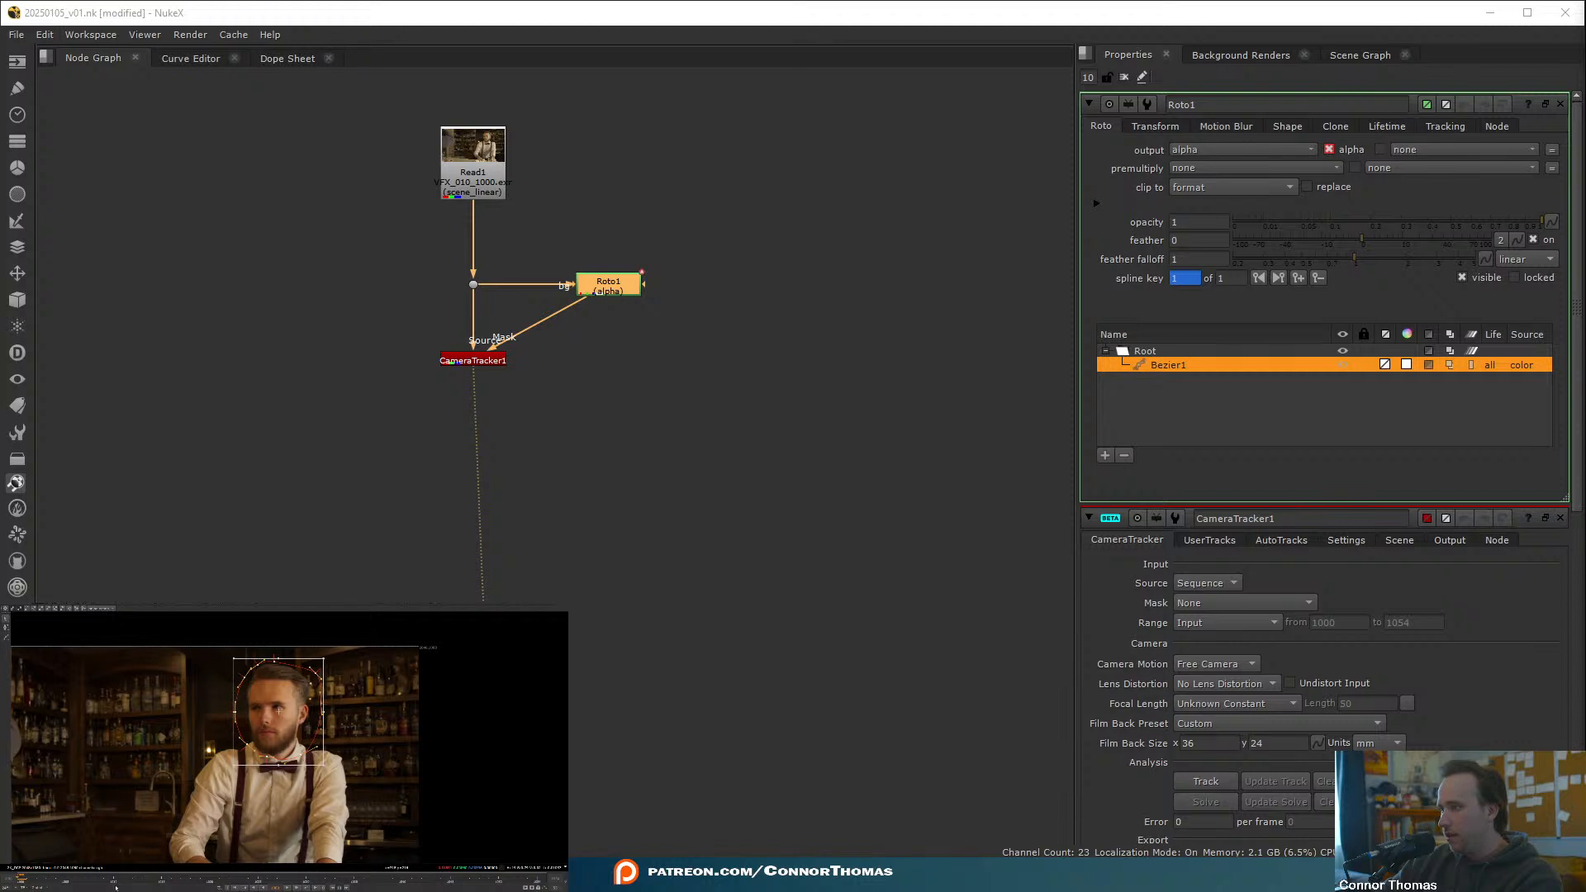
pyautogui.press('End')
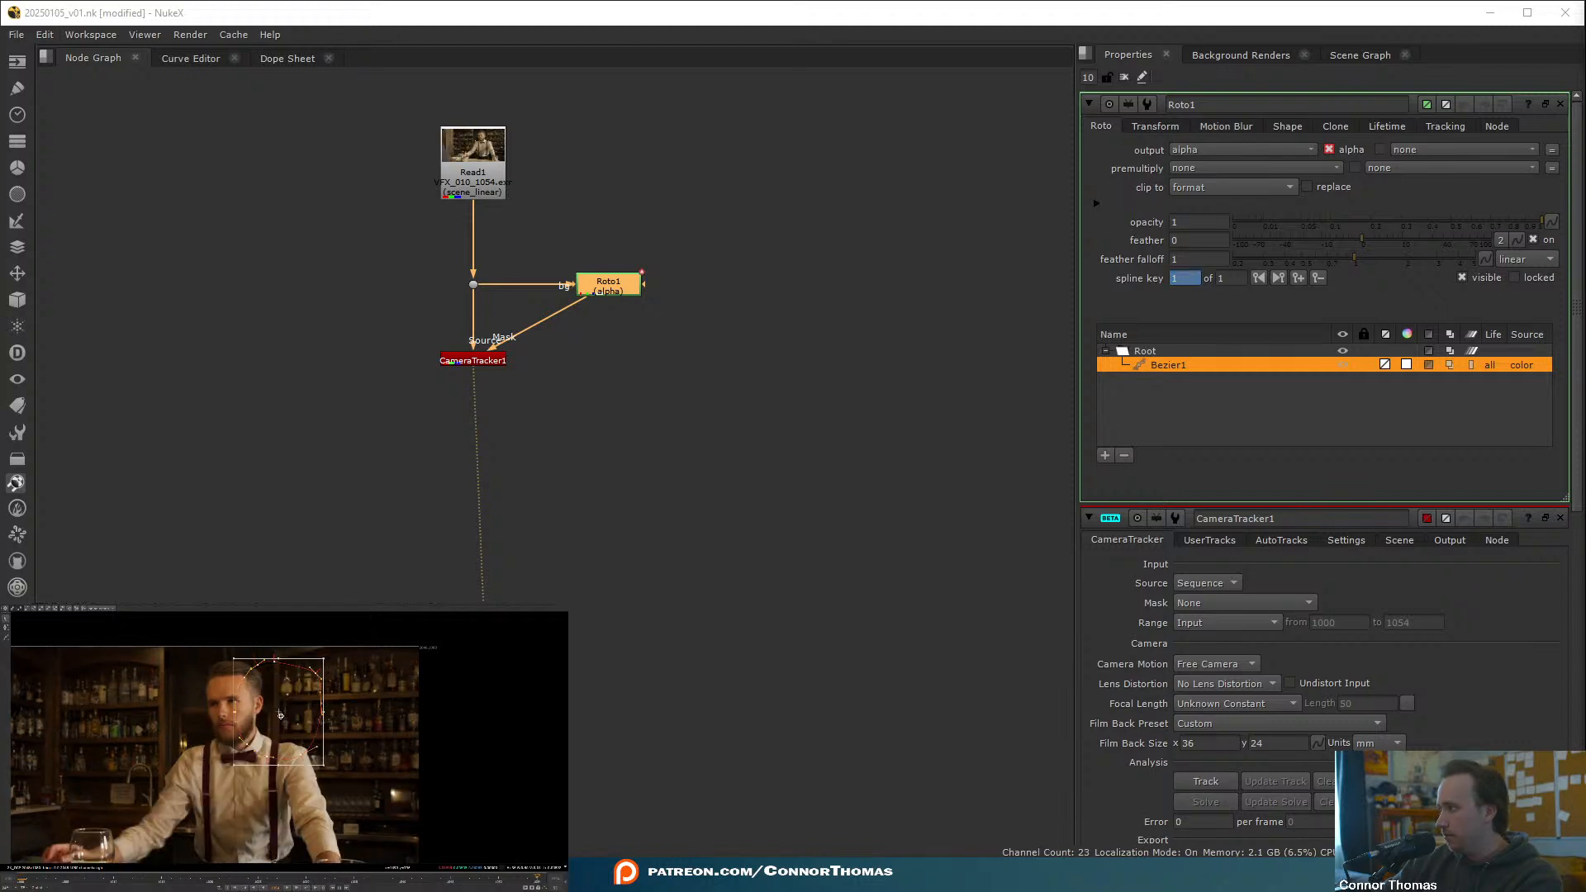
pyautogui.moveTo(279, 710); pyautogui.dragTo(233, 703)
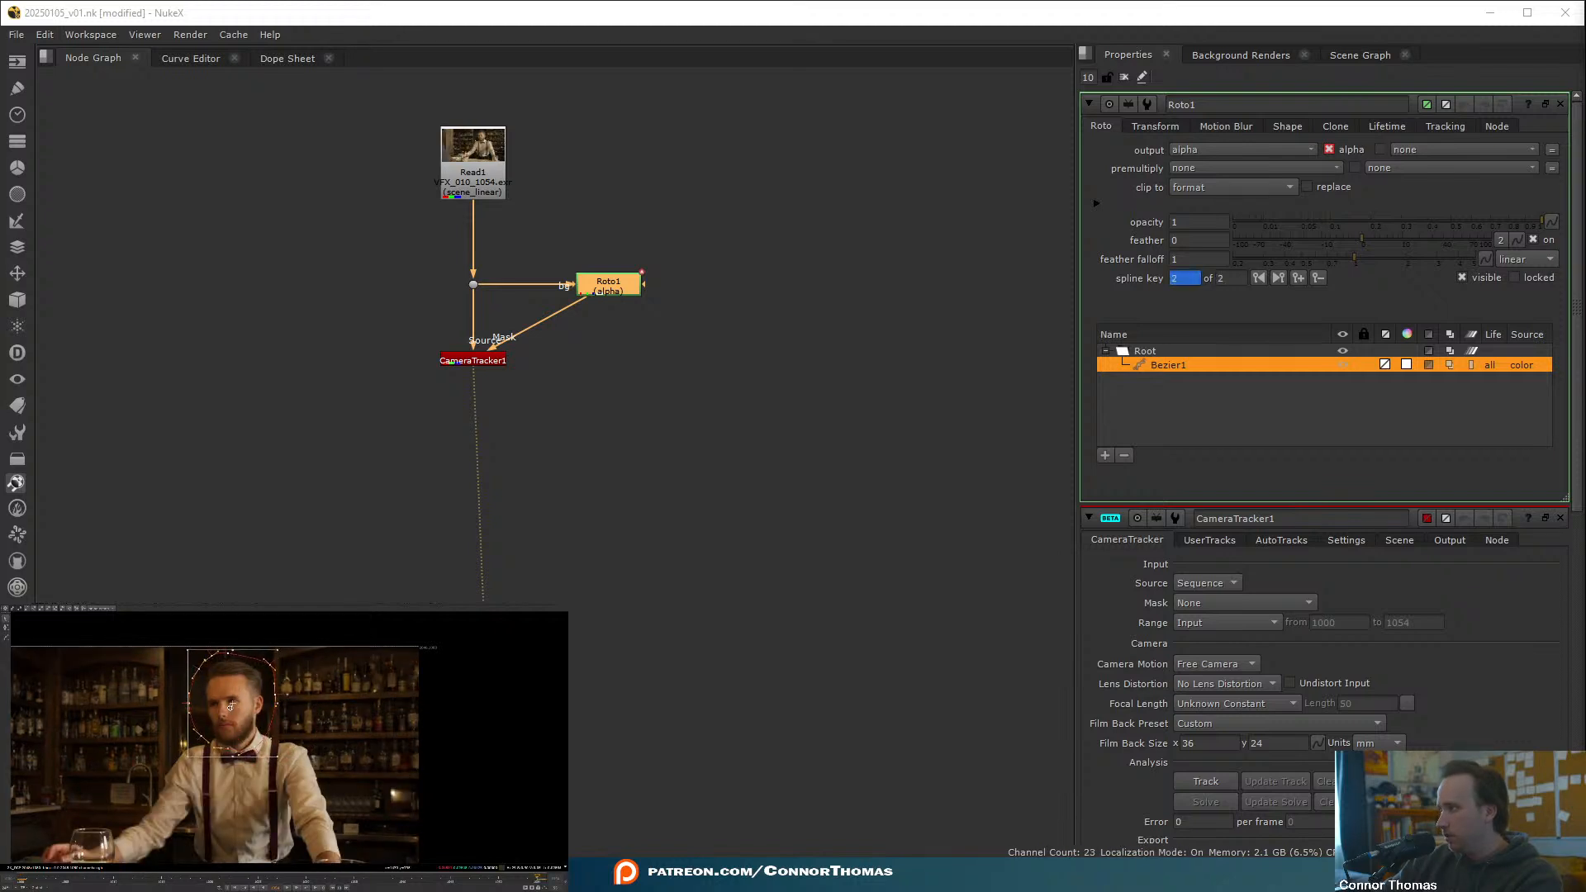
pyautogui.click(258, 880)
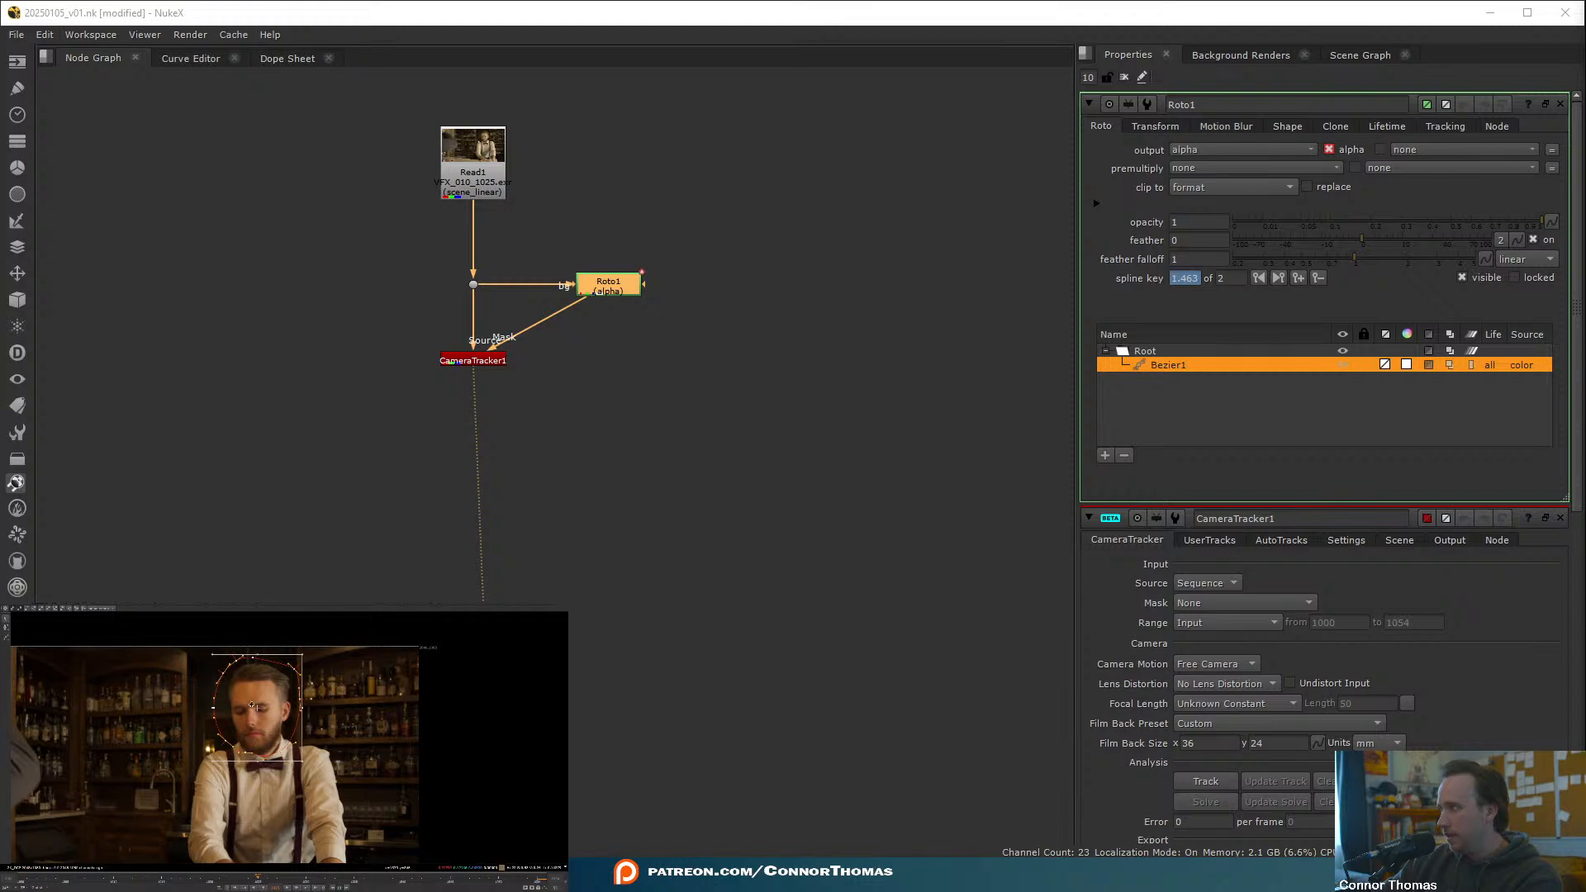
pyautogui.moveTo(252, 707); pyautogui.dragTo(289, 770)
pyautogui.click(144, 880)
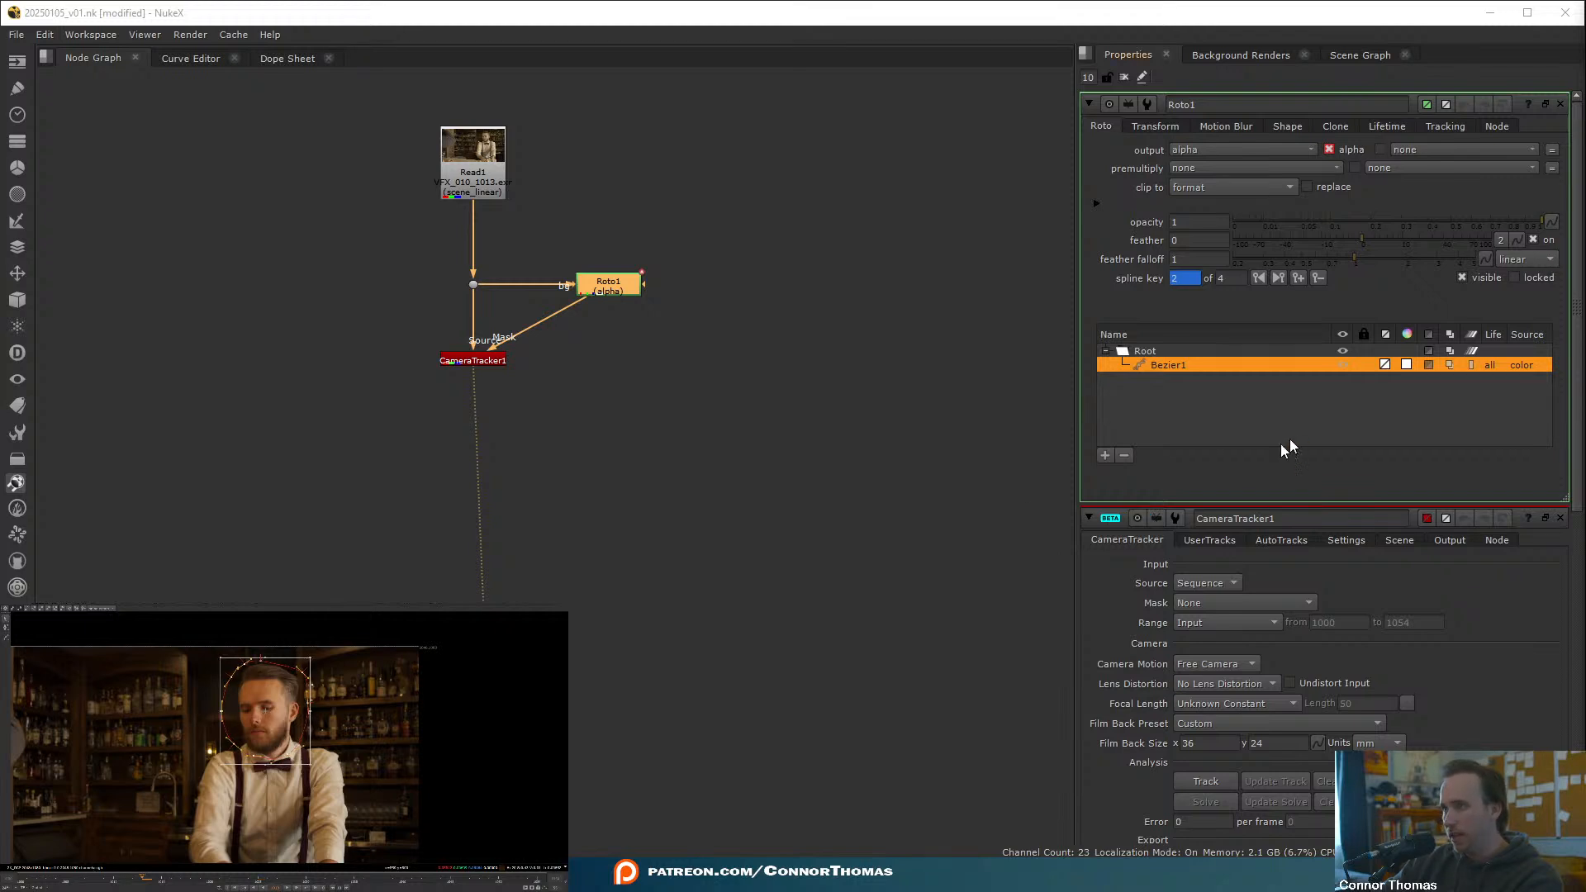
# - Limit the number of open node property panels to 1
pyautogui.click(1095, 77)
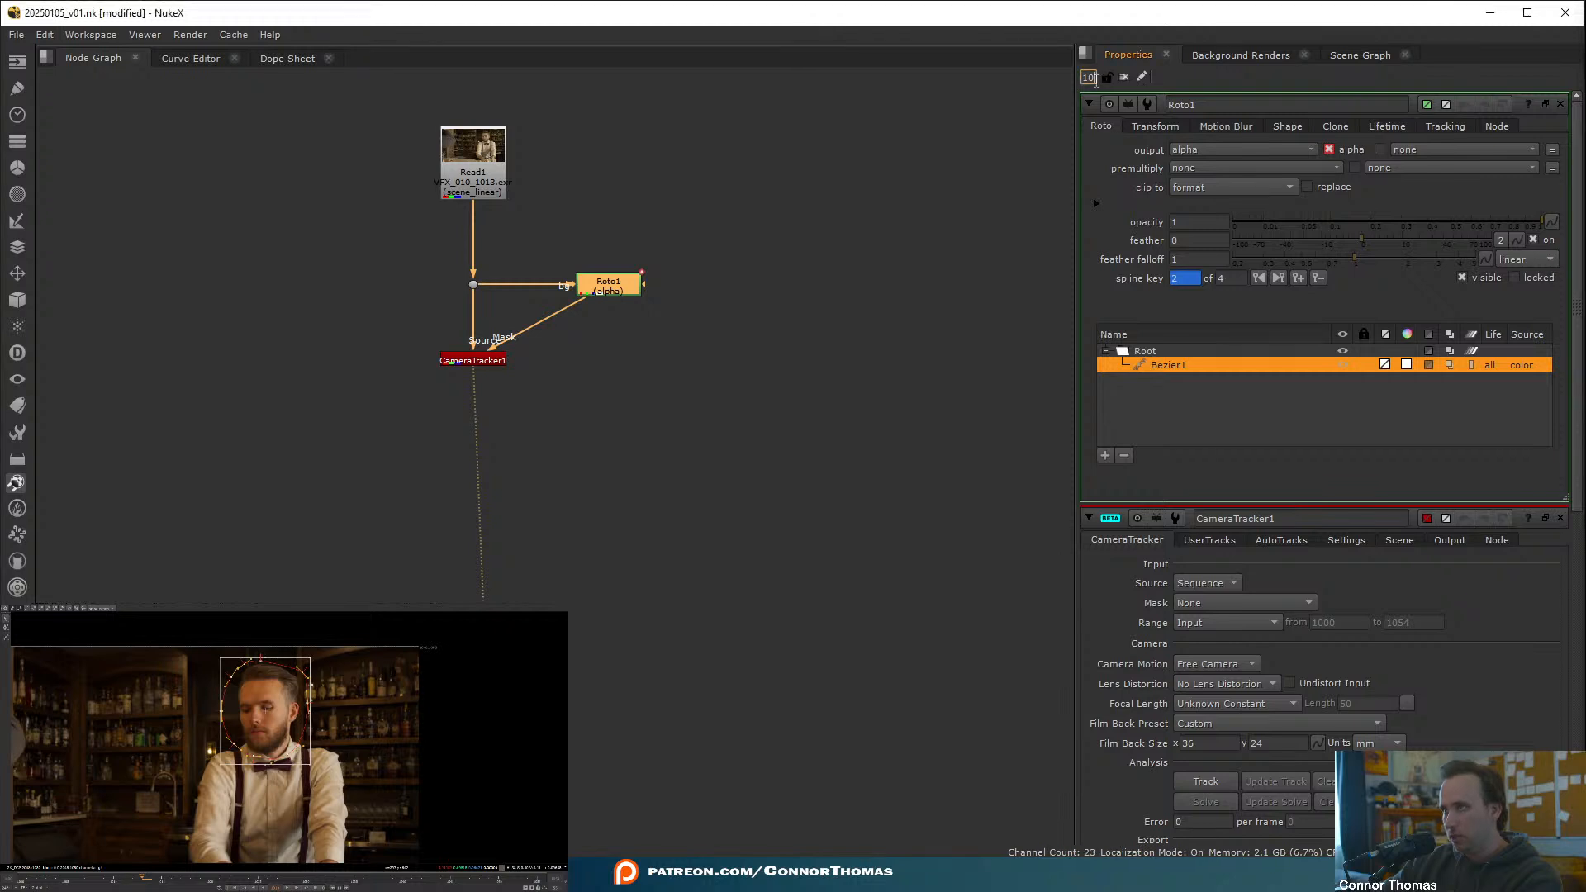
pyautogui.press('BackSpace')
pyautogui.click(779, 175)
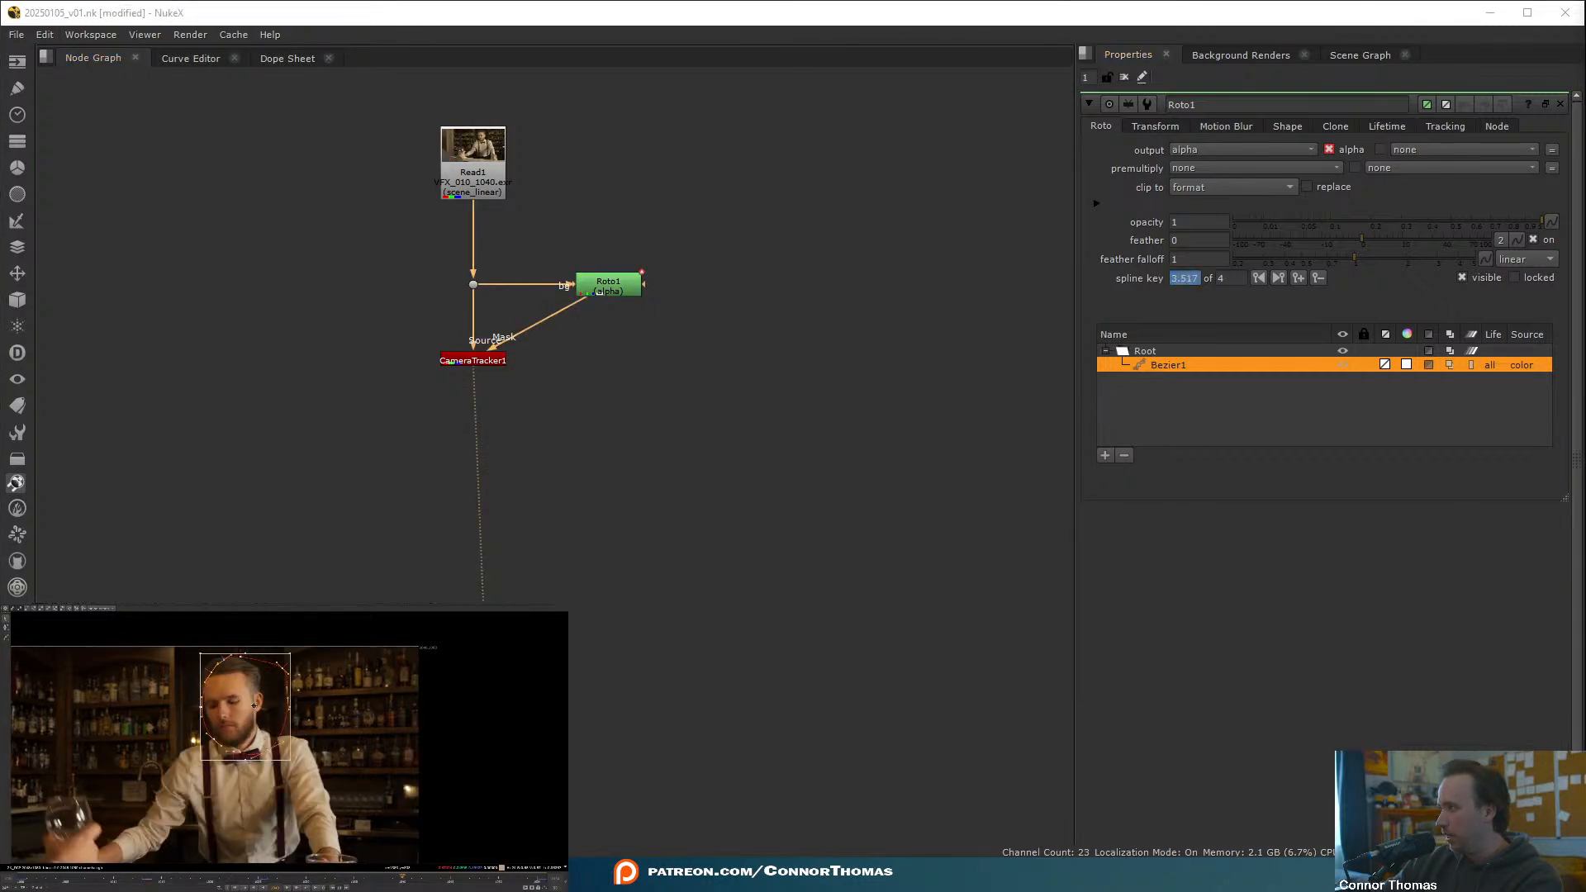
# - Reposition the head shape over the bartender's head with keyframes at frames 1040, 1033 and 1047
pyautogui.moveTo(253, 706)
pyautogui.mouseDown()
pyautogui.moveTo(233, 701)
pyautogui.moveTo(242, 710)
pyautogui.mouseUp()
pyautogui.click(334, 878)
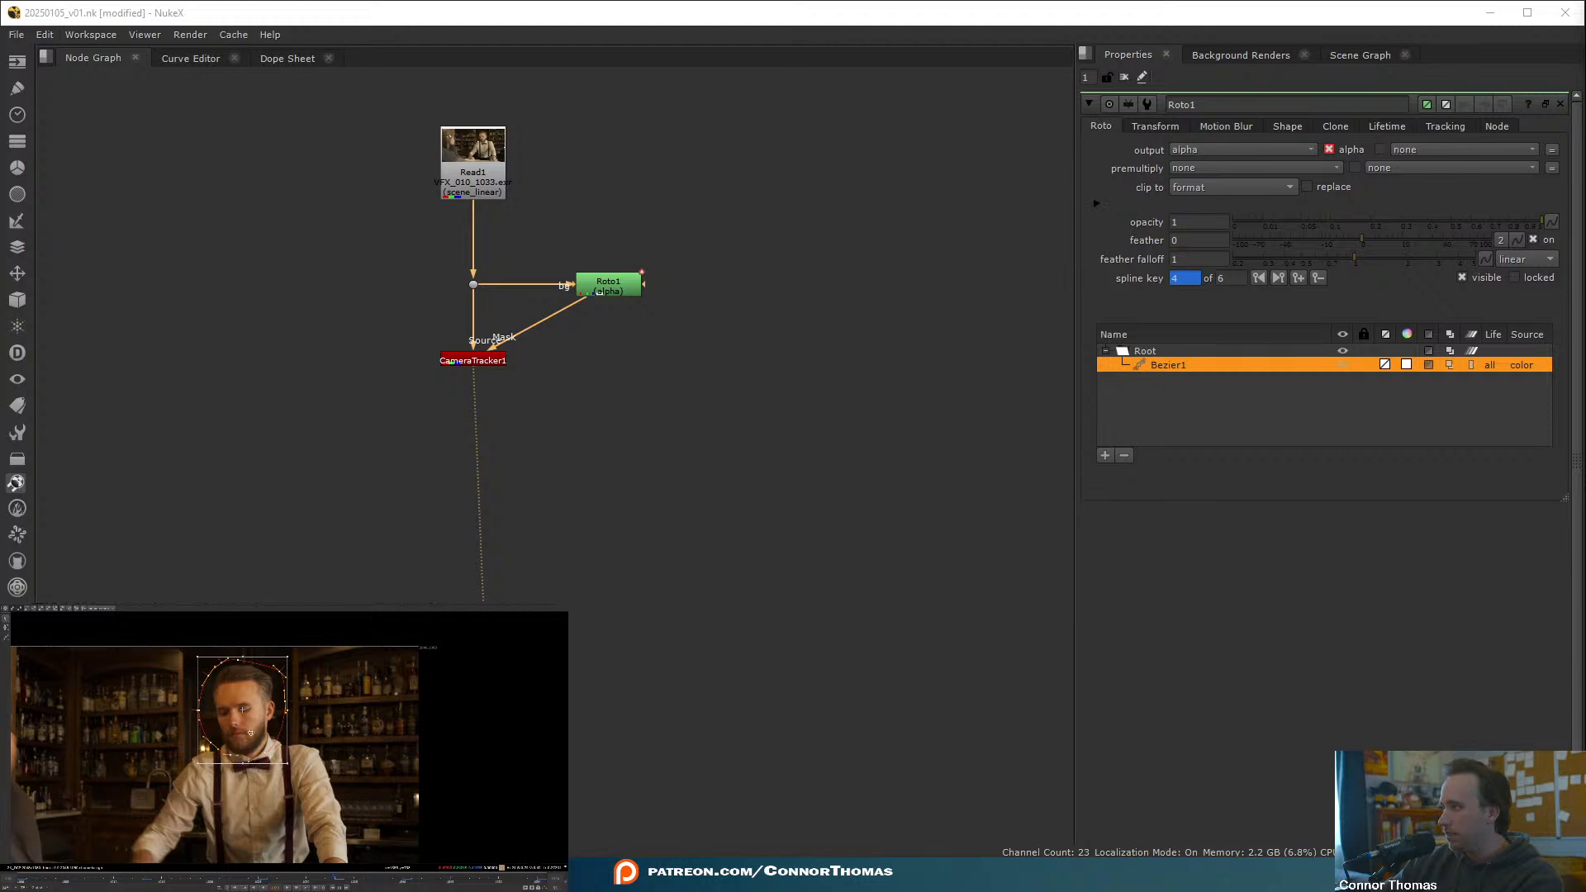
pyautogui.click(470, 878)
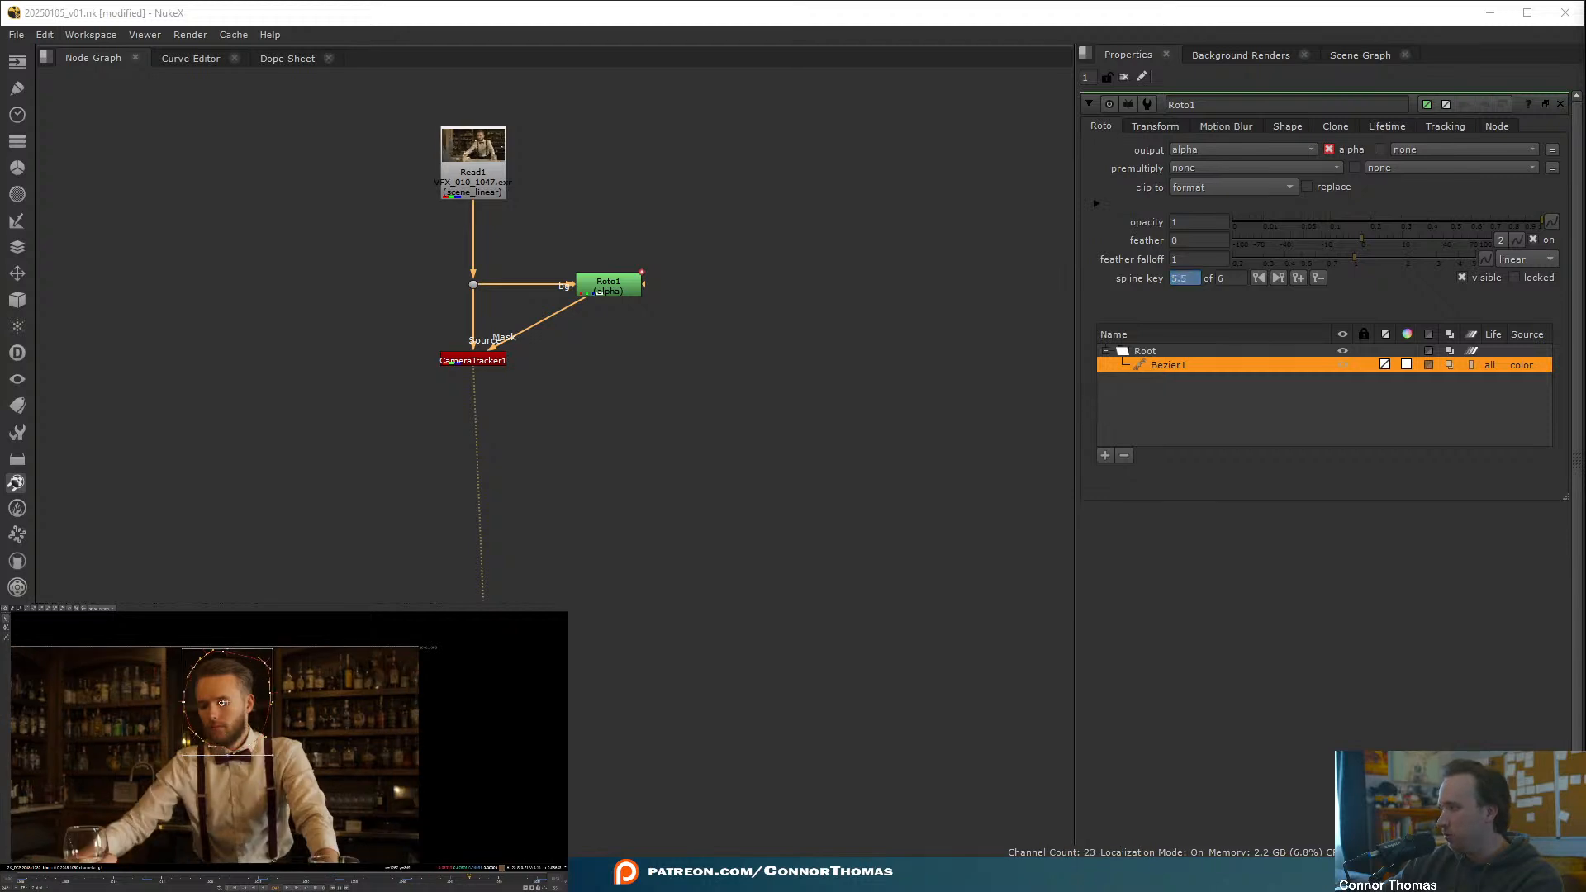
pyautogui.moveTo(223, 703); pyautogui.dragTo(217, 705)
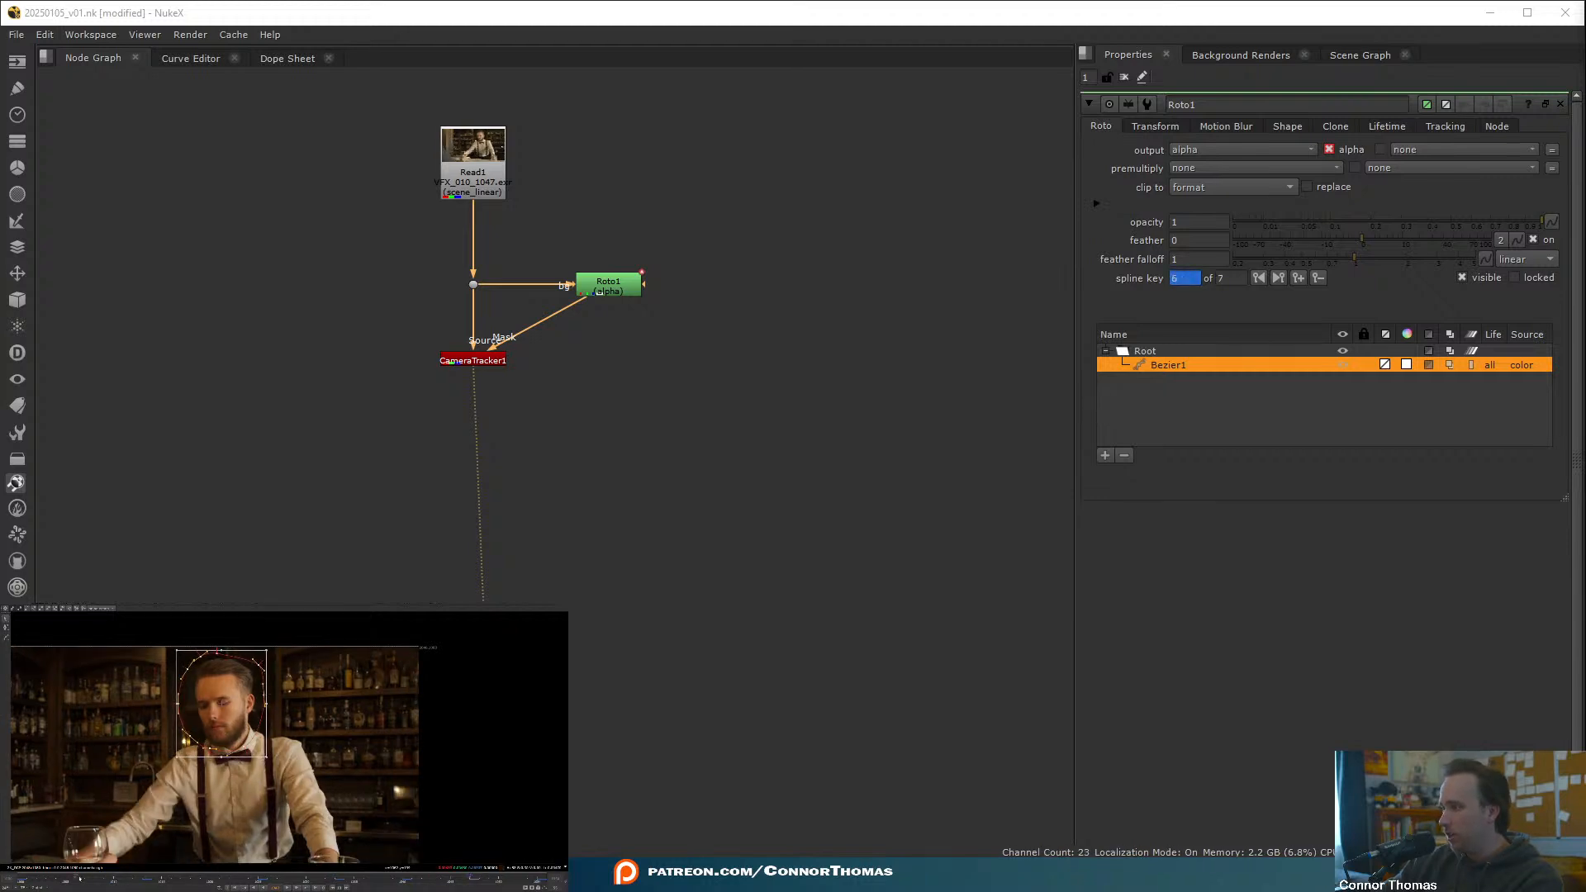
# - Adjust the head shape's position at frames 1006 and 1020 so it follows the bartender's head
pyautogui.click(80, 879)
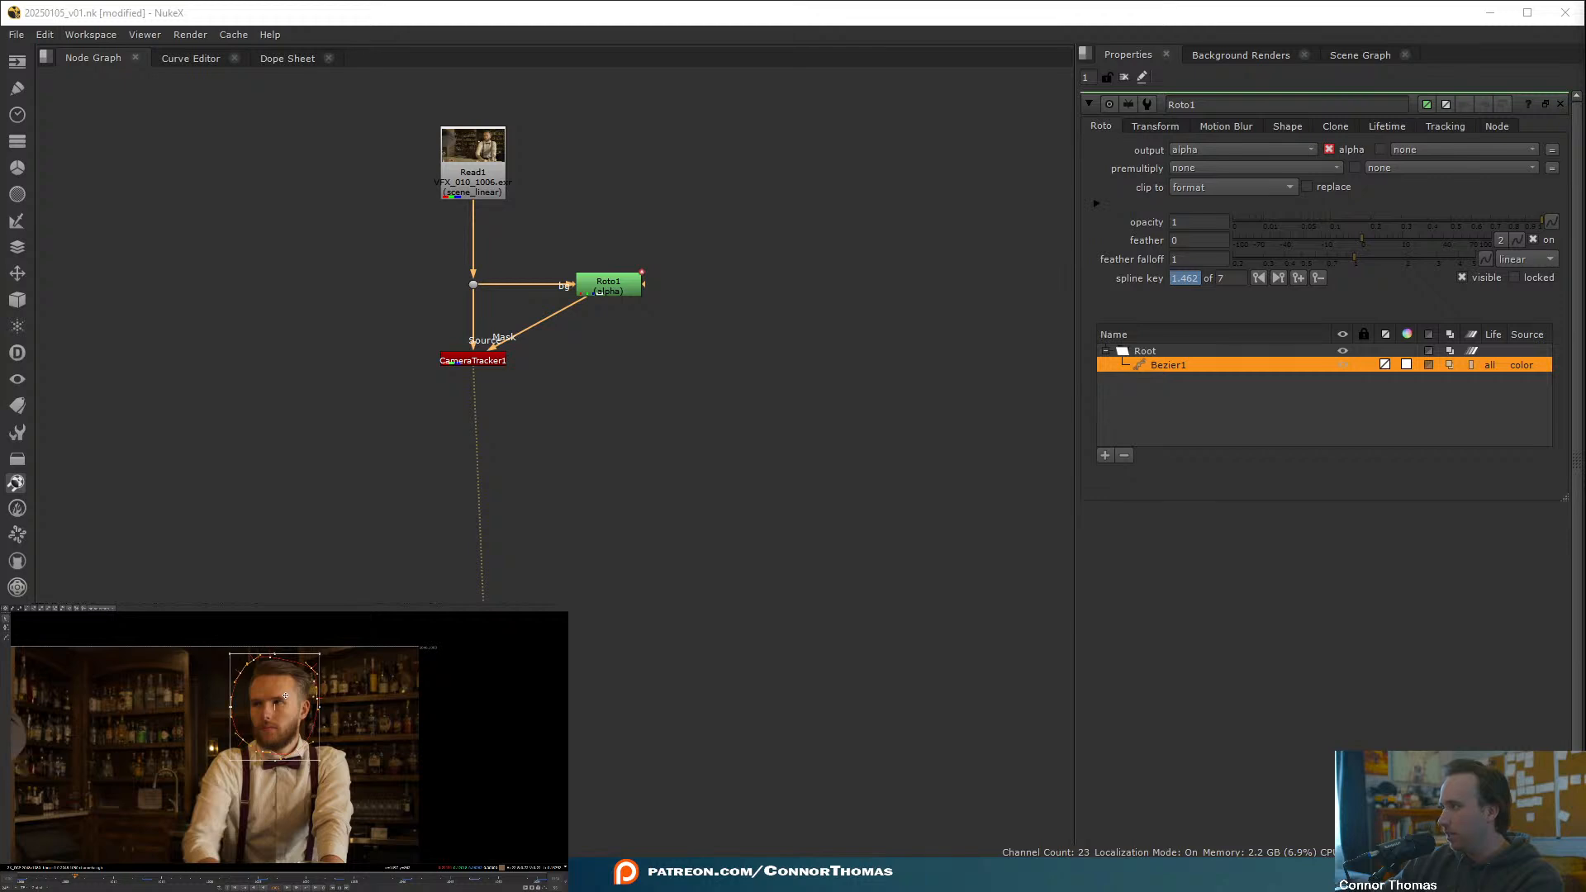
pyautogui.click(285, 695)
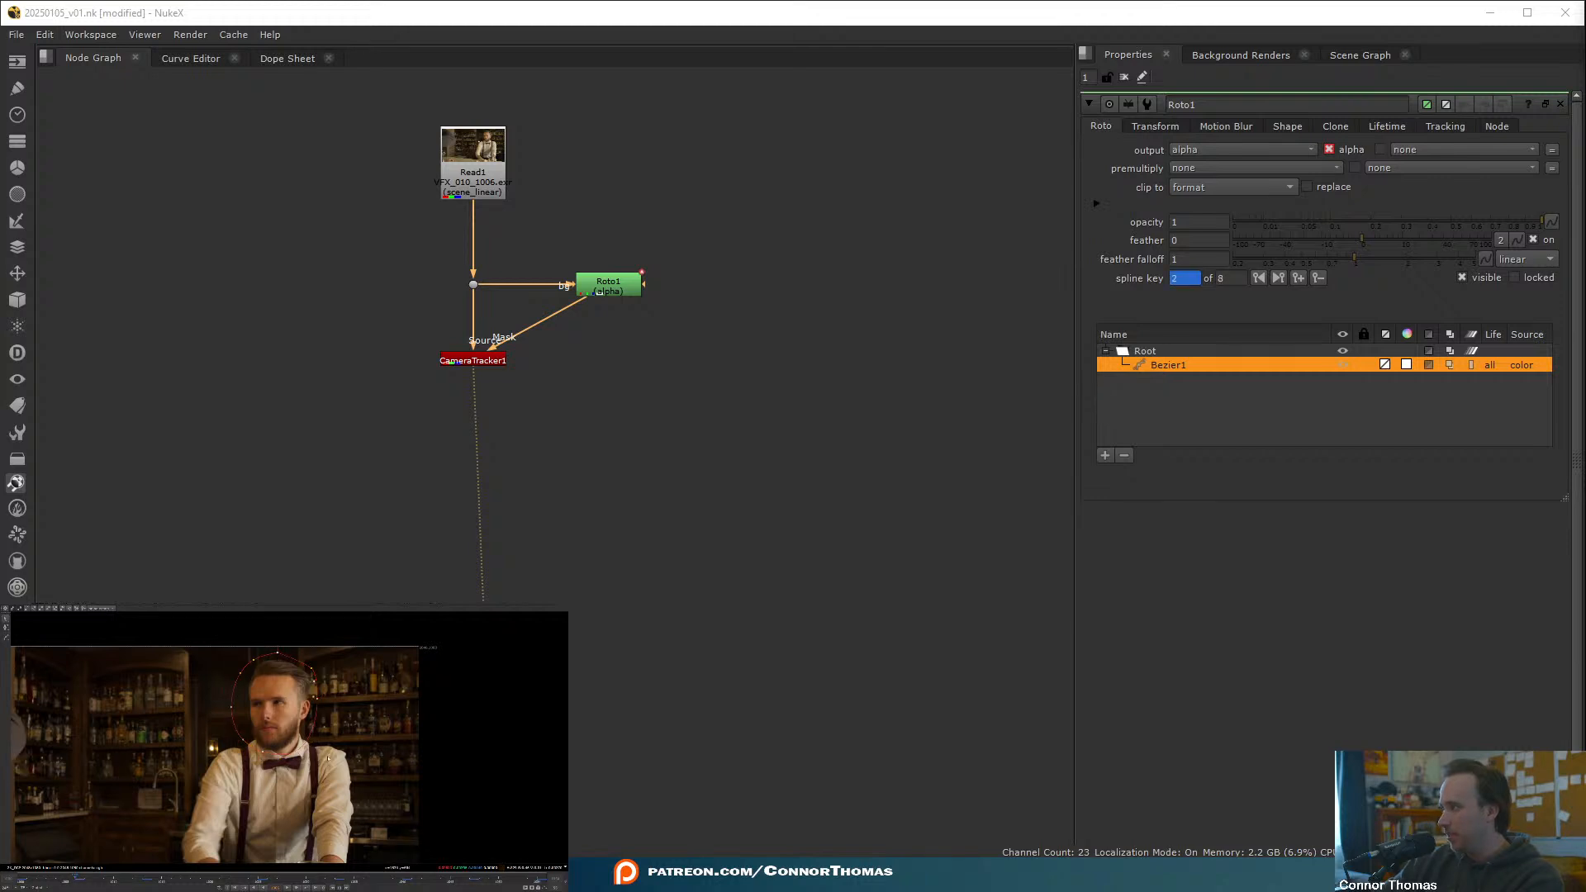
pyautogui.click(217, 881)
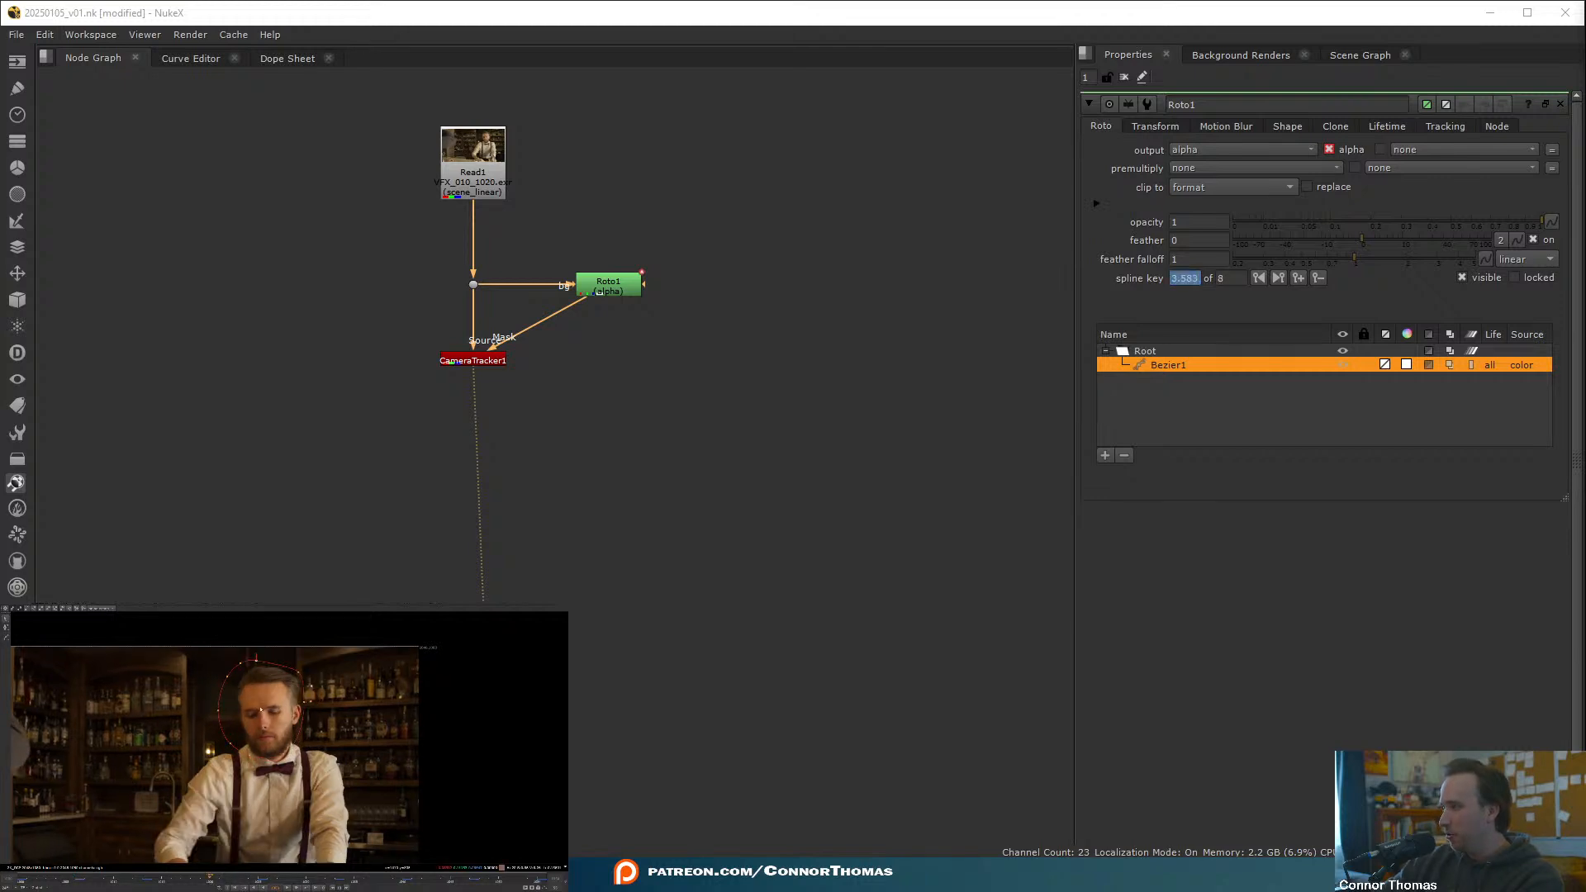
pyautogui.click(265, 731)
pyautogui.moveTo(265, 731); pyautogui.dragTo(312, 716)
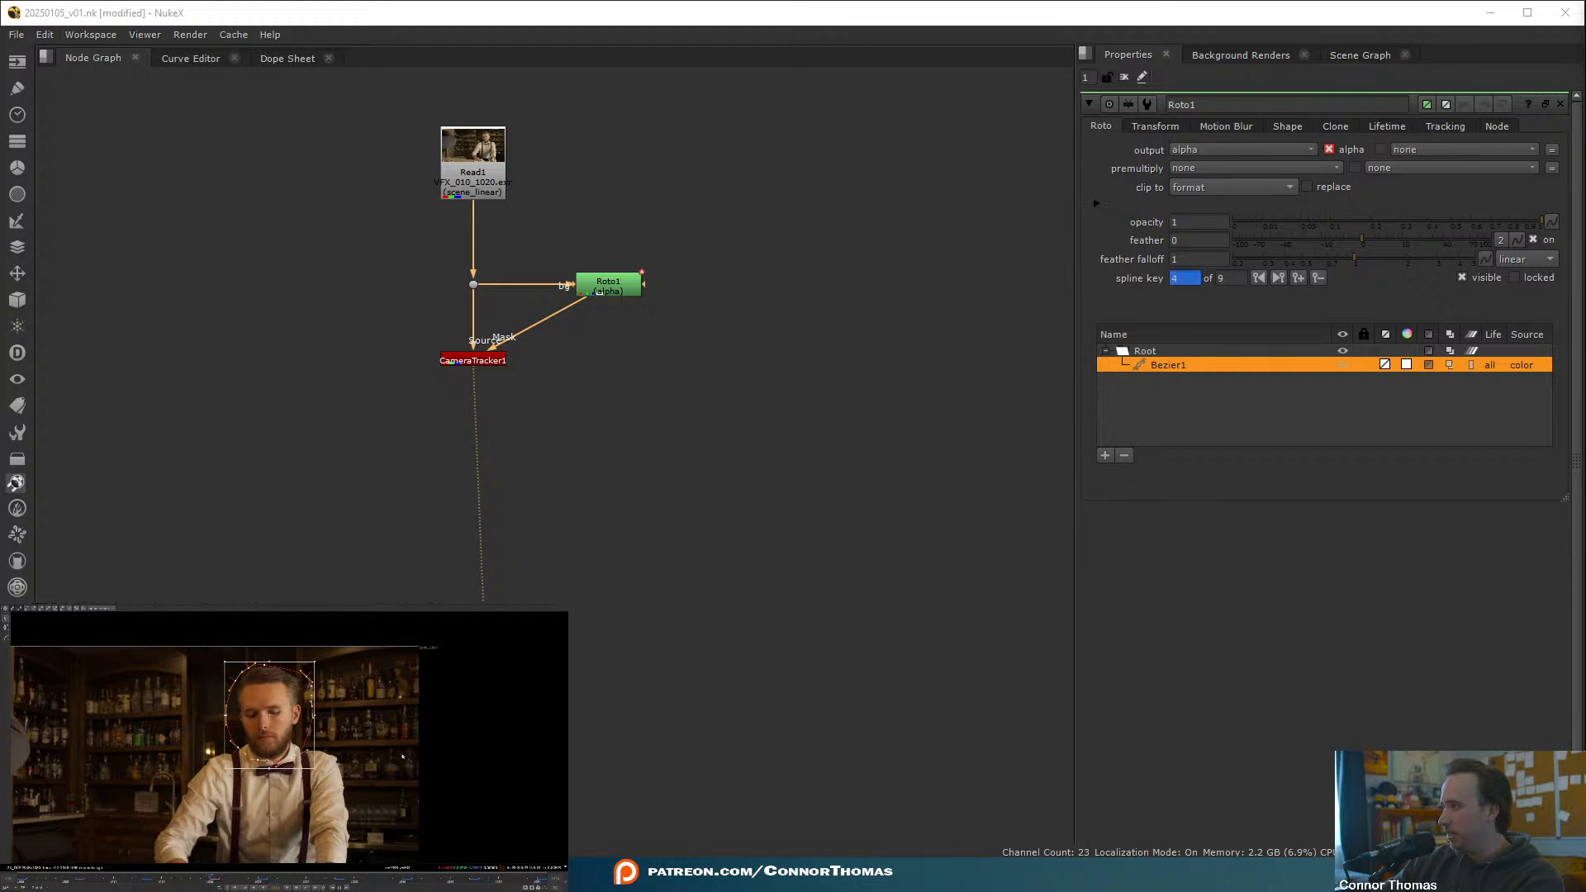
pyautogui.click(285, 709)
pyautogui.moveTo(198, 704); pyautogui.dragTo(252, 668)
pyautogui.click(277, 698)
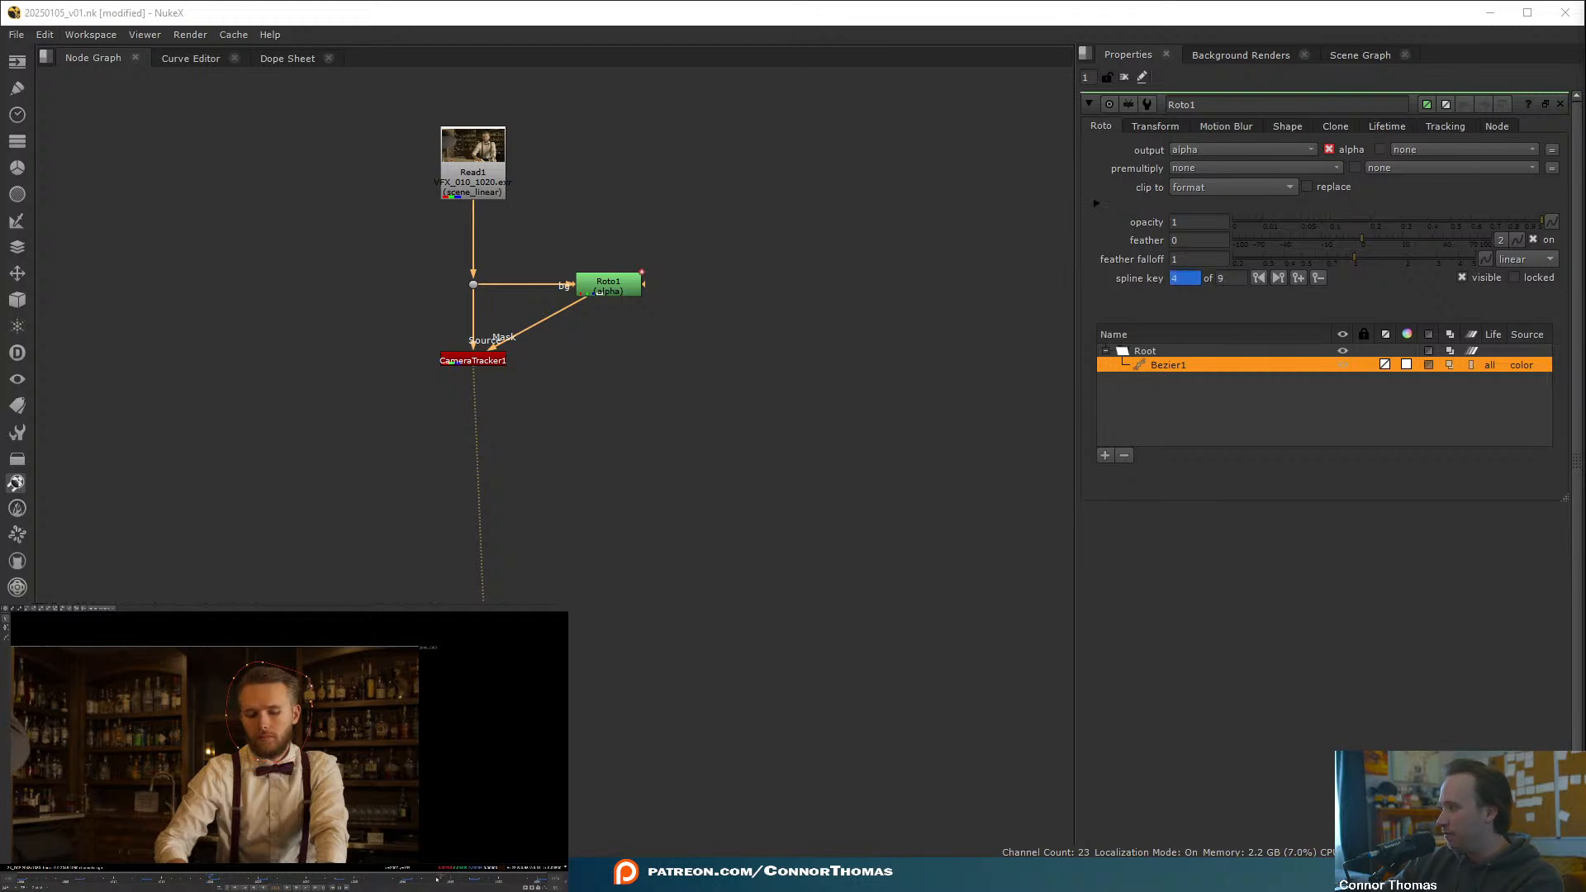
# - Keyframe the head shape over the bartender's head at frame 1037 and check its fit at frame 1044
pyautogui.click(372, 880)
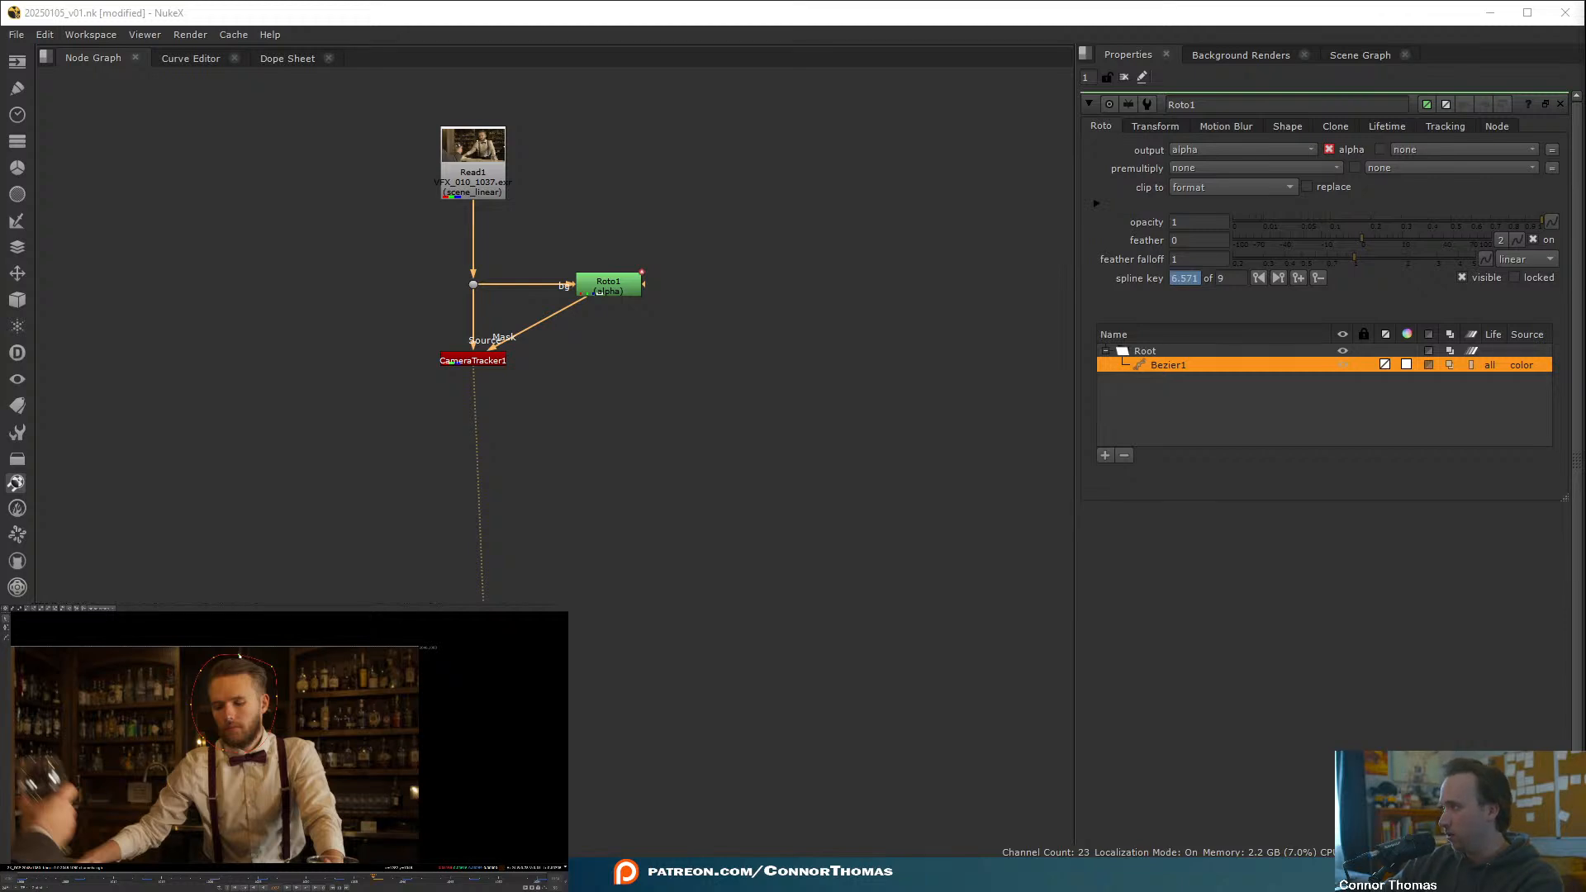
pyautogui.click(240, 655)
pyautogui.click(444, 880)
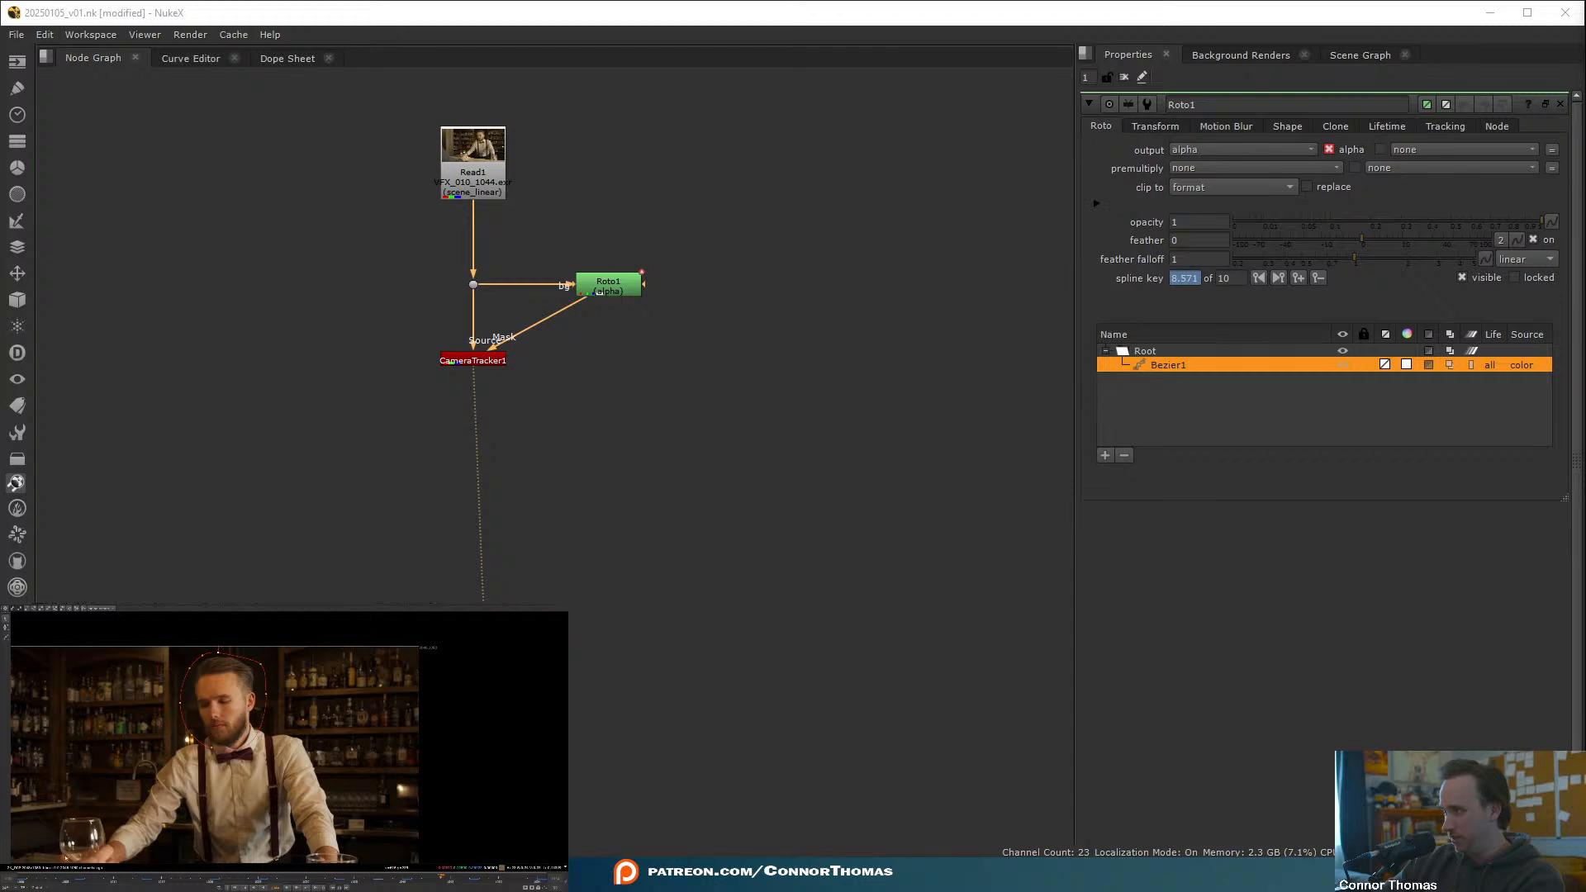
# - Set the Roto node's premultiply to rgba and close its properties
pyautogui.click(1190, 168)
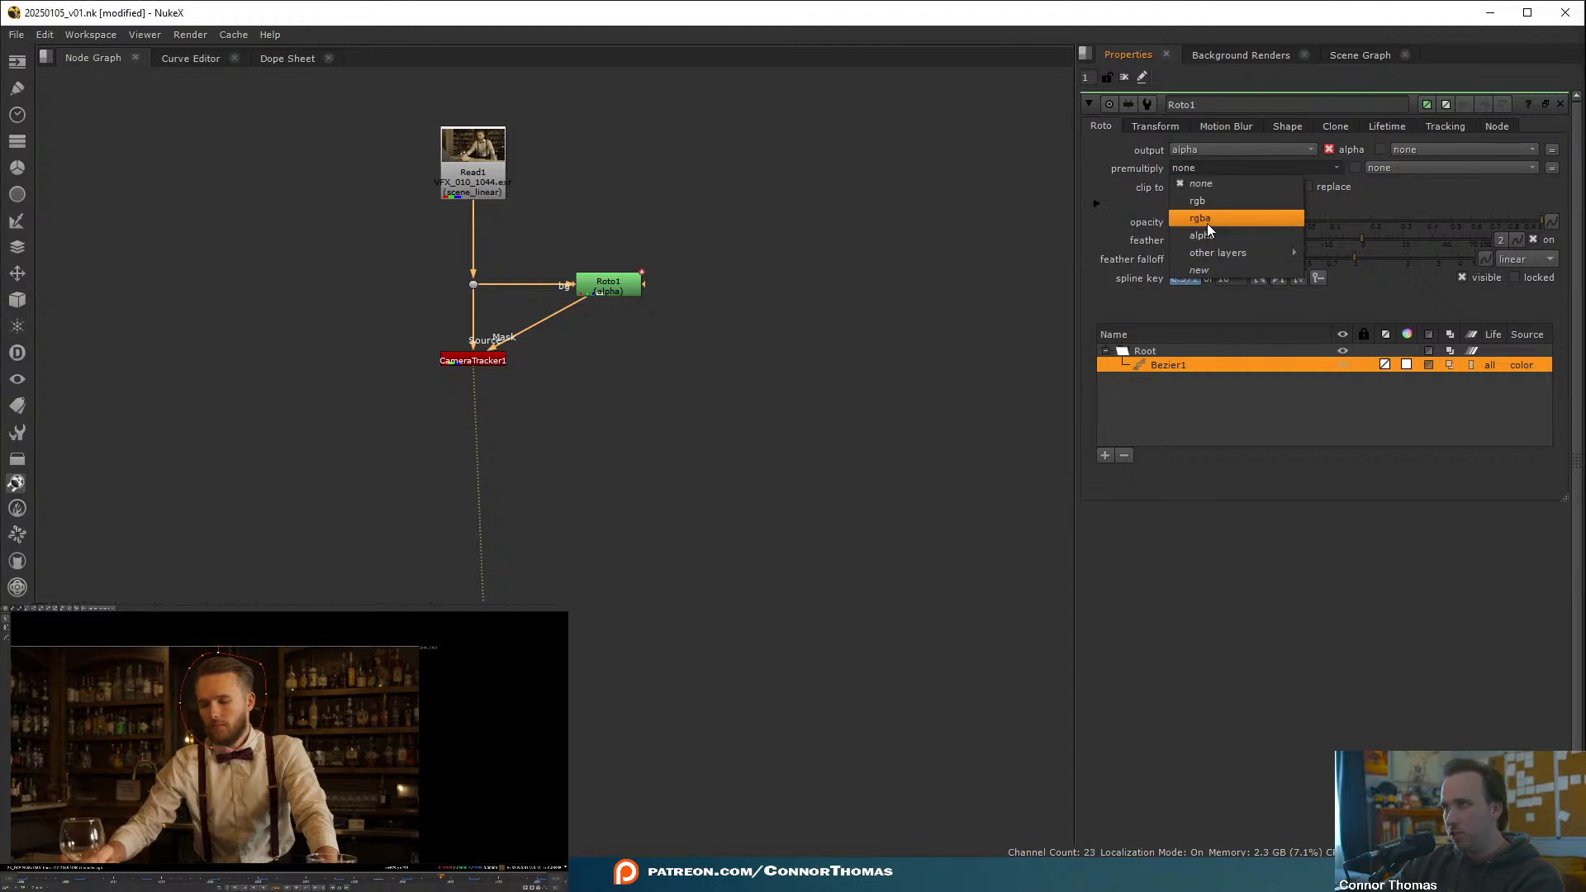
pyautogui.click(1202, 219)
pyautogui.click(1123, 77)
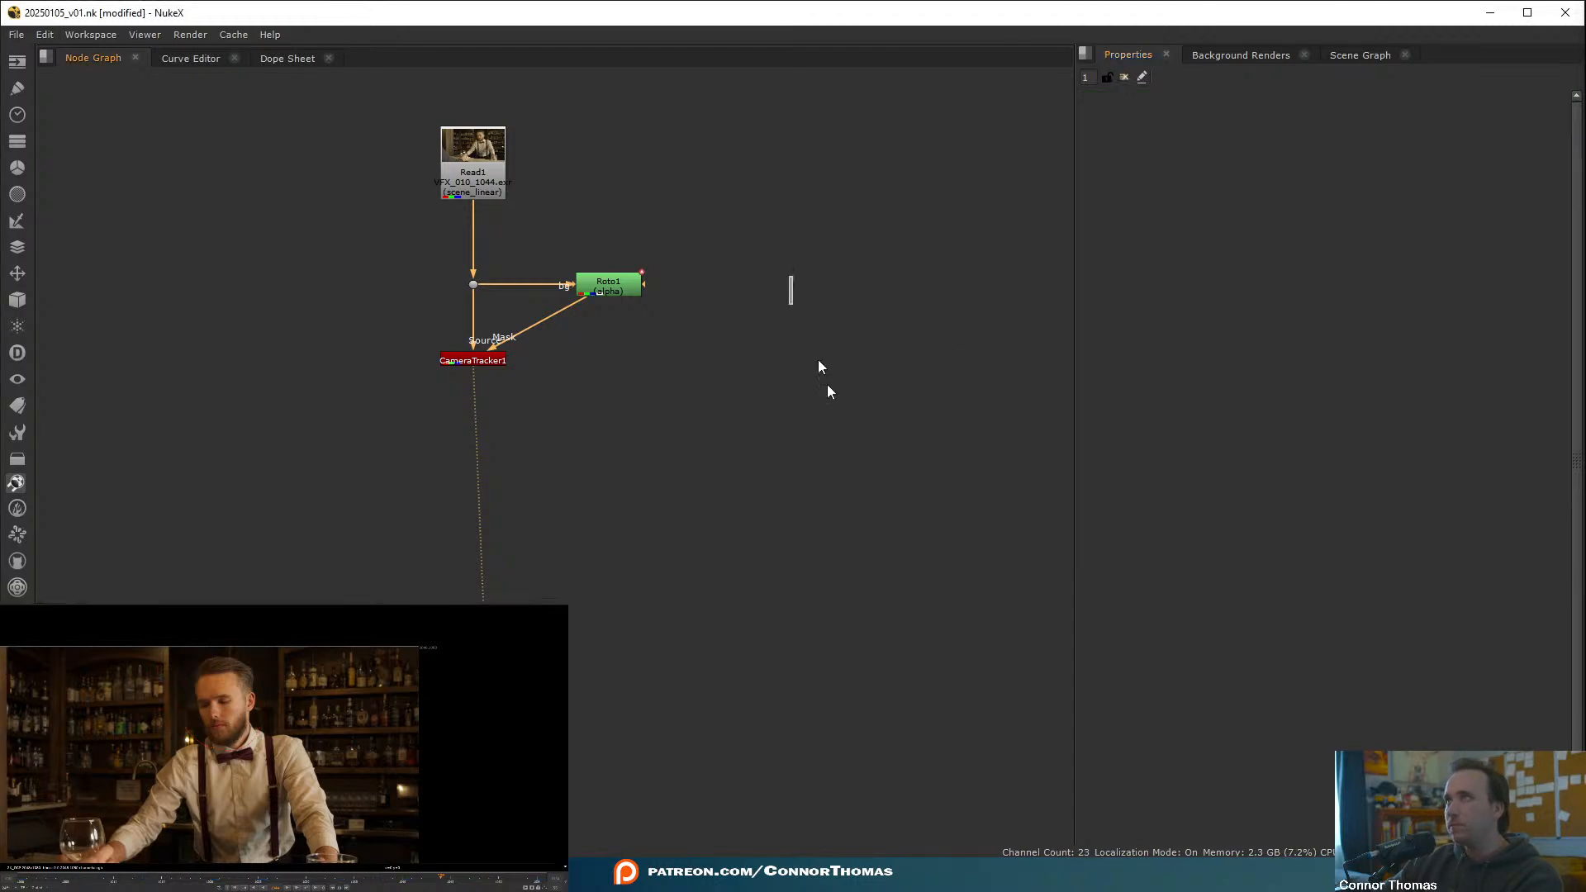
# - Open the CameraTracker node's properties and enable Preview Features in its feature settings
pyautogui.doubleClick(483, 361)
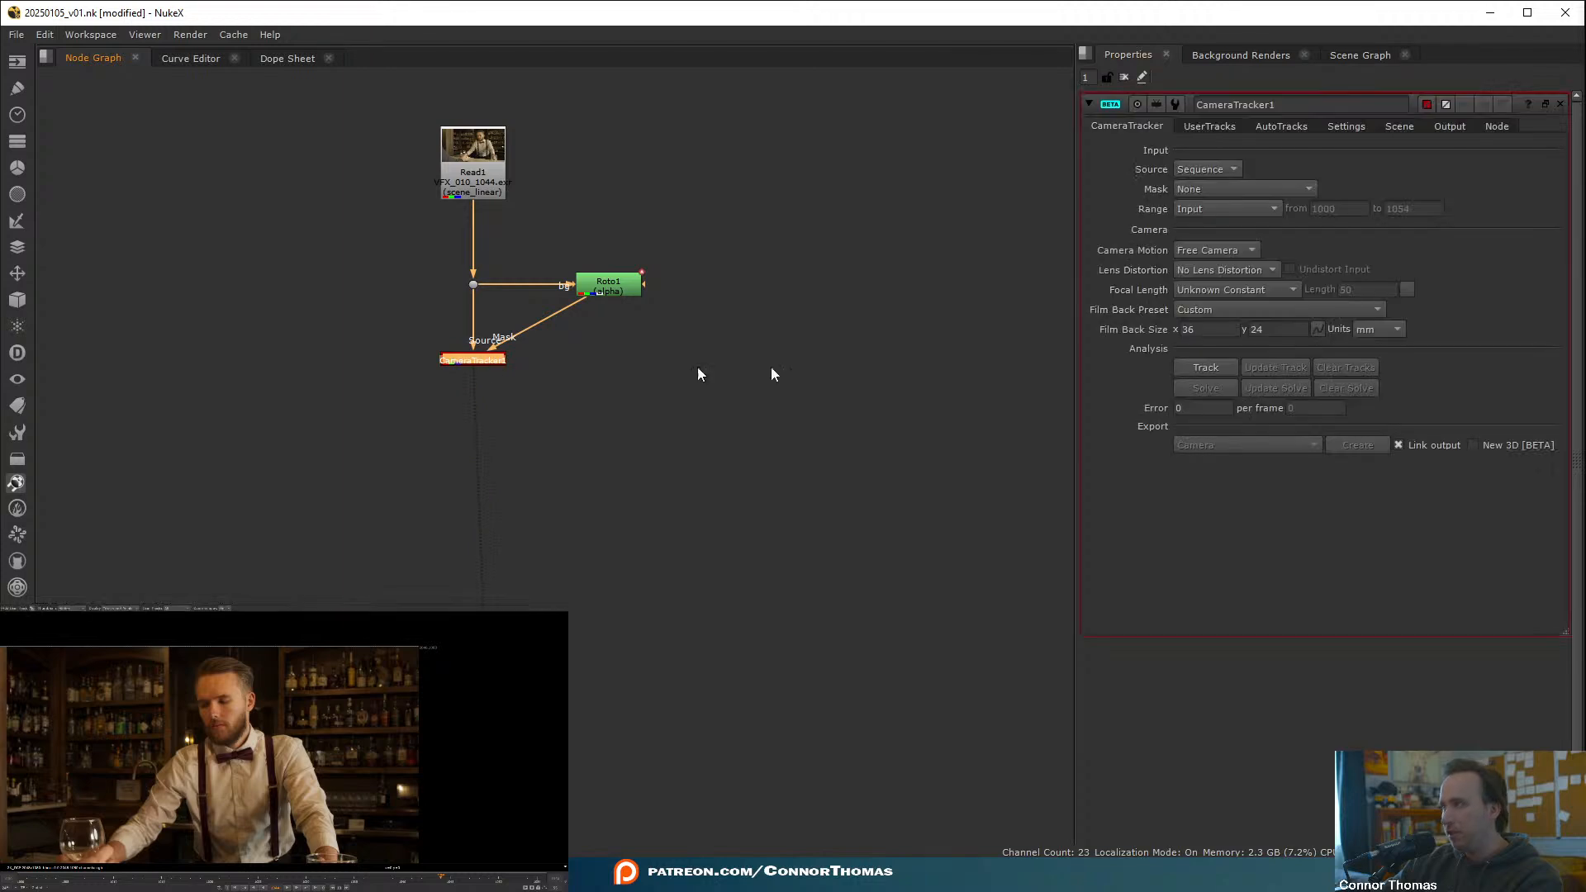
pyautogui.click(1346, 126)
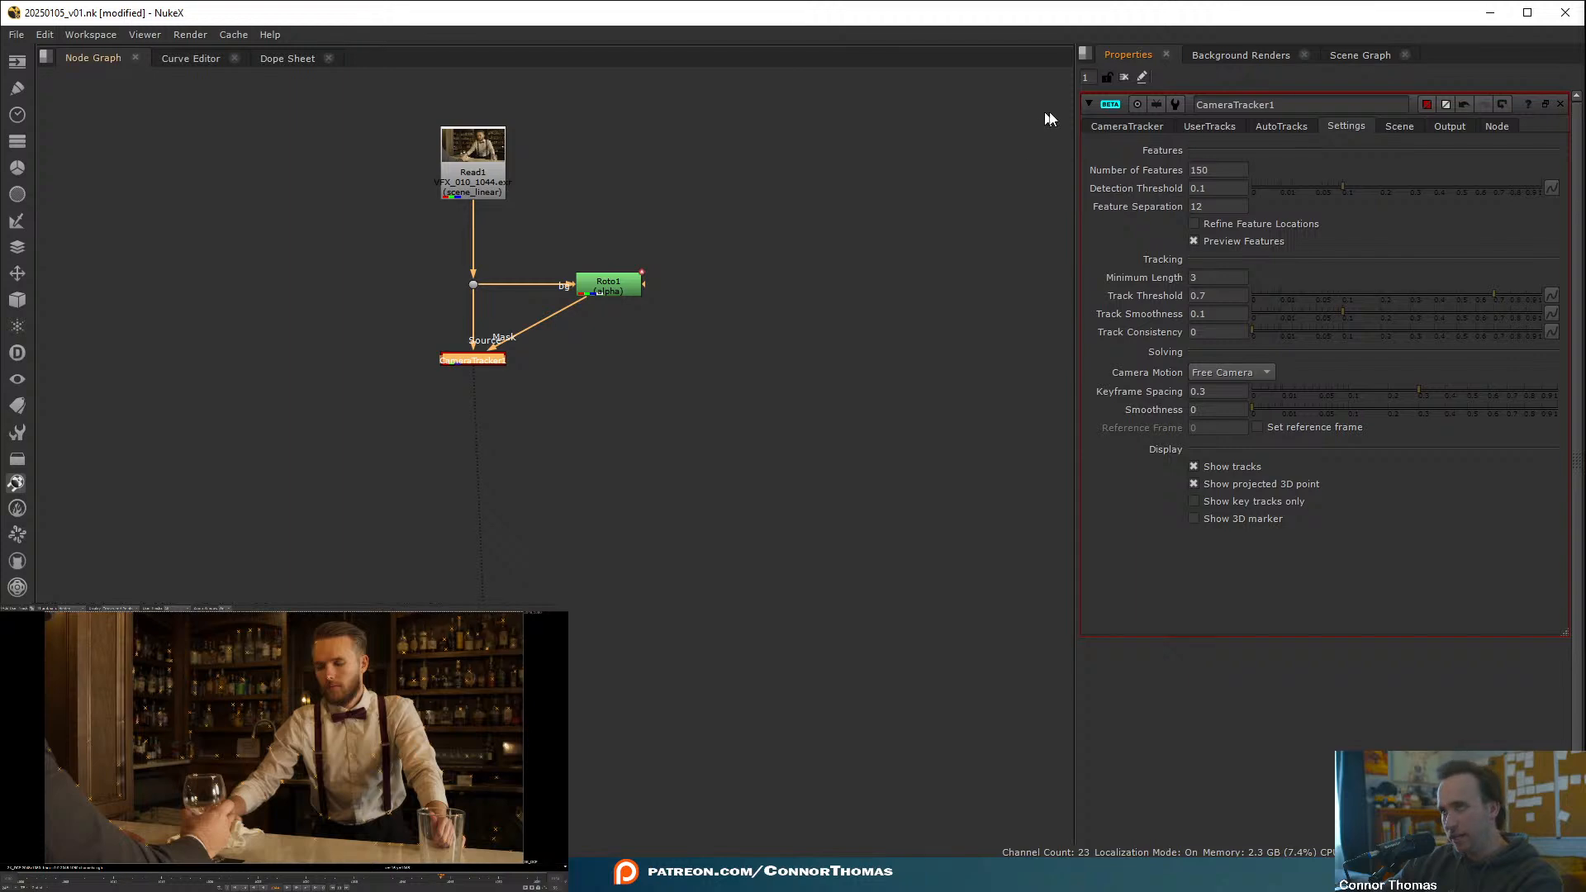
pyautogui.click(1093, 127)
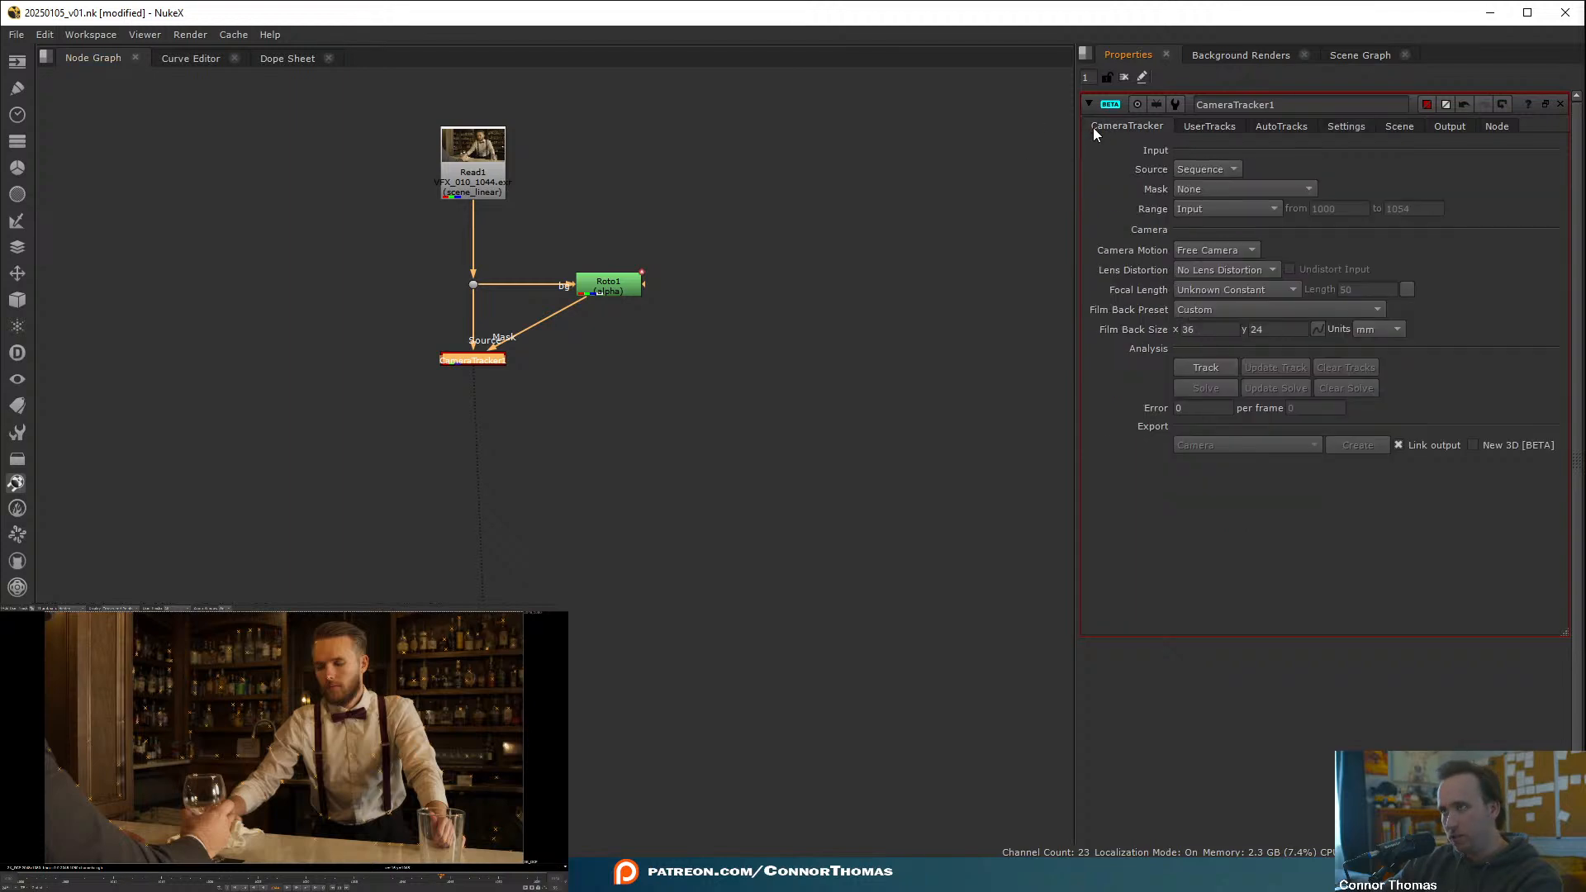
# - Try Source Alpha and Mask Alpha as the CameraTracker mask, and settle on Mask Inverted Alpha
pyautogui.click(1191, 189)
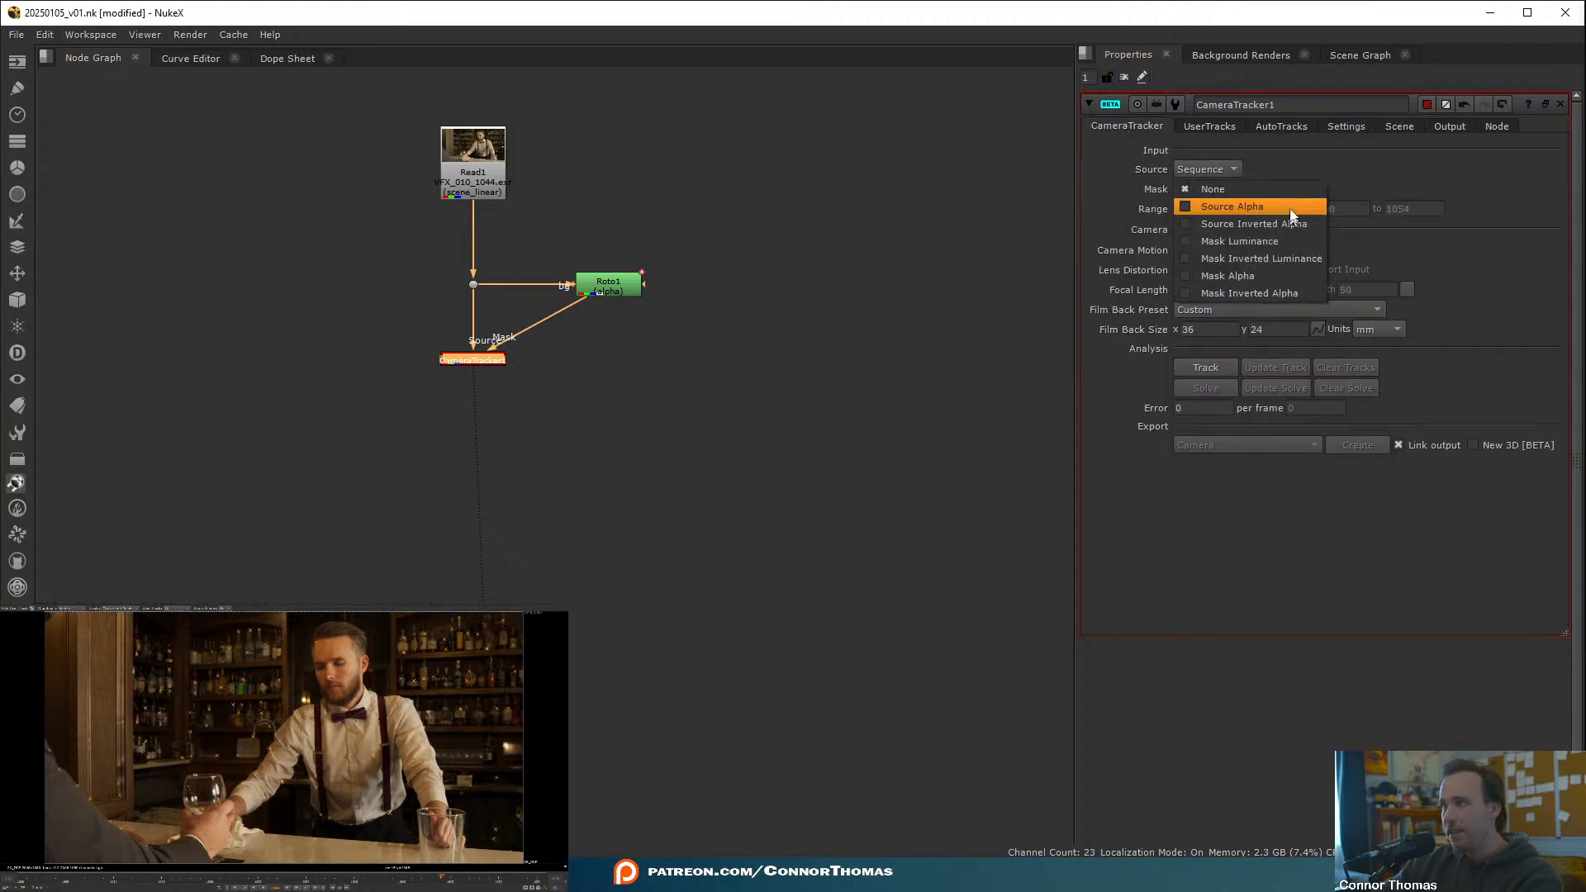
pyautogui.click(1268, 205)
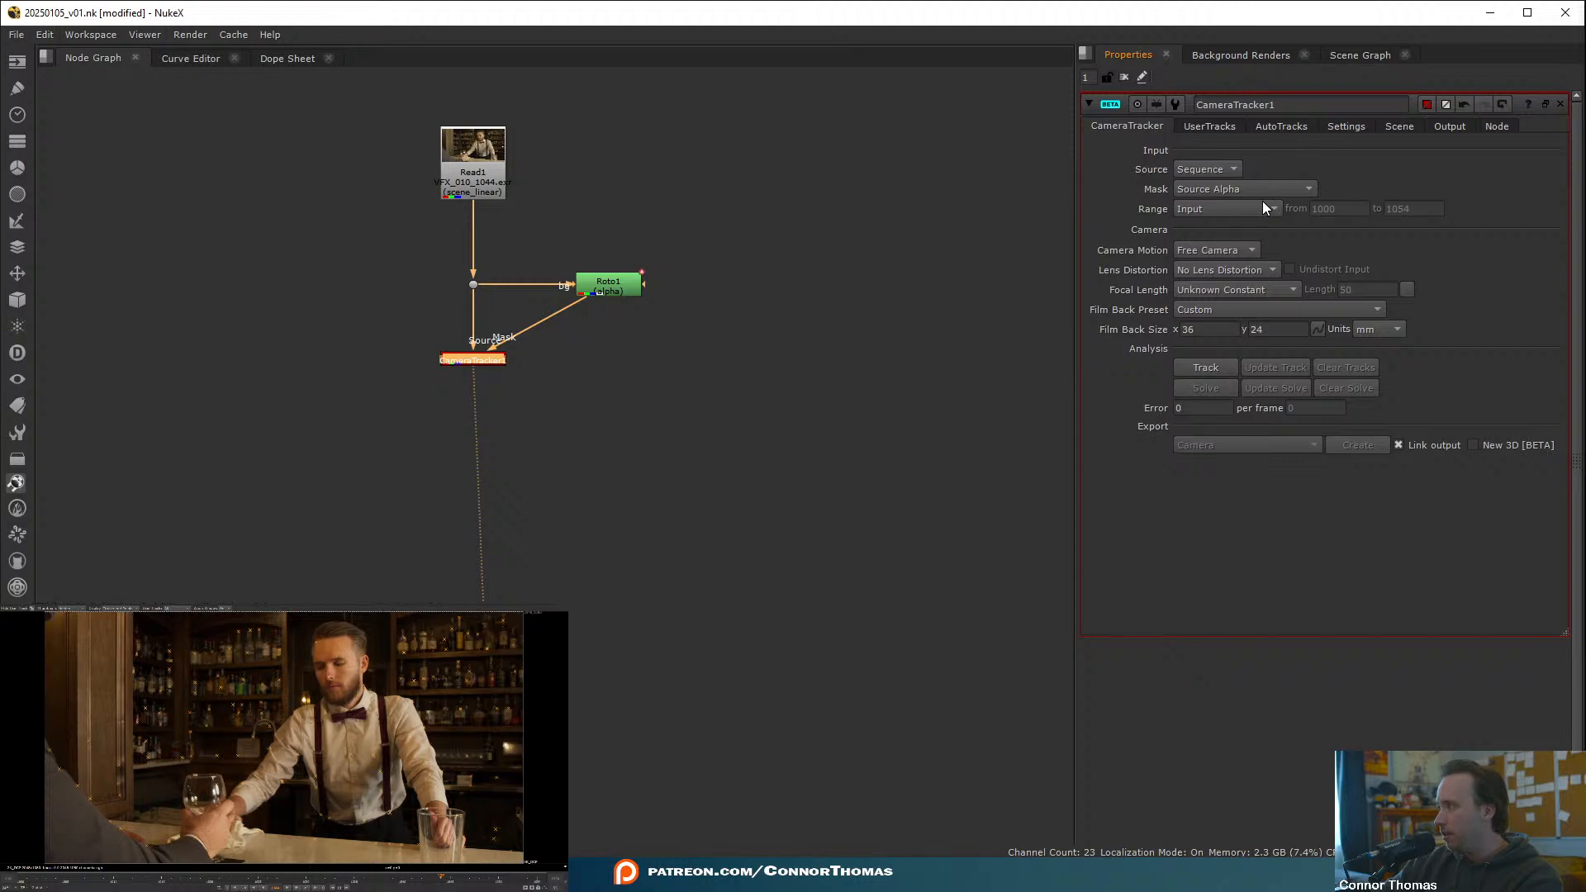
pyautogui.click(1214, 187)
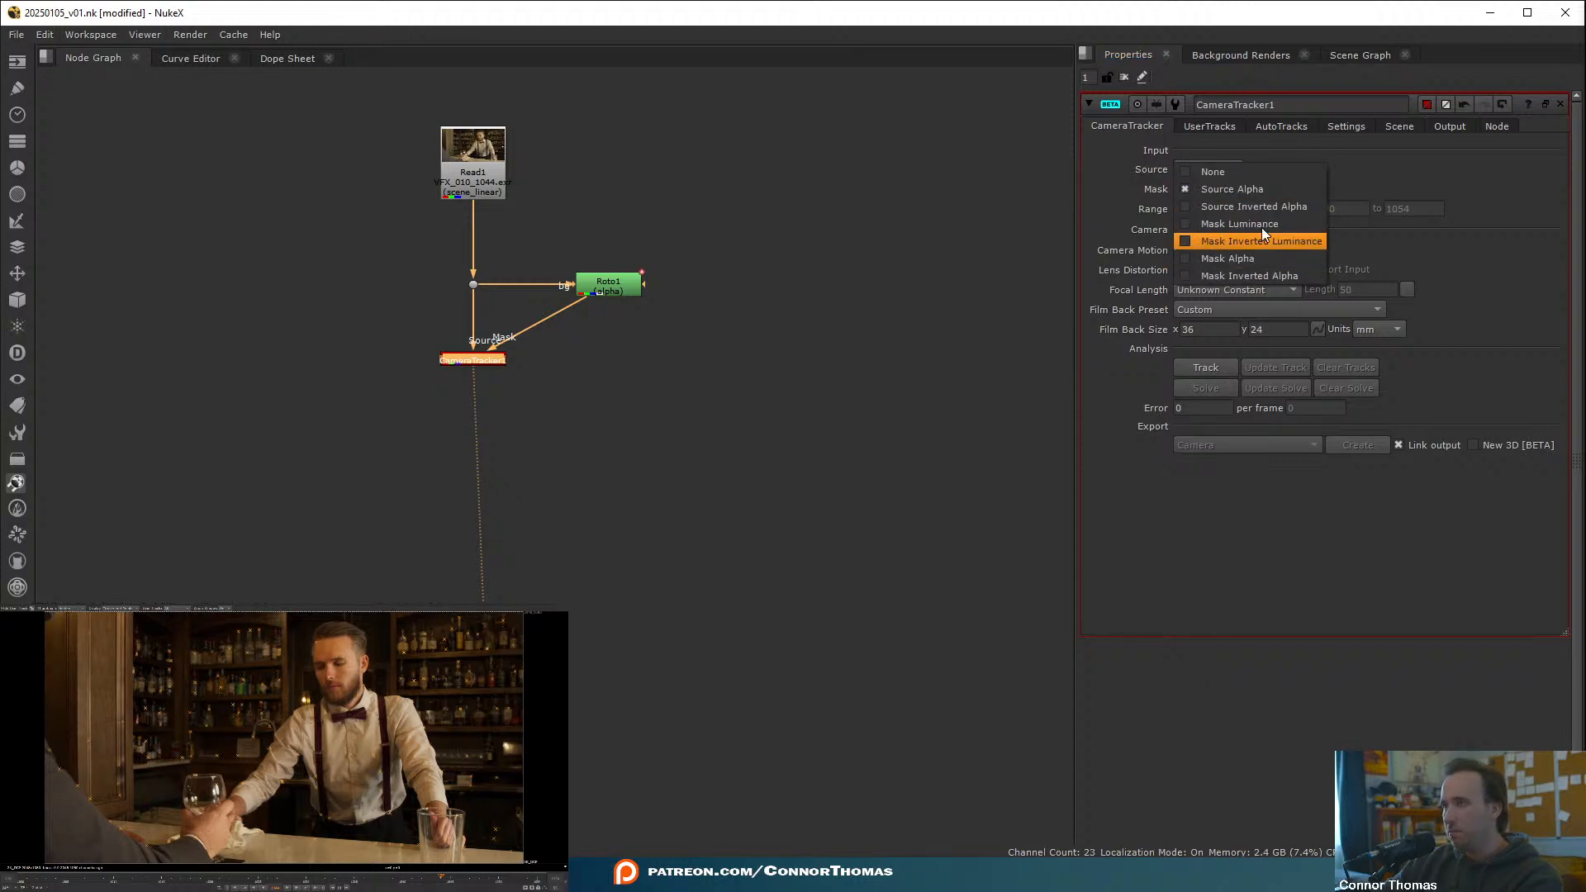
pyautogui.click(1252, 257)
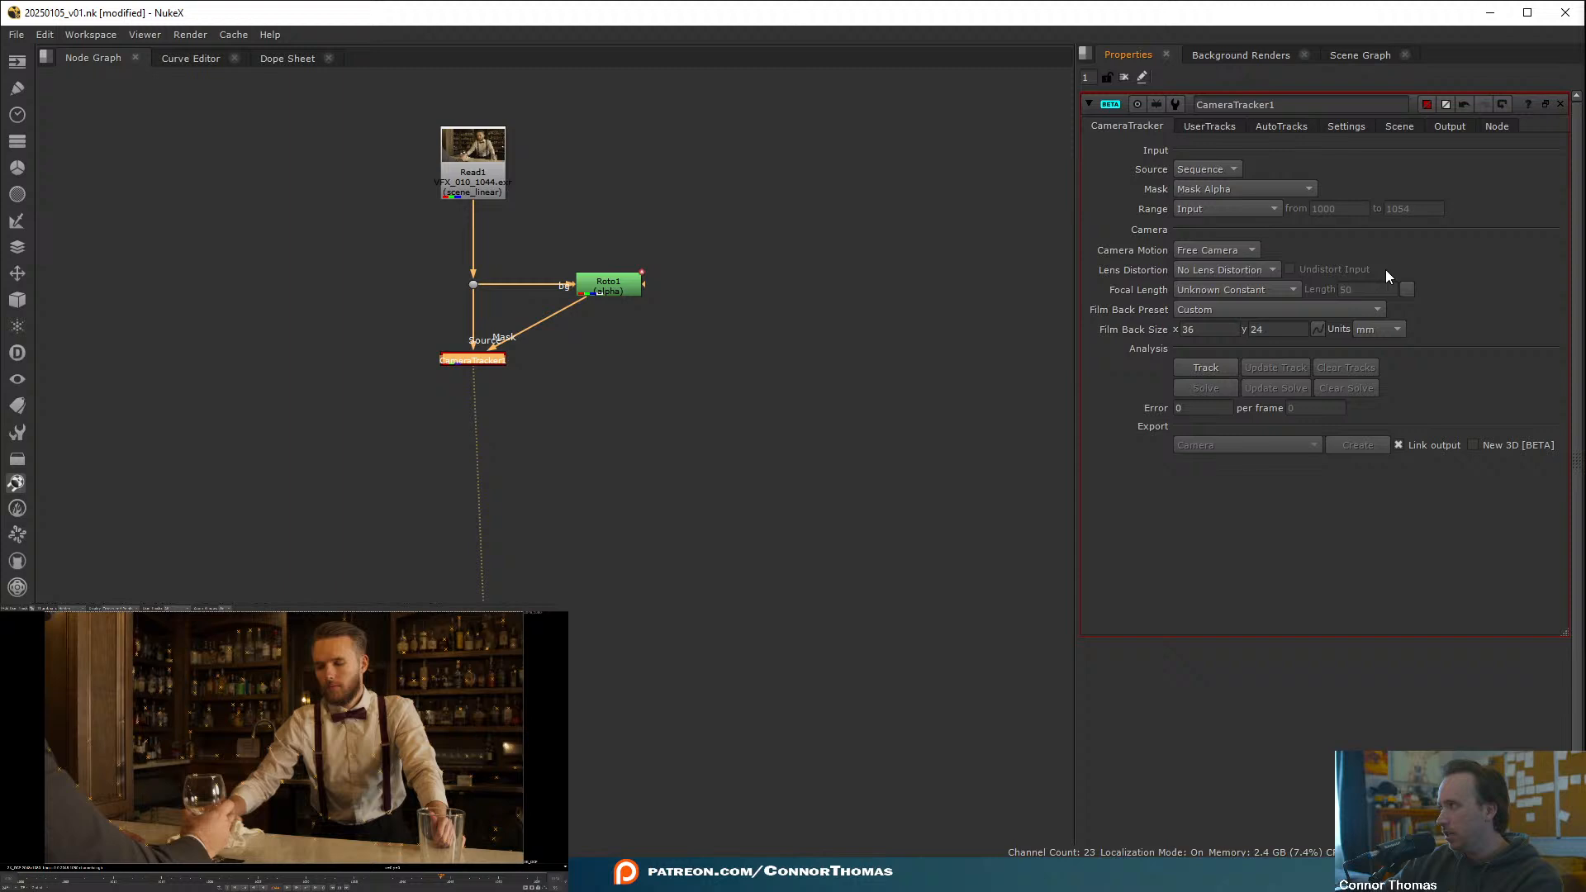
pyautogui.click(1282, 188)
pyautogui.click(1264, 208)
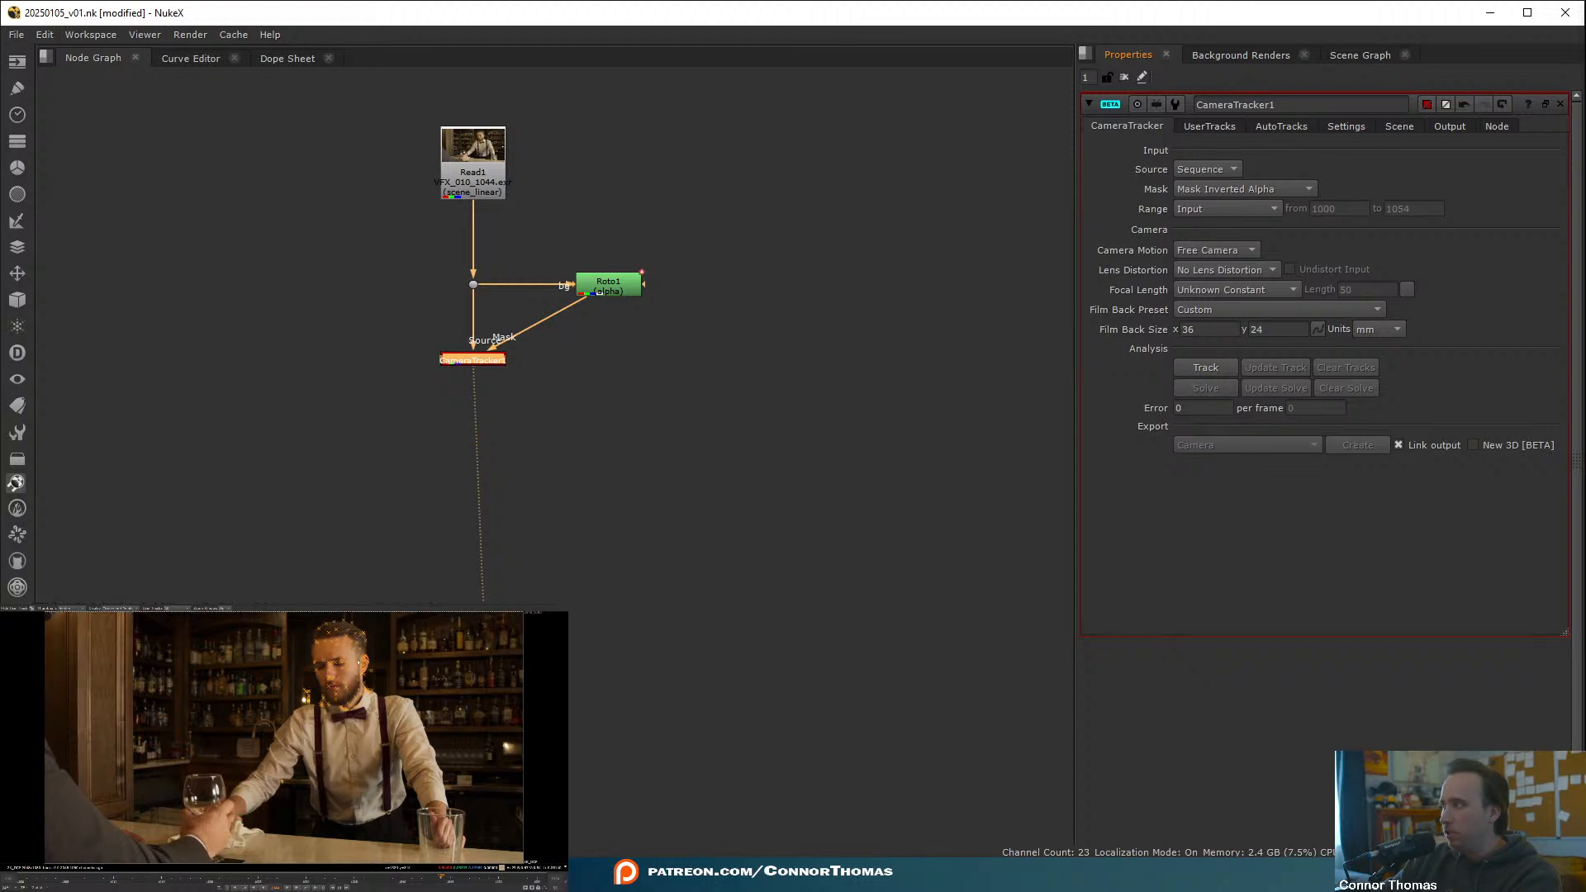
# - Track the sequence with the inverted-alpha mask and try to solve the camera
pyautogui.click(1208, 367)
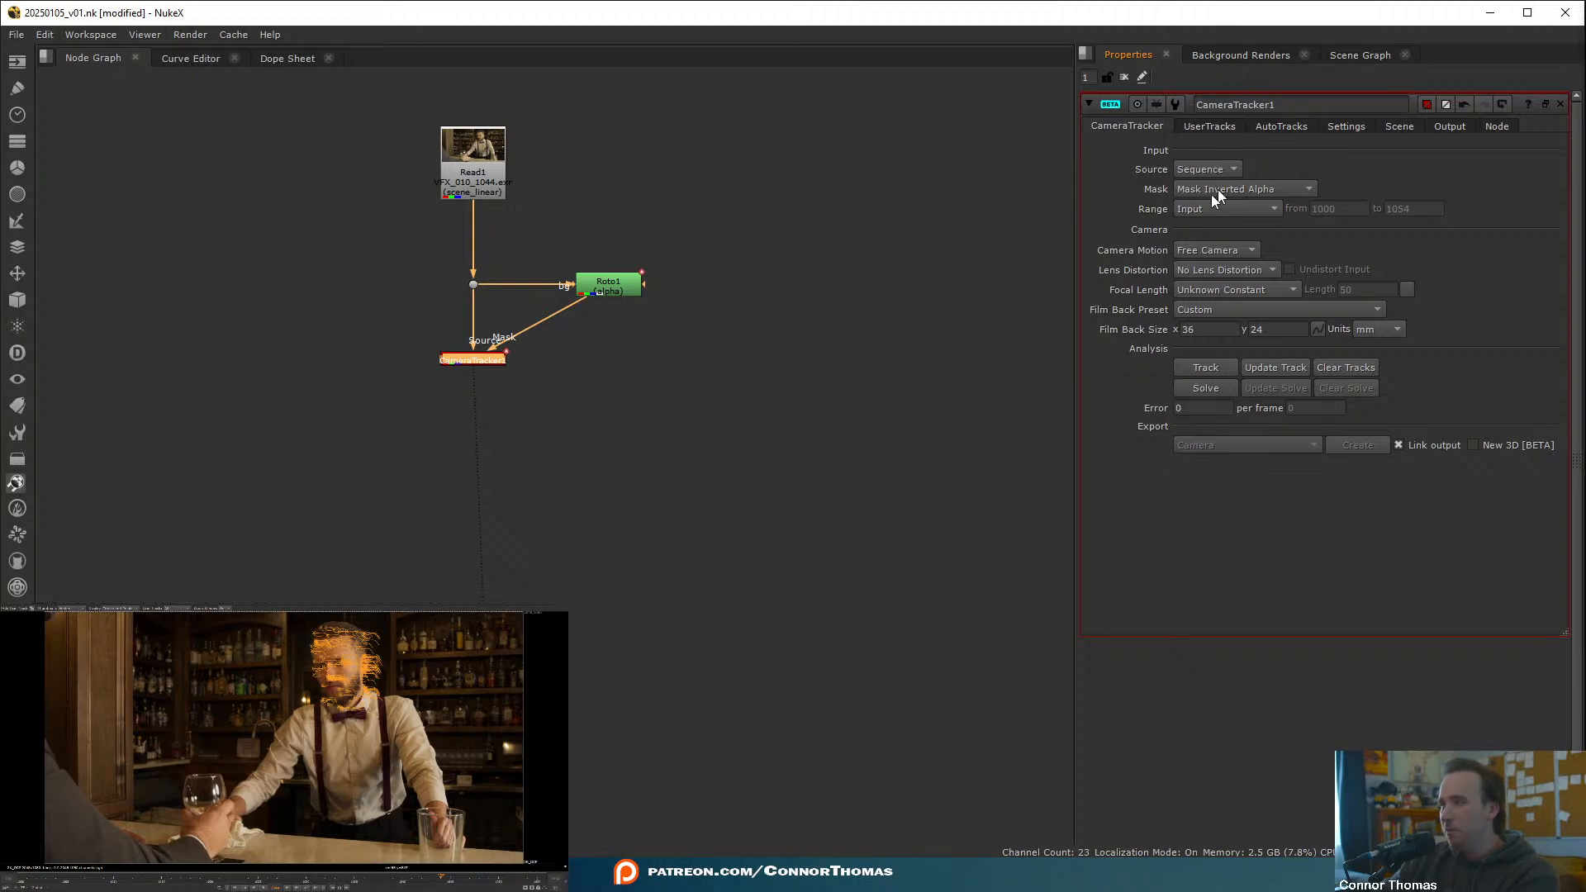
pyautogui.click(1211, 393)
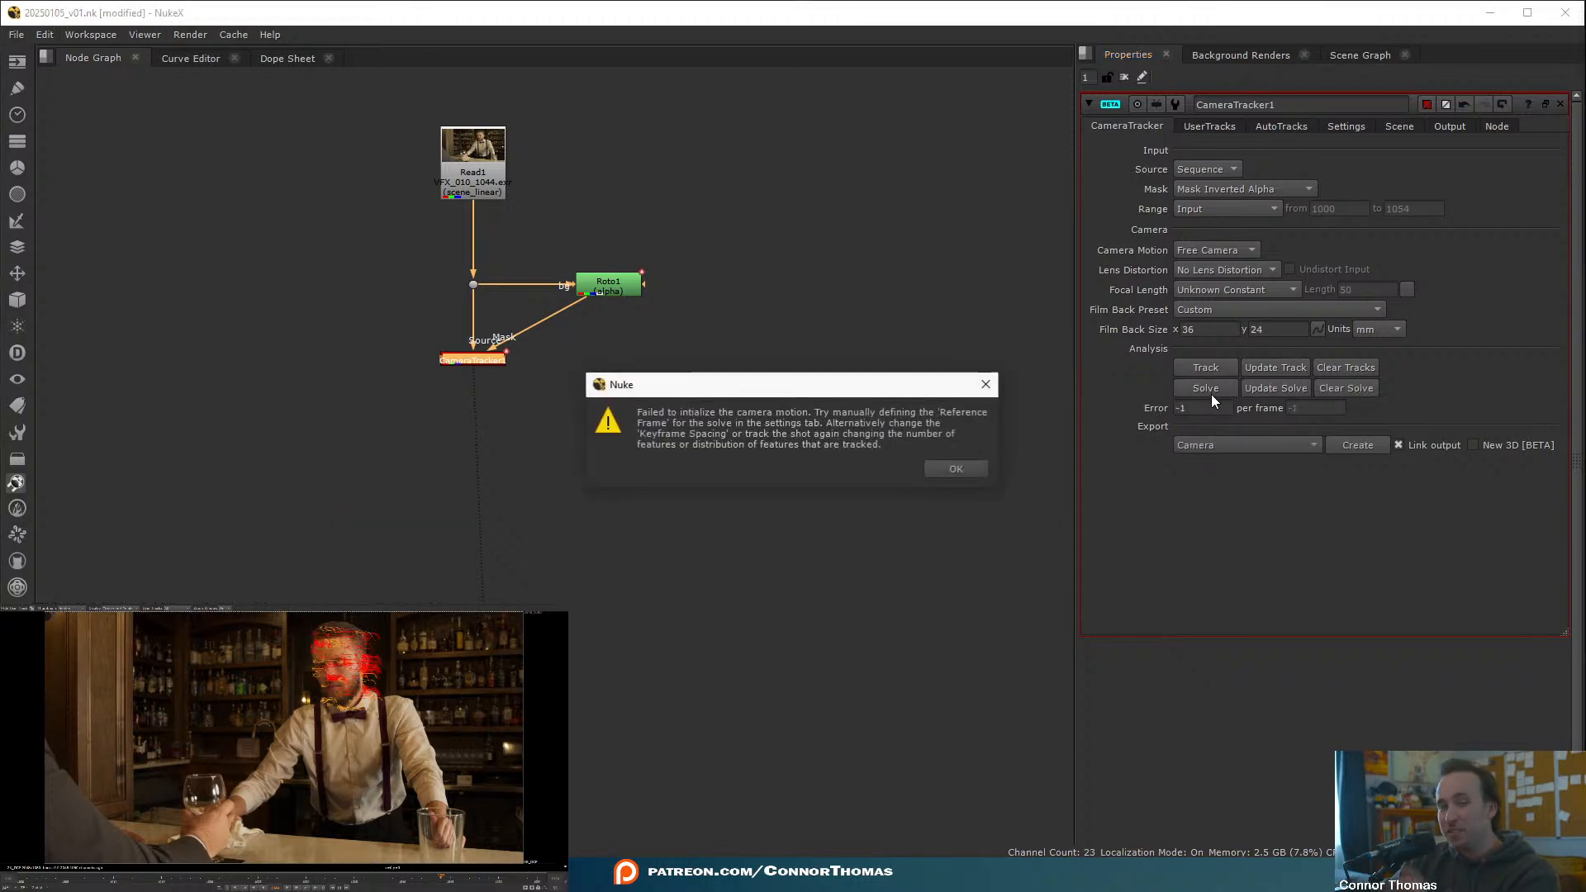
pyautogui.click(958, 469)
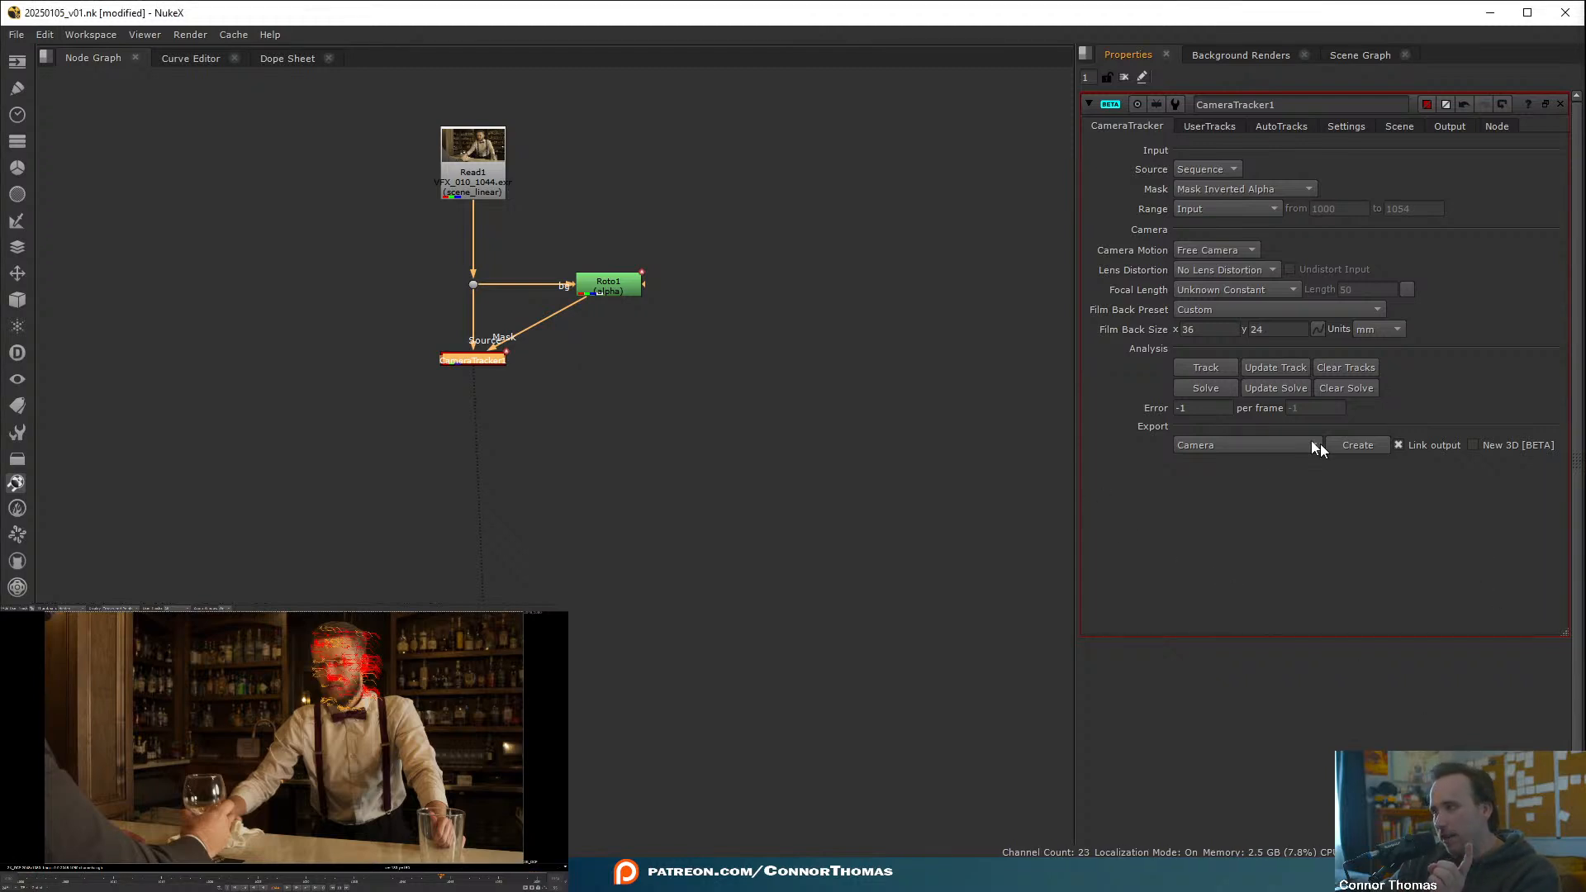
# - Delete the animated head shape from the Roto node and draw a new one around the bartender's face at frame 1000
pyautogui.moveTo(26, 880)
pyautogui.mouseDown()
pyautogui.moveTo(504, 886)
pyautogui.moveTo(20, 876)
pyautogui.mouseUp()
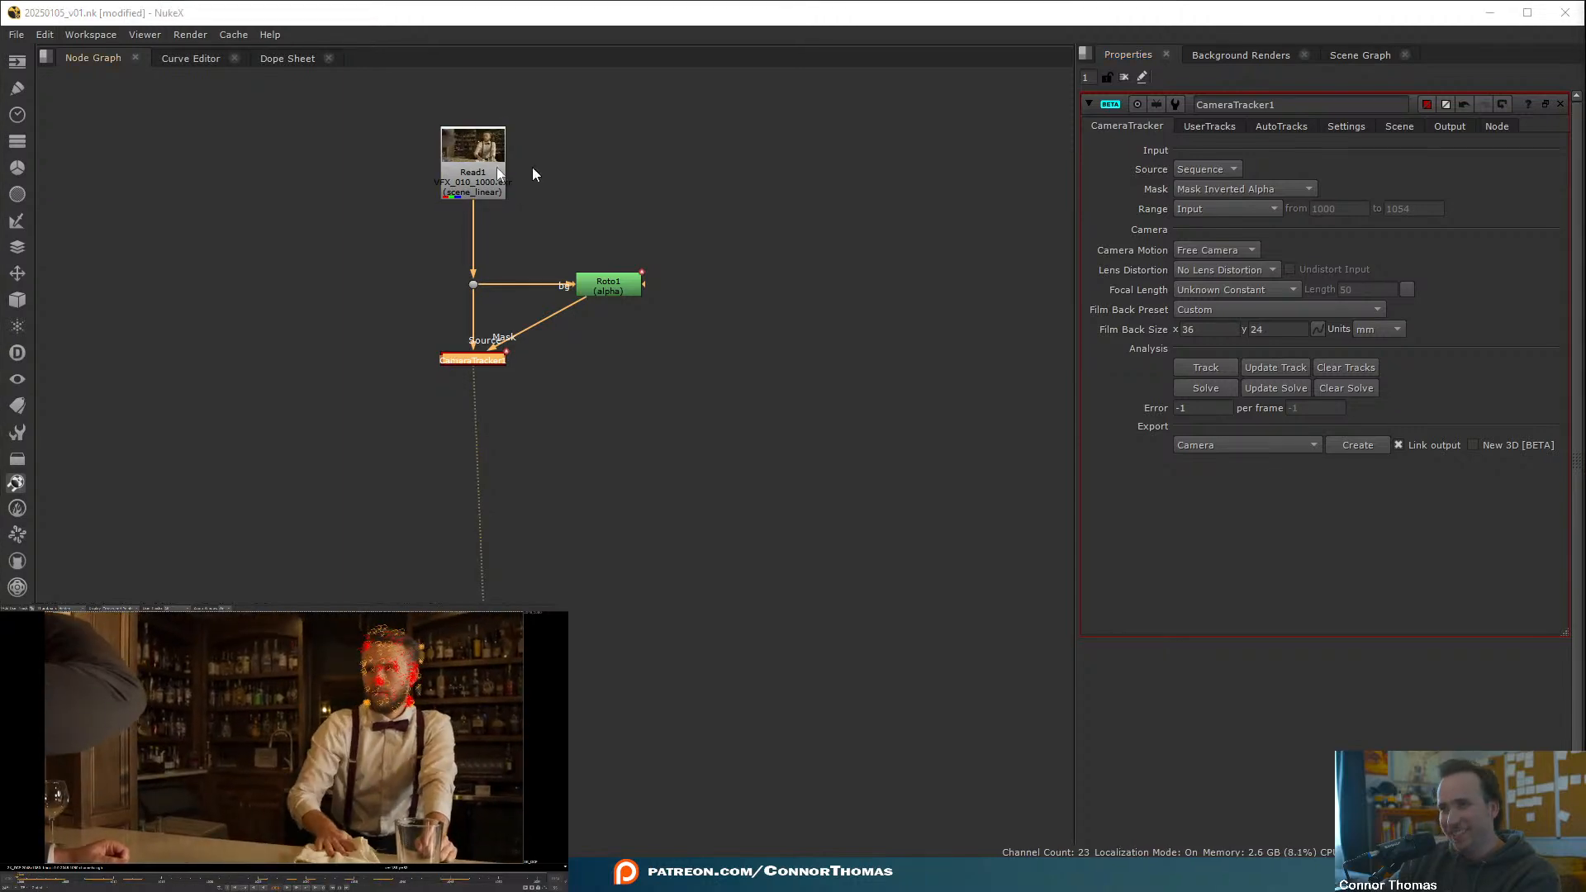
pyautogui.doubleClick(593, 288)
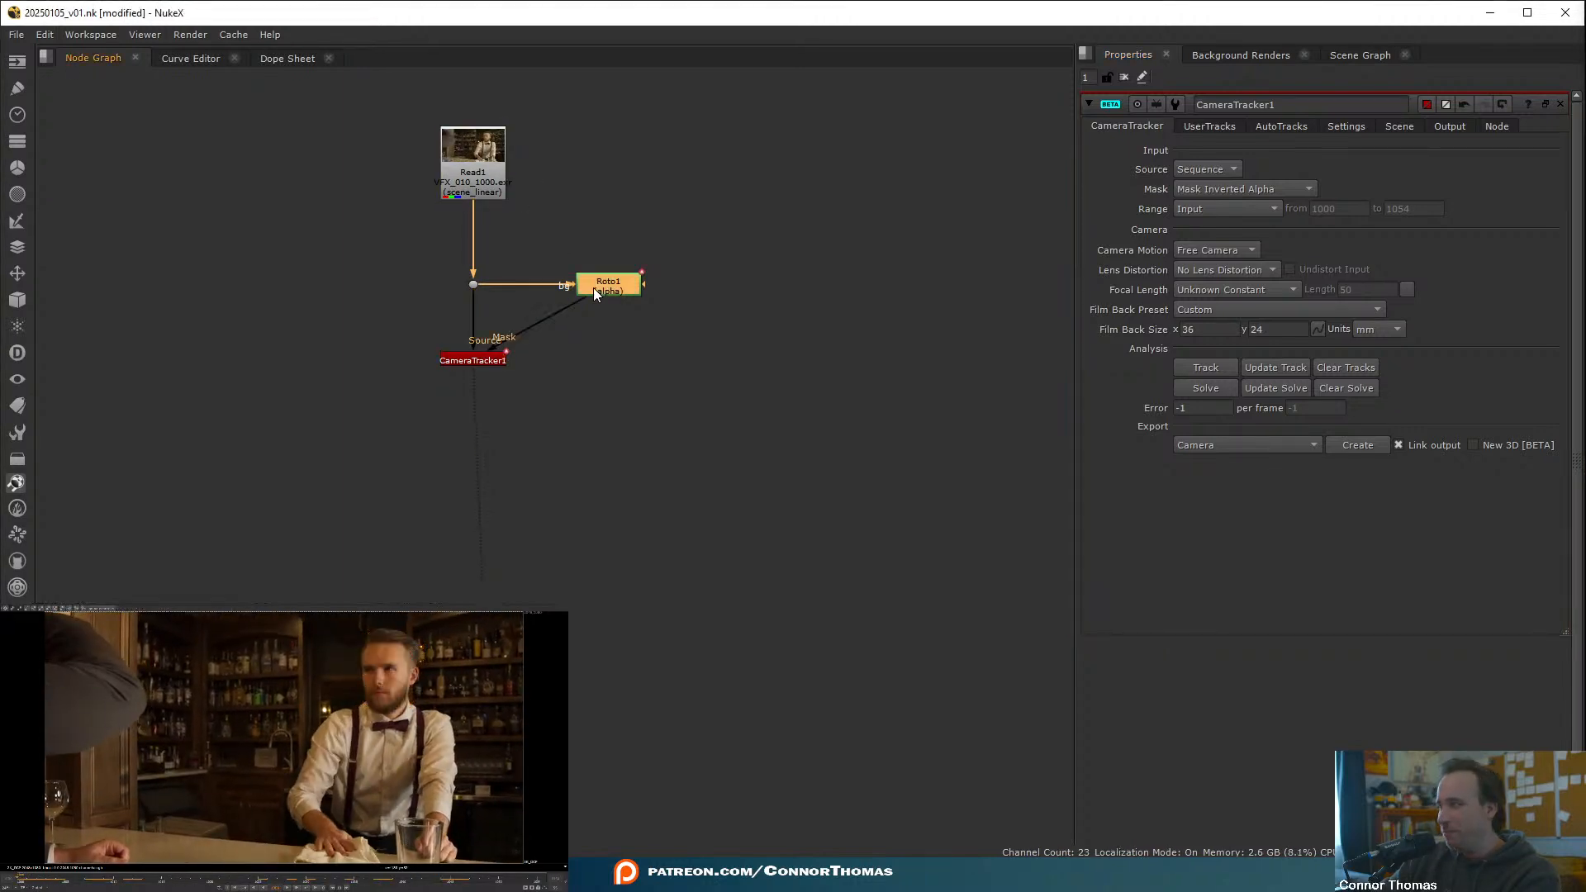
pyautogui.click(351, 685)
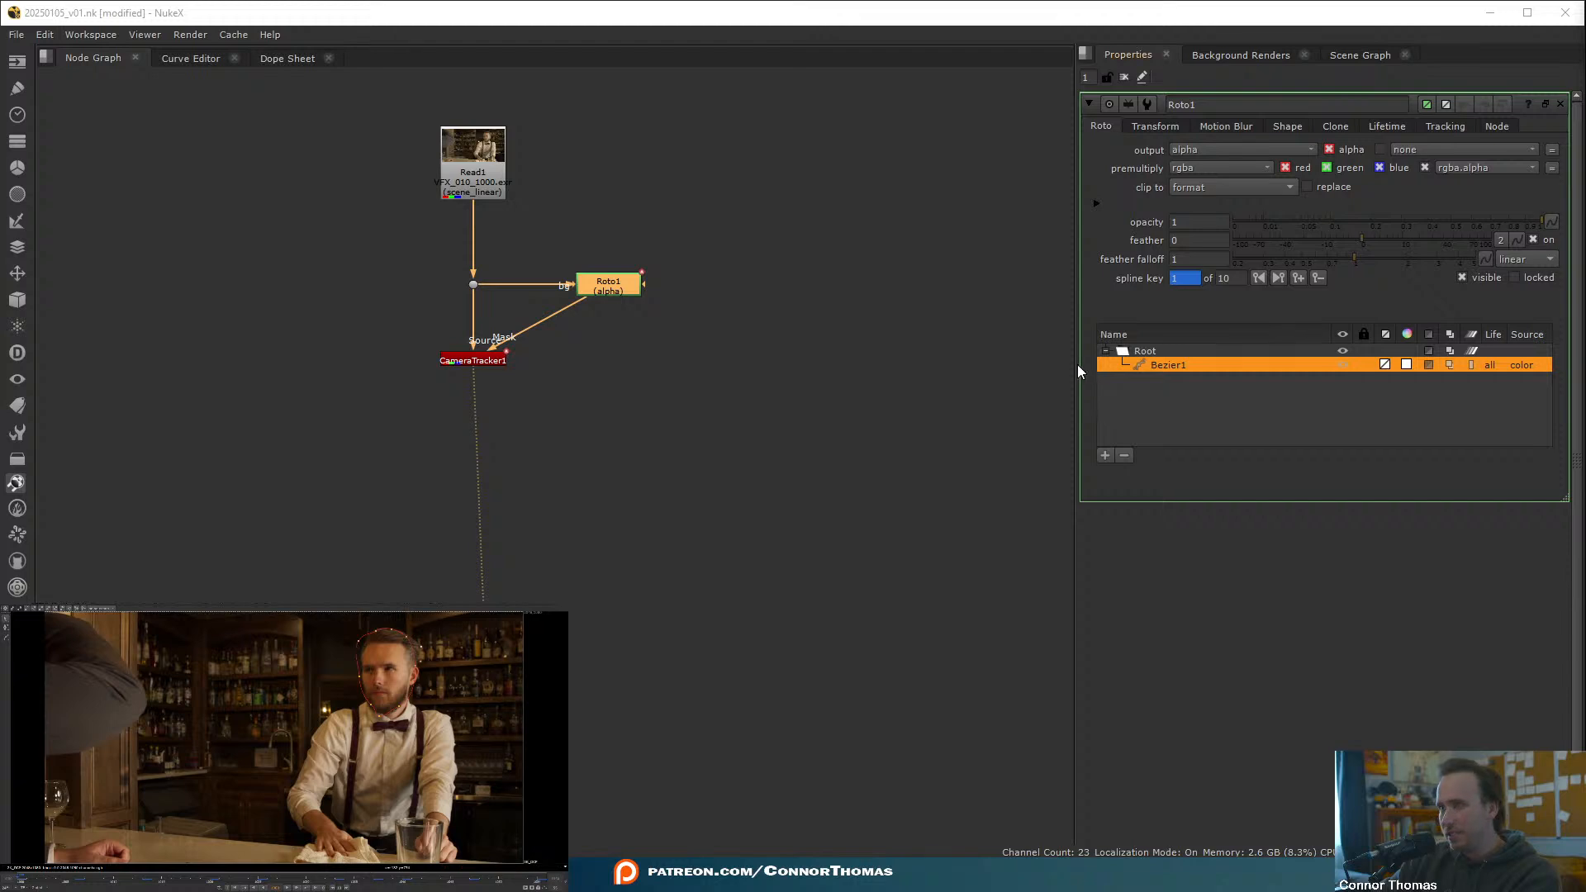
pyautogui.click(1124, 455)
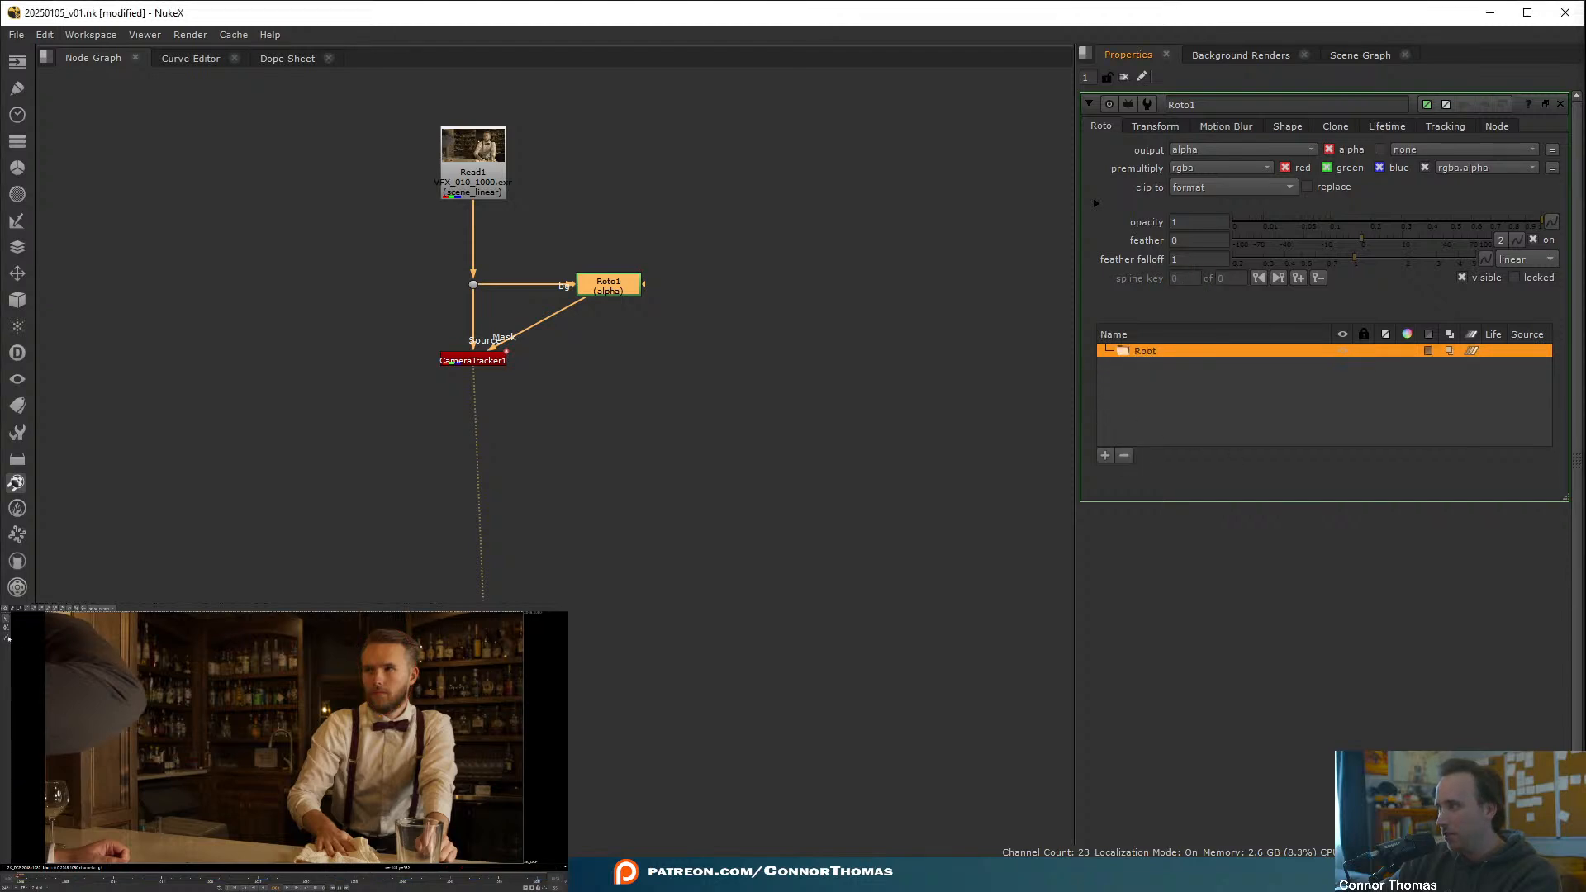
pyautogui.hotkey('ctrl', 'z')
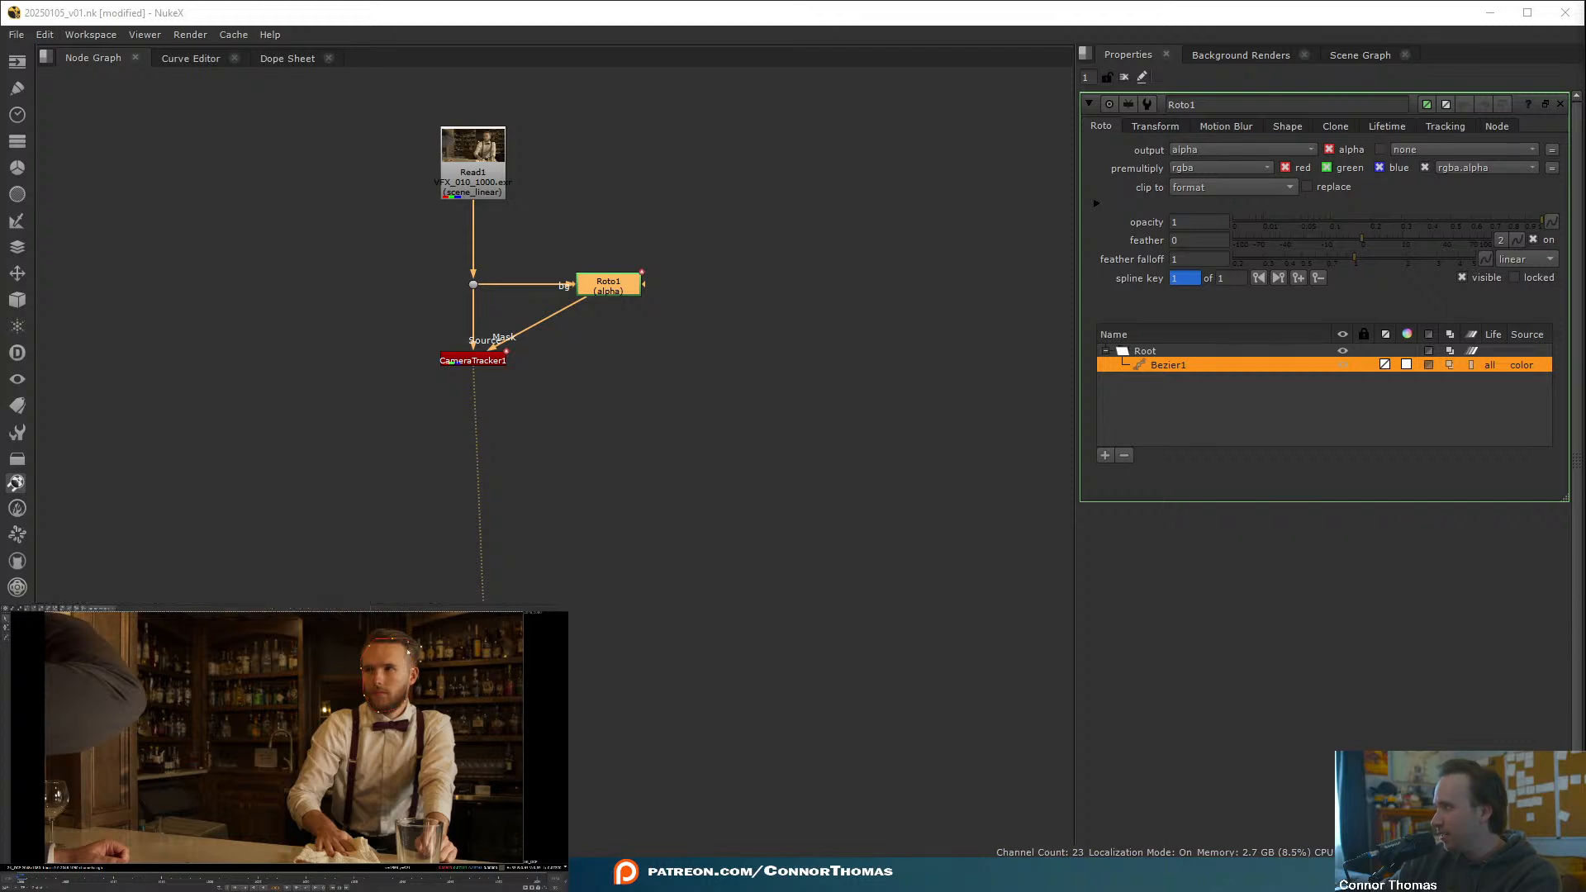
pyautogui.click(407, 652)
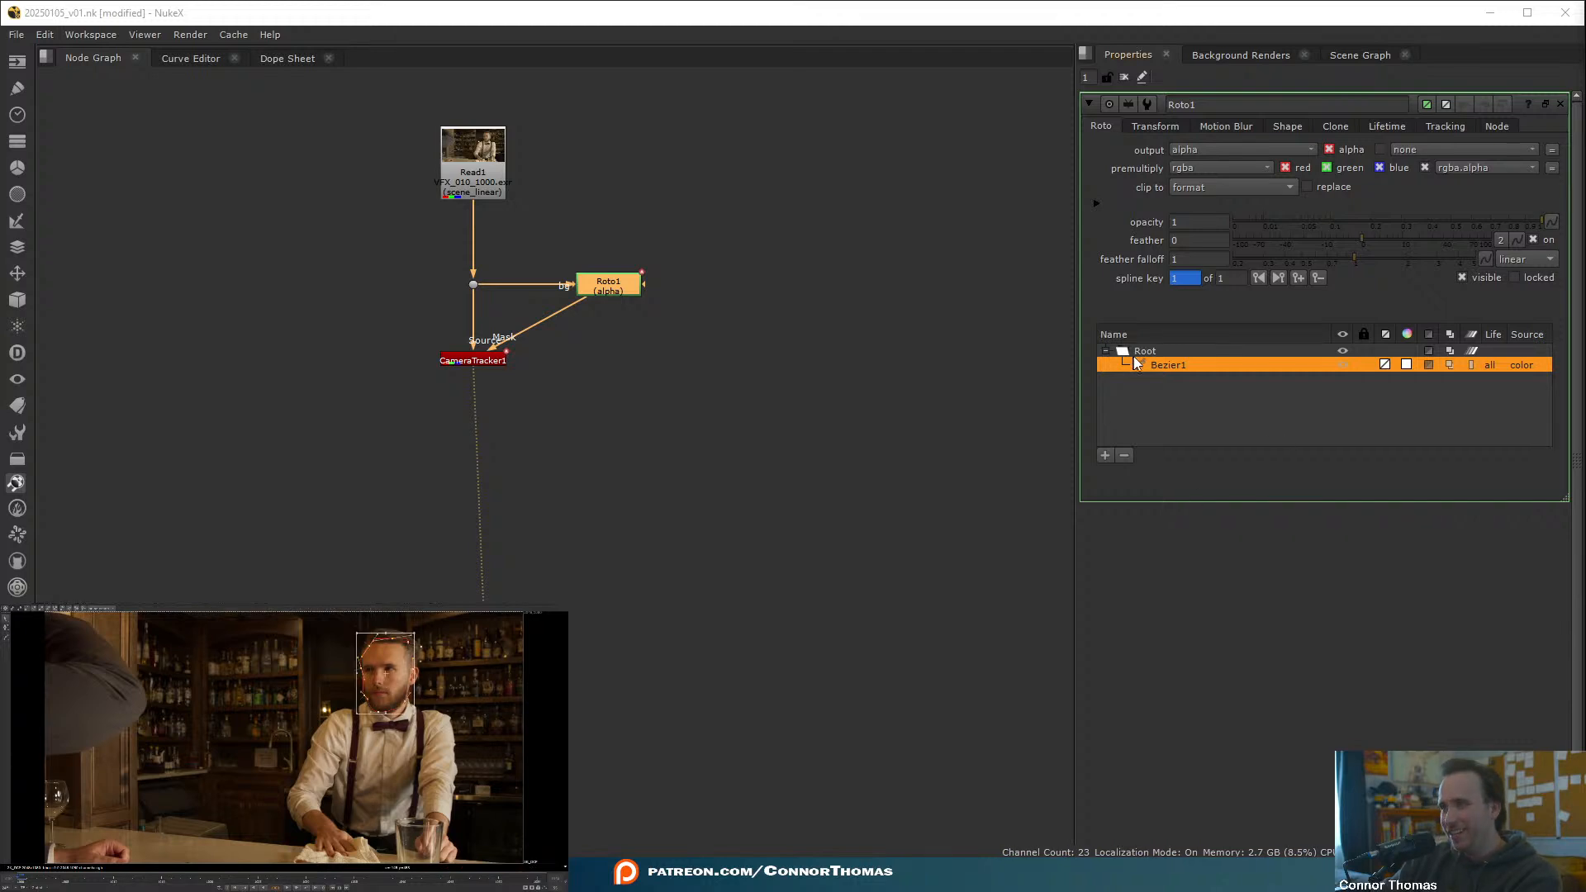
# - Planar-track the face shape forward from frame 1000 to frame 1054 and return to frame 1000
pyautogui.rightClick(1137, 362)
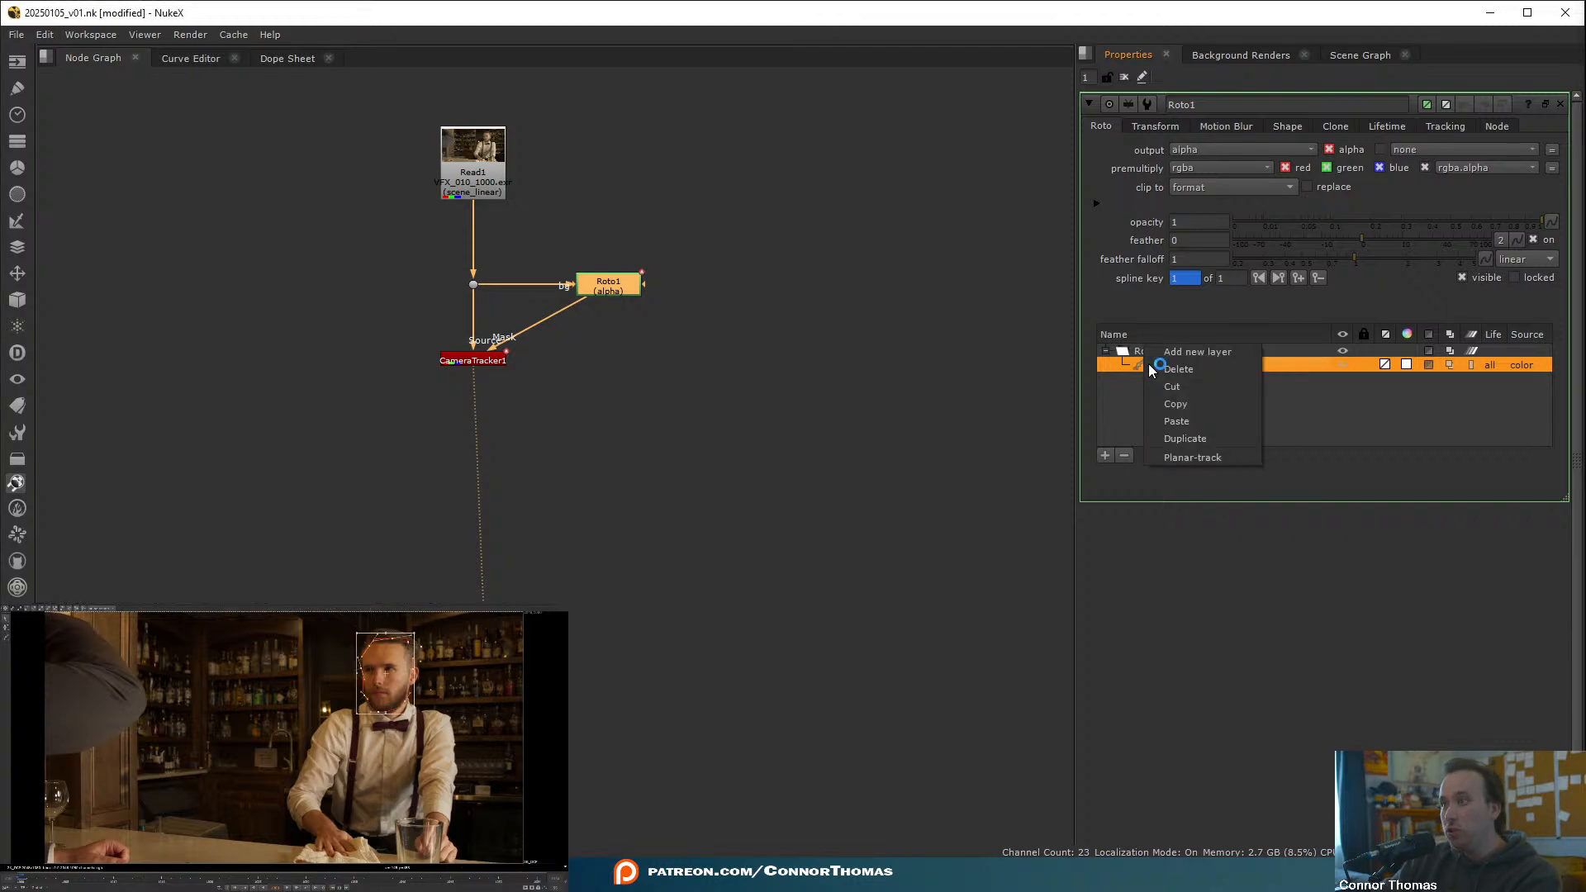
pyautogui.click(1190, 457)
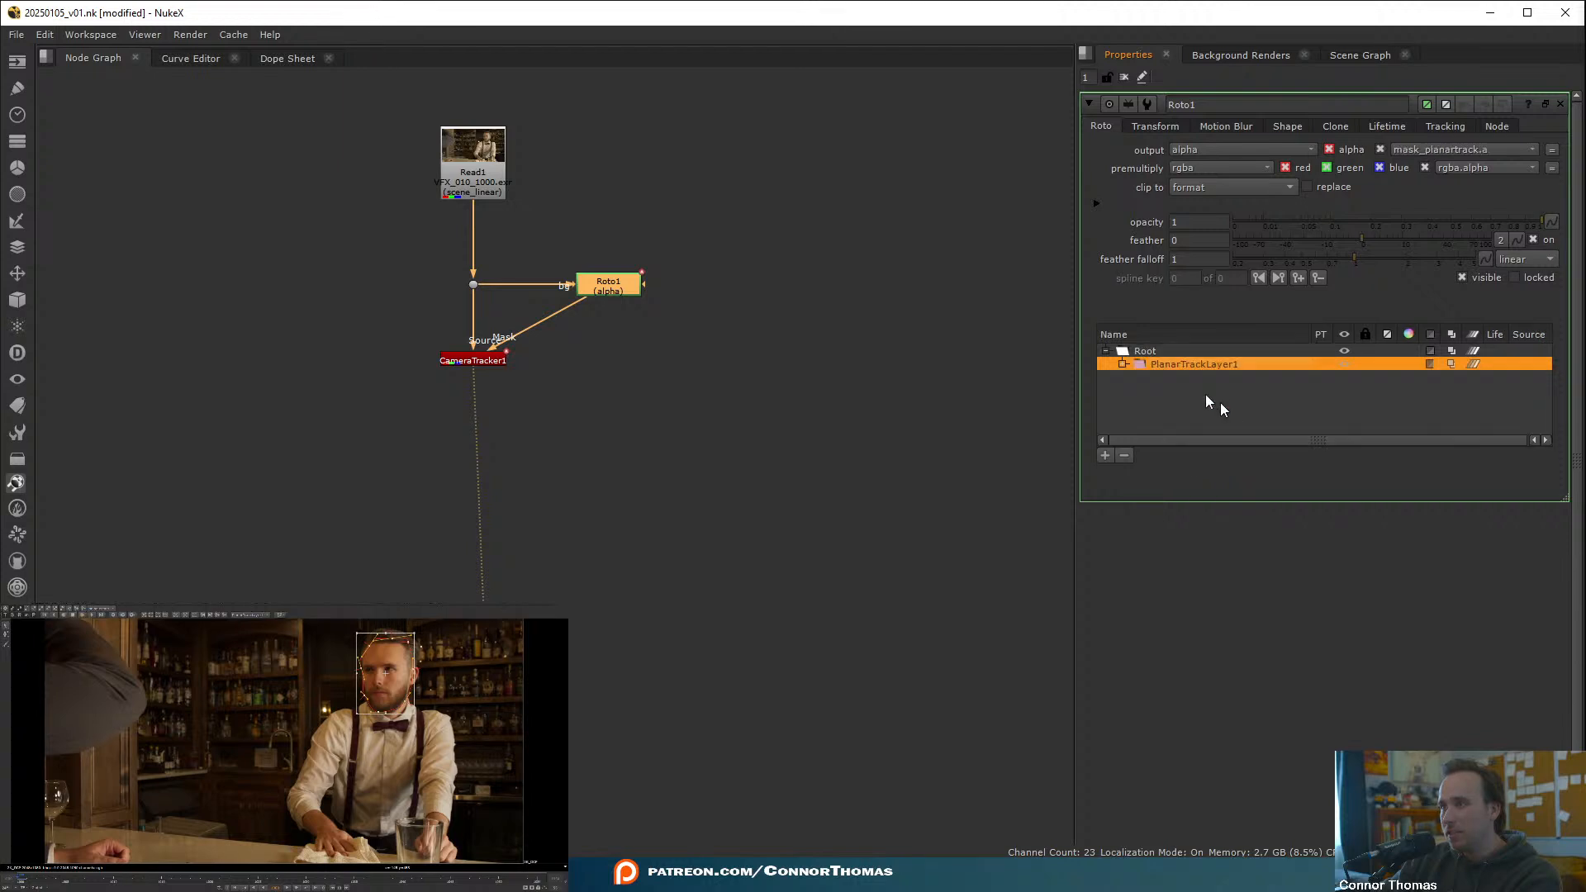
pyautogui.click(92, 616)
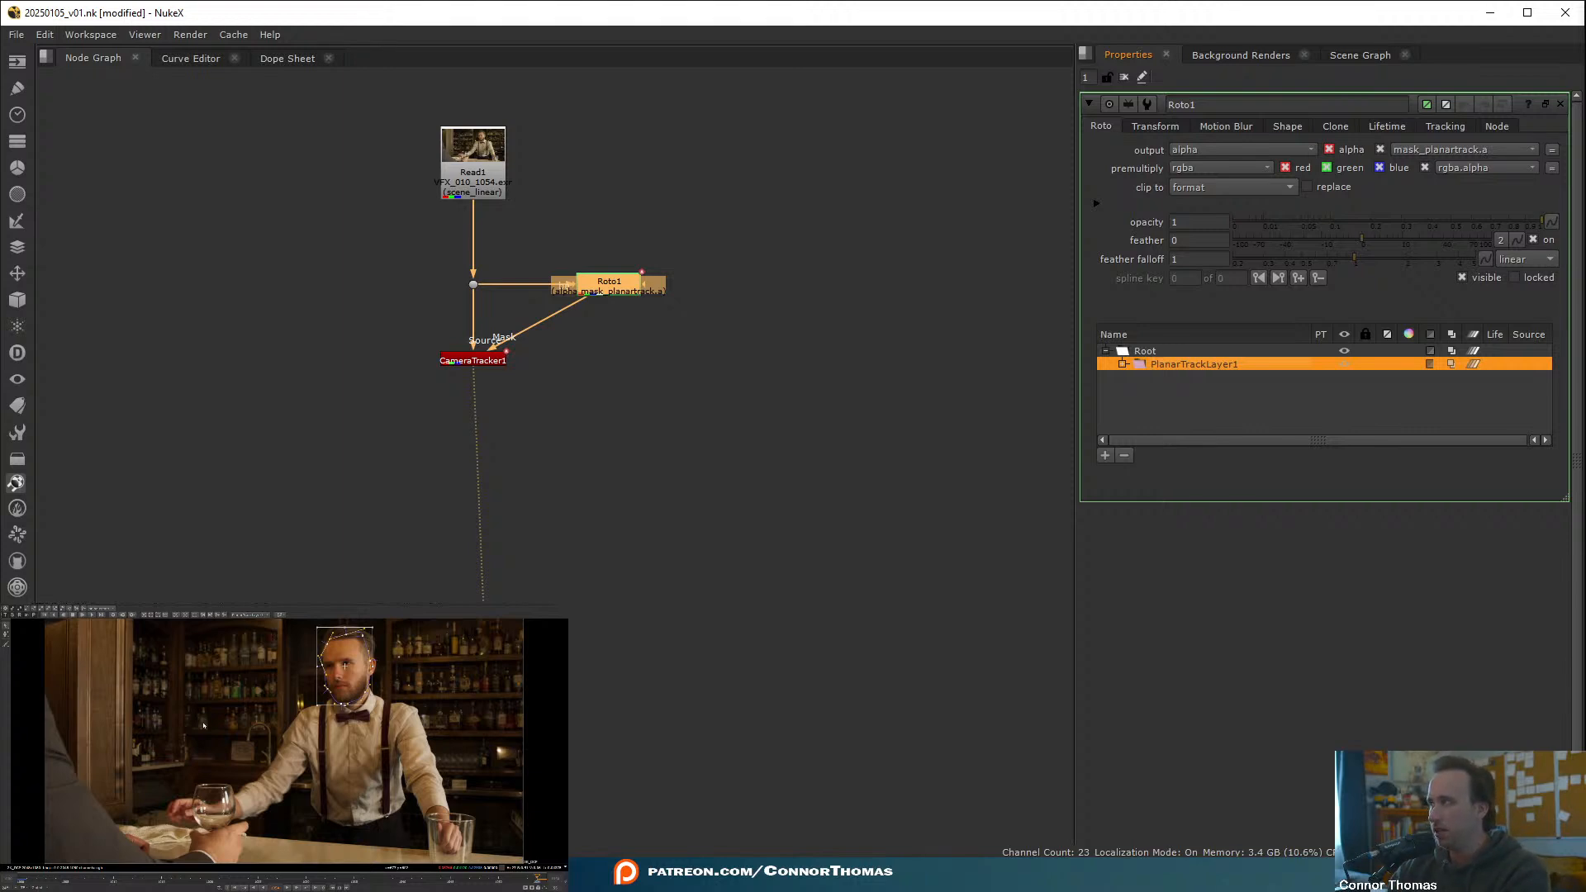
pyautogui.click(33, 881)
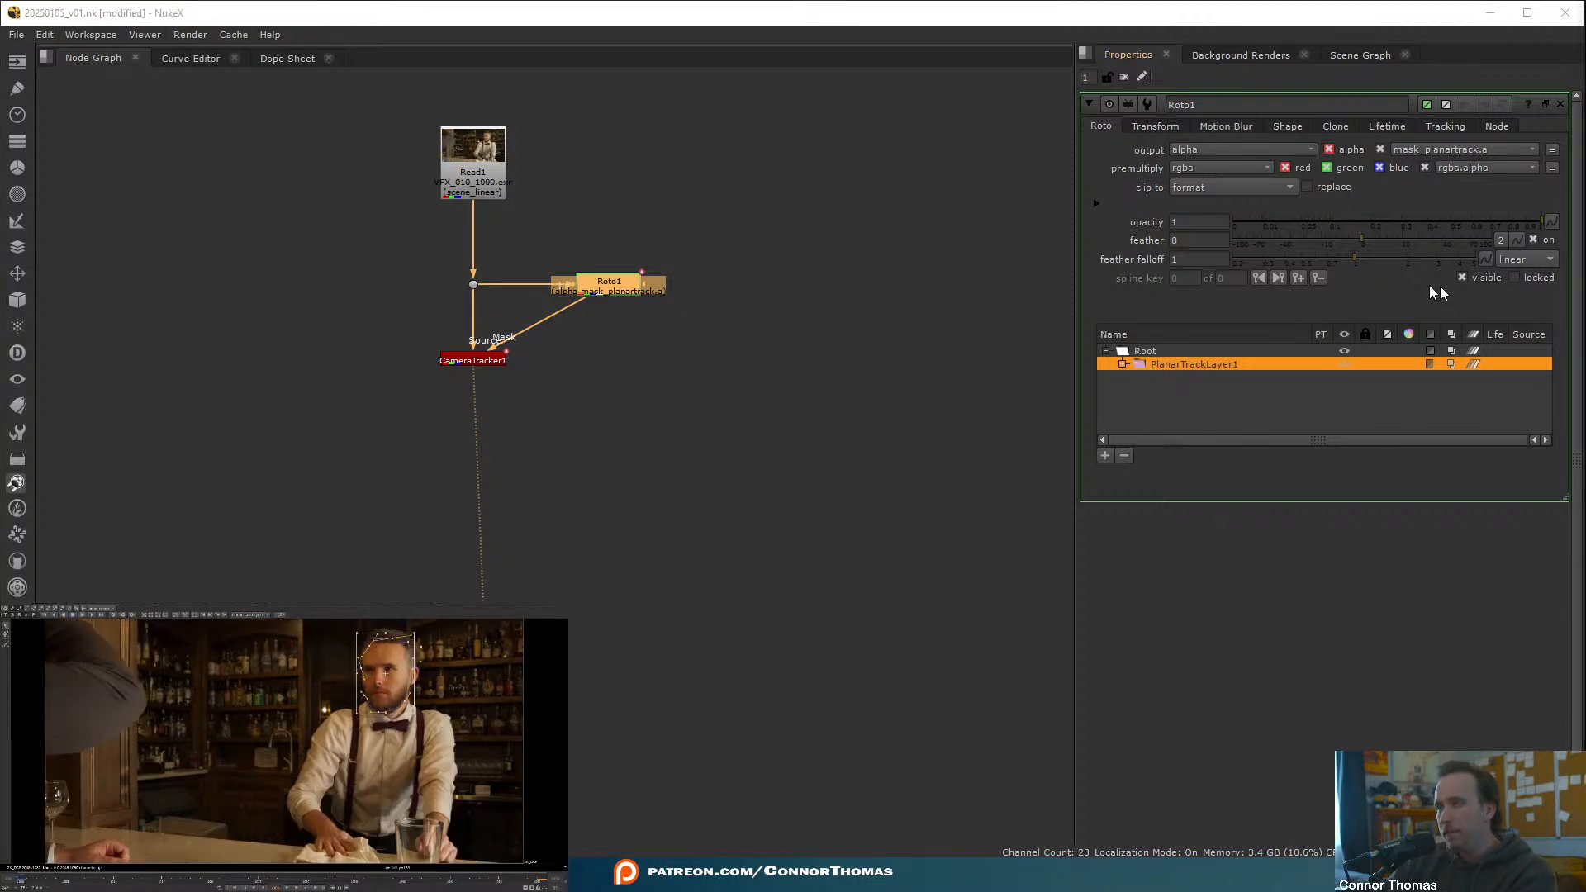
# - Clear the existing solve and all tracks from the CameraTracker node
pyautogui.click(1125, 77)
pyautogui.doubleClick(493, 362)
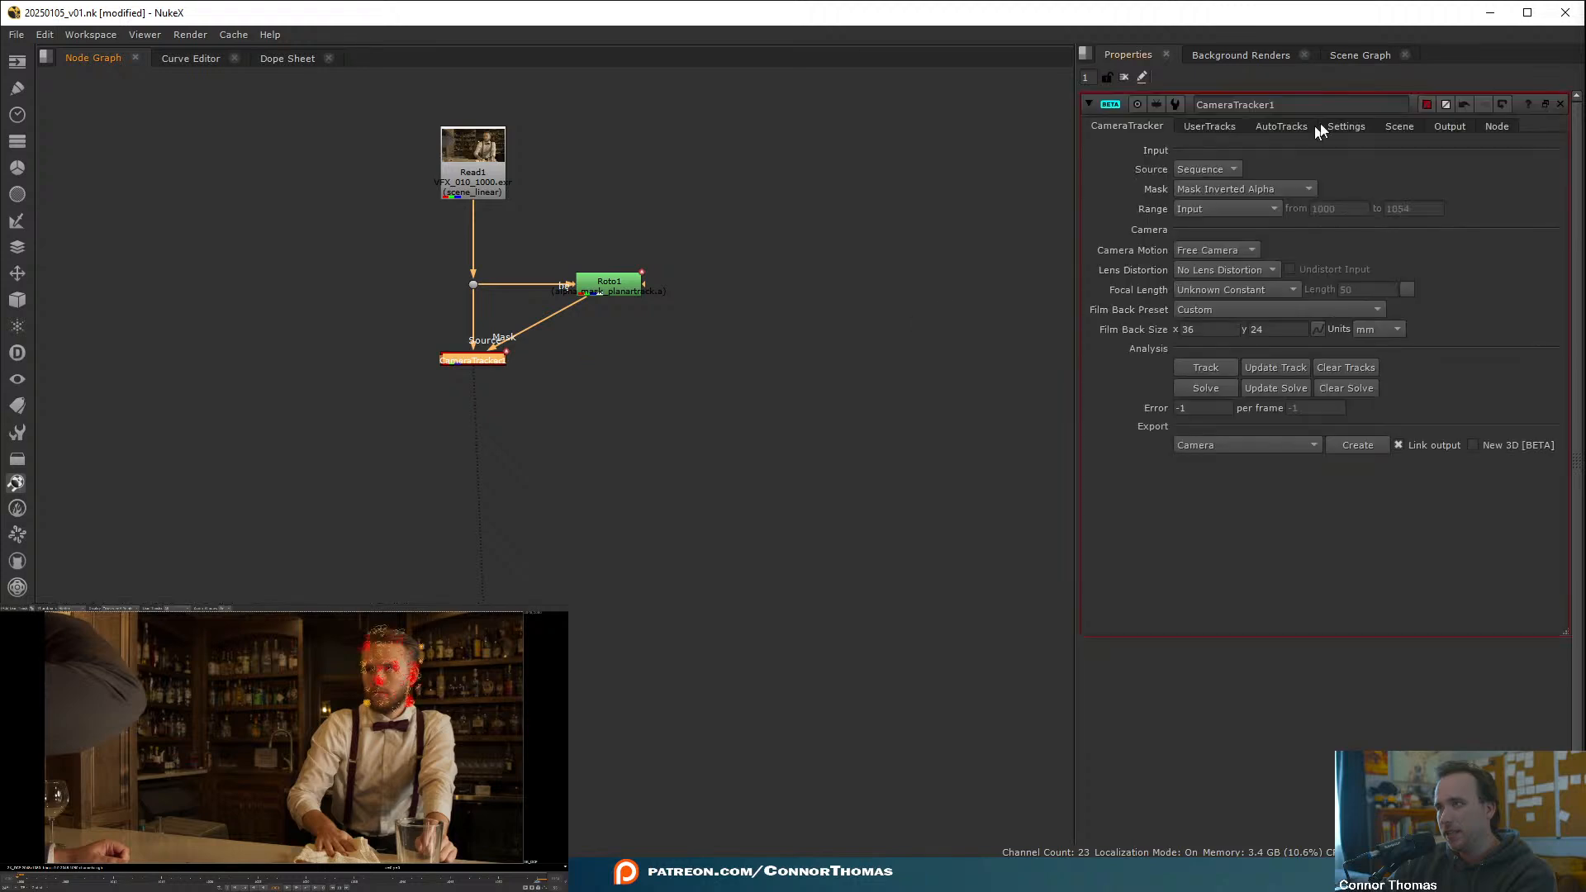
pyautogui.click(1349, 390)
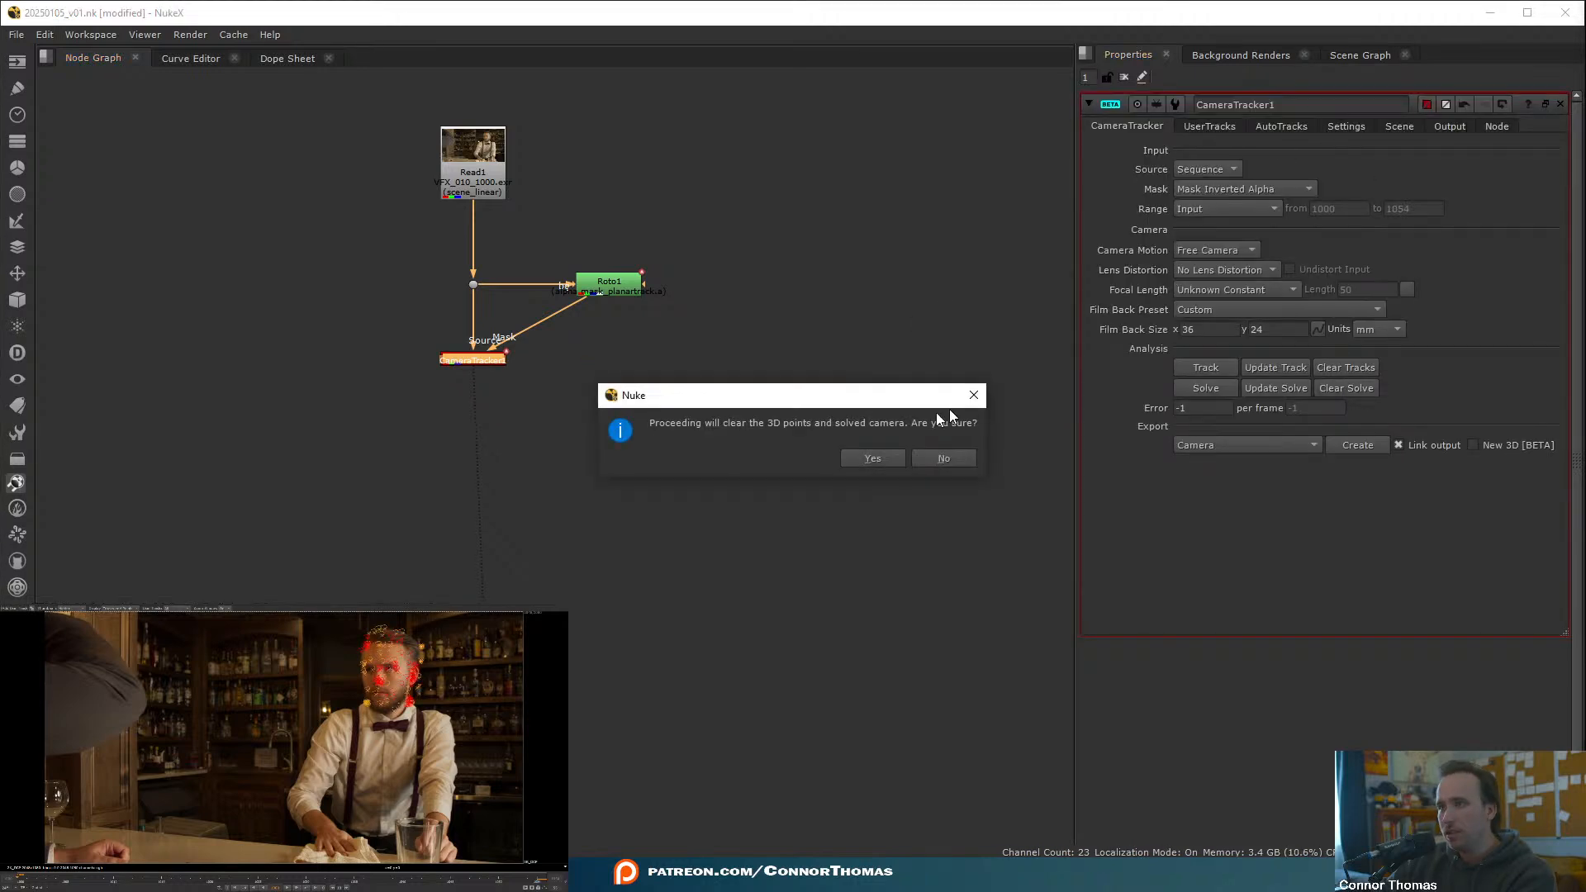
pyautogui.click(863, 458)
pyautogui.click(1348, 367)
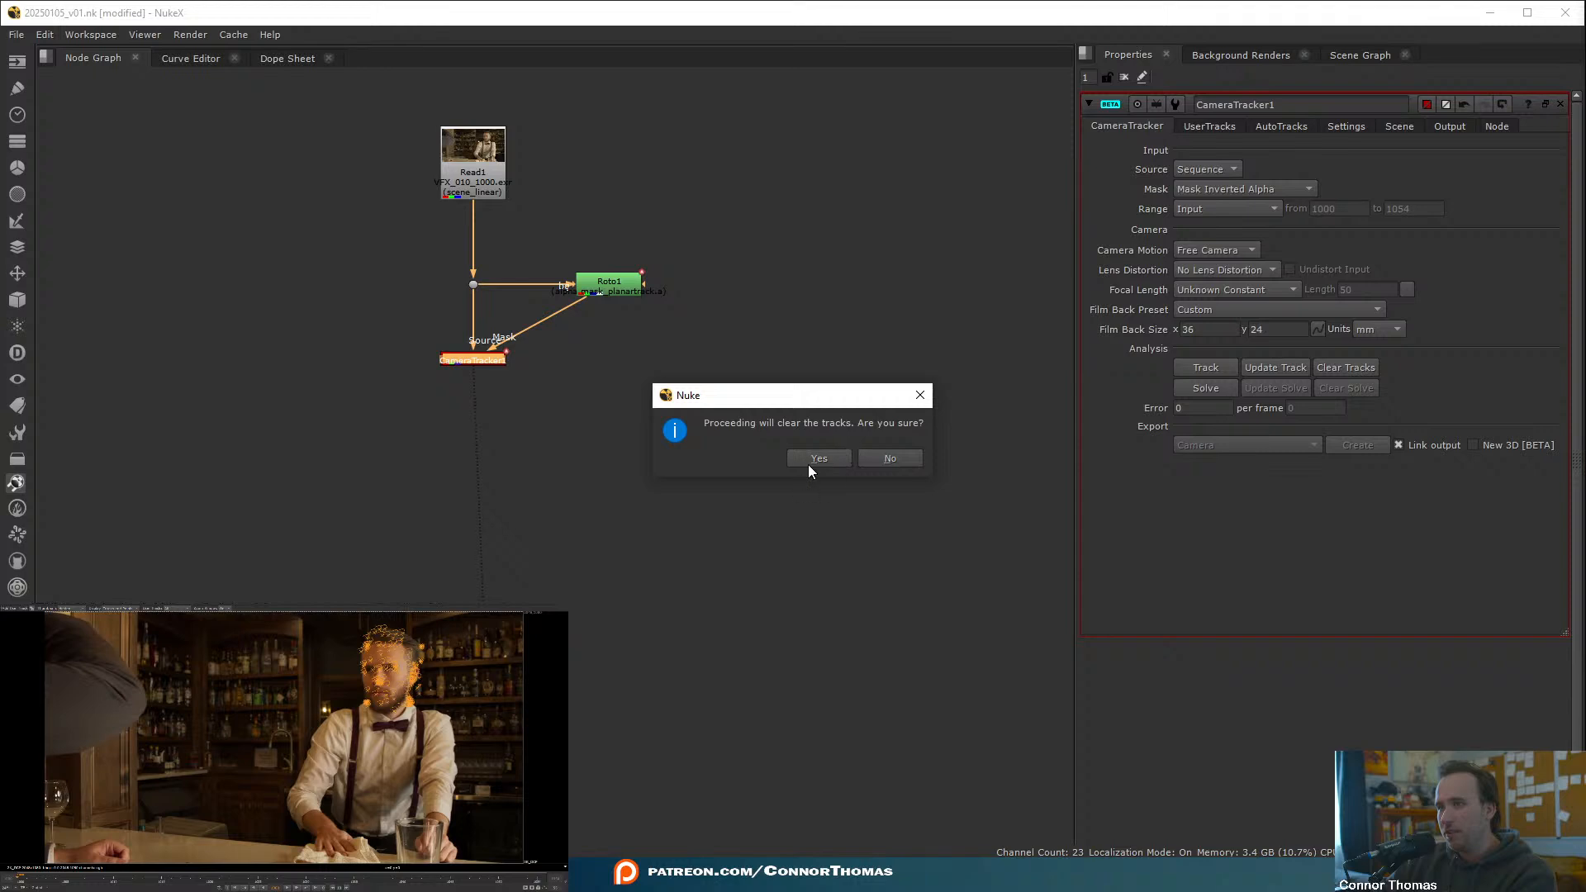
pyautogui.click(810, 461)
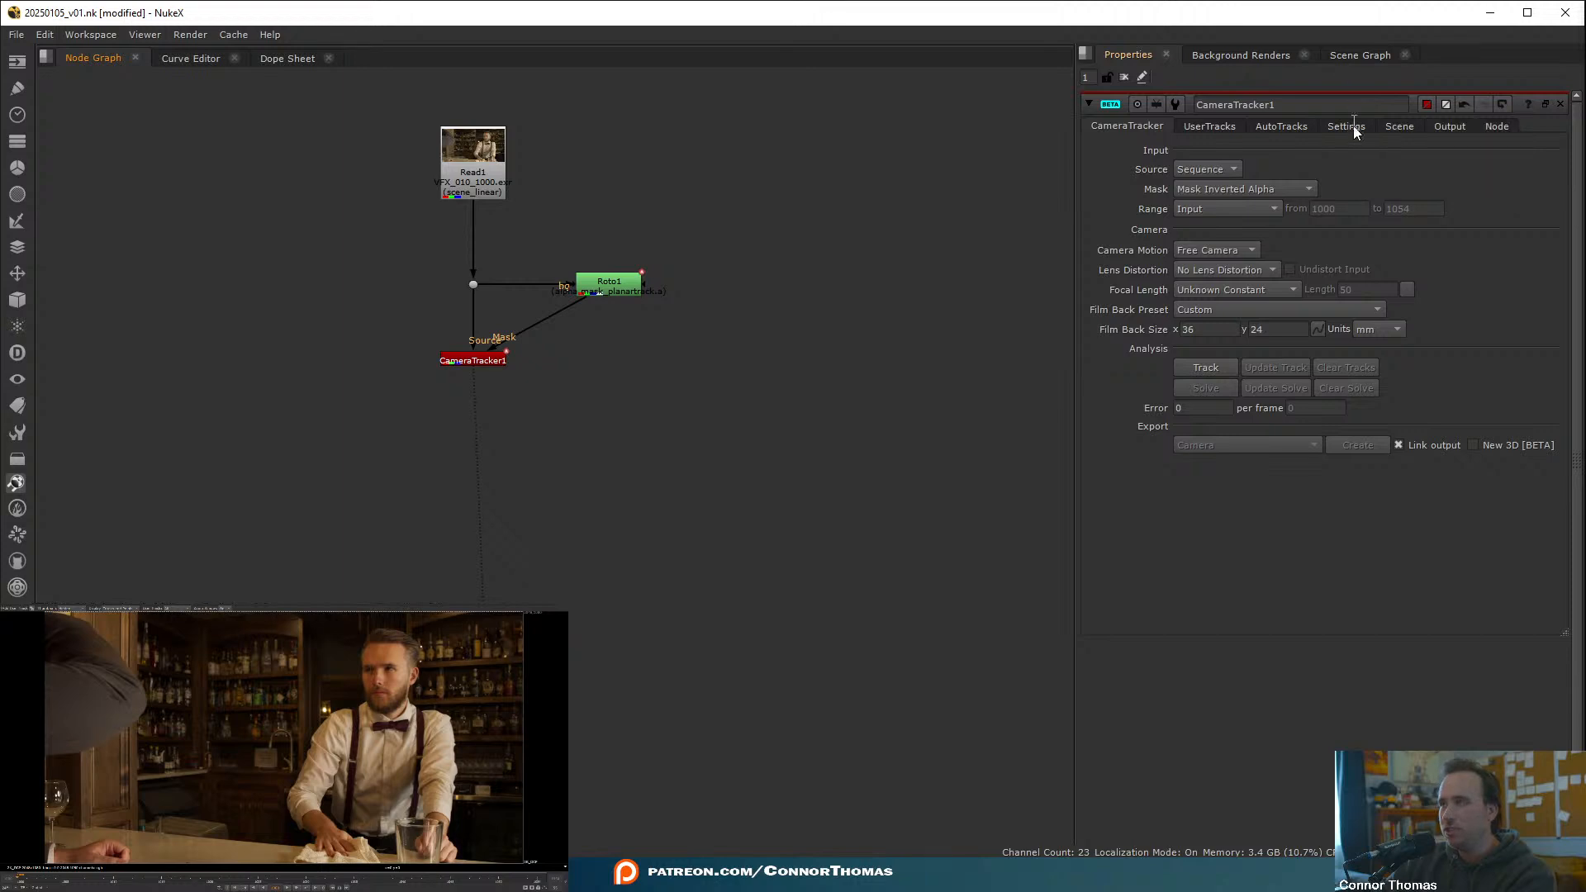
# - Turn off Preview Features, track the sequence again with the planar-tracked mask and try to solve the camera
pyautogui.click(1349, 126)
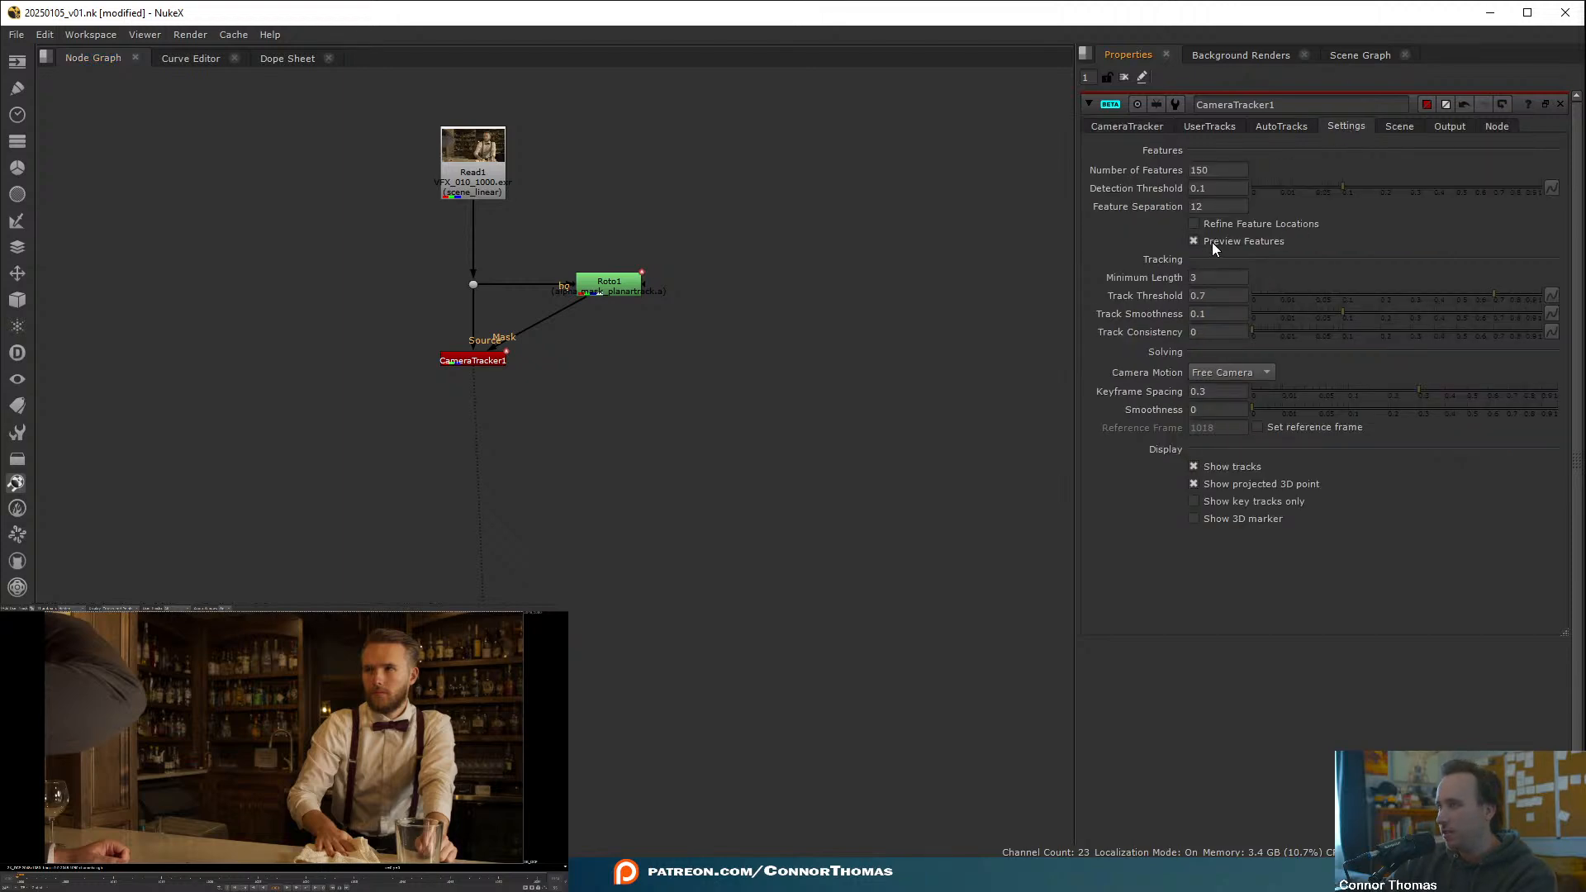
pyautogui.click(1116, 127)
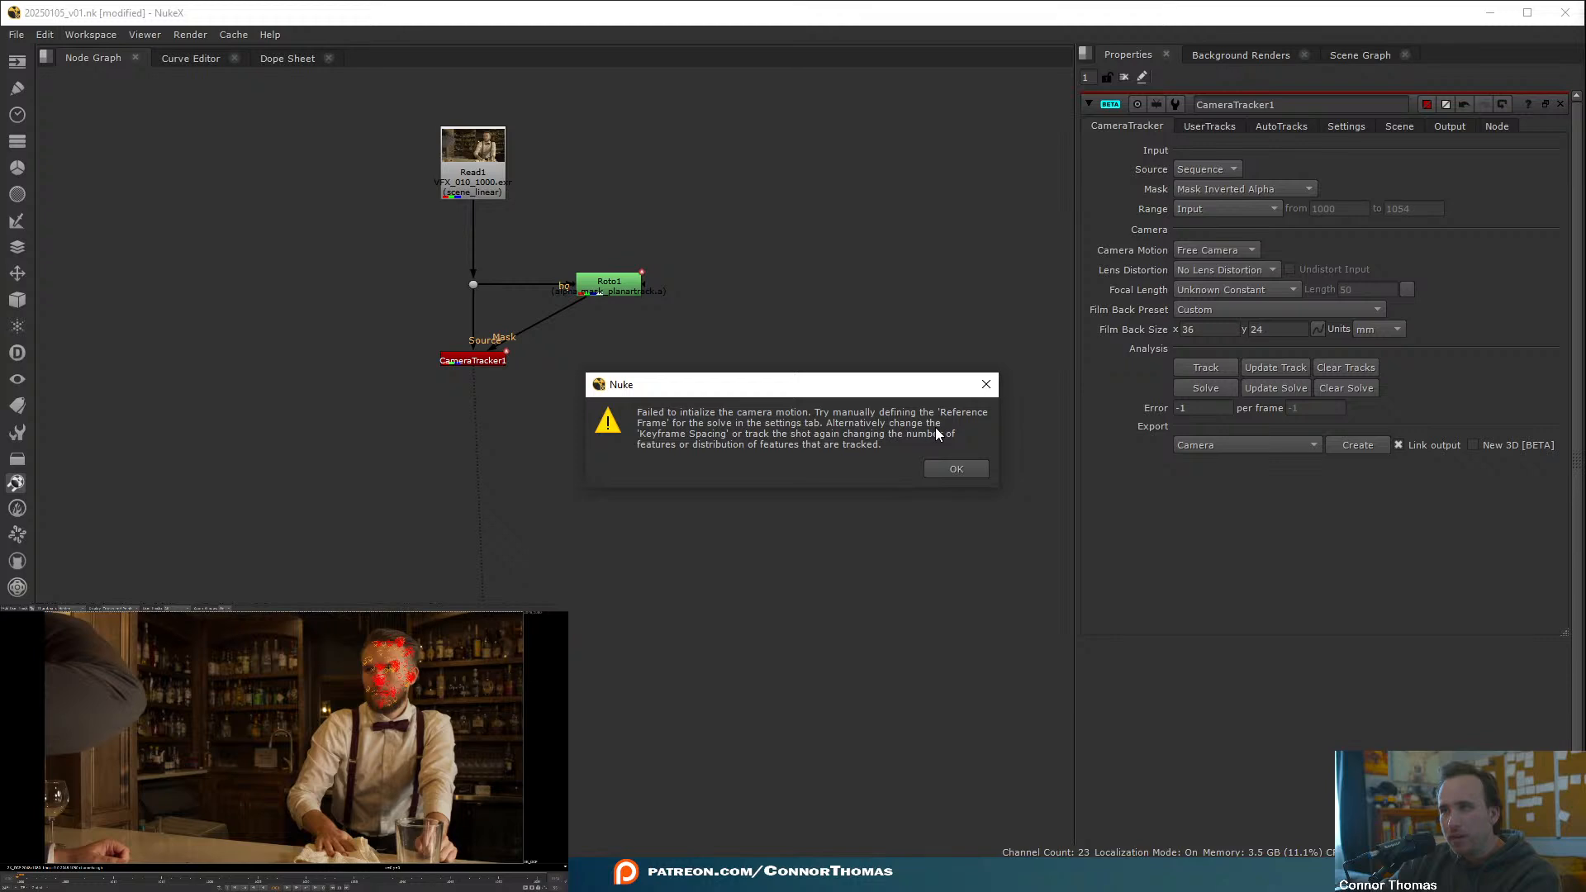
pyautogui.click(951, 474)
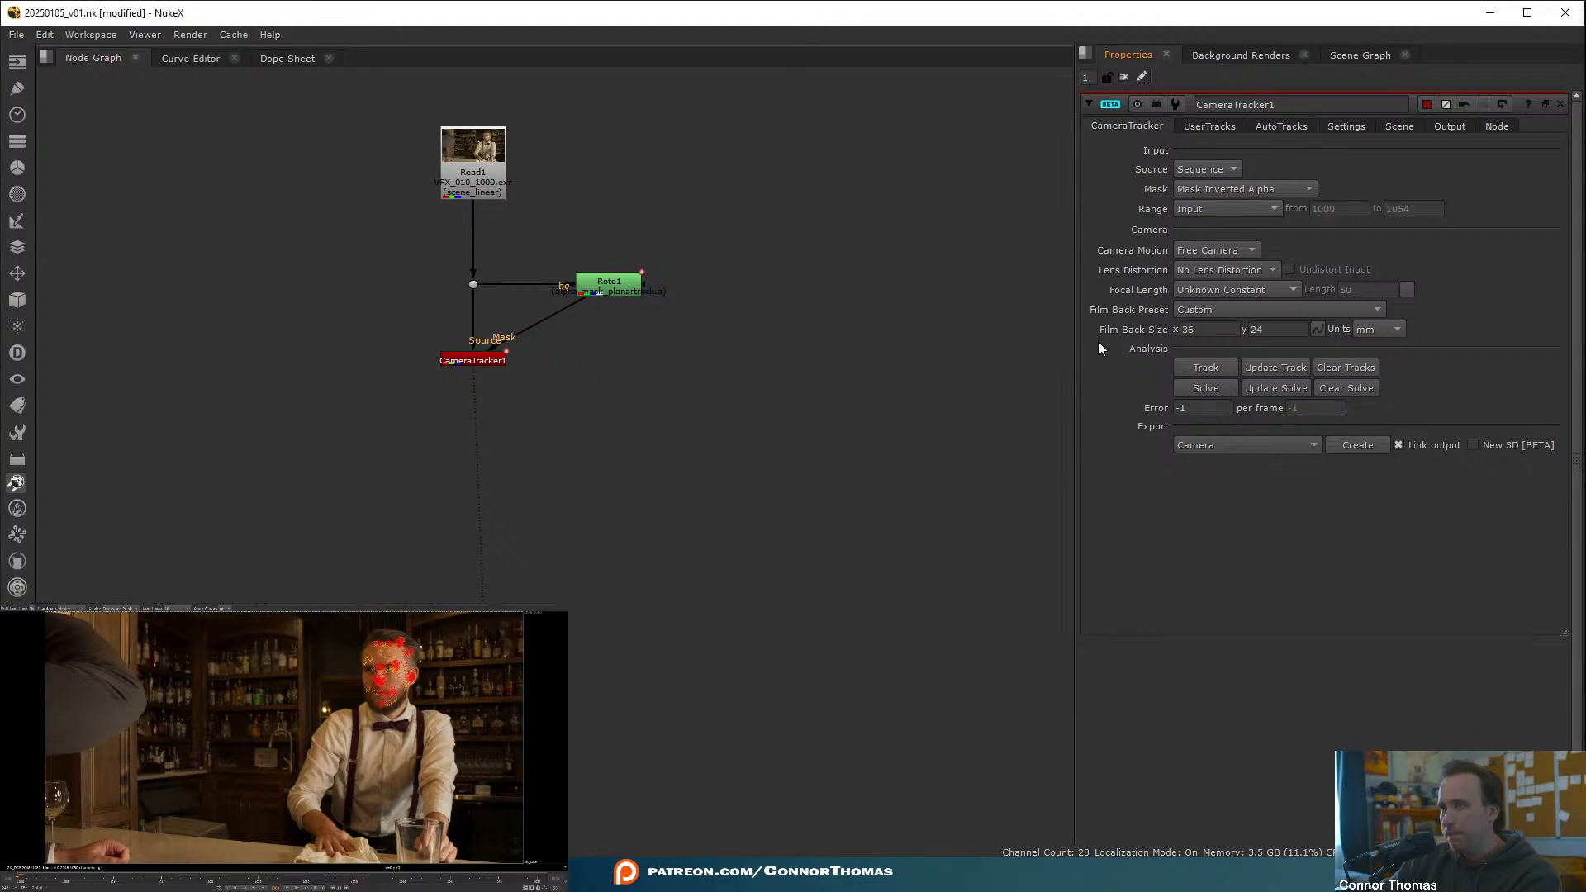
# - Enable a manual reference frame for the camera solve and set it to 1000
pyautogui.click(1338, 124)
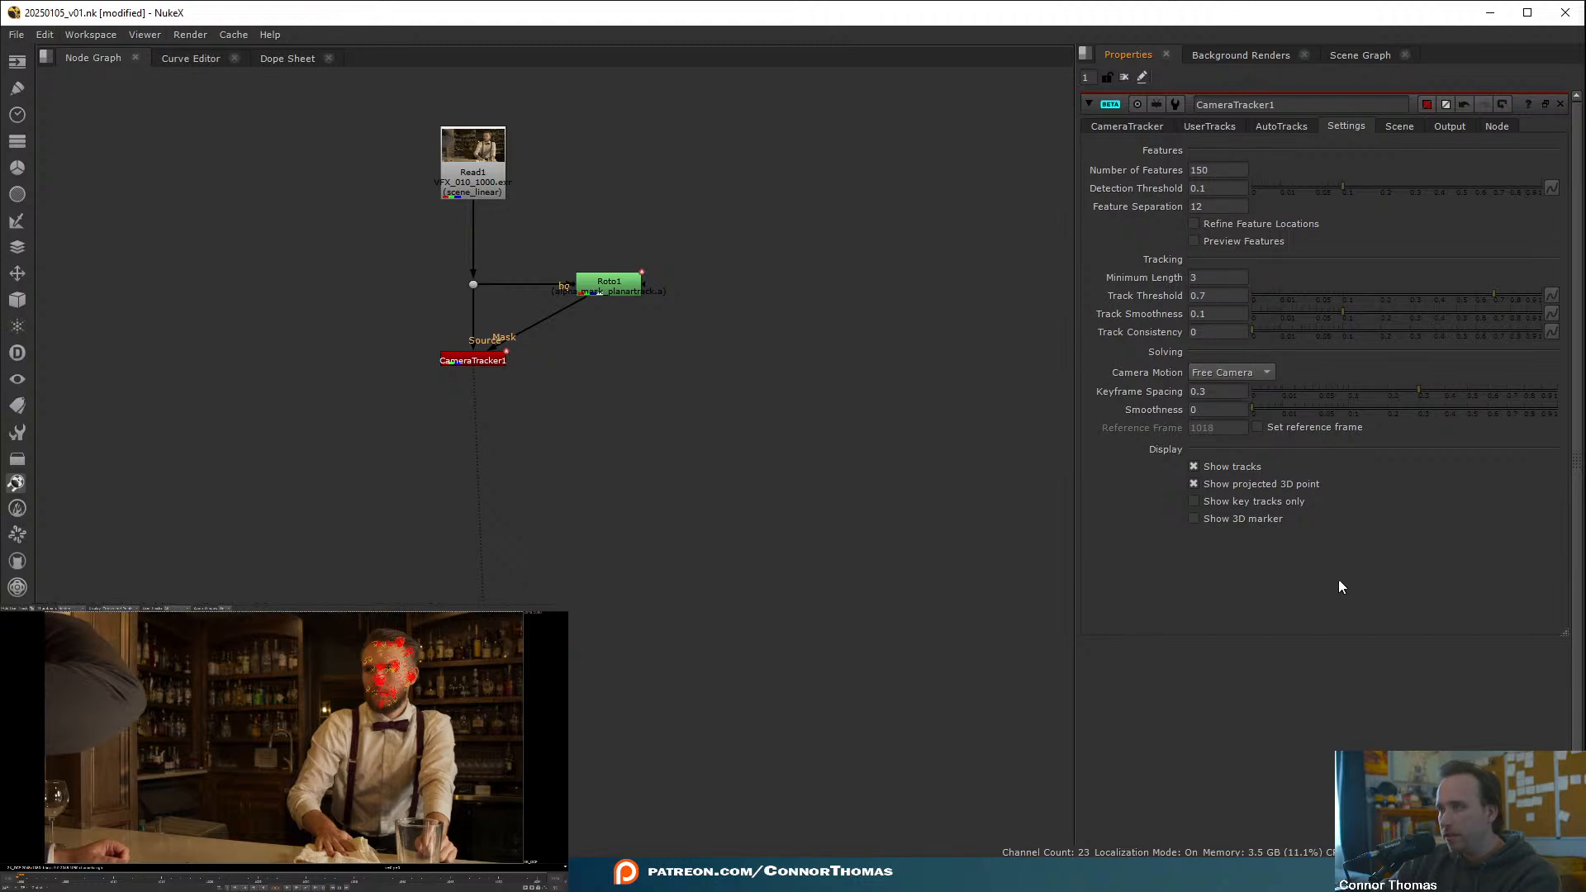
pyautogui.click(1326, 426)
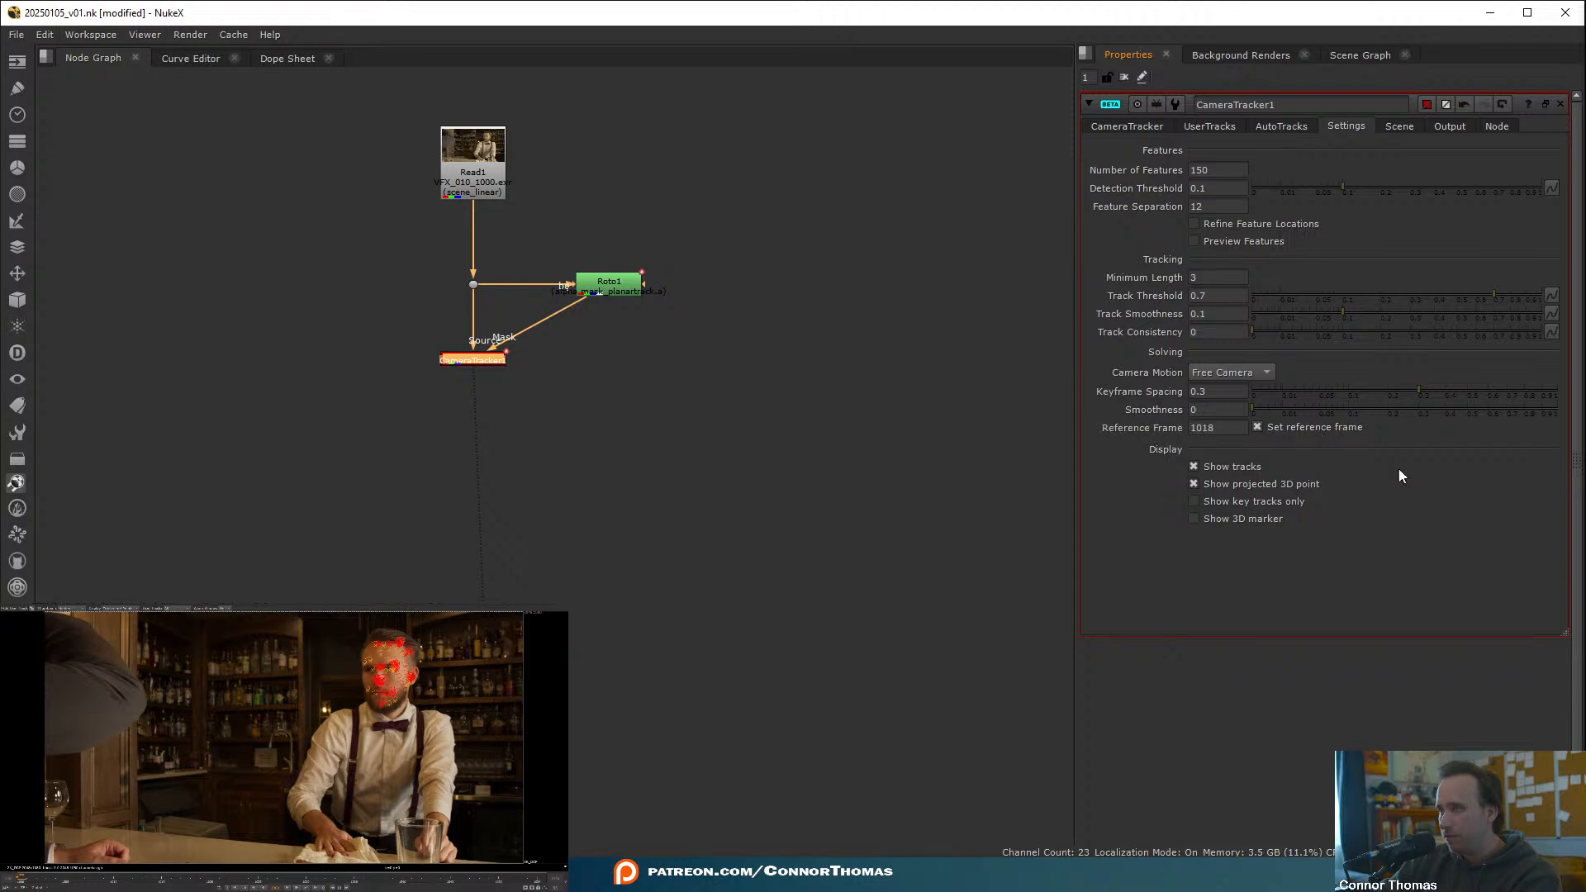
pyautogui.doubleClick(1217, 425)
pyautogui.write('1000')
pyautogui.click(939, 393)
# - Clear the previous solve and solve the camera again from the new reference frame
pyautogui.click(1138, 124)
pyautogui.click(1325, 388)
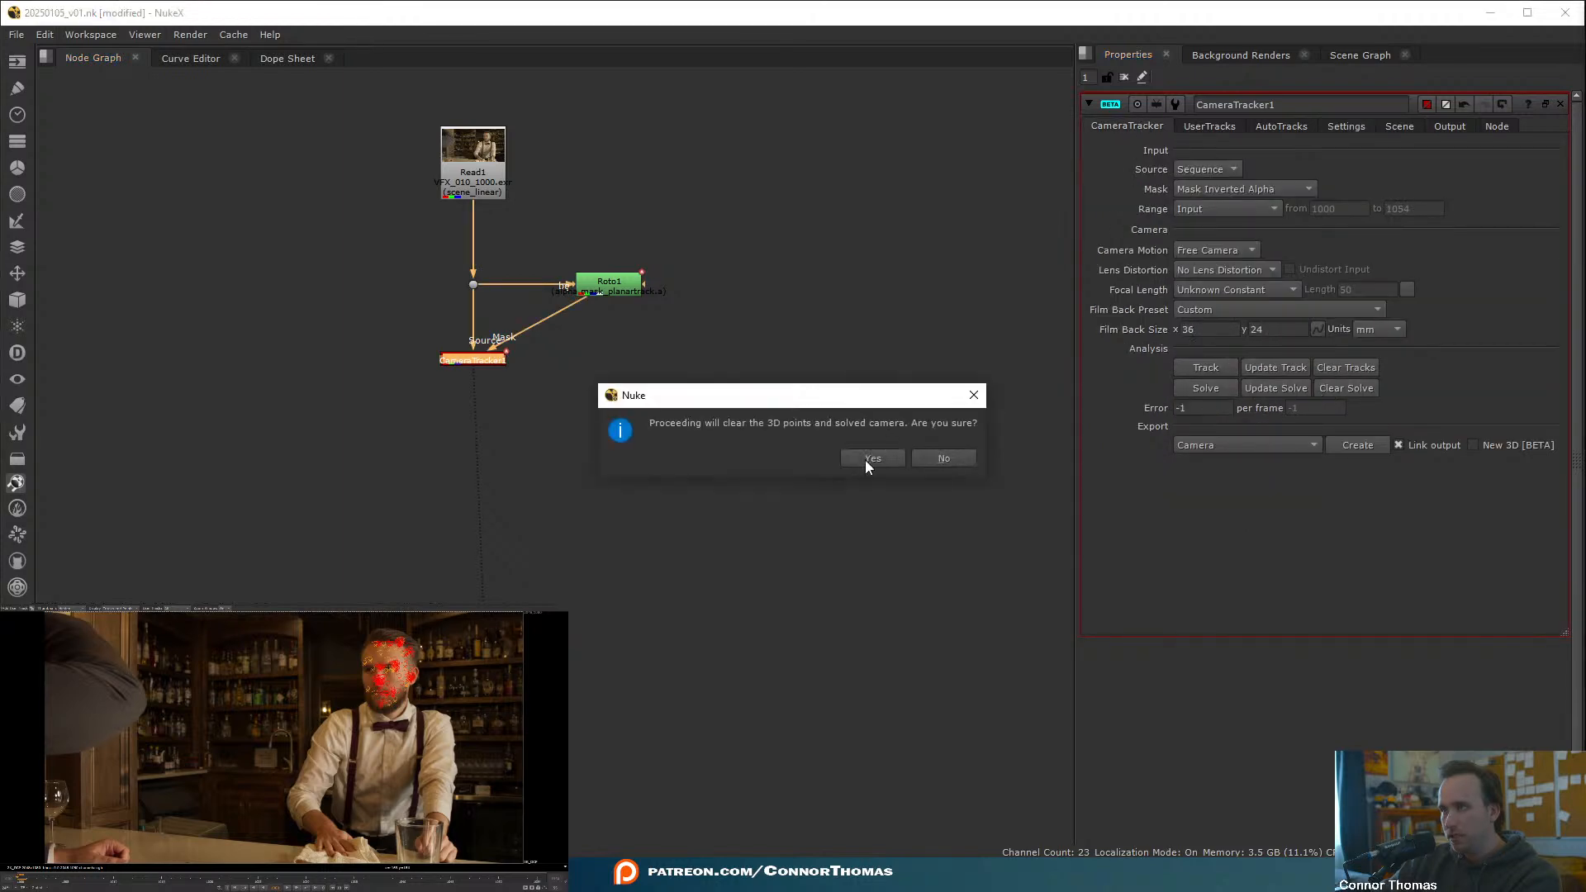
pyautogui.click(861, 461)
pyautogui.click(1206, 388)
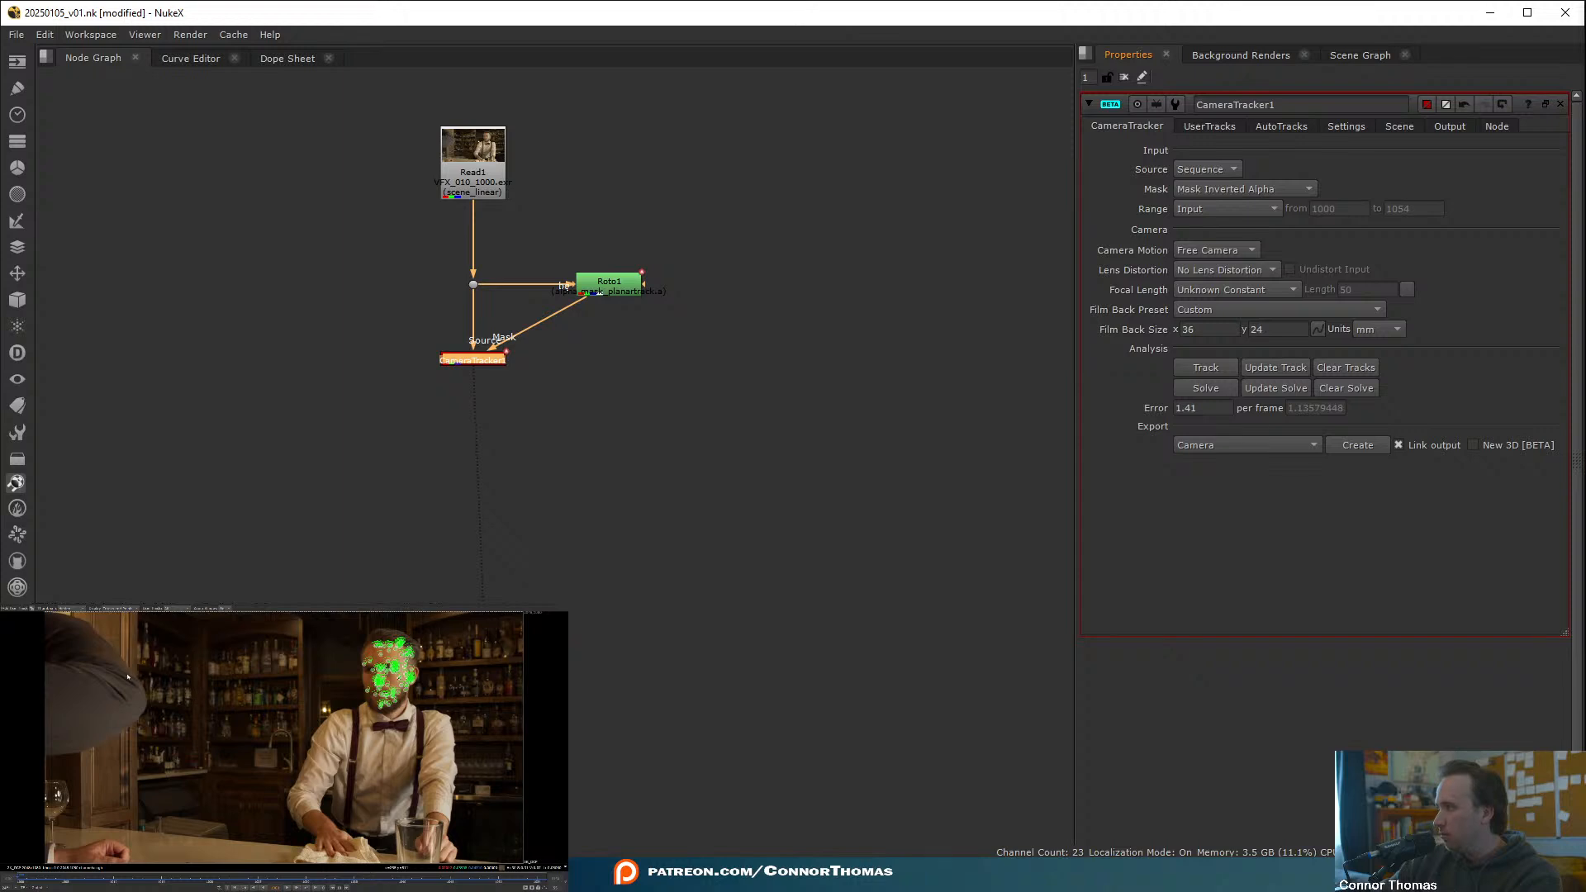
# - Lower the CameraTracker's Max Track Error to 0.75 and delete the rejected tracks
pyautogui.click(1282, 126)
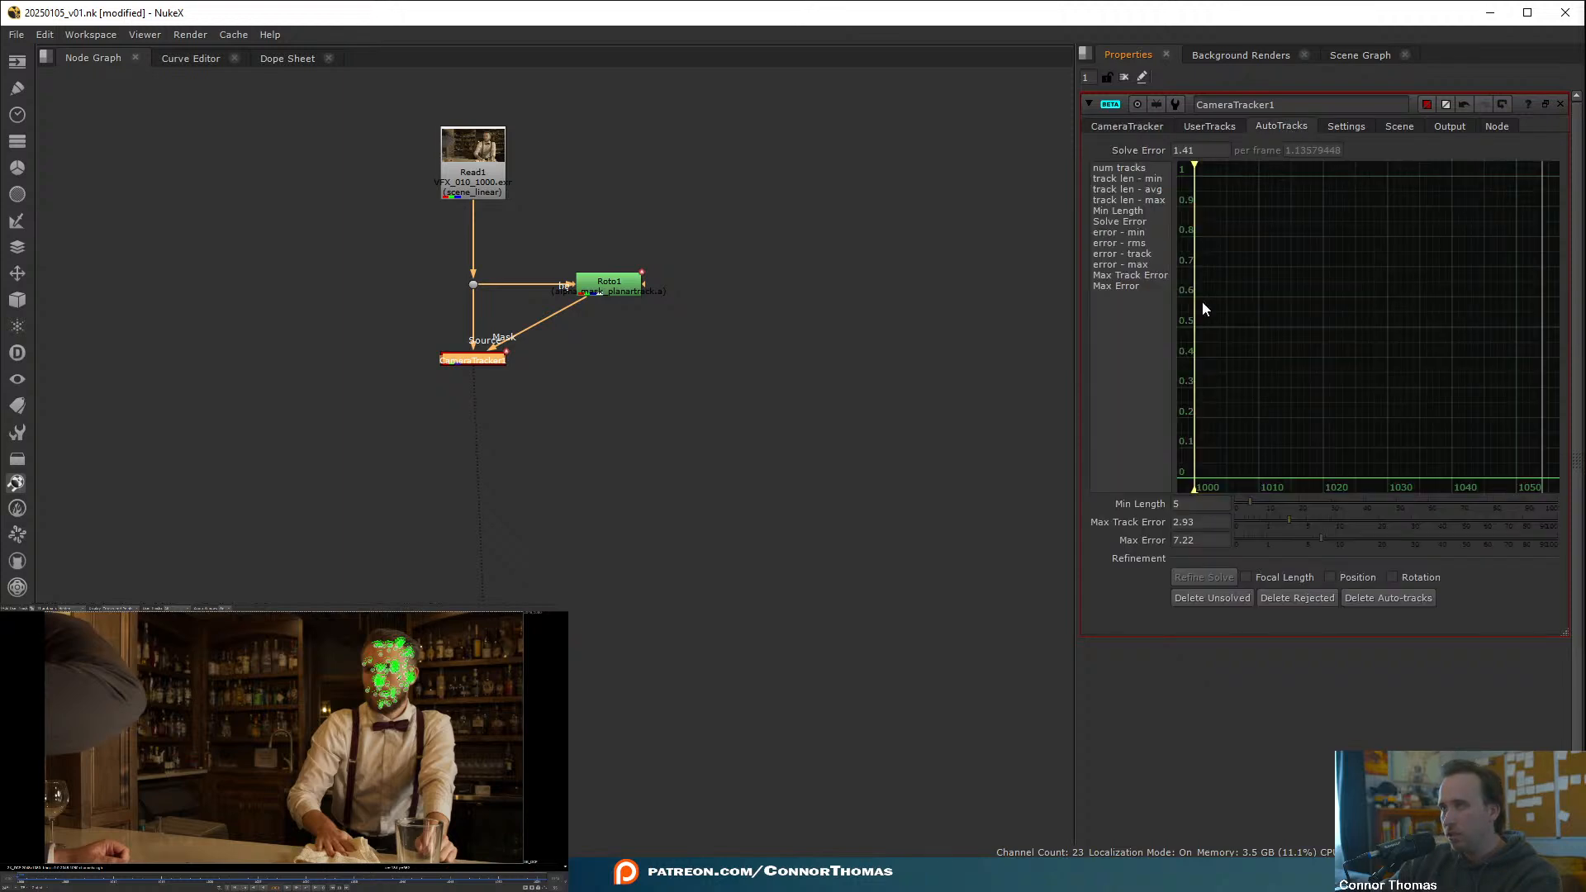
pyautogui.moveTo(1286, 520); pyautogui.dragTo(1263, 520)
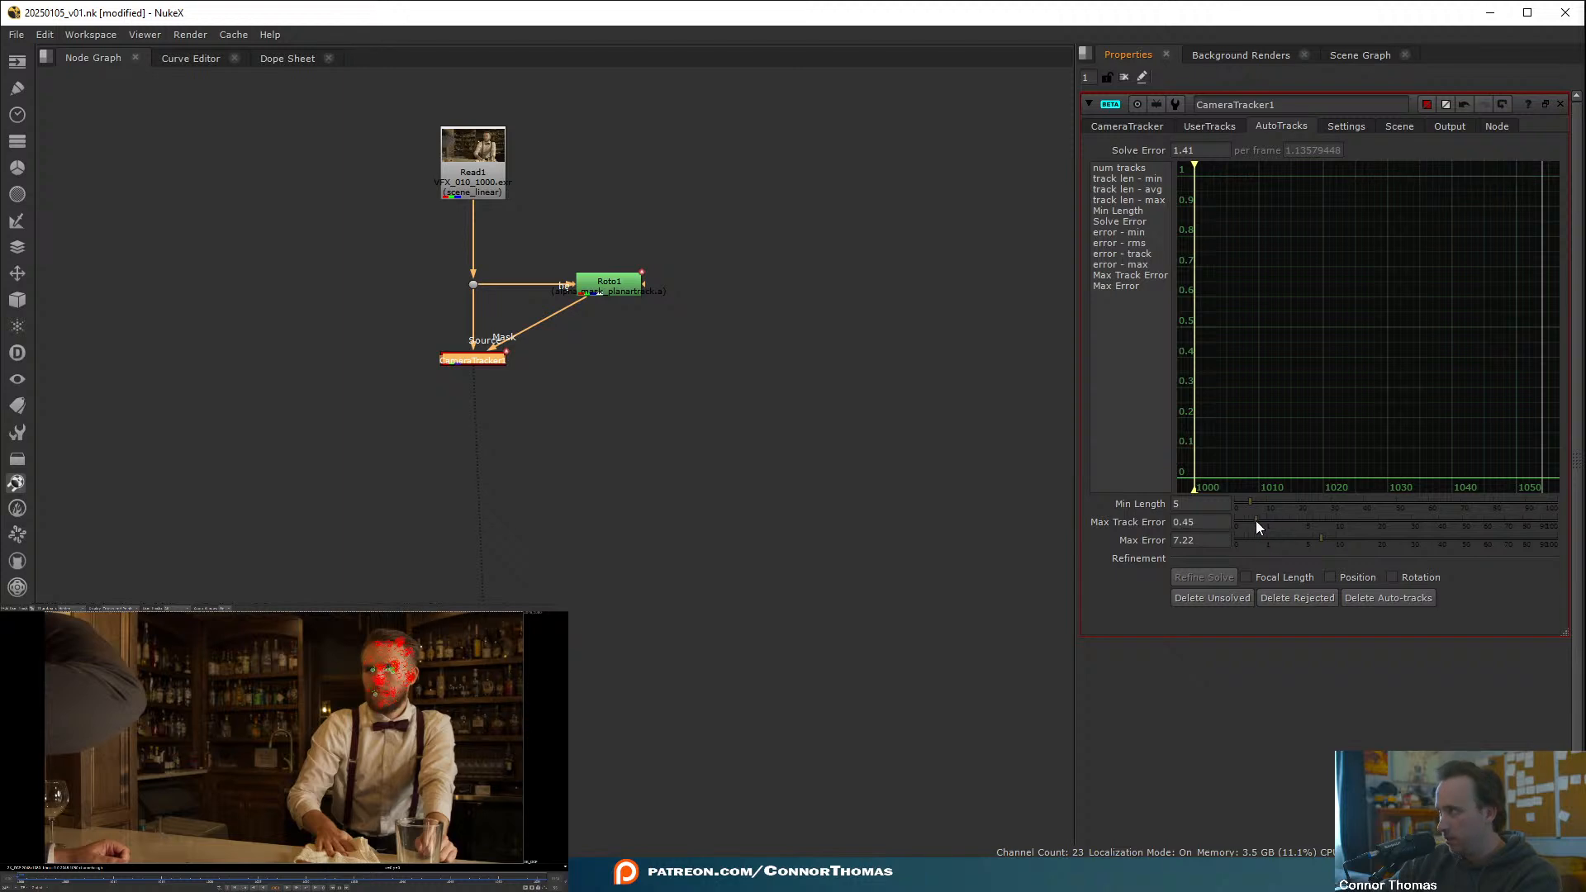
pyautogui.click(1314, 599)
pyautogui.click(889, 459)
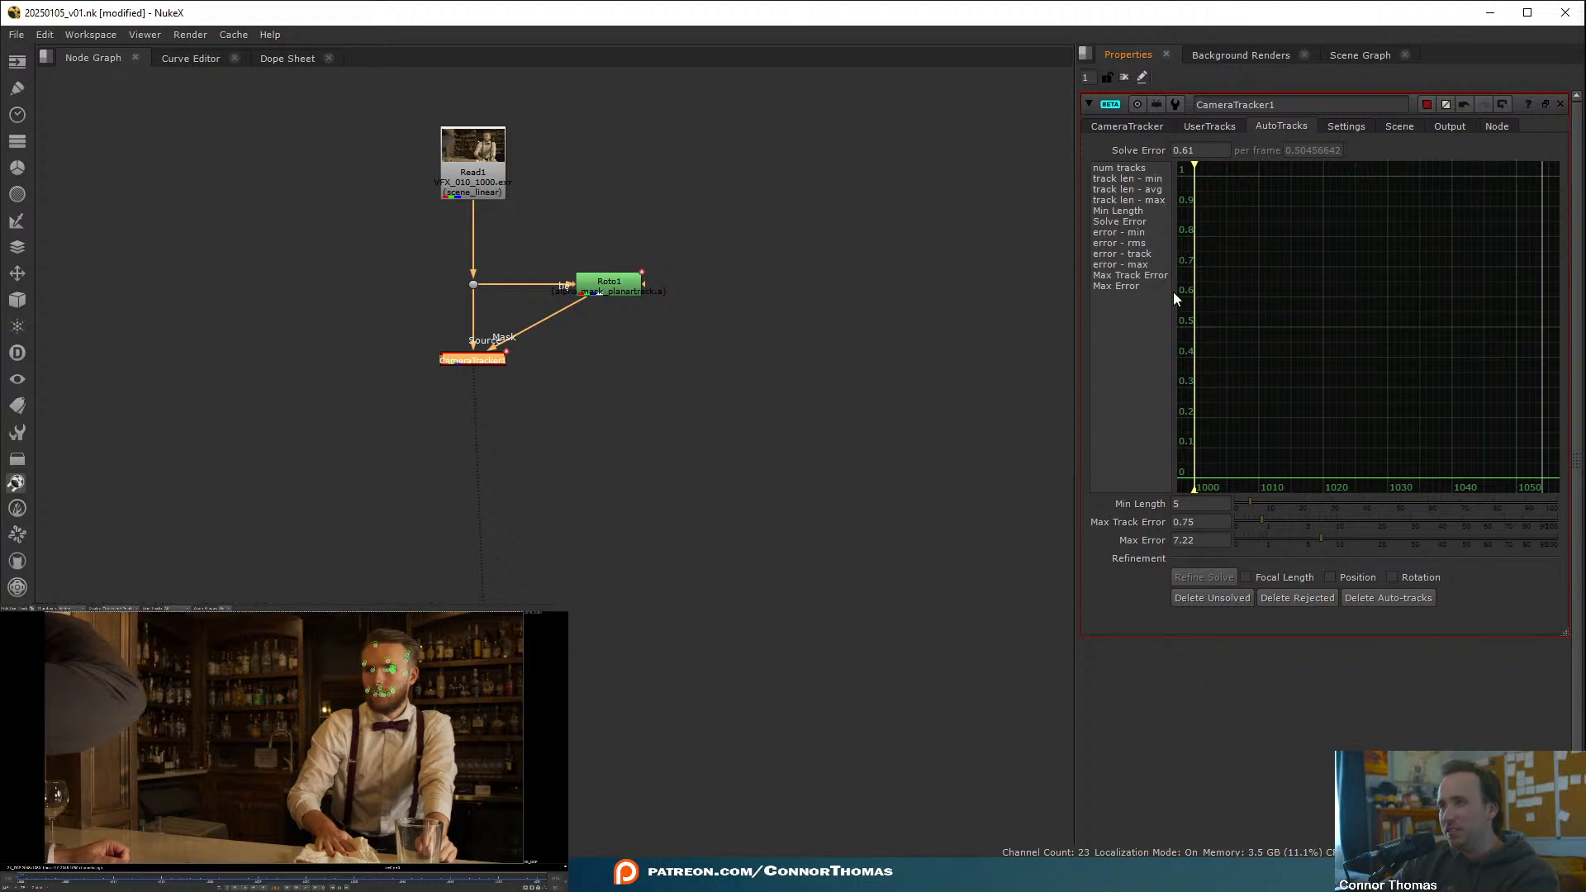
# - Export the solve as a Scene+ setup and view the ScanlineRender1 output
pyautogui.click(1120, 126)
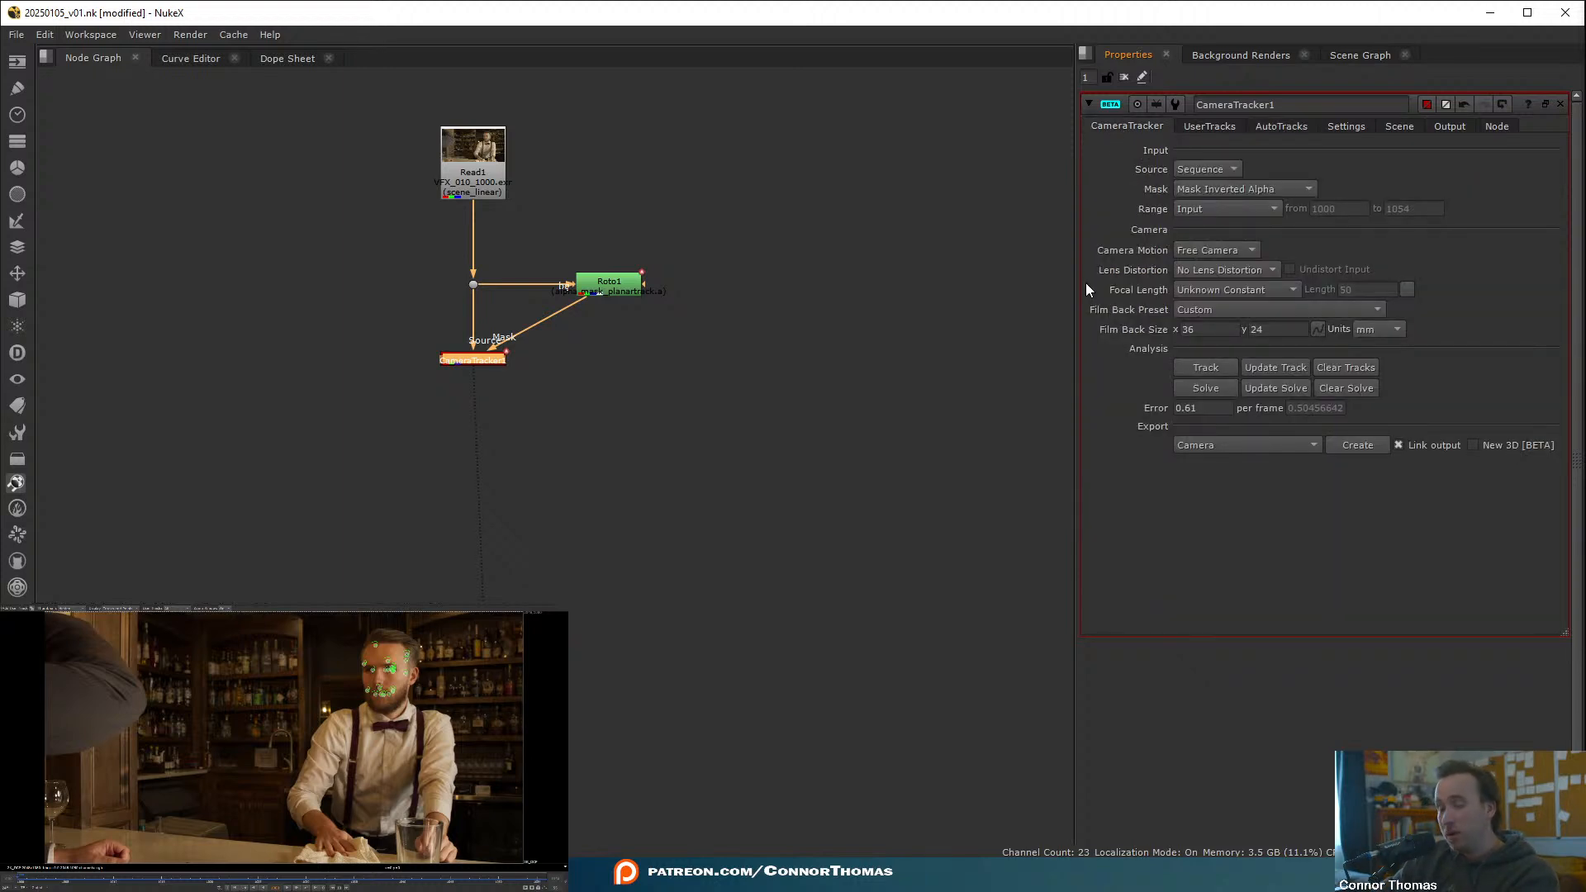
pyautogui.click(1209, 446)
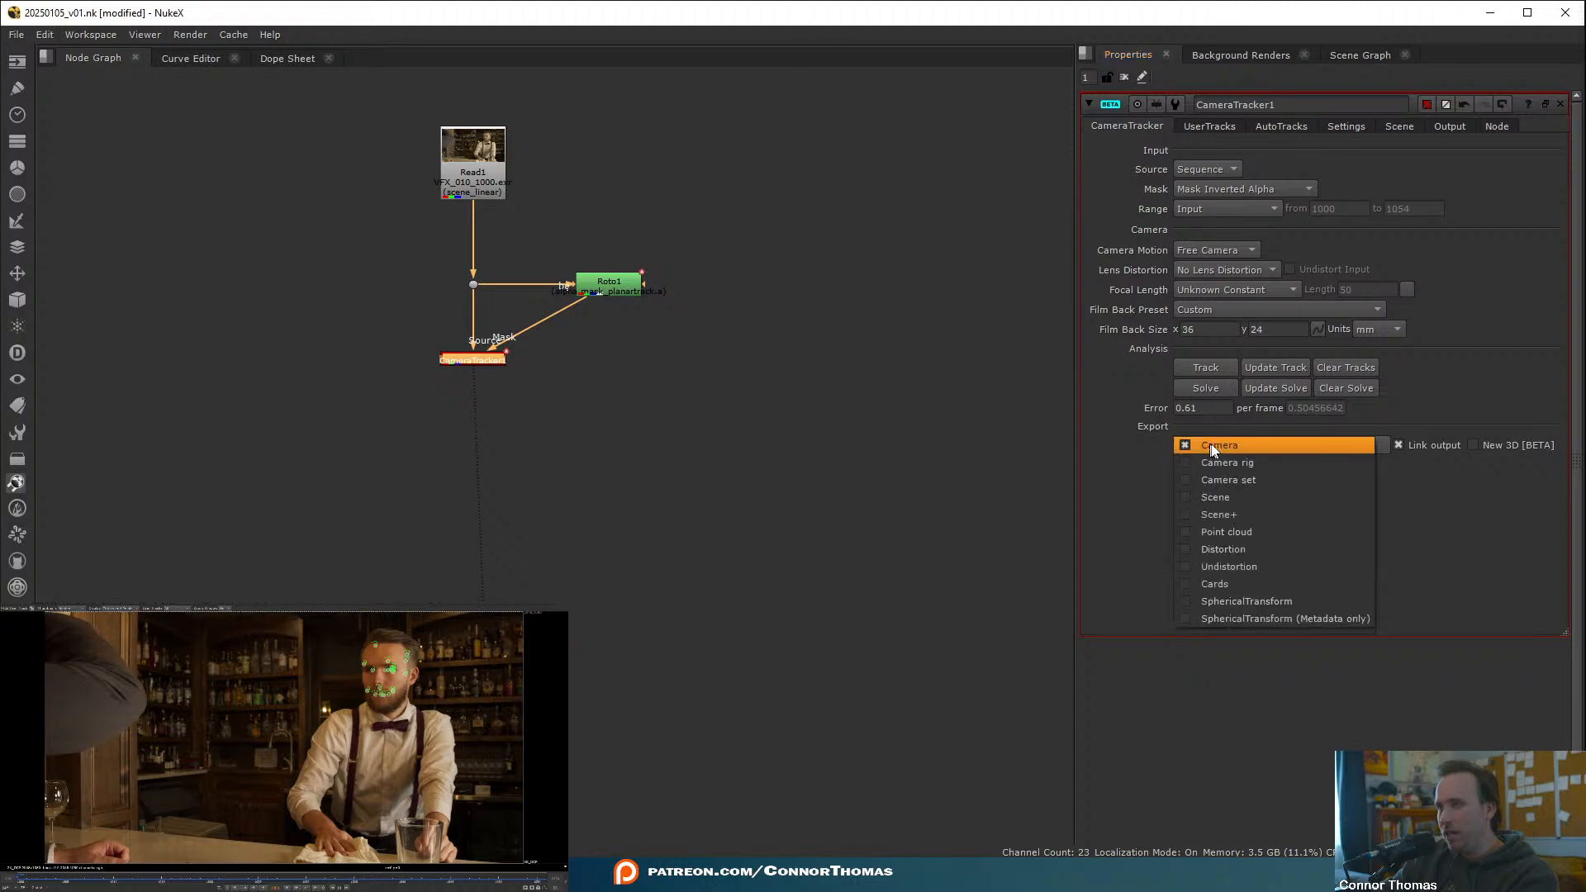
pyautogui.click(1260, 515)
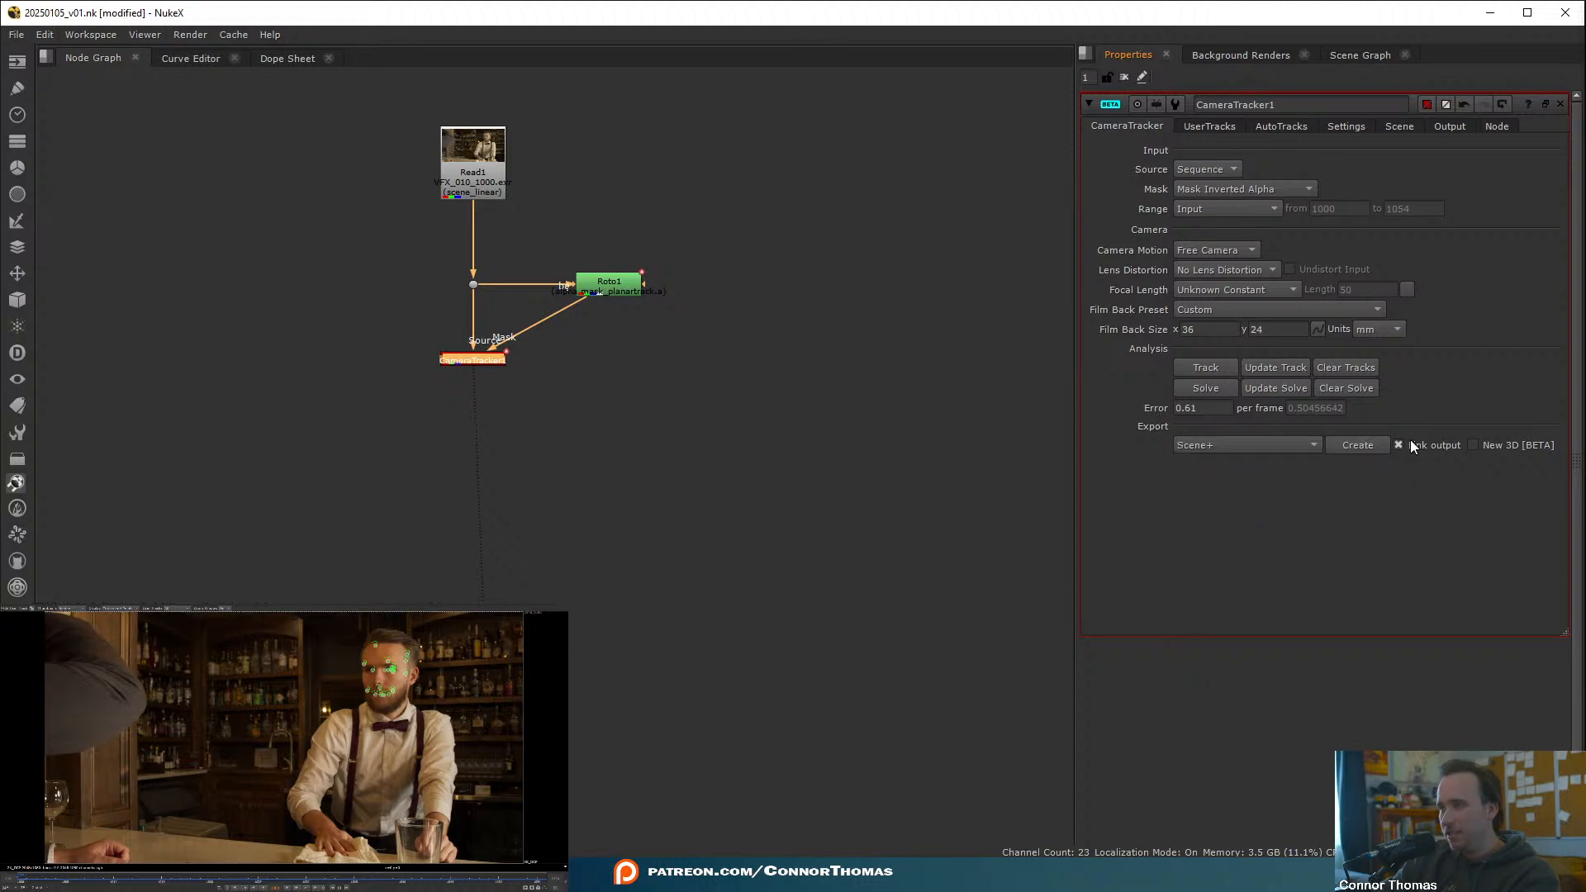
pyautogui.click(1363, 446)
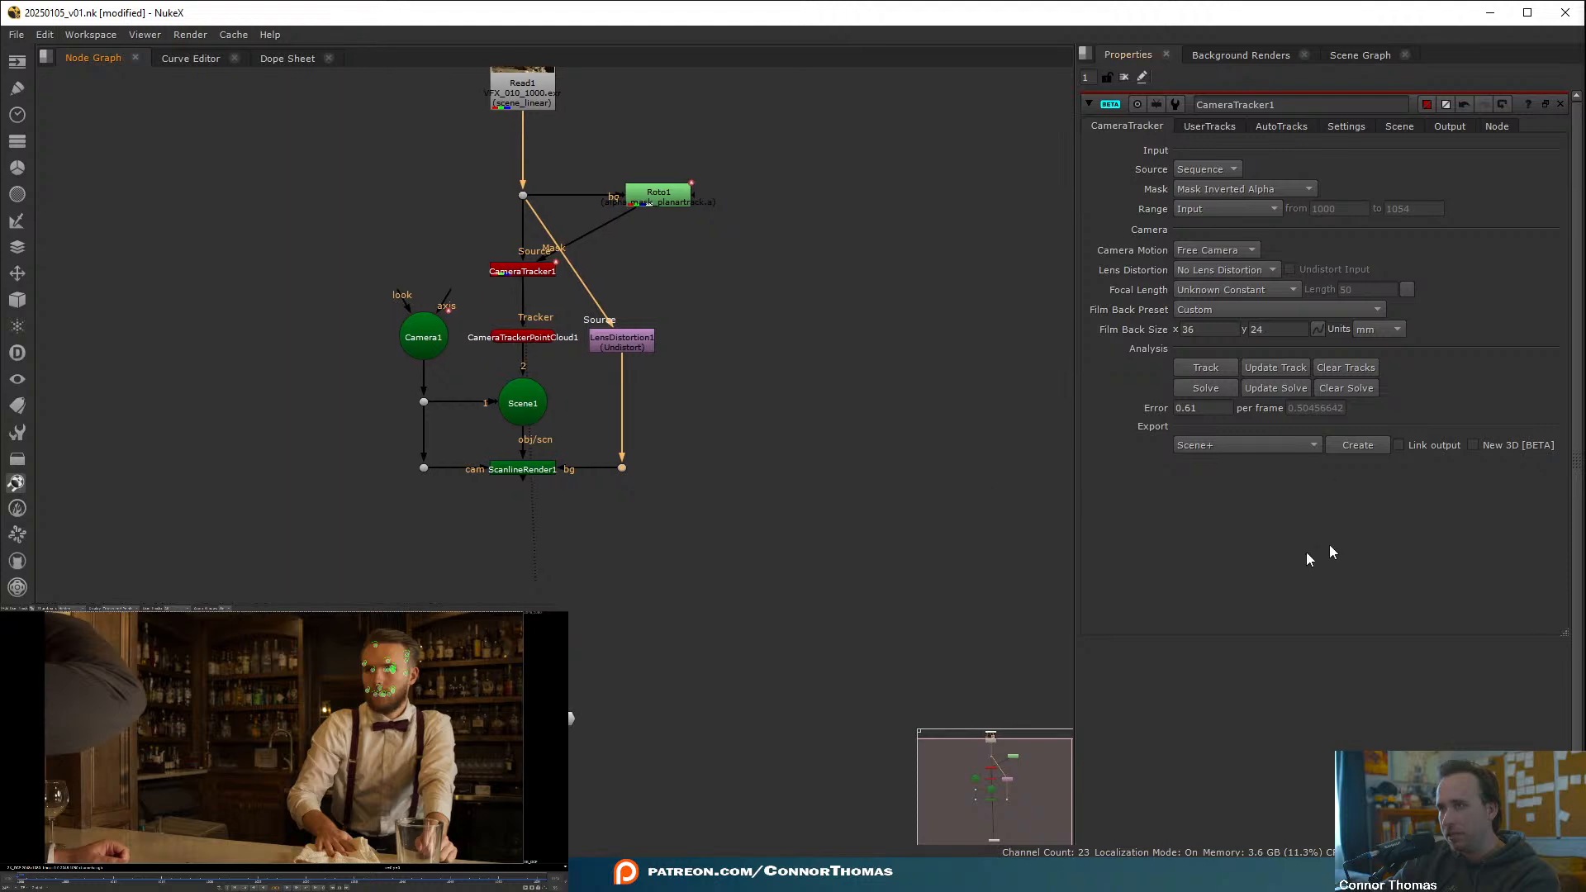
pyautogui.click(515, 468)
pyautogui.press('1')
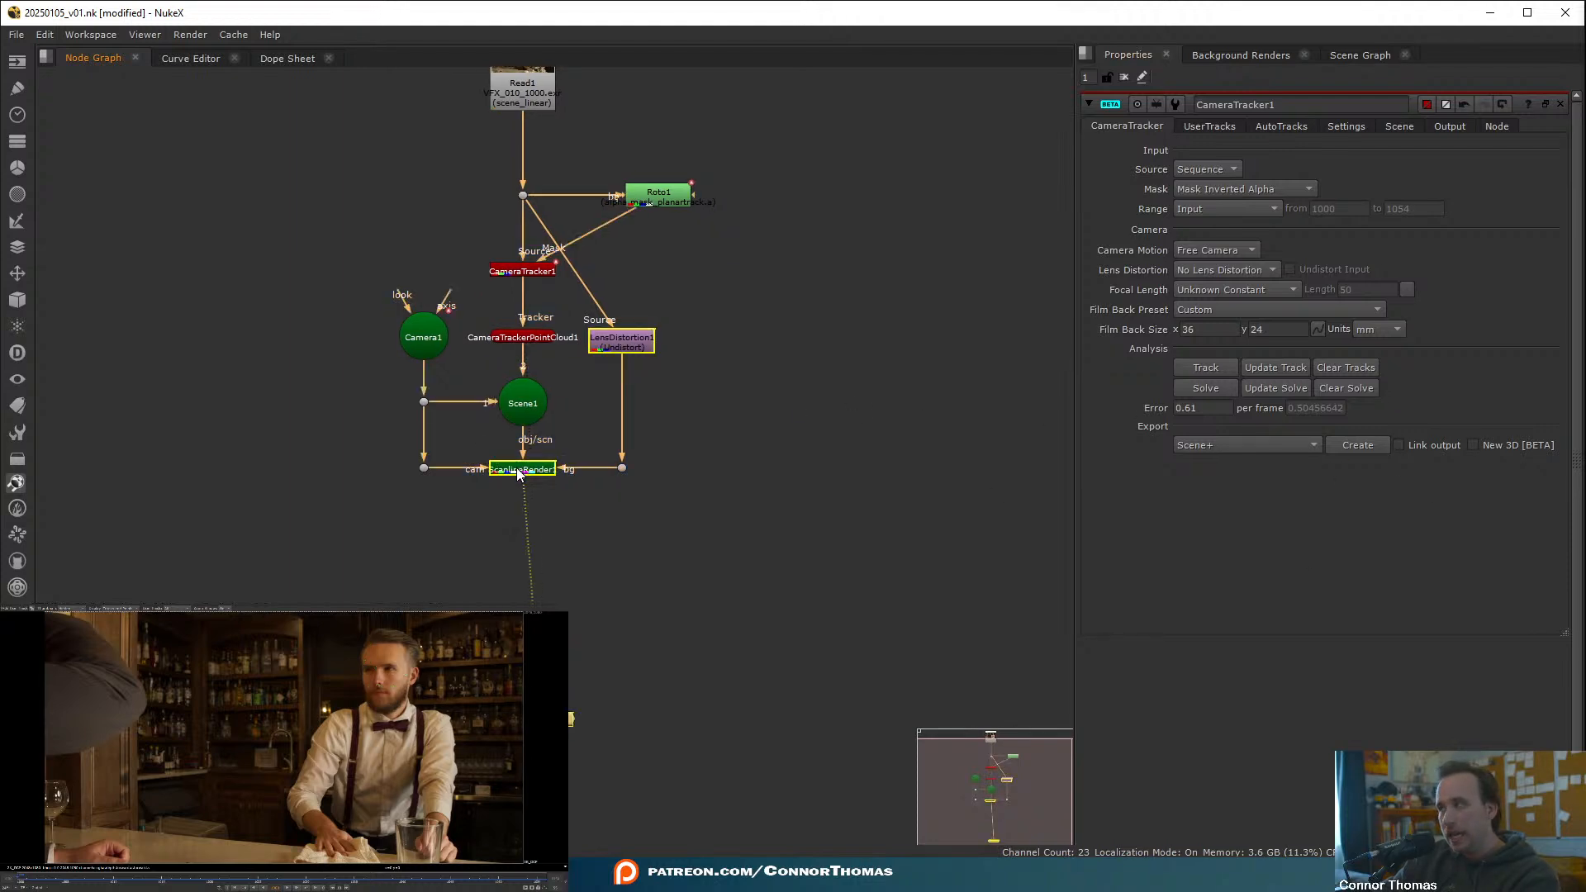
pyautogui.click(771, 410)
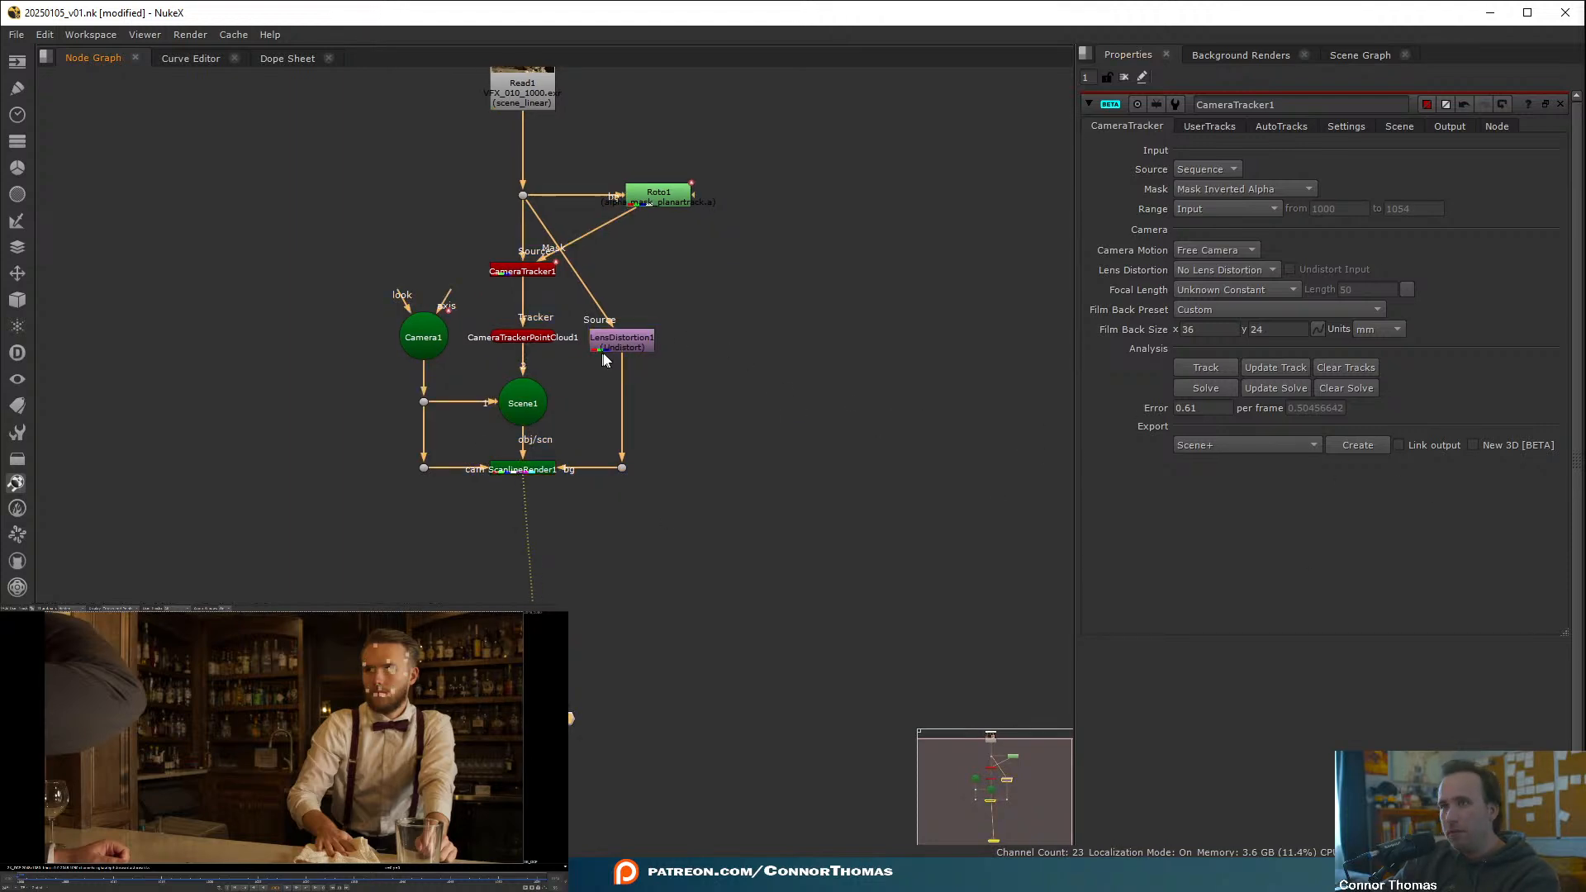
# - Create a cube at a solved track point on the bartender's face and connect it to Scene1
pyautogui.click(523, 276)
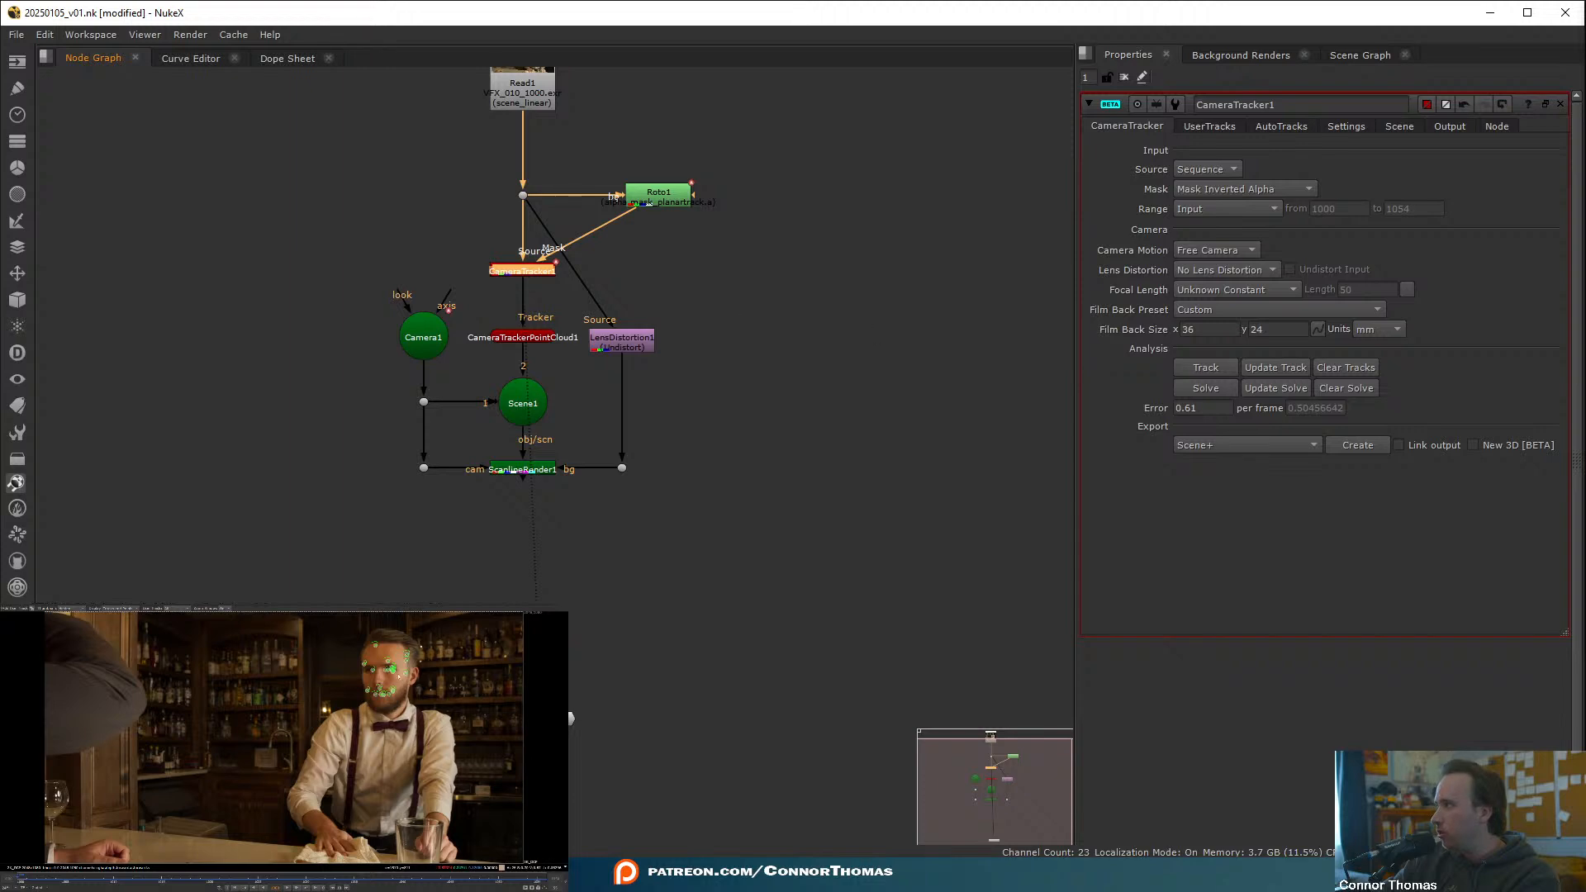
pyautogui.rightClick(382, 687)
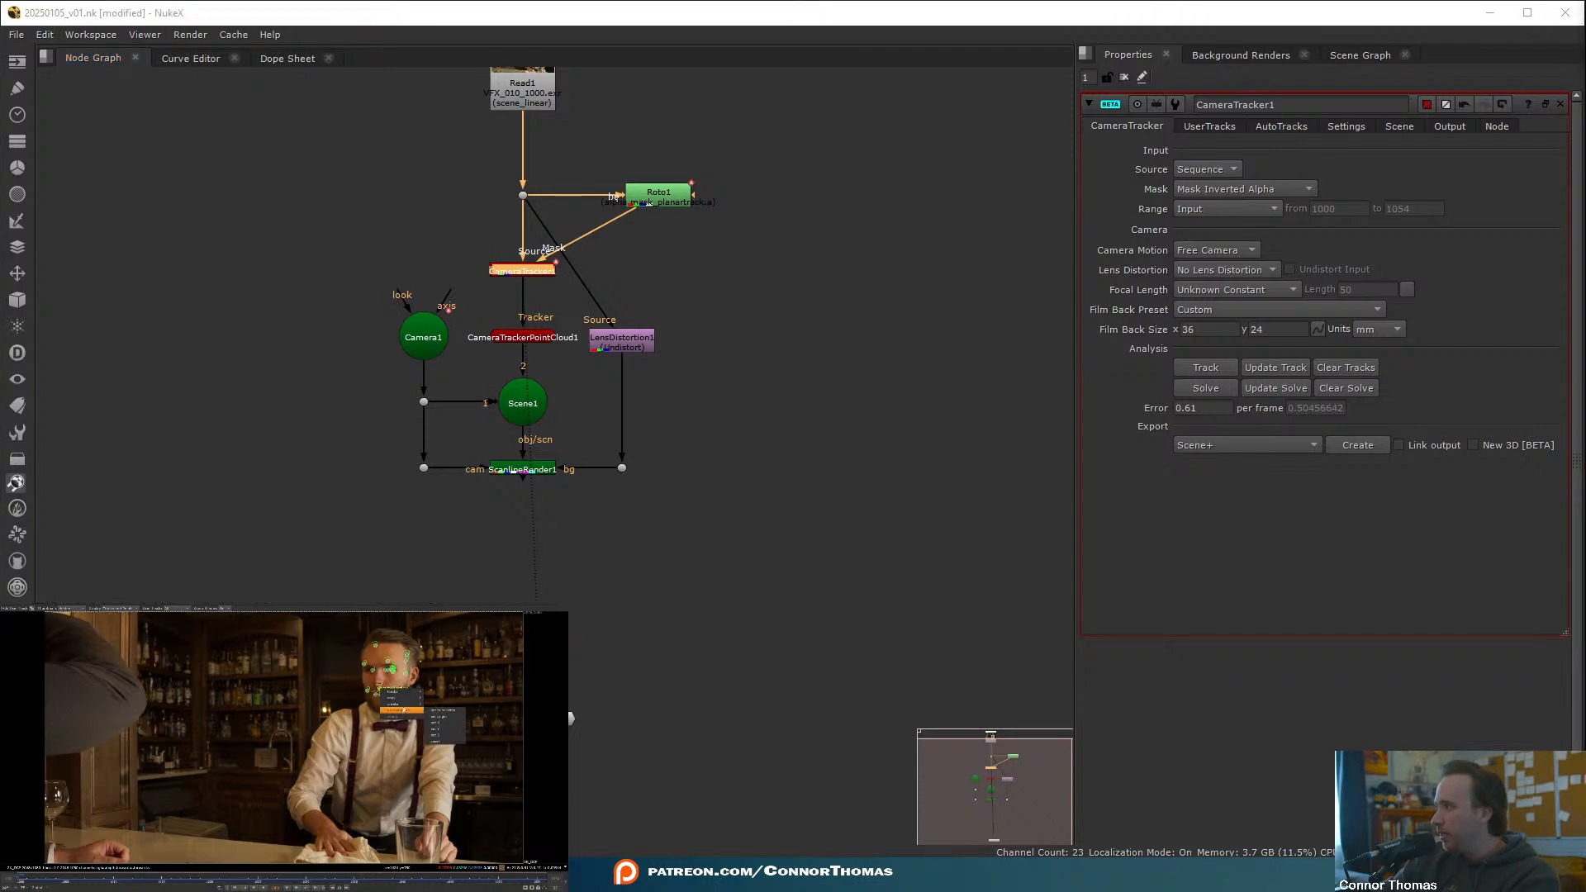
pyautogui.moveTo(405, 704)
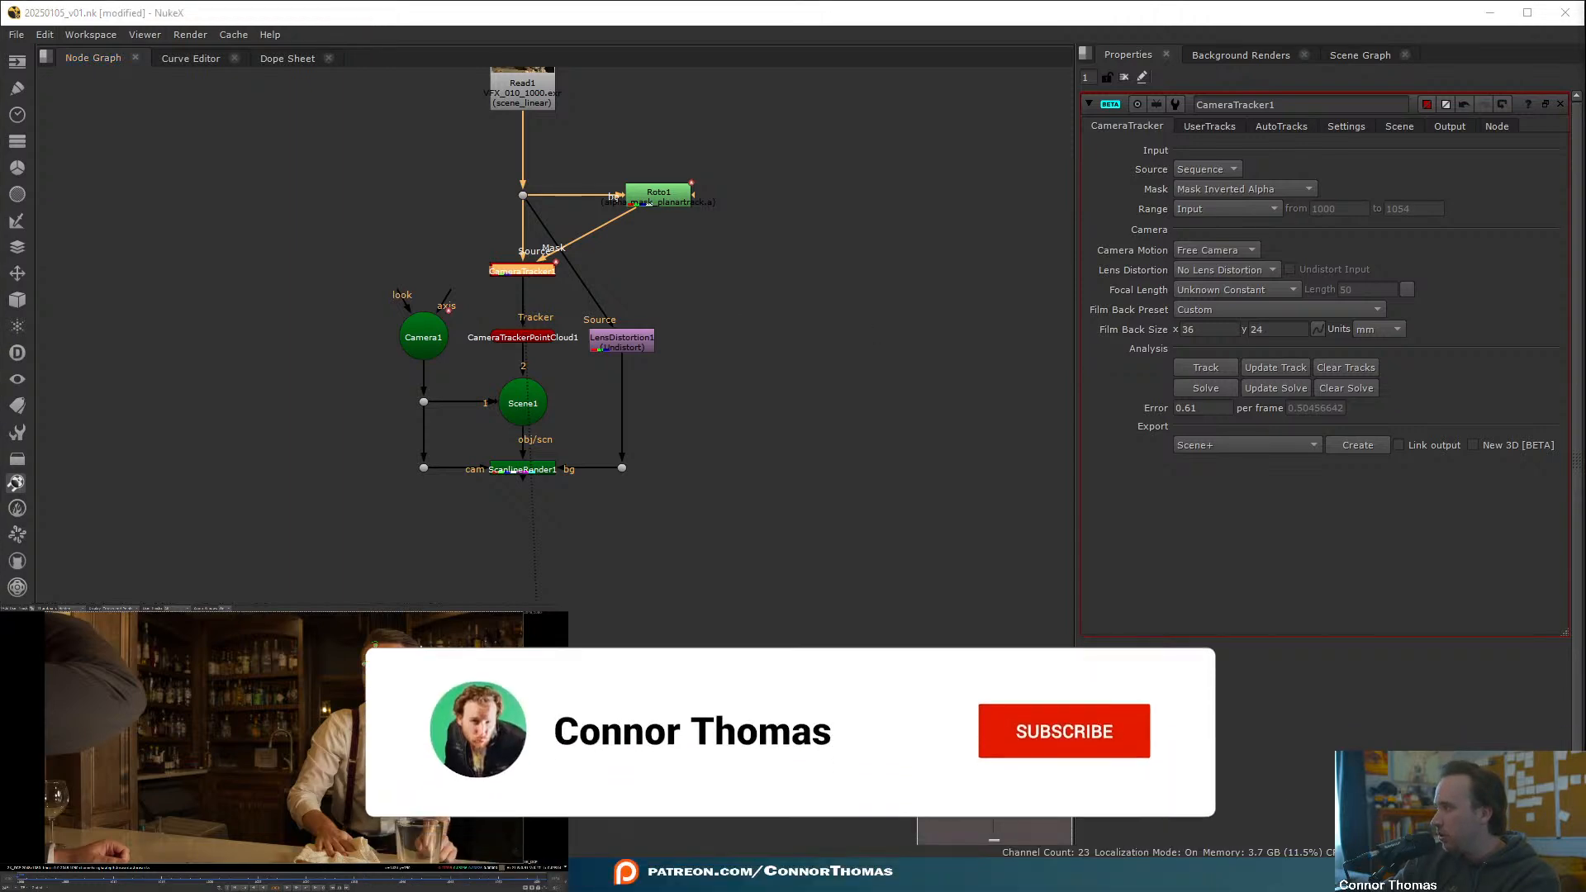
pyautogui.click(438, 714)
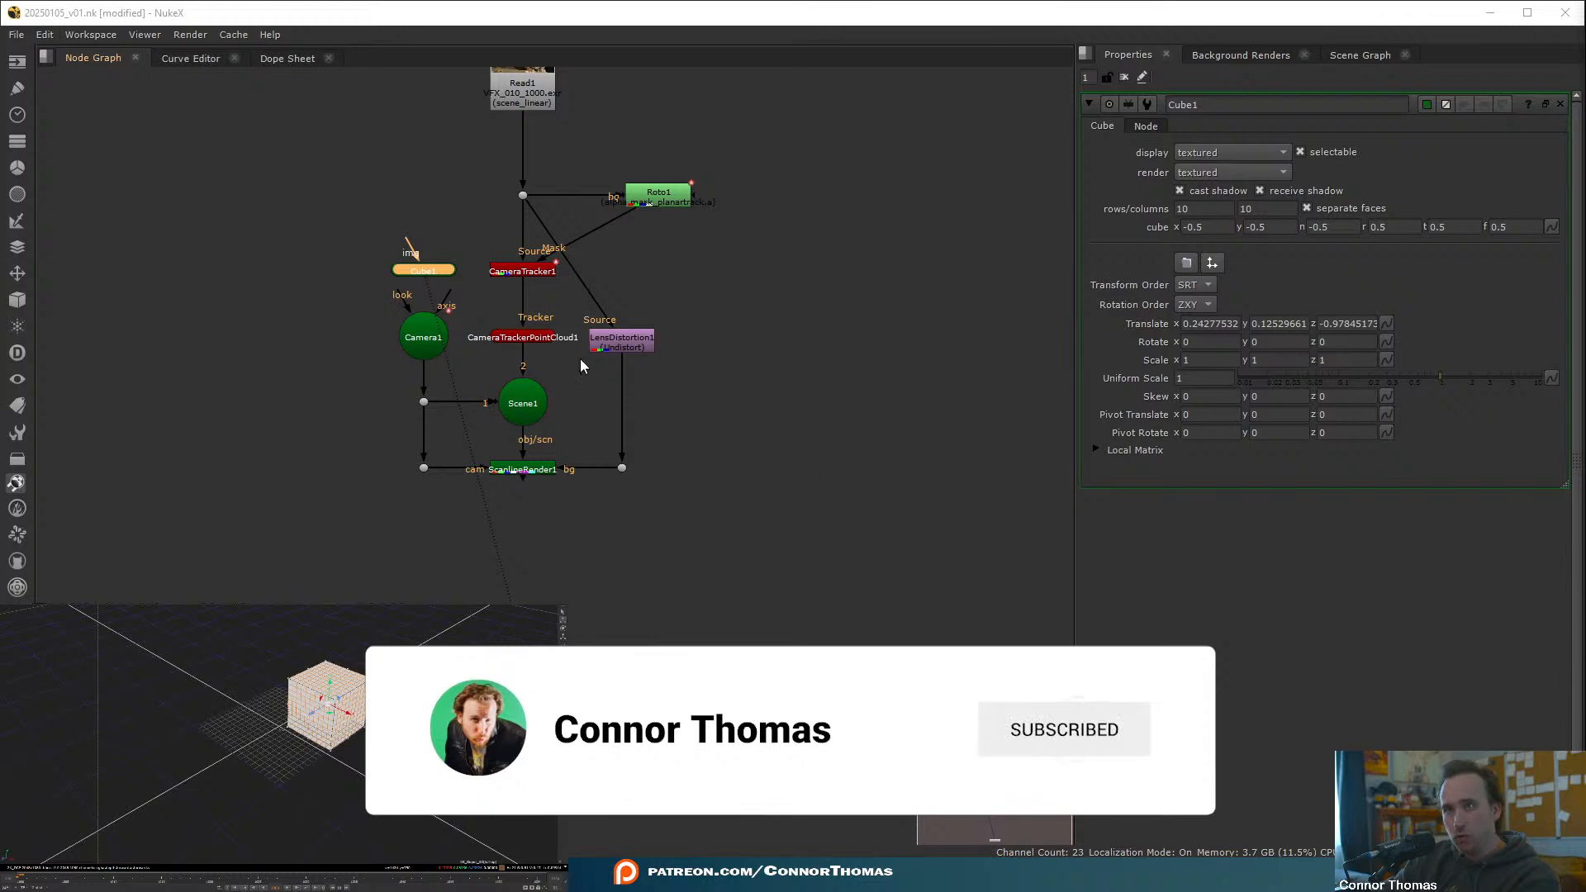
pyautogui.moveTo(423, 270); pyautogui.dragTo(533, 406)
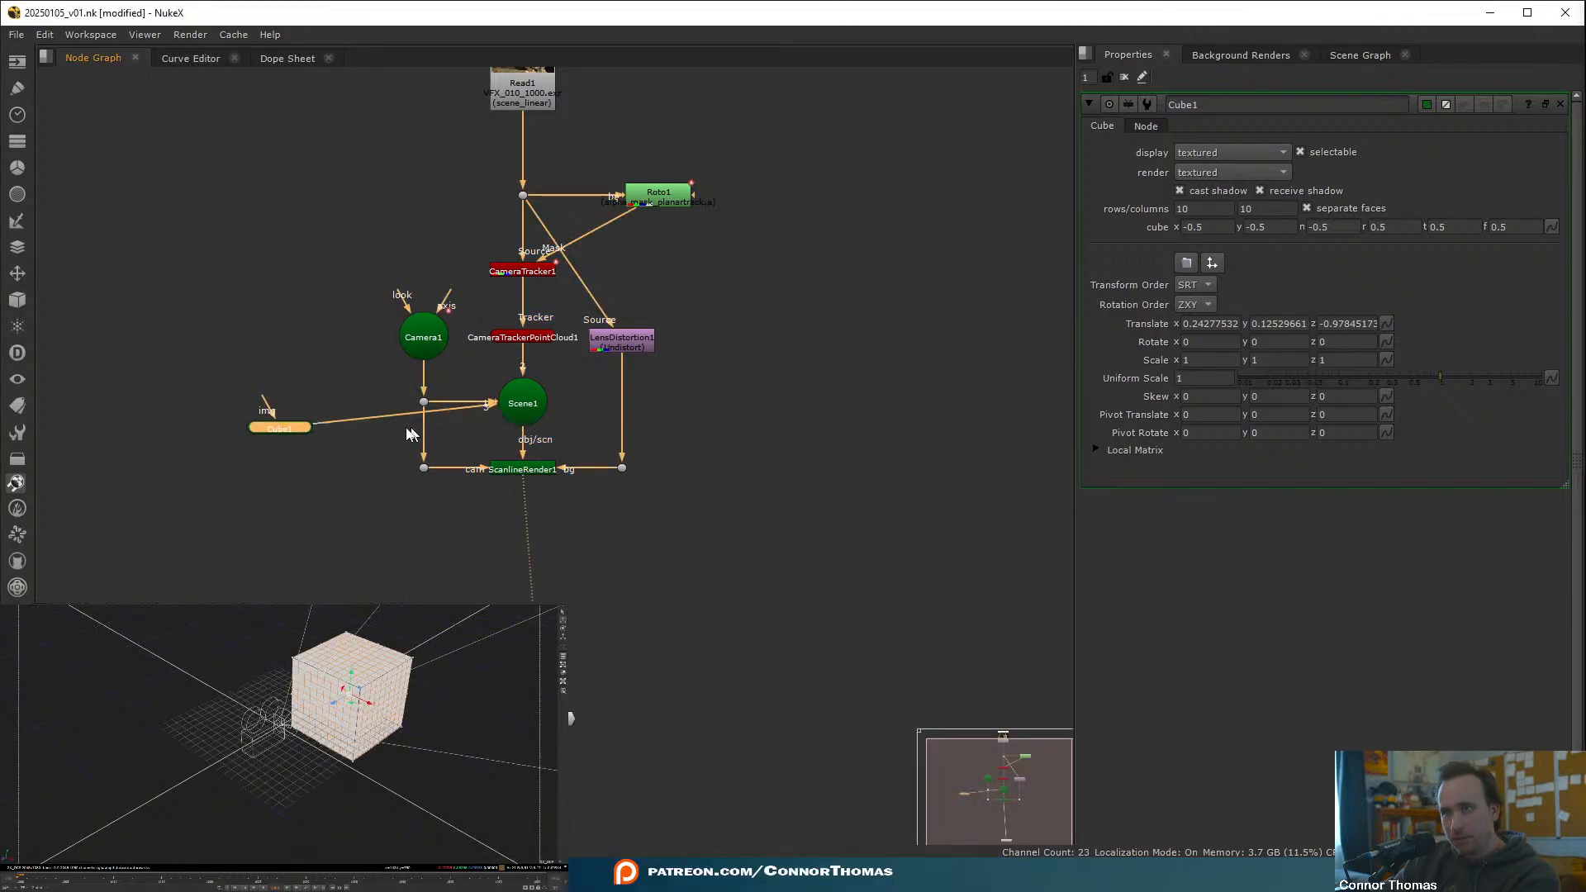
pyautogui.moveTo(289, 430); pyautogui.dragTo(295, 476)
# - Add a CheckerBoard node above Cube1 and feed it into the cube's img input
pyautogui.click(226, 399)
pyautogui.press('Tab')
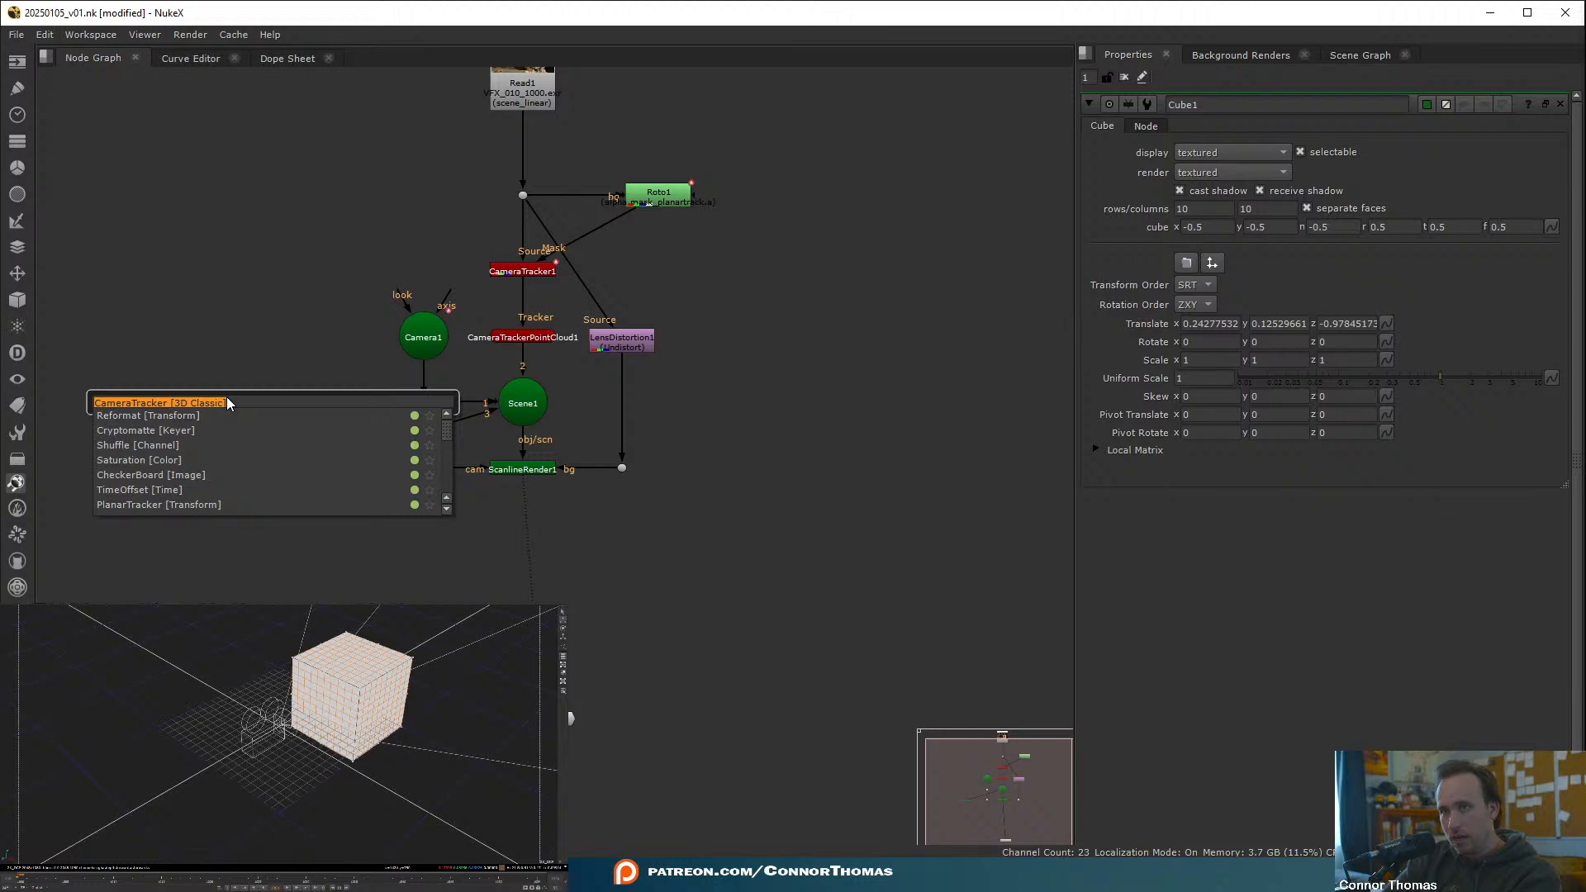
pyautogui.write('check')
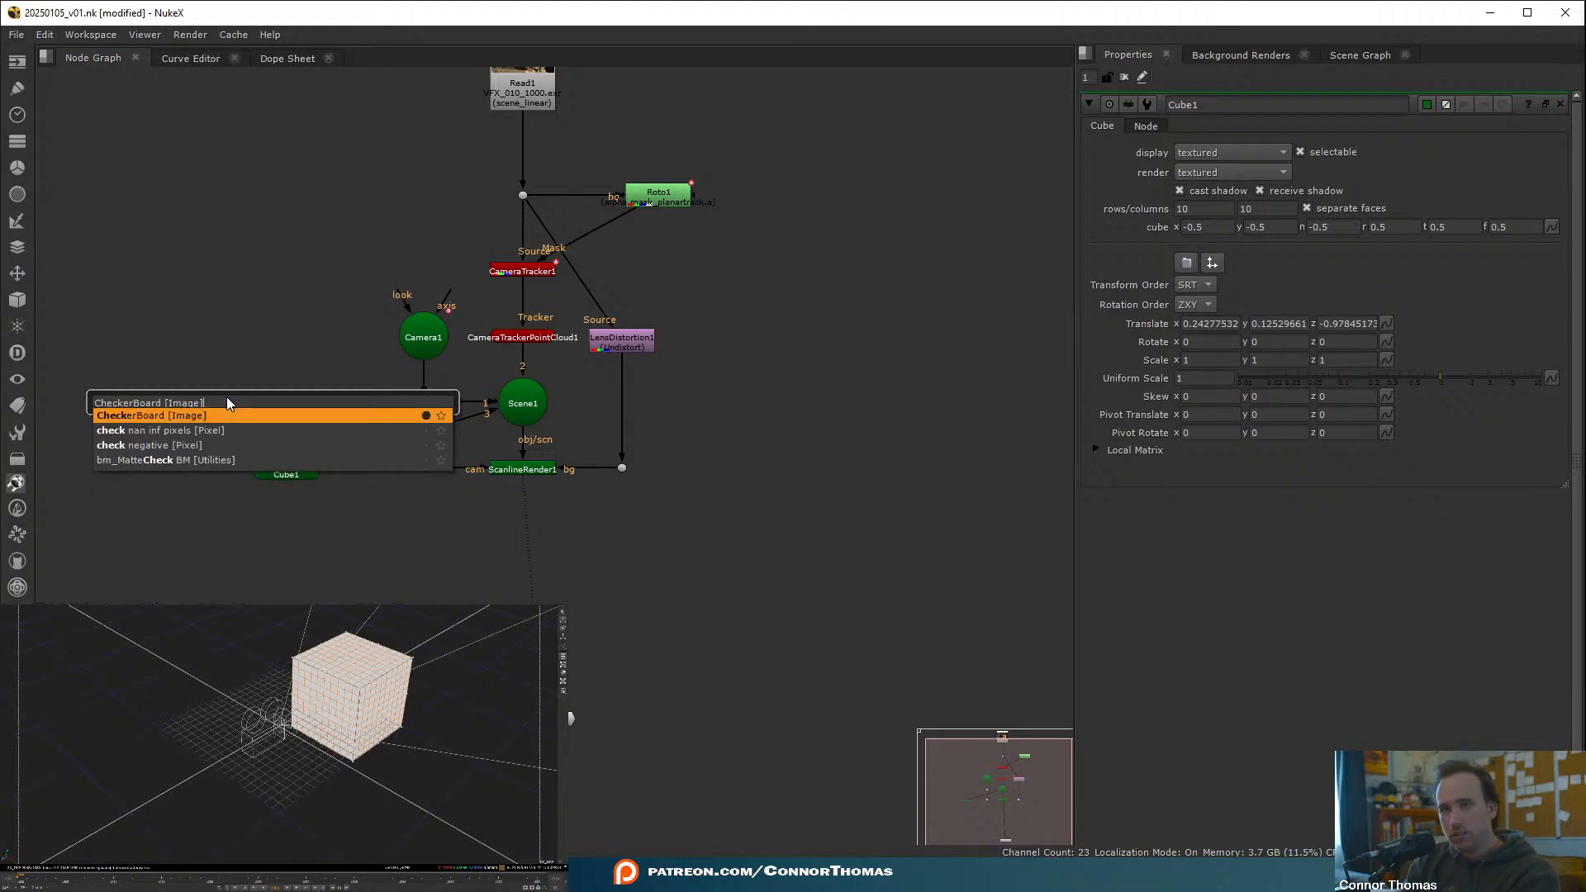
pyautogui.press('Return')
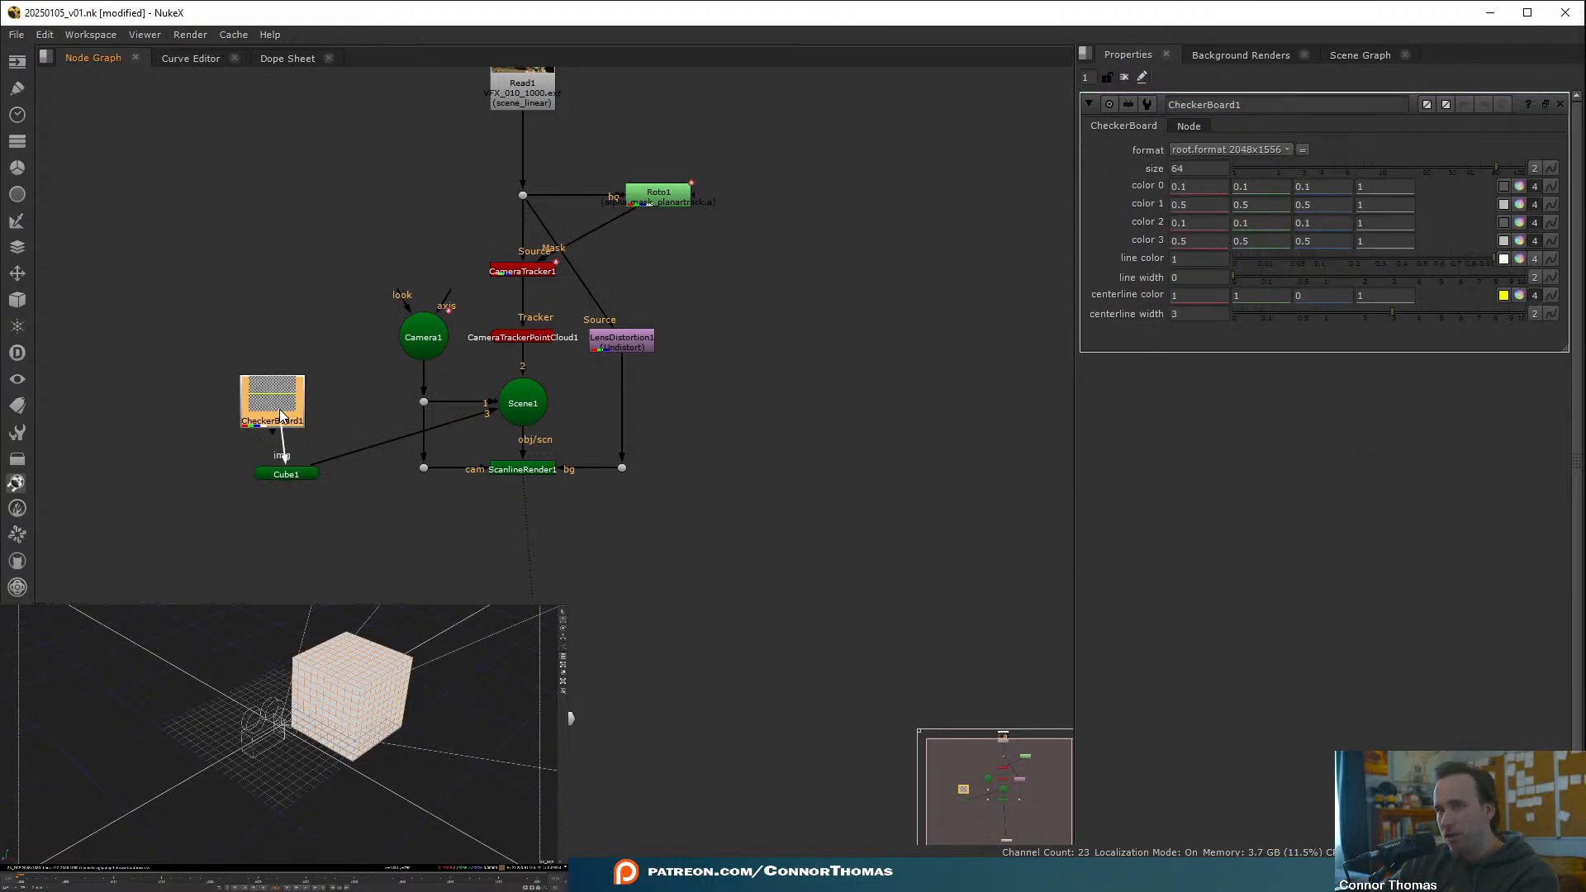
pyautogui.moveTo(280, 409); pyautogui.dragTo(277, 377)
pyautogui.click(715, 423)
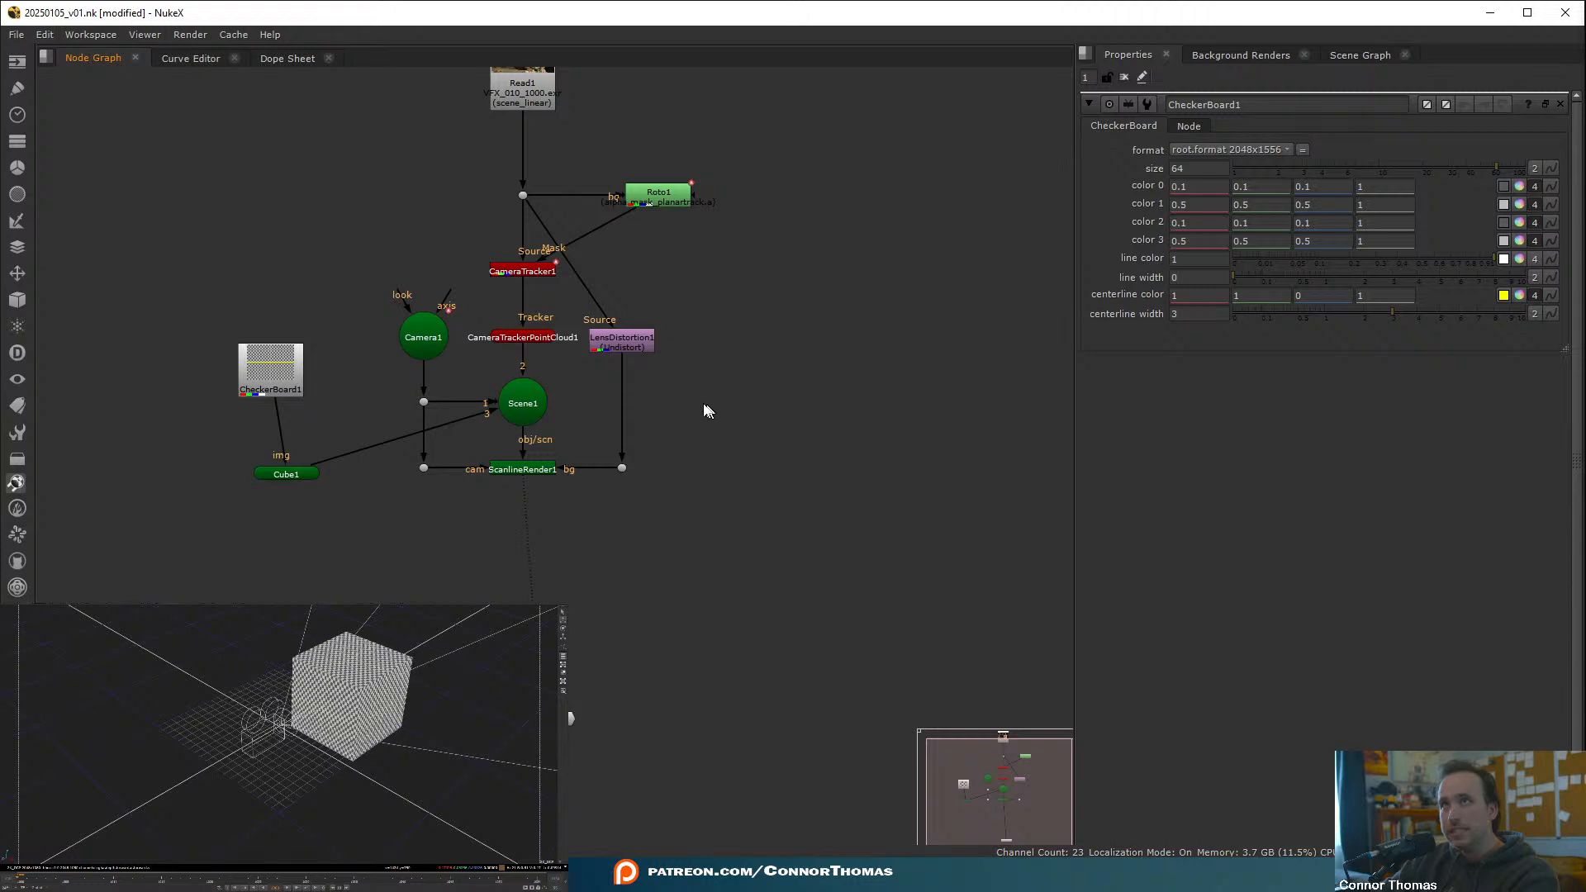
# - Set Cube1's uniform scale to 0.135 and raise it over the bartender's head to a Y translate of about 0.163
pyautogui.scroll(5, 576, 445)
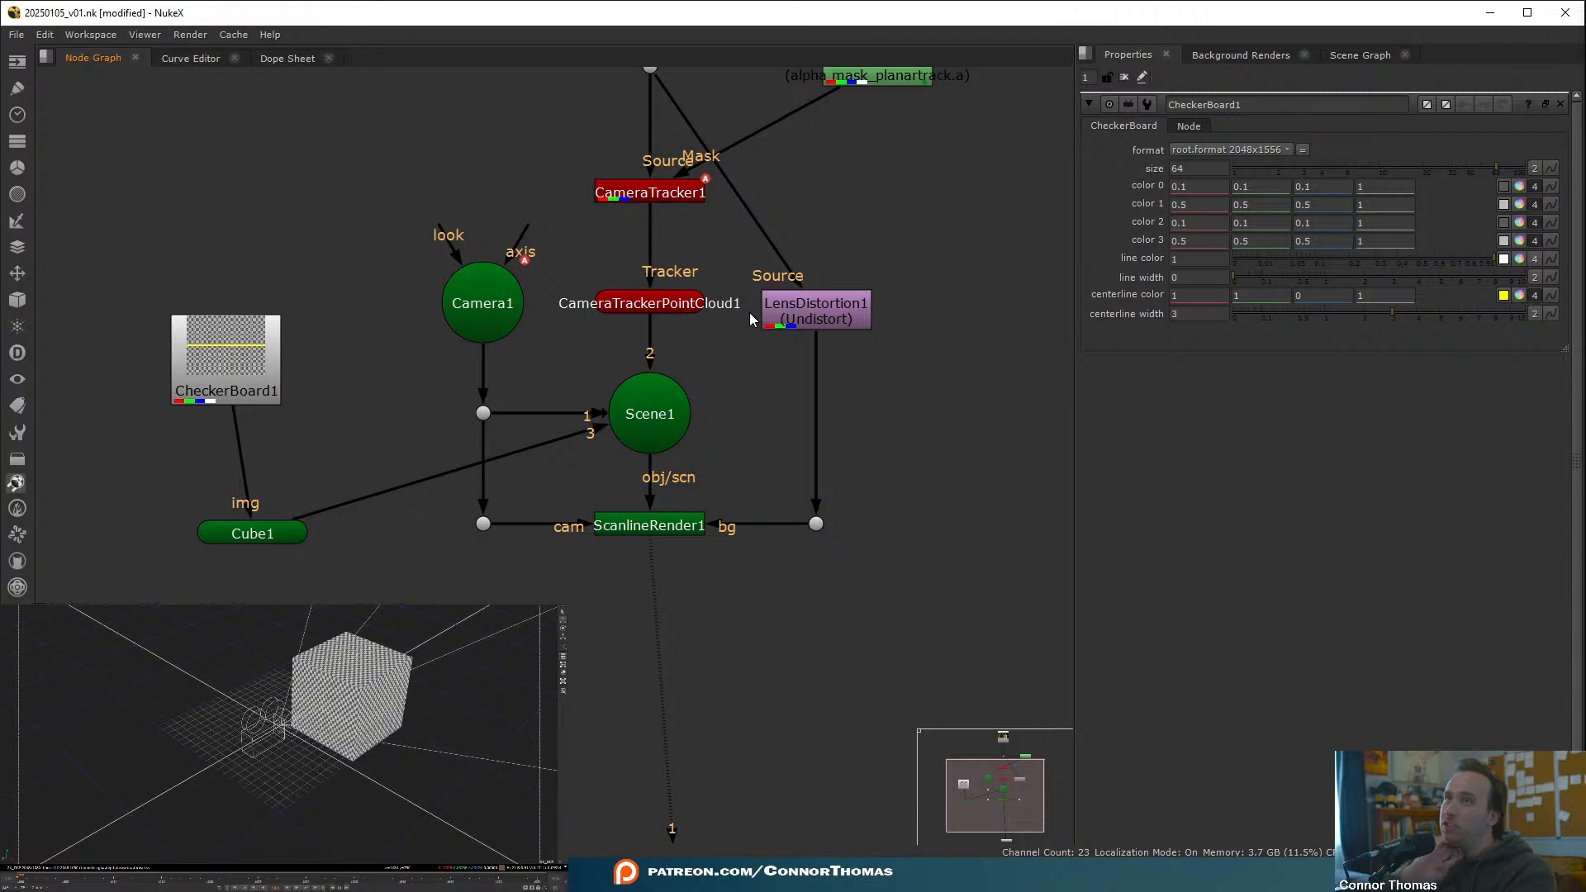
pyautogui.click(785, 318)
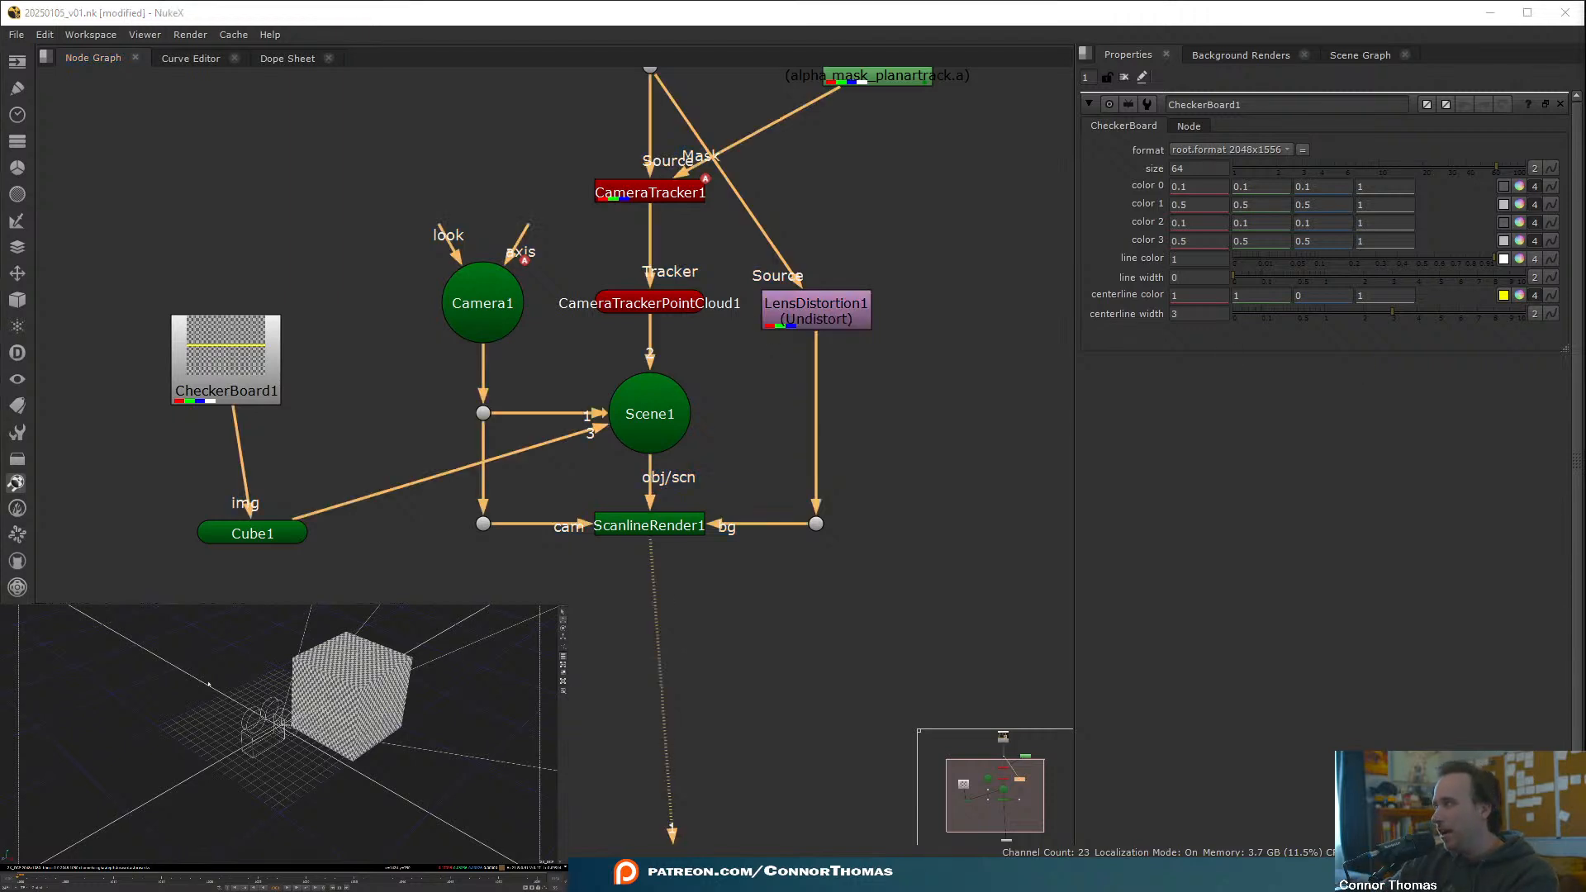
pyautogui.press('Tab')
pyautogui.doubleClick(269, 535)
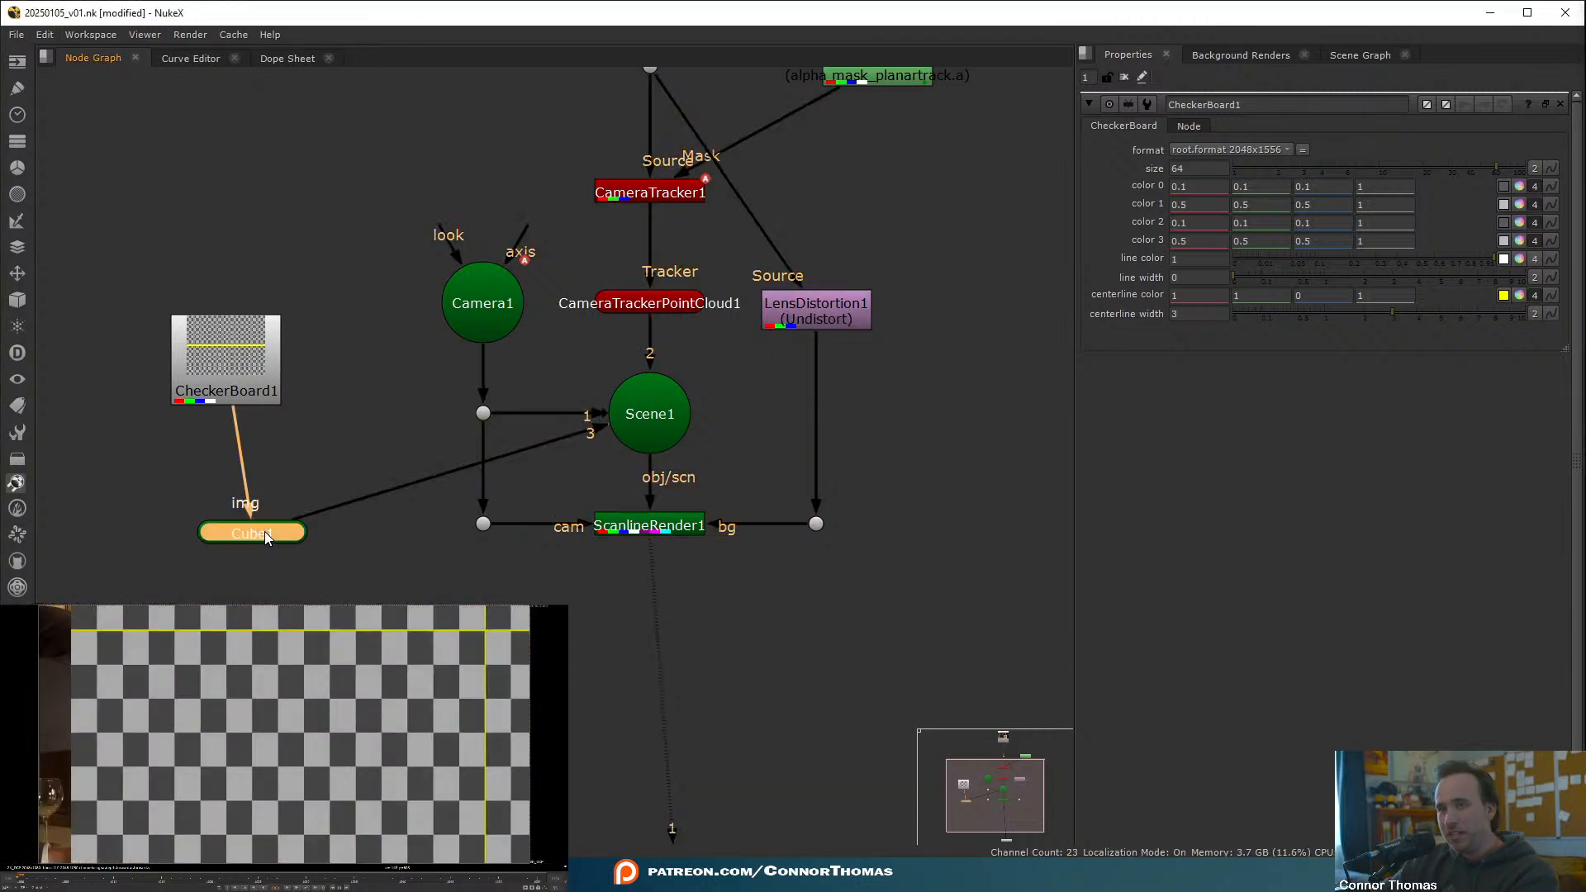
pyautogui.click(1404, 377)
pyautogui.moveTo(1405, 377); pyautogui.dragTo(1352, 378)
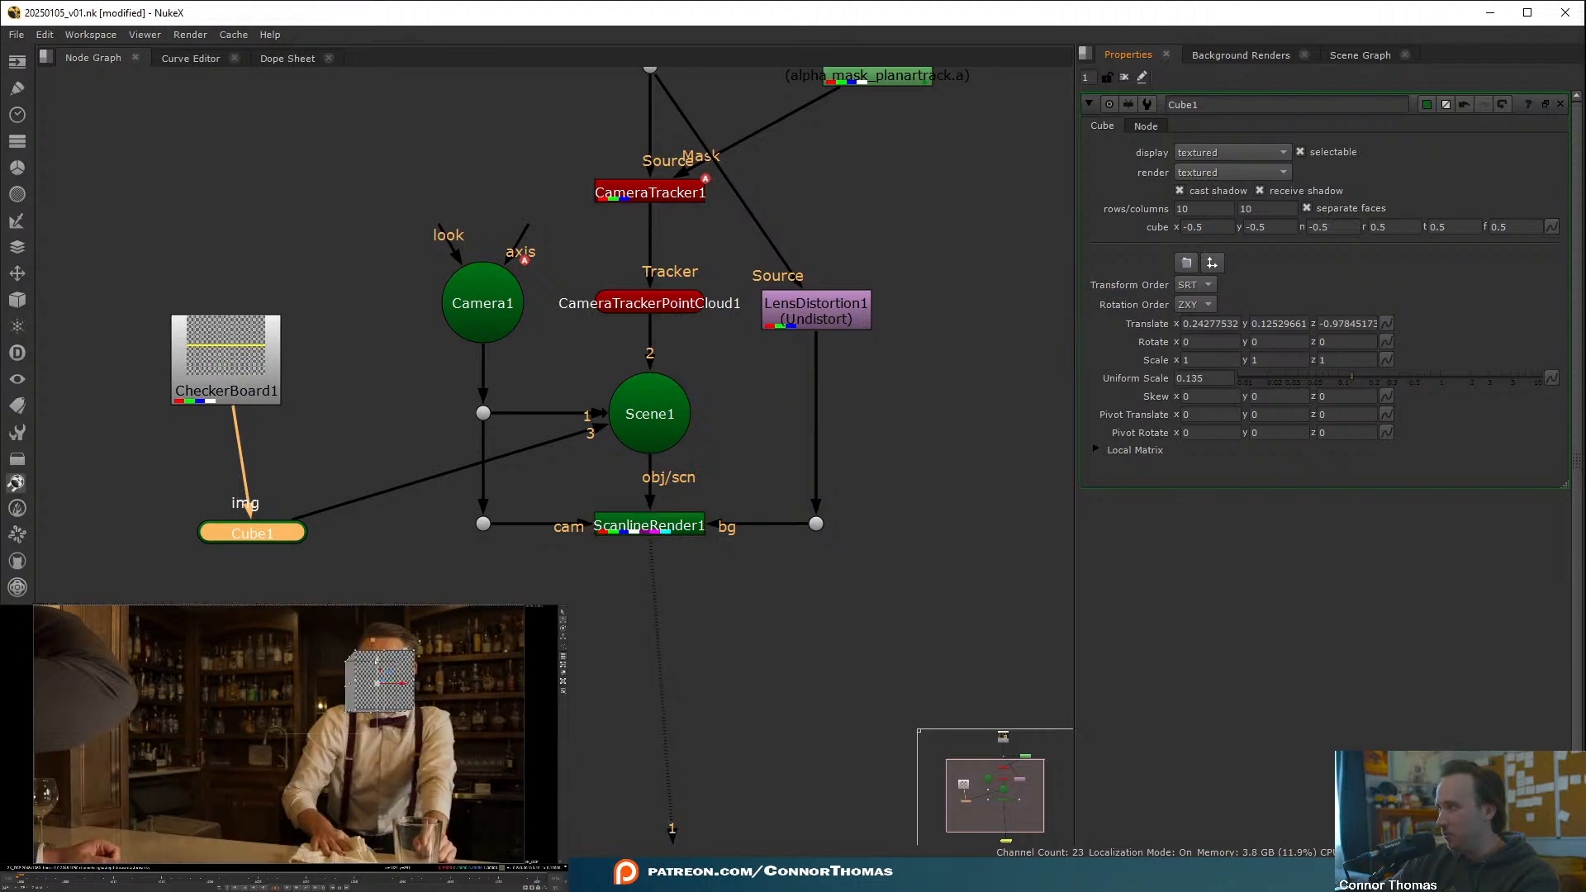
pyautogui.moveTo(379, 674); pyautogui.dragTo(380, 652)
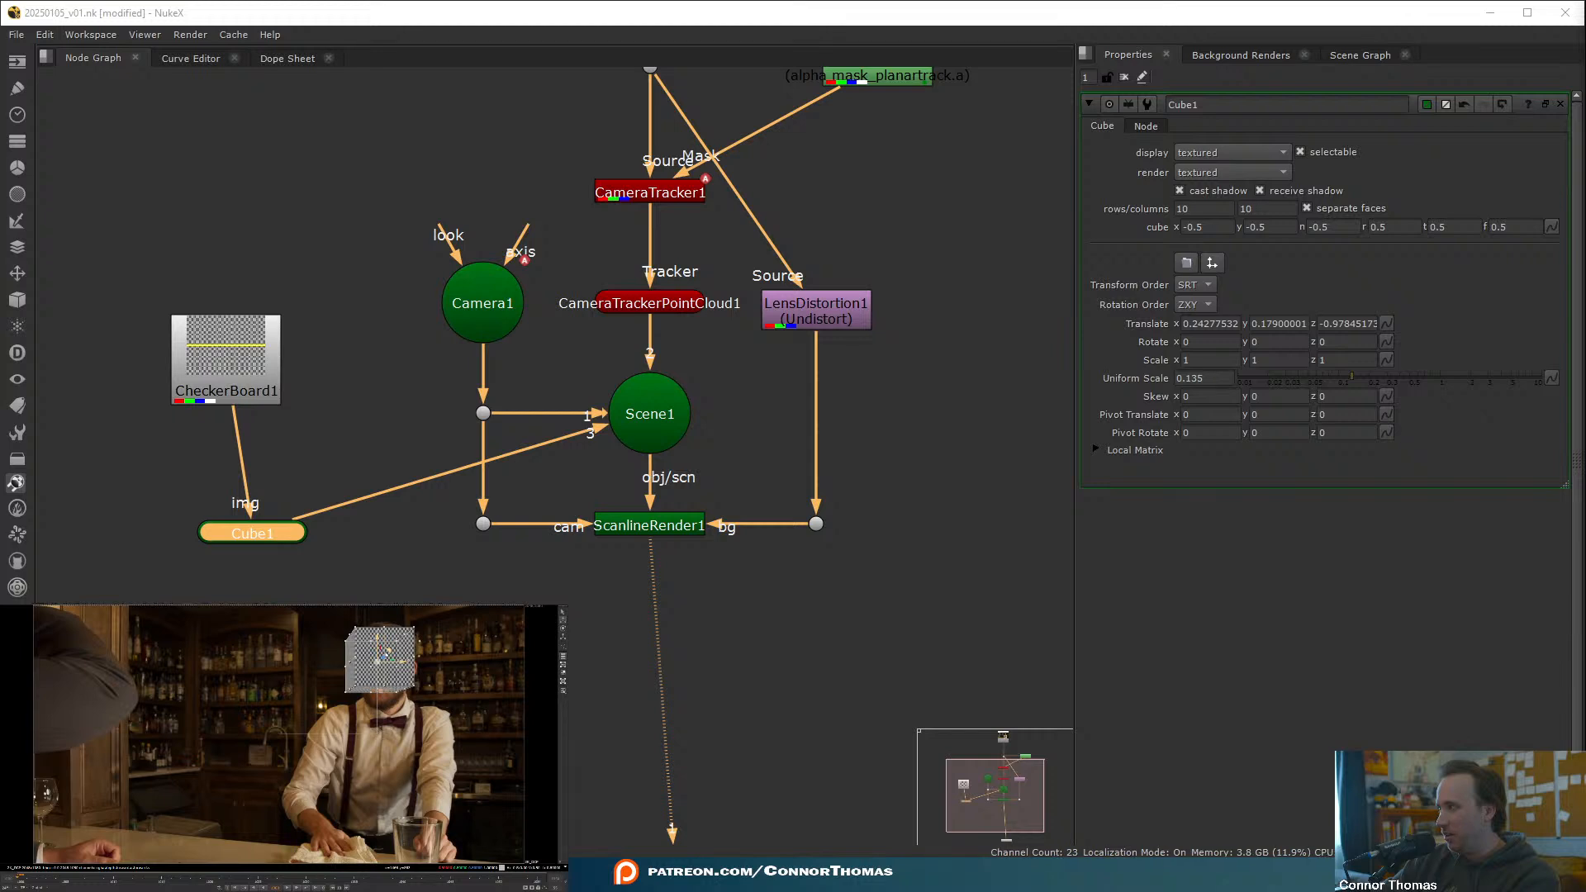
pyautogui.moveTo(377, 639); pyautogui.dragTo(378, 647)
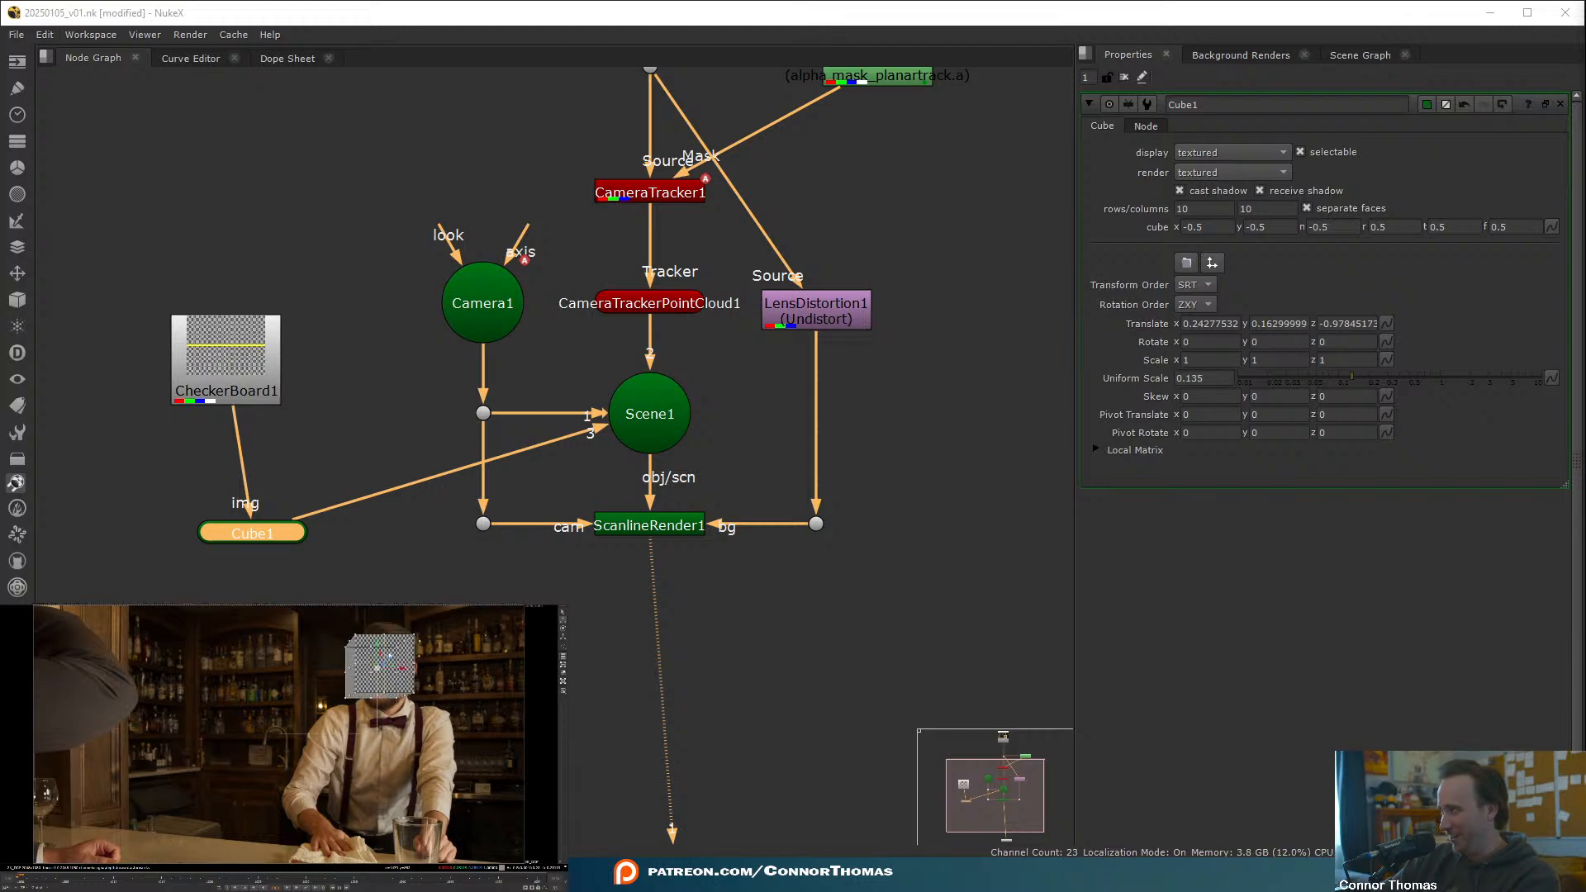
# - Frame Cube1 in the 3D view, move it to a Z translate of -1 and rotate it slightly in Y
pyautogui.press('Tab')
pyautogui.press('f')
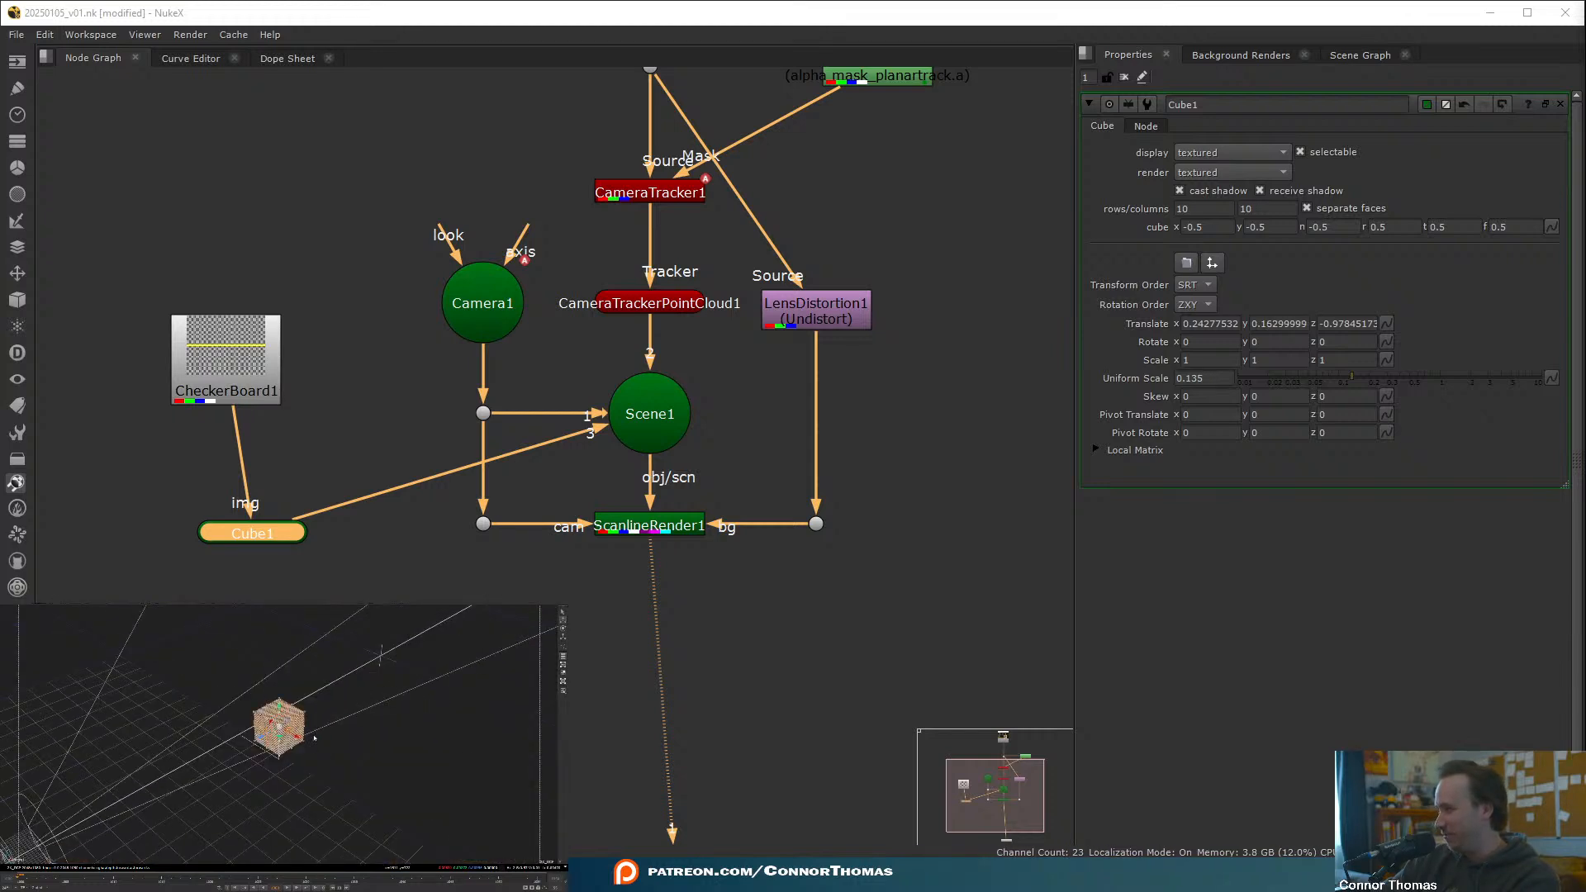
pyautogui.scroll(3, 314, 738)
pyautogui.moveTo(266, 740); pyautogui.dragTo(274, 736)
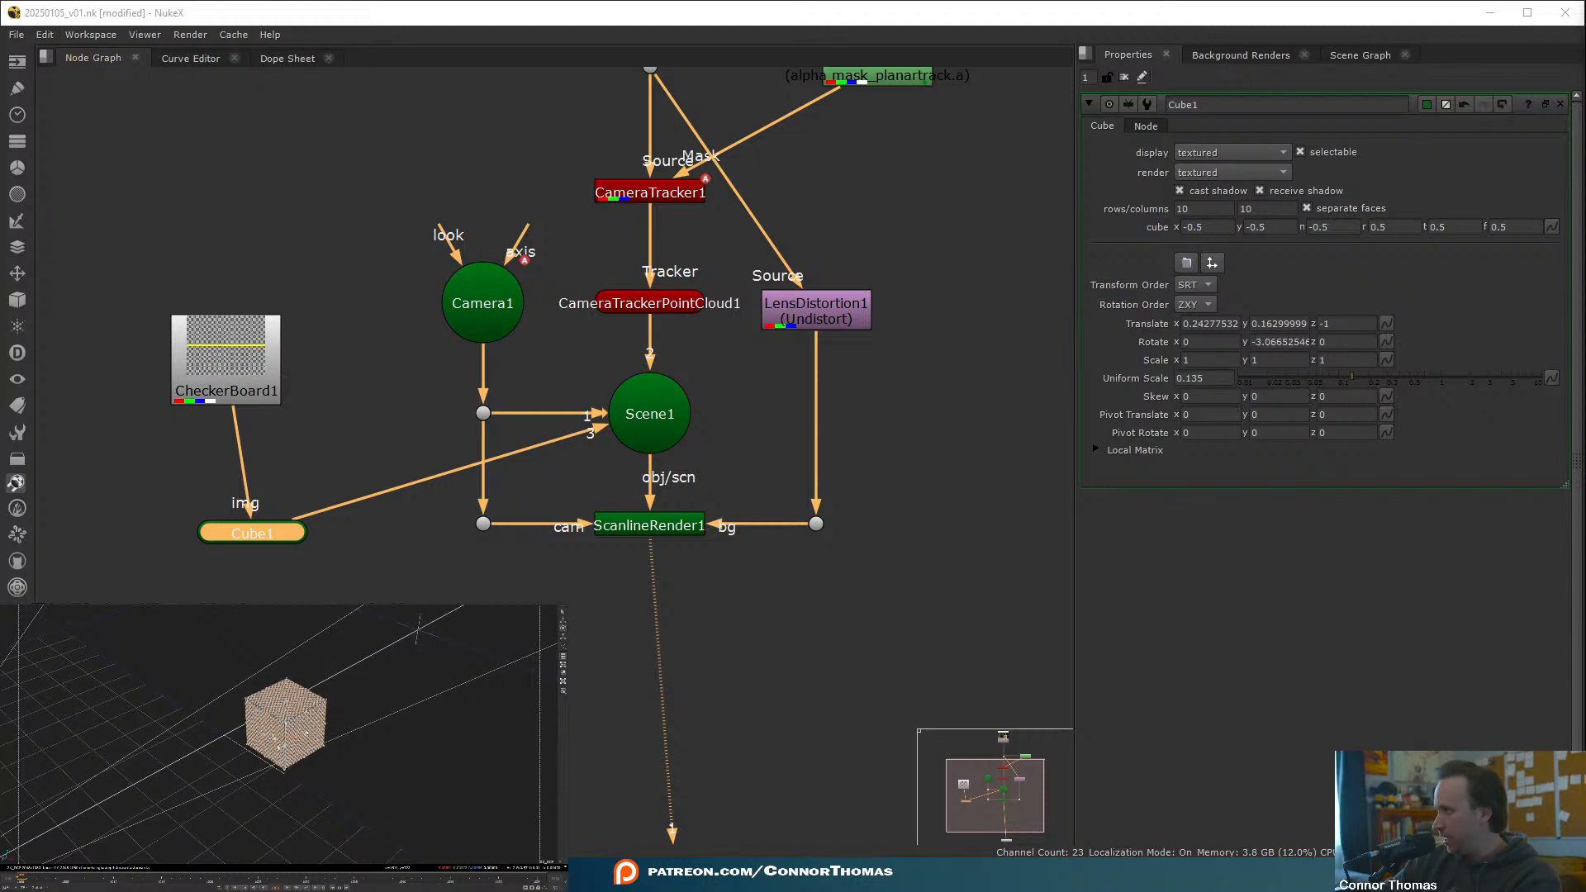
# - Rotate Cube1 in the 3D view to about 7.6 degrees in X and -9.9 degrees in Y
pyautogui.keyDown('ctrl'); pyautogui.moveTo(293, 737); pyautogui.dragTo(265, 705); pyautogui.keyUp('ctrl')
pyautogui.rightClick(264, 704)
pyautogui.press('Escape')
pyautogui.hotkey('ctrl', 'z')
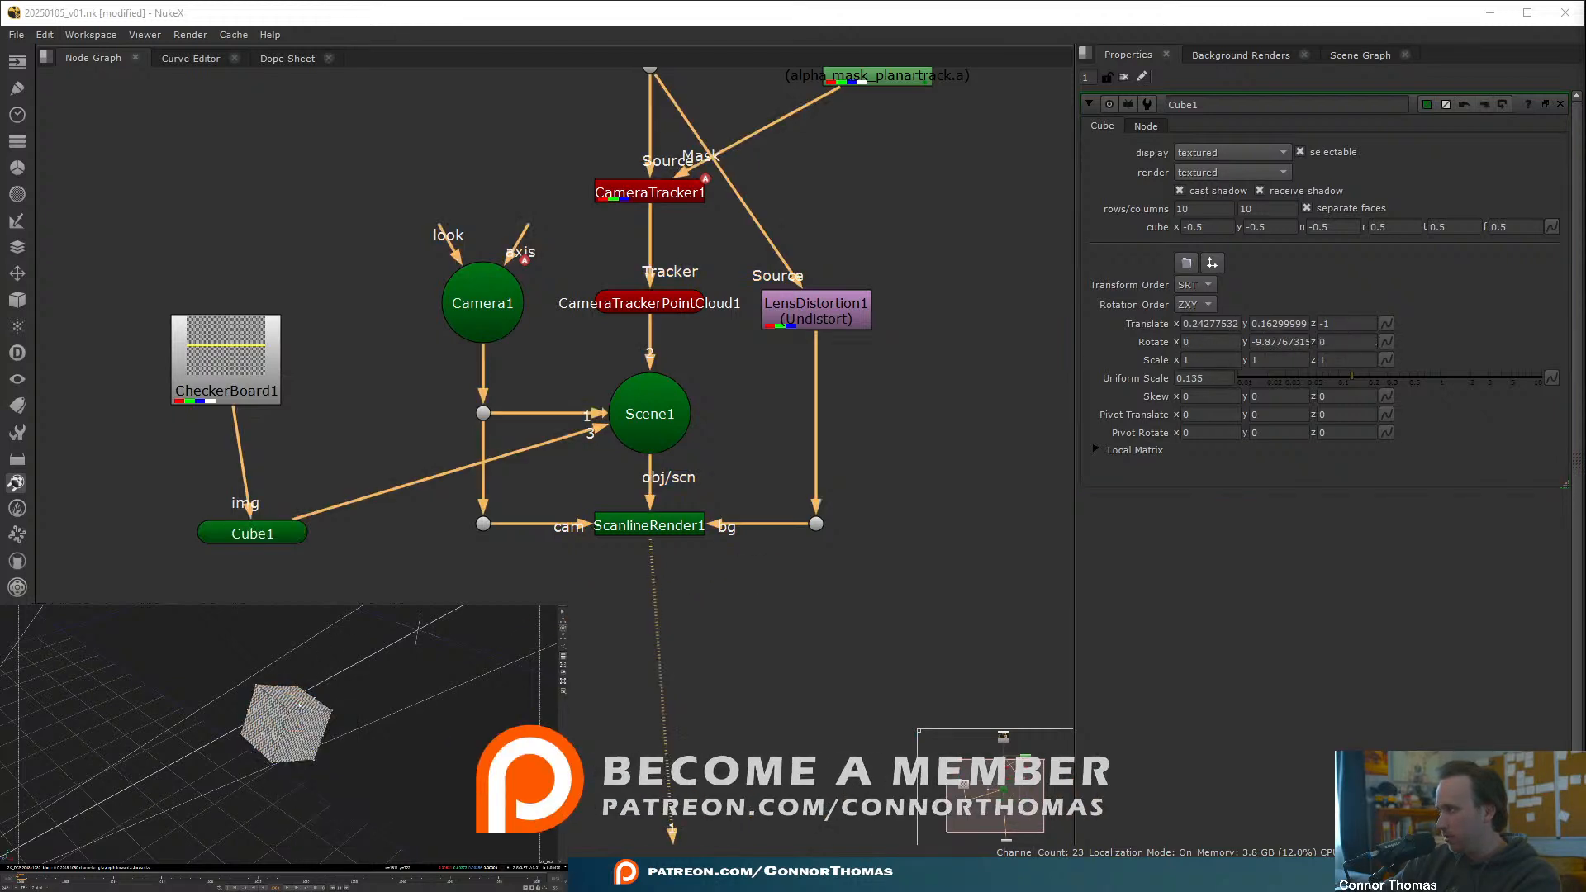
pyautogui.click(285, 718)
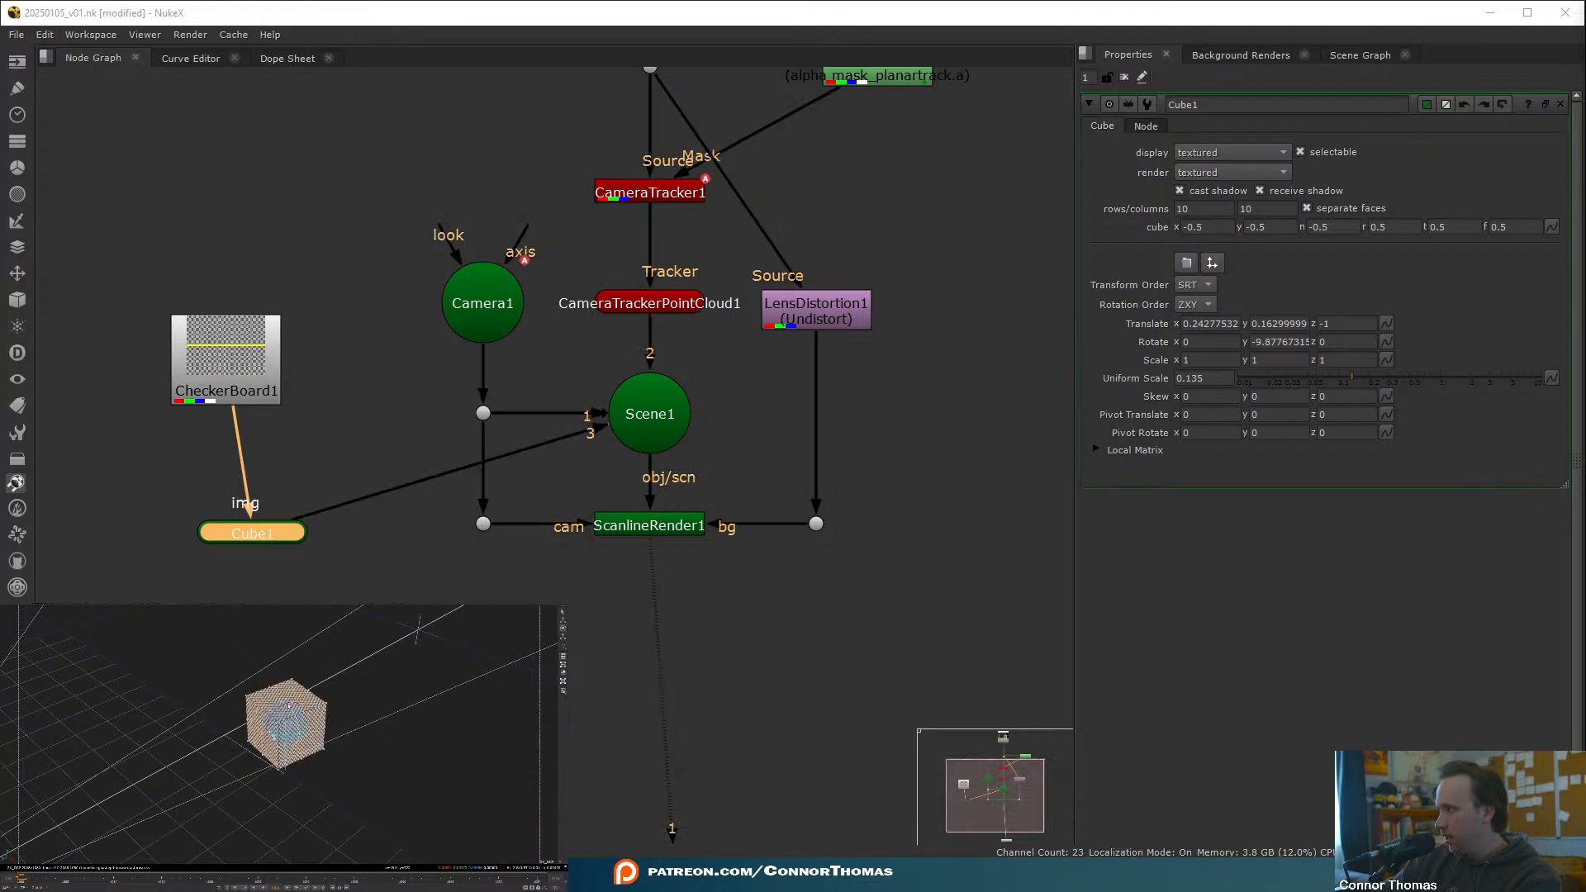
pyautogui.keyDown('ctrl'); pyautogui.moveTo(281, 707); pyautogui.dragTo(258, 735); pyautogui.keyUp('ctrl')
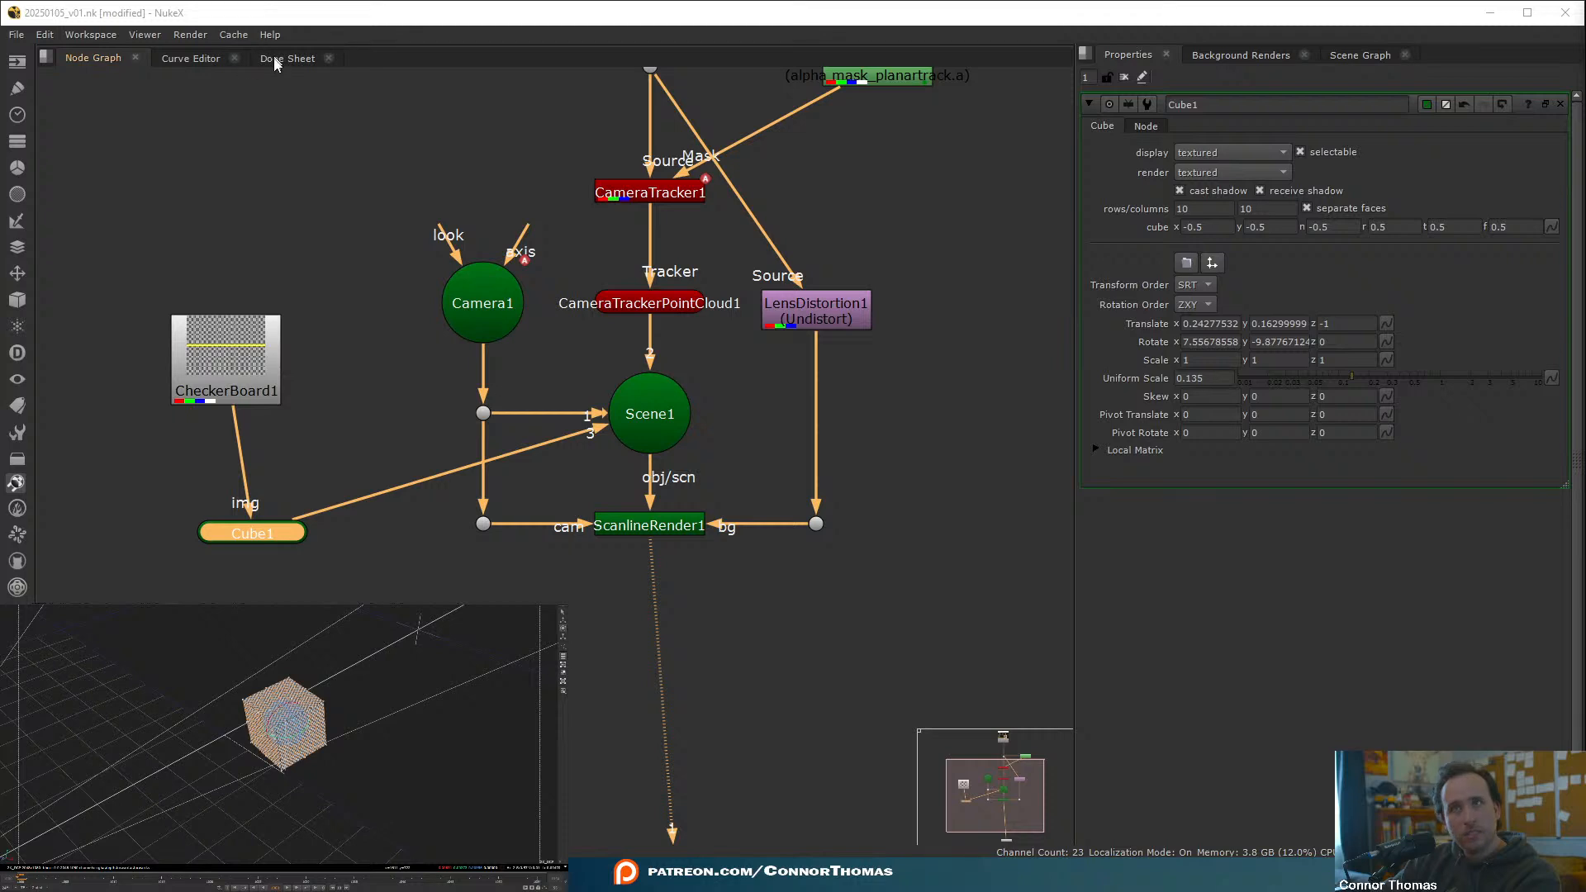
# - Through the shot camera, rotate Cube1 to about 6.9, -34.5, -3.1 and move it to about X 0.27, Y 0.159 over the head
pyautogui.press('Tab')
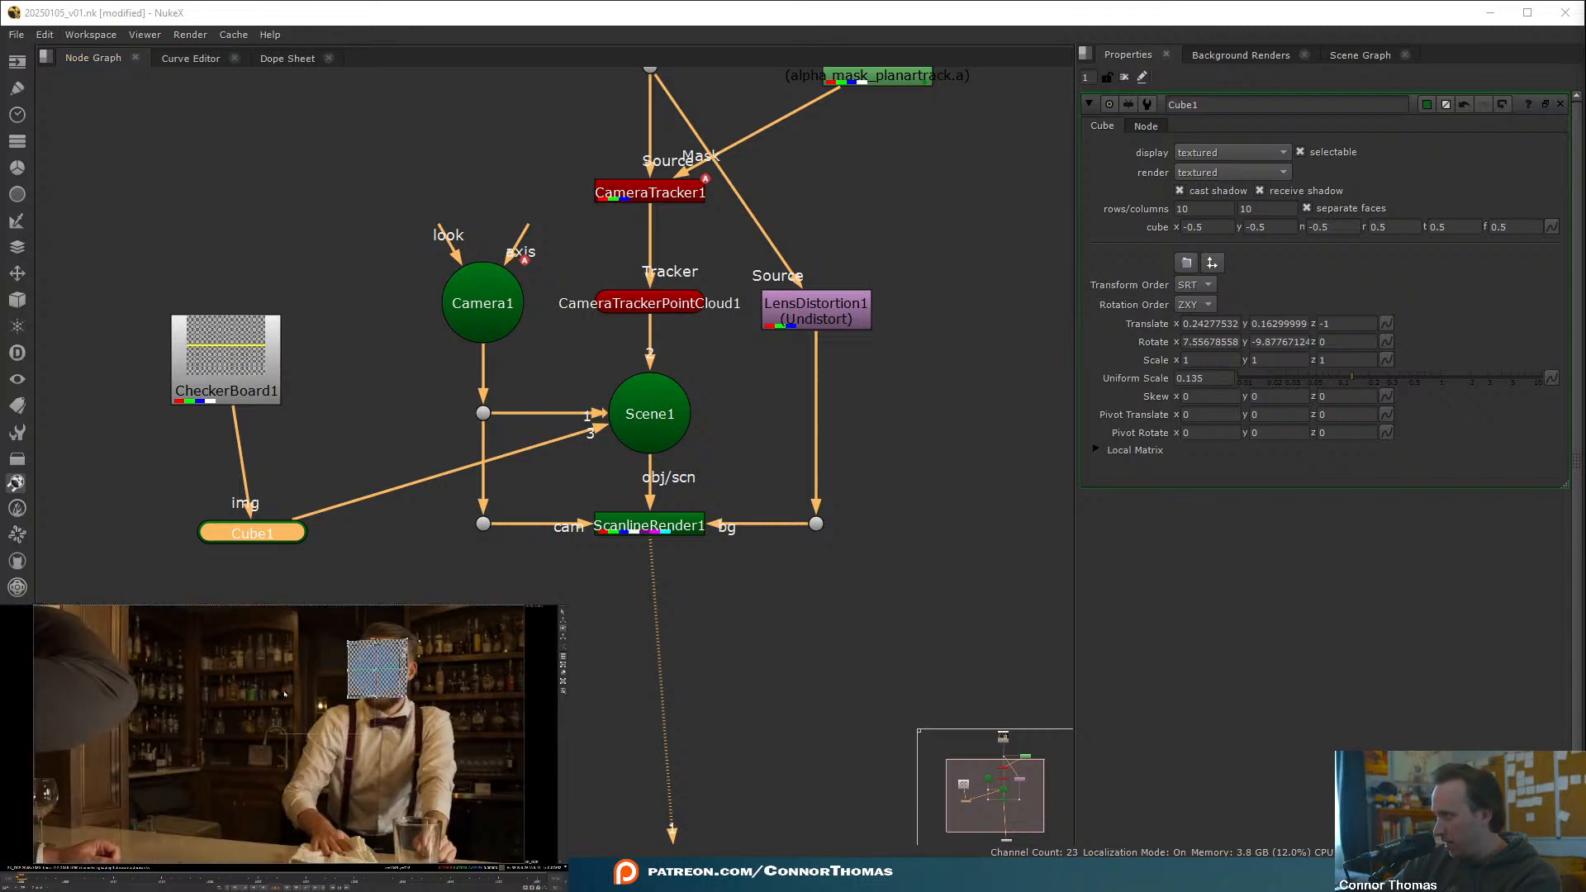
pyautogui.keyDown('ctrl'); pyautogui.moveTo(412, 699); pyautogui.dragTo(420, 676); pyautogui.keyUp('ctrl')
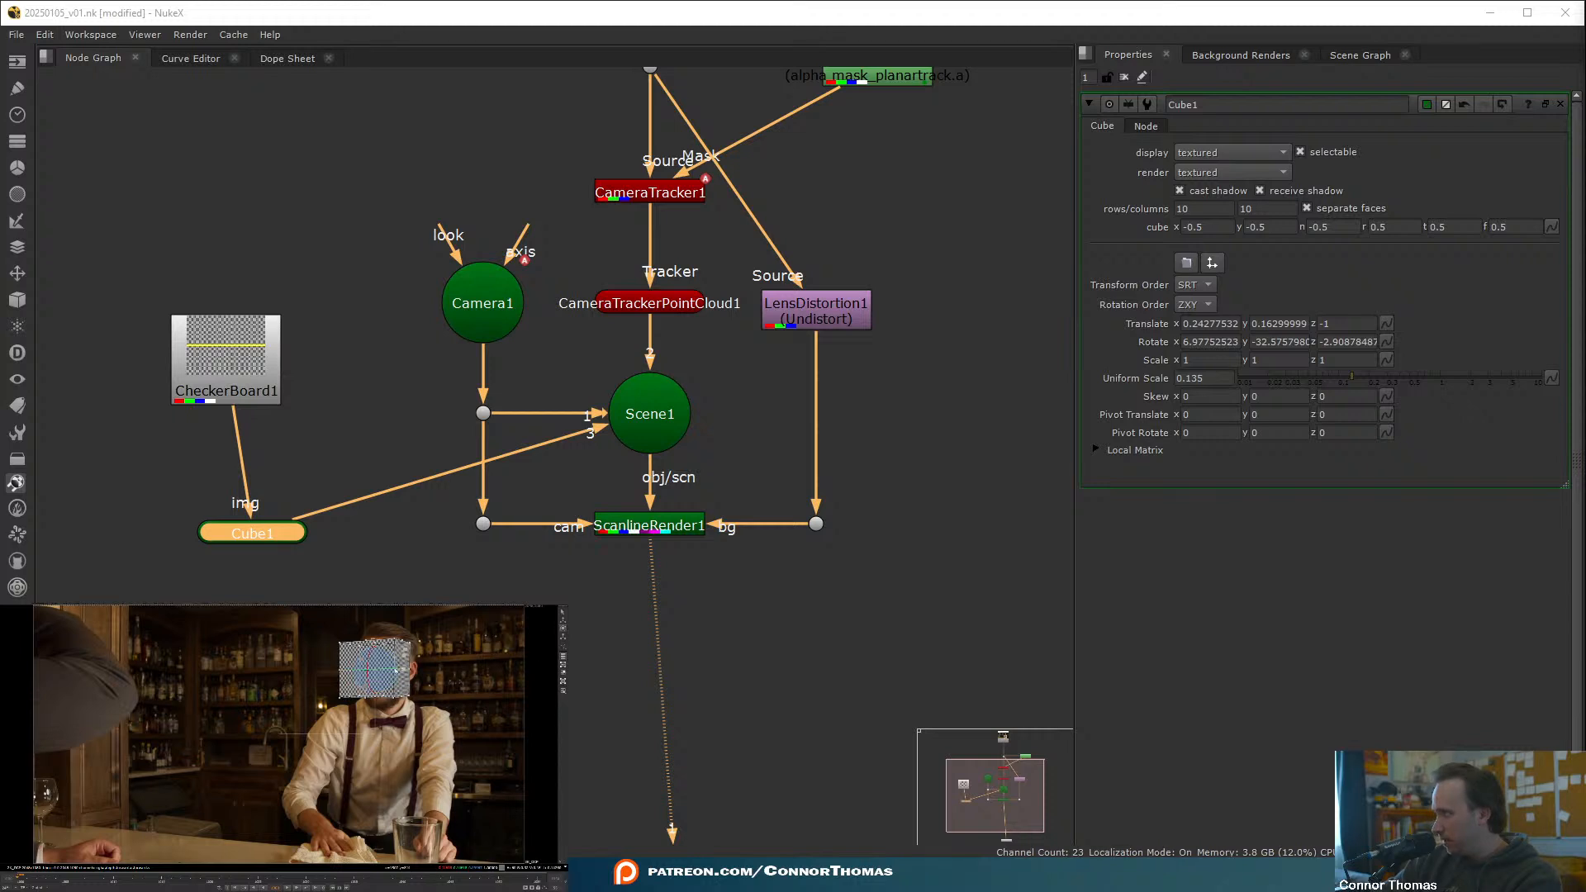
pyautogui.moveTo(396, 671); pyautogui.dragTo(374, 671)
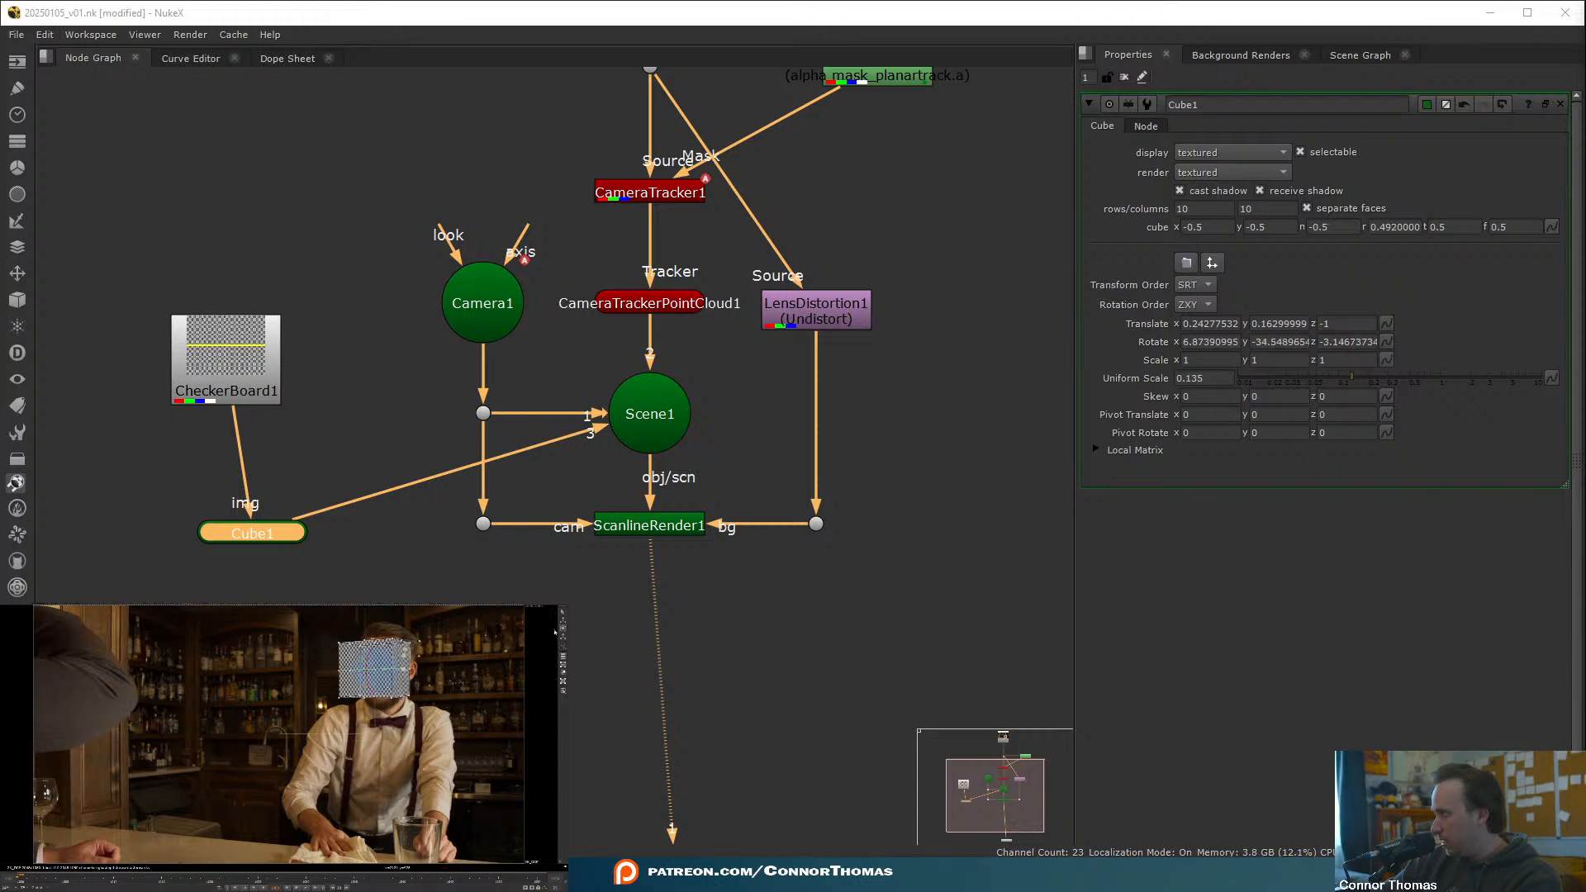
pyautogui.moveTo(375, 670); pyautogui.dragTo(386, 671)
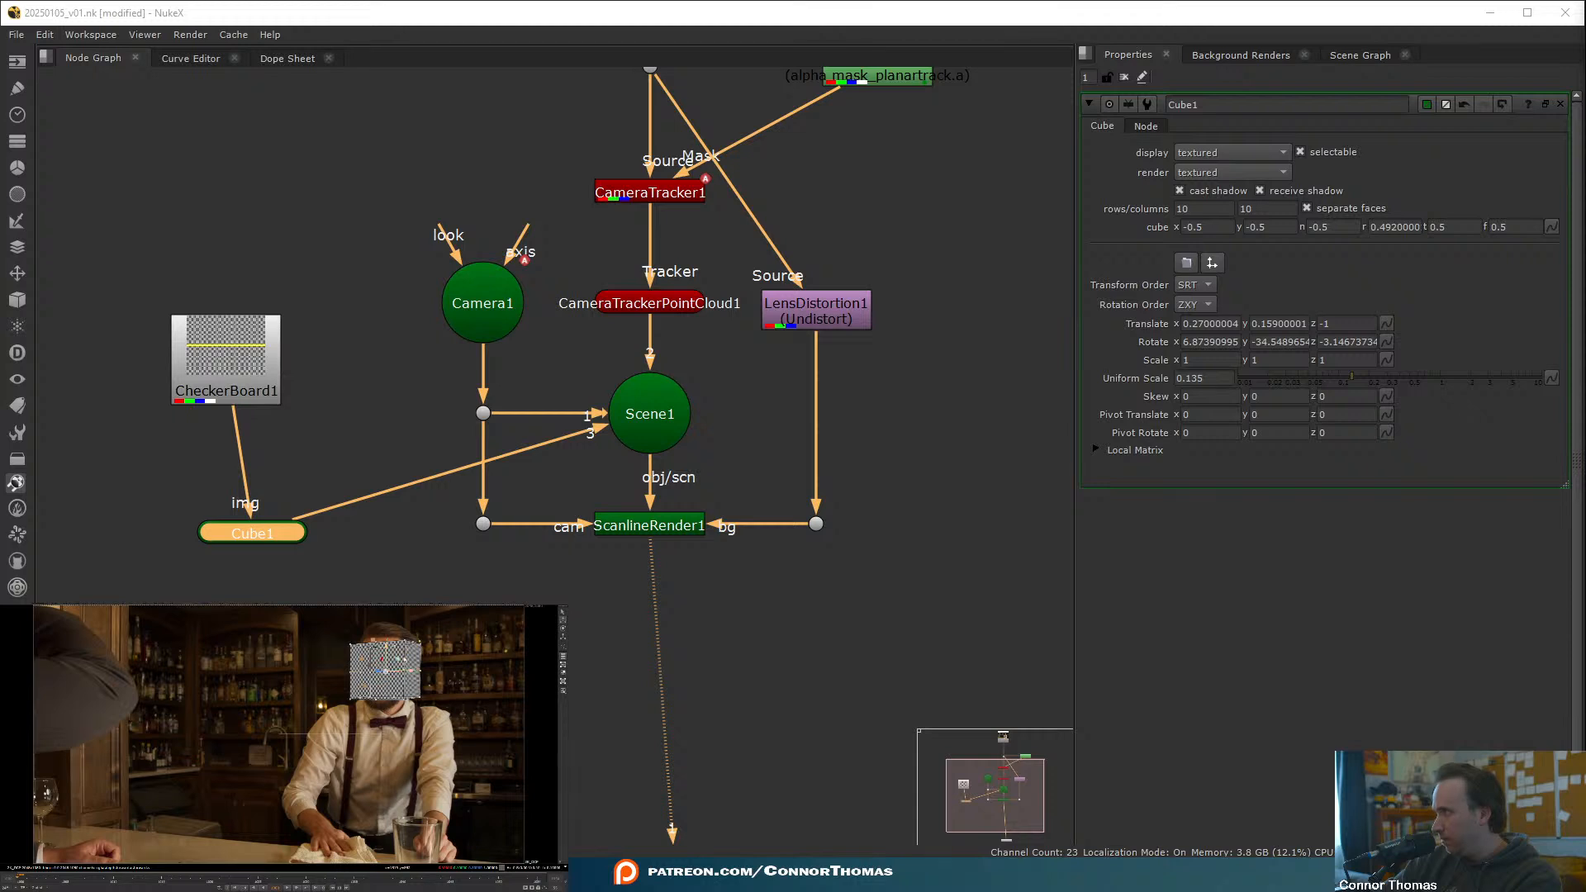
# - Set both display and render to off for CameraTrackerPointCloud1 and return the playhead to frame 1000
pyautogui.click(1124, 77)
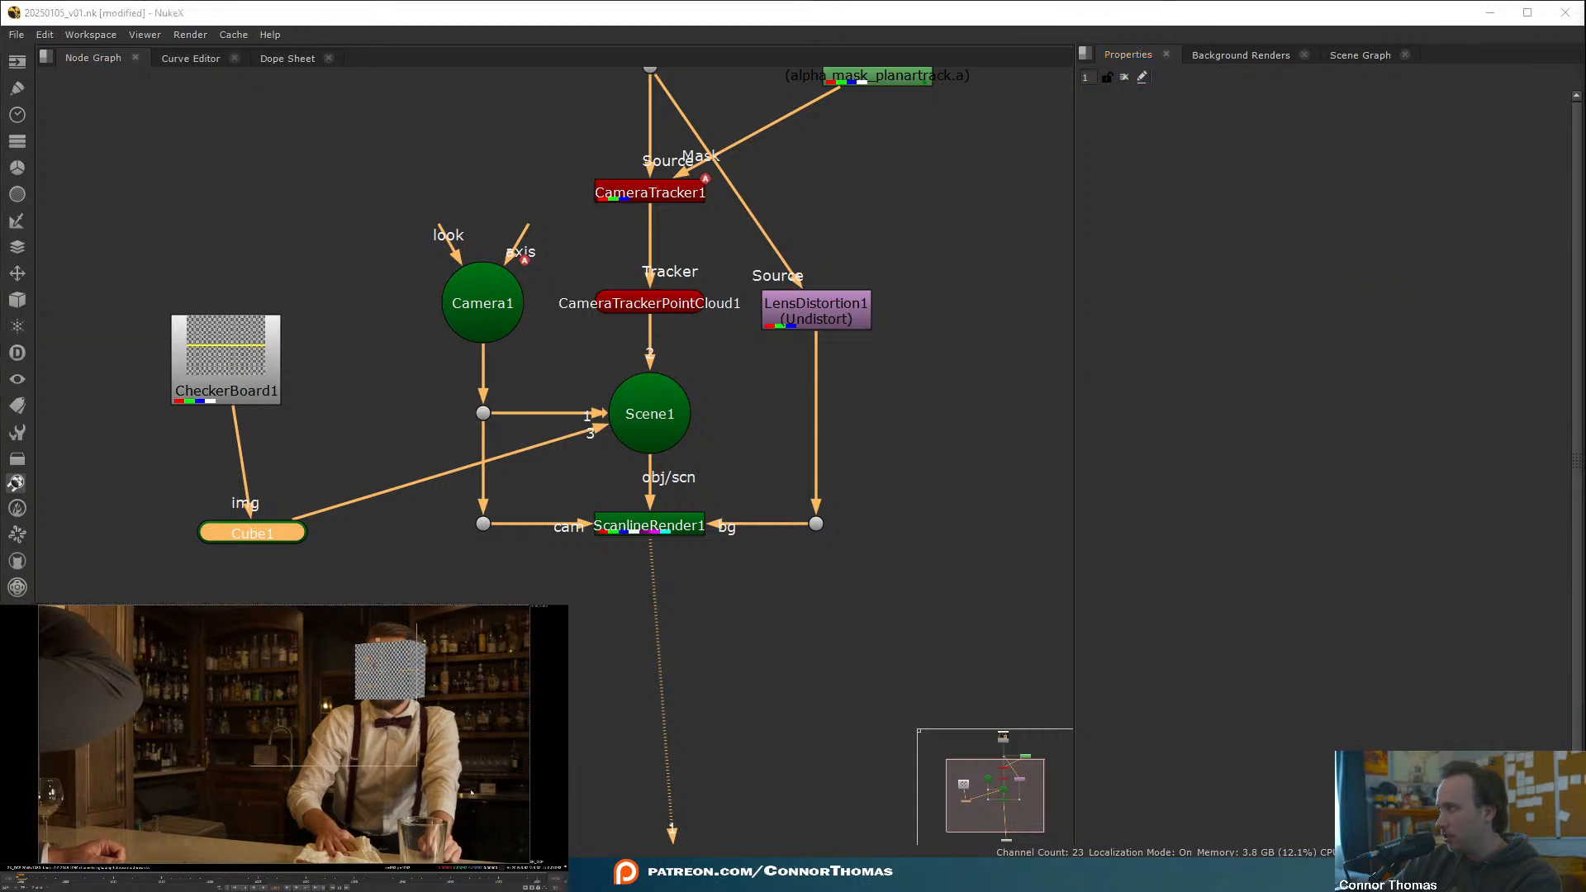
pyautogui.doubleClick(658, 303)
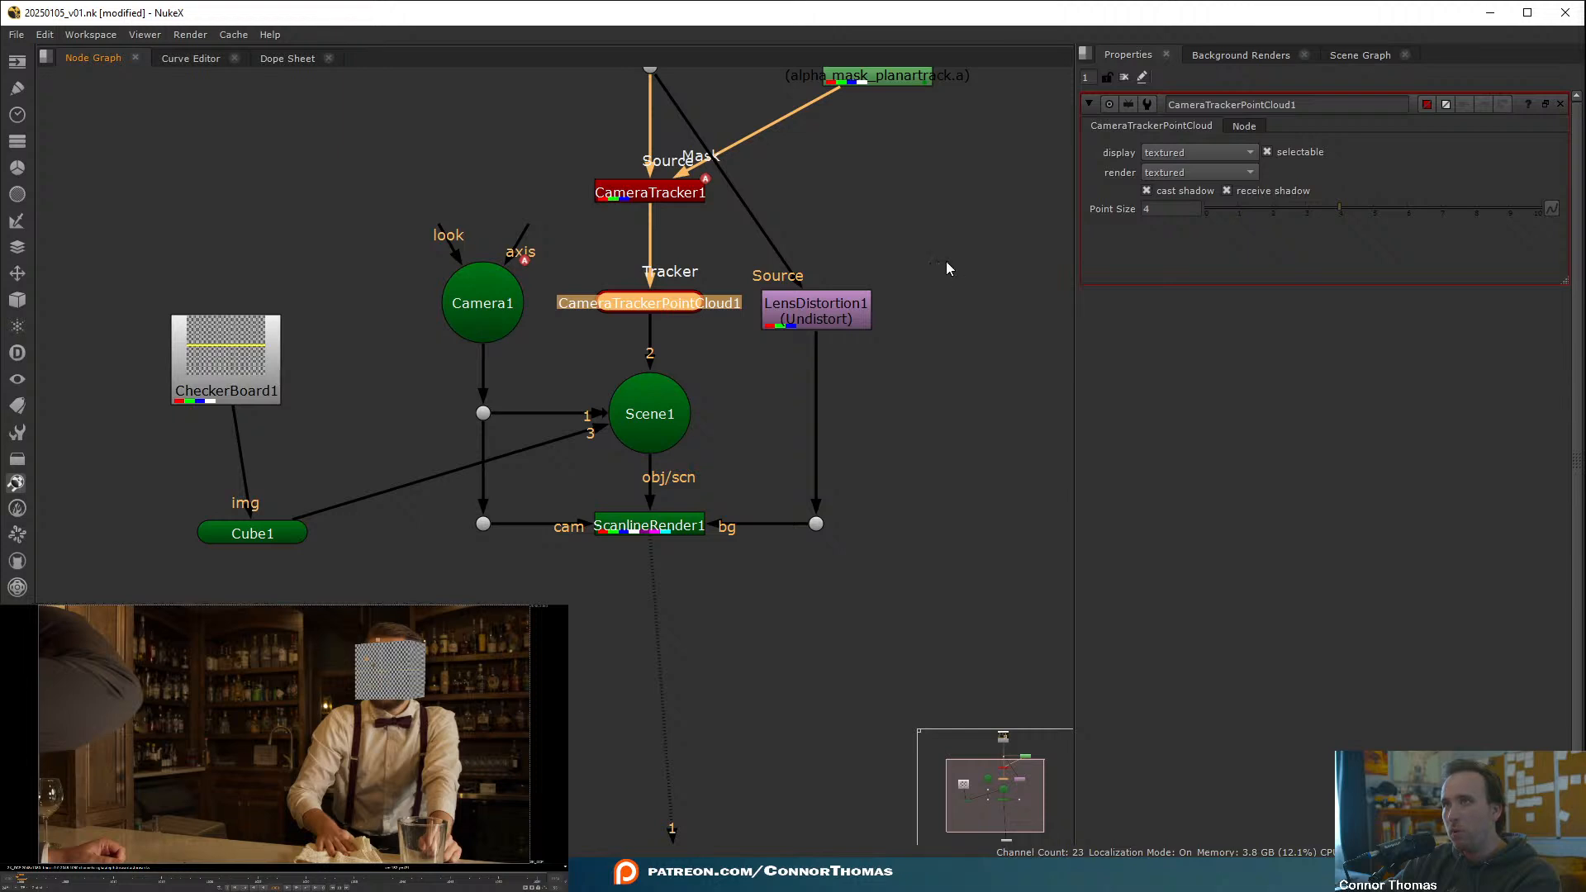
pyautogui.click(1162, 173)
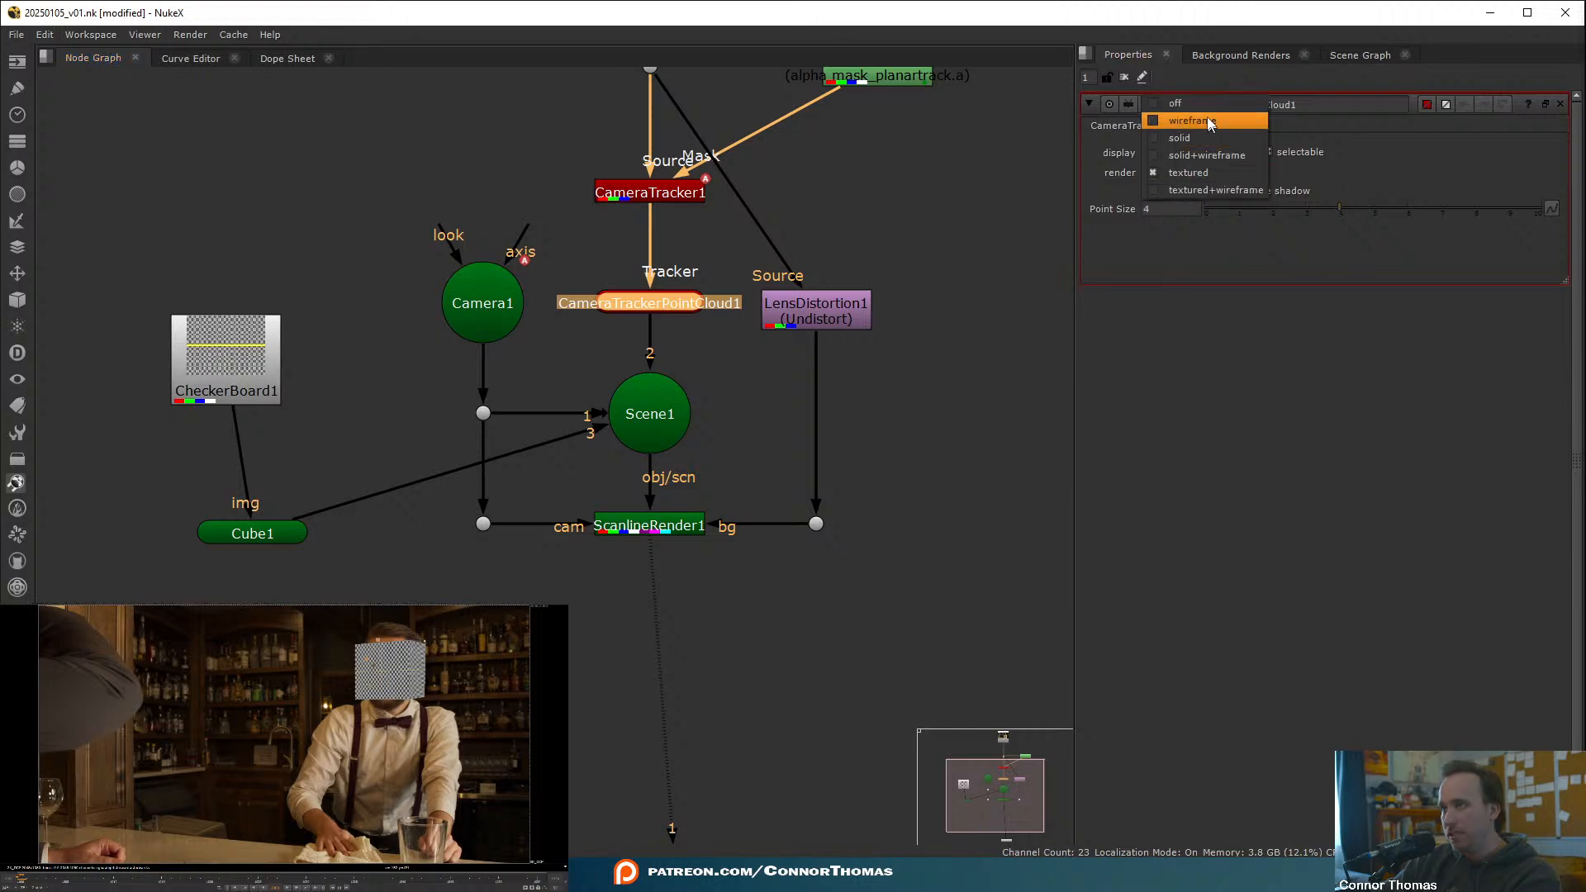
pyautogui.click(1181, 118)
pyautogui.click(1172, 152)
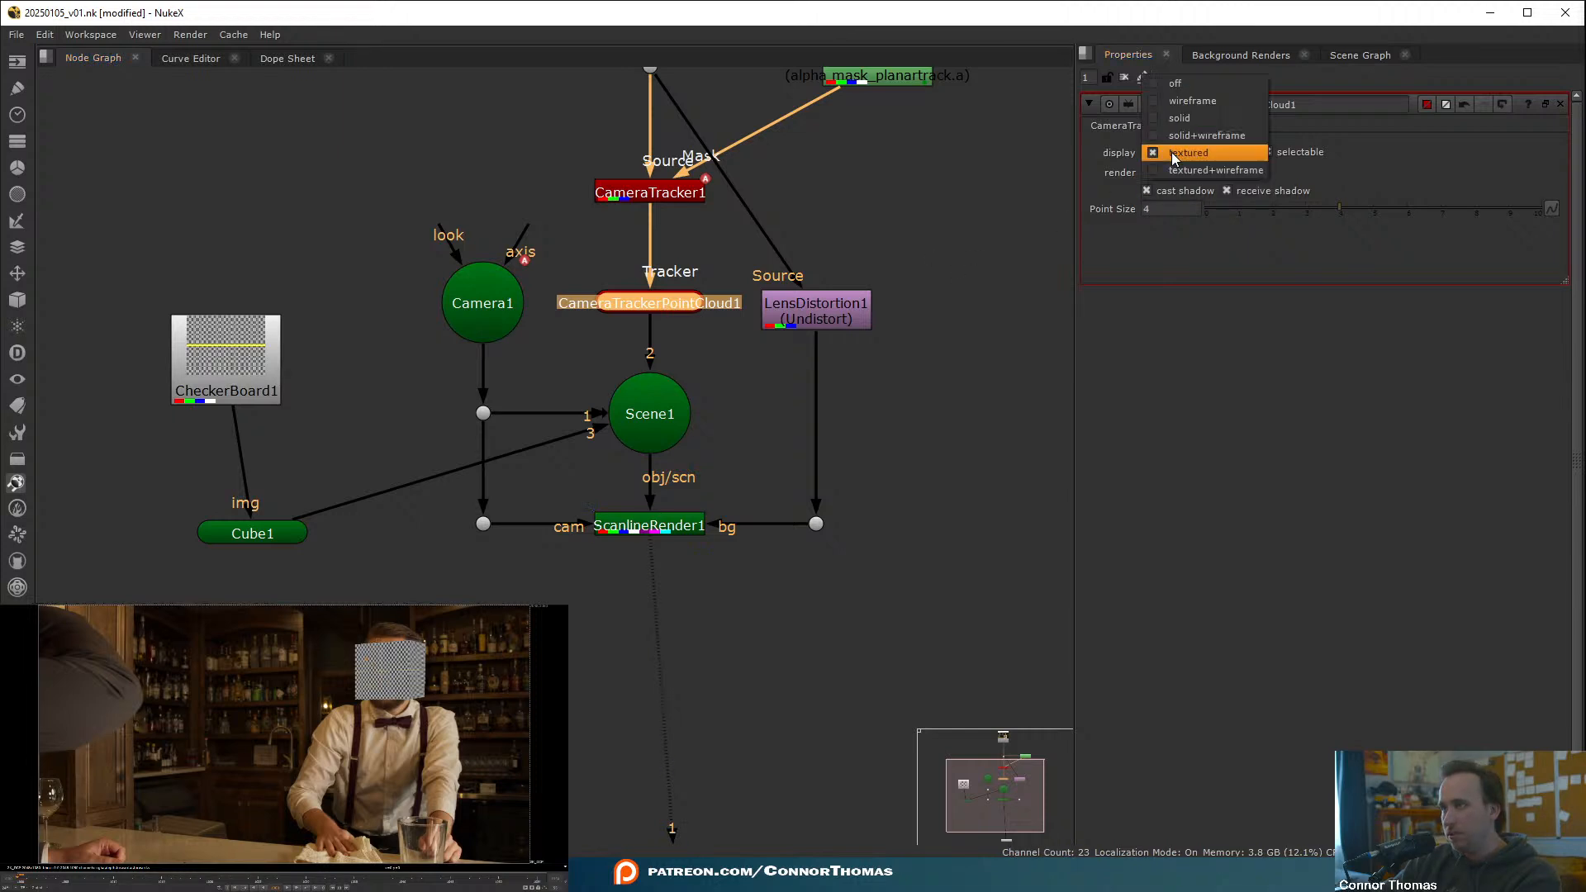
pyautogui.click(1183, 86)
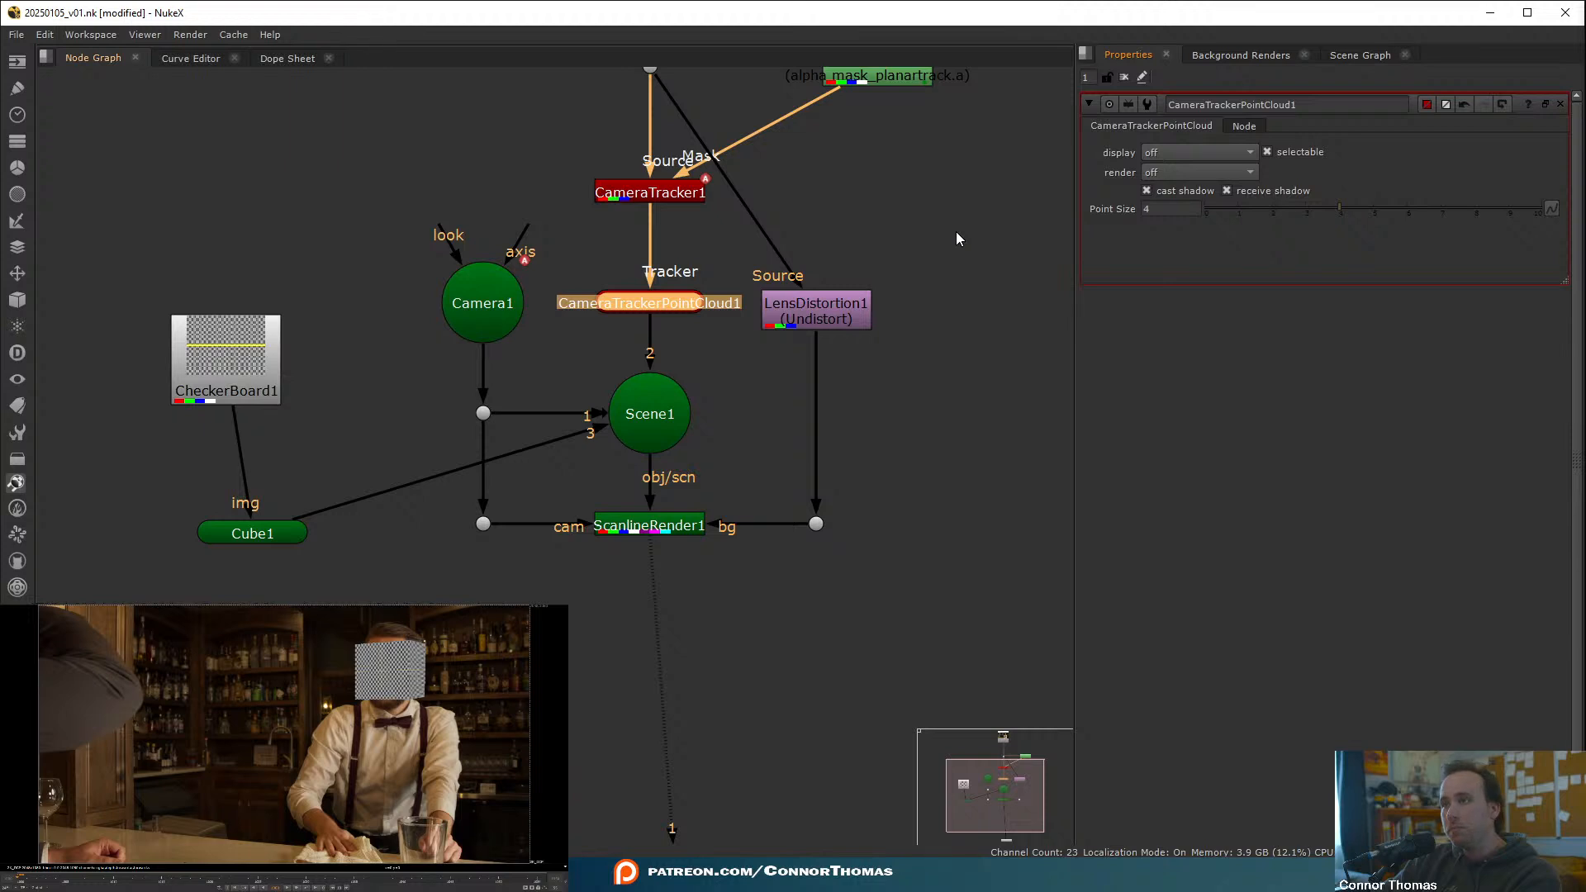
pyautogui.click(956, 233)
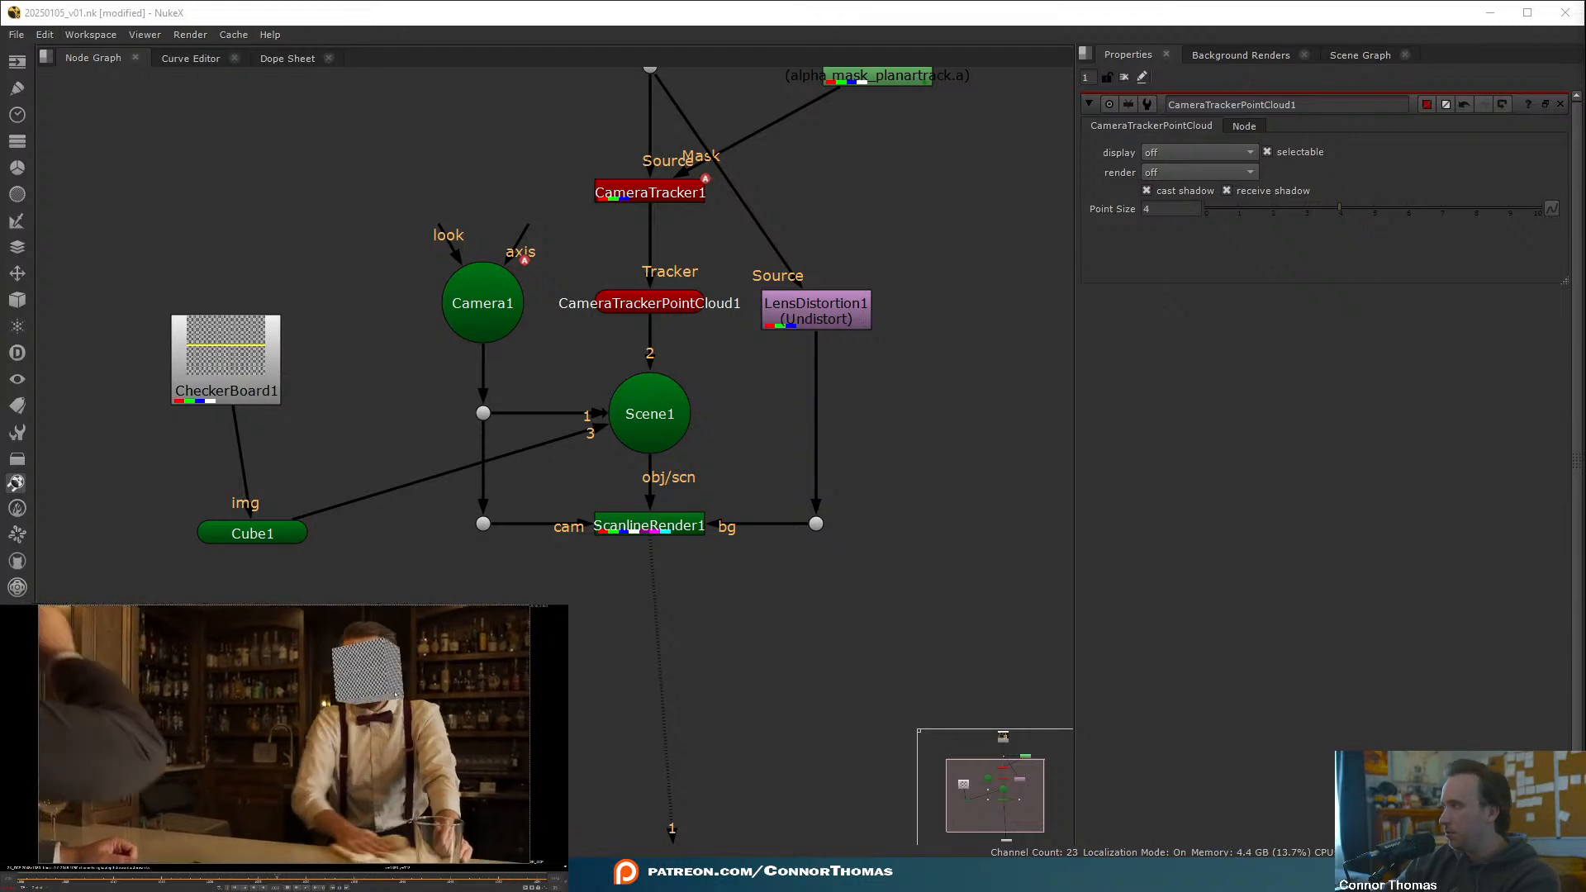
pyautogui.click(22, 878)
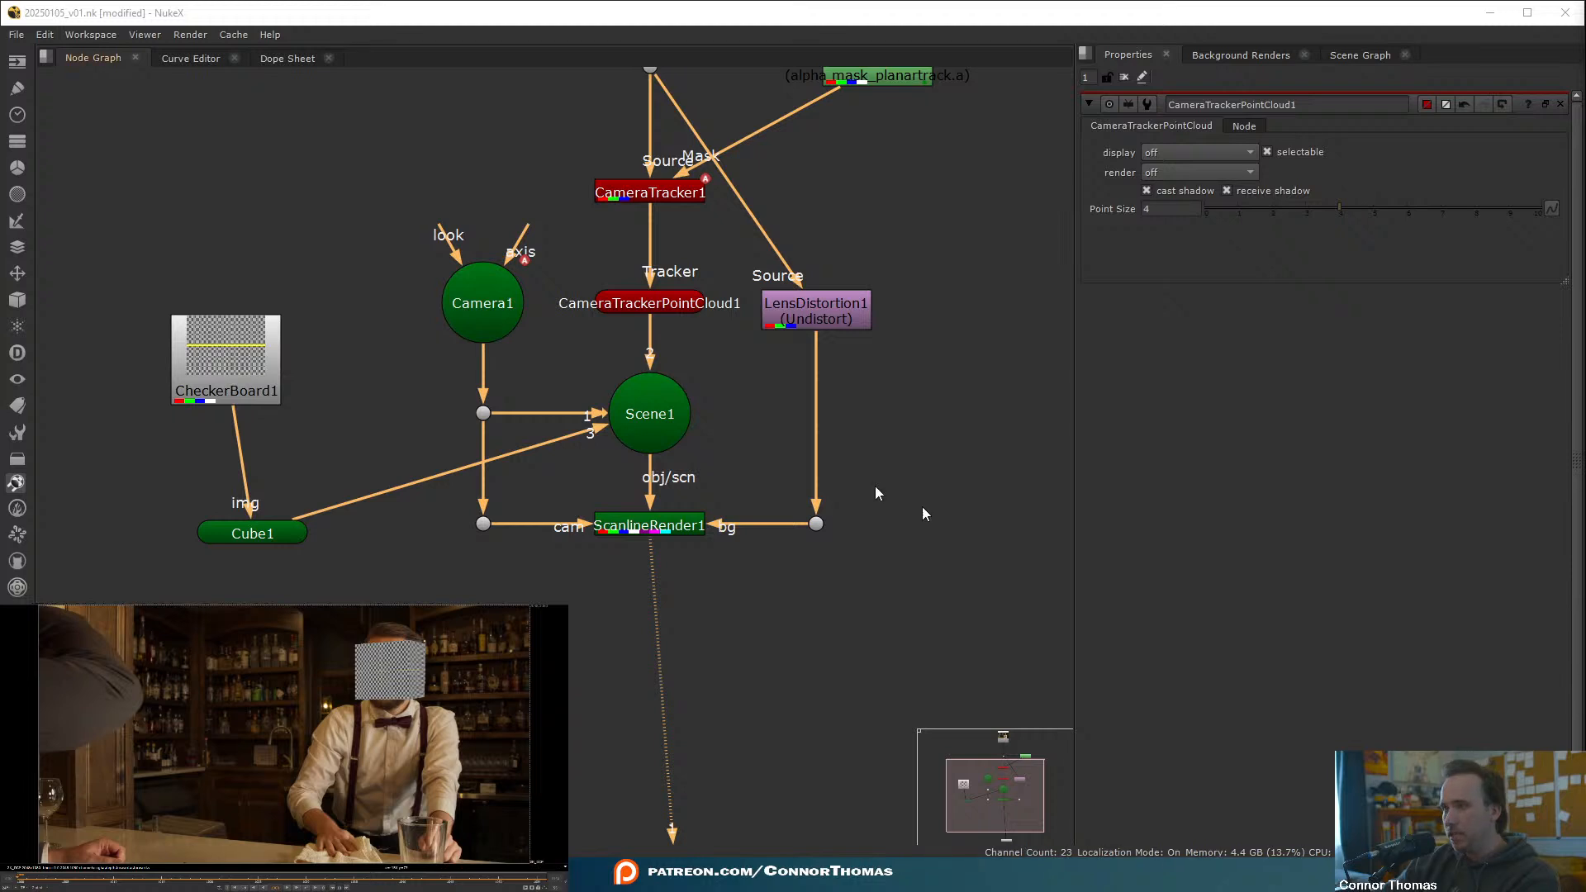
# - Delete the old solve setup below CameraTracker1: Camera1, CameraTrackerPointCloud1, Scene1, LensDistortion1, ScanlineRender1 and their connecting dots
pyautogui.moveTo(594, 393); pyautogui.dragTo(580, 471, button='middle')
pyautogui.moveTo(331, 781); pyautogui.dragTo(934, 330)
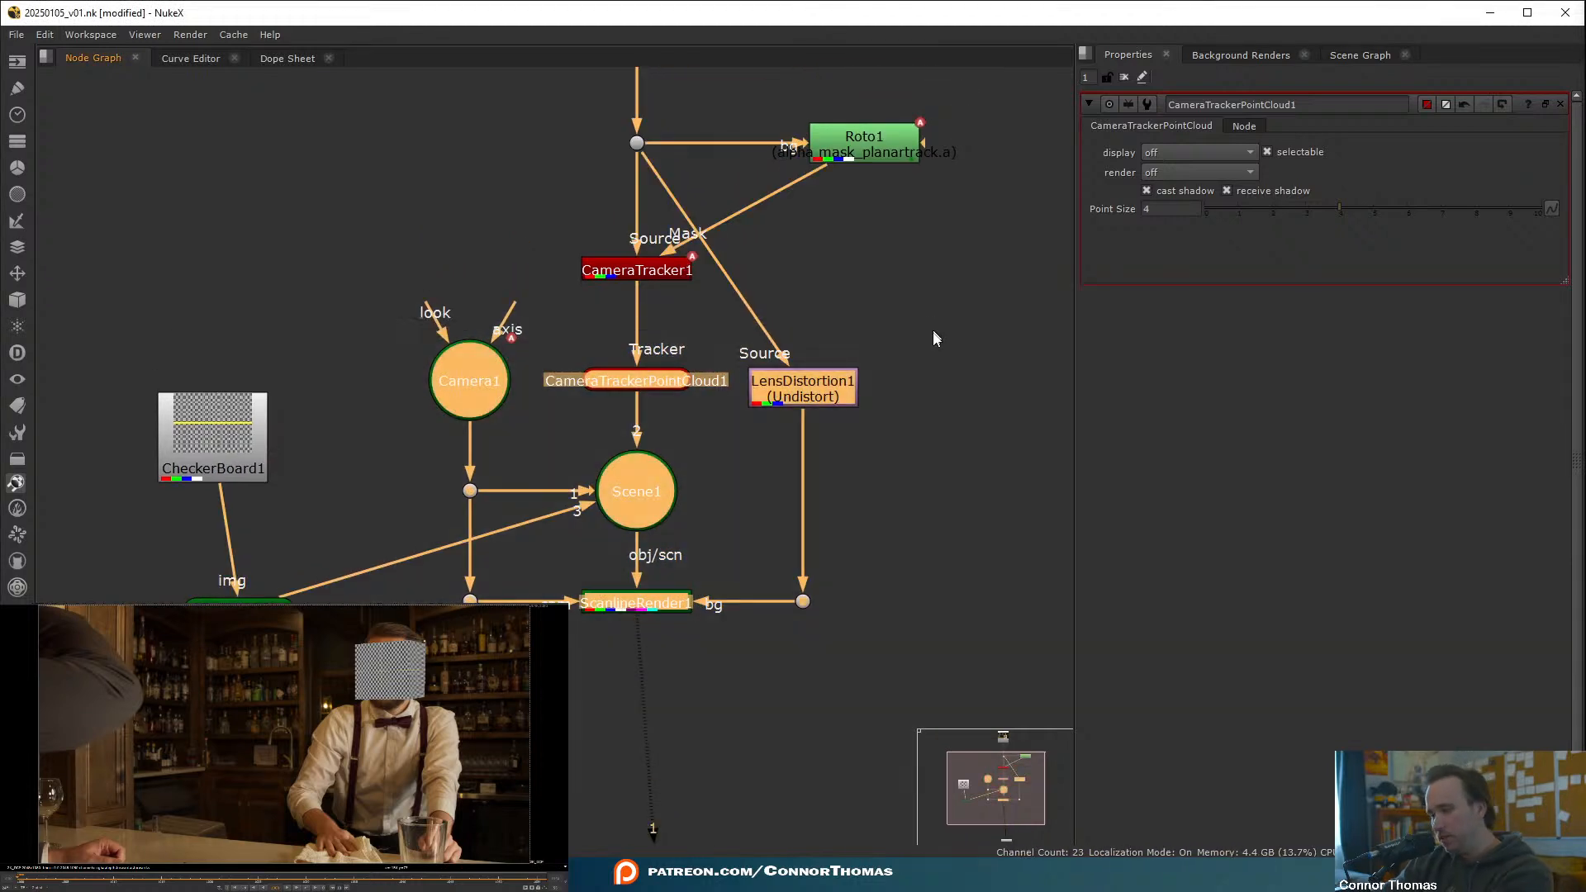
pyautogui.press('Delete')
pyautogui.moveTo(465, 628); pyautogui.dragTo(397, 398)
pyautogui.moveTo(637, 274); pyautogui.dragTo(589, 381, button='middle')
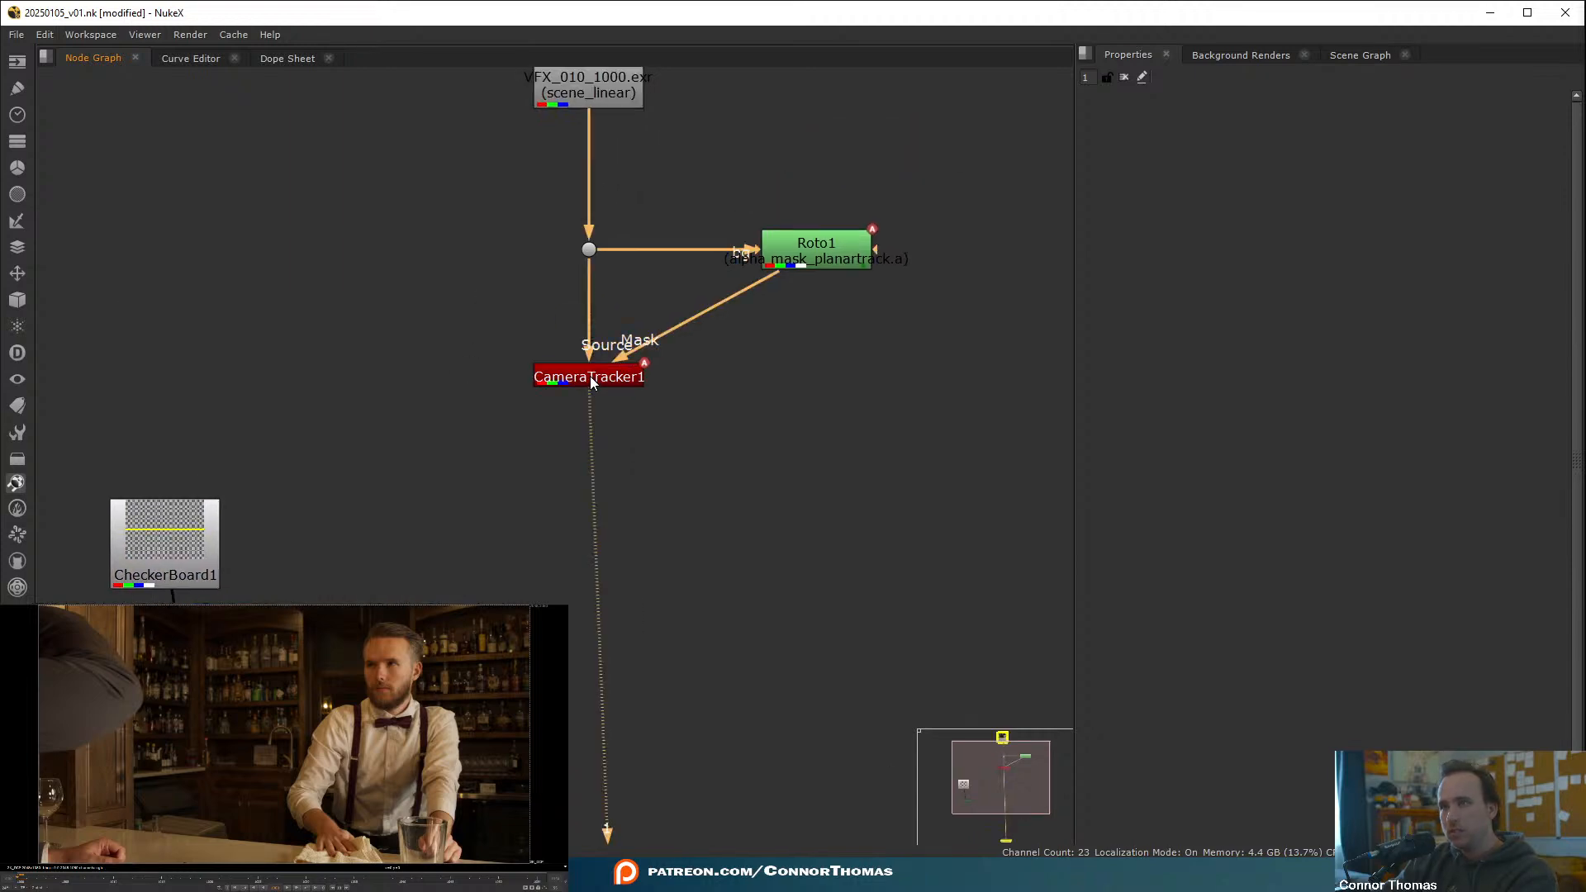
# - View Roto1's output and open its properties, framing the masked face closely
pyautogui.doubleClick(590, 376)
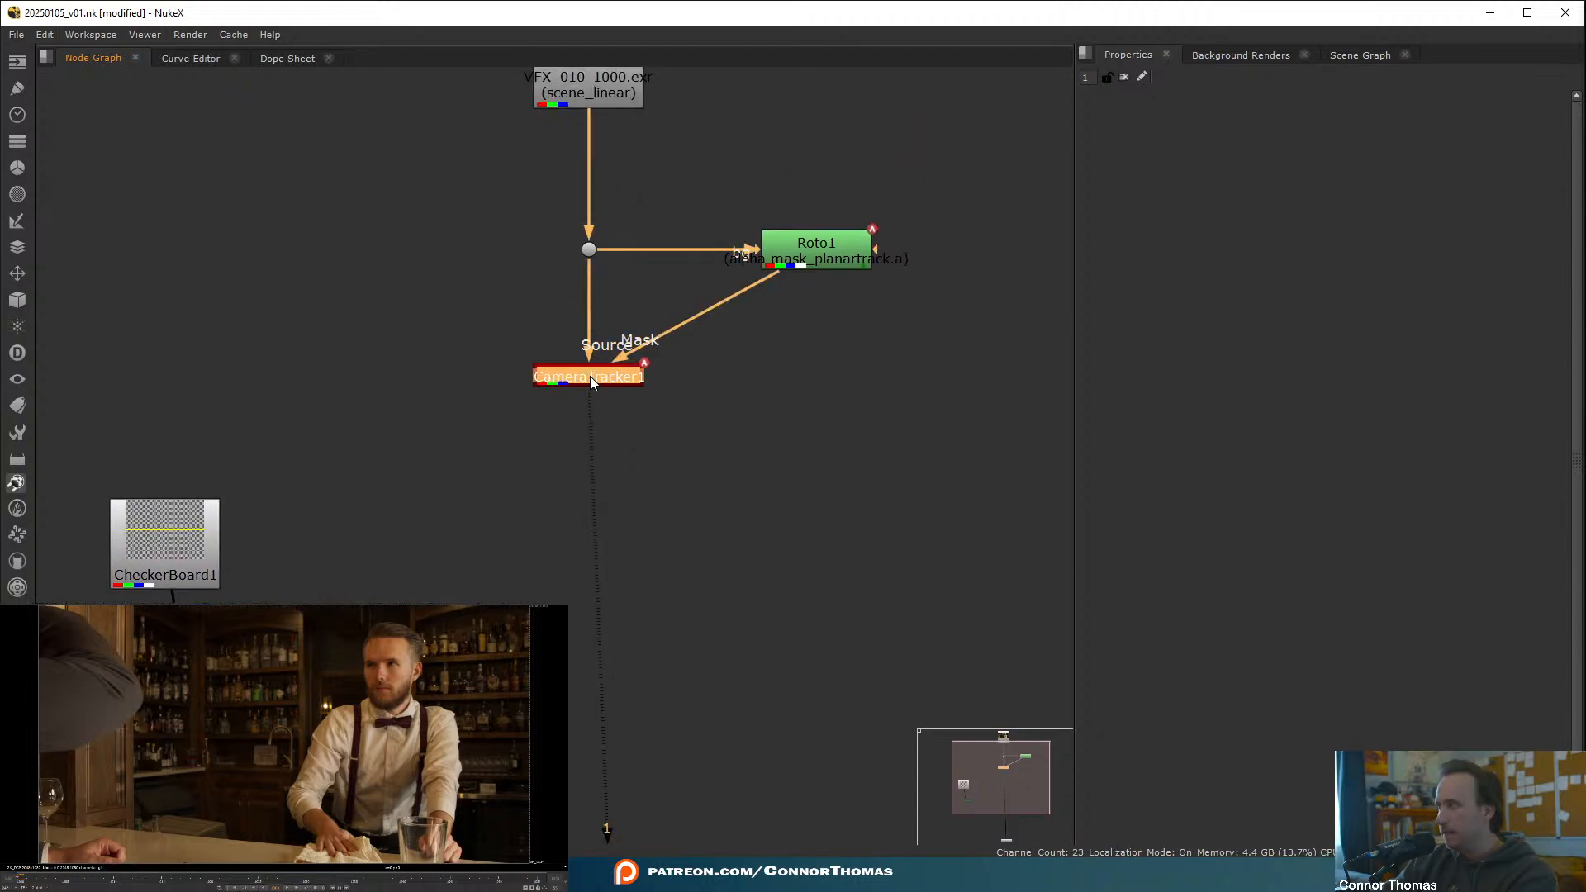
pyautogui.click(816, 261)
pyautogui.press('1')
pyautogui.doubleClick(813, 257)
pyautogui.scroll(5, 469, 661)
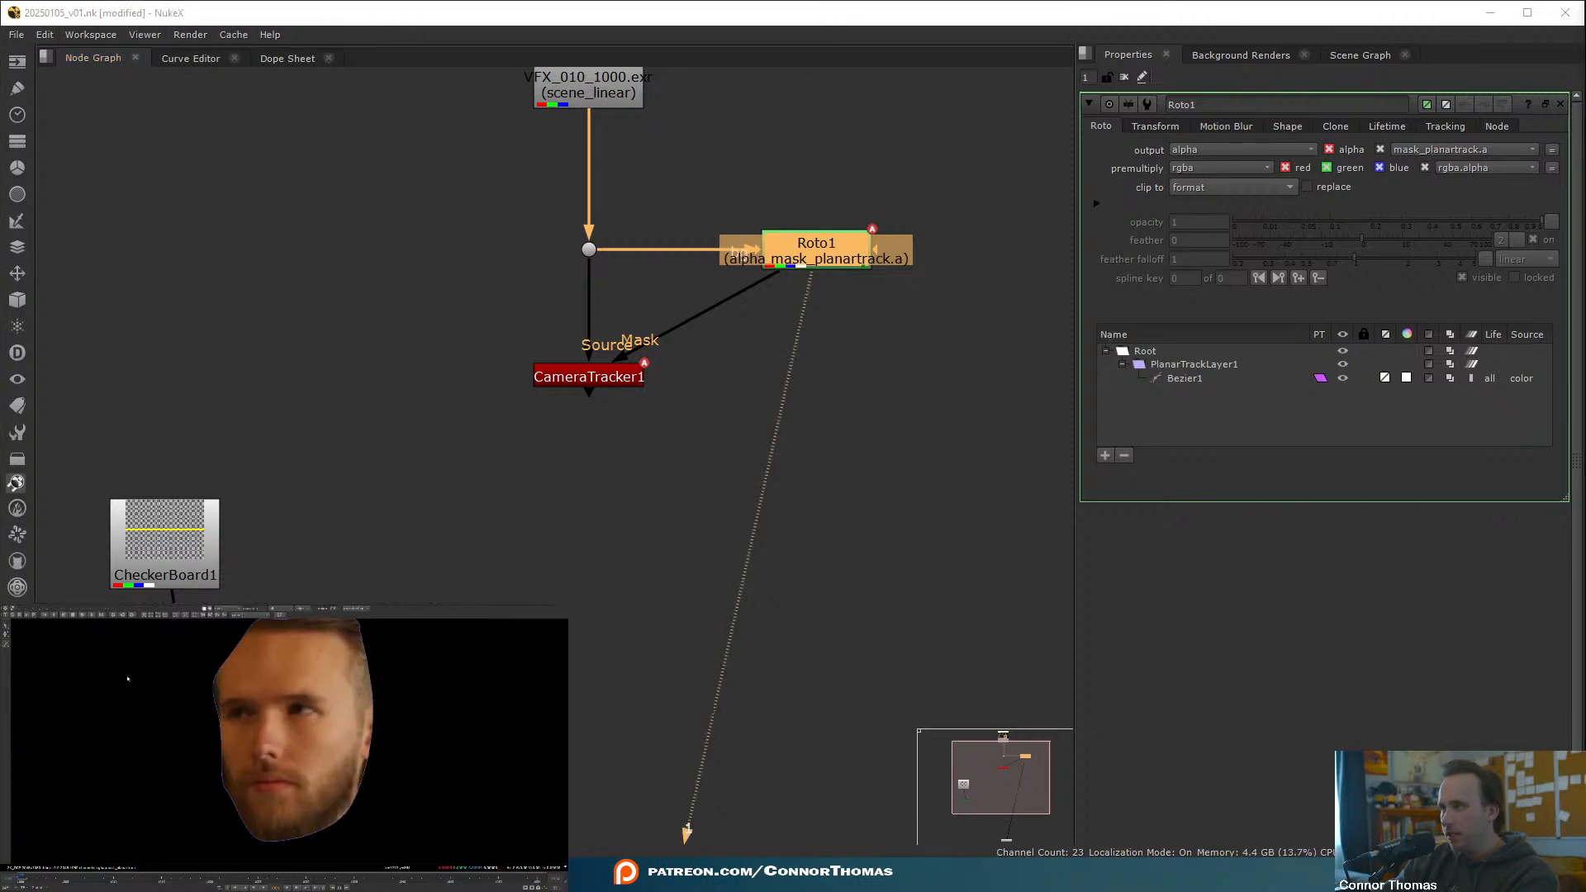
# - Try drawing a new bezier around the bartender's eyes in Roto1 at frame 1000 and planar-tracking it through the shot
pyautogui.click(232, 700)
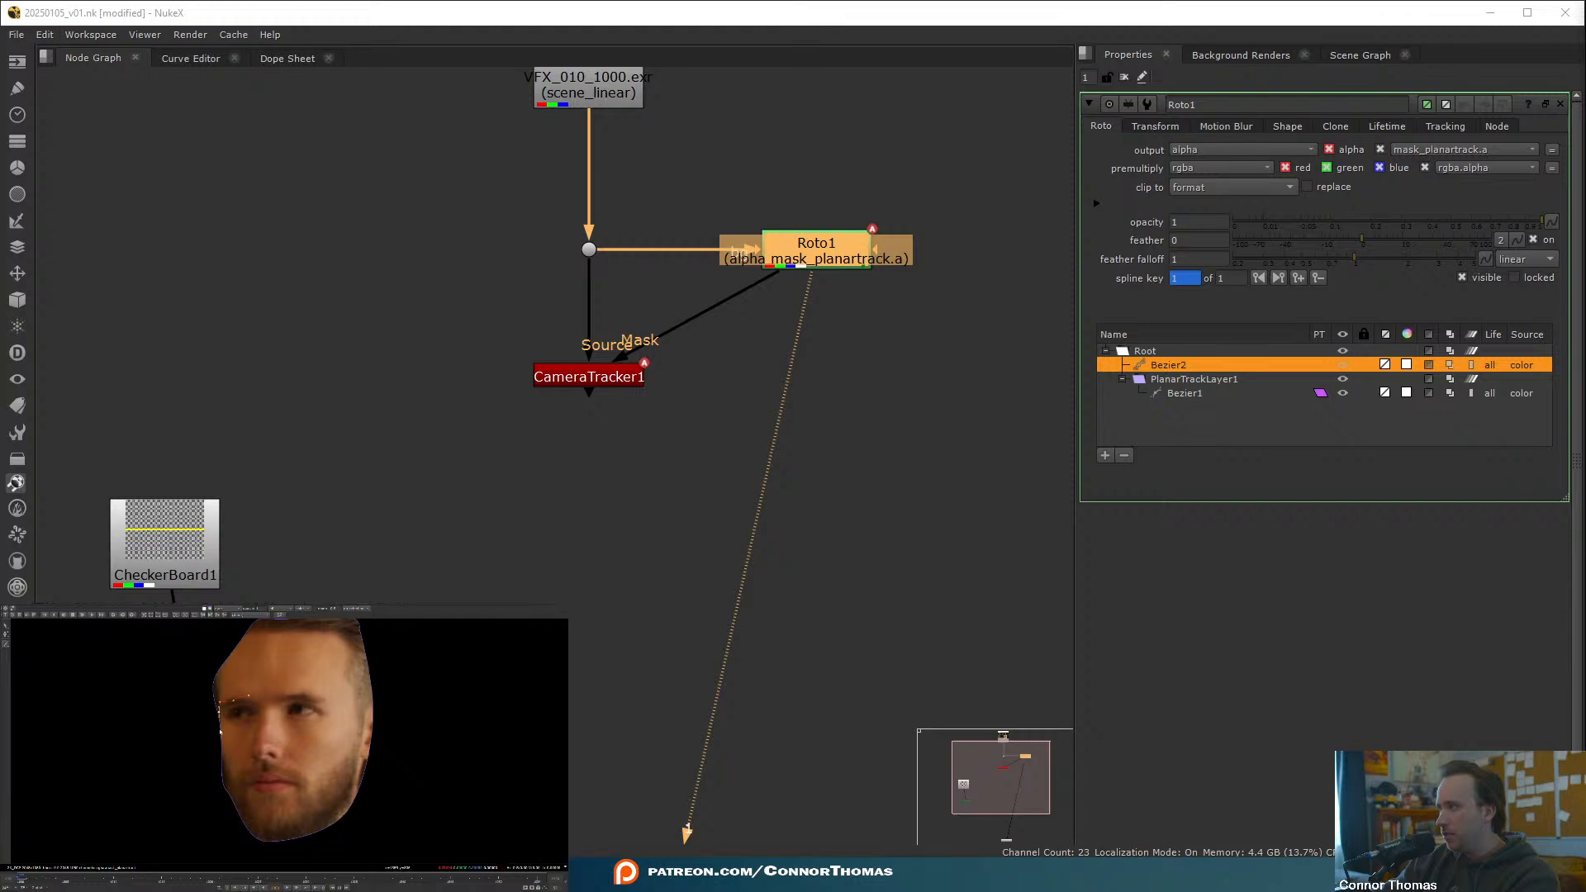
pyautogui.click(220, 732)
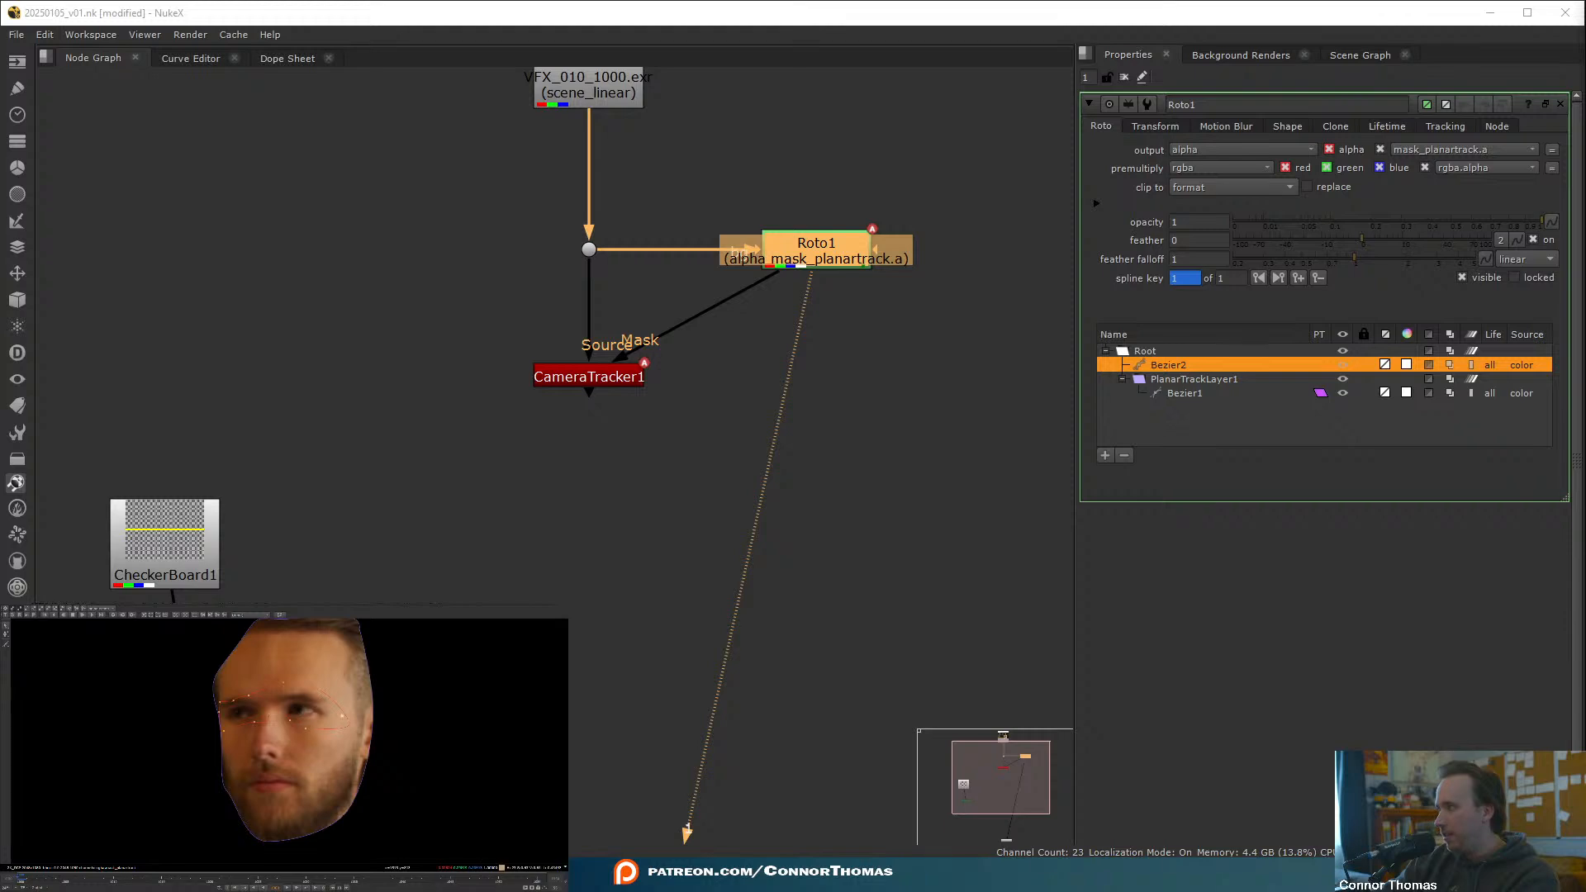
pyautogui.rightClick(1177, 364)
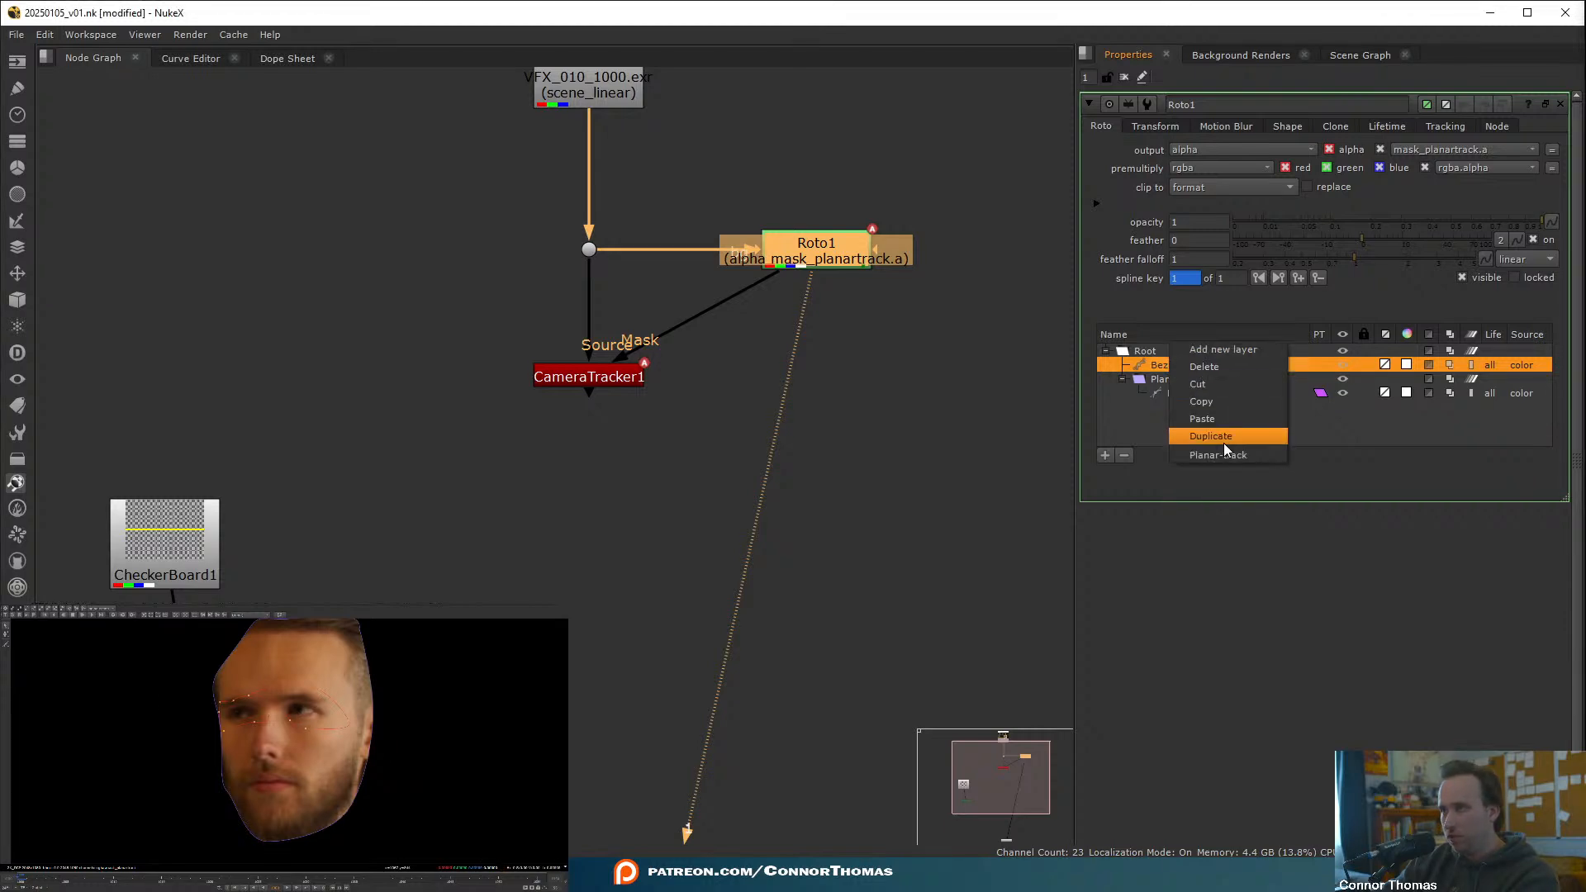
pyautogui.click(1221, 455)
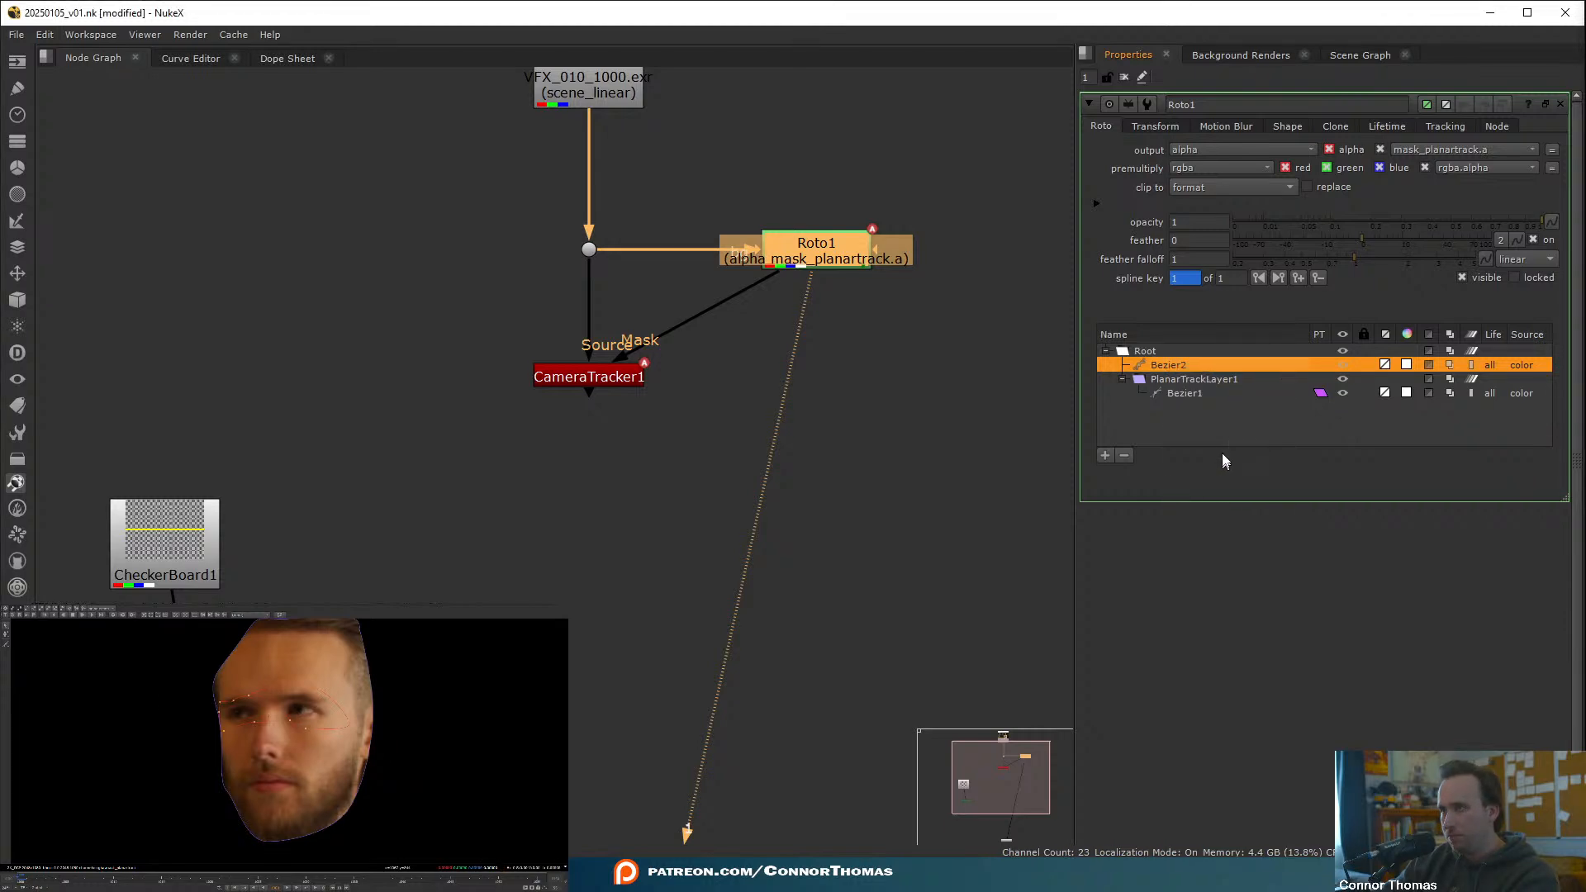
pyautogui.click(82, 615)
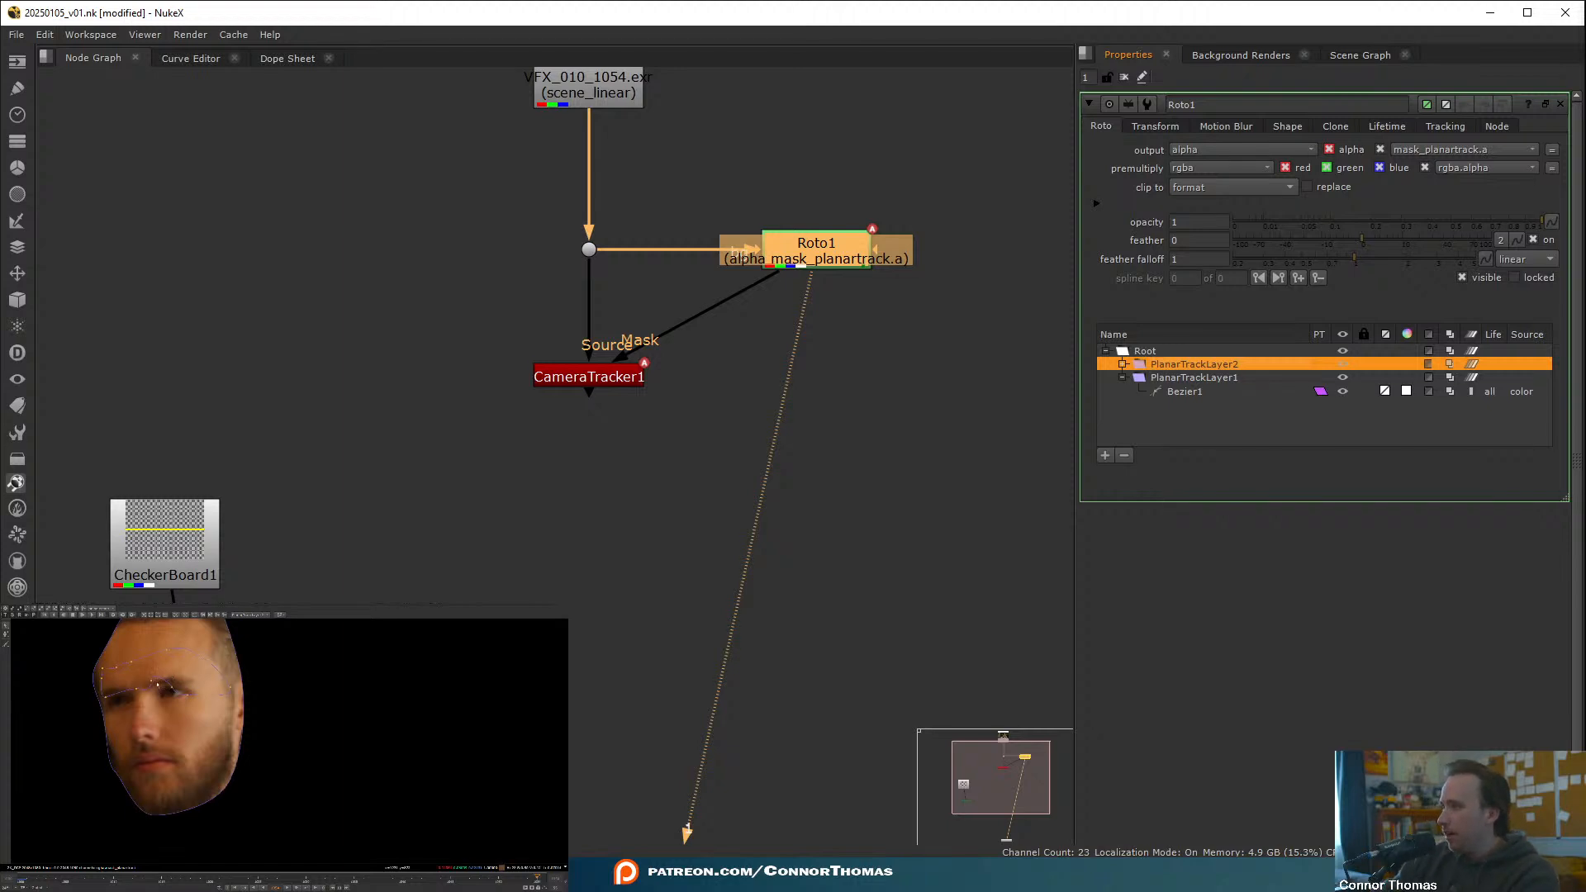
# - Reposition the planar-tracked eye shape lower over the eyes at frames 1054 and 1015
pyautogui.moveTo(60, 639); pyautogui.dragTo(270, 749)
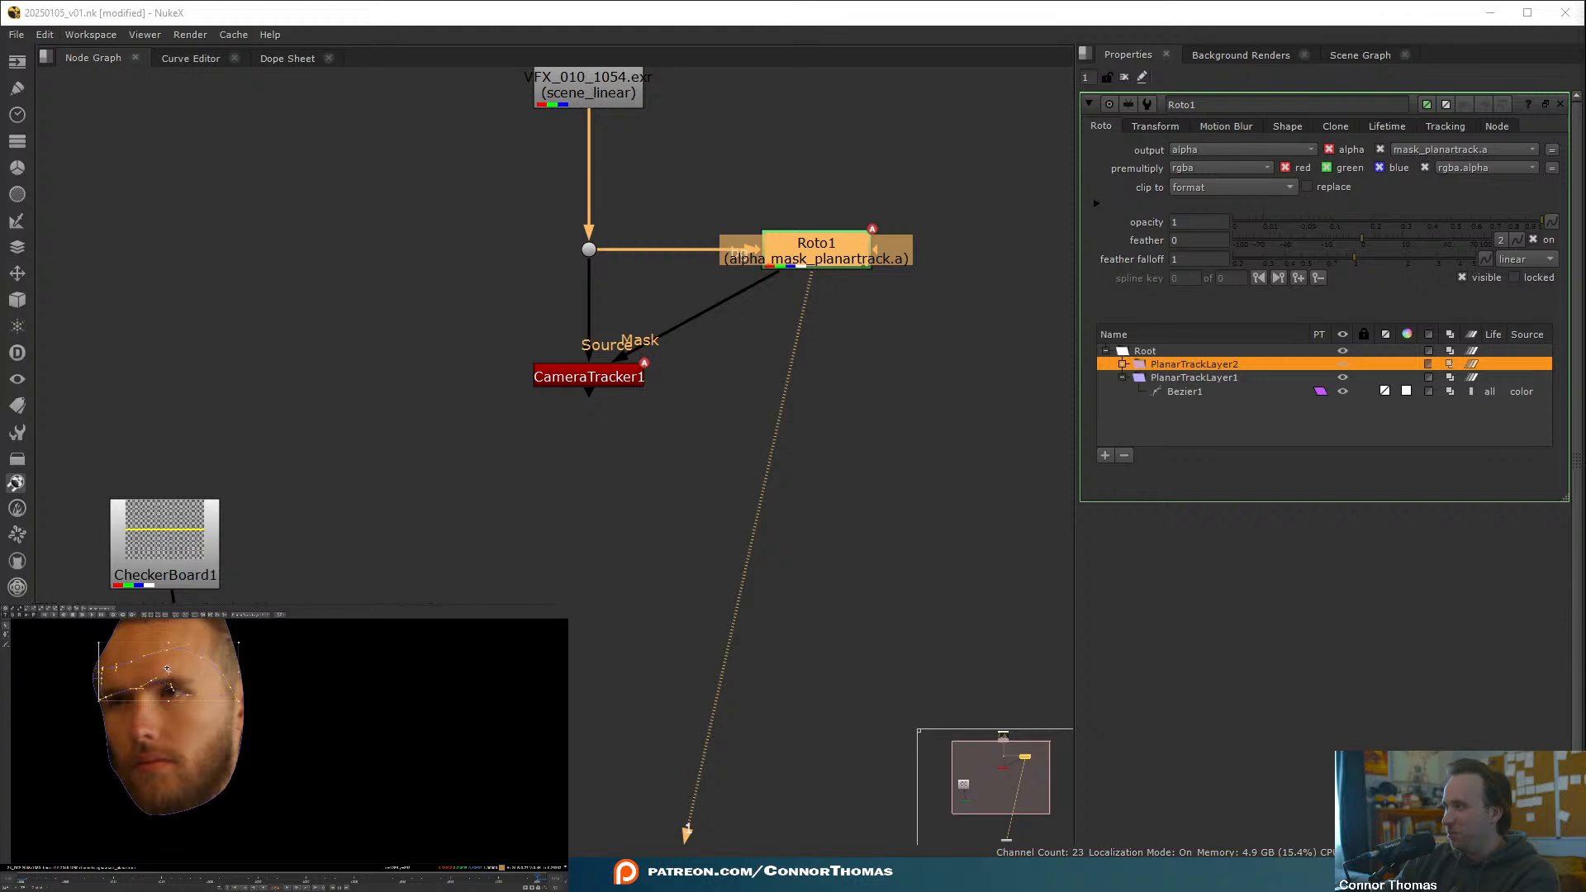
pyautogui.moveTo(167, 668); pyautogui.dragTo(162, 691)
pyautogui.click(37, 751)
pyautogui.hotkey('ctrl', 'v')
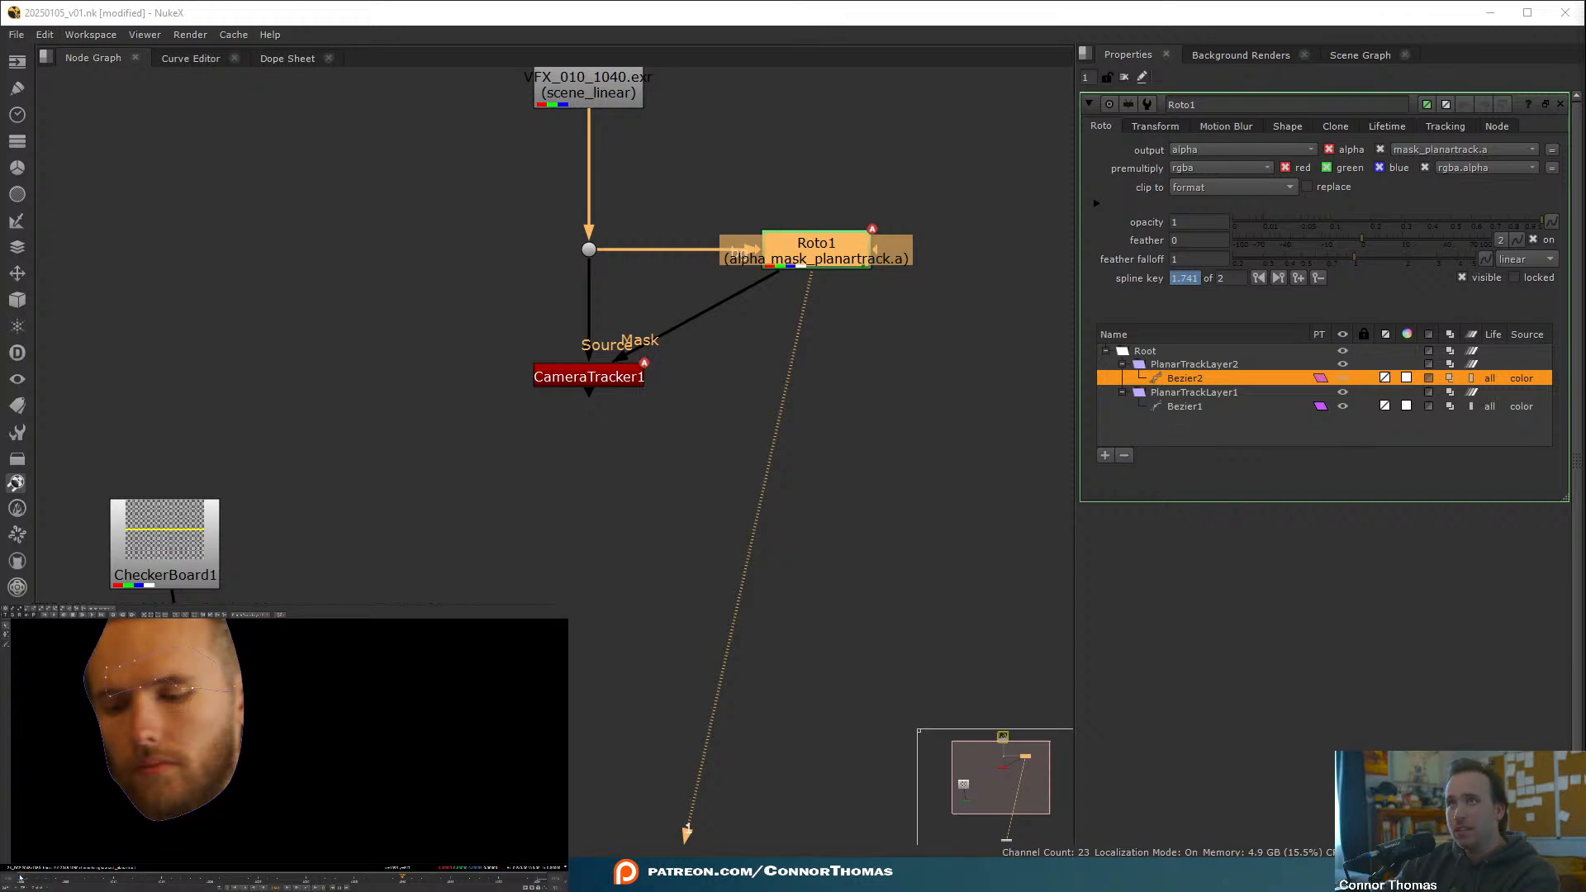
pyautogui.moveTo(20, 878)
pyautogui.mouseDown()
pyautogui.moveTo(93, 889)
pyautogui.moveTo(18, 882)
pyautogui.mouseUp()
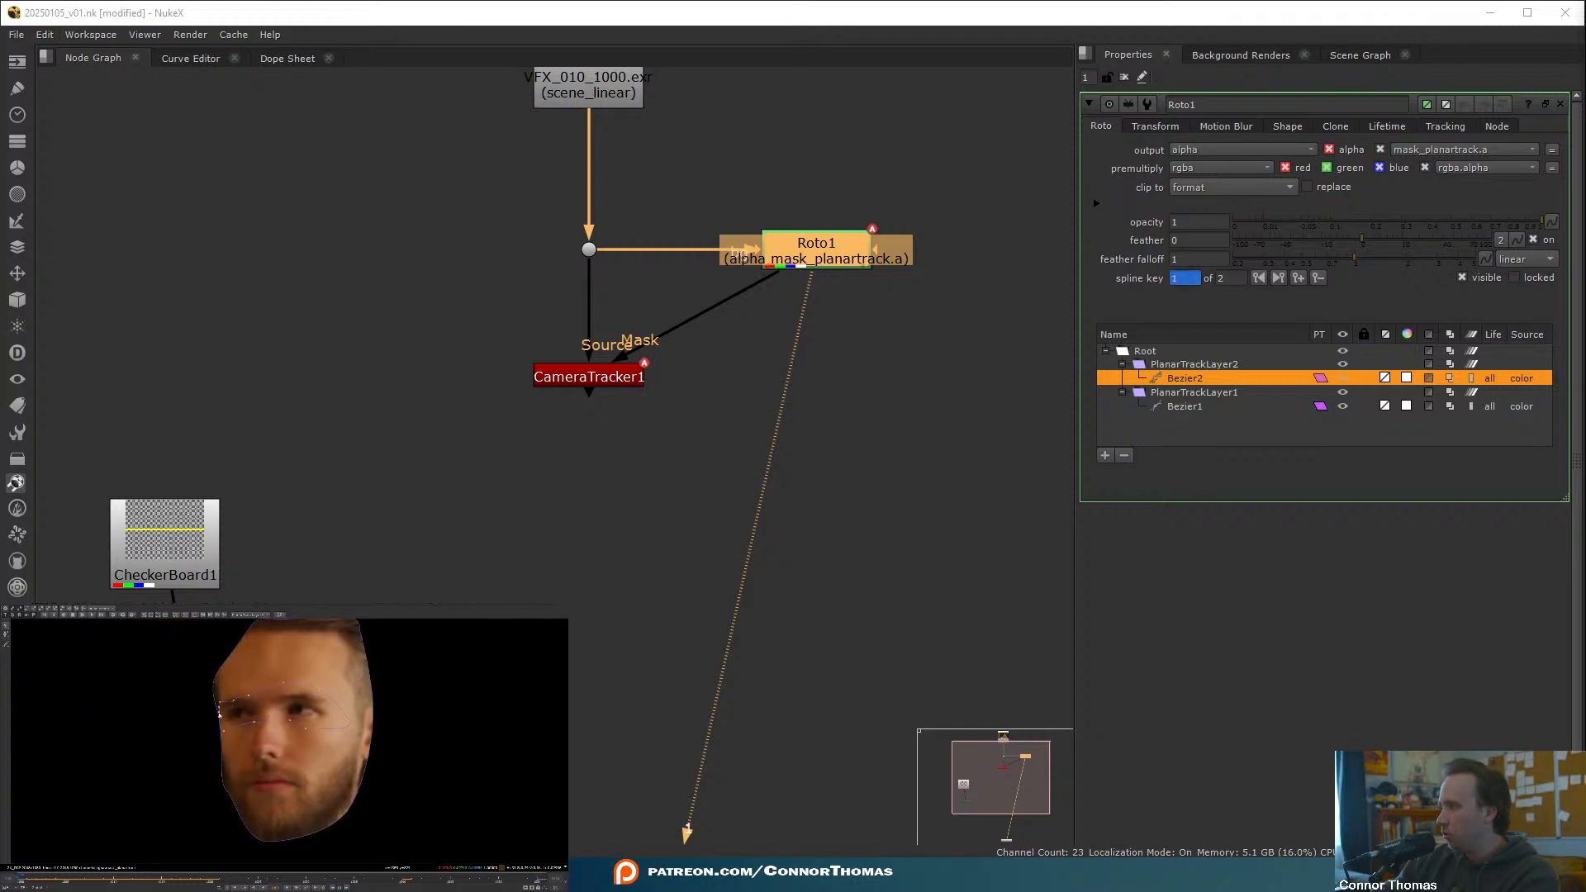
pyautogui.click(159, 881)
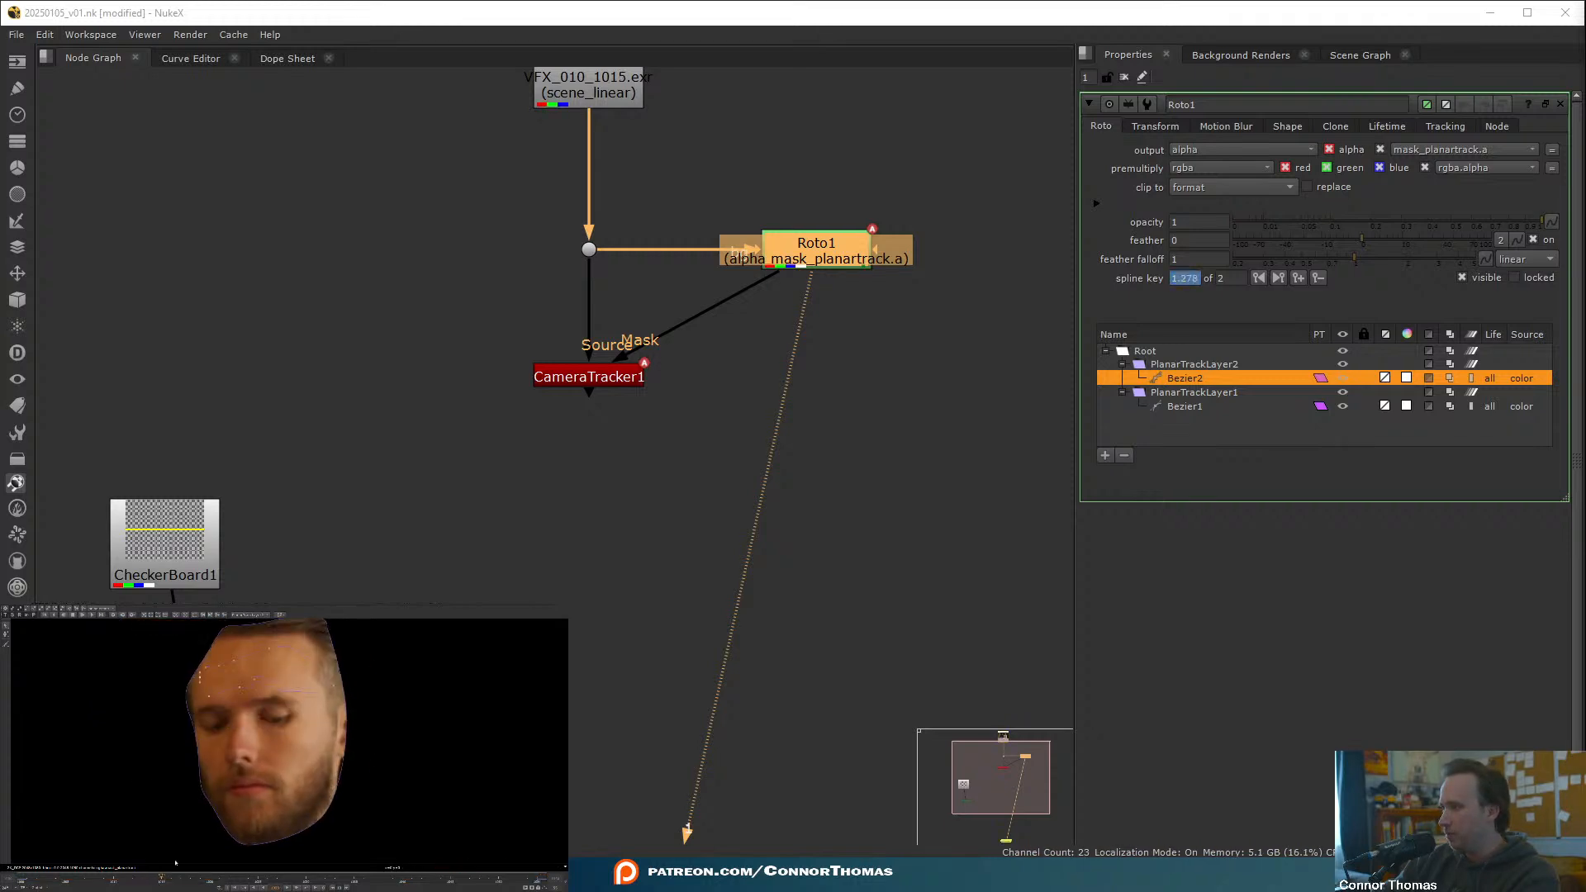
pyautogui.moveTo(173, 644); pyautogui.dragTo(417, 768)
pyautogui.moveTo(260, 676); pyautogui.dragTo(255, 715)
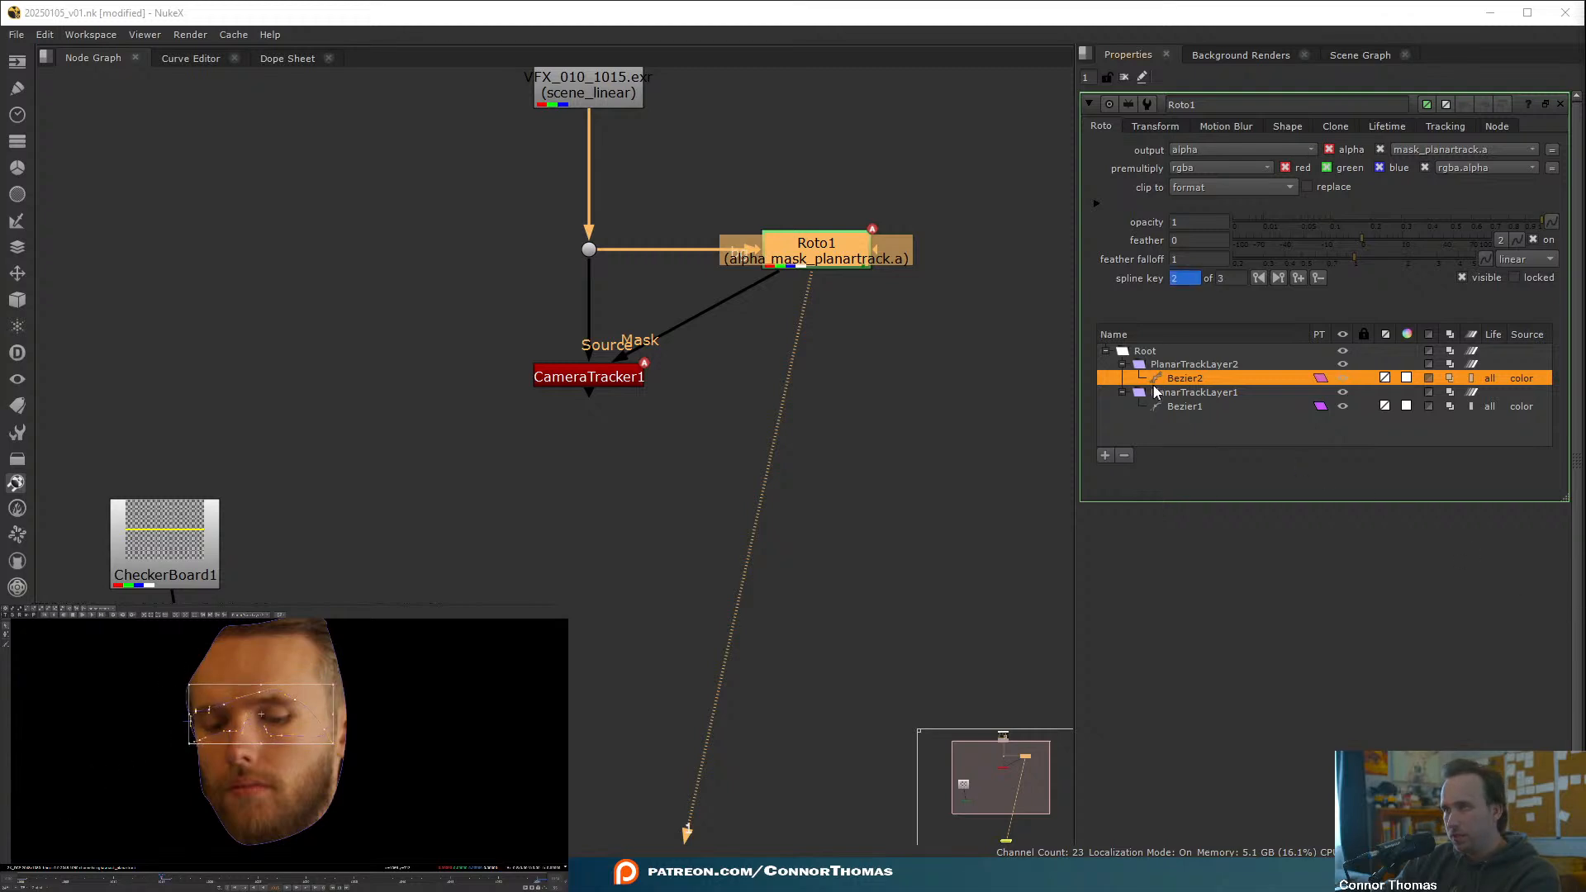
# - Delete Bezier2 and its layer PlanarTrackLayer2 from Roto1
pyautogui.click(1124, 455)
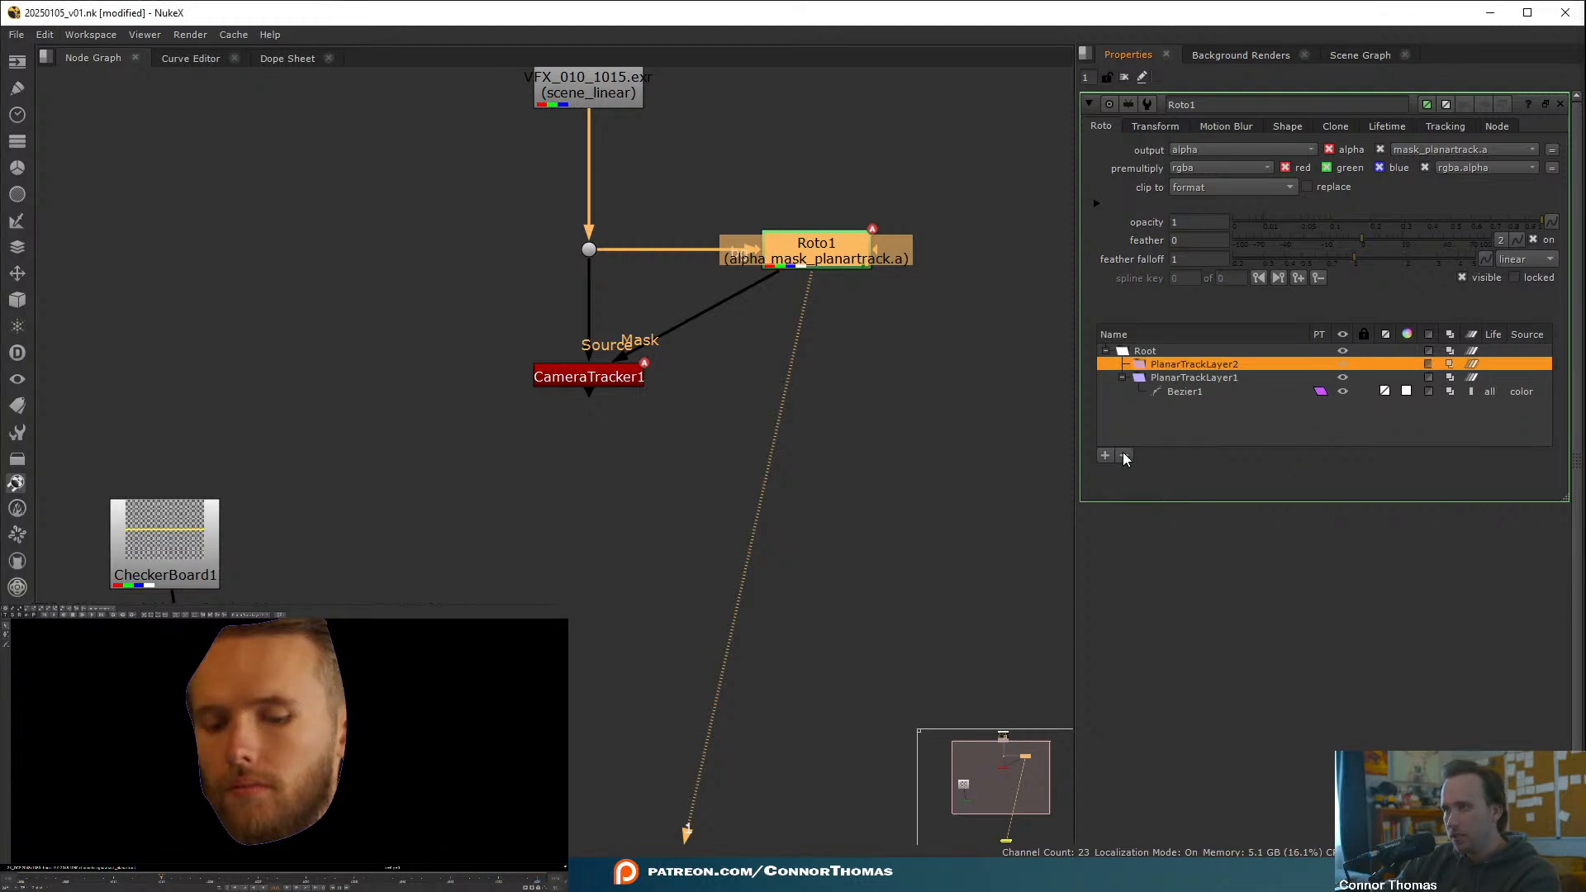
pyautogui.click(1124, 455)
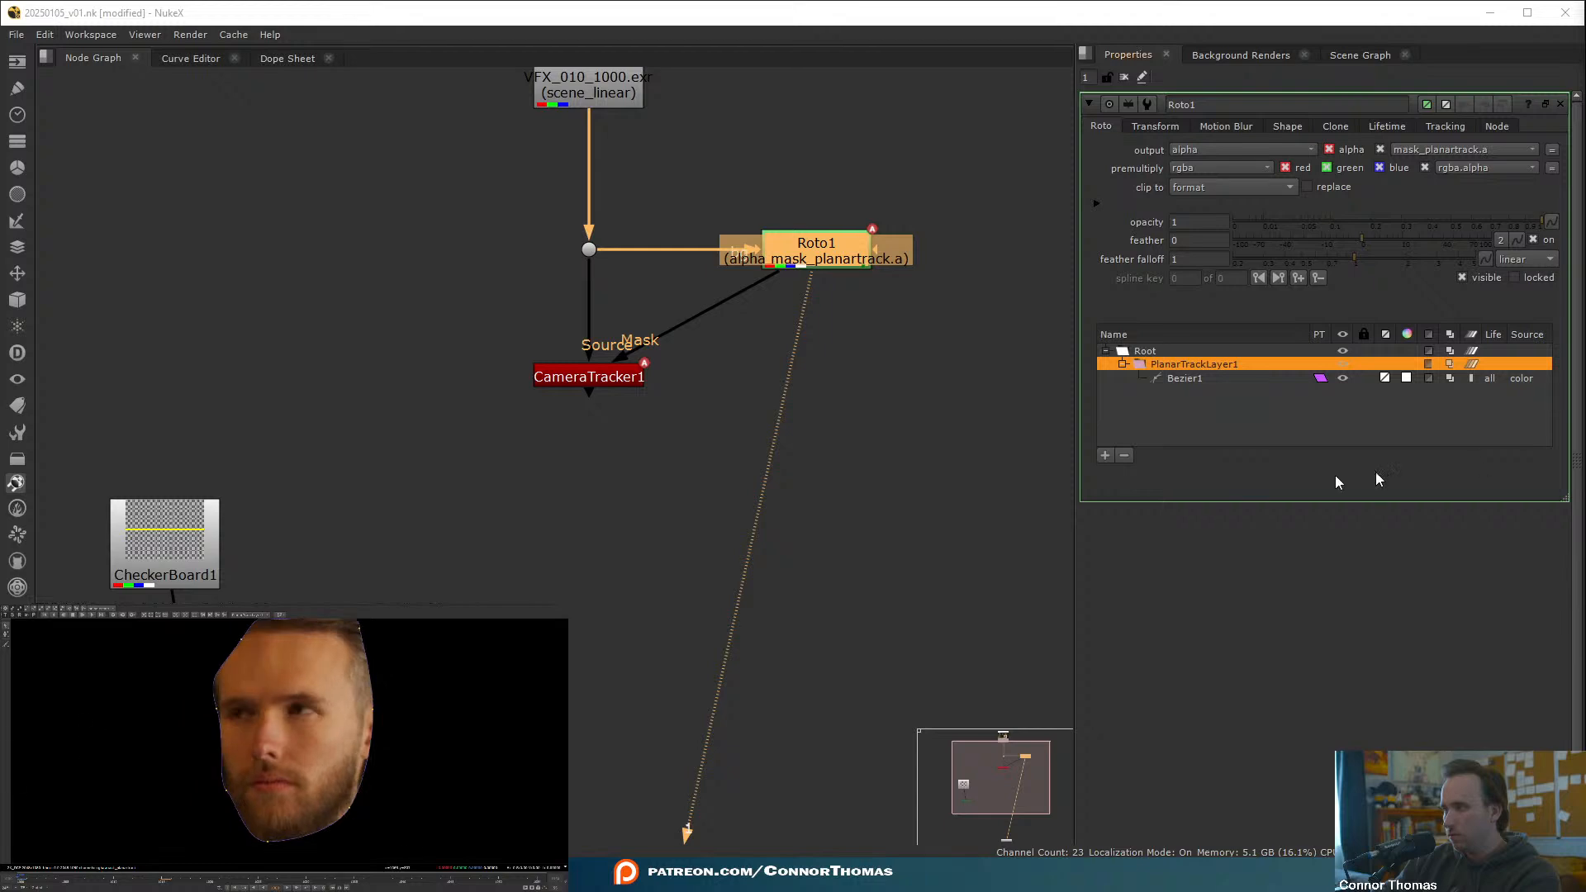
# - Draw a bezier around the eyes inside PlanarTrackLayer1, extending past the face edge, and check how it follows through frame 1054
pyautogui.click(6, 645)
pyautogui.click(262, 689)
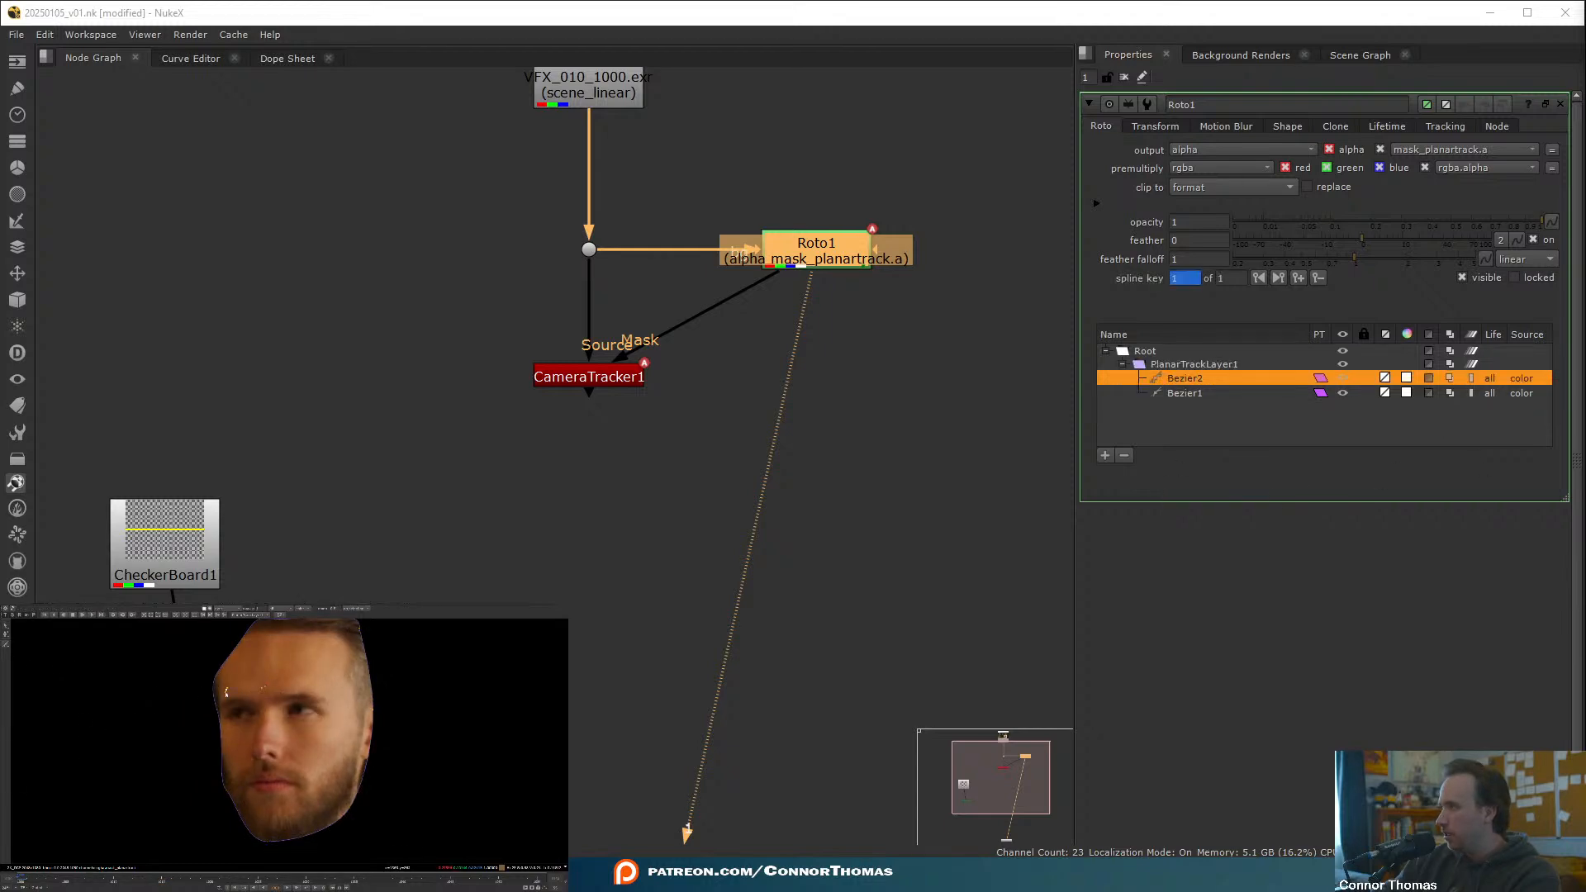
pyautogui.click(227, 690)
pyautogui.click(205, 708)
pyautogui.moveTo(185, 730); pyautogui.dragTo(208, 746)
pyautogui.click(261, 688)
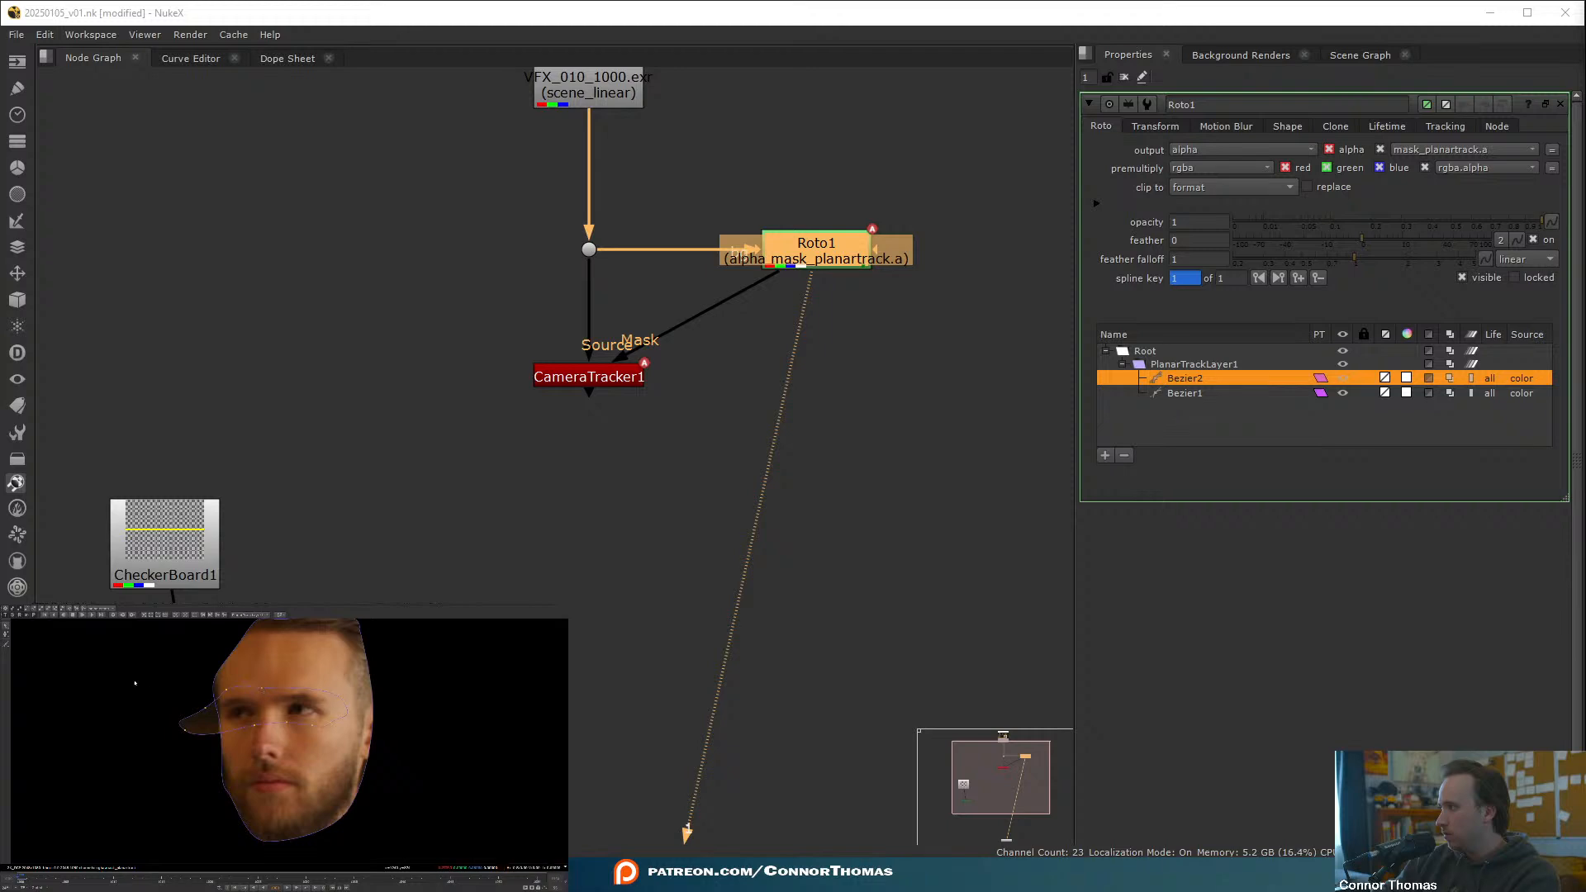
pyautogui.moveTo(135, 684); pyautogui.dragTo(420, 768)
pyautogui.click(508, 865)
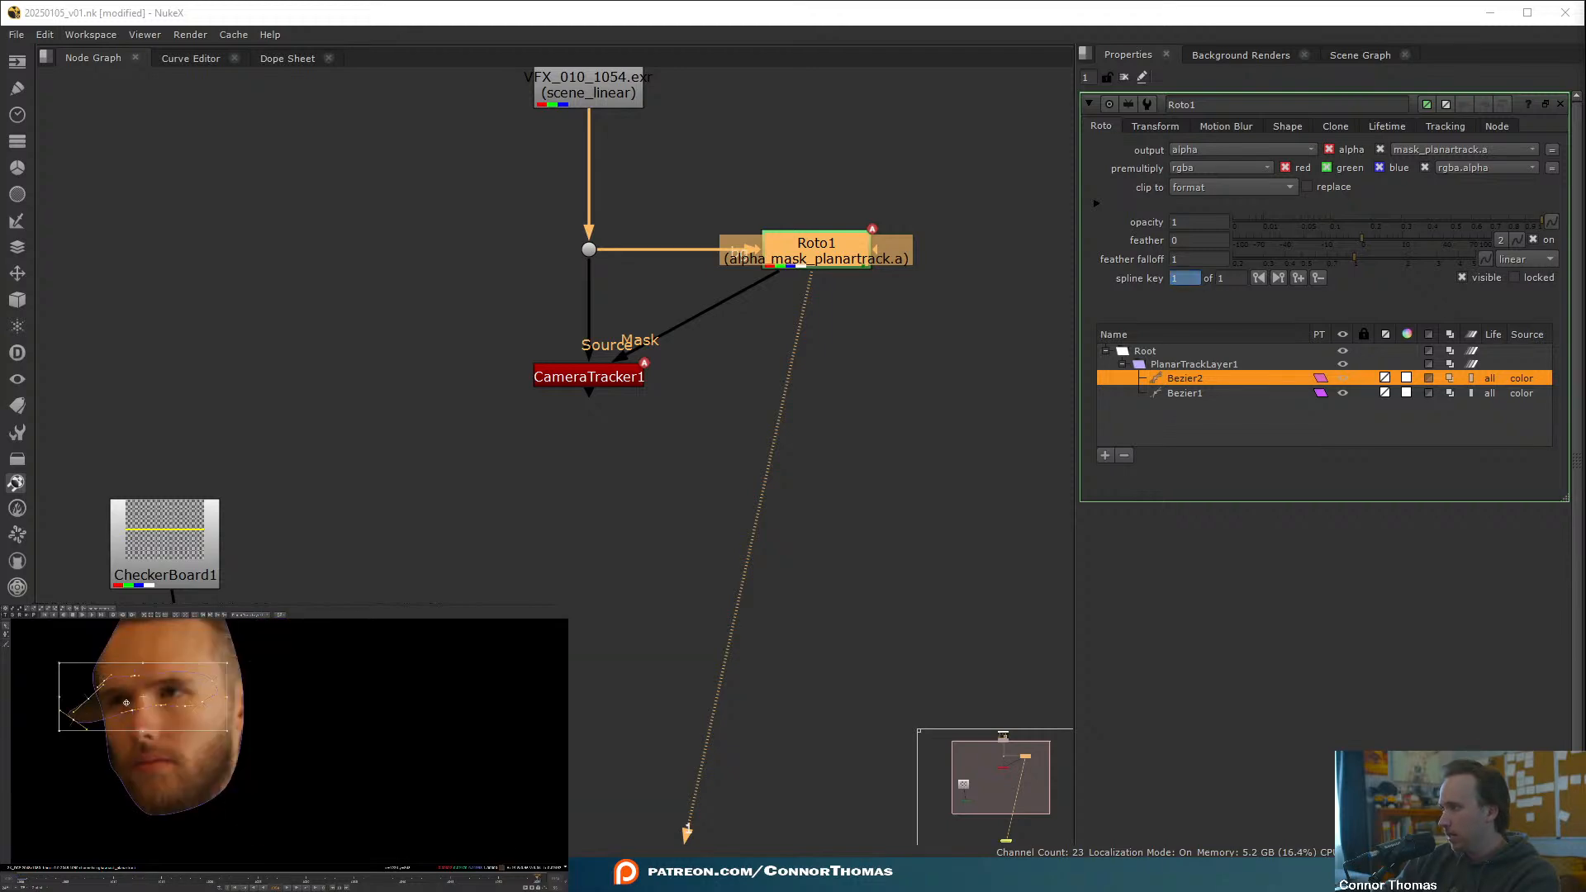
pyautogui.moveTo(456, 877); pyautogui.dragTo(15, 873)
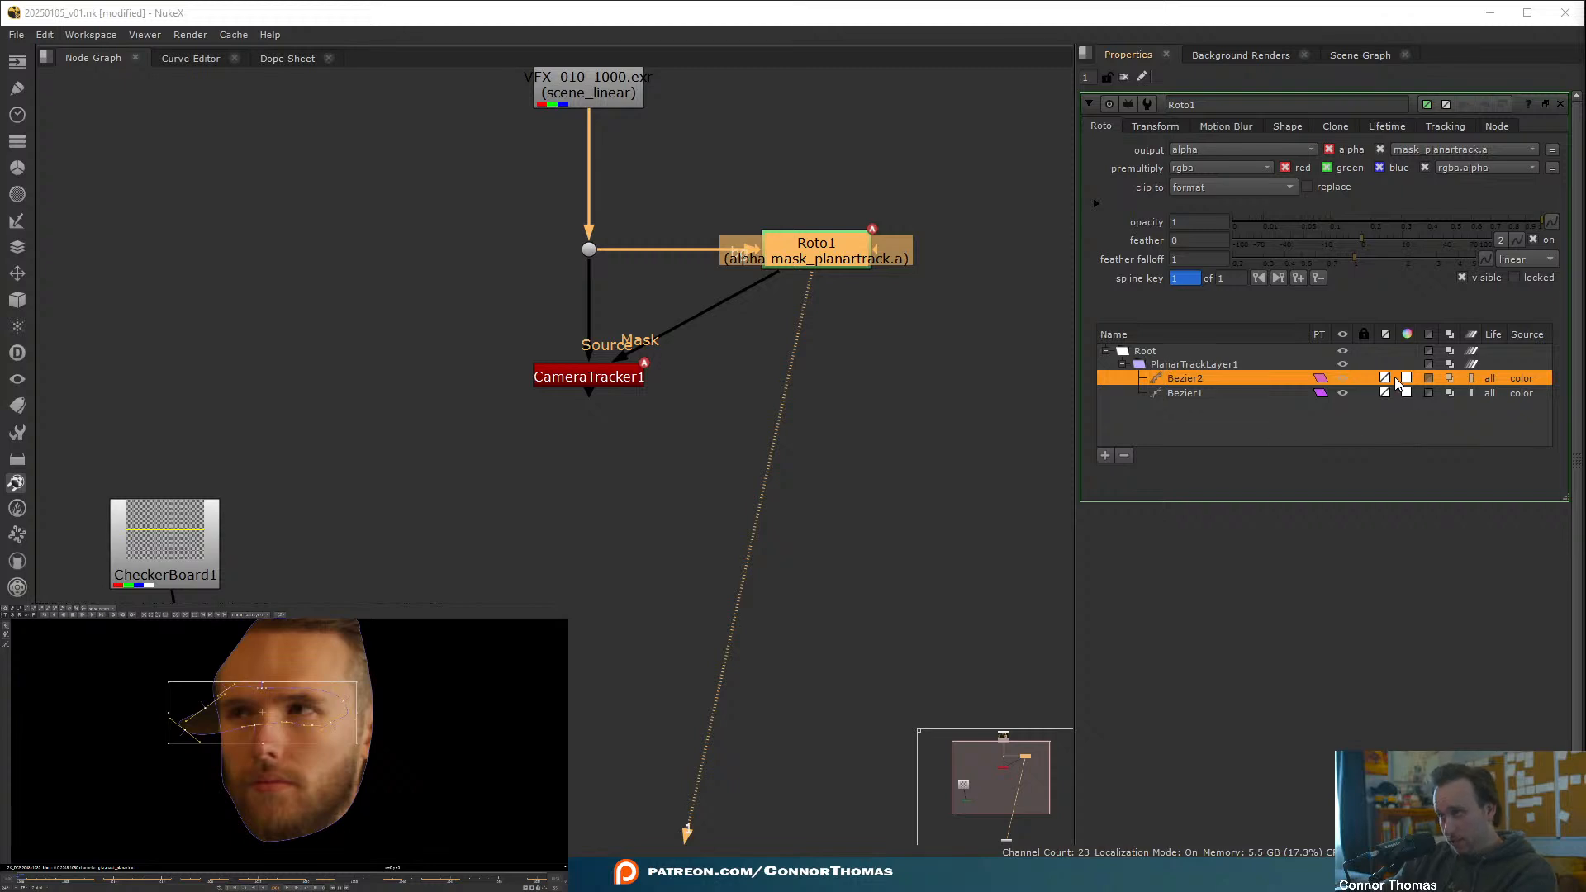
# - Set Bezier2's blending mode to minus and move it below Bezier1, checking the mask in the alpha channel
pyautogui.click(1448, 378)
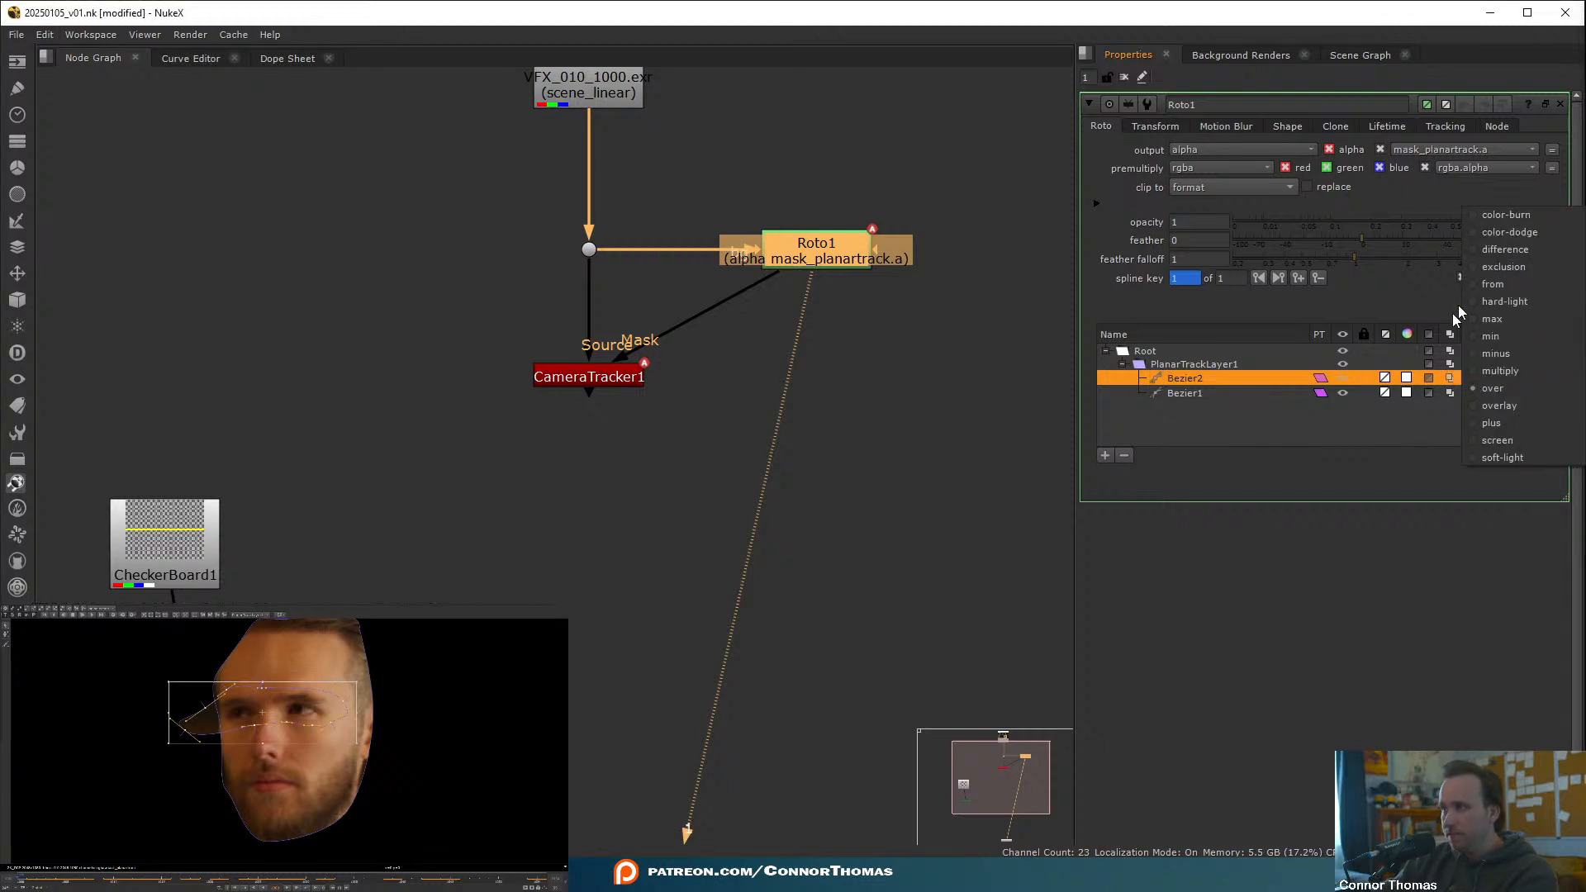
pyautogui.click(1495, 364)
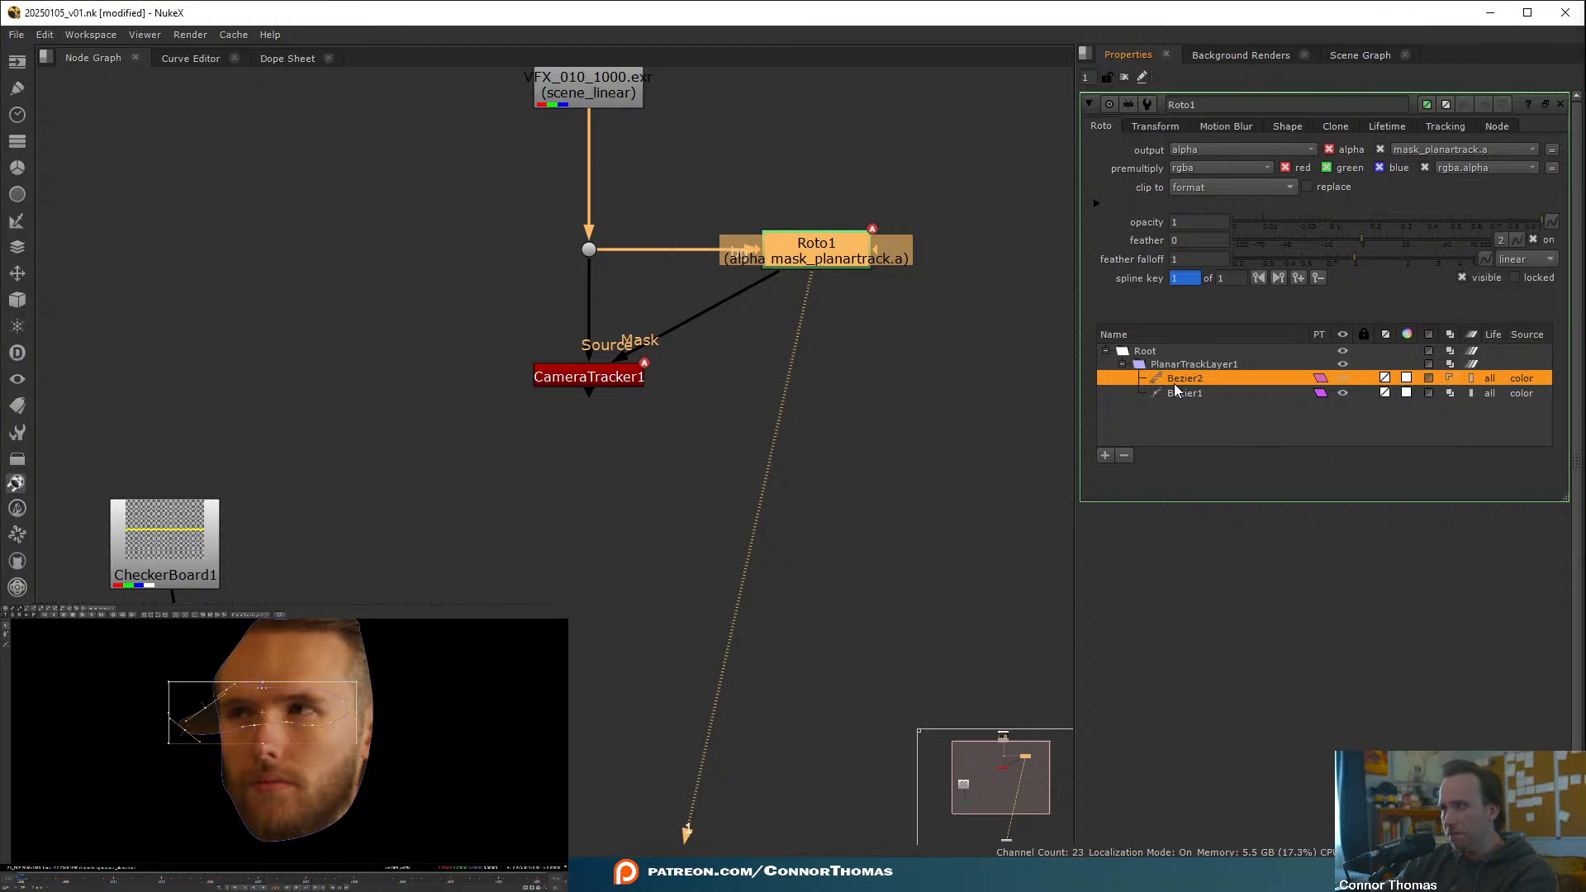
pyautogui.moveTo(1181, 378); pyautogui.dragTo(1182, 398)
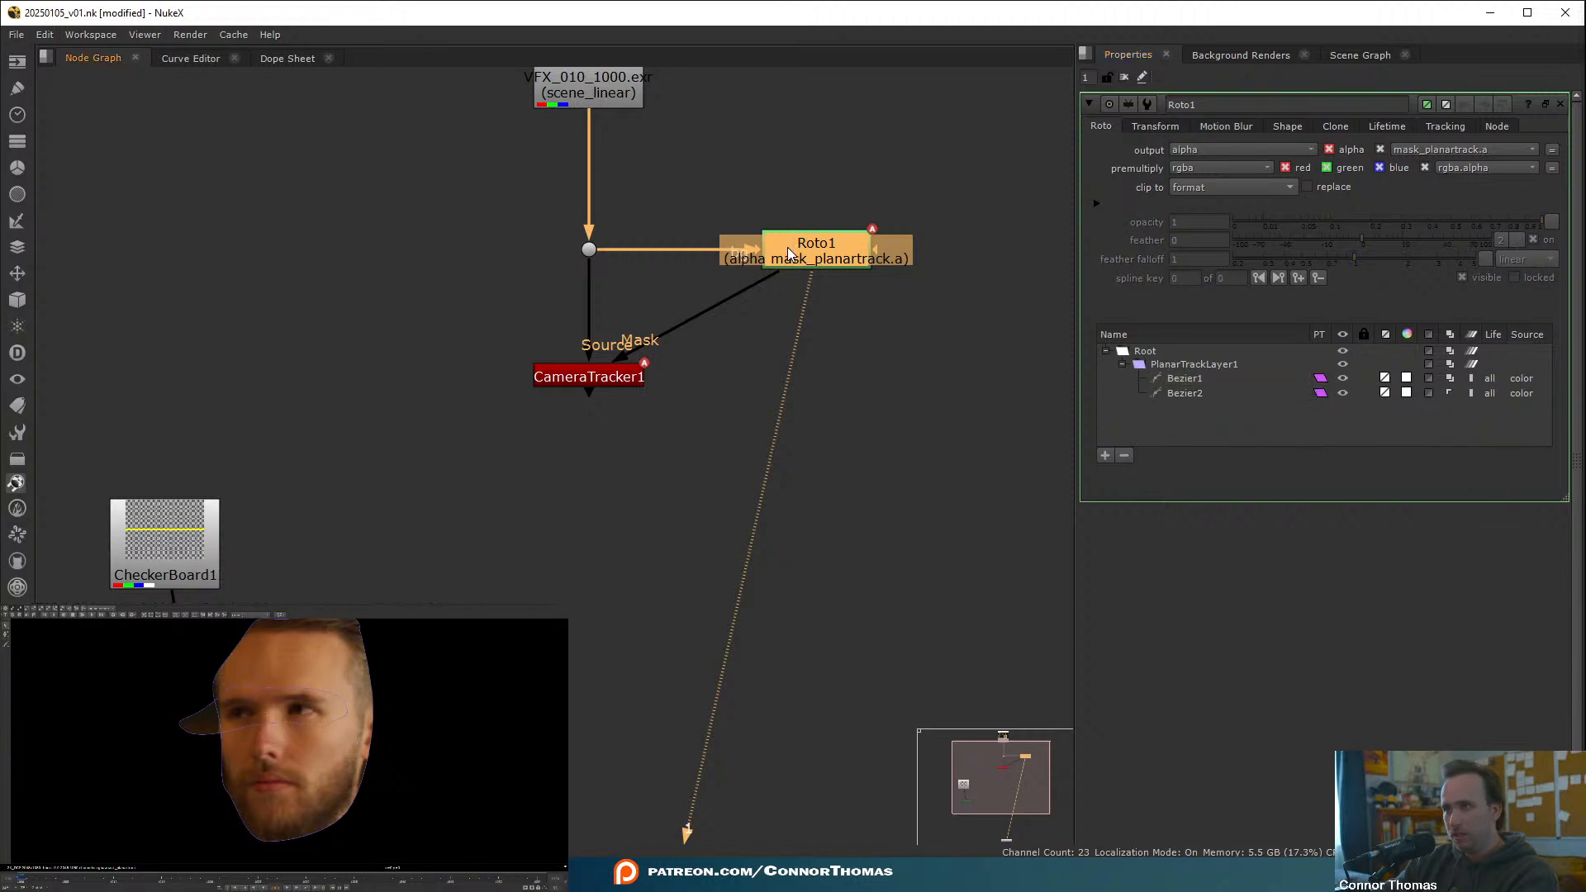
pyautogui.click(897, 363)
pyautogui.press('a')
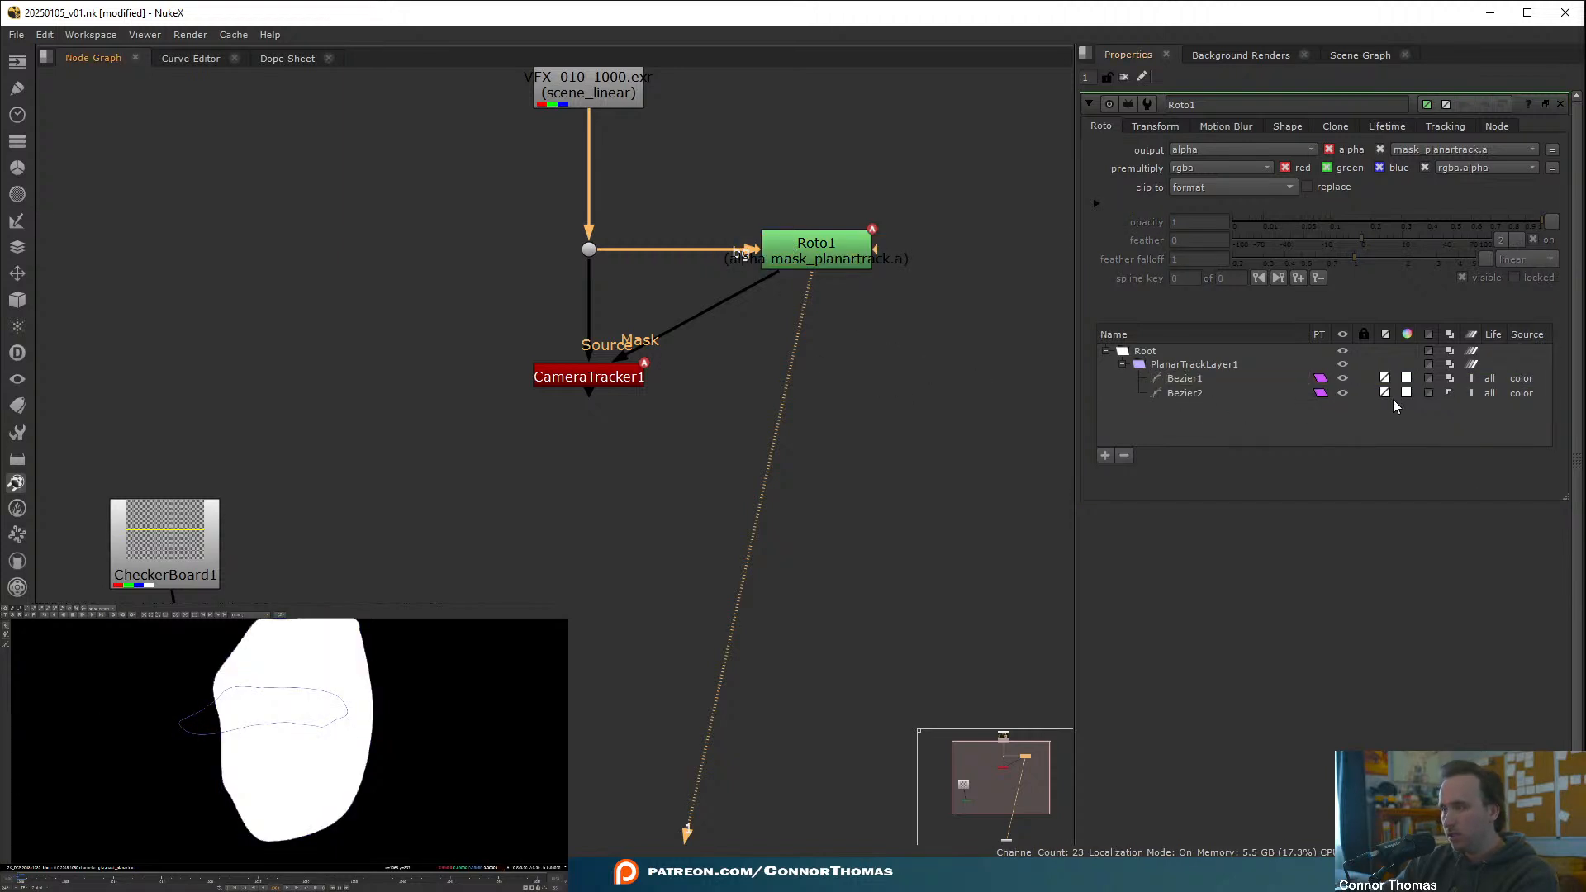
# - Keep Bezier2's blending mode on minus and move it out of PlanarTrackLayer1 to the root level below that layer
pyautogui.click(1199, 395)
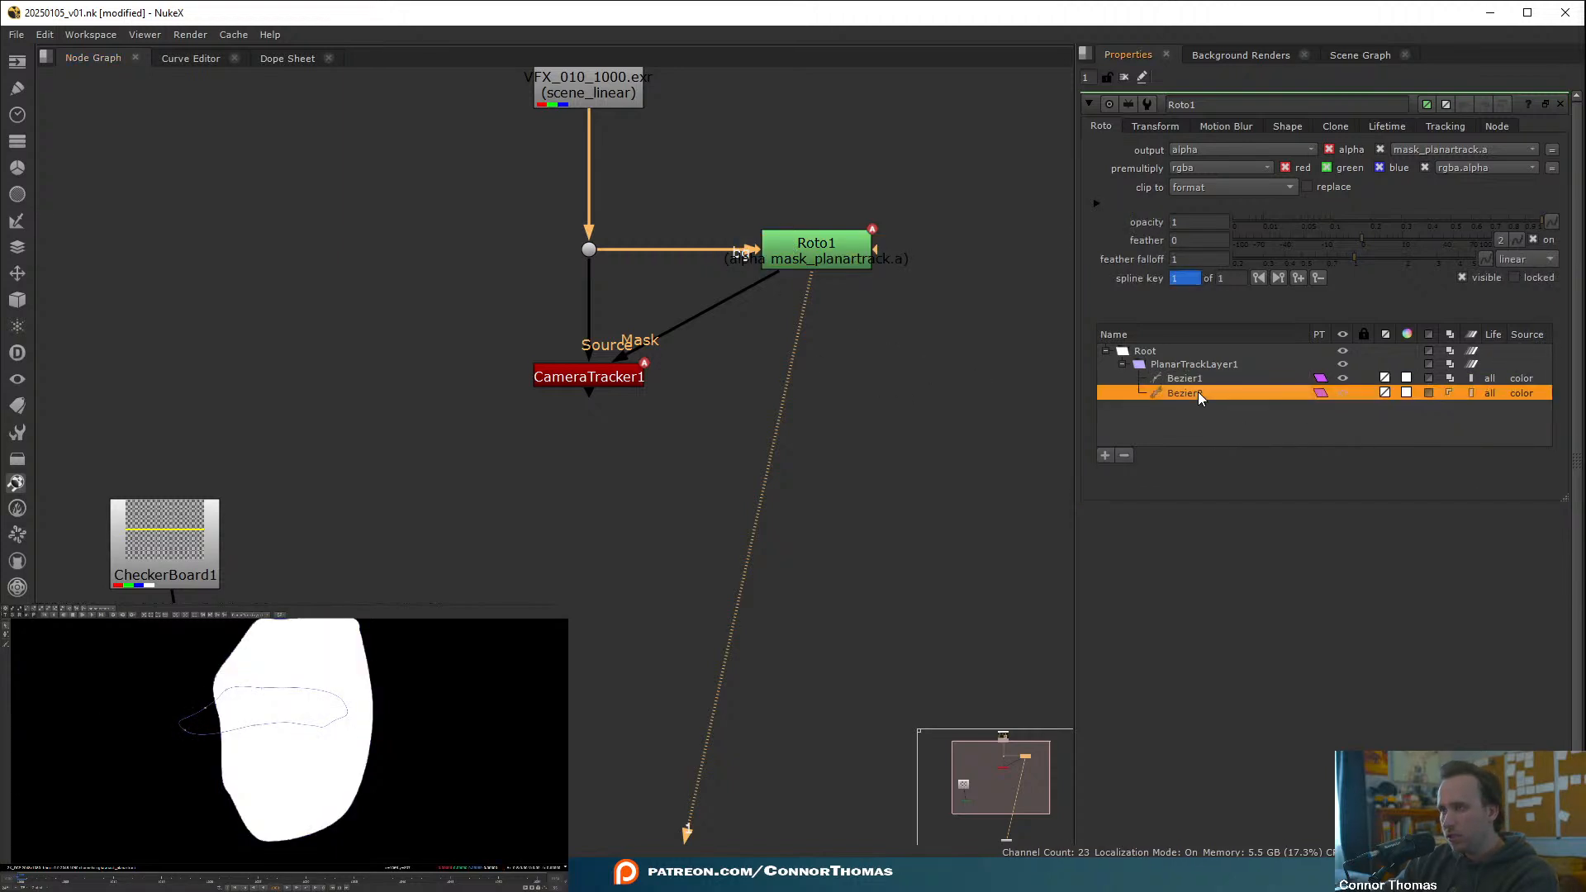
pyautogui.click(1449, 393)
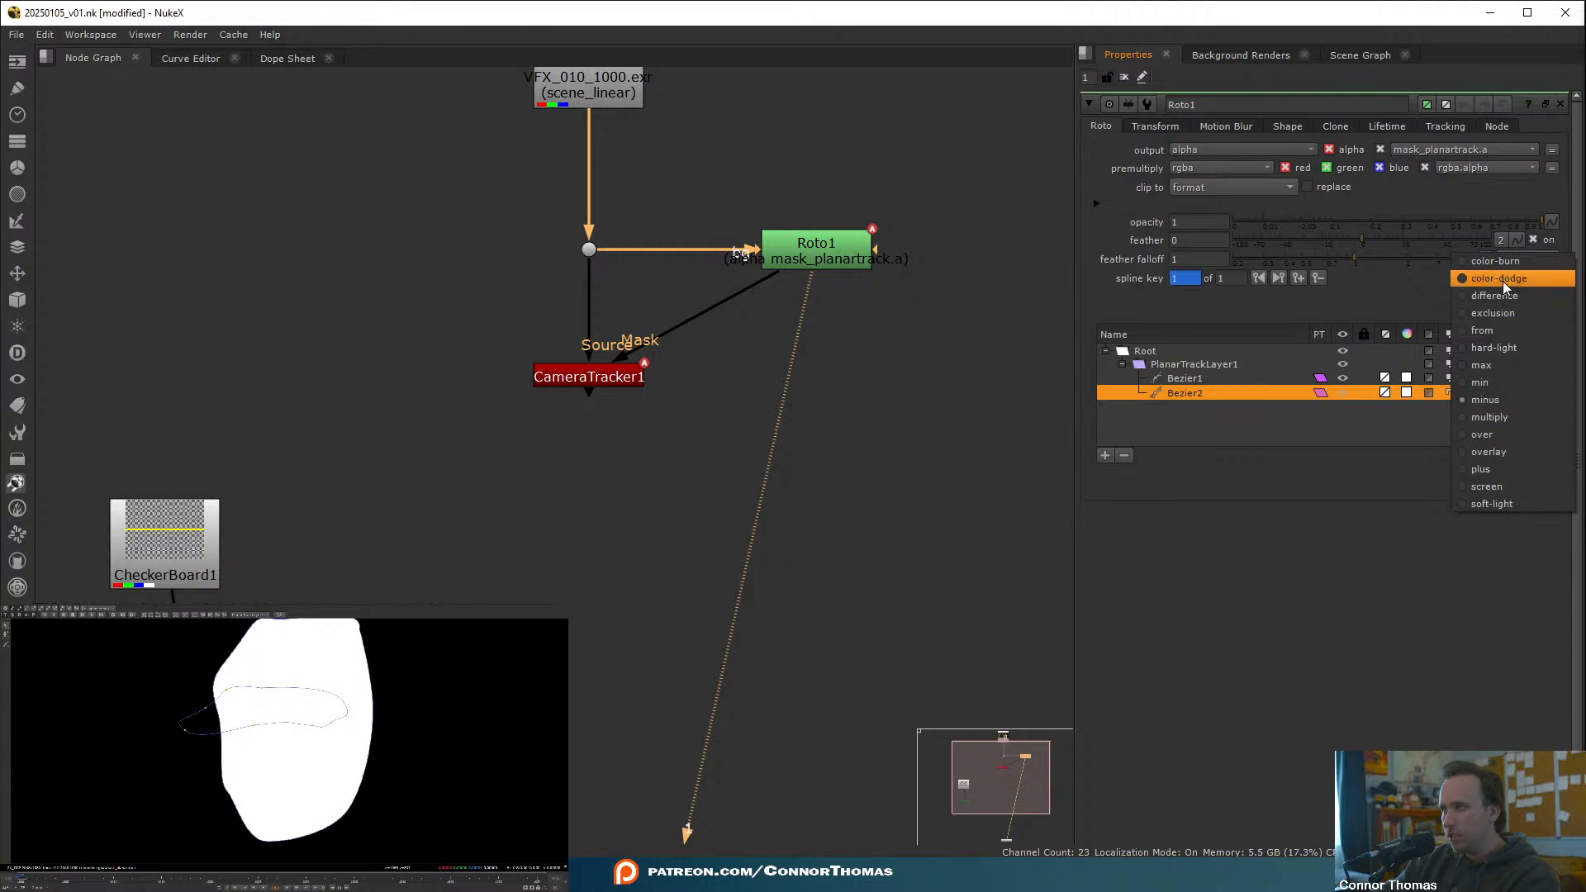
pyautogui.click(1481, 399)
pyautogui.moveTo(1197, 393)
pyautogui.mouseDown()
pyautogui.moveTo(1187, 376)
pyautogui.moveTo(1212, 378)
pyautogui.mouseUp()
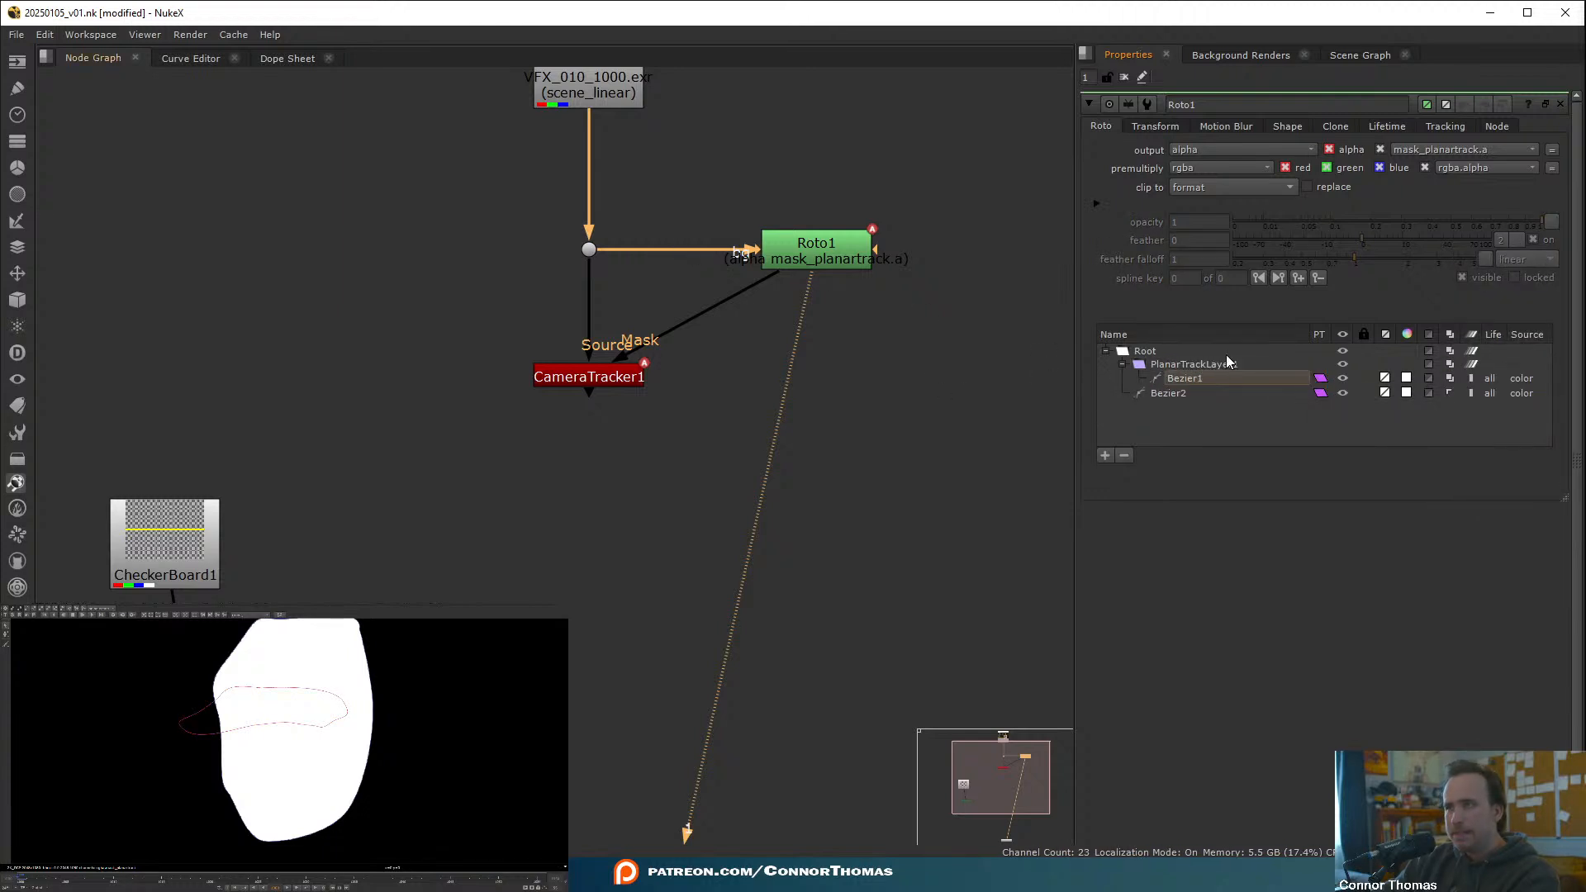
# - Try to combine Roto1 with a pasted duplicate of it through a Merge node feeding the CameraTracker1 mask
pyautogui.click(795, 261)
pyautogui.hotkey('ctrl', 'c')
pyautogui.click(965, 320)
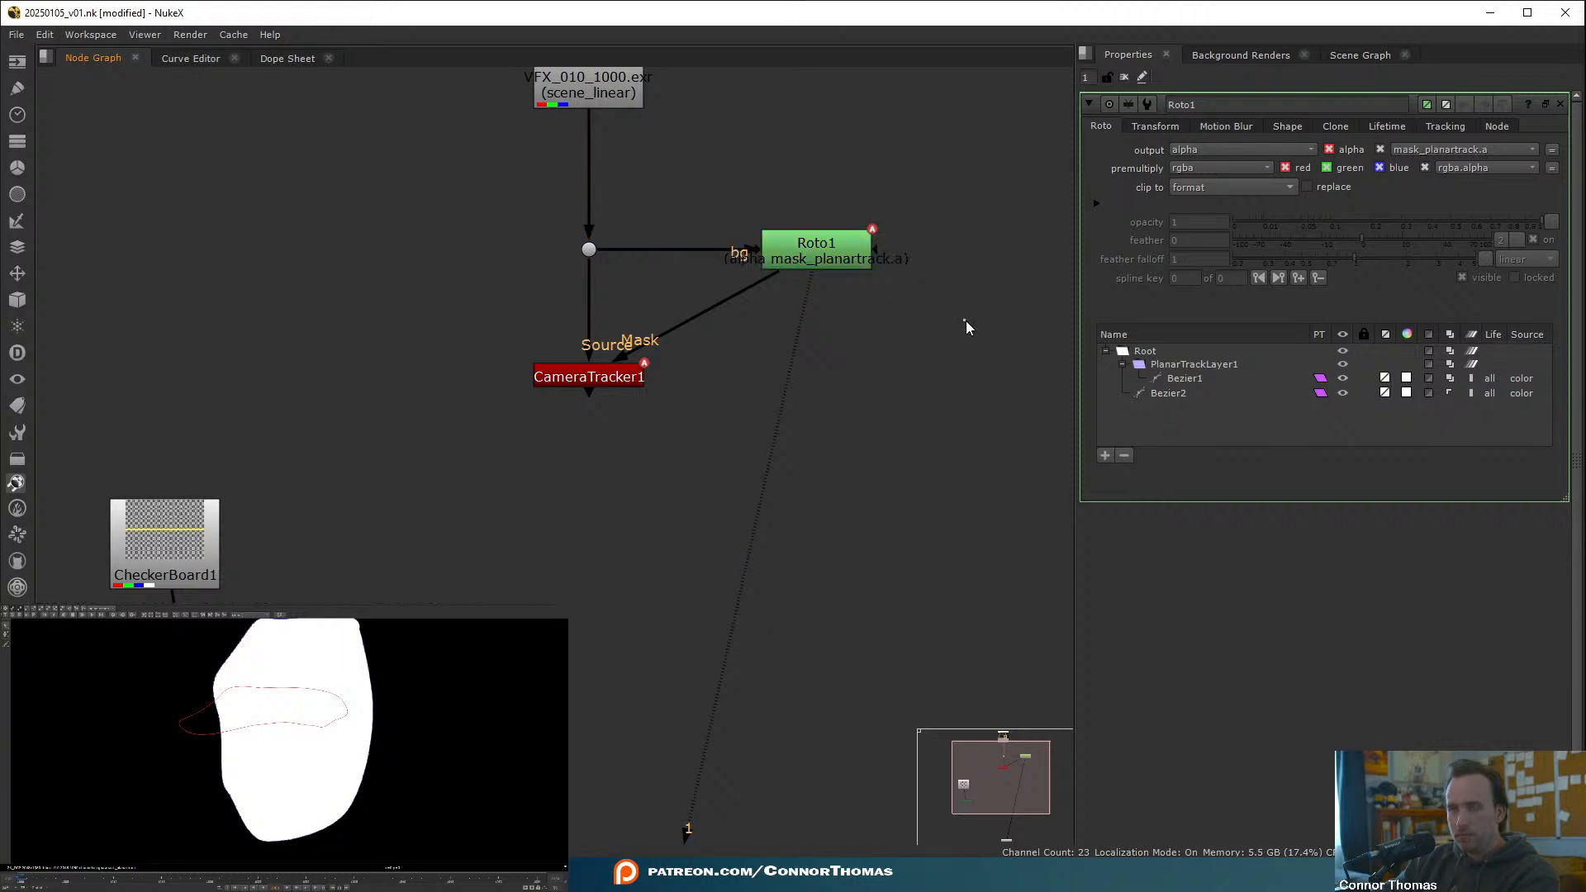
pyautogui.hotkey('ctrl', 'v')
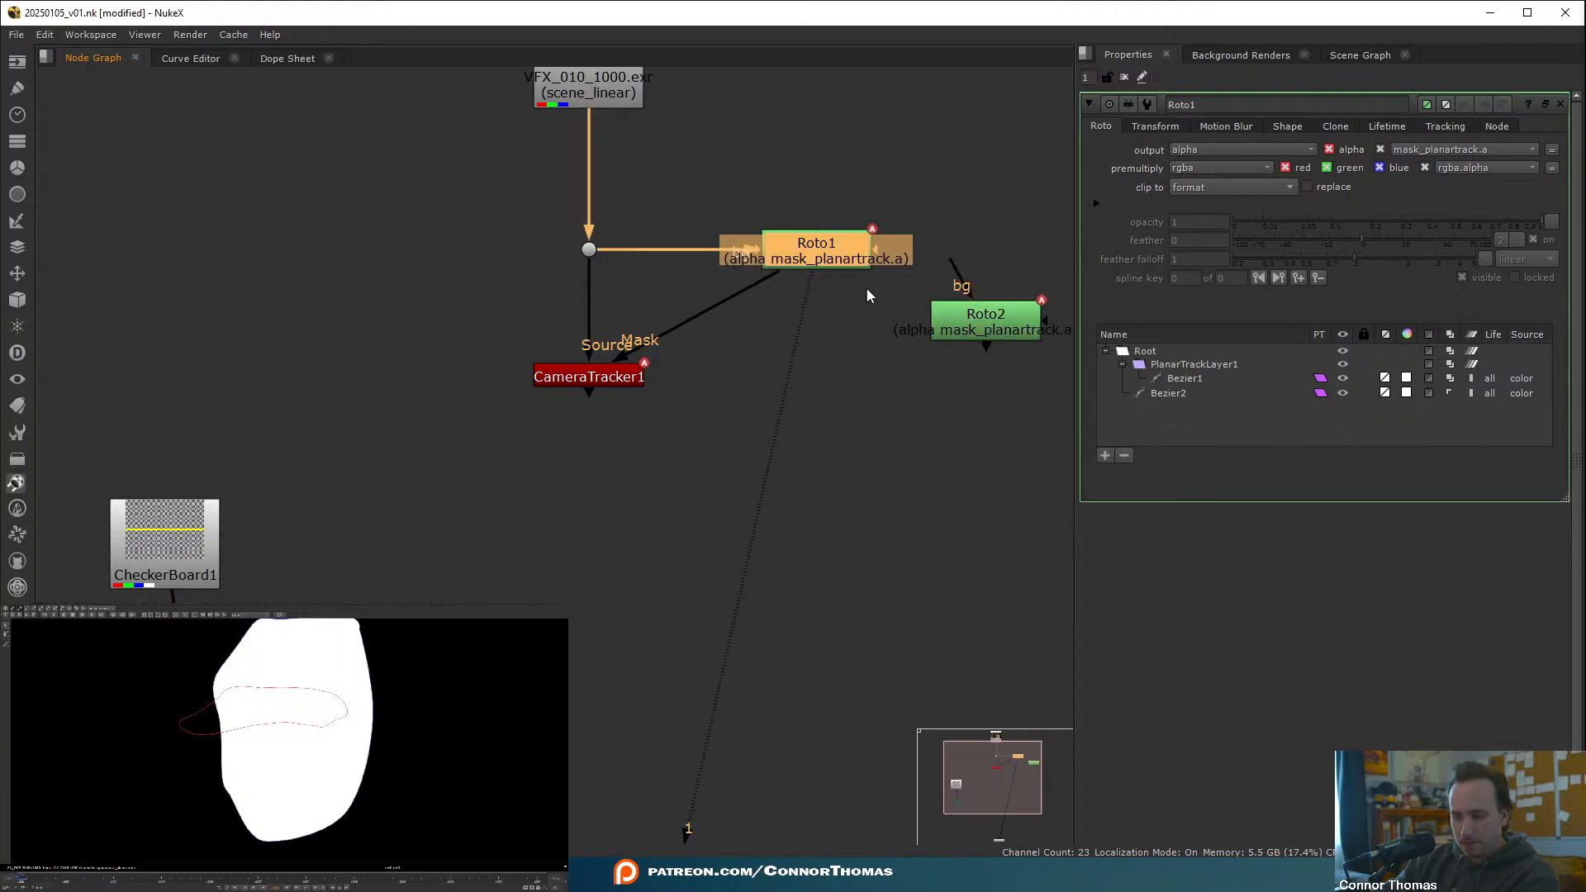
pyautogui.press('m')
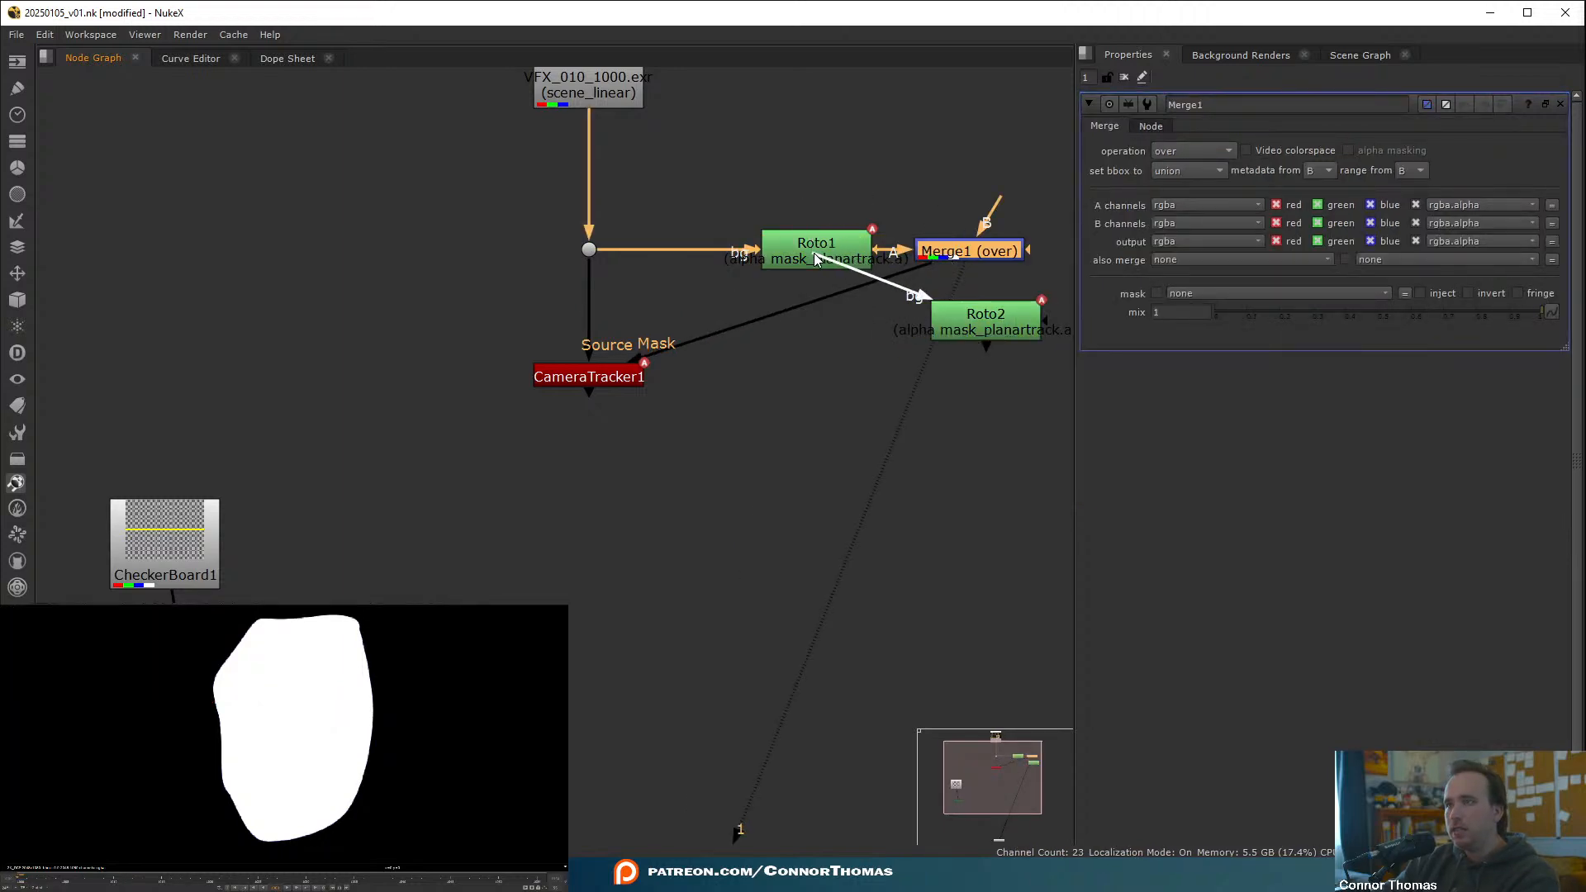
pyautogui.moveTo(976, 261); pyautogui.dragTo(1021, 327)
pyautogui.moveTo(868, 327); pyautogui.dragTo(867, 358)
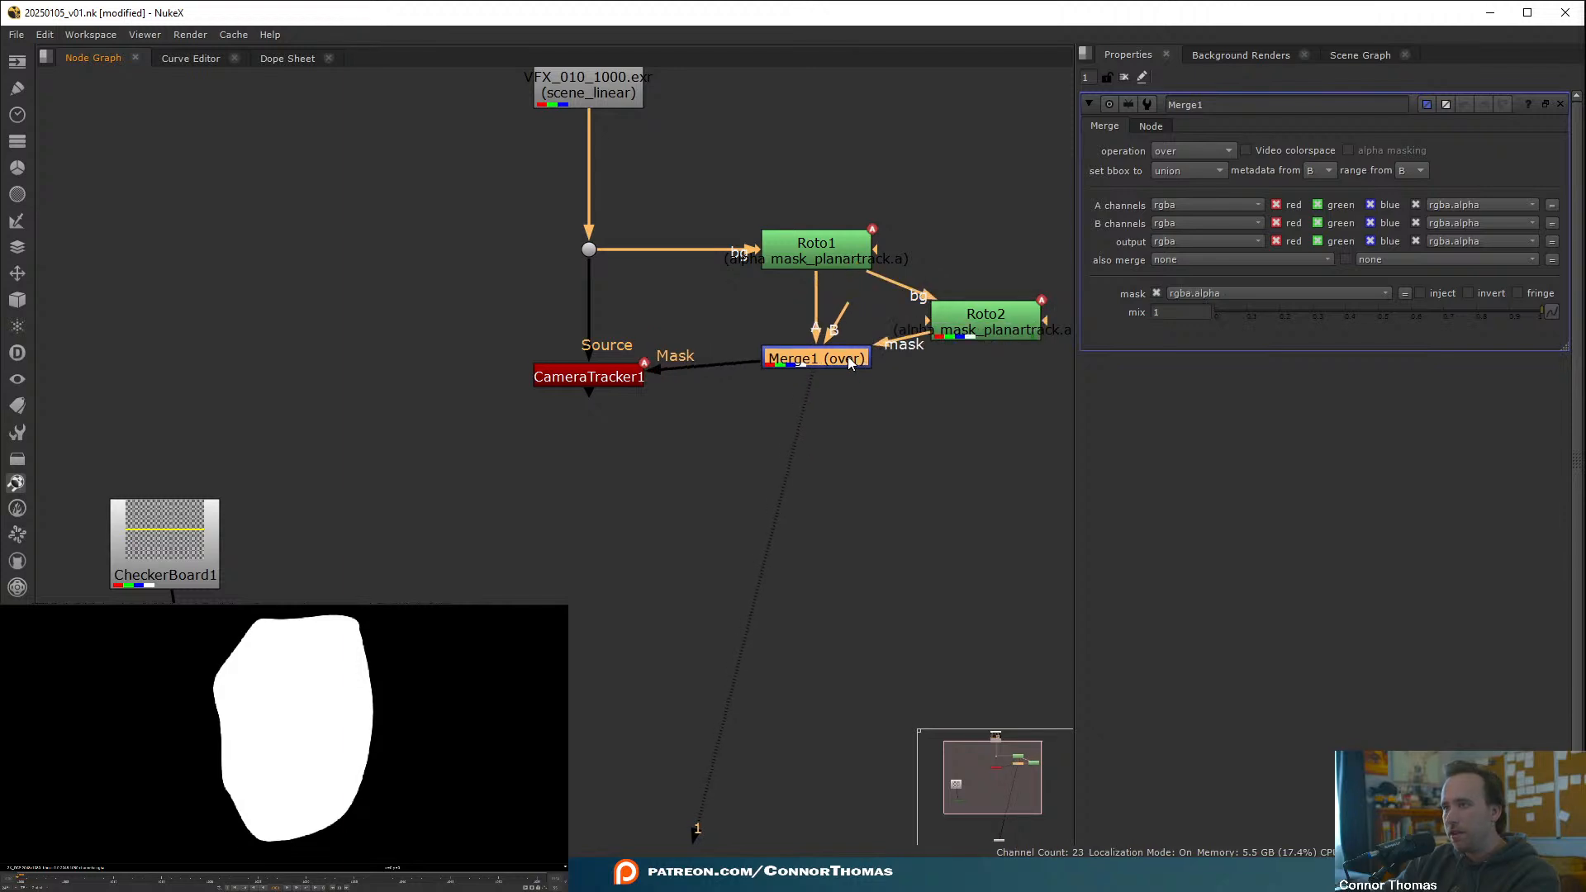
pyautogui.click(977, 326)
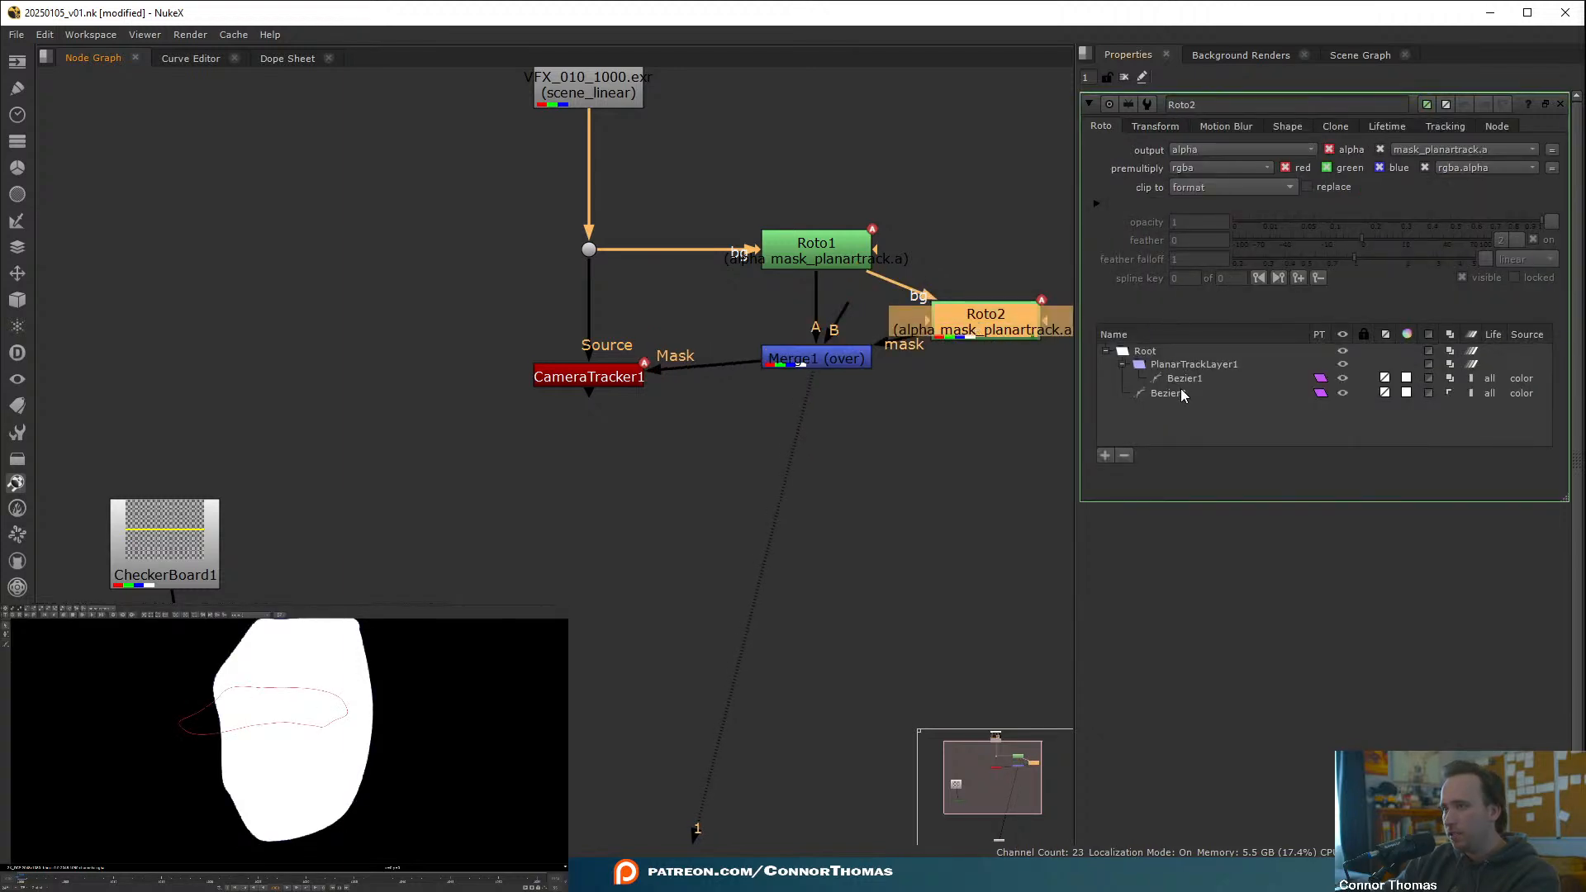
# - Move Bezier2 back into PlanarTrackLayer1 above Bezier1 in Roto1 and view the resulting mask
pyautogui.click(833, 254)
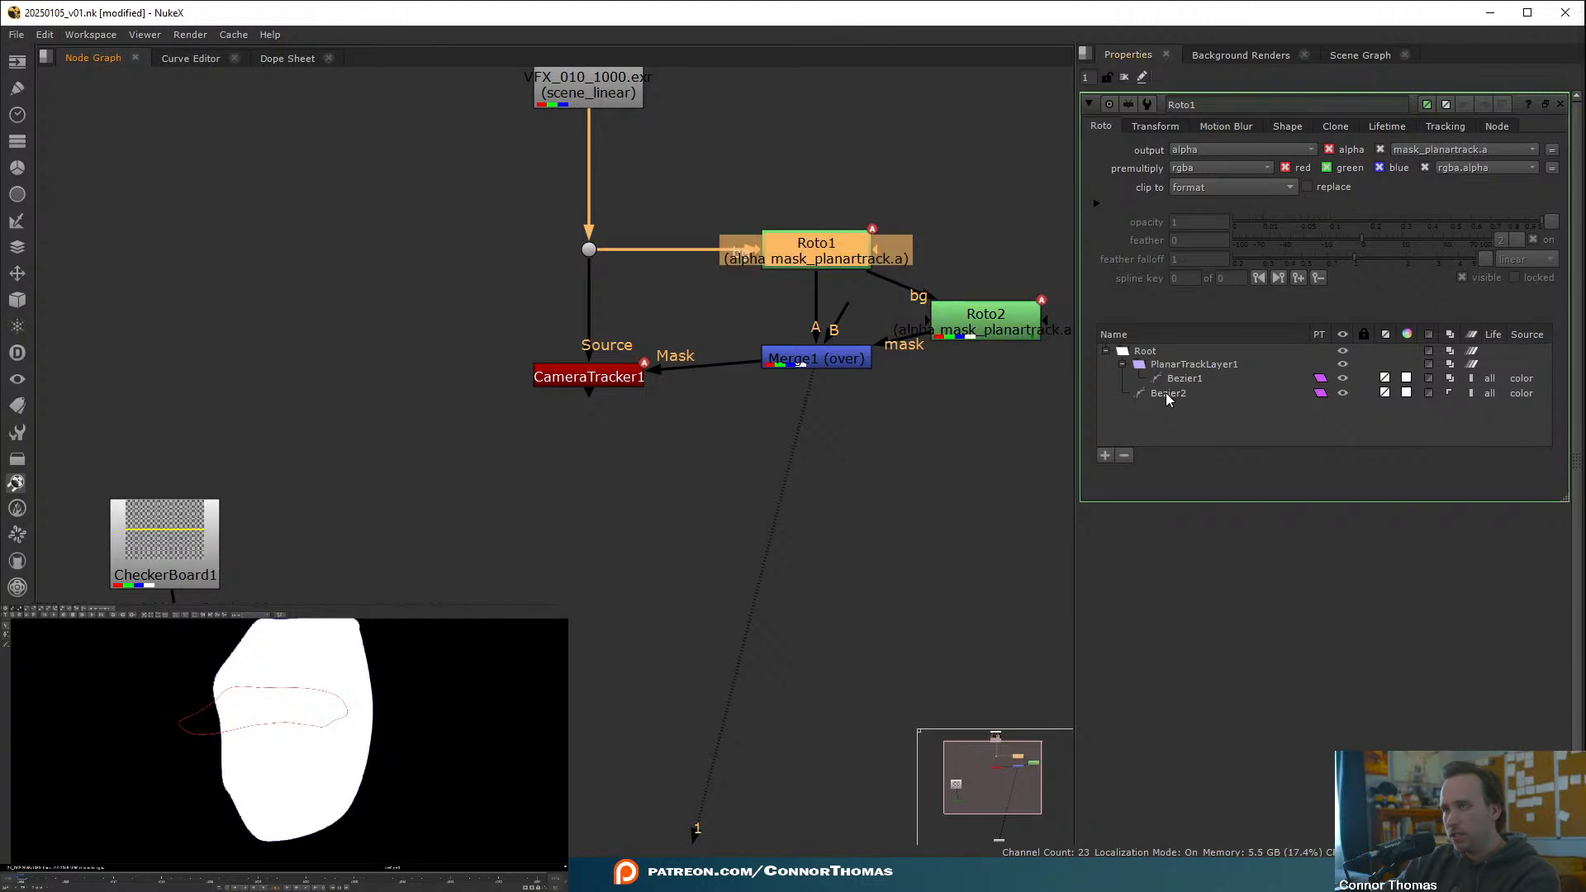
pyautogui.moveTo(1166, 393); pyautogui.dragTo(1179, 367)
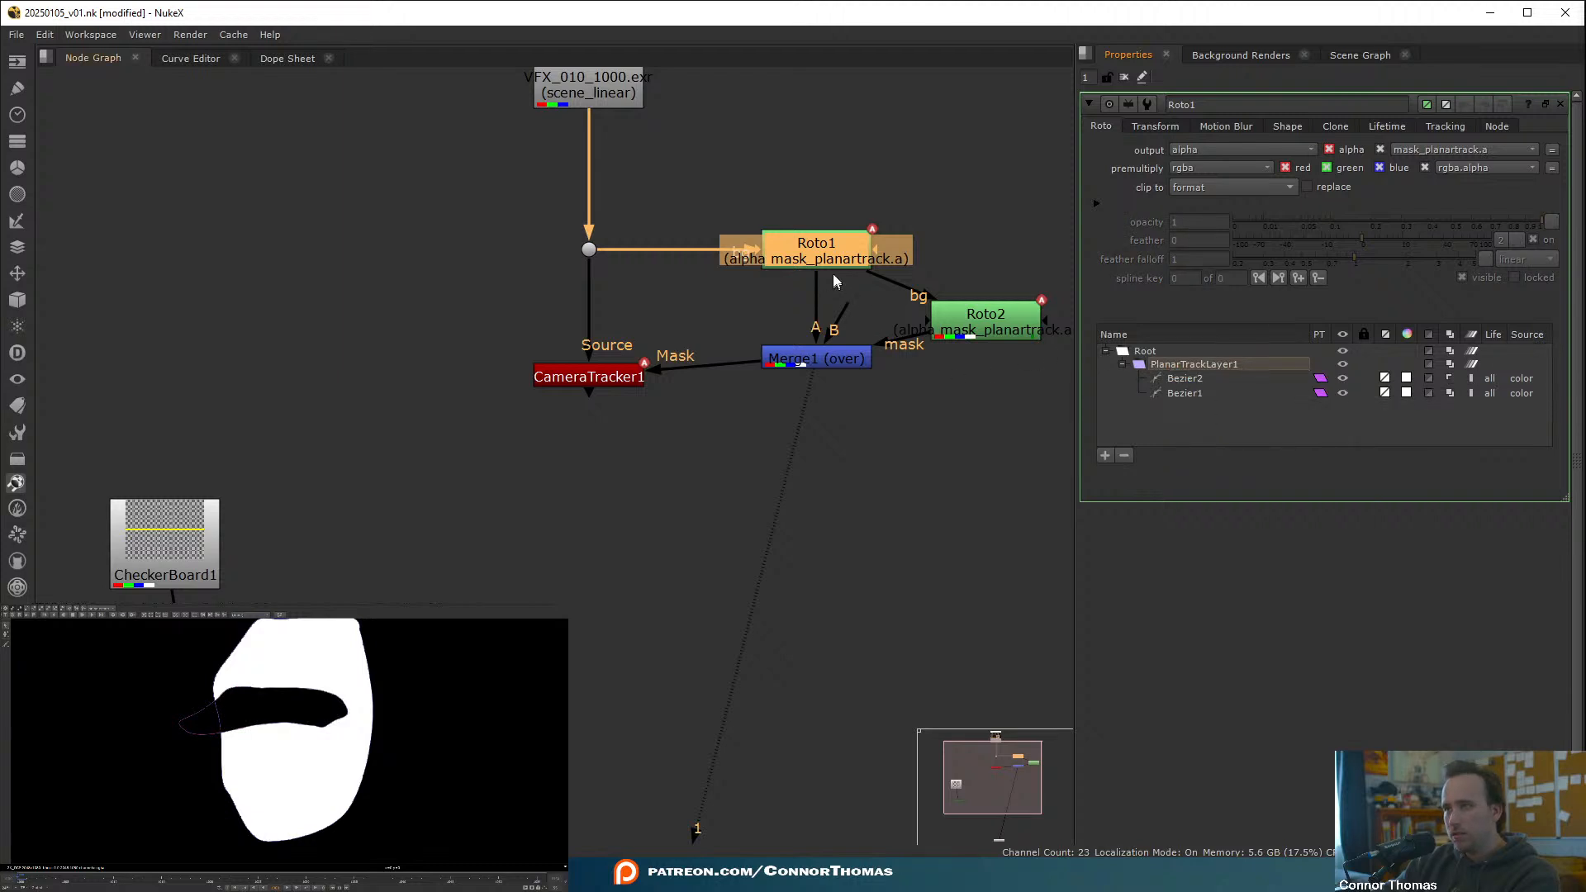
pyautogui.press('1')
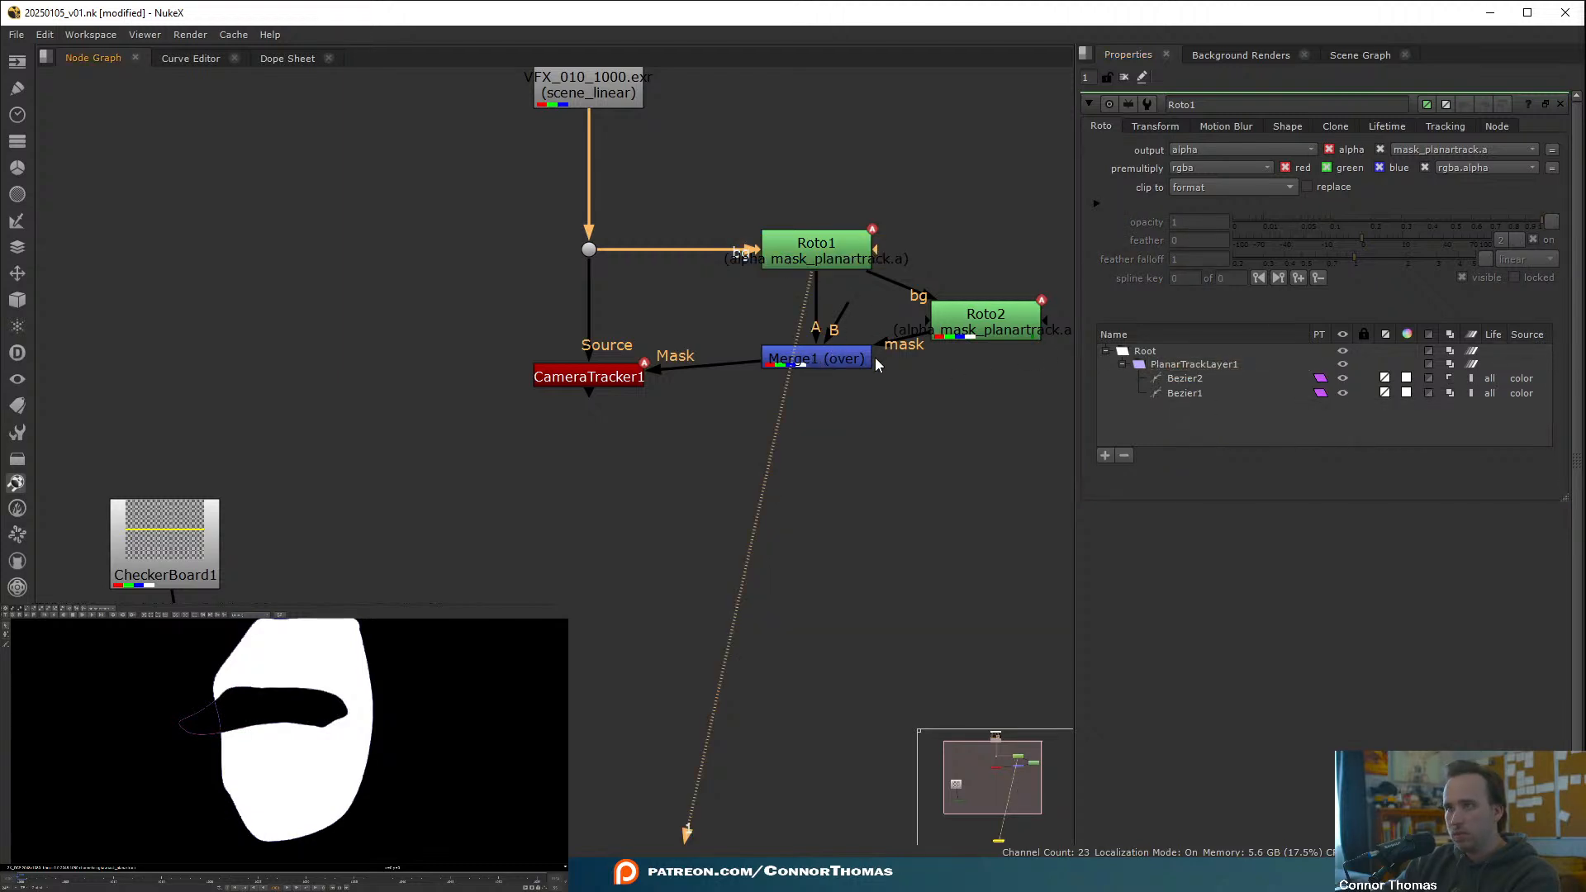
# - Delete Merge1 and the duplicate Roto2, and reconnect CameraTracker1's mask input to Roto1
pyautogui.click(842, 360)
pyautogui.press('Delete')
pyautogui.click(975, 330)
pyautogui.press('Delete')
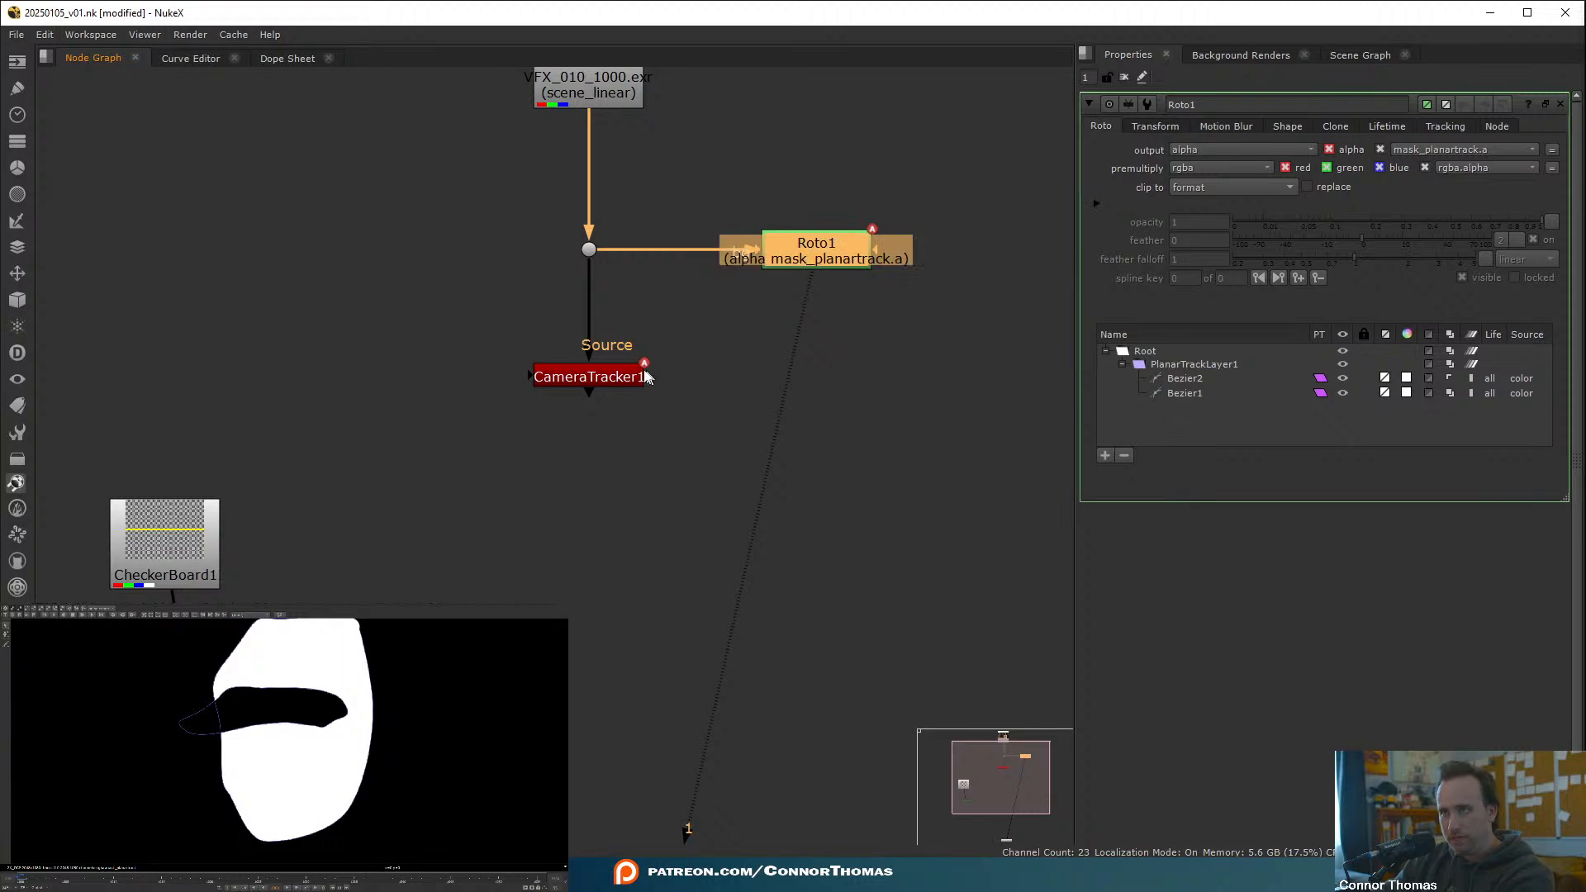
pyautogui.moveTo(533, 376); pyautogui.dragTo(794, 261)
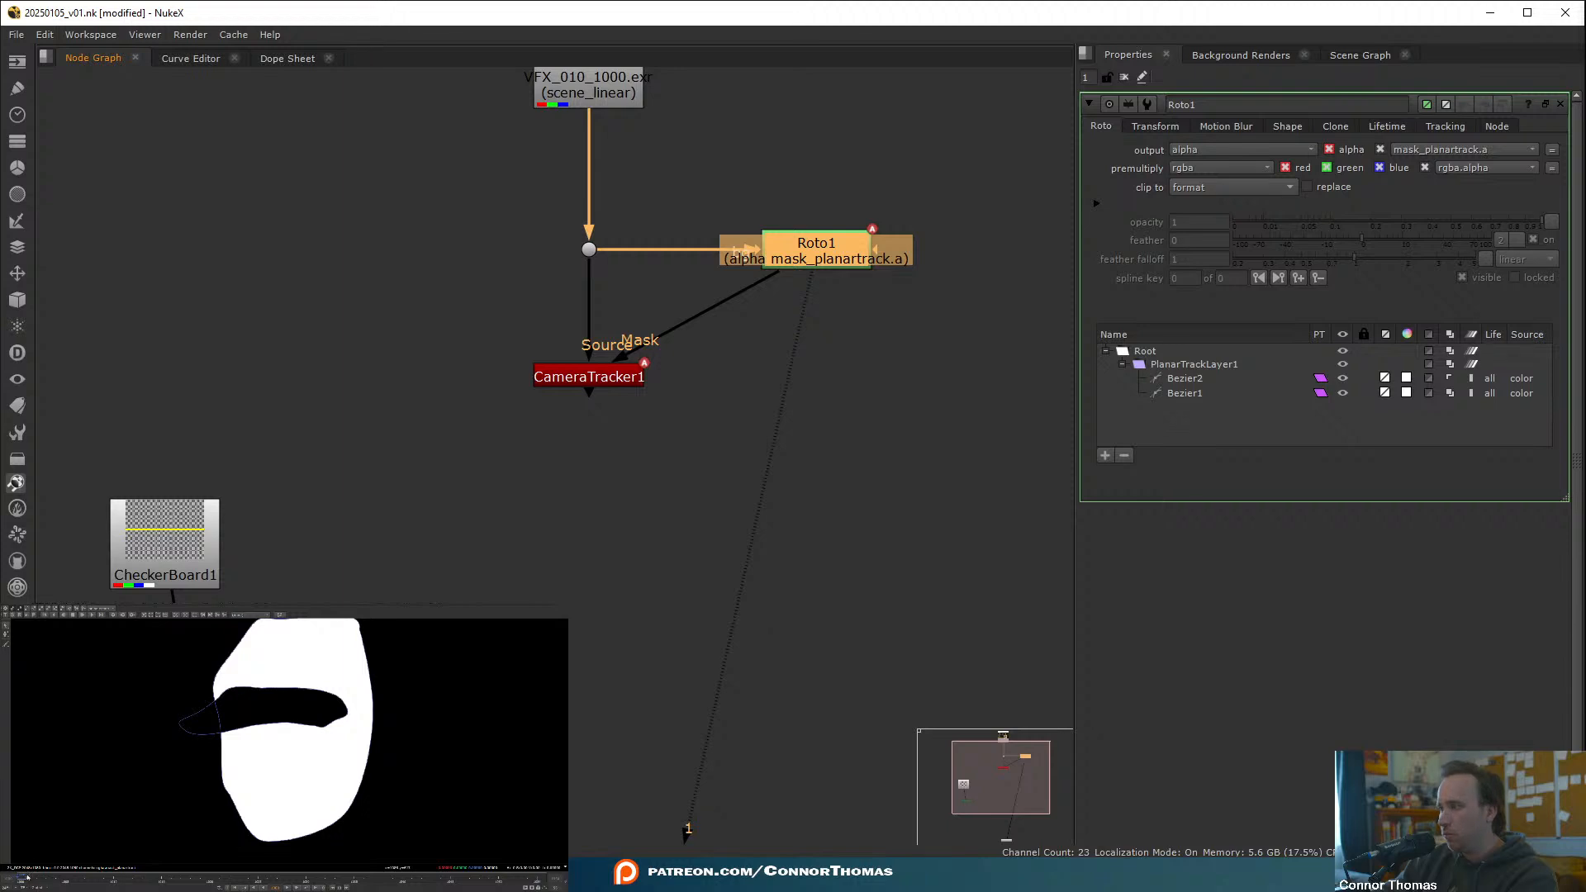
# - Check Roto1's face mask with the eye cut-out, and clear the existing solve and tracks in CameraTracker1
pyautogui.moveTo(27, 876)
pyautogui.mouseDown()
pyautogui.moveTo(89, 876)
pyautogui.moveTo(21, 877)
pyautogui.mouseUp()
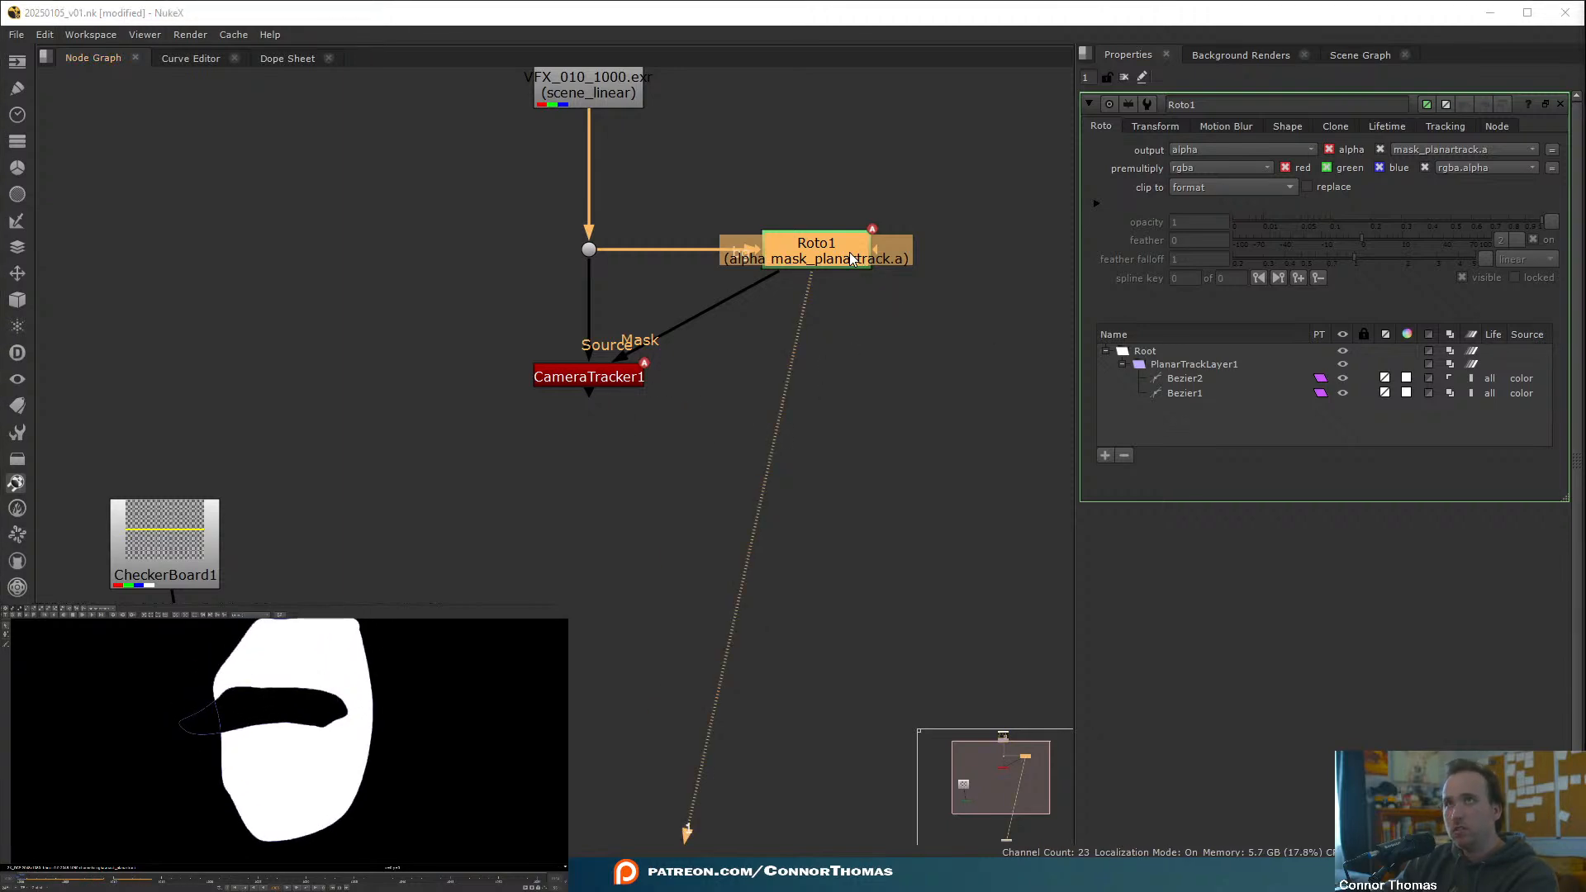
pyautogui.press('1')
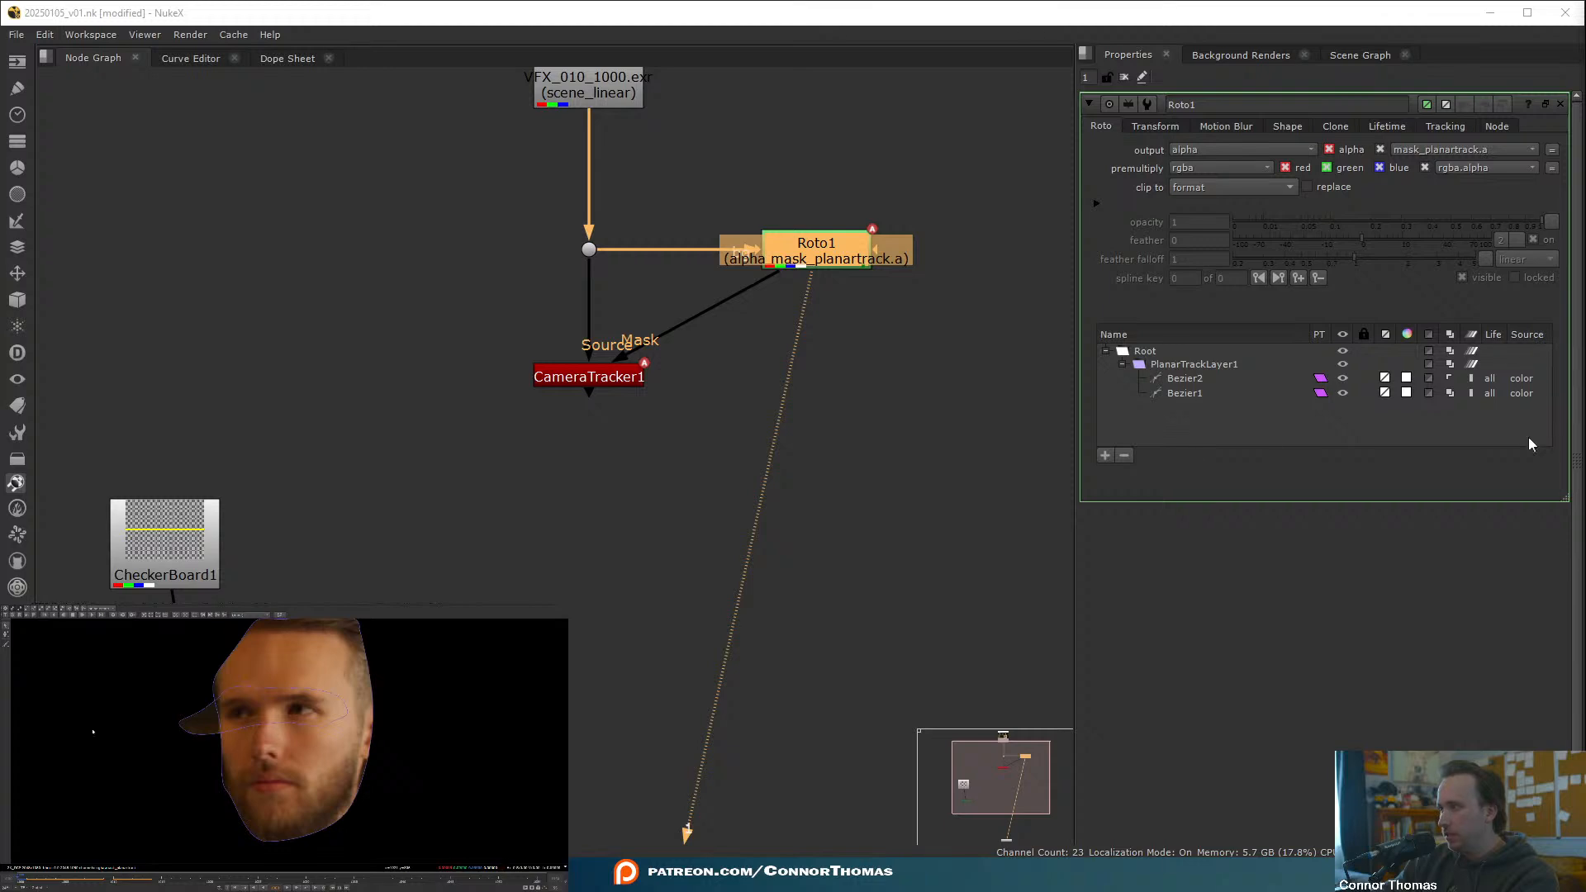
pyautogui.click(565, 375)
pyautogui.press('1')
pyautogui.doubleClick(565, 376)
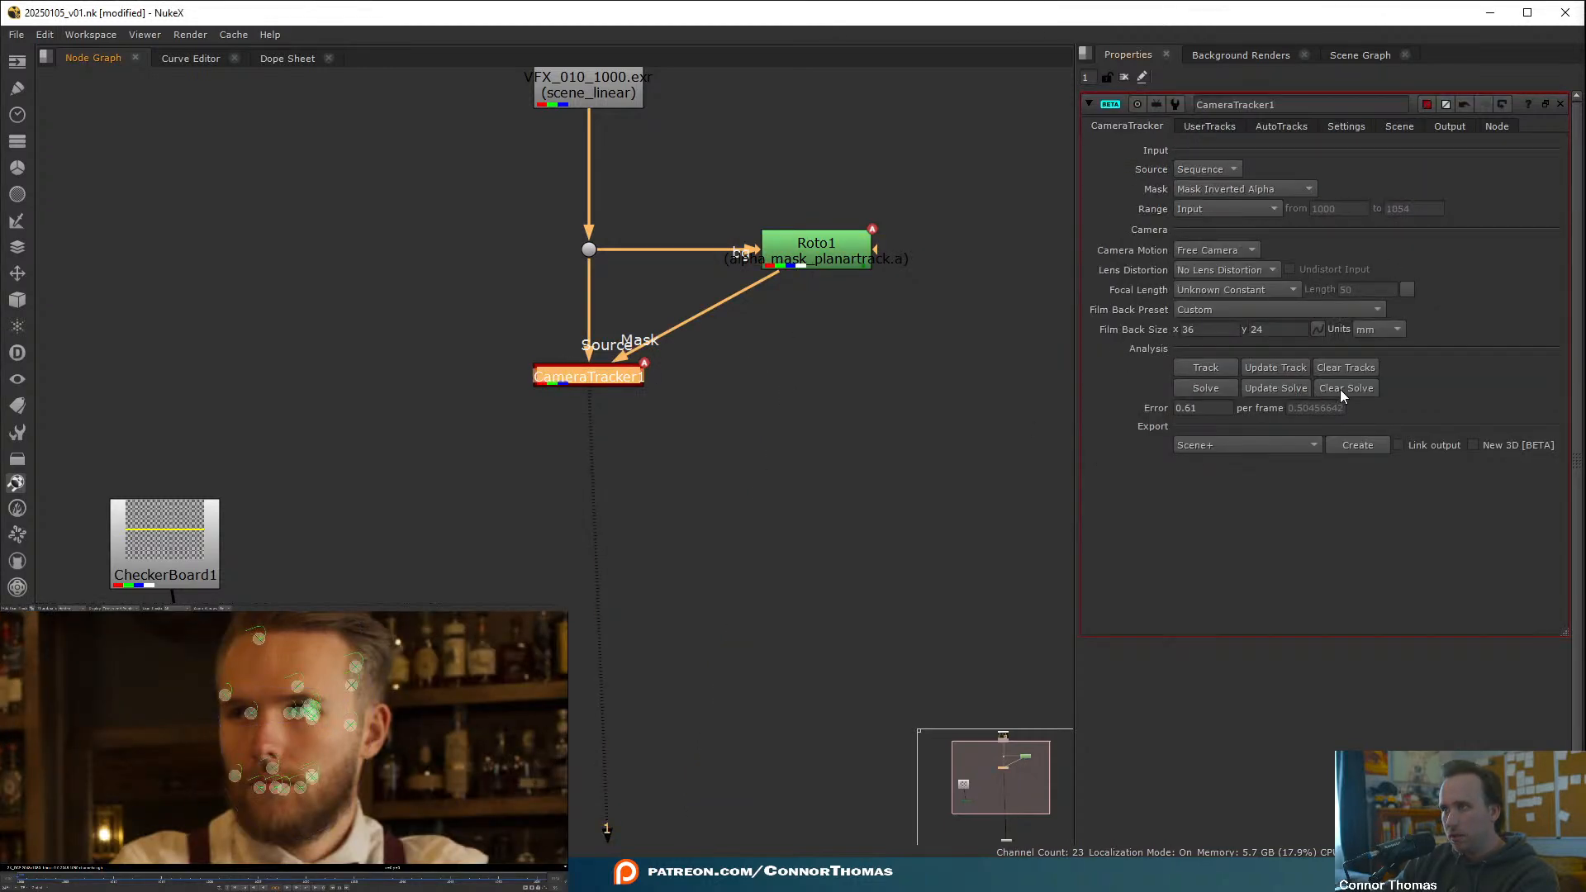
pyautogui.click(1340, 389)
pyautogui.click(876, 457)
pyautogui.click(1364, 369)
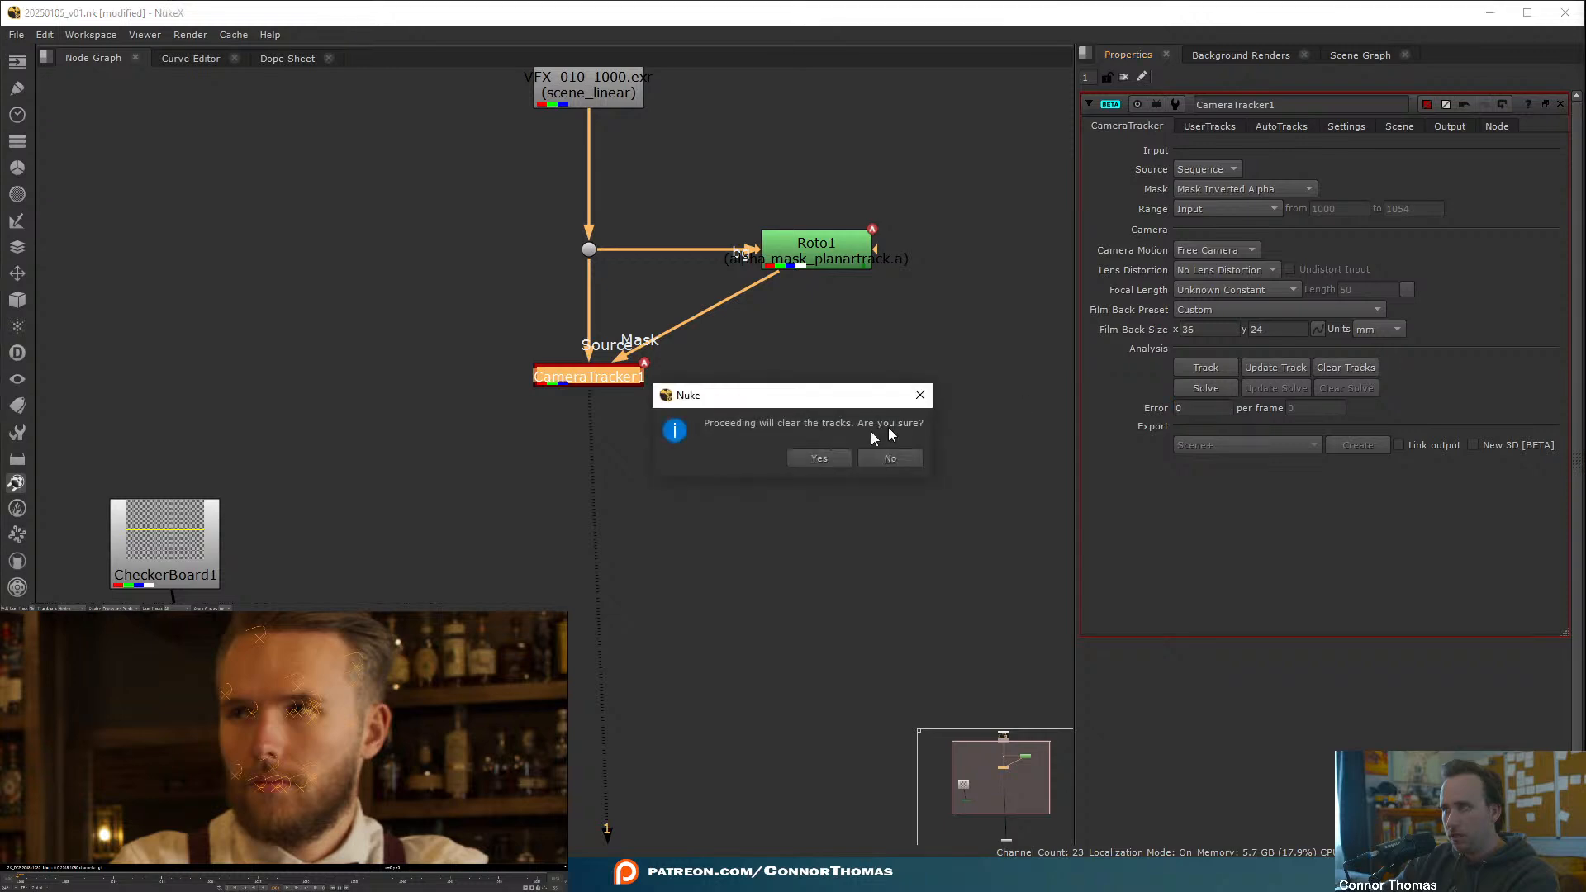
pyautogui.click(803, 458)
# - Hide Bezier2 in Roto1 and preview CameraTracker1's features on the face without the eye cut-out
pyautogui.click(1341, 126)
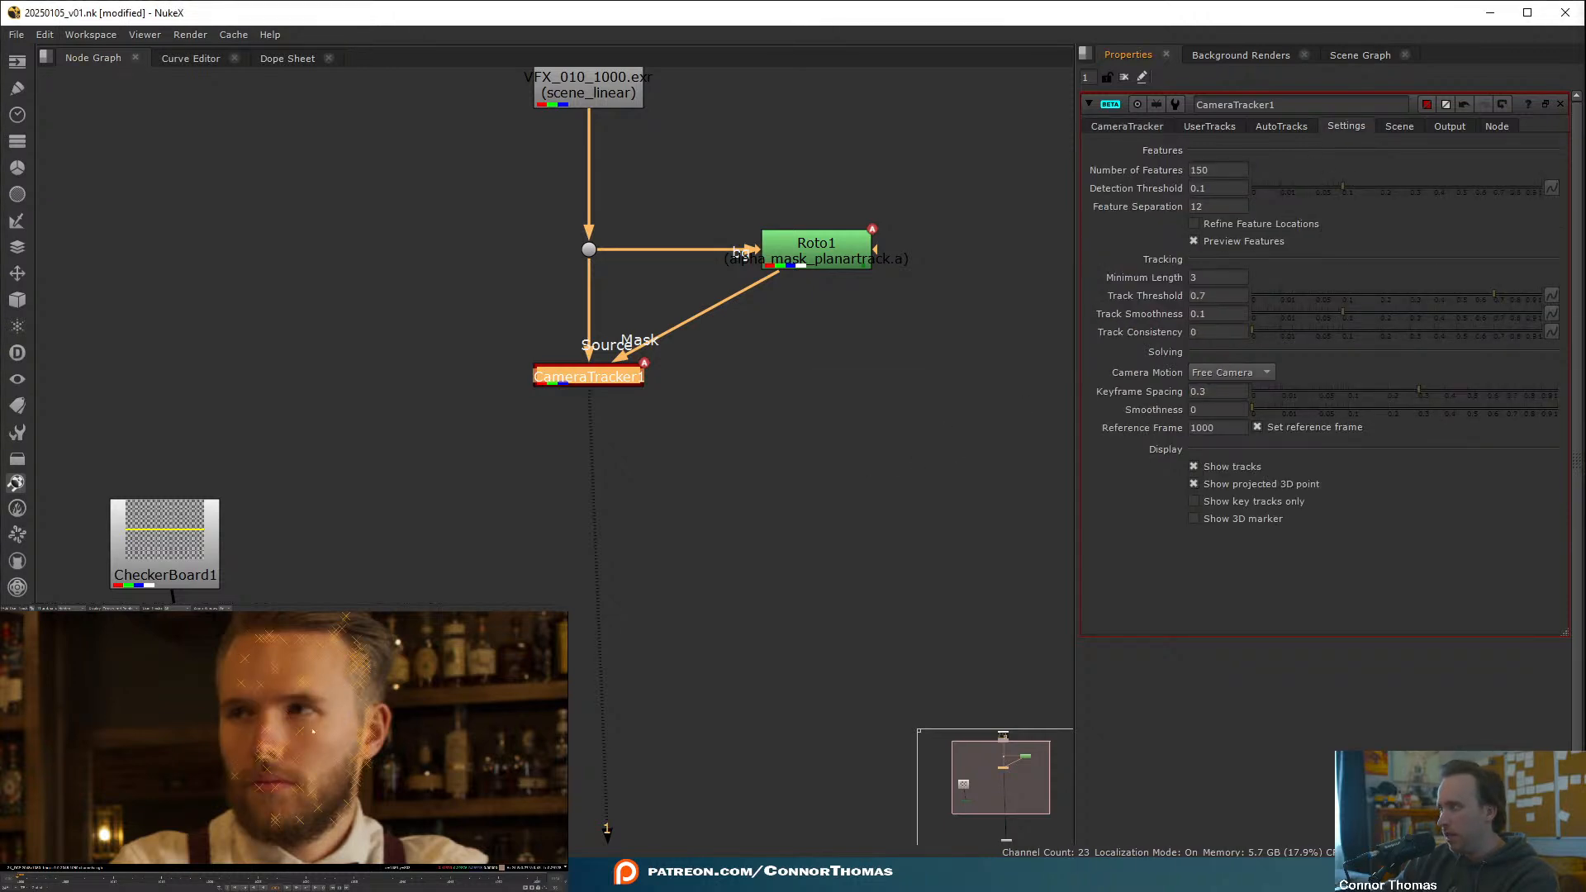
pyautogui.doubleClick(833, 251)
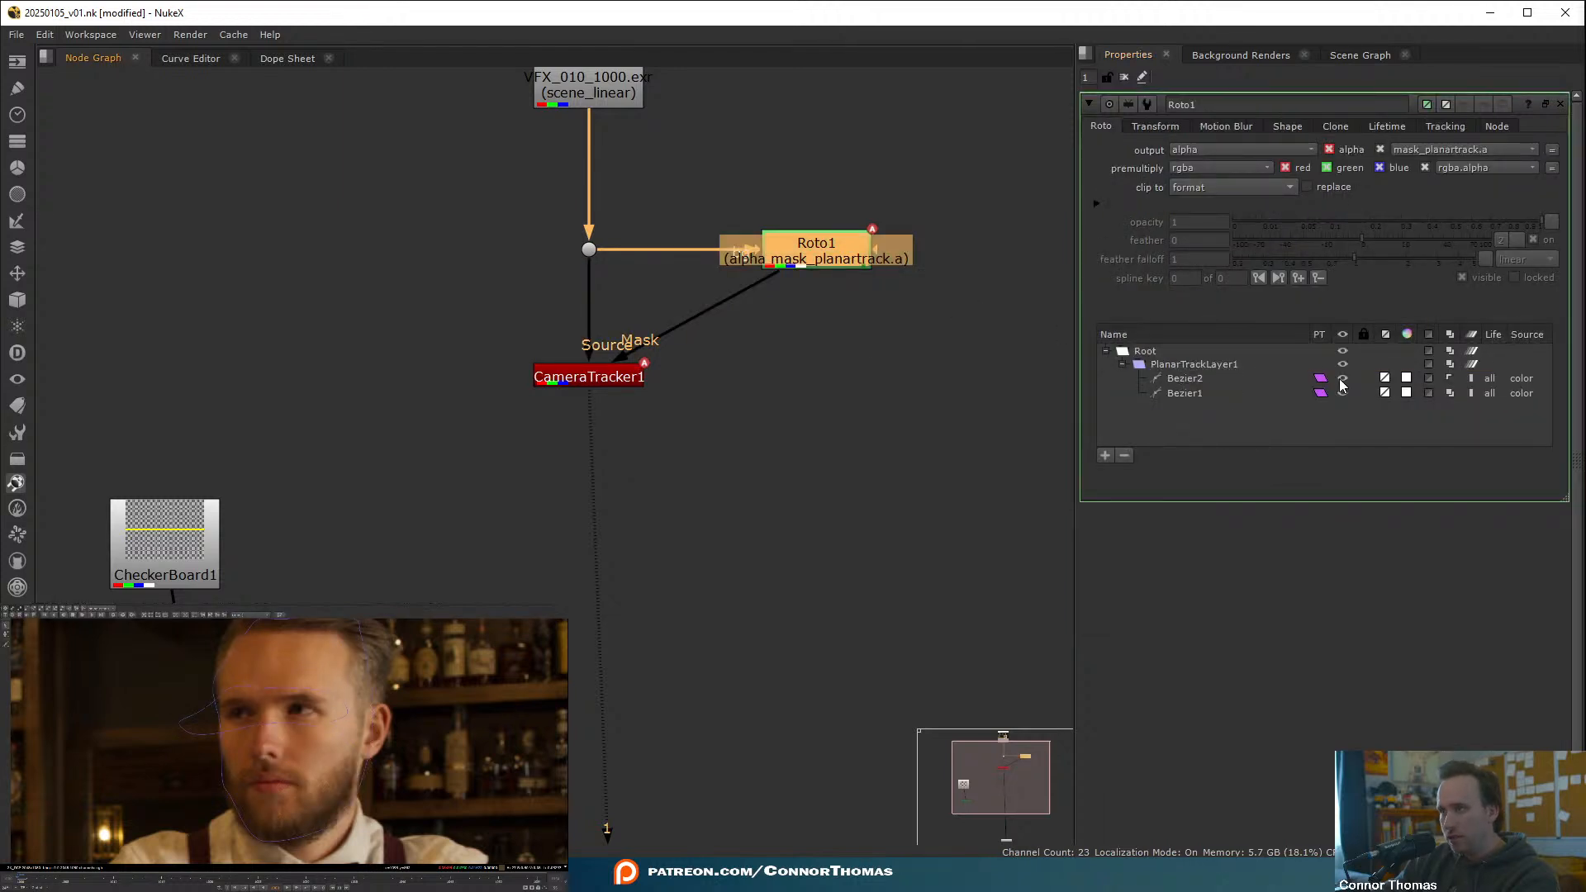
pyautogui.click(1340, 379)
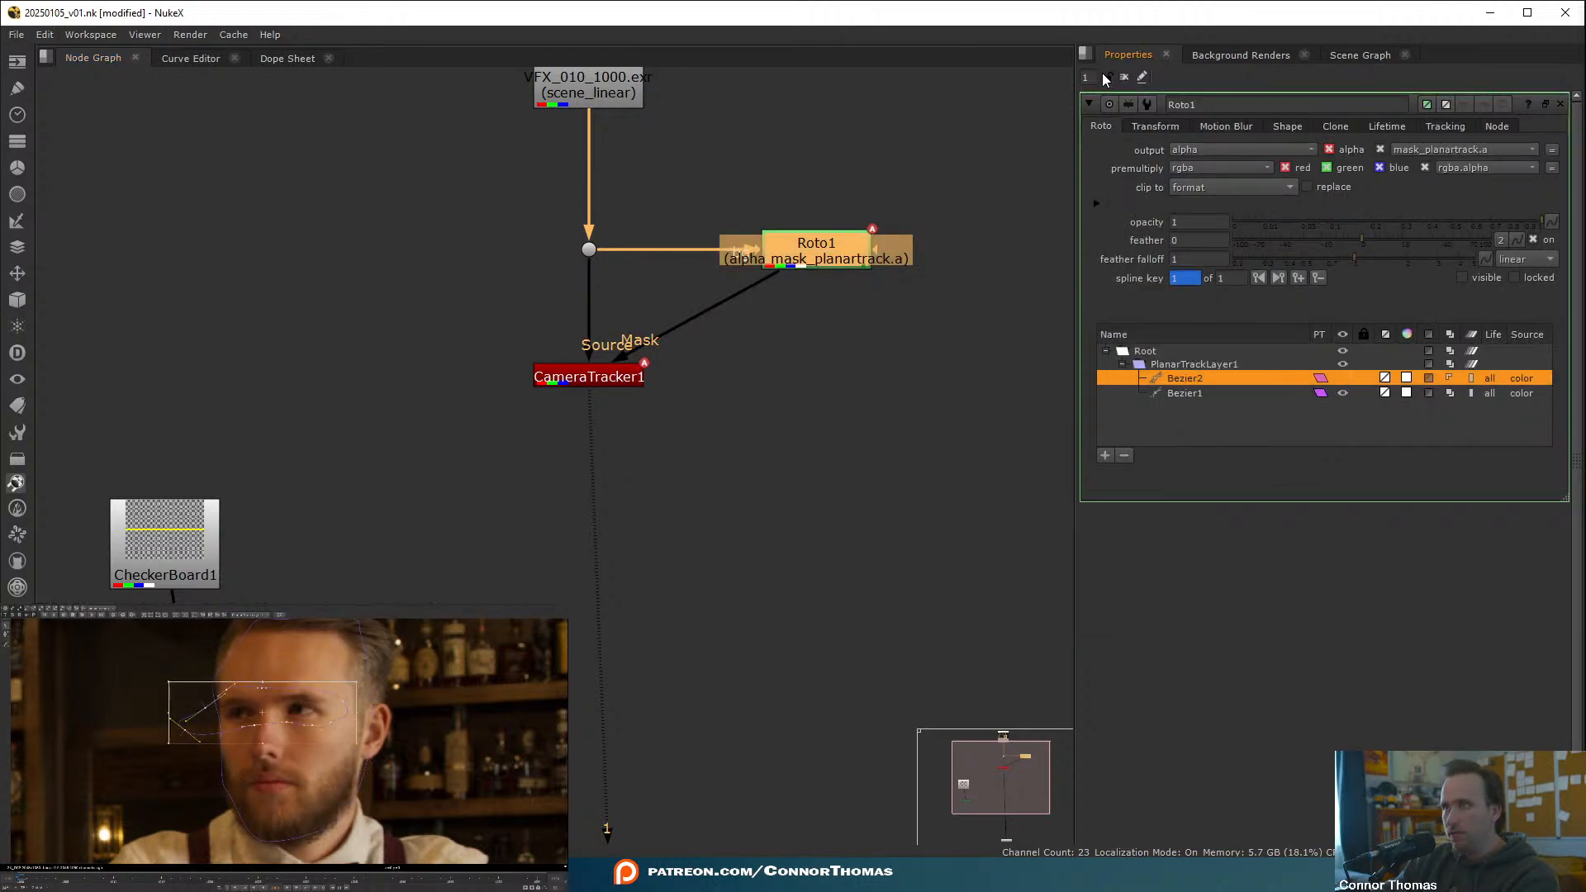
pyautogui.click(886, 451)
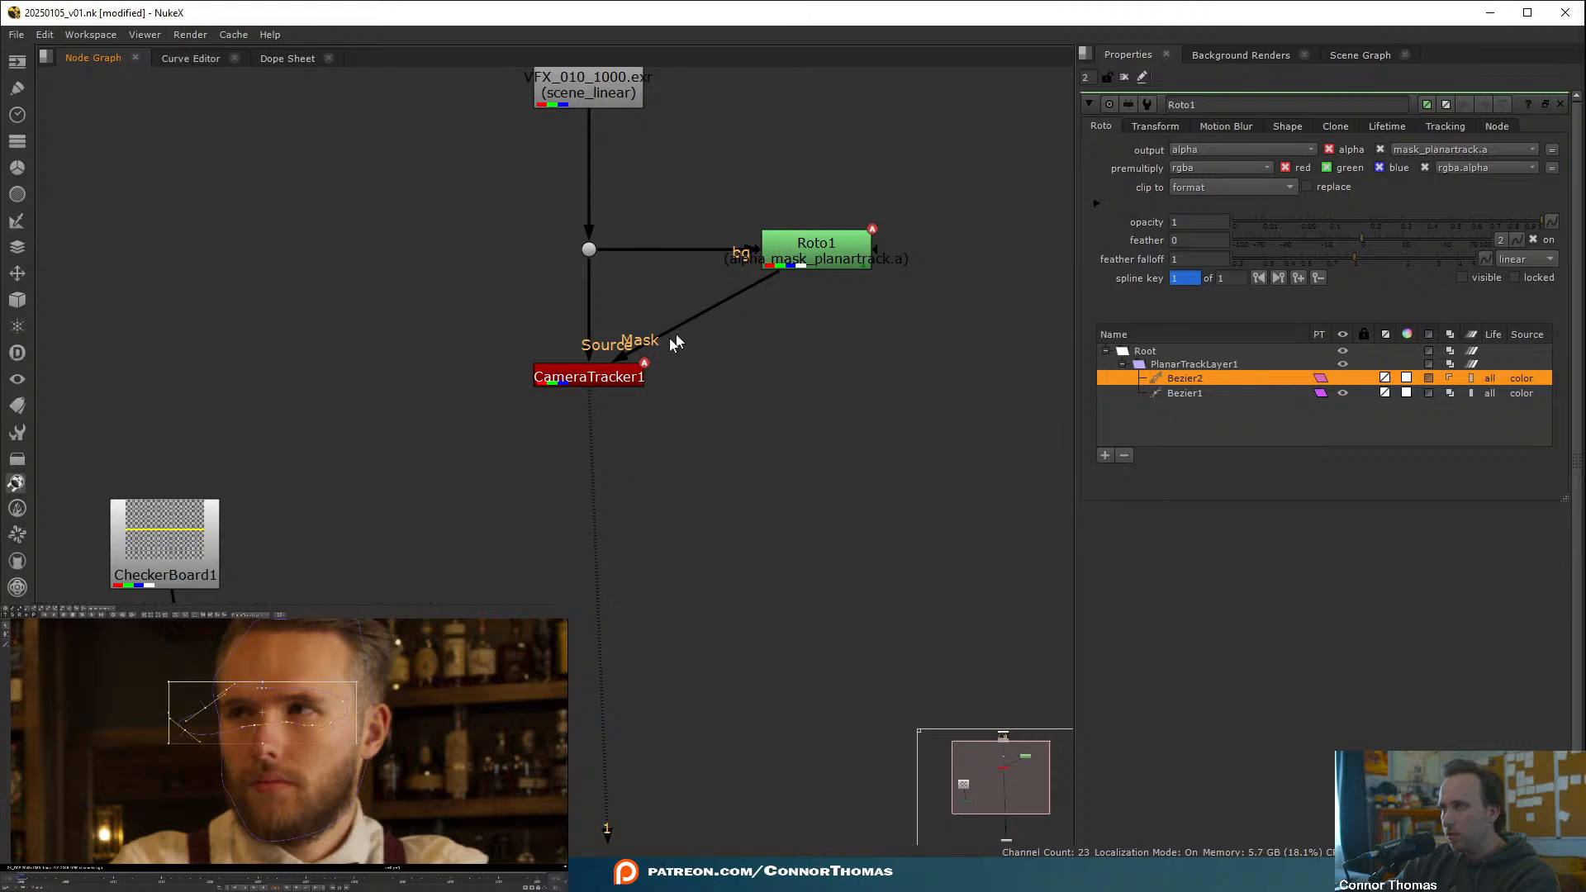
pyautogui.doubleClick(598, 380)
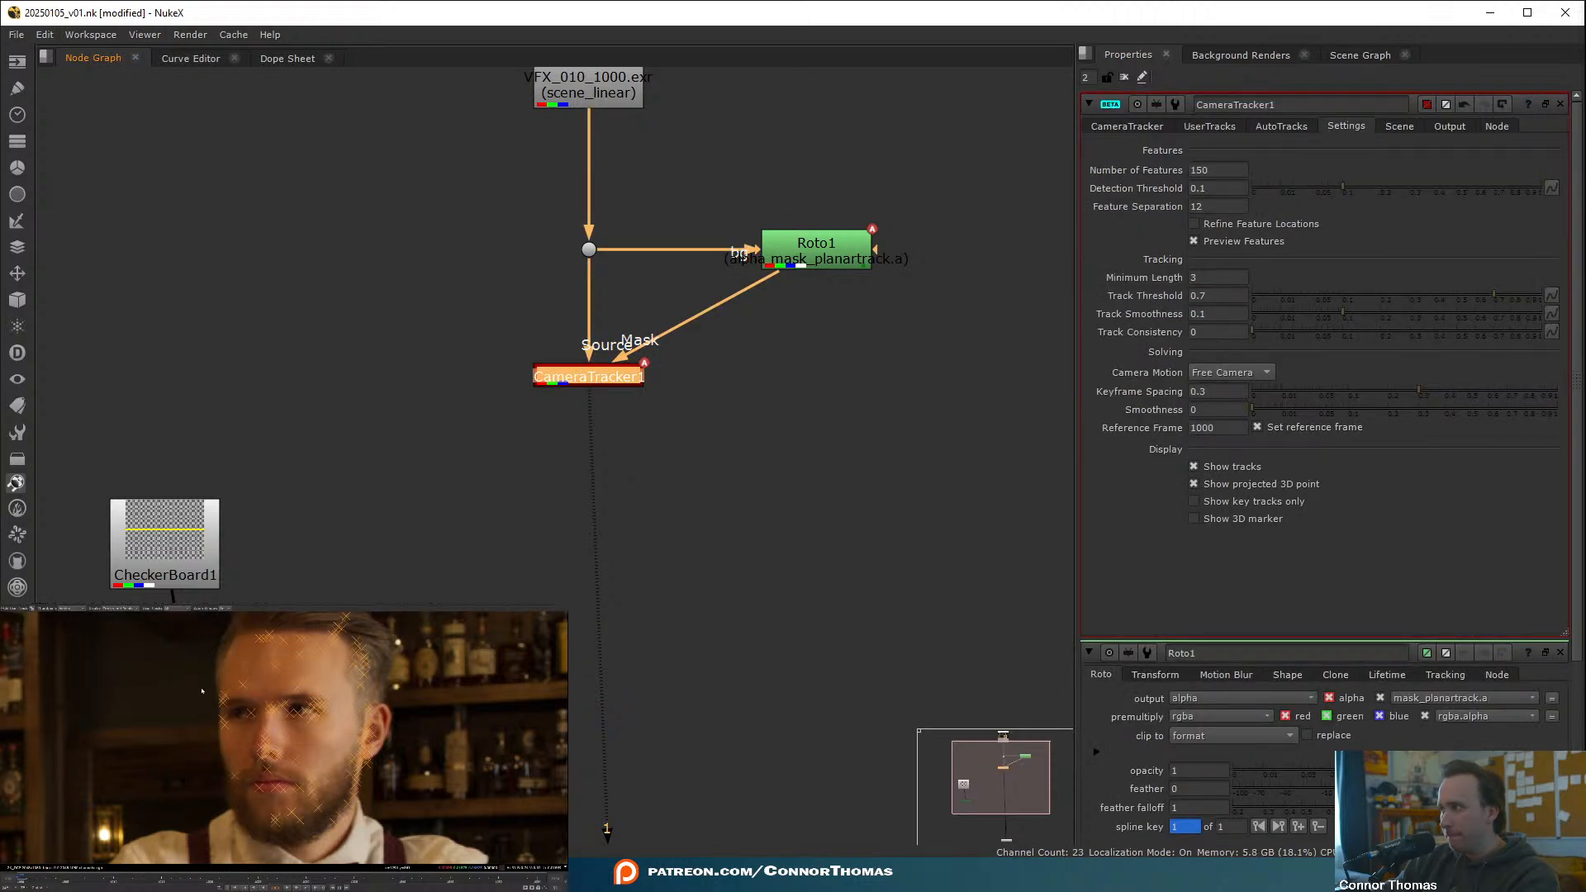
# - Make Bezier2 visible again in Roto1 and close Roto1's properties
pyautogui.click(818, 279)
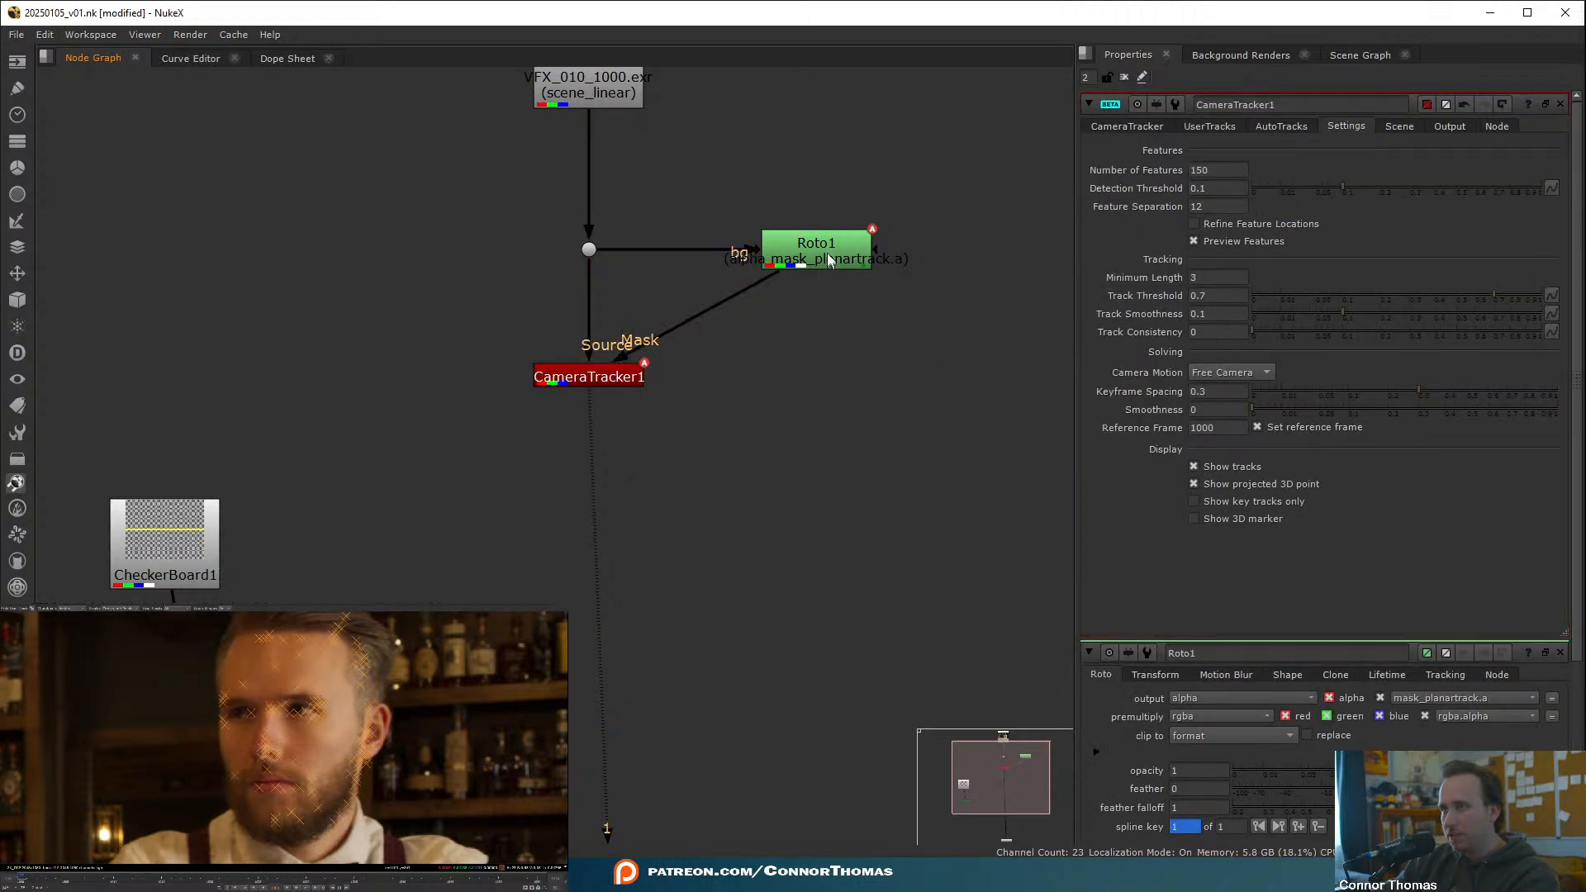
pyautogui.doubleClick(826, 254)
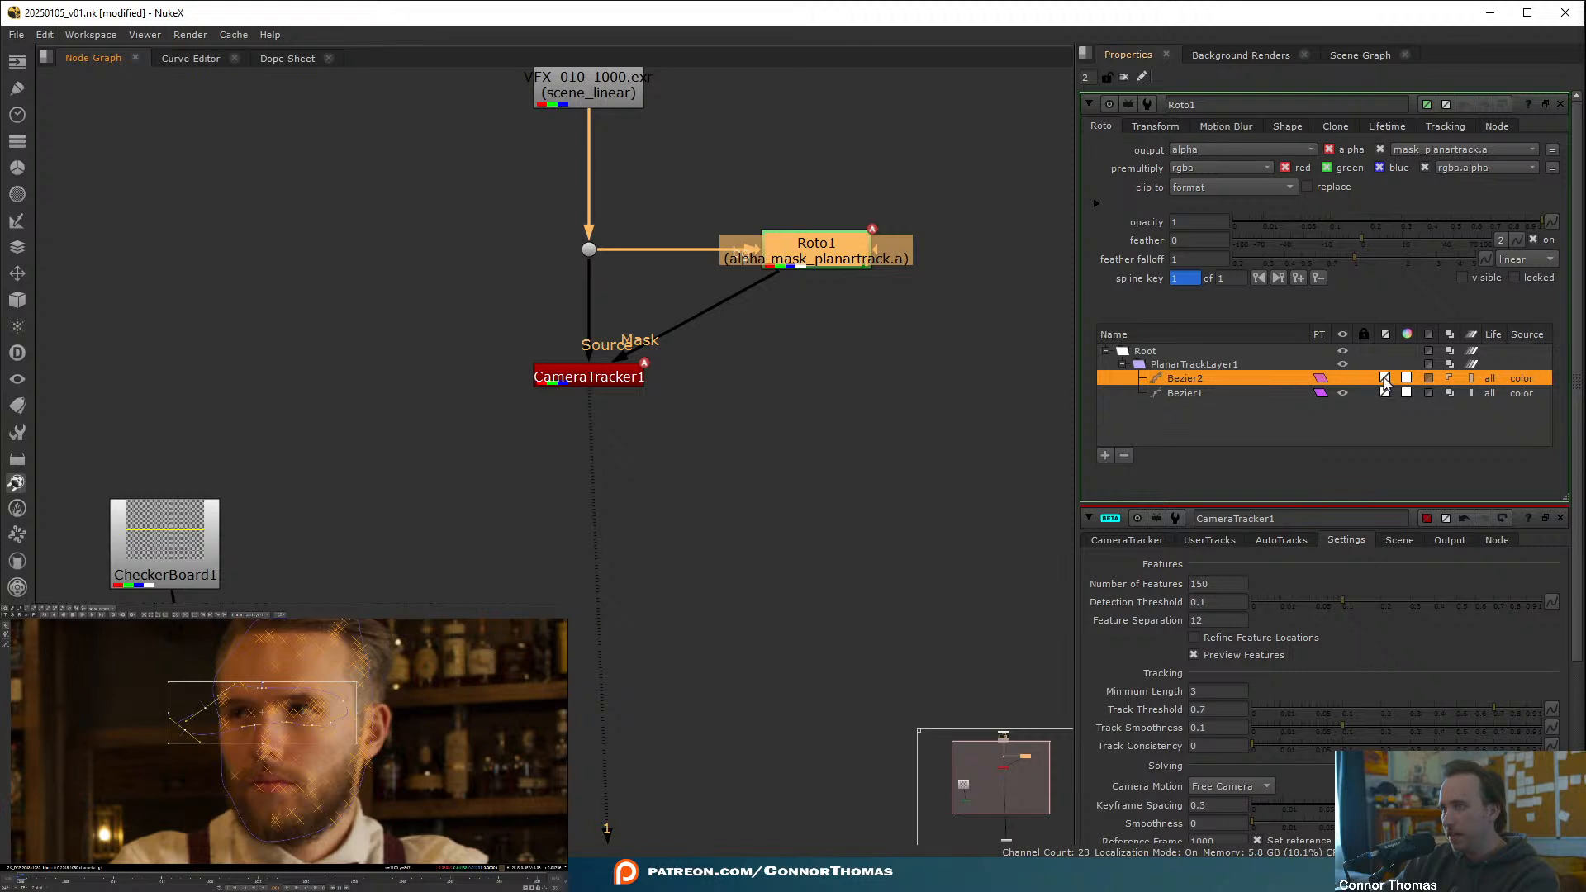
pyautogui.click(1340, 377)
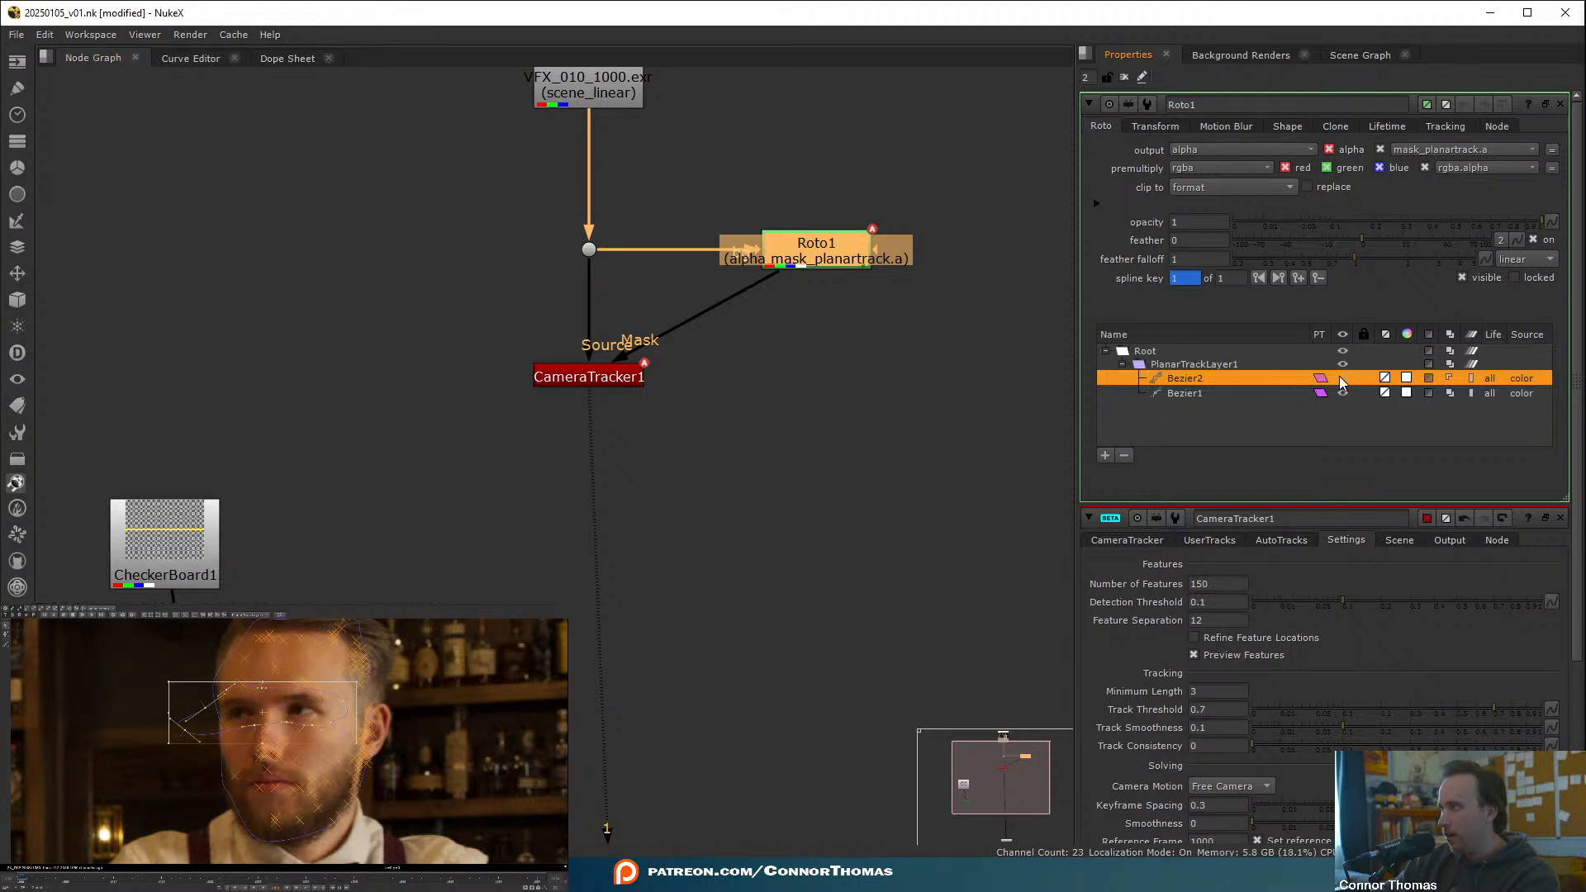
pyautogui.click(1343, 377)
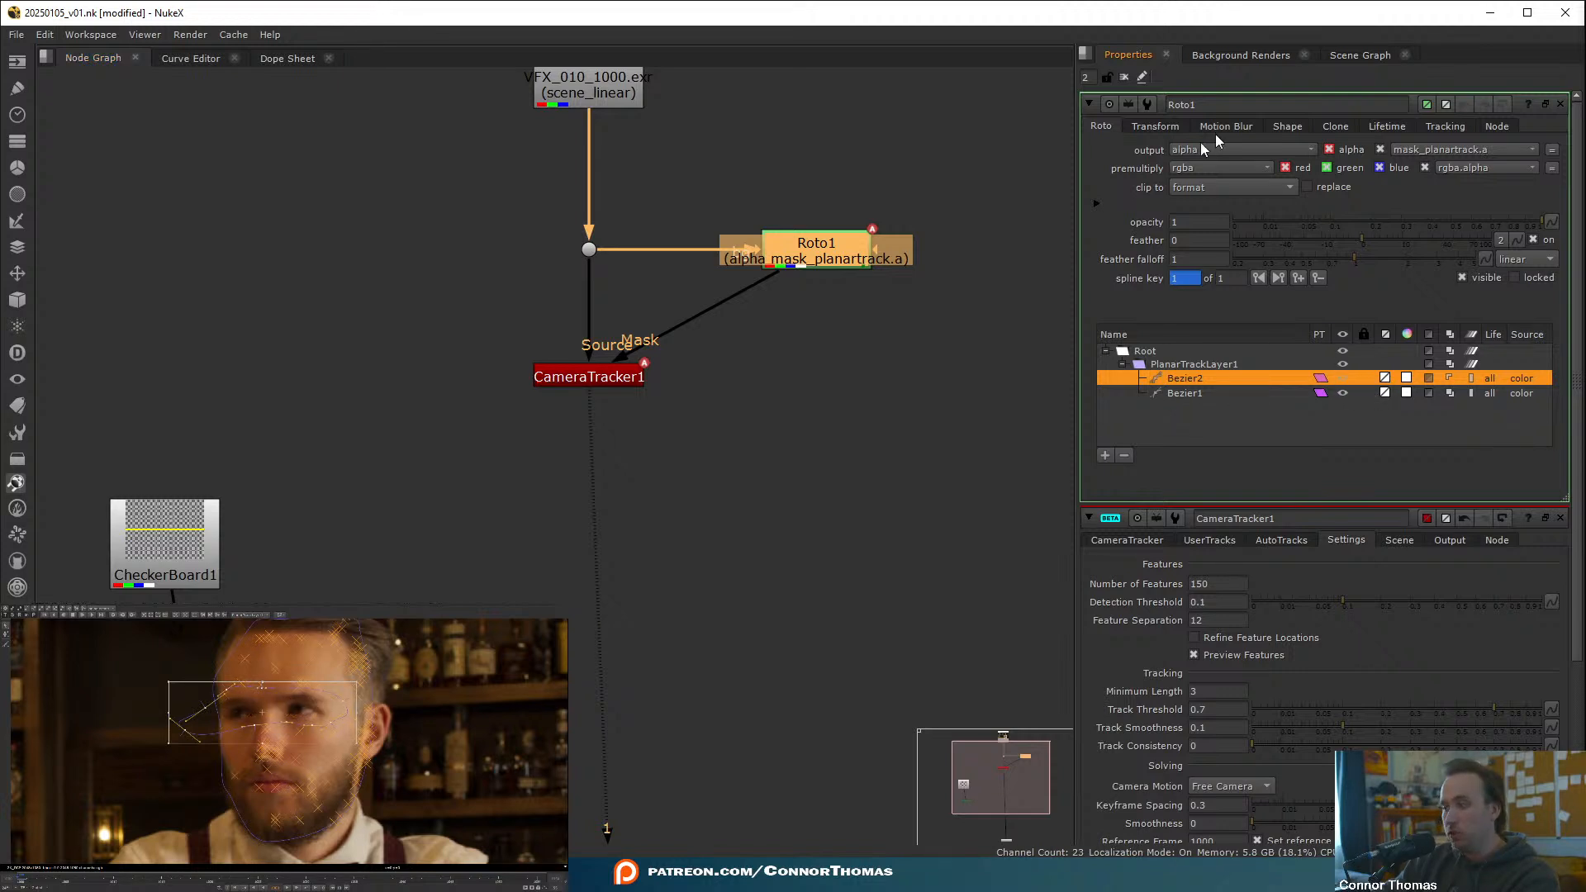
pyautogui.click(1561, 104)
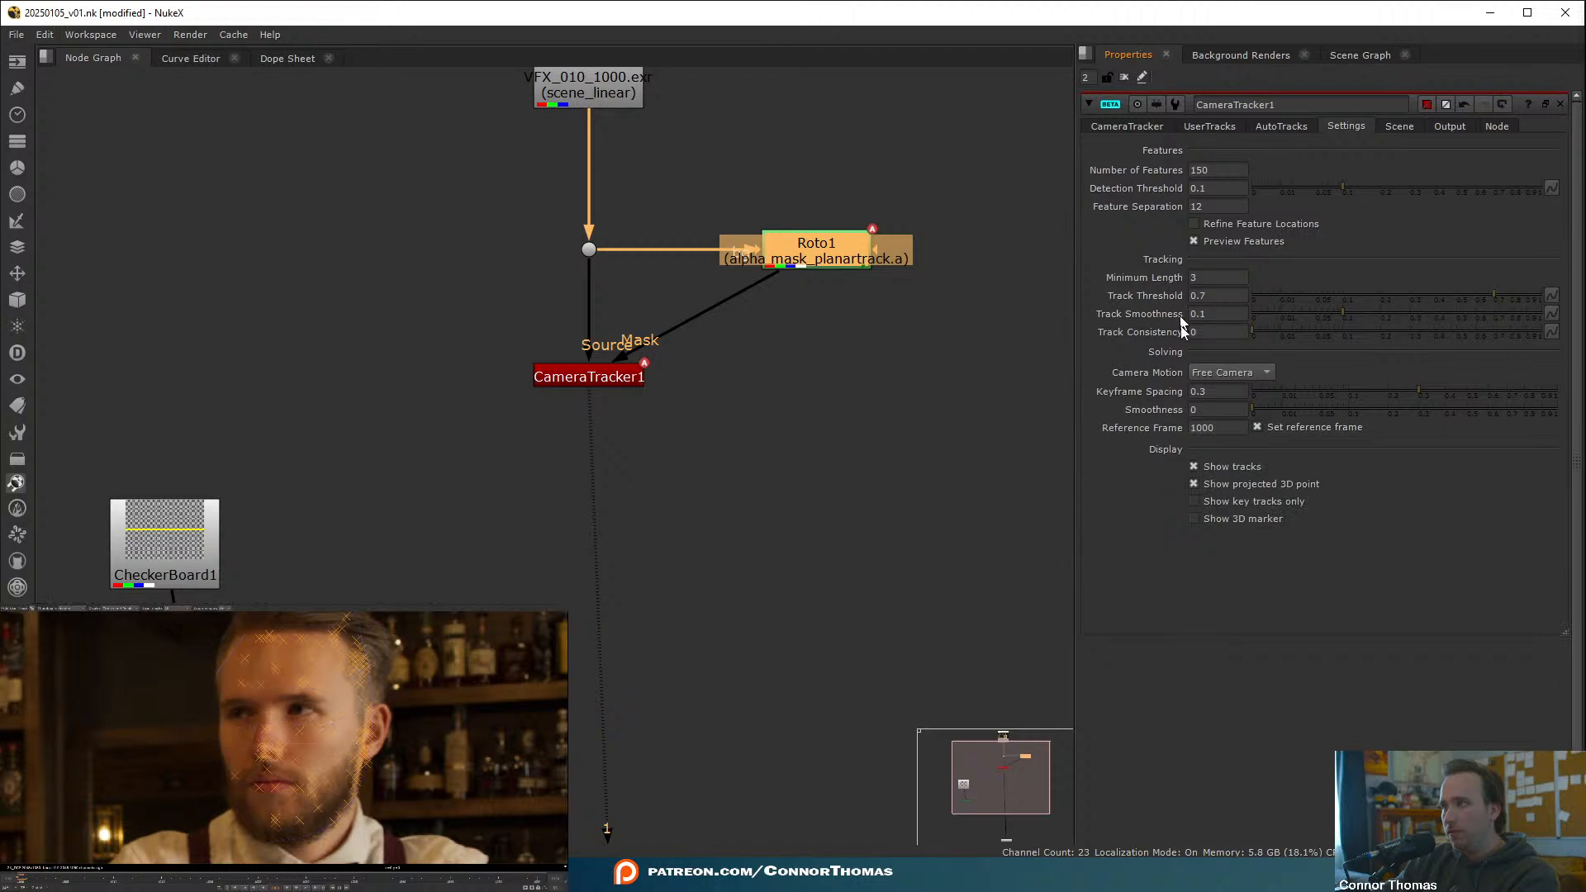
# - Track the sequence in CameraTracker1 with the updated face mask and solve the camera
pyautogui.click(1125, 125)
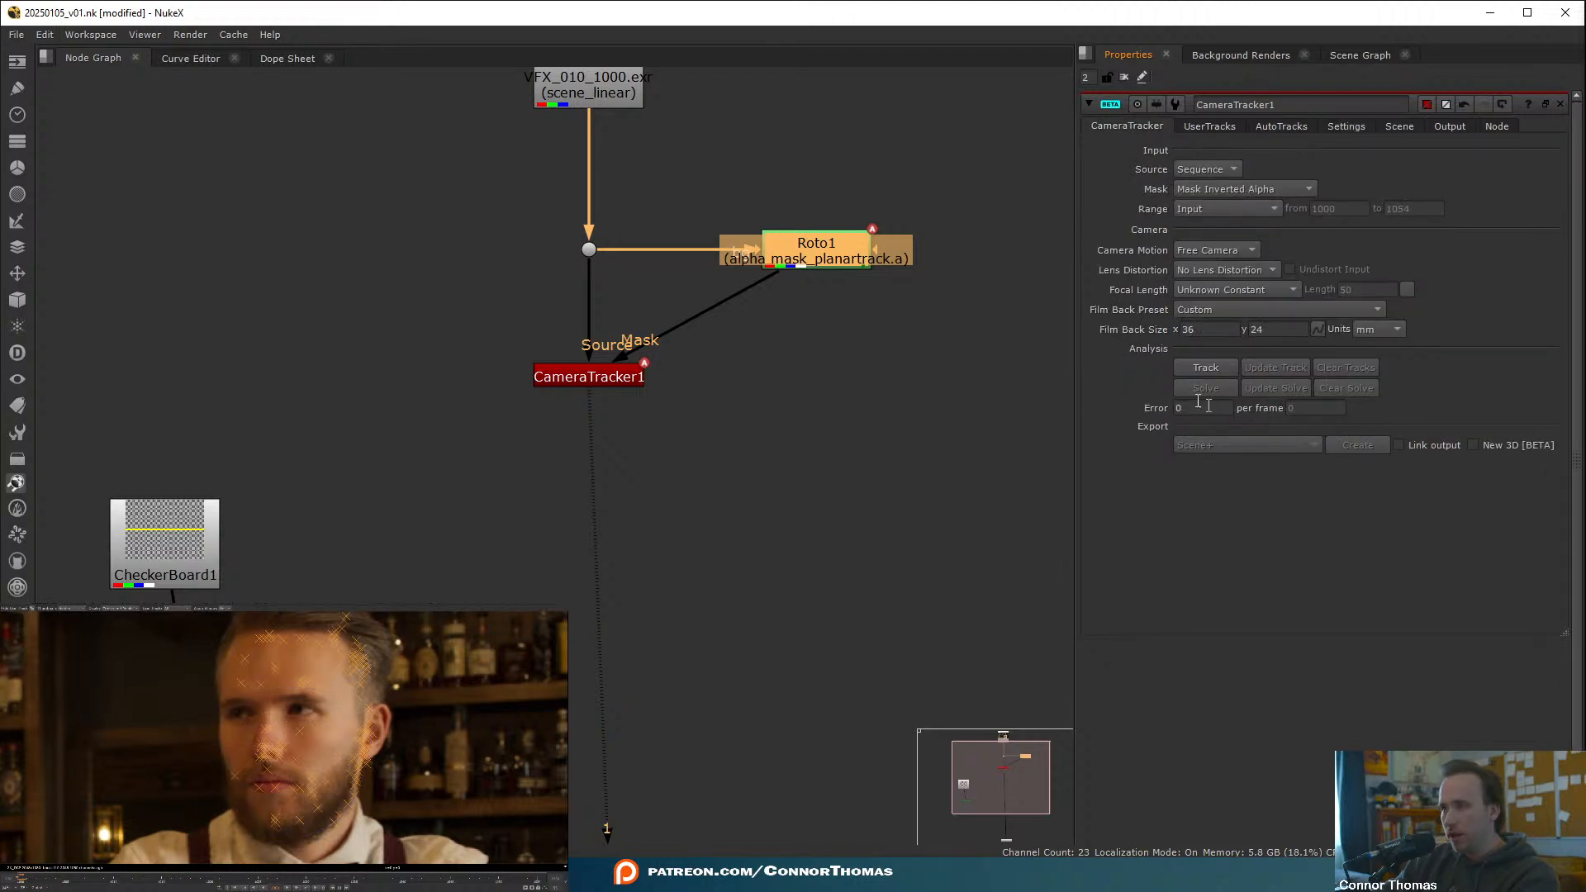
pyautogui.click(1196, 365)
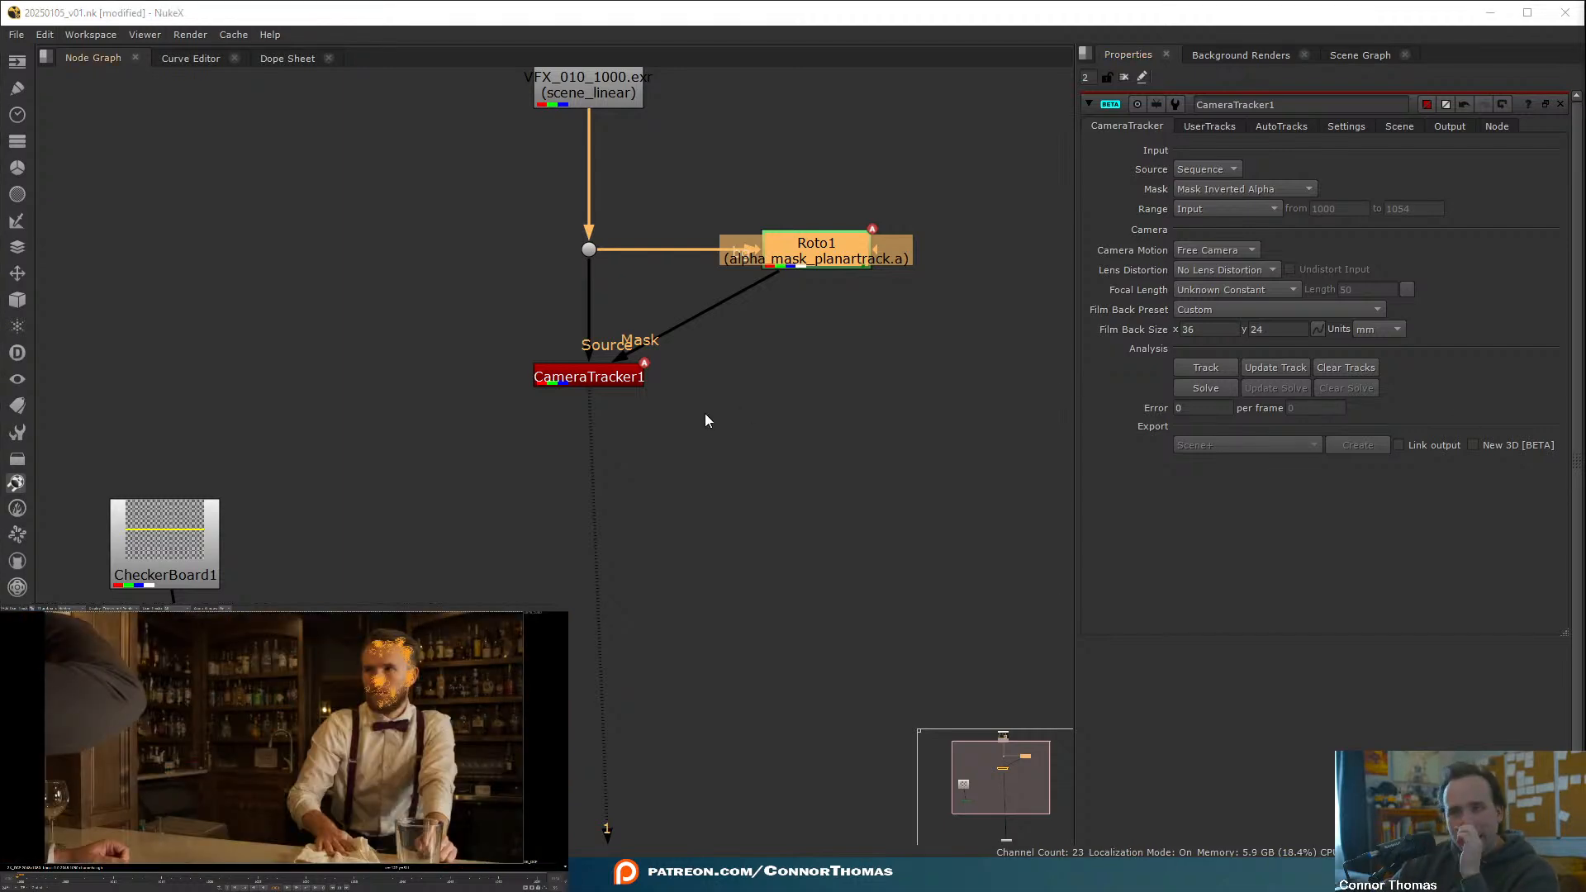
pyautogui.click(627, 378)
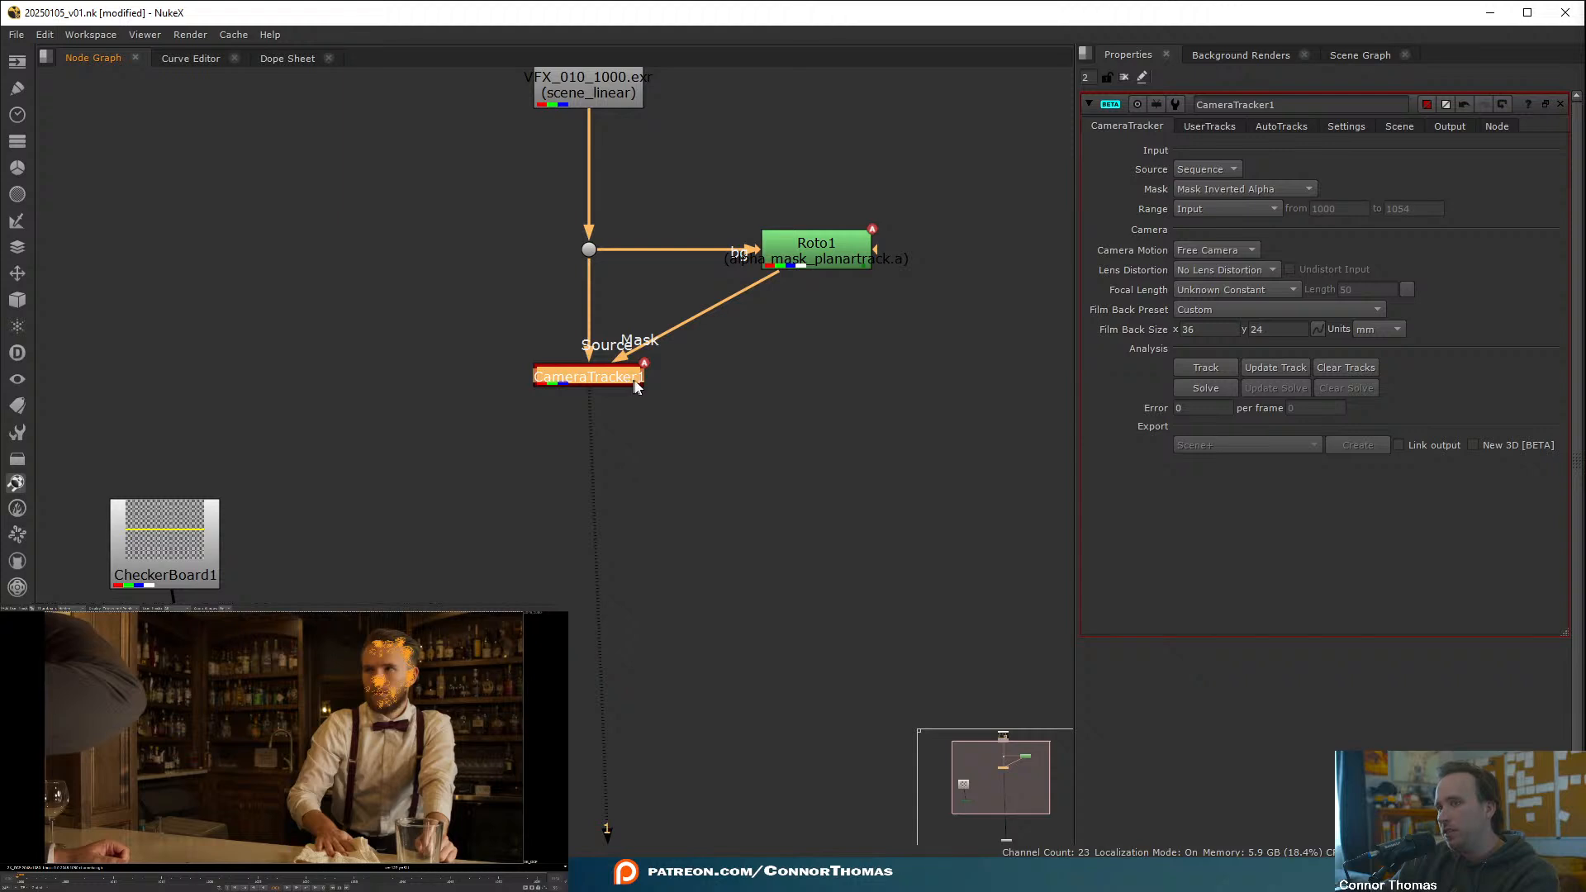
pyautogui.click(1214, 390)
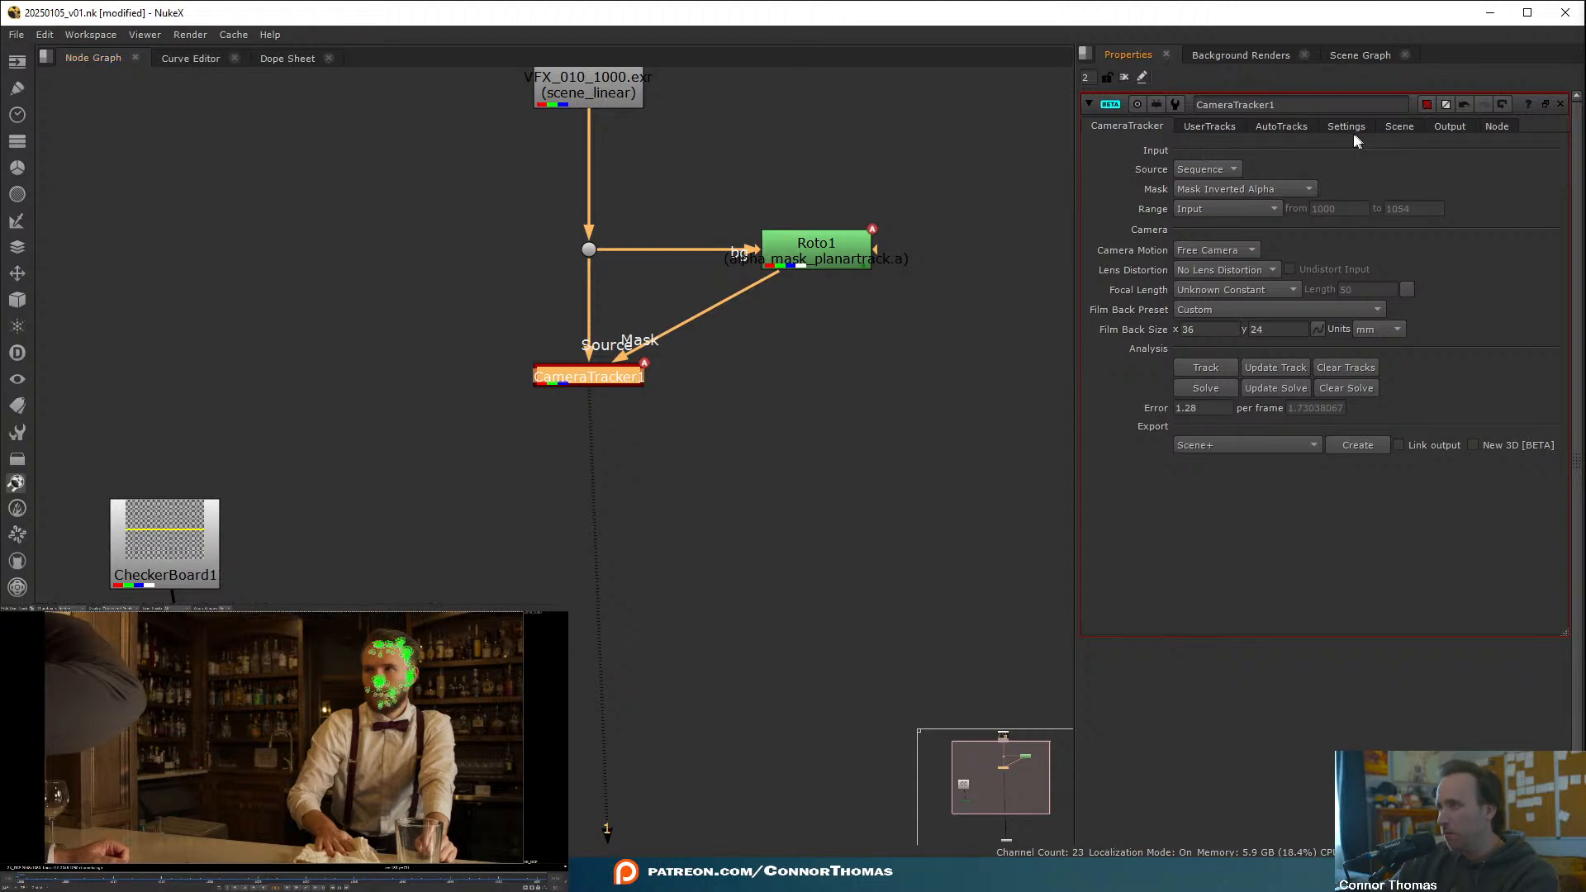
# - Delete the unsolved automatic tracks in CameraTracker1
pyautogui.click(1282, 126)
pyautogui.click(1182, 576)
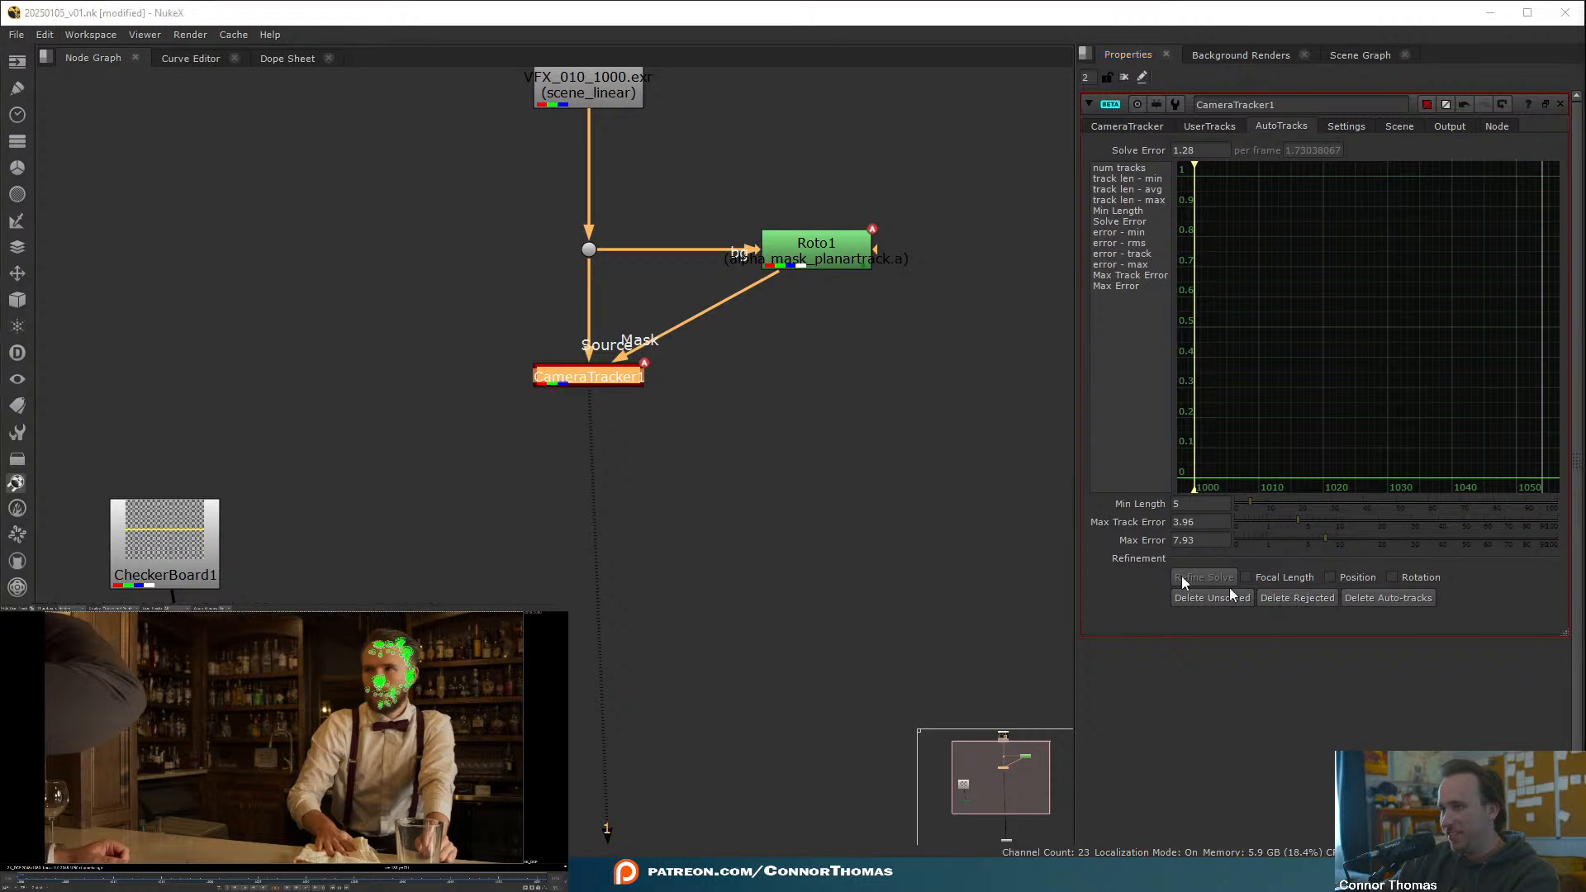
pyautogui.click(1231, 596)
pyautogui.click(884, 459)
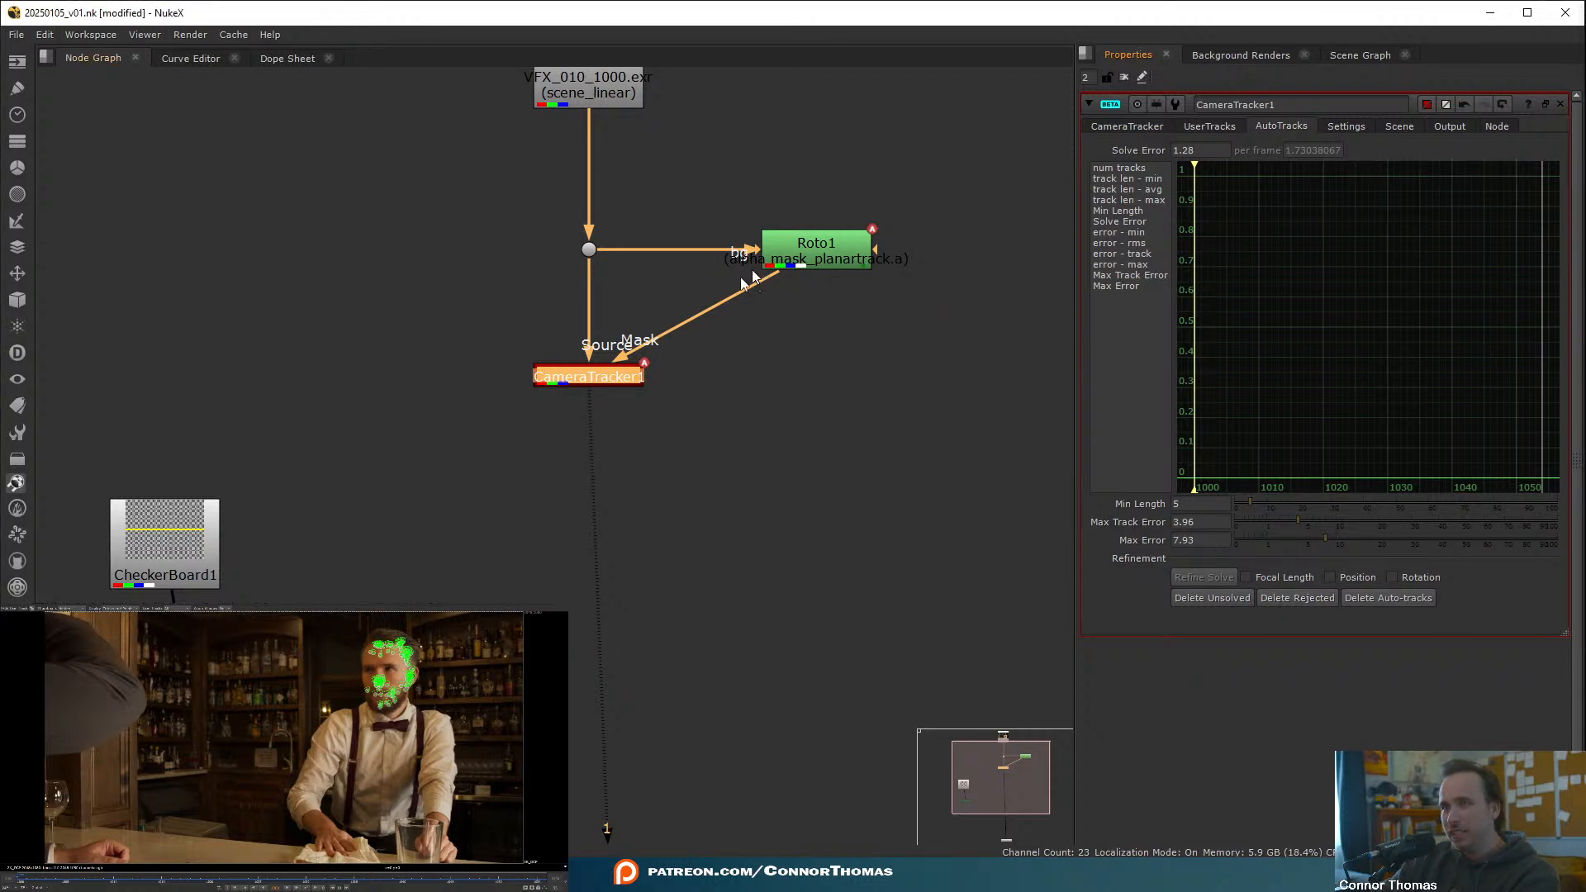
# - Create a Scene+ export from CameraTracker1's solve and view the scene's ScanlineRender output
pyautogui.click(1127, 128)
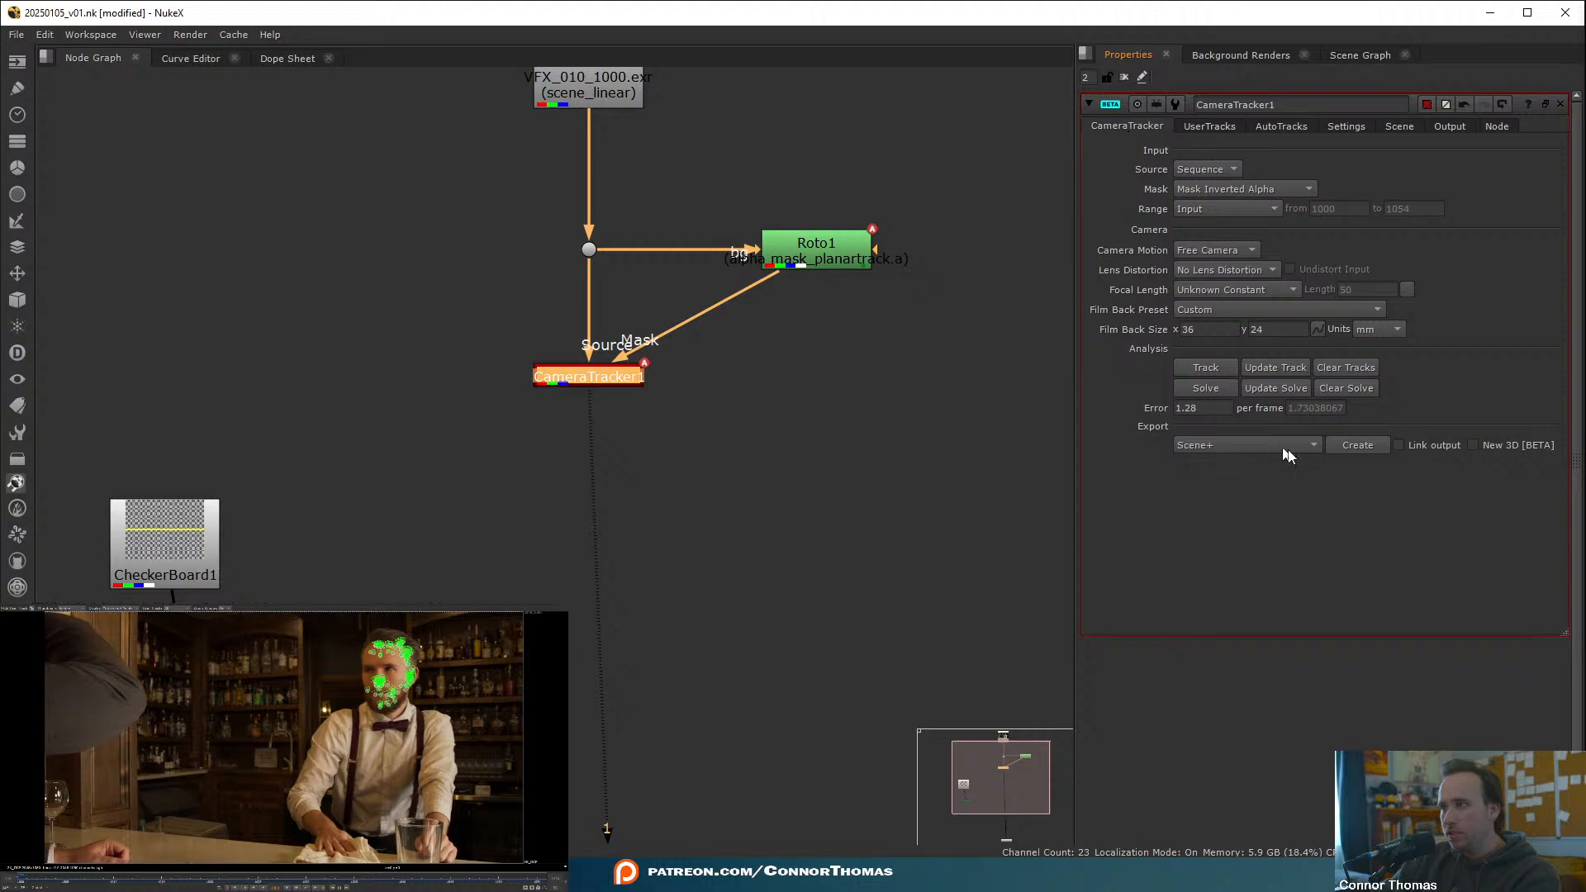
pyautogui.click(1376, 444)
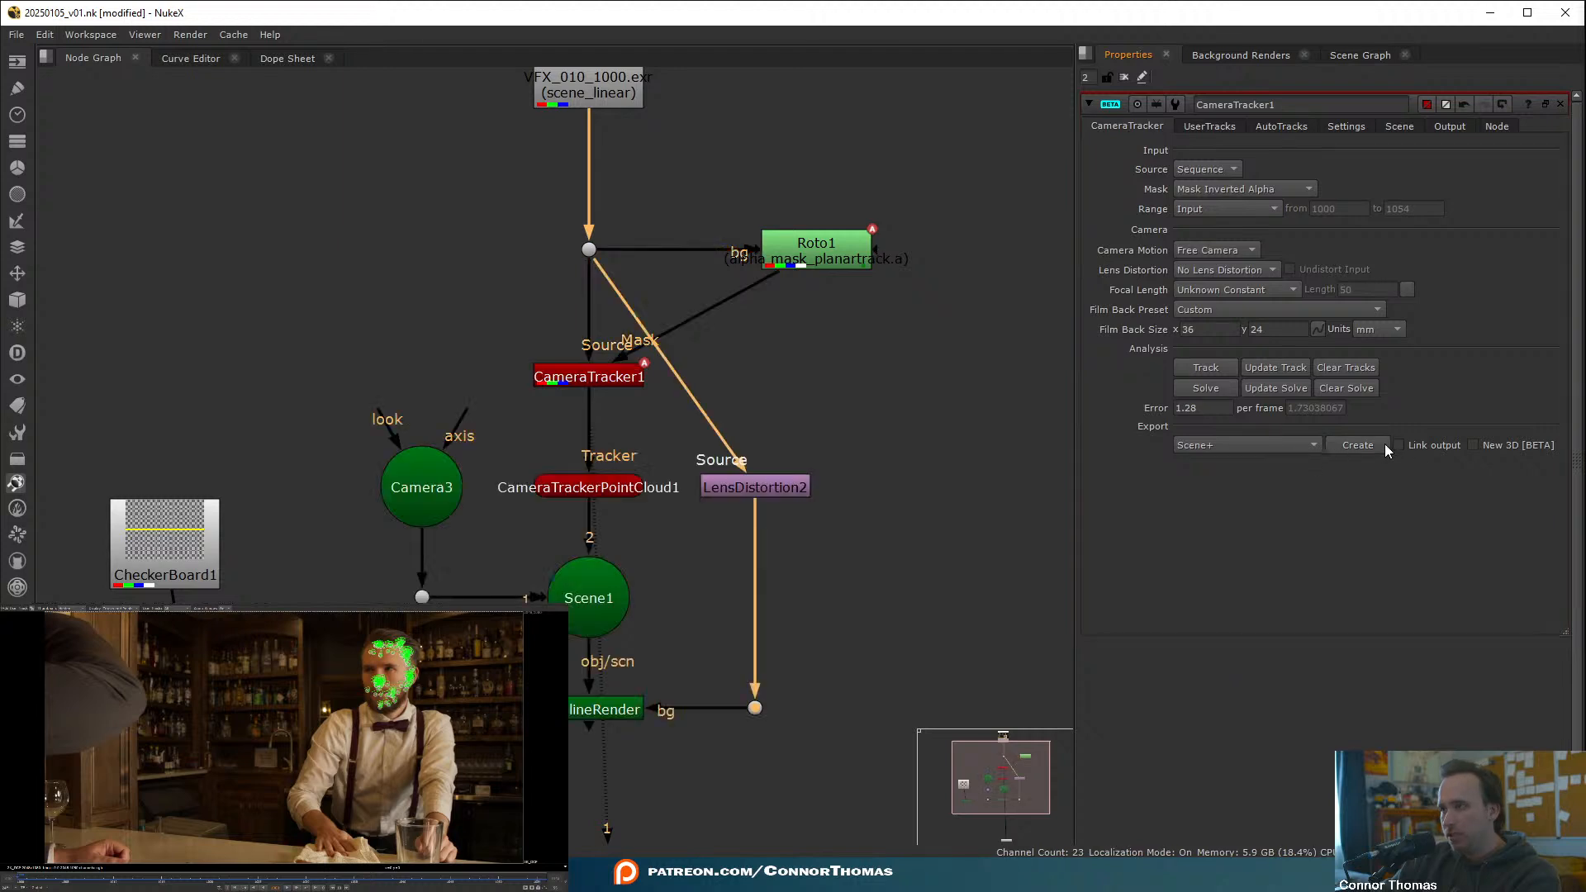
pyautogui.click(570, 712)
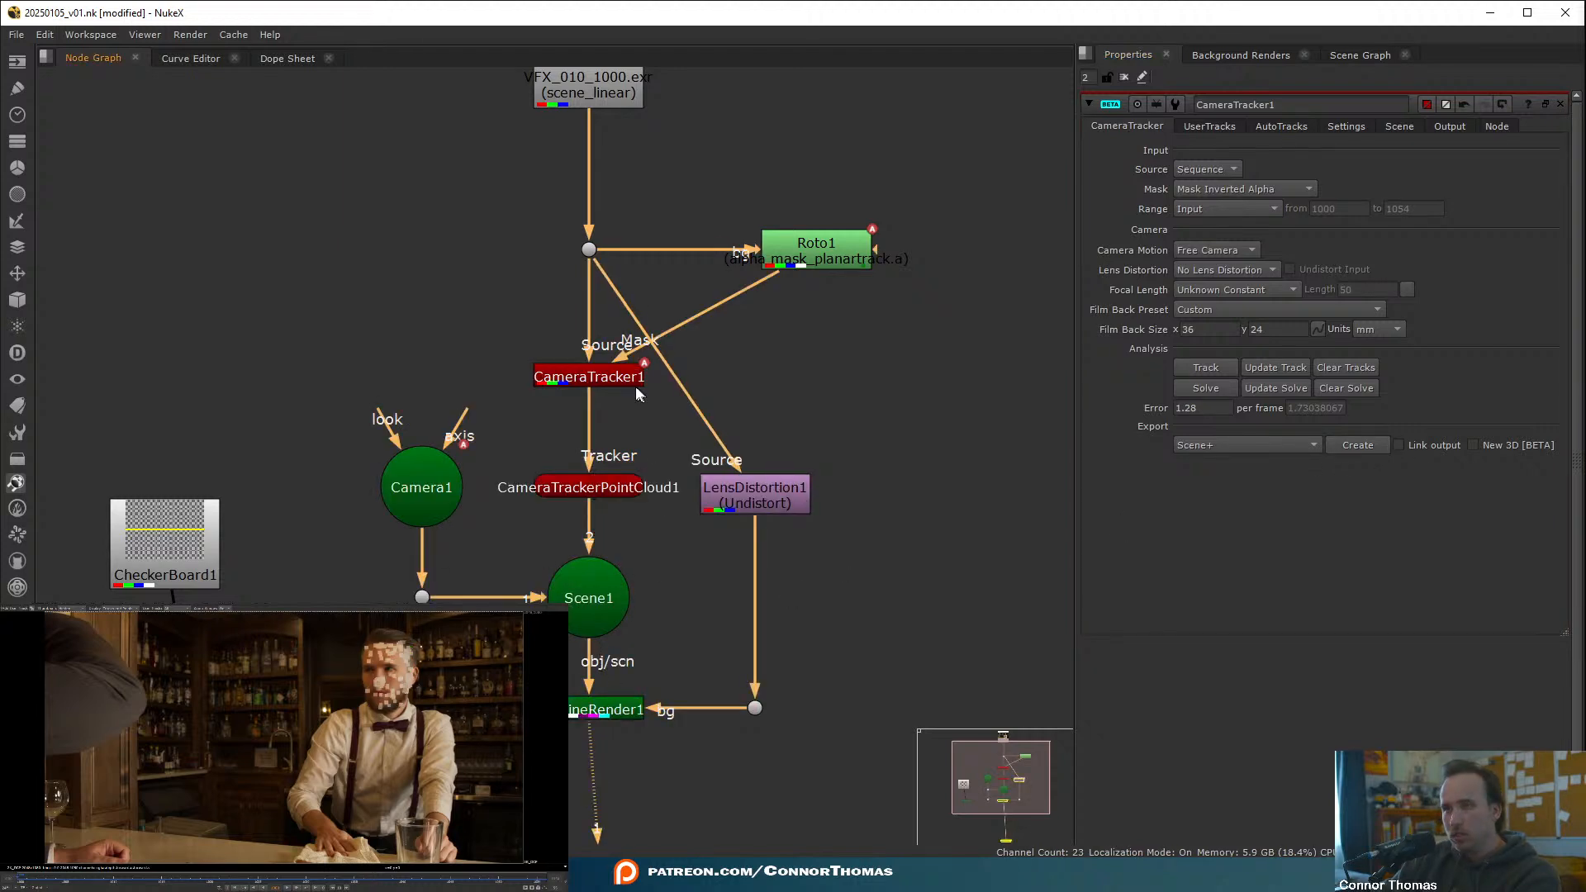
# - Create a cube from CameraTracker1's solved track points near the bartender's nose
pyautogui.click(608, 375)
pyautogui.click(607, 376)
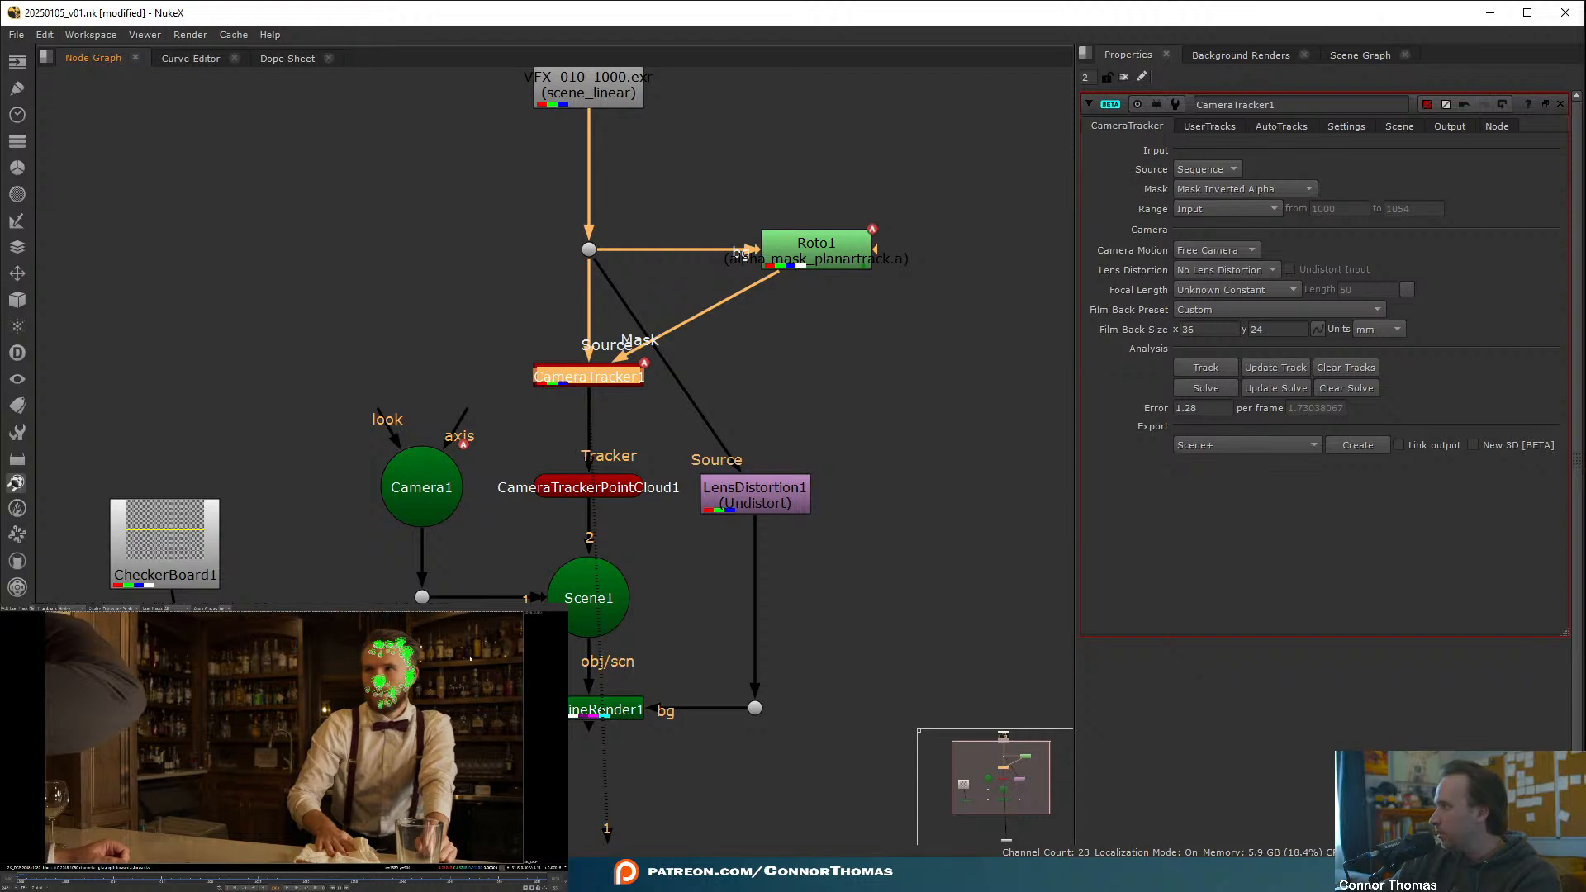
pyautogui.scroll(5, 471, 658)
pyautogui.rightClick(337, 705)
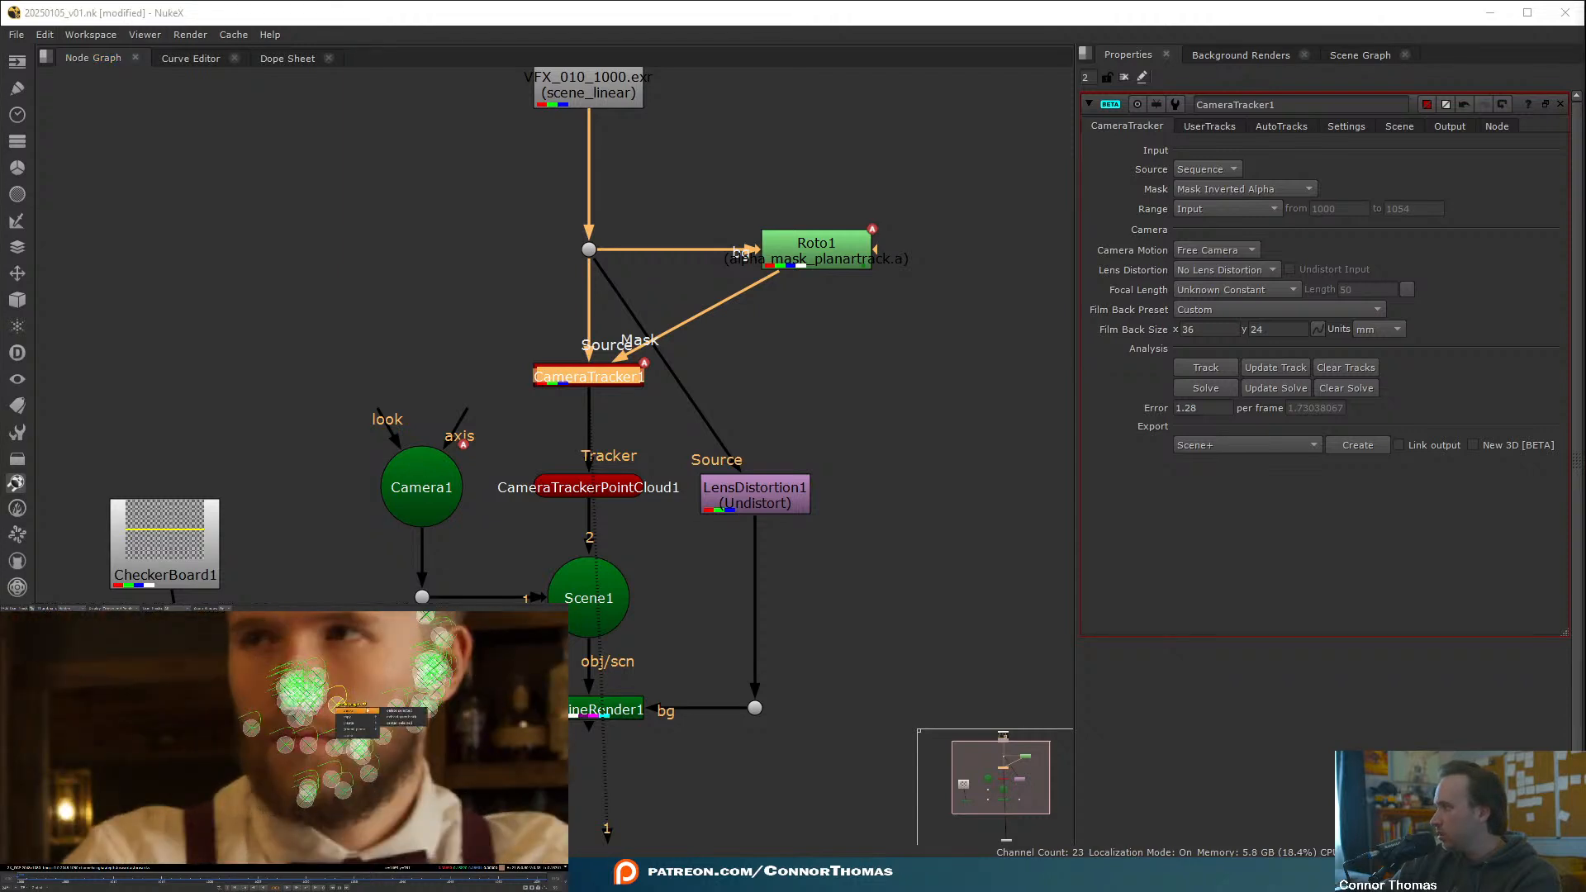
pyautogui.moveTo(355, 724)
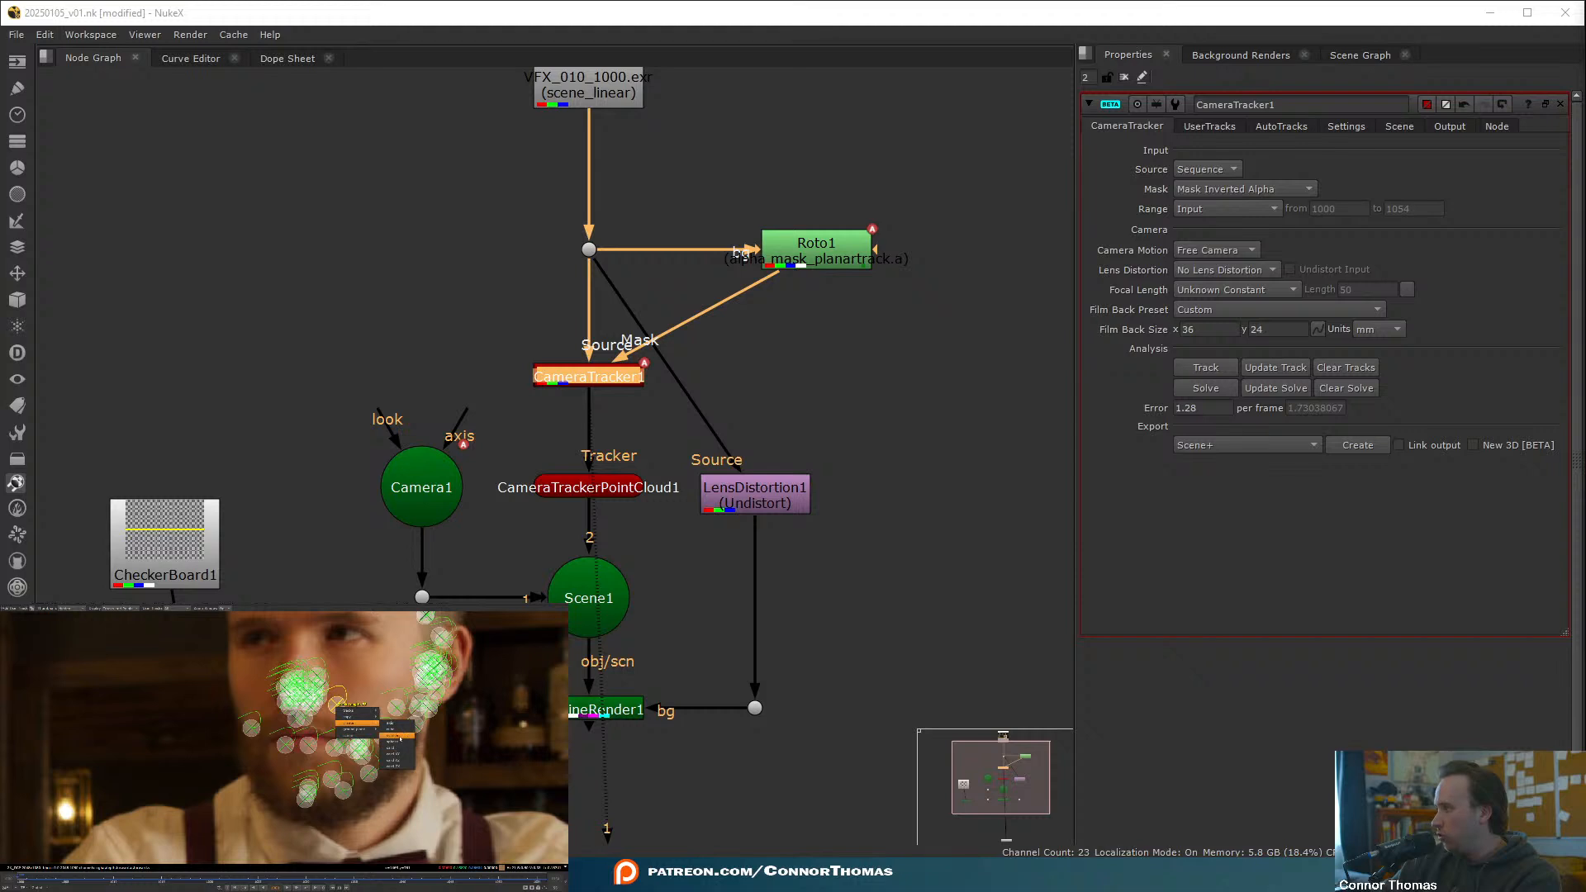
pyautogui.click(399, 732)
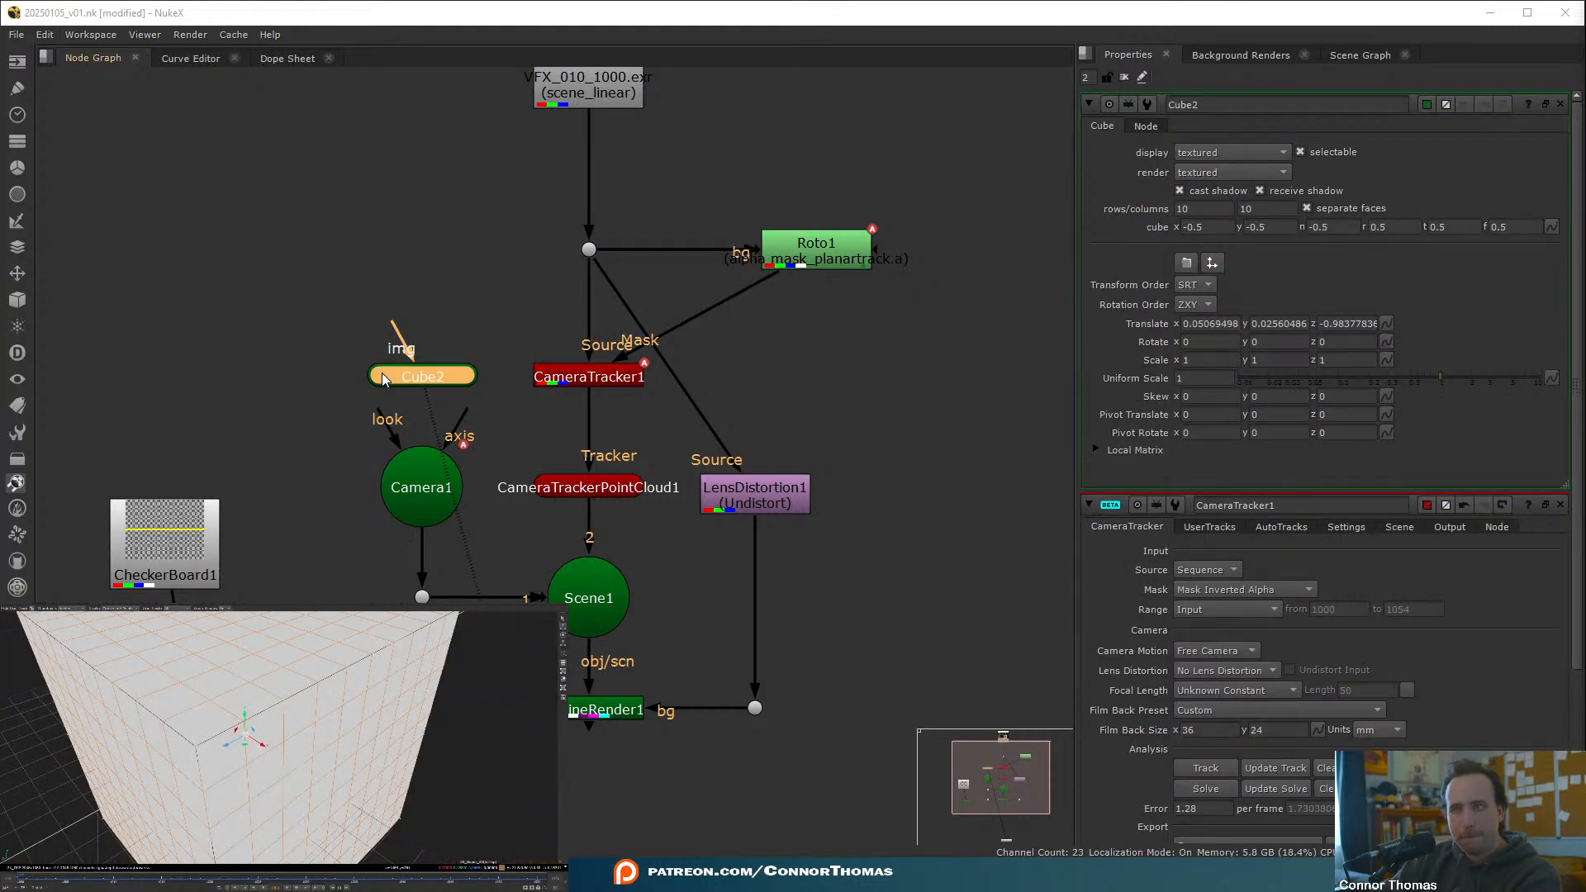
# - Connect CheckerBoard1 to Cube2 as its texture and view the ScanlineRender1 output
pyautogui.click(165, 574)
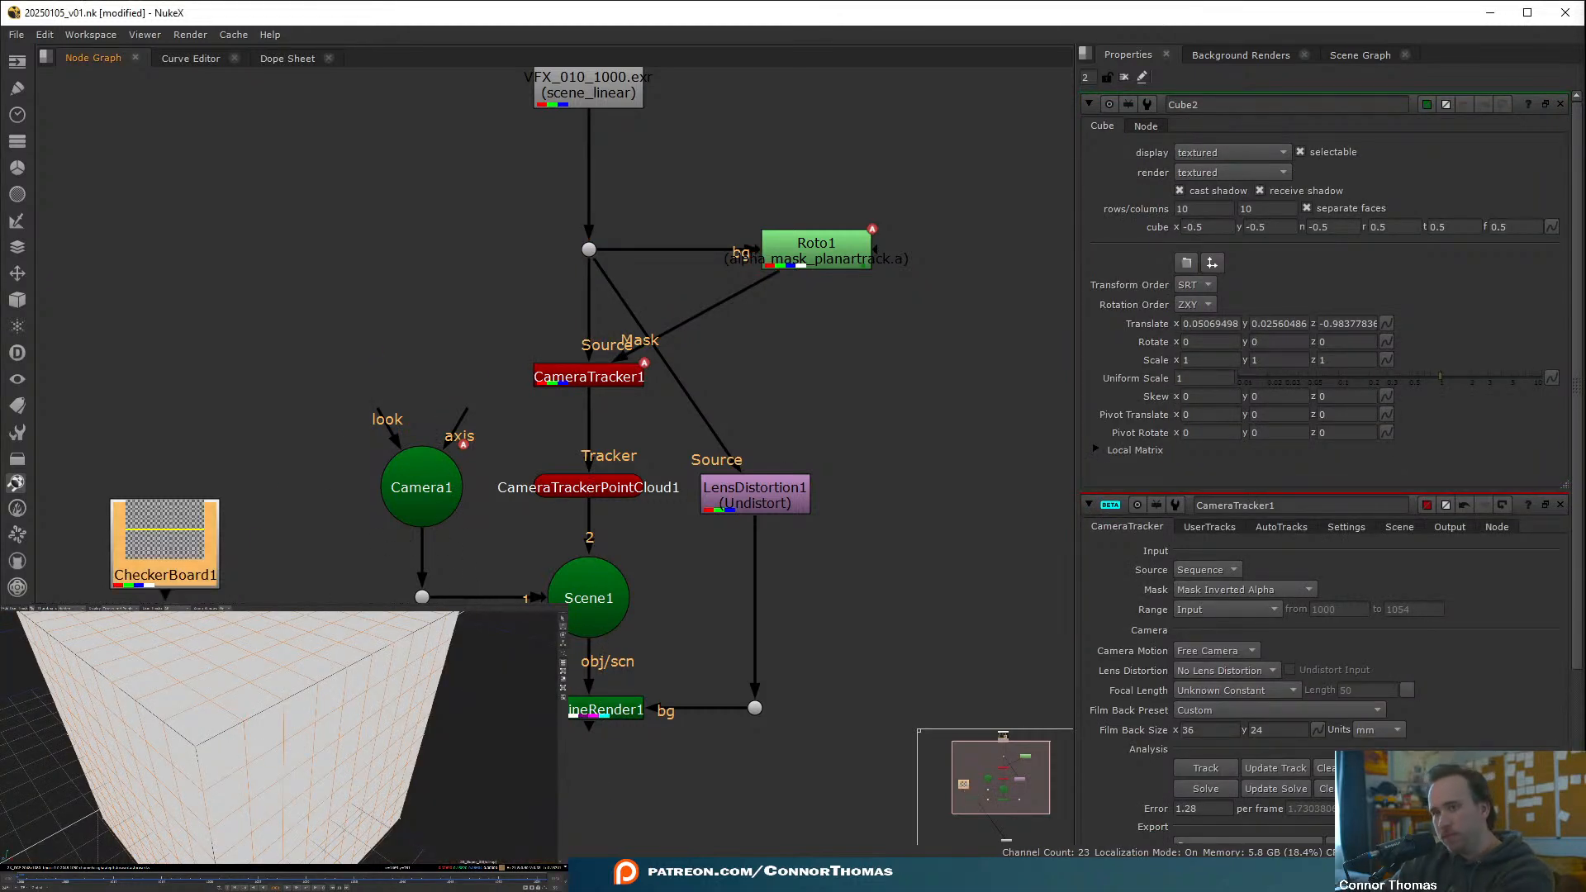
pyautogui.moveTo(247, 644); pyautogui.dragTo(178, 564)
pyautogui.click(582, 712)
pyautogui.press('1')
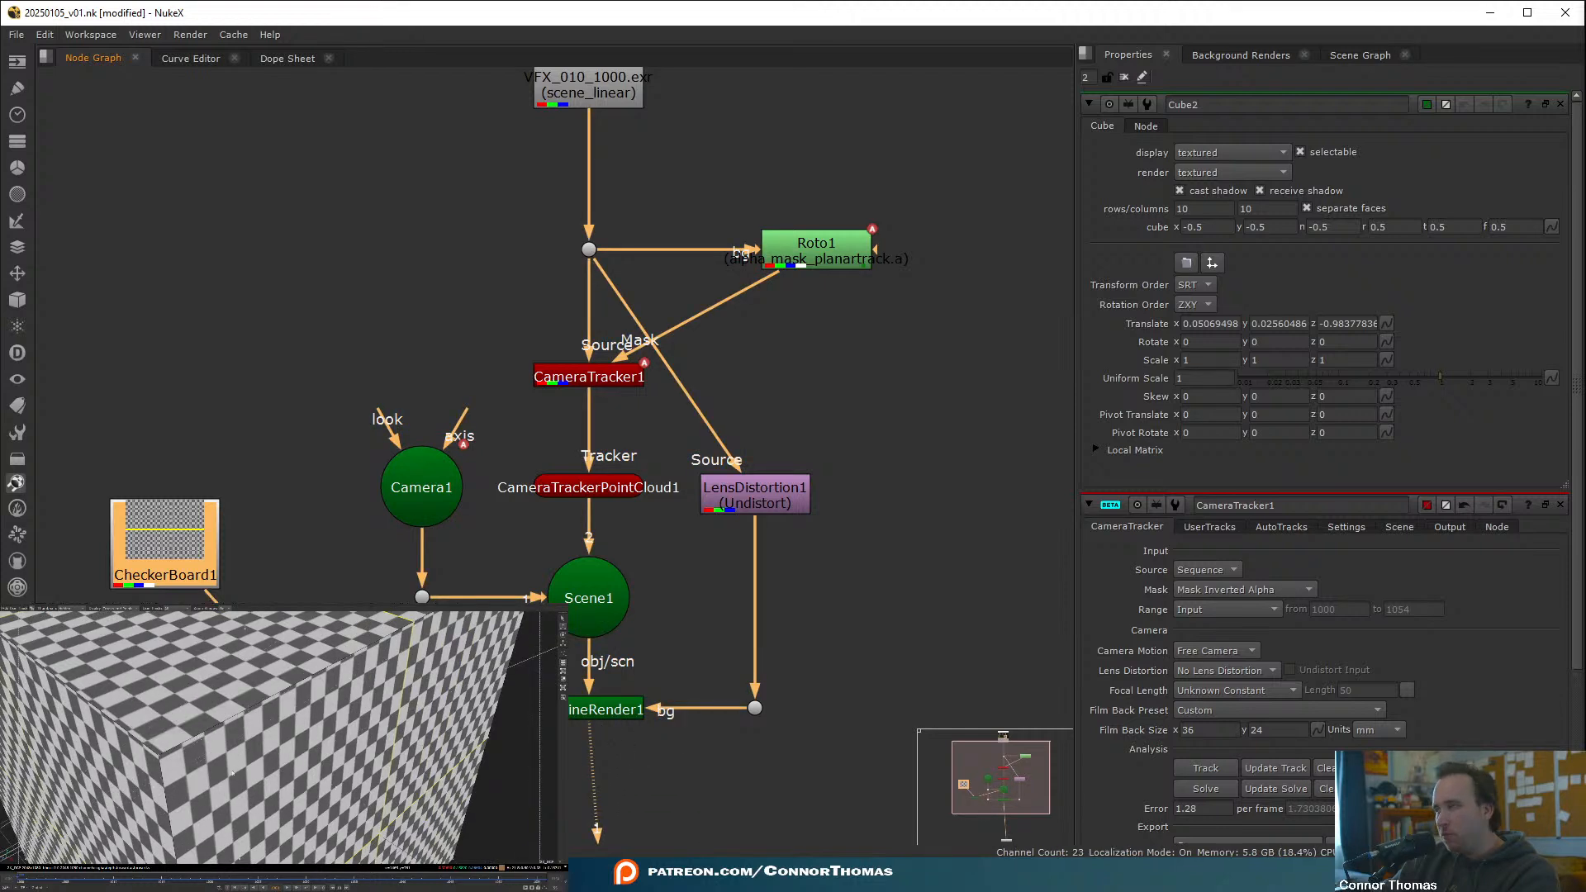
# - Scale Cube2 down to a uniform scale of 0.039 in the rendered view so it covers the bartender's head
pyautogui.click(603, 725)
pyautogui.press('Tab')
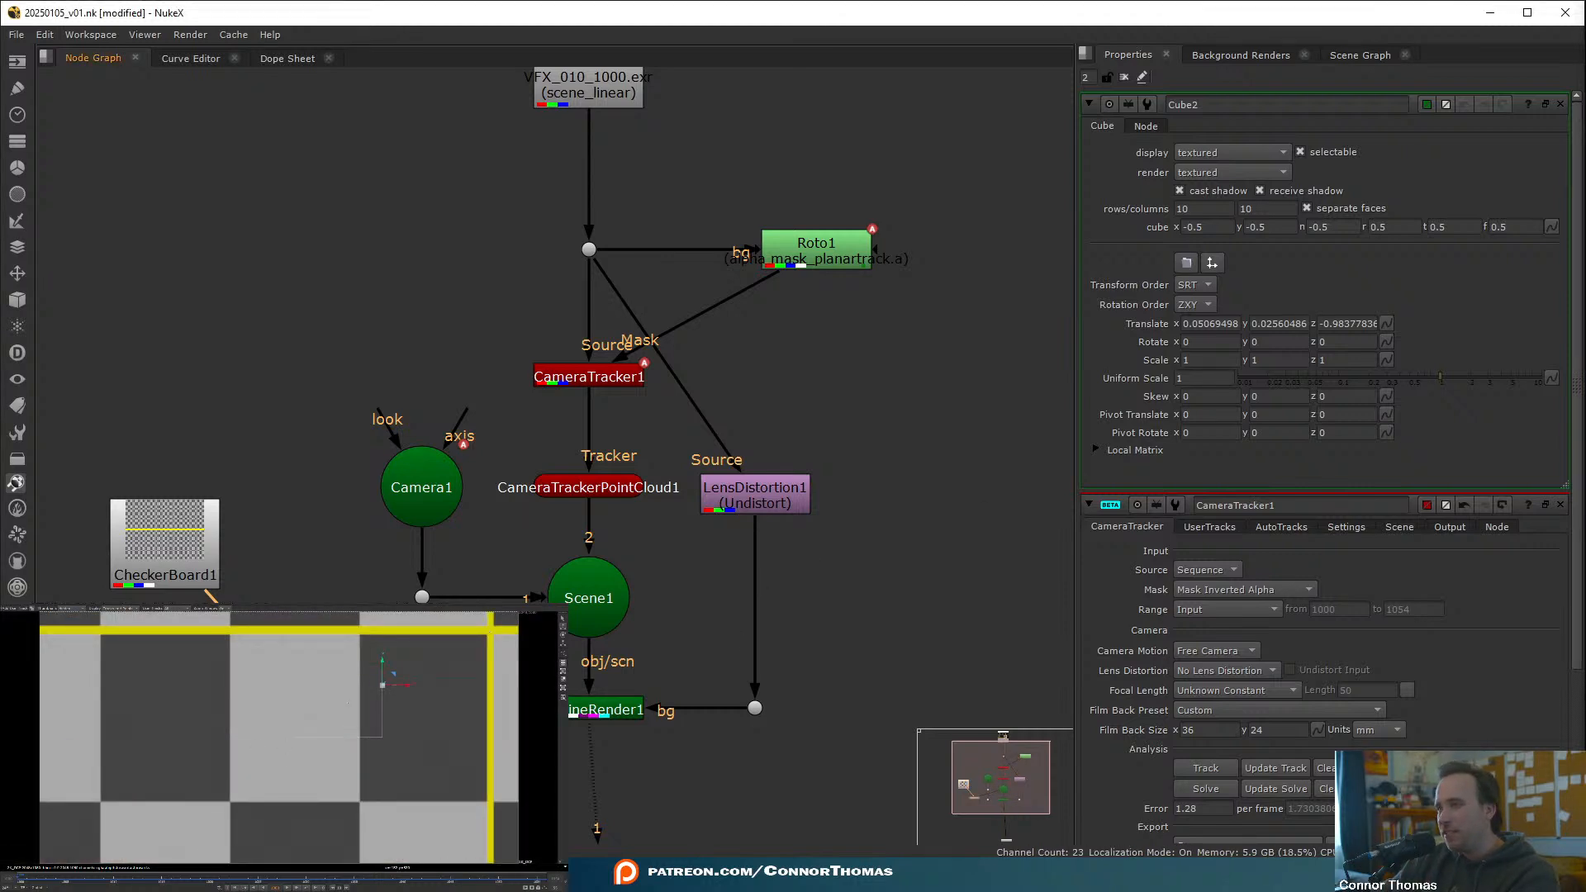
pyautogui.moveTo(1437, 378); pyautogui.dragTo(1297, 392)
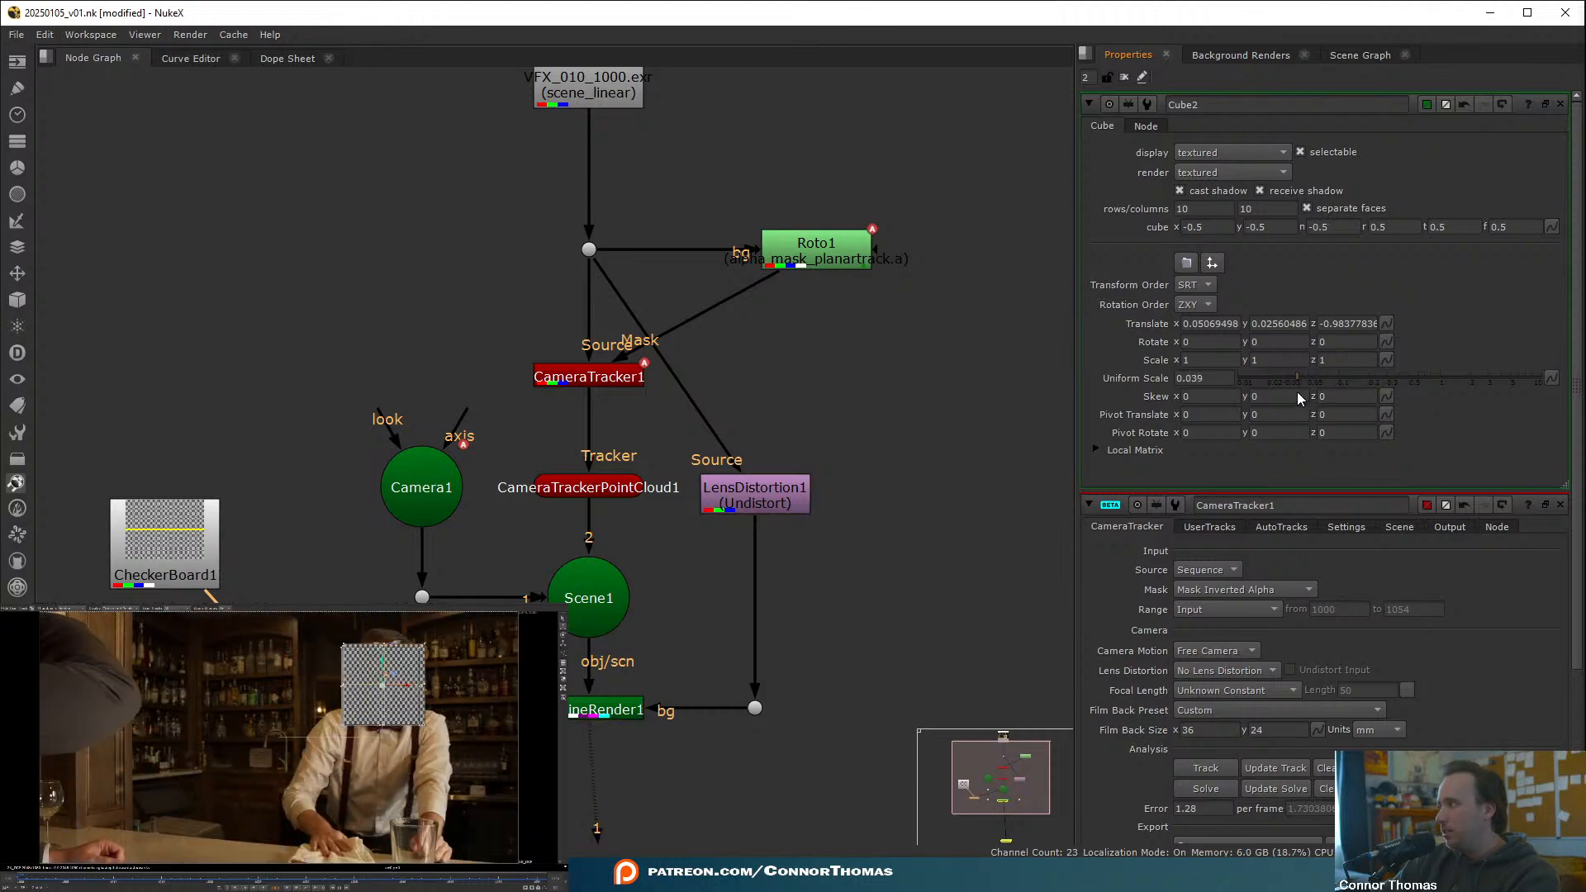
# - Rotate Cube2 about -18.9 degrees in Y and pull its r face in to about 0.304
pyautogui.click(564, 635)
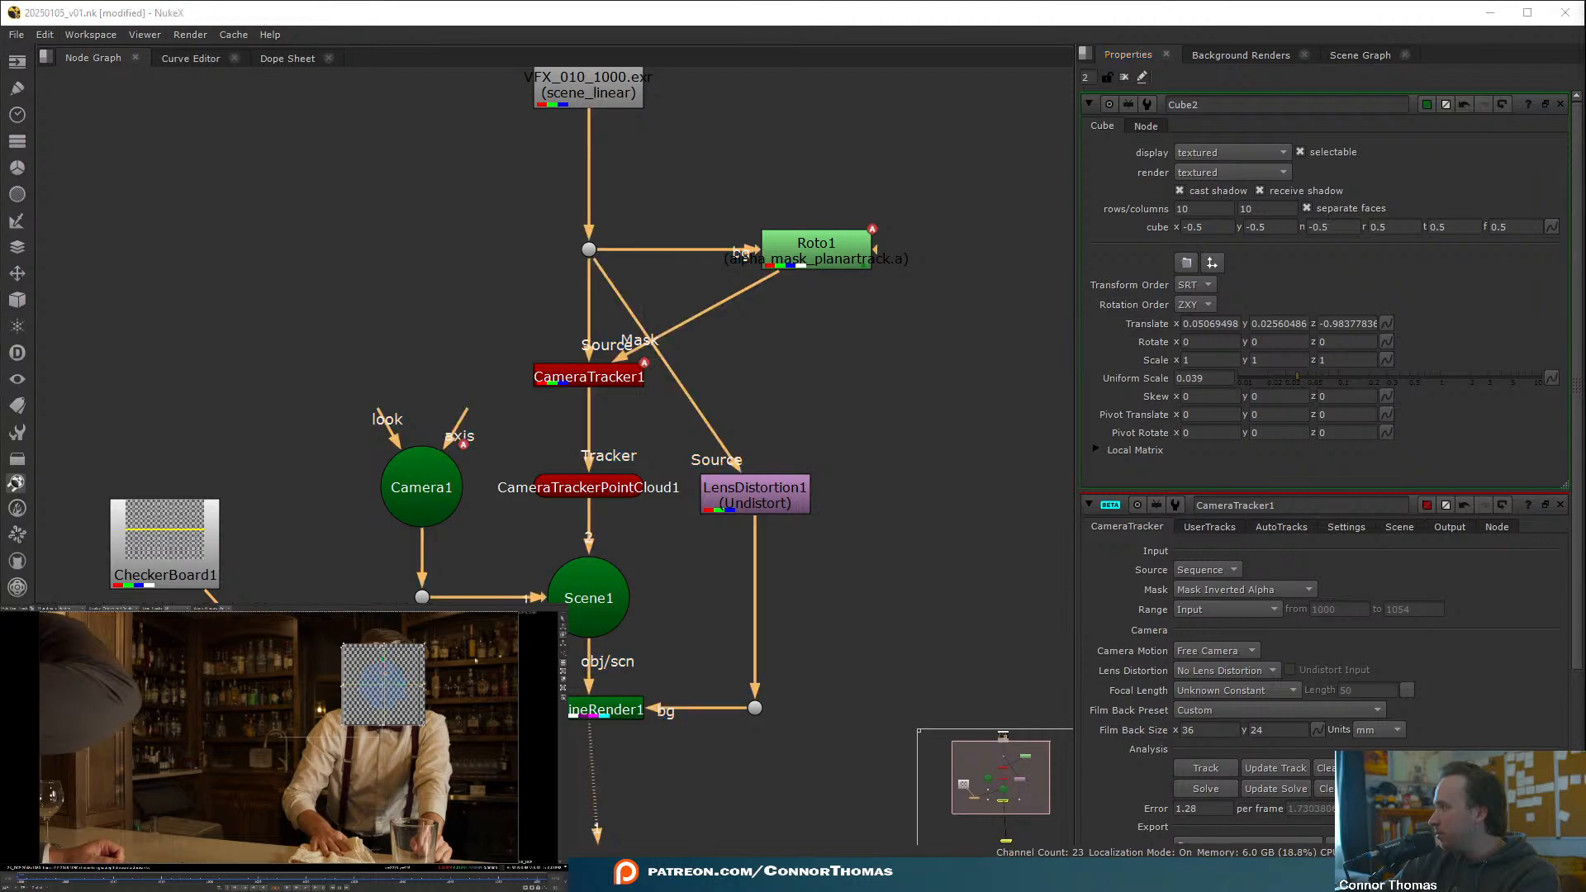
pyautogui.moveTo(399, 686)
pyautogui.mouseDown()
pyautogui.moveTo(374, 689)
pyautogui.moveTo(393, 685)
pyautogui.mouseUp()
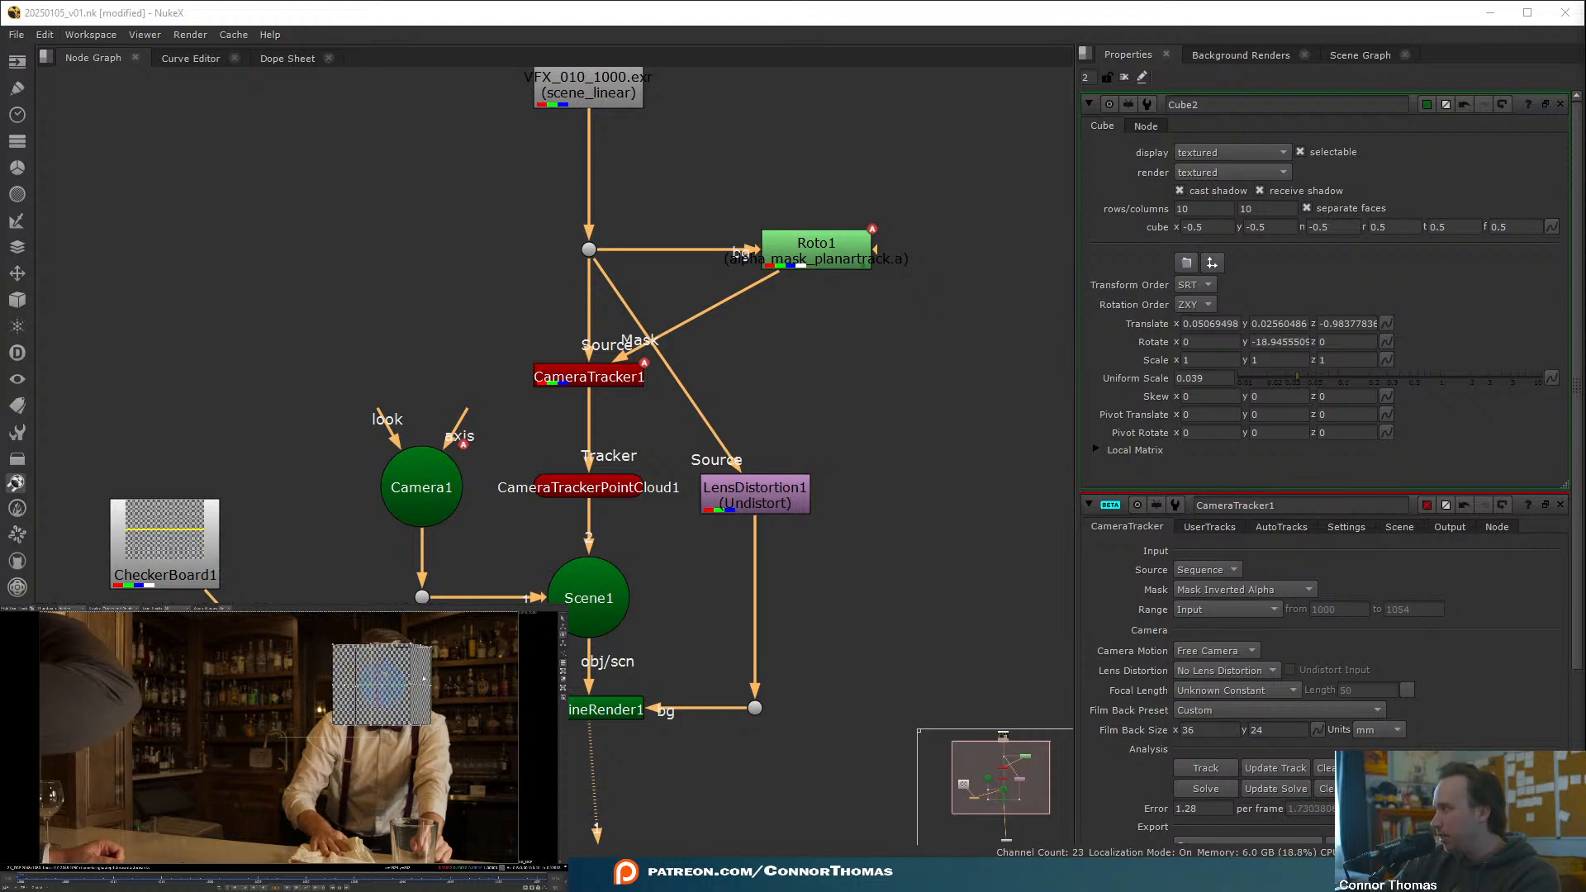
pyautogui.moveTo(422, 688); pyautogui.dragTo(419, 688)
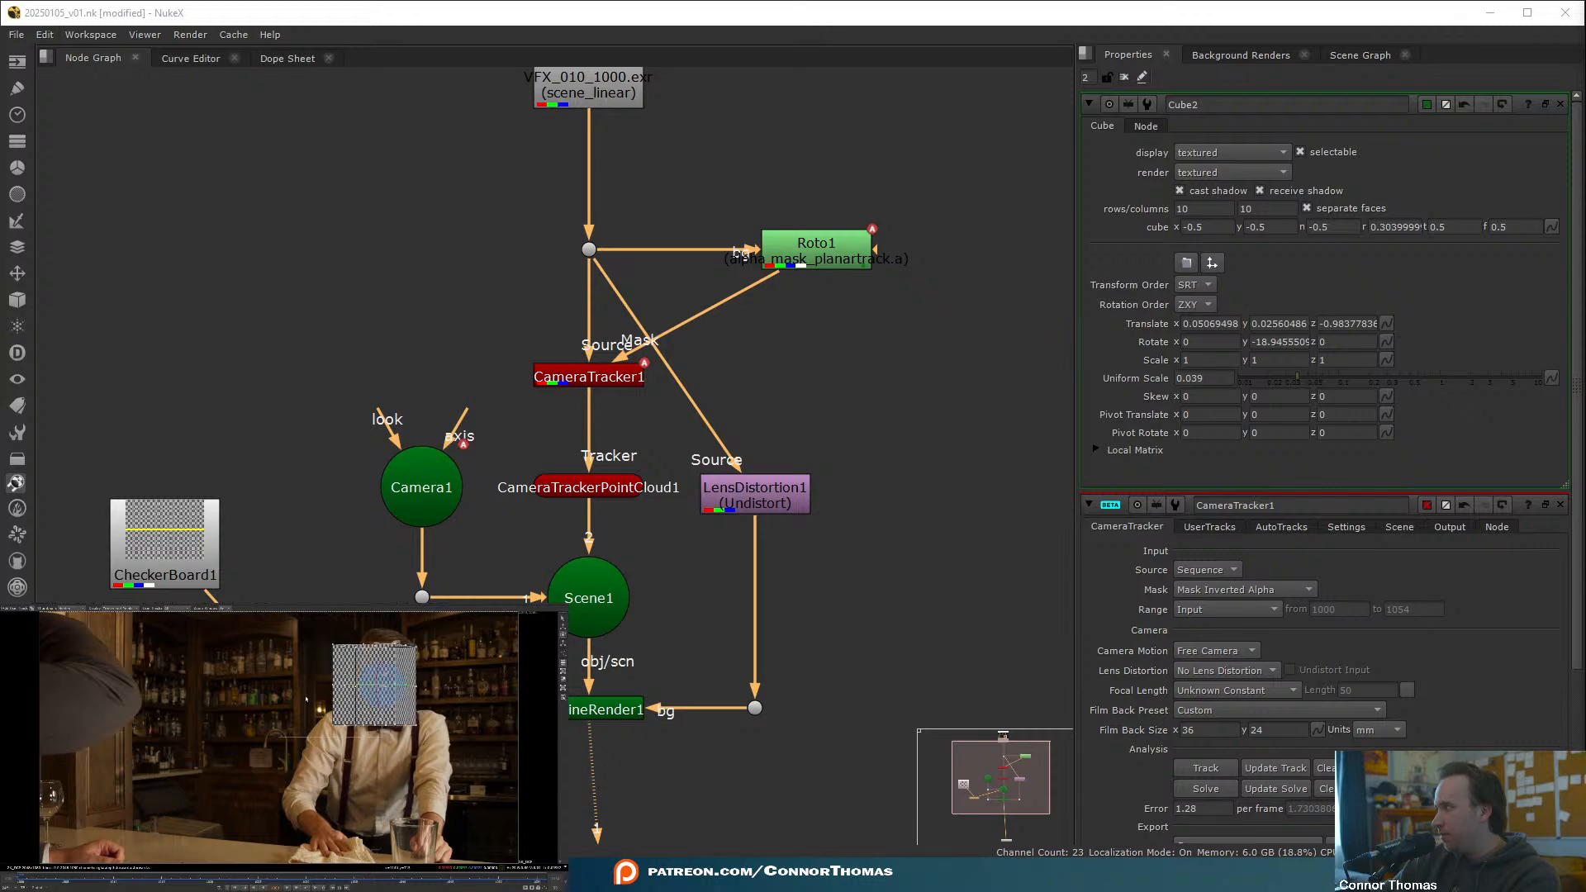
# - Pull in Cube2's side and lower faces to about -0.35 in x and -0.416 in y to fit the head
pyautogui.press('Tab')
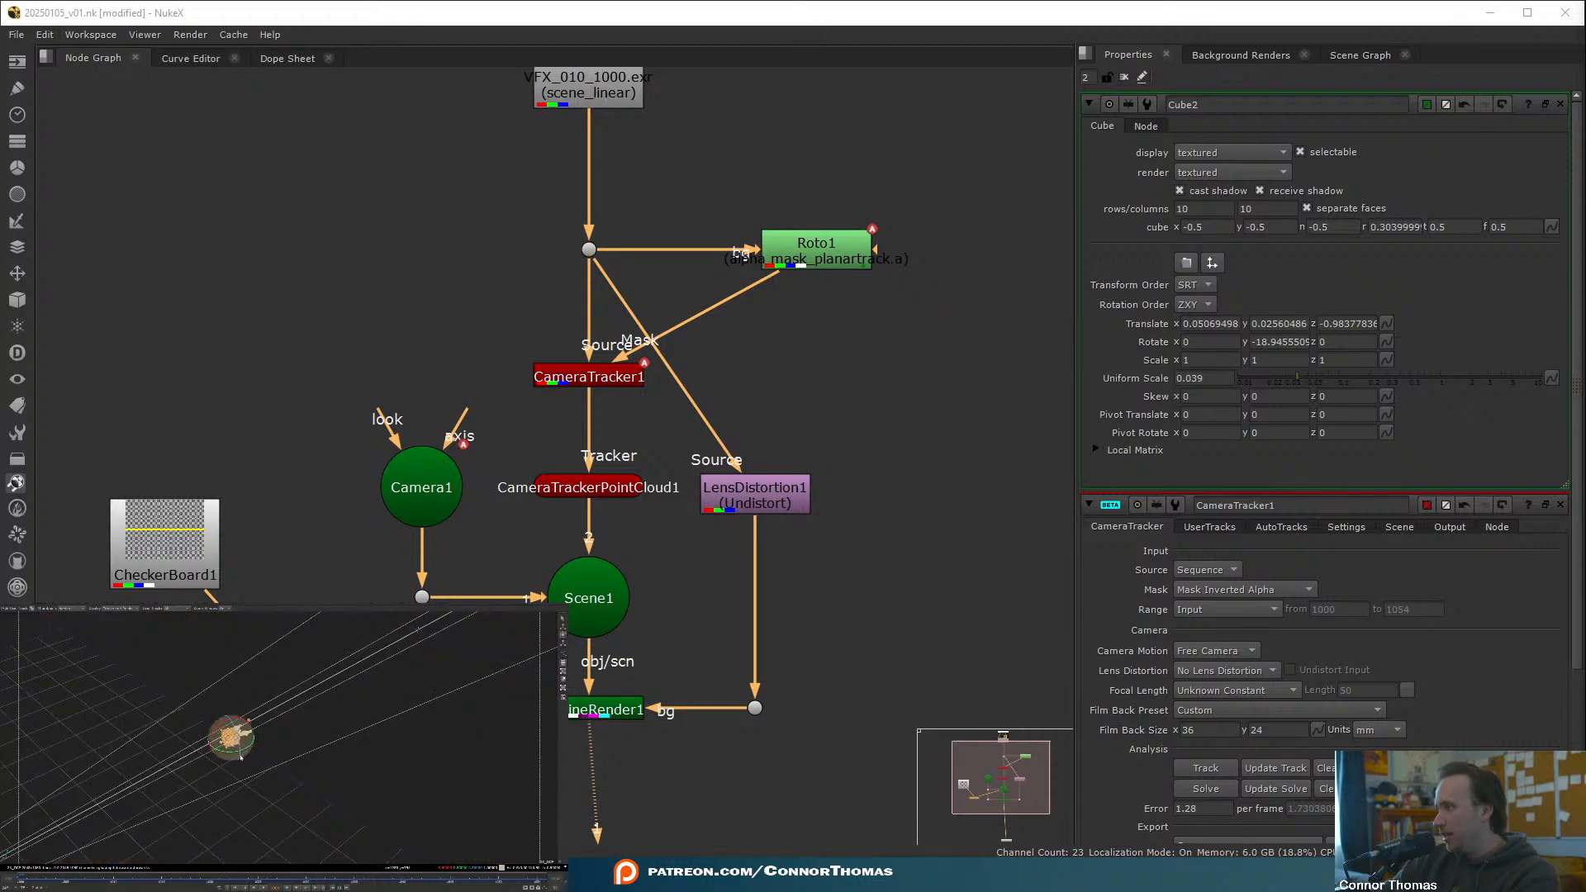
pyautogui.scroll(5, 252, 739)
pyautogui.scroll(3, 231, 731)
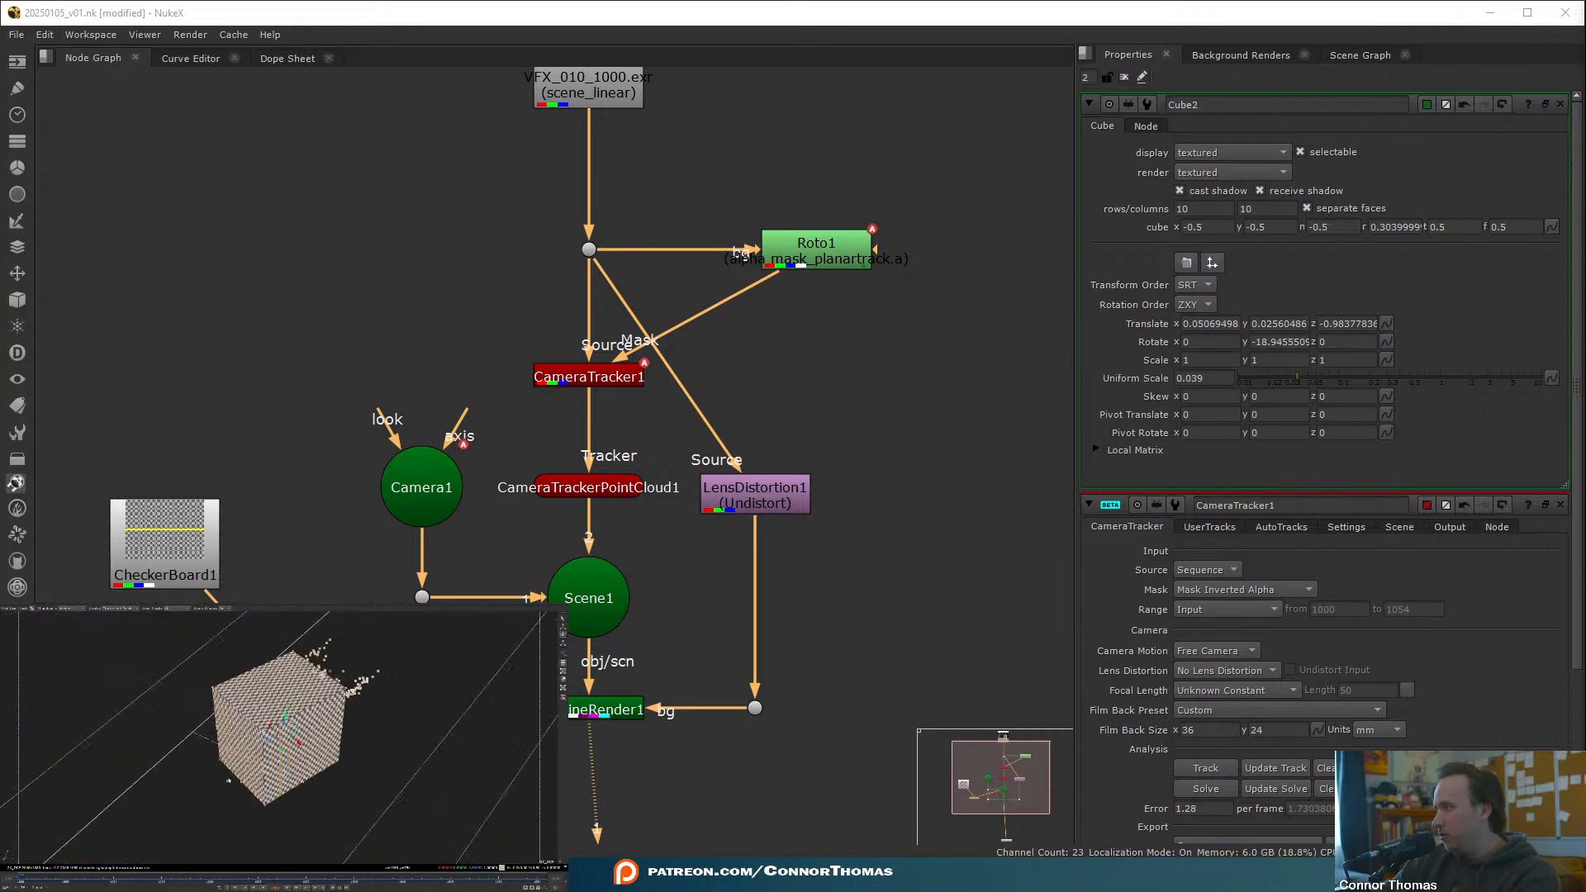
pyautogui.keyDown('ctrl'); pyautogui.moveTo(223, 732); pyautogui.dragTo(262, 741); pyautogui.keyUp('ctrl')
pyautogui.press('Tab')
pyautogui.press('Tab')
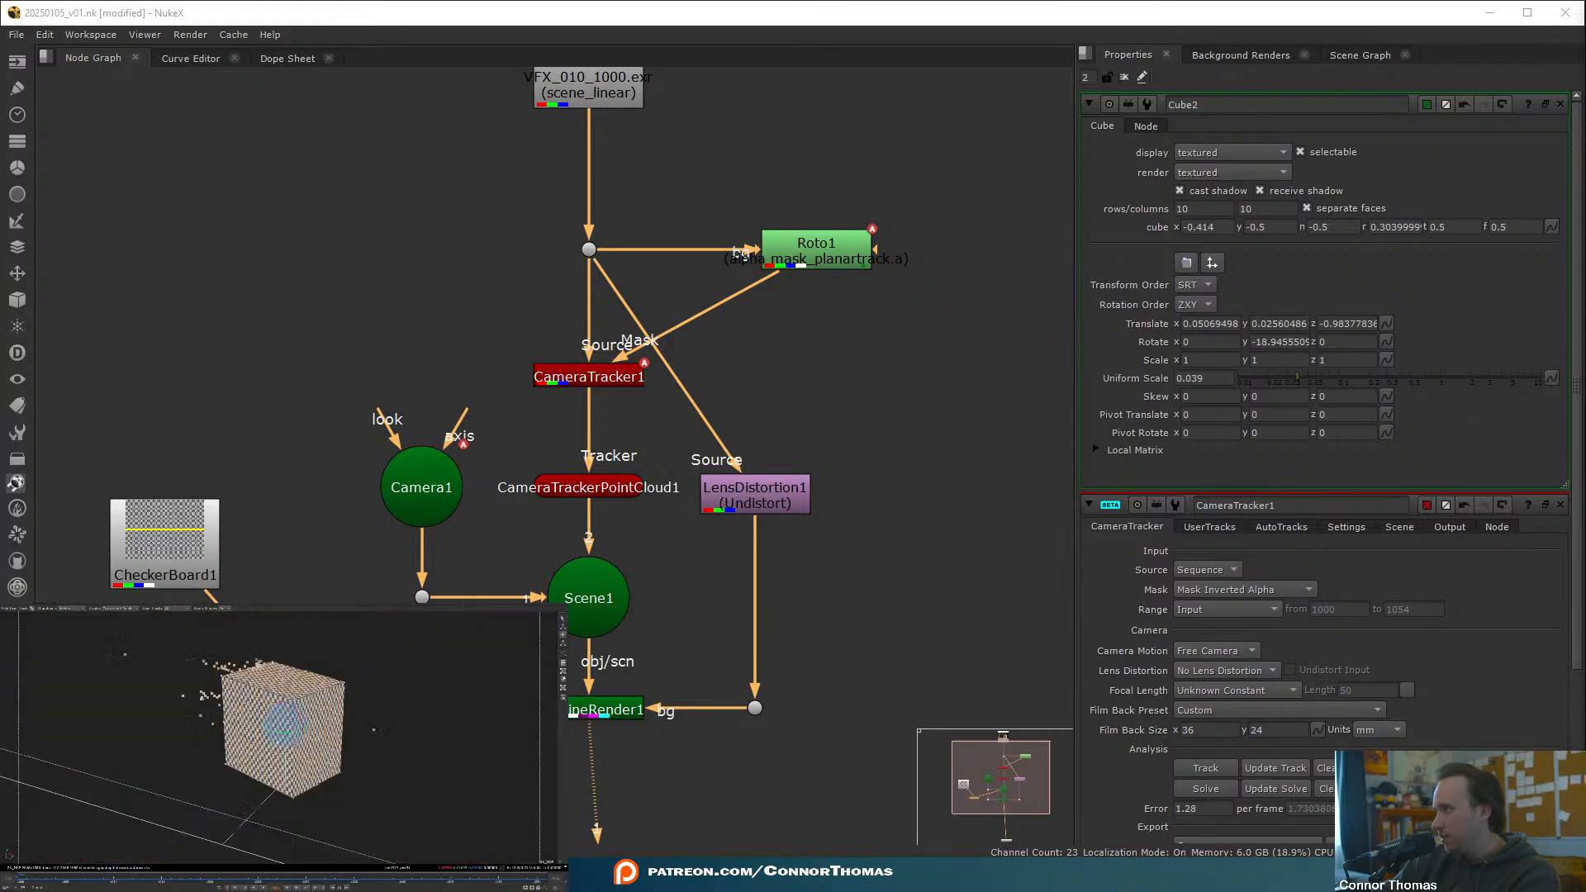
pyautogui.moveTo(256, 737); pyautogui.dragTo(263, 738)
pyautogui.press('Tab')
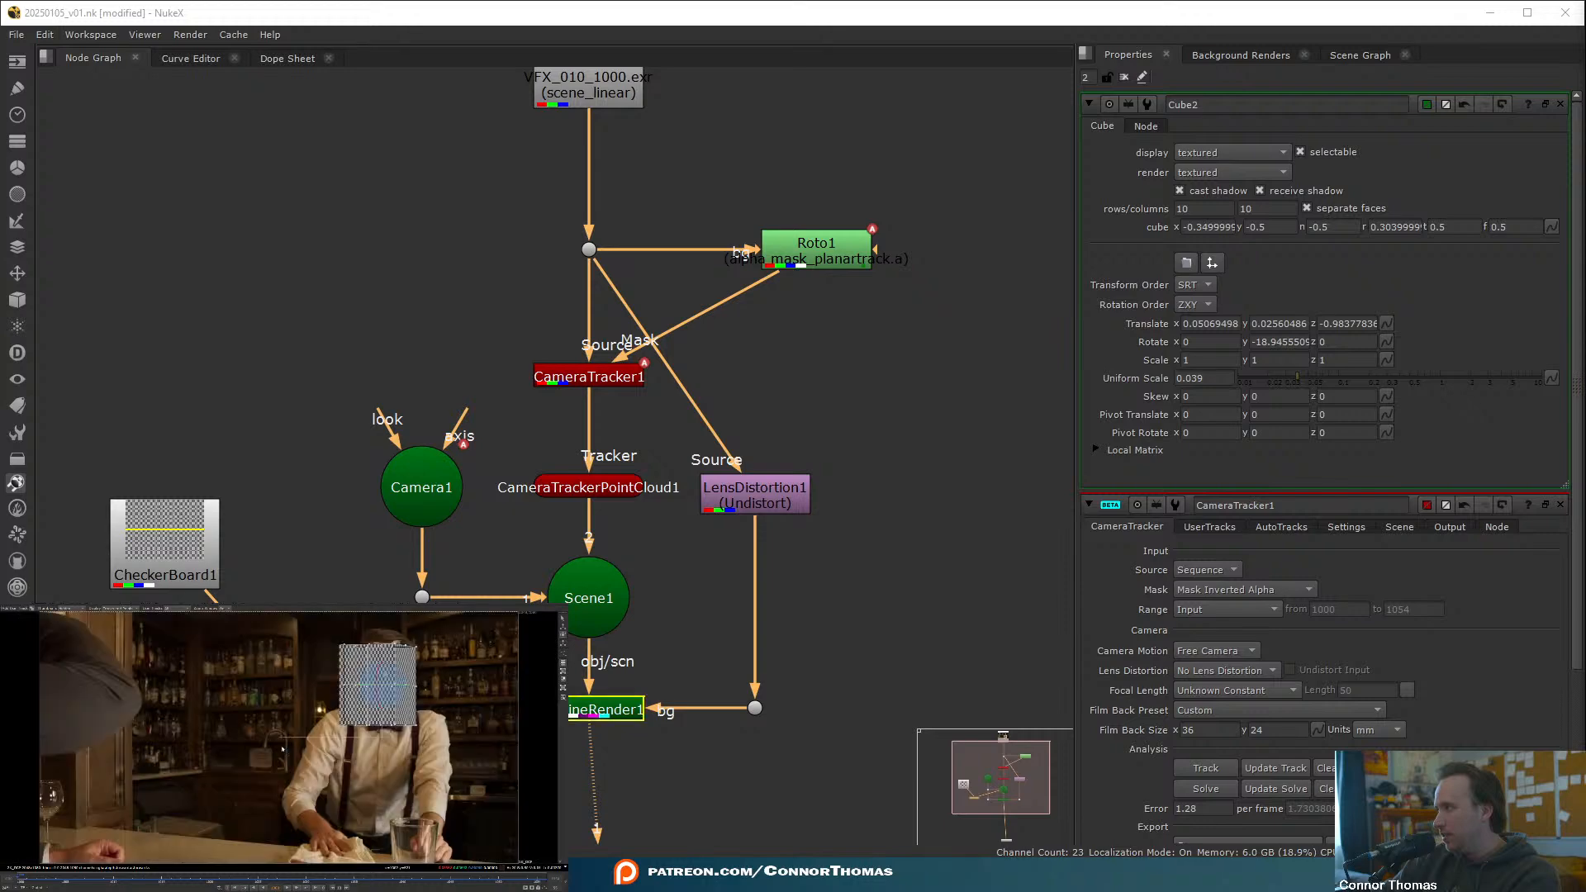
pyautogui.press('Tab')
pyautogui.keyDown('ctrl'); pyautogui.moveTo(389, 735); pyautogui.dragTo(292, 757); pyautogui.keyUp('ctrl')
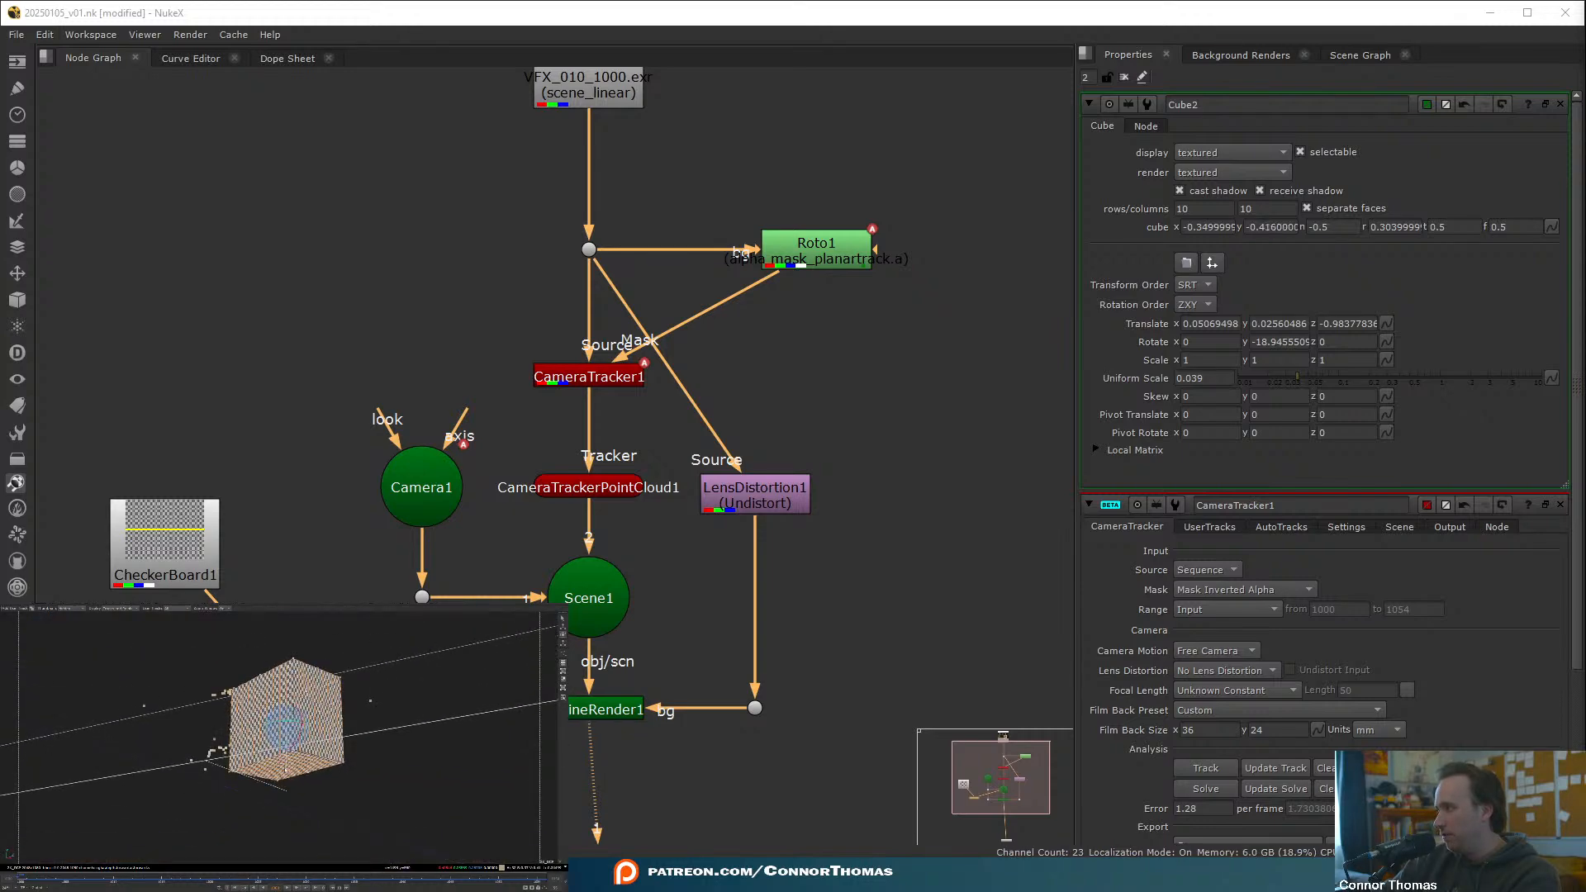
pyautogui.press('Tab')
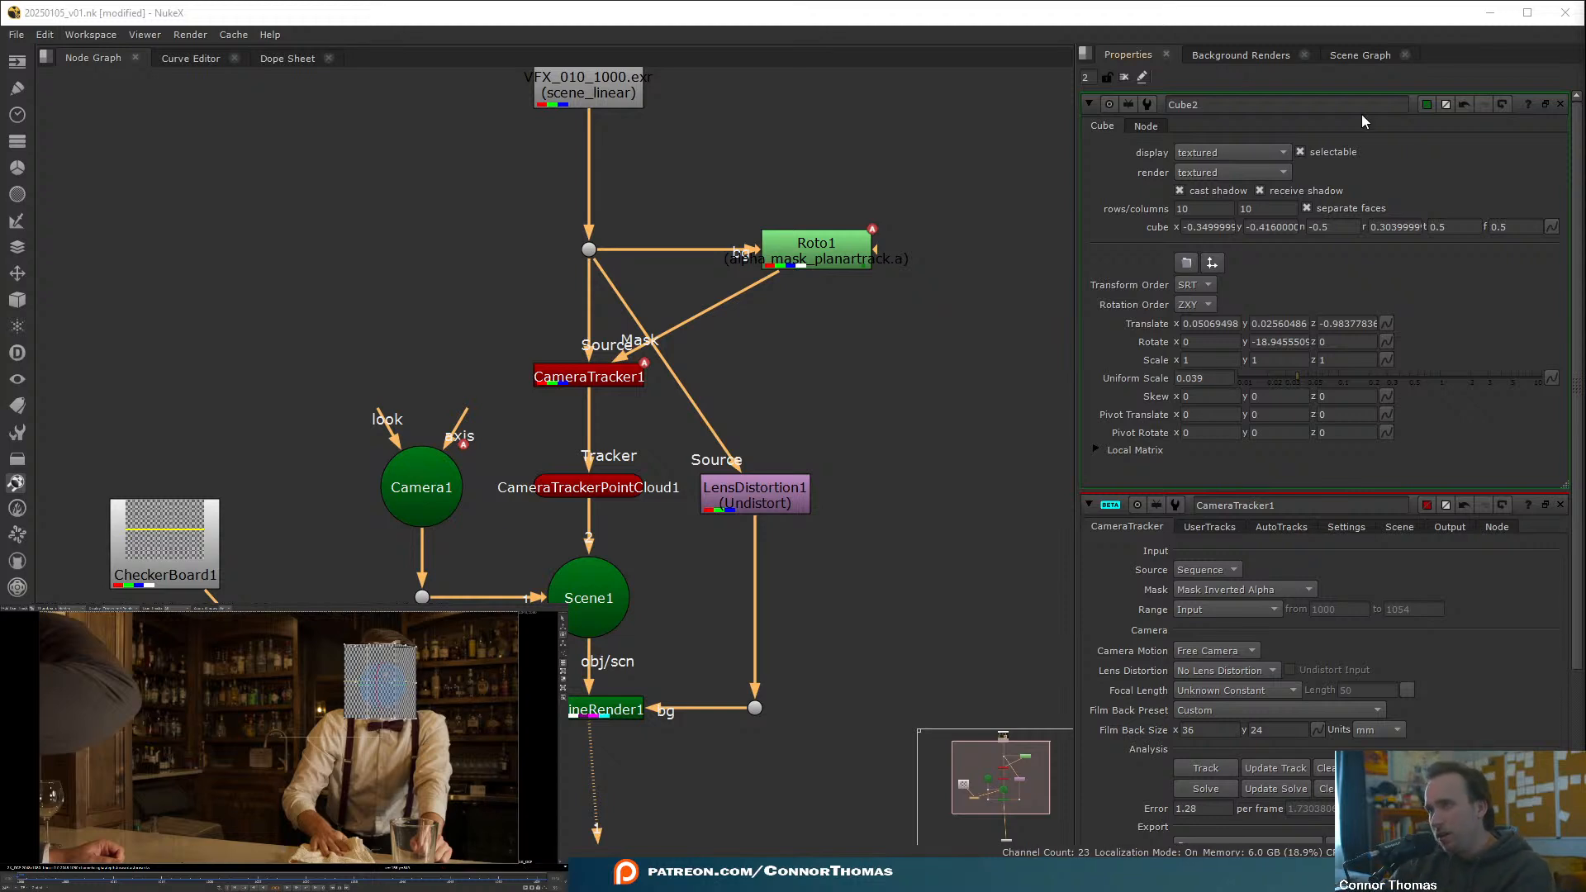
# - Limit the open node properties to 1 and play the render to check how the cube follows the head
pyautogui.moveTo(1094, 78); pyautogui.dragTo(956, 98)
pyautogui.write('1')
pyautogui.press('Return')
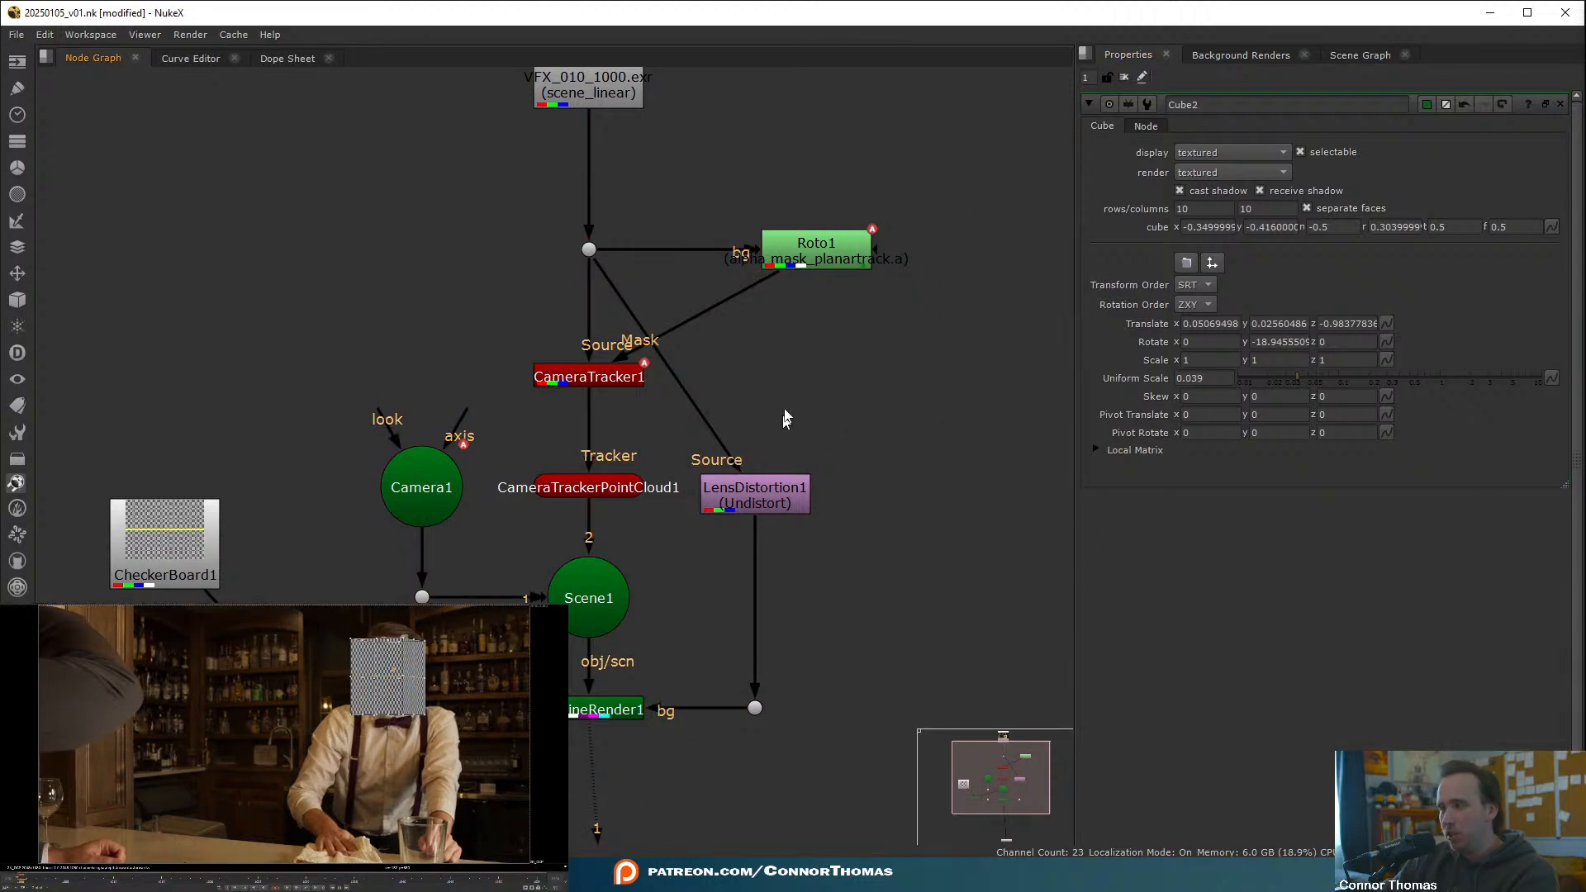
pyautogui.click(136, 754)
pyautogui.press('l')
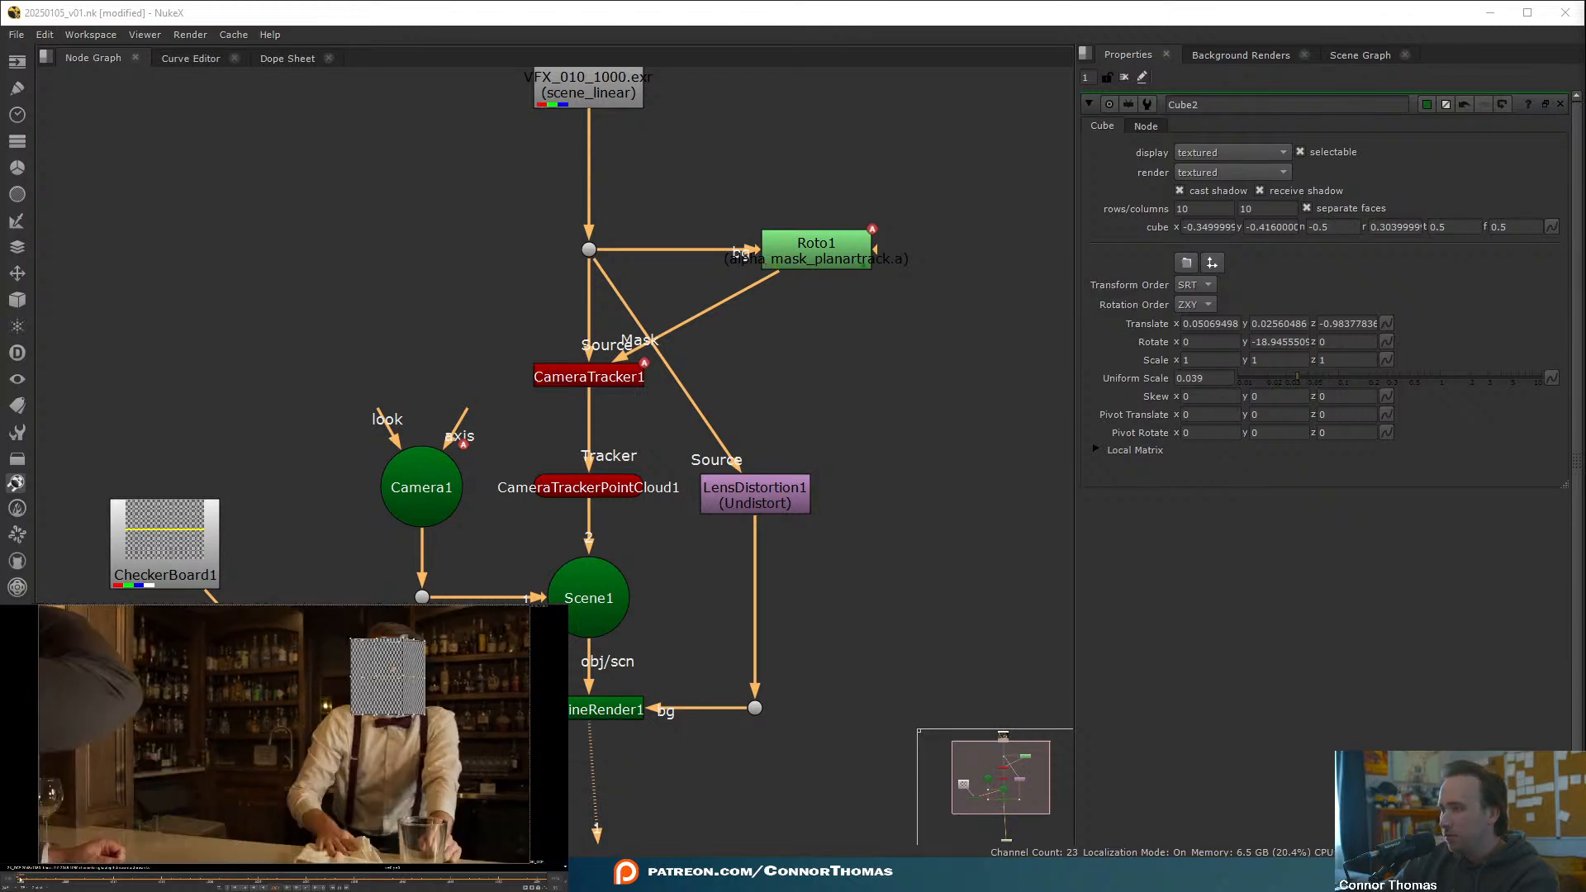
# - Delete the exported camera, point cloud, scene, lens distortion and render nodes, and reopen CameraTracker1's properties
pyautogui.moveTo(339, 395); pyautogui.dragTo(887, 752)
pyautogui.press('Delete')
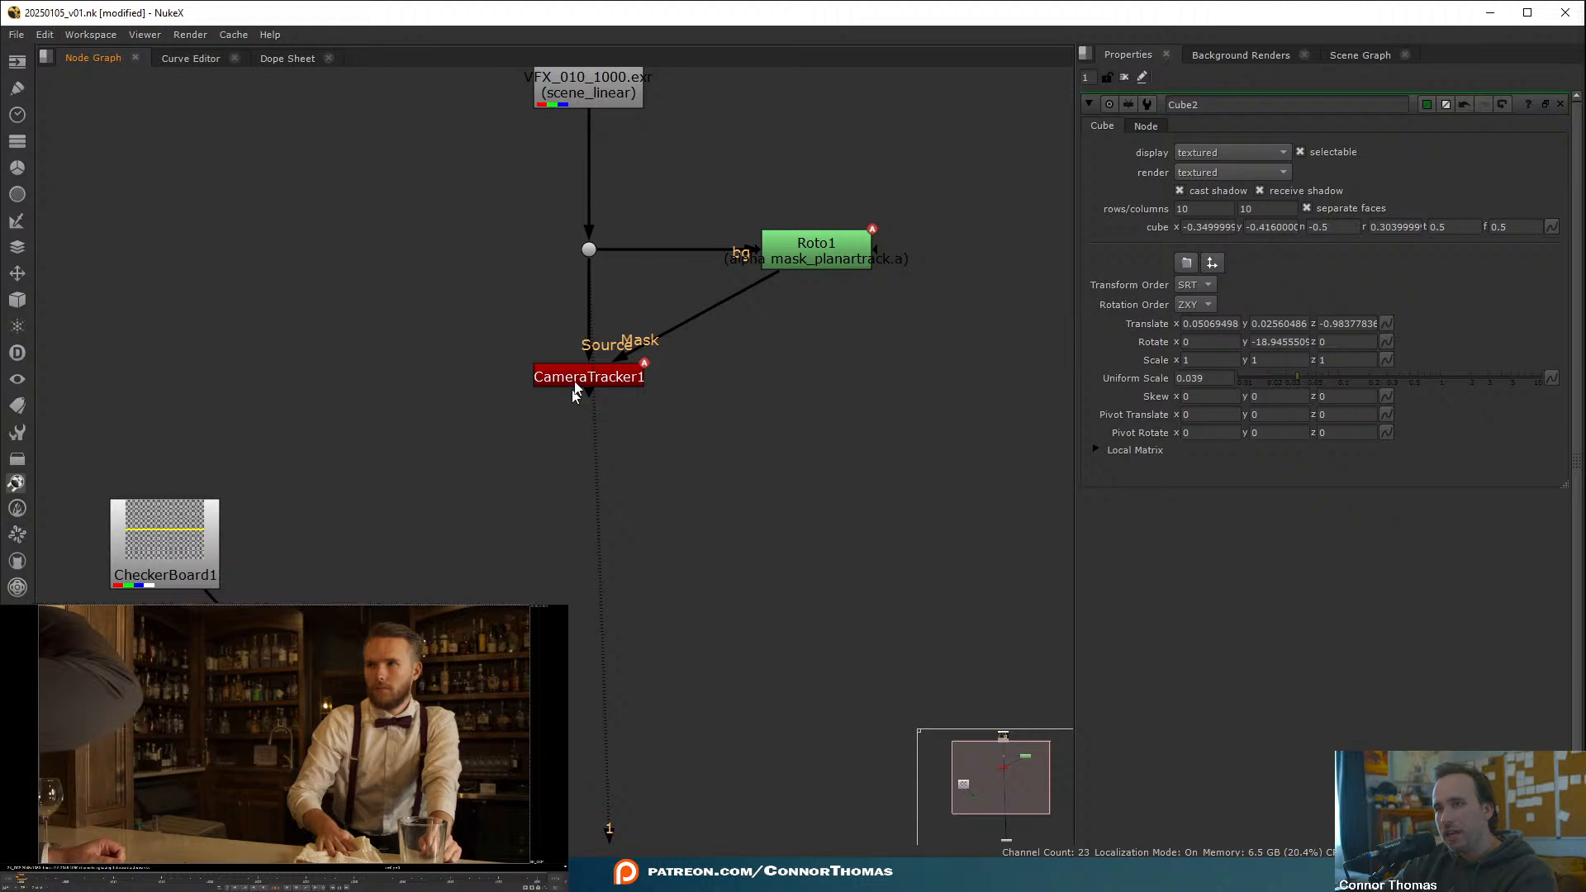
pyautogui.click(578, 379)
pyautogui.doubleClick(579, 378)
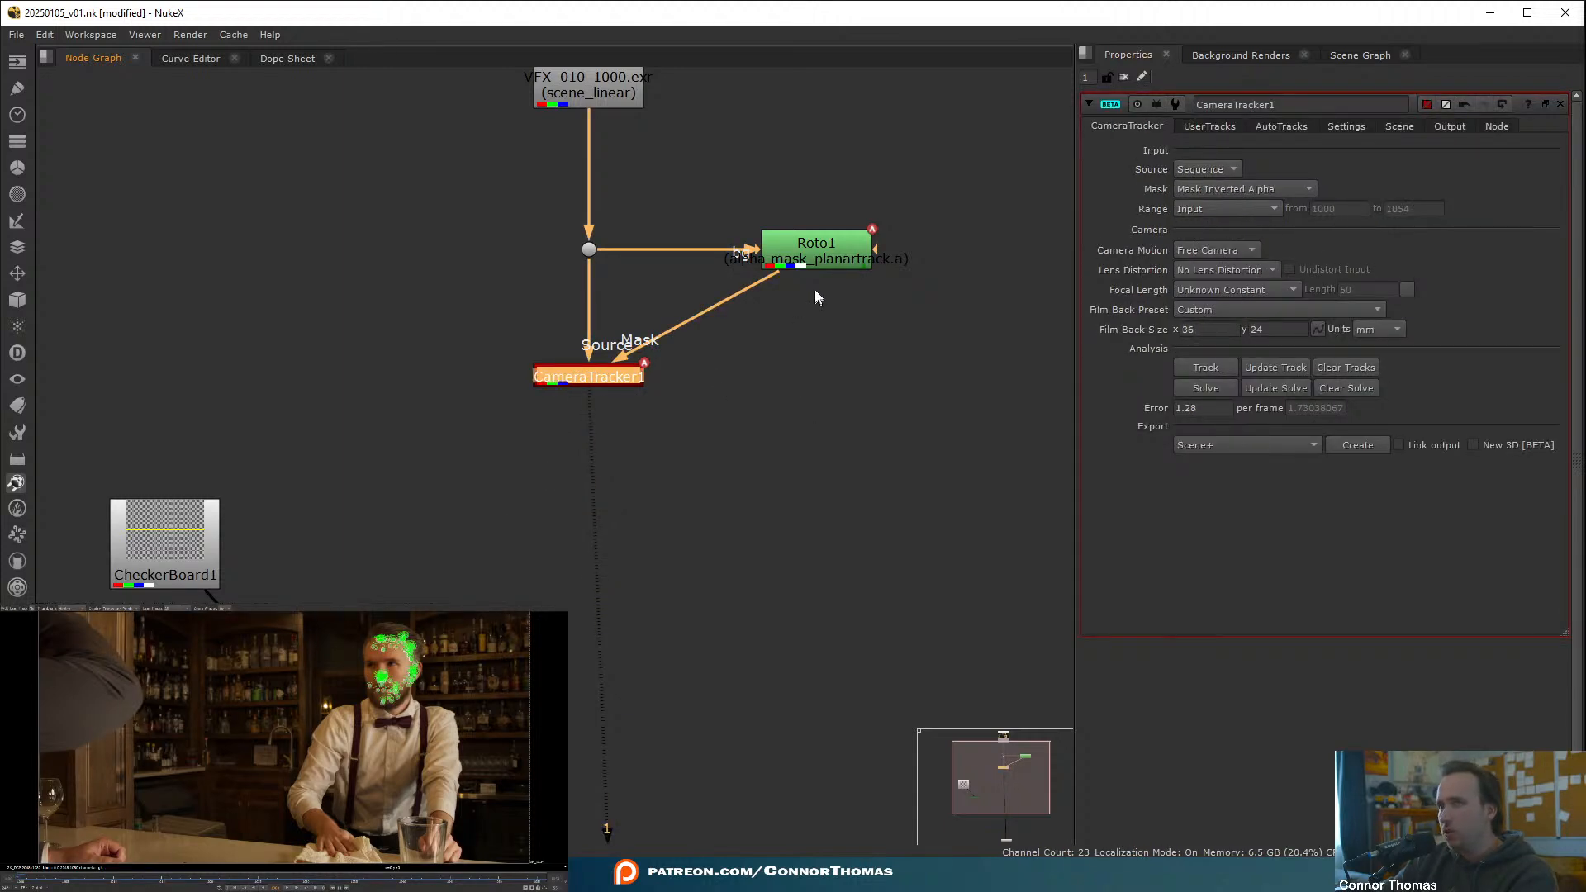
# - Open Roto1 and play through the sequence to examine the head movement in the footage
pyautogui.doubleClick(829, 244)
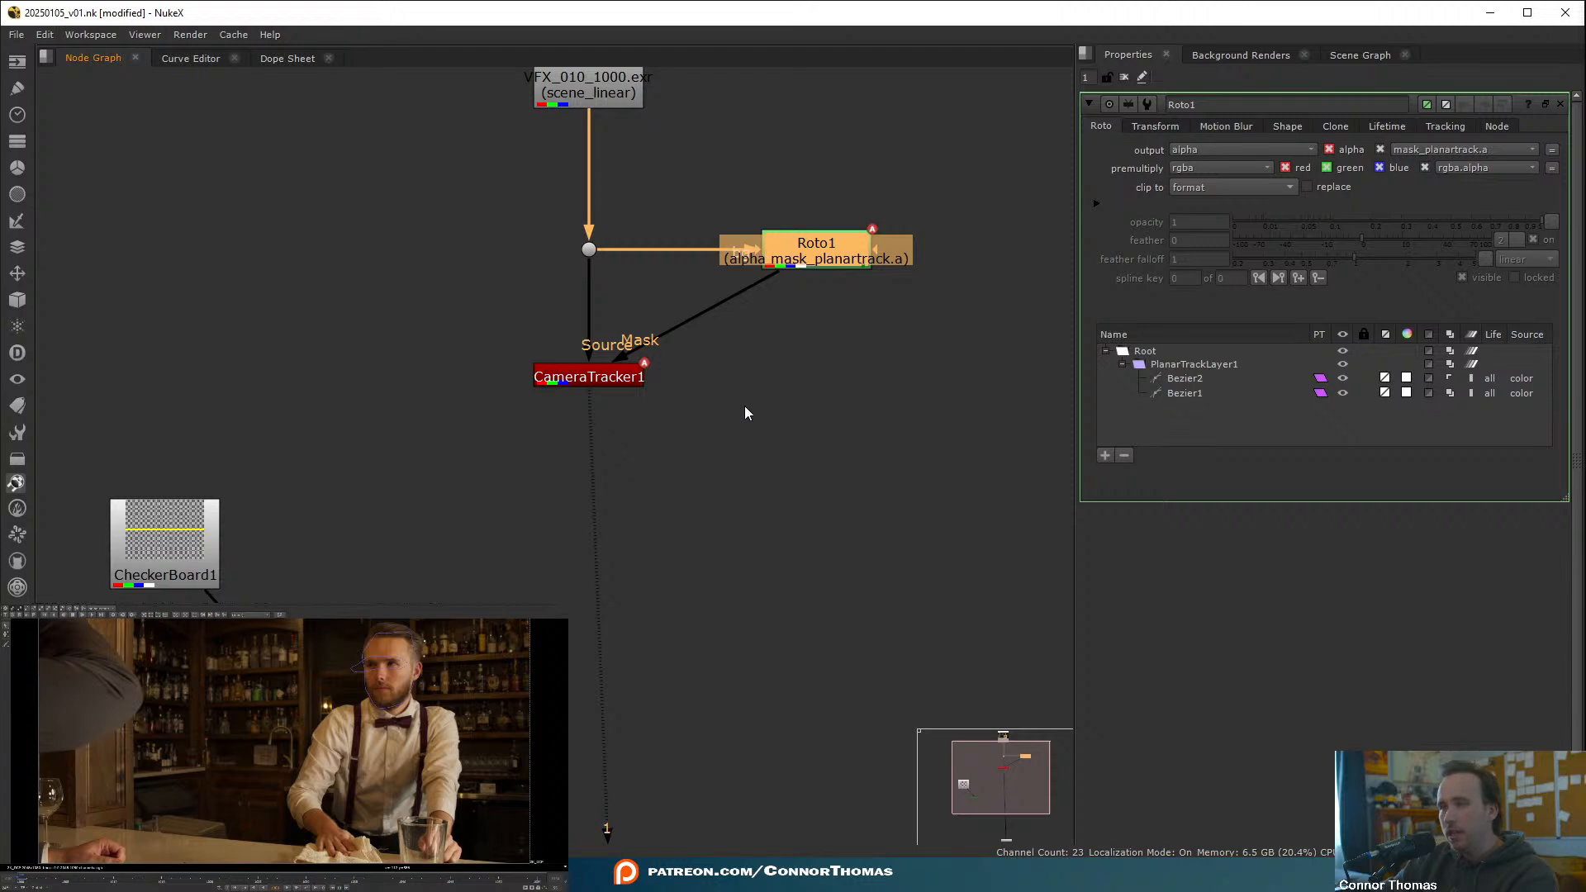
pyautogui.press('l')
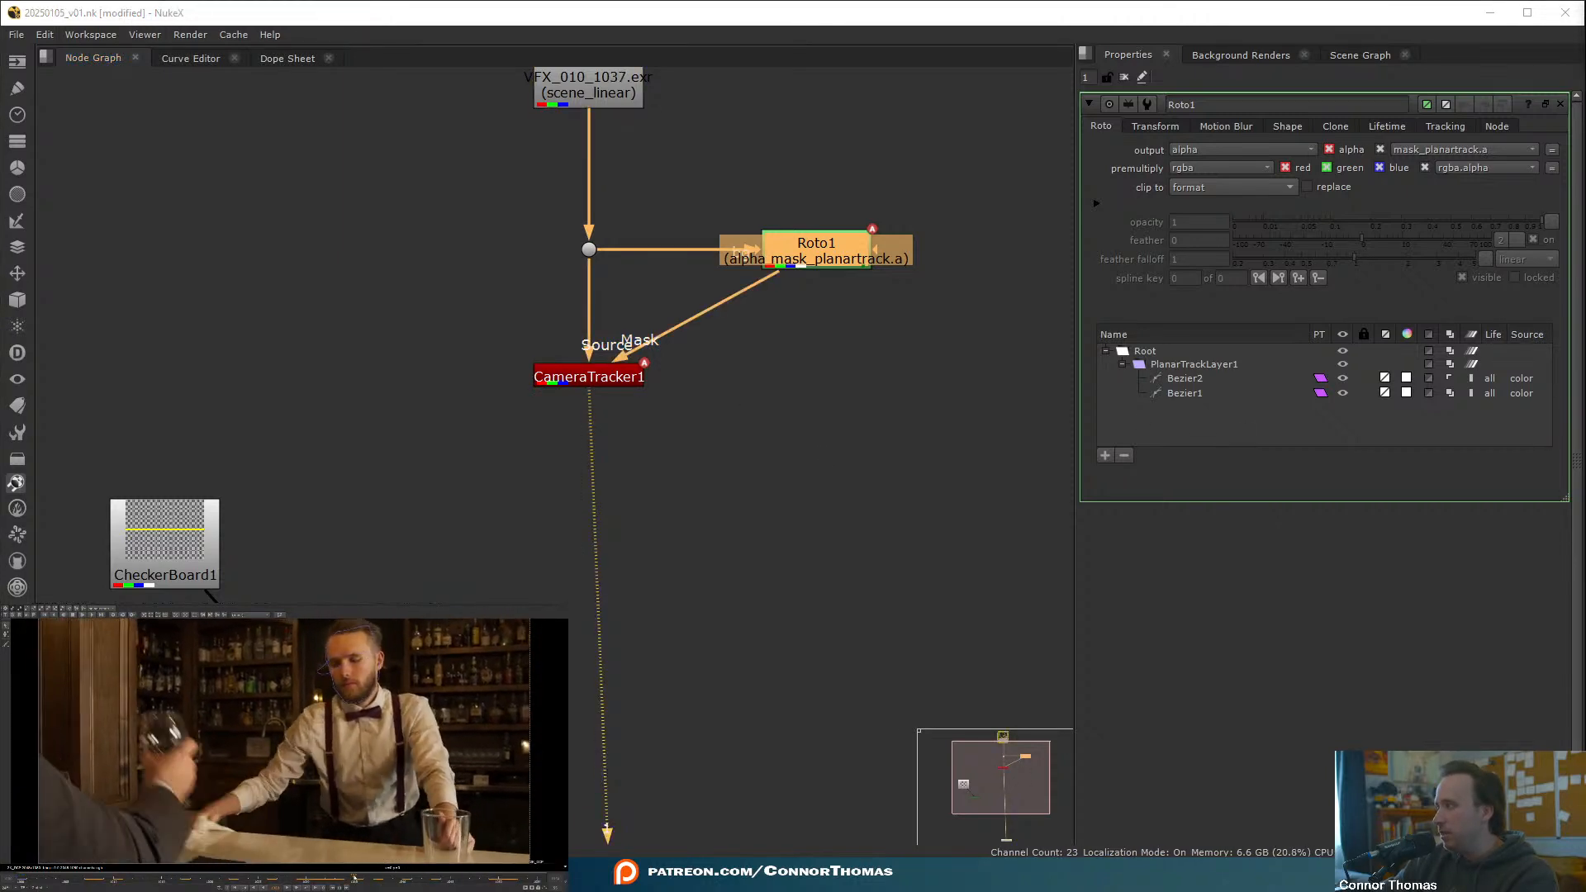
pyautogui.moveTo(84, 884); pyautogui.dragTo(19, 884)
# - Set CameraTracker1's Max Track Error to 1.4 and Max Error to 1.9, and delete the rejected tracks
pyautogui.doubleClick(590, 376)
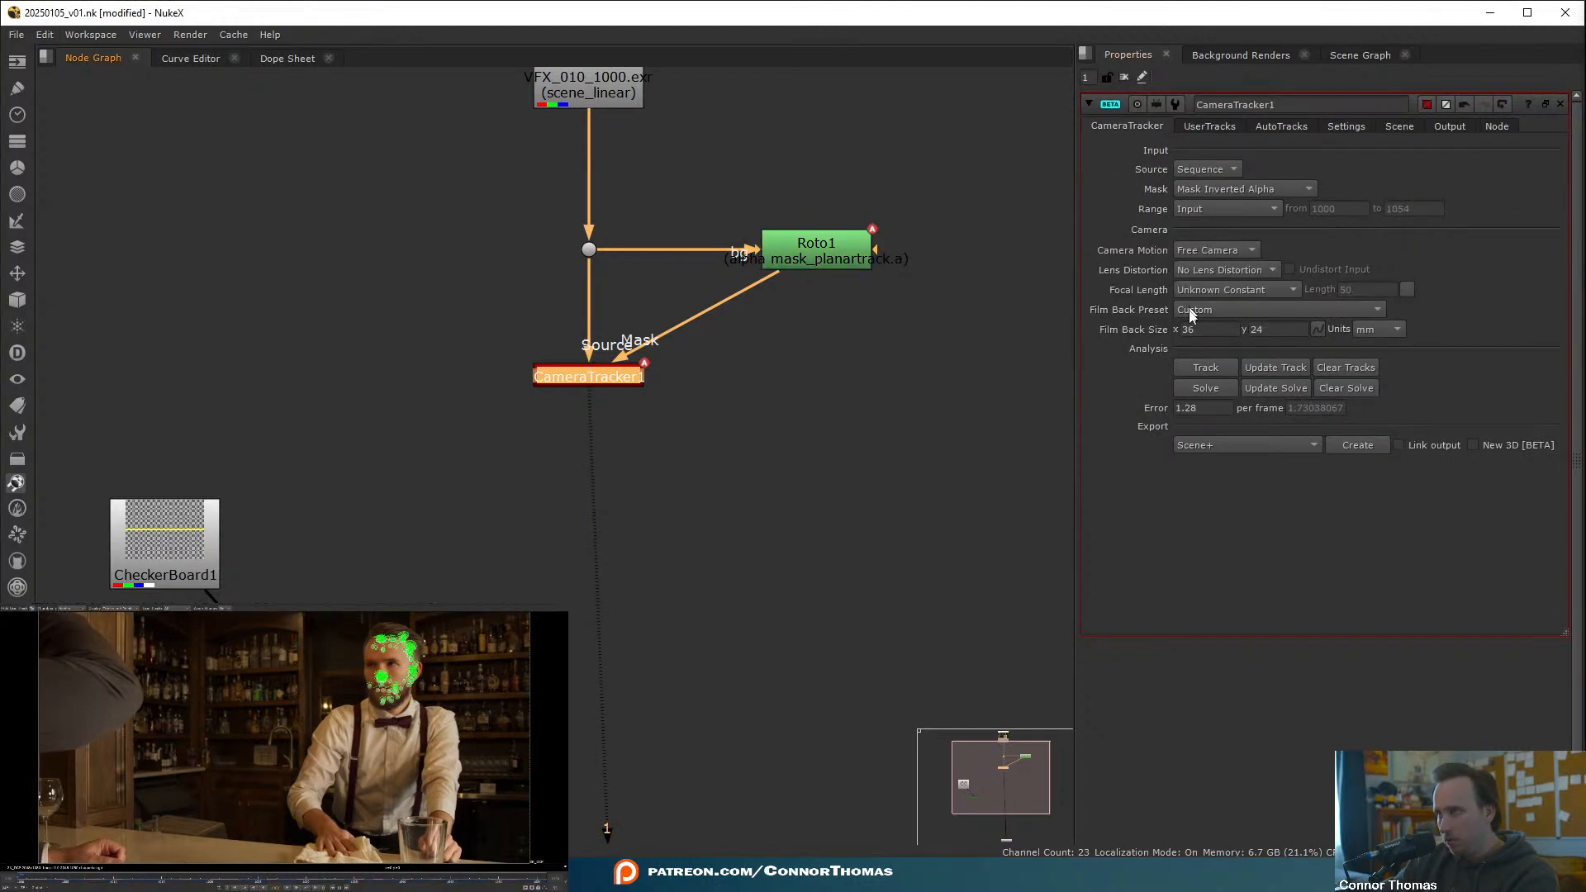
pyautogui.click(1282, 126)
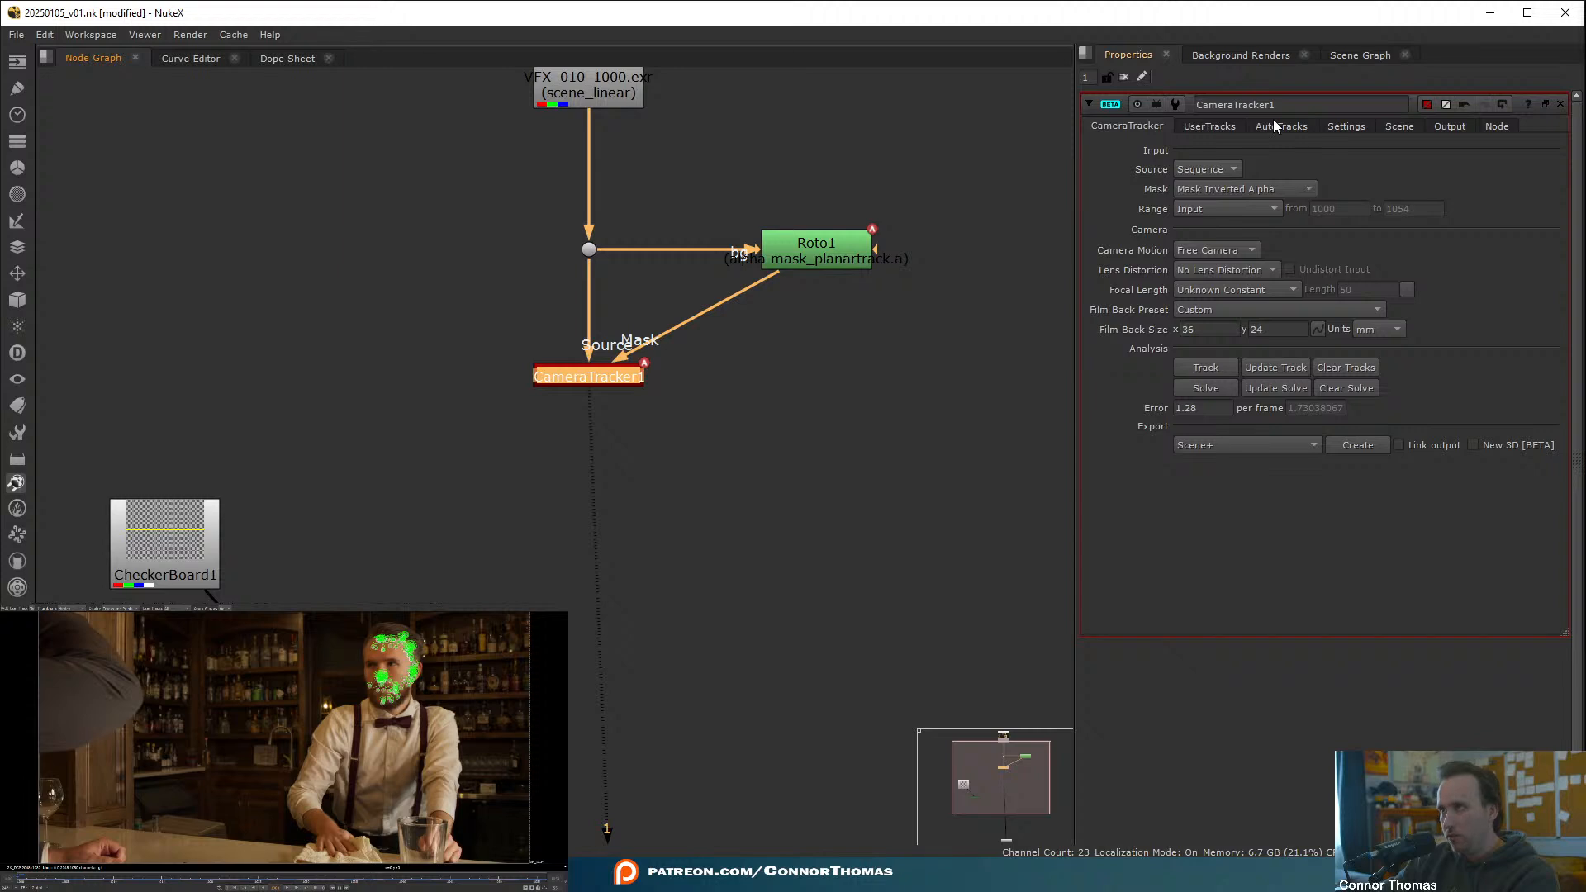
pyautogui.moveTo(1323, 519); pyautogui.dragTo(1277, 540)
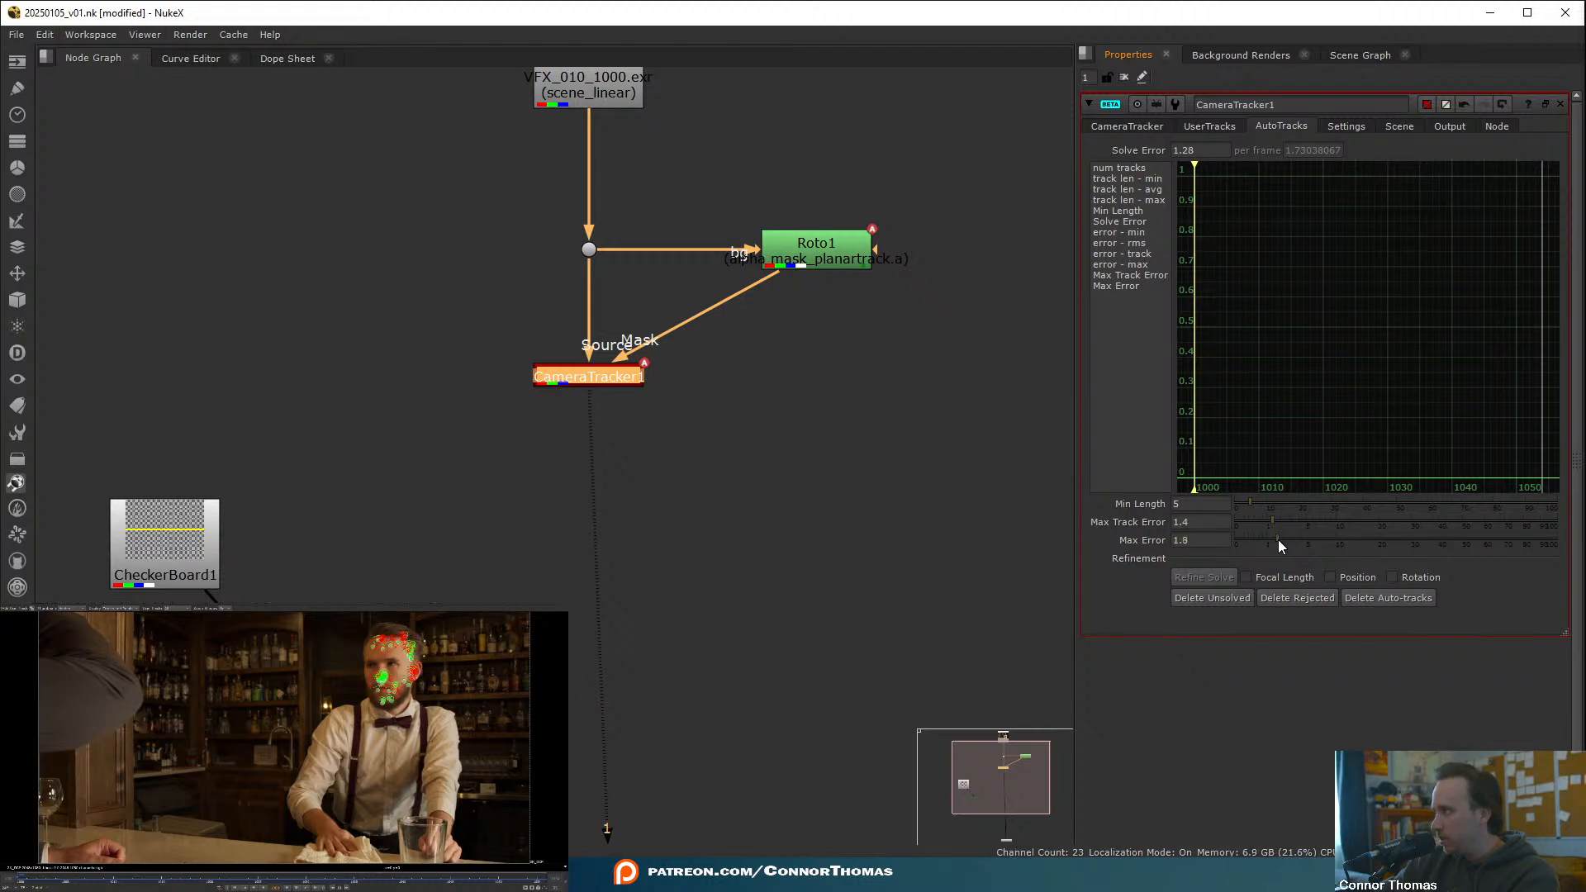
pyautogui.click(1291, 598)
pyautogui.click(885, 456)
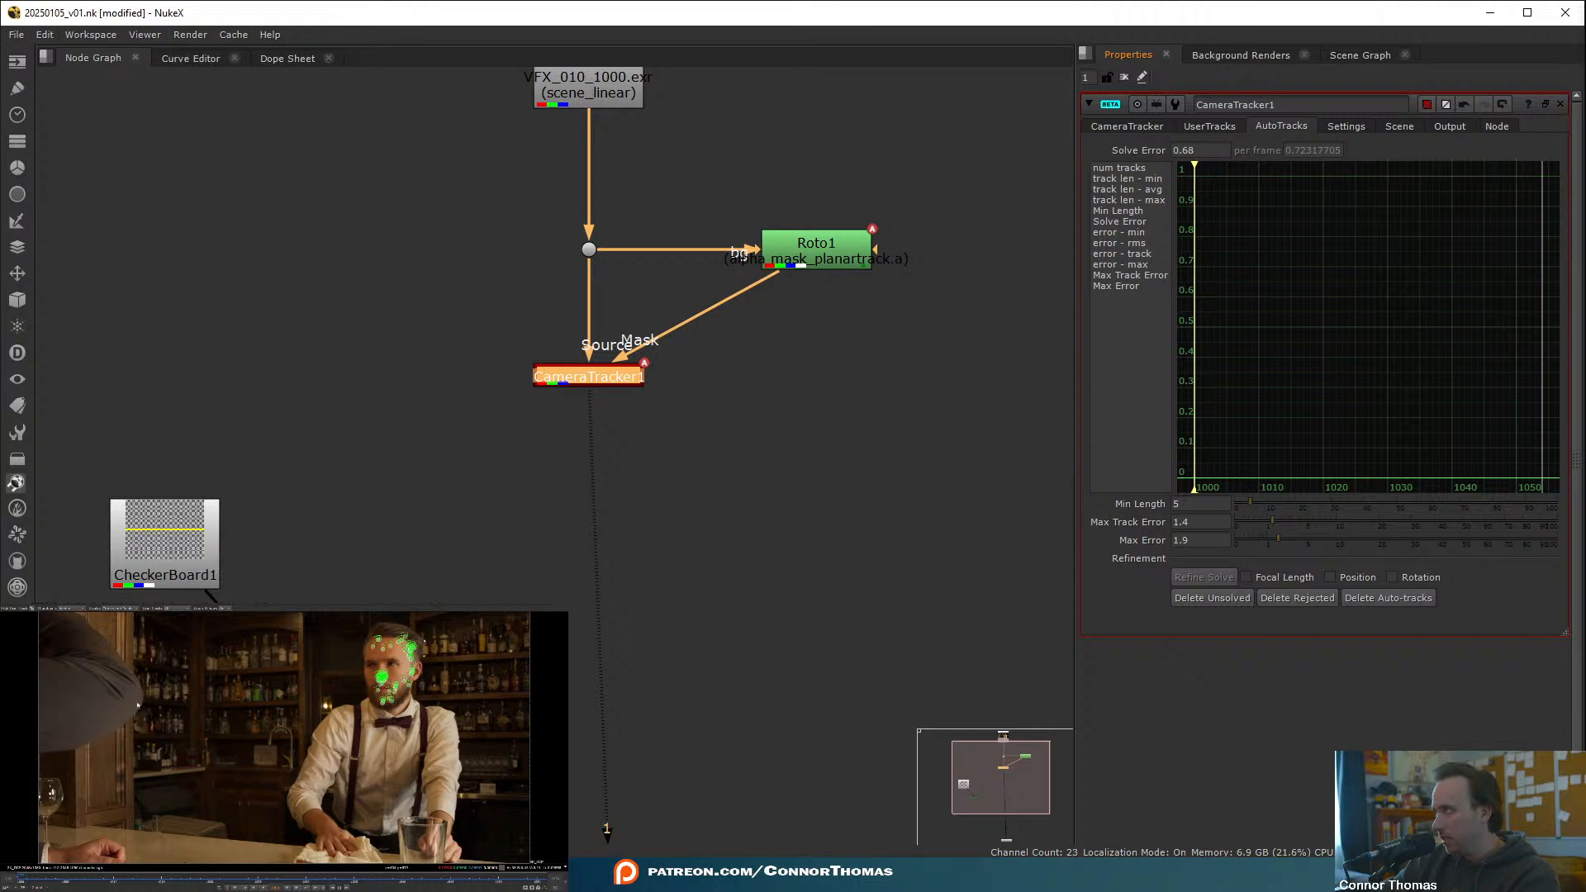
# - Create a new Scene+ export from the refined solve, view ScanlineRender1, and dismiss the low disk space warning
pyautogui.click(1127, 125)
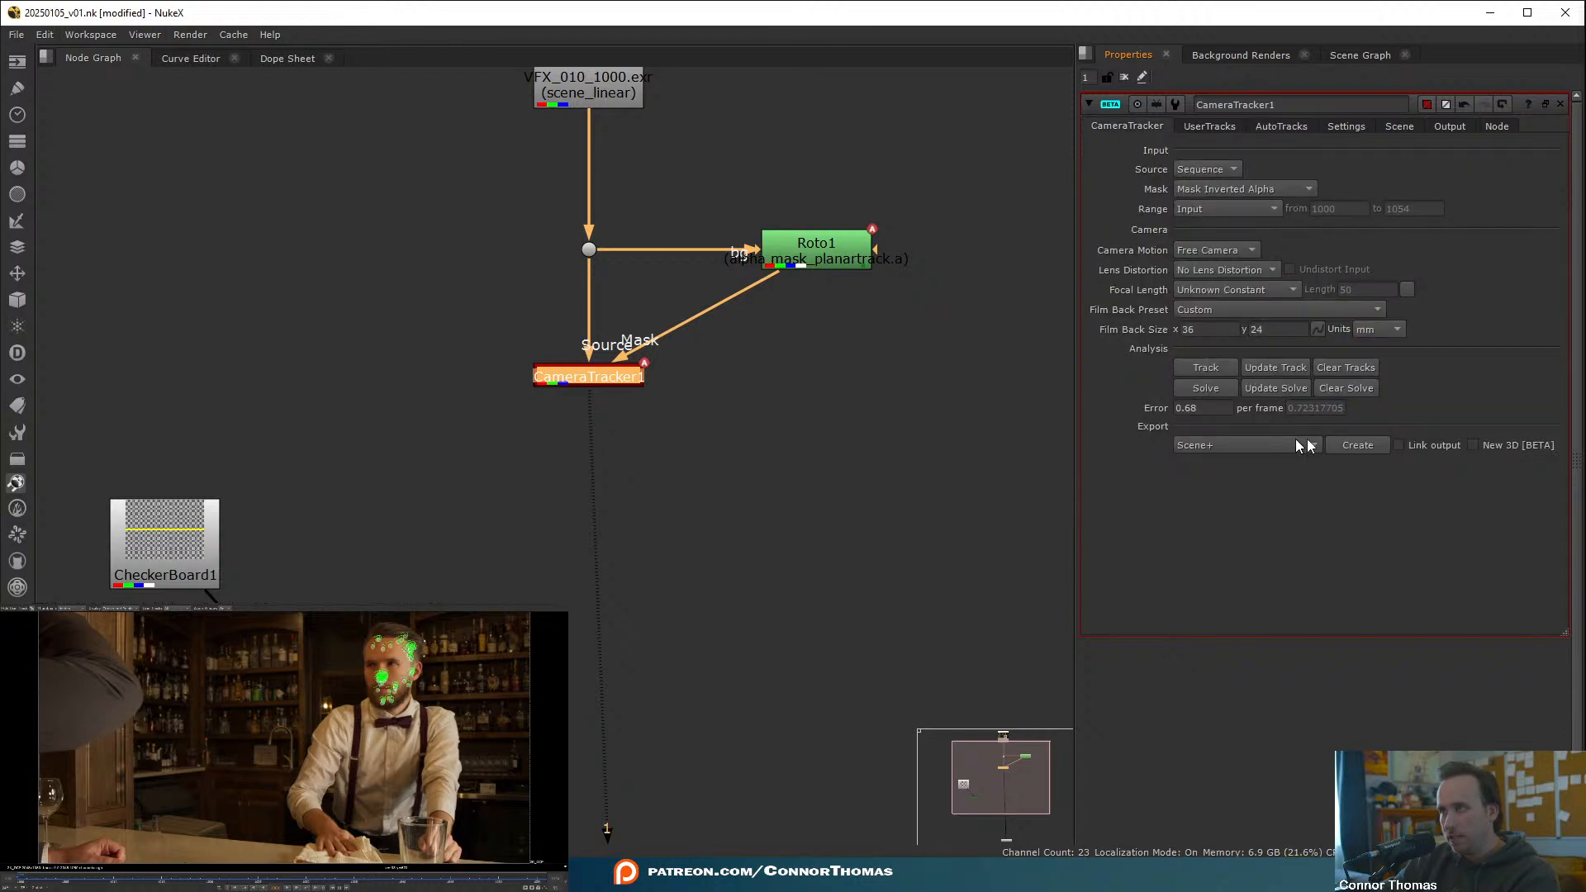
pyautogui.click(1351, 446)
pyautogui.click(578, 710)
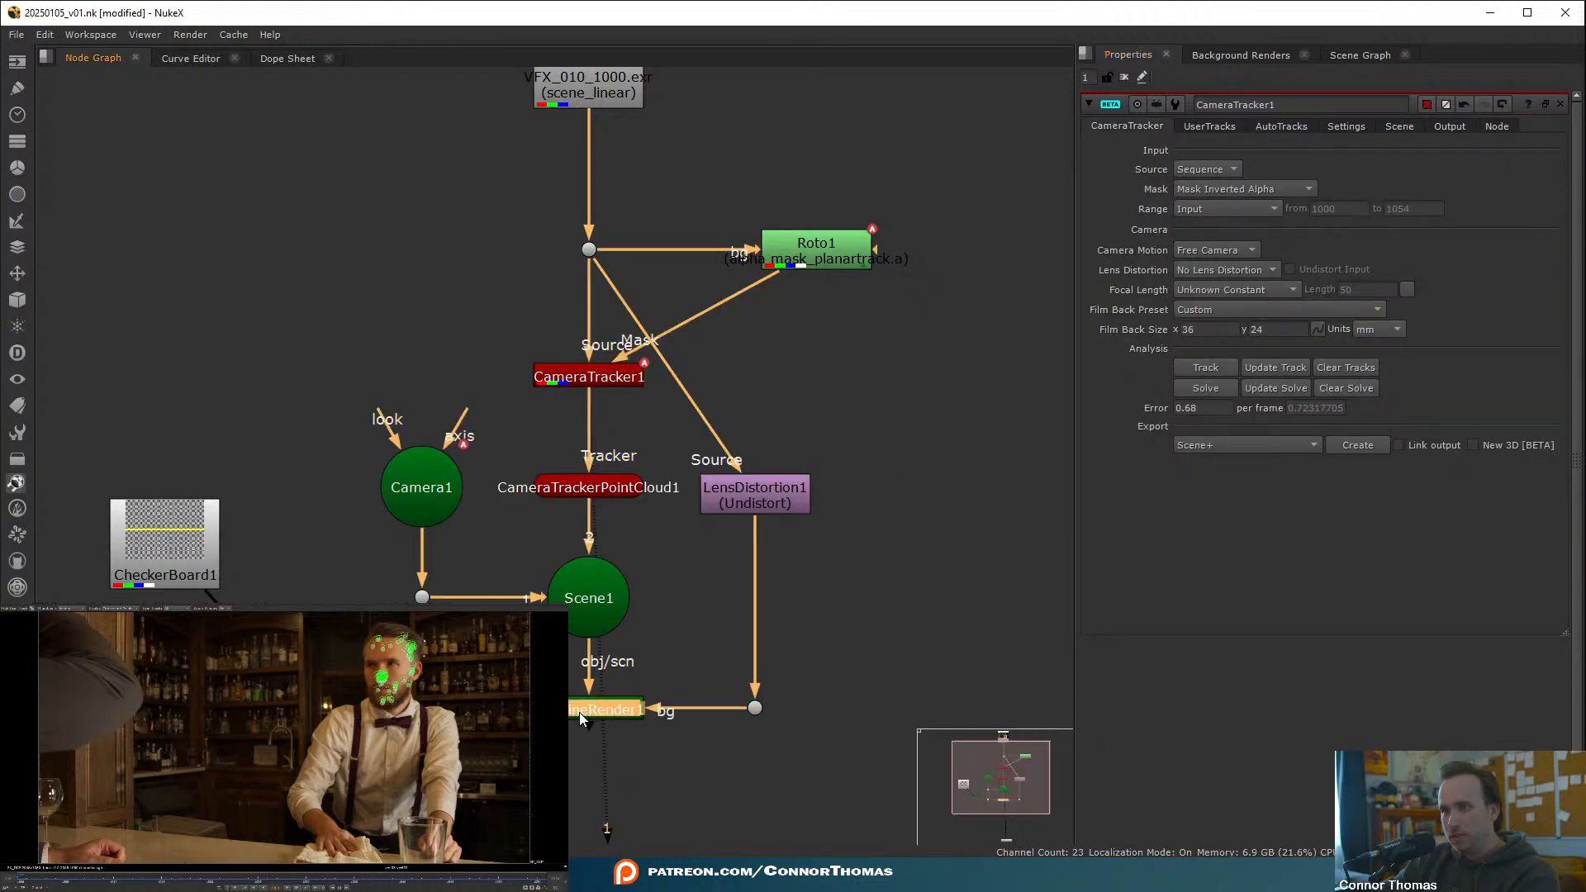
pyautogui.press('1')
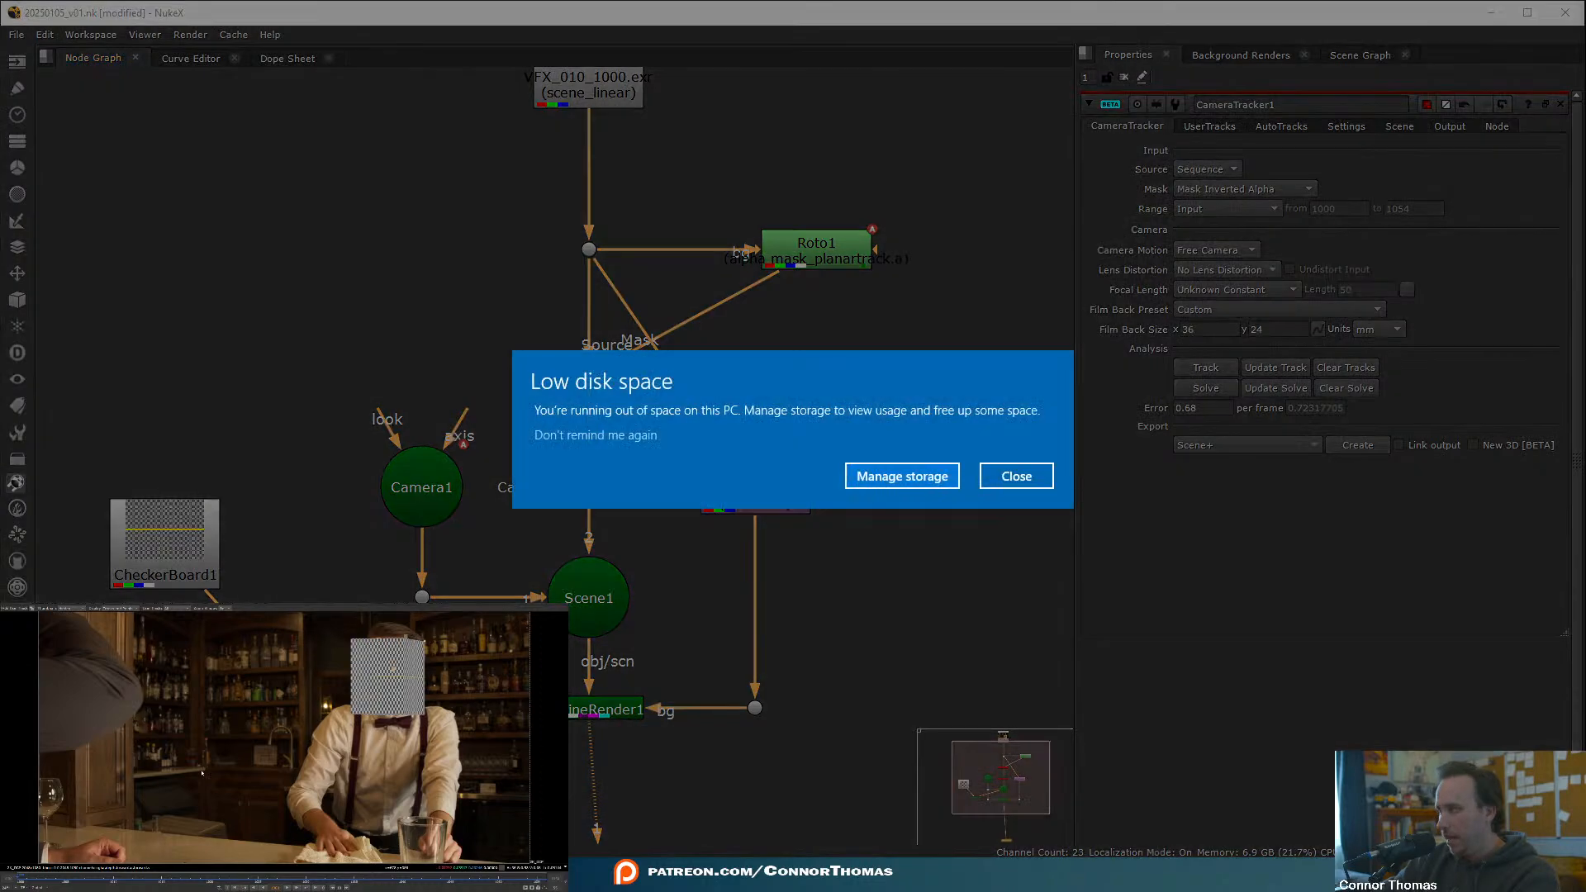
pyautogui.click(1016, 476)
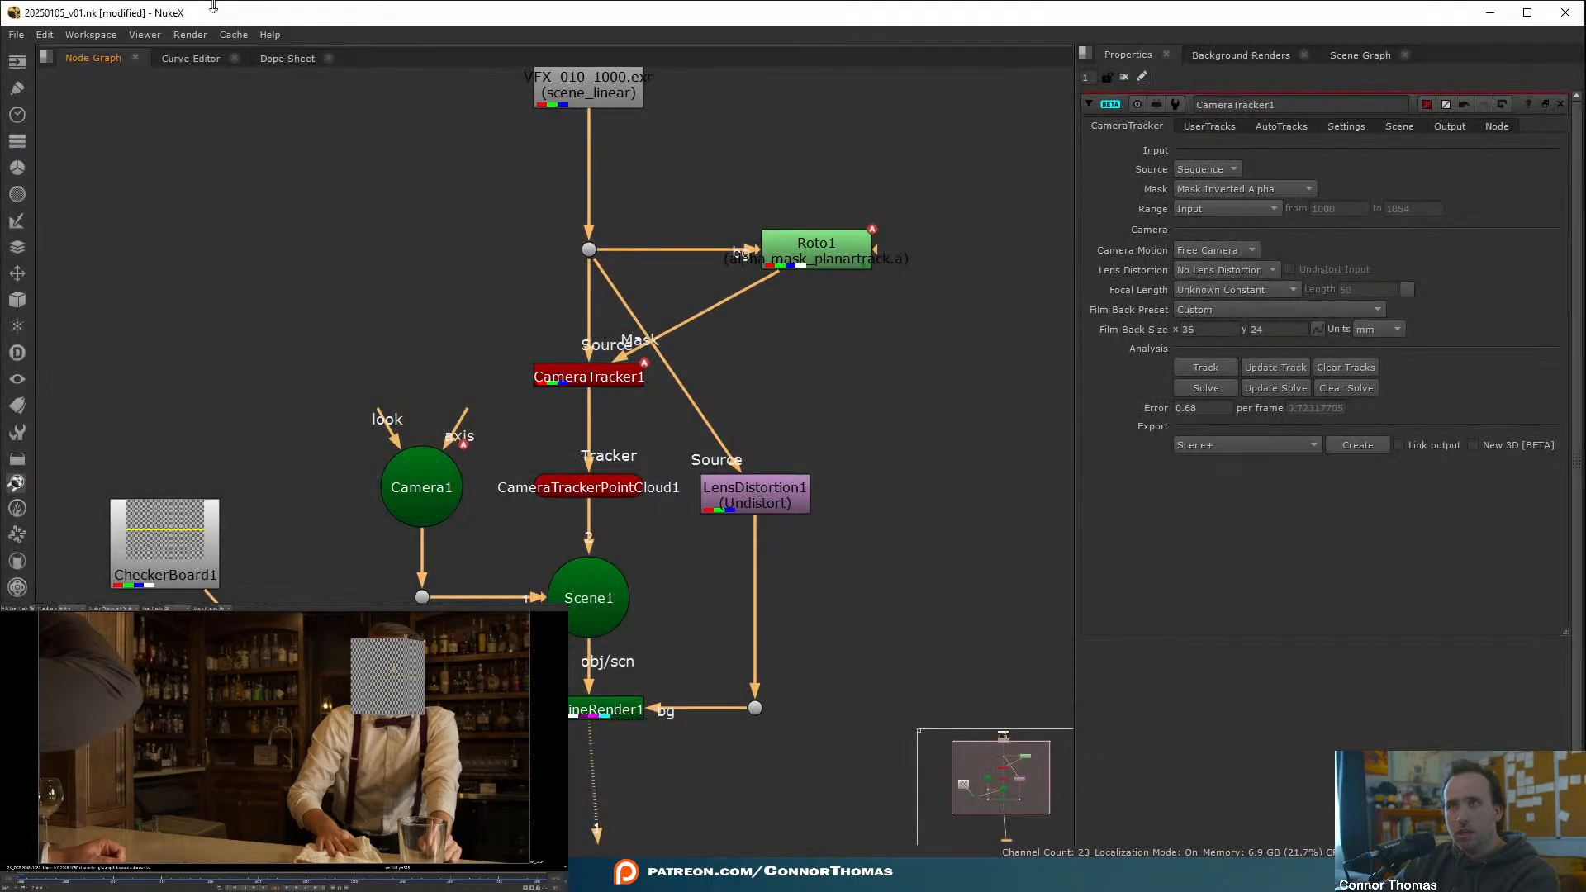
# - Close all open node properties
pyautogui.click(270, 35)
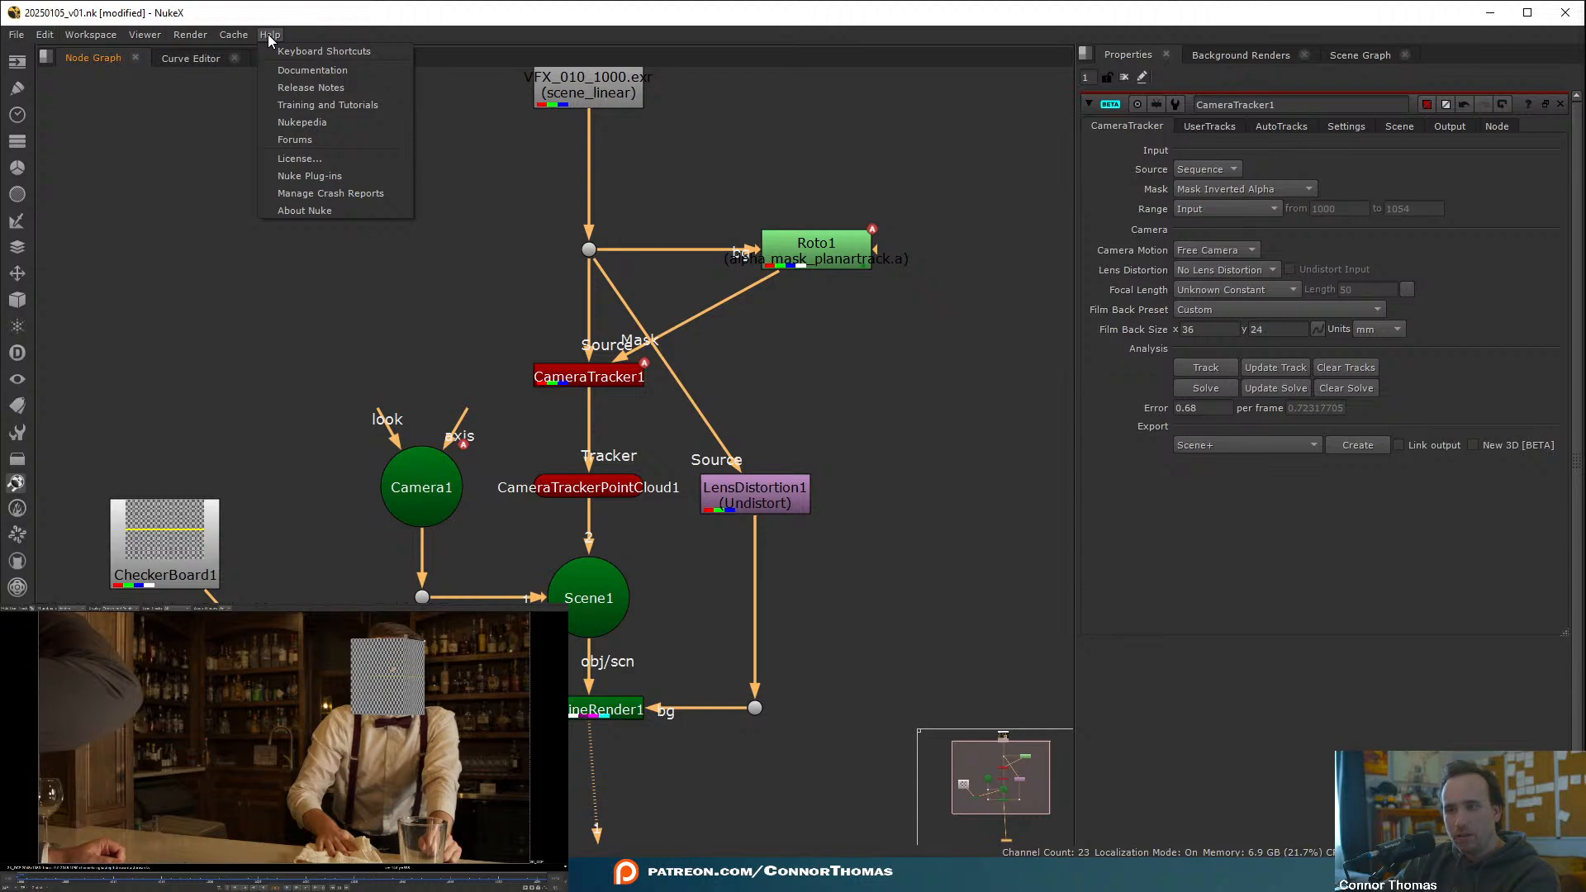
pyautogui.moveTo(140, 38)
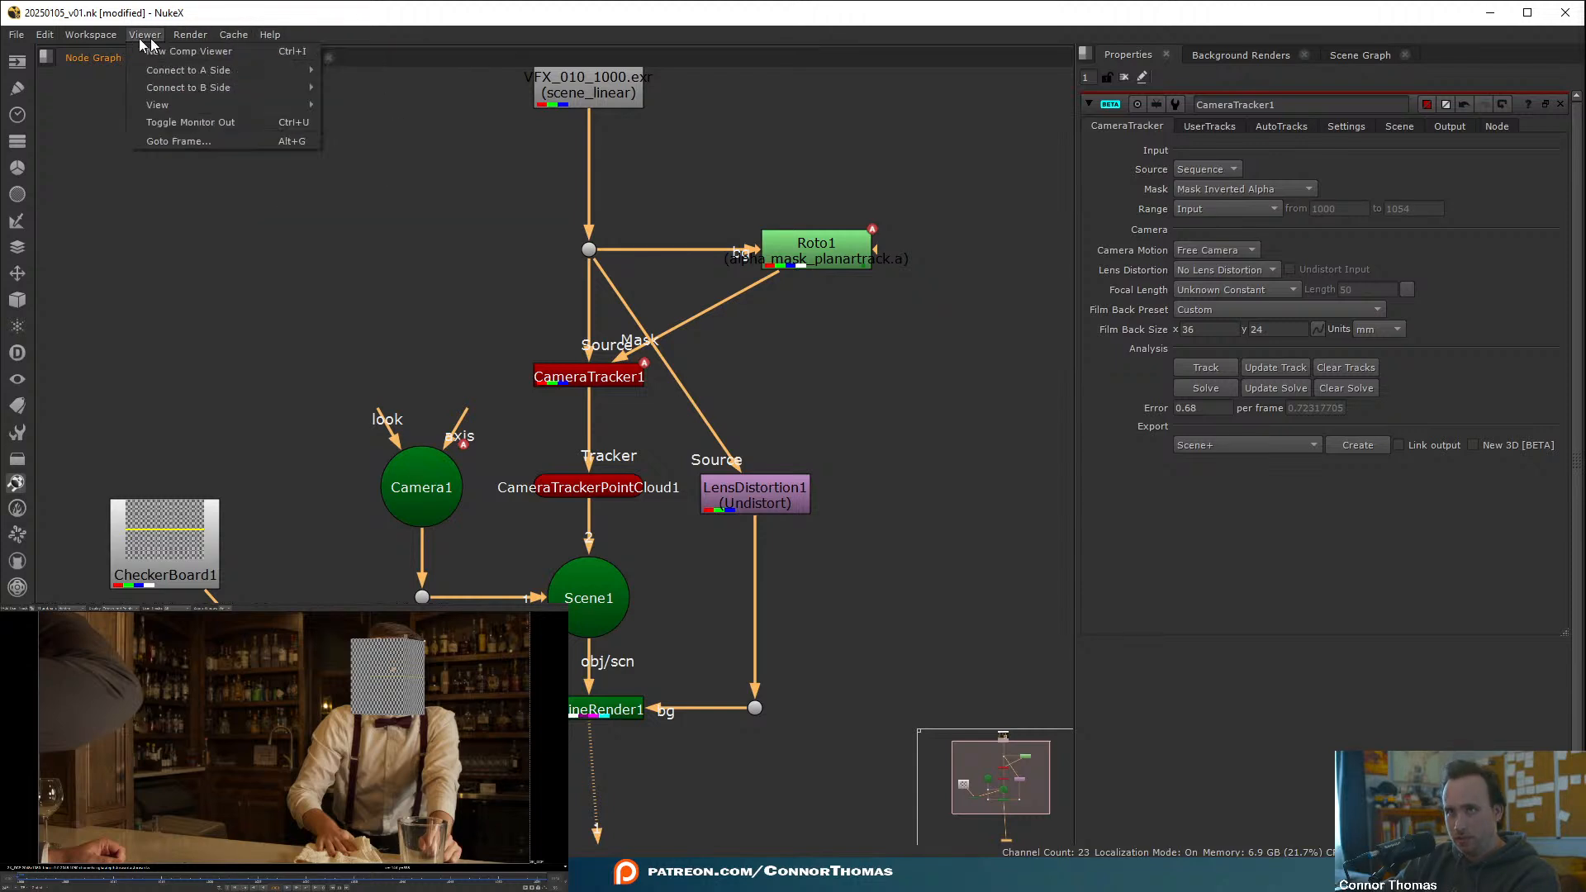
pyautogui.click(1257, 329)
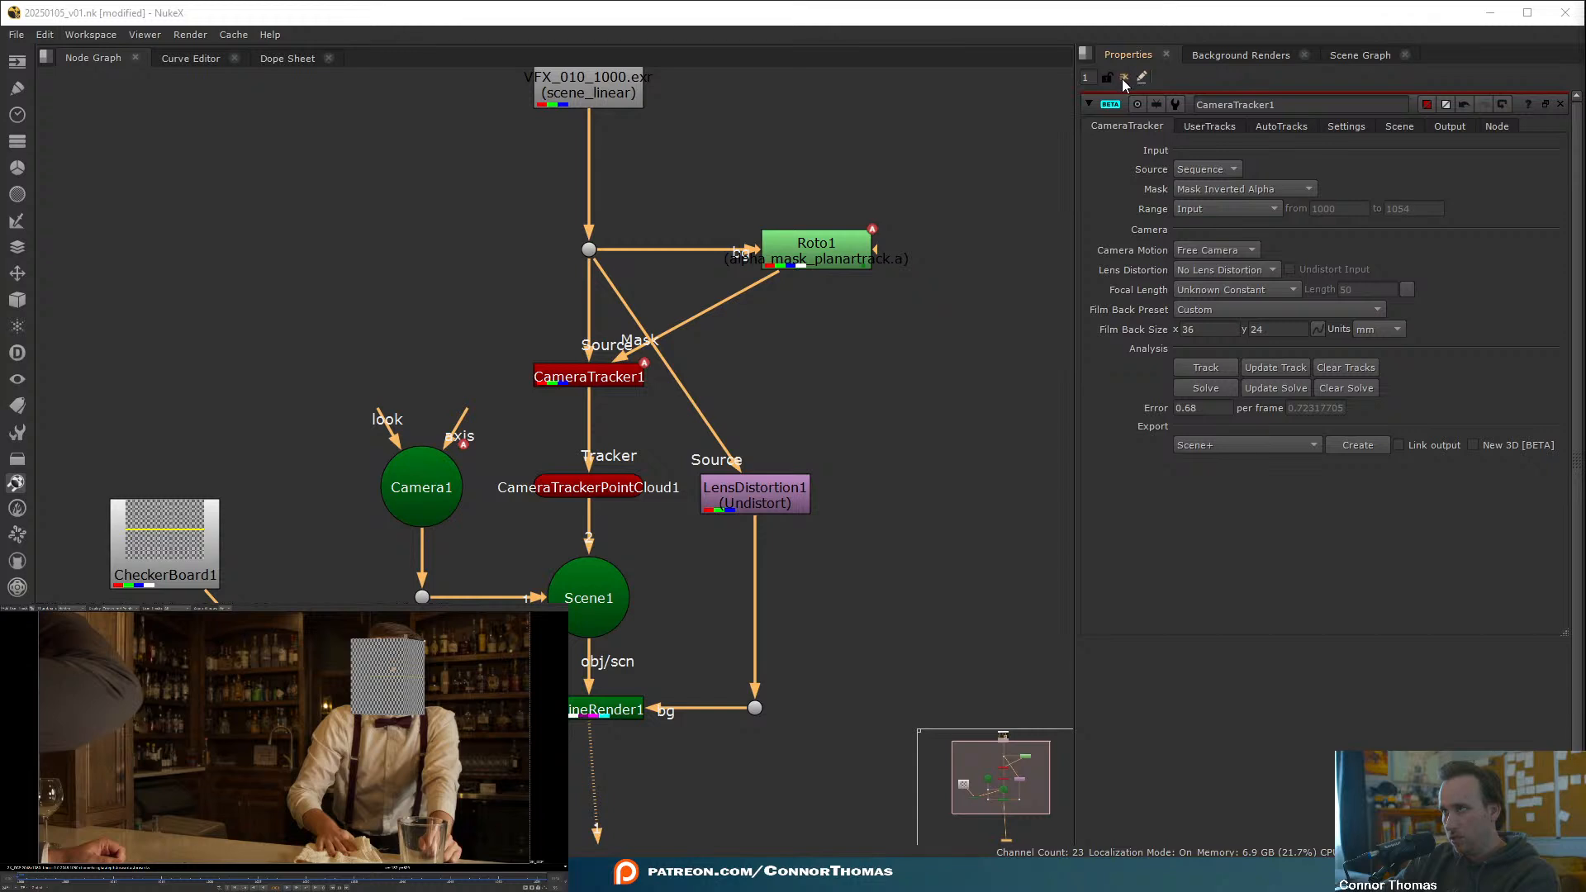
pyautogui.click(1123, 78)
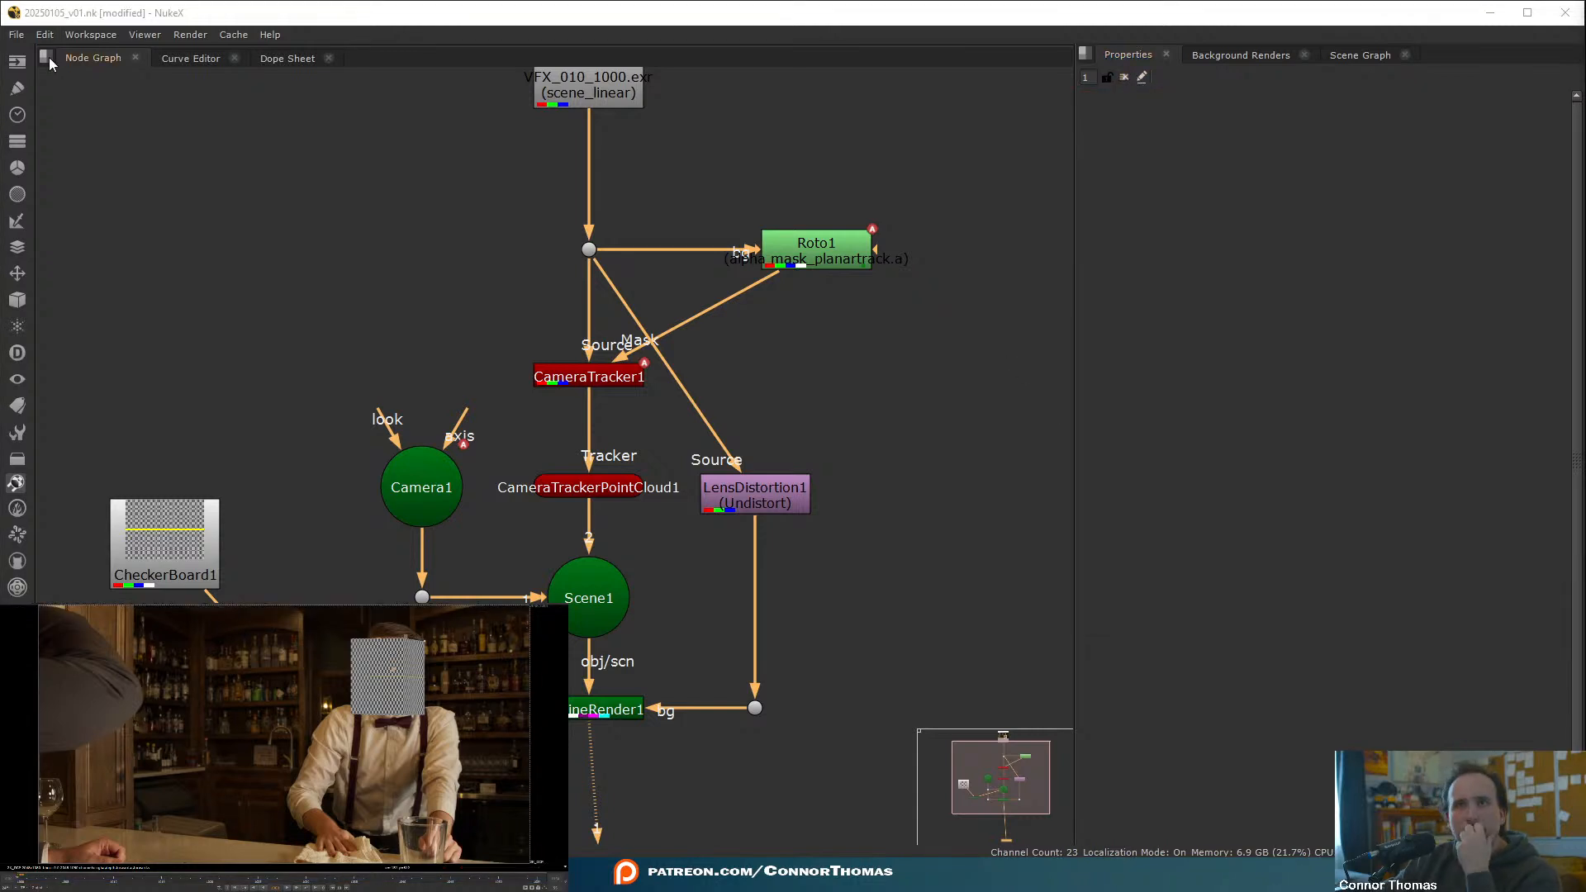
pyautogui.click(46, 34)
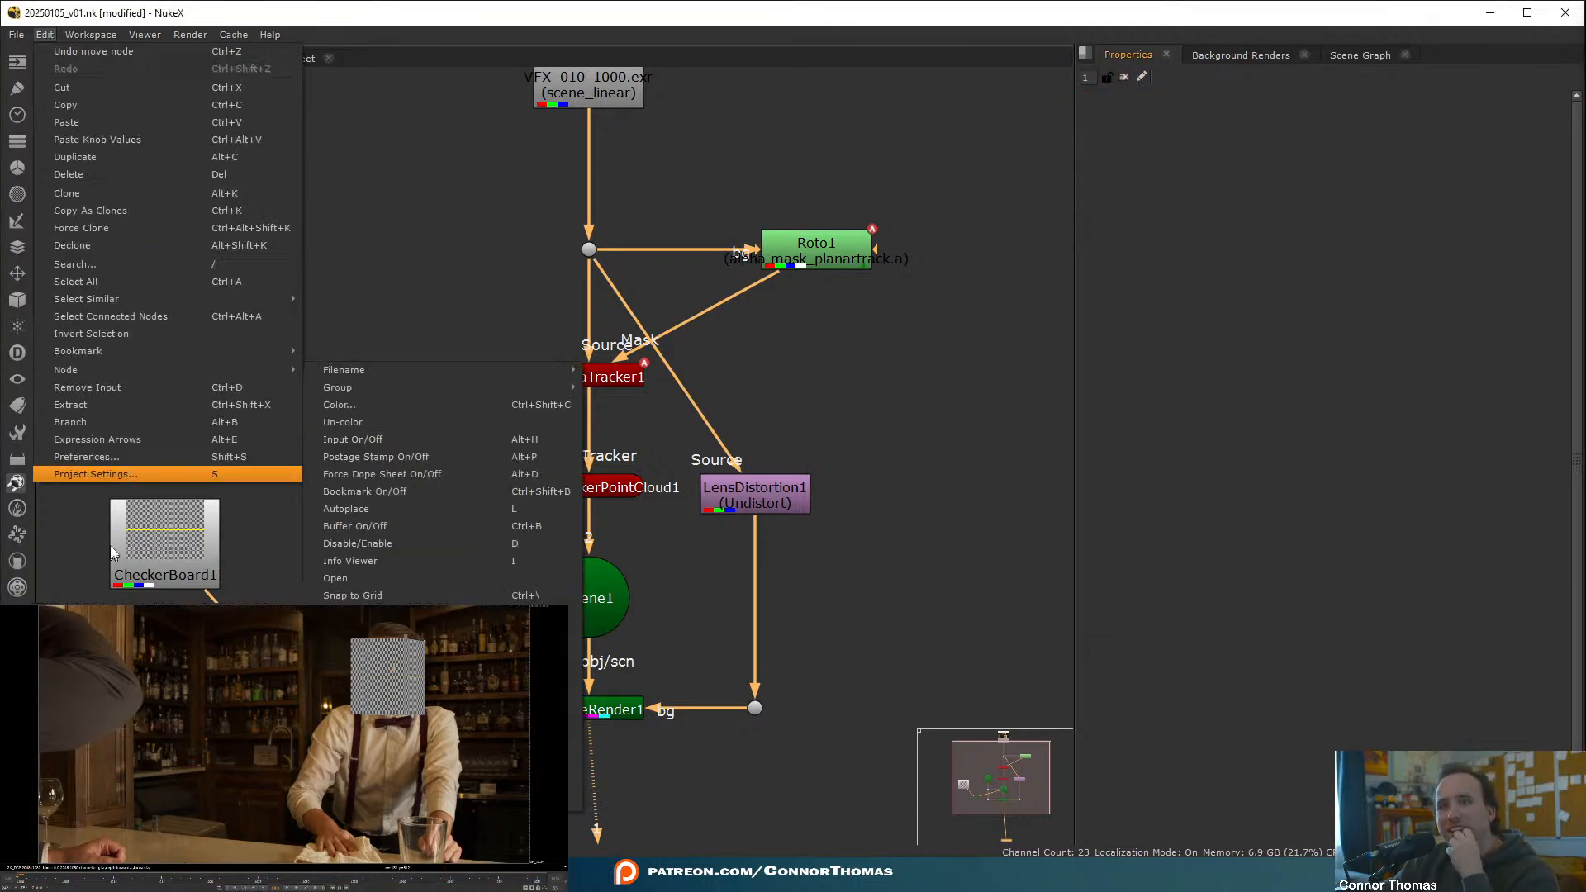
pyautogui.click(117, 462)
pyautogui.click(433, 193)
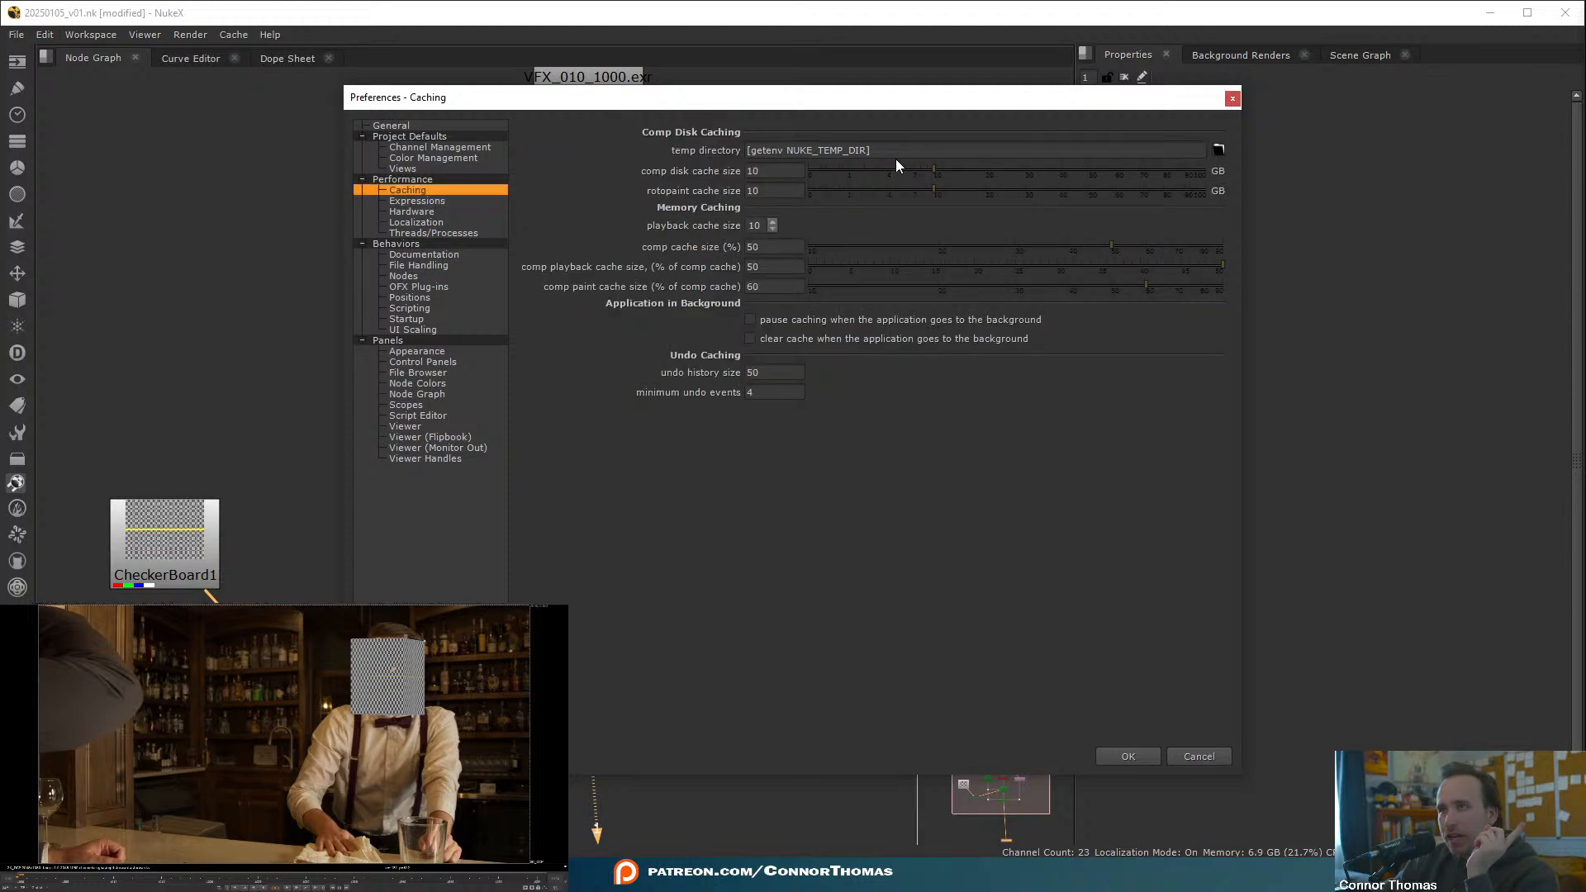
pyautogui.click(1220, 150)
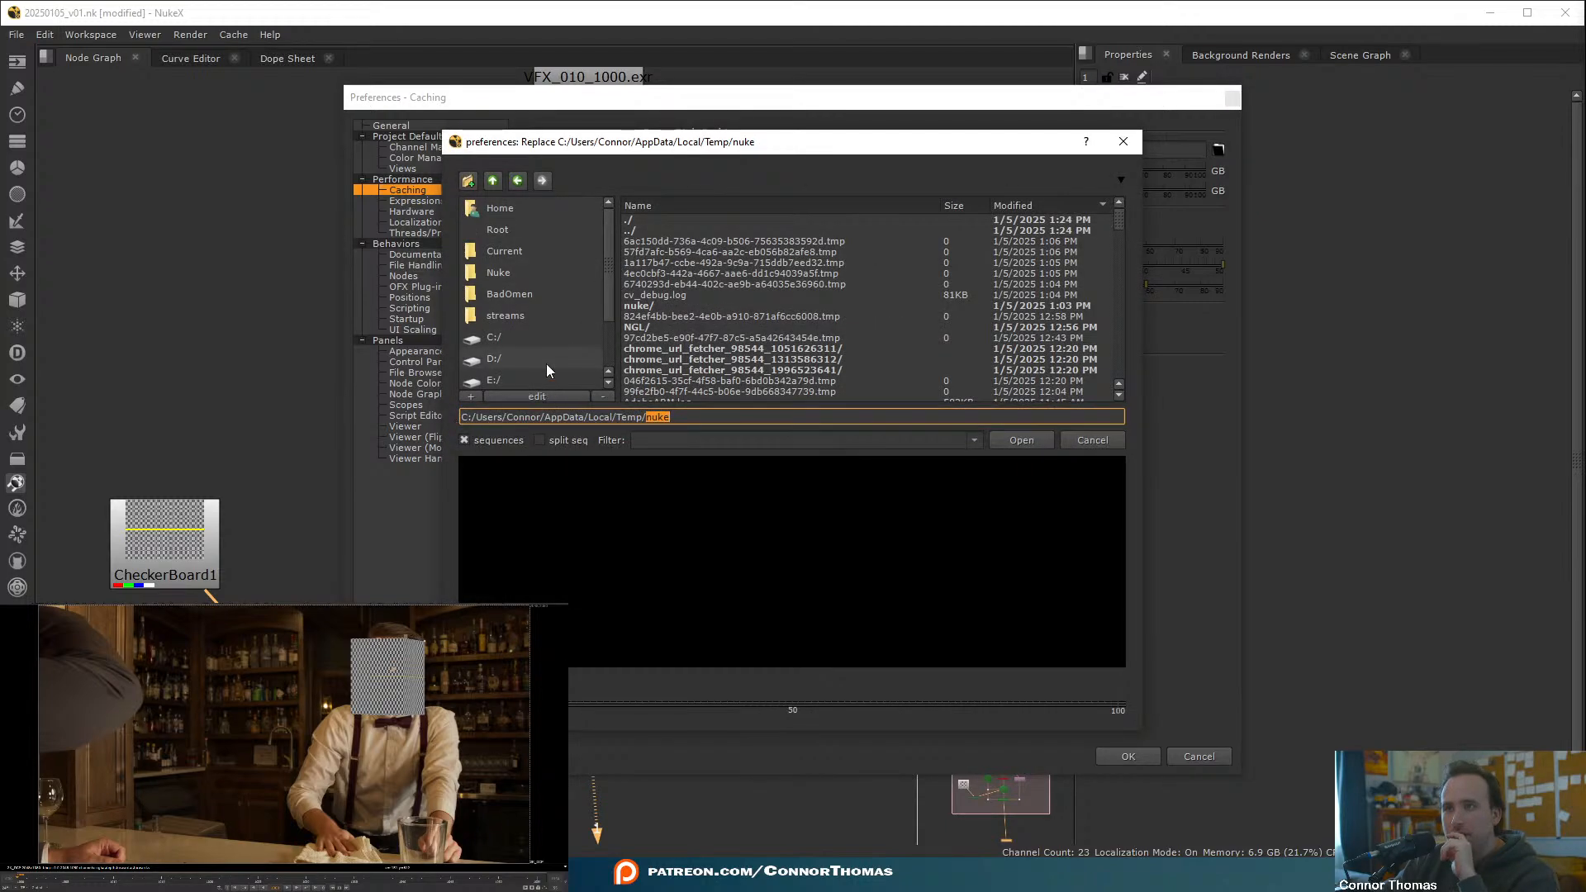
pyautogui.click(1111, 442)
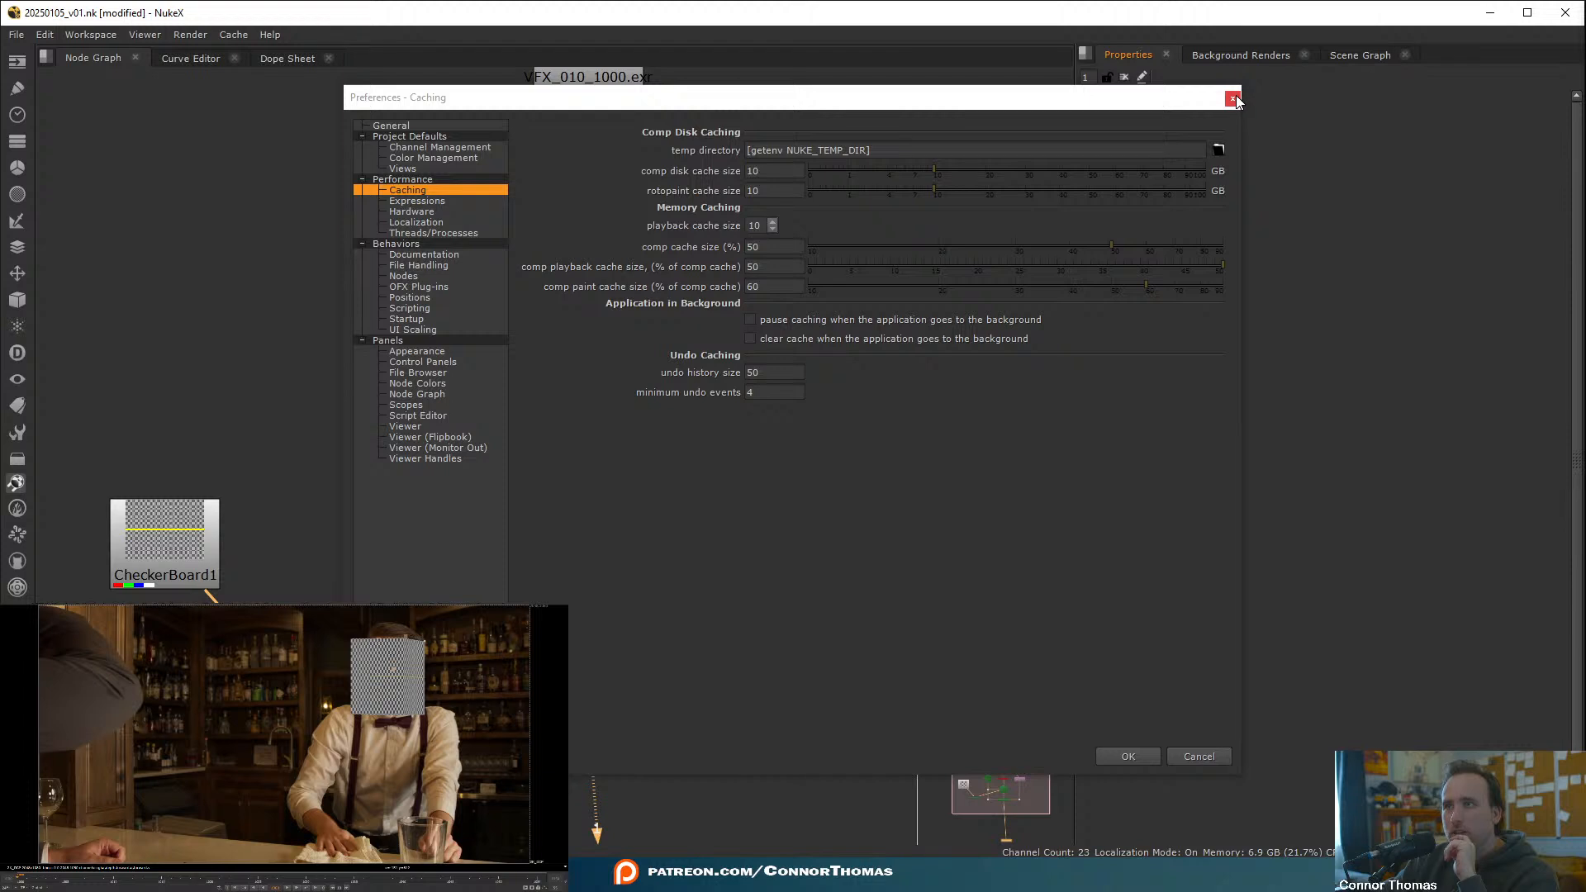
pyautogui.click(1233, 99)
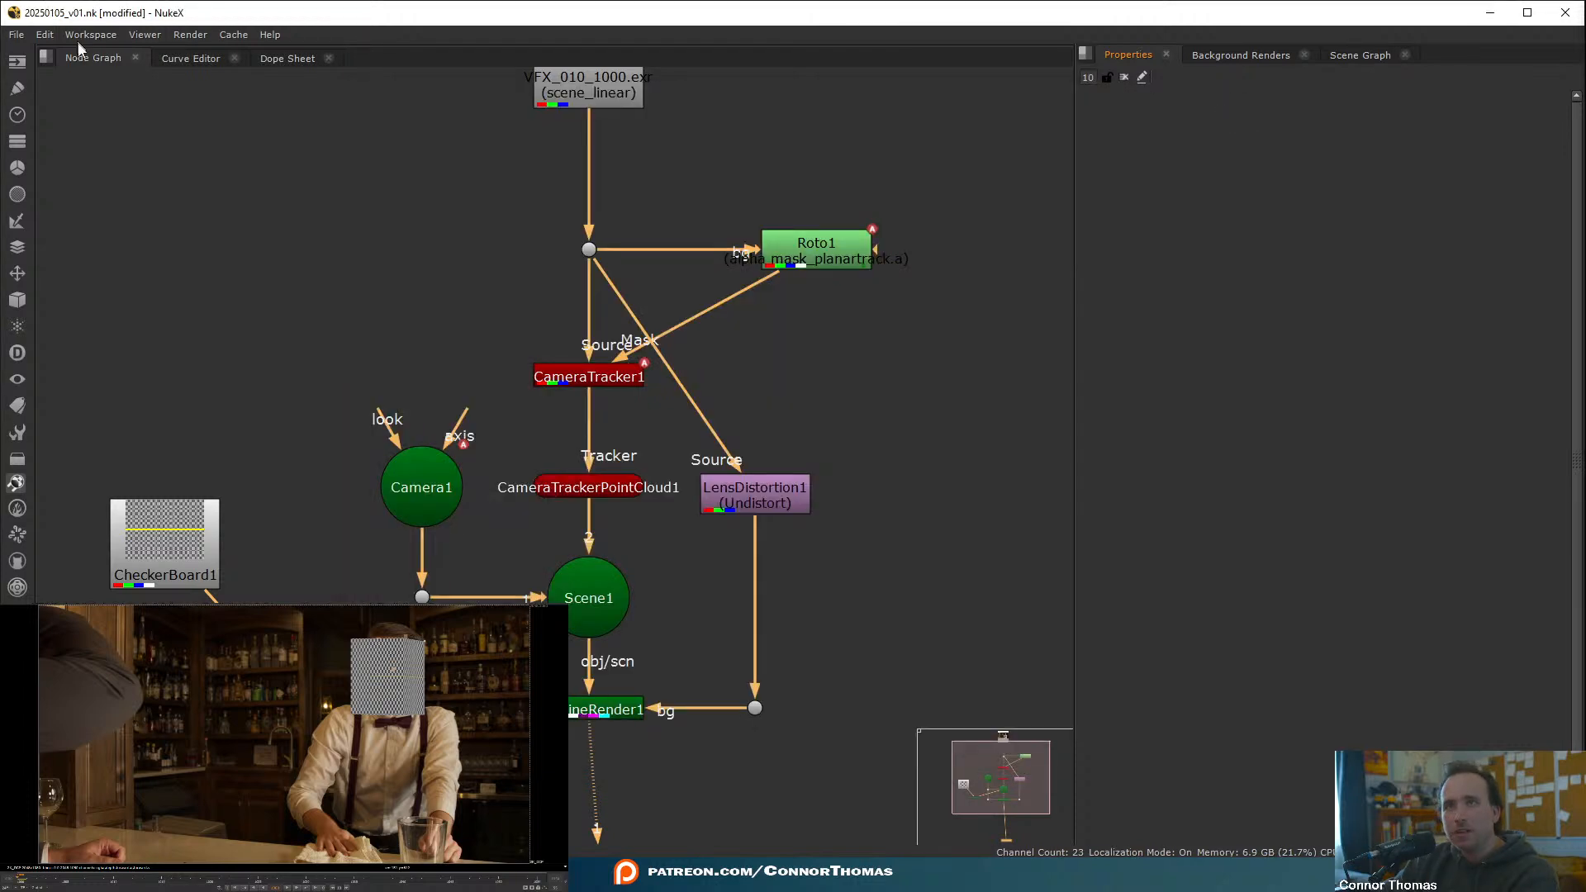
# - Clear all caches
pyautogui.click(145, 34)
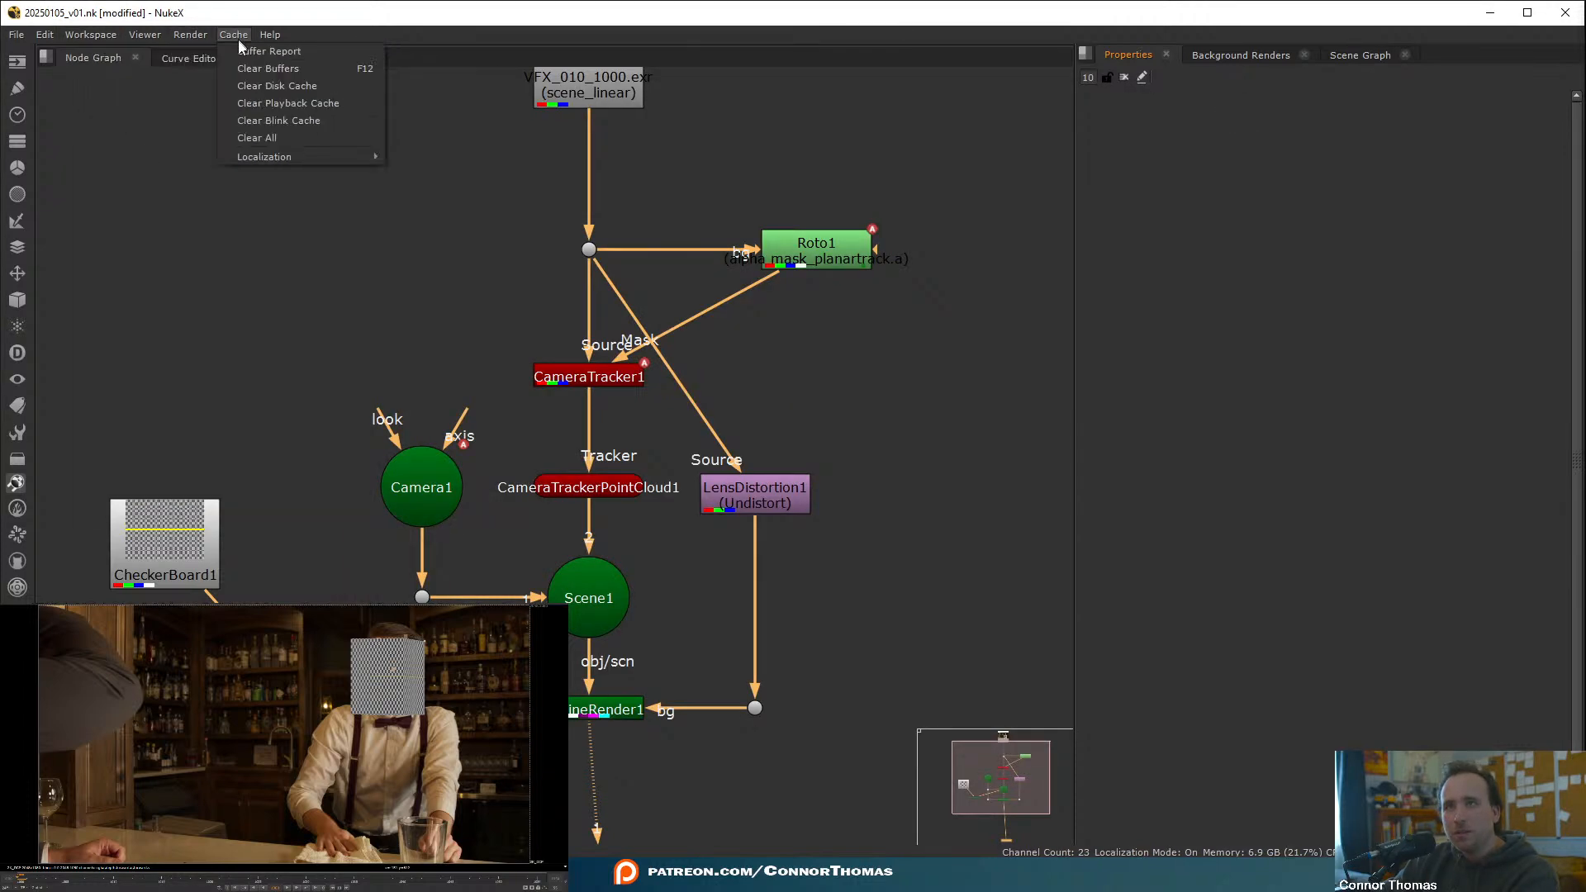
pyautogui.click(273, 138)
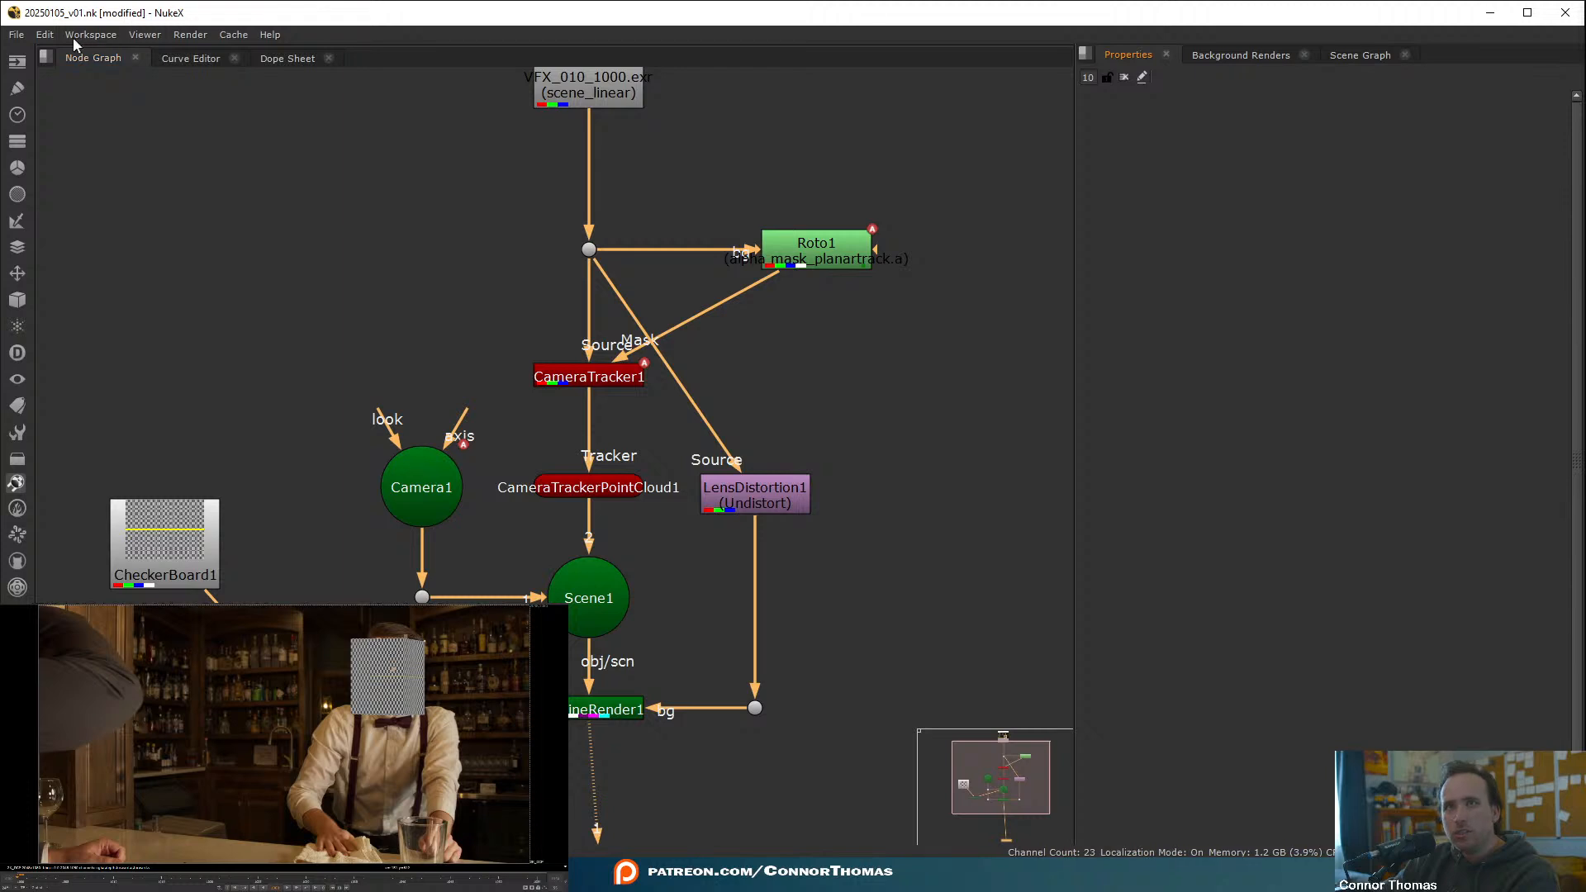
# - Open the Caching preferences and browse to E:/cache as the location for the temp directory
pyautogui.click(44, 34)
pyautogui.click(121, 458)
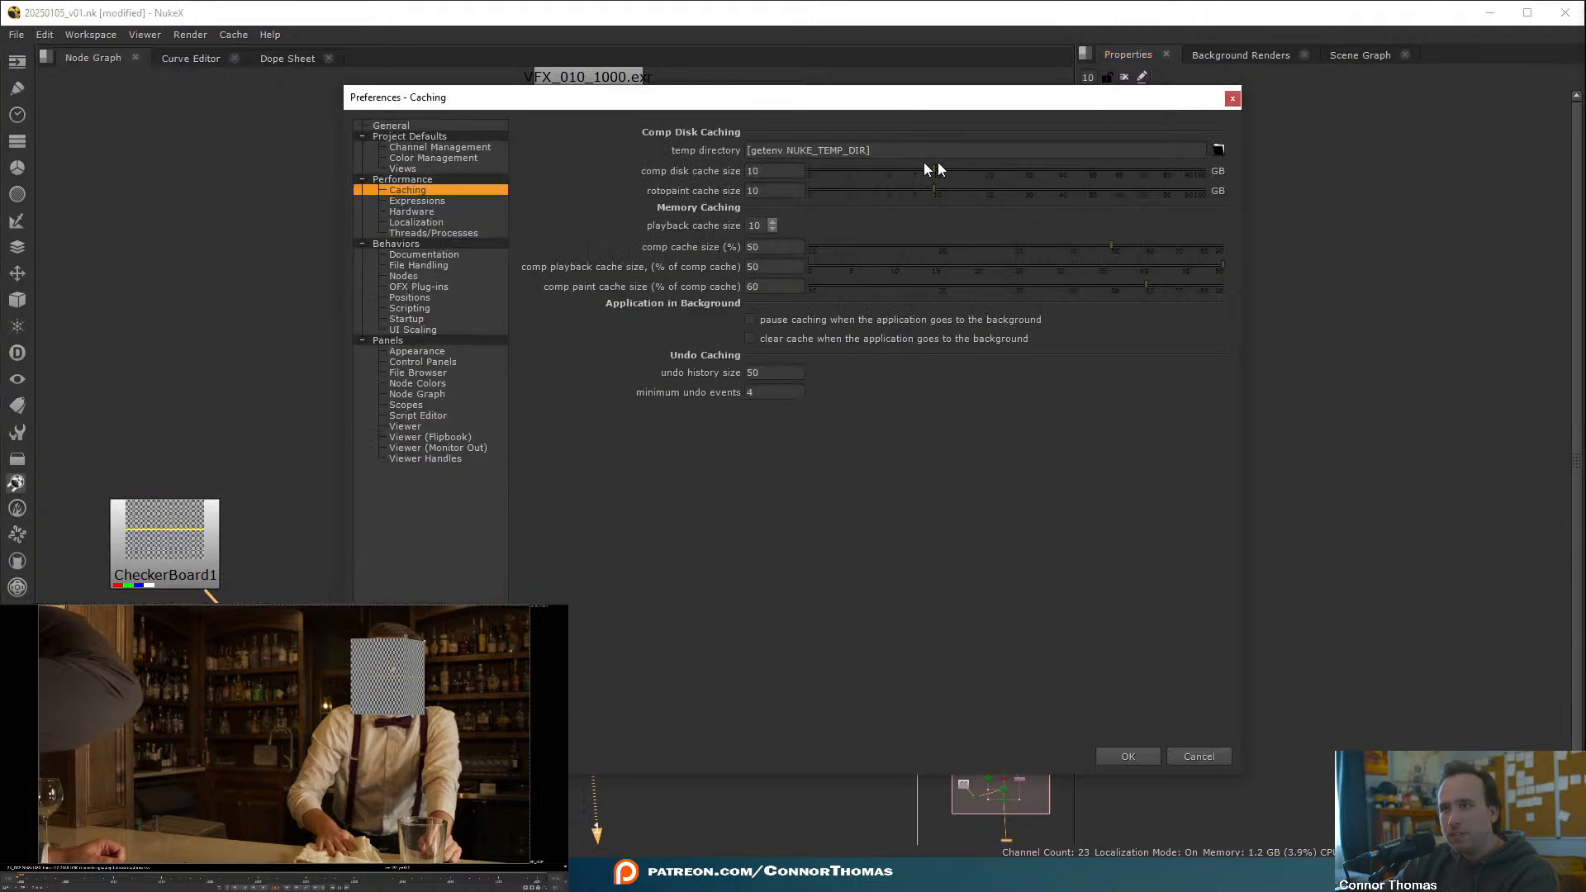
pyautogui.click(1219, 150)
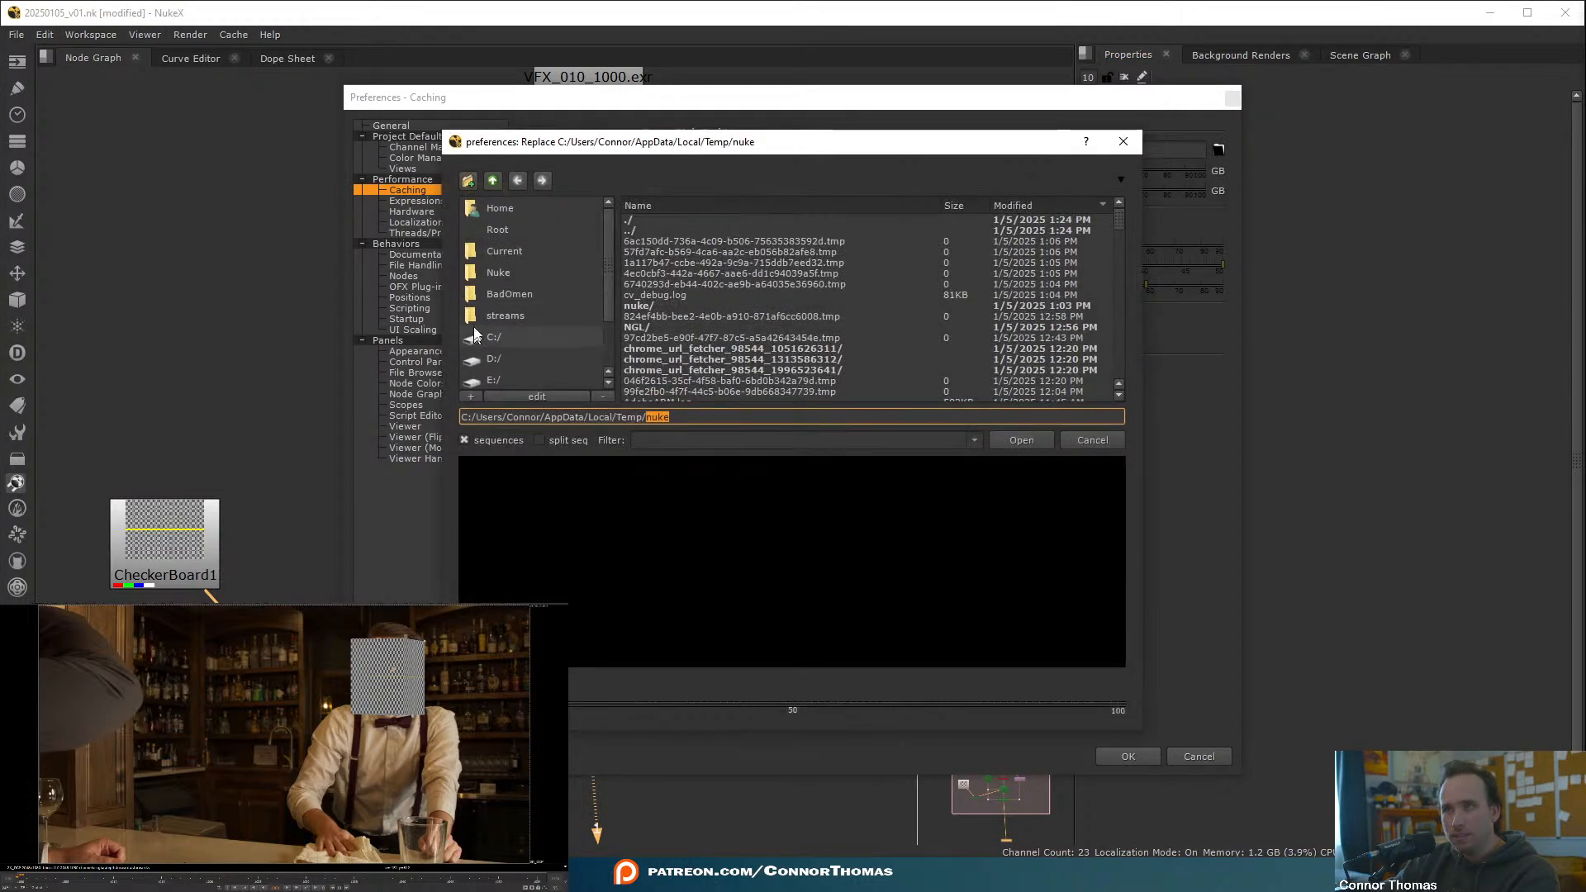
pyautogui.click(496, 359)
pyautogui.click(495, 380)
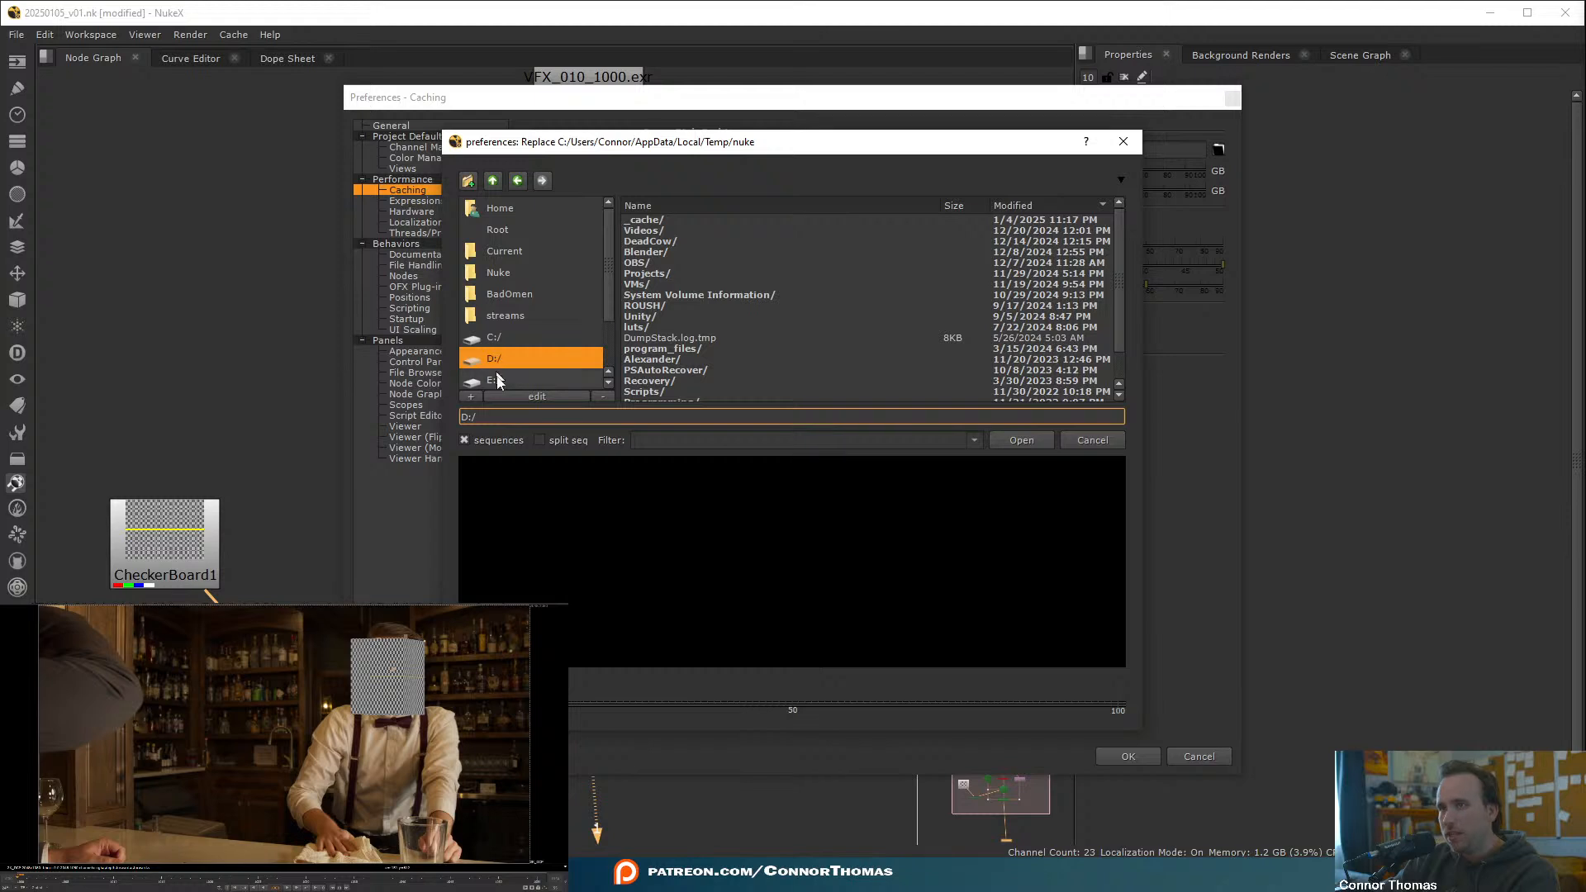
pyautogui.scroll(-1, 504, 351)
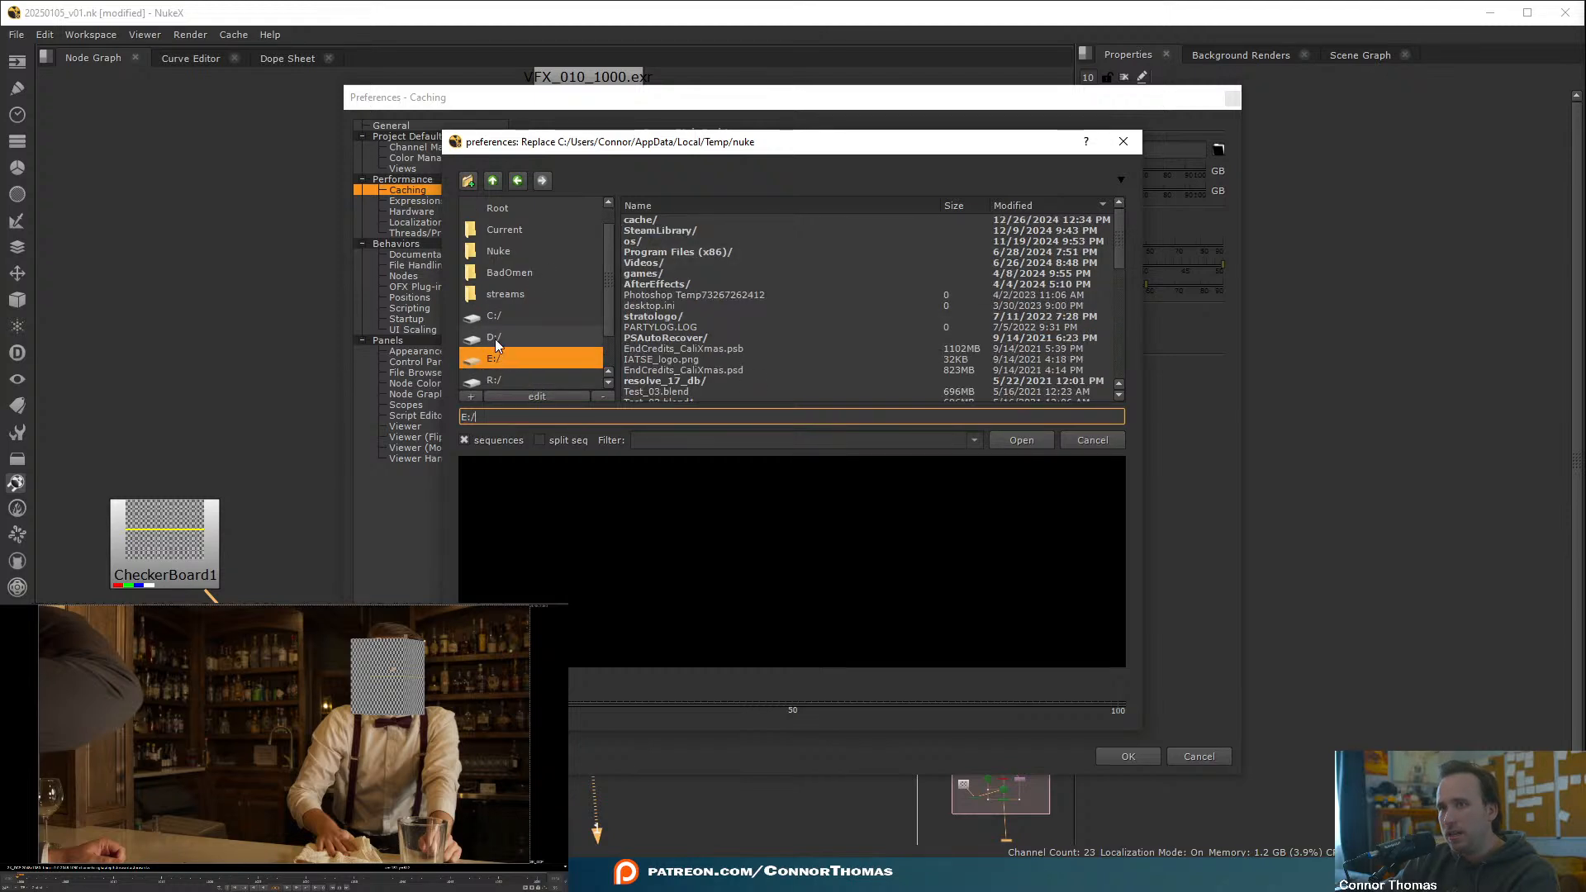
pyautogui.click(494, 337)
pyautogui.click(507, 357)
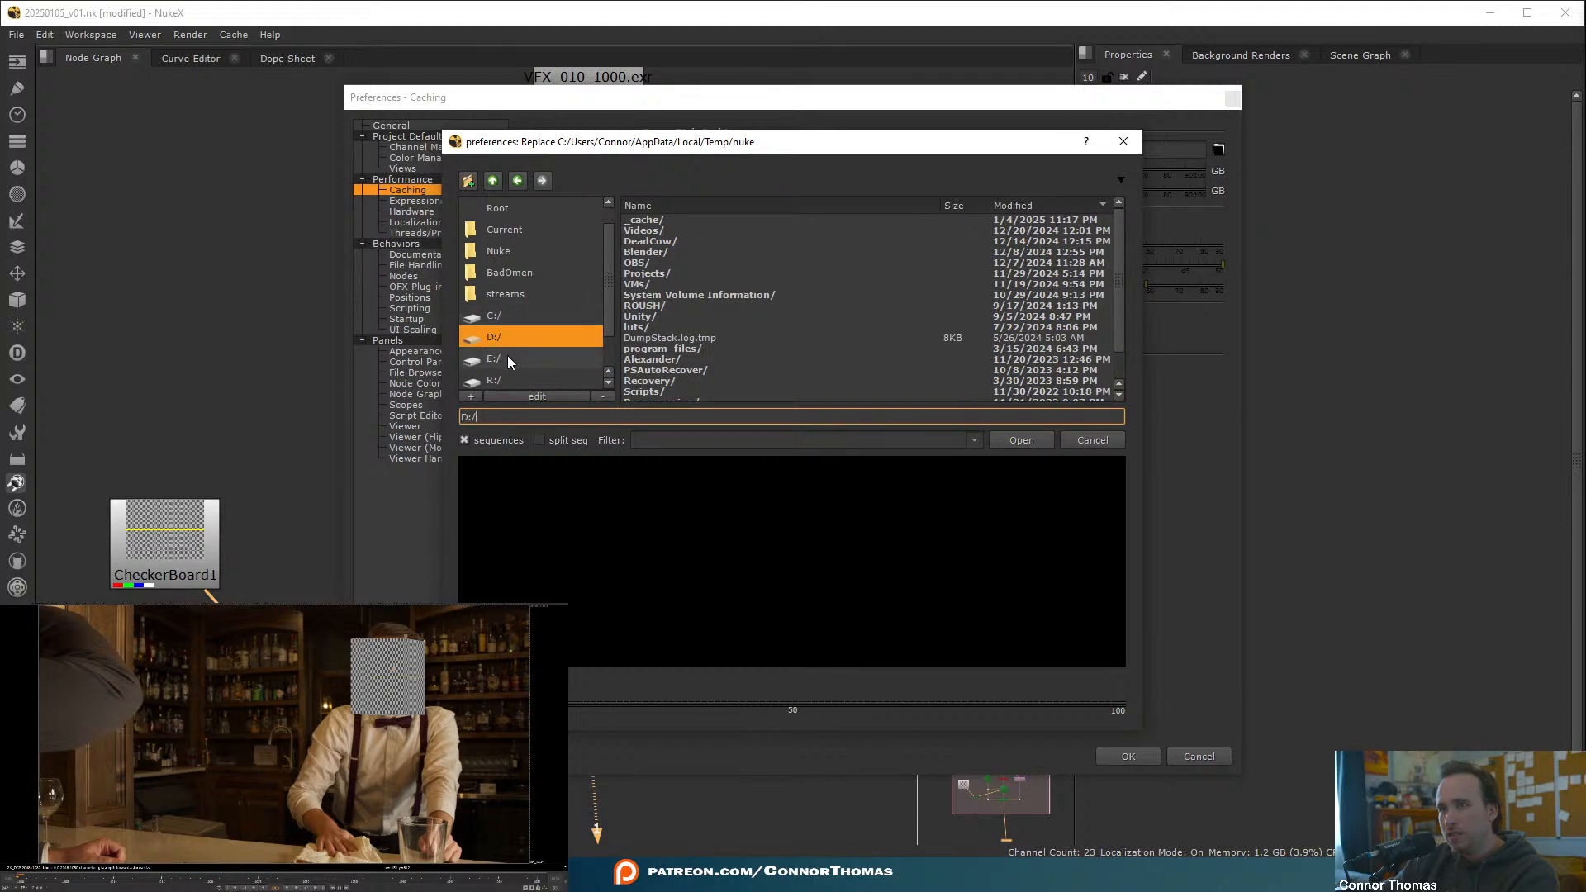
pyautogui.doubleClick(652, 221)
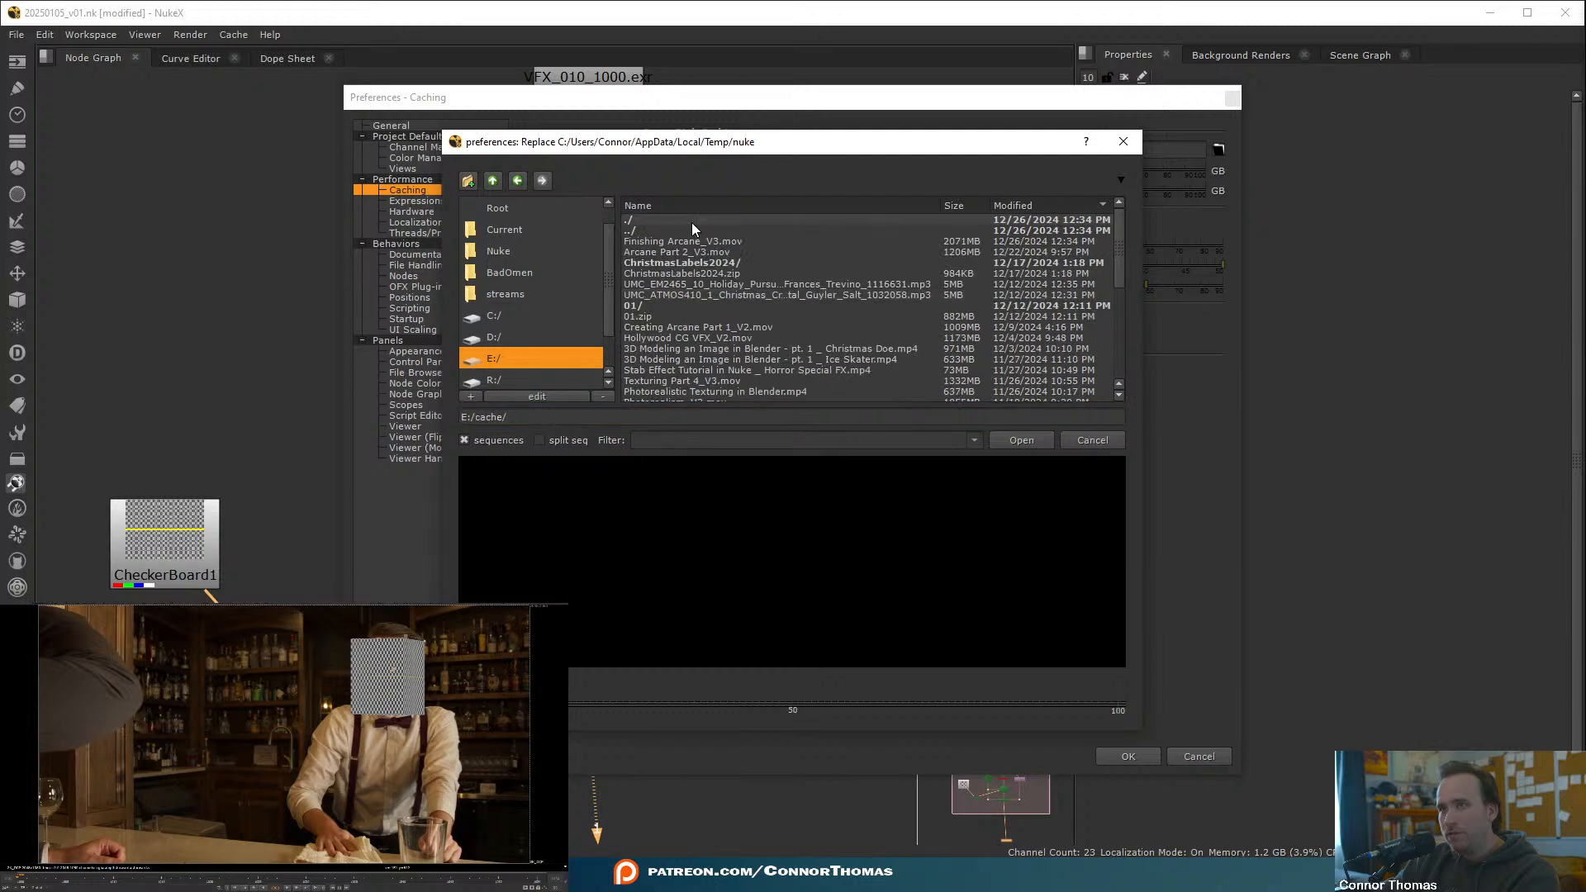
# - Create a folder named nuke in E:/cache and set E:/cache/nuke/ as the temp directory using the full file path
pyautogui.click(469, 181)
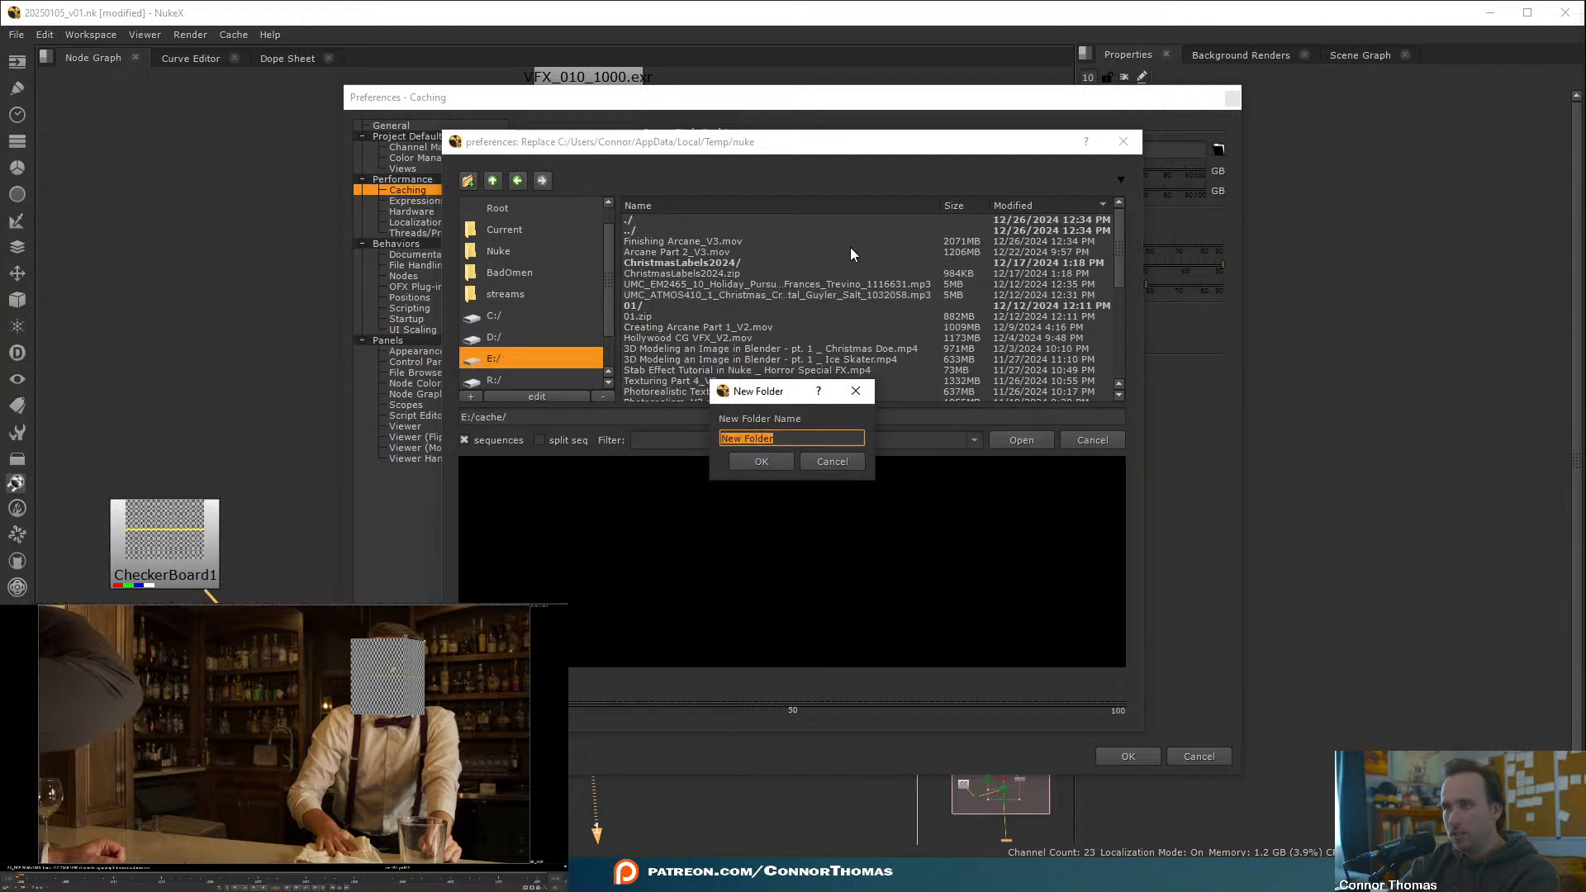
pyautogui.write('nuj')
pyautogui.press('BackSpace')
pyautogui.write('ke')
pyautogui.press('Return')
pyautogui.click(1022, 440)
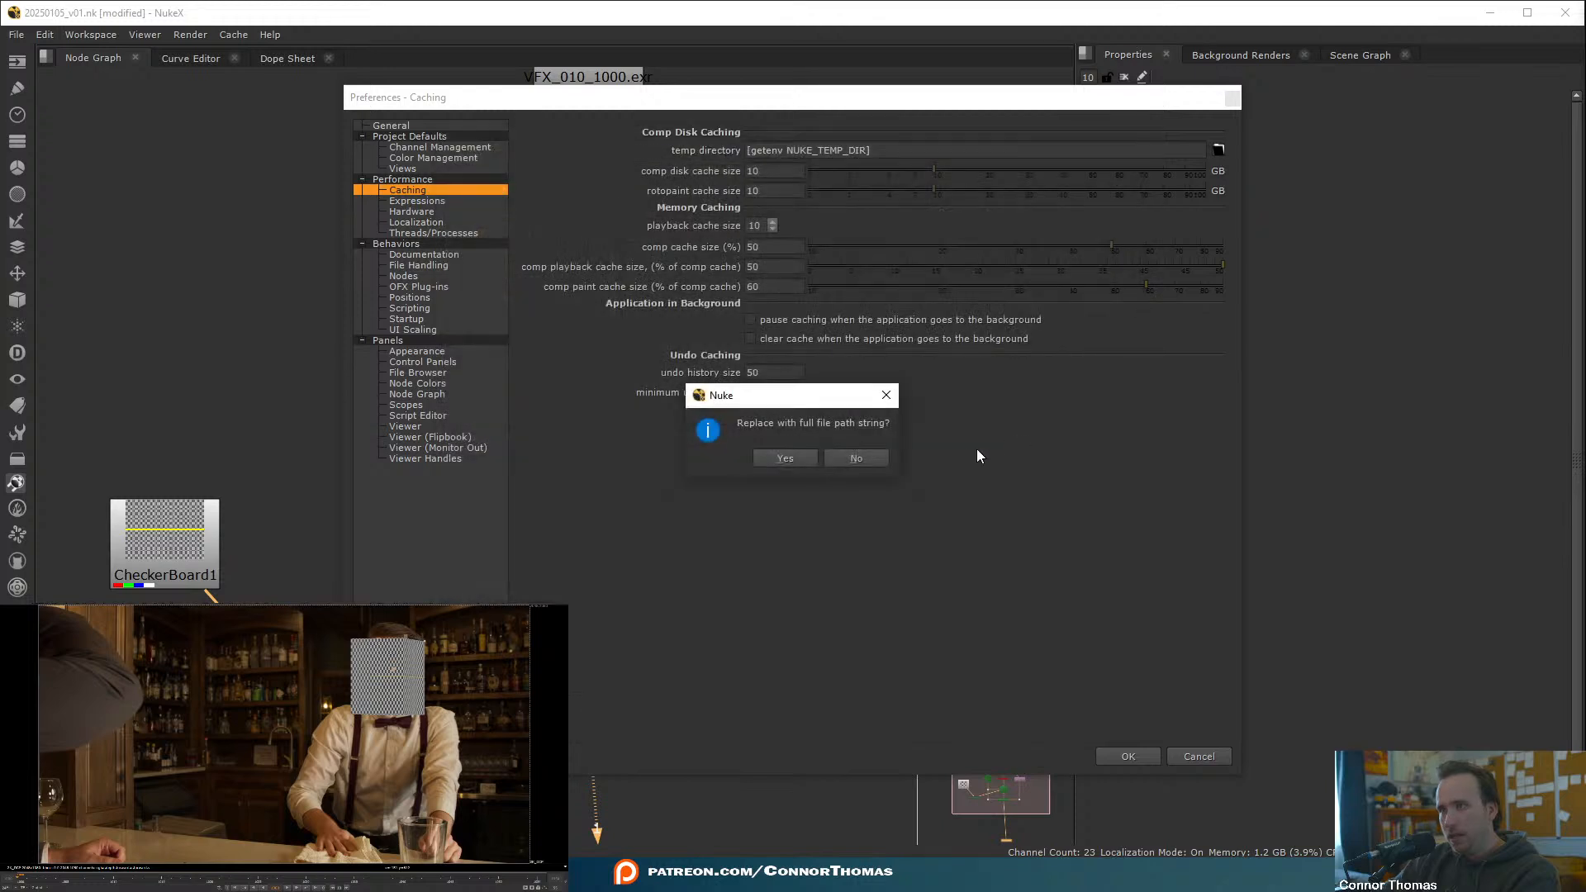
pyautogui.click(785, 458)
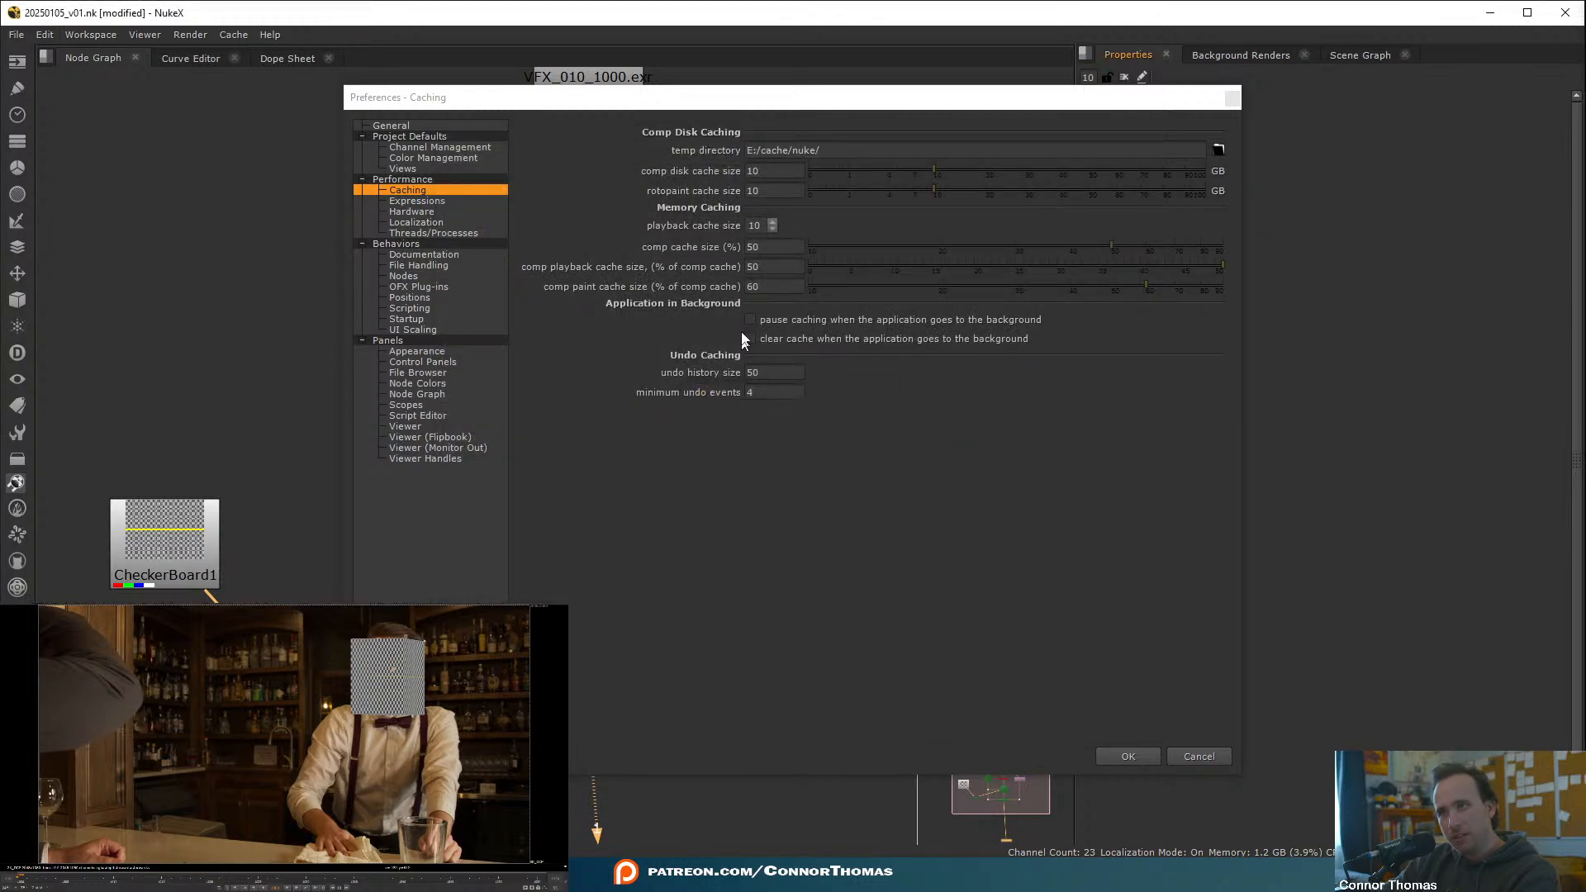
pyautogui.click(1113, 756)
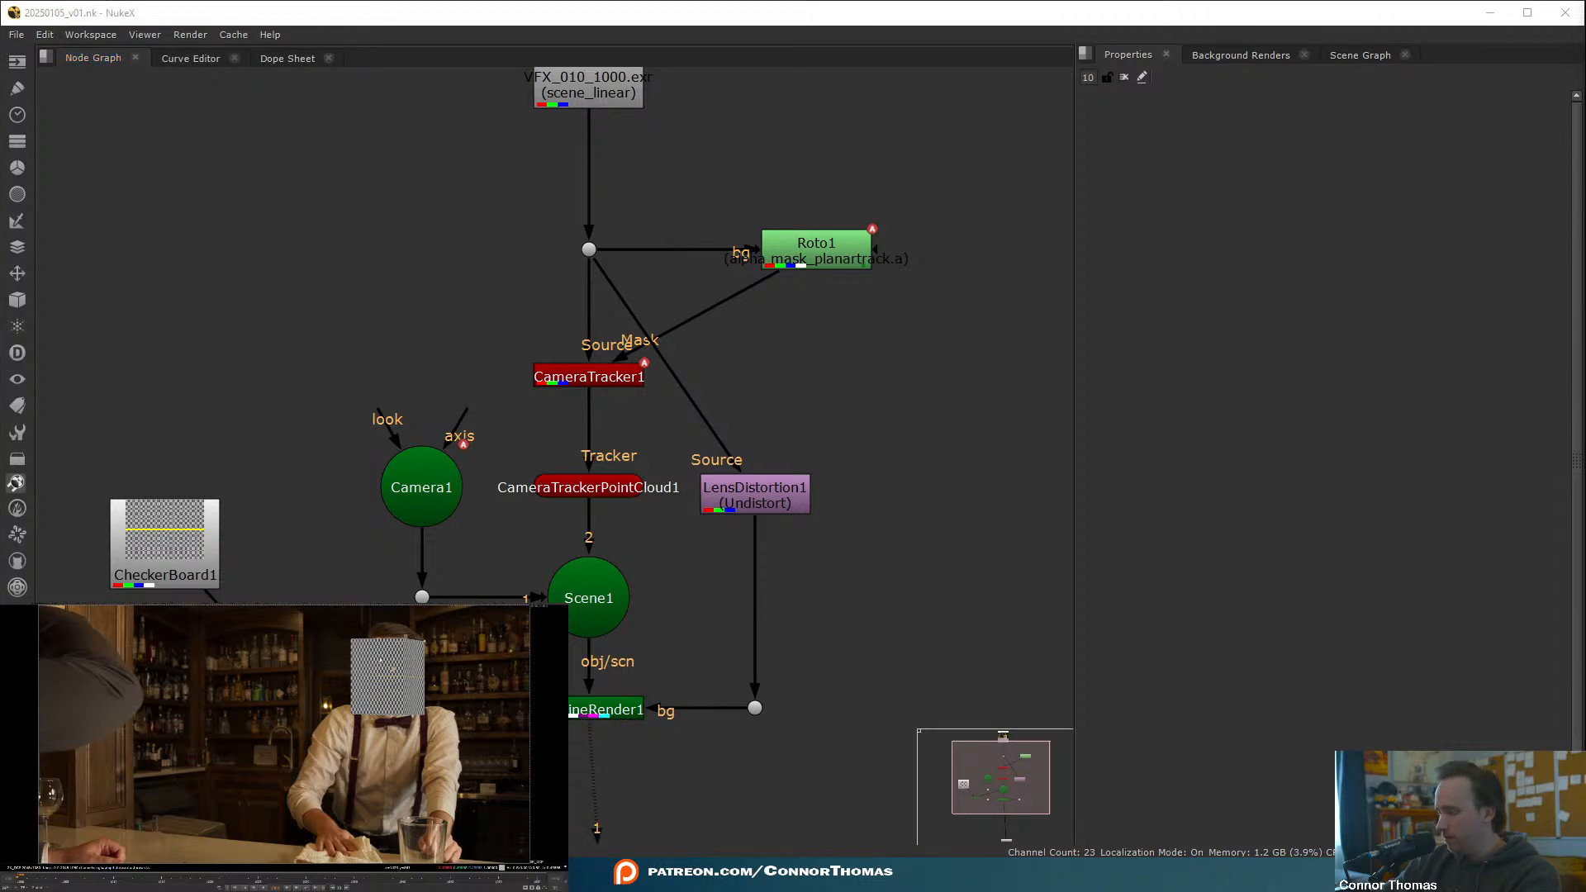
# - Play the sequence, open Cube2's properties, and try to adjust the cube's side face over the bartender's head
pyautogui.press('l')
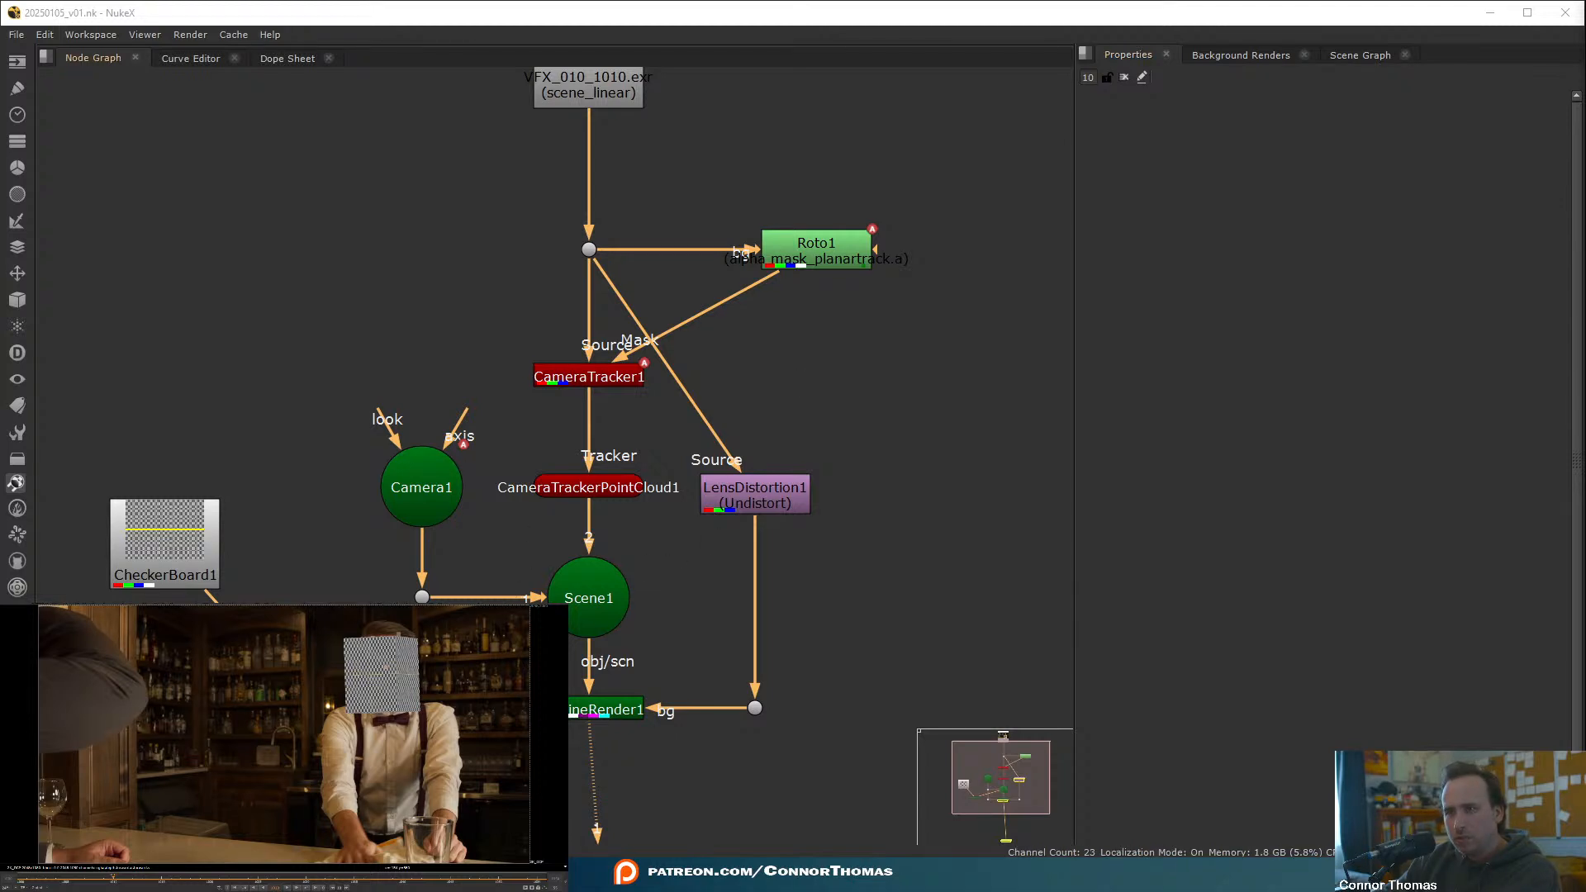
pyautogui.doubleClick(283, 669)
pyautogui.moveTo(359, 677); pyautogui.dragTo(369, 678)
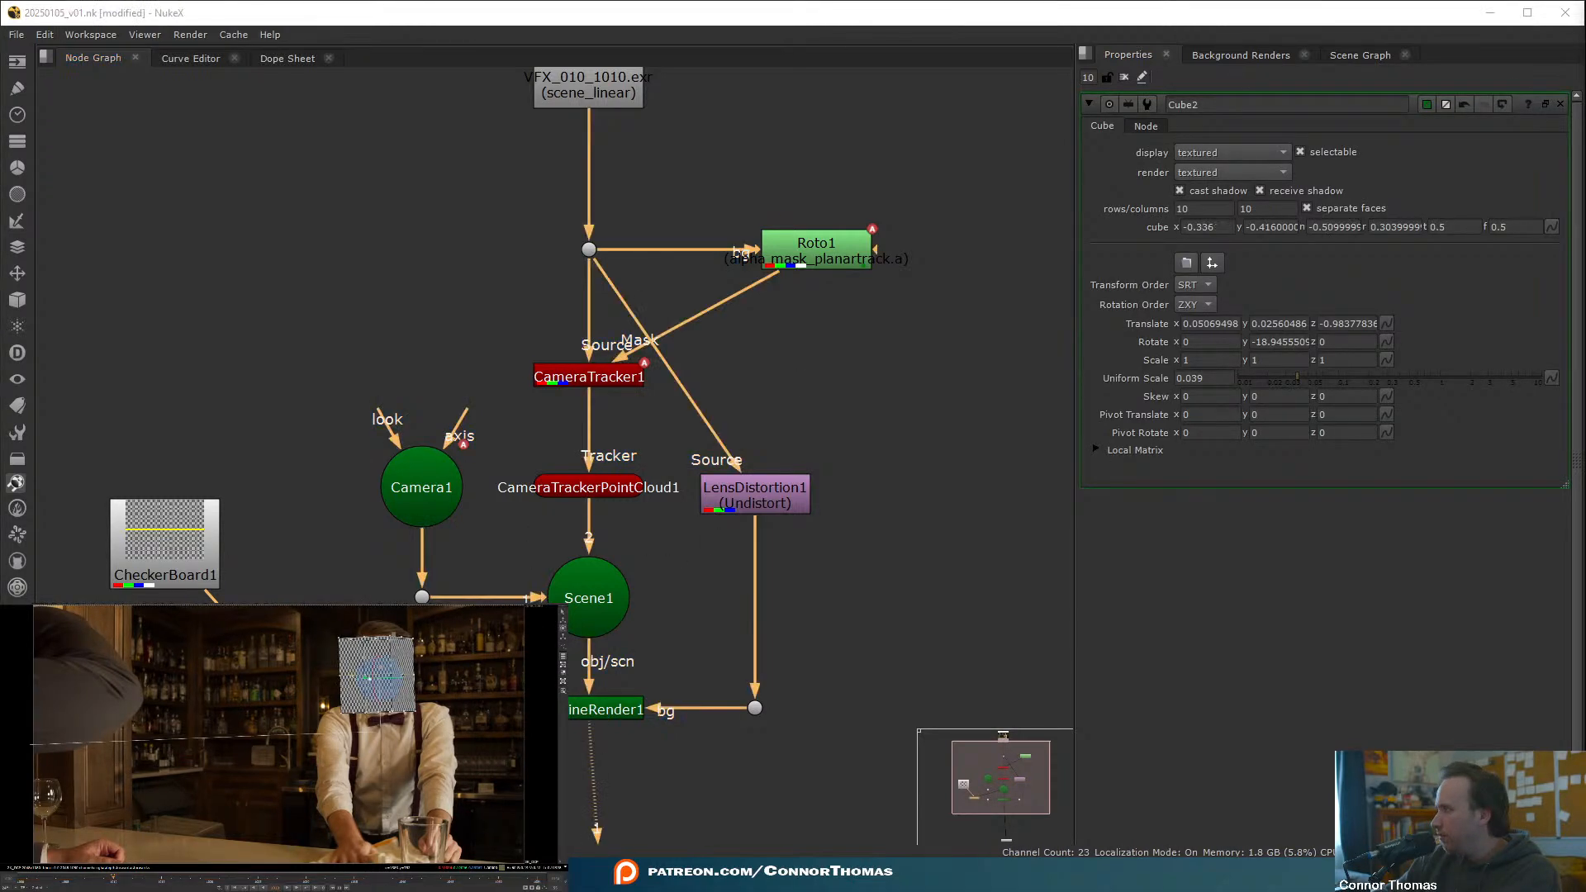
pyautogui.hotkey('ctrl', 'z')
pyautogui.hotkey('ctrl', 'z')
pyautogui.hotkey('ctrl', 'z')
# - Reshape Cube2's front and back faces in the 3D view, setting n to about -0.89 and f to 0.352, and close all properties
pyautogui.press('Tab')
pyautogui.keyDown('ctrl'); pyautogui.moveTo(408, 710); pyautogui.dragTo(223, 702); pyautogui.keyUp('ctrl')
pyautogui.hotkey('ctrl', 'z')
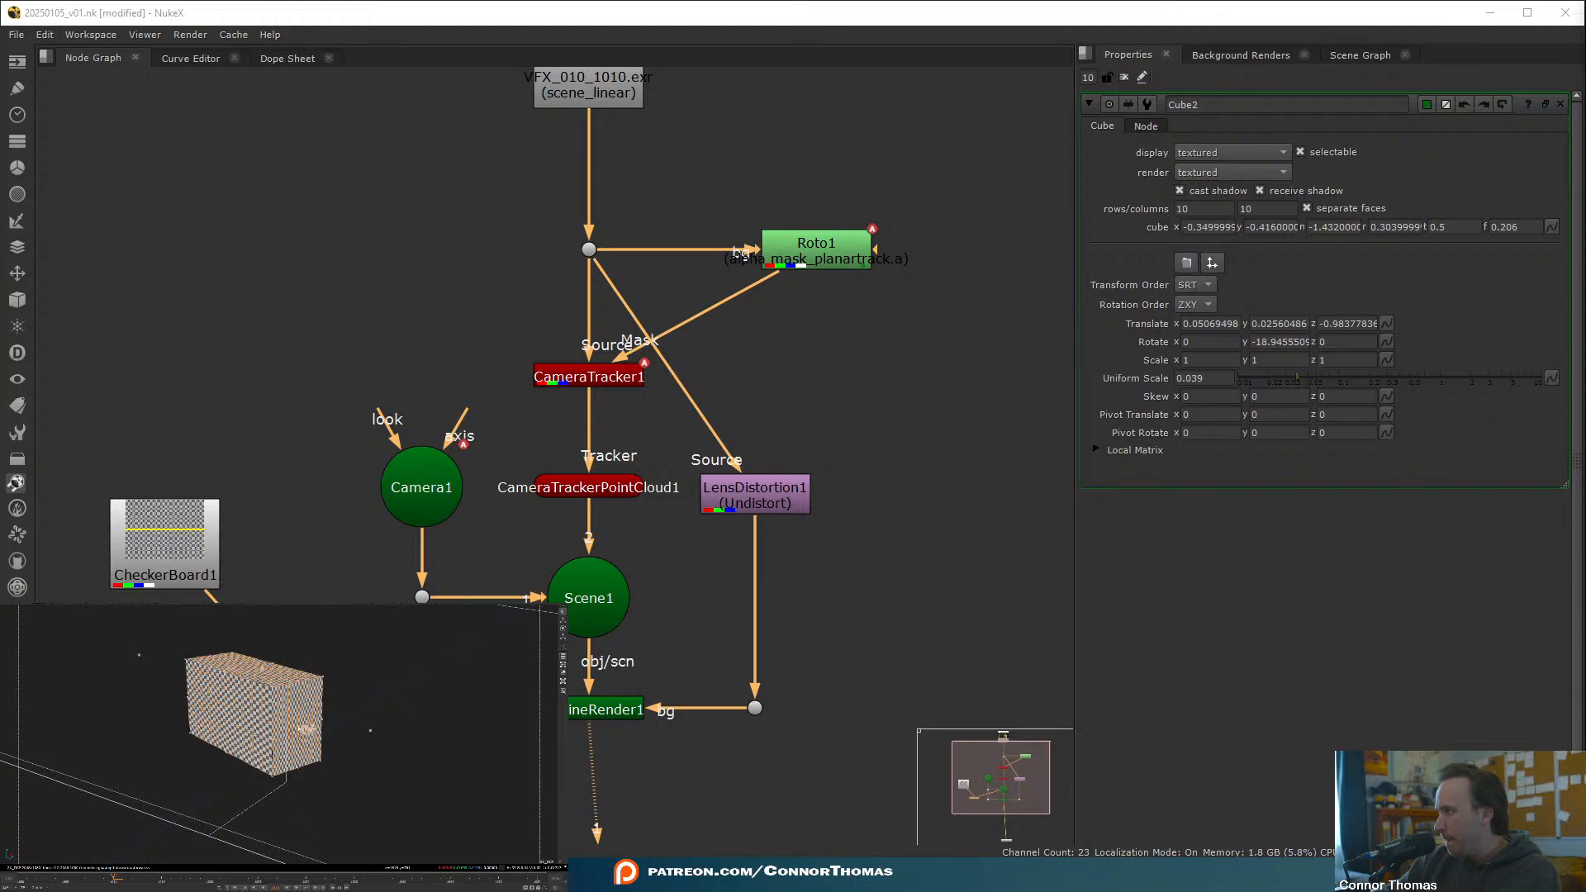
pyautogui.moveTo(309, 730); pyautogui.dragTo(307, 729)
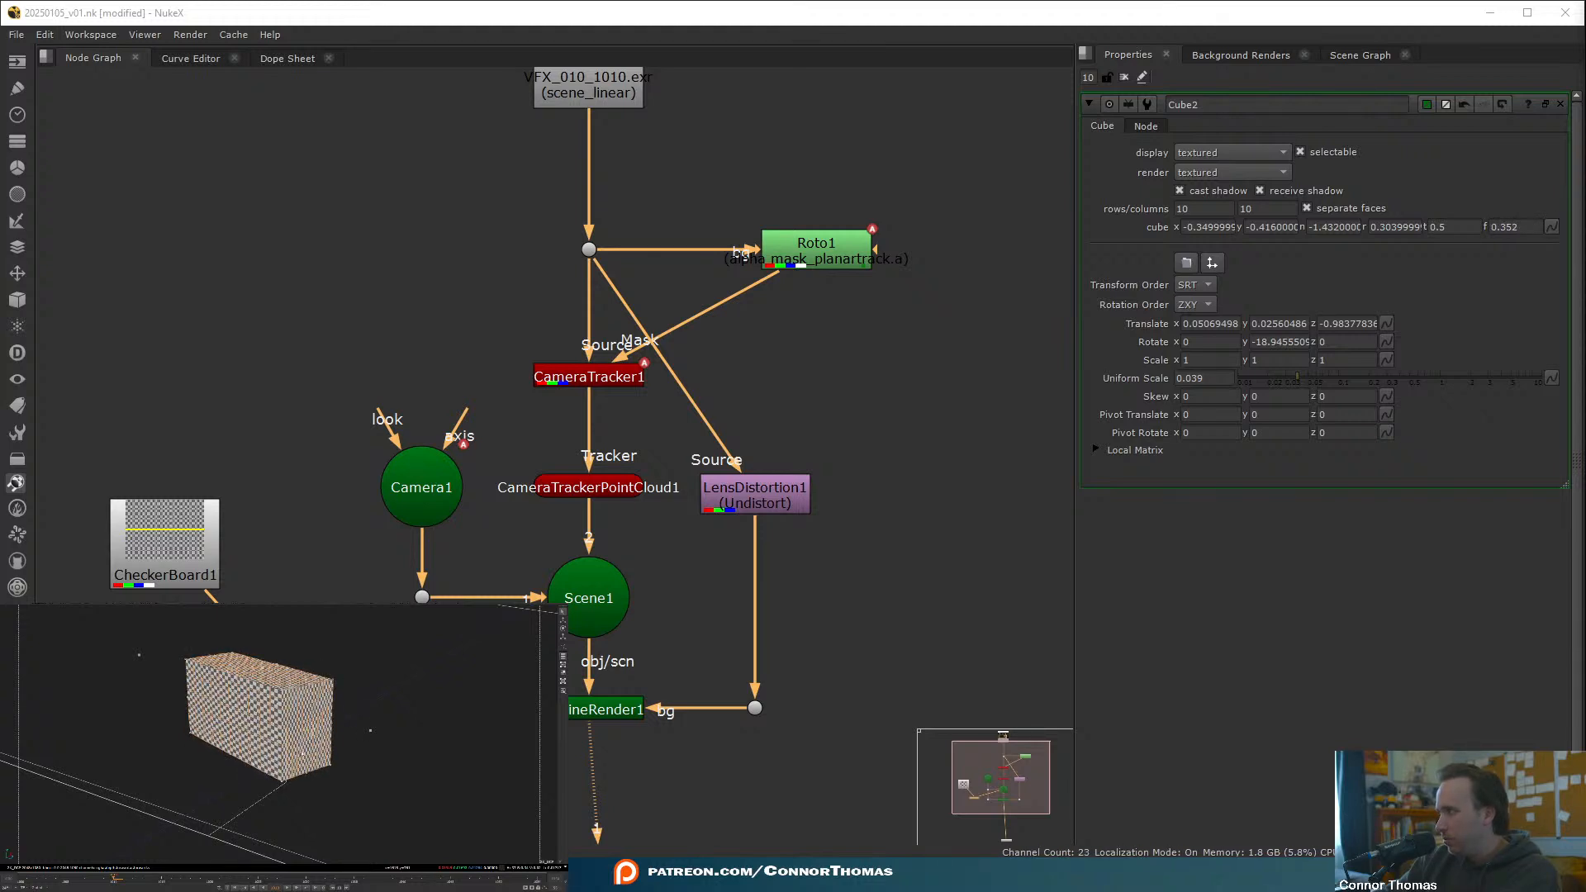
pyautogui.keyDown('ctrl'); pyautogui.moveTo(303, 753); pyautogui.dragTo(239, 754); pyautogui.keyUp('ctrl')
pyautogui.moveTo(139, 752); pyautogui.dragTo(169, 755)
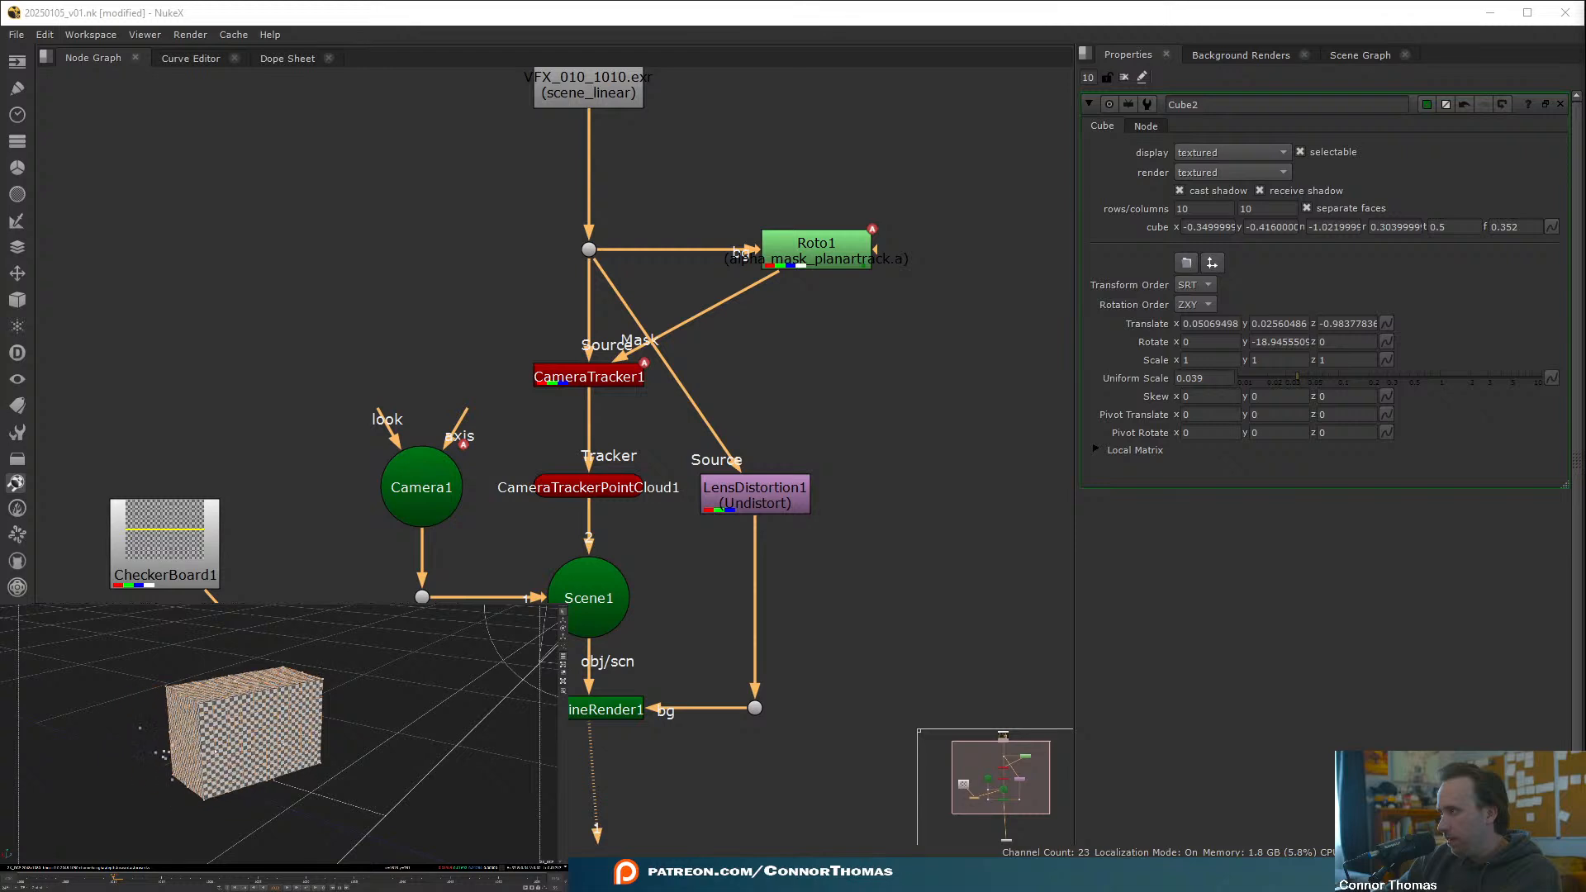
pyautogui.press('Tab')
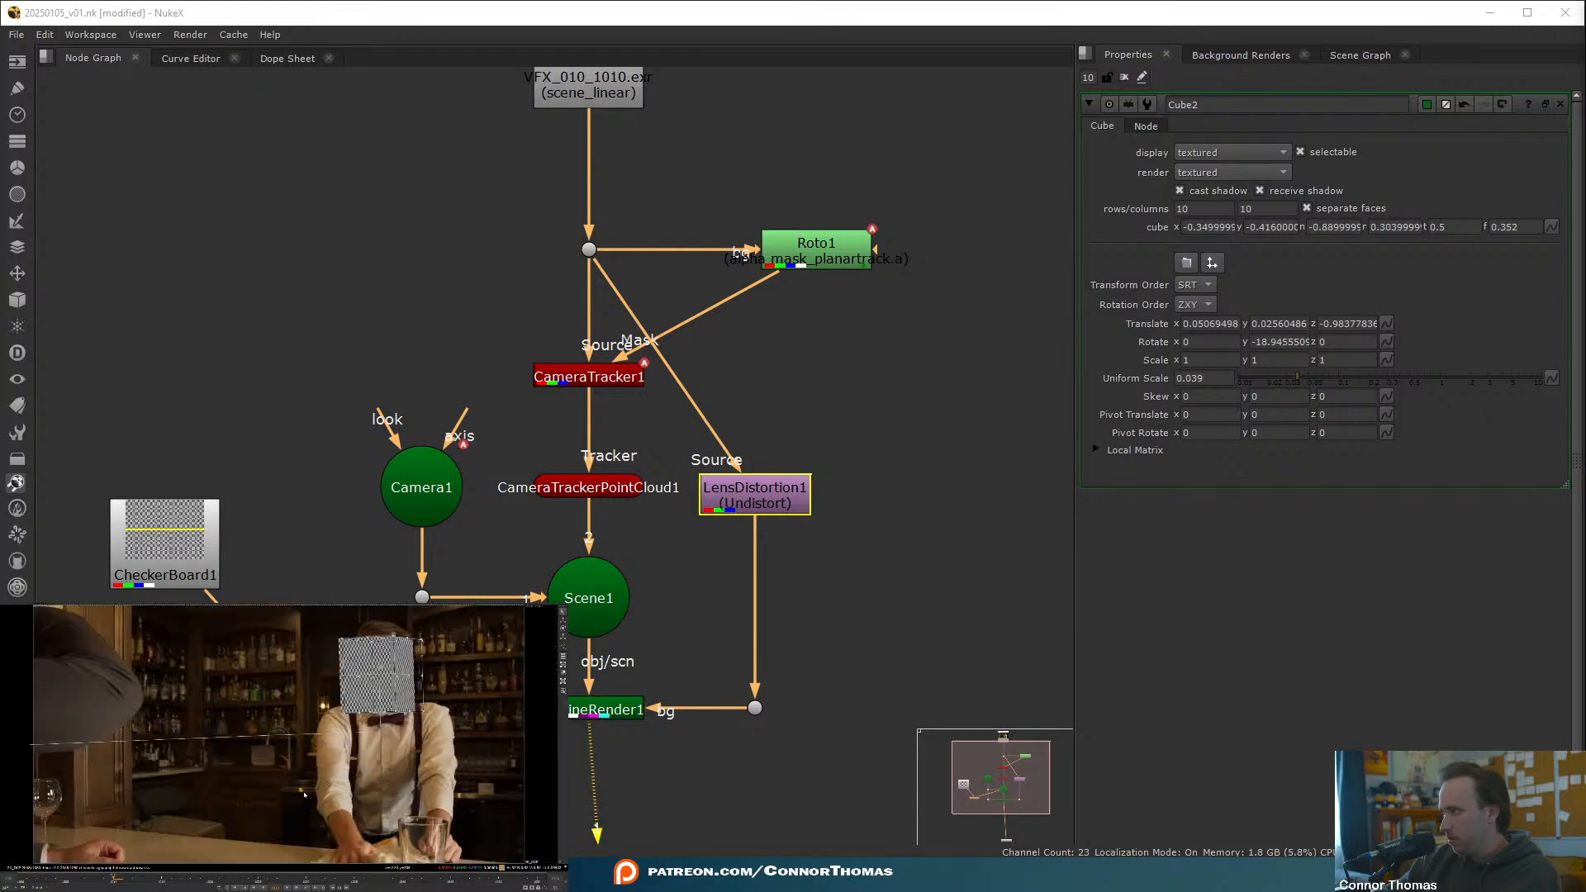
pyautogui.click(1124, 77)
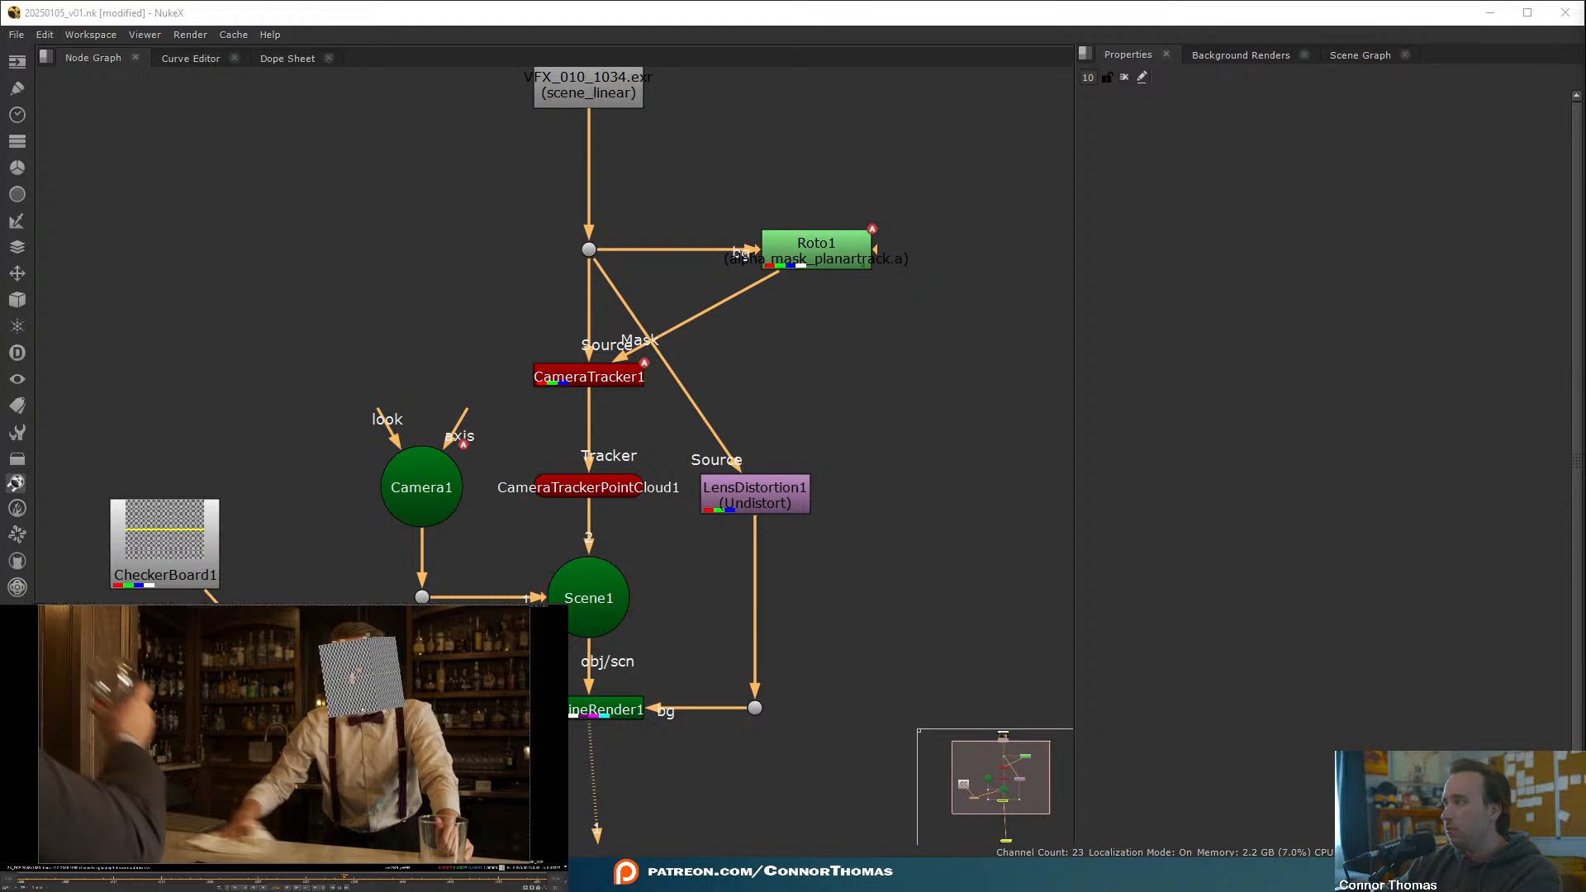
# - View the original plate from Read1 and scrub through the bartender's head movement, and return the viewer to ScanlineRender1
pyautogui.press('Tab')
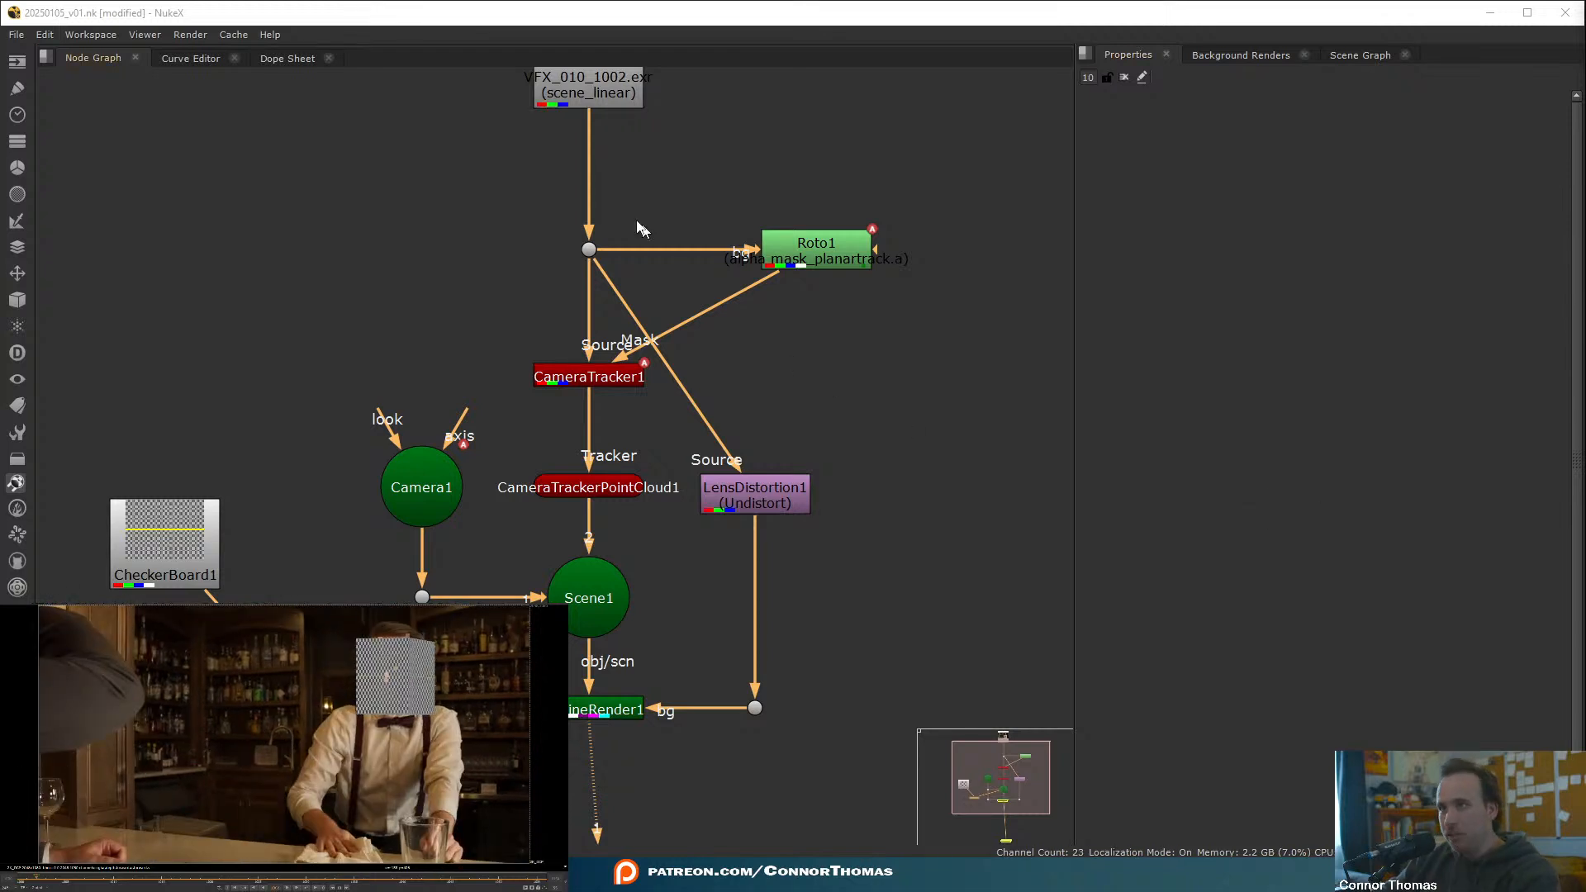
pyautogui.moveTo(559, 201); pyautogui.dragTo(612, 266)
pyautogui.press('1')
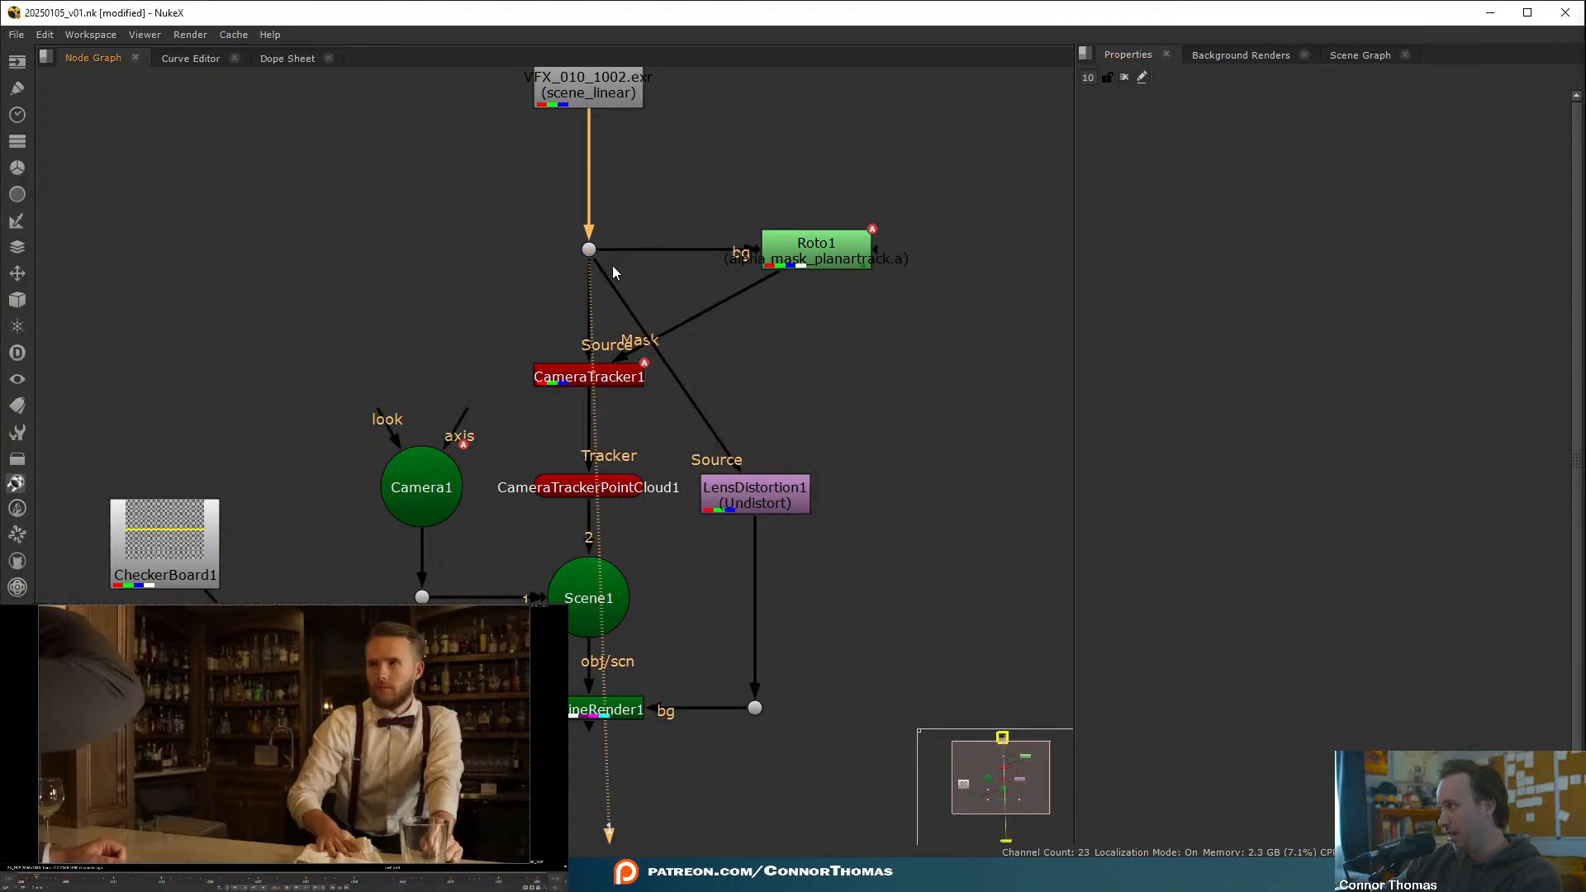
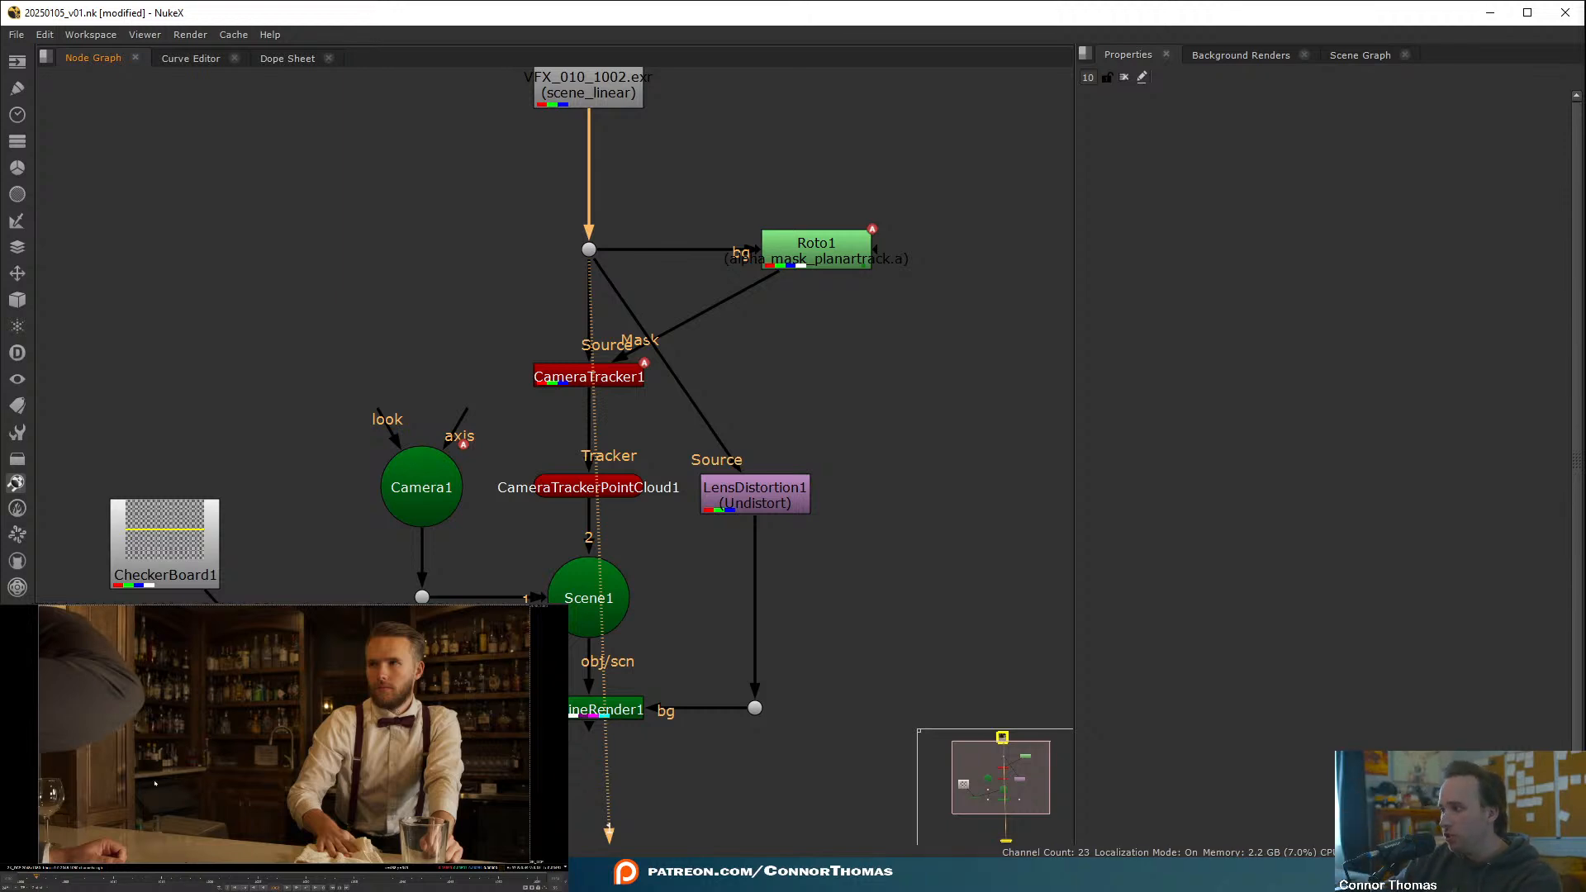
pyautogui.moveTo(49, 882); pyautogui.dragTo(353, 882)
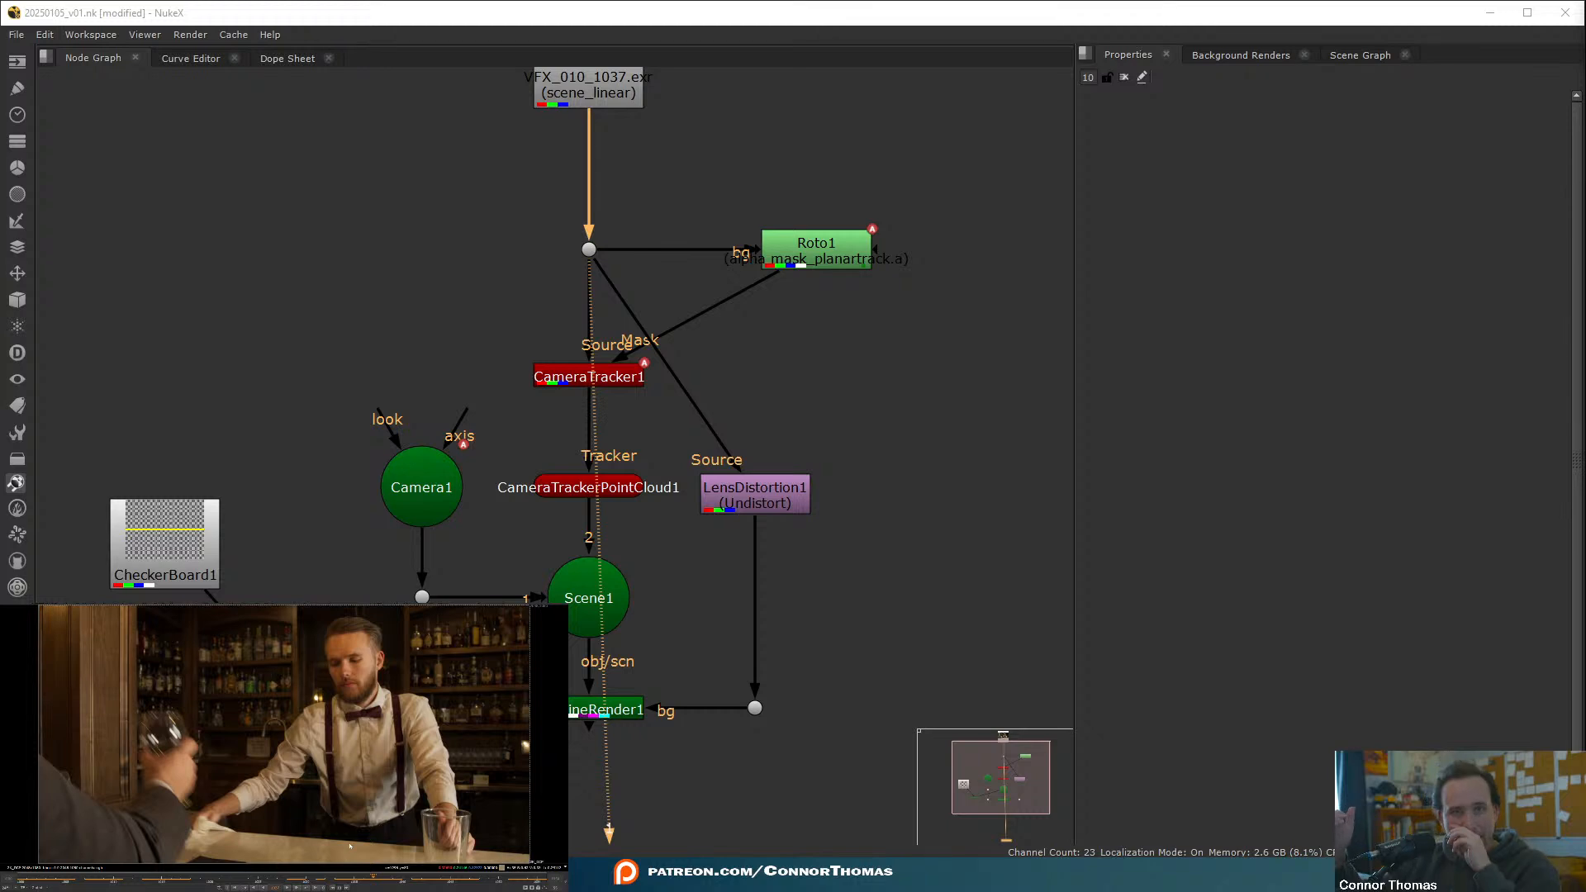
pyautogui.click(124, 877)
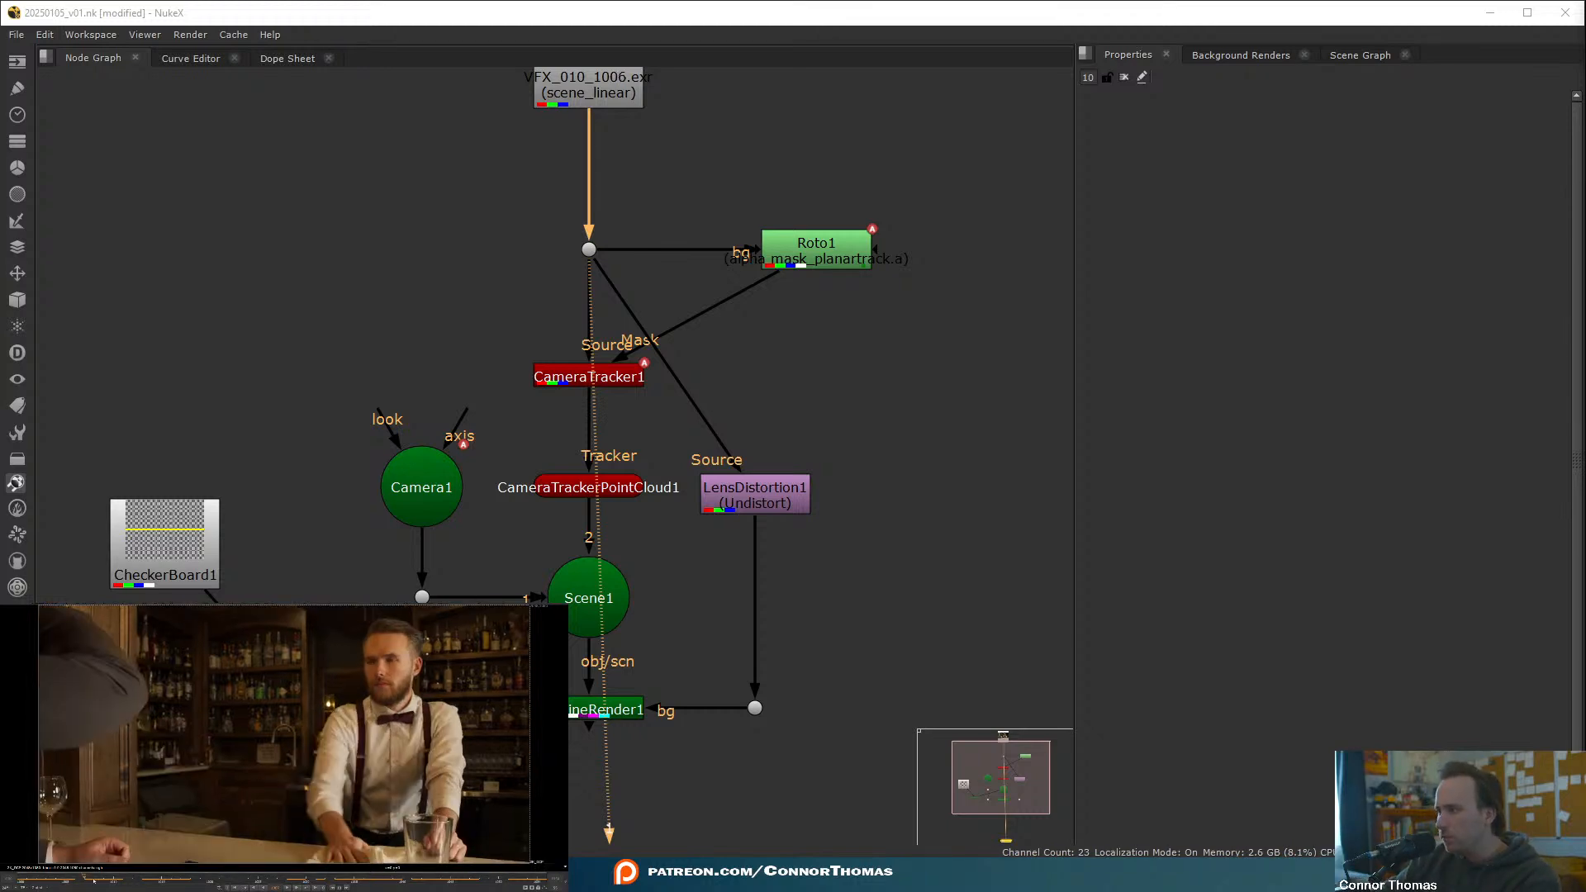
pyautogui.click(605, 710)
pyautogui.press('1')
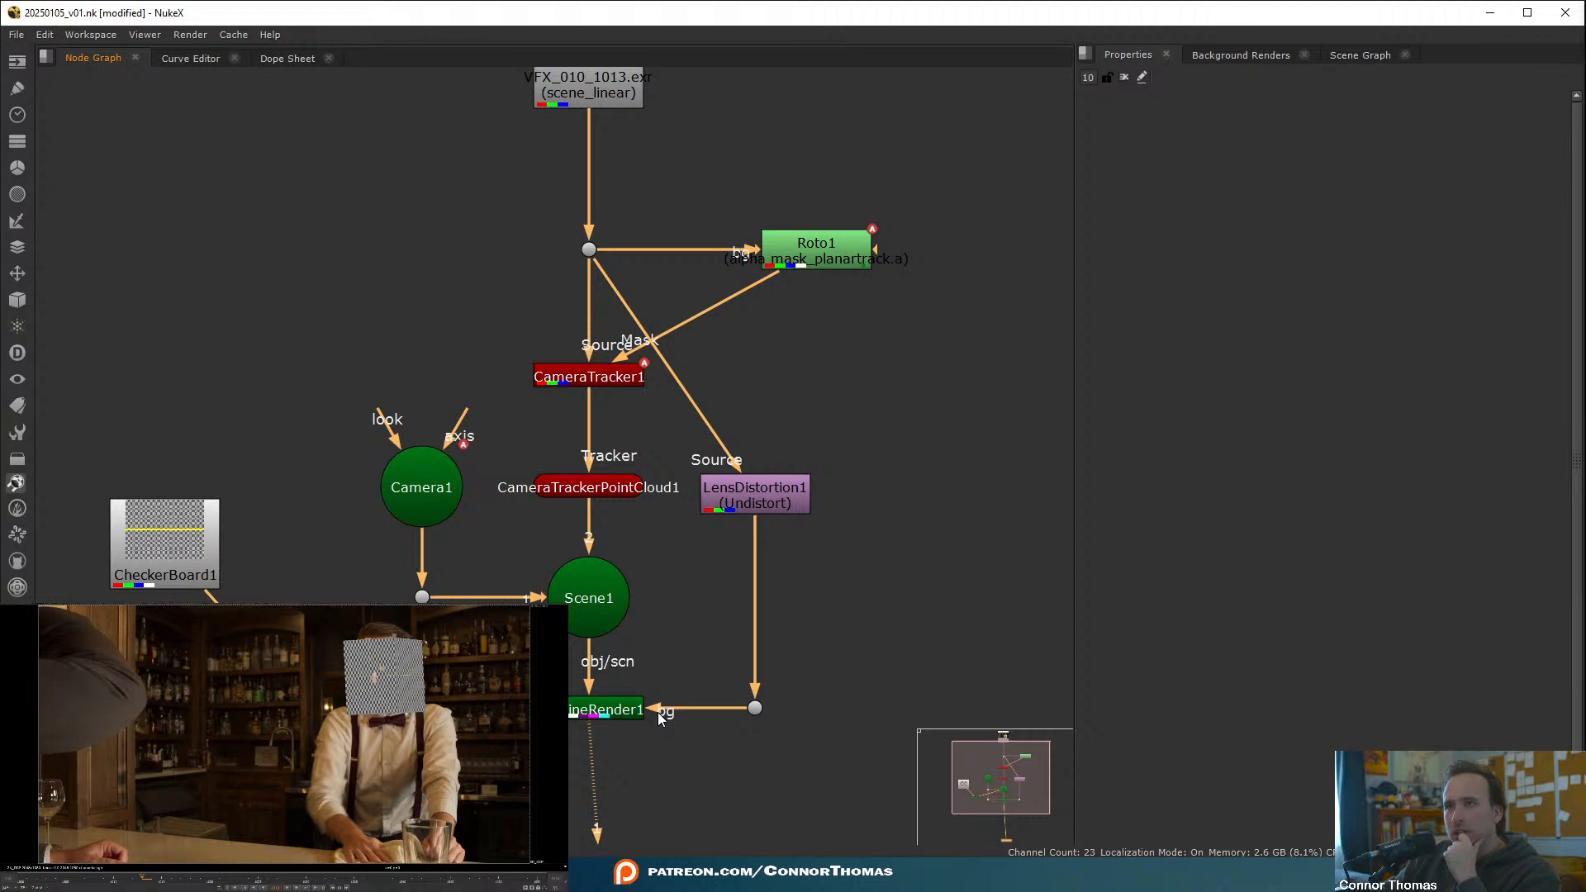
# - Move Read1 well to the left of the tracking nodes and route its output to them through a new dot
pyautogui.moveTo(570, 400); pyautogui.dragTo(677, 377, button='middle')
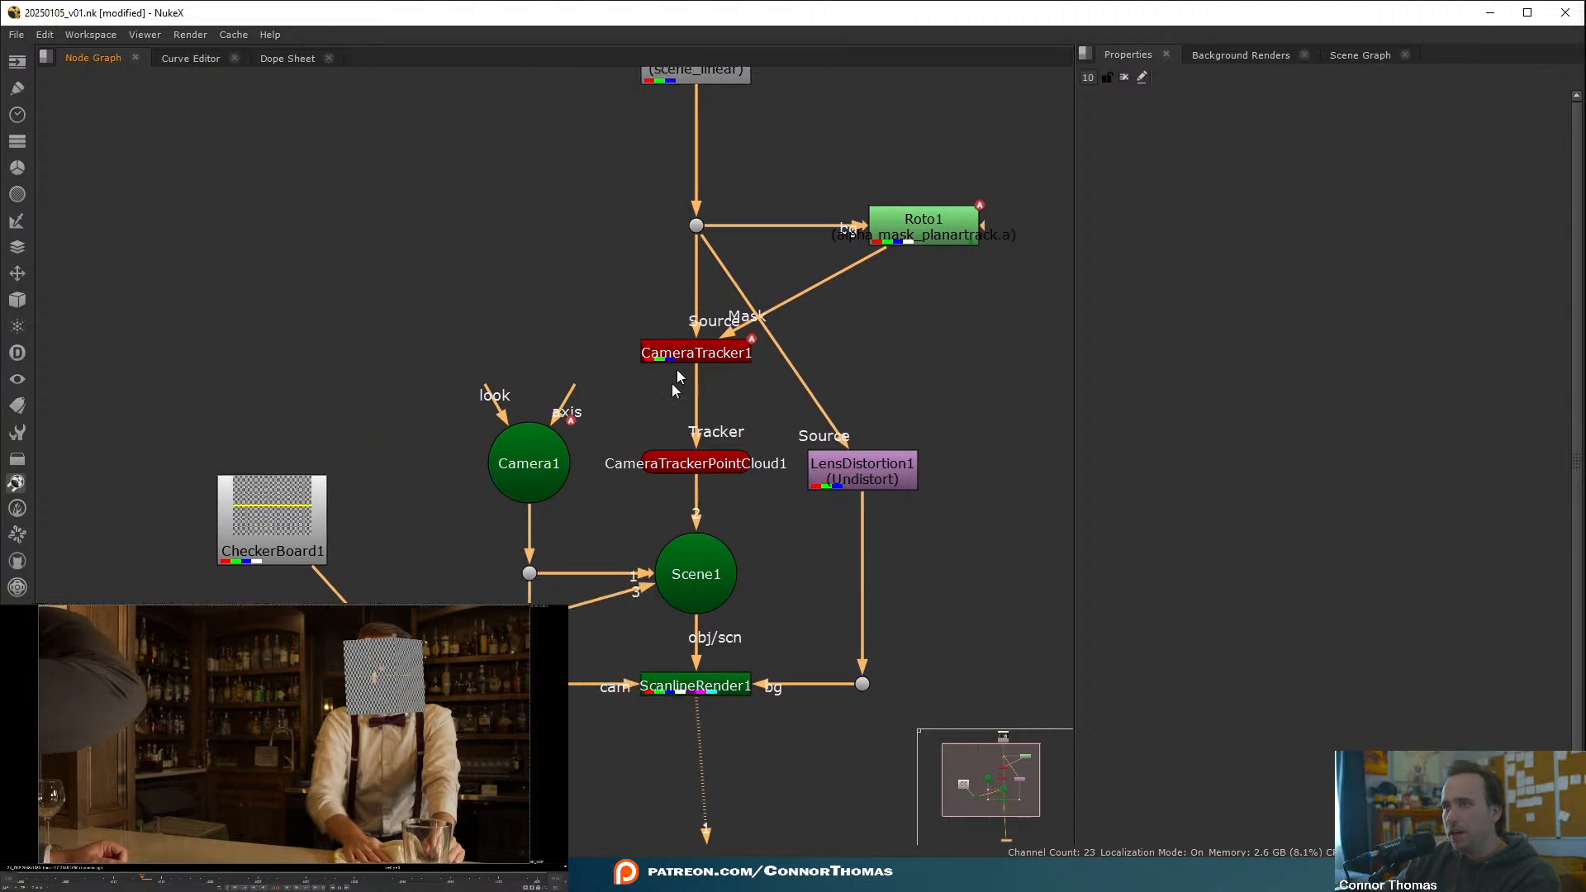
pyautogui.scroll(-3, 677, 377)
pyautogui.moveTo(671, 252); pyautogui.dragTo(671, 459, button='middle')
pyautogui.moveTo(677, 404); pyautogui.dragTo(107, 509)
pyautogui.press('.')
pyautogui.moveTo(107, 510); pyautogui.dragTo(257, 432, button='middle')
pyautogui.moveTo(333, 587); pyautogui.dragTo(628, 552, button='middle')
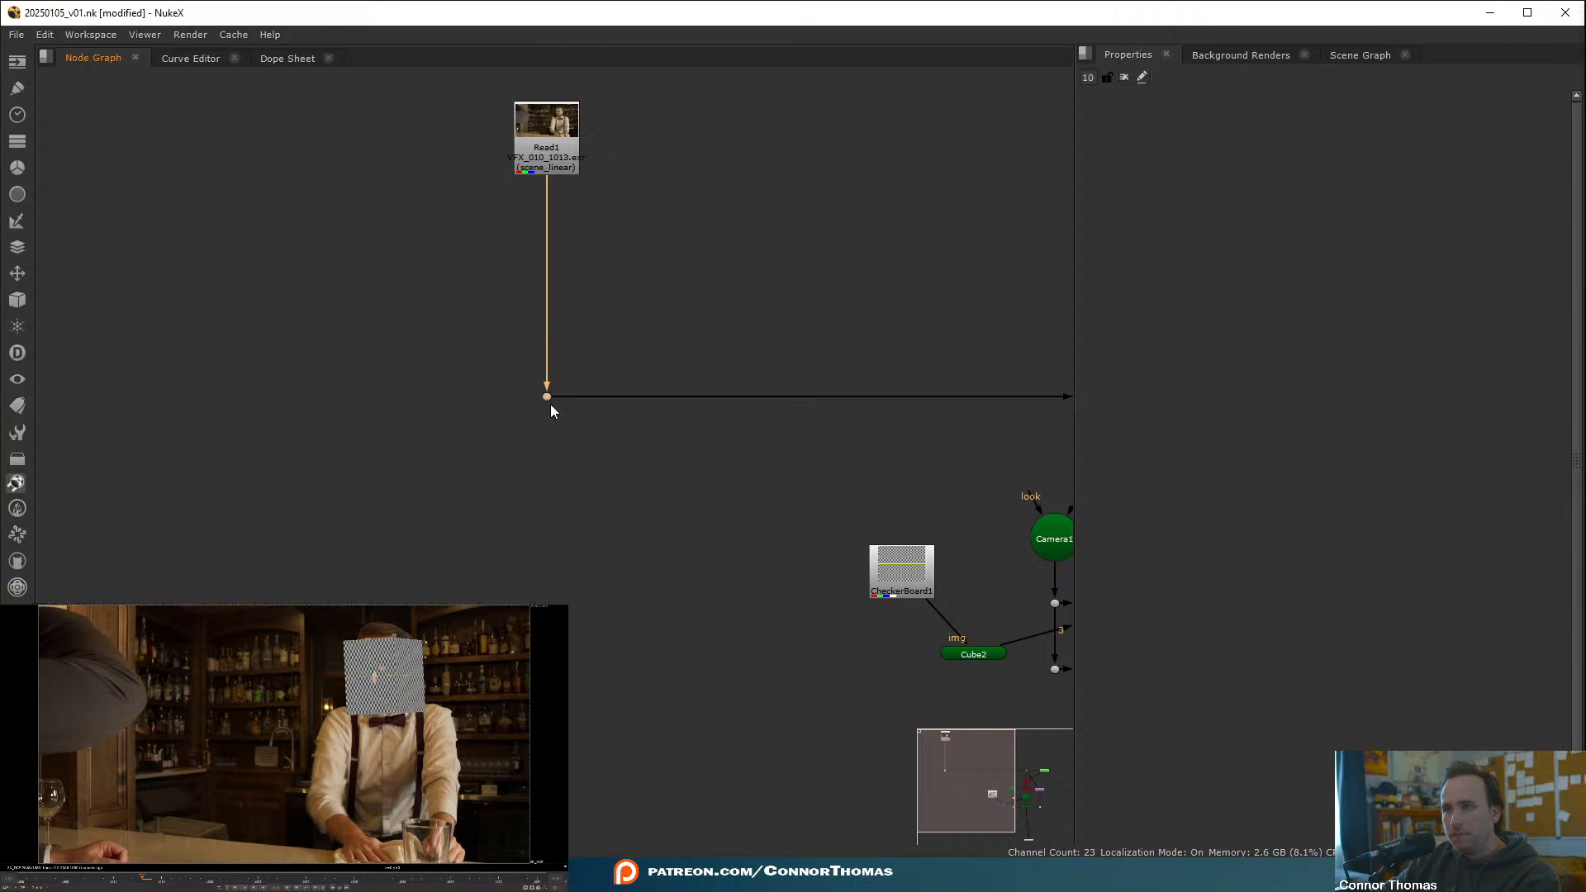
# - Create a Write node, connect it to the dot below Read1, align it underneath, and view it
pyautogui.click(532, 494)
pyautogui.press('w')
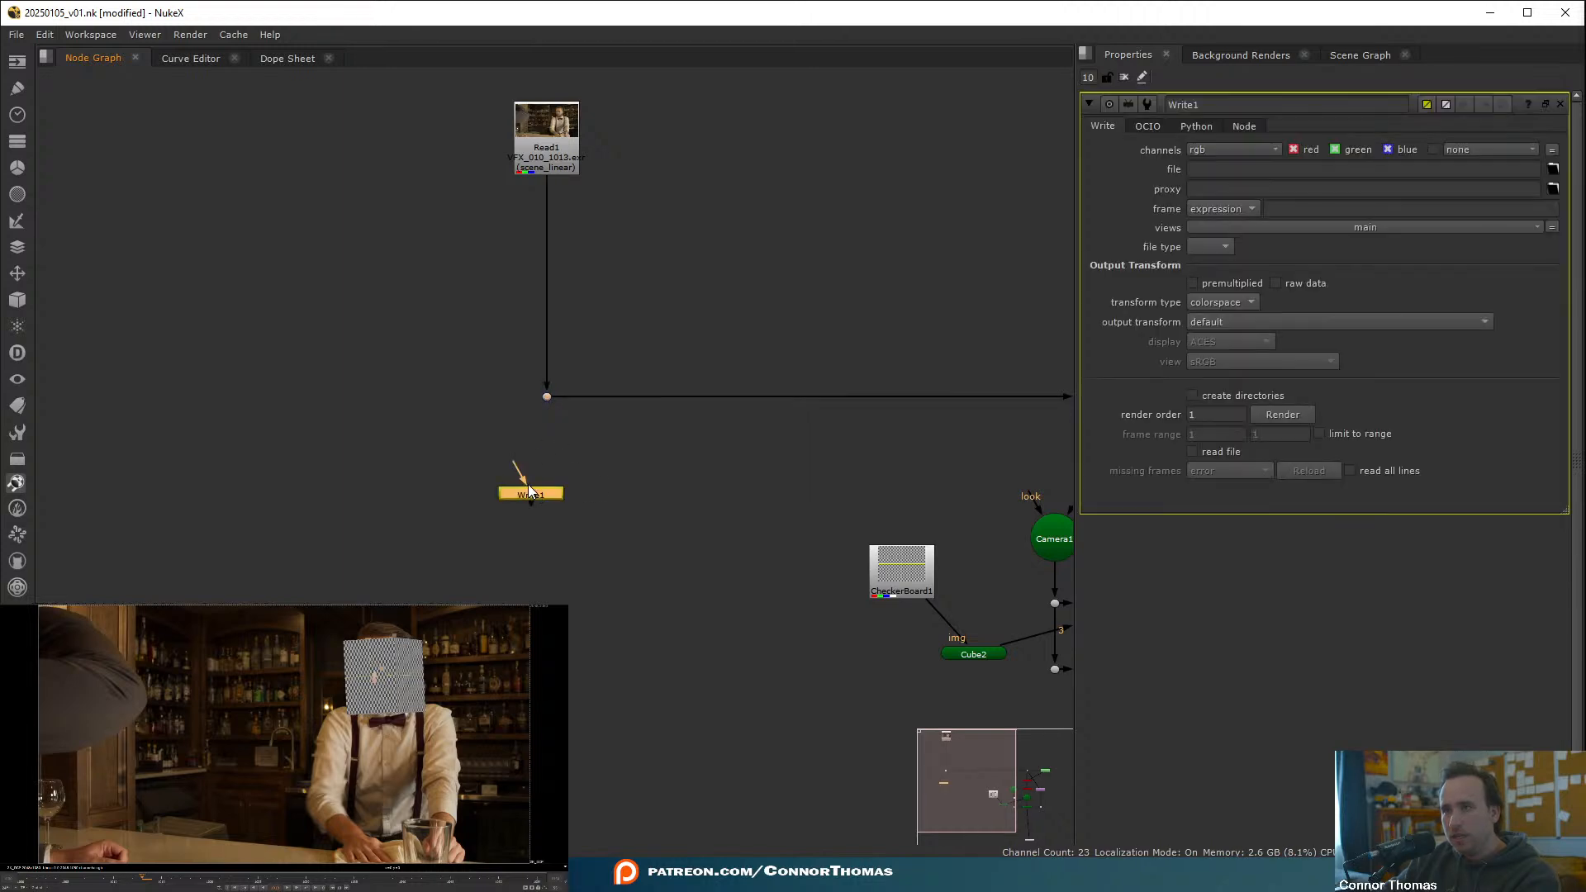
pyautogui.moveTo(530, 486); pyautogui.dragTo(548, 403)
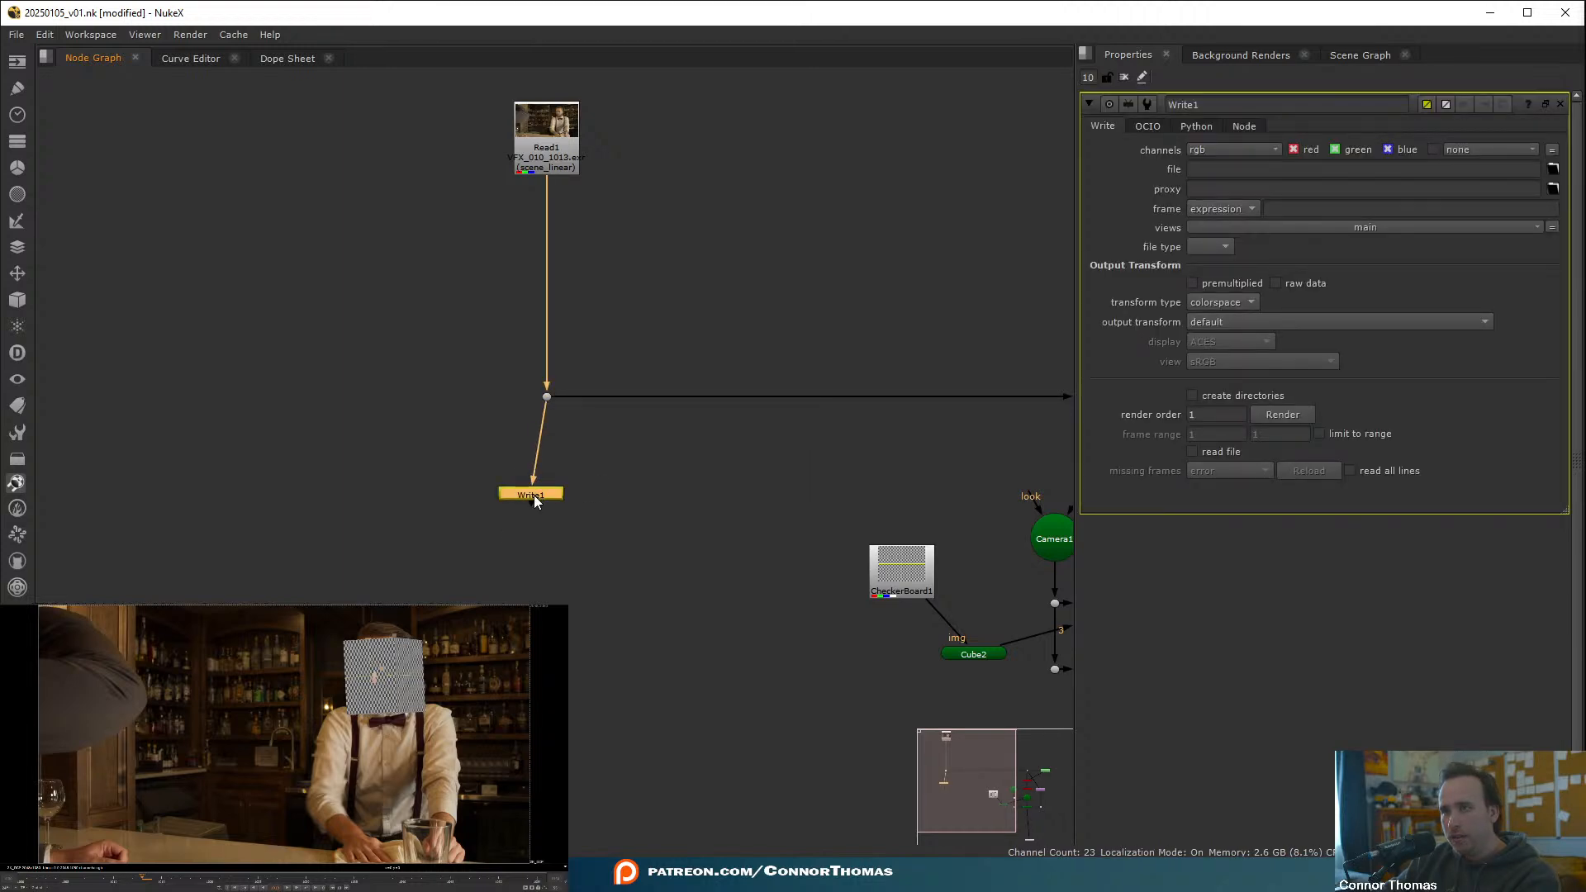
pyautogui.moveTo(533, 496); pyautogui.dragTo(547, 515)
pyautogui.press('1')
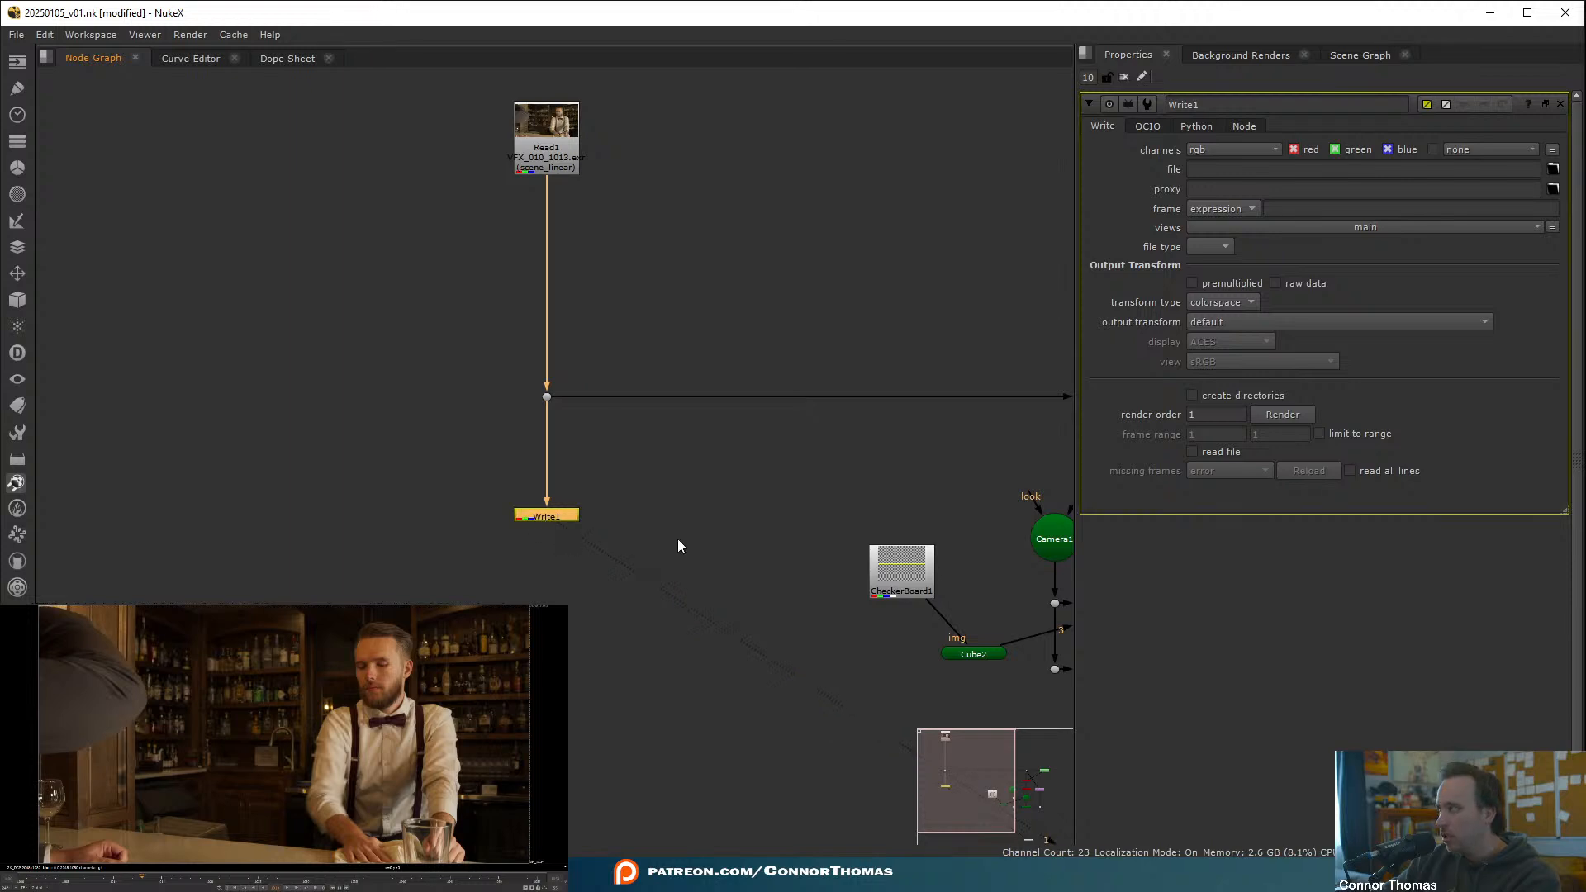
# - Go to frame 1000 and browse to the 20250105/VFX folder as the location for Write1's output file
pyautogui.click(19, 879)
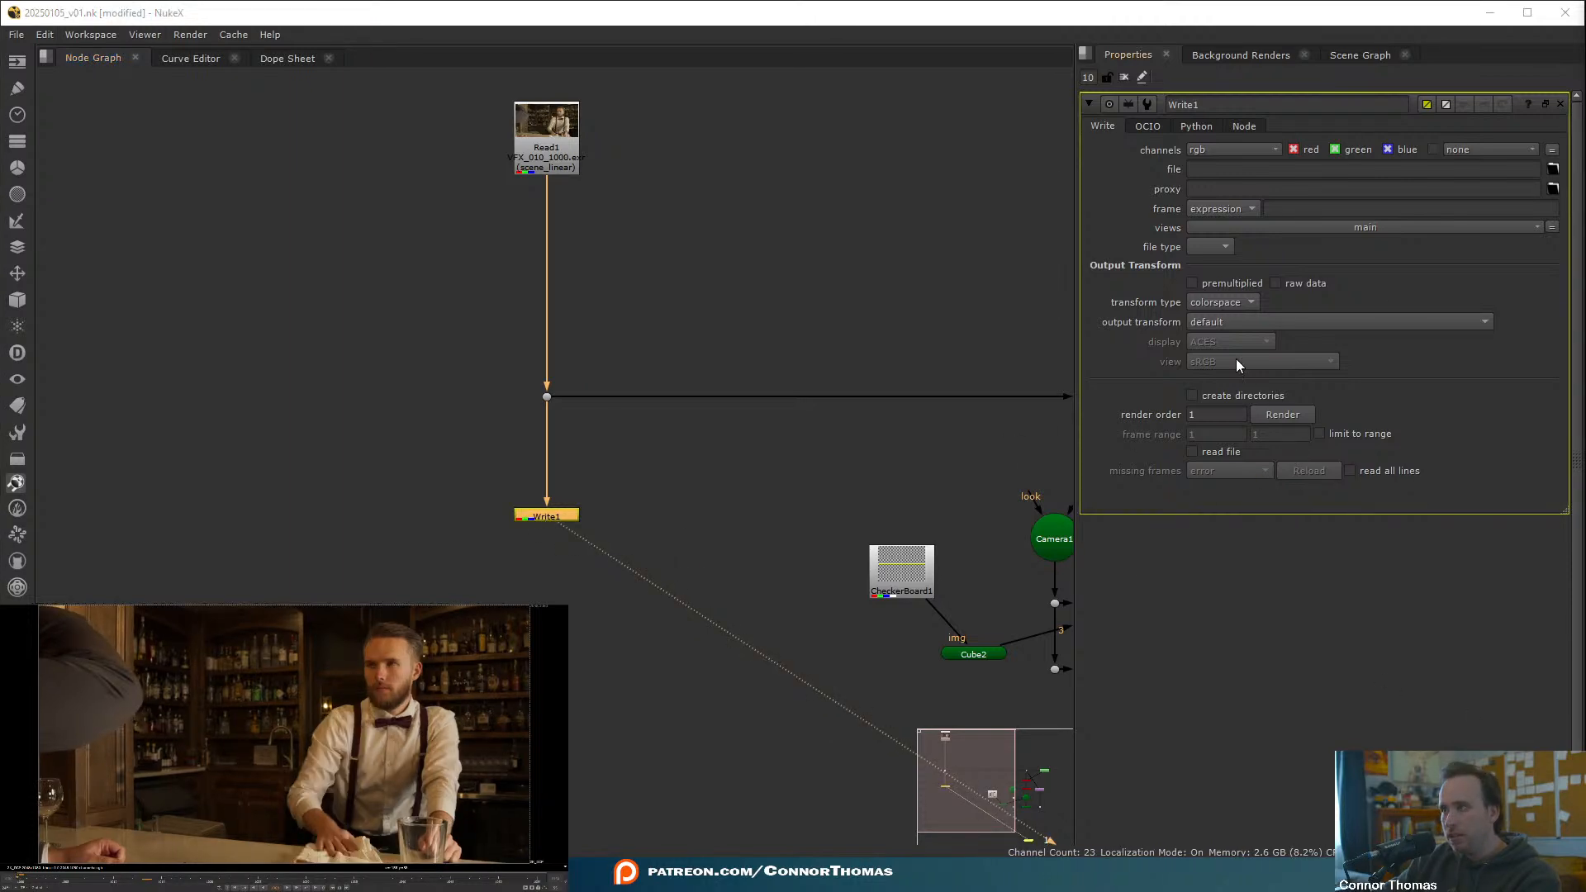
pyautogui.click(1553, 169)
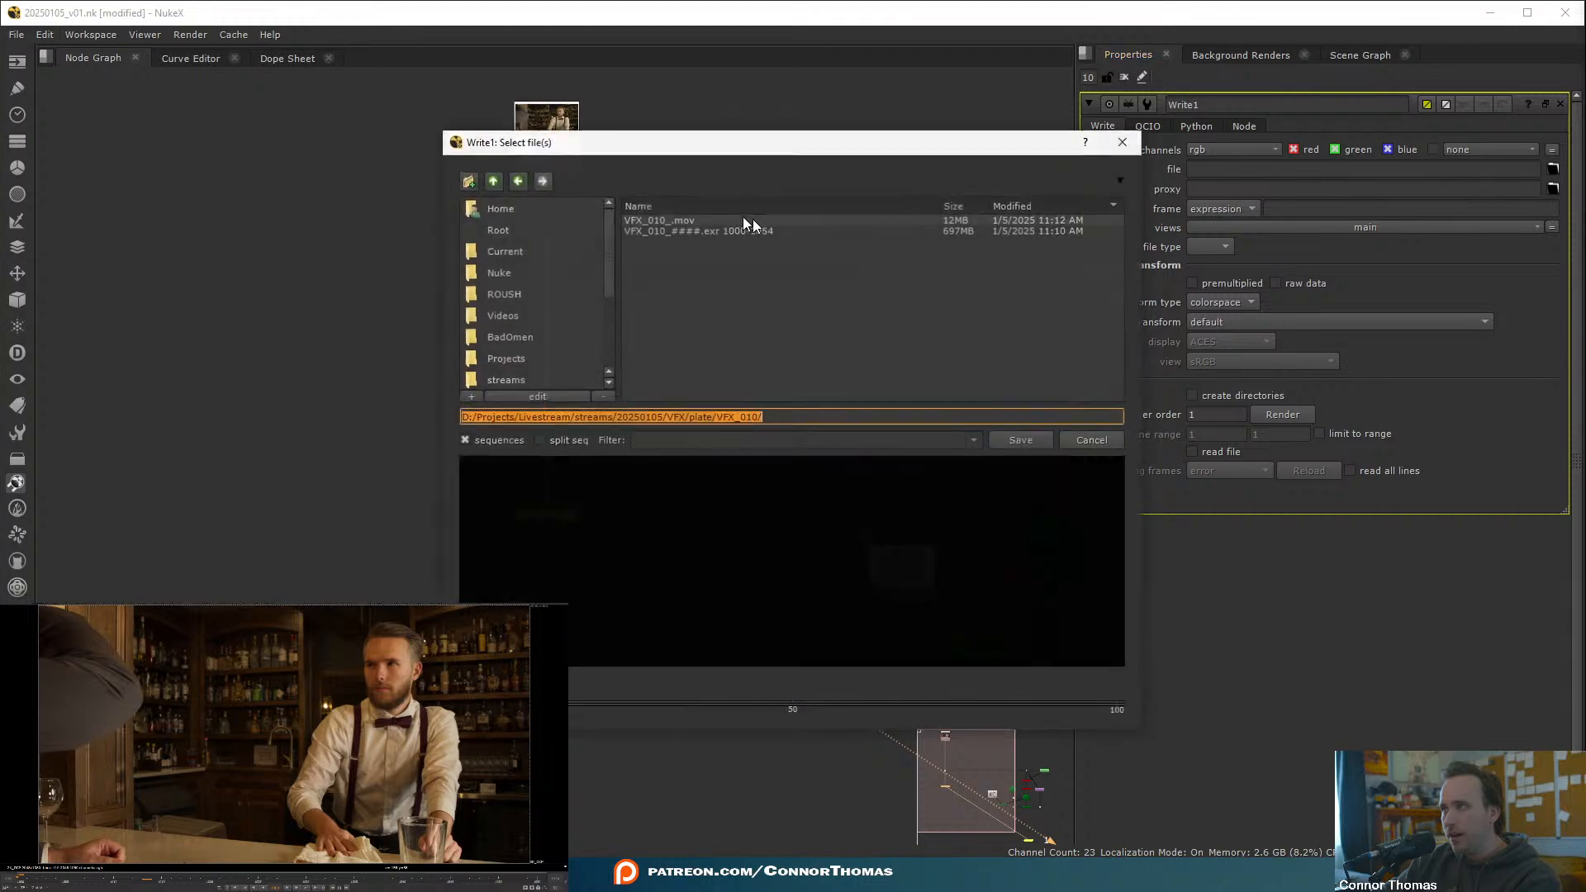
pyautogui.click(488, 184)
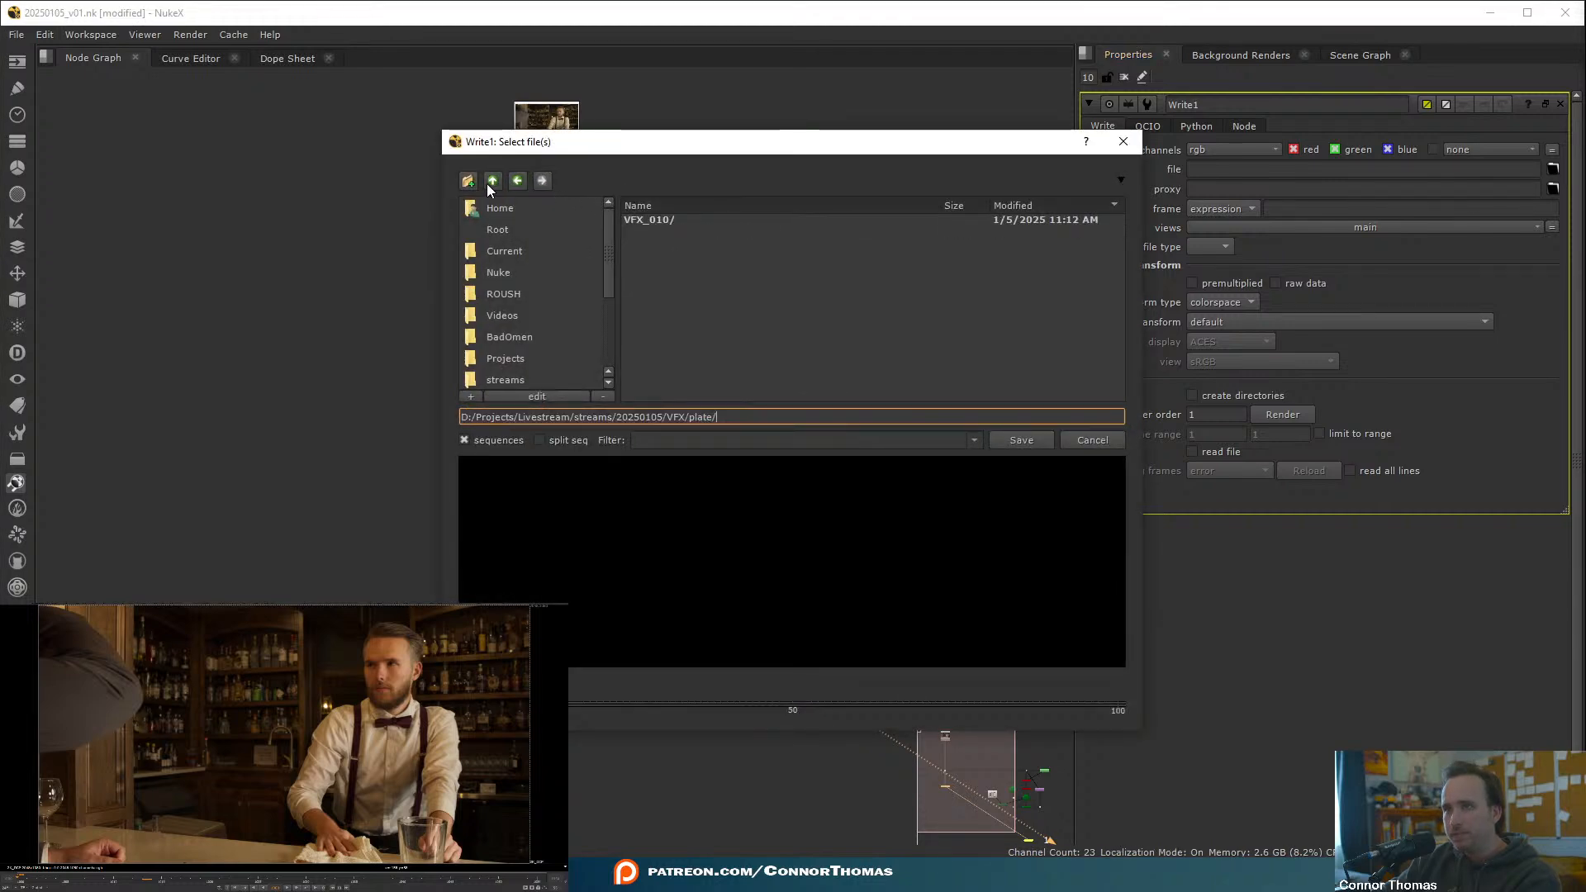
pyautogui.doubleClick(488, 183)
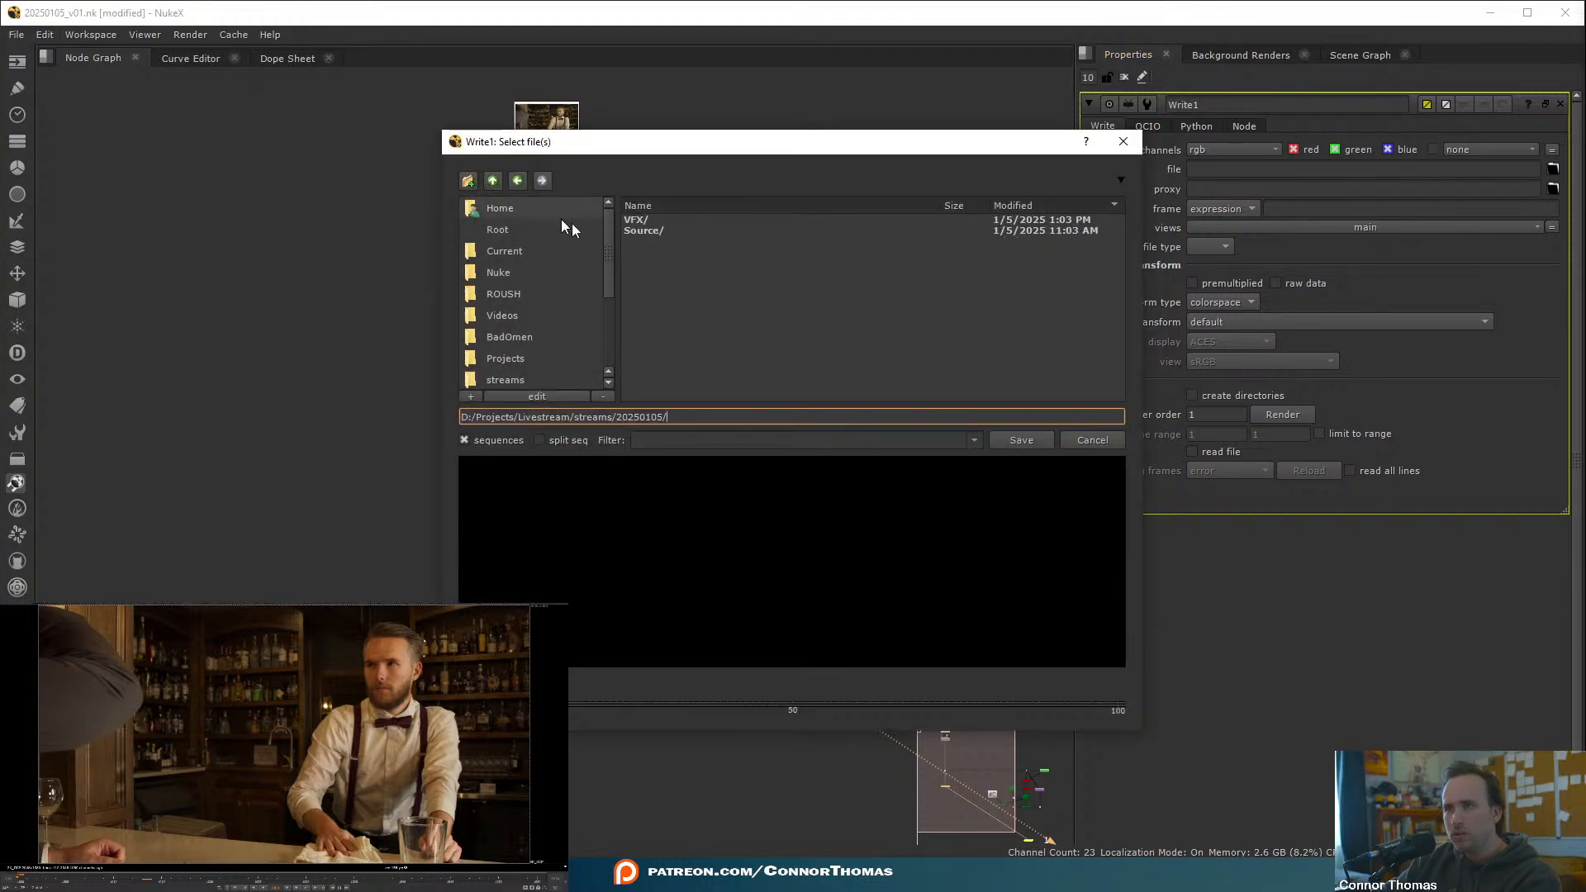
pyautogui.doubleClick(633, 220)
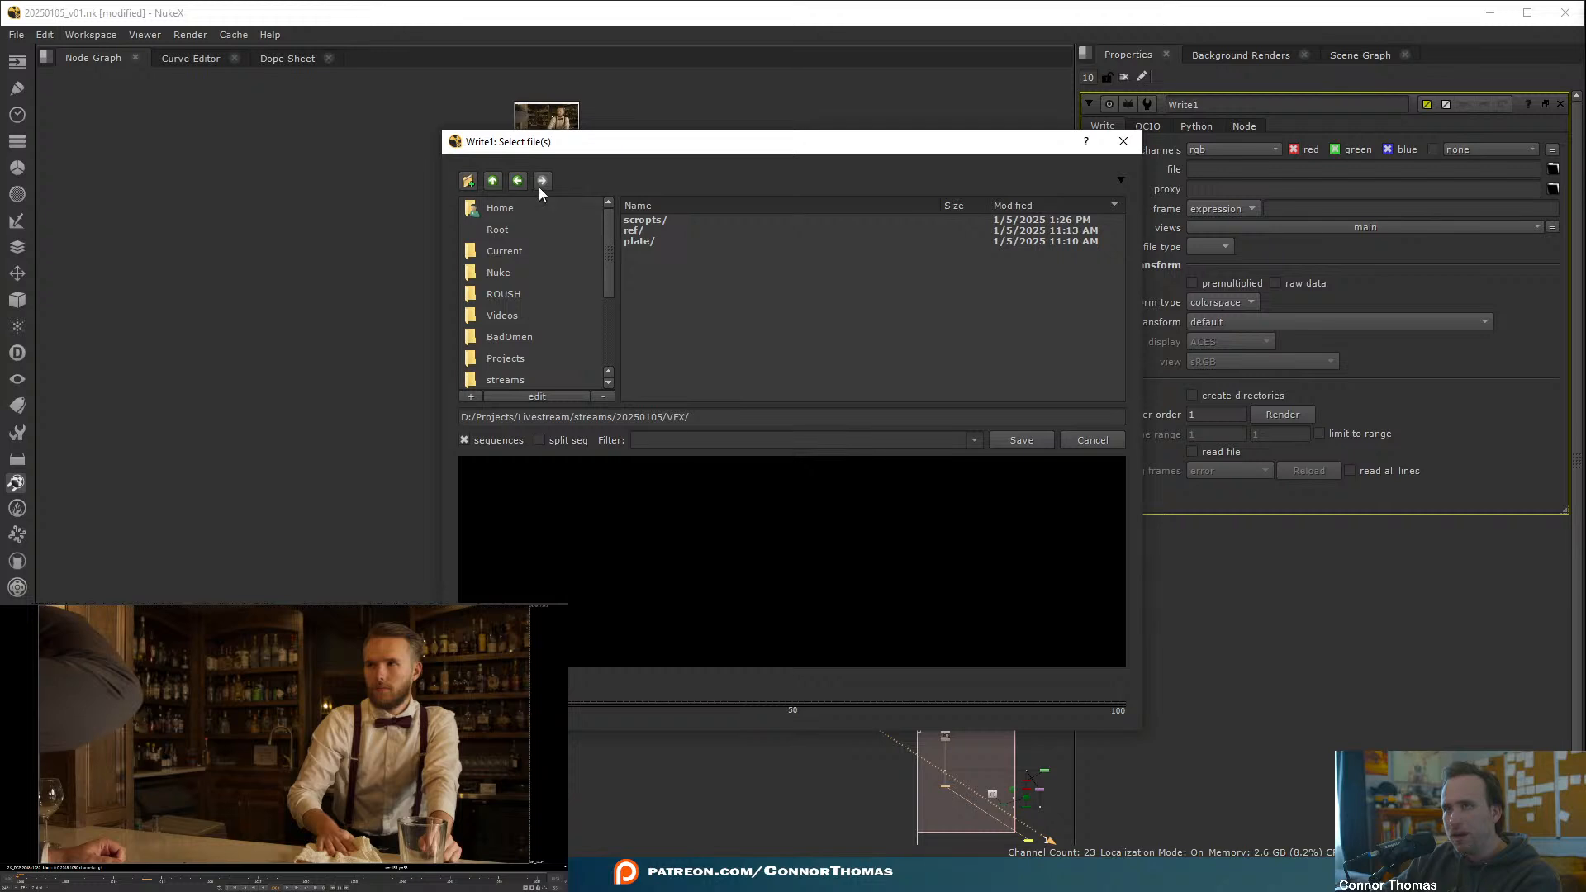
# - Create a material folder inside VFX and a DMP subfolder within it
pyautogui.click(468, 181)
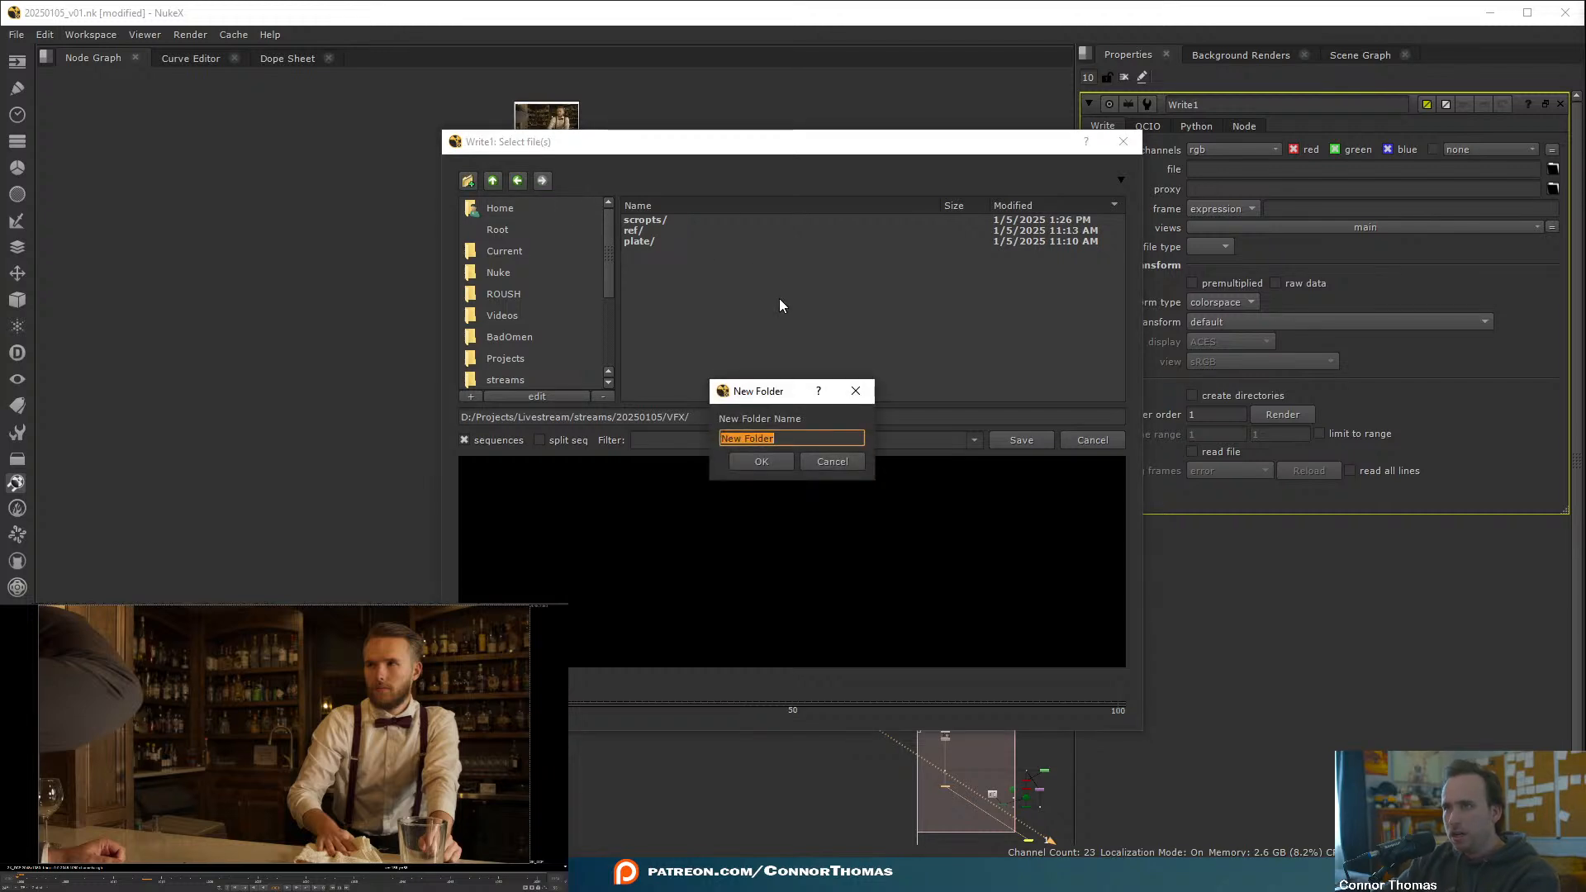
pyautogui.write('material')
pyautogui.press('Return')
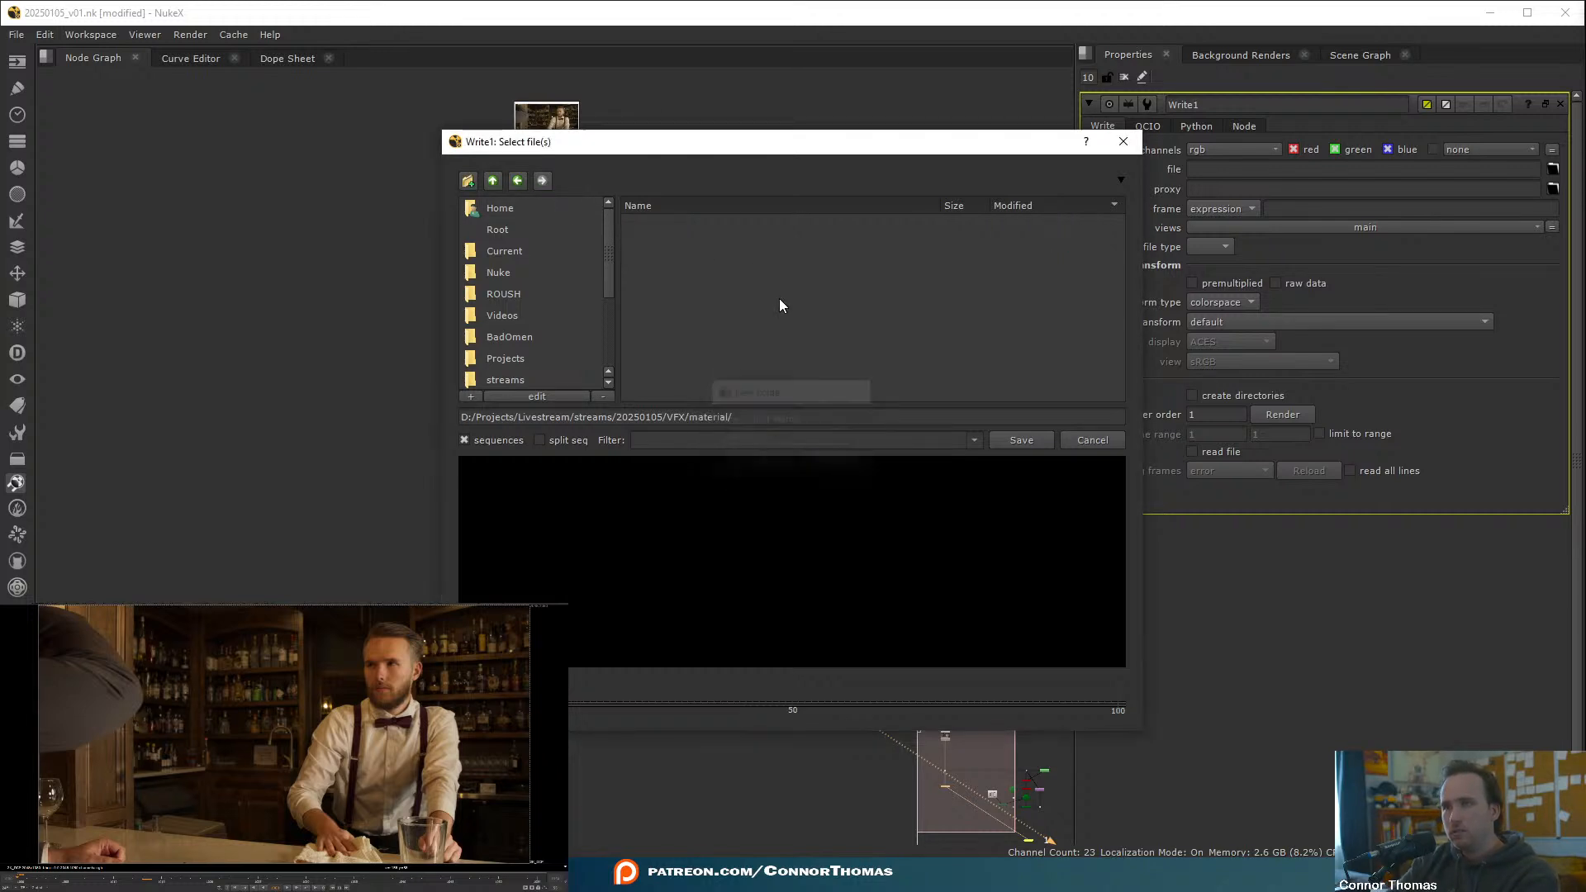
pyautogui.click(467, 181)
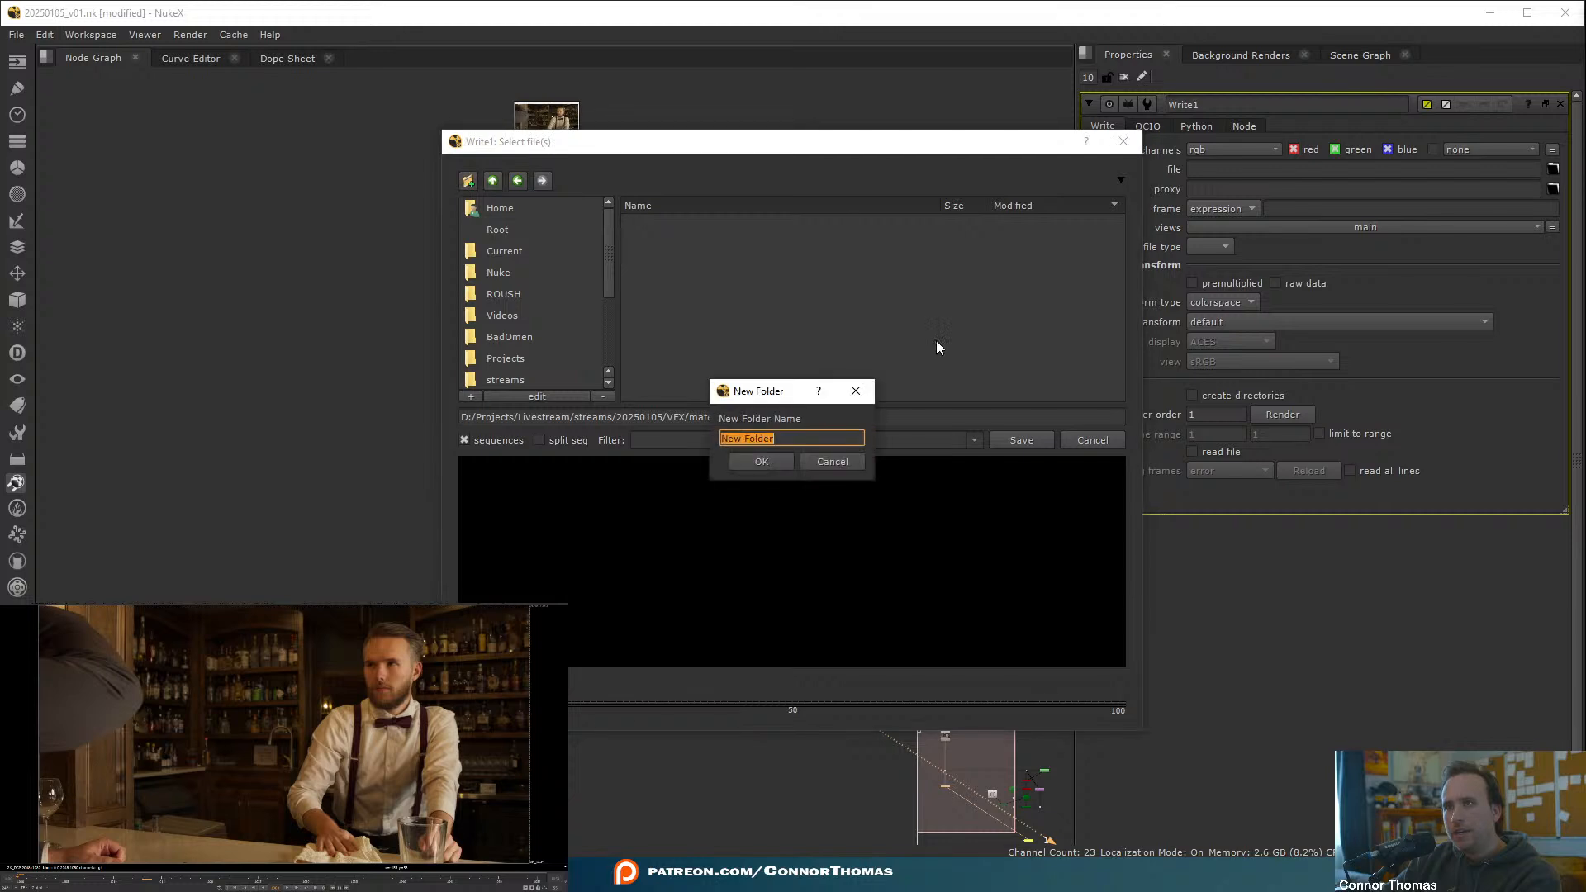
pyautogui.write('DMP')
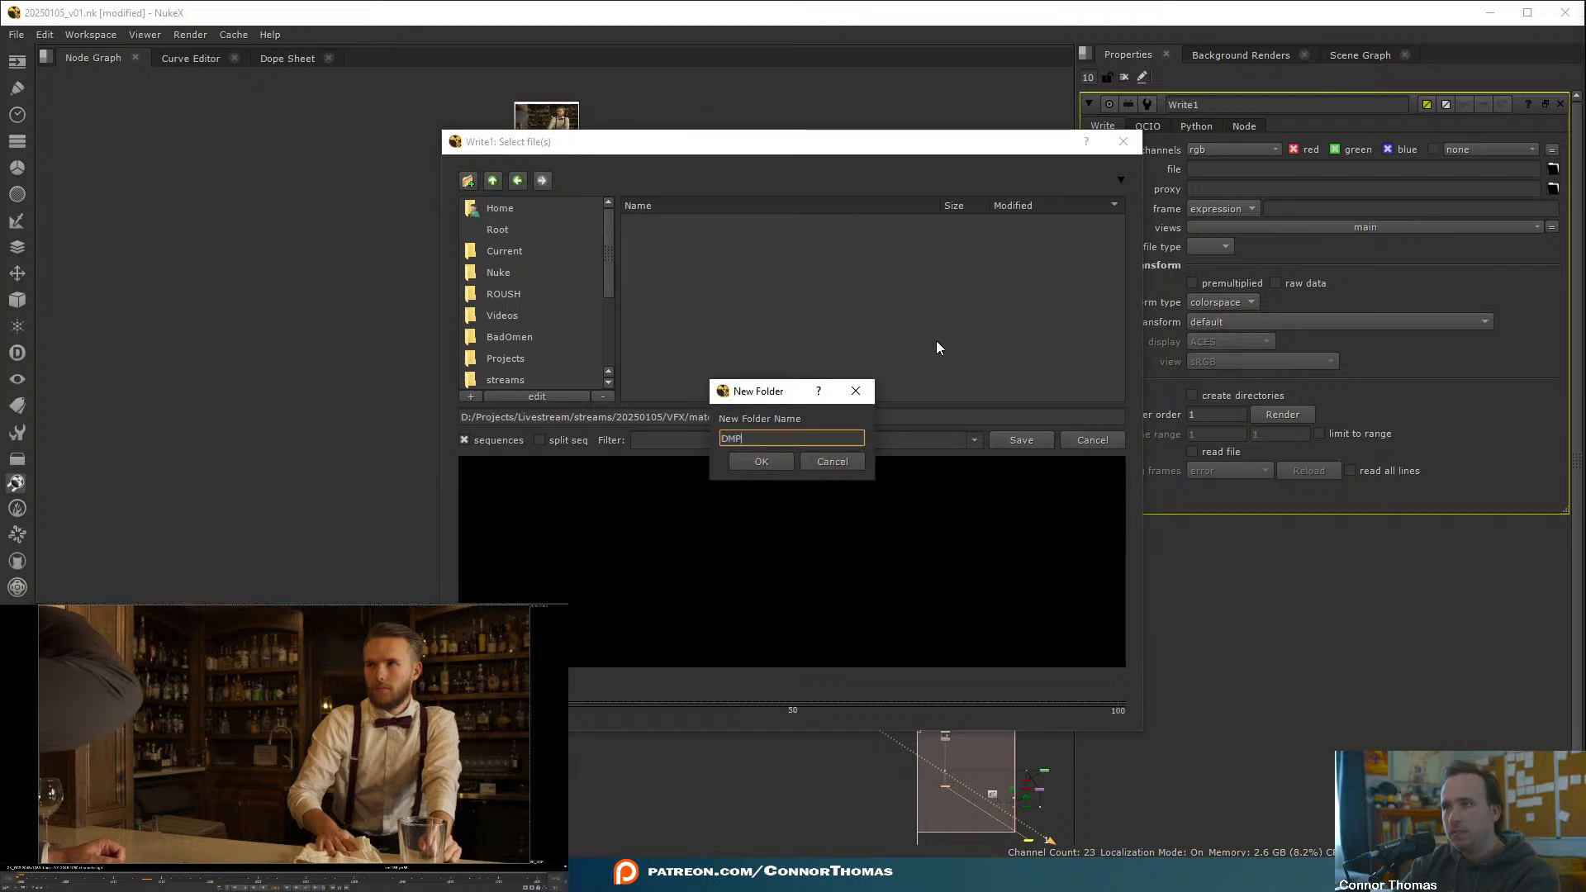
pyautogui.press('Return')
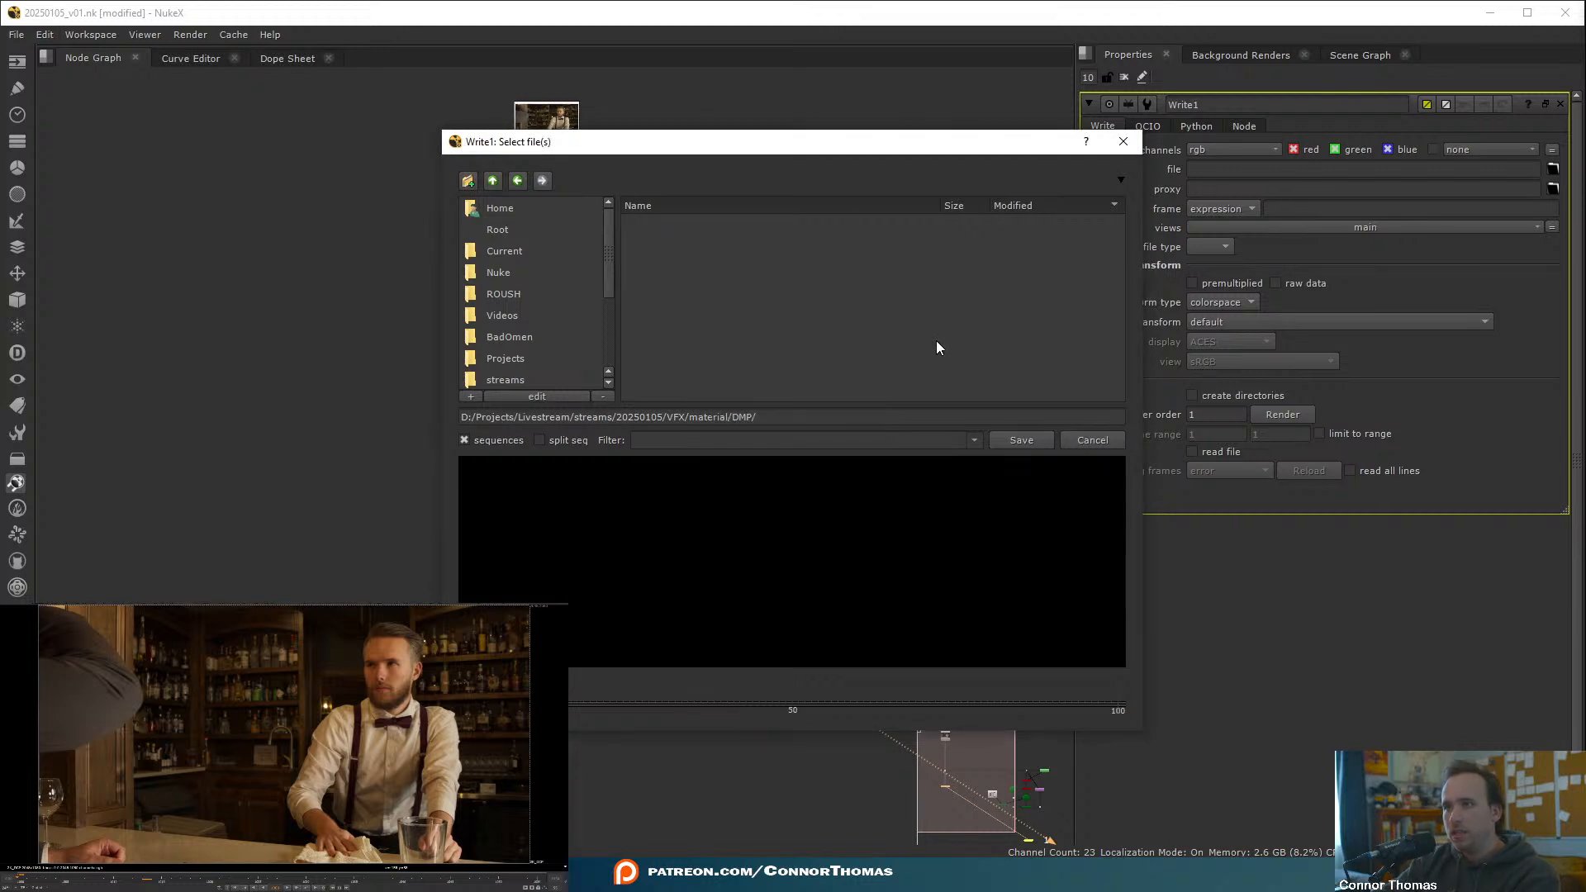
# - Set Write1's output file name to 20250105_DMP_source_v01.####.png in the DMP folder and save the path
pyautogui.click(767, 416)
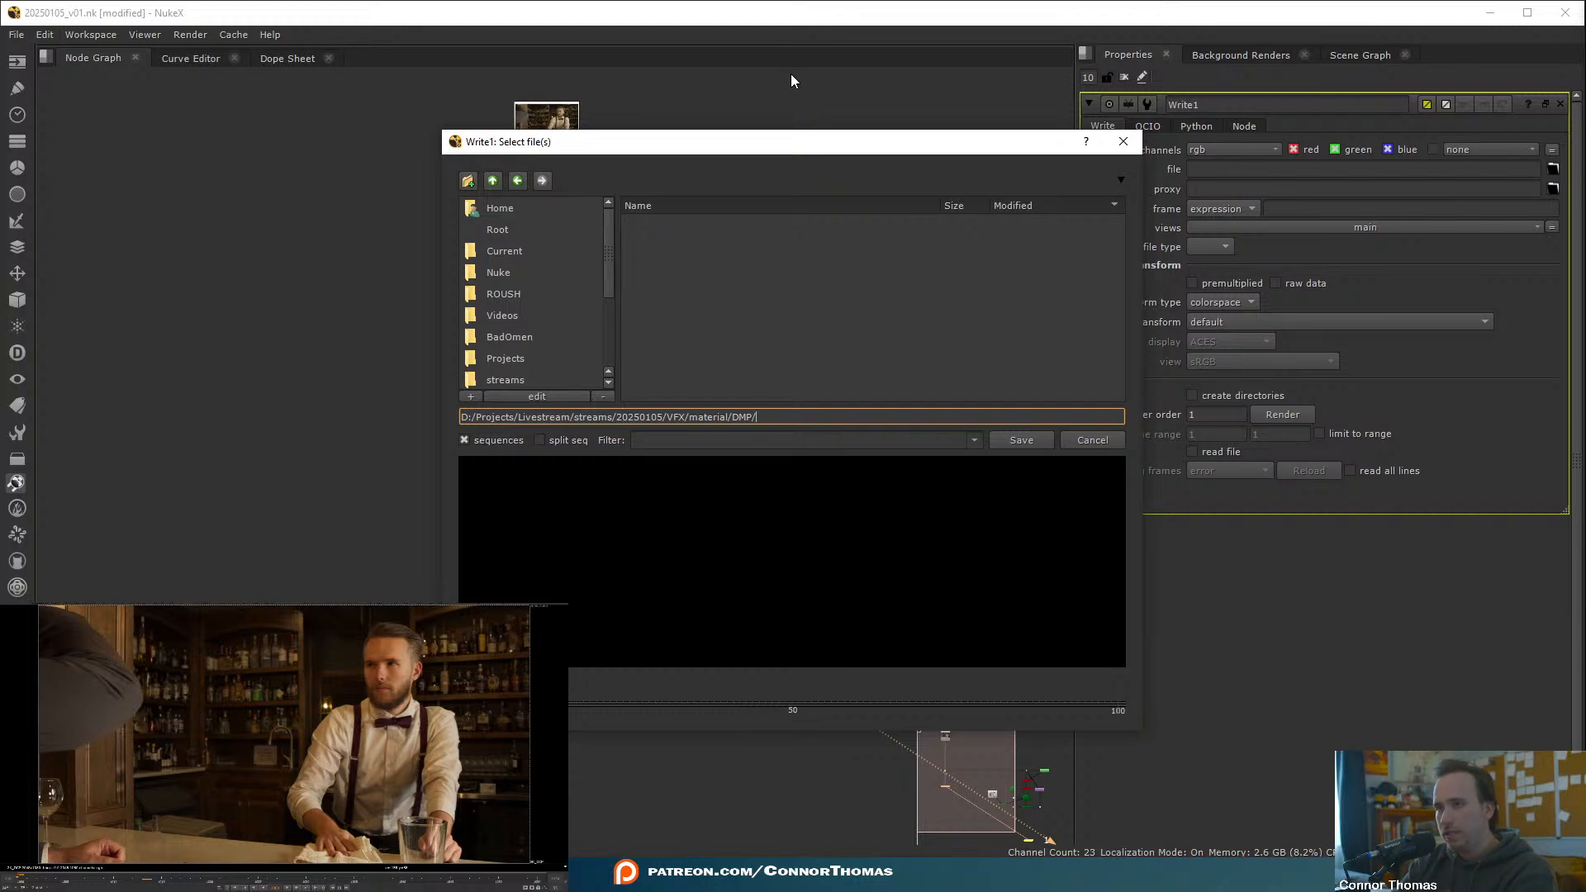
pyautogui.write('202')
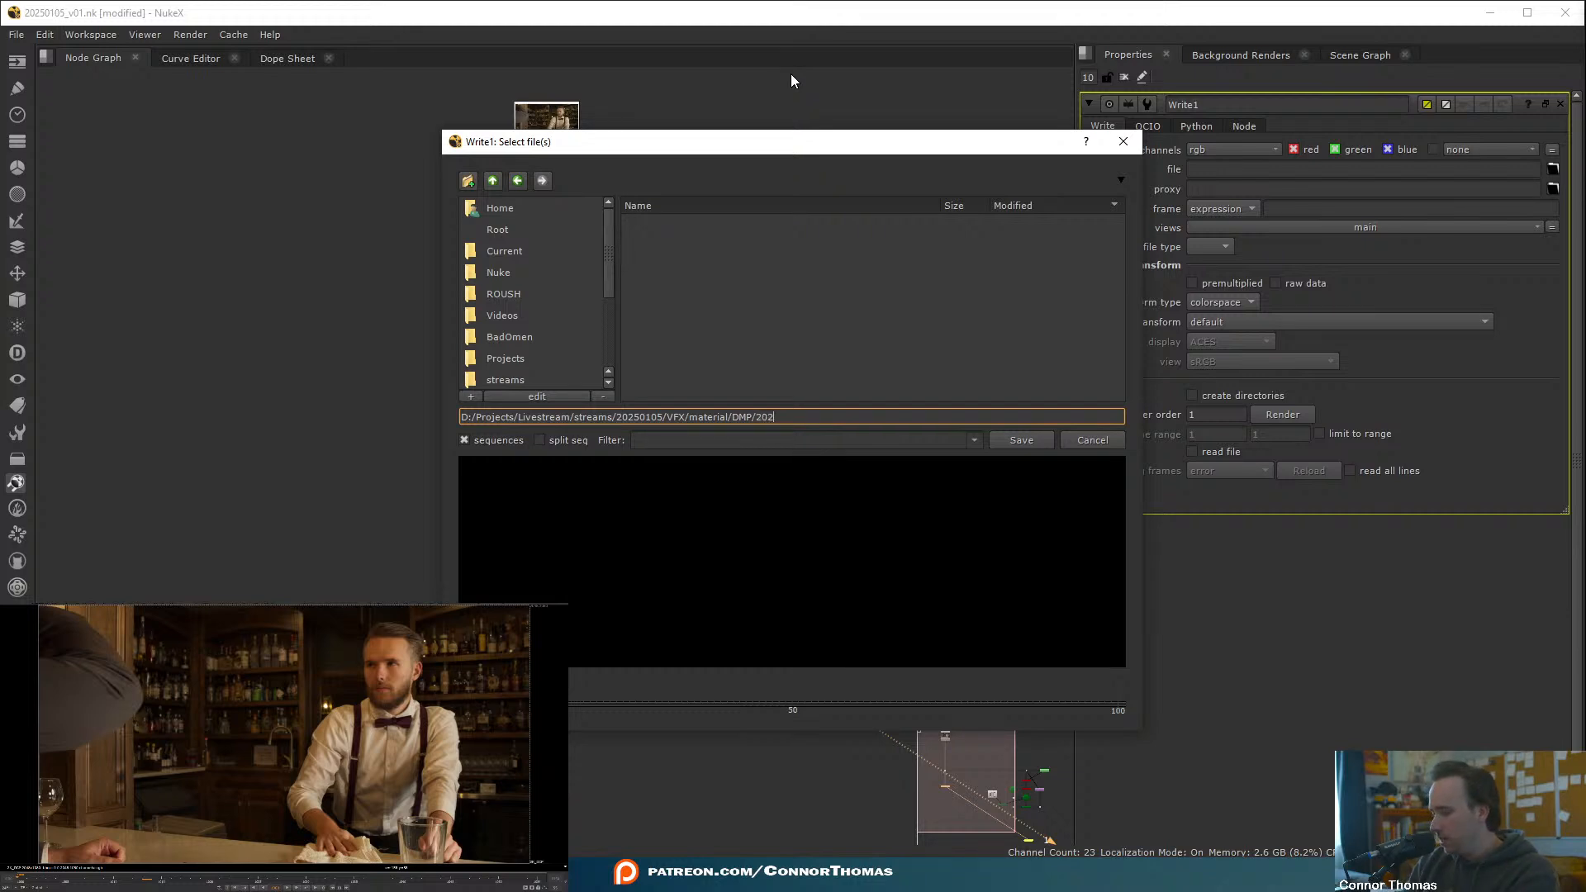
pyautogui.write('50105')
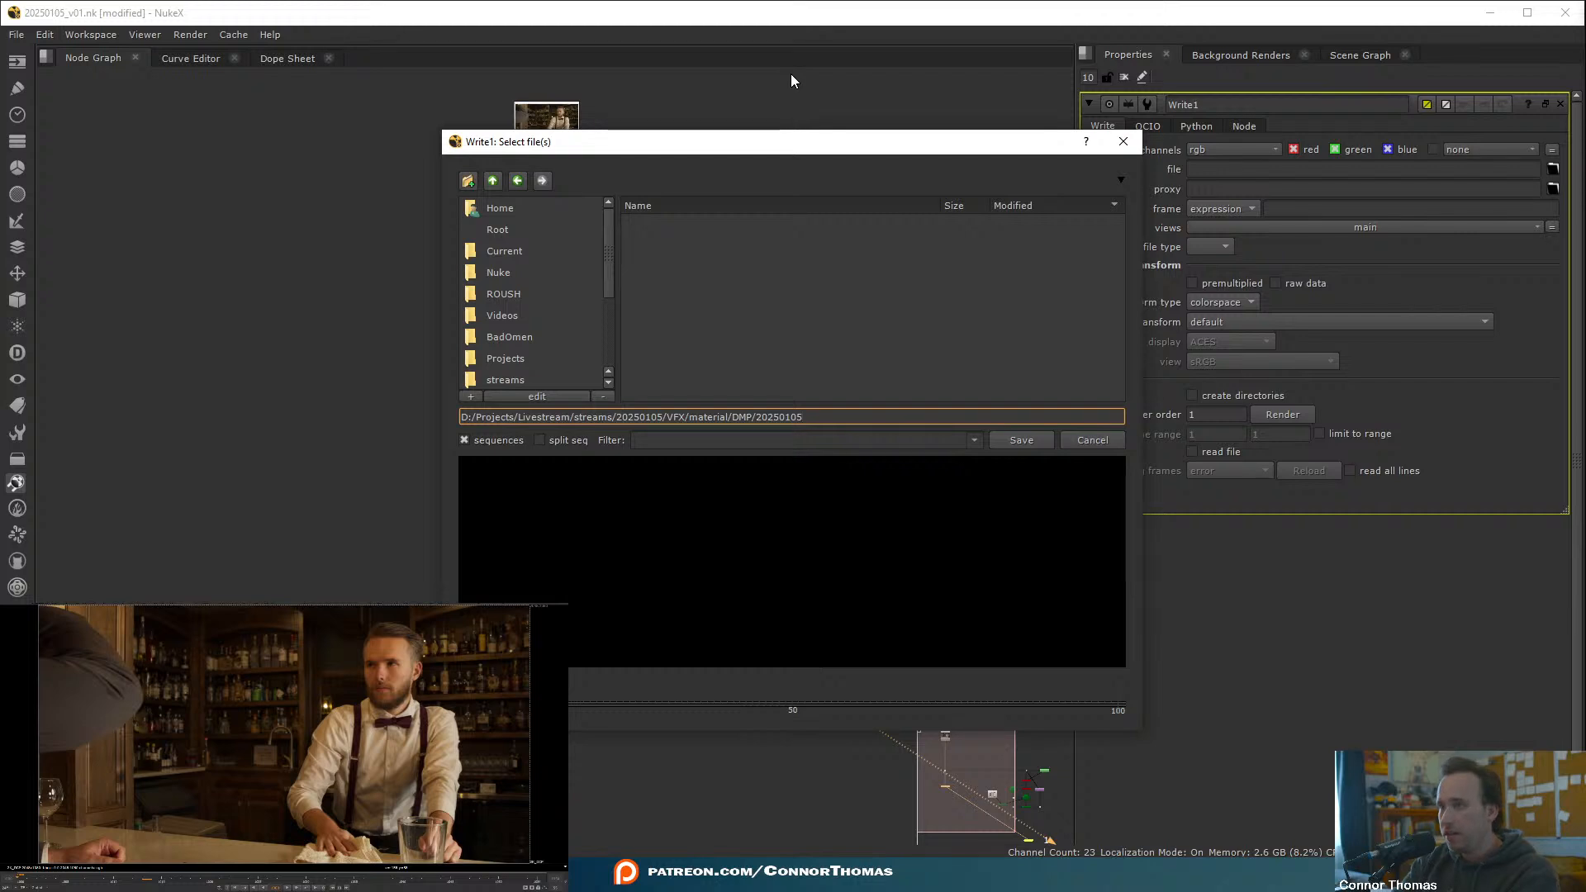
pyautogui.write('_')
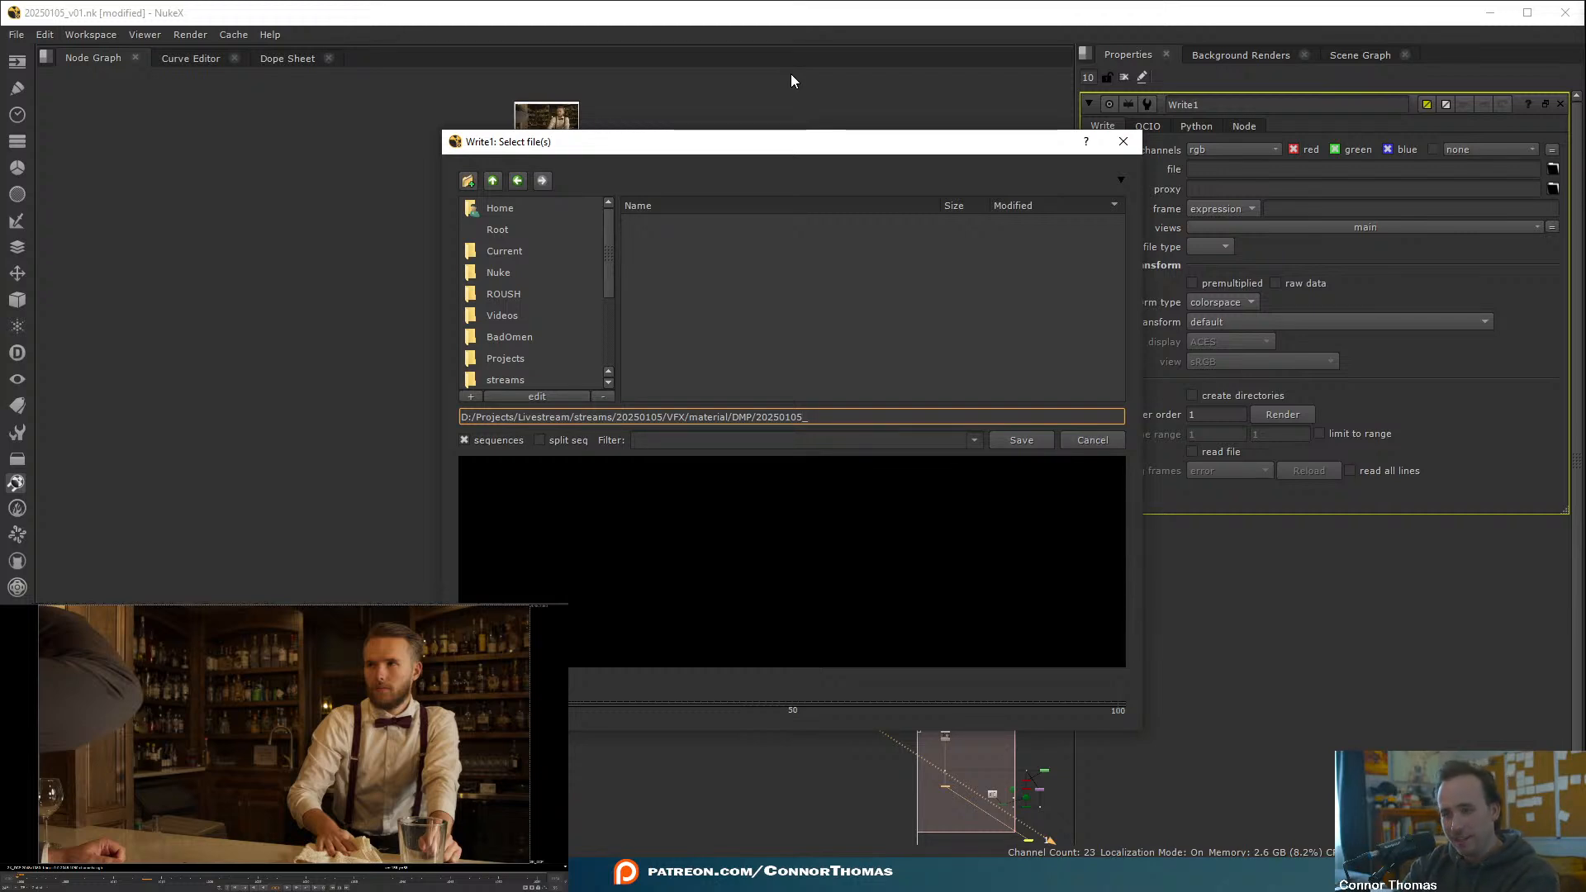
pyautogui.write('DMP_')
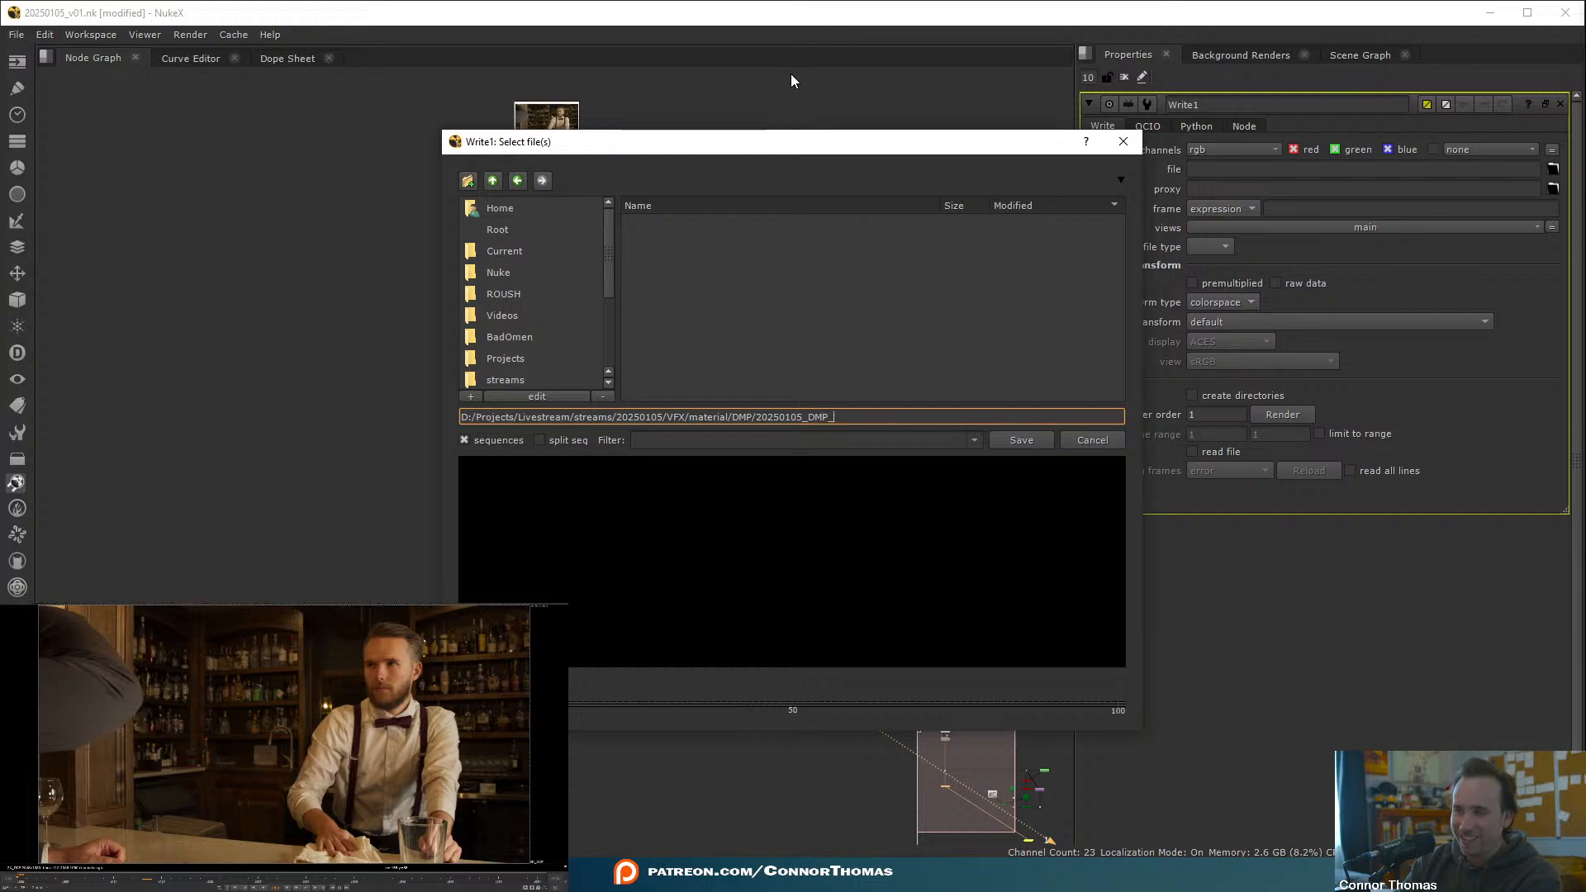
pyautogui.write('ou')
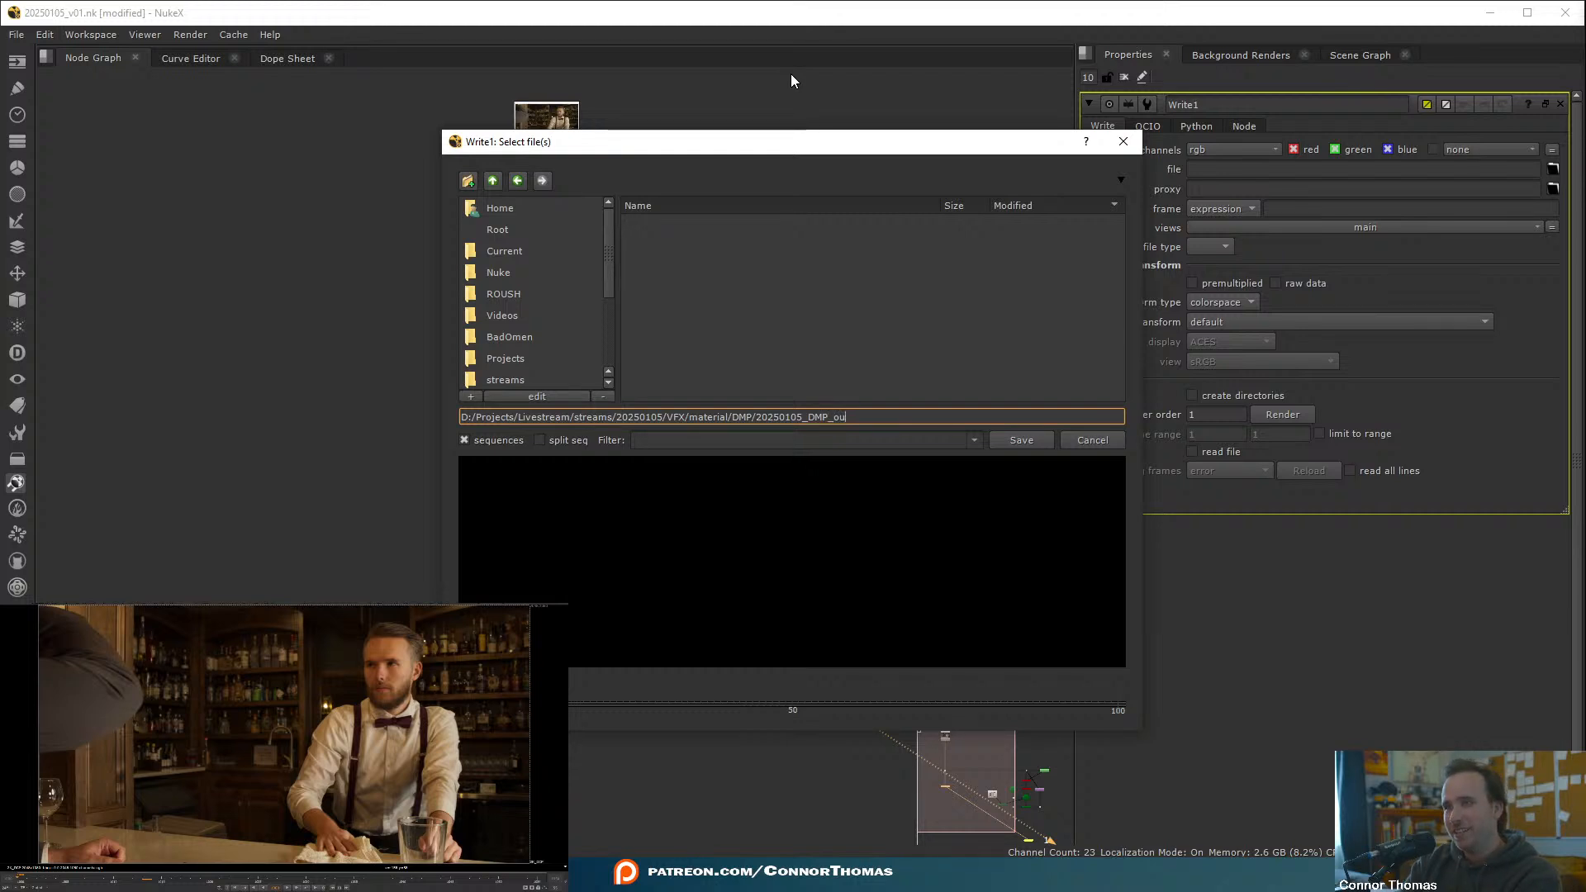
pyautogui.press('BackSpace')
pyautogui.press('BackSpace')
pyautogui.write('source_v012')
pyautogui.press('BackSpace')
pyautogui.write('.pn')
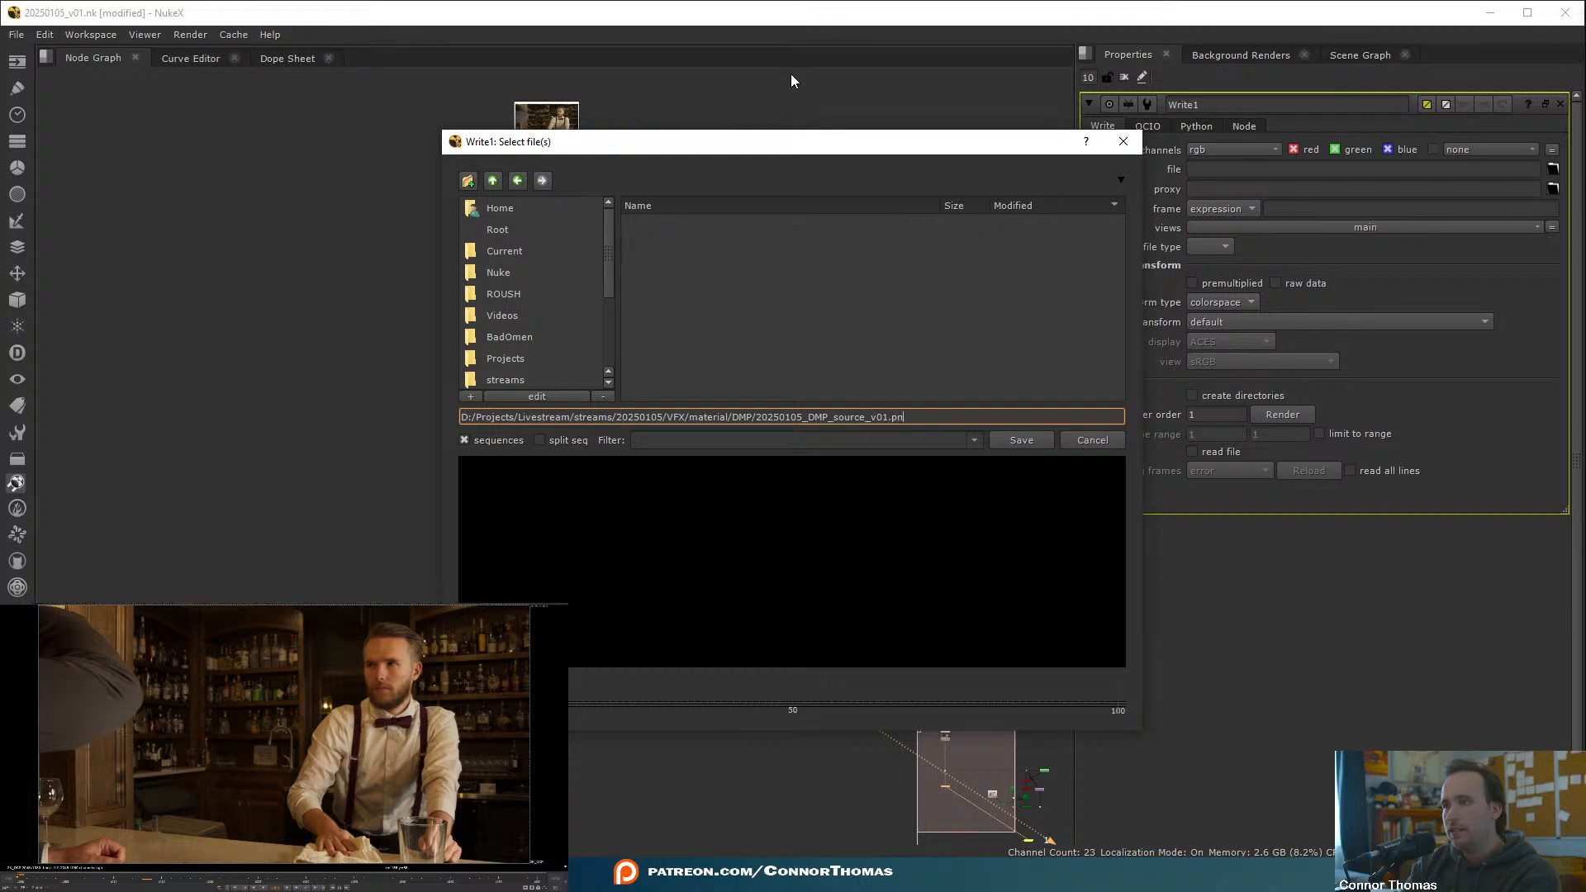
pyautogui.press('BackSpace')
pyautogui.press('BackSpace')
pyautogui.write('####.png')
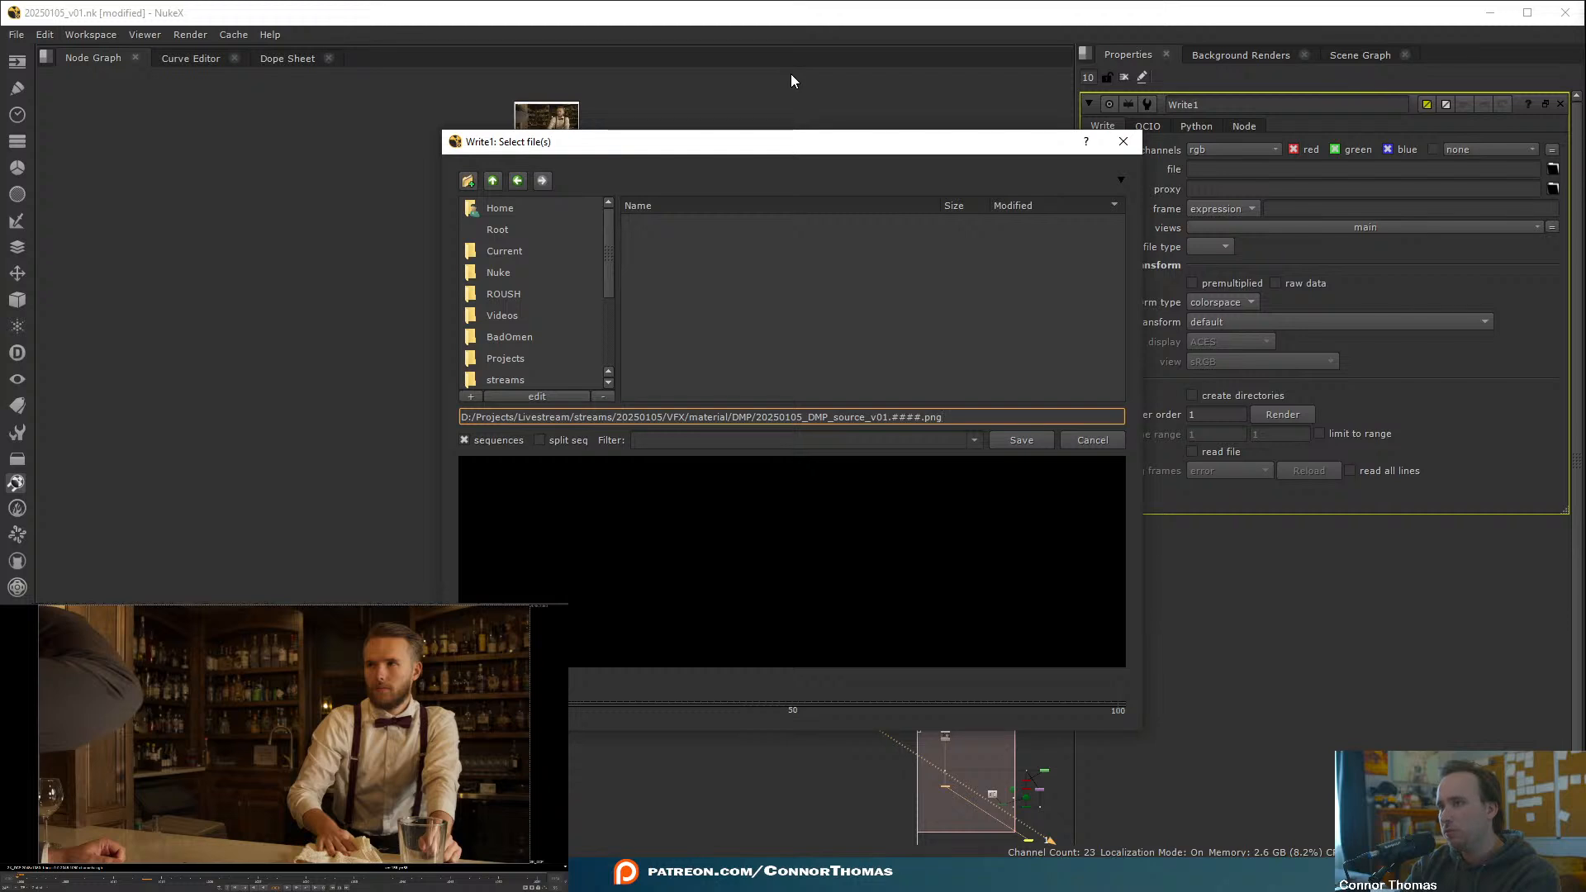
pyautogui.press('Return')
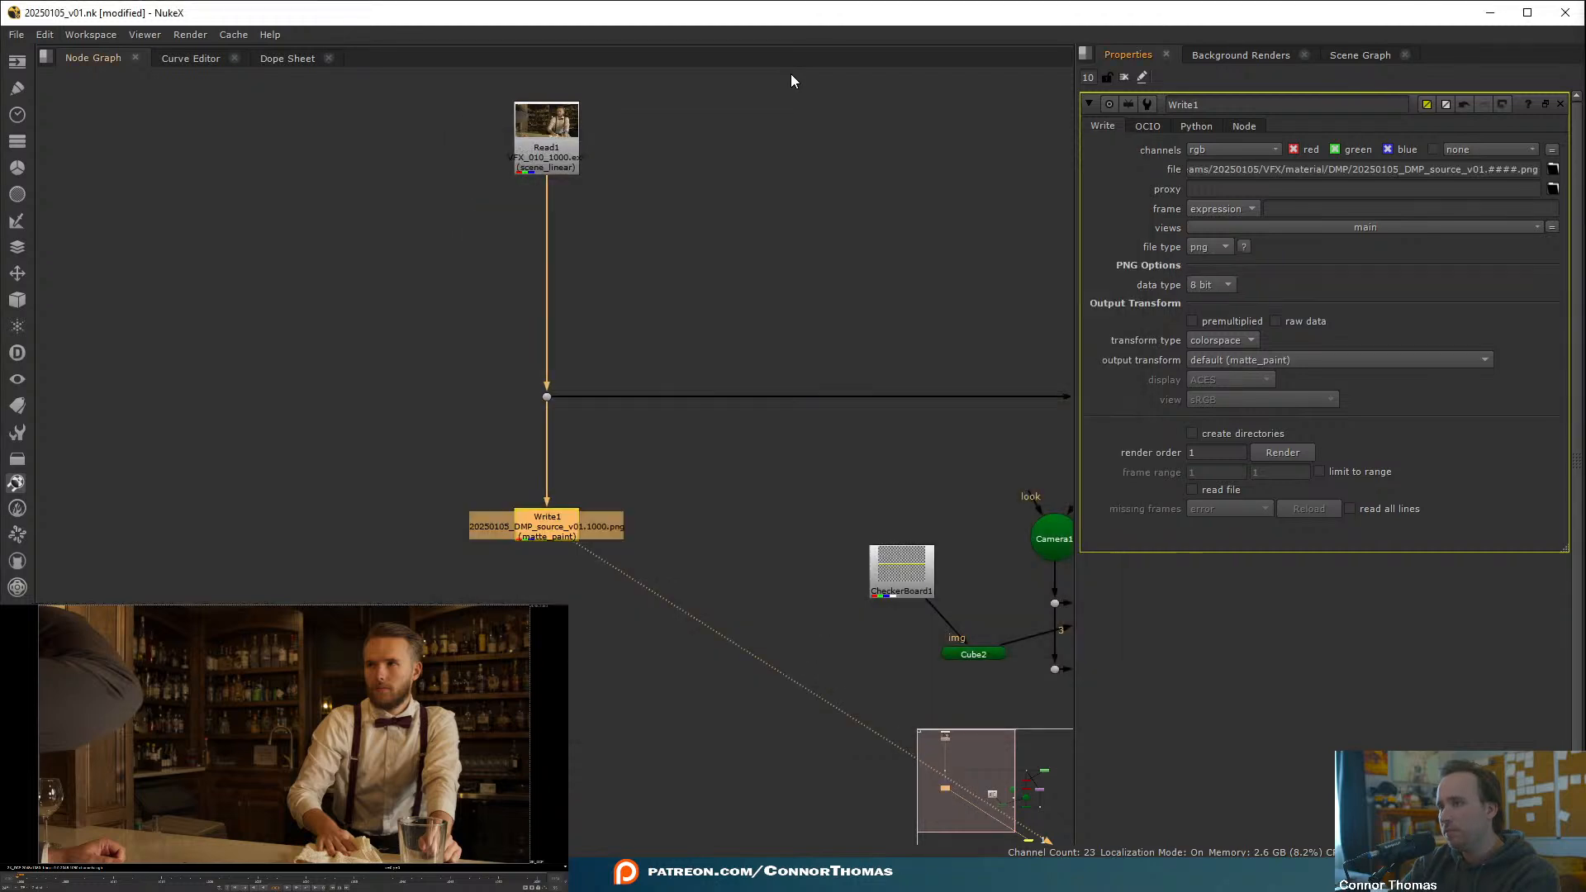
# - Keep Write1's output transform at default (matte_paint) and render only frame 1000
pyautogui.click(1224, 362)
pyautogui.click(948, 311)
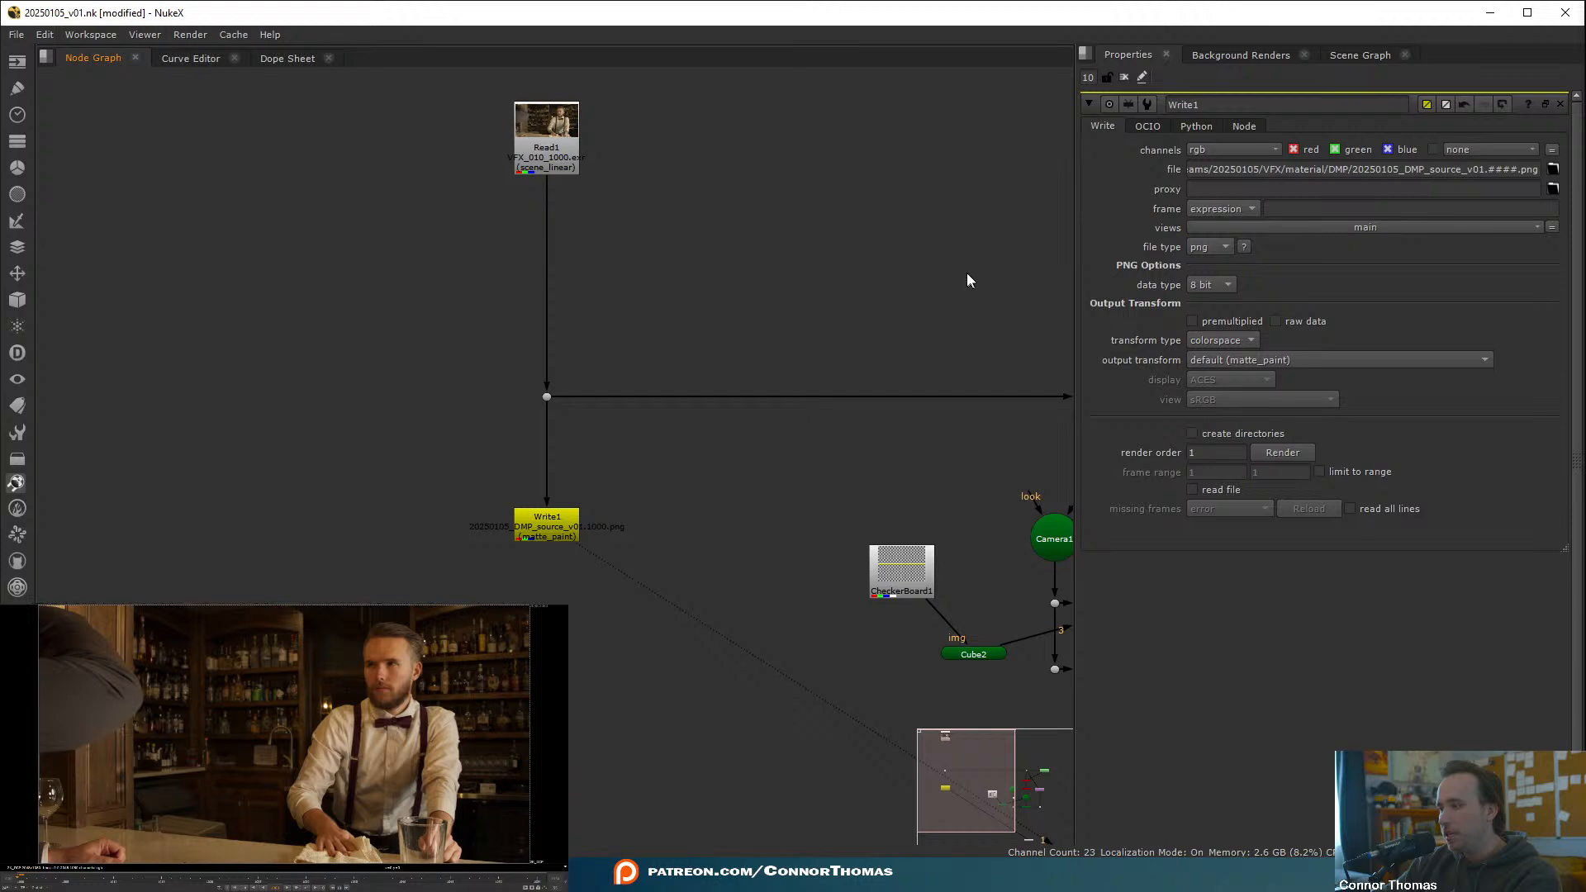
pyautogui.click(1279, 452)
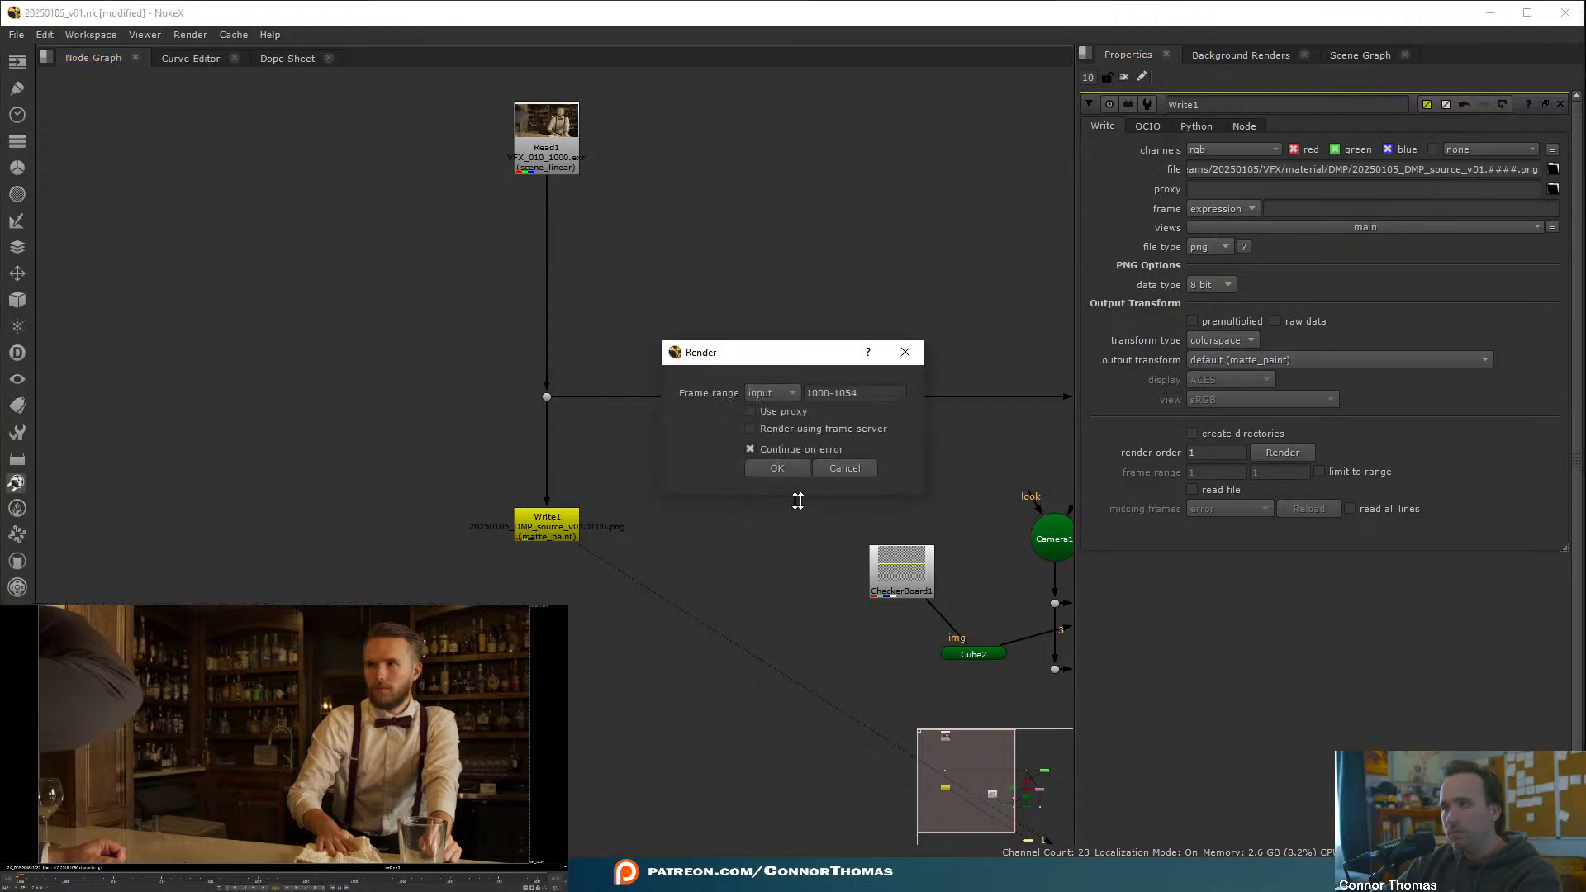
pyautogui.press('Tab')
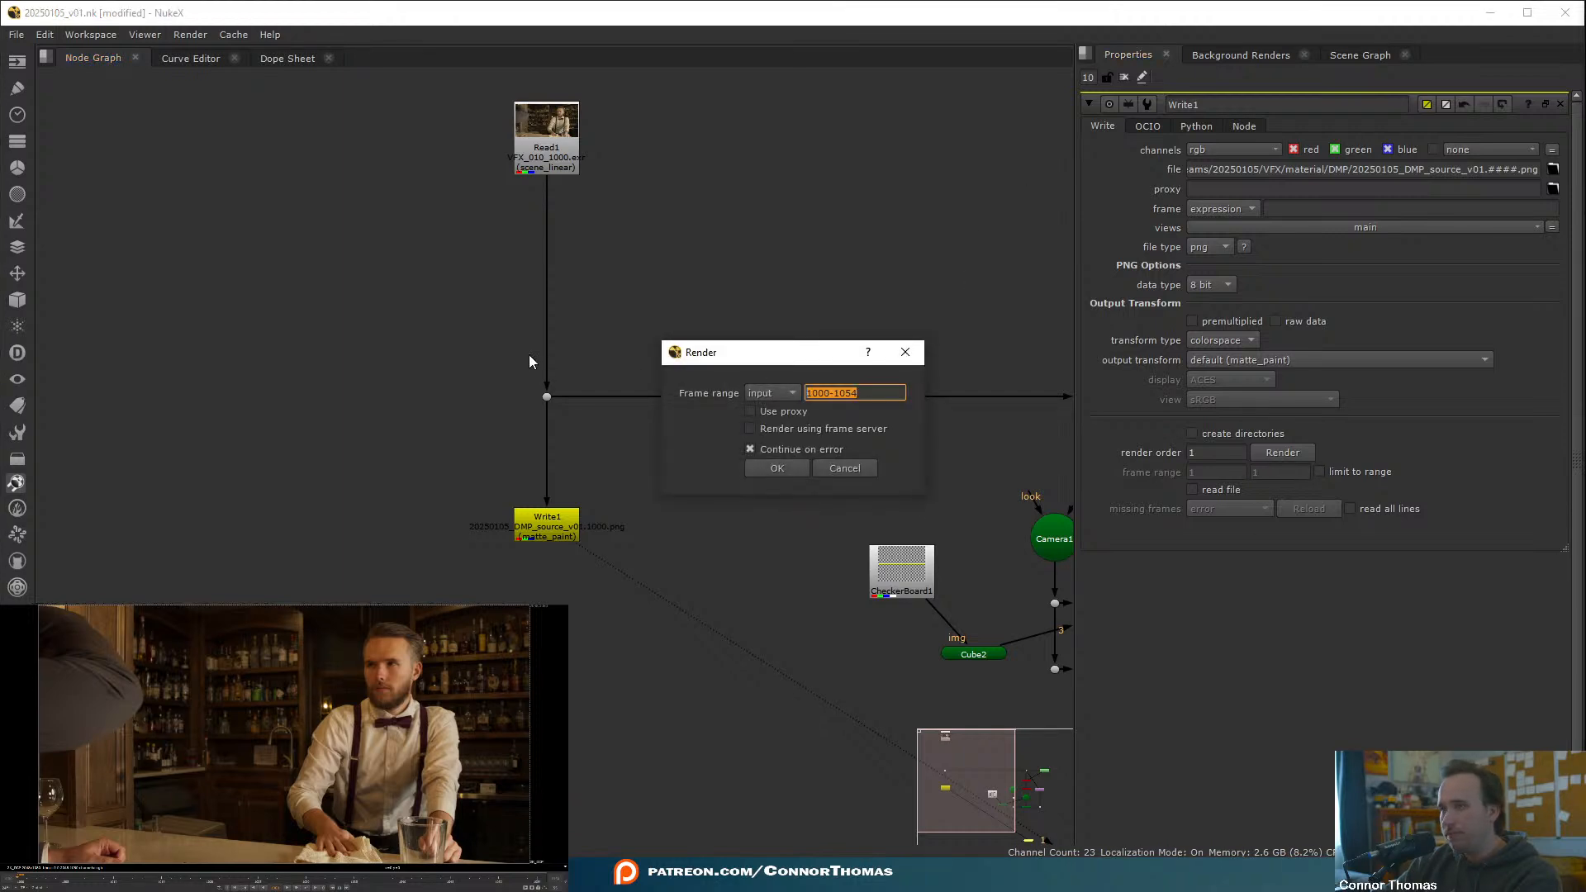
pyautogui.write('1000')
pyautogui.press('Return')
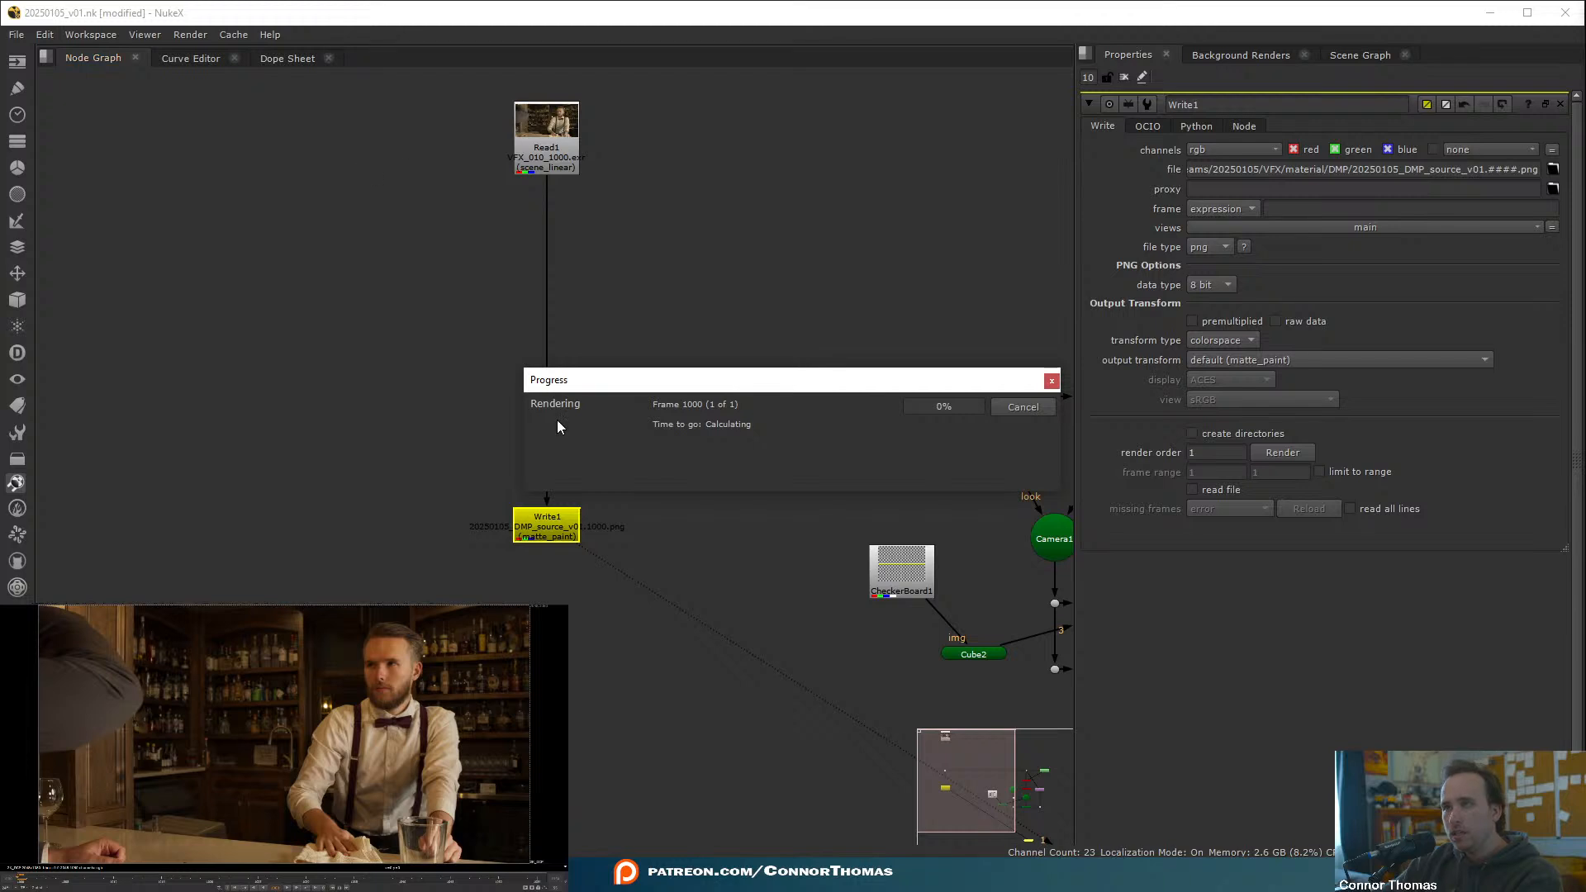
# - Launch Photoshop and open 20250105_DMP_source_v01.1000.png in it from the VFX/material/DMP folder
pyautogui.press('super')
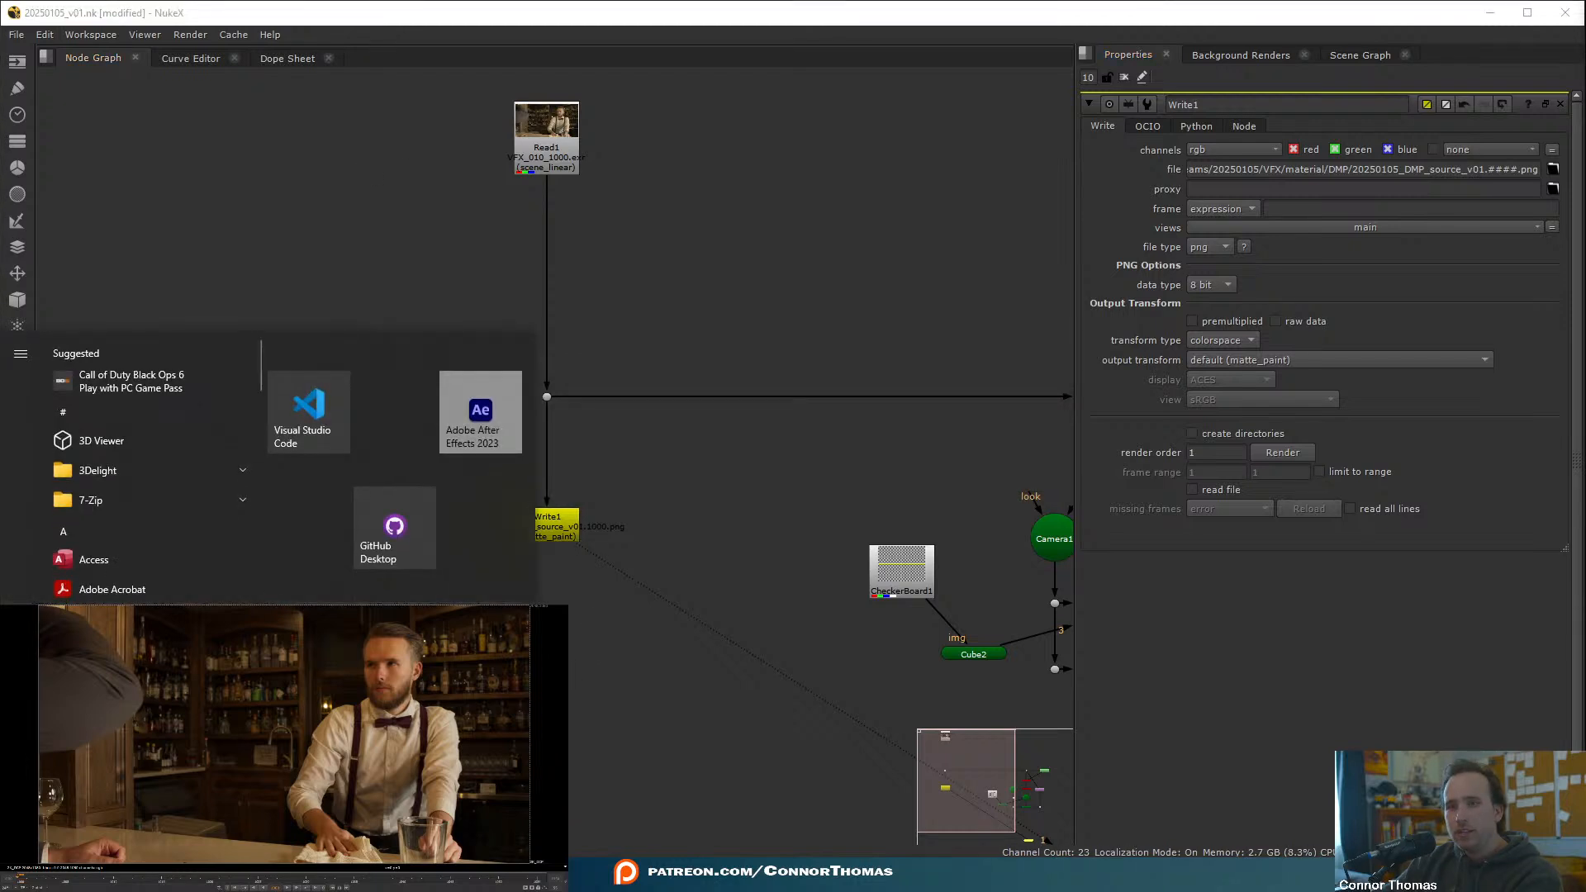
pyautogui.click(481, 645)
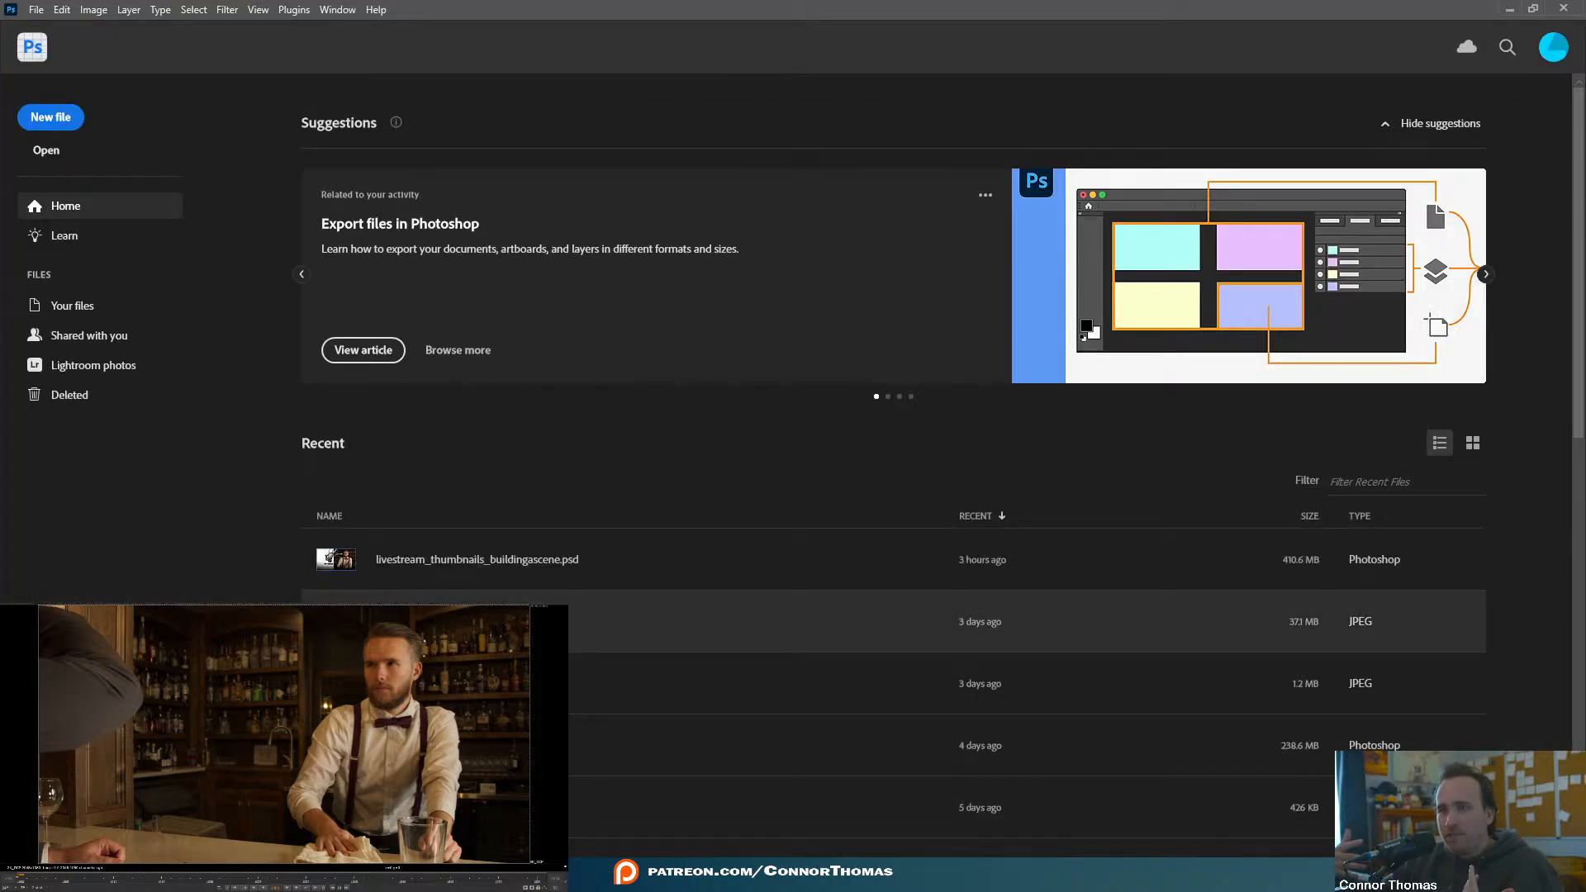
pyautogui.hotkey('alt', 'Tab')
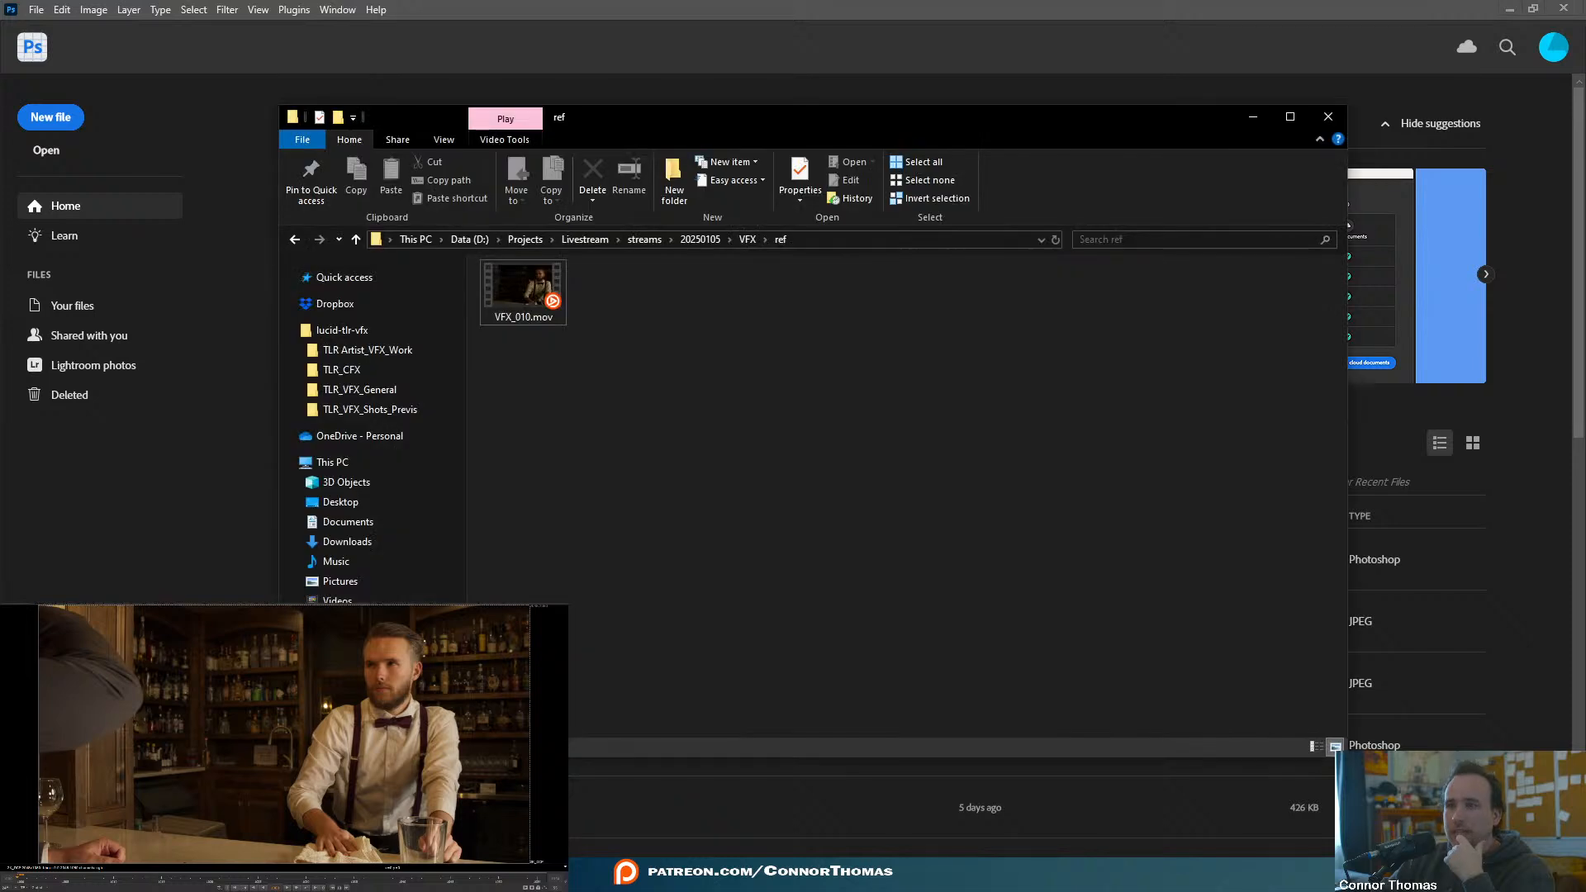
pyautogui.click(747, 239)
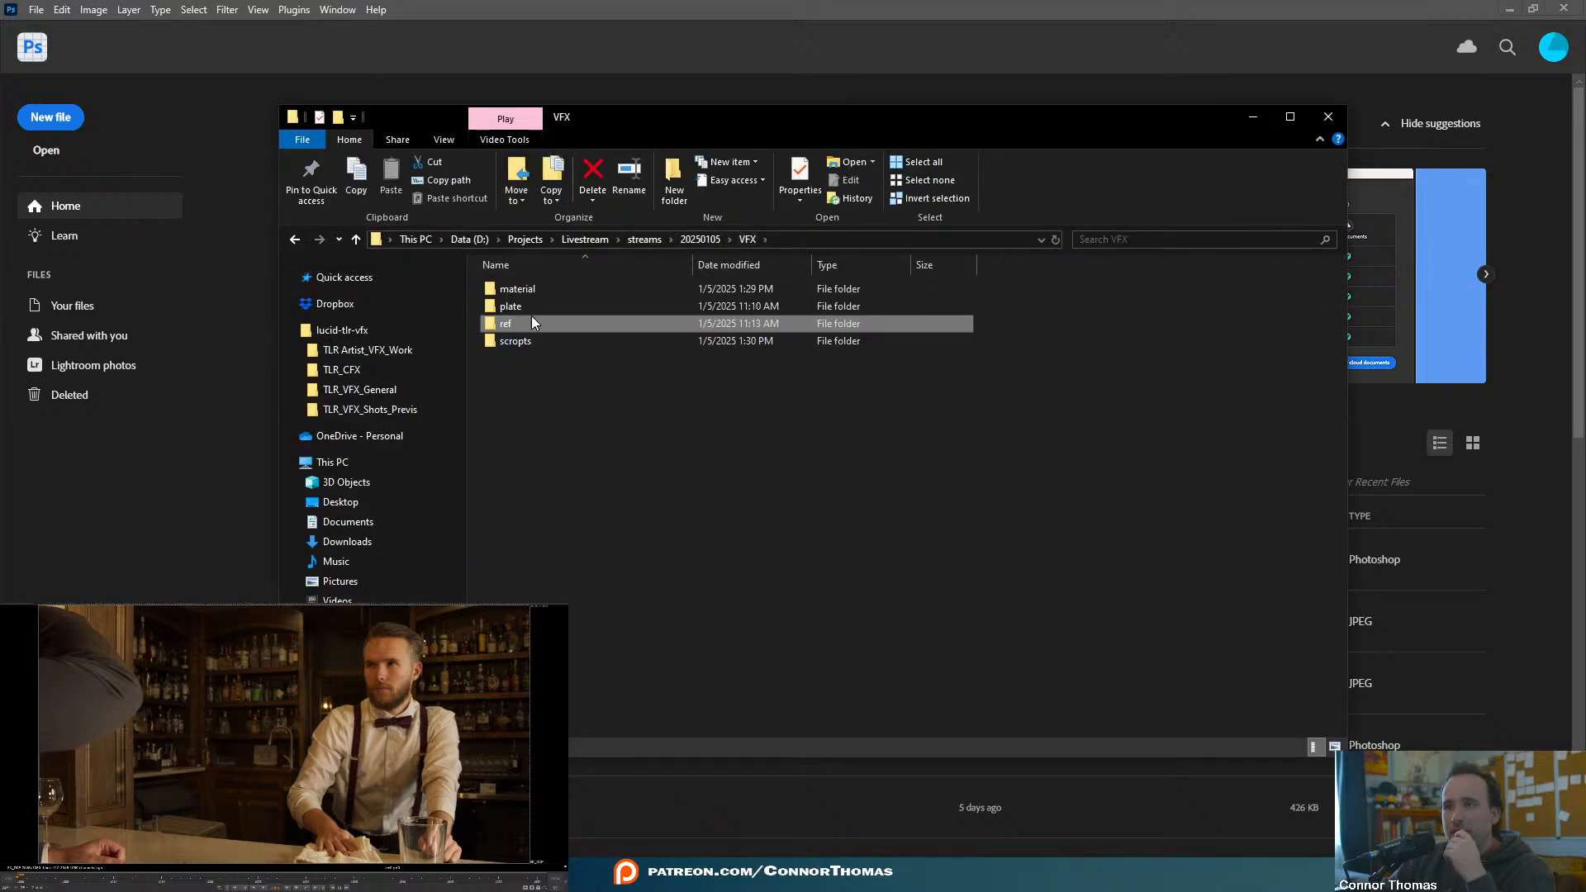
pyautogui.doubleClick(510, 289)
pyautogui.doubleClick(537, 287)
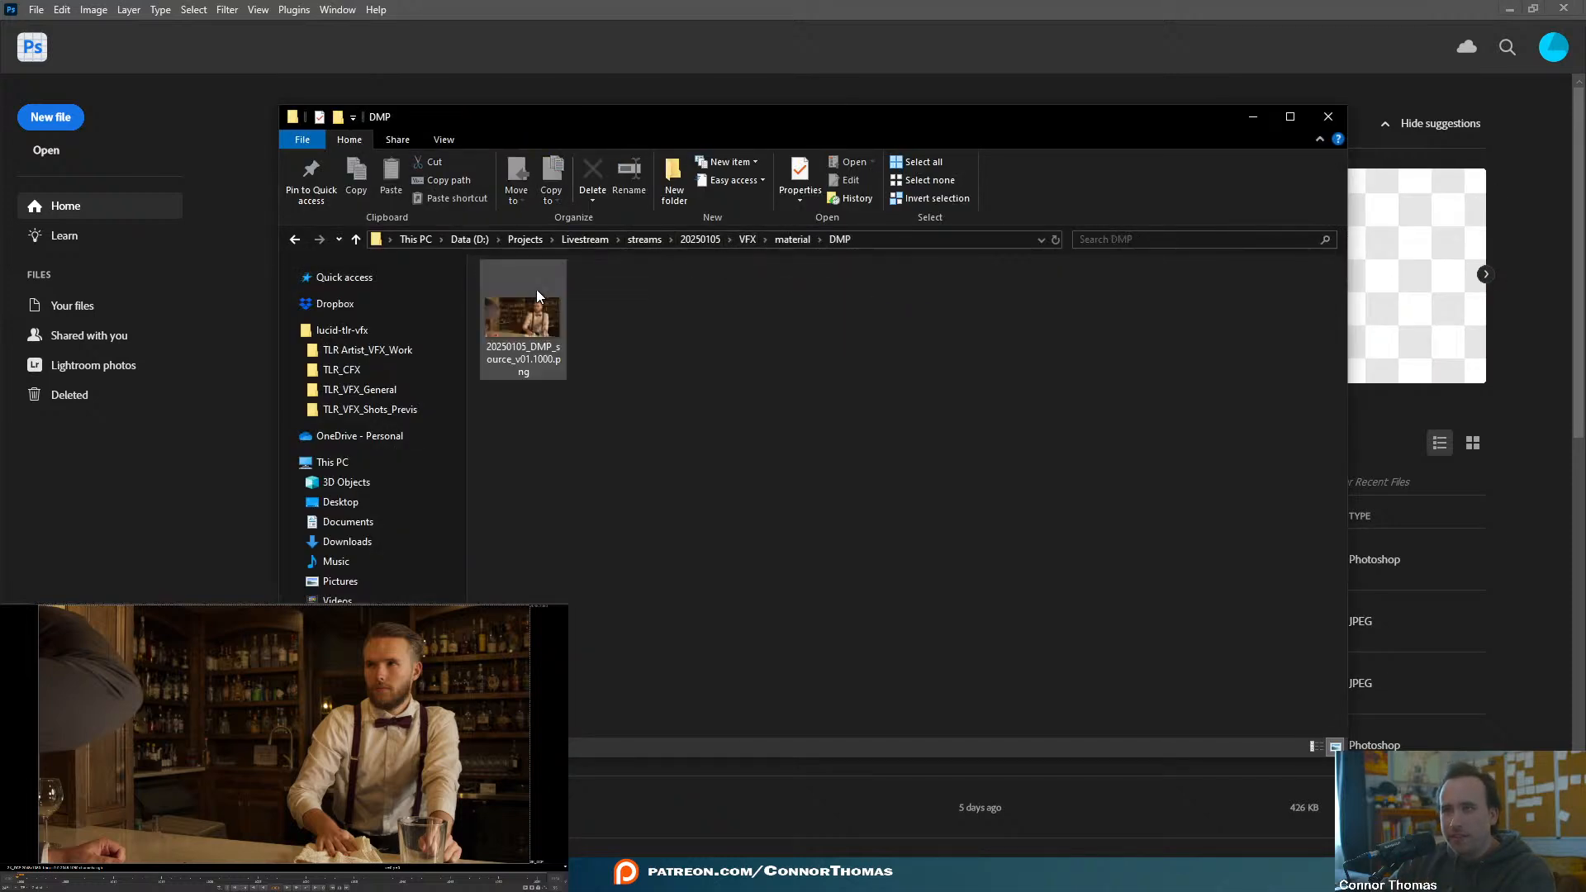
pyautogui.moveTo(529, 332); pyautogui.dragTo(1513, 533)
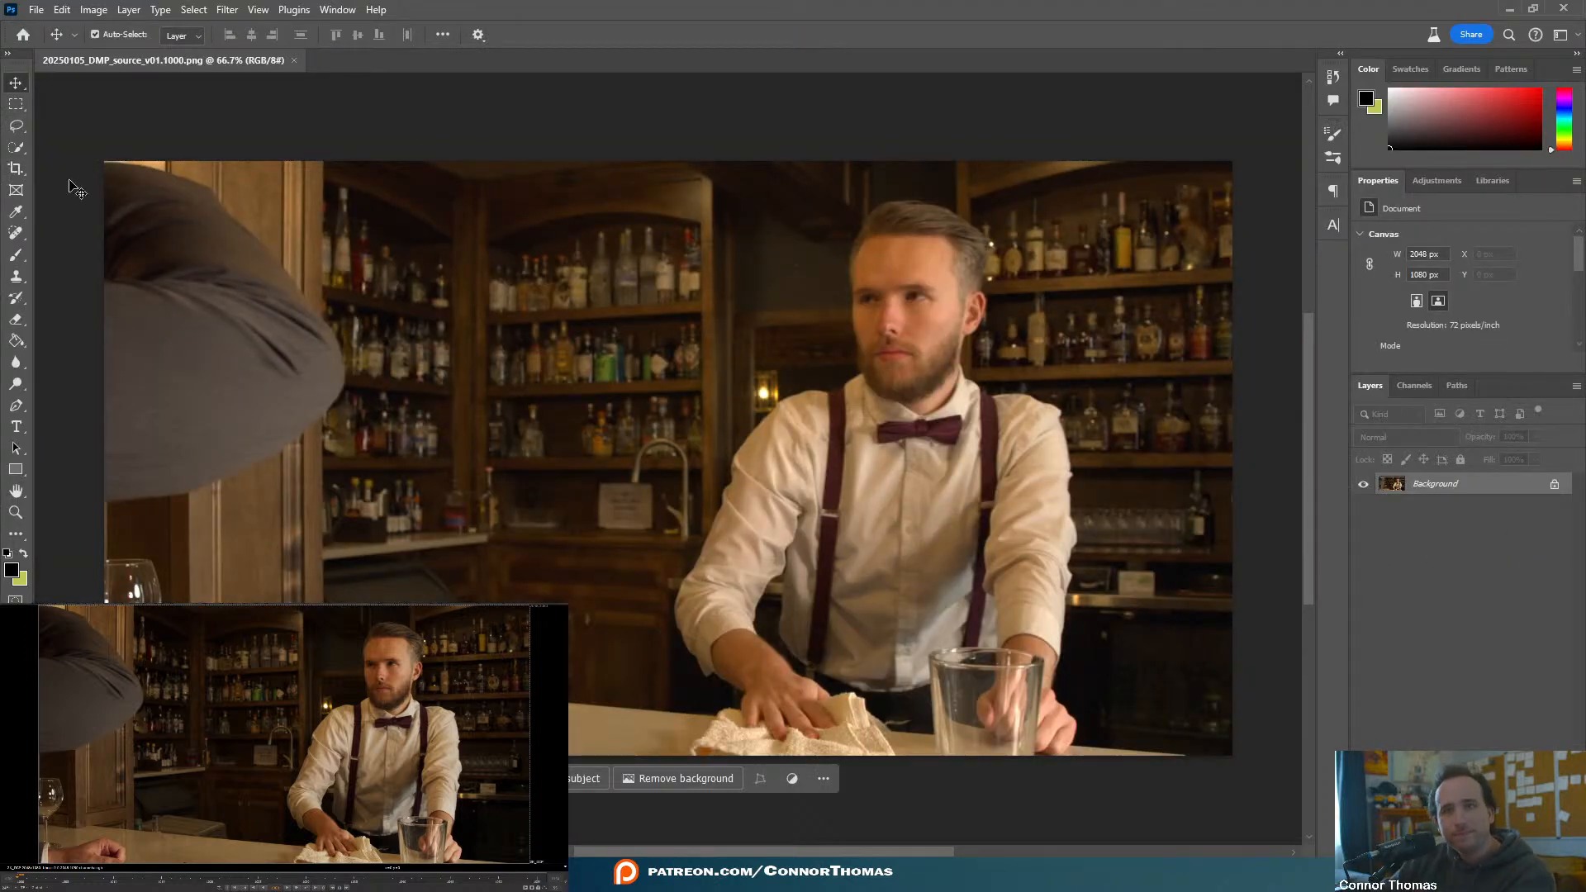
# - Unlock the background layer and lasso around the bartender, including the cloth and glass on the counter
pyautogui.click(15, 126)
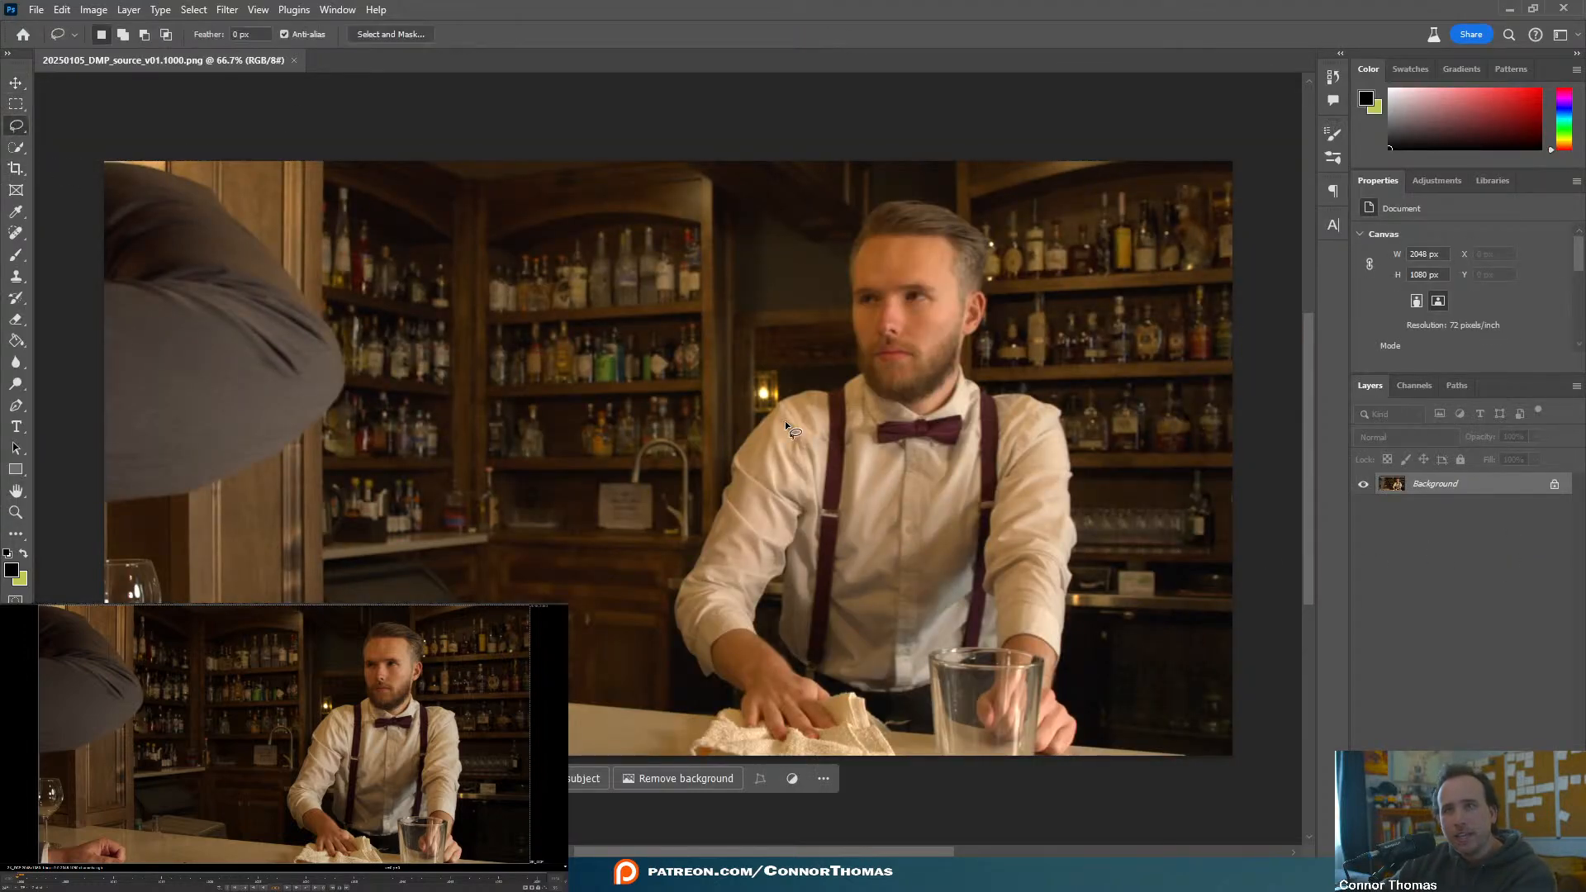
pyautogui.click(1554, 484)
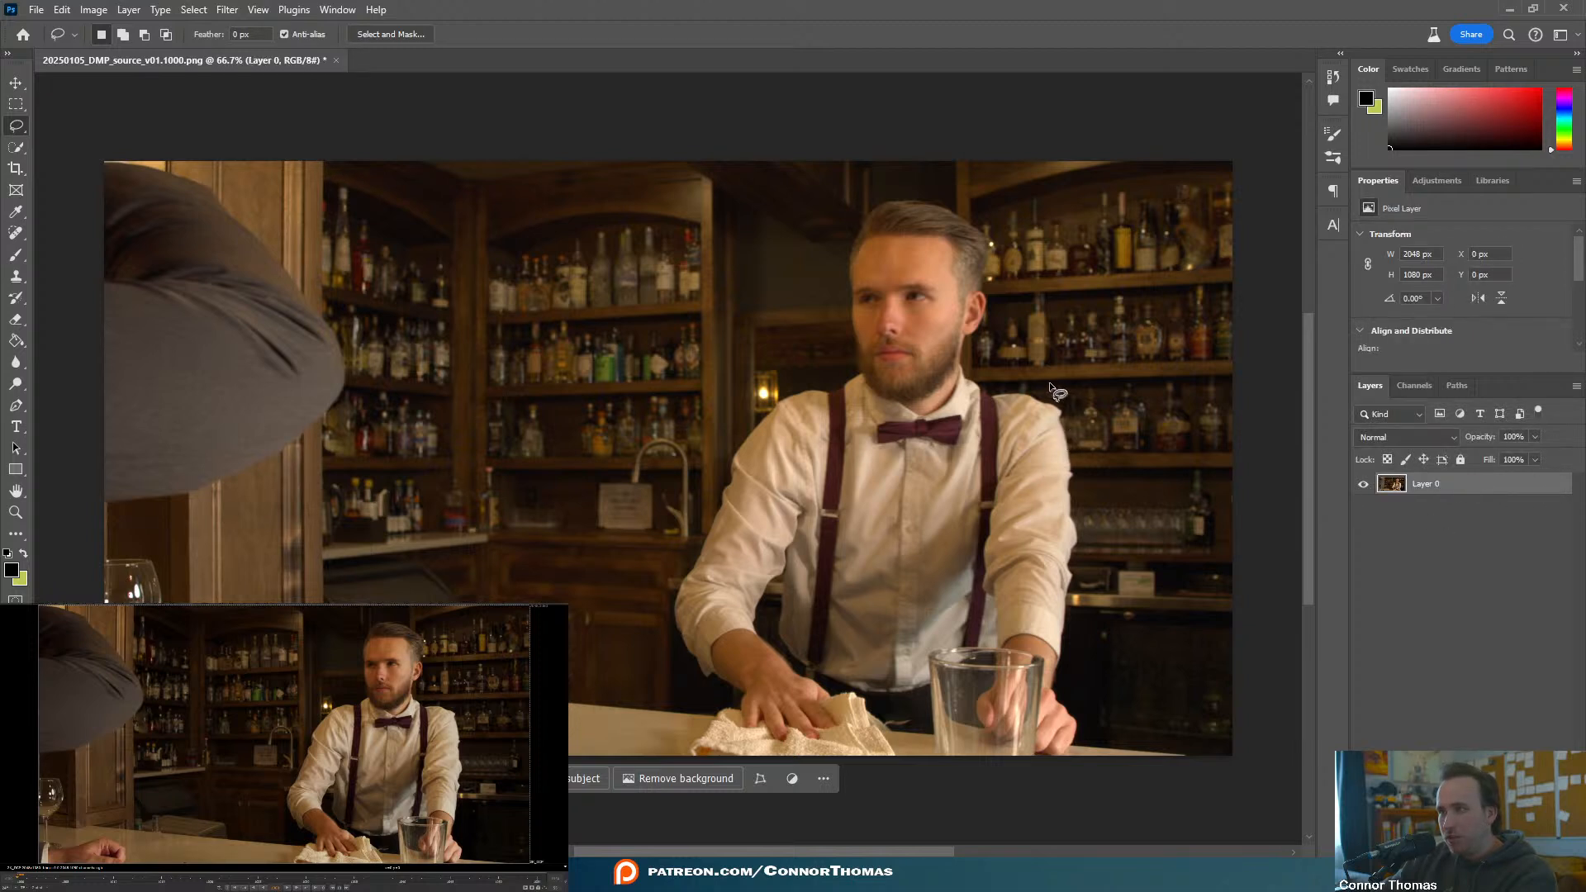
pyautogui.moveTo(1002, 390)
pyautogui.mouseDown()
pyautogui.moveTo(968, 344)
pyautogui.moveTo(995, 329)
pyautogui.mouseUp()
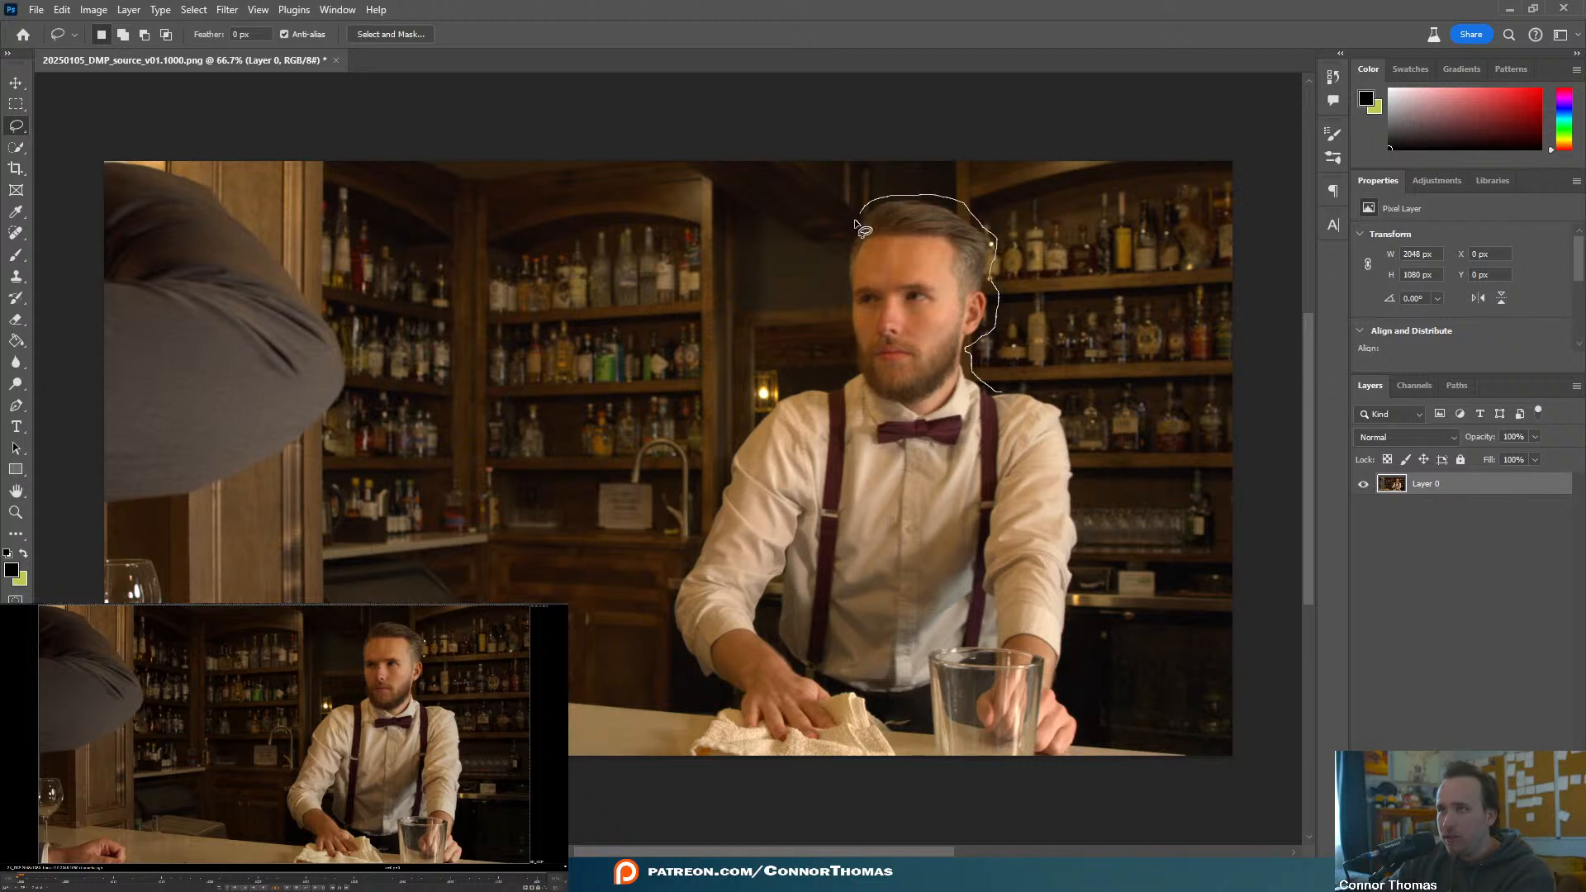
pyautogui.moveTo(855, 222); pyautogui.dragTo(850, 367)
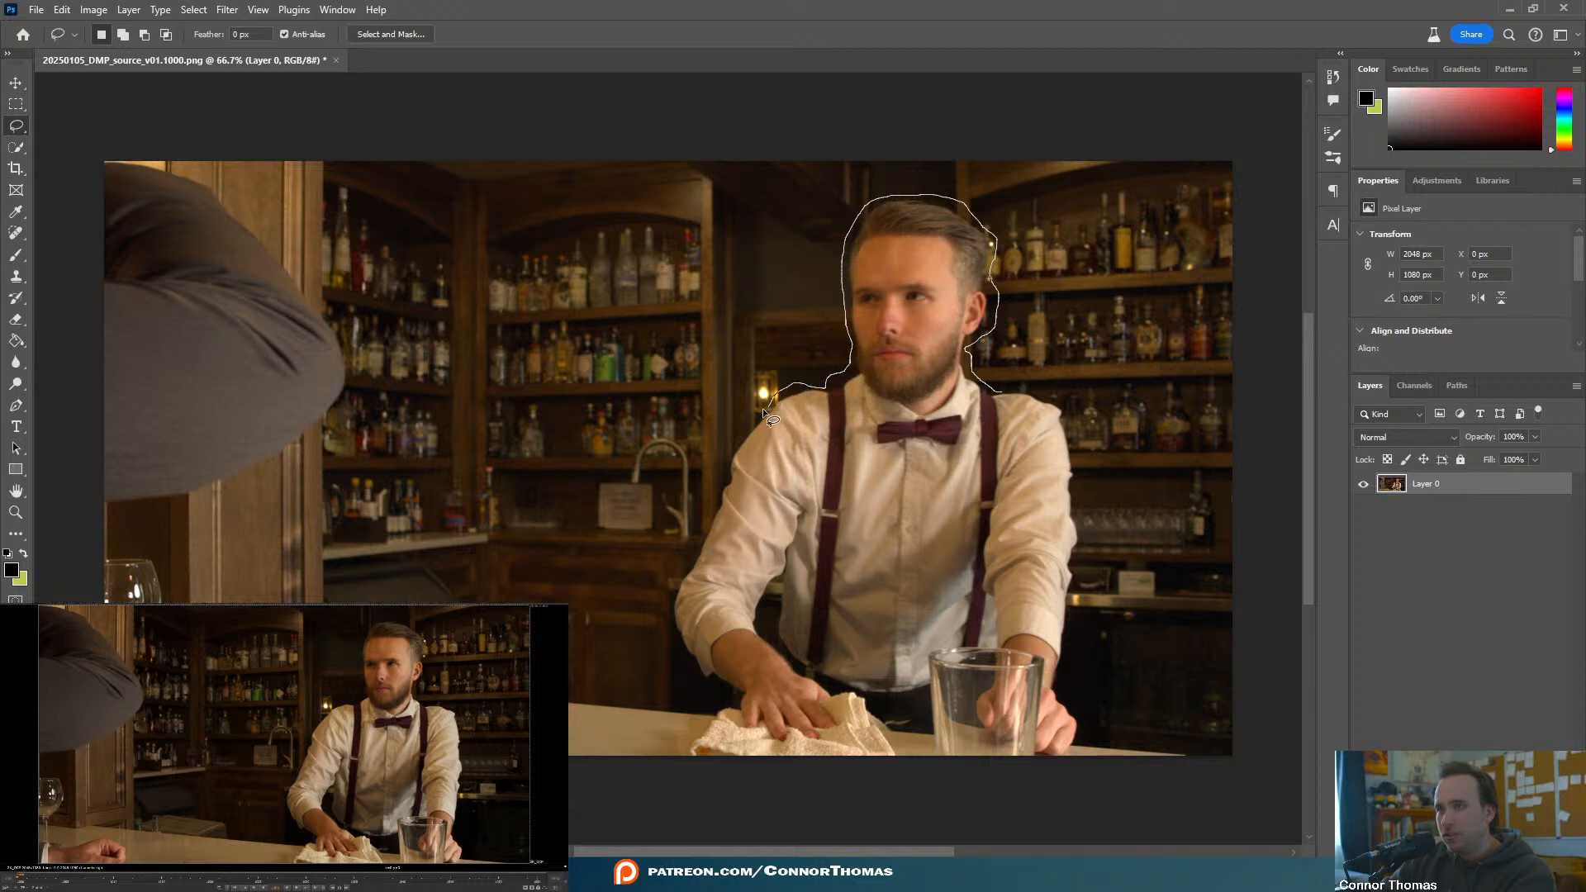
pyautogui.moveTo(750, 429); pyautogui.dragTo(718, 461)
pyautogui.moveTo(665, 609)
pyautogui.mouseDown()
pyautogui.moveTo(686, 669)
pyautogui.moveTo(729, 694)
pyautogui.moveTo(678, 764)
pyautogui.mouseUp()
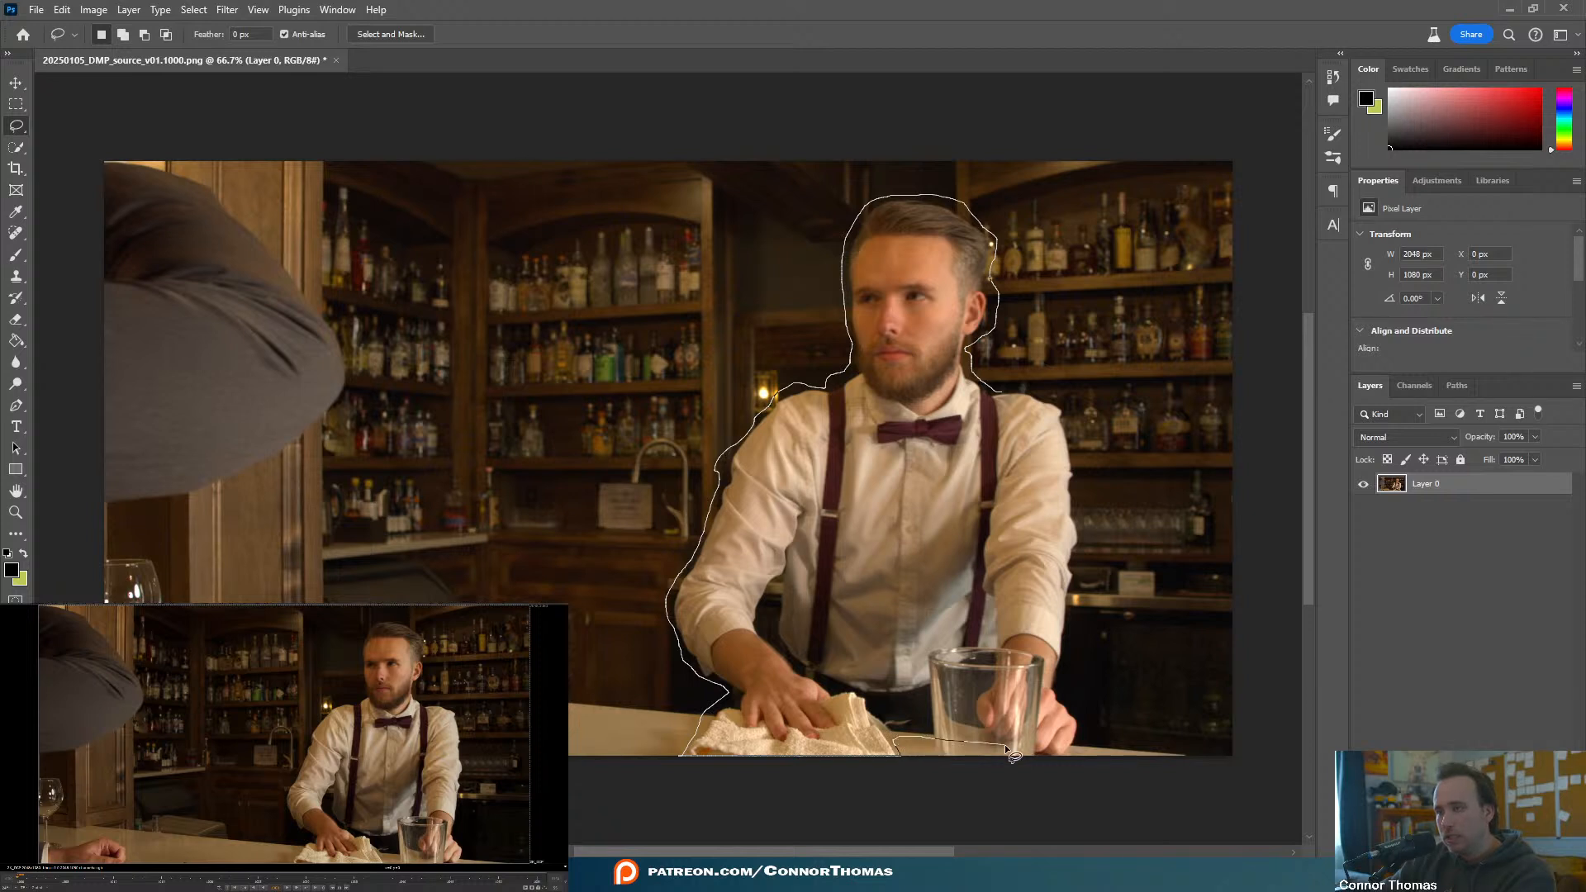
pyautogui.moveTo(1085, 725)
pyautogui.mouseDown()
pyautogui.moveTo(1063, 657)
pyautogui.moveTo(1076, 613)
pyautogui.mouseUp()
pyautogui.moveTo(1067, 402); pyautogui.dragTo(987, 386)
# - Run Generative Fill on the bartender selection with an empty prompt, and generate a second batch of variations
pyautogui.click(751, 774)
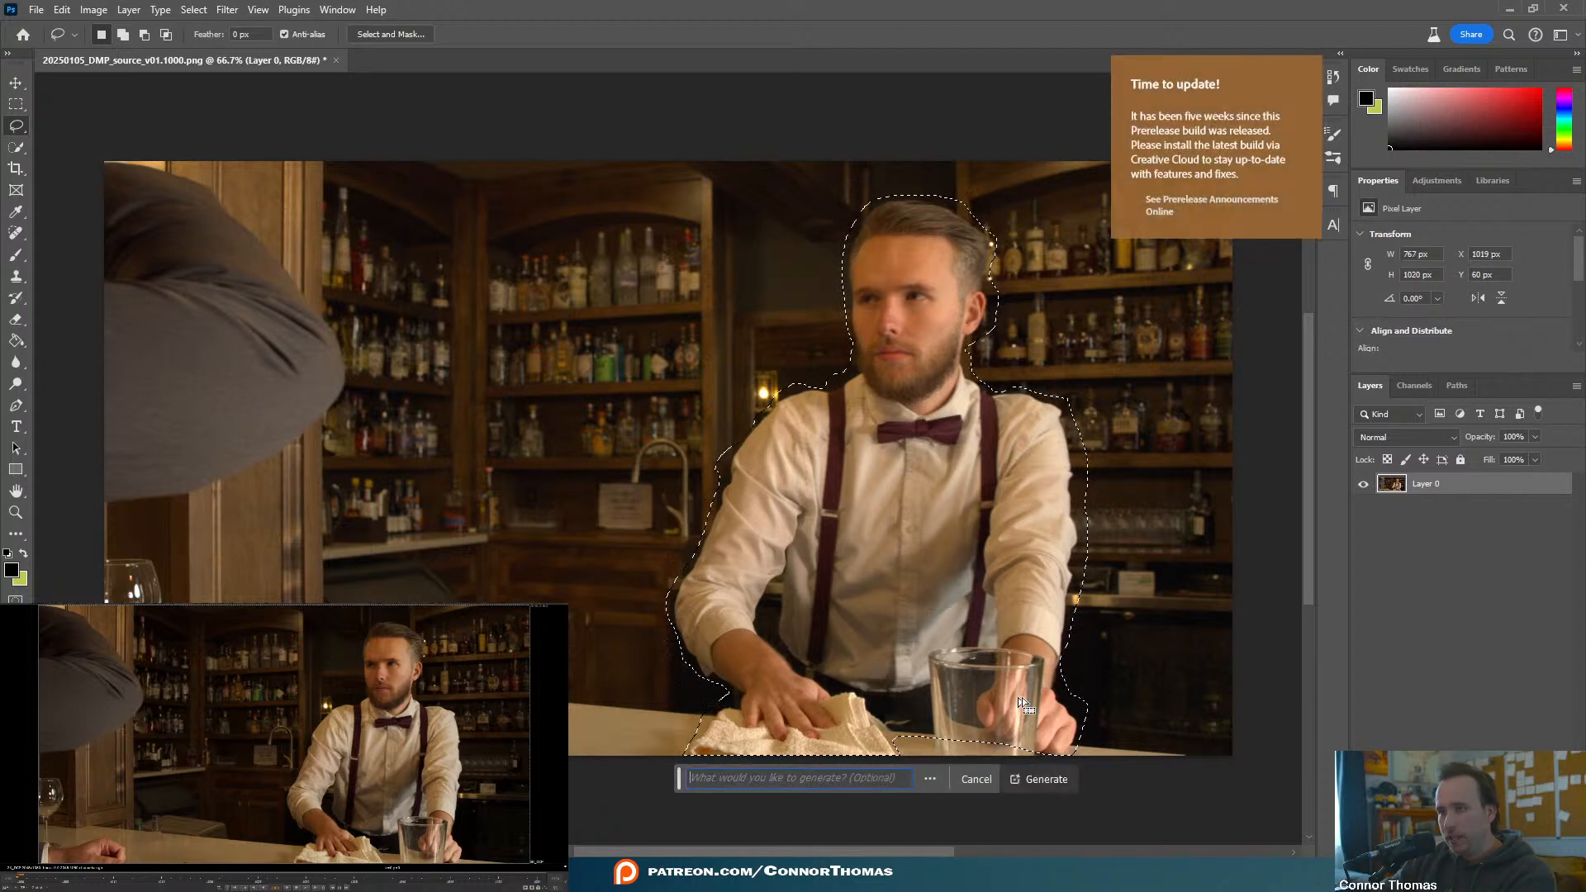
pyautogui.click(1041, 781)
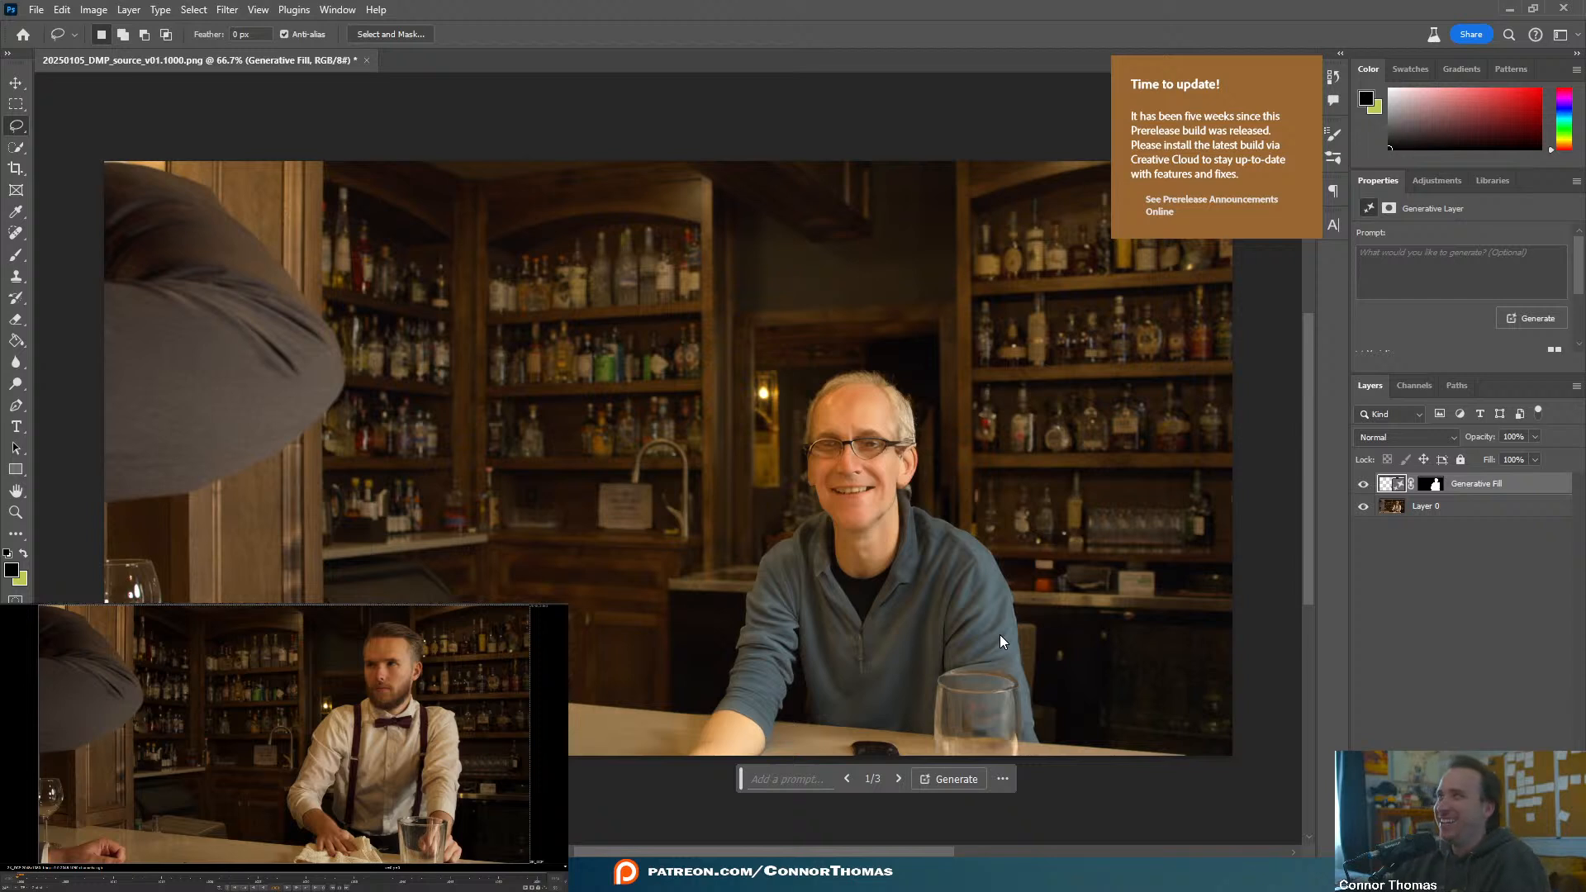
pyautogui.click(941, 779)
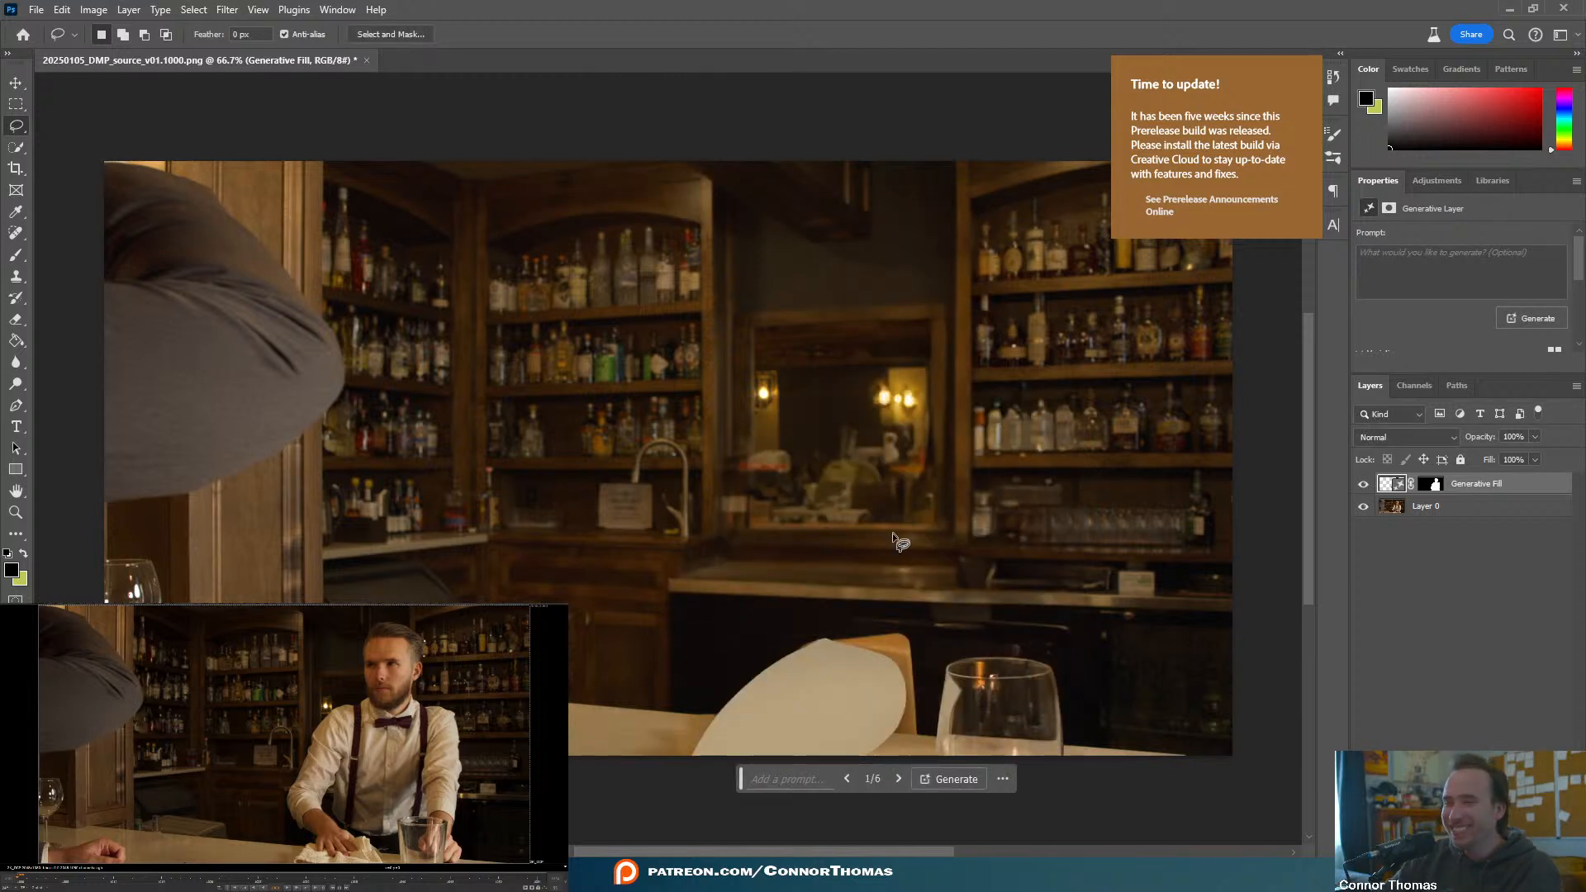
# - Compare the generated variations of the bartender fill and choose variation 2 of 6
pyautogui.click(899, 779)
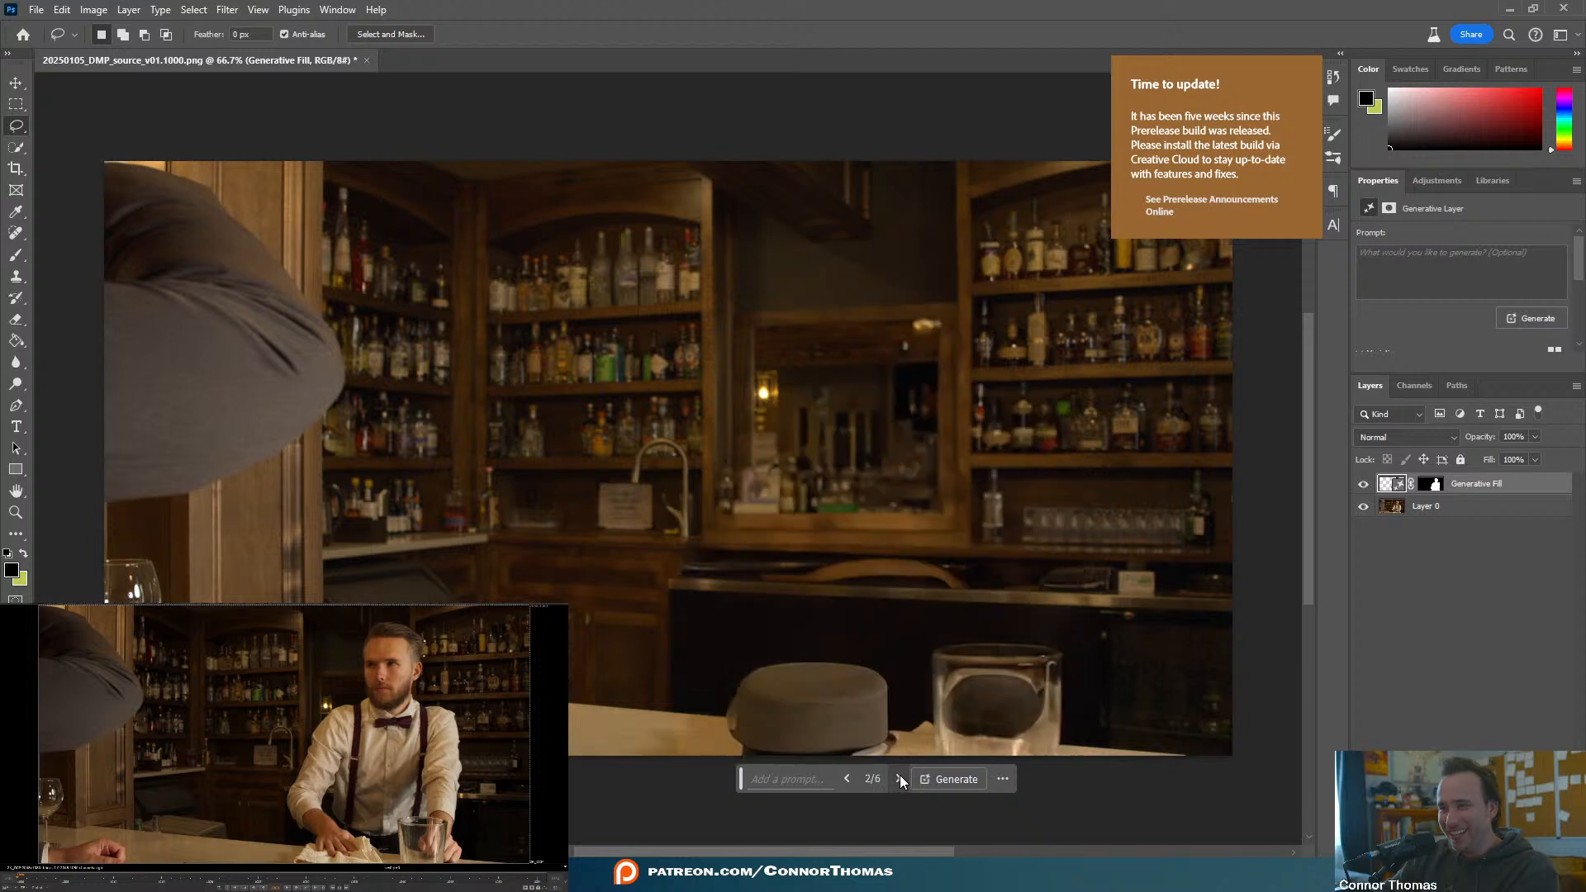
pyautogui.click(899, 779)
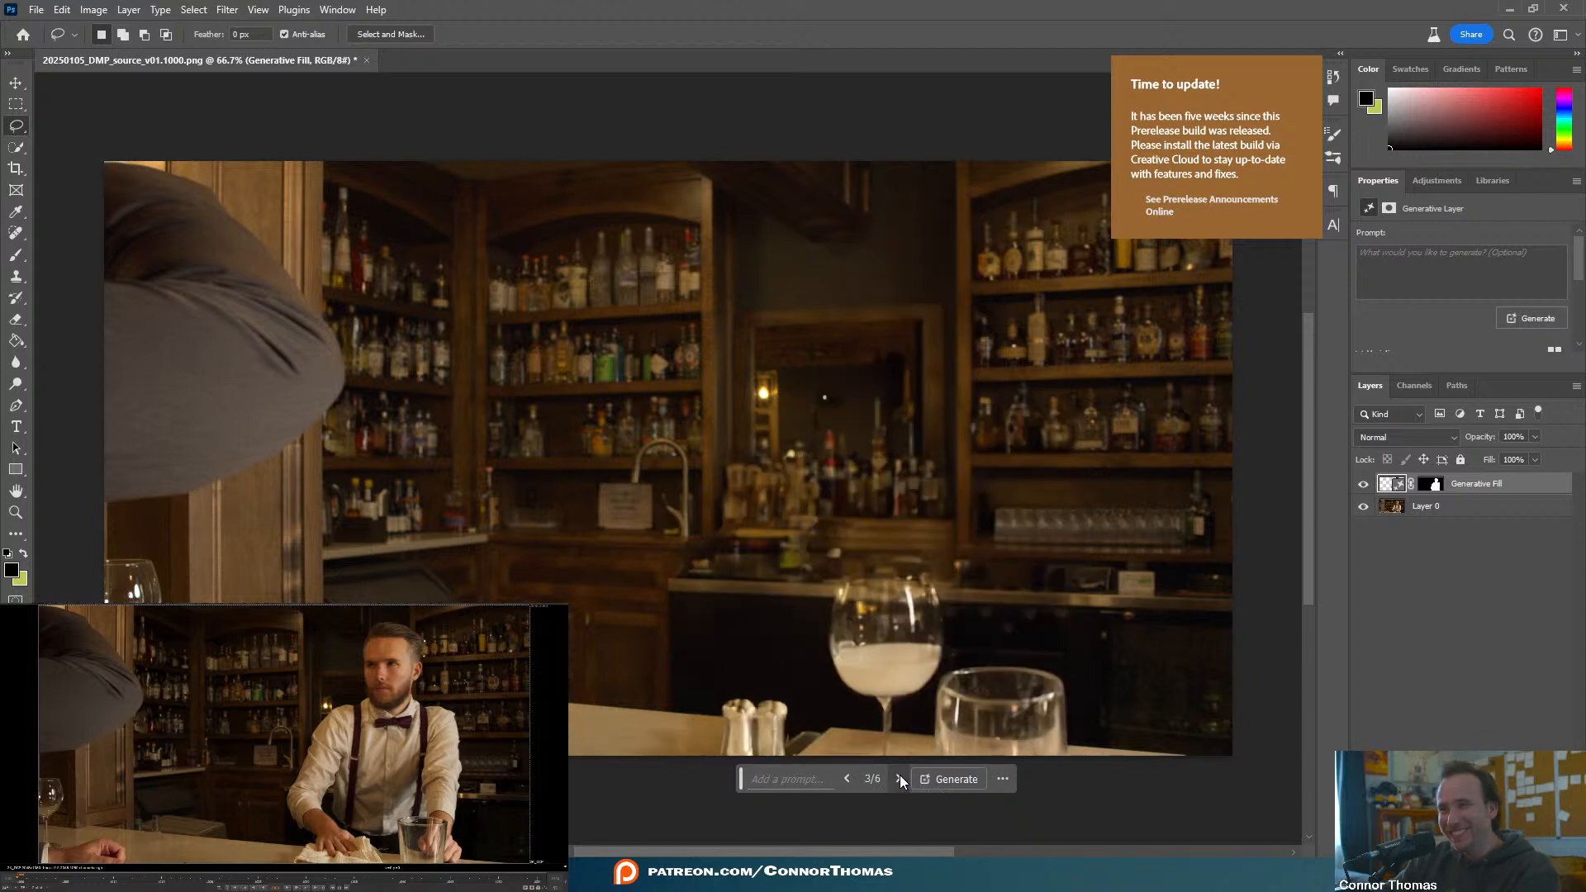
pyautogui.click(900, 777)
pyautogui.click(899, 776)
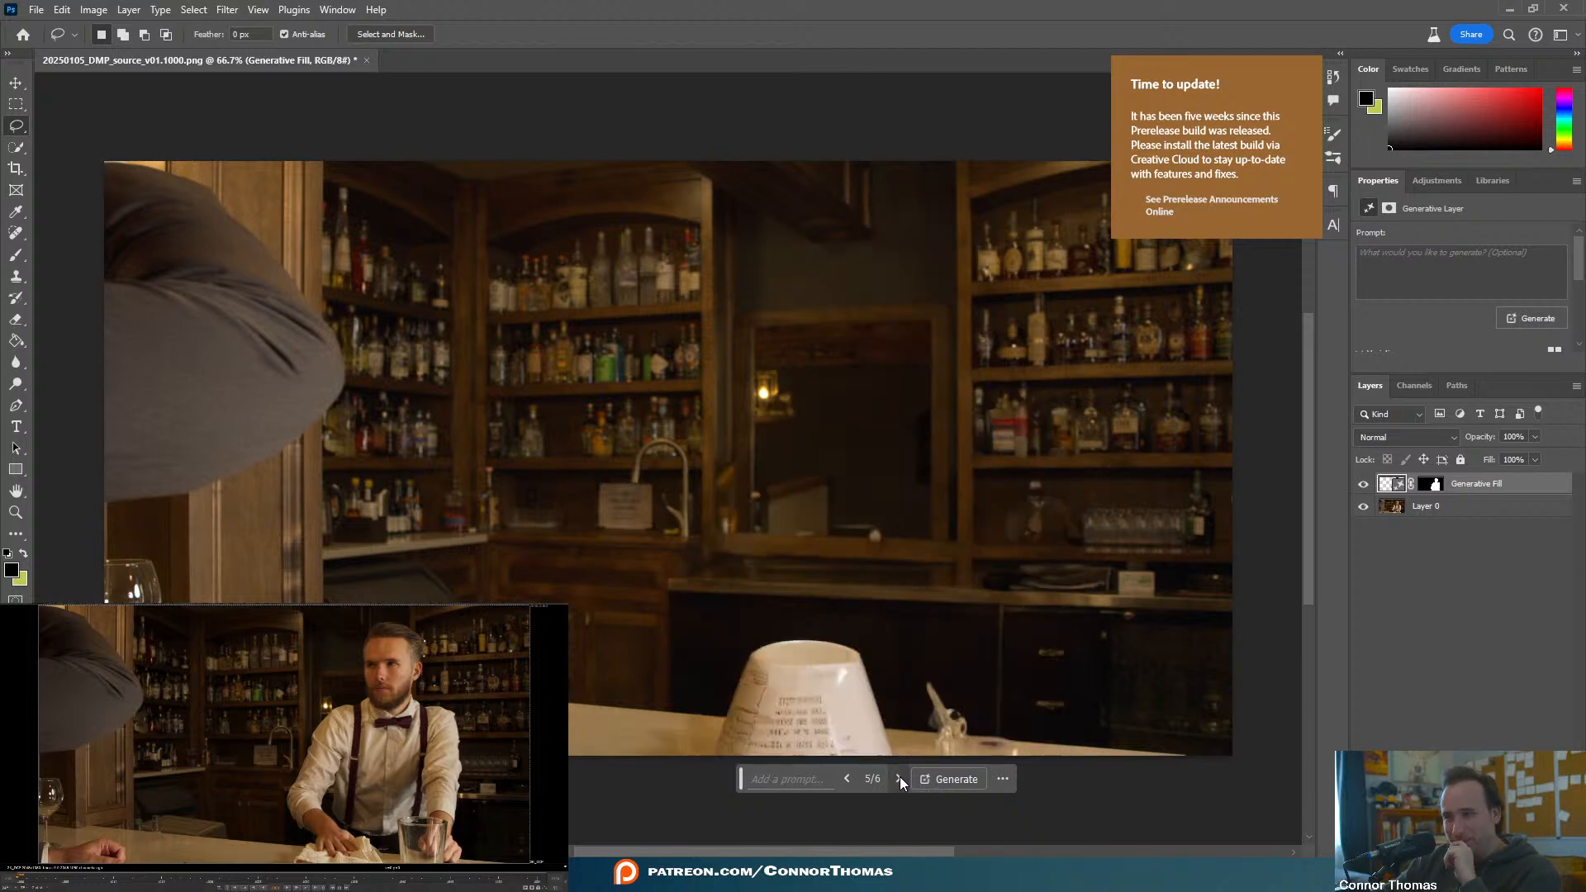
pyautogui.click(899, 777)
pyautogui.click(900, 775)
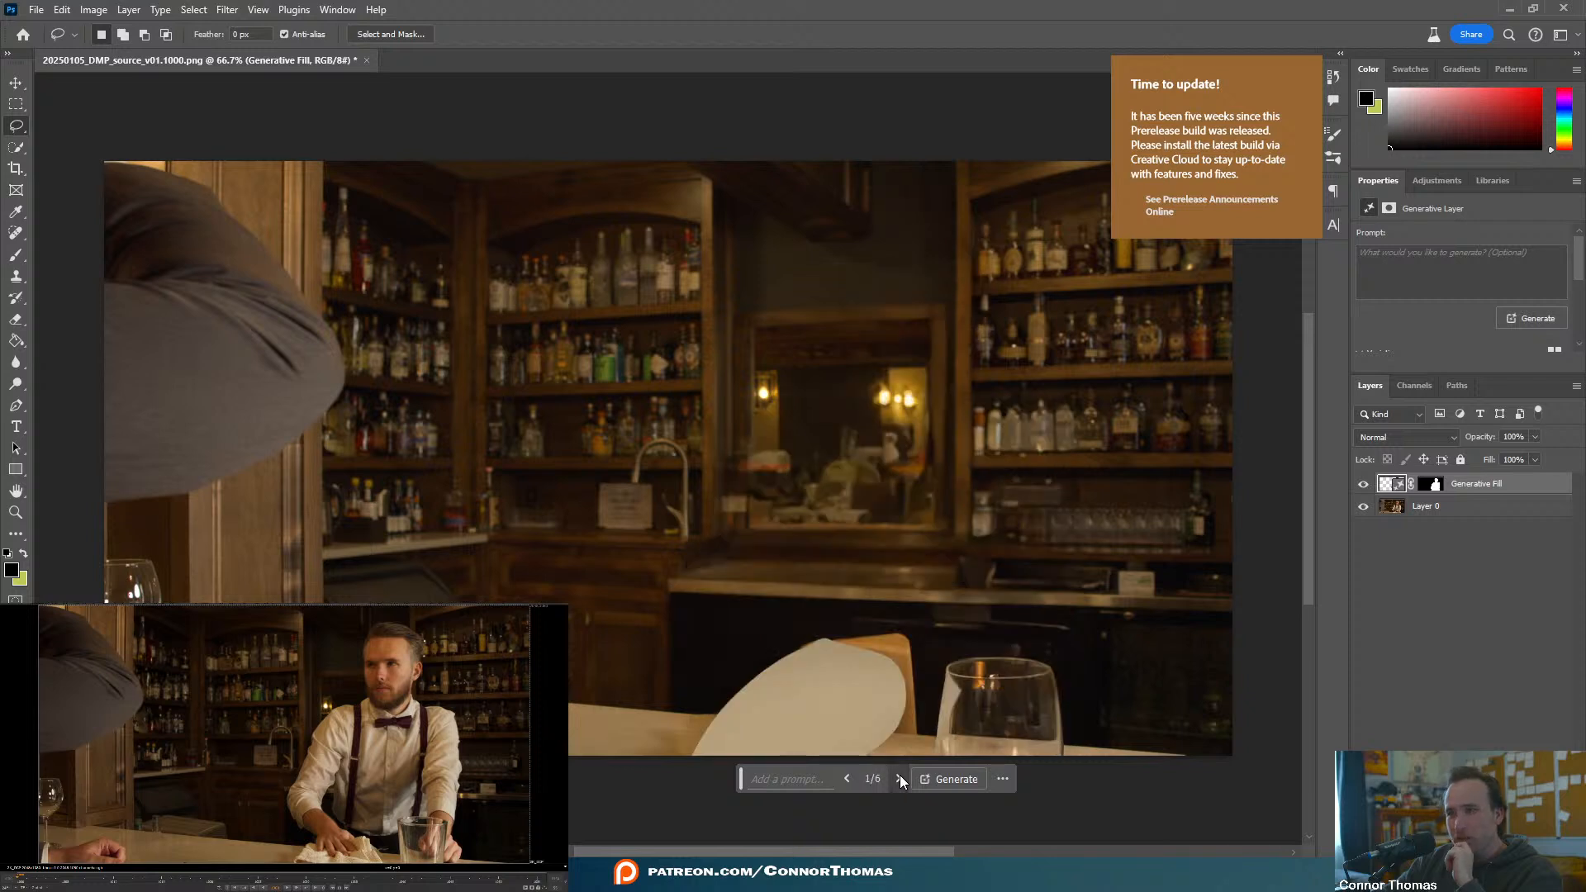
pyautogui.click(900, 776)
pyautogui.click(900, 777)
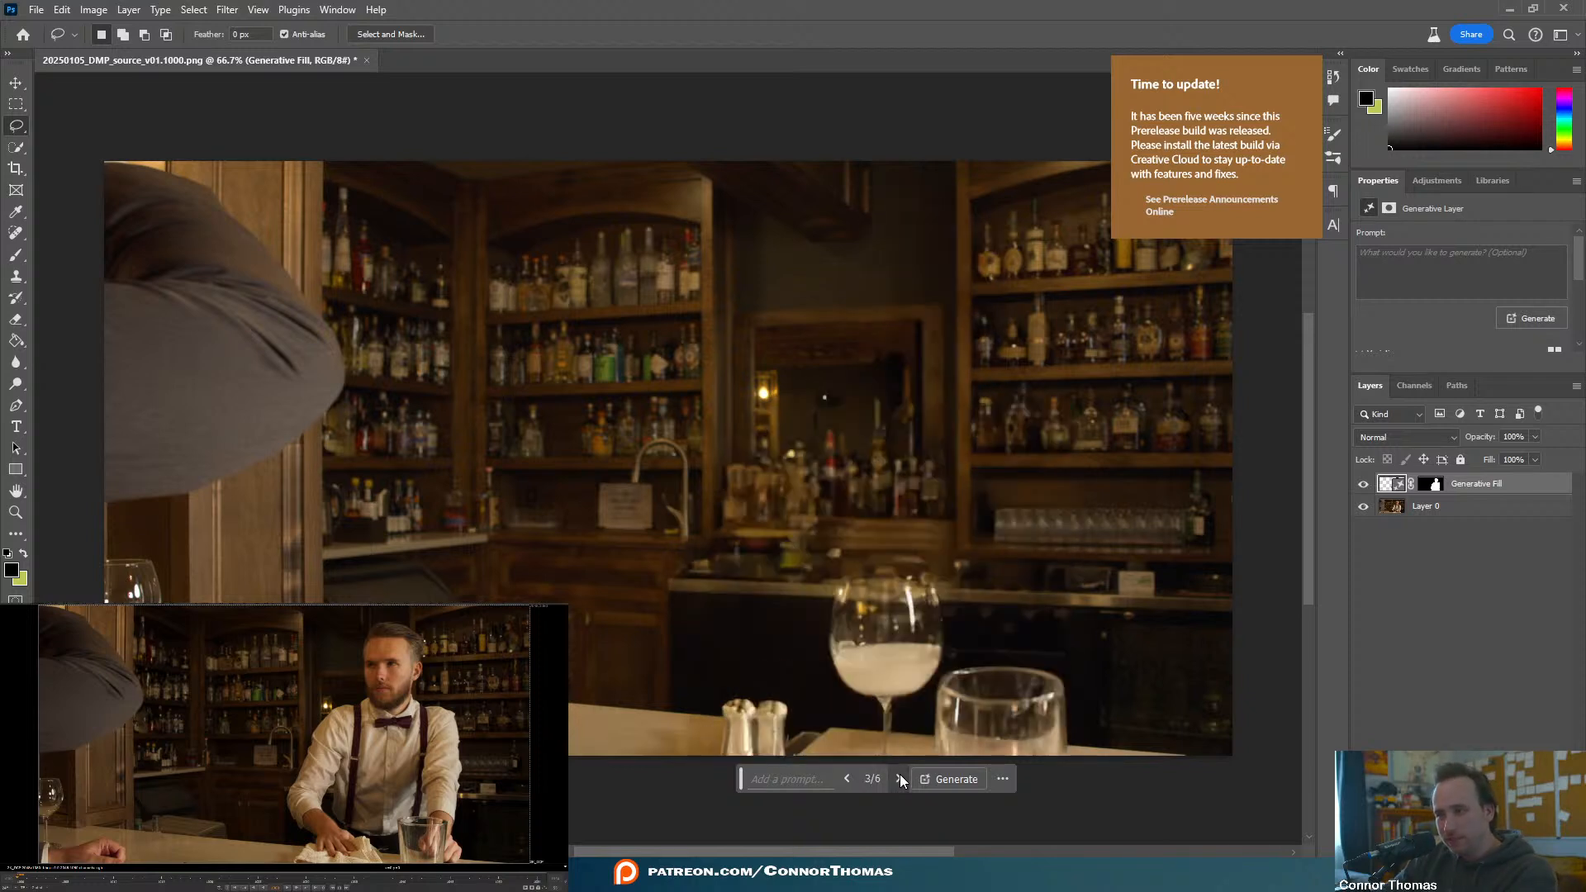
pyautogui.click(848, 778)
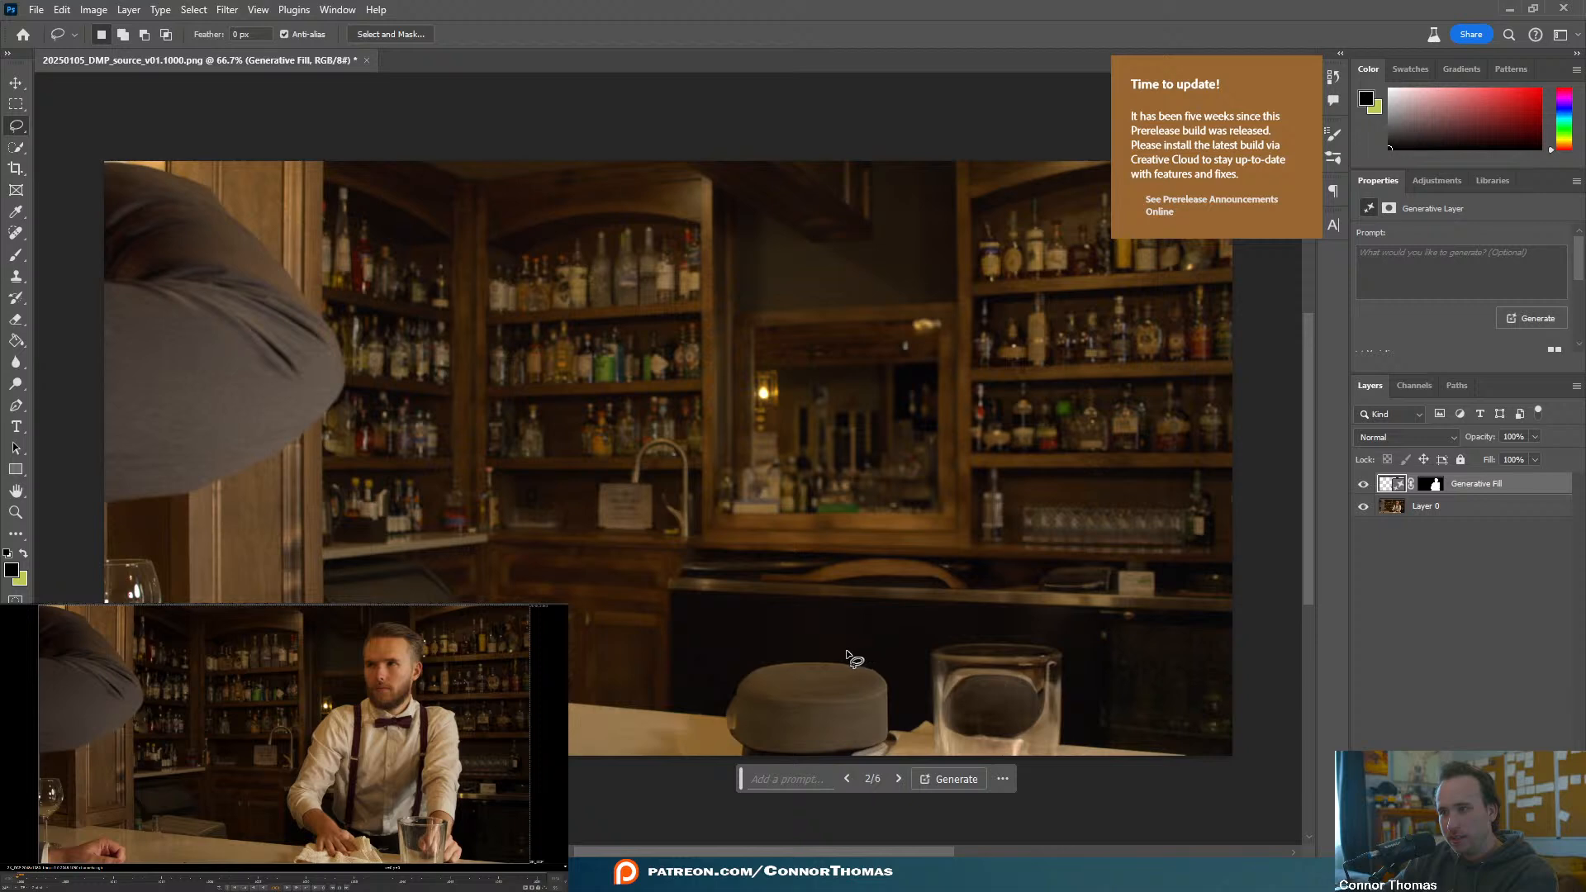
# - Lasso the grey round object and the glass on the counter and run Generative Fill with an empty prompt
pyautogui.moveTo(846, 651)
pyautogui.mouseDown()
pyautogui.moveTo(735, 667)
pyautogui.moveTo(700, 725)
pyautogui.mouseUp()
pyautogui.moveTo(774, 790)
pyautogui.mouseDown()
pyautogui.moveTo(957, 826)
pyautogui.moveTo(1043, 823)
pyautogui.mouseUp()
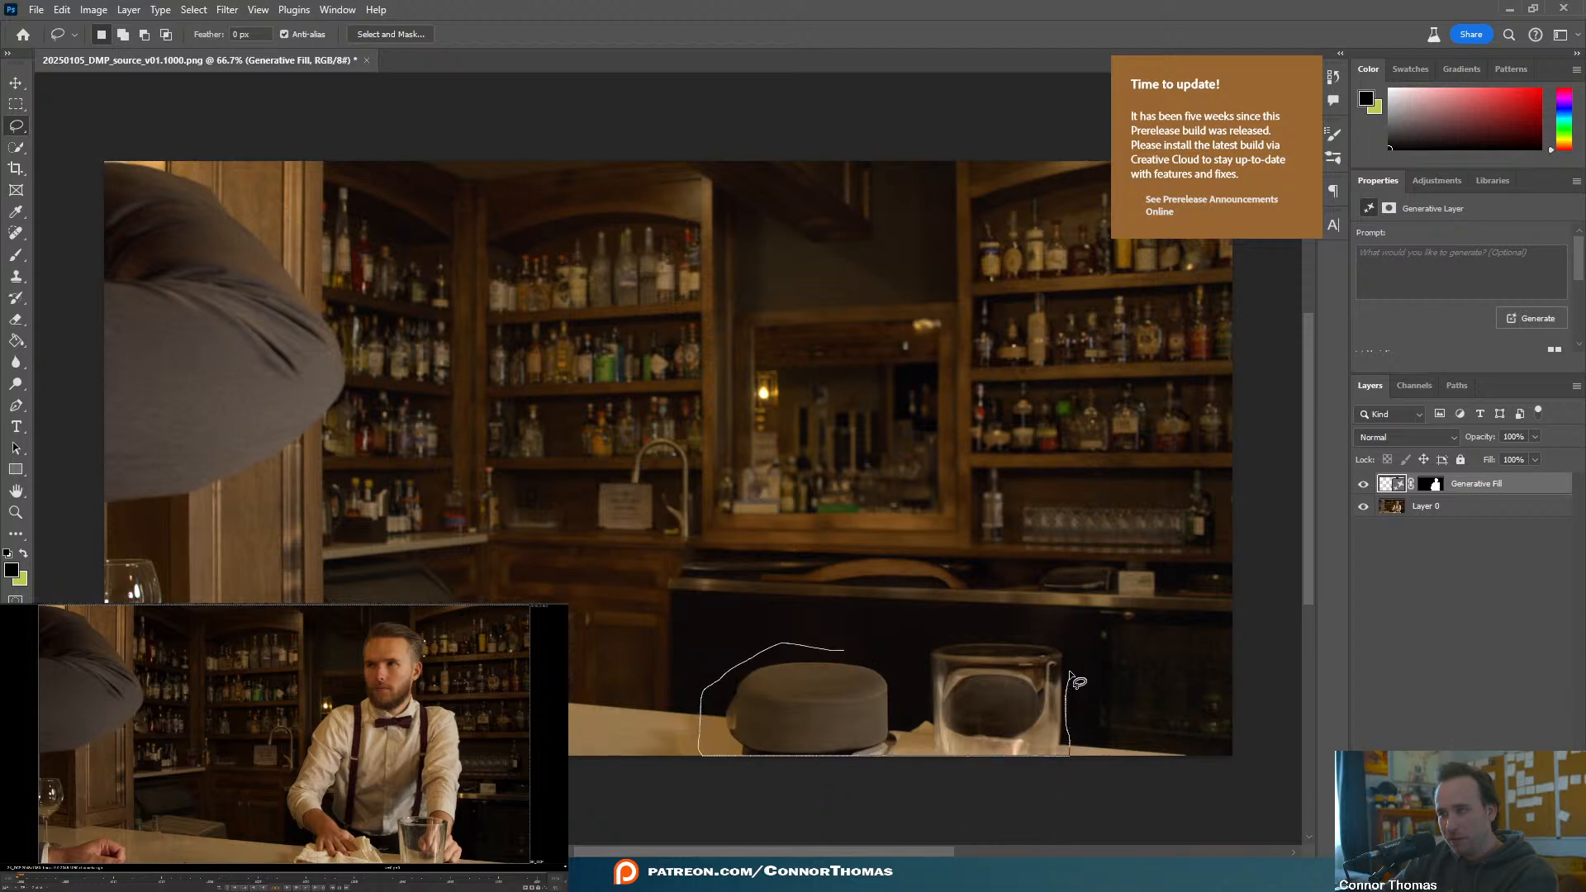
pyautogui.moveTo(1071, 677)
pyautogui.mouseDown()
pyautogui.moveTo(1047, 643)
pyautogui.moveTo(846, 651)
pyautogui.mouseUp()
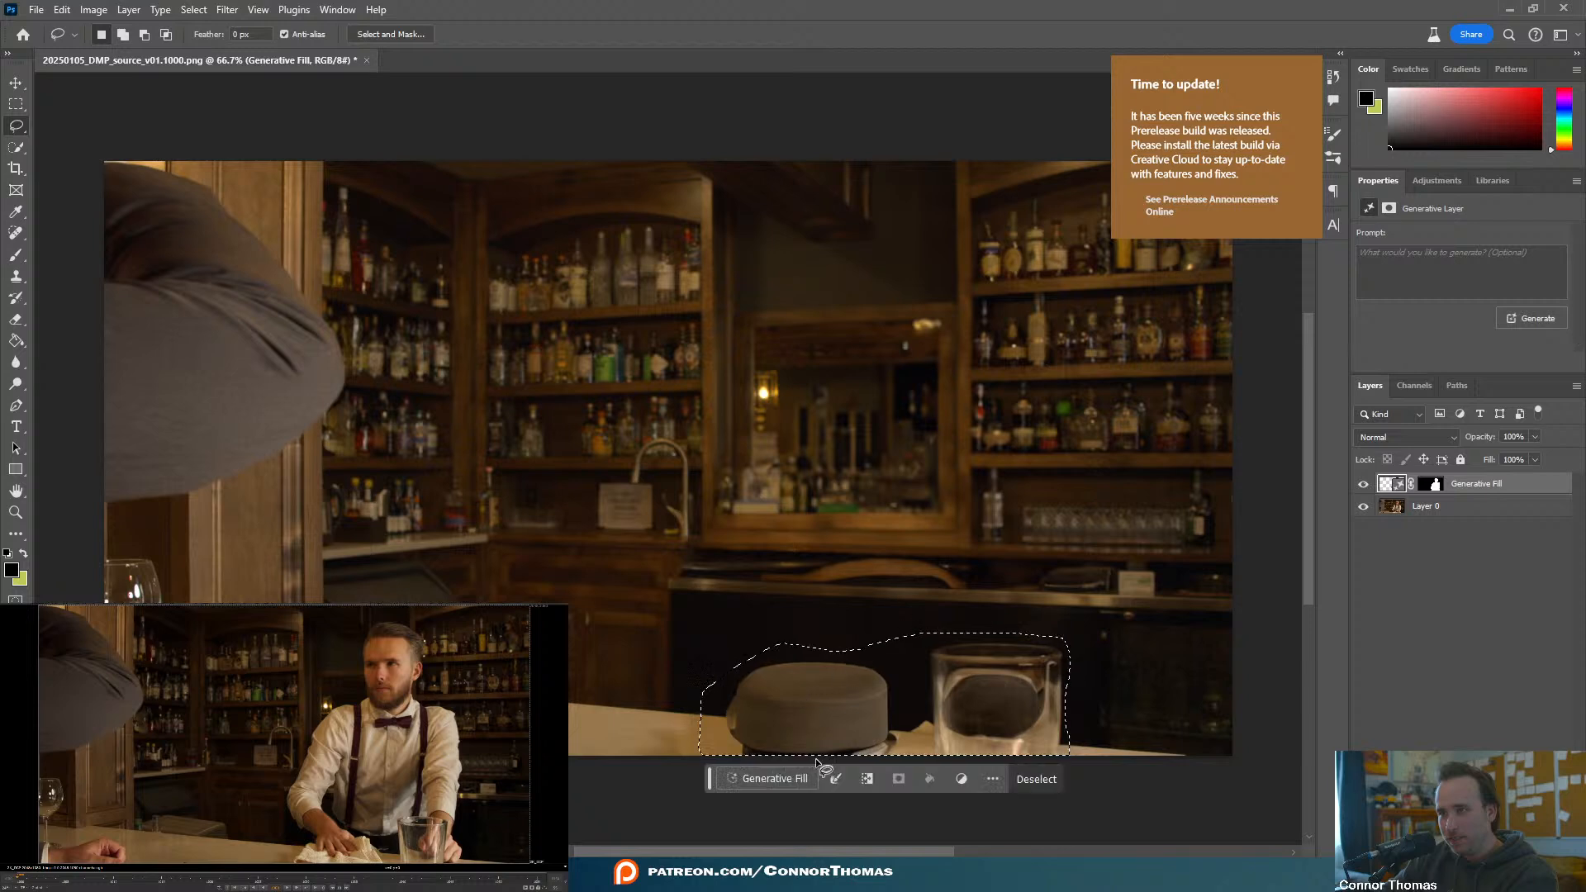
pyautogui.click(795, 772)
pyautogui.click(1042, 779)
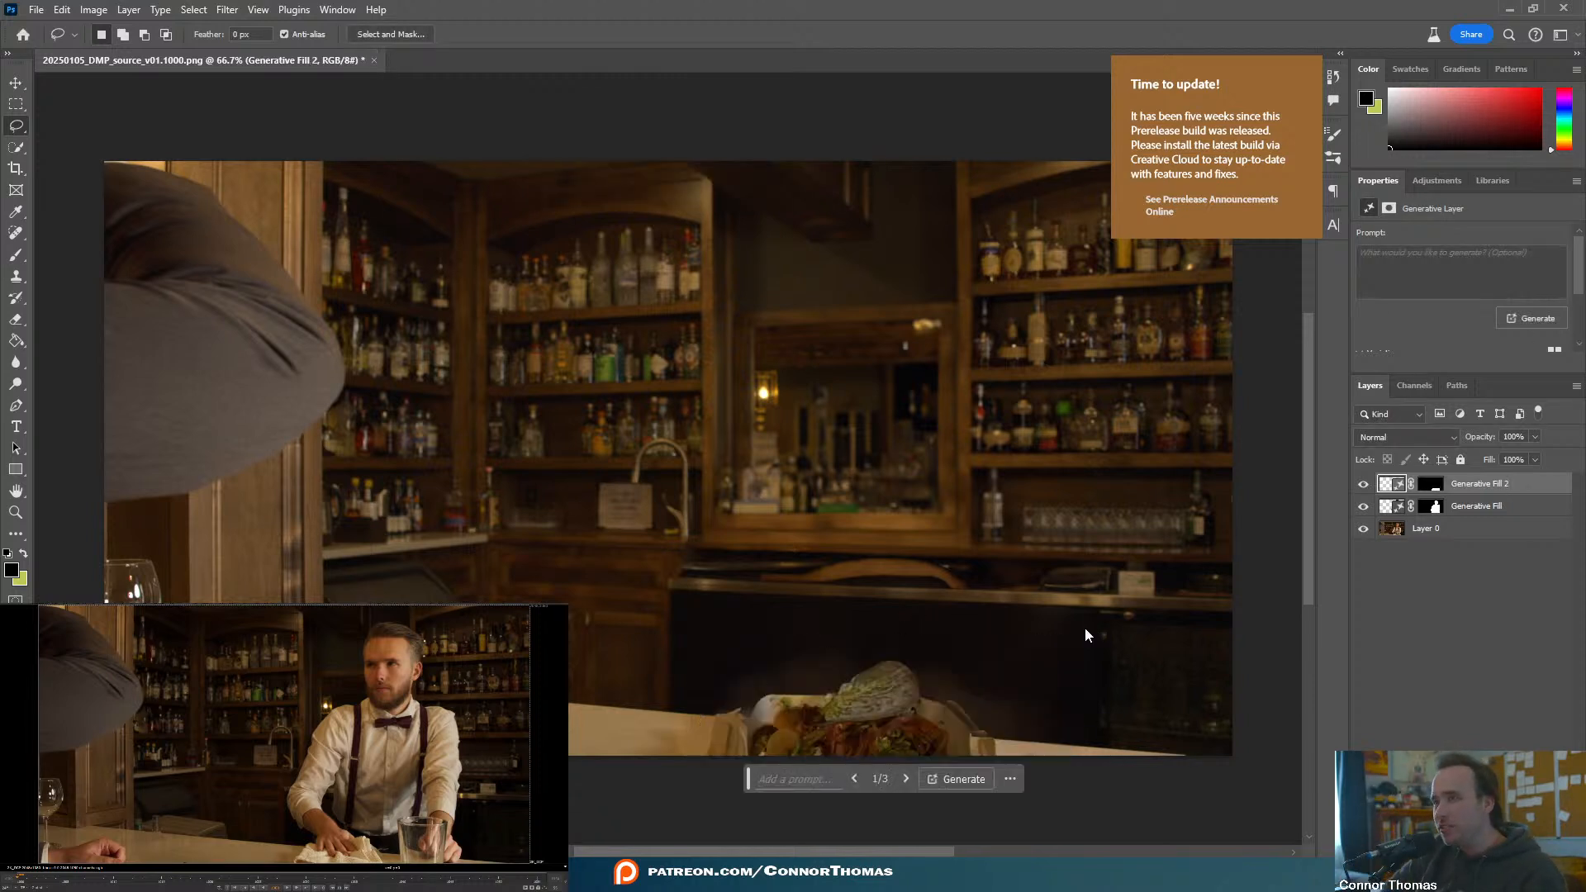
# - Go through the variations of the counter fill and choose variation 2 of 3
pyautogui.click(900, 779)
pyautogui.click(900, 778)
pyautogui.click(901, 778)
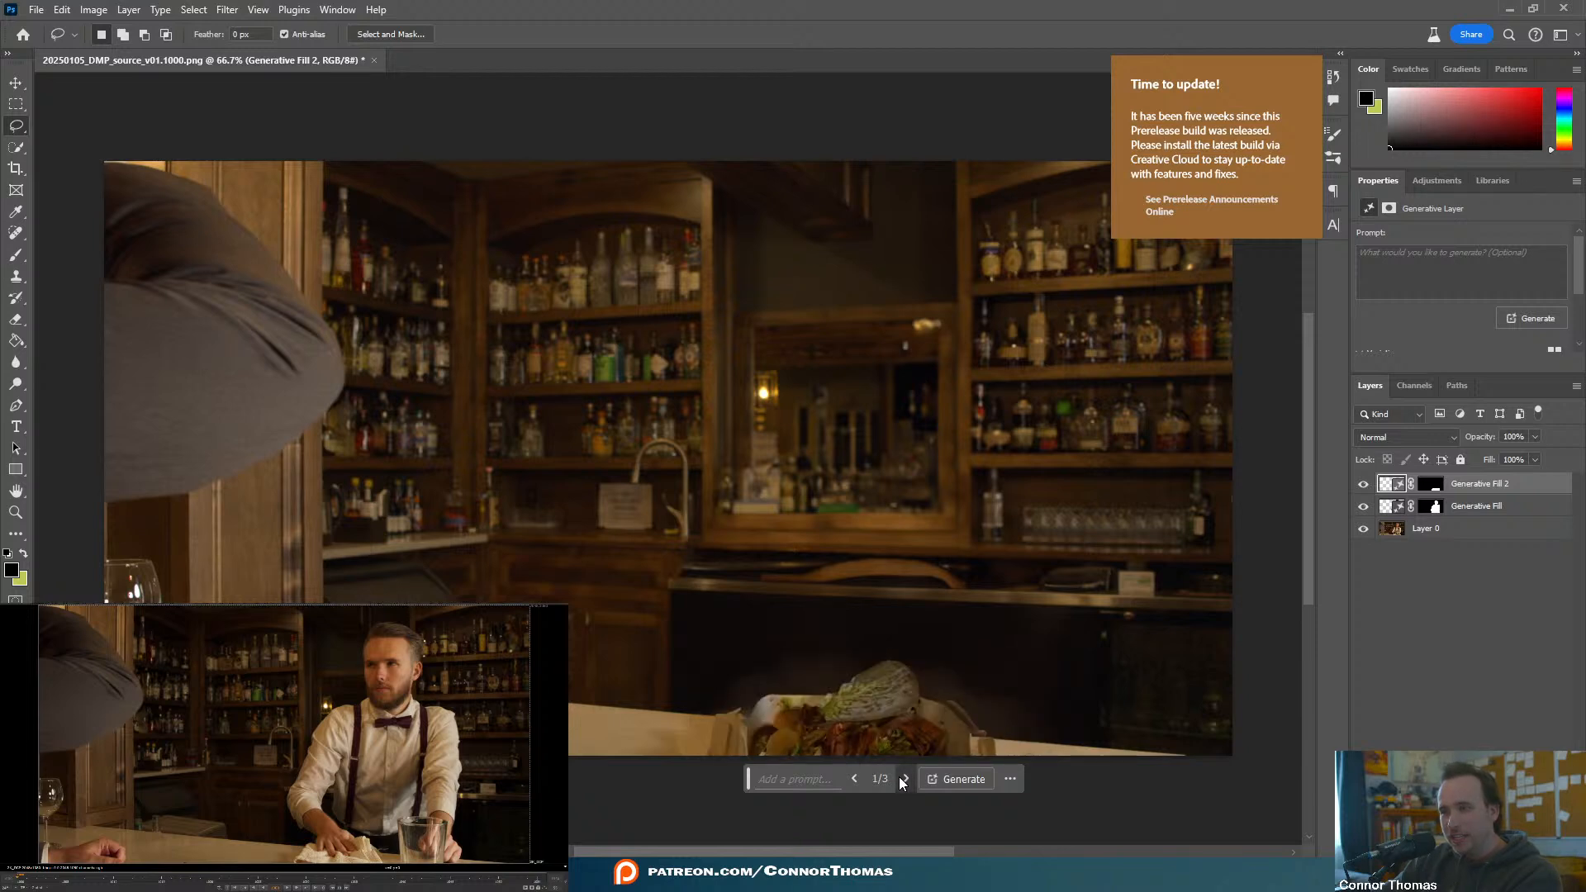
pyautogui.click(903, 778)
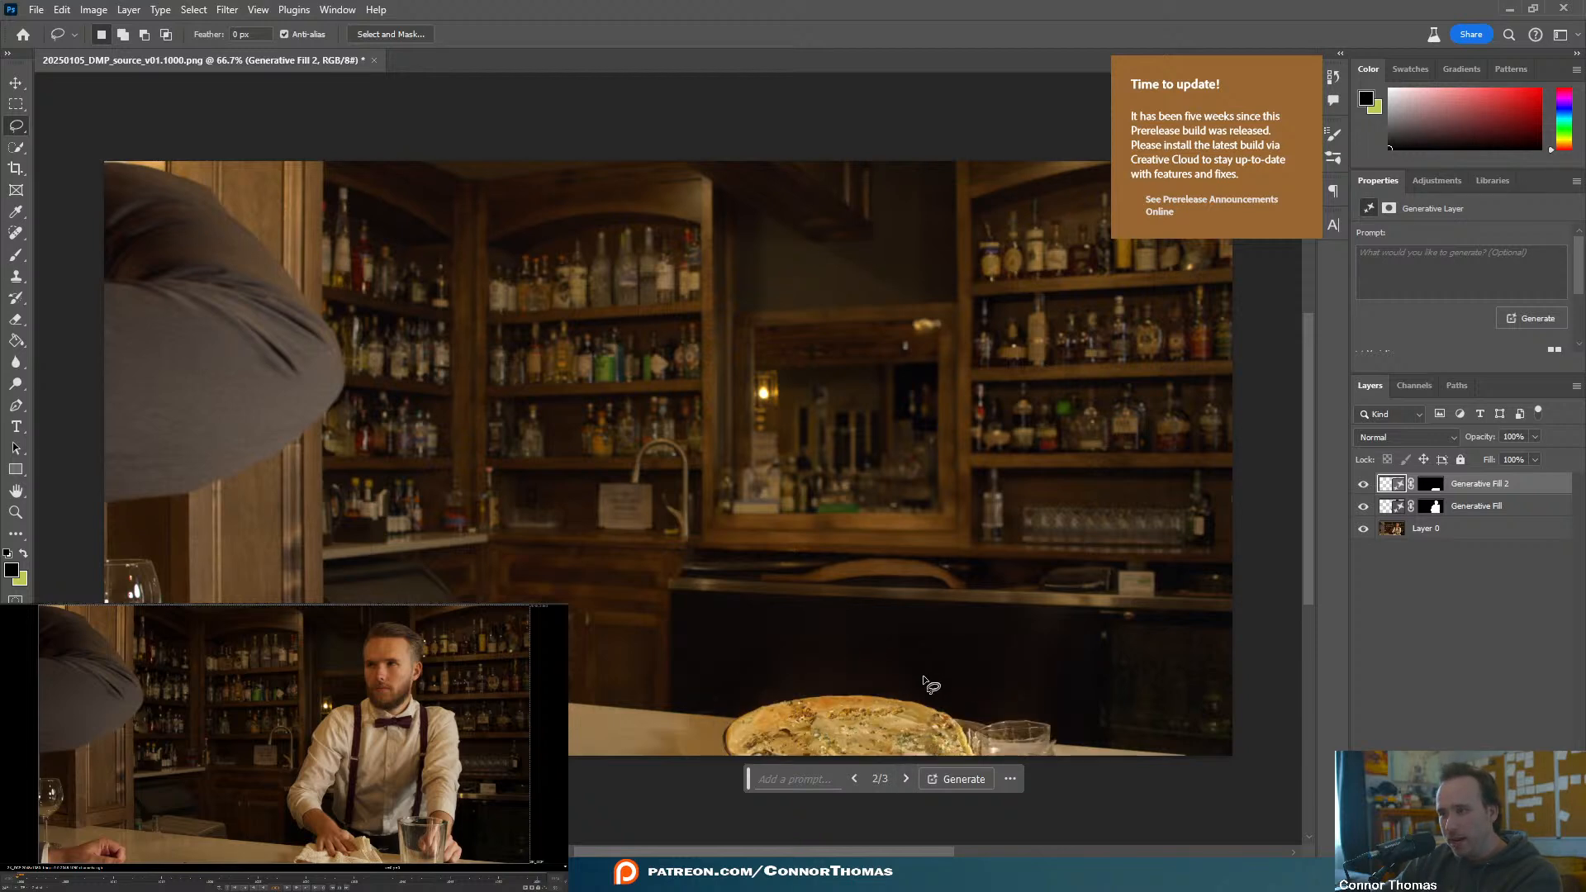
# - Lasso the pizza and small glass on the counter, run Generative Fill with an empty prompt, and deselect the layer
pyautogui.moveTo(923, 678); pyautogui.dragTo(756, 669)
pyautogui.moveTo(785, 846)
pyautogui.mouseDown()
pyautogui.moveTo(1128, 849)
pyautogui.moveTo(1113, 825)
pyautogui.mouseUp()
pyautogui.moveTo(1078, 755)
pyautogui.mouseDown()
pyautogui.moveTo(1042, 704)
pyautogui.moveTo(991, 686)
pyautogui.mouseUp()
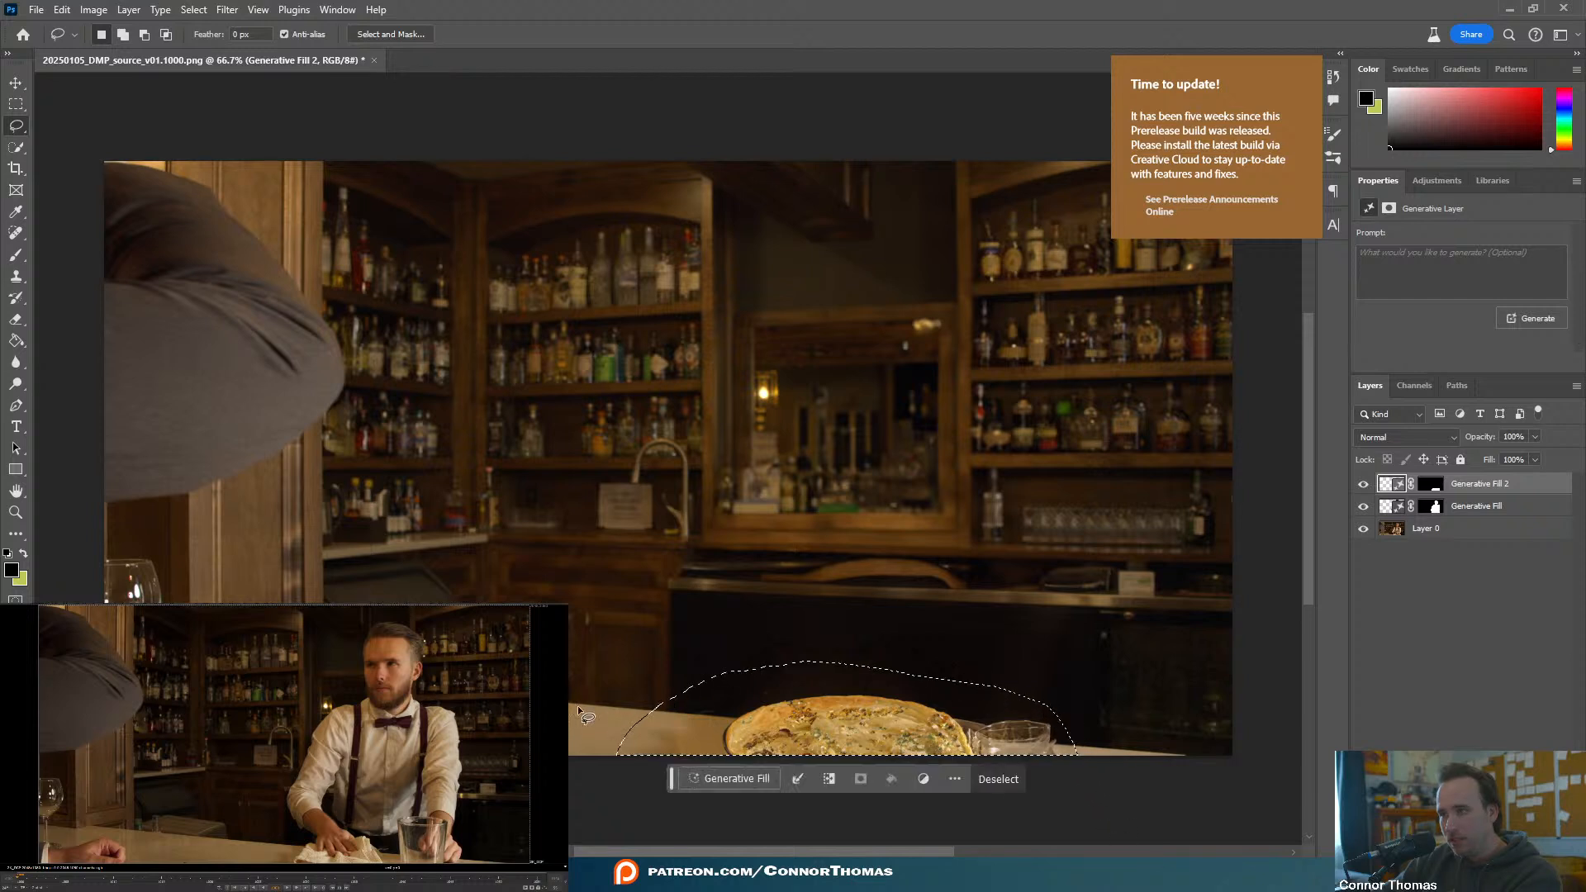
pyautogui.click(747, 778)
pyautogui.click(1007, 778)
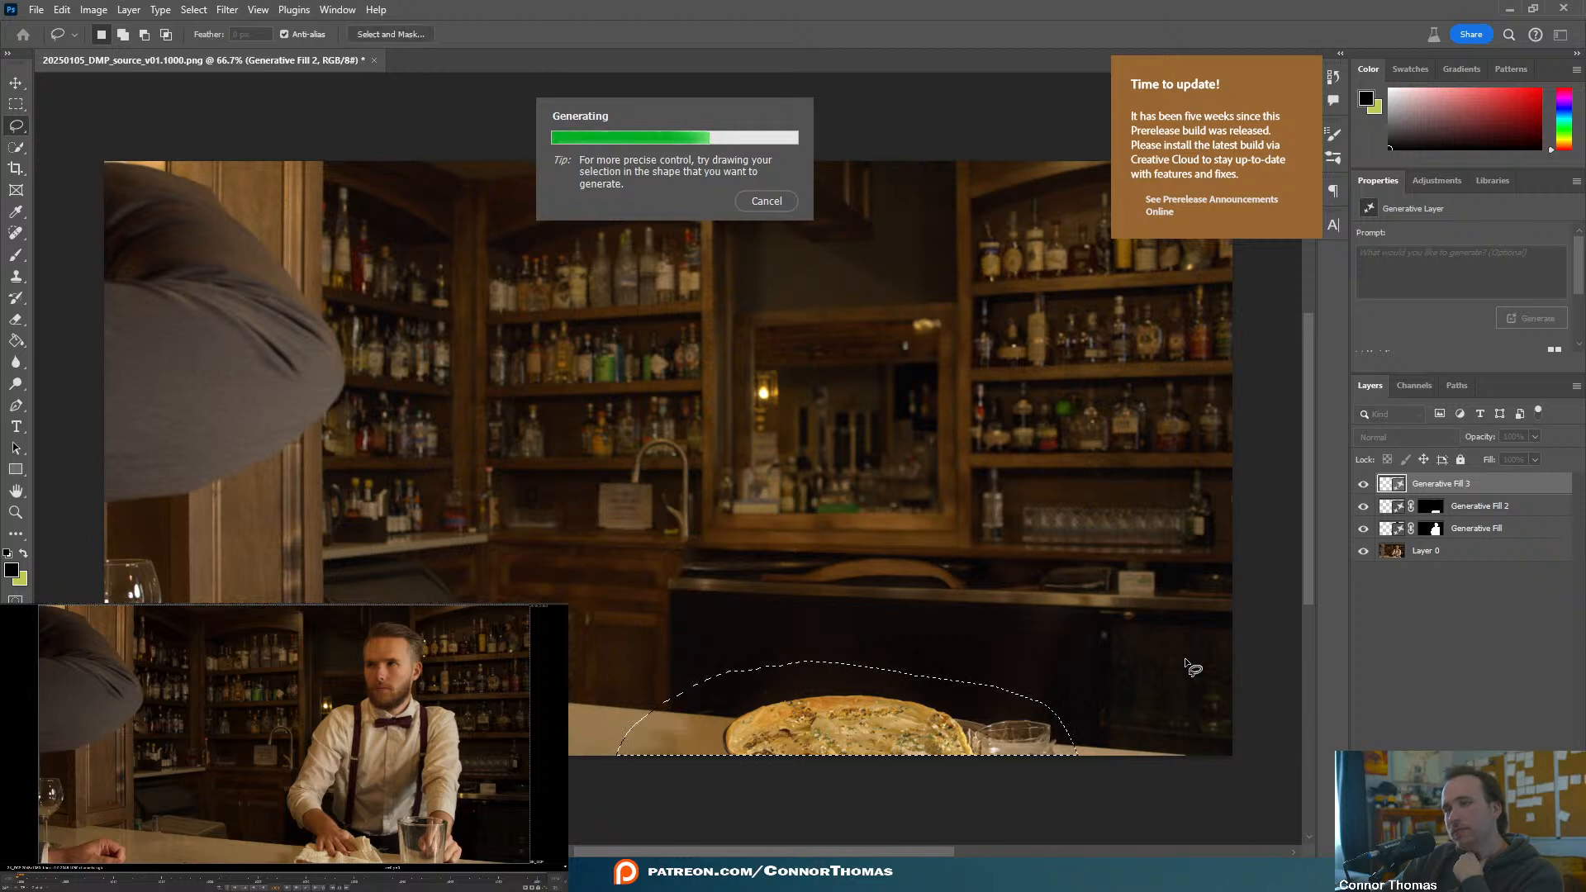
pyautogui.click(1385, 665)
# - Lasso the foreground customer's arm plus the wine glass area below it, fill them with an unprompted Generative Fill, and deselect the layer
pyautogui.scroll(1, 1059, 606)
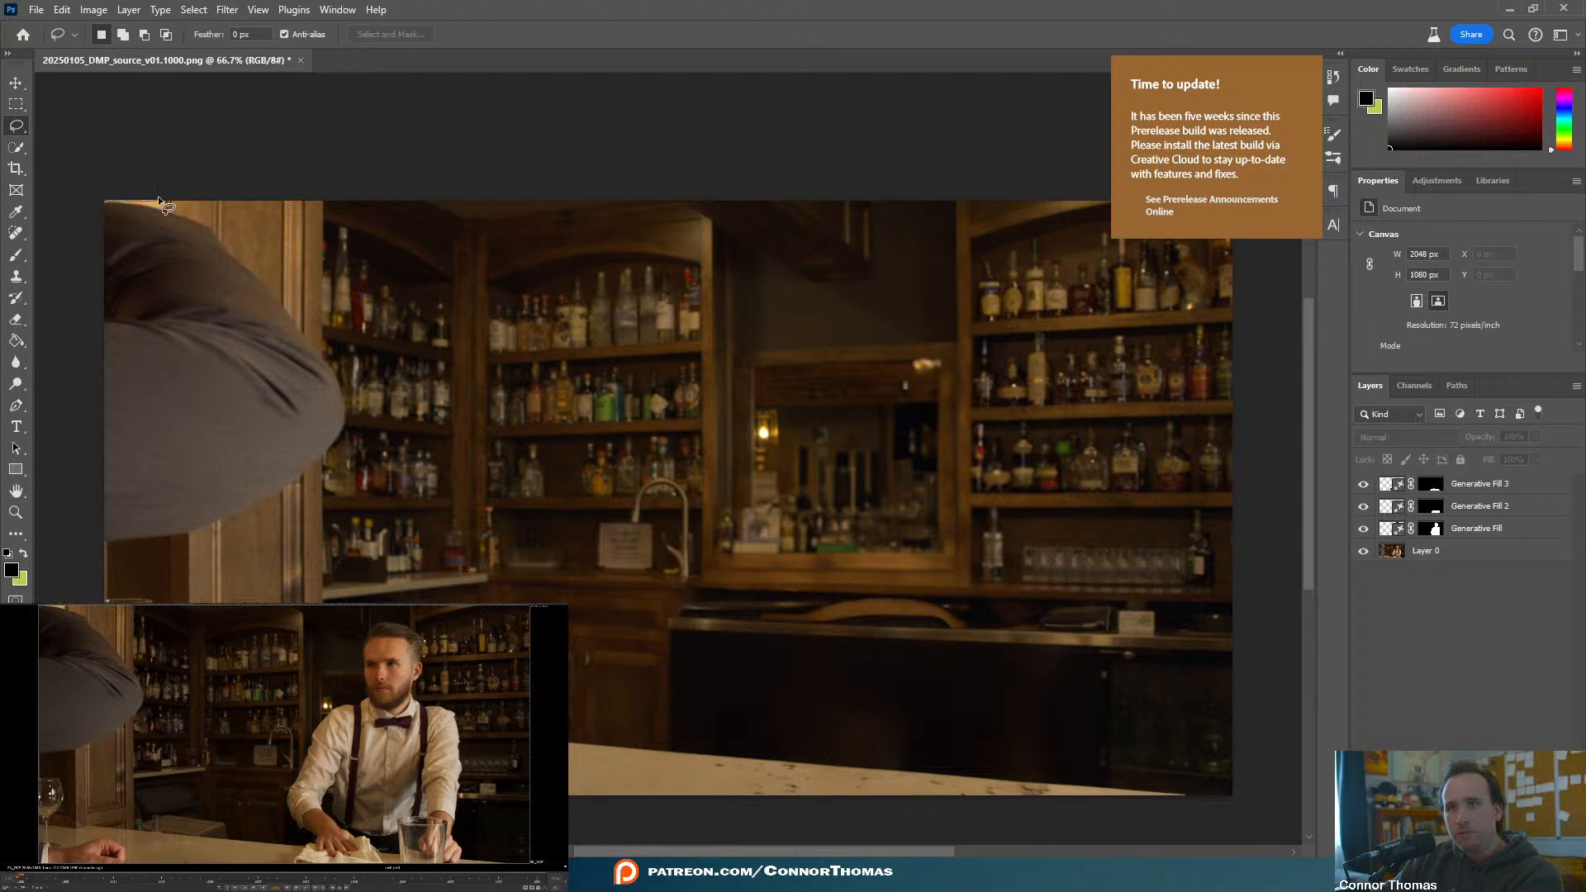
pyautogui.moveTo(205, 222); pyautogui.dragTo(167, 167)
pyautogui.click(107, 178)
pyautogui.moveTo(244, 250); pyautogui.dragTo(271, 282)
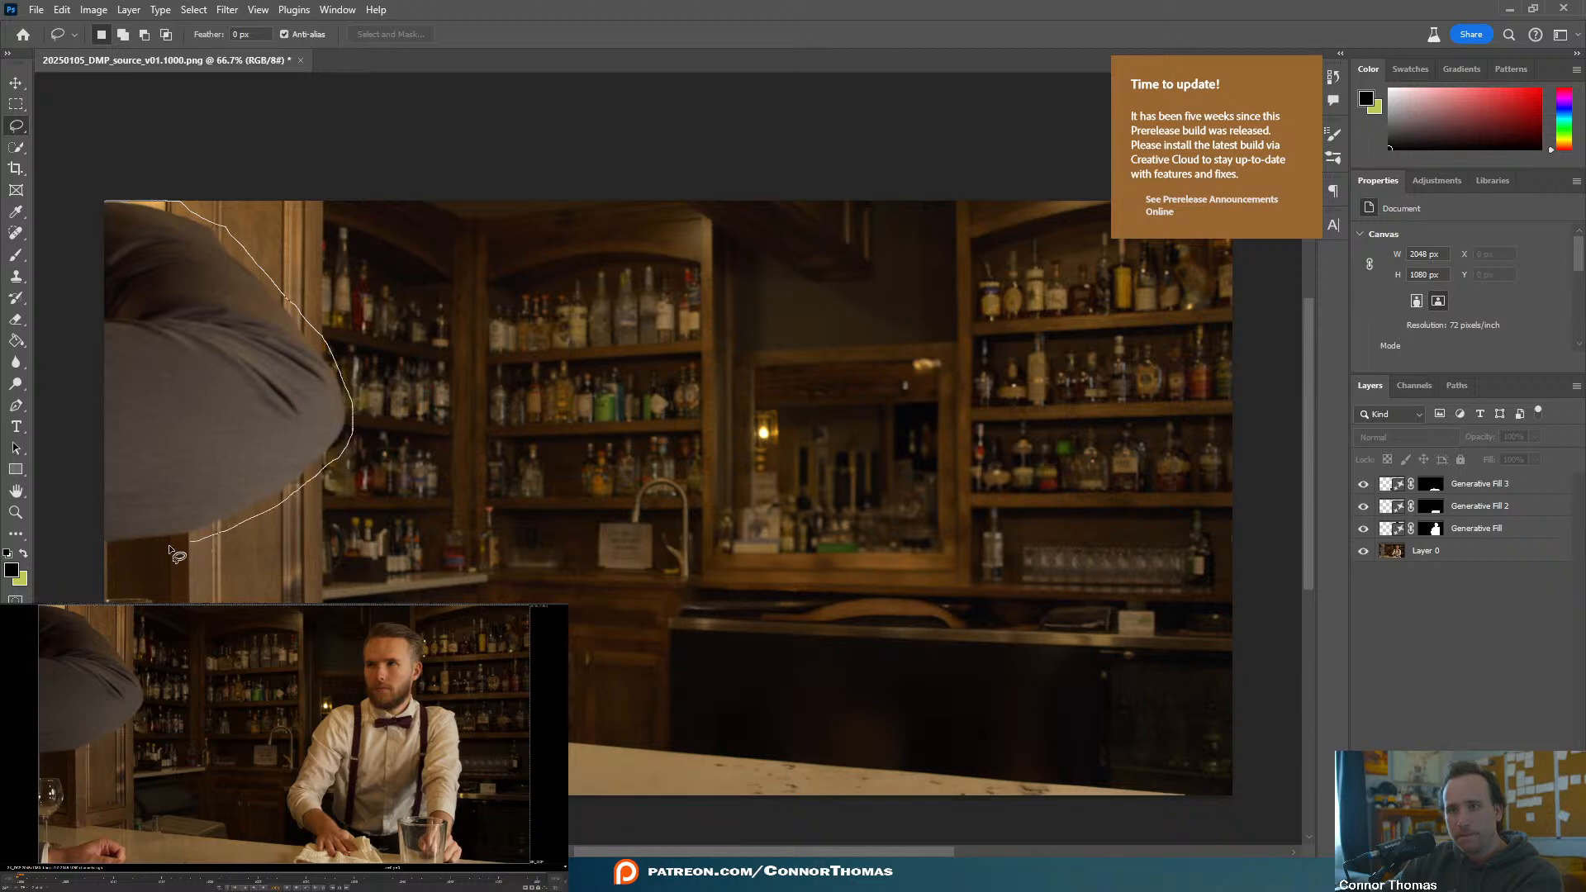
pyautogui.moveTo(168, 543)
pyautogui.mouseDown()
pyautogui.moveTo(88, 550)
pyautogui.moveTo(6, 483)
pyautogui.moveTo(6, 148)
pyautogui.mouseUp()
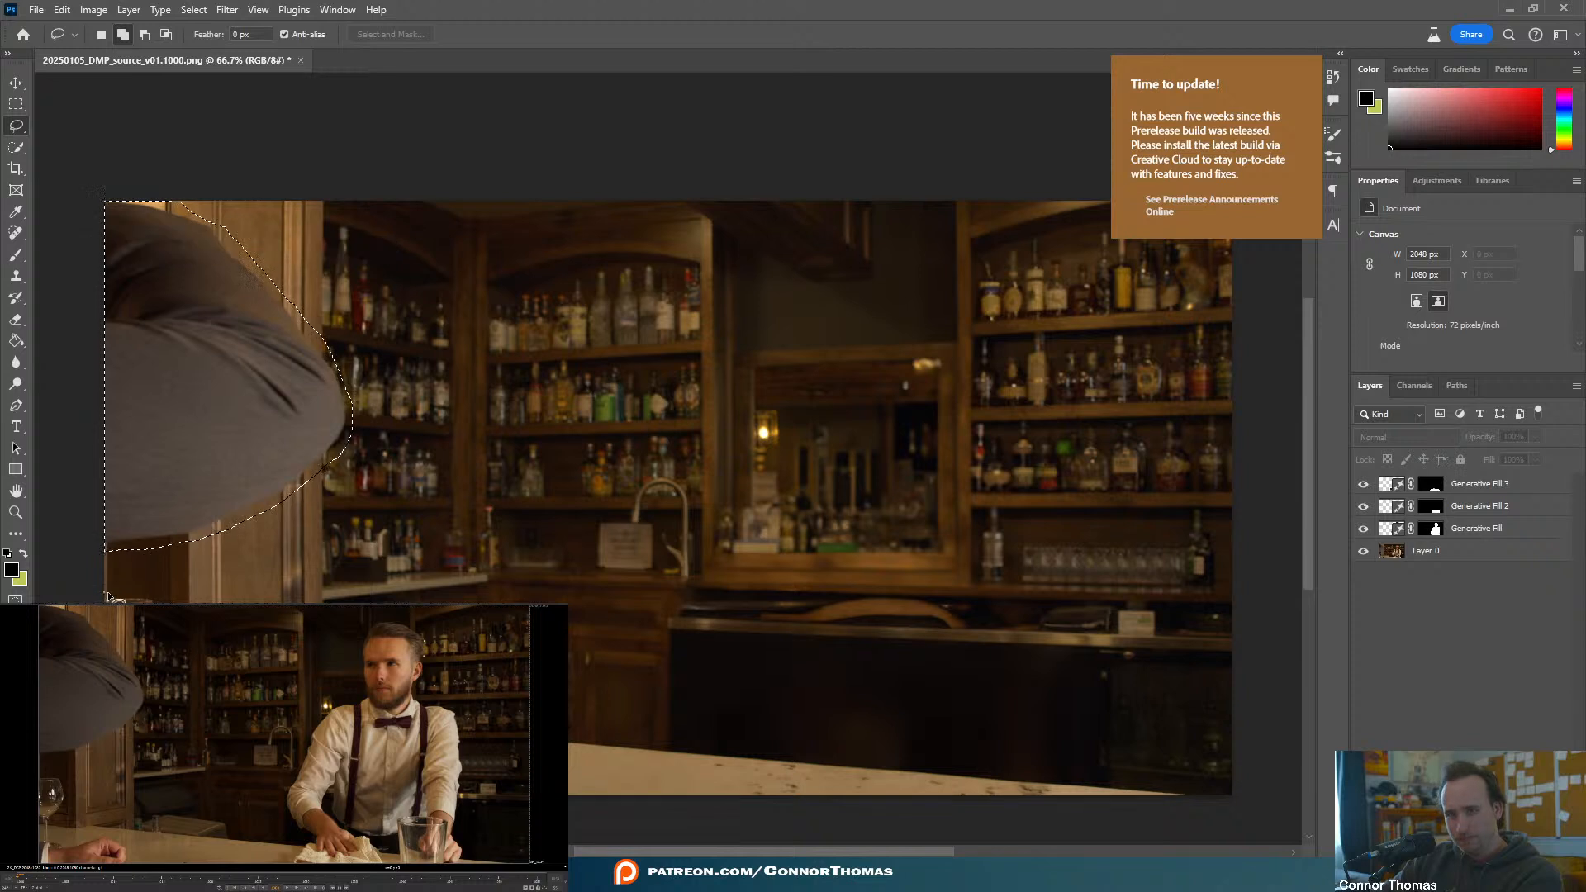
pyautogui.moveTo(108, 597); pyautogui.dragTo(159, 598)
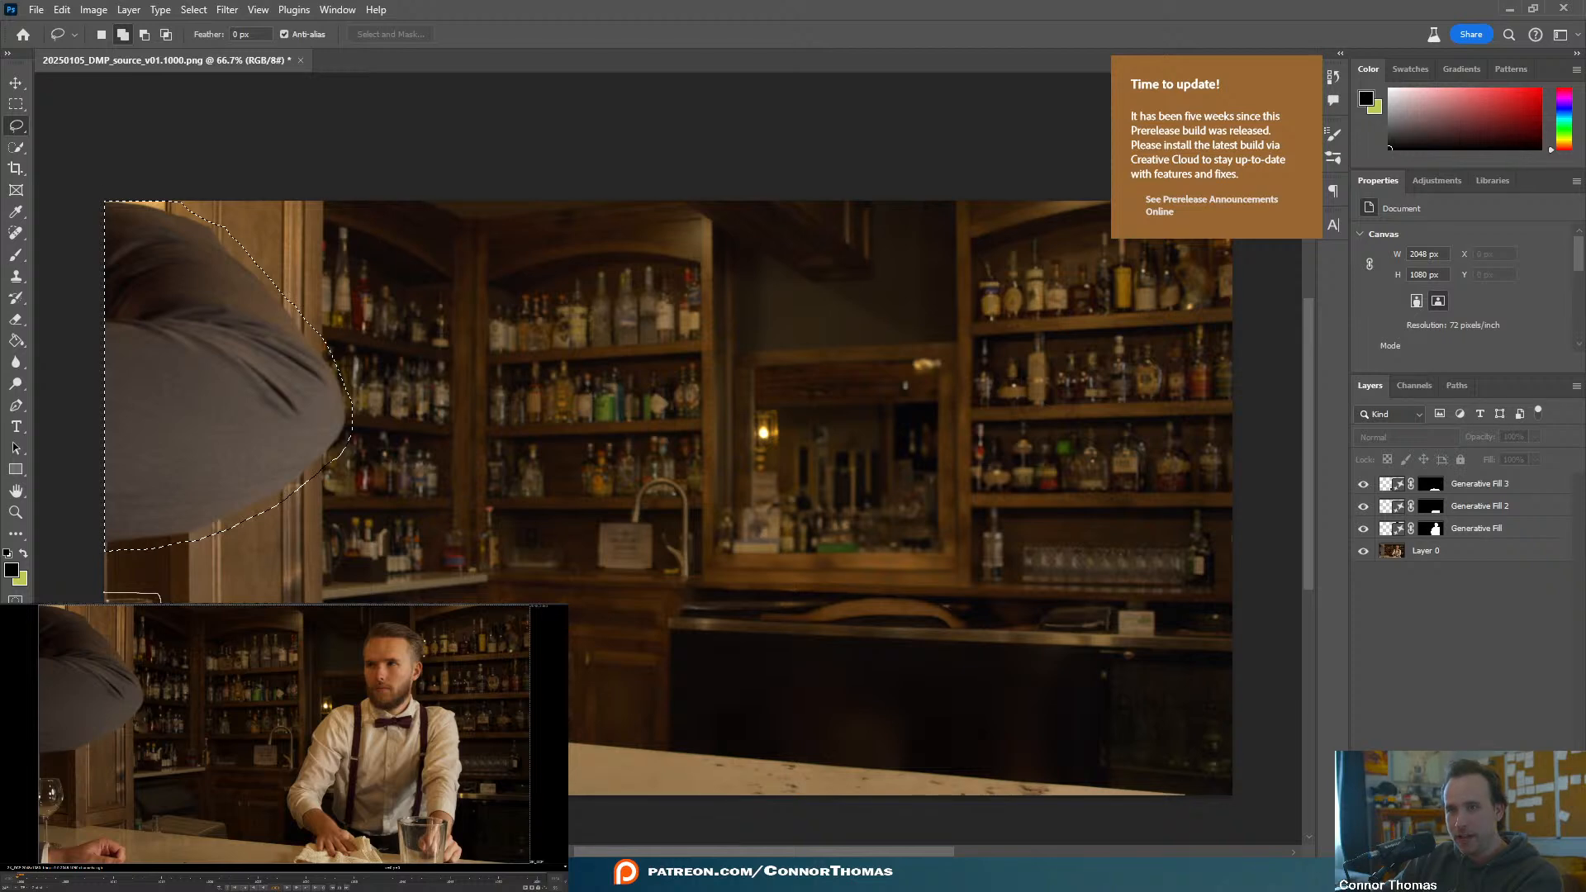
pyautogui.keyDown('shift'); pyautogui.moveTo(99, 727); pyautogui.dragTo(93, 653); pyautogui.keyUp('shift')
pyautogui.click(103, 250)
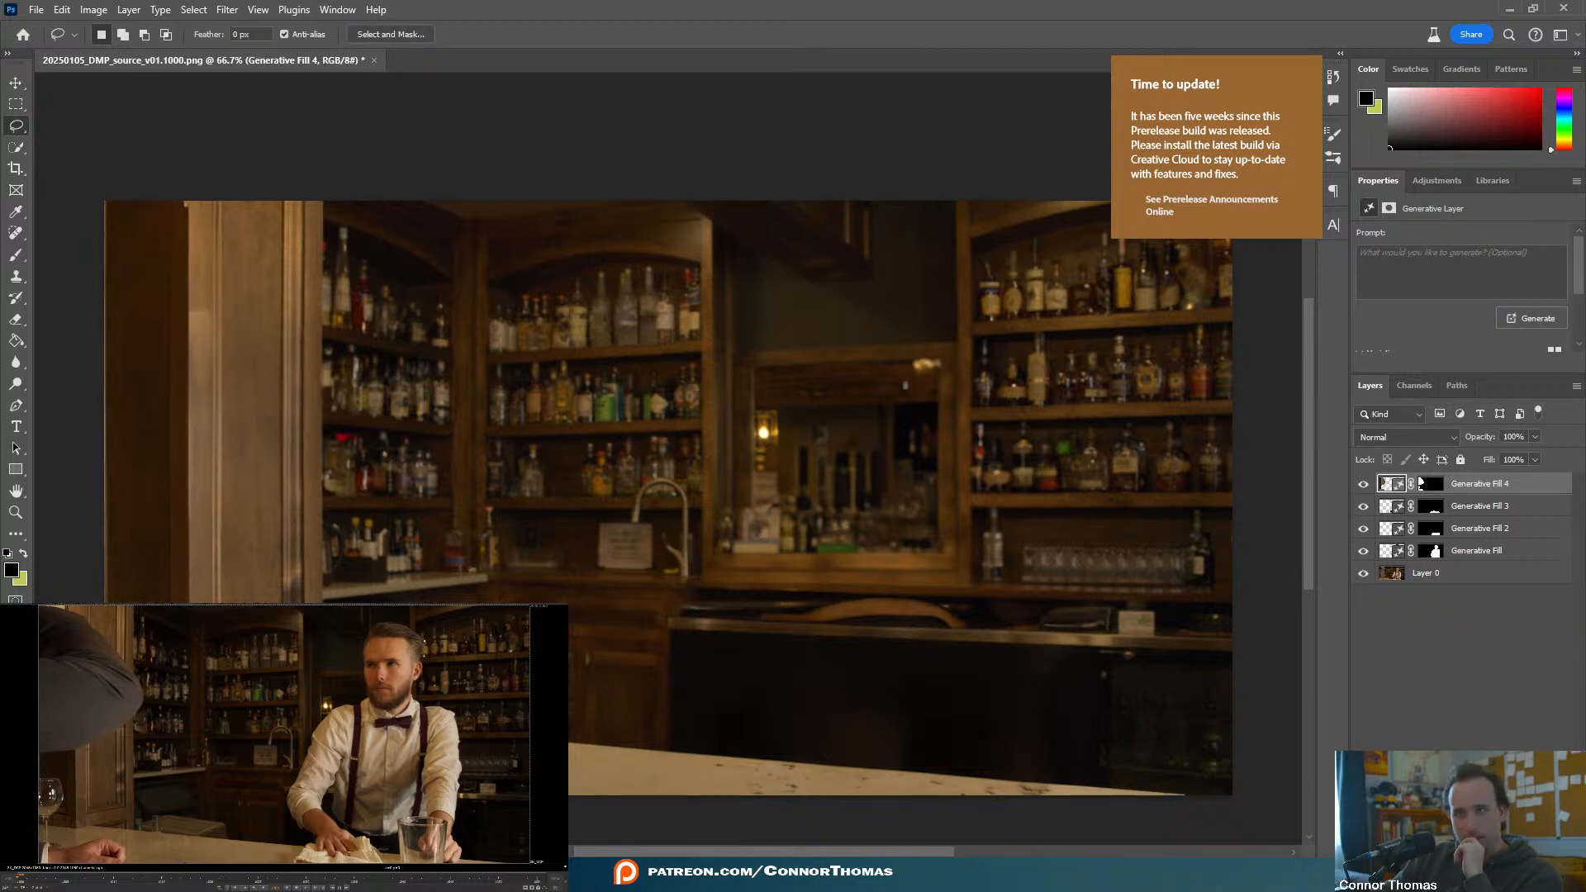
pyautogui.click(1422, 672)
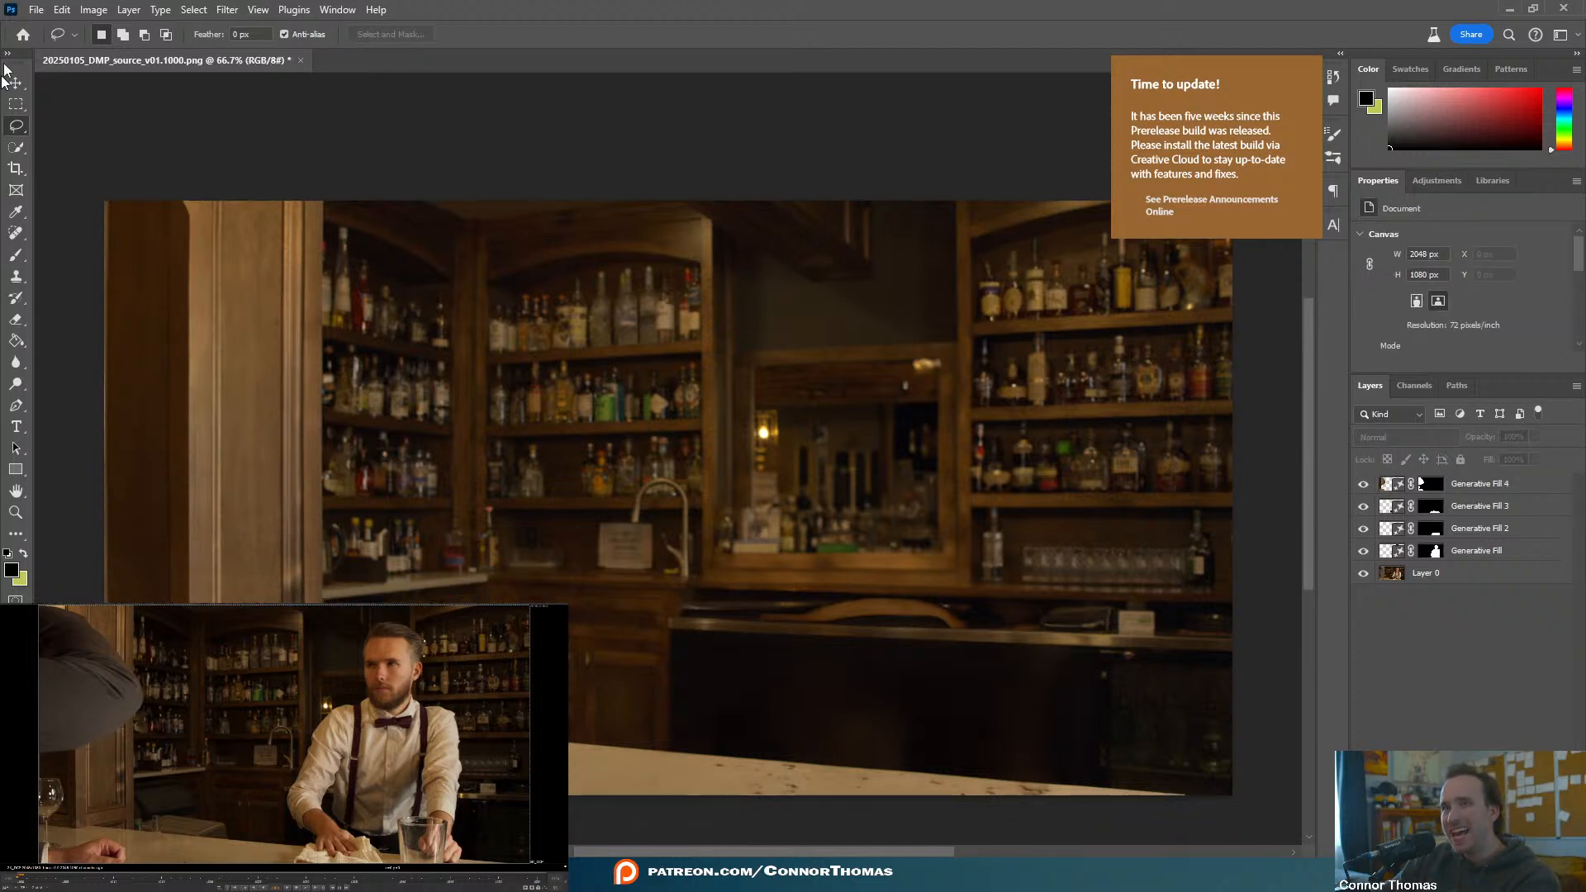
# - Start a quick PNG export of the image and go to the folder D:\Projects\Livestream\streams\20250105\VFX\material\DMP
pyautogui.click(37, 10)
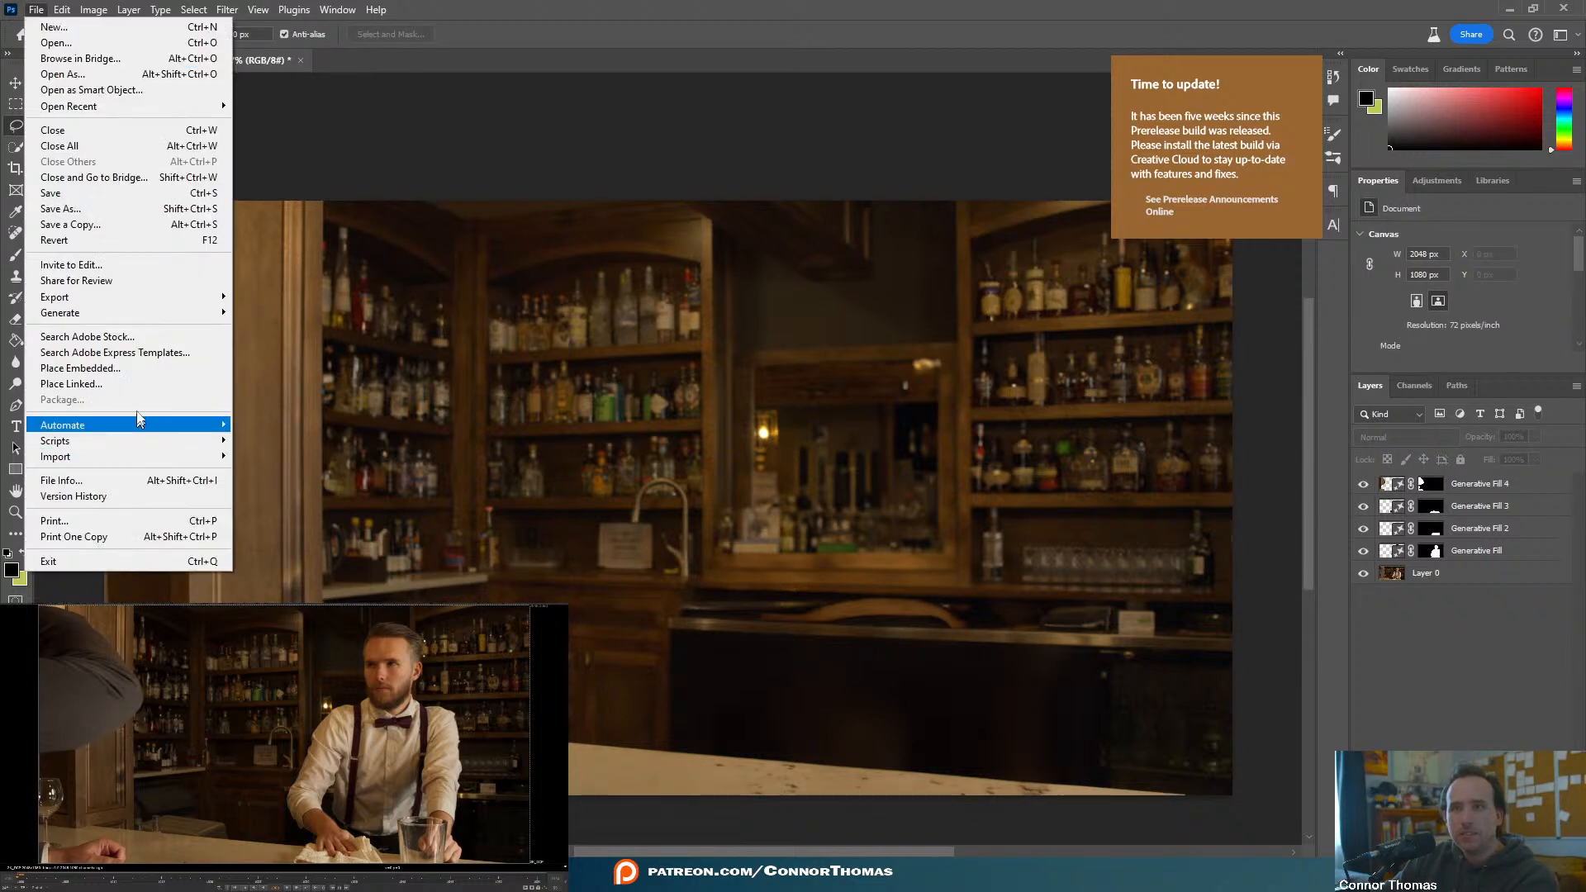
pyautogui.moveTo(132, 297)
pyautogui.click(335, 298)
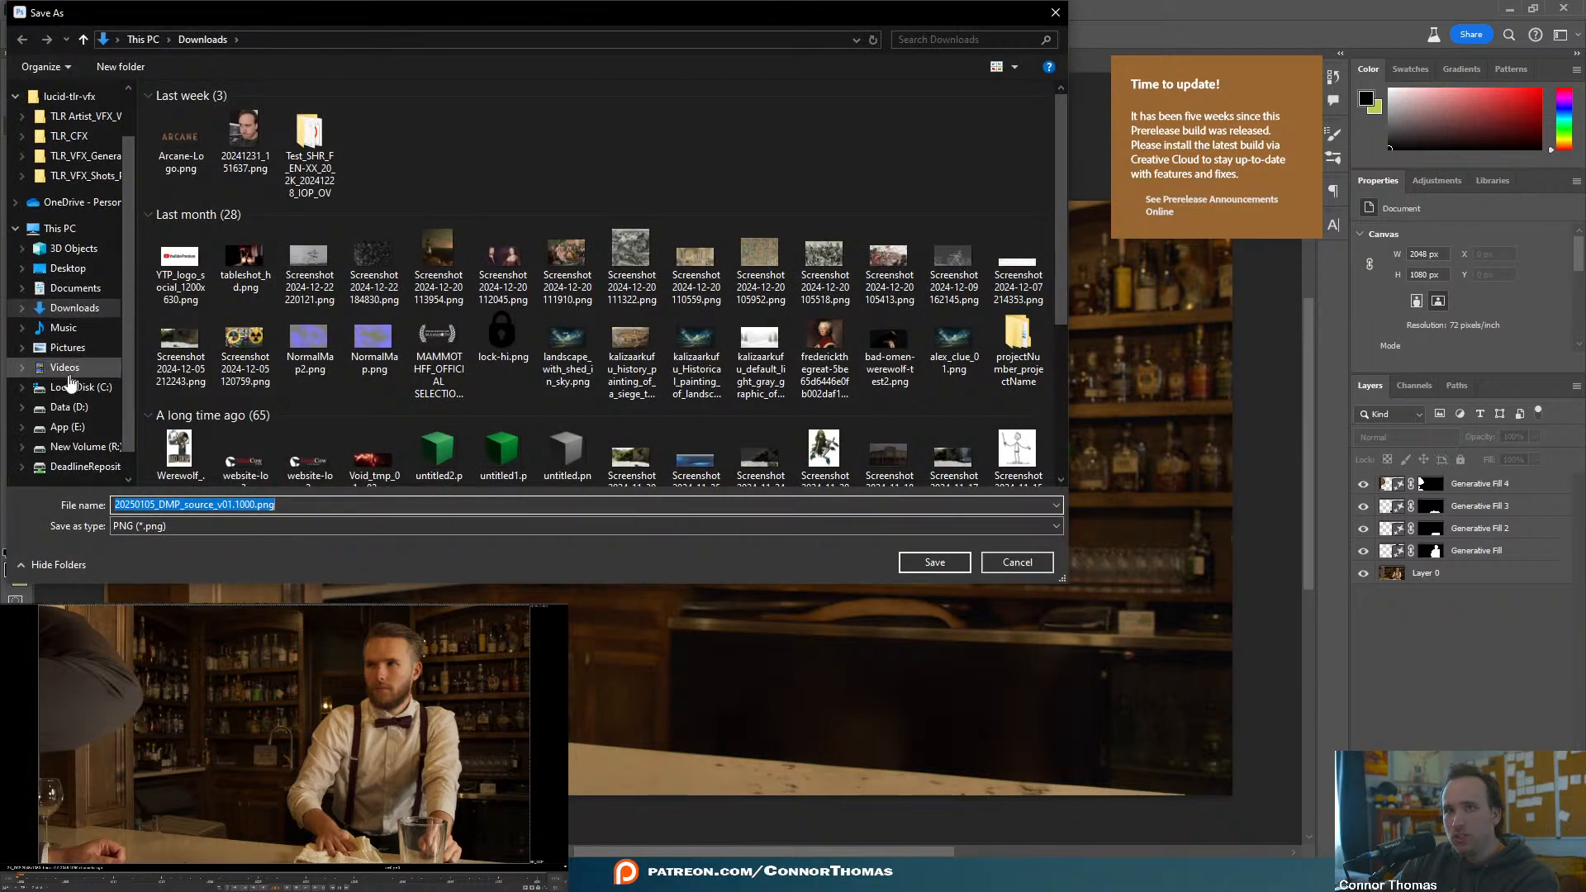
pyautogui.click(92, 404)
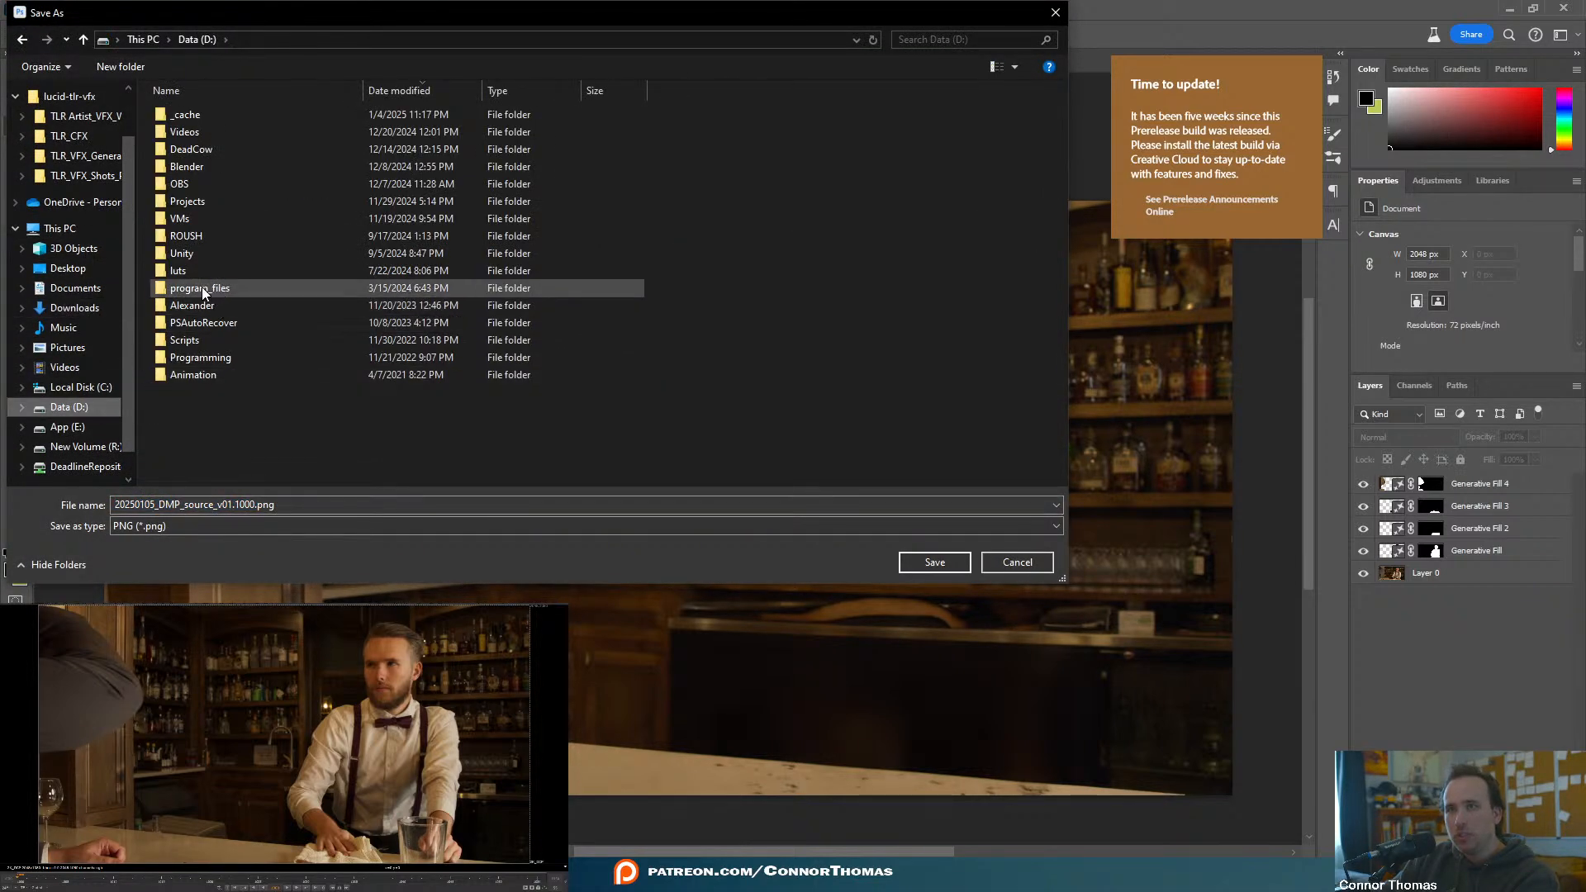
pyautogui.doubleClick(197, 201)
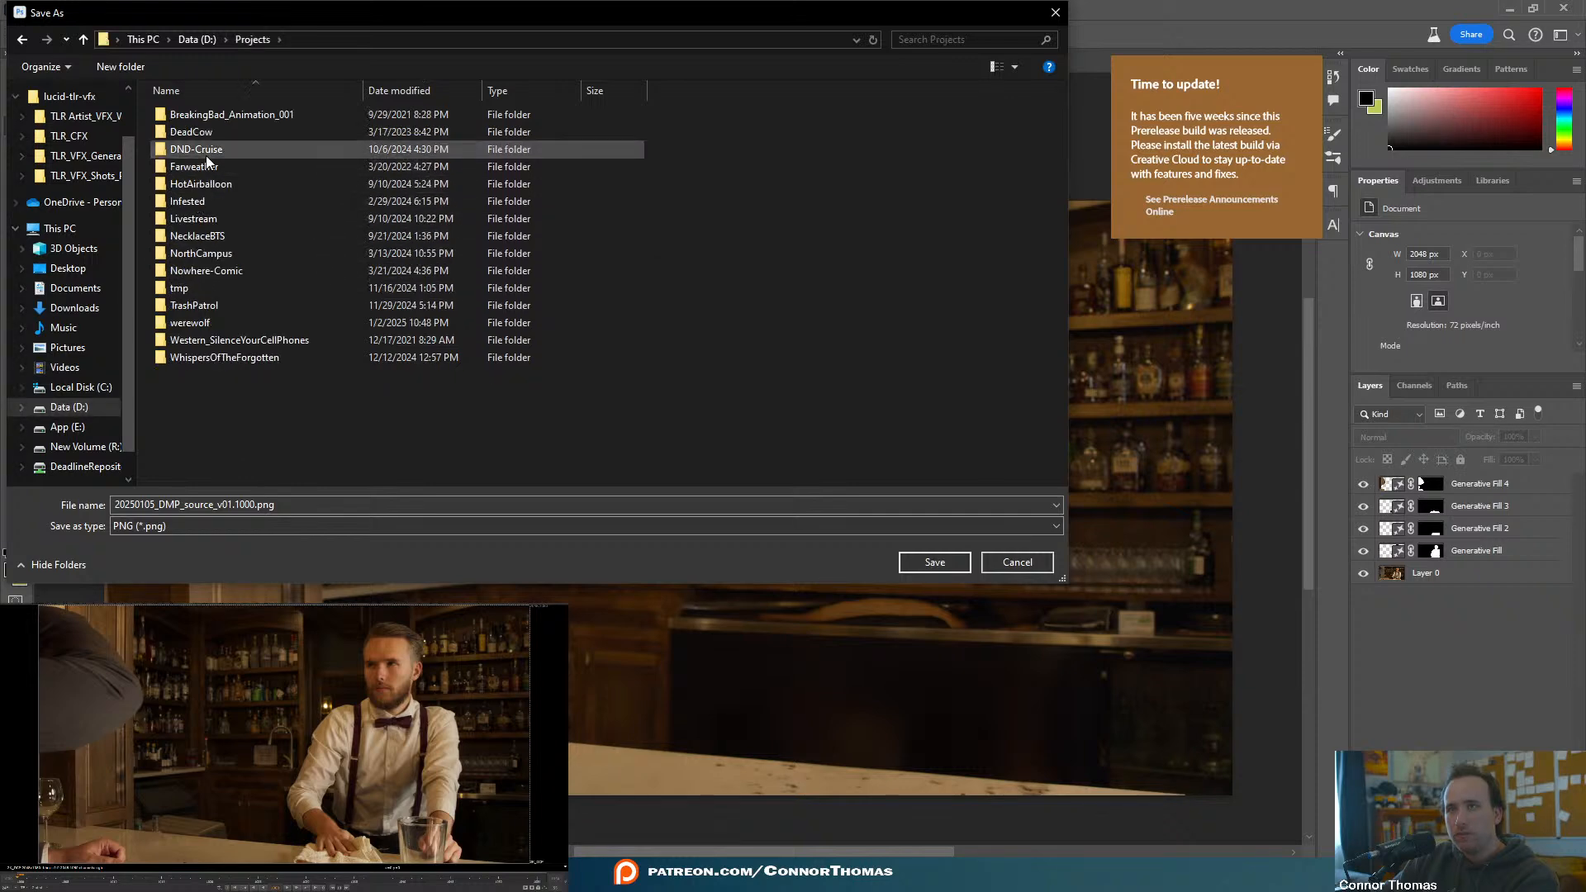
pyautogui.doubleClick(200, 222)
pyautogui.doubleClick(185, 221)
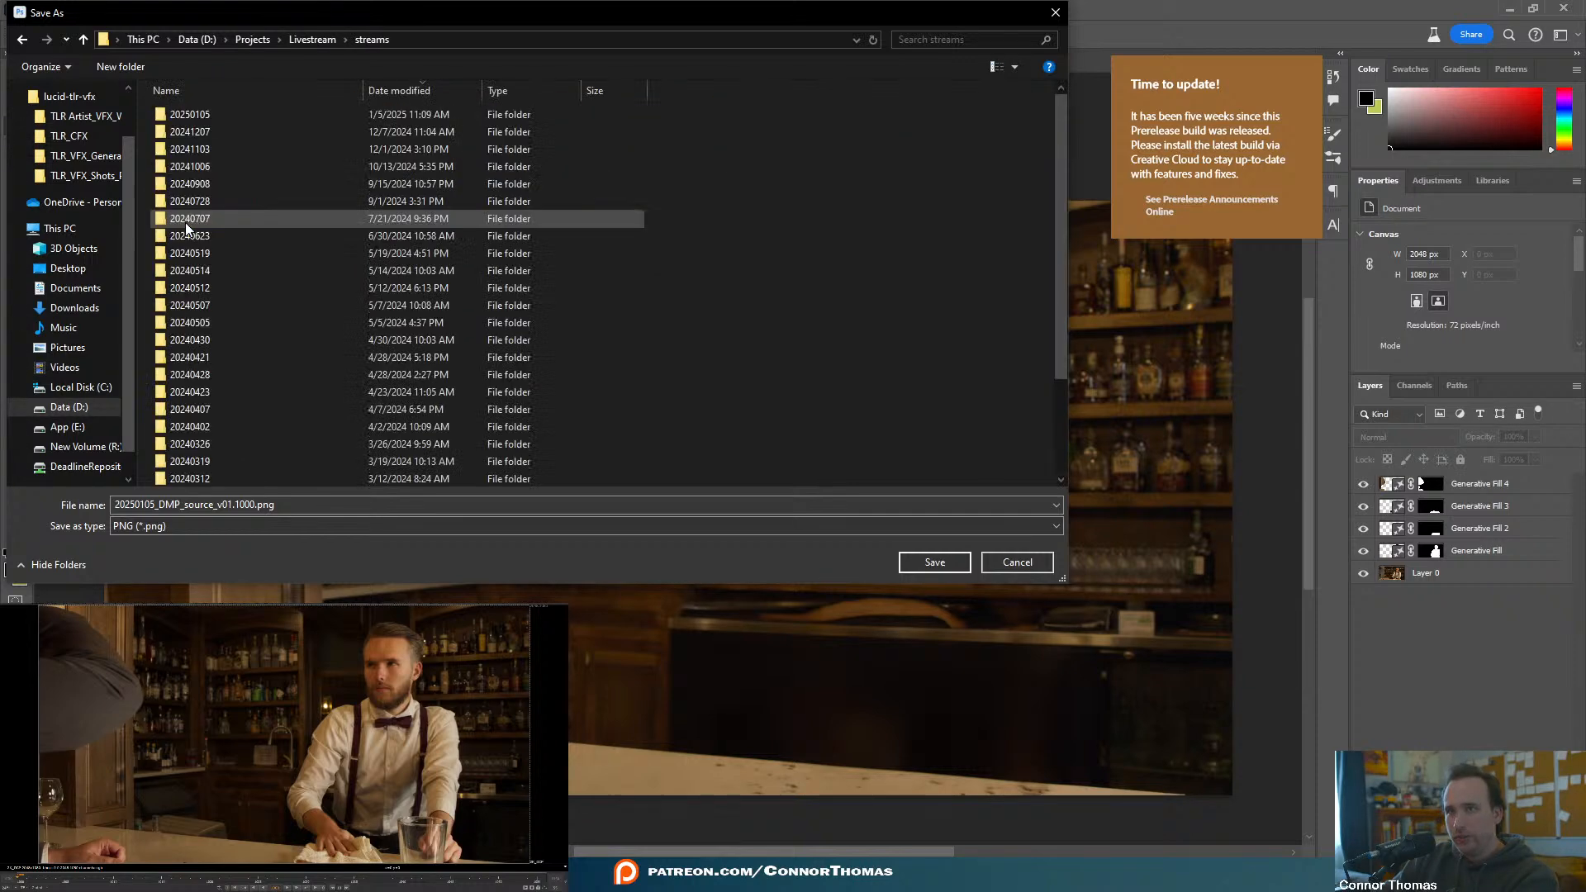
pyautogui.doubleClick(185, 116)
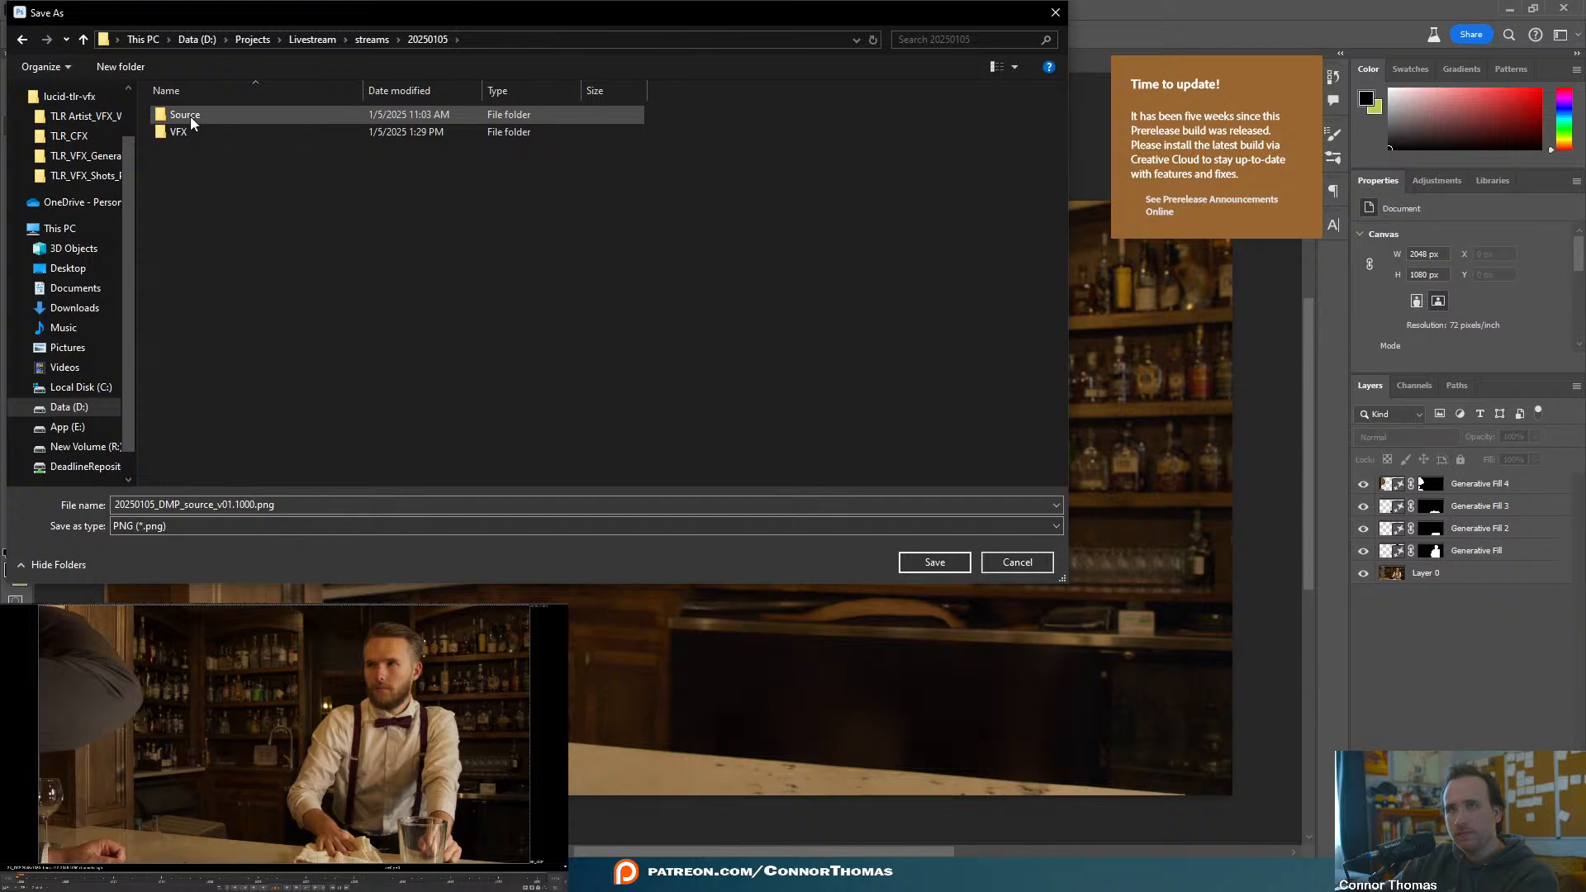
pyautogui.doubleClick(182, 130)
pyautogui.doubleClick(197, 117)
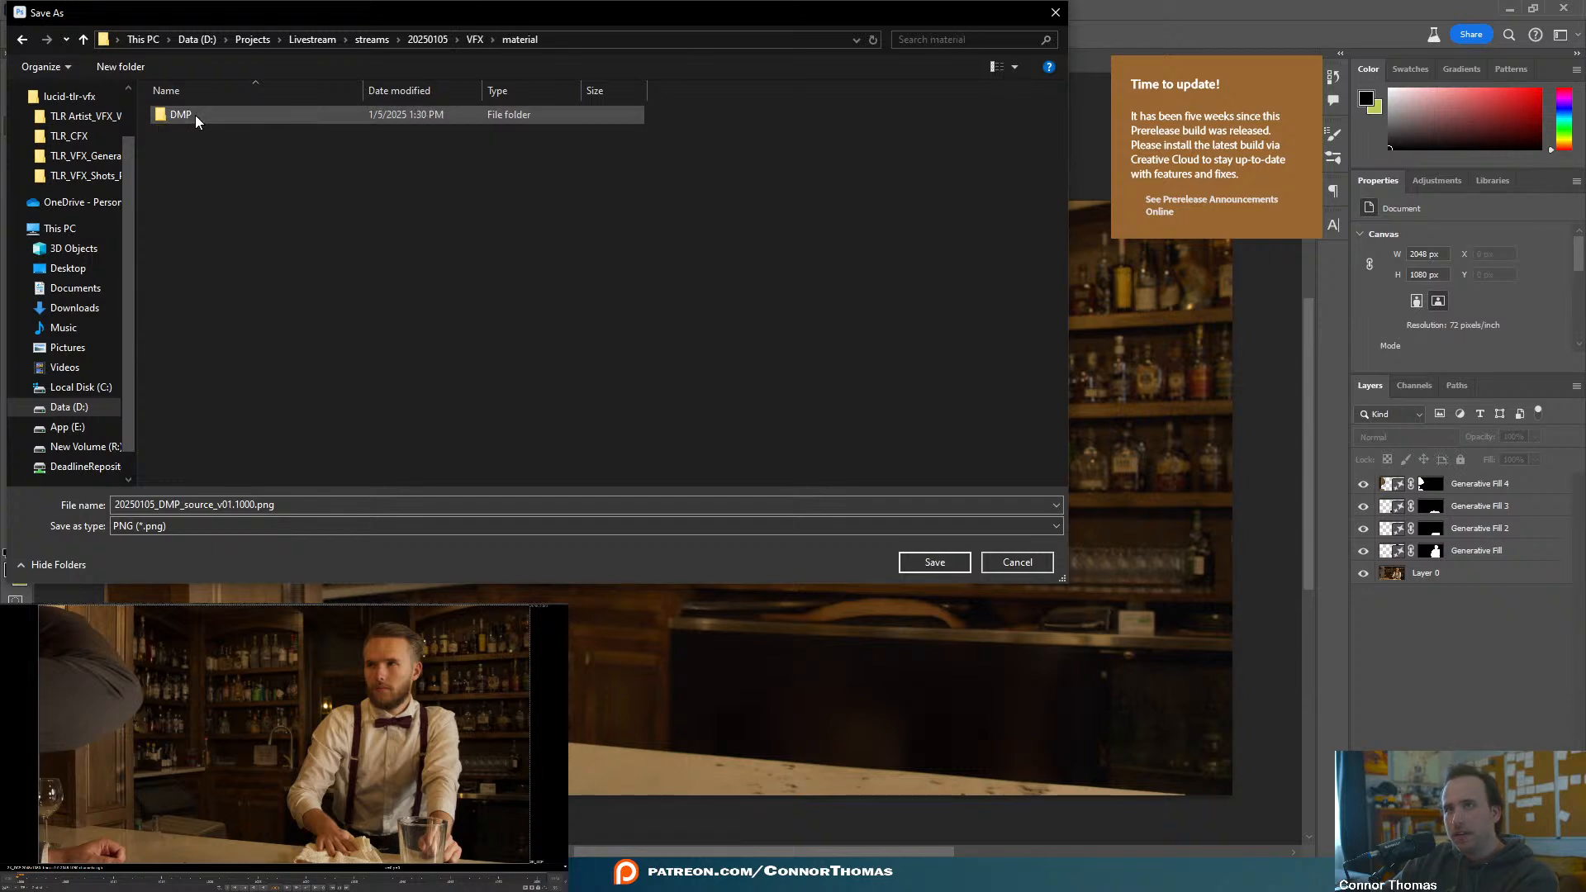
pyautogui.doubleClick(195, 115)
# - Name the exported clean plate 20250105_DMP_clean_v01.1000.png and save it in the DMP folder
pyautogui.click(196, 177)
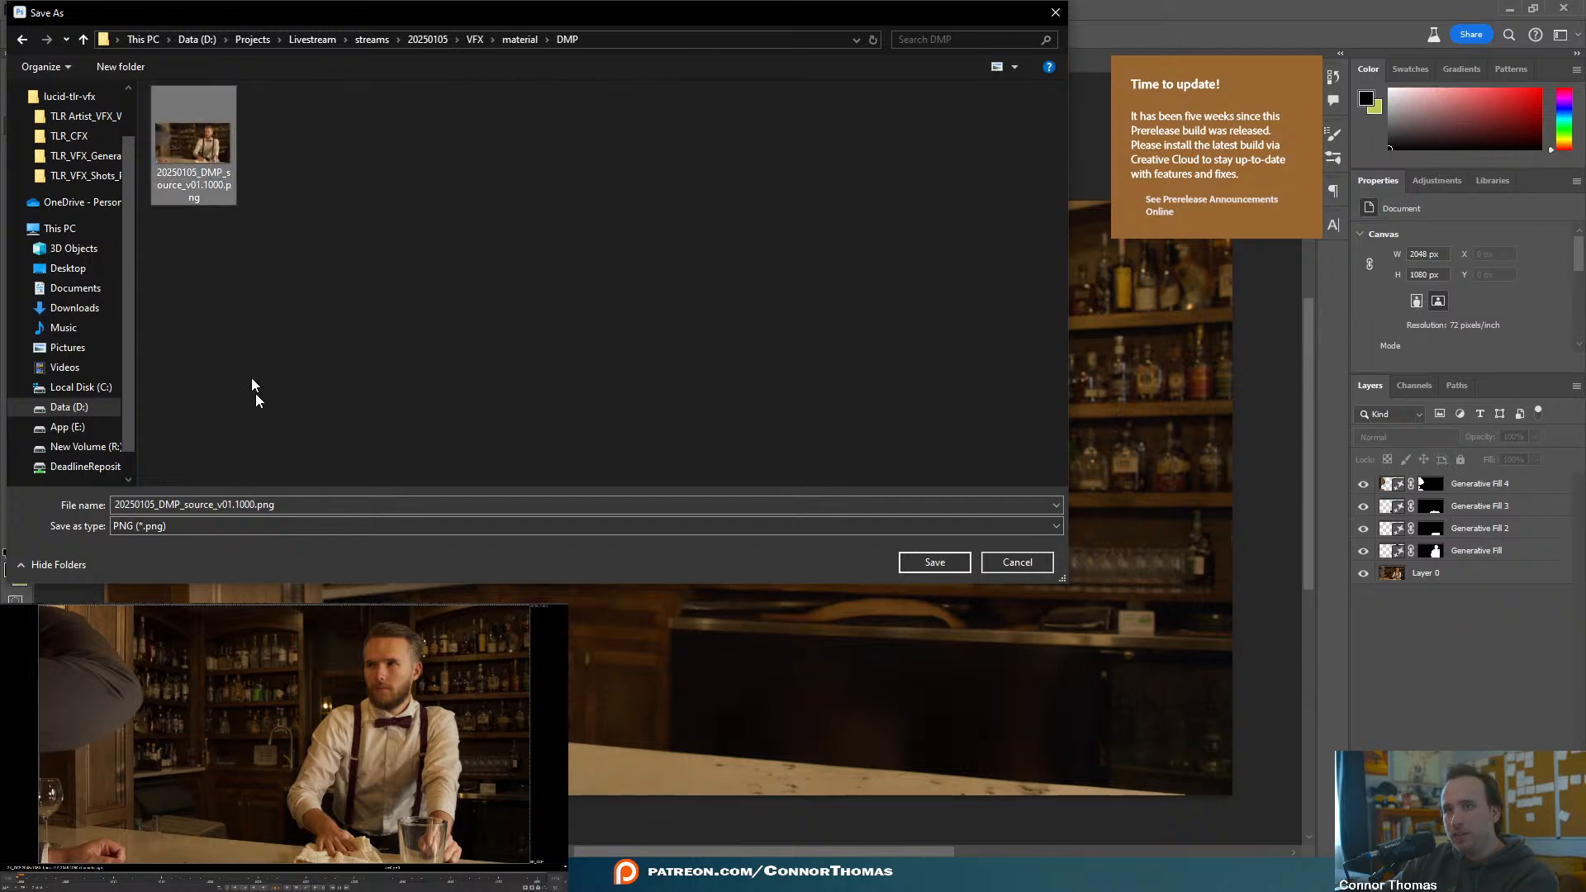
pyautogui.doubleClick(213, 507)
pyautogui.moveTo(214, 506); pyautogui.dragTo(201, 519)
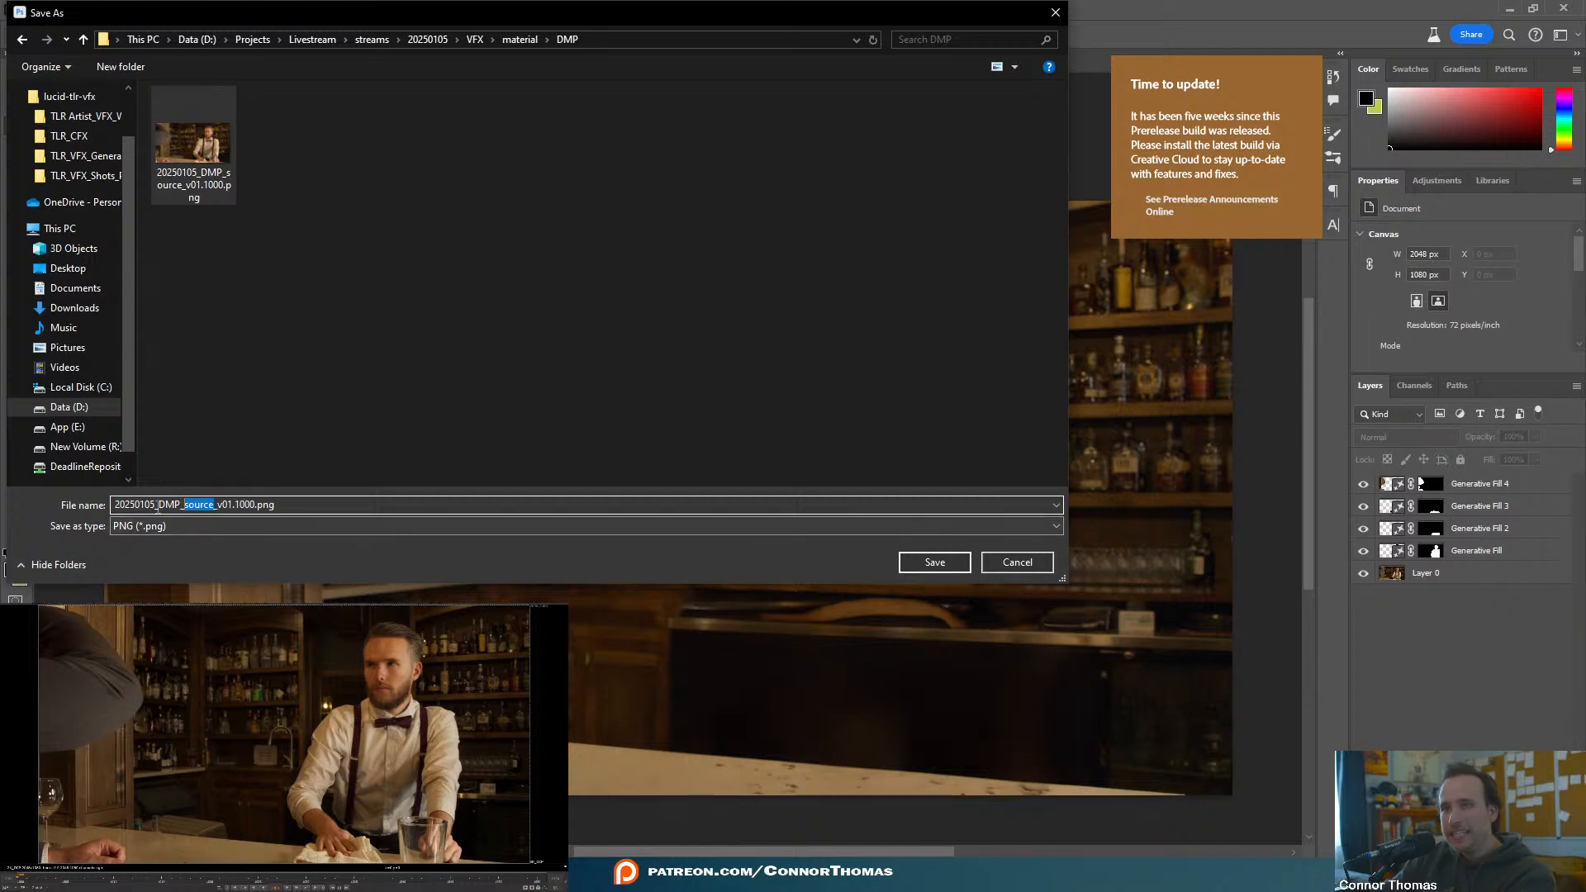
pyautogui.write('clean')
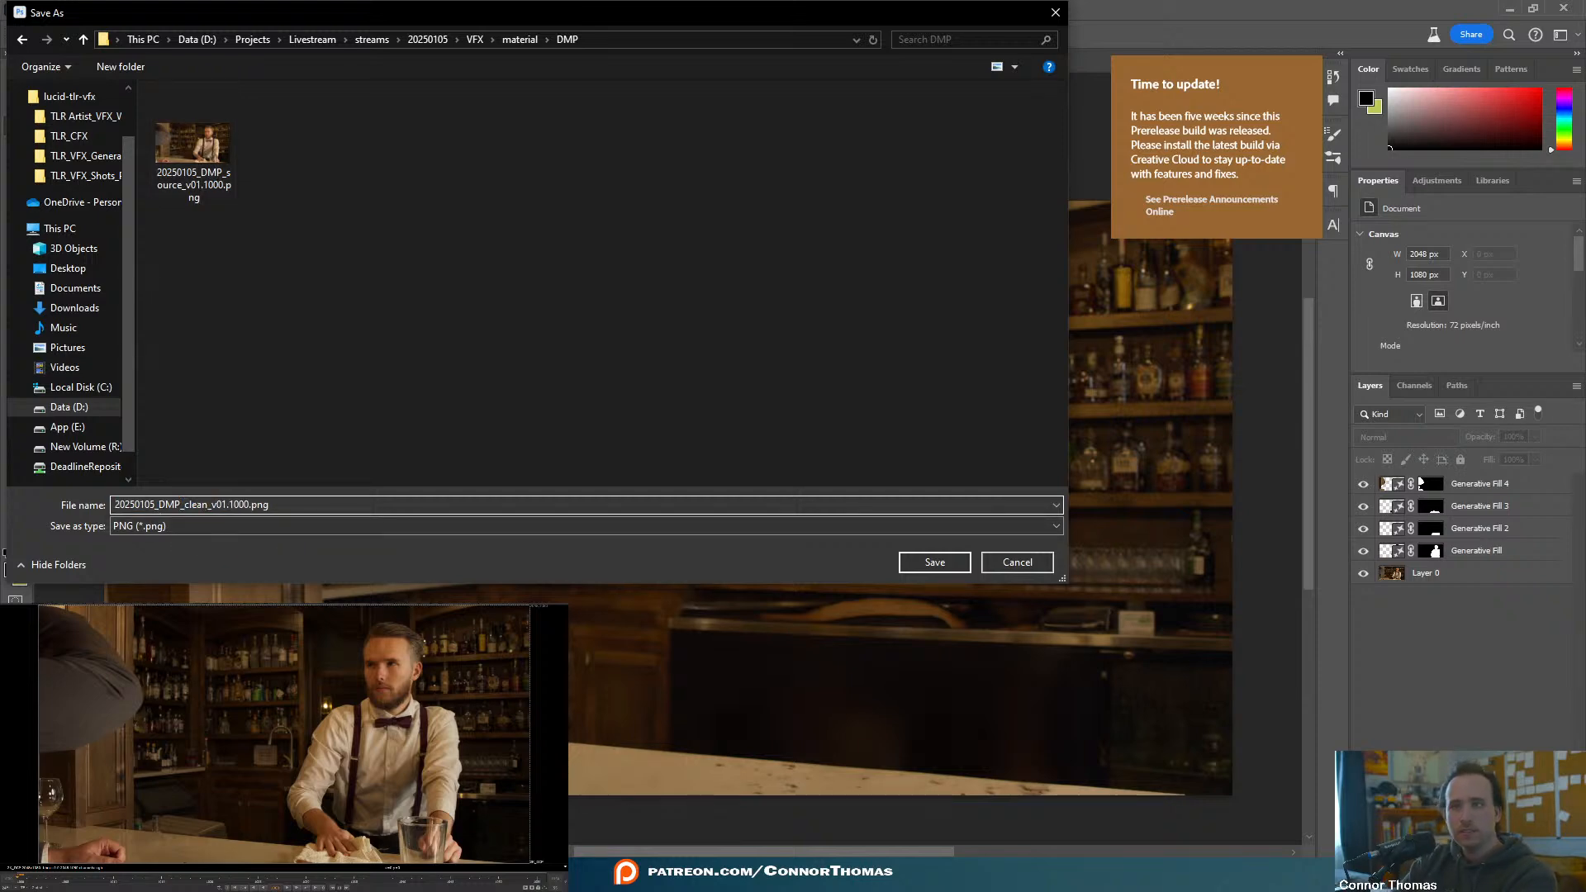
pyautogui.press('Return')
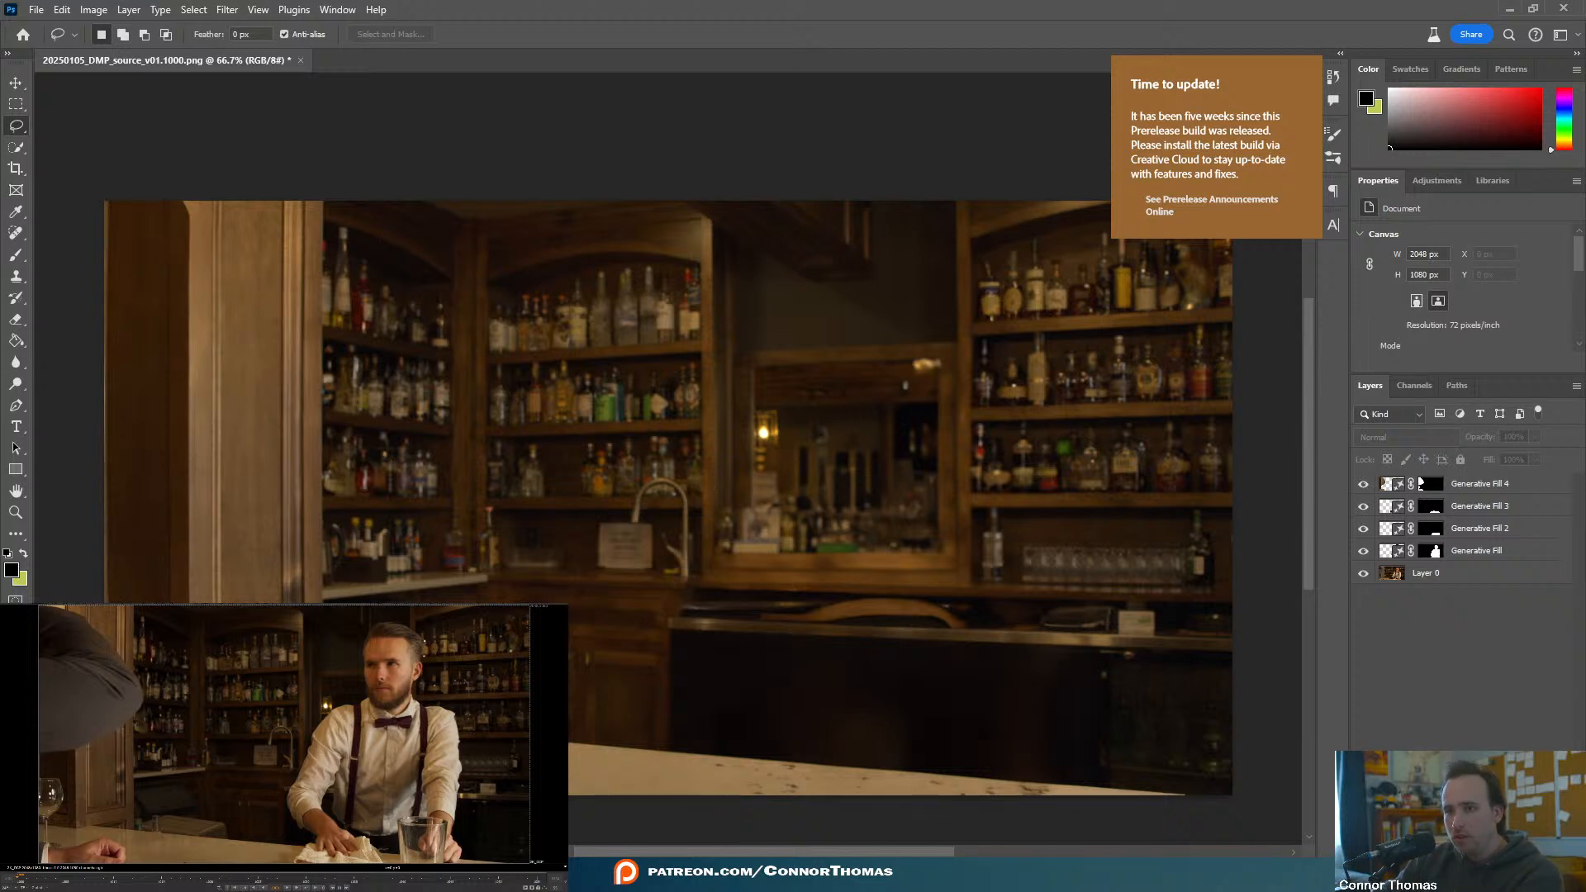
# - Close the document, saving its layers as 20250105_DMP_clean_v01.1000.psd in the DMP folder with Maximize Compatibility on
pyautogui.click(301, 61)
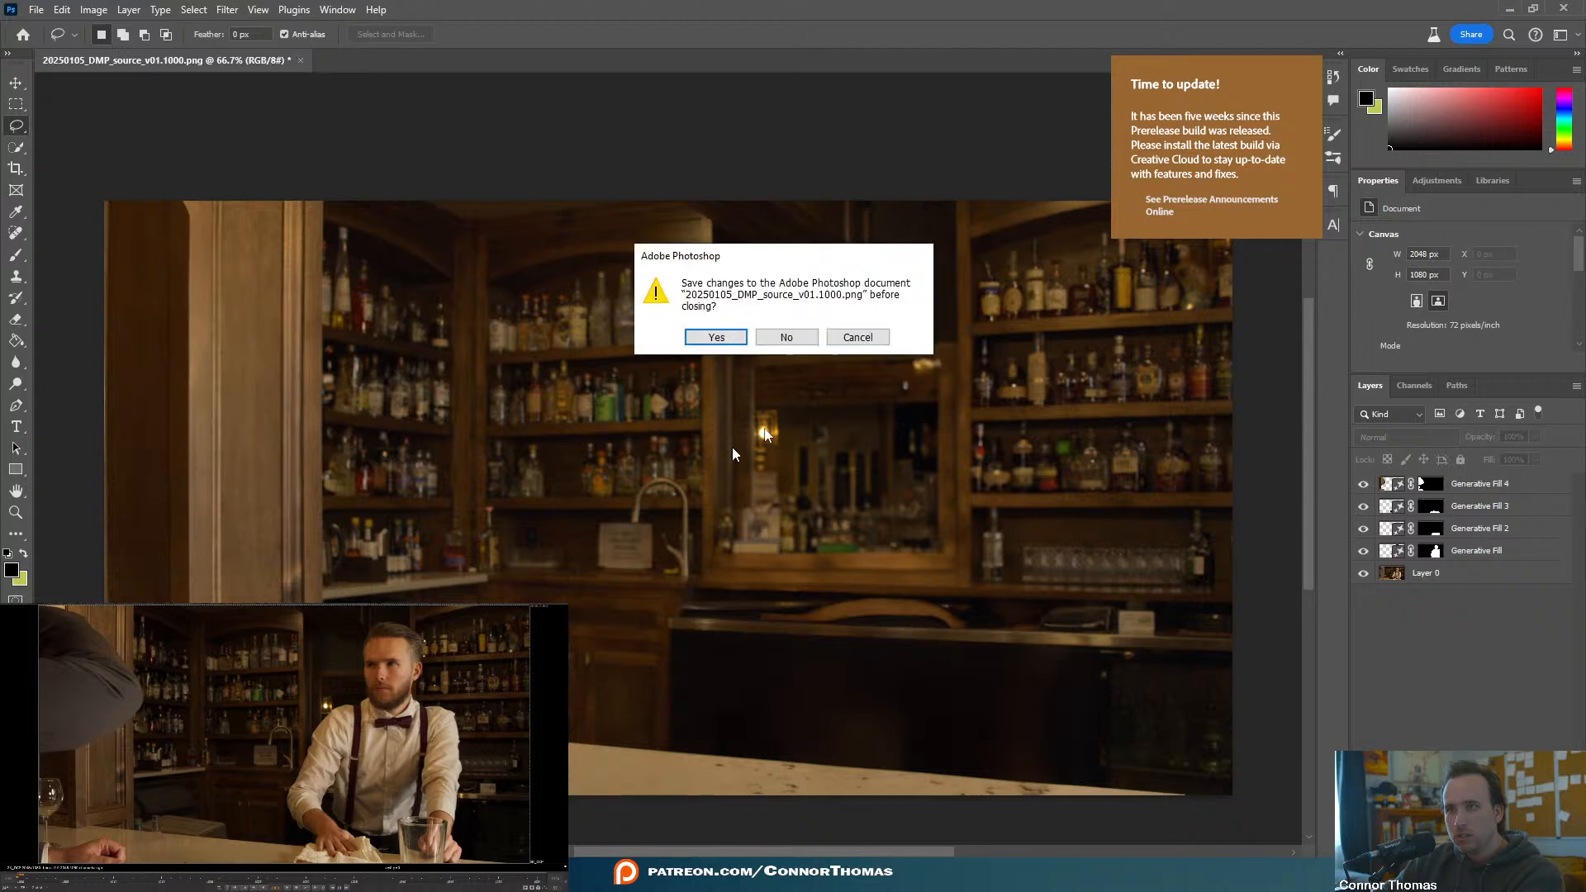
pyautogui.click(724, 344)
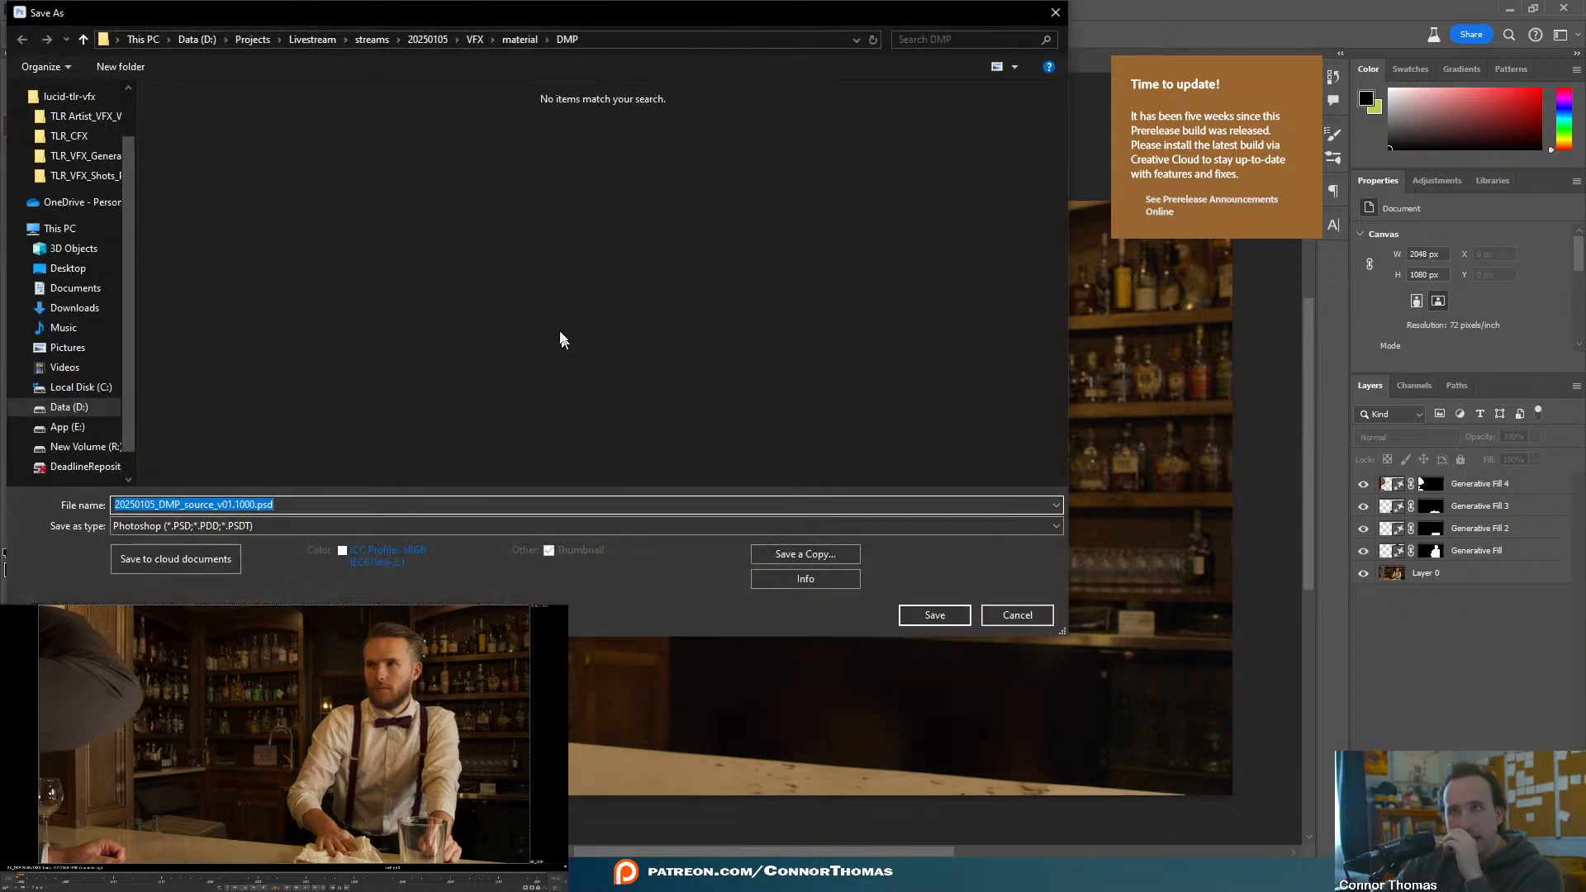
pyautogui.click(213, 504)
pyautogui.write('c')
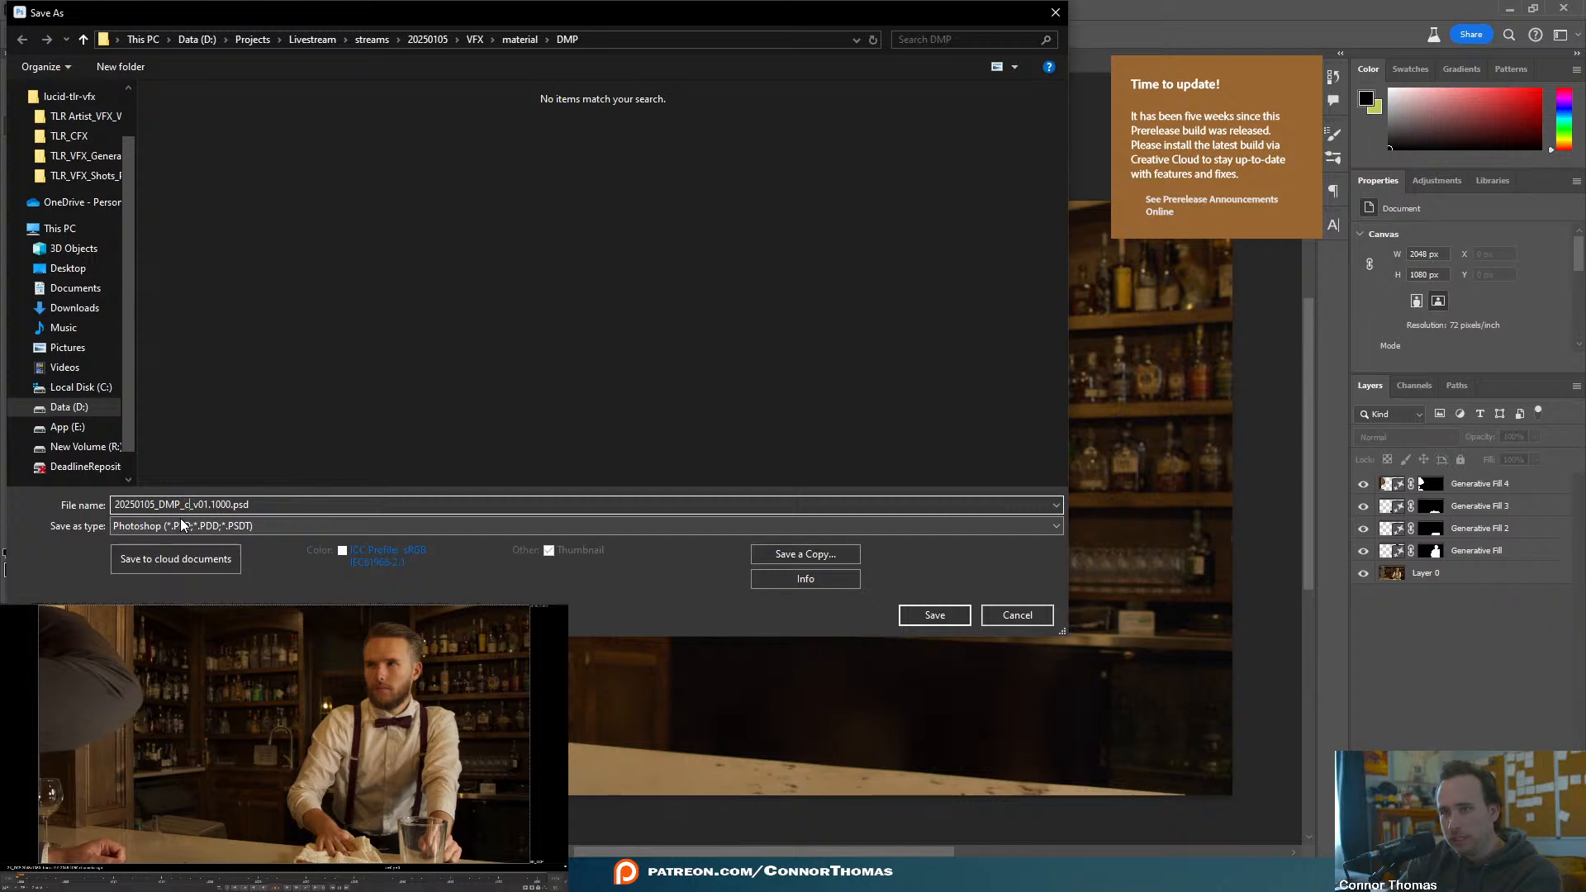
pyautogui.press('Return')
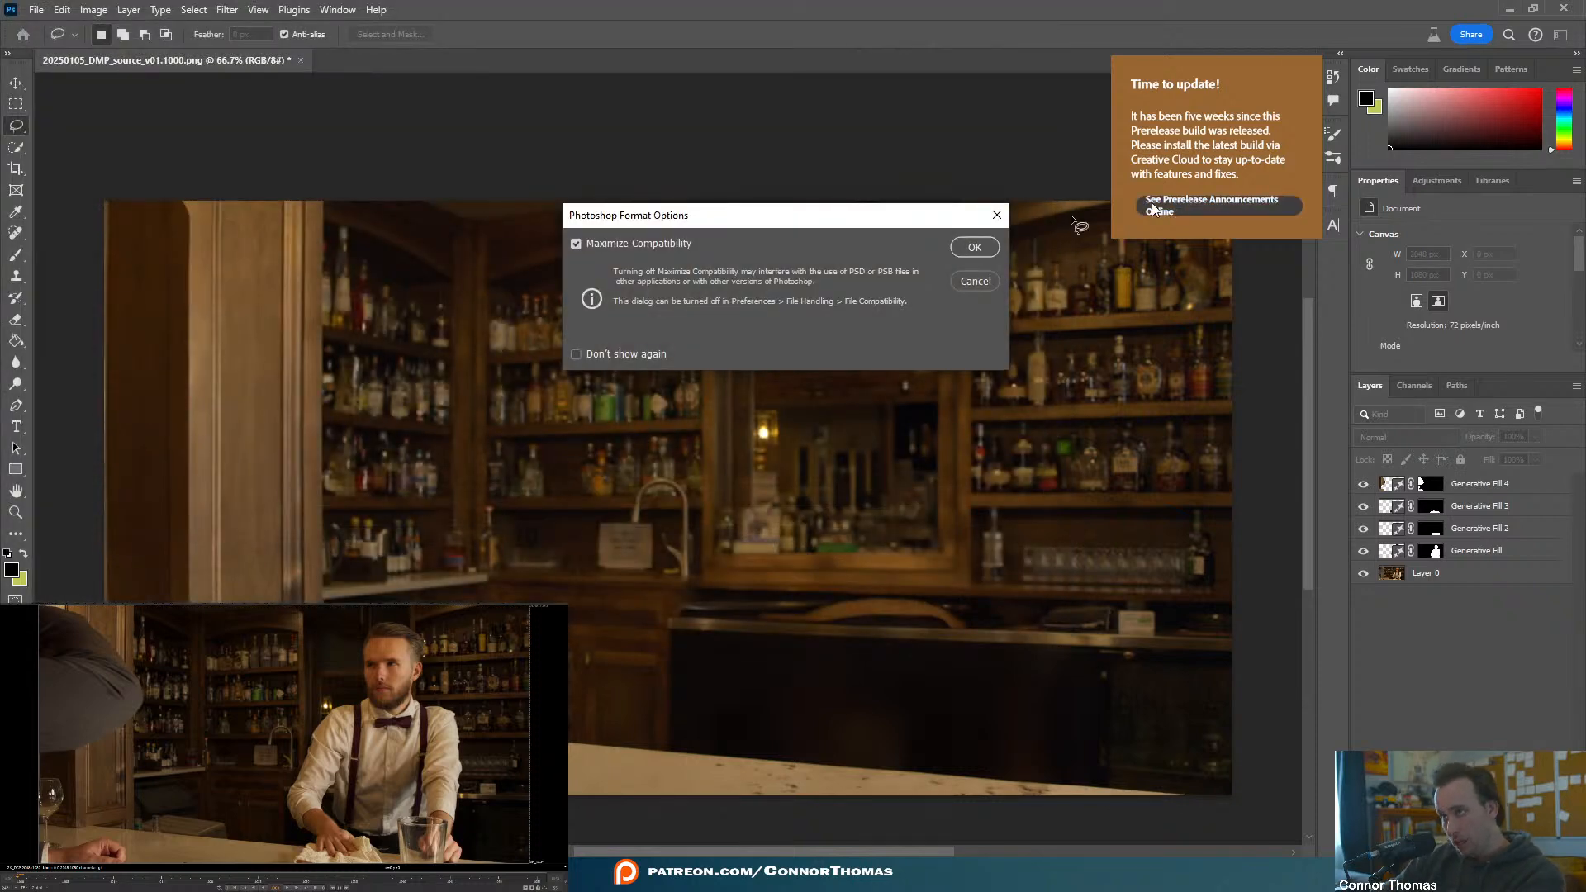
pyautogui.click(974, 246)
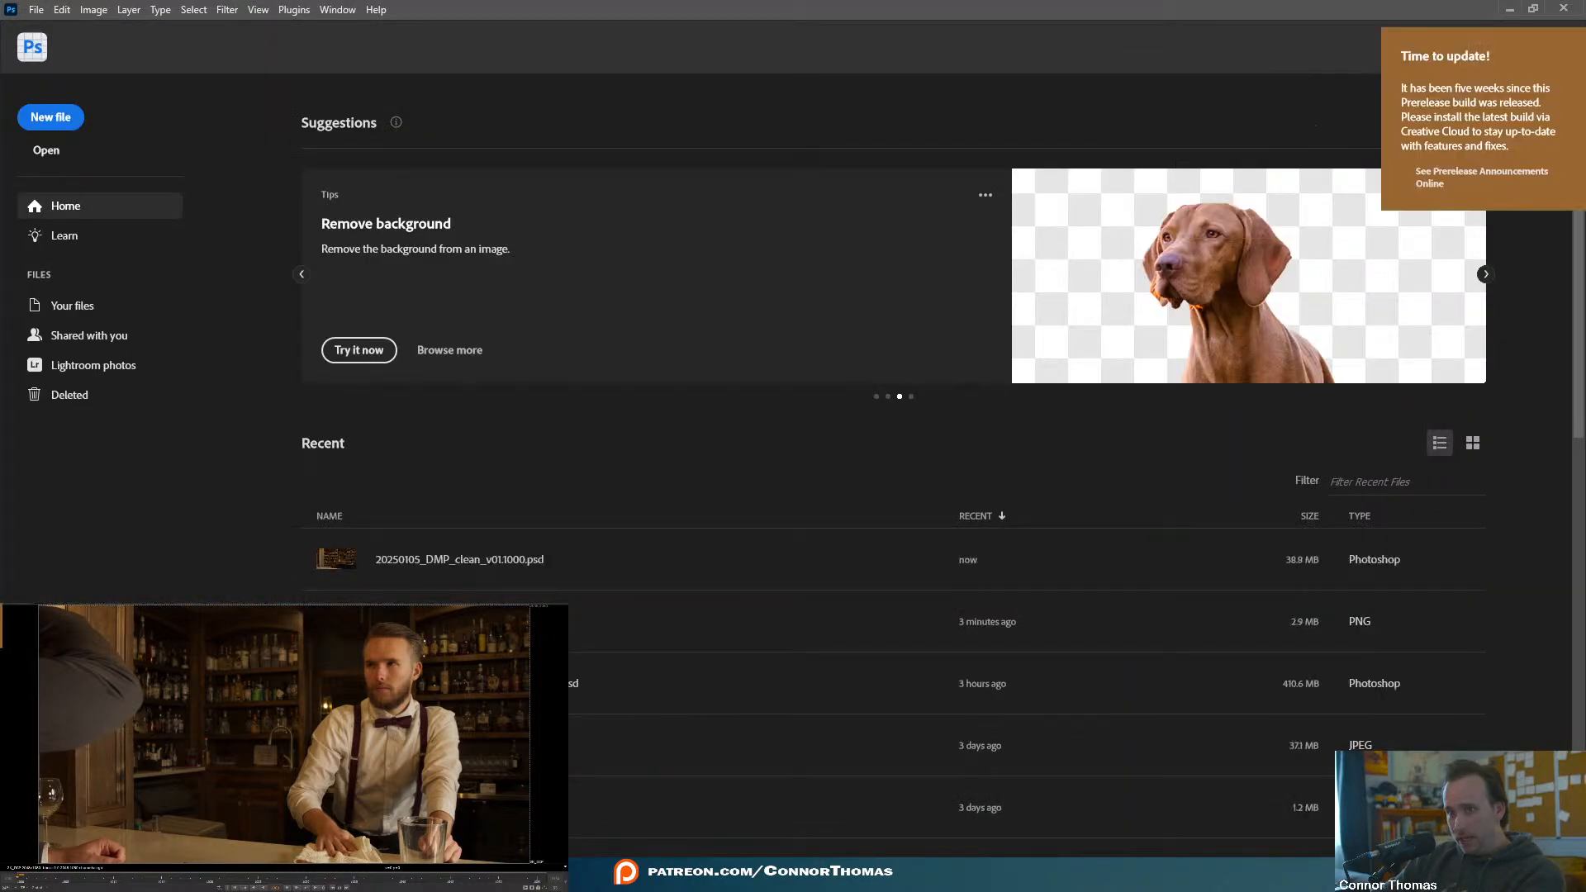
# - Bring the original frame 20250105_DMP_source_v01.1000.png from the file browser back into Photoshop as a new document
pyautogui.hotkey('alt', 'Tab')
pyautogui.moveTo(711, 315); pyautogui.dragTo(1491, 571)
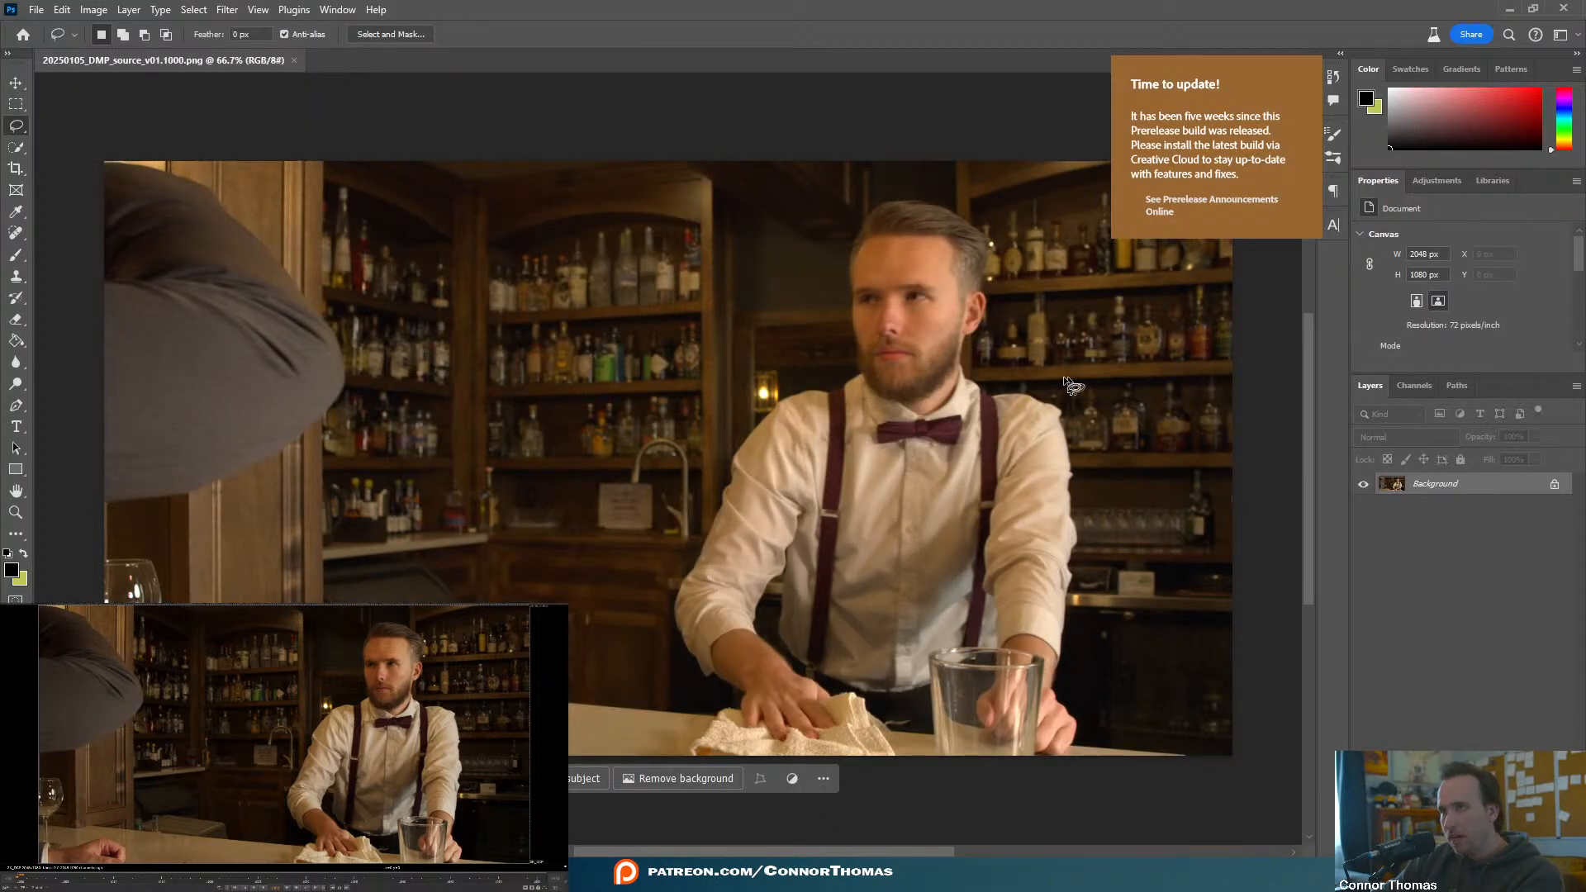
pyautogui.keyDown('alt'); pyautogui.scroll(5, 890, 404); pyautogui.keyUp('alt')
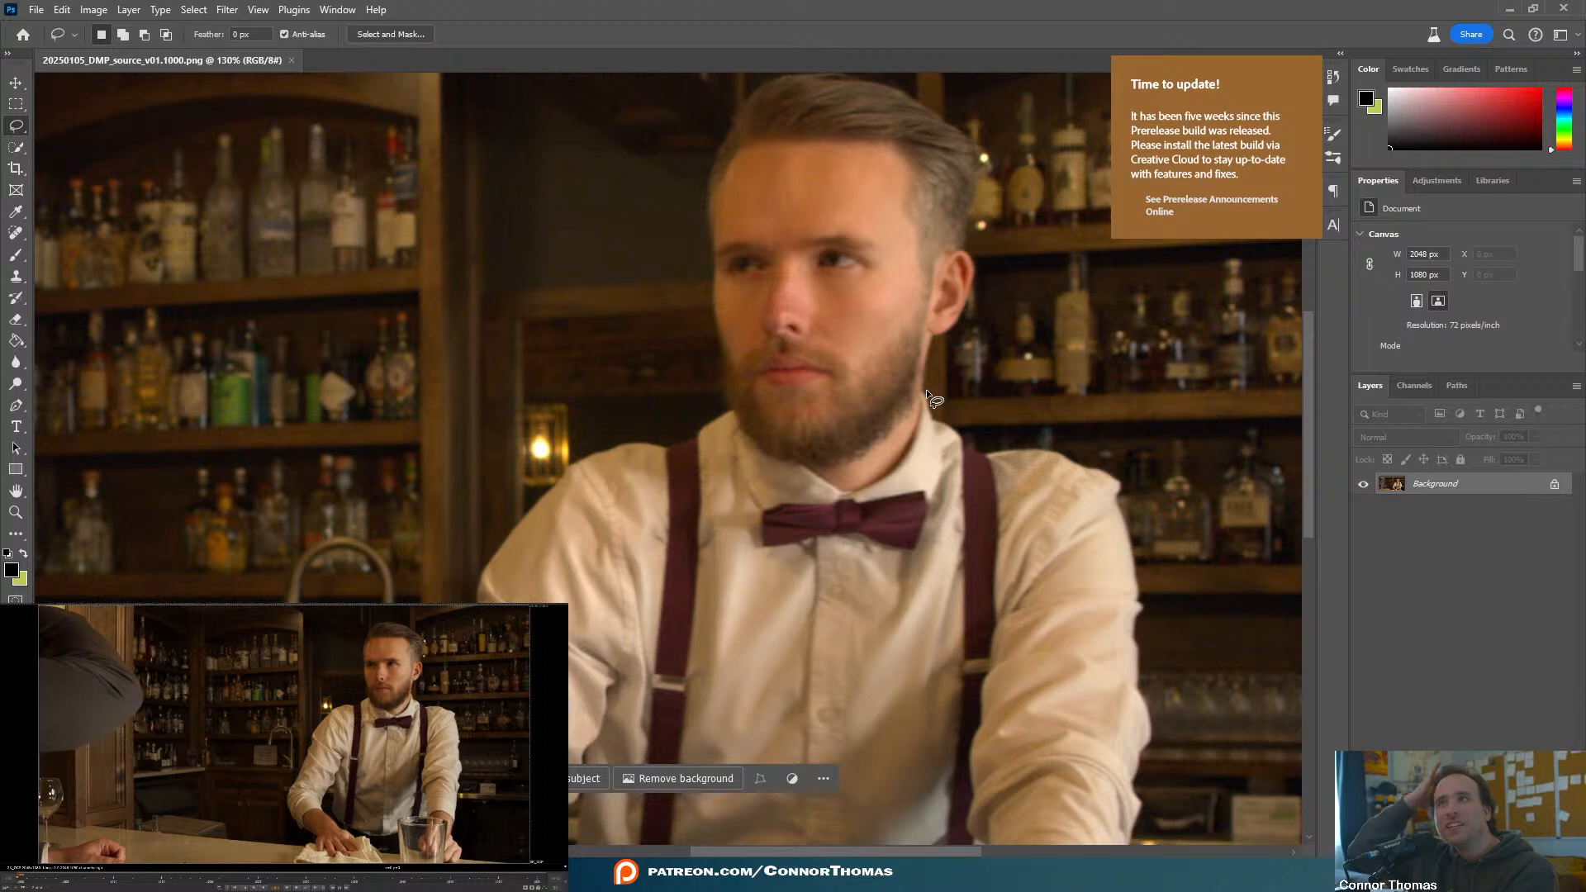
pyautogui.scroll(2, 873, 390)
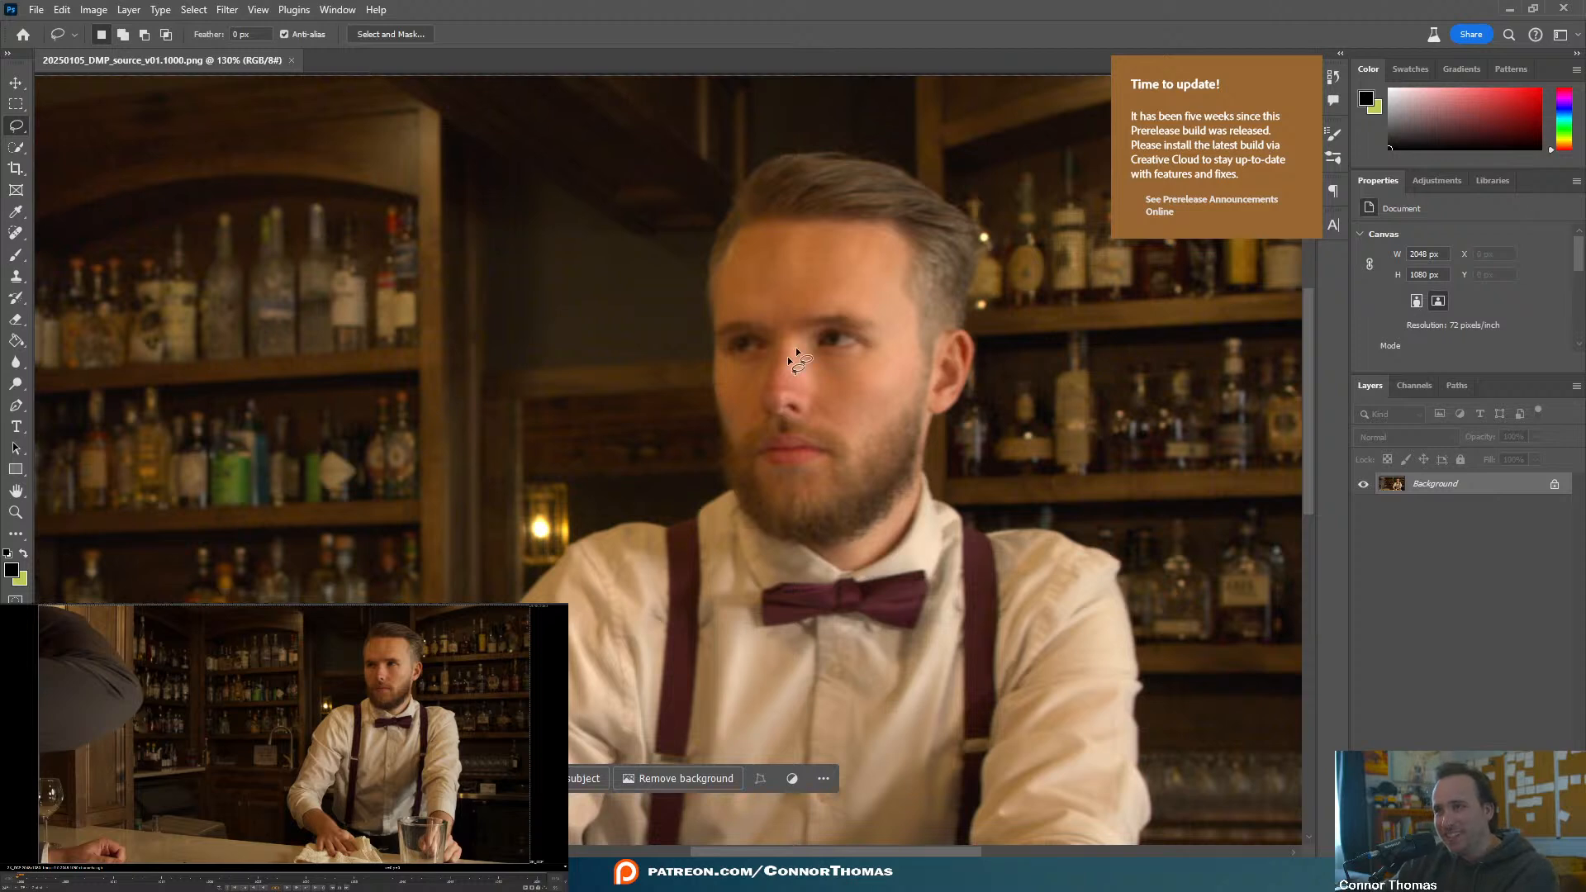
pyautogui.moveTo(807, 116); pyautogui.dragTo(704, 188)
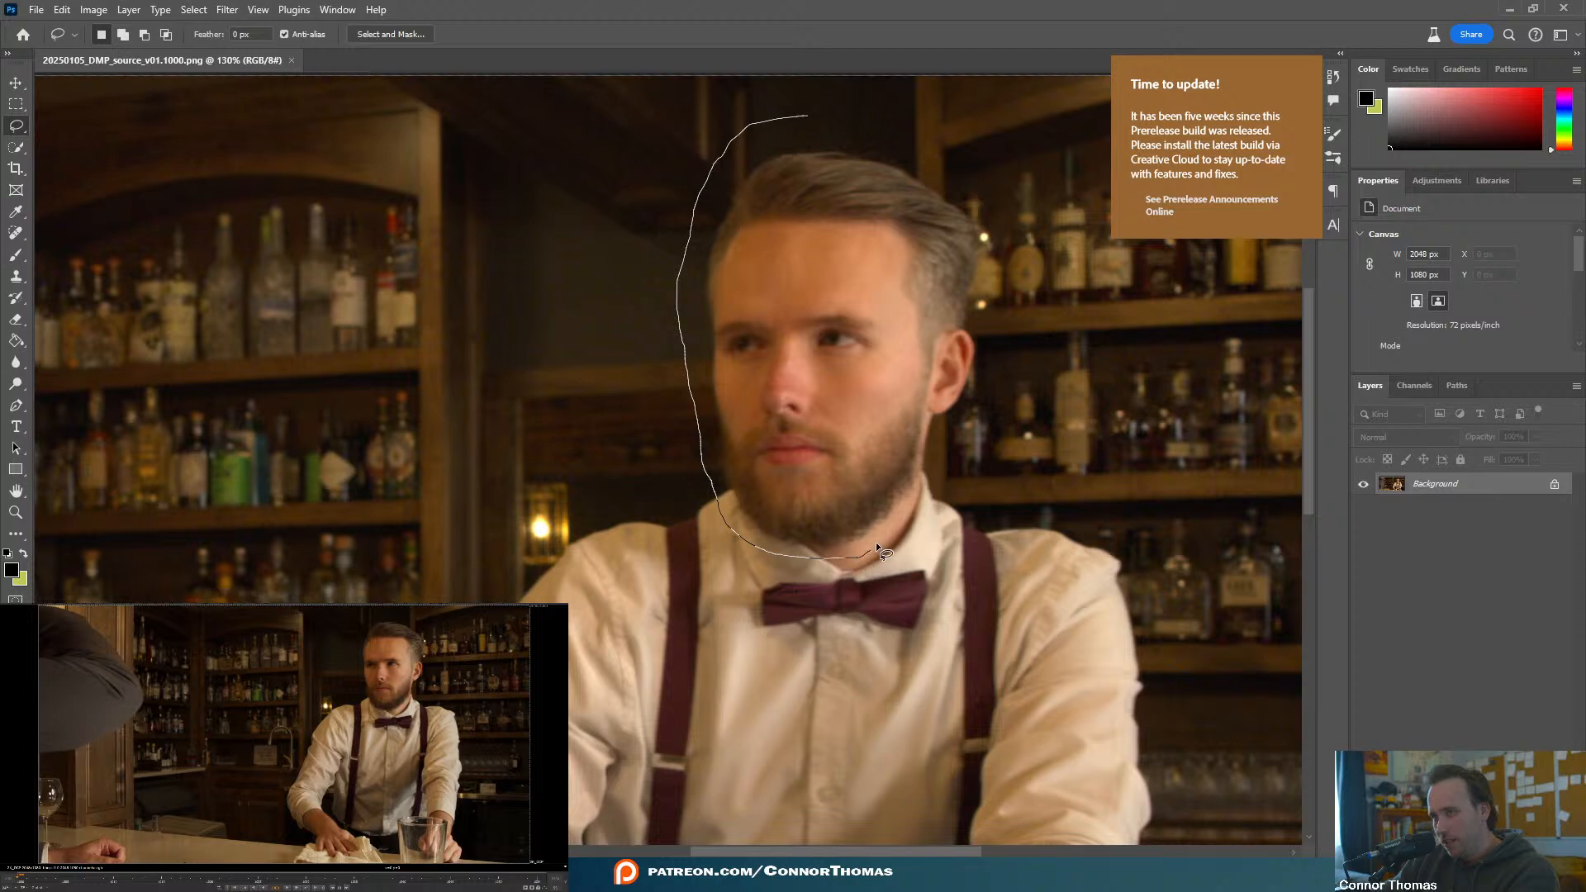
pyautogui.moveTo(900, 522); pyautogui.dragTo(901, 523)
pyautogui.hotkey('ctrl', 'd')
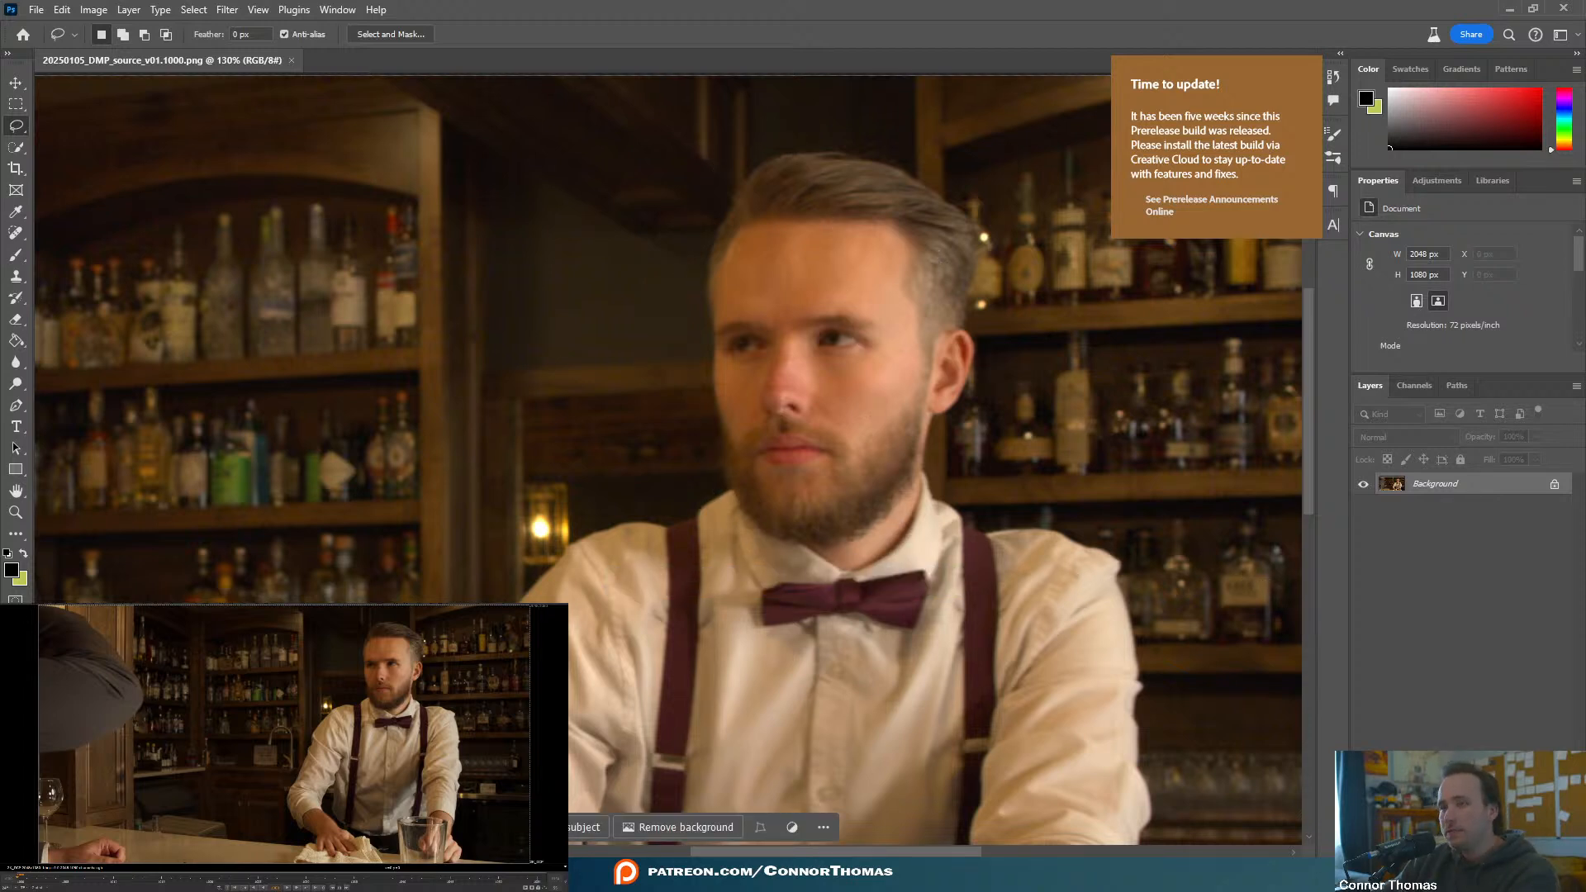
# - Place the 20250105_DMP_clean_v01.1000 PNG into the source document and align it exactly over the frame at X 1024, Y 540 px
pyautogui.click(590, 869)
pyautogui.moveTo(552, 318); pyautogui.dragTo(211, 364)
pyautogui.moveTo(217, 424); pyautogui.dragTo(216, 424)
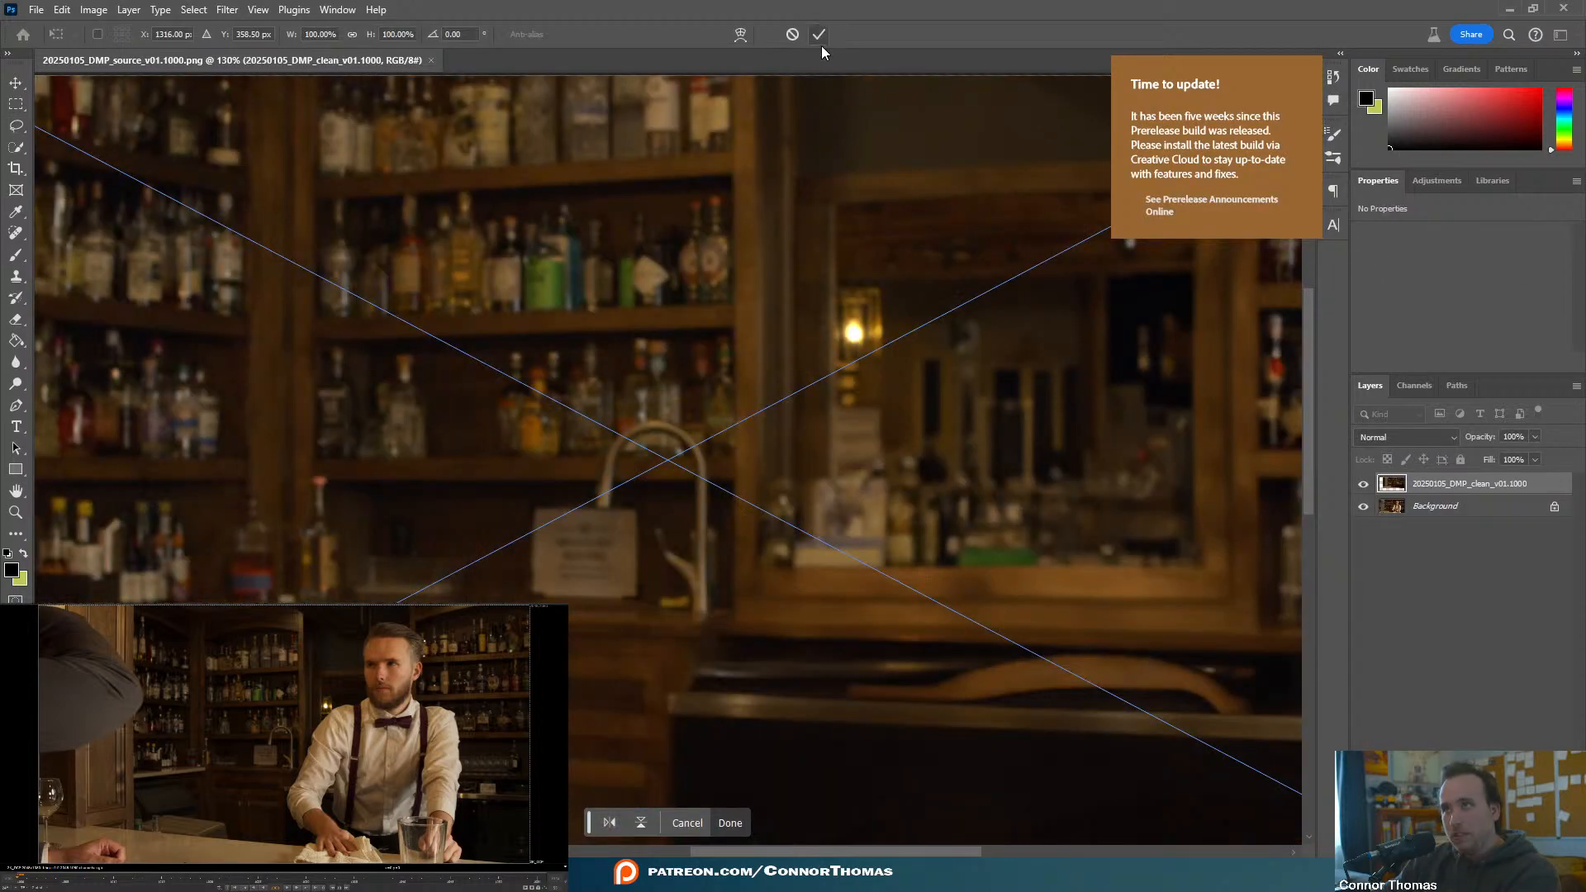
pyautogui.keyDown('alt'); pyautogui.scroll(-5, 776, 414); pyautogui.keyUp('alt')
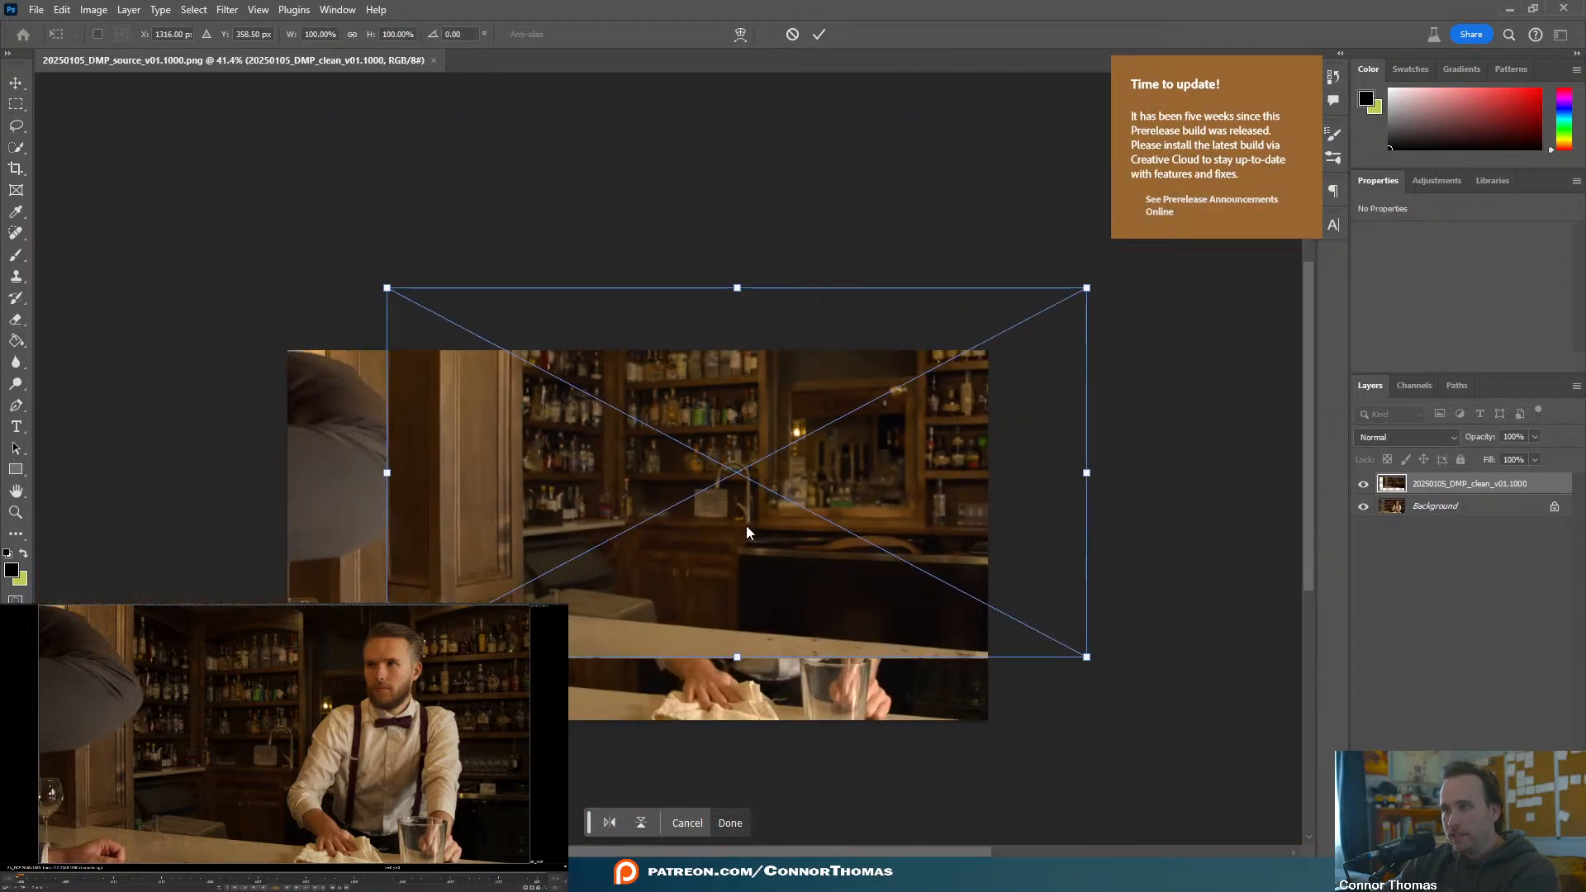
pyautogui.moveTo(746, 533); pyautogui.dragTo(644, 596)
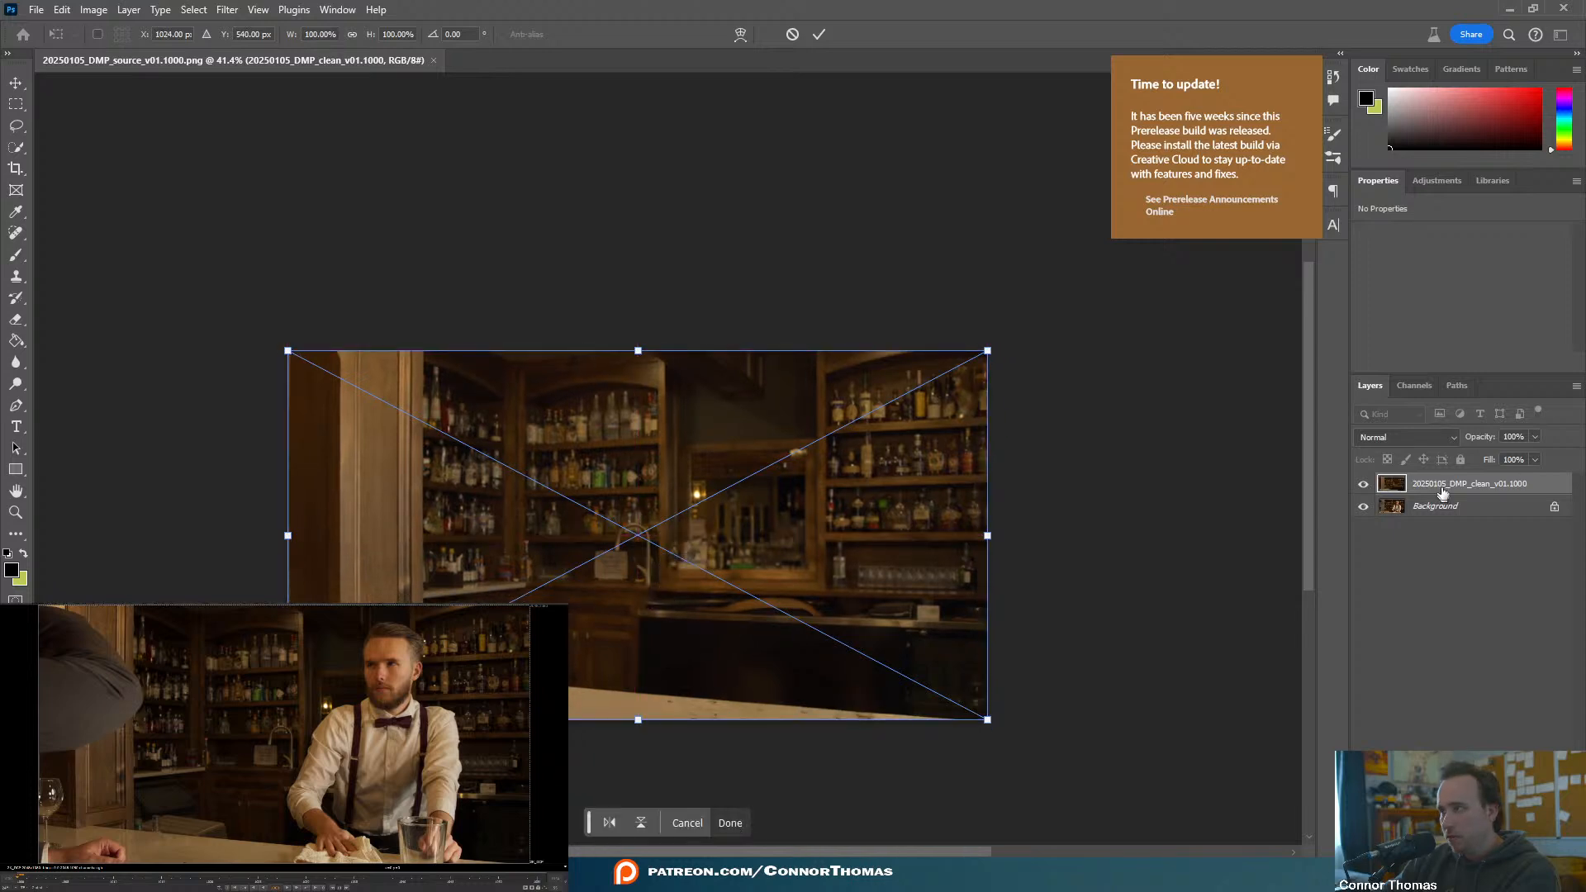
# - Unlock the Background layer, move it above the placed clean plate, and make it the active layer
pyautogui.click(1554, 506)
pyautogui.moveTo(1438, 489); pyautogui.dragTo(1425, 521)
pyautogui.click(1415, 486)
# - Lasso the bartender's head from the mouth upward on Layer 0, delete it, and deselect
pyautogui.keyDown('alt'); pyautogui.scroll(6, 798, 484); pyautogui.keyUp('alt')
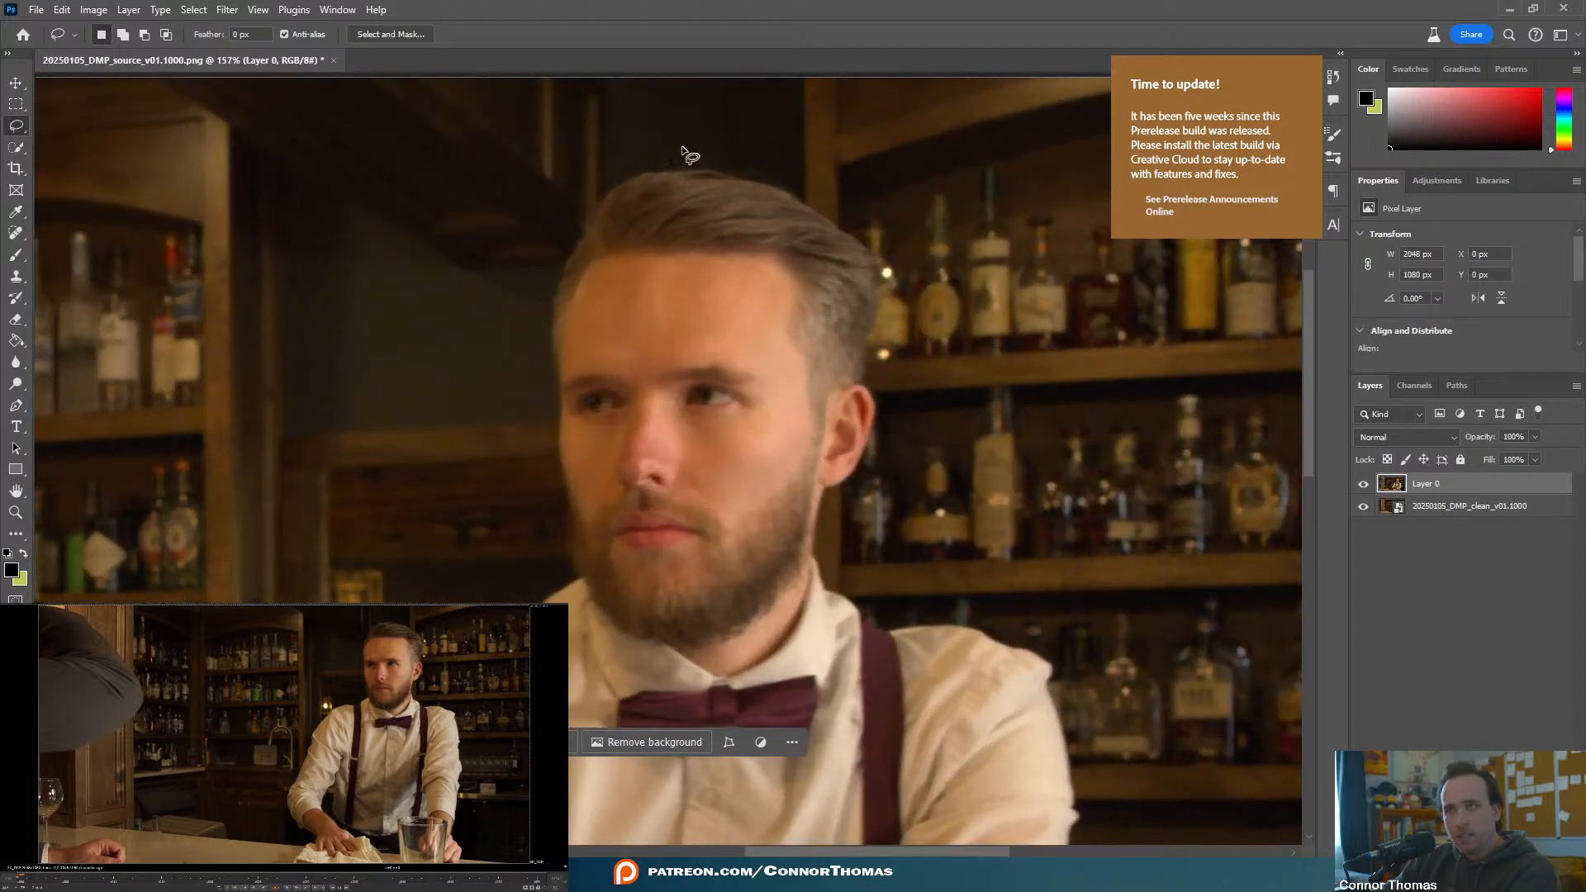
pyautogui.moveTo(657, 133)
pyautogui.mouseDown()
pyautogui.moveTo(485, 220)
pyautogui.moveTo(509, 493)
pyautogui.mouseUp()
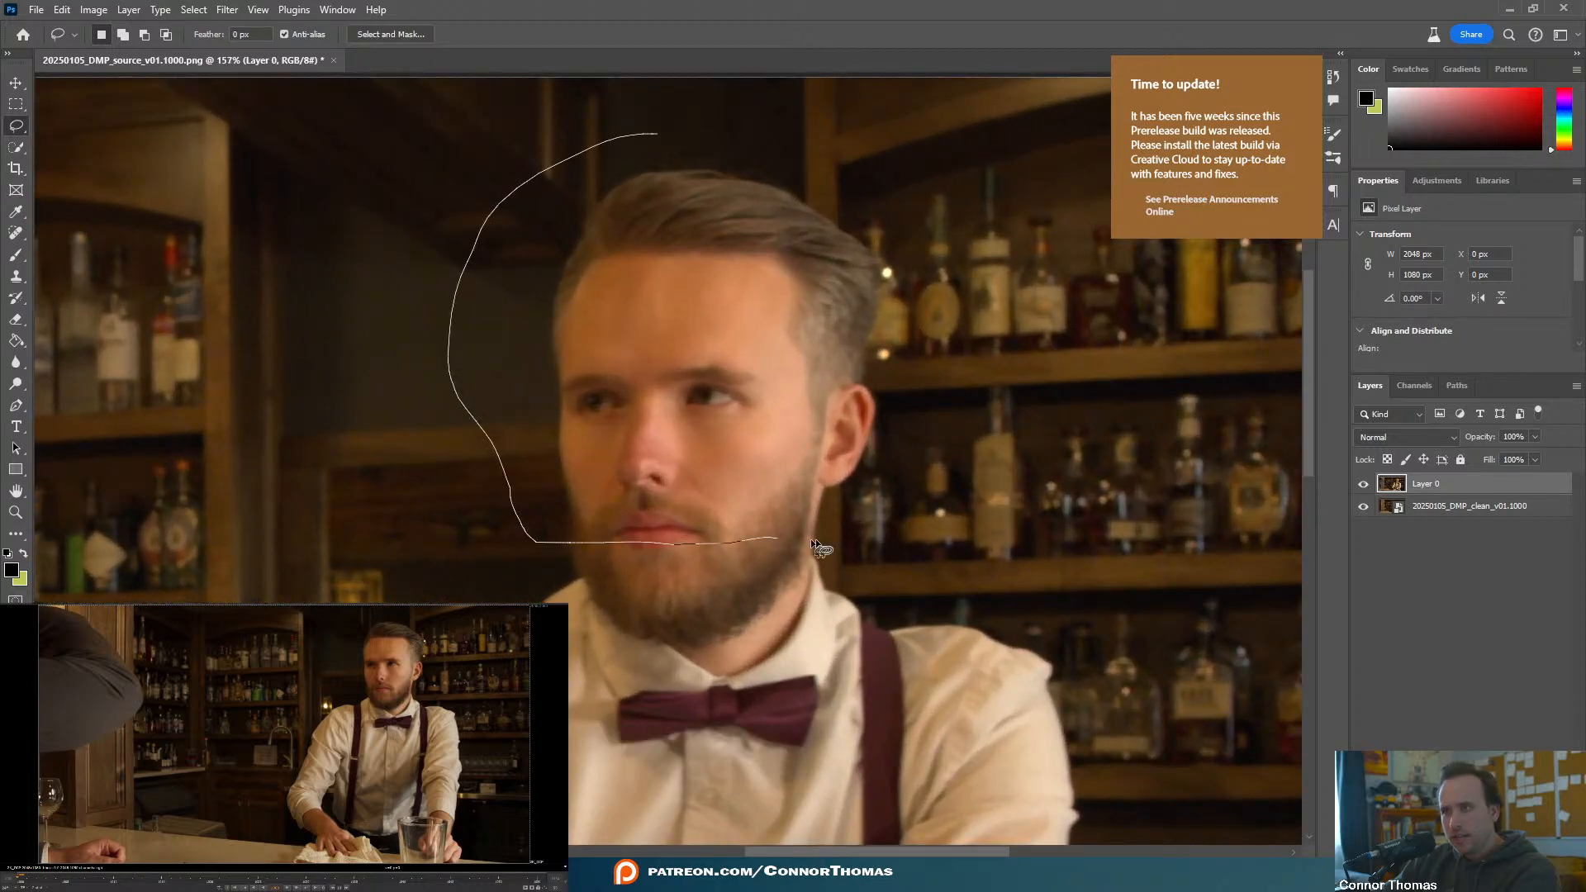
pyautogui.moveTo(1018, 365); pyautogui.dragTo(633, 61)
pyautogui.press('Delete')
pyautogui.hotkey('ctrl', 'd')
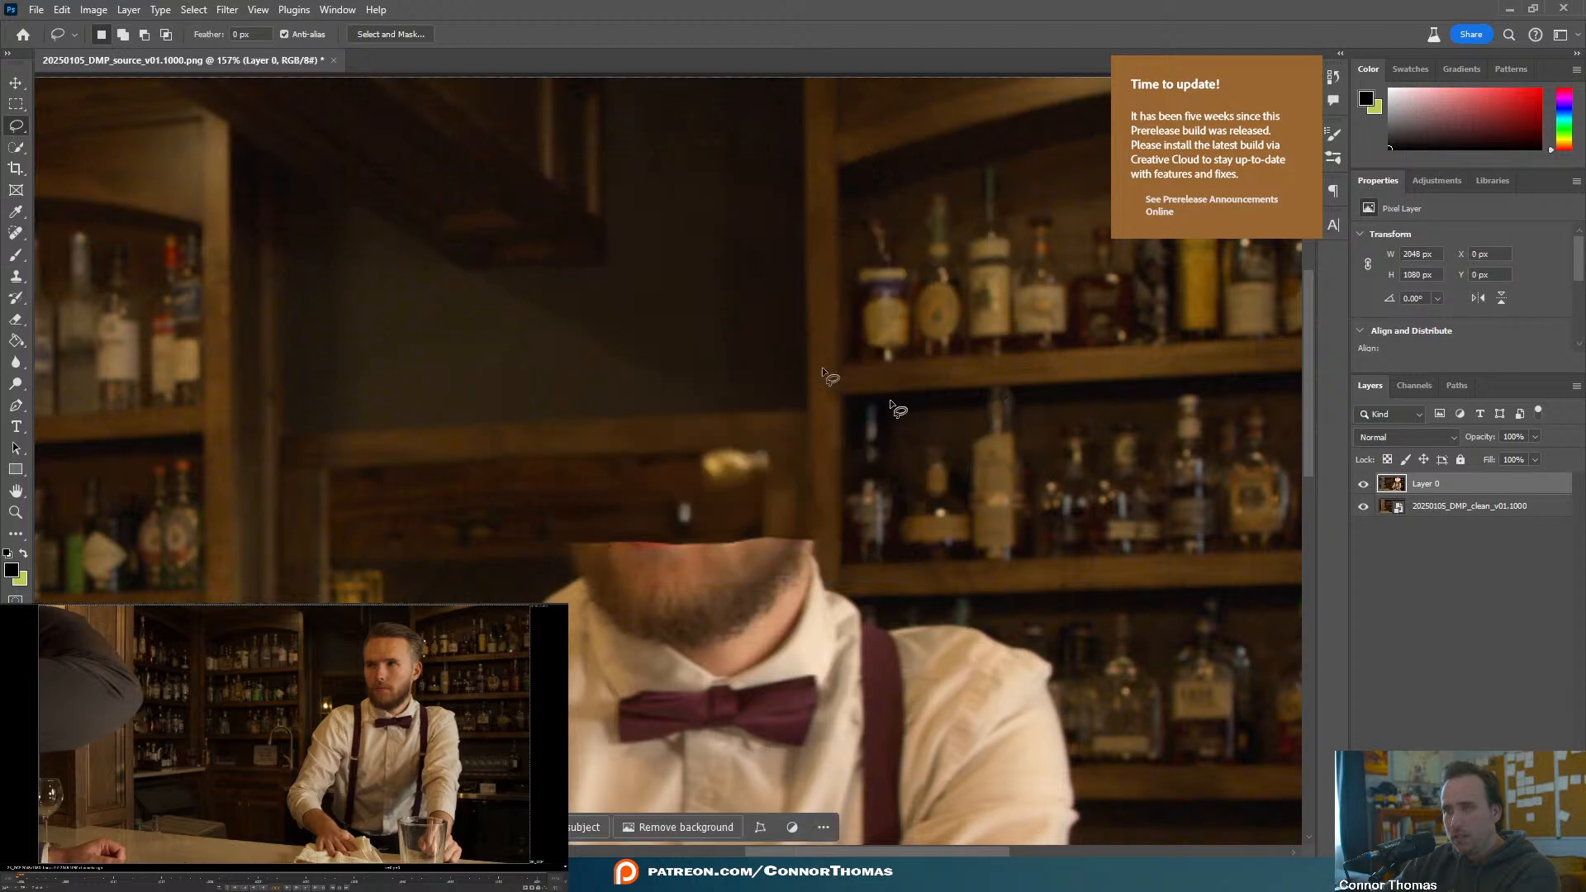
# - Examine up close the clean background showing where the bartender's head was cut away
pyautogui.keyDown('alt'); pyautogui.scroll(-1, 651, 563); pyautogui.keyUp('alt')
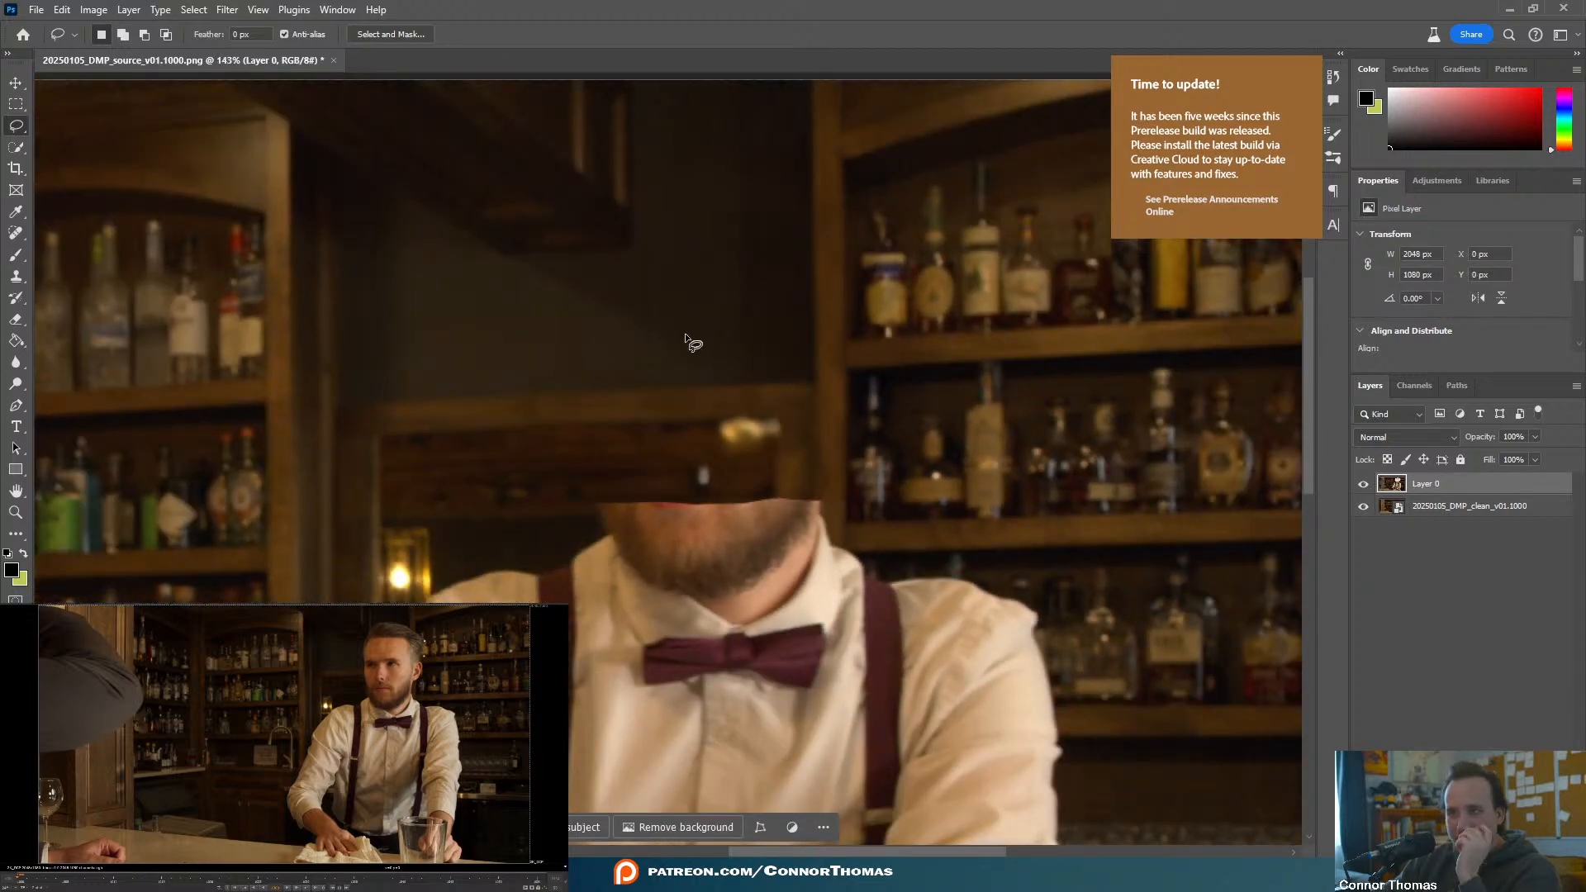
pyautogui.keyDown('alt'); pyautogui.scroll(5, 682, 331); pyautogui.keyUp('alt')
pyautogui.keyDown('alt'); pyautogui.scroll(2, 653, 339); pyautogui.keyUp('alt')
pyautogui.keyDown('alt'); pyautogui.scroll(-2, 804, 468); pyautogui.keyUp('alt')
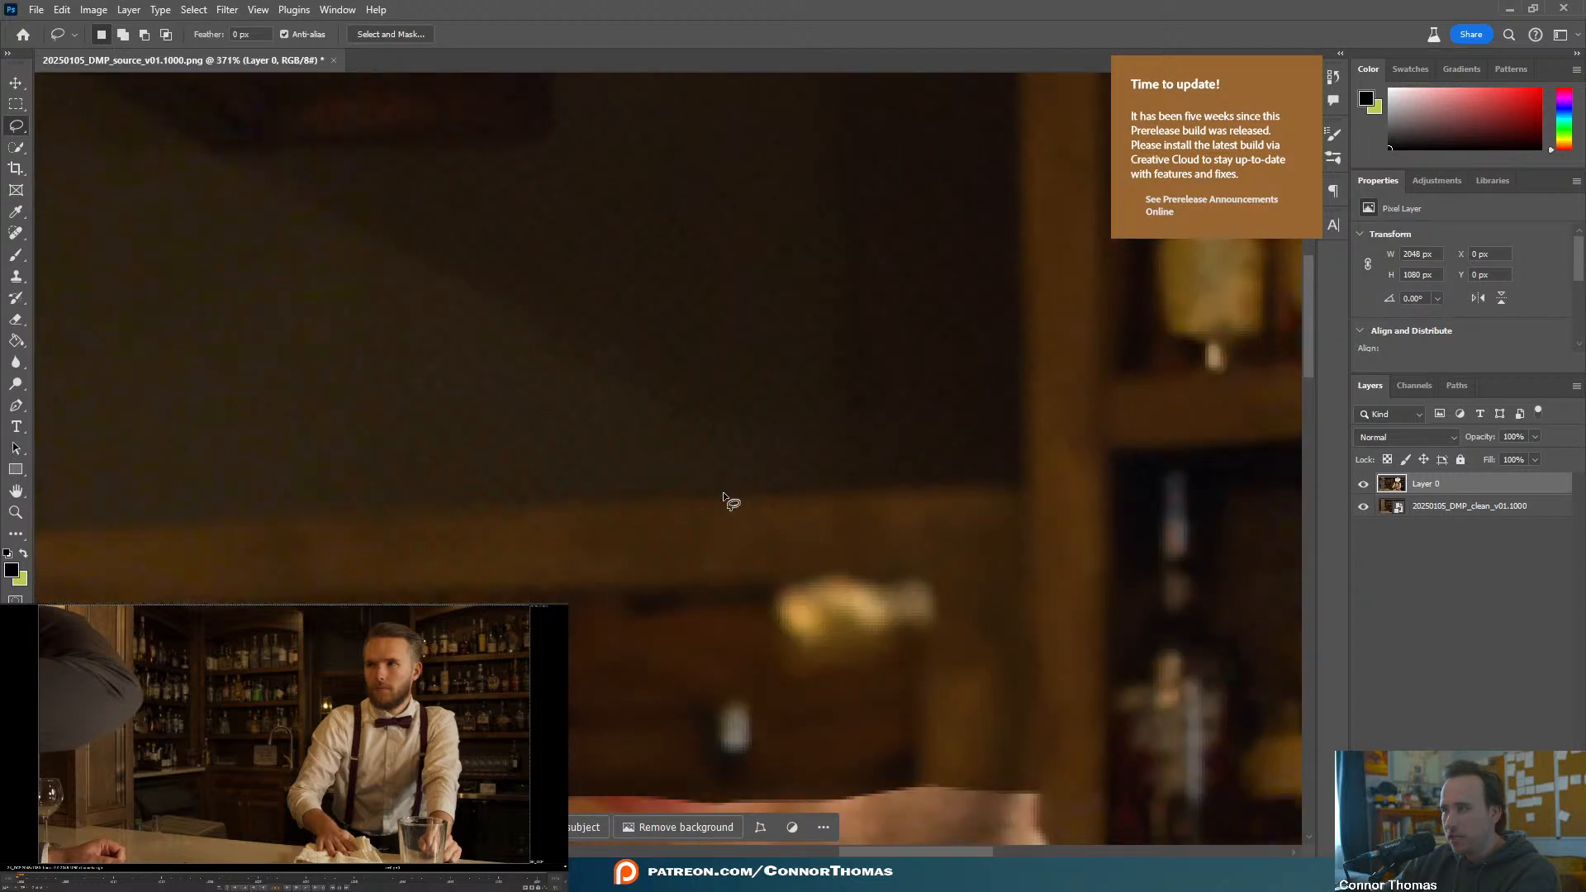
pyautogui.keyDown('alt'); pyautogui.scroll(-6, 725, 504); pyautogui.keyUp('alt')
pyautogui.scroll(-2, 747, 489)
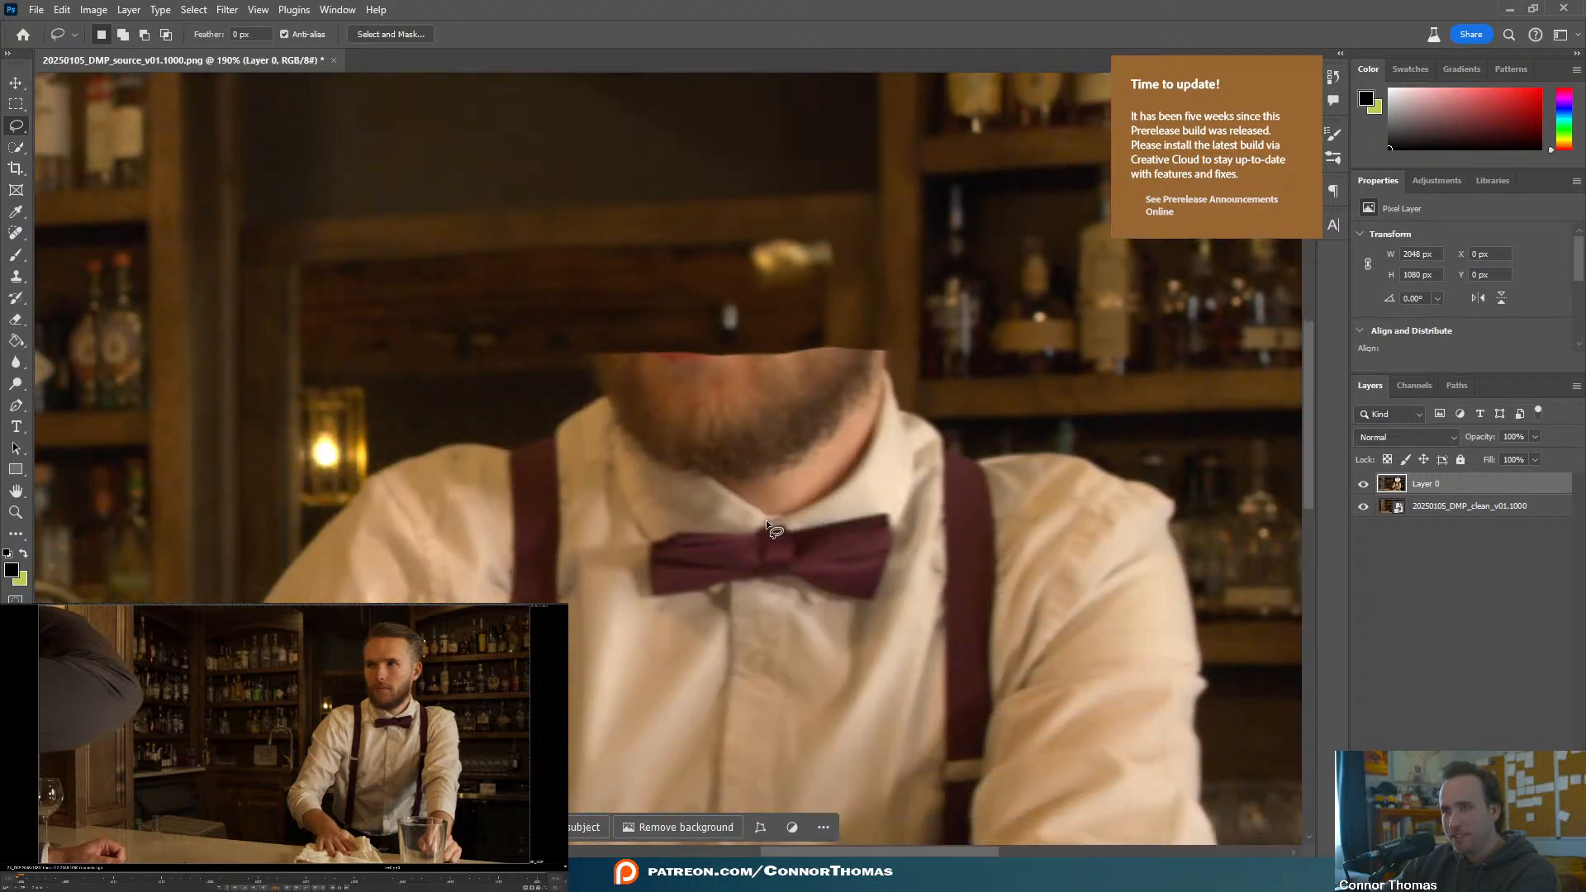
pyautogui.scroll(-2, 746, 534)
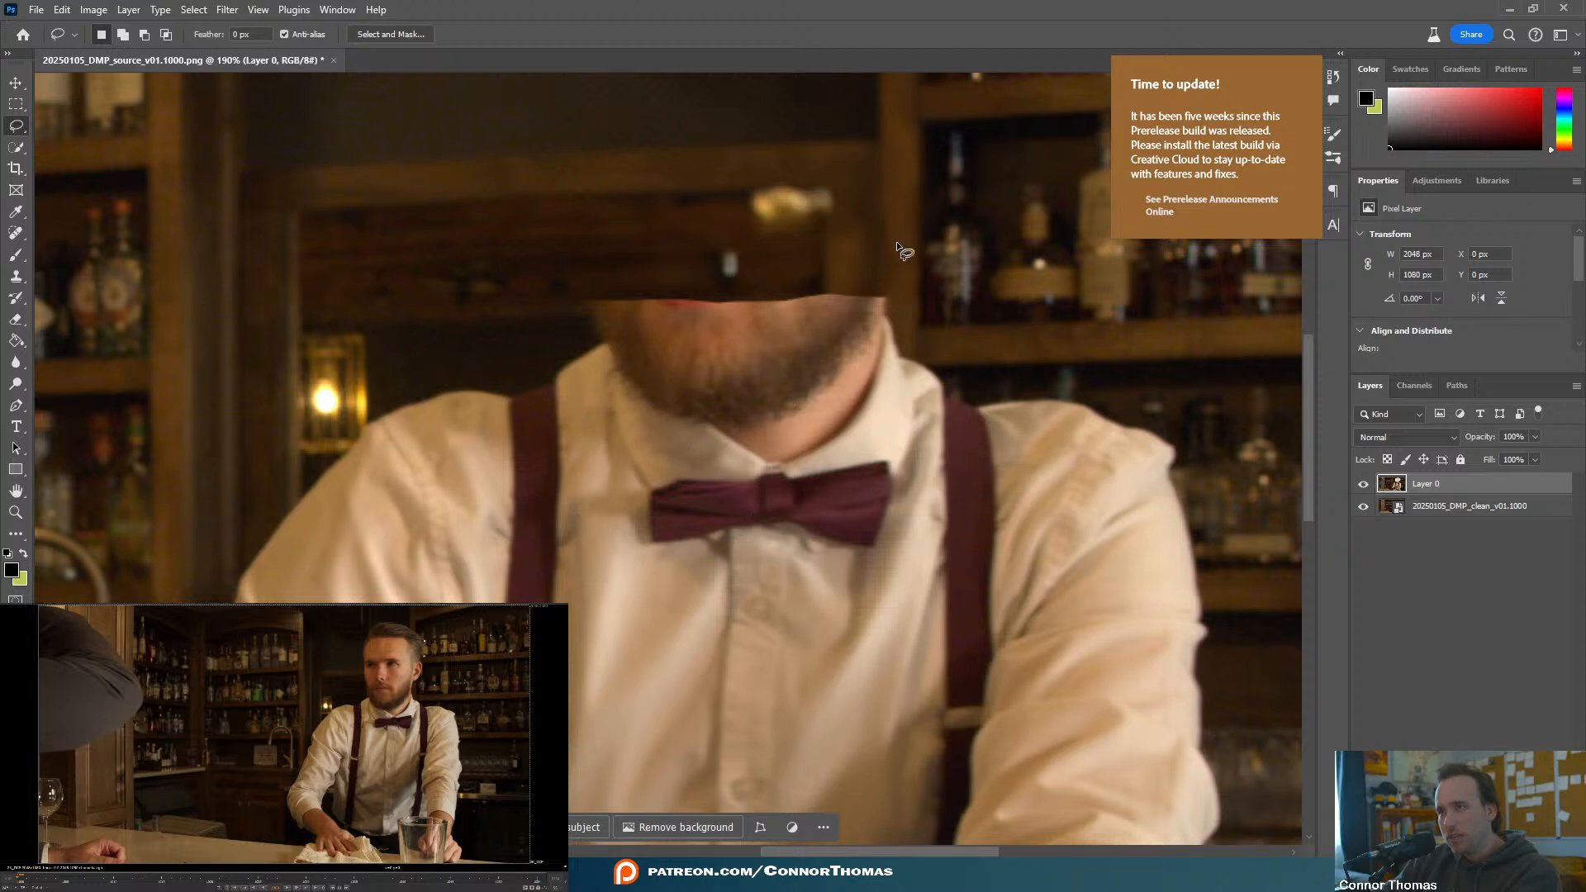
pyautogui.moveTo(898, 243); pyautogui.dragTo(901, 259)
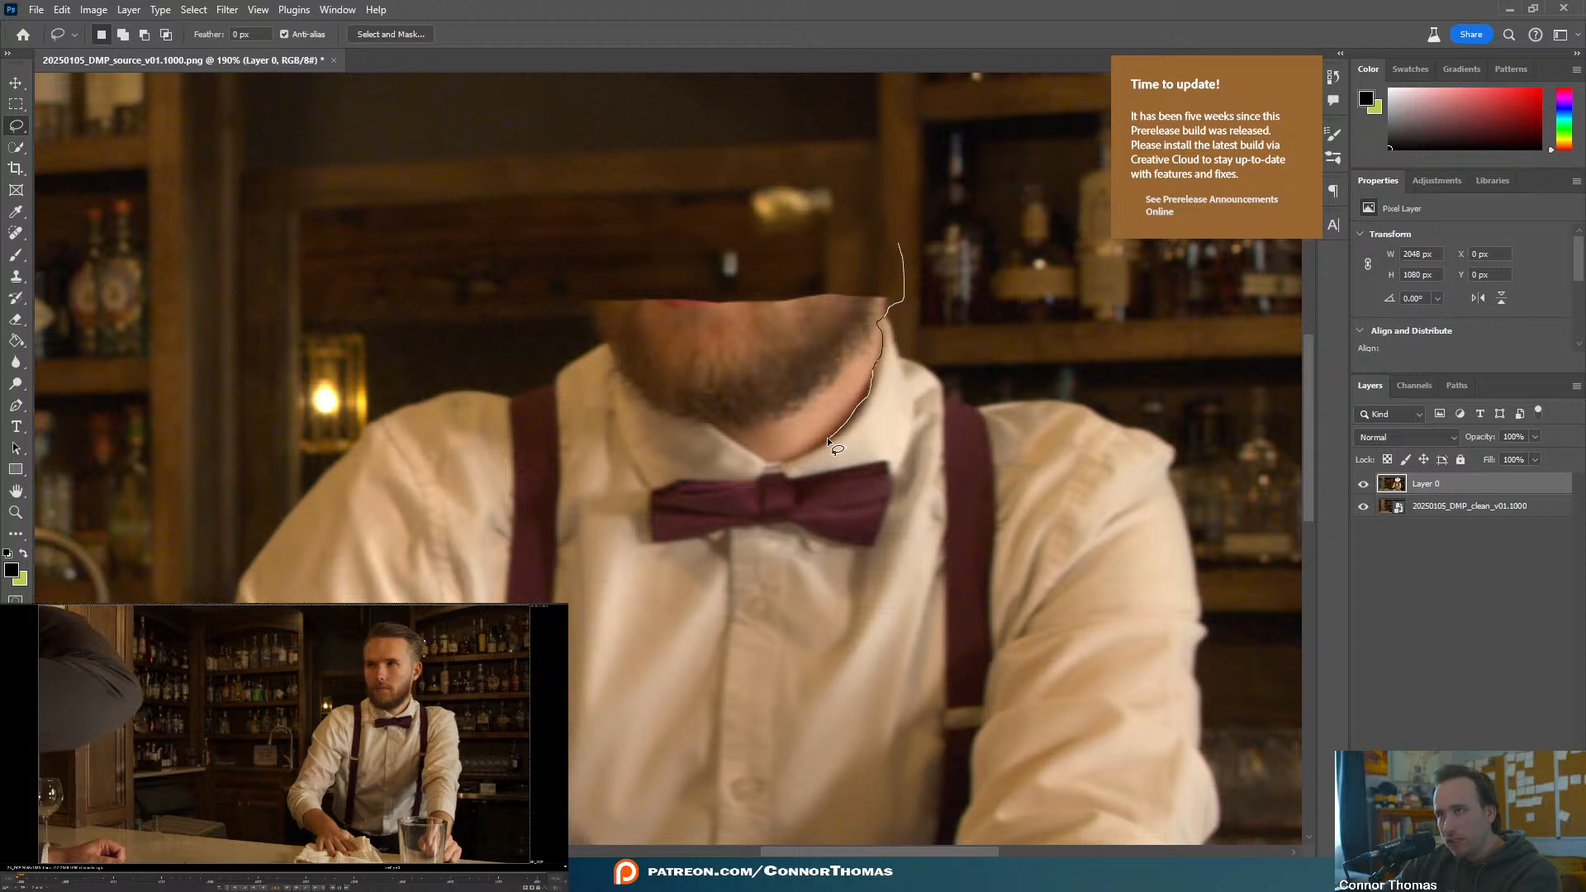
pyautogui.moveTo(790, 458); pyautogui.dragTo(773, 456)
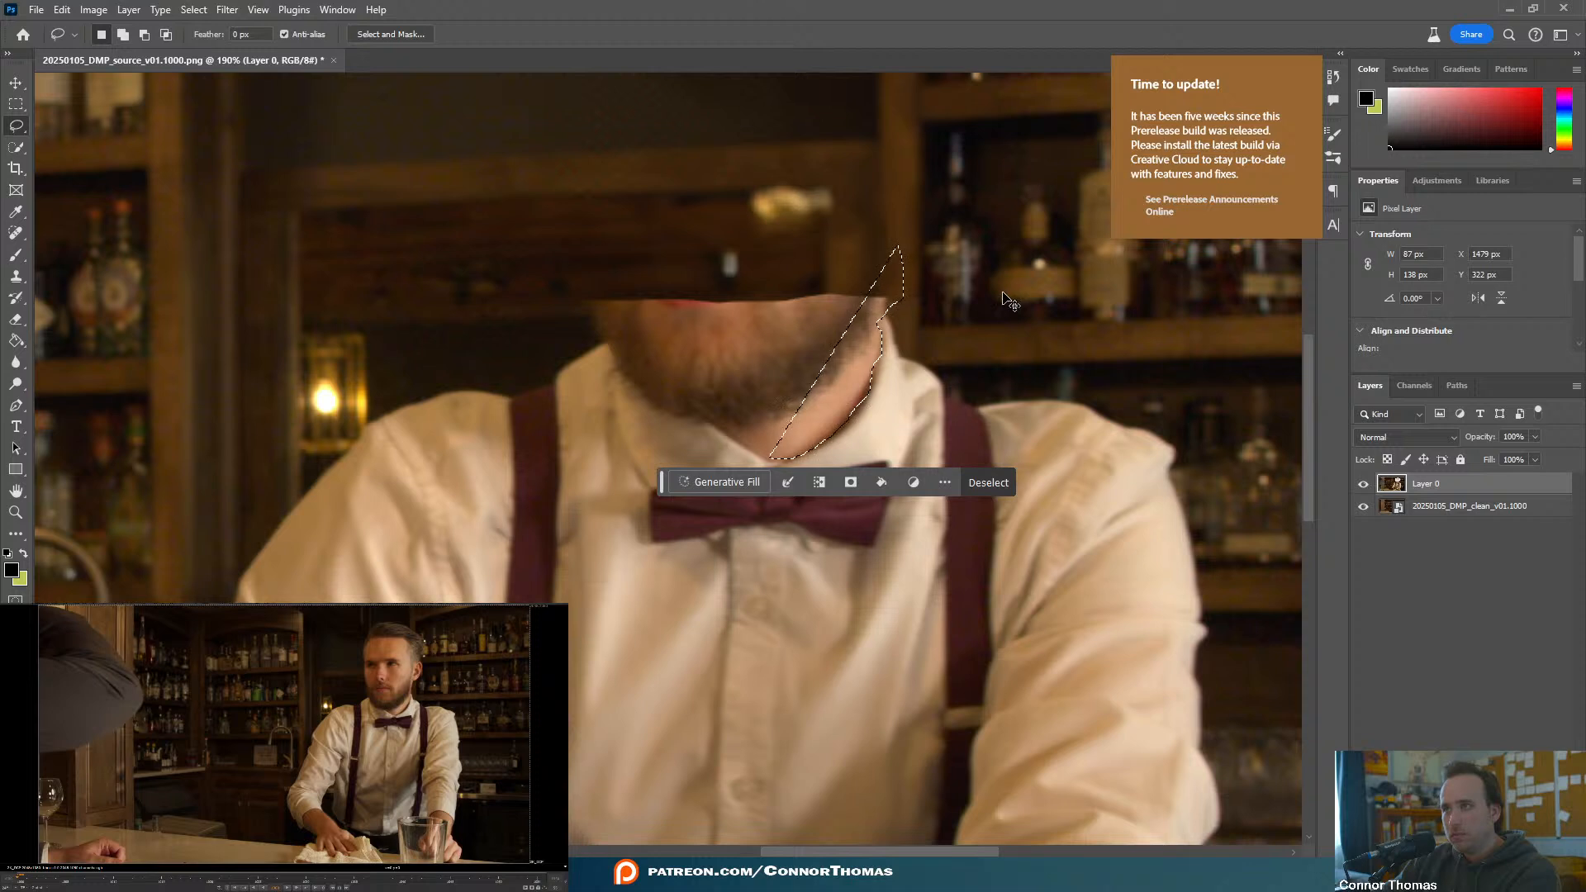
pyautogui.click(831, 294)
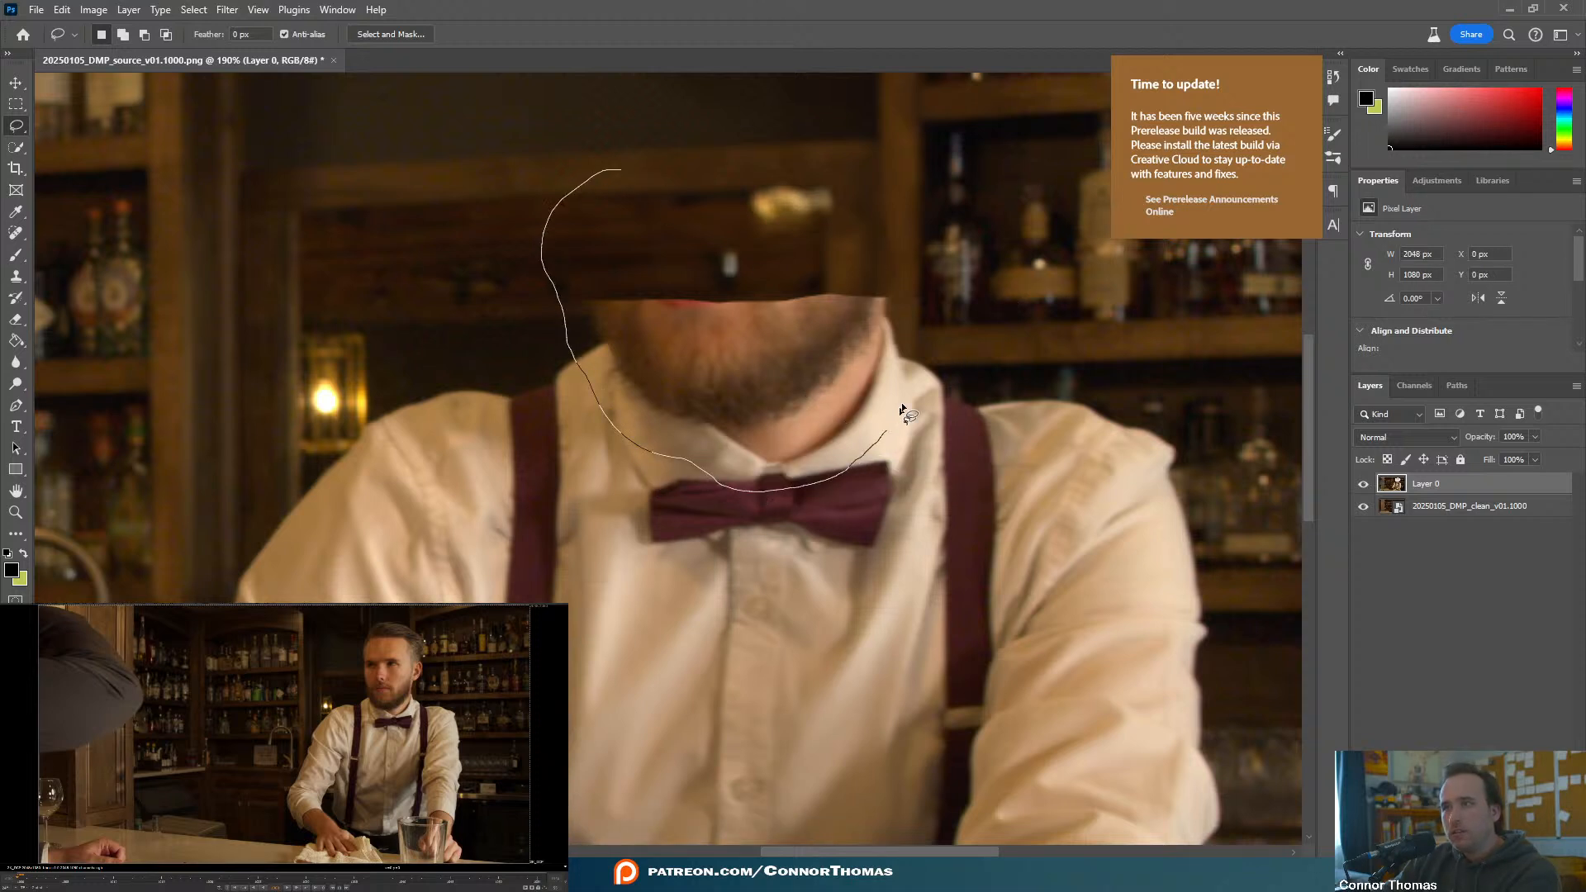
# - Lasso the bartender's remaining beard, neck and inner shirt collar on Layer 0, delete the area, and deselect
pyautogui.moveTo(934, 285); pyautogui.dragTo(892, 166)
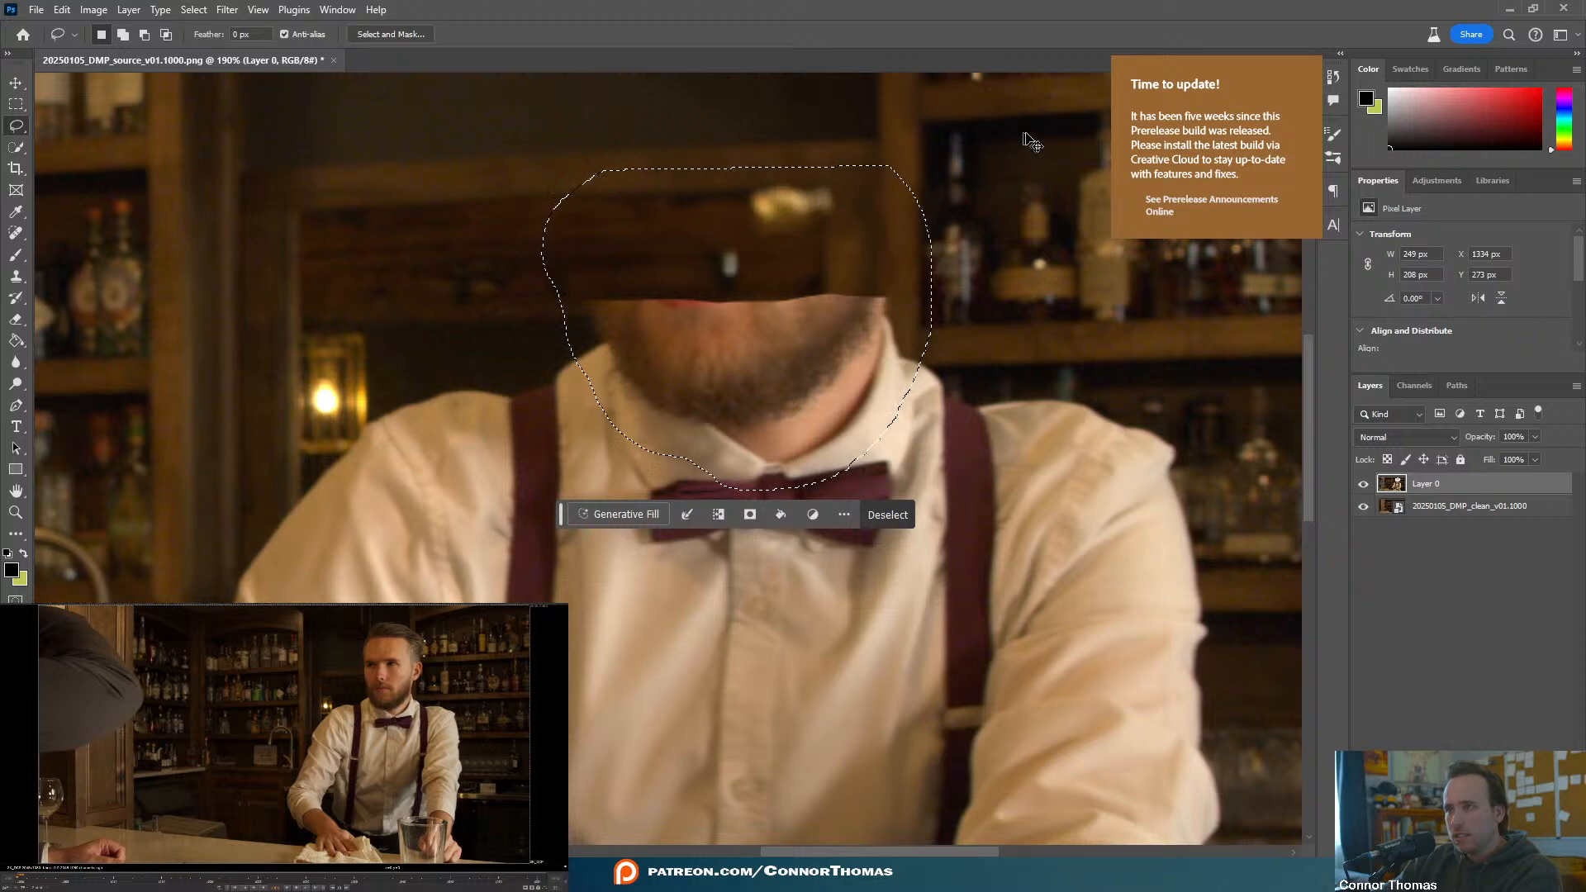
pyautogui.hotkey('ctrl', 'd')
pyautogui.press('Delete')
pyautogui.hotkey('ctrl', 'd')
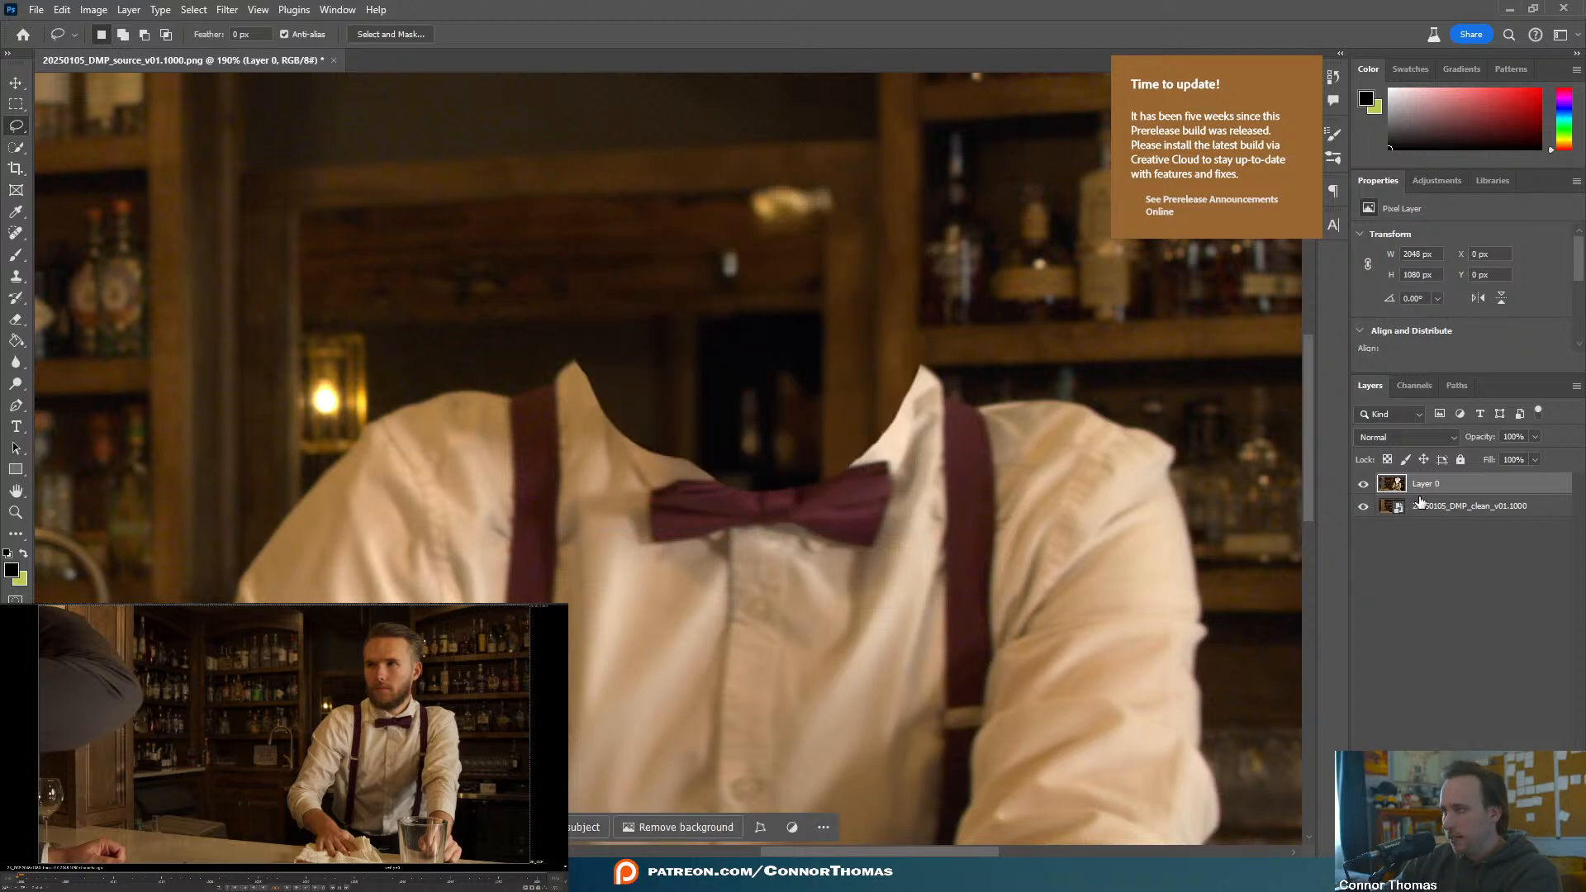
# - Place the 20250105_DMP_source_v01.1000 PNG above Layer 0, aligned over the frame at X 1024, Y 540 px
pyautogui.keyDown('alt'); pyautogui.scroll(-10, 859, 824); pyautogui.keyUp('alt')
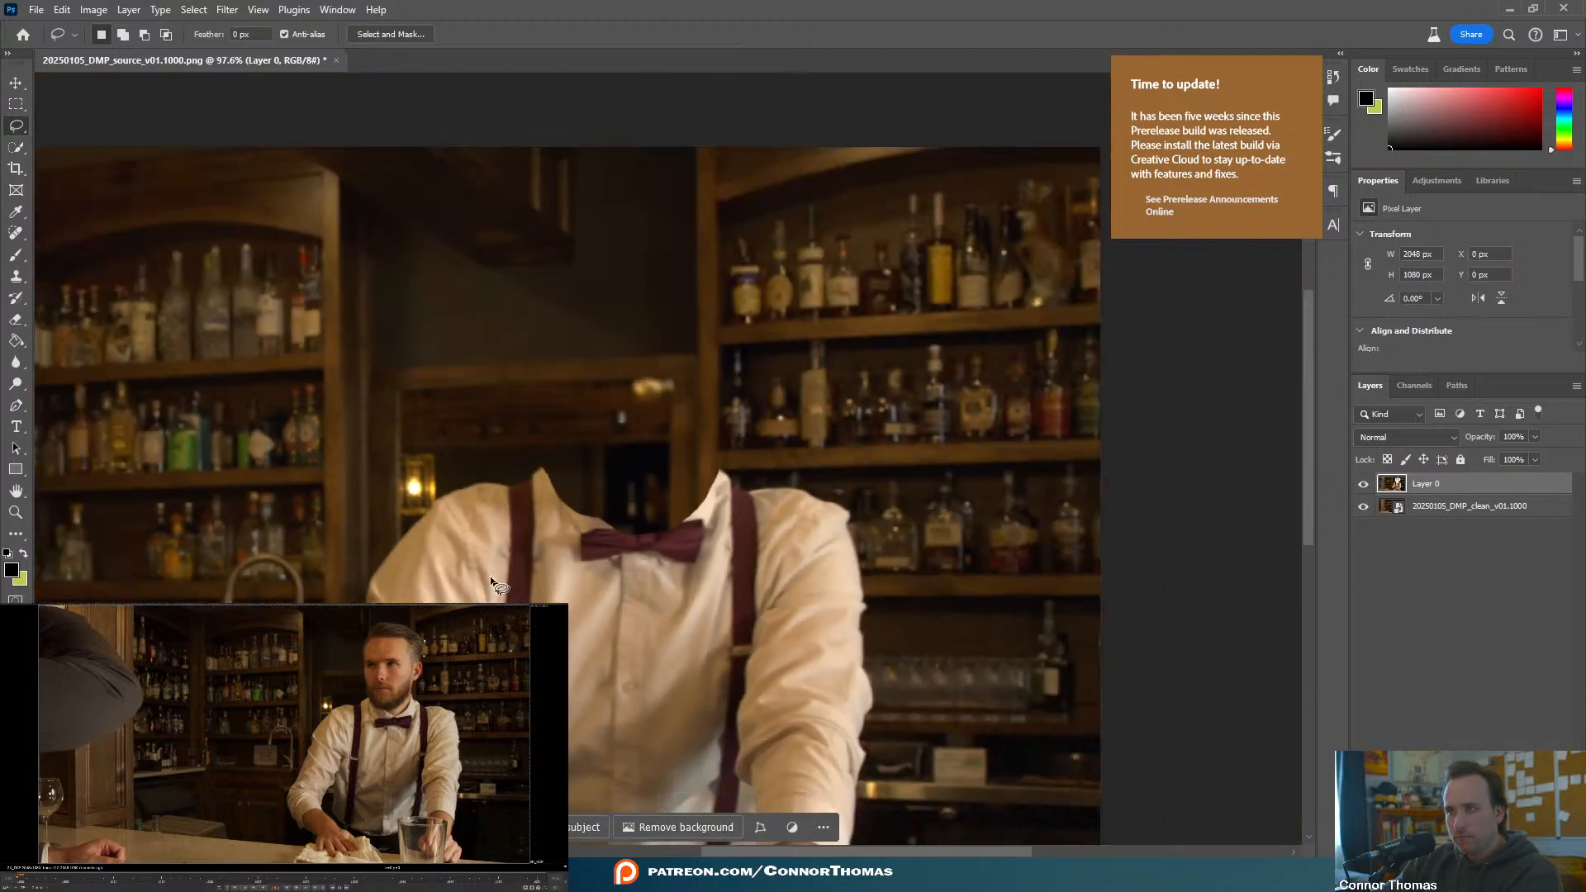
pyautogui.keyDown('ctrl'); pyautogui.hscroll(-5, 737, 838); pyautogui.keyUp('ctrl')
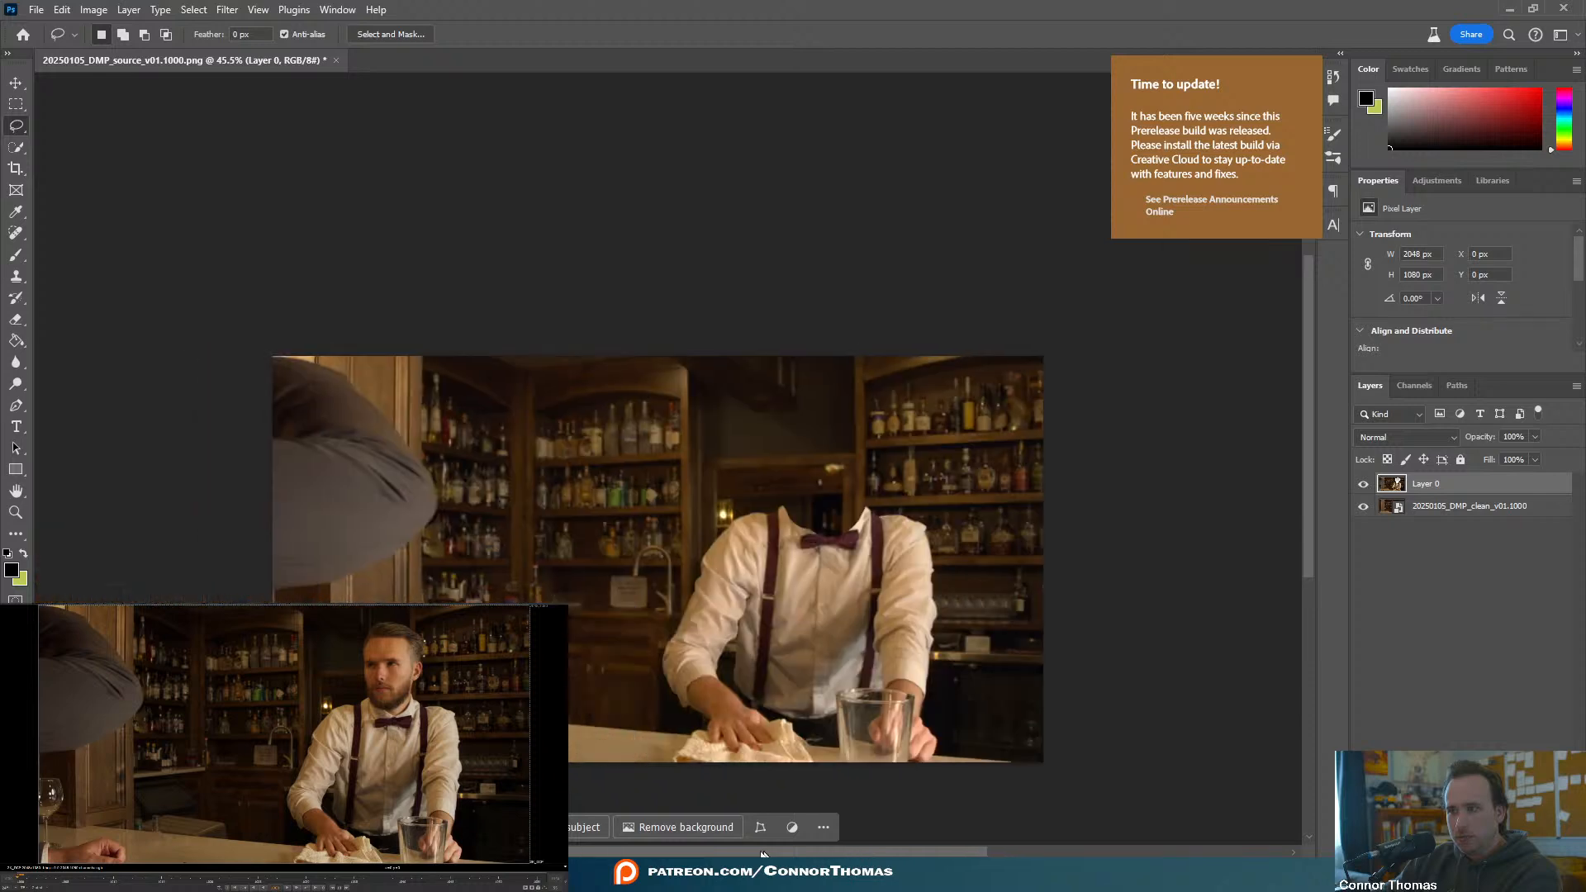
pyautogui.hotkey('alt', 'Tab')
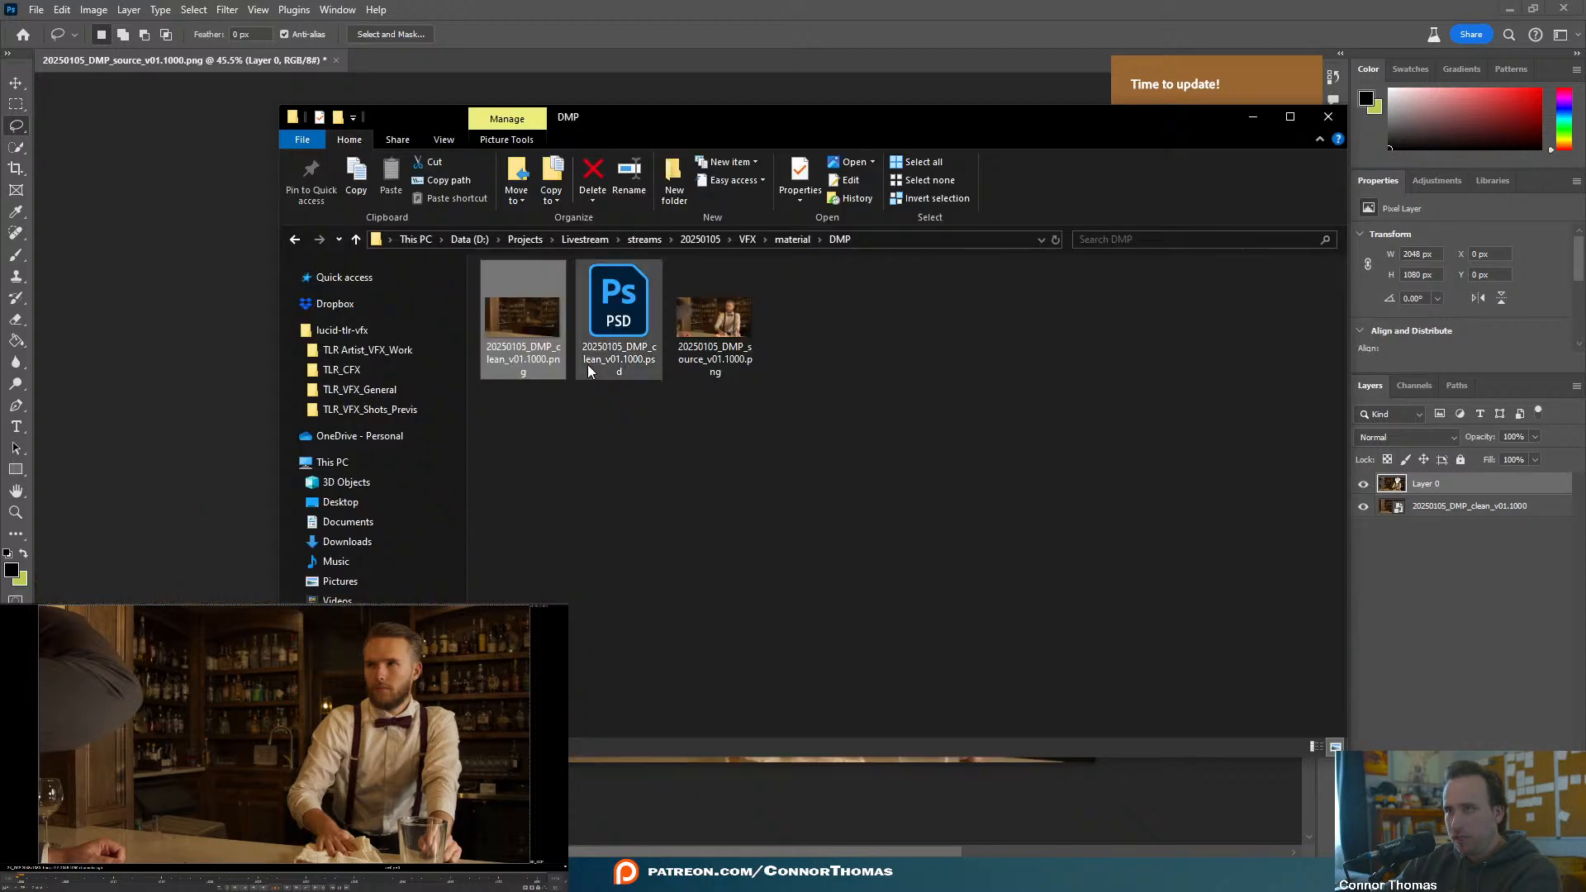
pyautogui.moveTo(747, 314); pyautogui.dragTo(1467, 623)
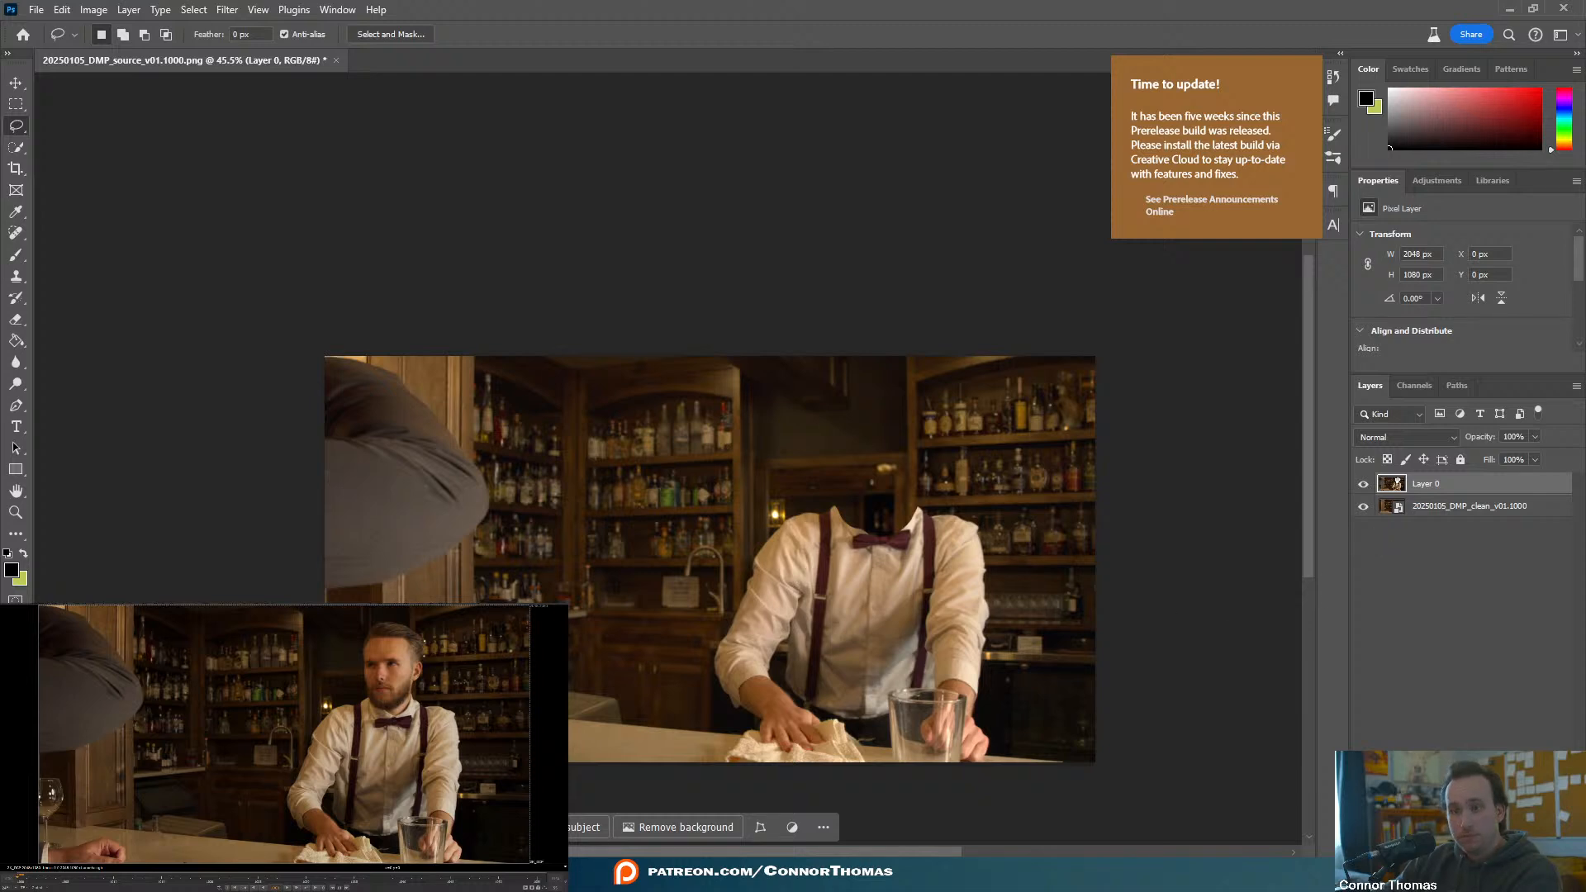
pyautogui.hotkey('alt', 'Tab')
pyautogui.moveTo(712, 333); pyautogui.dragTo(716, 519)
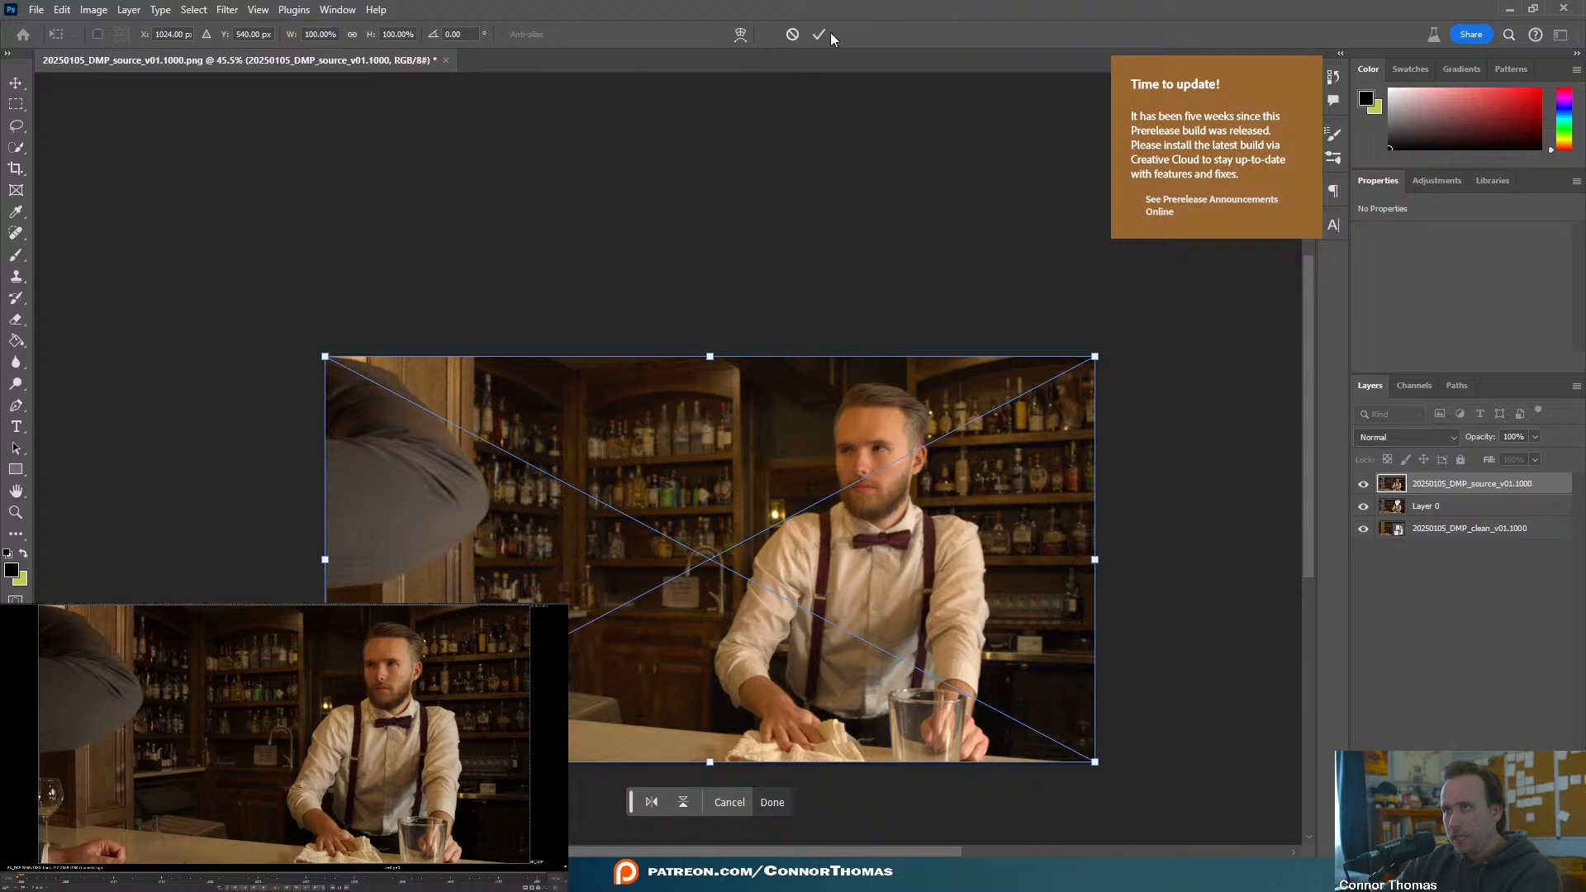
pyautogui.click(828, 34)
# - Select the bartender's shirt collar and bow tie on the placed source layer with a size 10 Quick Selection brush, following the neckline edge
pyautogui.press('l')
pyautogui.keyDown('alt'); pyautogui.scroll(5, 934, 544); pyautogui.keyUp('alt')
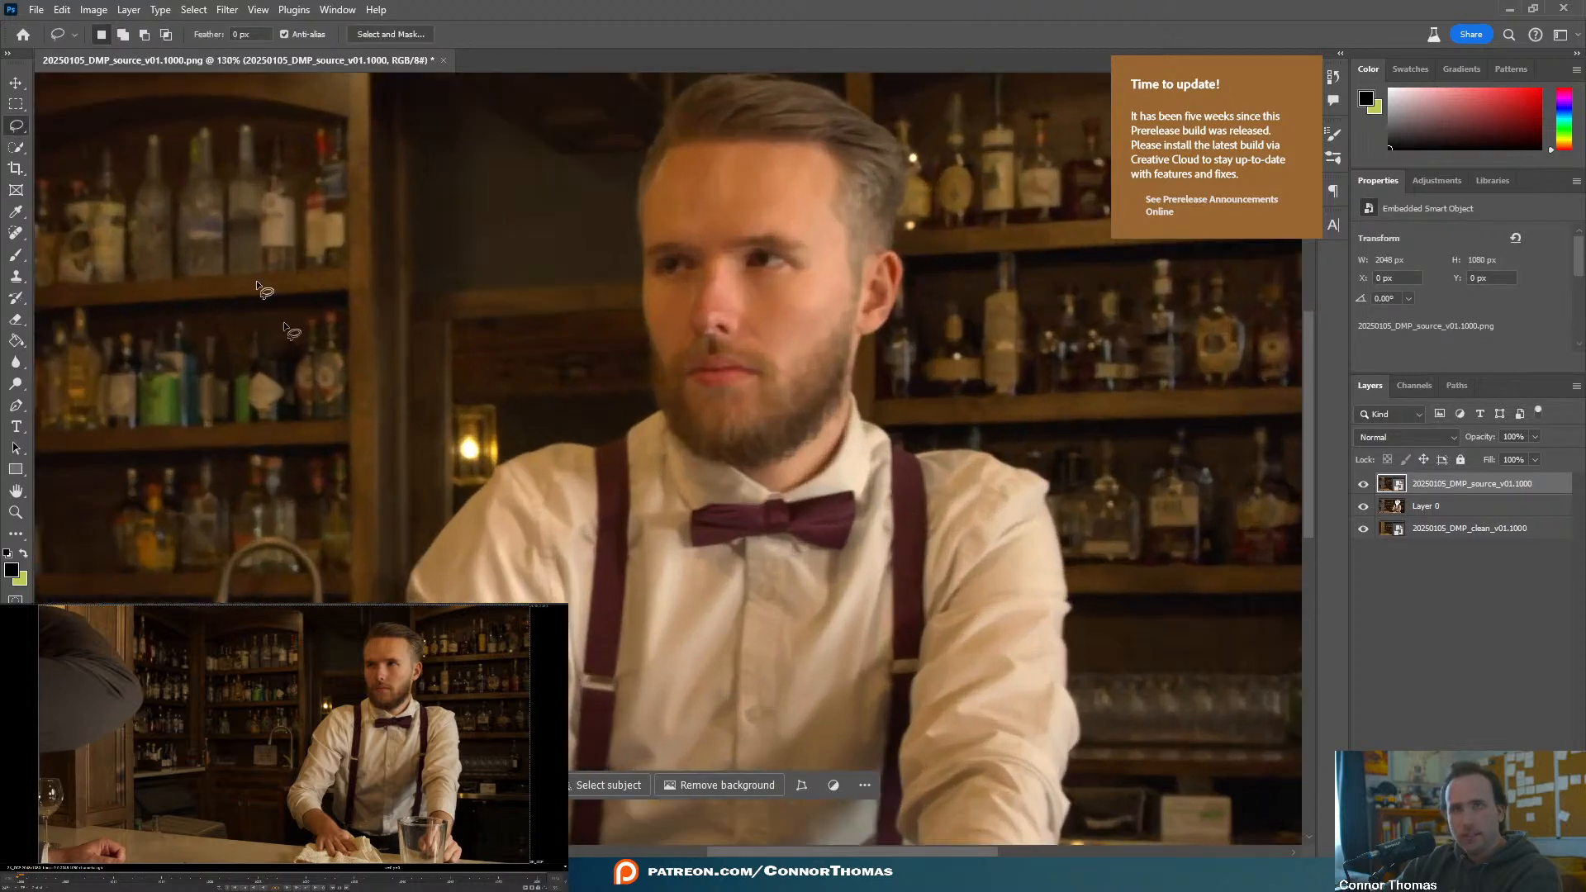
pyautogui.click(17, 147)
pyautogui.keyDown('alt'); pyautogui.moveTo(876, 486); pyautogui.dragTo(836, 502, button='right'); pyautogui.keyUp('alt')
pyautogui.keyDown('alt'); pyautogui.moveTo(866, 435); pyautogui.dragTo(858, 443, button='right'); pyautogui.keyUp('alt')
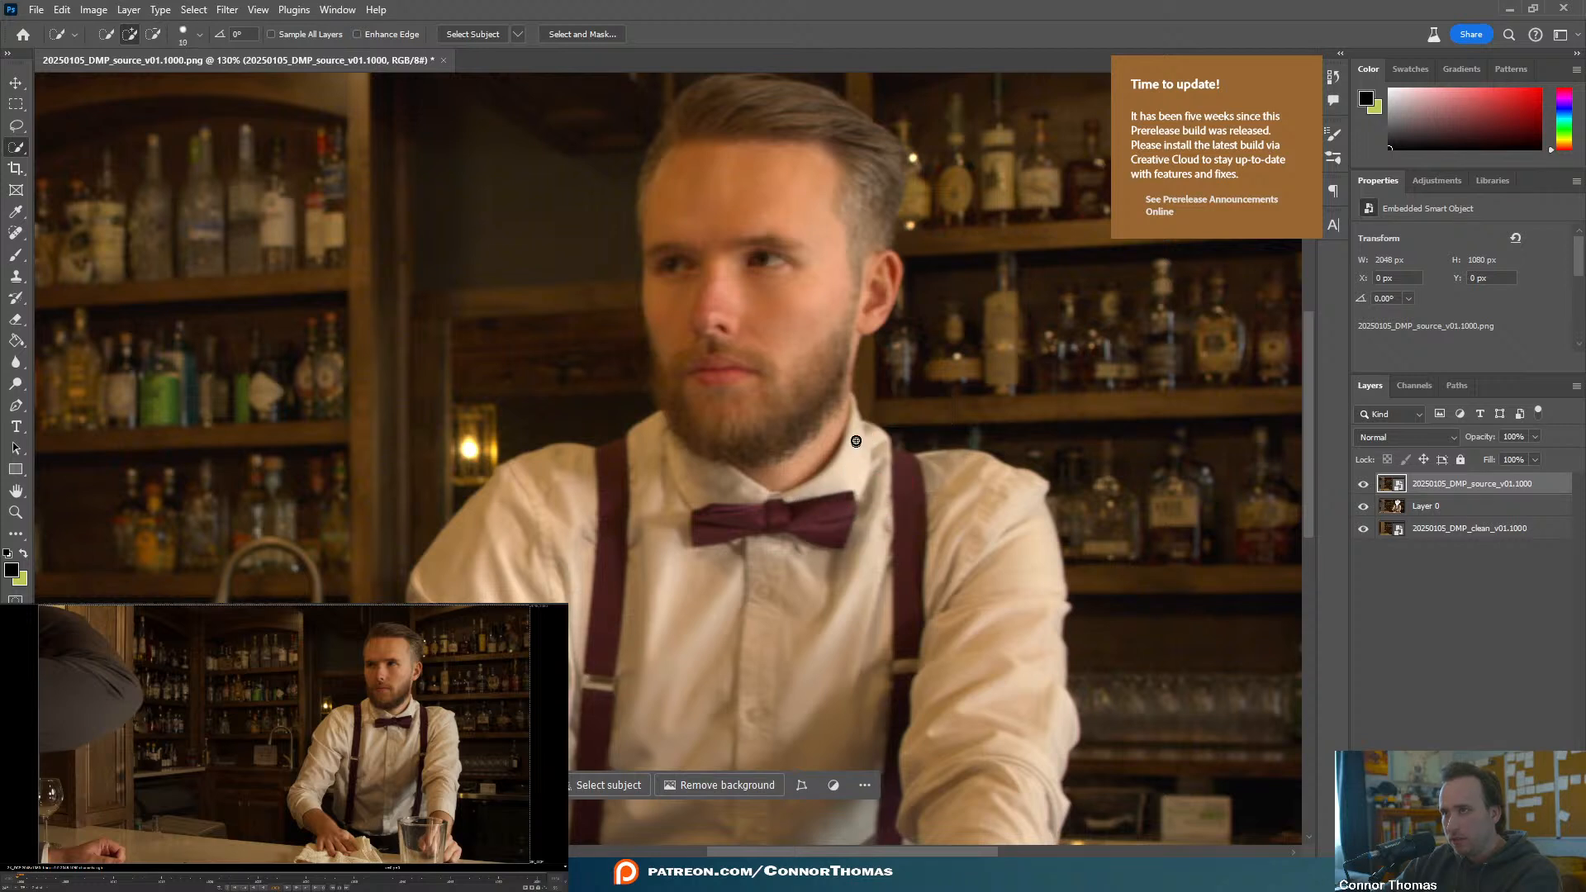
pyautogui.keyDown('alt'); pyautogui.scroll(3, 854, 439); pyautogui.keyUp('alt')
pyautogui.scroll(-2, 846, 517)
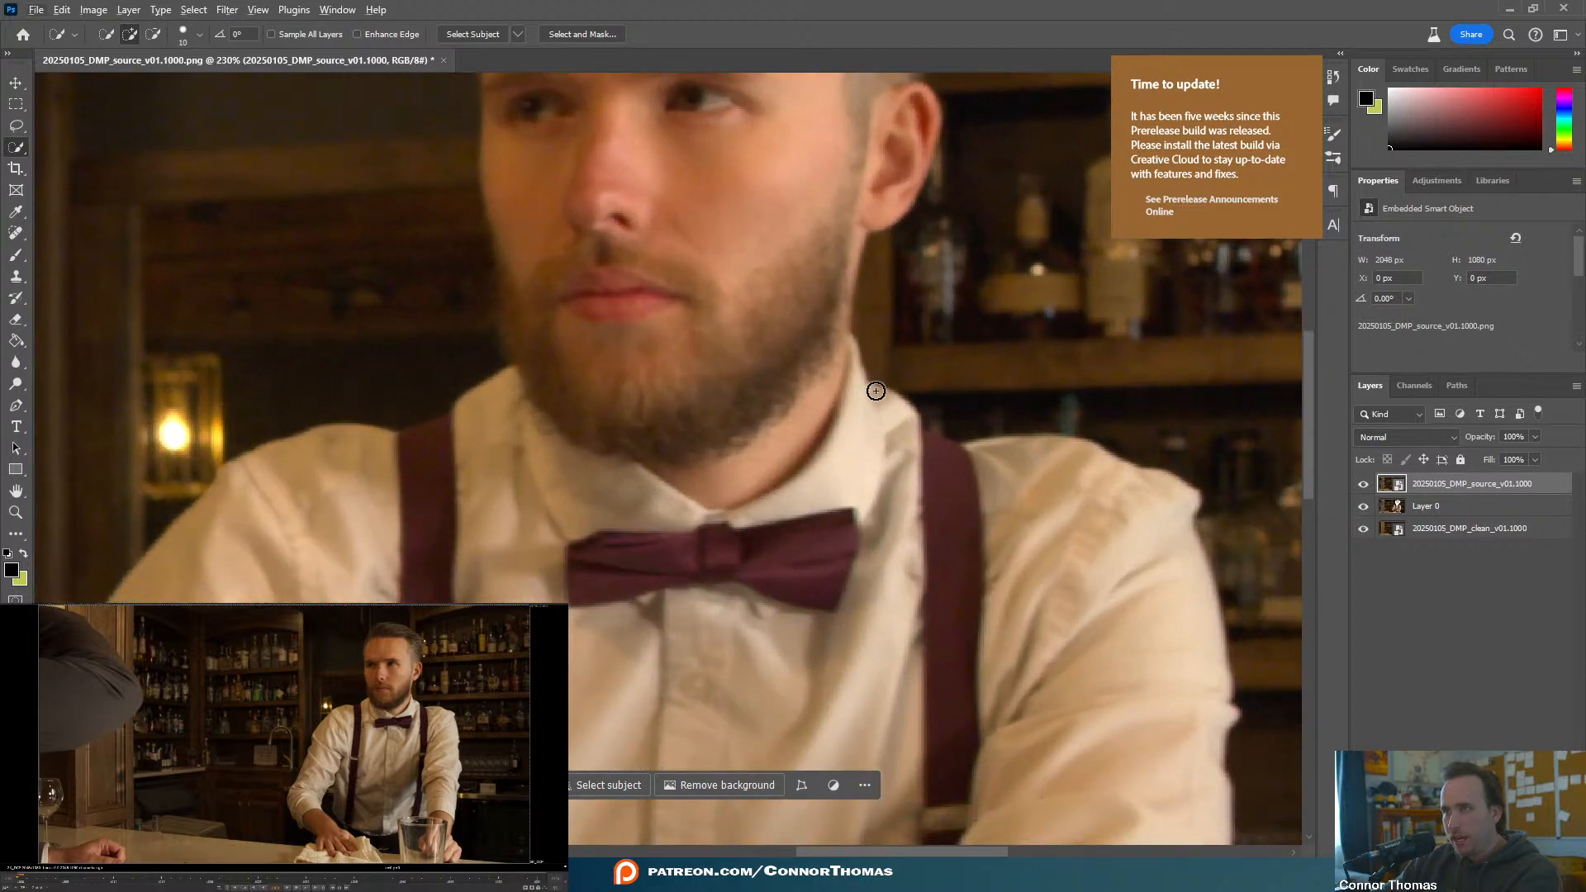
pyautogui.moveTo(843, 471)
pyautogui.mouseDown()
pyautogui.moveTo(747, 517)
pyautogui.moveTo(601, 662)
pyautogui.moveTo(782, 459)
pyautogui.mouseUp()
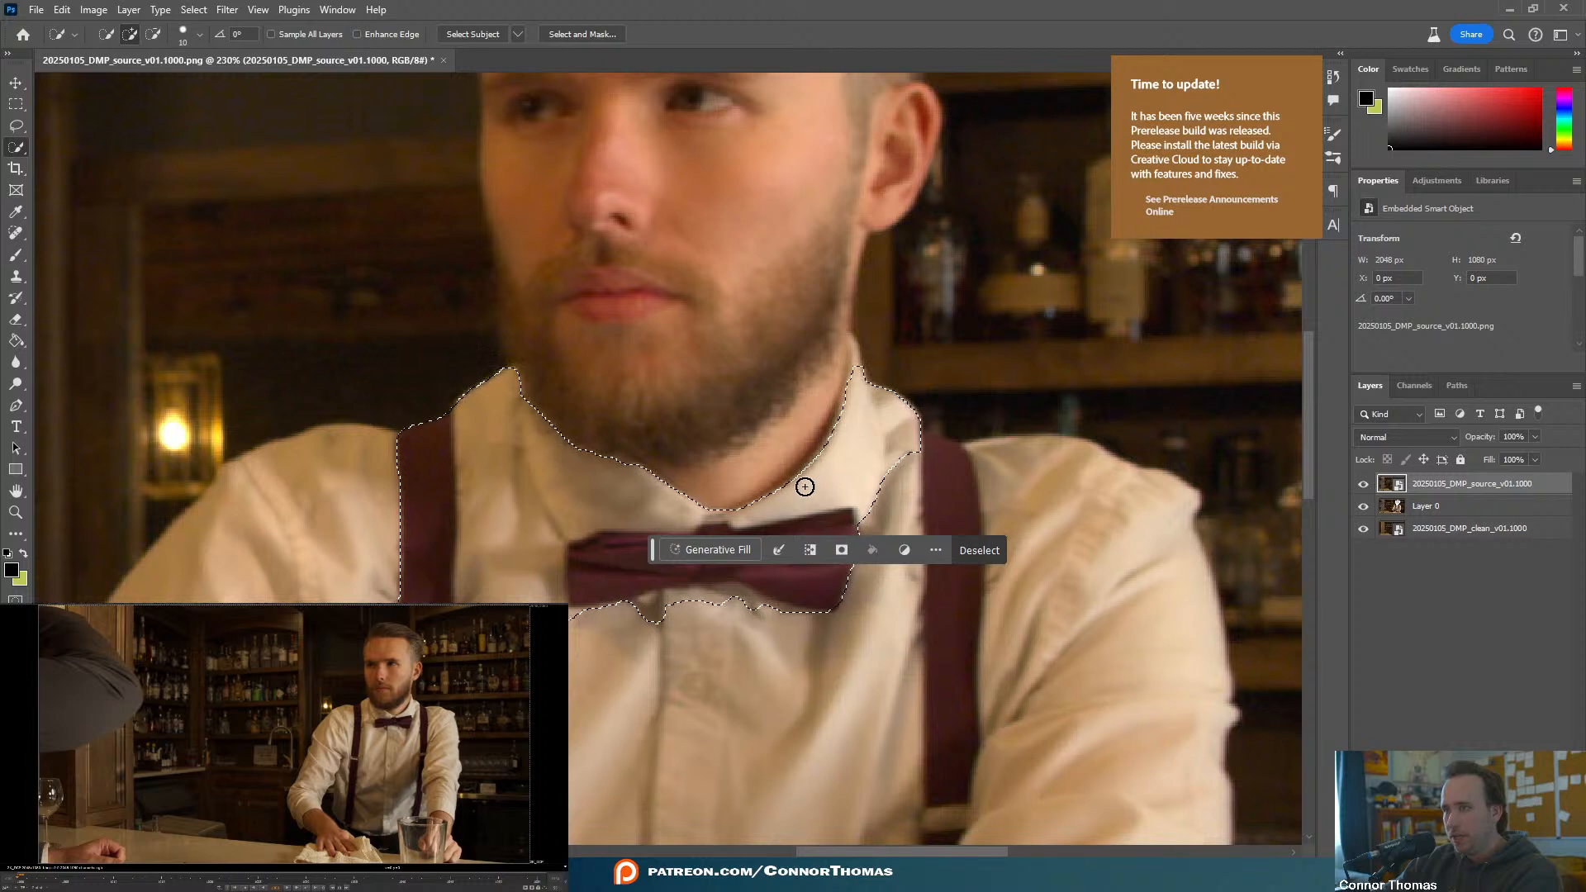
pyautogui.moveTo(829, 453)
pyautogui.mouseDown()
pyautogui.moveTo(855, 380)
pyautogui.moveTo(800, 448)
pyautogui.mouseUp()
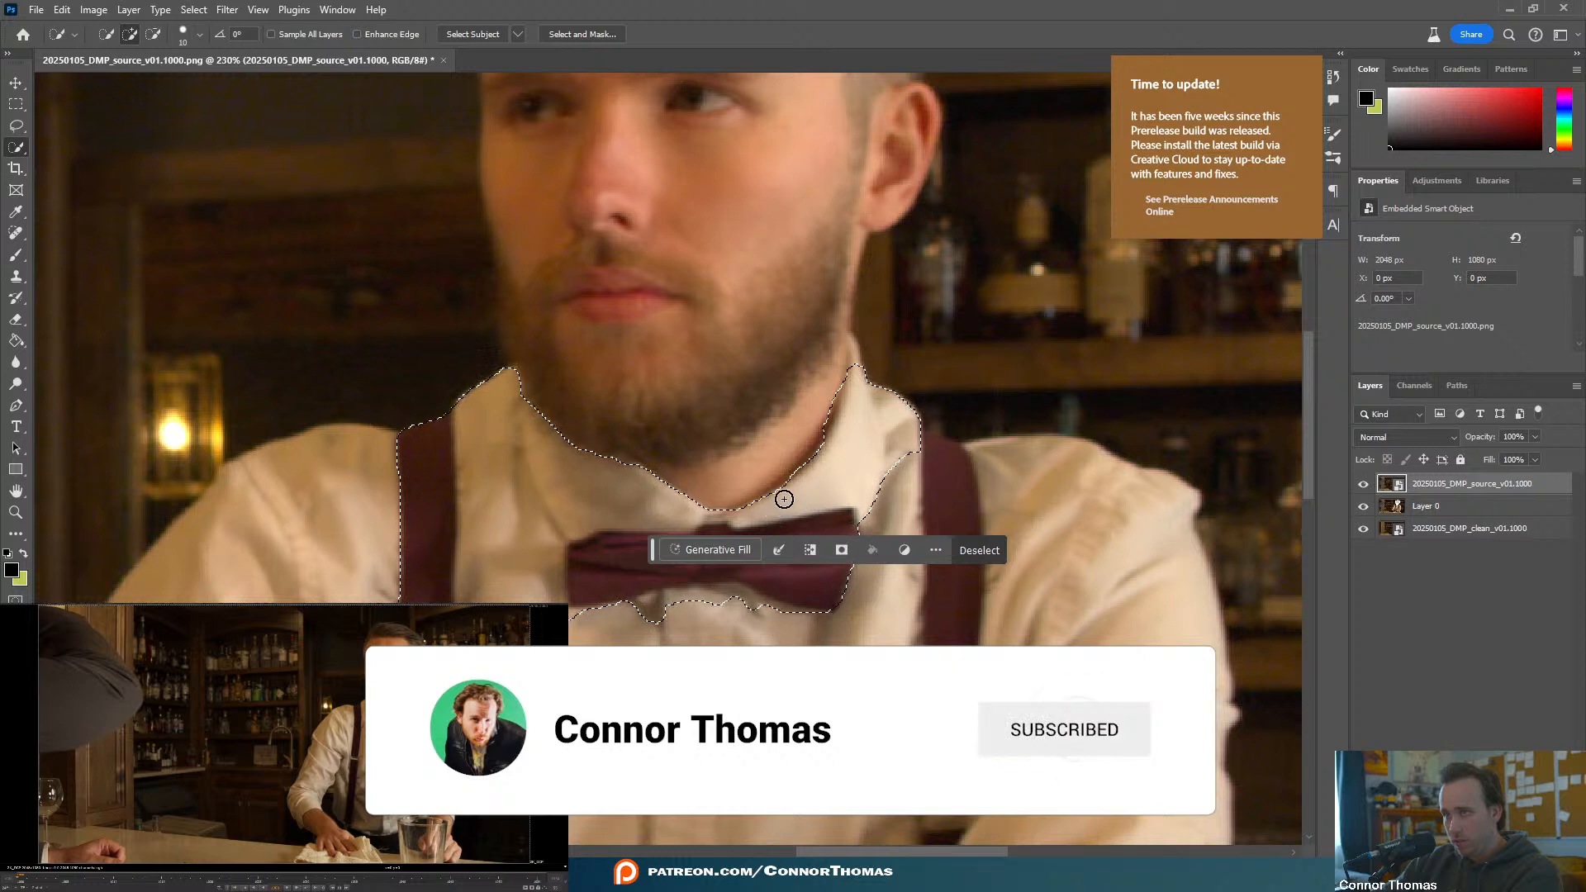
# - Refine the bartender's shirt selection with the Lasso tool so it includes the pointed tips on both sides of the collar
pyautogui.moveTo(810, 418)
pyautogui.keyDown('alt'); pyautogui.mouseDown()
pyautogui.moveTo(825, 400)
pyautogui.moveTo(832, 424)
pyautogui.mouseUp(); pyautogui.keyUp('alt')
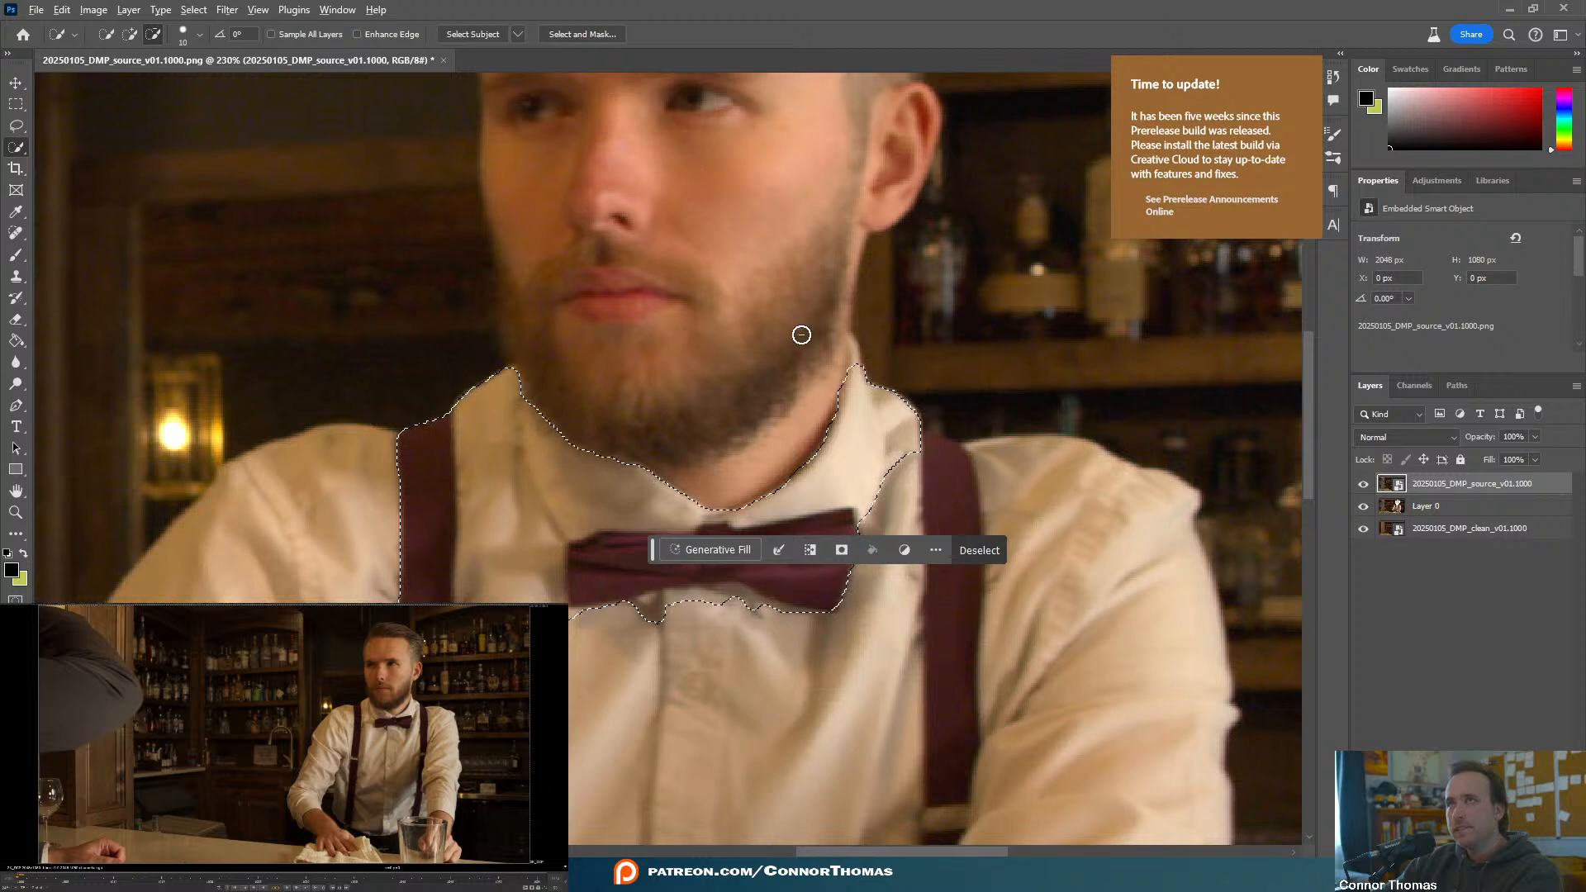
pyautogui.keyDown('alt'); pyautogui.scroll(3, 794, 332); pyautogui.keyUp('alt')
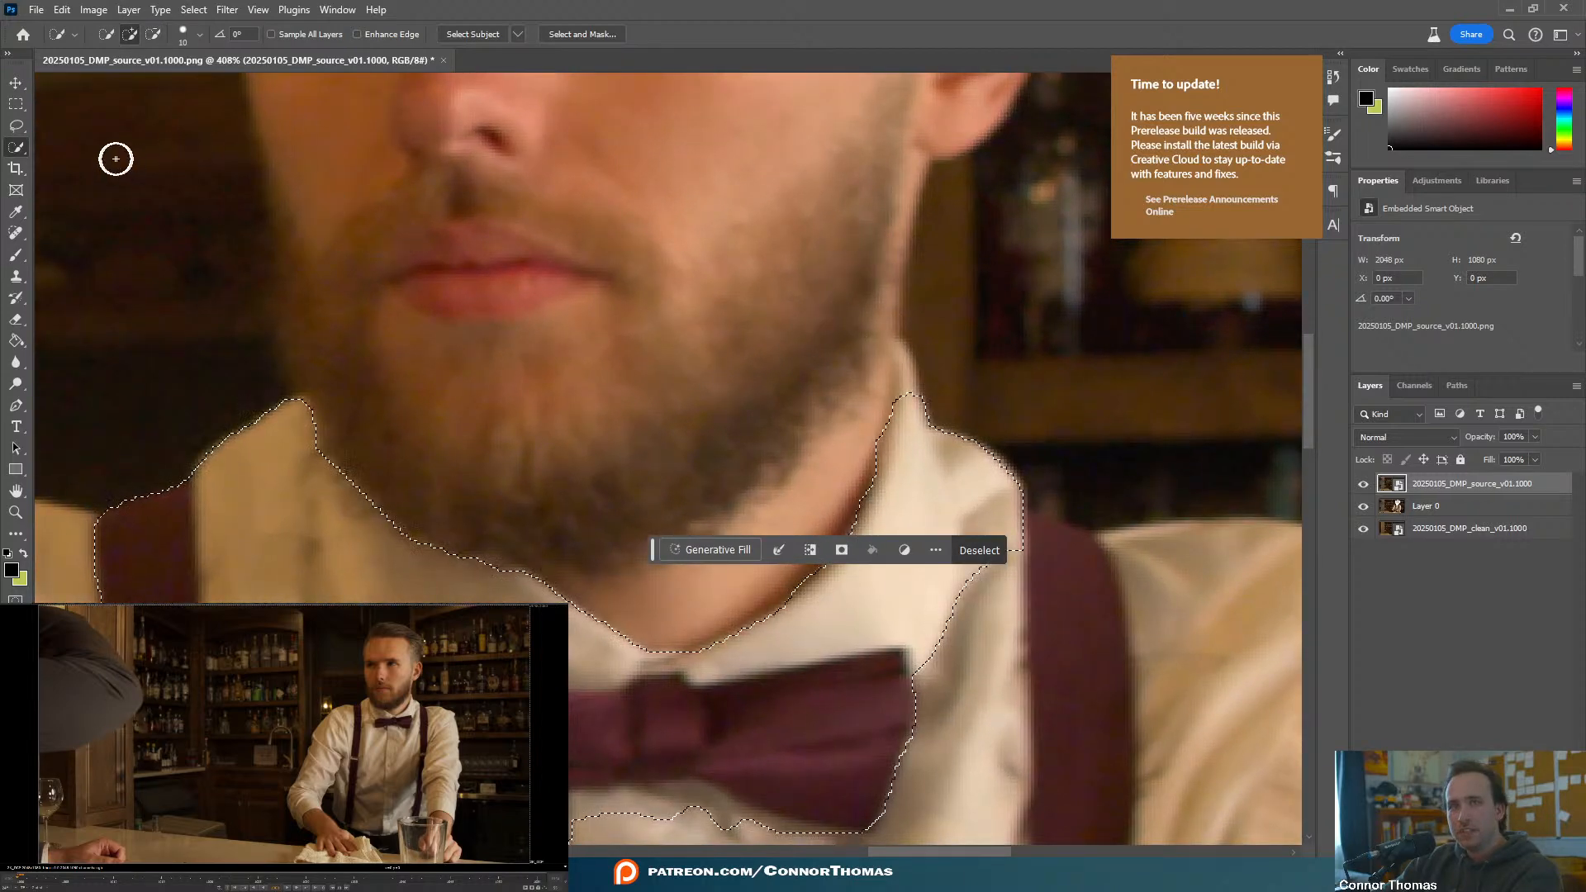
pyautogui.click(16, 125)
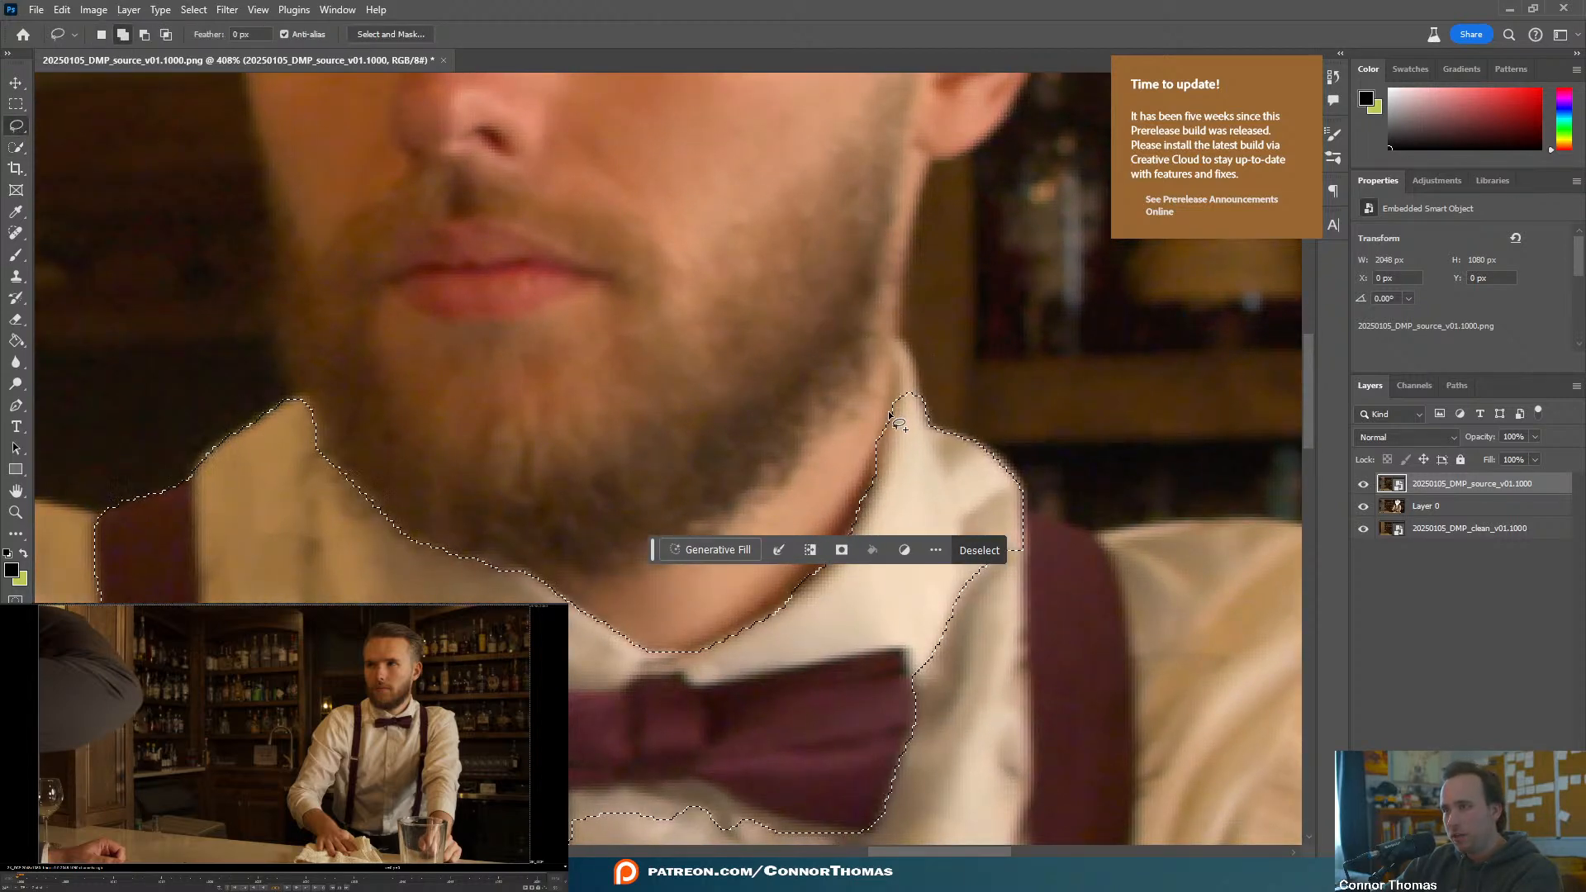
pyautogui.moveTo(893, 377)
pyautogui.mouseDown()
pyautogui.moveTo(894, 345)
pyautogui.moveTo(917, 354)
pyautogui.moveTo(948, 430)
pyautogui.mouseUp()
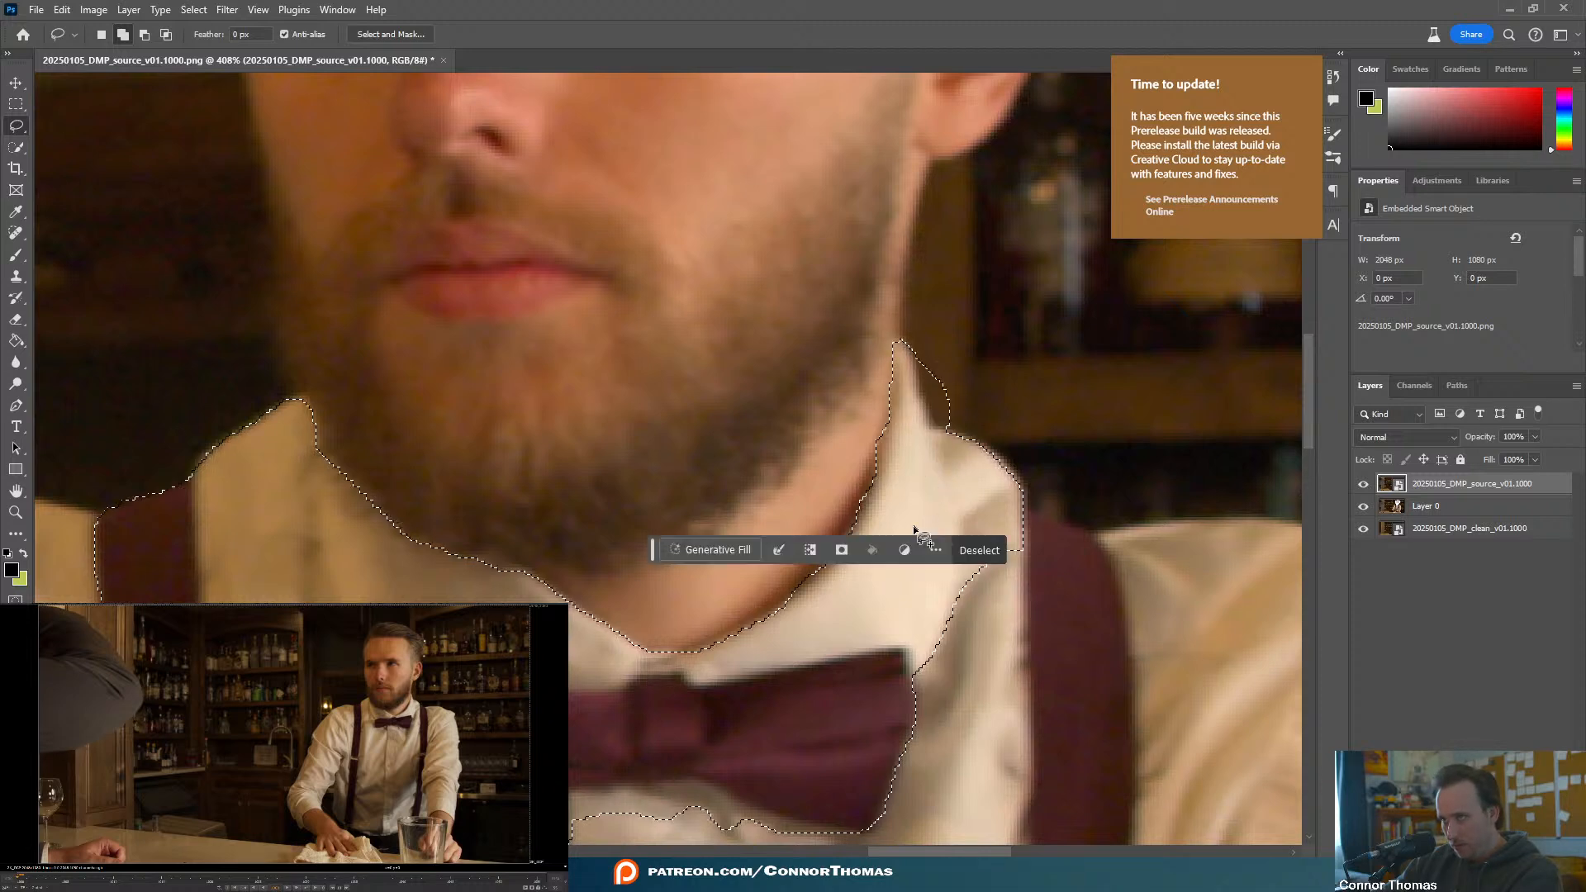
pyautogui.scroll(-3, 206, 525)
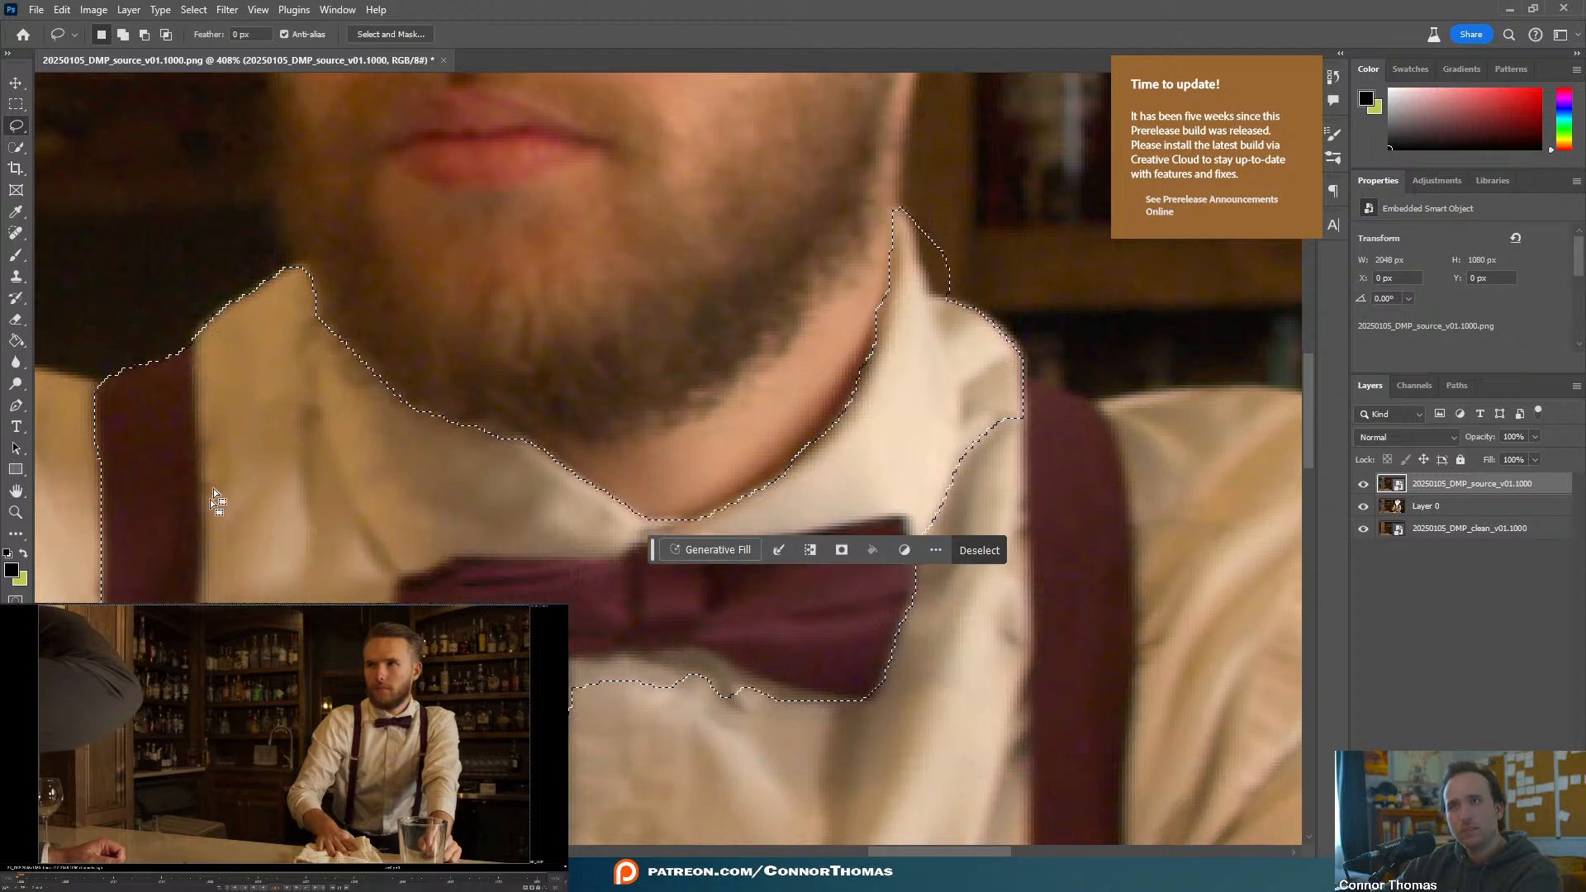
pyautogui.moveTo(308, 289)
pyautogui.keyDown('shift'); pyautogui.mouseDown()
pyautogui.moveTo(295, 261)
pyautogui.moveTo(285, 314)
pyautogui.mouseUp(); pyautogui.keyUp('shift')
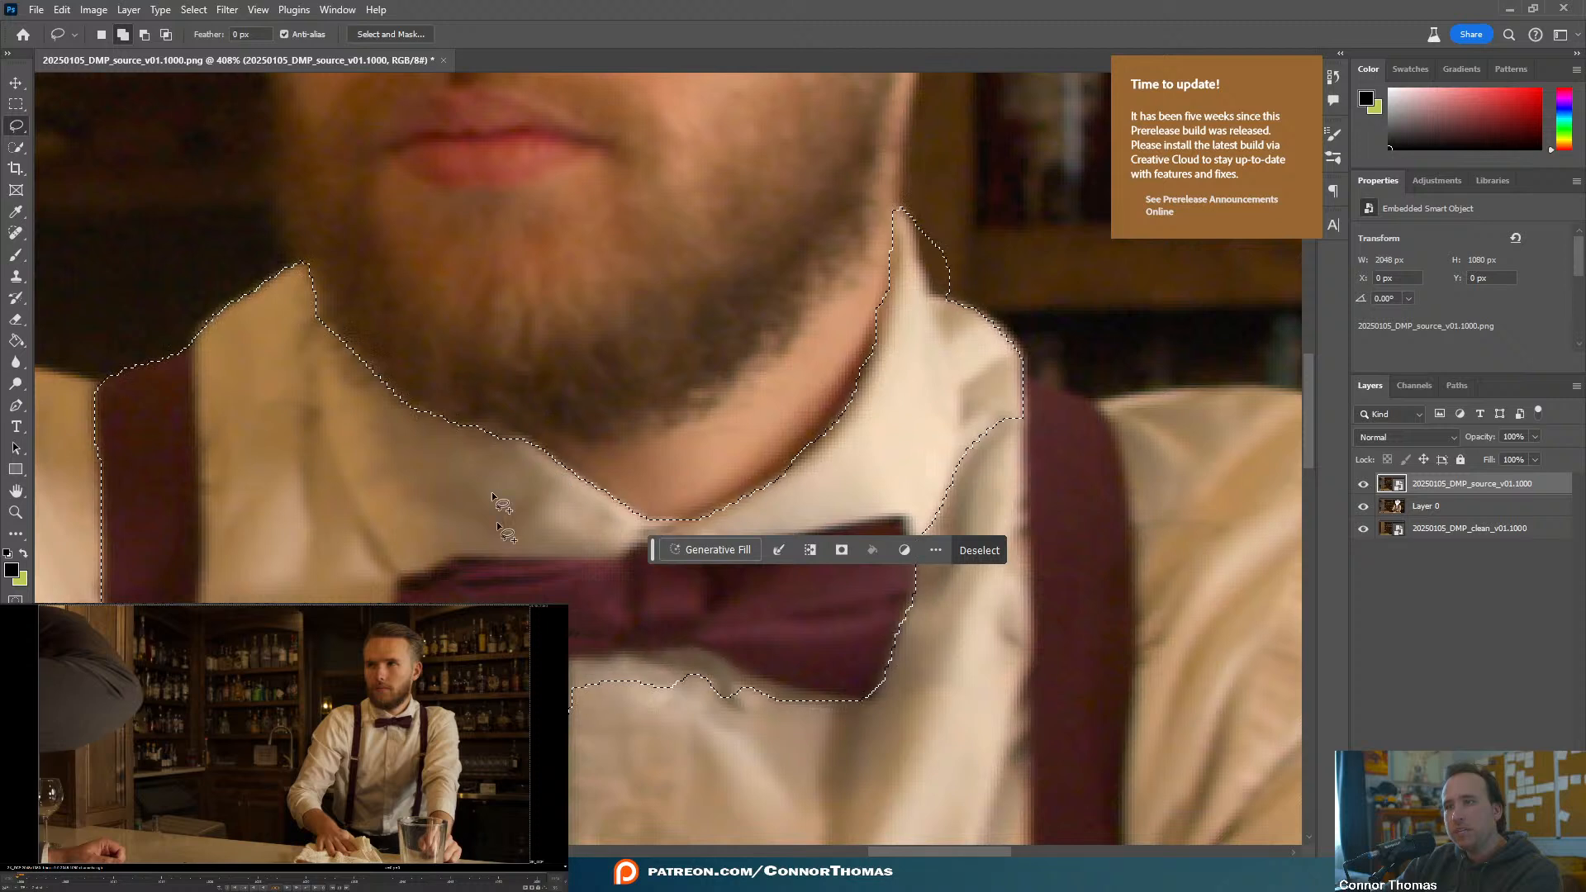
# - Extend the selection with the Lasso tool along the collar's inner edge, from the throat up to the tip beneath the ear
pyautogui.scroll(-2, 755, 481)
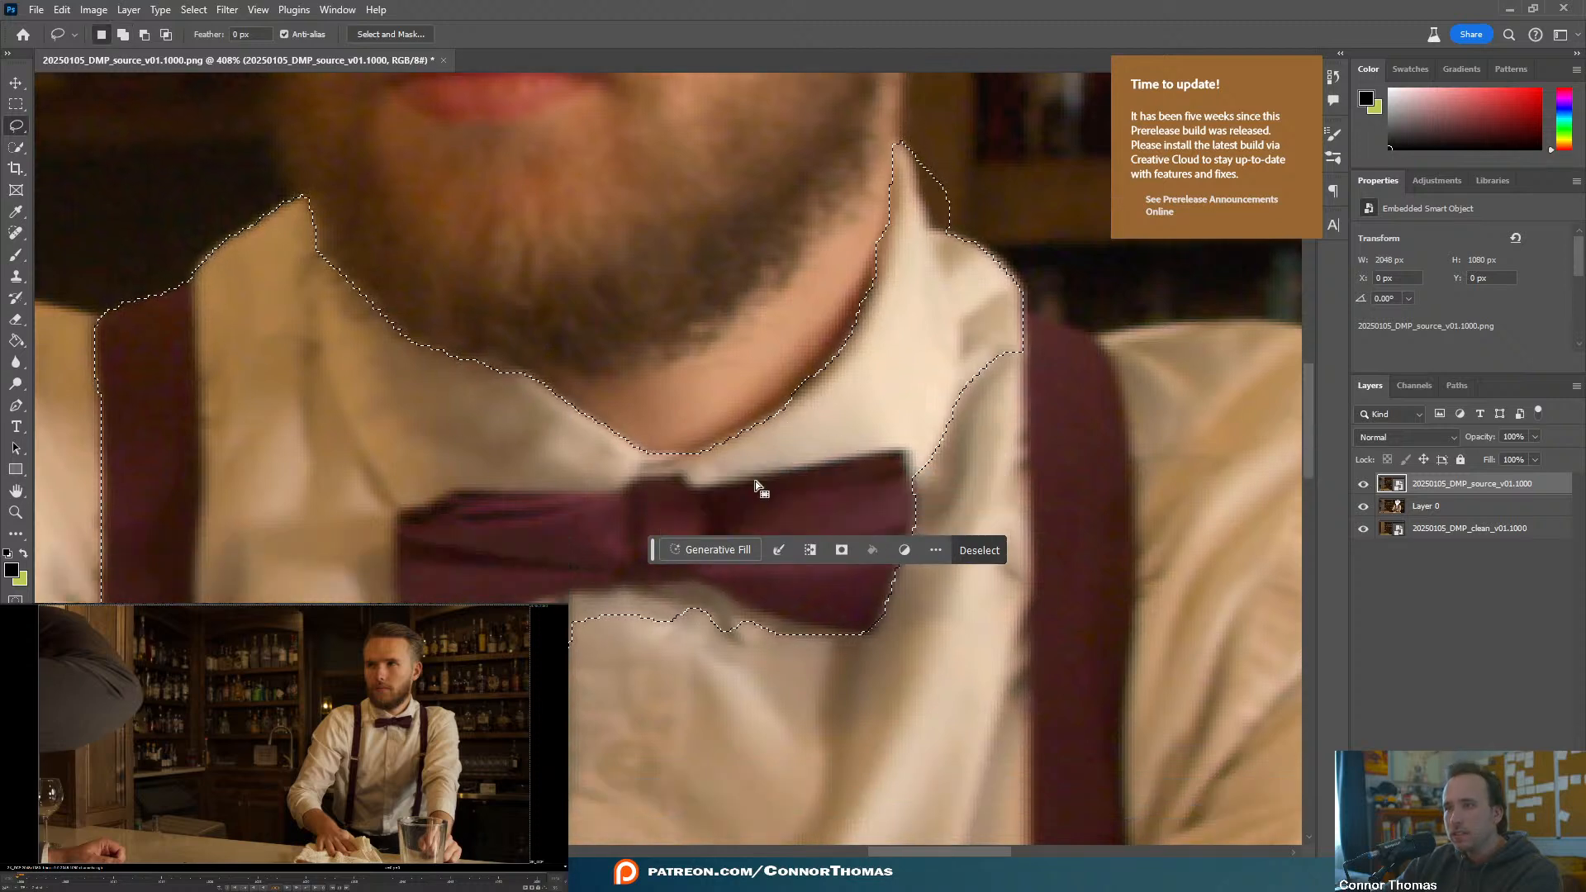
pyautogui.keyDown('shift'); pyautogui.moveTo(807, 390); pyautogui.dragTo(781, 402); pyautogui.keyUp('shift')
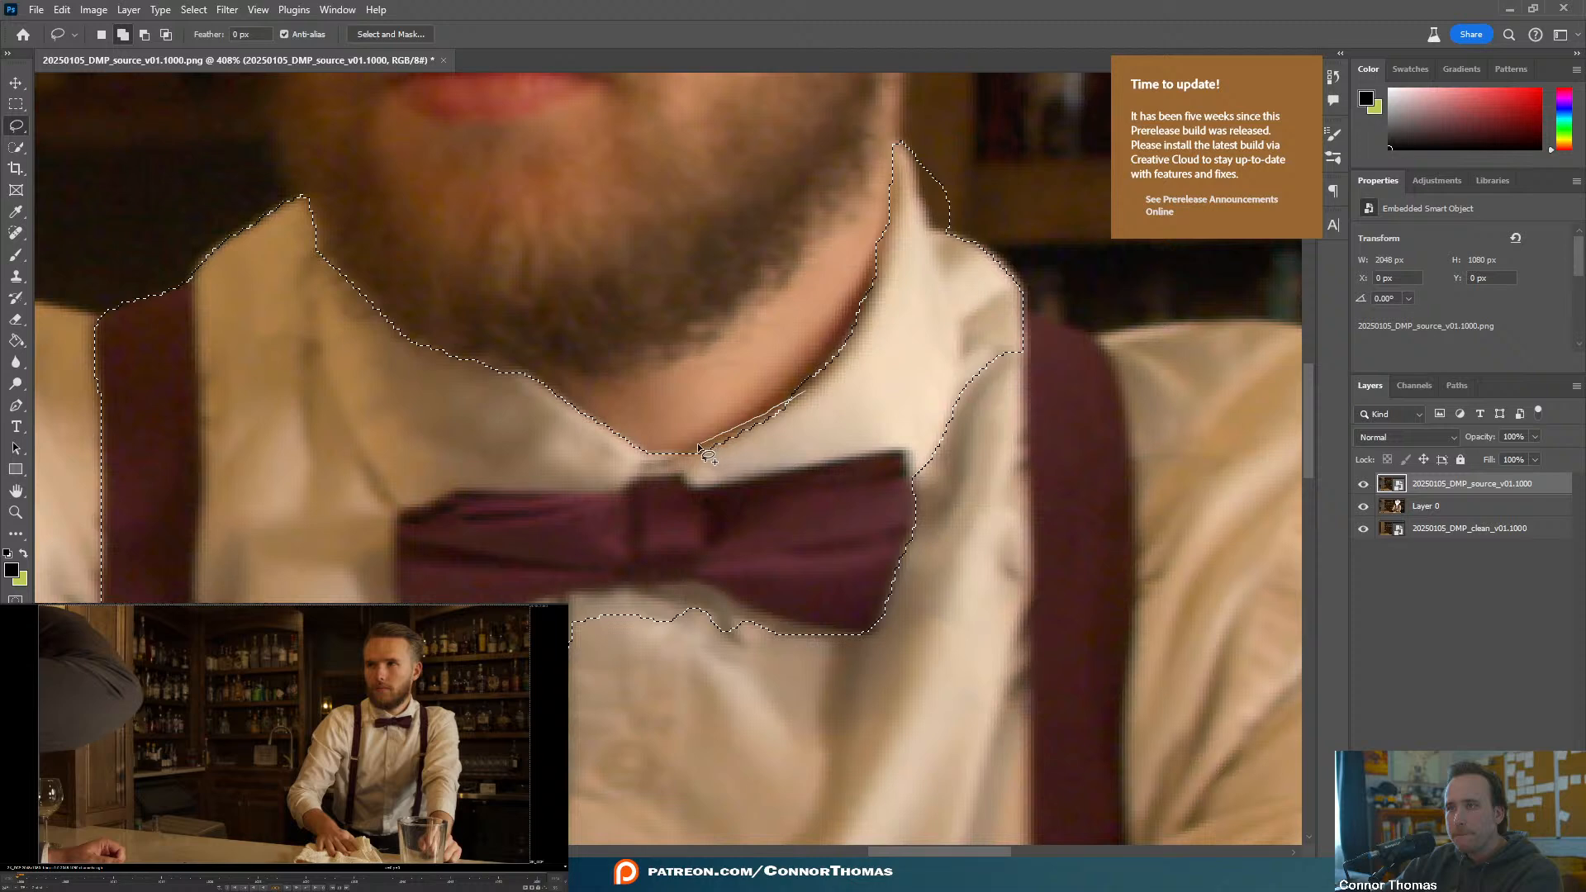
pyautogui.moveTo(672, 453)
pyautogui.mouseDown()
pyautogui.moveTo(643, 453)
pyautogui.moveTo(681, 489)
pyautogui.mouseUp()
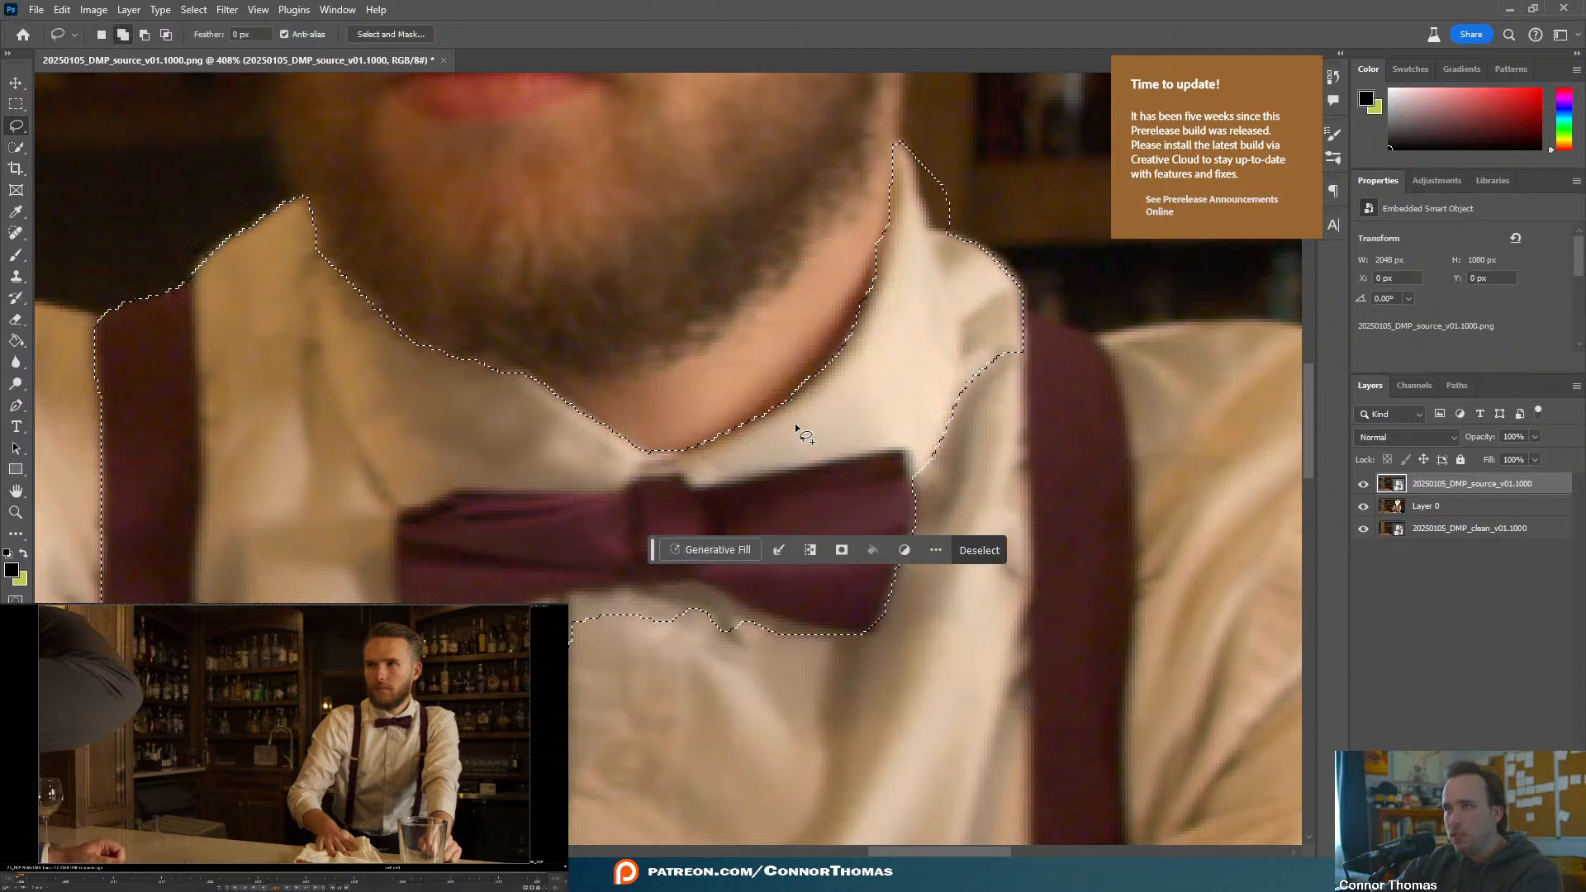
pyautogui.keyDown('shift'); pyautogui.moveTo(775, 418); pyautogui.dragTo(793, 398); pyautogui.keyUp('shift')
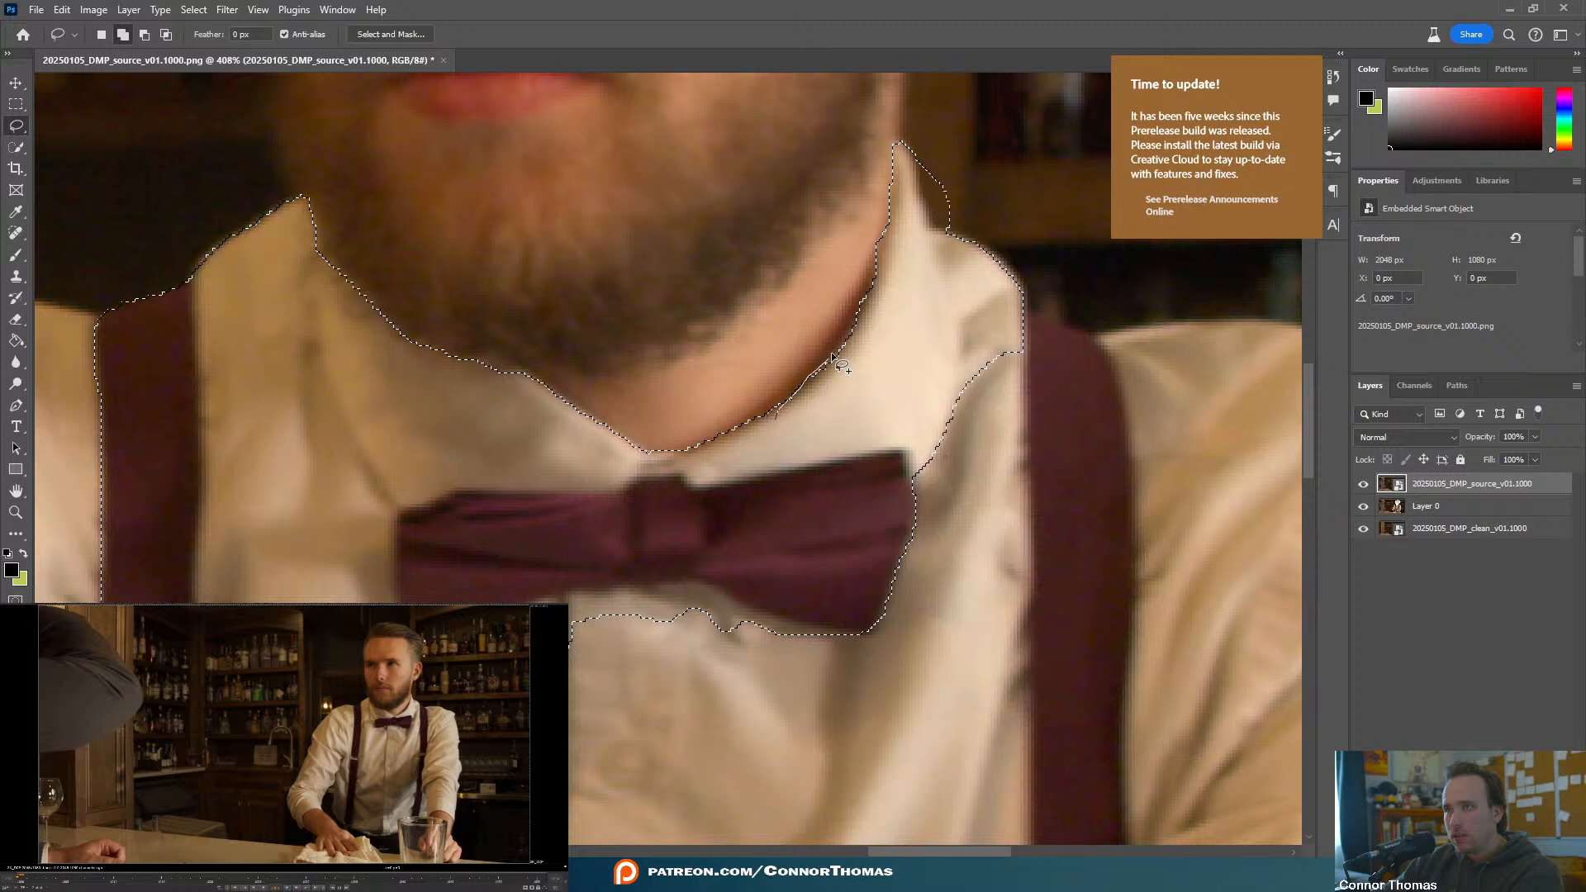
pyautogui.moveTo(865, 299)
pyautogui.keyDown('shift'); pyautogui.mouseDown()
pyautogui.moveTo(900, 242)
pyautogui.moveTo(912, 406)
pyautogui.moveTo(843, 464)
pyautogui.mouseUp(); pyautogui.keyUp('shift')
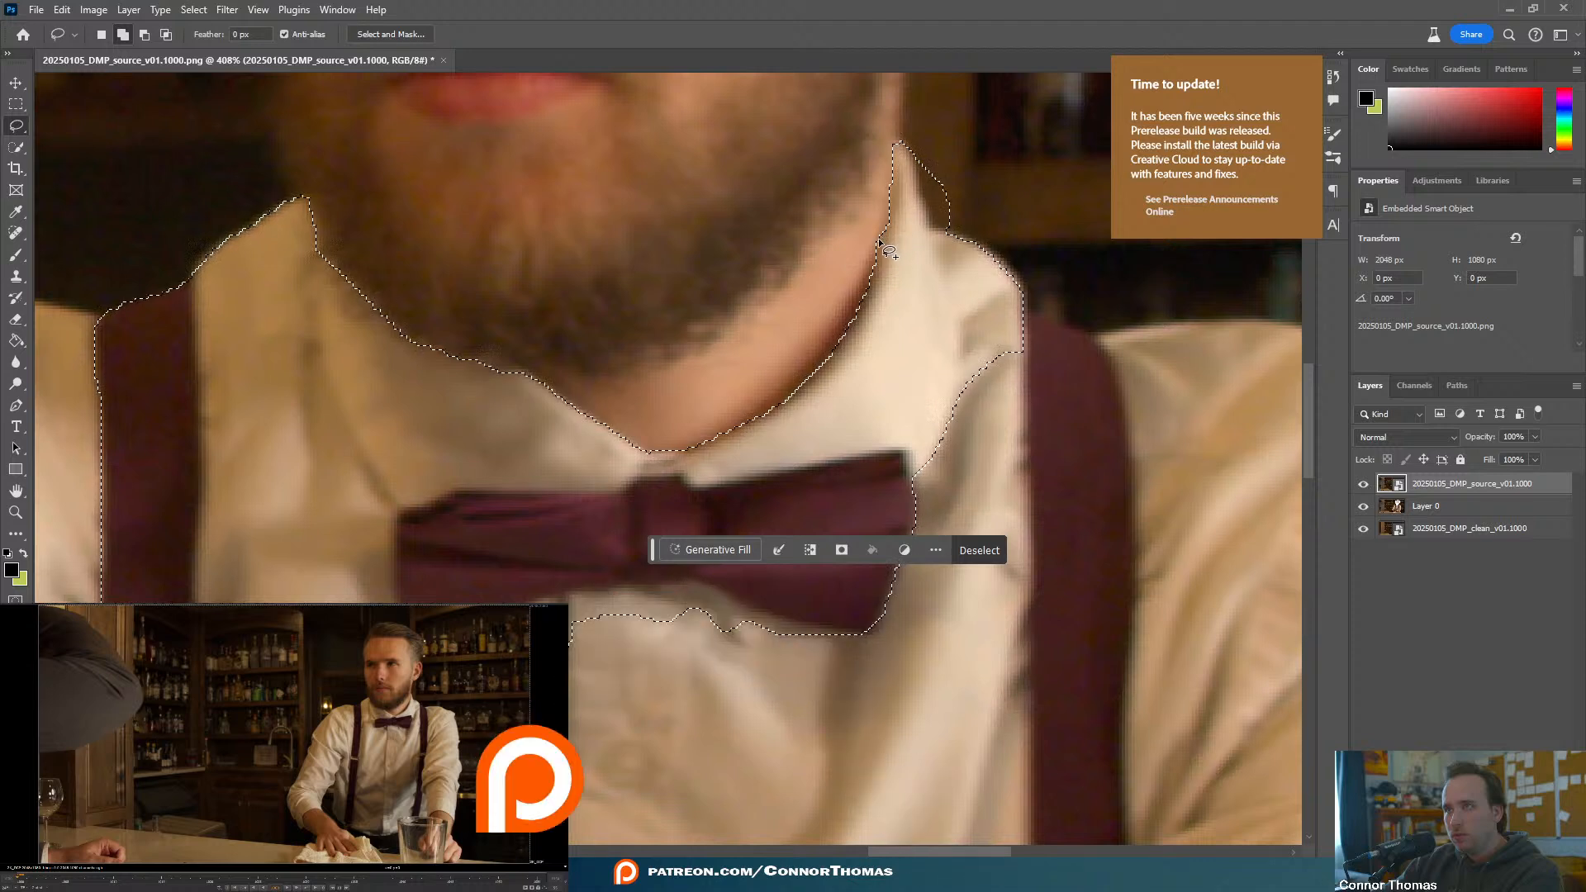
pyautogui.moveTo(895, 231)
pyautogui.keyDown('shift'); pyautogui.mouseDown()
pyautogui.moveTo(893, 192)
pyautogui.moveTo(913, 201)
pyautogui.moveTo(912, 299)
pyautogui.mouseUp(); pyautogui.keyUp('shift')
pyautogui.moveTo(892, 193)
pyautogui.keyDown('shift'); pyautogui.mouseDown()
pyautogui.moveTo(900, 157)
pyautogui.moveTo(896, 300)
pyautogui.mouseUp(); pyautogui.keyUp('shift')
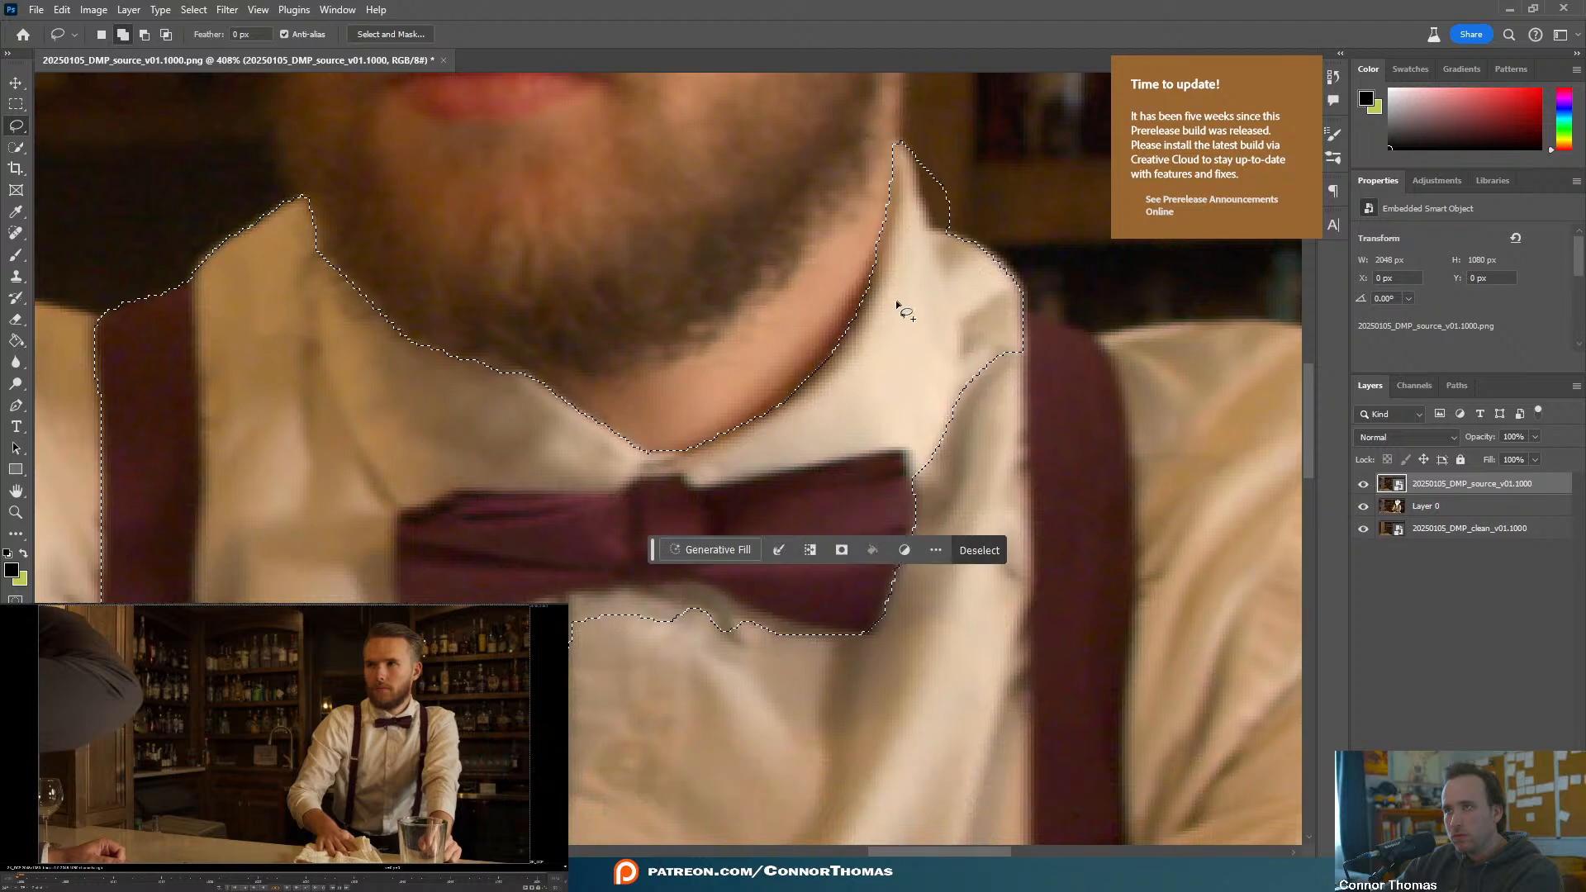
# - Rasterize the source layer, delete everything outside the collar and bow tie selection, and deselect
pyautogui.keyDown('alt'); pyautogui.scroll(-5, 896, 300); pyautogui.keyUp('alt')
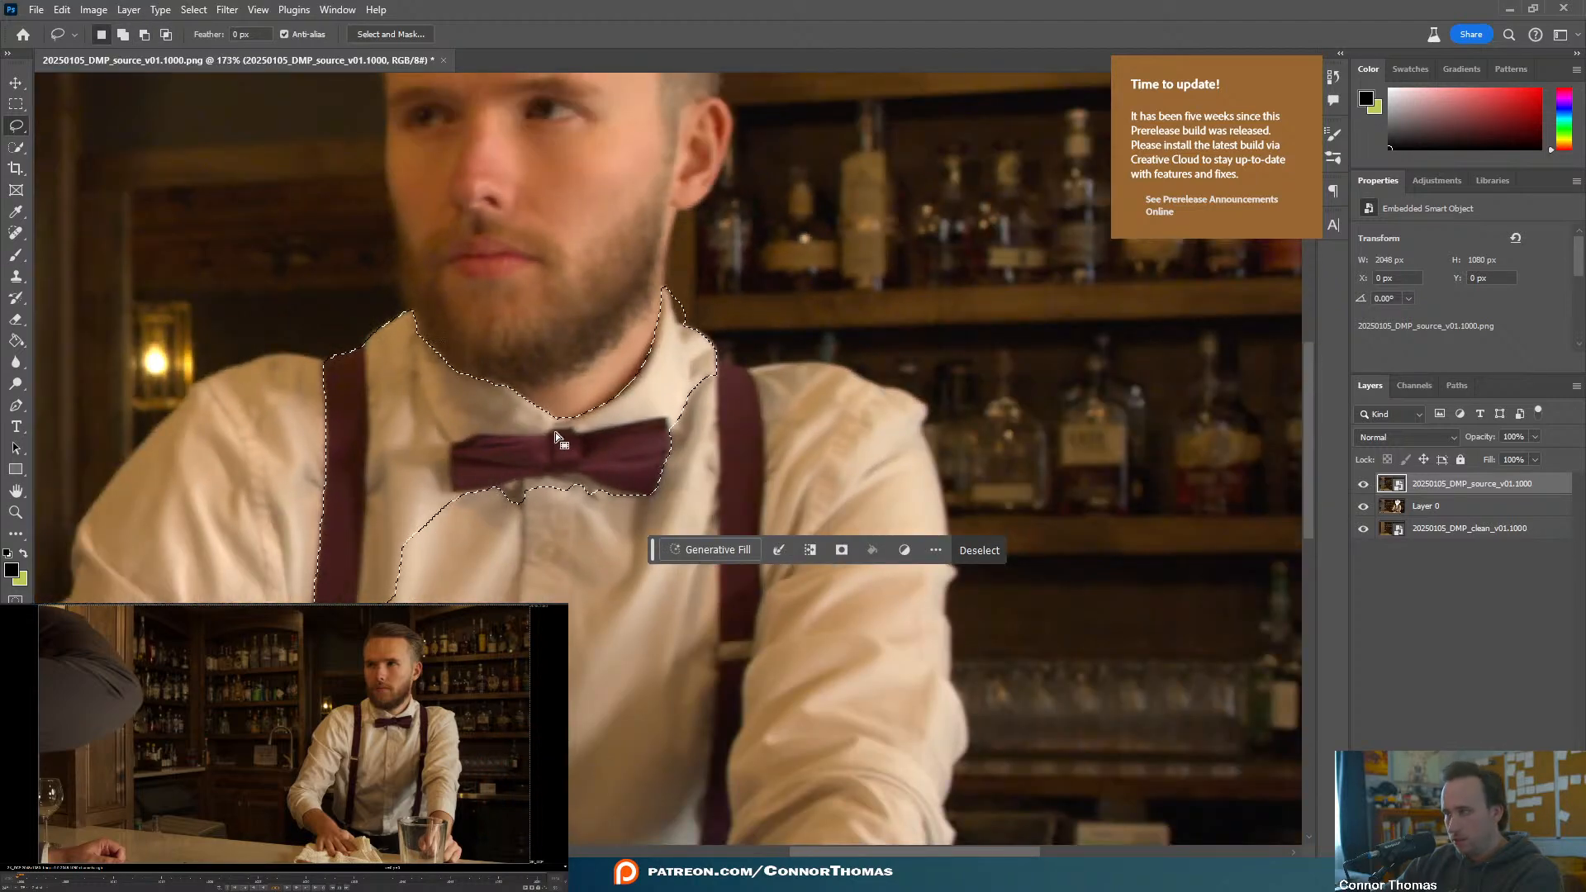
pyautogui.press('b')
pyautogui.click(683, 383)
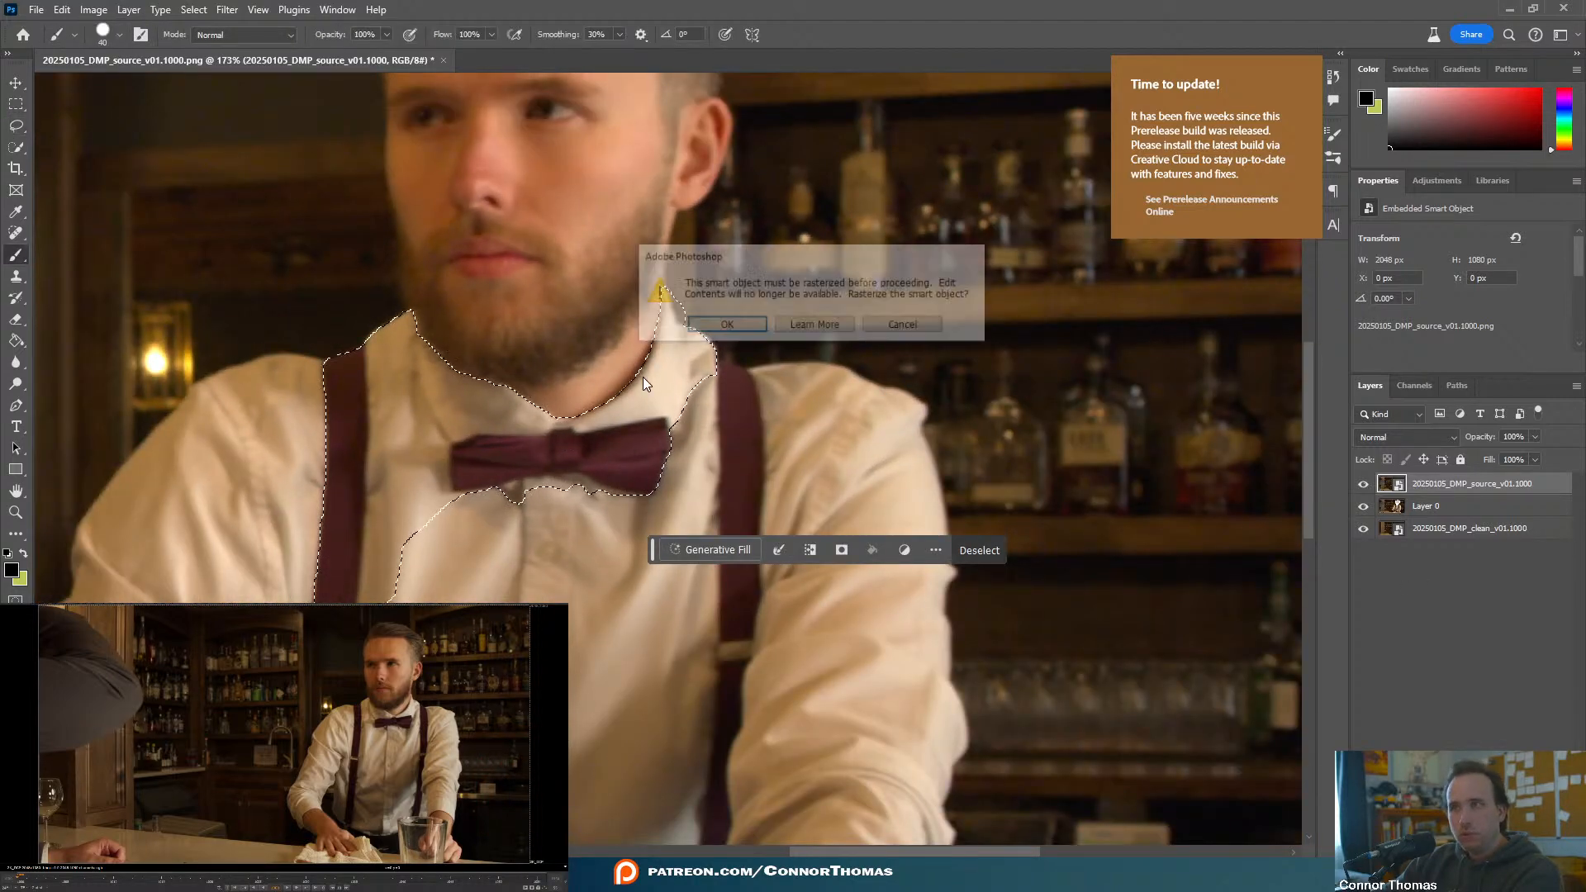
pyautogui.click(726, 323)
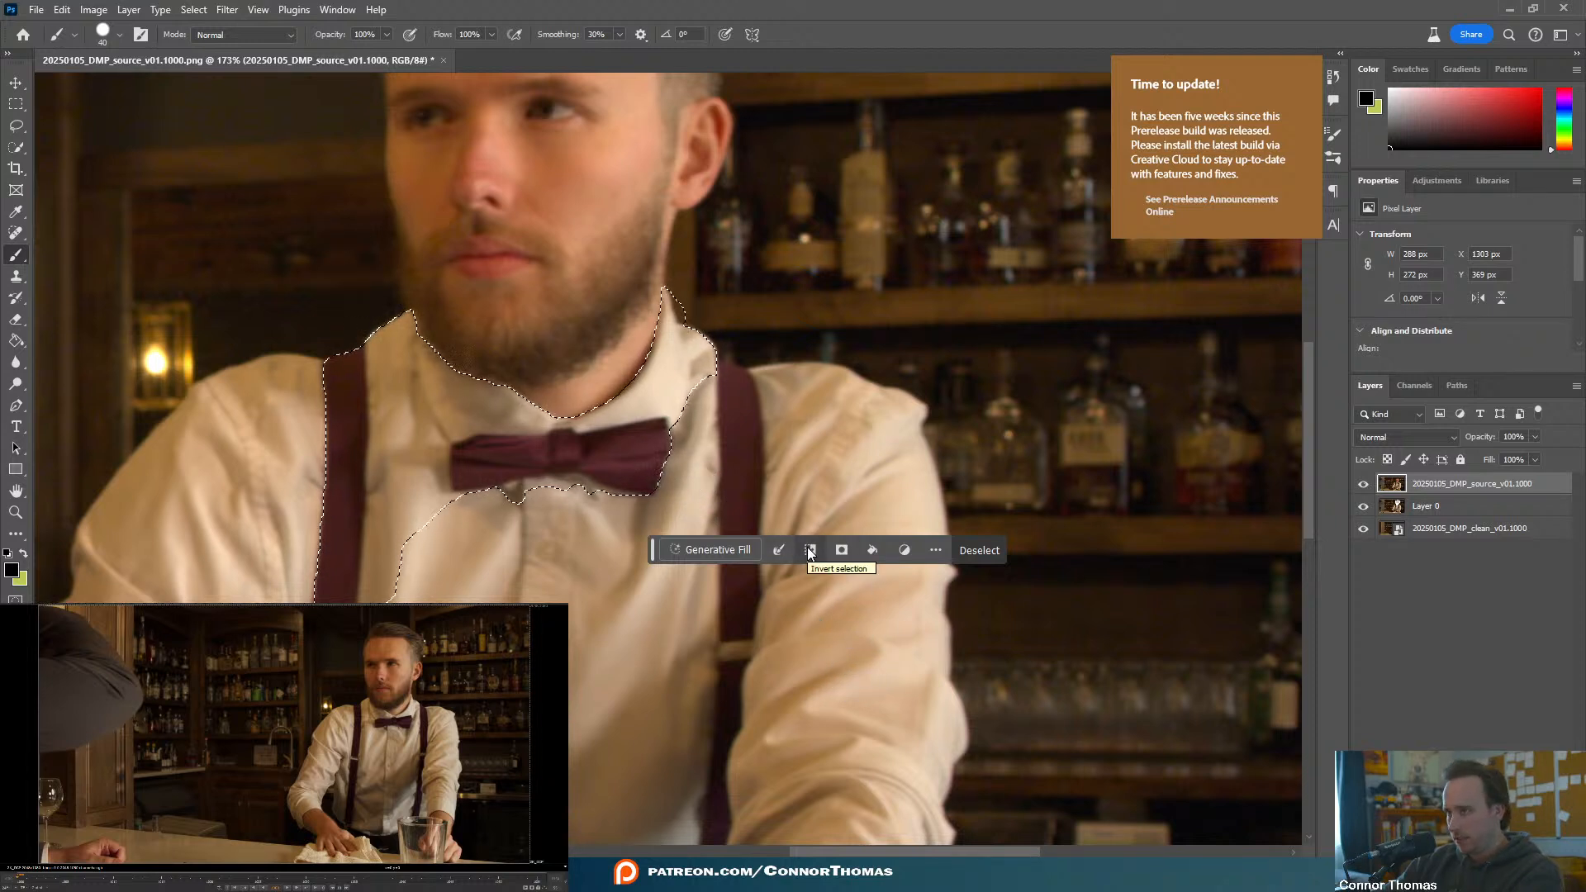
pyautogui.press('Delete')
pyautogui.hotkey('ctrl', 'd')
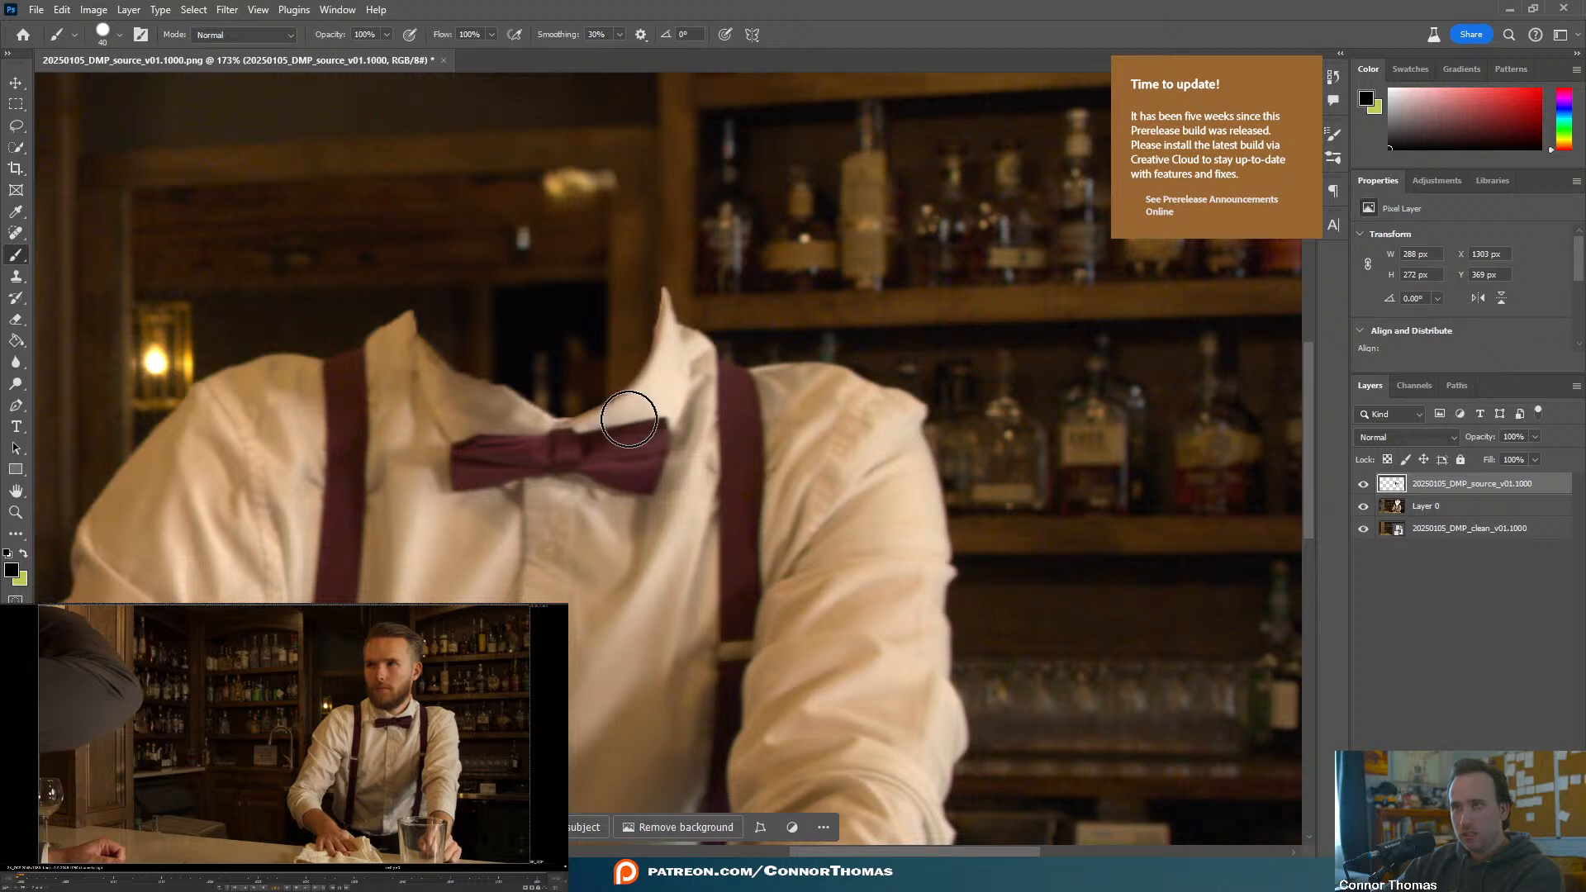
# - Compare the composite with and without the isolated collar and bow tie layer, and examine how its edges blend into the shirt
pyautogui.press('v')
pyautogui.click(445, 593)
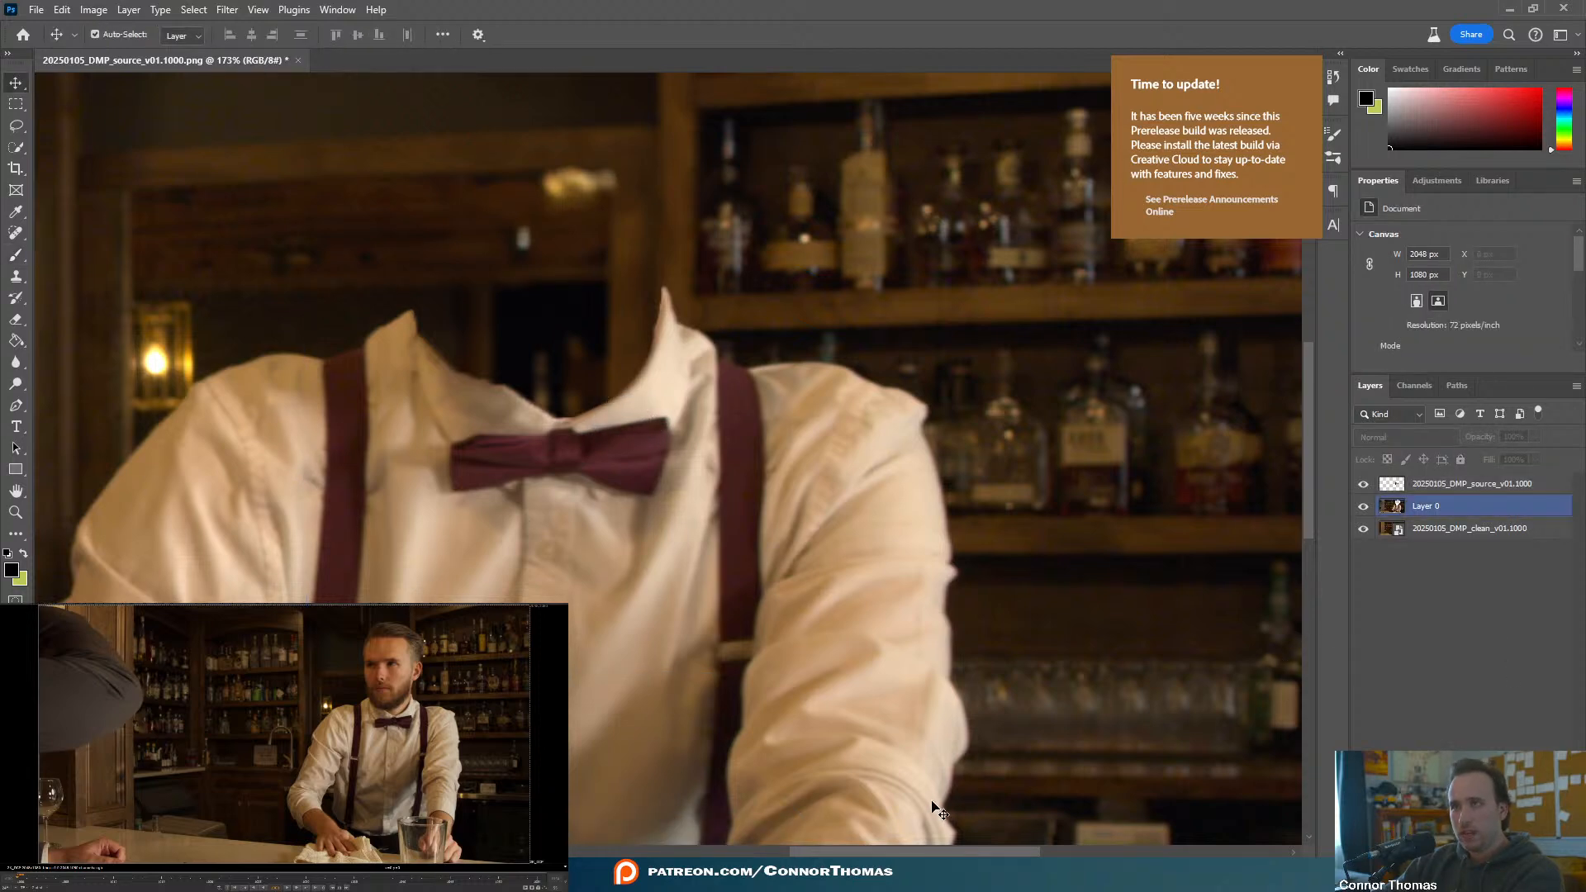
pyautogui.moveTo(940, 855); pyautogui.dragTo(903, 847)
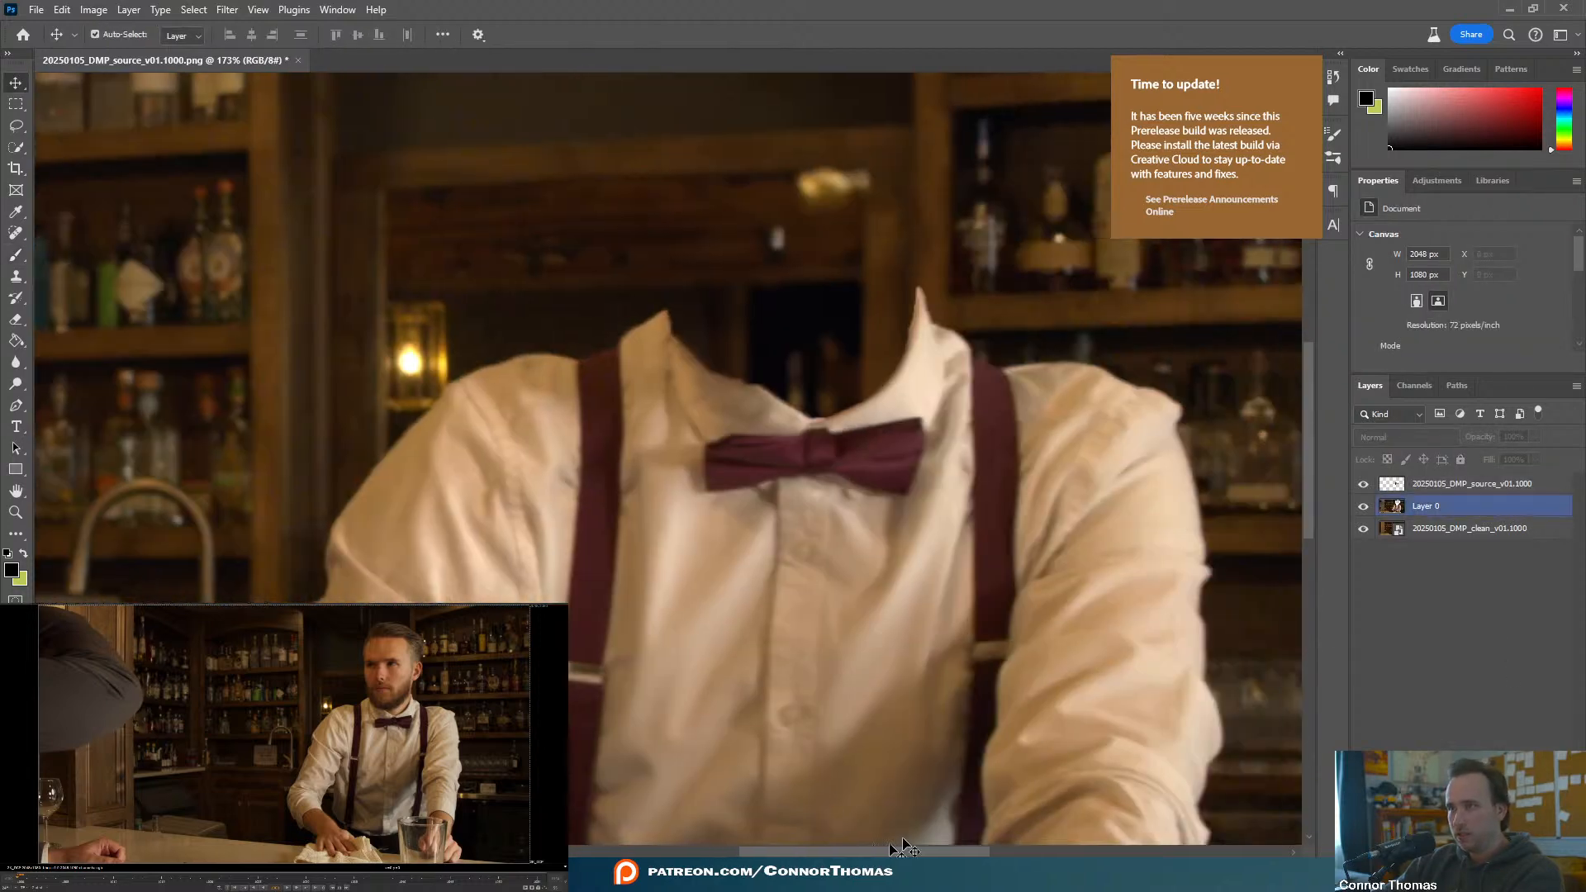
pyautogui.click(1365, 485)
pyautogui.click(1365, 484)
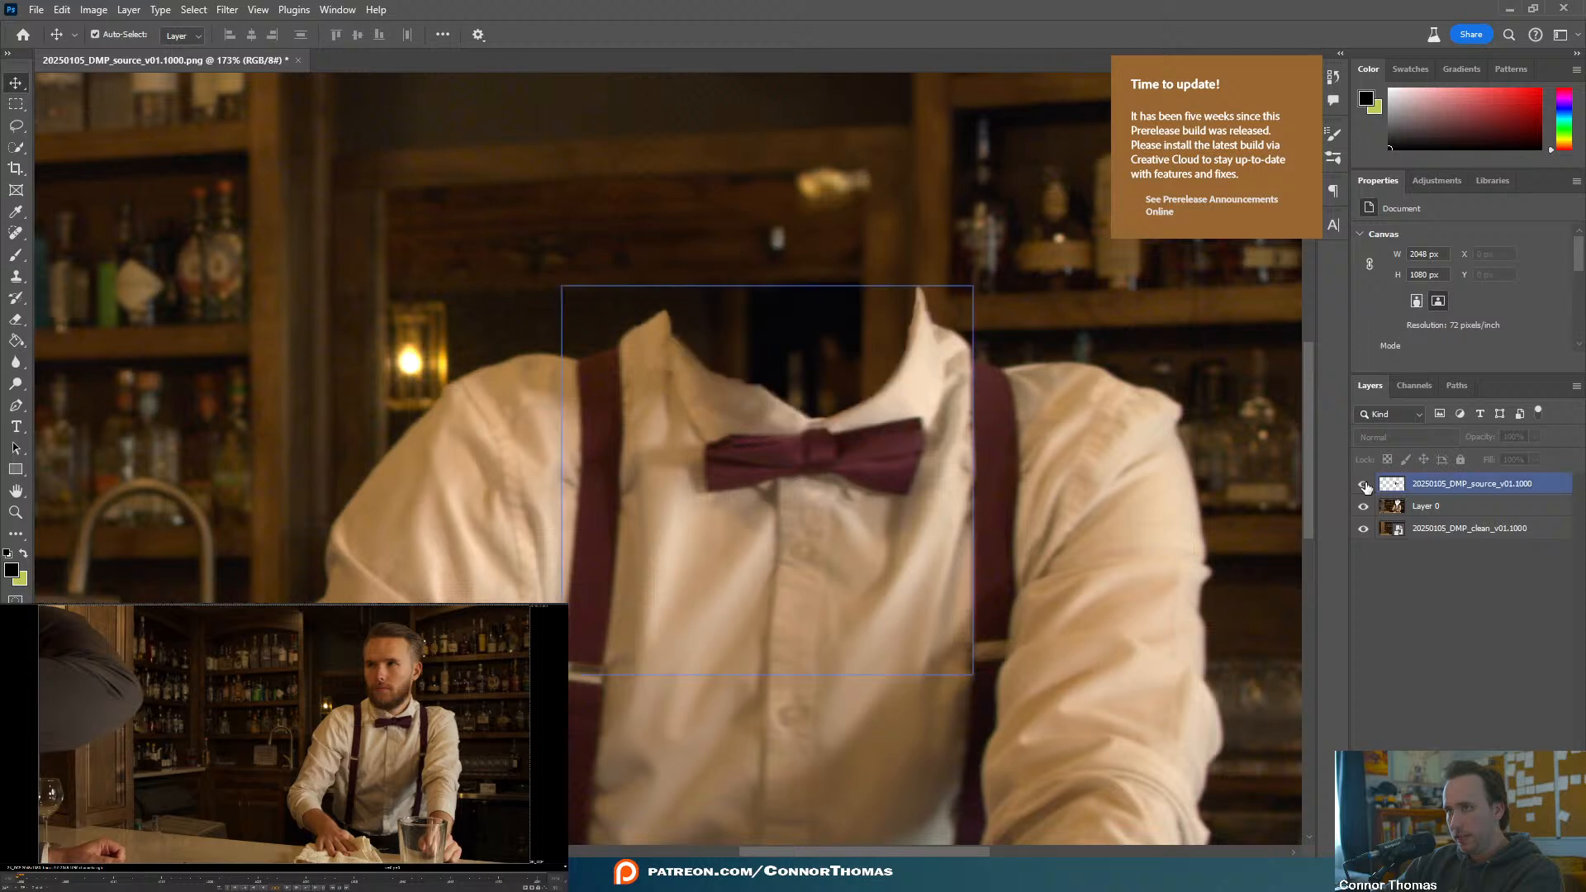
pyautogui.click(1365, 484)
pyautogui.click(1365, 484)
pyautogui.click(860, 363)
pyautogui.keyDown('alt'); pyautogui.scroll(3, 727, 454); pyautogui.keyUp('alt')
pyautogui.scroll(1, 953, 475)
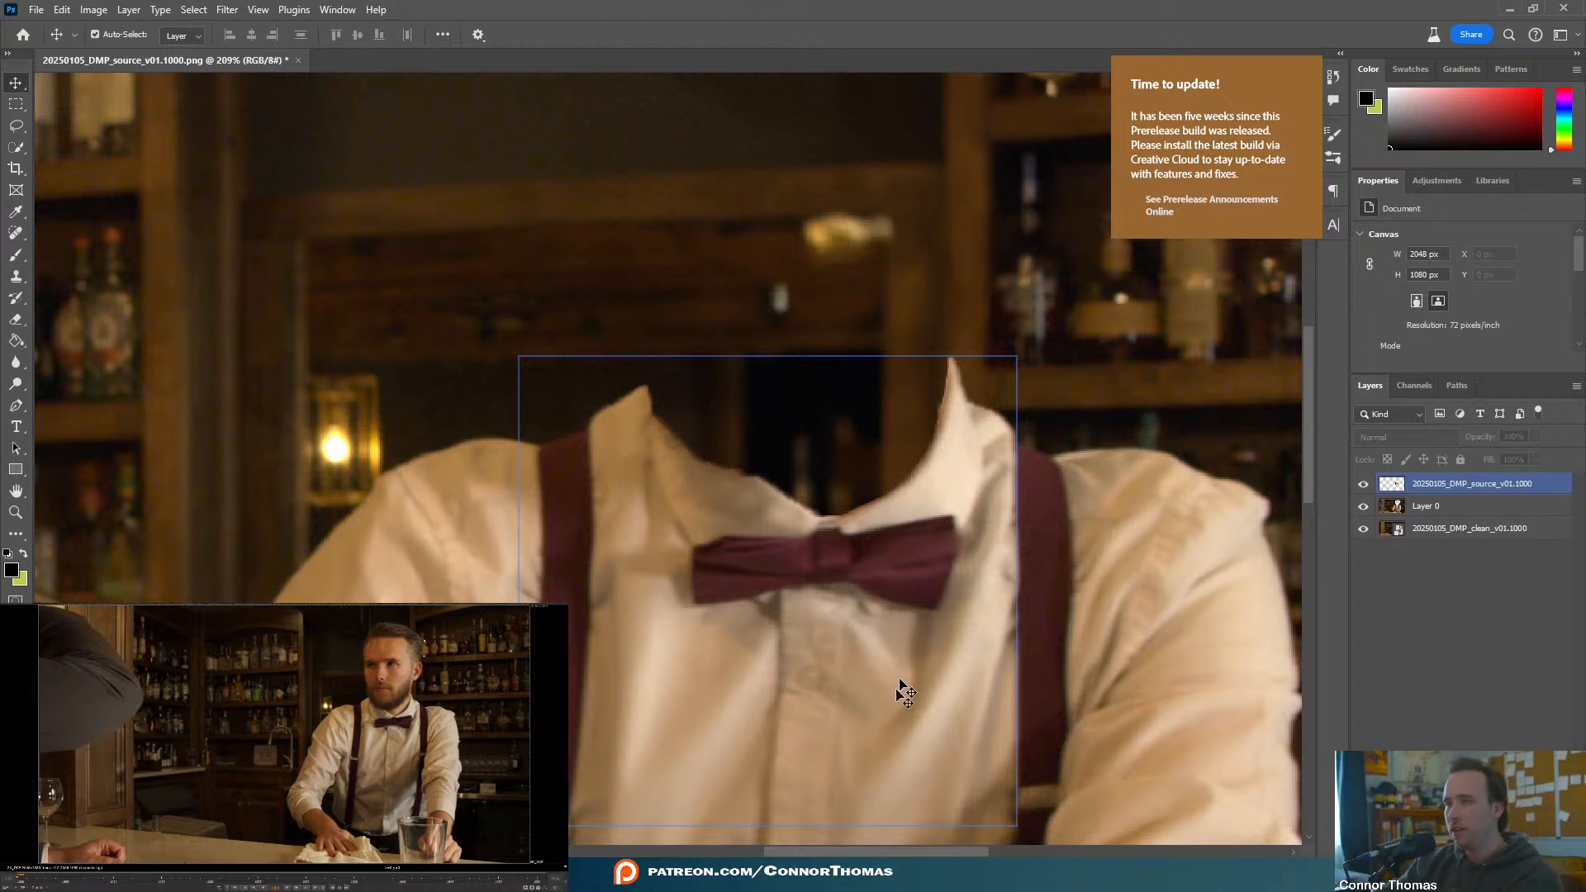
pyautogui.click(1036, 548)
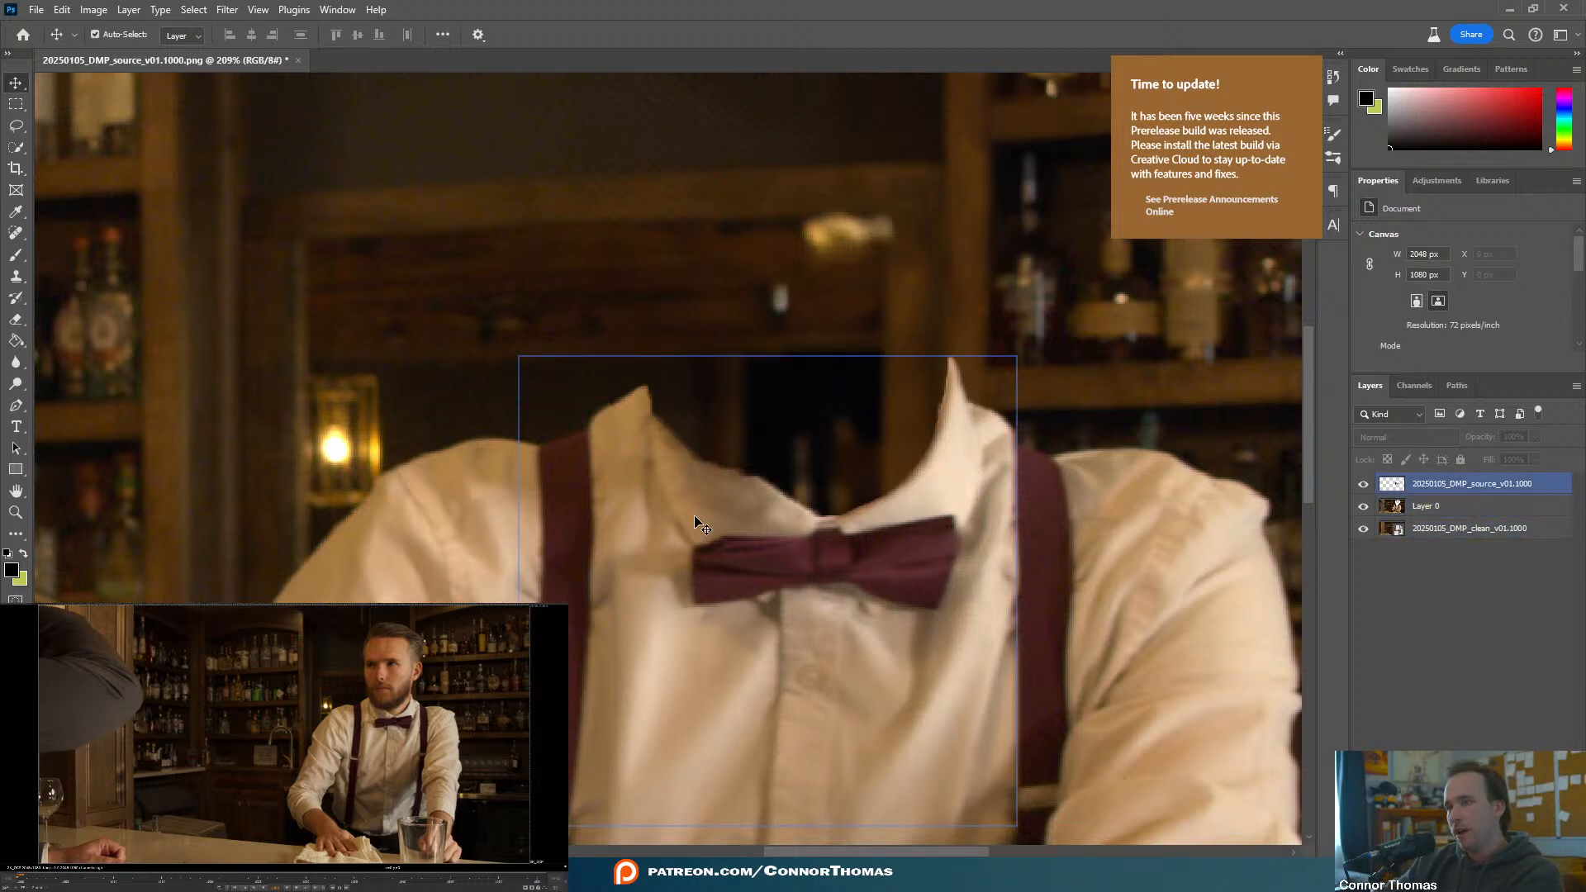
# - Lasso the collar's ragged inner edge on the image's left side, run Generative Fill without a prompt and use the third variation
pyautogui.click(16, 125)
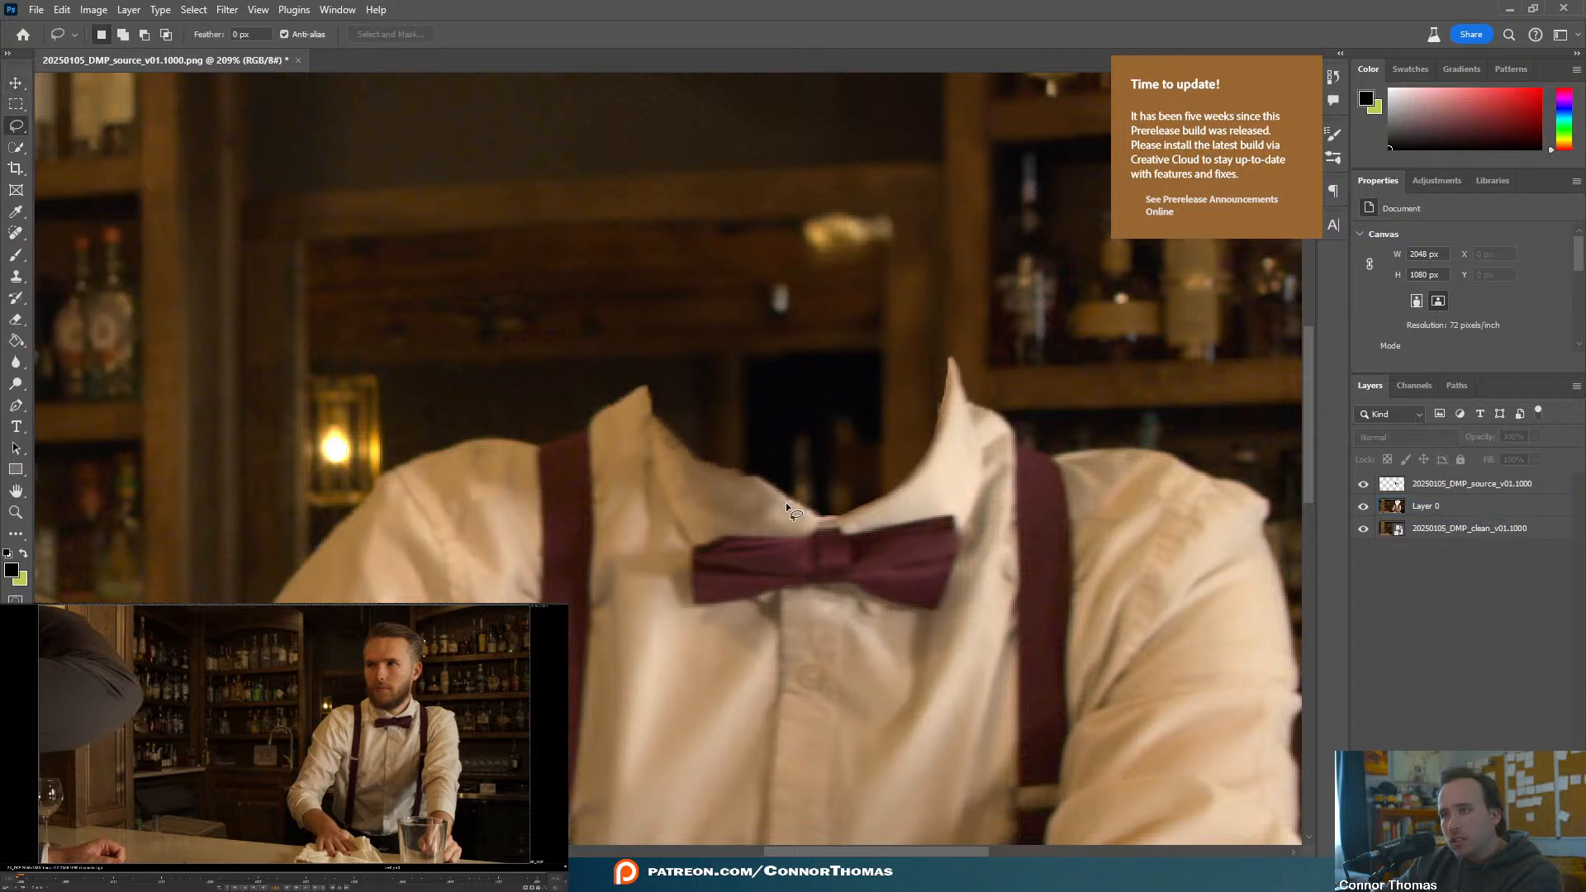
pyautogui.moveTo(721, 438); pyautogui.dragTo(675, 392)
pyautogui.moveTo(677, 482); pyautogui.dragTo(735, 527)
pyautogui.click(597, 552)
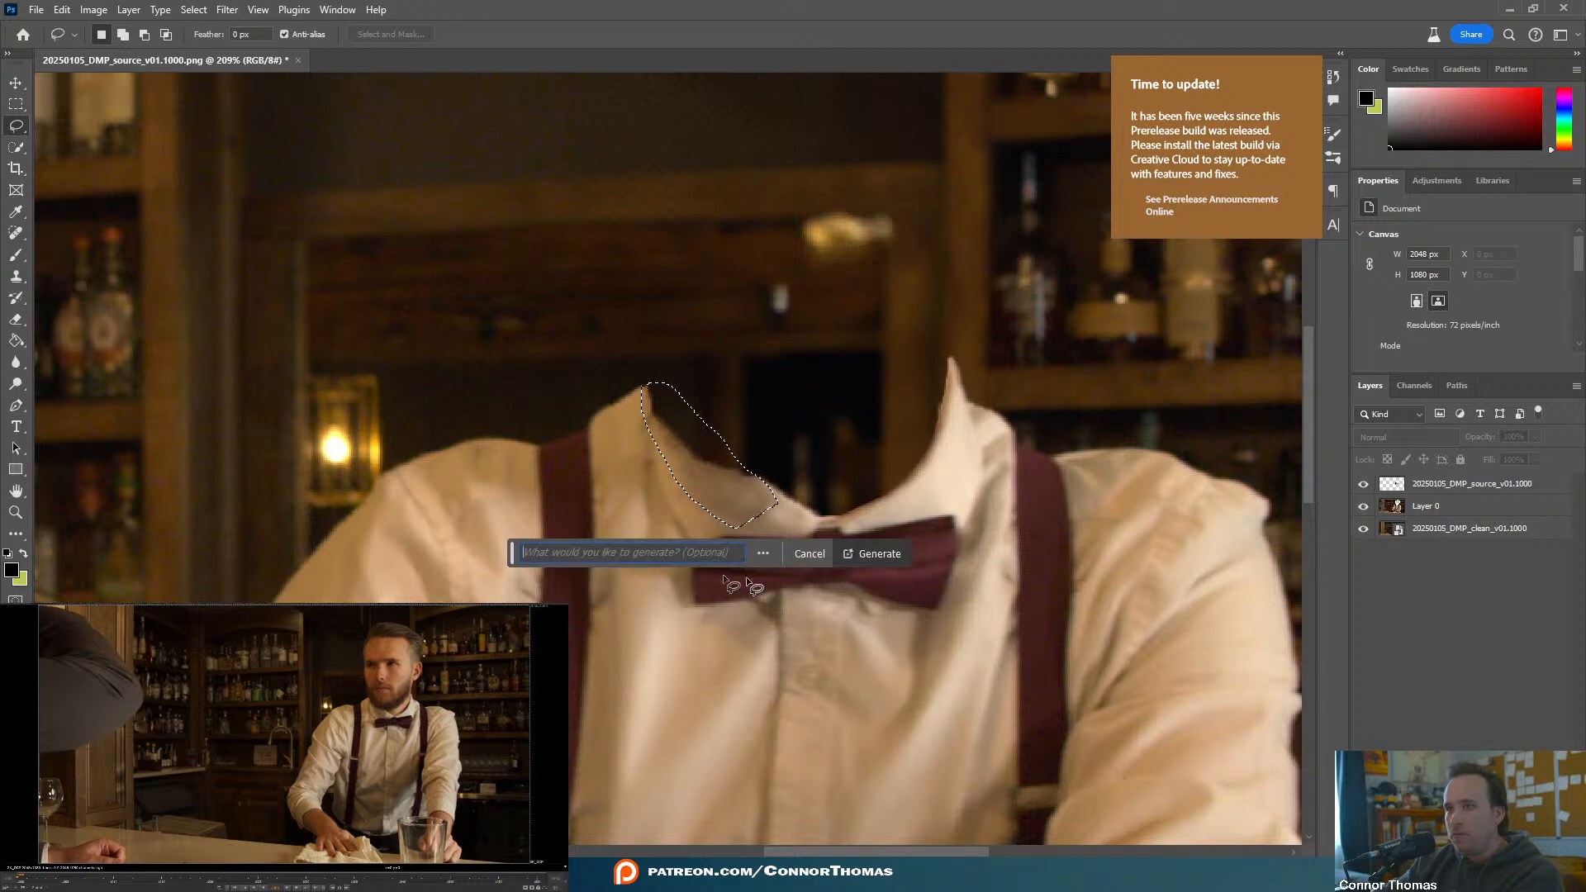
pyautogui.click(875, 554)
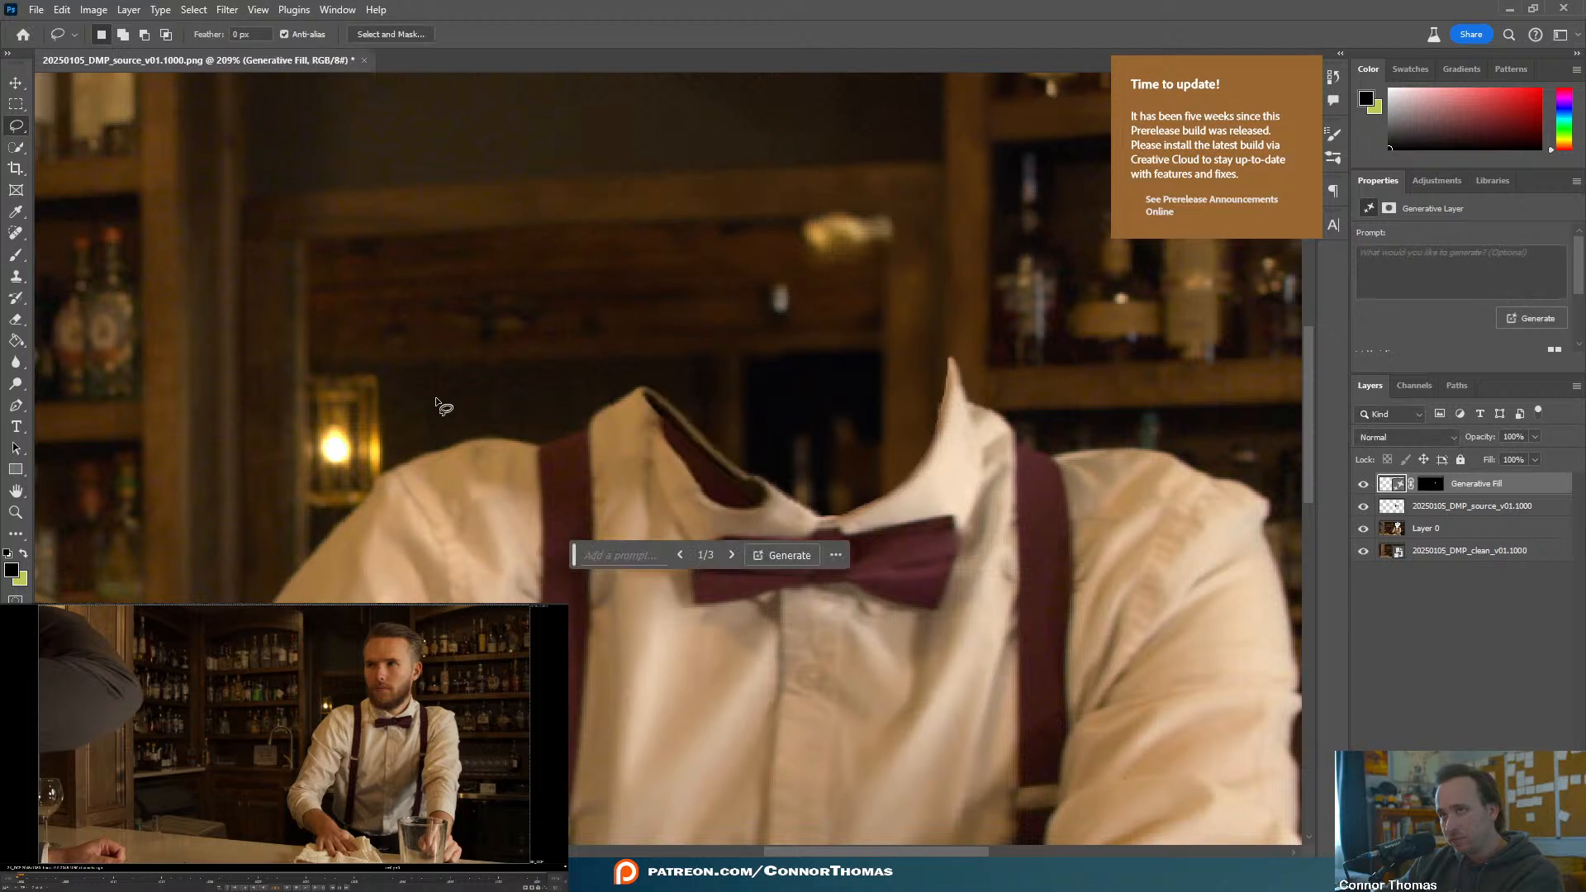
pyautogui.click(726, 554)
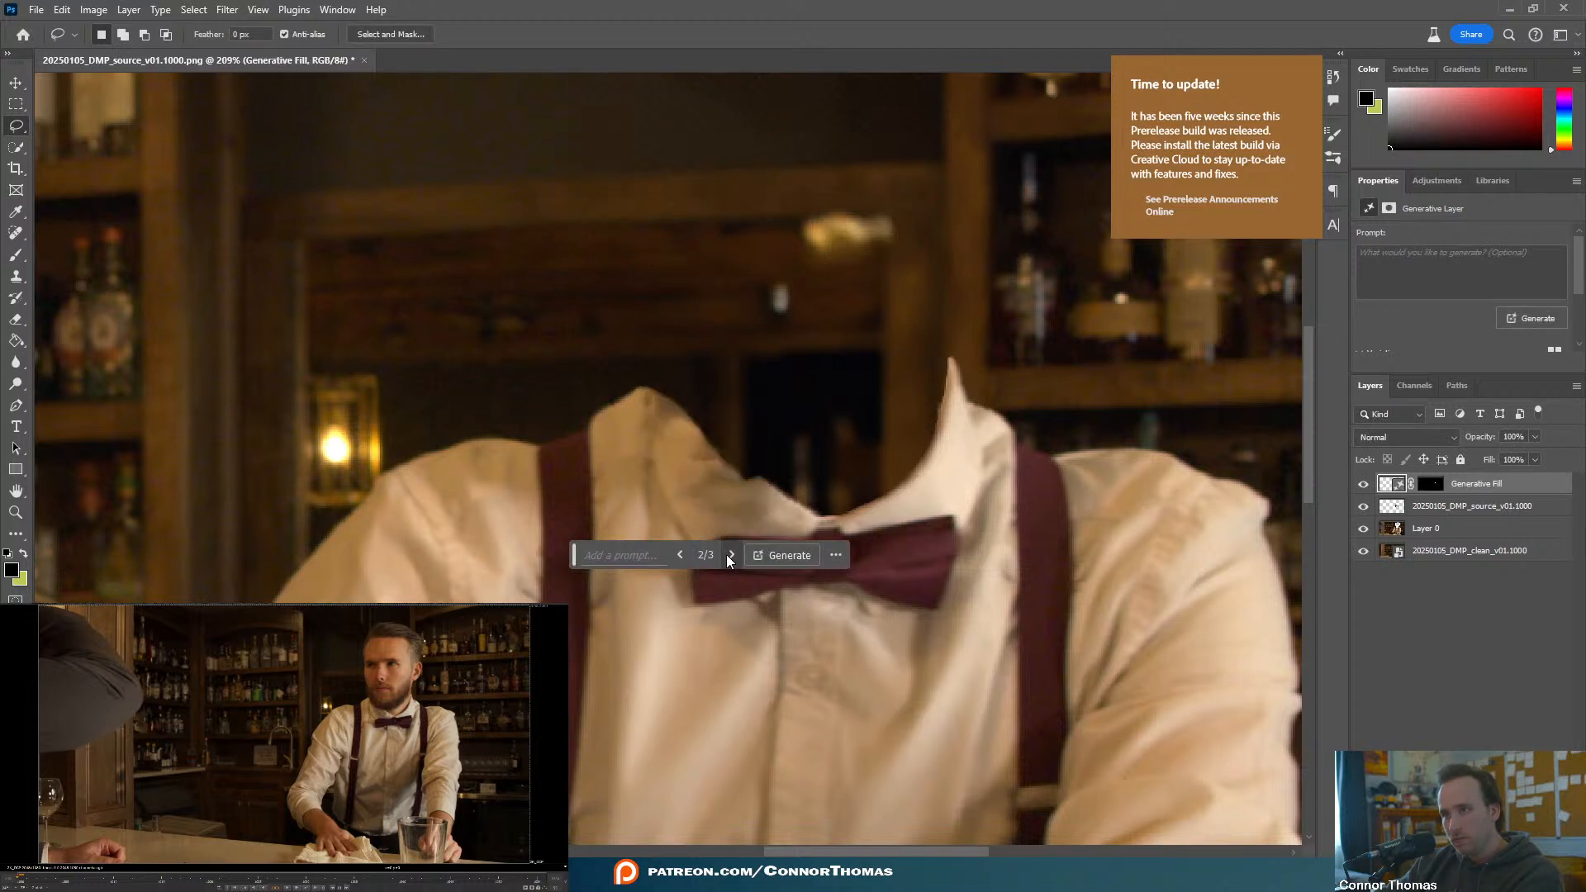
pyautogui.click(726, 554)
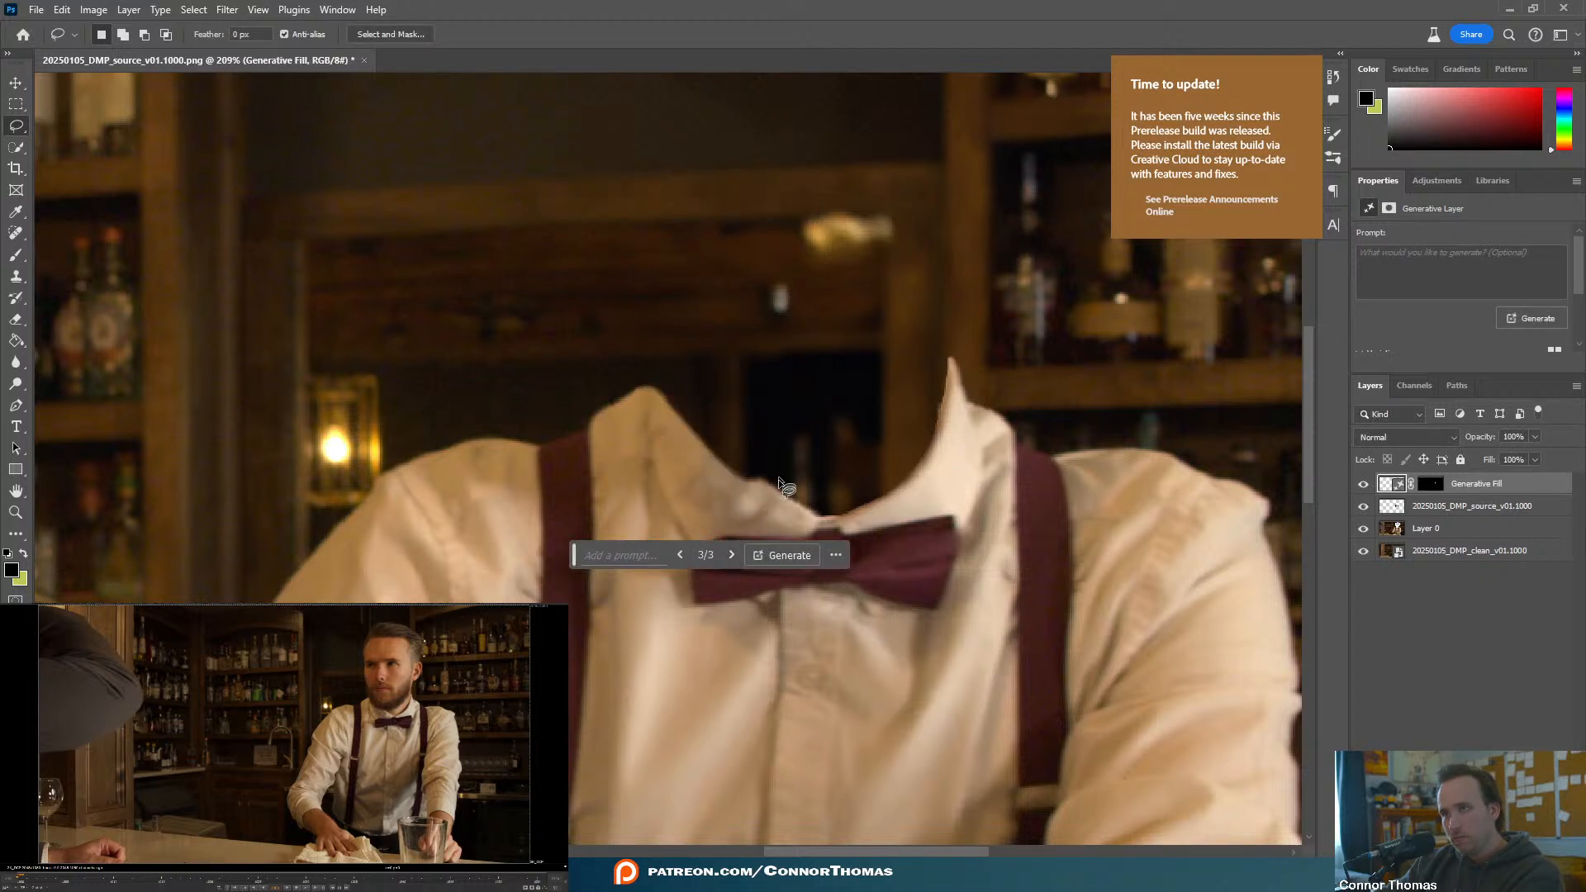
pyautogui.click(1364, 485)
pyautogui.click(1364, 485)
# - Lasso the same collar edge again, generate another fill without a prompt and use its second variation for a straighter edge
pyautogui.scroll(-2, 646, 504)
pyautogui.scroll(-3, 654, 471)
pyautogui.scroll(1, 711, 363)
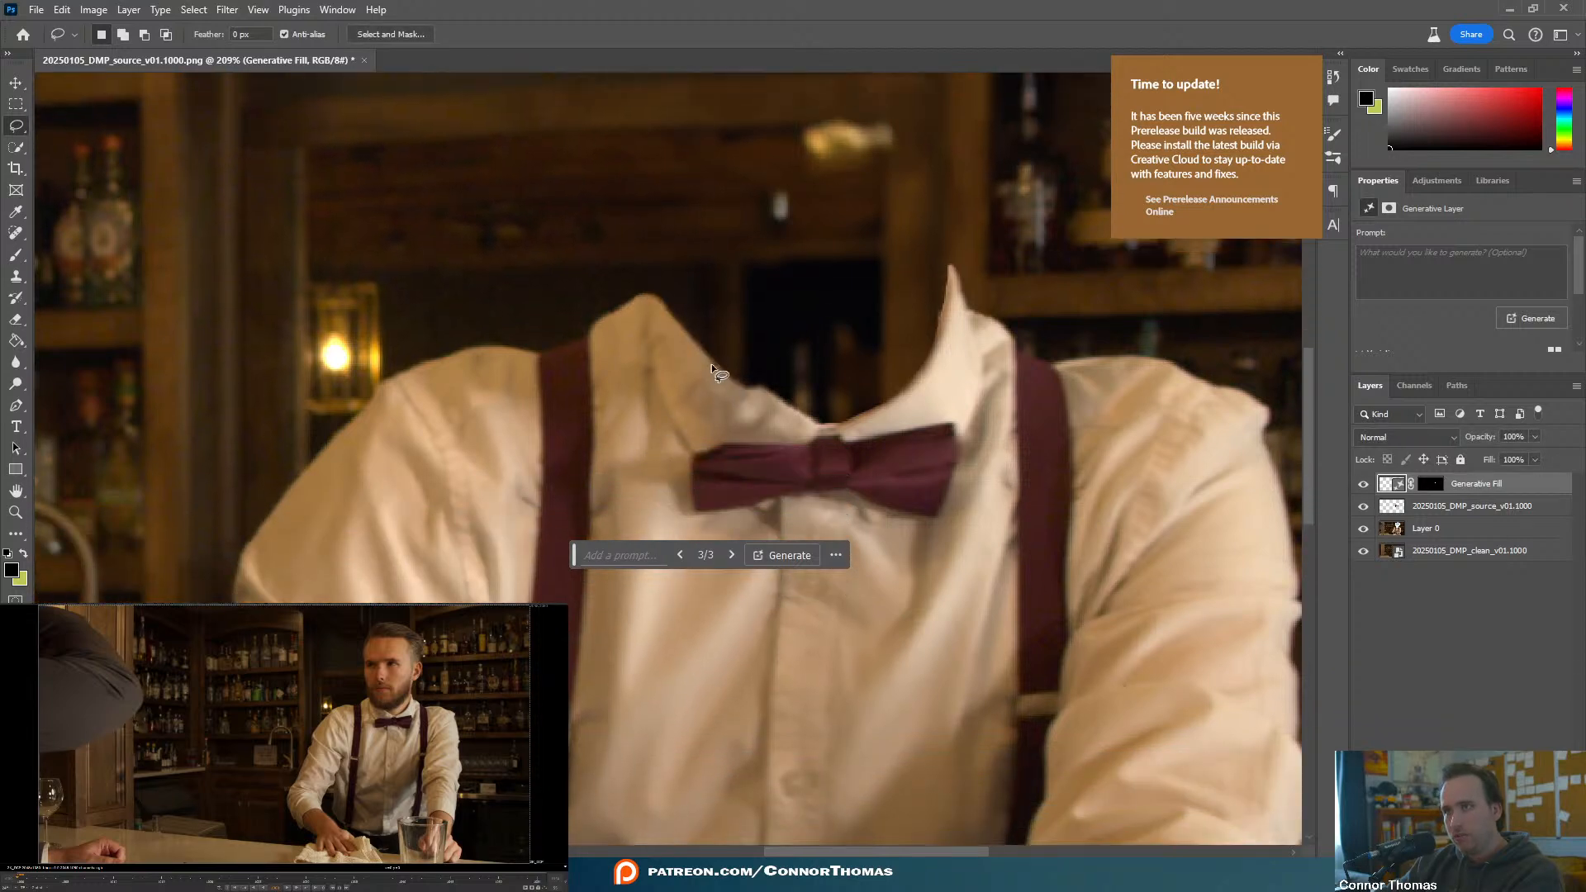
pyautogui.keyDown('alt'); pyautogui.scroll(2, 727, 388); pyautogui.keyUp('alt')
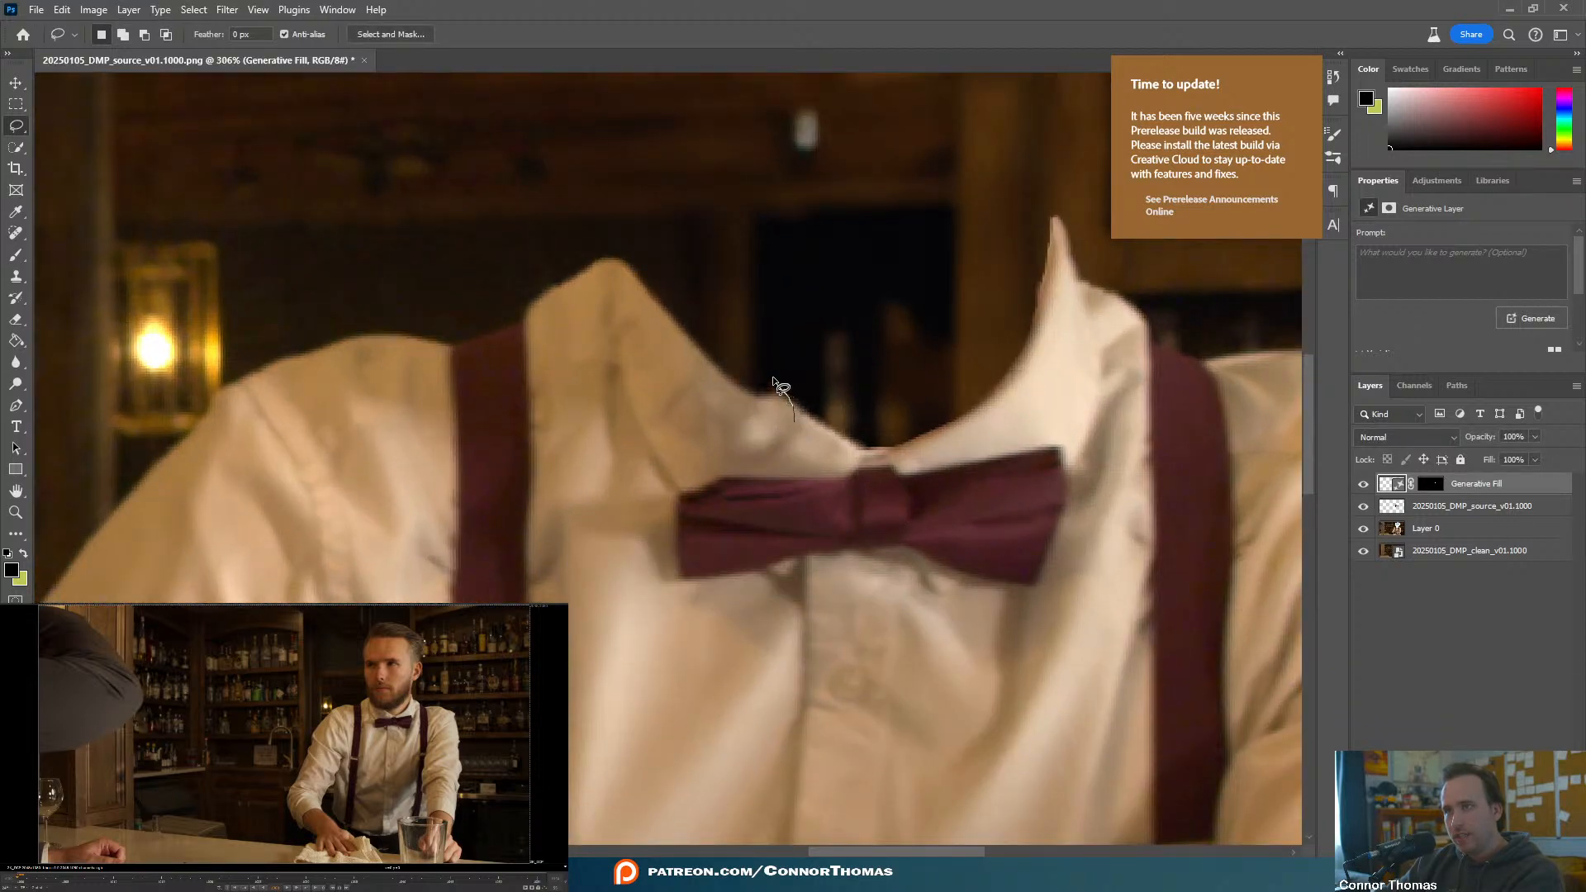
pyautogui.moveTo(726, 333); pyautogui.dragTo(625, 252)
pyautogui.moveTo(756, 431); pyautogui.dragTo(769, 428)
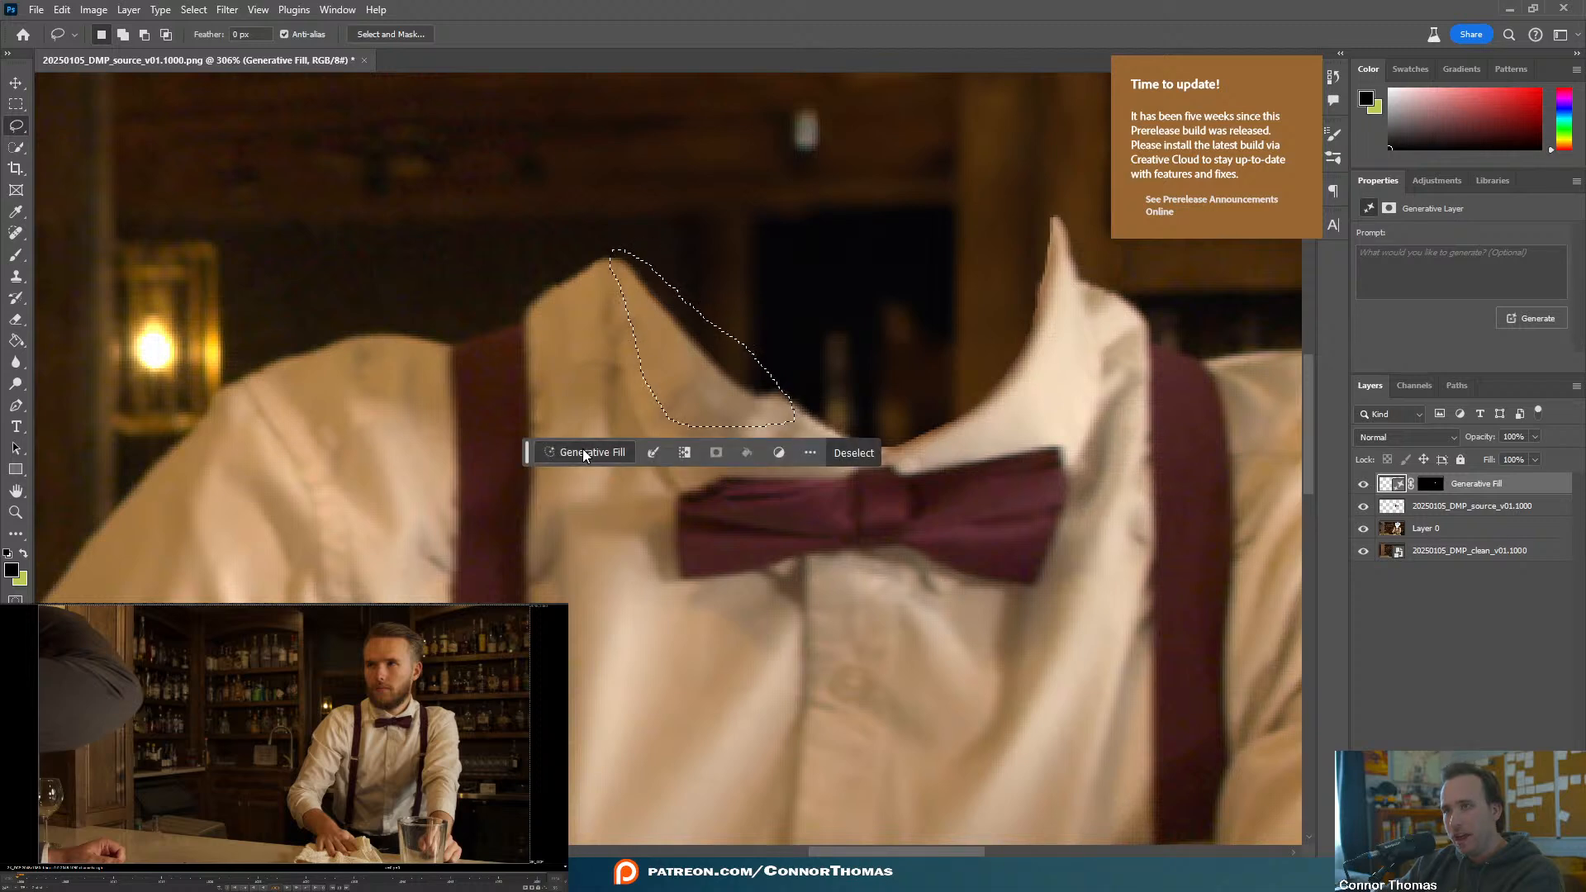
pyautogui.click(898, 451)
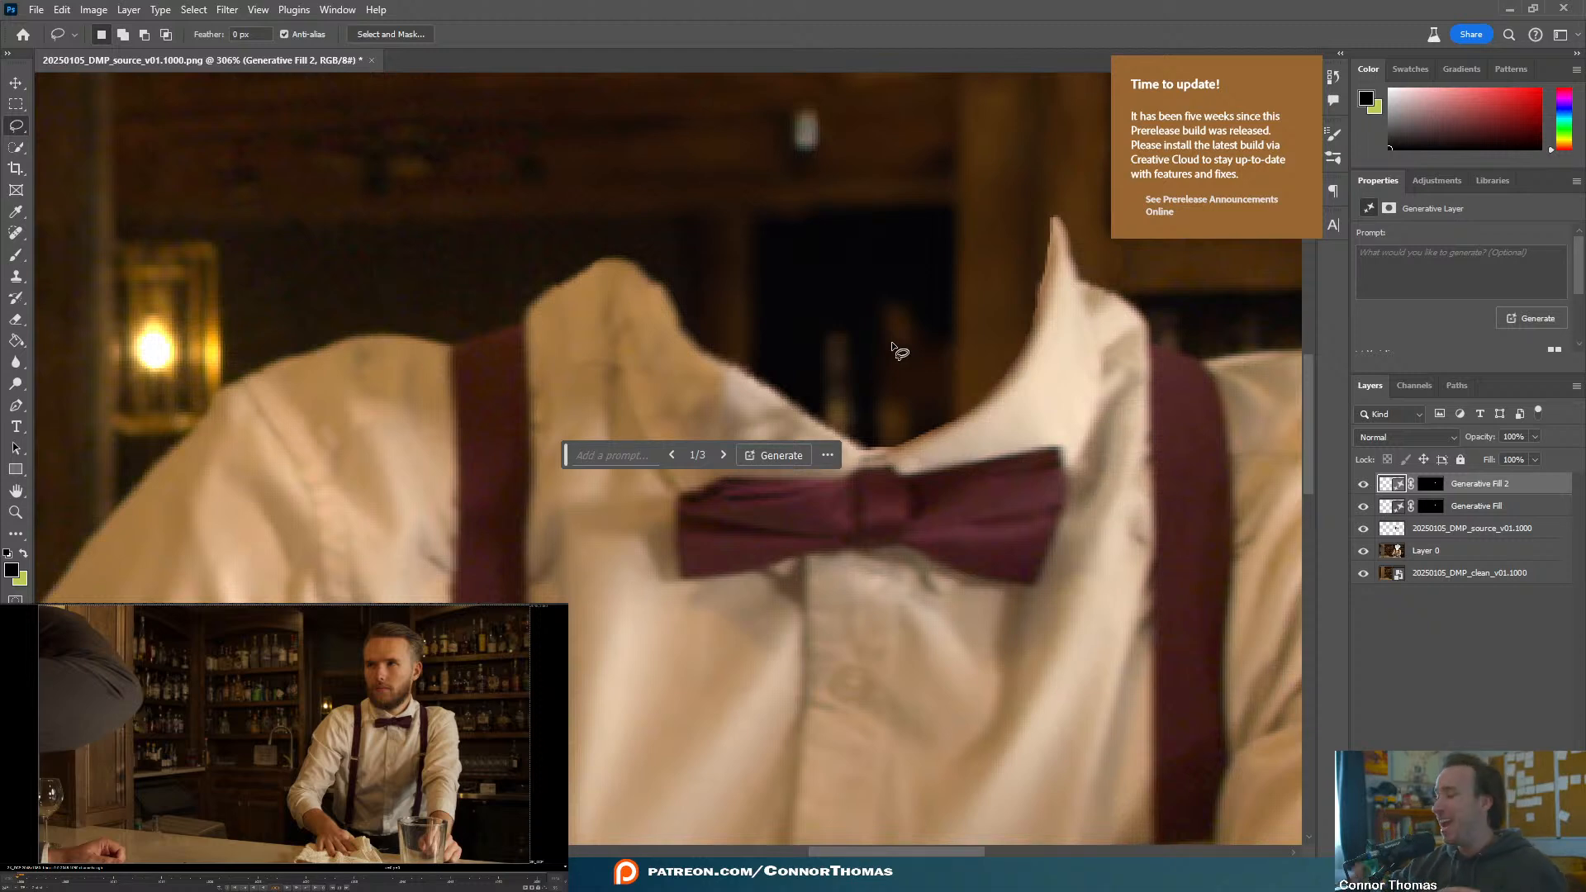
pyautogui.click(722, 455)
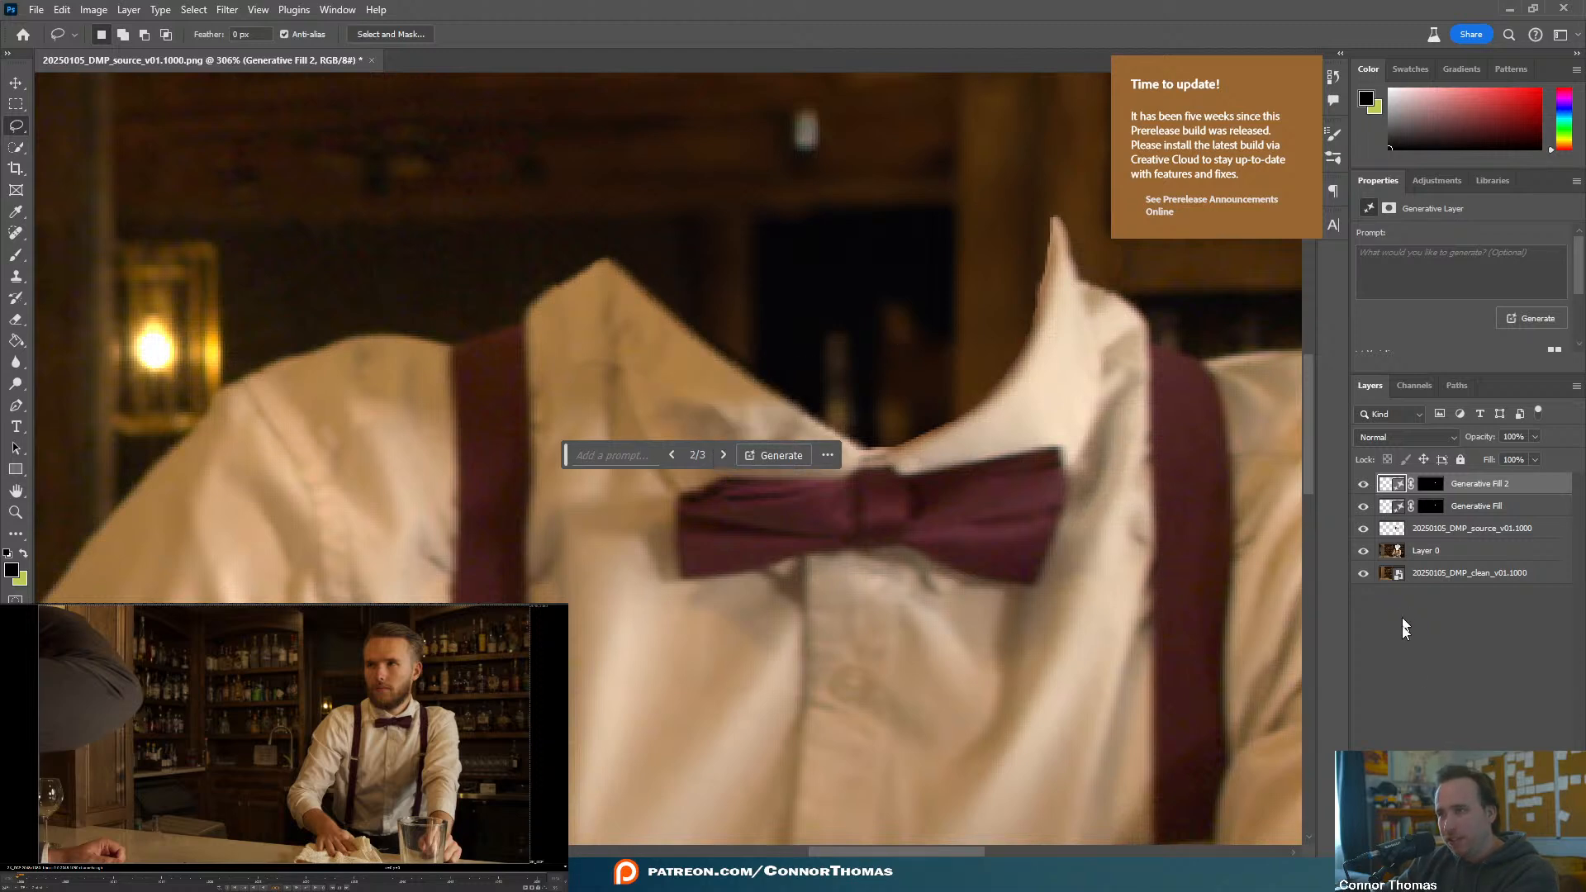
pyautogui.click(1078, 586)
pyautogui.scroll(3, 1096, 358)
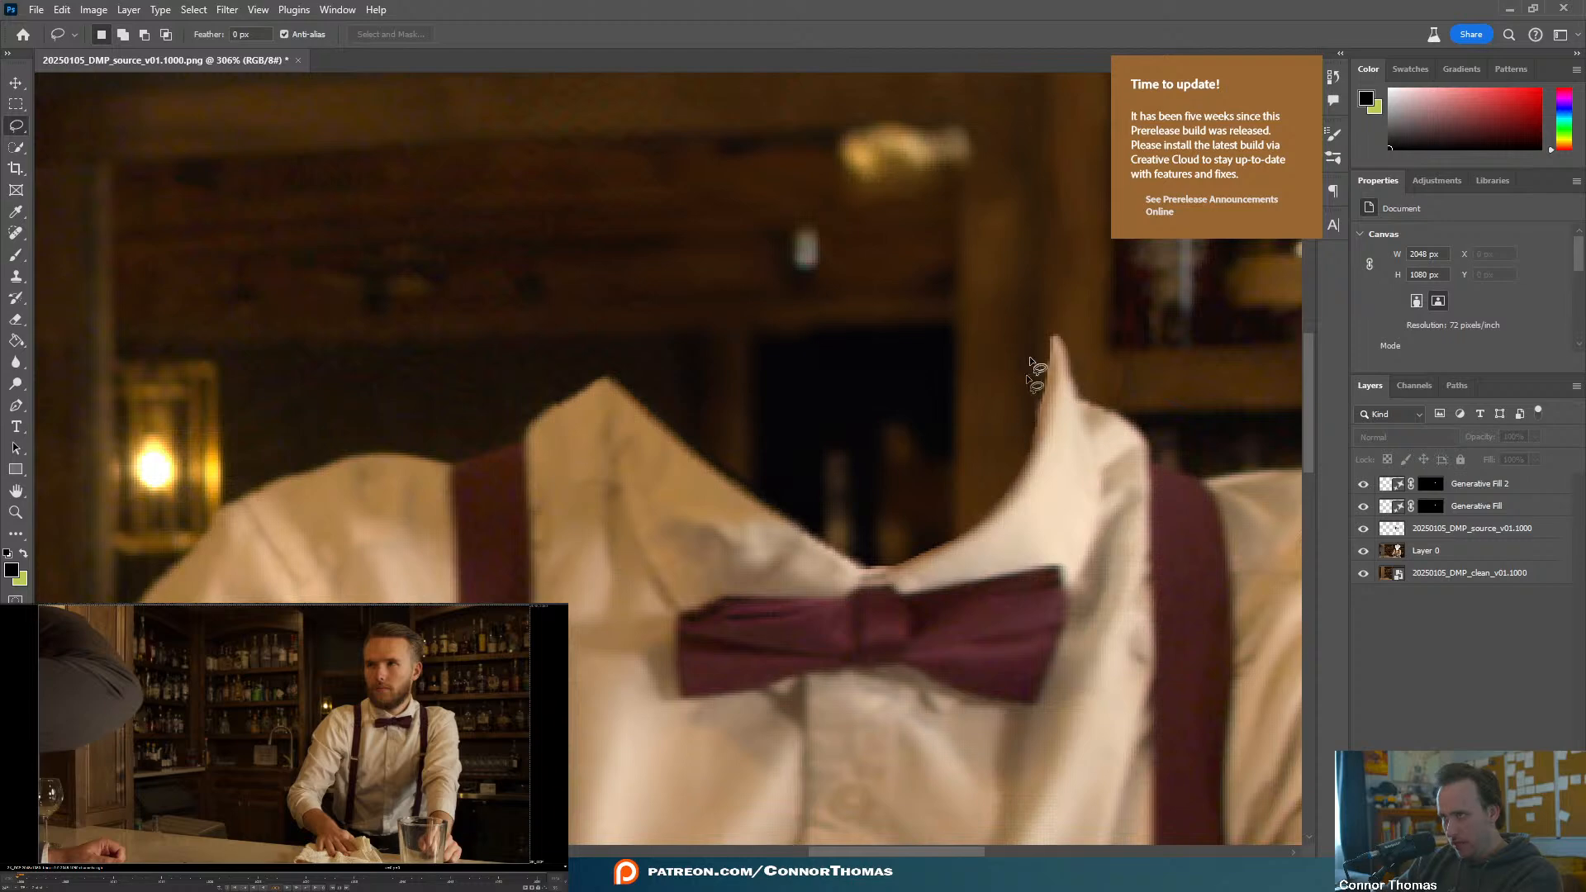
pyautogui.keyDown('alt'); pyautogui.scroll(-5, 989, 478); pyautogui.keyUp('alt')
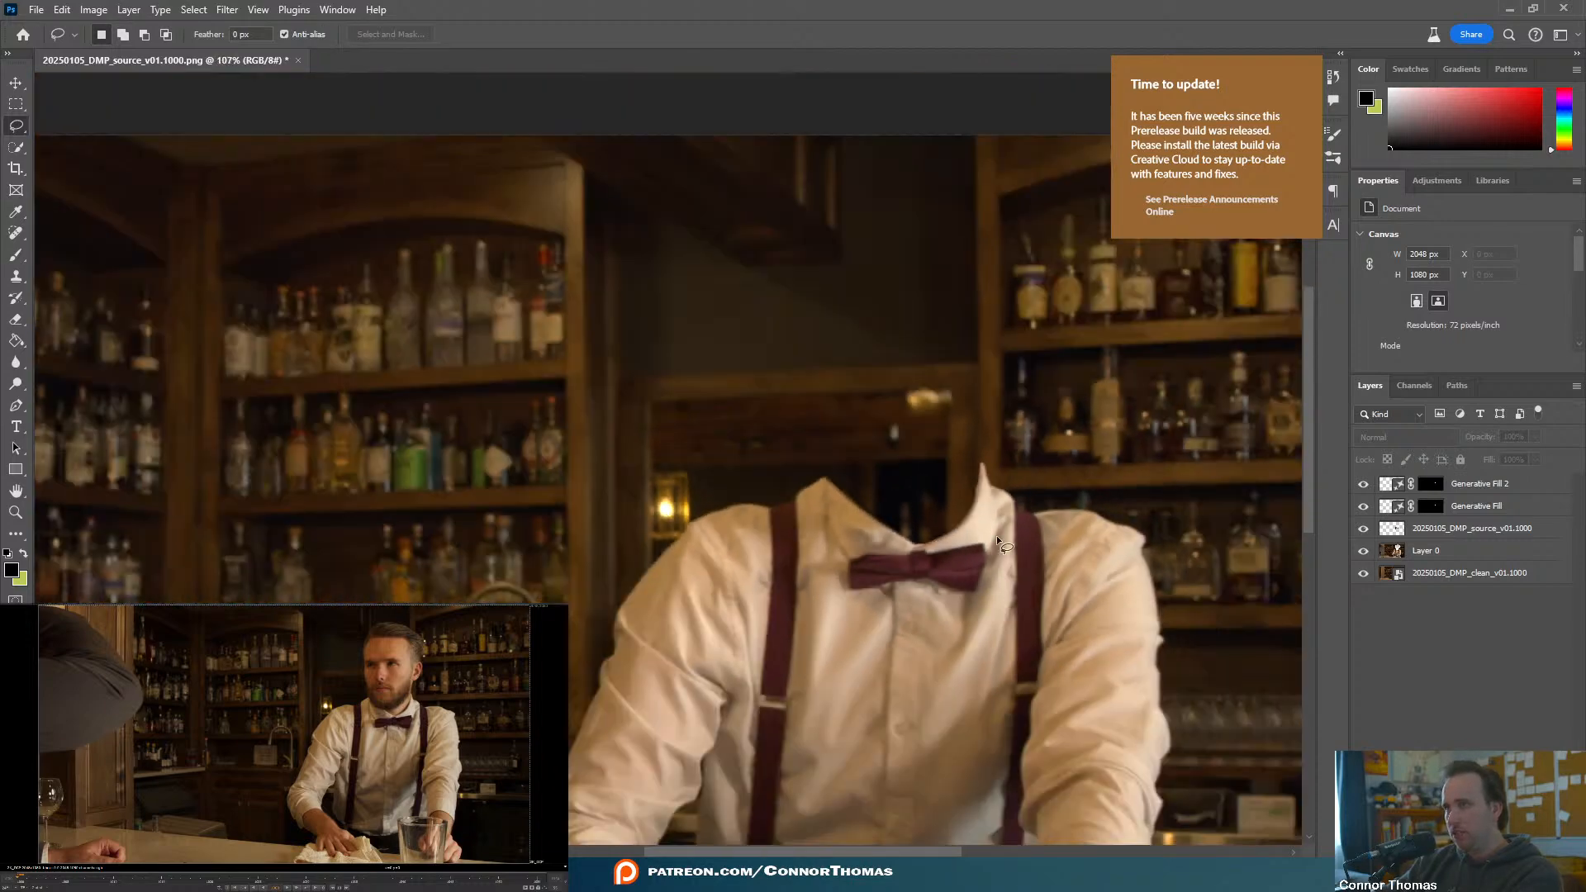
pyautogui.keyDown('alt'); pyautogui.scroll(-4, 995, 538); pyautogui.keyUp('alt')
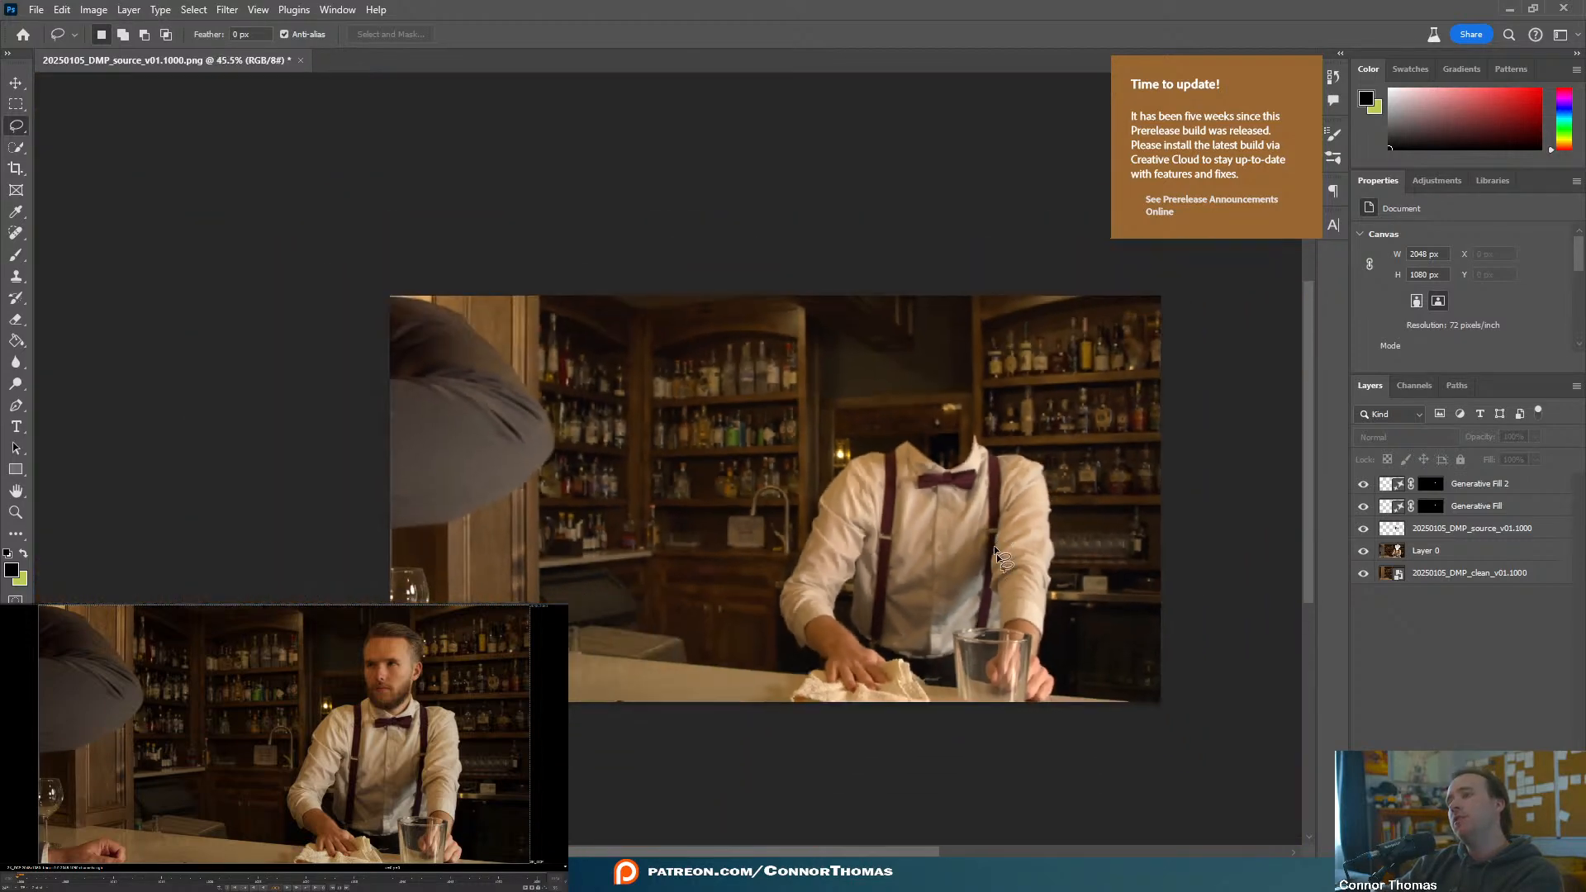
pyautogui.keyDown('alt'); pyautogui.scroll(4, 975, 563); pyautogui.keyUp('alt')
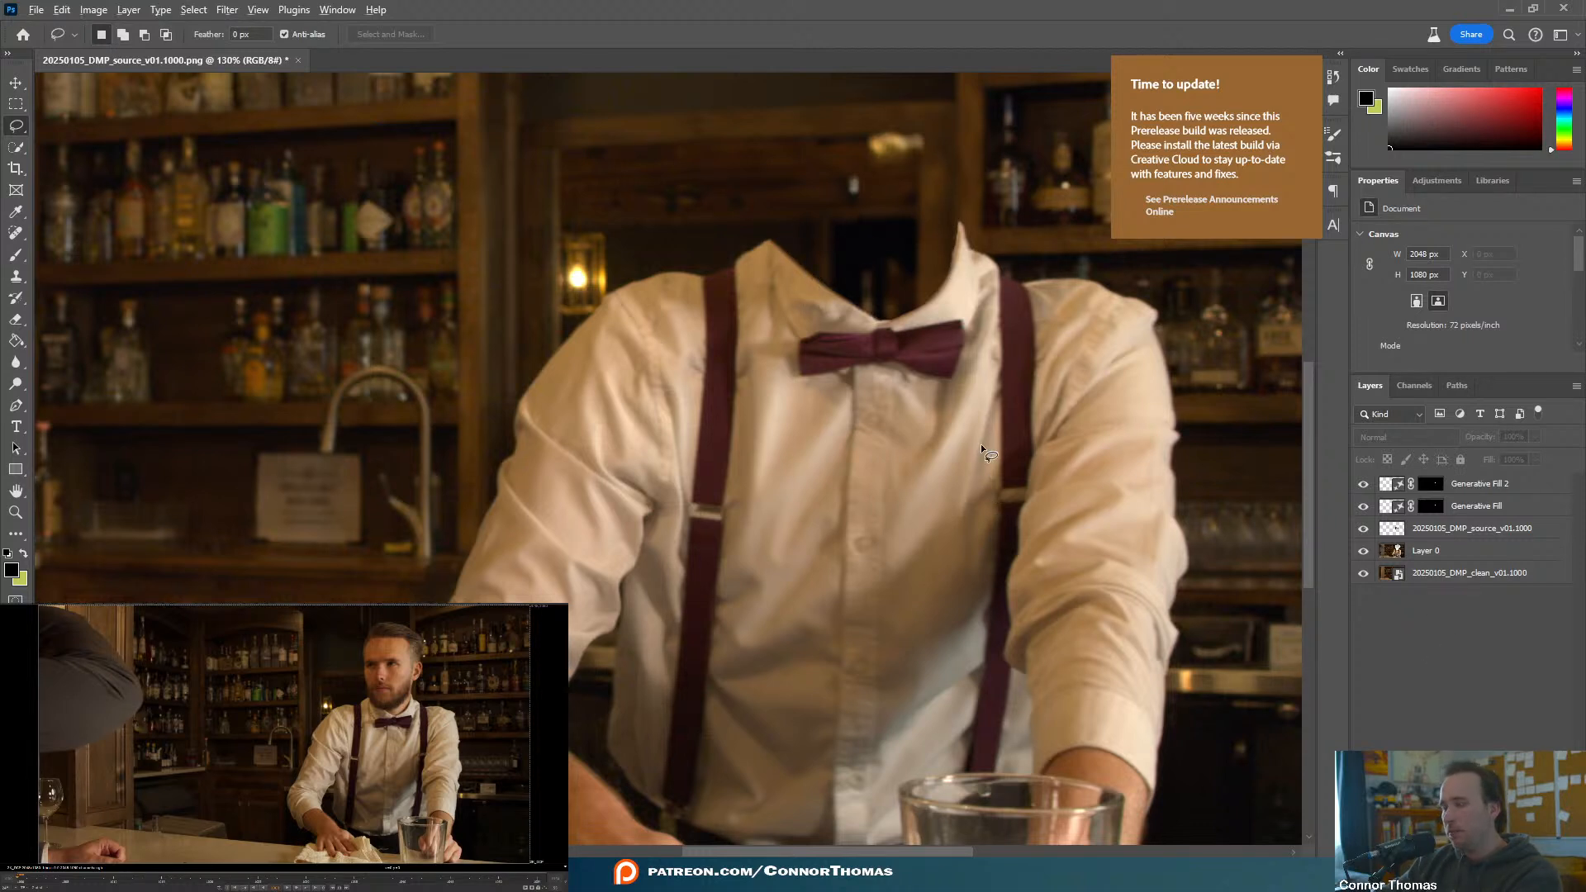
# - Compare the collar with and without the source layer beneath the two Generative Fill layers
pyautogui.keyDown('alt'); pyautogui.scroll(4, 930, 294); pyautogui.keyUp('alt')
pyautogui.scroll(1, 777, 285)
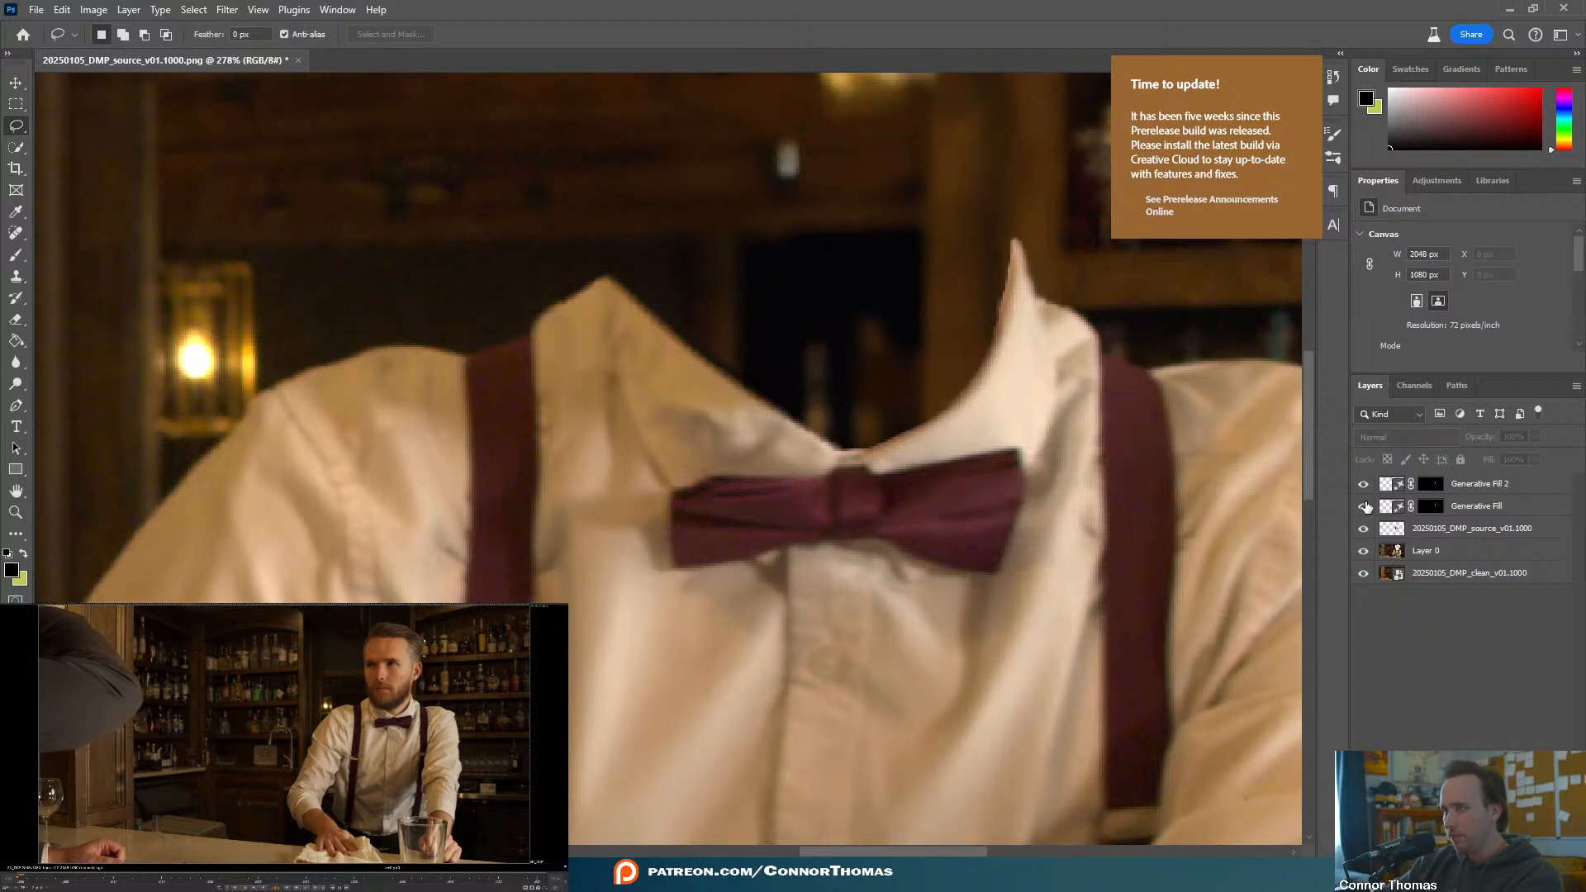
pyautogui.click(1459, 491)
pyautogui.keyDown('shift'); pyautogui.click(1458, 507); pyautogui.keyUp('shift')
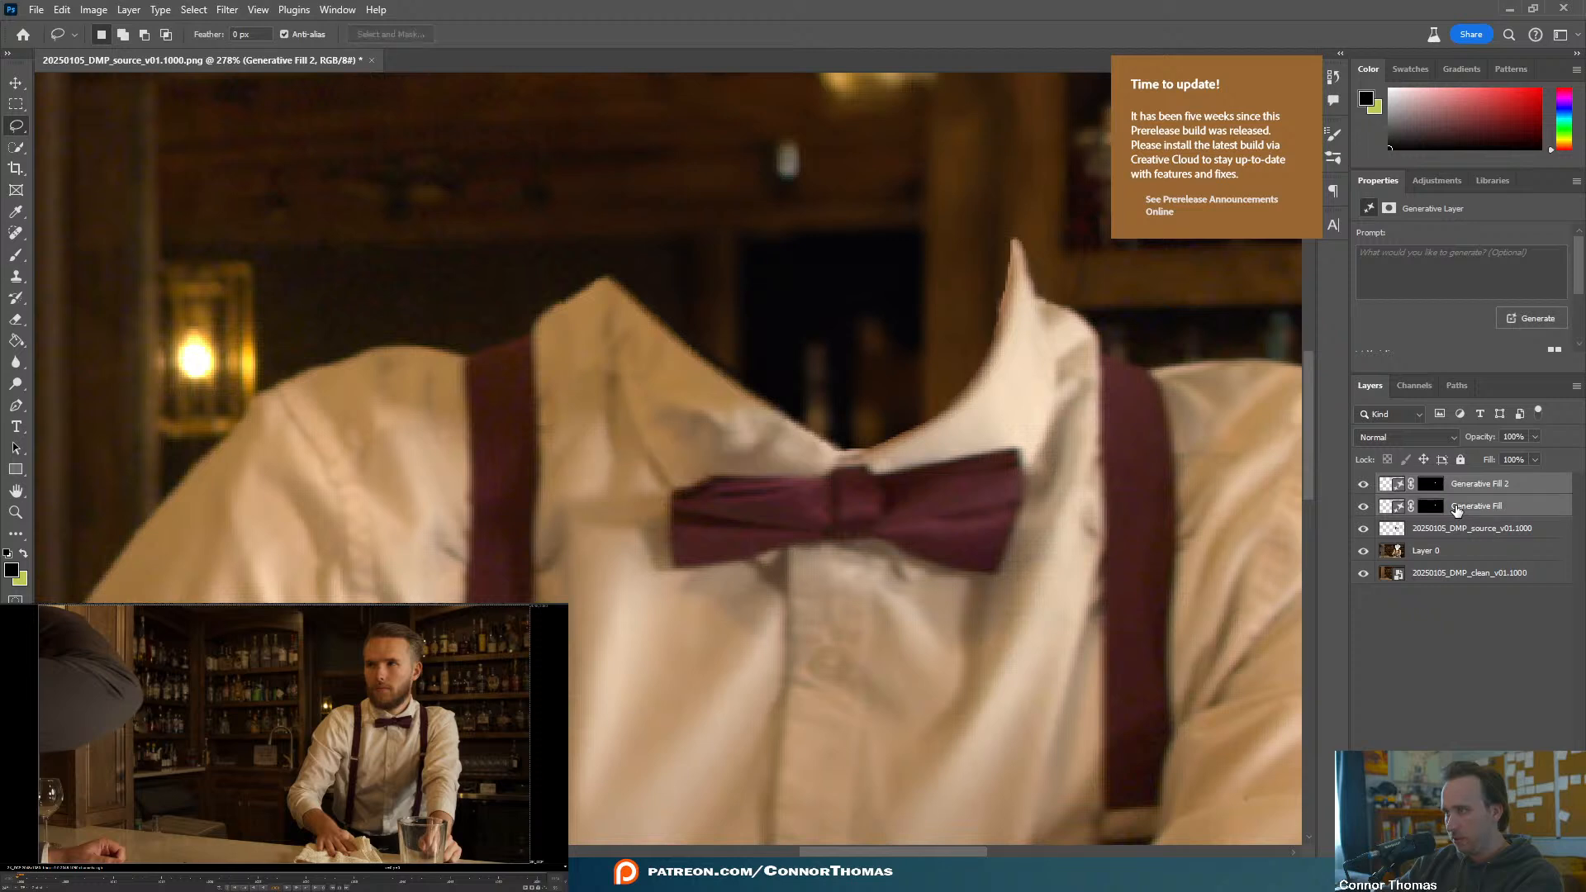
pyautogui.click(1363, 528)
pyautogui.click(1363, 529)
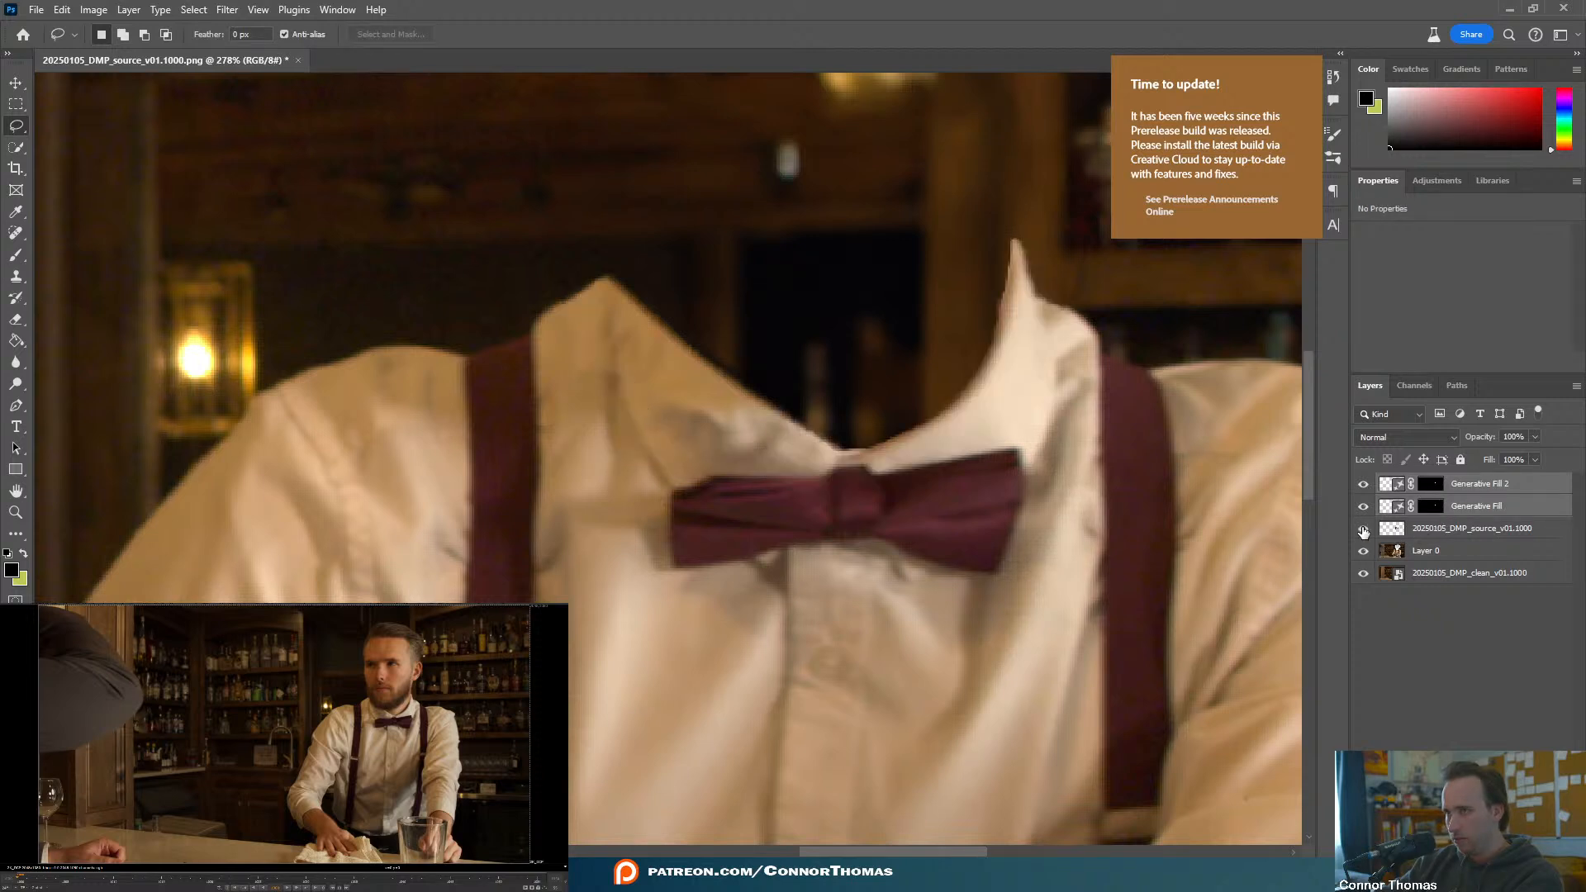
pyautogui.click(1363, 530)
pyautogui.click(1363, 529)
pyautogui.click(1363, 530)
pyautogui.click(1363, 529)
pyautogui.click(1422, 641)
# - Hide Layer 0 and the clean background layer, and merge both Generative Fill layers with the source layer
pyautogui.click(1363, 550)
pyautogui.click(1363, 572)
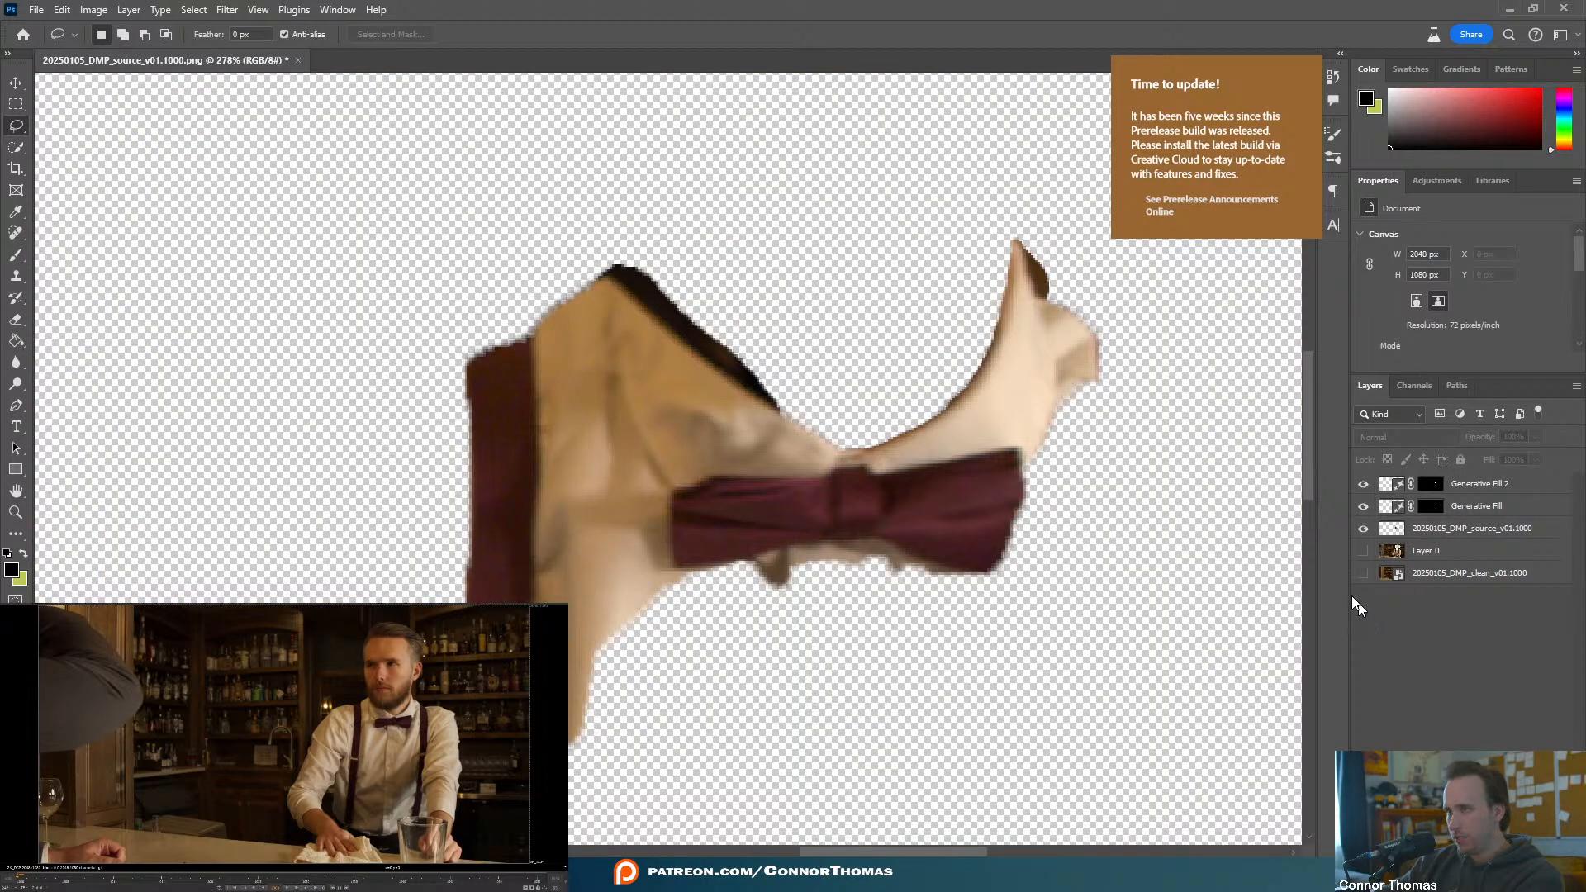
pyautogui.click(1363, 528)
pyautogui.click(1452, 529)
pyautogui.keyDown('shift'); pyautogui.click(1476, 488); pyautogui.keyUp('shift')
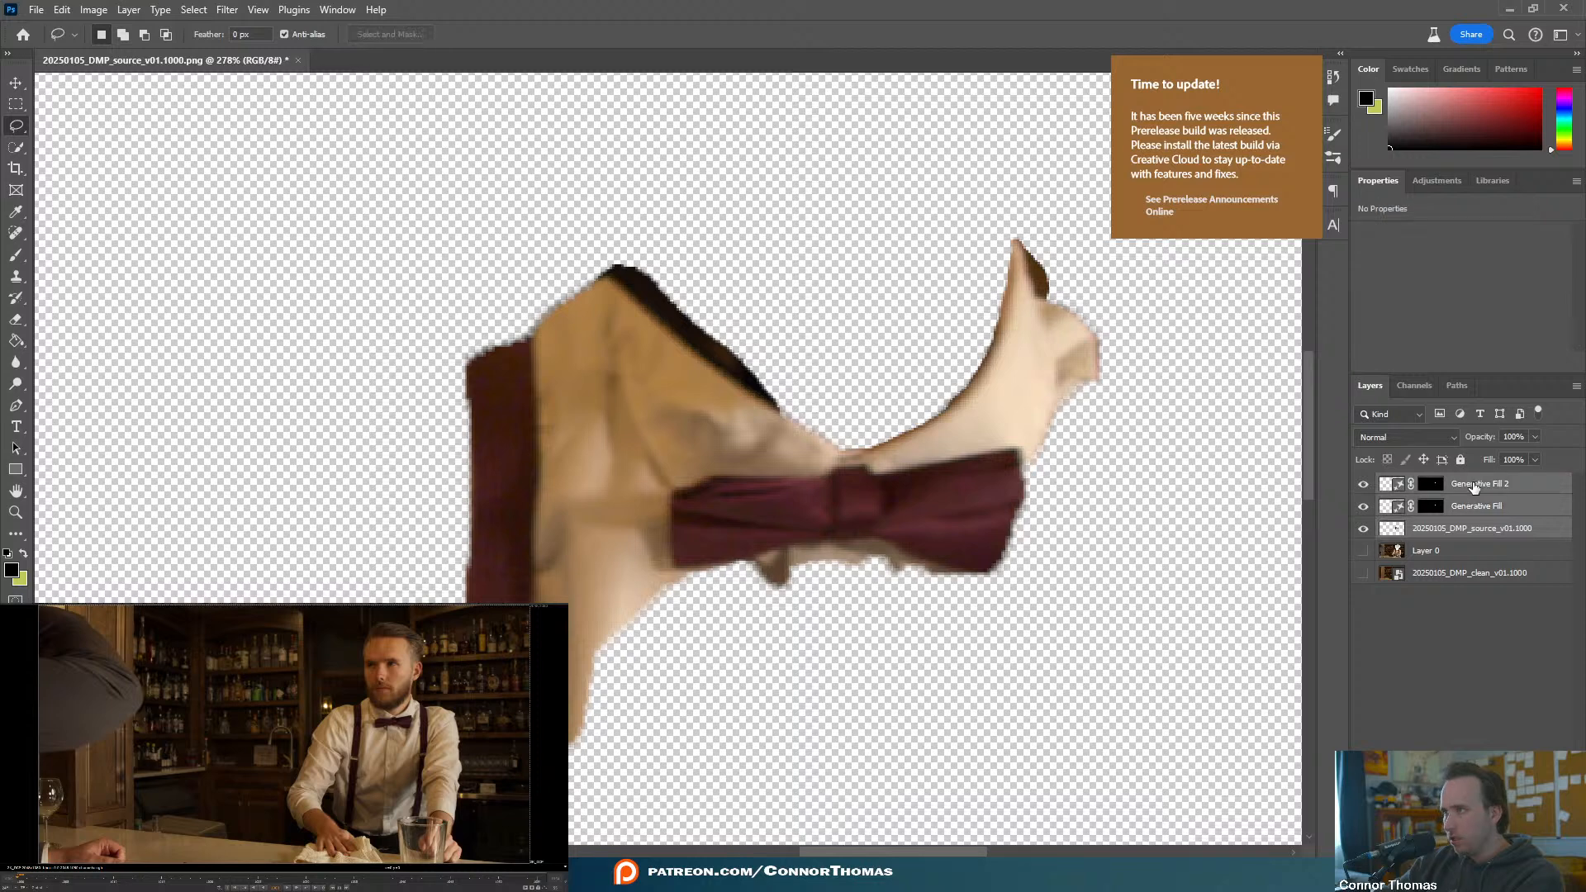
pyautogui.rightClick(1477, 487)
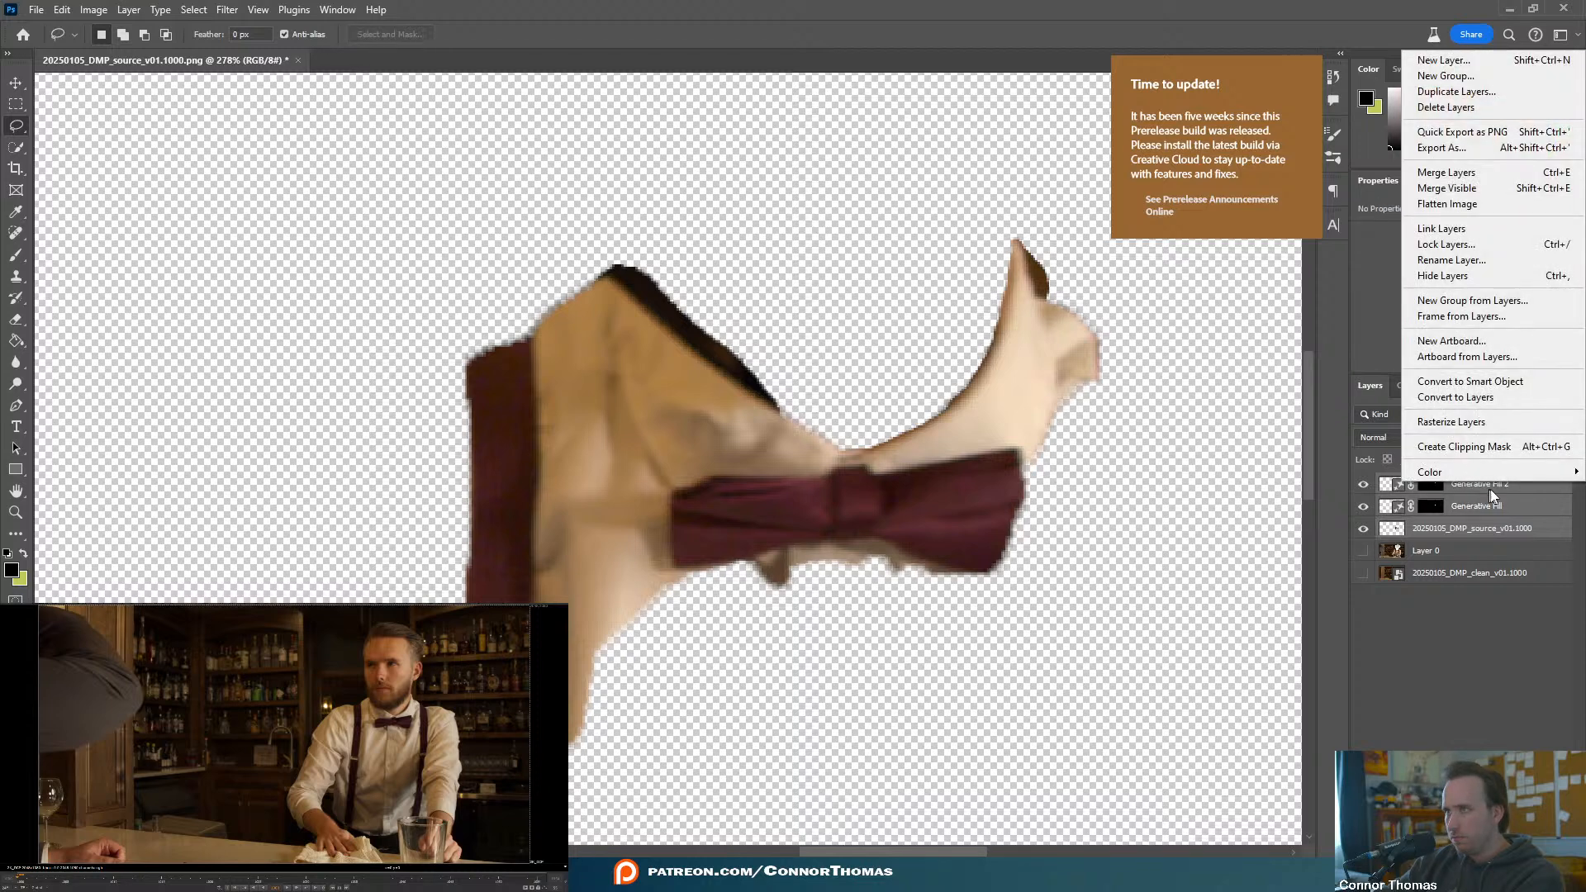
pyautogui.click(1447, 172)
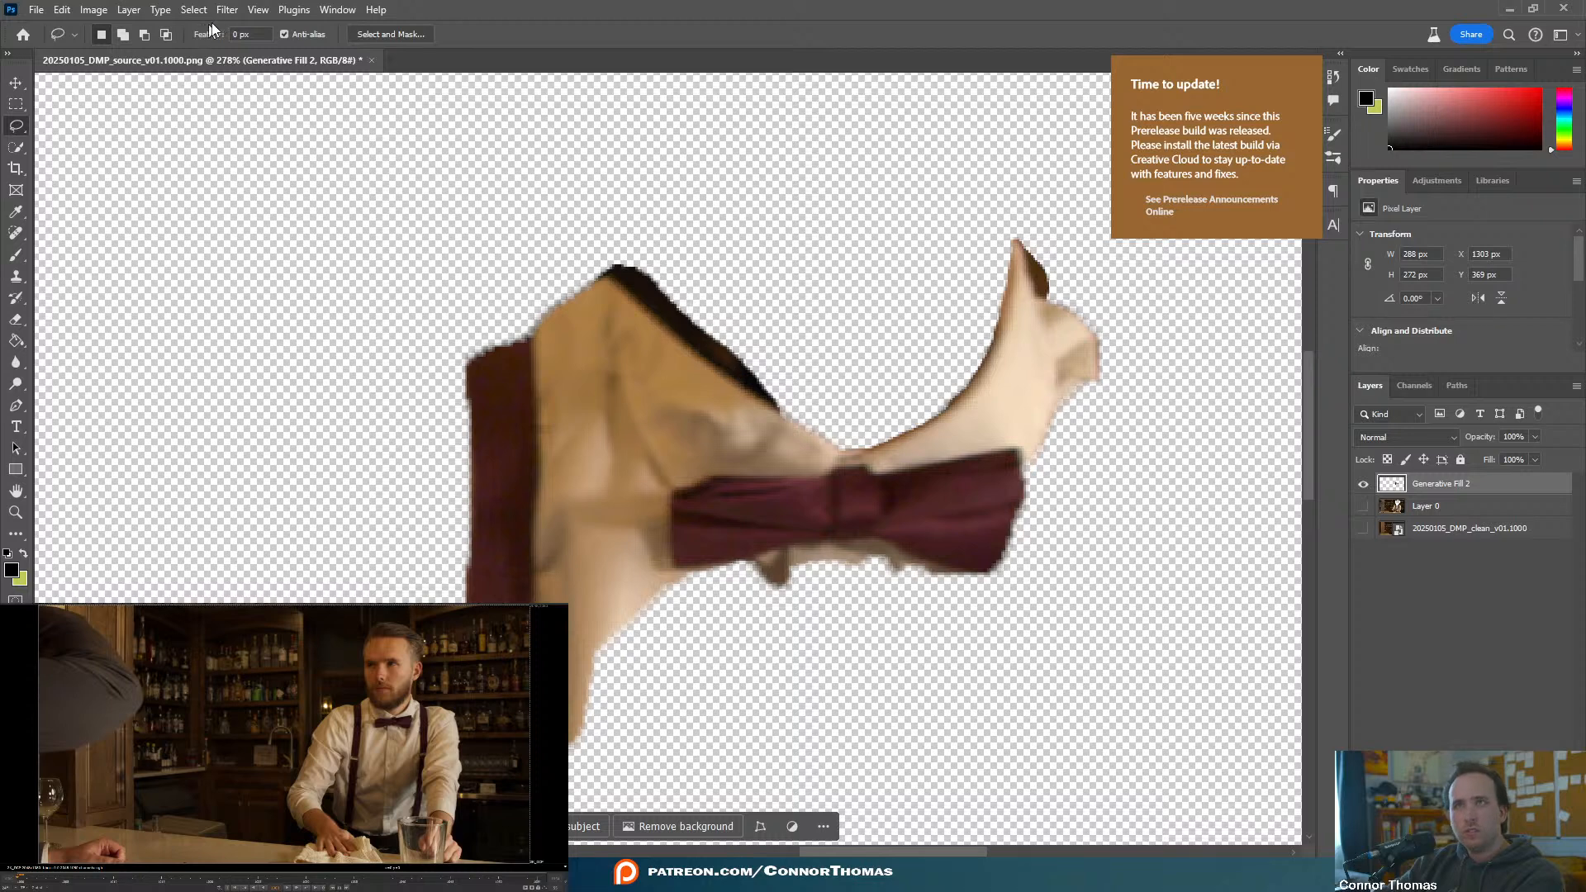
# - Try cutting the dark fringe off the collar edge on the image's left side with a 5 px feathered lasso selection, and undo the cut
pyautogui.doubleClick(247, 33)
pyautogui.write('5')
pyautogui.press('Return')
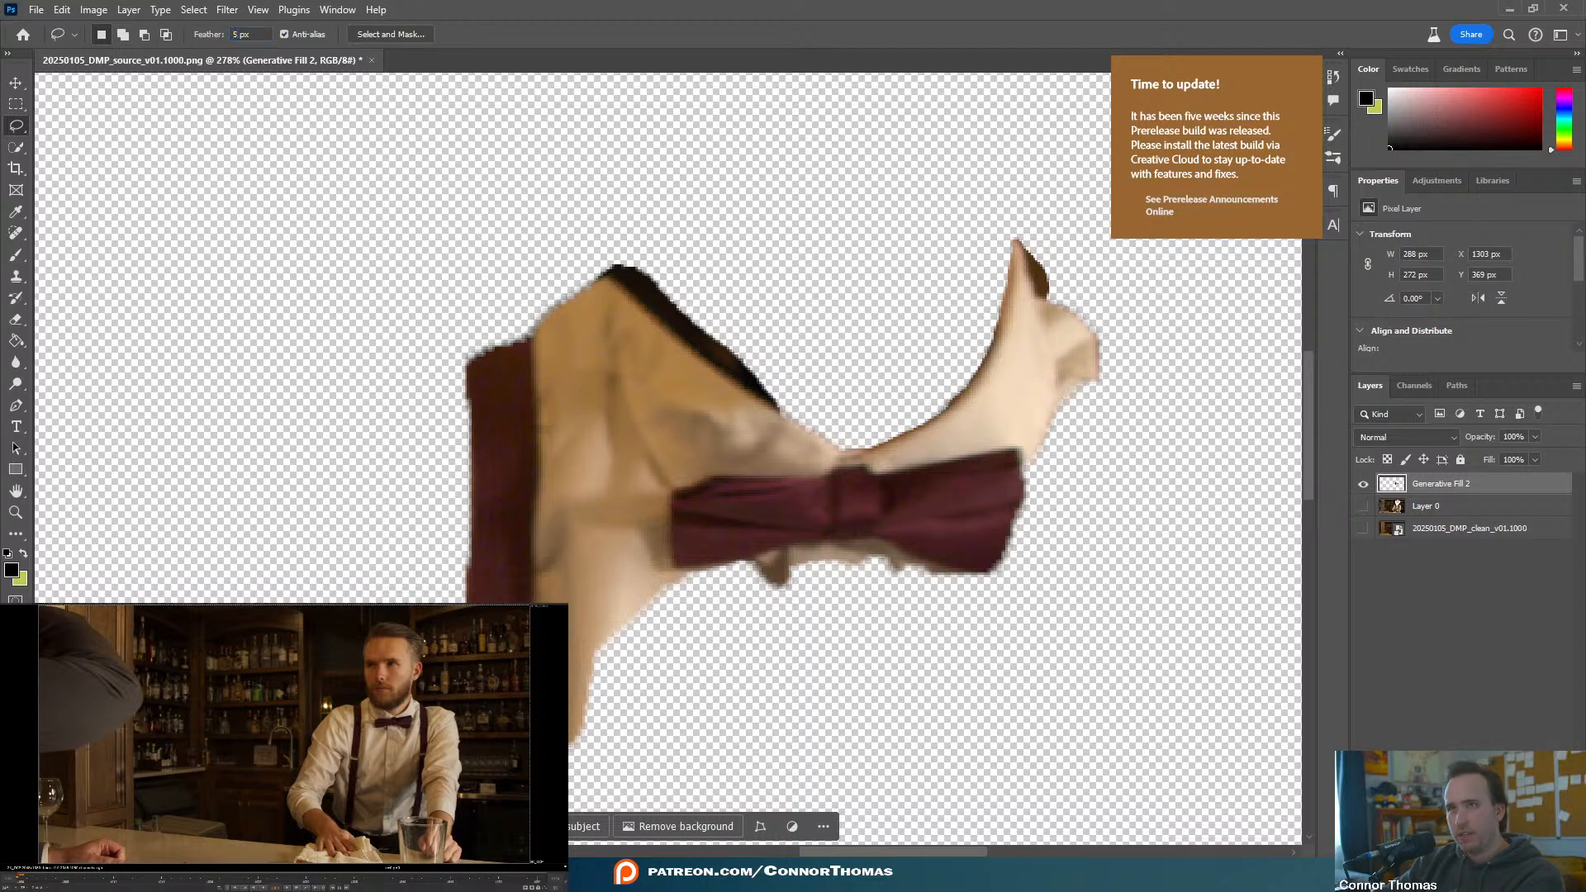
pyautogui.moveTo(549, 257); pyautogui.dragTo(565, 261)
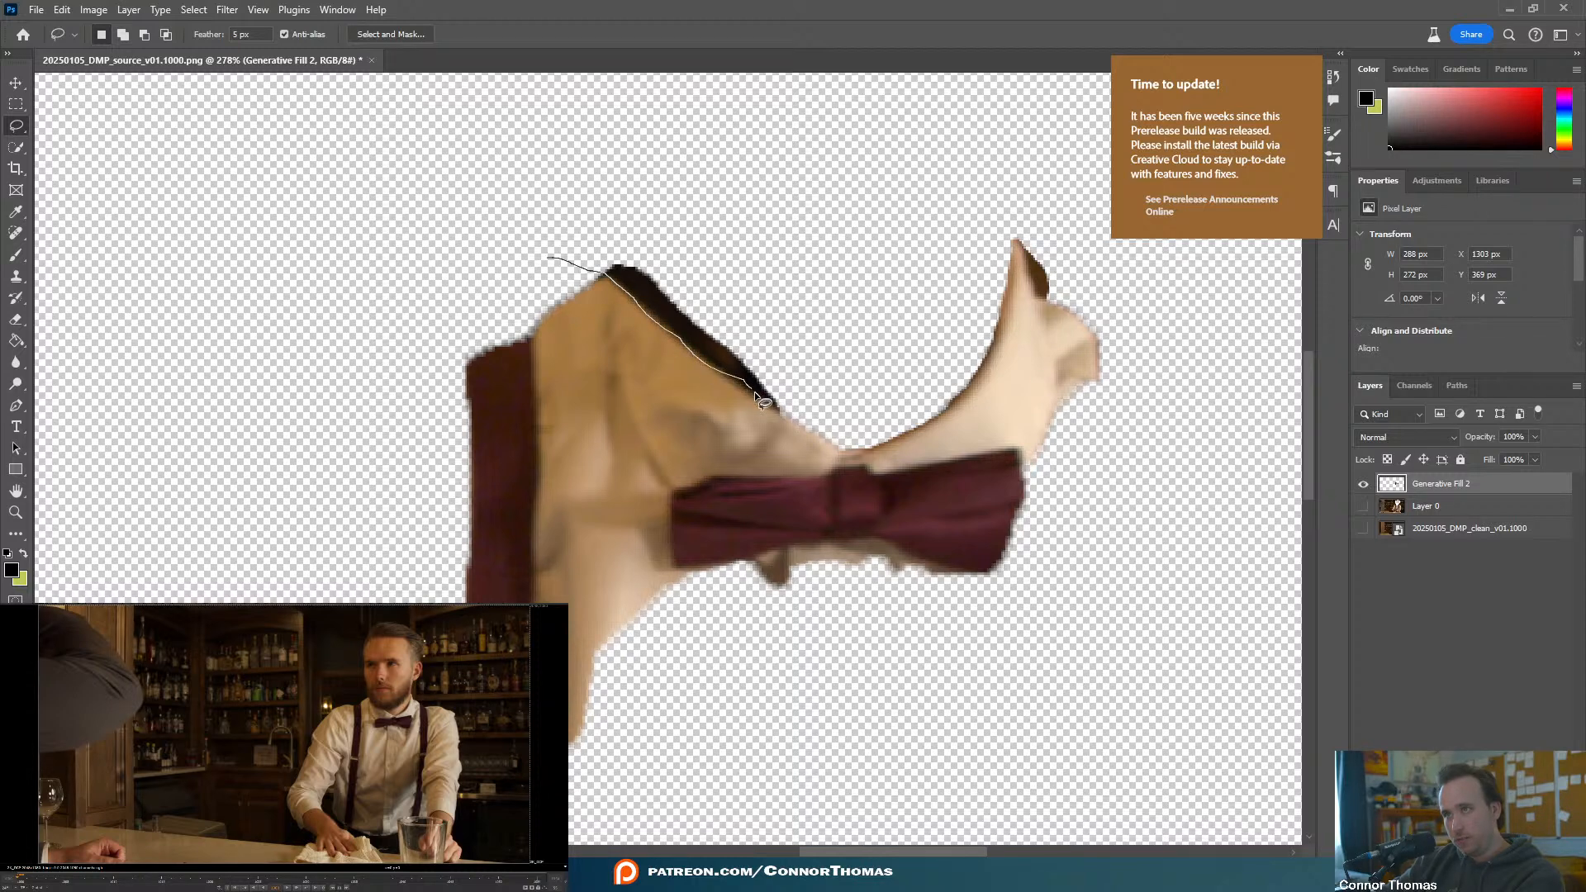
pyautogui.moveTo(783, 410); pyautogui.dragTo(784, 279)
pyautogui.hotkey('ctrl', 'd')
pyautogui.moveTo(584, 240)
pyautogui.mouseDown()
pyautogui.moveTo(620, 279)
pyautogui.moveTo(592, 240)
pyautogui.moveTo(567, 278)
pyautogui.moveTo(646, 313)
pyautogui.mouseUp()
pyautogui.press('Return')
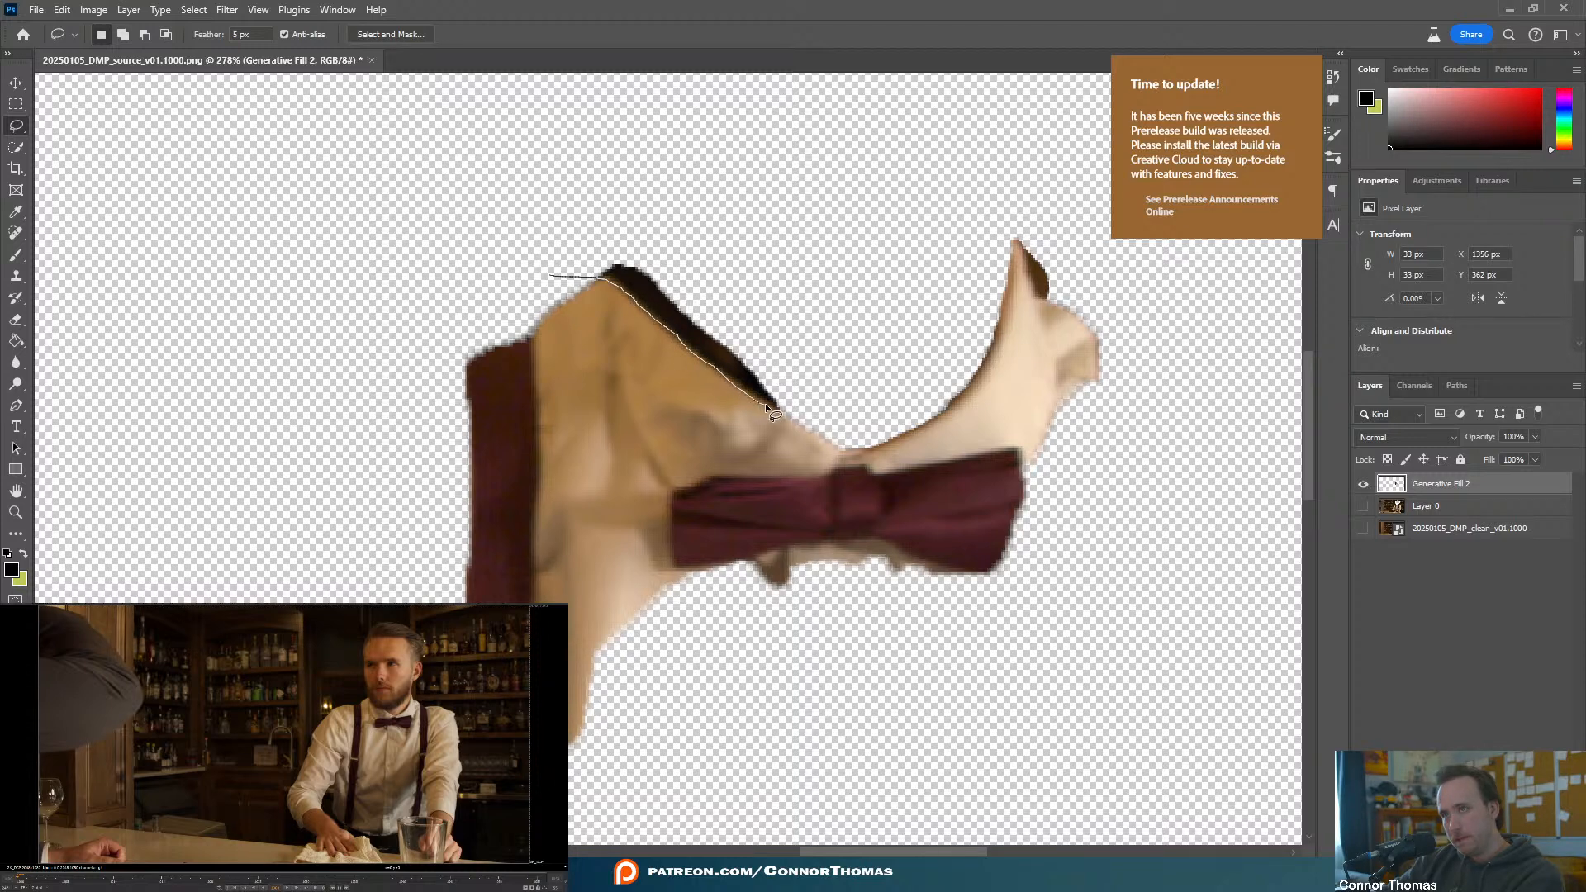
pyautogui.moveTo(765, 405); pyautogui.dragTo(797, 415)
pyautogui.moveTo(824, 336)
pyautogui.mouseDown()
pyautogui.moveTo(726, 195)
pyautogui.moveTo(522, 179)
pyautogui.moveTo(551, 273)
pyautogui.mouseUp()
pyautogui.hotkey('ctrl', 'x')
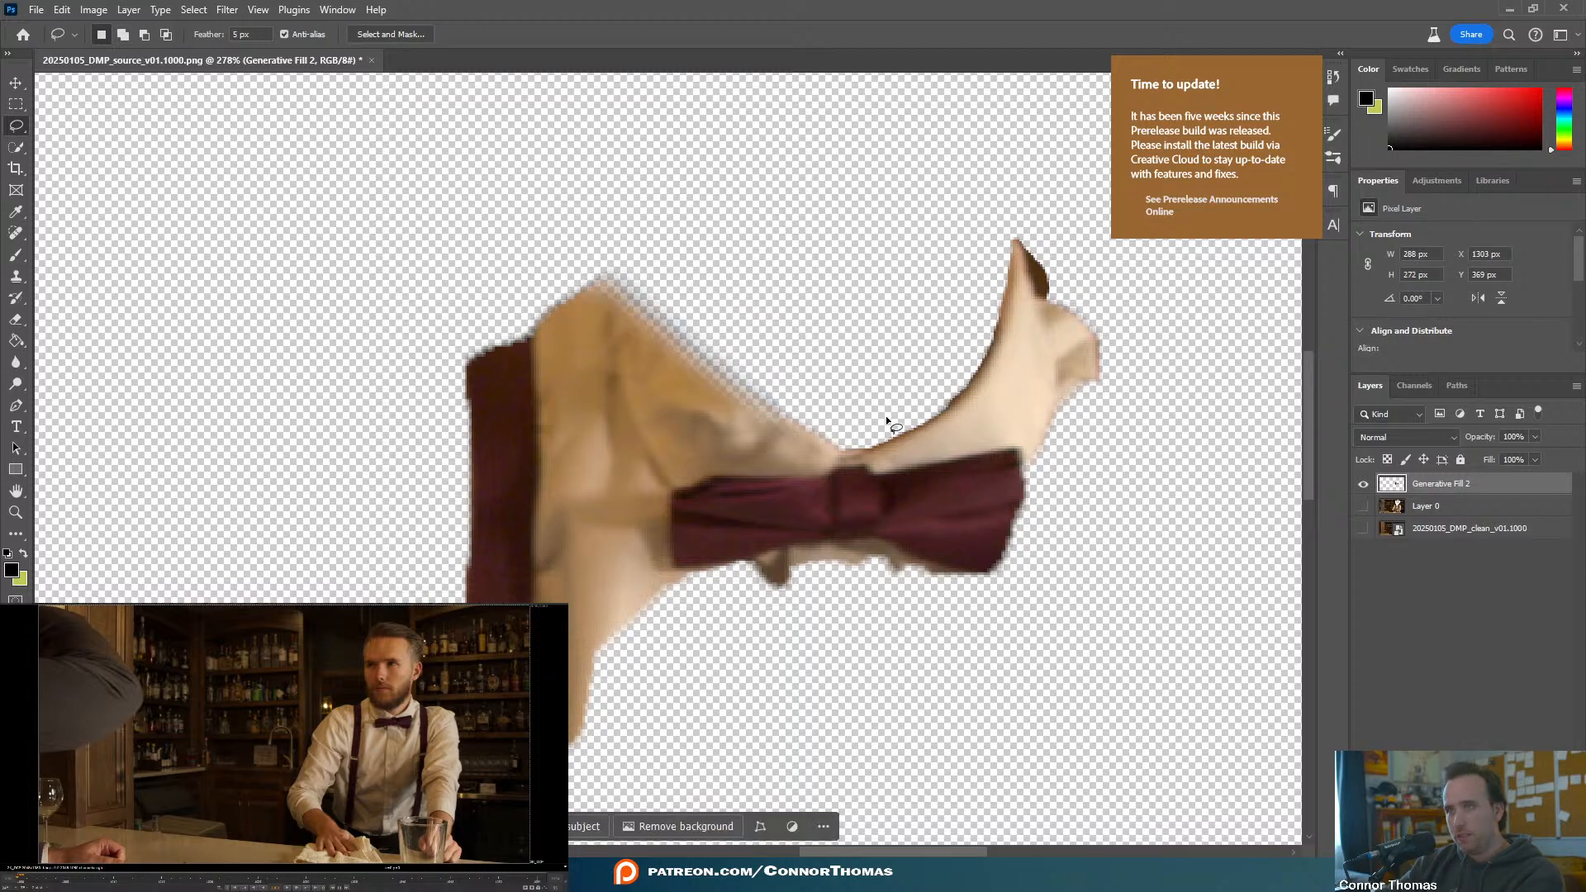
pyautogui.scroll(2, 826, 419)
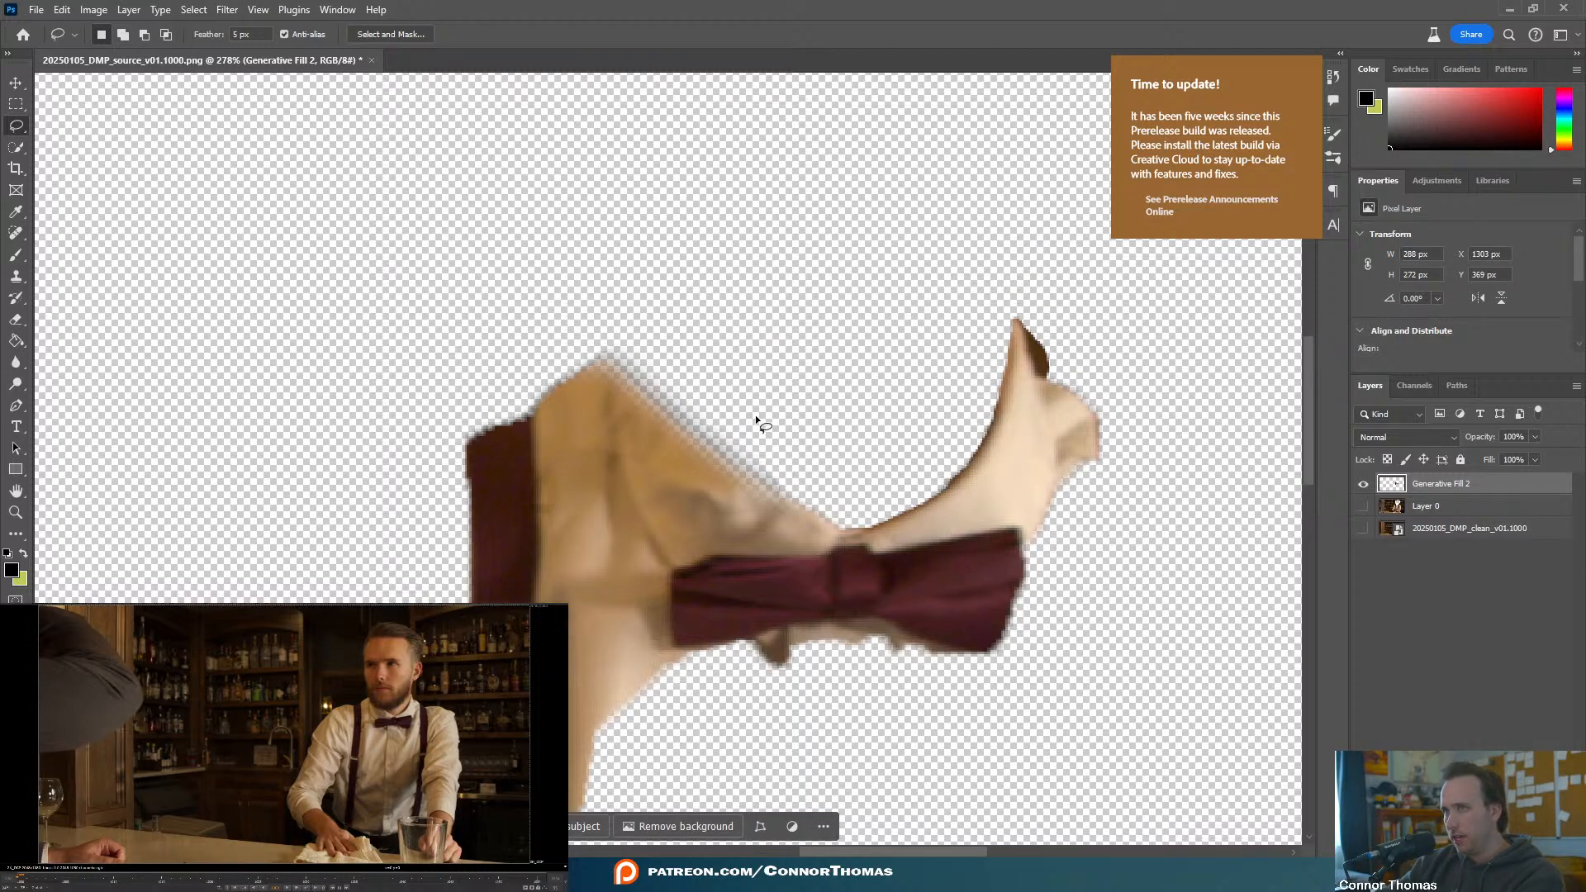
pyautogui.hotkey('ctrl', 'z')
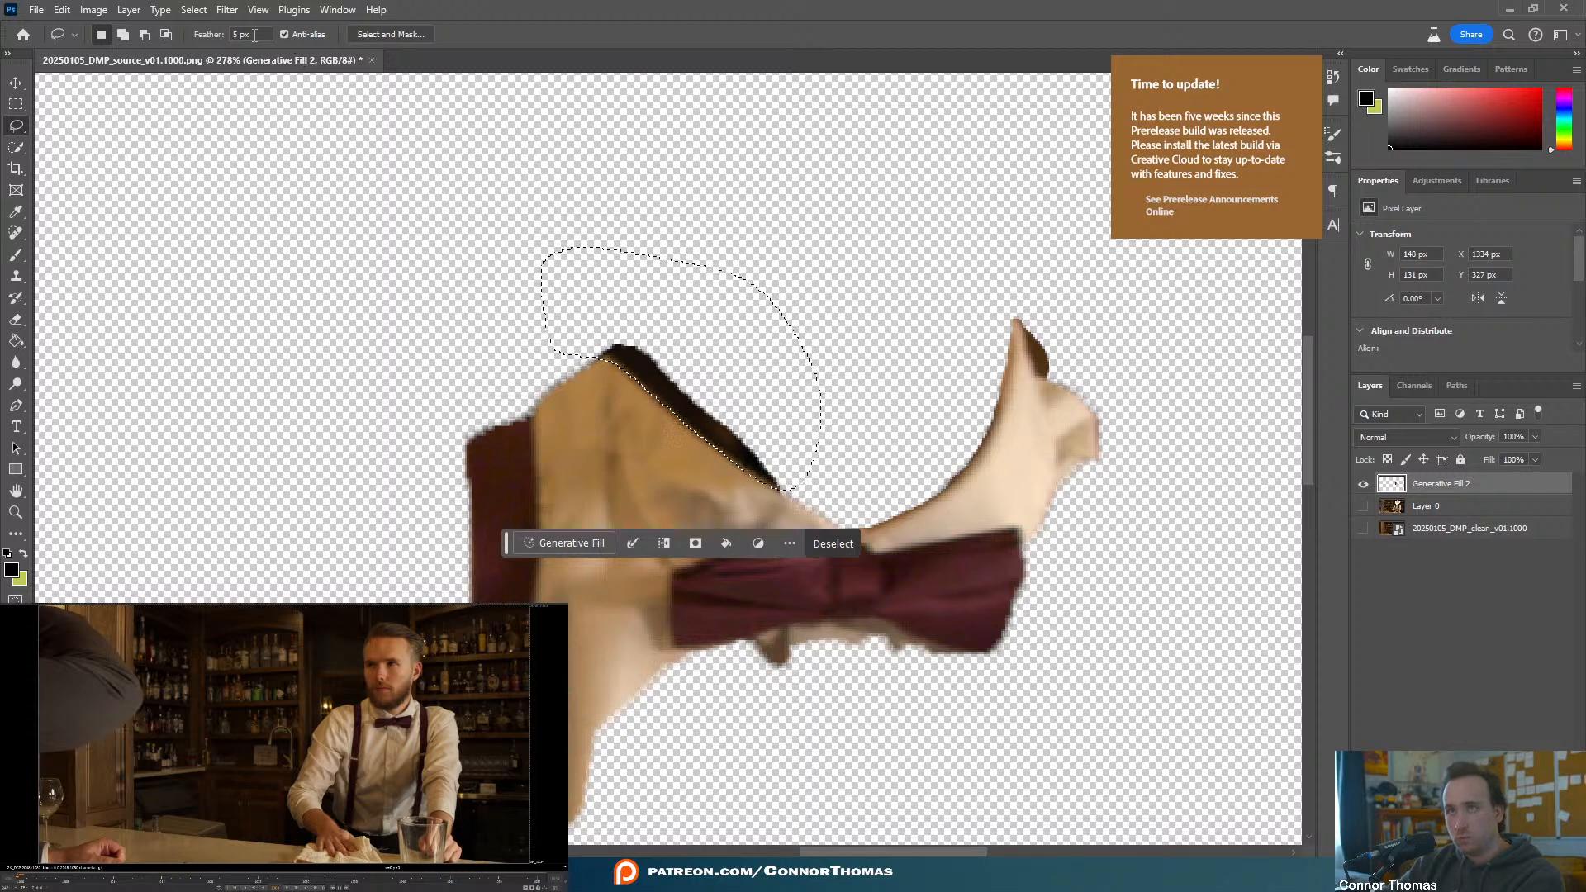
# - Set the lasso feather to 2 px and loosely select the dark fringe along the left collar's upper edge, about 181 × 136 px
pyautogui.press('Return')
pyautogui.write('2')
pyautogui.press('Return')
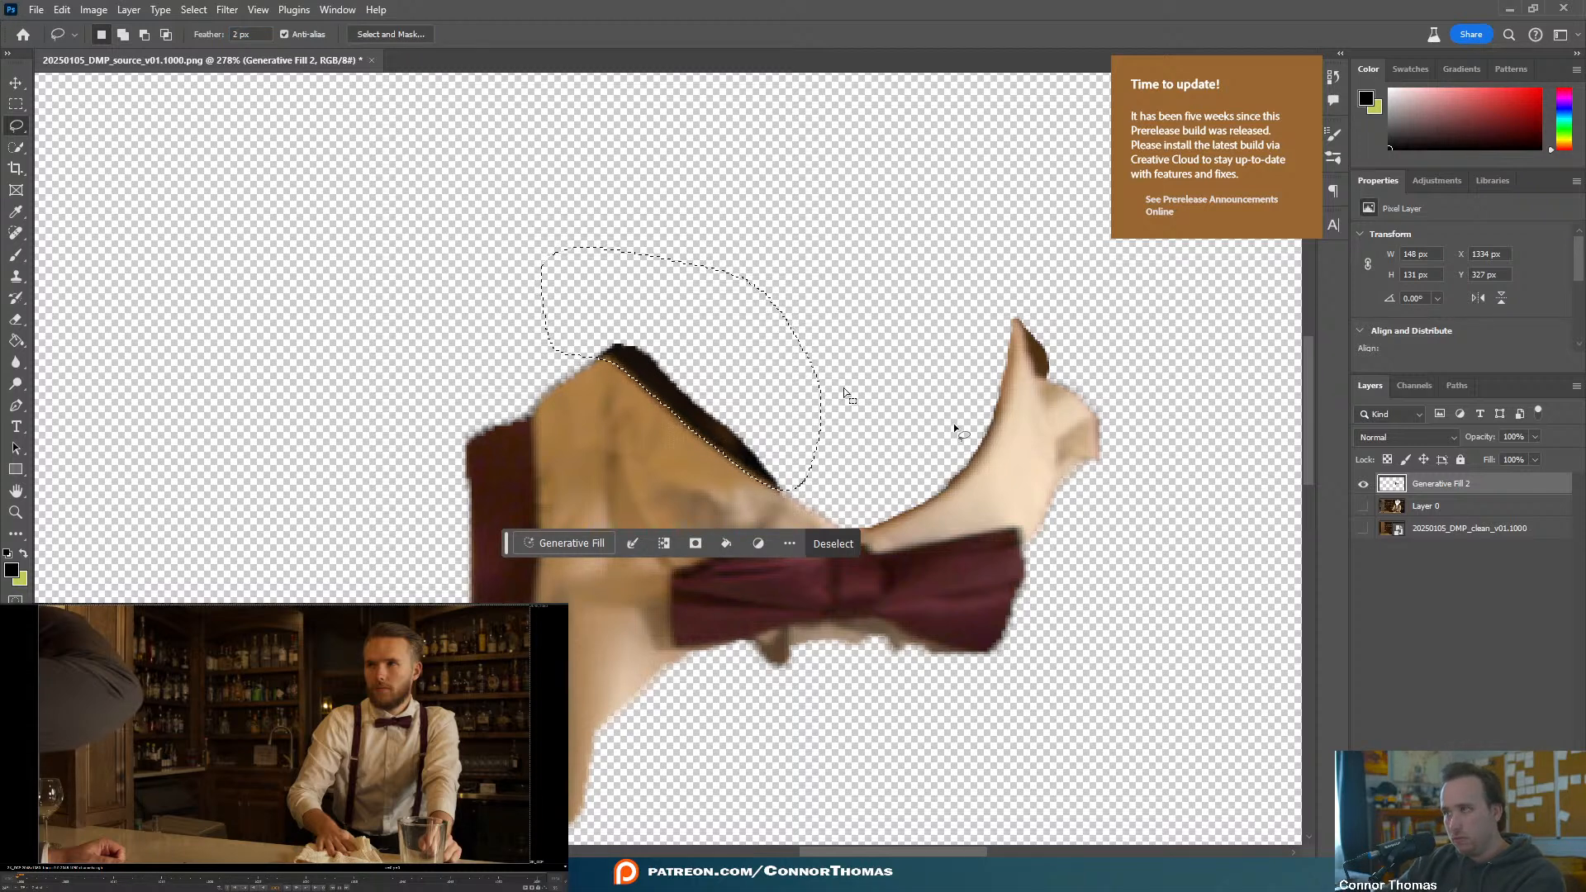
pyautogui.click(1454, 679)
pyautogui.hotkey('ctrl', 'd')
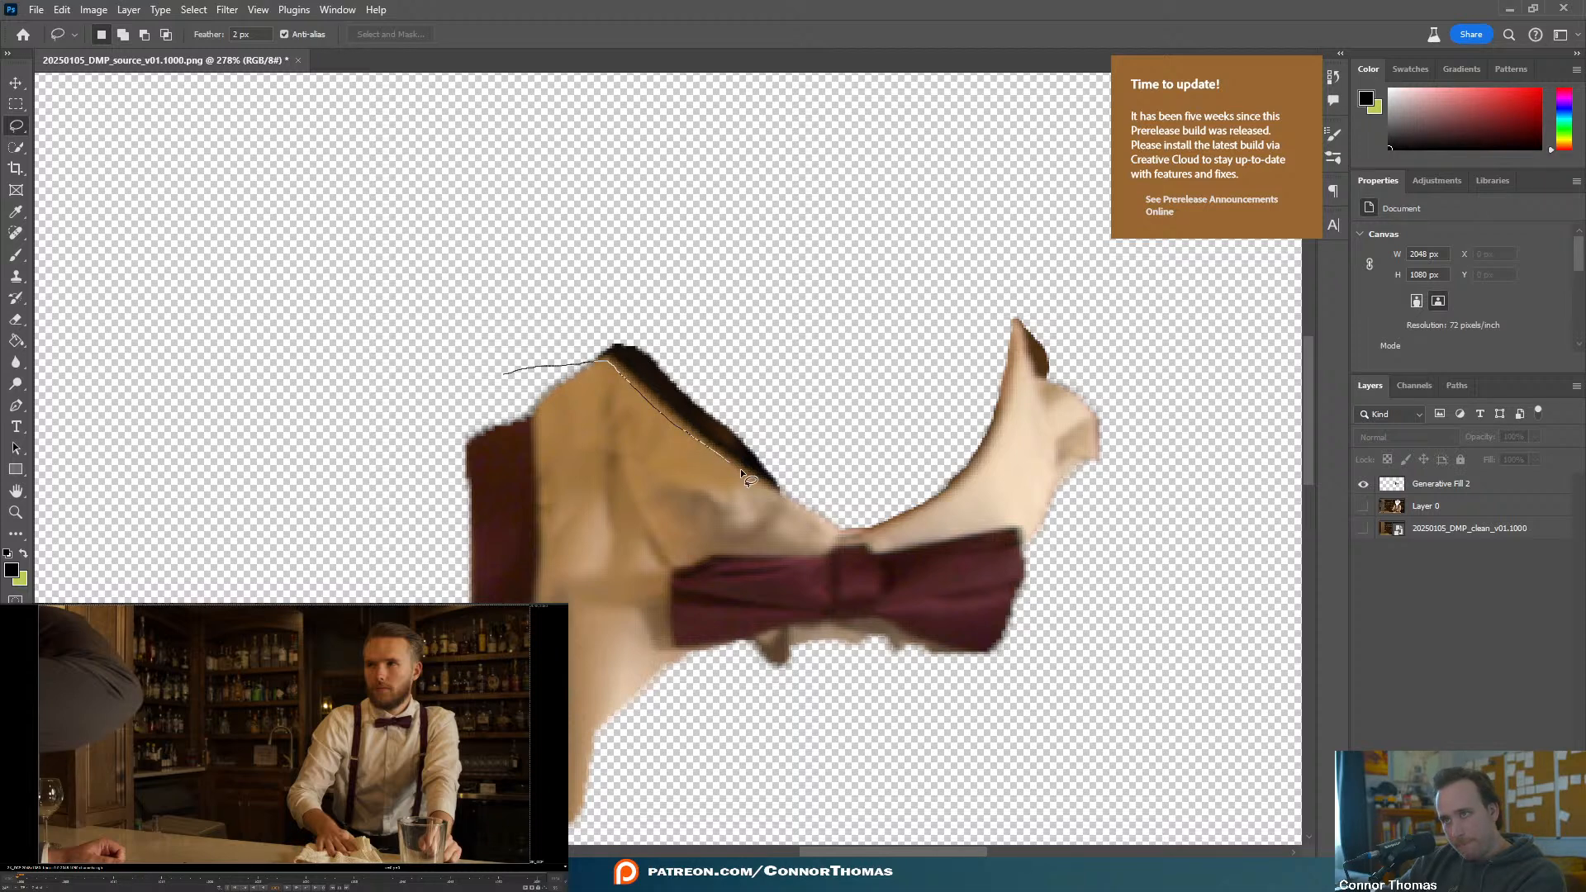
pyautogui.moveTo(791, 493)
pyautogui.mouseDown()
pyautogui.moveTo(765, 300)
pyautogui.moveTo(435, 241)
pyautogui.moveTo(506, 370)
pyautogui.mouseUp()
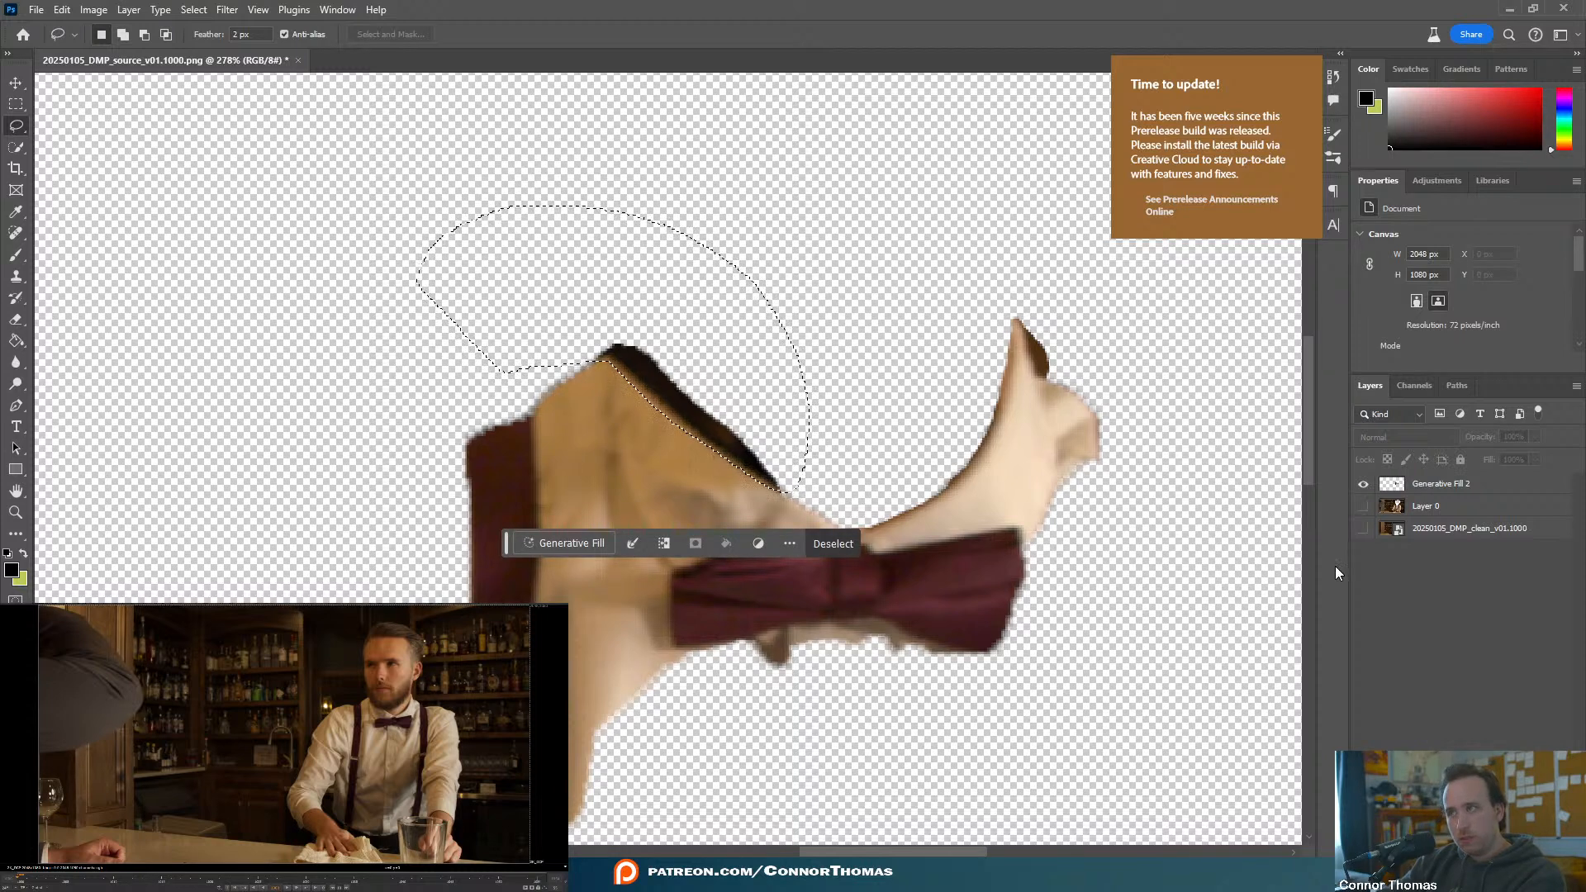
pyautogui.click(1442, 483)
pyautogui.hotkey('ctrl', 'd')
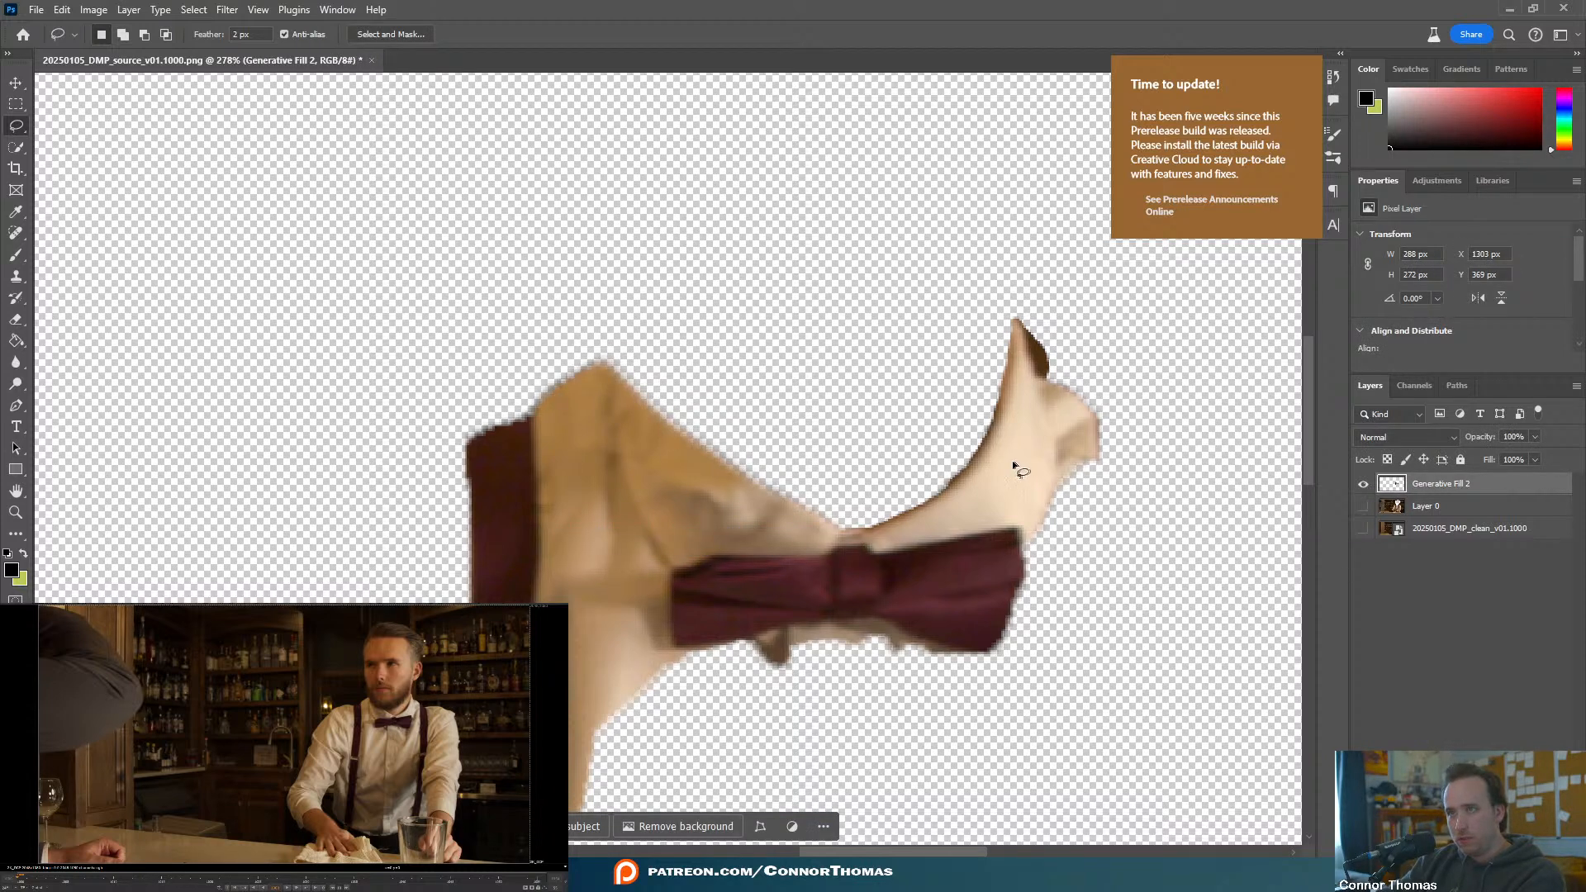
pyautogui.hotkey('ctrl', 'z')
pyautogui.hotkey('ctrl', 'z')
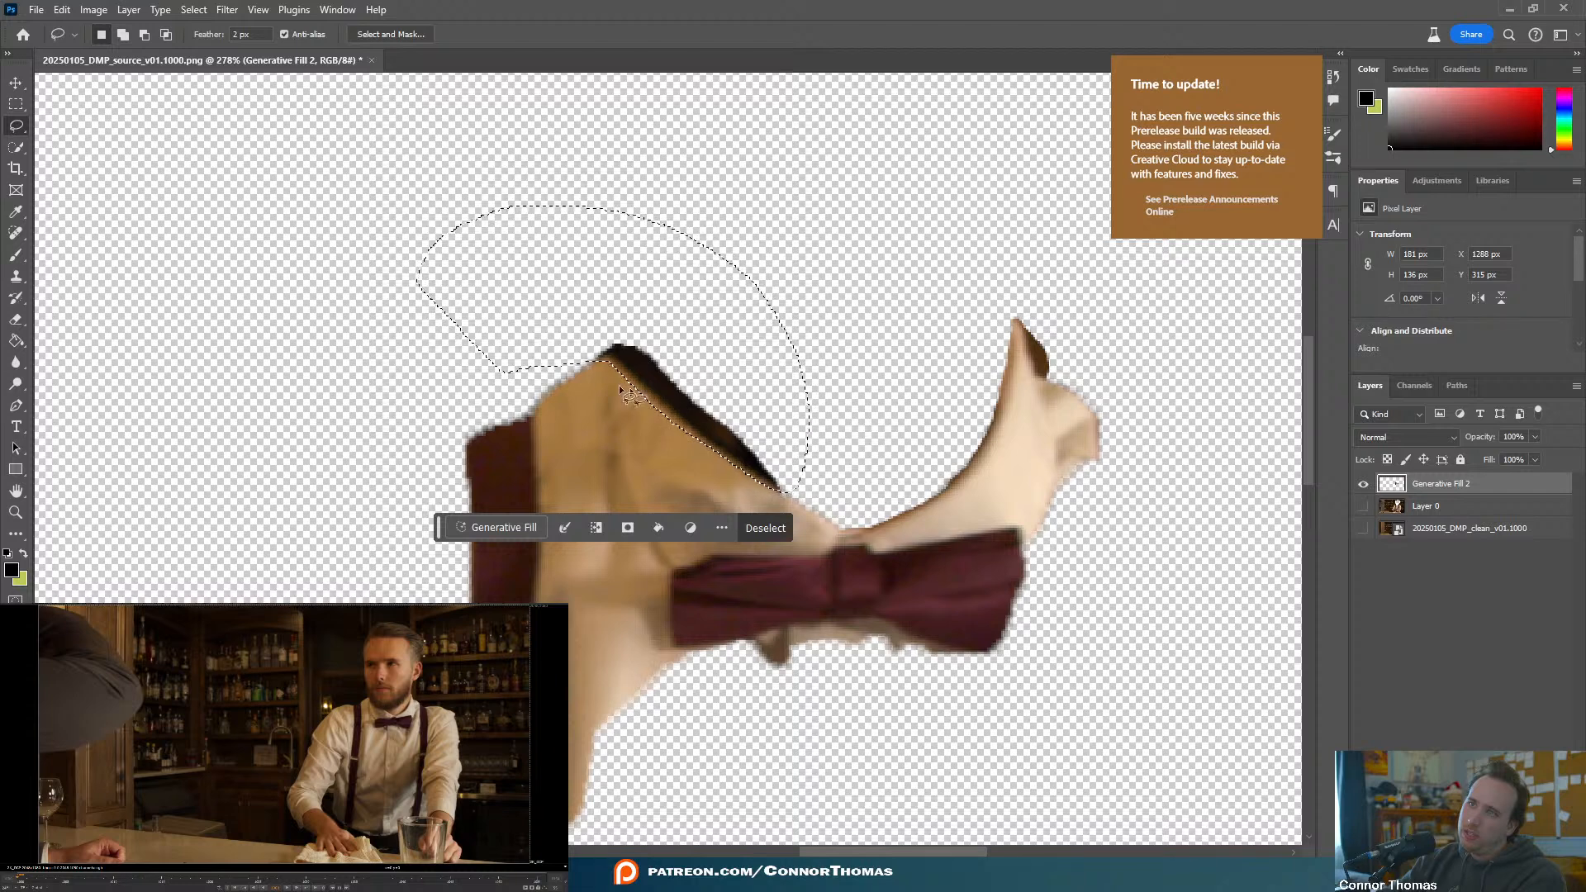
# - Subtract the collar fabric from the selection, delete the dark fringe inside it, and deselect
pyautogui.moveTo(559, 375)
pyautogui.keyDown('alt'); pyautogui.mouseDown()
pyautogui.moveTo(602, 361)
pyautogui.moveTo(635, 381)
pyautogui.mouseUp(); pyautogui.keyUp('alt')
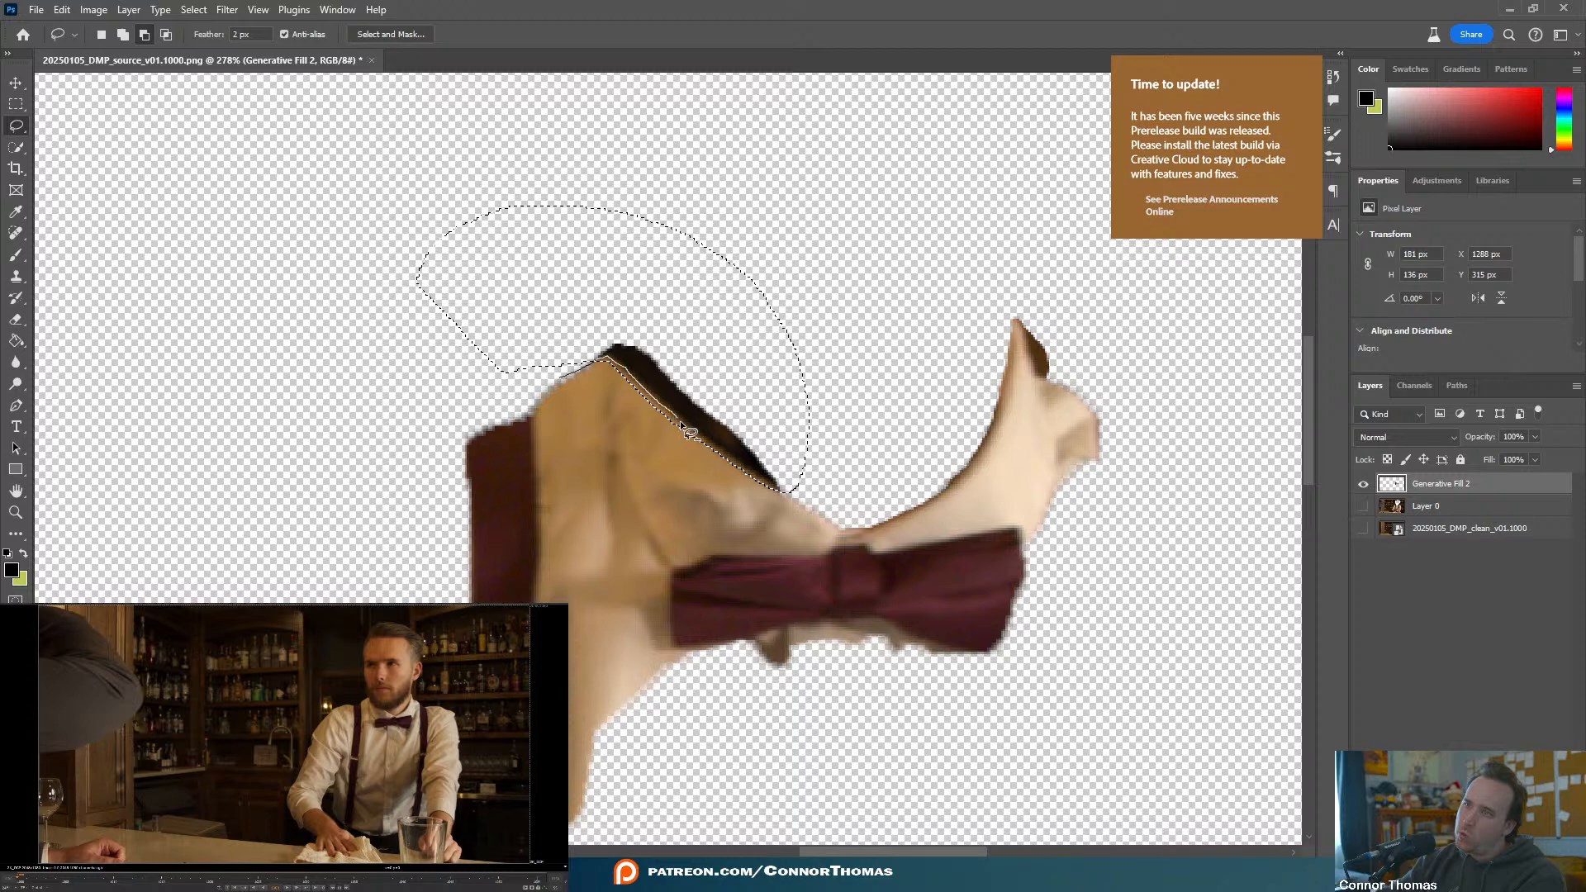
pyautogui.keyDown('alt'); pyautogui.moveTo(688, 495); pyautogui.dragTo(426, 483); pyautogui.keyUp('alt')
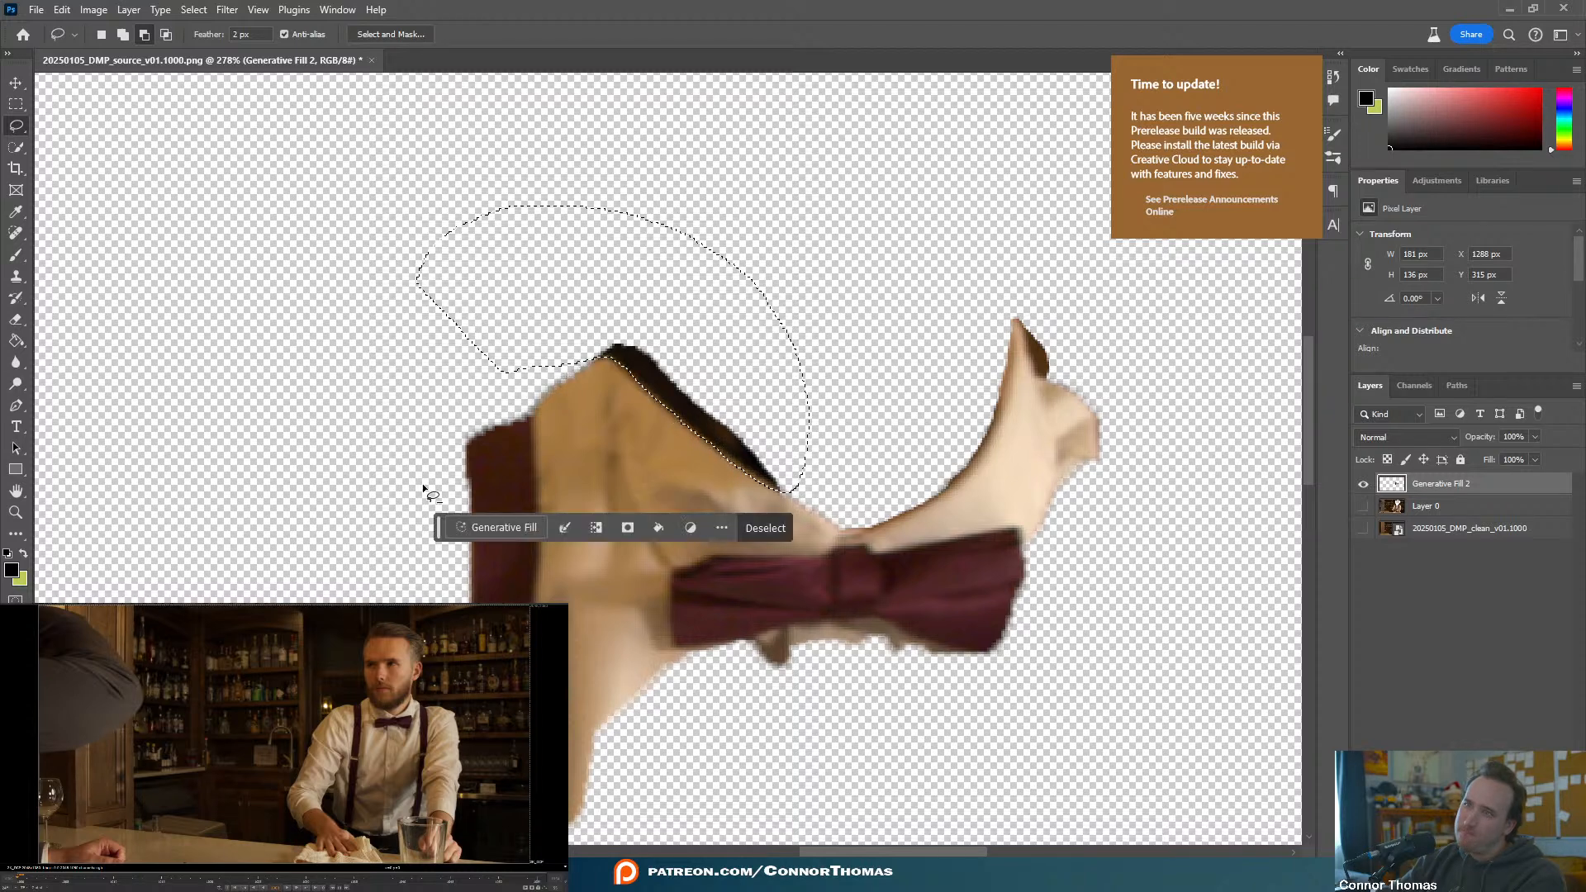
pyautogui.press('Delete')
pyautogui.hotkey('ctrl', 'd')
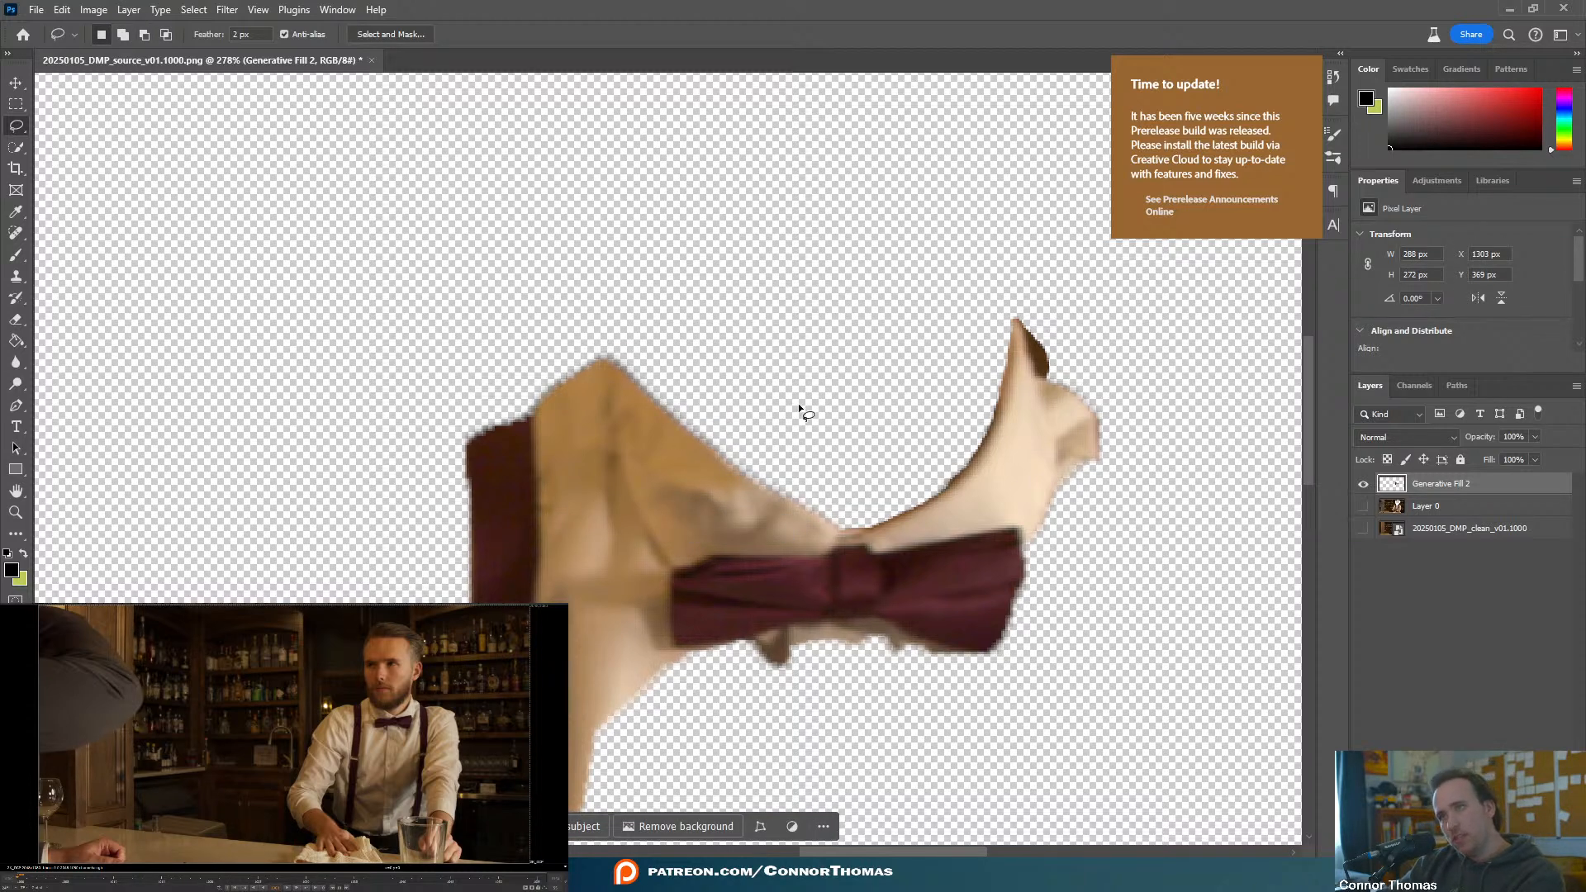
# - Examine the trimmed left collar edge up close and compare it with the state before the fringe was deleted
pyautogui.press('v')
pyautogui.scroll(-2, 811, 532)
pyautogui.keyDown('alt'); pyautogui.scroll(2, 947, 507); pyautogui.keyUp('alt')
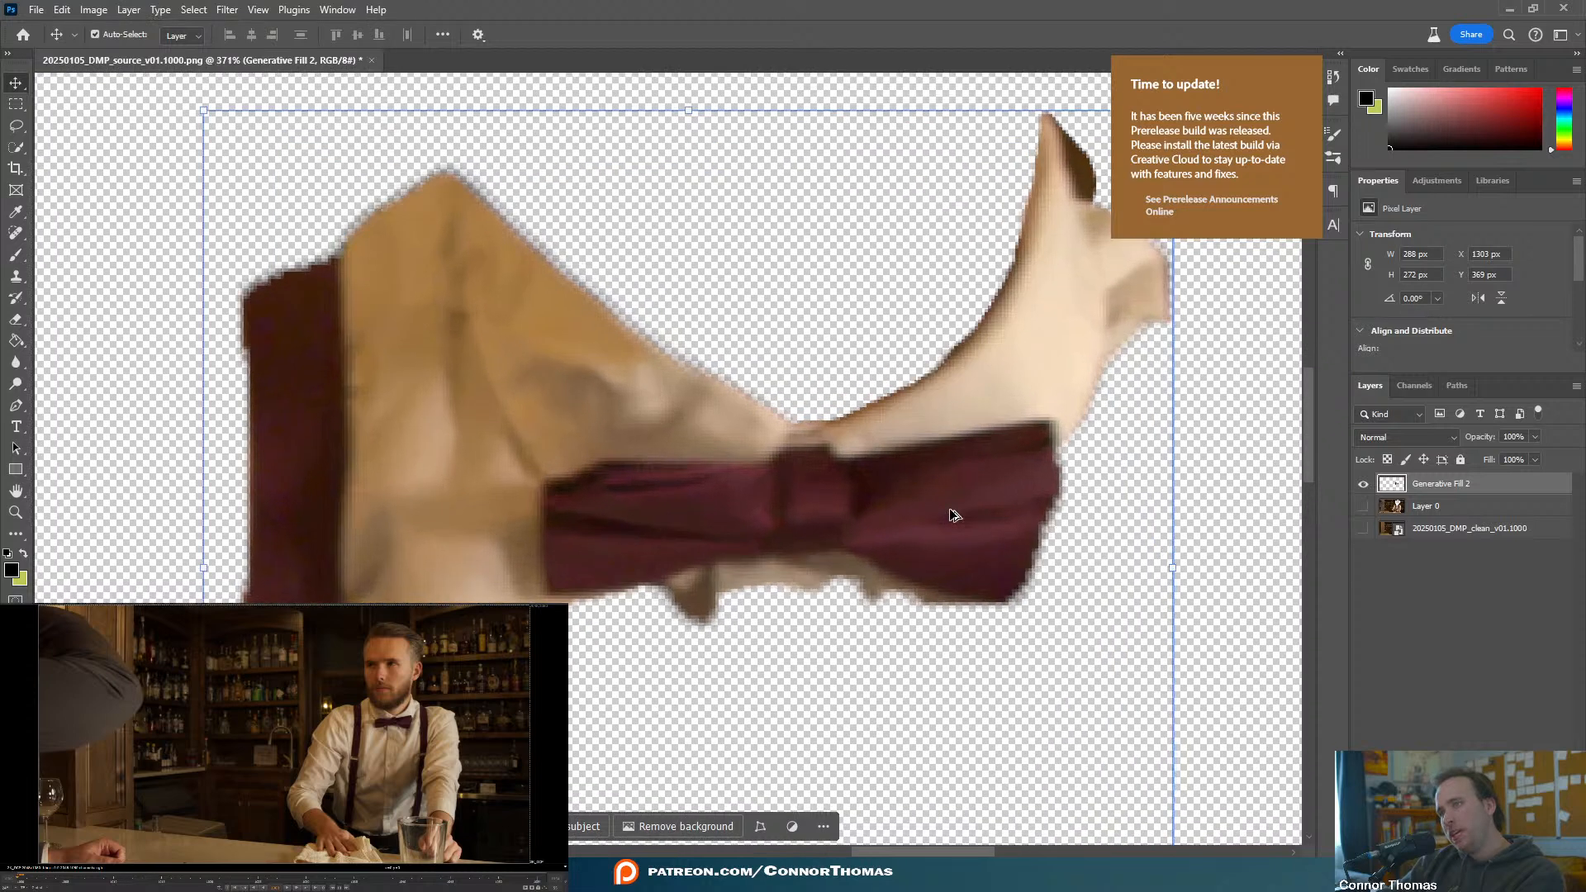
pyautogui.scroll(2, 860, 488)
pyautogui.keyDown('alt'); pyautogui.scroll(-2, 859, 483); pyautogui.keyUp('alt')
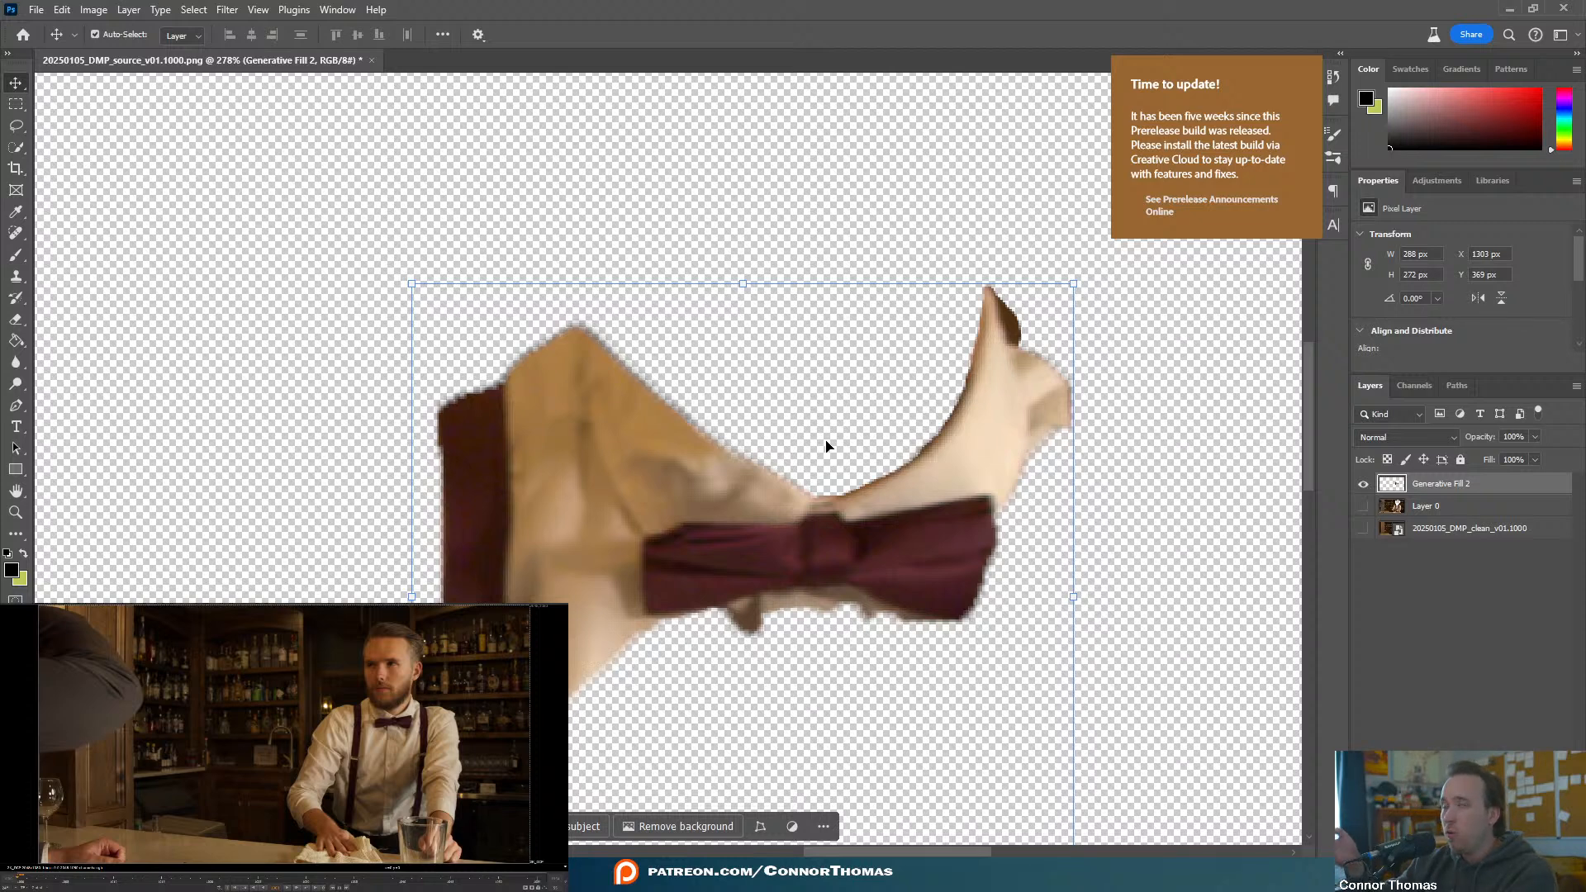
pyautogui.hotkey('ctrl', 'z')
pyautogui.hotkey('ctrl', 'z')
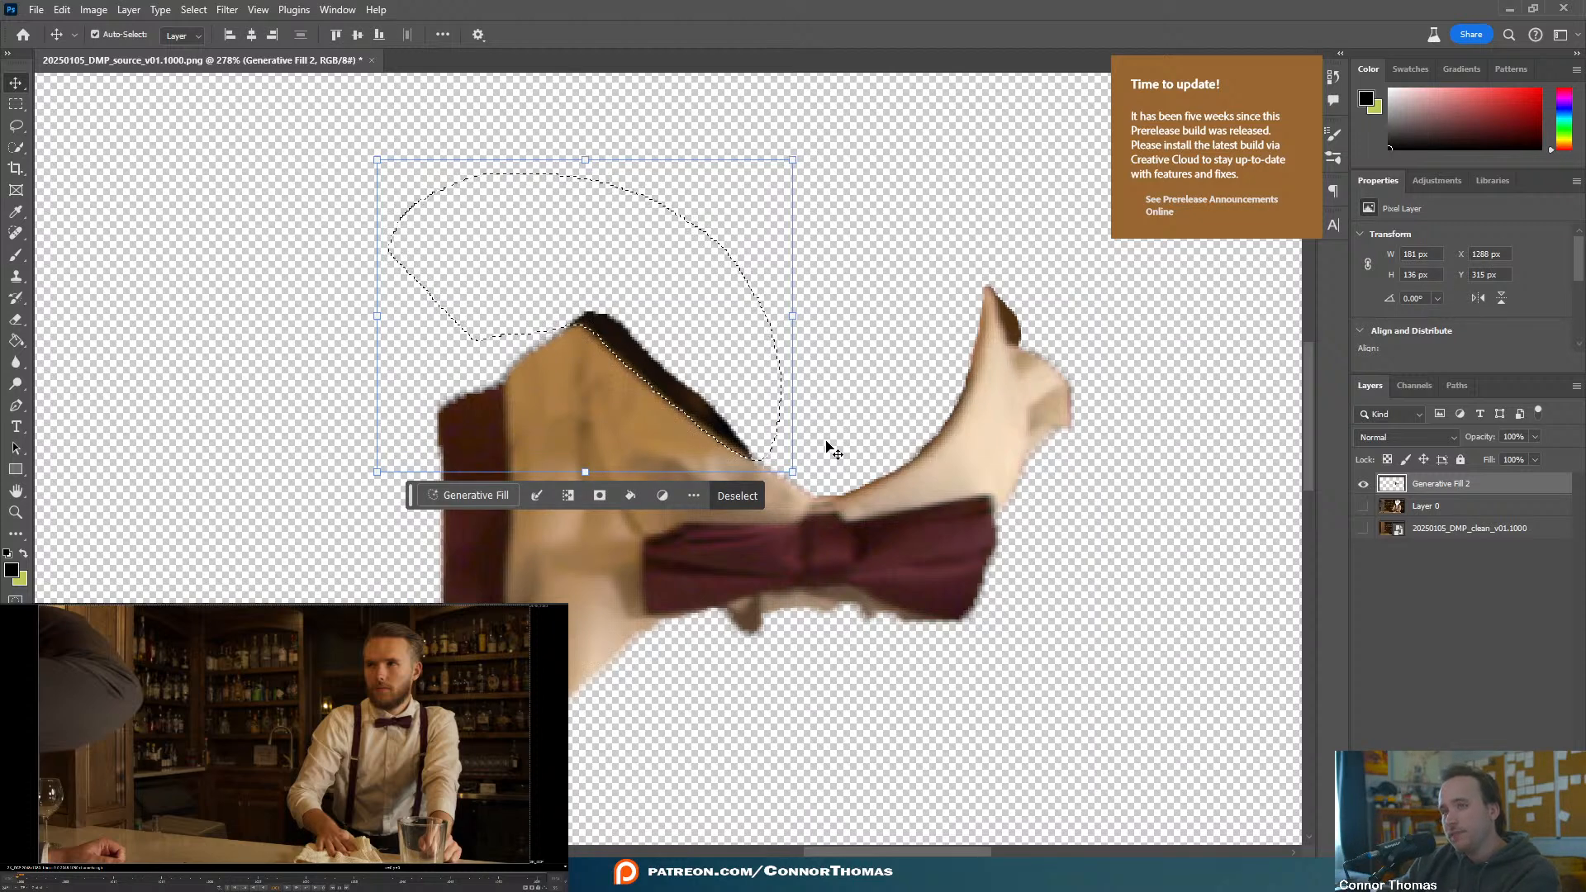
pyautogui.hotkey('ctrl', 'shift', 'z')
pyautogui.hotkey('ctrl', 'shift', 'z')
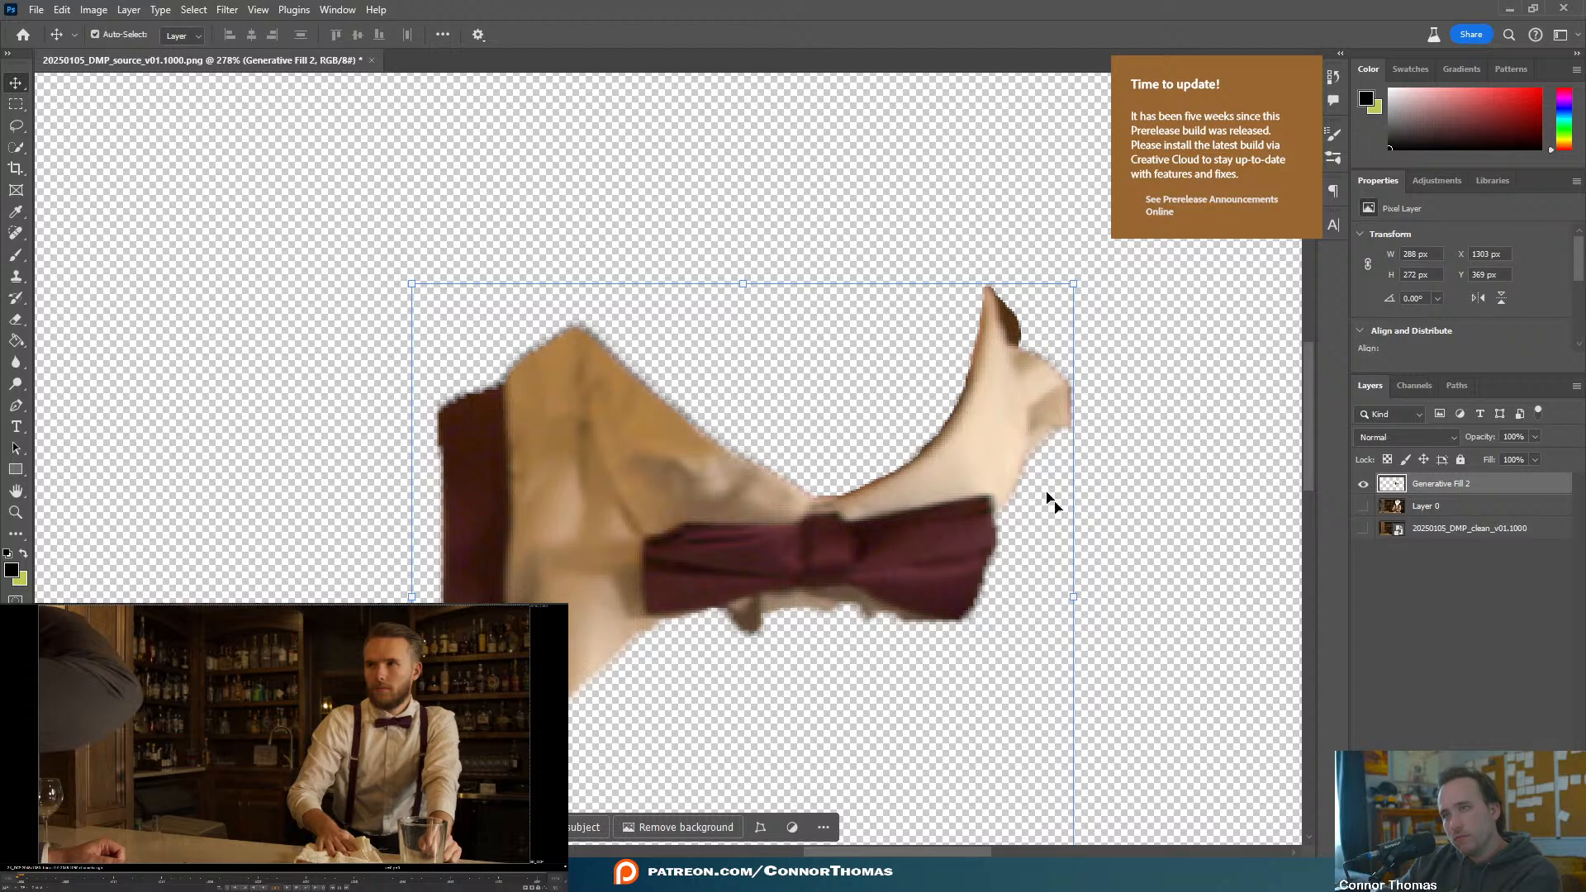
# - Lasso the dark patch beside the pointed collar tip on the image's right side, delete it, and deselect
pyautogui.scroll(3, 1046, 496)
pyautogui.keyDown('alt'); pyautogui.scroll(2, 1050, 463); pyautogui.keyUp('alt')
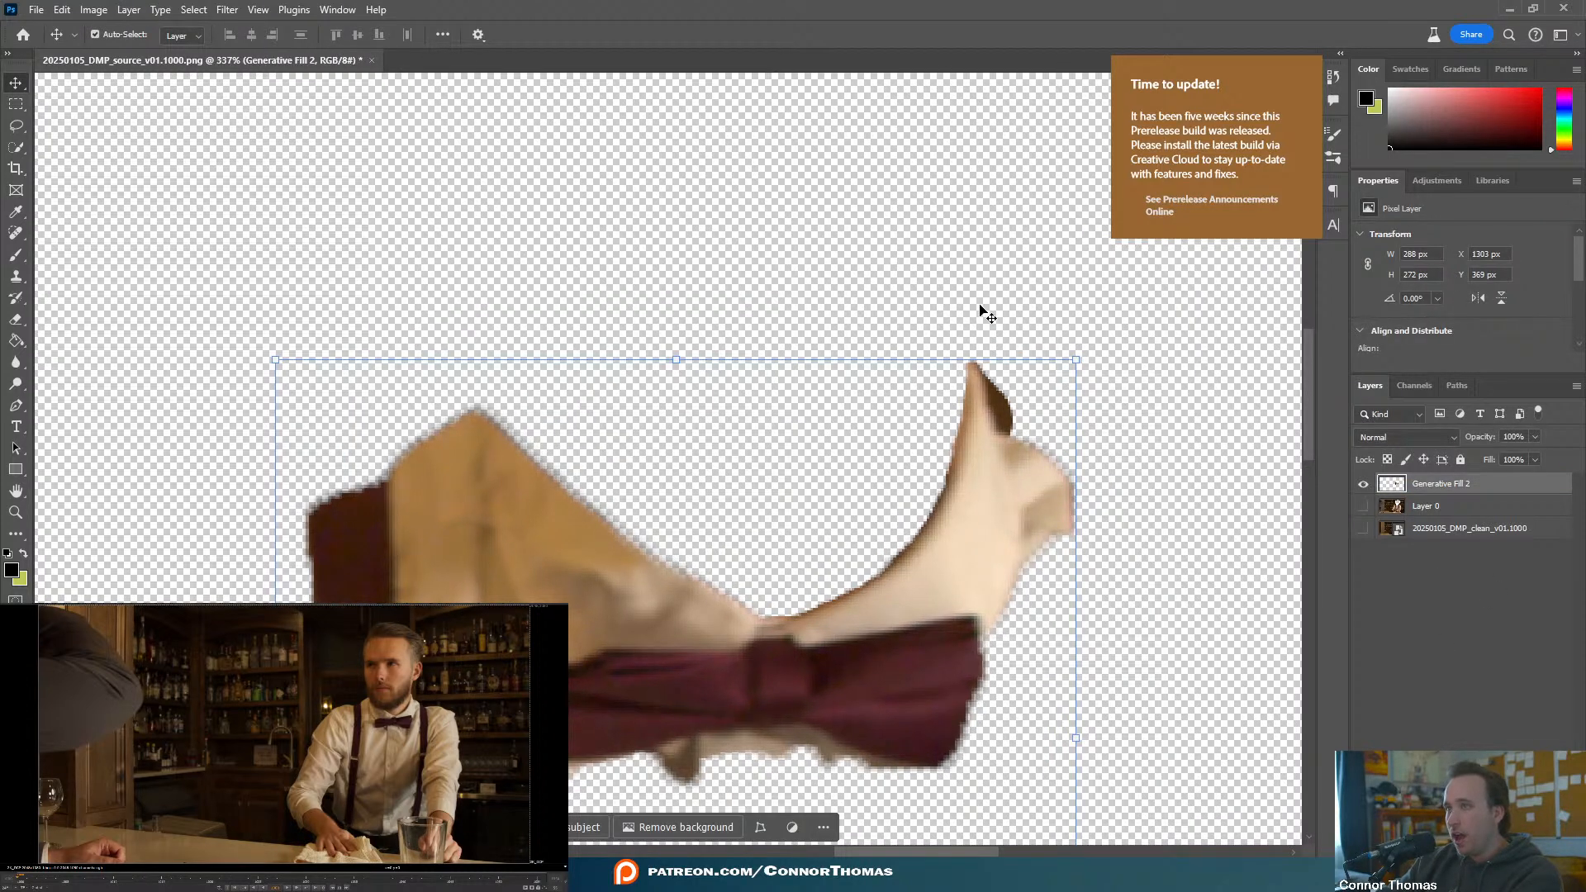
pyautogui.click(16, 125)
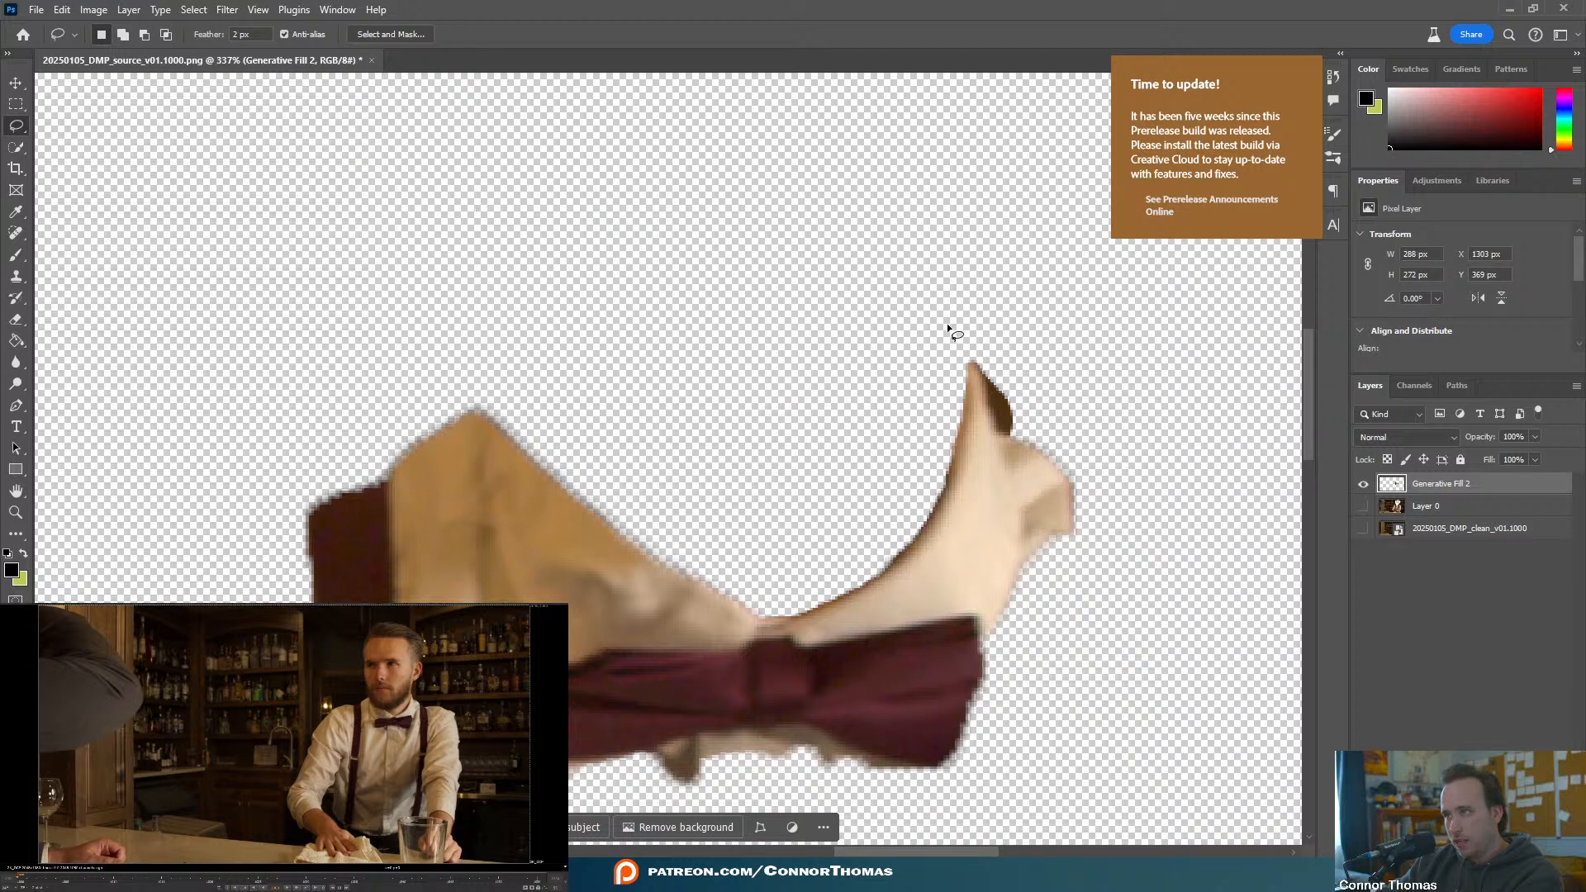
pyautogui.moveTo(945, 325); pyautogui.dragTo(976, 346)
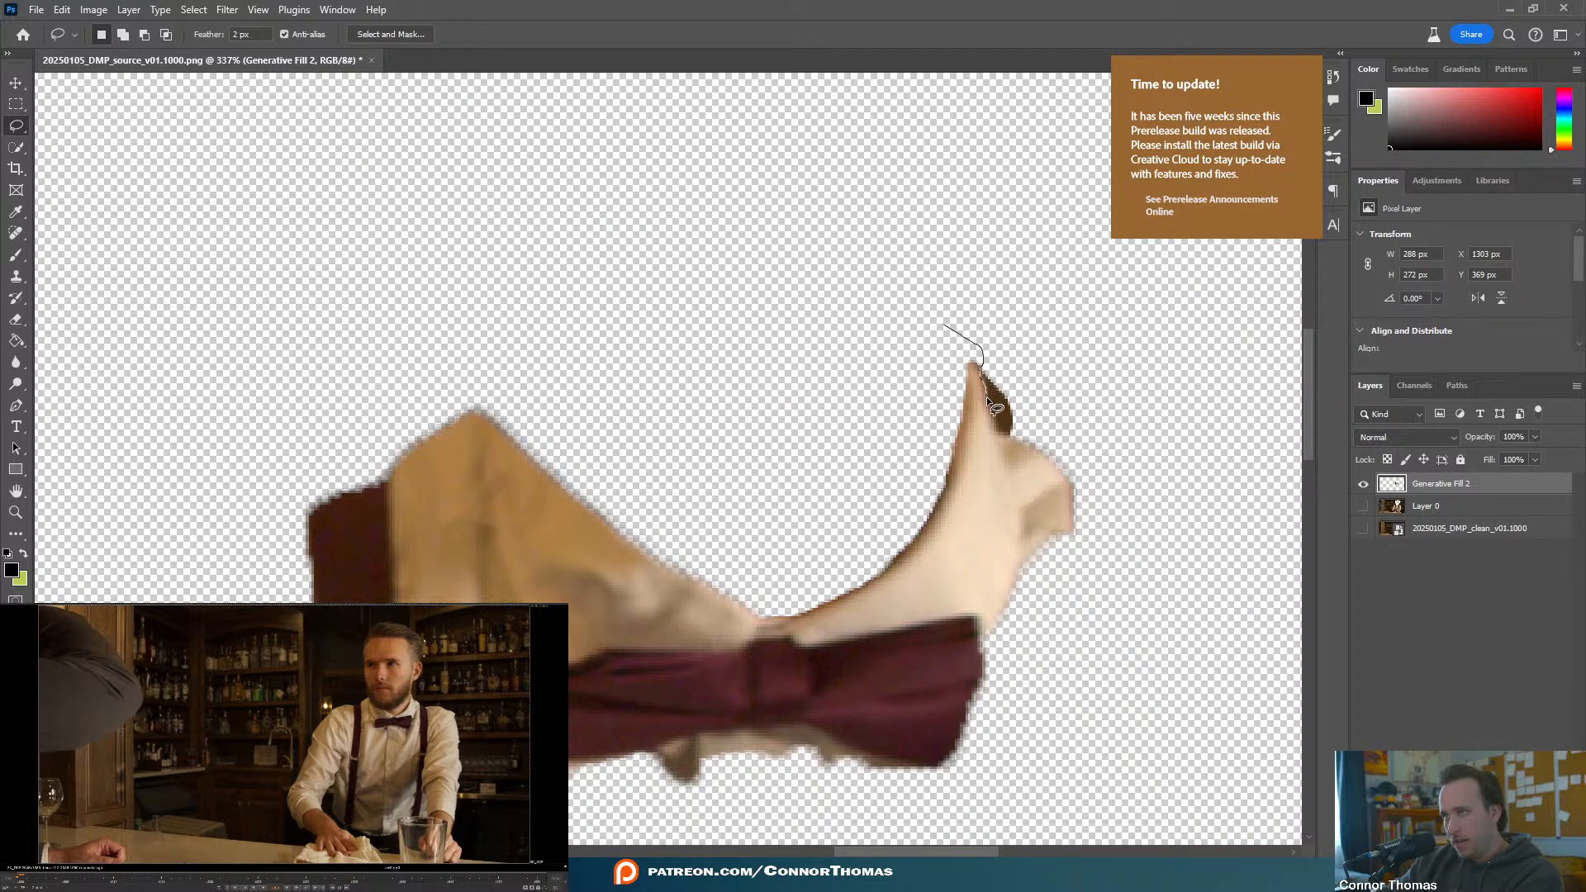
pyautogui.moveTo(1025, 441)
pyautogui.mouseDown()
pyautogui.moveTo(1037, 294)
pyautogui.moveTo(1000, 236)
pyautogui.mouseUp()
pyautogui.press('Delete')
pyautogui.hotkey('ctrl', 'd')
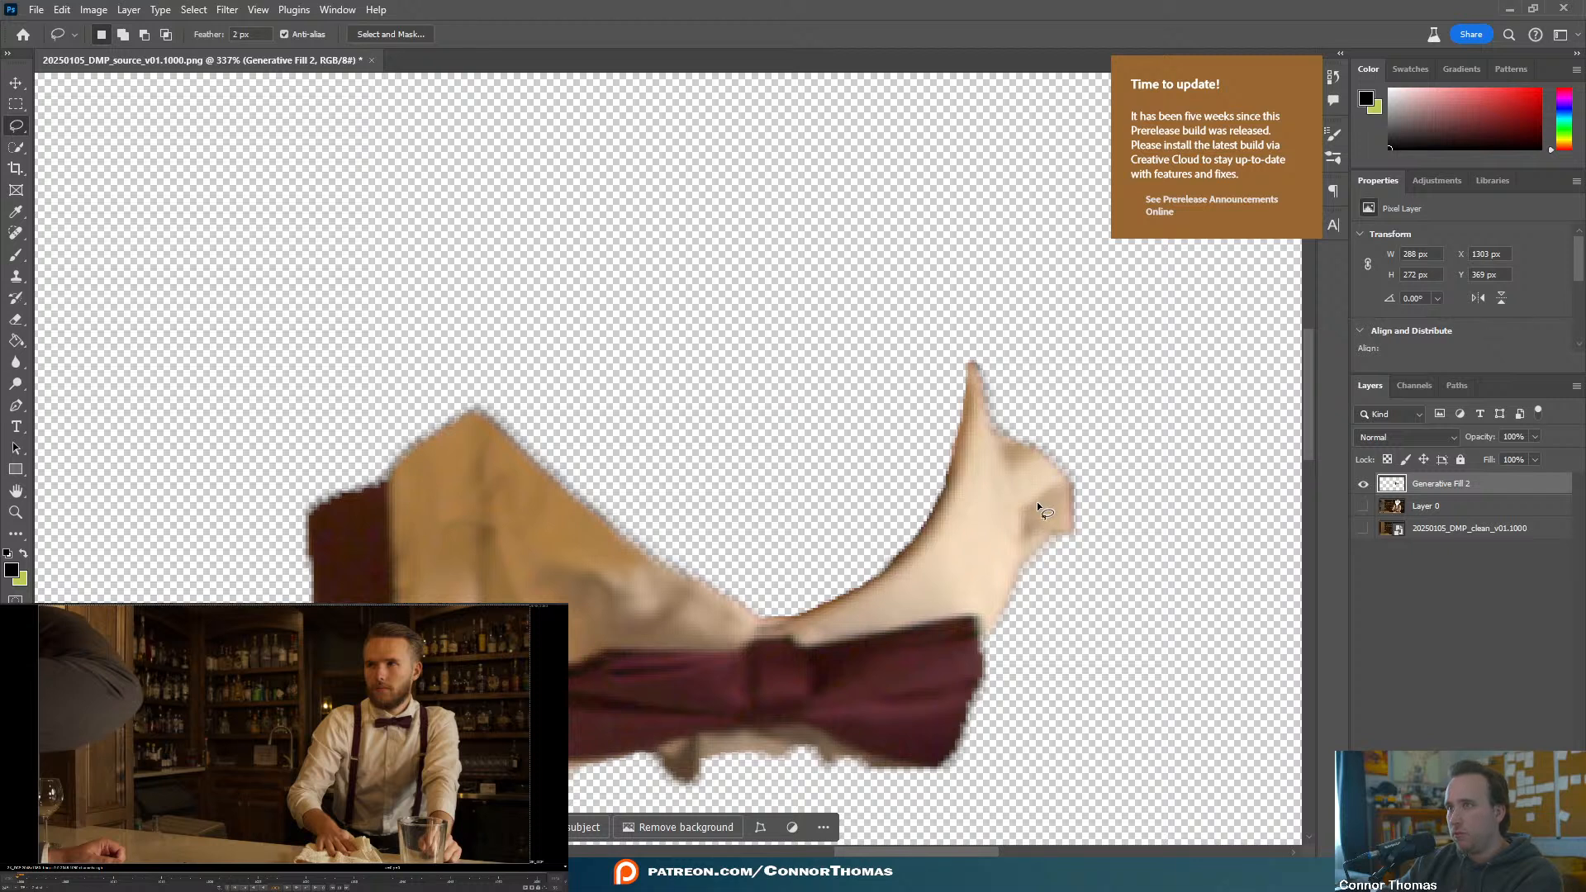
# - Compare the right collar tip before and after the dark patch's deletion, and examine the isolated collar's edges
pyautogui.hotkey('ctrl', 'z')
pyautogui.hotkey('ctrl', 'z')
pyautogui.hotkey('ctrl', 'shift', 'z')
pyautogui.hotkey('ctrl', 'shift', 'z')
pyautogui.click(1436, 661)
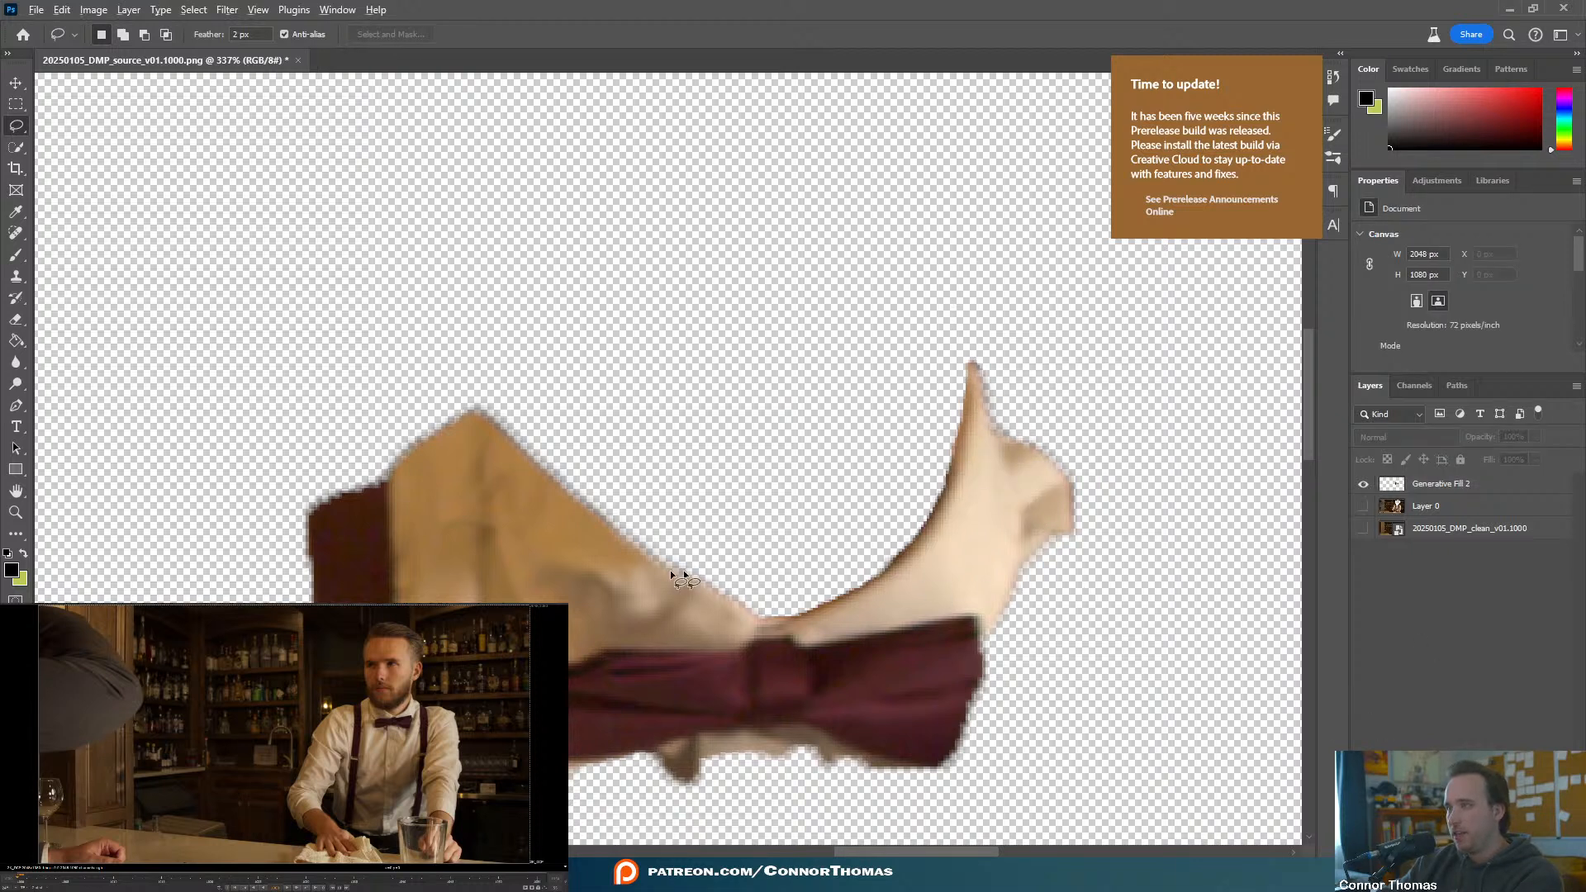
pyautogui.keyDown('alt'); pyautogui.scroll(-3, 448, 537); pyautogui.keyUp('alt')
pyautogui.keyDown('alt'); pyautogui.scroll(2, 530, 568); pyautogui.keyUp('alt')
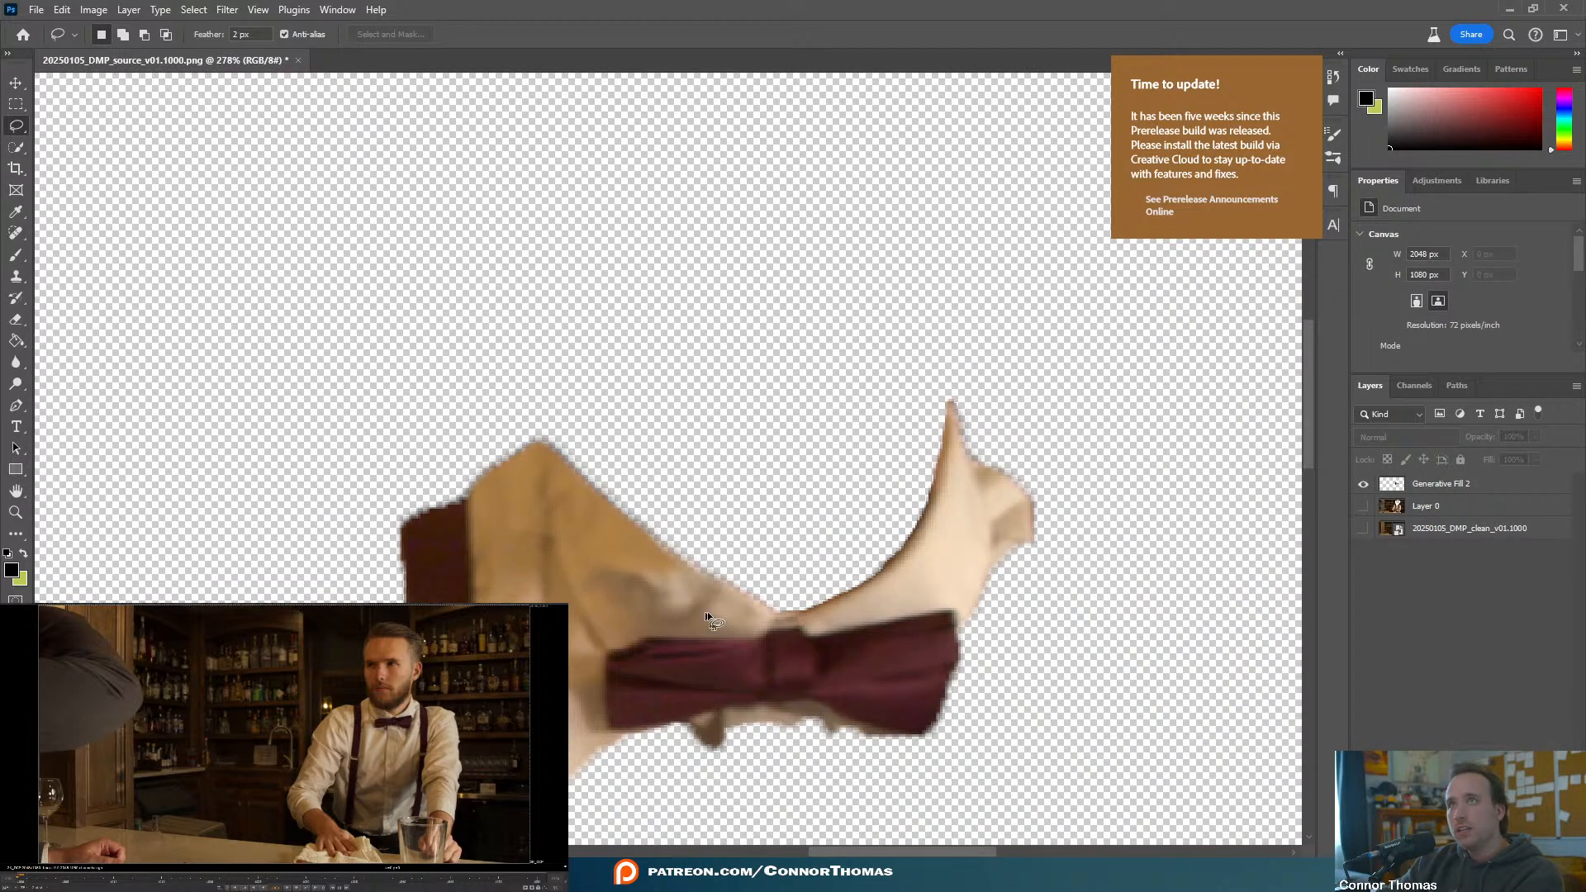
pyautogui.scroll(-2, 694, 578)
pyautogui.keyDown('alt'); pyautogui.scroll(1, 707, 516); pyautogui.keyUp('alt')
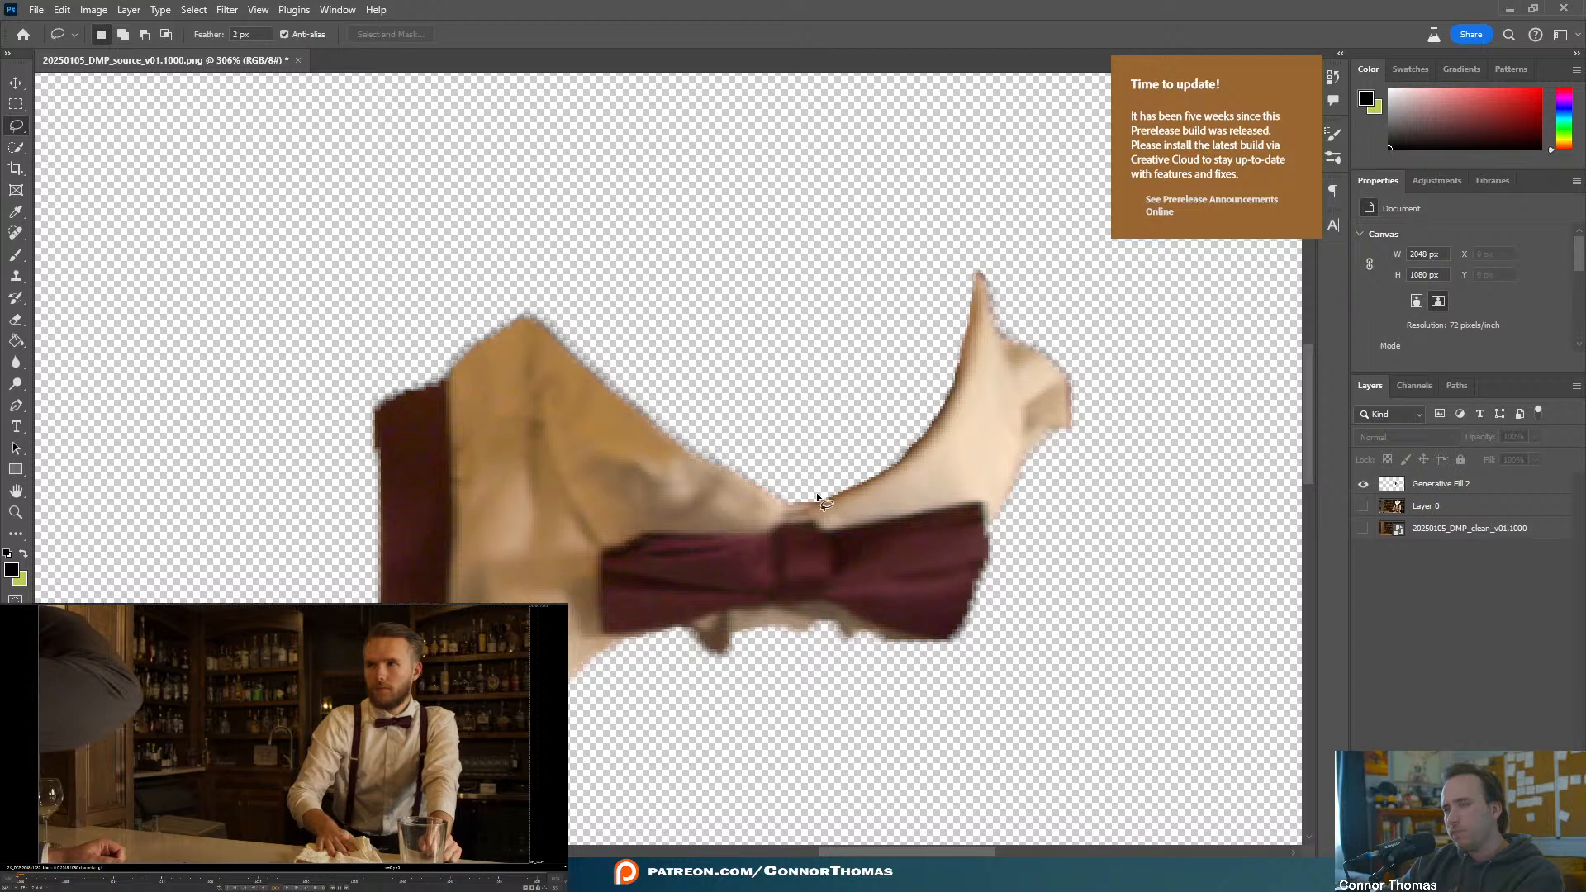
pyautogui.scroll(1, 831, 479)
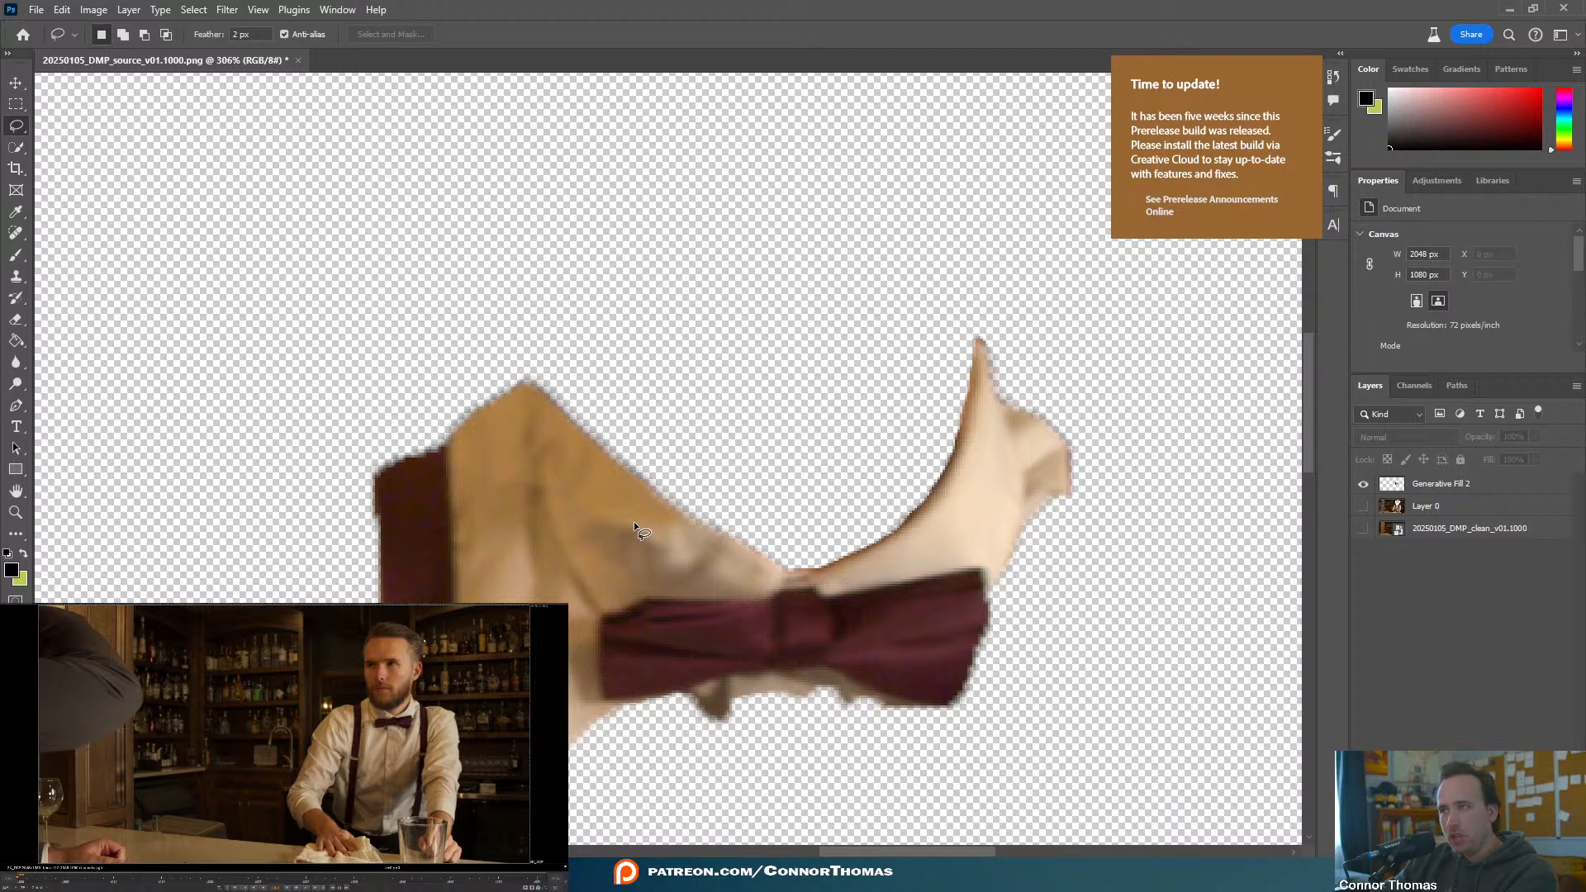
# - Show Layer 0 again beneath the trimmed collar and bow tie piece and check the whole figure
pyautogui.click(1364, 507)
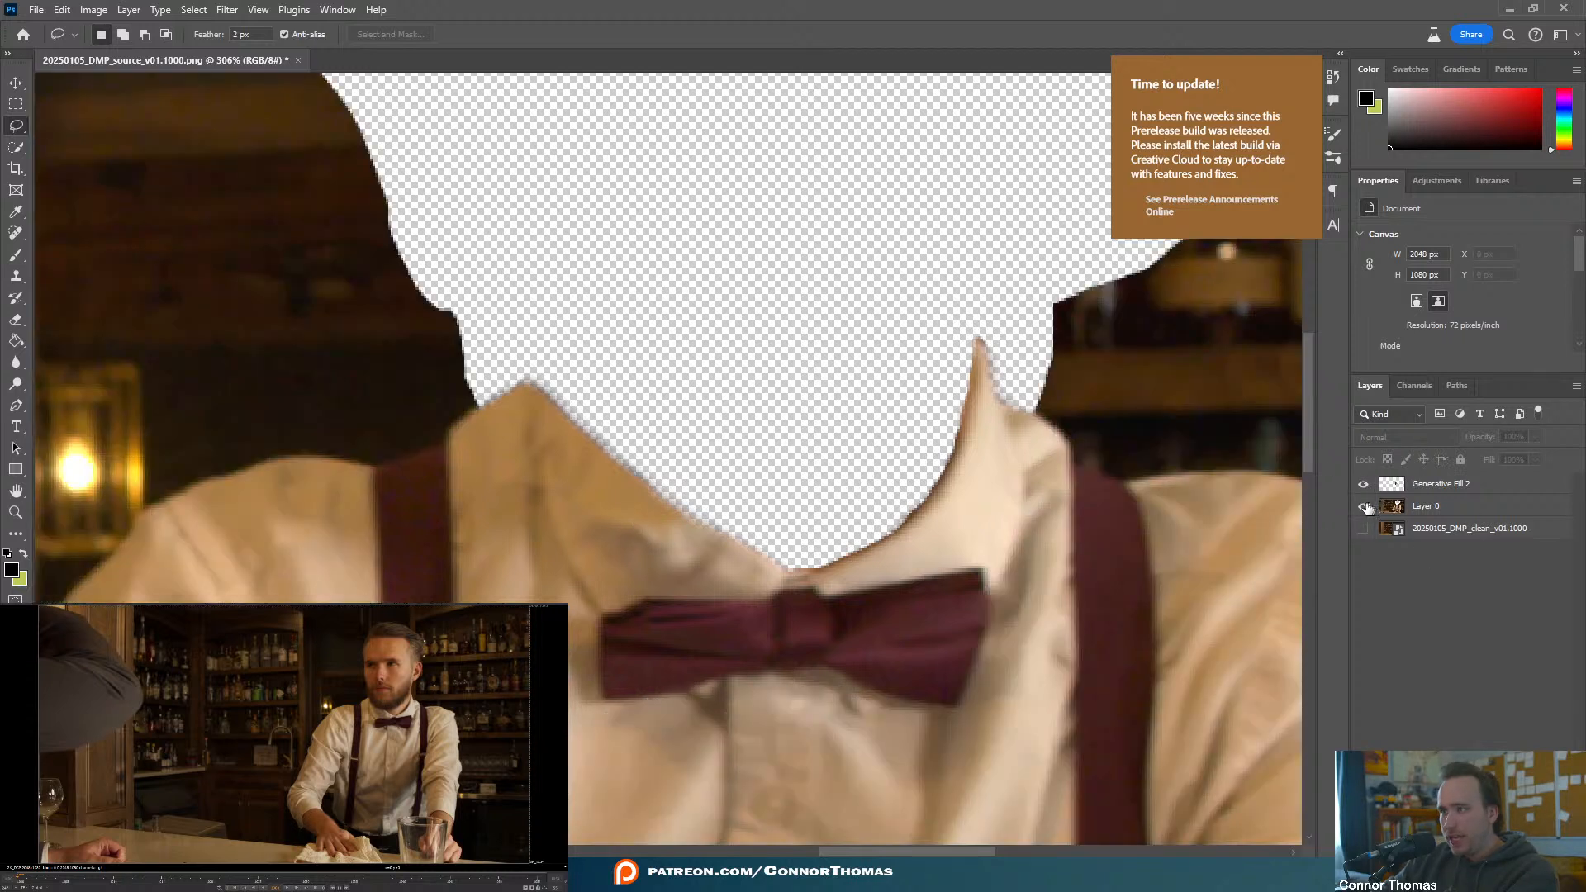
pyautogui.keyDown('alt'); pyautogui.scroll(-5, 860, 506); pyautogui.keyUp('alt')
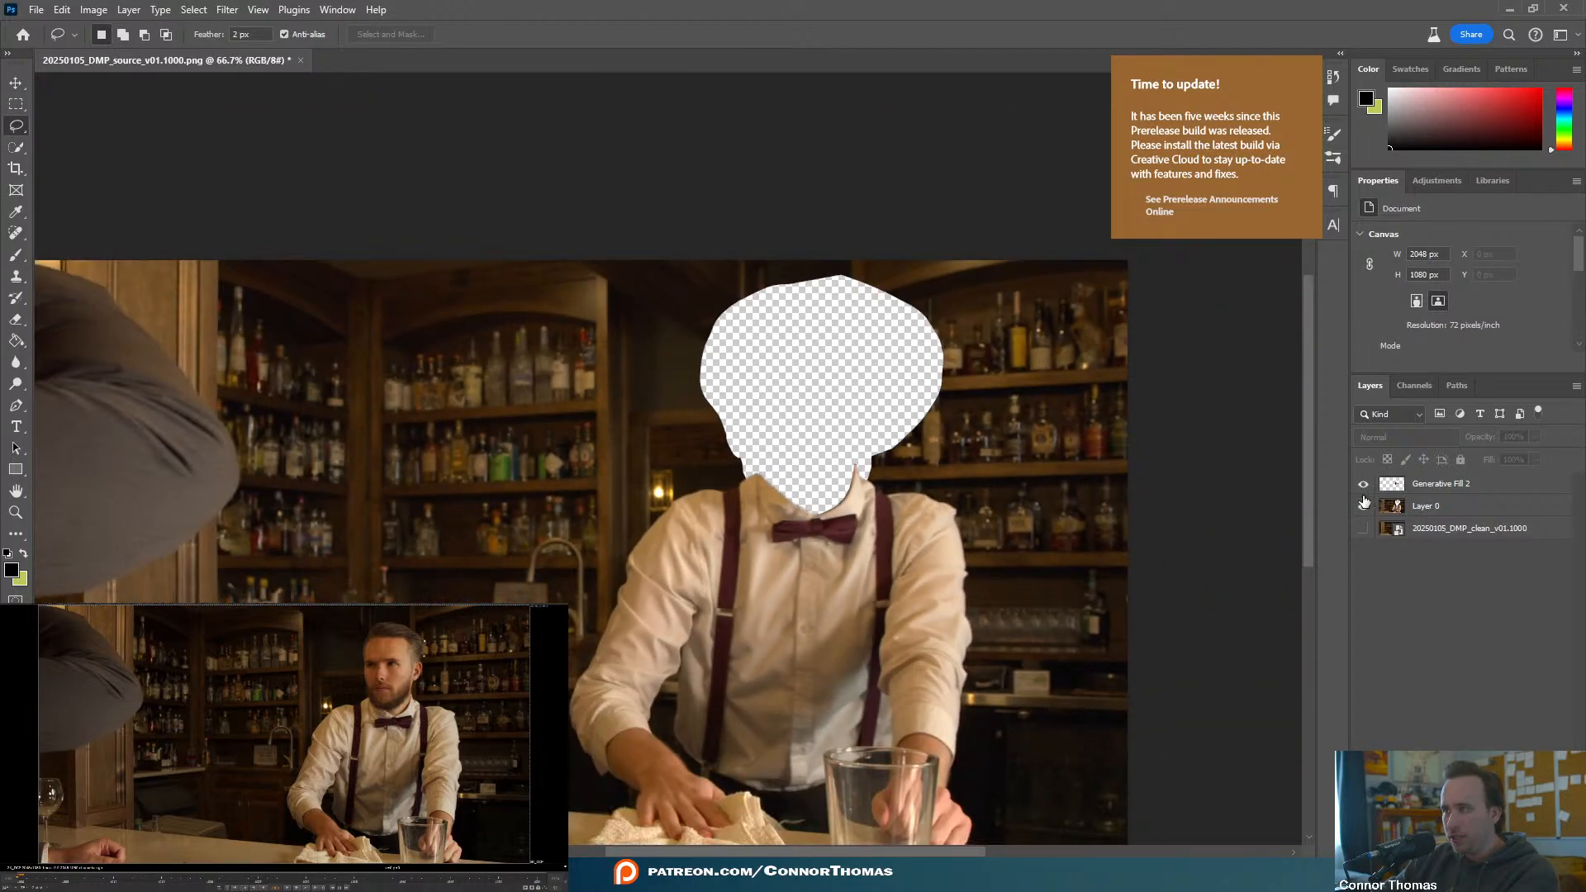
# - Compare the headless figure with and without Layer 0 behind the collar and bow tie piece
pyautogui.click(1364, 506)
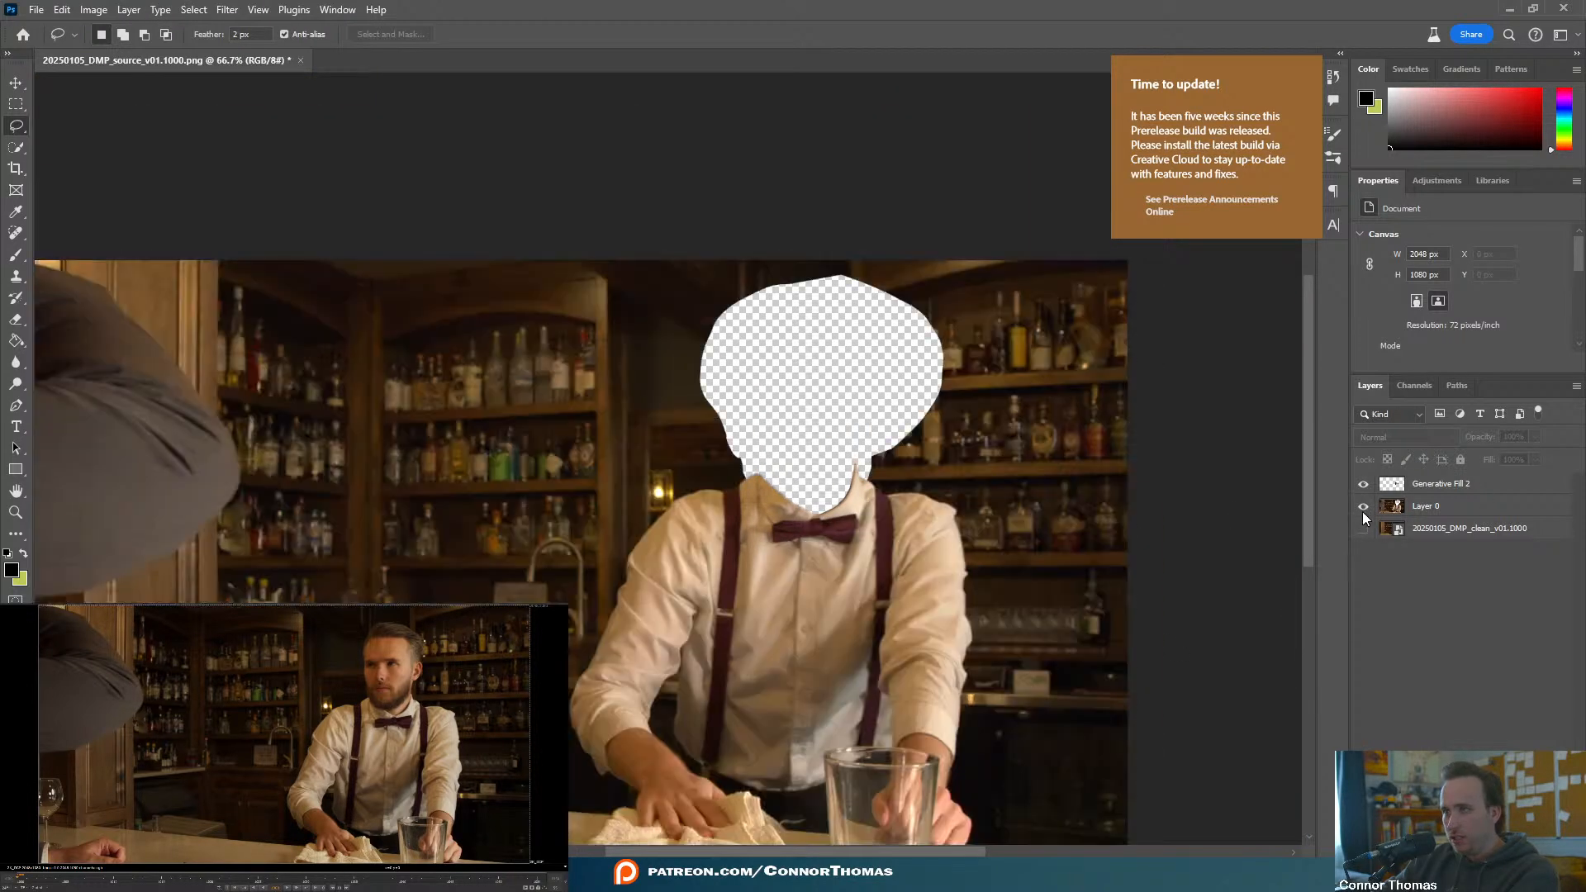
pyautogui.click(1363, 507)
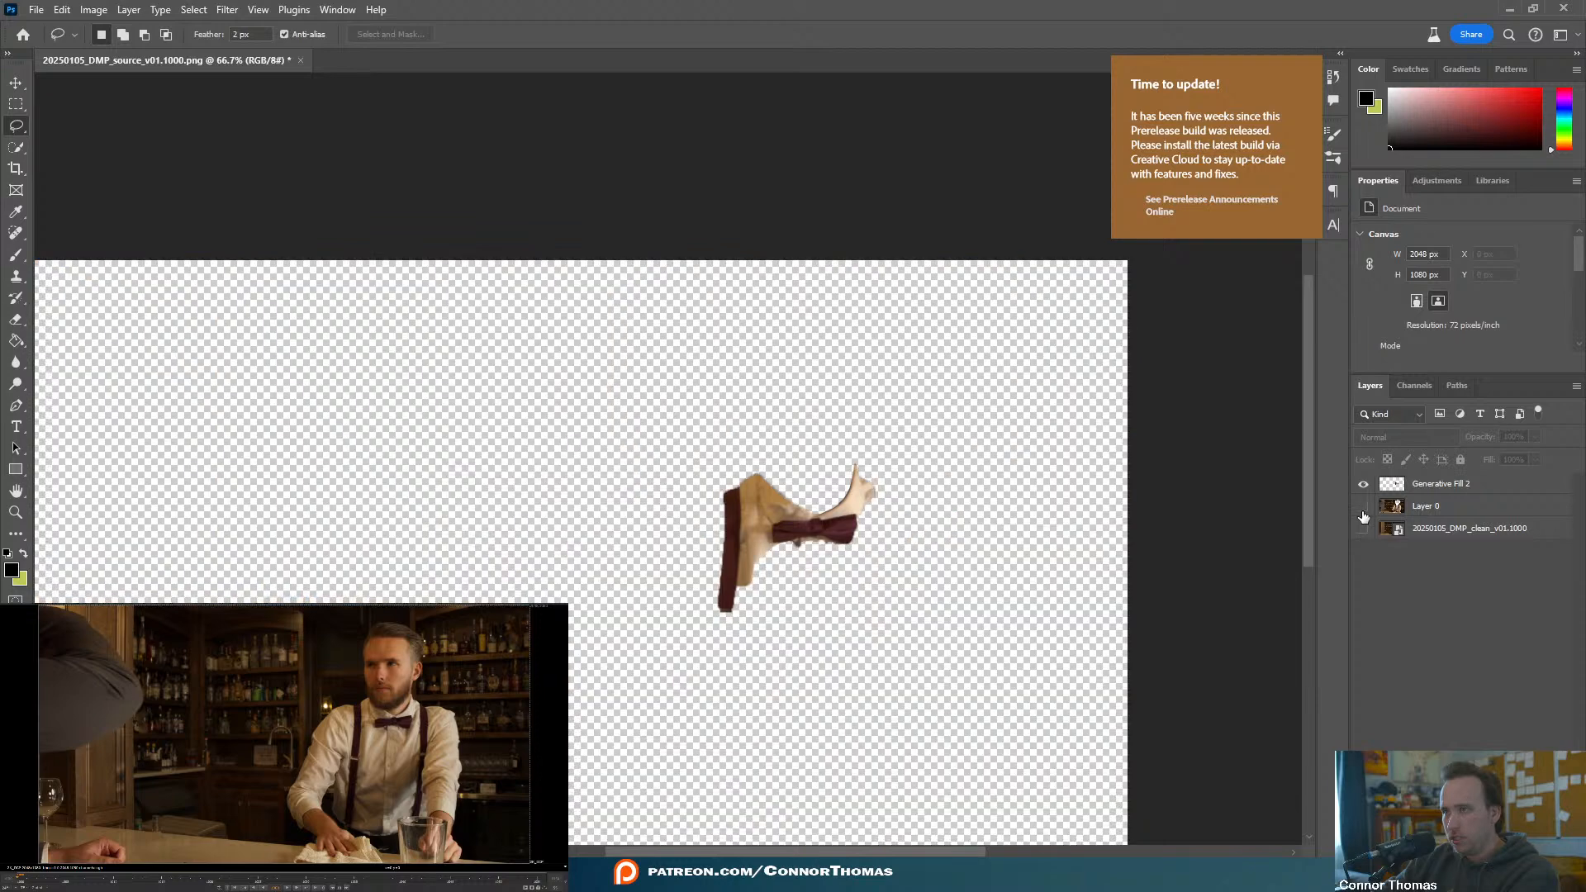
pyautogui.click(1363, 507)
pyautogui.click(1363, 507)
pyautogui.click(1363, 508)
pyautogui.click(1363, 508)
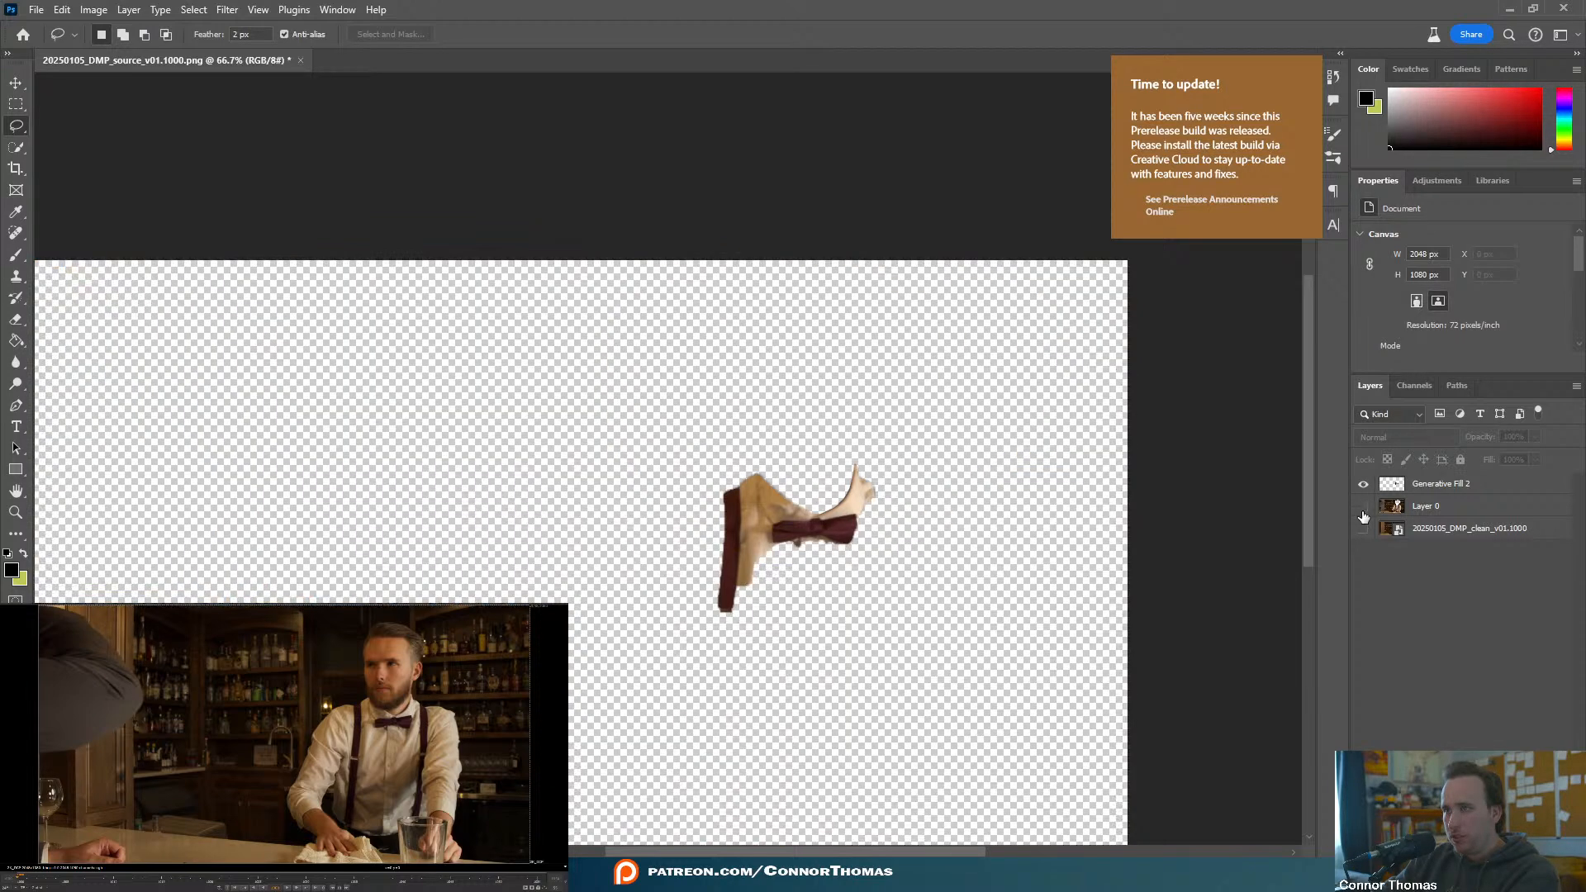
pyautogui.click(1363, 507)
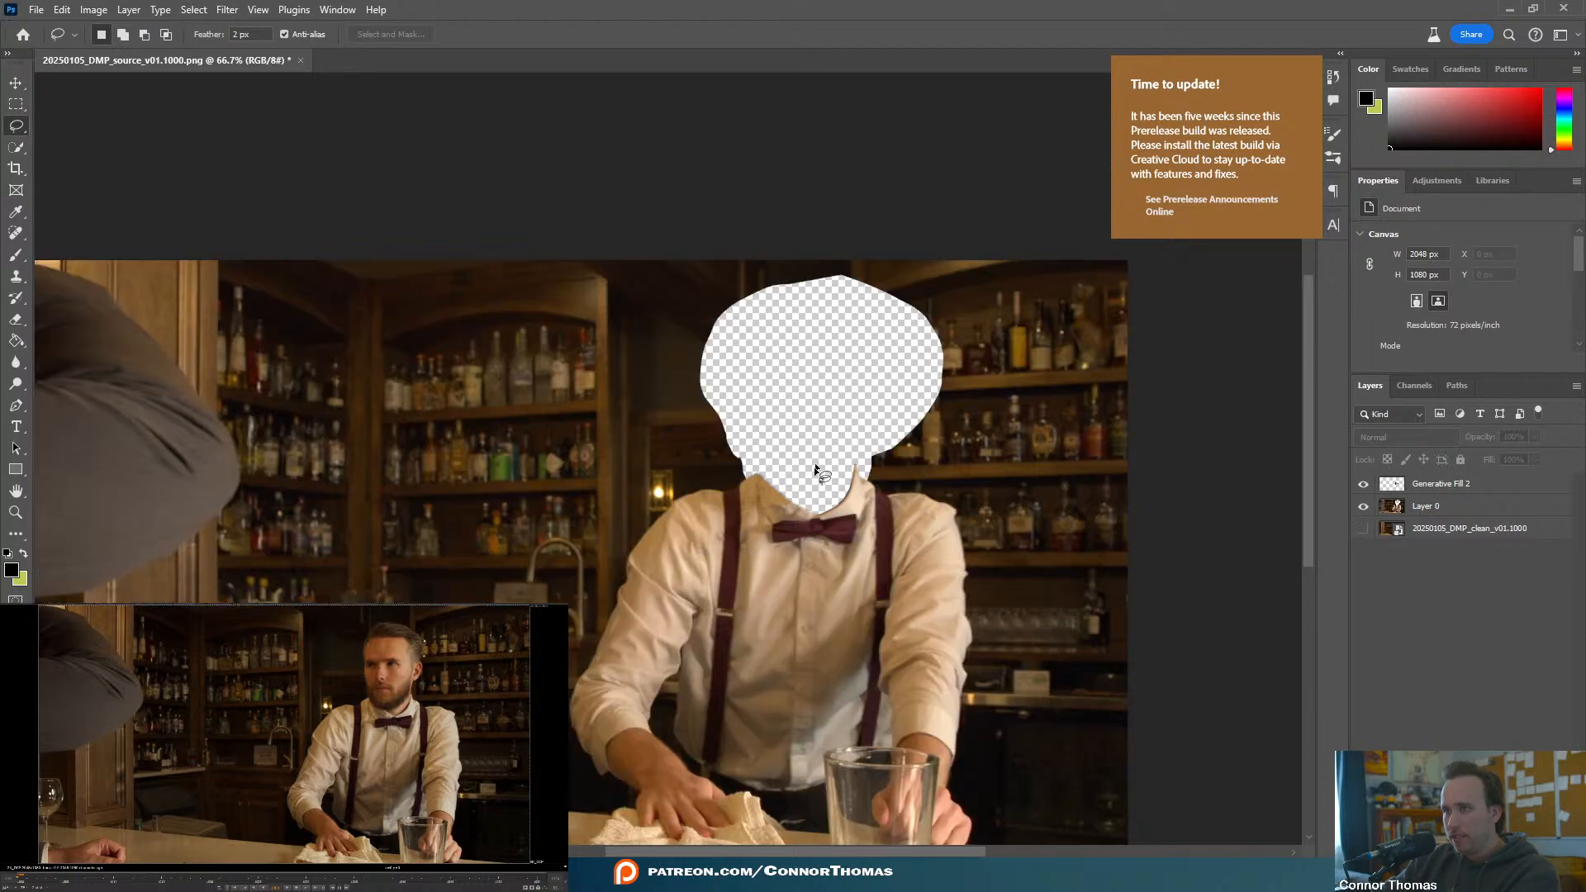
# - Rename the Generative Fill 2 layer holding the collar and bow tie piece as Front
pyautogui.click(1364, 489)
pyautogui.click(1364, 489)
pyautogui.click(1468, 488)
pyautogui.doubleClick(1469, 487)
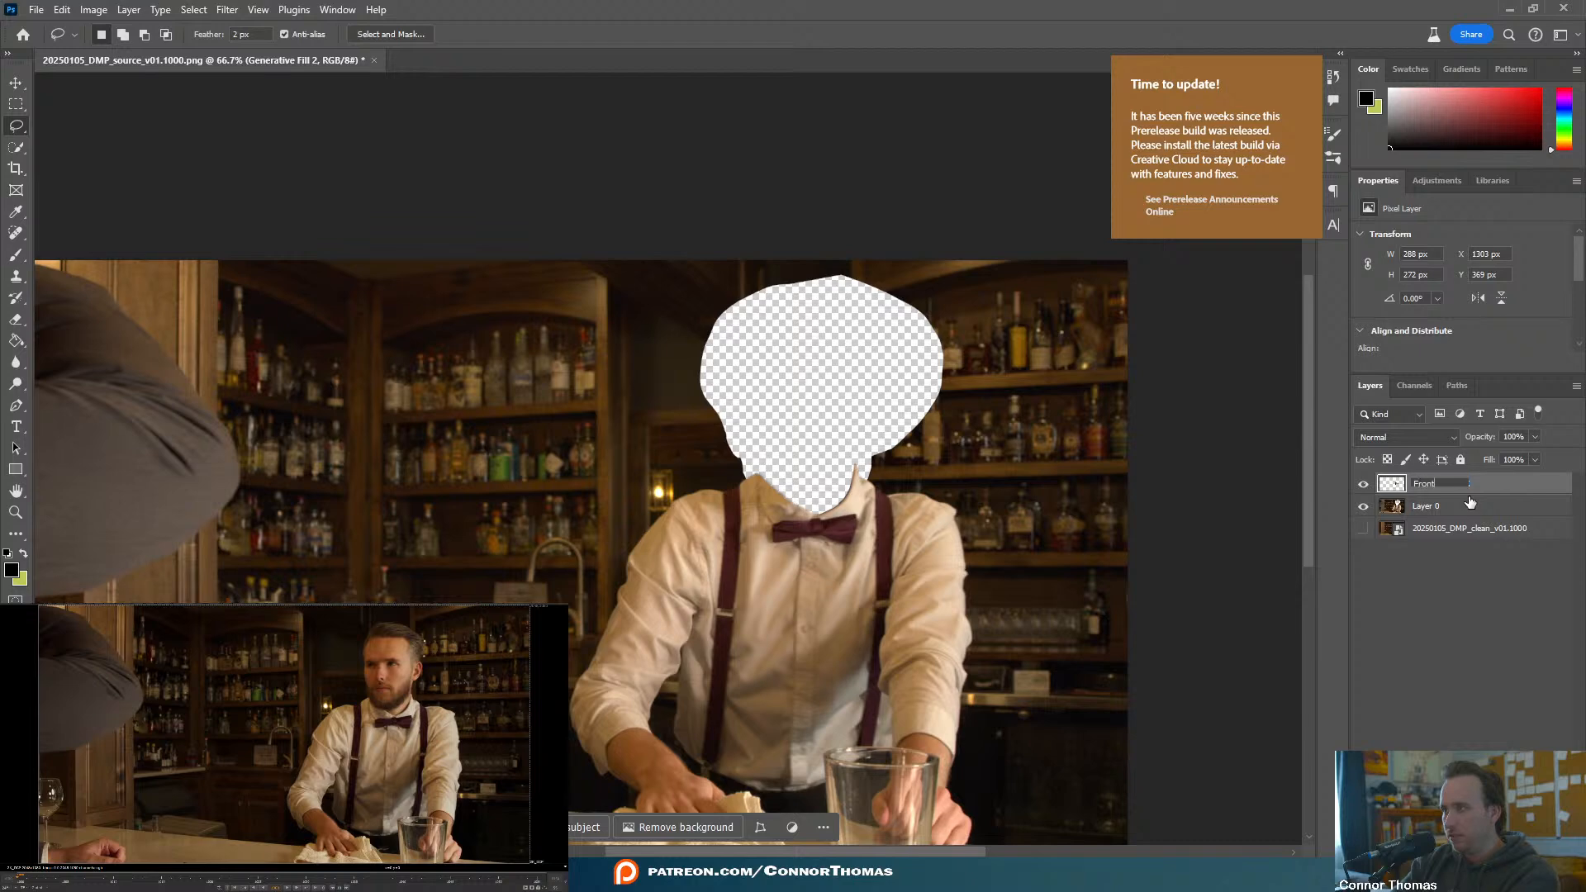
pyautogui.press('Return')
pyautogui.click(1503, 587)
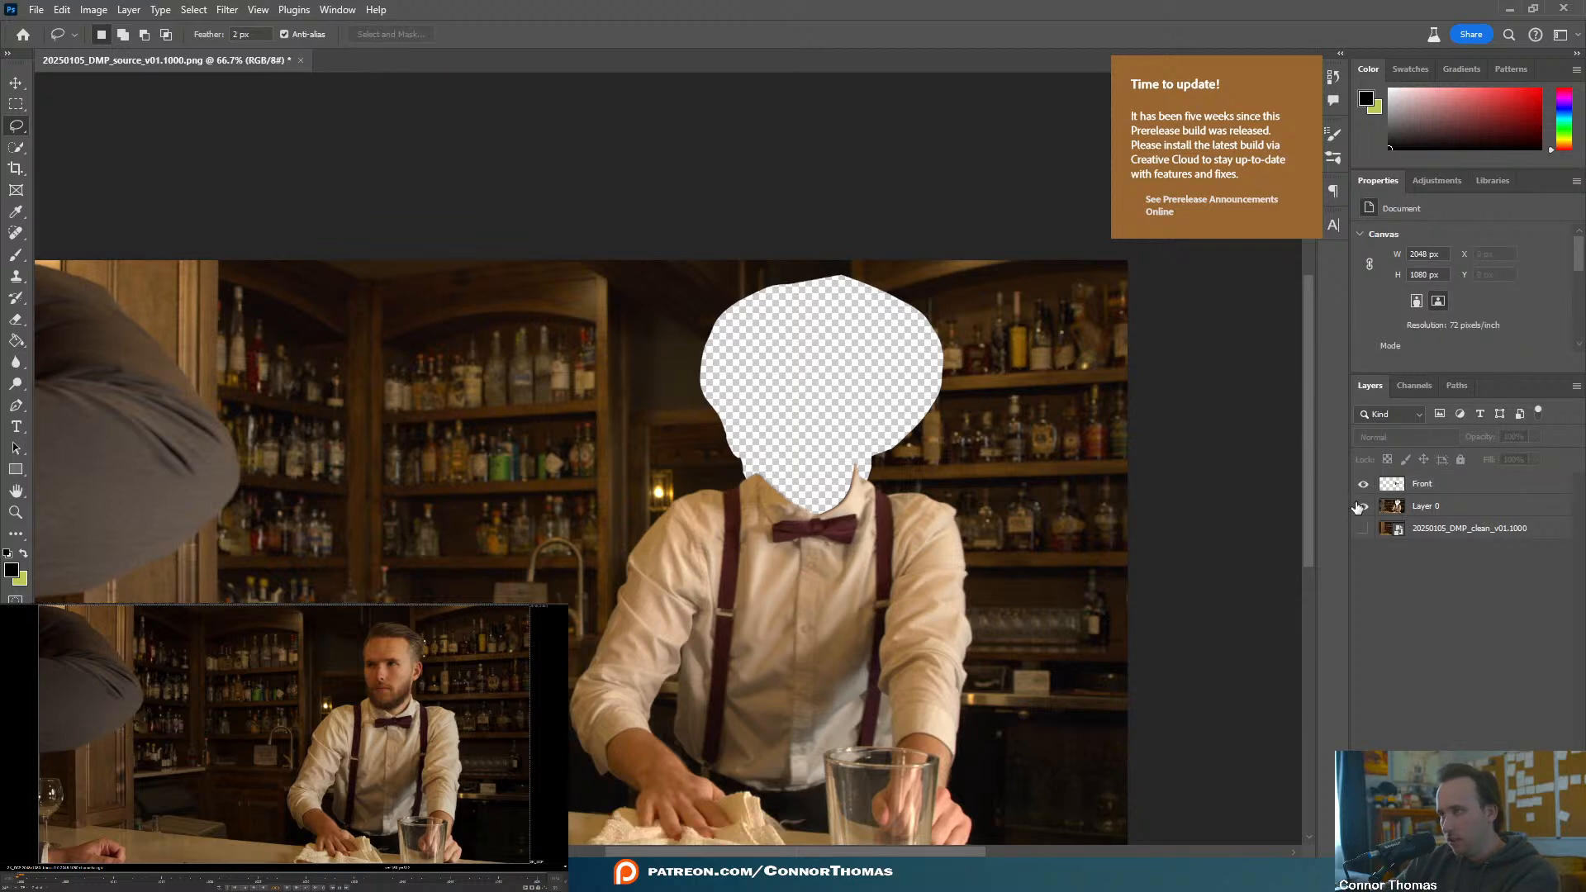
# - Compare the figure with and without Layer 0, and examine the isolated collar and bow tie piece up close
pyautogui.click(1362, 507)
pyautogui.click(1362, 507)
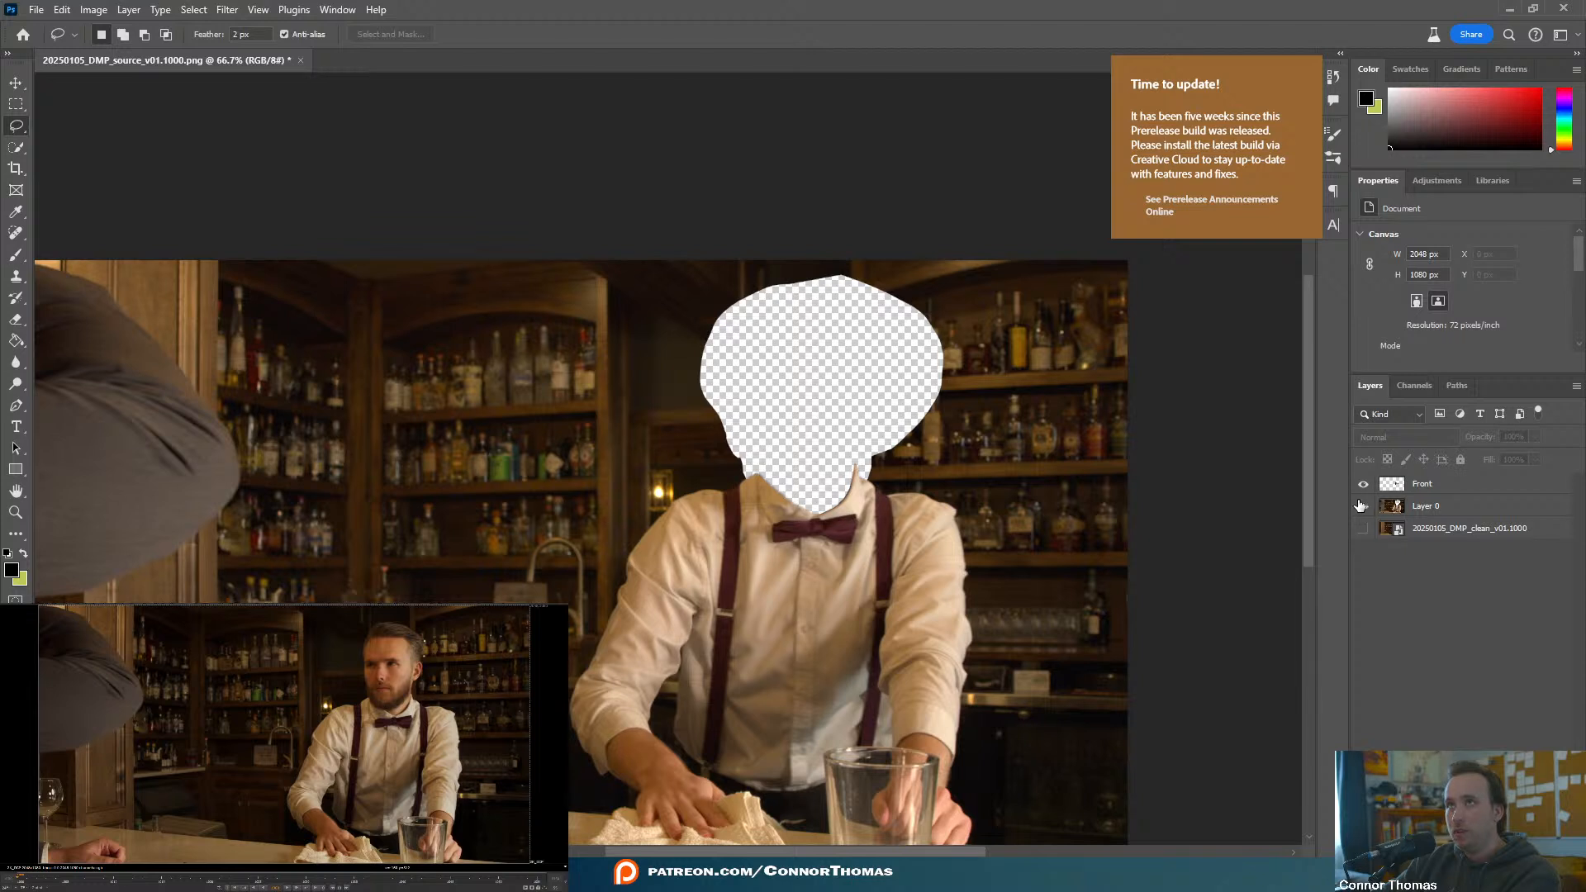
pyautogui.keyDown('ctrl'); pyautogui.hscroll(-2, 975, 483); pyautogui.keyUp('ctrl')
pyautogui.keyDown('alt'); pyautogui.scroll(3, 928, 472); pyautogui.keyUp('alt')
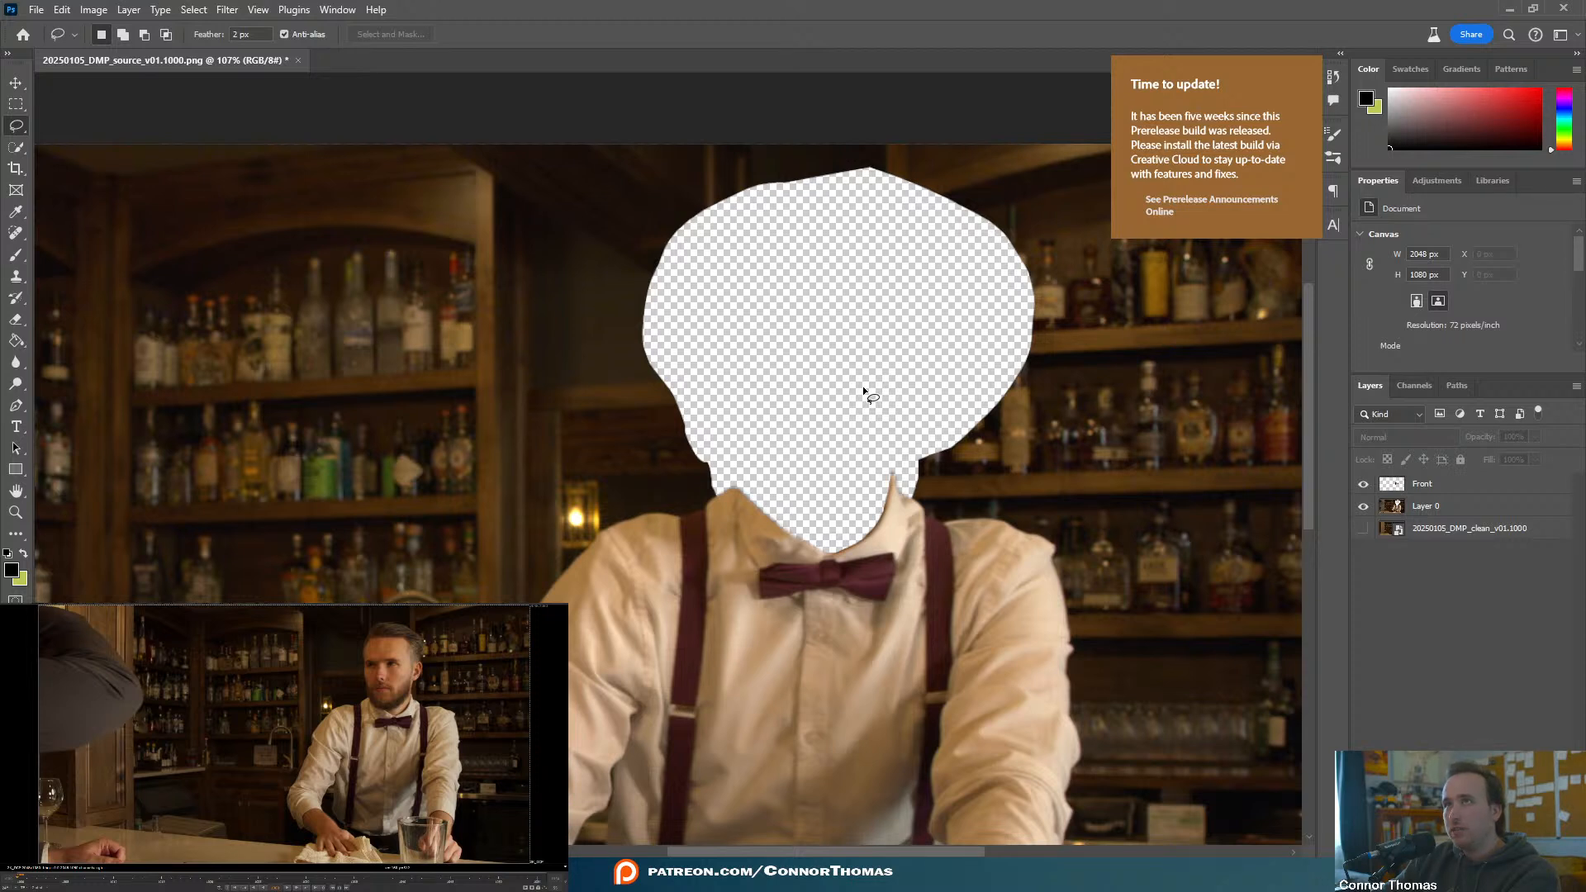
pyautogui.keyDown('alt'); pyautogui.scroll(2, 855, 578); pyautogui.keyUp('alt')
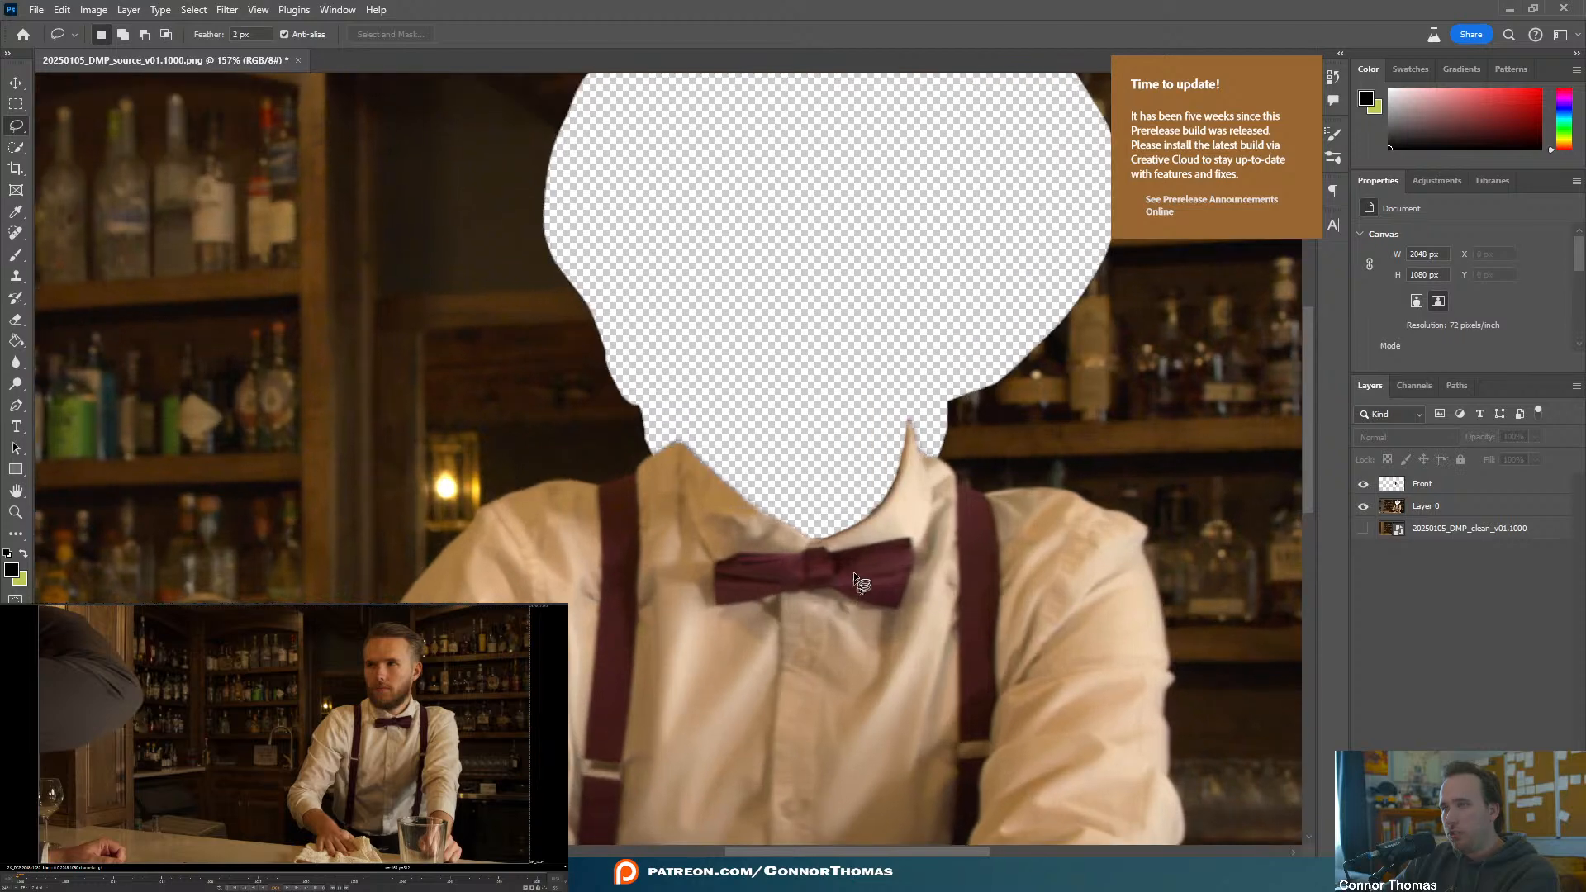
pyautogui.click(1364, 527)
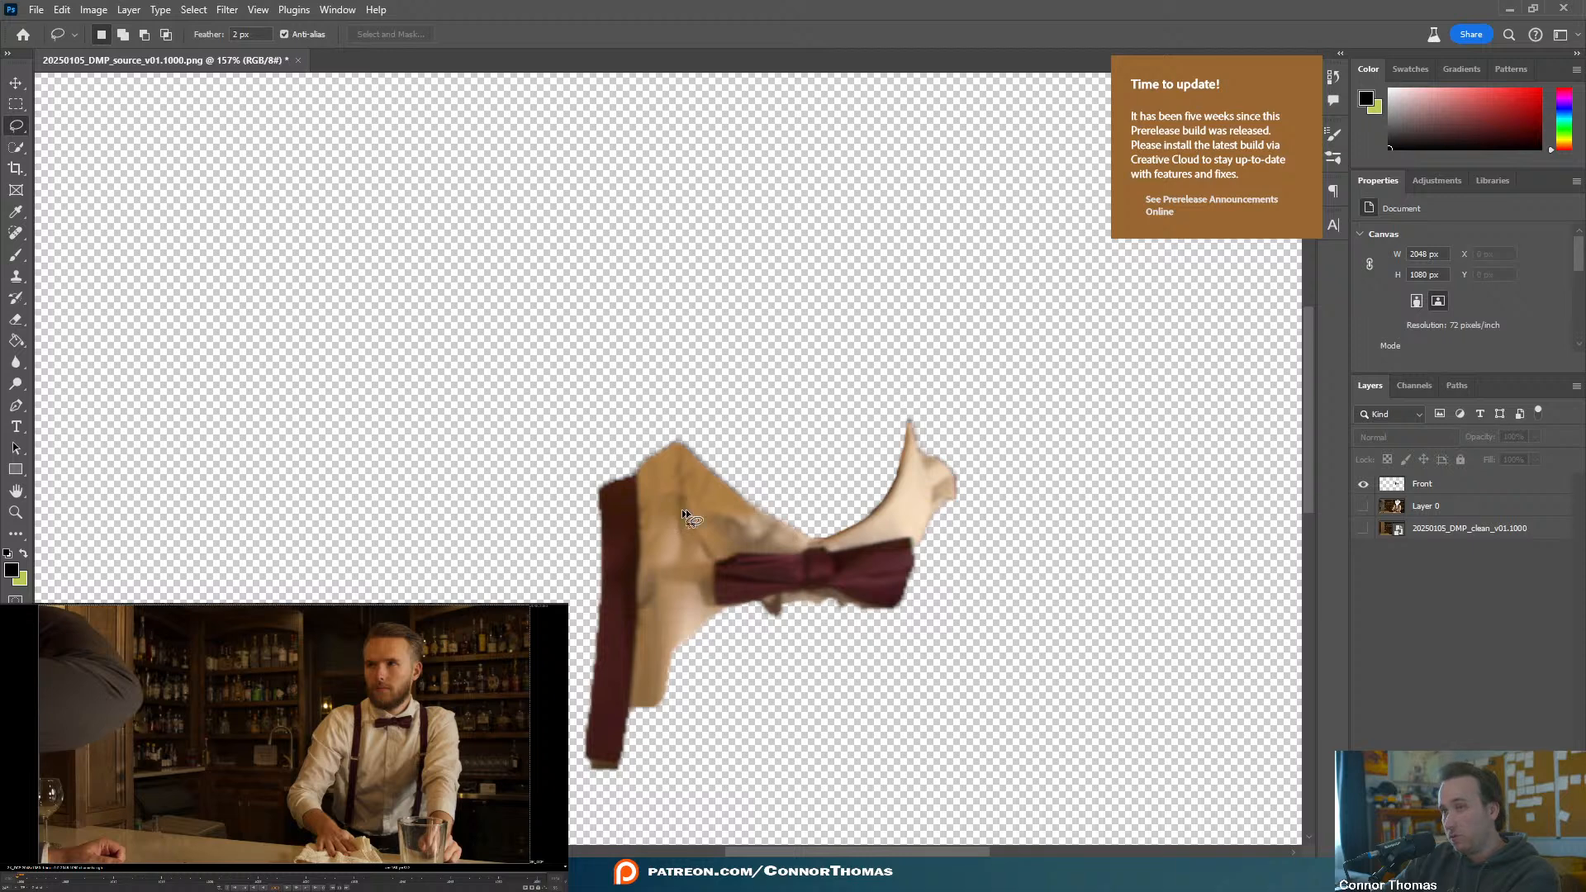
# - Show the 20250105_DMP_clean_v01.1000 background together with Layer 0 and Front, and check the whole composite
pyautogui.click(1364, 484)
pyautogui.click(1364, 505)
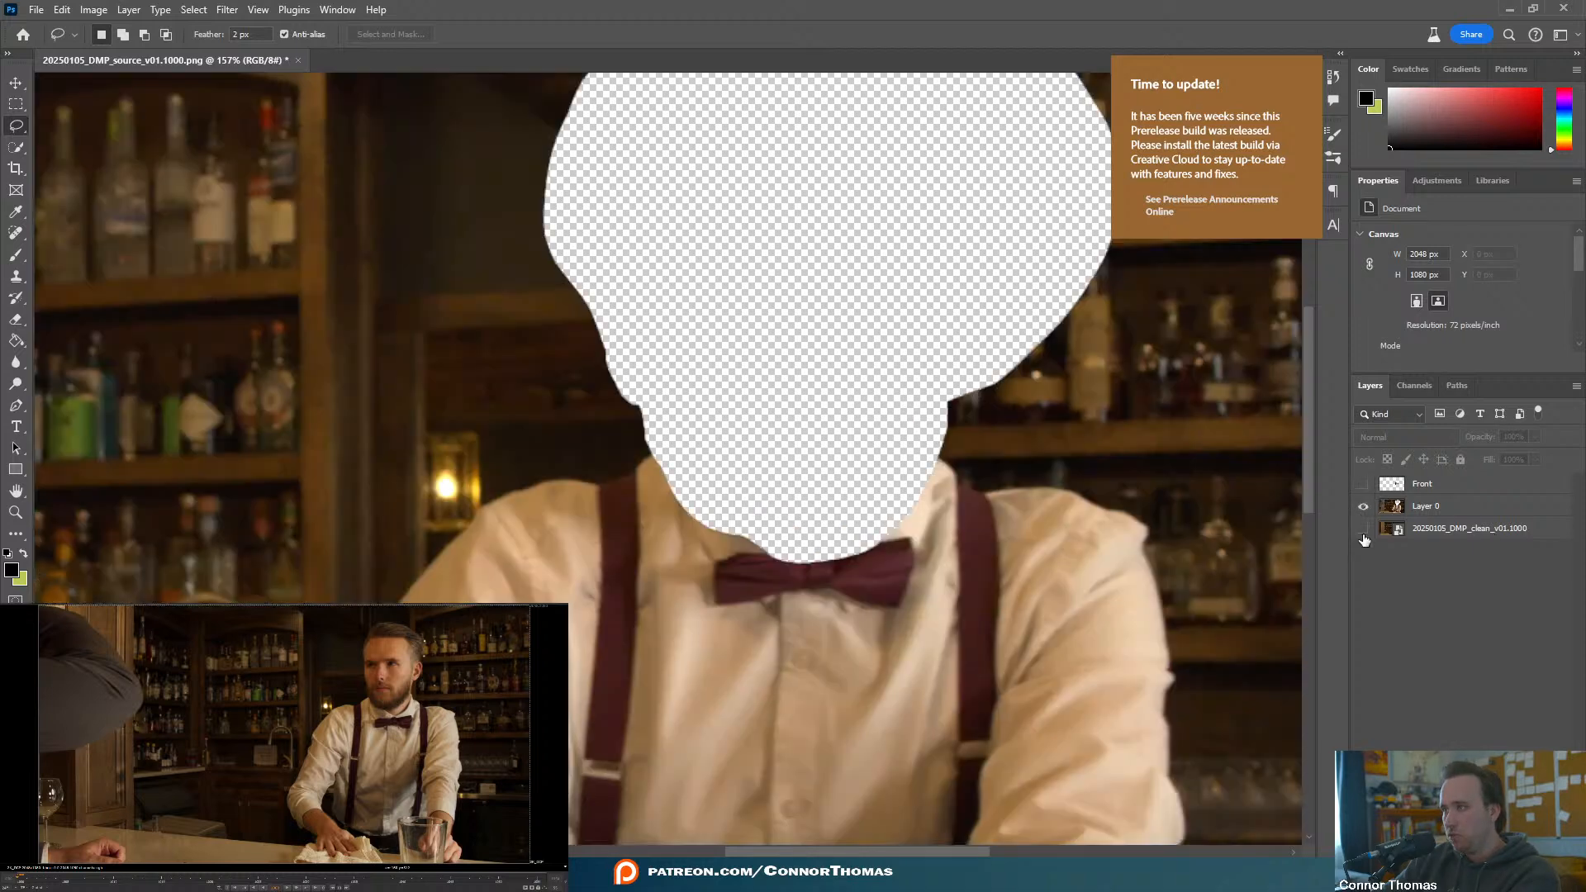
pyautogui.click(1364, 528)
pyautogui.click(1364, 484)
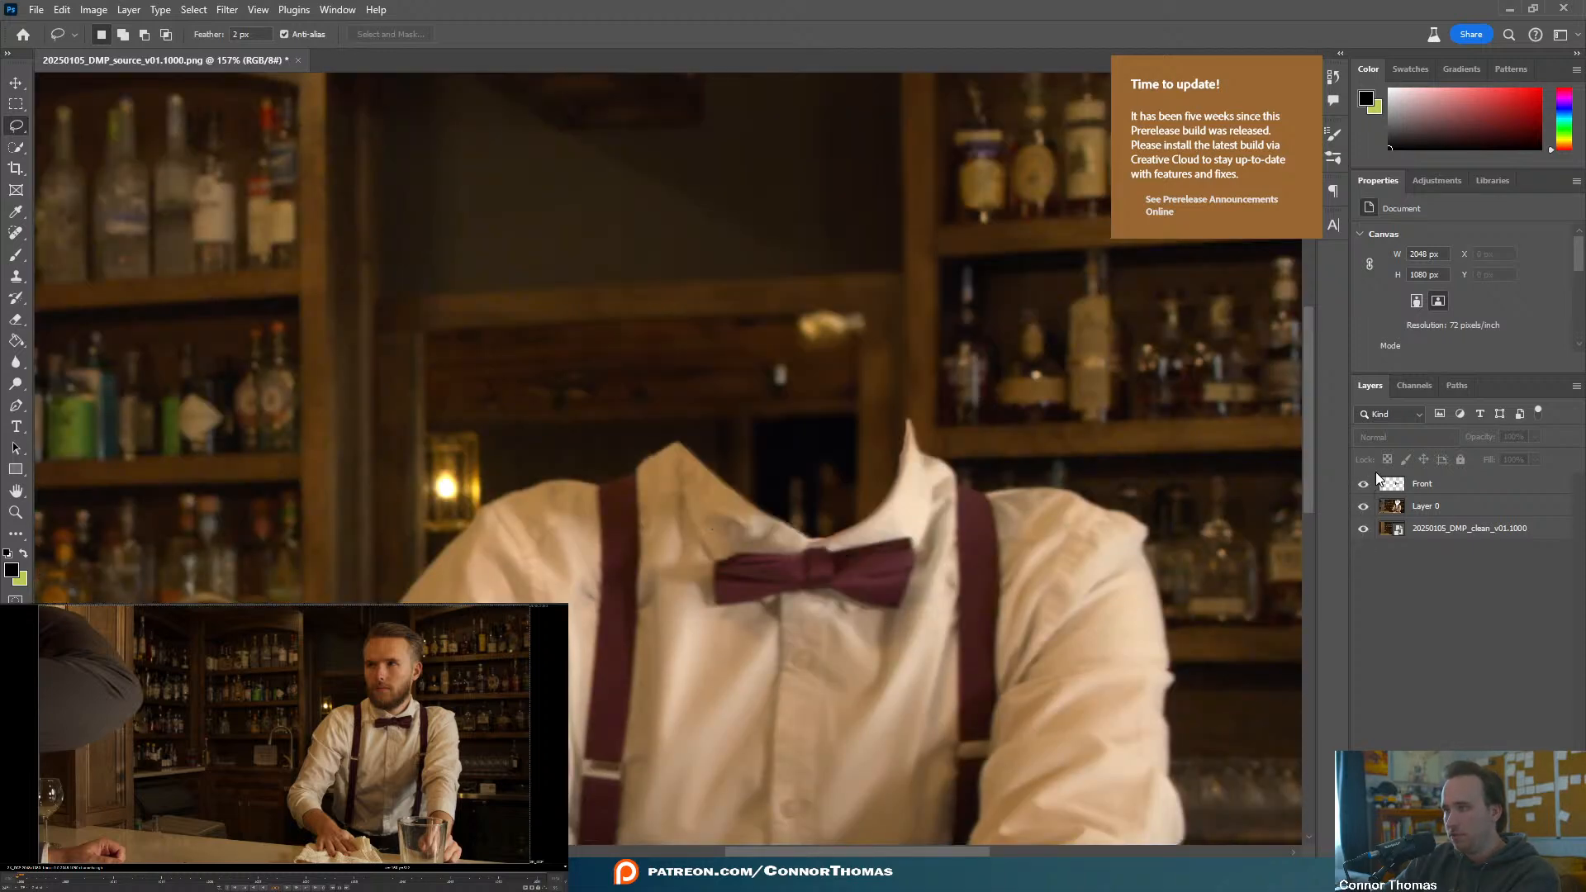
pyautogui.keyDown('alt'); pyautogui.scroll(-11, 566, 576); pyautogui.keyUp('alt')
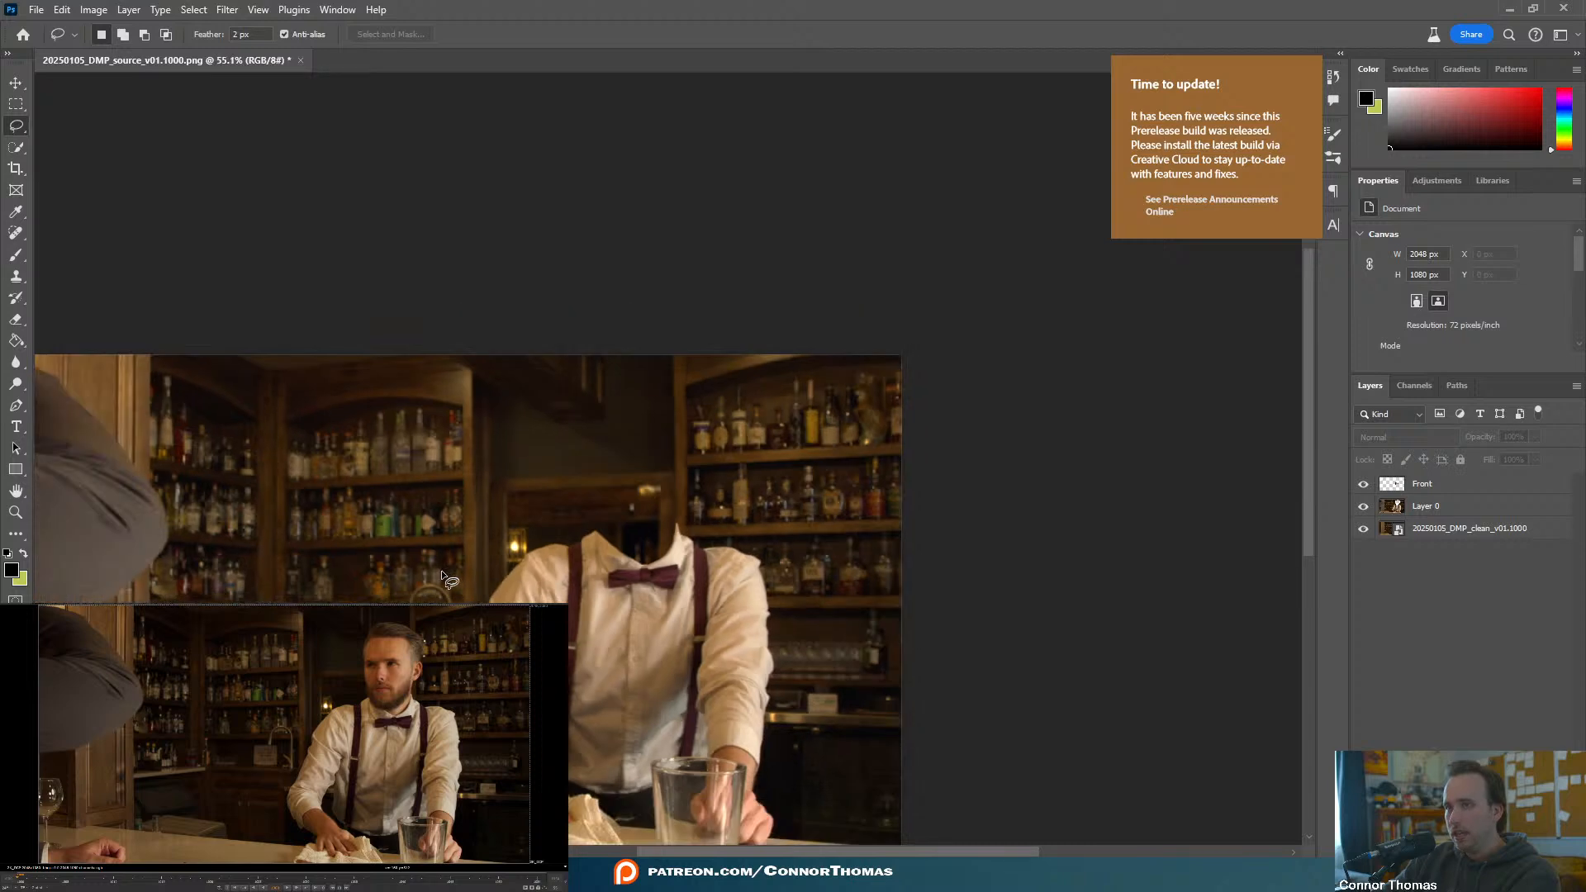
pyautogui.scroll(-1, 441, 570)
pyautogui.keyDown('ctrl'); pyautogui.hscroll(-1, 690, 572); pyautogui.keyUp('ctrl')
pyautogui.scroll(1, 691, 572)
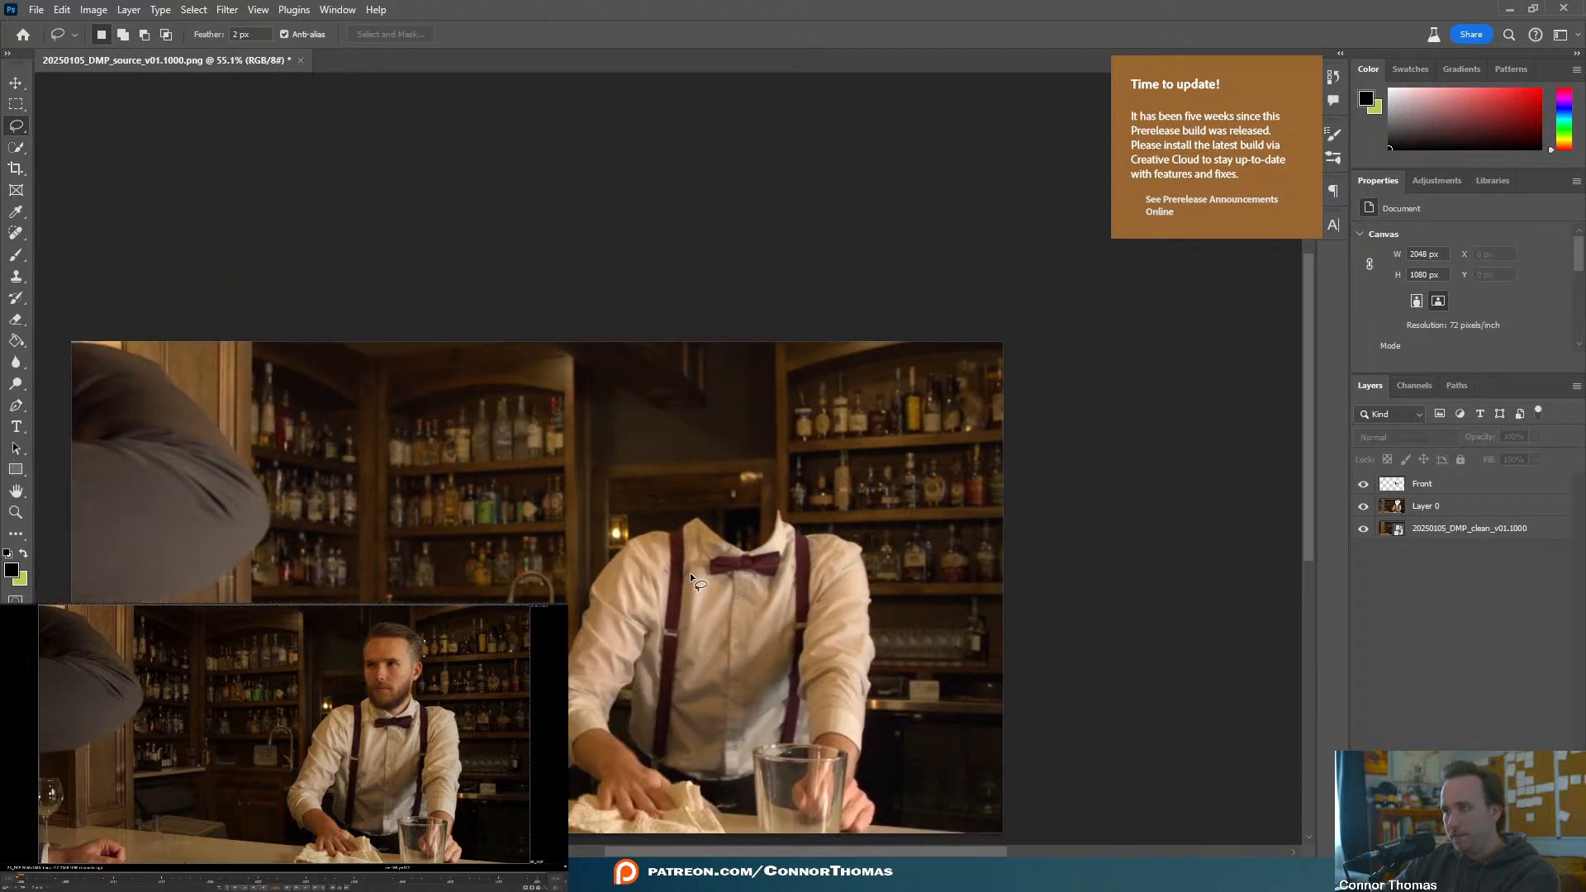
# - Add a new layer above Layer 0 and lasso the shape of the collar's inner back across the neck opening
pyautogui.click(1413, 507)
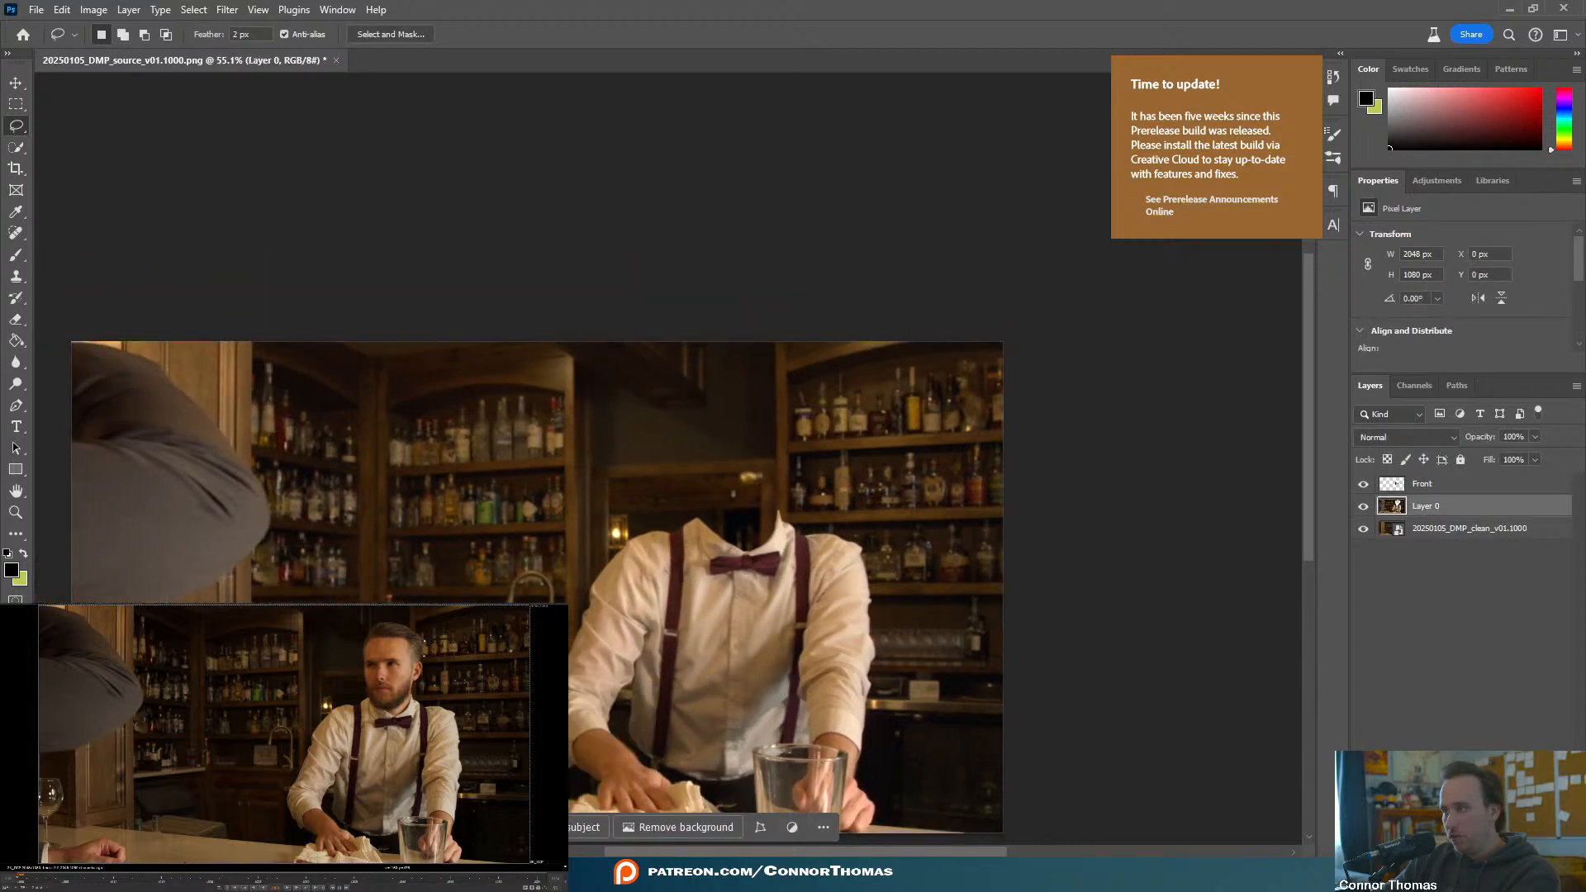
pyautogui.hotkey('ctrl', 'shift', 'alt', 'n')
pyautogui.keyDown('alt'); pyautogui.scroll(5, 717, 518); pyautogui.keyUp('alt')
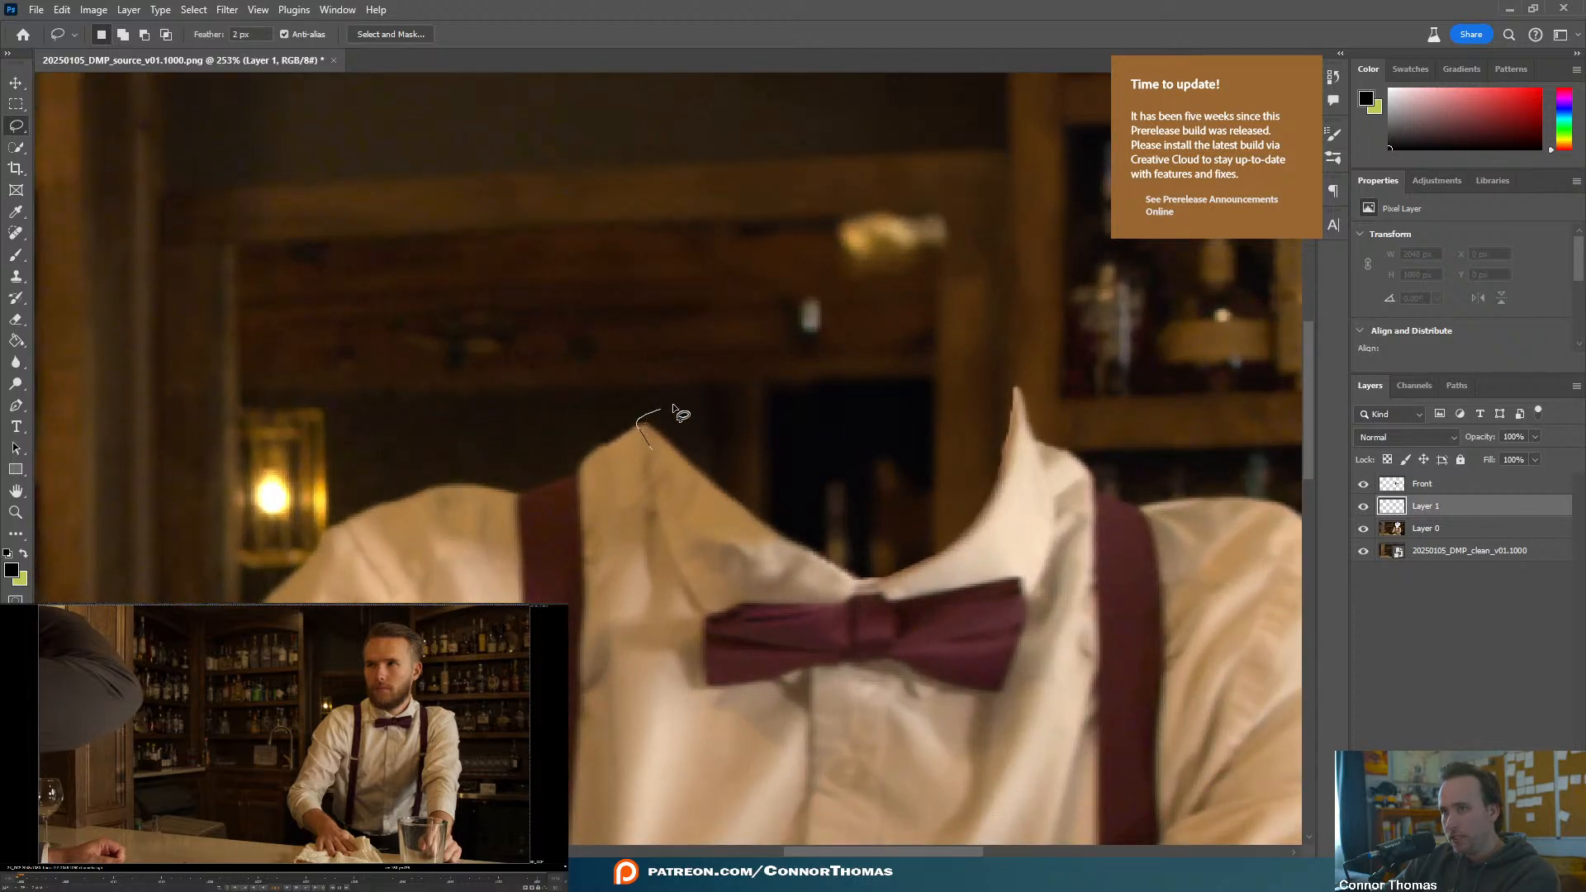
pyautogui.moveTo(672, 406)
pyautogui.mouseDown()
pyautogui.moveTo(712, 399)
pyautogui.moveTo(644, 420)
pyautogui.moveTo(844, 364)
pyautogui.moveTo(961, 366)
pyautogui.mouseUp()
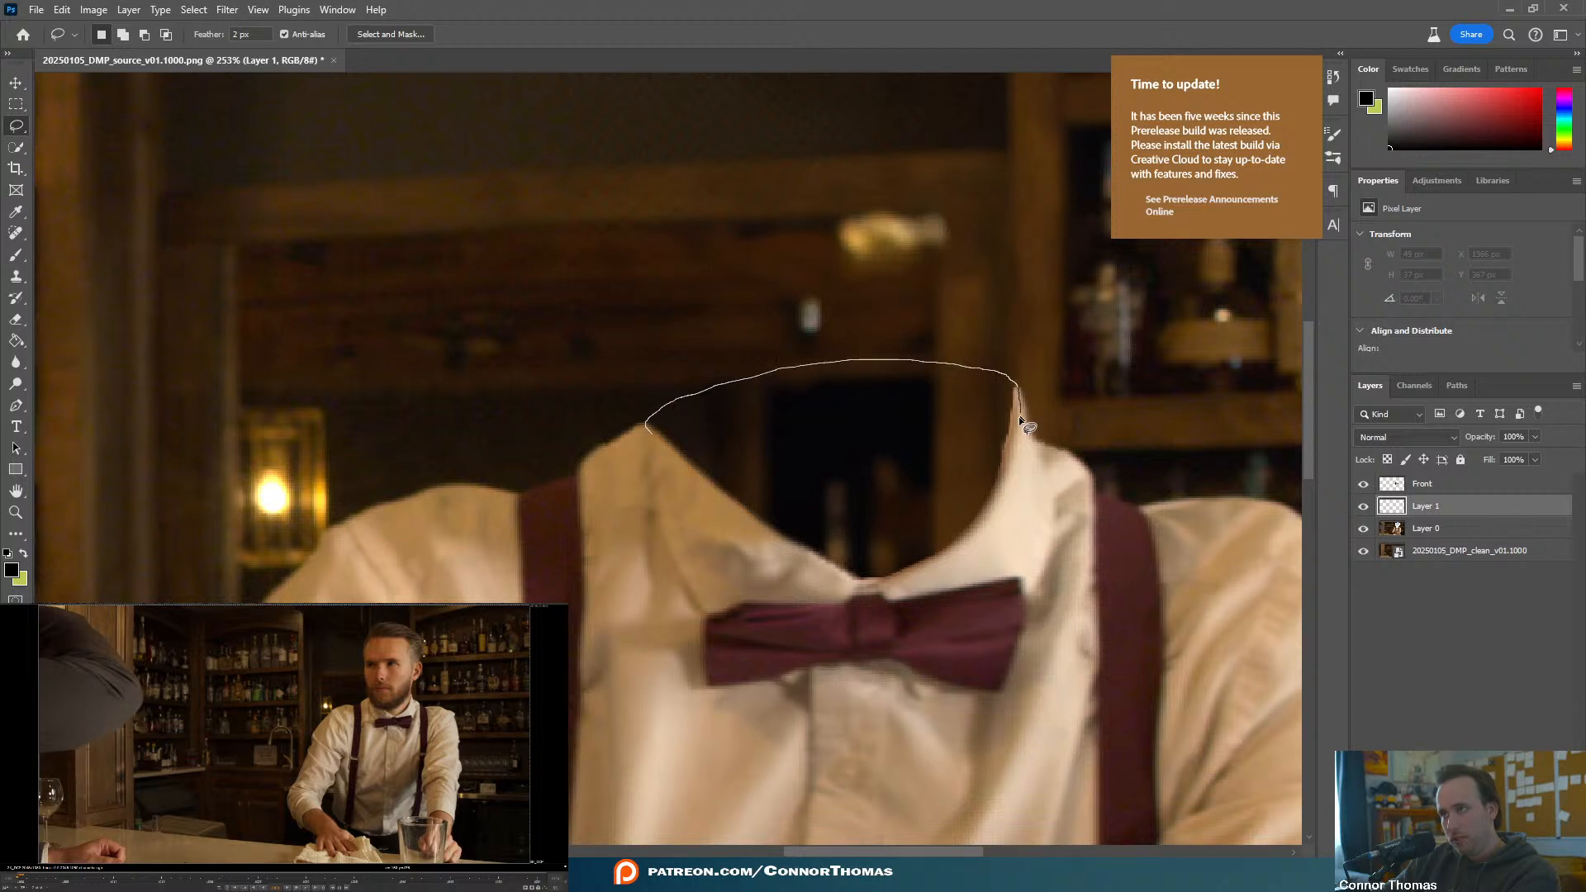
pyautogui.moveTo(946, 607)
pyautogui.mouseDown()
pyautogui.moveTo(671, 582)
pyautogui.moveTo(646, 428)
pyautogui.mouseUp()
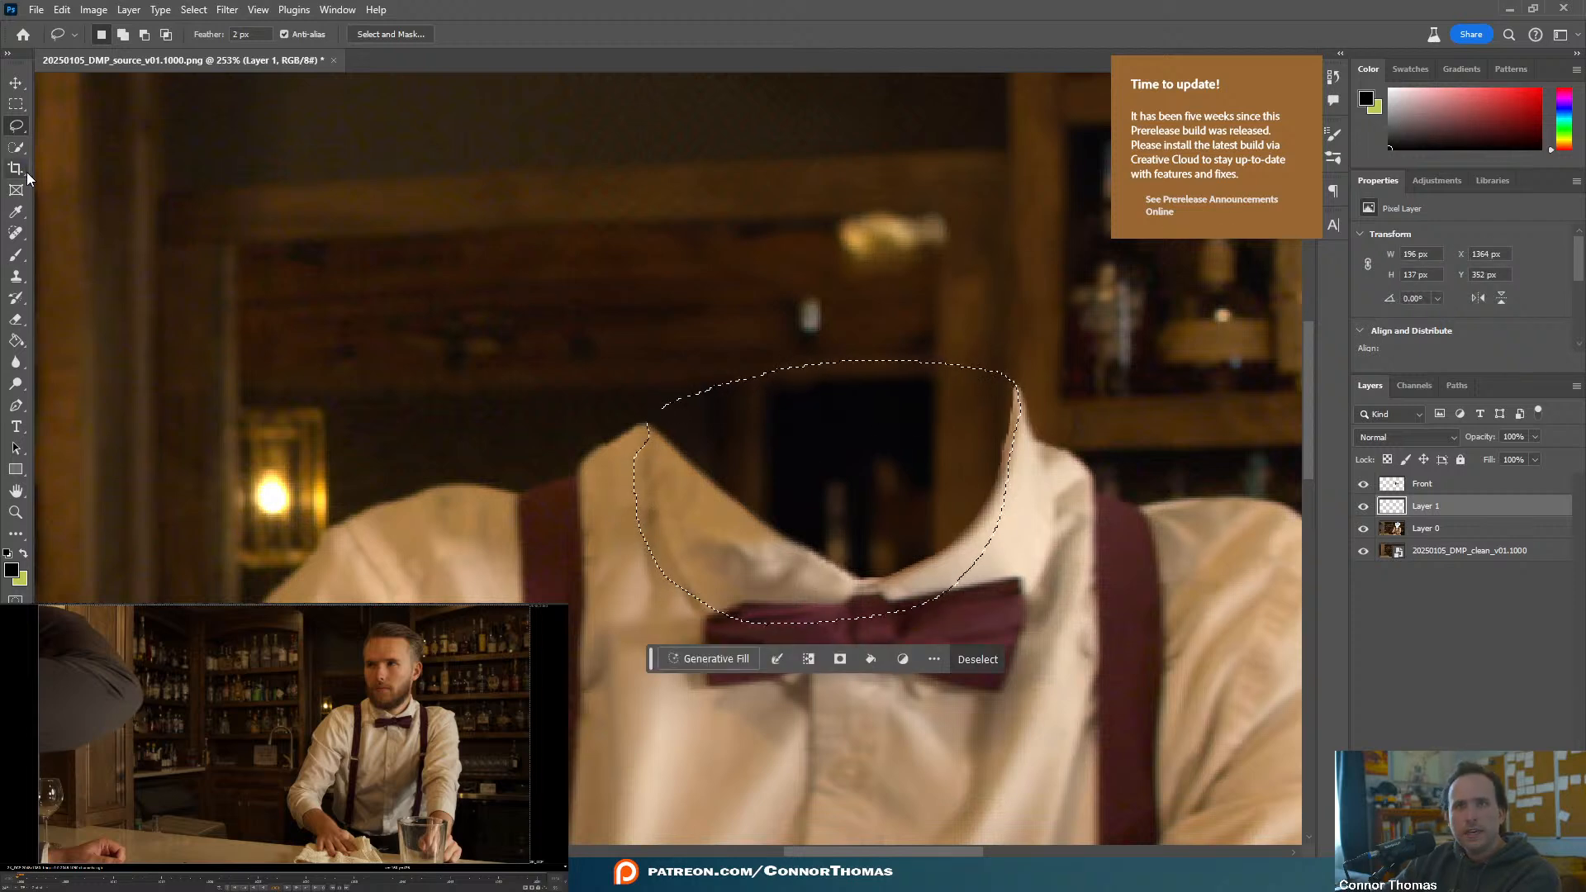
# - Sample a tan shirt colour from the collar and fill the selected neck opening with it using Paint Bucket
pyautogui.click(15, 212)
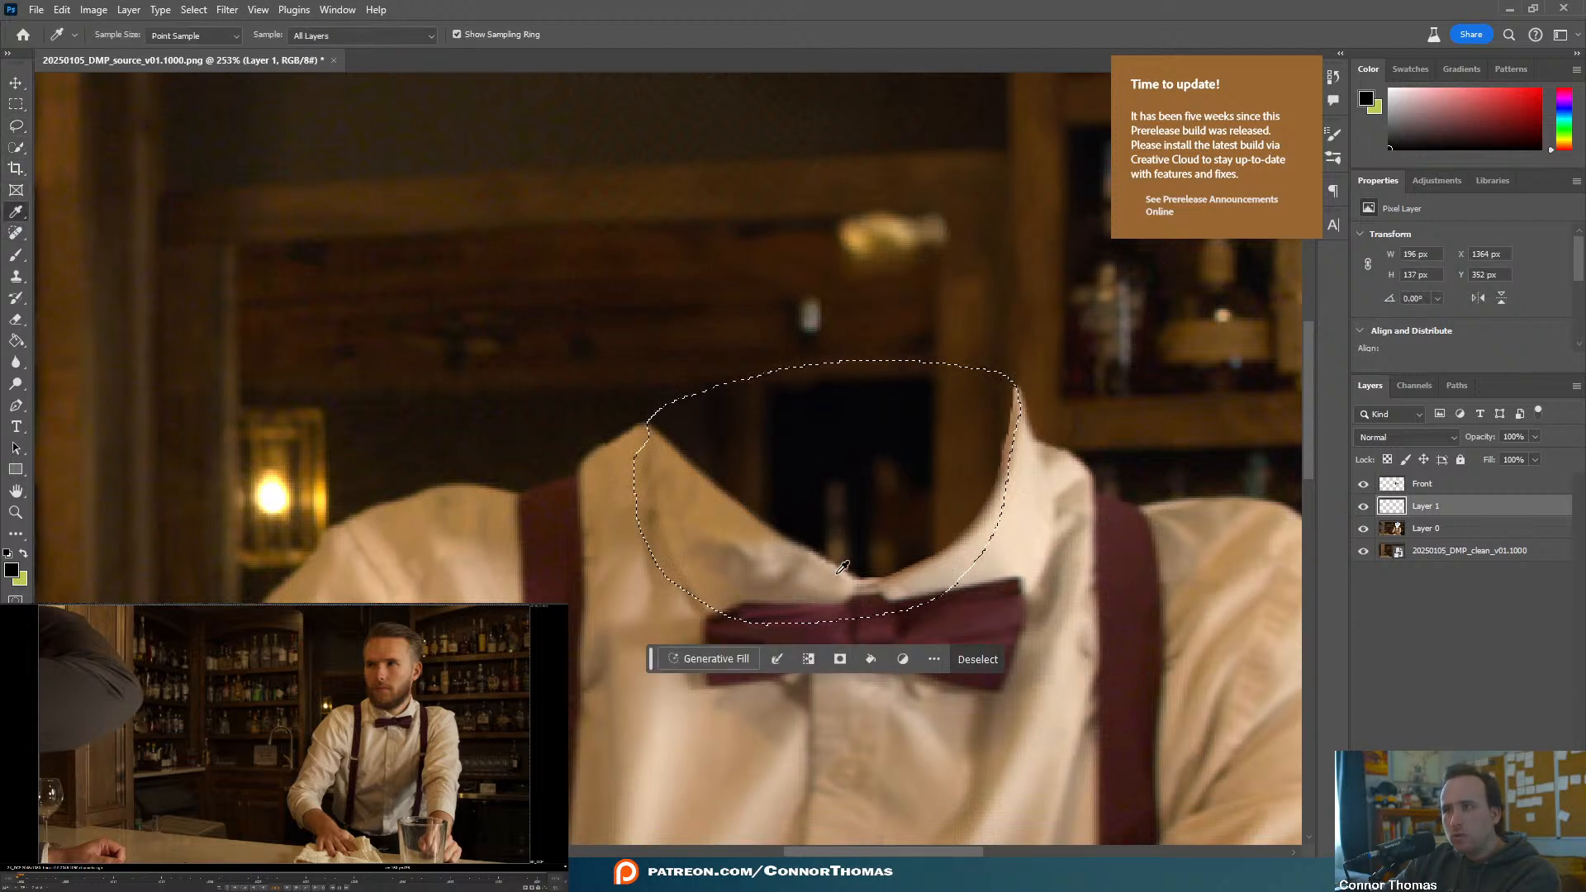
pyautogui.click(731, 504)
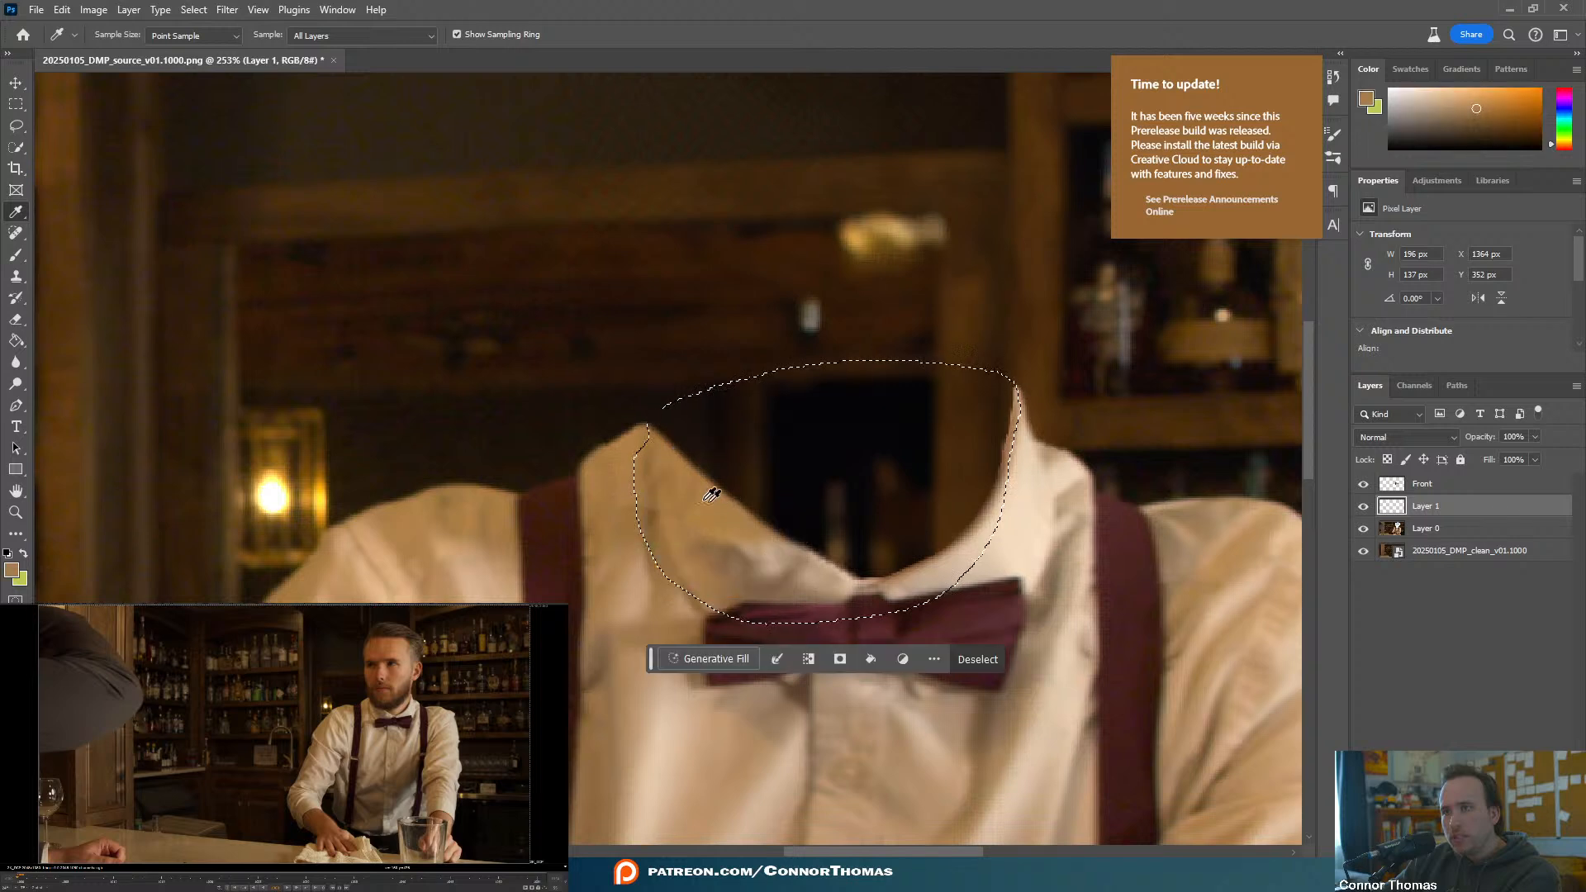
pyautogui.press('g')
pyautogui.click(855, 467)
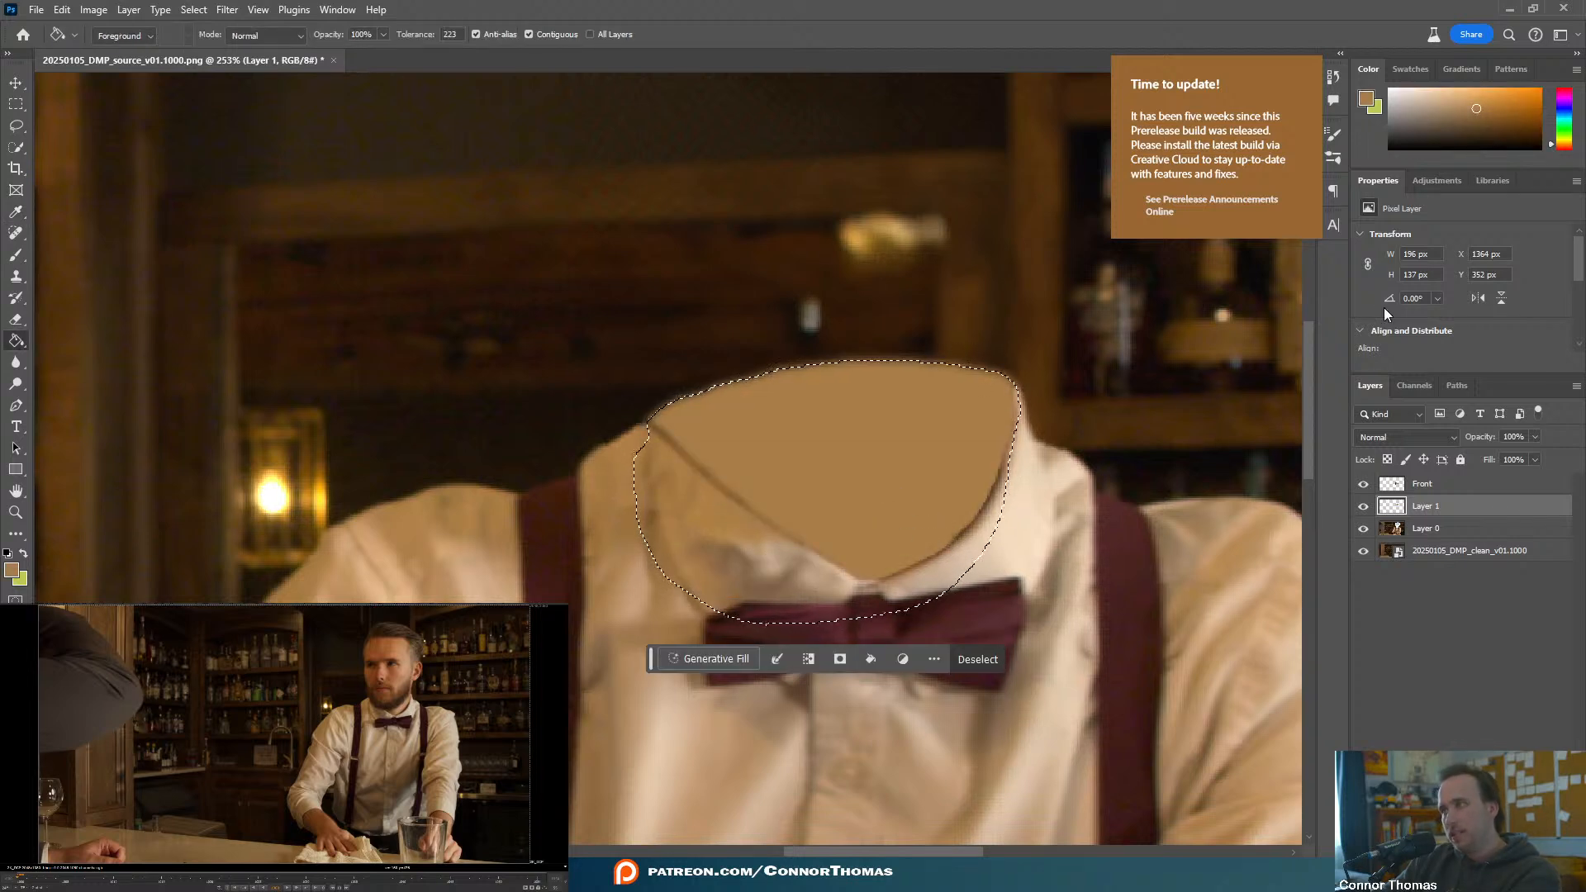
# - Choose a paler tan and paint over the back collar fill with a Soft Round brush enlarged to 81 px
pyautogui.click(1443, 109)
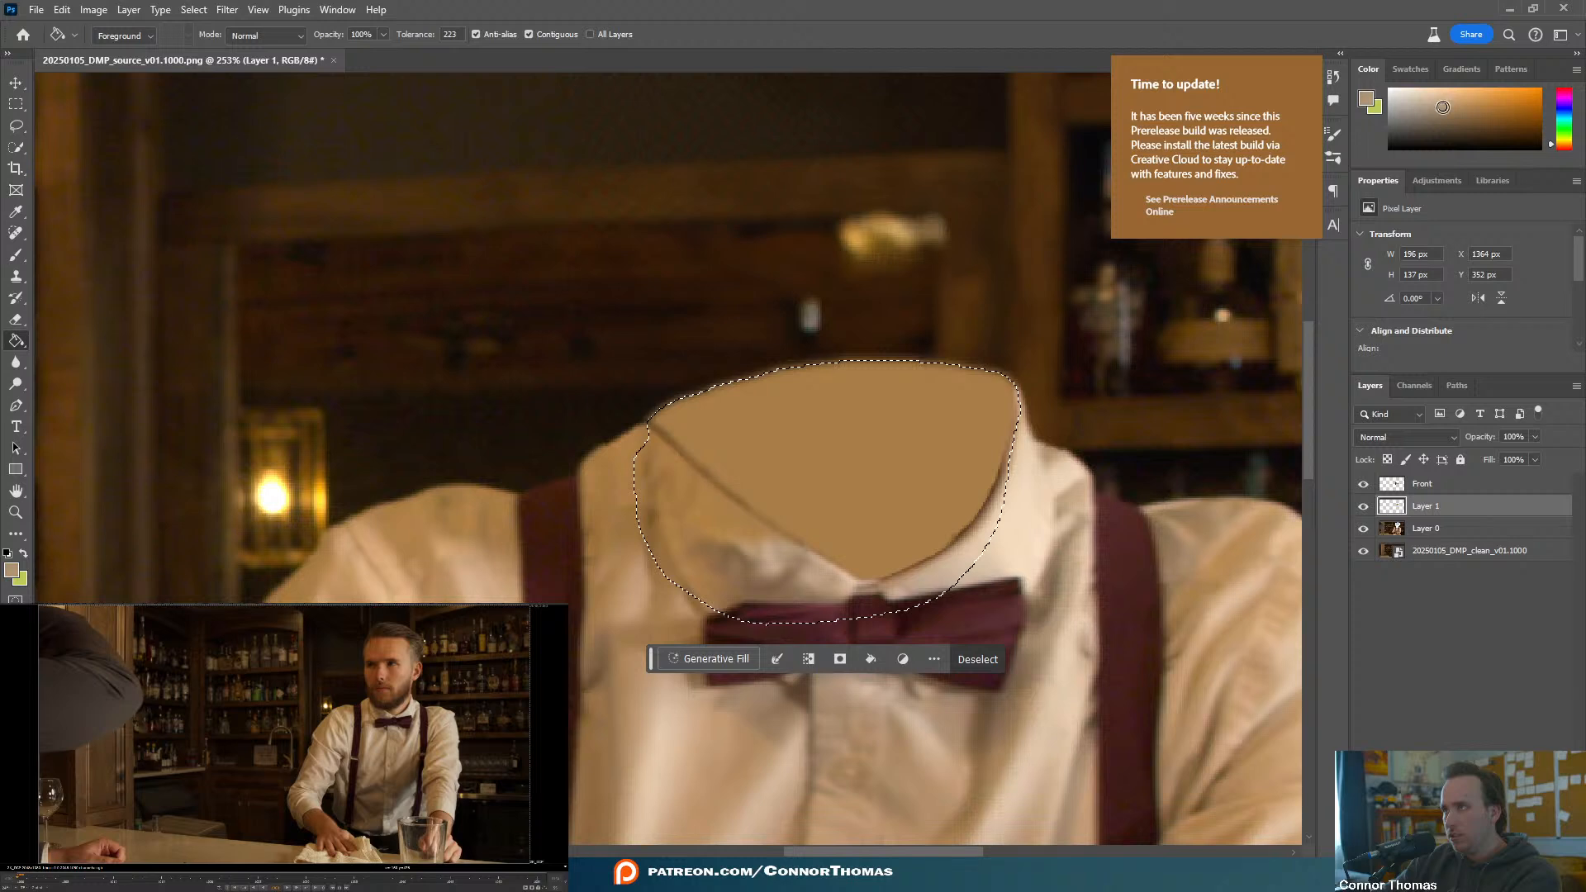
pyautogui.press('b')
pyautogui.moveTo(878, 463)
pyautogui.mouseDown()
pyautogui.moveTo(881, 517)
pyautogui.moveTo(835, 530)
pyautogui.mouseUp()
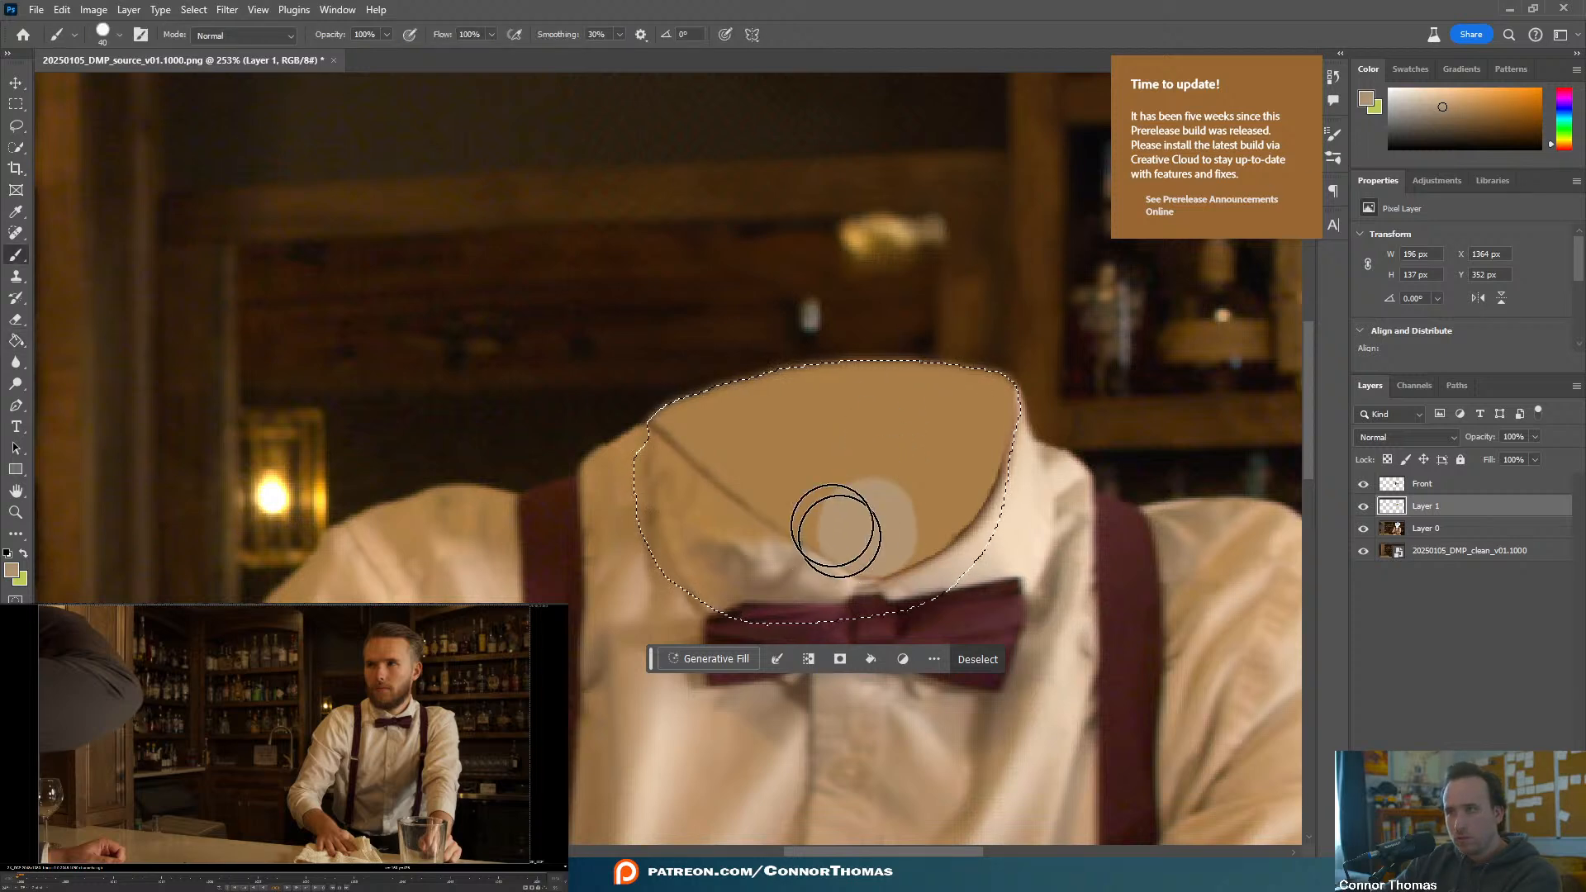
pyautogui.hotkey('ctrl', 'z')
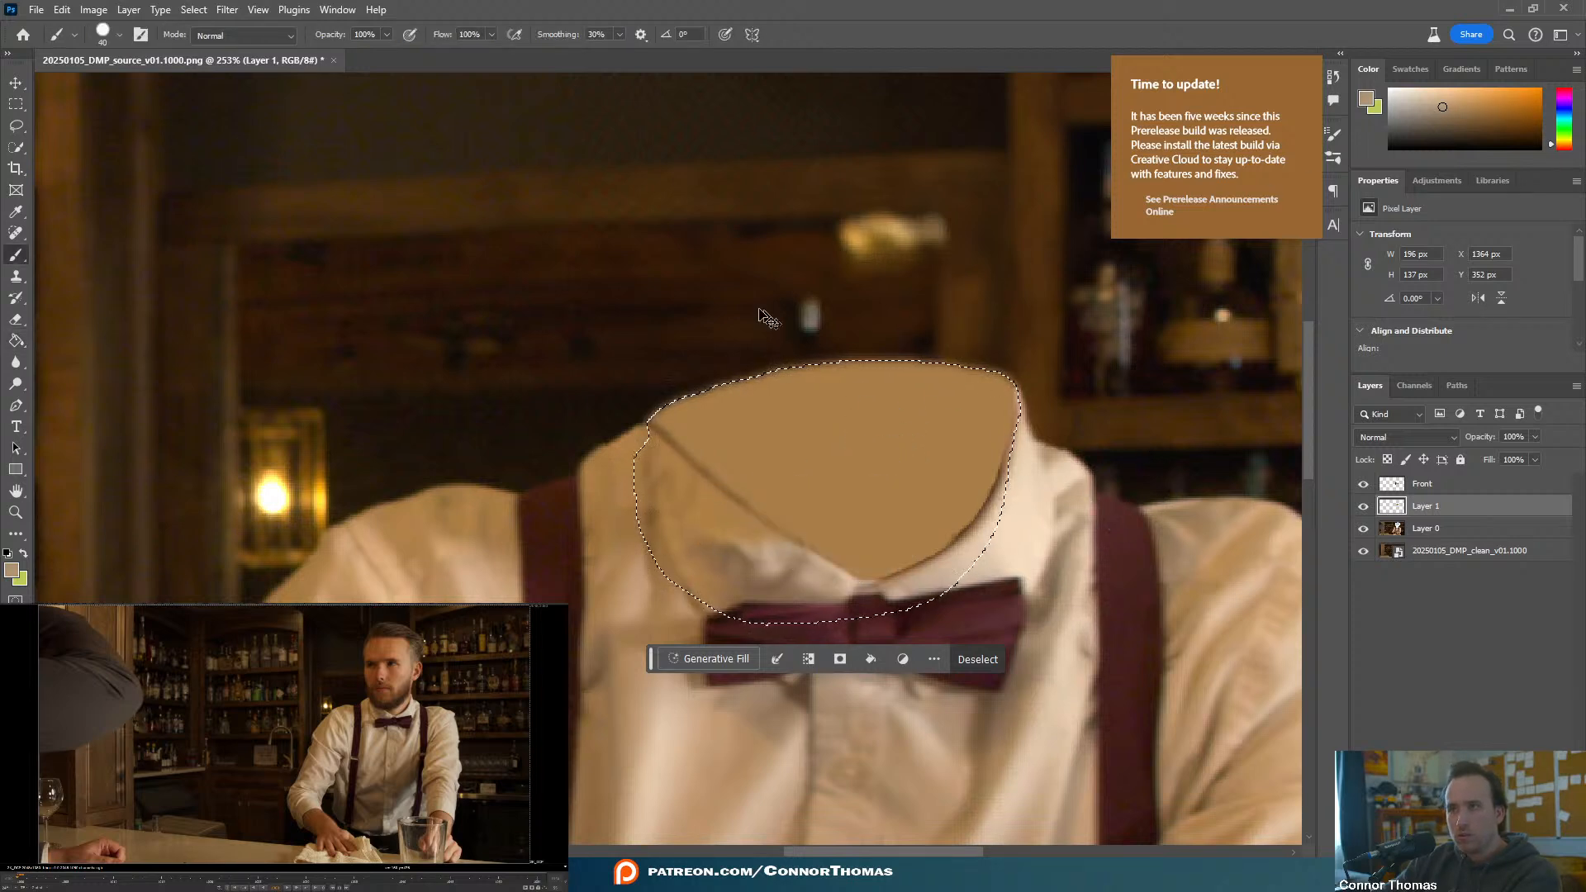
pyautogui.click(120, 35)
pyautogui.click(116, 252)
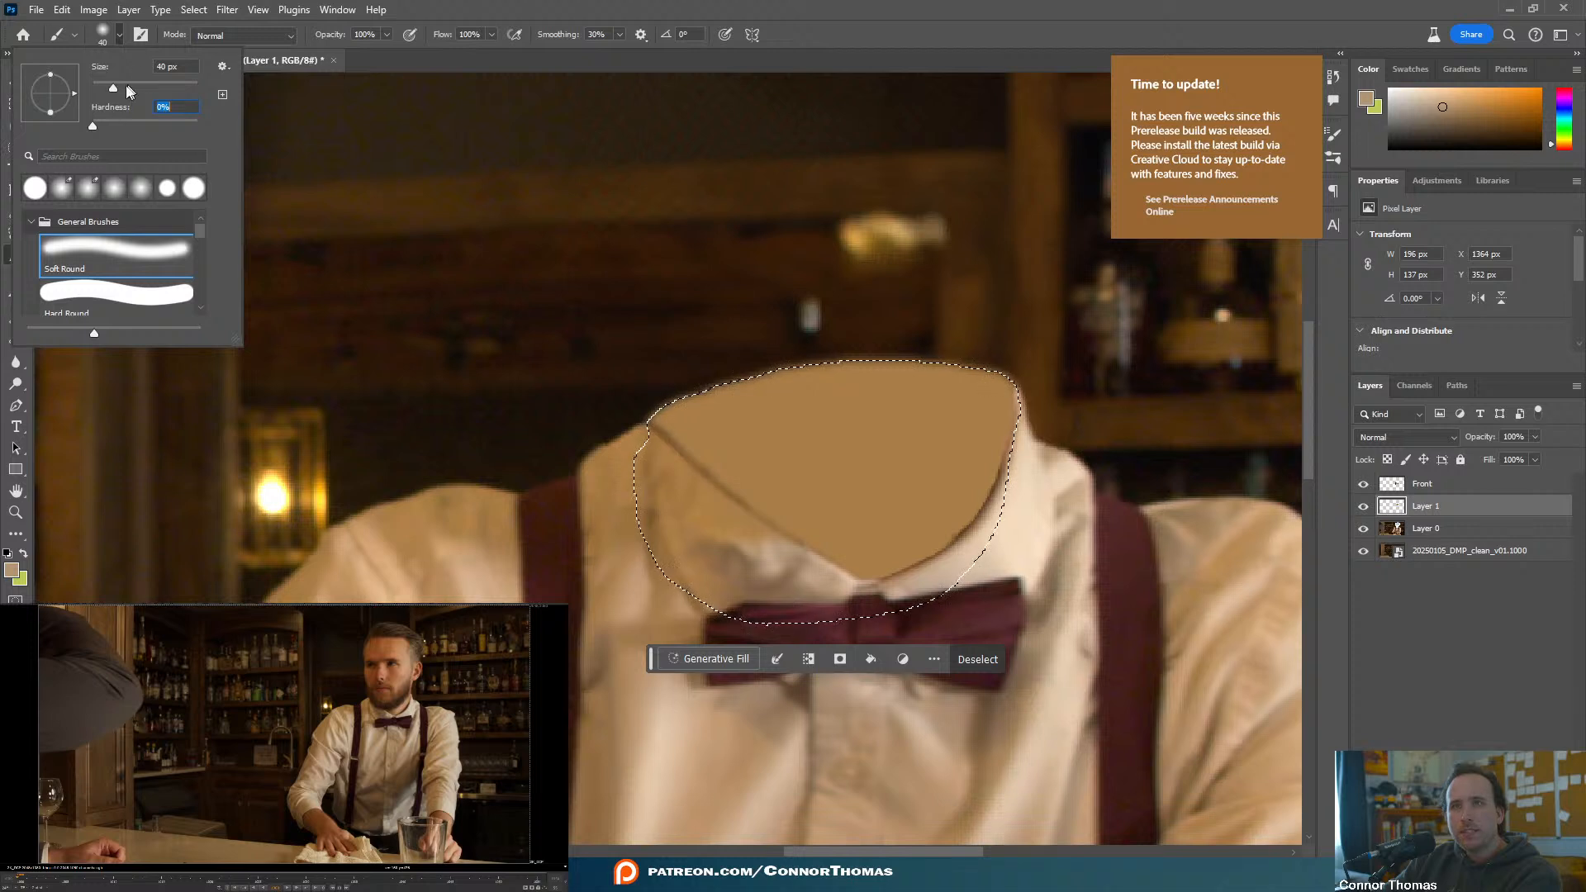
pyautogui.moveTo(114, 89); pyautogui.dragTo(133, 88)
pyautogui.moveTo(864, 463)
pyautogui.mouseDown()
pyautogui.moveTo(813, 523)
pyautogui.moveTo(748, 489)
pyautogui.moveTo(718, 496)
pyautogui.moveTo(854, 446)
pyautogui.moveTo(931, 517)
pyautogui.moveTo(1065, 457)
pyautogui.mouseUp()
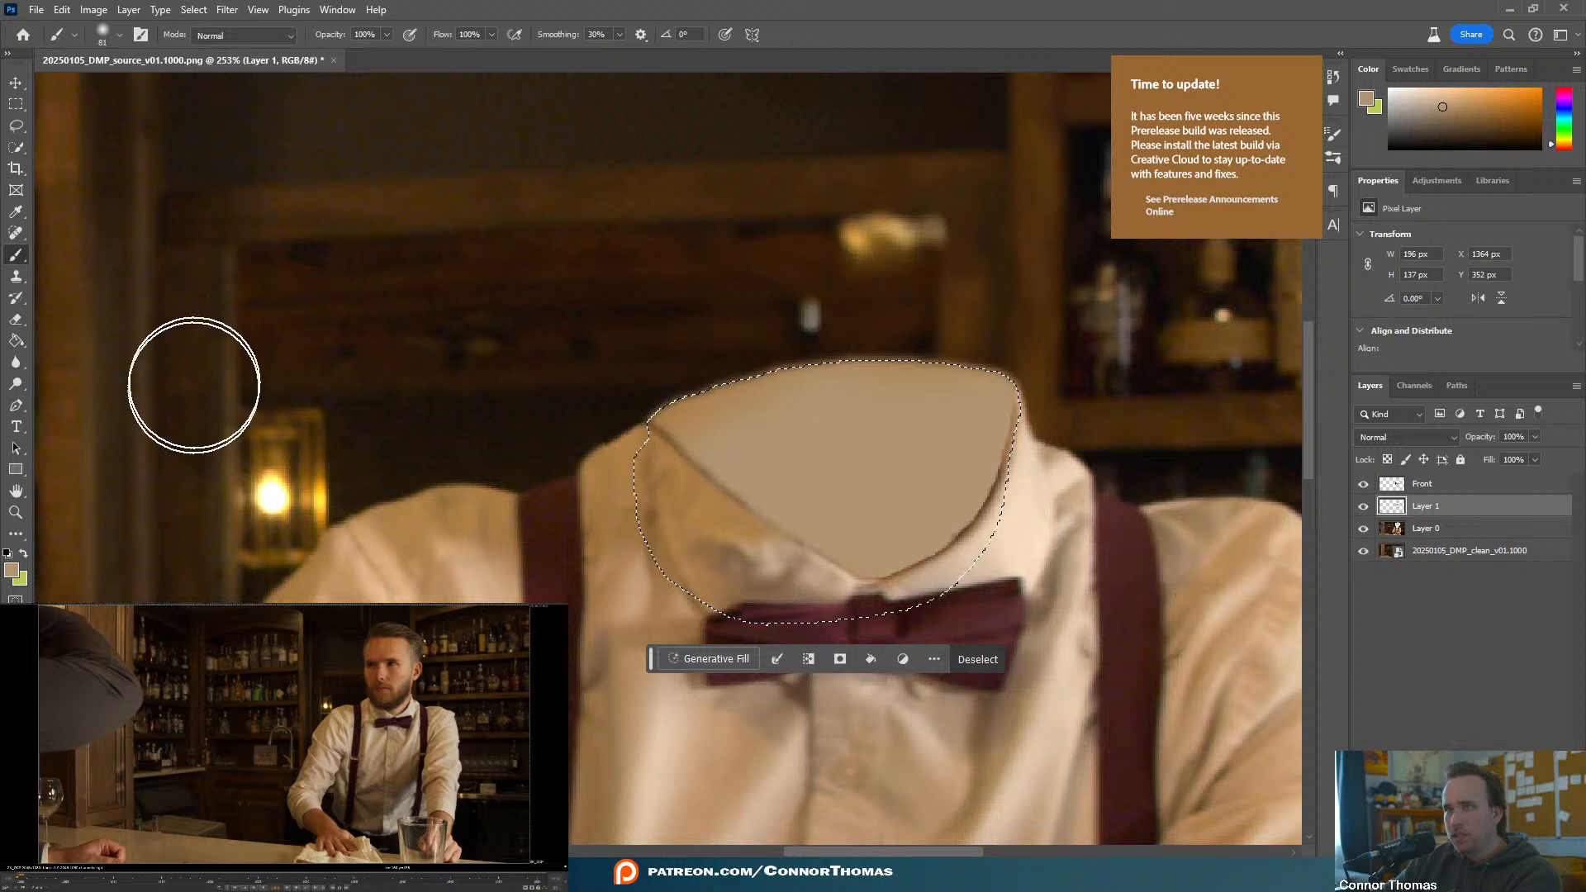
# - Shade the lower part of the back collar with progressively darker browns inside the selection, and deselect
pyautogui.click(1467, 115)
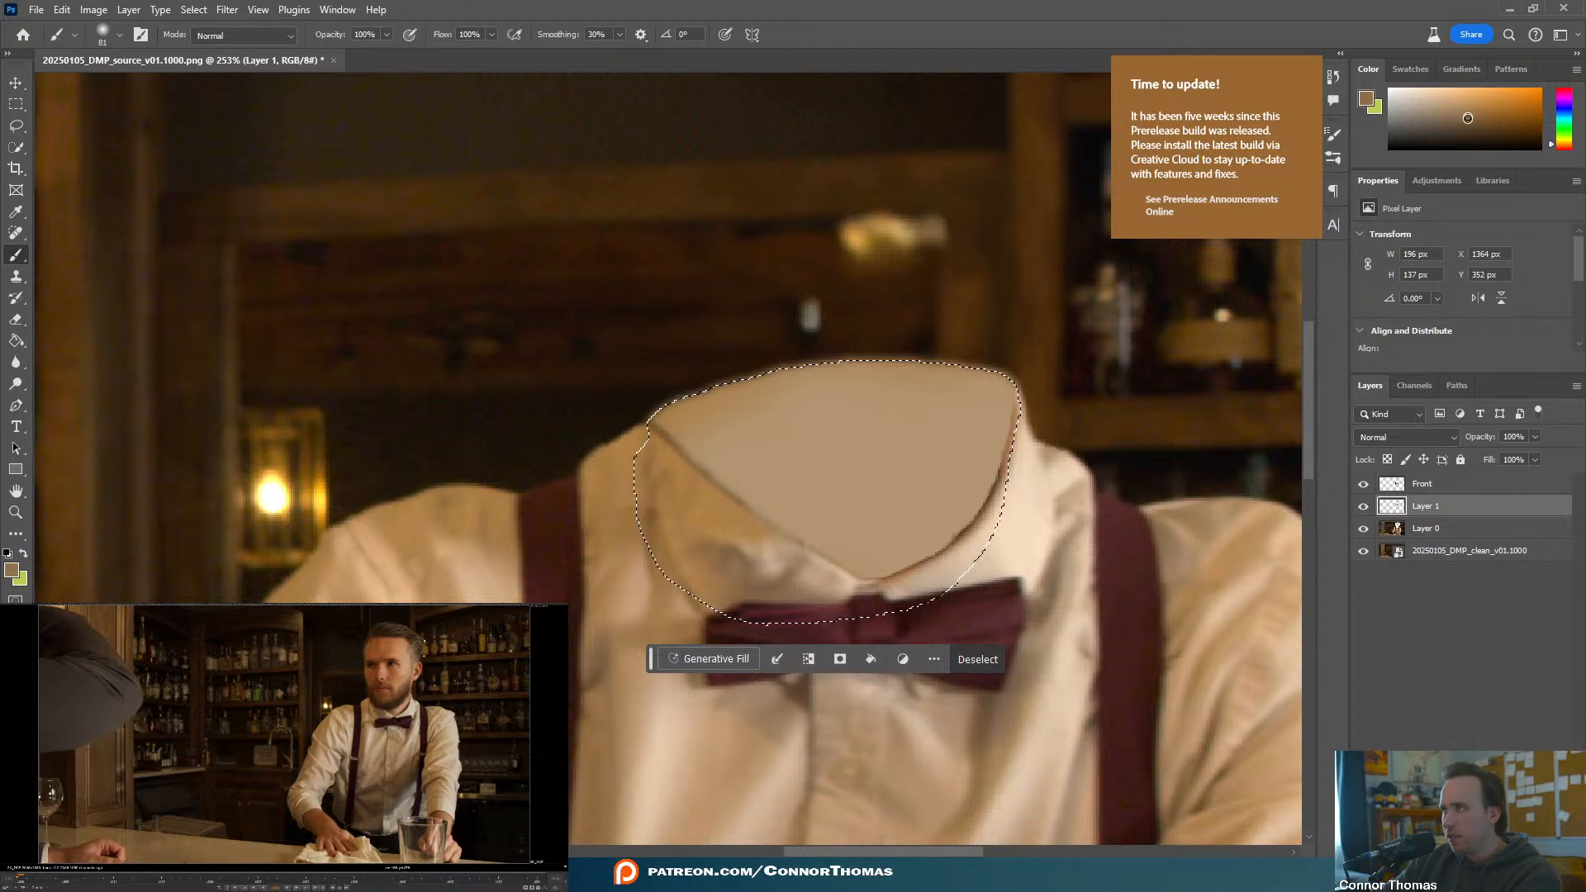
pyautogui.moveTo(1467, 118); pyautogui.dragTo(1431, 133)
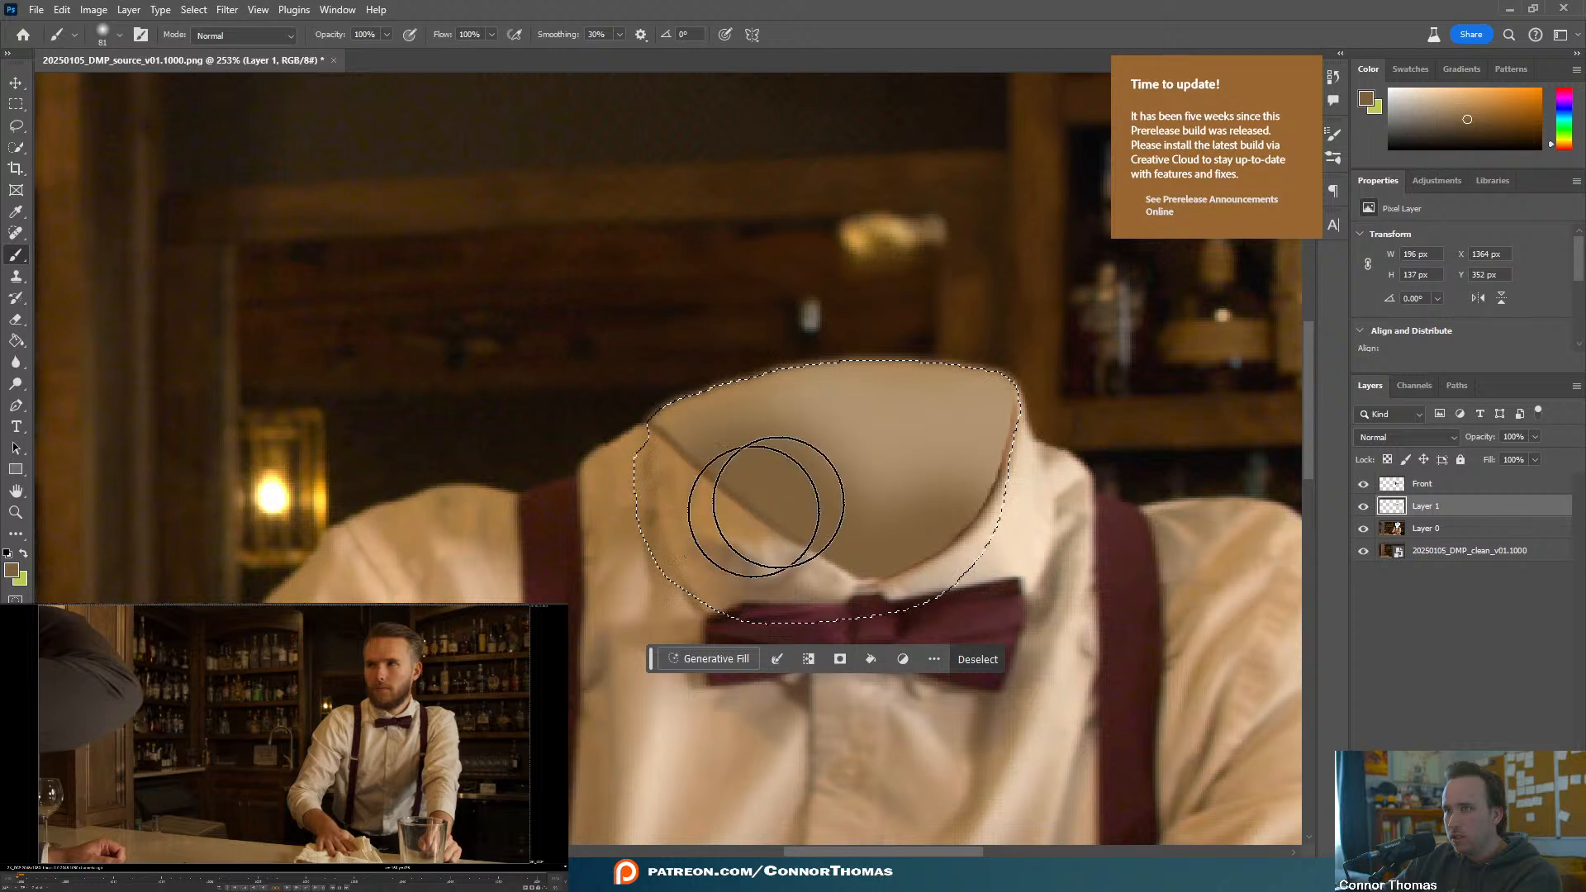
pyautogui.moveTo(954, 555)
pyautogui.mouseDown()
pyautogui.moveTo(1037, 495)
pyautogui.moveTo(1009, 559)
pyautogui.mouseUp()
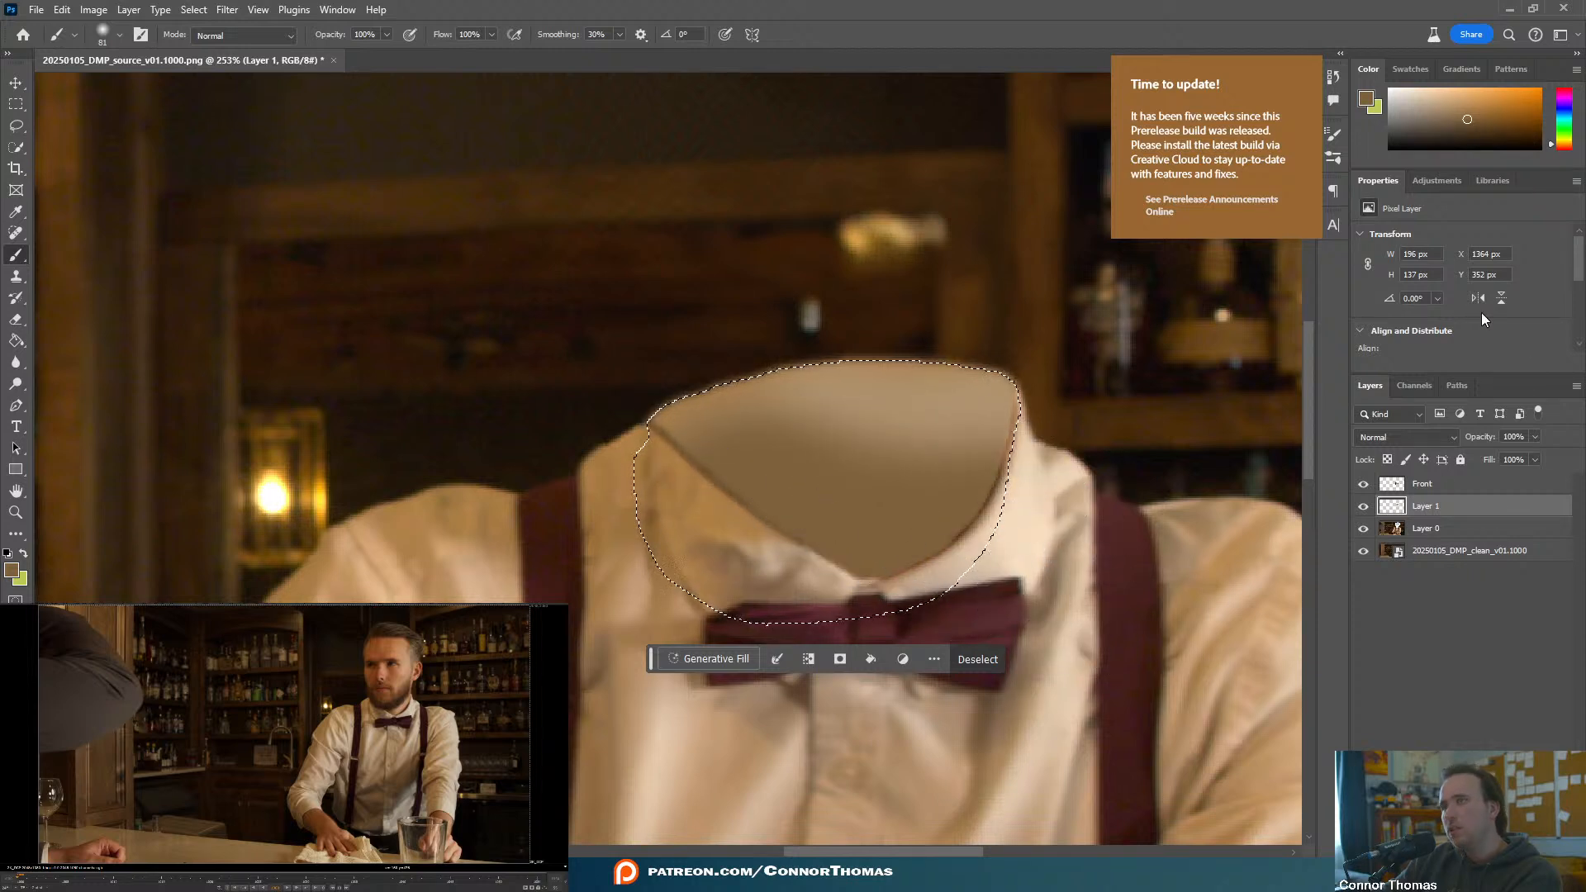
pyautogui.moveTo(1499, 114); pyautogui.dragTo(1458, 123)
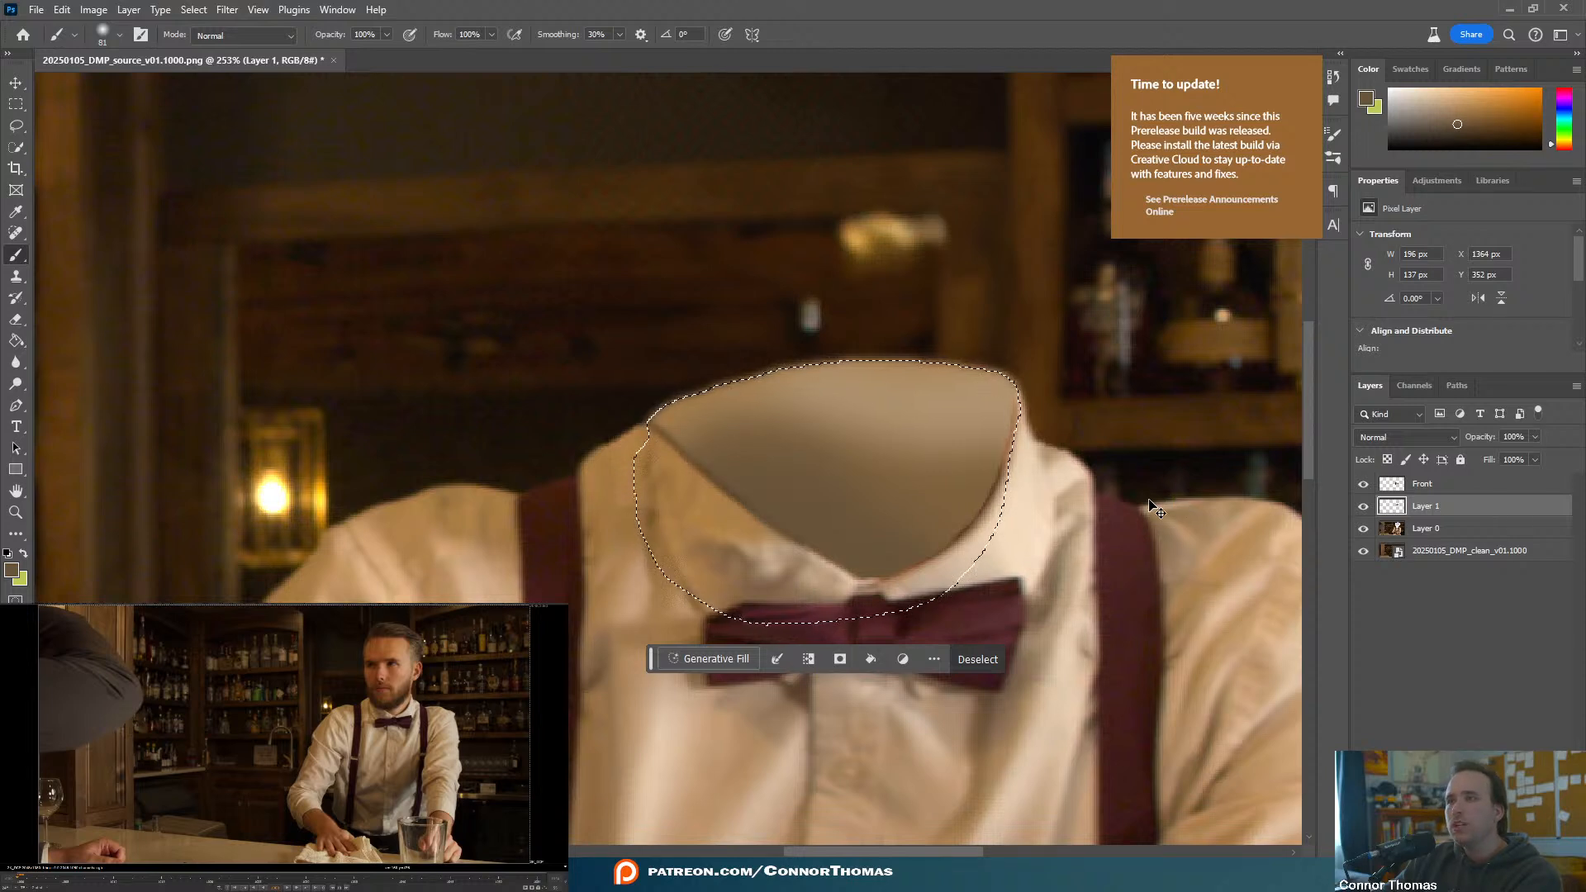
pyautogui.hotkey('ctrl', 'd')
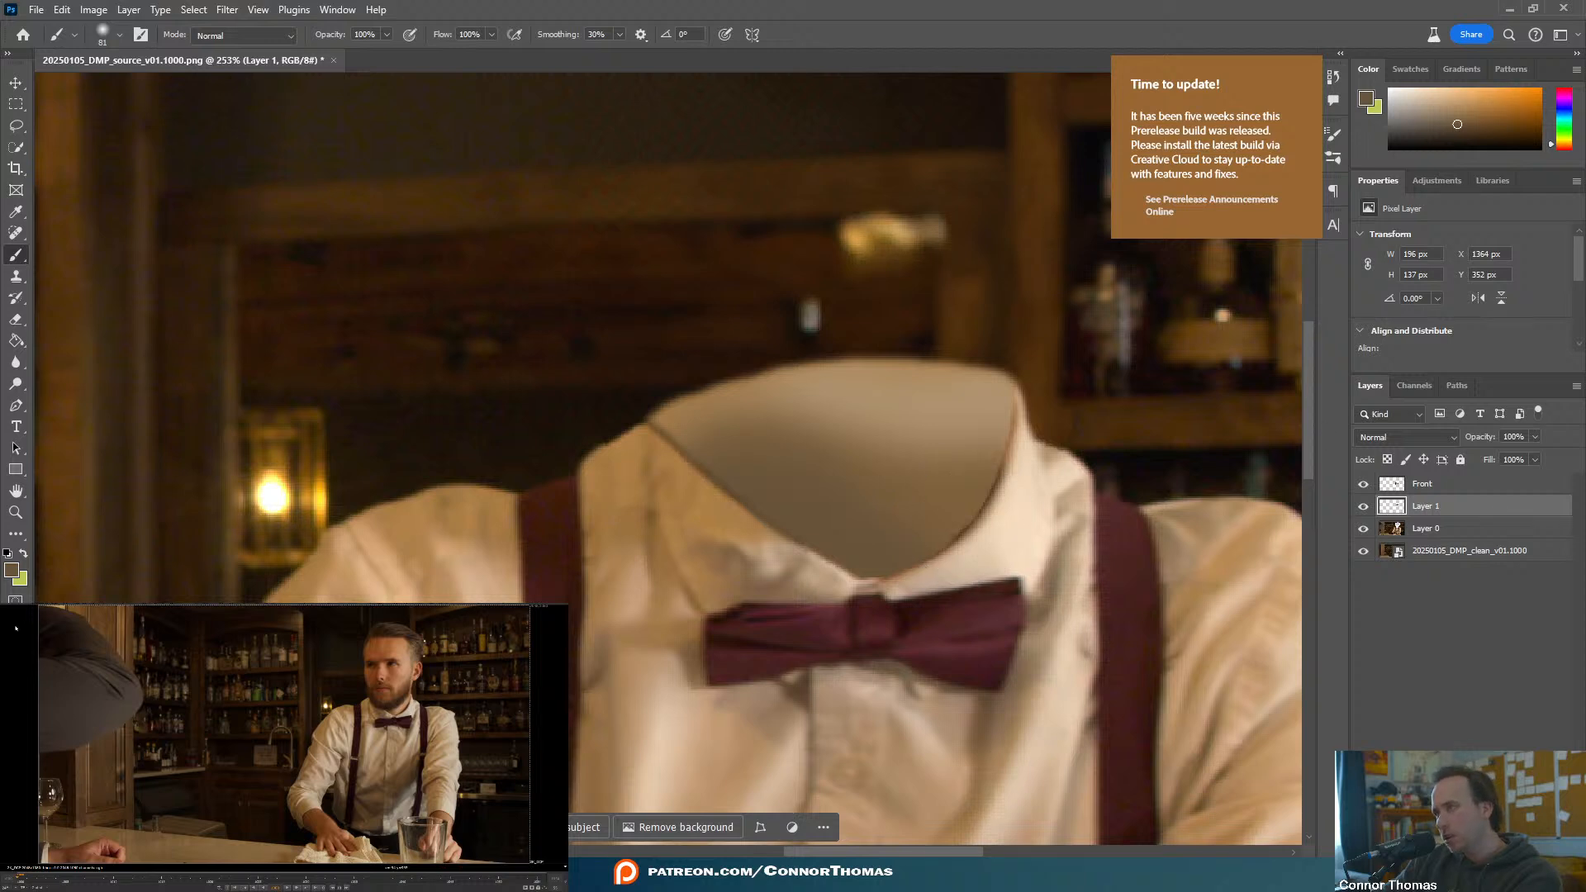
# - Choose a very dark brown and brush a deeper shadow along the lower neckline behind the front collar
pyautogui.click(1468, 131)
pyautogui.moveTo(1002, 521)
pyautogui.mouseDown()
pyautogui.moveTo(872, 608)
pyautogui.moveTo(771, 588)
pyautogui.mouseUp()
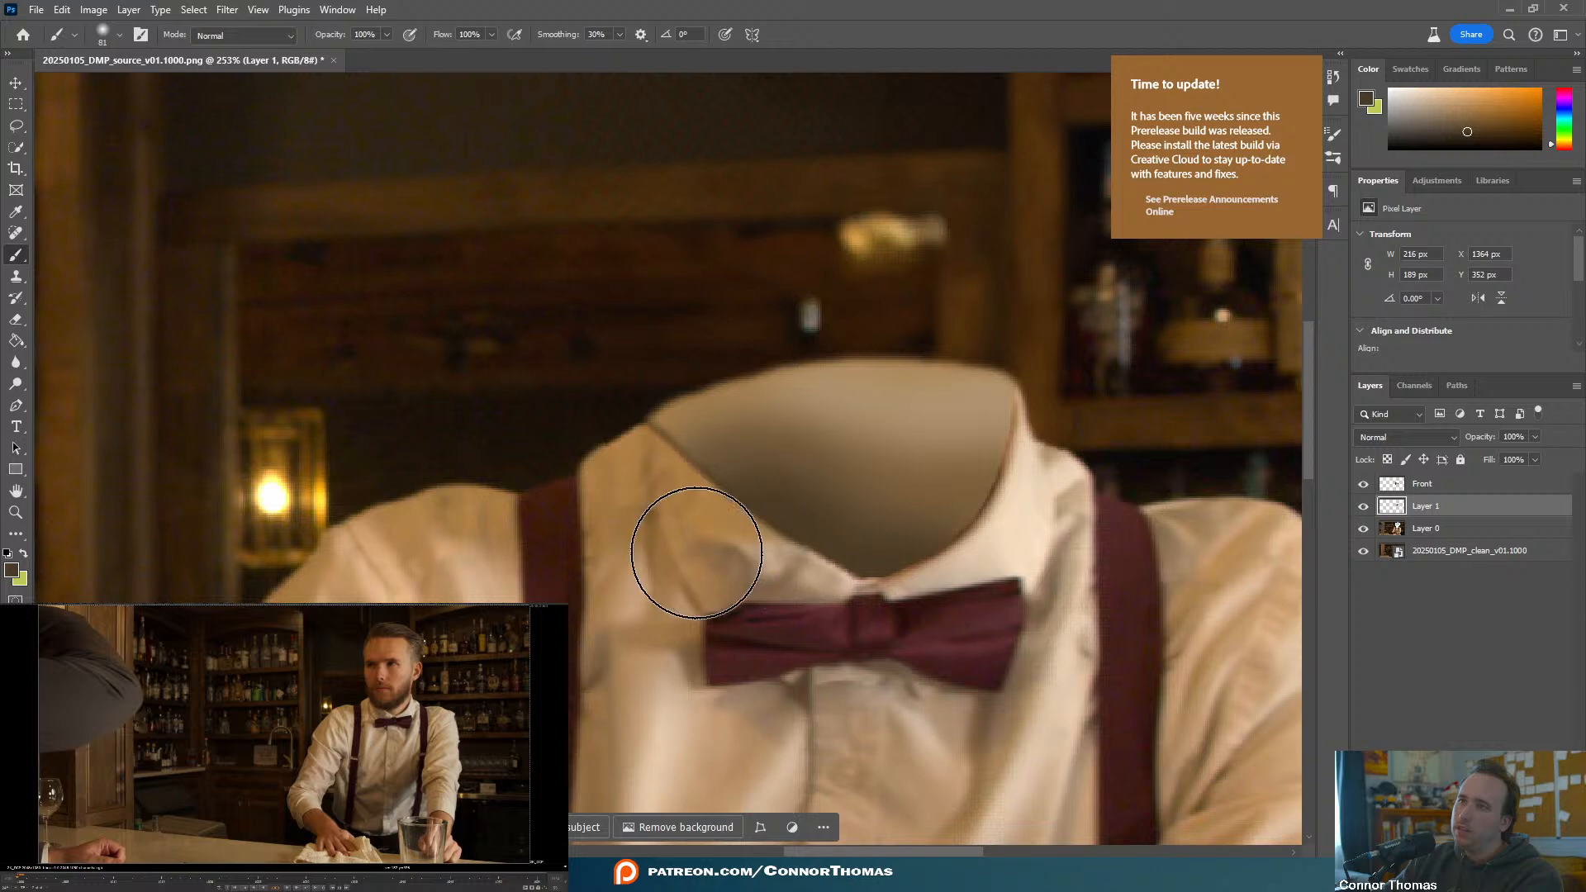
pyautogui.moveTo(694, 548); pyautogui.dragTo(656, 595)
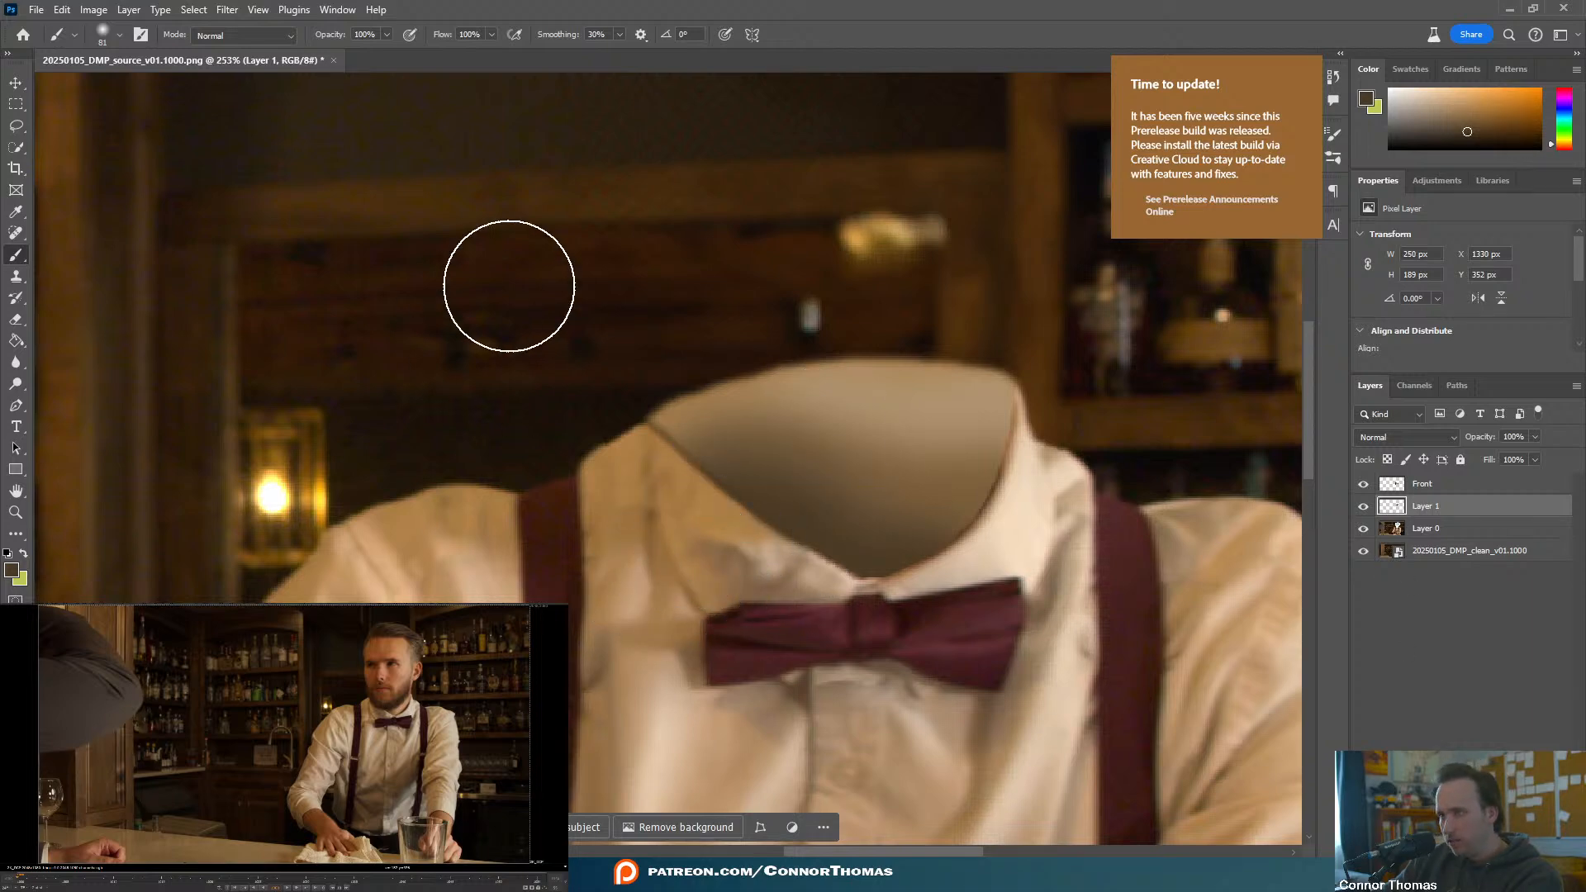
pyautogui.press('e')
pyautogui.moveTo(654, 370)
pyautogui.keyDown('alt'); pyautogui.mouseDown(button='right')
pyautogui.moveTo(710, 338)
pyautogui.moveTo(104, 548)
pyautogui.moveTo(418, 439)
pyautogui.moveTo(386, 440)
pyautogui.moveTo(561, 409)
pyautogui.mouseUp(button='right'); pyautogui.keyUp('alt')
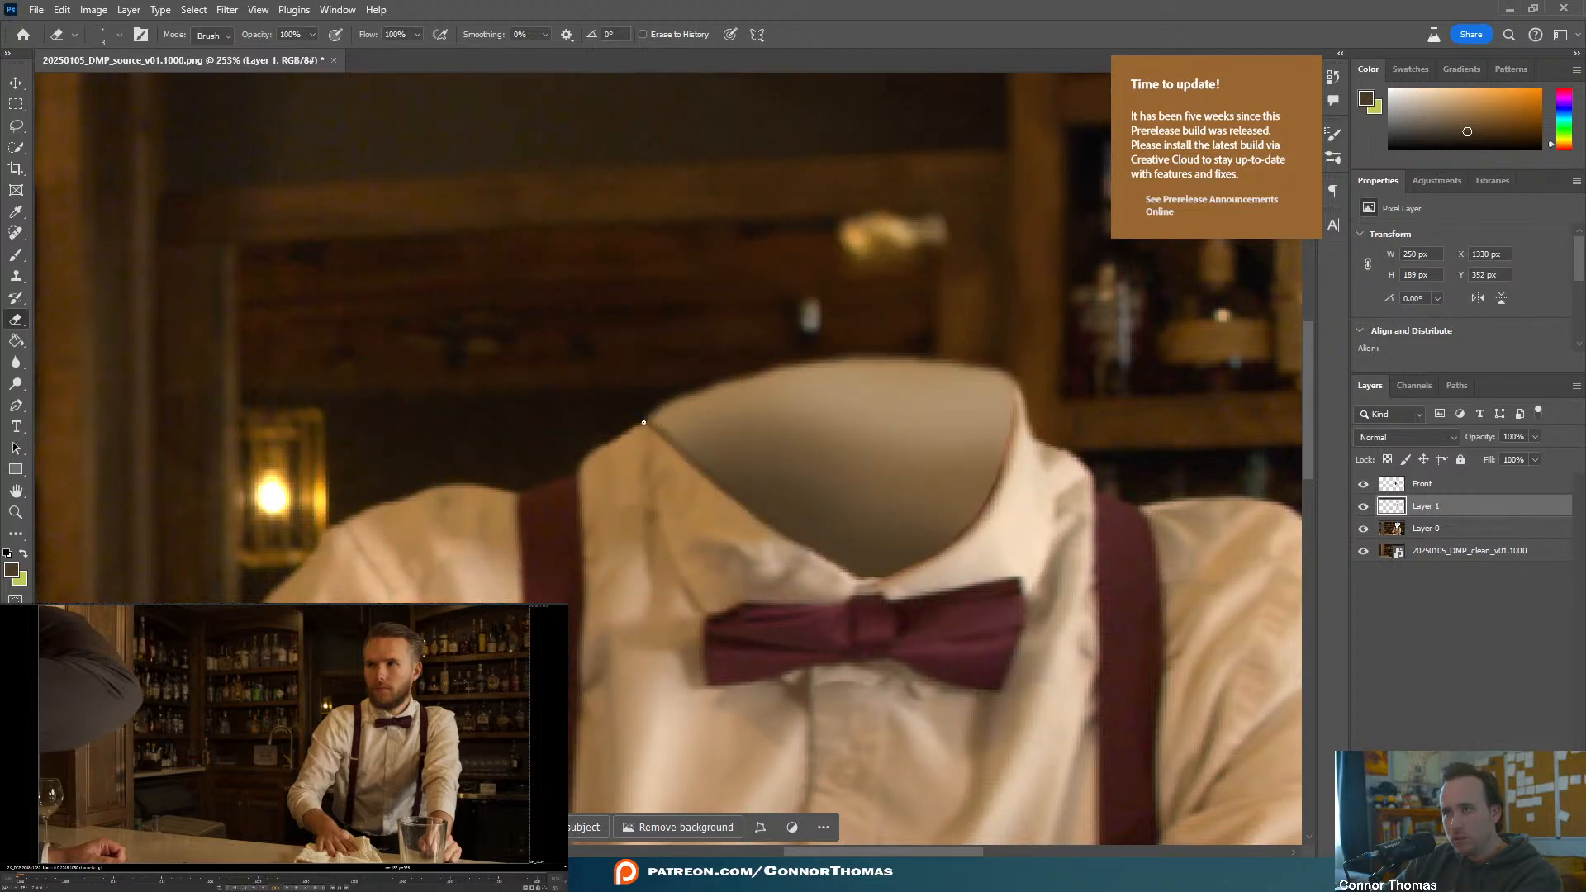
pyautogui.keyDown('alt'); pyautogui.moveTo(644, 374); pyautogui.dragTo(659, 358, button='right'); pyautogui.keyUp('alt')
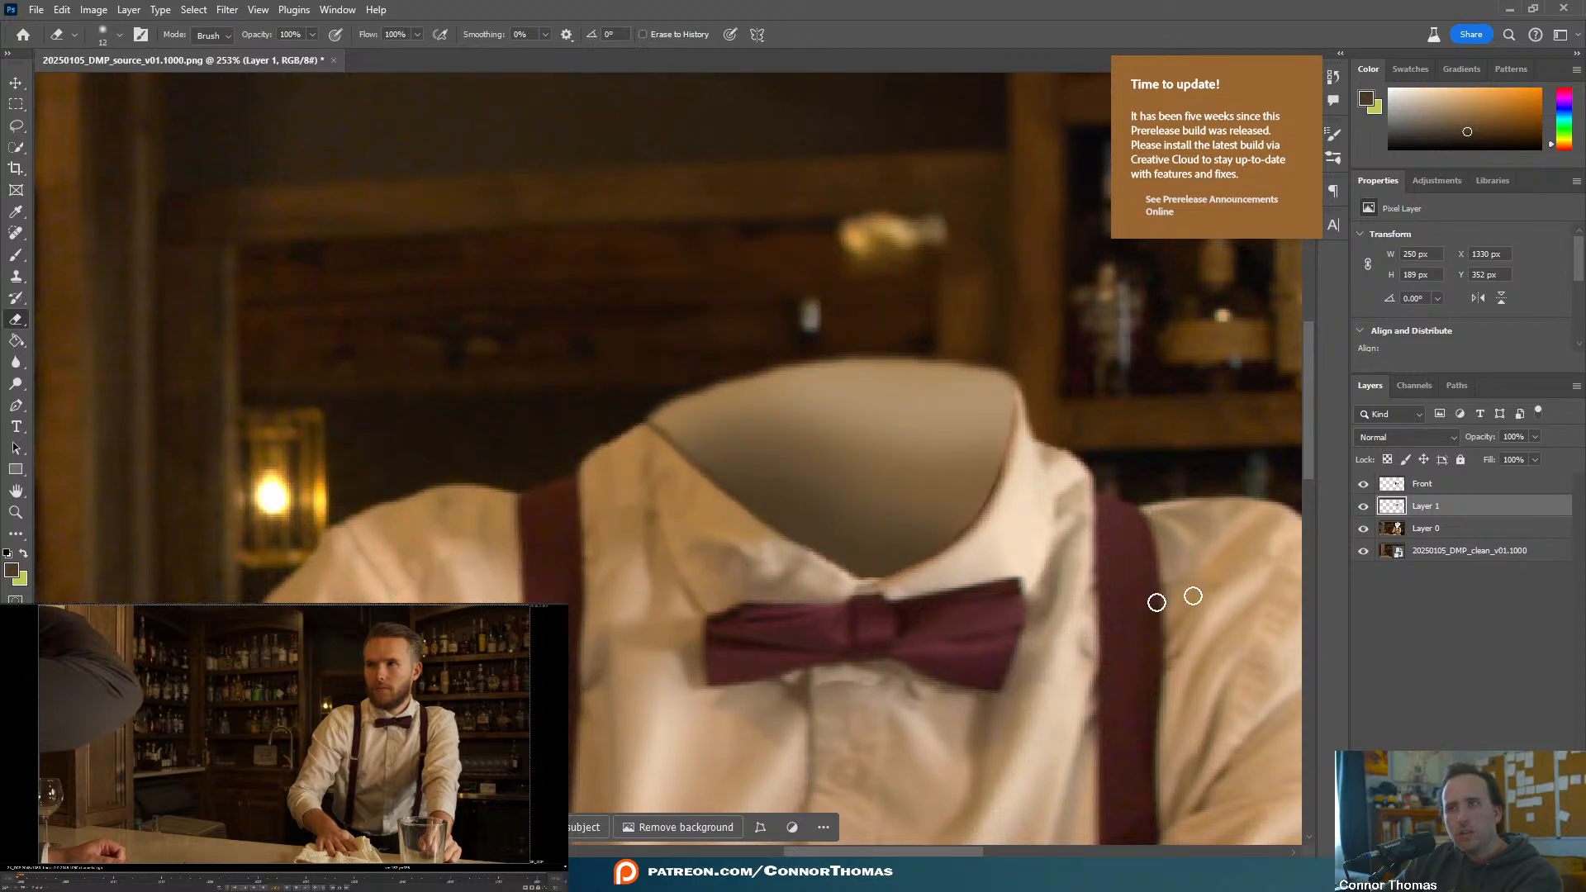
pyautogui.click(1415, 569)
pyautogui.click(1423, 507)
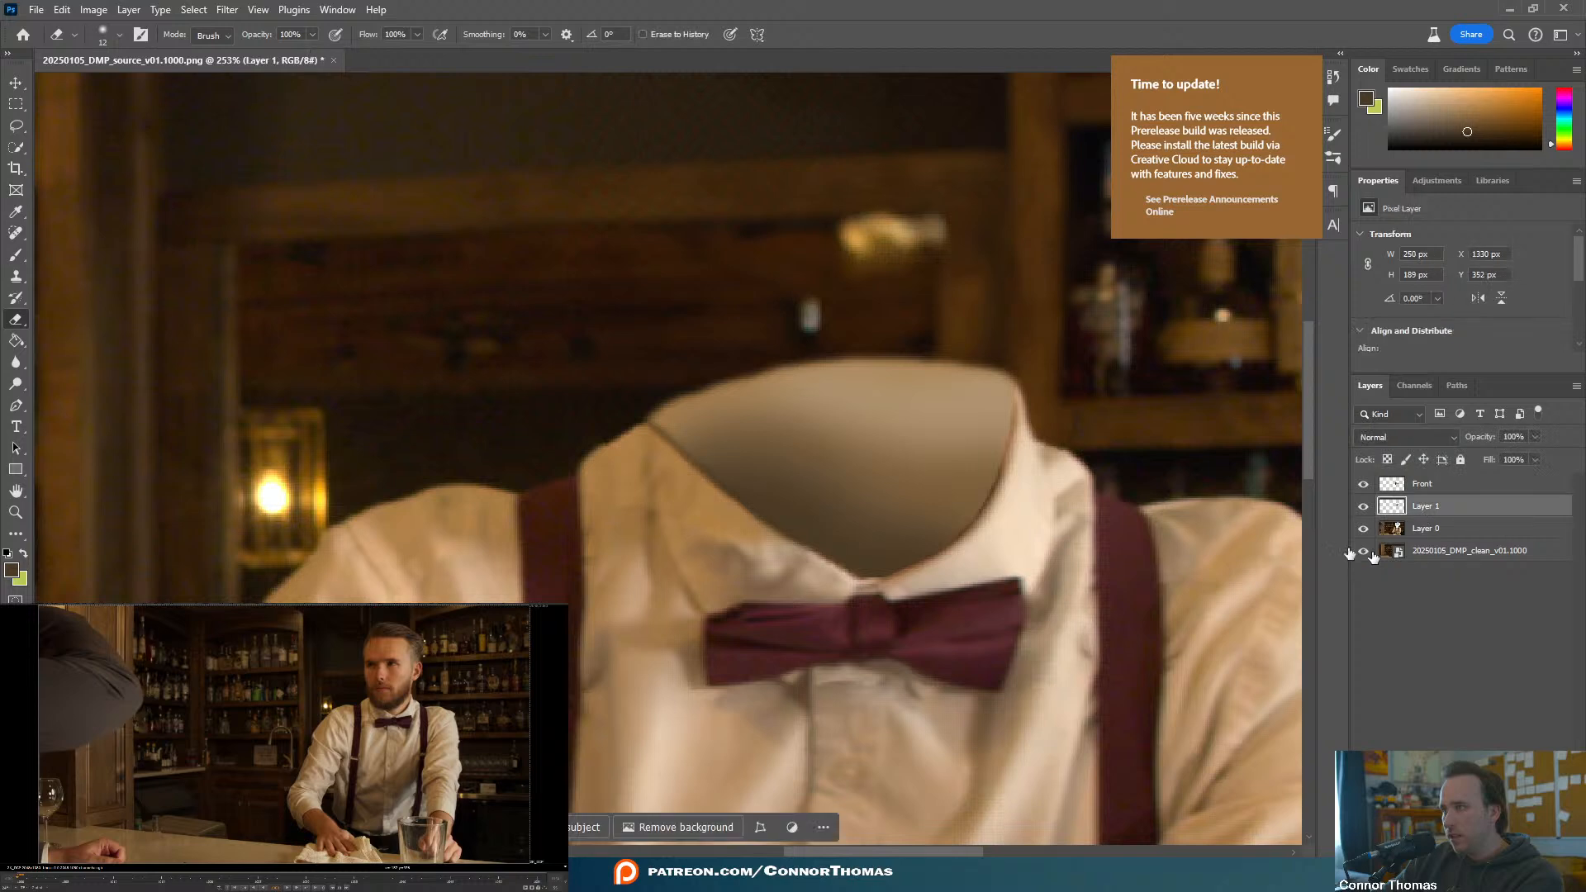
# - Lasso a V-shaped band with a 2 px feather along the neckline where both collars meet, and make the Front layer active
pyautogui.click(25, 123)
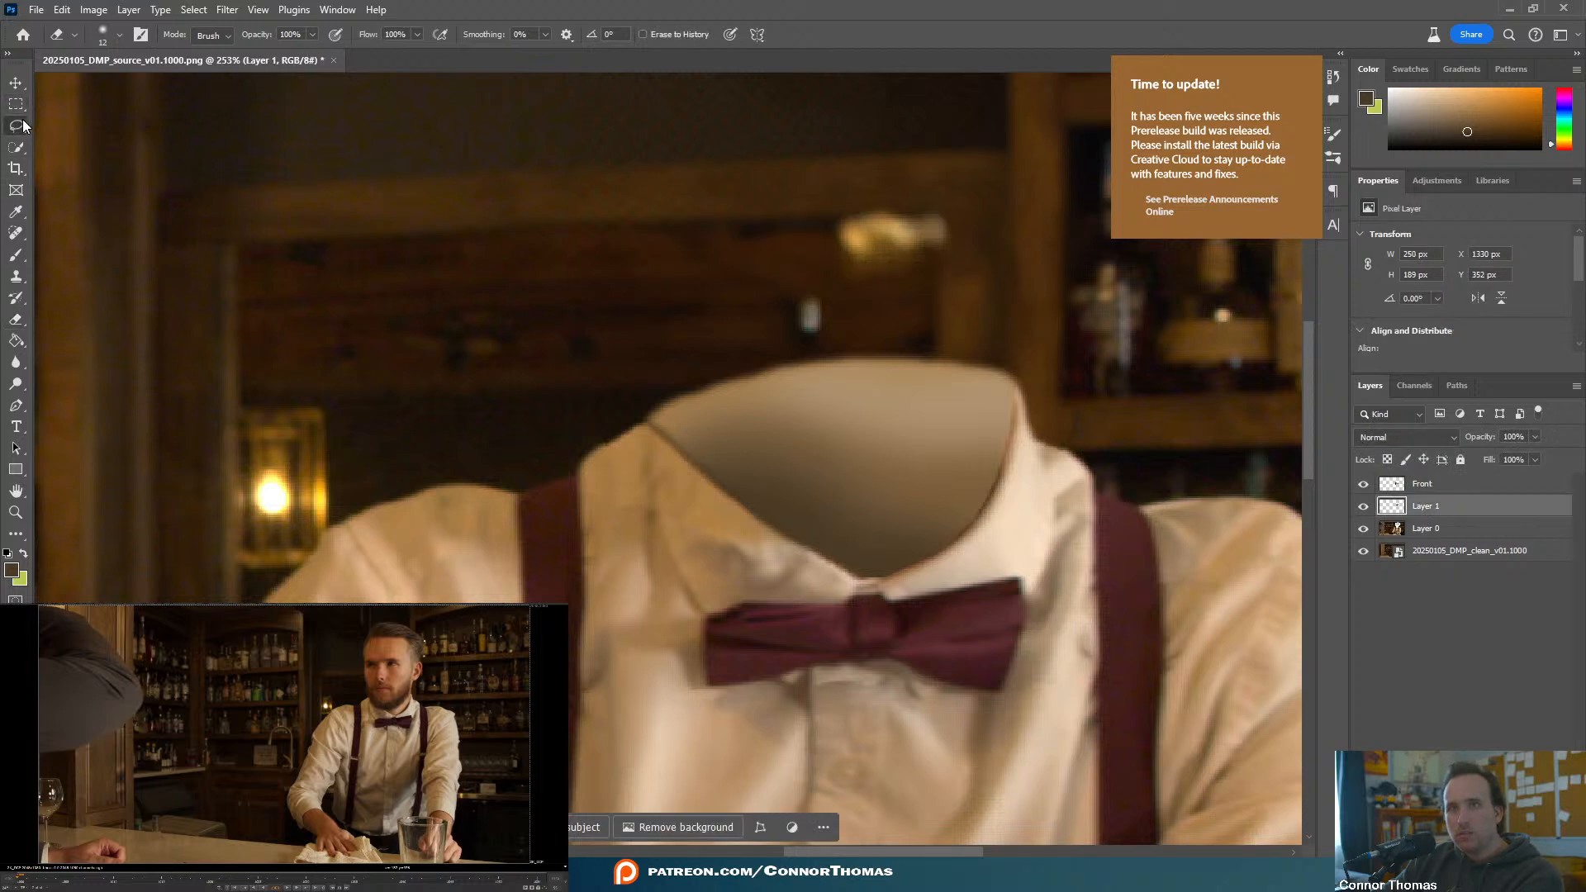
pyautogui.moveTo(795, 495); pyautogui.dragTo(733, 468)
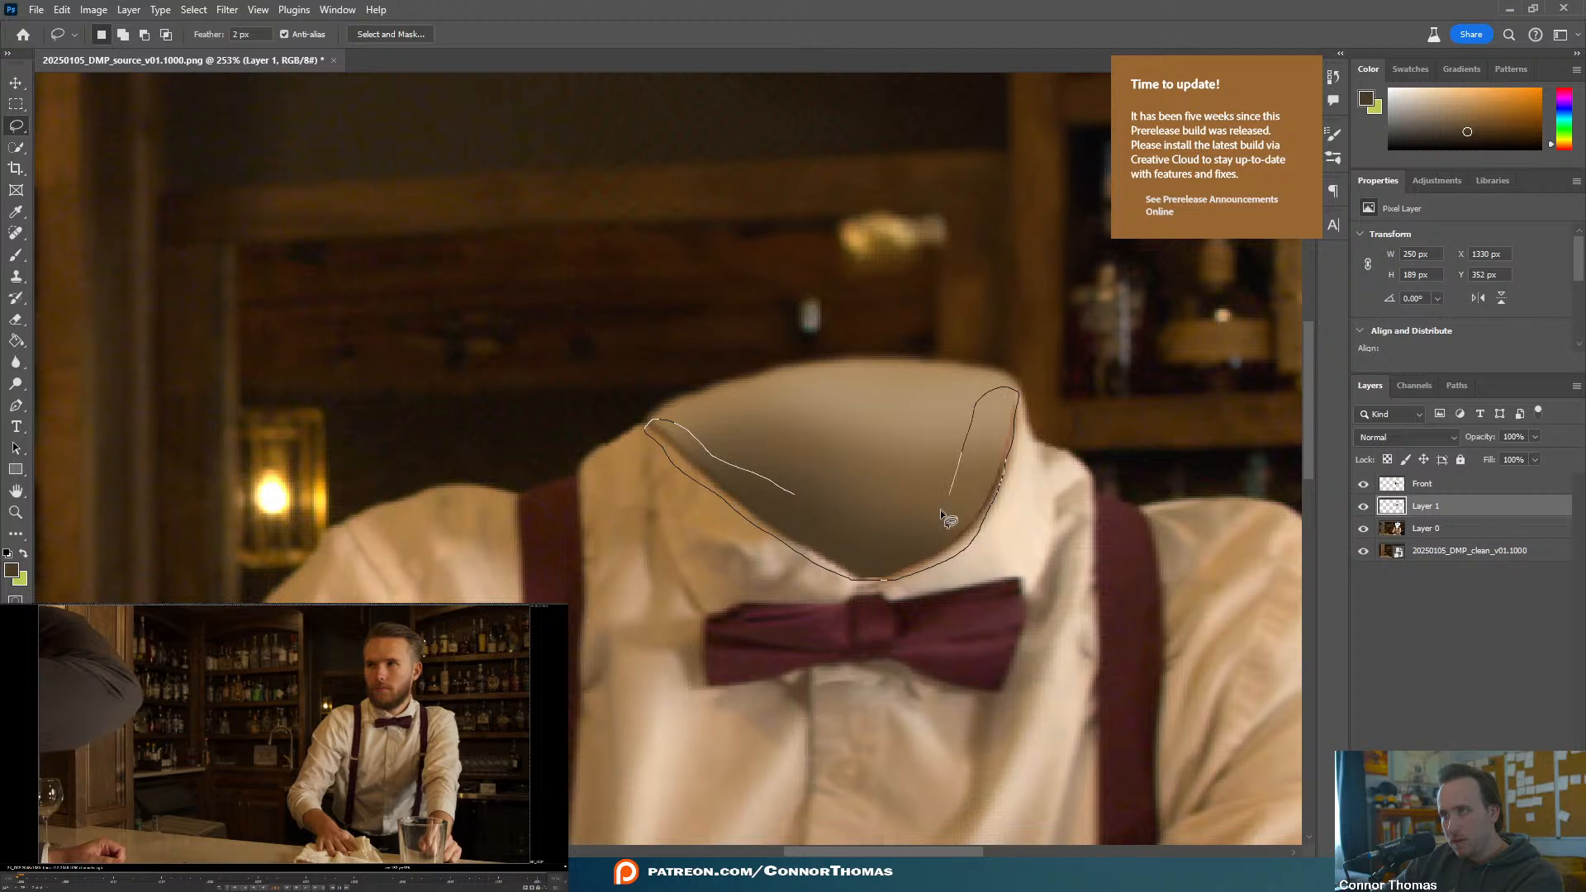
pyautogui.moveTo(859, 559); pyautogui.dragTo(864, 561)
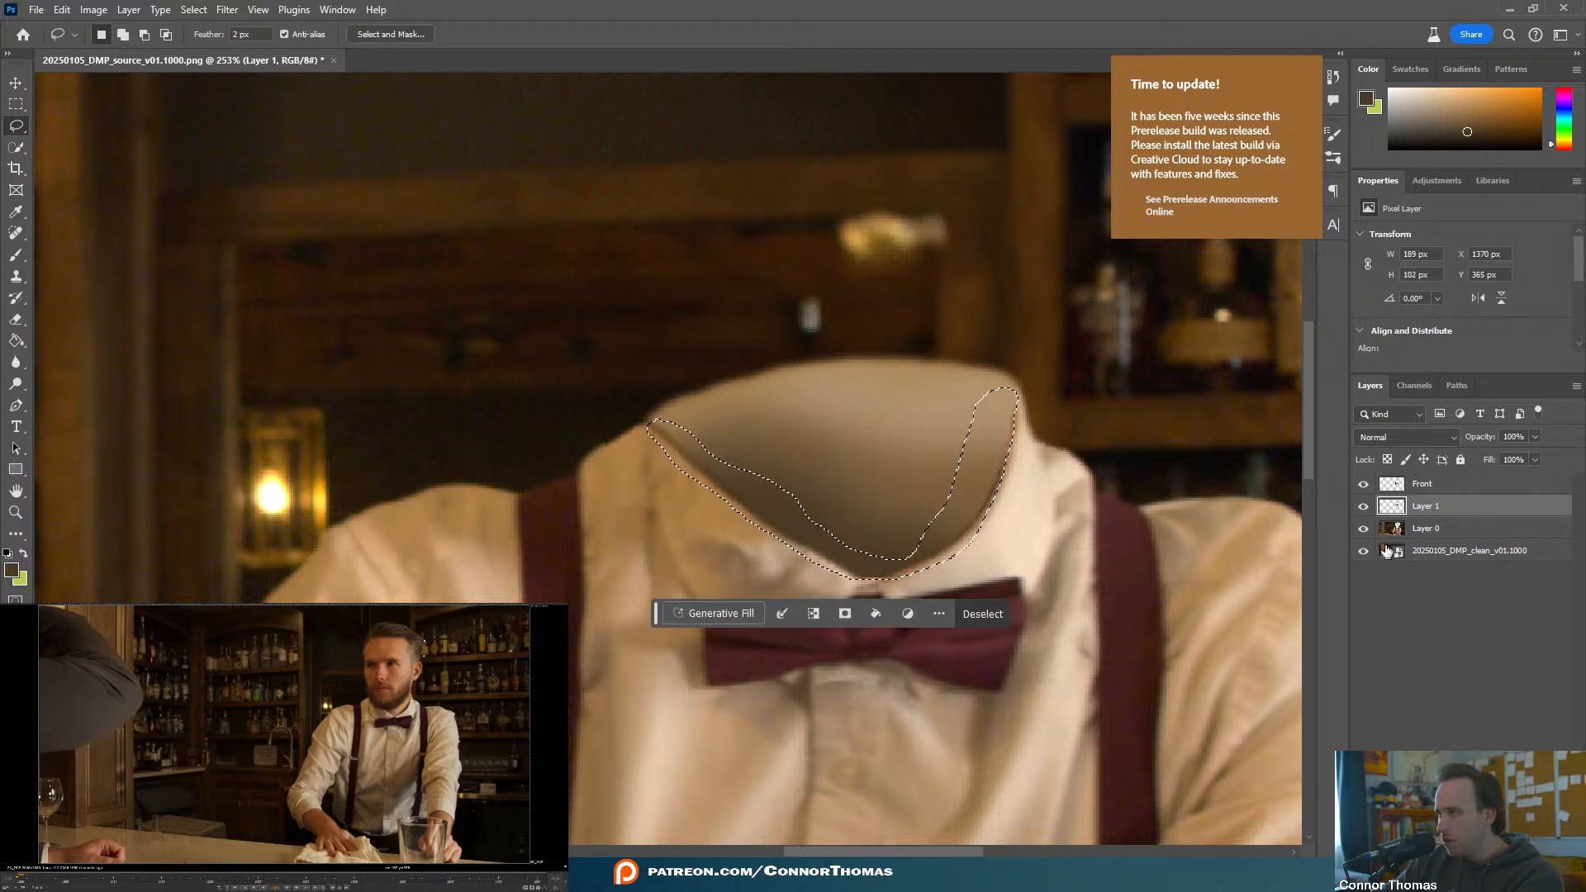
pyautogui.click(1364, 484)
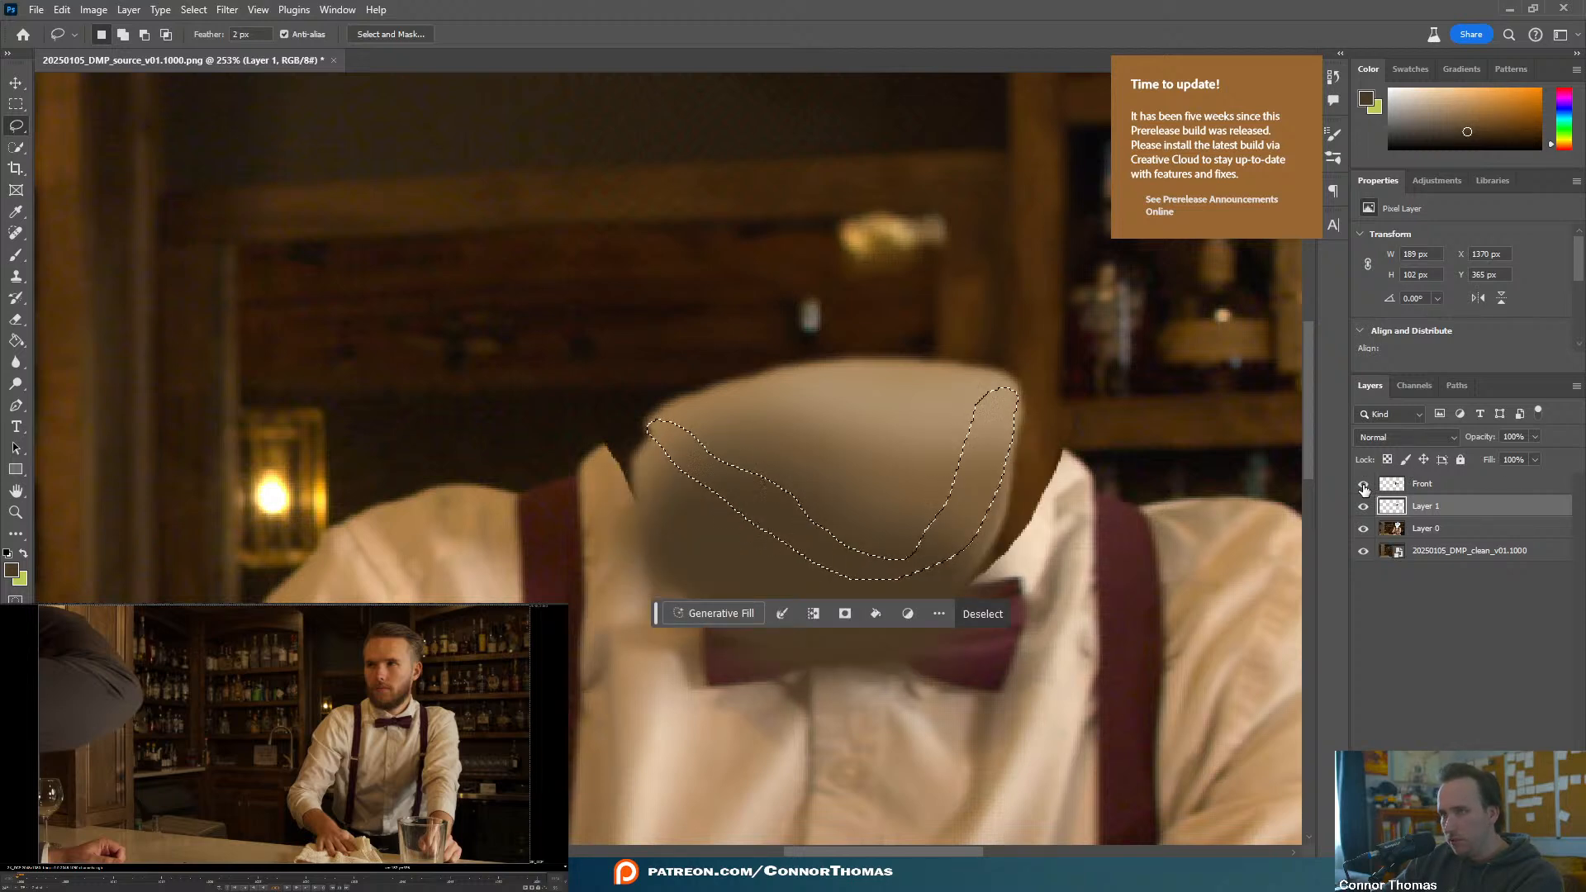
pyautogui.click(1364, 484)
pyautogui.click(1434, 484)
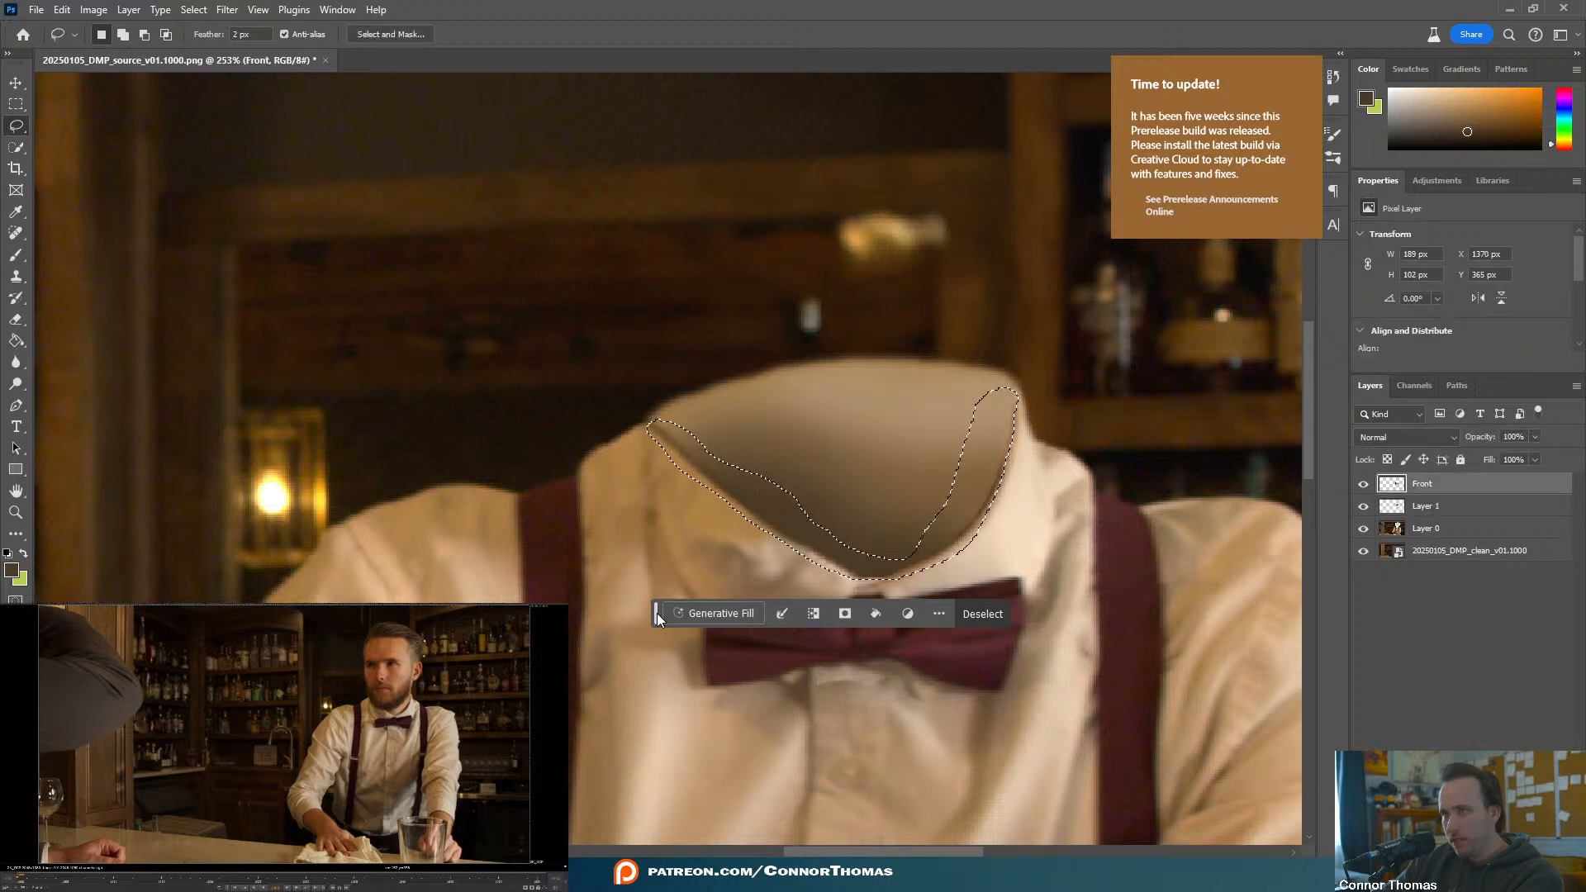
# - Run Generative Fill on the neckline selection without a prompt, keep the third variation, and deselect the layer
pyautogui.click(677, 612)
pyautogui.click(996, 612)
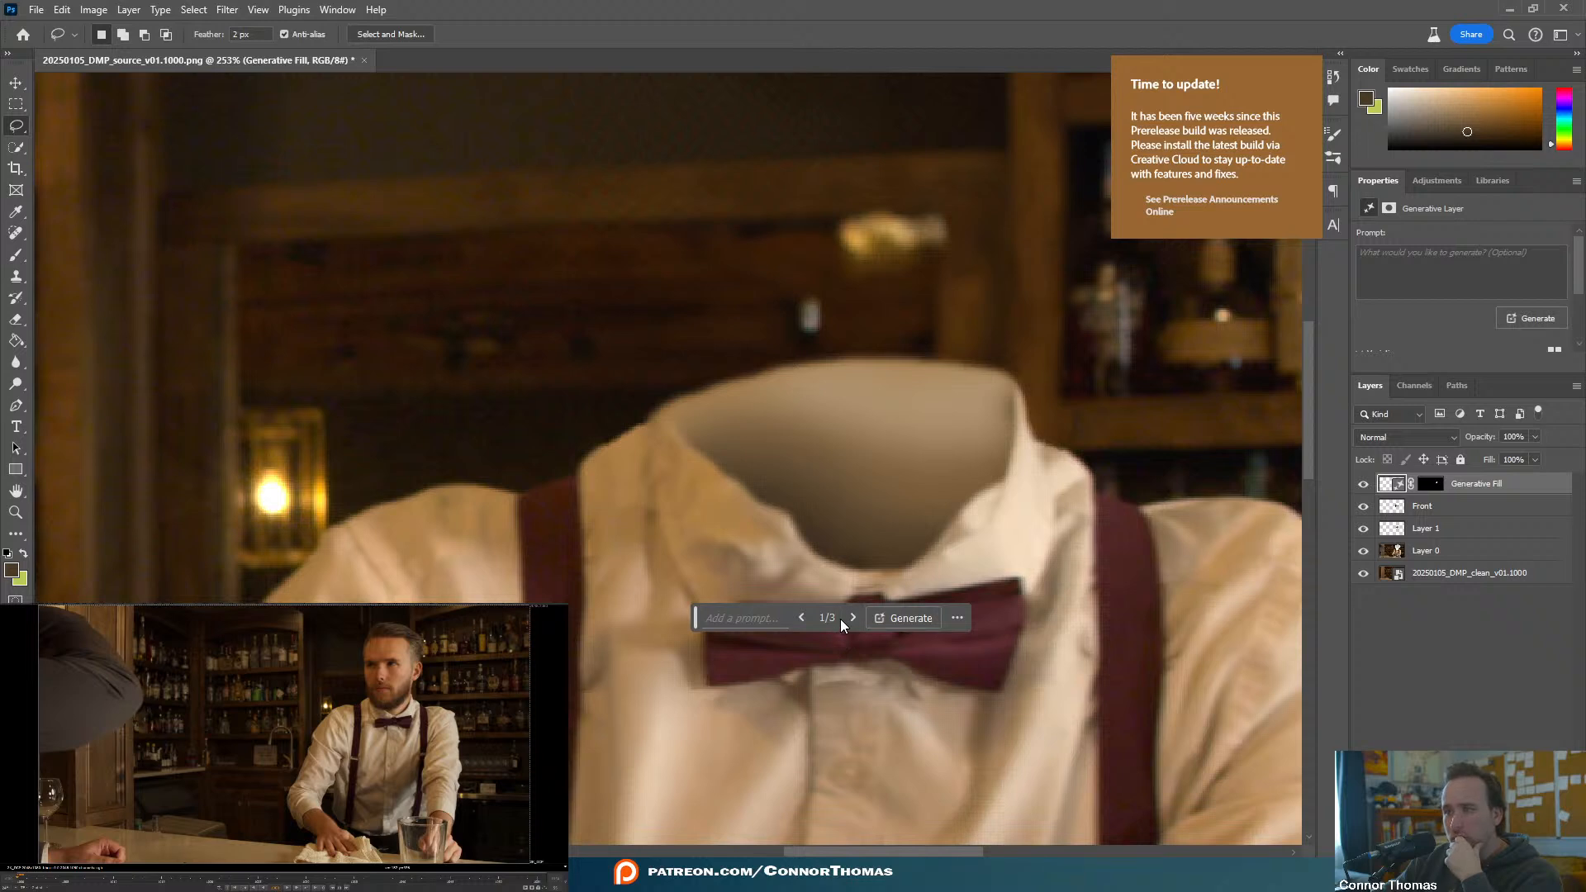
pyautogui.click(852, 619)
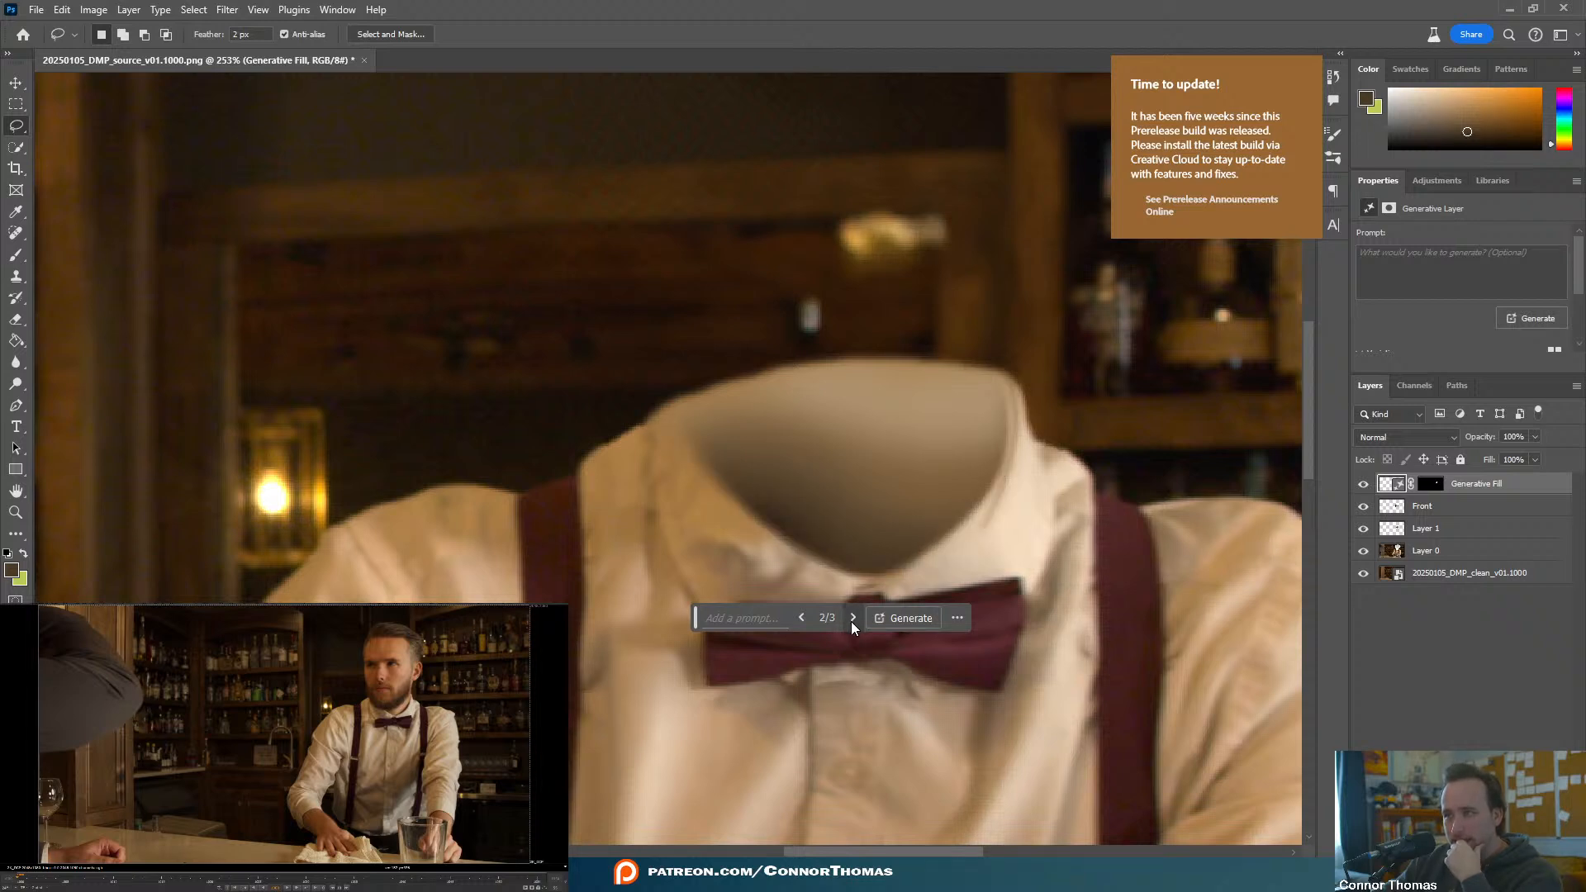
pyautogui.click(853, 619)
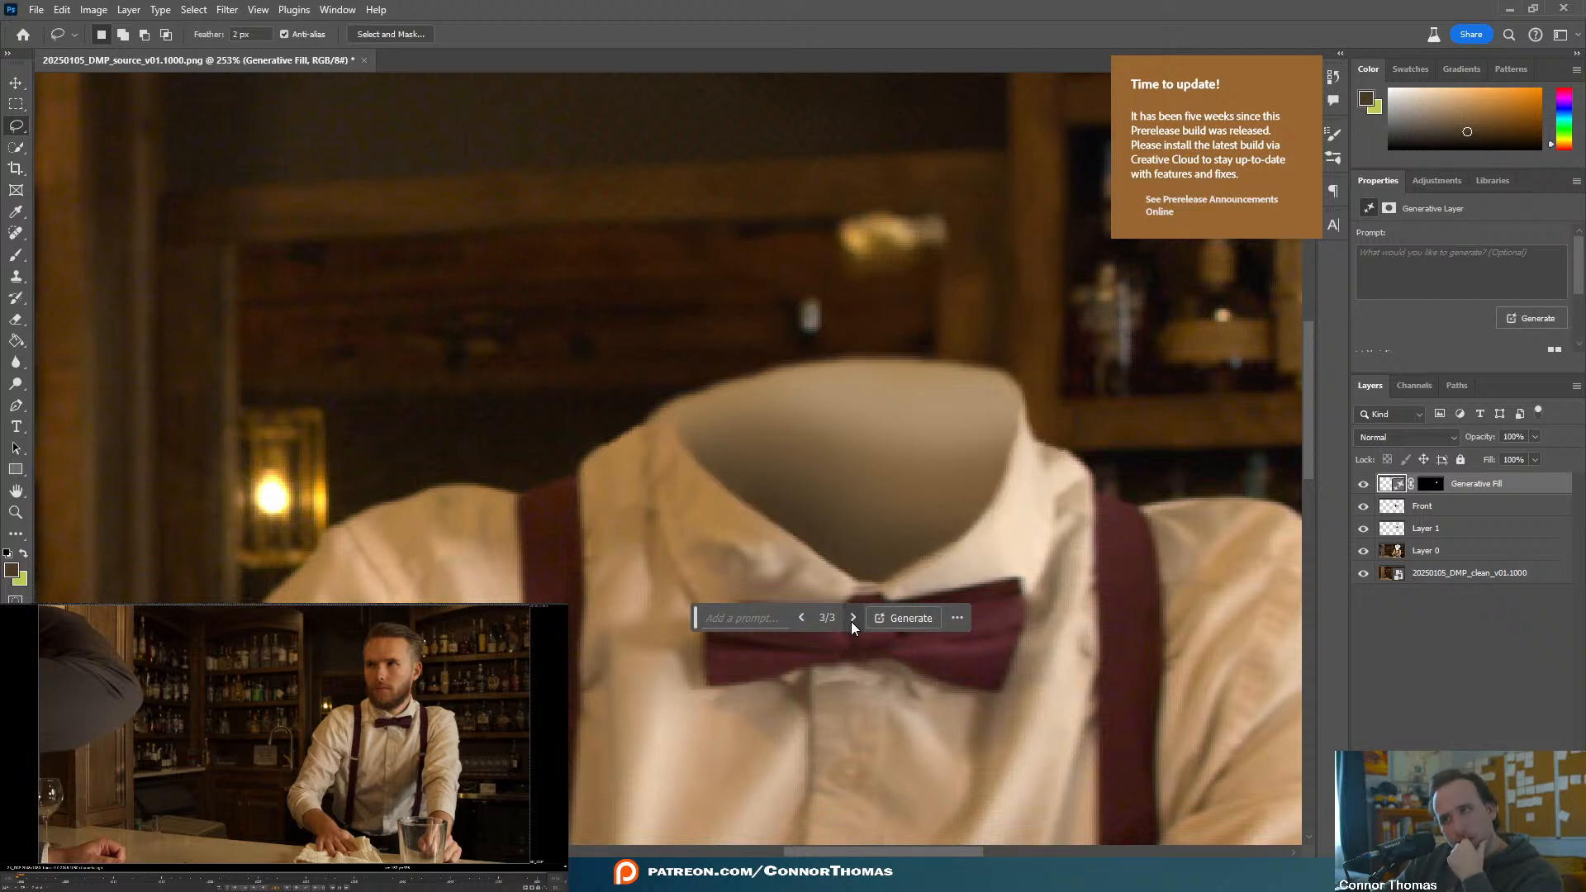
pyautogui.click(1396, 687)
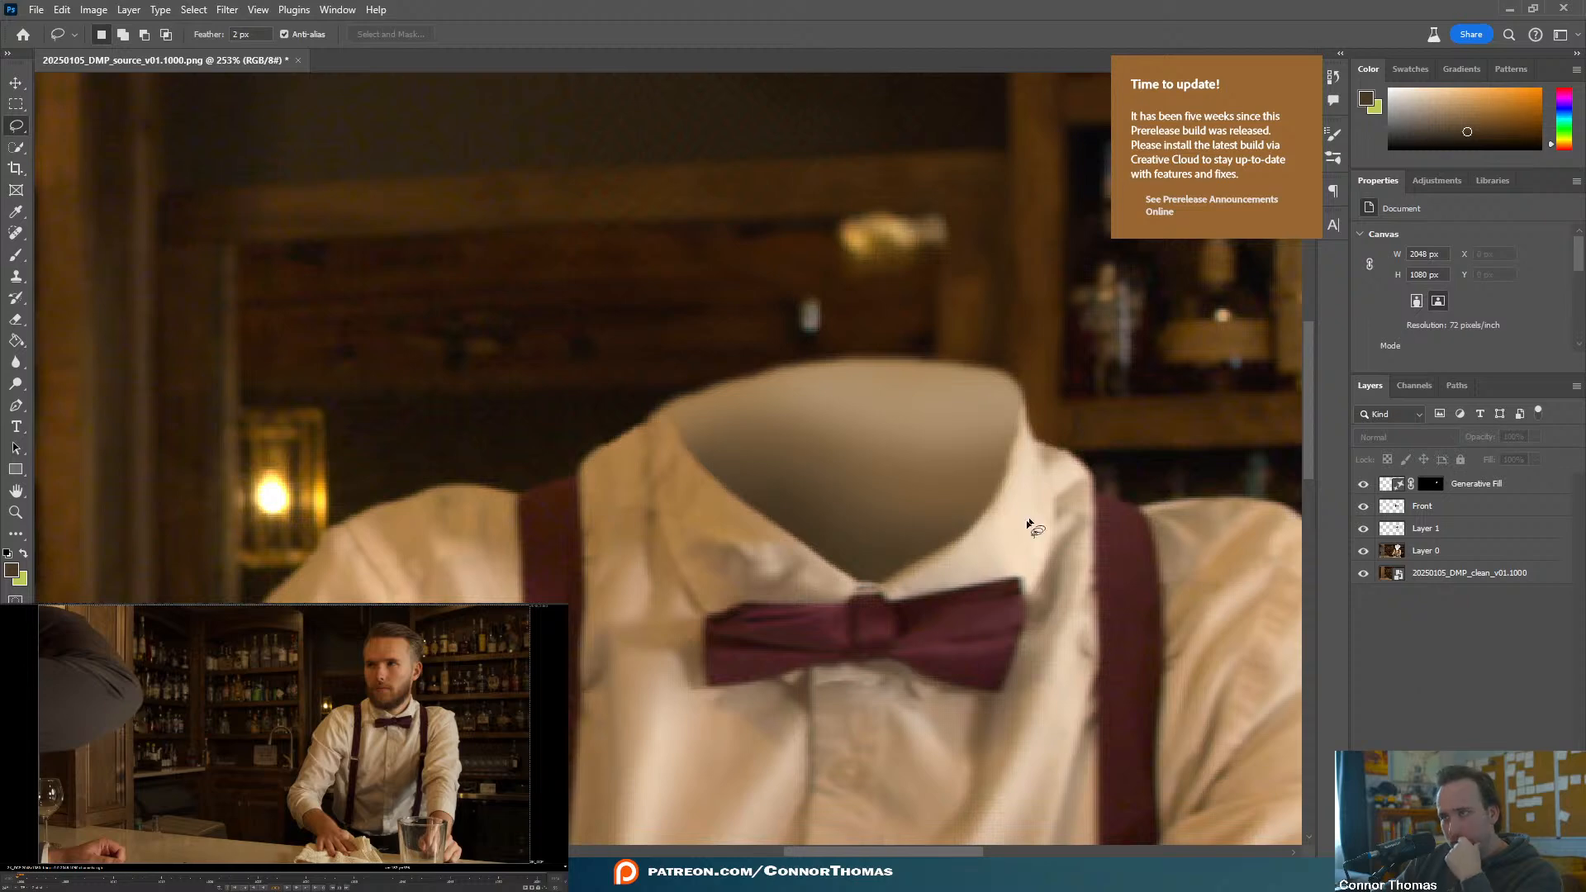
# - Select the Generative Fill layer and isolate it by hiding all the layers beneath it
pyautogui.scroll(-2, 941, 574)
pyautogui.keyDown('alt'); pyautogui.scroll(-10, 802, 538); pyautogui.keyUp('alt')
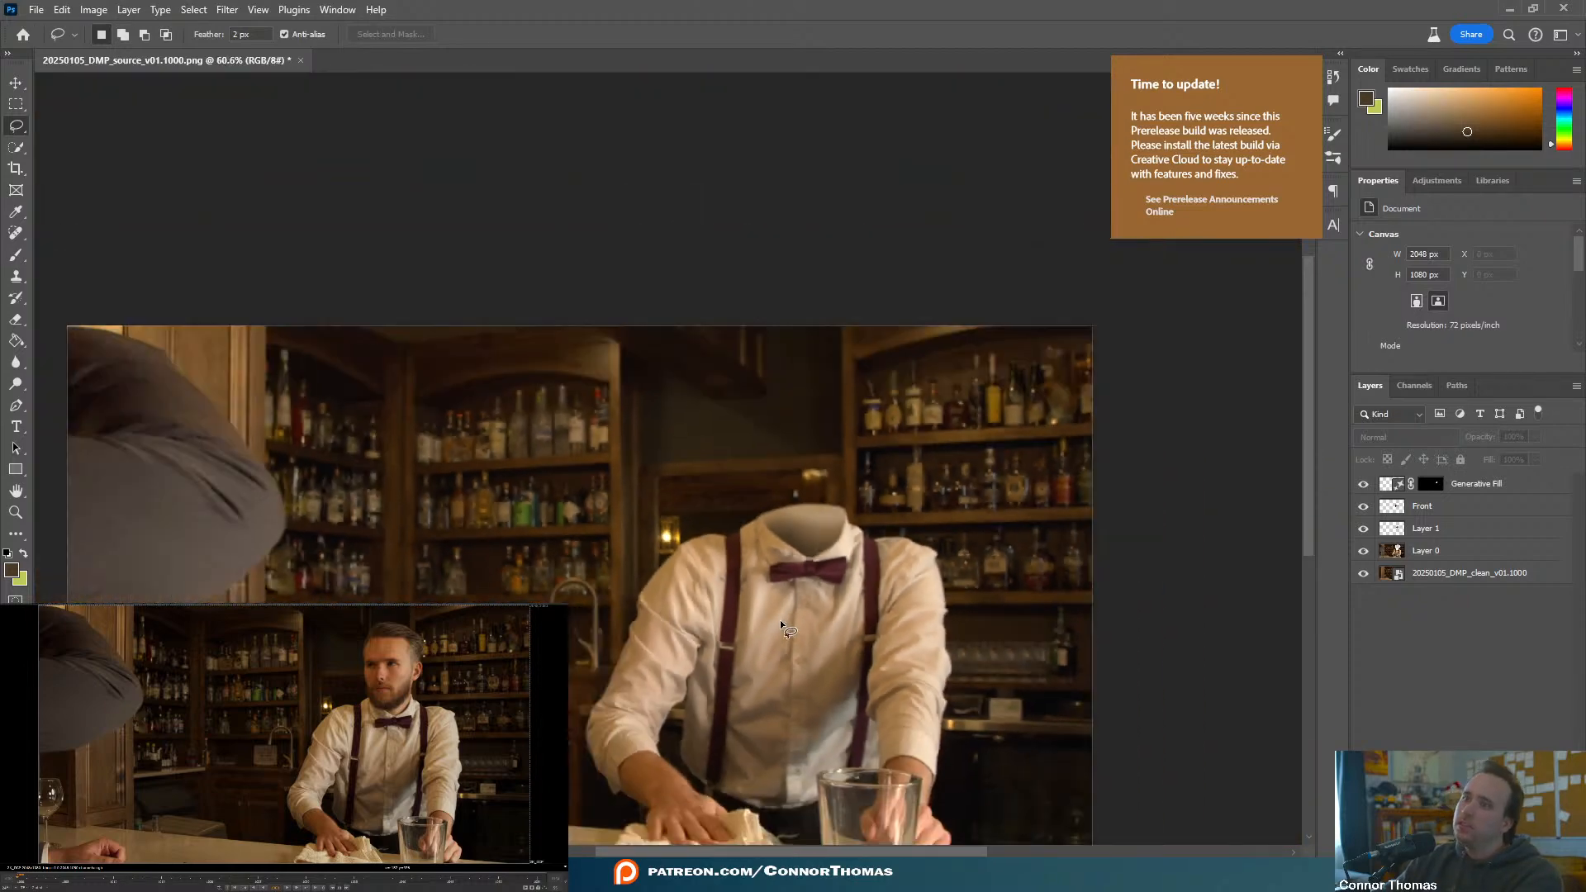
pyautogui.scroll(-2, 780, 587)
pyautogui.keyDown('alt'); pyautogui.scroll(8, 806, 372); pyautogui.keyUp('alt')
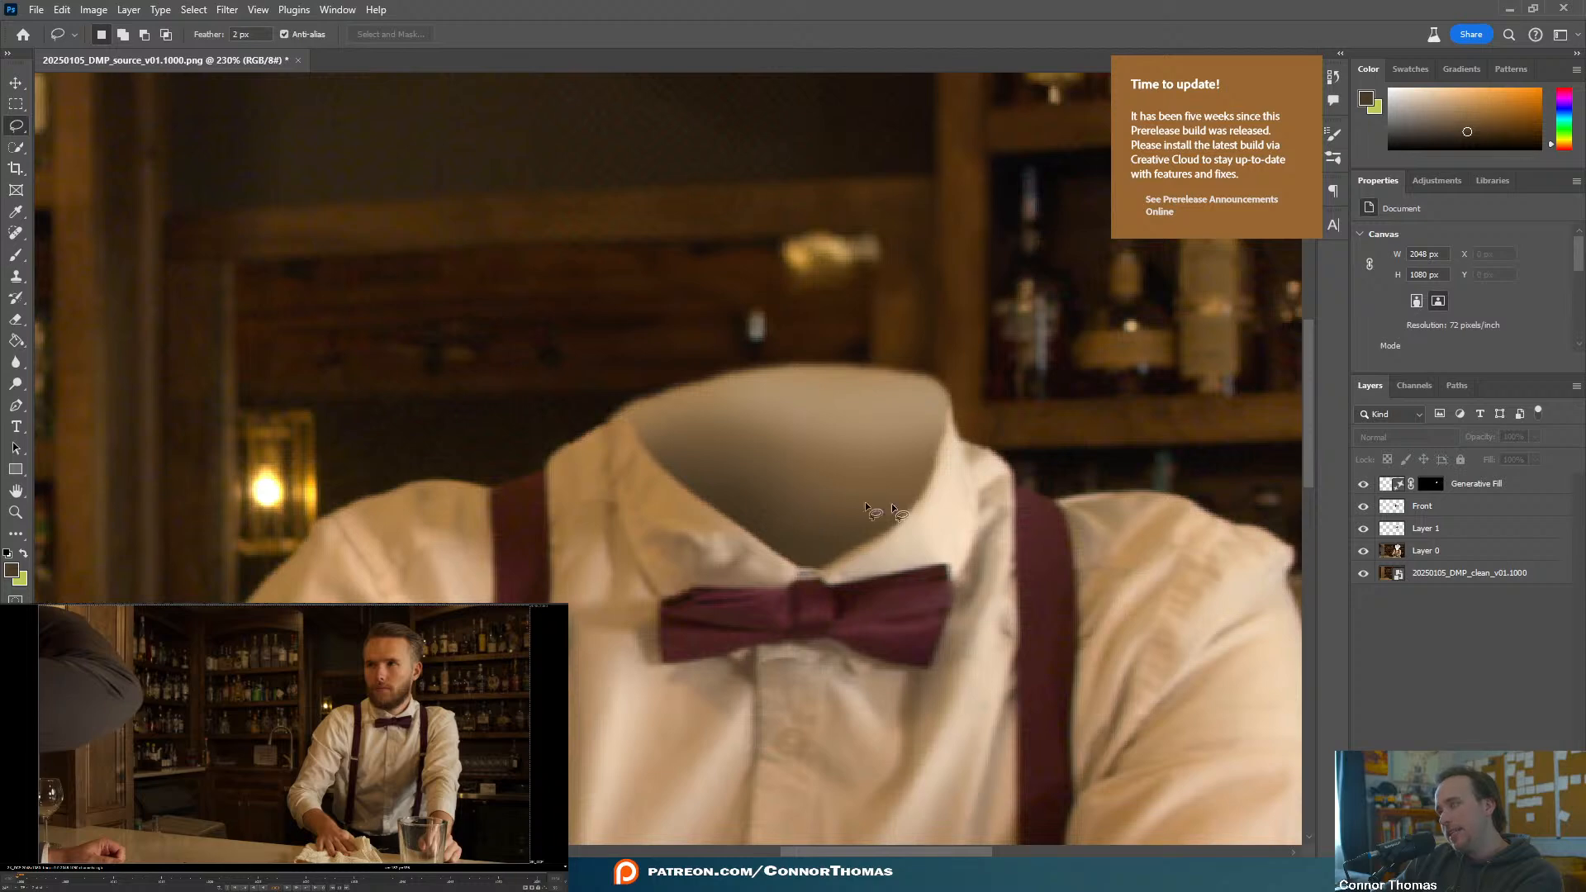
pyautogui.click(1430, 489)
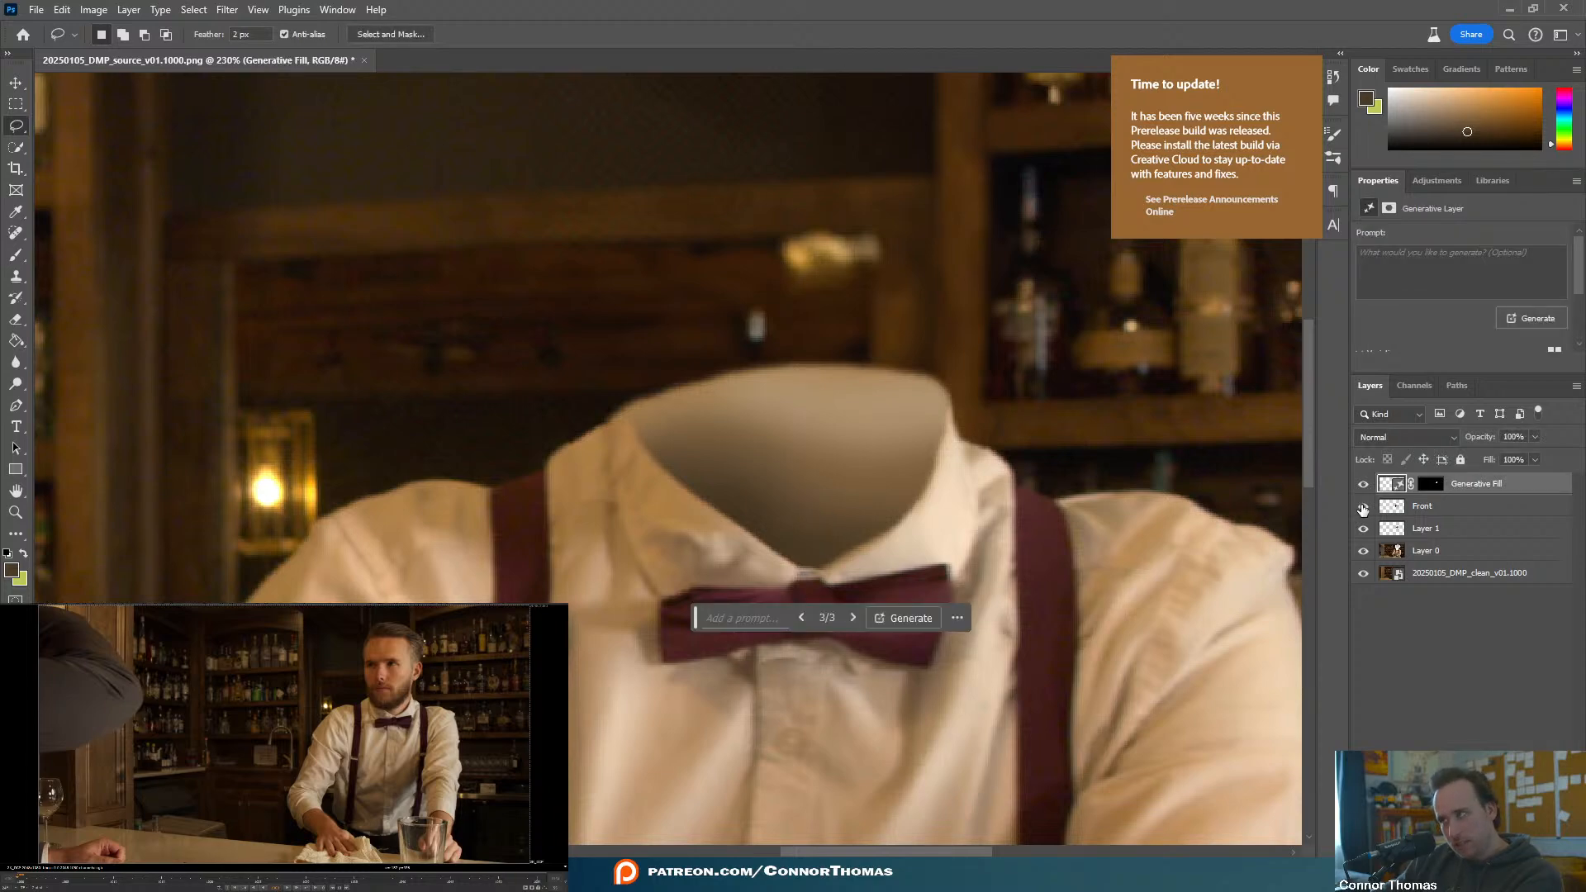
pyautogui.moveTo(1363, 509); pyautogui.dragTo(1360, 636)
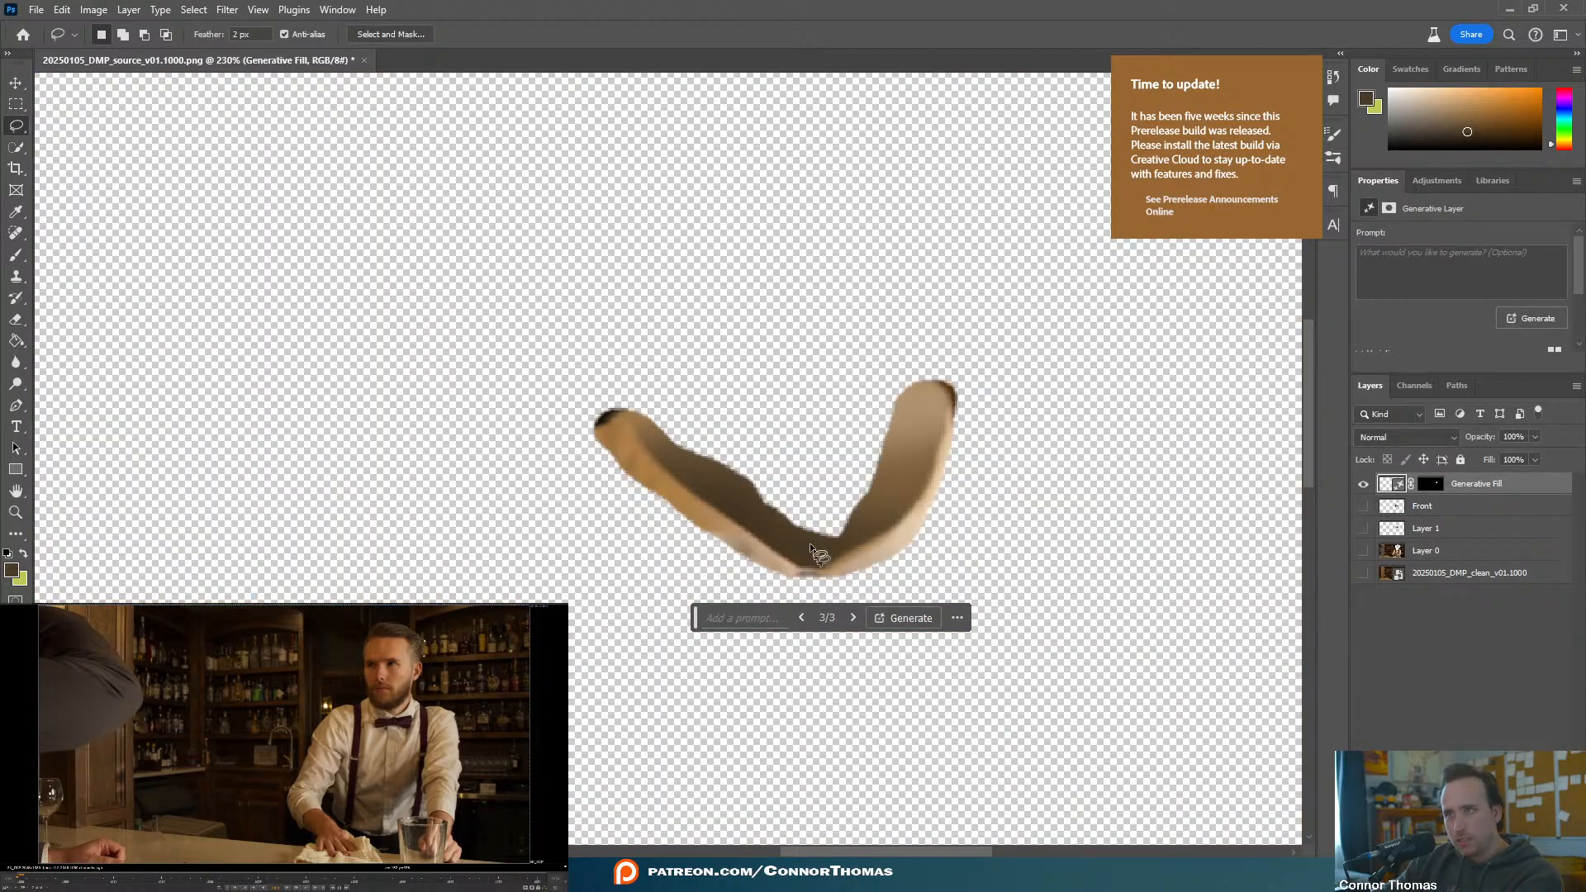
# - Try to isolate the dark inner collar strip on the Generative Fill layer using a smaller Quick Selection brush
pyautogui.keyDown('alt'); pyautogui.scroll(3, 738, 556); pyautogui.keyUp('alt')
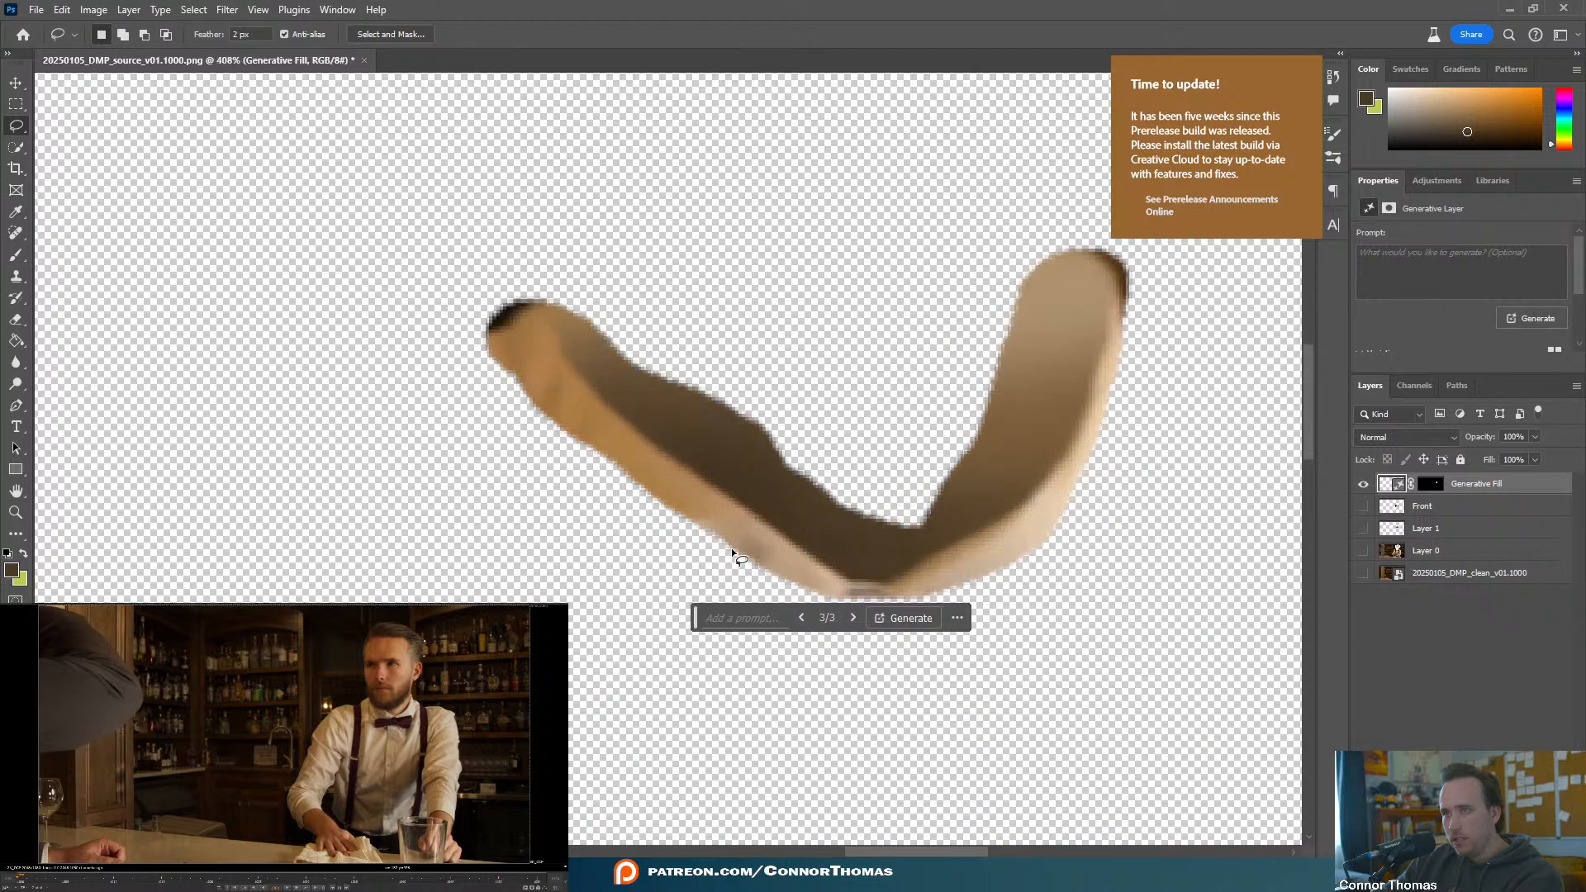
pyautogui.click(18, 148)
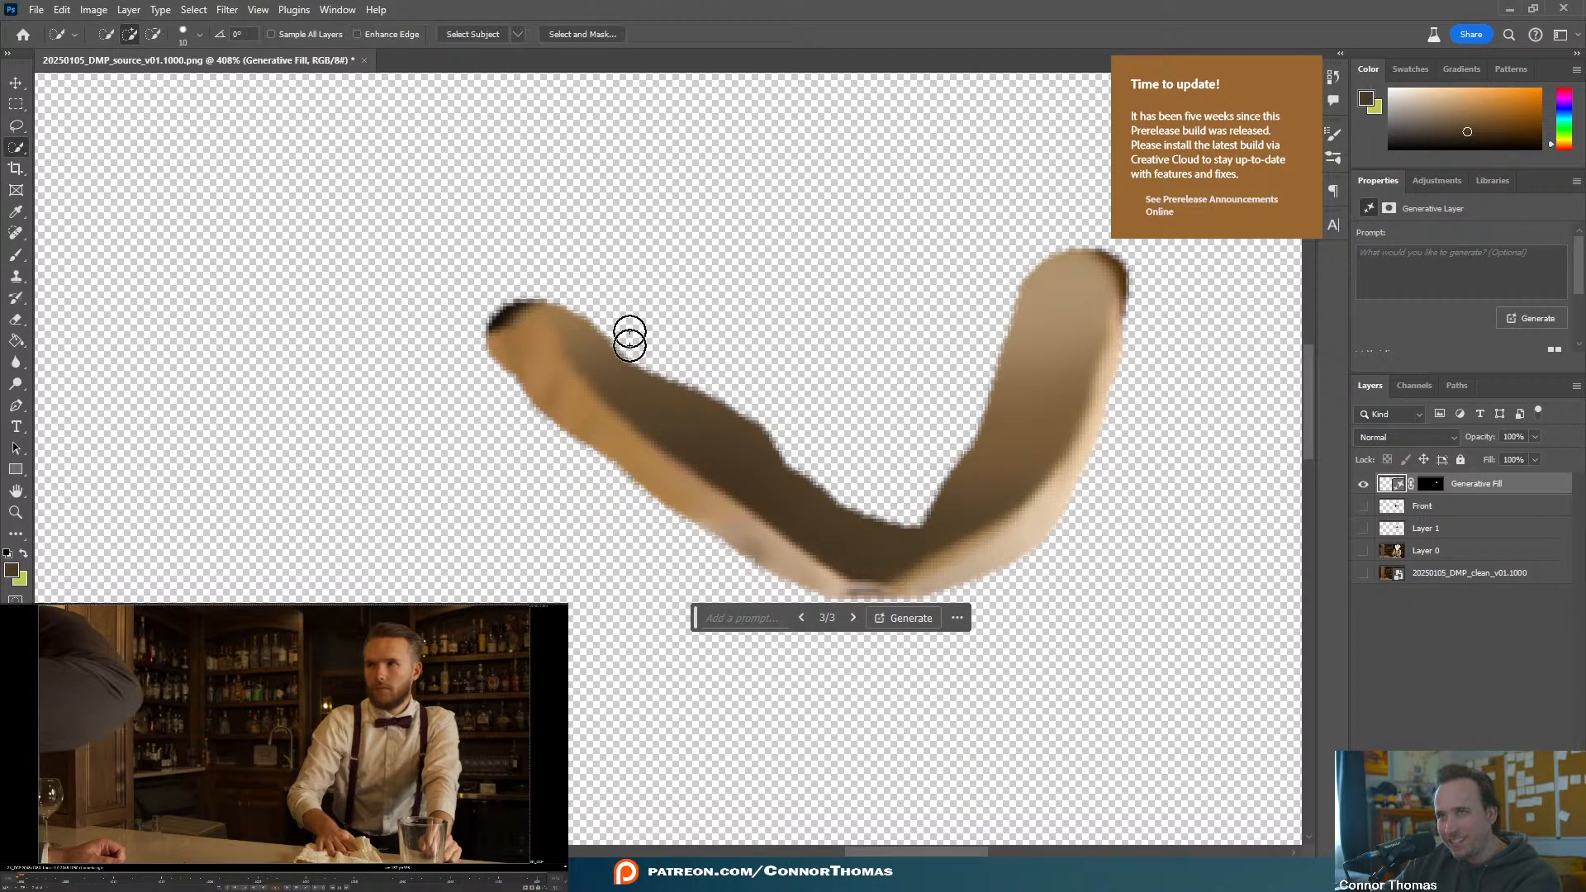
pyautogui.moveTo(630, 336)
pyautogui.keyDown('alt'); pyautogui.mouseDown(button='right')
pyautogui.moveTo(582, 379)
pyautogui.moveTo(582, 323)
pyautogui.mouseUp(button='right'); pyautogui.keyUp('alt')
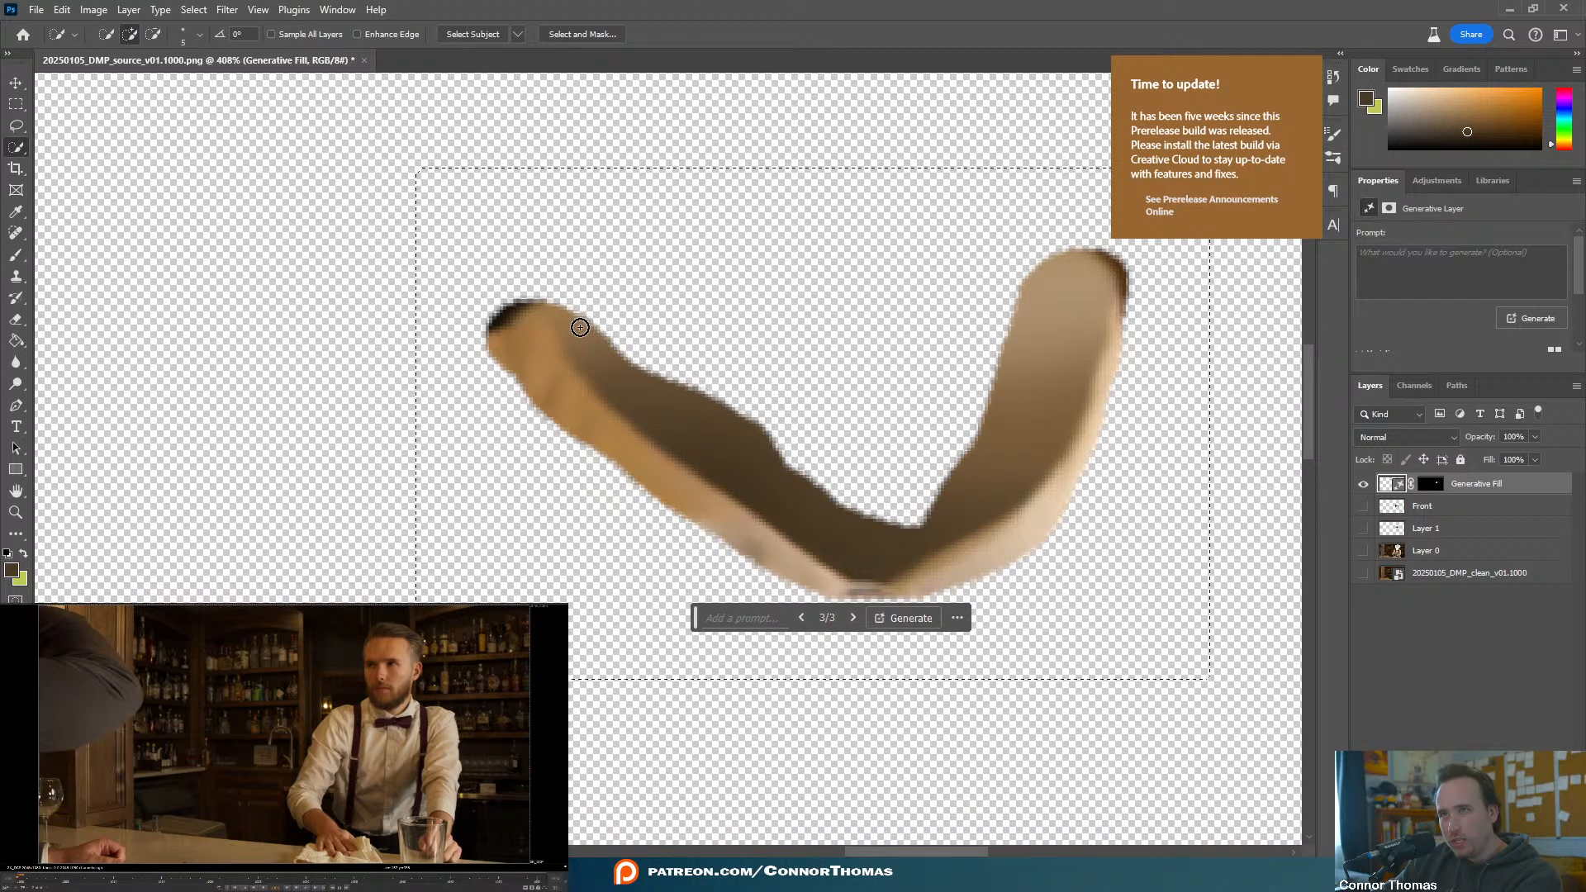
pyautogui.moveTo(622, 385); pyautogui.dragTo(738, 464)
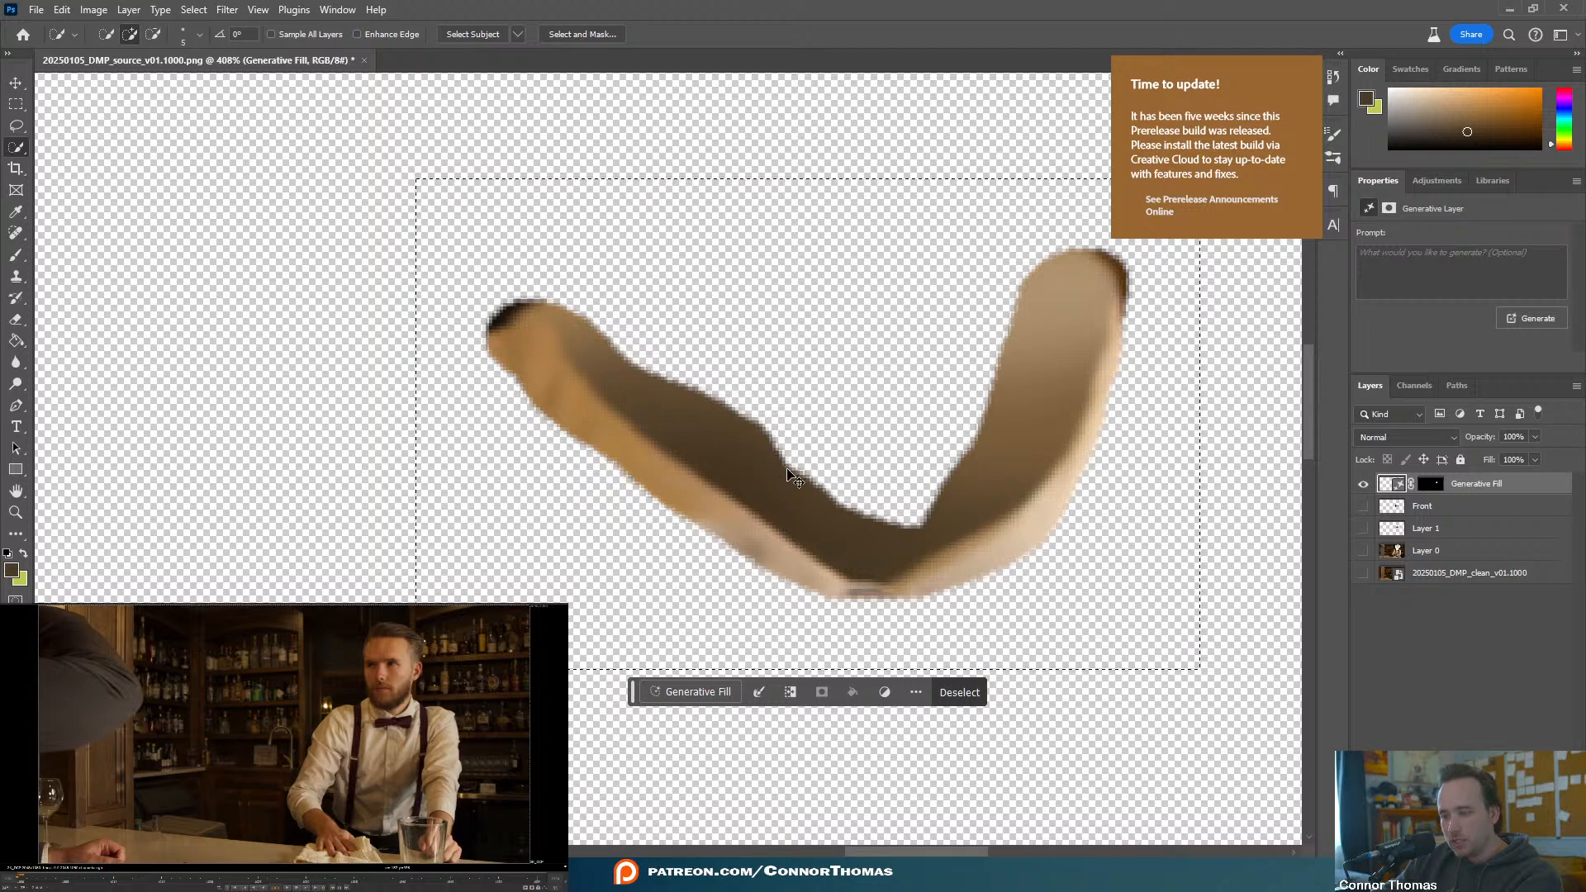
pyautogui.hotkey('ctrl', 'd')
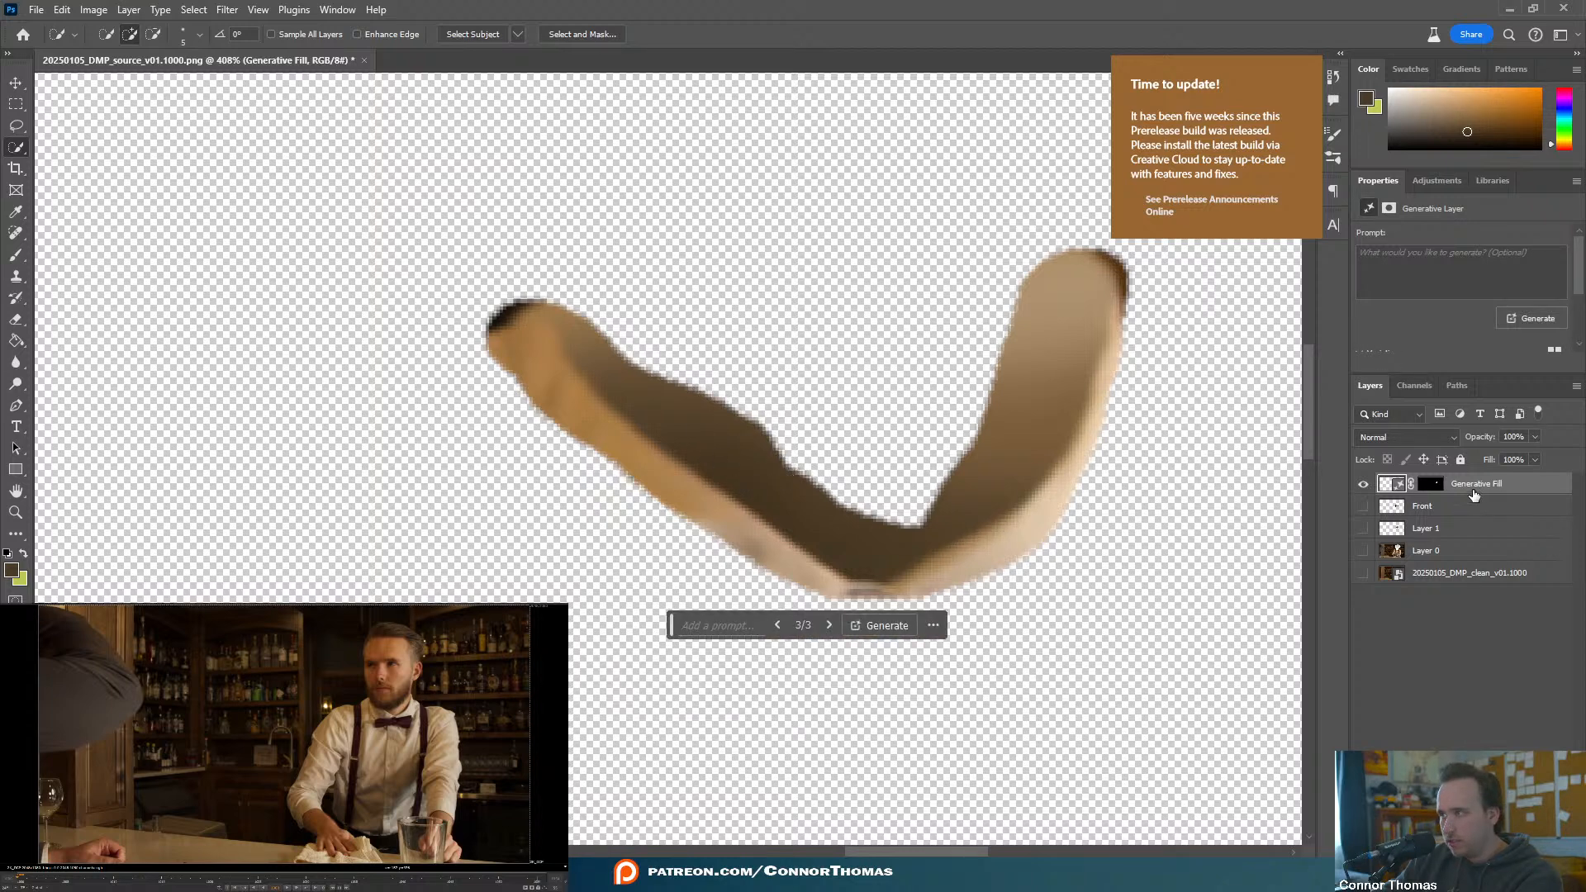
pyautogui.moveTo(582, 340); pyautogui.dragTo(610, 368)
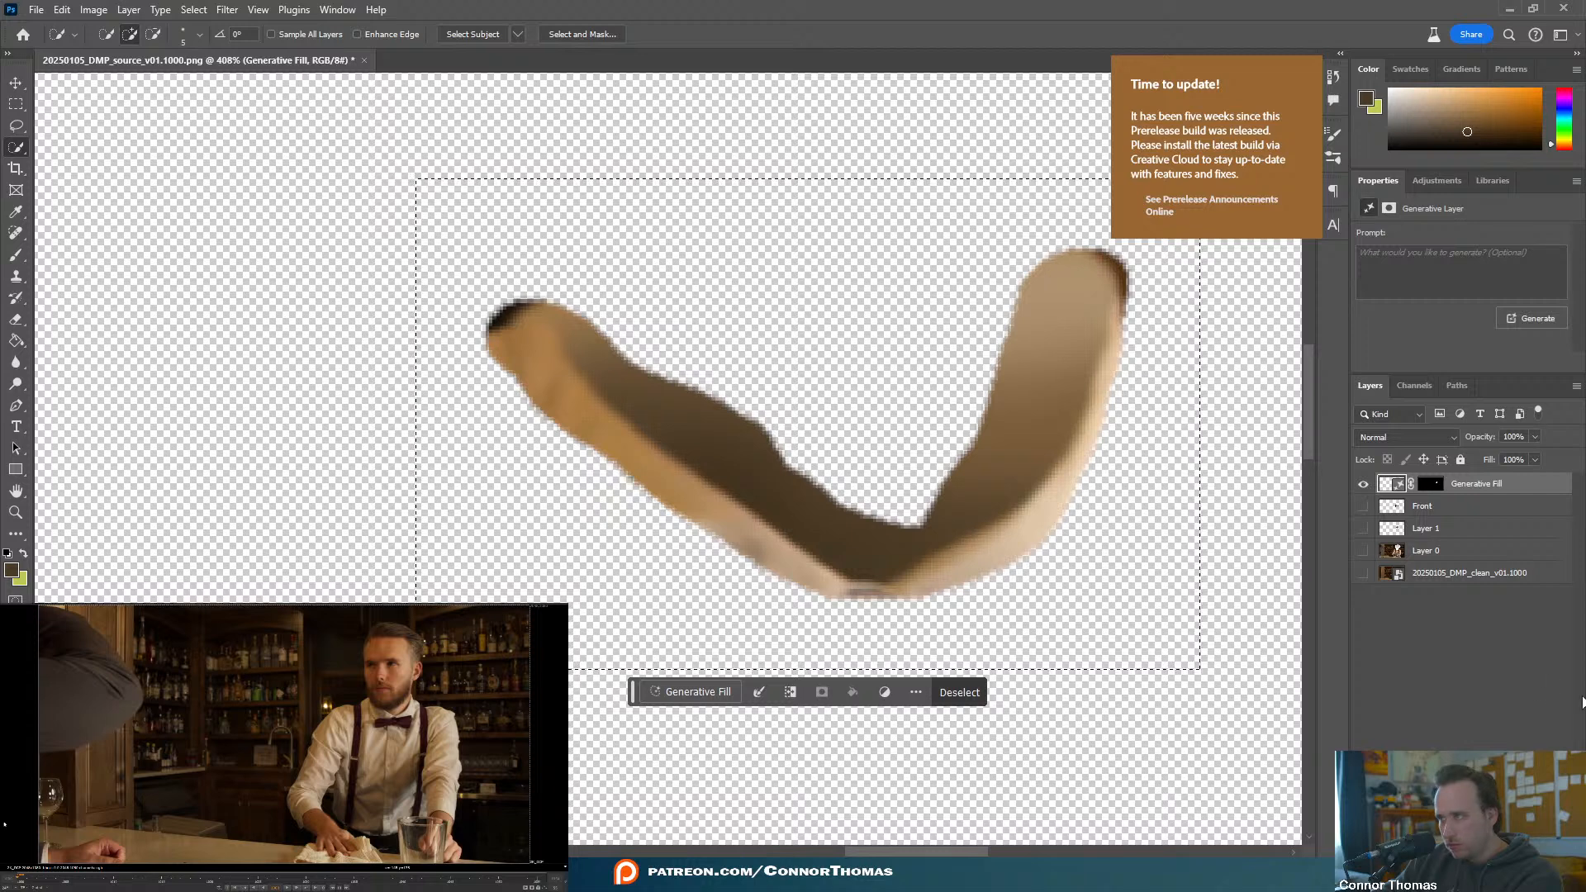
# - Show the Front layer again and merge it with the Generative Fill layer
pyautogui.click(1466, 665)
pyautogui.click(1363, 506)
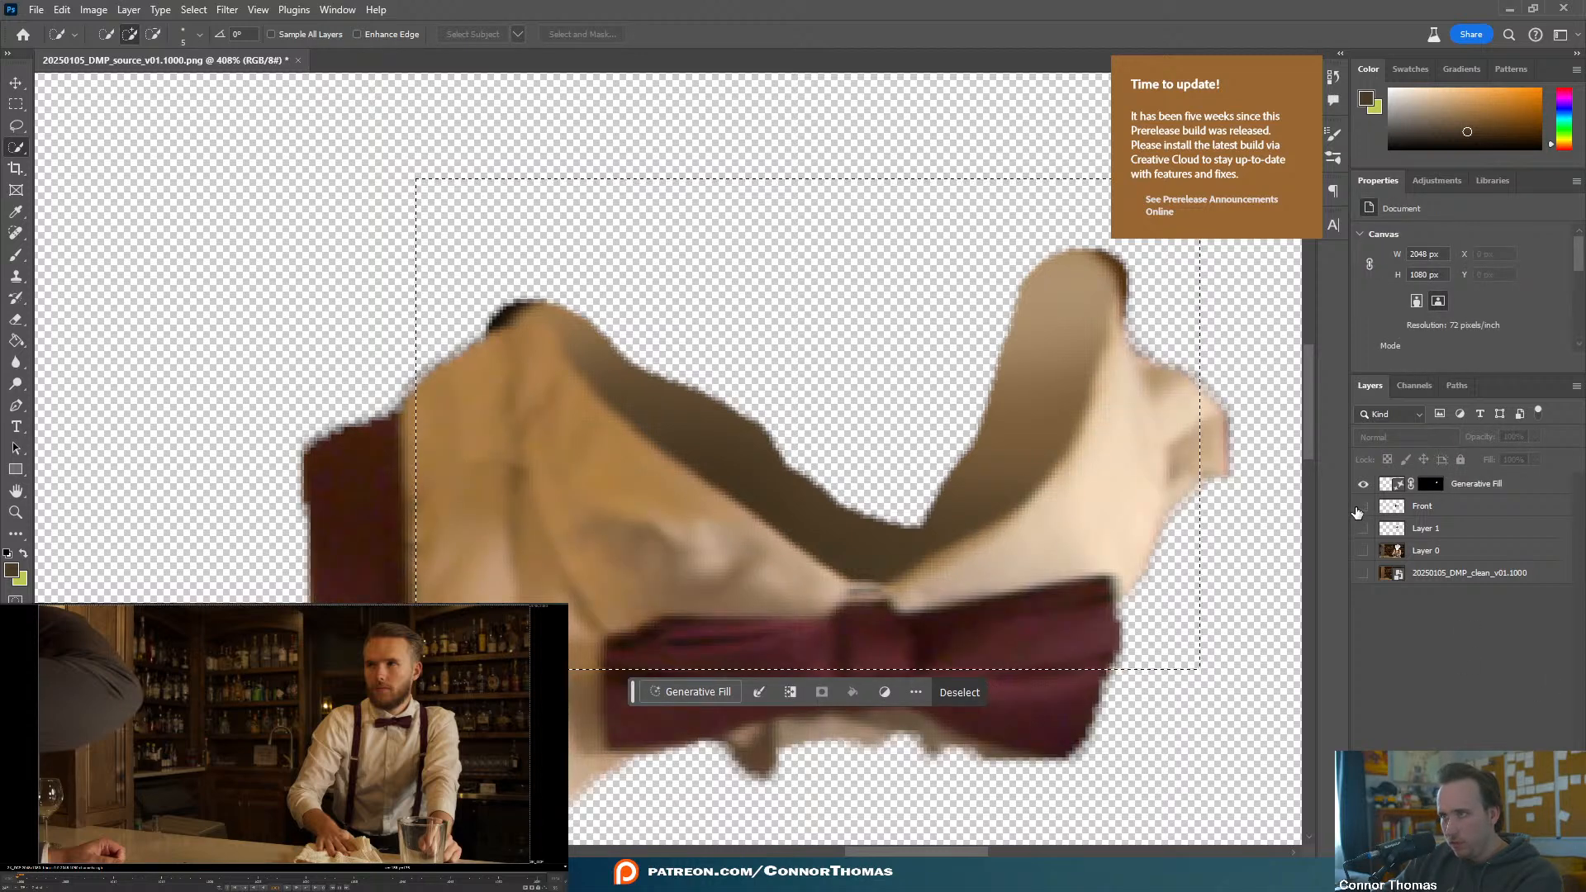
pyautogui.click(1363, 506)
pyautogui.click(1363, 506)
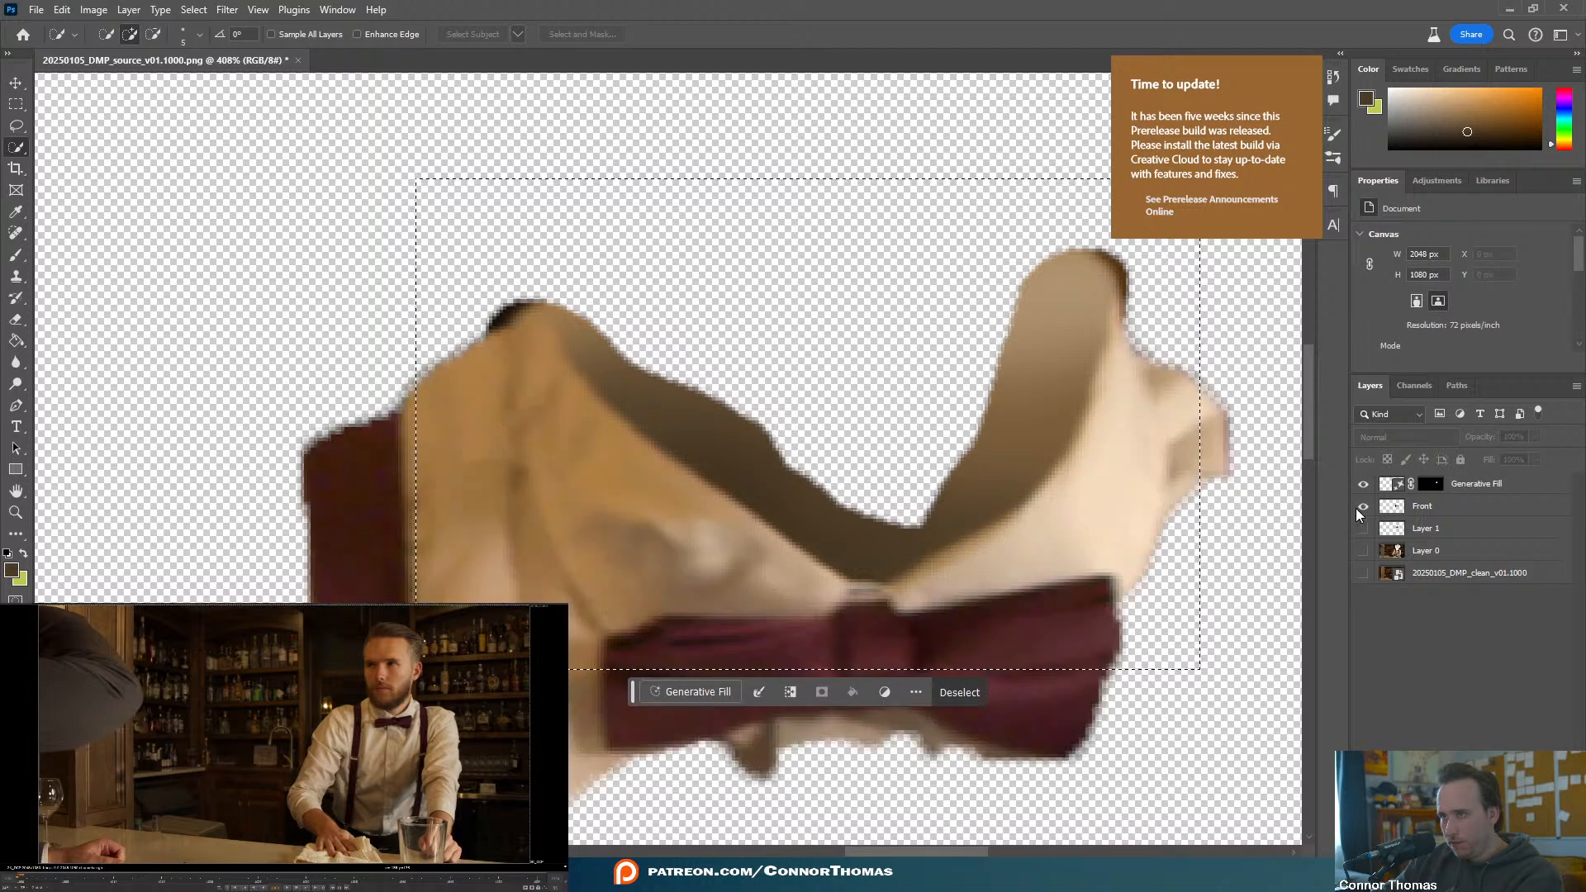
pyautogui.click(1439, 507)
pyautogui.keyDown('shift'); pyautogui.click(1482, 487); pyautogui.keyUp('shift')
pyautogui.rightClick(1477, 489)
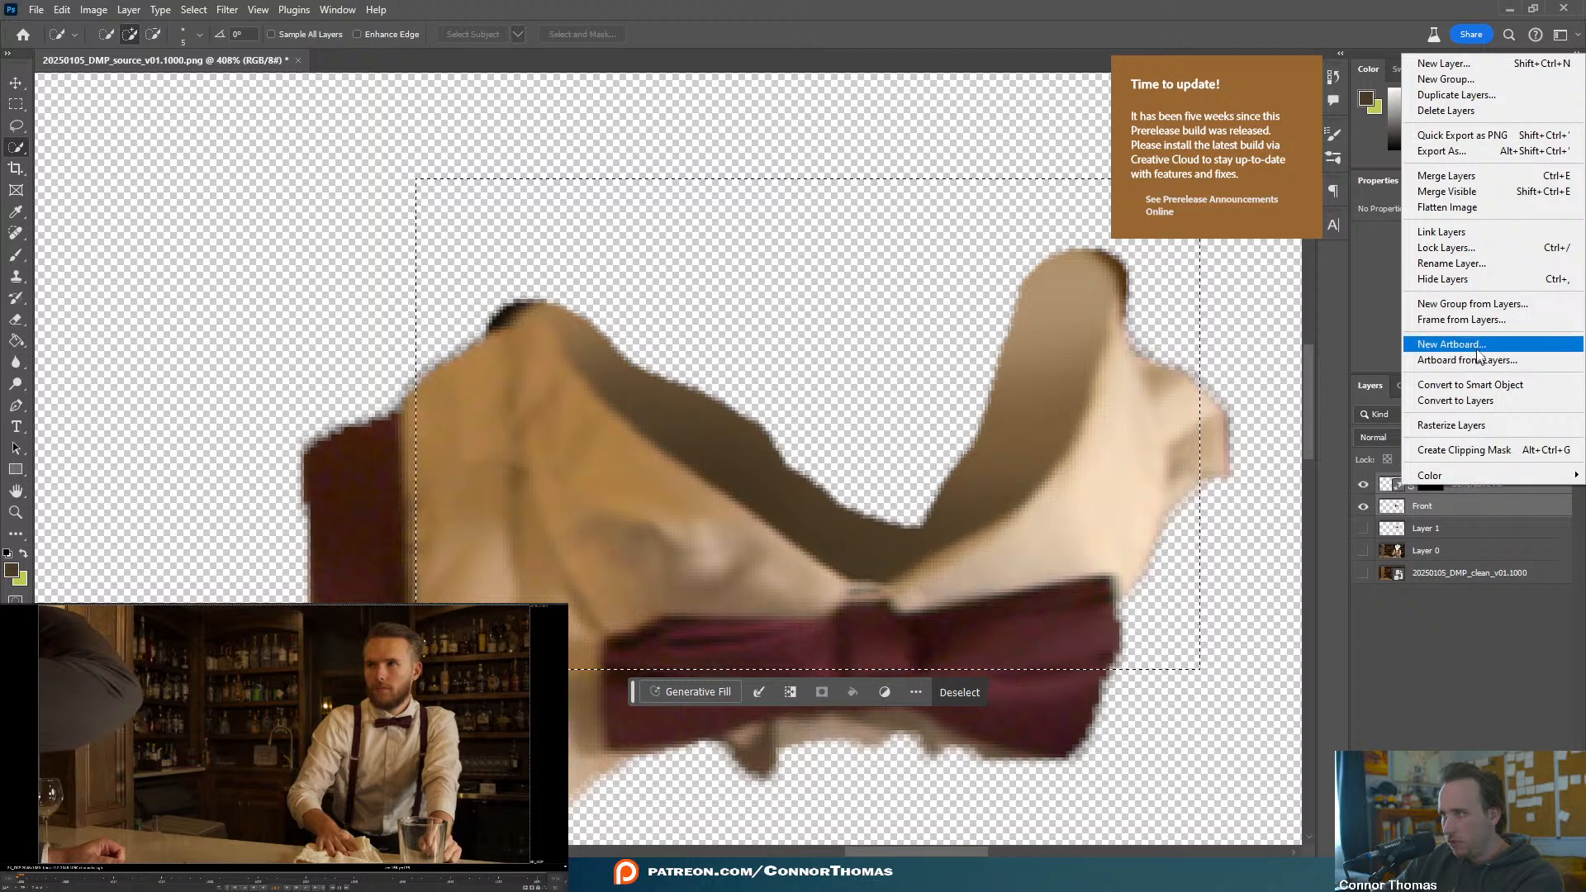
pyautogui.click(1465, 178)
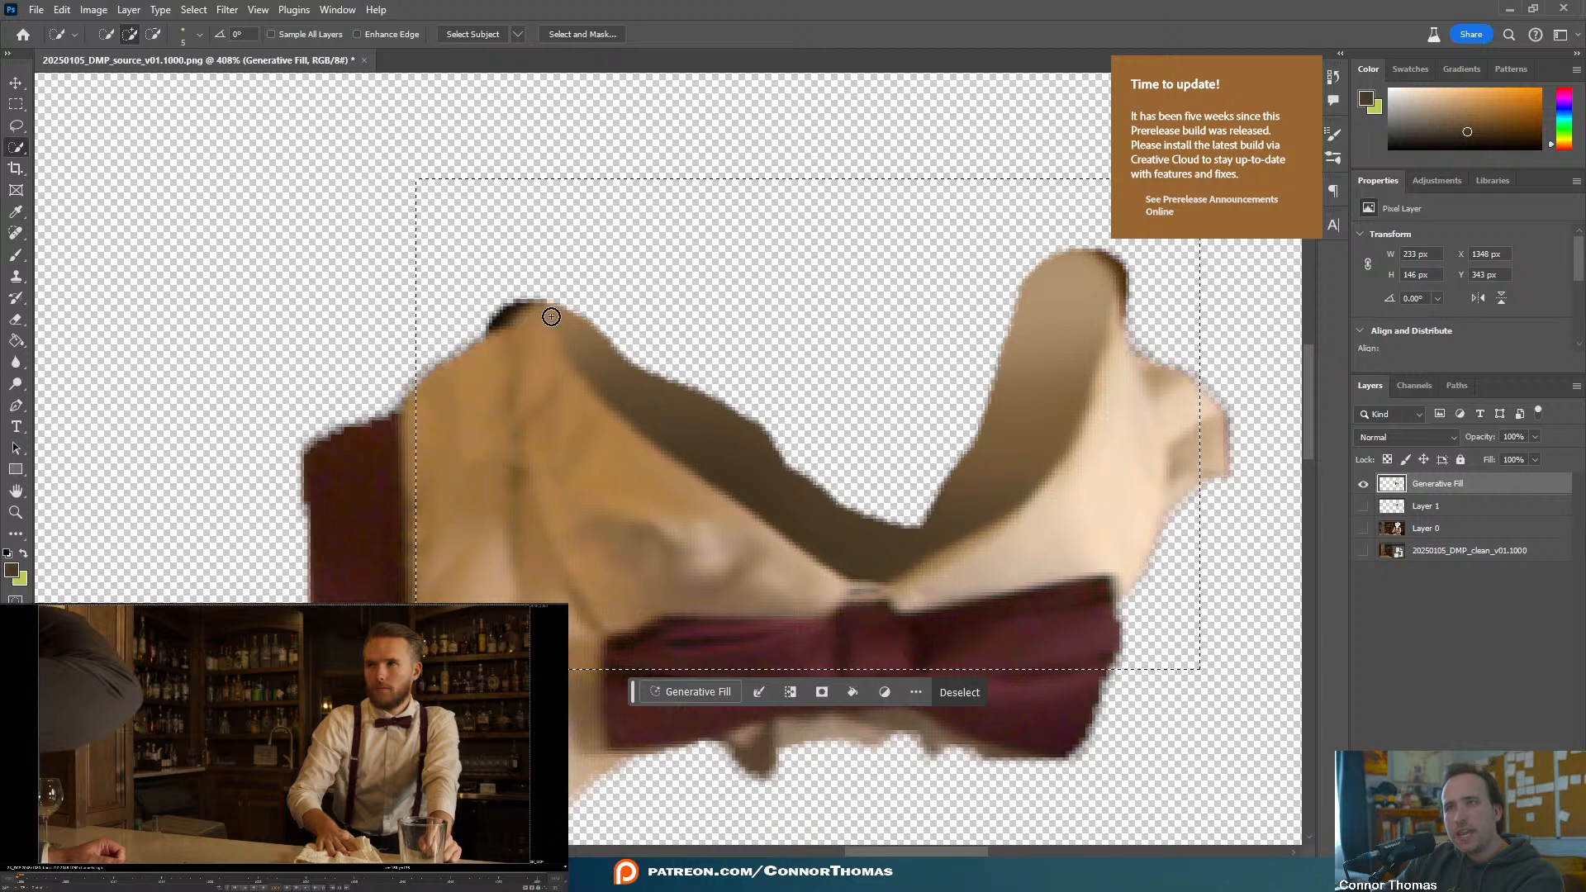
# - Clear the old selection, quick-select the shaded inner collar strip on the merged layer, and subtract the front collar and bow tie
pyautogui.hotkey('ctrl', 'd')
pyautogui.moveTo(611, 380); pyautogui.dragTo(722, 425)
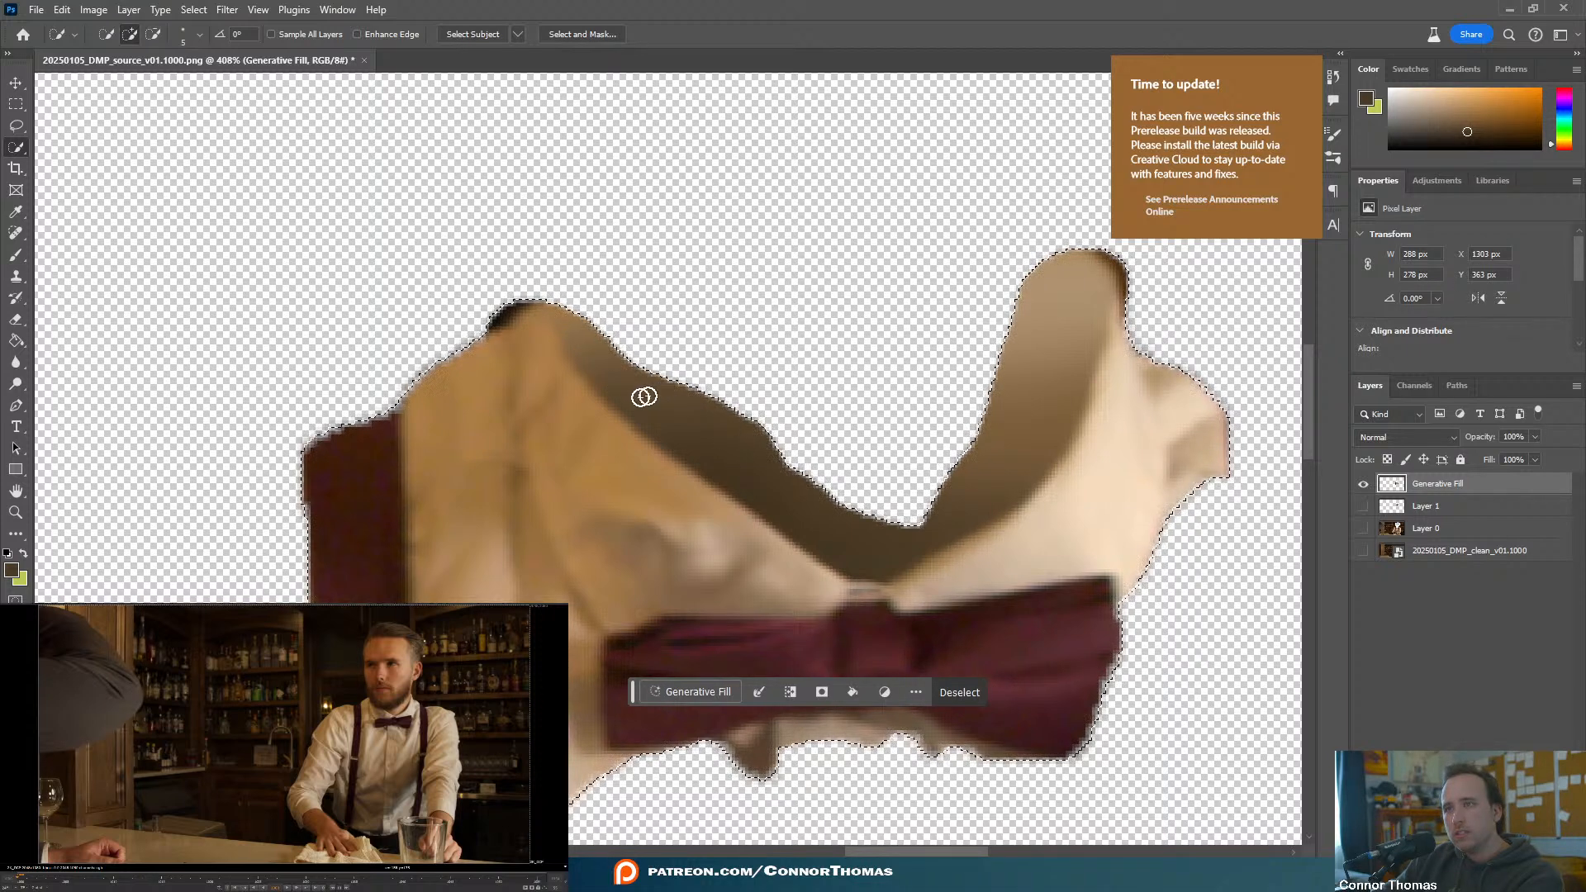
pyautogui.keyDown('alt'); pyautogui.moveTo(524, 353); pyautogui.dragTo(718, 602); pyautogui.keyUp('alt')
pyautogui.moveTo(655, 549)
pyautogui.keyDown('alt'); pyautogui.mouseDown()
pyautogui.moveTo(822, 612)
pyautogui.moveTo(1031, 571)
pyautogui.mouseUp(); pyautogui.keyUp('alt')
pyautogui.keyDown('alt'); pyautogui.moveTo(1100, 513); pyautogui.dragTo(1164, 486); pyautogui.keyUp('alt')
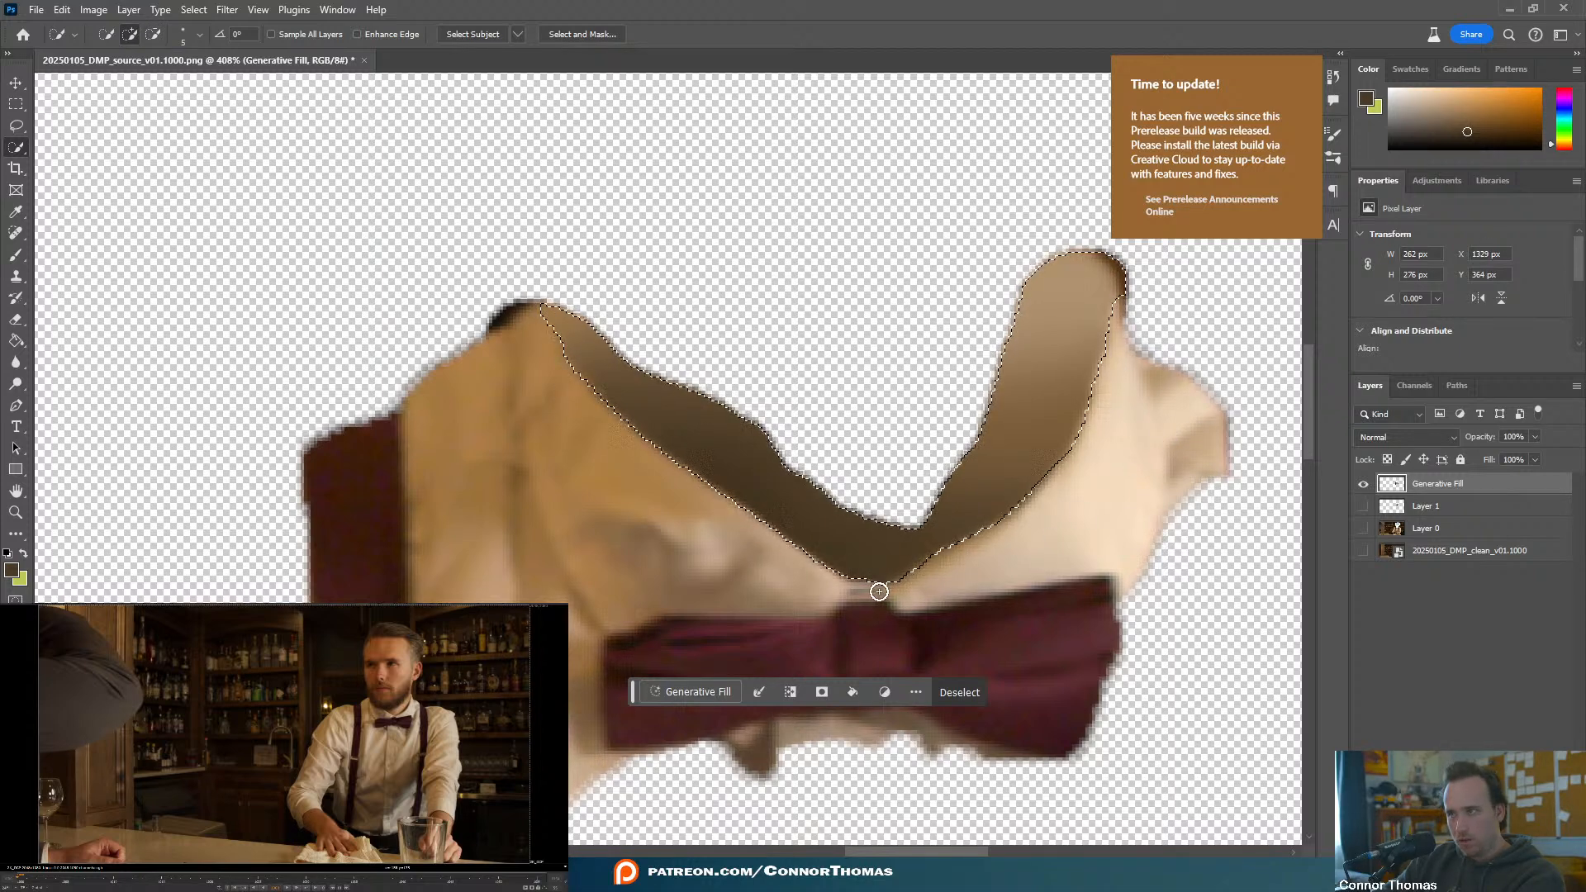
# - Remove the selected inner collar strip from the merged layer, and undo the removal
pyautogui.press('Delete')
pyautogui.hotkey('ctrl', 'd')
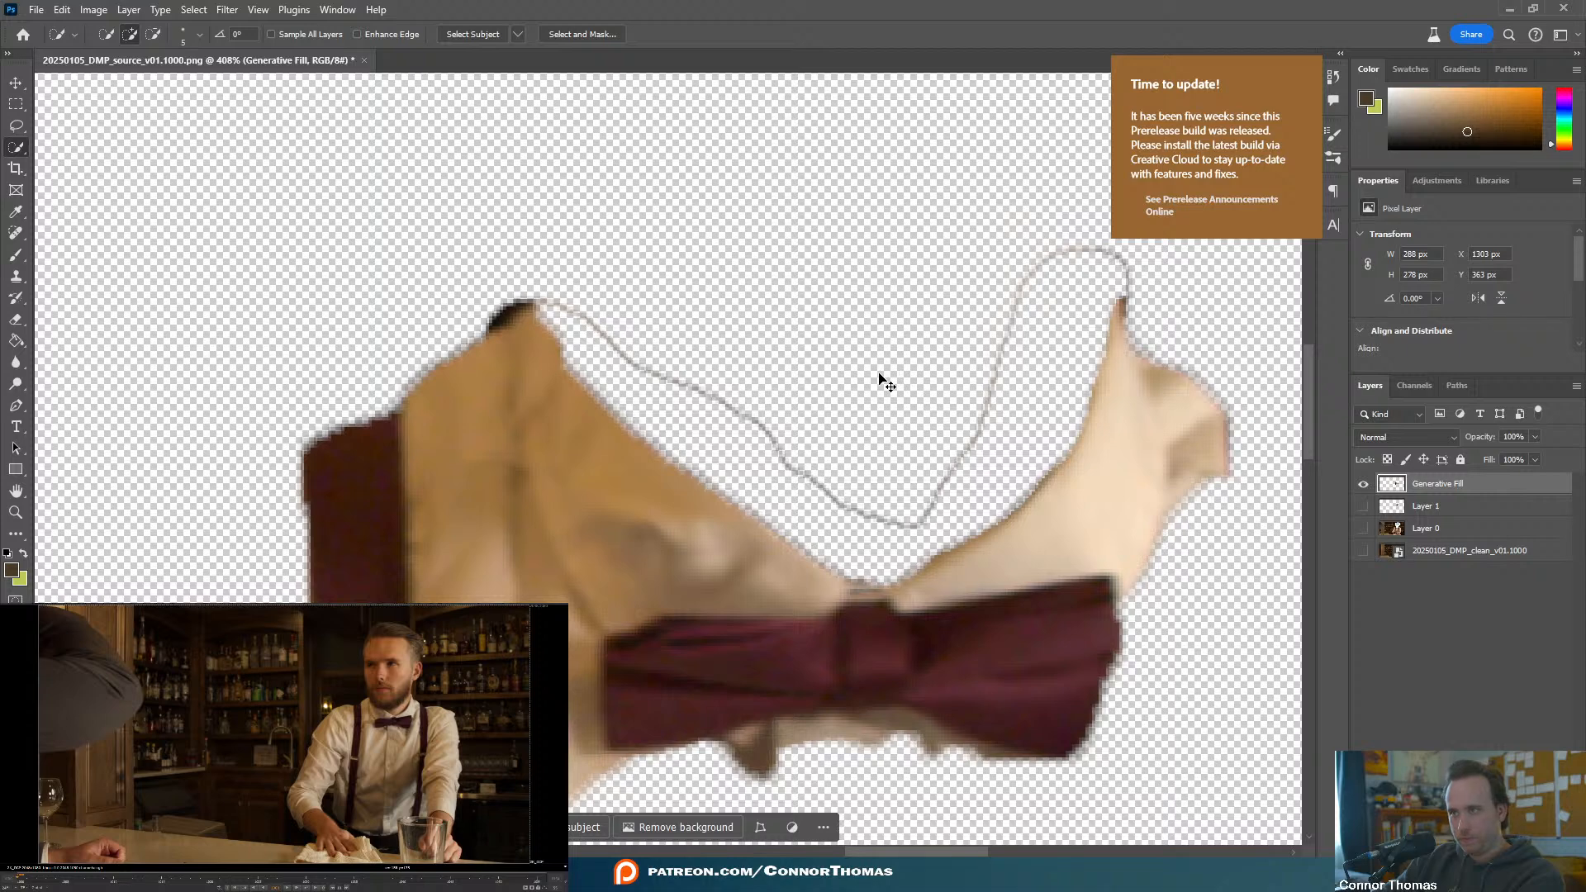
pyautogui.hotkey('ctrl', 'z')
pyautogui.hotkey('ctrl', 'z')
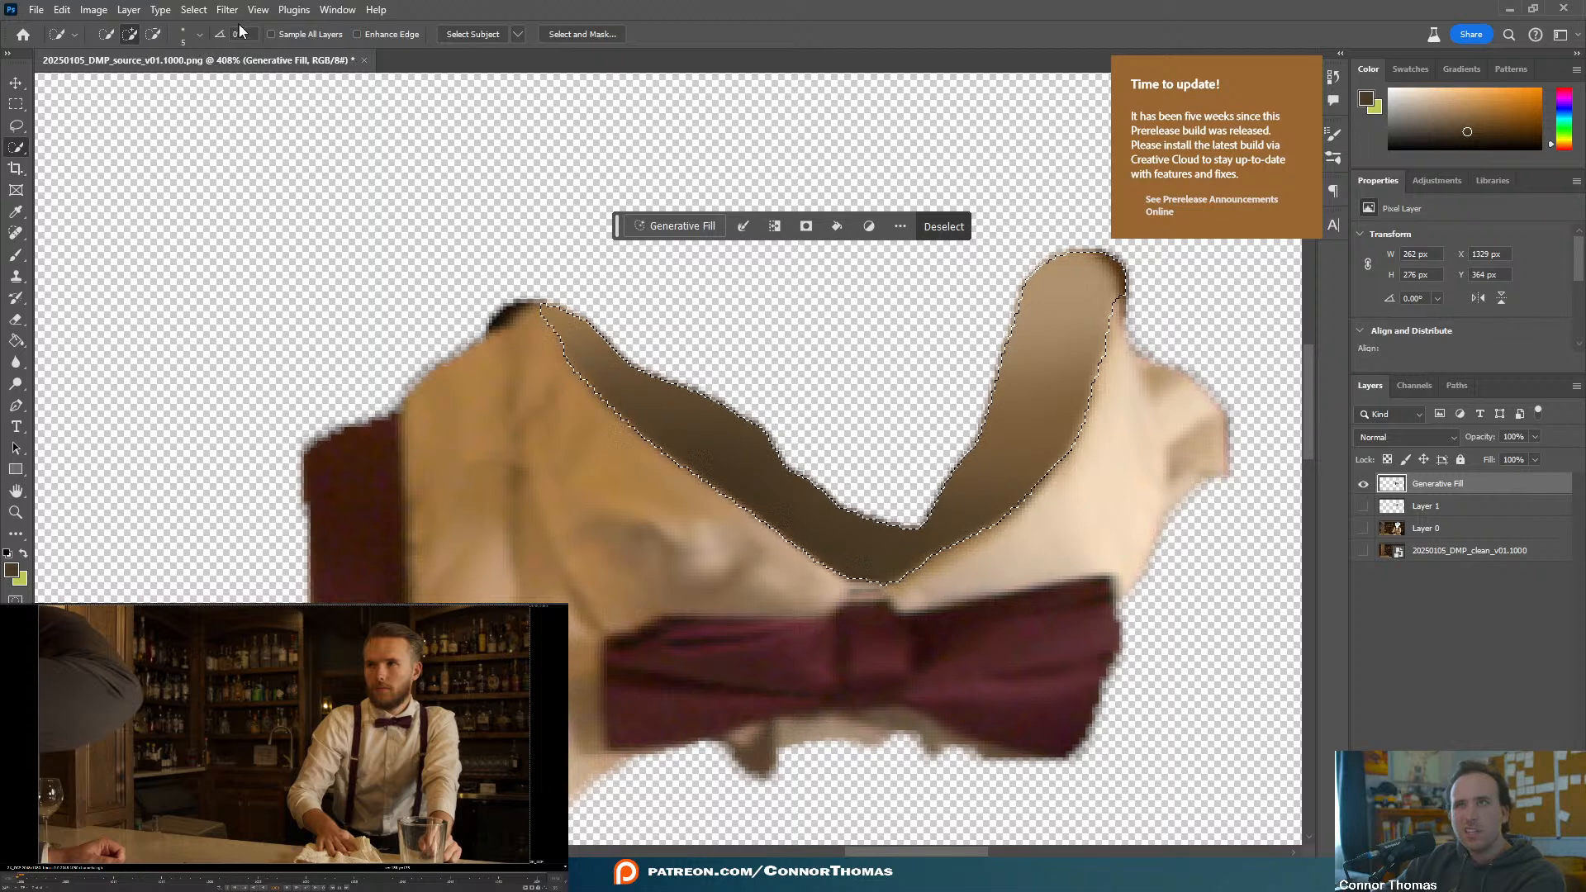
# - Enable Enhance Edge for Quick Selection and refine the inner collar strip selection along its upper edges
pyautogui.click(386, 33)
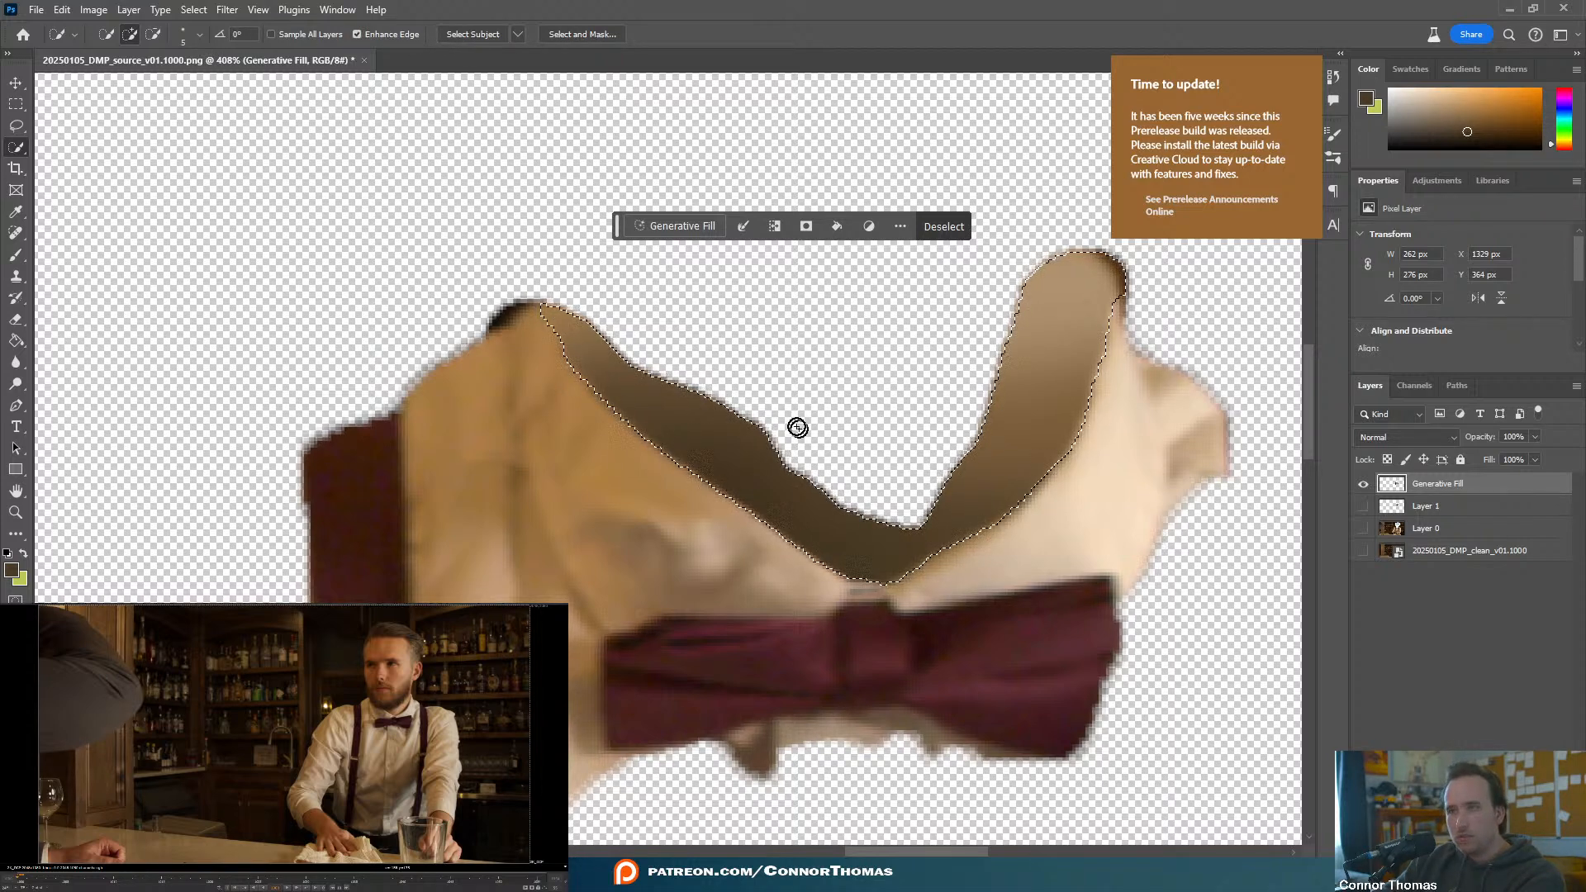
pyautogui.moveTo(576, 304); pyautogui.dragTo(820, 480)
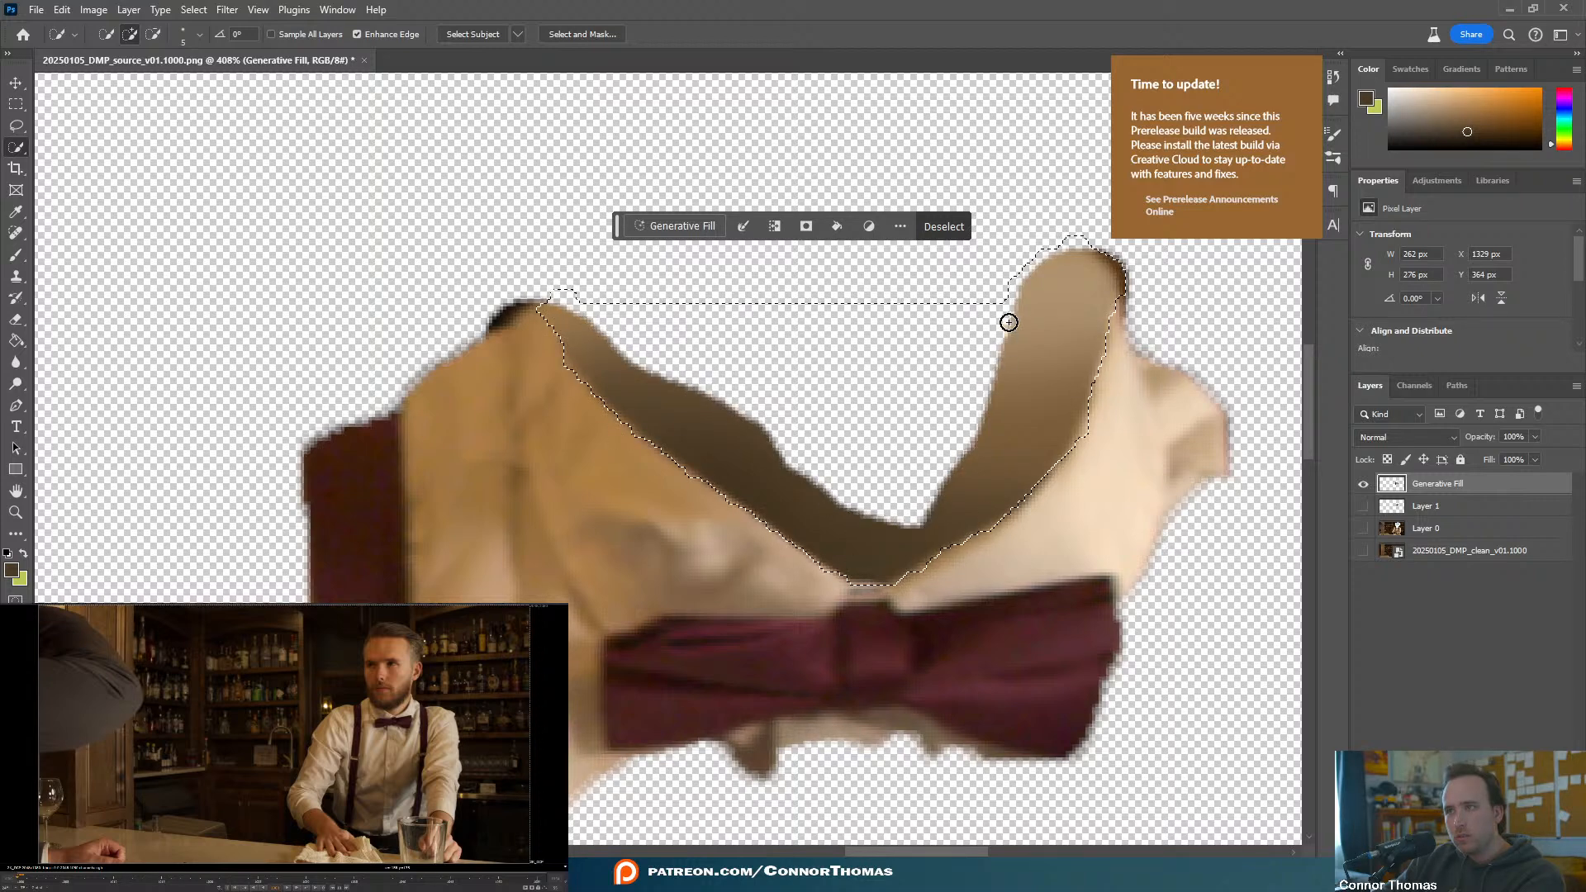
pyautogui.moveTo(1009, 322)
pyautogui.mouseDown()
pyautogui.moveTo(1023, 340)
pyautogui.moveTo(952, 468)
pyautogui.mouseUp()
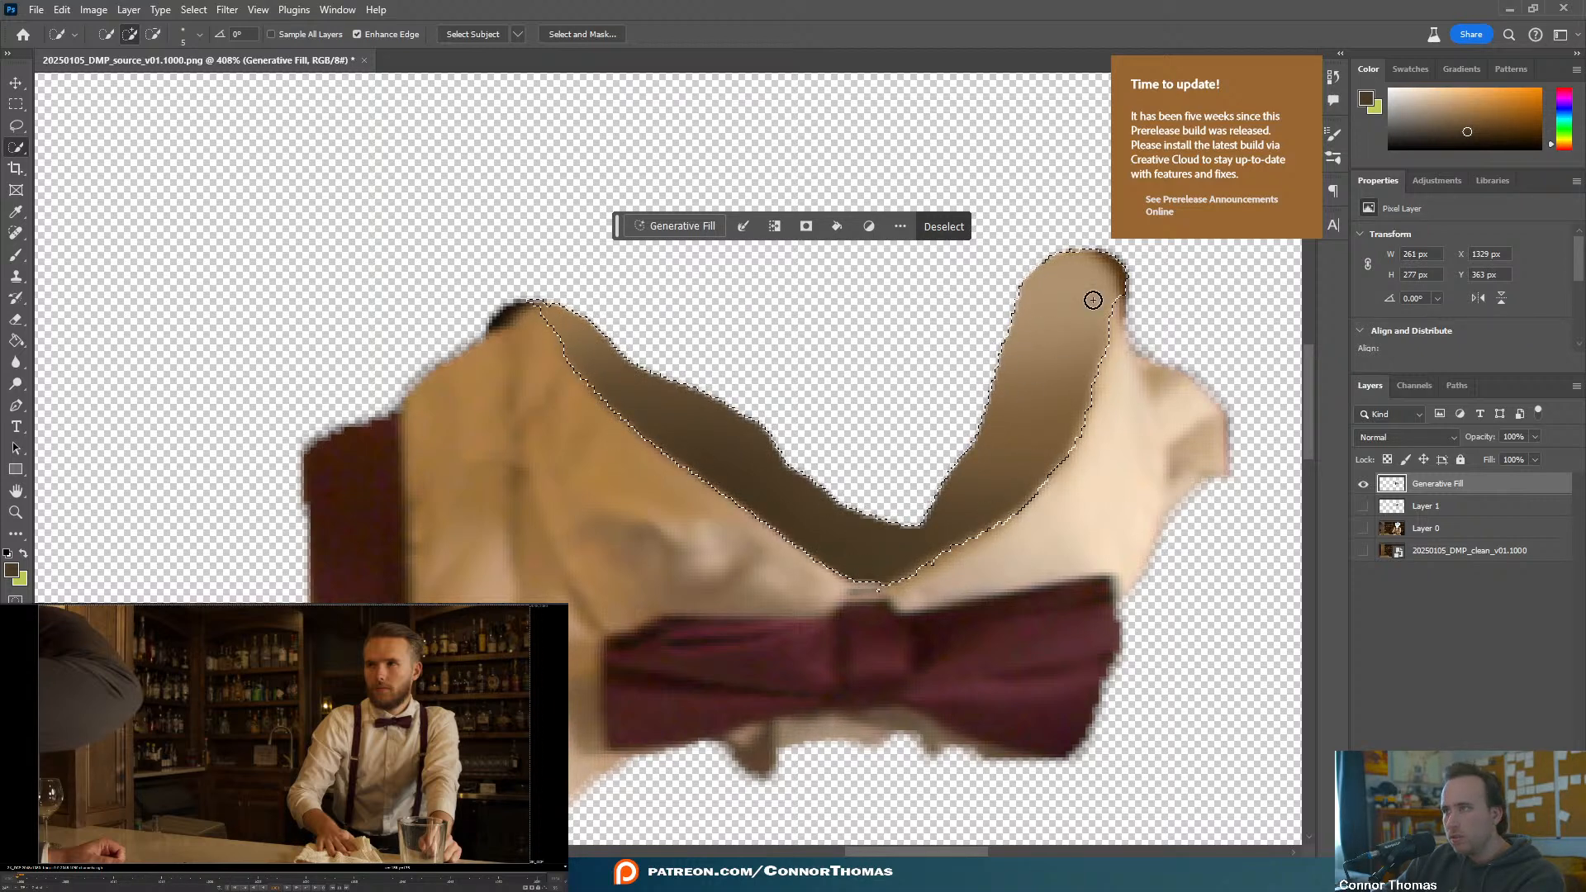
# - Cut the selected inner collar strip out of the merged layer and paste it in place on its own layer
pyautogui.press('Delete')
pyautogui.hotkey('ctrl', 'd')
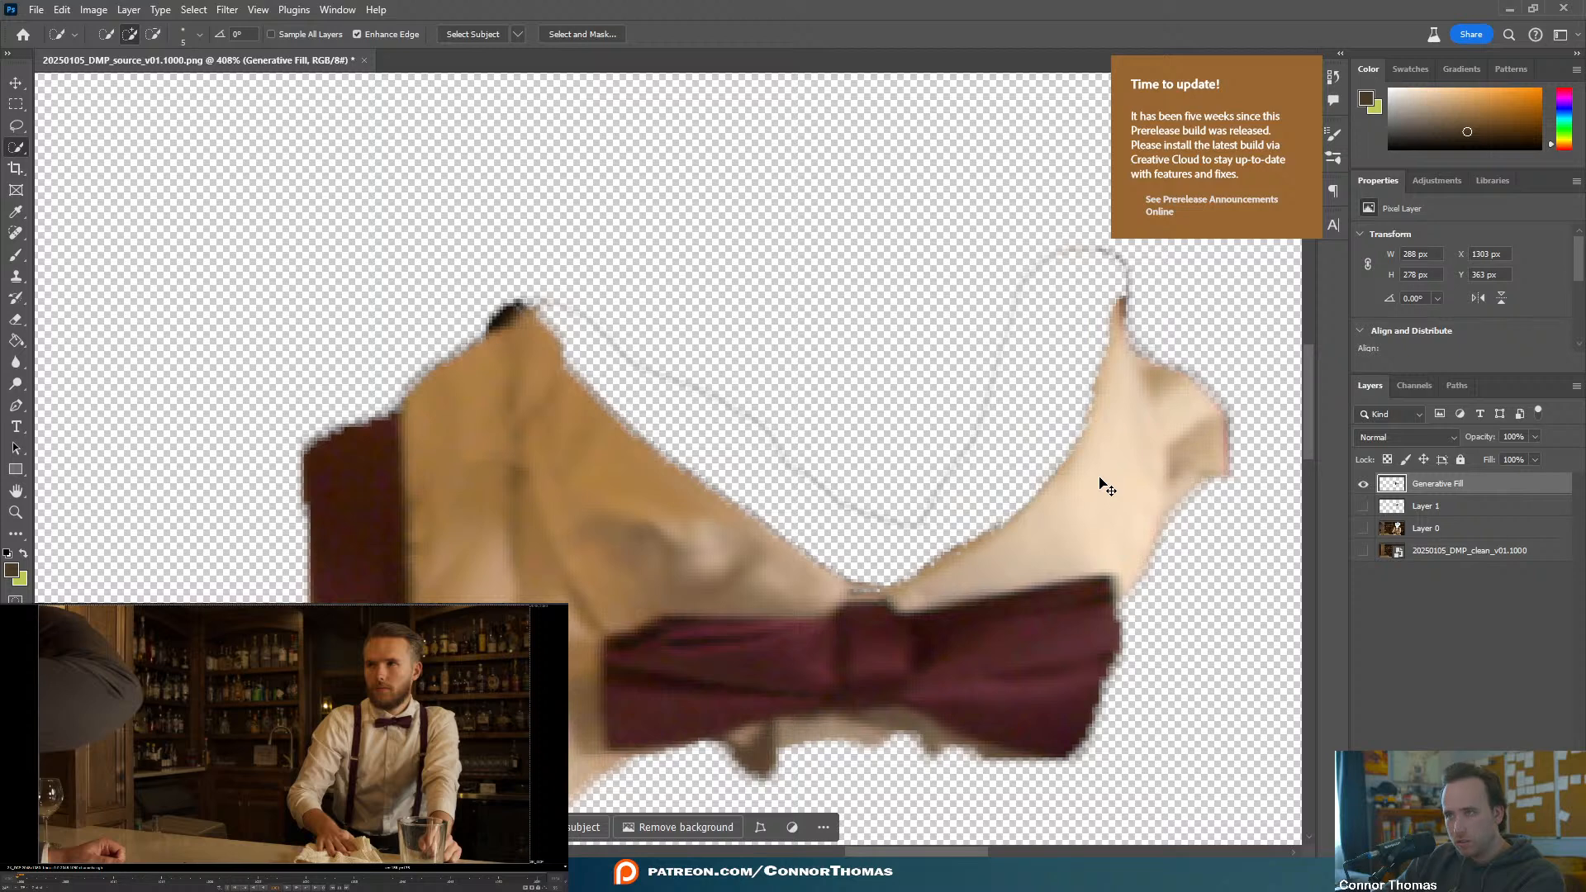
pyautogui.hotkey('ctrl', 'v')
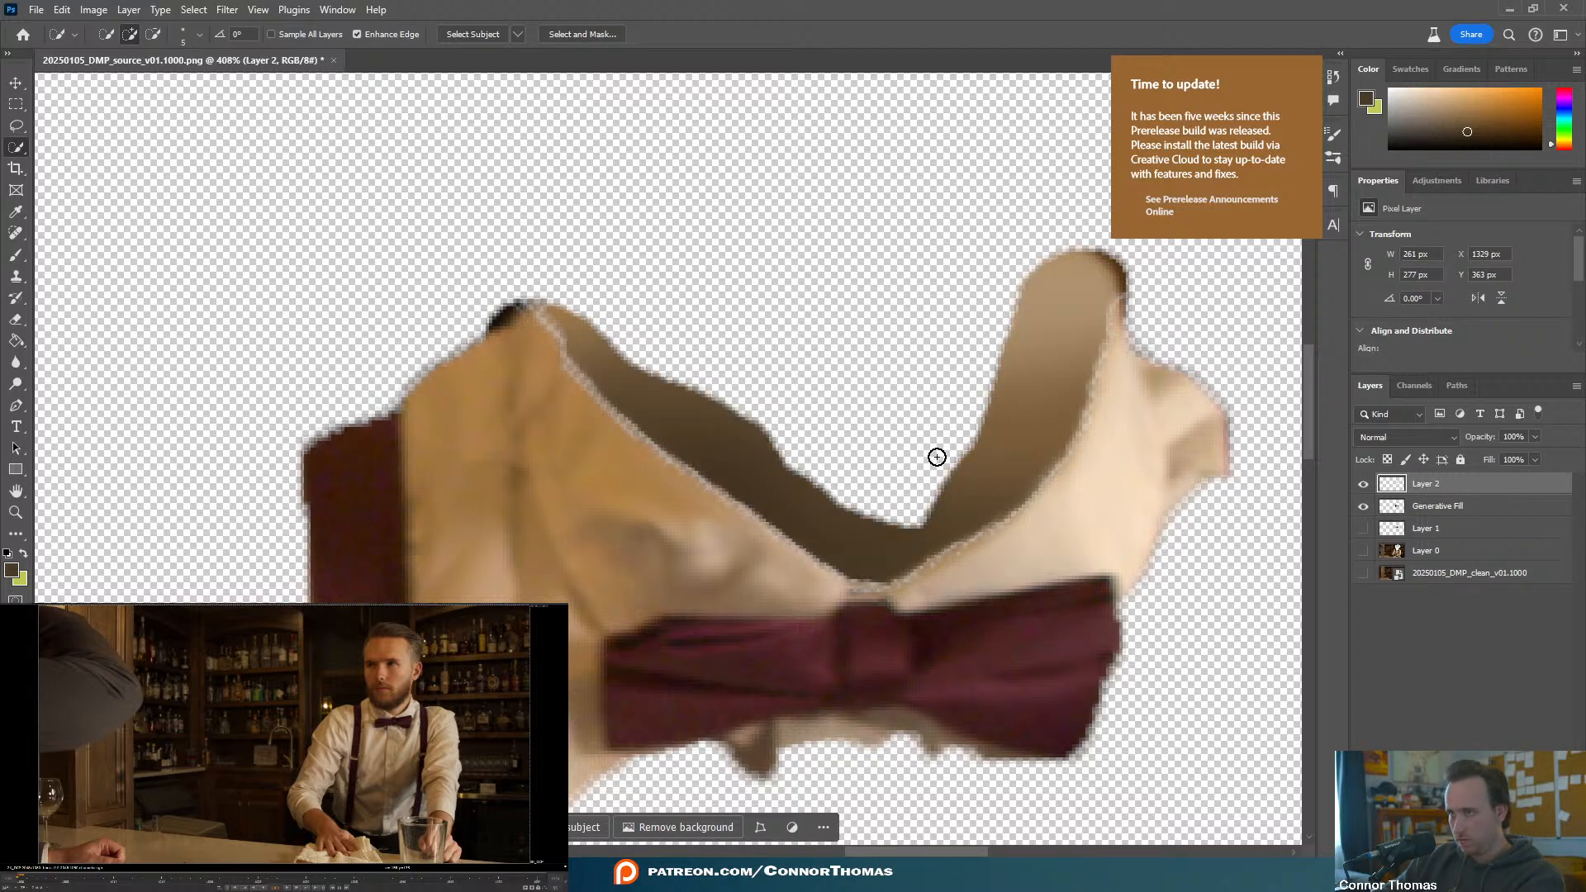
# - Move the inner collar strip layer beneath the Generative Fill layer, and show only the collar layers with Layer 0 and the clean plate hidden
pyautogui.moveTo(1415, 487); pyautogui.dragTo(1361, 644)
pyautogui.click(1480, 721)
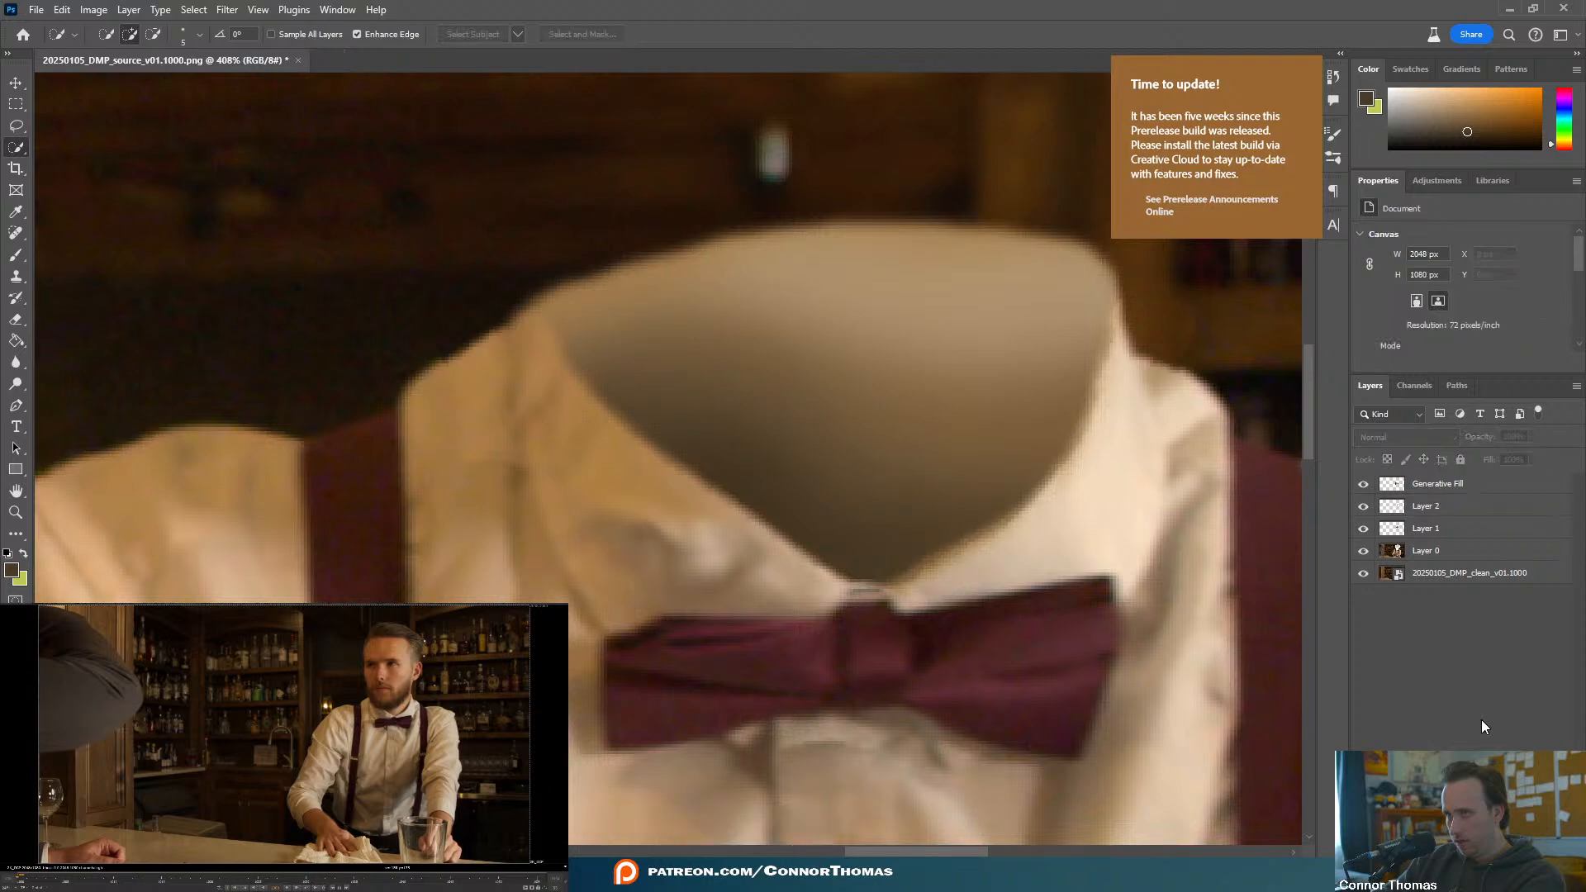
pyautogui.moveTo(1363, 551); pyautogui.dragTo(1366, 588)
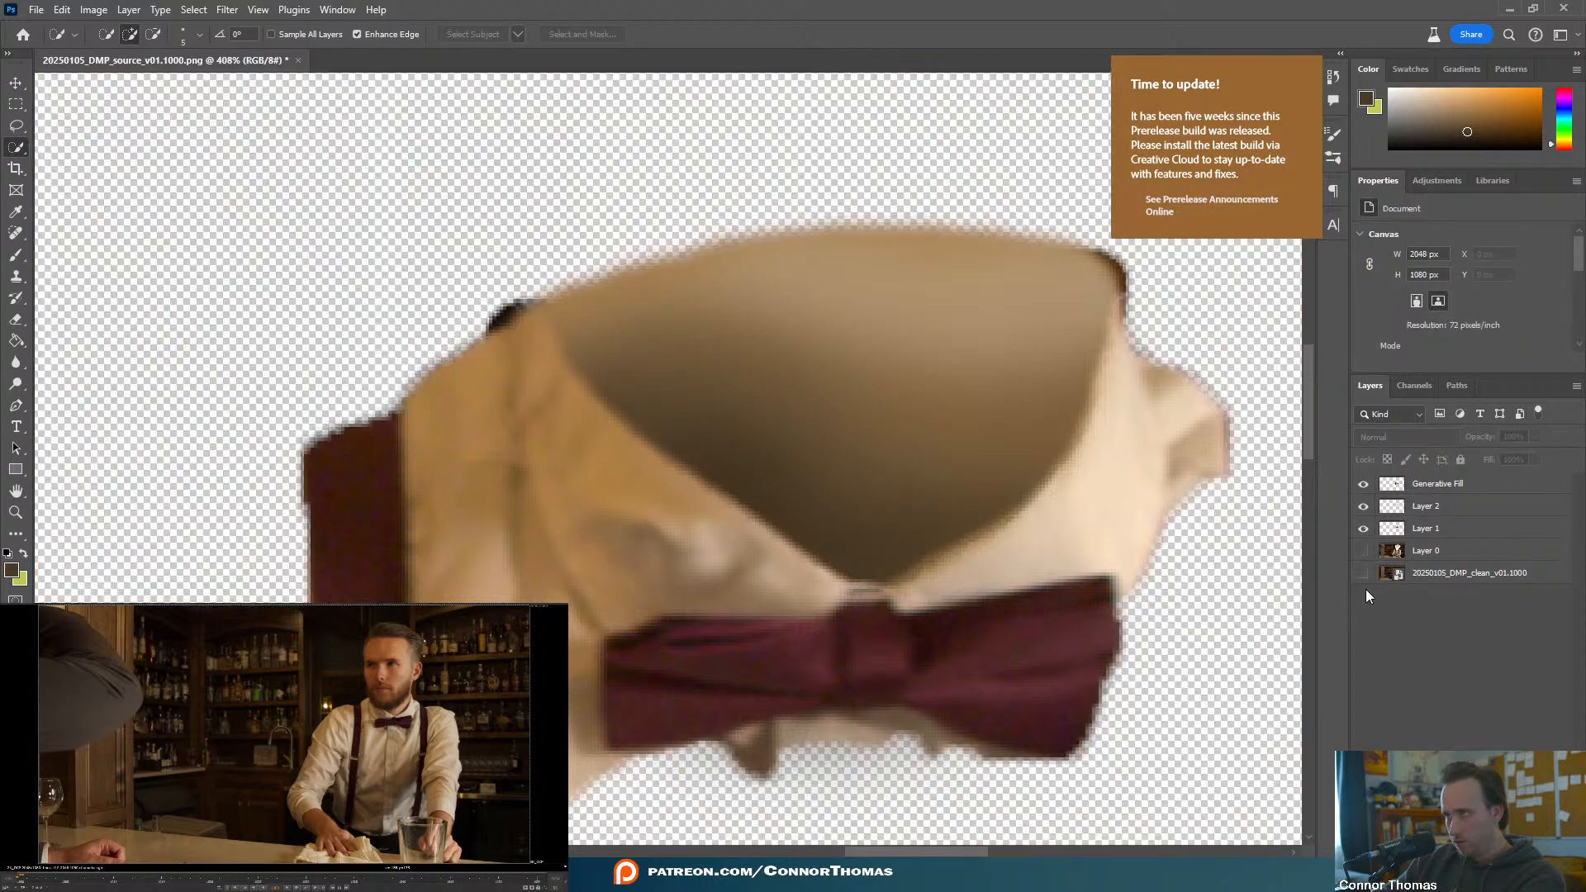
pyautogui.keyDown('alt'); pyautogui.scroll(-2, 675, 499); pyautogui.keyUp('alt')
pyautogui.keyDown('alt'); pyautogui.scroll(-4, 675, 499); pyautogui.keyUp('alt')
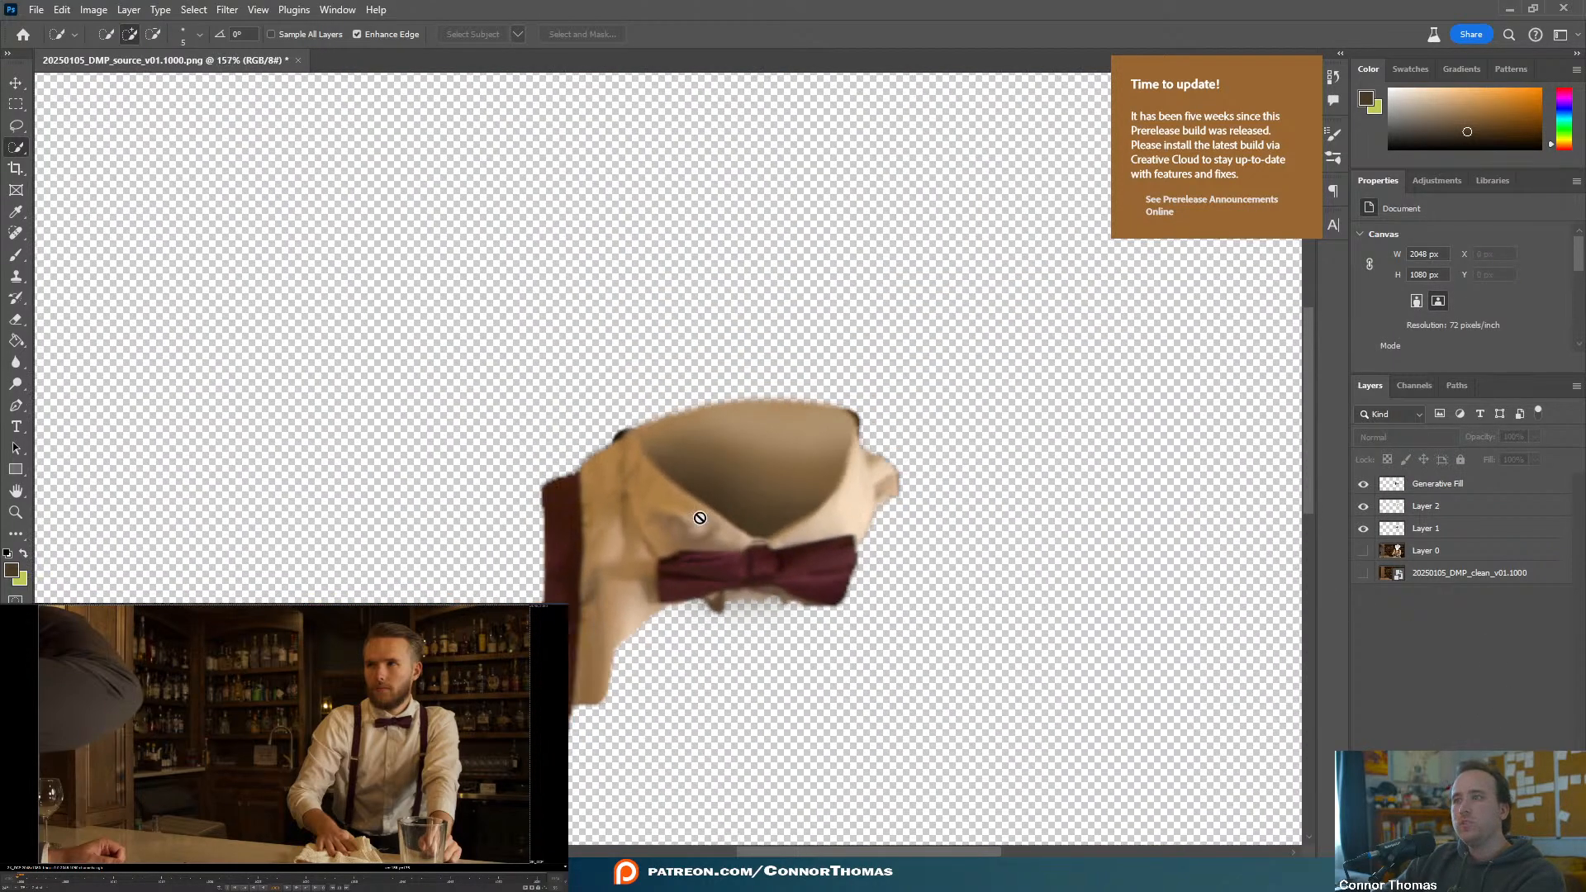
pyautogui.keyDown('alt'); pyautogui.scroll(1, 710, 568); pyautogui.keyUp('alt')
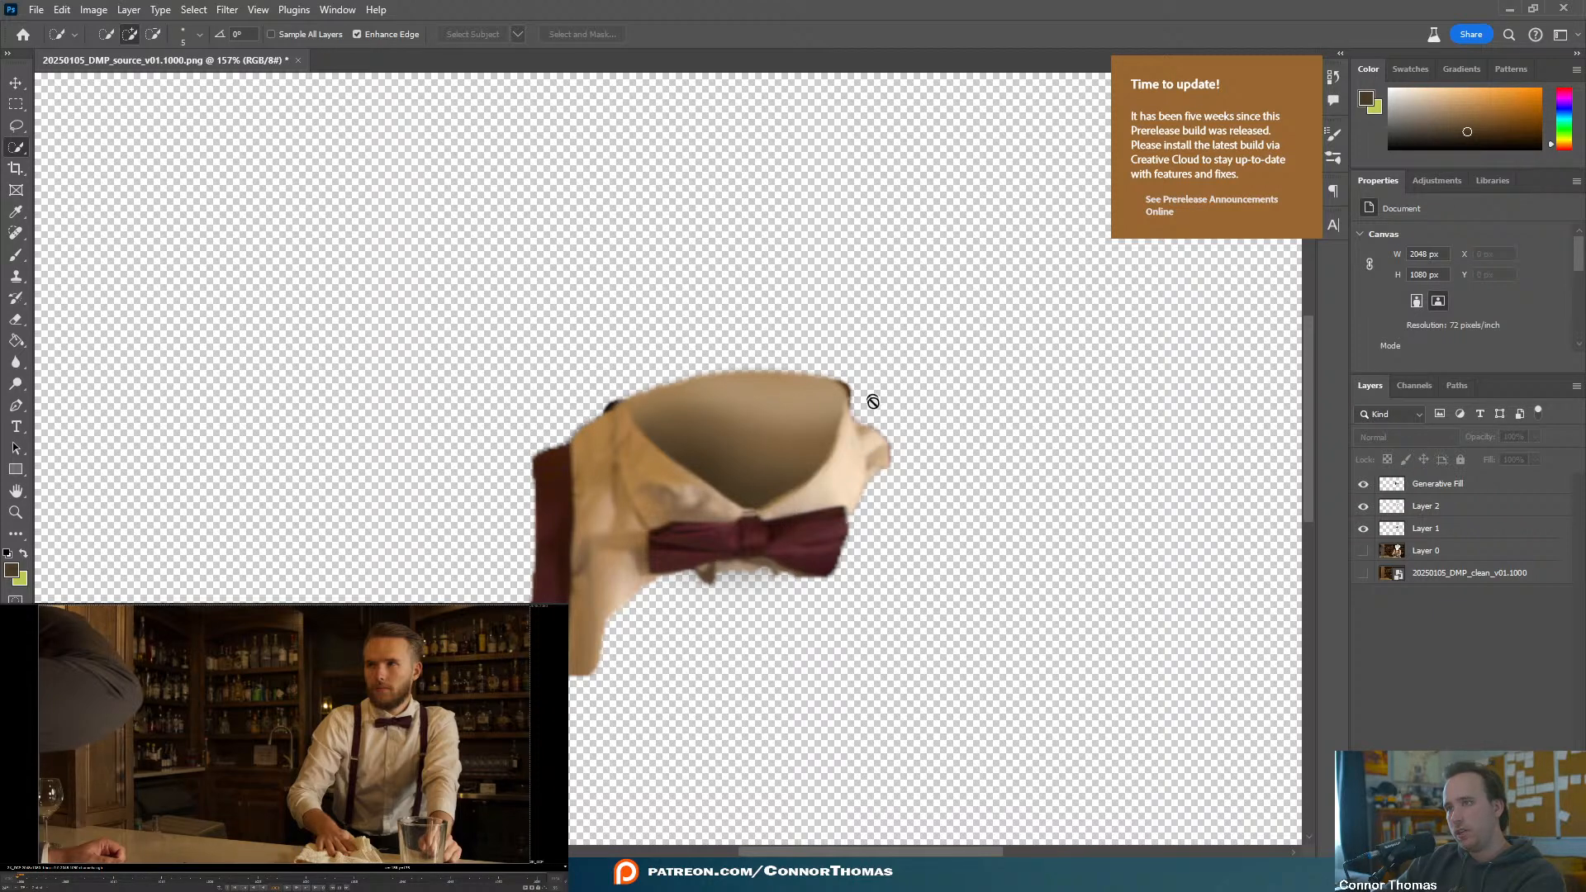
# - Check the Generative Fill layer's contents by toggling its visibility, and rename the layer as Front
pyautogui.click(1364, 484)
pyautogui.click(1364, 484)
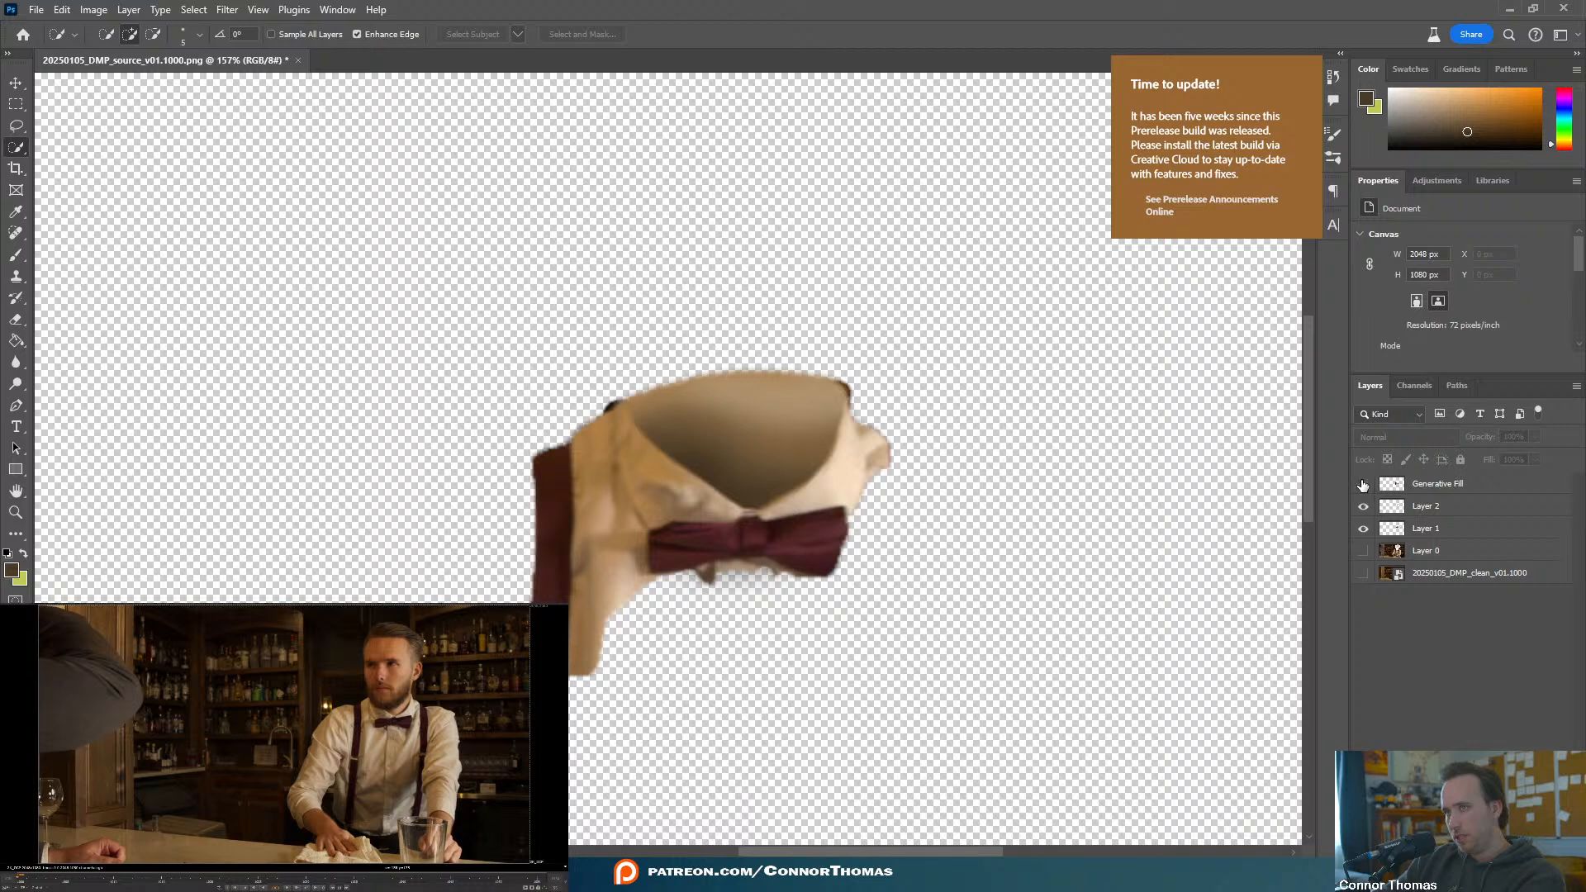
pyautogui.click(1363, 484)
pyautogui.click(1363, 484)
pyautogui.click(1363, 484)
pyautogui.click(1364, 484)
pyautogui.click(1442, 483)
pyautogui.doubleClick(1441, 484)
pyautogui.write('F')
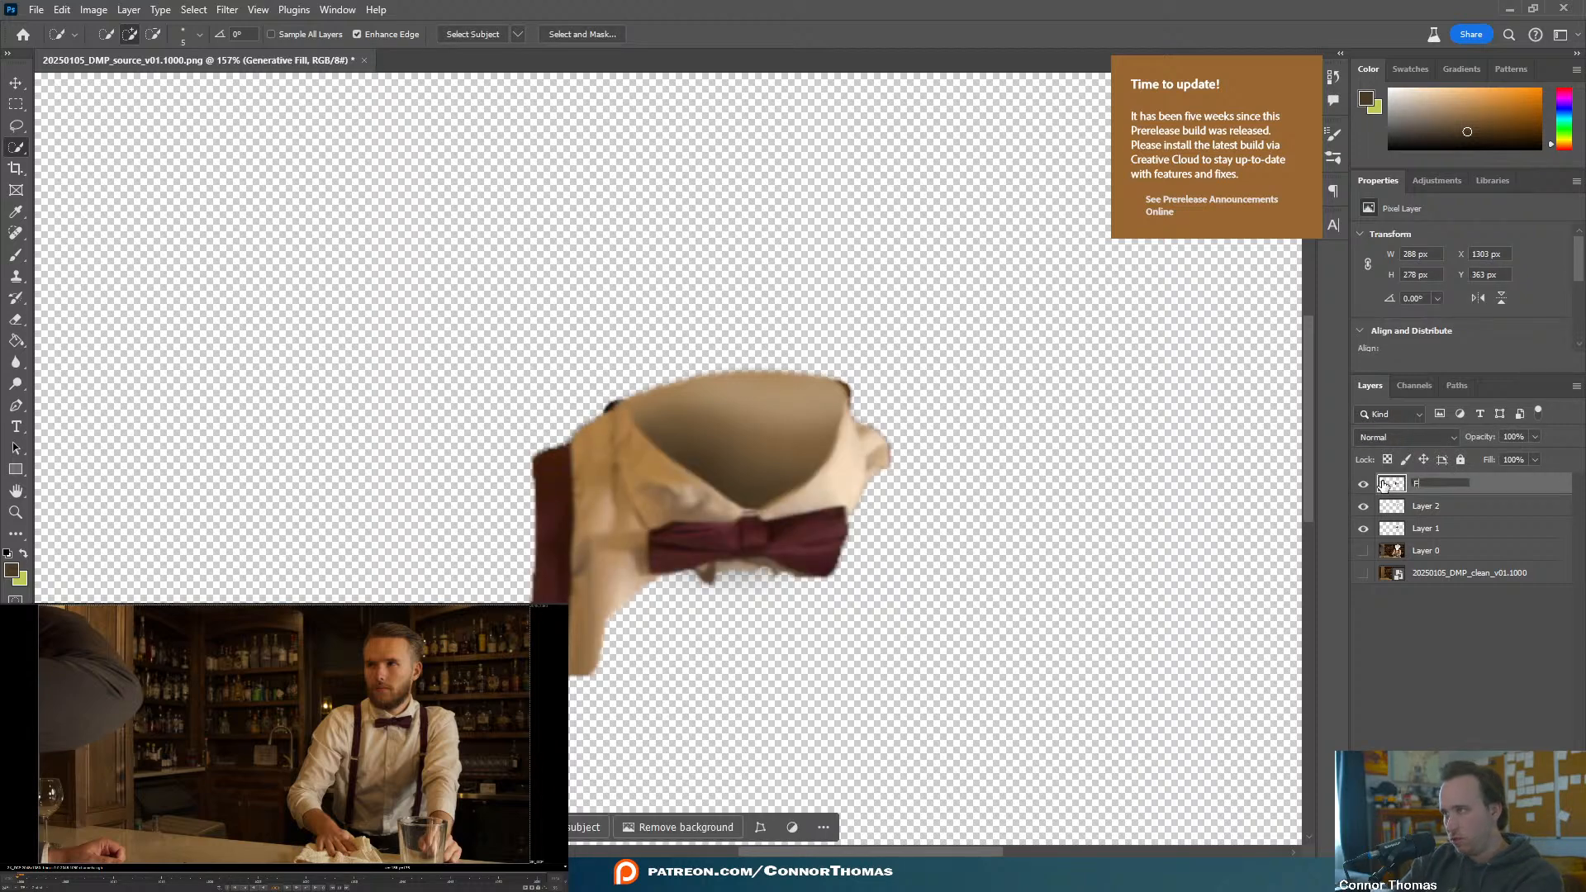
pyautogui.write('ront')
pyautogui.press('Return')
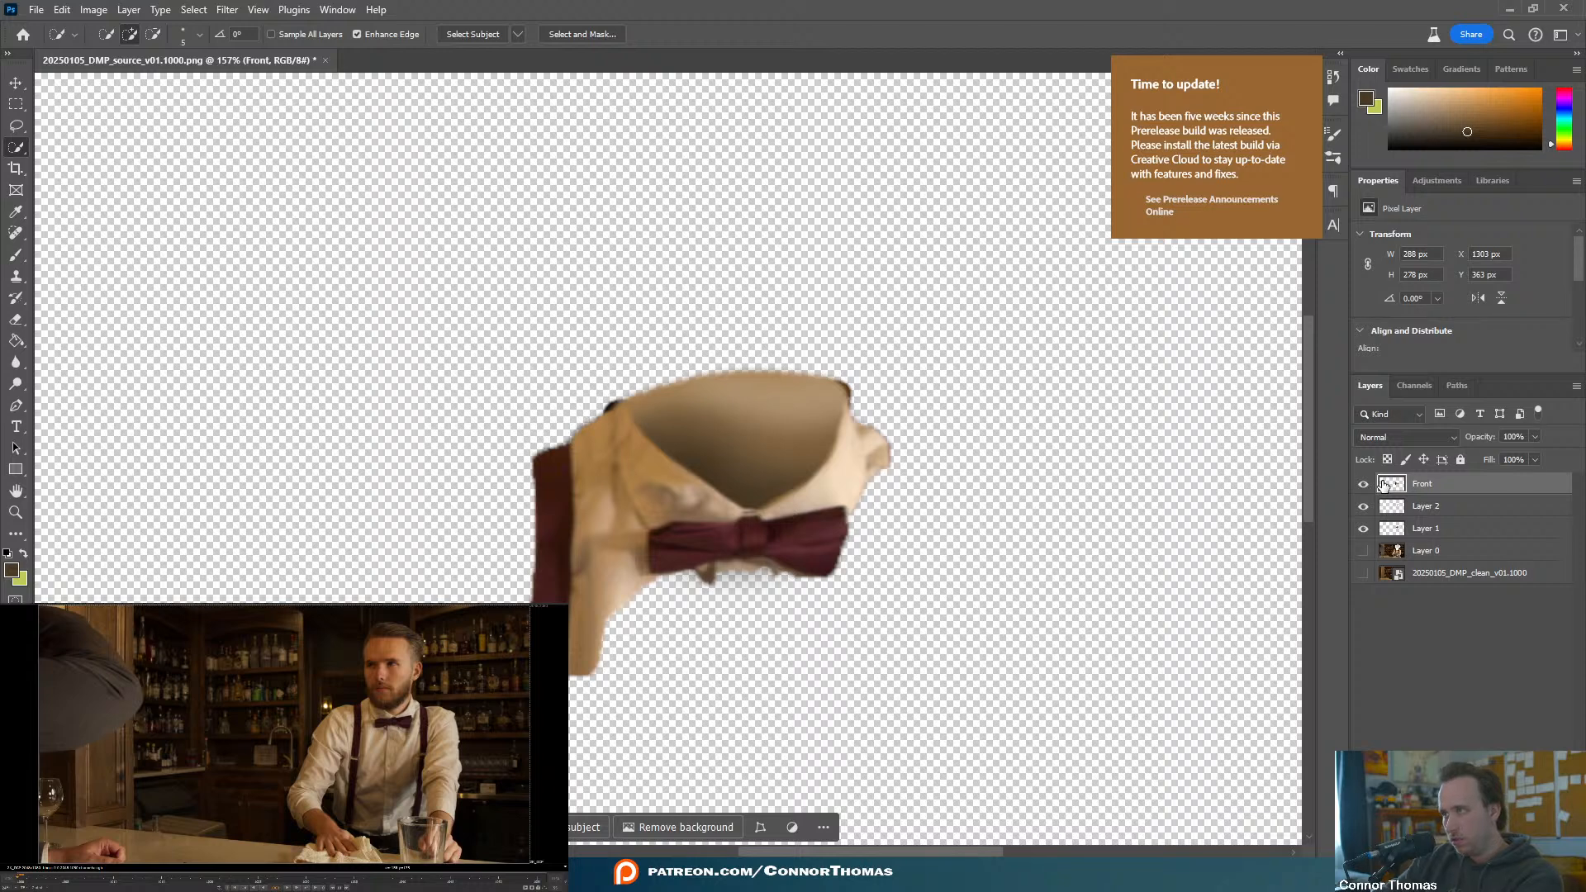
# - Hide the Front layer and compare the painted inner collar with and without the Layer 2 strip
pyautogui.click(1363, 484)
pyautogui.click(1363, 507)
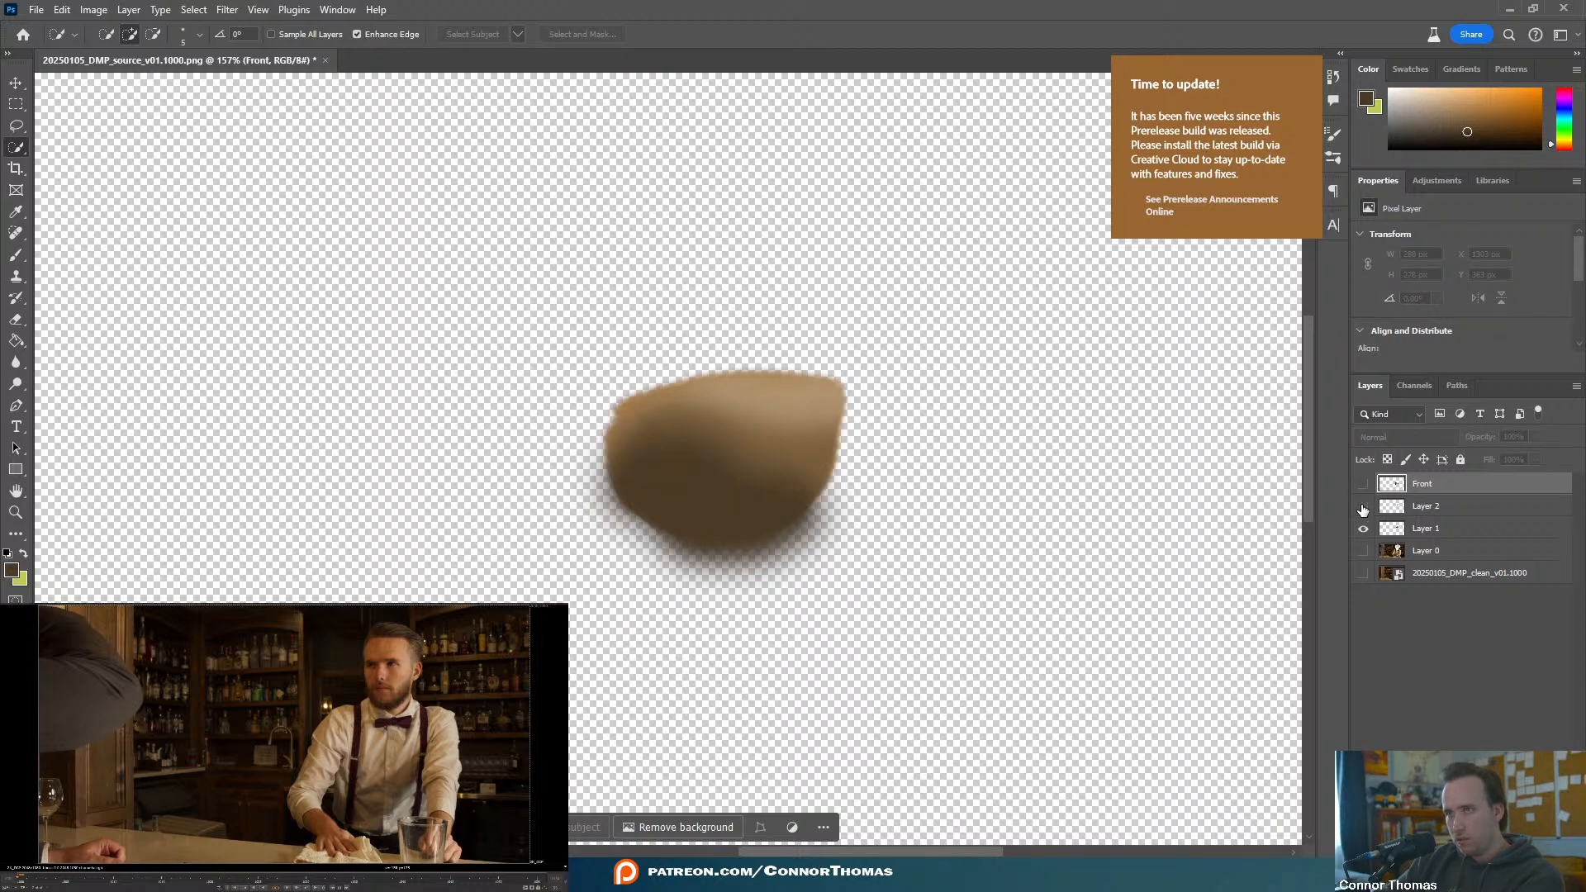
pyautogui.click(1363, 506)
pyautogui.click(1363, 506)
pyautogui.click(1364, 506)
pyautogui.keyDown('alt'); pyautogui.scroll(3, 826, 536); pyautogui.keyUp('alt')
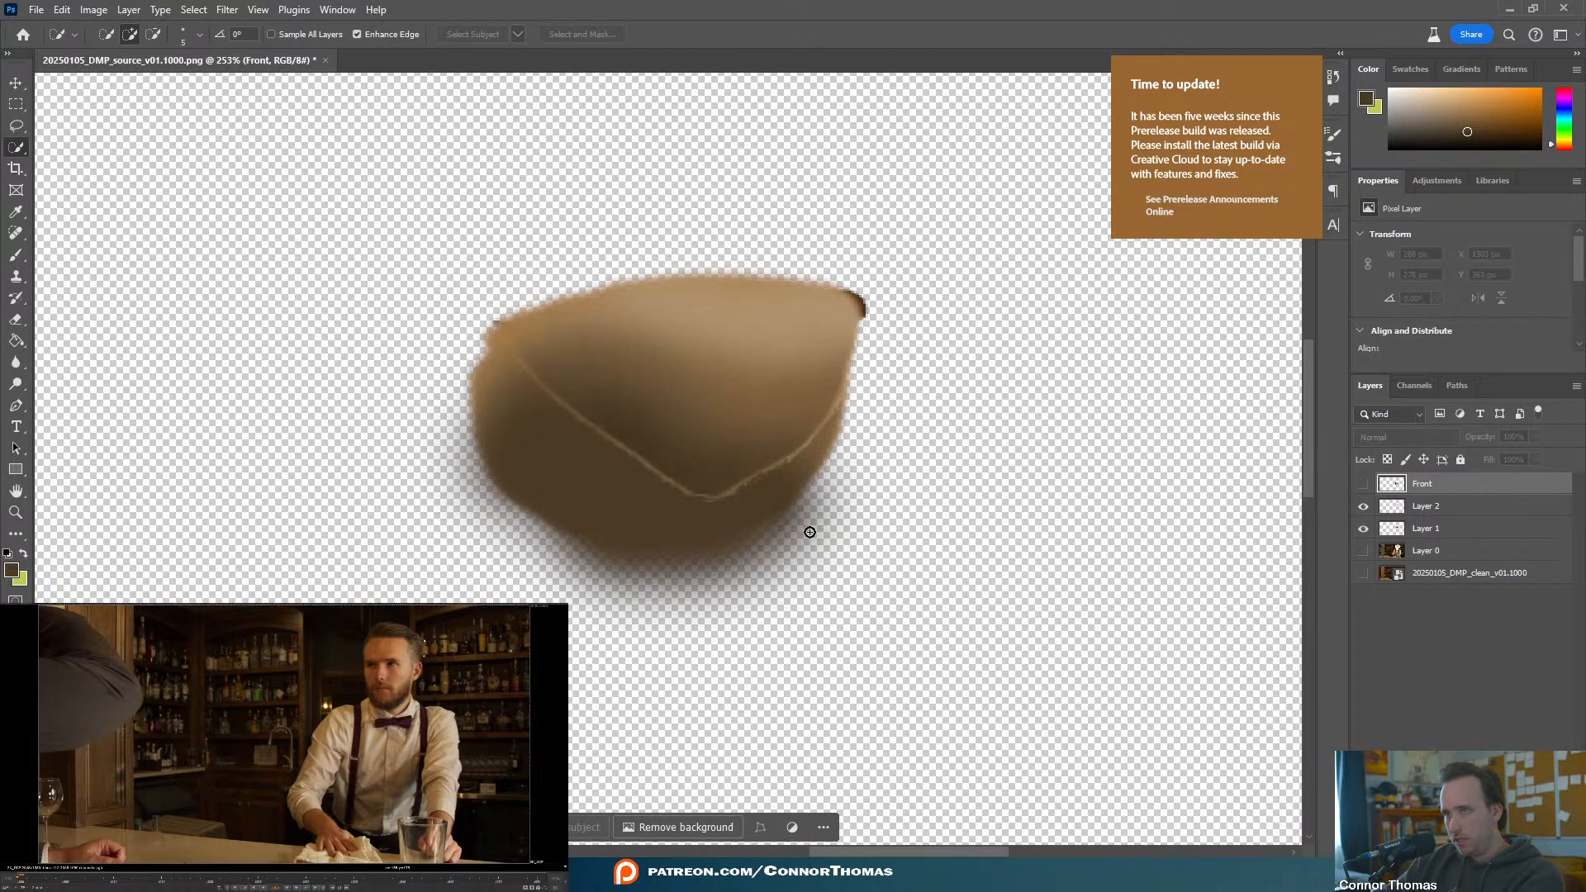
pyautogui.click(1365, 509)
pyautogui.click(1365, 508)
pyautogui.click(1365, 508)
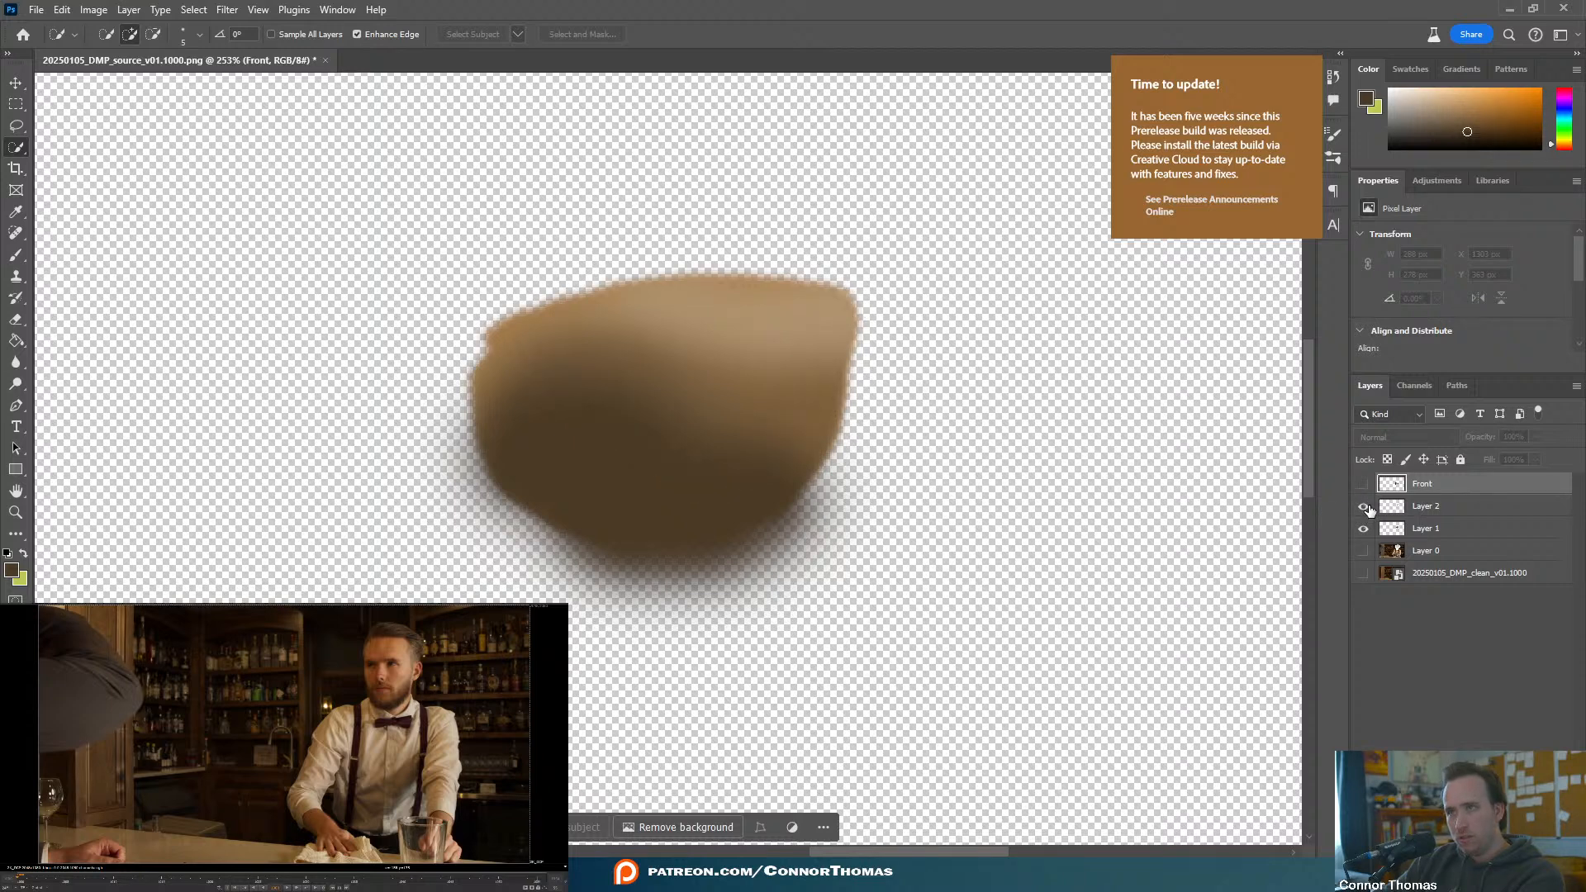
pyautogui.click(1364, 506)
pyautogui.click(1364, 507)
# - Show the Front layer again and compare the full collar with Layer 2 switched on and off
pyautogui.click(1388, 478)
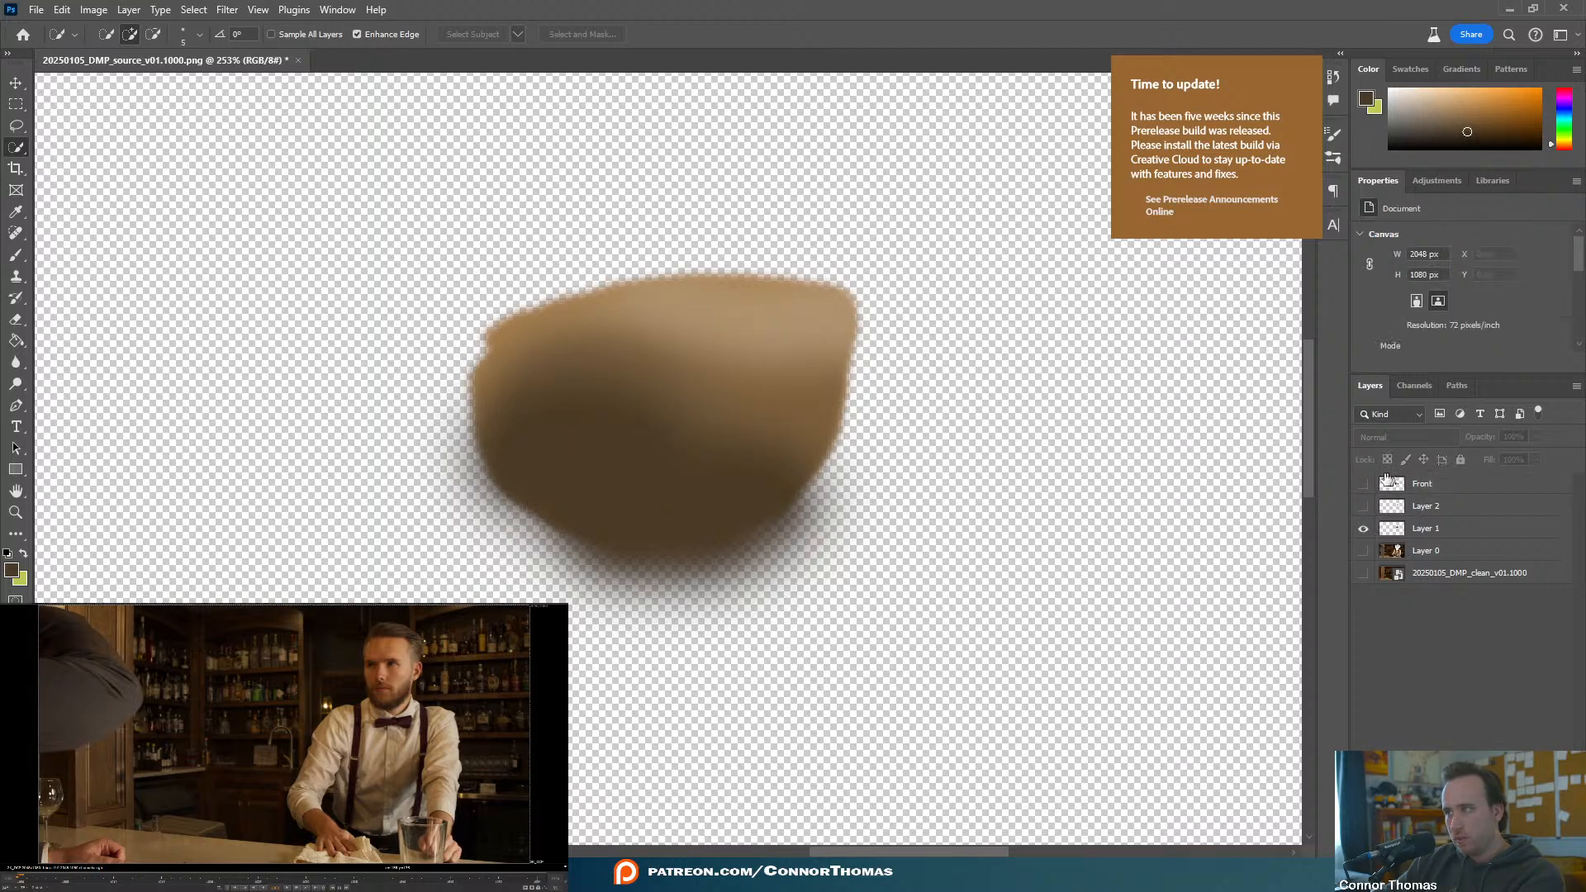
pyautogui.click(1364, 484)
pyautogui.click(1364, 484)
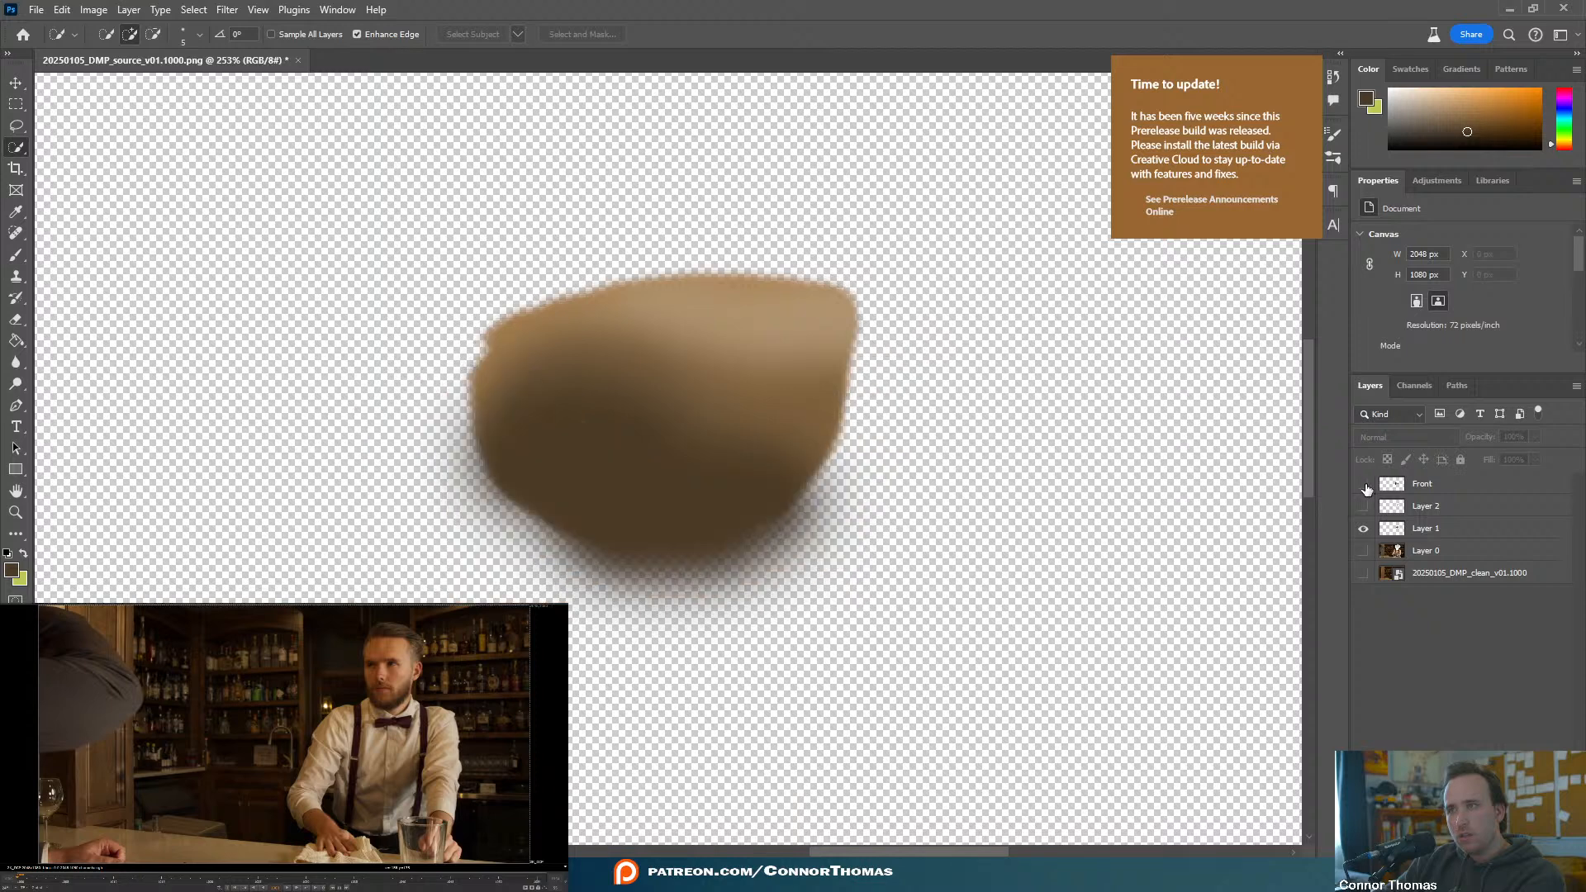
pyautogui.click(1364, 484)
pyautogui.click(1364, 507)
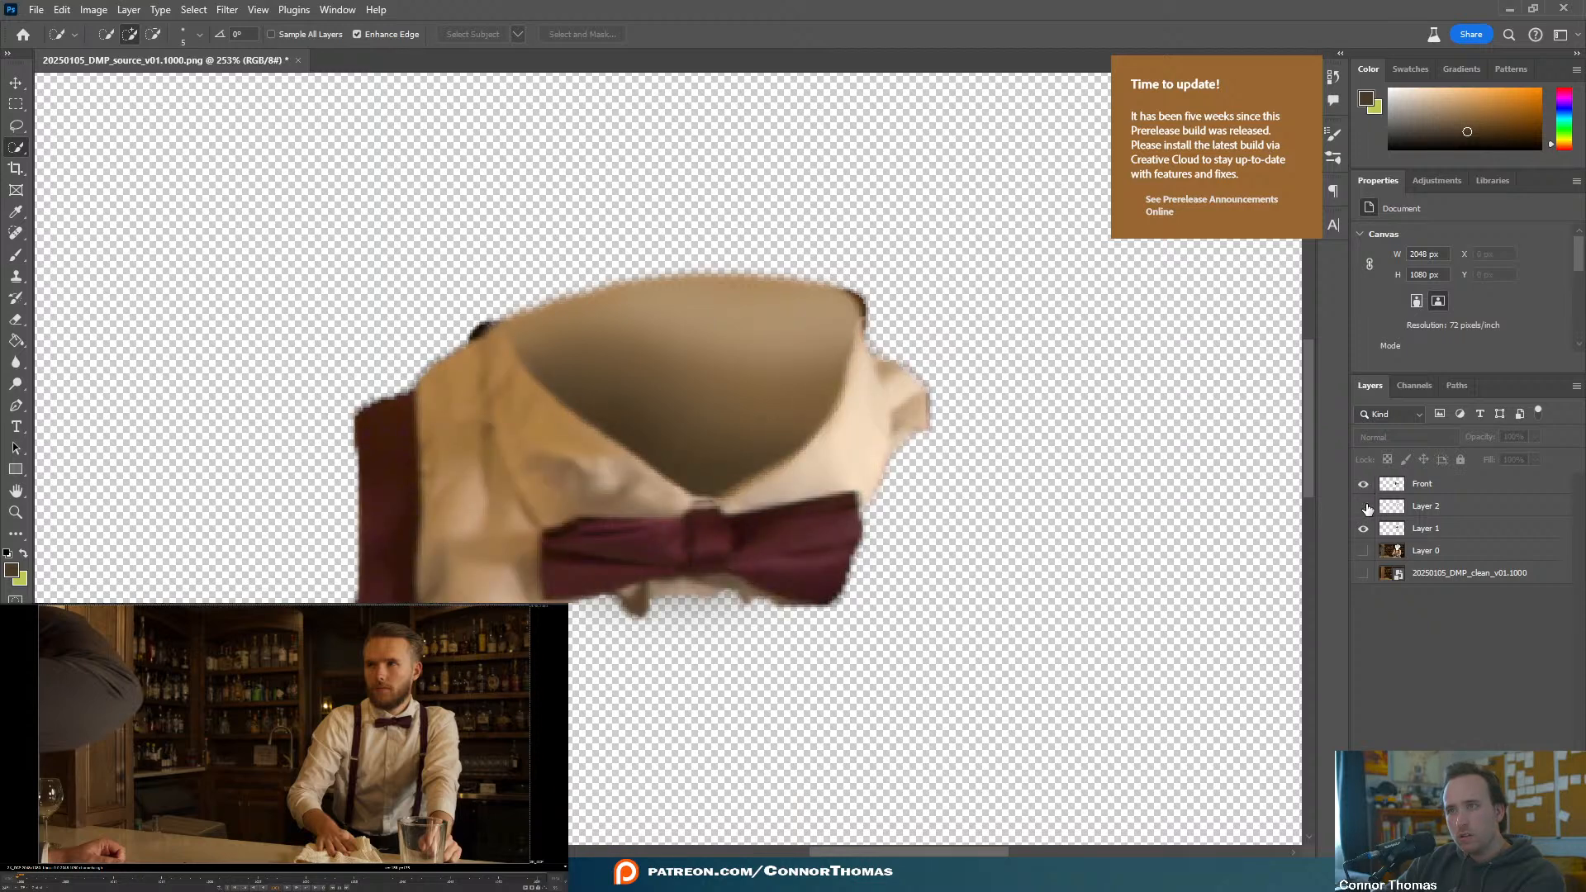
pyautogui.click(1364, 506)
pyautogui.click(1364, 507)
pyautogui.click(1364, 506)
pyautogui.click(1364, 507)
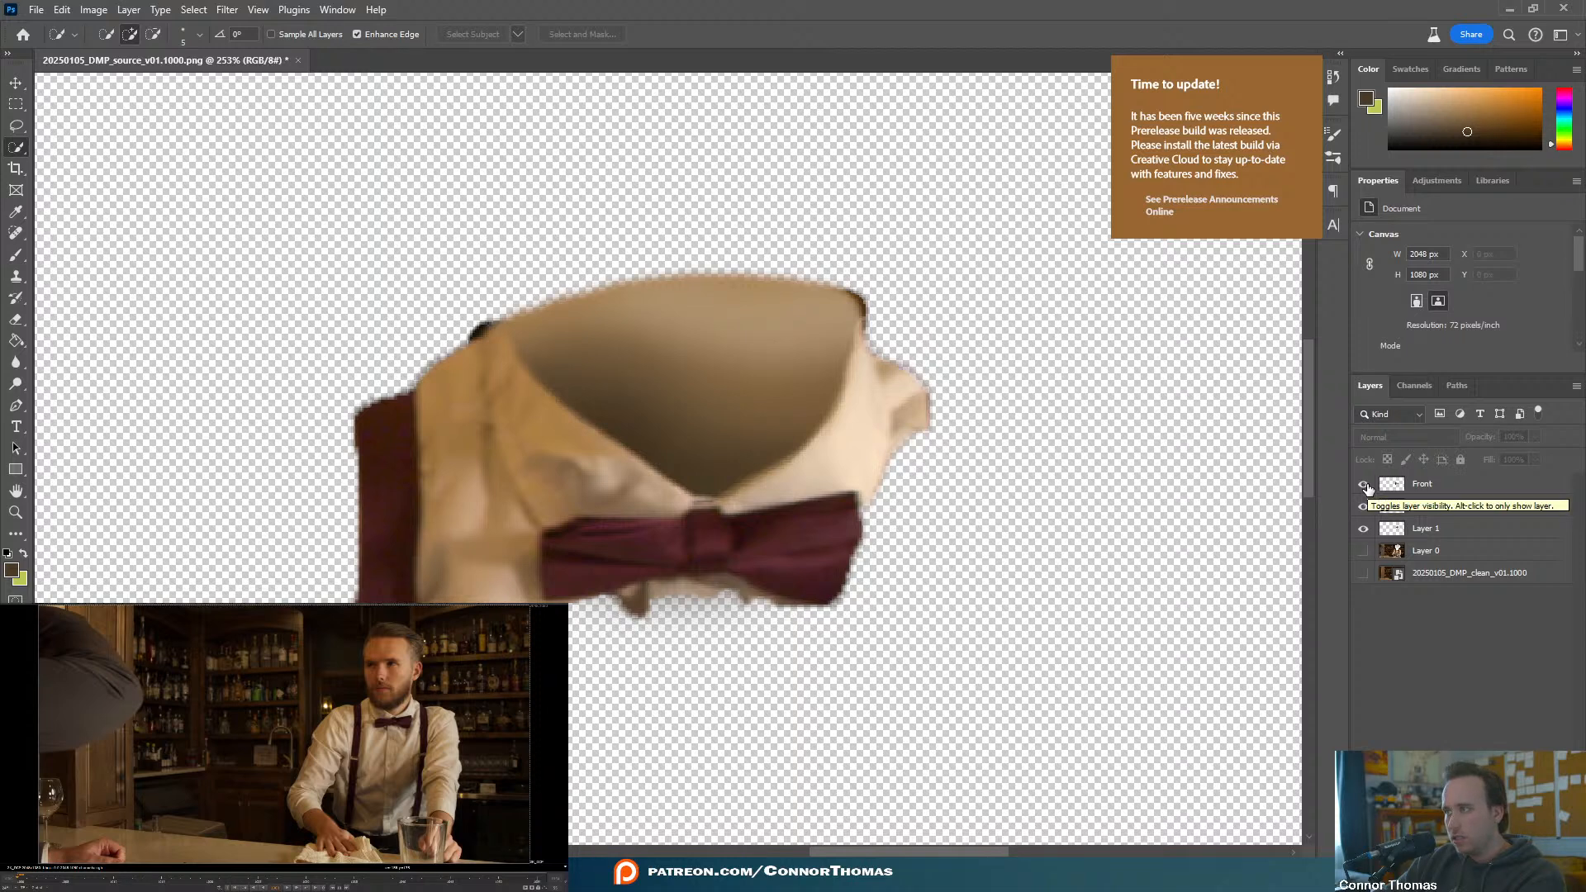
# - Isolate Layer 2 to check the strip, hide it, and leave only Front and Layer 1 visible
pyautogui.click(1444, 510)
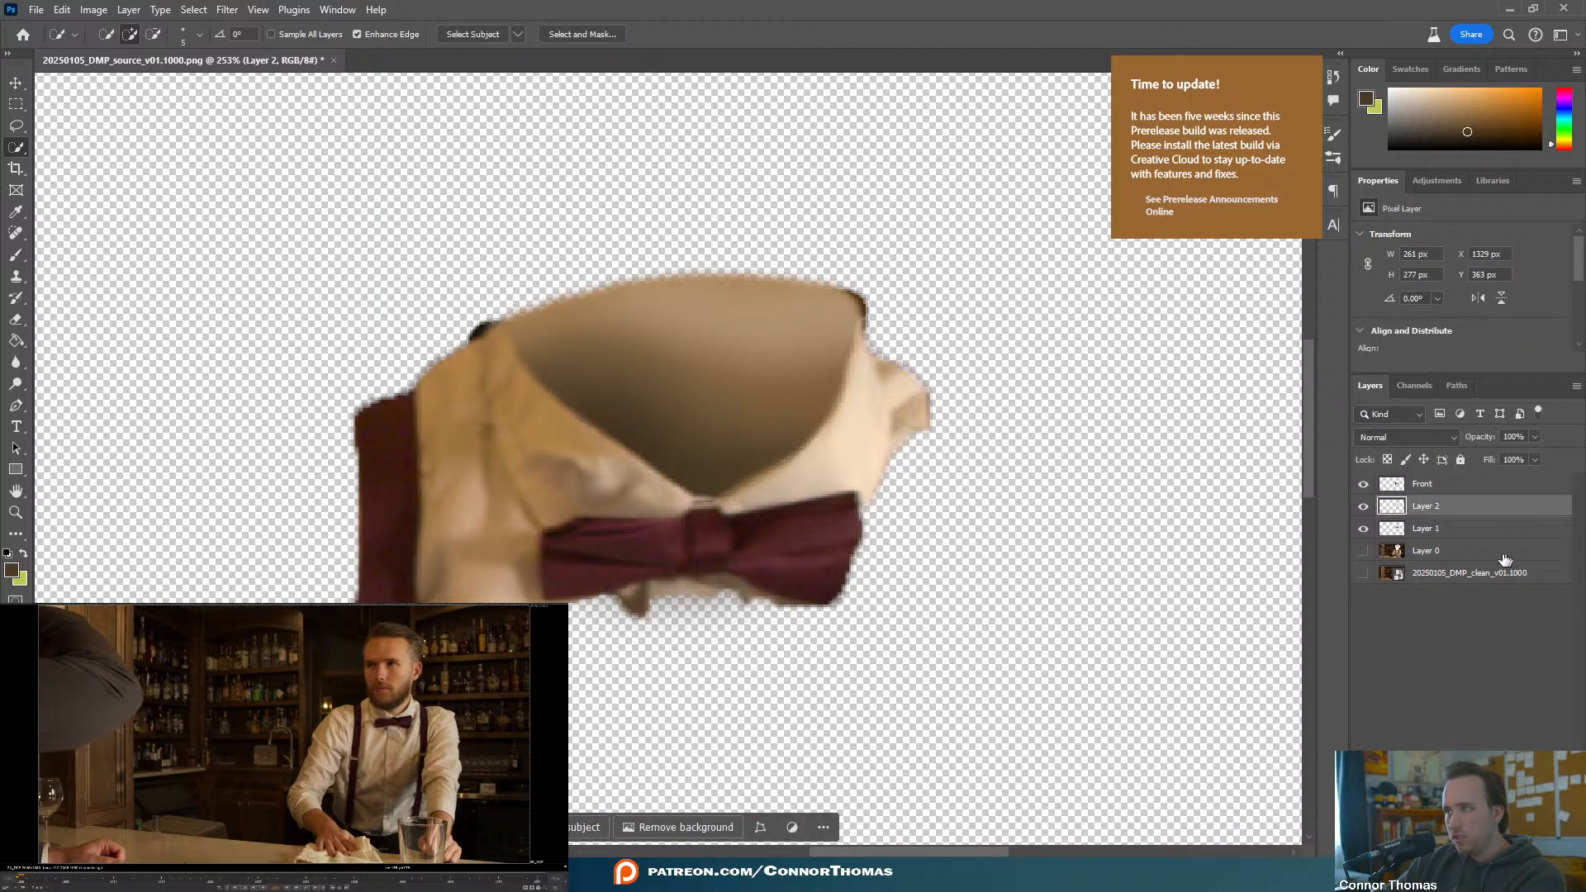
pyautogui.click(1363, 485)
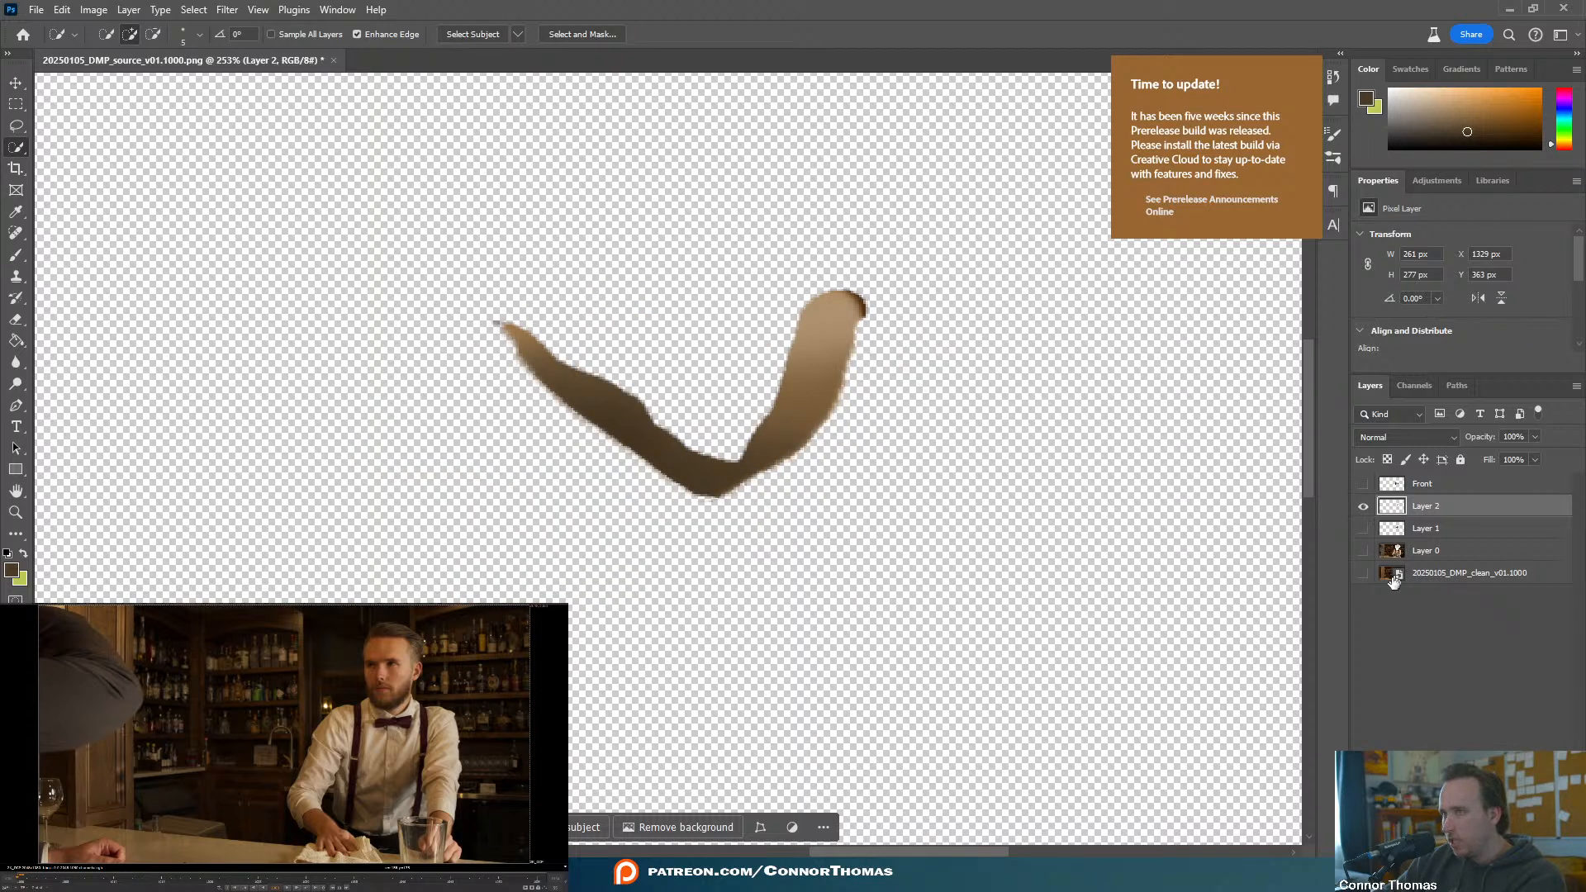
pyautogui.click(1363, 506)
pyautogui.click(1365, 528)
pyautogui.click(1364, 485)
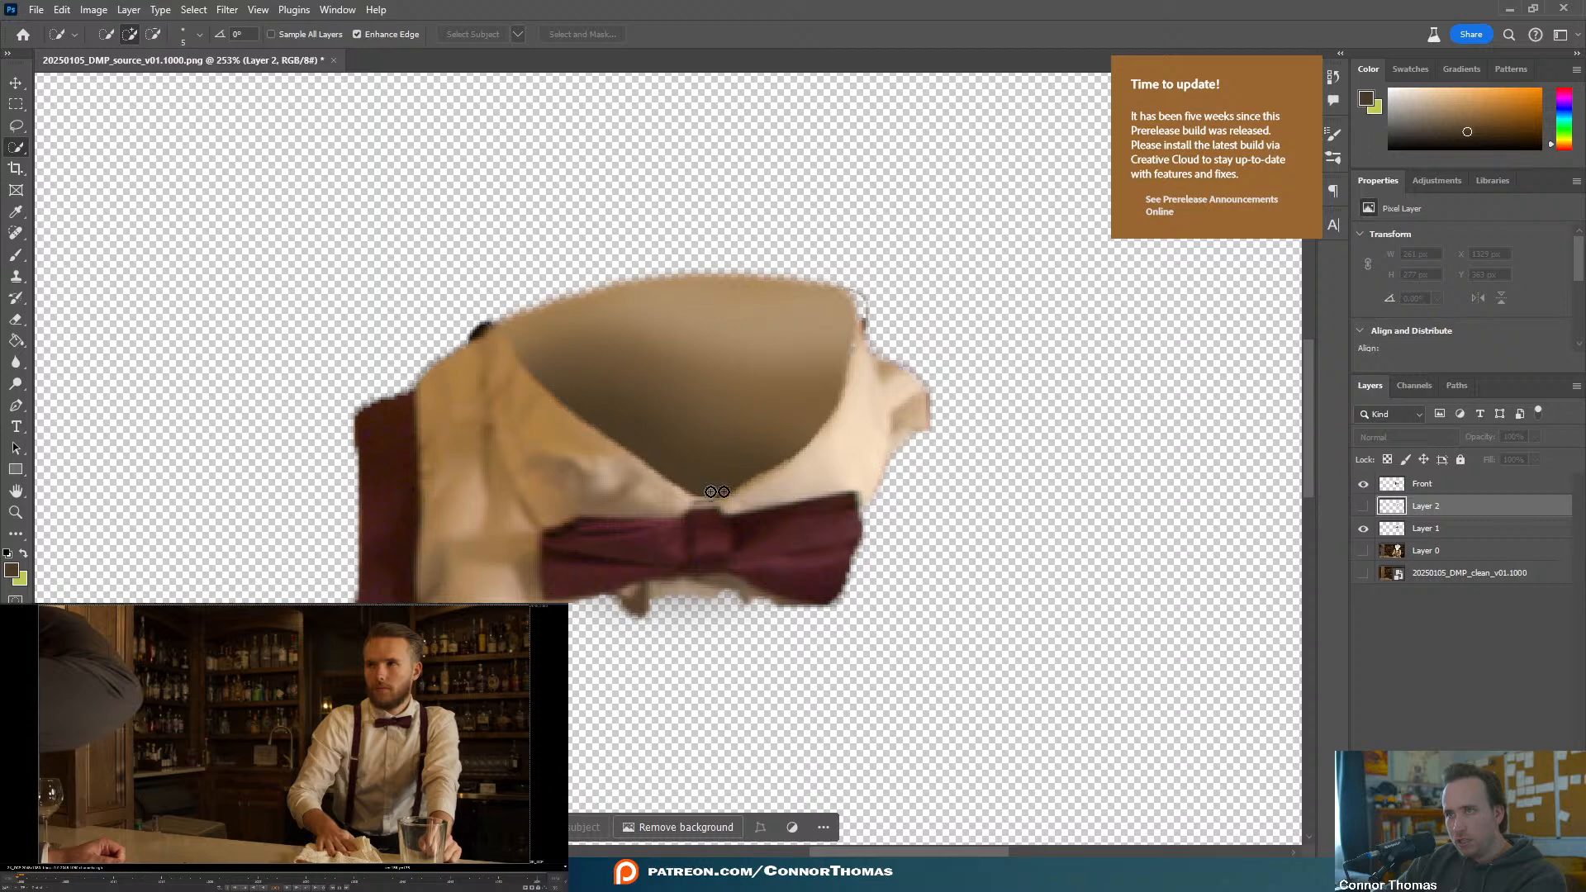
# - Clear the stray selection on the Front layer and use the Eraser to clean the collar's inner edge above the bow tie
pyautogui.click(1421, 484)
pyautogui.keyDown('alt'); pyautogui.scroll(6, 750, 467); pyautogui.keyUp('alt')
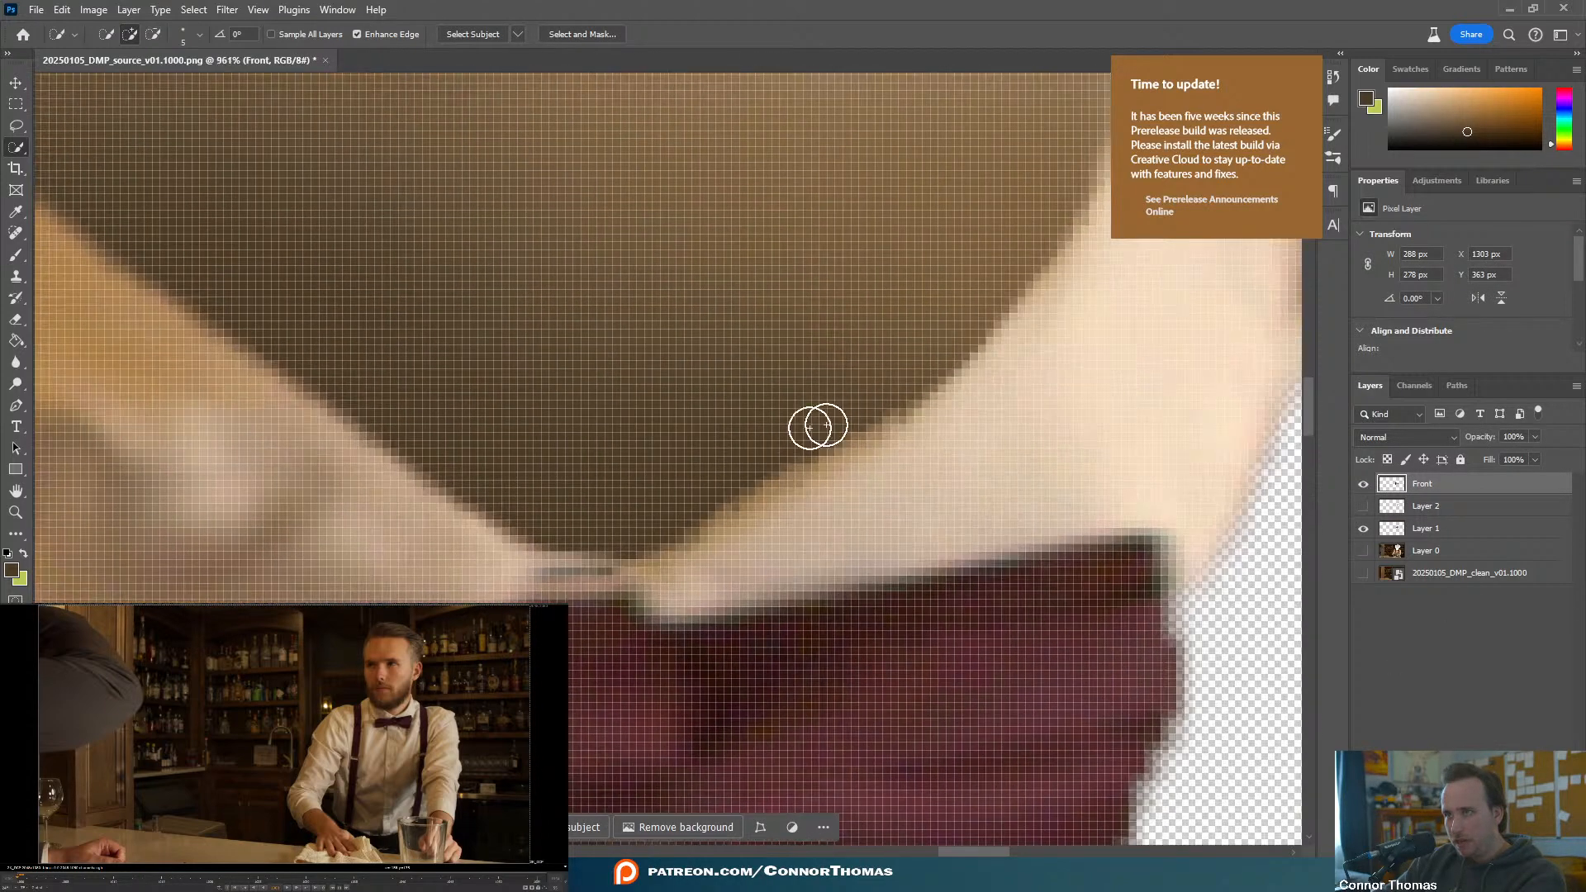
pyautogui.keyDown('alt'); pyautogui.scroll(-3, 782, 428); pyautogui.keyUp('alt')
pyautogui.moveTo(754, 454); pyautogui.dragTo(740, 464)
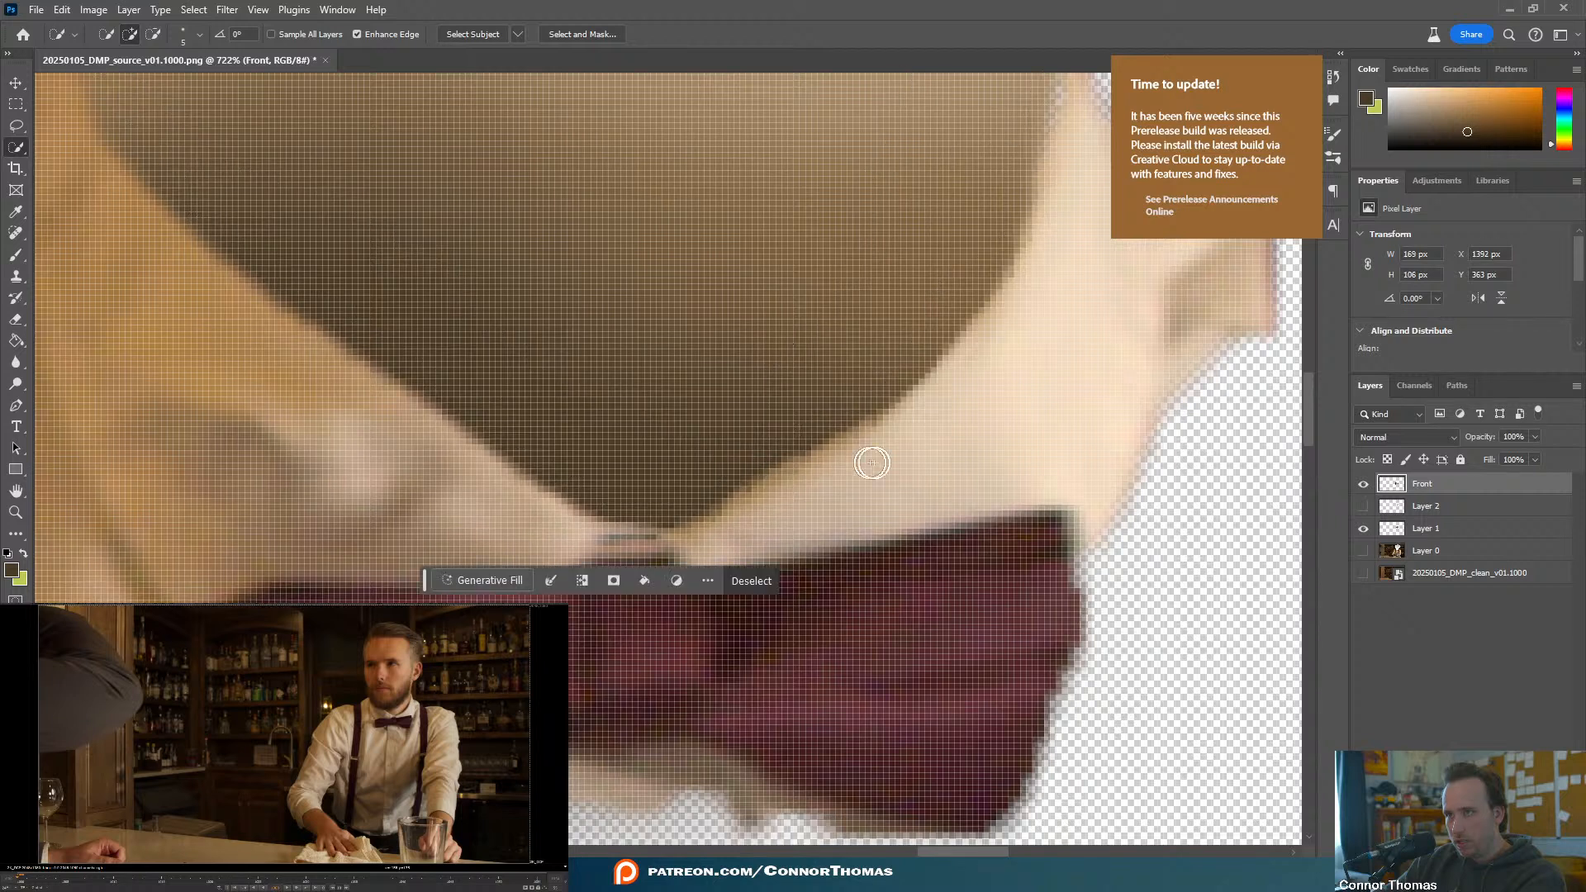
pyautogui.hotkey('ctrl', 'd')
pyautogui.press('e')
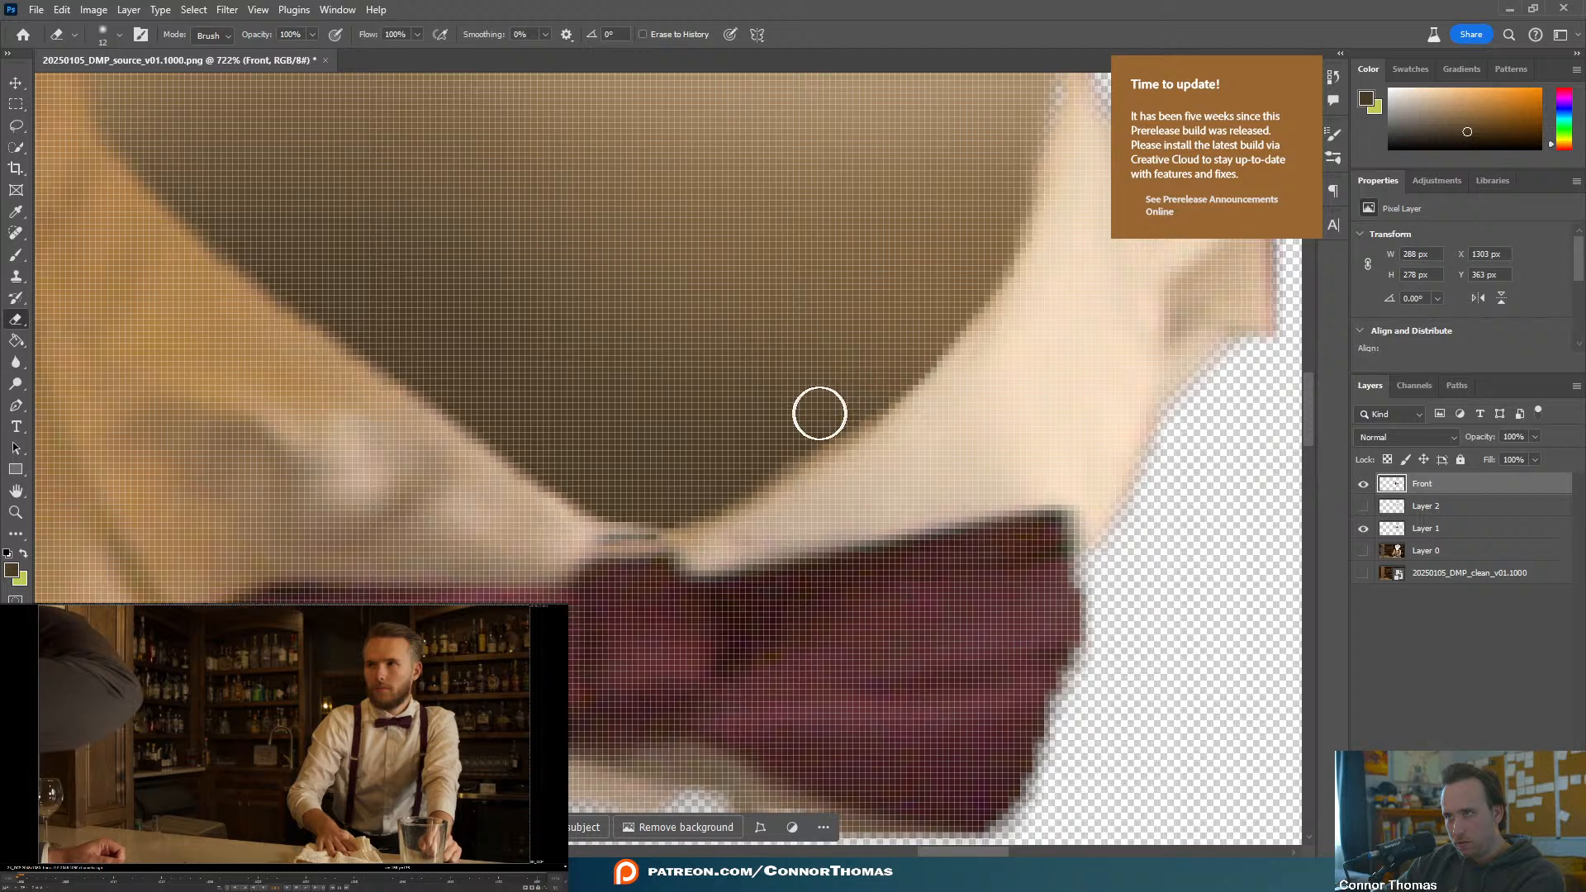
pyautogui.keyDown('alt'); pyautogui.scroll(-3, 646, 384); pyautogui.keyUp('alt')
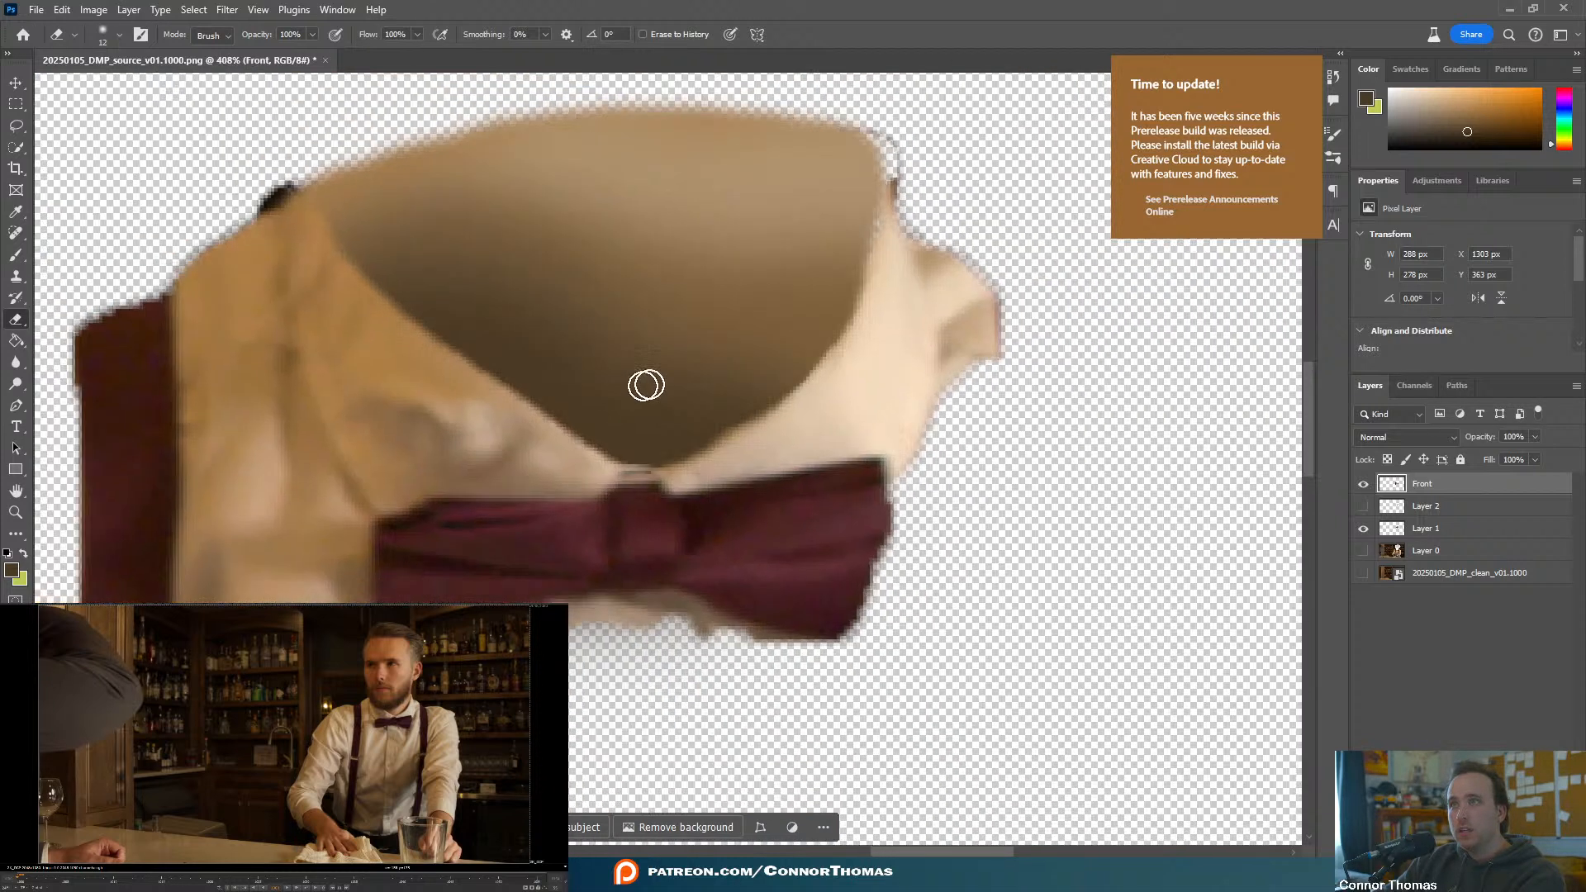
pyautogui.scroll(2, 727, 335)
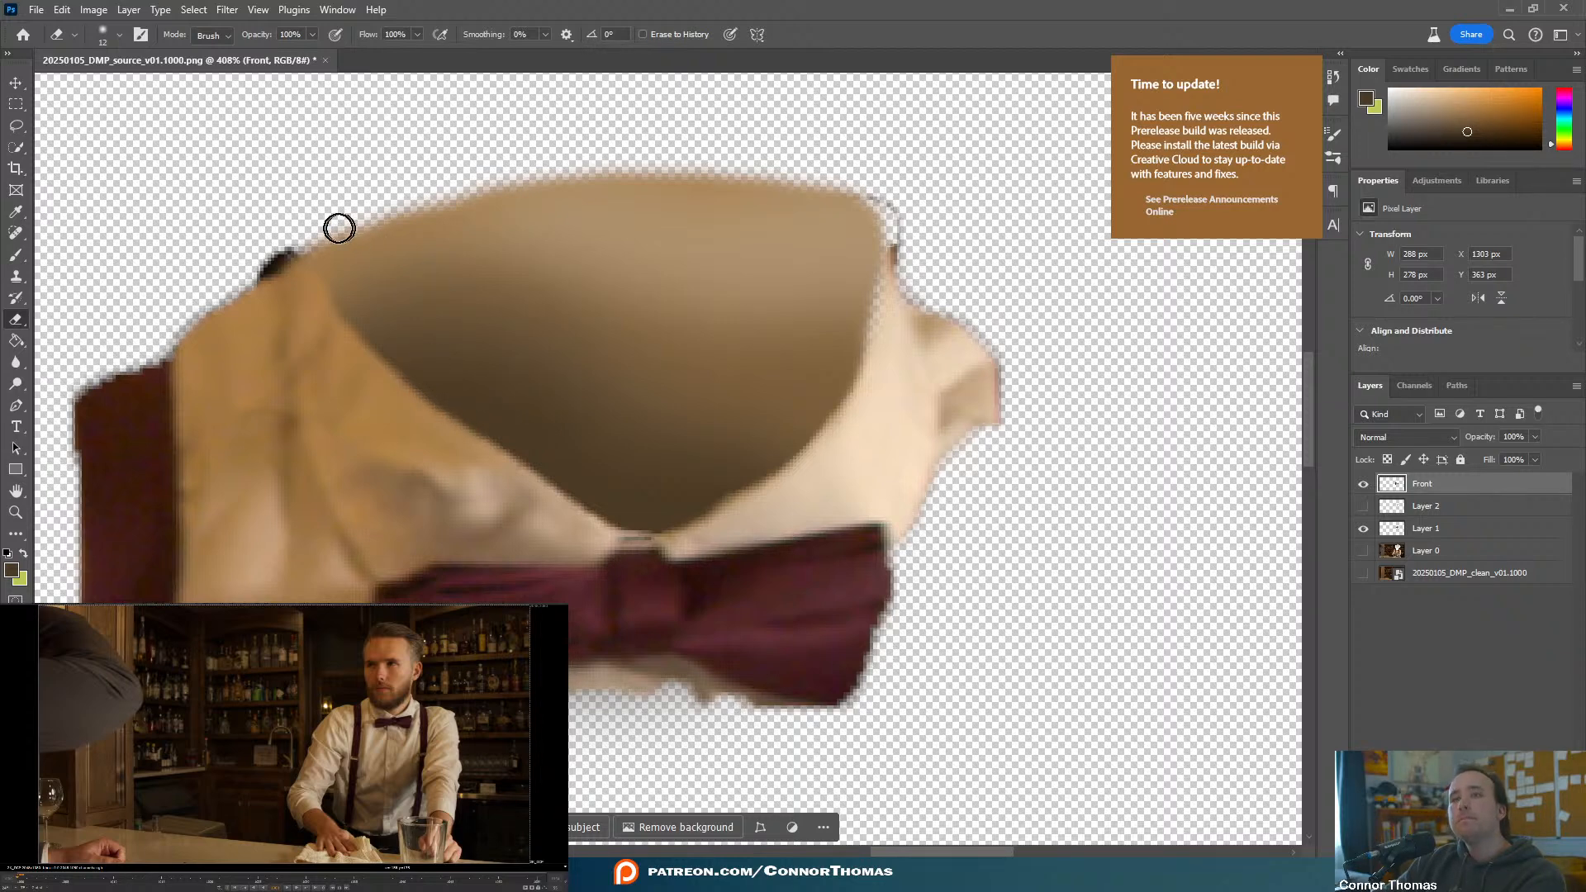
# - Erase the dark spot beside the left collar corner and the remnants around the right collar tip on the Front layer
pyautogui.click(1363, 485)
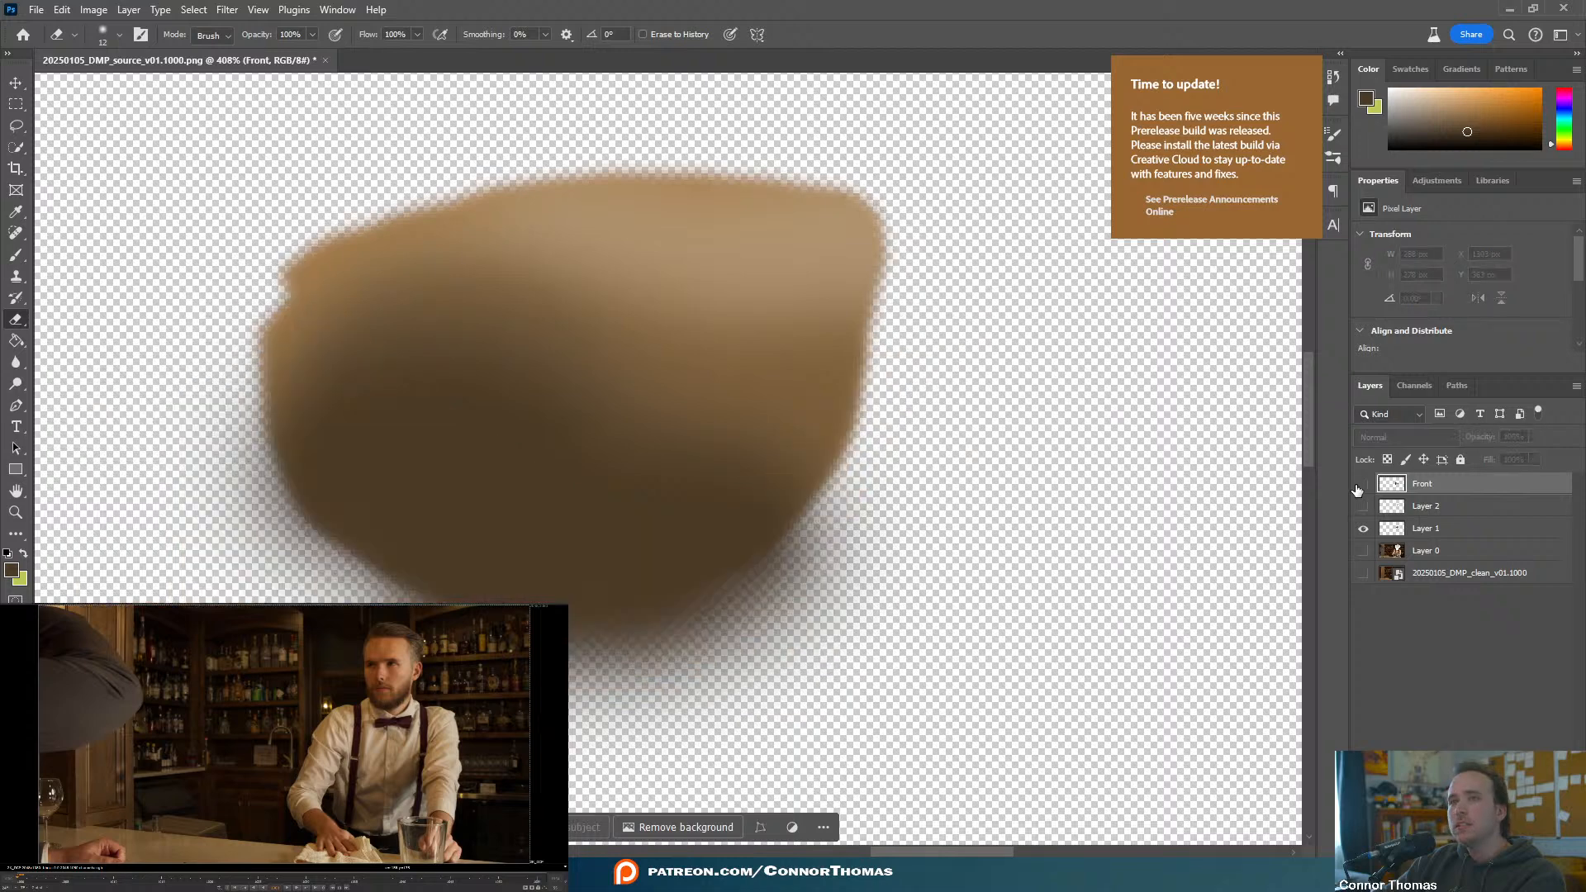
pyautogui.click(1362, 485)
pyautogui.moveTo(291, 245); pyautogui.dragTo(234, 272)
pyautogui.keyDown('alt'); pyautogui.scroll(-4, 550, 428); pyautogui.keyUp('alt')
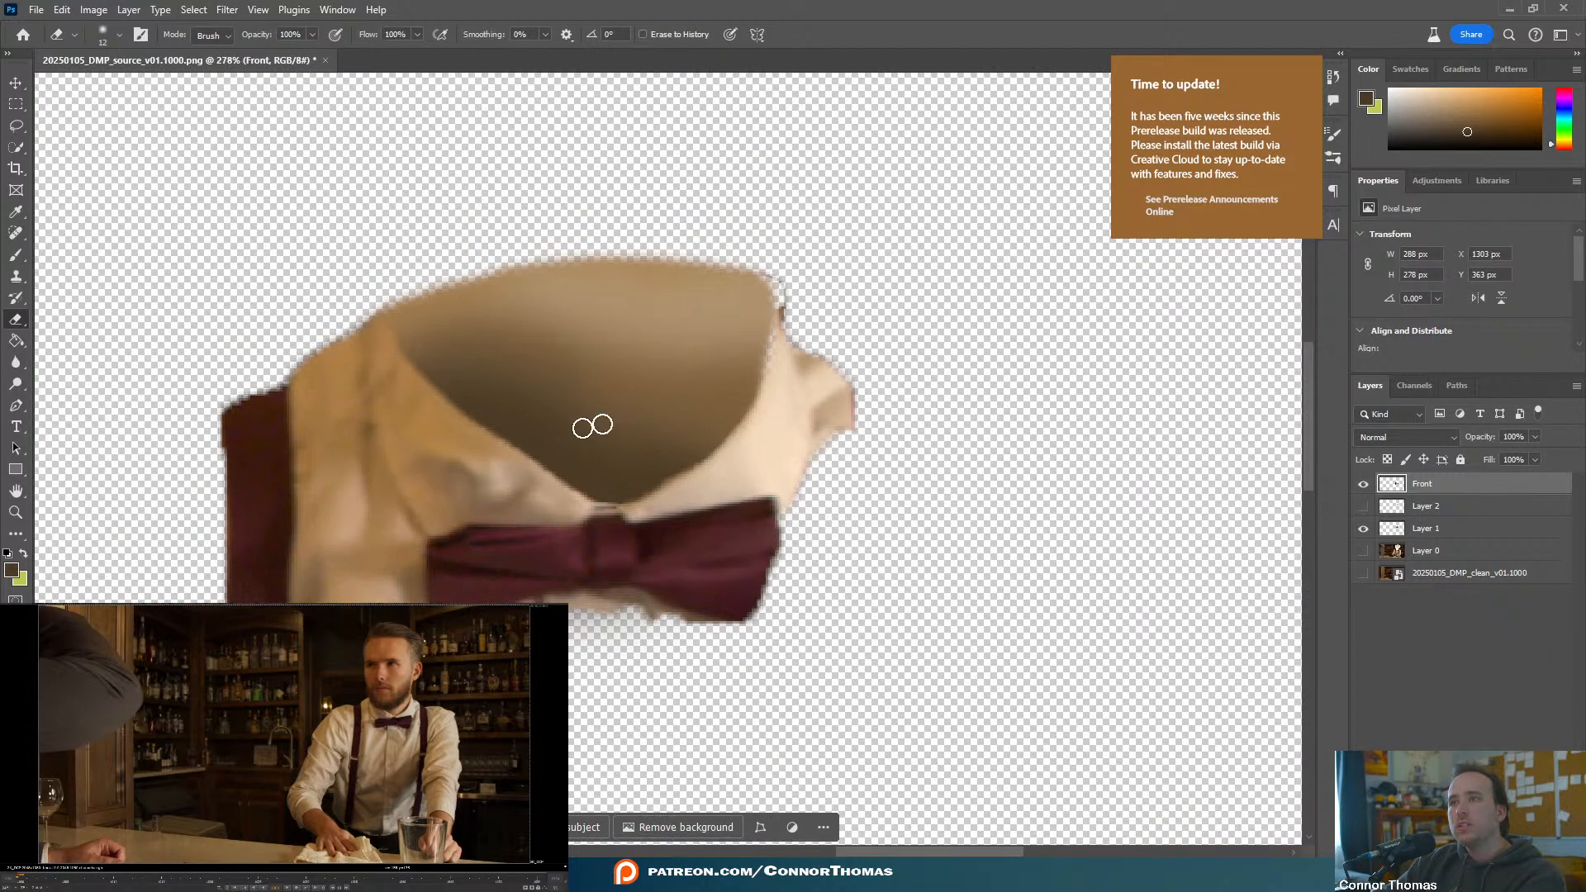
pyautogui.keyDown('alt'); pyautogui.scroll(4, 798, 341); pyautogui.keyUp('alt')
pyautogui.moveTo(790, 287); pyautogui.dragTo(749, 212)
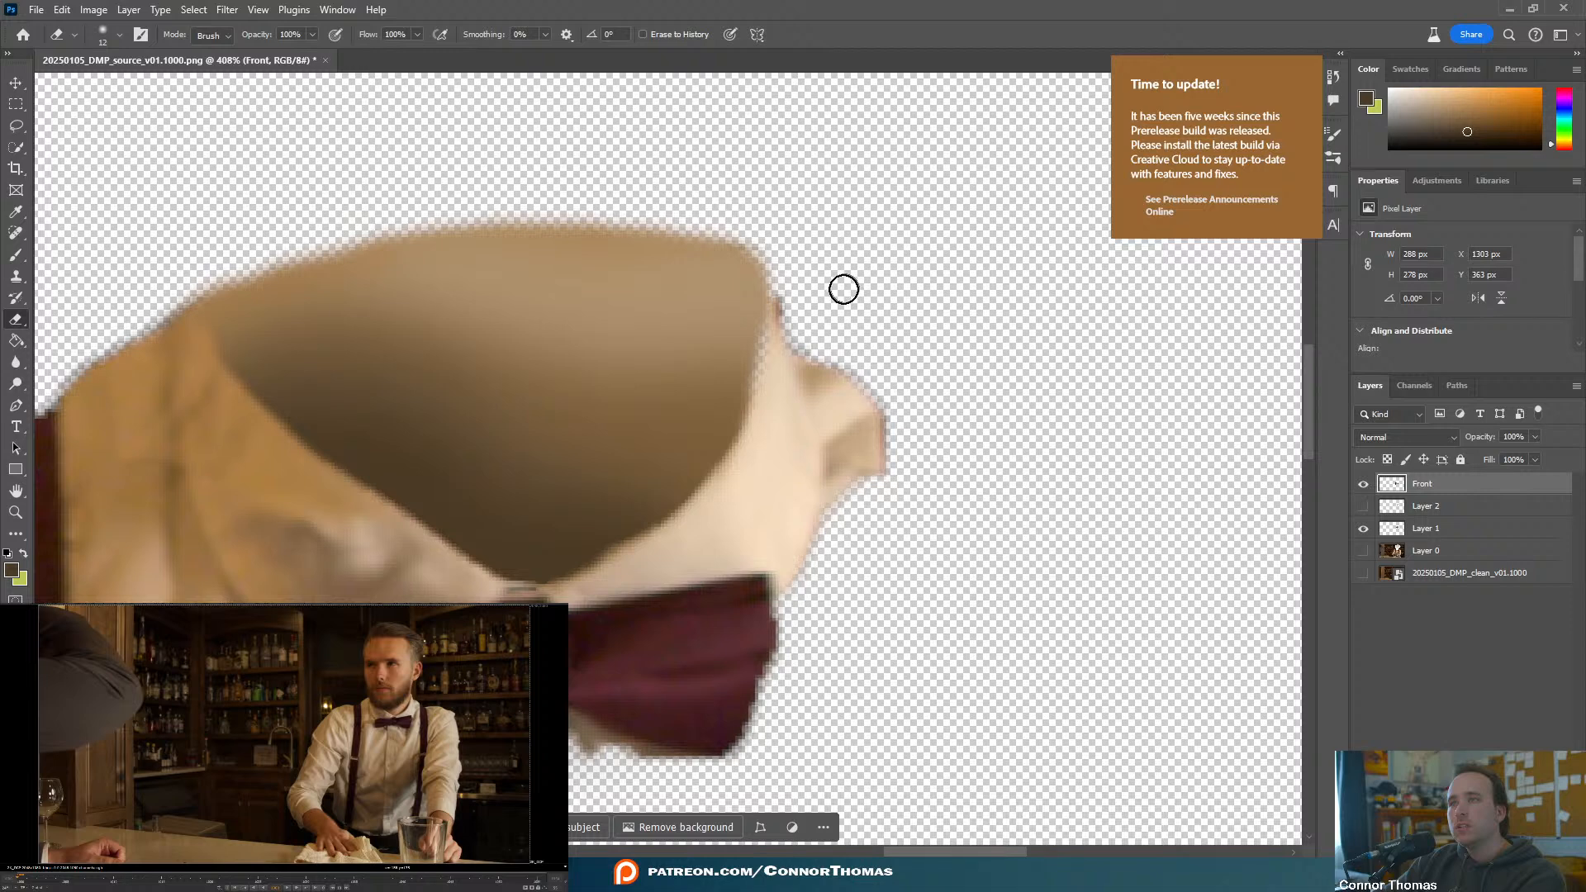
# - Sample the brown at Layer 1's right edge and brush it outward to extend the inner collar behind the Front layer
pyautogui.click(1392, 529)
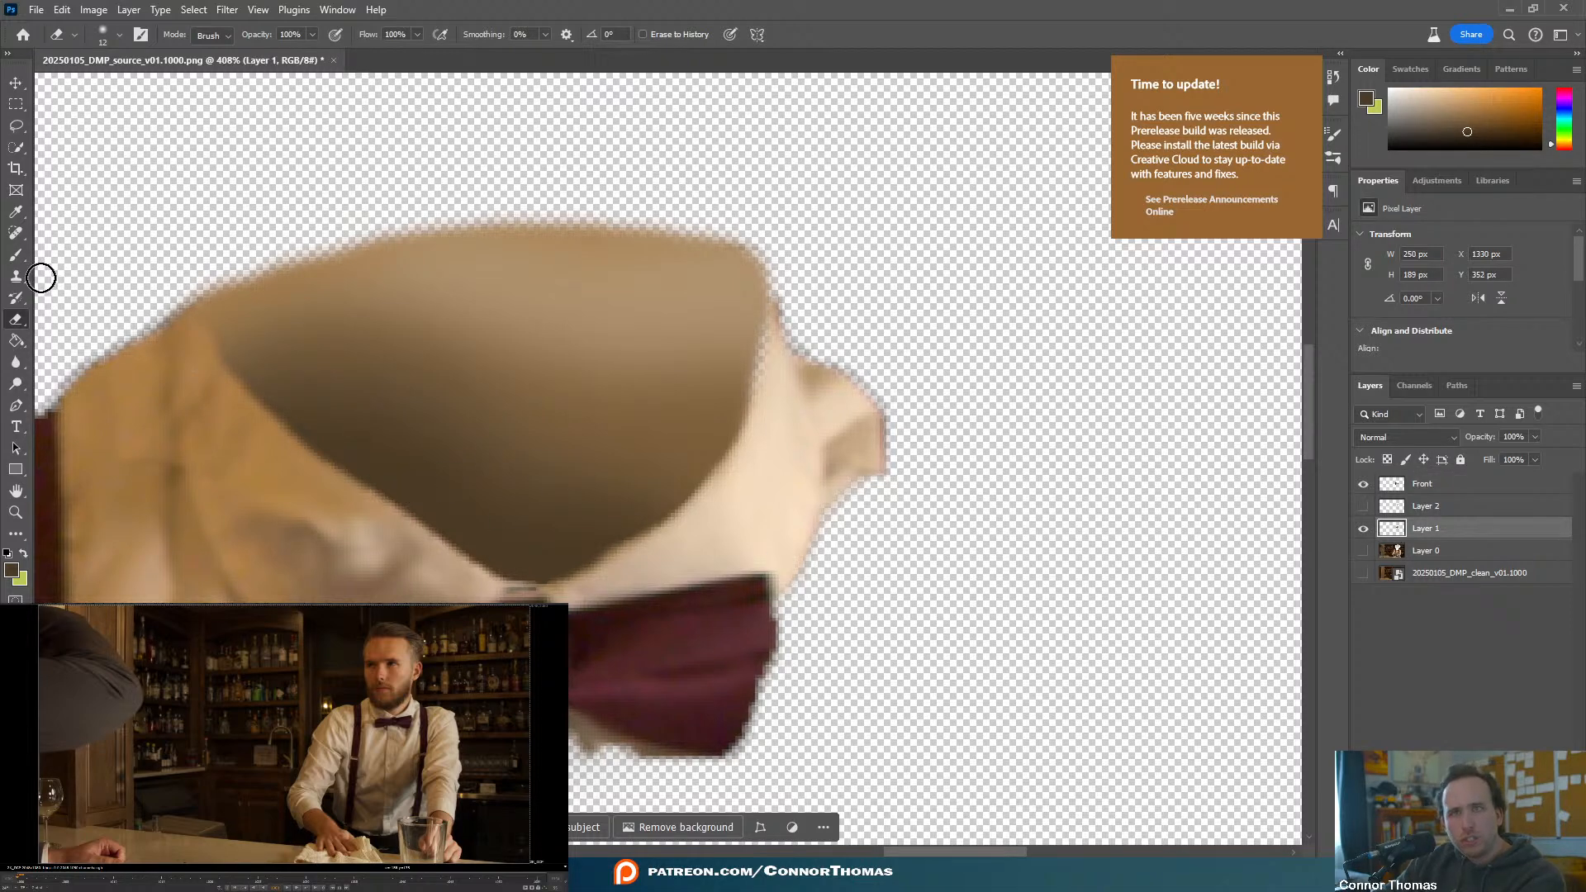
pyautogui.click(1361, 483)
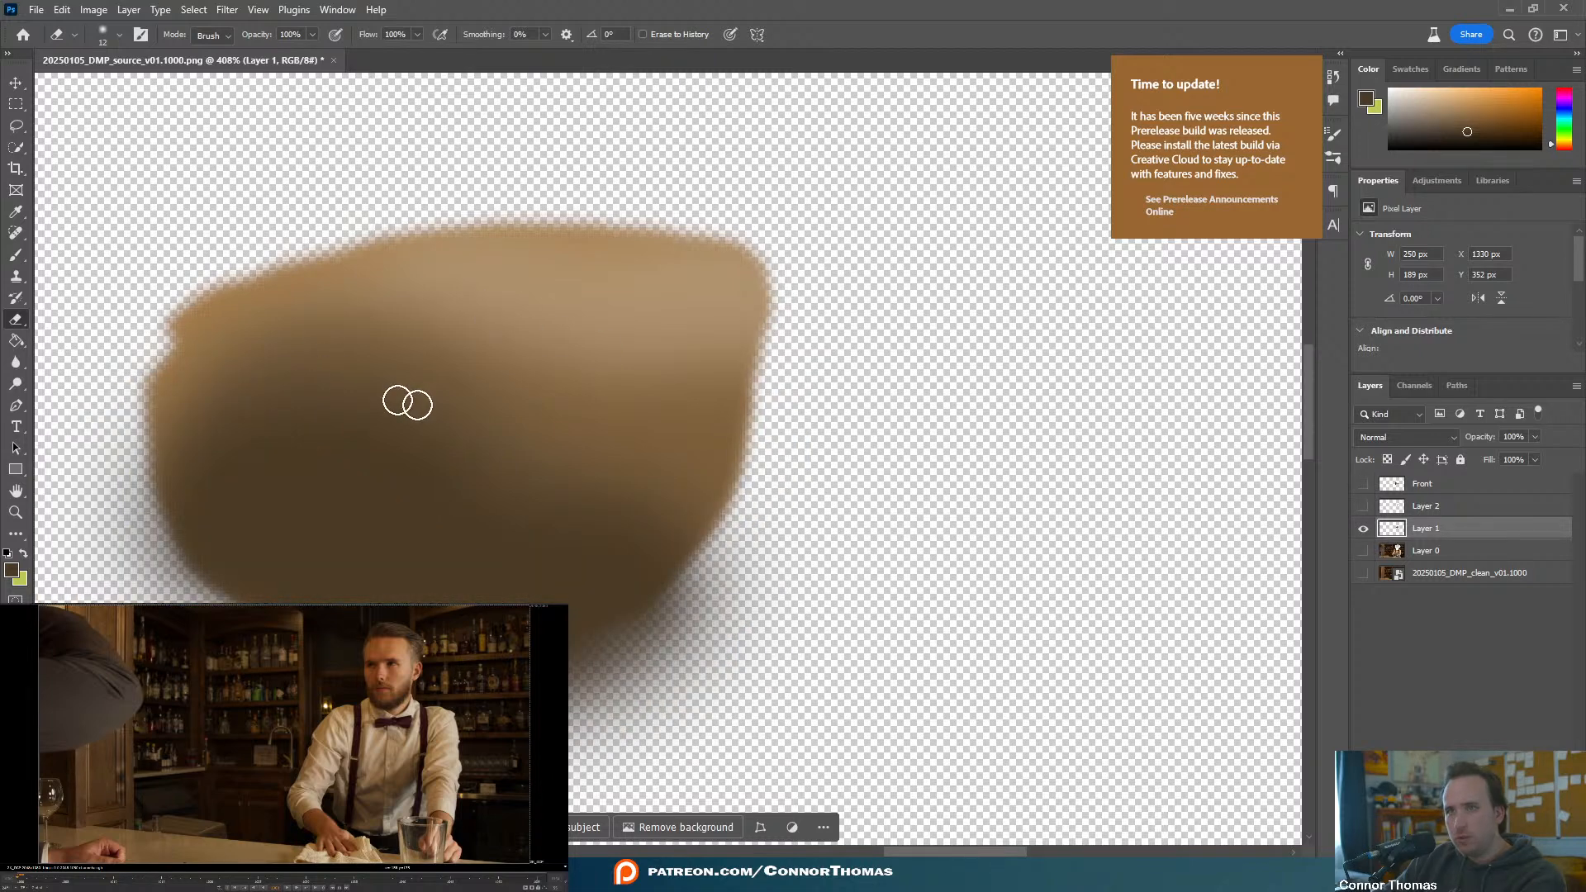
pyautogui.click(16, 212)
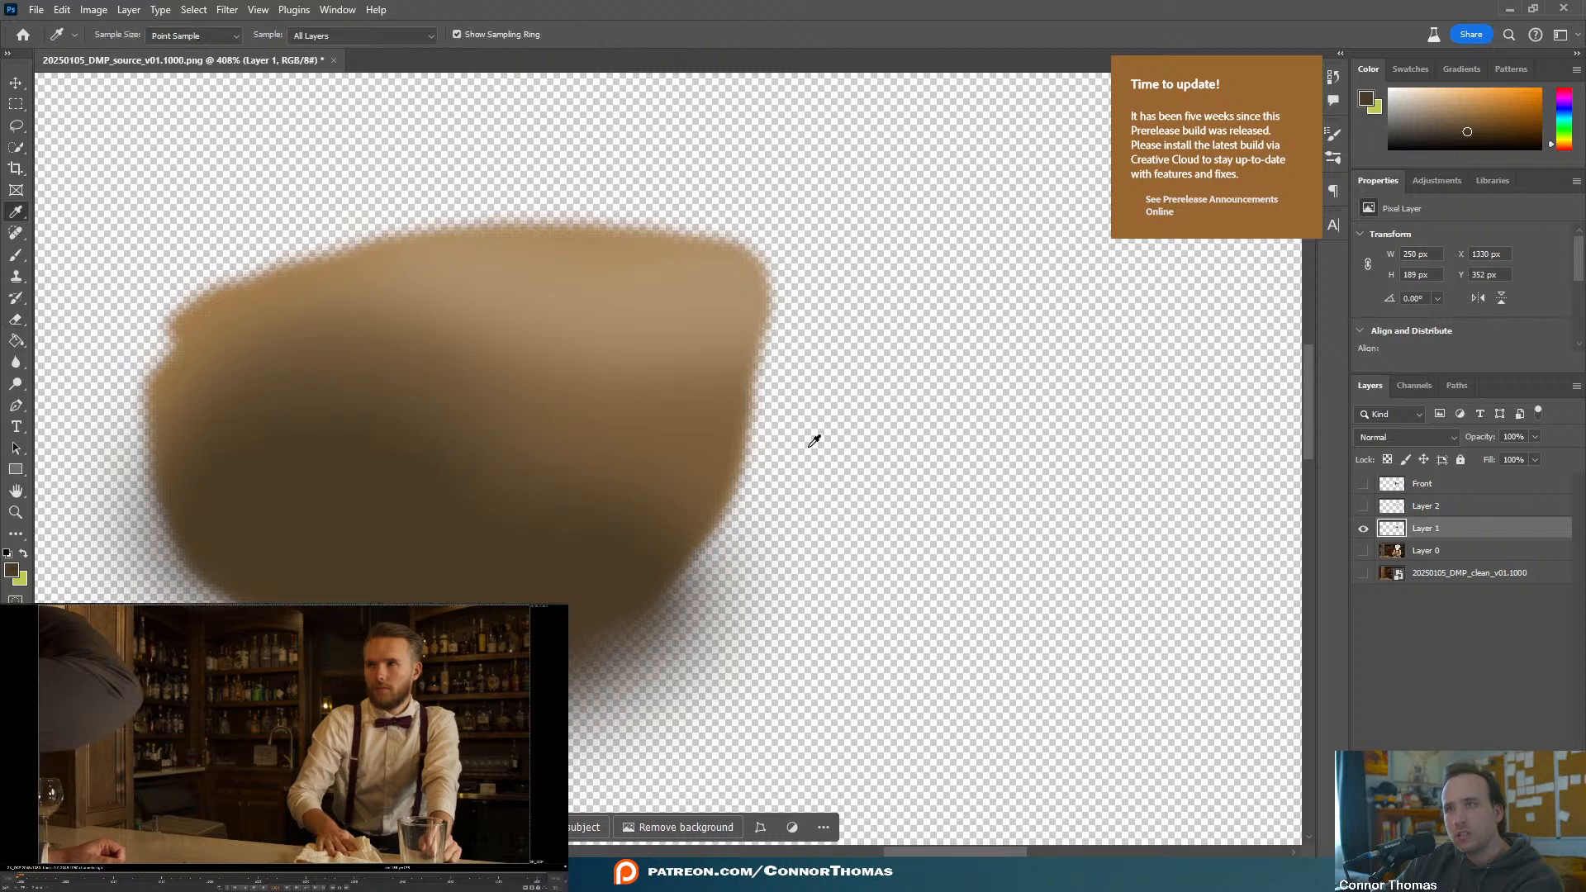
pyautogui.click(743, 405)
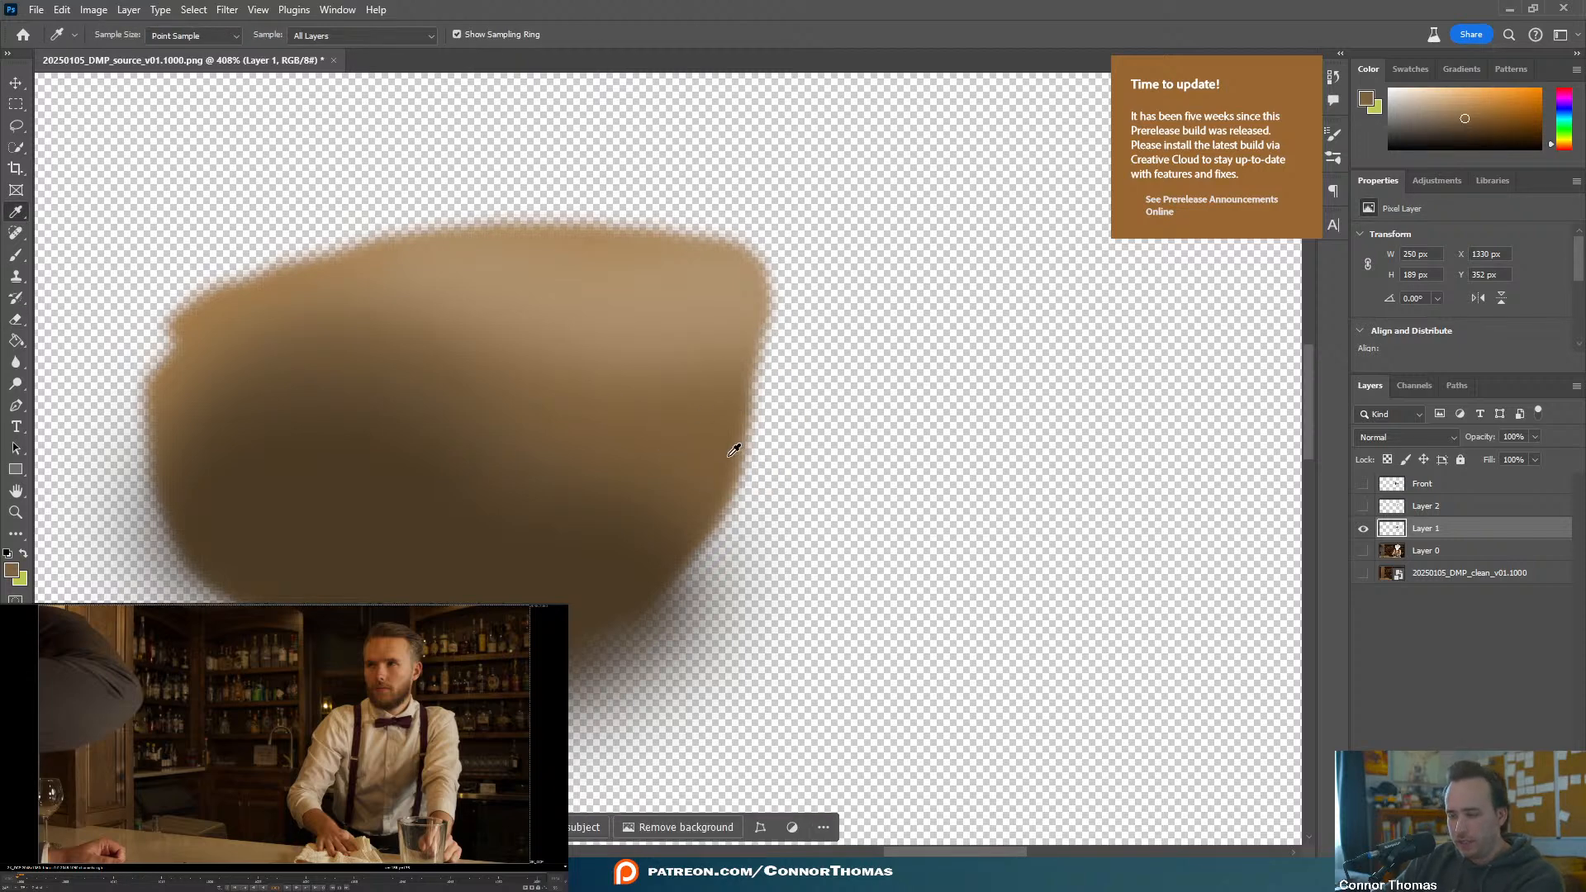
pyautogui.press('b')
pyautogui.moveTo(718, 530)
pyautogui.keyDown('alt'); pyautogui.mouseDown(button='right')
pyautogui.moveTo(683, 543)
pyautogui.moveTo(691, 522)
pyautogui.mouseUp(button='right'); pyautogui.keyUp('alt')
pyautogui.moveTo(730, 504)
pyautogui.mouseDown()
pyautogui.moveTo(771, 325)
pyautogui.moveTo(787, 357)
pyautogui.mouseUp()
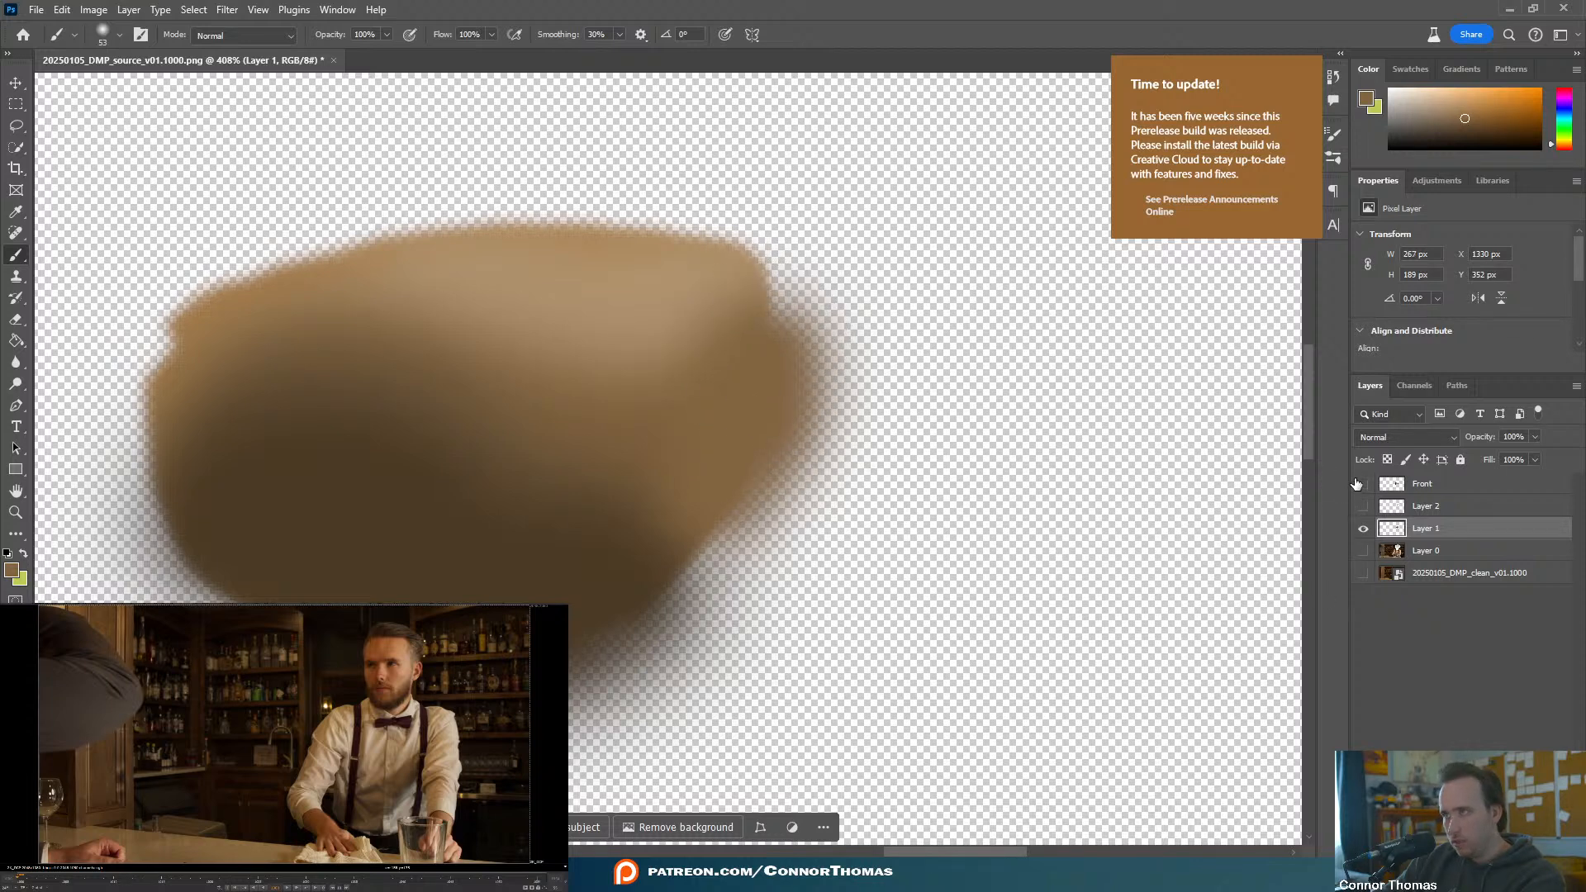
pyautogui.click(1359, 483)
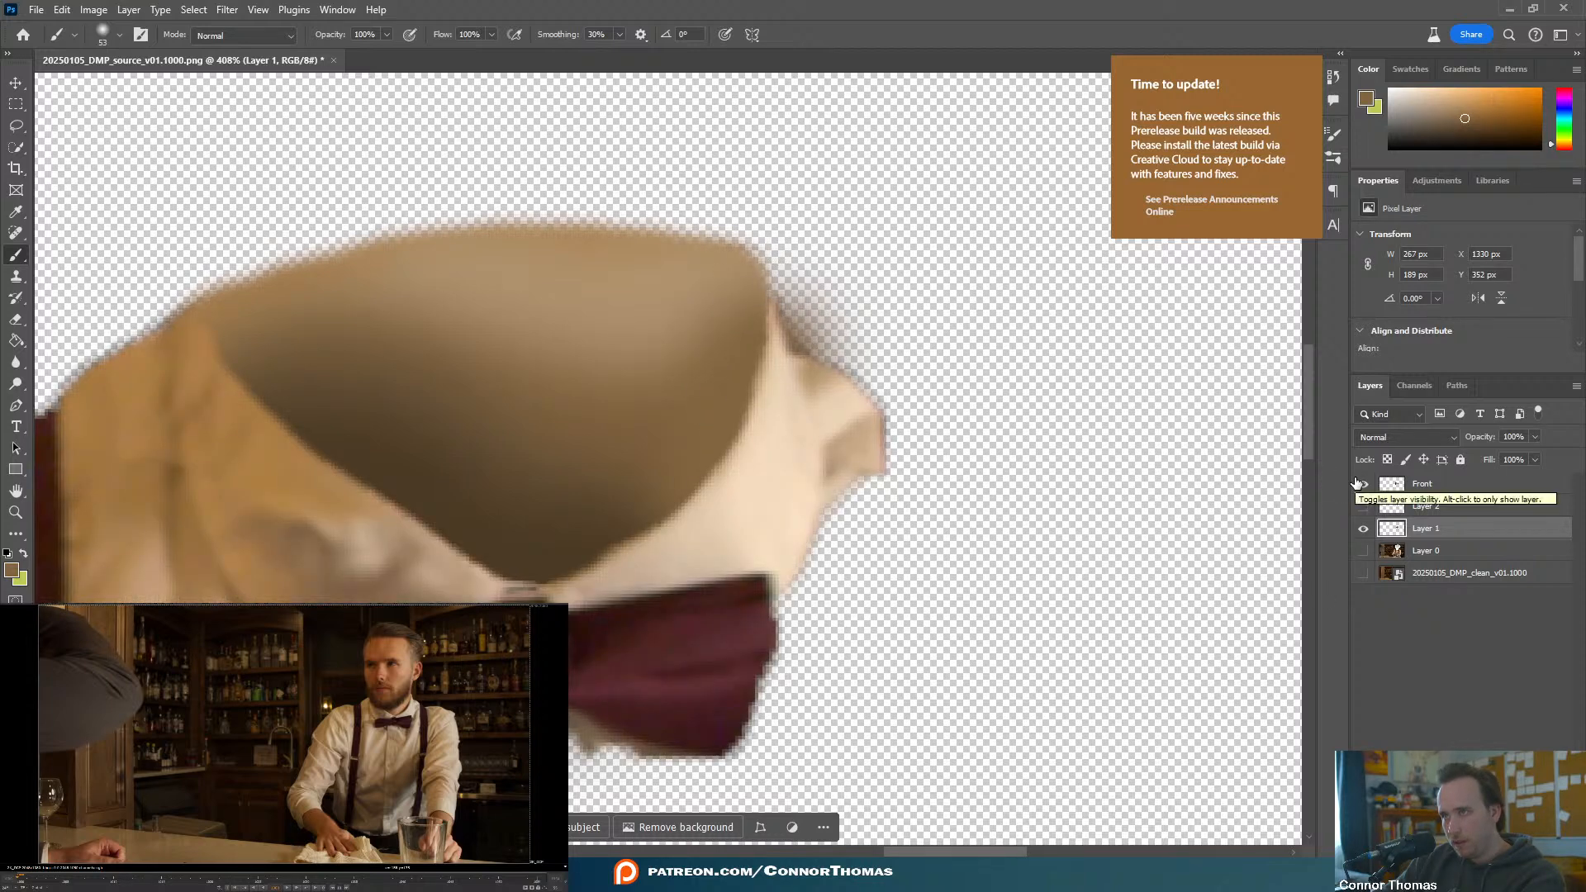
# - Erase the brown overspill outside the right collar on Layer 1 using a soft eraser about 27 px wide
pyautogui.press('e')
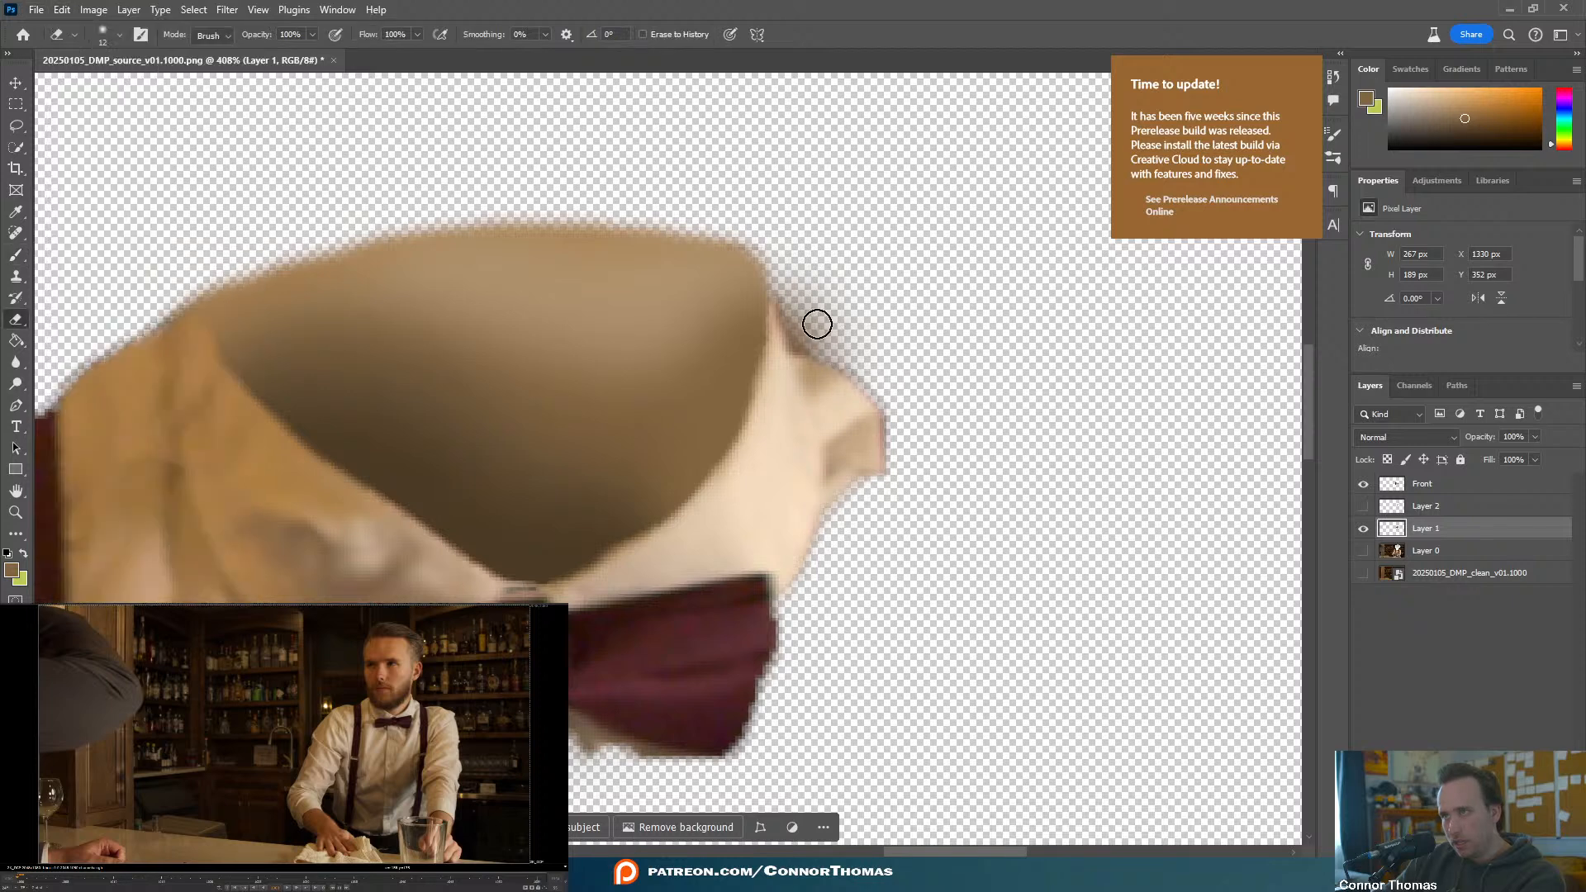
pyautogui.keyDown('alt'); pyautogui.moveTo(840, 313); pyautogui.dragTo(859, 313, button='right'); pyautogui.keyUp('alt')
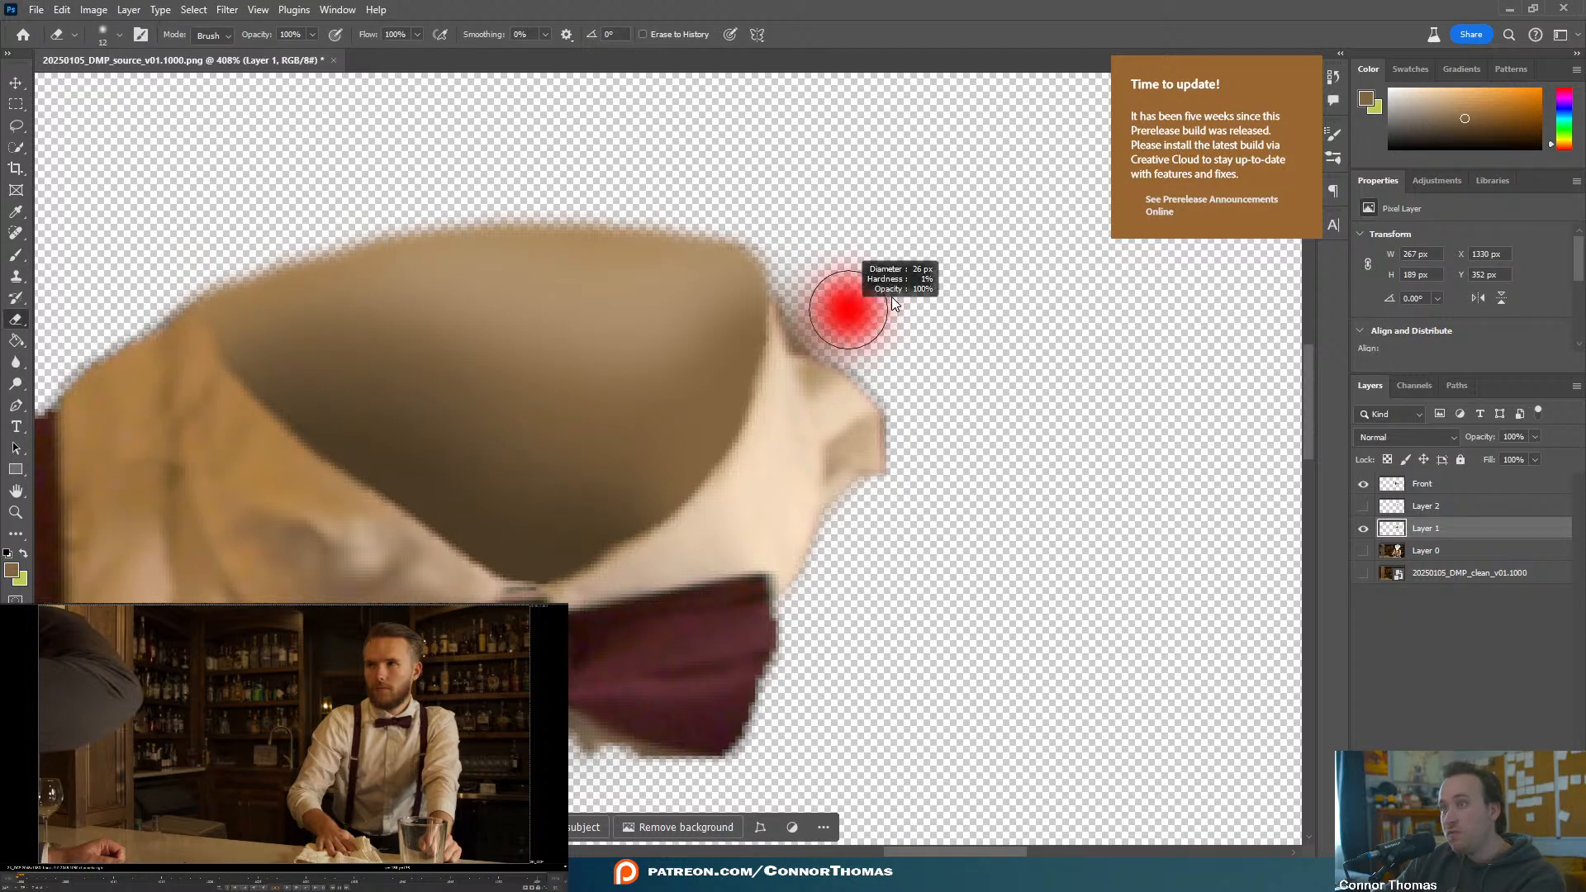
pyautogui.moveTo(850, 309)
pyautogui.mouseDown()
pyautogui.moveTo(836, 347)
pyautogui.moveTo(811, 308)
pyautogui.moveTo(840, 363)
pyautogui.mouseUp()
pyautogui.hotkey('ctrl', 'z')
pyautogui.hotkey('ctrl', 'z')
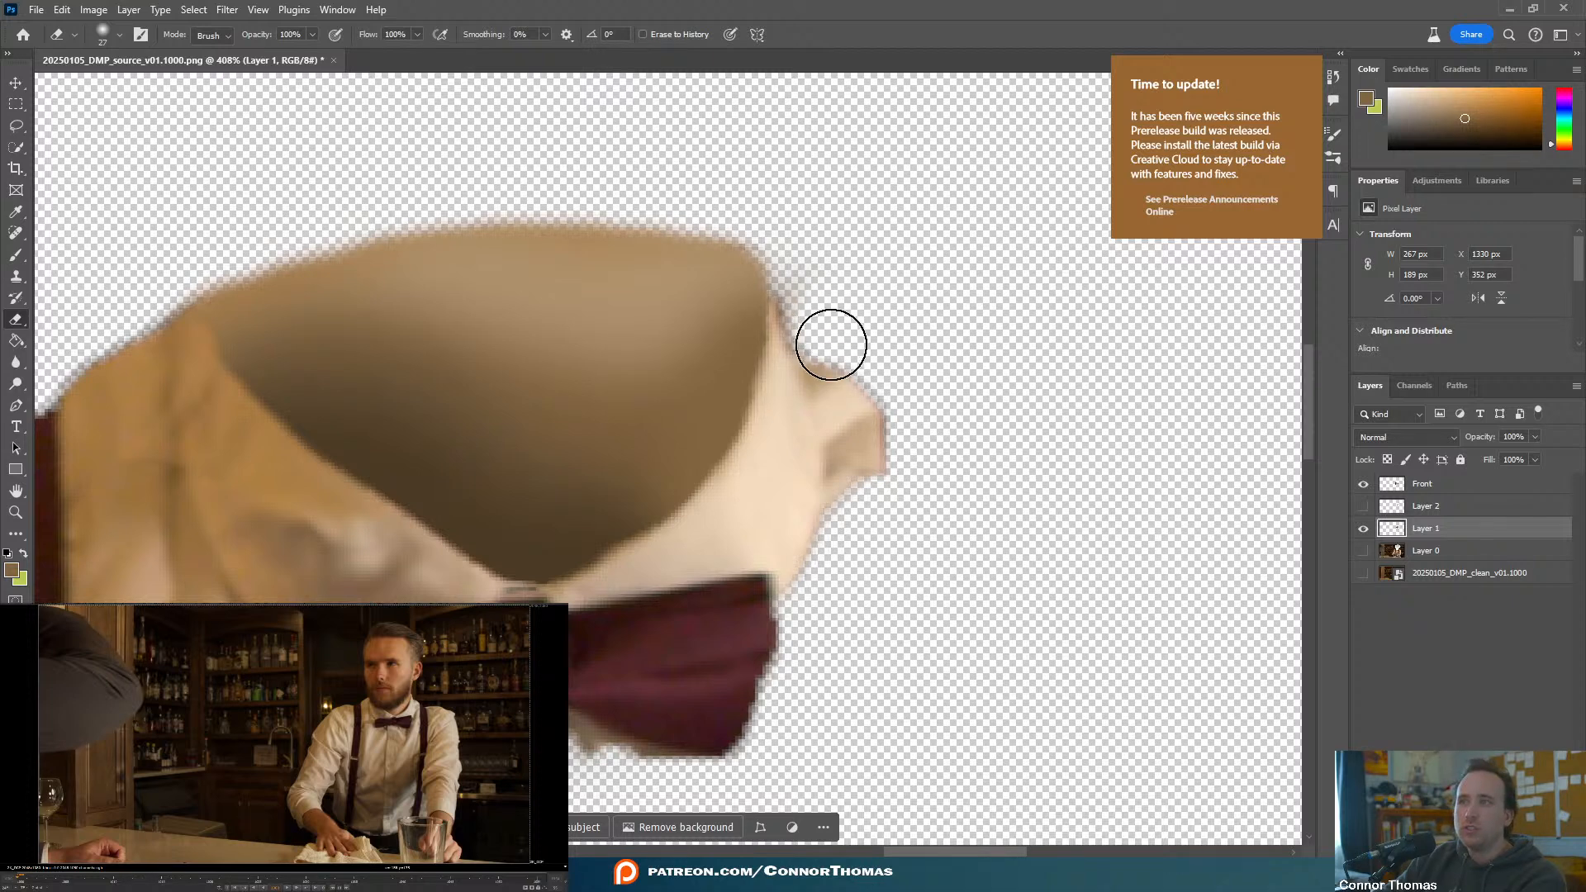
pyautogui.keyDown('alt'); pyautogui.scroll(-3, 316, 510); pyautogui.keyUp('alt')
pyautogui.keyDown('alt'); pyautogui.scroll(-2, 316, 511); pyautogui.keyUp('alt')
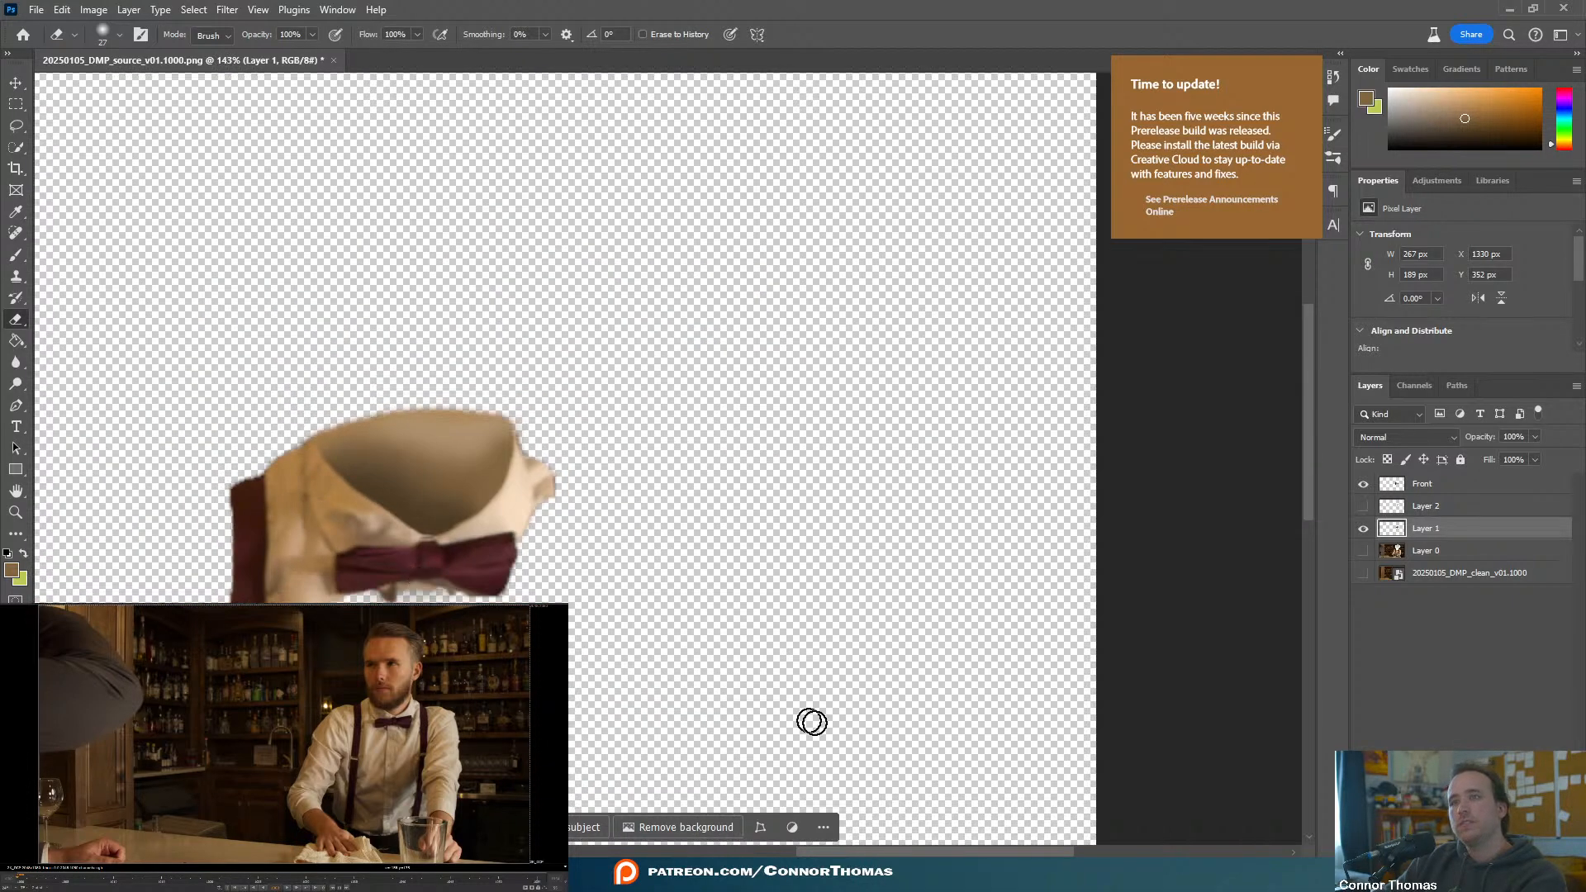
# - Show Layer 0 and move it to the top of the layer stack, above the Front layer
pyautogui.moveTo(824, 853); pyautogui.dragTo(739, 855)
pyautogui.scroll(-4, 793, 598)
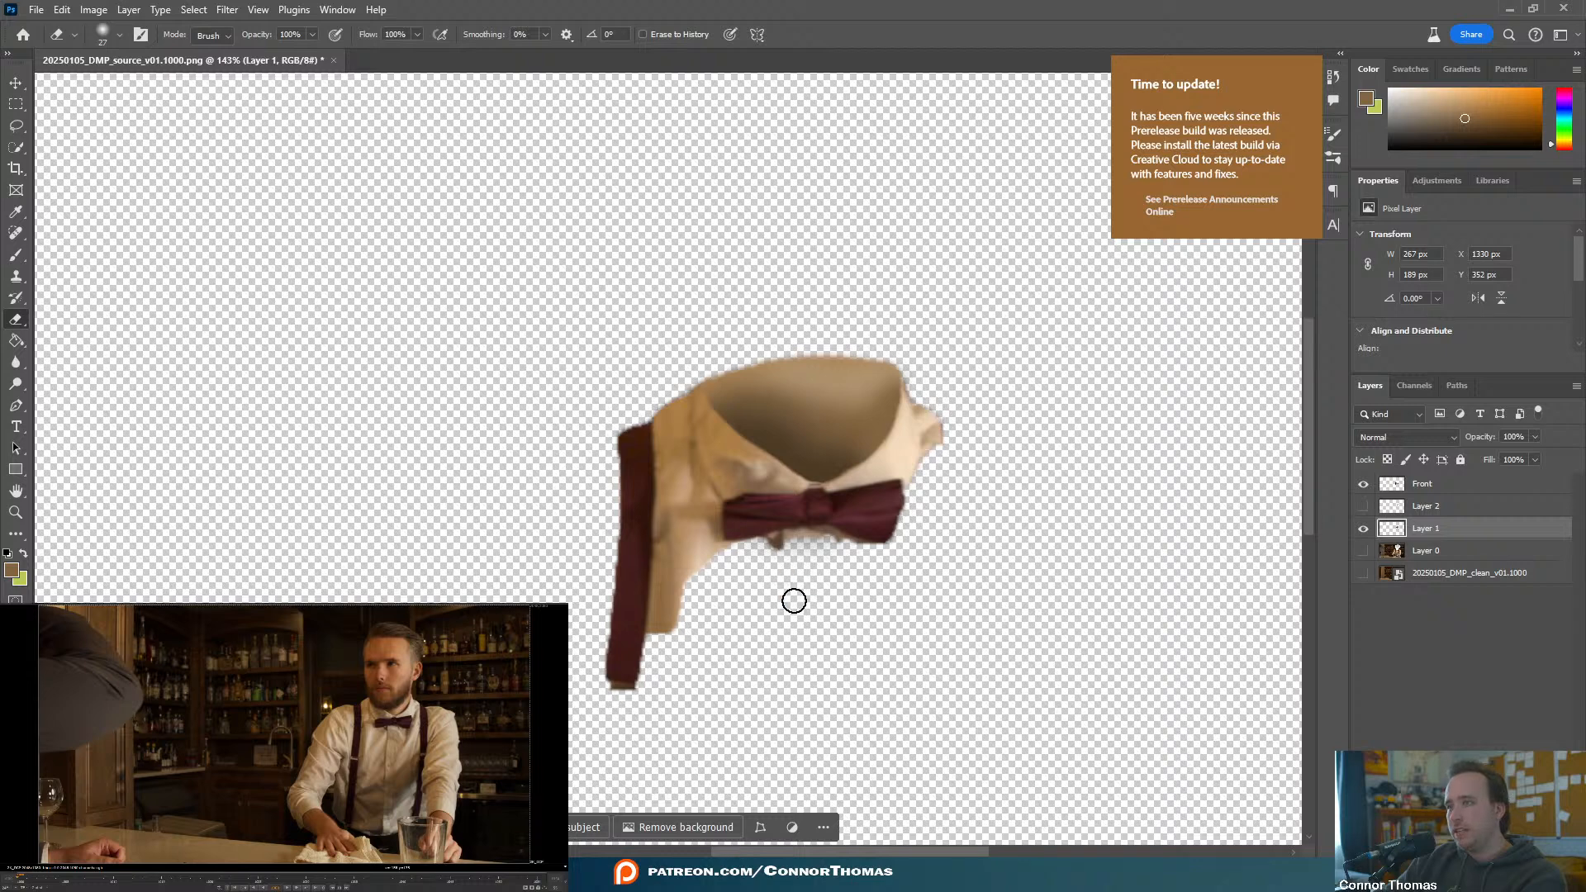
pyautogui.keyDown('alt'); pyautogui.scroll(-4, 747, 529); pyautogui.keyUp('alt')
pyautogui.keyDown('alt'); pyautogui.scroll(4, 785, 436); pyautogui.keyUp('alt')
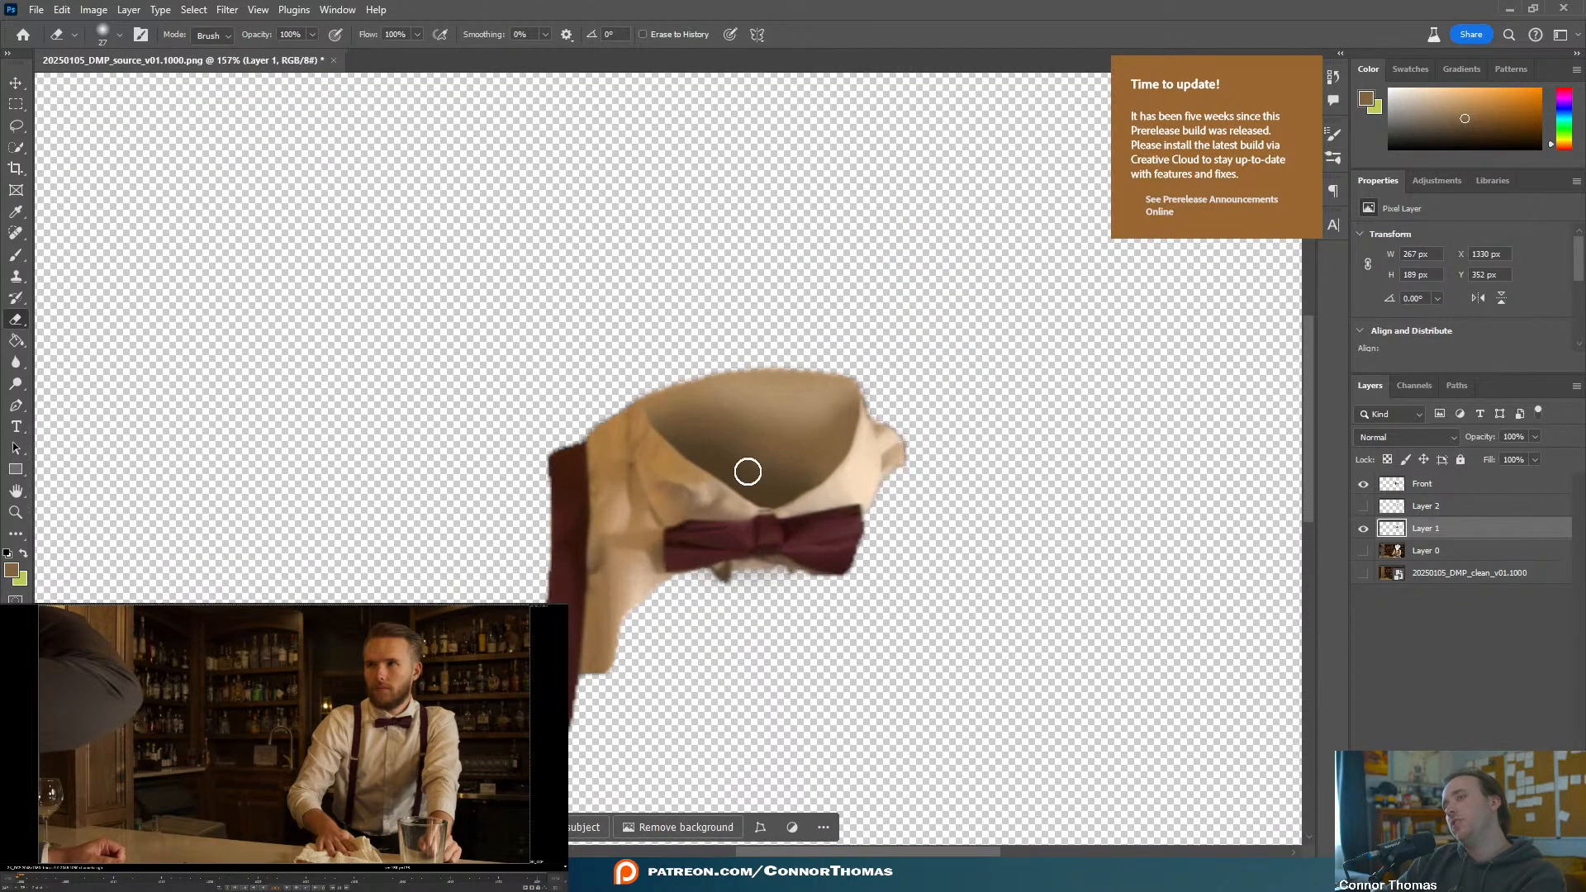
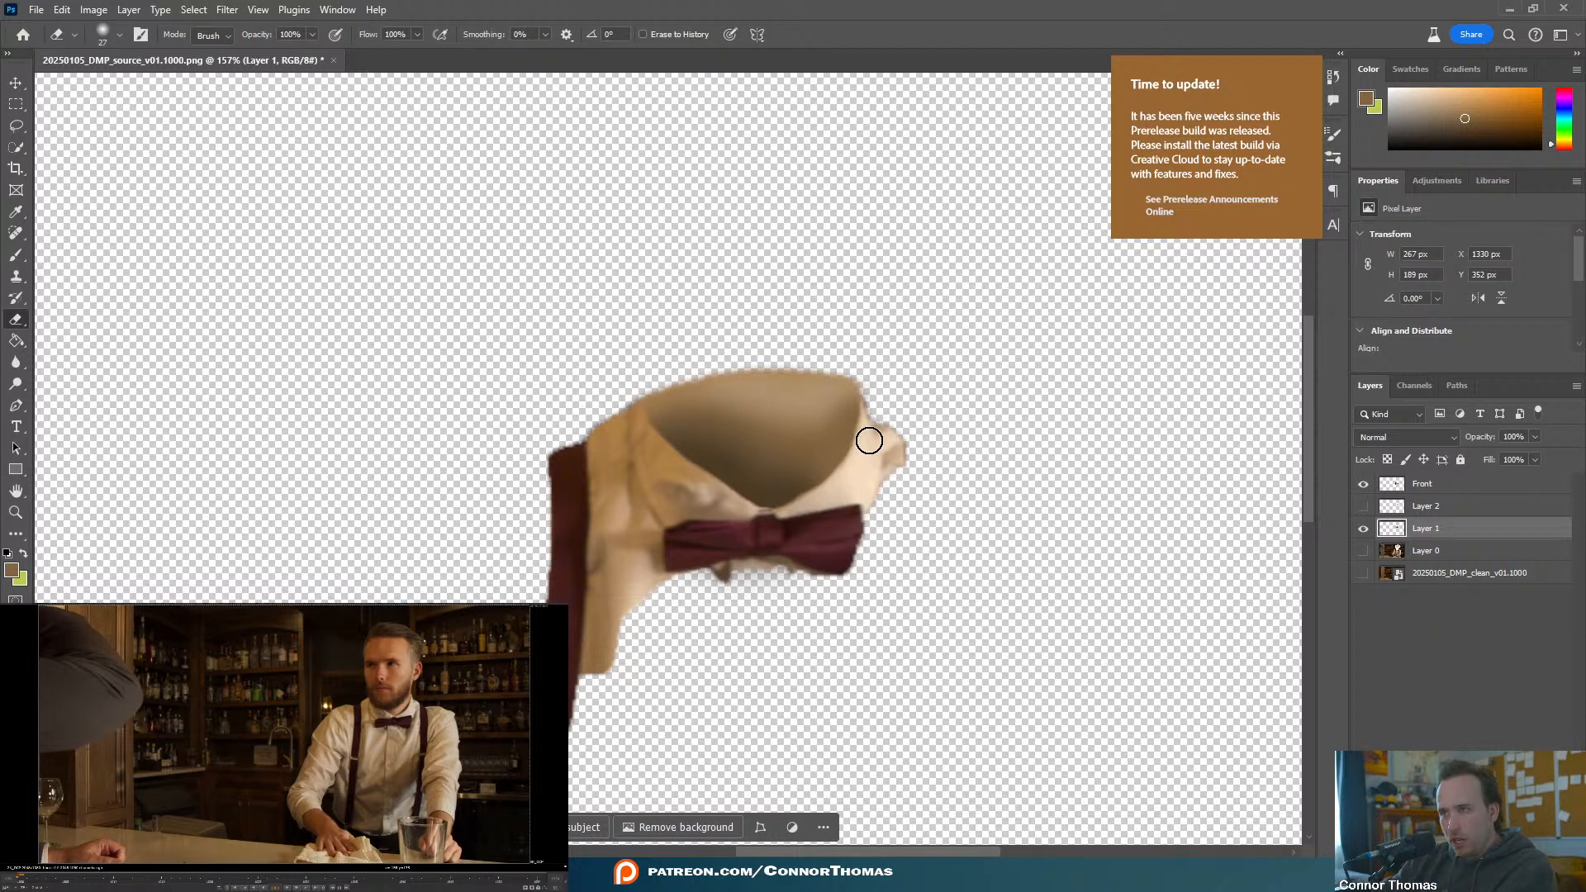
pyautogui.click(1413, 484)
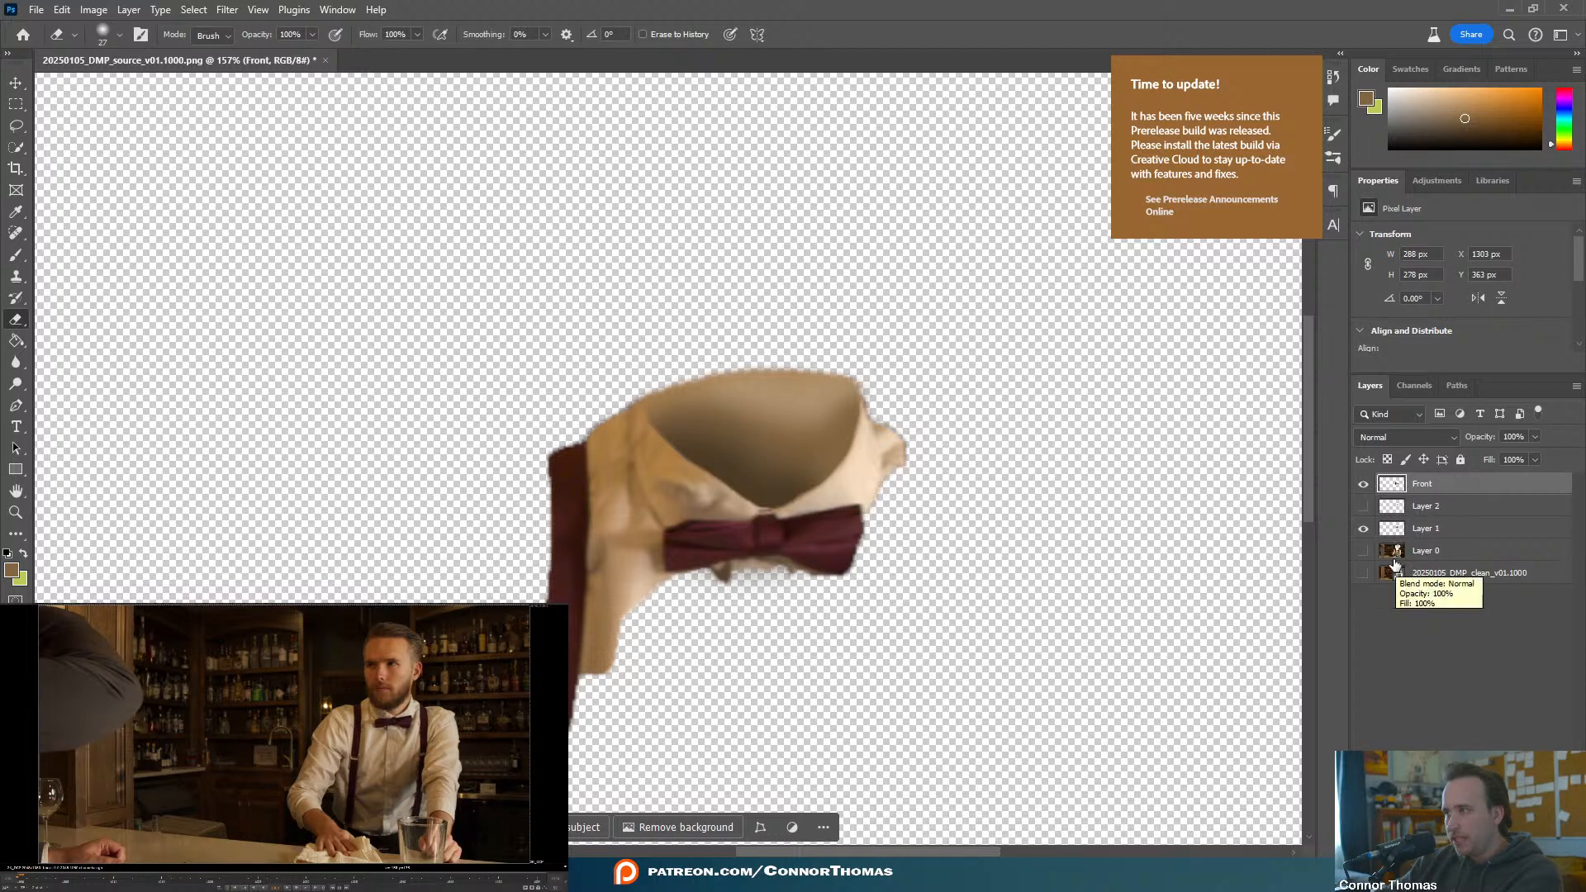
pyautogui.click(1364, 551)
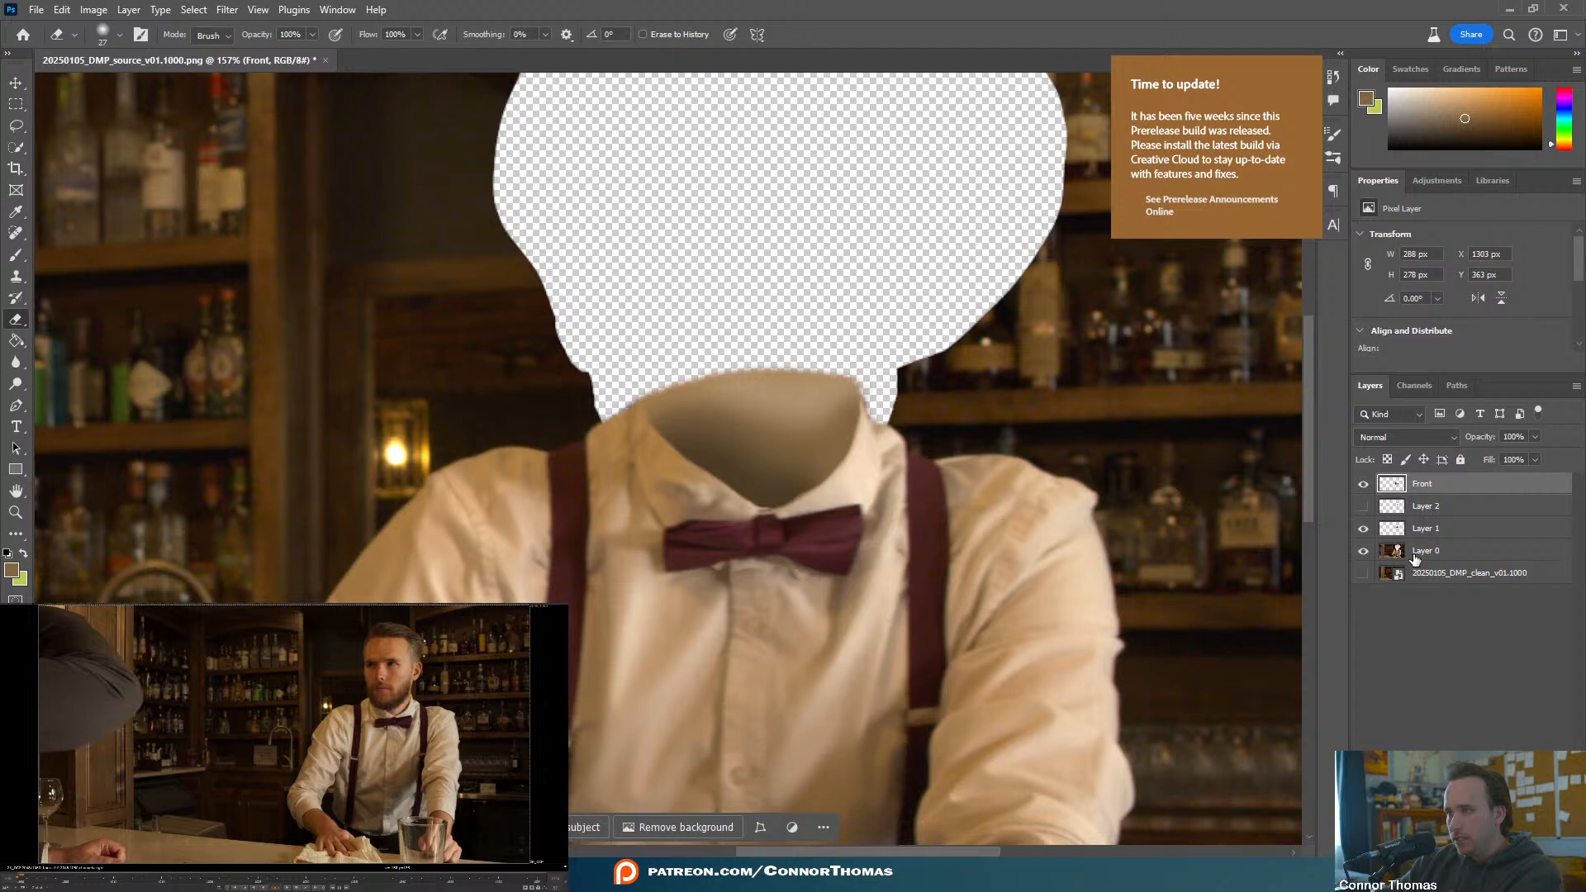
pyautogui.moveTo(1420, 557); pyautogui.dragTo(1421, 481)
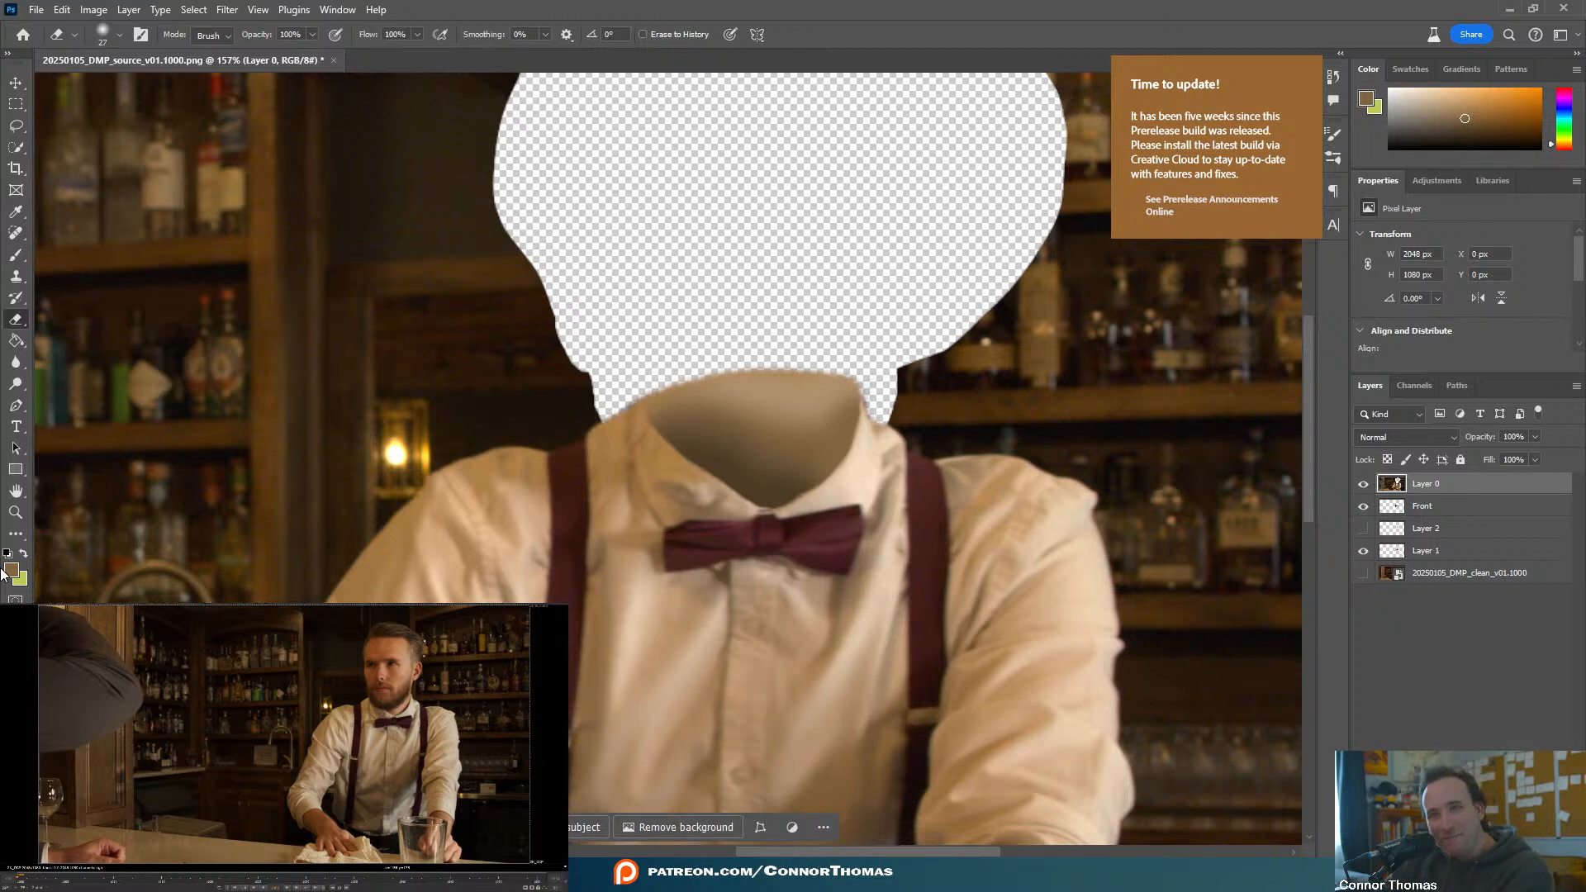
# - Lasso the shirt front around the bow tie, following the collar's inner edge with a 2 px feather, and copy it from Layer 0 to a new layer
pyautogui.click(16, 126)
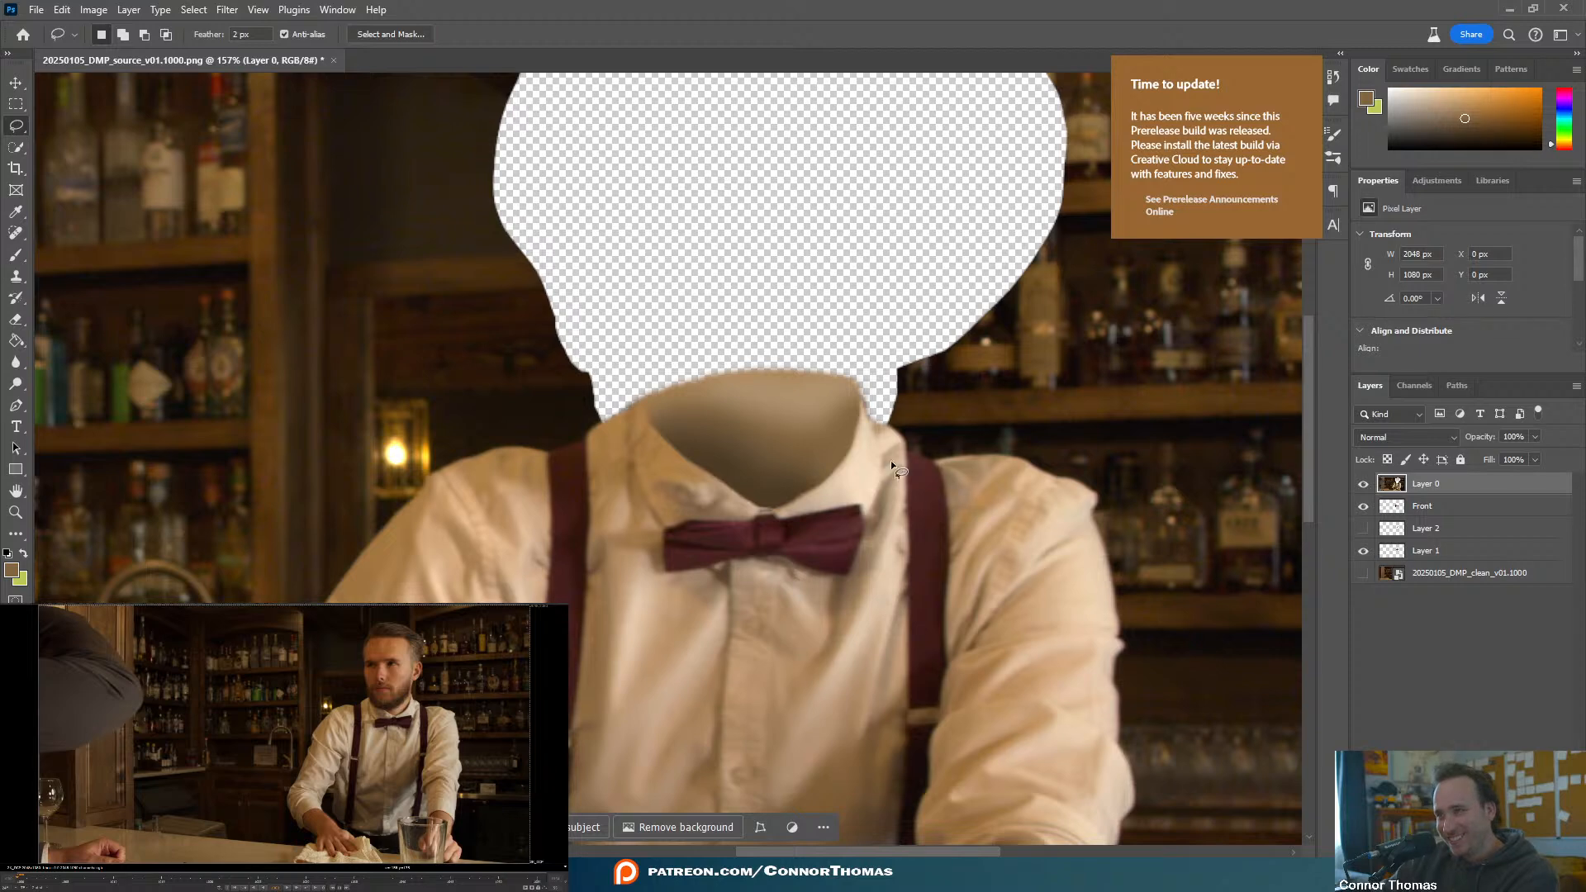
pyautogui.click(1364, 484)
pyautogui.click(1364, 484)
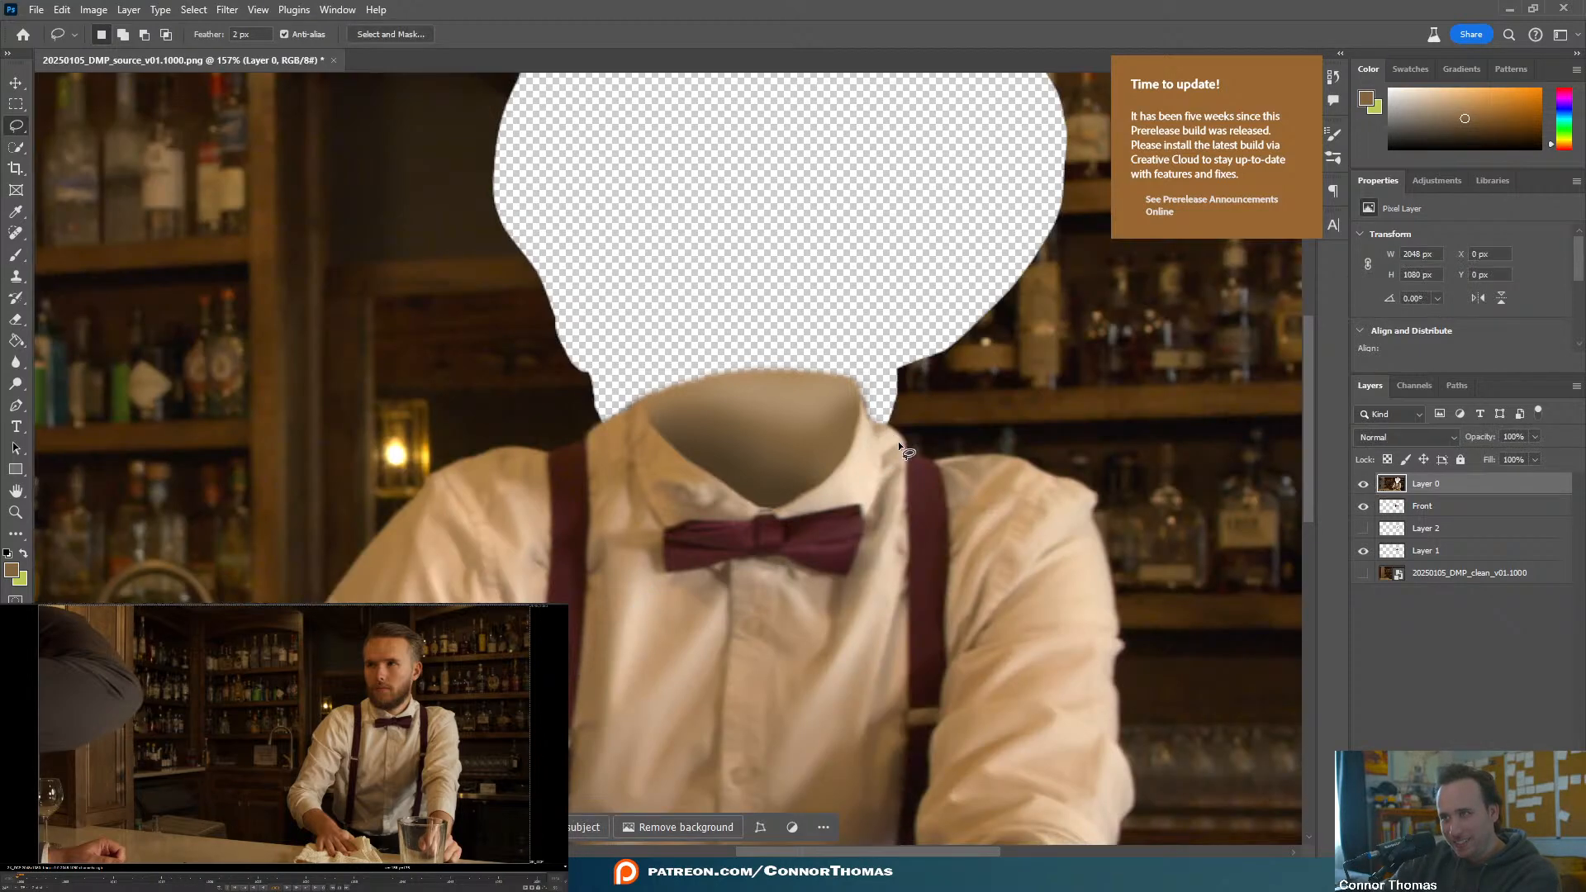
pyautogui.moveTo(898, 442); pyautogui.dragTo(913, 455)
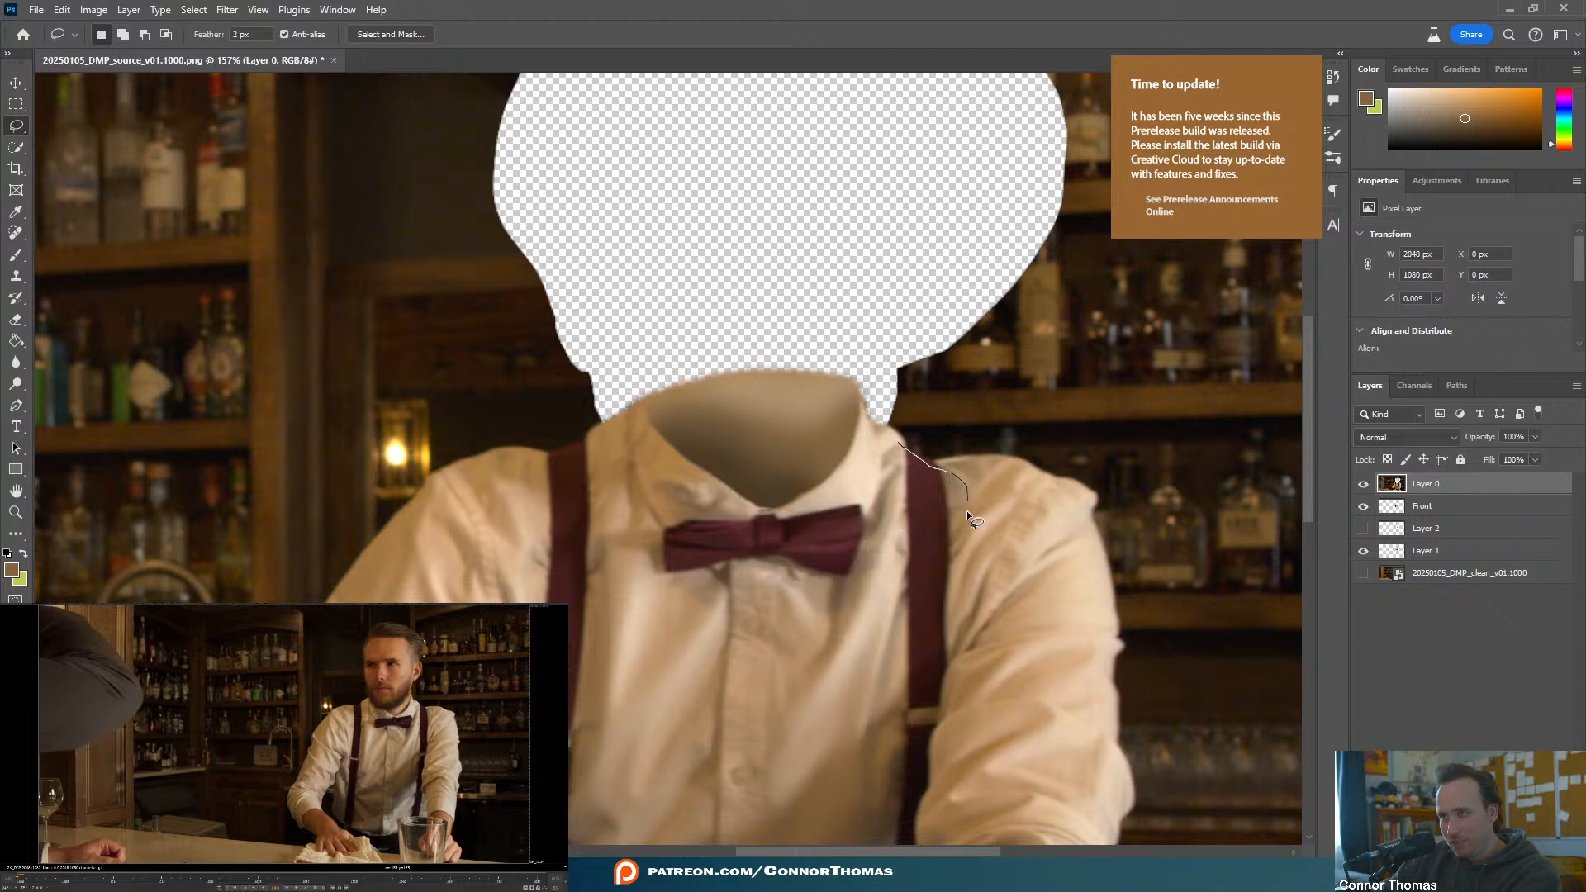
pyautogui.moveTo(949, 622)
pyautogui.mouseDown()
pyautogui.moveTo(894, 712)
pyautogui.moveTo(800, 751)
pyautogui.moveTo(622, 696)
pyautogui.mouseUp()
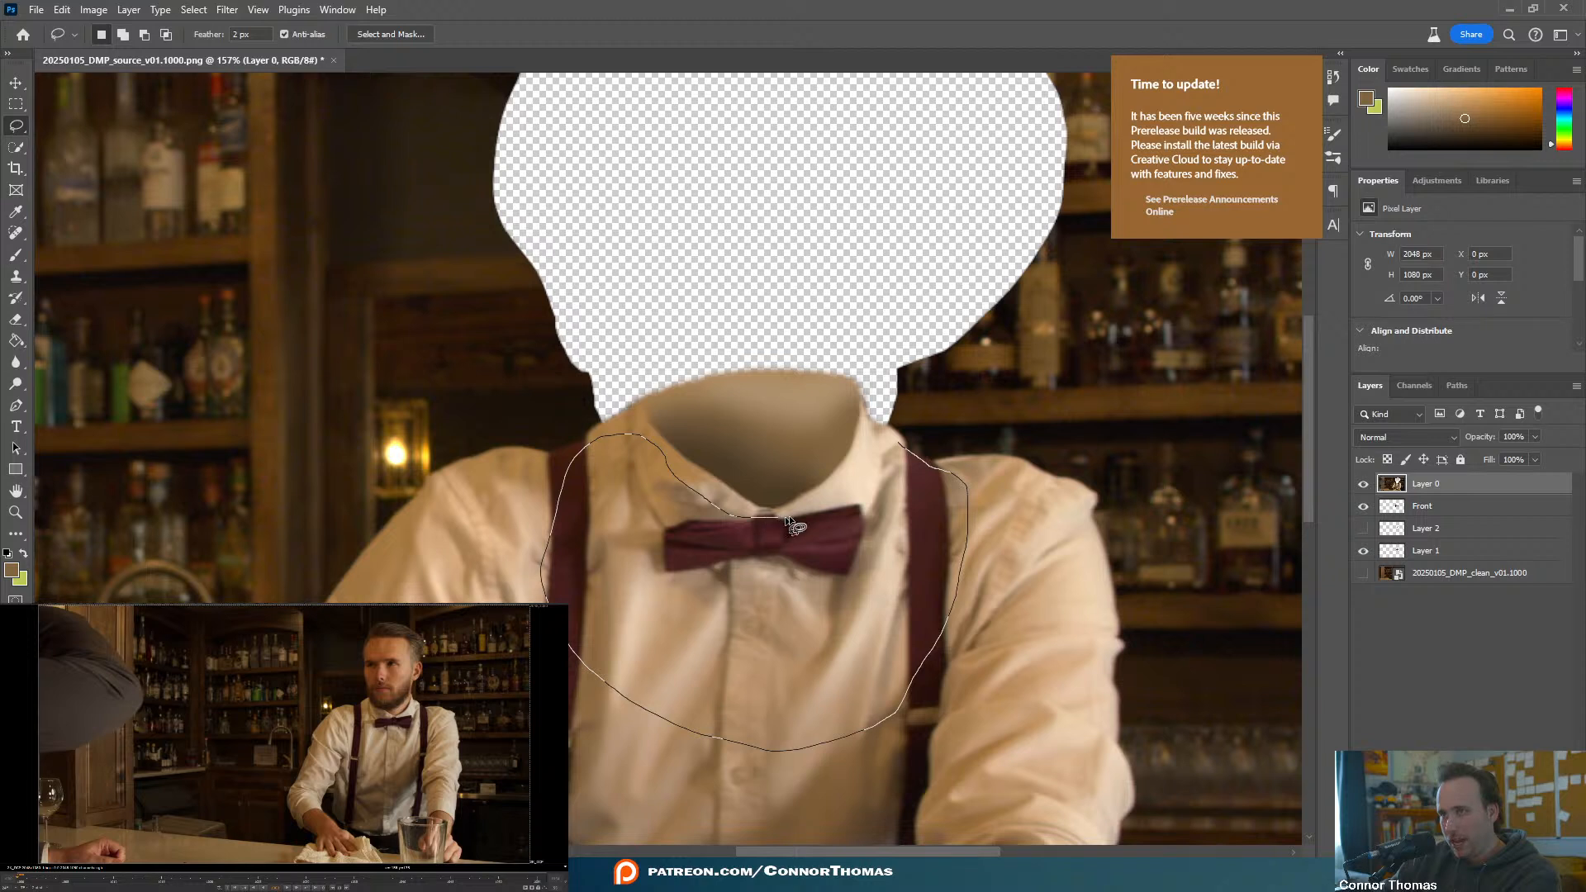
pyautogui.moveTo(786, 517)
pyautogui.mouseDown()
pyautogui.moveTo(853, 481)
pyautogui.moveTo(875, 433)
pyautogui.mouseUp()
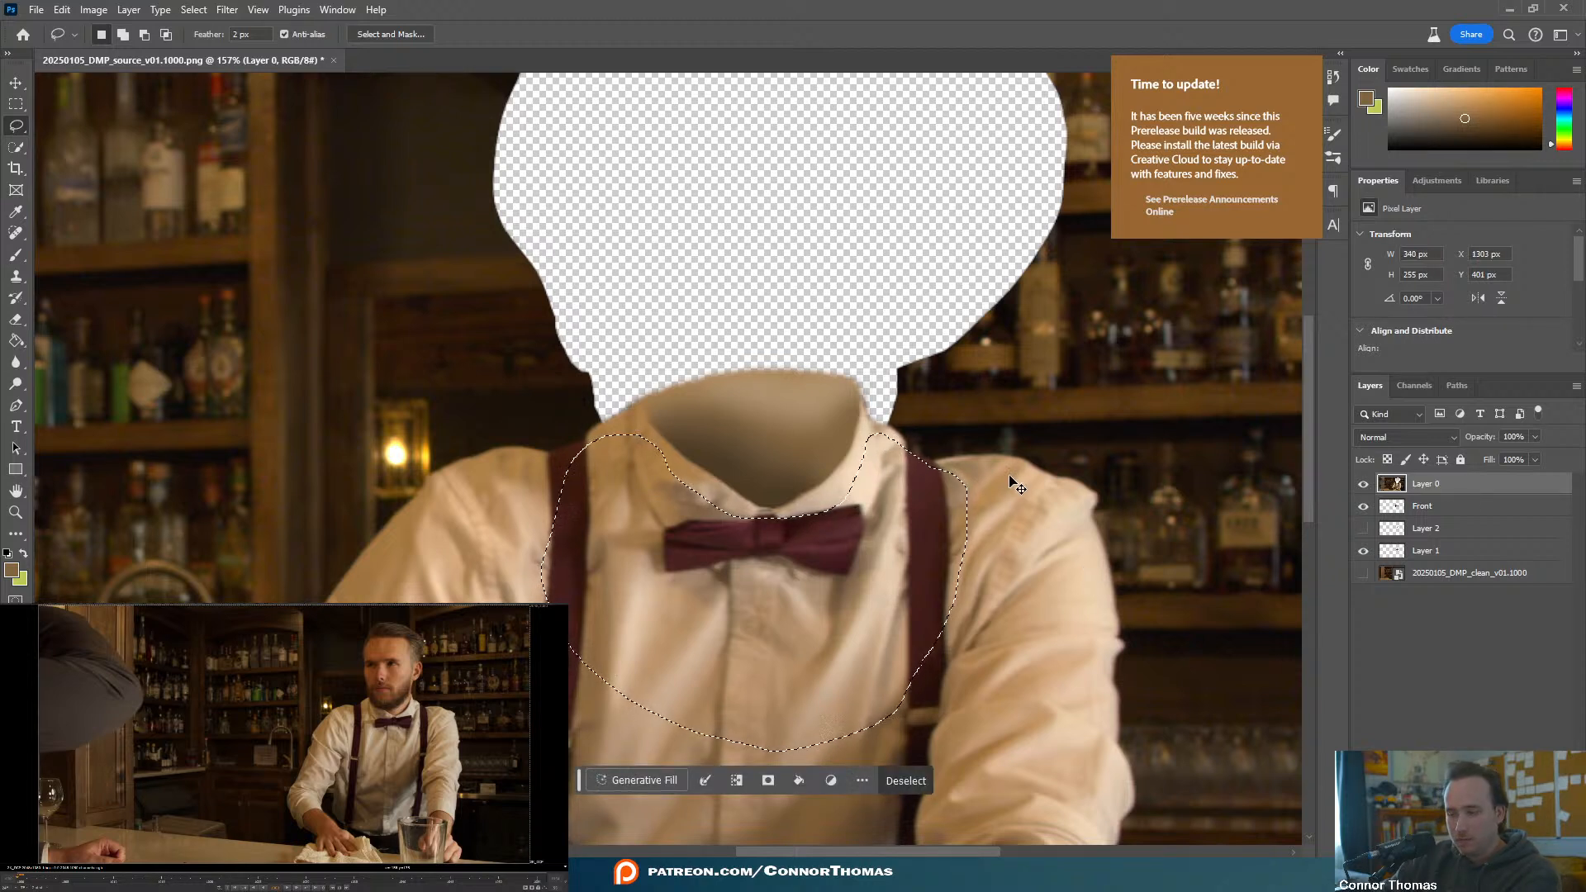
pyautogui.hotkey('ctrl', 'j')
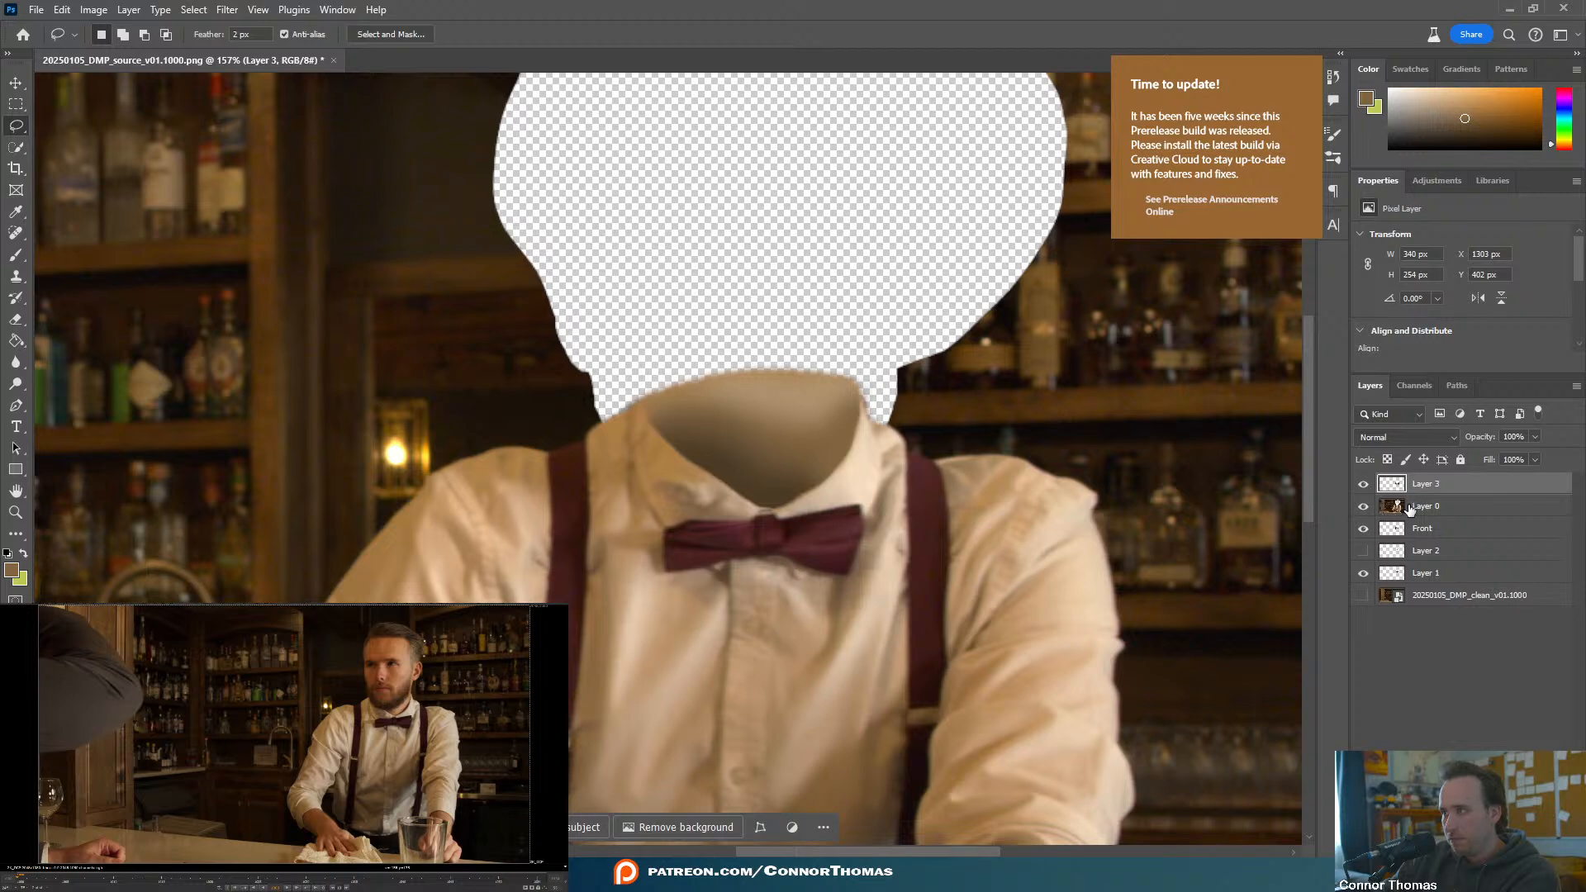
# - Move Layer 0 back below Layer 1, hide it, and compare the collar with and without the new shirt patch
pyautogui.moveTo(1409, 510); pyautogui.dragTo(1391, 585)
pyautogui.click(1365, 575)
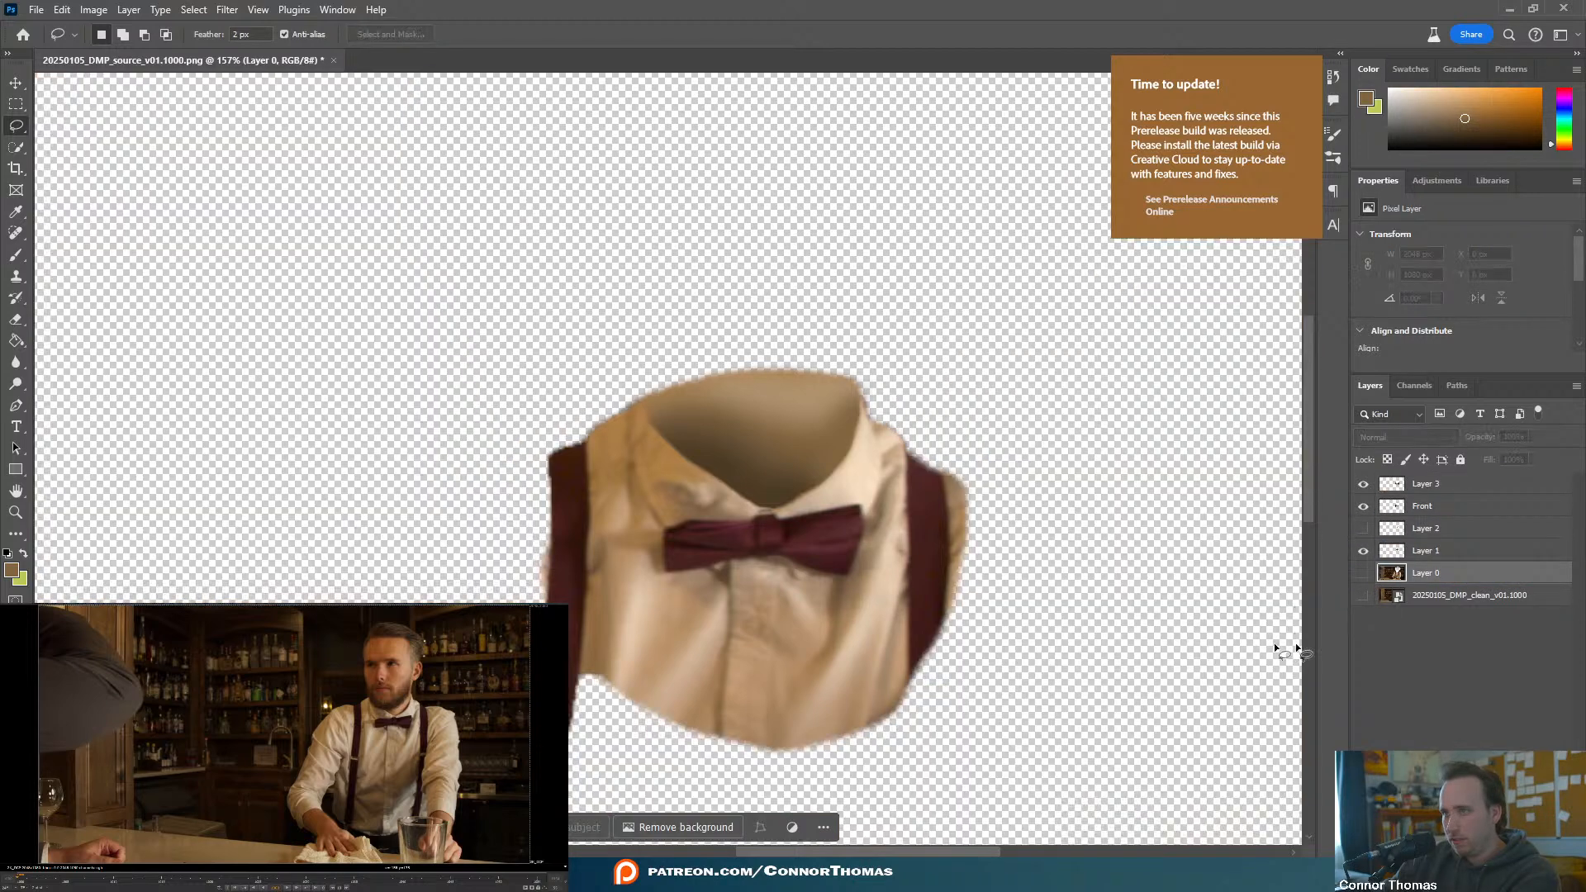
pyautogui.click(1364, 485)
pyautogui.click(1363, 485)
# - Rename the new shirt patch layer to Front2 and Layer 1 to Back
pyautogui.keyDown('alt'); pyautogui.scroll(-3, 643, 524); pyautogui.keyUp('alt')
pyautogui.keyDown('alt'); pyautogui.scroll(3, 668, 543); pyautogui.keyUp('alt')
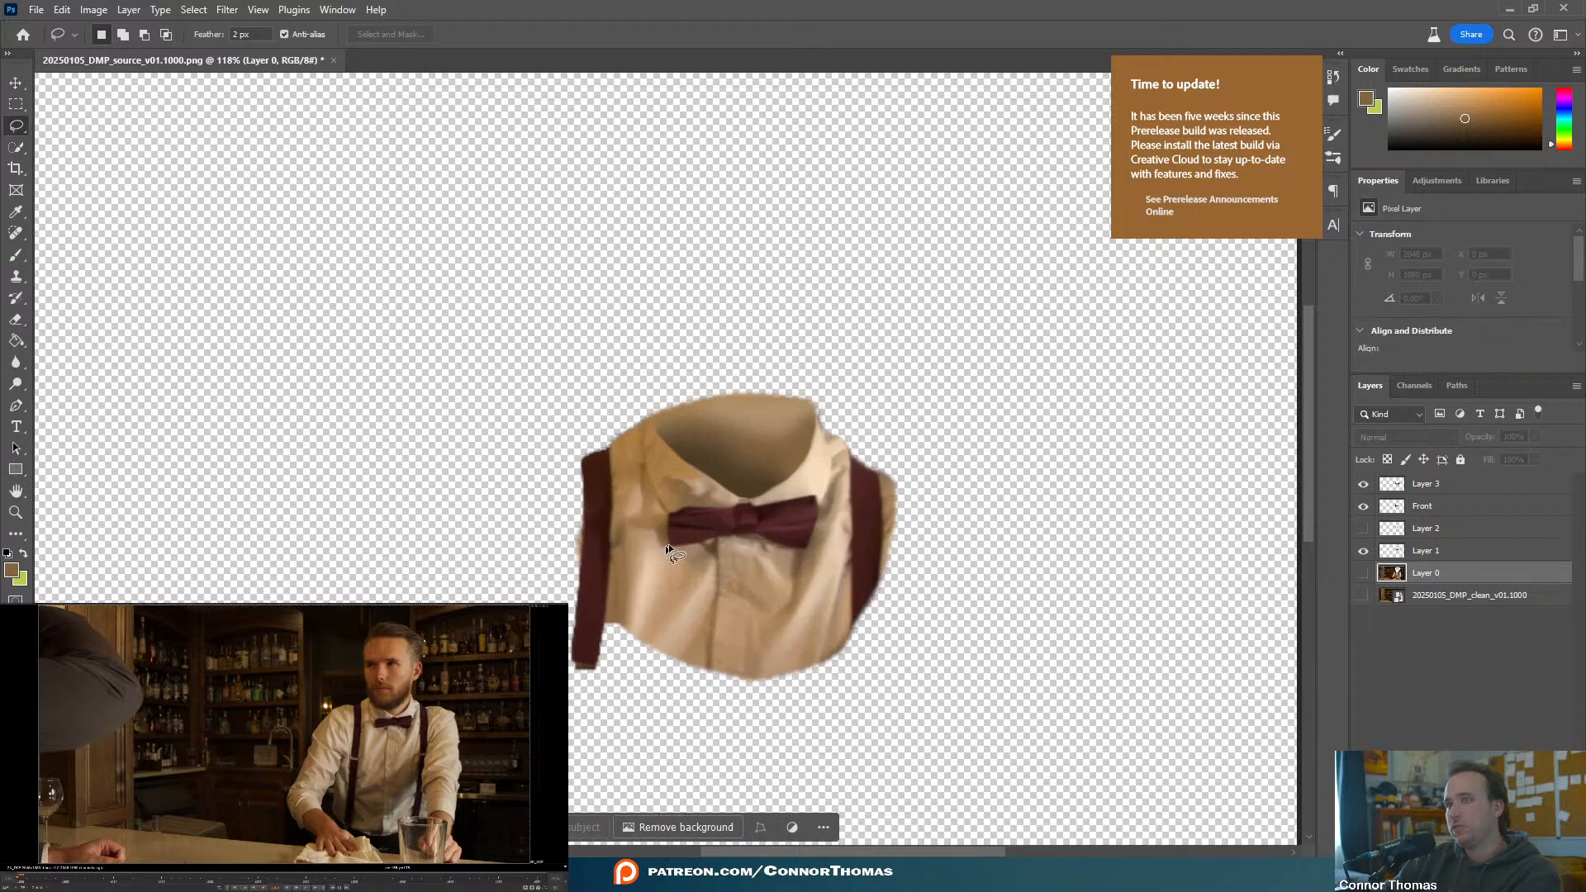
pyautogui.keyDown('alt'); pyautogui.scroll(-4, 767, 549); pyautogui.keyUp('alt')
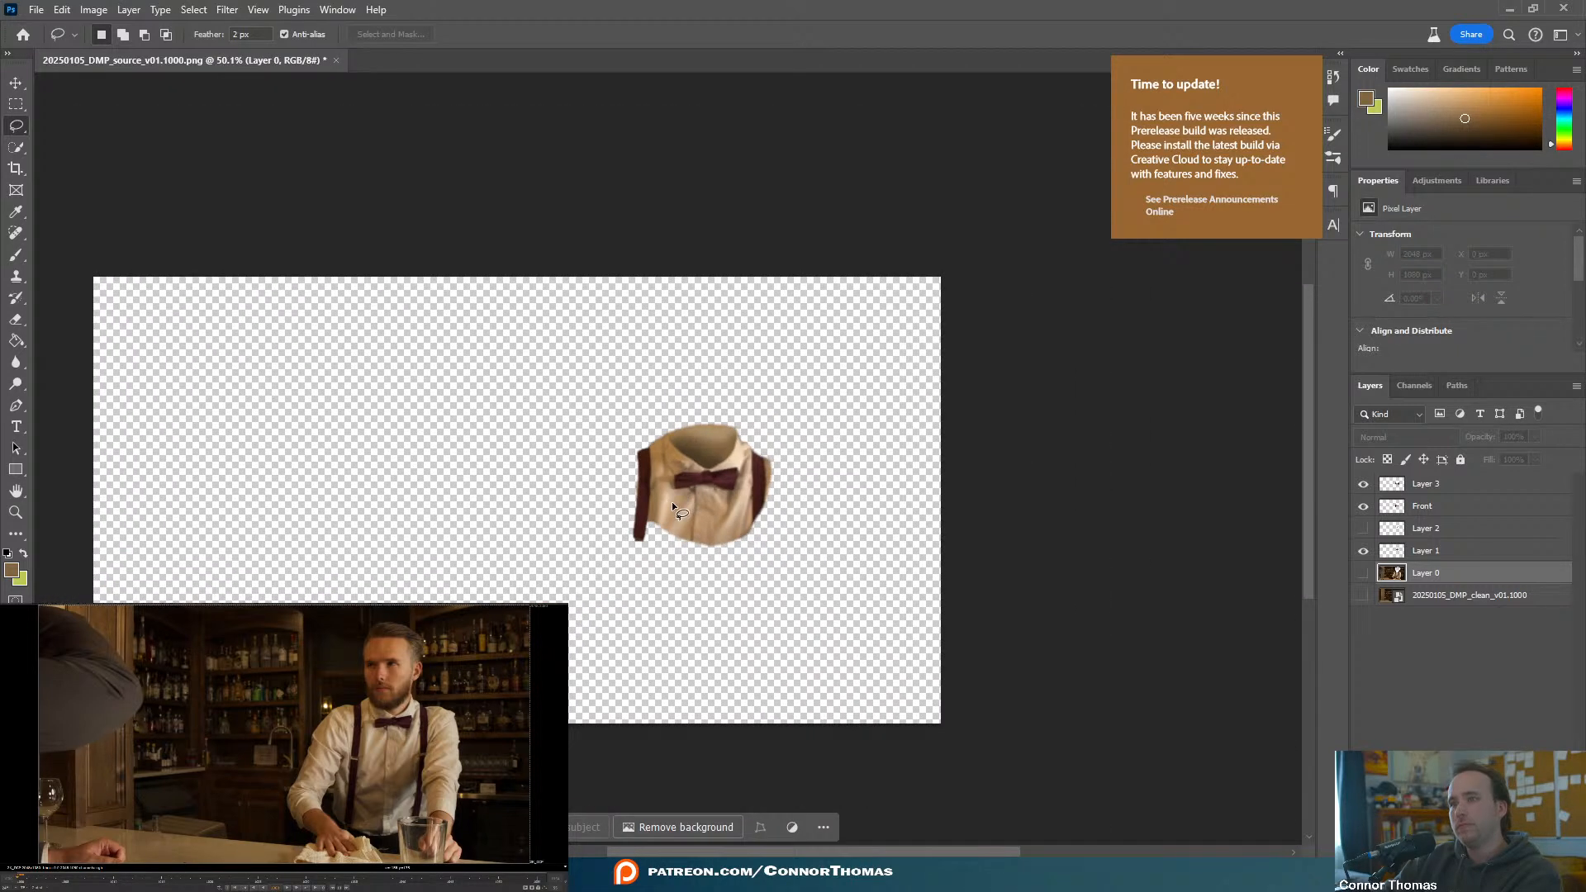
pyautogui.moveTo(881, 855); pyautogui.dragTo(836, 854)
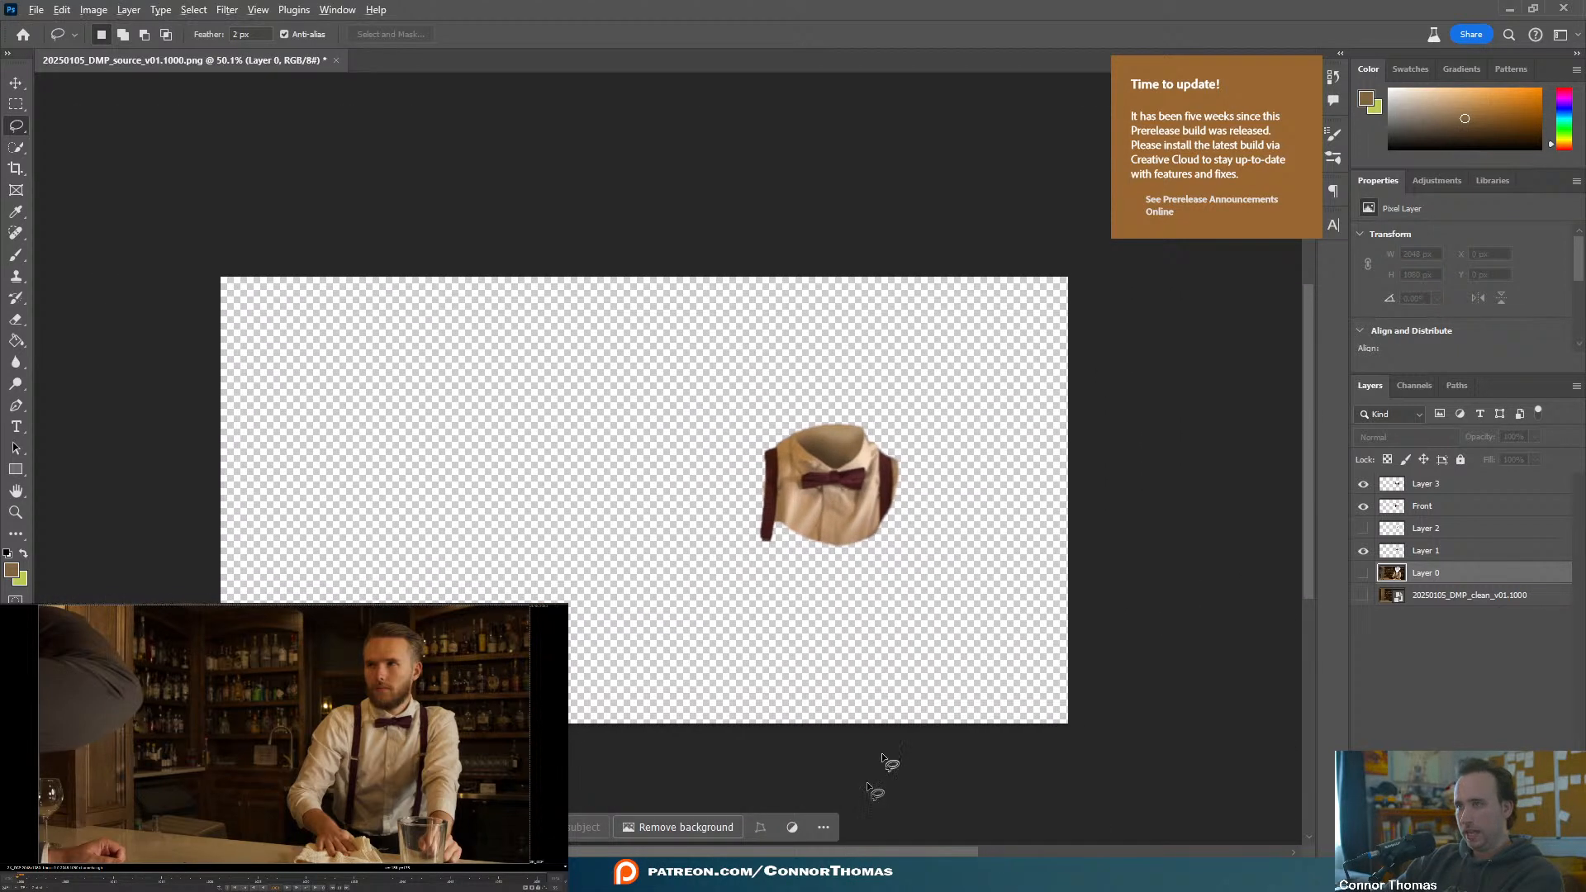
pyautogui.keyDown('alt'); pyautogui.scroll(5, 892, 502); pyautogui.keyUp('alt')
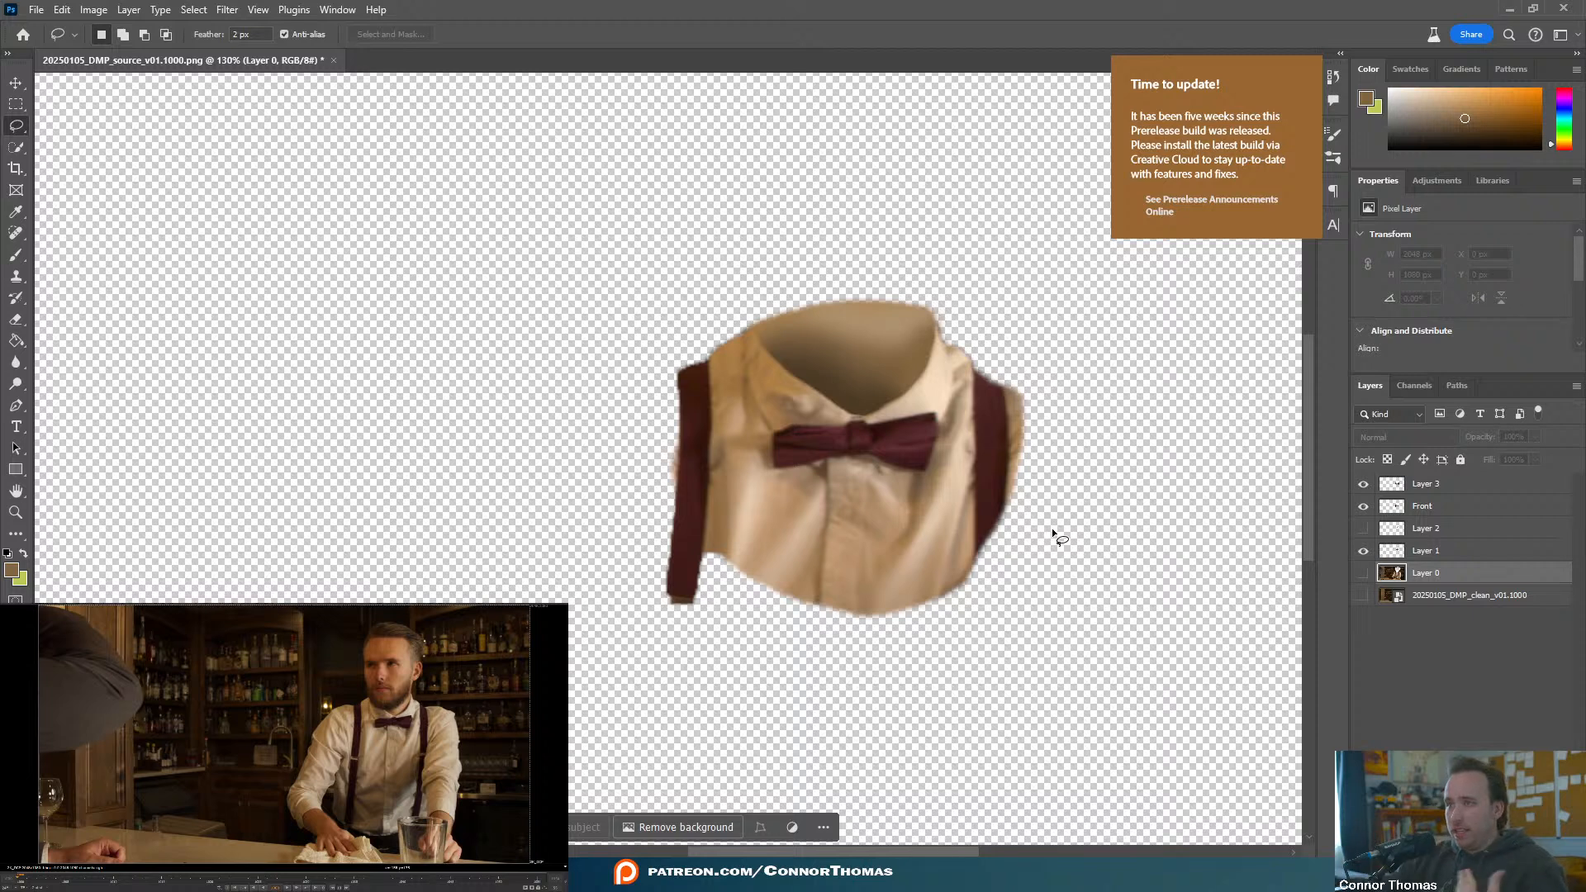
pyautogui.doubleClick(1427, 484)
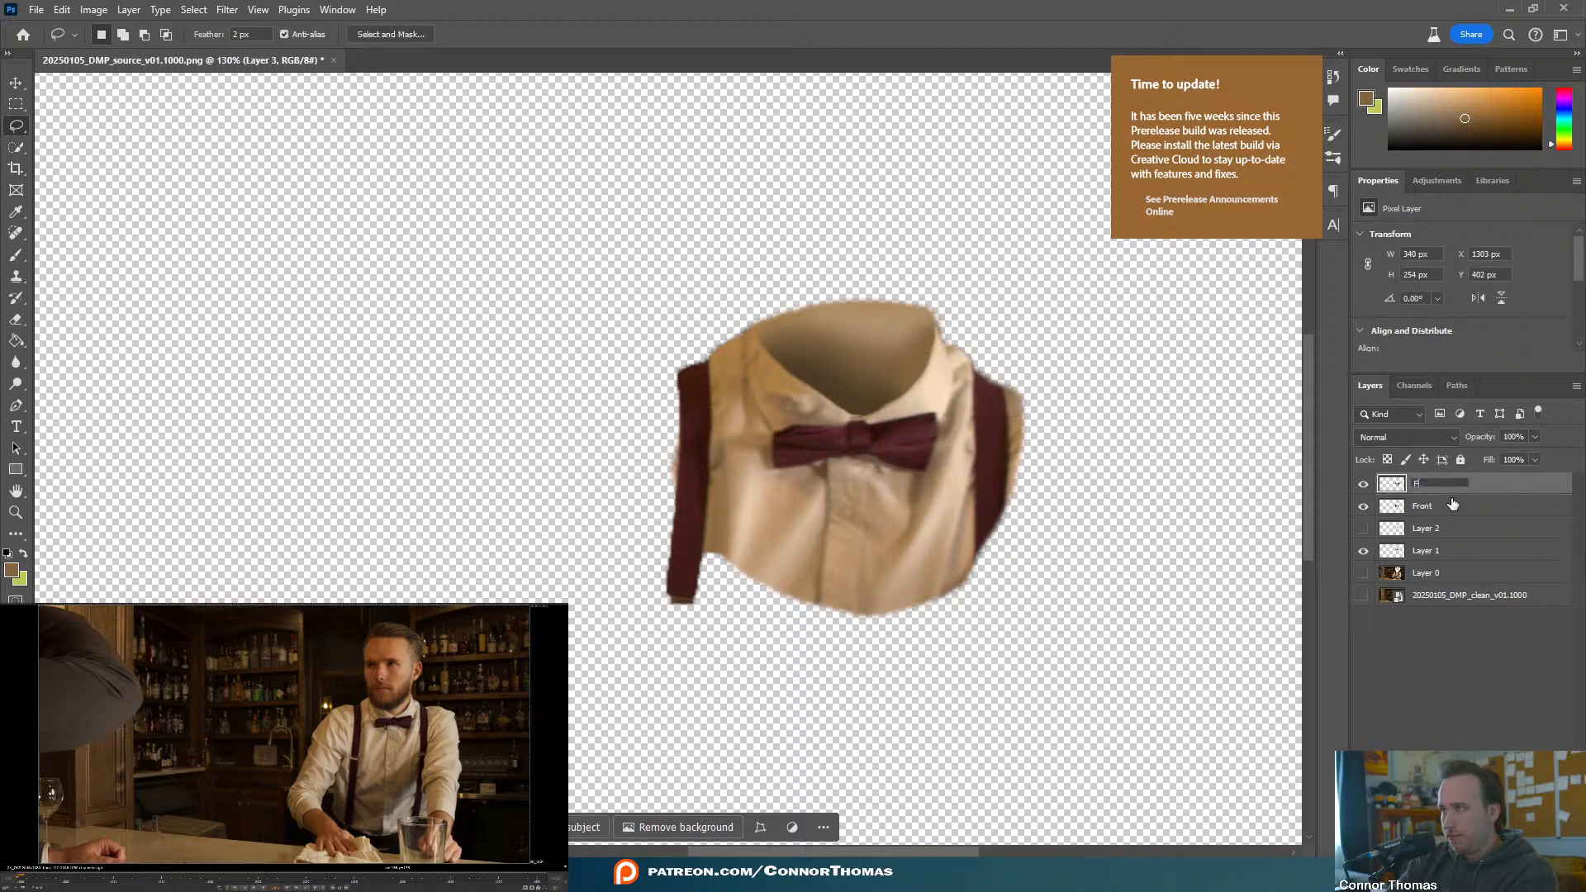
pyautogui.press('Return')
pyautogui.press('b')
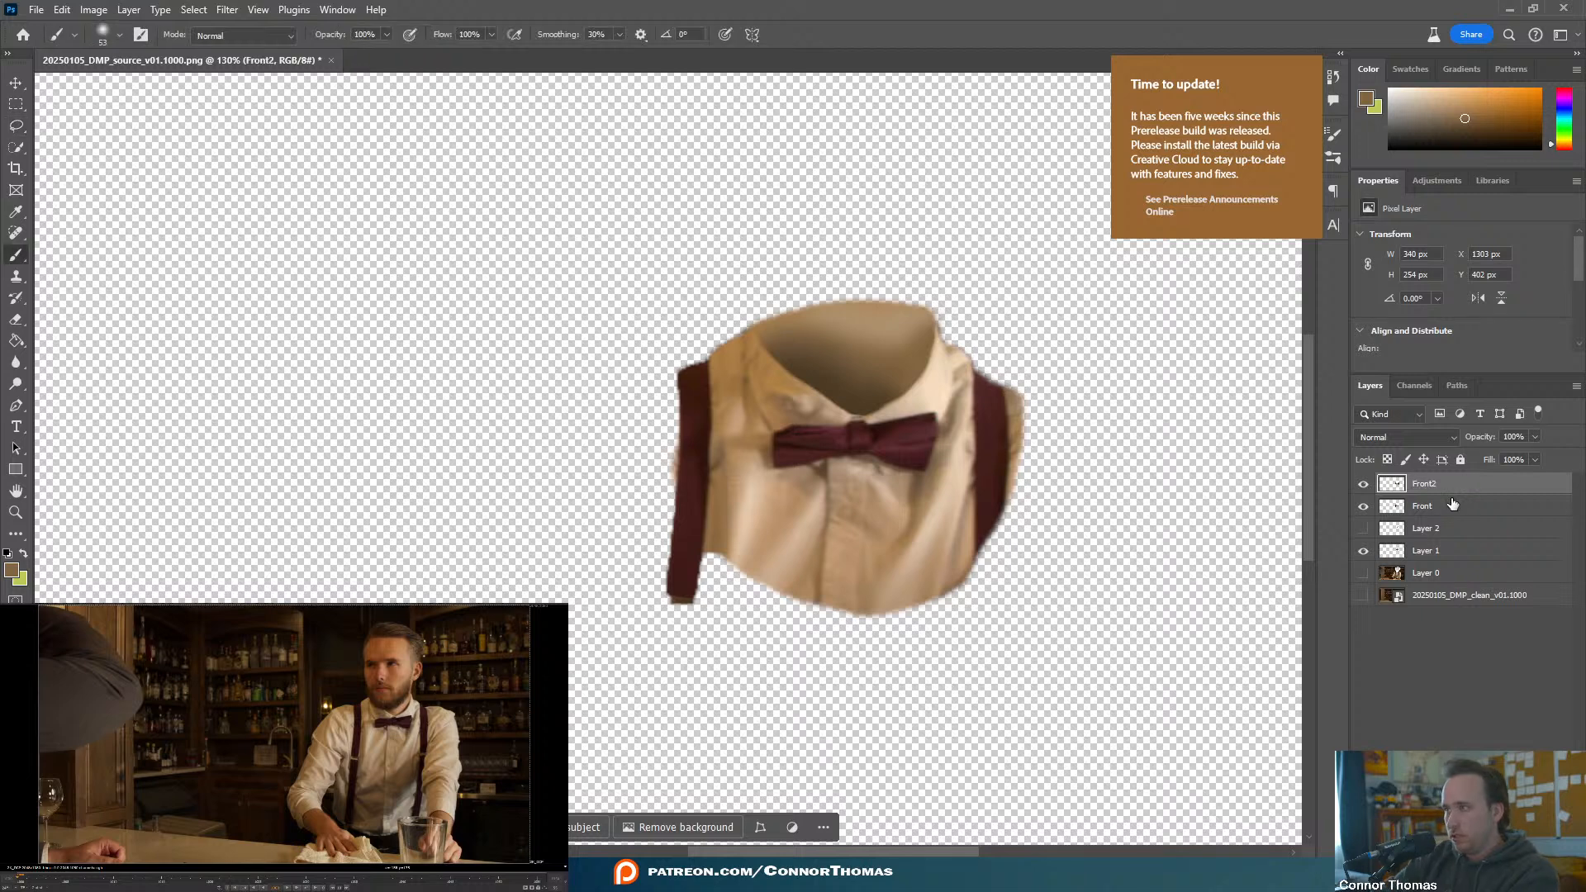
pyautogui.click(1439, 555)
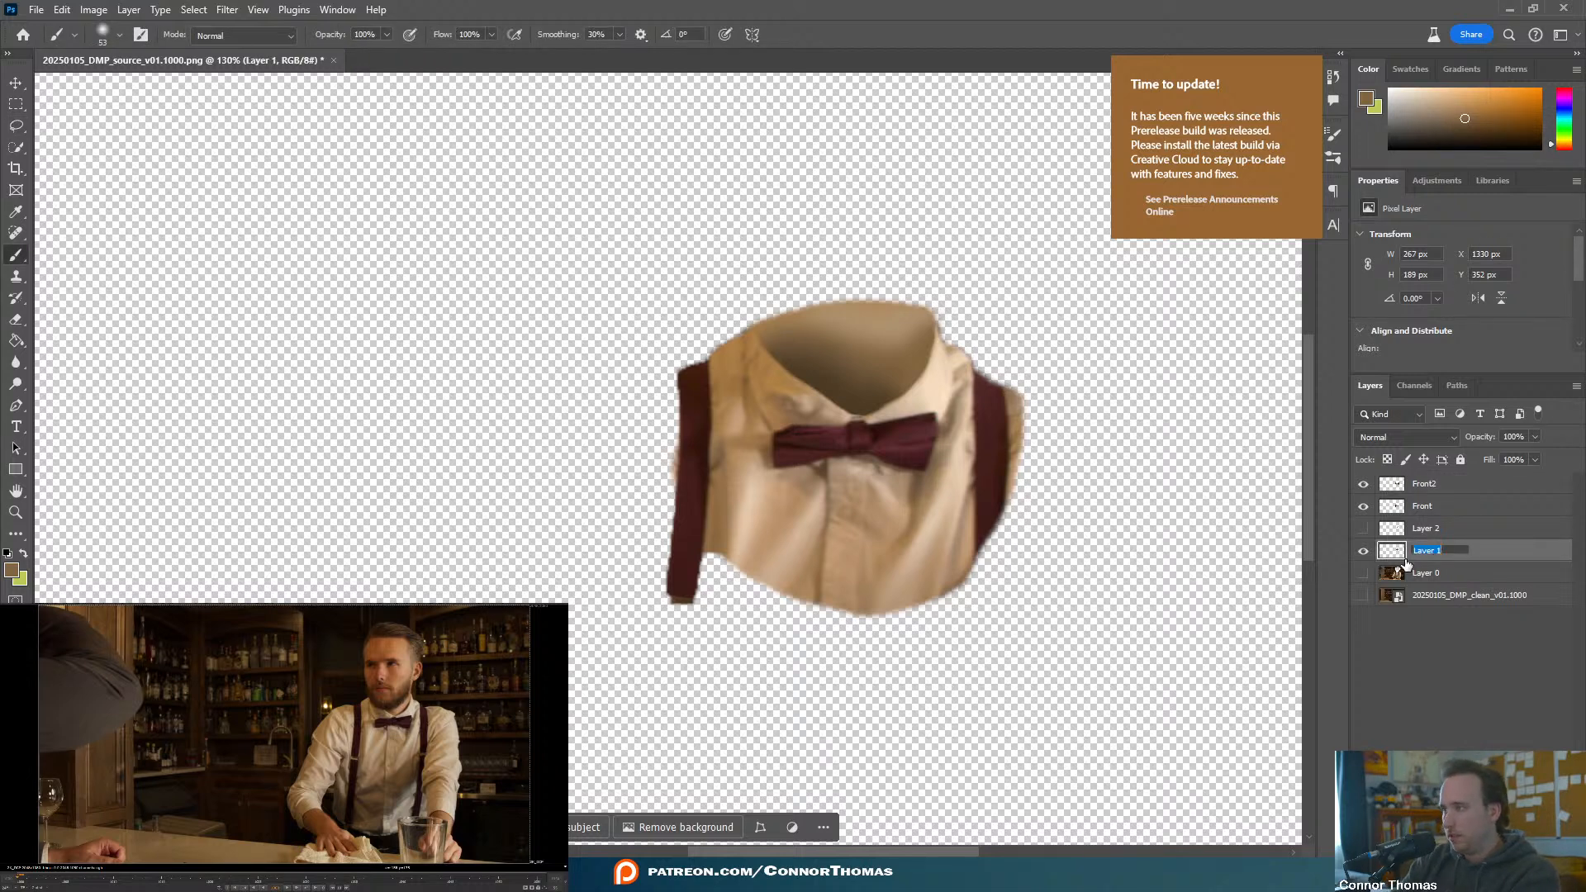
pyautogui.press('Return')
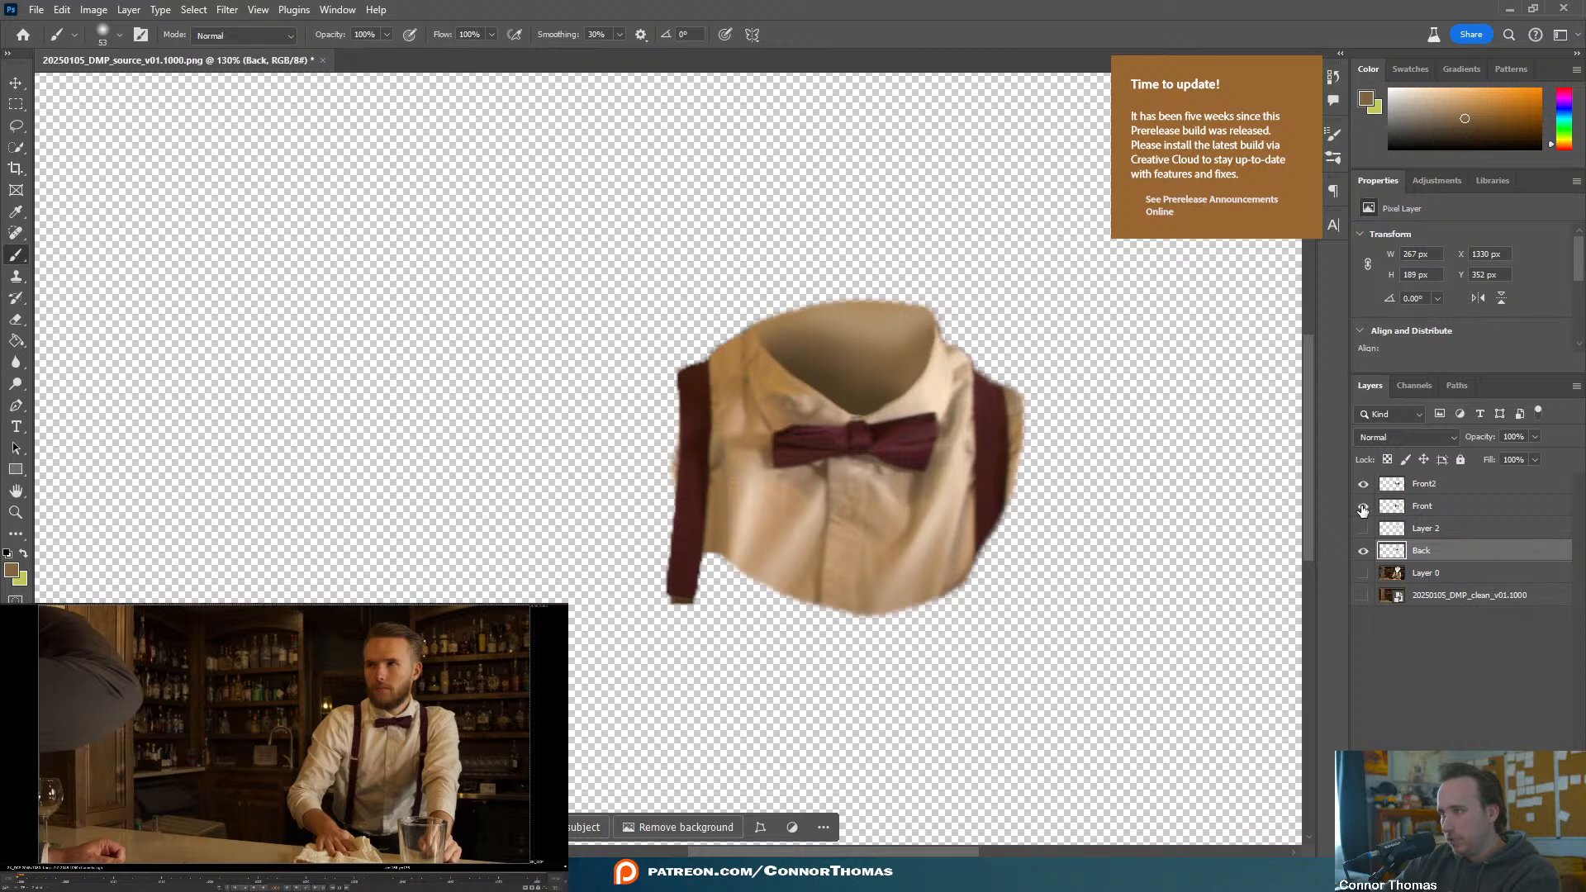
# - Hide the Front and Front2 layers and export the Back layer as the PNG 20250105_DMP_backcolar_v01.1000.png in the DMP folder
pyautogui.moveTo(1363, 509); pyautogui.dragTo(1363, 484)
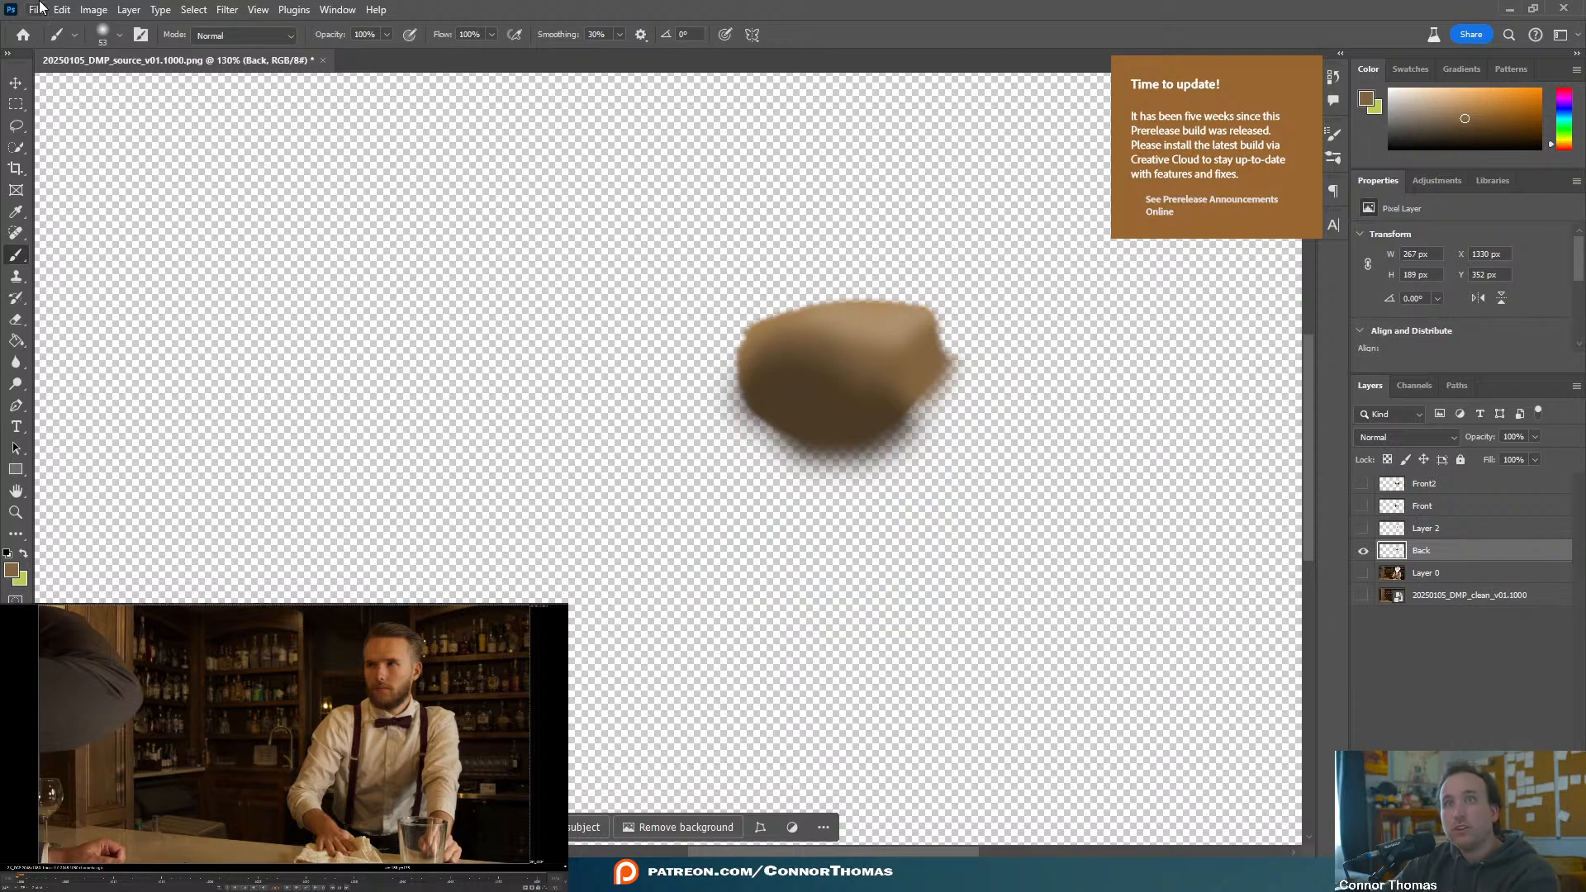
pyautogui.click(40, 8)
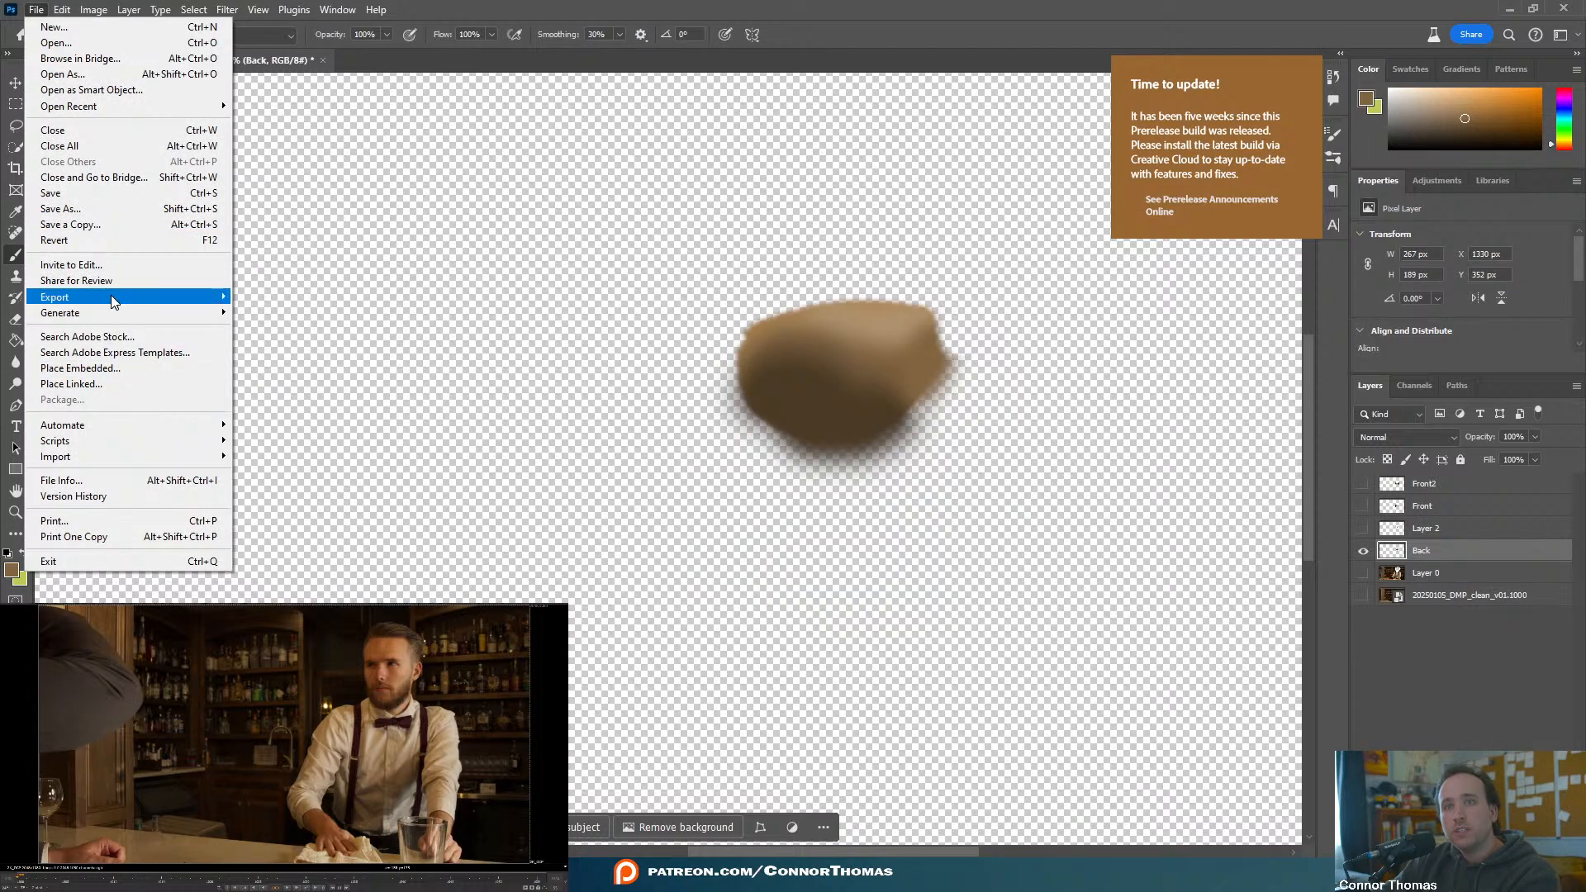
pyautogui.moveTo(114, 299)
pyautogui.click(311, 293)
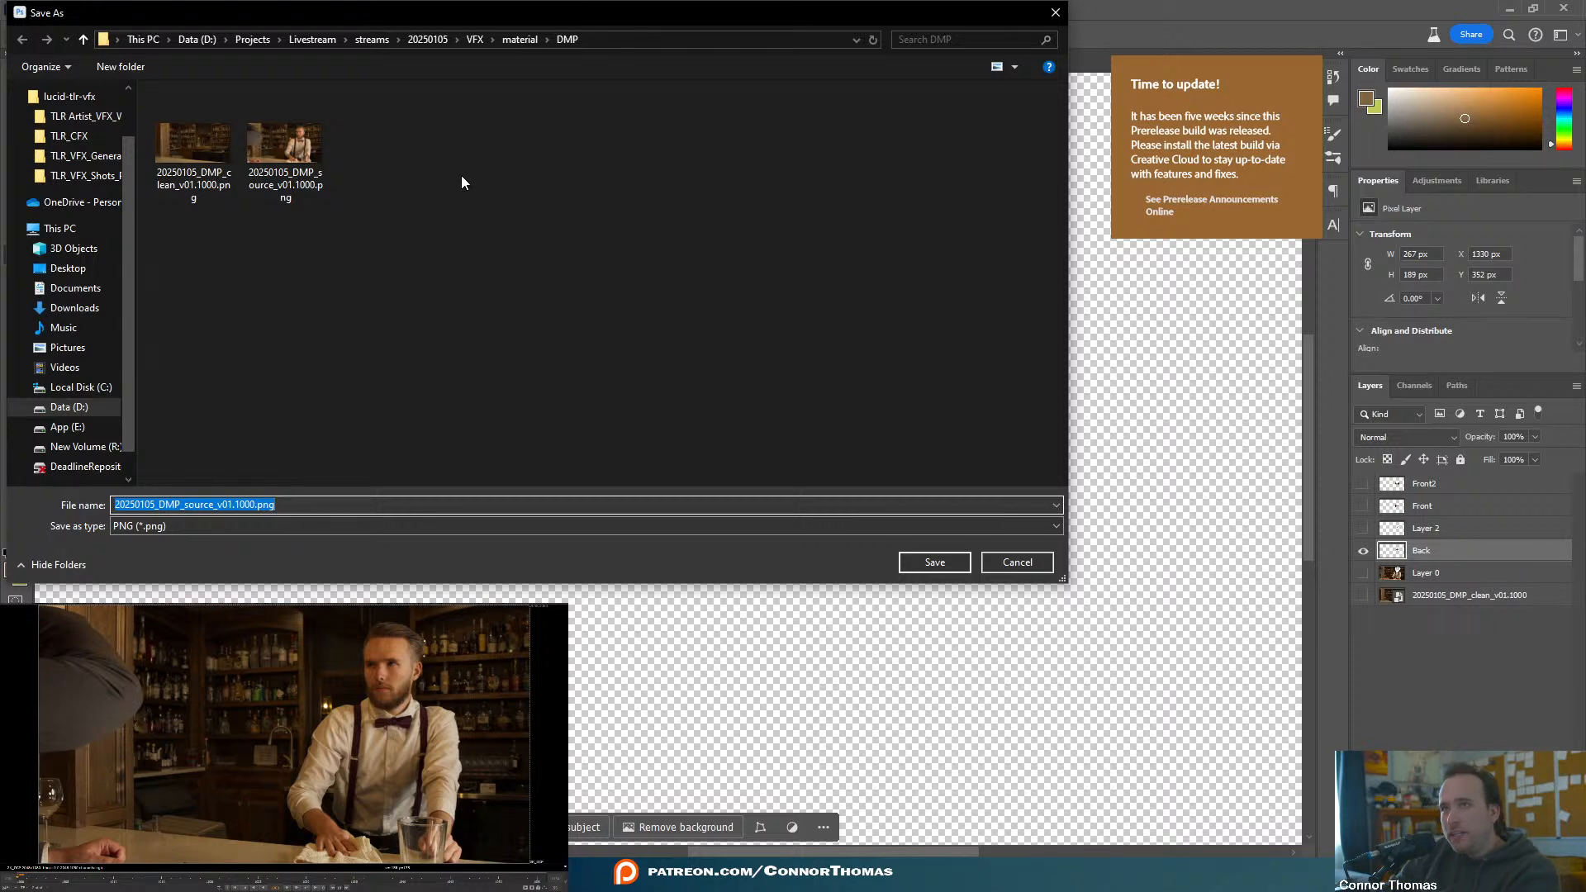
pyautogui.click(216, 505)
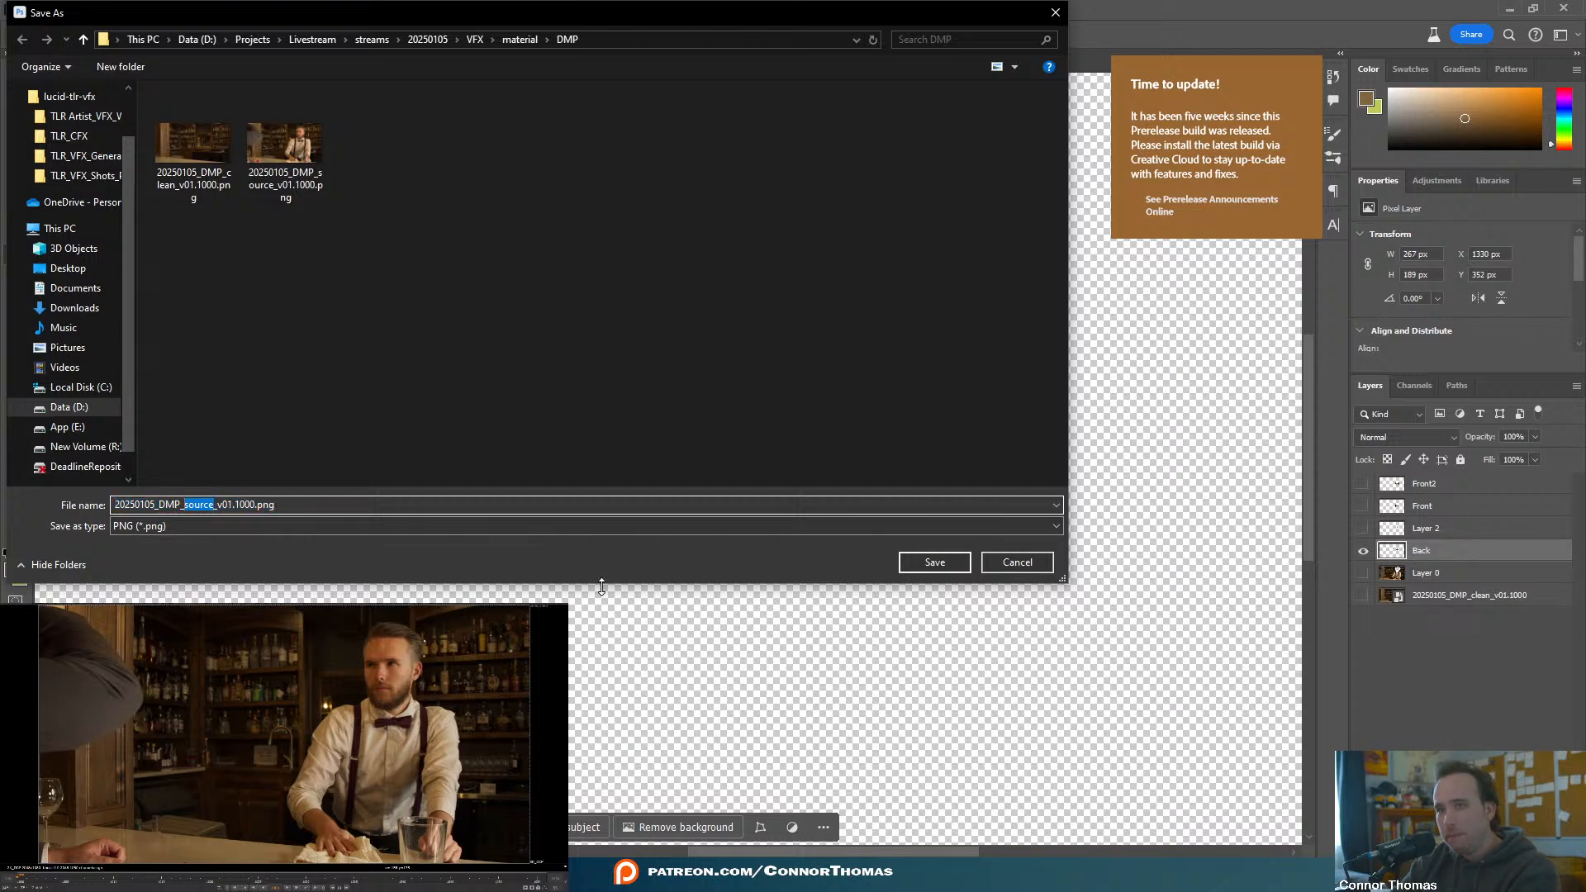
pyautogui.write('backcola')
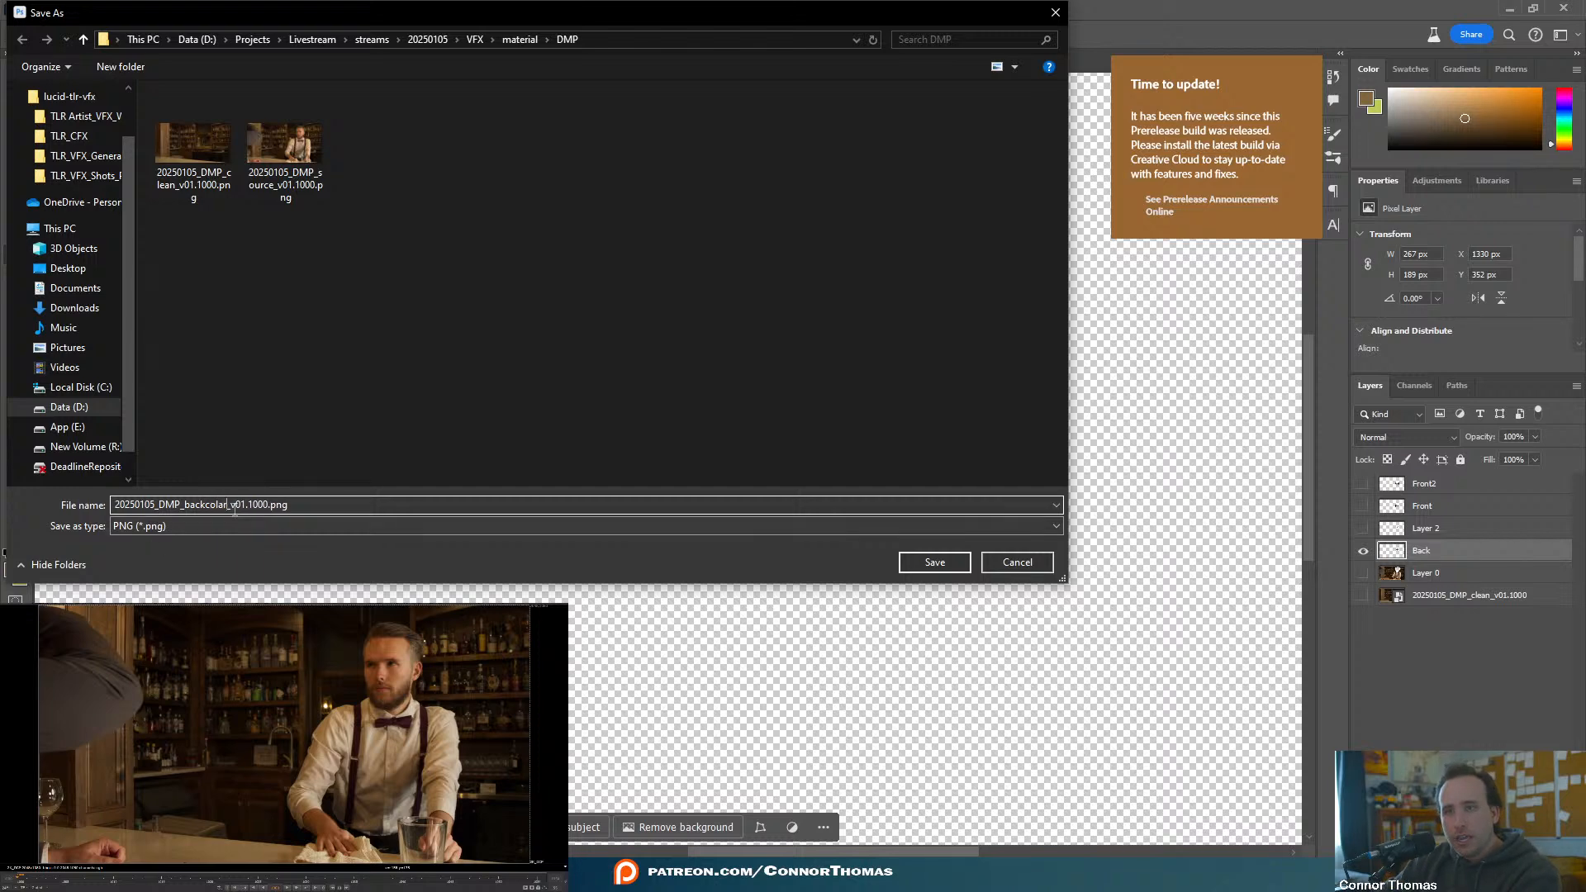
pyautogui.click(934, 563)
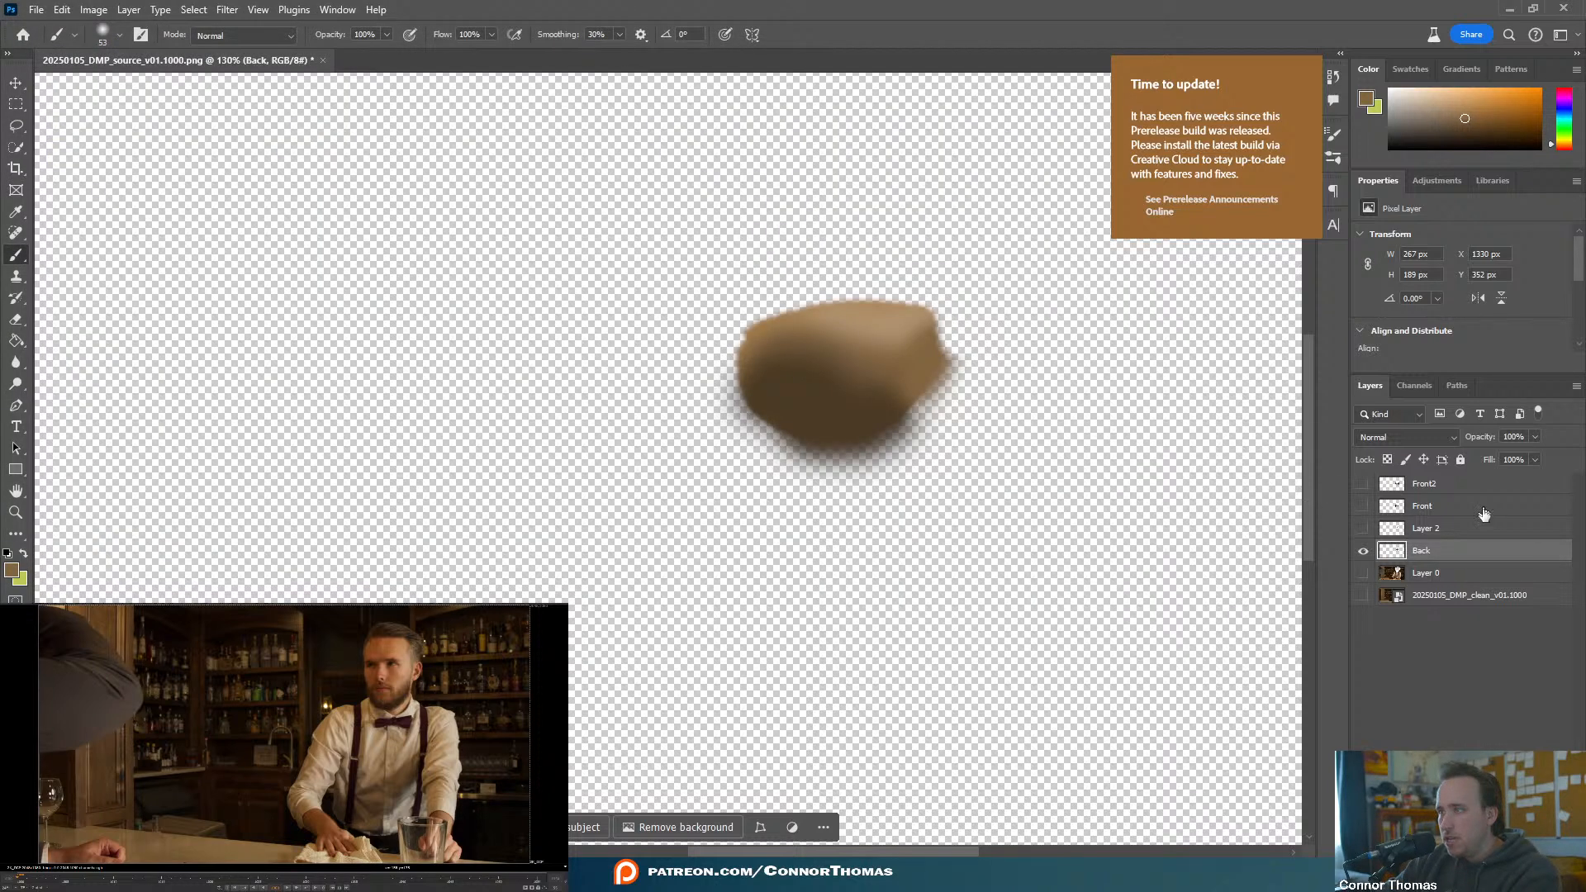
# - Hide the Back layer and show Front and Front2, comparing the collar with and without its back part
pyautogui.click(1370, 550)
pyautogui.moveTo(1362, 506); pyautogui.dragTo(1362, 484)
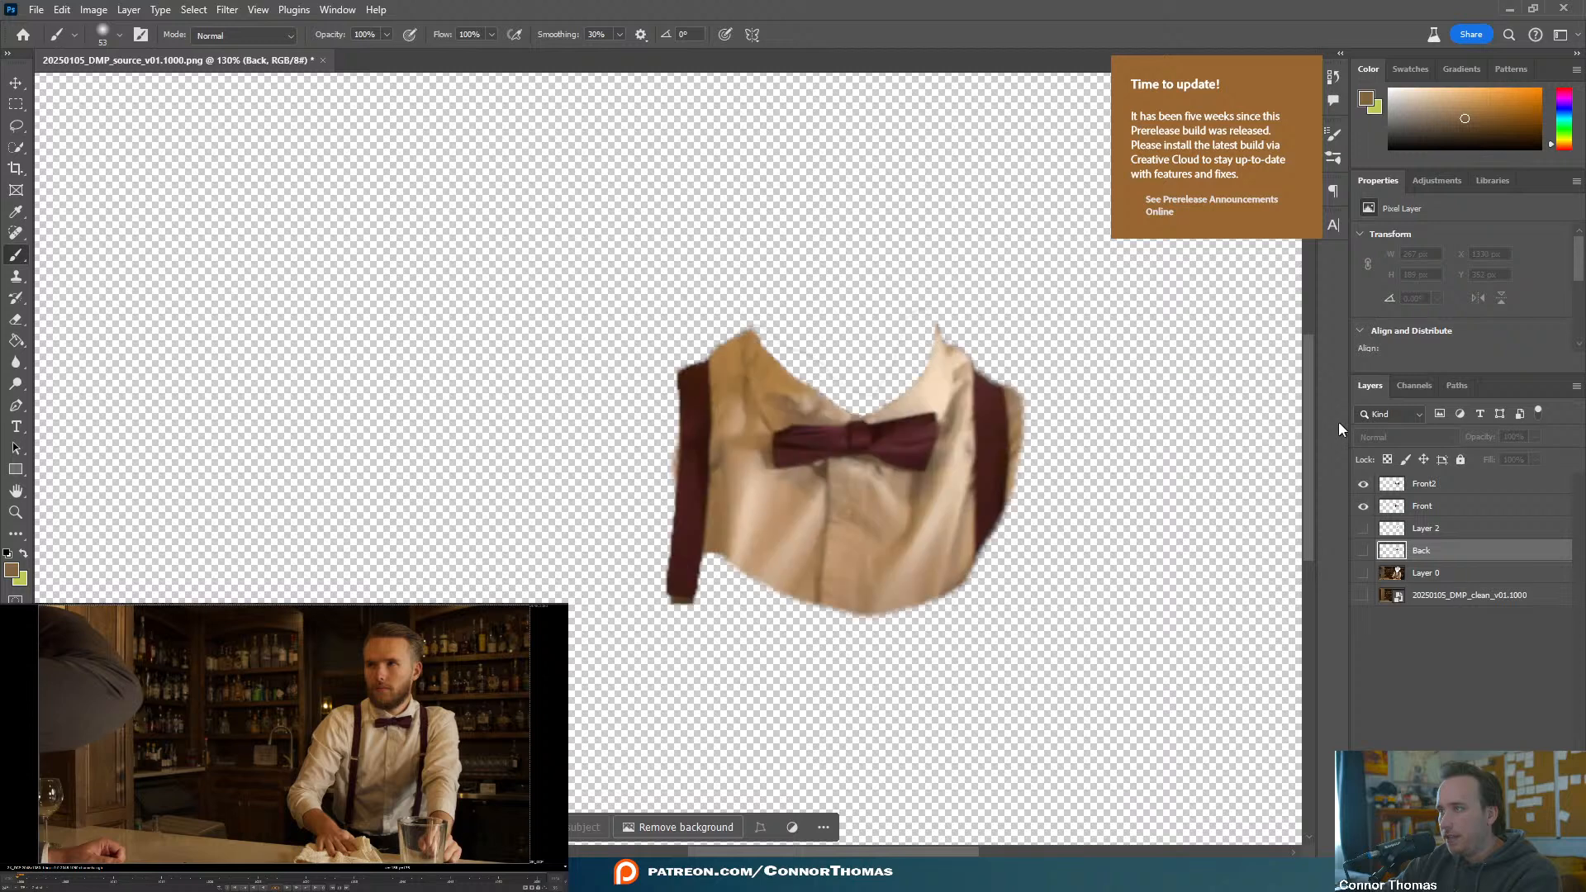
pyautogui.click(1367, 558)
pyautogui.click(1368, 558)
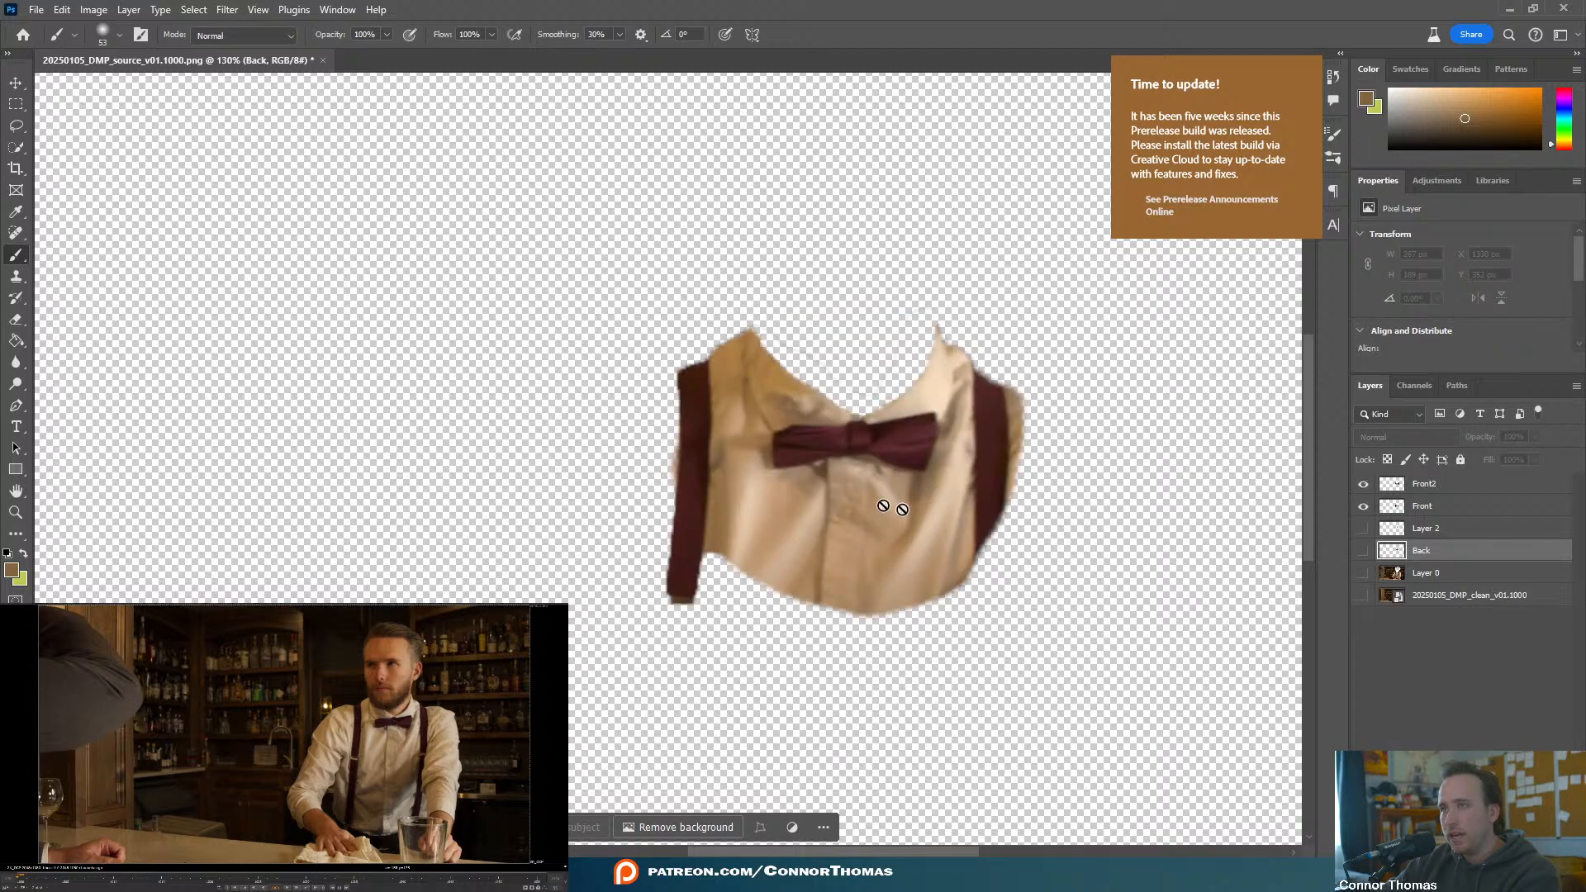
# - Erase the faint leftover outline inside the neck opening on the Front layer with the soft 27 px Eraser
pyautogui.keyDown('alt'); pyautogui.scroll(5, 917, 396); pyautogui.keyUp('alt')
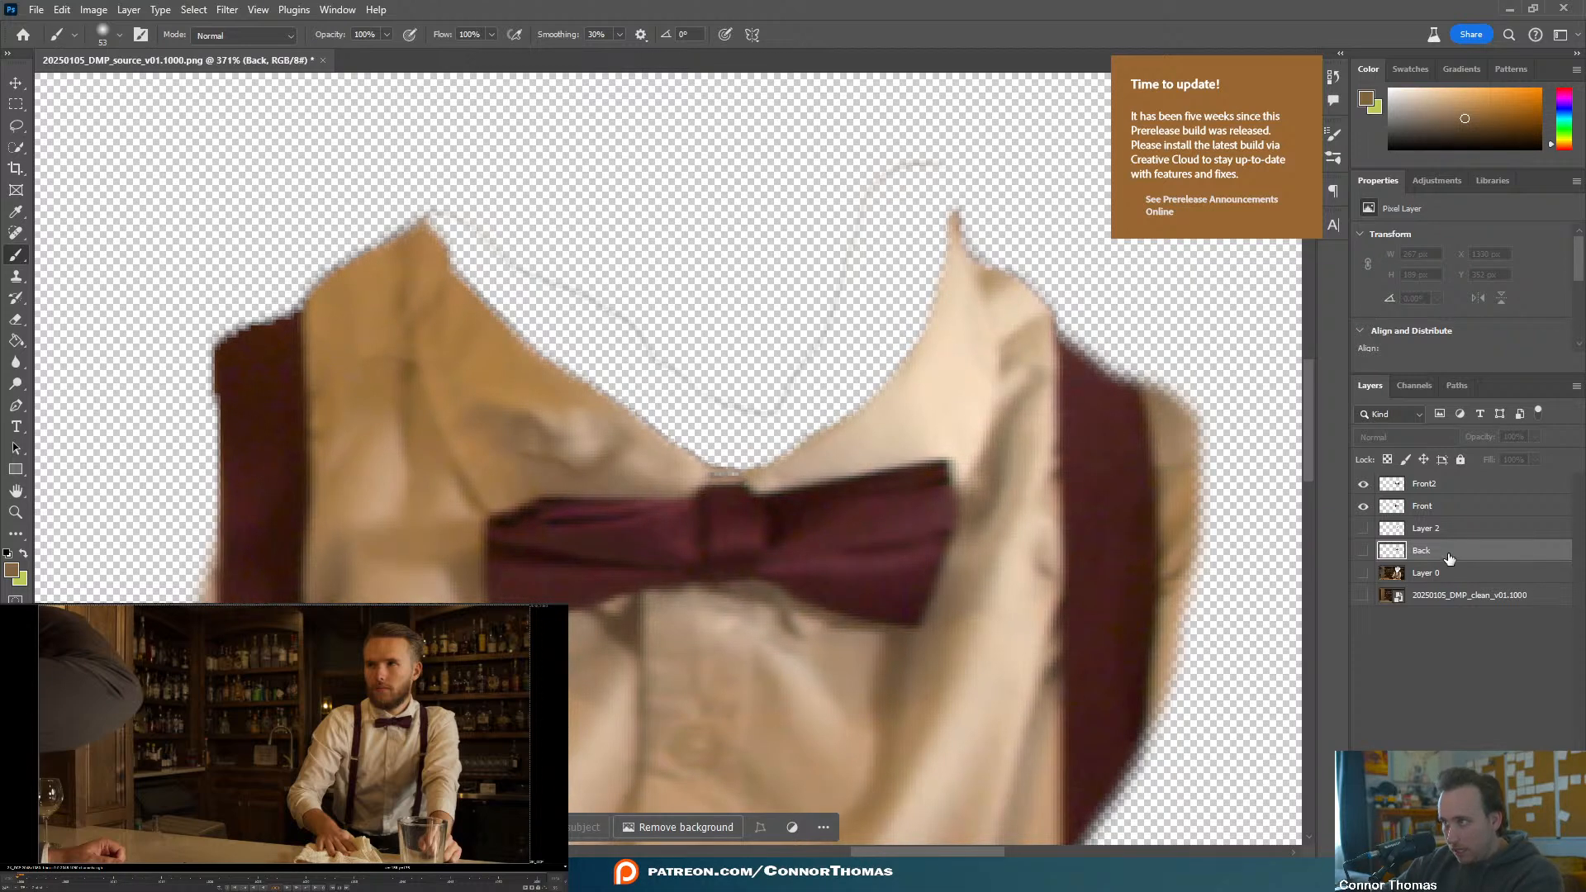
pyautogui.click(1427, 507)
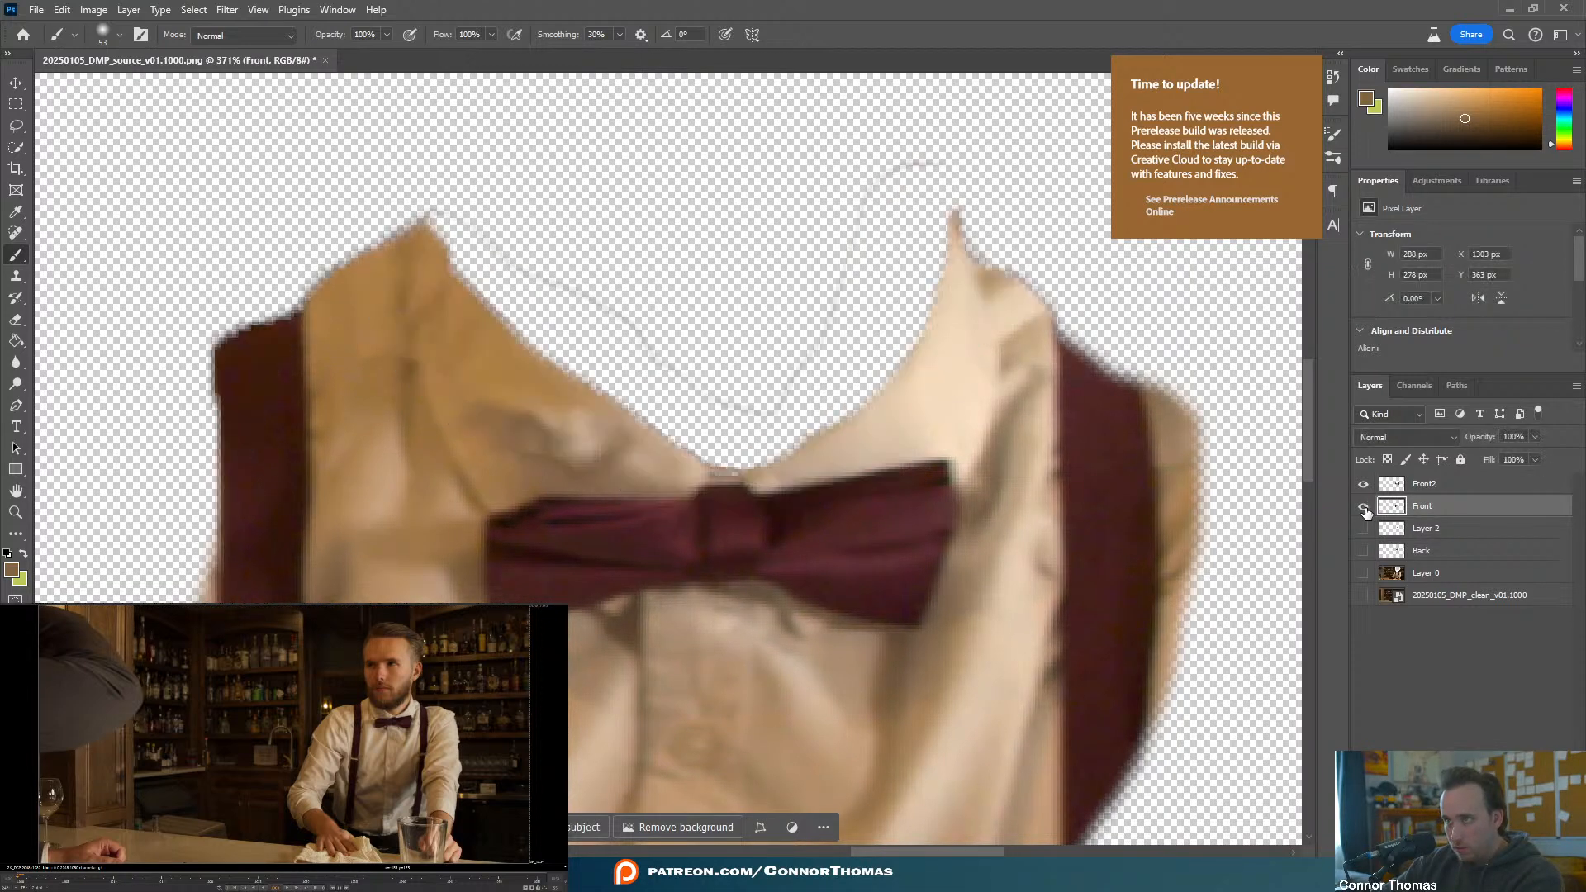
pyautogui.press('e')
pyautogui.moveTo(829, 237)
pyautogui.mouseDown()
pyautogui.moveTo(934, 159)
pyautogui.moveTo(833, 241)
pyautogui.moveTo(776, 364)
pyautogui.moveTo(792, 363)
pyautogui.moveTo(704, 375)
pyautogui.moveTo(419, 160)
pyautogui.mouseUp()
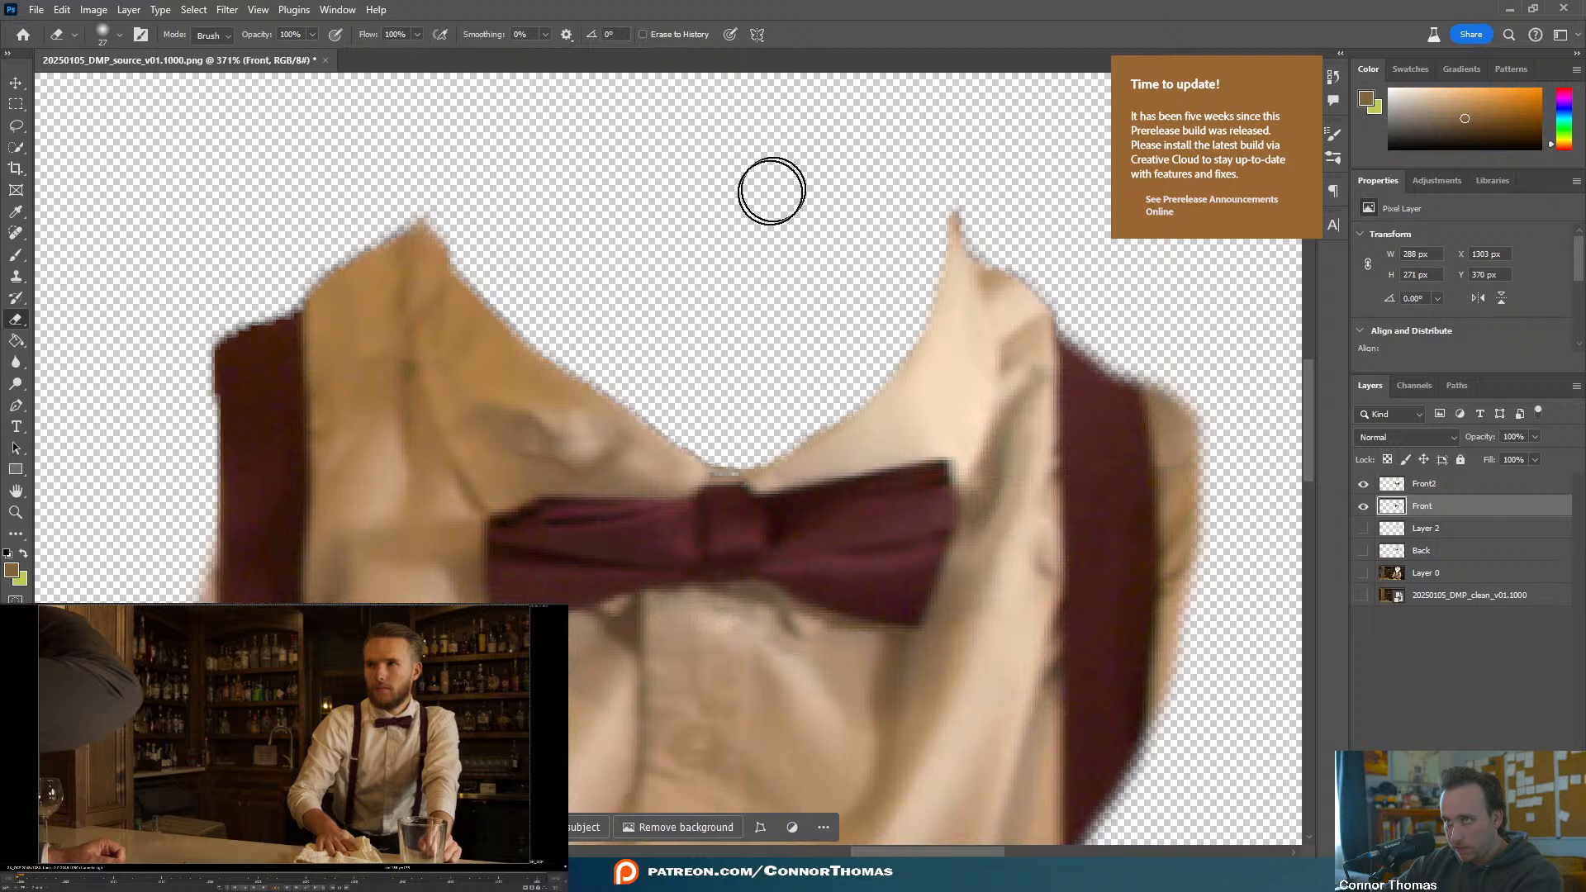
# - Sample the beige beside the collar gap above the bow tie knot and paint over the transparent gap on Front with a tiny brush
pyautogui.keyDown('alt'); pyautogui.scroll(5, 709, 491); pyautogui.keyUp('alt')
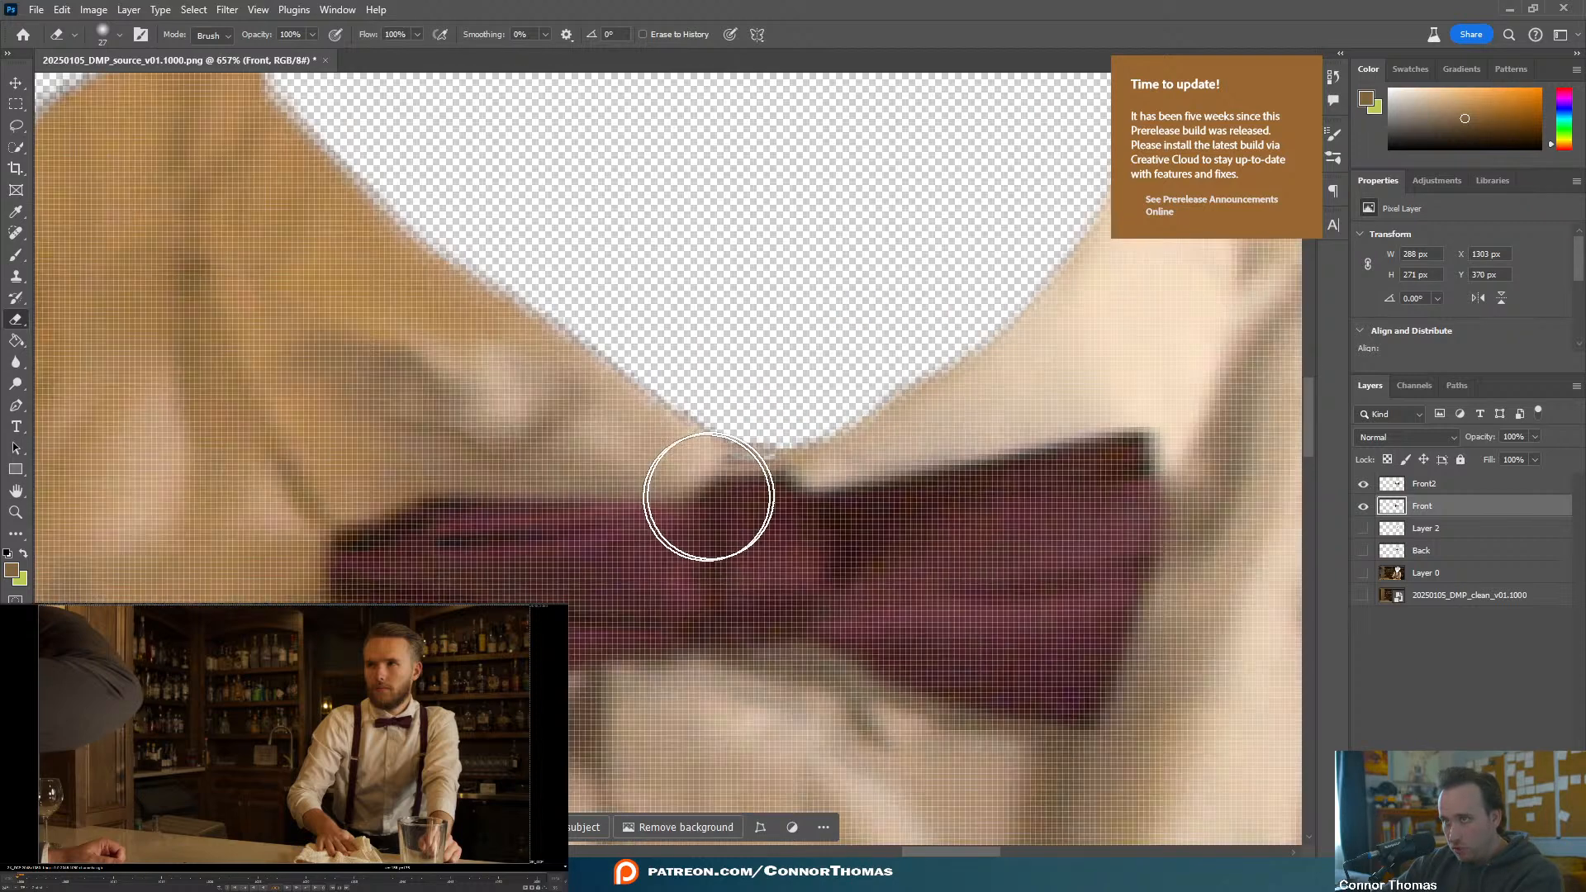
pyautogui.click(18, 213)
pyautogui.click(683, 453)
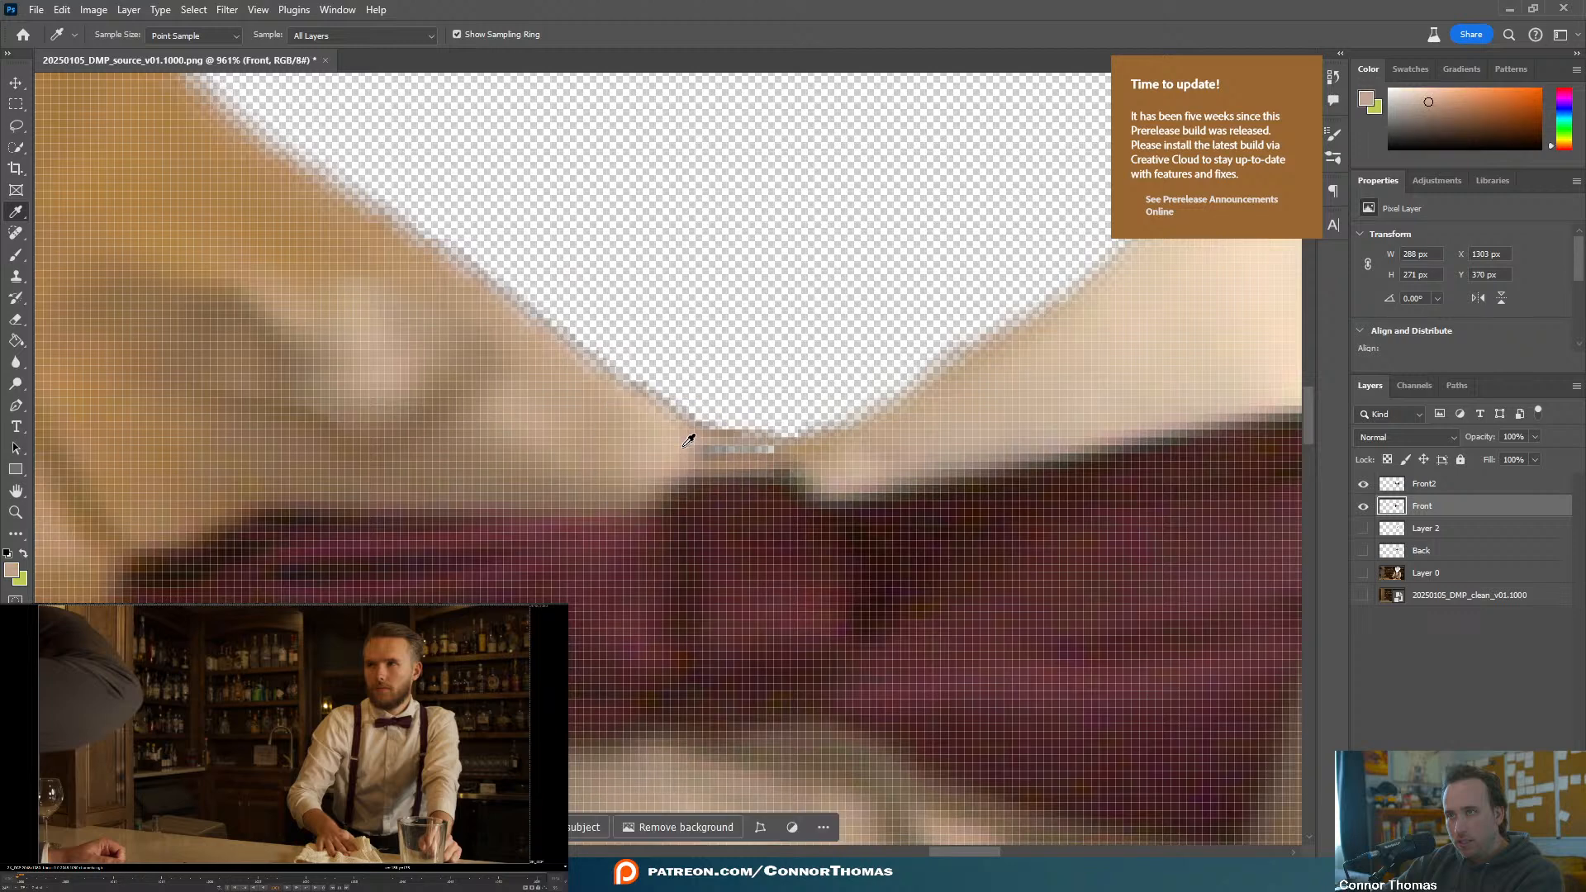
pyautogui.press('b')
pyautogui.keyDown('alt'); pyautogui.moveTo(719, 445); pyautogui.dragTo(496, 497, button='right'); pyautogui.keyUp('alt')
pyautogui.moveTo(695, 451); pyautogui.dragTo(762, 450)
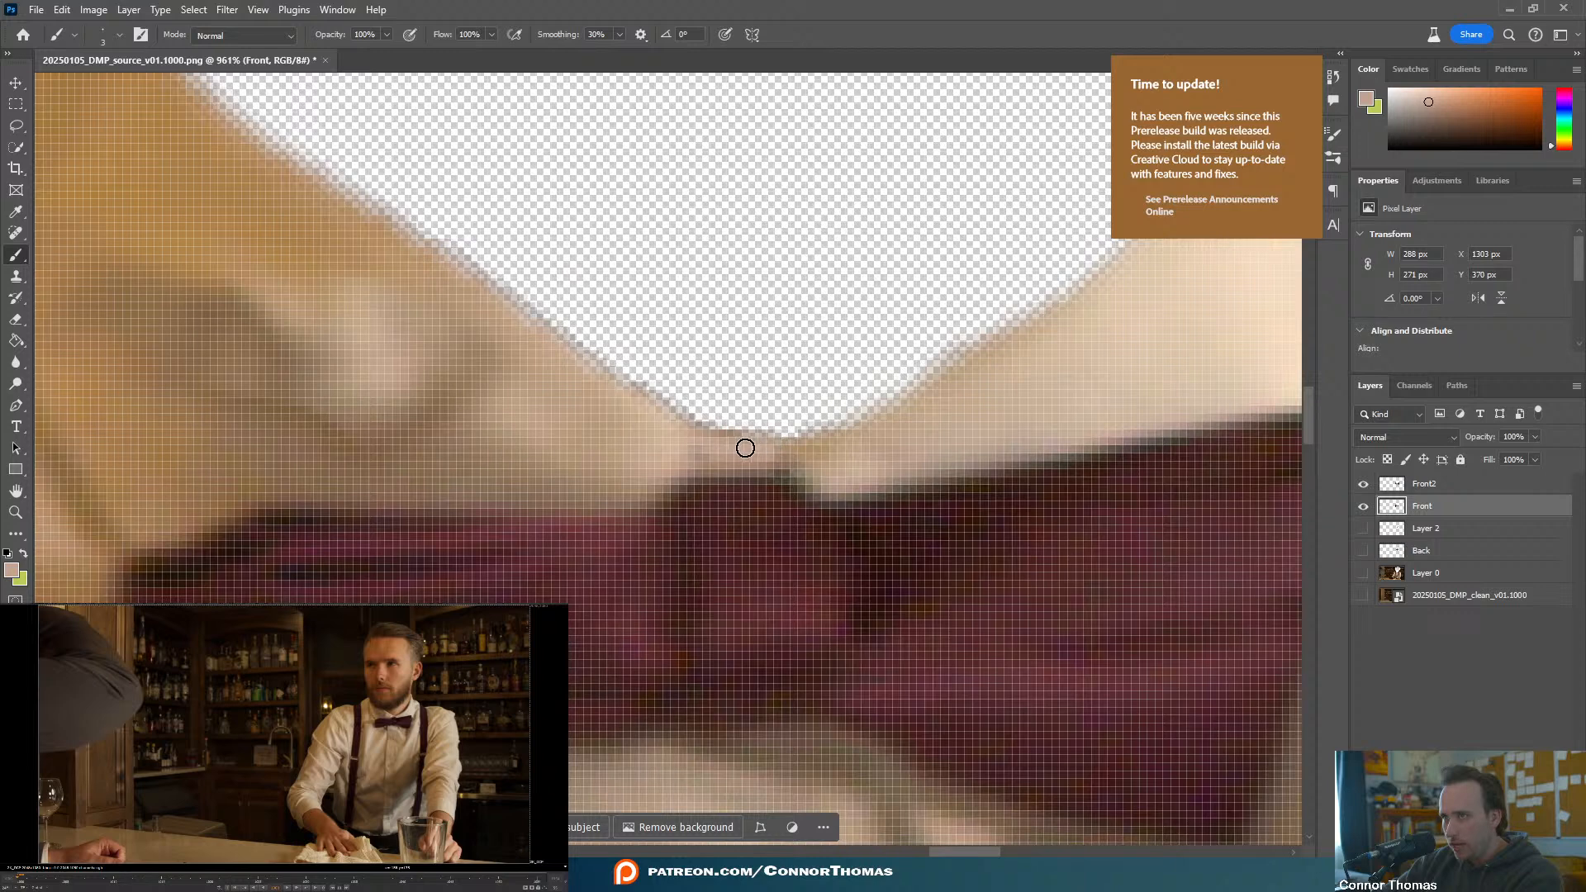
# - Export the visible Front and Front2 layers as the PNG 20250105_DMP_frontshirt_v01.1000.png in the DMP folder
pyautogui.keyDown('alt'); pyautogui.scroll(-5, 736, 463); pyautogui.keyUp('alt')
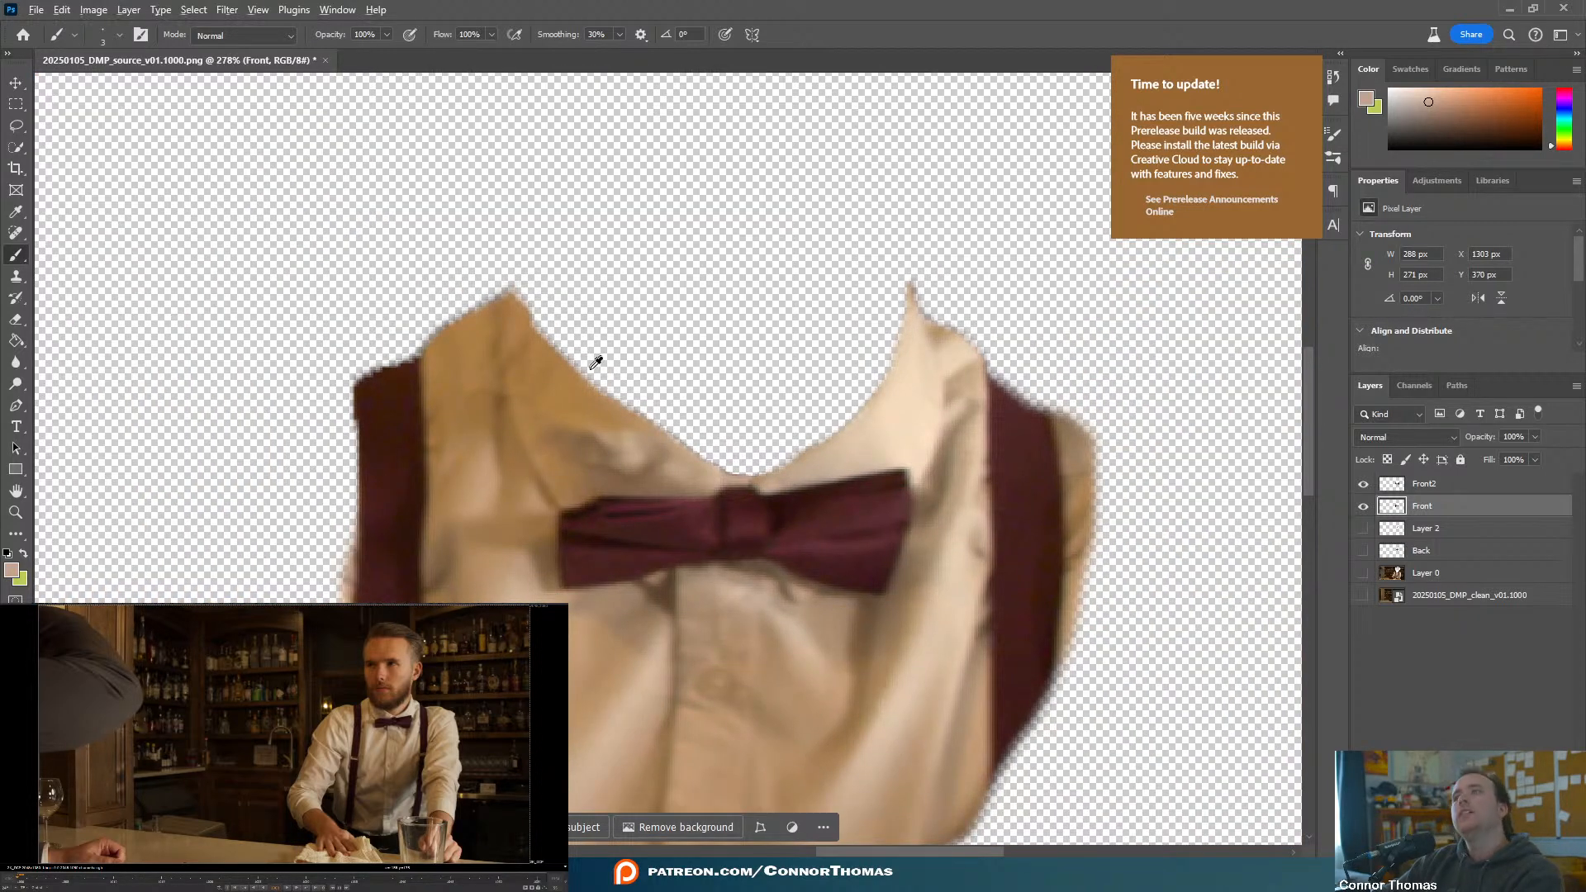
pyautogui.scroll(2, 595, 355)
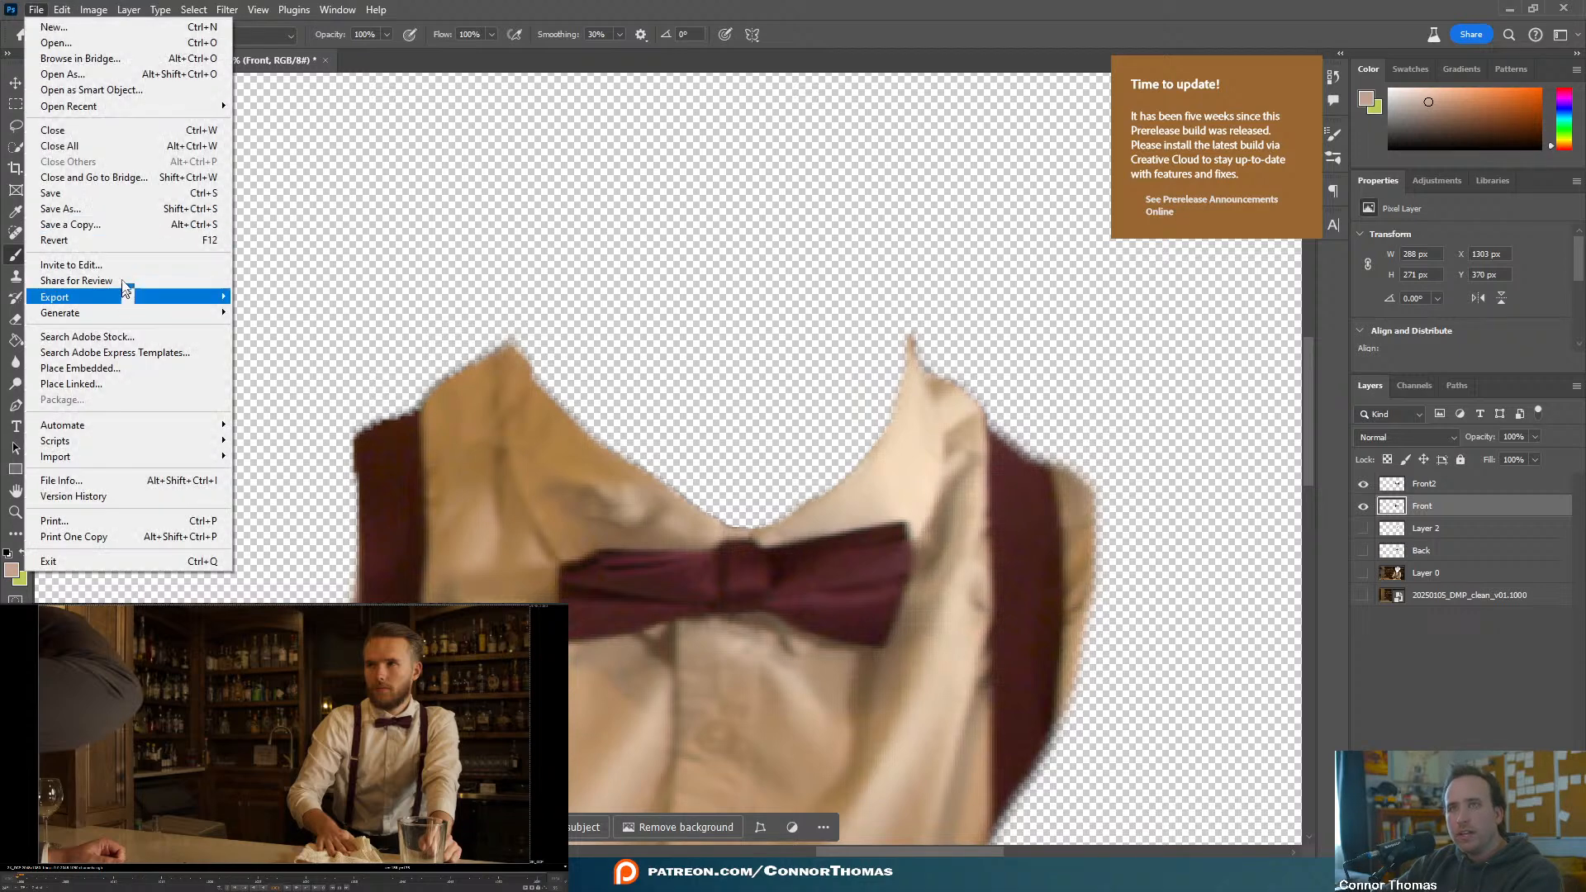
pyautogui.moveTo(110, 299)
pyautogui.click(372, 292)
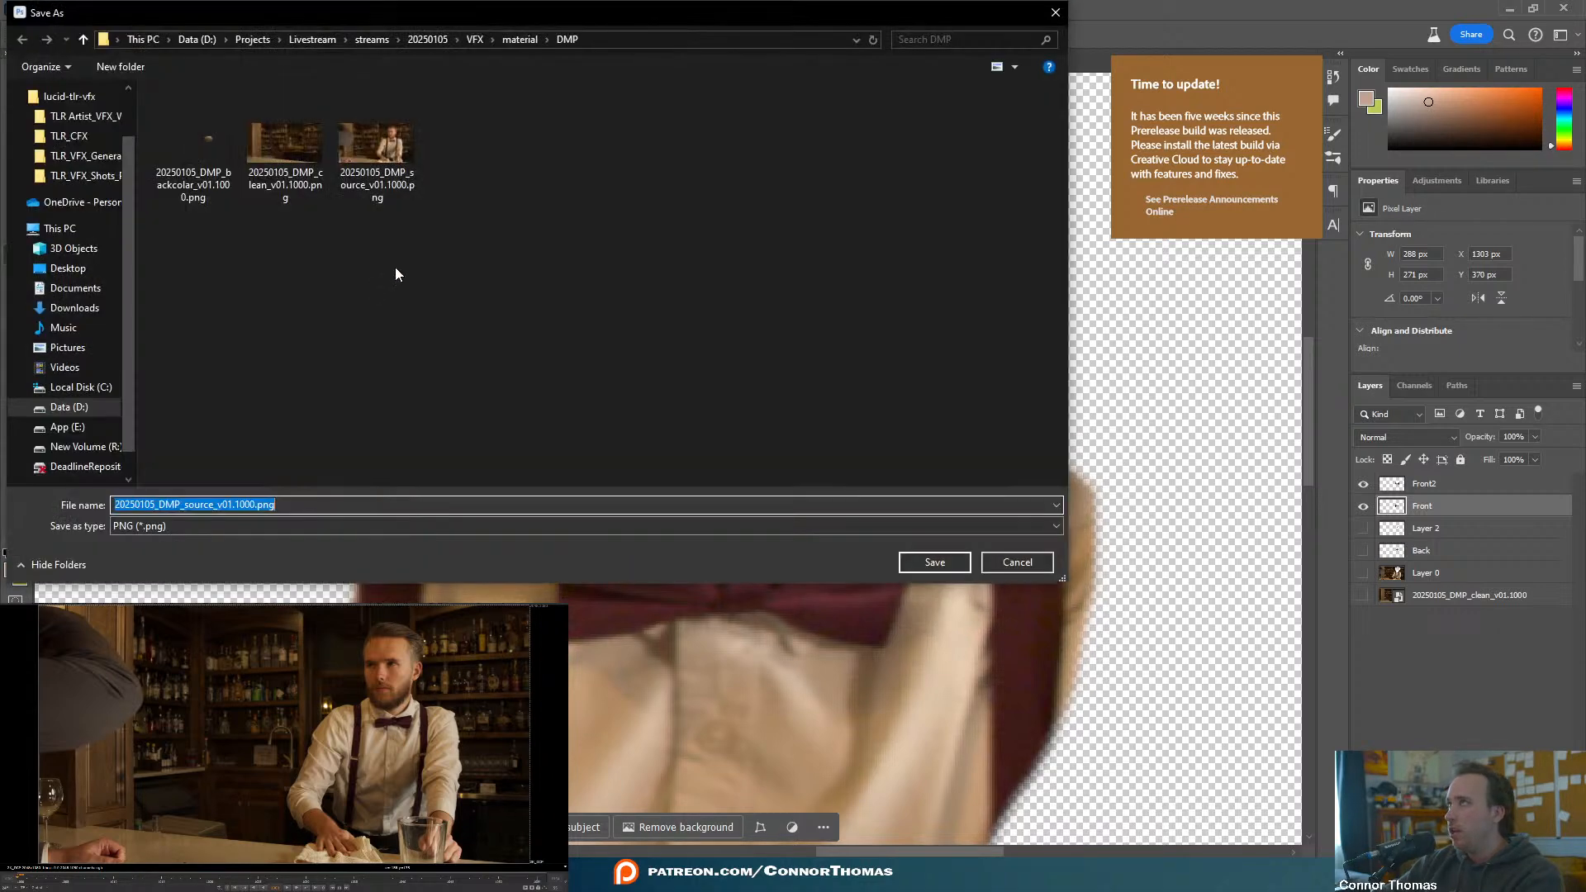
pyautogui.click(210, 162)
pyautogui.click(226, 504)
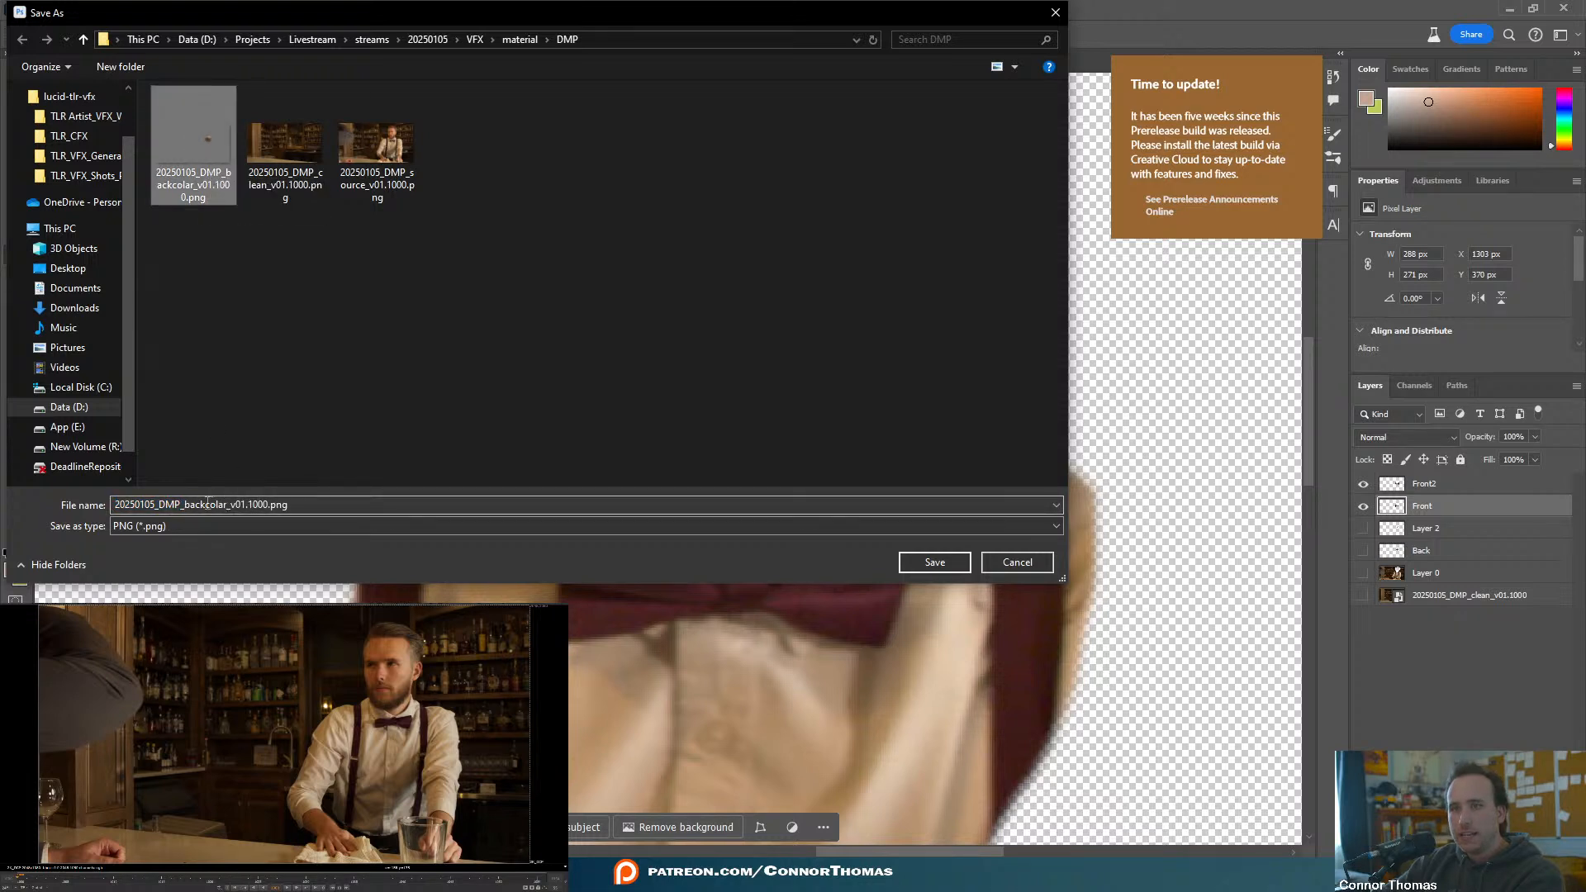
pyautogui.click(206, 504)
pyautogui.moveTo(205, 504); pyautogui.dragTo(196, 505)
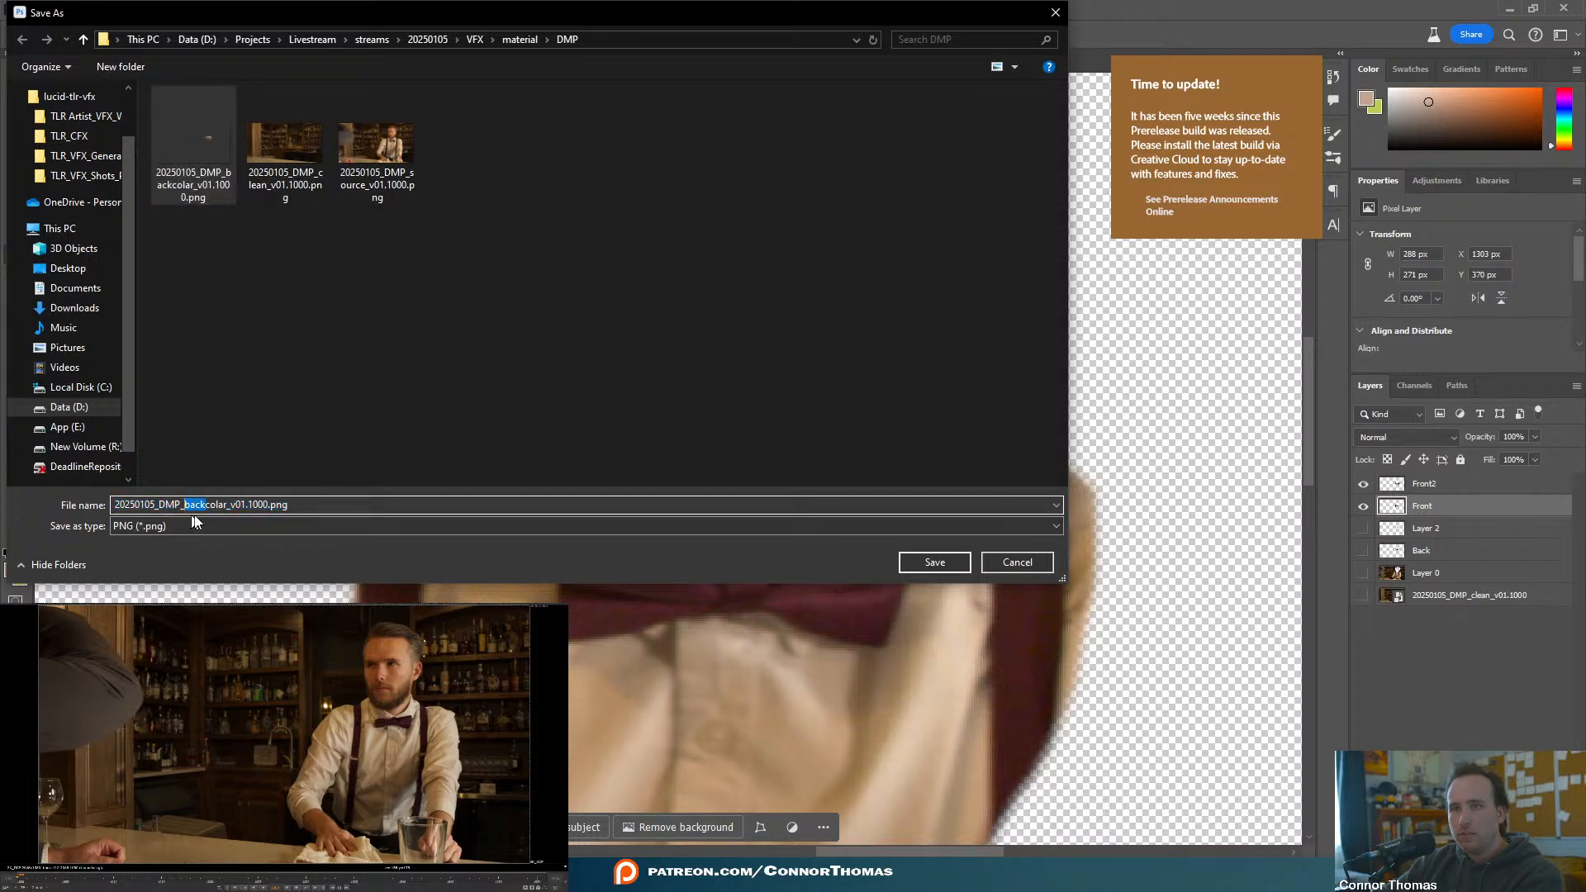
pyautogui.write('front')
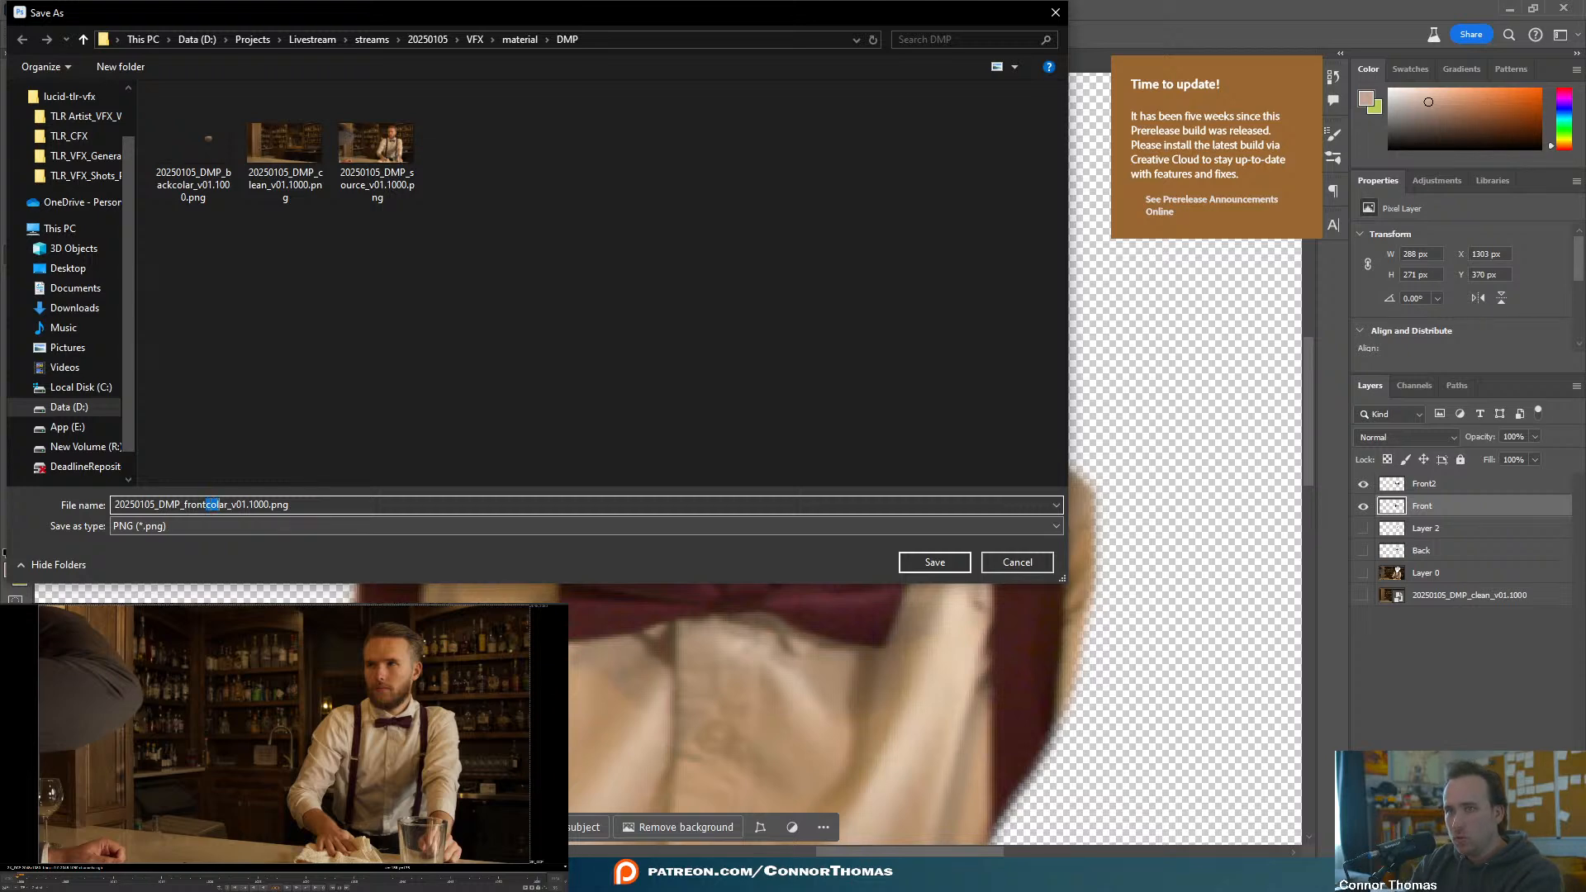
pyautogui.write('shirt')
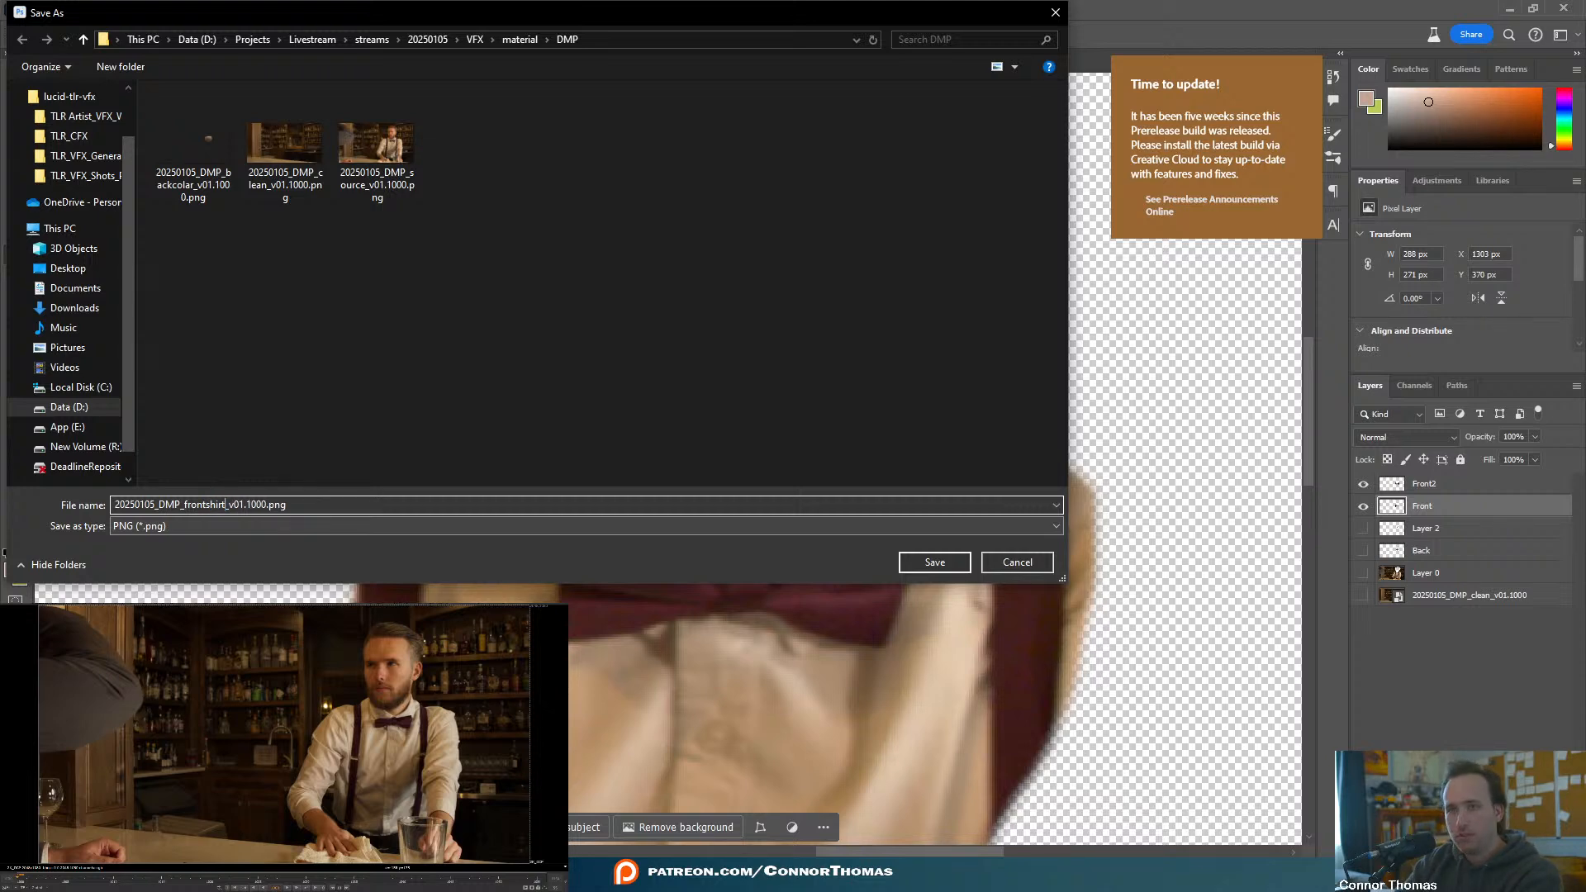
pyautogui.press('Return')
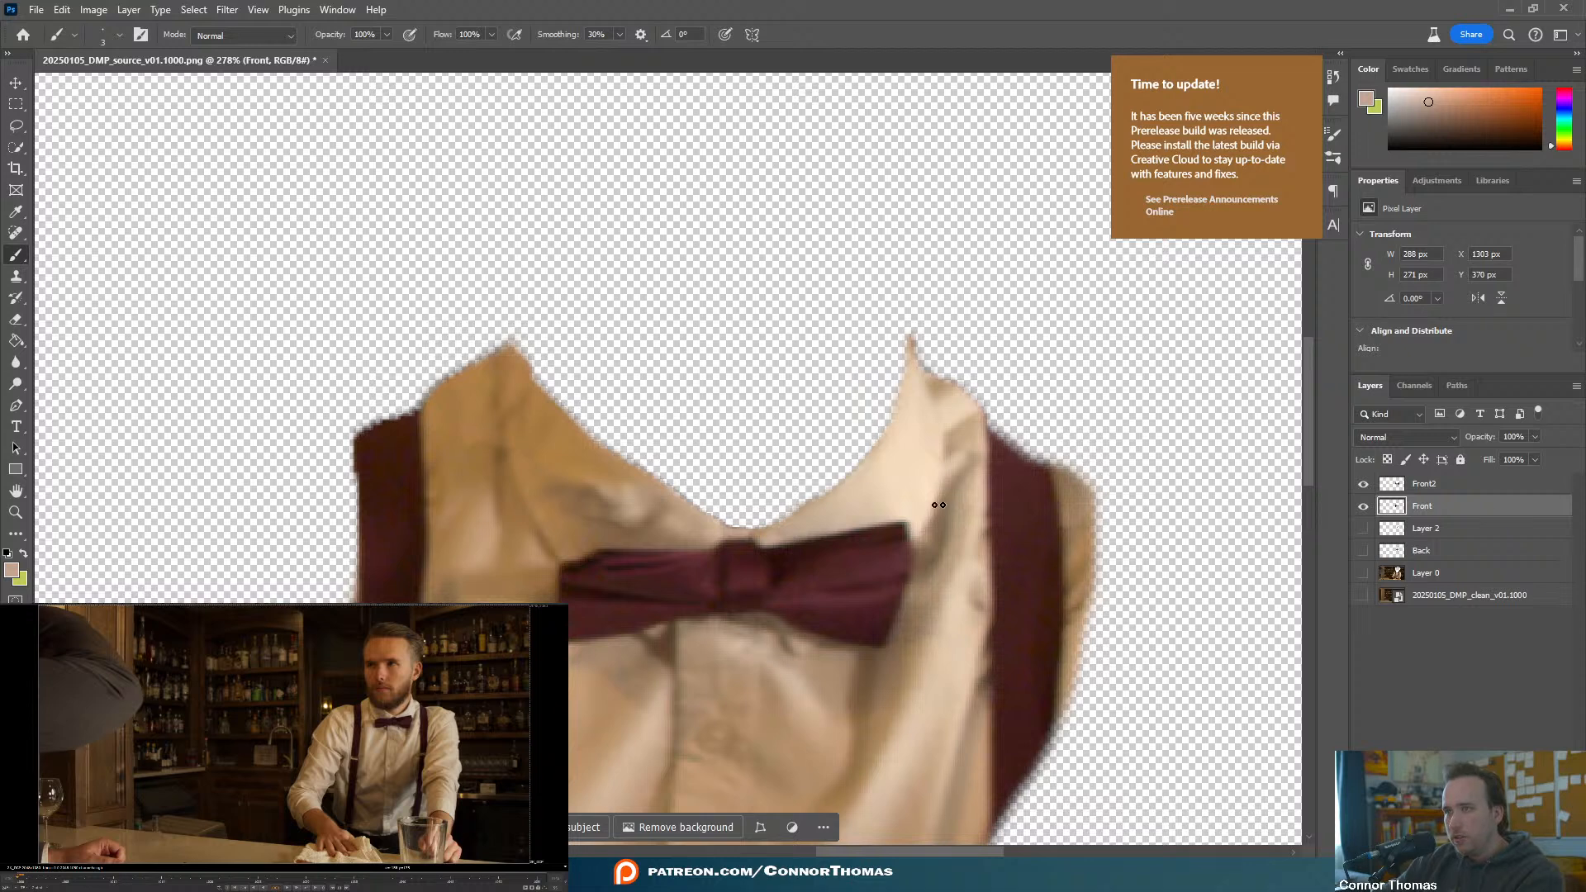
# - Save the layered document as the Photoshop file 20250105_DMP_shirt_v01.1000.psd in the DMP folder with Maximize Compatibility on
pyautogui.click(1508, 12)
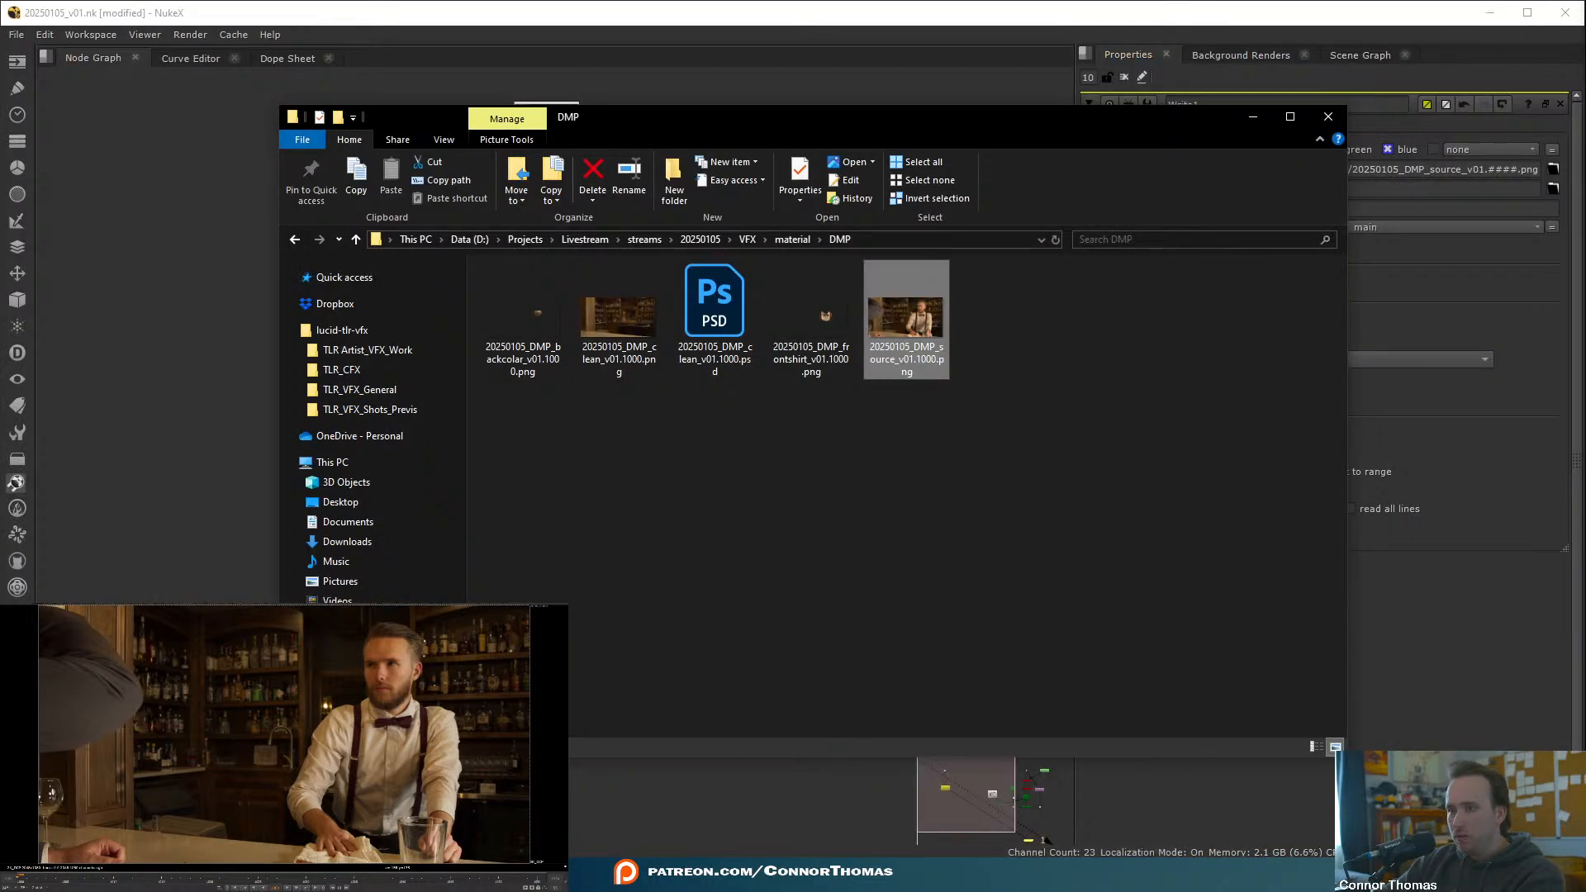
pyautogui.hotkey('alt', 'Tab')
pyautogui.hotkey('ctrl', 'shift', 's')
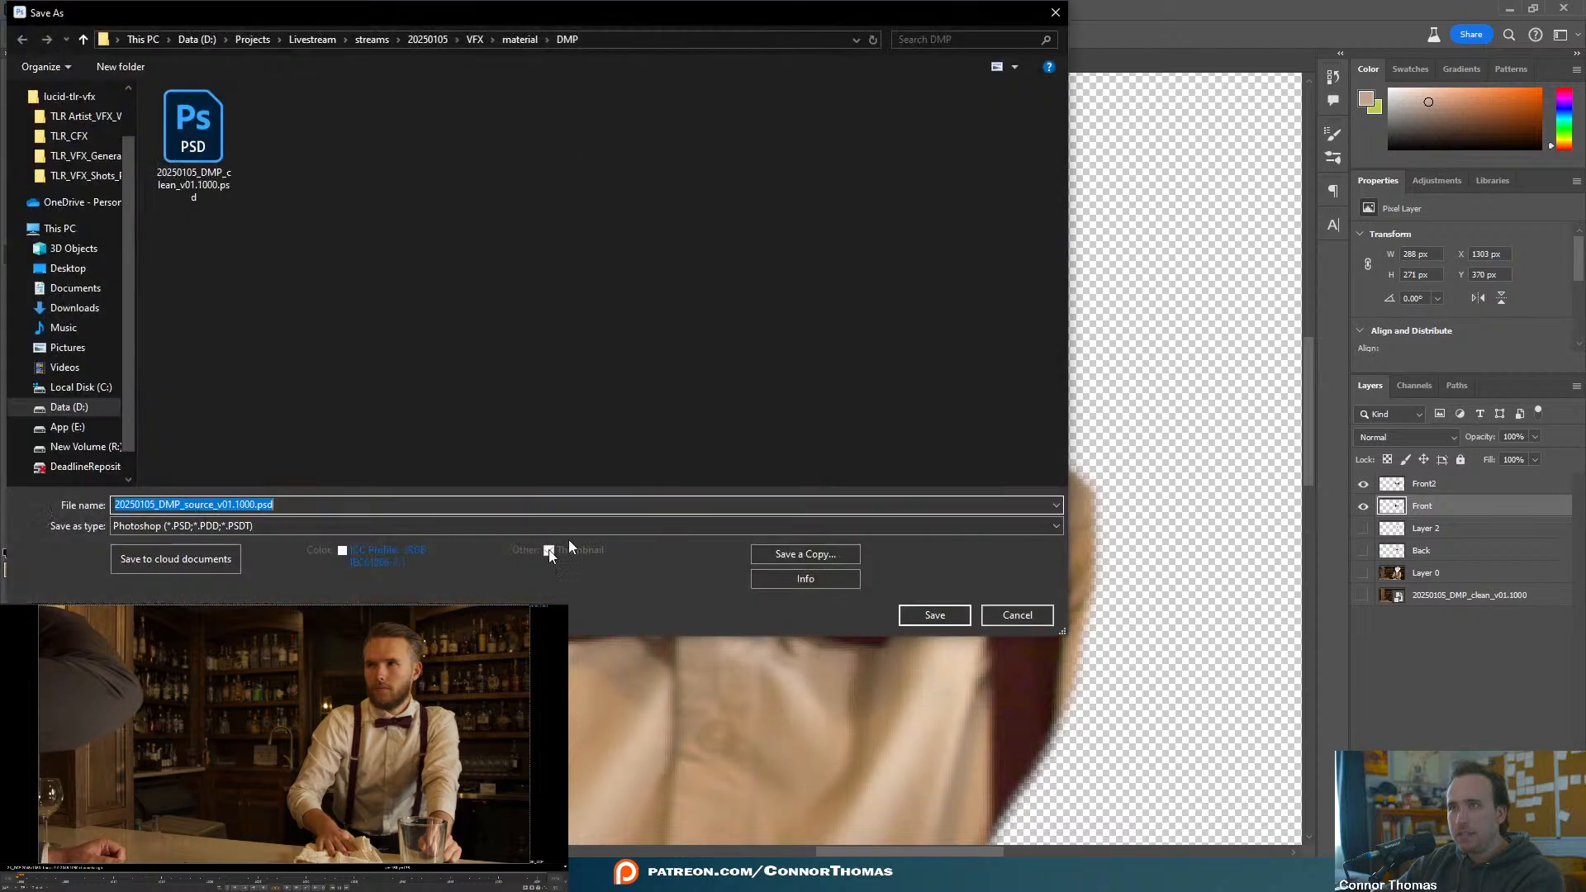
pyautogui.moveTo(214, 505); pyautogui.dragTo(210, 508)
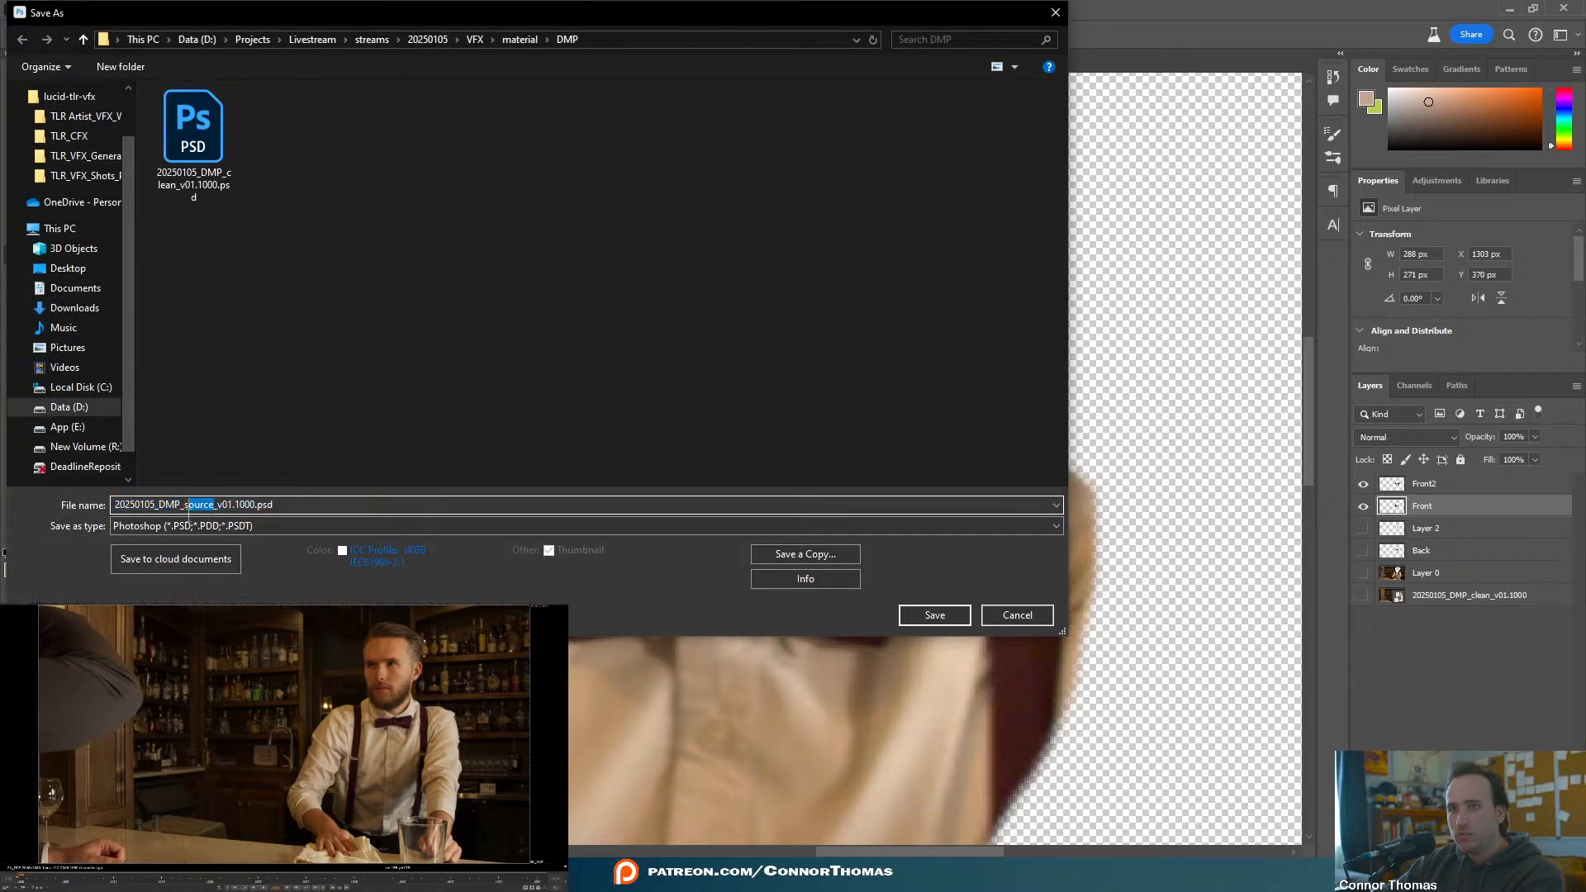
pyautogui.write('shirt')
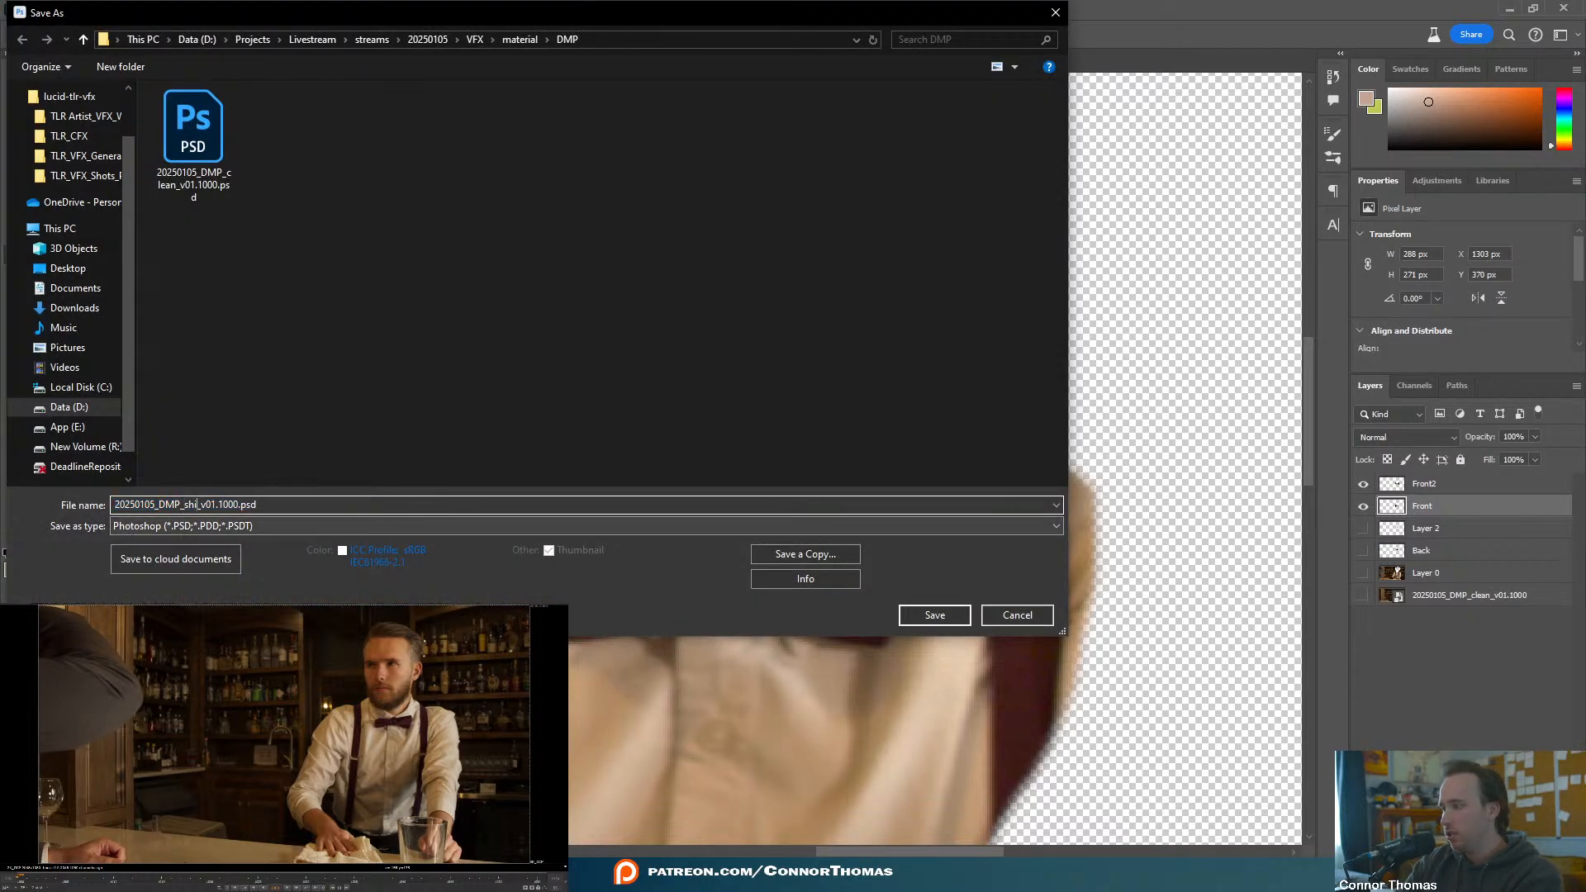
pyautogui.press('Return')
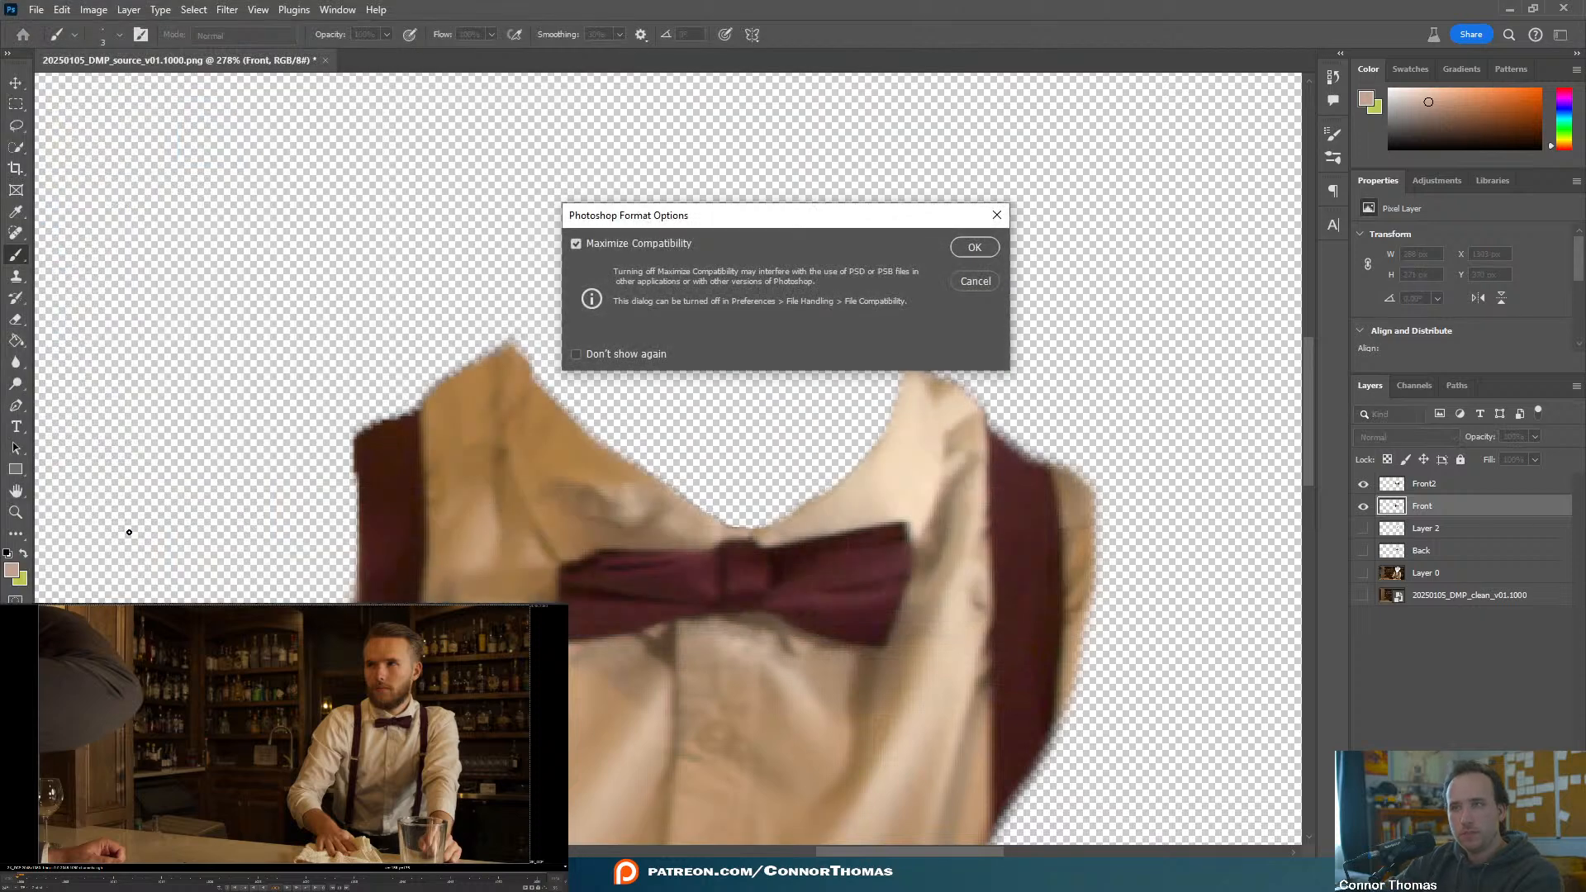
pyautogui.click(975, 248)
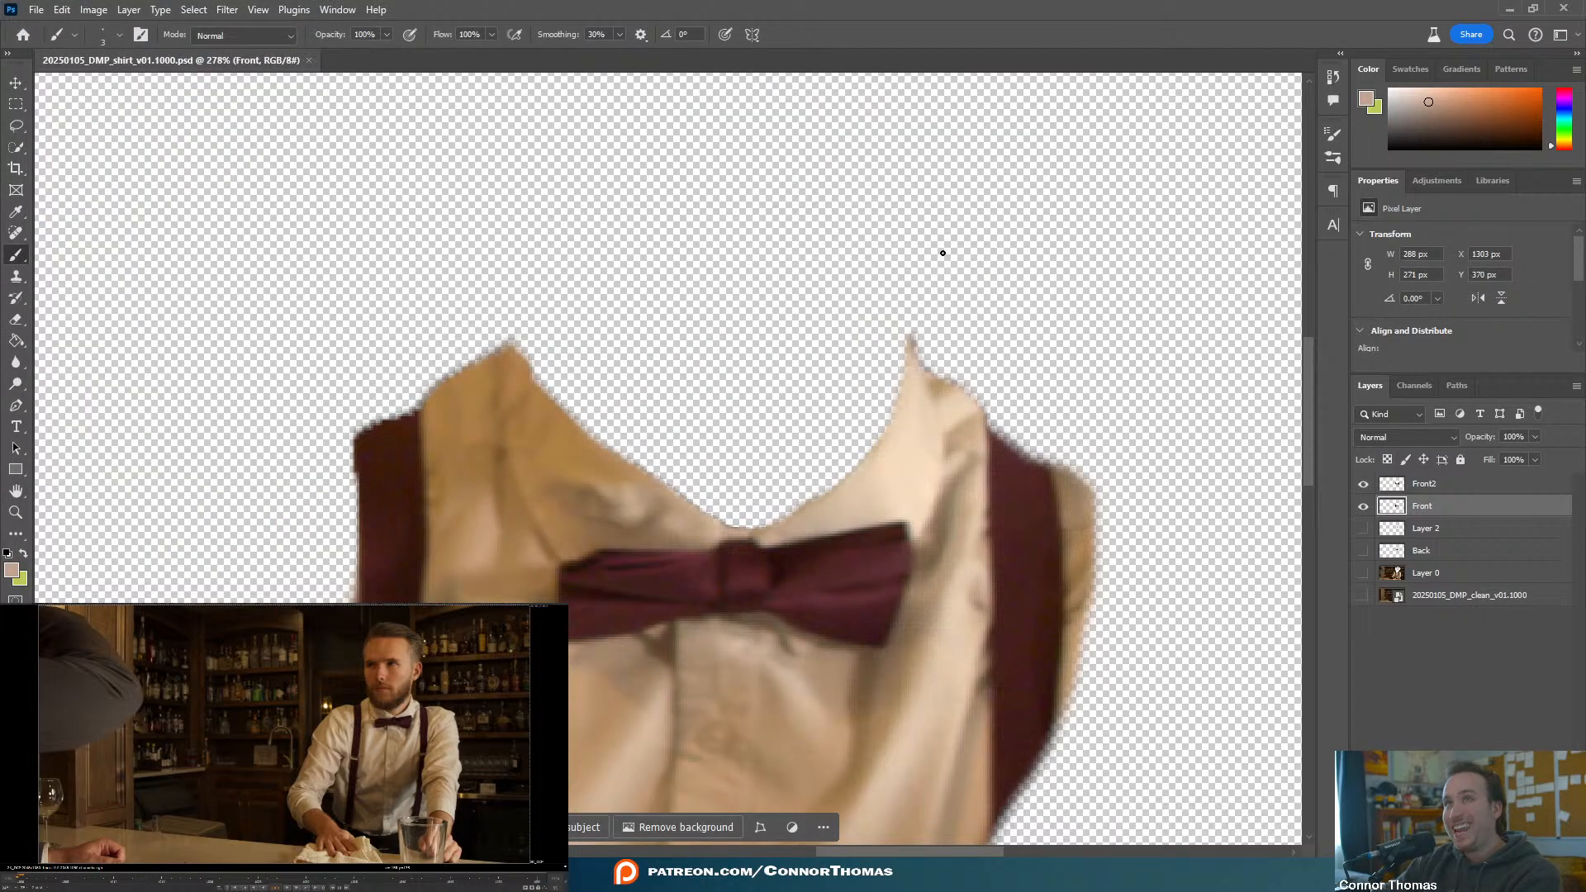
# - Close Photoshop, switch to the NukeX script and play the bartender plate in the viewer
pyautogui.click(1560, 7)
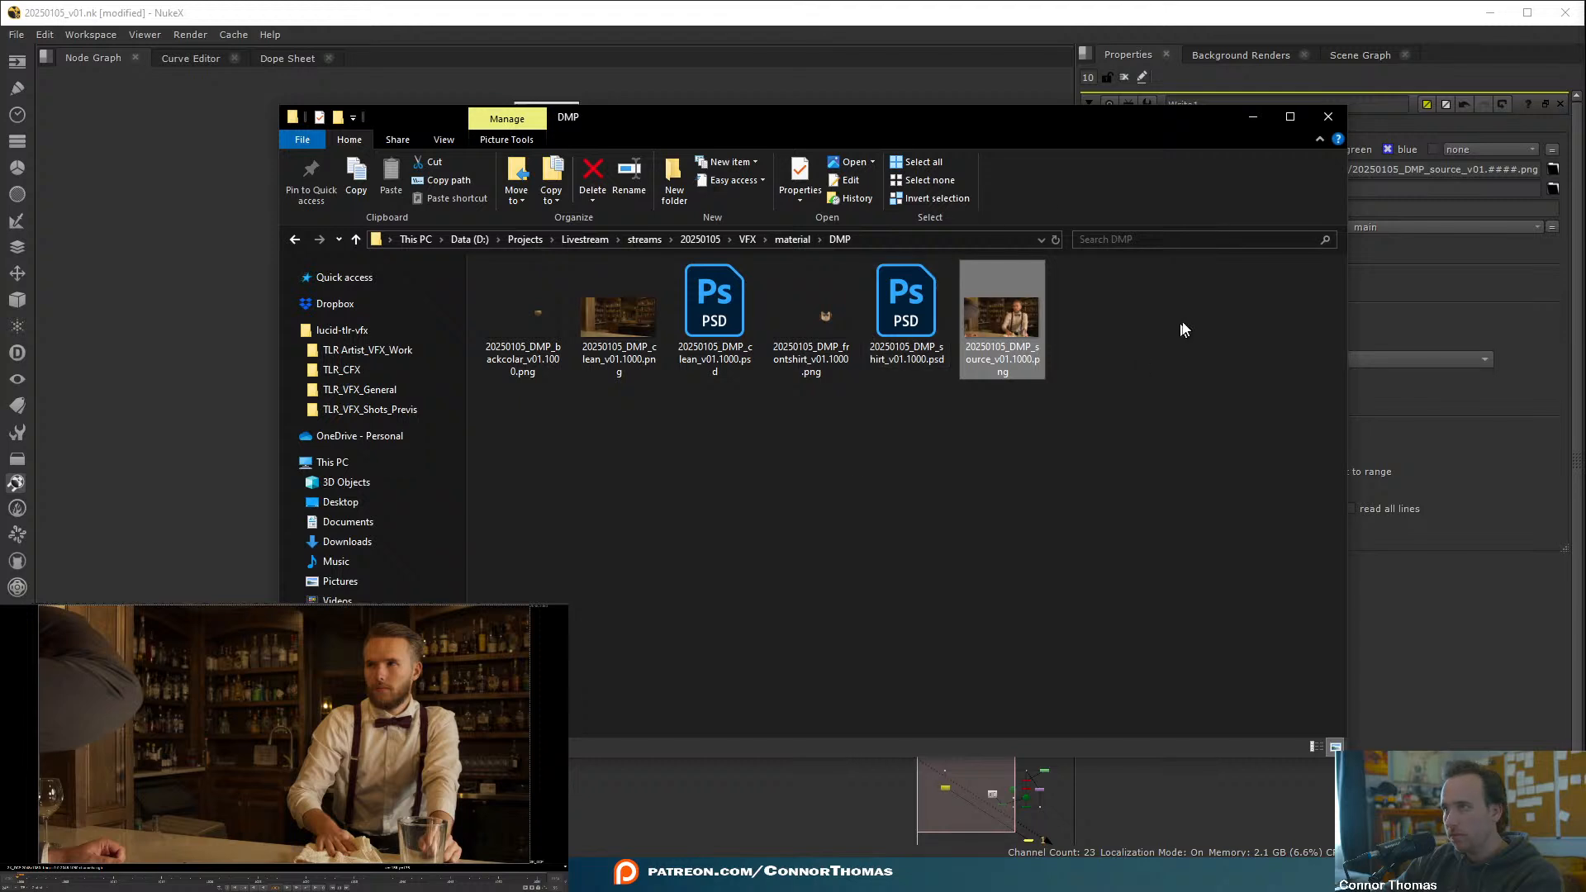
pyautogui.click(1128, 5)
pyautogui.doubleClick(1112, 23)
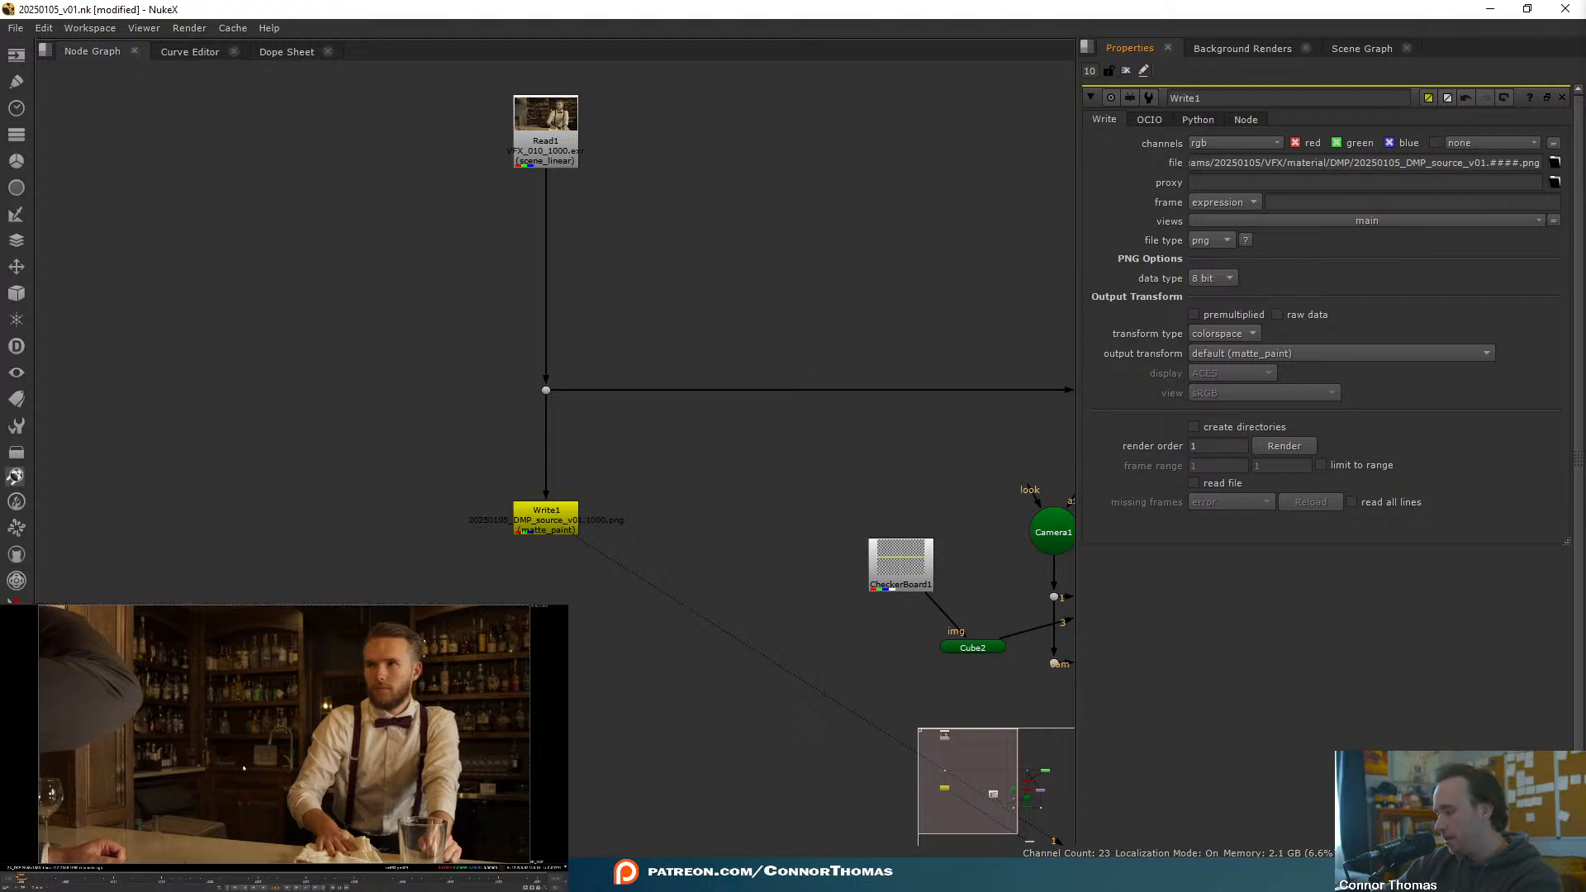
pyautogui.press('l')
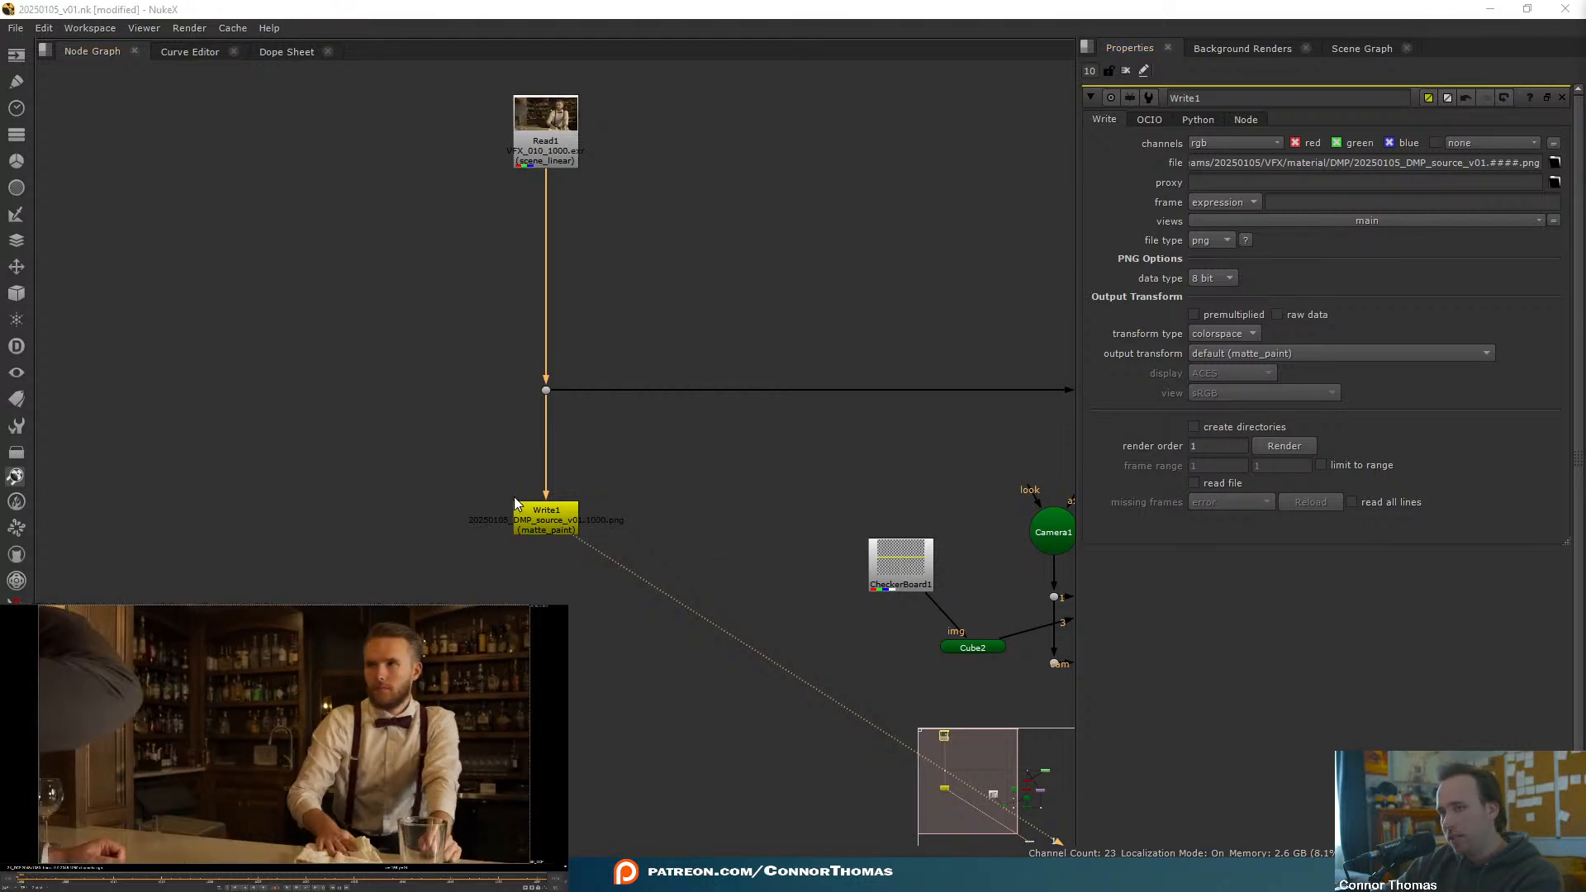
# - Move Write1 beside the dot under Read1 and branch a new Dot straight down from that dot
pyautogui.moveTo(514, 498); pyautogui.dragTo(546, 446, button='middle')
pyautogui.moveTo(576, 464); pyautogui.dragTo(790, 255)
pyautogui.click(624, 346)
pyautogui.click(661, 367)
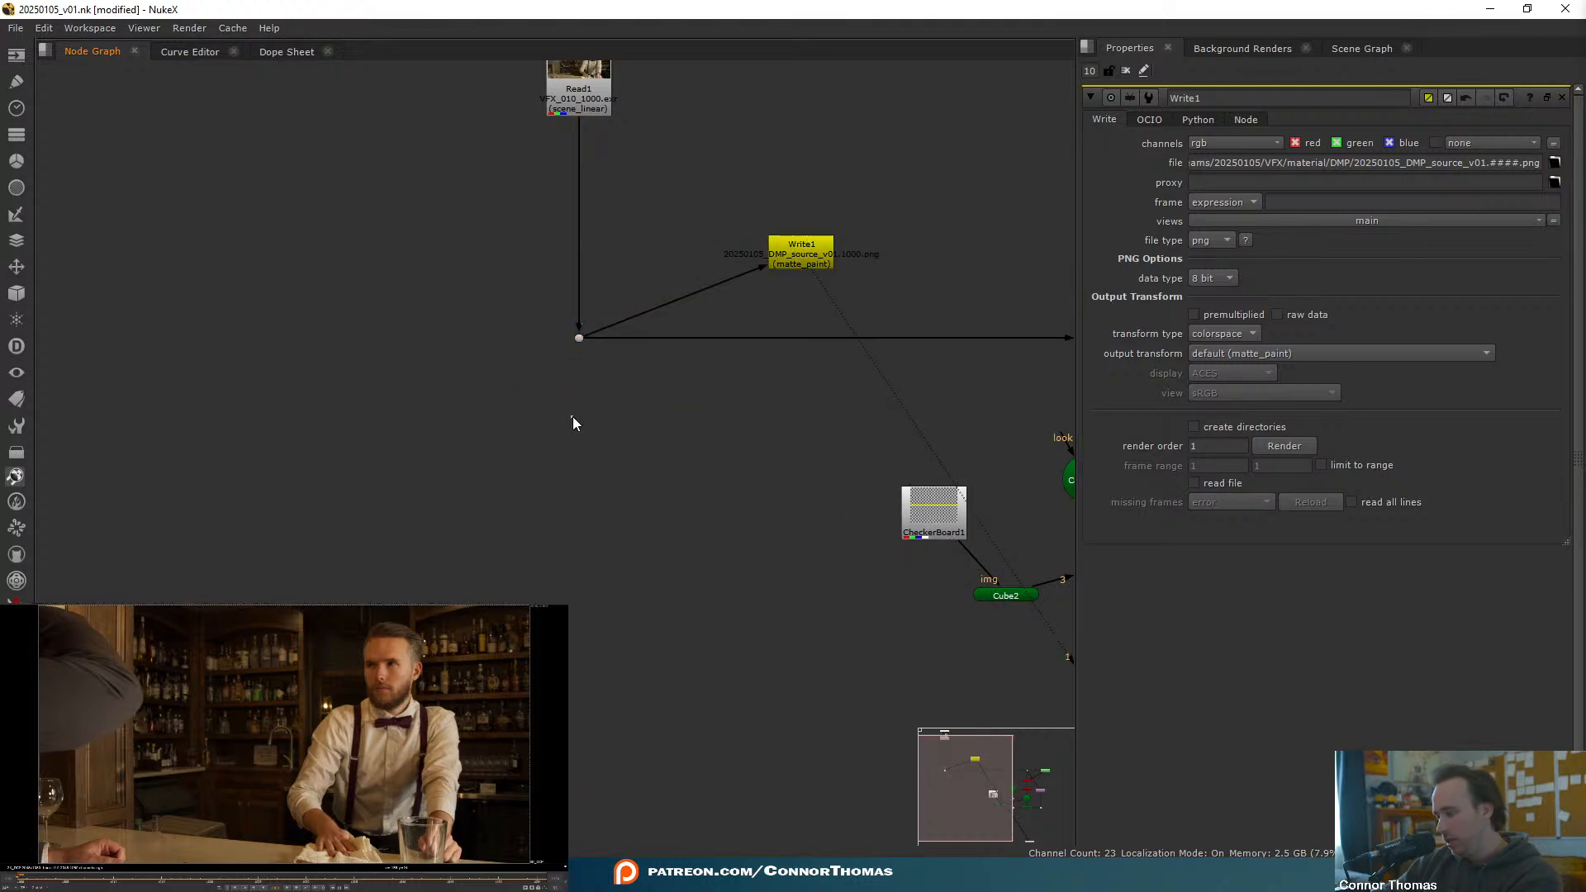
pyautogui.press('.')
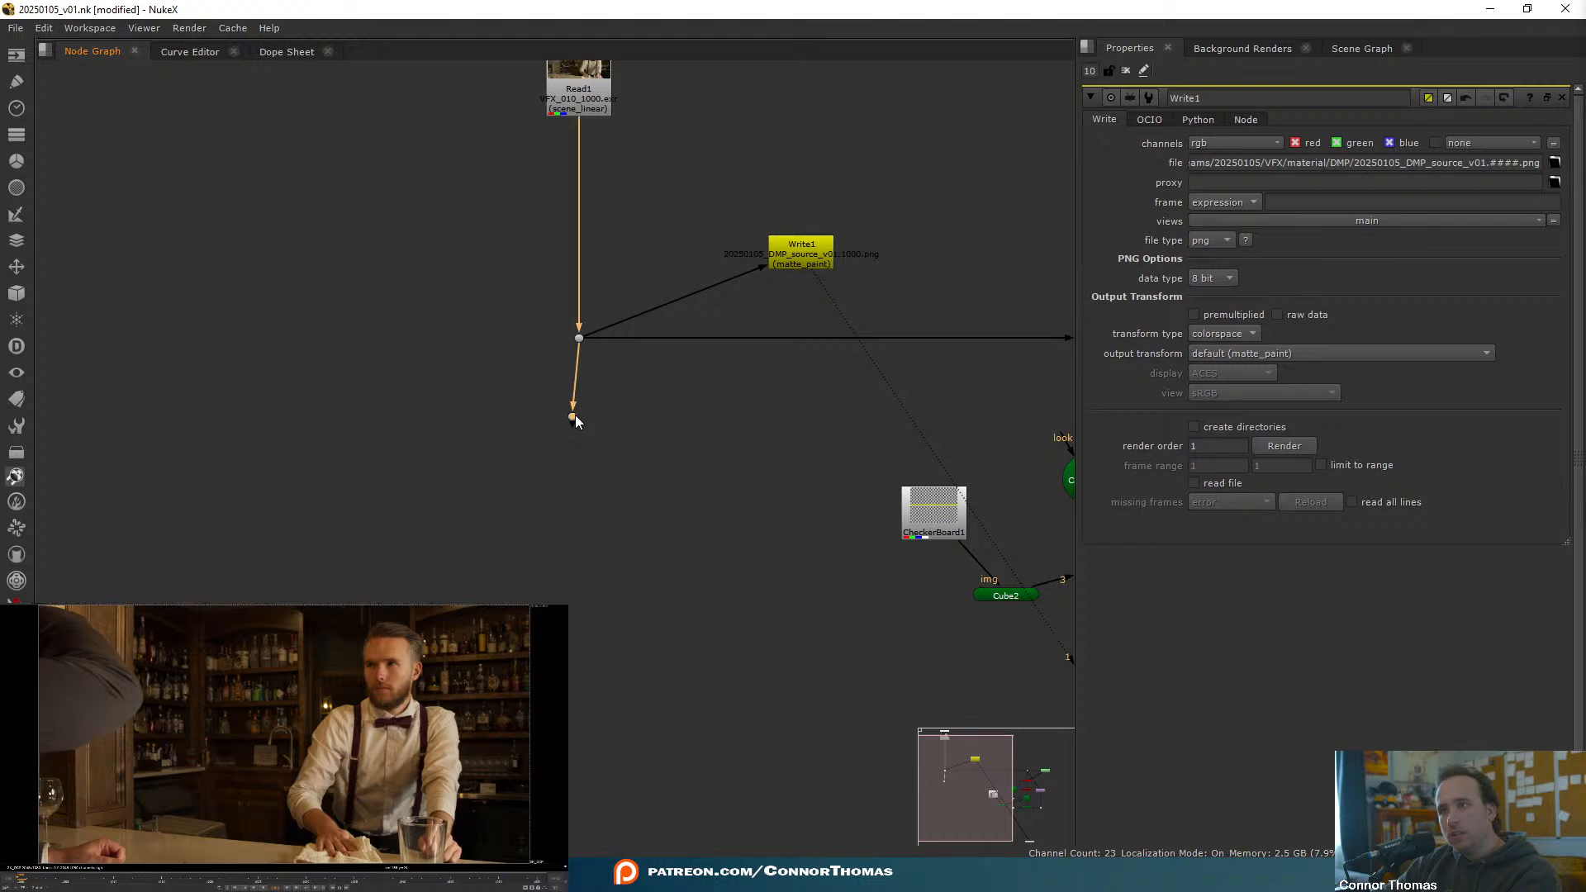
pyautogui.moveTo(572, 416); pyautogui.dragTo(580, 468)
pyautogui.moveTo(756, 259); pyautogui.dragTo(400, 341)
pyautogui.click(558, 482)
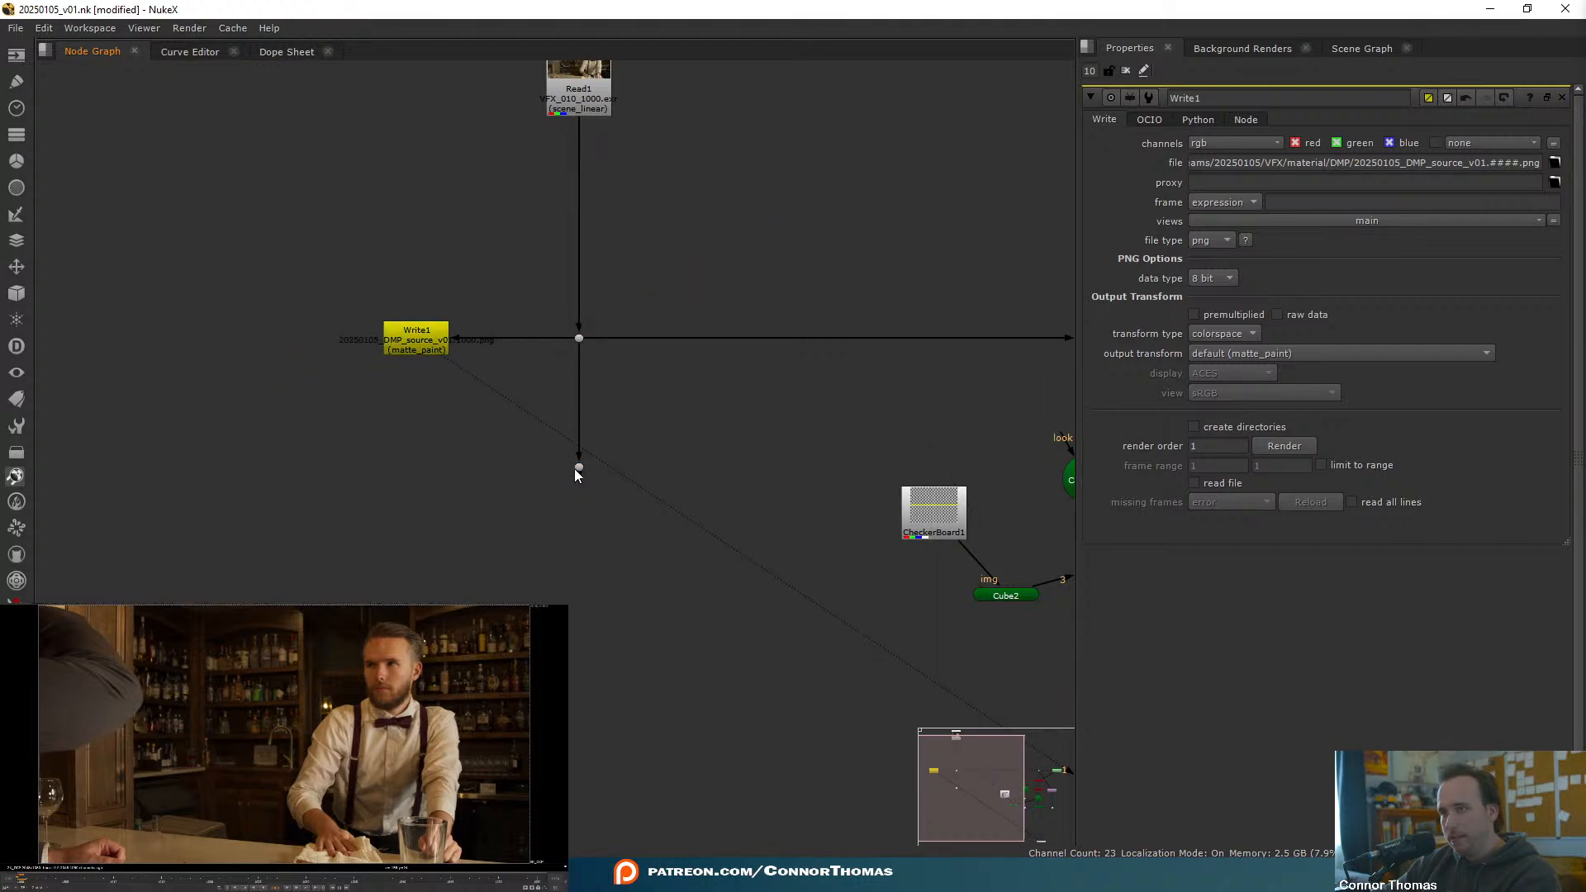
# - View the new Dot and add a PlanarTracker node directly below it
pyautogui.click(578, 468)
pyautogui.press('1')
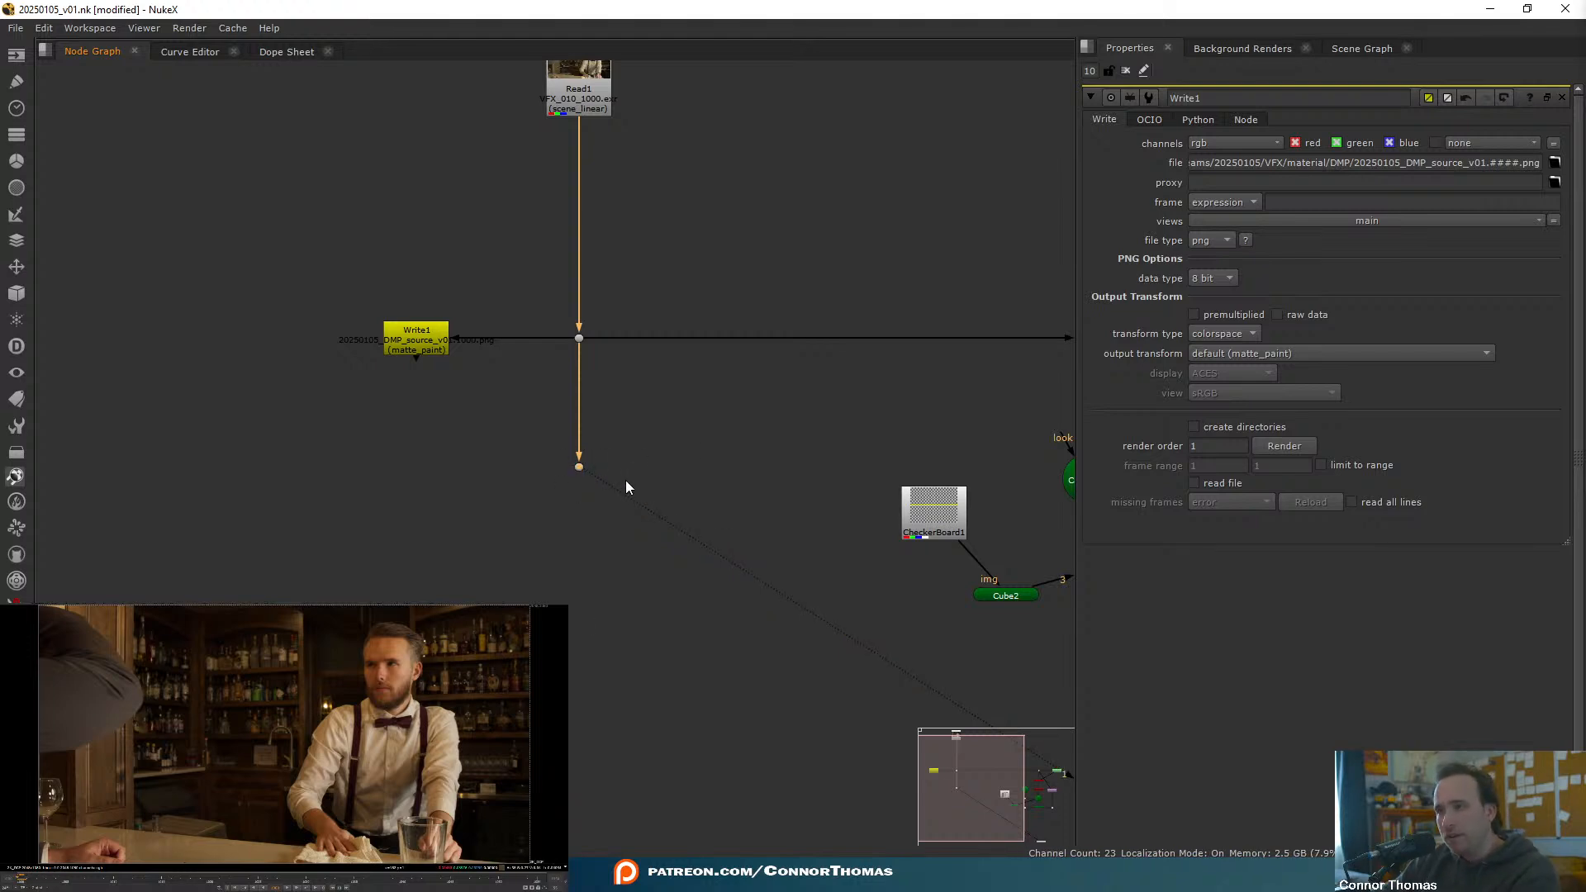
pyautogui.press('Tab')
pyautogui.write('pan')
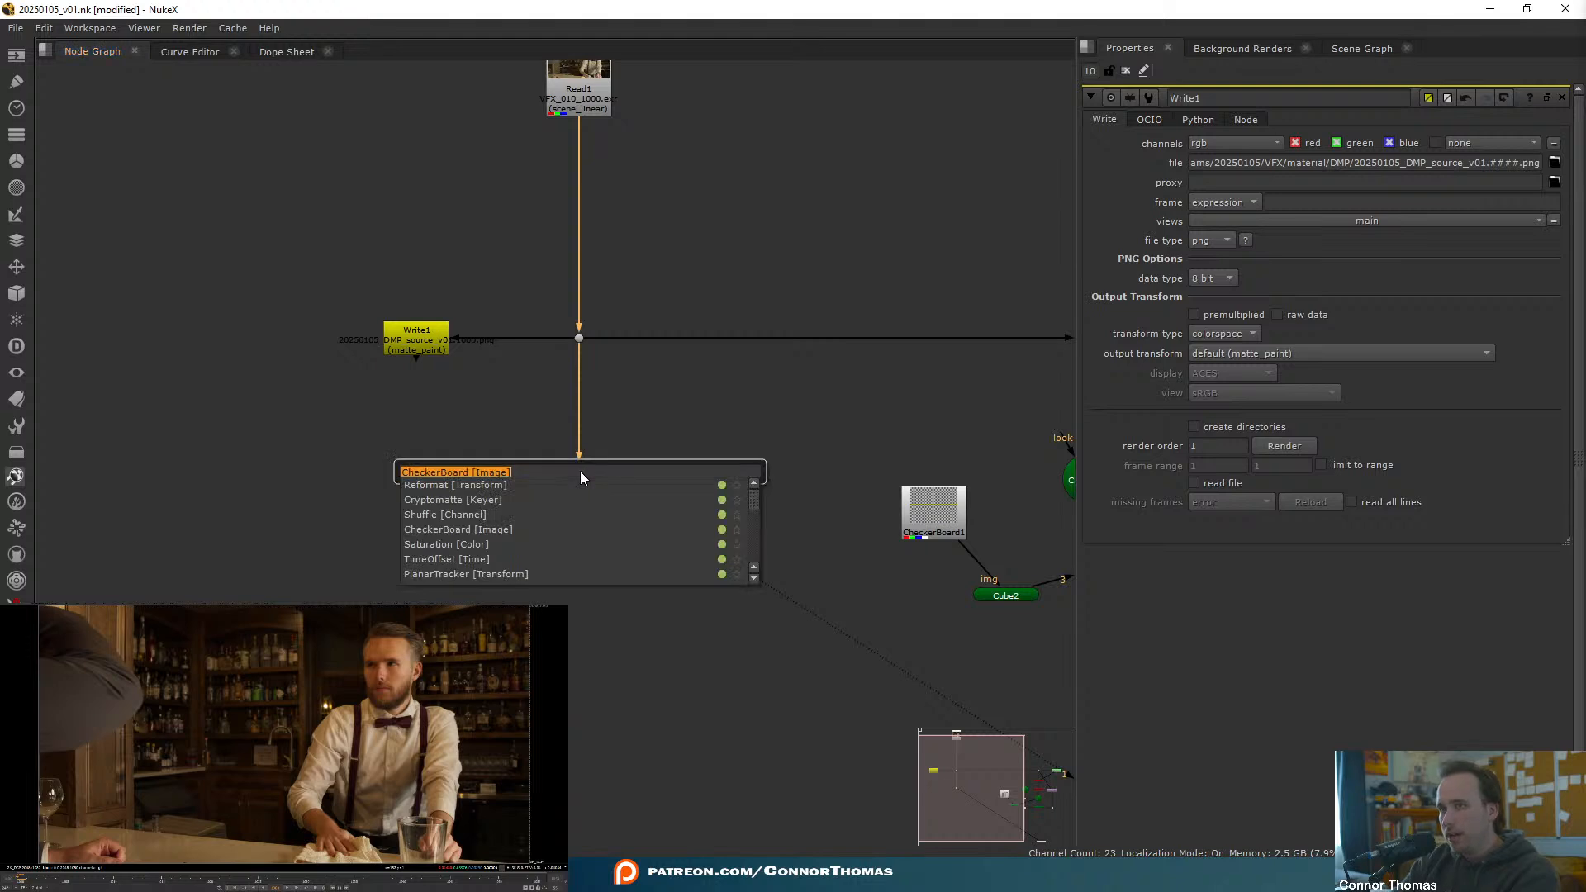
pyautogui.press('BackSpace')
pyautogui.press('BackSpace')
pyautogui.write('lanar')
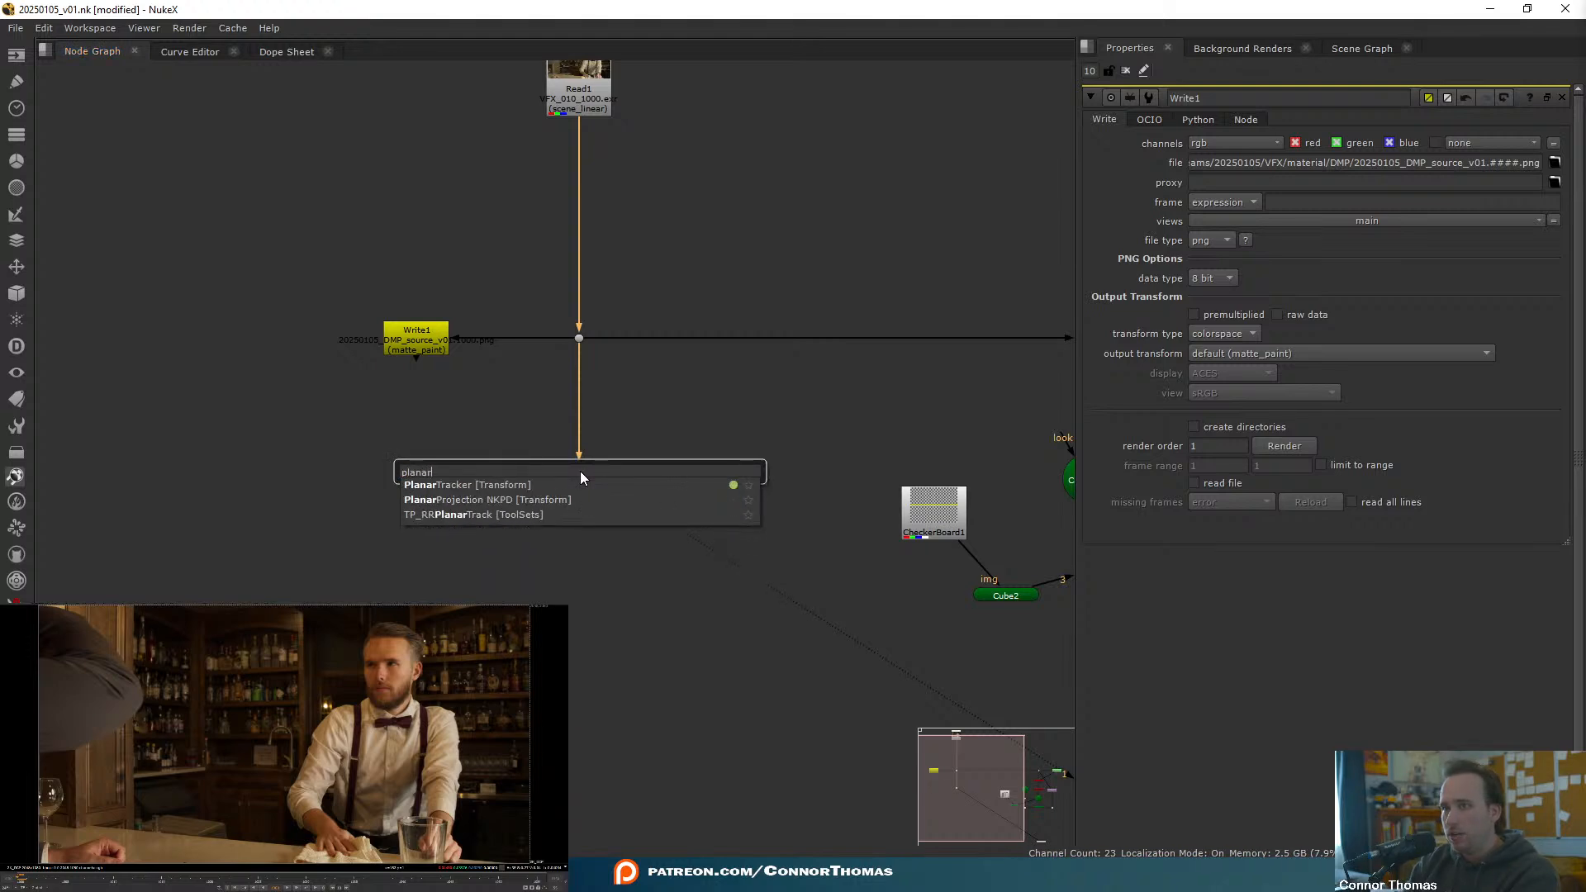
pyautogui.press('Return')
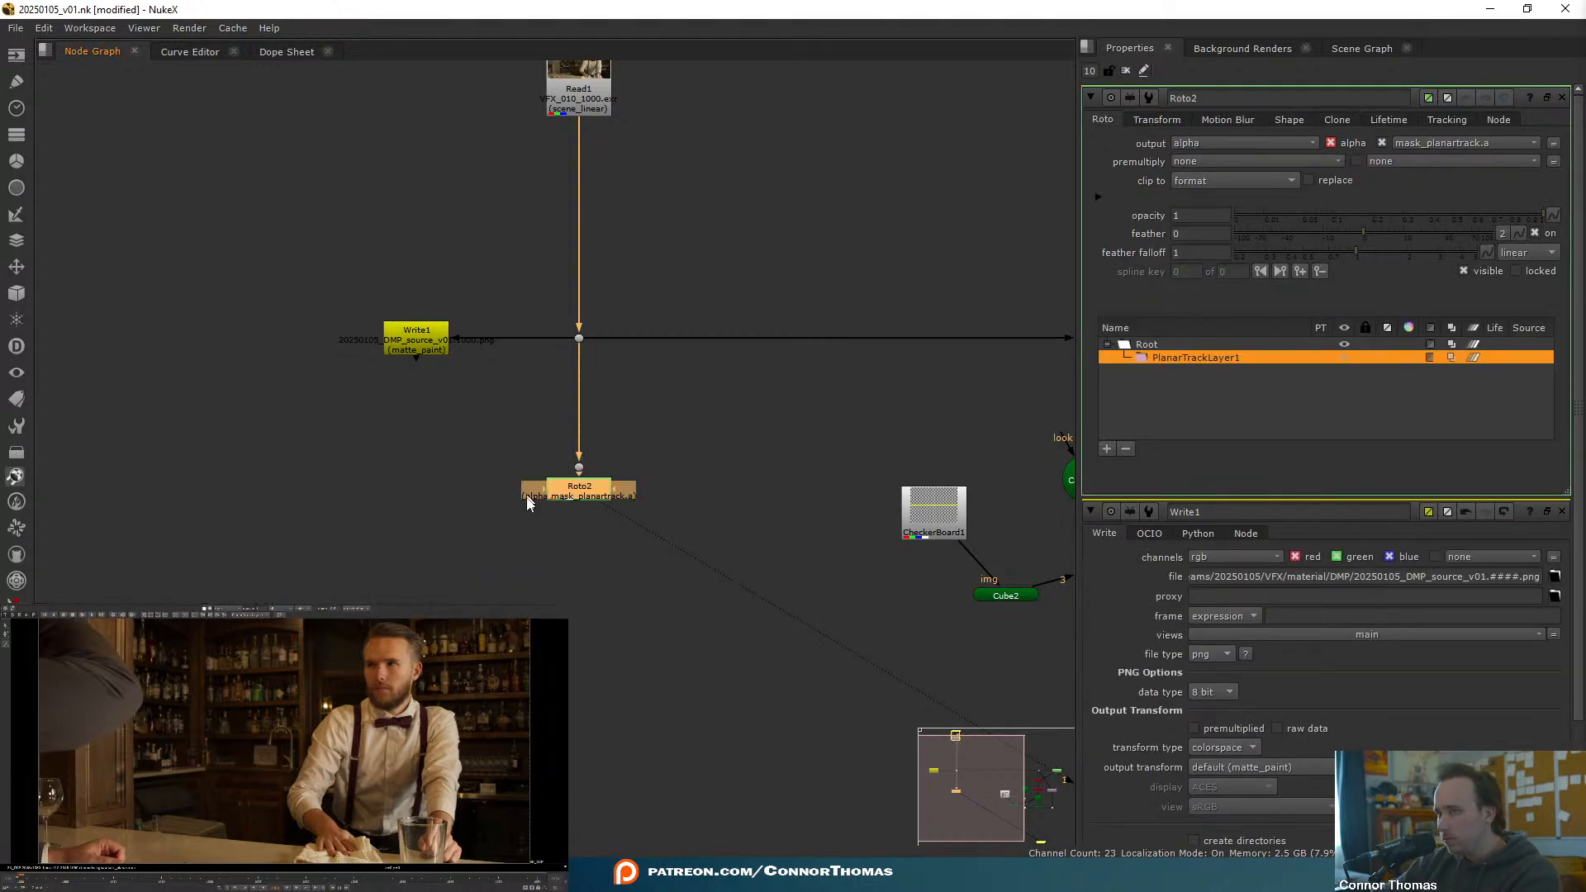
pyautogui.moveTo(567, 506); pyautogui.dragTo(566, 510)
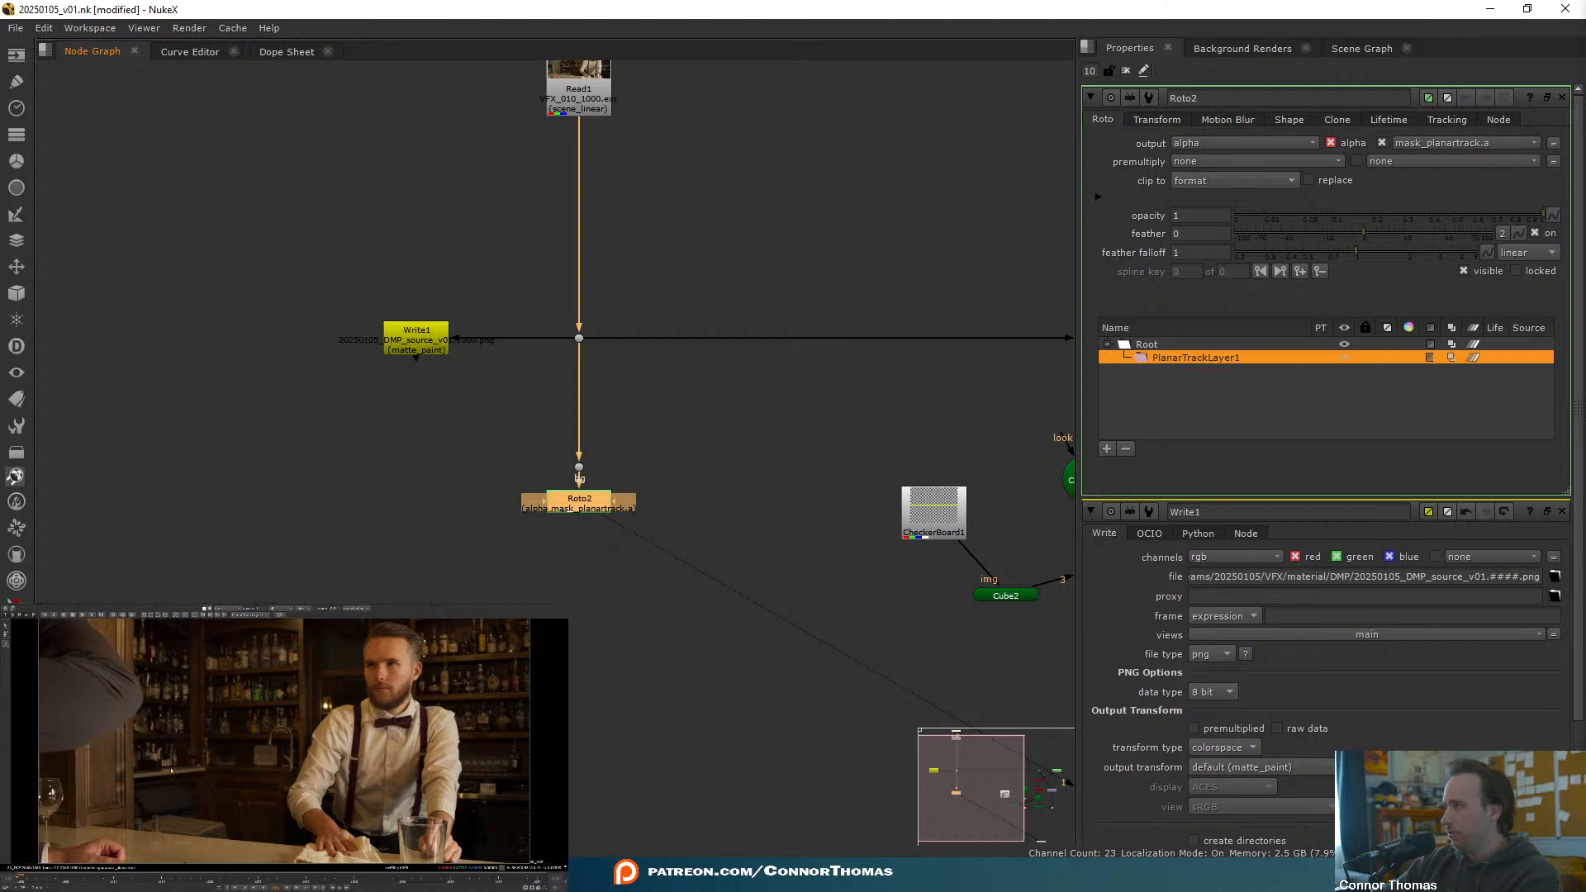
# - Draw a Bezier tracking shape over the bartender's bow tie and limit the open node properties to 1
pyautogui.click(410, 717)
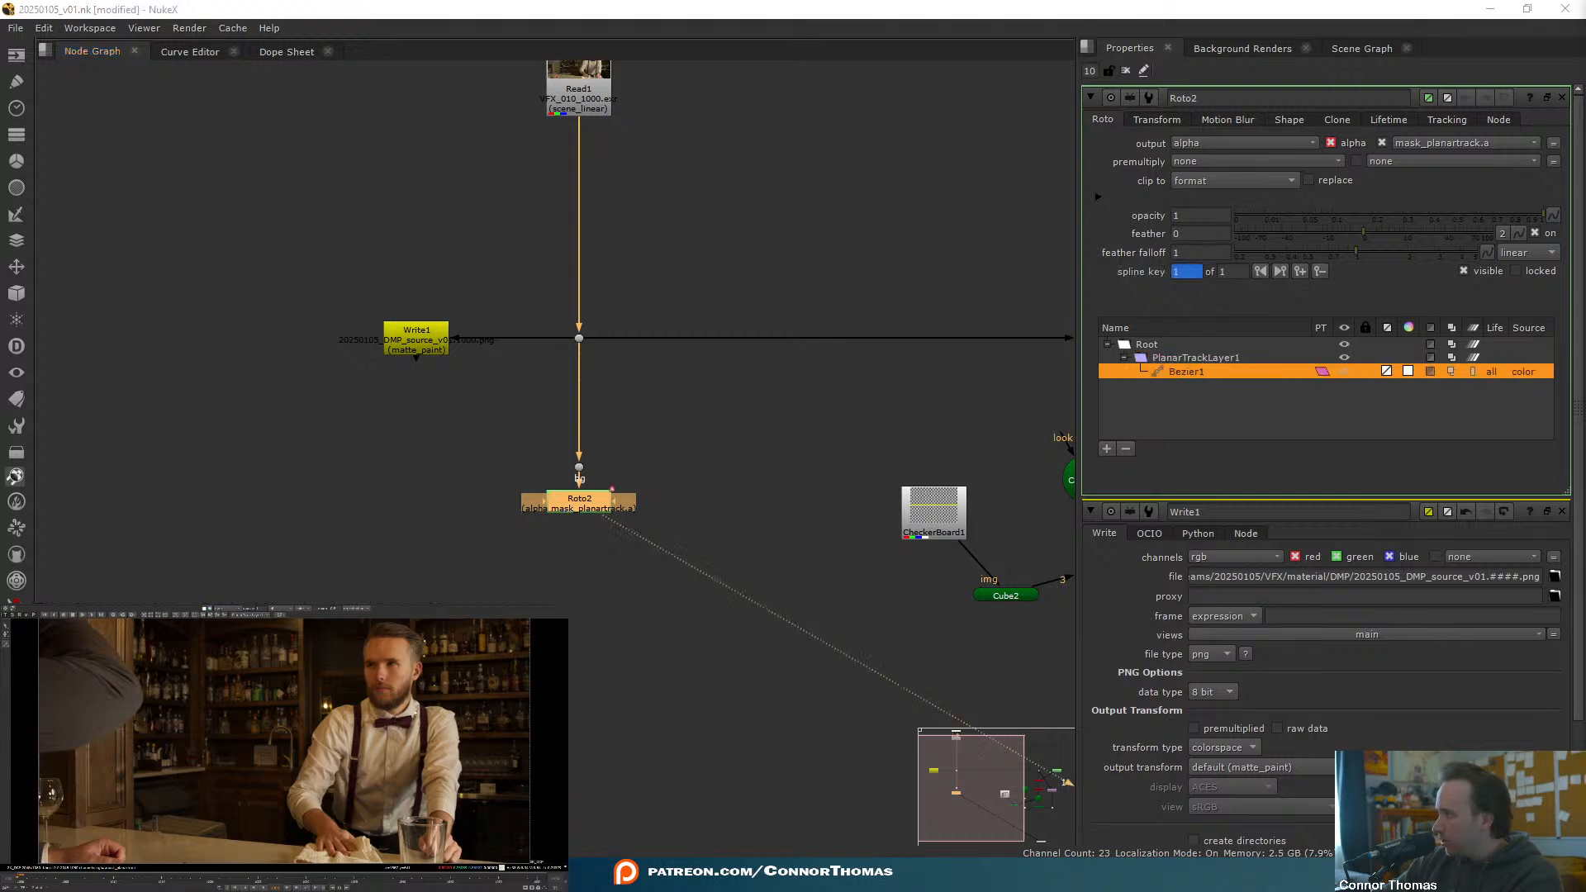
pyautogui.click(390, 719)
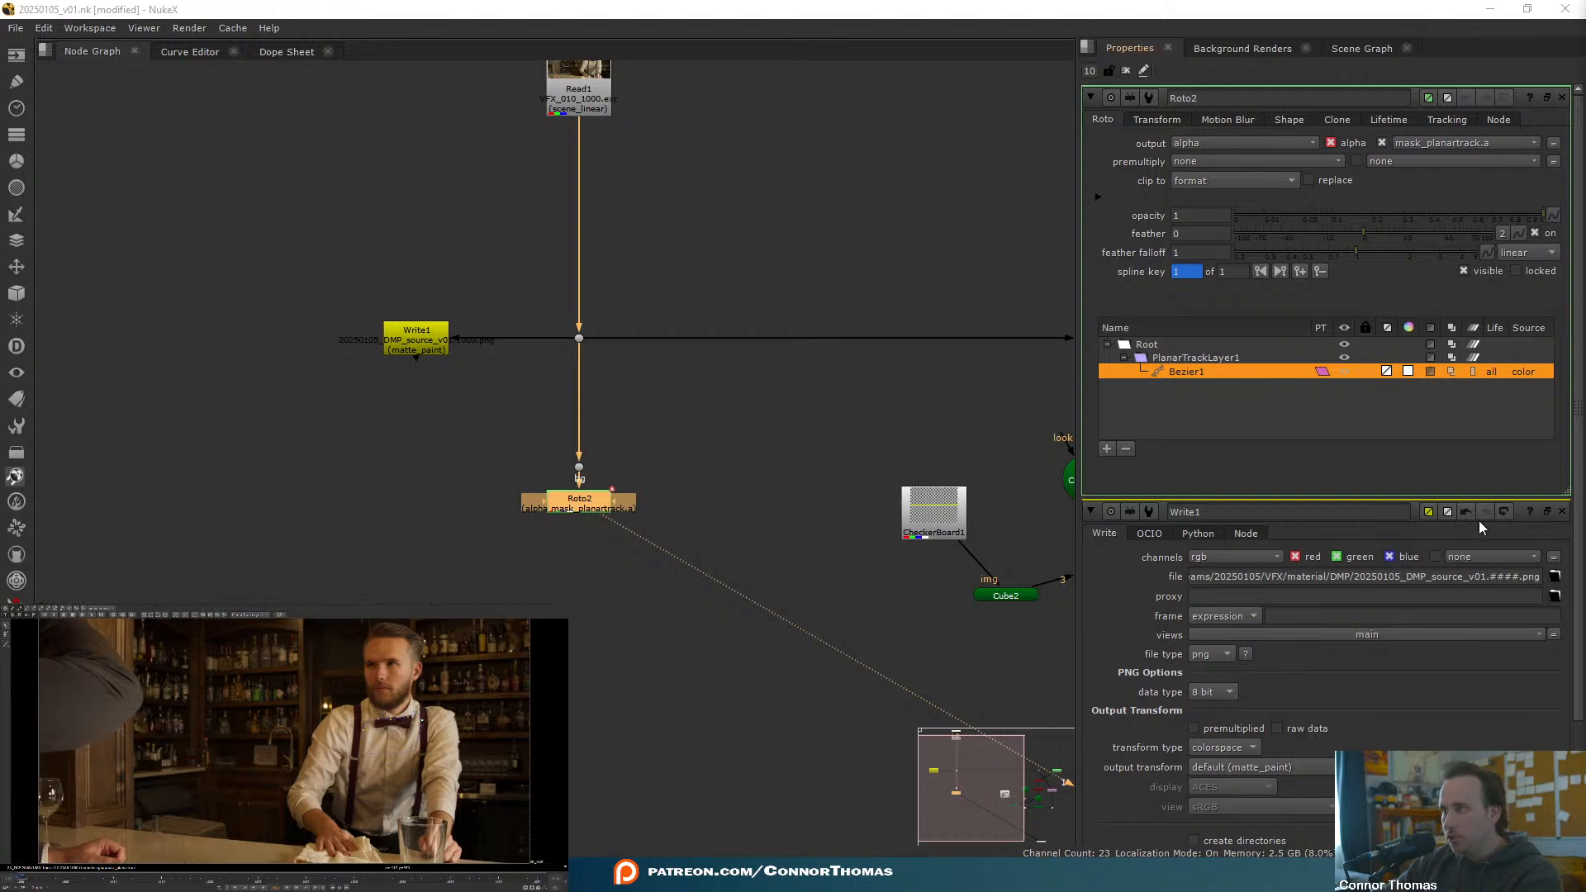
pyautogui.moveTo(1098, 70); pyautogui.dragTo(777, 86)
pyautogui.write('1')
pyautogui.click(950, 282)
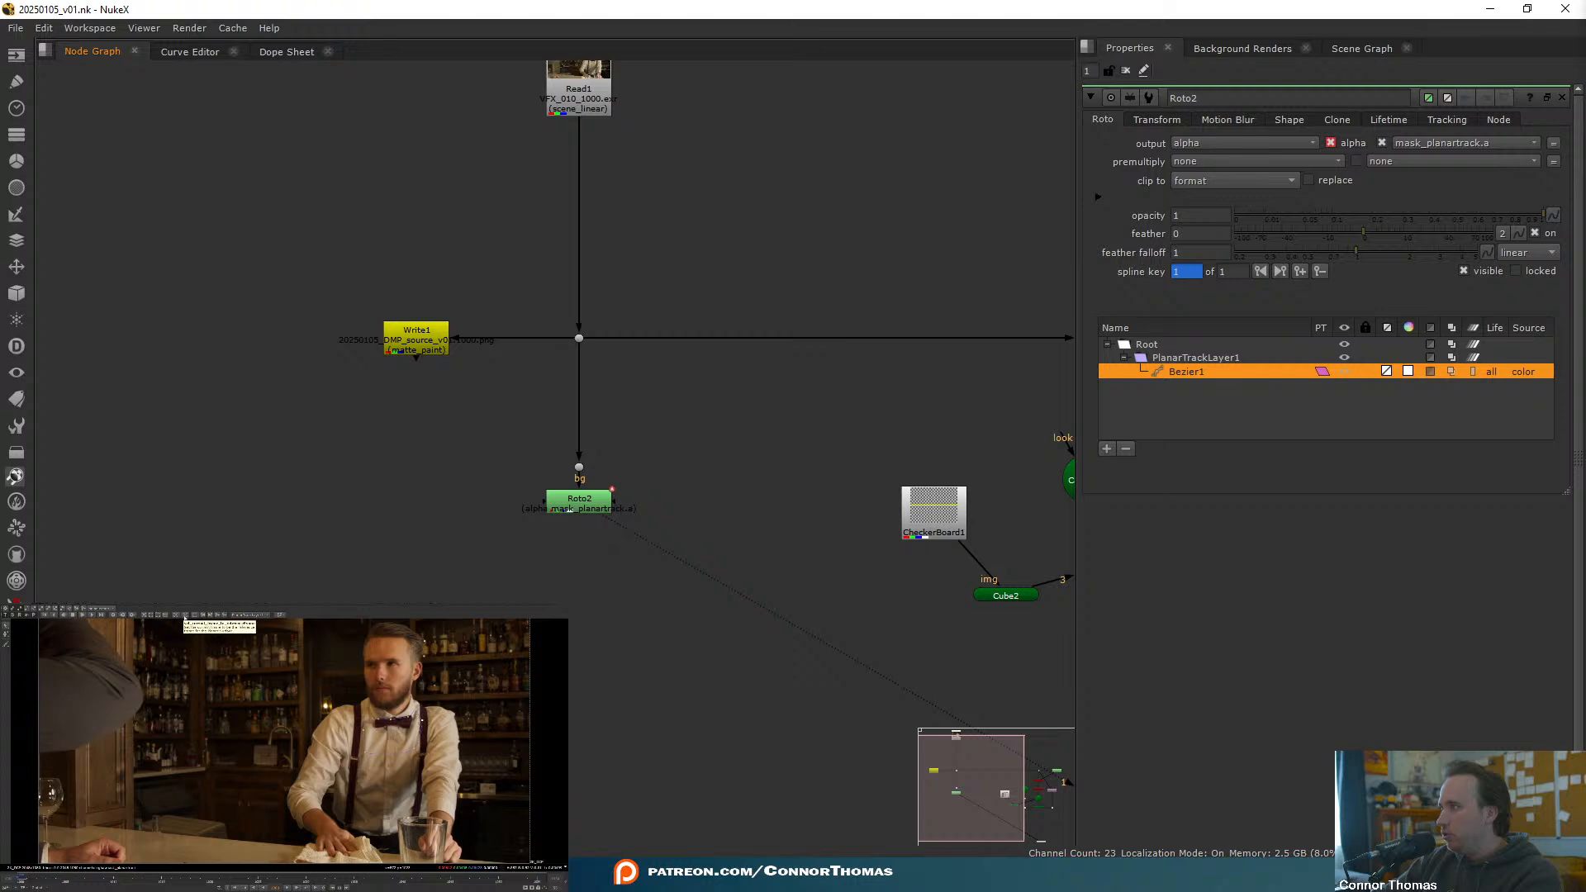
# - Planar-track the bow tie shape forward through the shot and play the plate back
pyautogui.click(185, 616)
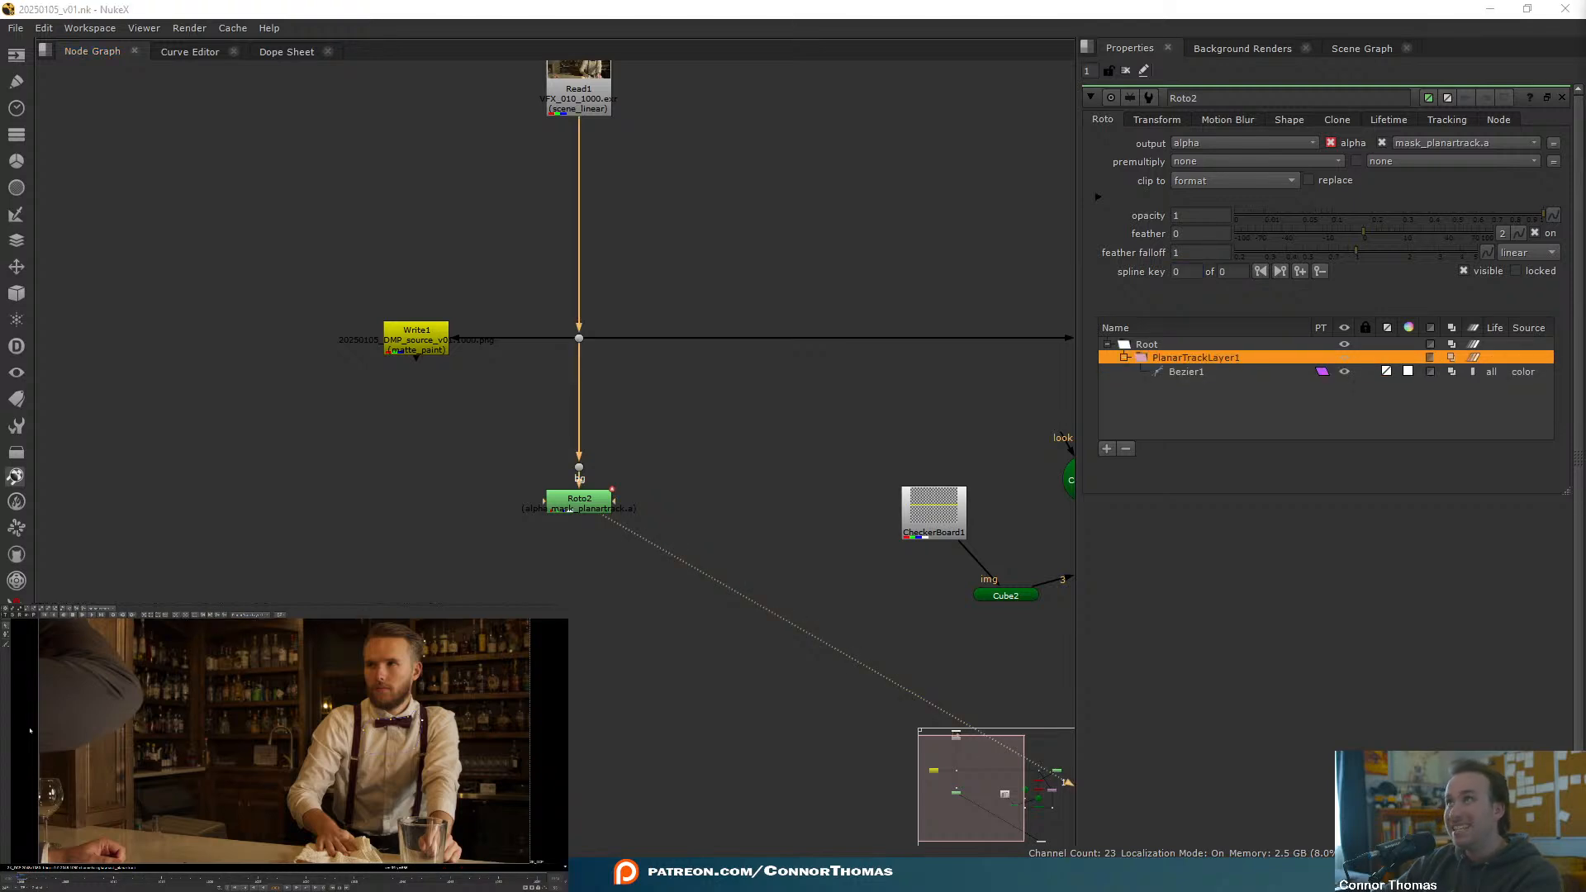
pyautogui.click(83, 615)
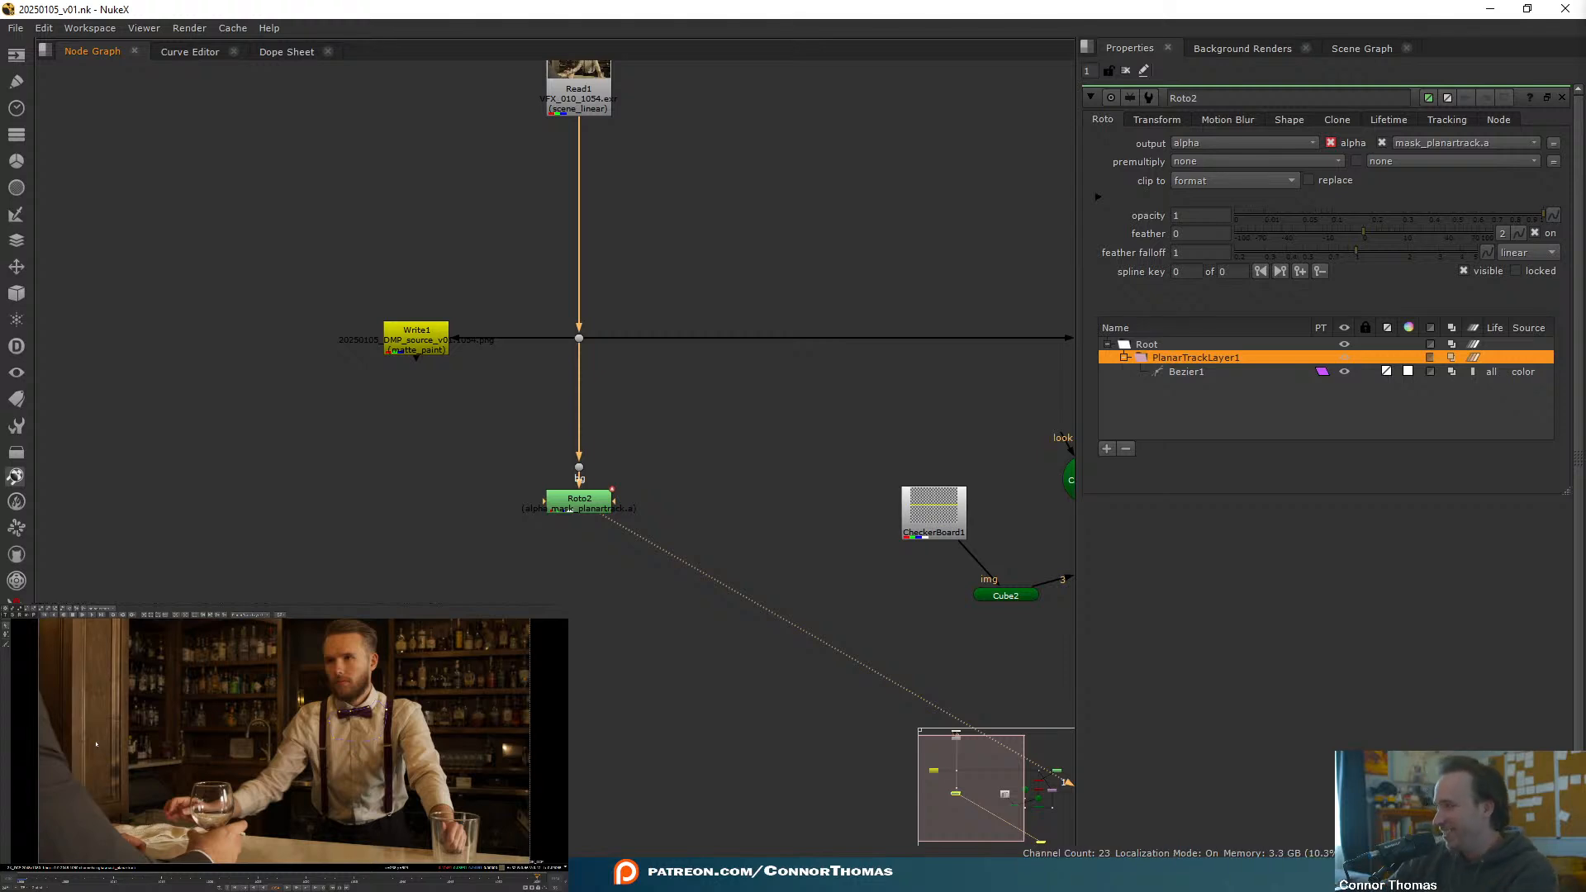
pyautogui.press('l')
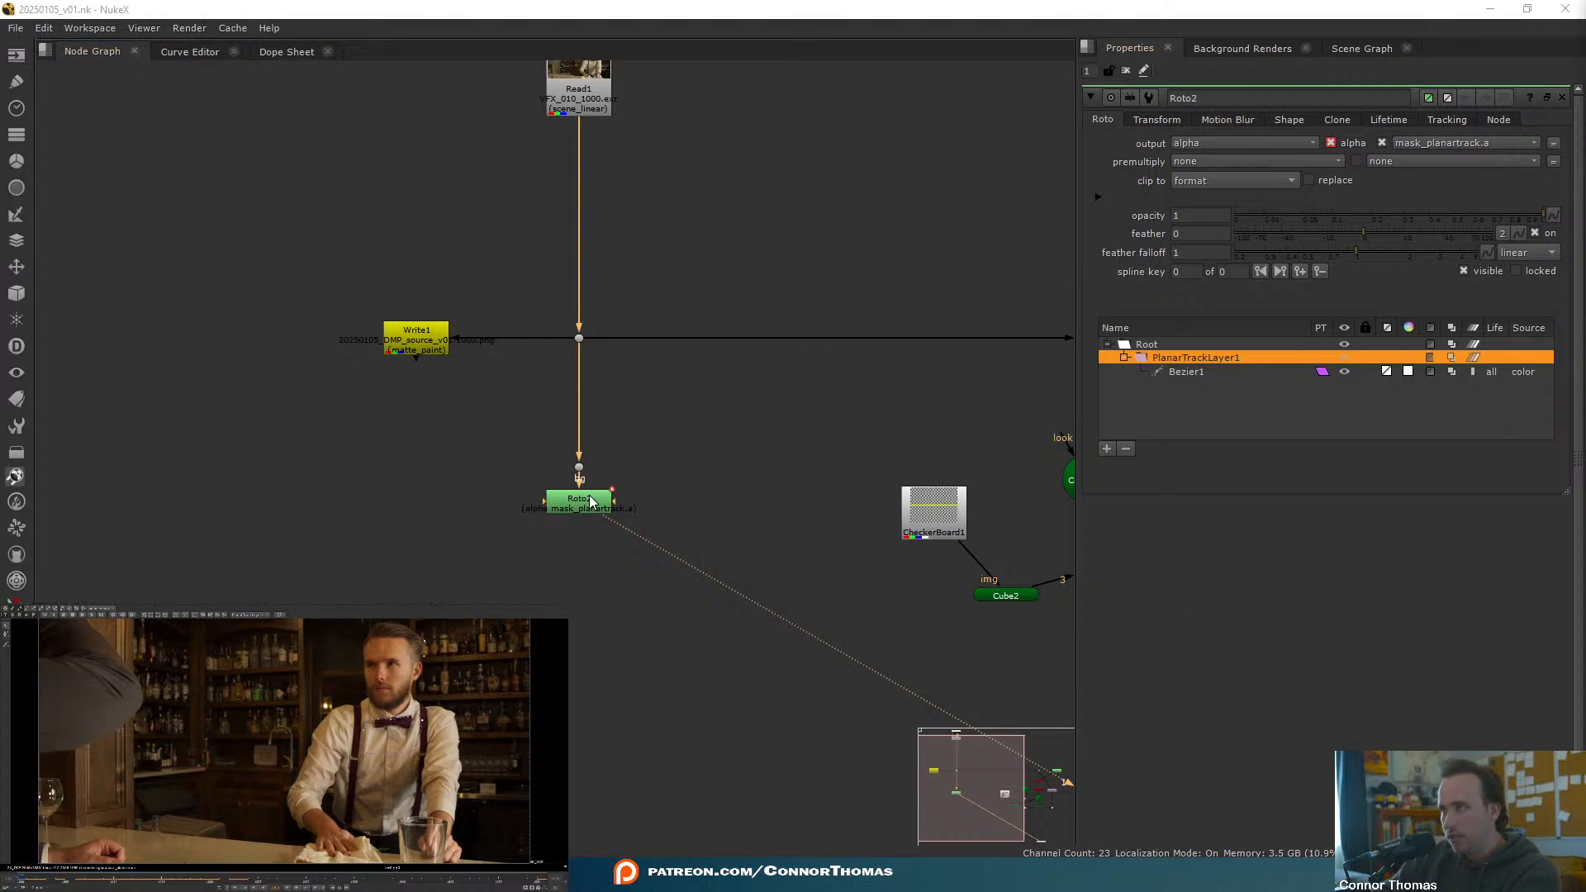
# - Replace Bezier1 with a newly drawn shape on the bow tie and open the Roto2 node's tracking settings
pyautogui.click(1197, 372)
pyautogui.press('Delete')
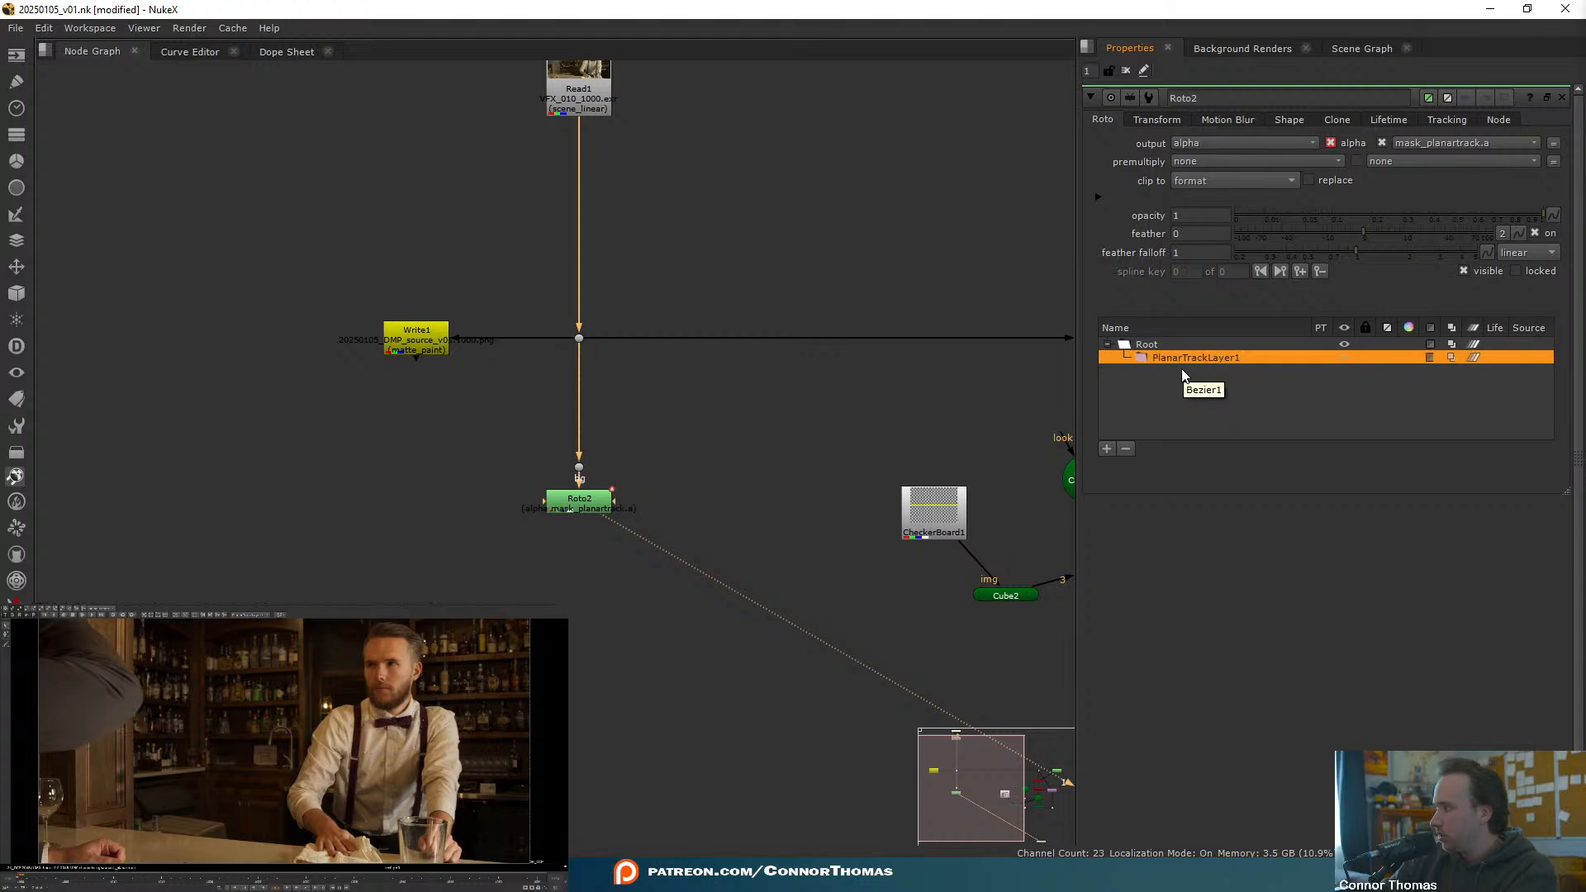
pyautogui.click(399, 725)
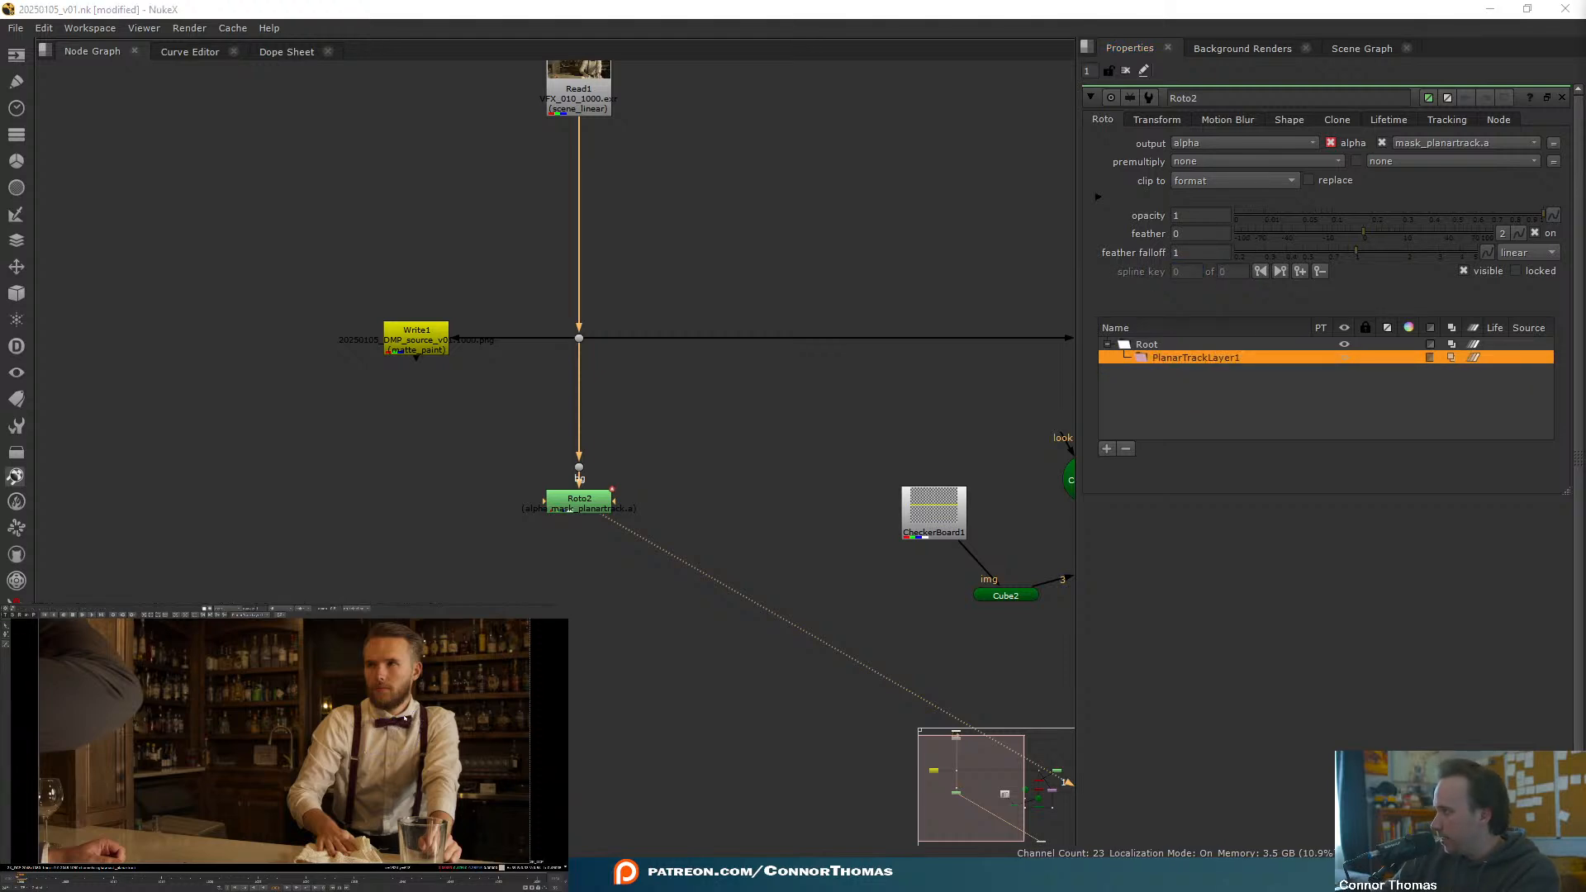
pyautogui.hotkey('ctrl', 'z')
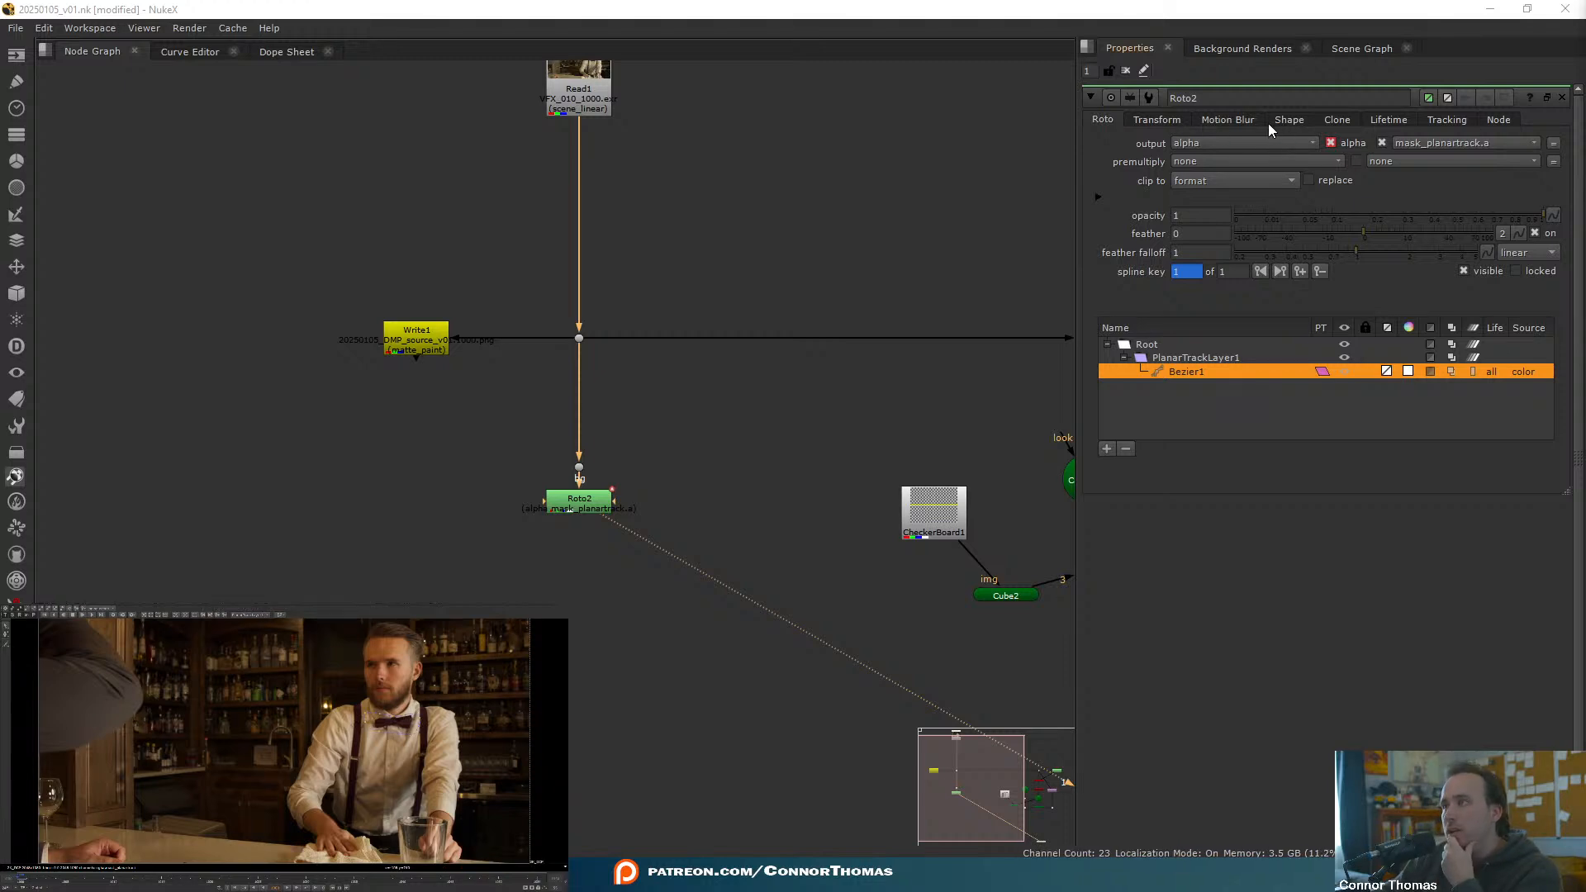
pyautogui.click(1458, 118)
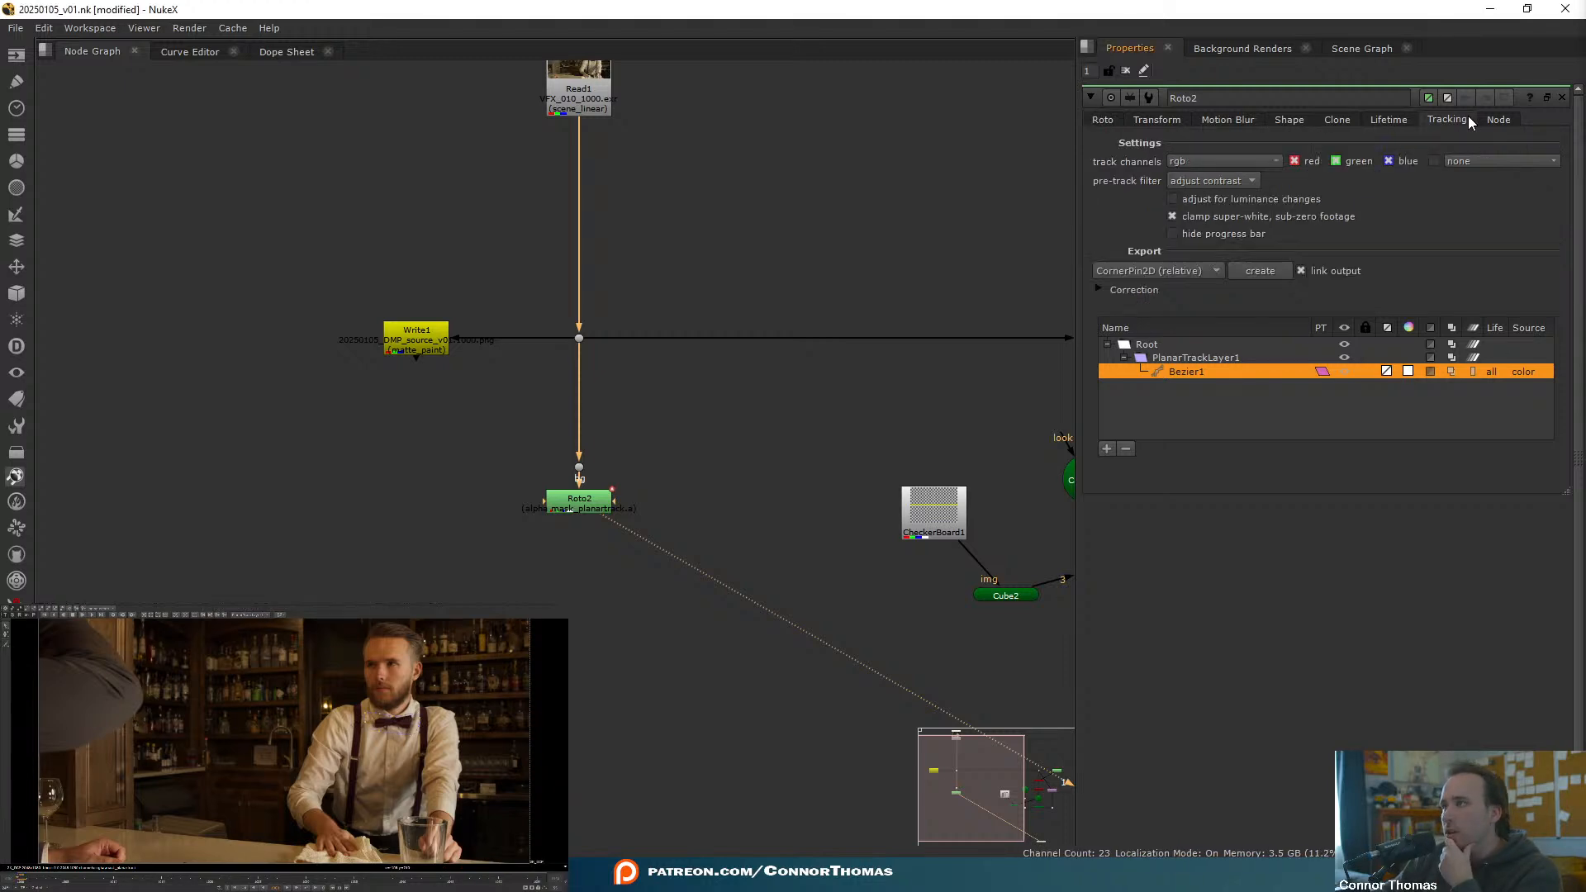
# - Enable adjust for luminance changes and planar-track the Bezier1 shape forward, ending back on the first frame
pyautogui.click(1224, 201)
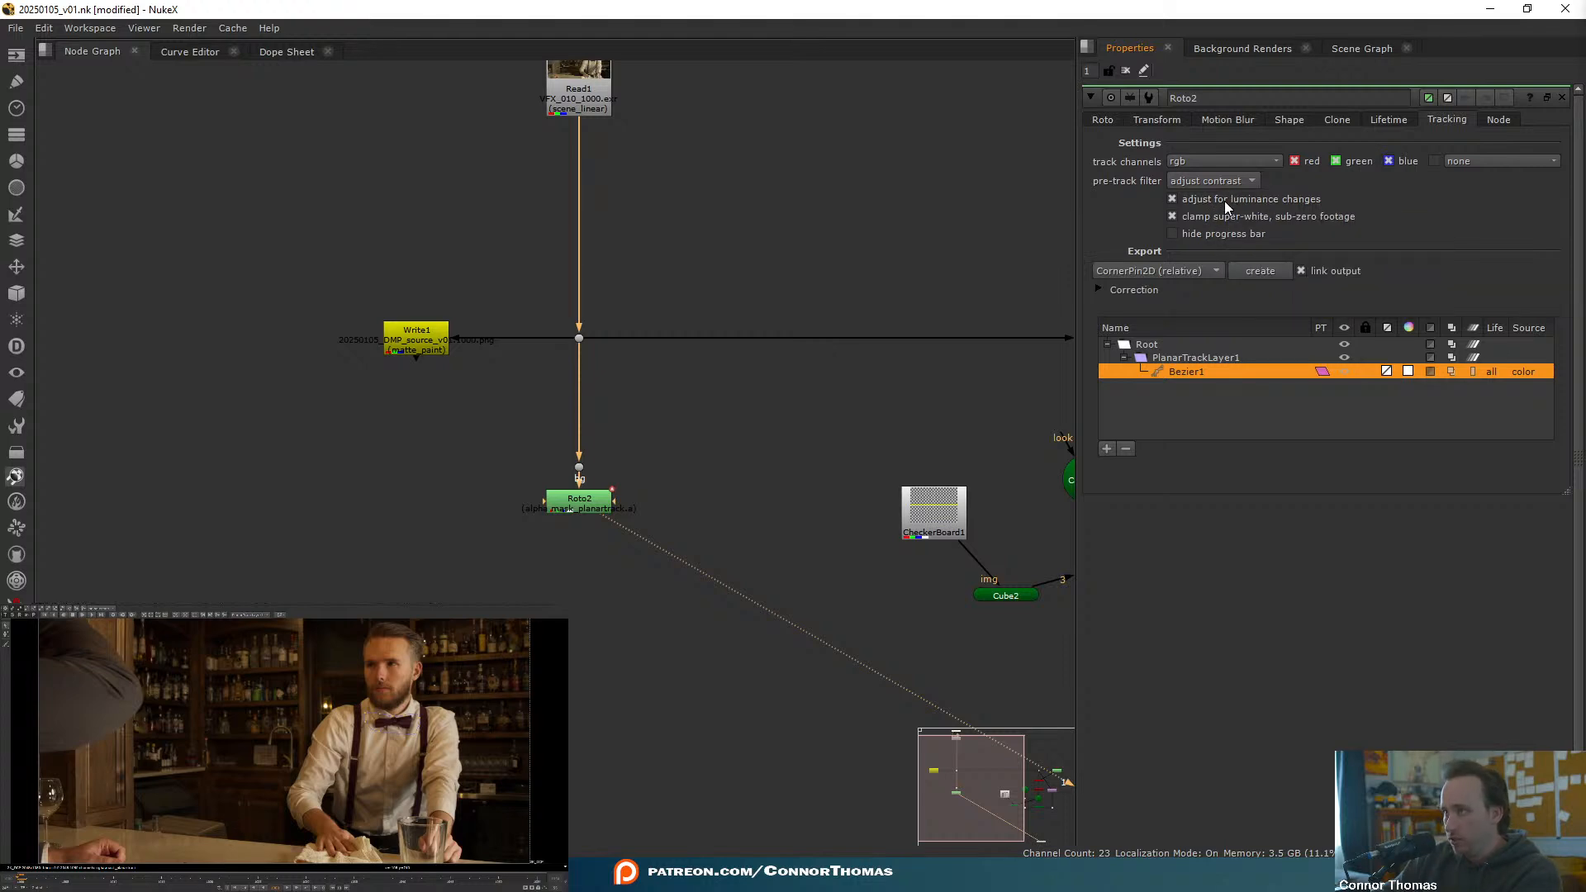
pyautogui.click(91, 615)
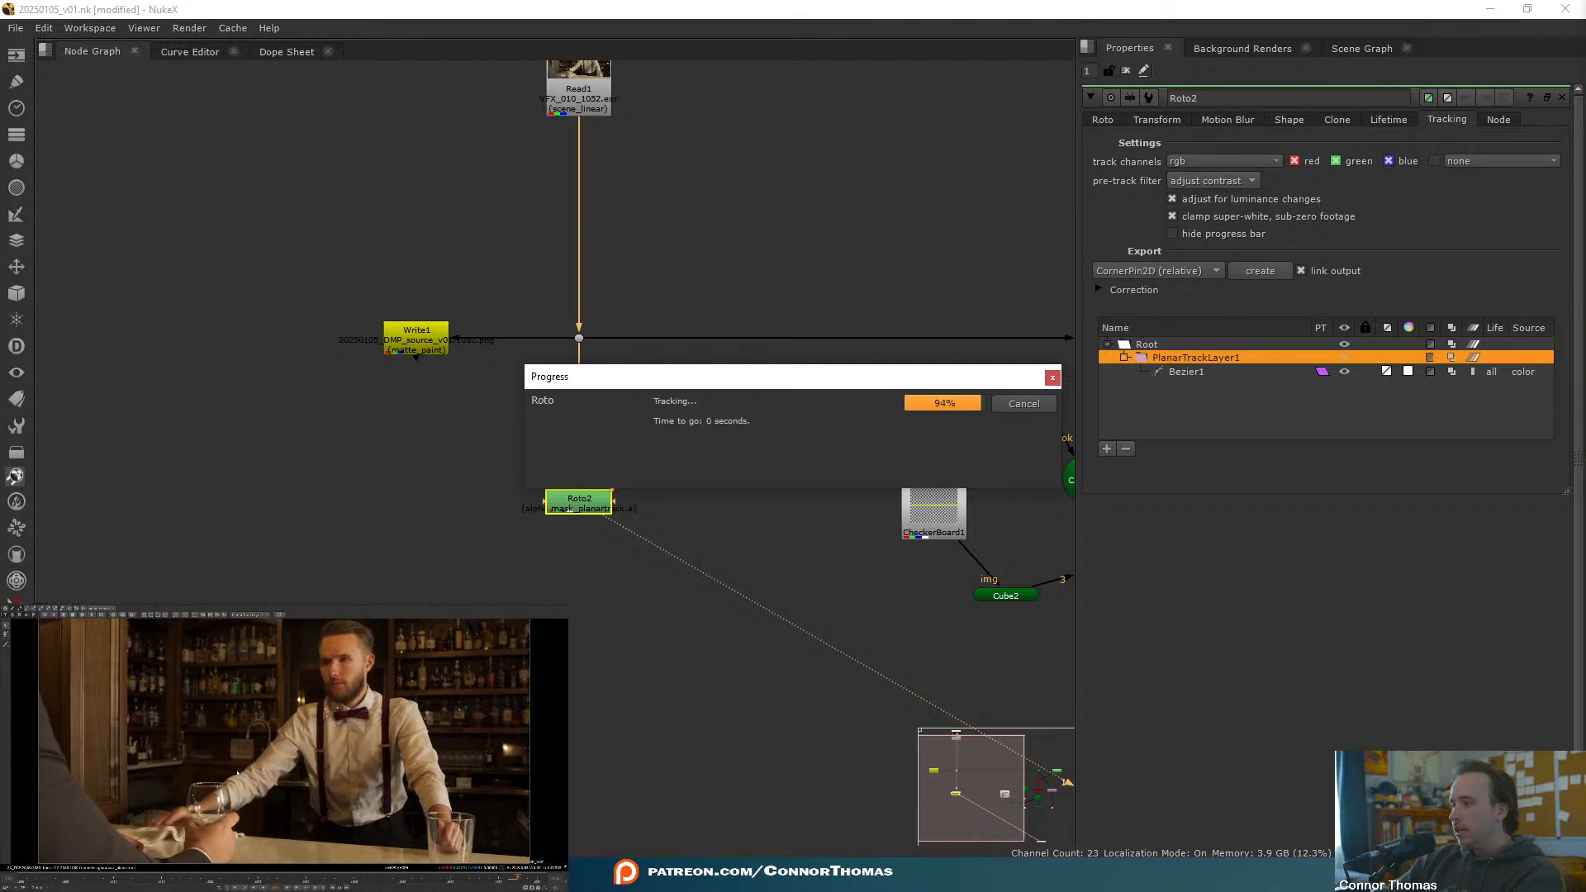
pyautogui.click(25, 880)
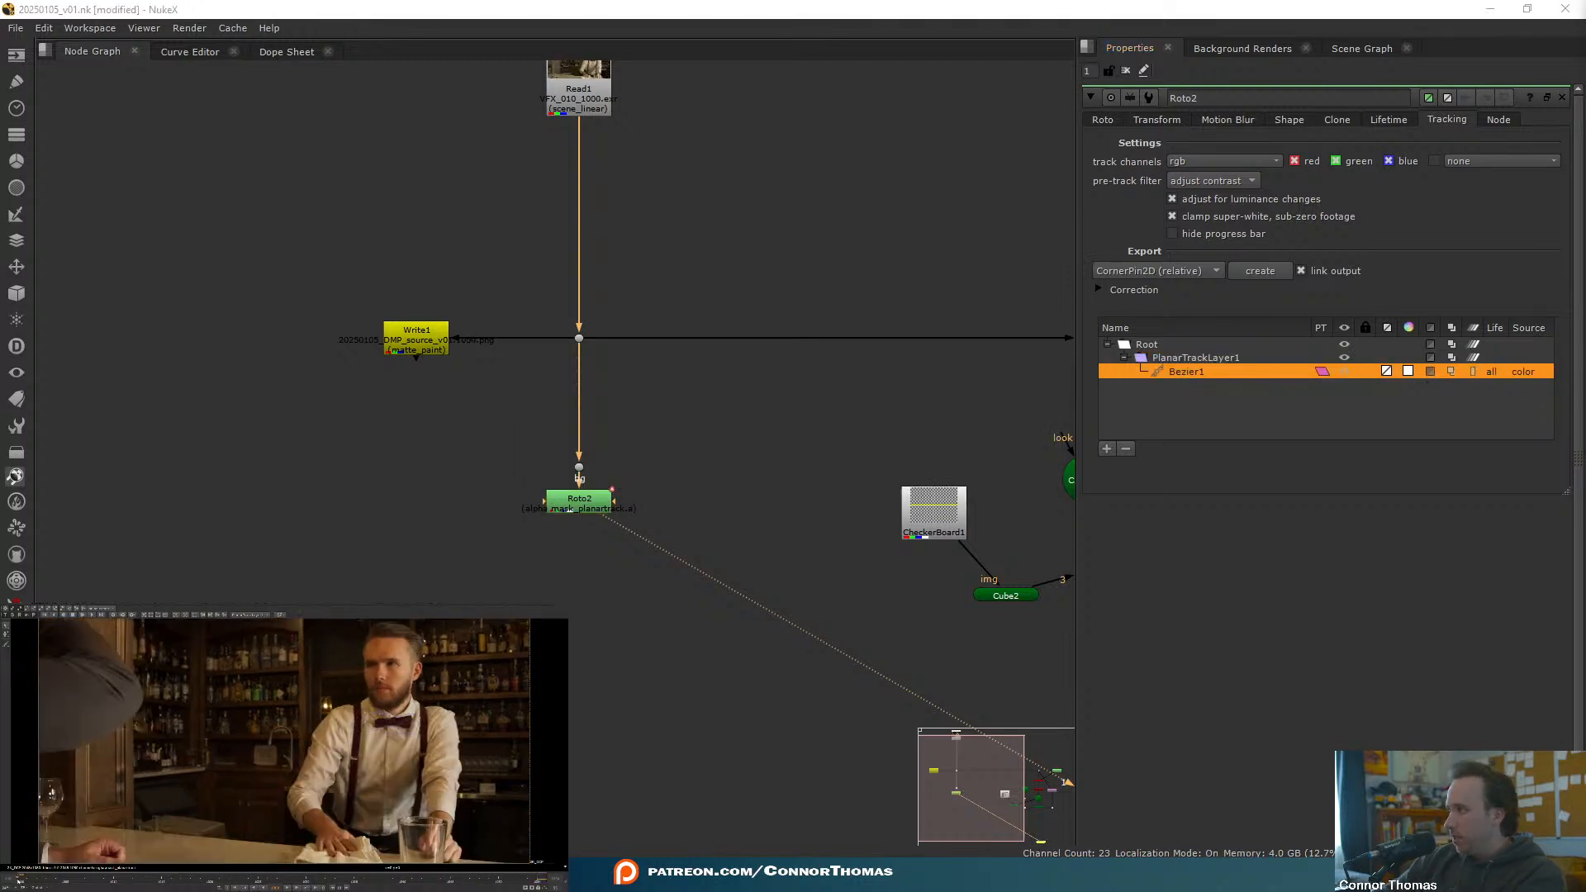
# - Export PlanarTrackLayer1 as a linked Tracker node, place it beside Roto2 and open its properties
pyautogui.click(1208, 360)
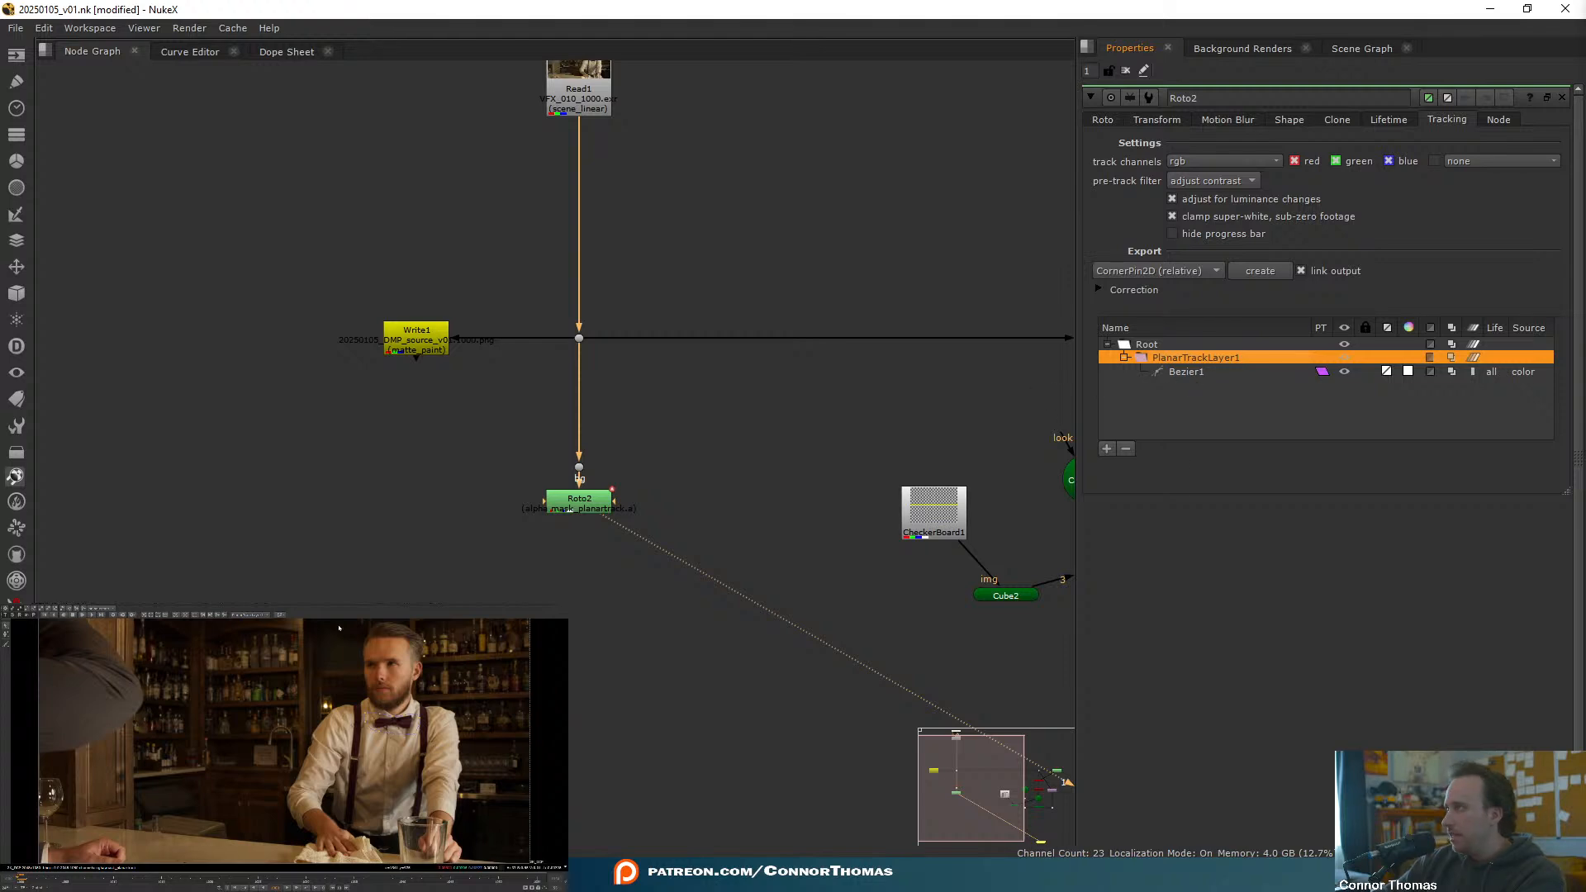
pyautogui.click(280, 616)
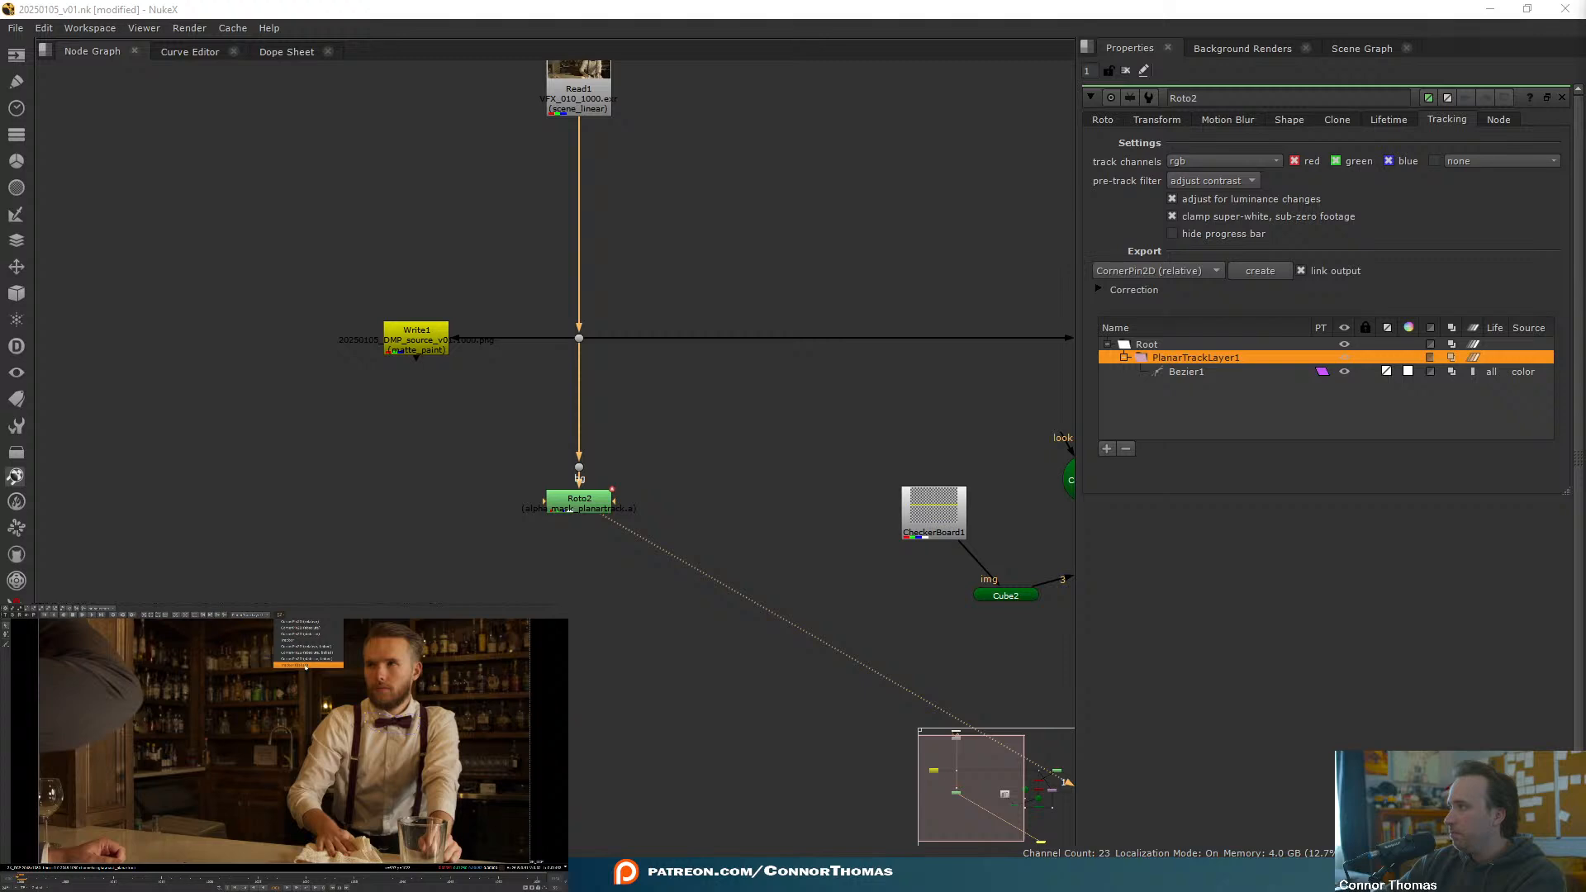
pyautogui.click(307, 641)
pyautogui.moveTo(768, 564); pyautogui.dragTo(401, 552)
pyautogui.doubleClick(371, 561)
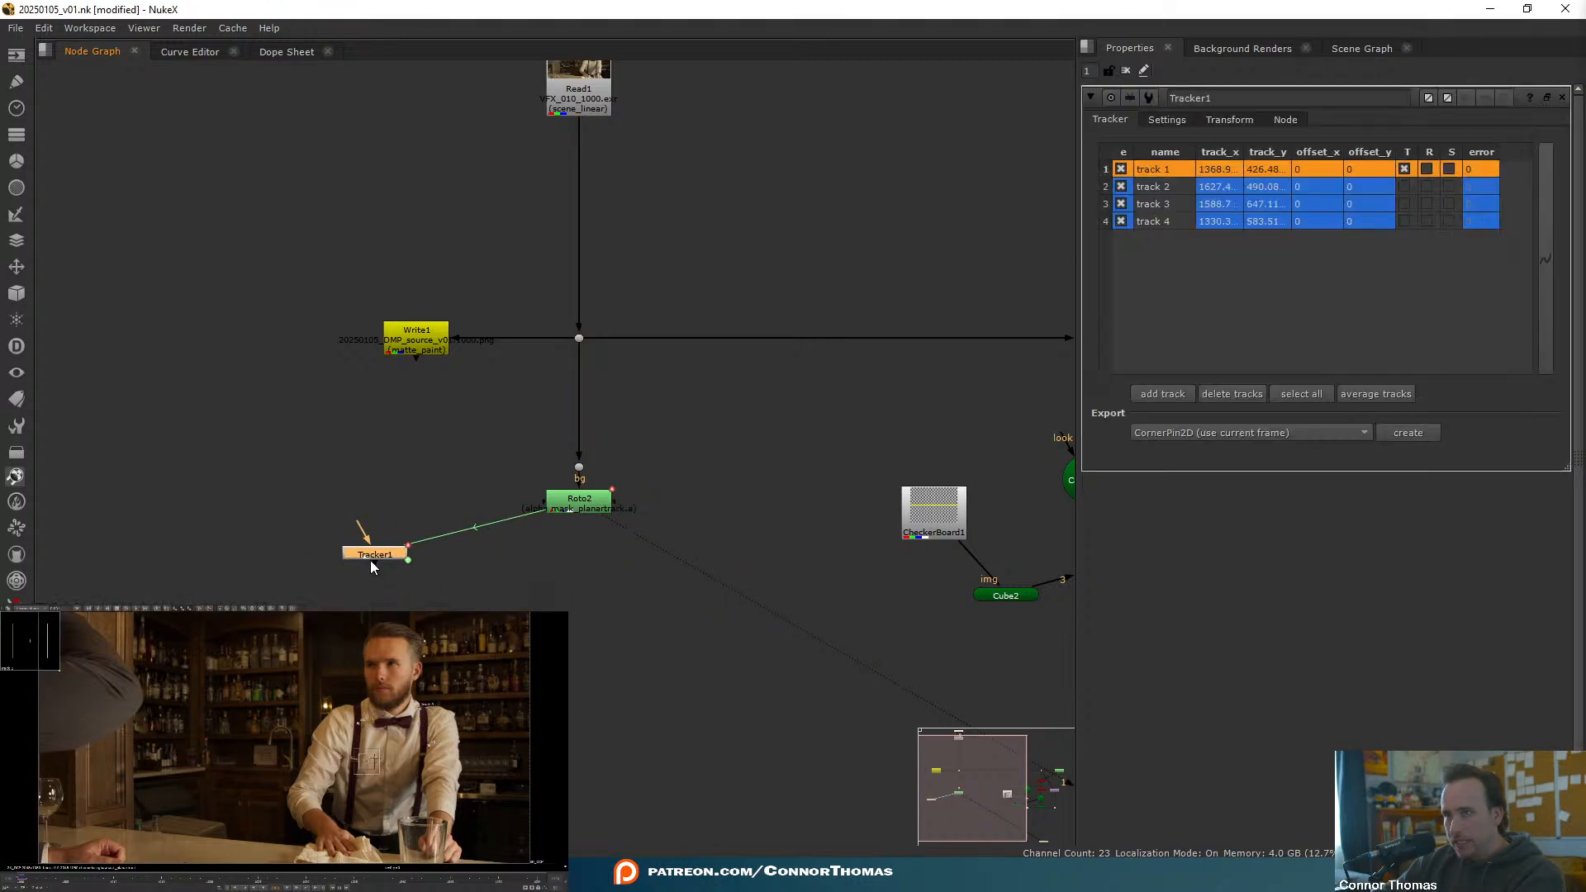
# - Enable translate, rotate and scale for all four tracks in Tracker1
pyautogui.click(1428, 170)
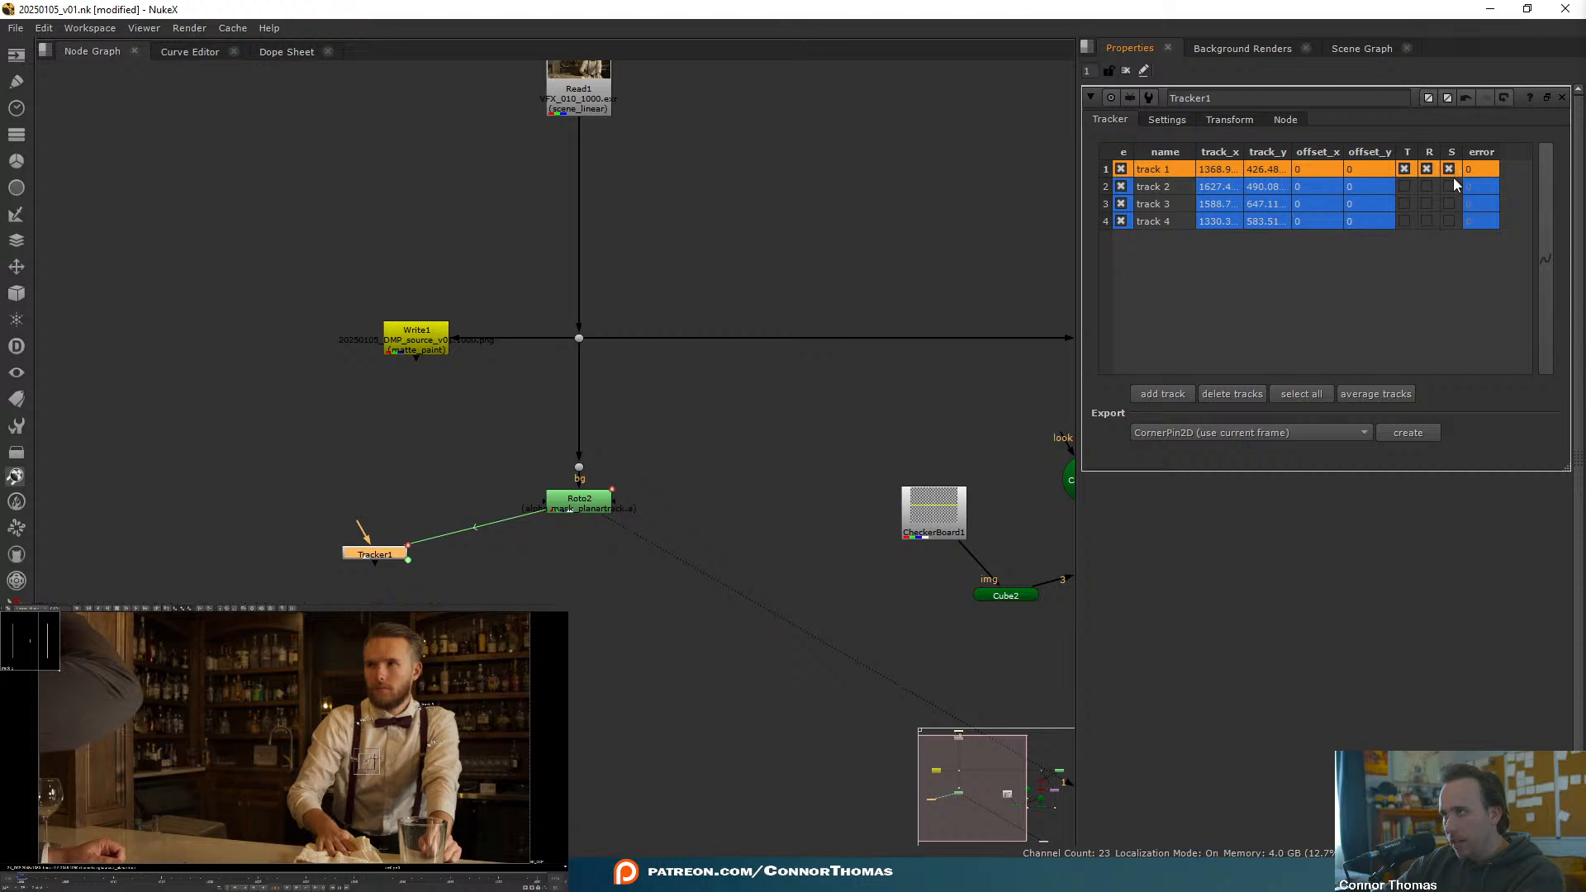
pyautogui.click(1450, 186)
pyautogui.click(1426, 186)
pyautogui.click(1404, 186)
pyautogui.click(1404, 204)
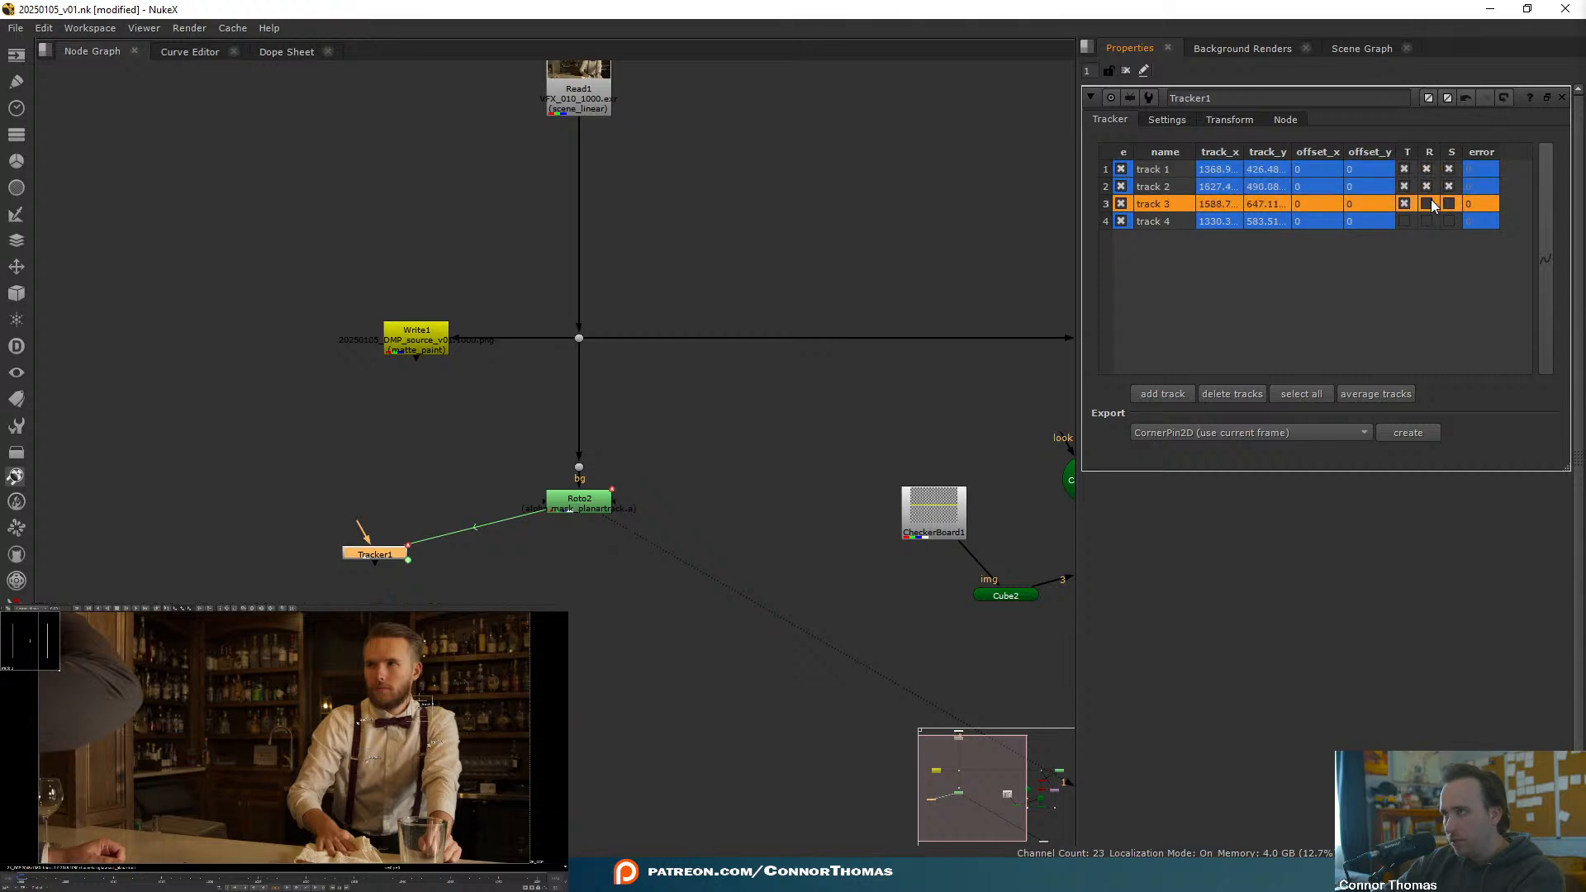
pyautogui.click(1427, 205)
pyautogui.click(1450, 220)
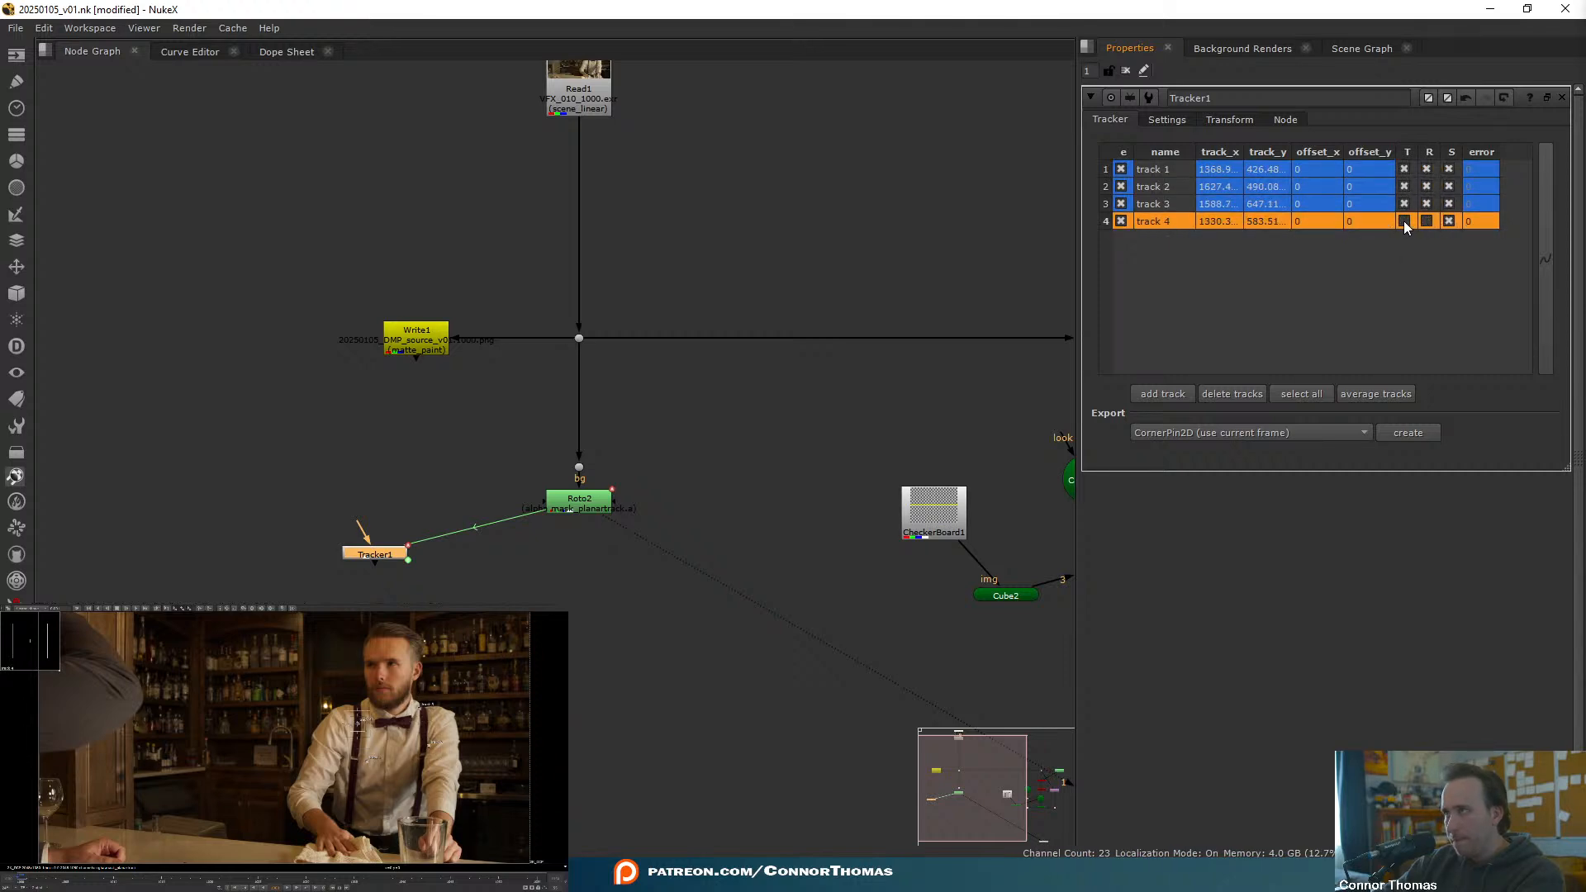
pyautogui.click(1424, 221)
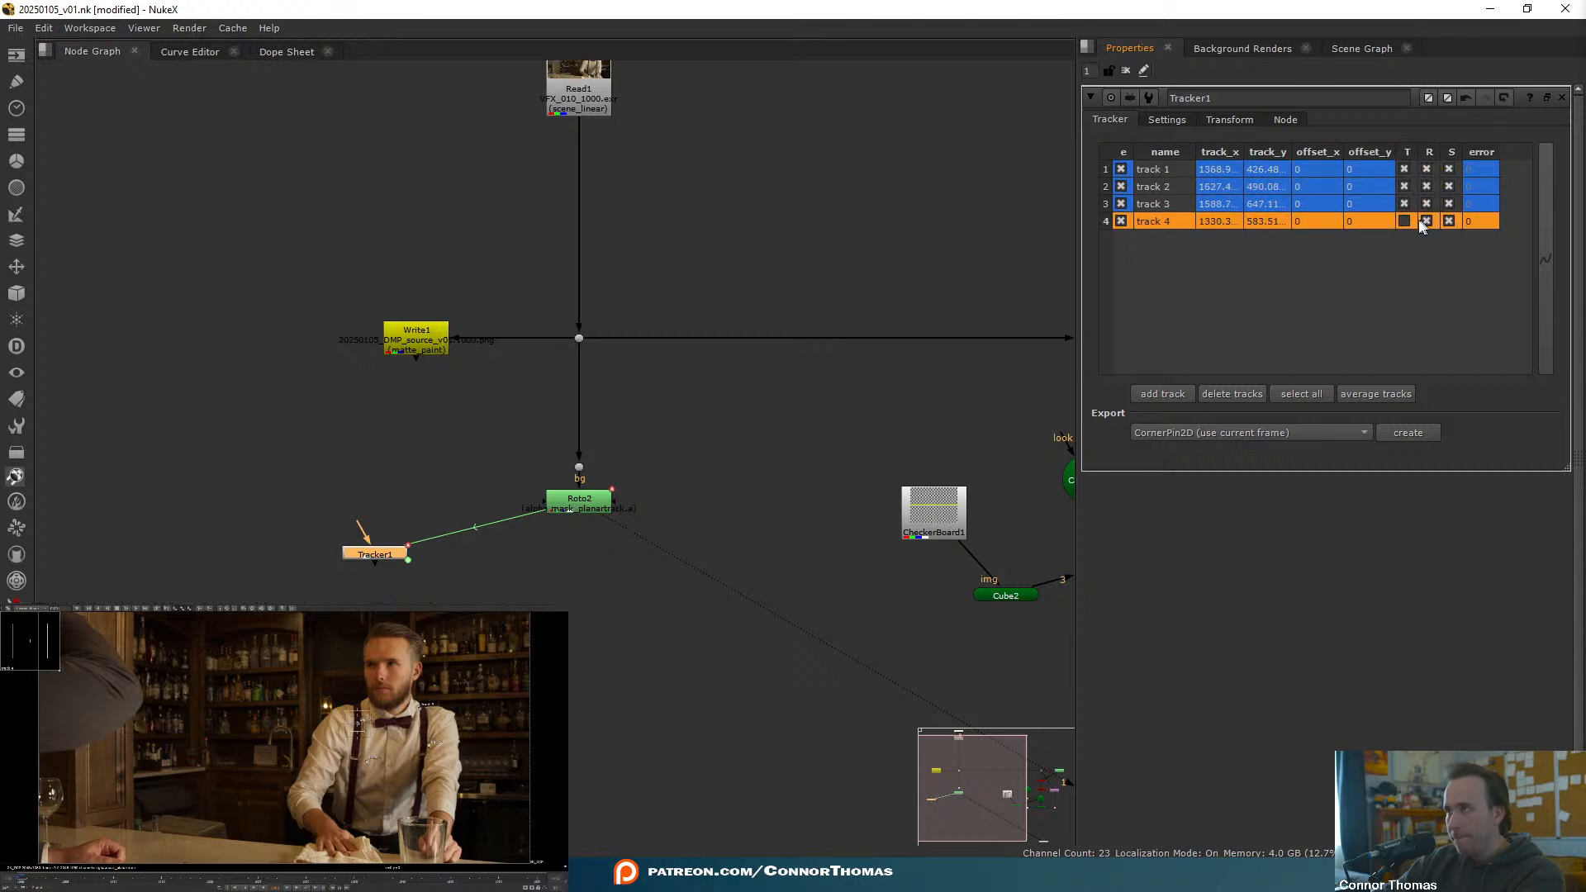
# - Create a Transform (stabilize) node from all four tracks of Tracker1
pyautogui.keyDown('shift'); pyautogui.click(1151, 171); pyautogui.keyUp('shift')
pyautogui.click(1190, 436)
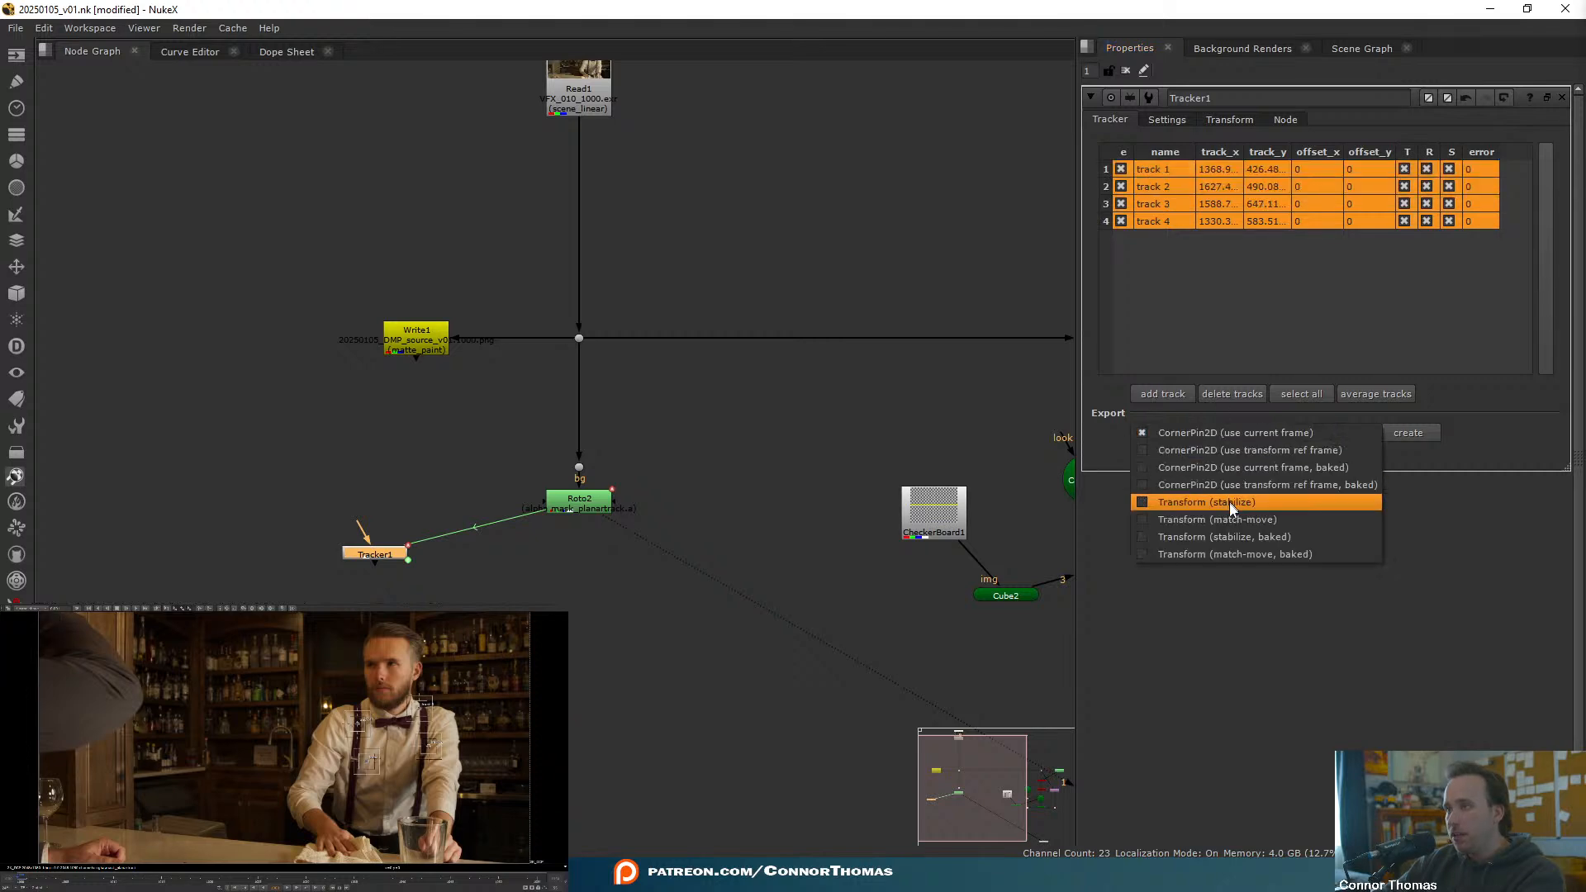
pyautogui.click(1256, 502)
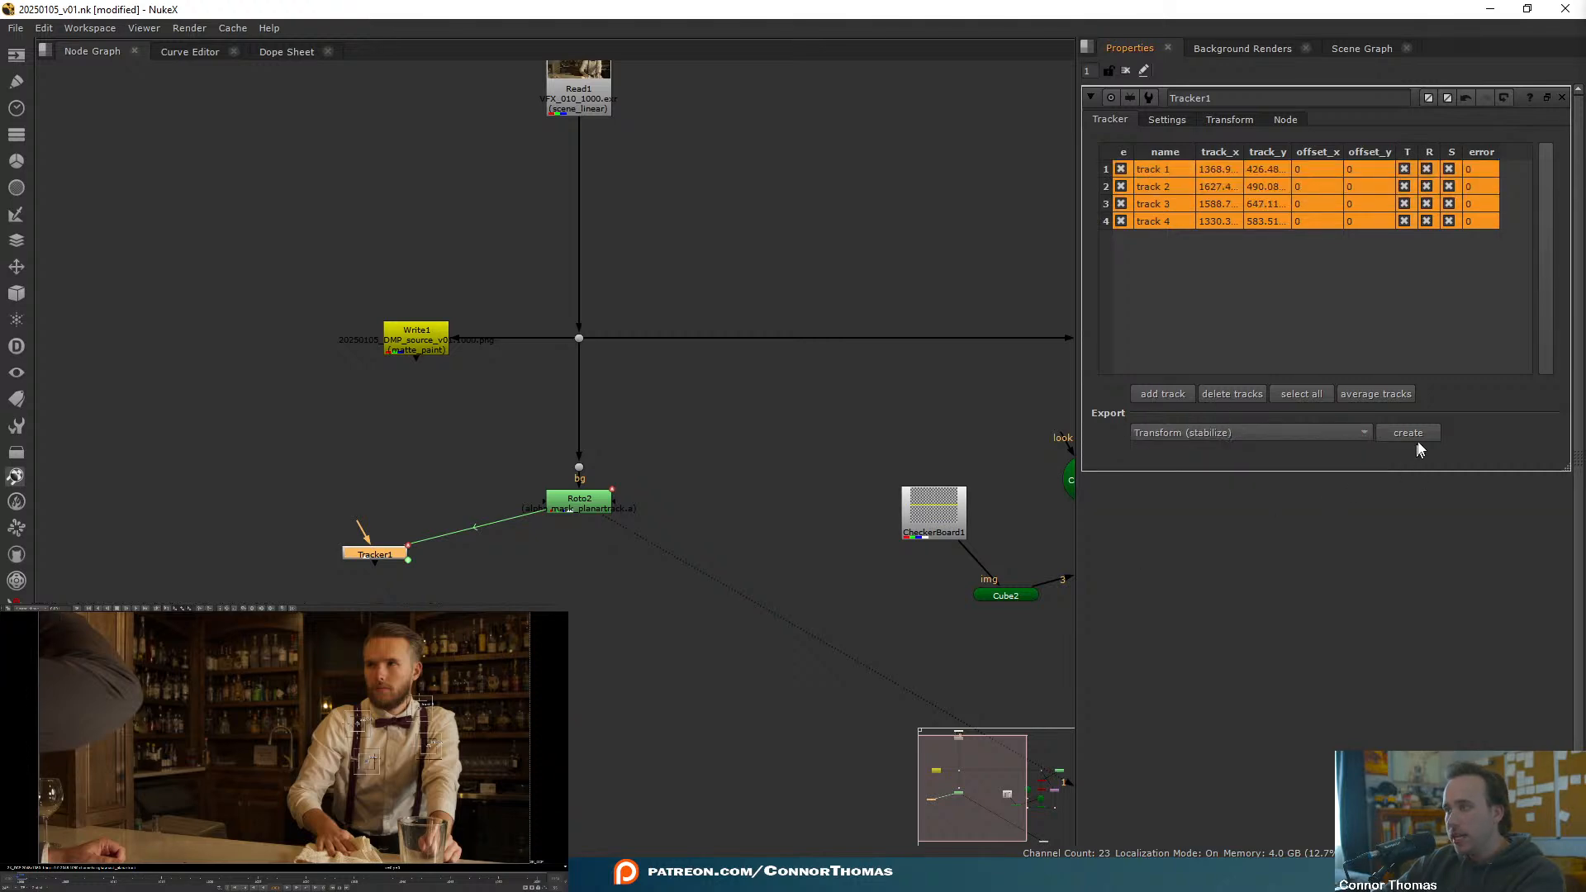
pyautogui.click(1409, 433)
# - Arrange Roto2 above Tracker1, connect the stabilize Transform below the Dot on the plate pipe and view it
pyautogui.moveTo(455, 585); pyautogui.dragTo(570, 648)
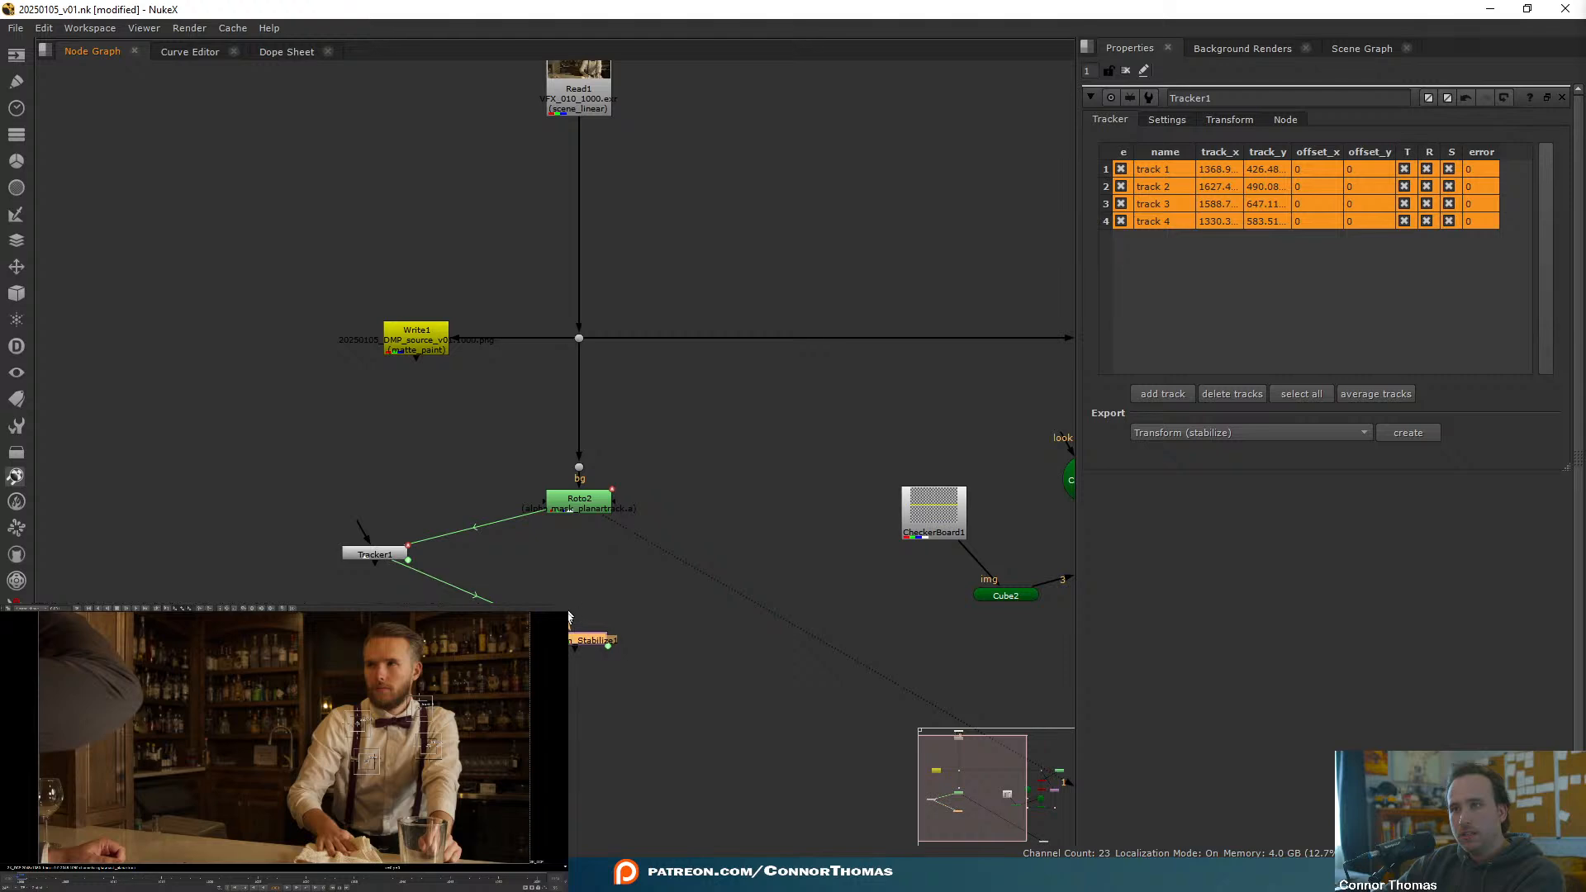
pyautogui.moveTo(581, 504); pyautogui.dragTo(380, 470)
pyautogui.moveTo(574, 644); pyautogui.dragTo(583, 607)
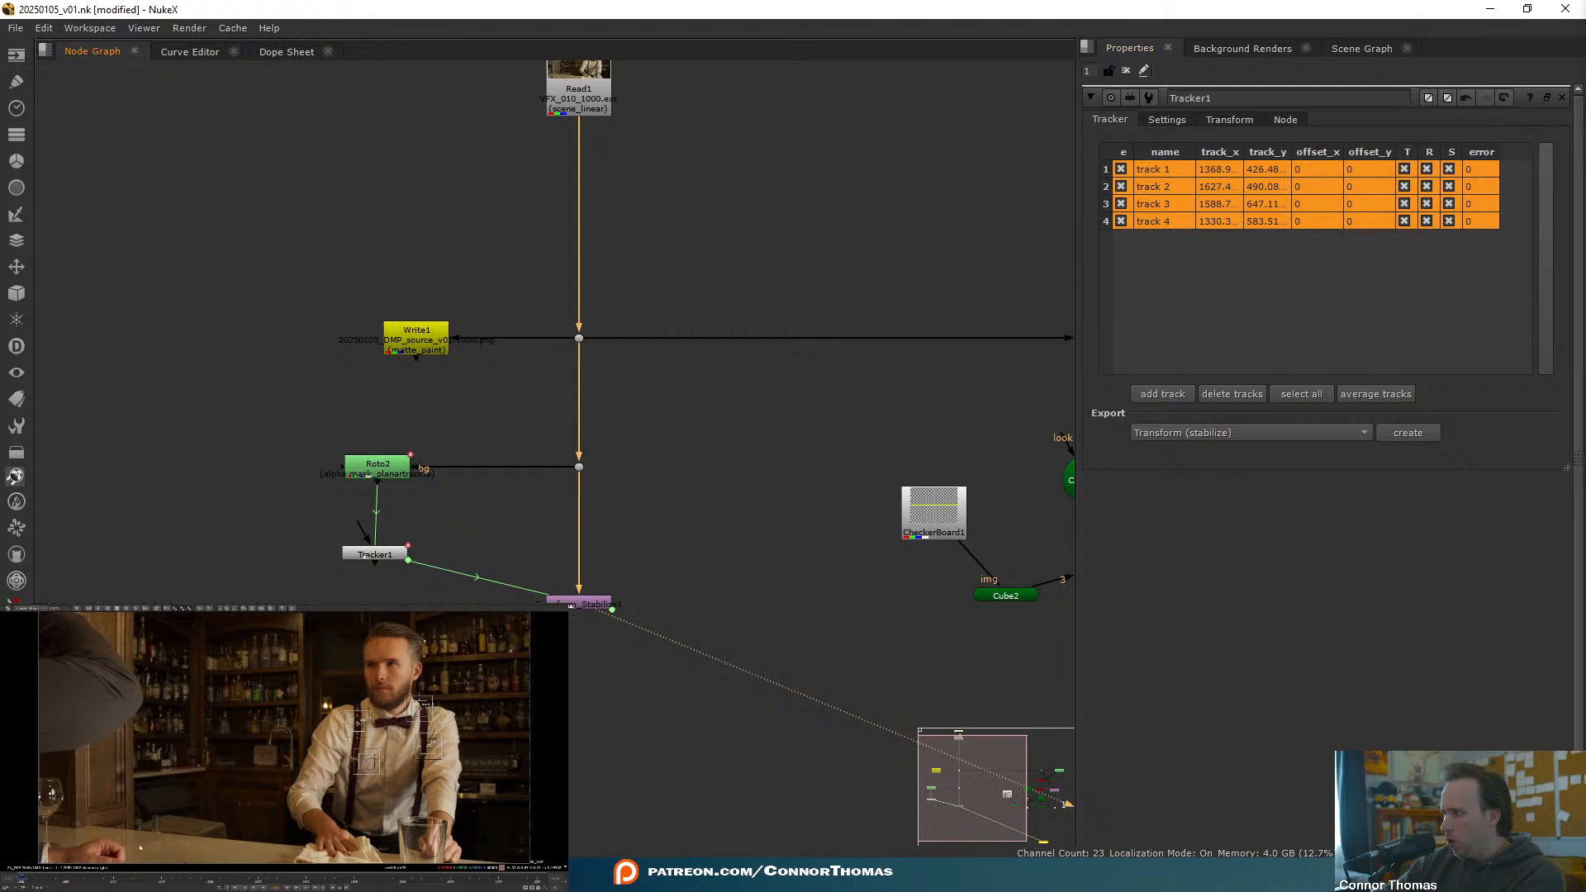
pyautogui.click(575, 606)
# - Examine the stabilize node's Transform and User settings and the Tracker1 reference frame
pyautogui.doubleClick(575, 605)
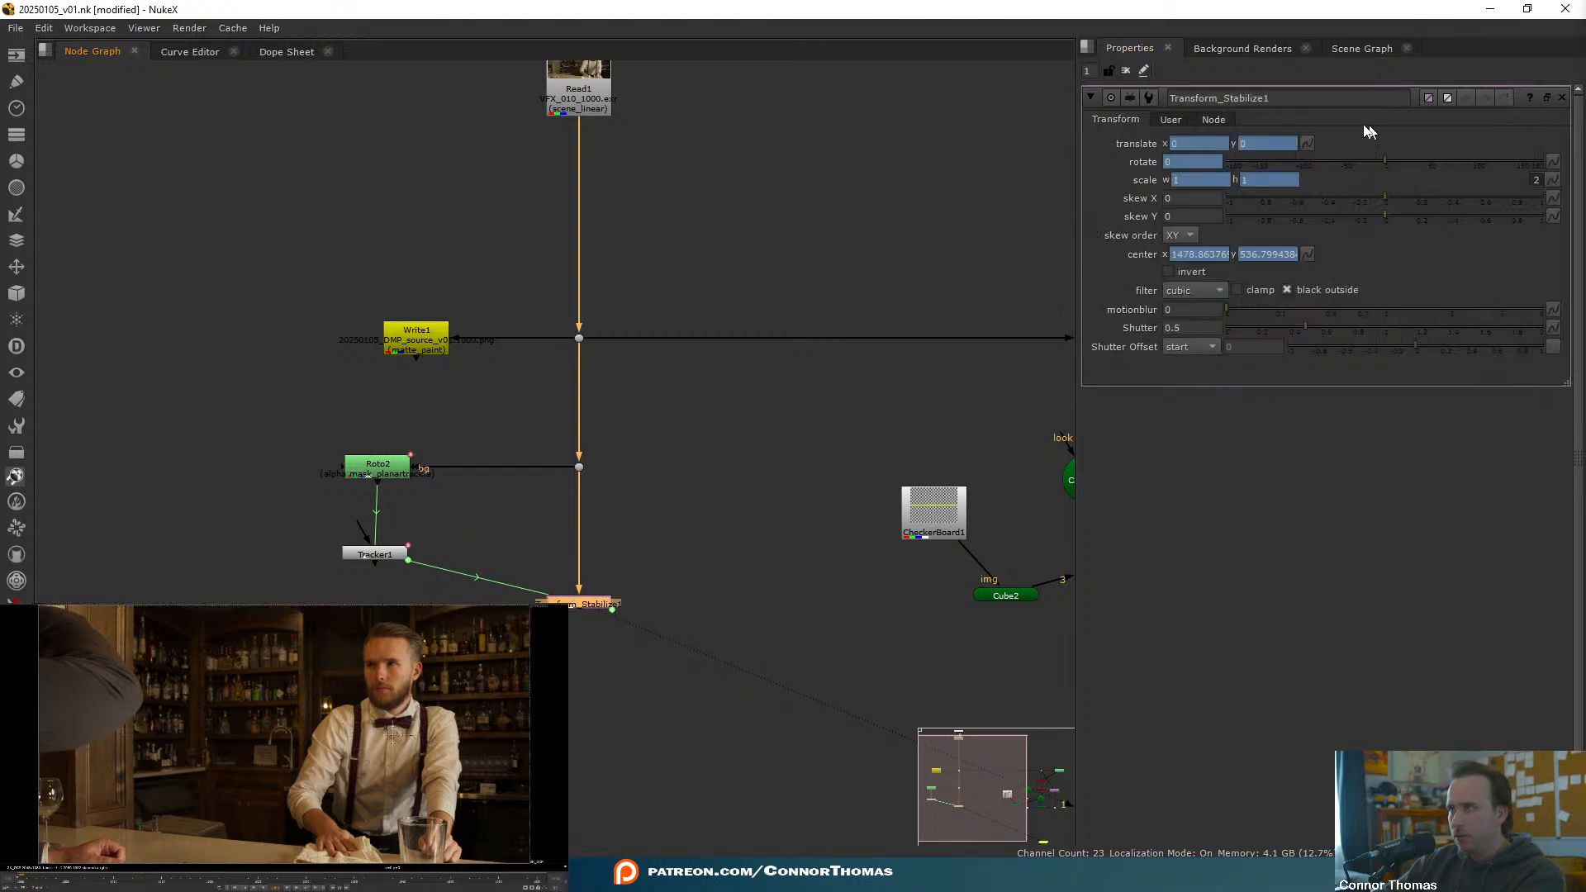
pyautogui.click(1176, 121)
pyautogui.click(1120, 119)
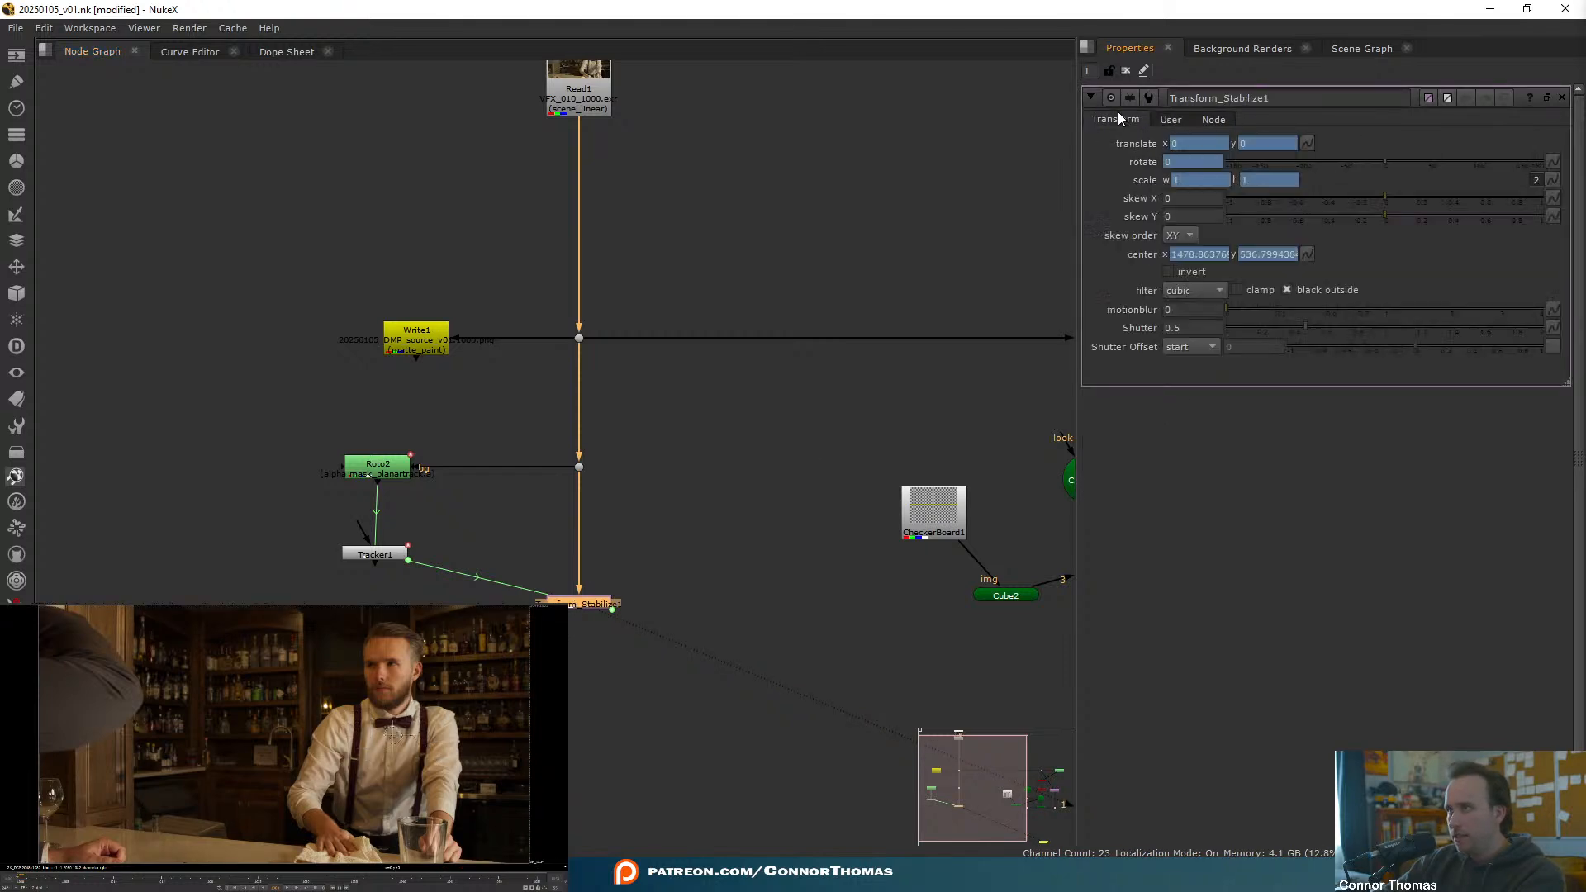
pyautogui.doubleClick(369, 555)
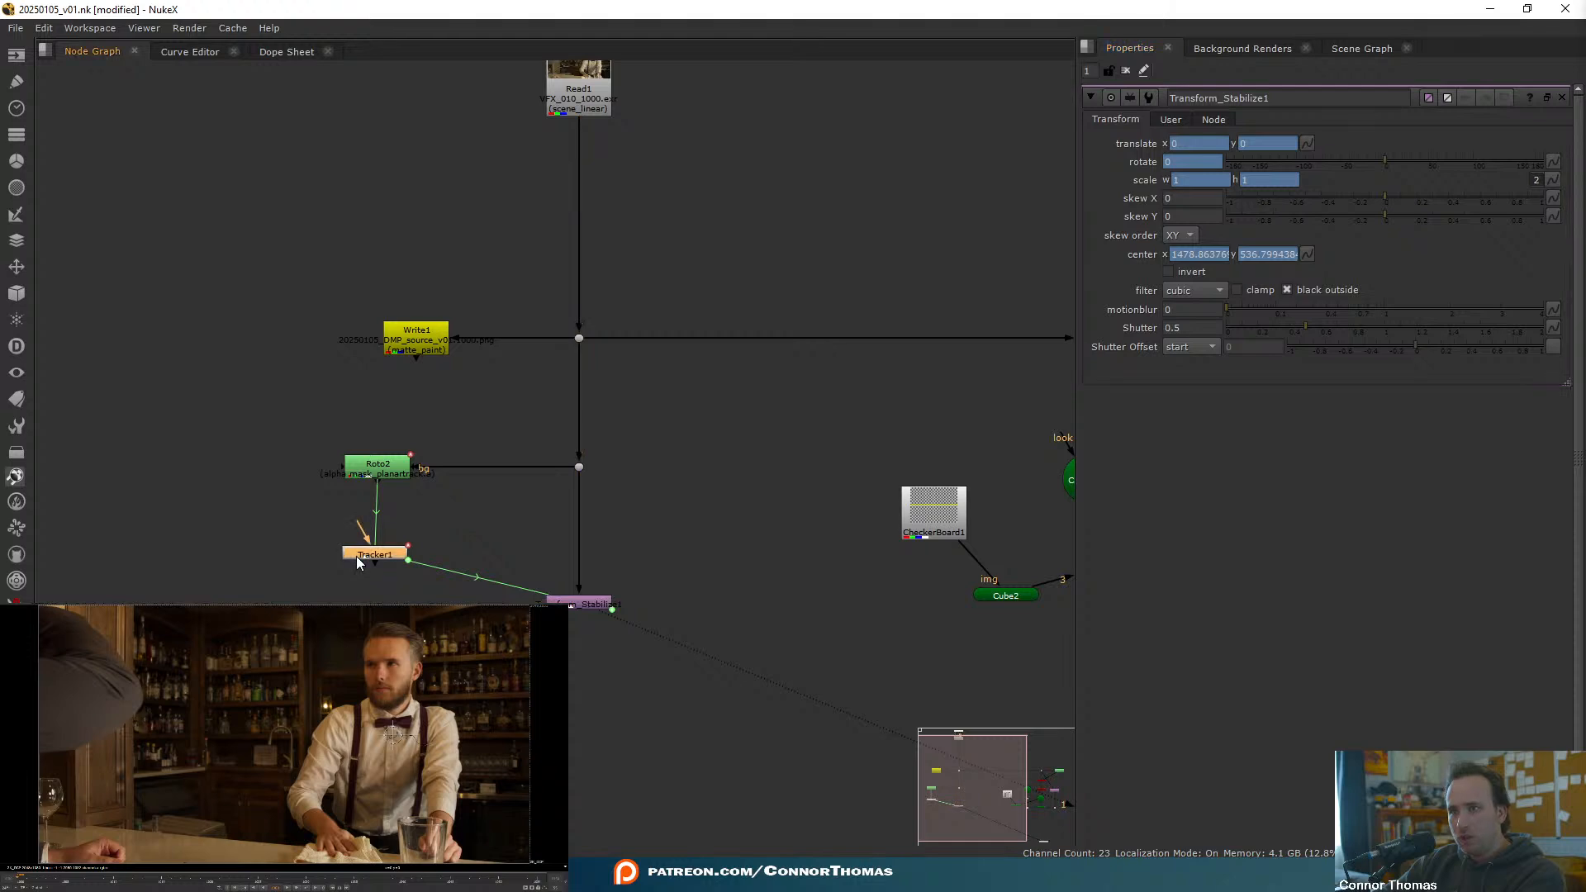
pyautogui.click(1229, 119)
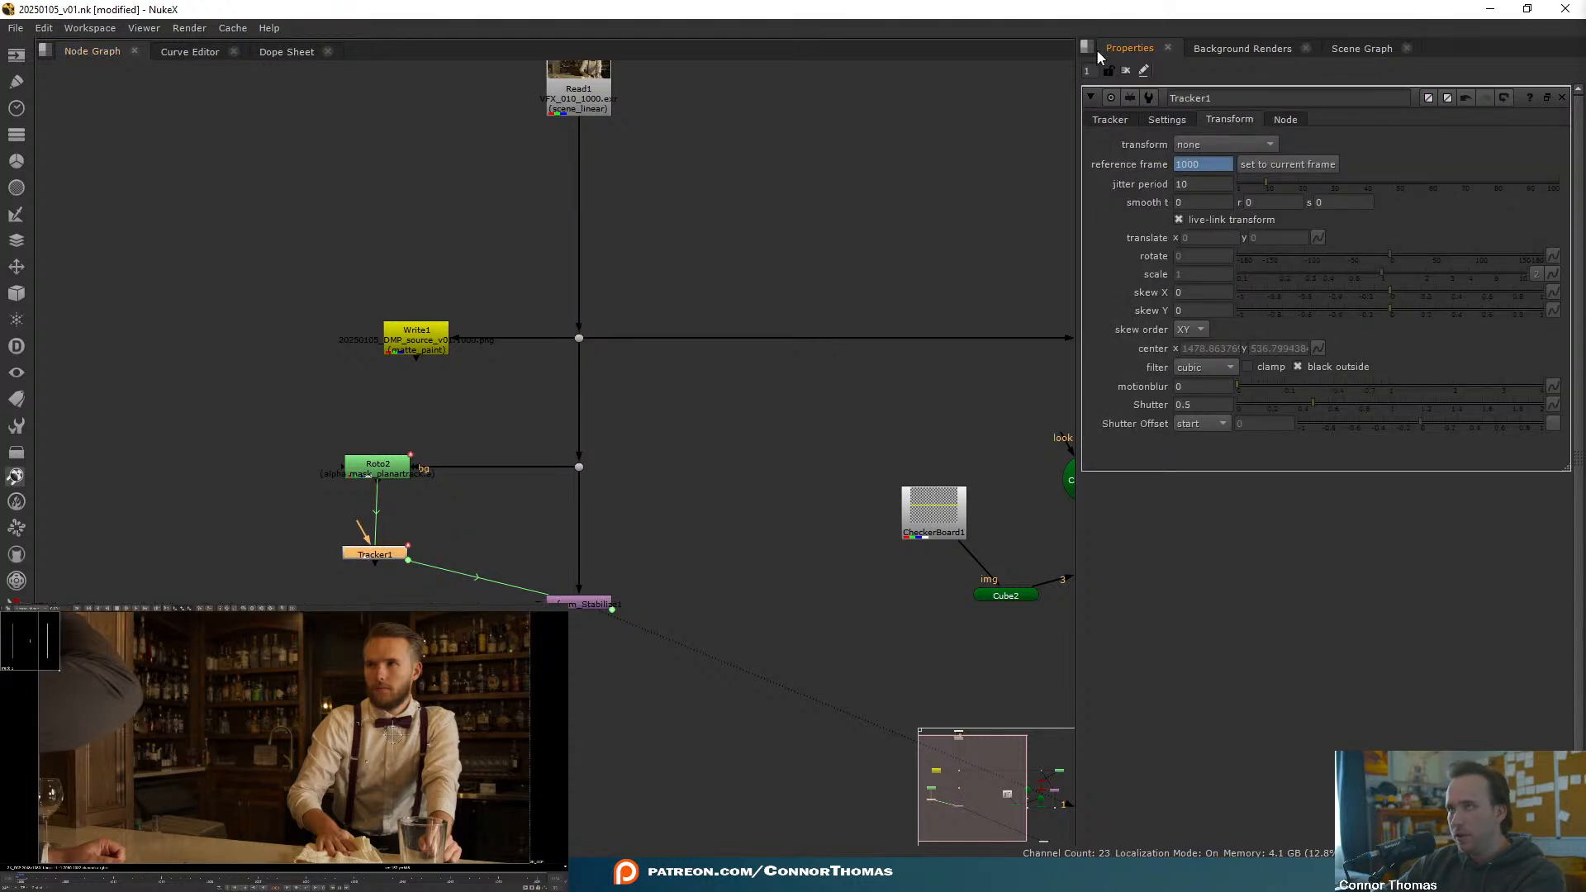
# - Close all open node properties and play back the stabilized plate, ending on the first frame
pyautogui.click(1126, 72)
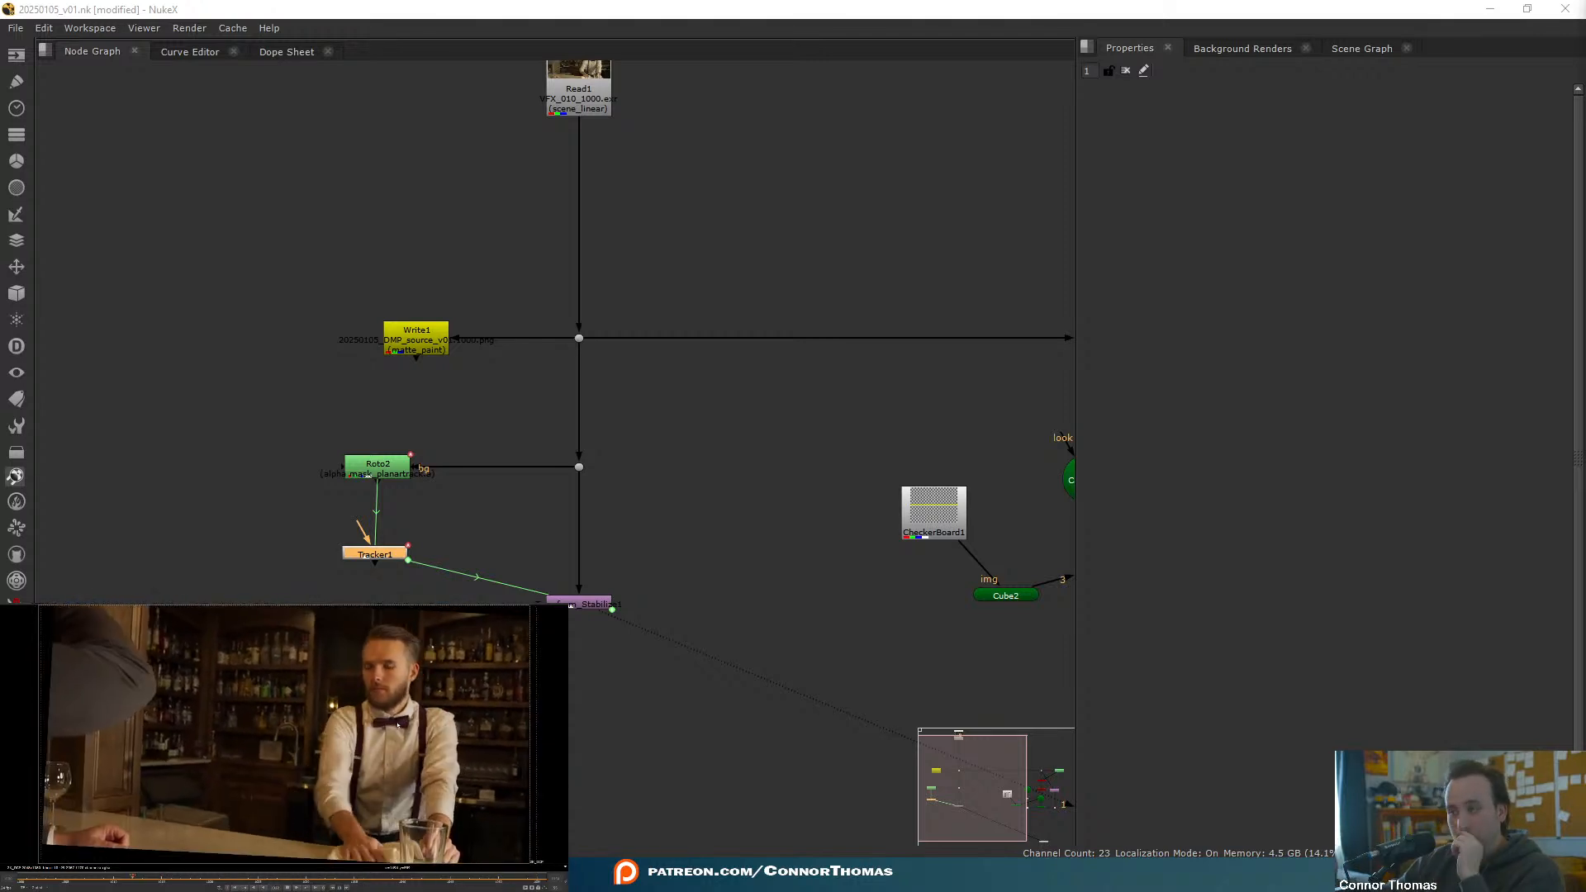
pyautogui.click(25, 887)
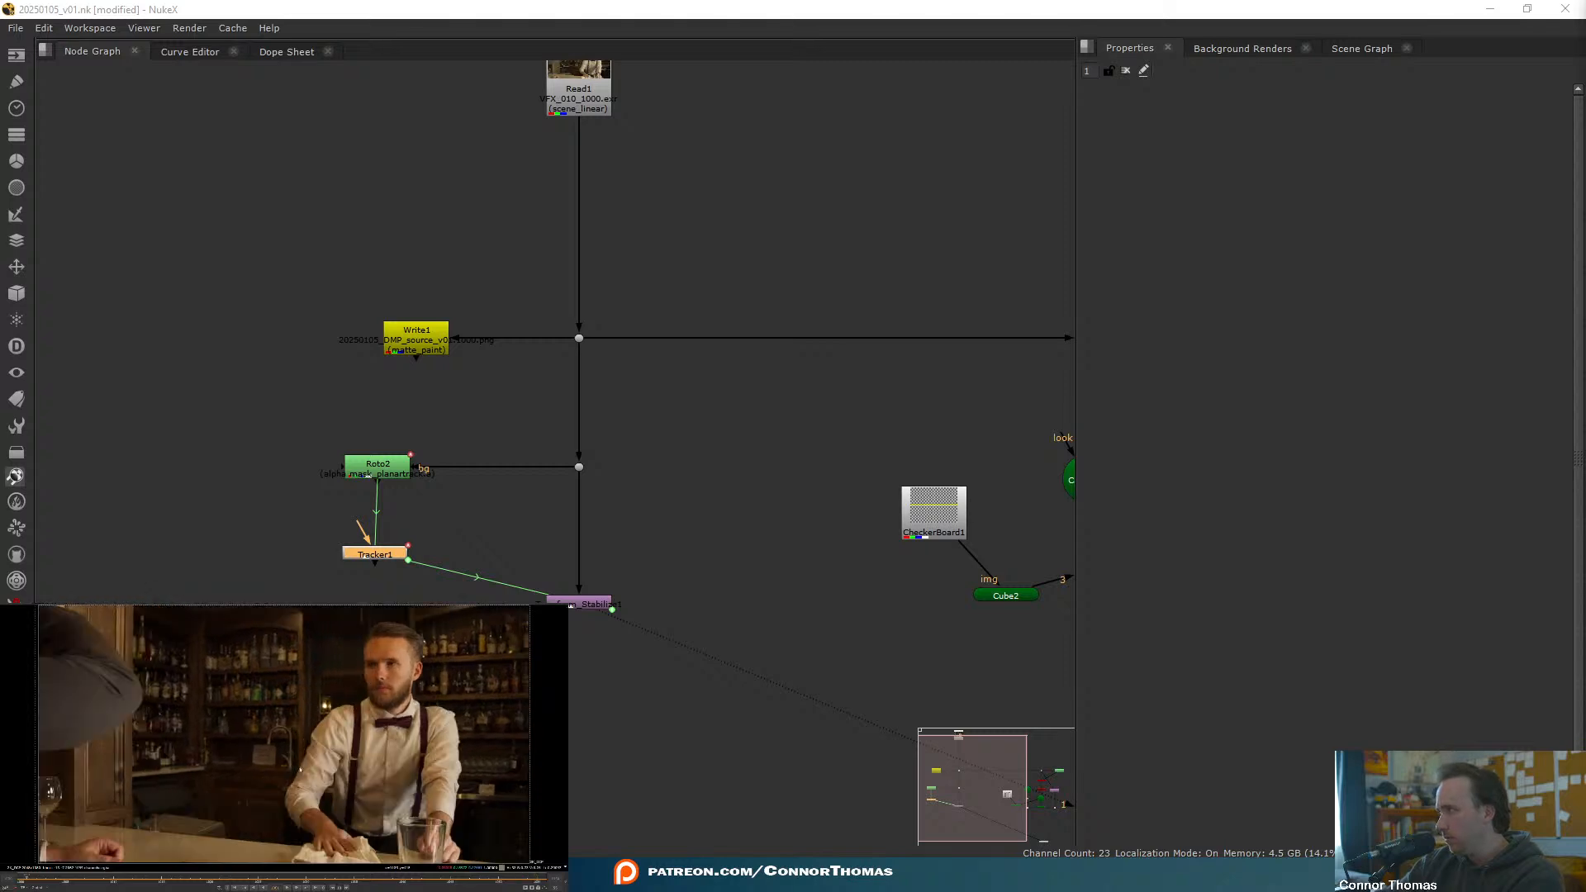
pyautogui.click(18, 883)
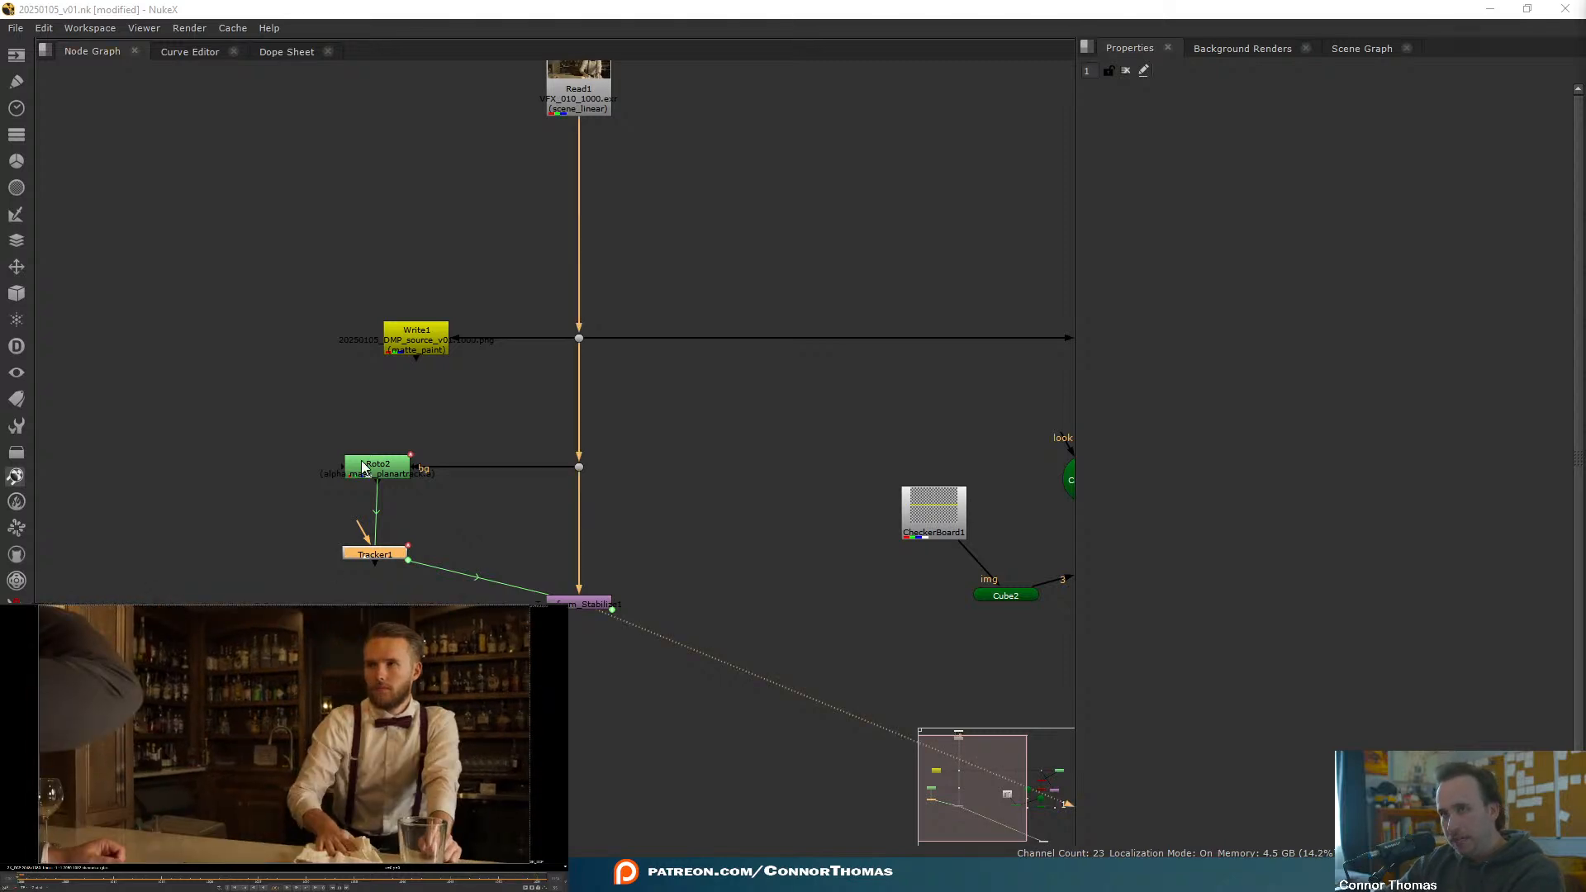
# - Replace Roto2's PlanarTrackLayer1 with a new empty planar-track layer and delete the leftover Layer1 inside it
pyautogui.doubleClick(363, 466)
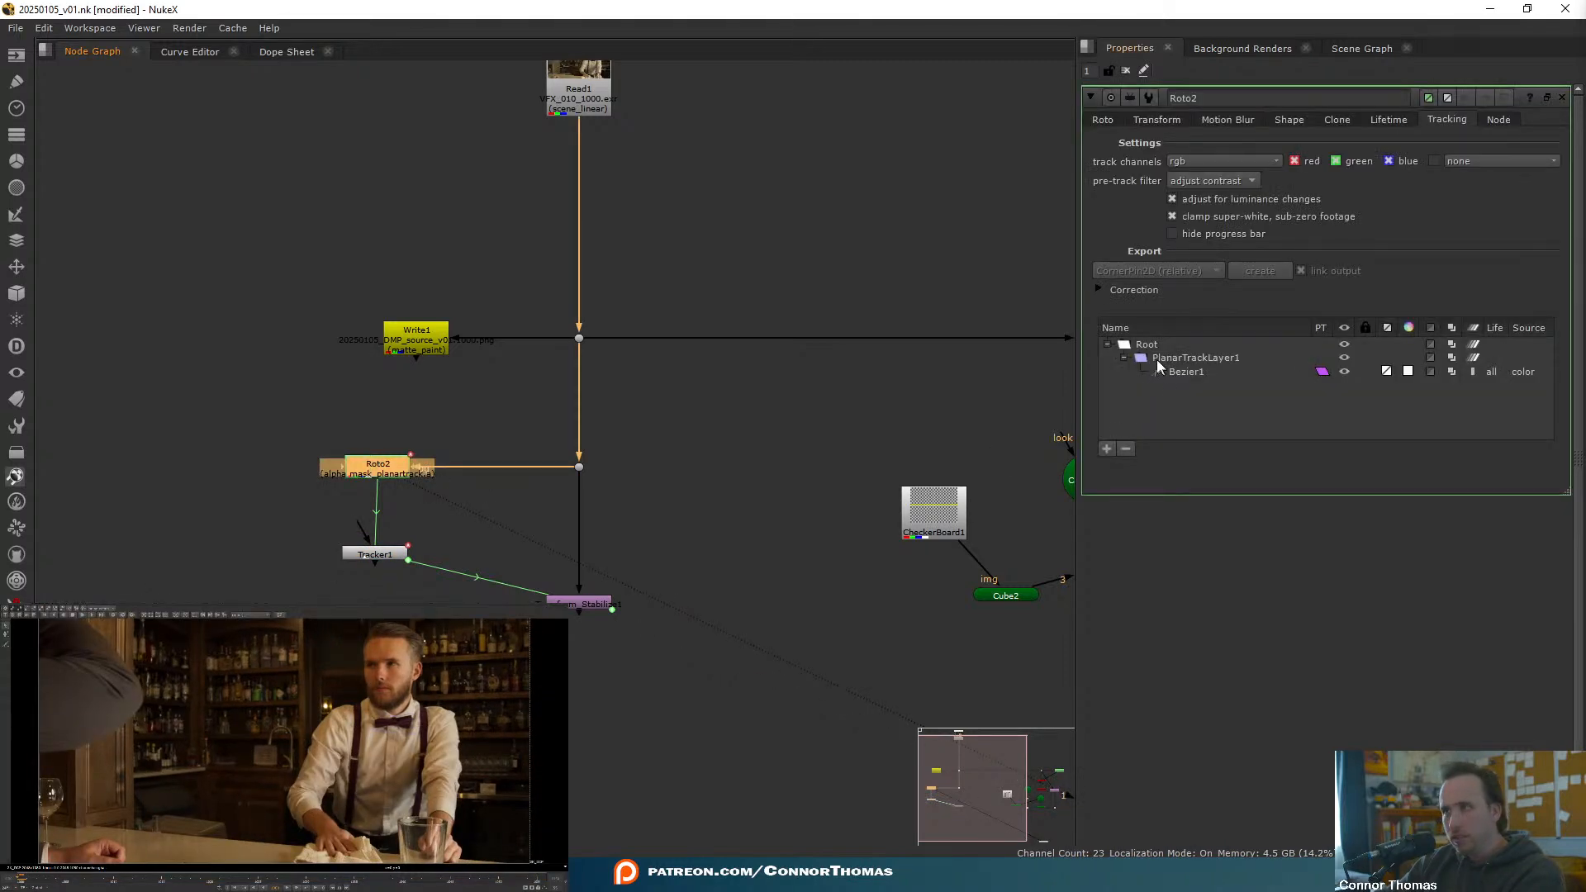
pyautogui.click(1160, 360)
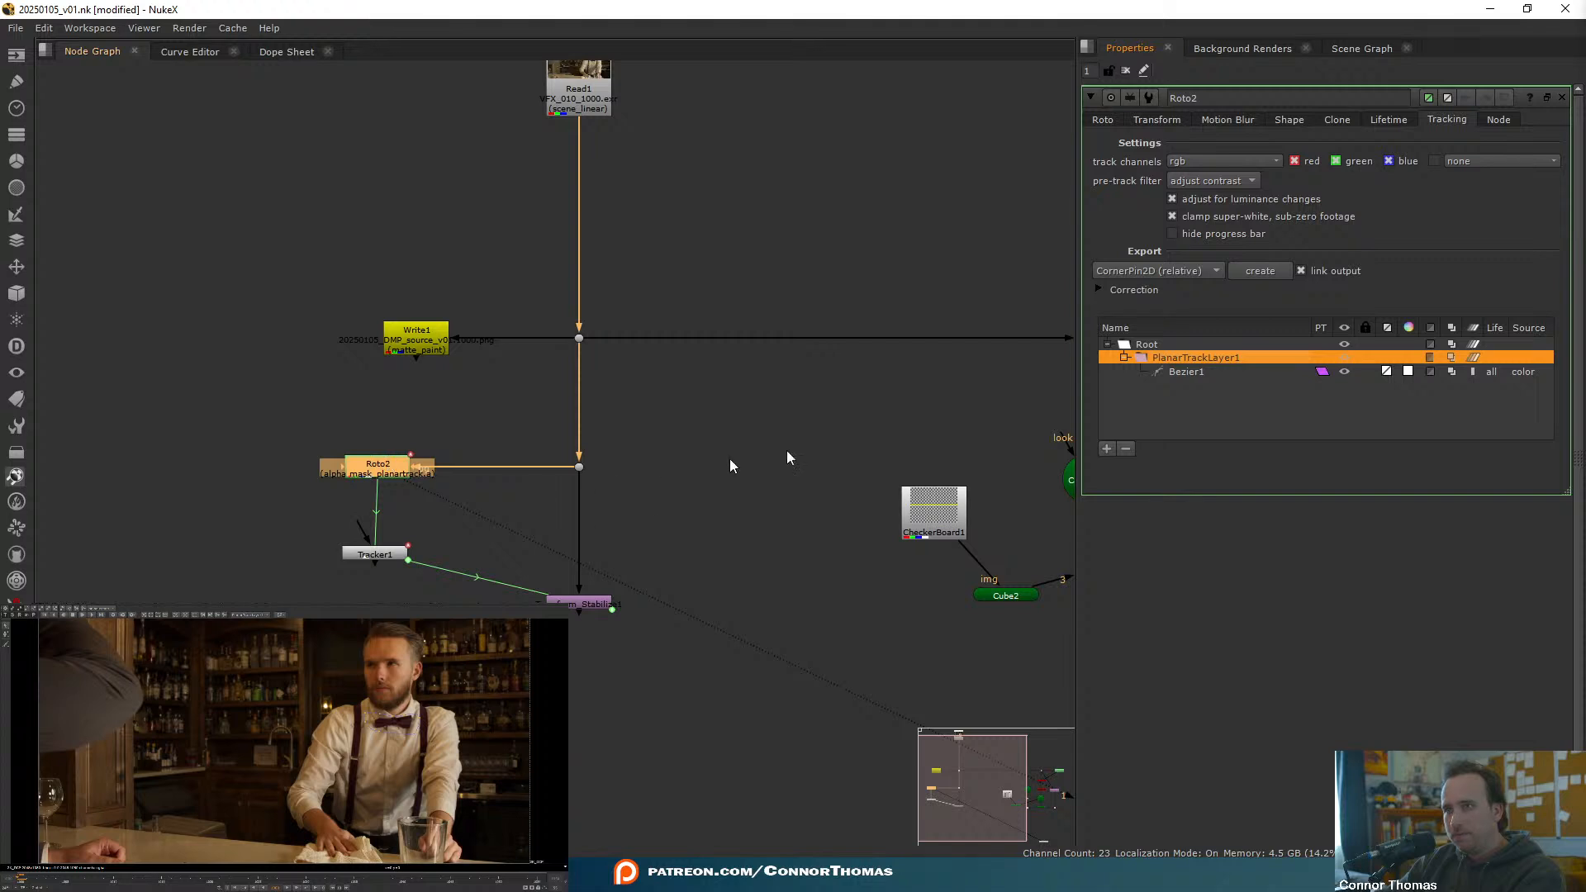
pyautogui.click(1125, 448)
pyautogui.click(1107, 448)
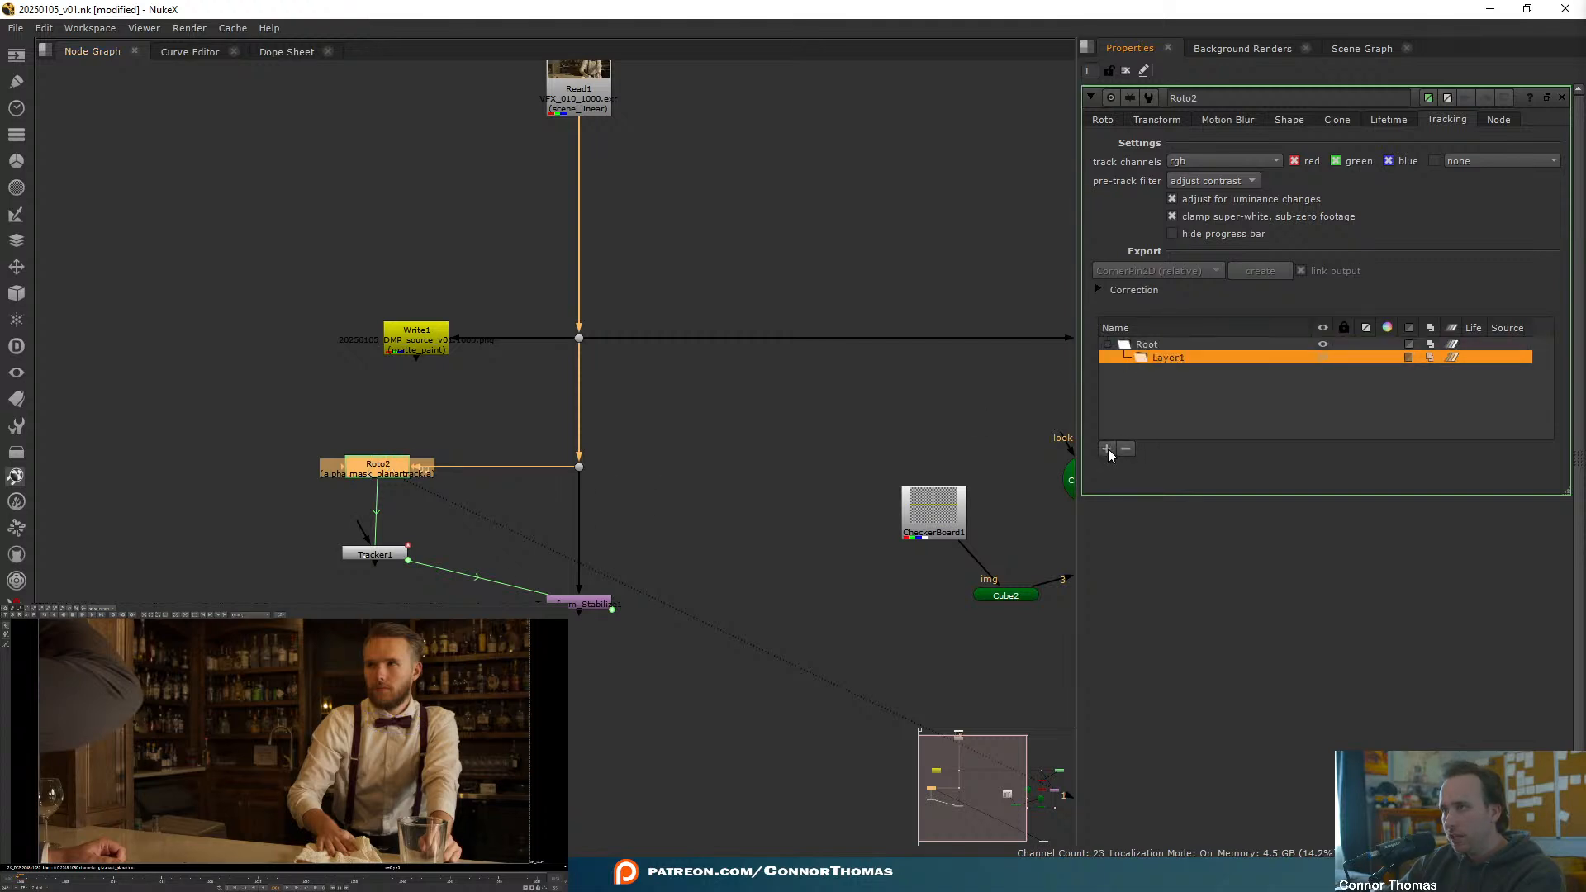
pyautogui.rightClick(1173, 361)
pyautogui.click(1218, 448)
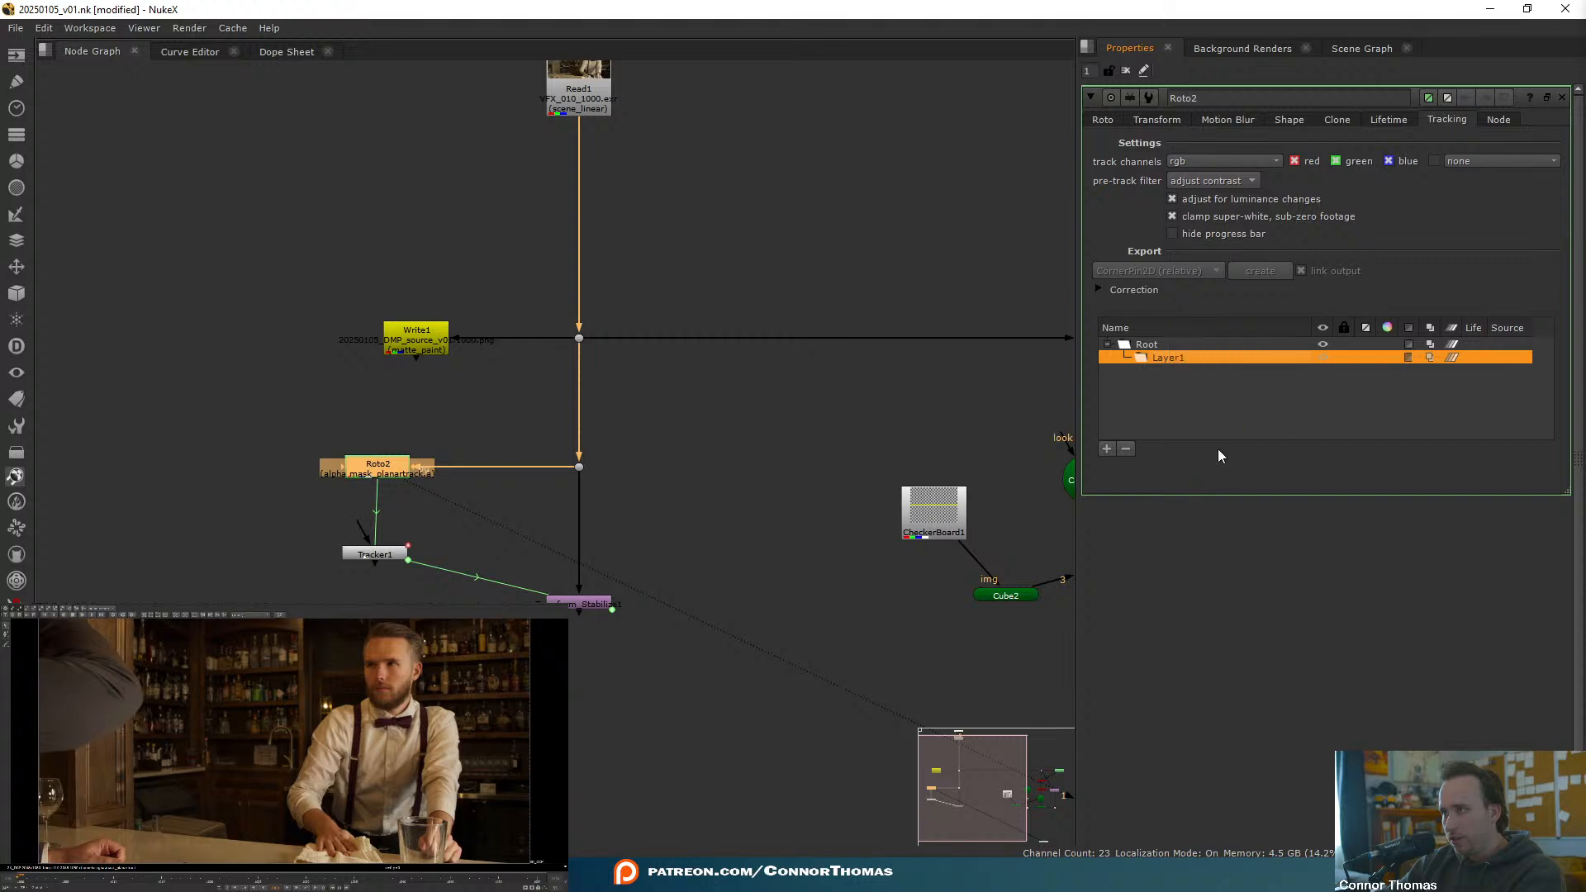
pyautogui.click(1125, 357)
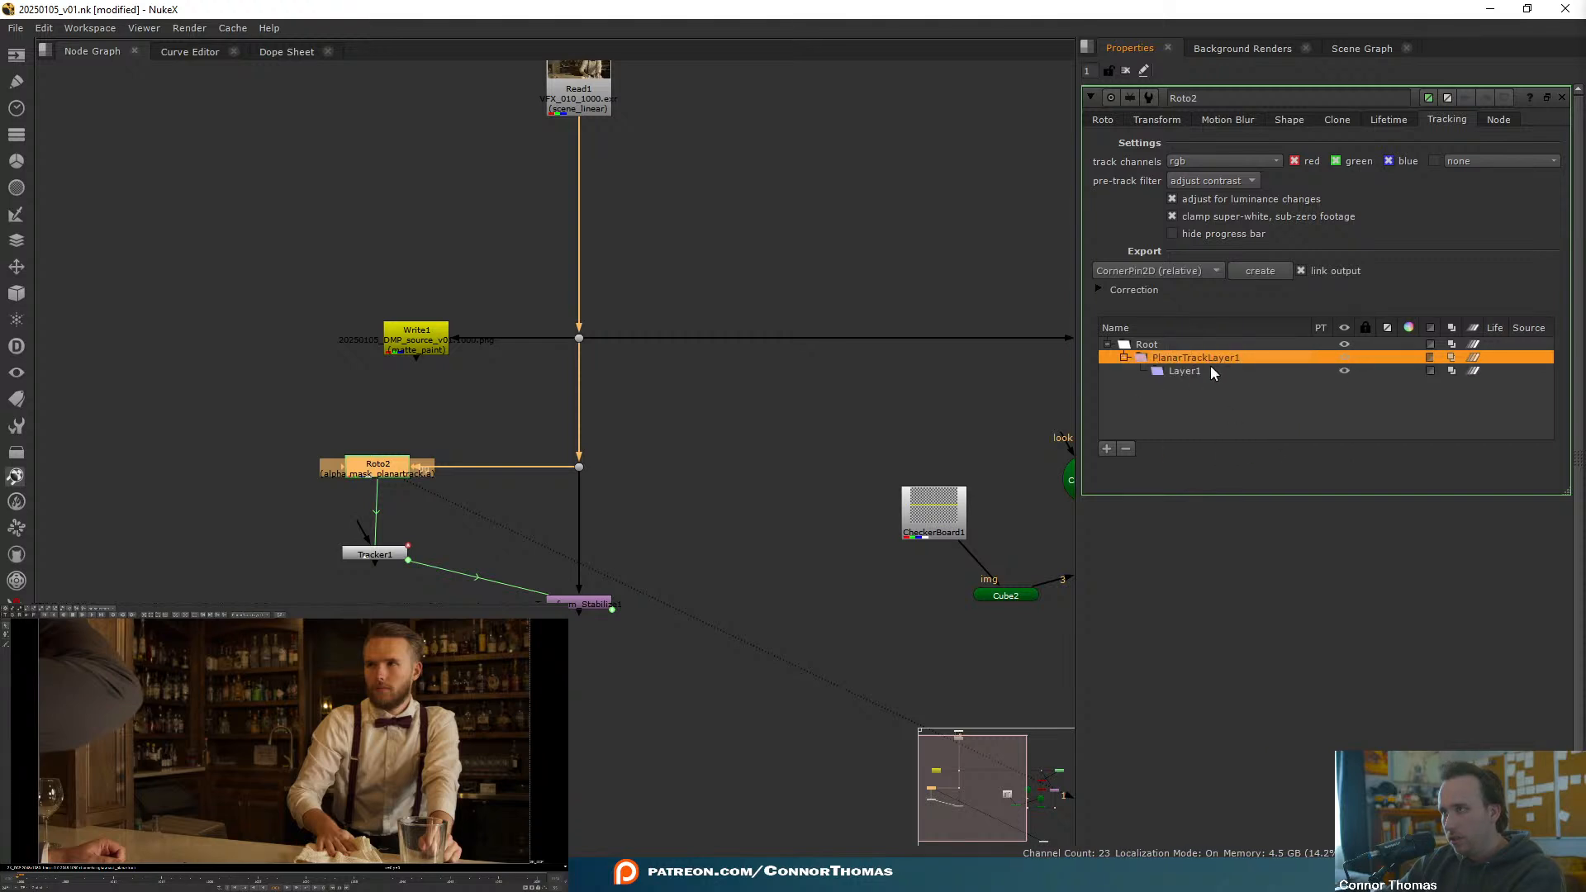
pyautogui.click(1175, 370)
pyautogui.press('Delete')
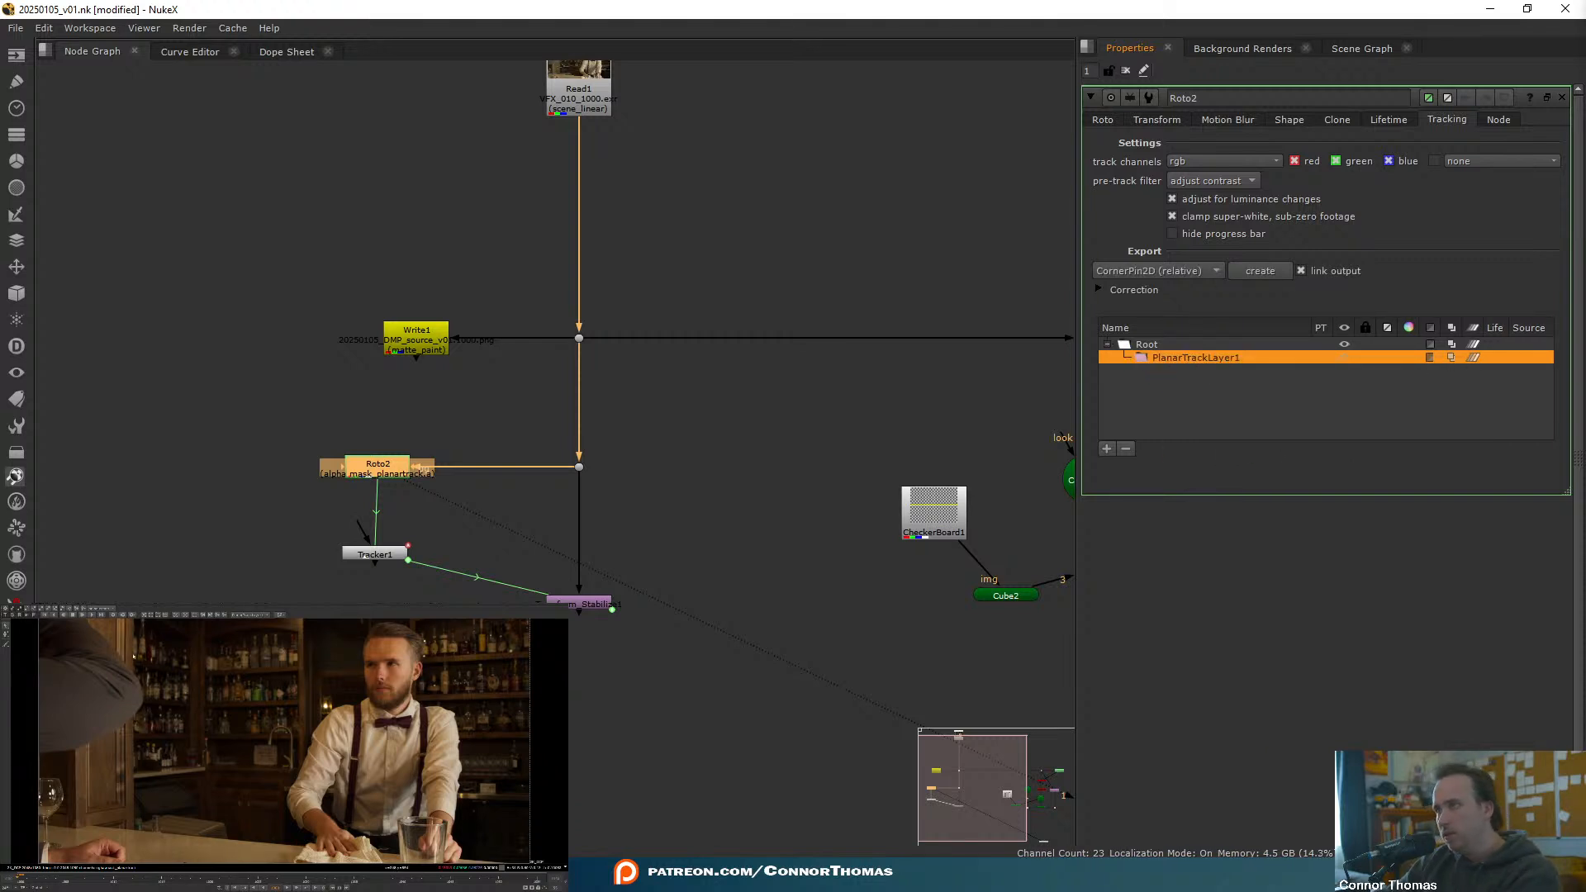
# - Draw a new Bezier shape around the bow tie in the planar-track layer and track it forward through the shot
pyautogui.click(423, 708)
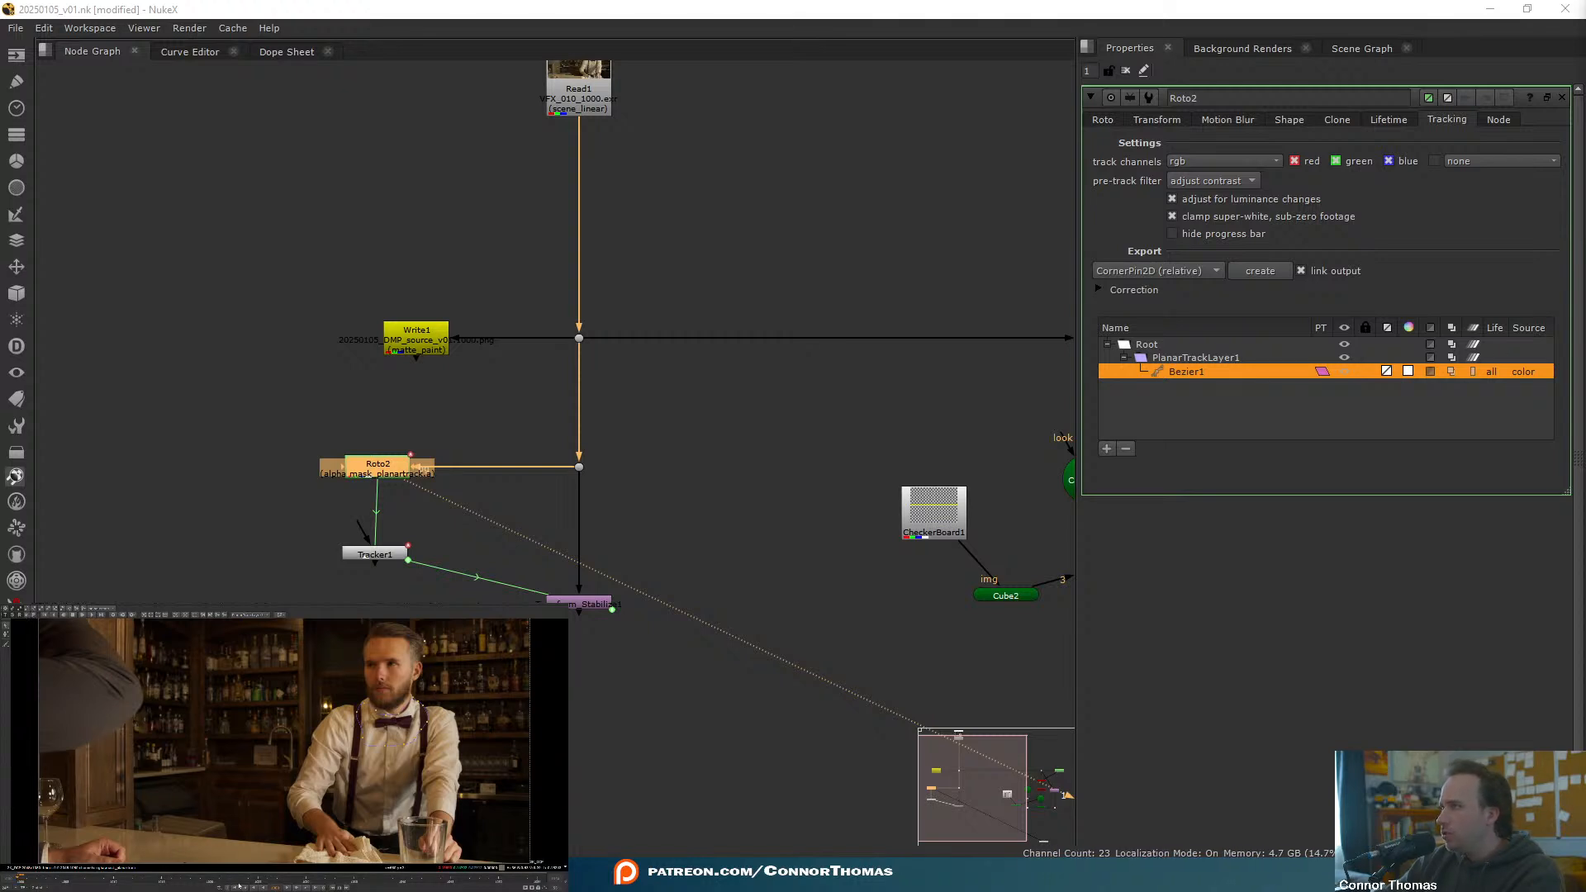
pyautogui.click(291, 888)
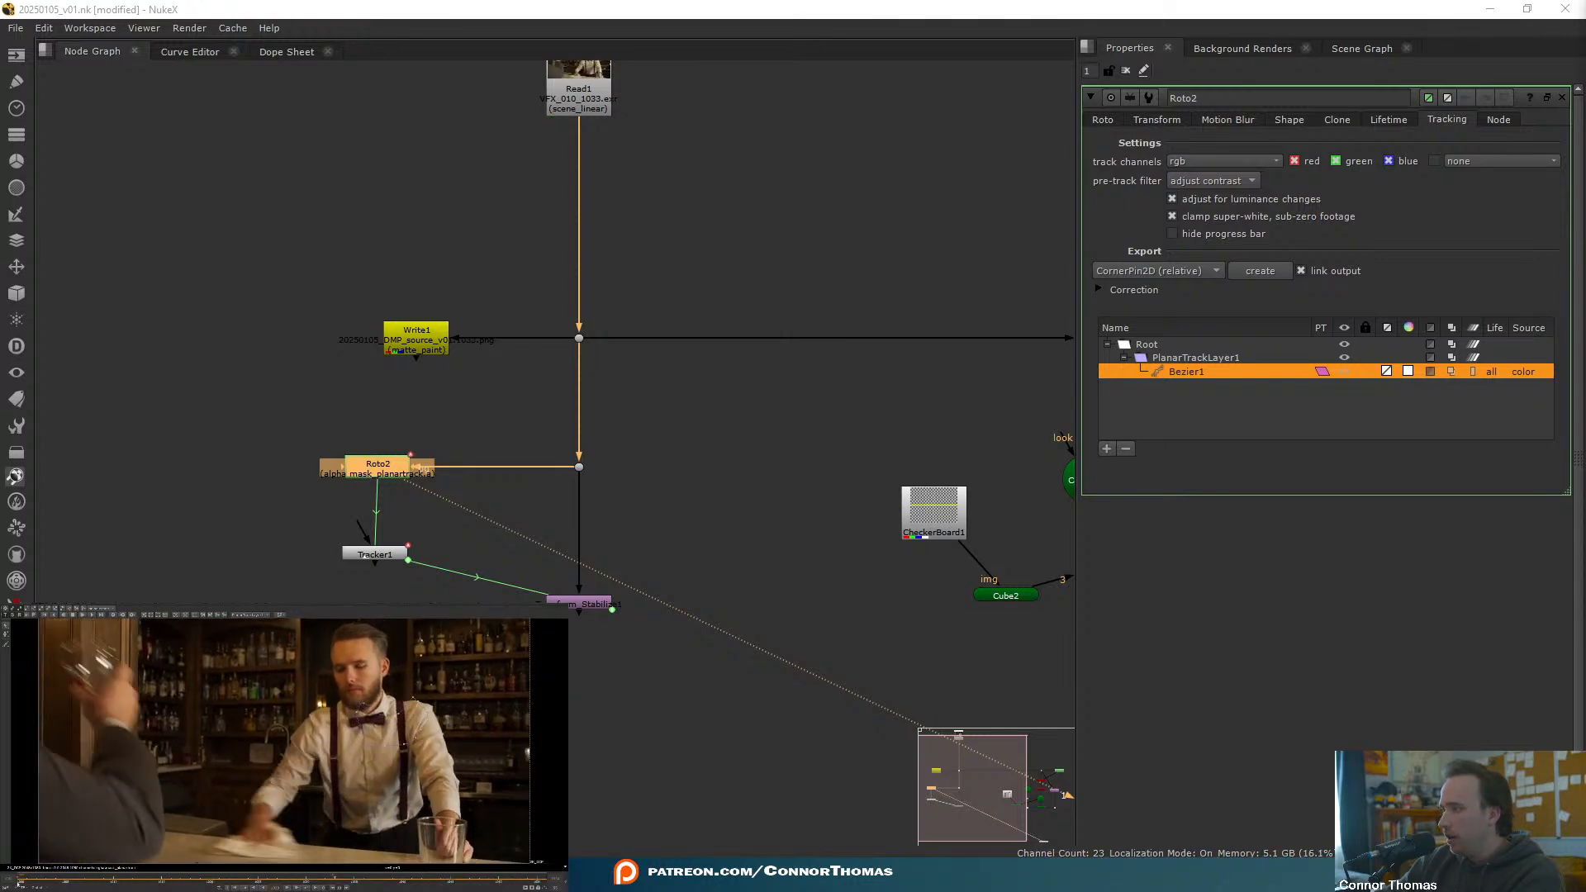
pyautogui.click(90, 615)
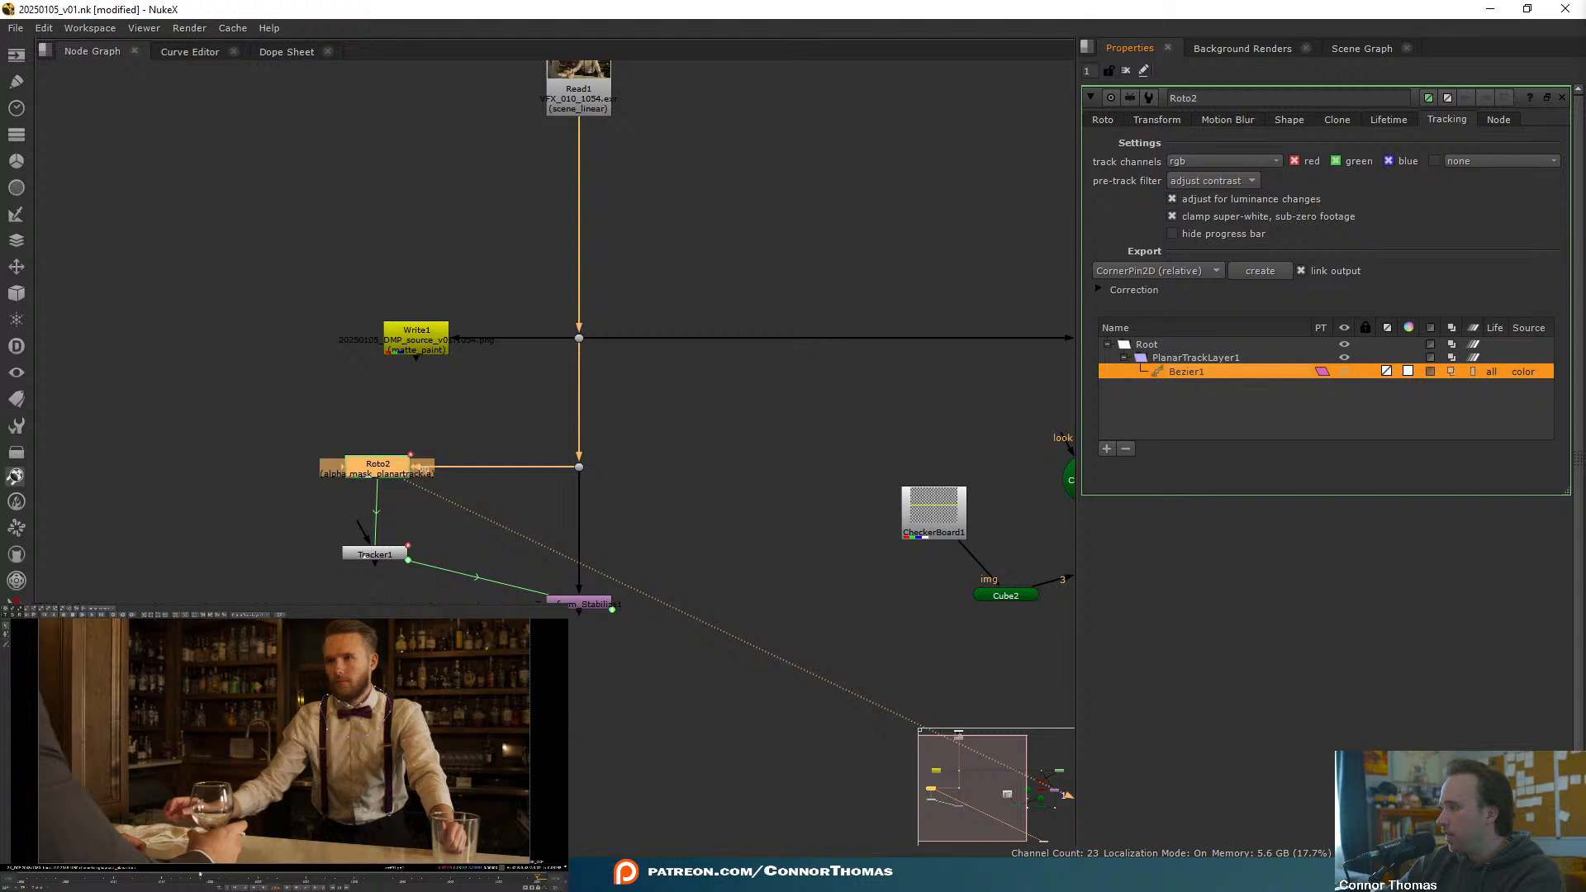
# - Return to the first frame, check Tracker1's tracks and play back the plate through the stabilize Transform
pyautogui.moveTo(51, 878); pyautogui.dragTo(20, 878)
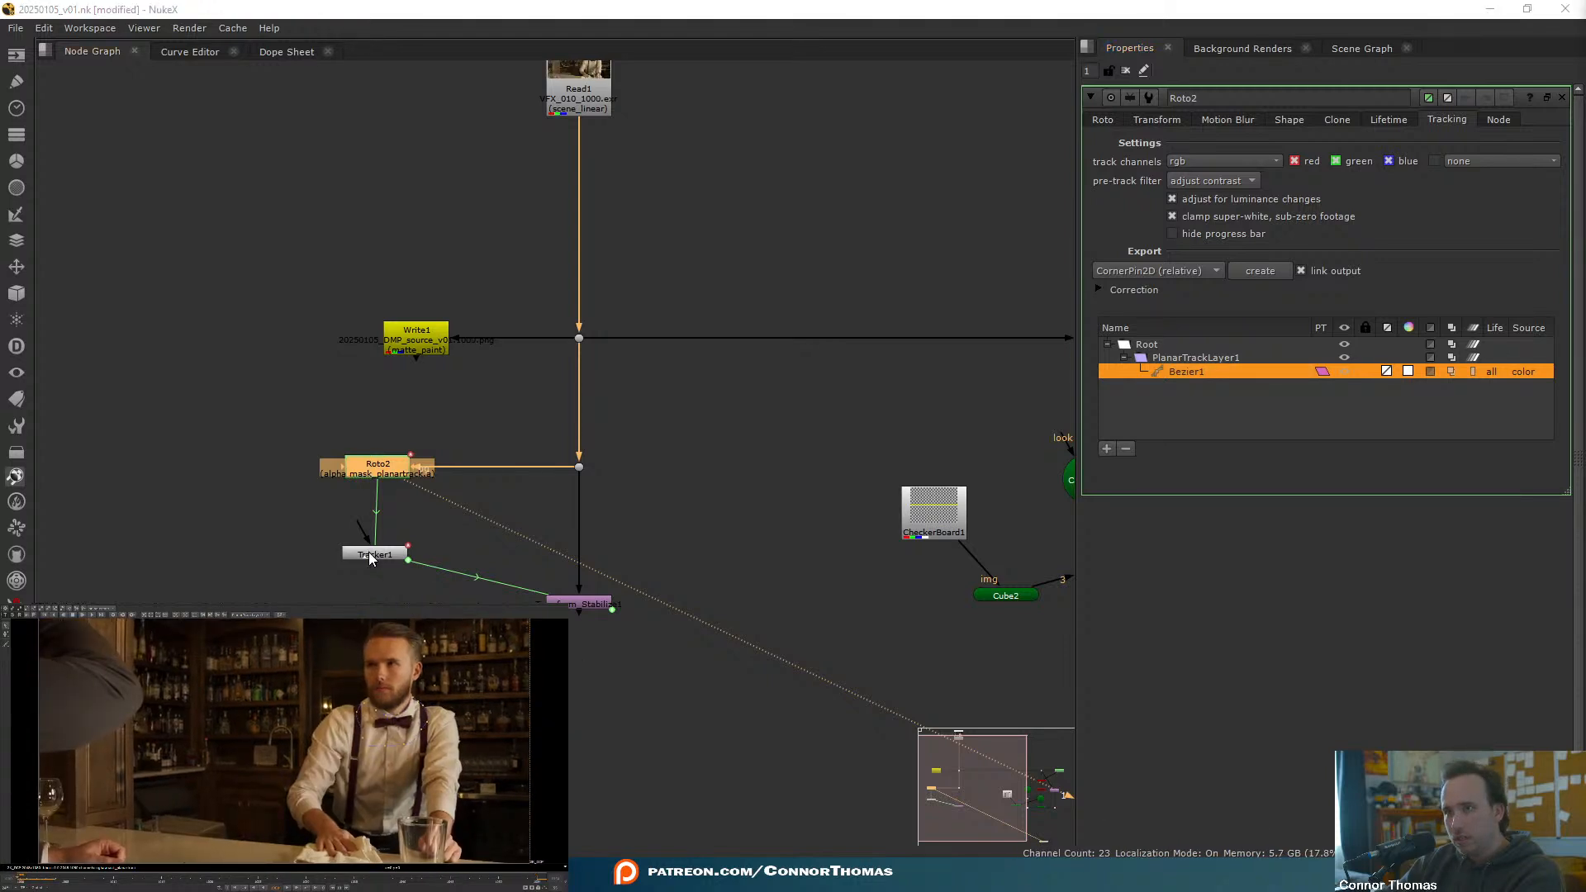
pyautogui.click(569, 610)
pyautogui.click(390, 558)
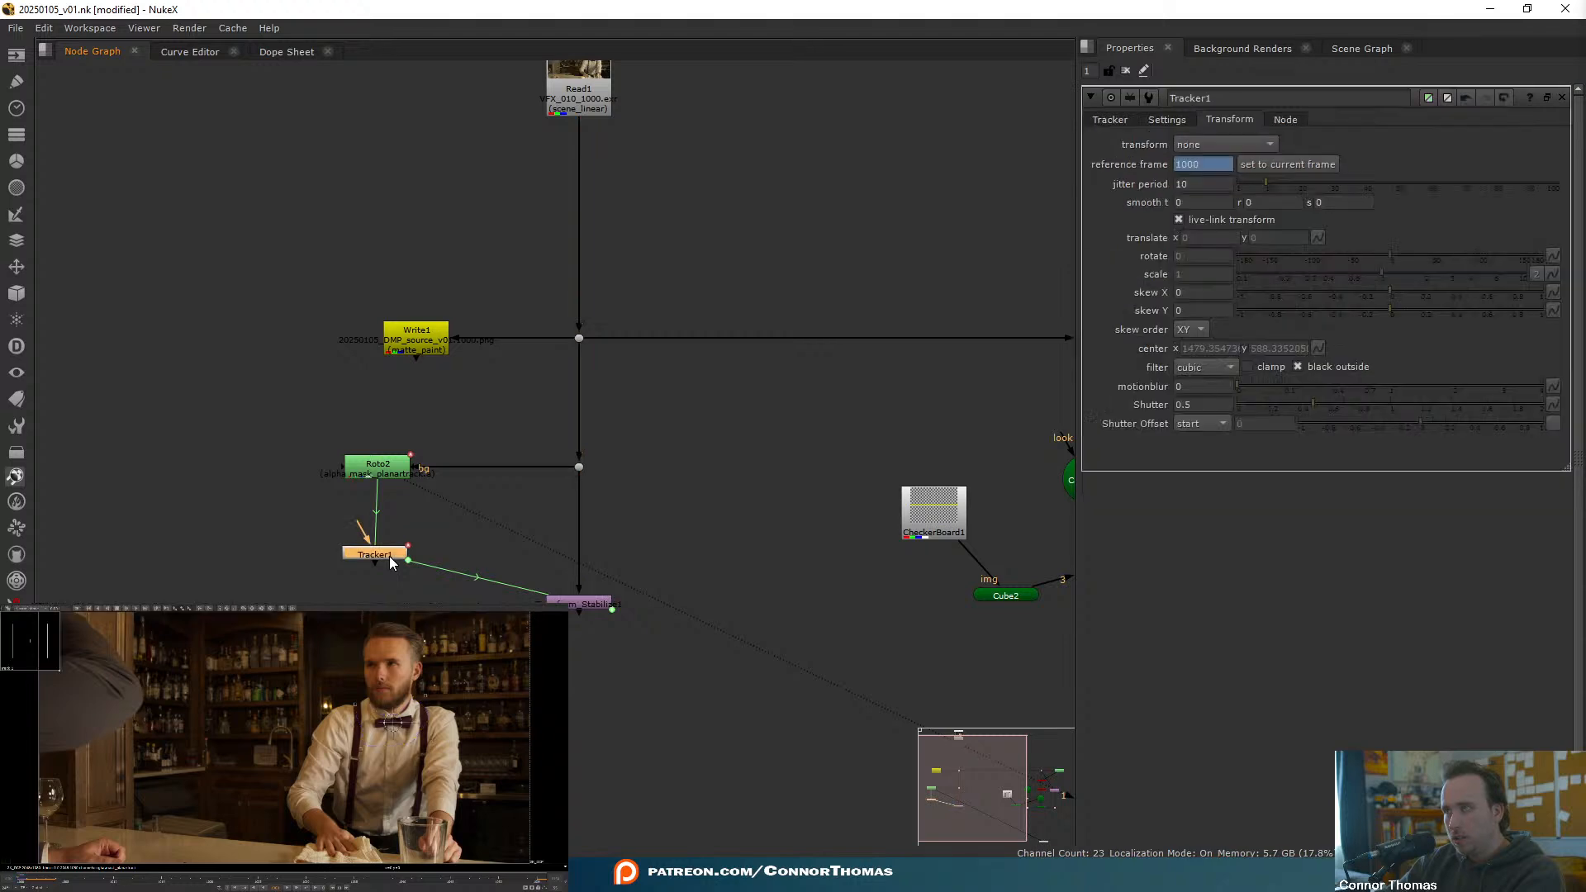
pyautogui.click(1115, 122)
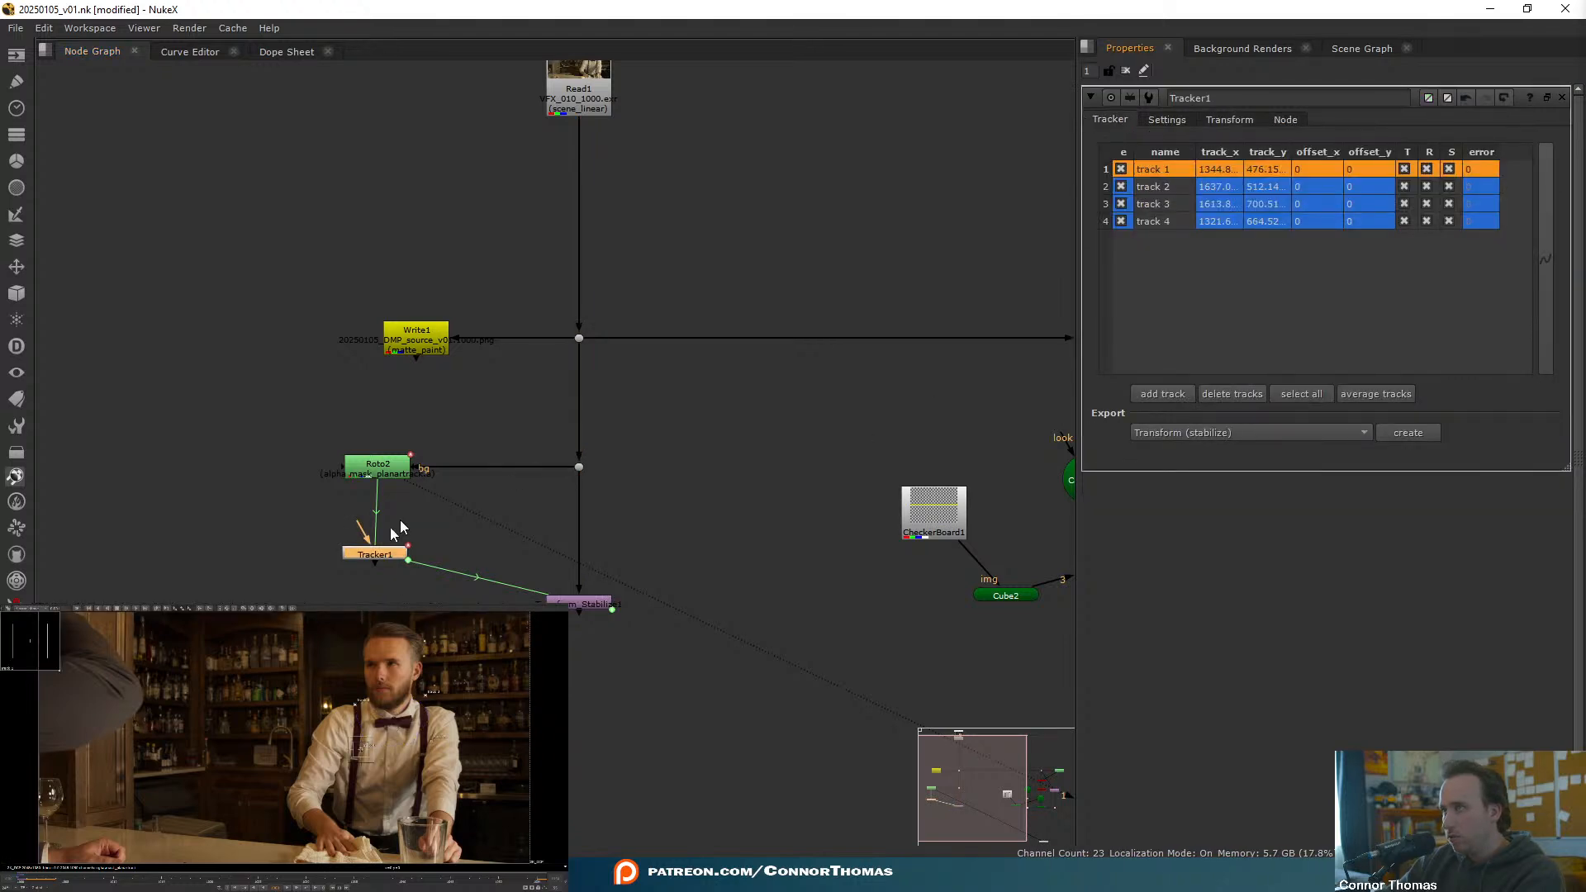
pyautogui.click(611, 603)
pyautogui.press('1')
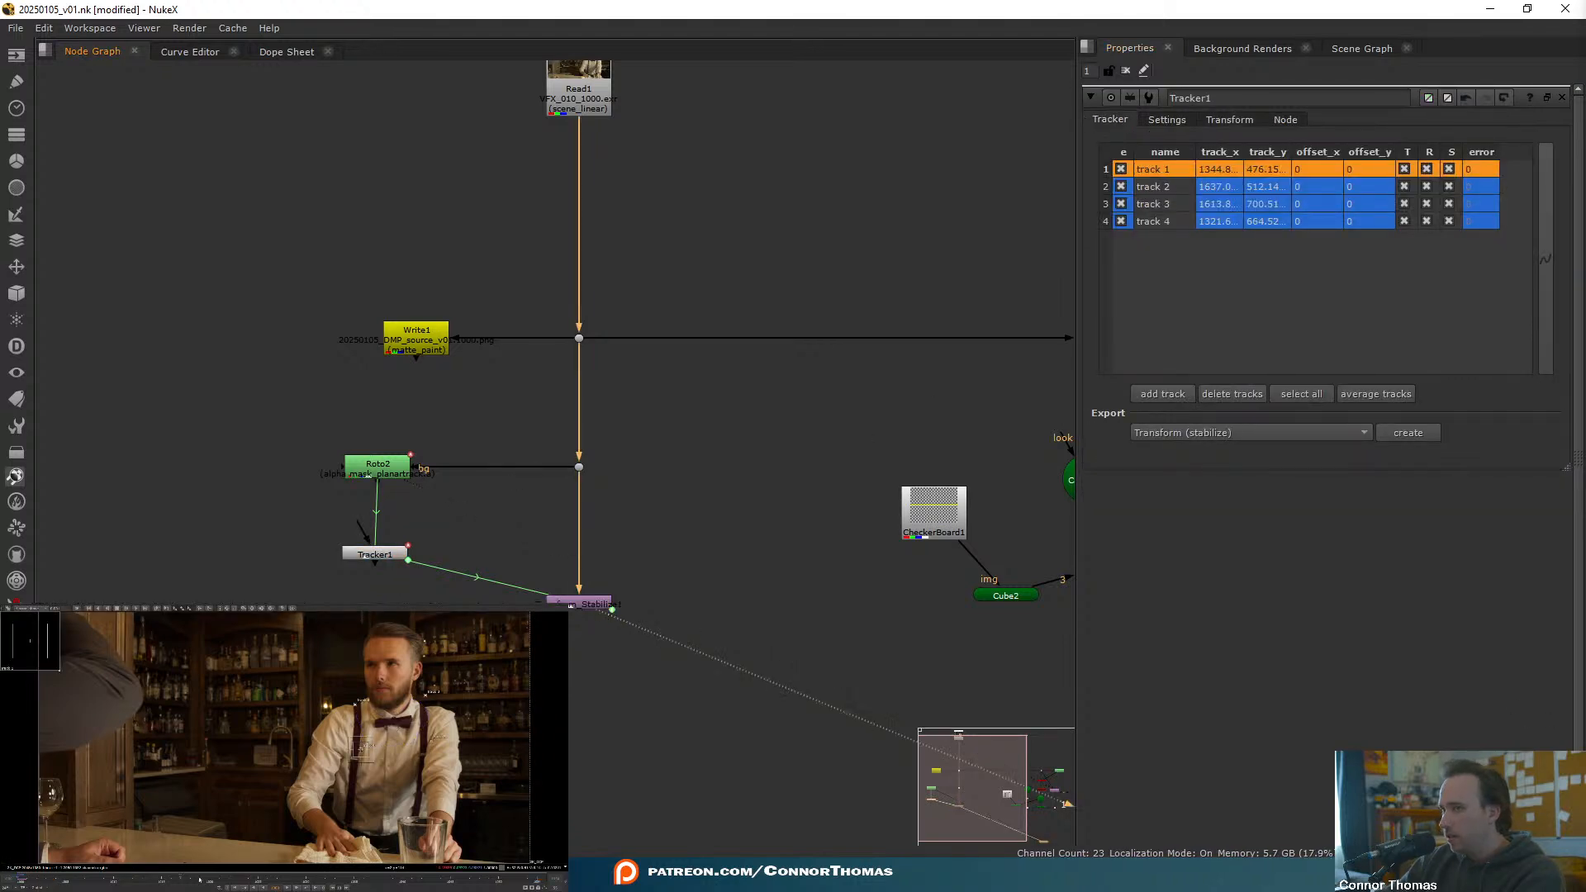
pyautogui.click(291, 887)
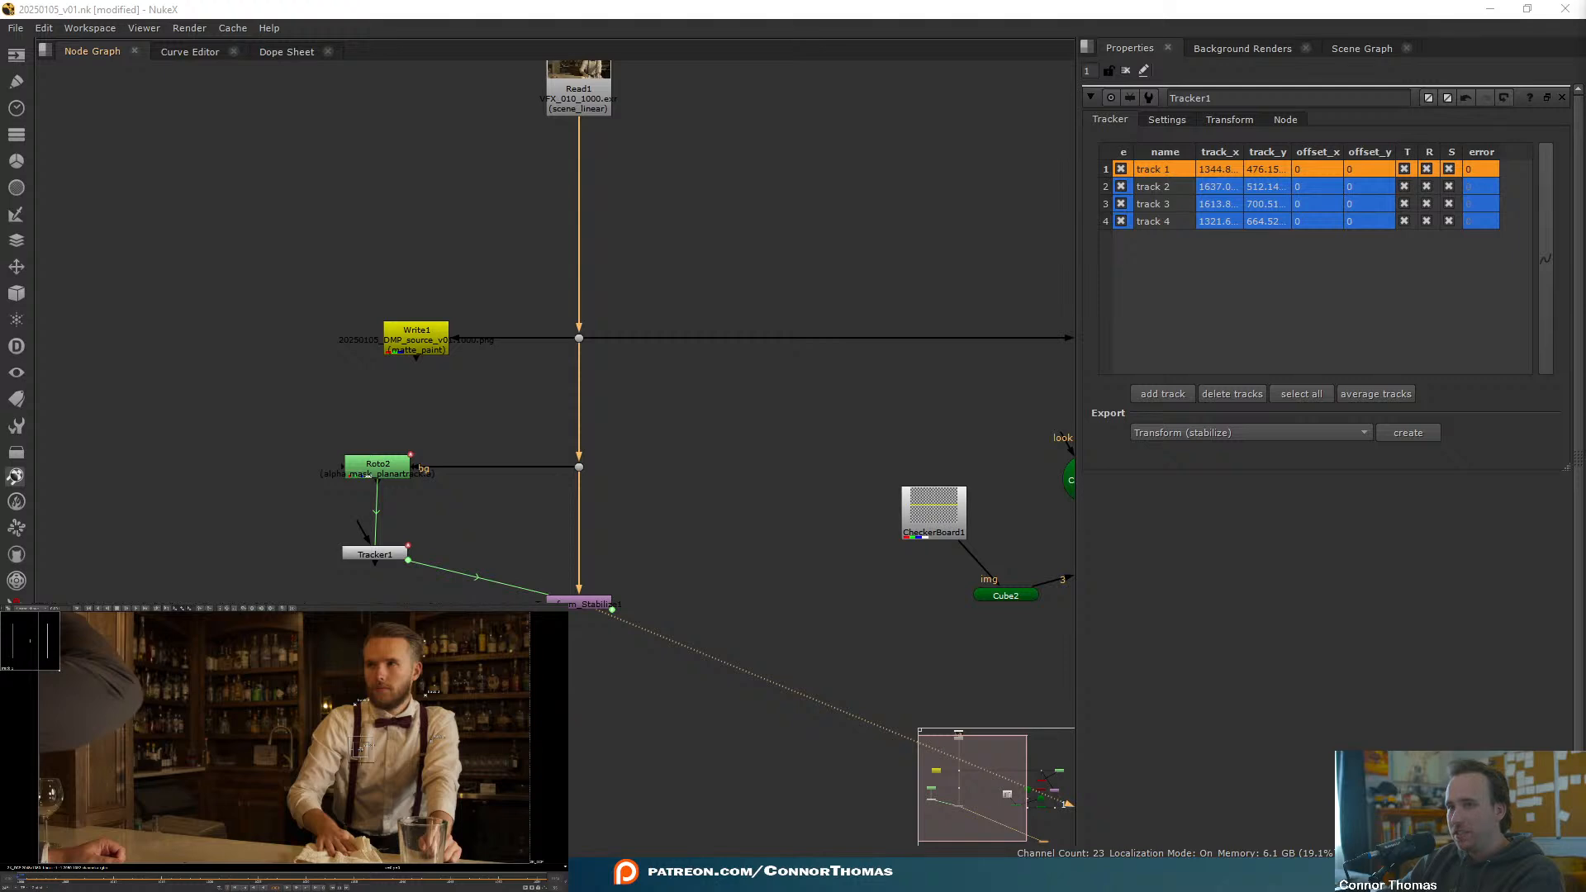
# - Export a match-move Transform from all four of Tracker1's tracks and connect it directly below the stabilize Transform
pyautogui.click(370, 554)
pyautogui.keyDown('shift'); pyautogui.click(1153, 224); pyautogui.keyUp('shift')
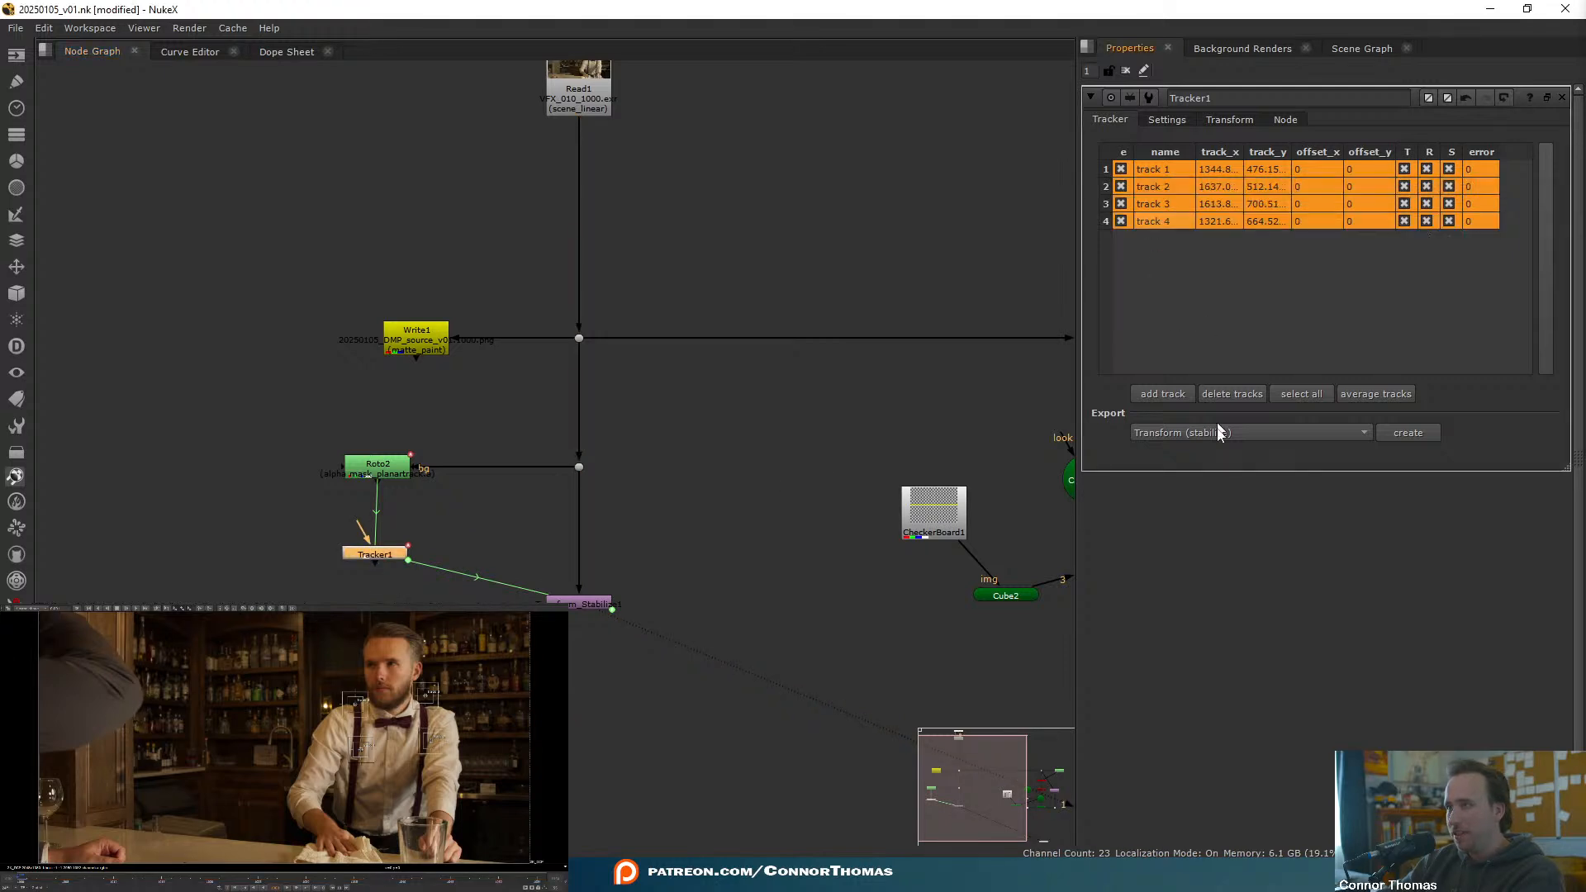
pyautogui.click(1218, 433)
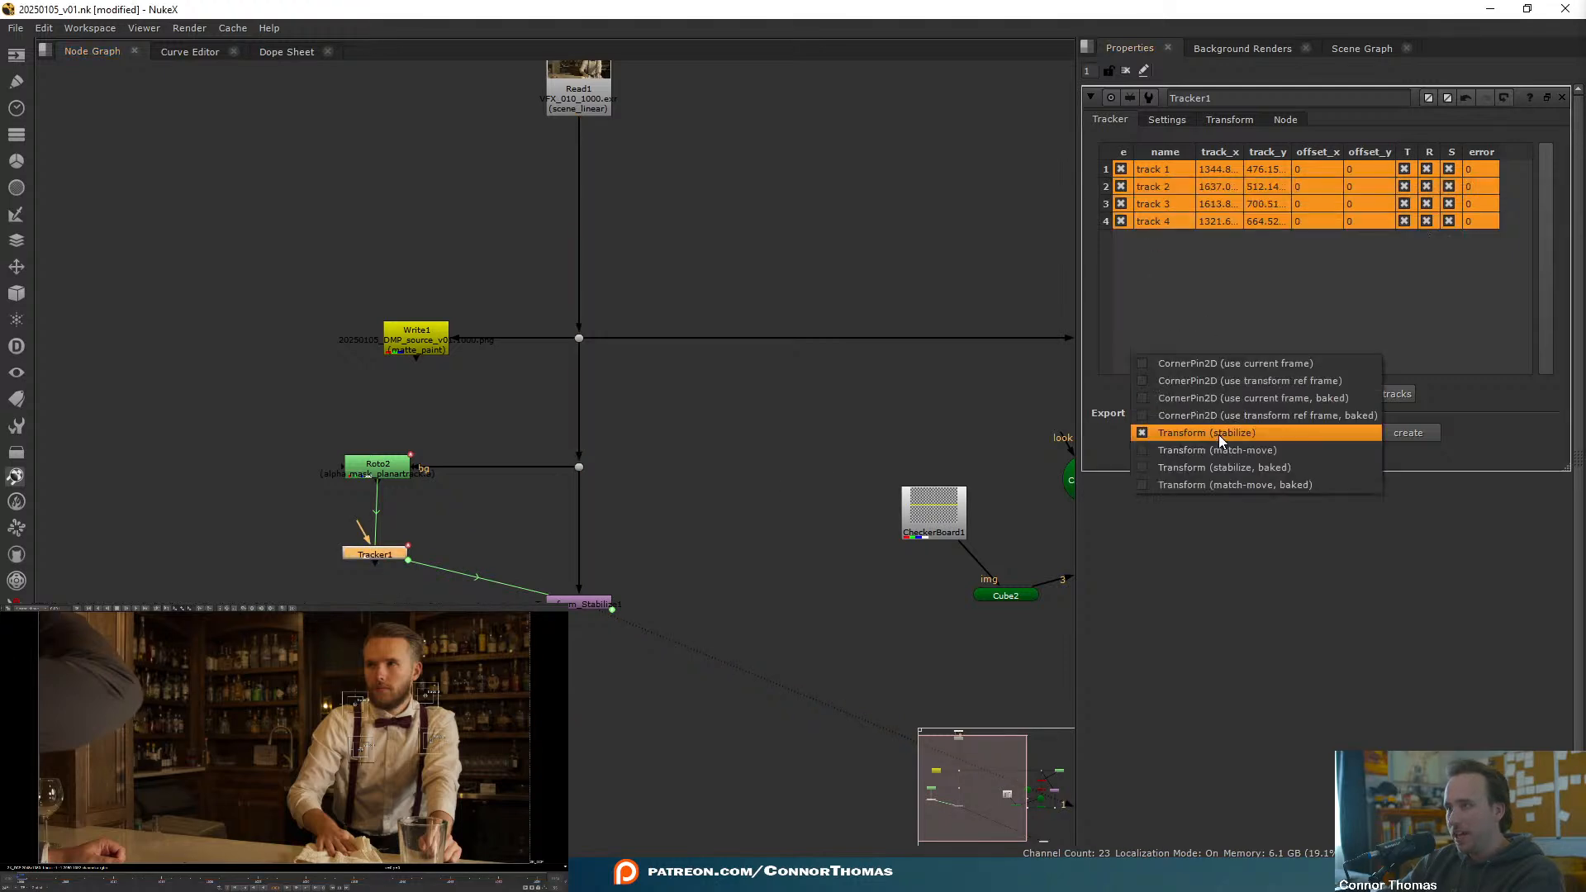
pyautogui.click(1264, 450)
pyautogui.click(1400, 434)
pyautogui.moveTo(506, 589); pyautogui.dragTo(579, 607)
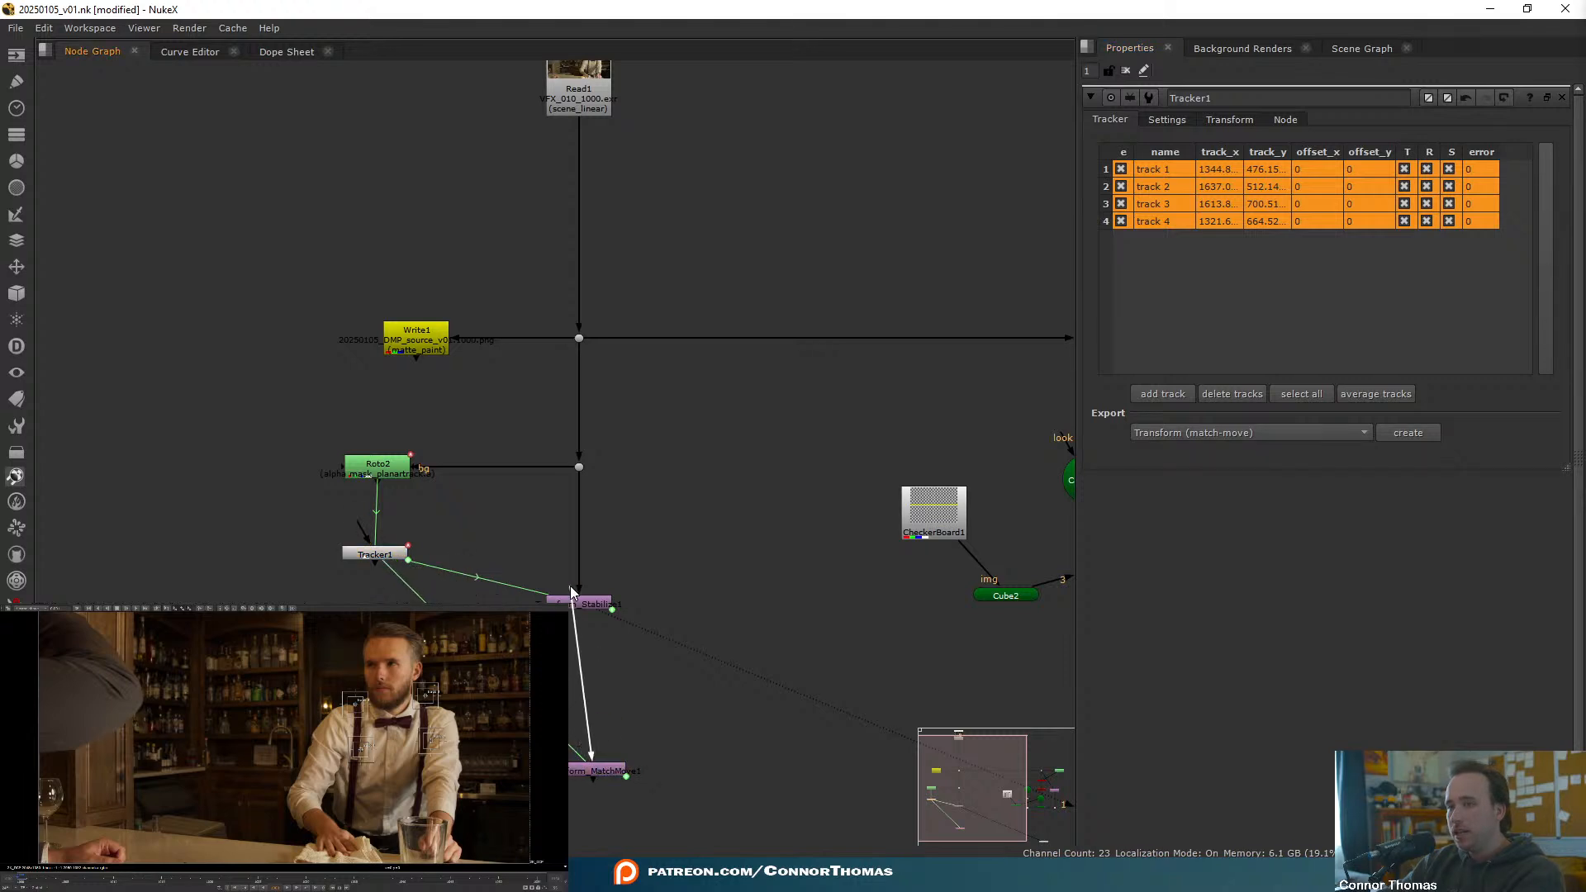
pyautogui.moveTo(601, 776); pyautogui.dragTo(592, 767)
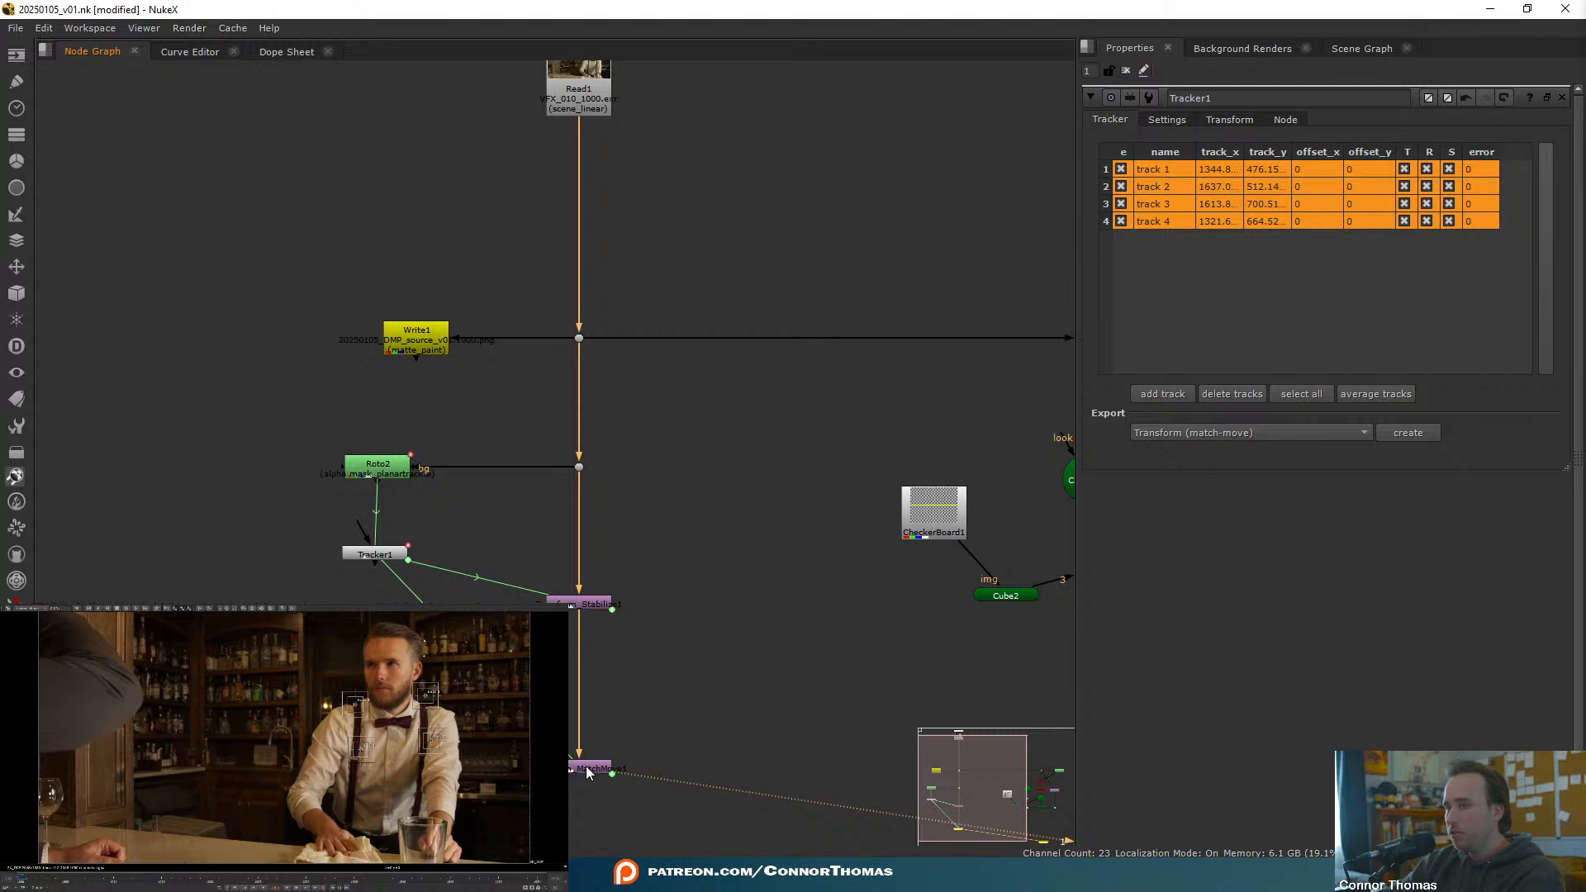
# - View the plate through the match-move Transform with all node properties closed, and nudge the stabilize Transform down slightly
pyautogui.press('1')
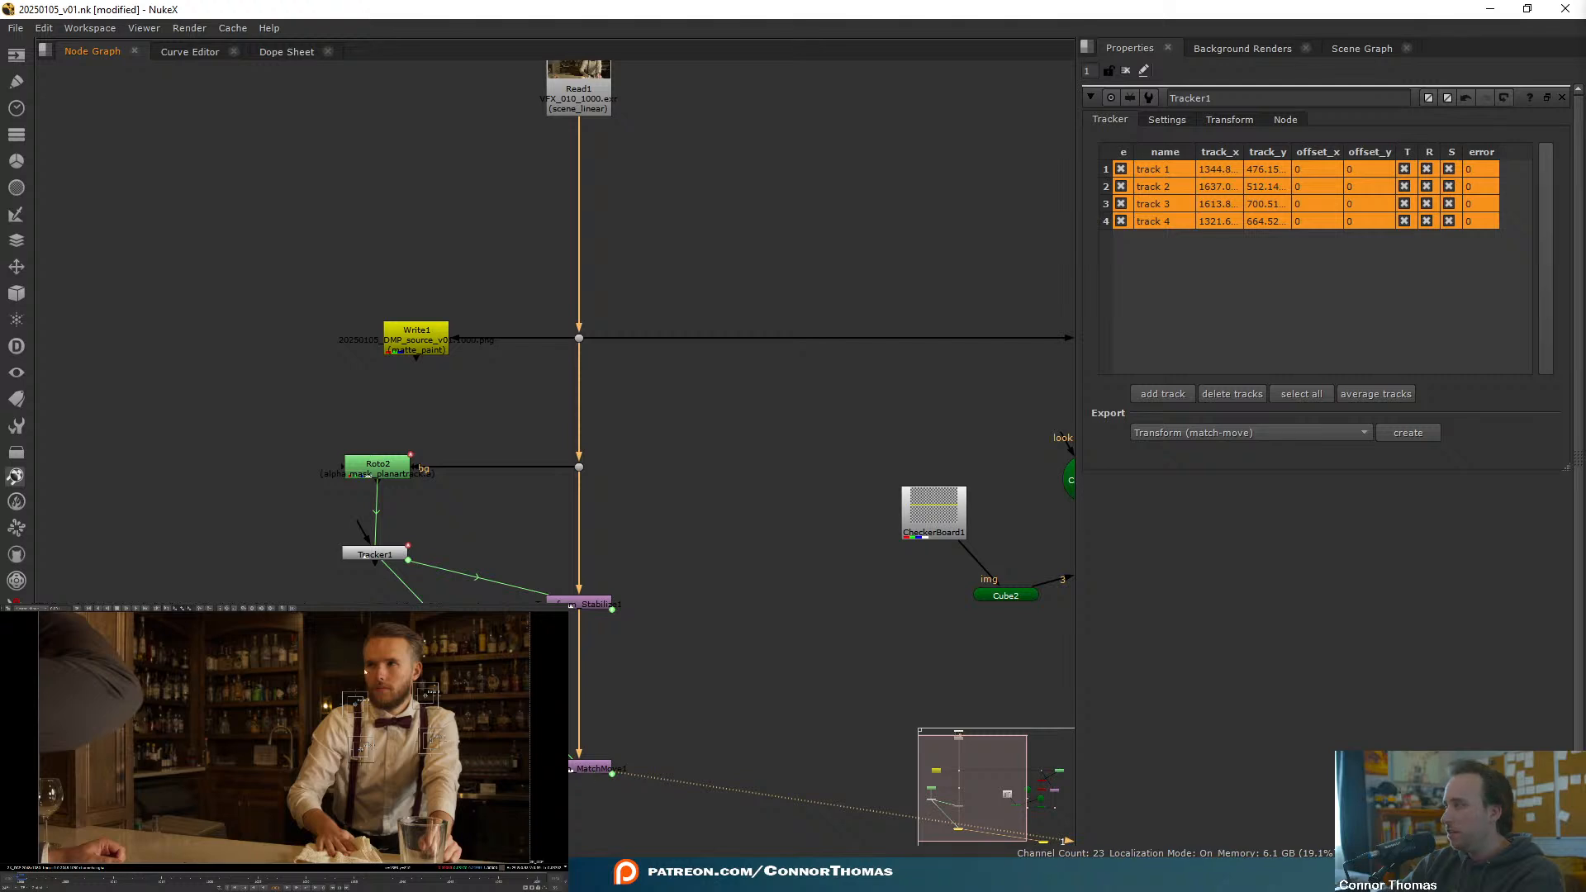
pyautogui.click(1123, 71)
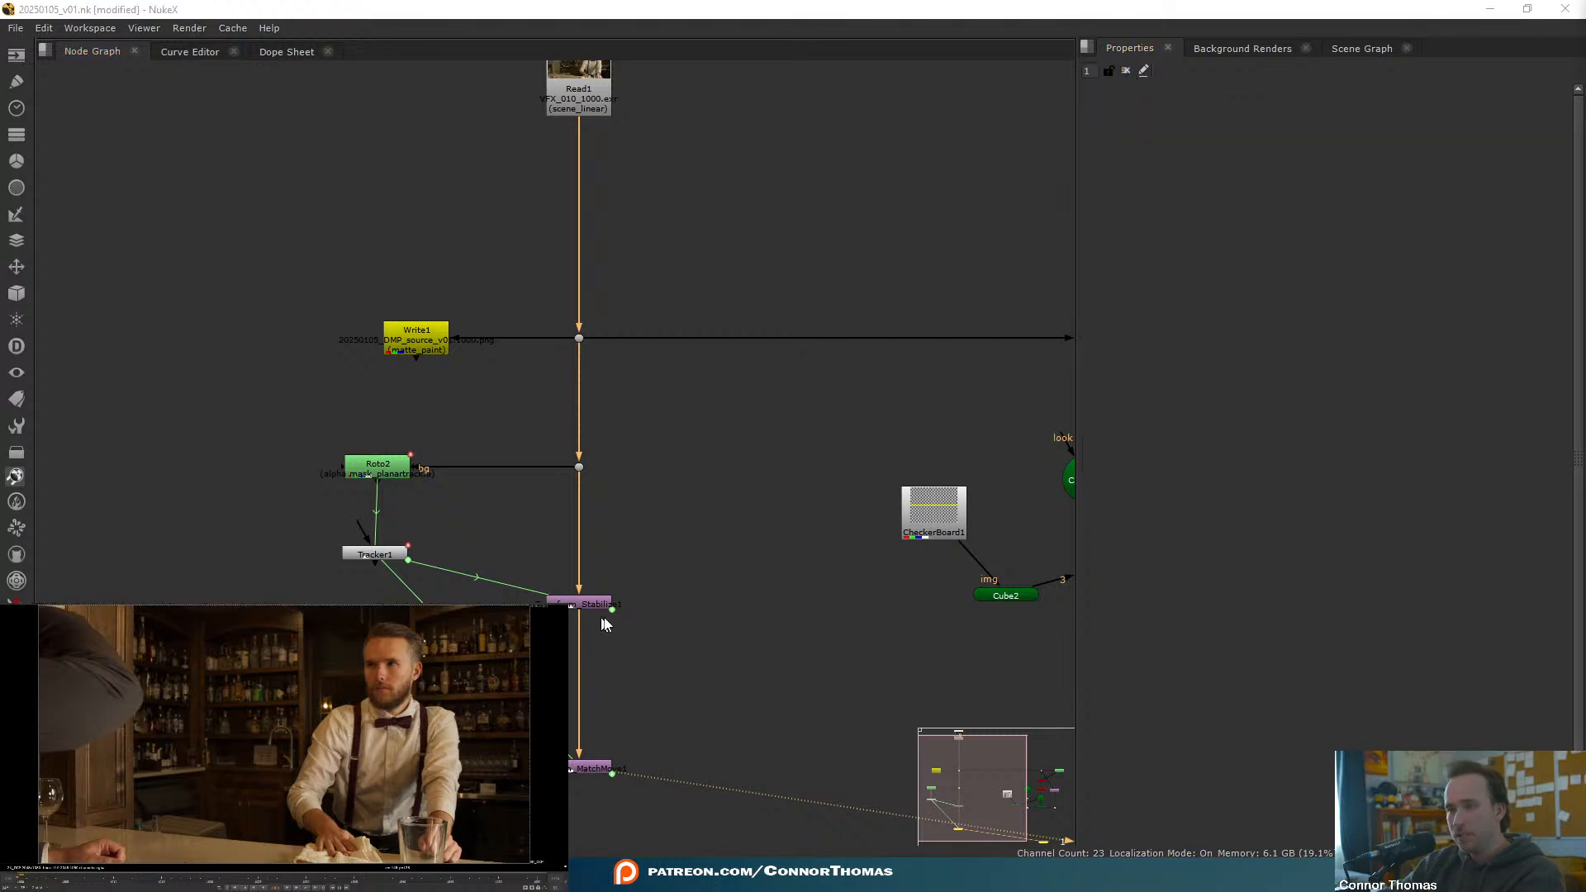
pyautogui.moveTo(693, 633)
pyautogui.mouseDown(button='middle')
pyautogui.moveTo(729, 559)
pyautogui.moveTo(706, 628)
pyautogui.mouseUp(button='middle')
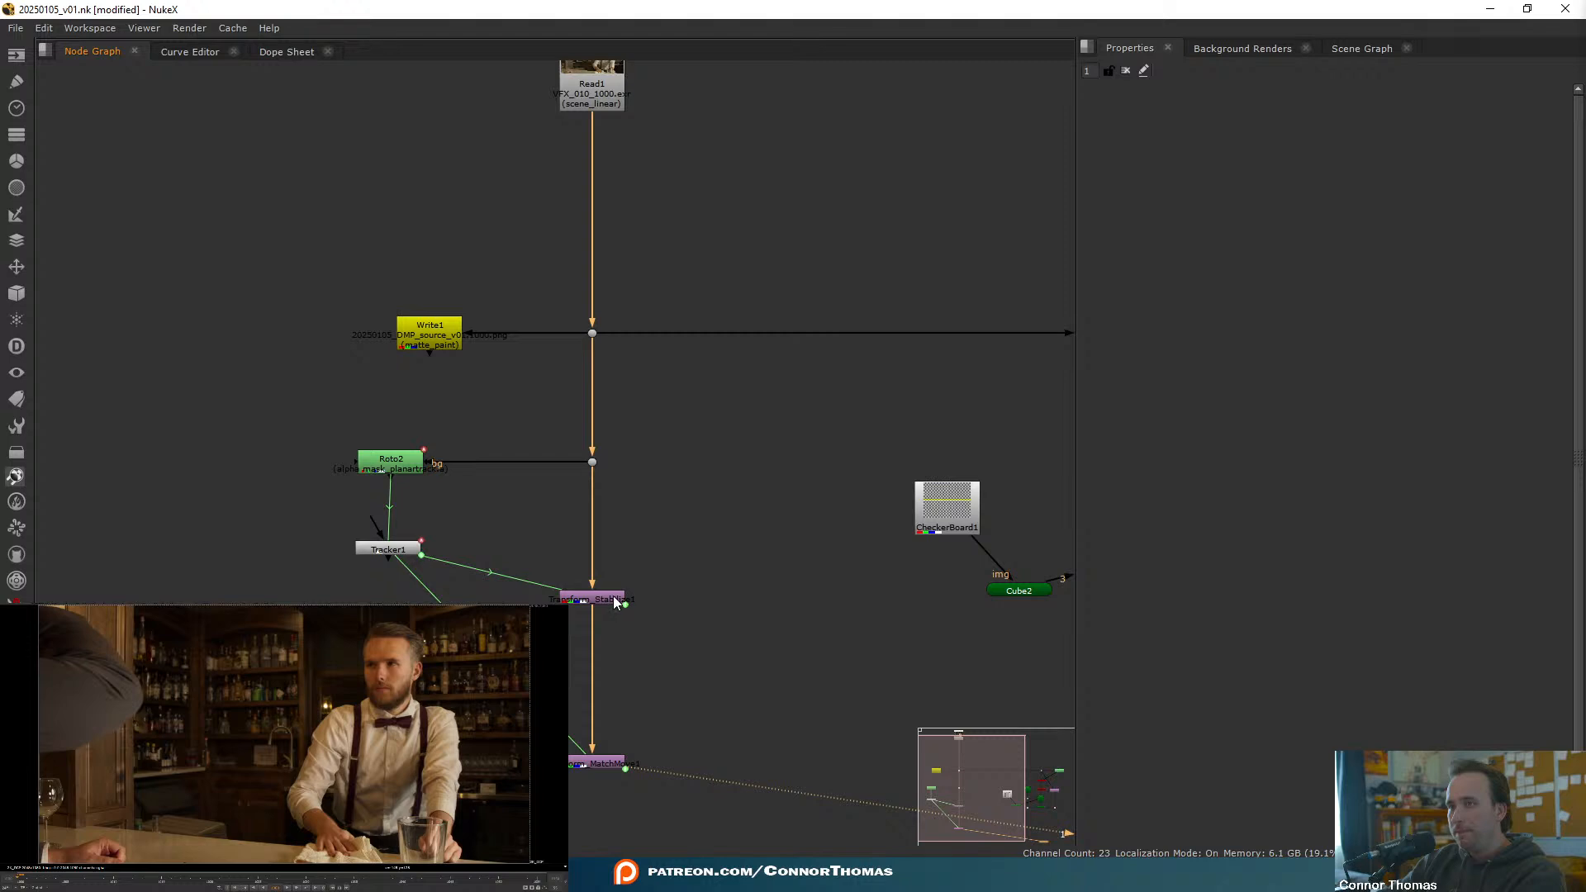
pyautogui.moveTo(614, 602); pyautogui.dragTo(614, 607)
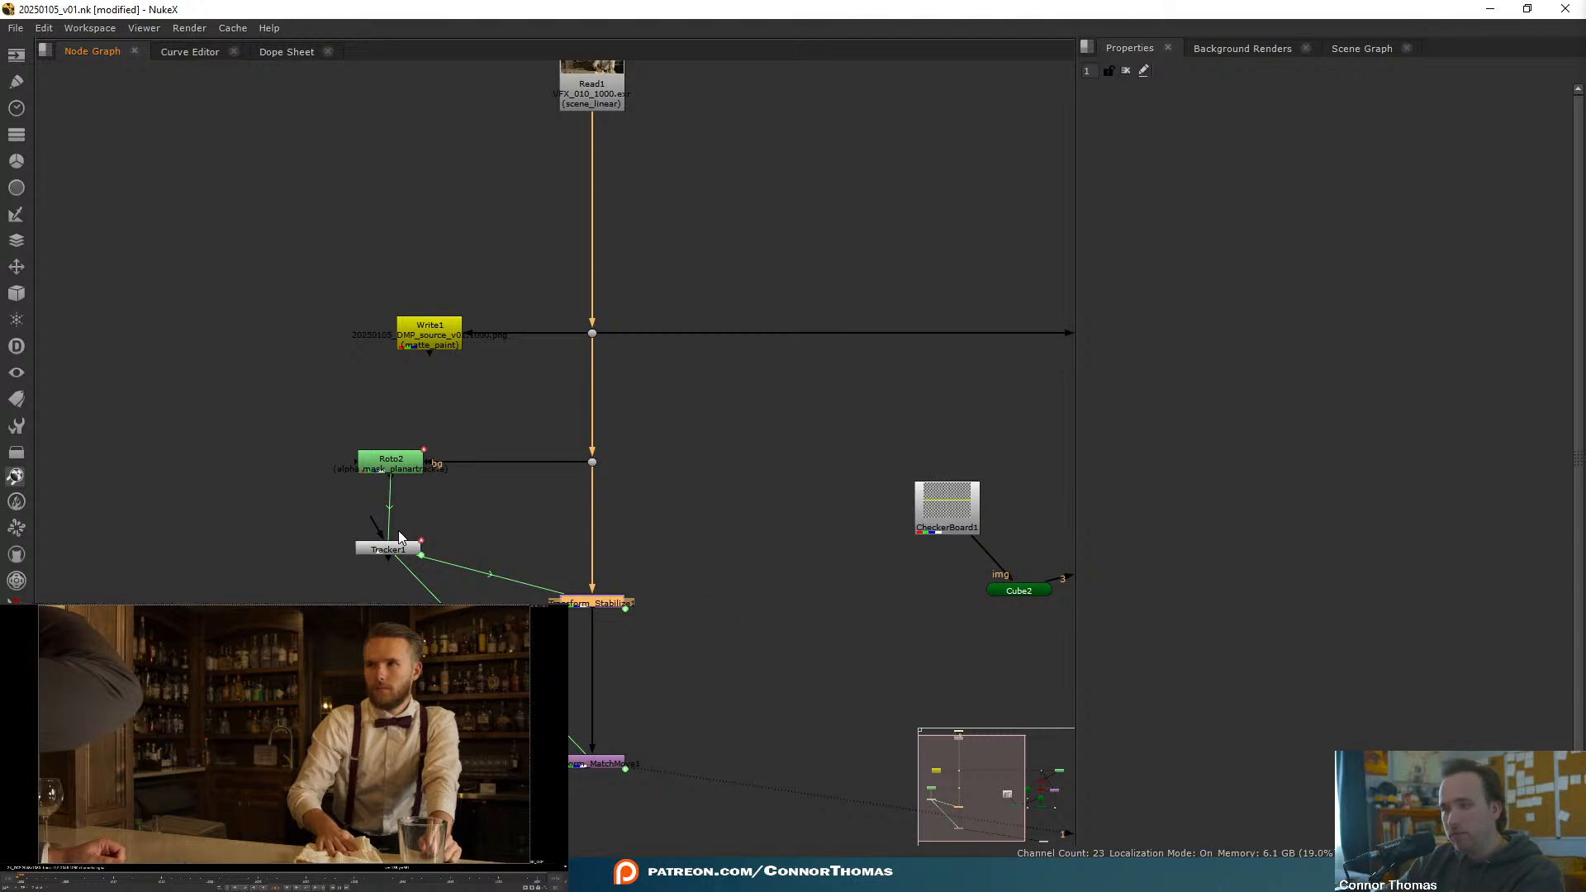
# - Add a second Tracker node to the node graph, not connected to anything
pyautogui.click(716, 519)
pyautogui.press('Tab')
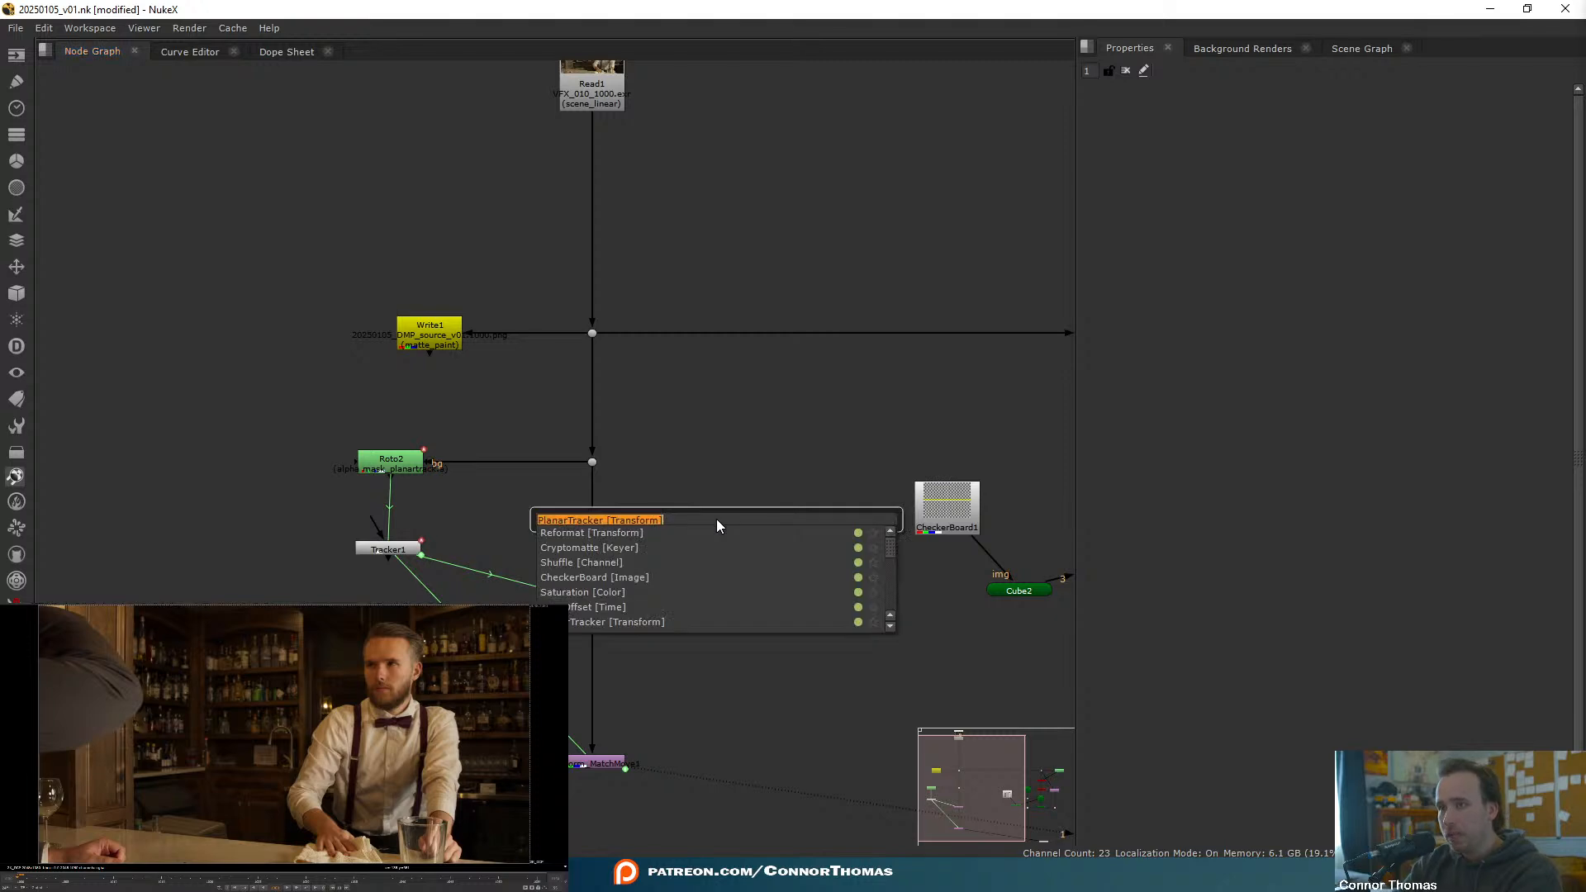
pyautogui.write('track')
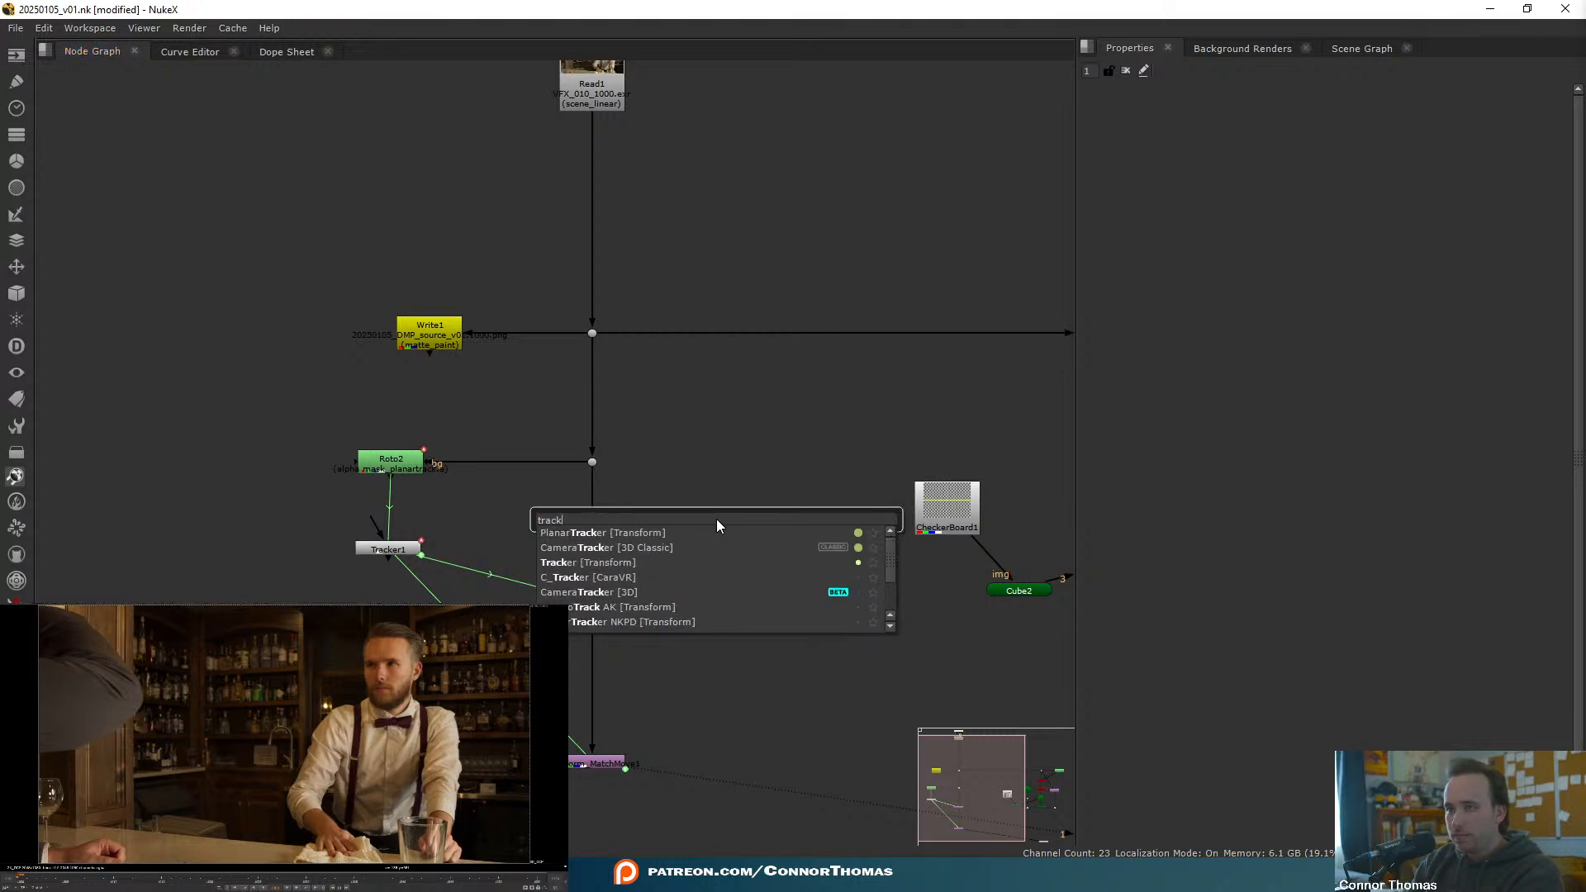
pyautogui.press('Down')
pyautogui.press('Down')
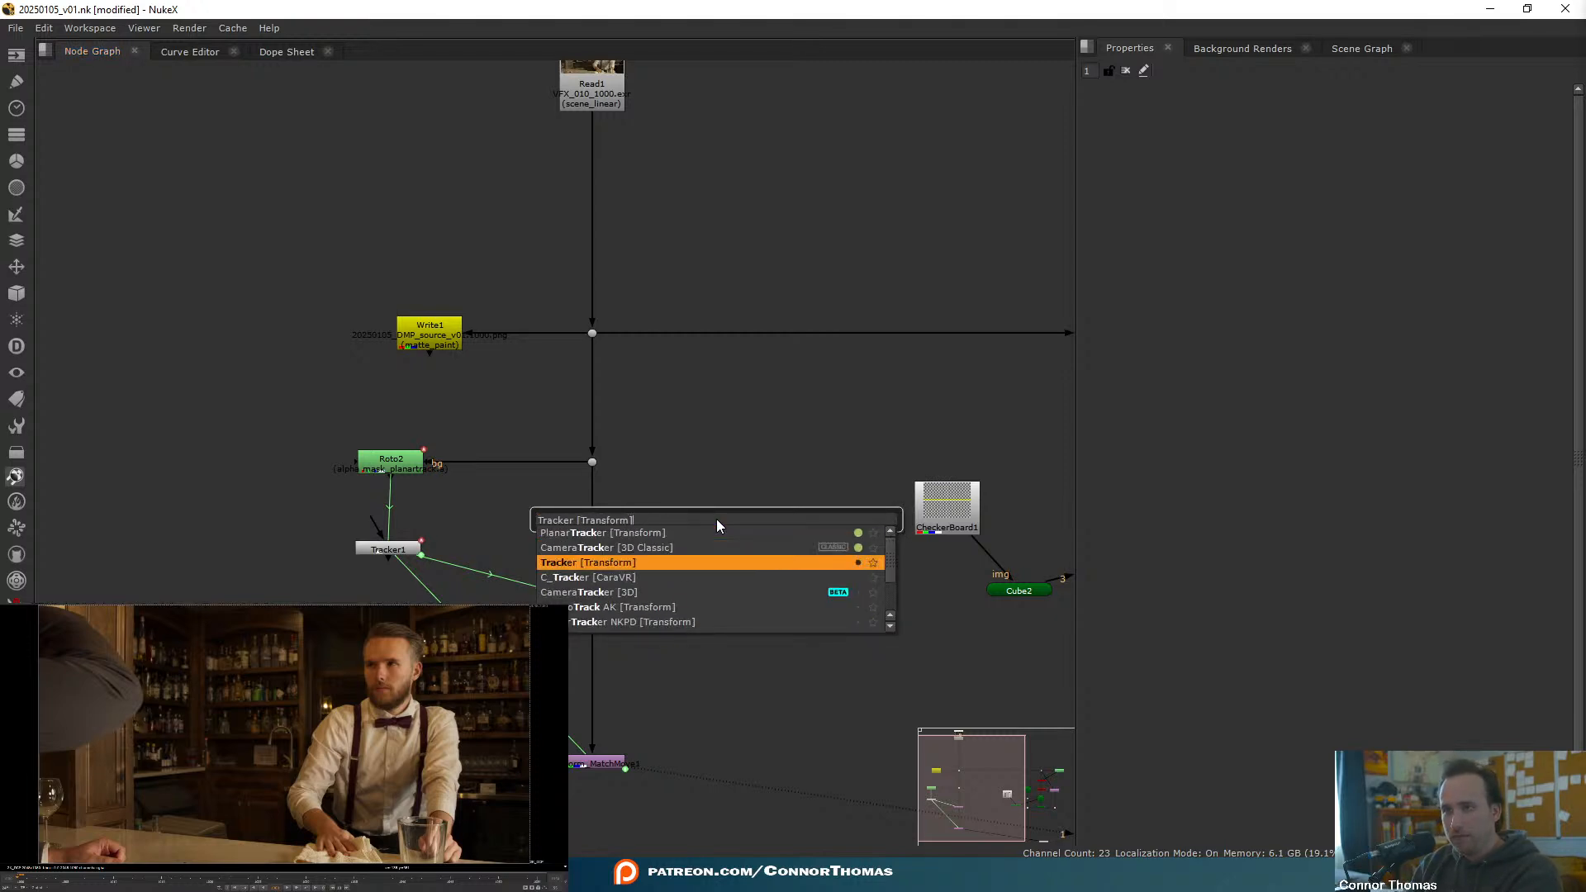
pyautogui.press('Return')
# - Move Roto2 and Tracker1 down, connect Tracker2's input to the dot on the main pipe and view Tracker2
pyautogui.moveTo(697, 523); pyautogui.dragTo(451, 612)
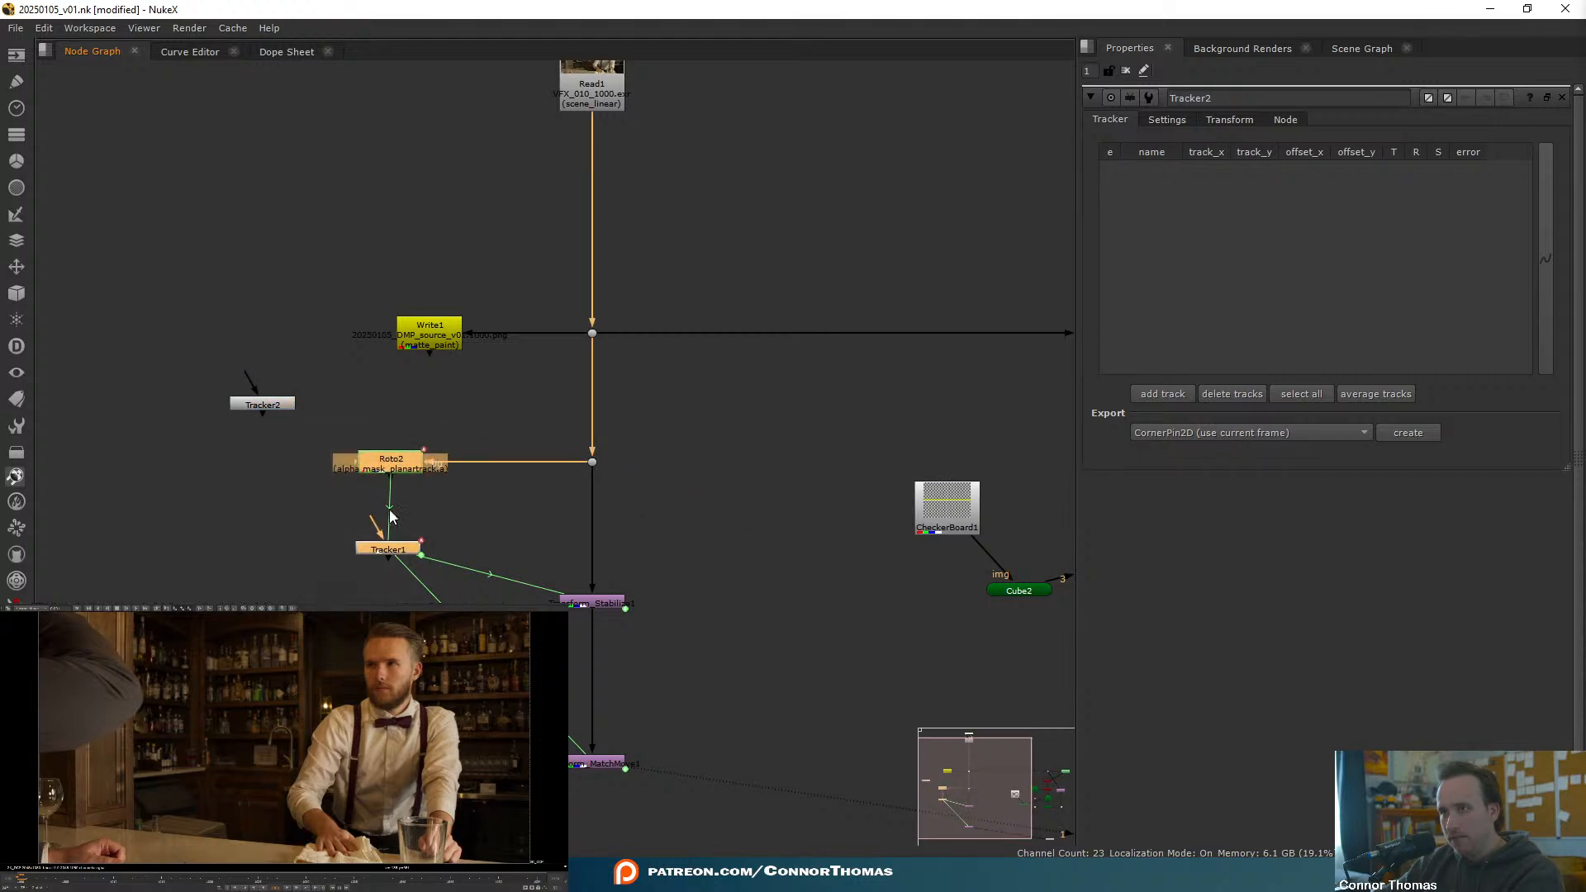
pyautogui.moveTo(391, 461); pyautogui.dragTo(297, 588)
pyautogui.click(259, 423)
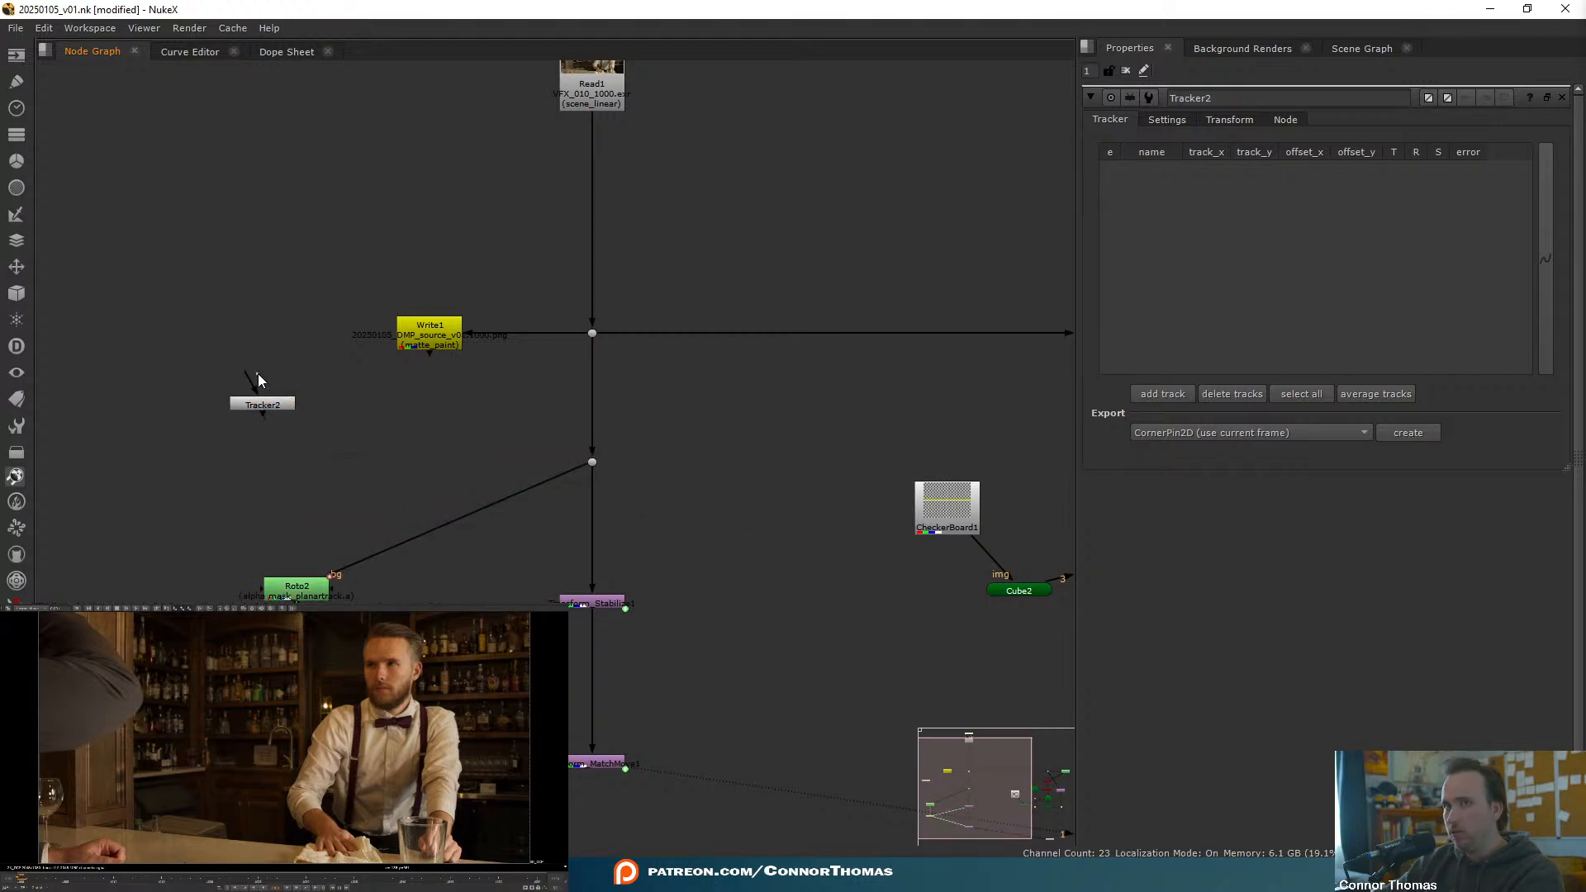
pyautogui.moveTo(258, 380); pyautogui.dragTo(591, 462)
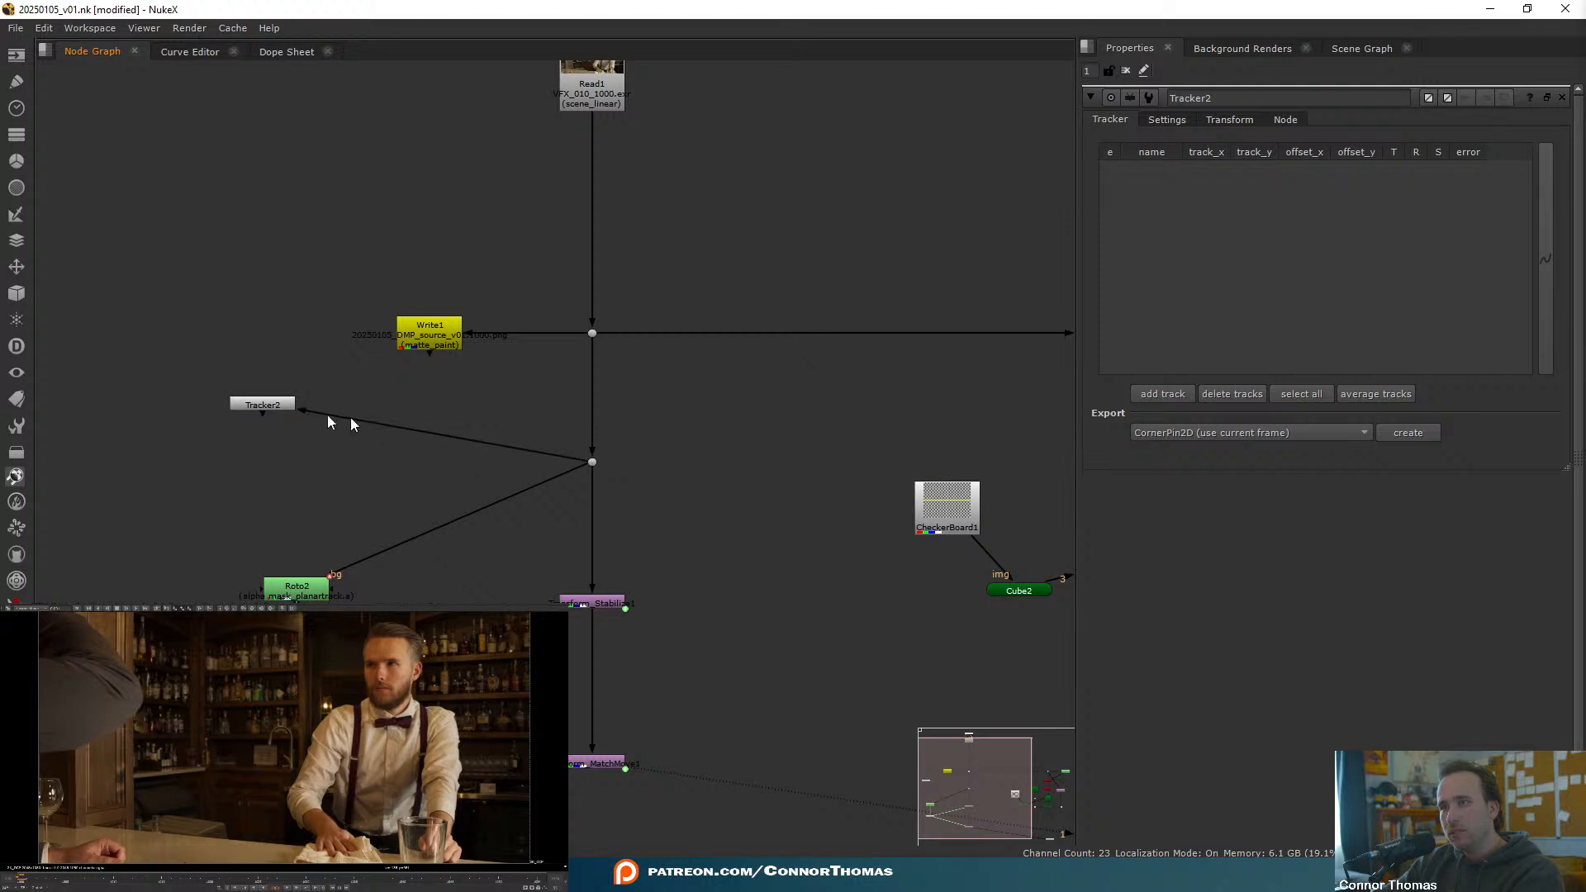
pyautogui.click(281, 405)
pyautogui.press('1')
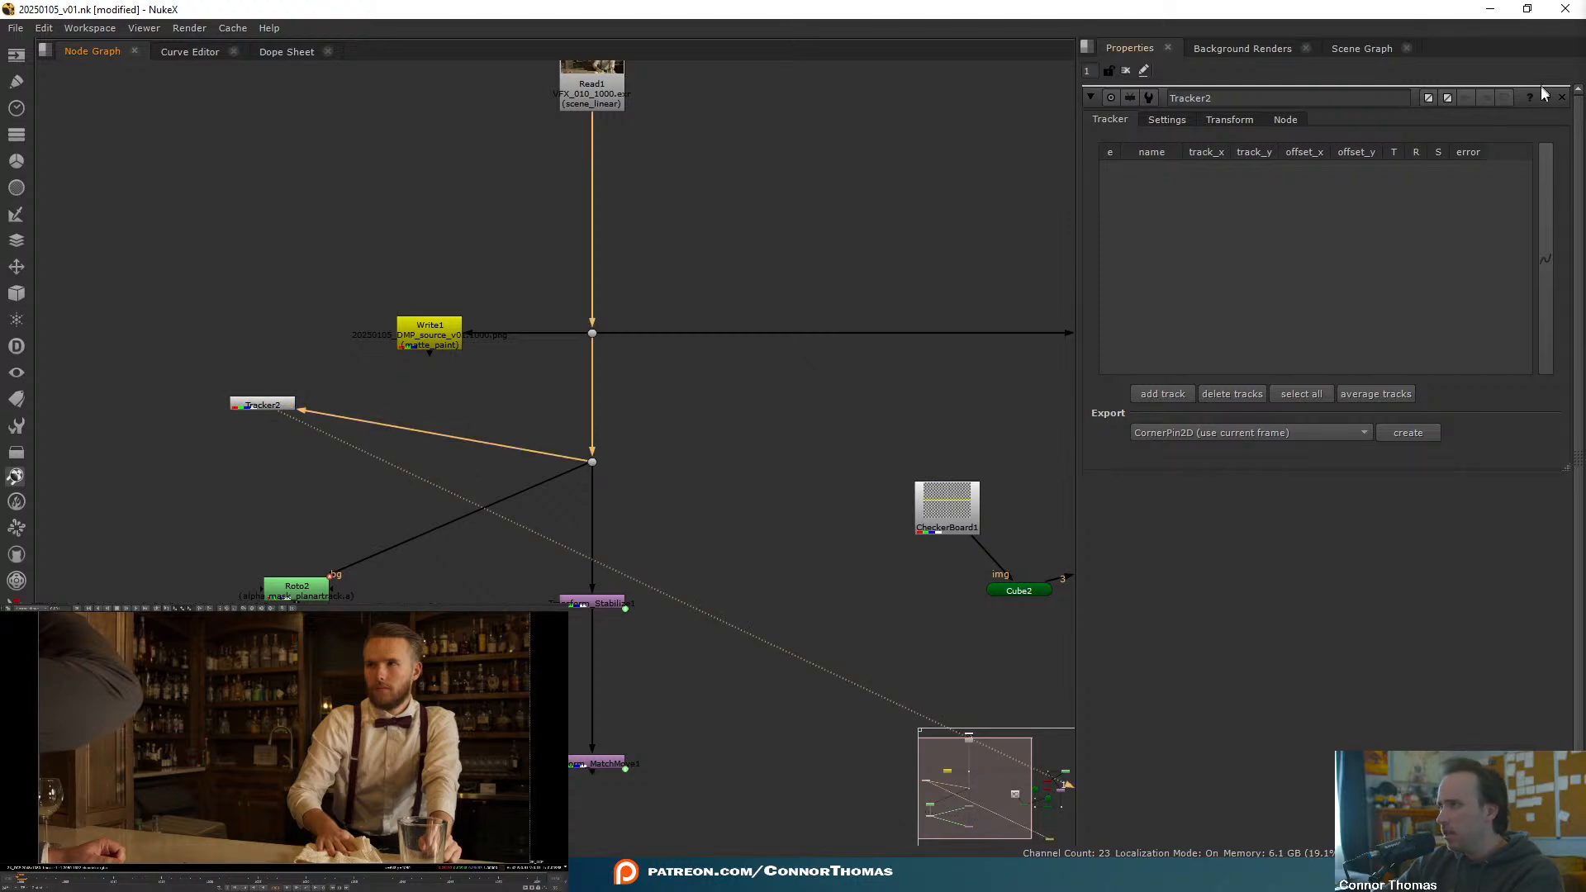
# - Add a track in Tracker2 on the back-bar shelves at about 830, 903 and track it forward
pyautogui.click(1160, 393)
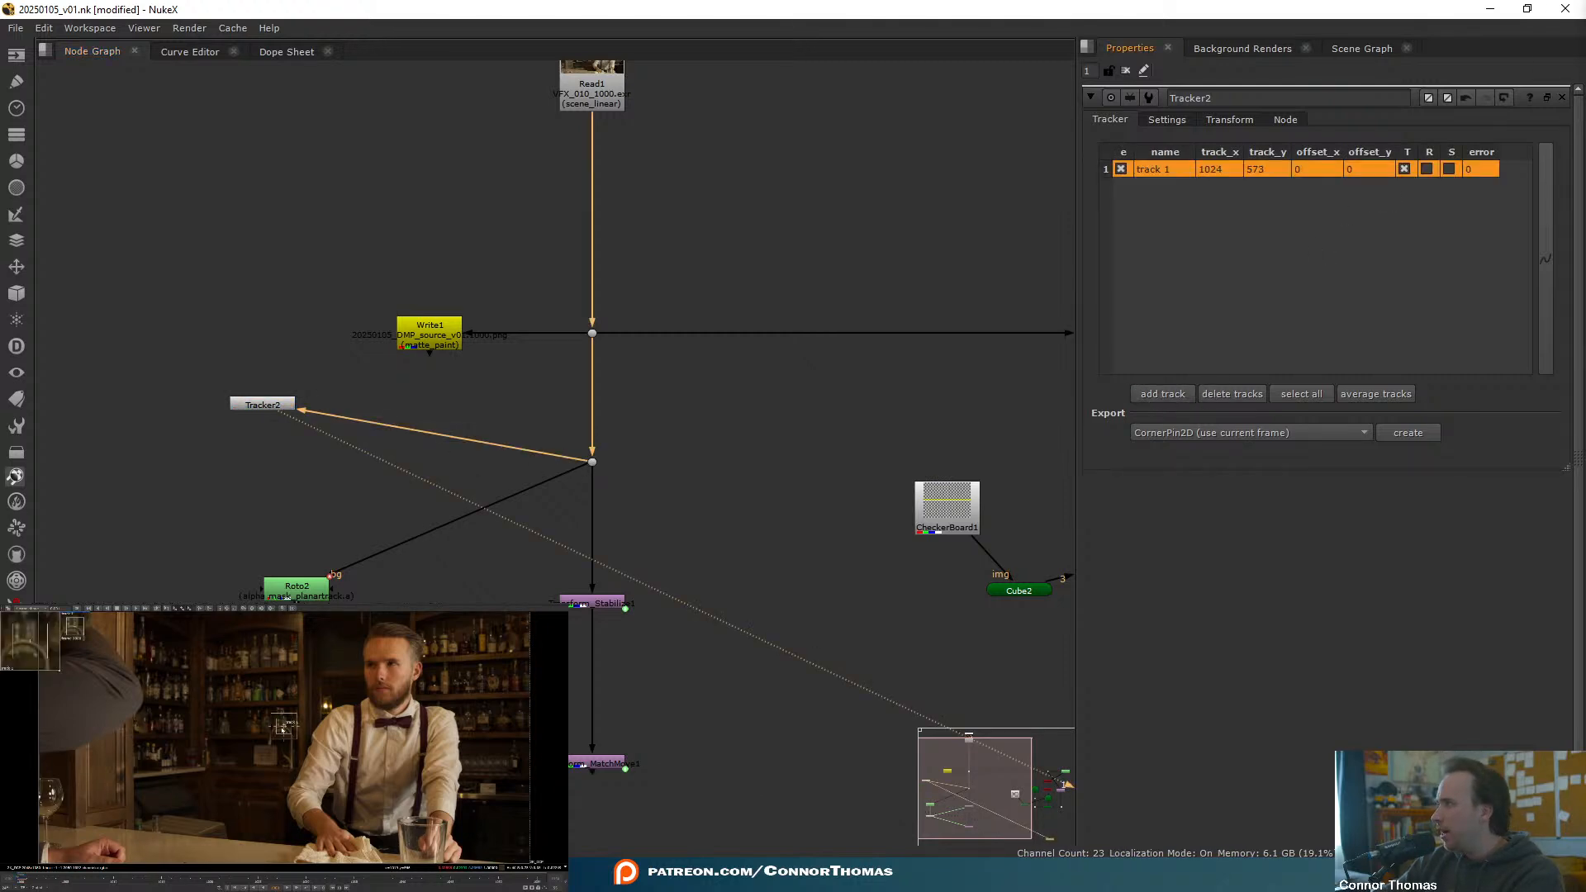
pyautogui.moveTo(282, 729); pyautogui.dragTo(238, 646)
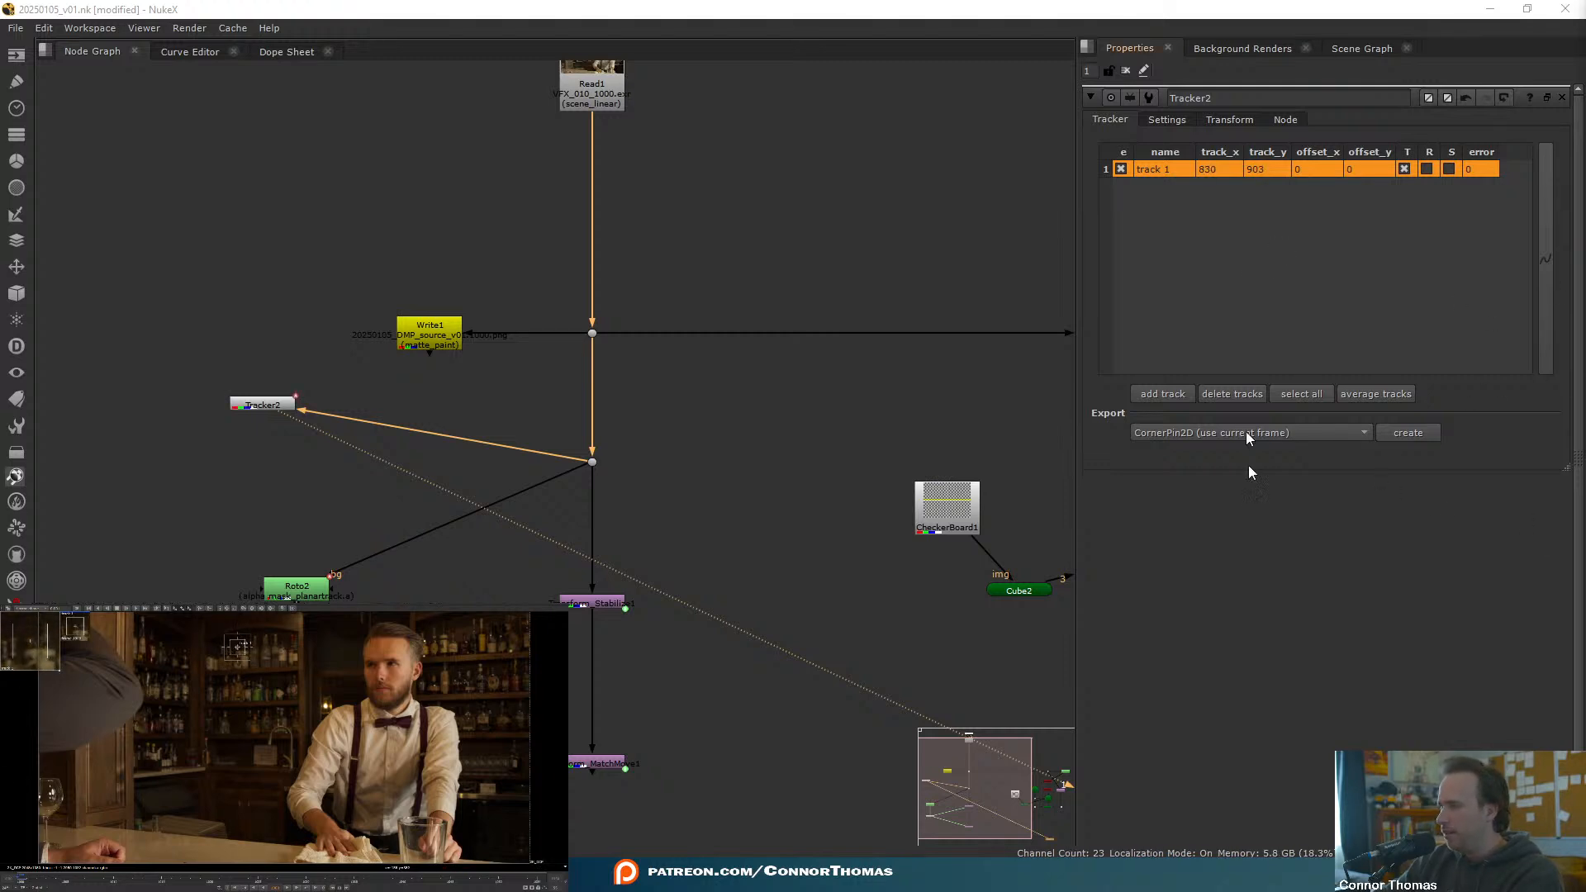
pyautogui.click(136, 608)
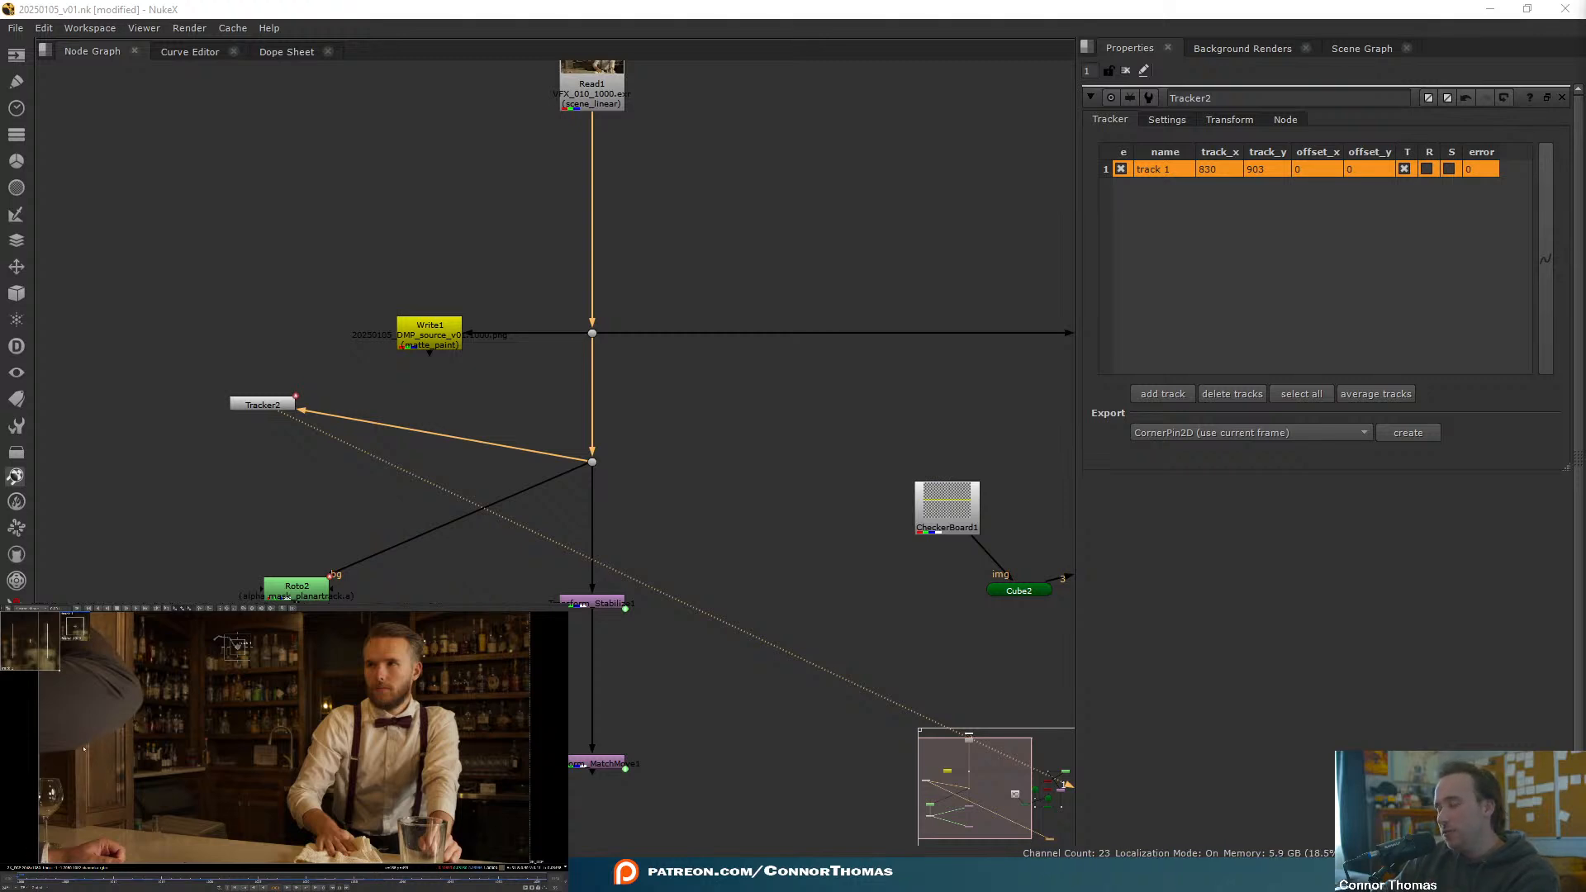
# - Add a second track beside the bartender's head at about 1729, 949, track it forward and return to the first frame
pyautogui.click(1162, 394)
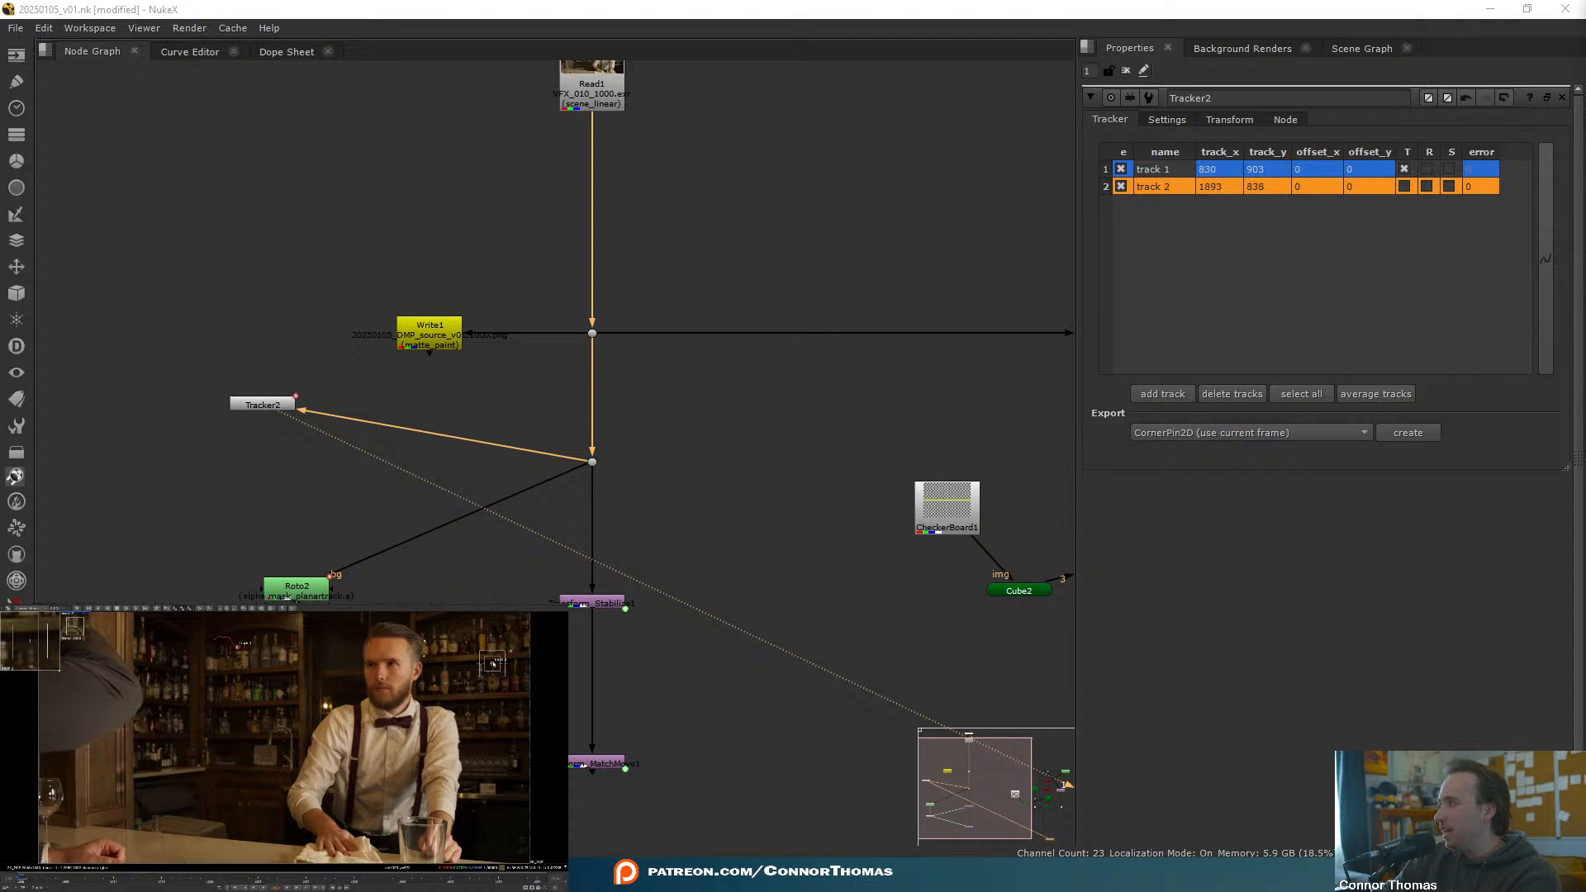
pyautogui.moveTo(493, 663); pyautogui.dragTo(452, 636)
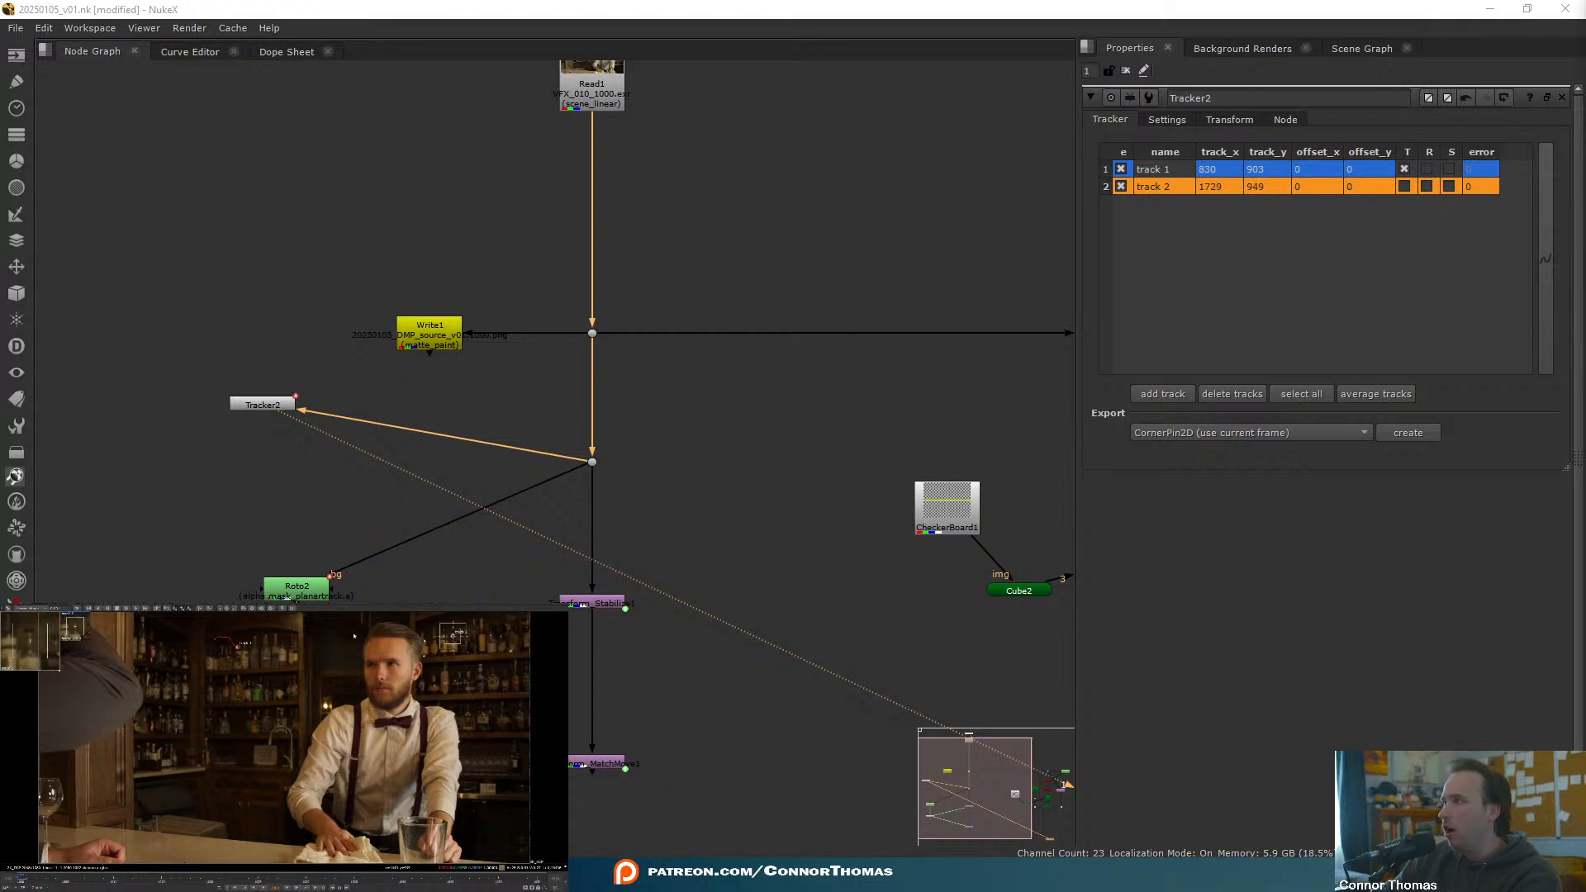
pyautogui.click(136, 609)
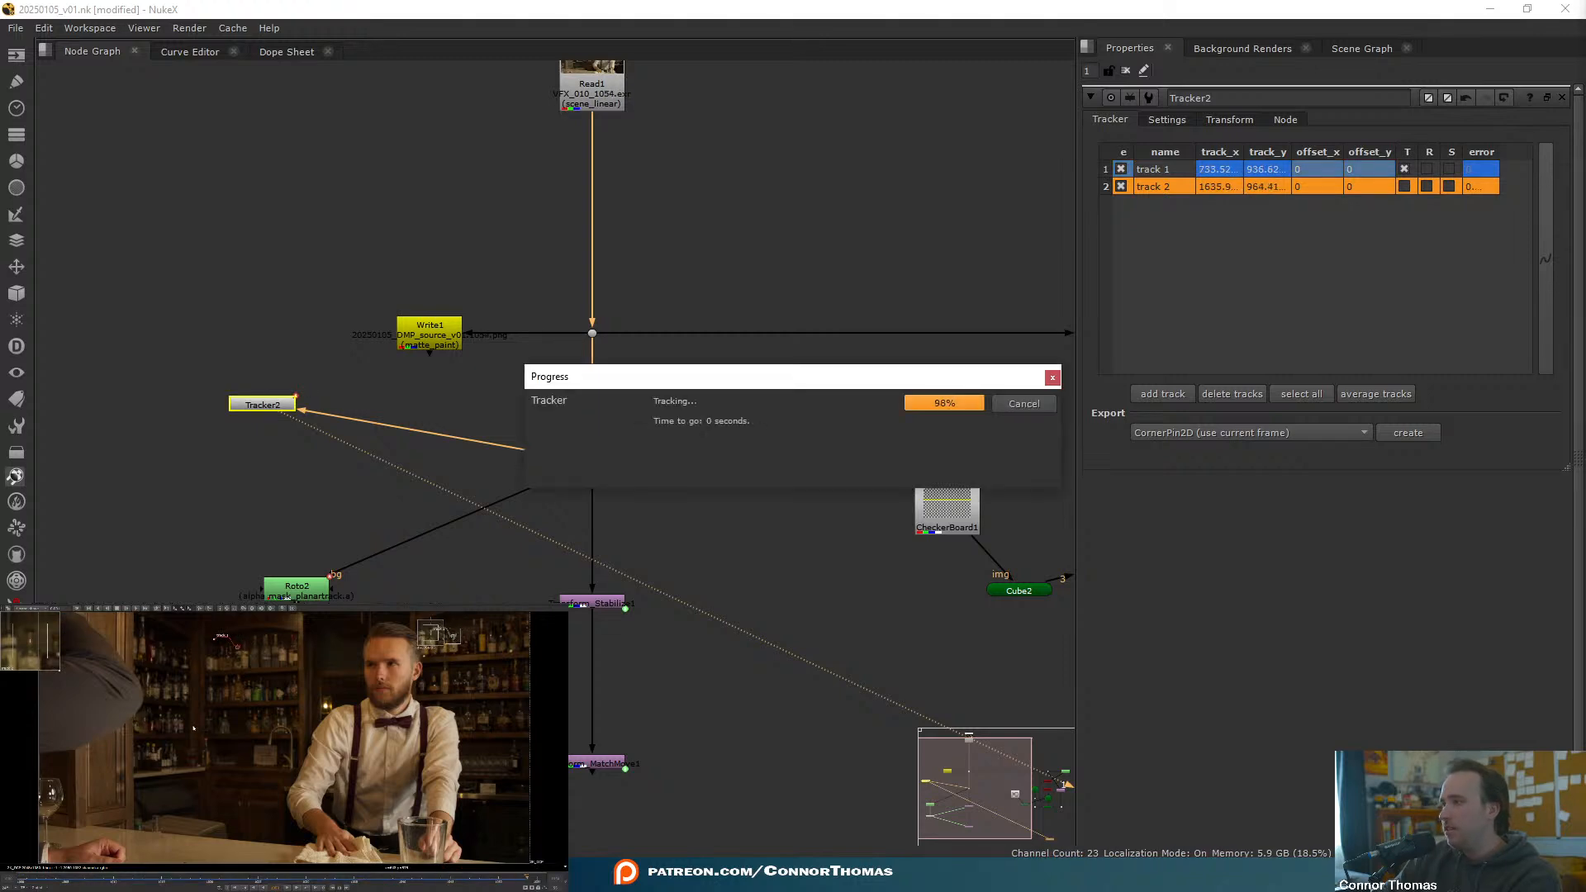
pyautogui.click(21, 881)
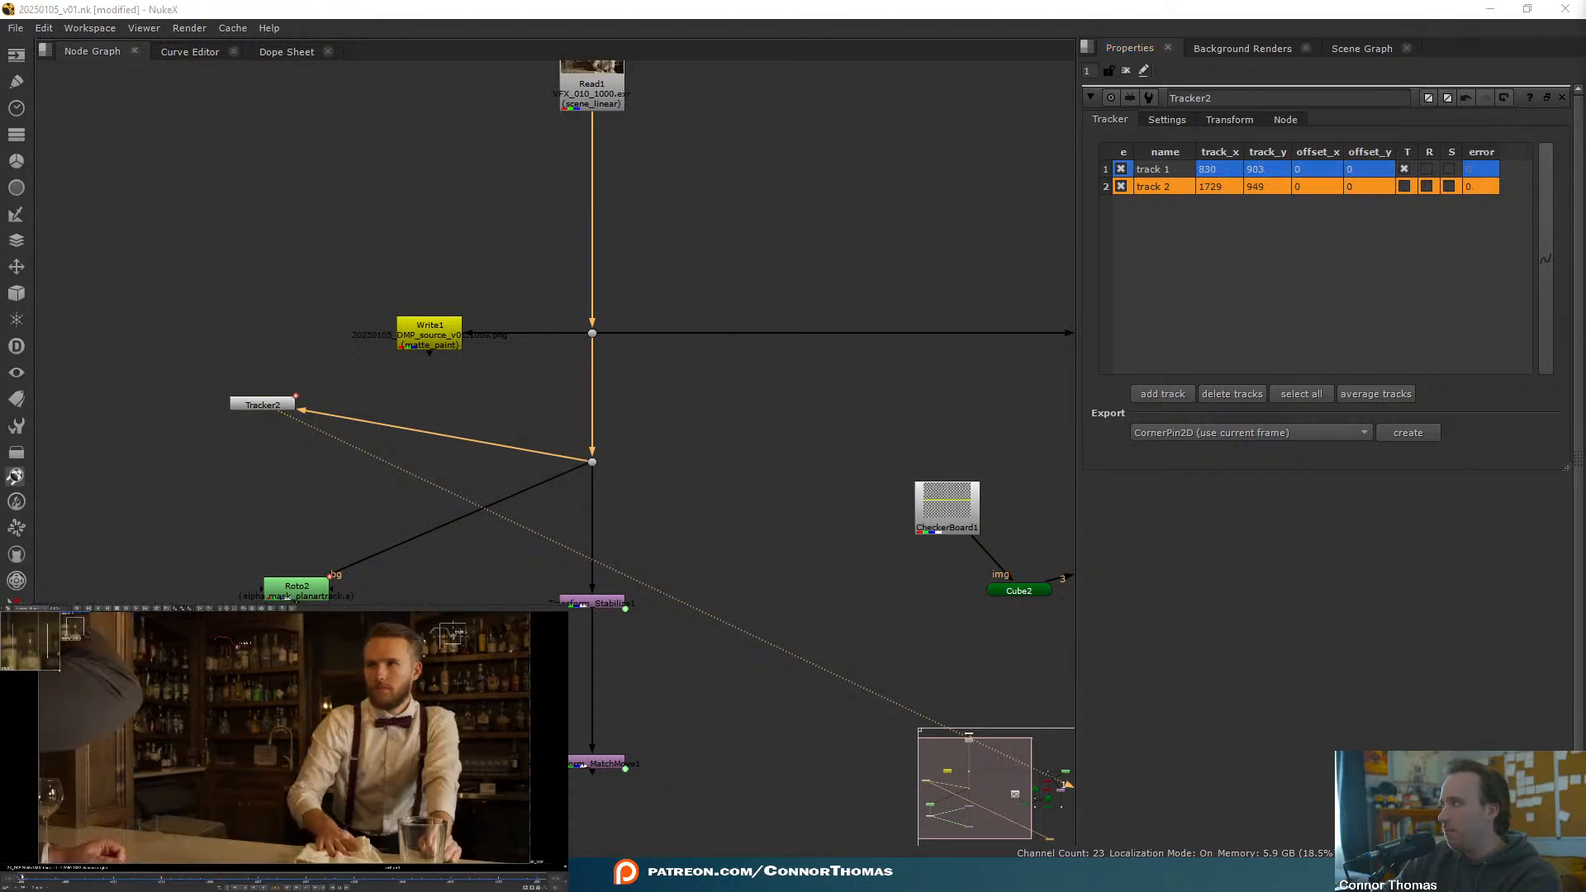
# - Enable translation and rotation on both Tracker2 tracks and export a stabilize Transform from them
pyautogui.click(1405, 186)
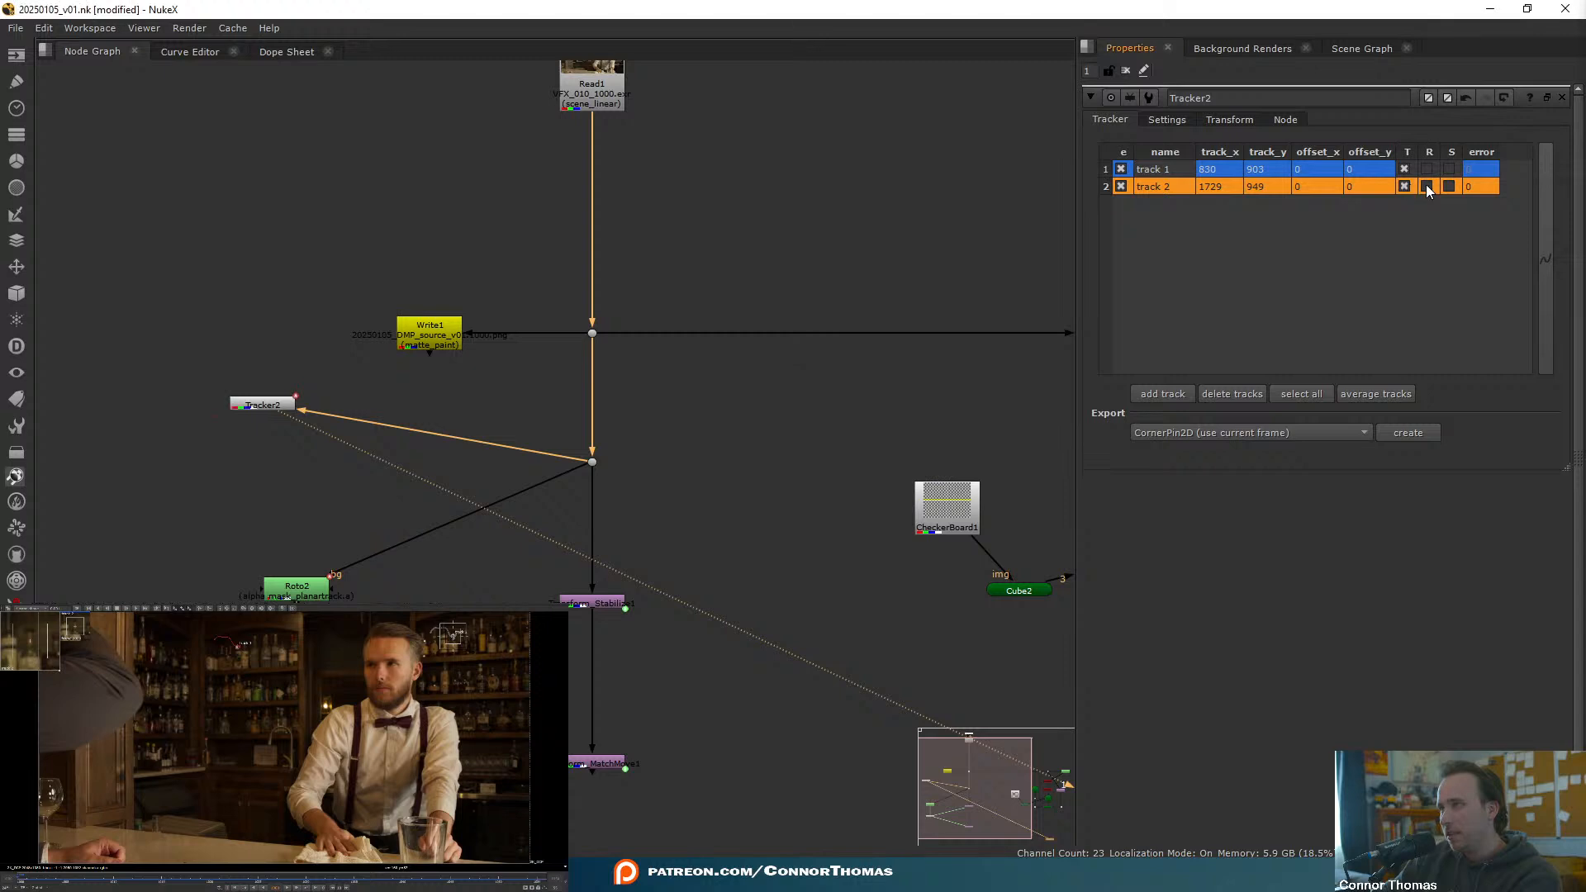
pyautogui.click(1427, 185)
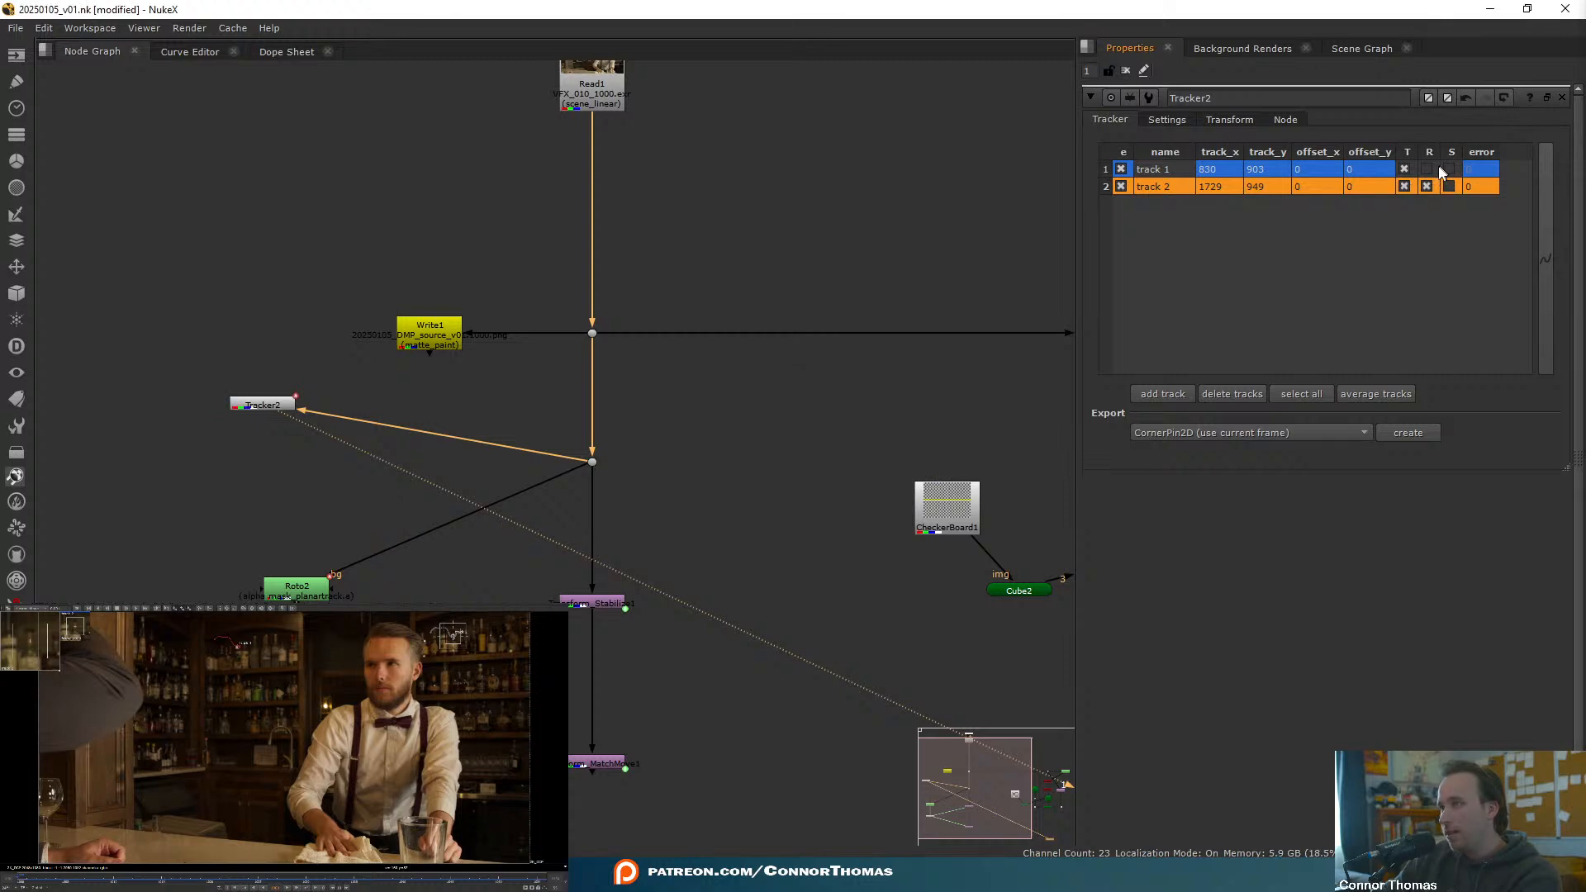
pyautogui.click(1428, 170)
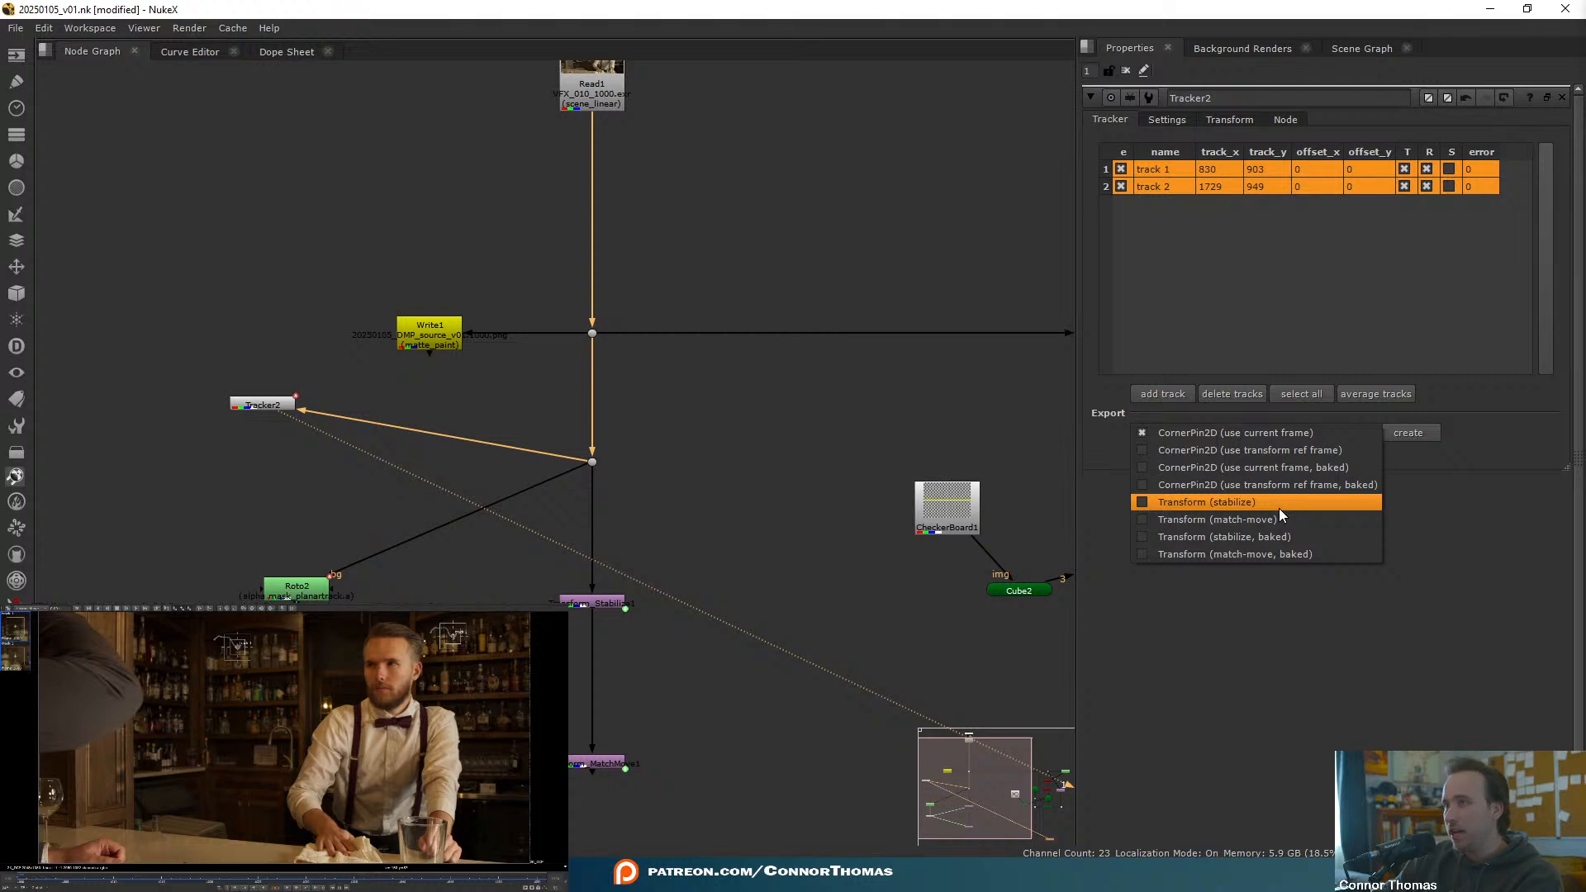
pyautogui.click(1279, 508)
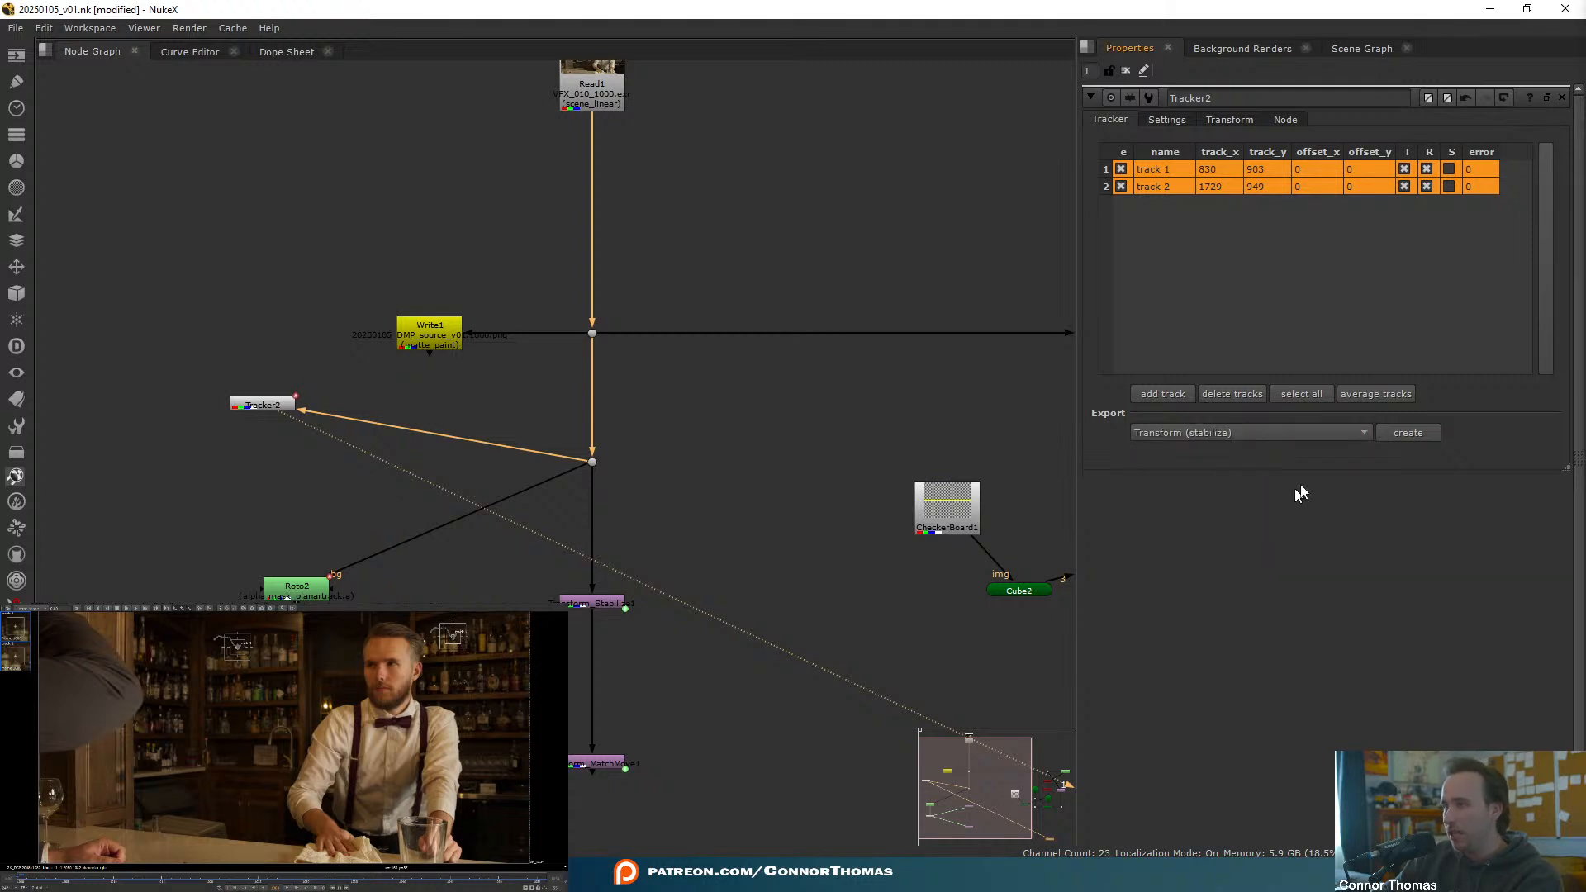
pyautogui.click(1434, 431)
# - Insert the new stabilize Transform into the main pipe under Tracker2's dot, with a separate dot below it feeding Roto2
pyautogui.moveTo(510, 472); pyautogui.dragTo(568, 370, button='middle')
pyautogui.moveTo(627, 366)
pyautogui.mouseDown()
pyautogui.moveTo(628, 442)
pyautogui.moveTo(628, 361)
pyautogui.mouseUp()
pyautogui.moveTo(373, 340); pyautogui.dragTo(629, 398)
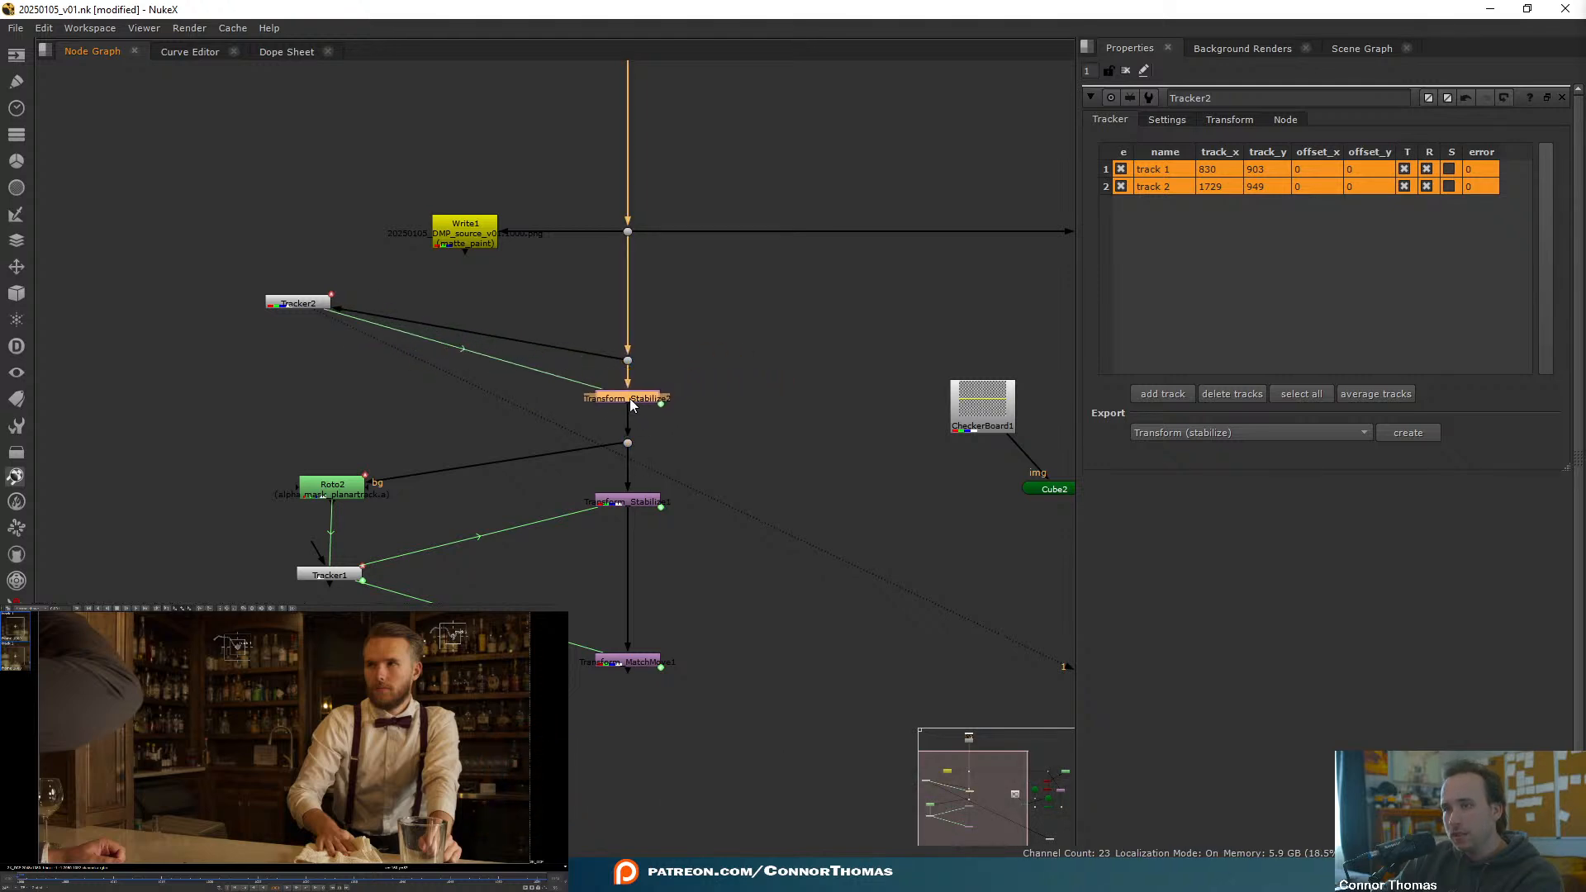
# - Move the bow tie tracking branch and its dot further down the main pipe to free space under the new stabilize Transform
pyautogui.moveTo(142, 447); pyautogui.dragTo(833, 798)
pyautogui.moveTo(639, 502); pyautogui.dragTo(627, 664)
pyautogui.click(646, 480)
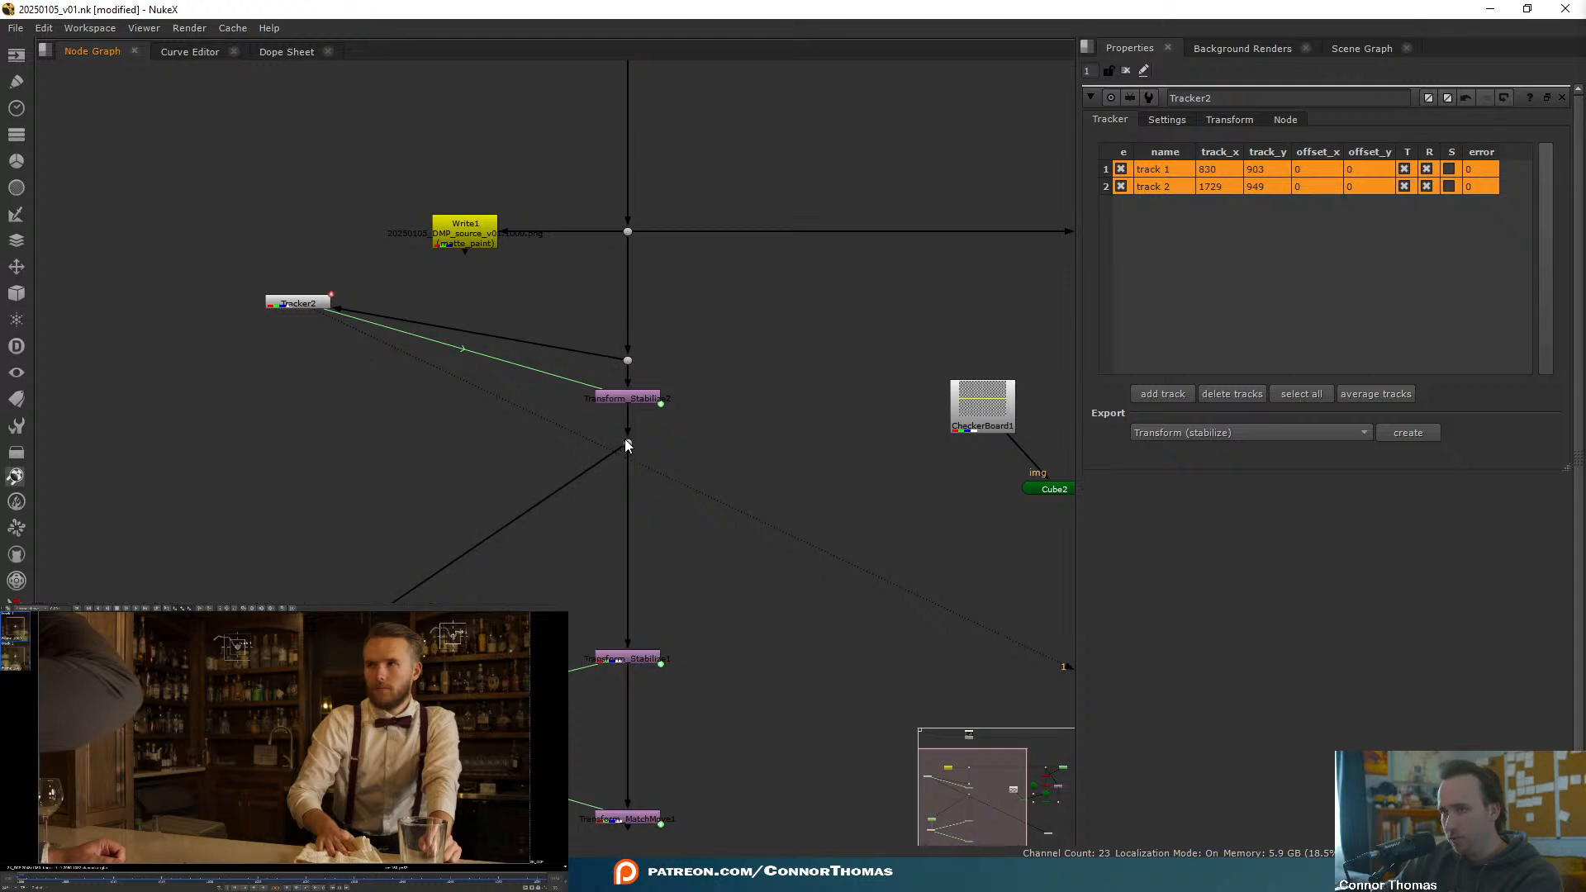
pyautogui.moveTo(626, 445); pyautogui.dragTo(623, 599)
pyautogui.click(736, 605)
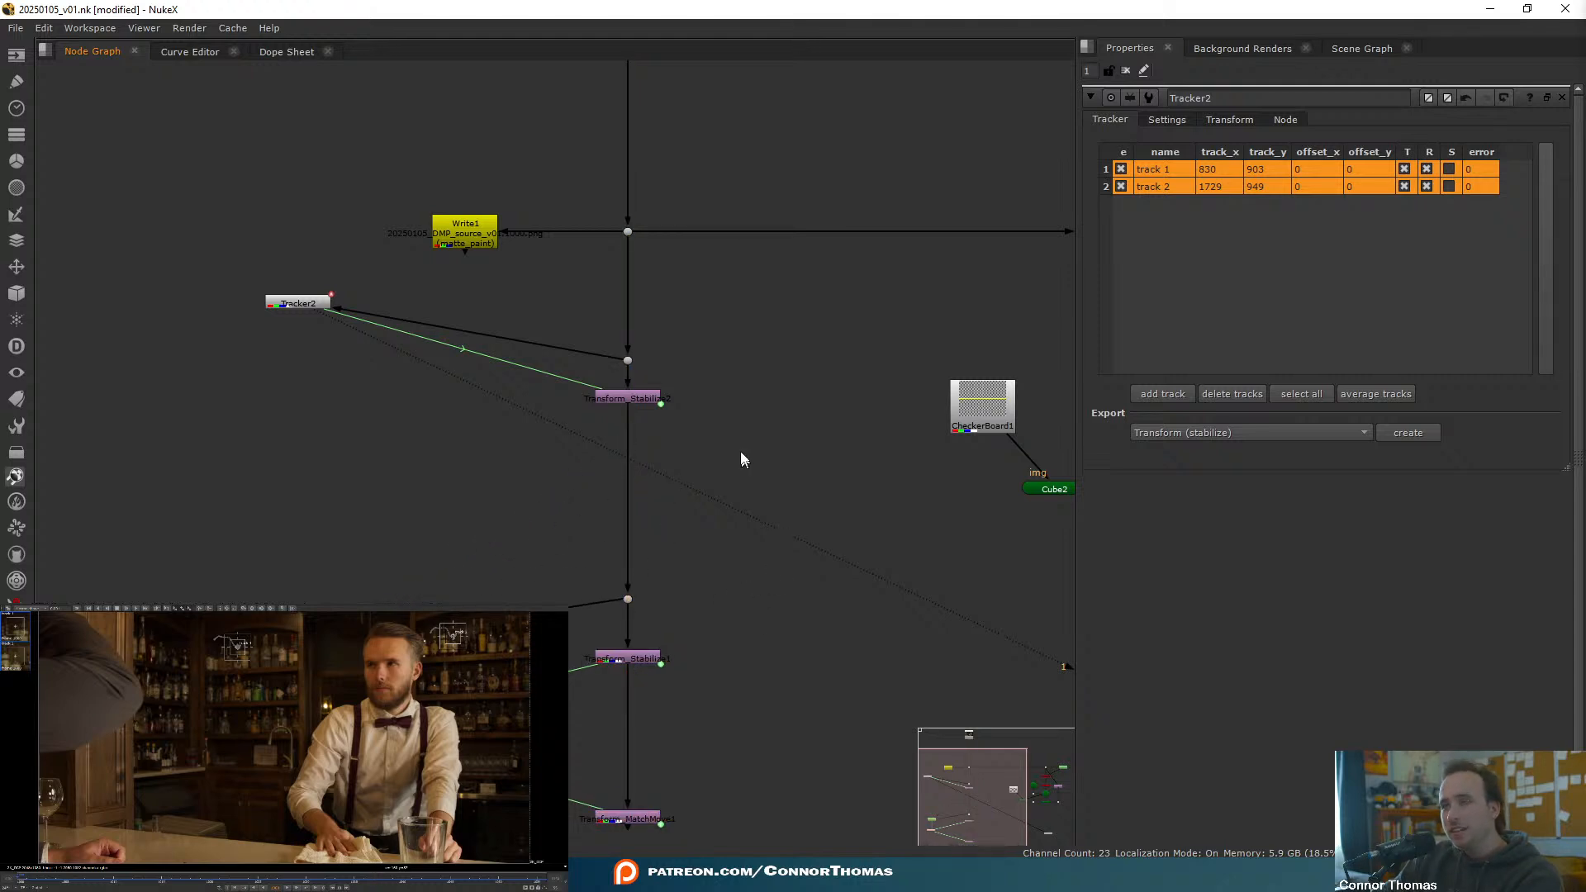
# - Line up Tracker2 with its stabilize Transform, view that Transform and close all node properties
pyautogui.moveTo(289, 306); pyautogui.dragTo(326, 425)
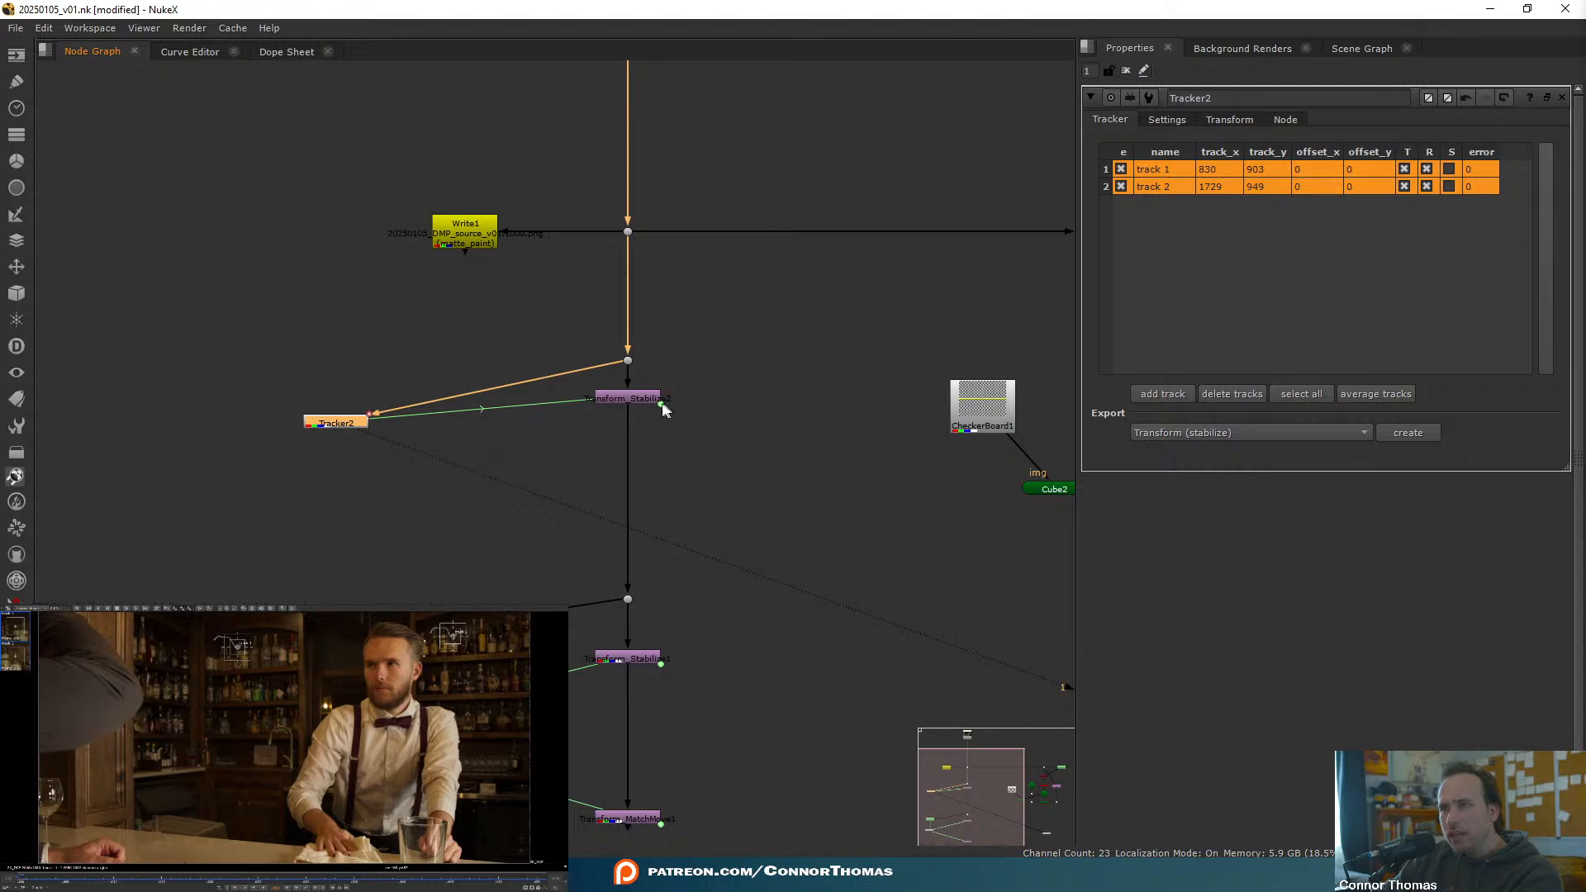
pyautogui.click(644, 423)
pyautogui.moveTo(643, 423); pyautogui.dragTo(644, 426)
pyautogui.press('1')
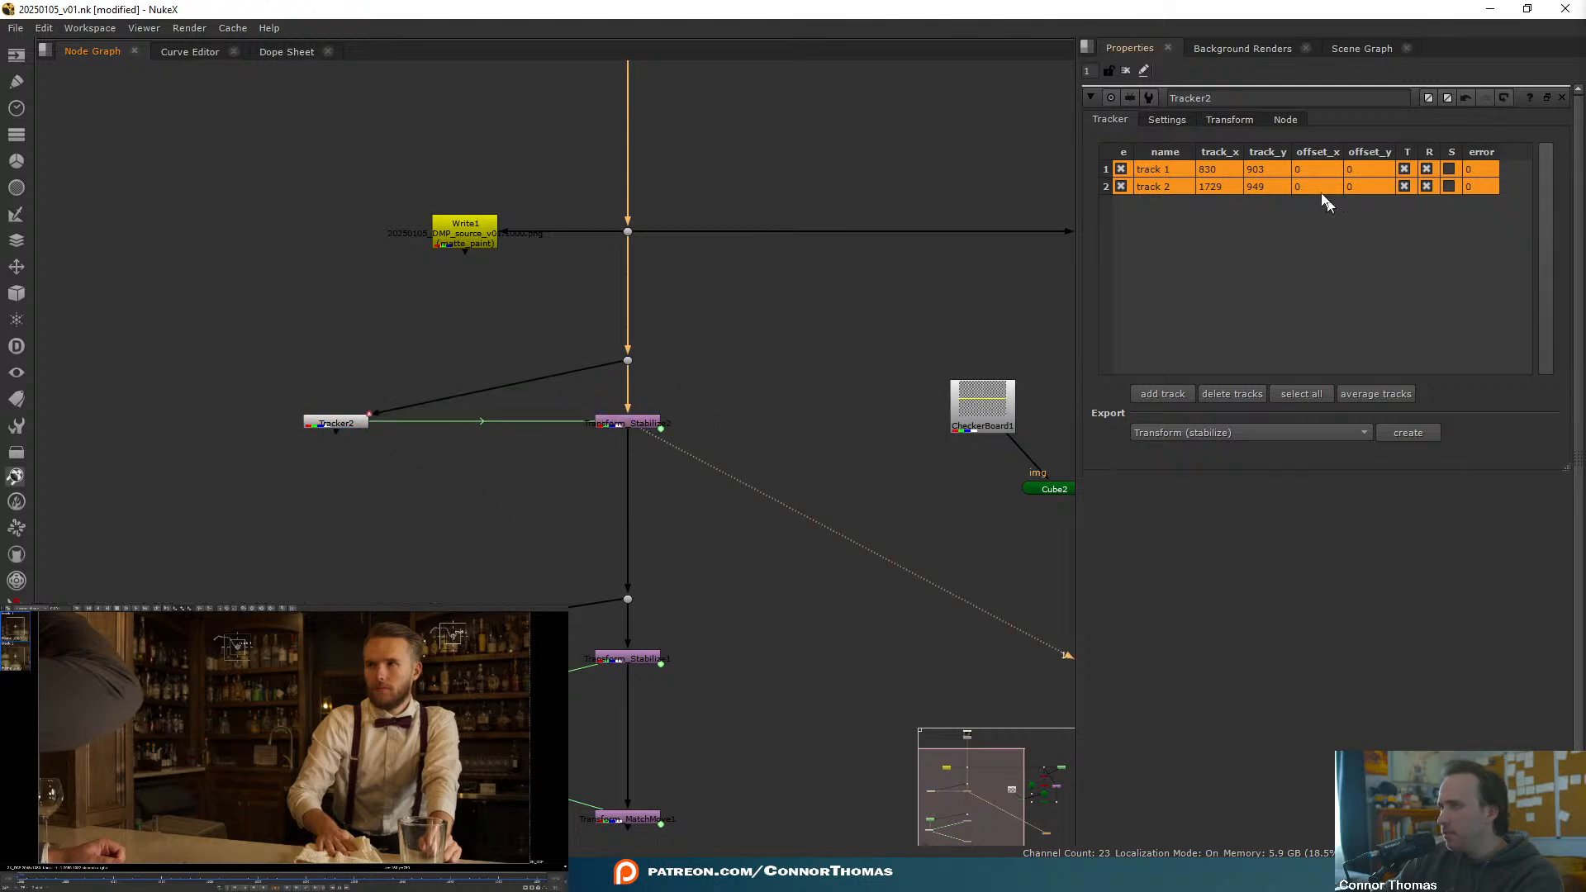
pyautogui.click(1127, 71)
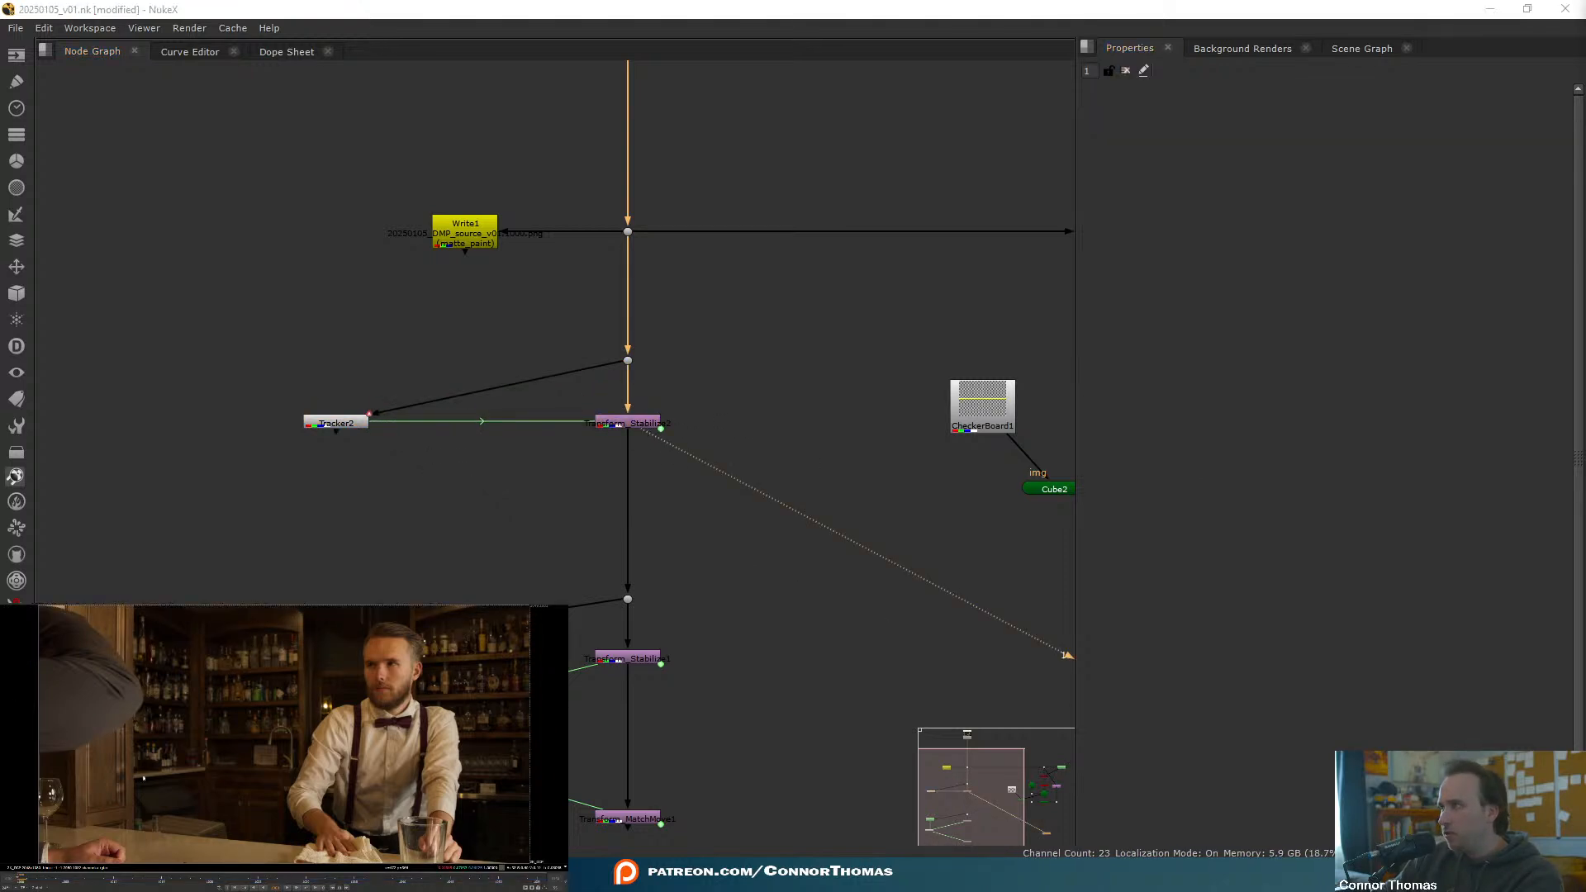
# - Read in the clean plate 20250105_DMP_clean_v01.1000.png below Tracker2
pyautogui.click(474, 472)
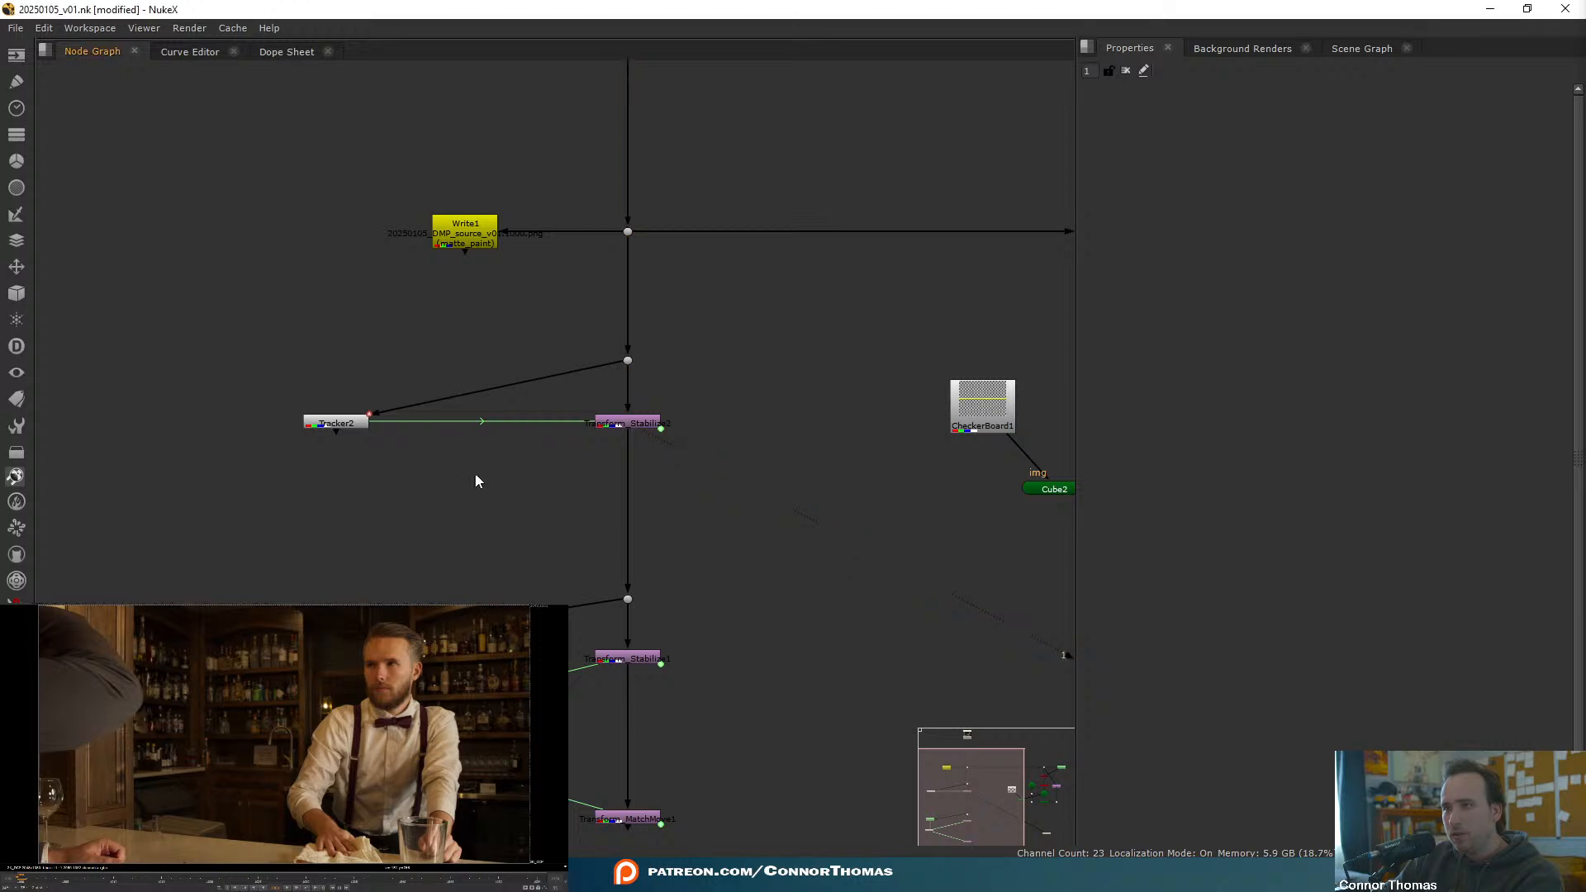
pyautogui.press('r')
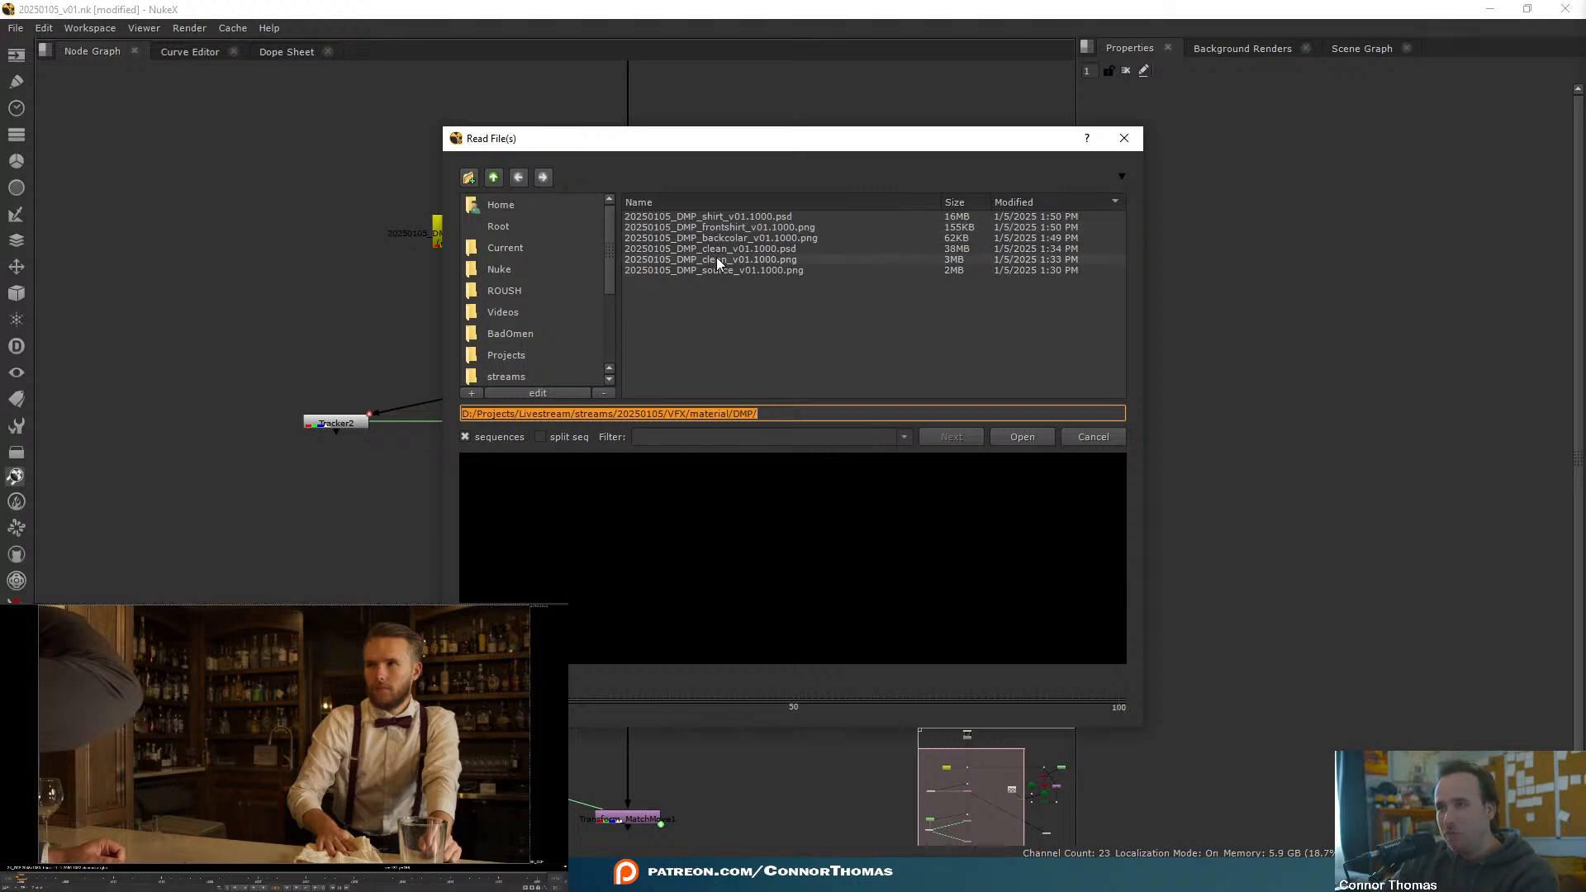
pyautogui.click(803, 259)
pyautogui.click(1024, 437)
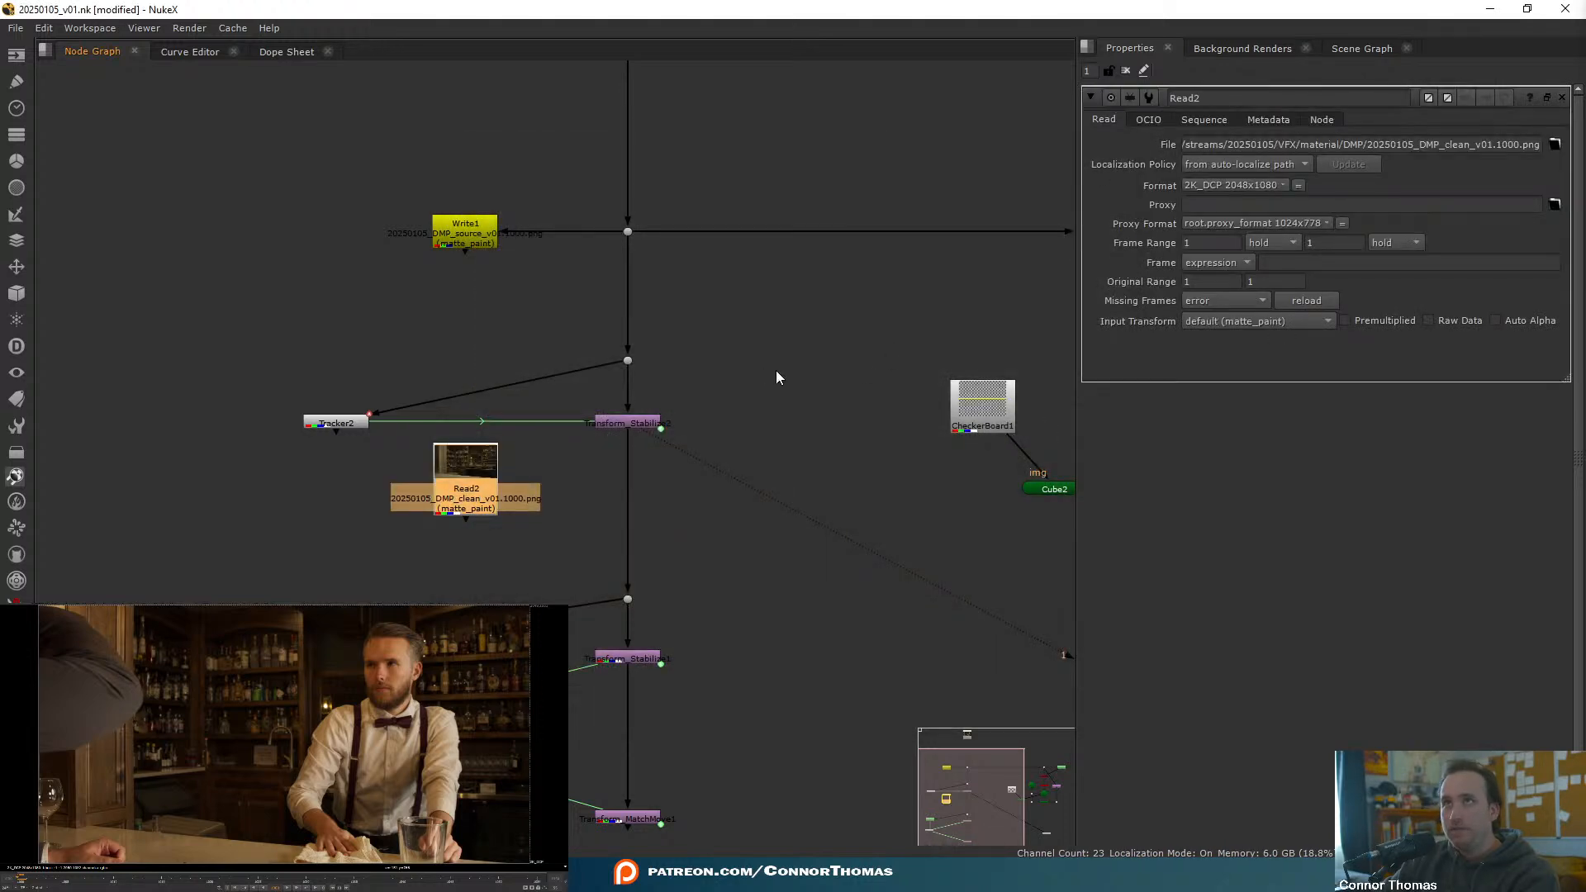
# - View the clean plate Read2 and attach a Merge node directly below it through its A input
pyautogui.moveTo(468, 474); pyautogui.dragTo(448, 468)
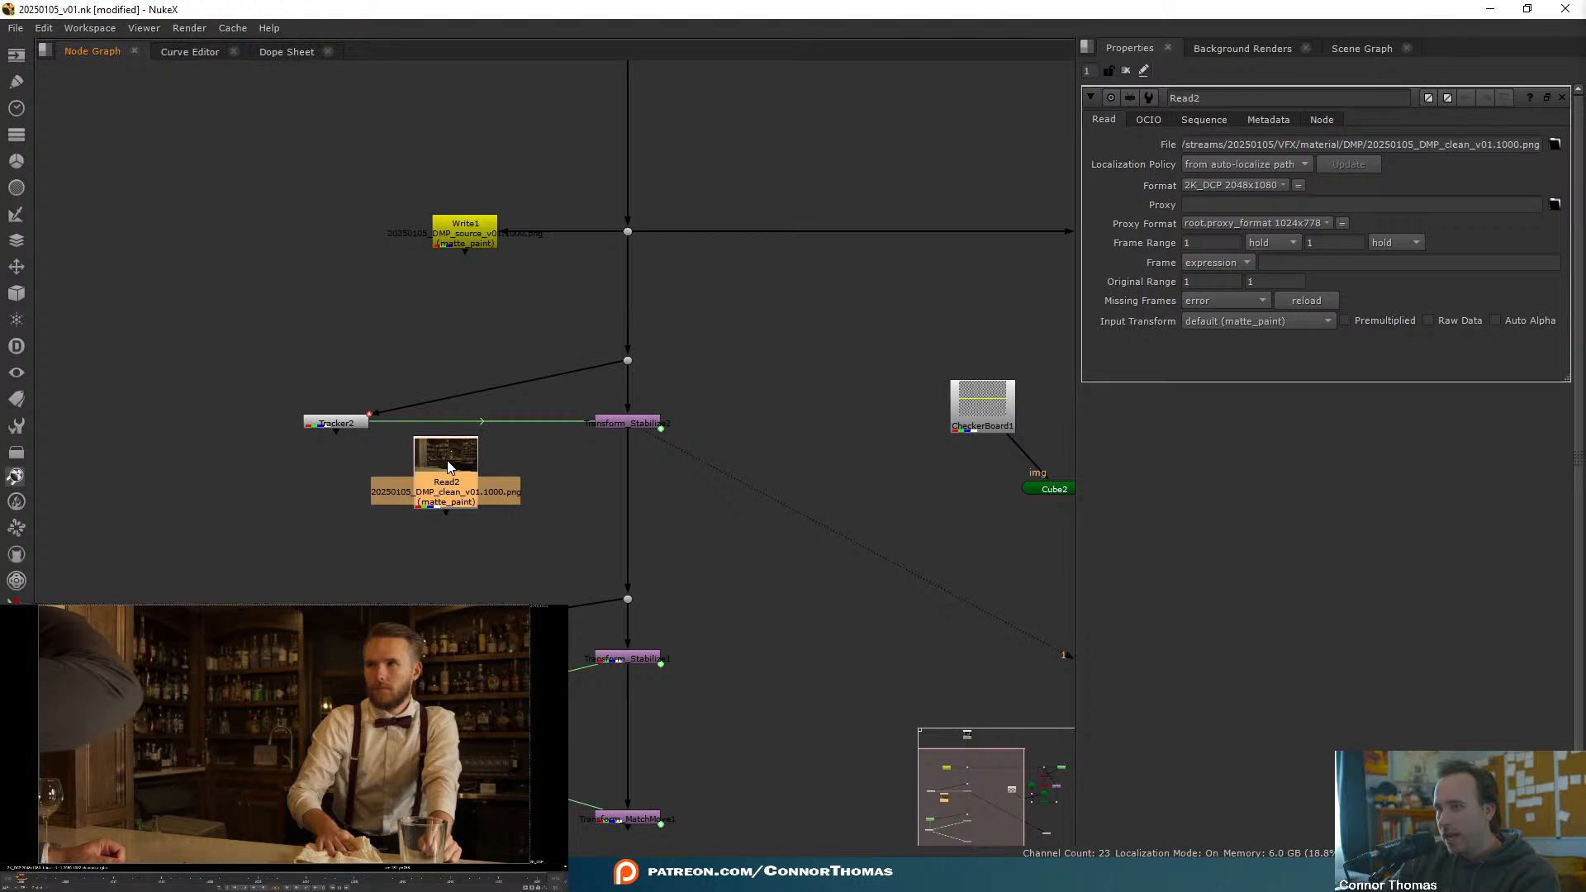
pyautogui.press('1')
pyautogui.click(689, 518)
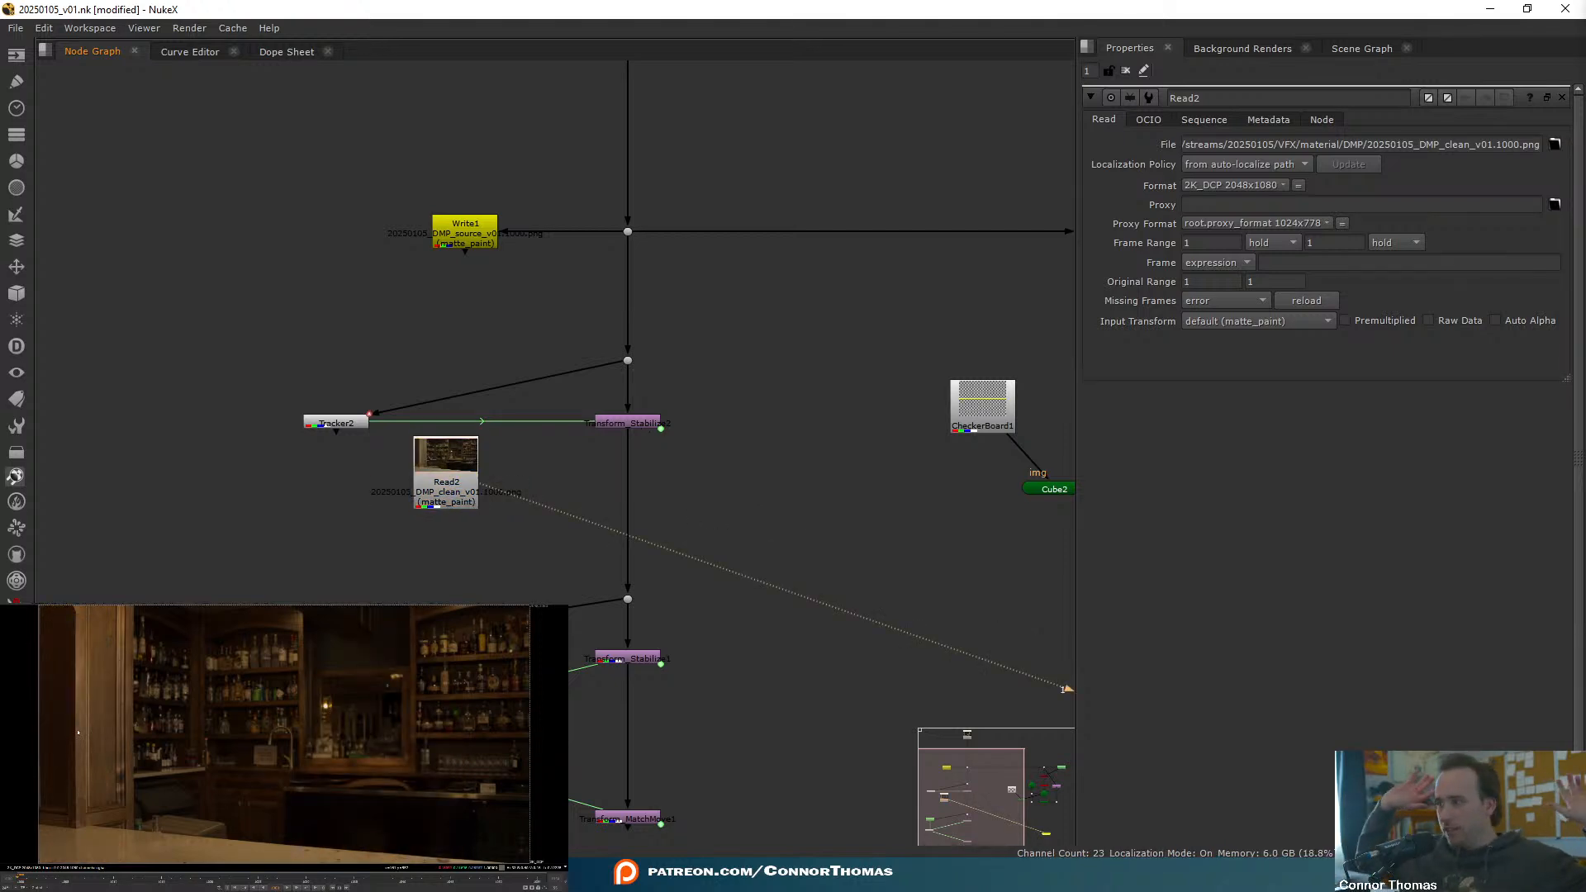
pyautogui.click(458, 492)
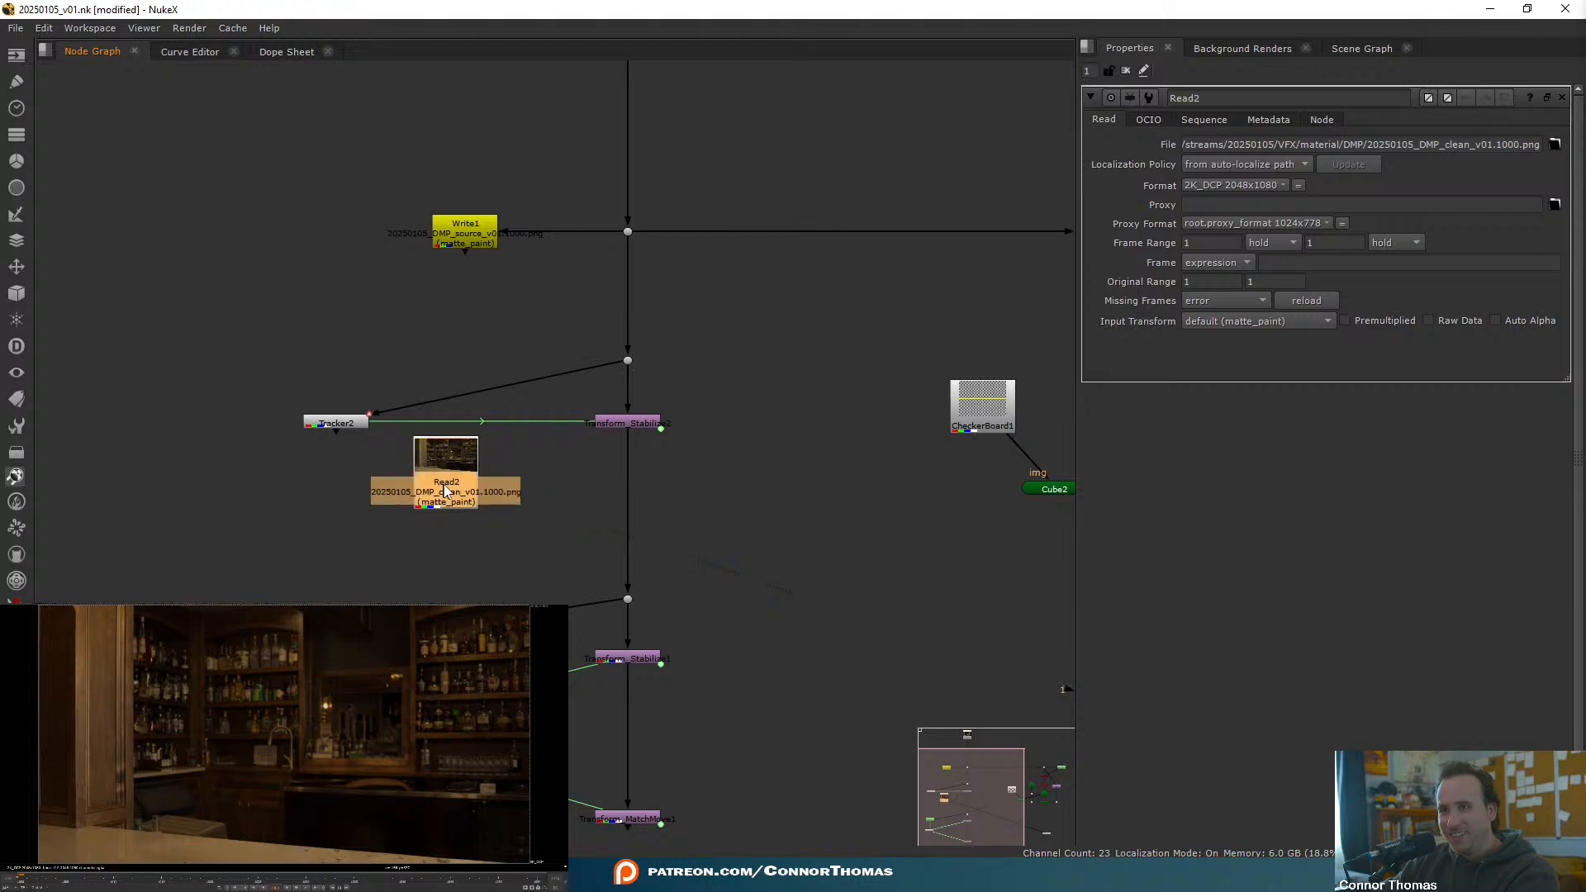
pyautogui.press('m')
pyautogui.moveTo(524, 475); pyautogui.dragTo(430, 553)
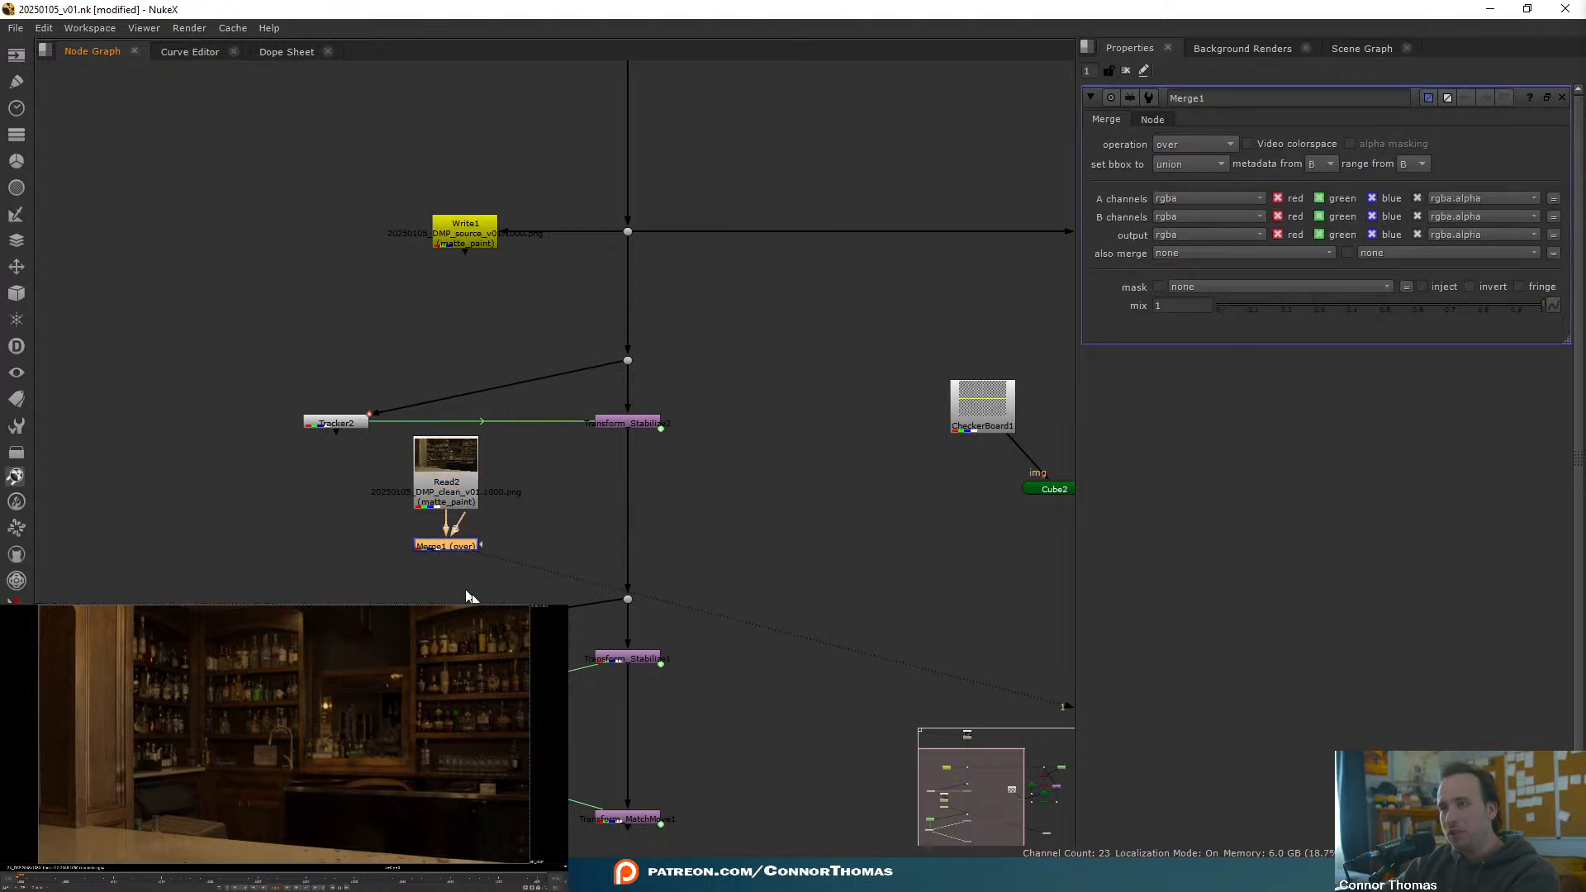
# - Move the whole bow tie tracking branch and its dot much further down the main pipe
pyautogui.scroll(-3, 639, 389)
pyautogui.moveTo(342, 656); pyautogui.dragTo(813, 359)
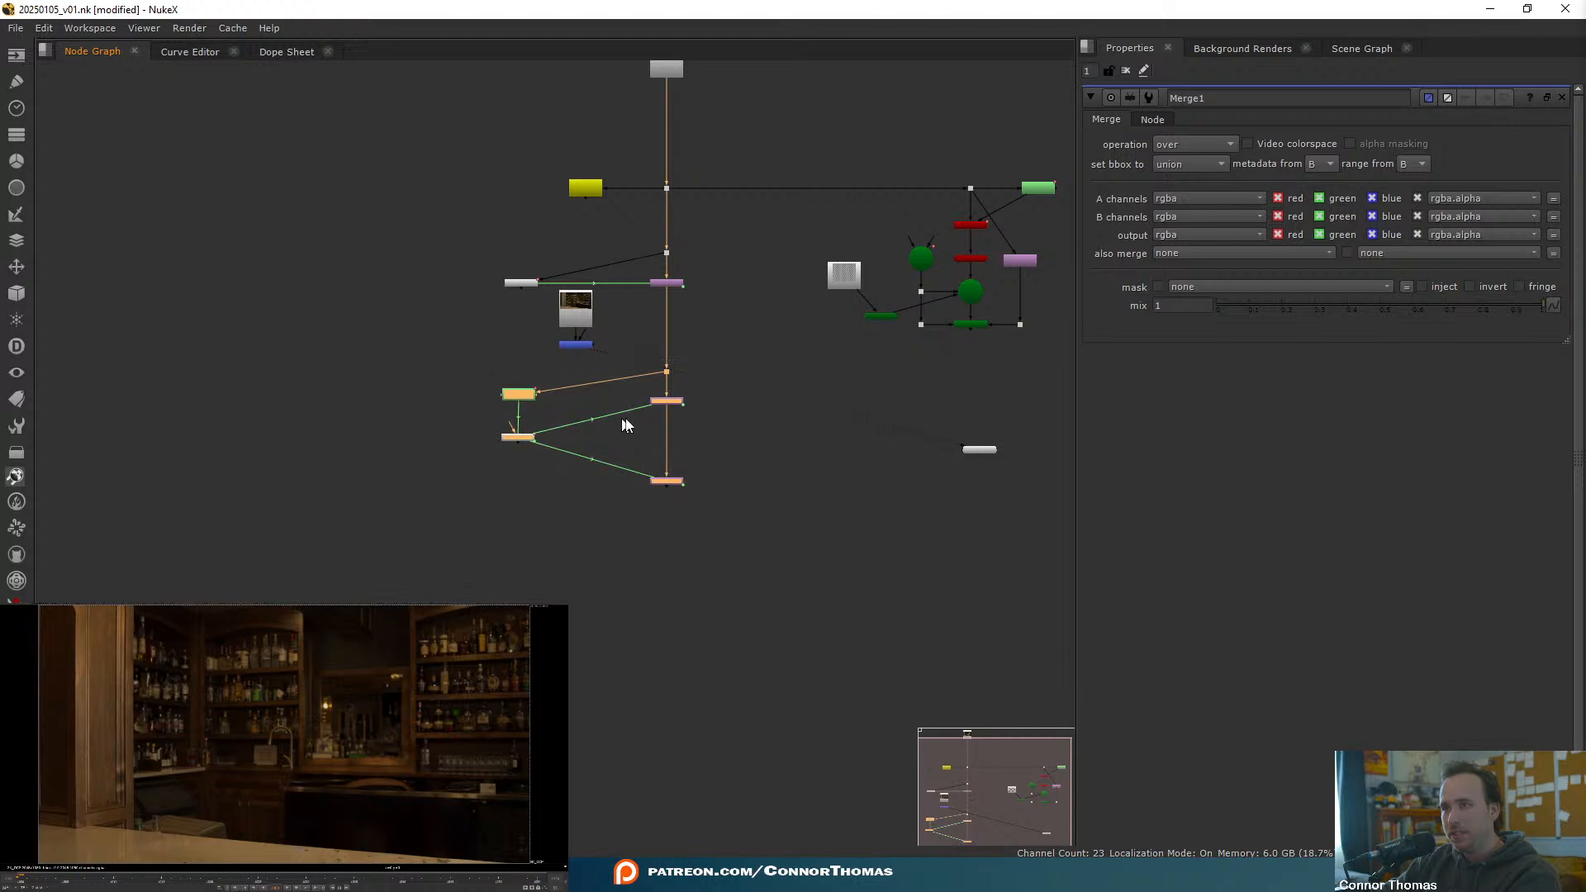
pyautogui.moveTo(661, 405); pyautogui.dragTo(661, 662)
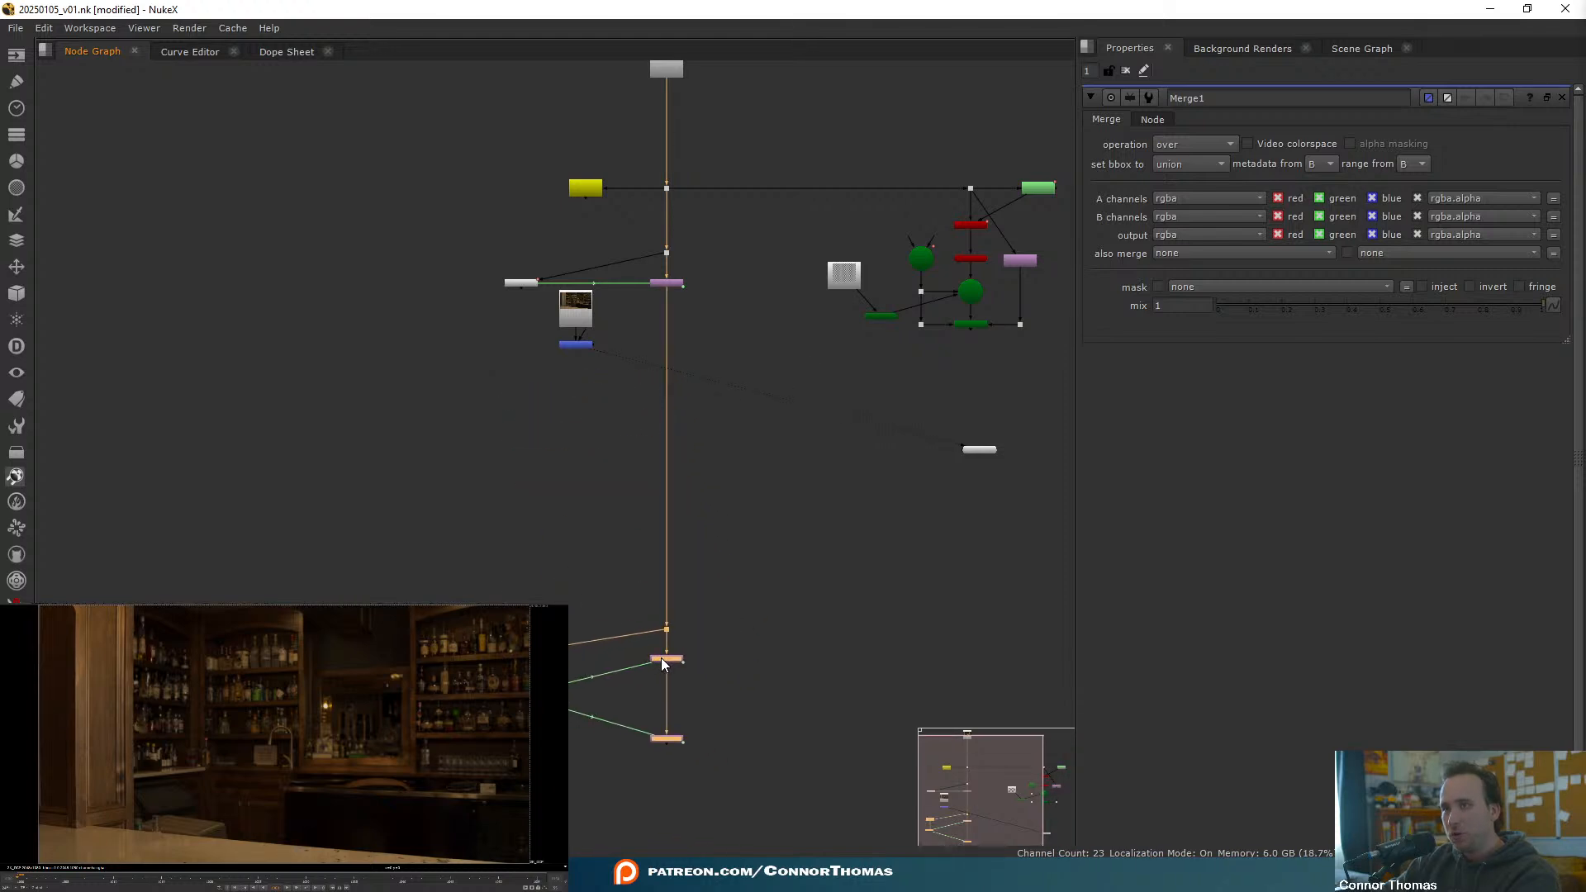
pyautogui.click(729, 496)
# - Move Read2 and Merge1 together further down, clear of Tracker2
pyautogui.click(570, 312)
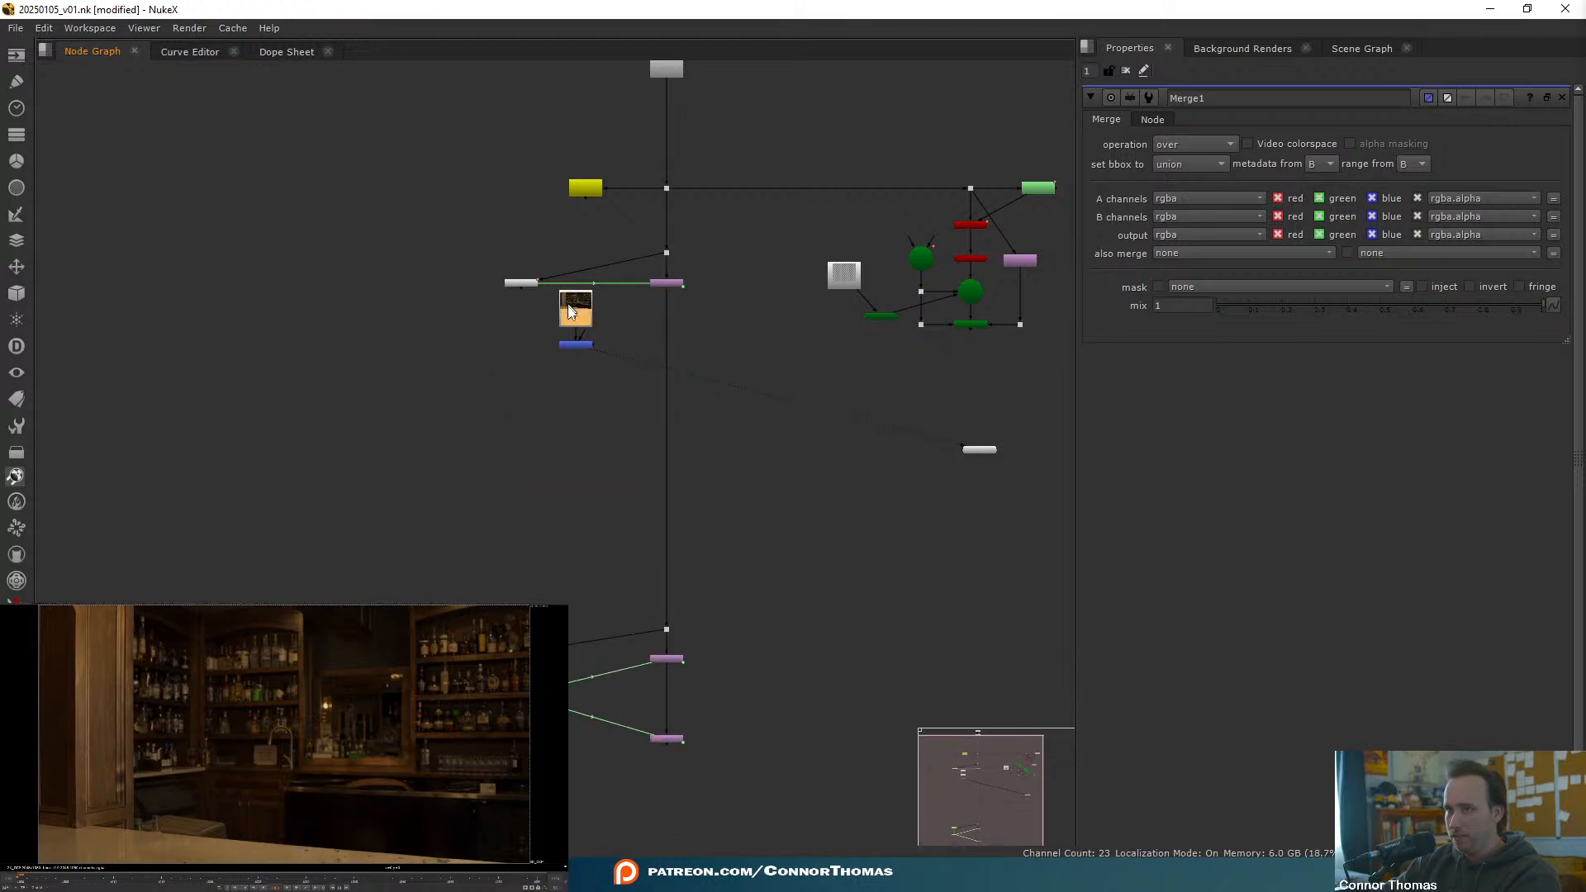
pyautogui.keyDown('shift'); pyautogui.click(576, 347); pyautogui.keyUp('shift')
pyautogui.moveTo(576, 347); pyautogui.dragTo(567, 399)
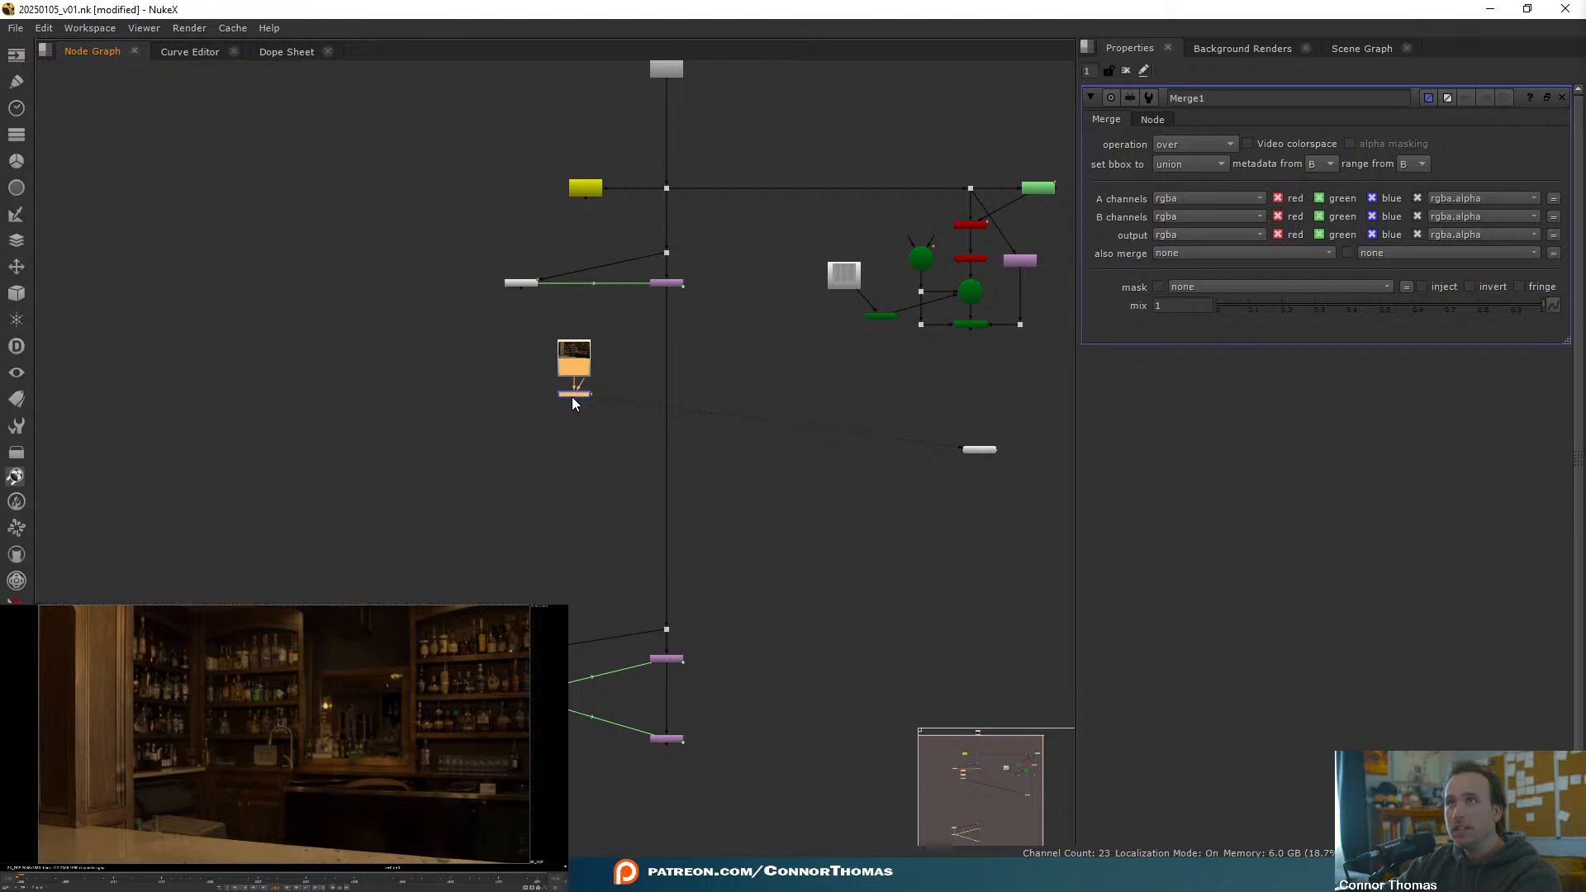
pyautogui.click(543, 478)
pyautogui.scroll(5, 558, 461)
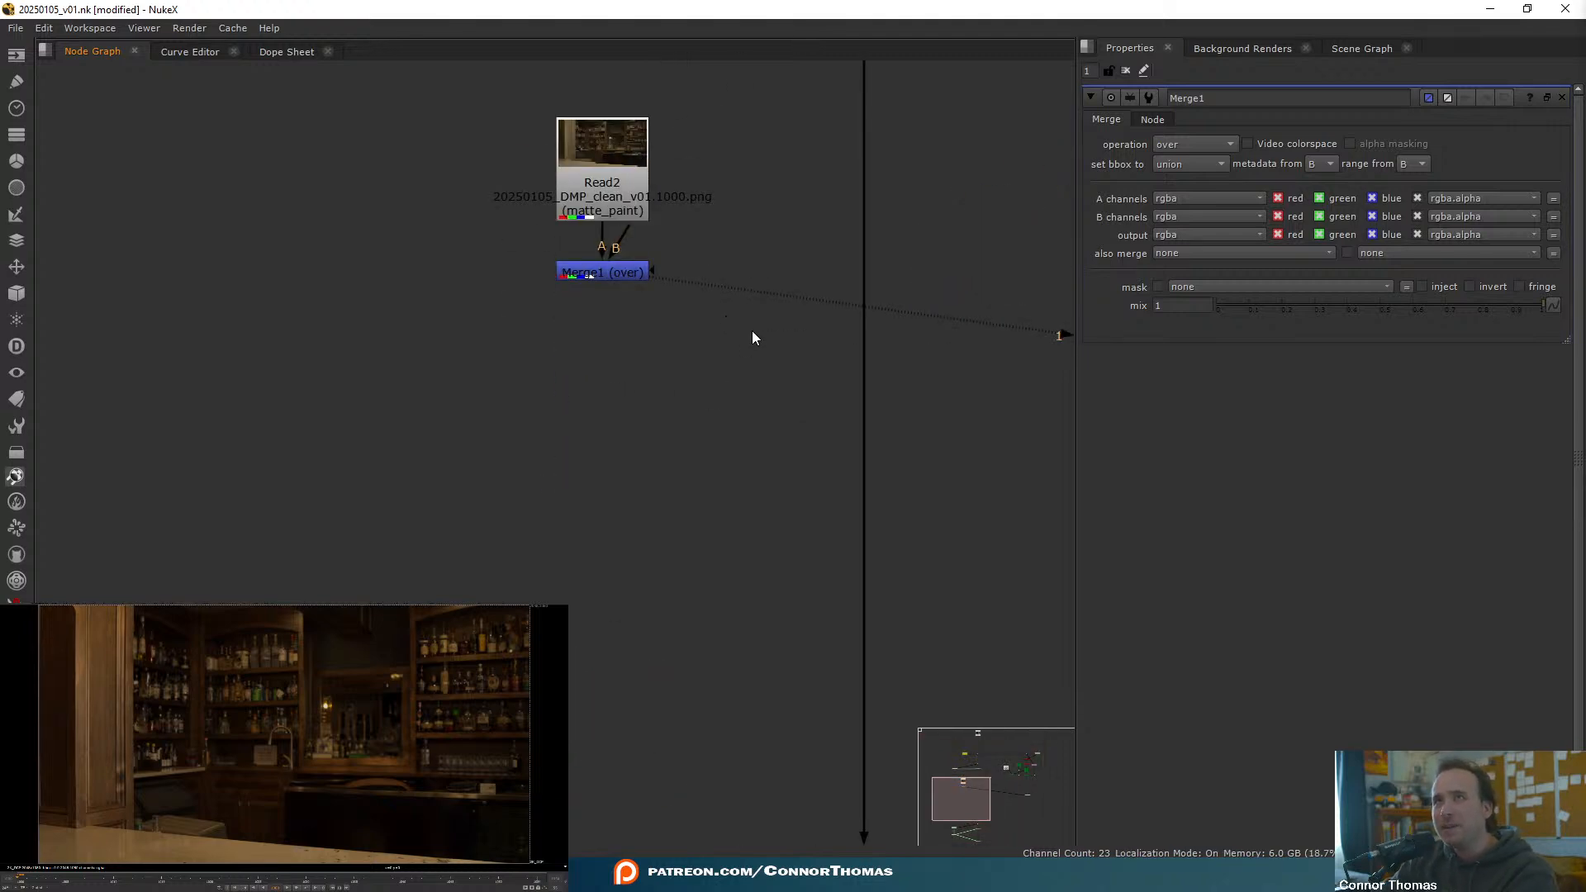
# - Space Read2 and Merge1 apart with a dot between them, and add a Roto fed from that dot into Merge1's mask input
pyautogui.moveTo(694, 311); pyautogui.dragTo(575, 389, button='middle')
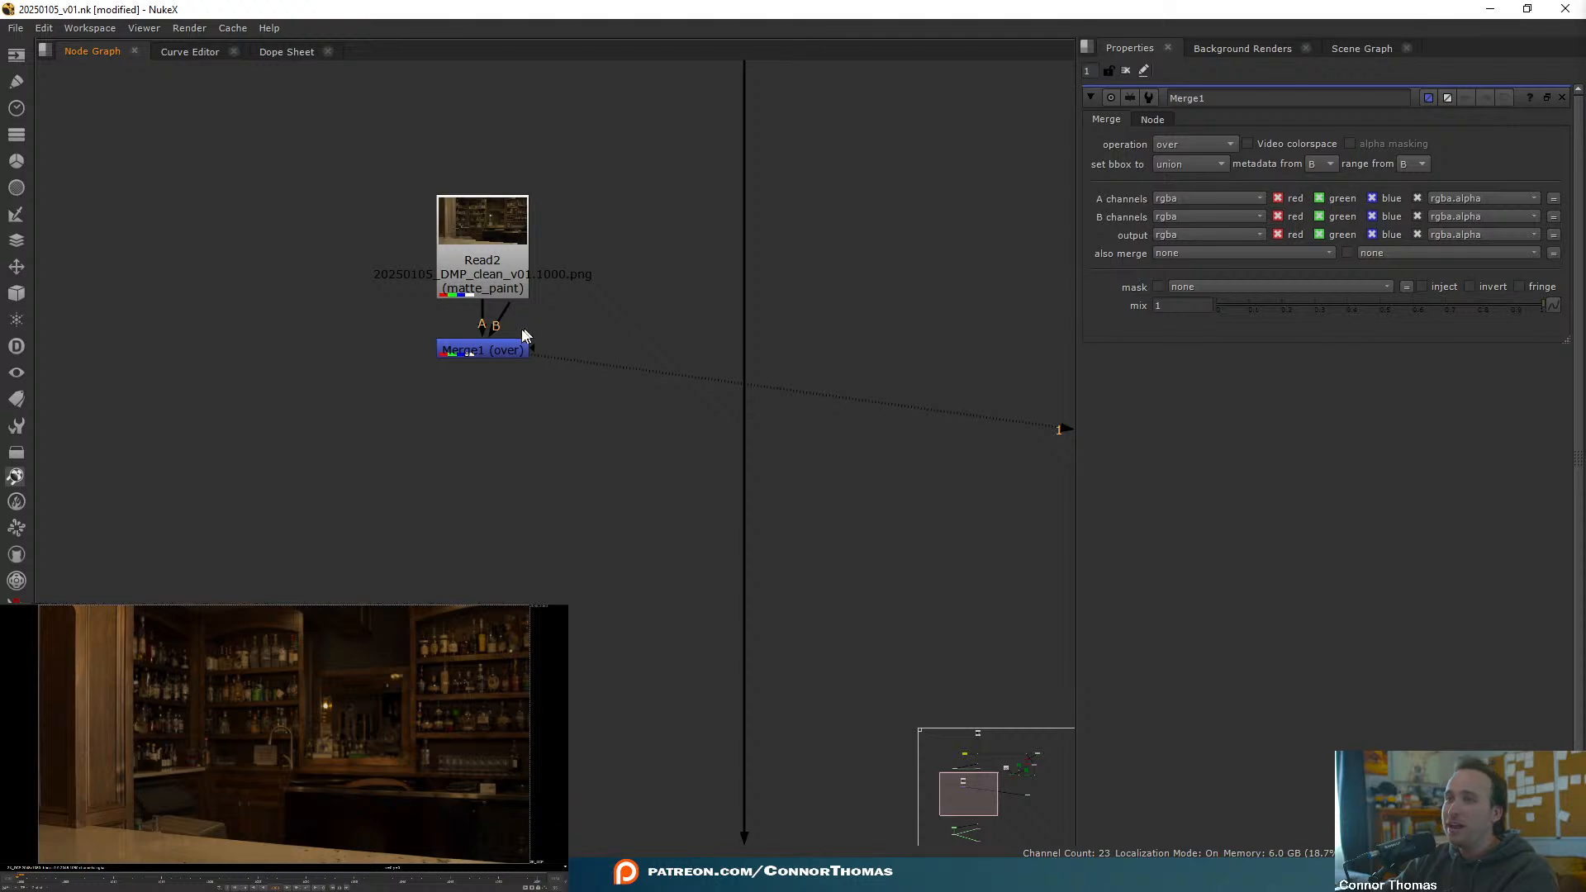
pyautogui.moveTo(515, 353); pyautogui.dragTo(508, 410)
pyautogui.moveTo(503, 285); pyautogui.dragTo(504, 275)
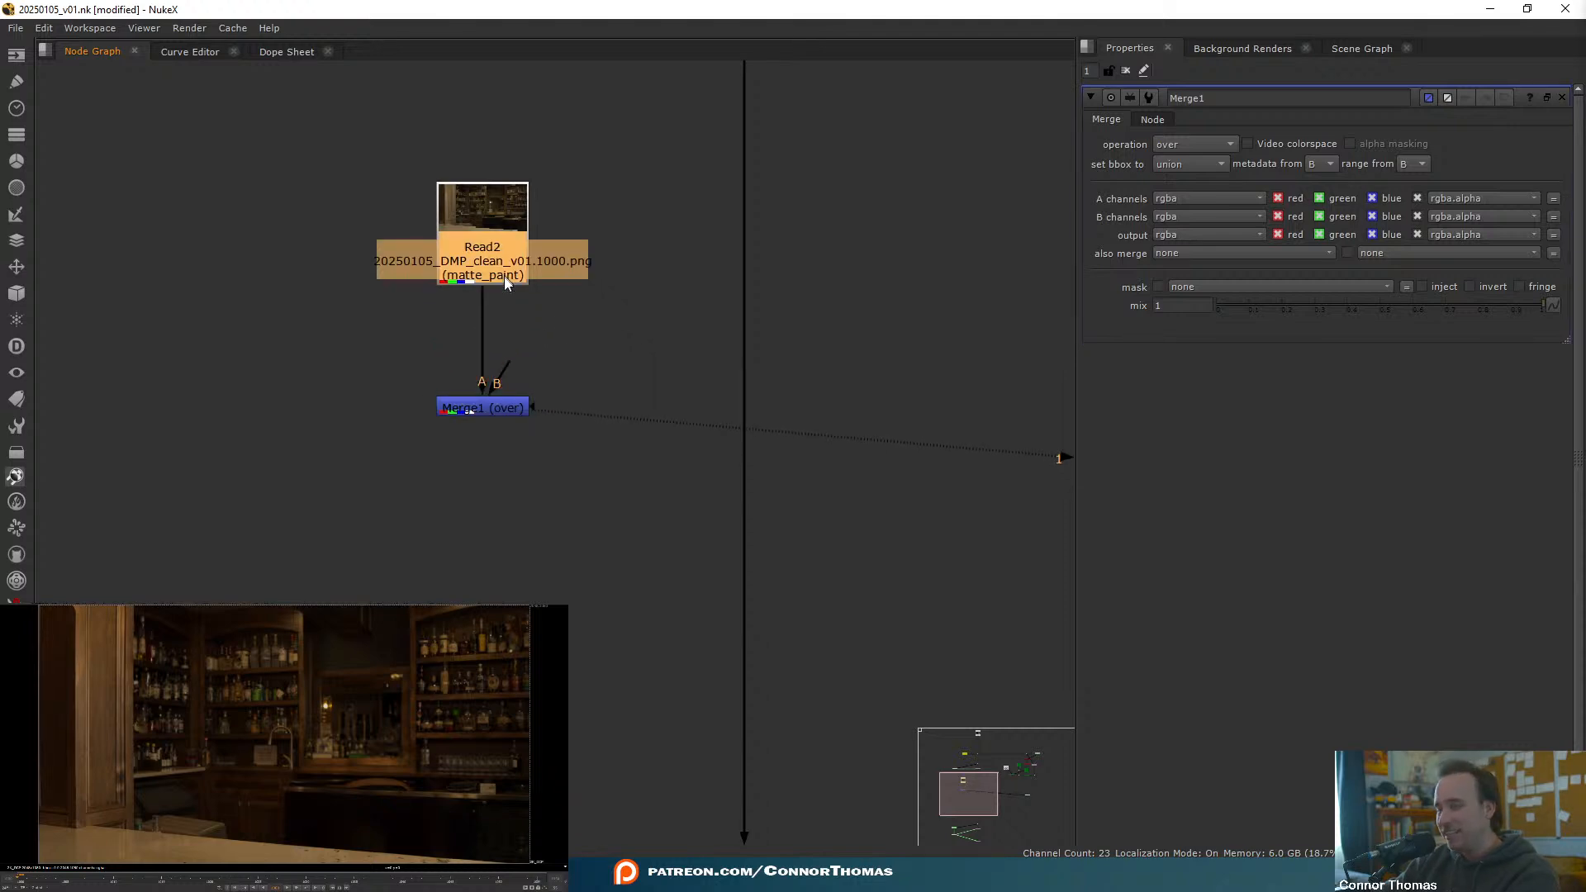
pyautogui.press('.')
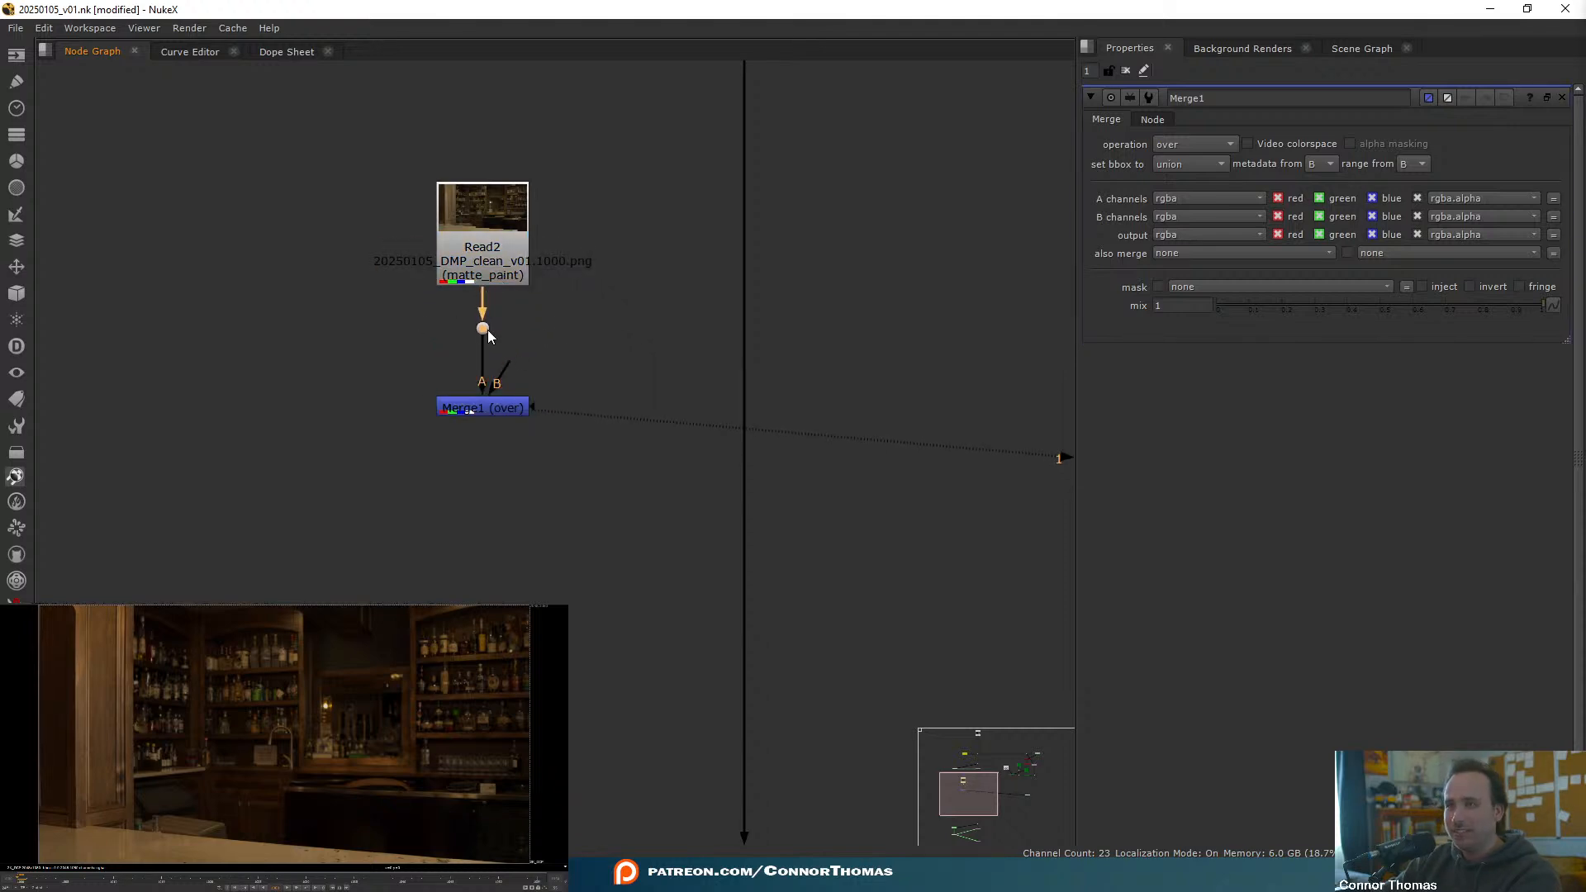
pyautogui.press('o')
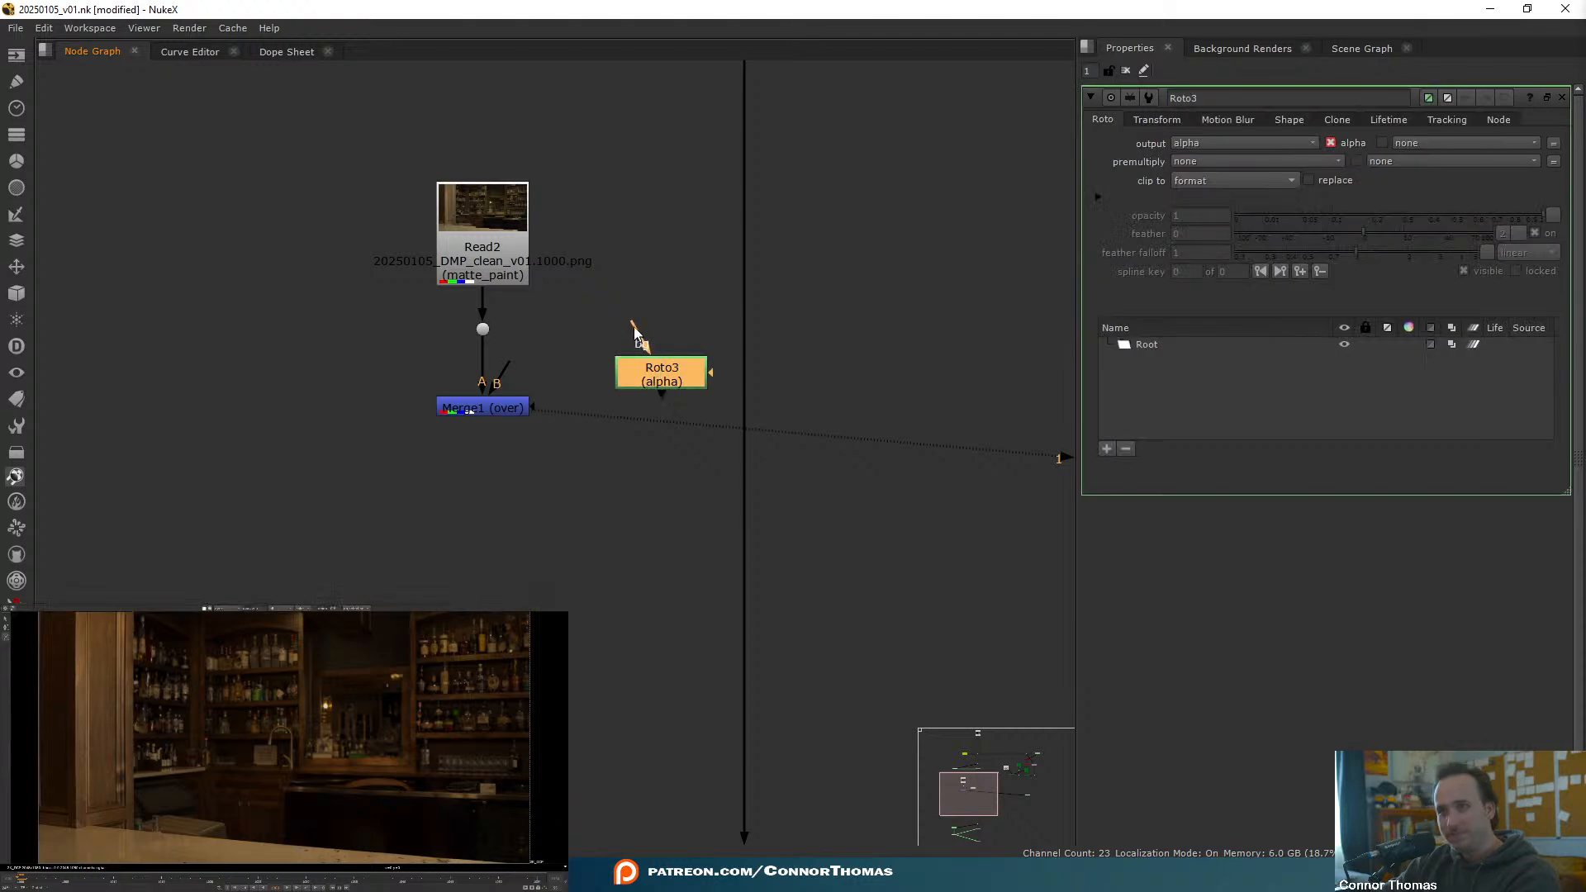
pyautogui.moveTo(652, 332); pyautogui.dragTo(482, 330)
pyautogui.moveTo(535, 406); pyautogui.dragTo(665, 340)
# - View the plate from the dot above Transform_Stabilize2 and draw a closed Bezier around the bartender's head in Roto3
pyautogui.moveTo(827, 309); pyautogui.dragTo(735, 501, button='middle')
pyautogui.click(667, 230)
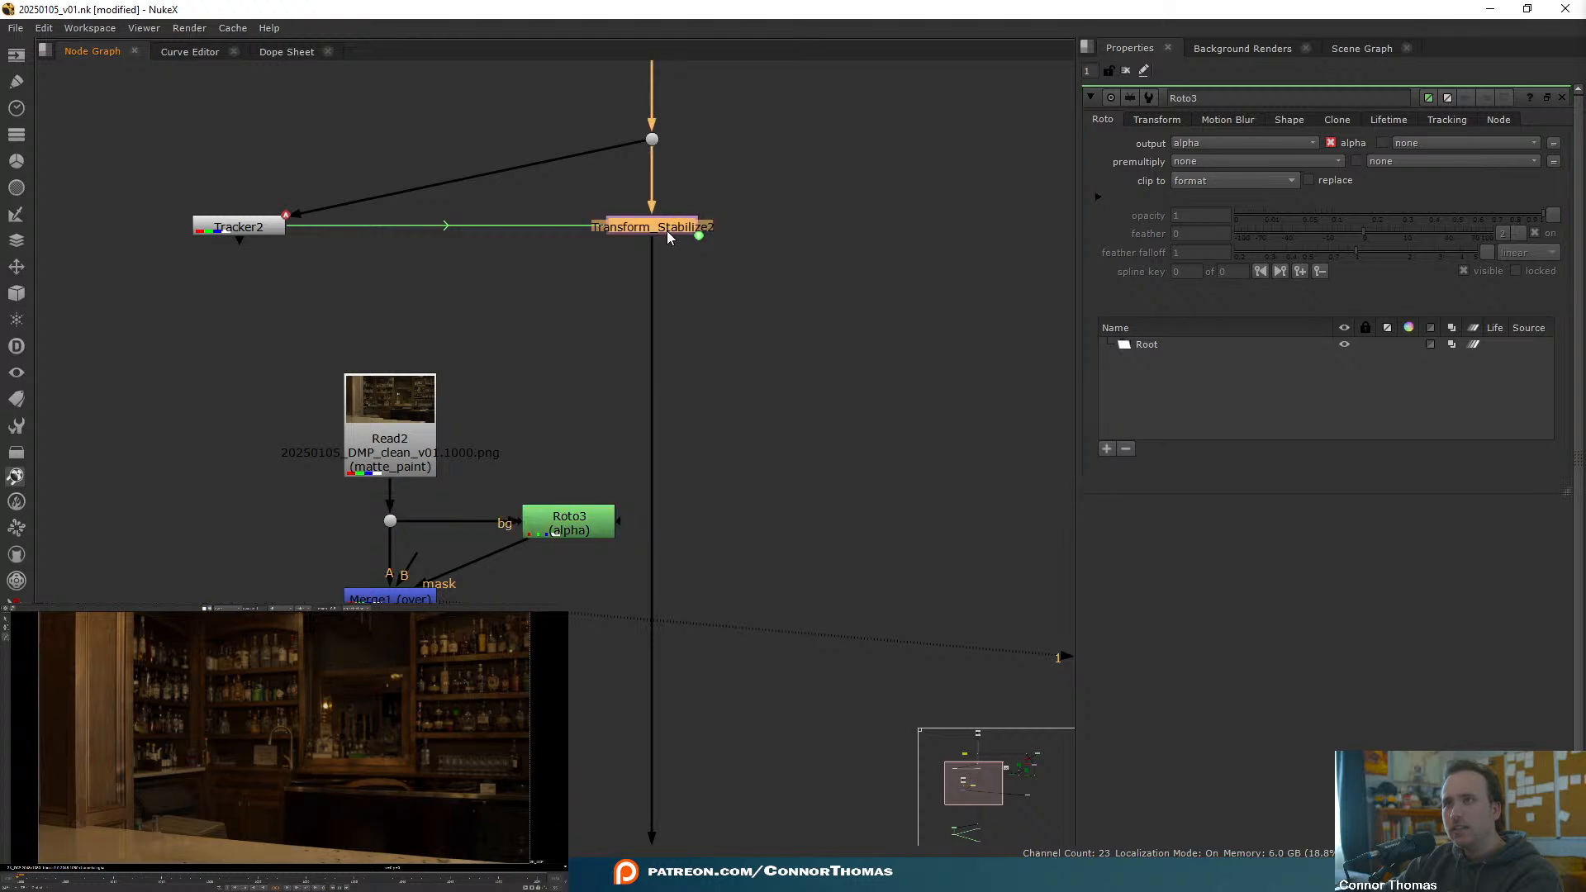
pyautogui.press('1')
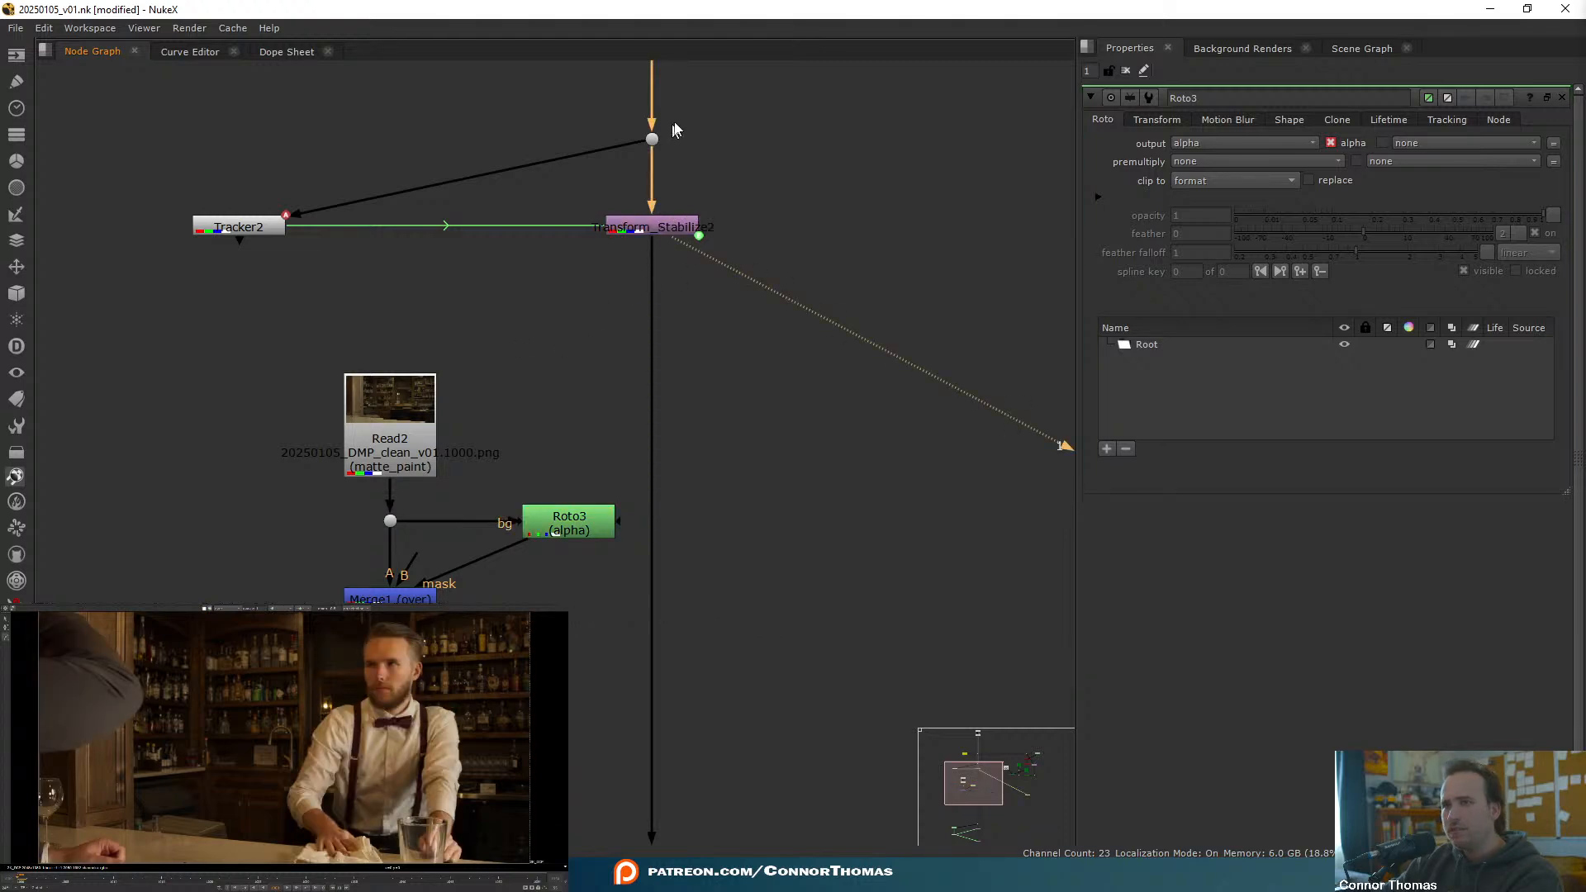
pyautogui.click(653, 139)
pyautogui.press('1')
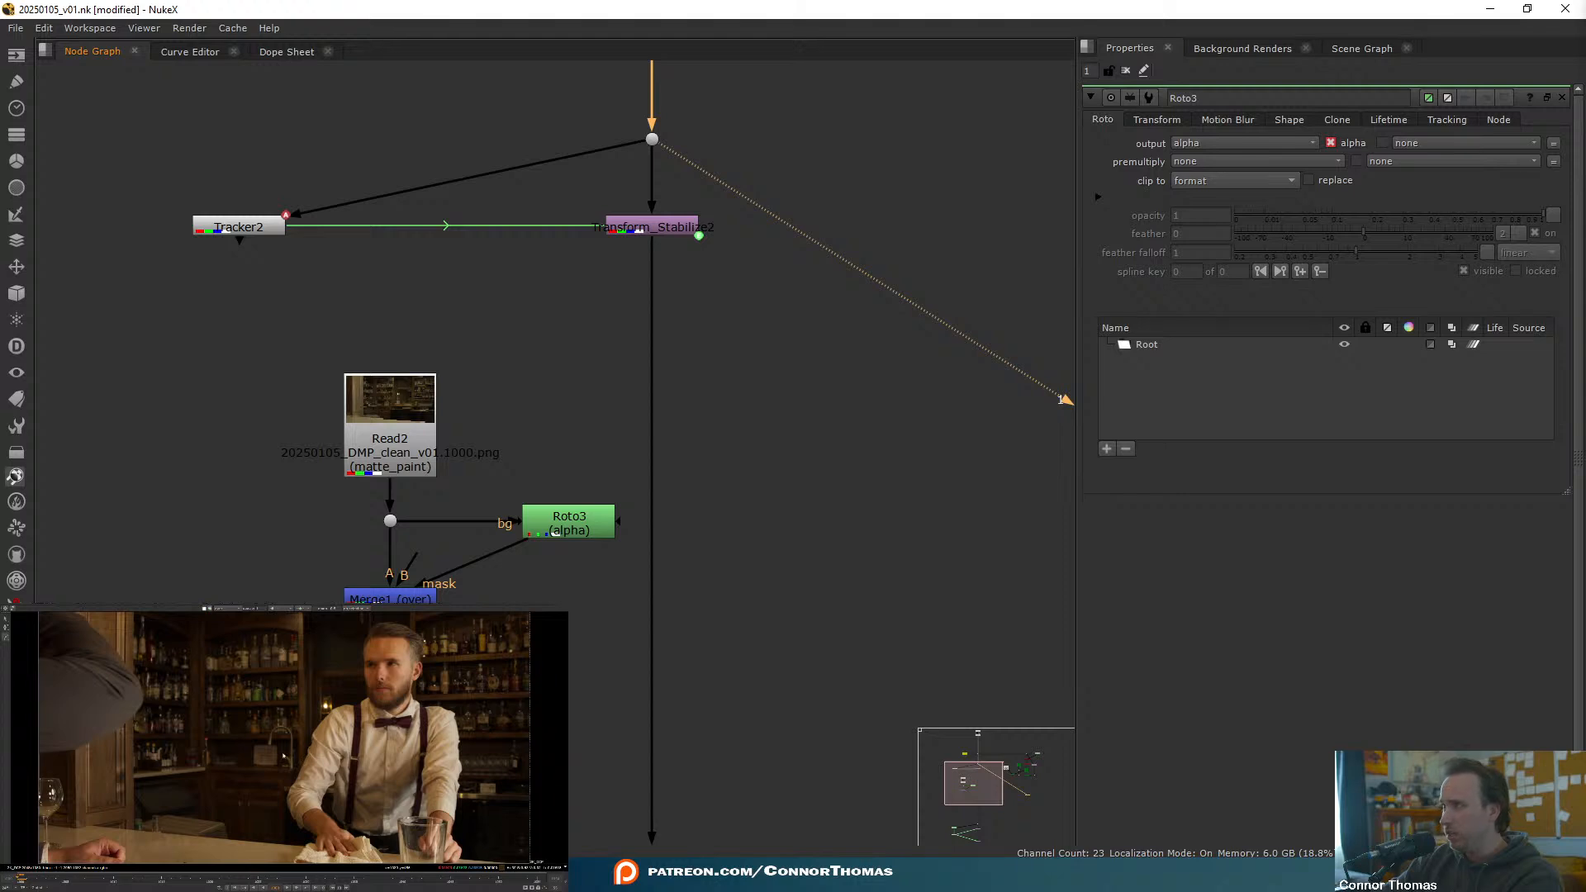
pyautogui.moveTo(360, 702); pyautogui.dragTo(302, 737, button='middle')
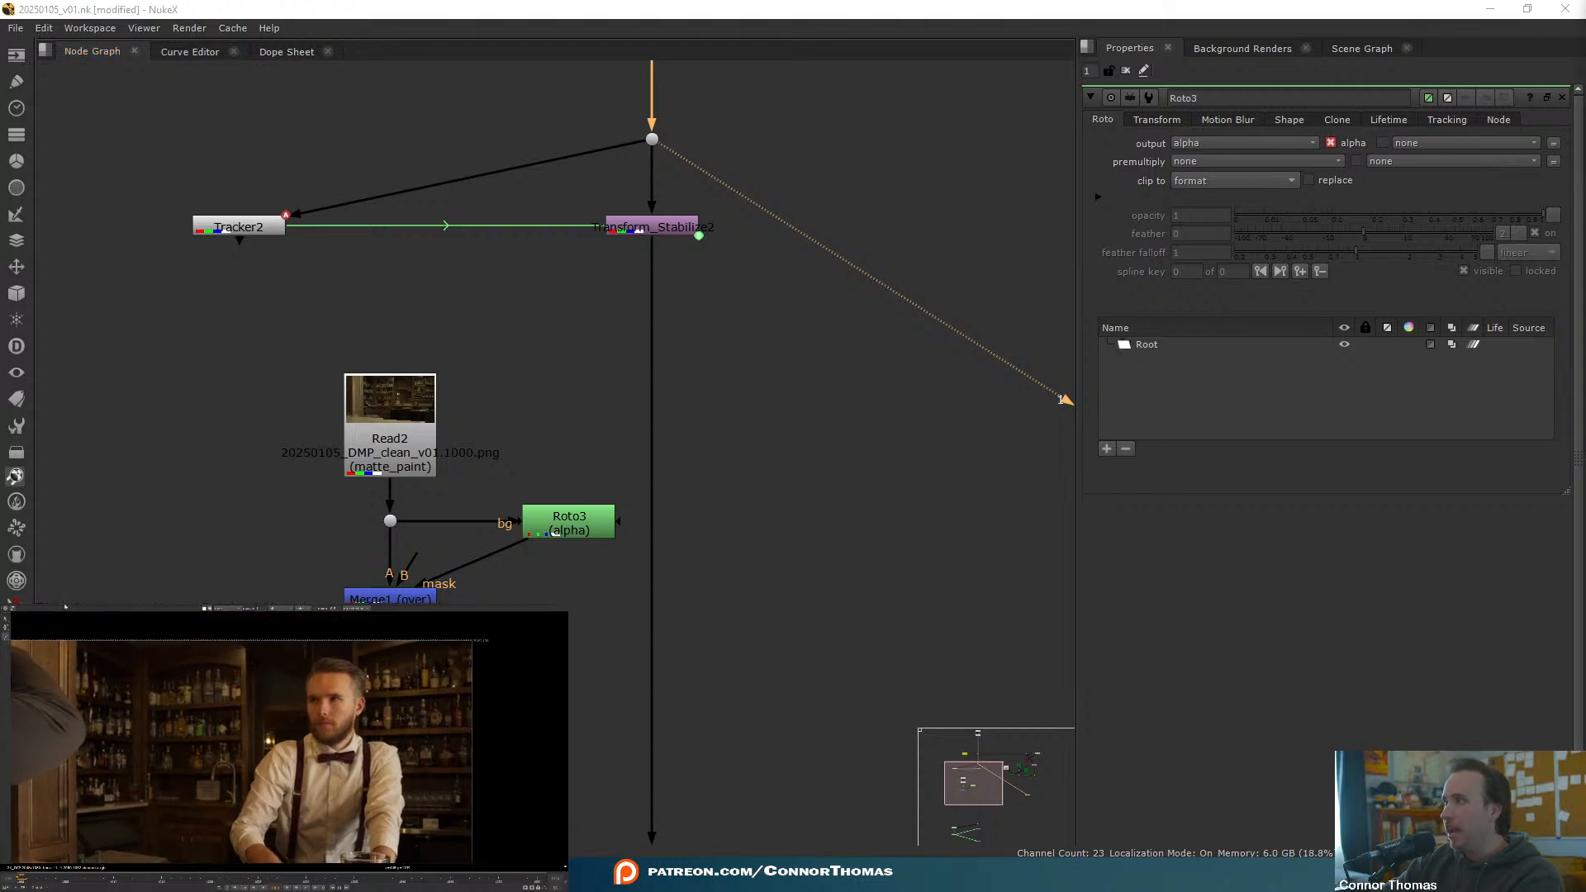
pyautogui.click(345, 648)
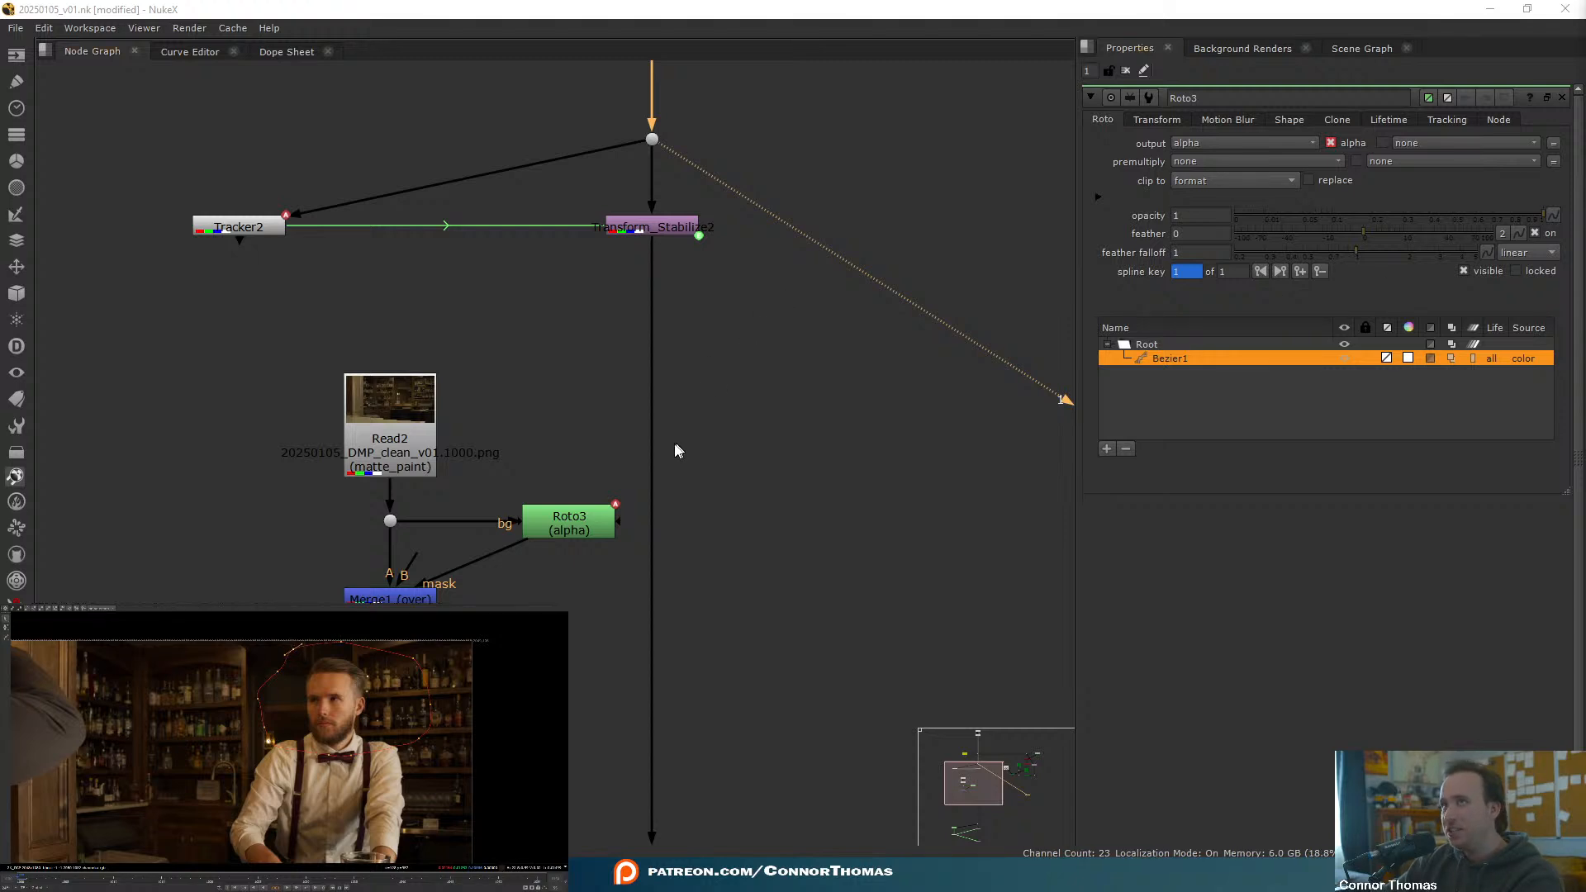
# - Set Roto3's premultiply to rgba and close all node properties
pyautogui.moveTo(675, 446); pyautogui.dragTo(695, 535, button='middle')
pyautogui.click(1315, 160)
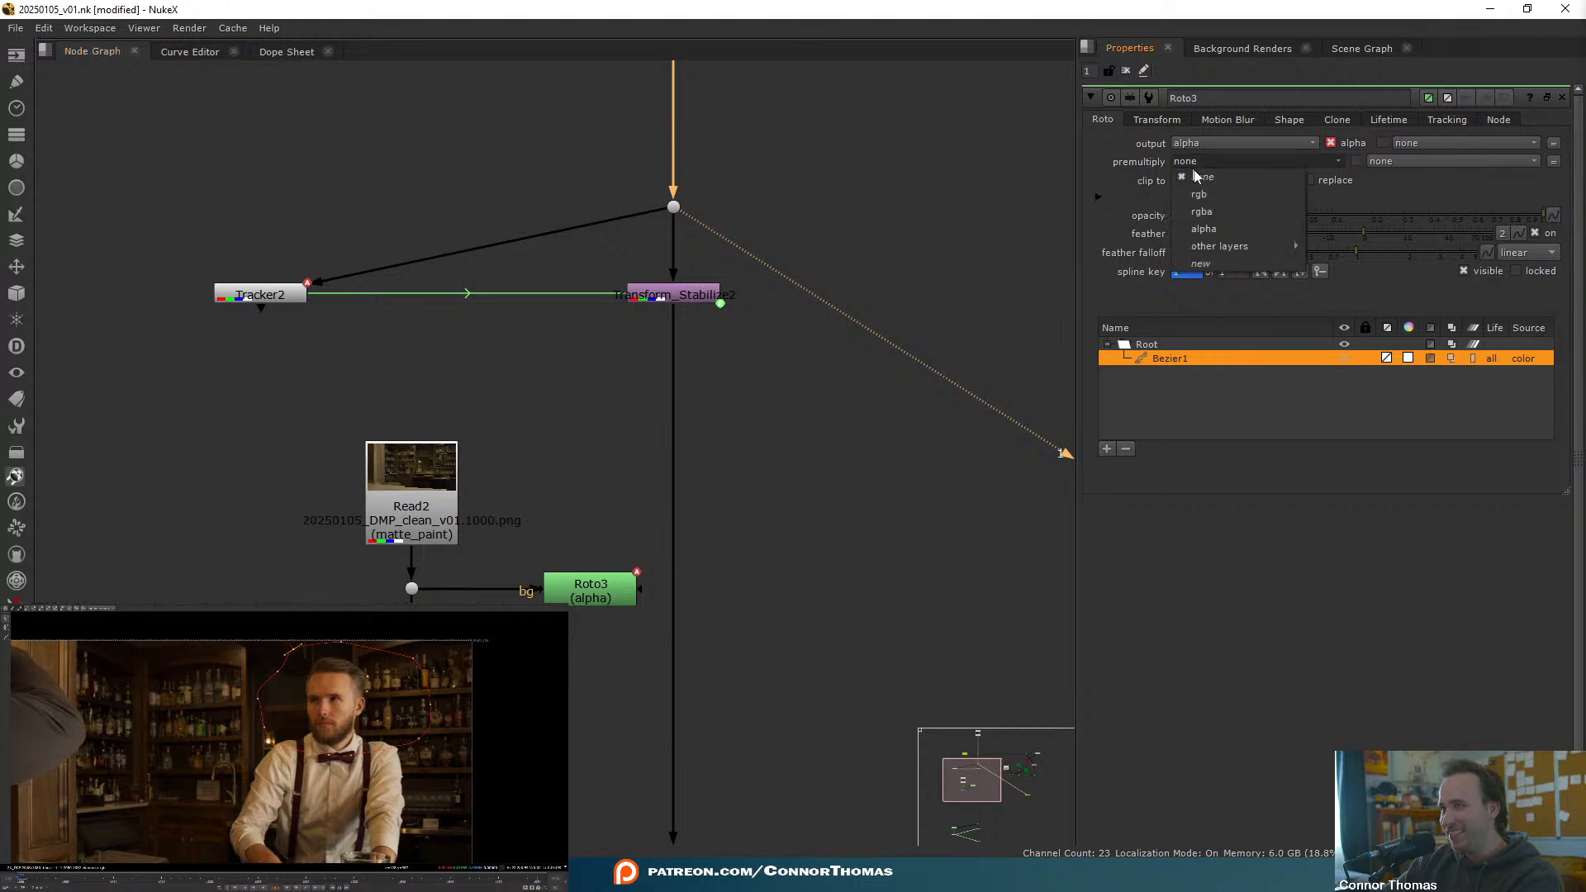
pyautogui.click(1227, 213)
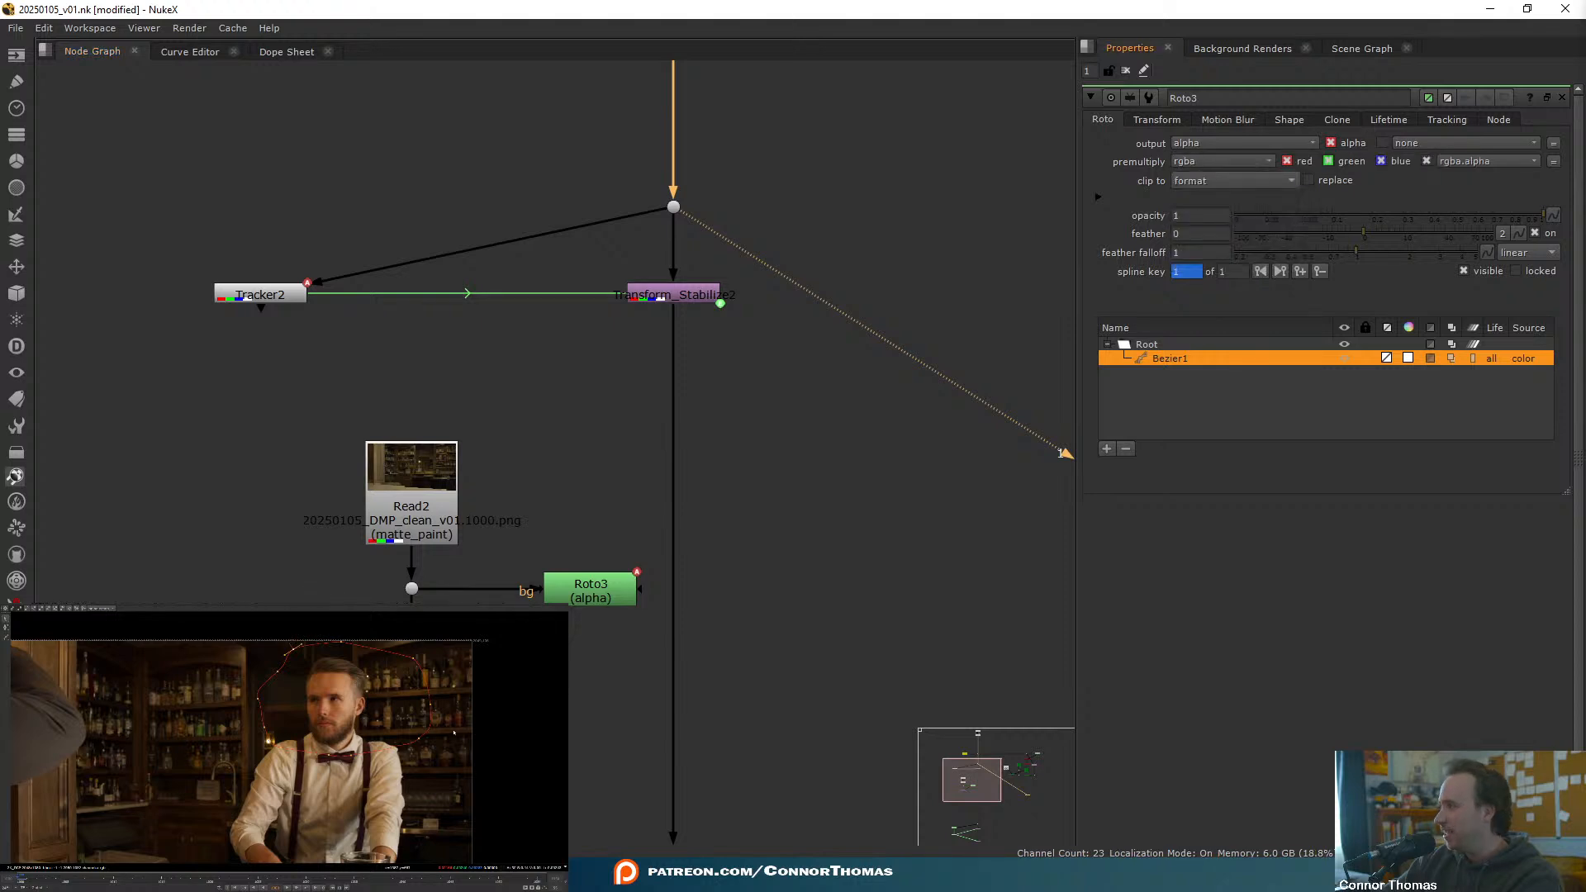
pyautogui.click(1125, 70)
# - View Merge1 and merge its output through a dot over the main pipe below Transform_Stabilize2
pyautogui.press('m')
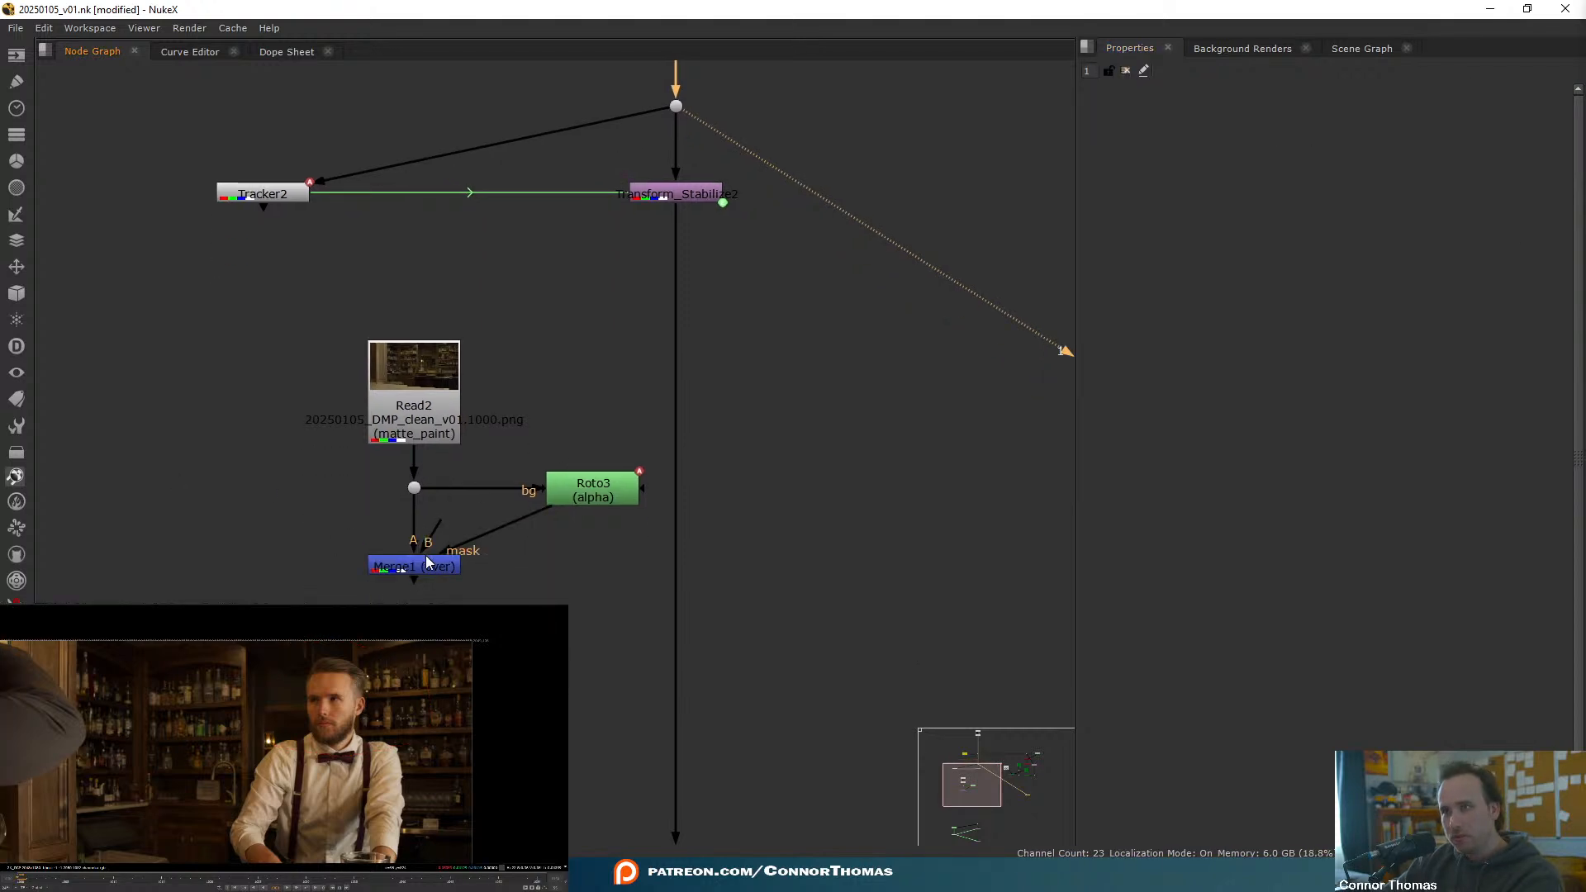
pyautogui.press('1')
pyautogui.click(417, 566)
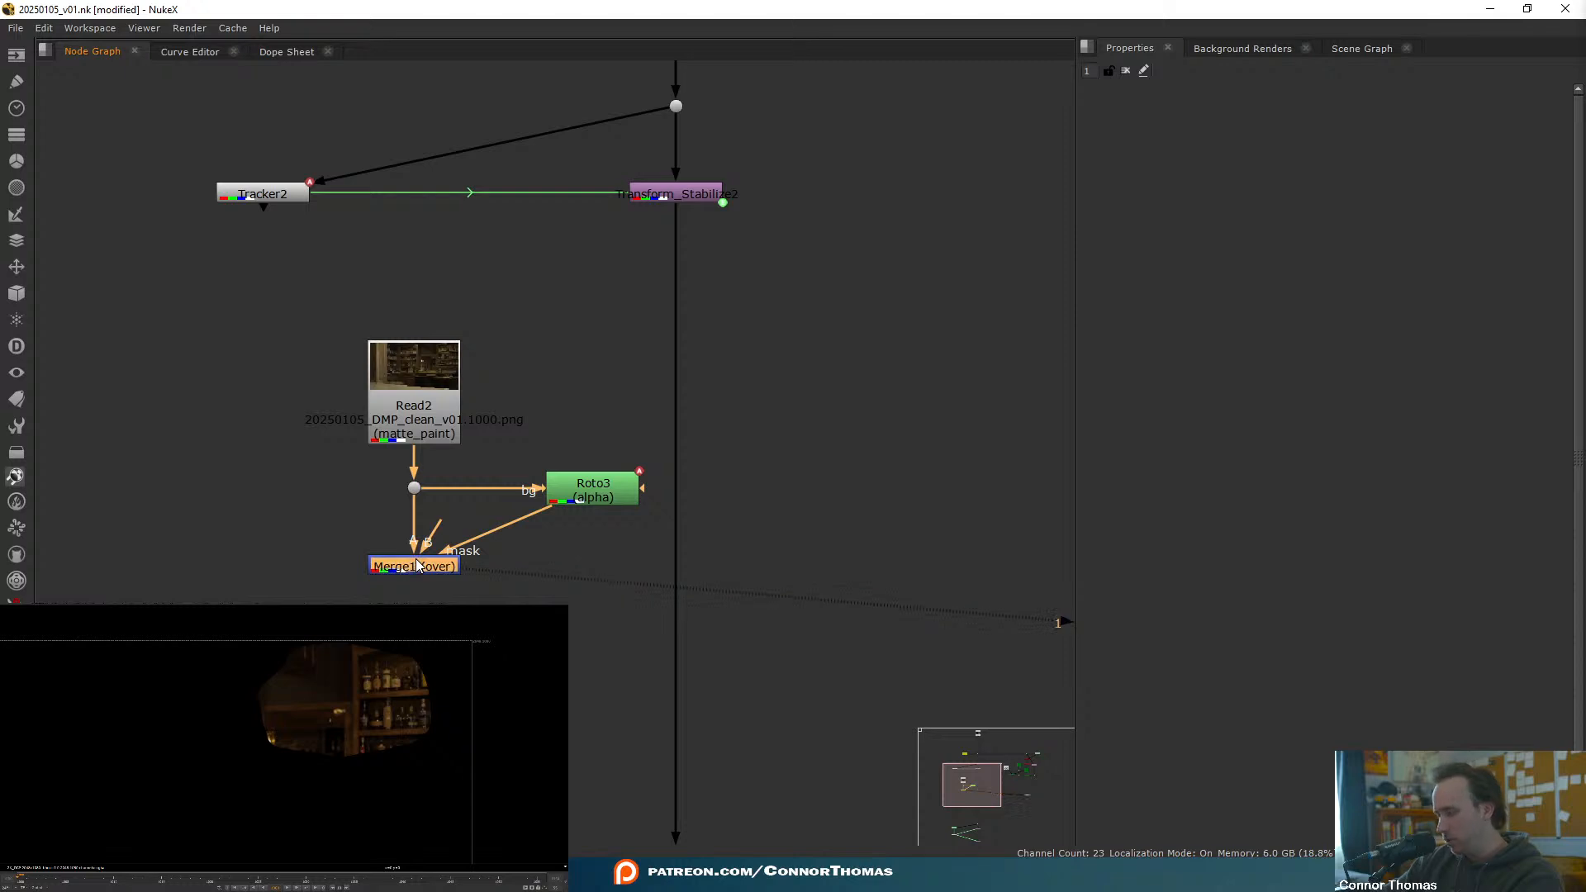
pyautogui.press('w')
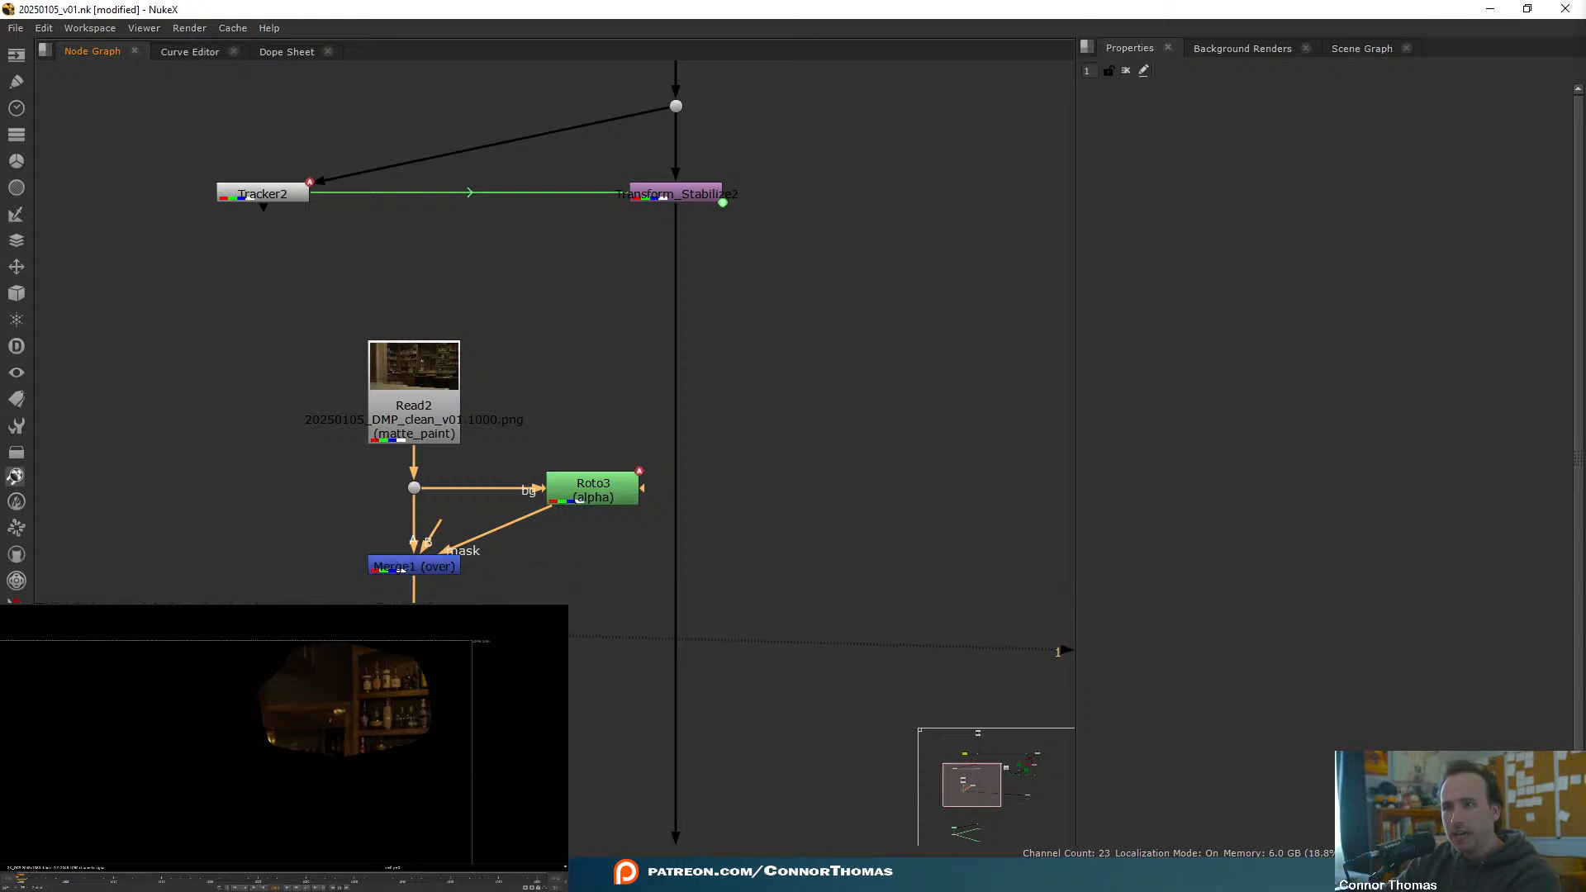
pyautogui.press('m')
pyautogui.moveTo(554, 649); pyautogui.dragTo(694, 635)
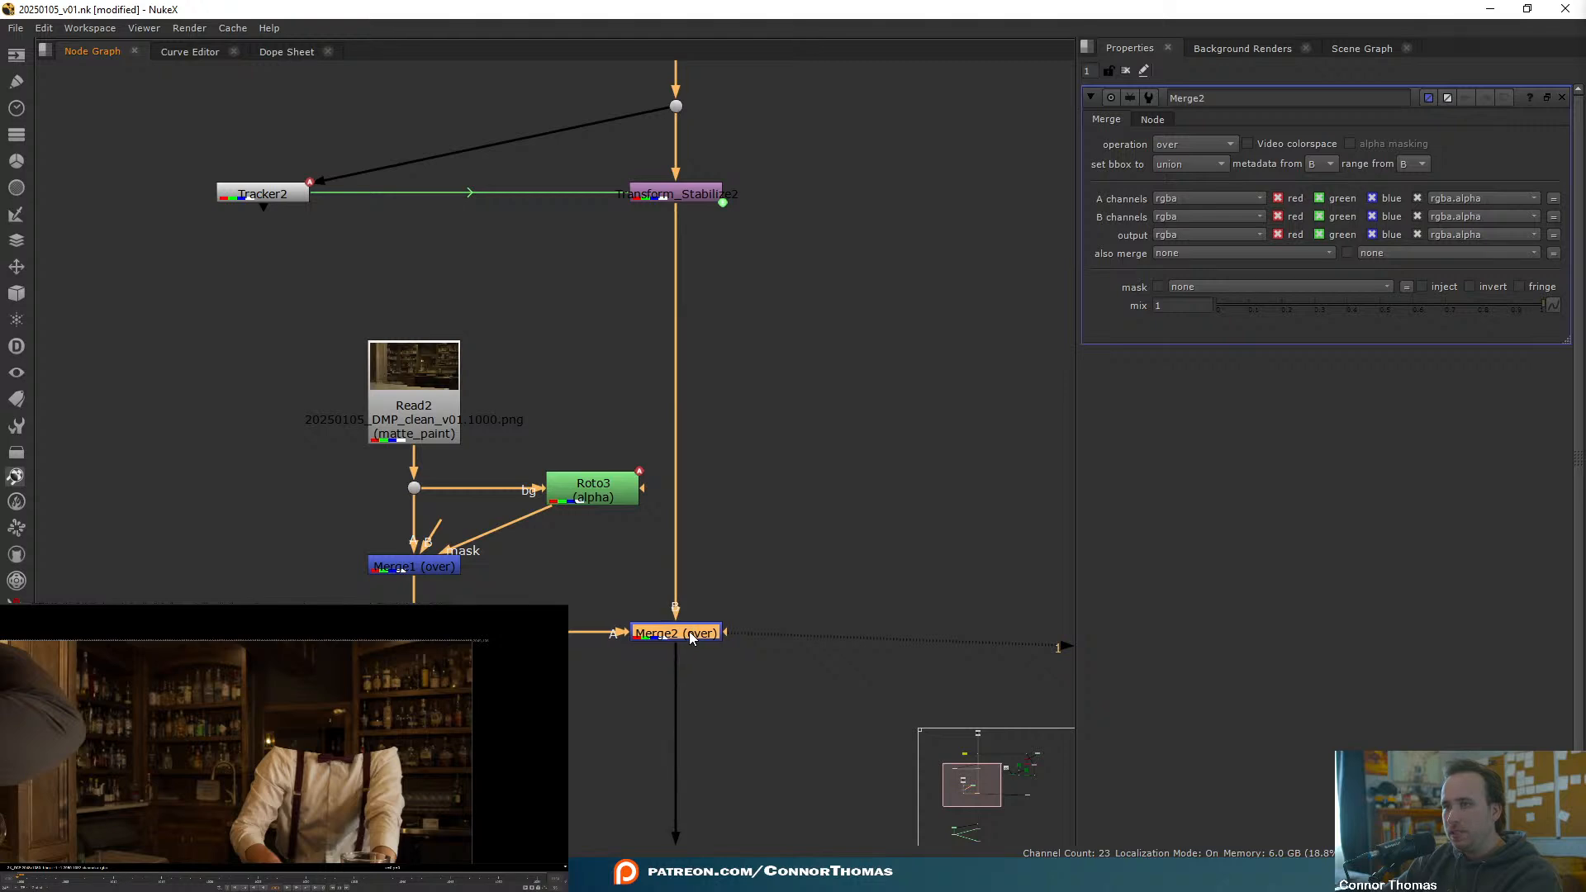
# - Insert a Blur between Roto3 and Merge1's mask input
pyautogui.scroll(-3, 573, 414)
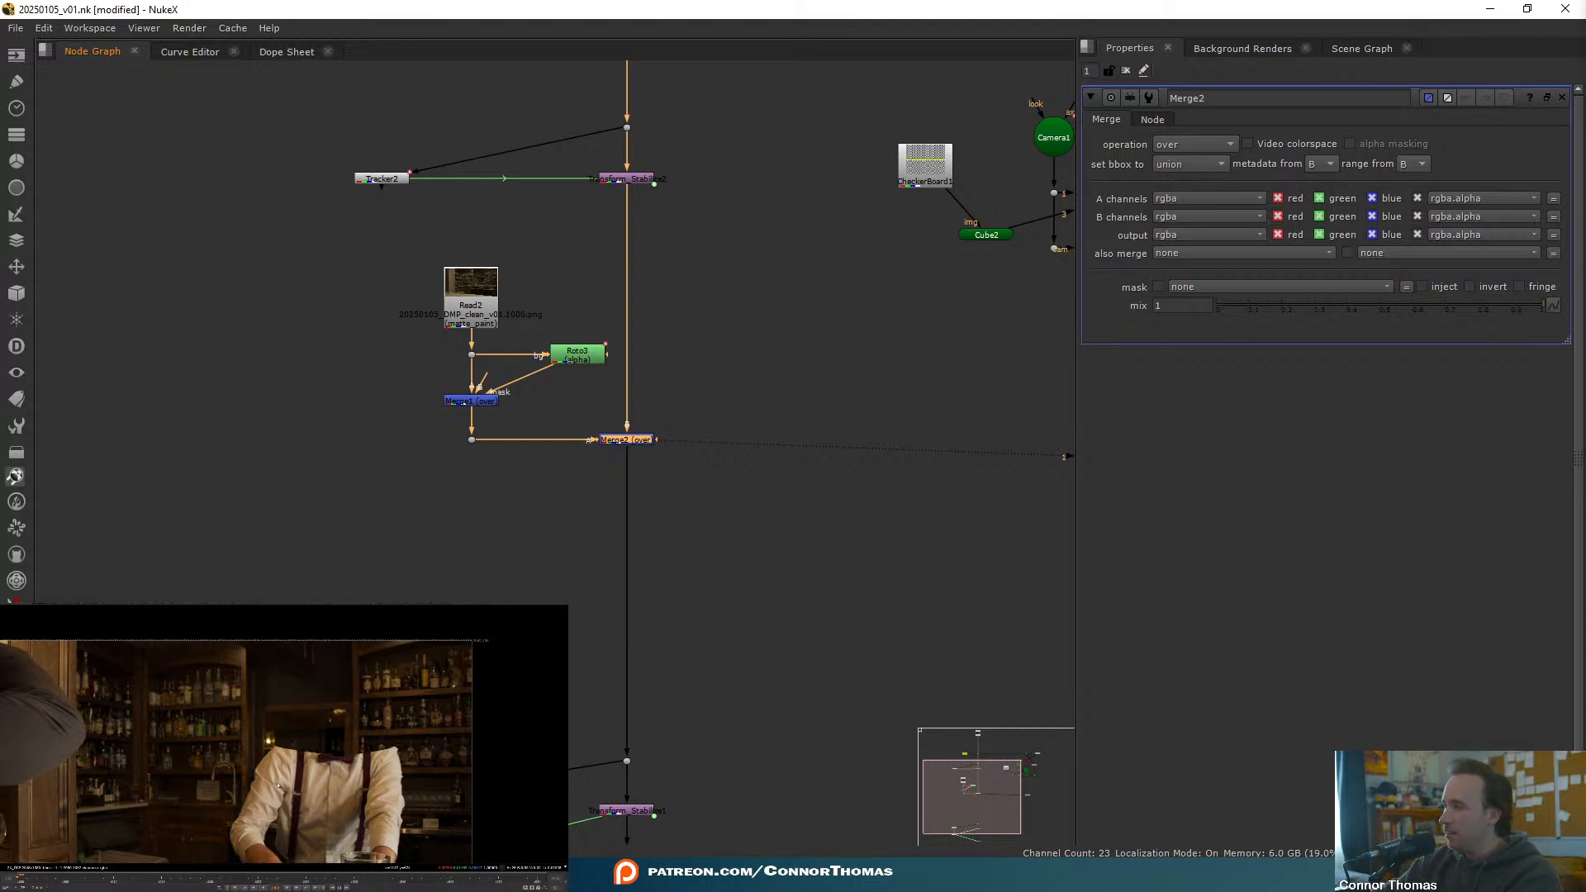
pyautogui.scroll(3, 570, 395)
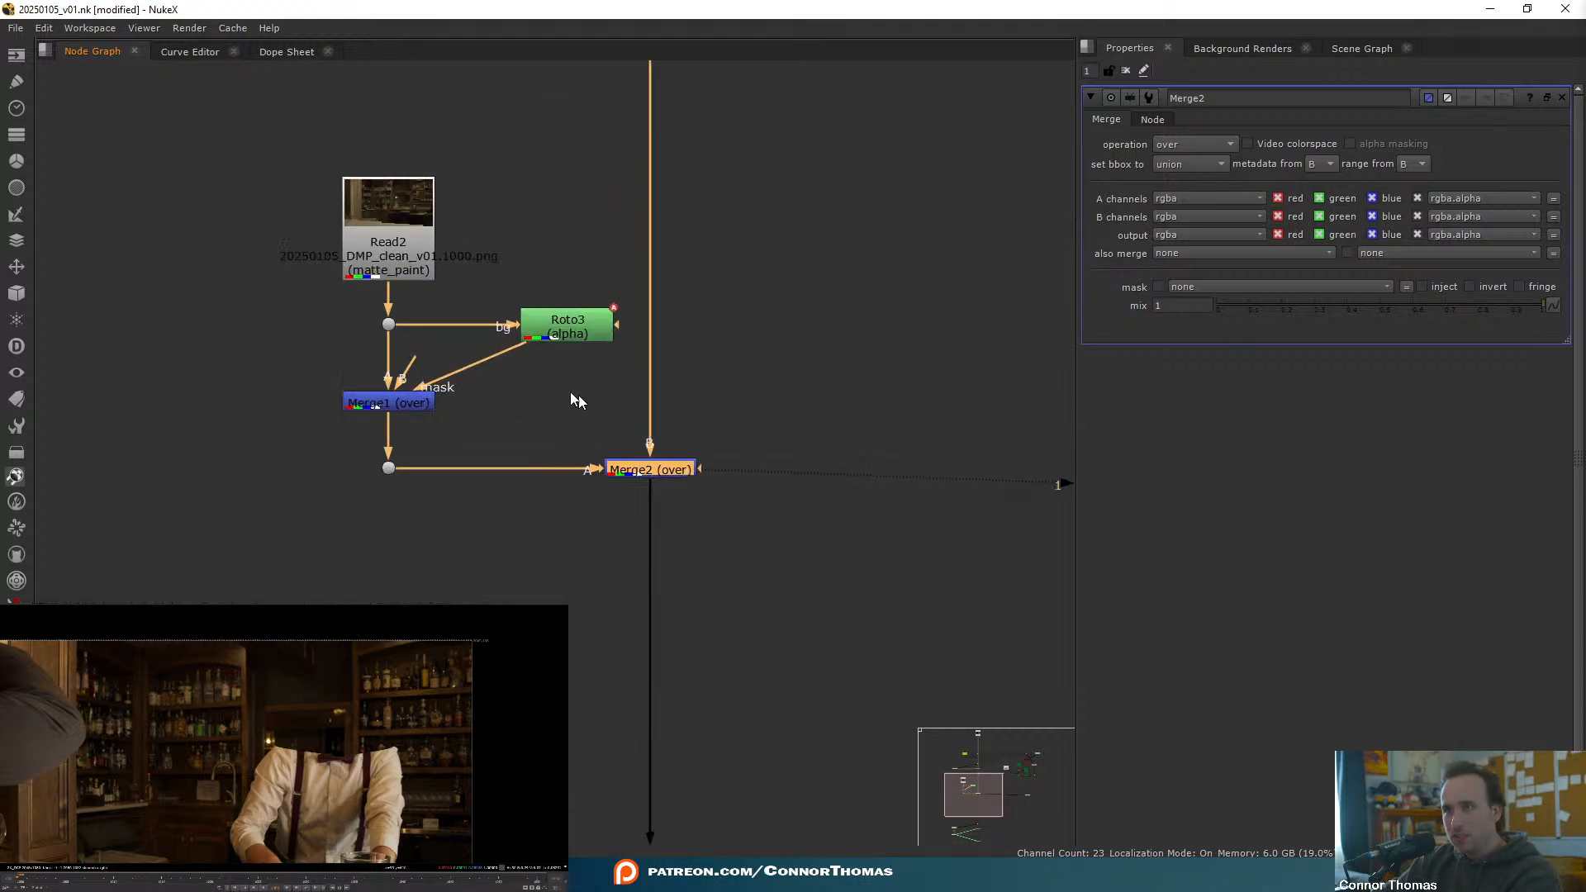
pyautogui.click(541, 333)
pyautogui.press('b')
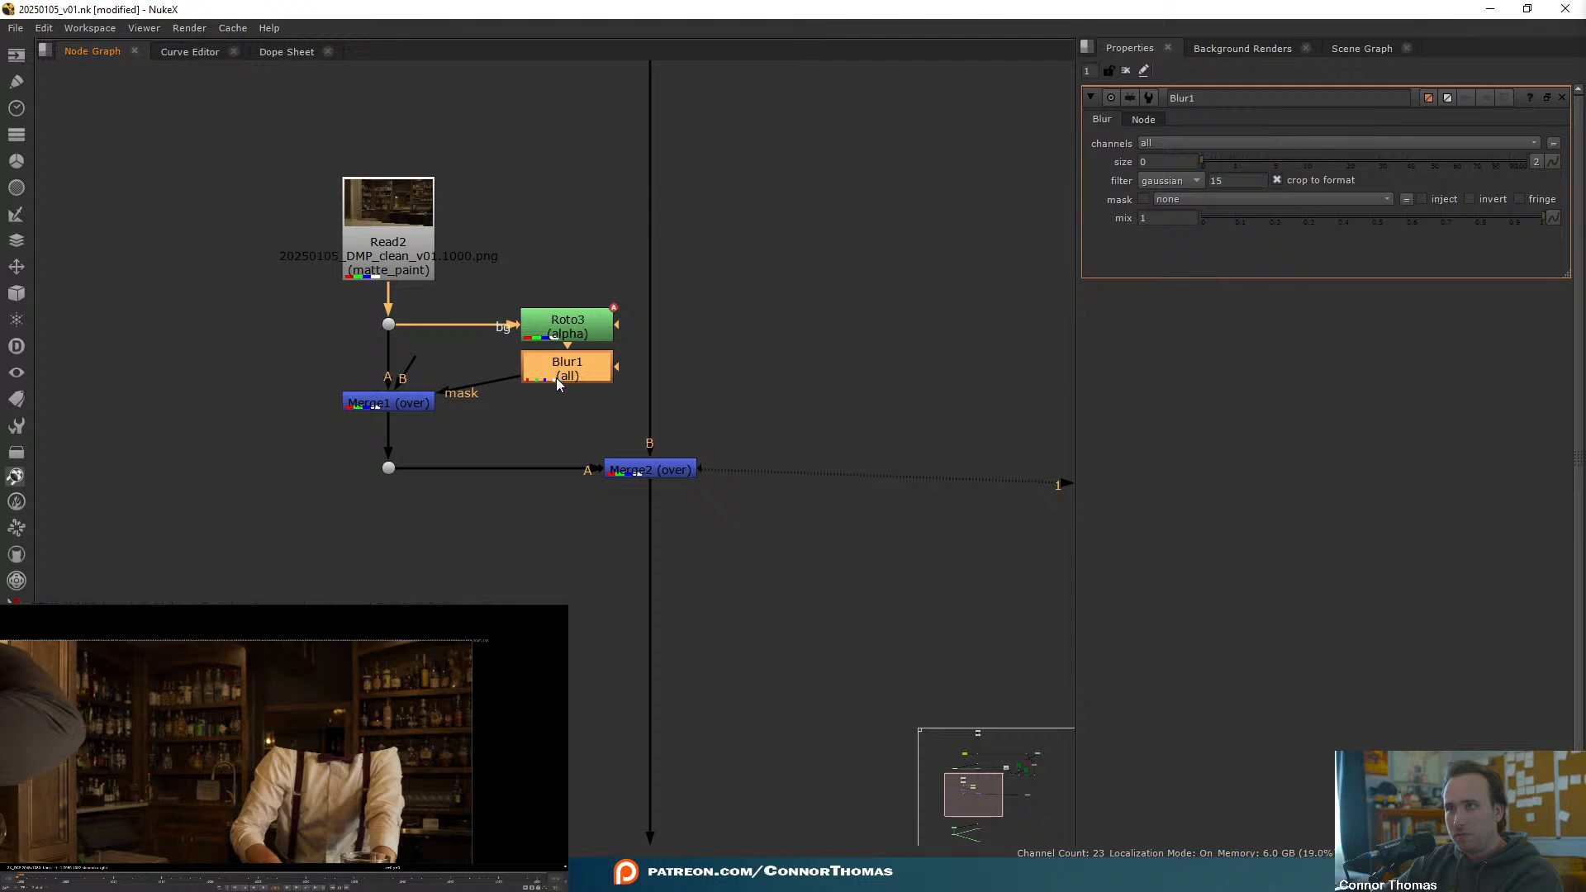
# - Set Blur1's size to 29 and place the node level with Merge1 below Roto3
pyautogui.moveTo(556, 379); pyautogui.dragTo(552, 395)
pyautogui.moveTo(1204, 162); pyautogui.dragTo(1376, 157)
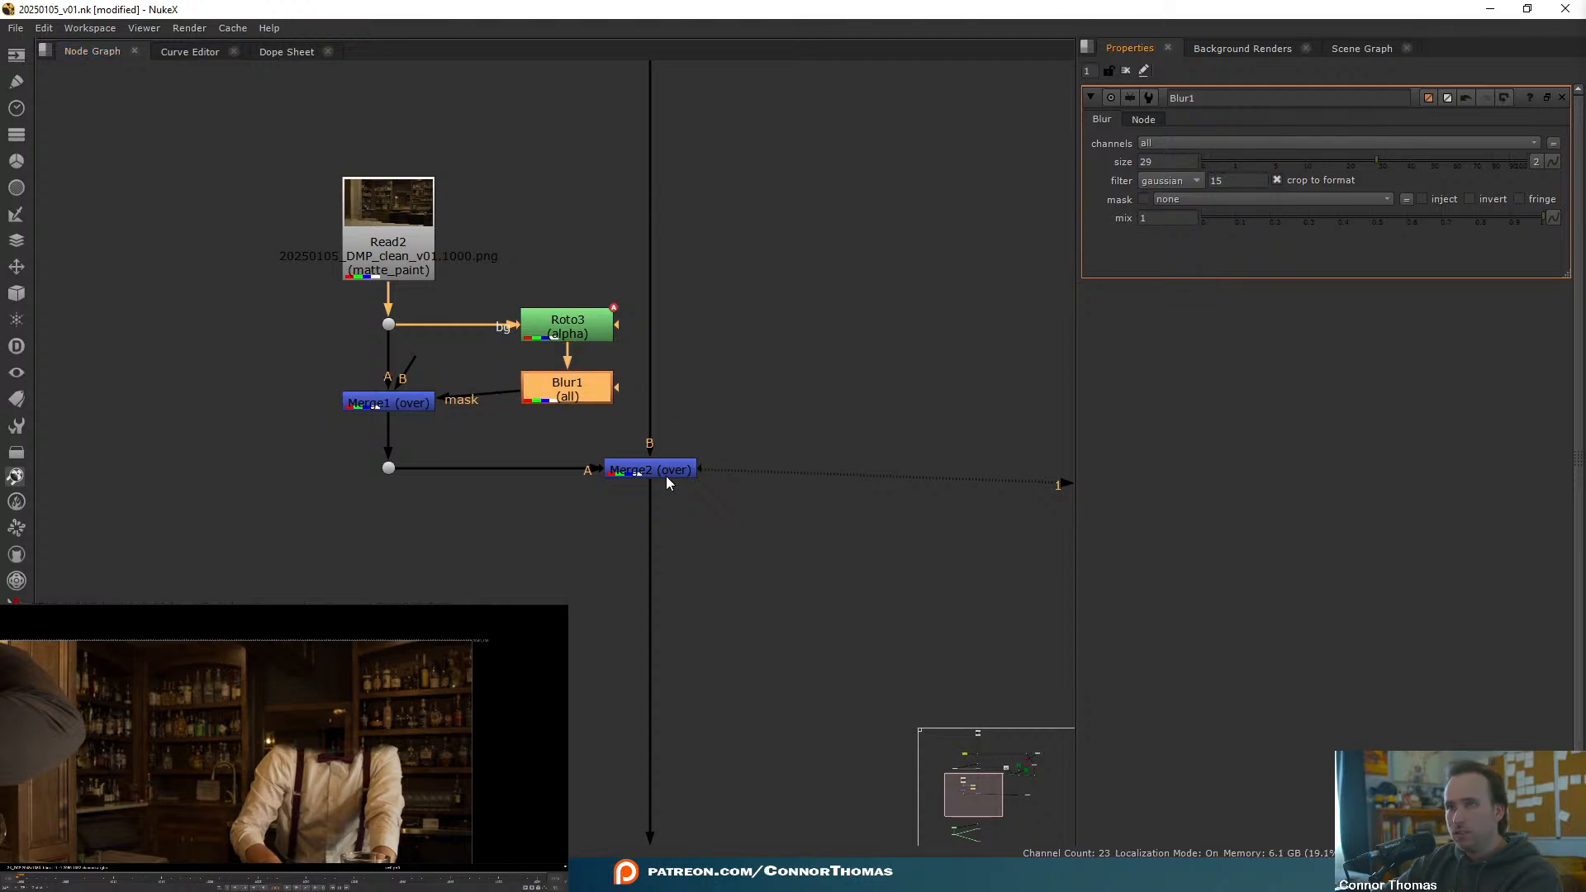
pyautogui.moveTo(577, 398); pyautogui.dragTo(577, 408)
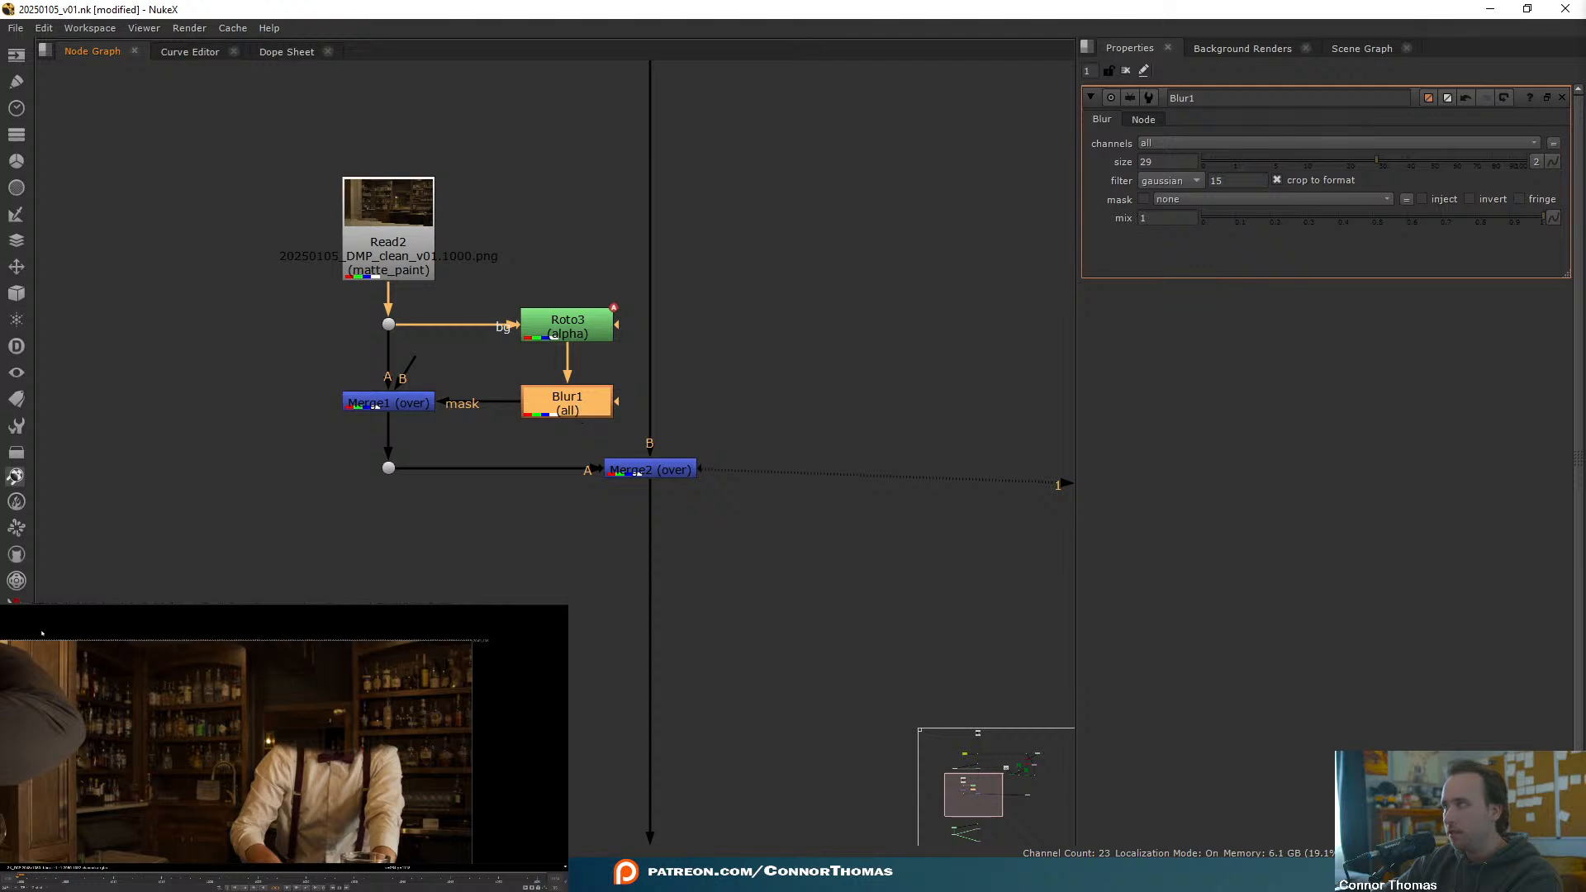
pyautogui.click(117, 604)
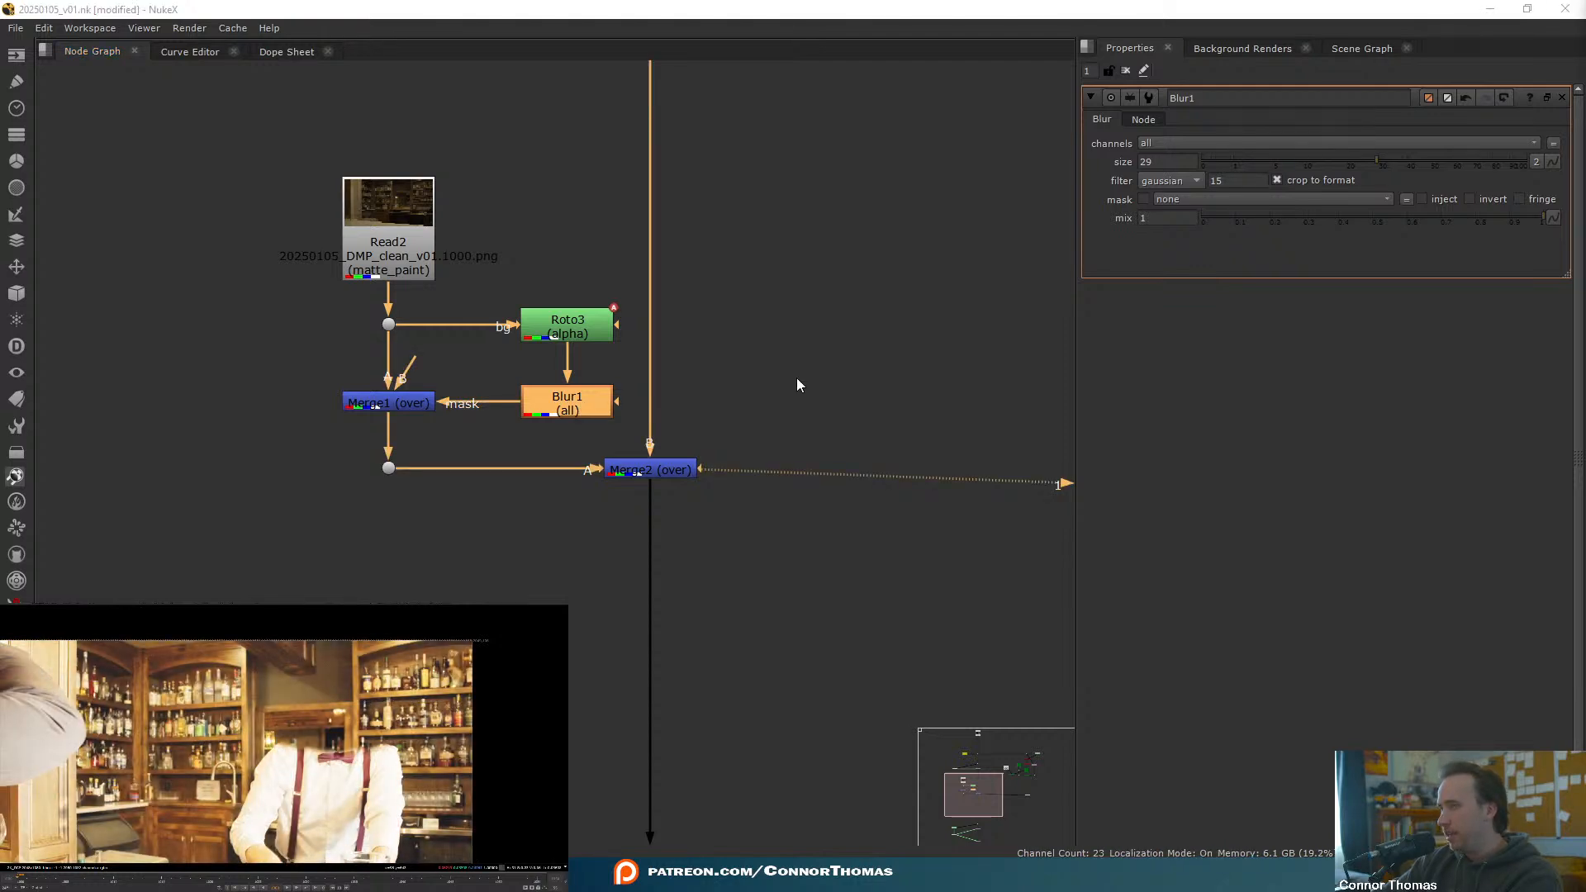
# - Compare the composite's mask edge with Blur1 disabled and enabled
pyautogui.click(607, 405)
pyautogui.press('d')
pyautogui.press('d')
pyautogui.press('d')
pyautogui.press('d')
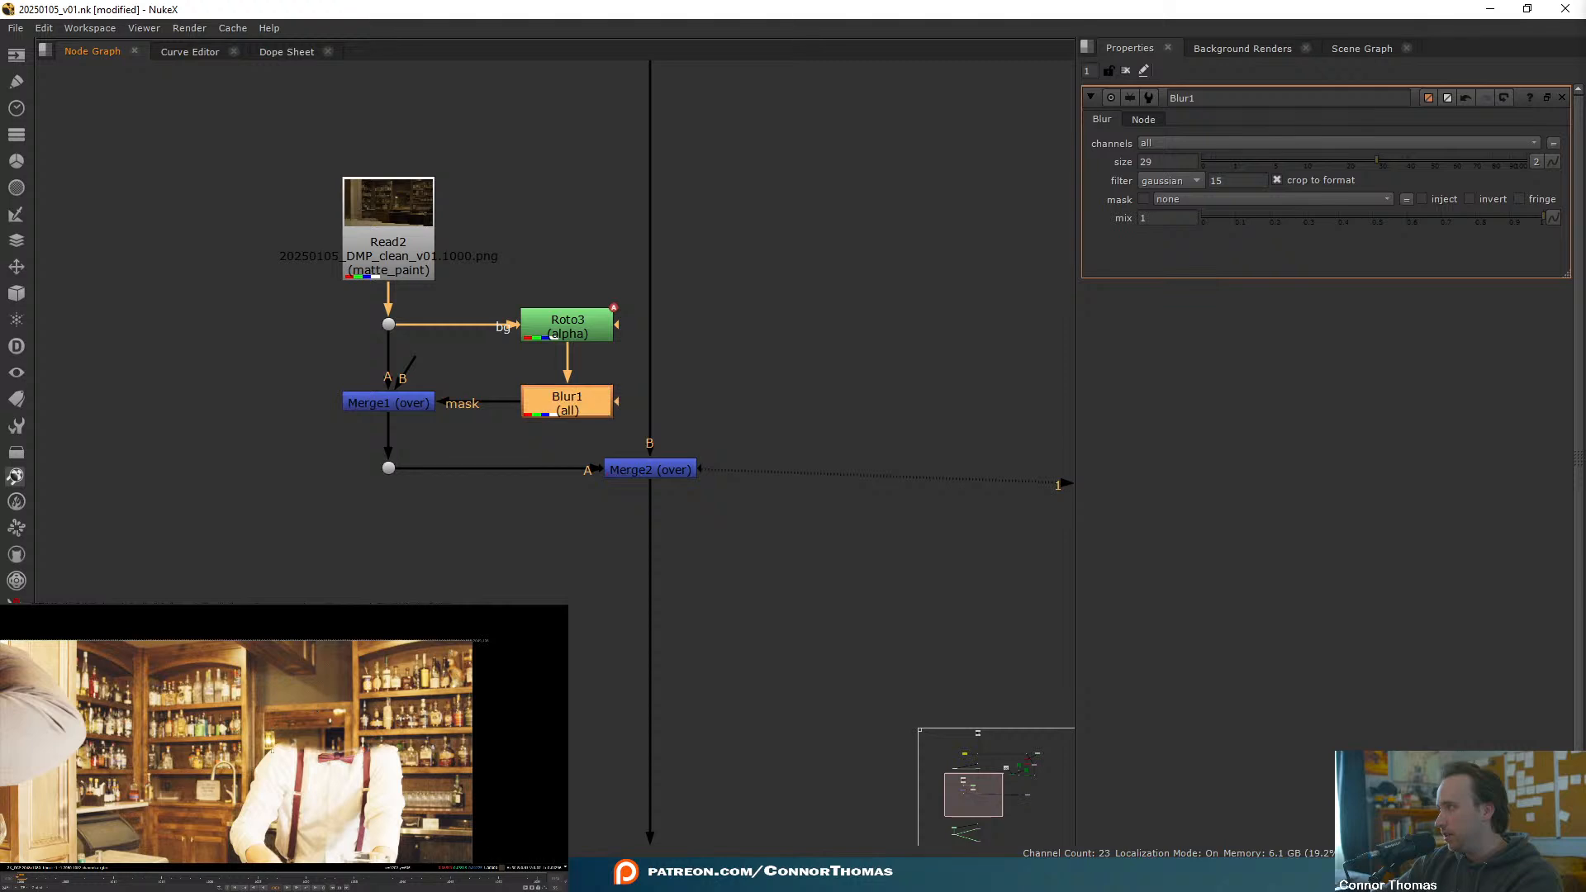
# - Move Tracker2 away from the main pipe and export a Transform (match-move) from its two tracks
pyautogui.click(657, 470)
pyautogui.moveTo(741, 233); pyautogui.dragTo(830, 456, button='middle')
pyautogui.scroll(-2, 829, 456)
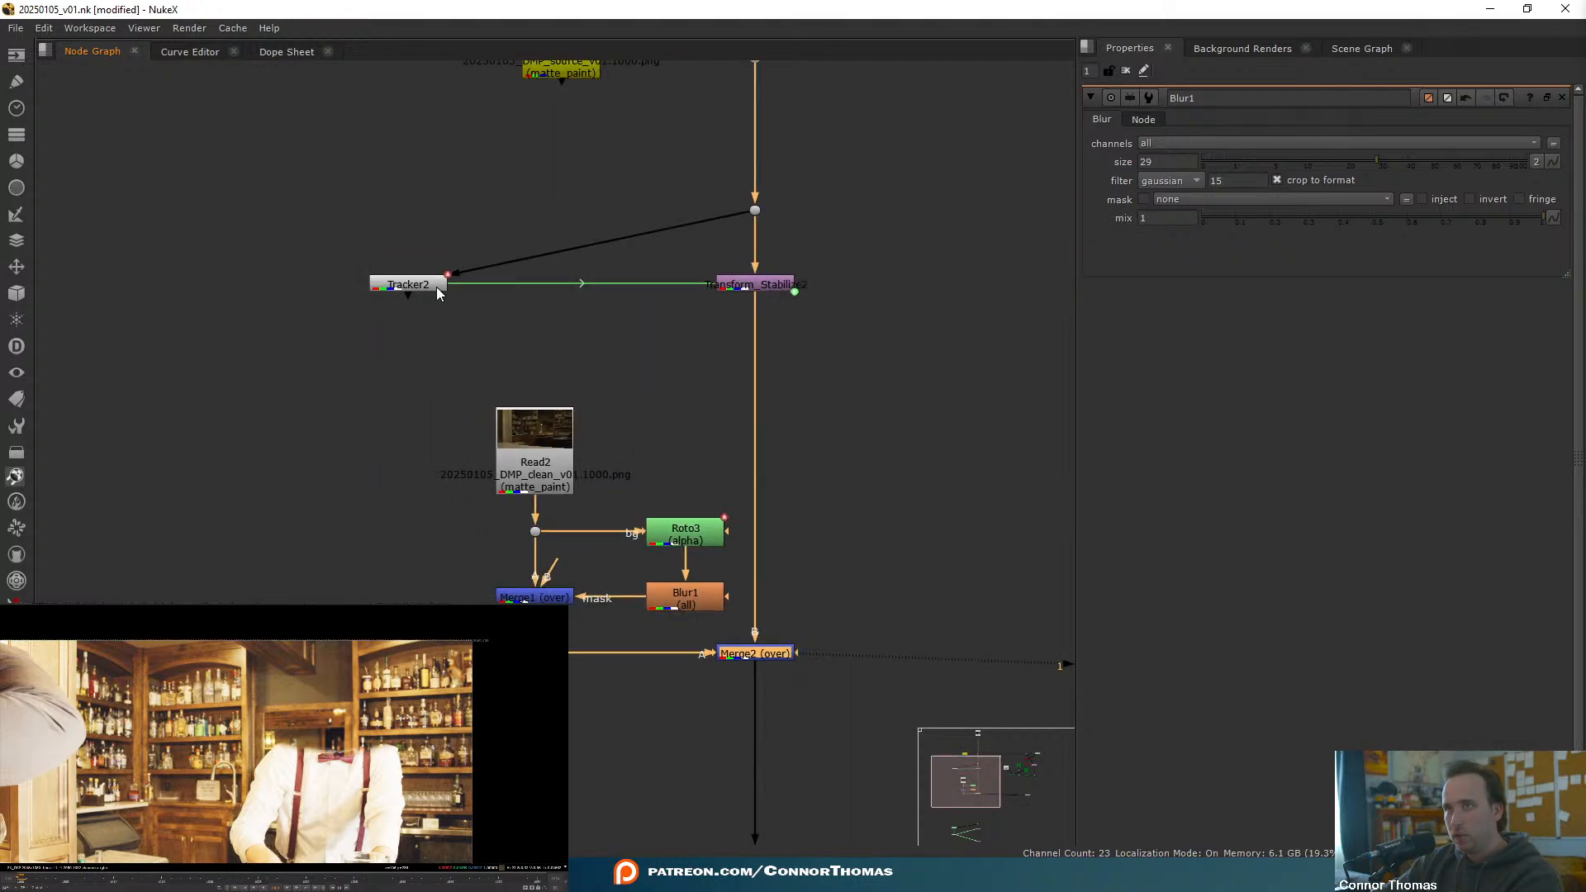
pyautogui.moveTo(438, 293); pyautogui.dragTo(312, 364)
pyautogui.doubleClick(307, 360)
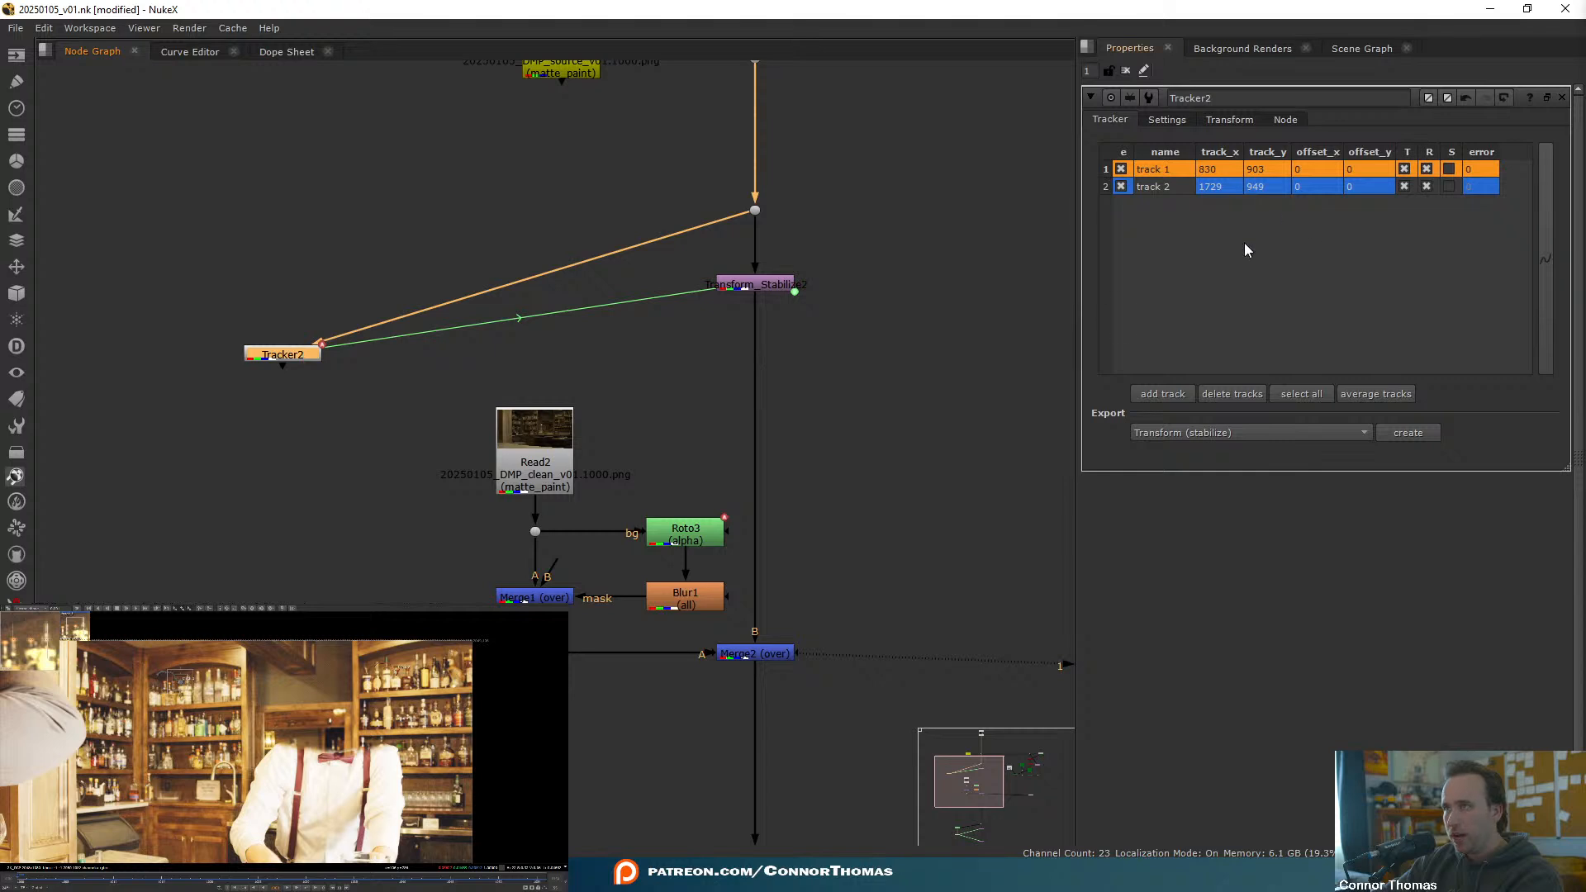
pyautogui.click(1168, 186)
pyautogui.click(1334, 433)
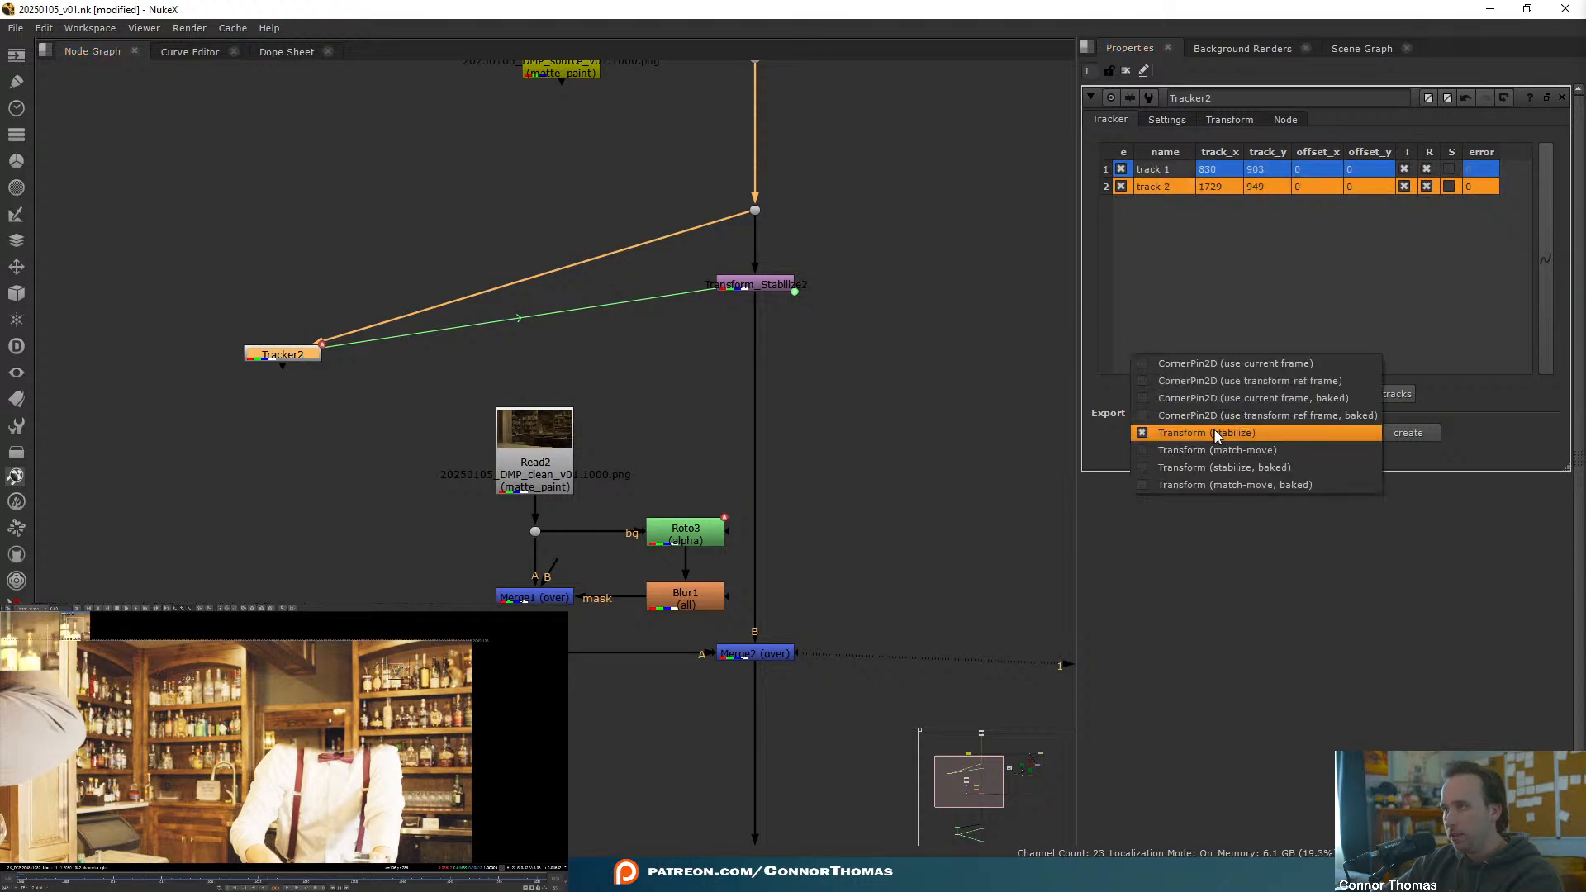
pyautogui.click(1292, 449)
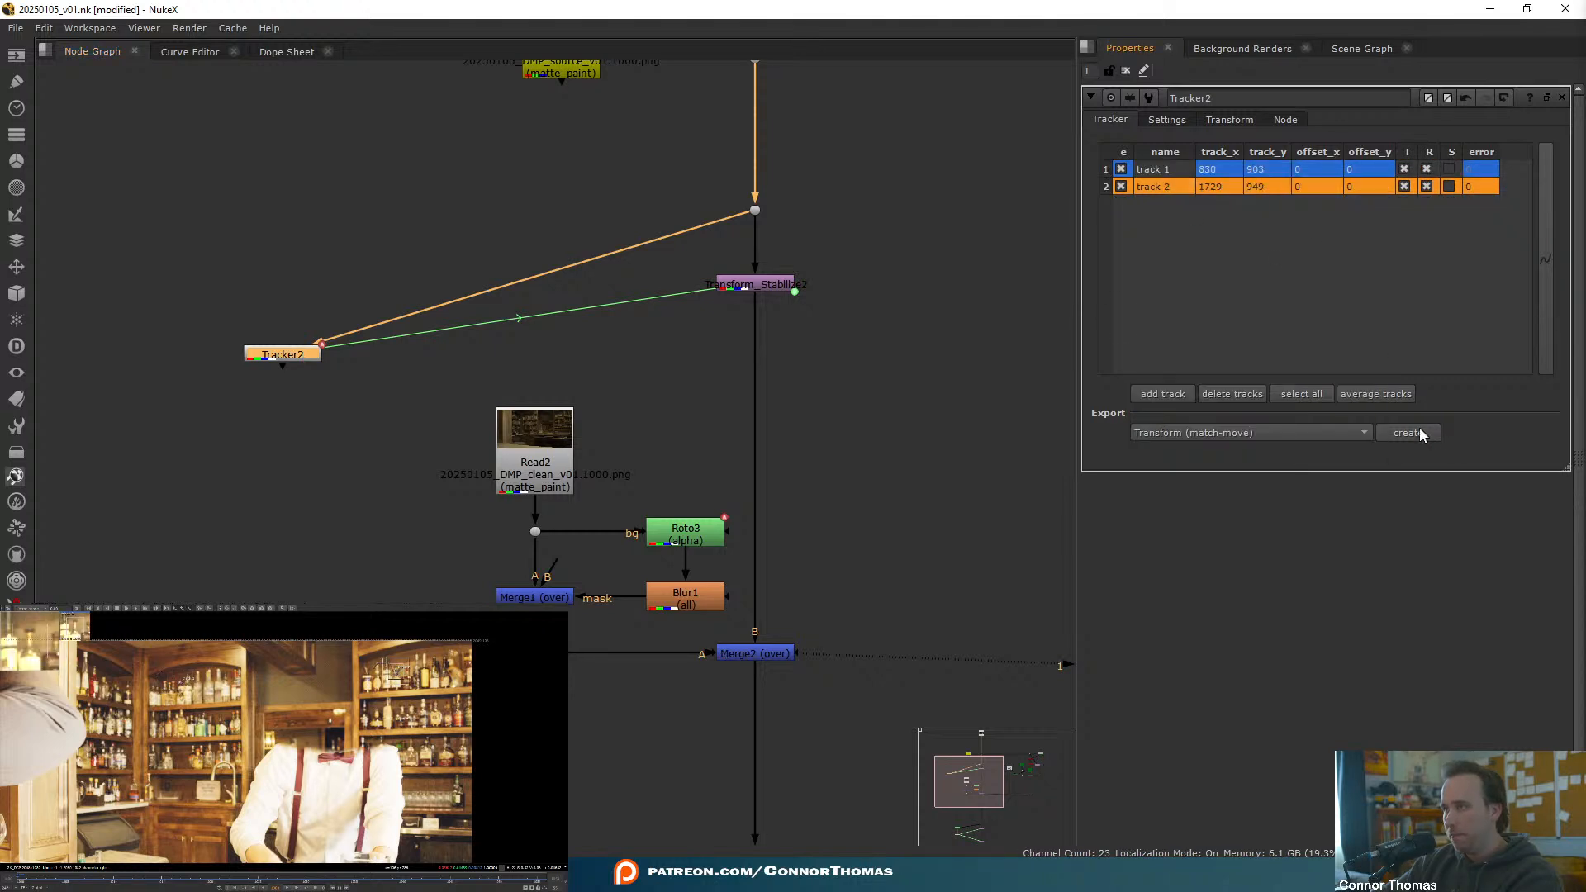
pyautogui.click(1419, 428)
# - Insert the match-move transform into the main pipe below Merge2, view its output and clear the open node properties
pyautogui.moveTo(388, 411); pyautogui.dragTo(443, 271, button='middle')
pyautogui.moveTo(451, 257); pyautogui.dragTo(810, 669)
pyautogui.press('1')
pyautogui.click(803, 683)
pyautogui.moveTo(637, 538); pyautogui.dragTo(511, 438, button='middle')
pyautogui.click(1125, 70)
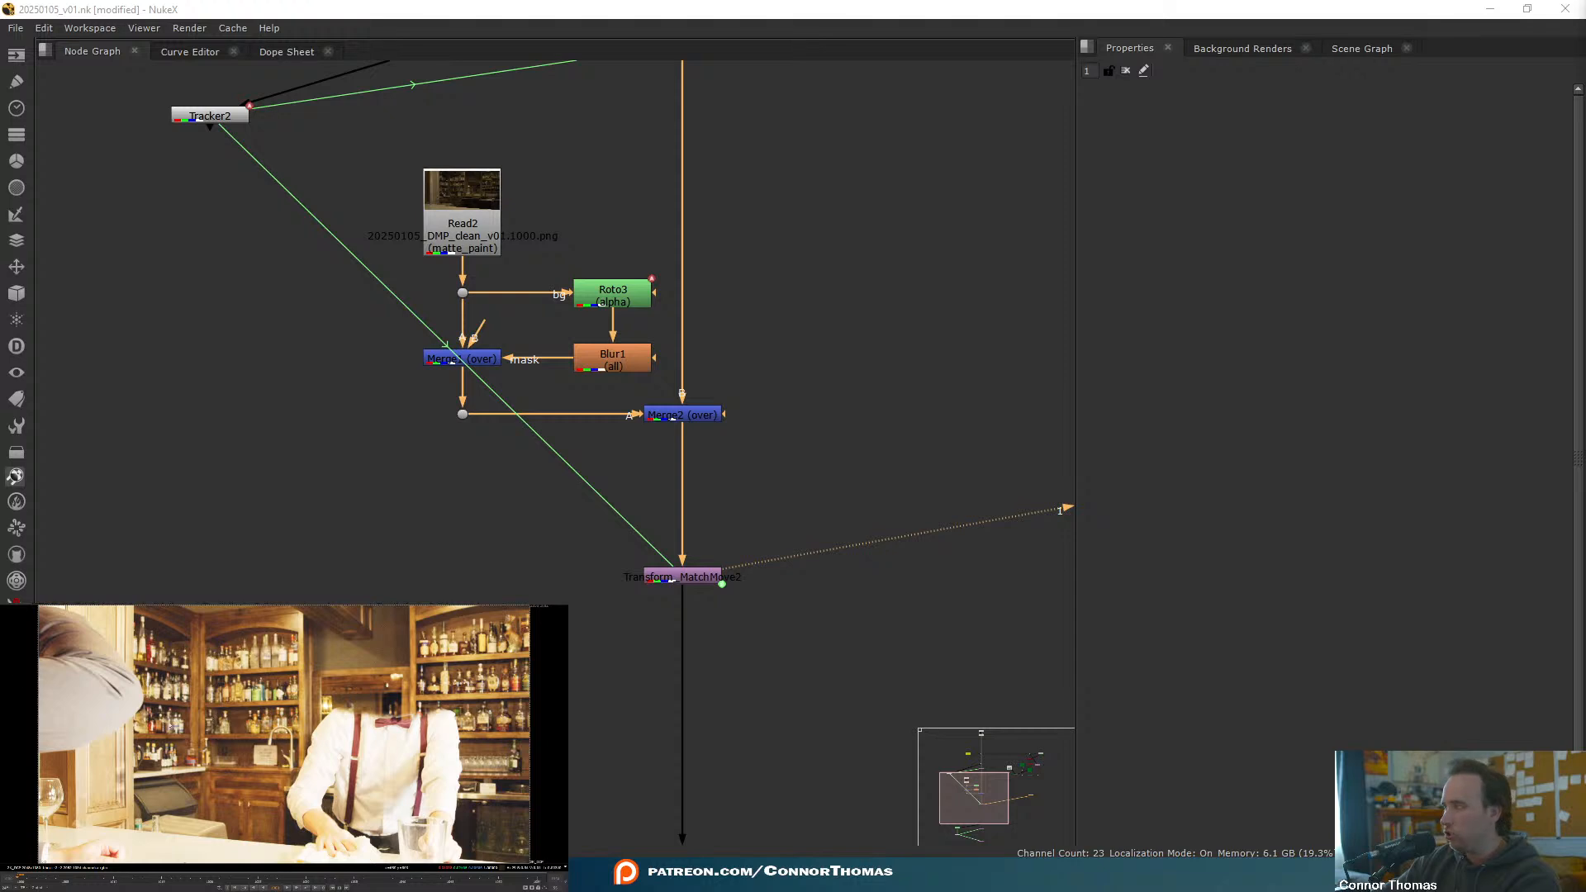
# - Play back the match-moved composite and check Roto3's Bezier shape against the shot at different frames
pyautogui.press('l')
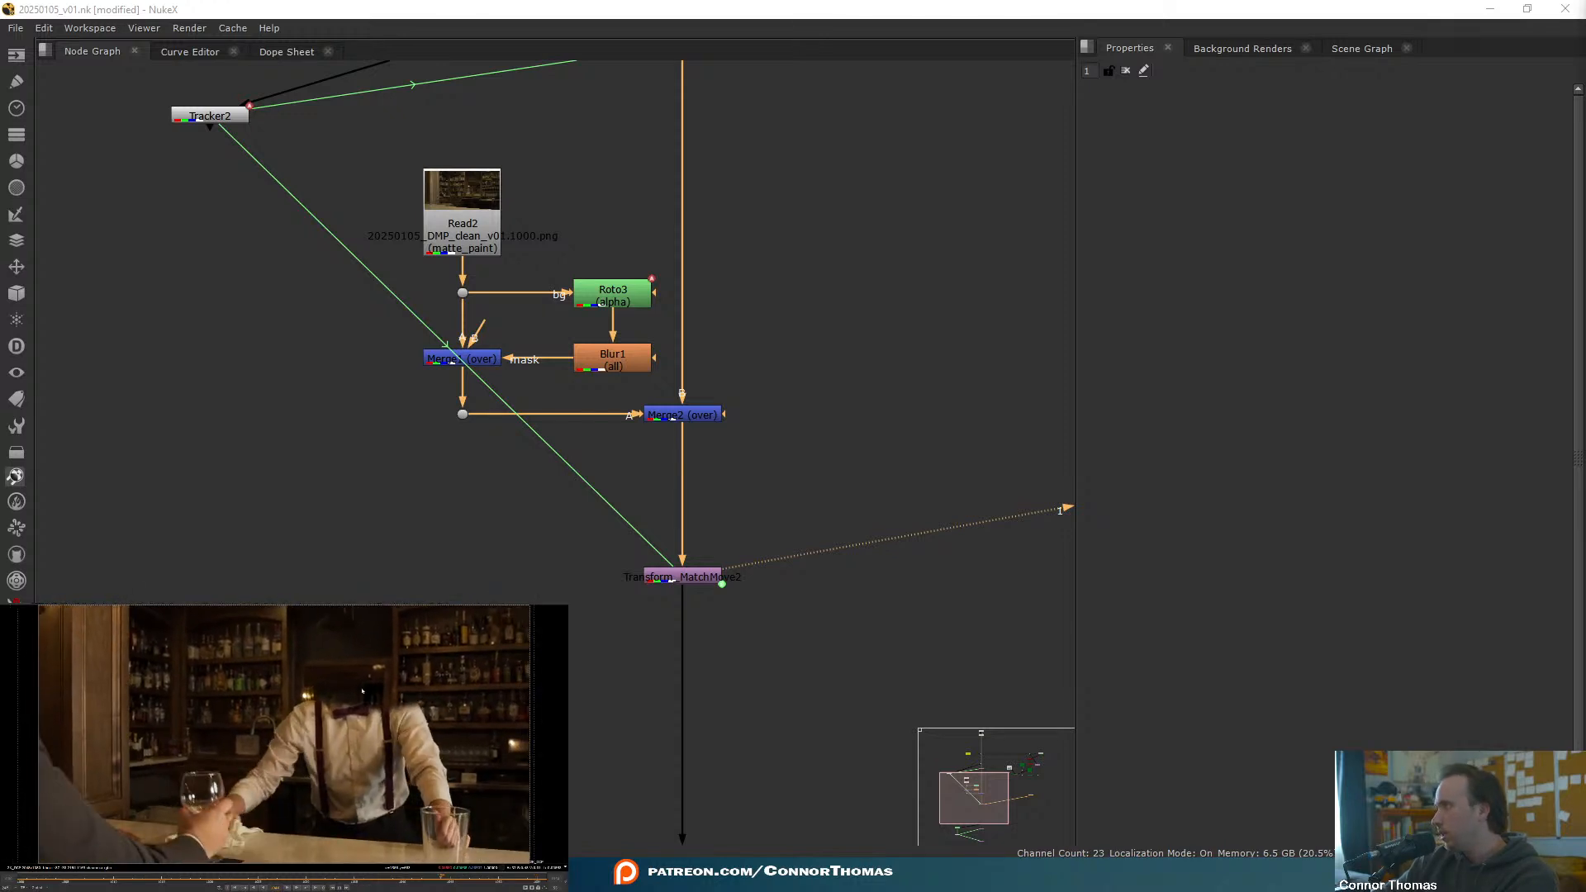
pyautogui.doubleClick(618, 296)
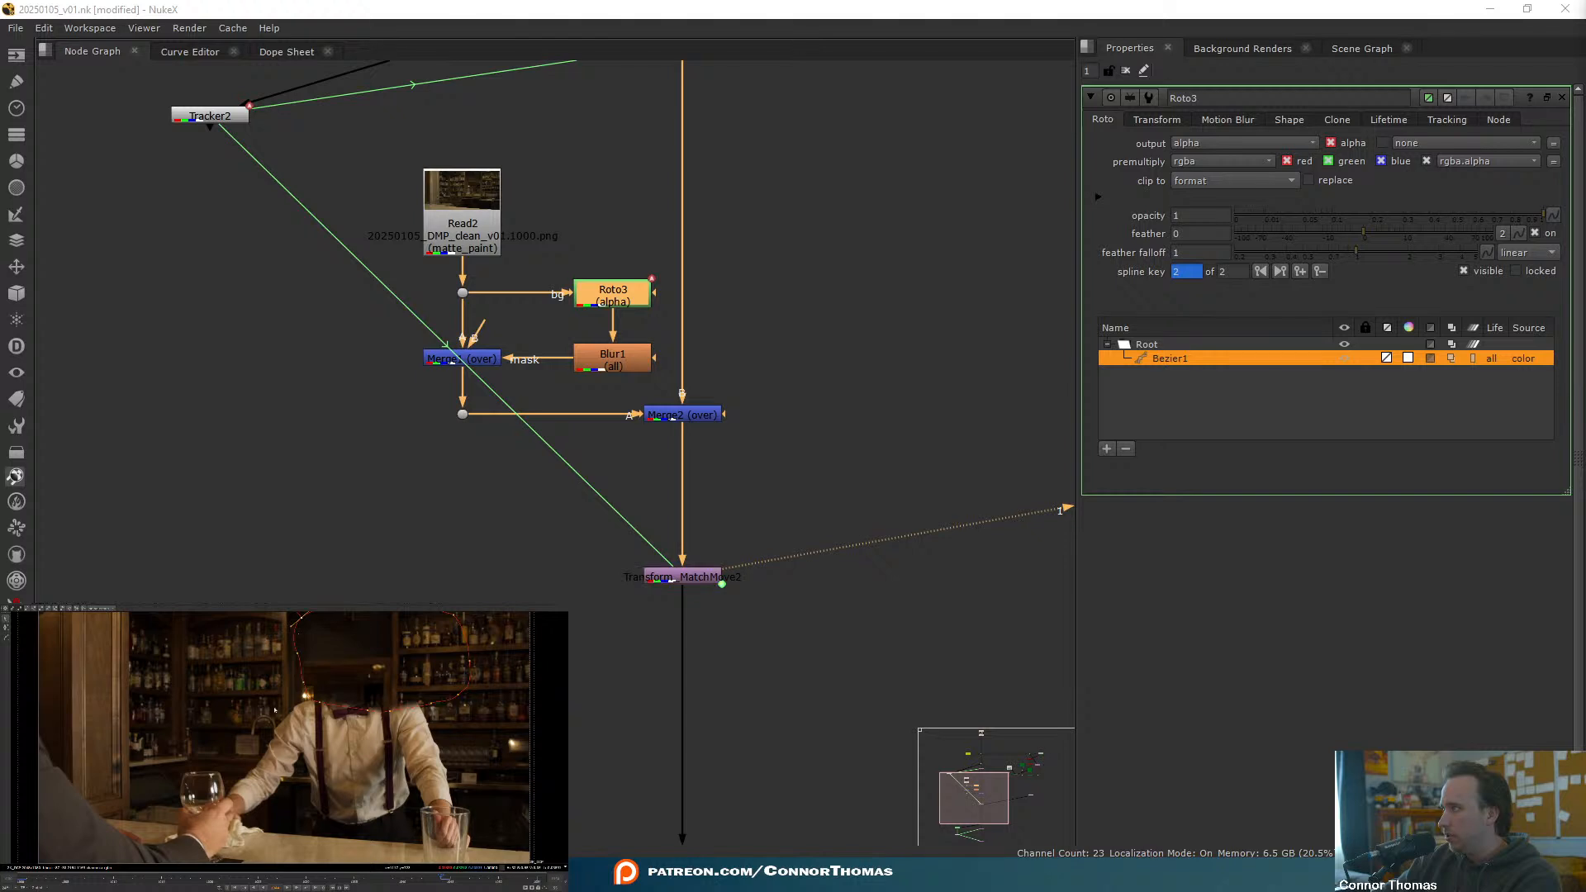
pyautogui.click(84, 609)
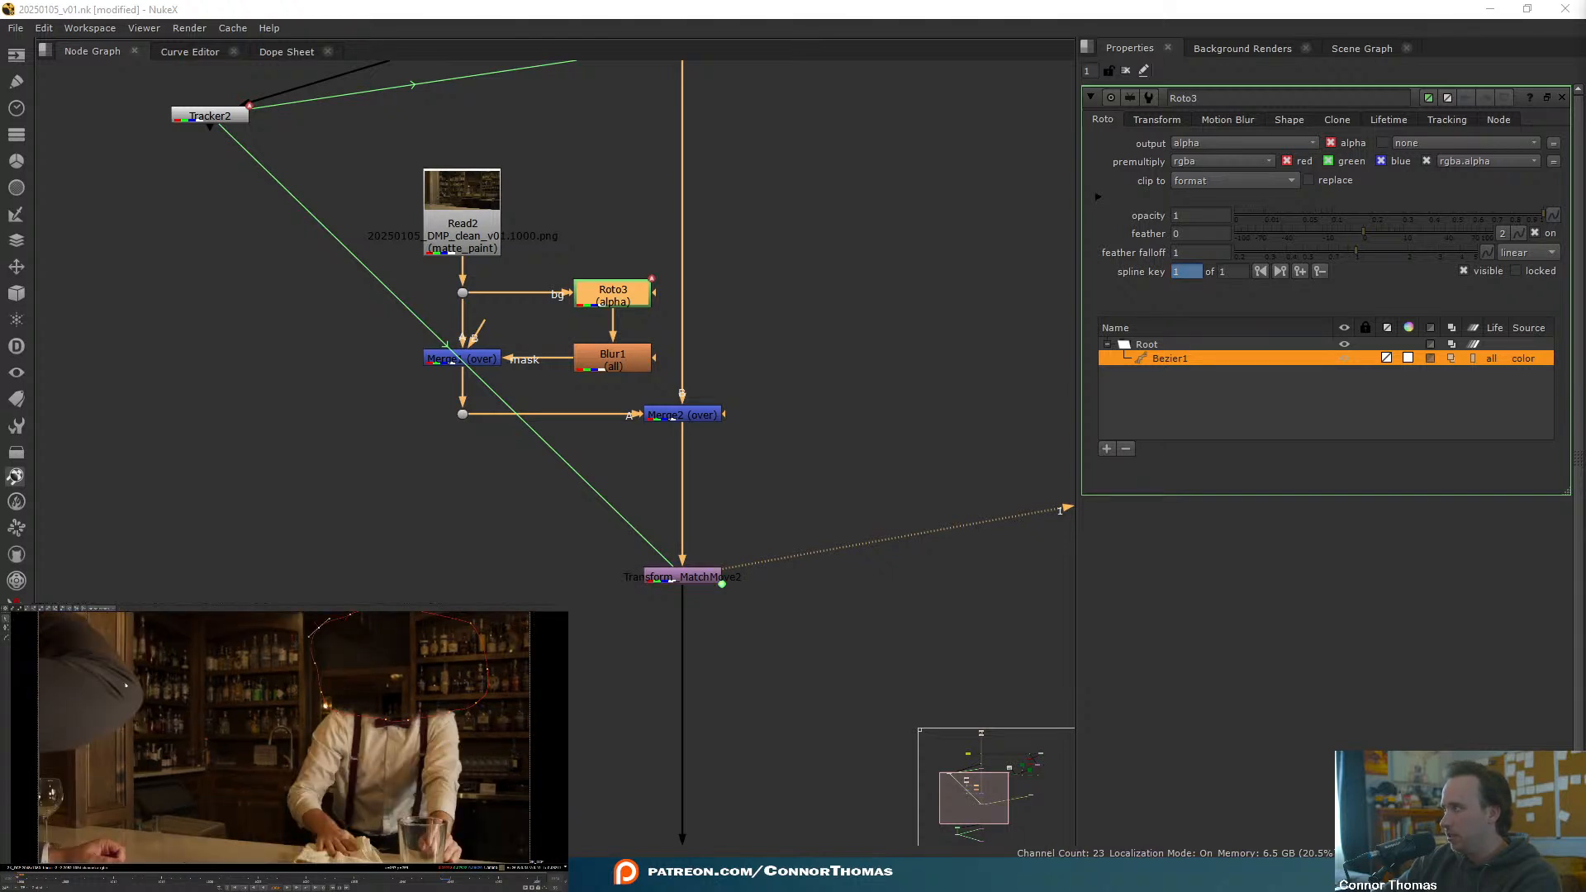
pyautogui.click(1127, 71)
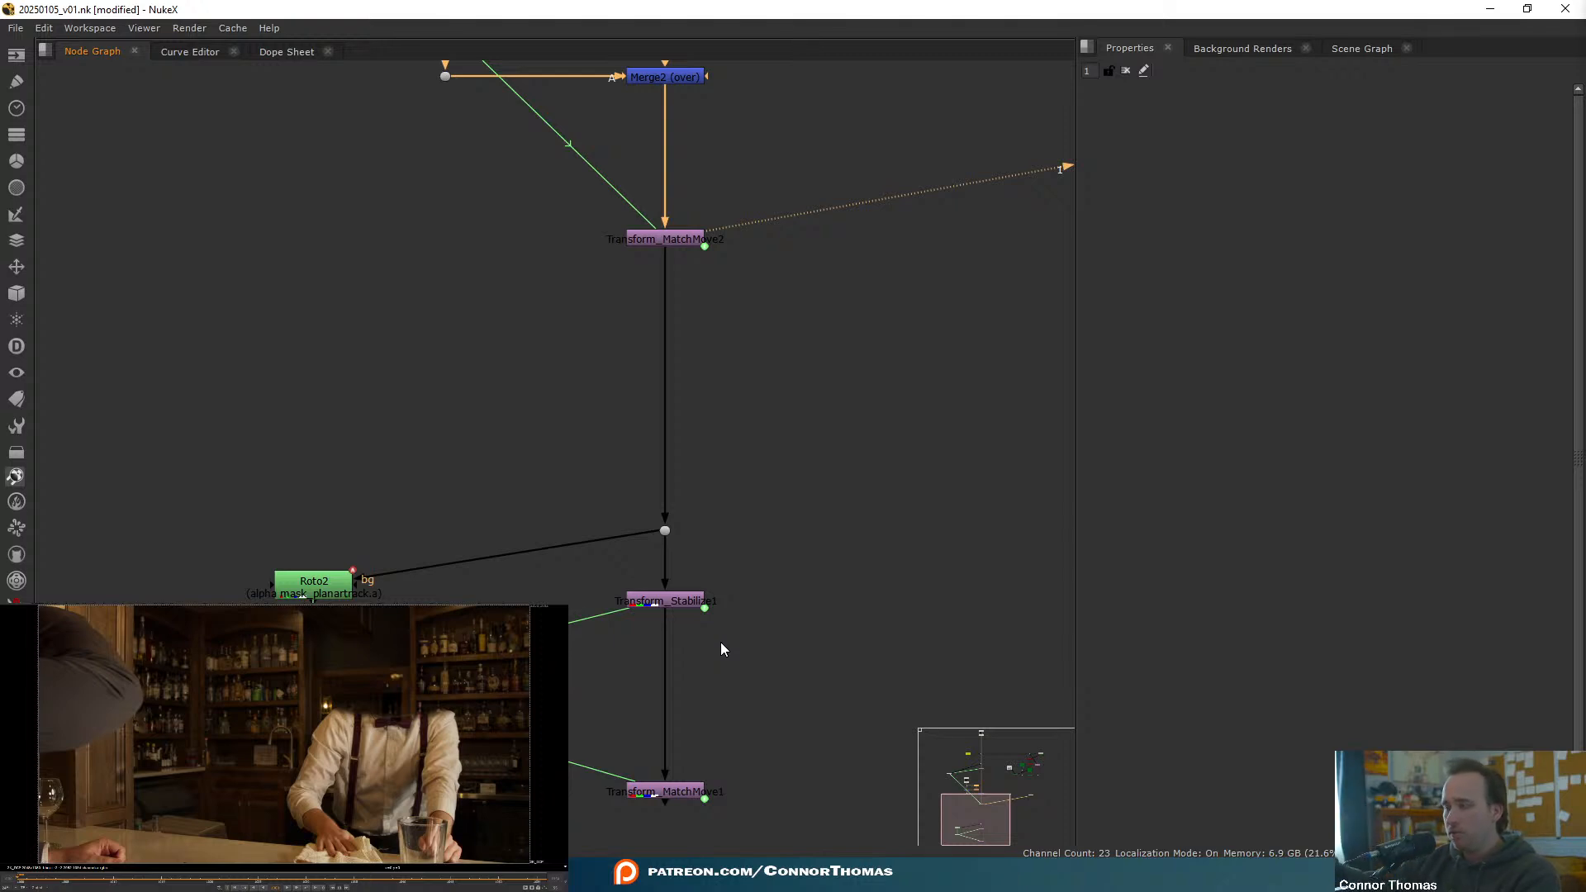
# - View the output of Transform_Stabilize1 and load 20250105_DMP_backcolar_v01.1000.png as a new Read node
pyautogui.moveTo(673, 605); pyautogui.dragTo(695, 507, button='middle')
pyautogui.click(695, 506)
pyautogui.press('1')
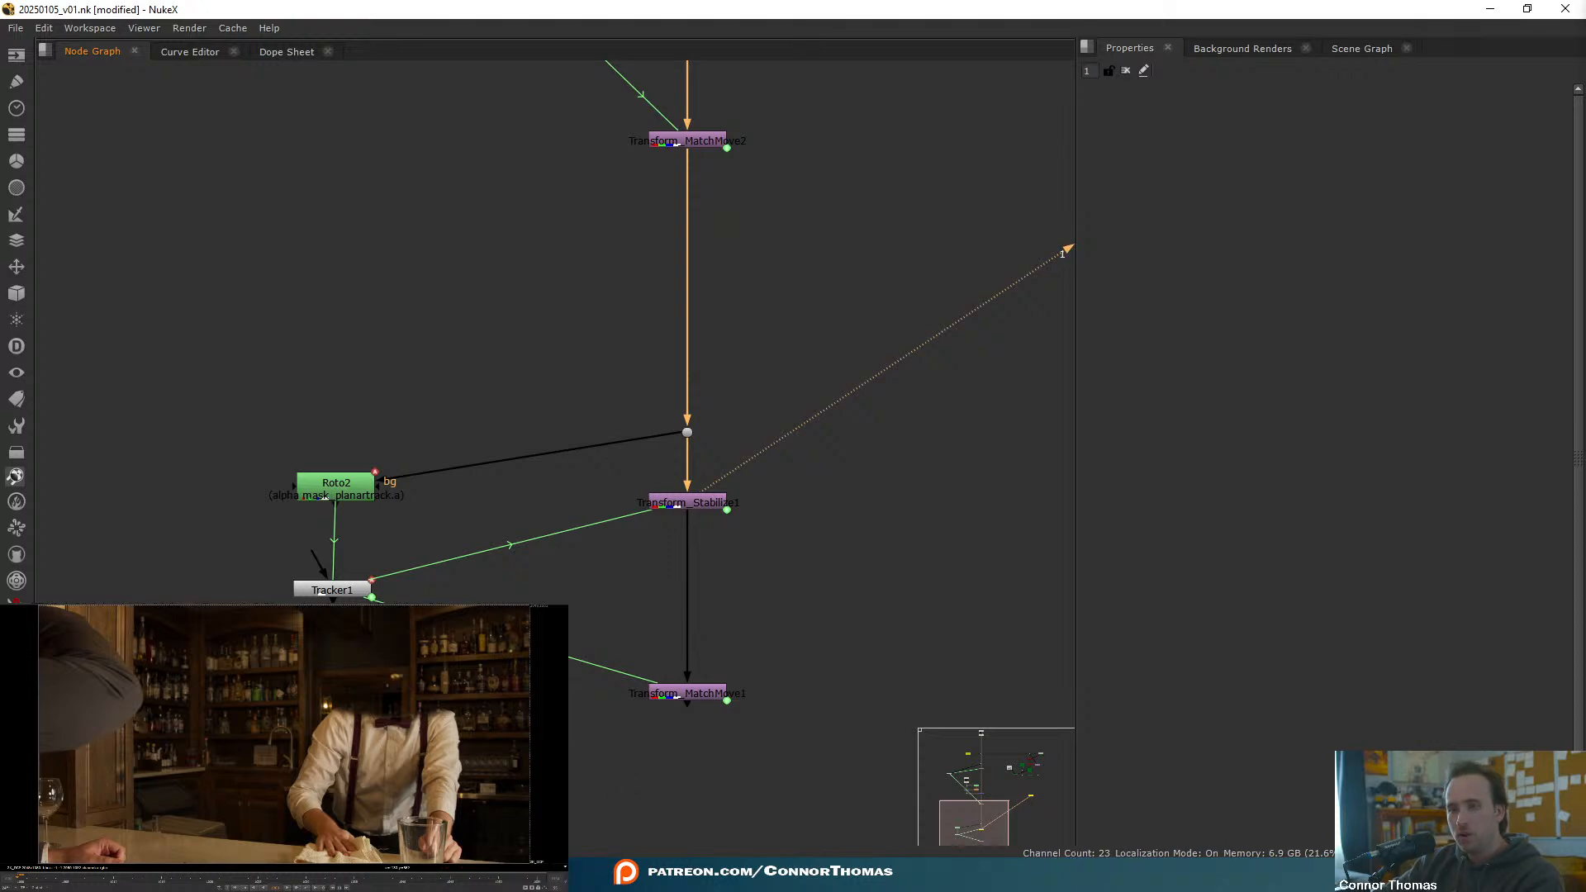
pyautogui.hotkey('alt', 'Tab')
pyautogui.hotkey('alt', 'Tab')
pyautogui.press('r')
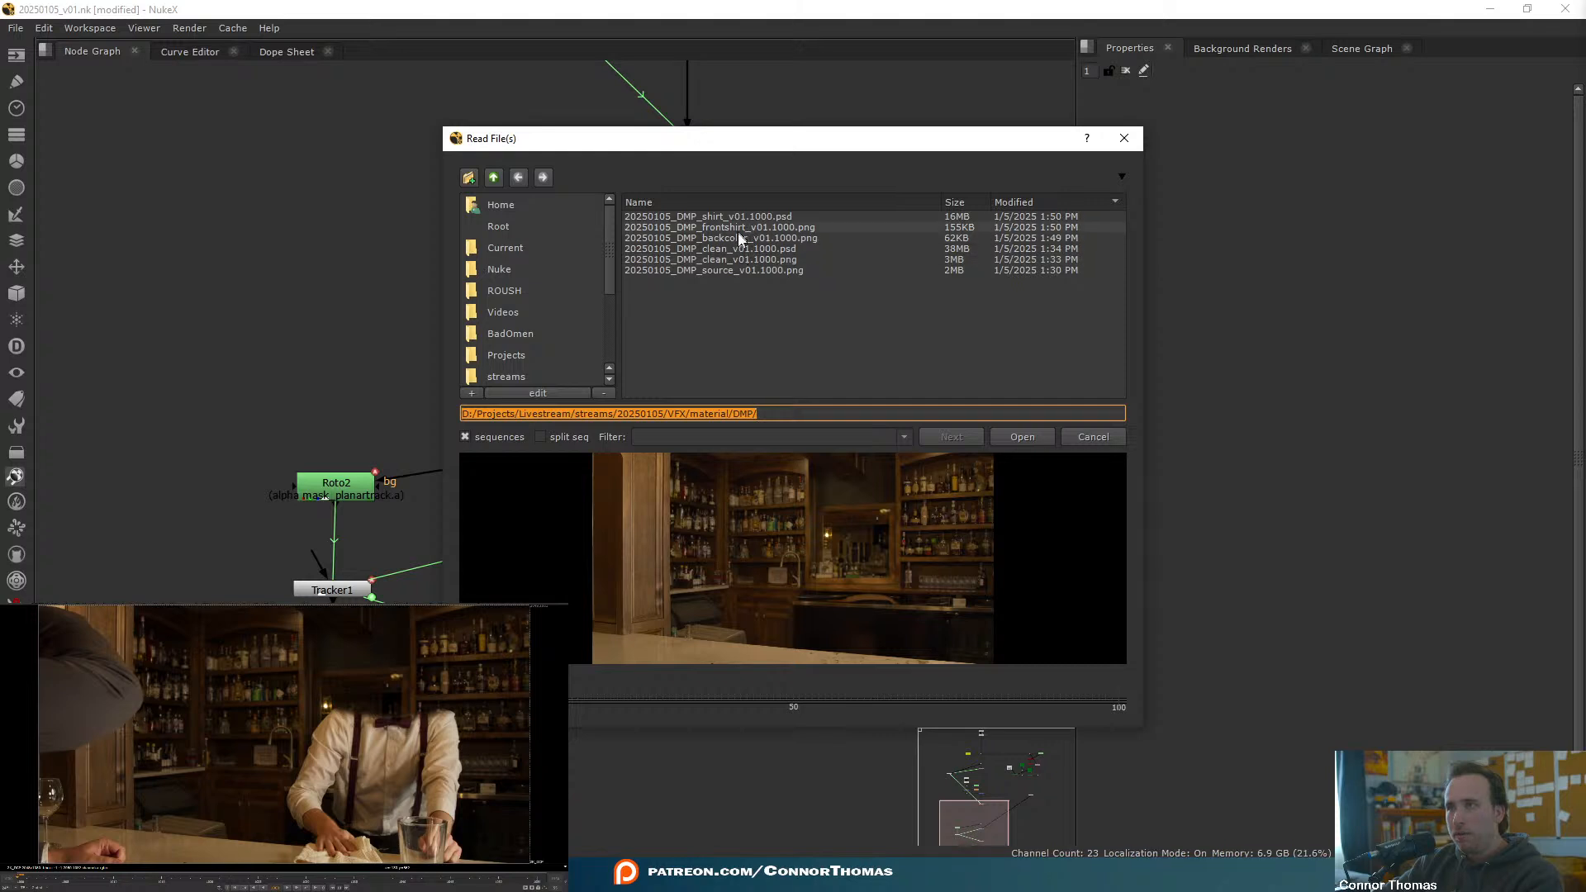
pyautogui.click(736, 237)
pyautogui.click(1034, 437)
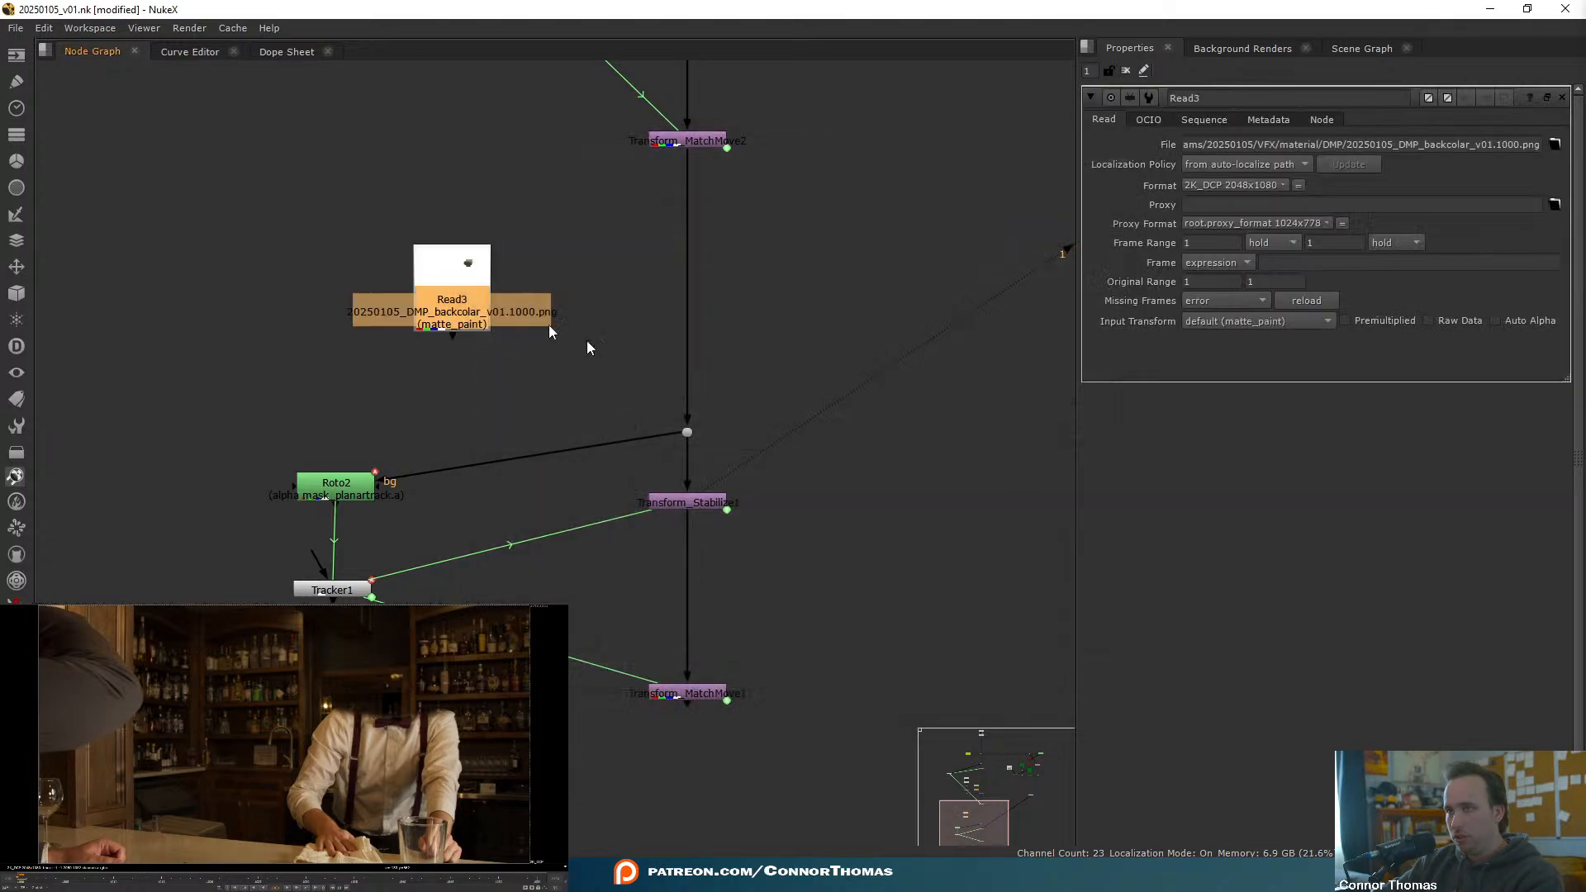
# - Inspect the colour and alpha of the loaded back collar image
pyautogui.moveTo(466, 295); pyautogui.dragTo(477, 283)
pyautogui.press('1')
pyautogui.press('a')
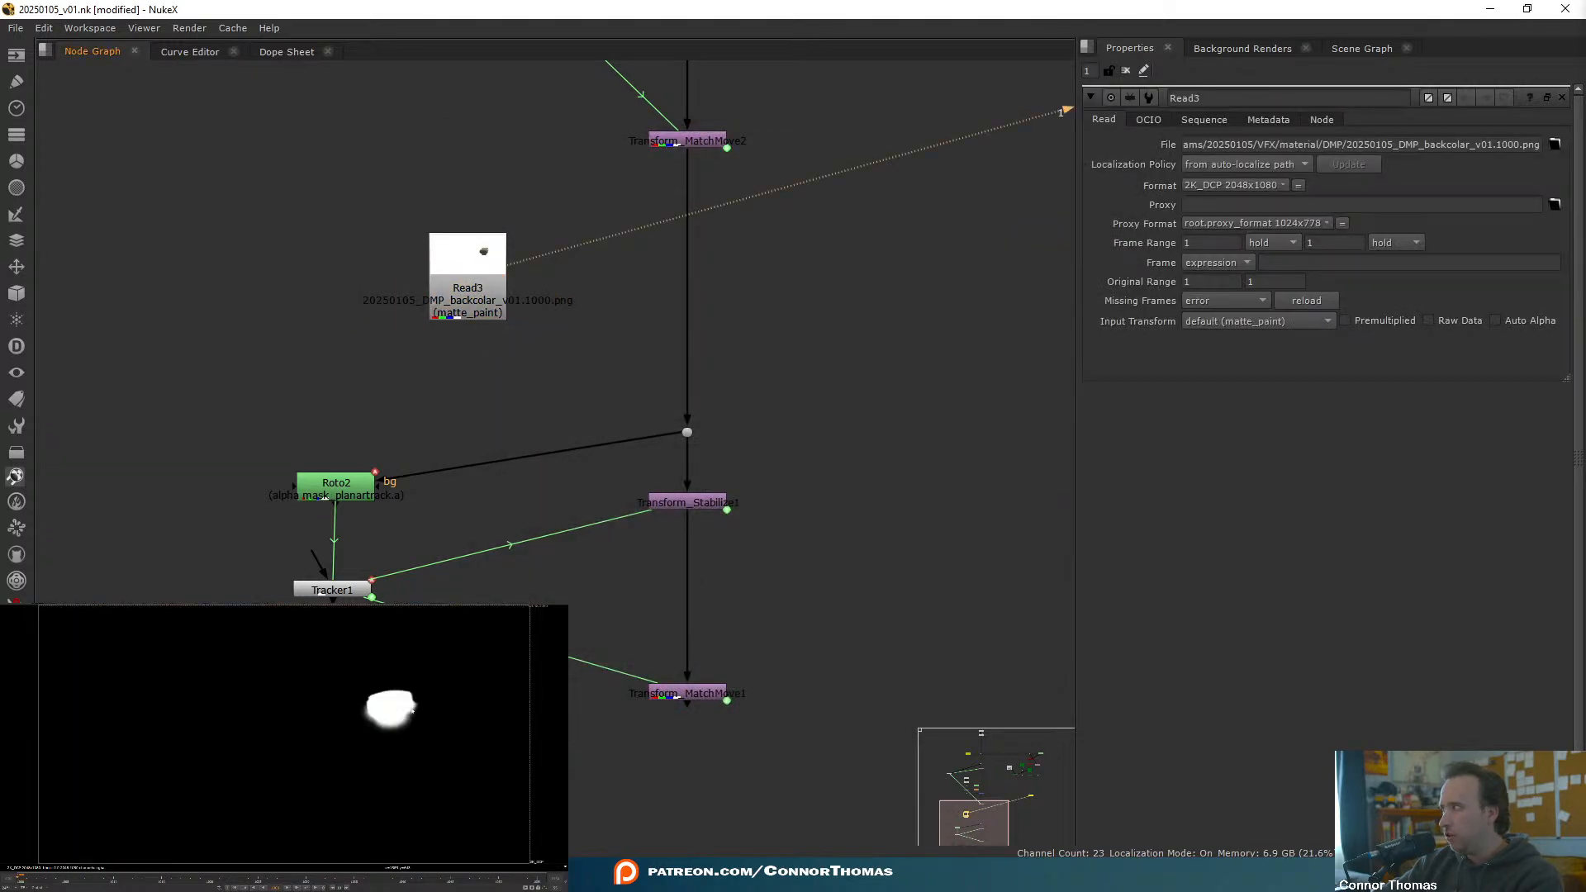
pyautogui.press('a')
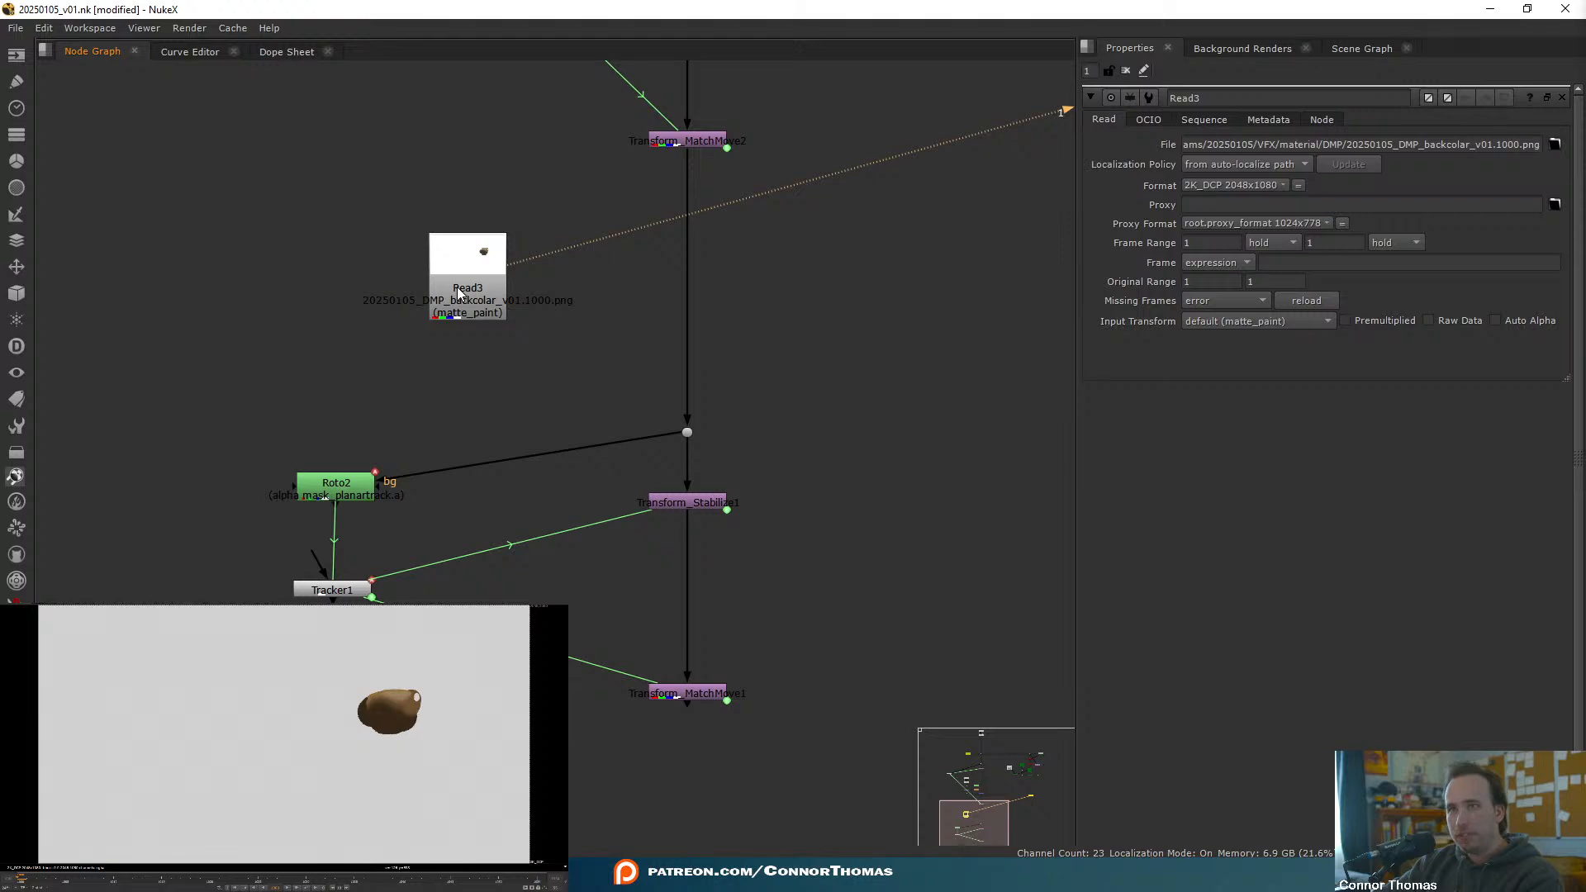
# - Add an over Merge below Read3 with the image on its A input, and enable Auto Alpha on Read3
pyautogui.moveTo(459, 295); pyautogui.dragTo(320, 281)
pyautogui.press('m')
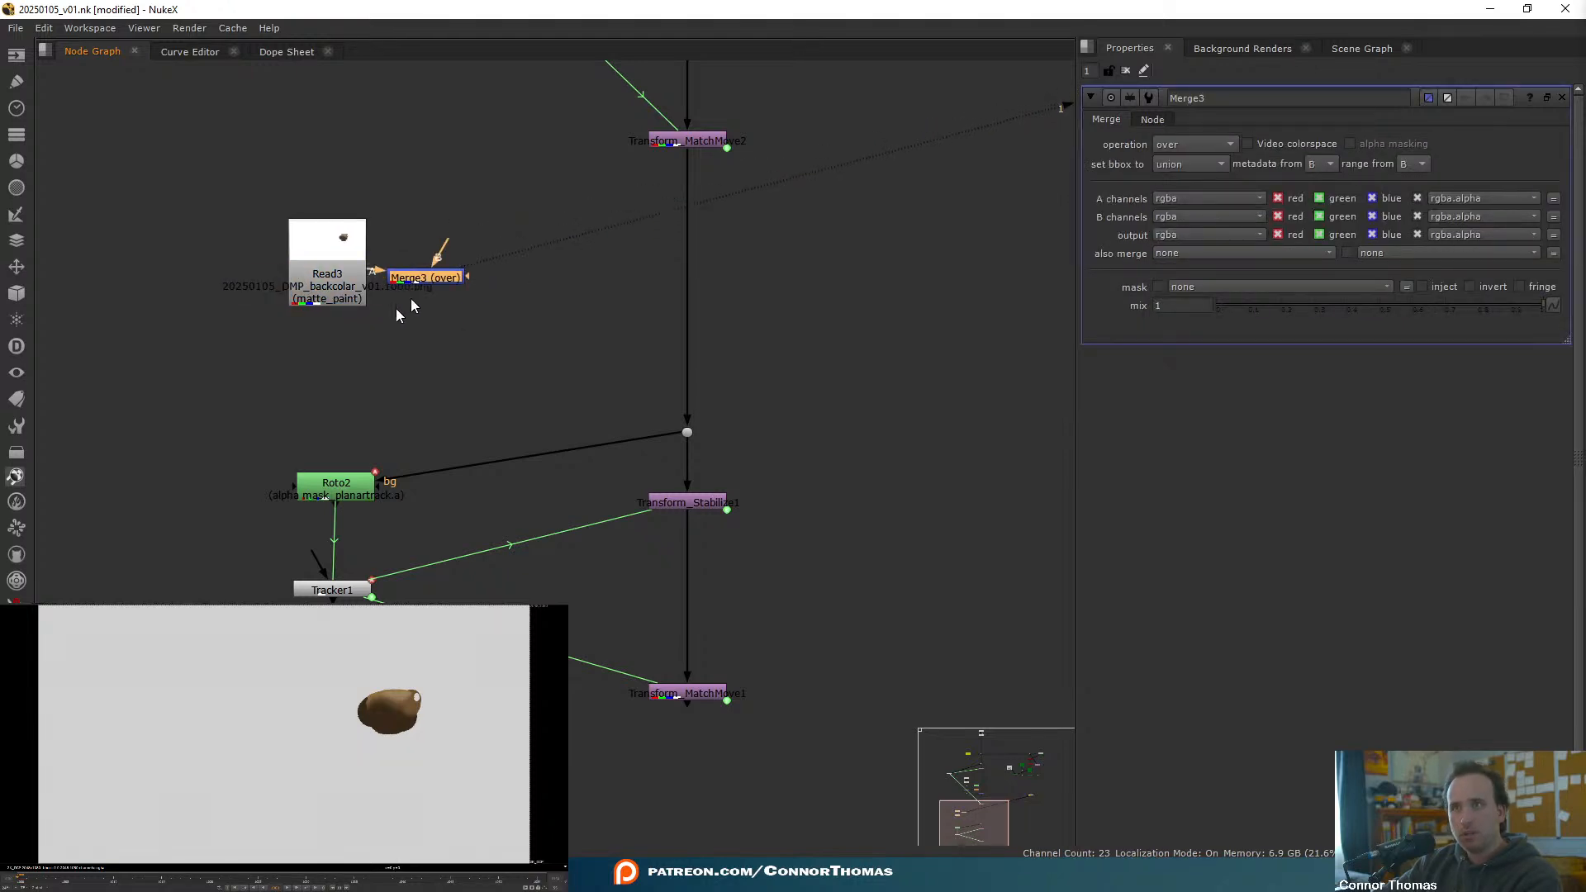
pyautogui.moveTo(418, 272); pyautogui.dragTo(335, 359)
pyautogui.doubleClick(332, 278)
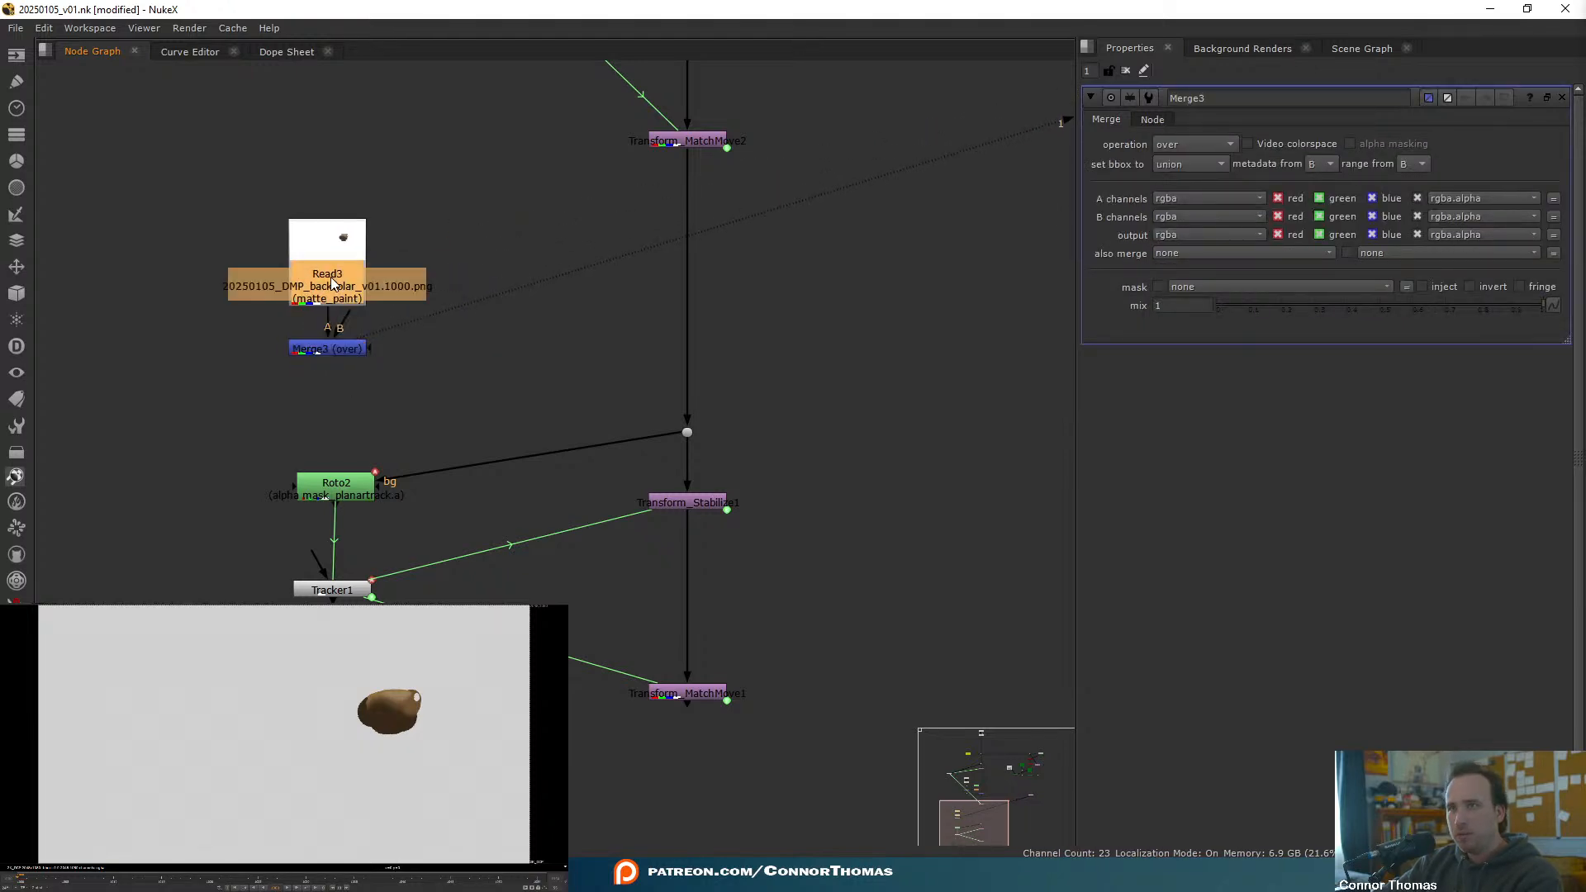
pyautogui.click(1544, 324)
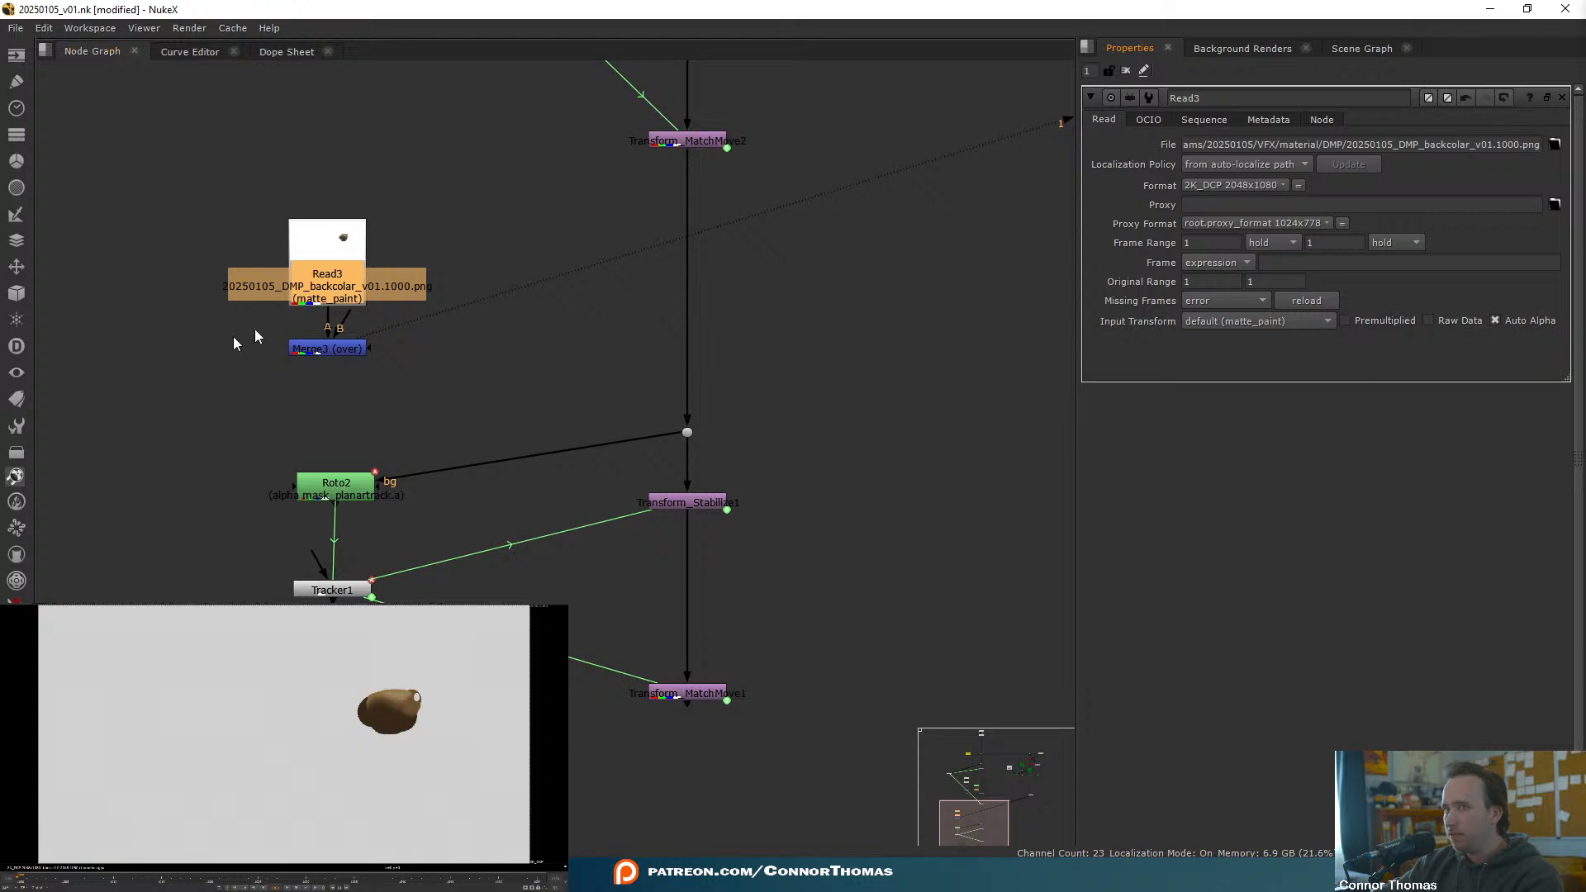
# - Take Merge3 back out of the main pipe, connect Read3 to its A and mask inputs, and view it
pyautogui.moveTo(357, 354); pyautogui.dragTo(703, 366)
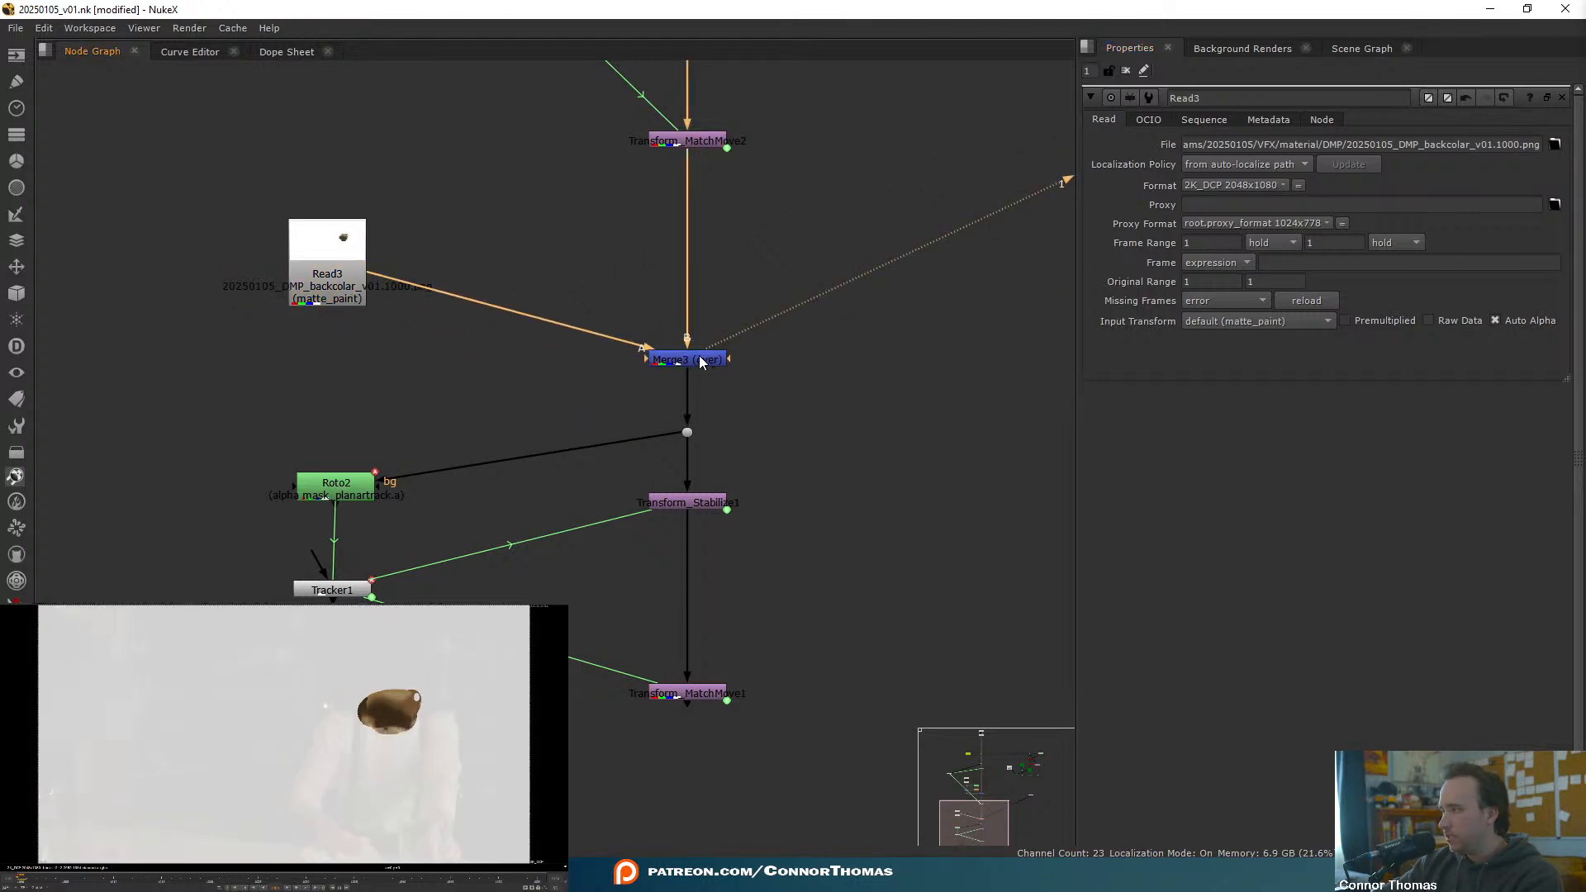
pyautogui.hotkey('ctrl', 'z')
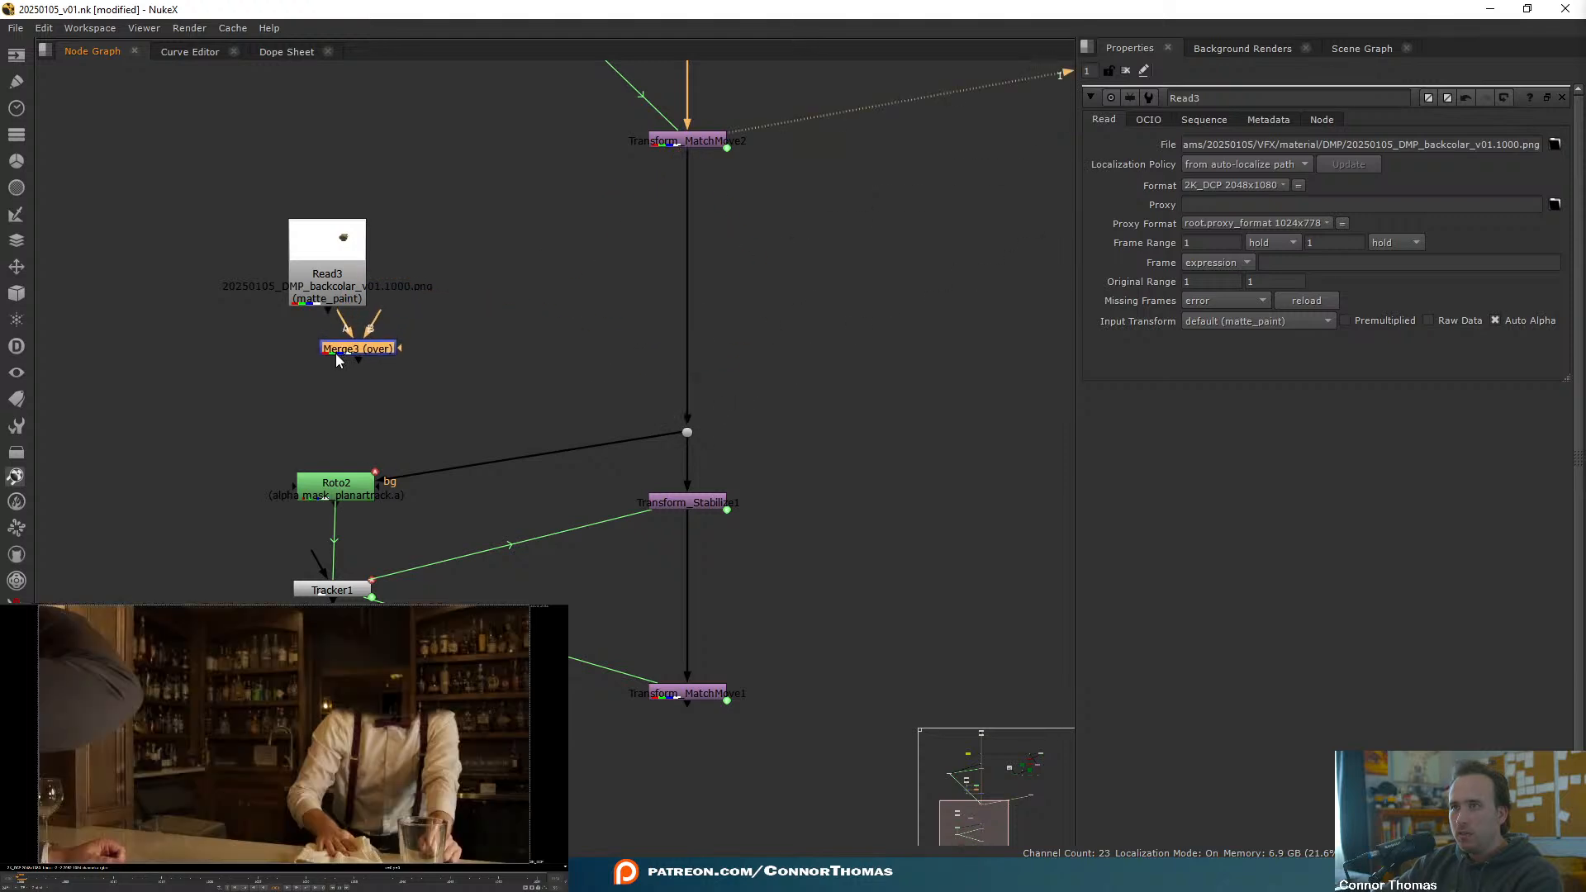
pyautogui.moveTo(337, 359); pyautogui.dragTo(330, 383)
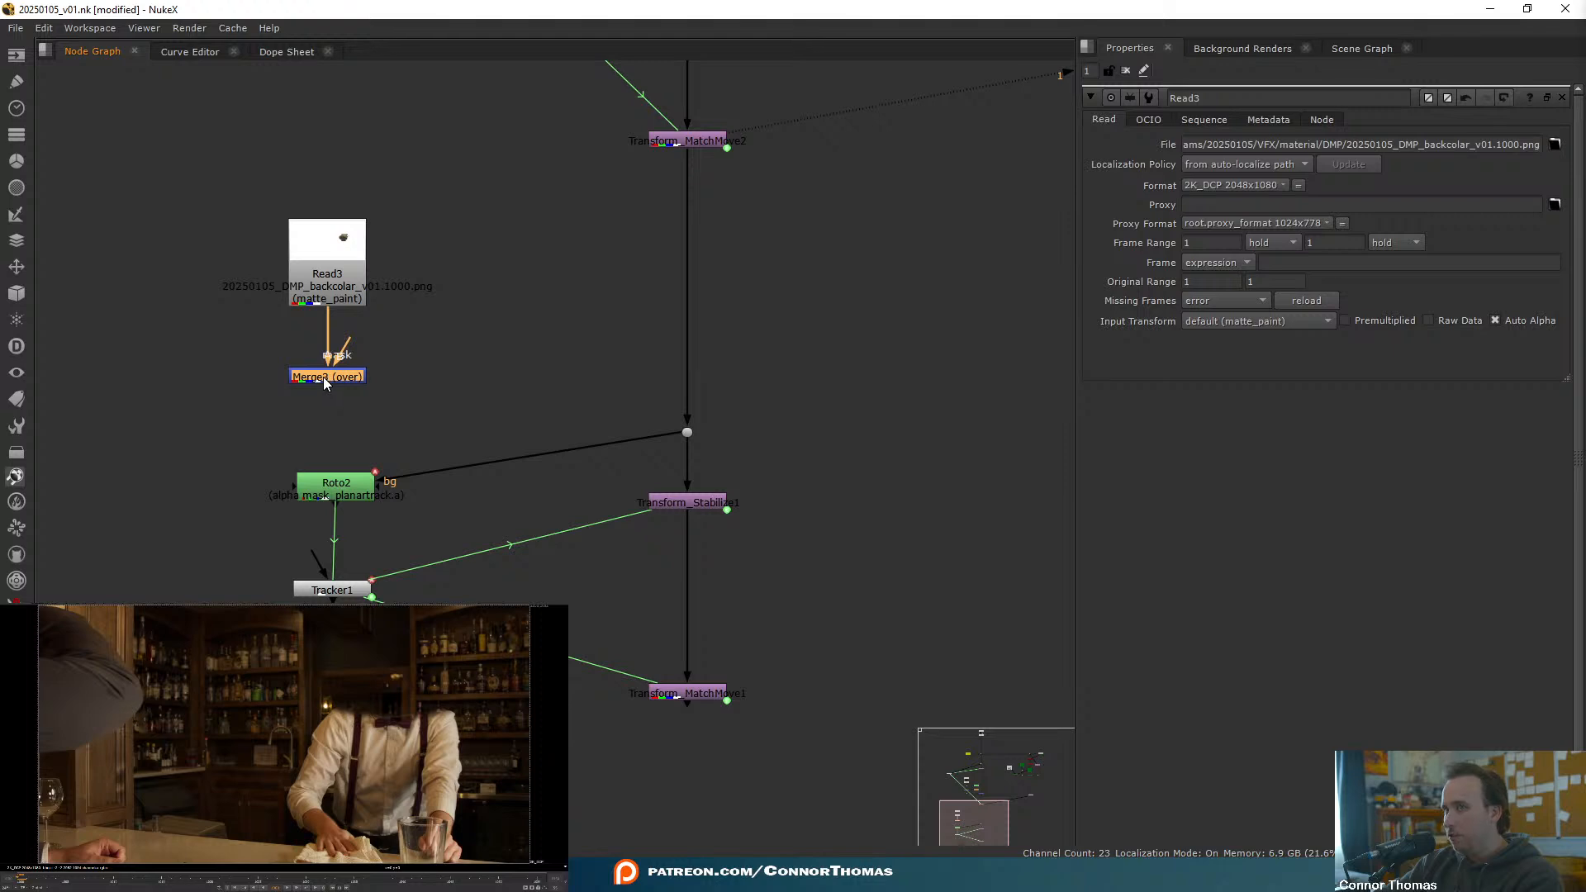
pyautogui.press('1')
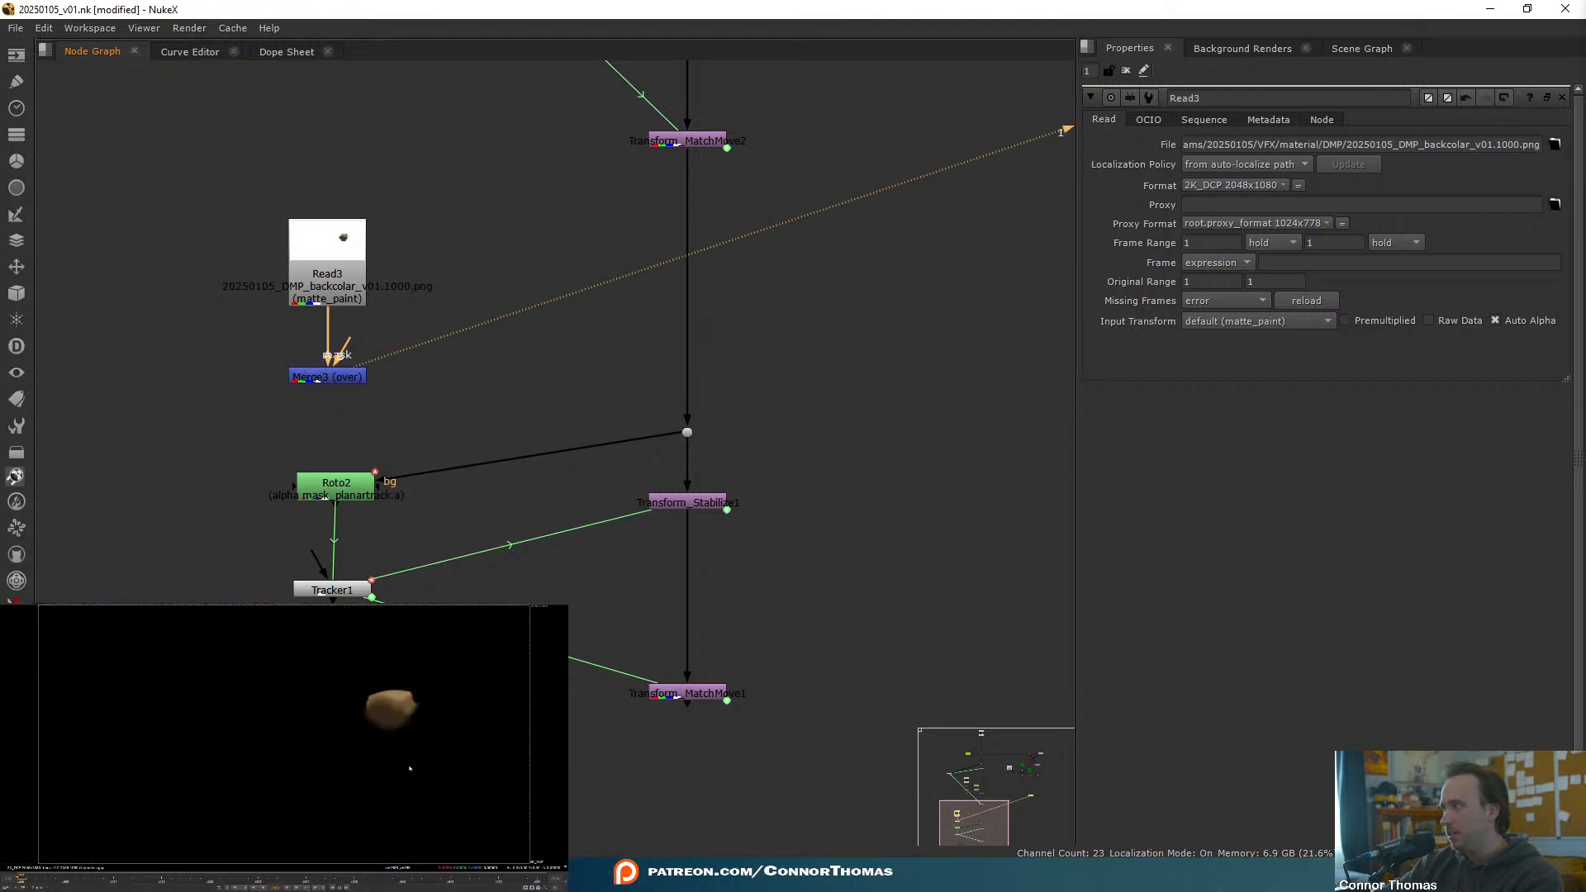
# - Rearrange Read3, Merge3 and Roto2, and merge the masked collar patch over the main pipe below Transform_Stabilize1
pyautogui.moveTo(220, 155); pyautogui.dragTo(370, 328)
pyautogui.moveTo(341, 483); pyautogui.dragTo(430, 373)
pyautogui.moveTo(222, 77); pyautogui.dragTo(287, 435)
pyautogui.click(337, 450)
pyautogui.click(291, 436)
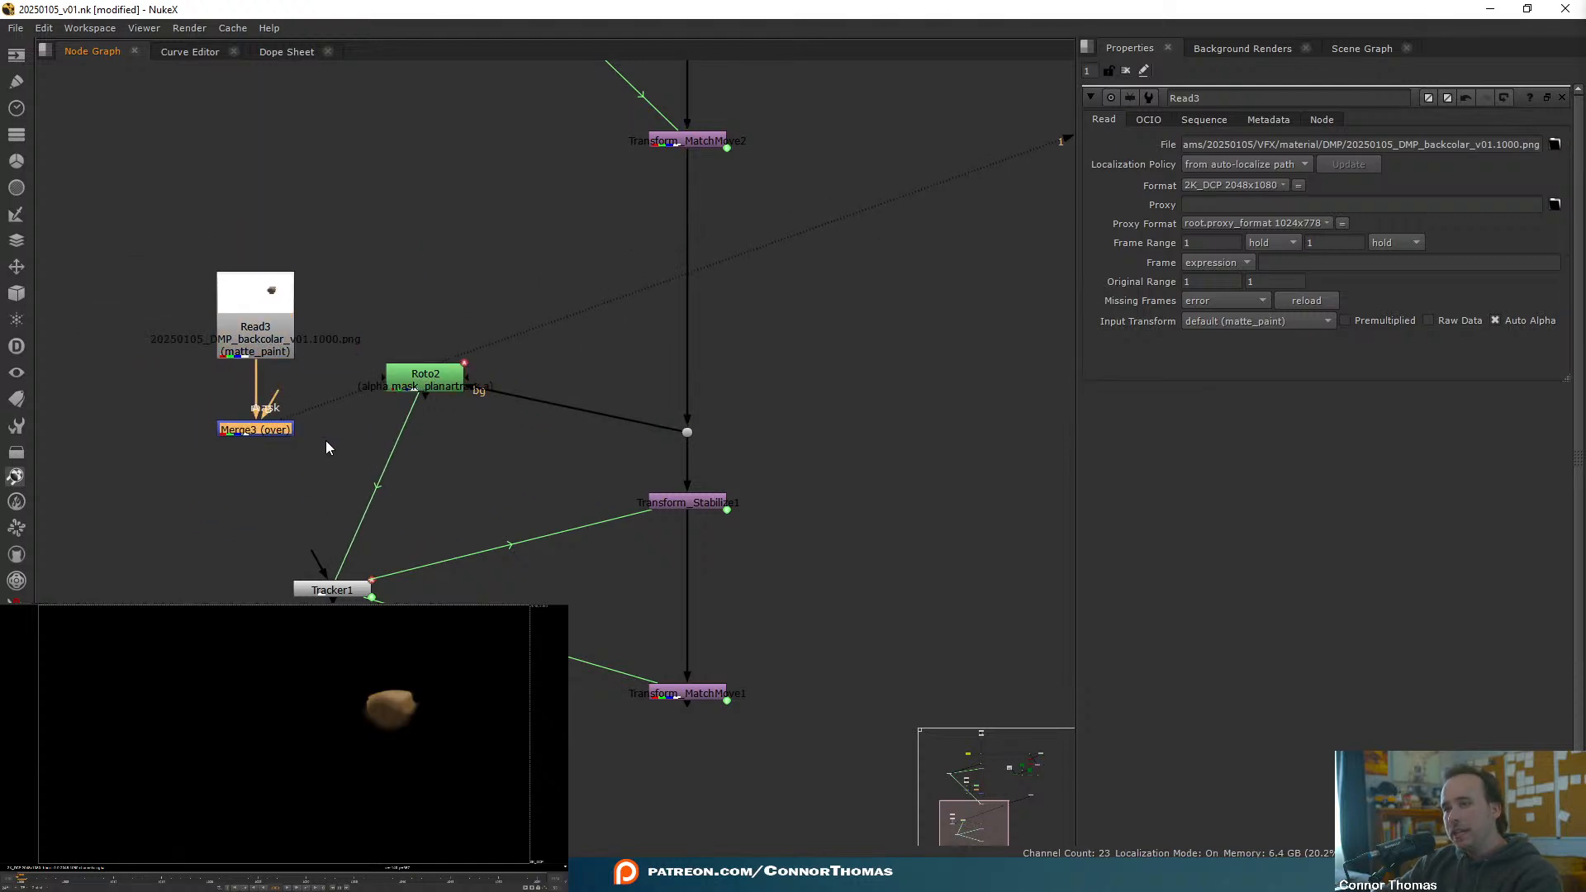
pyautogui.press('m')
pyautogui.moveTo(369, 433); pyautogui.dragTo(698, 570)
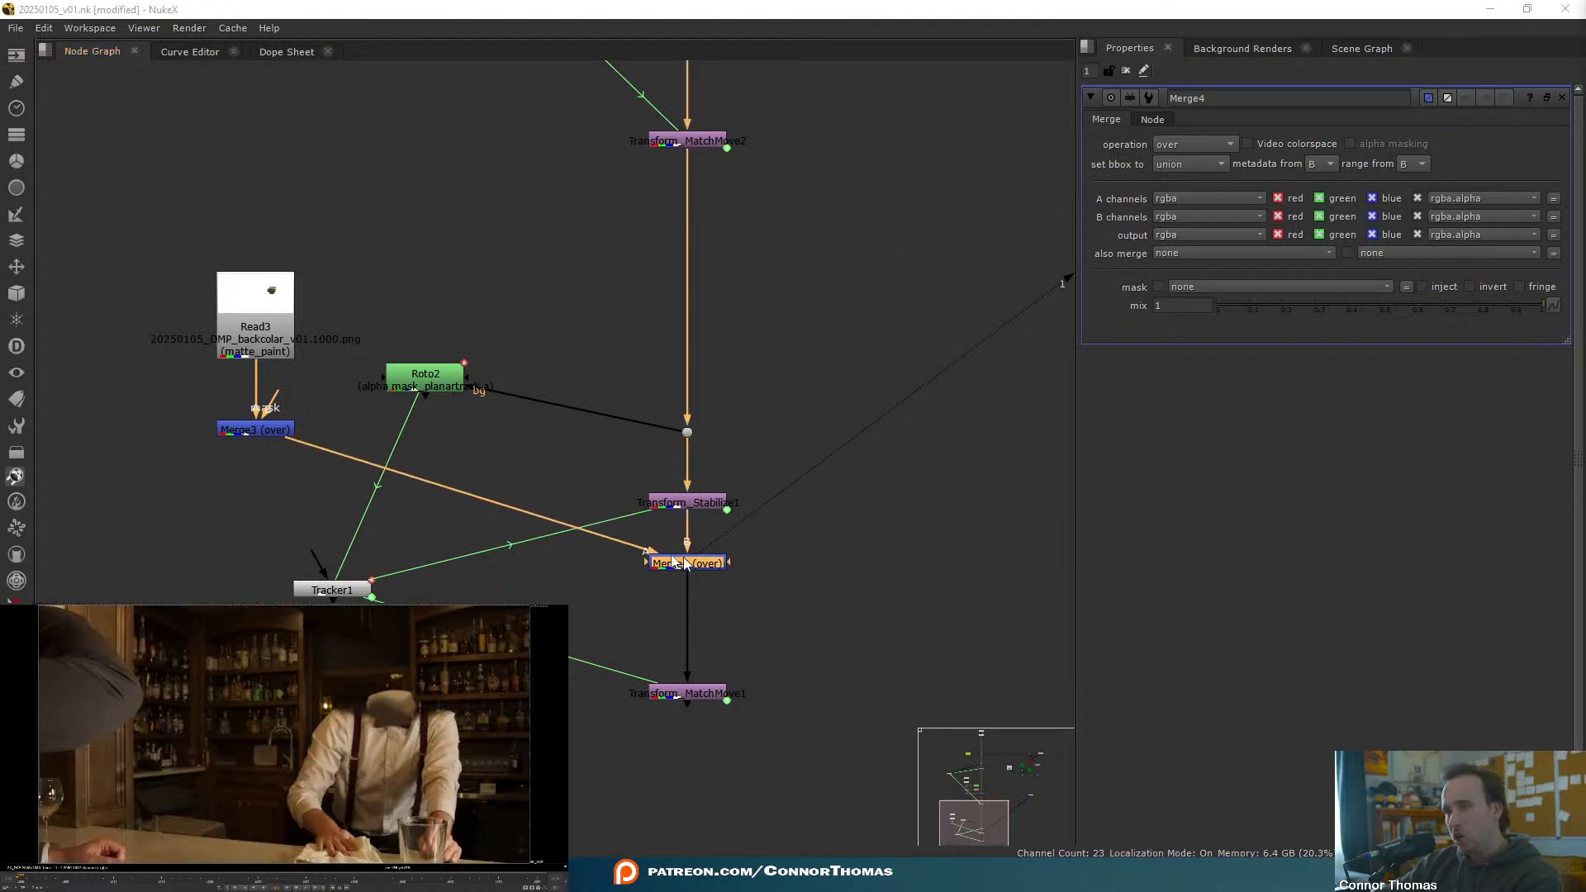
# - Load 20250105_DMP_frontshirt_v01.1000.png as a new Read node beside the back collar image
pyautogui.moveTo(317, 399); pyautogui.dragTo(421, 363, button='middle')
pyautogui.click(201, 357)
pyautogui.press('r')
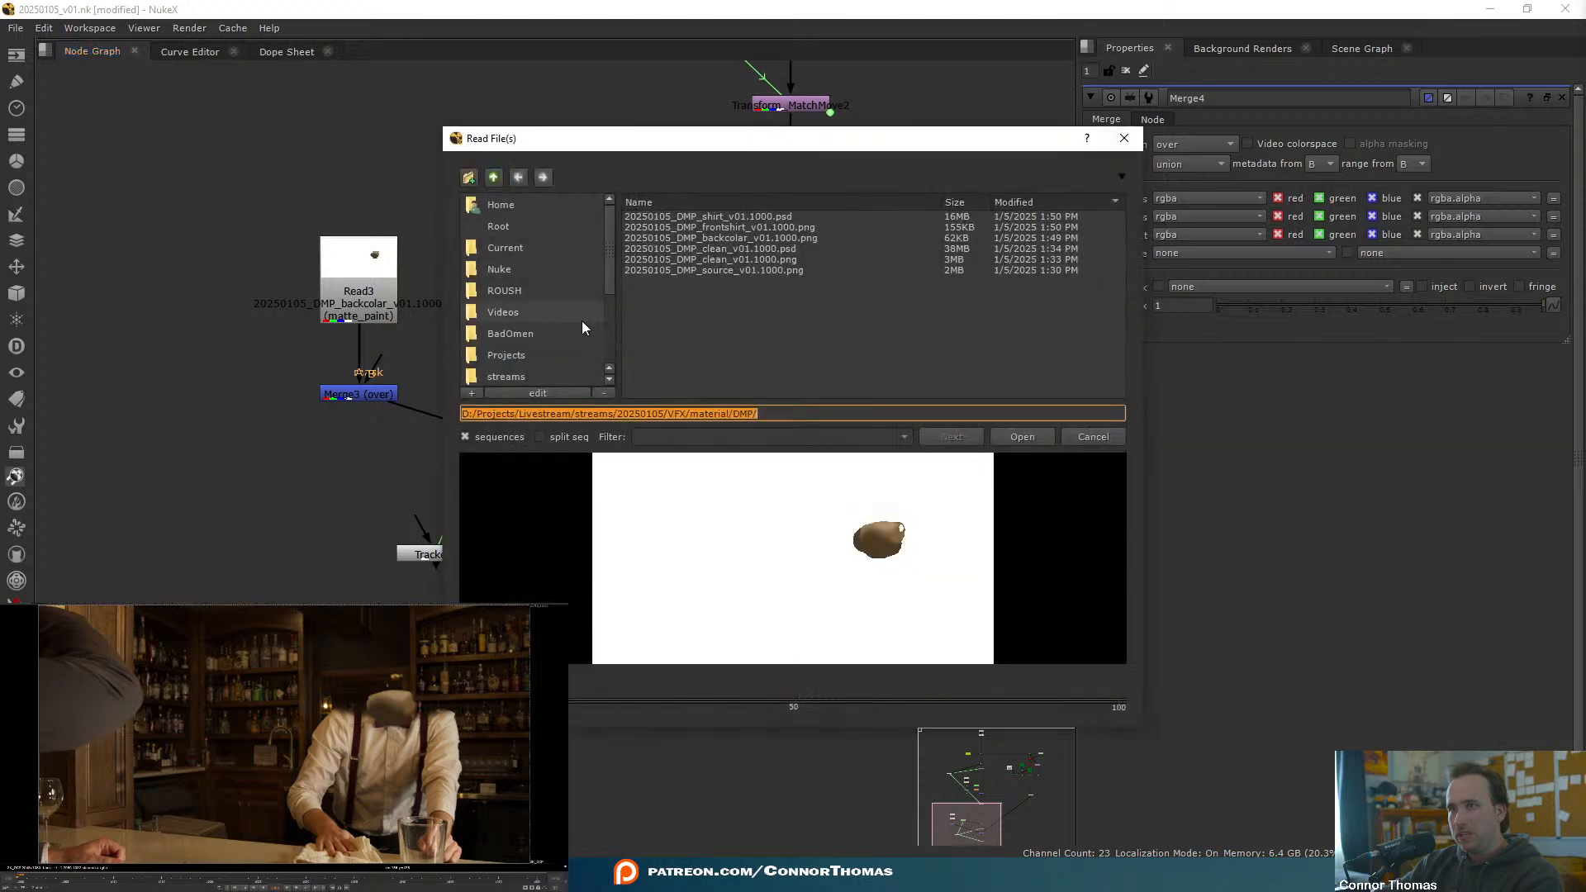
pyautogui.click(725, 227)
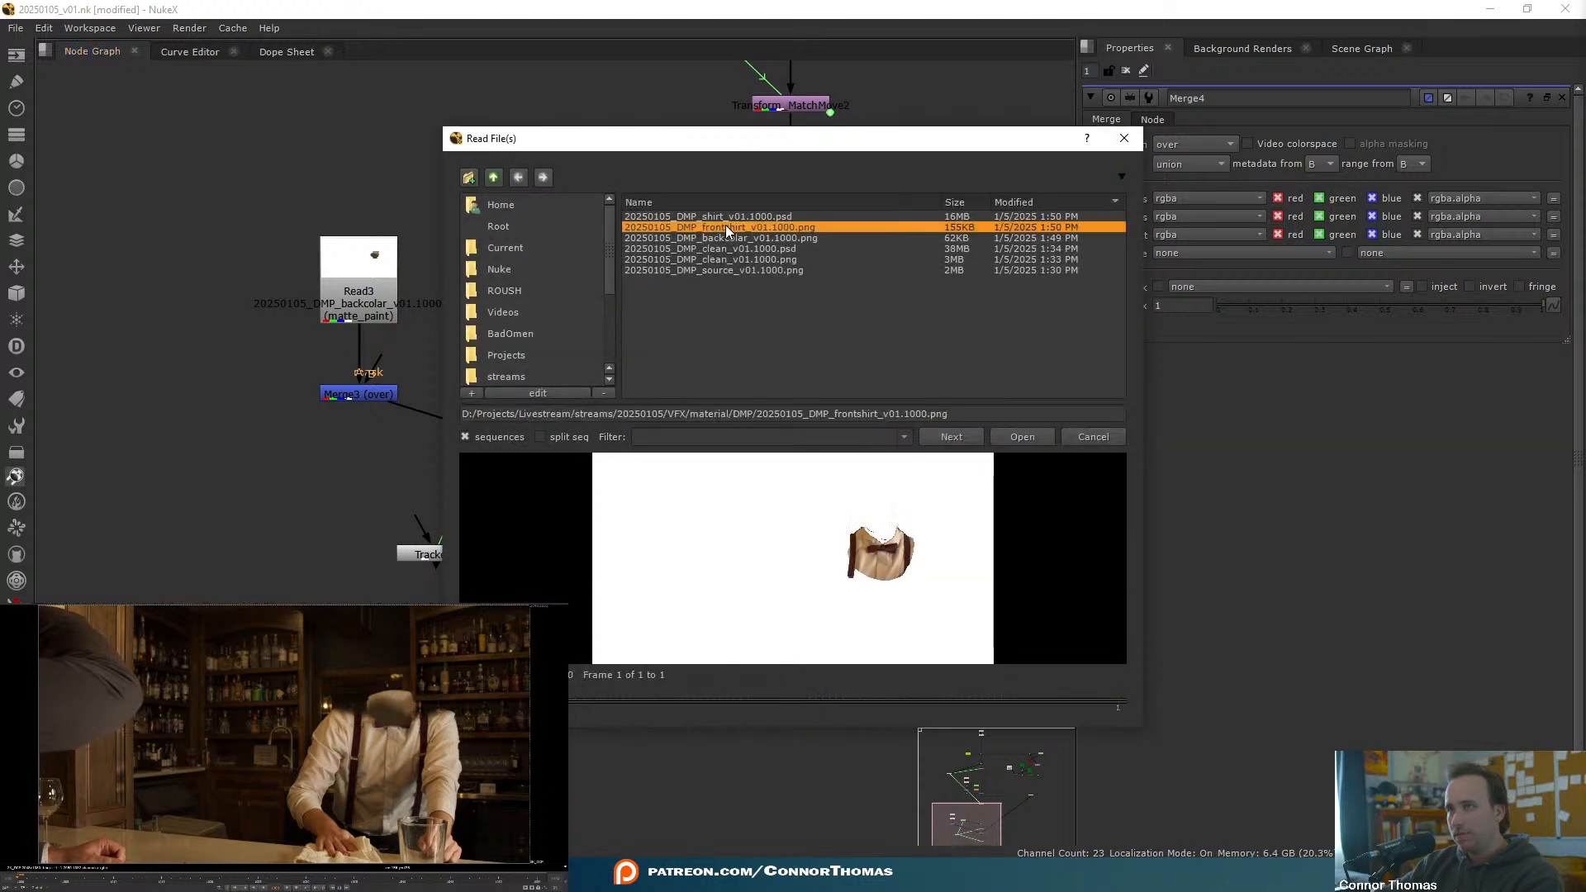
pyautogui.doubleClick(726, 226)
pyautogui.click(171, 358)
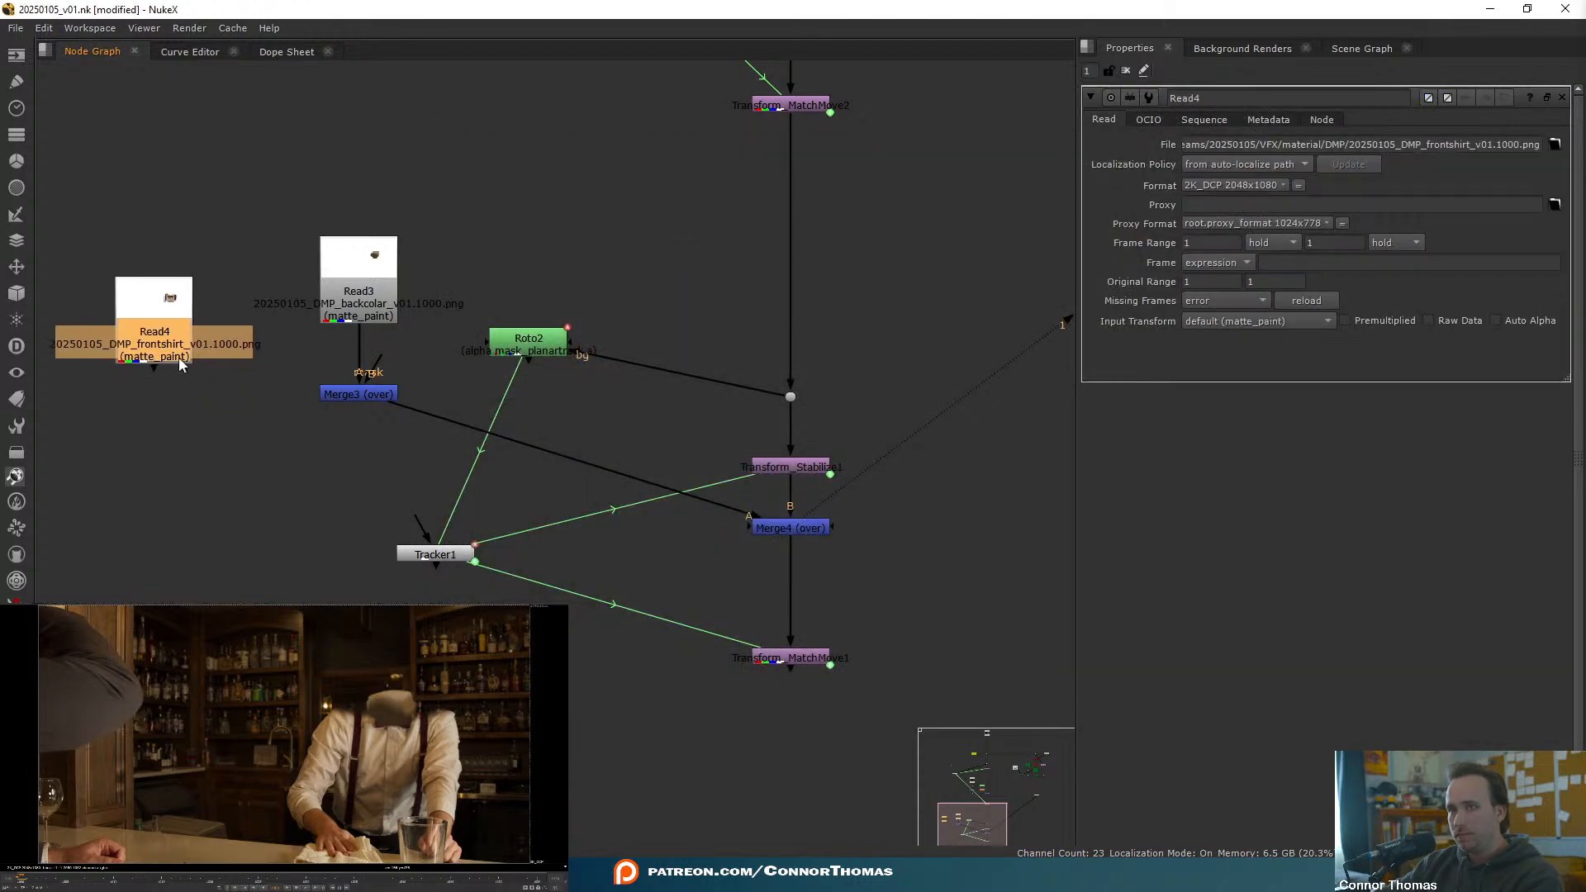
# - Mask the front shirt image by its own alpha with a Merge, merge it over the main pipe below Merge4 and view the result
pyautogui.press('m')
pyautogui.moveTo(184, 451); pyautogui.dragTo(157, 343)
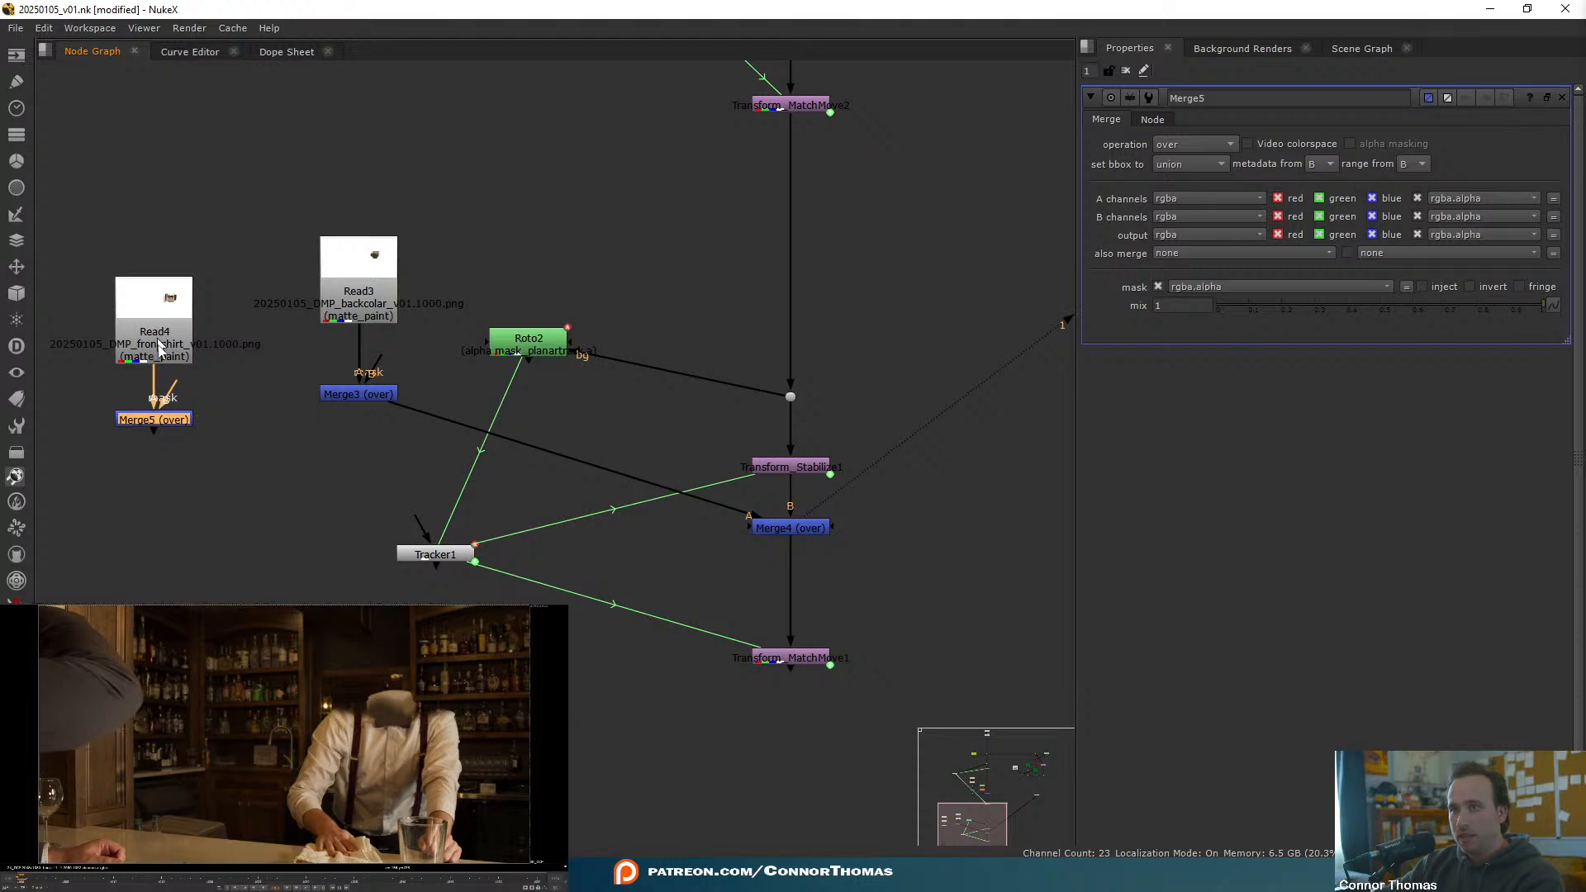
pyautogui.press('m')
pyautogui.moveTo(259, 423); pyautogui.dragTo(794, 610)
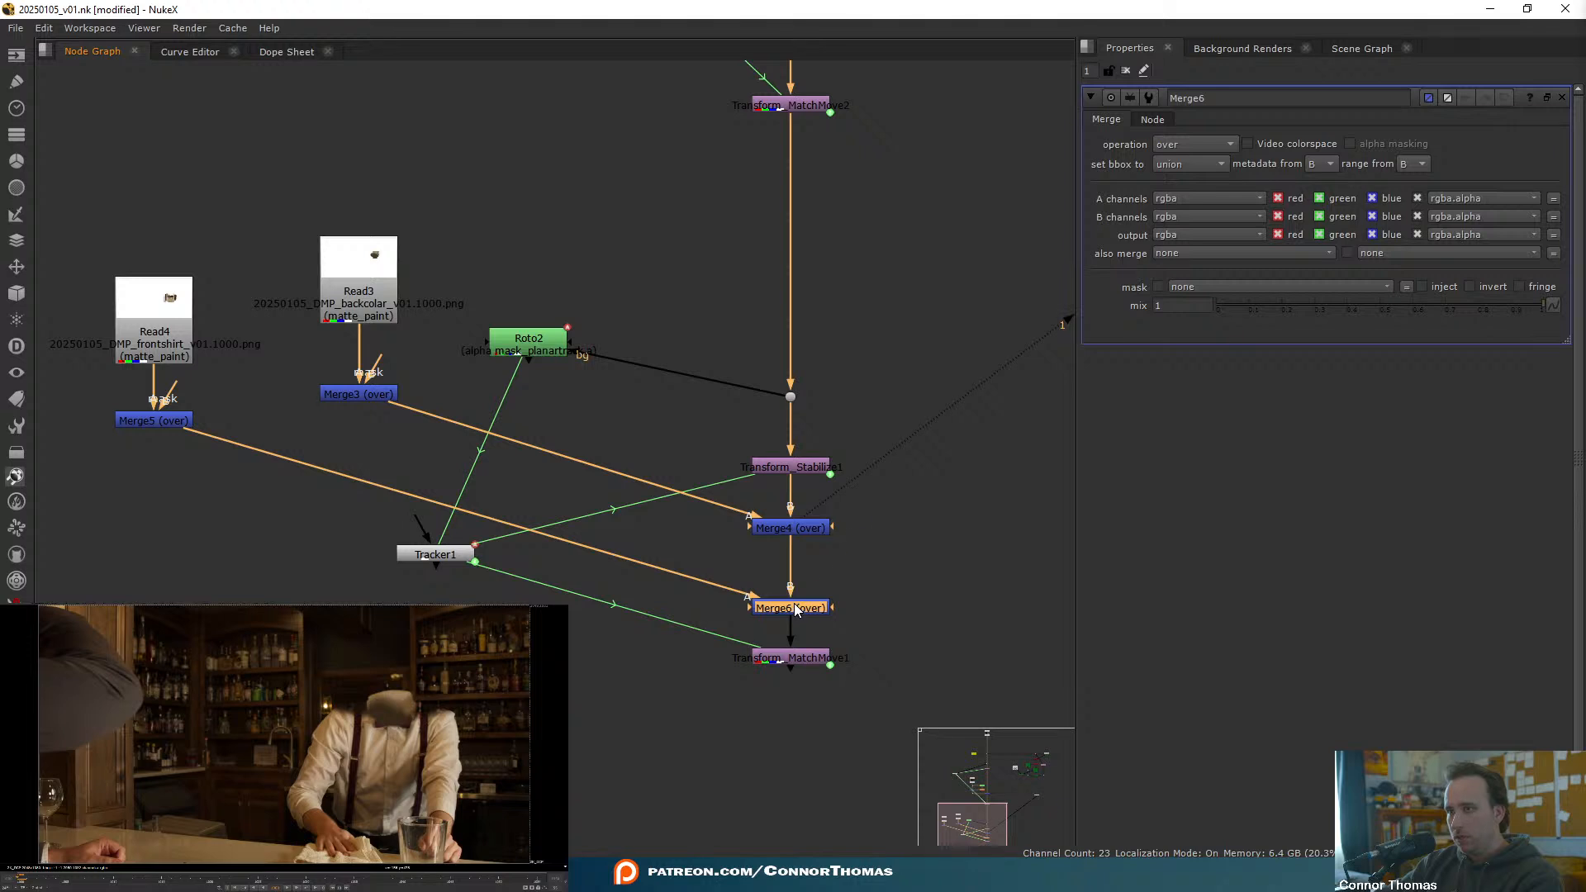
pyautogui.press('1')
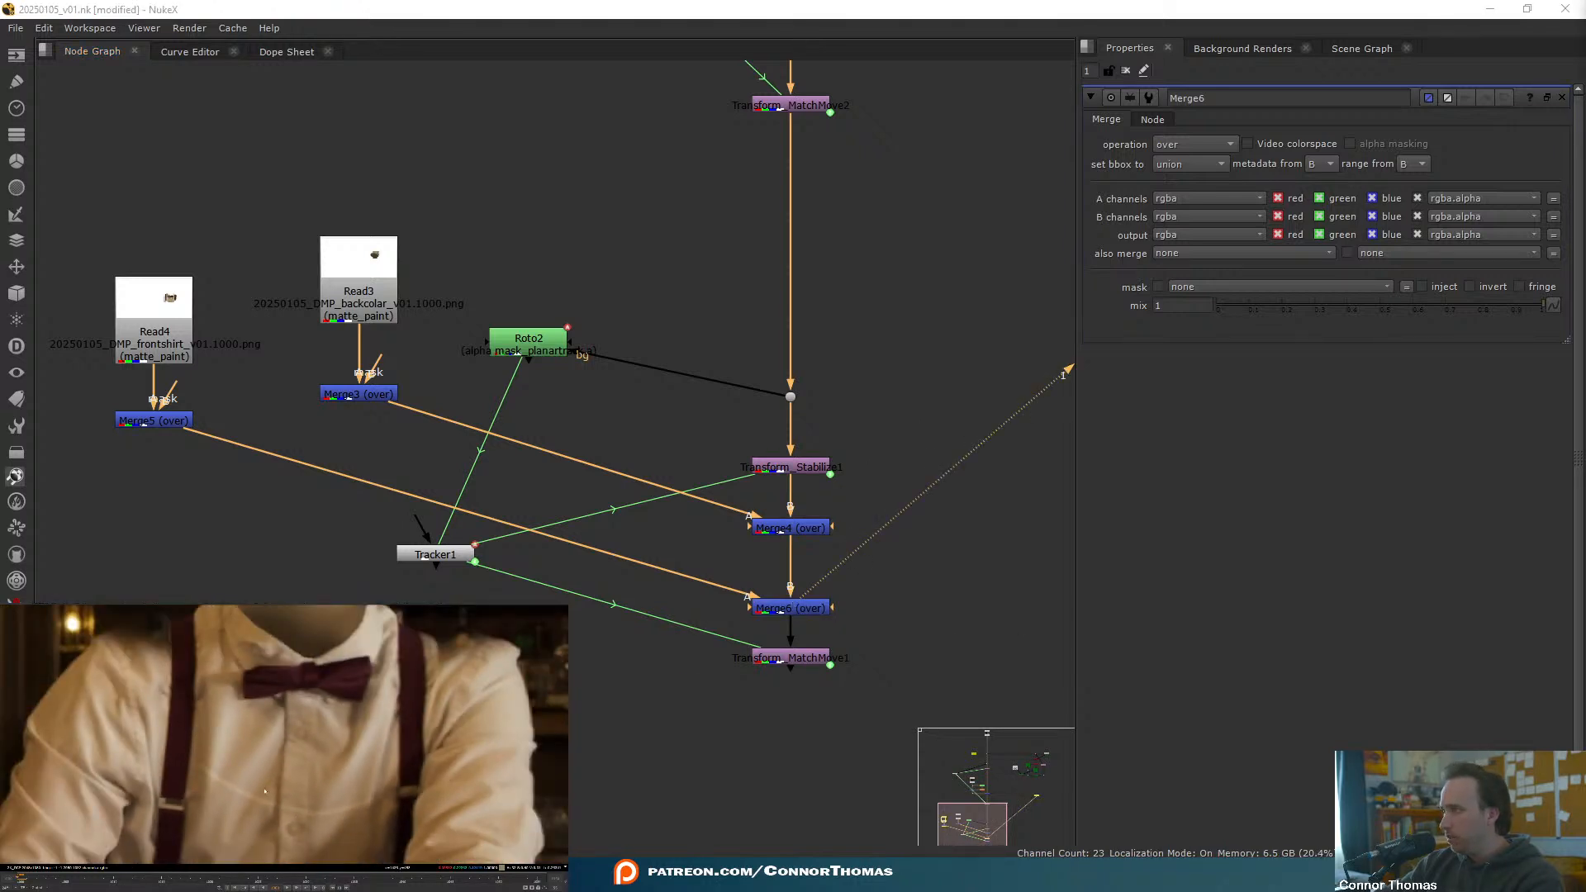
# - Enable Auto Alpha on Read4, the front shirt image
pyautogui.doubleClick(186, 307)
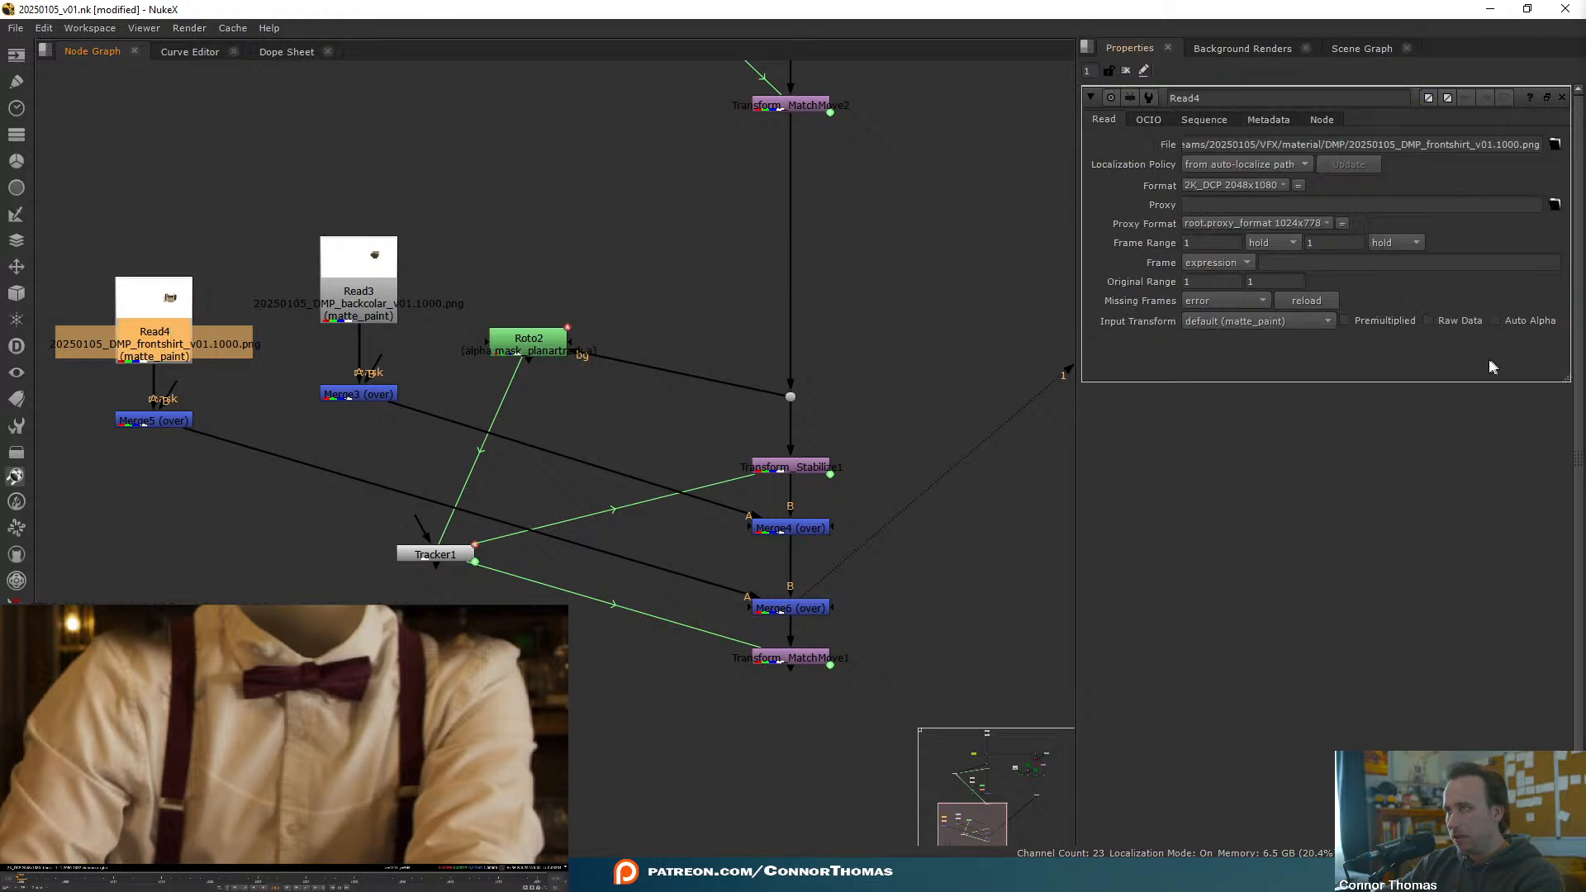
pyautogui.click(1495, 321)
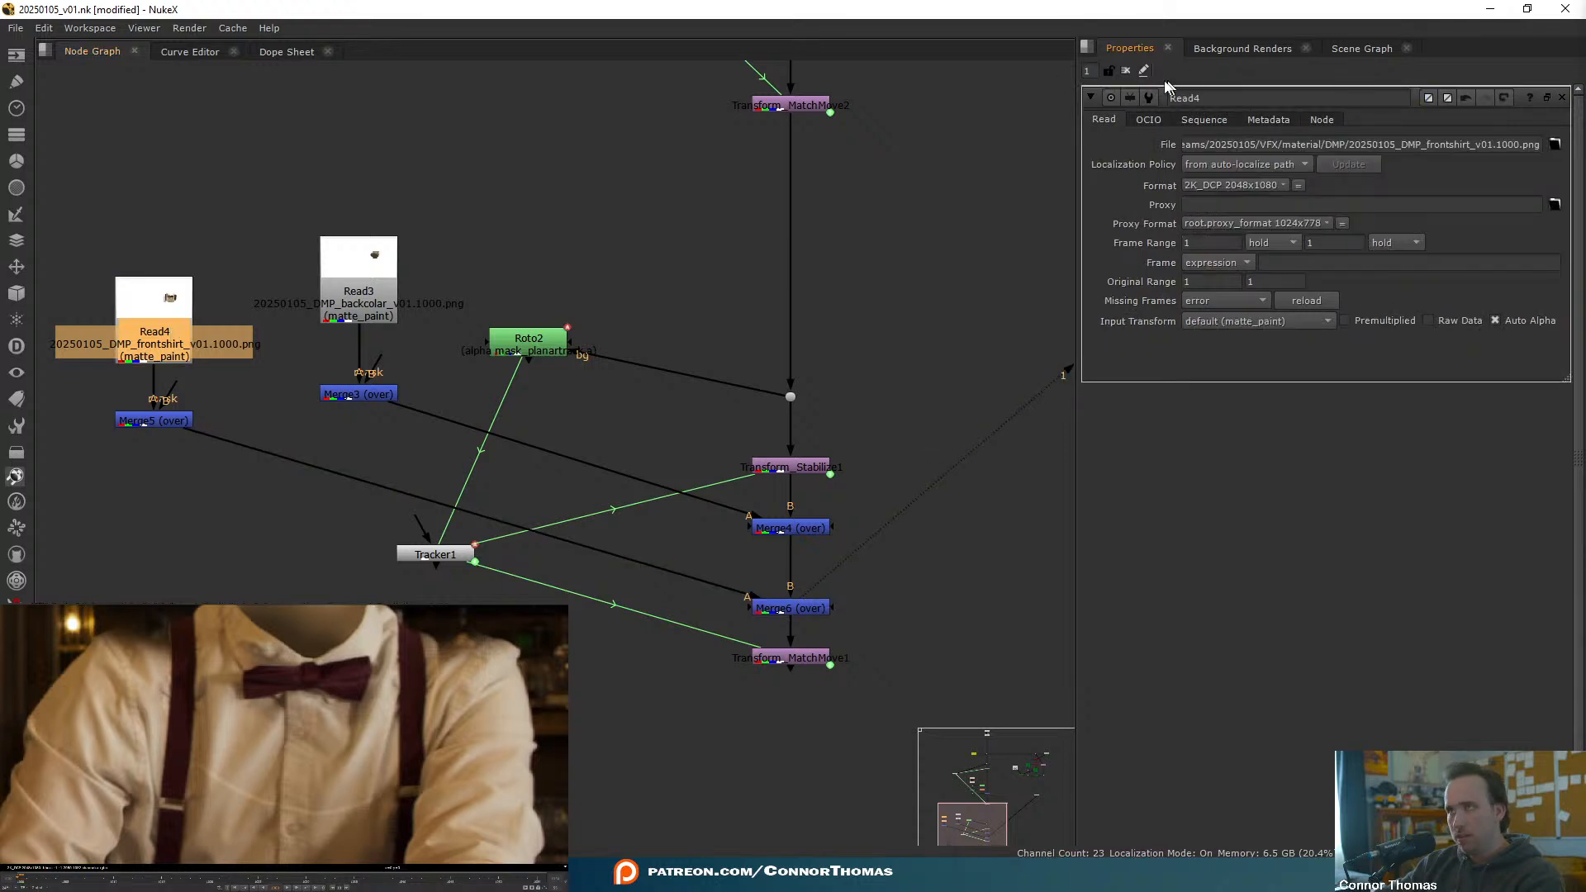
# - Clear the open node properties and enable Auto Alpha on Read2, the clean background plate
pyautogui.click(1125, 71)
pyautogui.click(407, 122)
pyautogui.scroll(-2, 407, 121)
pyautogui.moveTo(407, 121); pyautogui.dragTo(454, 514, button='middle')
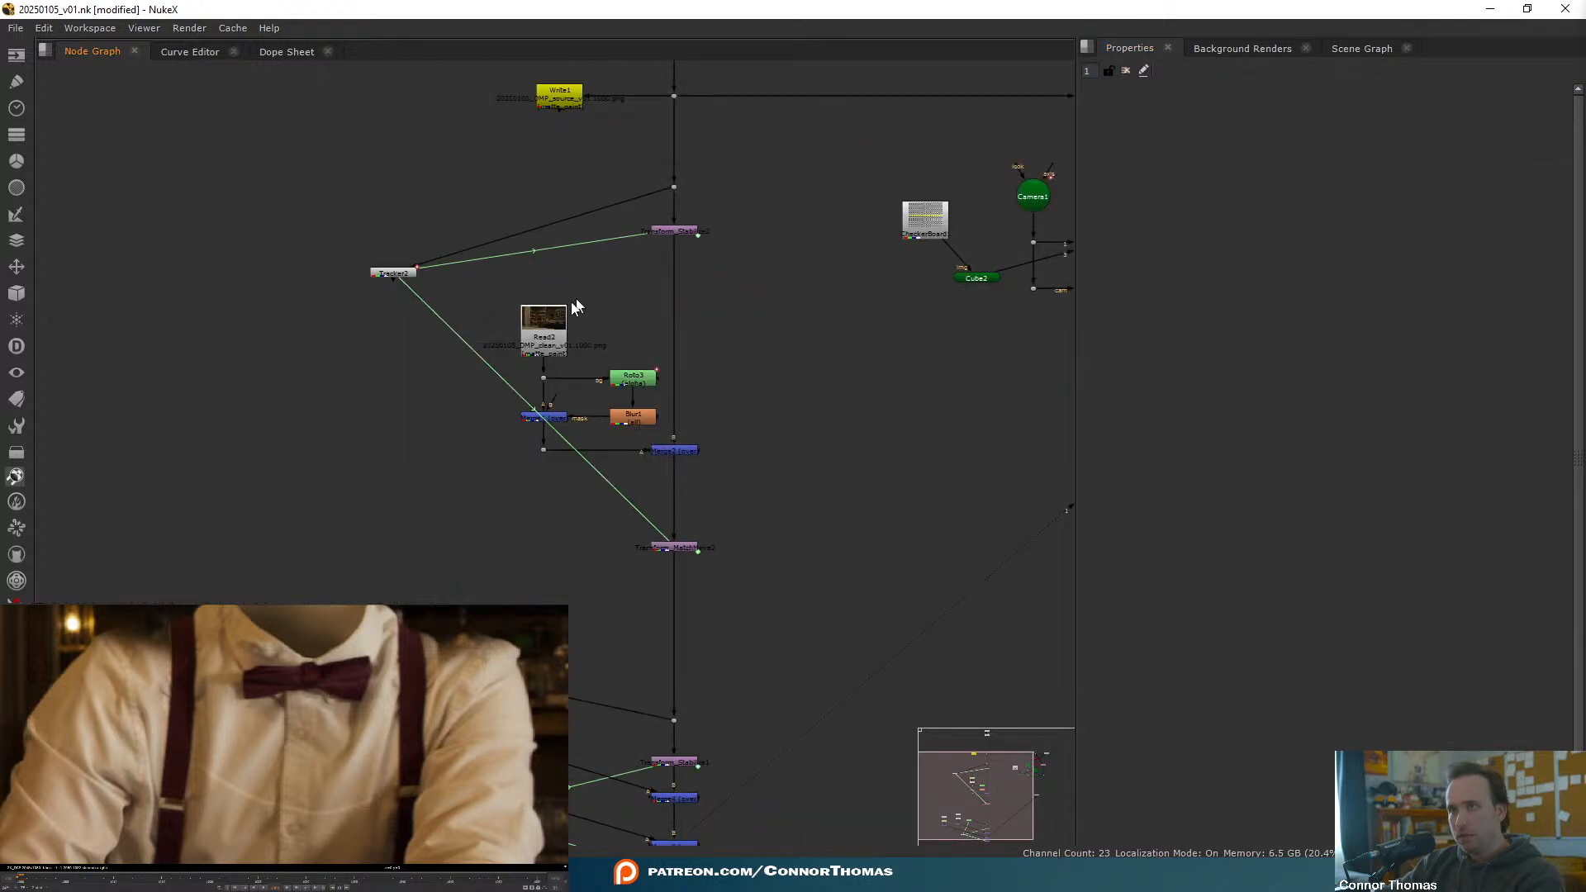
pyautogui.doubleClick(543, 326)
pyautogui.click(1518, 322)
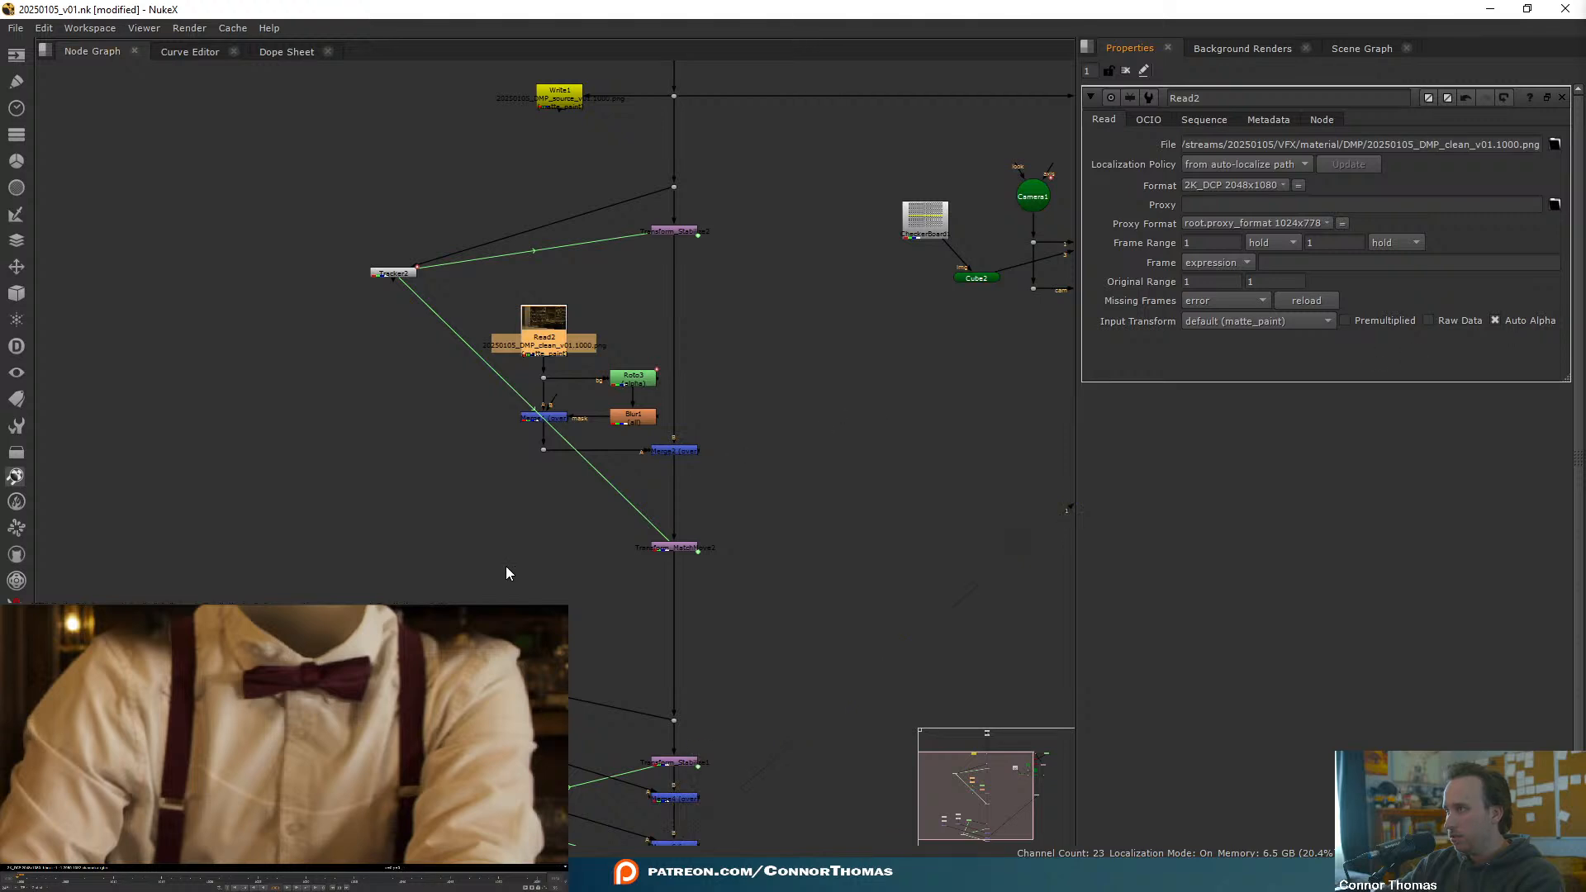
# - Enable Auto Alpha on Read1, the source plate, and close its properties
pyautogui.moveTo(445, 506); pyautogui.dragTo(385, 835, button='middle')
pyautogui.doubleClick(615, 240)
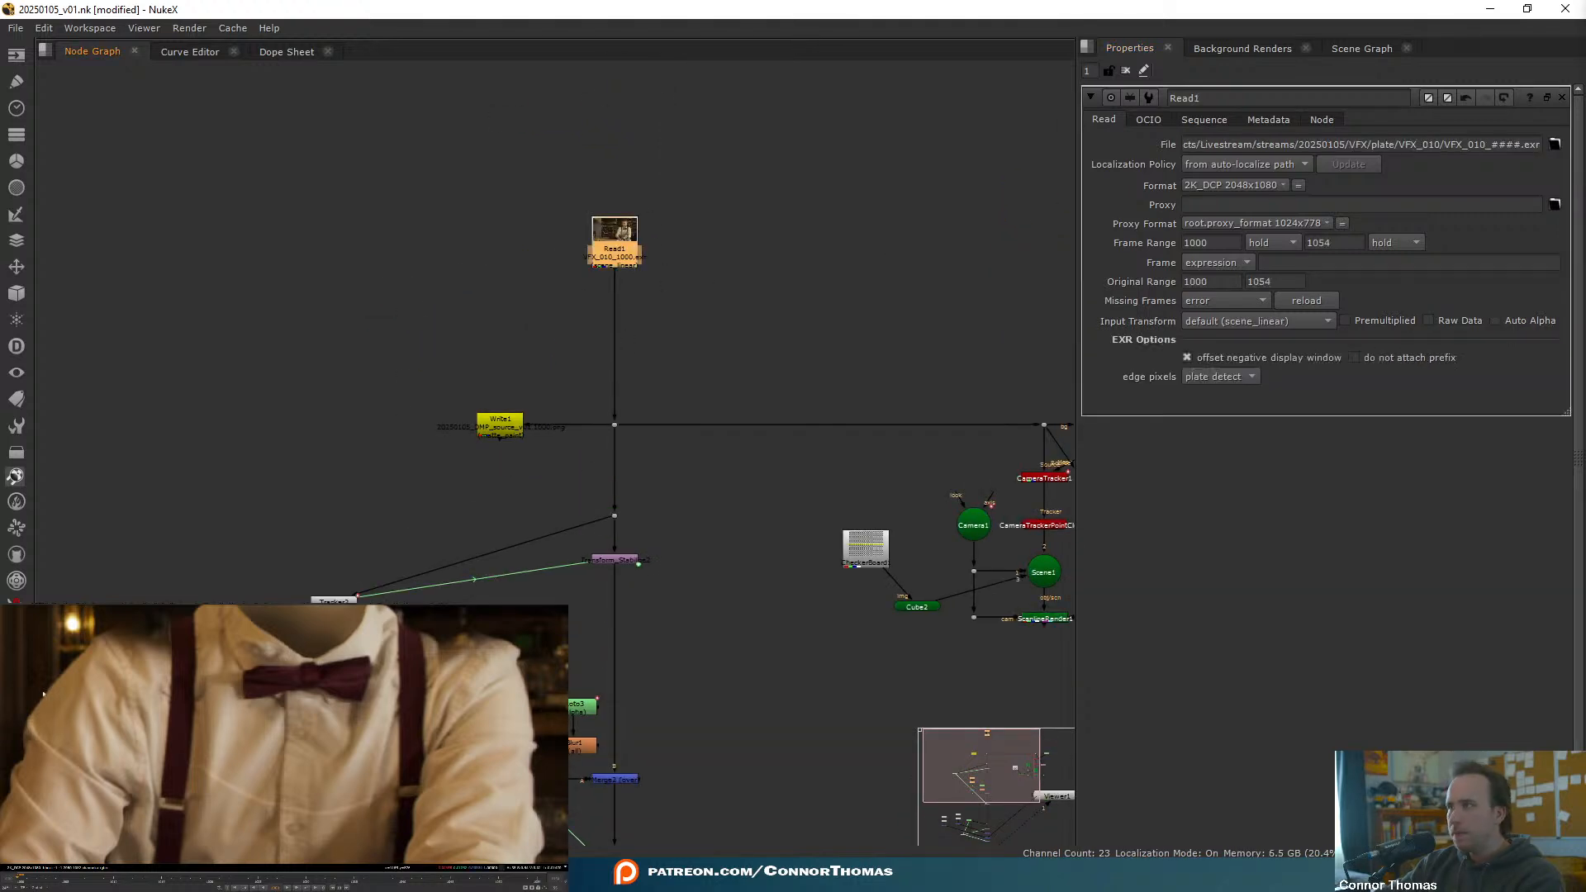
pyautogui.click(1520, 322)
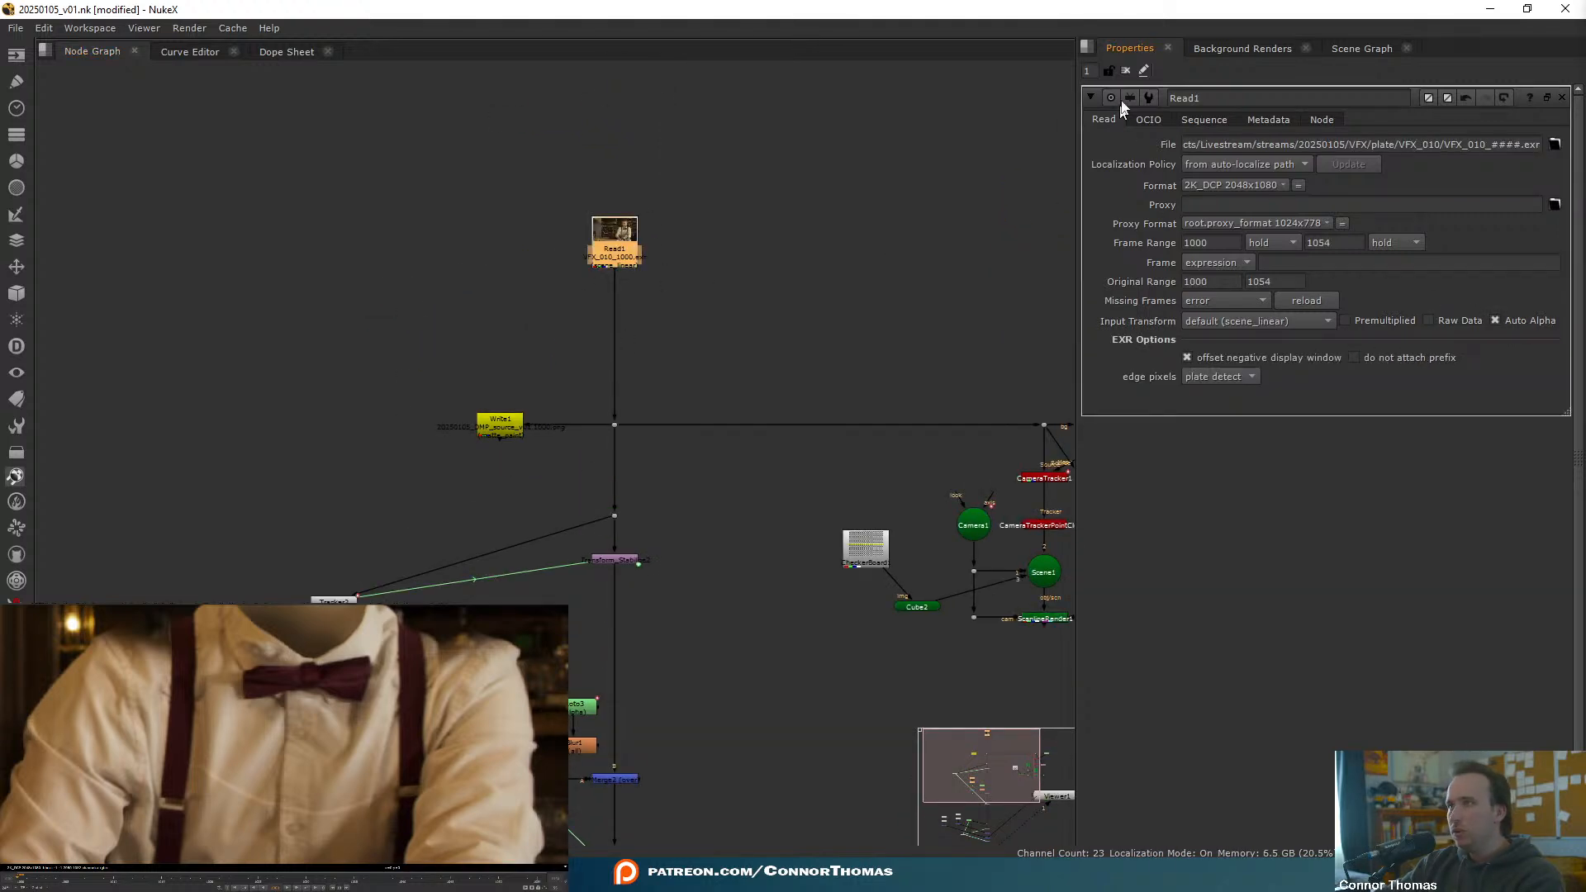
pyautogui.click(1125, 72)
# - View the full-frame composite from the output of Transform_MatchMove1
pyautogui.moveTo(504, 600); pyautogui.dragTo(578, 25, button='middle')
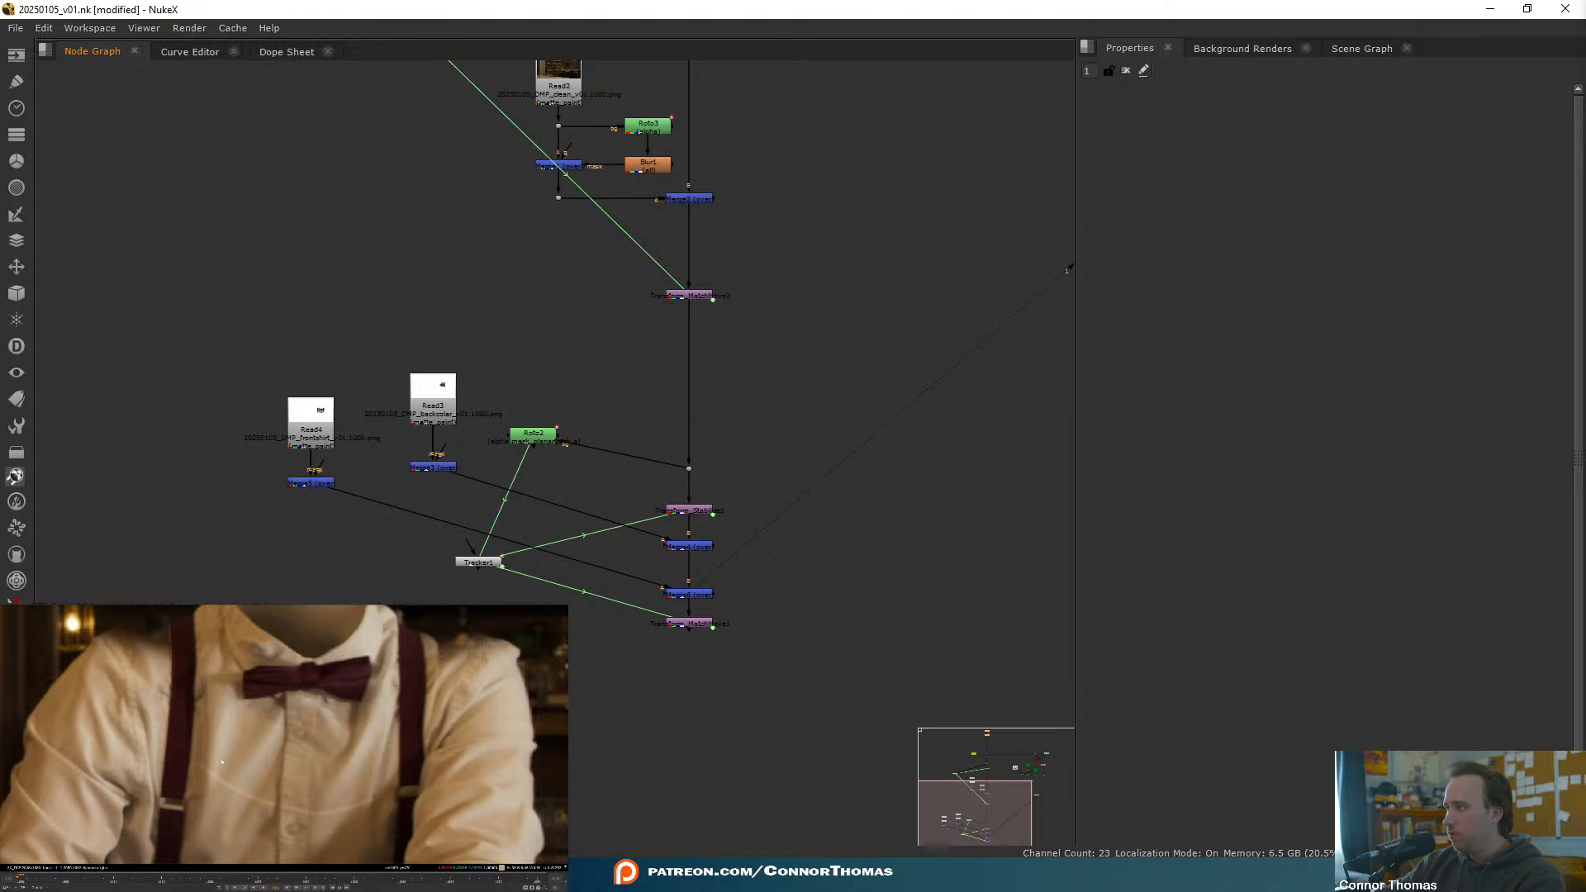
pyautogui.scroll(5, 766, 630)
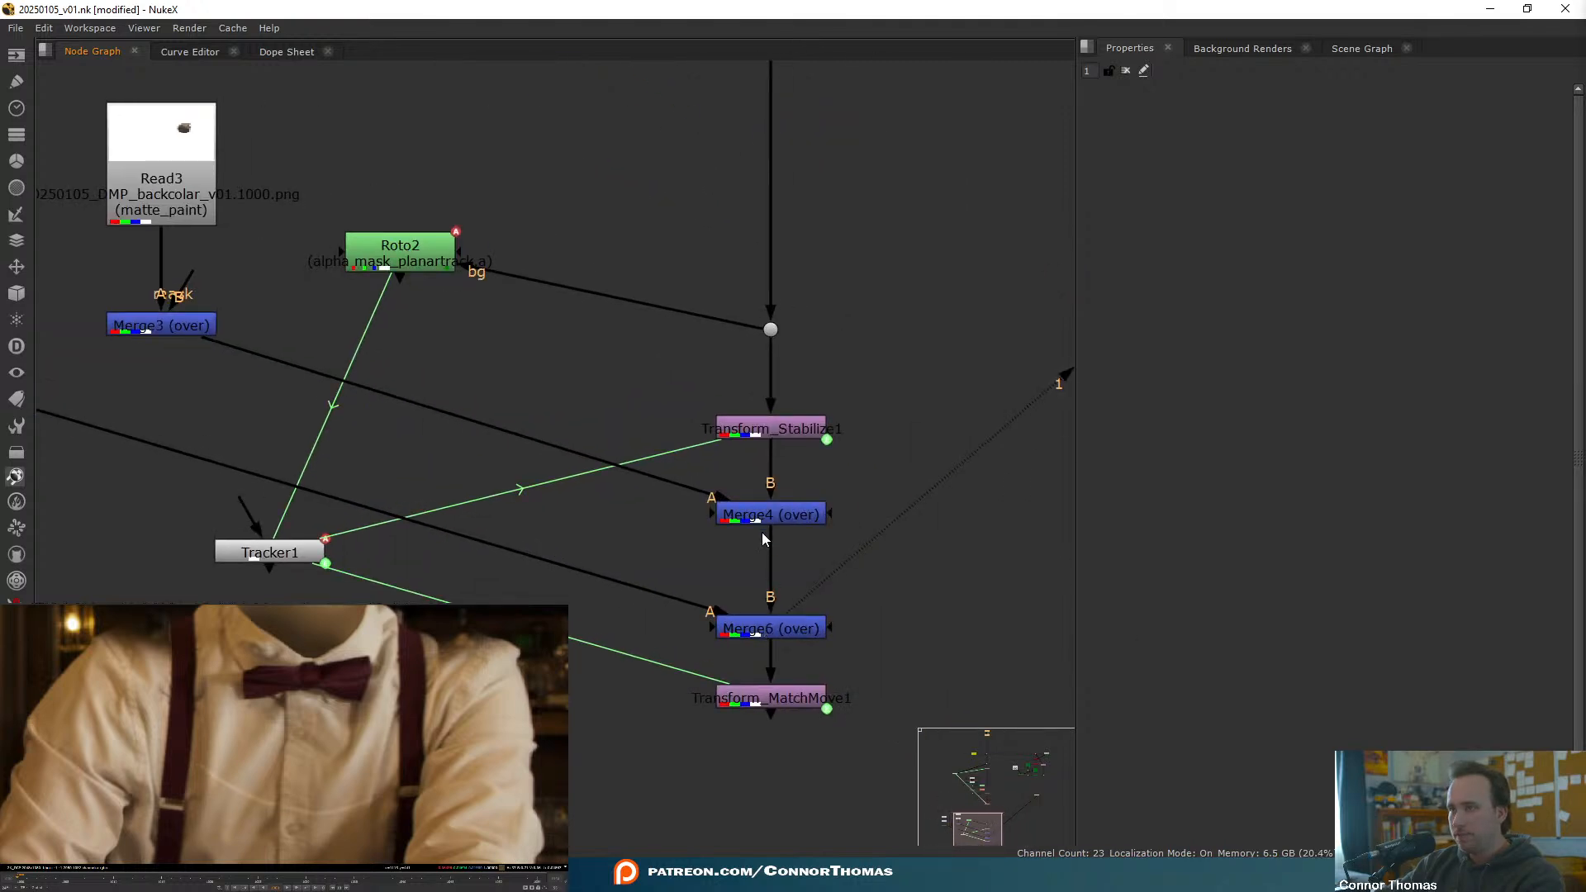
pyautogui.click(763, 522)
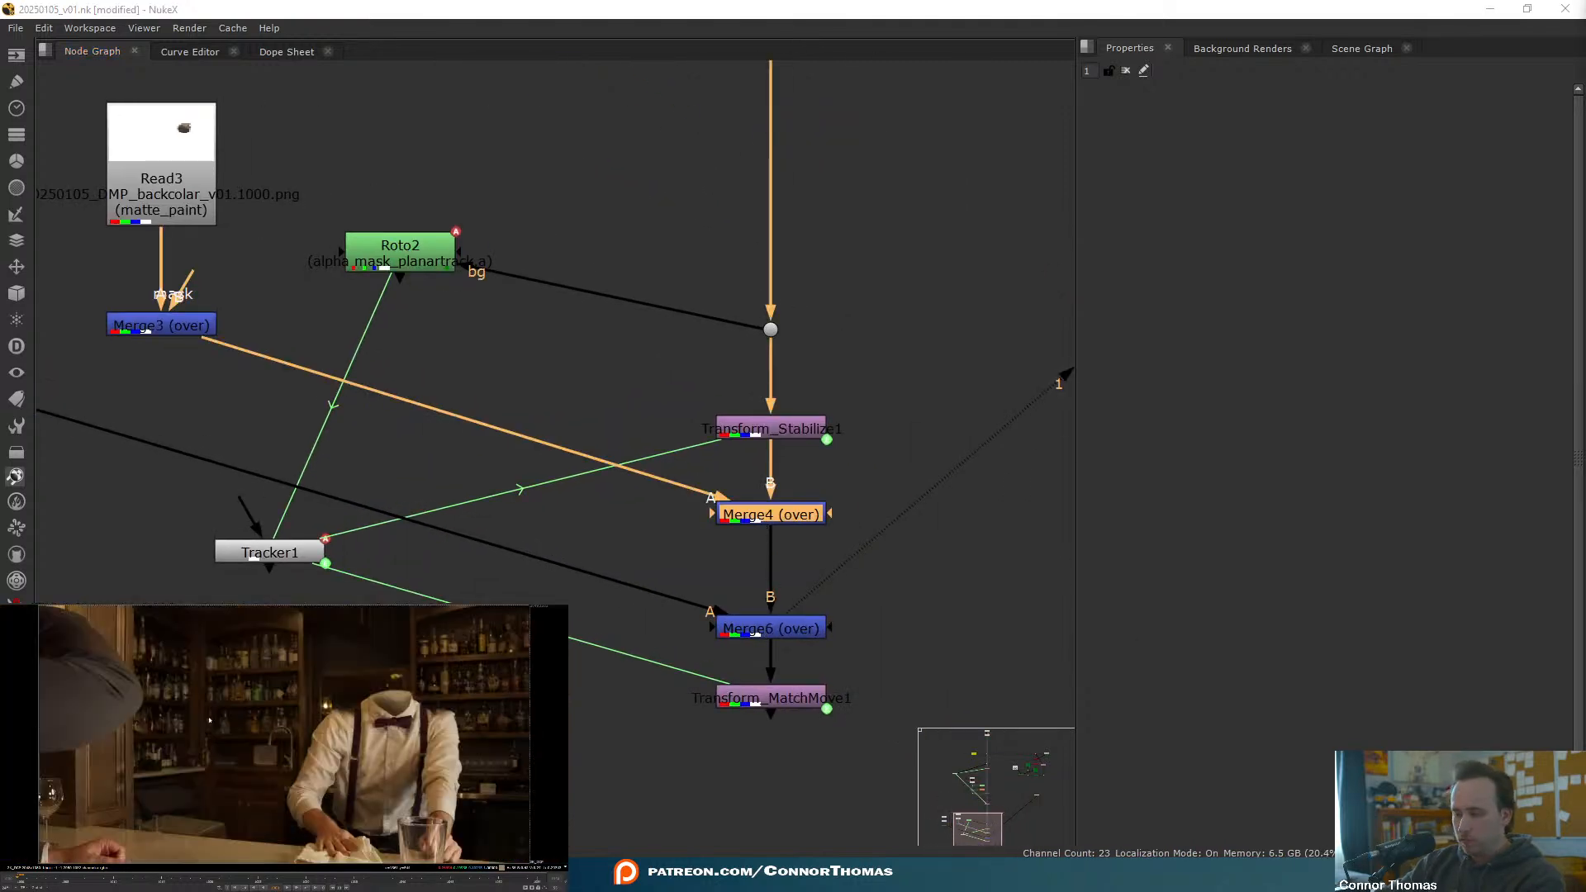
pyautogui.click(781, 699)
pyautogui.press('1')
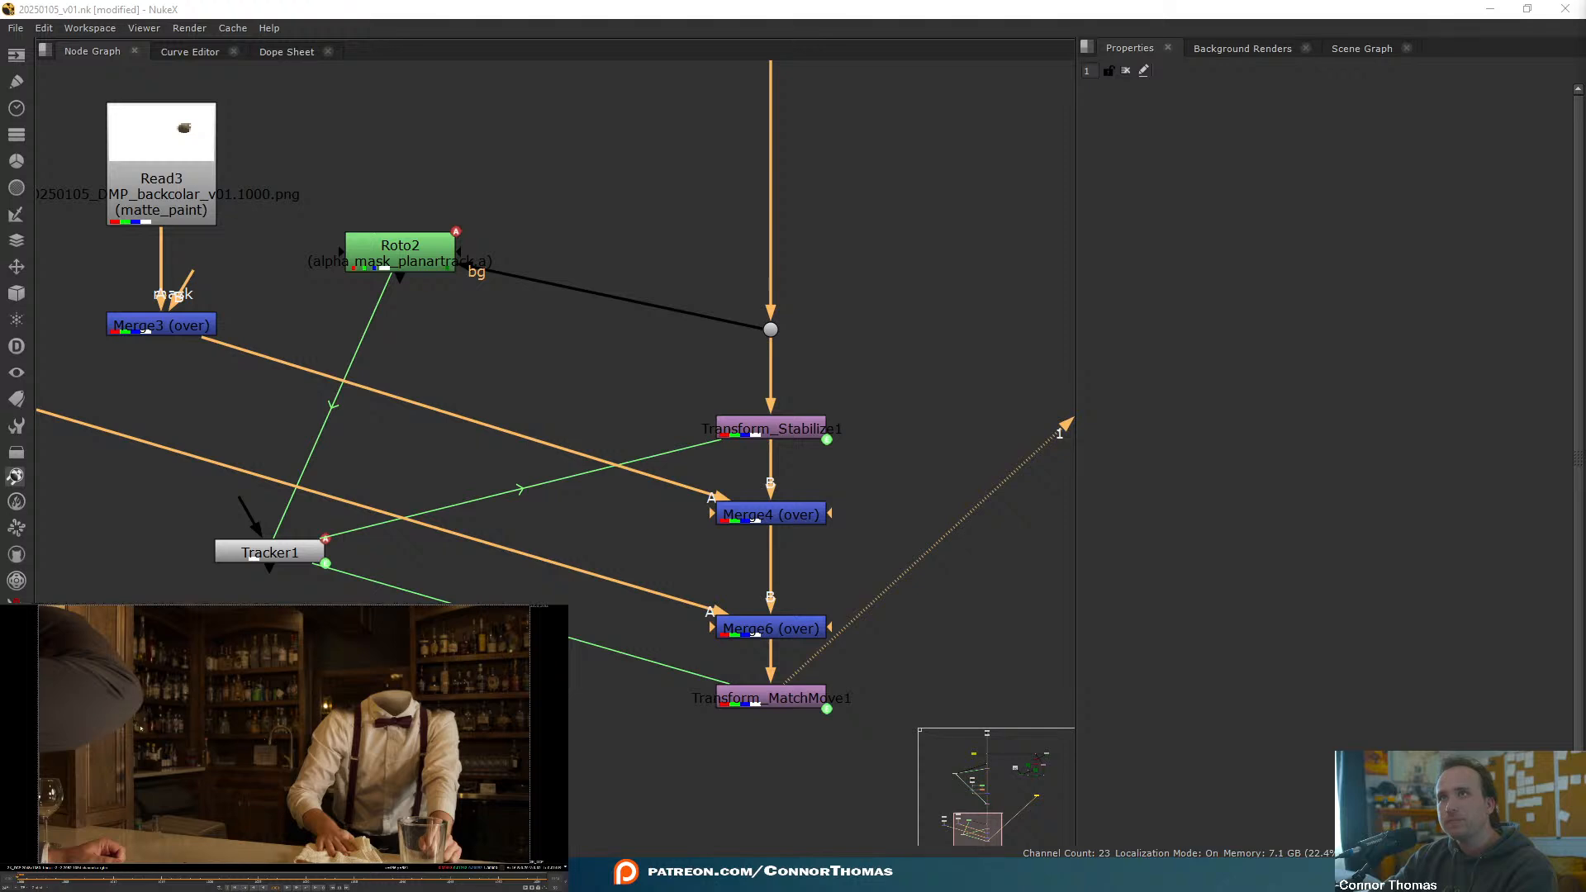
# - Move the main-pipe dot, Roto2 and Tracker1 higher in the graph, well above Transform_Stabilize1
pyautogui.moveTo(877, 328); pyautogui.dragTo(900, 280)
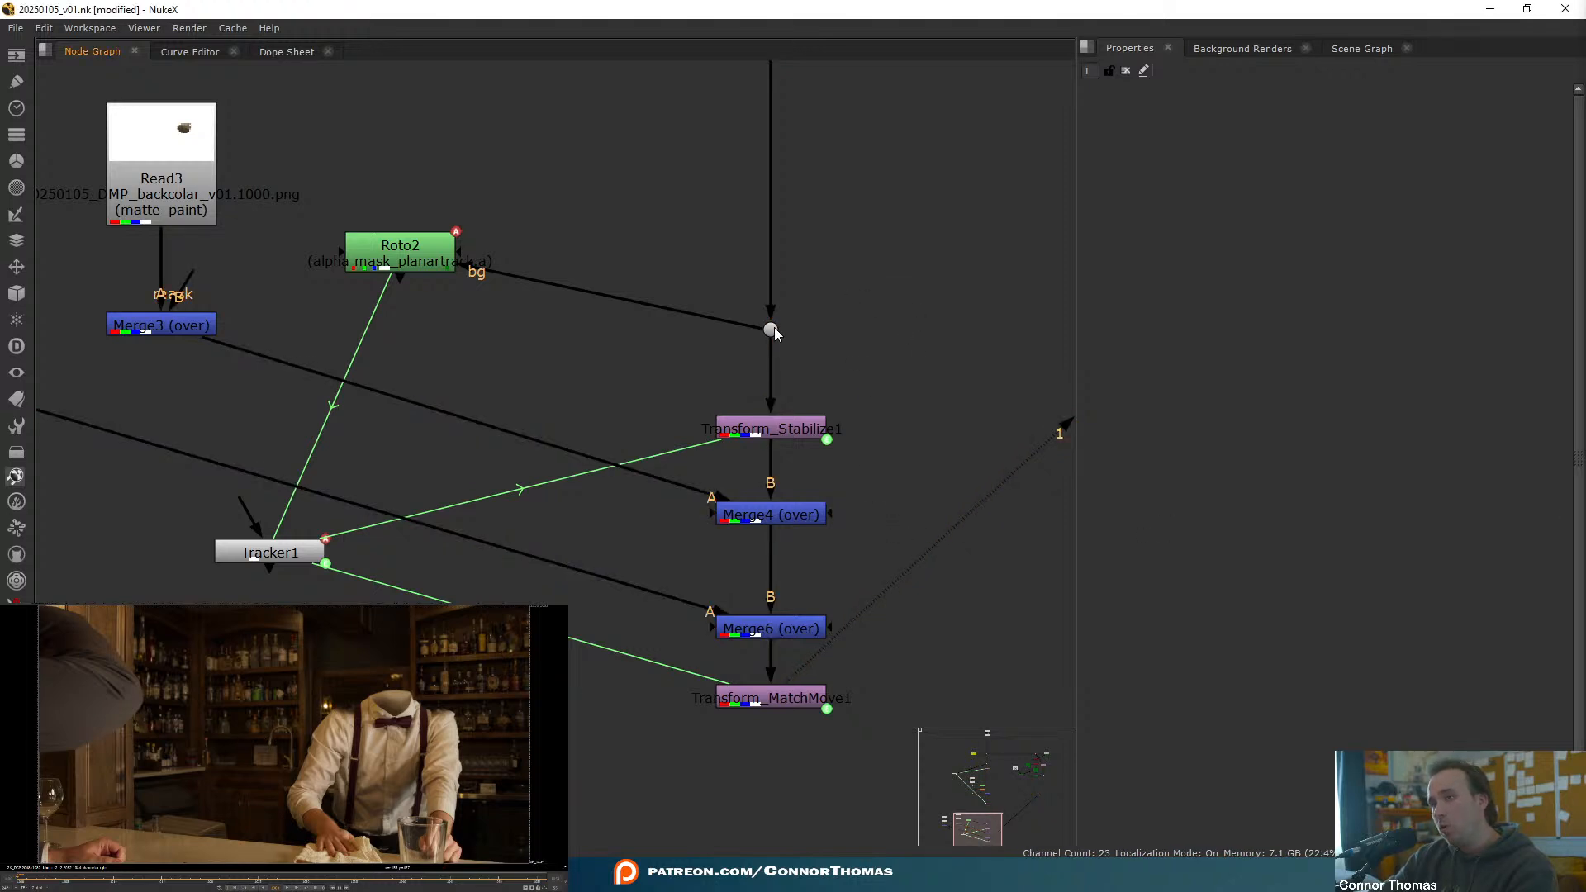
pyautogui.moveTo(774, 329); pyautogui.dragTo(772, 109)
pyautogui.moveTo(444, 275); pyautogui.dragTo(563, 171)
pyautogui.click(921, 226)
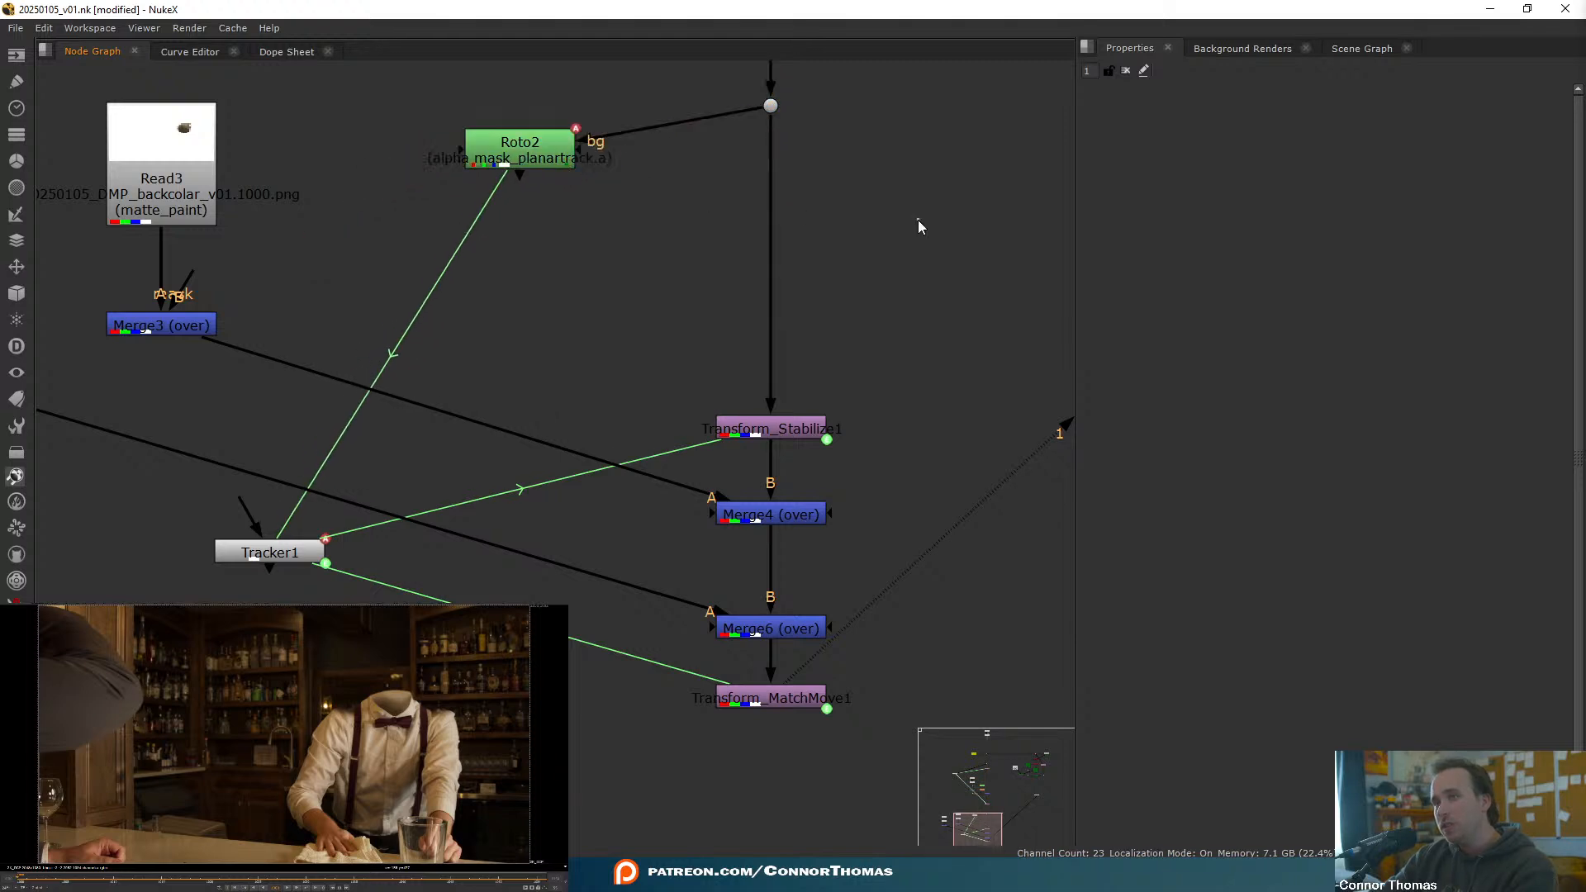
pyautogui.moveTo(279, 558); pyautogui.dragTo(449, 257)
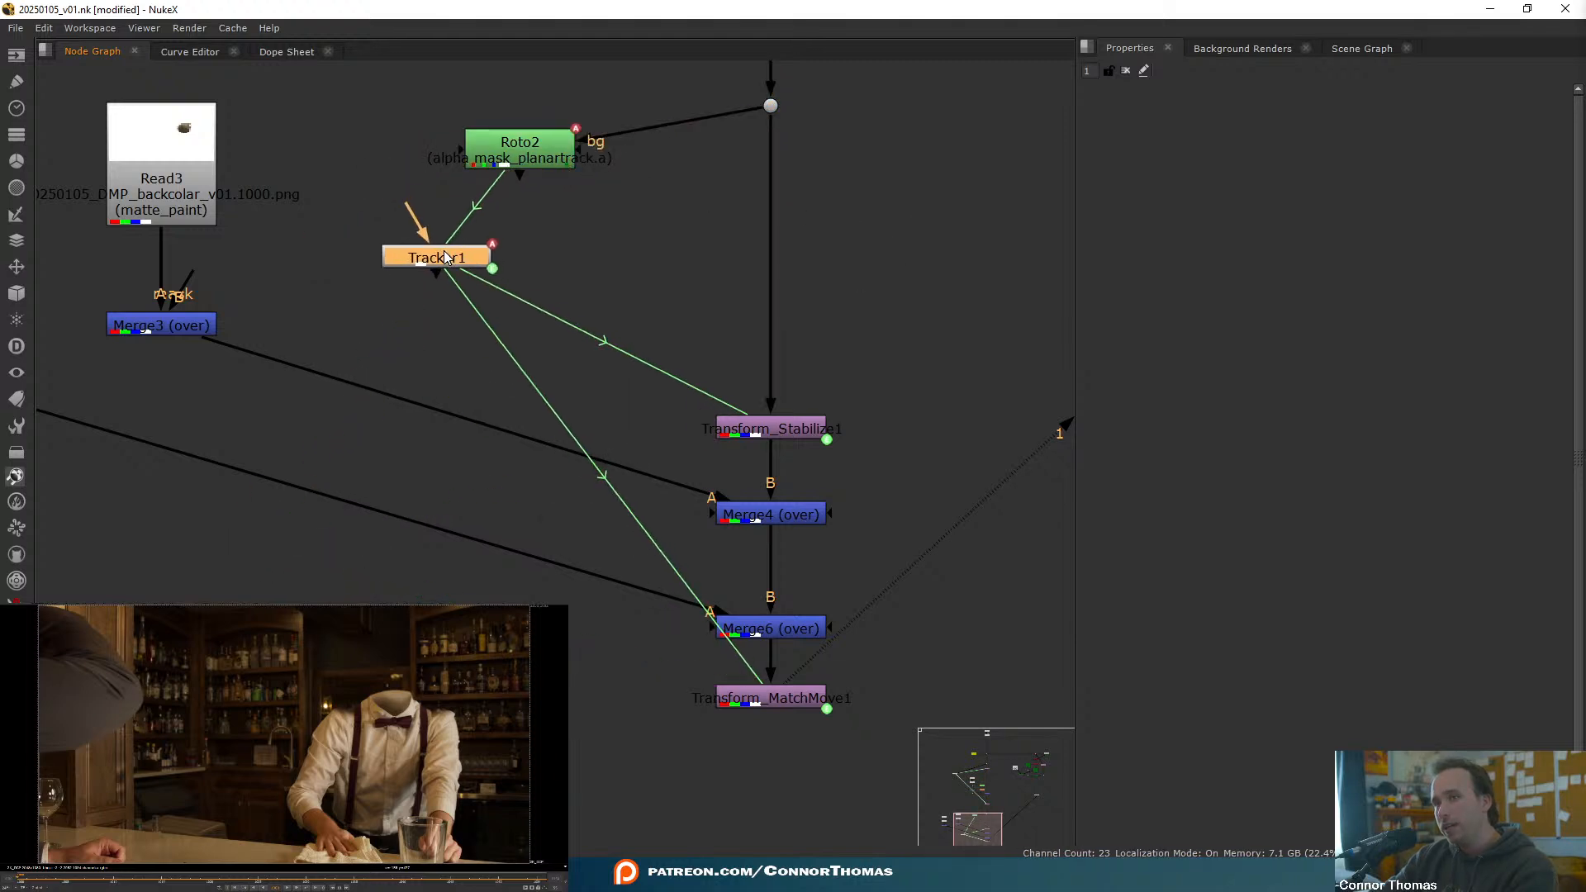
pyautogui.click(895, 242)
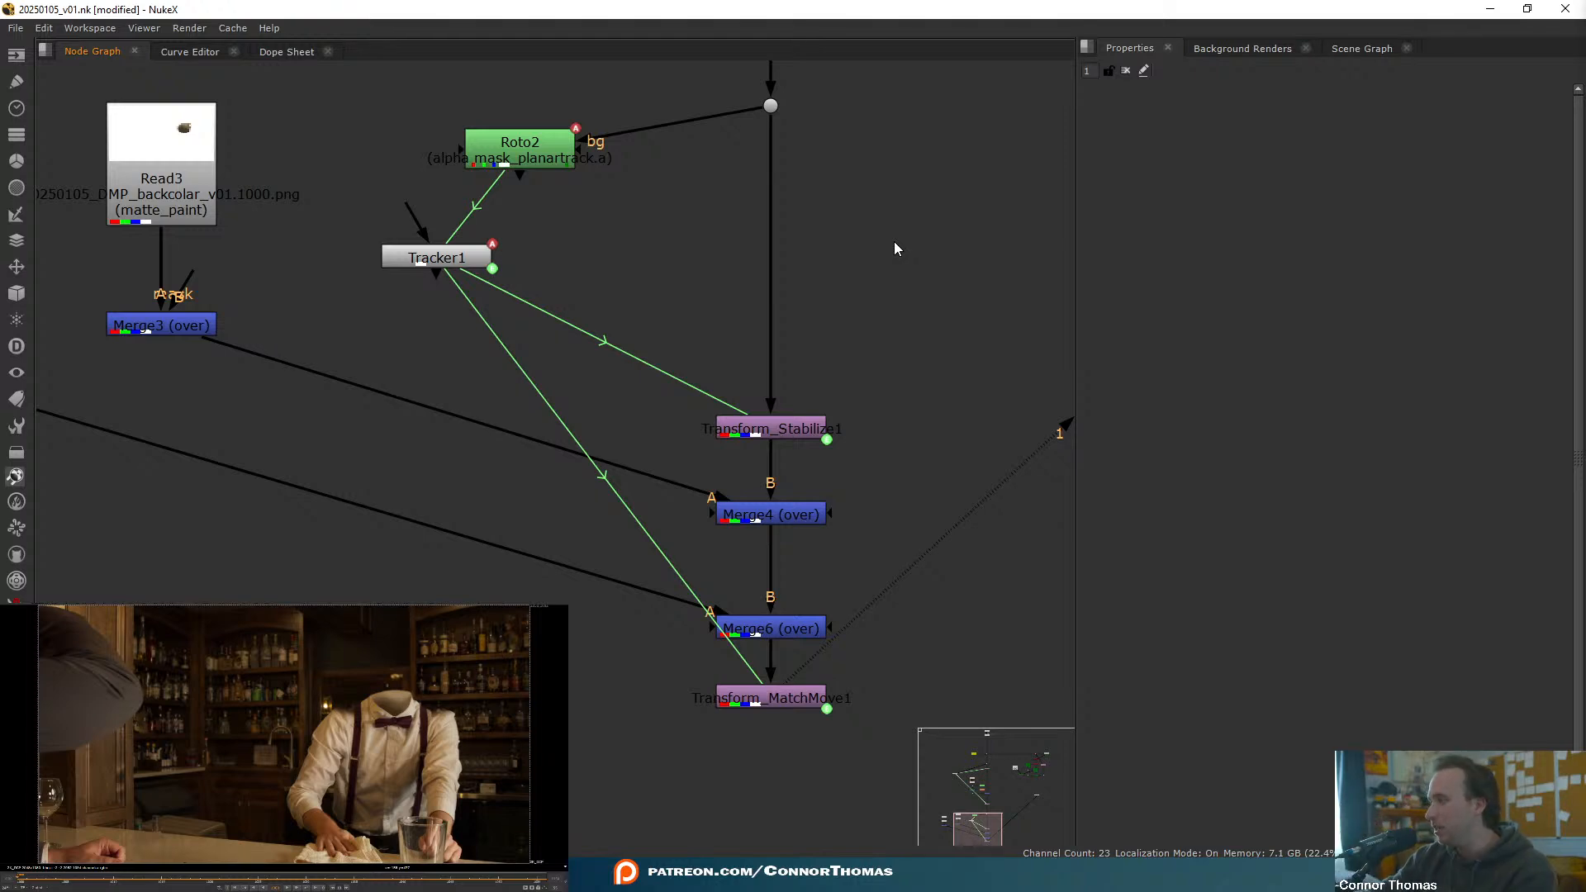
pyautogui.moveTo(20, 876)
pyautogui.mouseDown()
pyautogui.moveTo(446, 874)
pyautogui.moveTo(94, 862)
pyautogui.moveTo(347, 874)
pyautogui.moveTo(26, 875)
pyautogui.mouseUp()
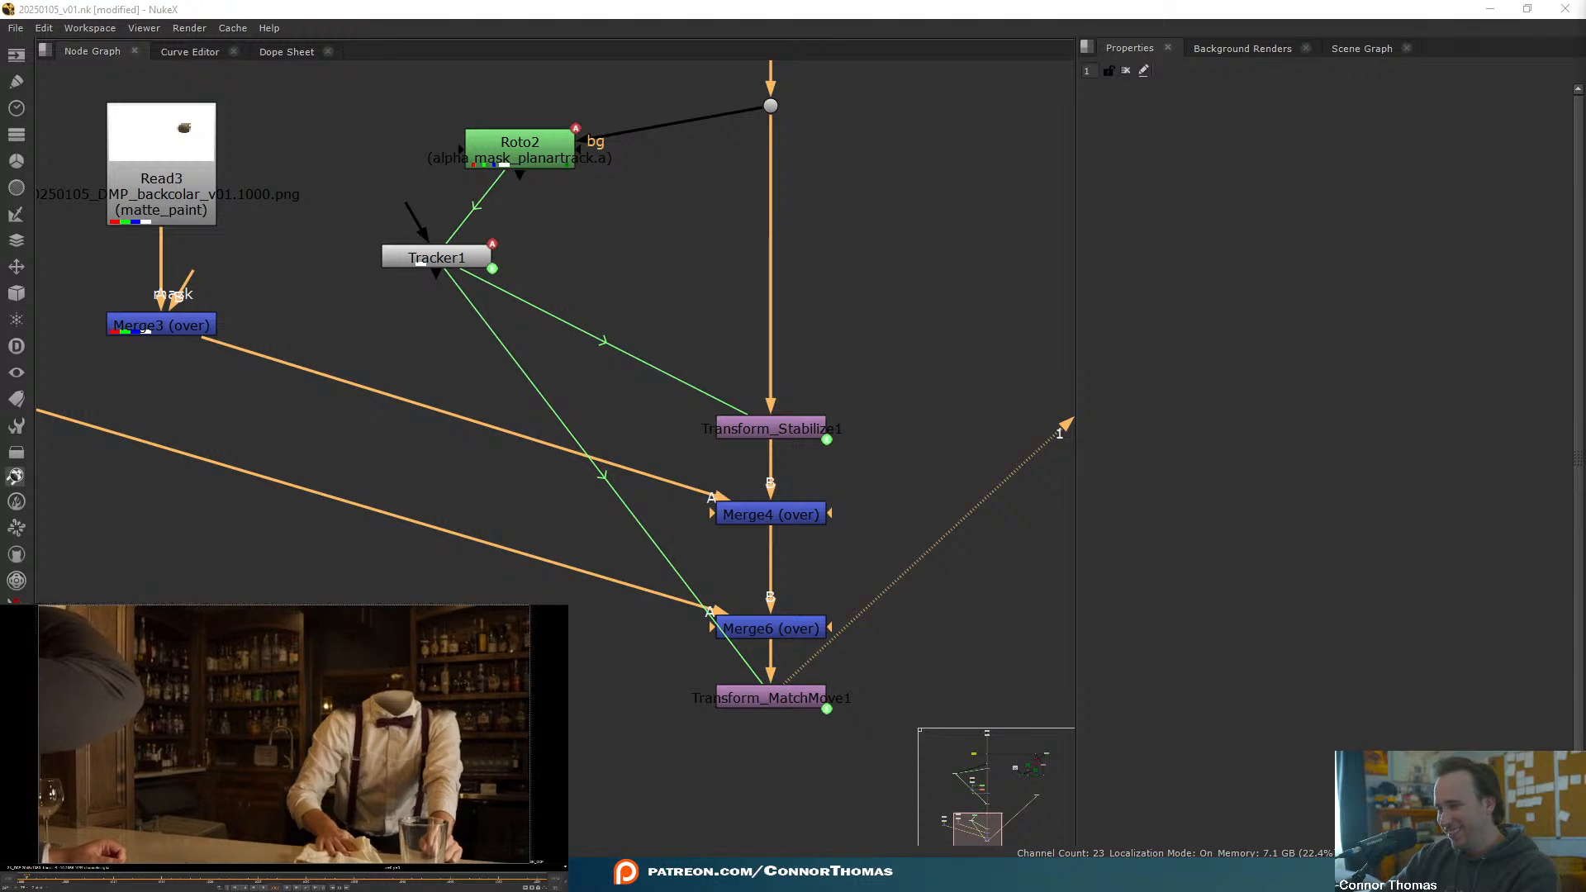
# - Shift Transform_Stabilize1 slightly up and move Read3 with Merge3 up and closer to the tracker
pyautogui.scroll(-2, 661, 388)
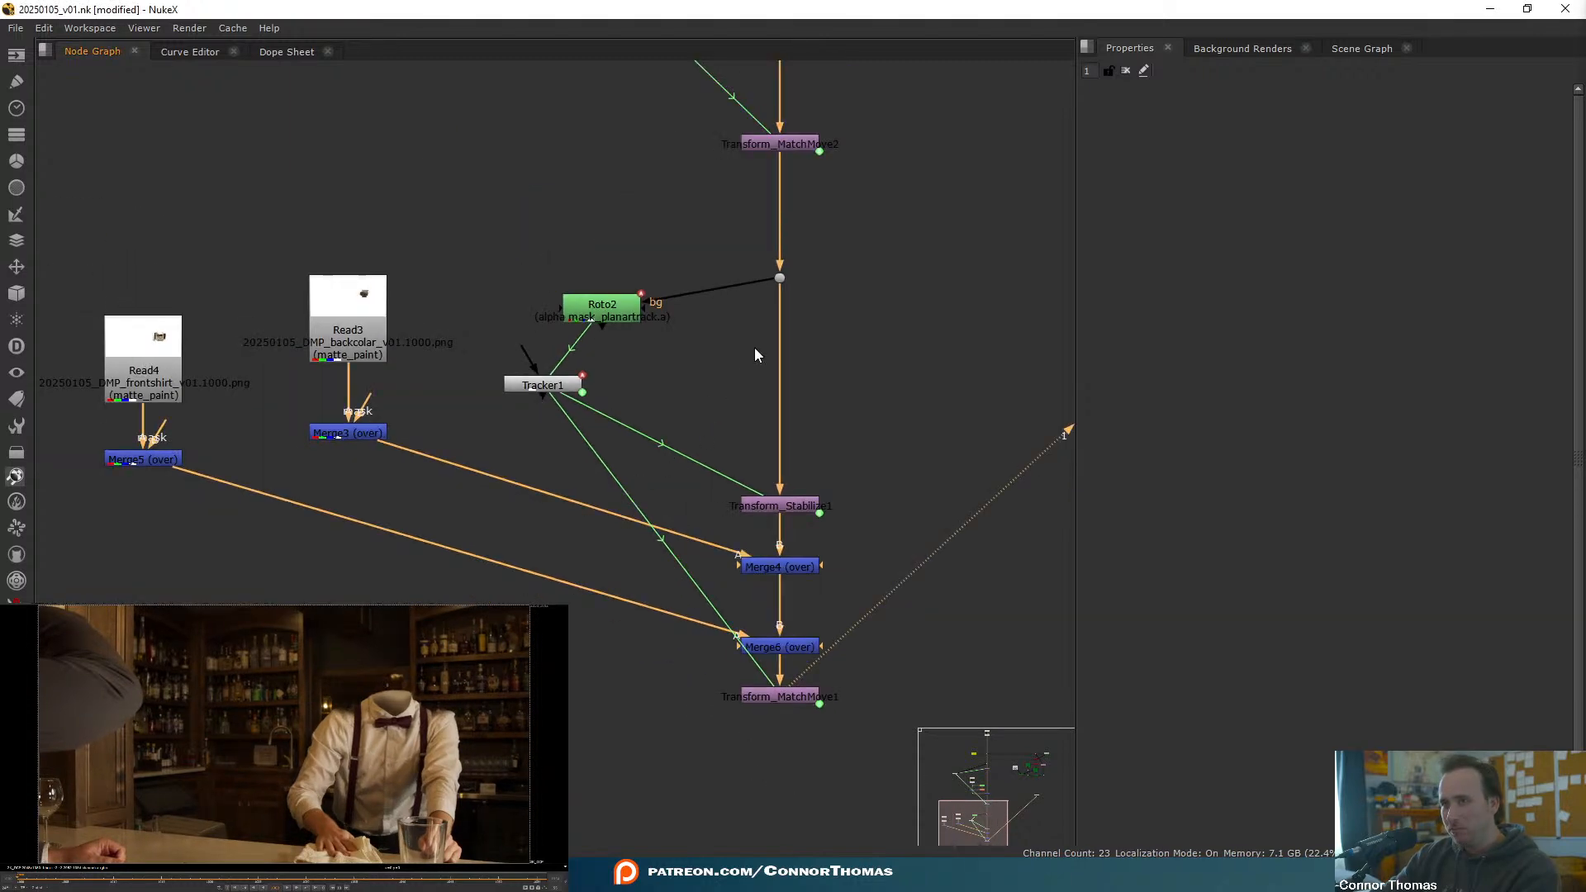
pyautogui.moveTo(810, 511); pyautogui.dragTo(811, 485)
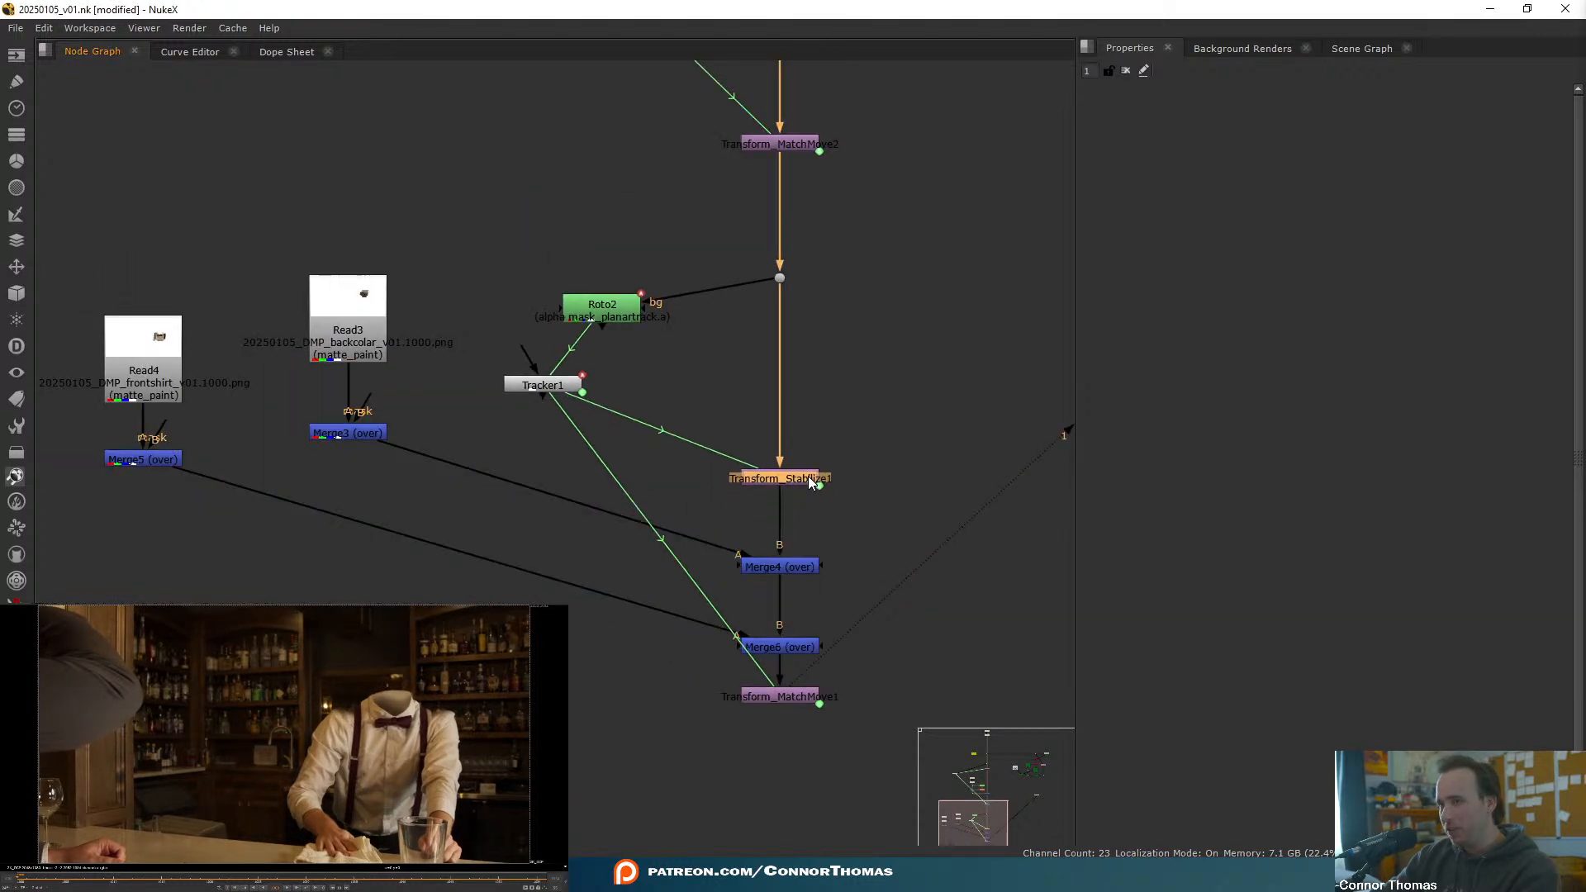
pyautogui.moveTo(491, 430); pyautogui.dragTo(662, 413, button='middle')
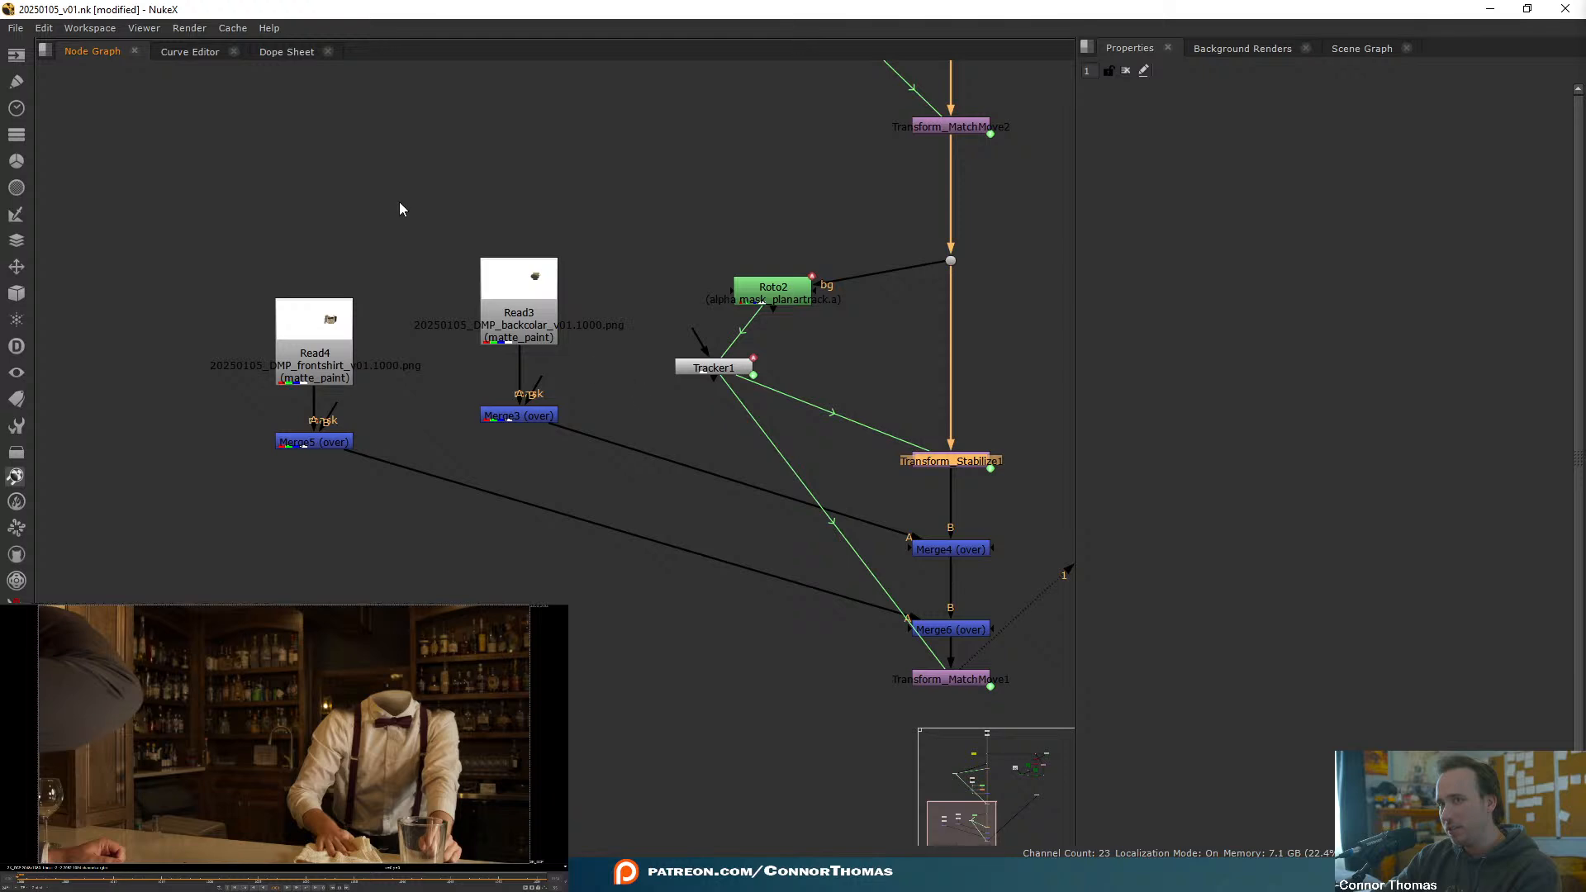
pyautogui.moveTo(399, 208); pyautogui.dragTo(591, 474)
pyautogui.moveTo(542, 420); pyautogui.dragTo(584, 376)
pyautogui.click(588, 445)
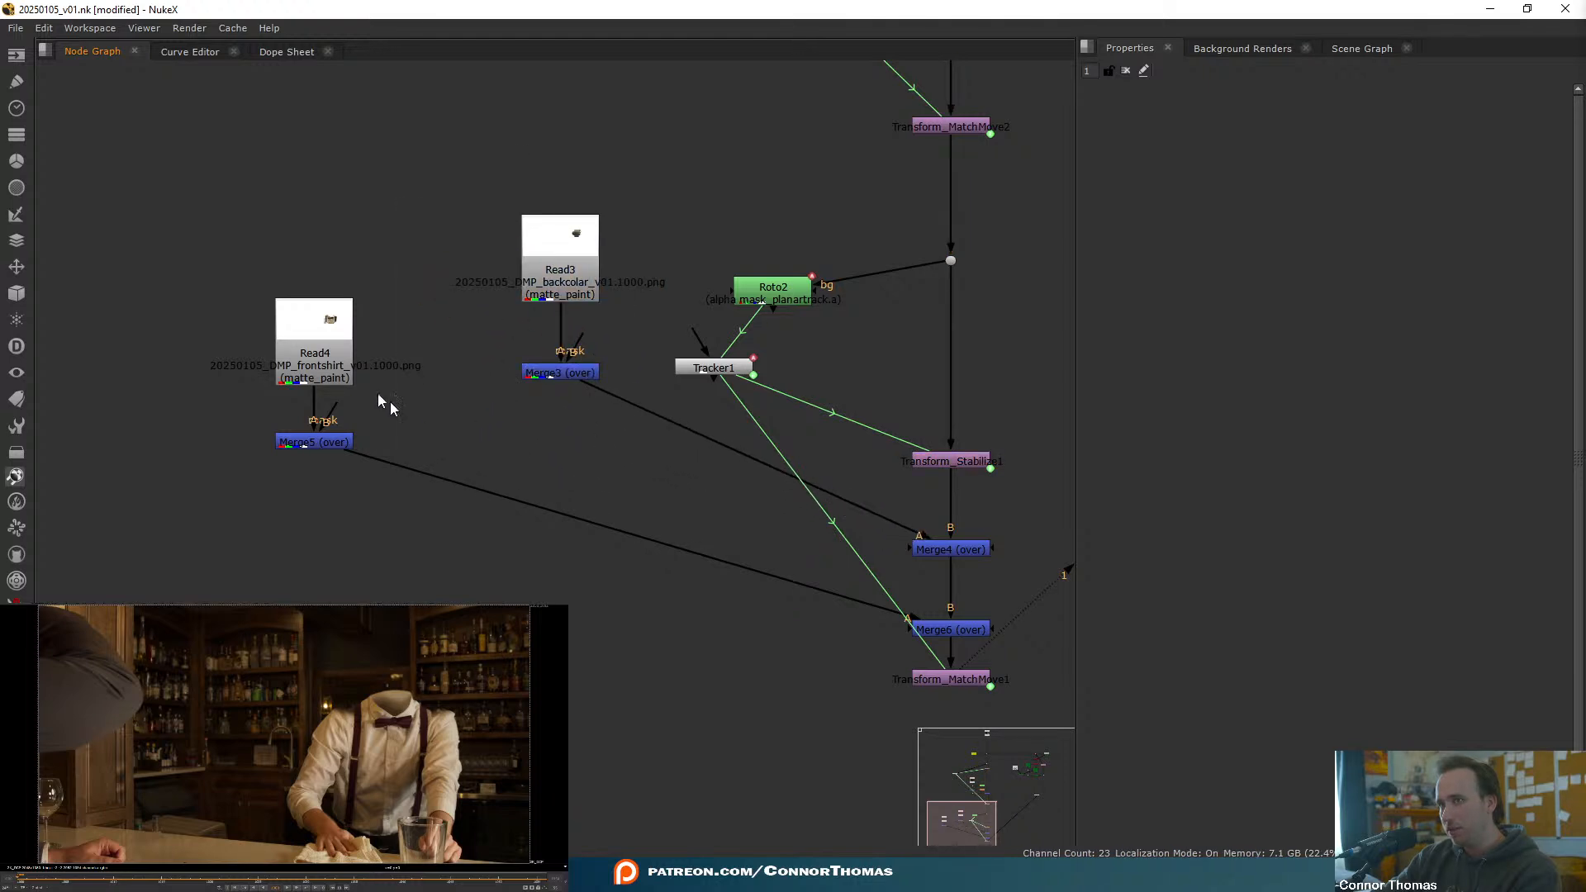
# - Move Read4, Merge5, Merge6 and Transform_MatchMove1 down to leave space below Merge4
pyautogui.moveTo(218, 231); pyautogui.dragTo(372, 501)
pyautogui.moveTo(315, 337); pyautogui.dragTo(407, 493)
pyautogui.moveTo(668, 655); pyautogui.dragTo(529, 381, button='middle')
pyautogui.scroll(-1, 530, 381)
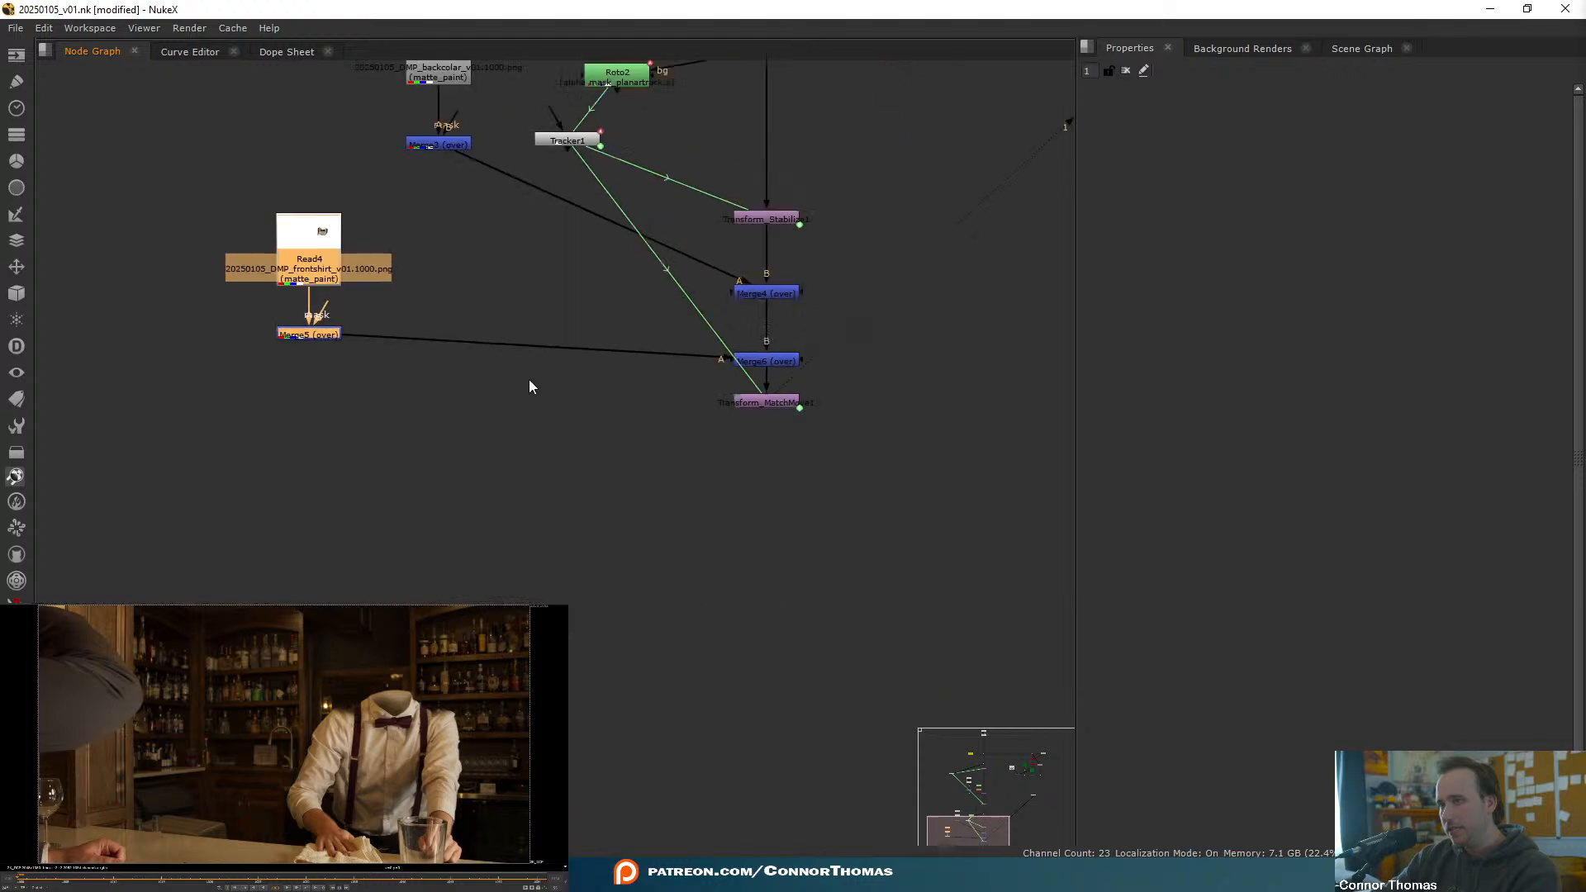
pyautogui.scroll(-1, 528, 386)
pyautogui.keyDown('shift'); pyautogui.moveTo(605, 443); pyautogui.dragTo(795, 320); pyautogui.keyUp('shift')
pyautogui.moveTo(708, 378); pyautogui.dragTo(708, 537)
pyautogui.click(825, 510)
pyautogui.moveTo(420, 531); pyautogui.dragTo(428, 380, button='middle')
pyautogui.scroll(2, 428, 379)
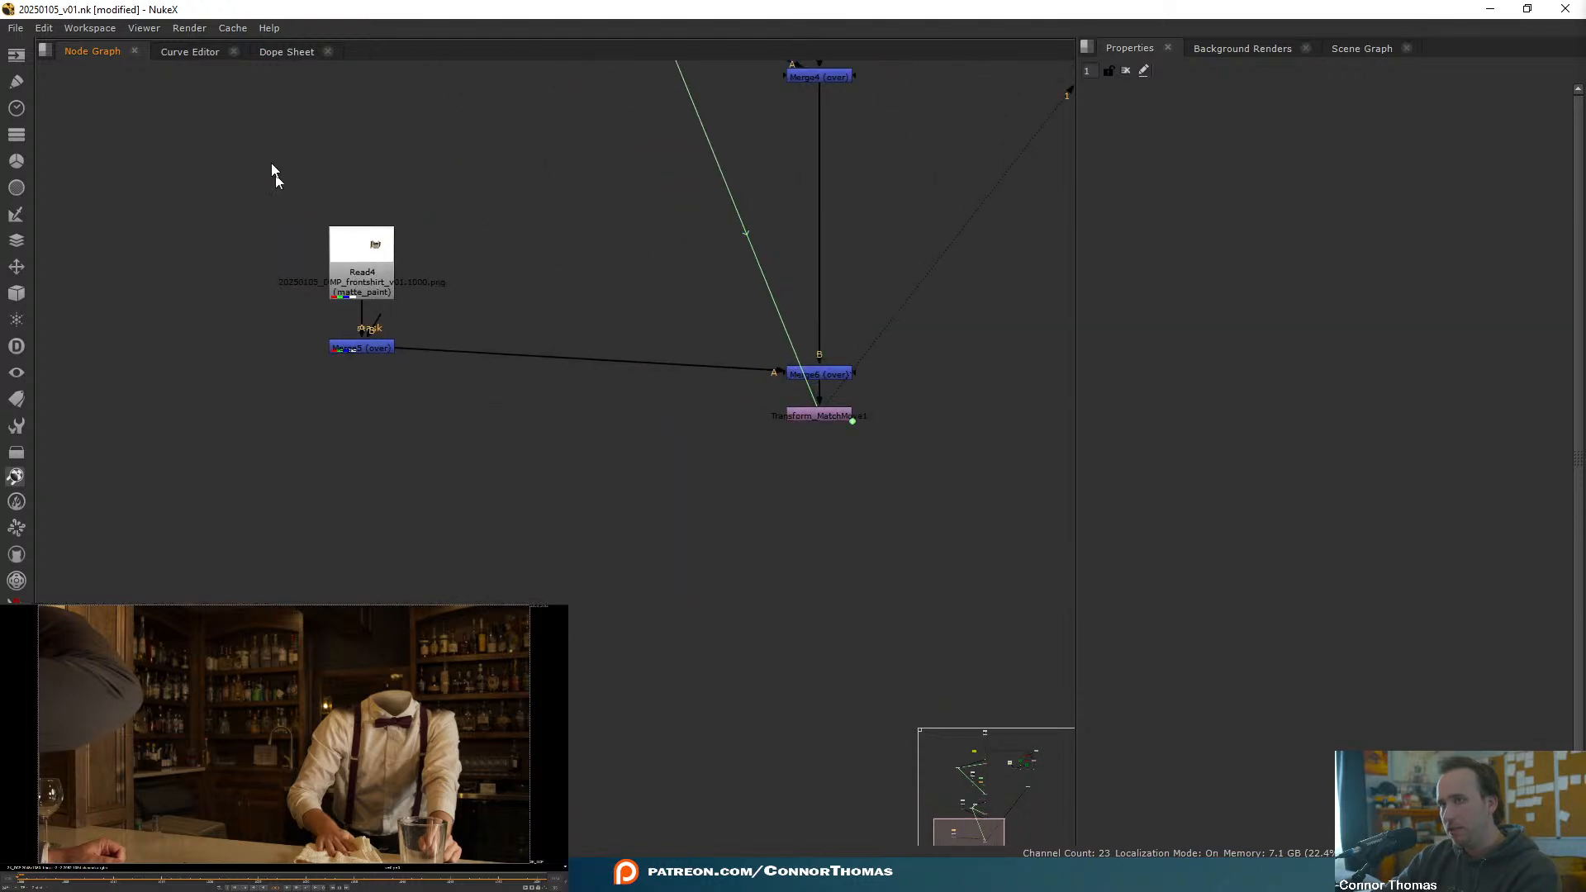
pyautogui.moveTo(260, 131); pyautogui.dragTo(422, 237)
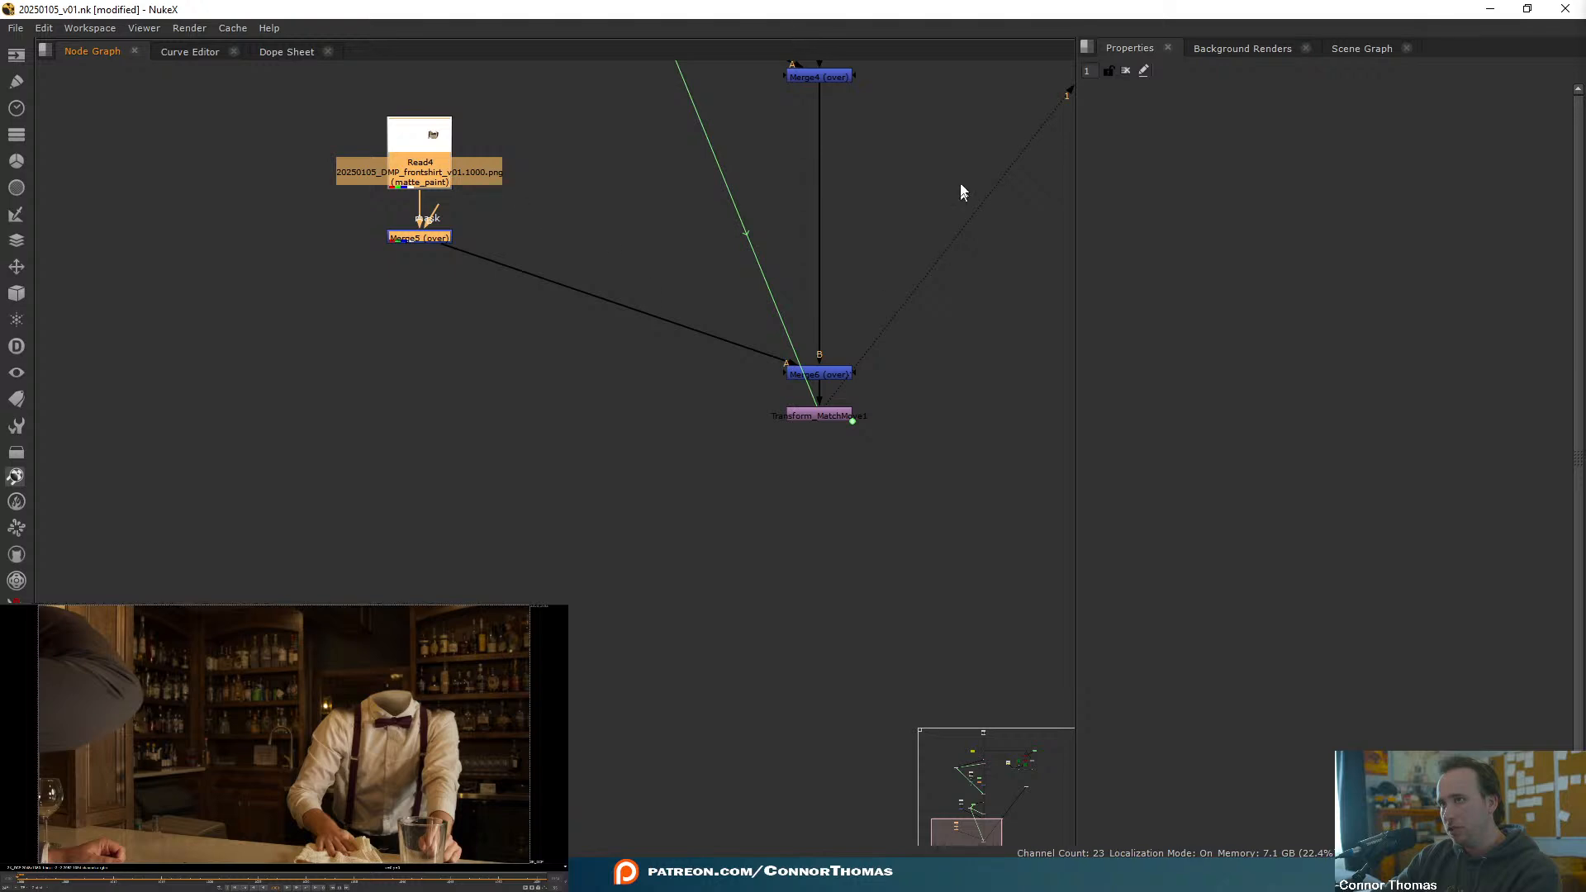
# - Adjust the vertical spacing of Merge4 and Transform_Stabilize1 along the main pipe
pyautogui.moveTo(909, 143); pyautogui.dragTo(898, 304, button='middle')
pyautogui.moveTo(810, 251); pyautogui.dragTo(810, 278)
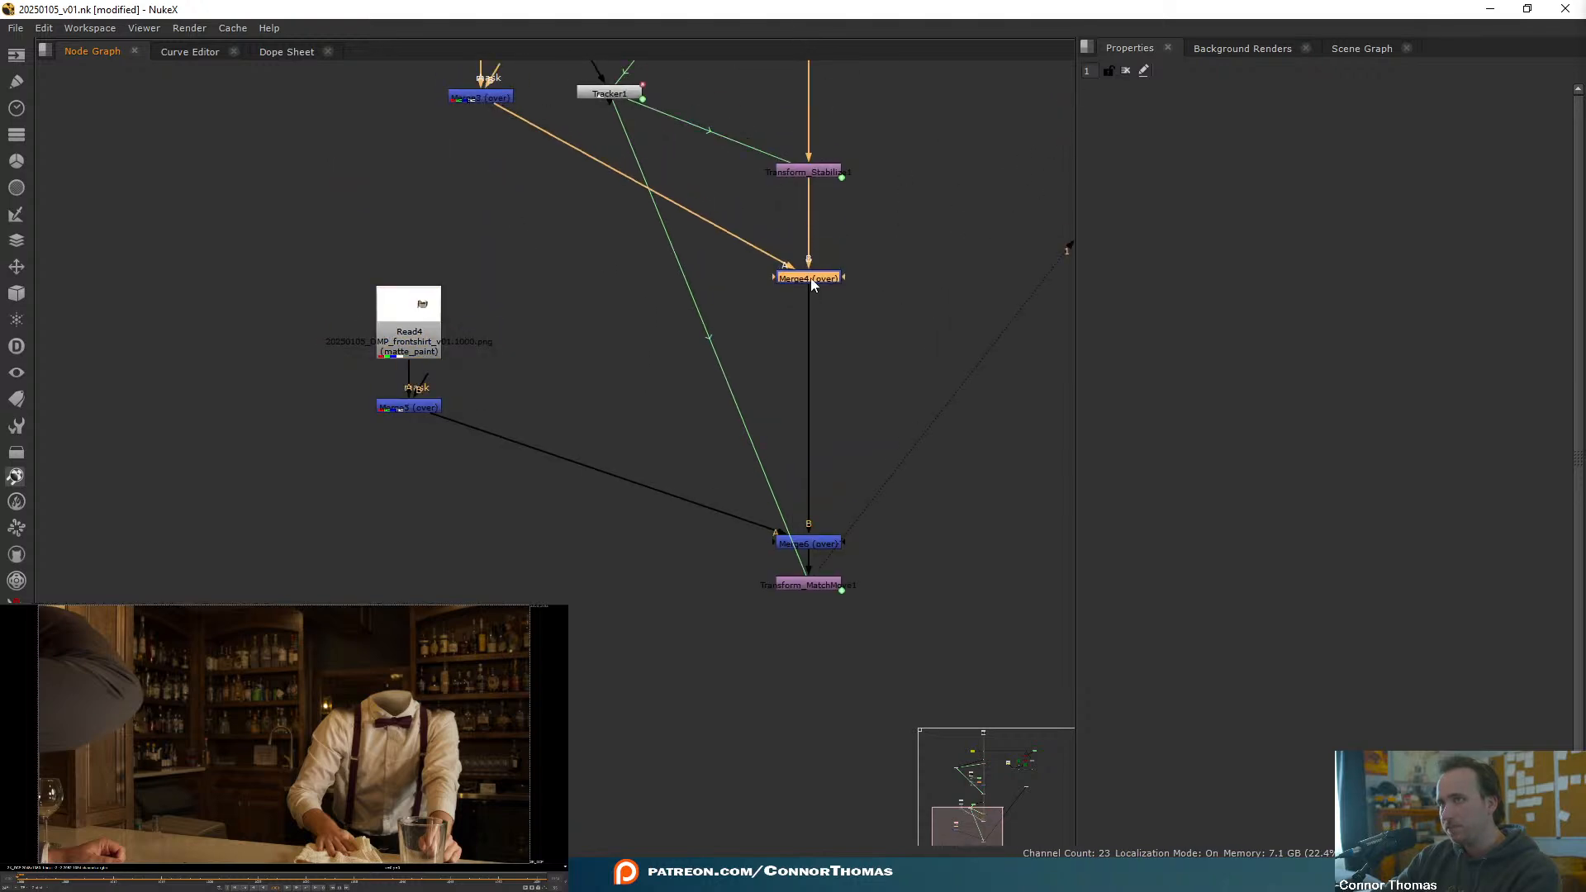
pyautogui.moveTo(813, 174); pyautogui.dragTo(813, 190)
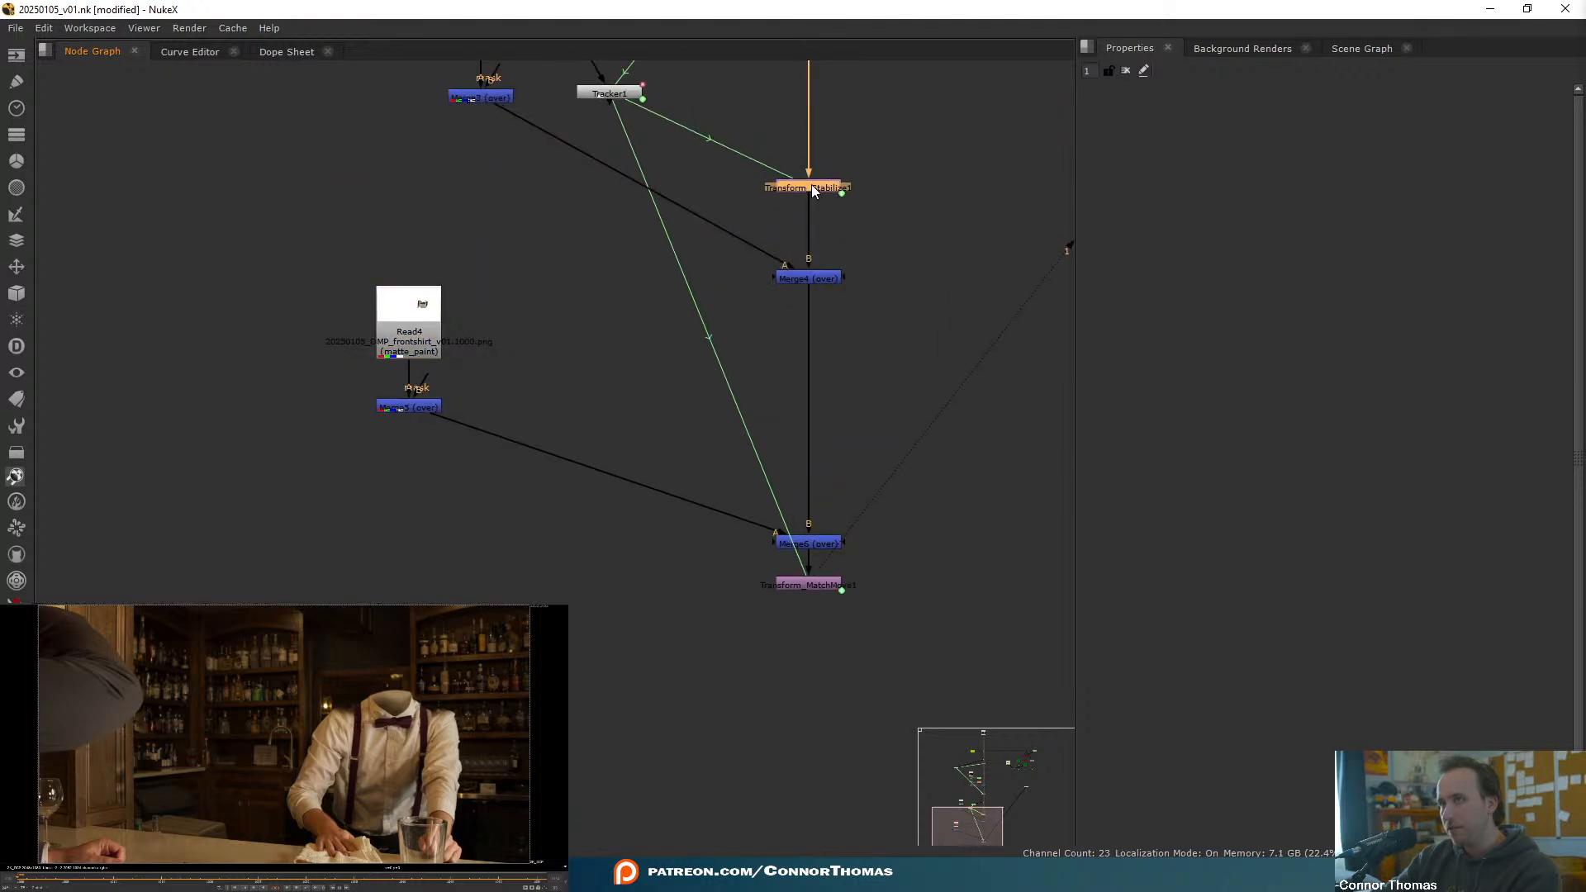
pyautogui.moveTo(744, 368); pyautogui.dragTo(747, 387, button='middle')
pyautogui.moveTo(897, 349); pyautogui.dragTo(715, 404, button='middle')
# - Add a Dot between the two patch branches and connect its input to Transform_Stabilize1
pyautogui.moveTo(427, 427); pyautogui.dragTo(652, 475, button='middle')
pyautogui.click(651, 474)
pyautogui.press('.')
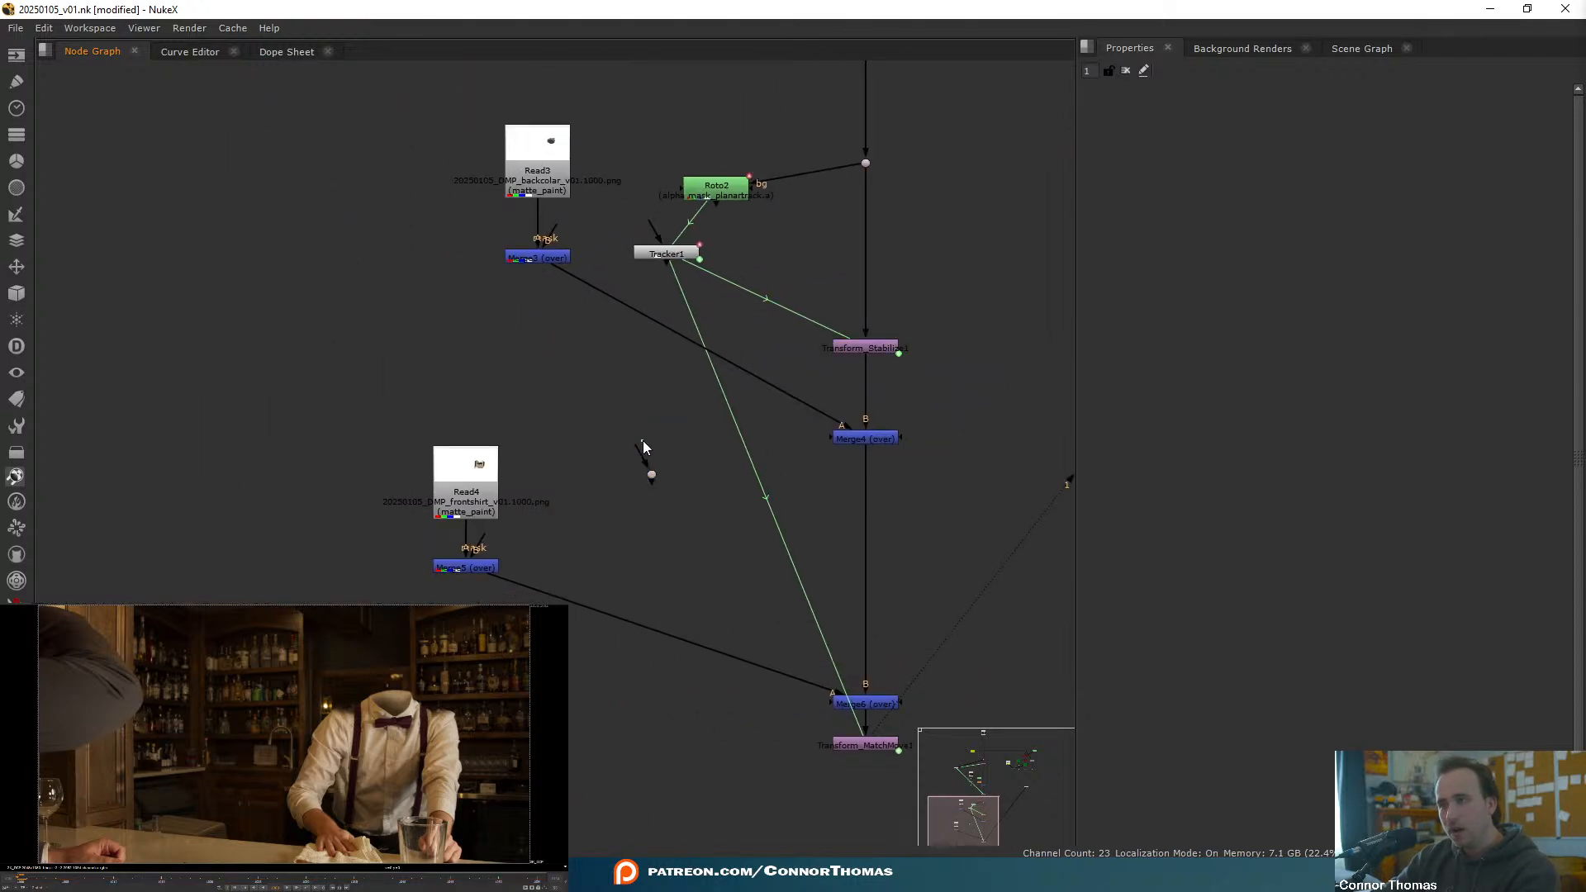
pyautogui.moveTo(643, 440); pyautogui.dragTo(850, 350)
pyautogui.hotkey('ctrl', 'z')
pyautogui.moveTo(632, 447); pyautogui.dragTo(855, 348)
pyautogui.click(649, 477)
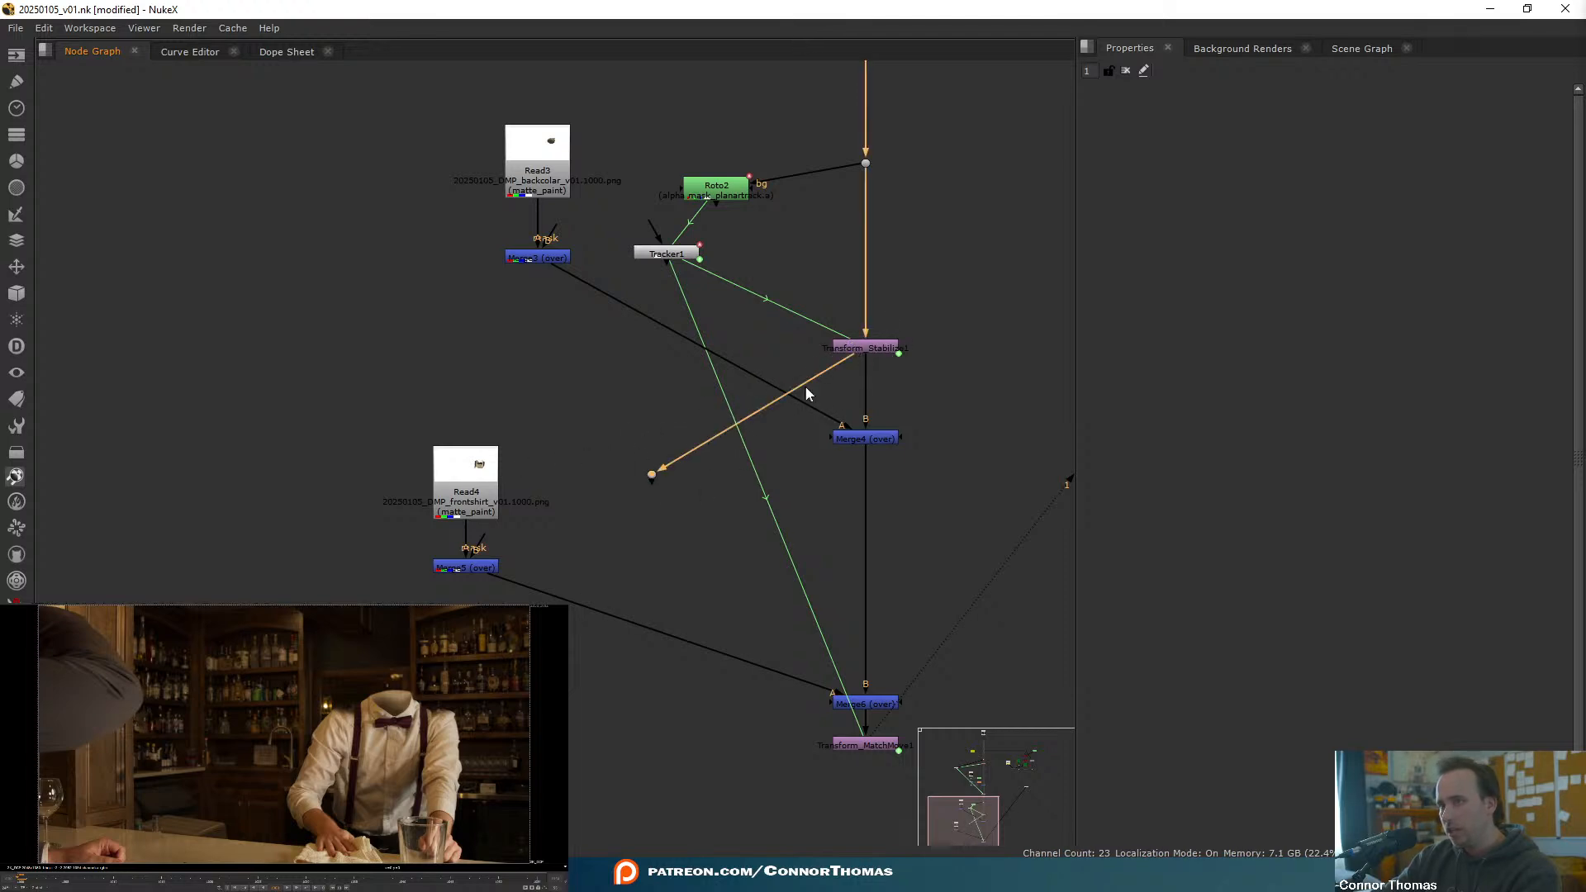
# - Duplicate Transform_Stabilize1, connect the copy to the dot below Read1 and place it beside the collar patch branch
pyautogui.moveTo(858, 353); pyautogui.dragTo(863, 473, button='middle')
pyautogui.click(862, 470)
pyautogui.hotkey('ctrl', 'c')
pyautogui.hotkey('ctrl', 'v')
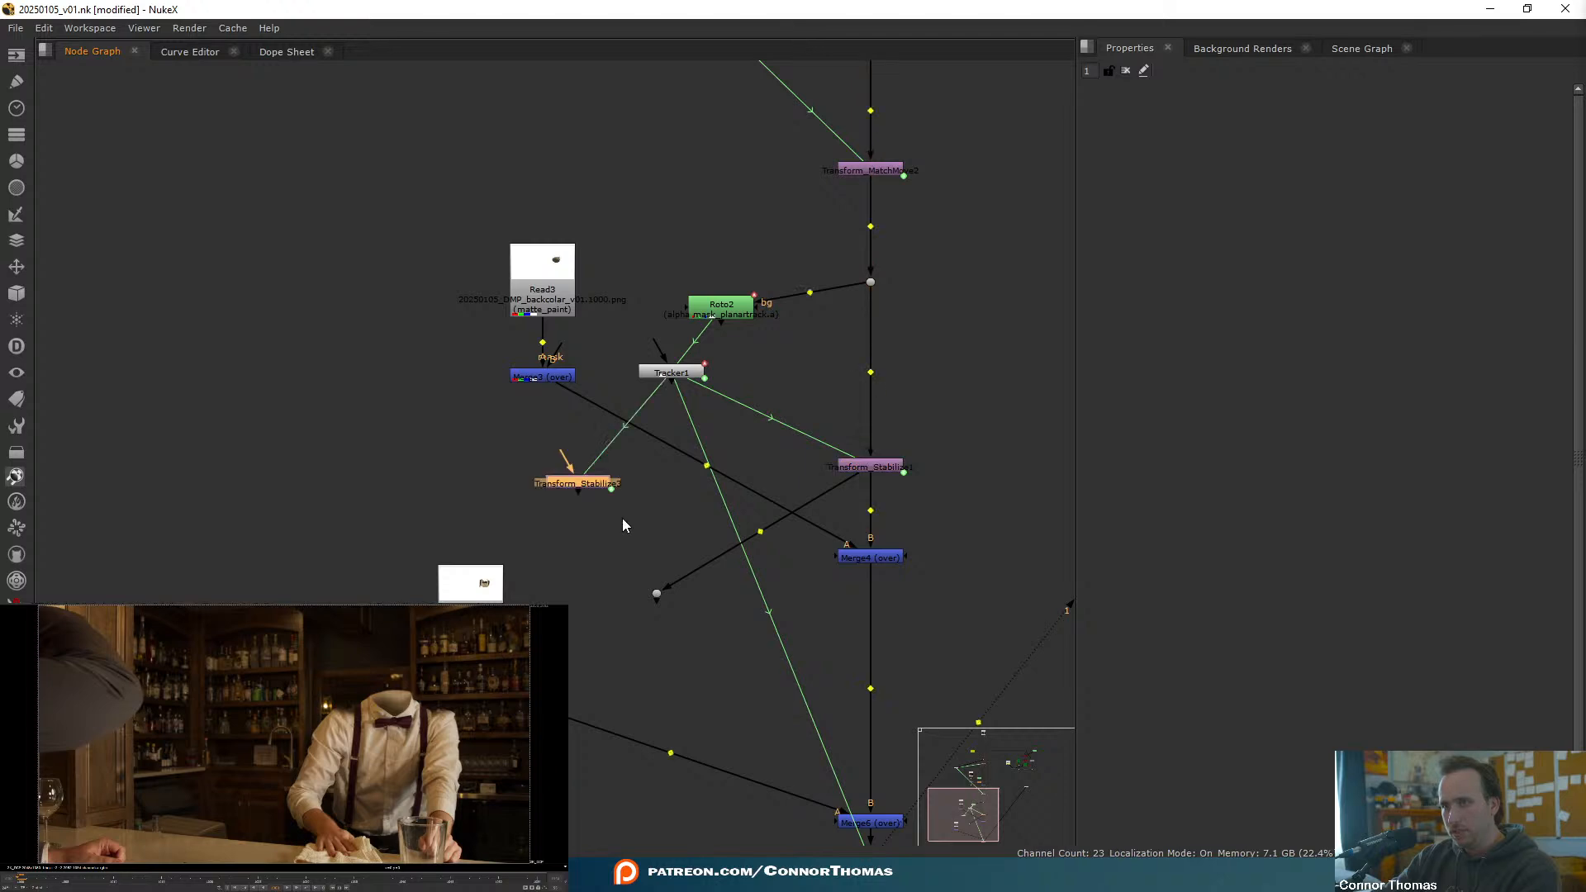
pyautogui.scroll(-3, 567, 467)
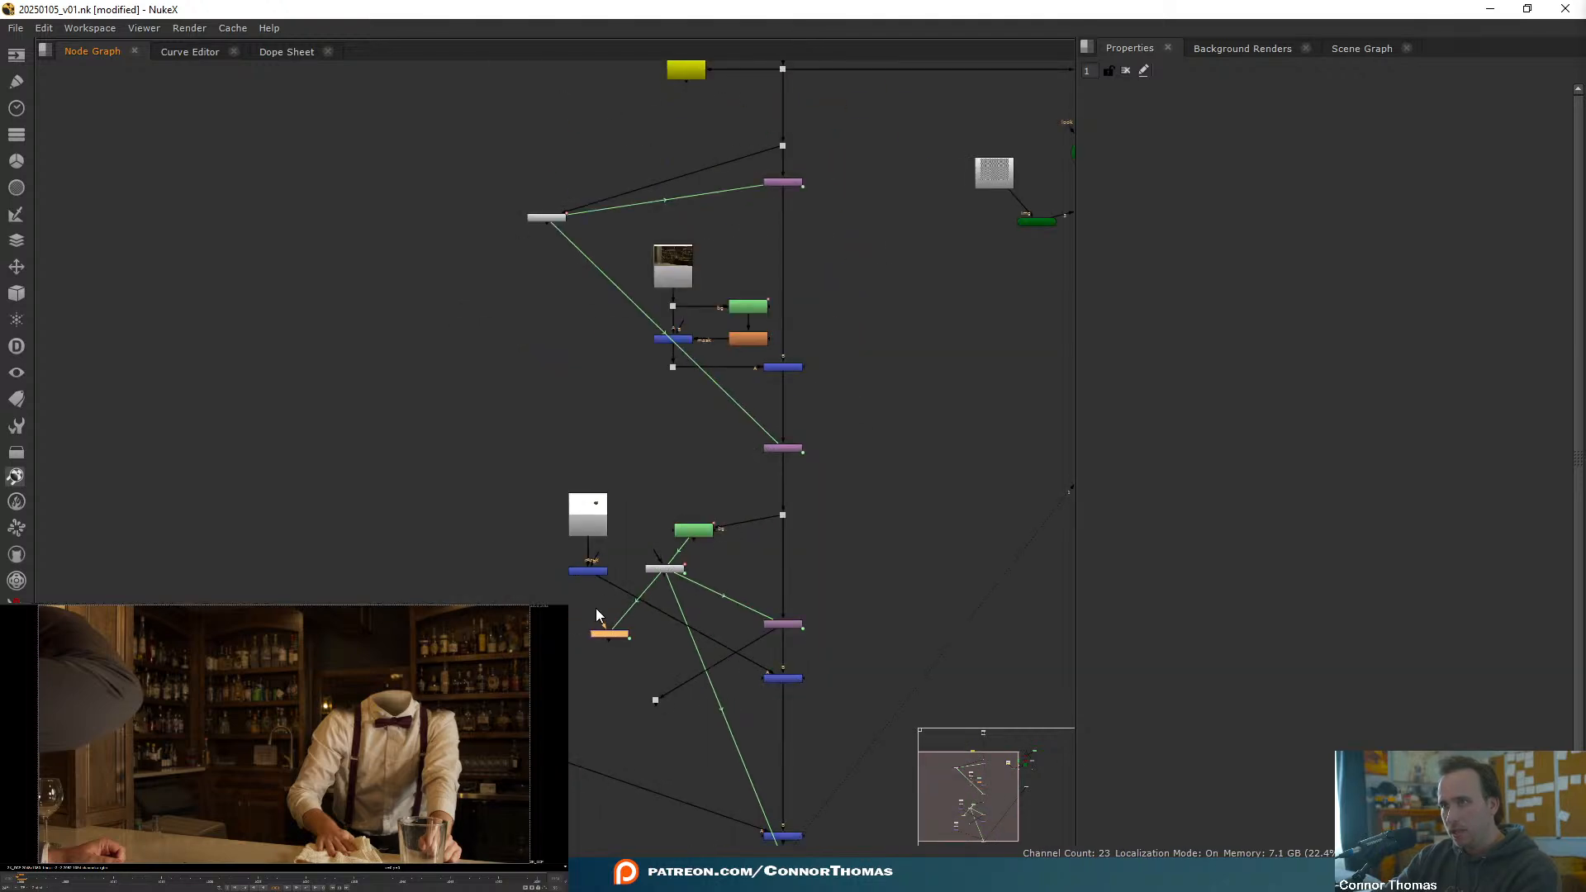
pyautogui.moveTo(596, 611); pyautogui.dragTo(786, 114)
pyautogui.moveTo(615, 686); pyautogui.dragTo(461, 678)
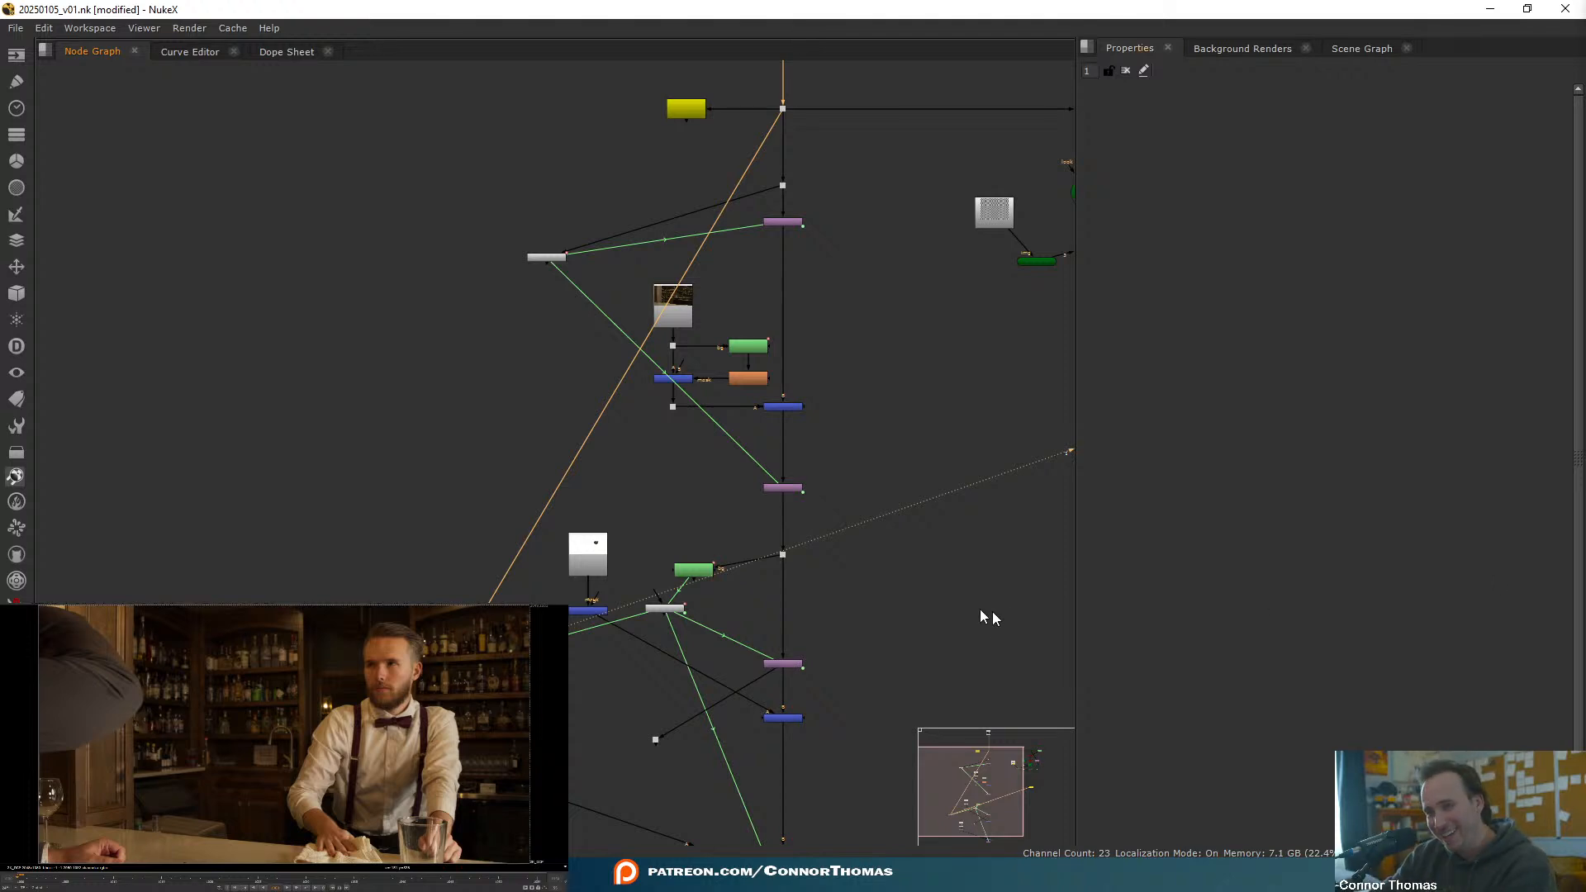
# - Move the loose Dot under the duplicated stabilize transform, connect it to that node and view the result
pyautogui.moveTo(740, 676); pyautogui.dragTo(898, 445, button='middle')
pyautogui.moveTo(811, 506); pyautogui.dragTo(588, 481)
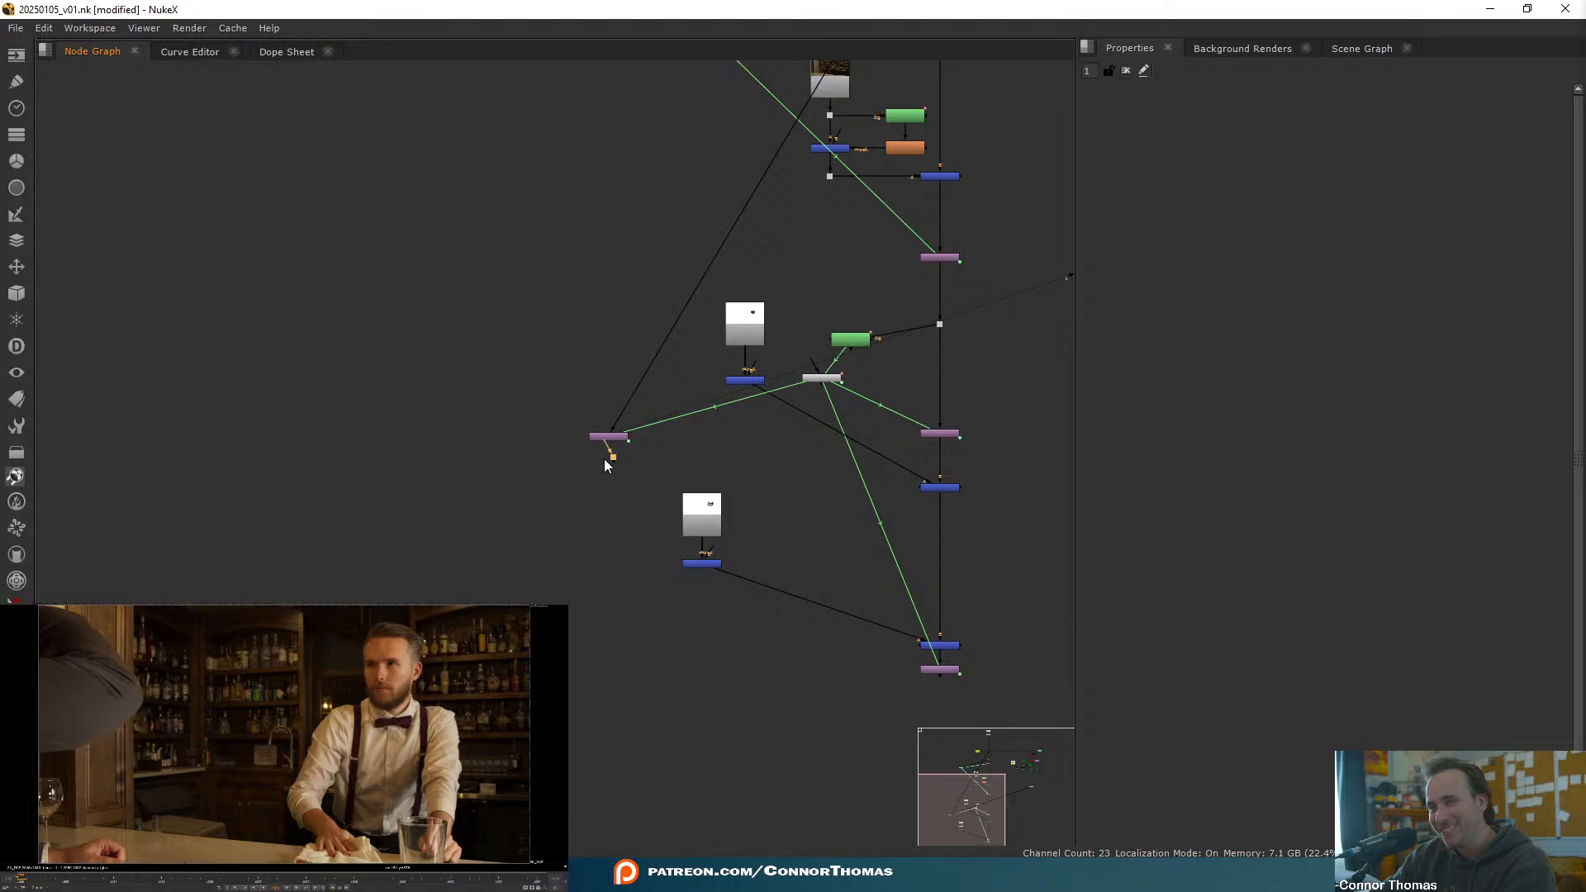
pyautogui.scroll(5, 603, 458)
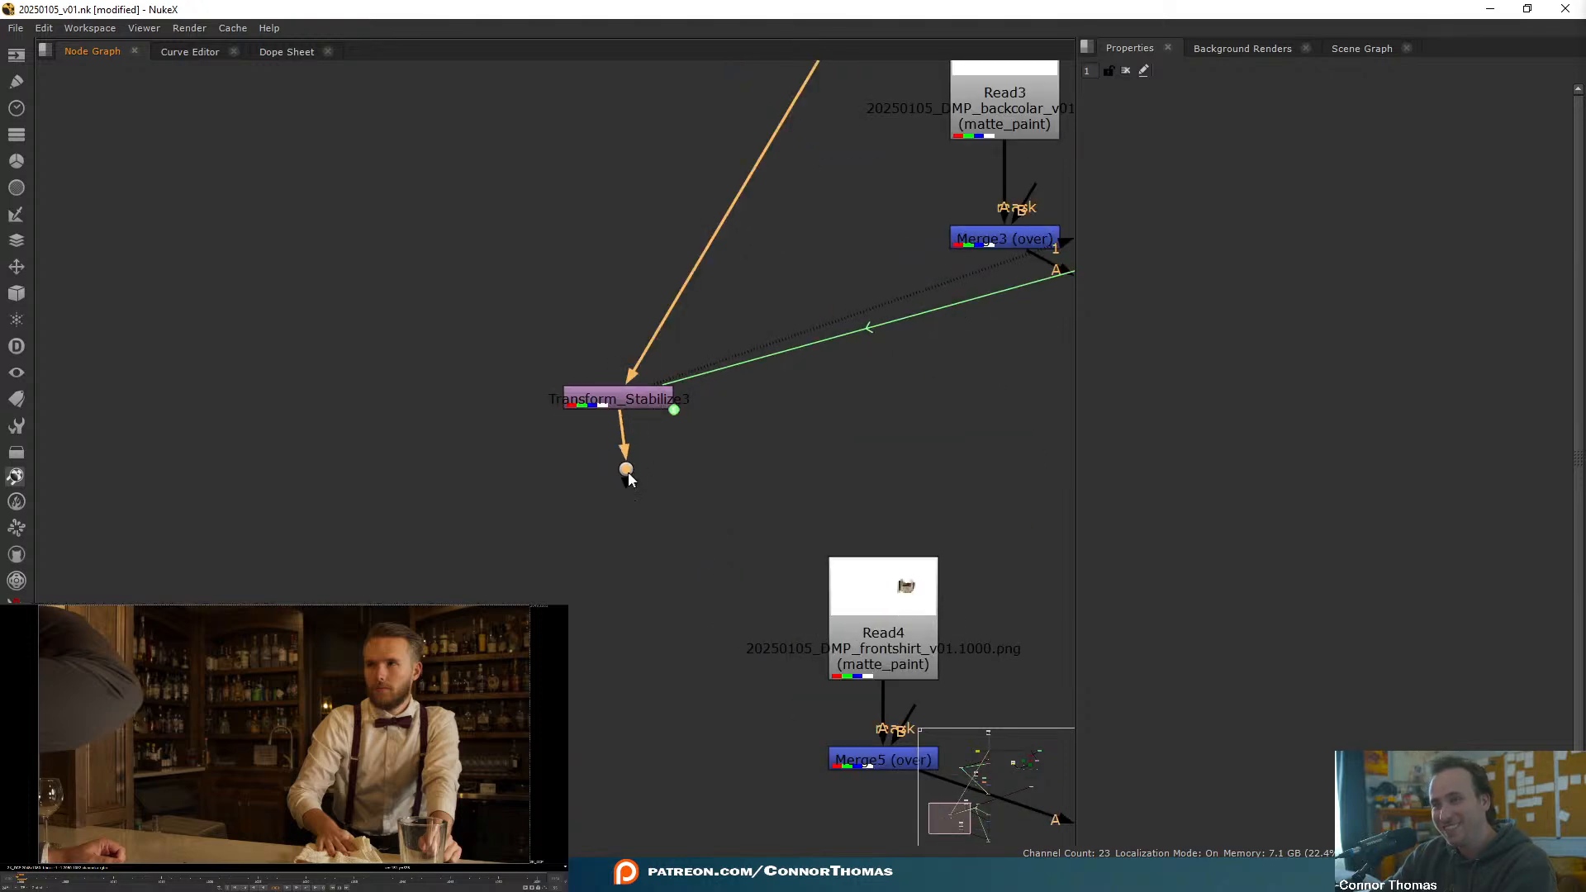
pyautogui.moveTo(628, 473)
pyautogui.mouseDown()
pyautogui.moveTo(608, 469)
pyautogui.moveTo(625, 483)
pyautogui.mouseUp()
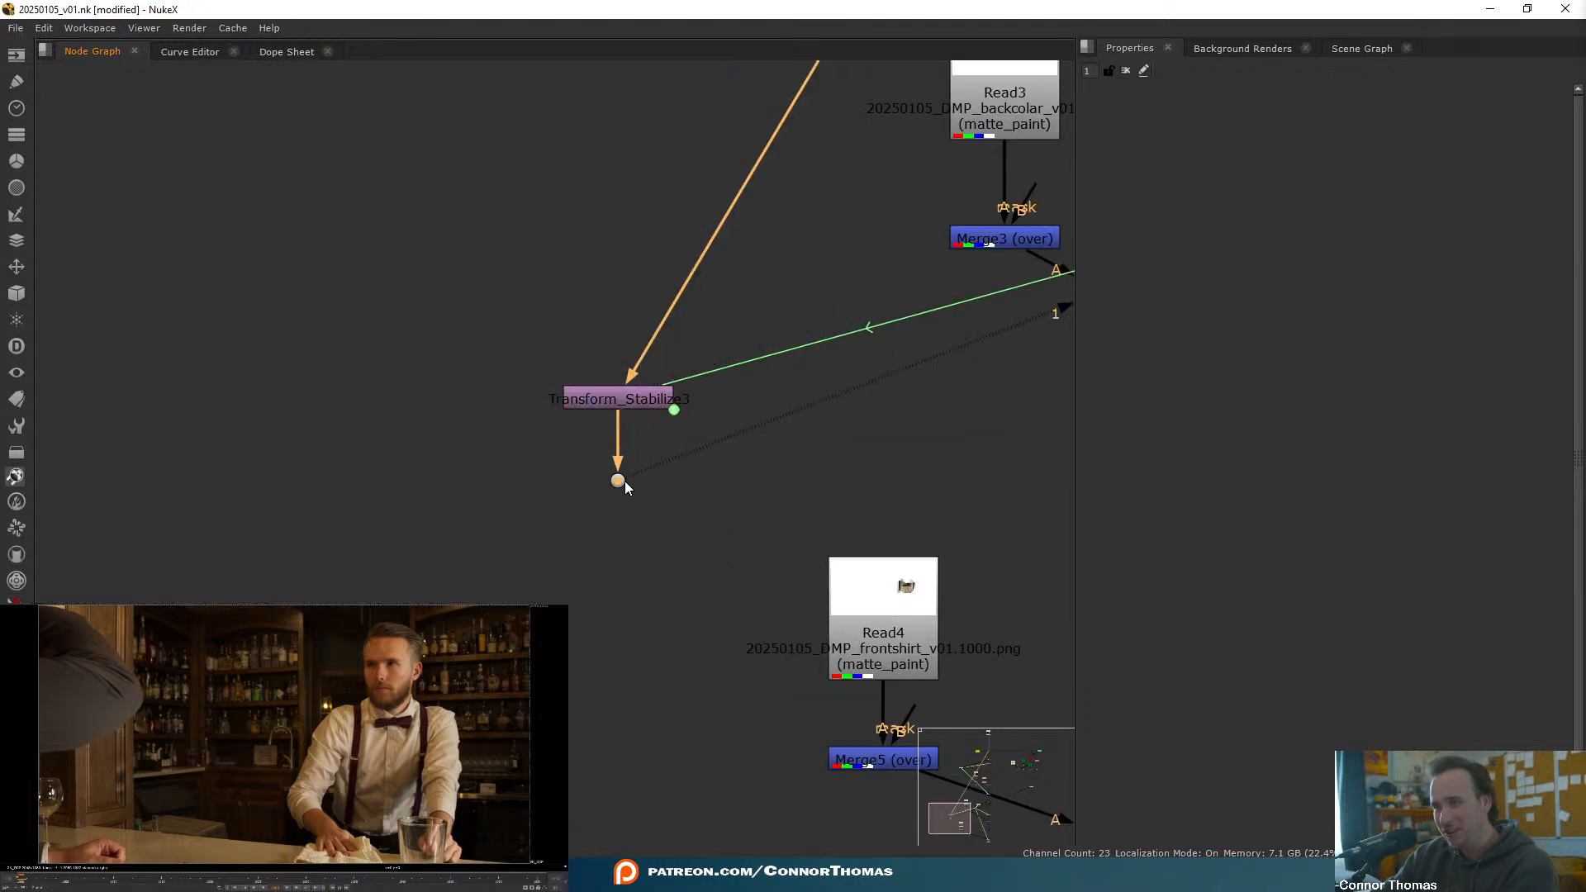
# - Move Read4 and Merge5 further down to clear room around the new stabilized branch
pyautogui.scroll(-4, 651, 345)
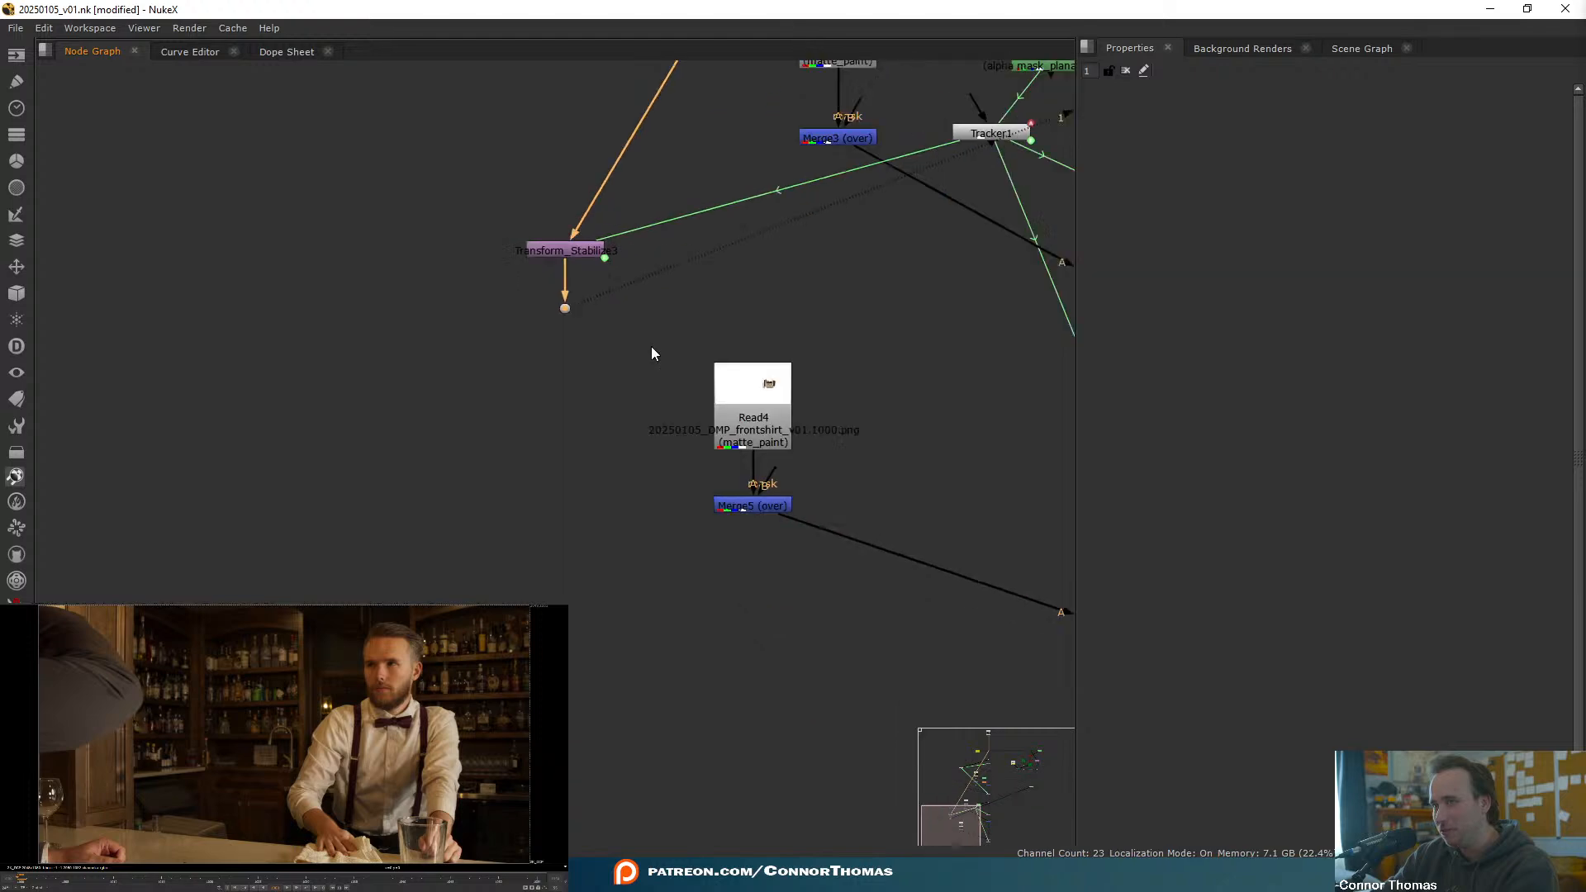
pyautogui.moveTo(733, 398); pyautogui.dragTo(806, 661)
pyautogui.click(636, 339)
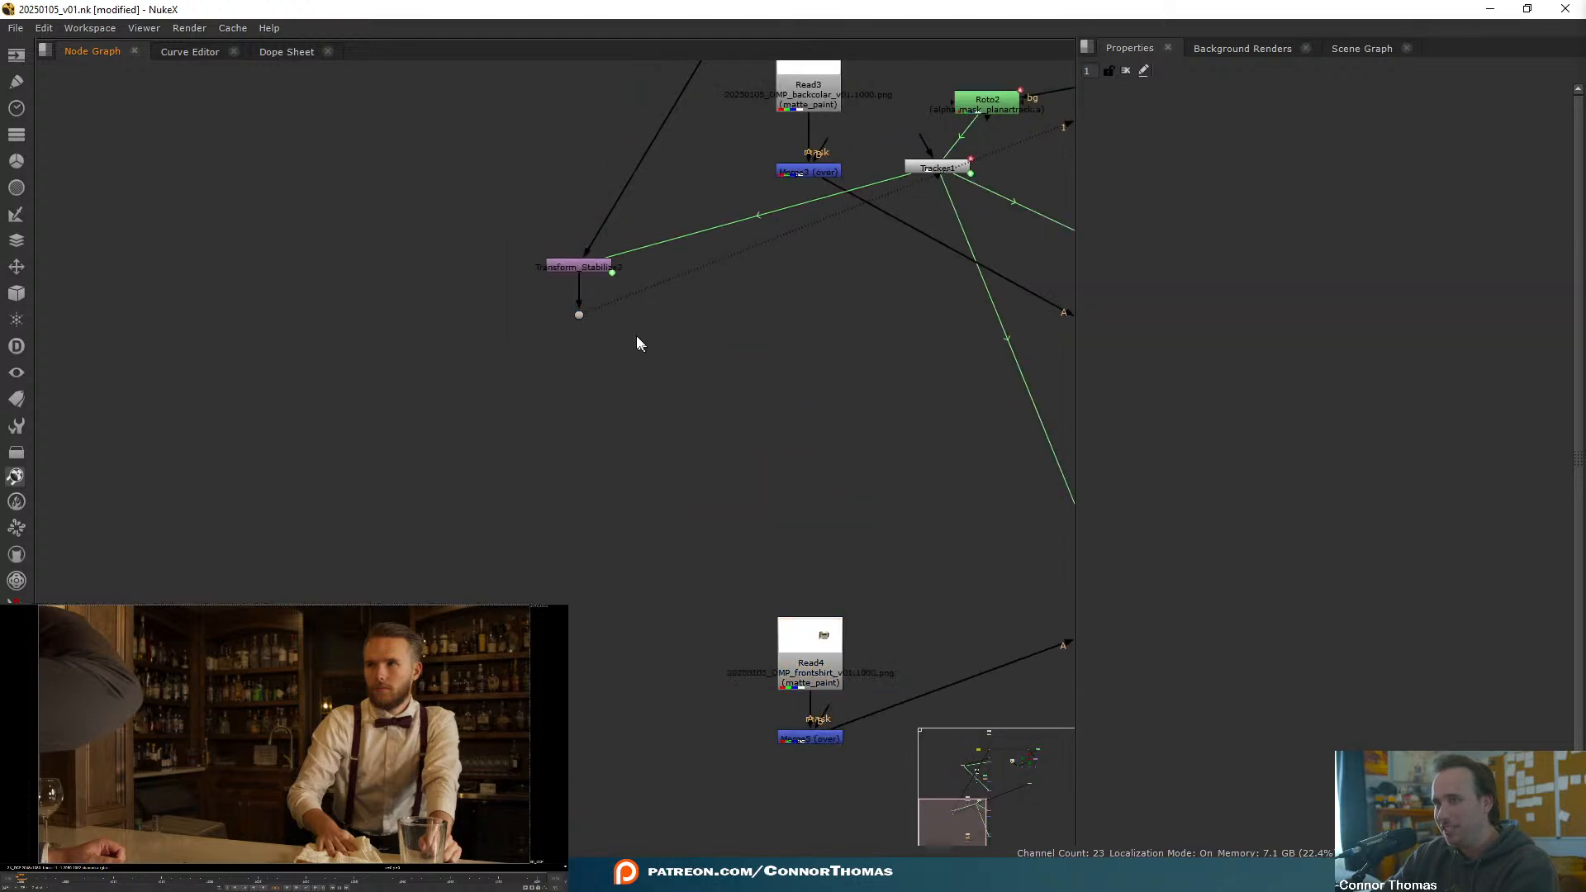
# - Create a SmartVector node below the duplicated stabilize transform
pyautogui.scroll(5, 561, 281)
pyautogui.press('Tab')
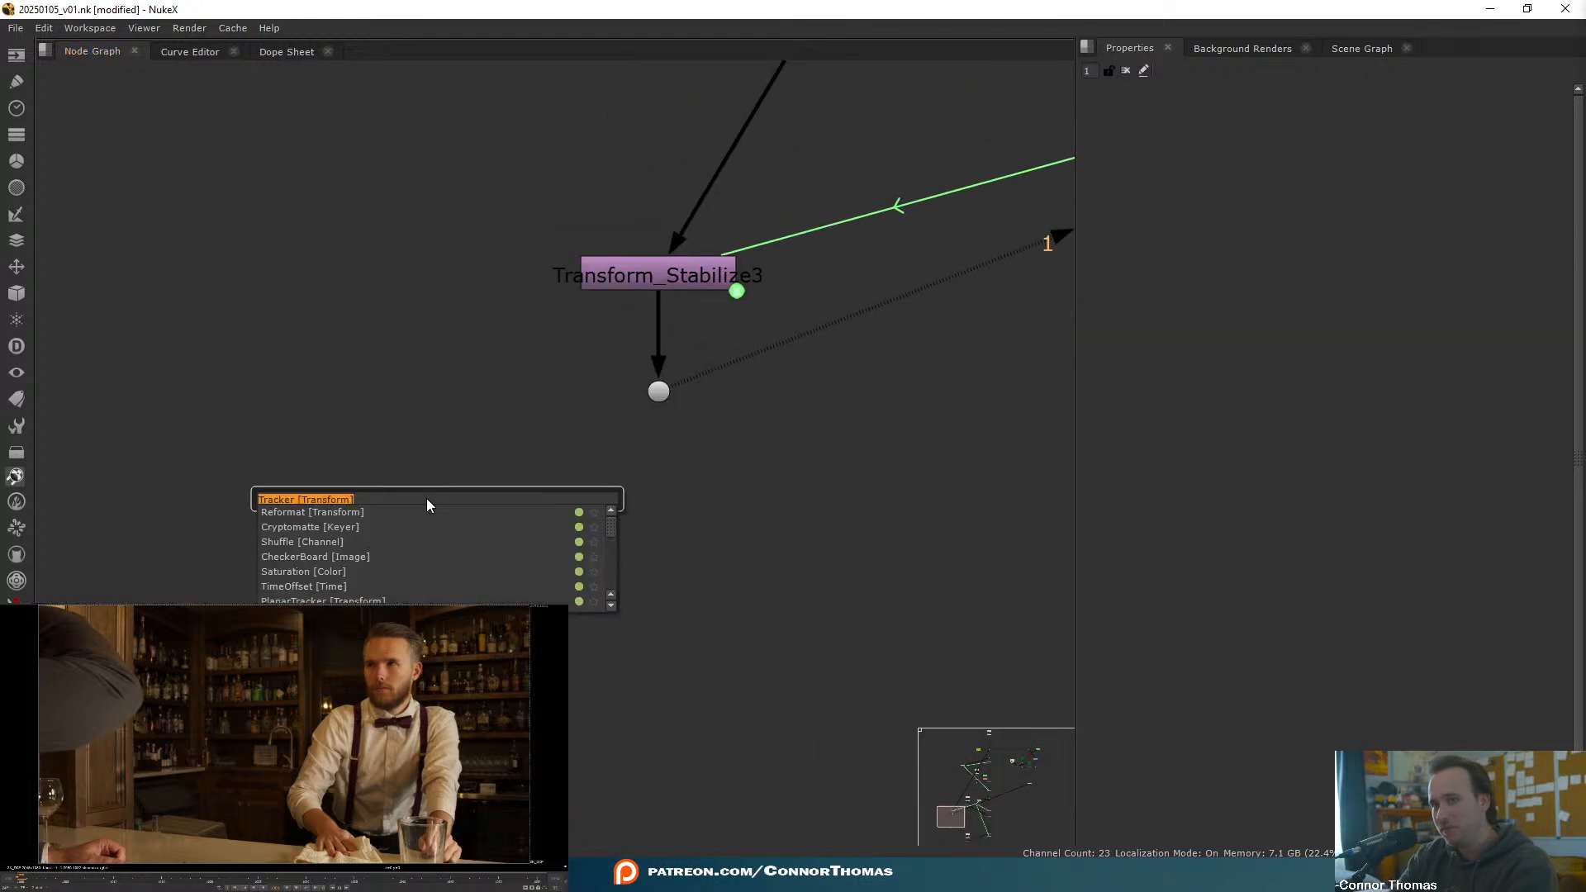
pyautogui.write('smart')
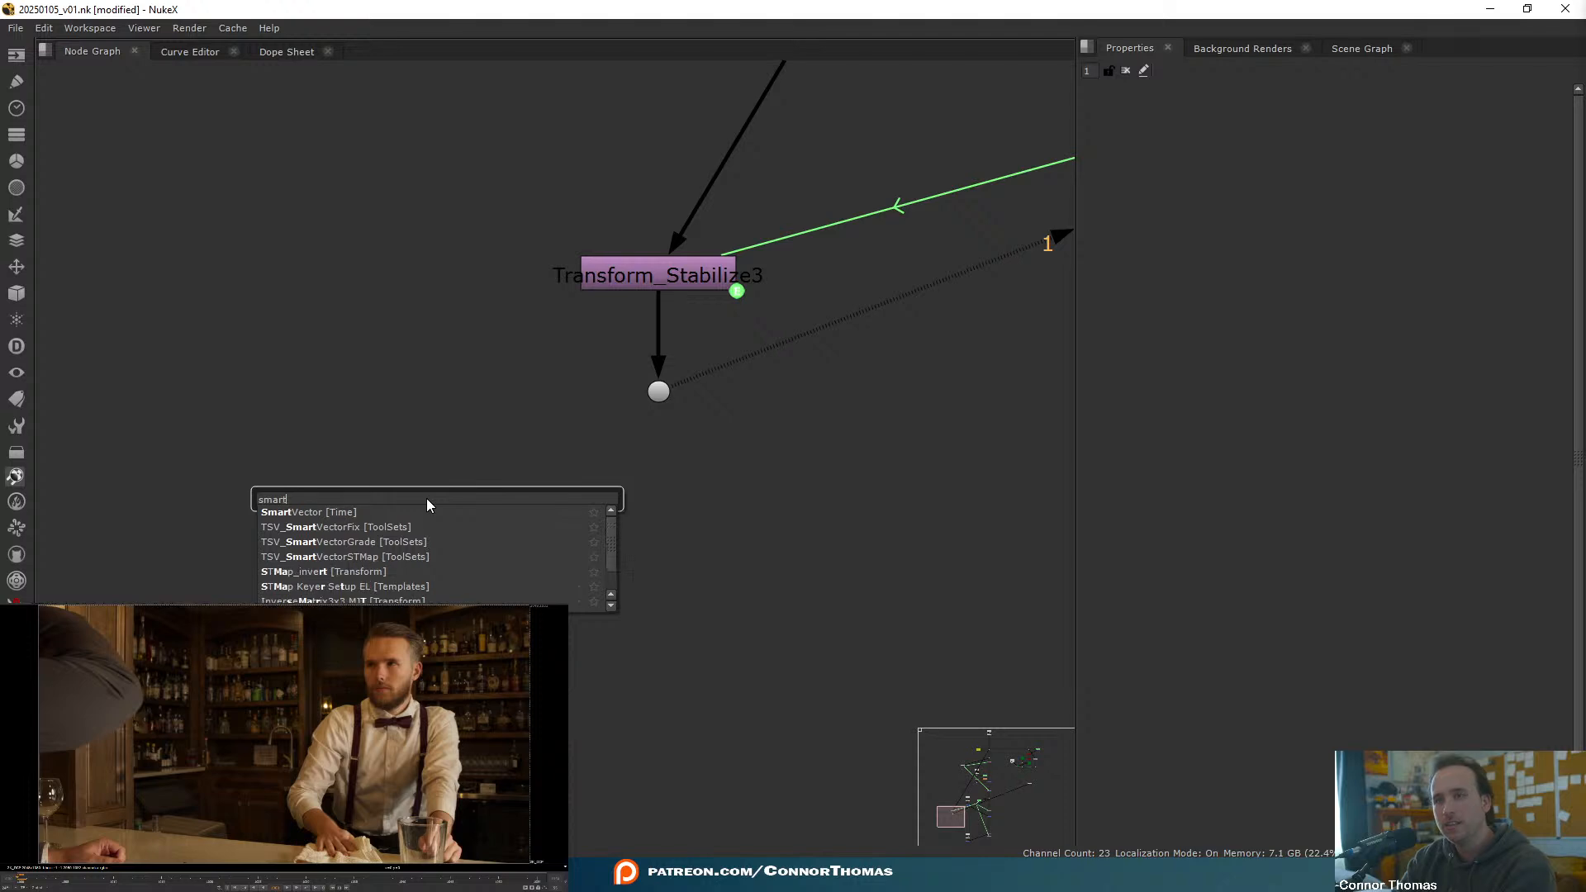
pyautogui.press('Return')
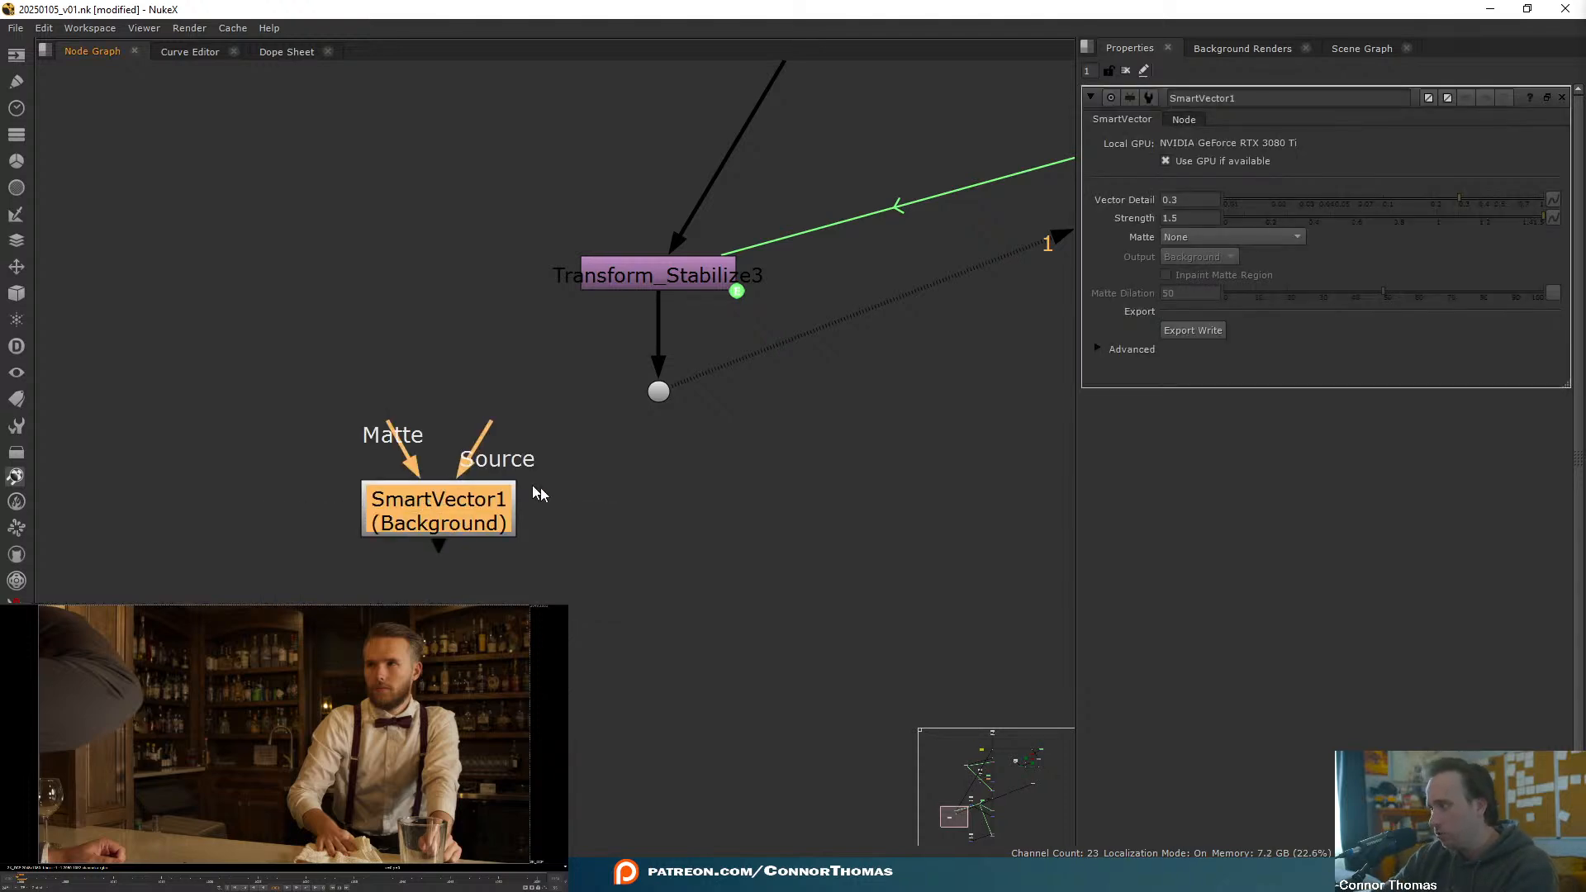
# - Wire SmartVector1's Source input to the dot under Transform_Stabilize3, with the node directly below it, and set Vector Detail to 0.9
pyautogui.moveTo(489, 429); pyautogui.dragTo(659, 391)
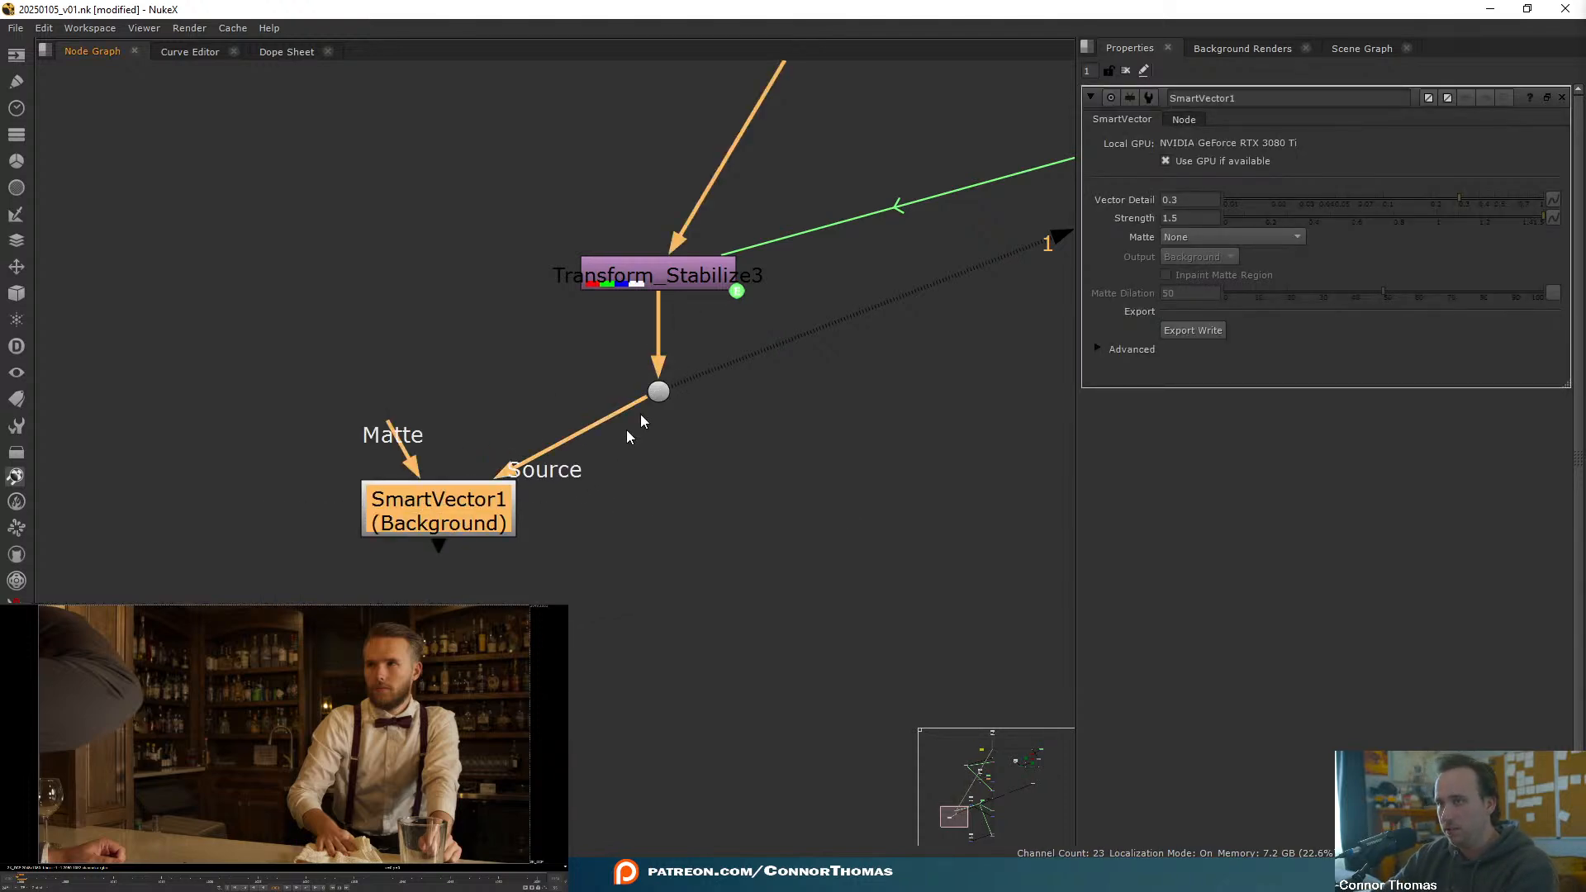
pyautogui.moveTo(484, 514); pyautogui.dragTo(684, 546)
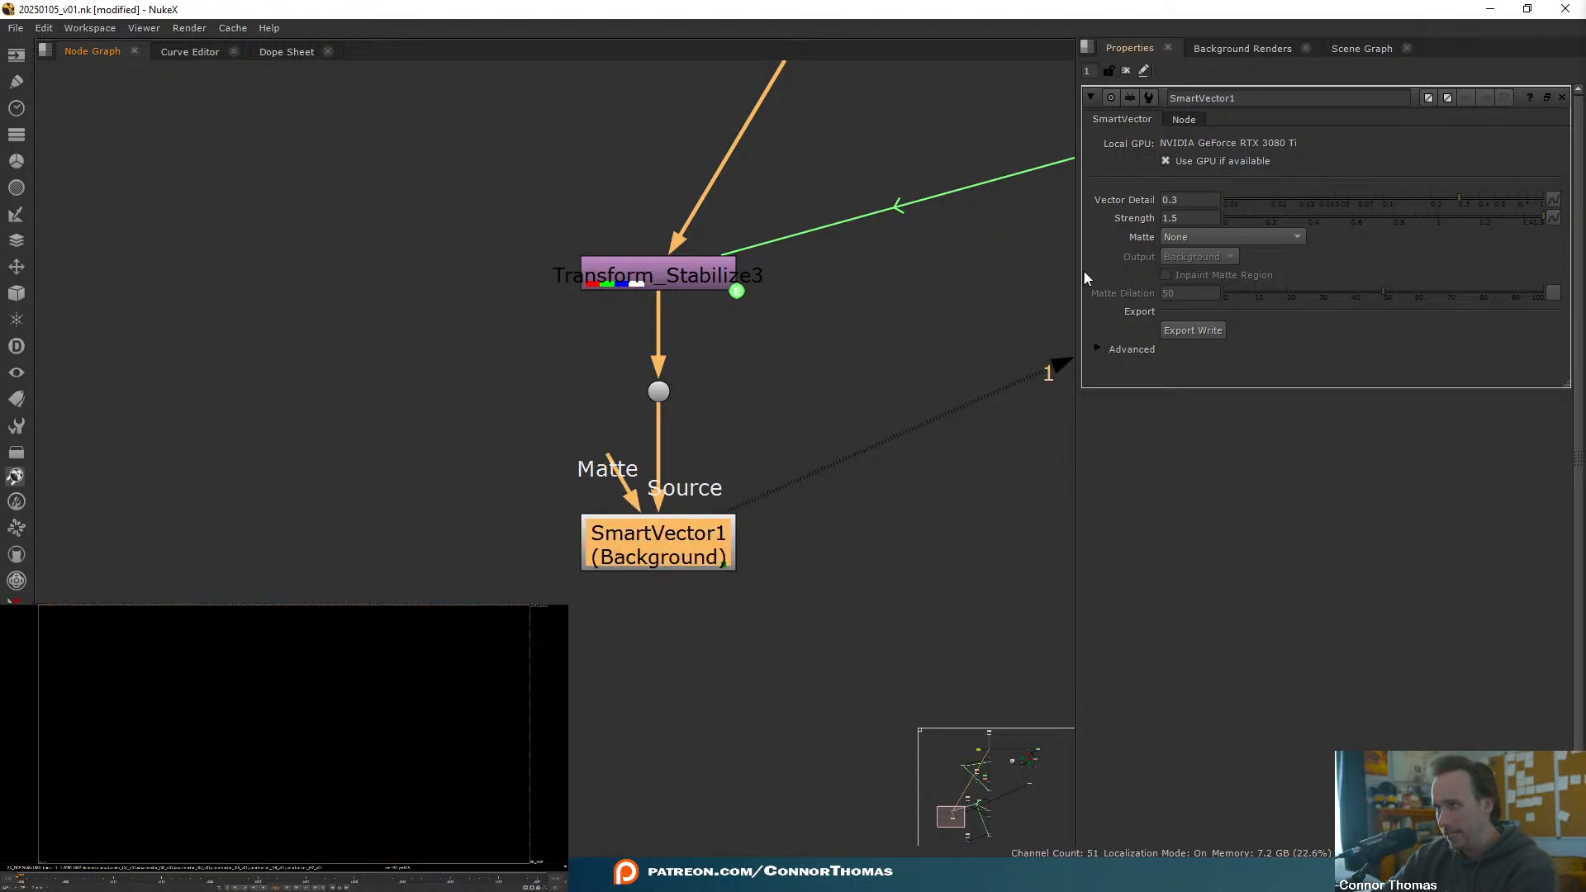
pyautogui.click(1197, 199)
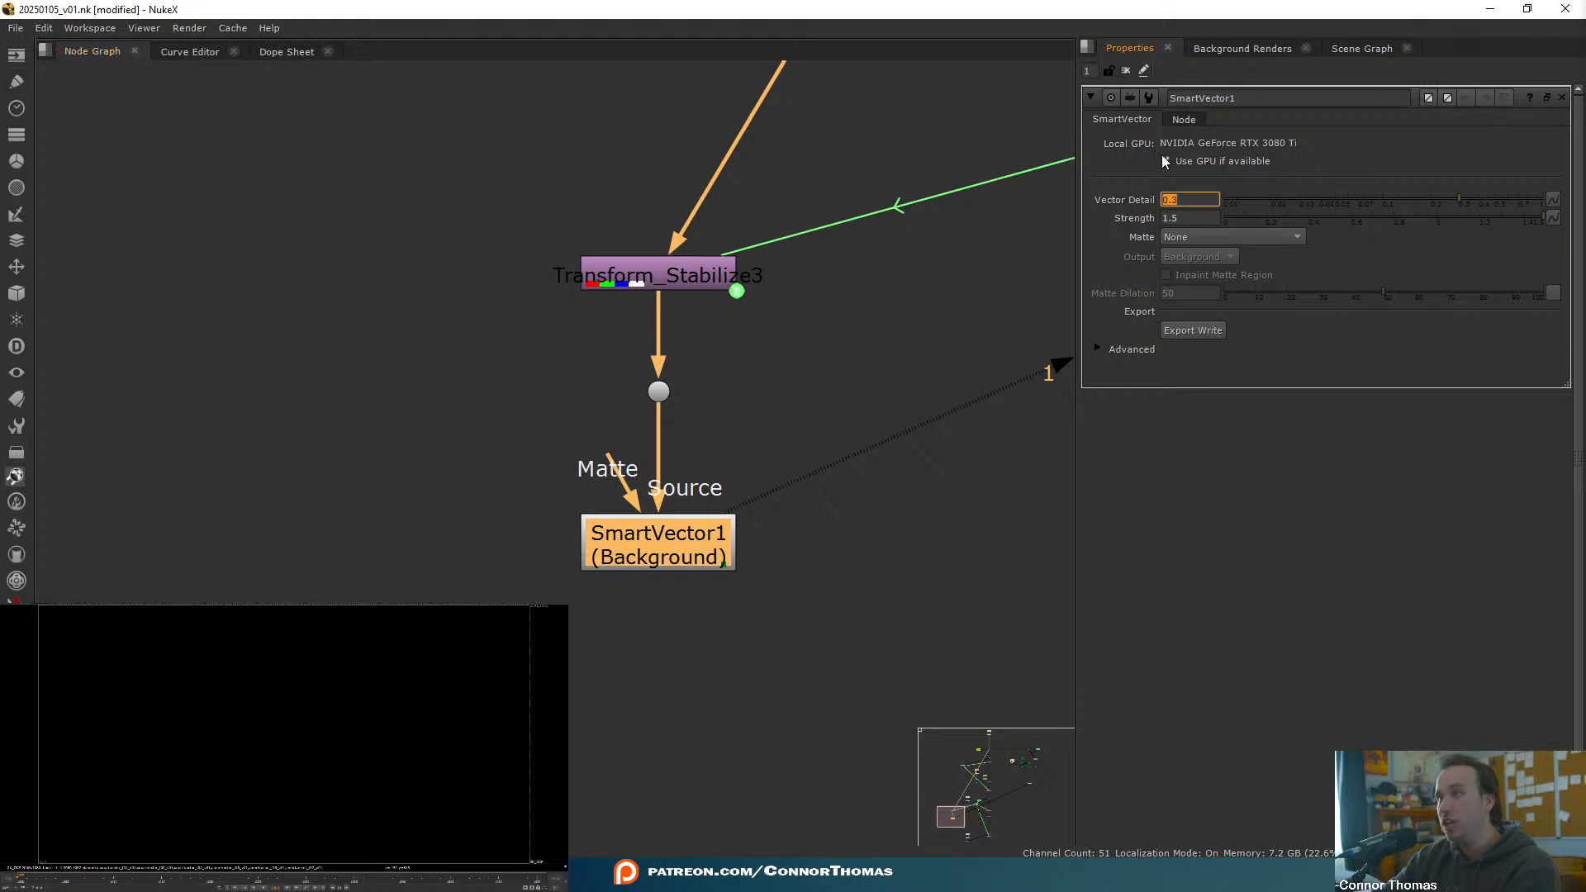
pyautogui.click(1016, 171)
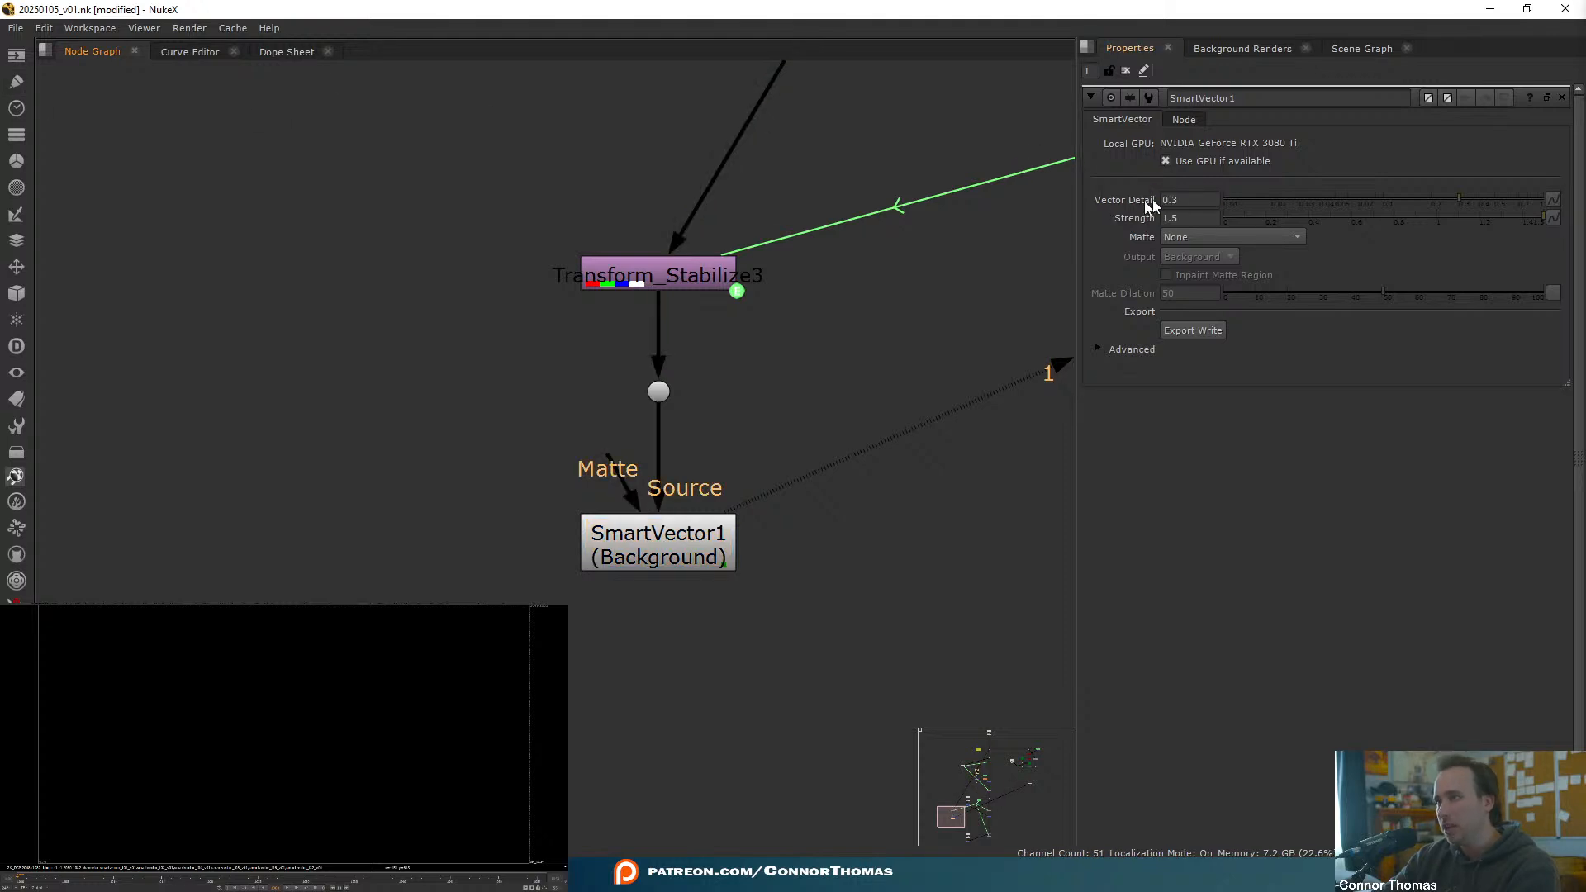
pyautogui.click(1187, 198)
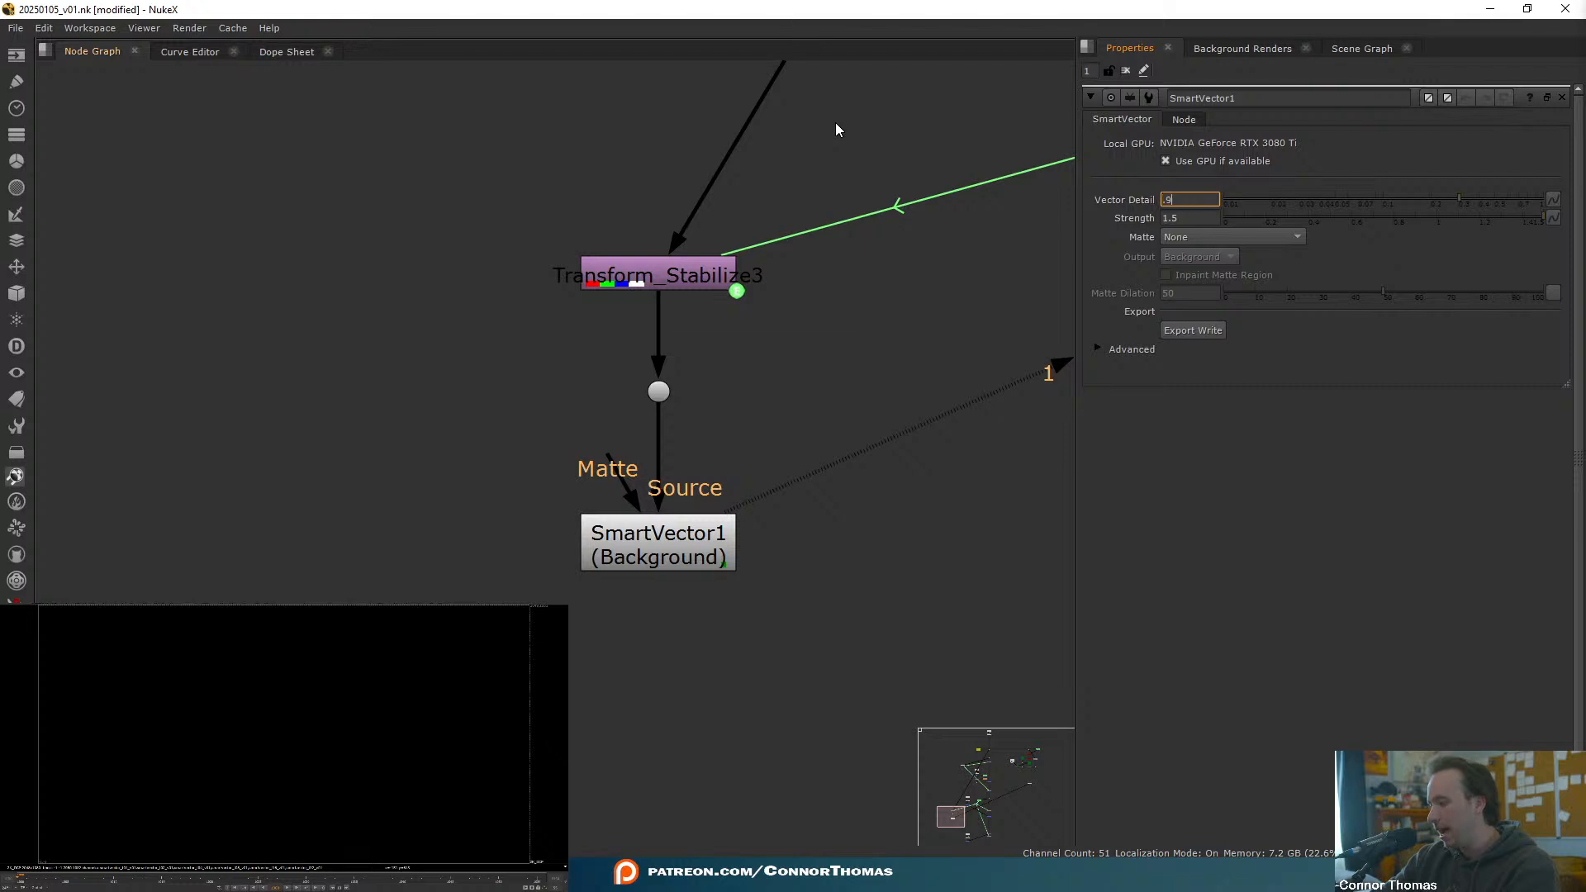
pyautogui.write('.9')
pyautogui.press('Return')
pyautogui.click(899, 162)
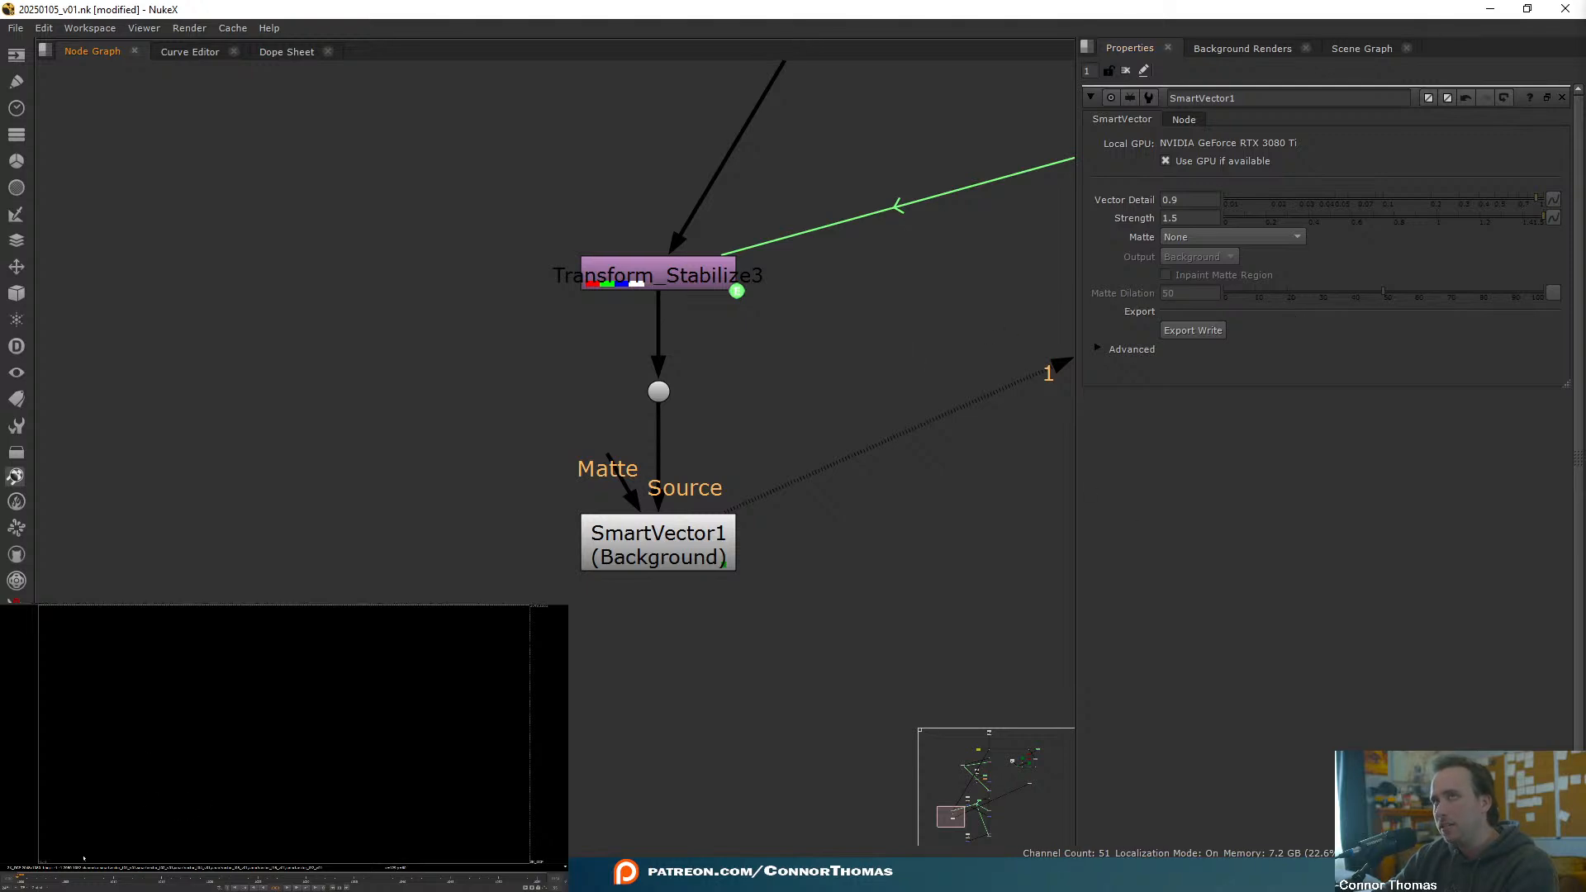
# - Export a Write node from SmartVector1, view it and show its properties
pyautogui.click(1189, 331)
pyautogui.moveTo(871, 504); pyautogui.dragTo(637, 522)
pyautogui.press('1')
pyautogui.doubleClick(641, 532)
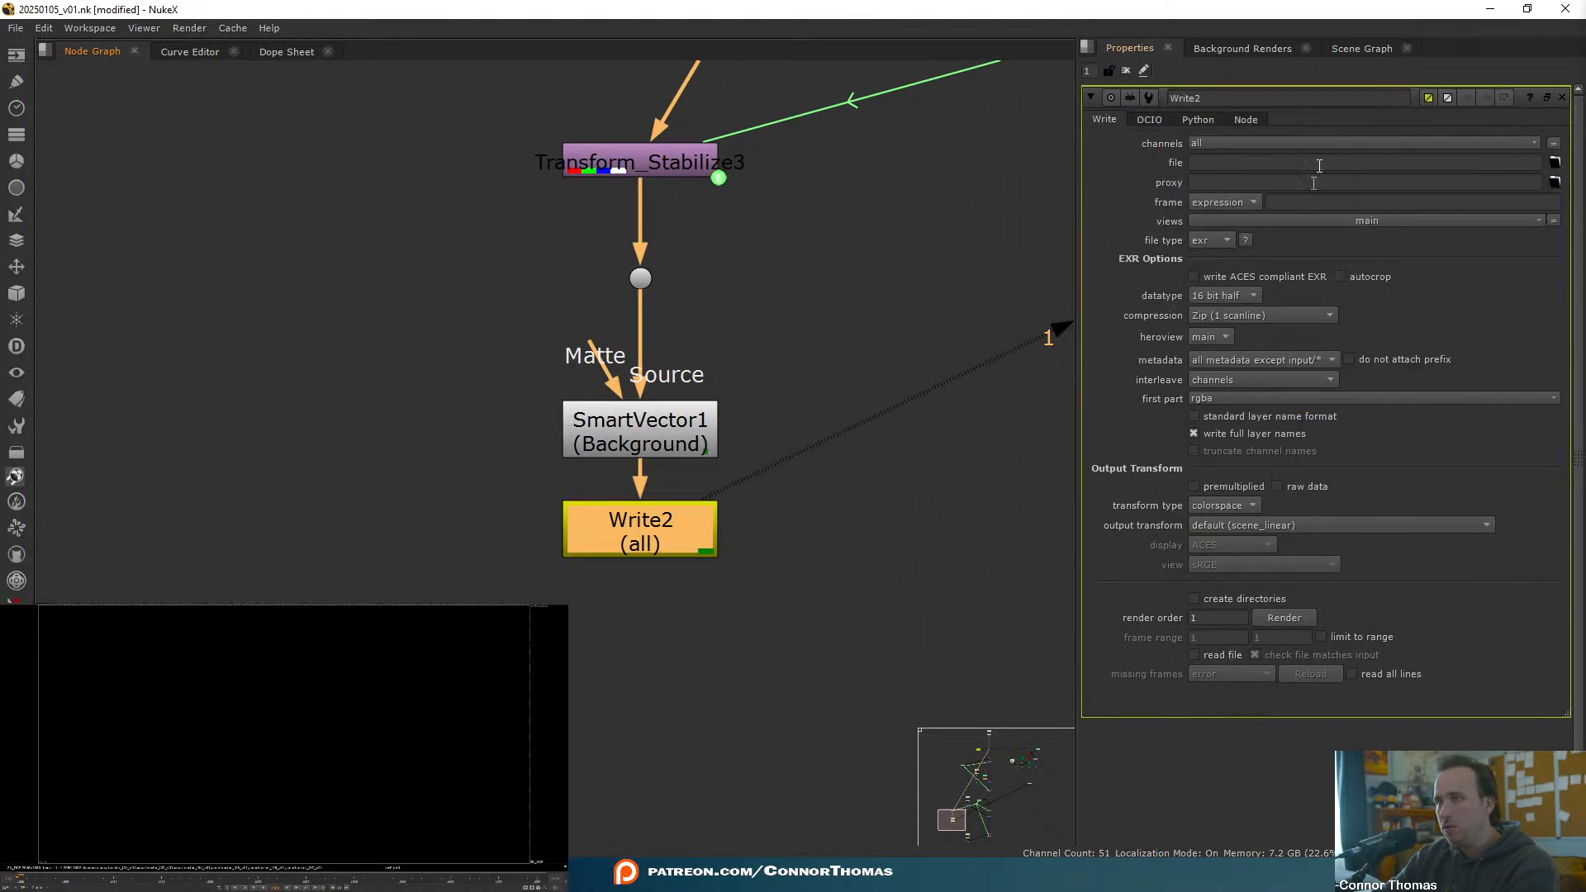
# - Browse for Write2's output location and create a folder named prerender inside the 20250105/VFX directory
pyautogui.click(1555, 162)
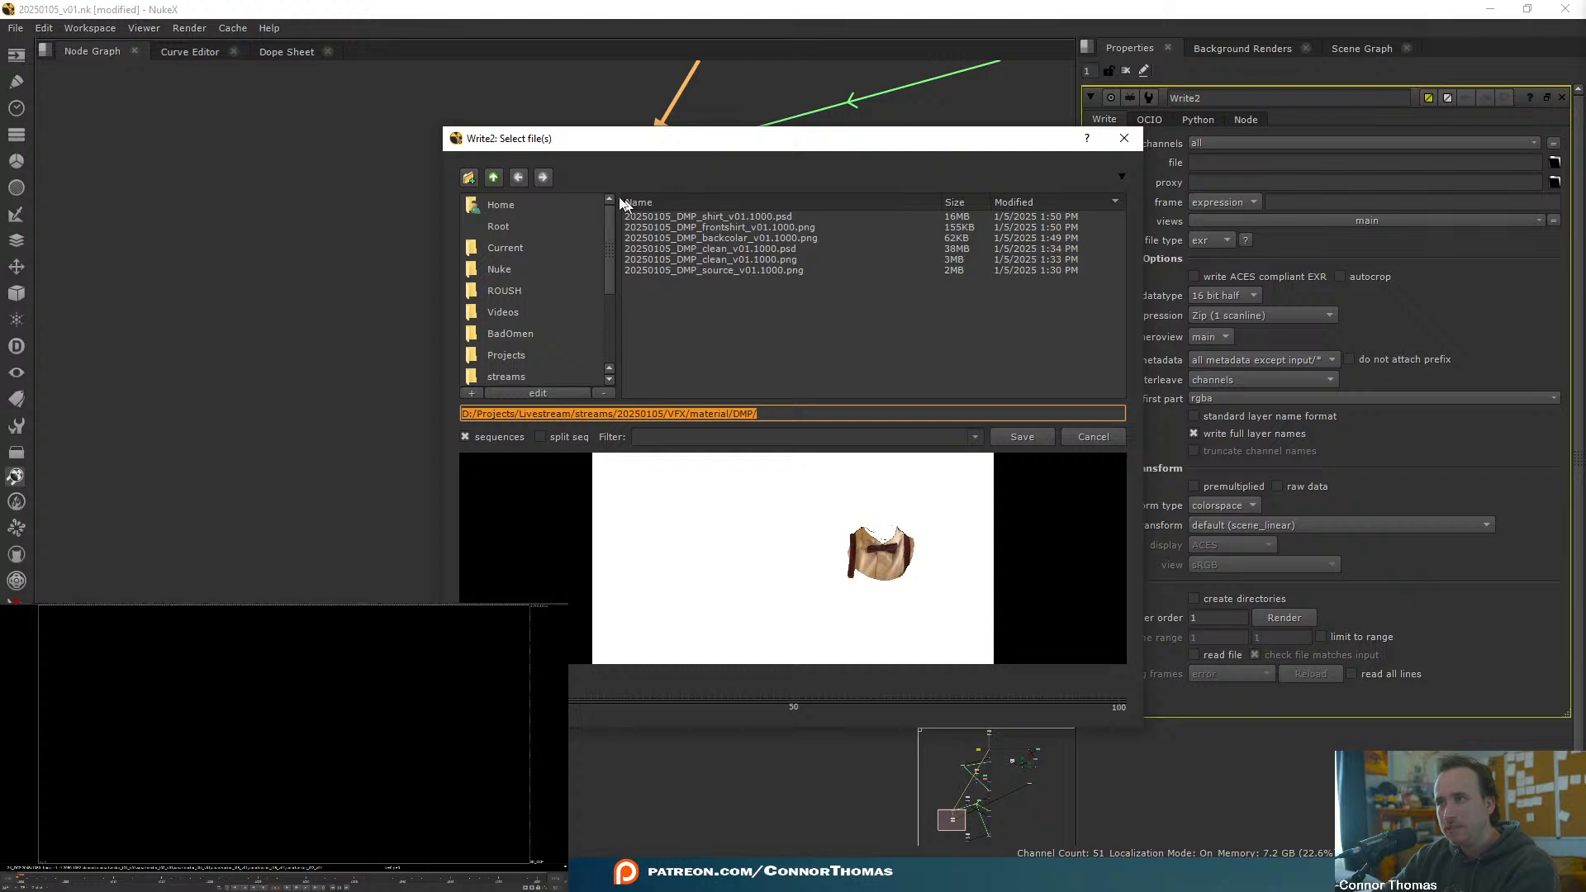
pyautogui.click(495, 178)
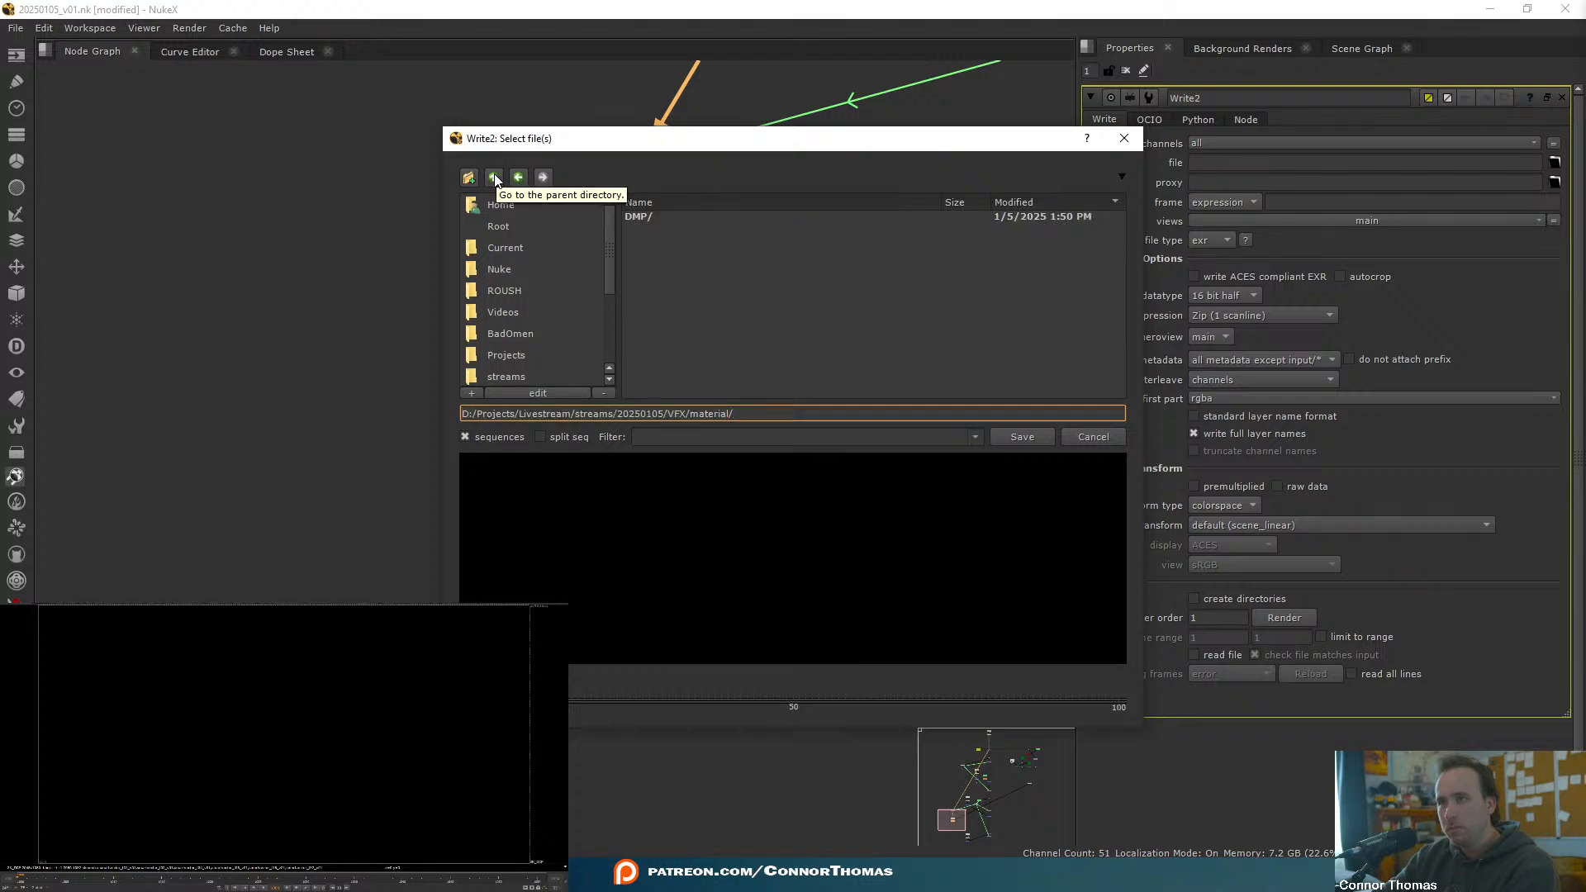
pyautogui.click(495, 178)
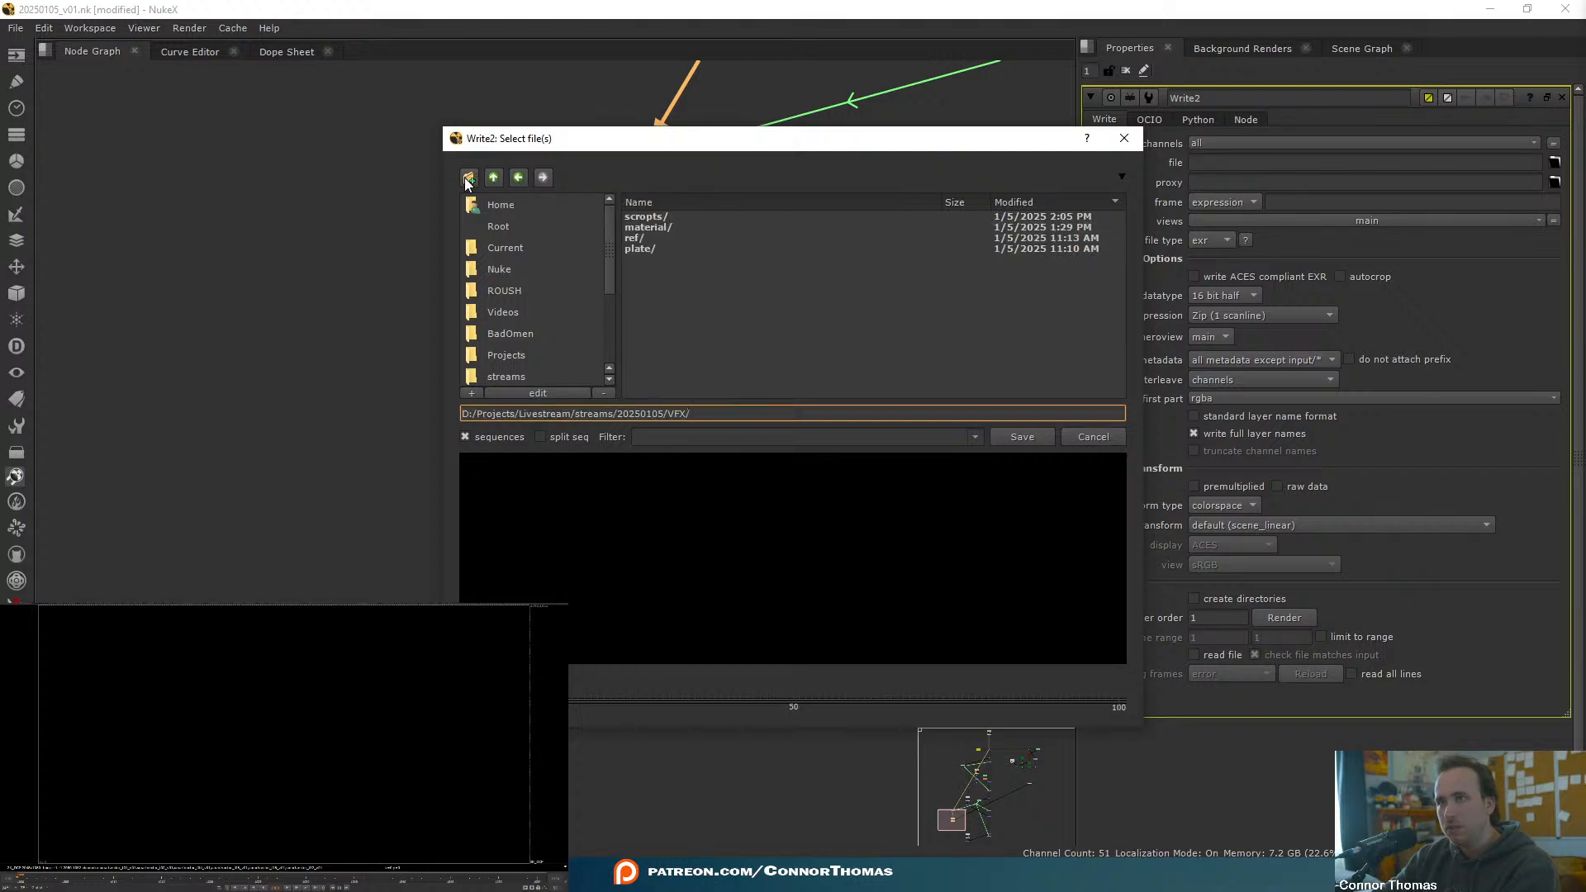
pyautogui.click(469, 178)
pyautogui.write('preren')
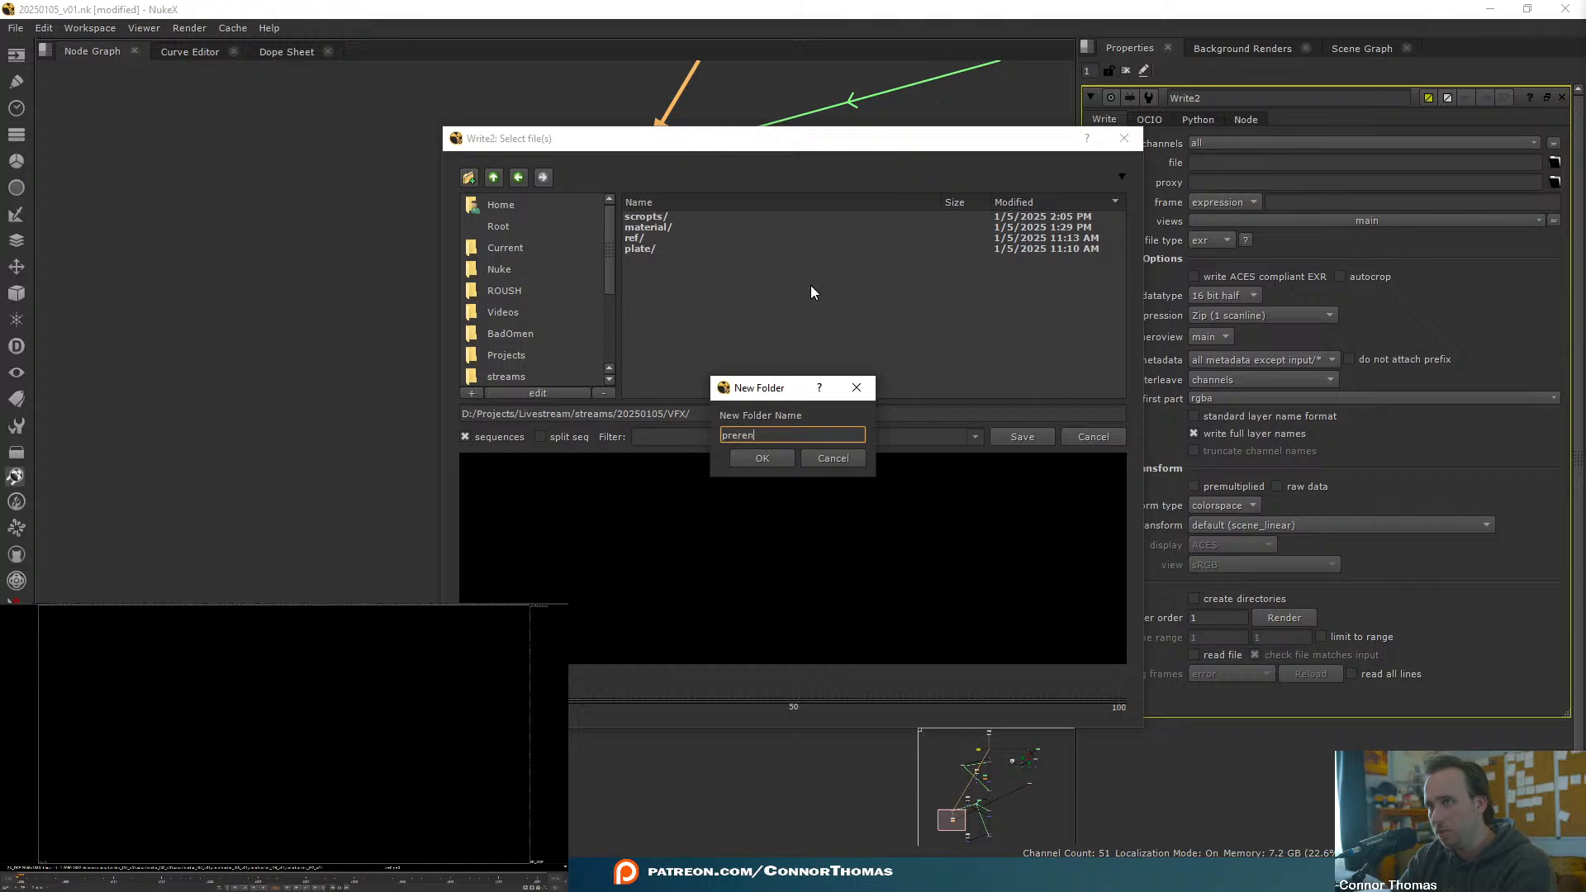
pyautogui.write('der')
pyautogui.press('Return')
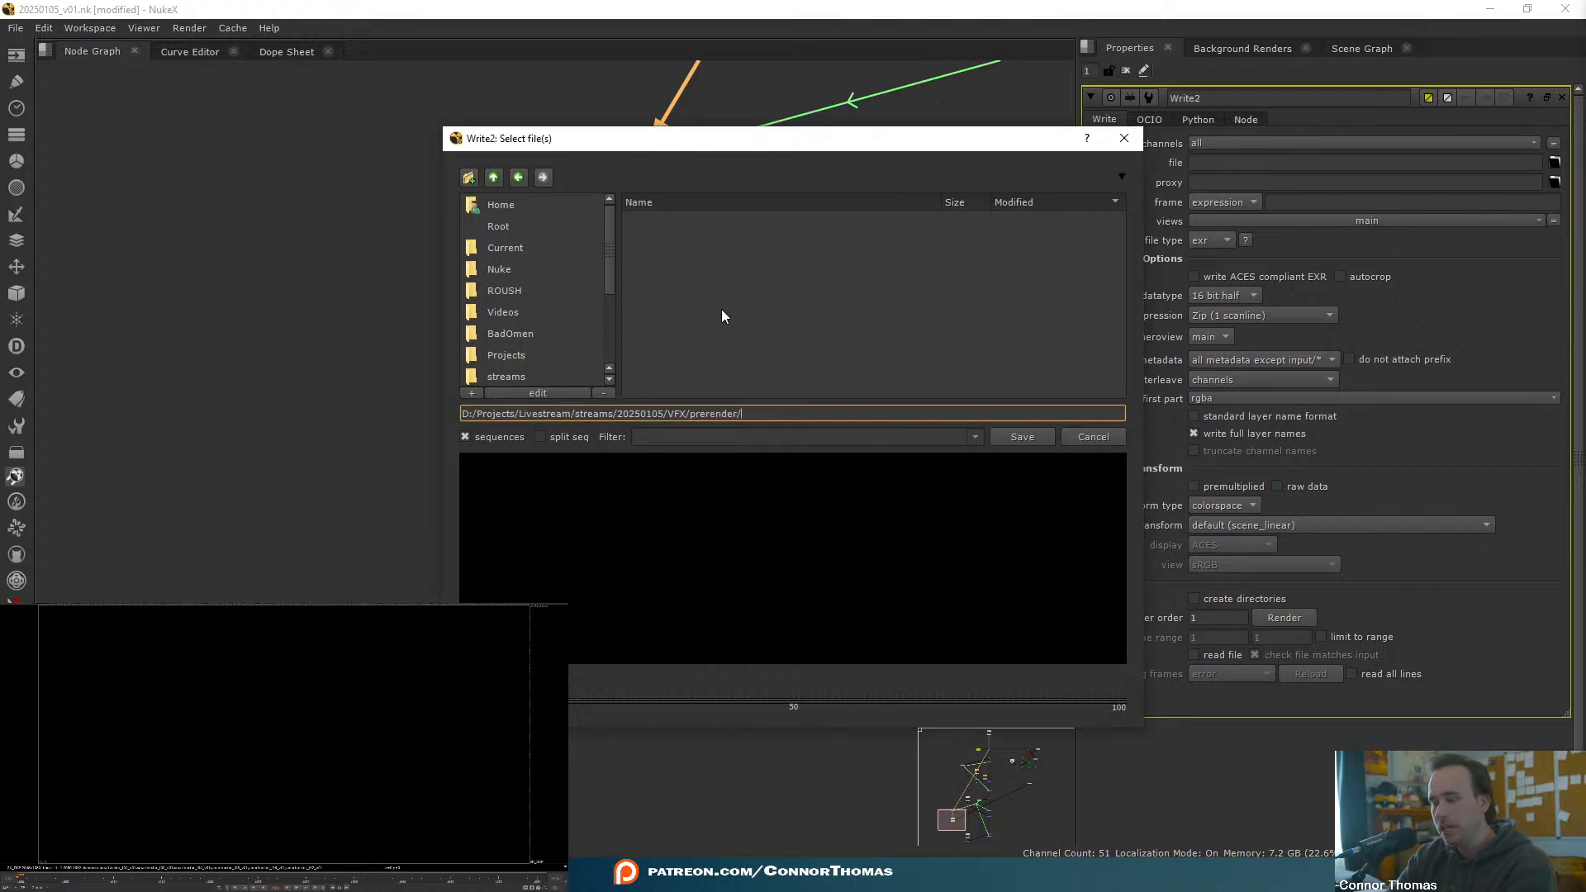
# - Create a smartvector subfolder inside prerender and set Write2's output file there to smartvector.####.exr
pyautogui.click(469, 177)
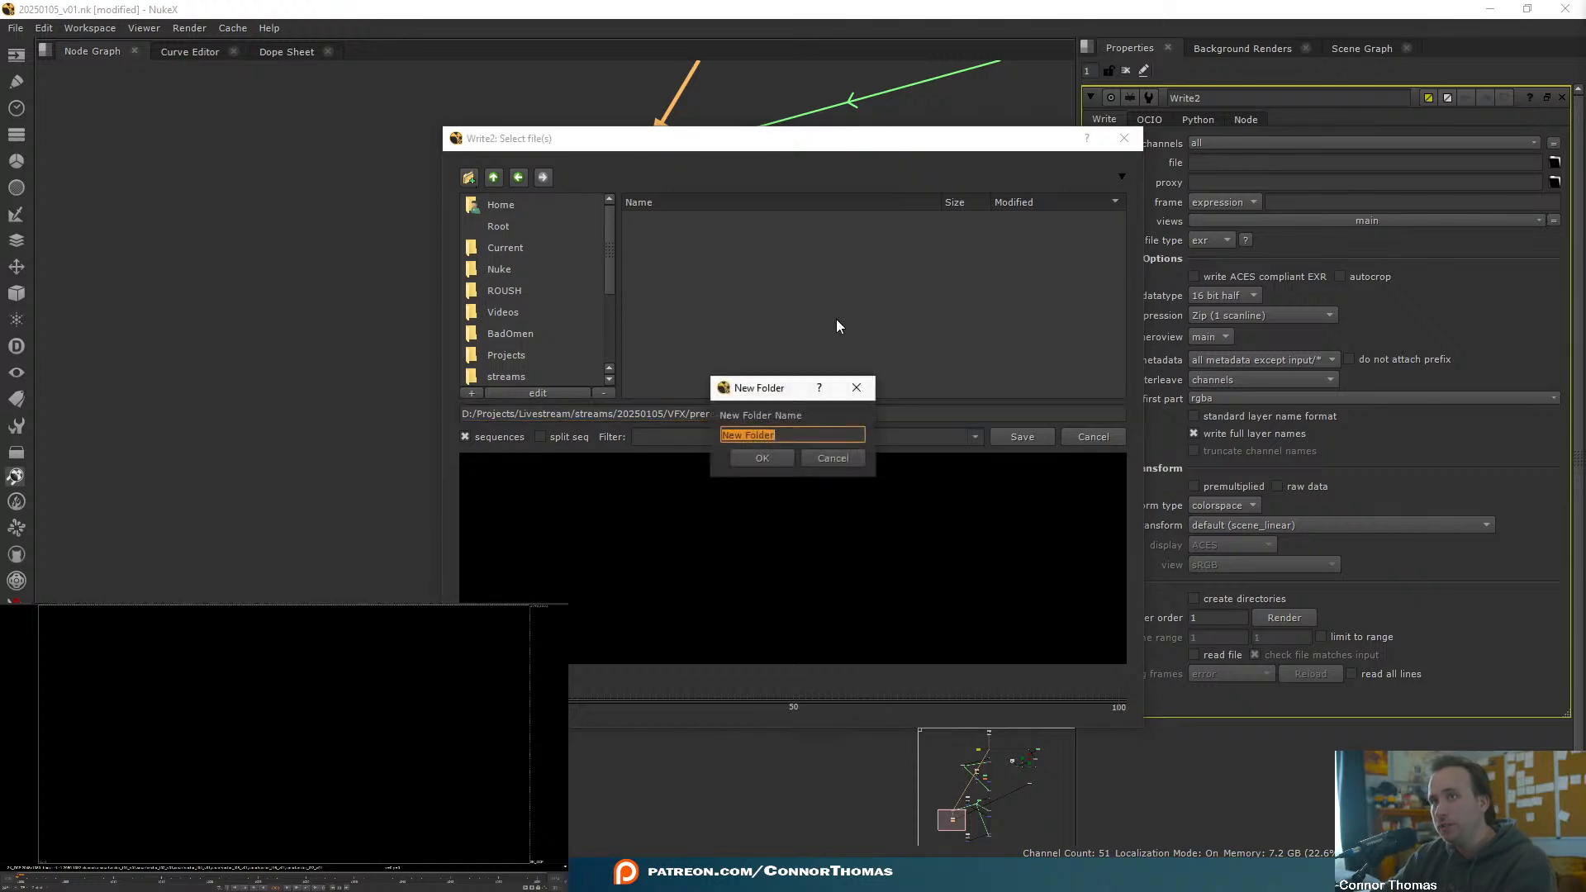
pyautogui.write('smartvect')
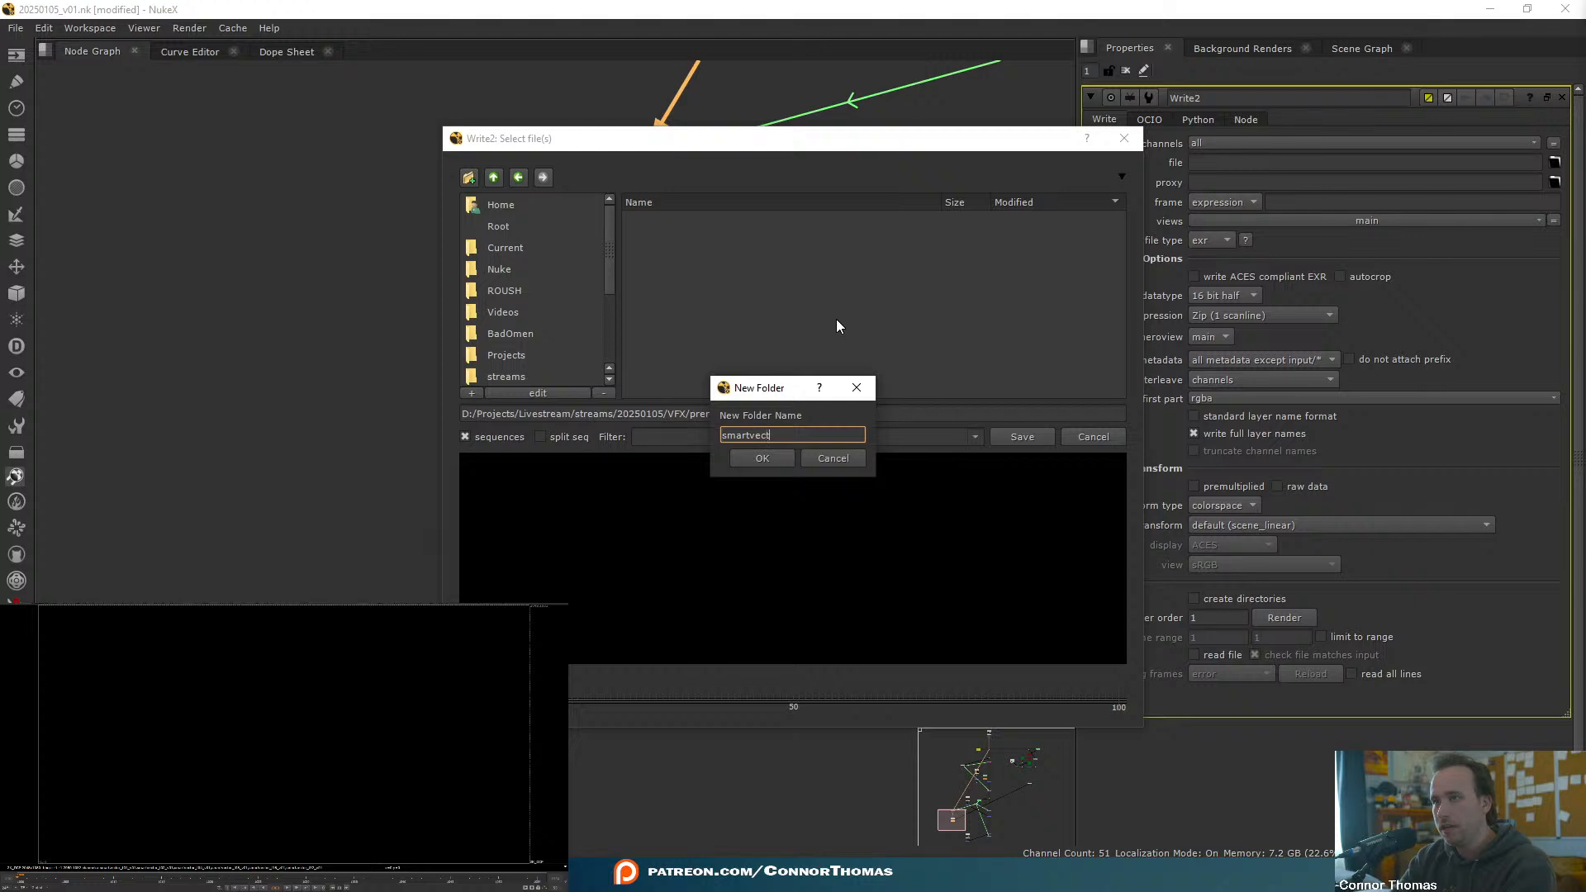
pyautogui.write('or')
pyautogui.press('Return')
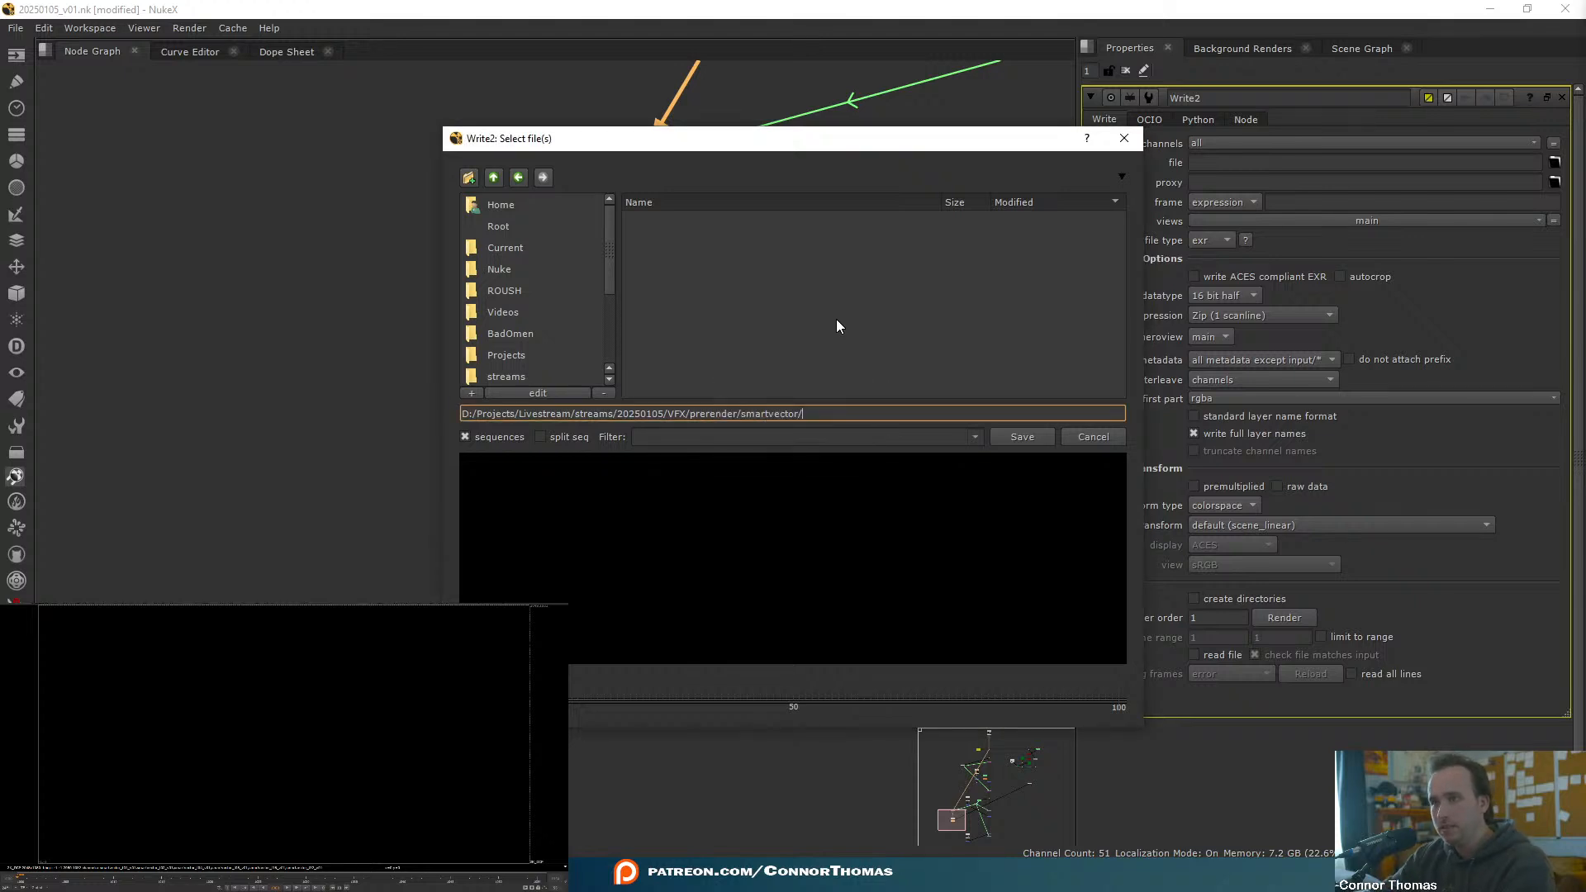
pyautogui.write('smartvector')
pyautogui.write('.#')
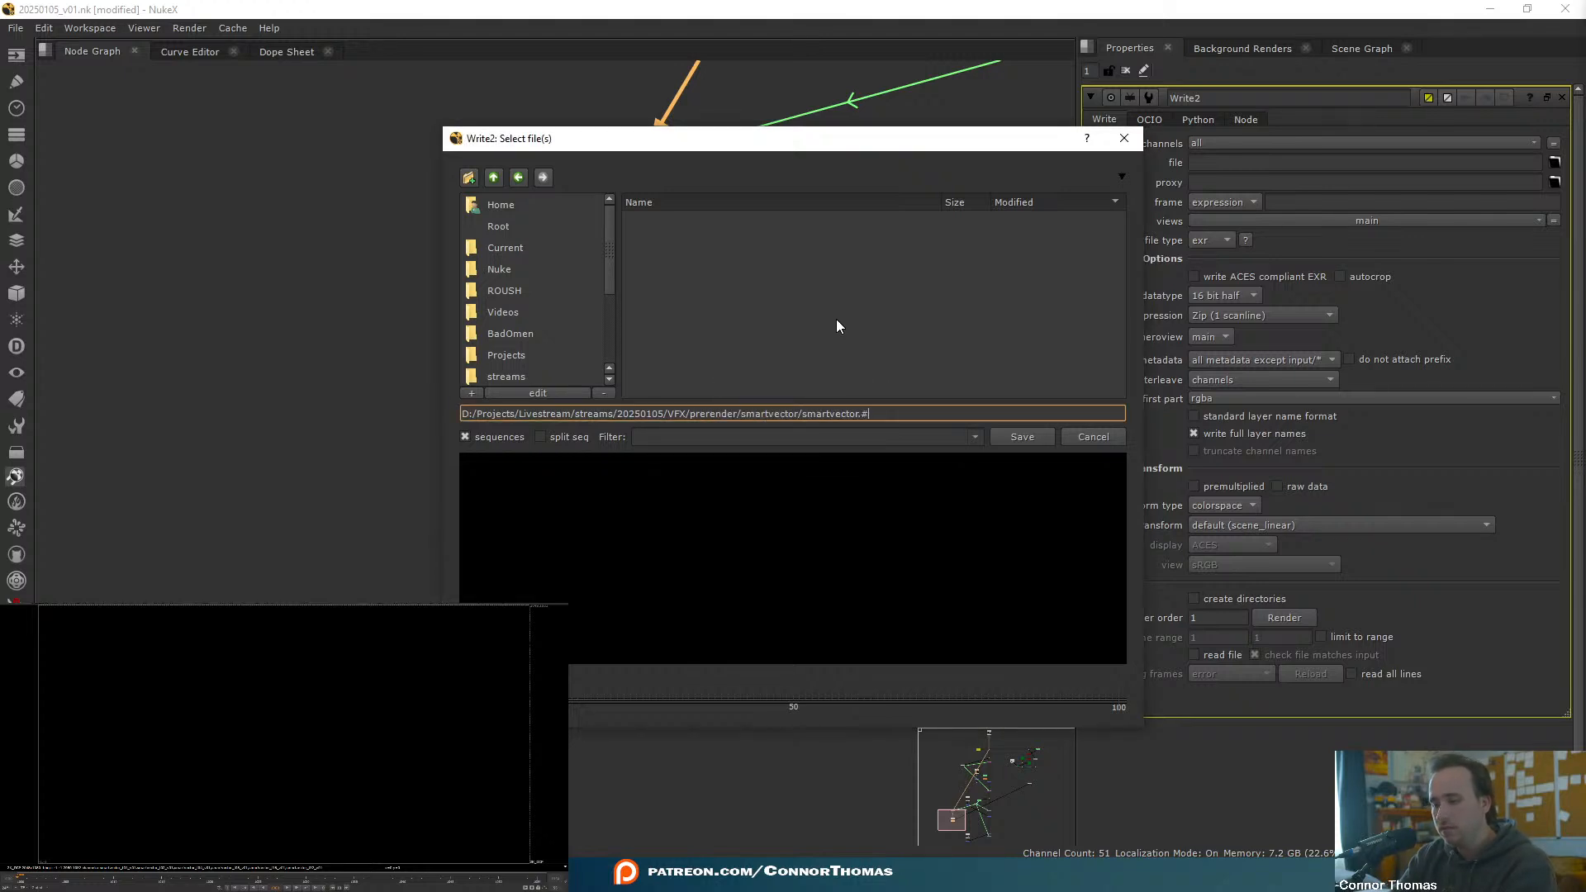
pyautogui.write('###.exr')
pyautogui.press('Return')
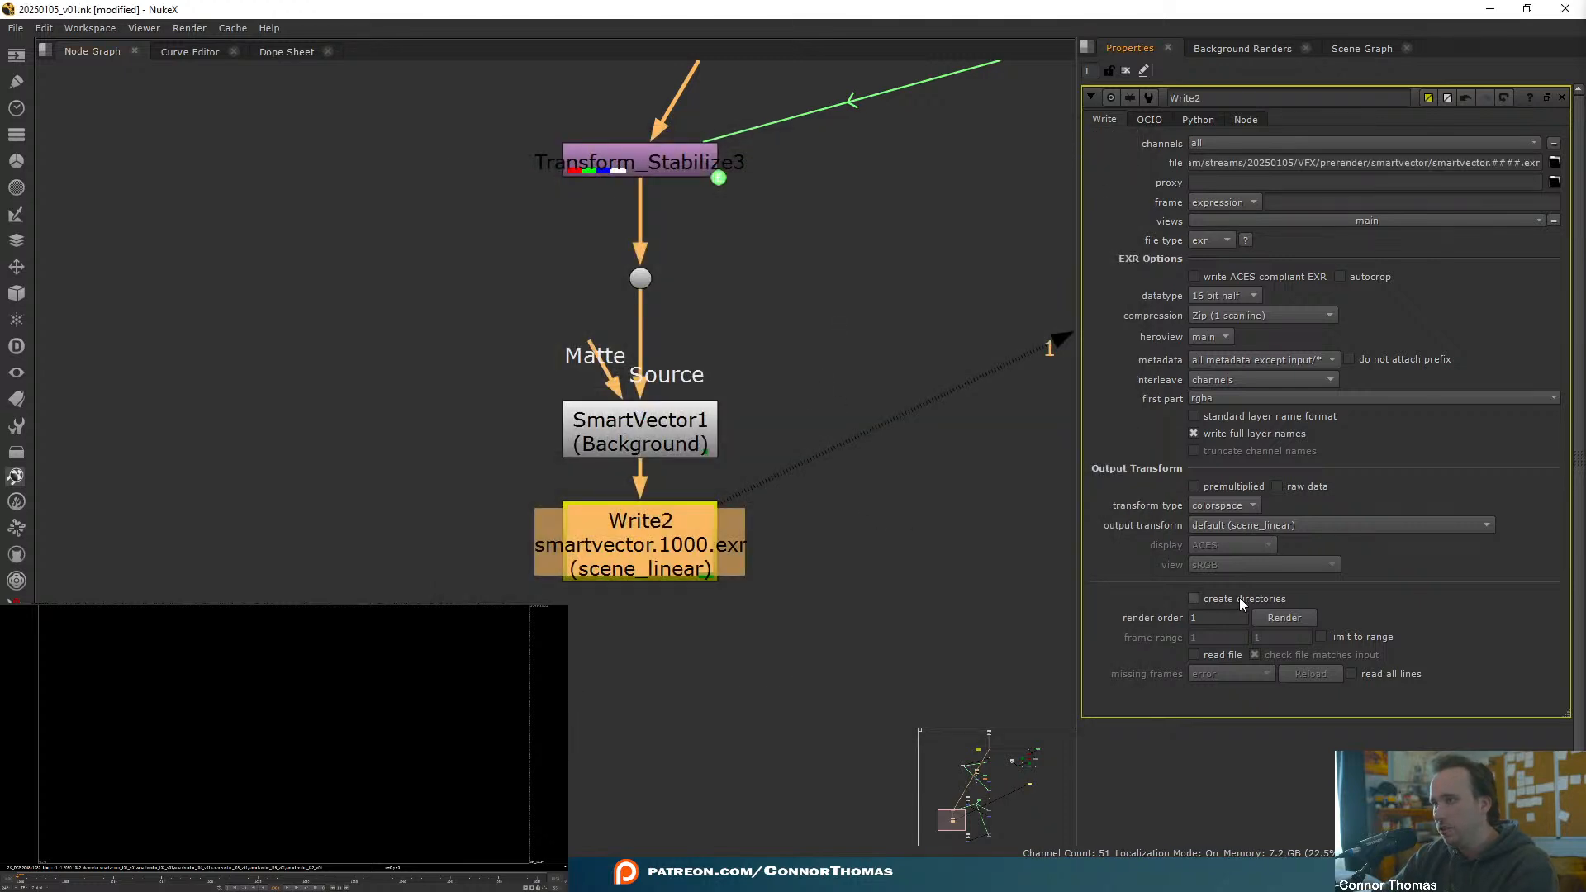
# - Enable directory creation on Write2 and start rendering the global frame range
pyautogui.moveTo(935, 457); pyautogui.dragTo(749, 442, button='middle')
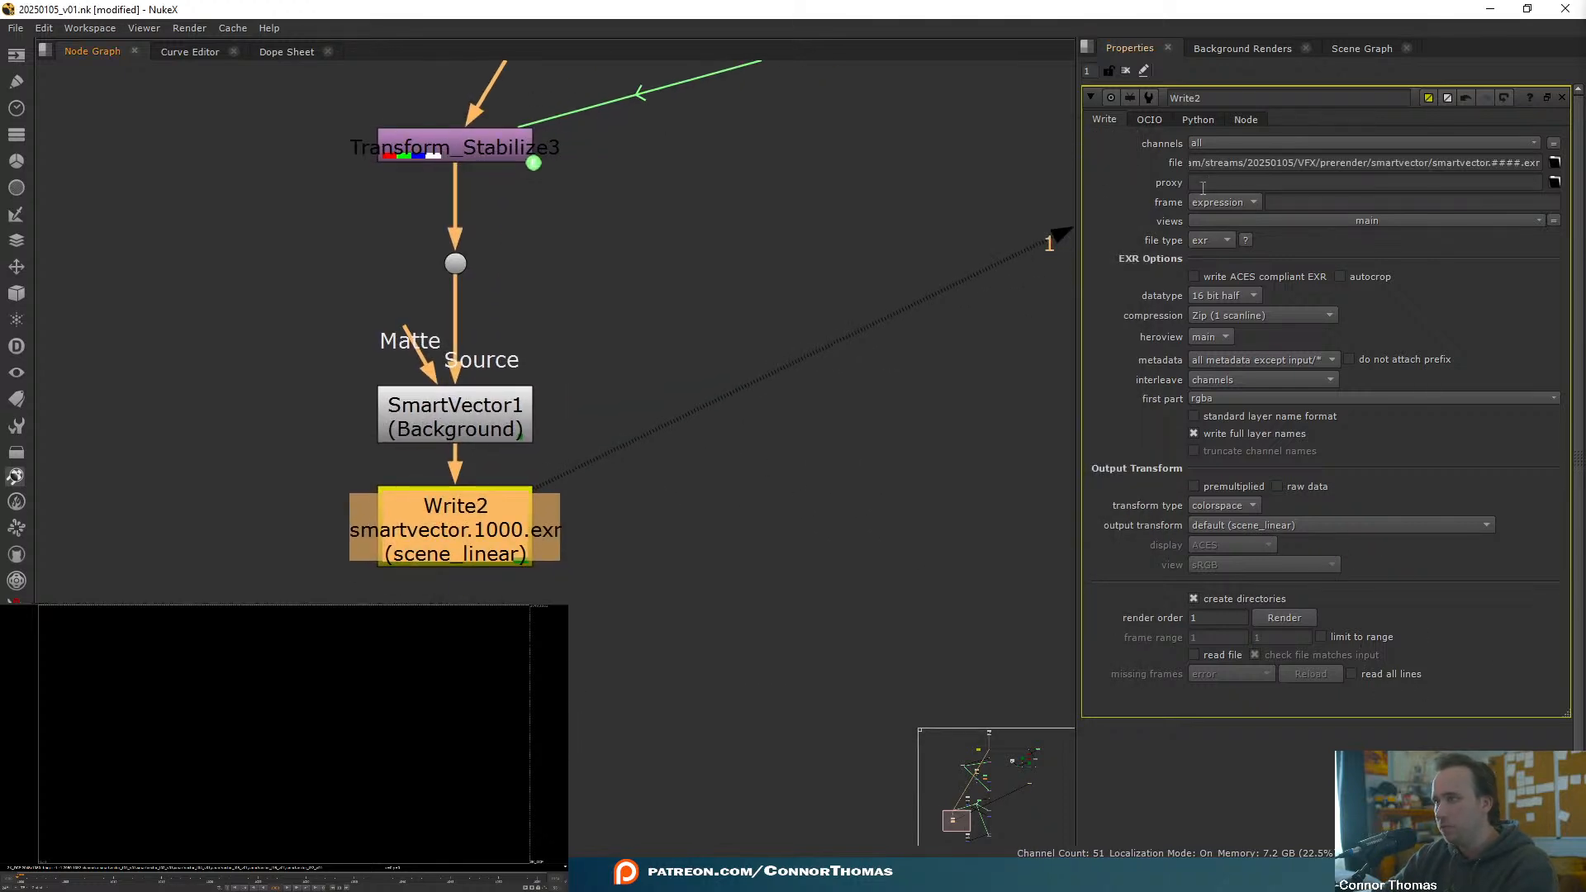
pyautogui.click(1285, 618)
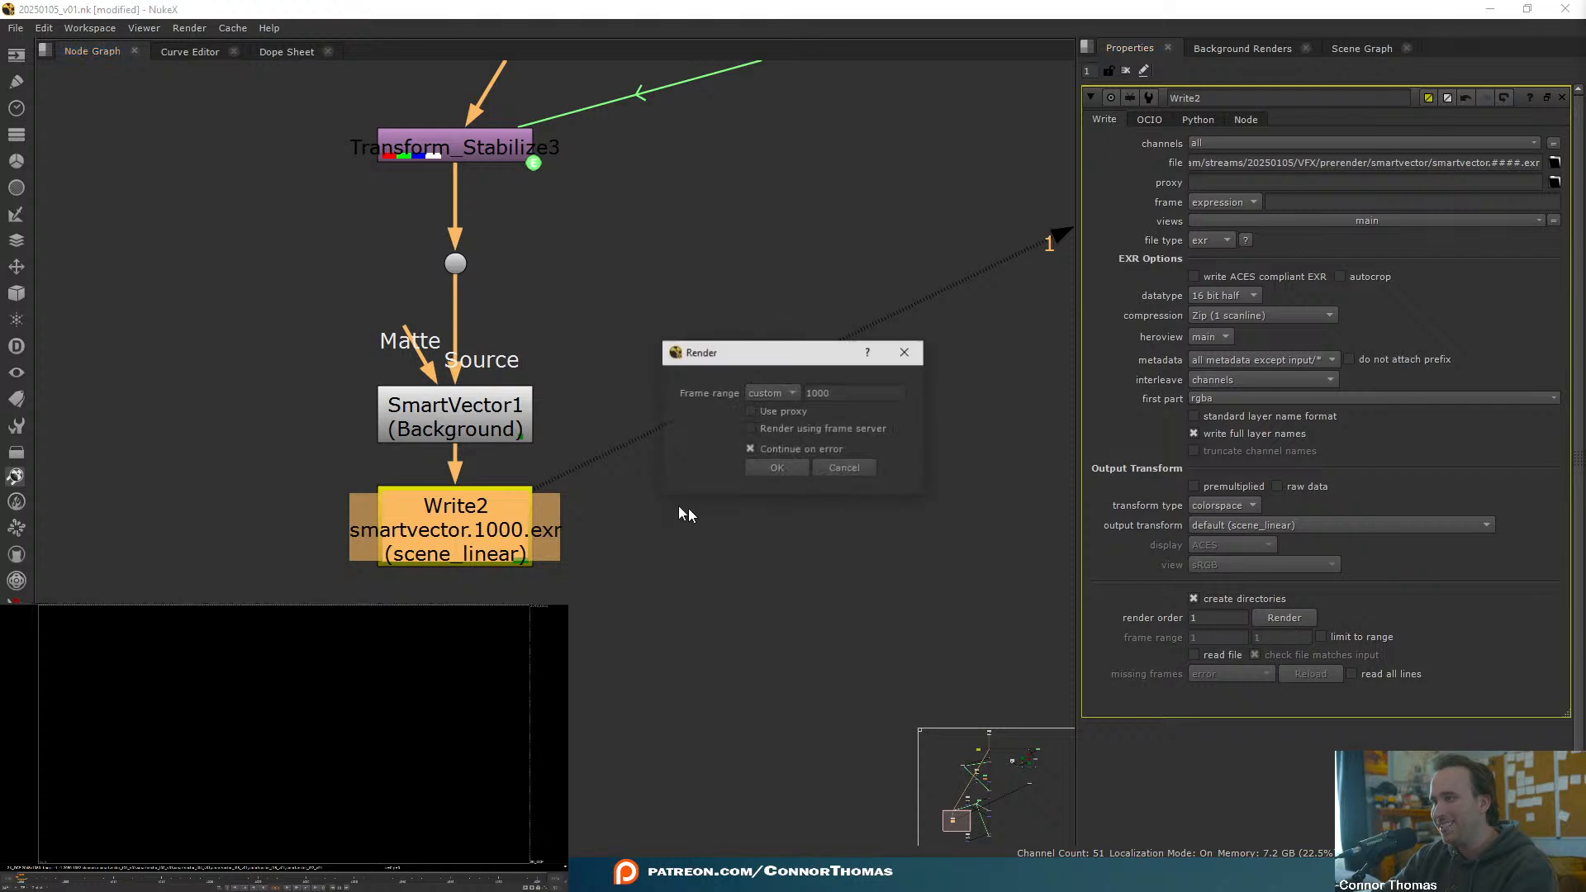
pyautogui.click(770, 393)
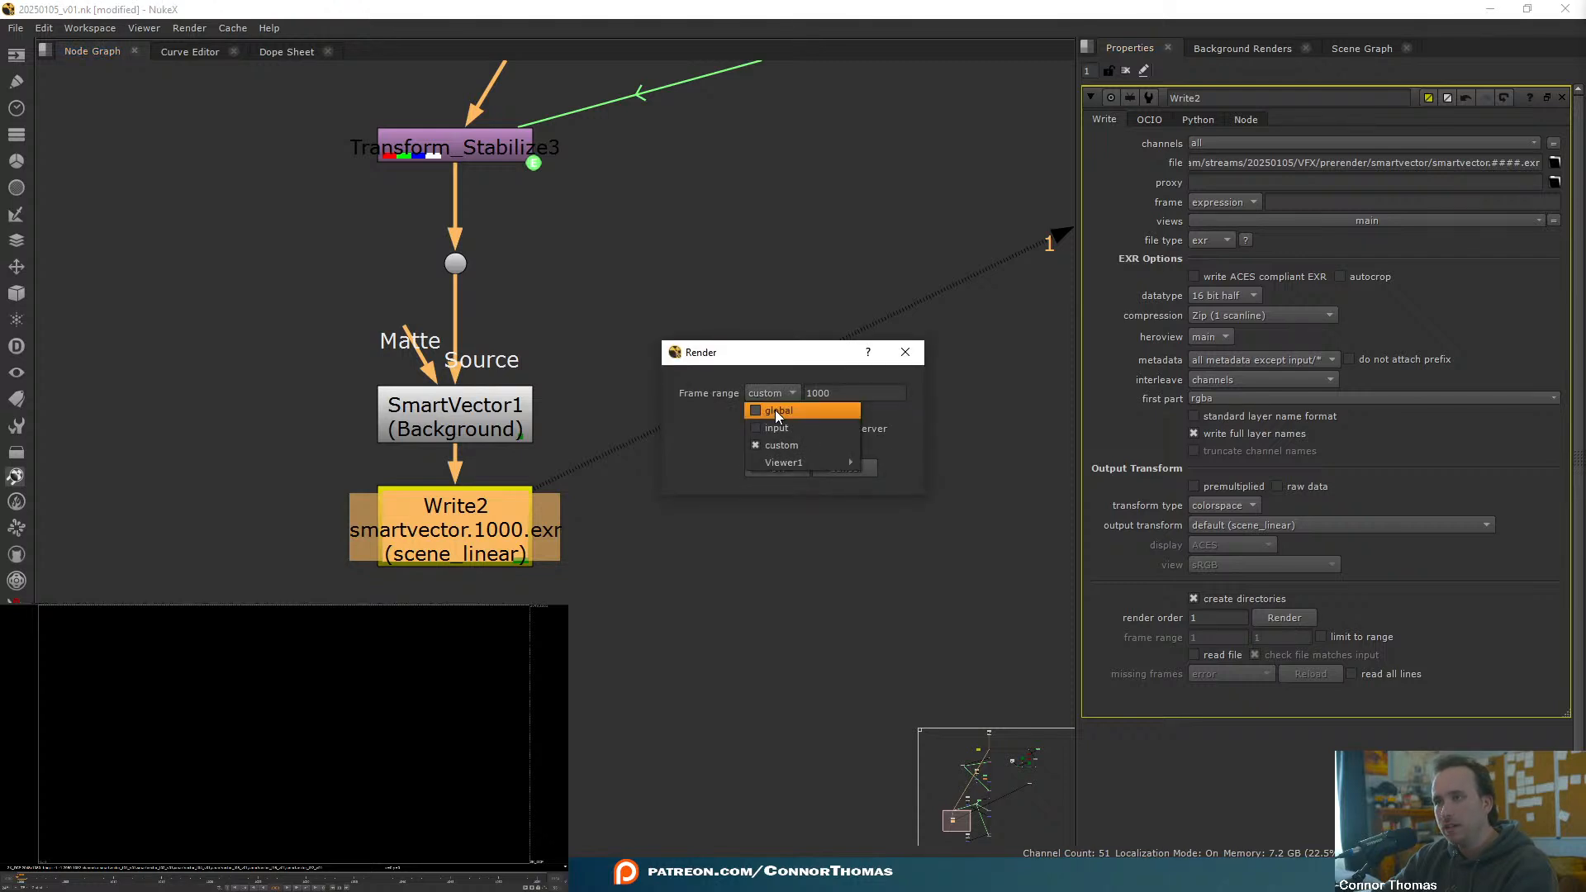
pyautogui.click(775, 411)
pyautogui.click(778, 464)
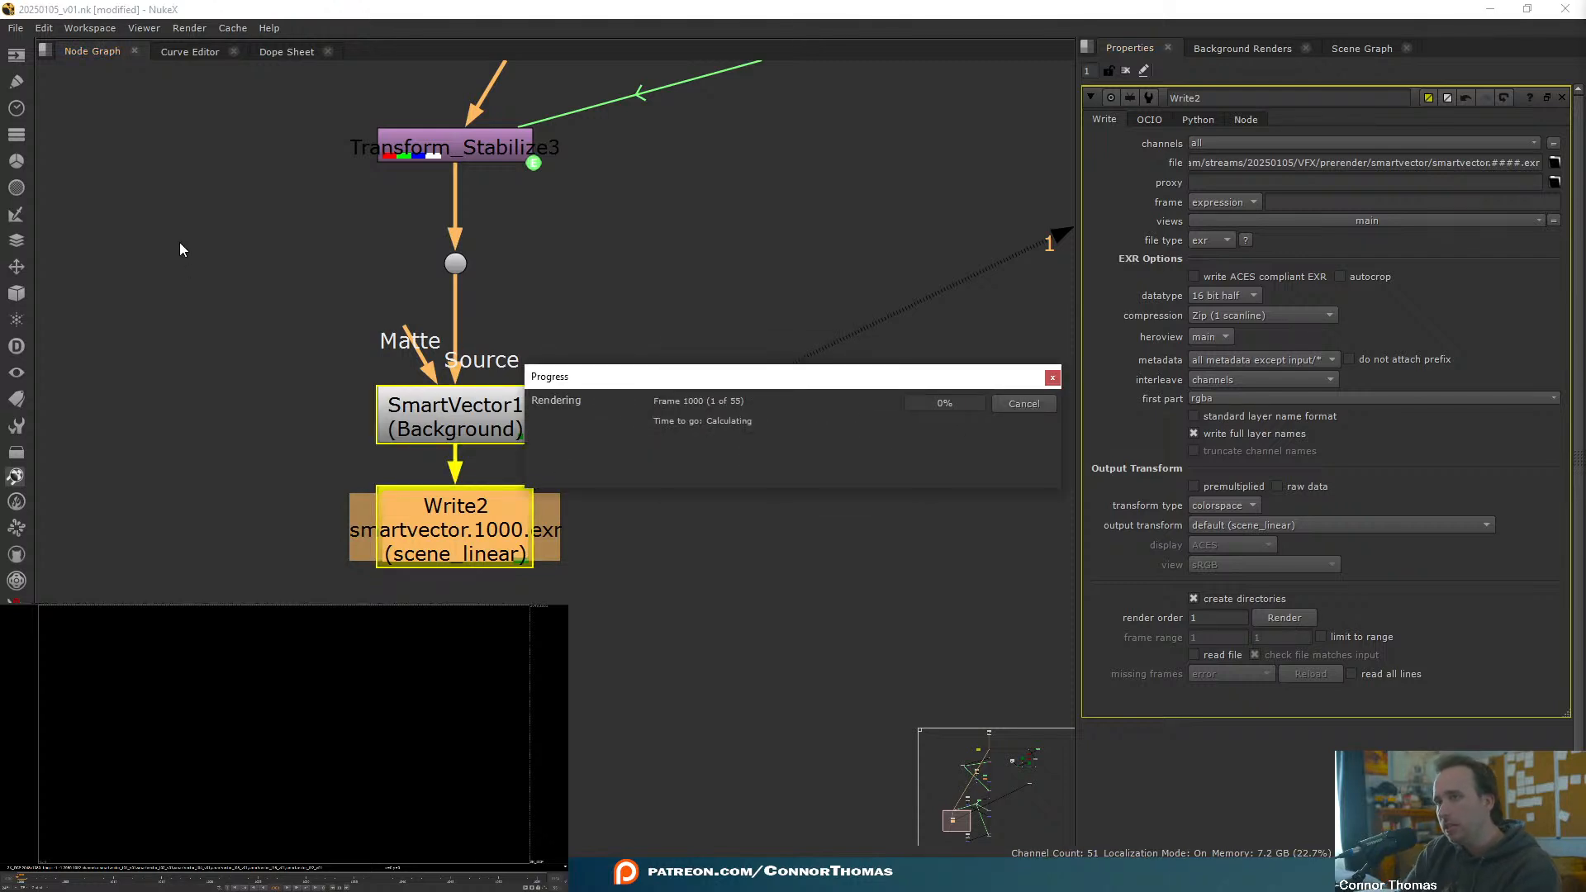
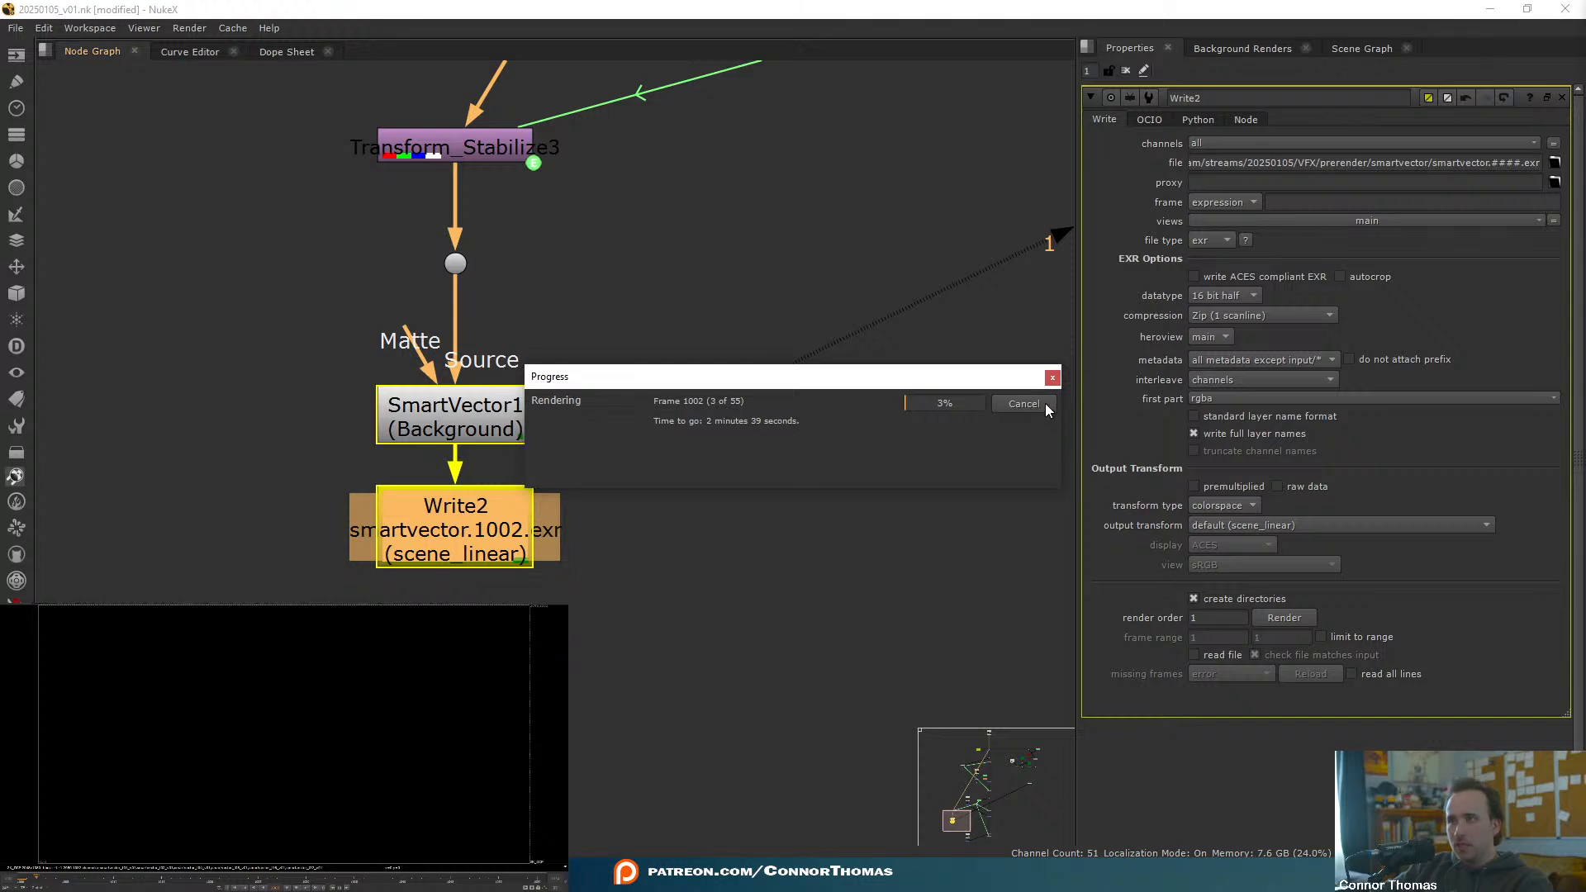
# - Switch to Task Manager, end the stalled NukeX process and close Task Manager
pyautogui.rightClick(701, 882)
pyautogui.click(762, 819)
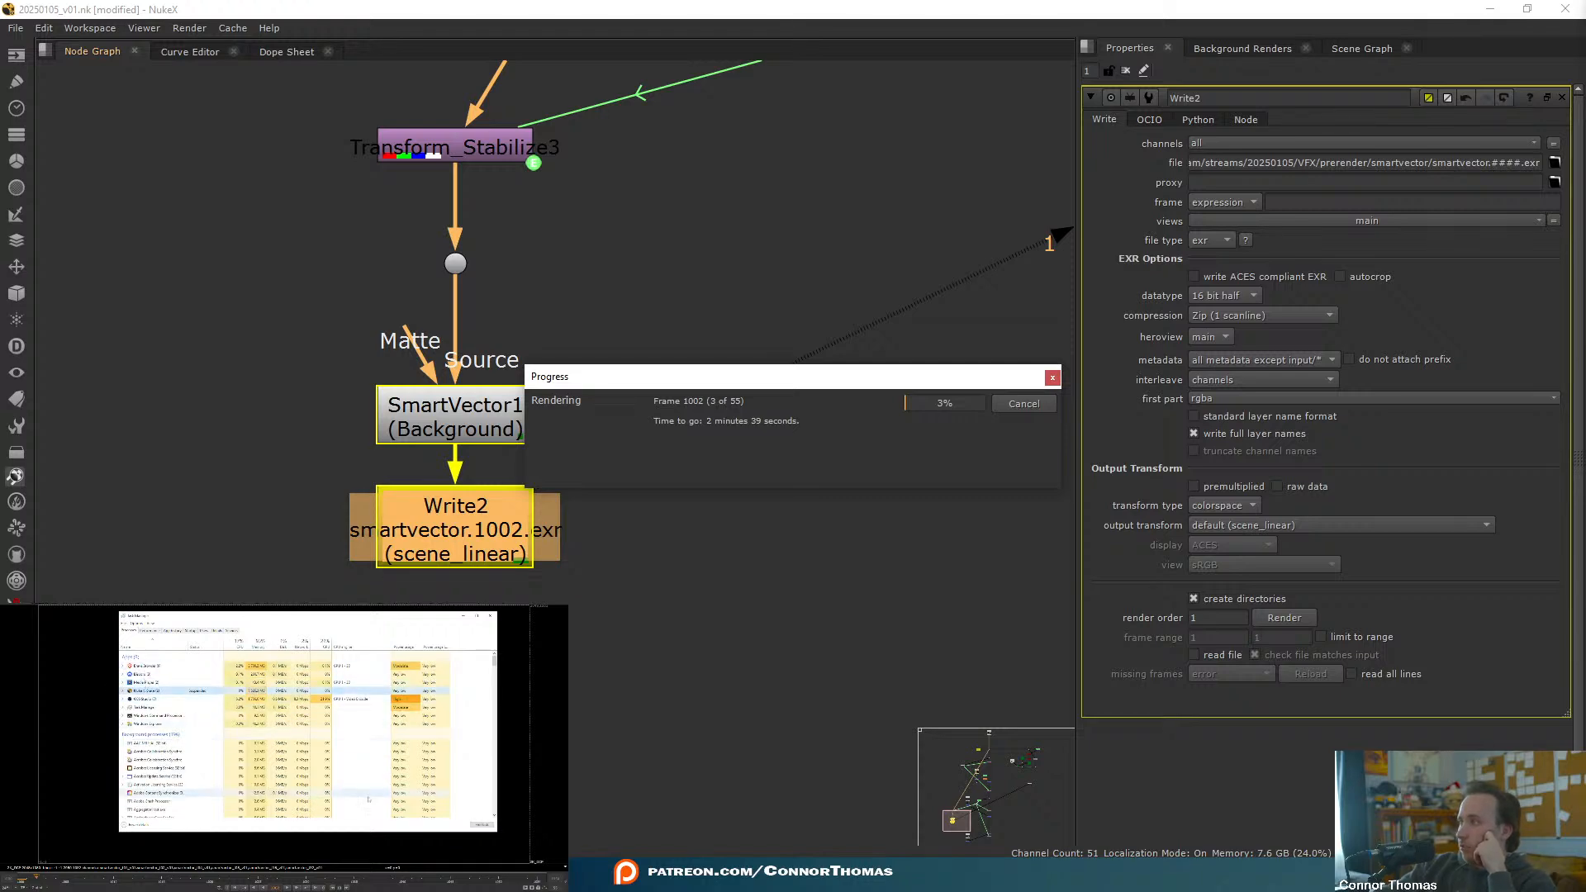
pyautogui.click(490, 824)
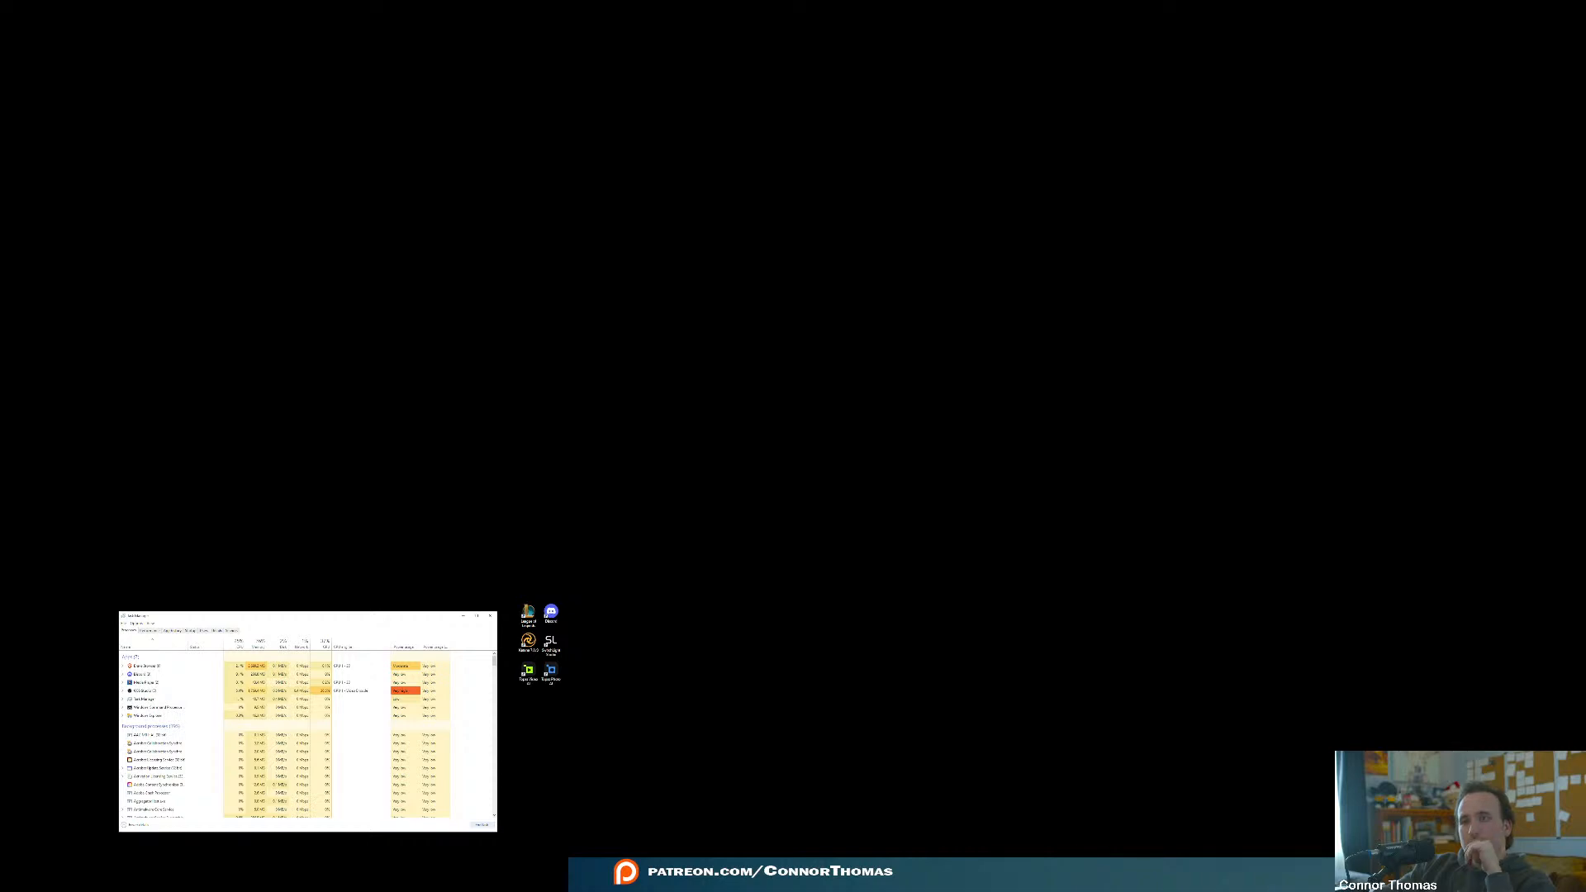
pyautogui.click(490, 616)
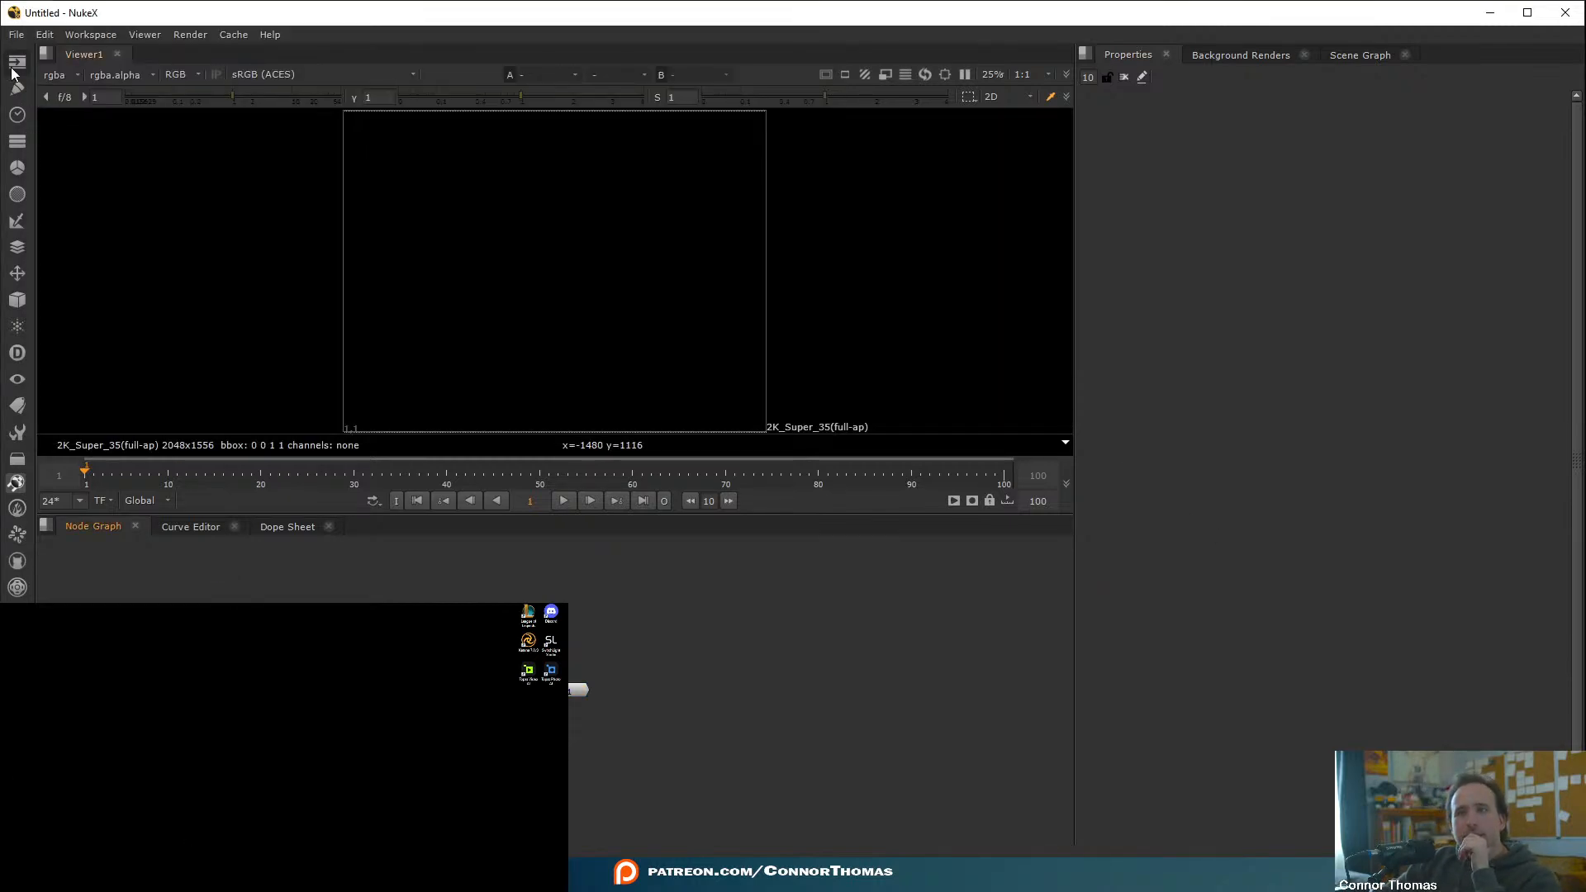
# - Open the recent comp 20250105_v01.nk in a fresh NukeX session and restore its newer autosave
pyautogui.click(15, 34)
pyautogui.moveTo(72, 86)
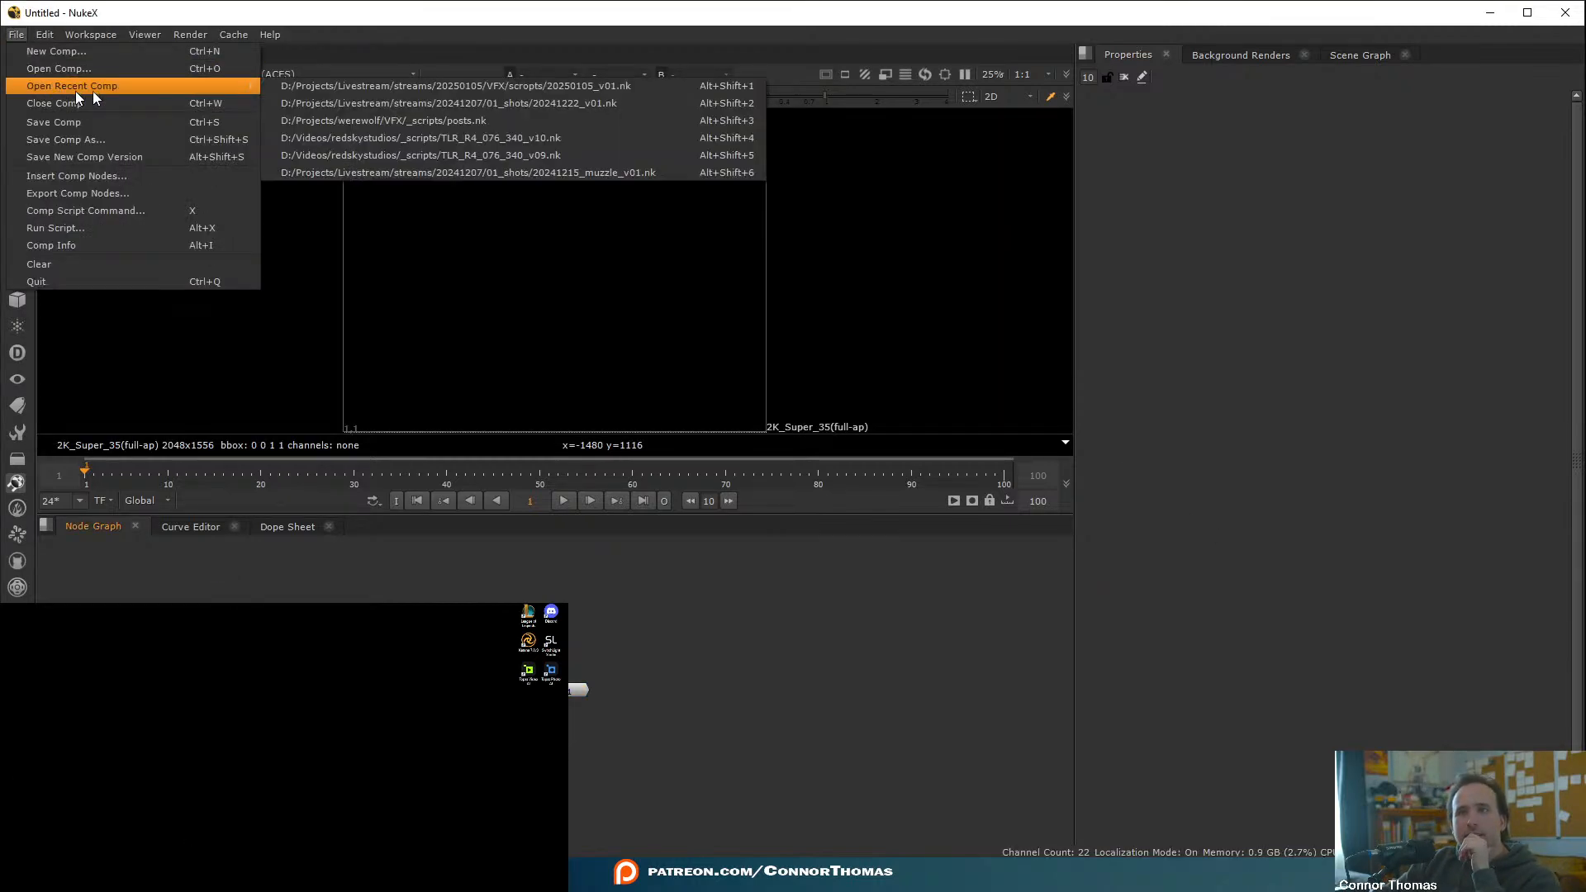
pyautogui.click(452, 86)
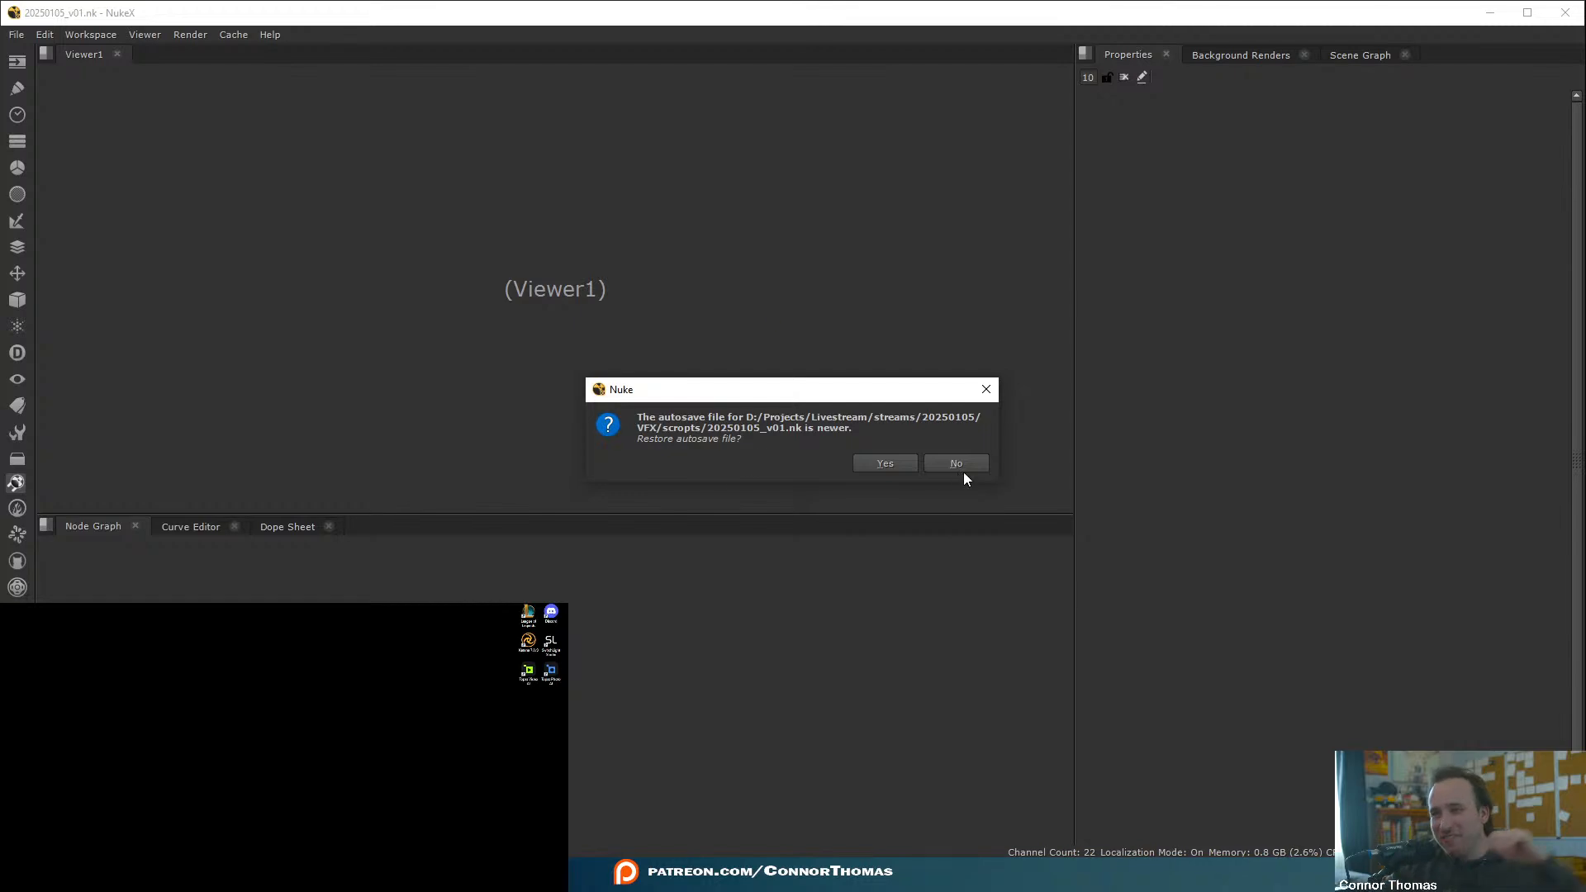
pyautogui.click(885, 463)
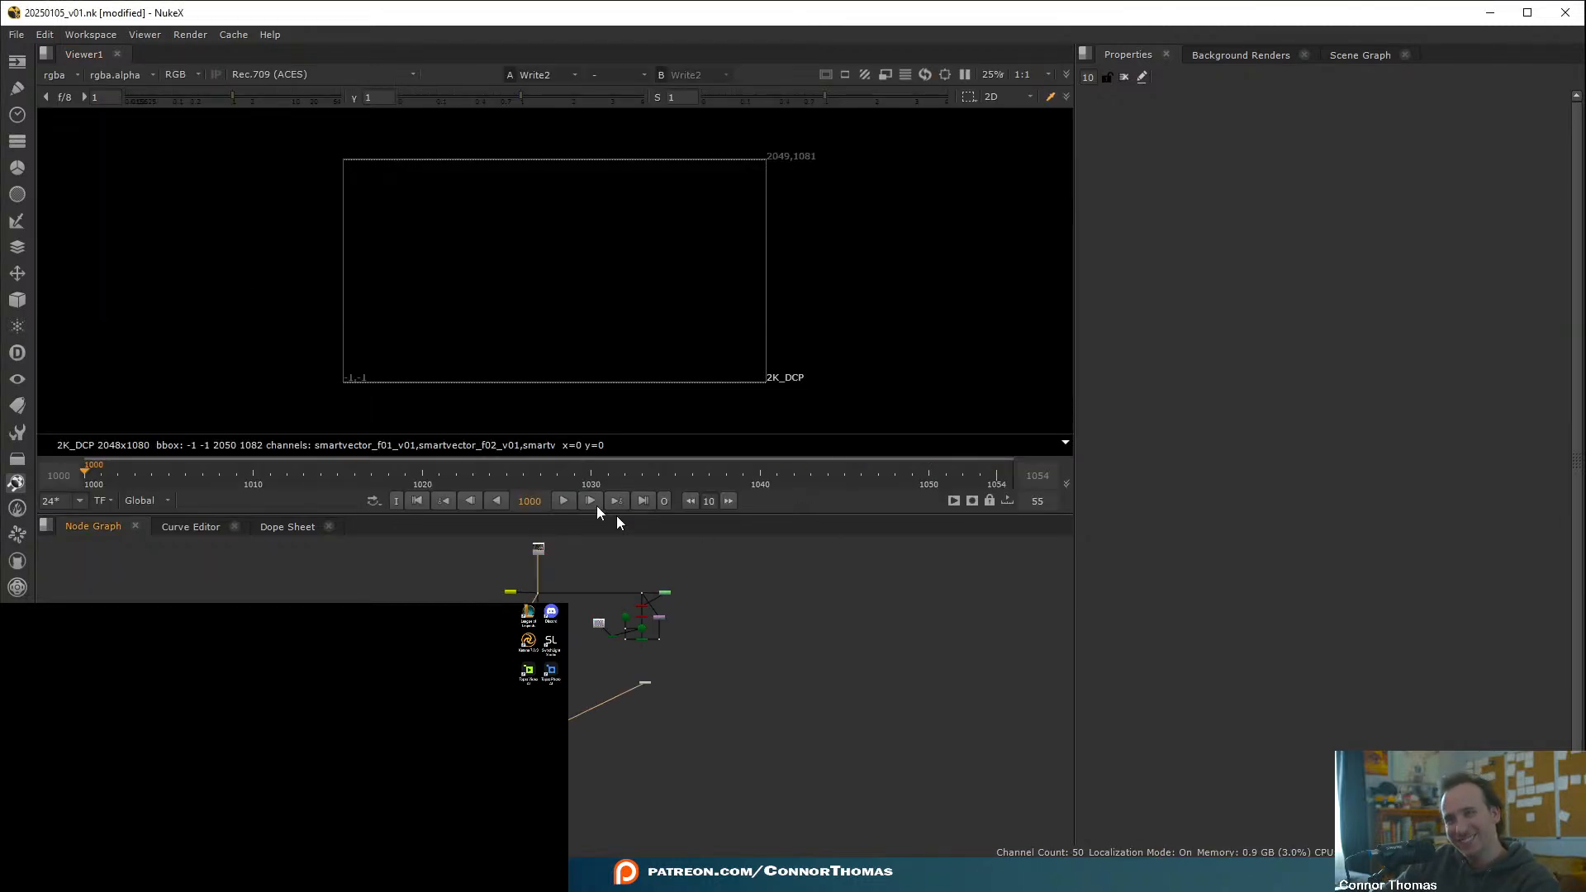
# - Switch to the workspace with a full-height Node Graph and the viewer in a separate window
pyautogui.click(87, 35)
pyautogui.click(97, 261)
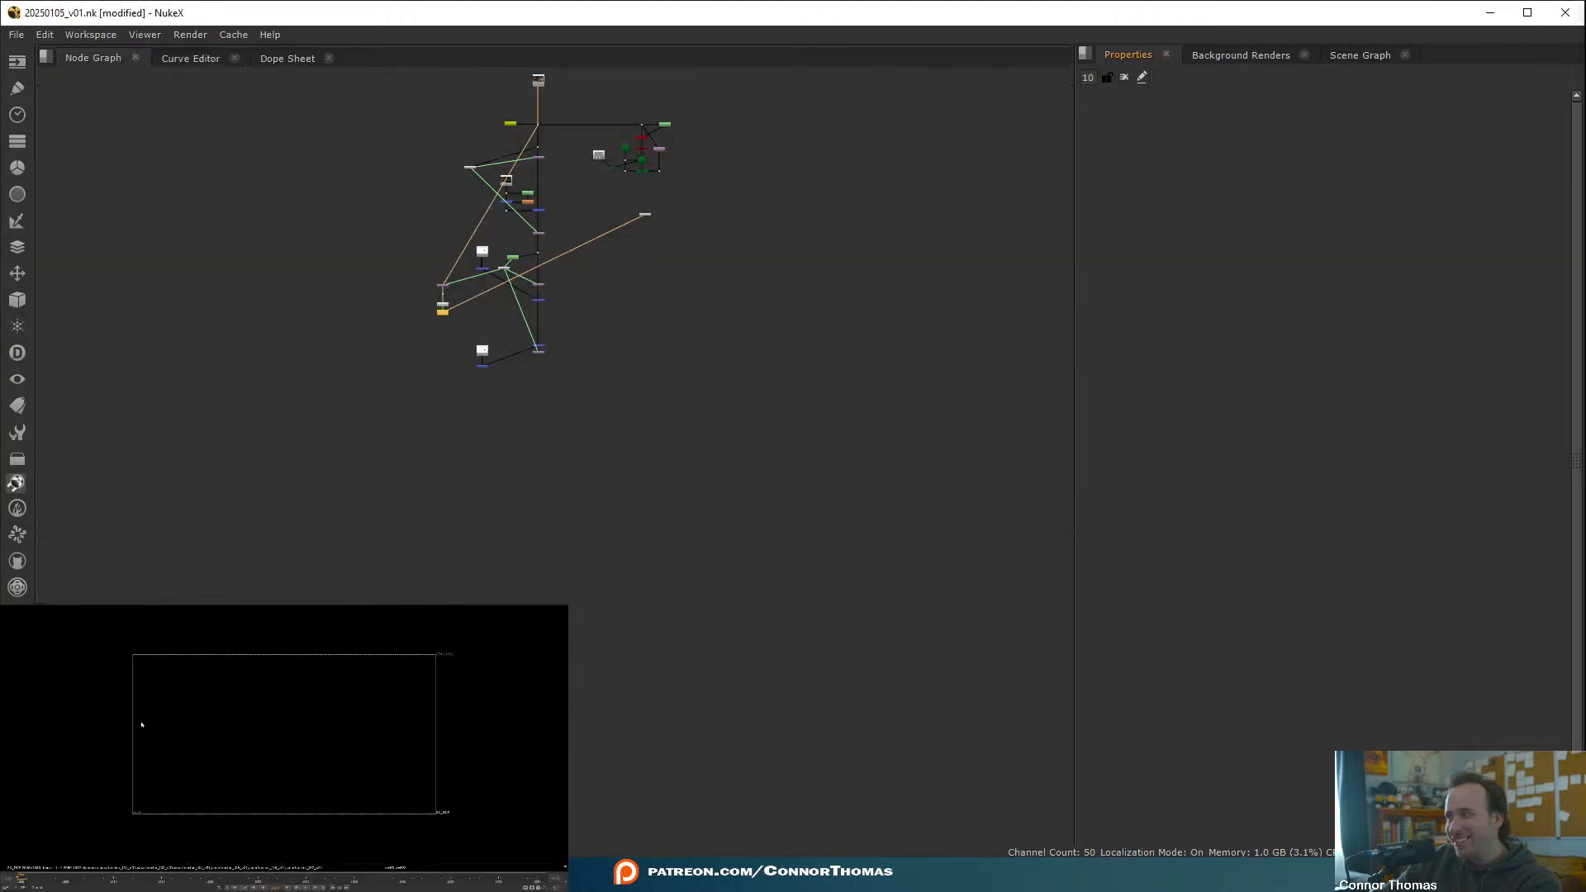
# - Render Write2's smart vectors over the input frame range 1000-1054, then deselect the node
pyautogui.scroll(9, 364, 294)
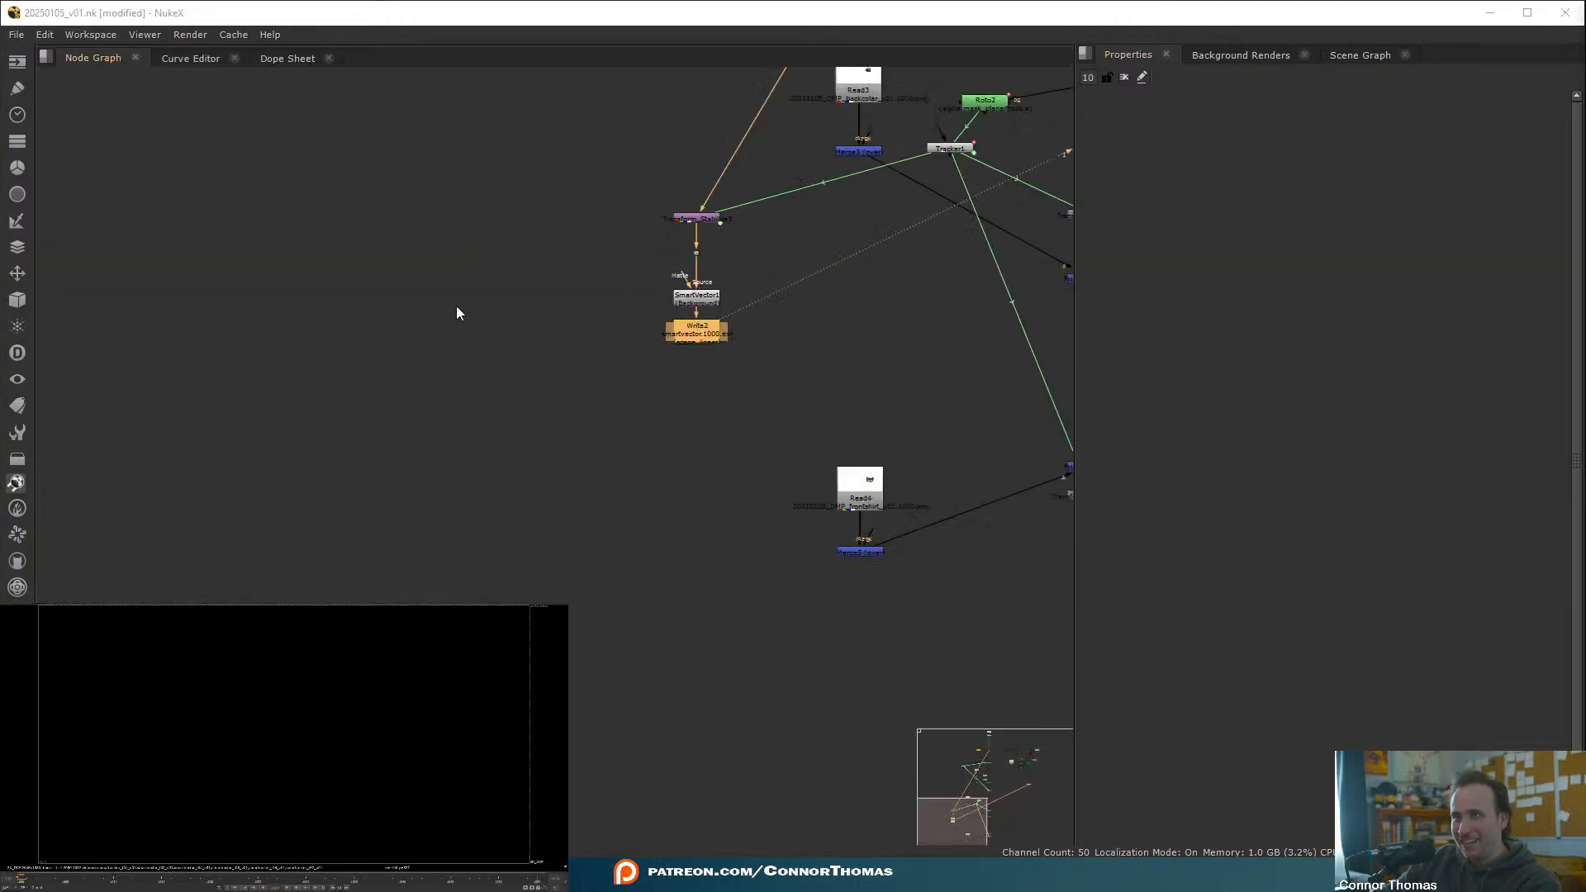
pyautogui.moveTo(939, 306); pyautogui.dragTo(673, 442, button='middle')
pyautogui.moveTo(572, 342); pyautogui.dragTo(306, 423, button='middle')
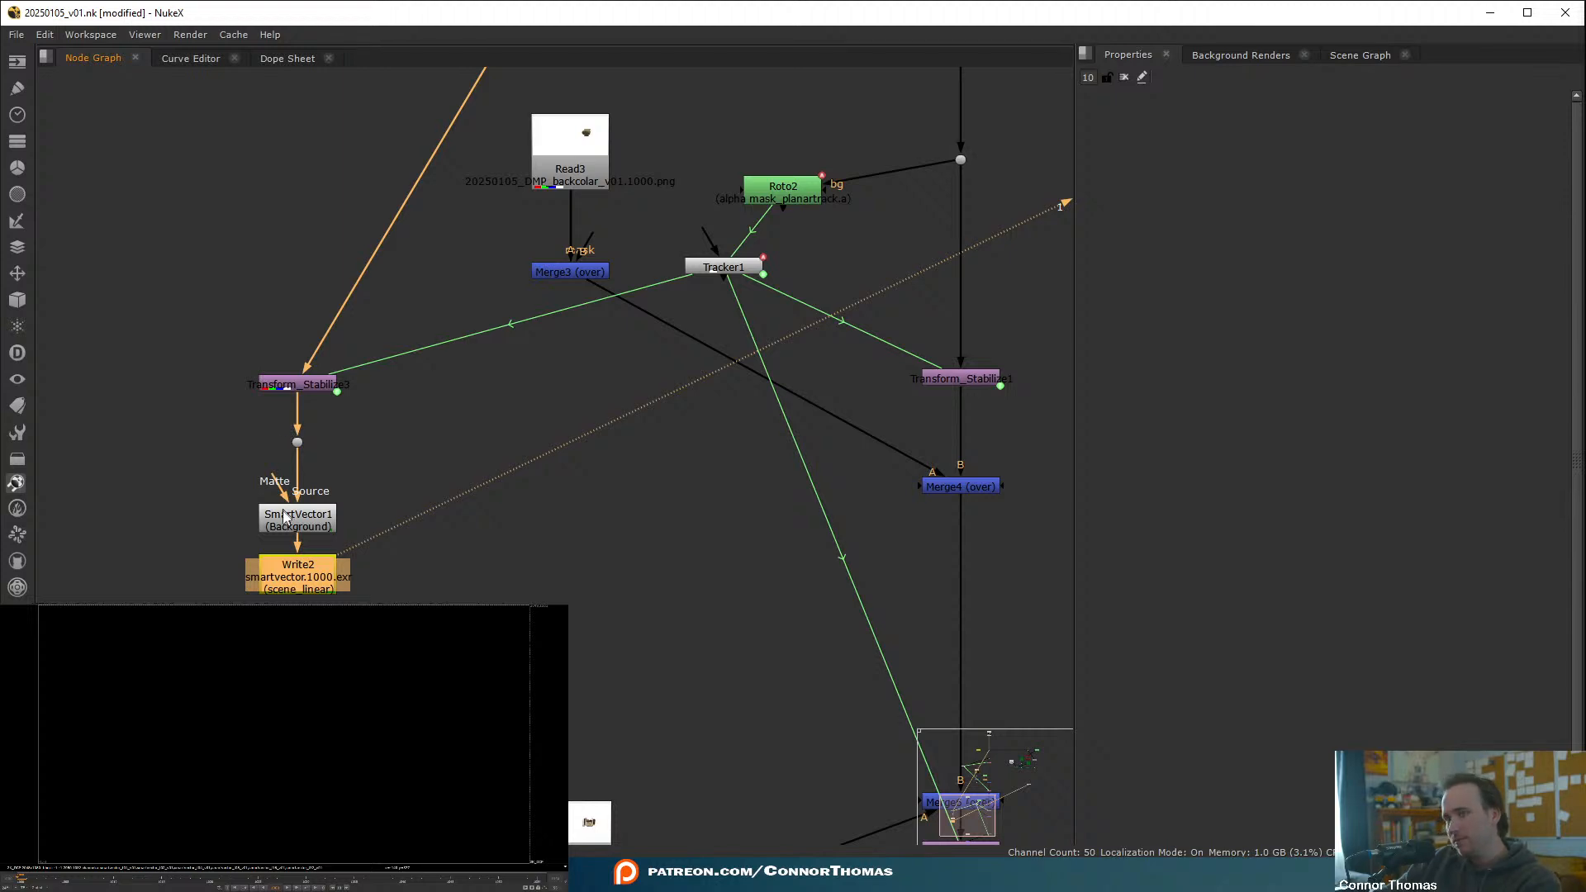
pyautogui.doubleClick(309, 582)
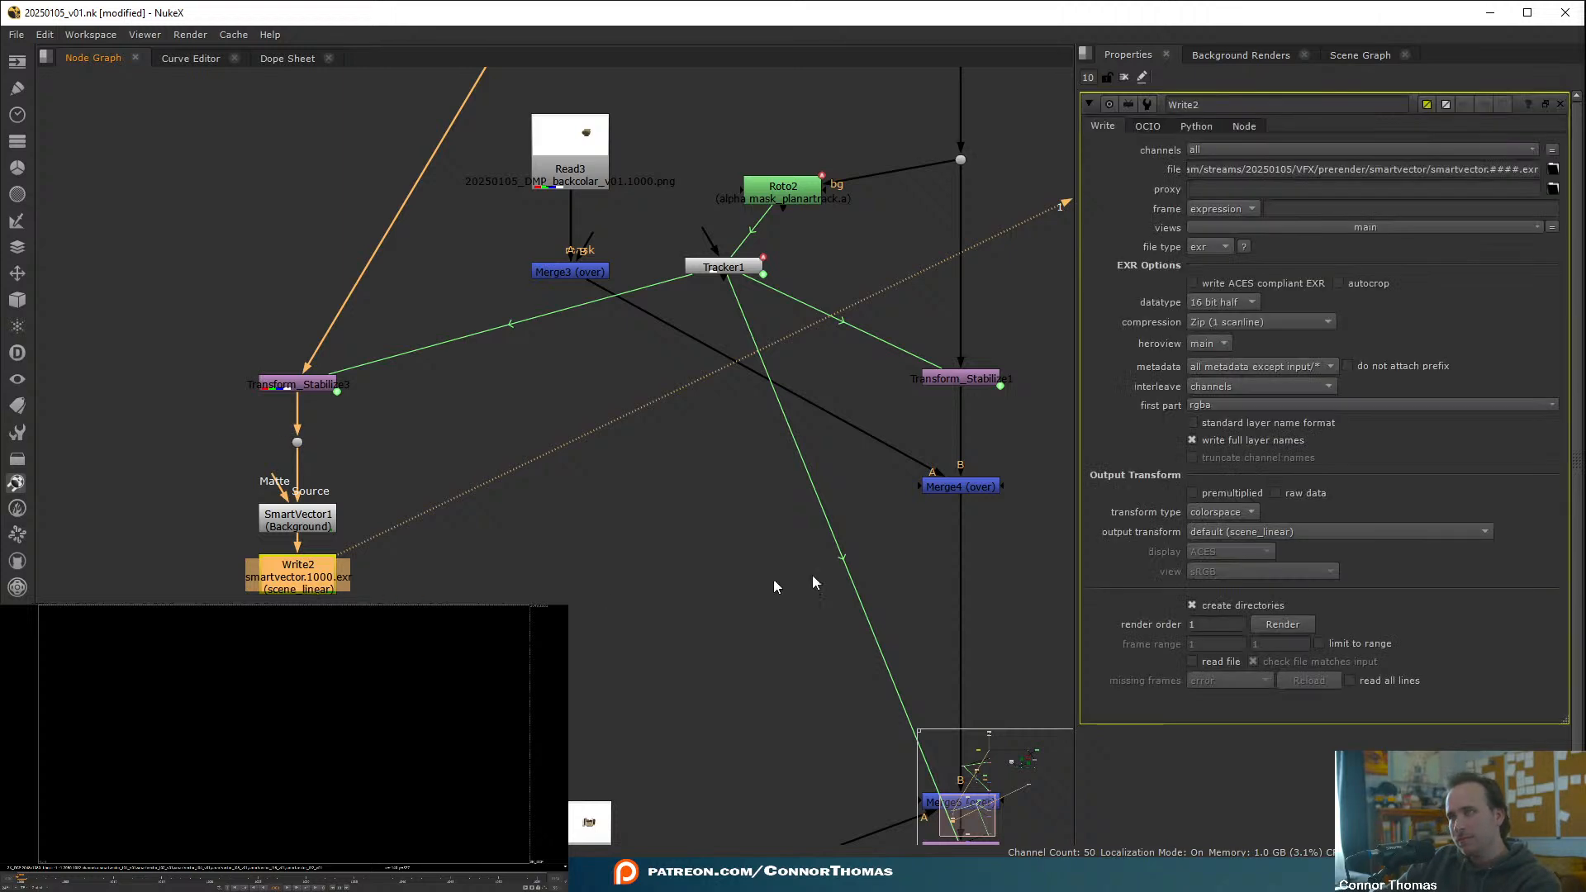
pyautogui.click(1281, 624)
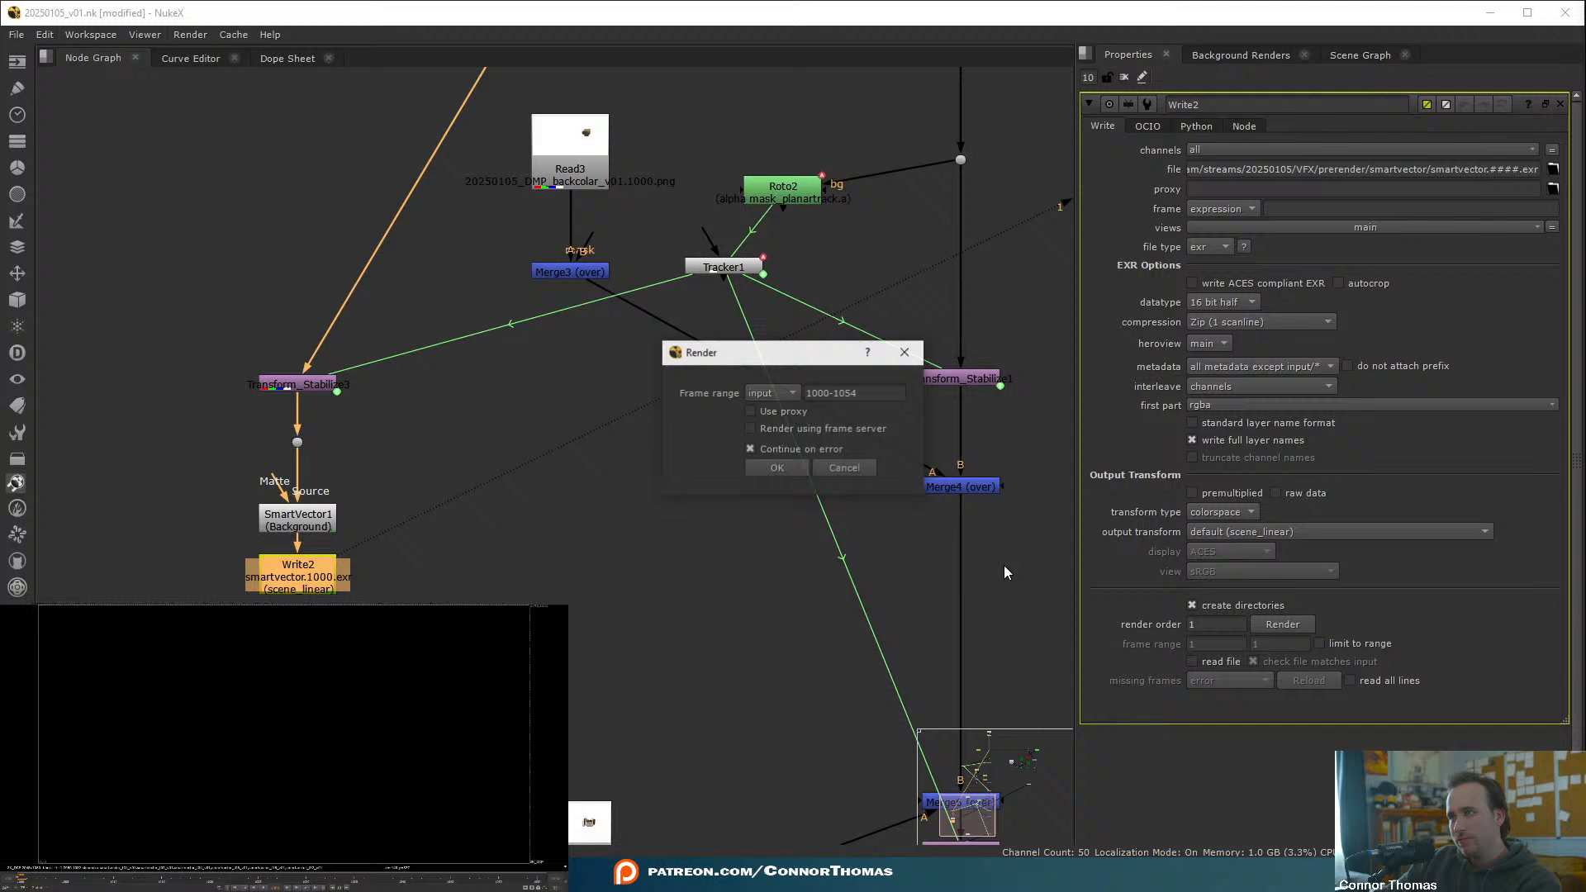
pyautogui.click(788, 463)
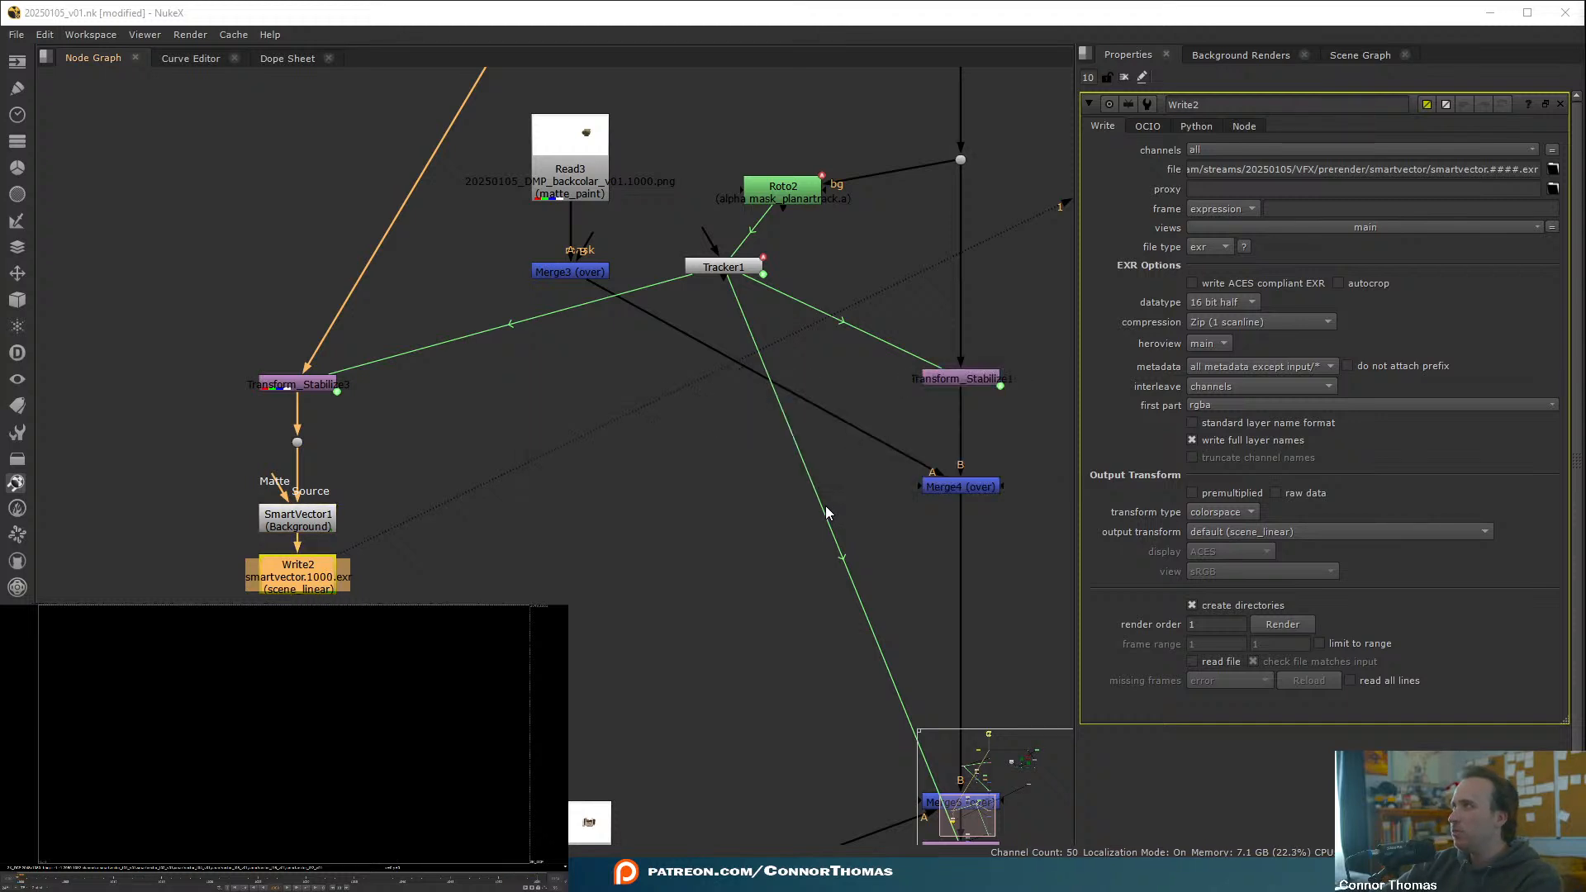
pyautogui.click(413, 615)
pyautogui.moveTo(412, 616); pyautogui.dragTo(463, 565, button='middle')
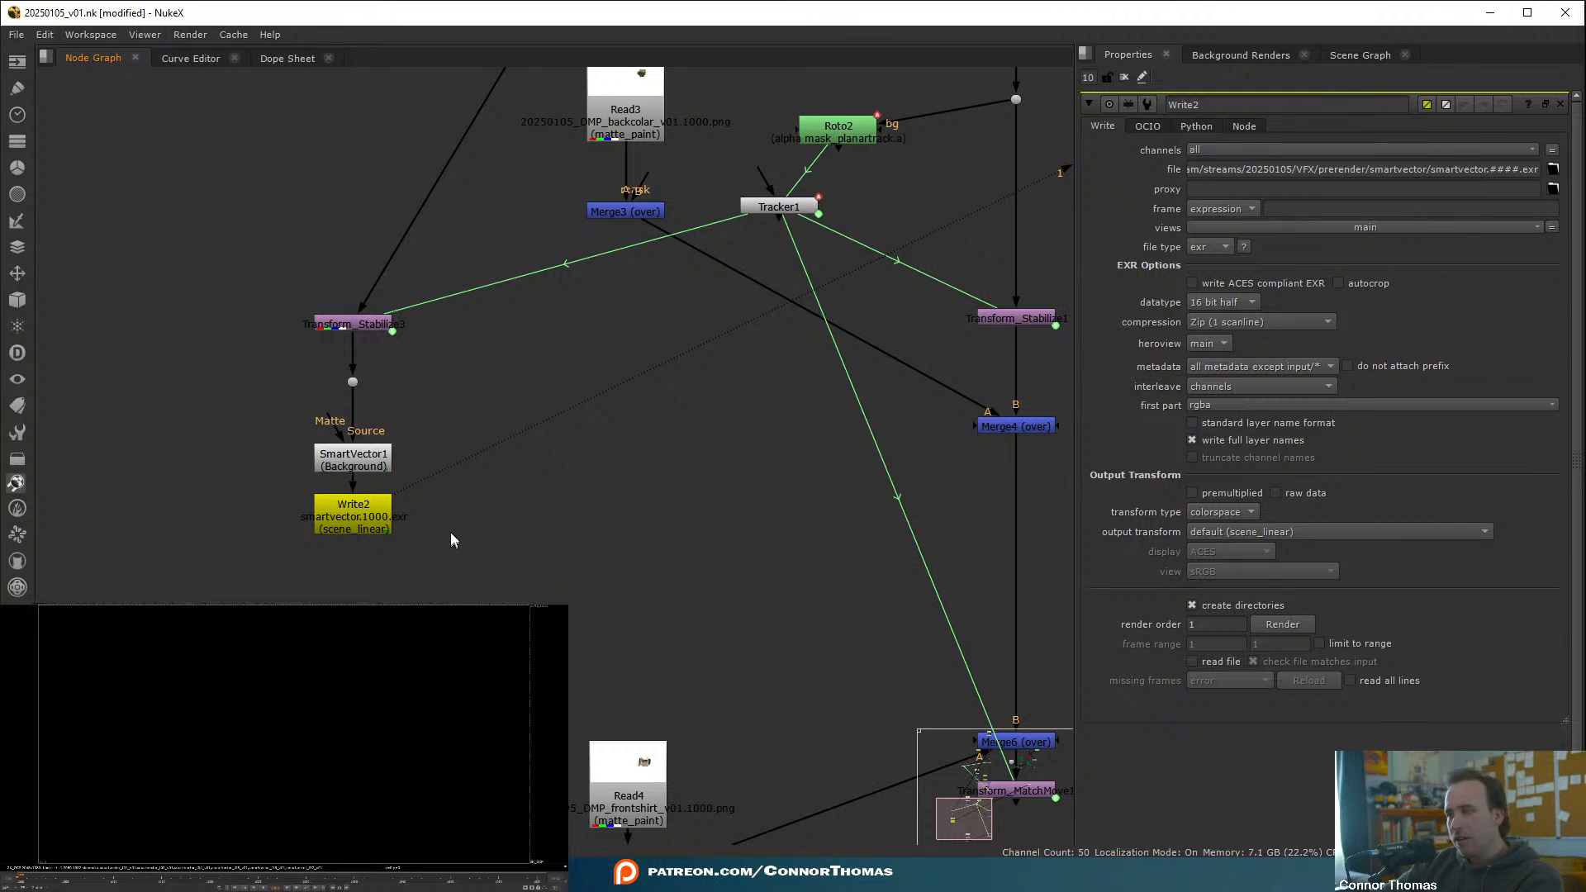
# - Add a VectorDistort node to the graph near Write2
pyautogui.moveTo(432, 471); pyautogui.dragTo(474, 589, button='middle')
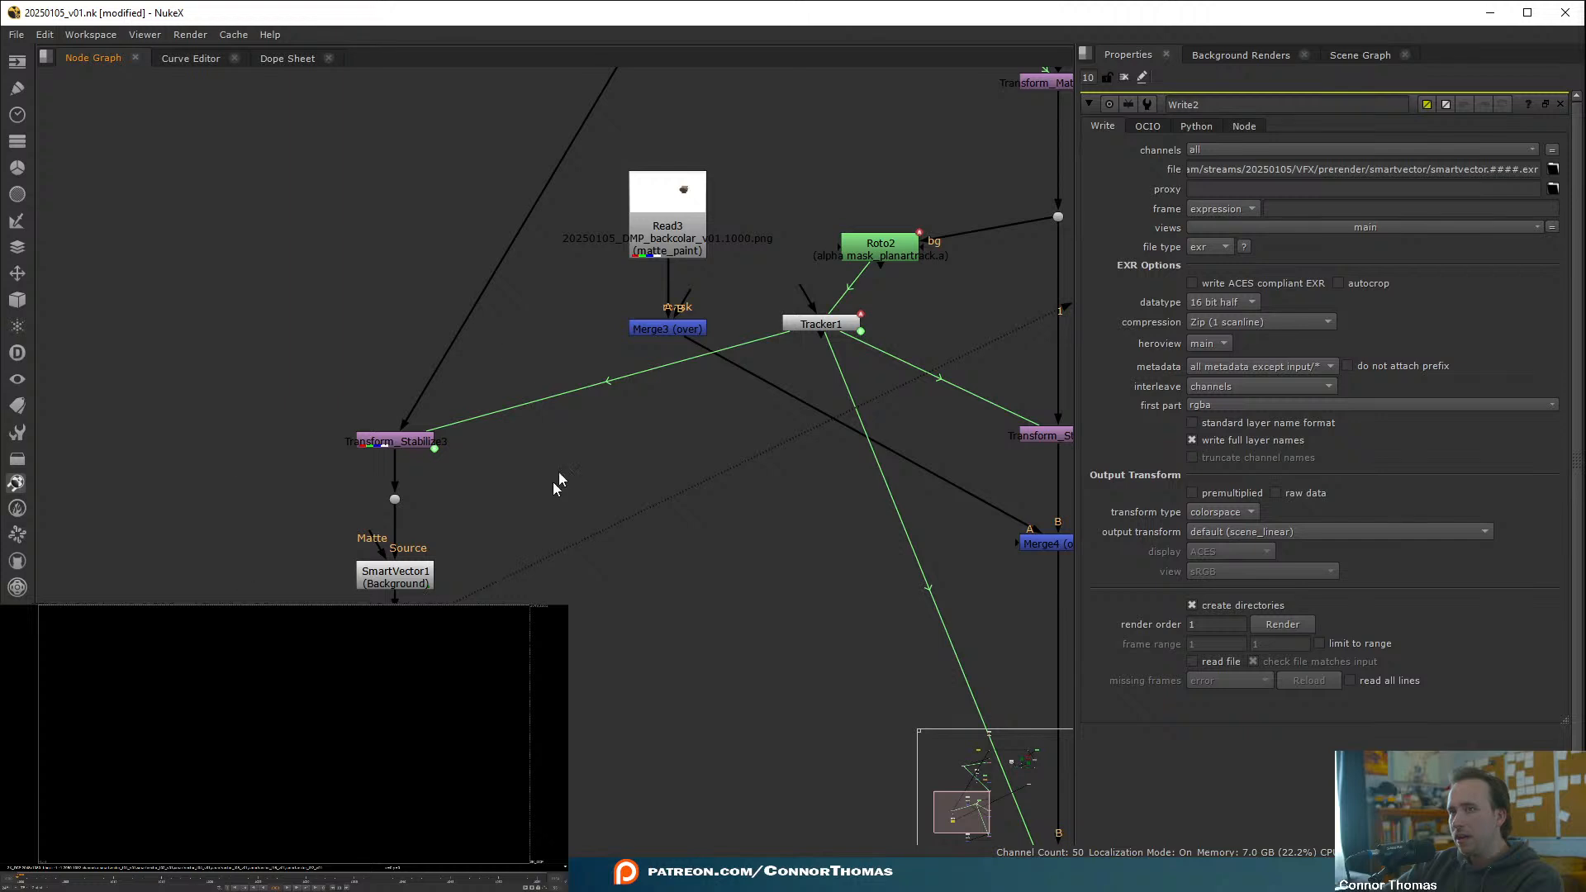
pyautogui.moveTo(621, 478); pyautogui.dragTo(445, 469, button='middle')
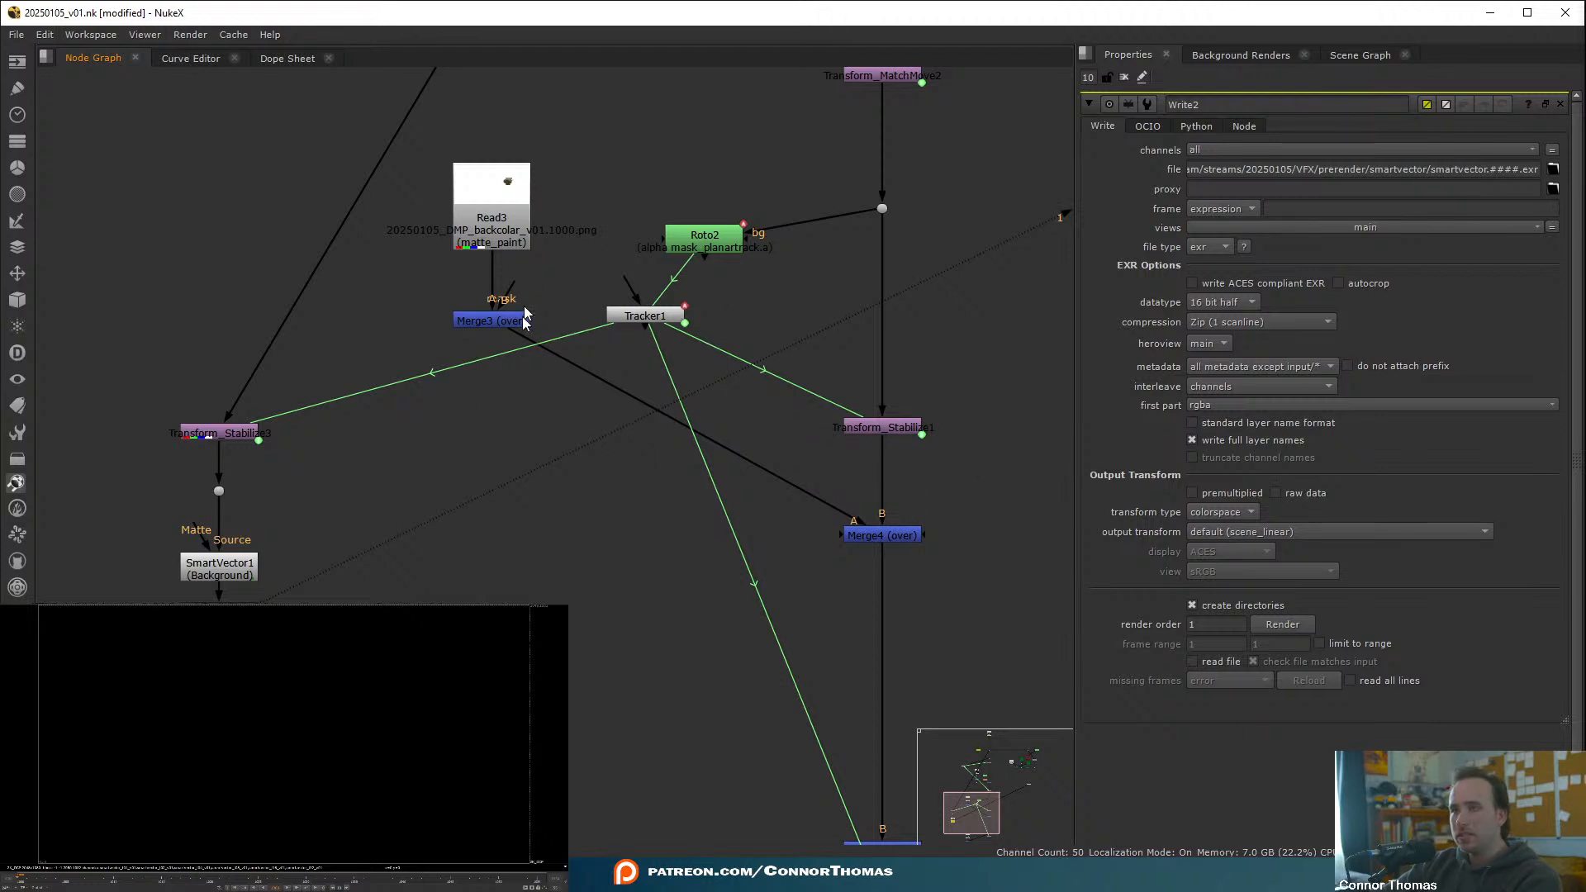
pyautogui.moveTo(501, 516); pyautogui.dragTo(595, 454, button='middle')
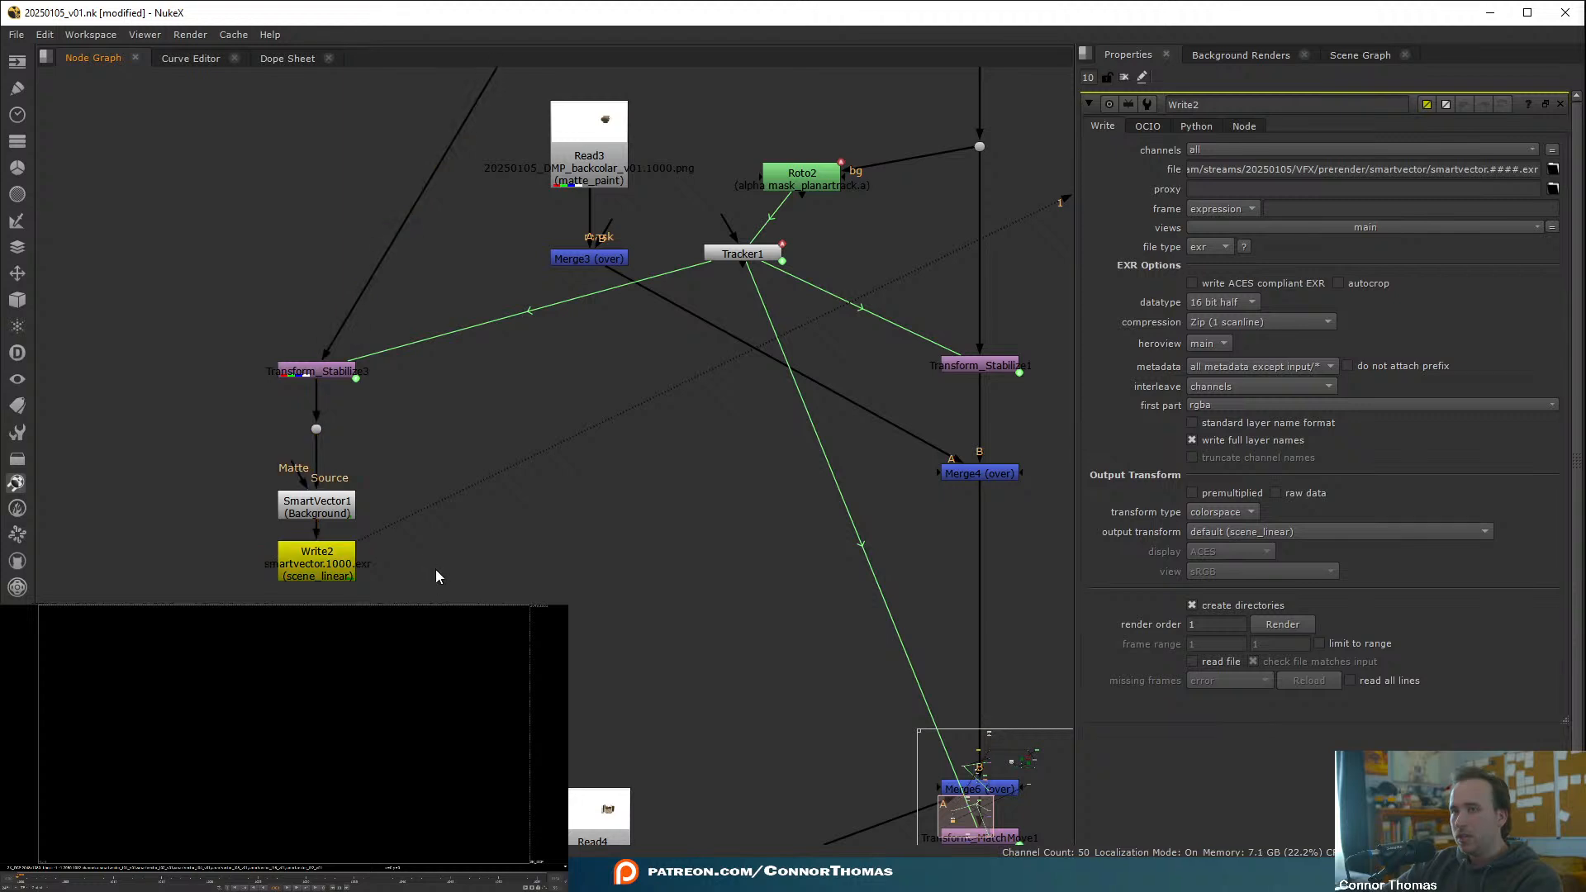
pyautogui.press('Tab')
pyautogui.write('ve')
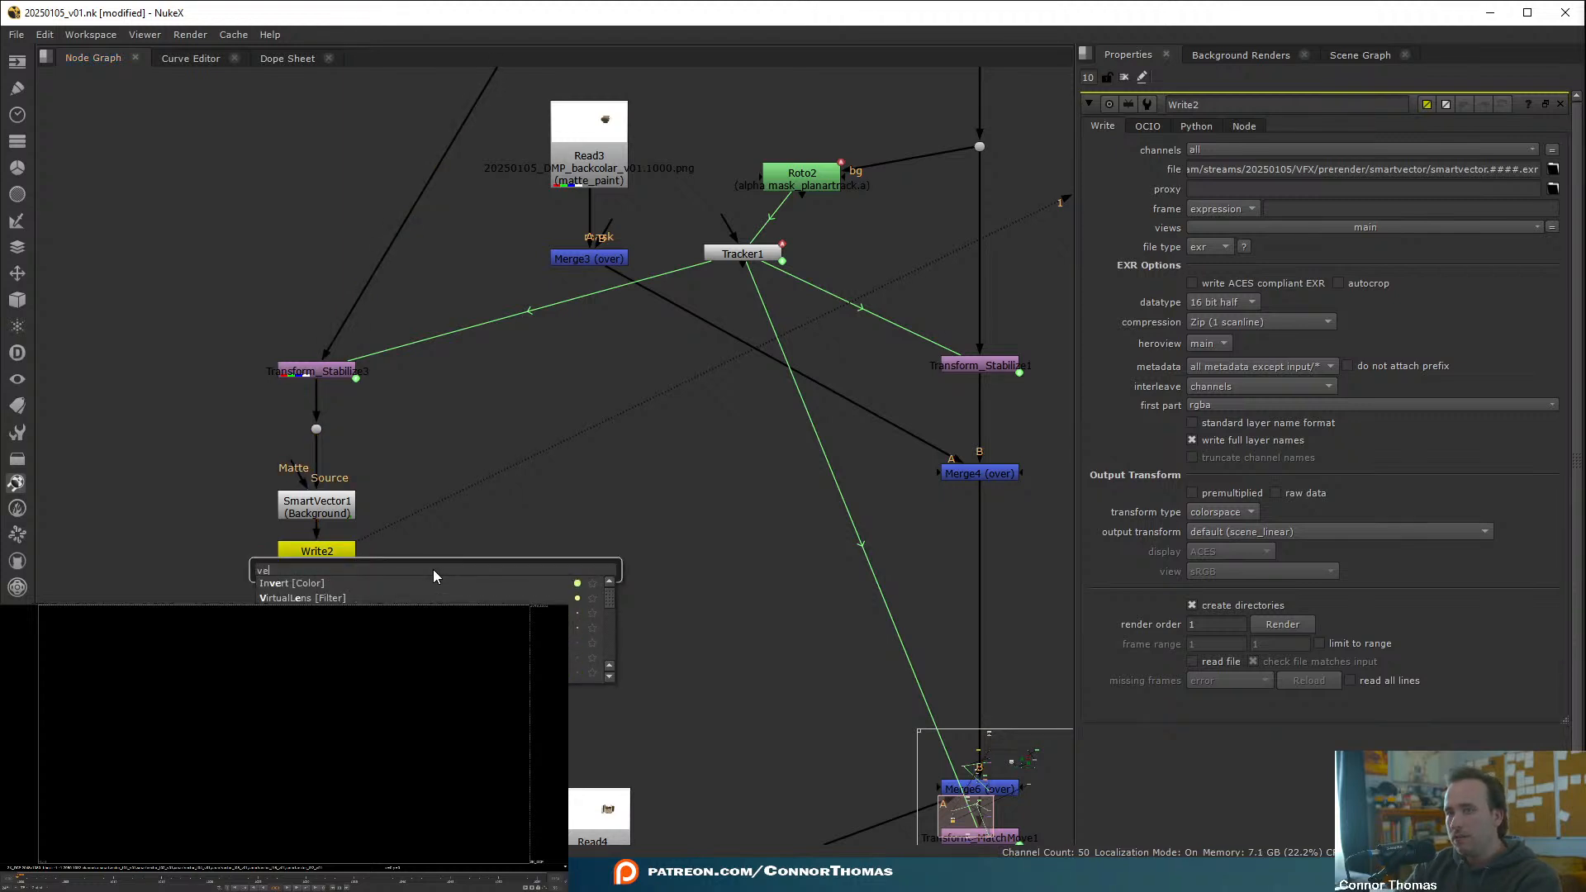
pyautogui.write('ctor')
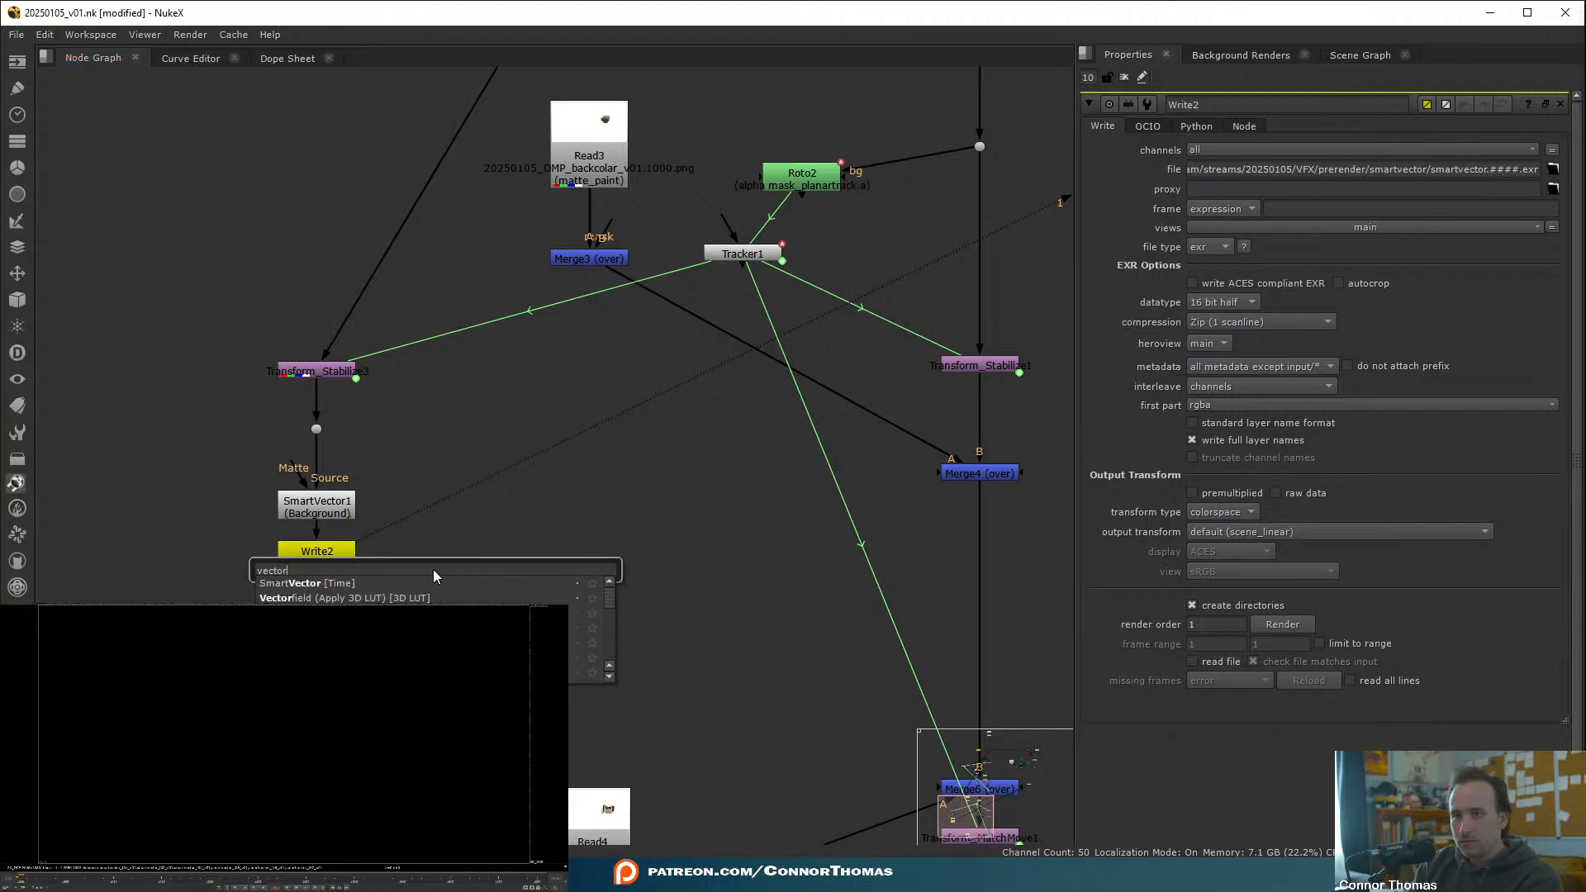
pyautogui.write(' dis')
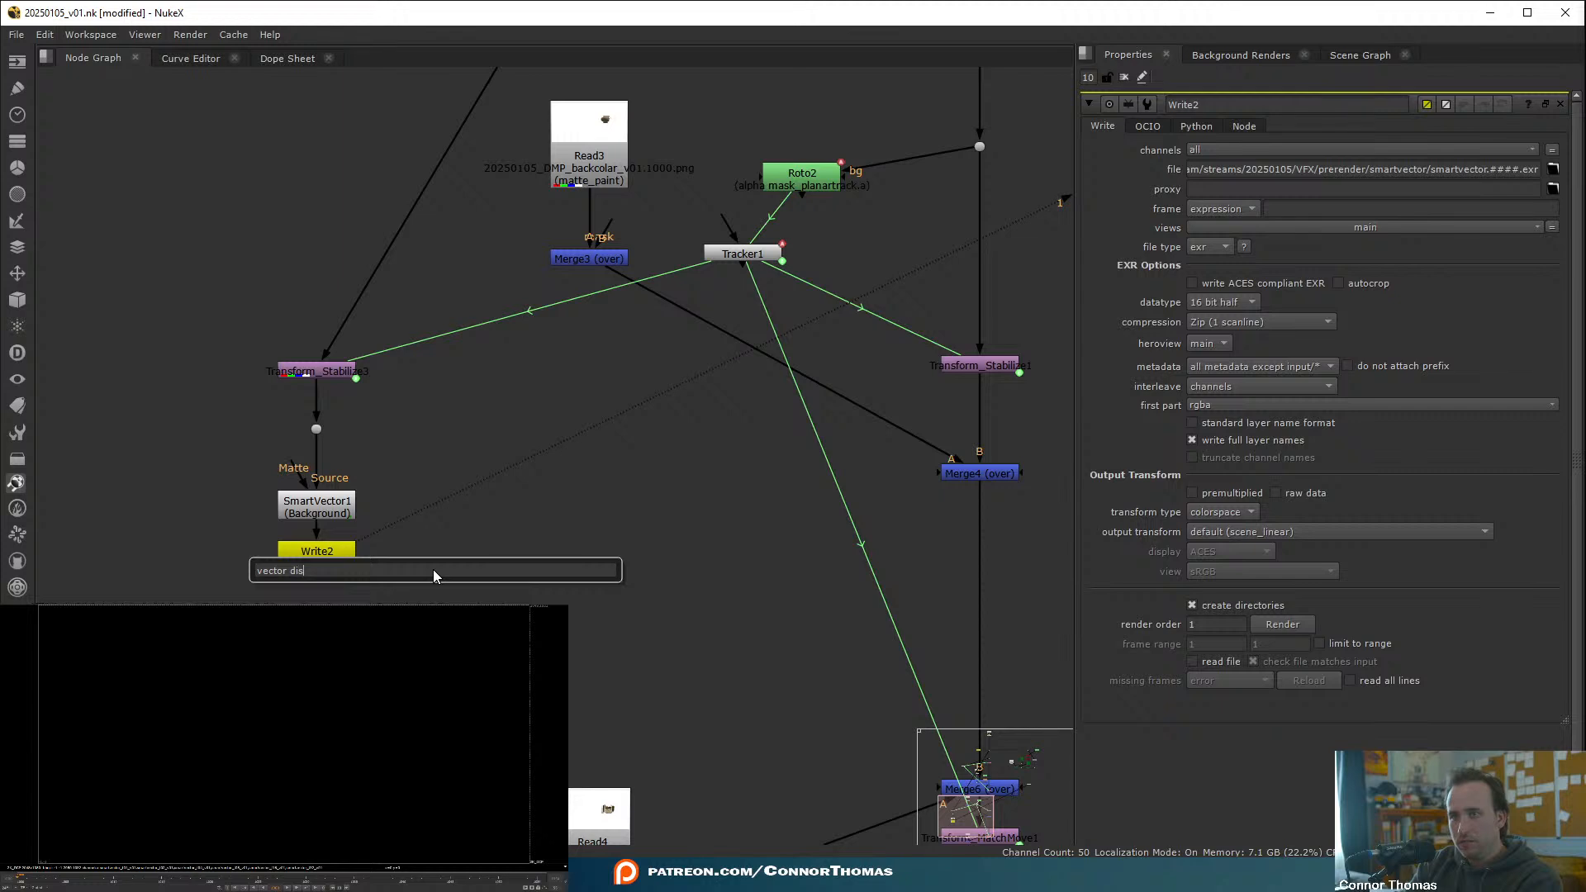
pyautogui.press('BackSpace')
pyautogui.press('BackSpace')
pyautogui.press('BackSpace')
pyautogui.press('BackSpace')
pyautogui.write('di')
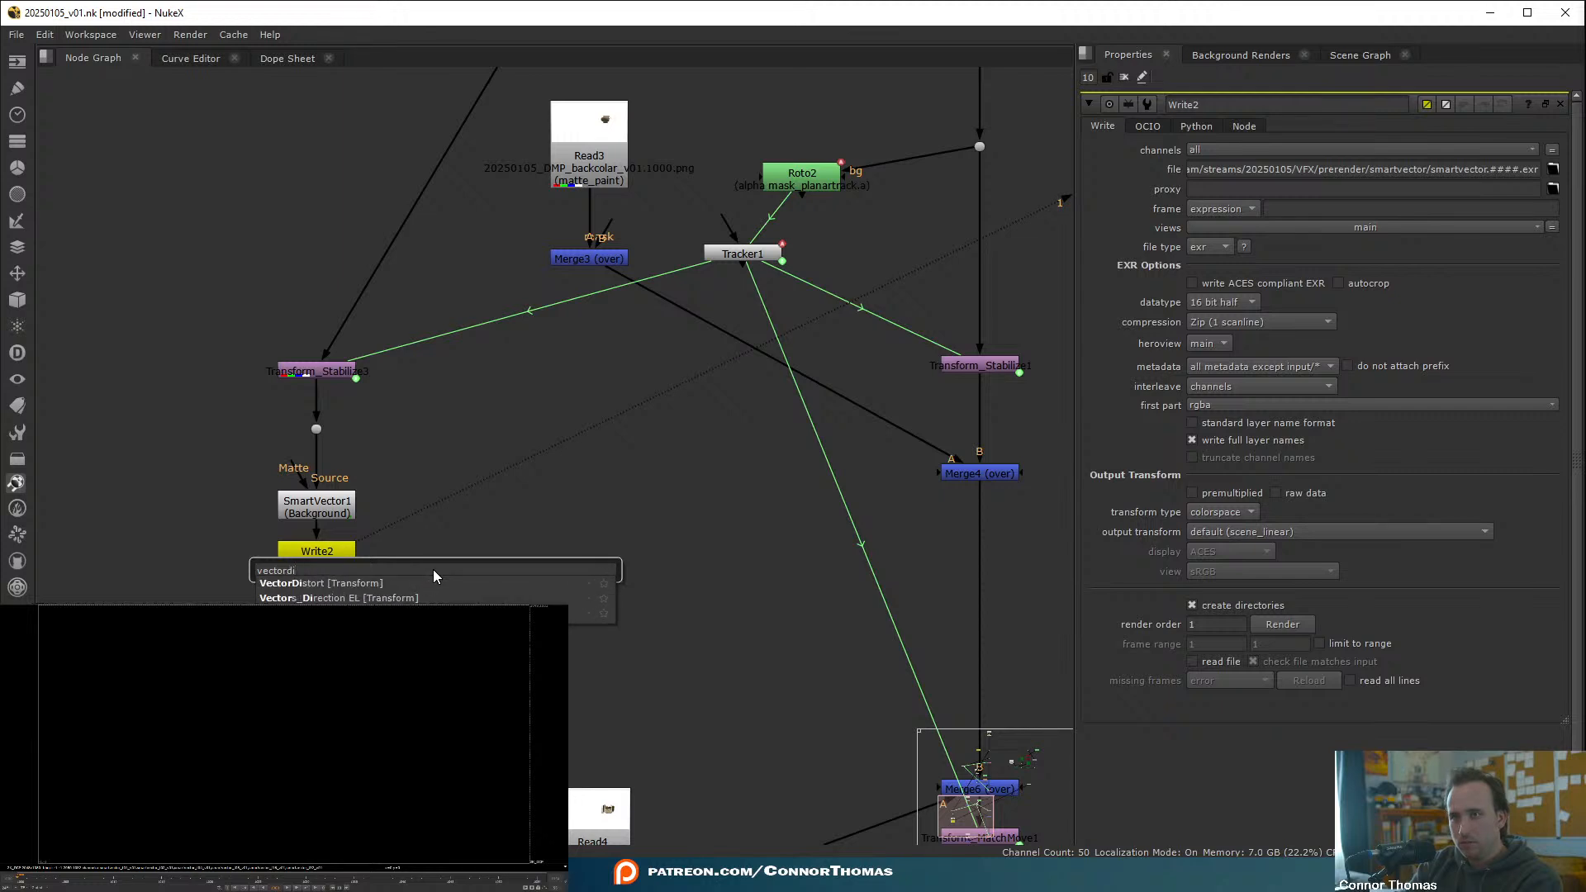
pyautogui.press('Return')
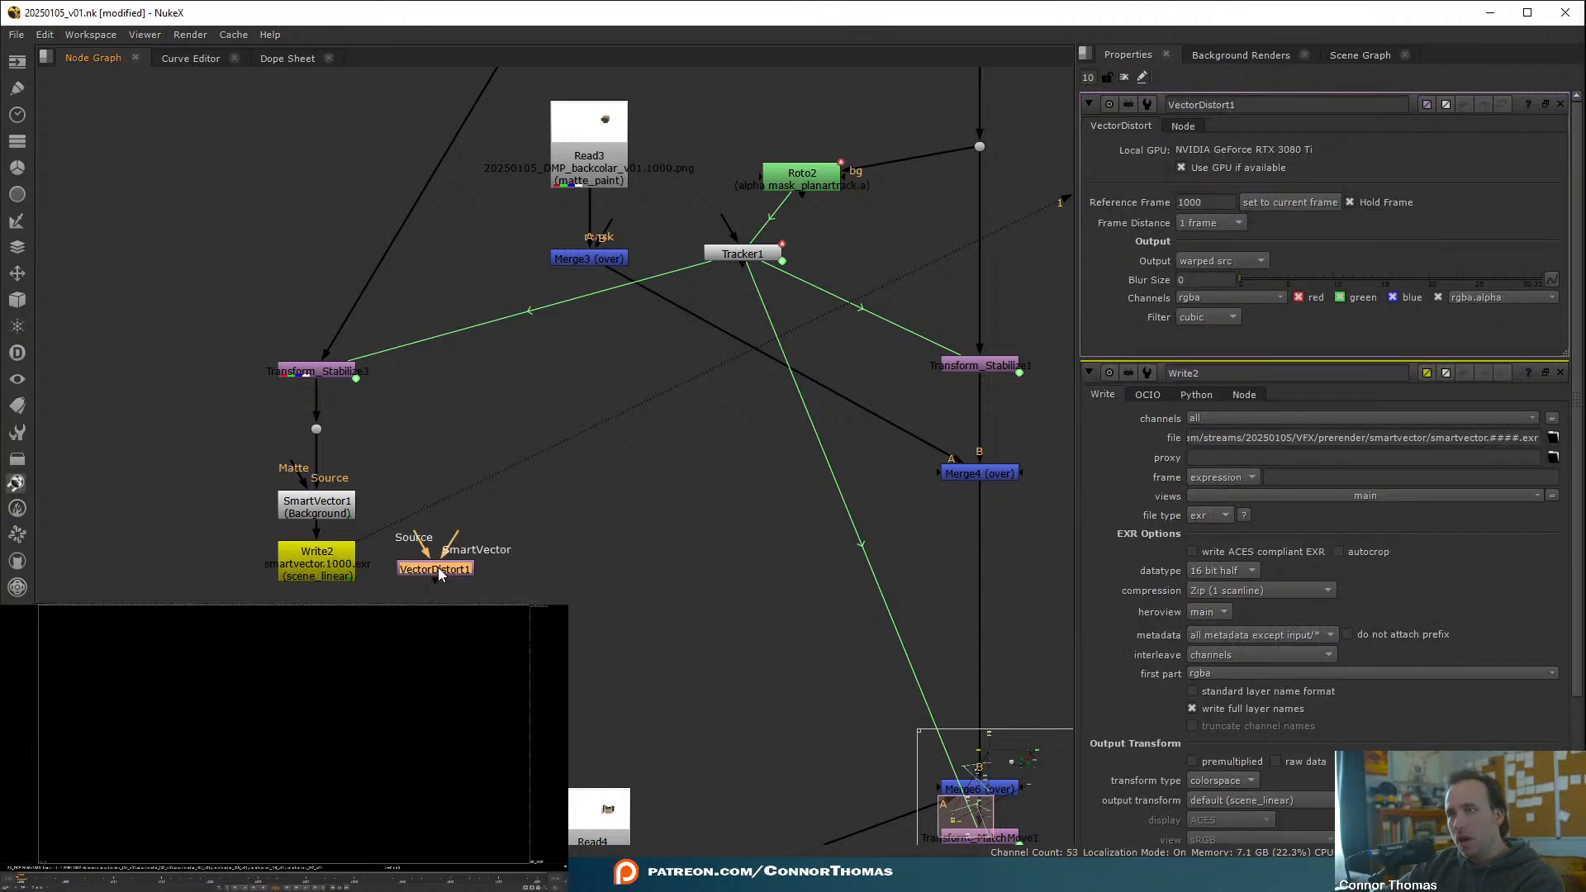
# - Connect VectorDistort1's SmartVector input to Write2 and its Source input to Merge3, and place the node directly beneath Merge3
pyautogui.moveTo(447, 573); pyautogui.dragTo(347, 566)
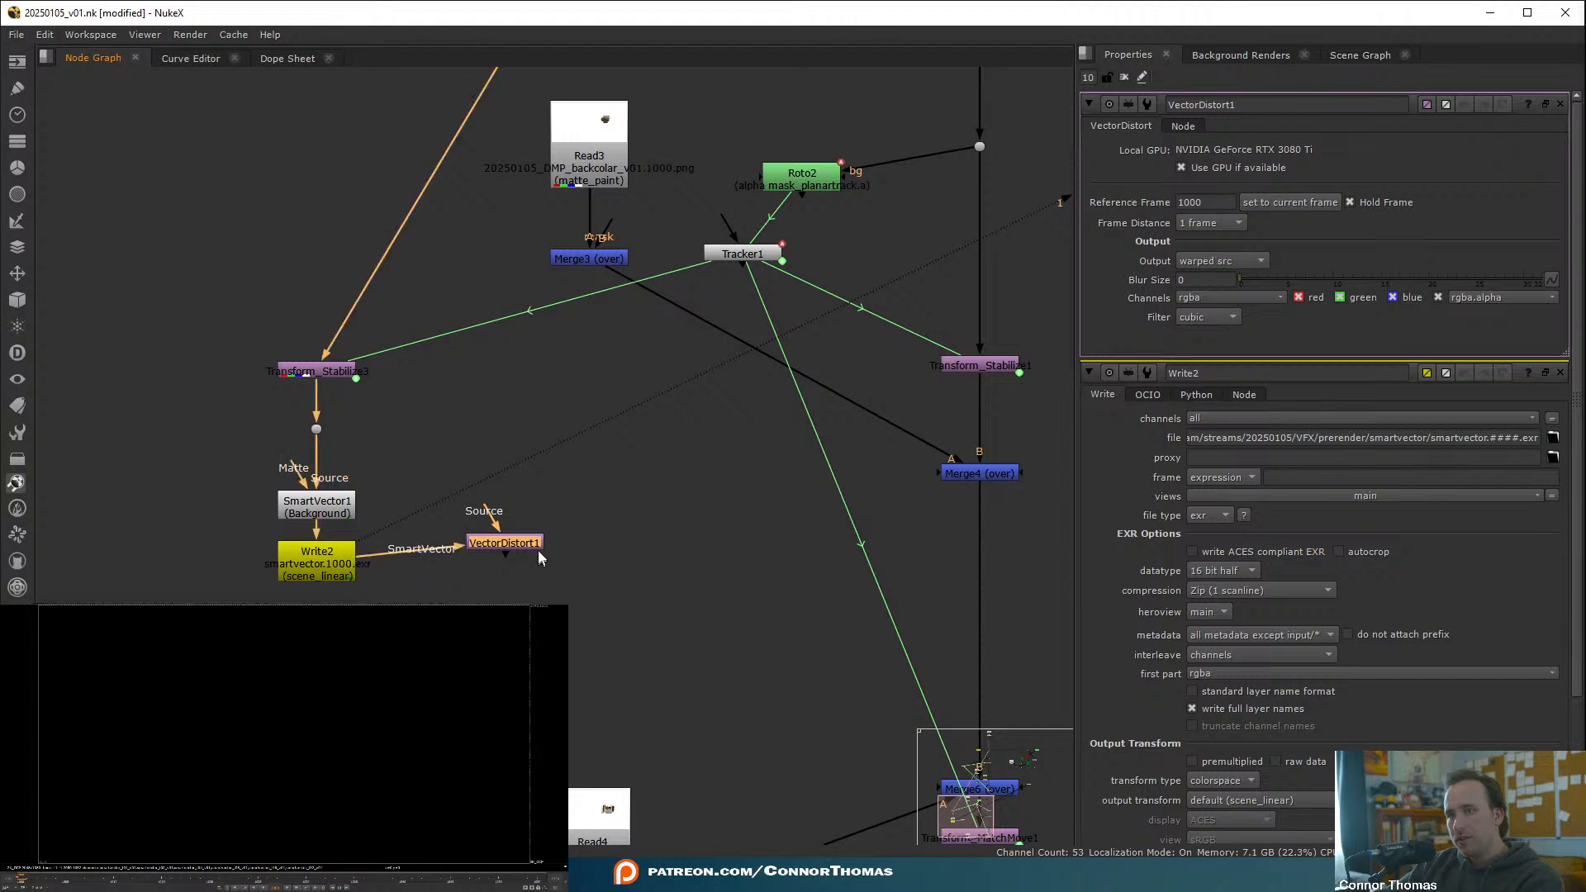
pyautogui.moveTo(493, 537); pyautogui.dragTo(589, 259)
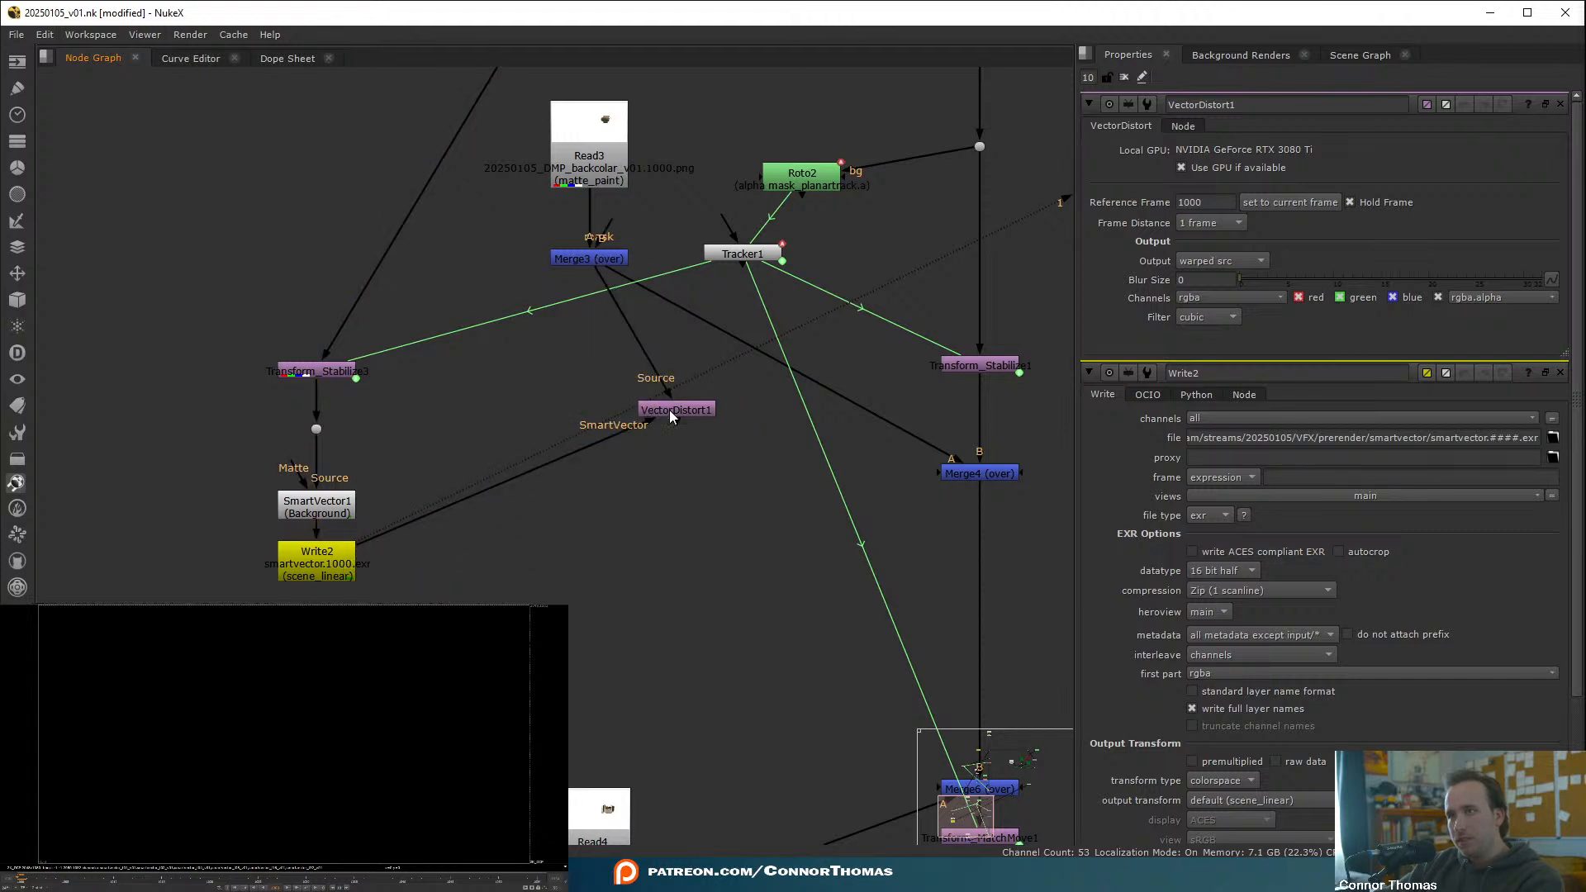
pyautogui.moveTo(669, 409); pyautogui.dragTo(587, 360)
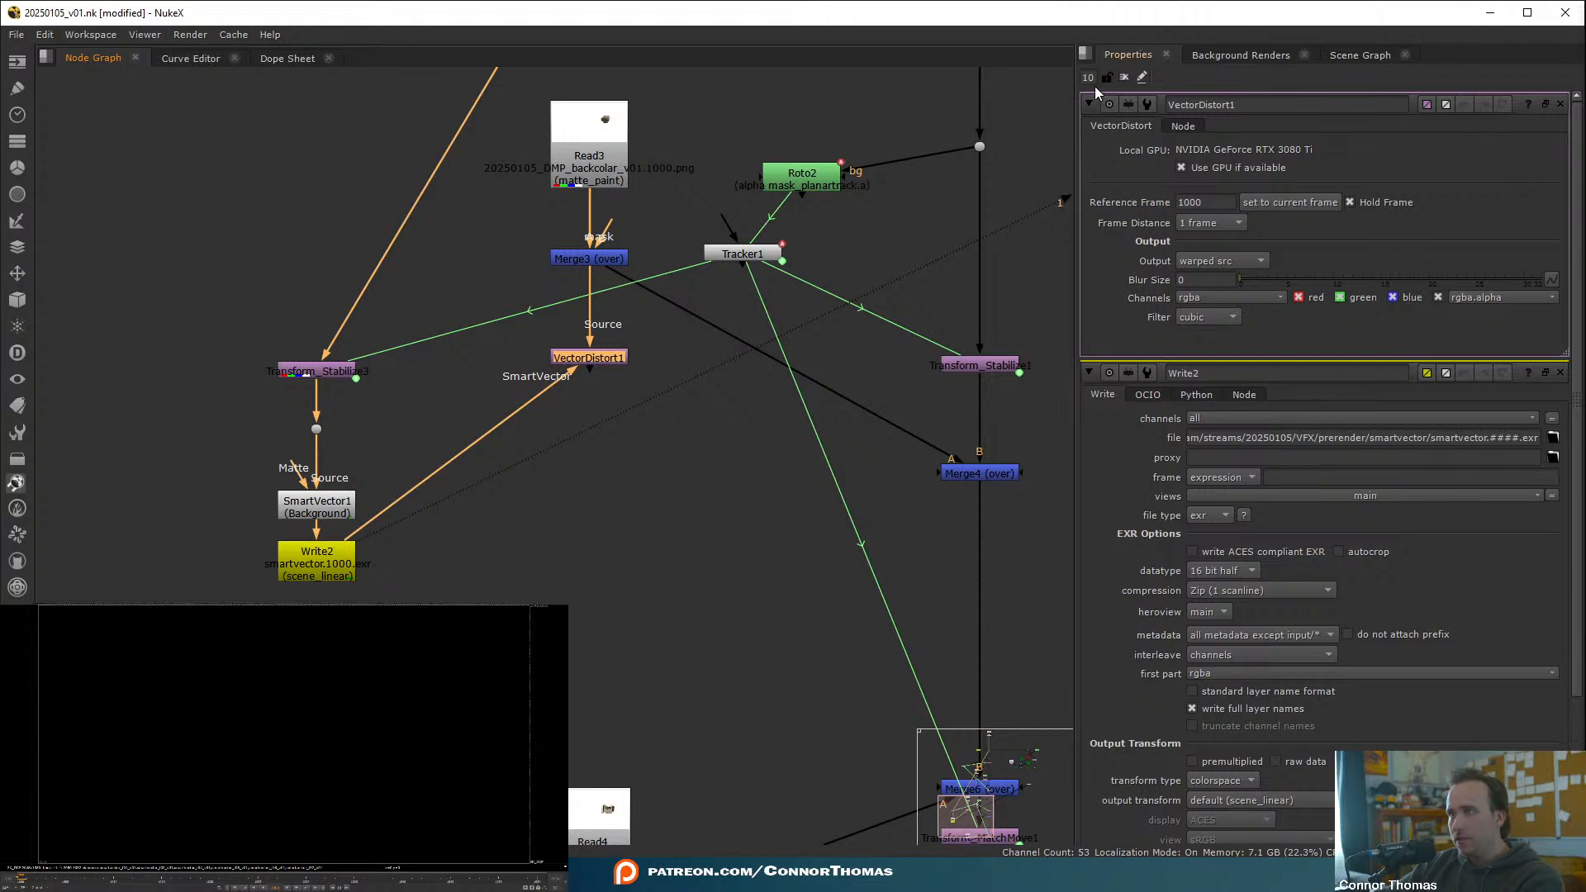
# - Limit the number of open node property panels to 1
pyautogui.moveTo(1095, 78); pyautogui.dragTo(585, 103)
pyautogui.write('1')
pyautogui.click(912, 109)
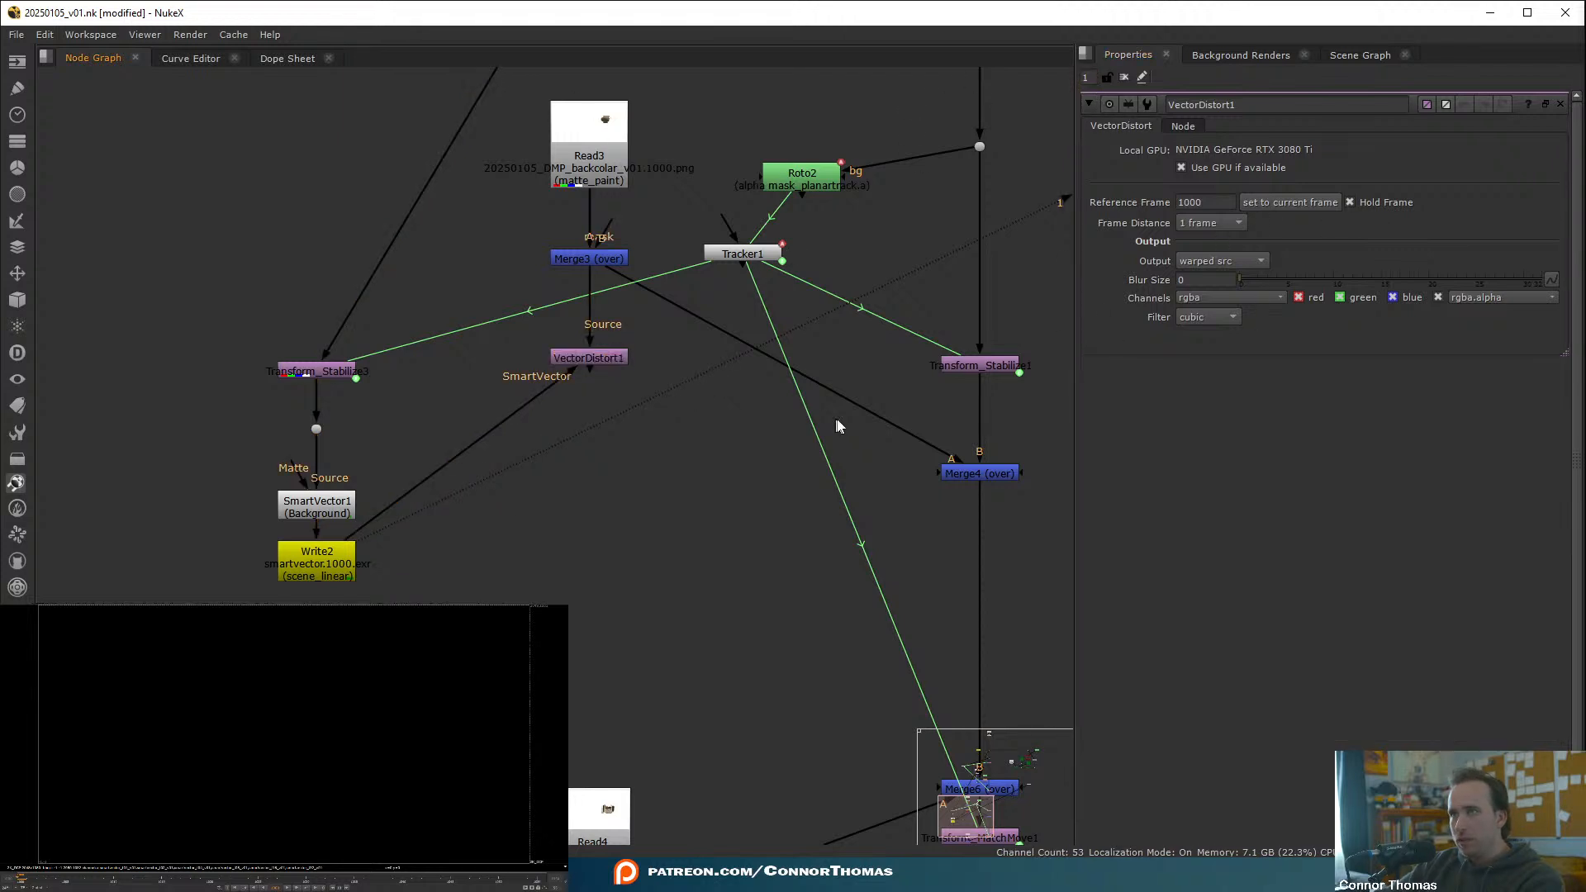
# - Reconnect Merge4's A input to VectorDistort1's output and view Merge4
pyautogui.moveTo(613, 276); pyautogui.dragTo(600, 357)
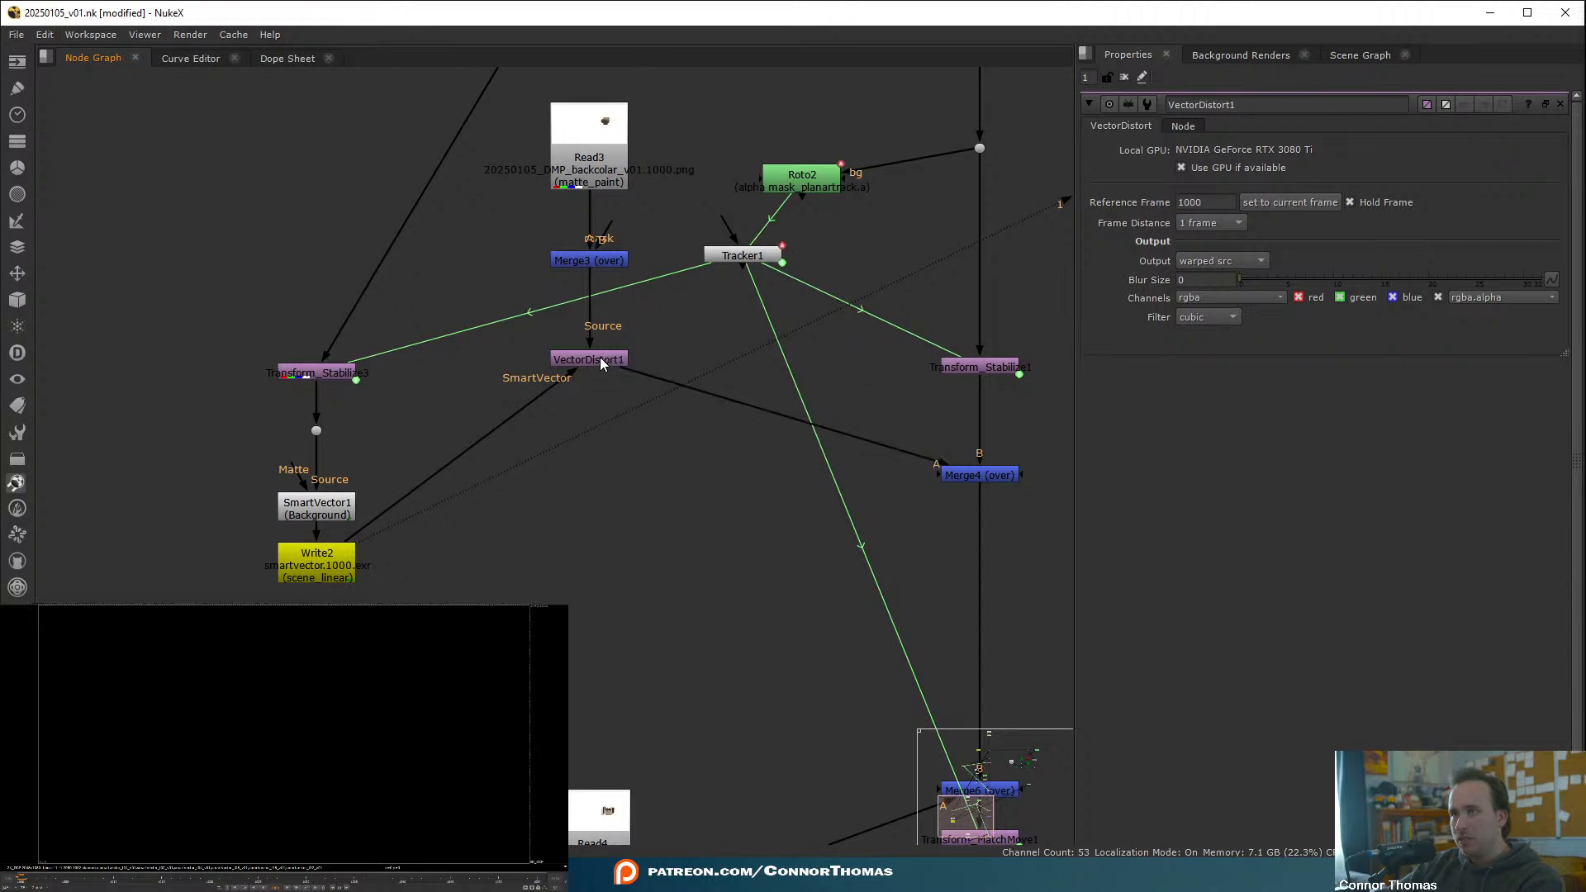
pyautogui.click(981, 473)
pyautogui.press('1')
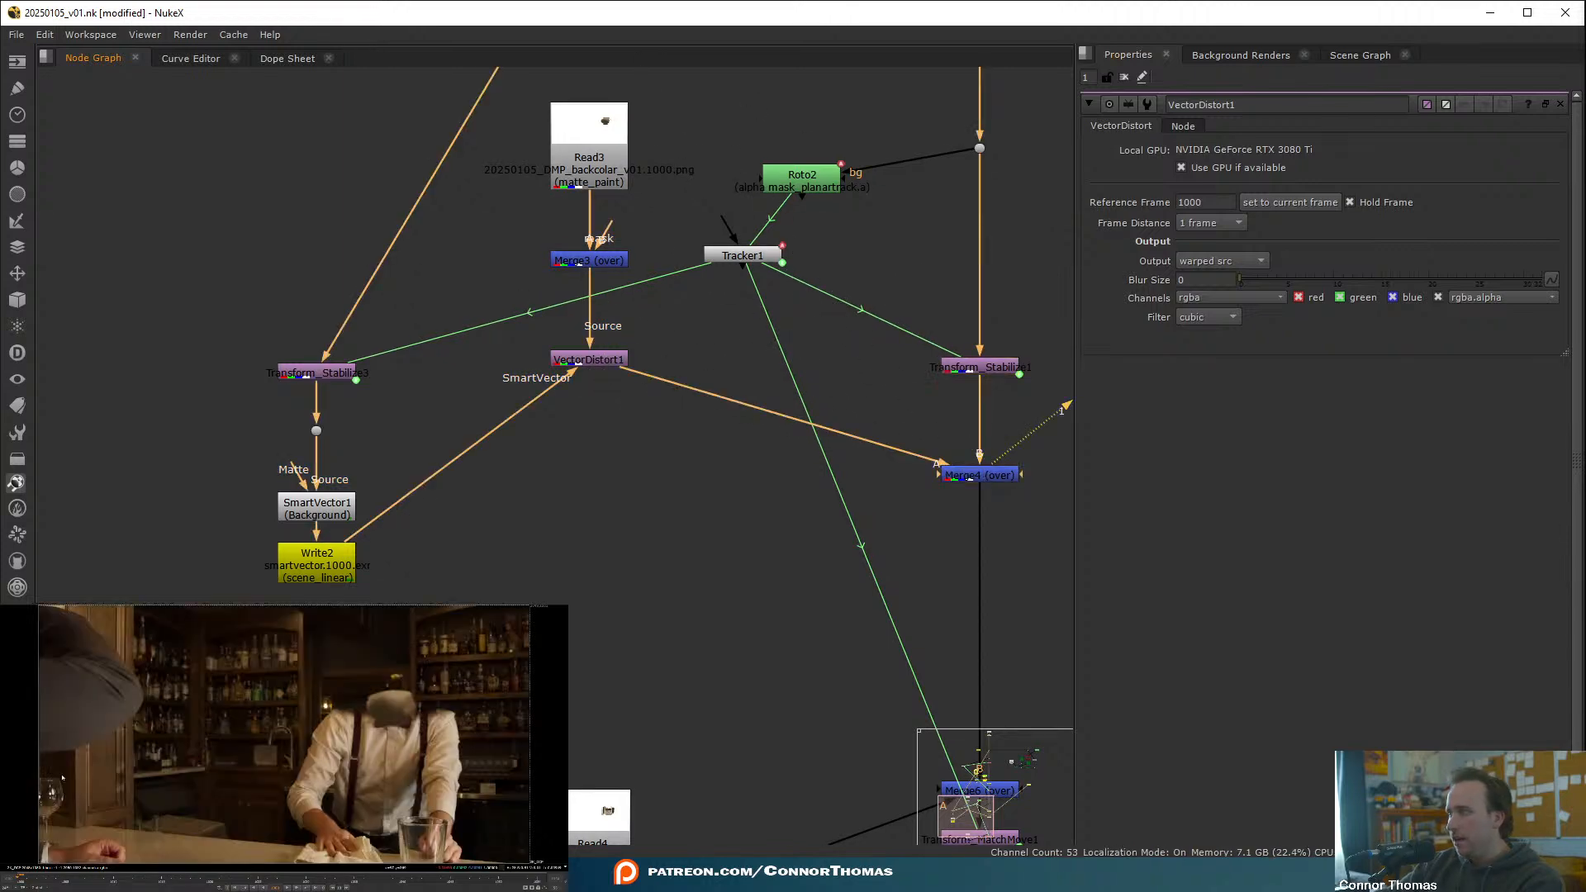
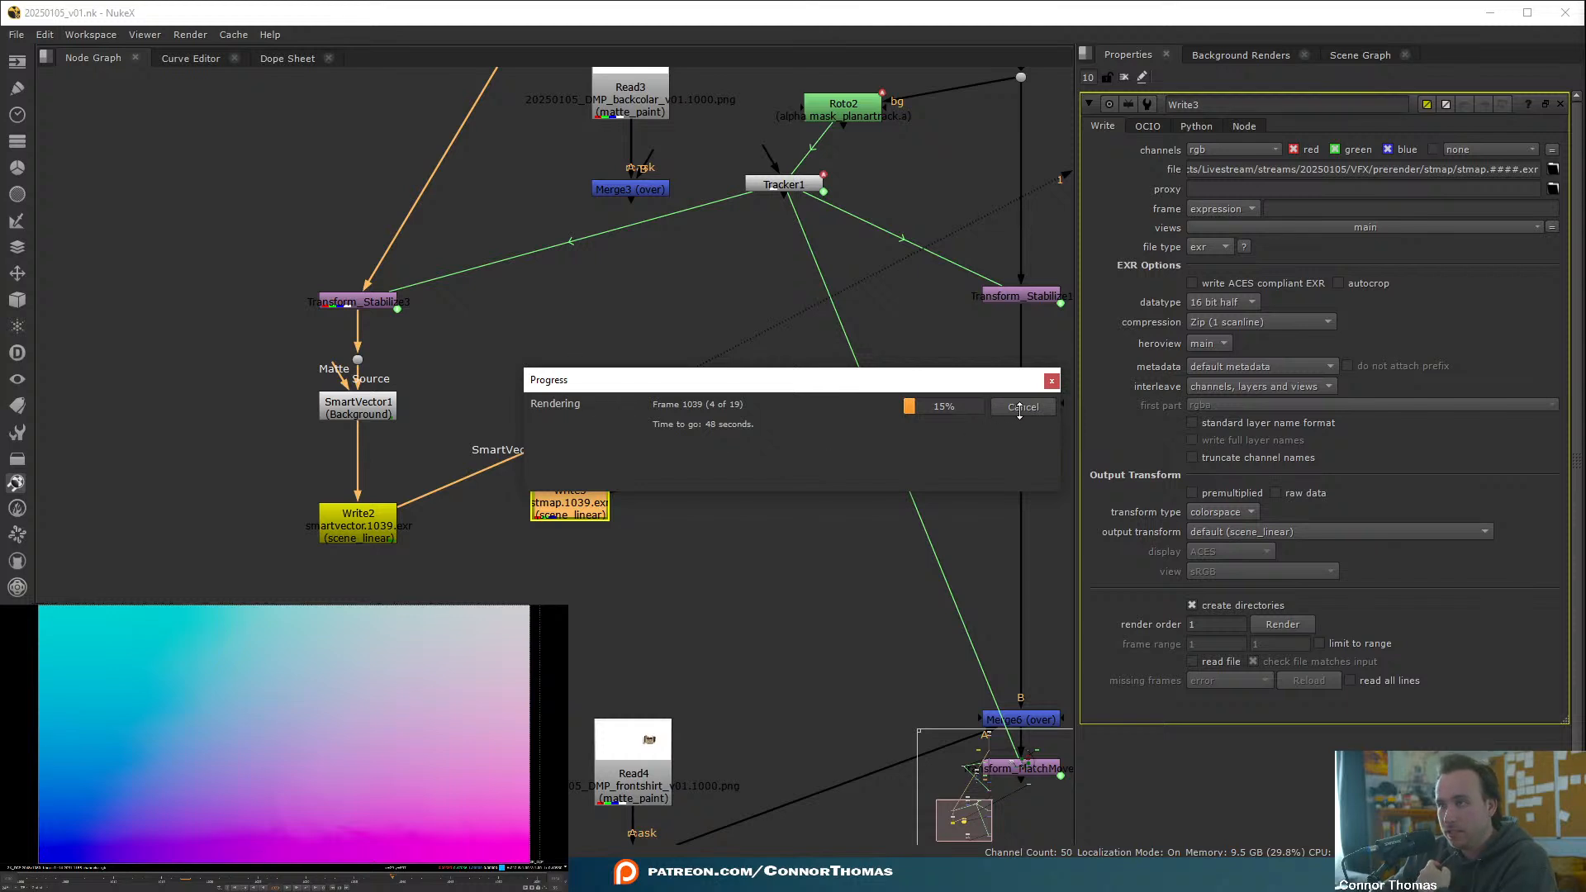
# - Open Task Manager during the stalled STMap render
pyautogui.rightClick(830, 879)
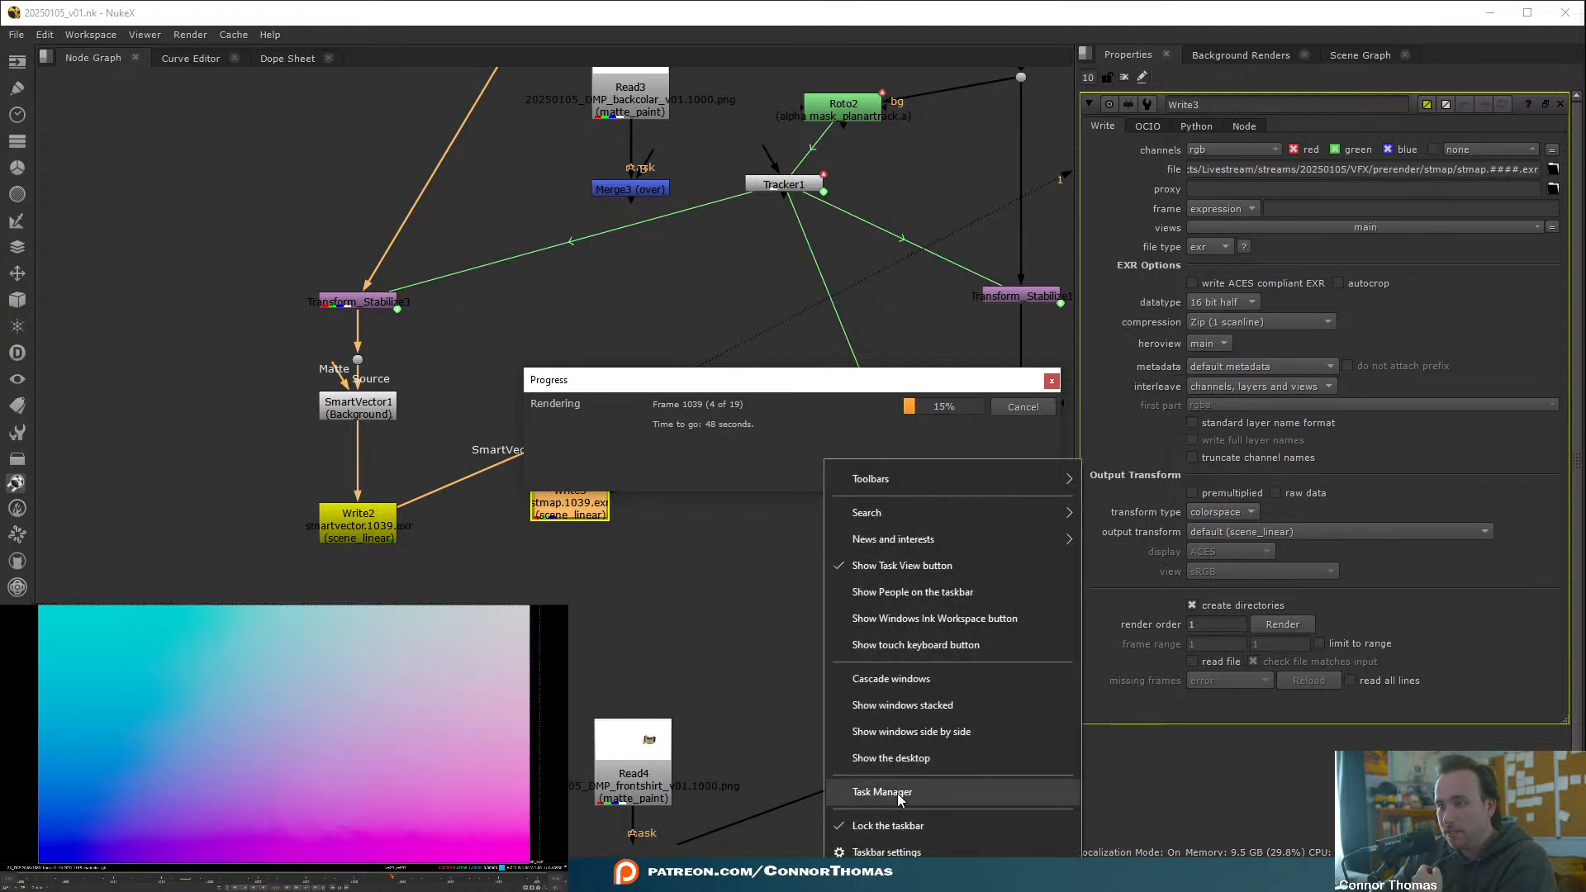
pyautogui.click(876, 794)
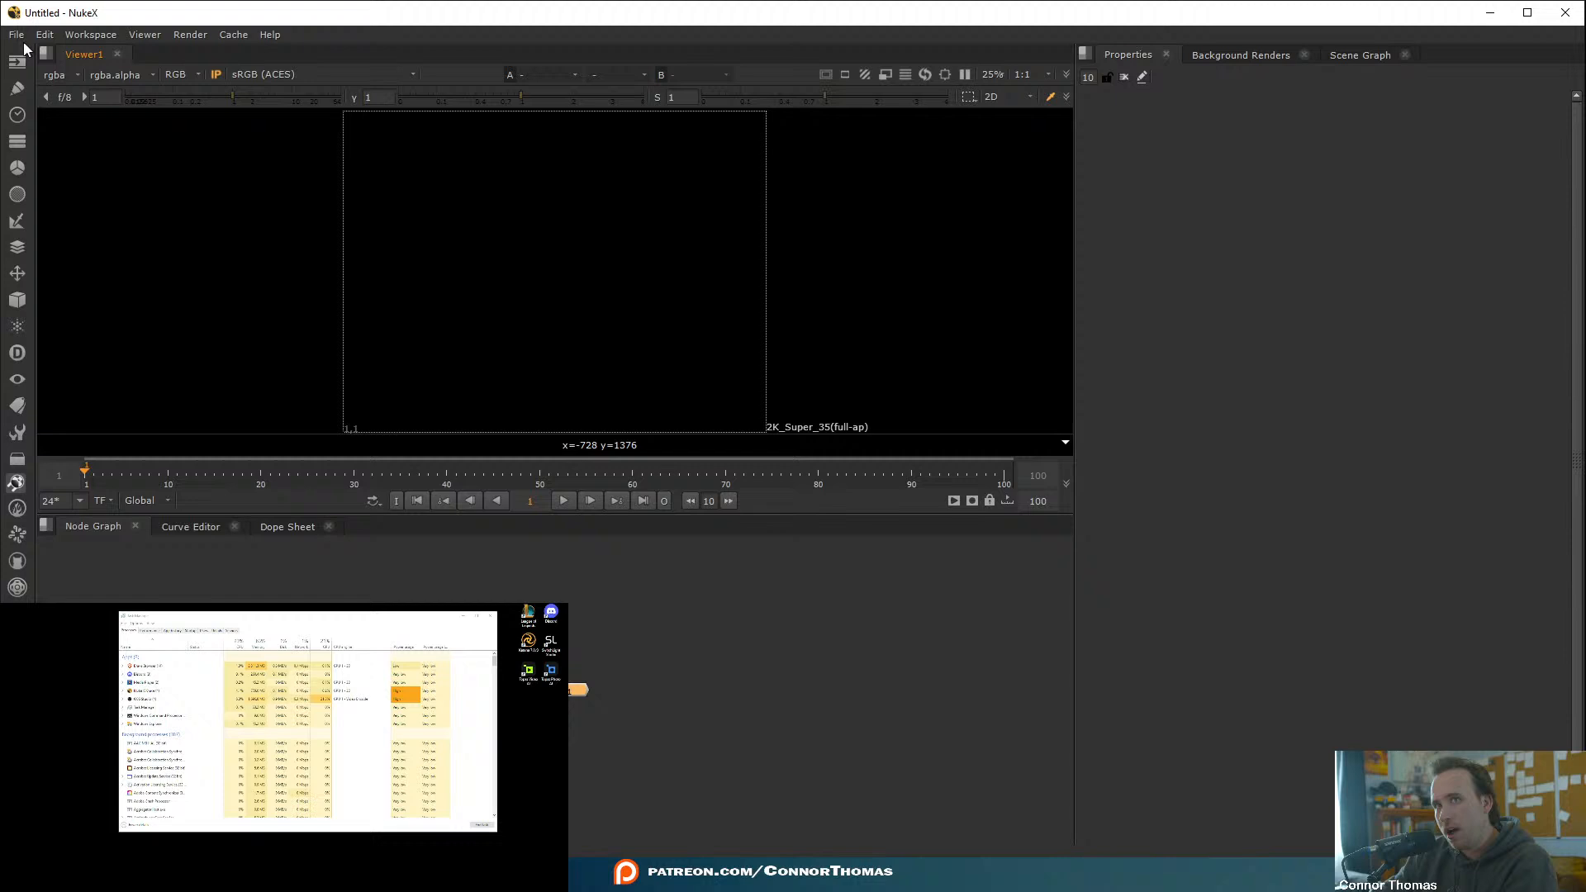
# - Open the recent comp 20250105_v01.nk in the fresh NukeX session
pyautogui.click(16, 35)
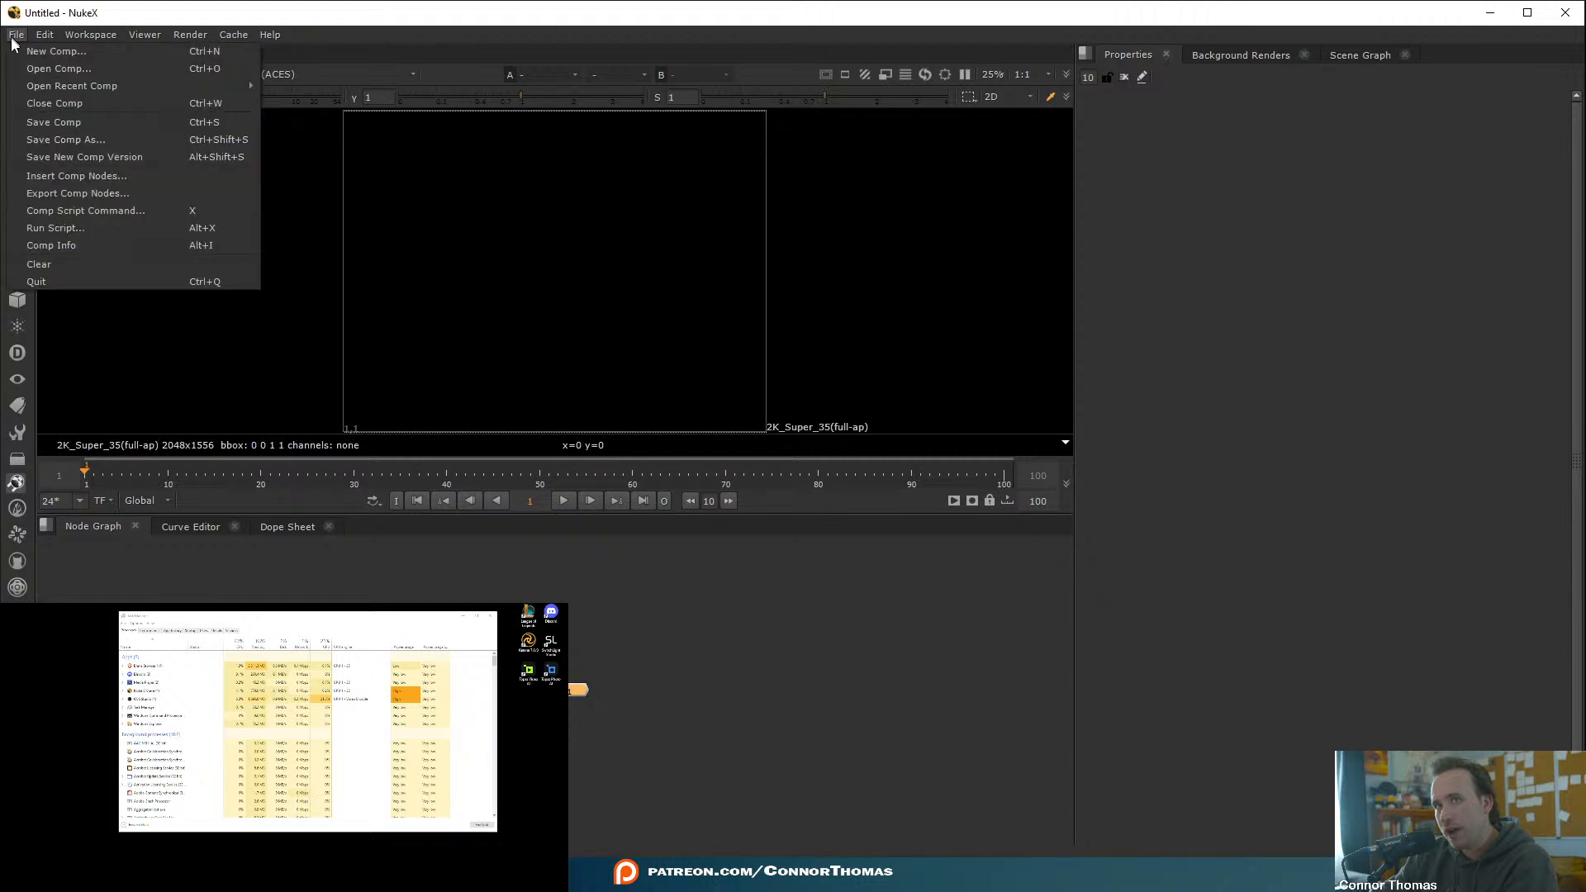
pyautogui.moveTo(67, 91)
pyautogui.click(351, 96)
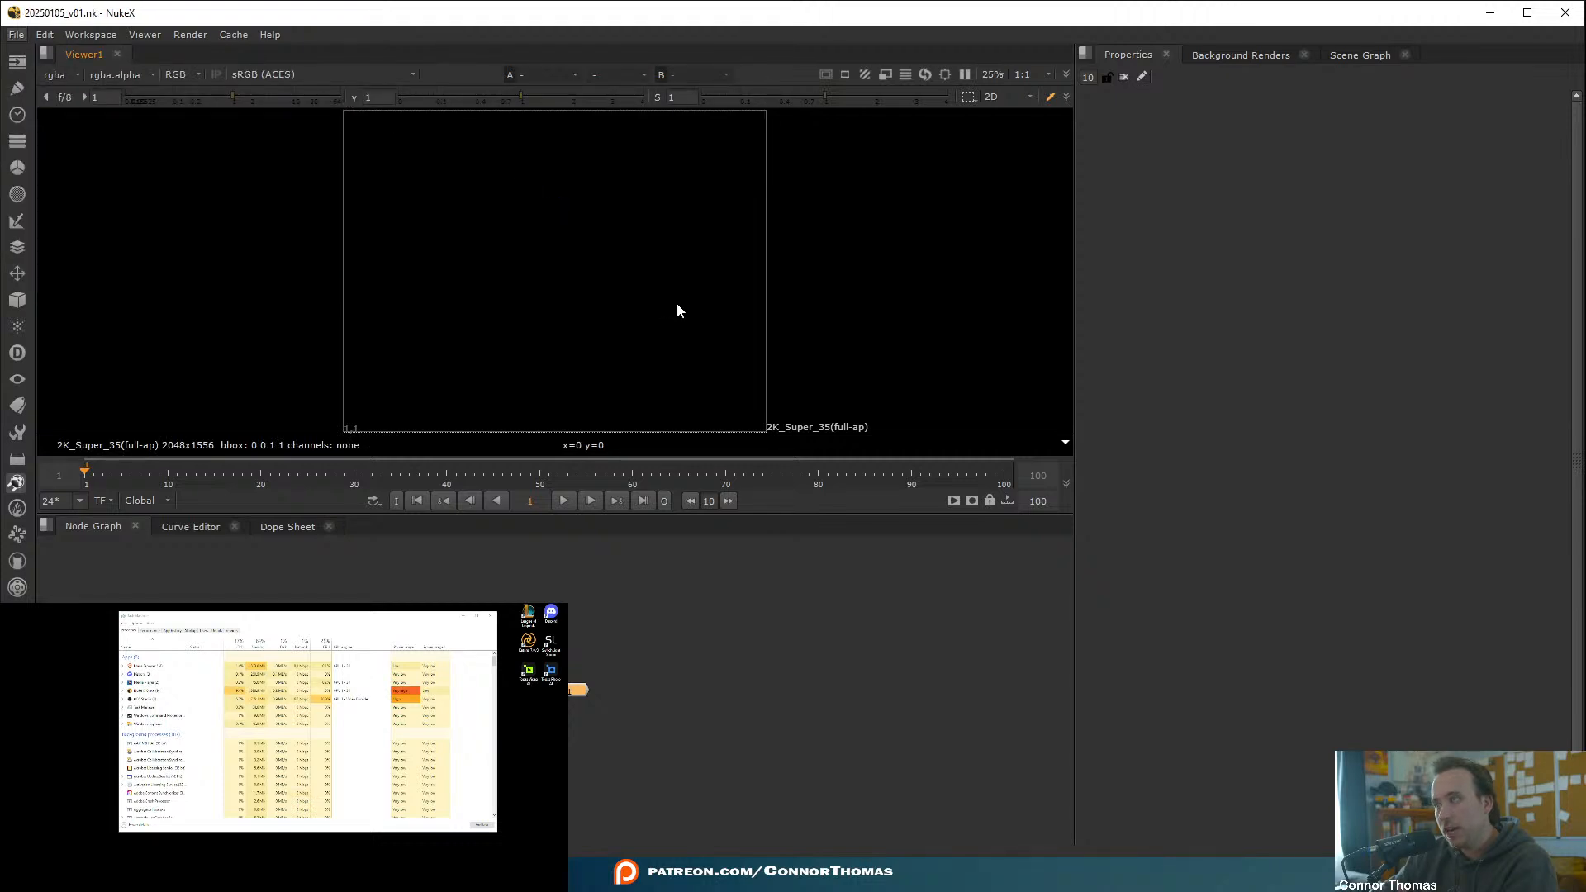
# - Read in the prerendered stmap.####.exr sequence, frames 1000-1038
pyautogui.scroll(10, 643, 701)
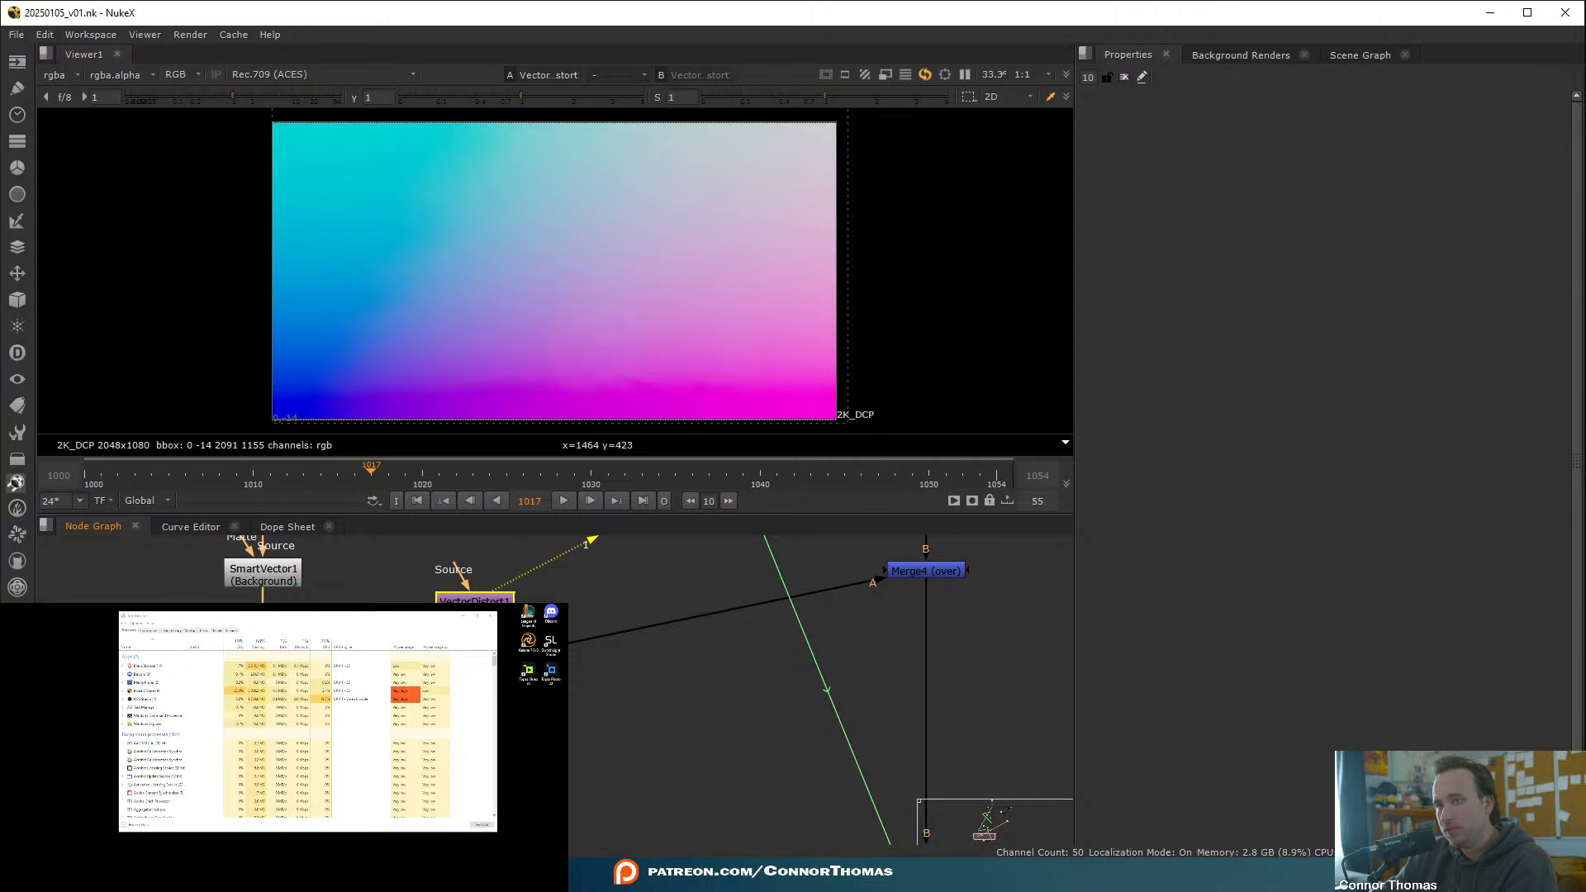
pyautogui.press('r')
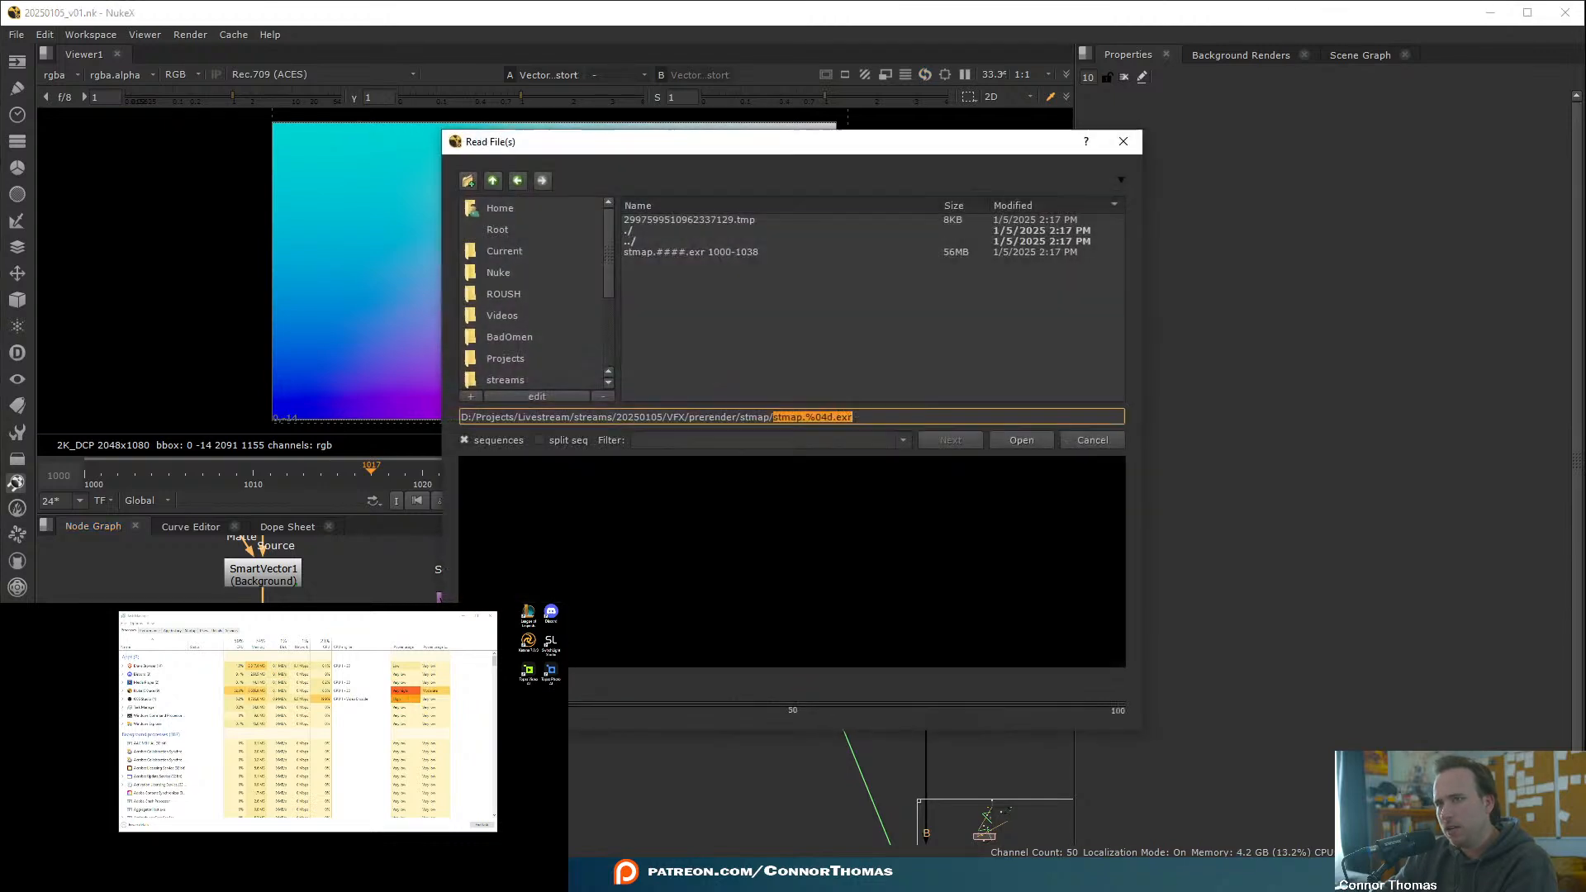
pyautogui.click(655, 253)
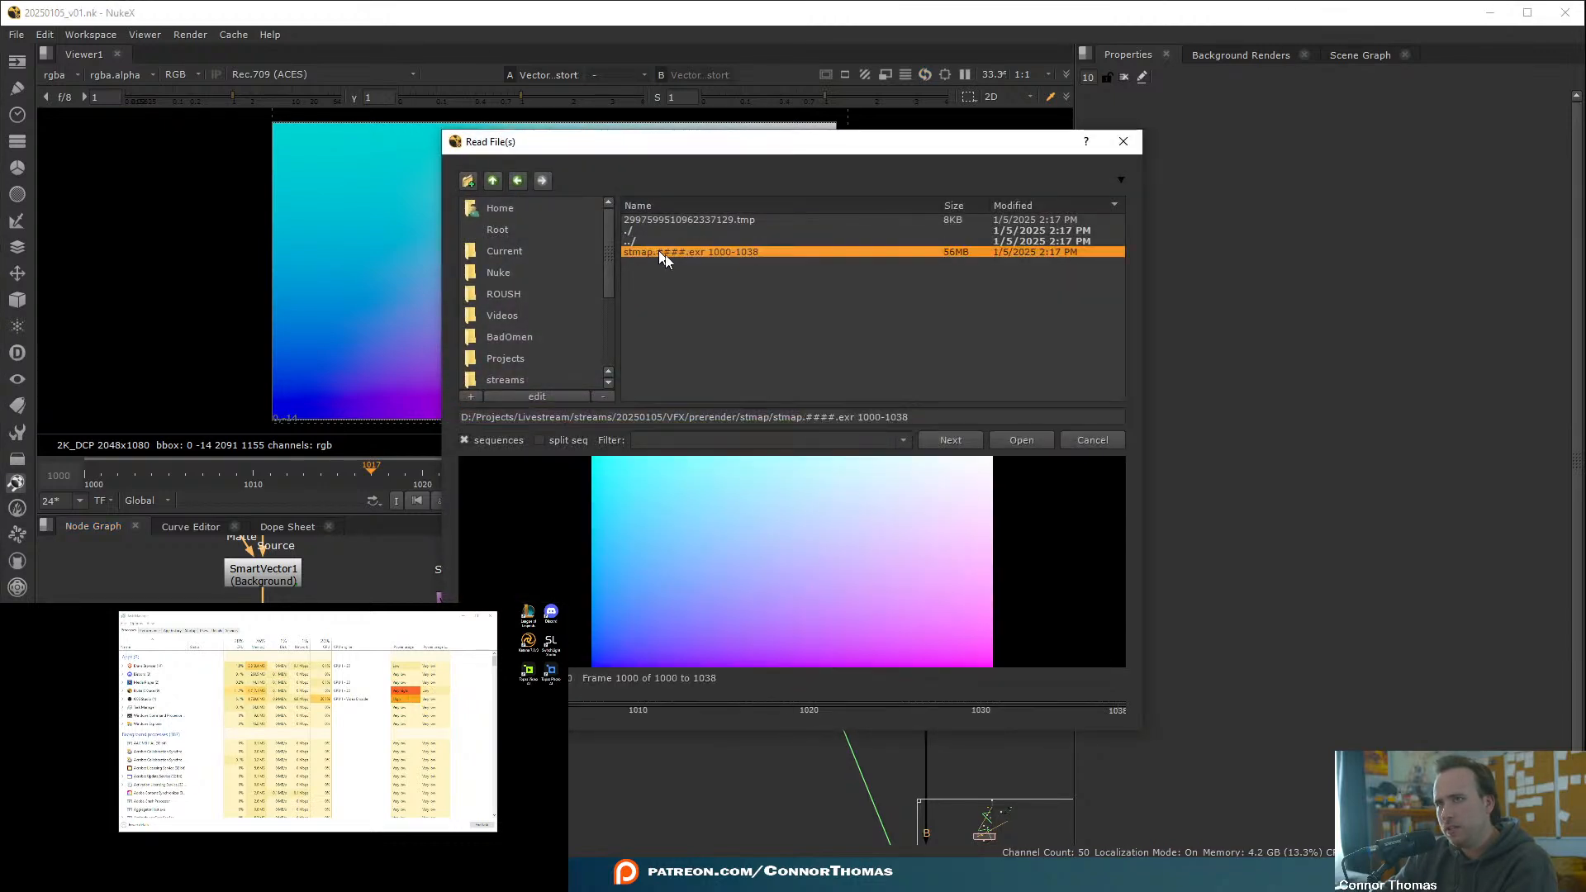
pyautogui.click(1024, 440)
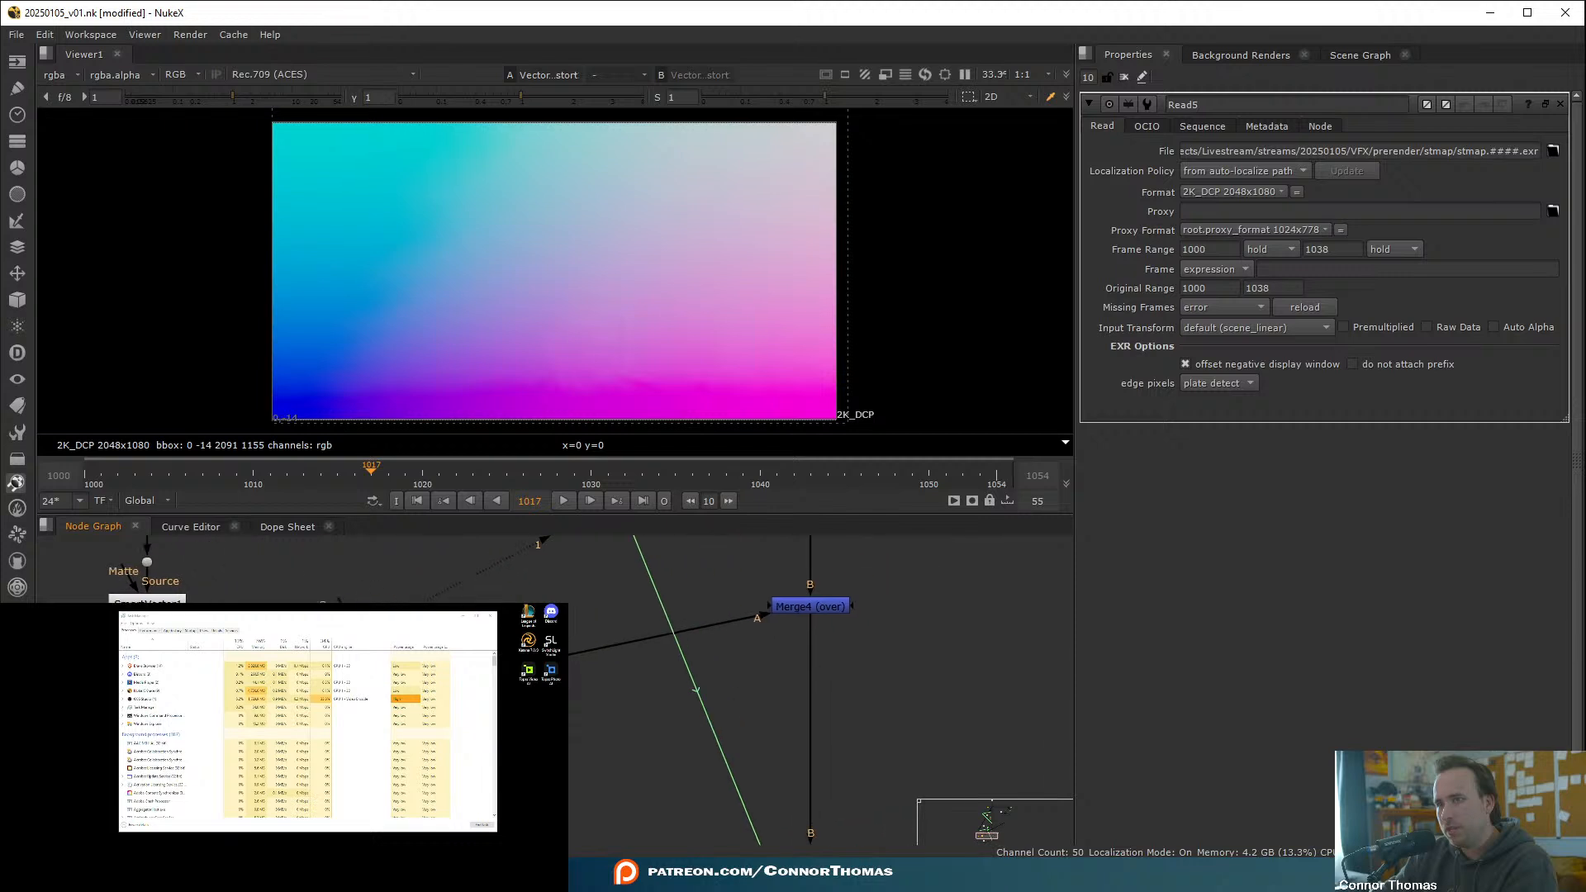
# - Switch to the 2 Screen workspace
pyautogui.scroll(-2, 568, 751)
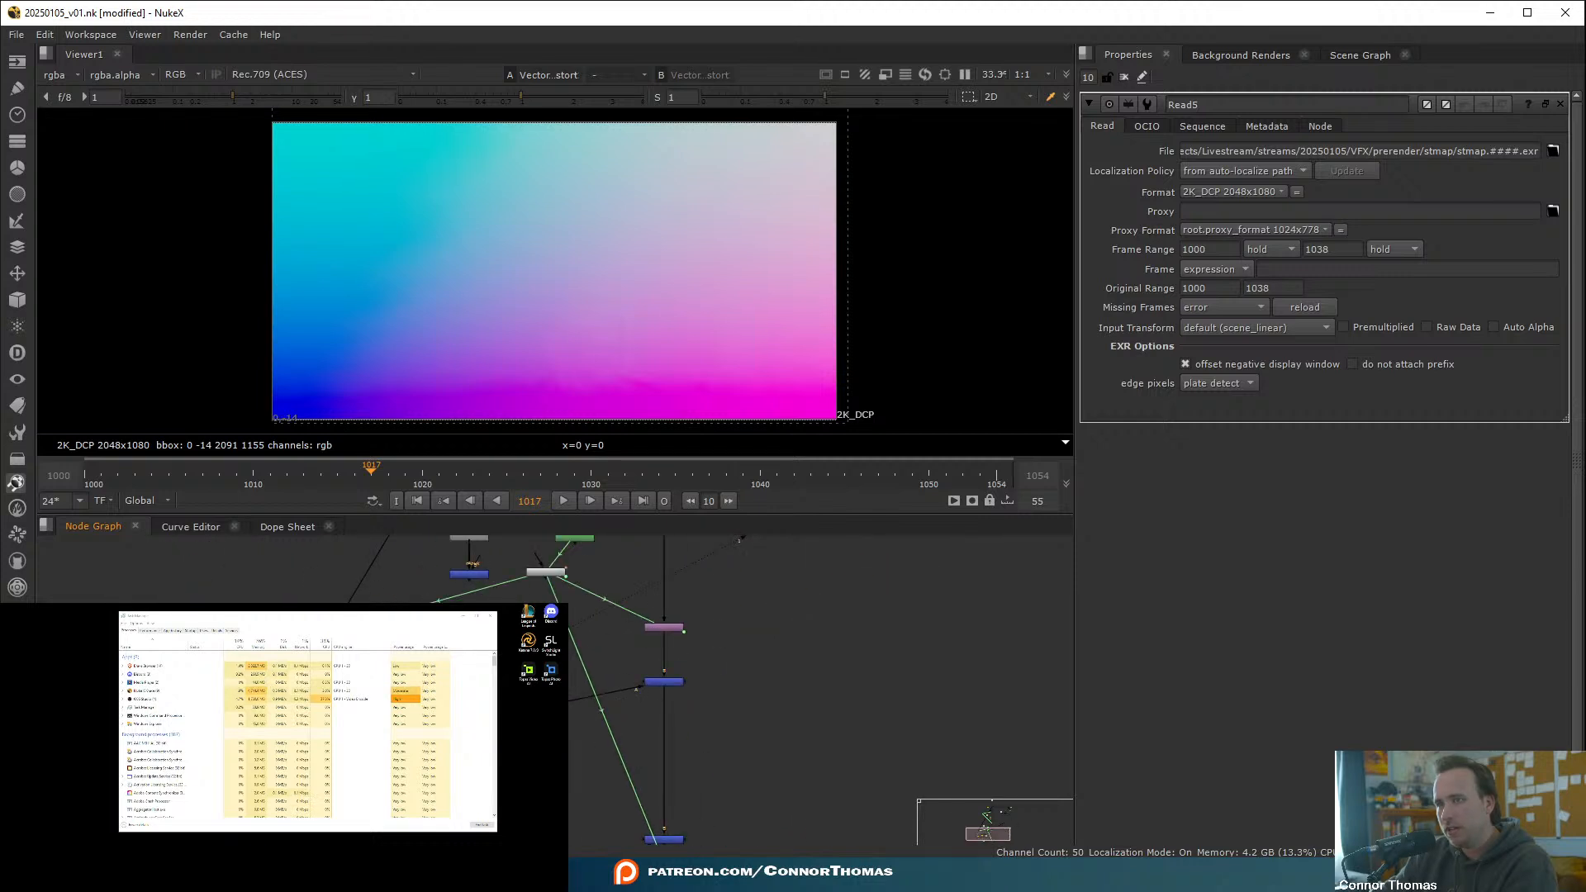
pyautogui.moveTo(534, 610); pyautogui.dragTo(626, 726, button='middle')
pyautogui.click(91, 34)
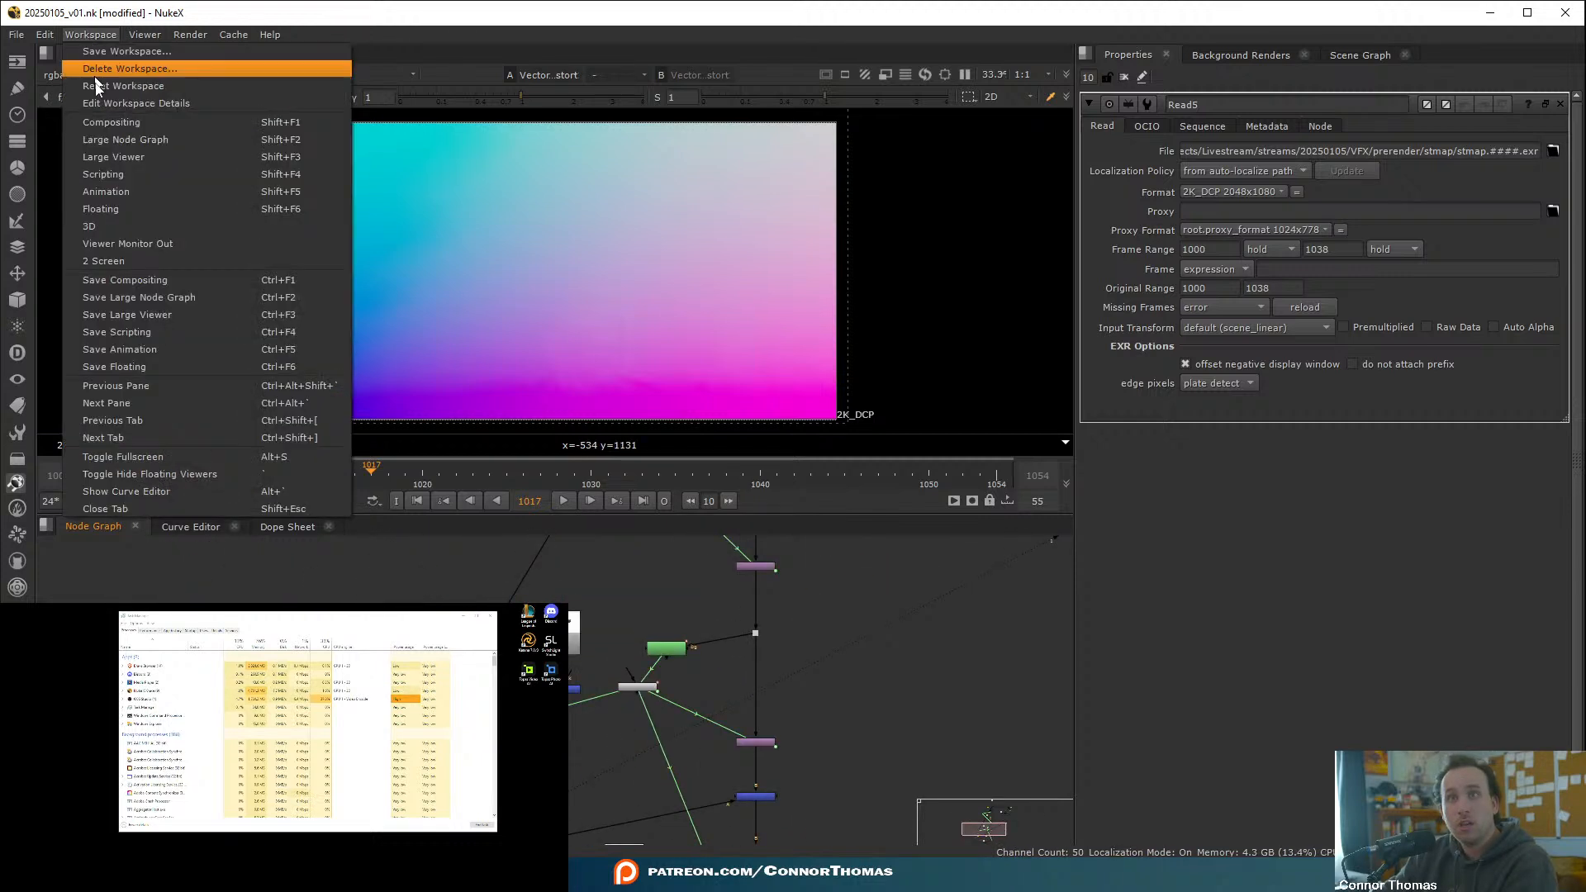
pyautogui.click(176, 261)
# - Move the Read5 stmap node below Merge3, next to Transform_Stabilize3
pyautogui.scroll(3, 685, 498)
pyautogui.moveTo(556, 363); pyautogui.dragTo(657, 594, button='middle')
pyautogui.moveTo(670, 546); pyautogui.dragTo(564, 293)
pyautogui.moveTo(567, 299); pyautogui.dragTo(660, 525, button='middle')
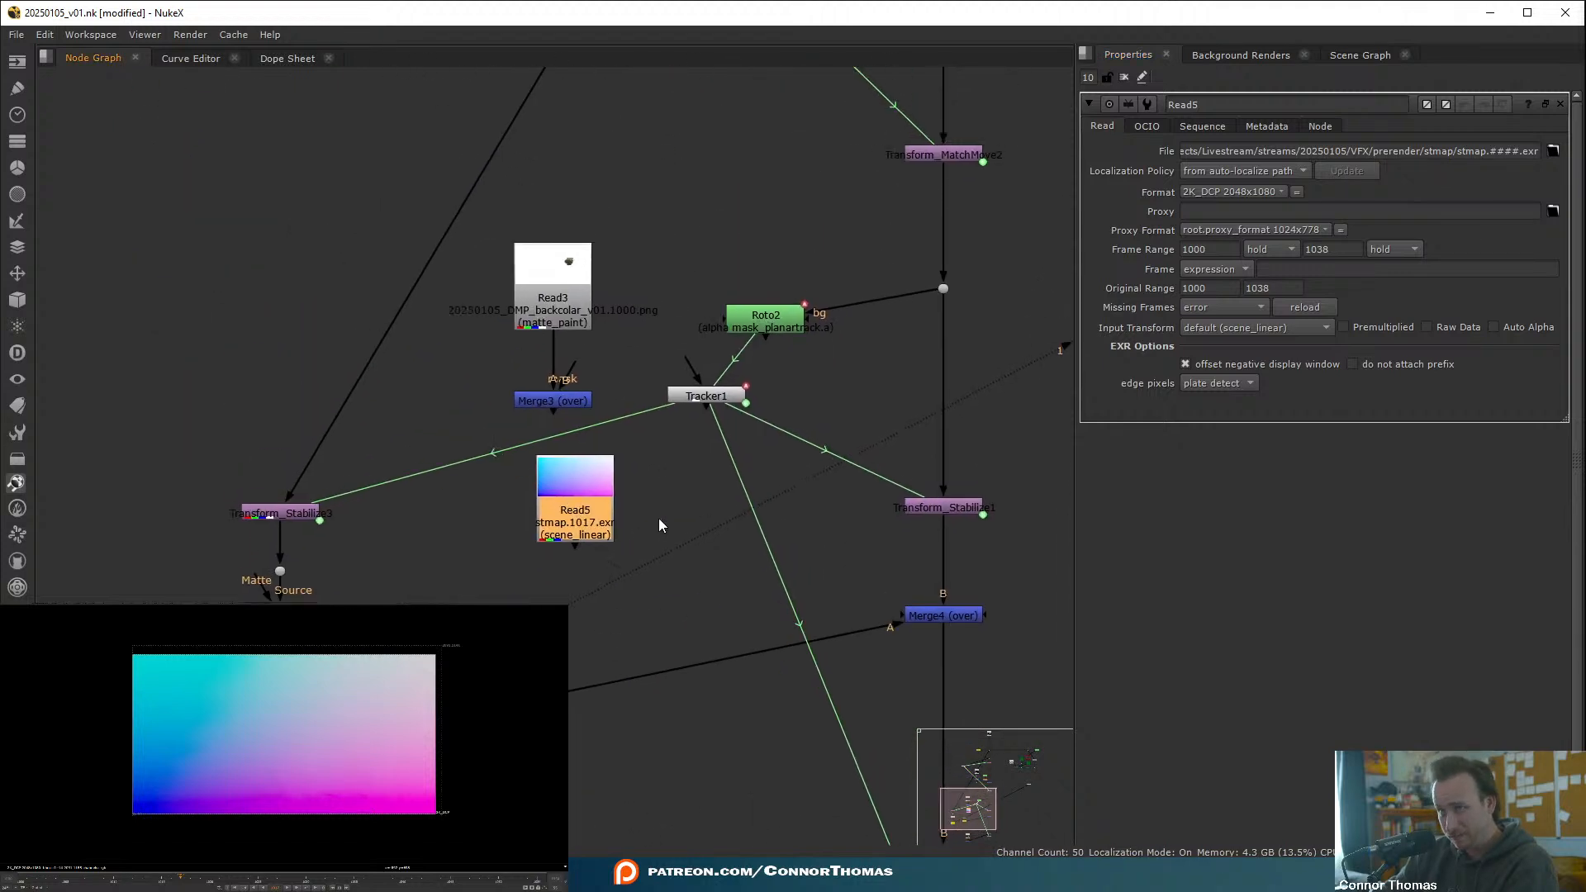
pyautogui.moveTo(614, 465)
pyautogui.mouseDown(button='middle')
pyautogui.moveTo(535, 518)
pyautogui.moveTo(531, 653)
pyautogui.moveTo(580, 693)
pyautogui.moveTo(556, 587)
pyautogui.moveTo(593, 489)
pyautogui.mouseUp(button='middle')
pyautogui.moveTo(593, 490); pyautogui.dragTo(483, 491)
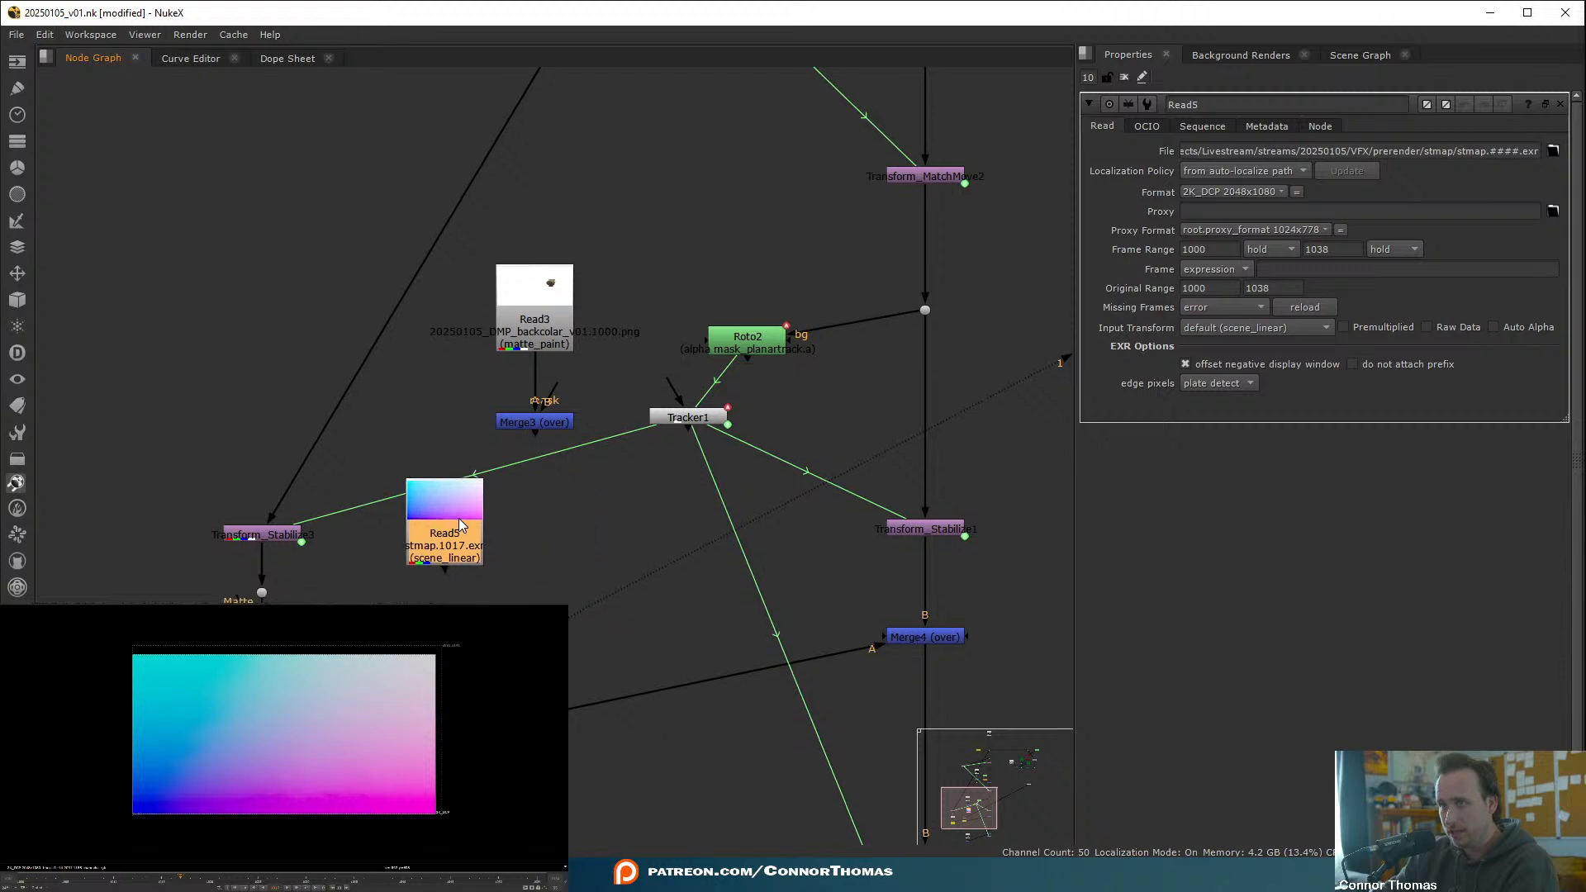
# - Add an STMap node beside Read5, connecting its src input to Merge3 and its stmap input to Read5
pyautogui.press('Tab')
pyautogui.write('stmap')
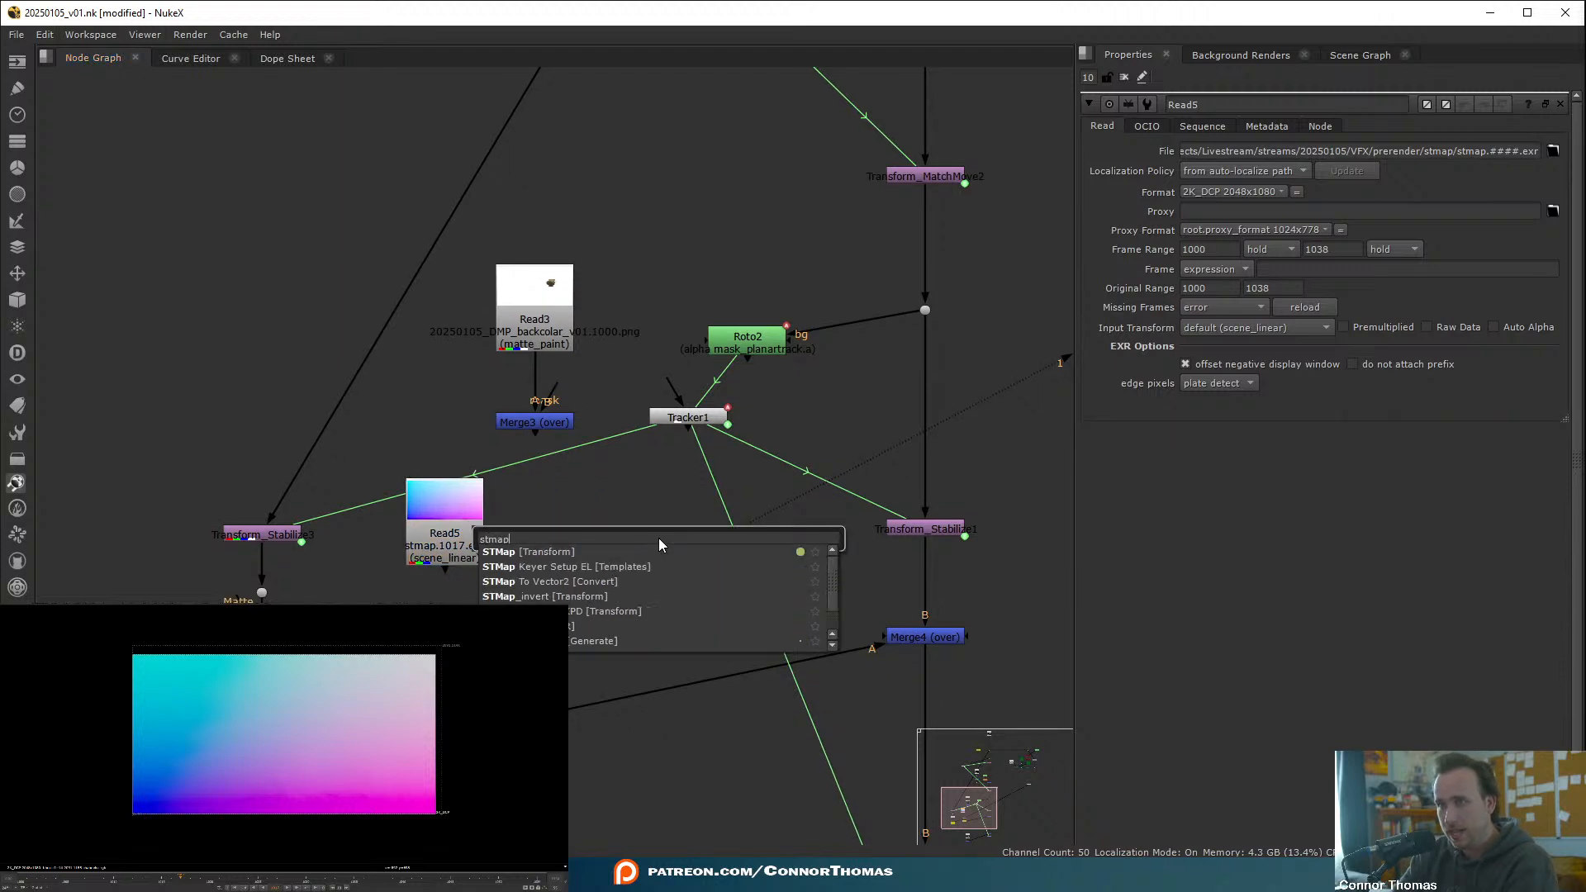
pyautogui.press('Return')
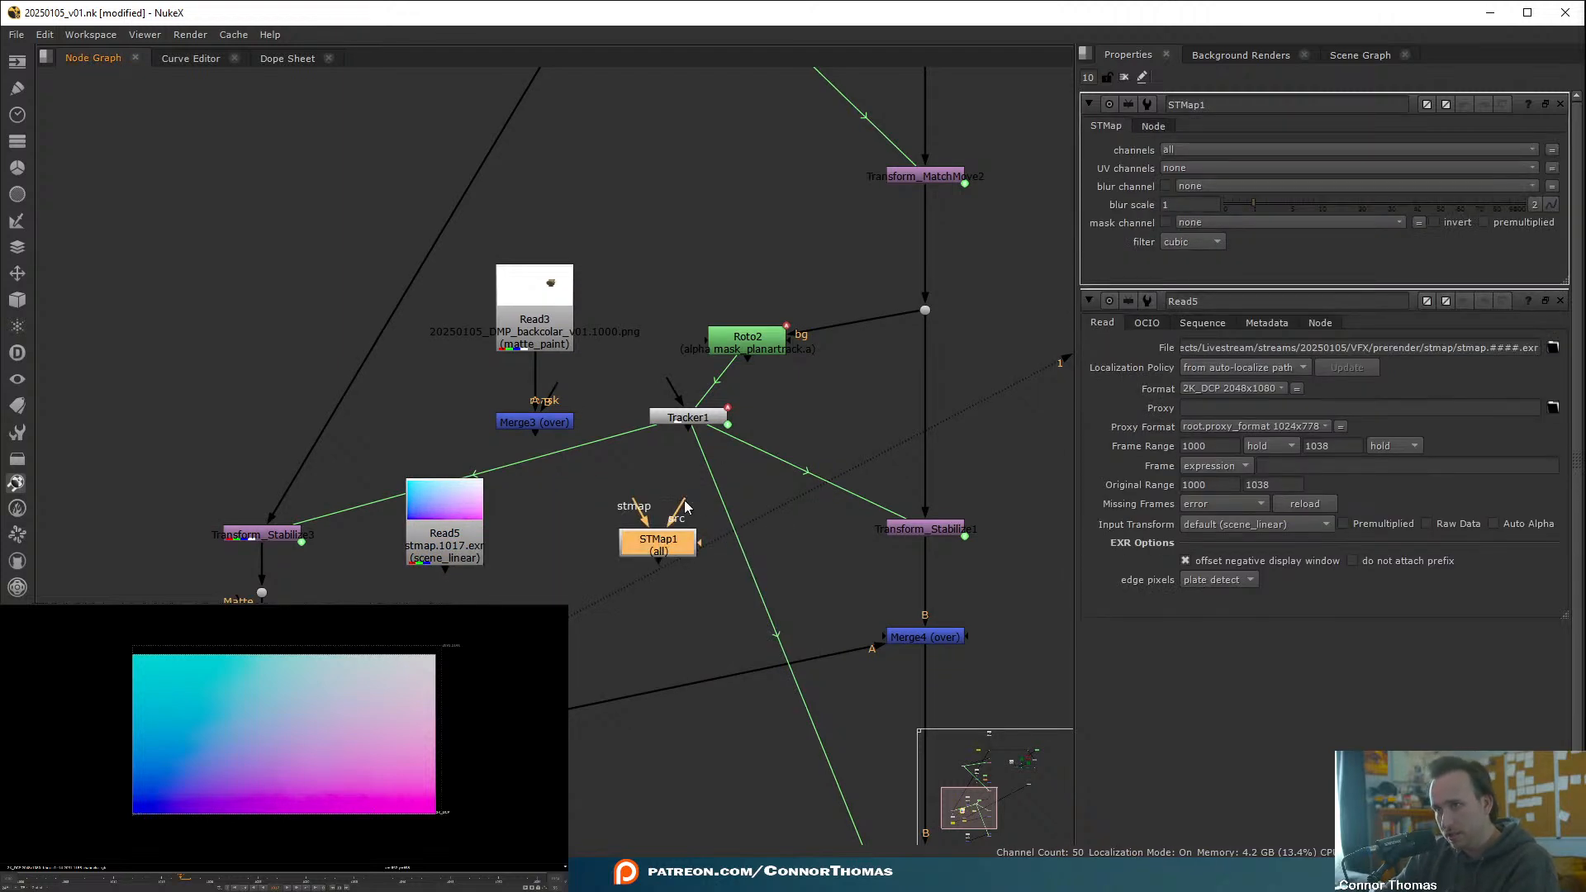
pyautogui.moveTo(685, 506); pyautogui.dragTo(537, 423)
pyautogui.moveTo(644, 517); pyautogui.dragTo(444, 531)
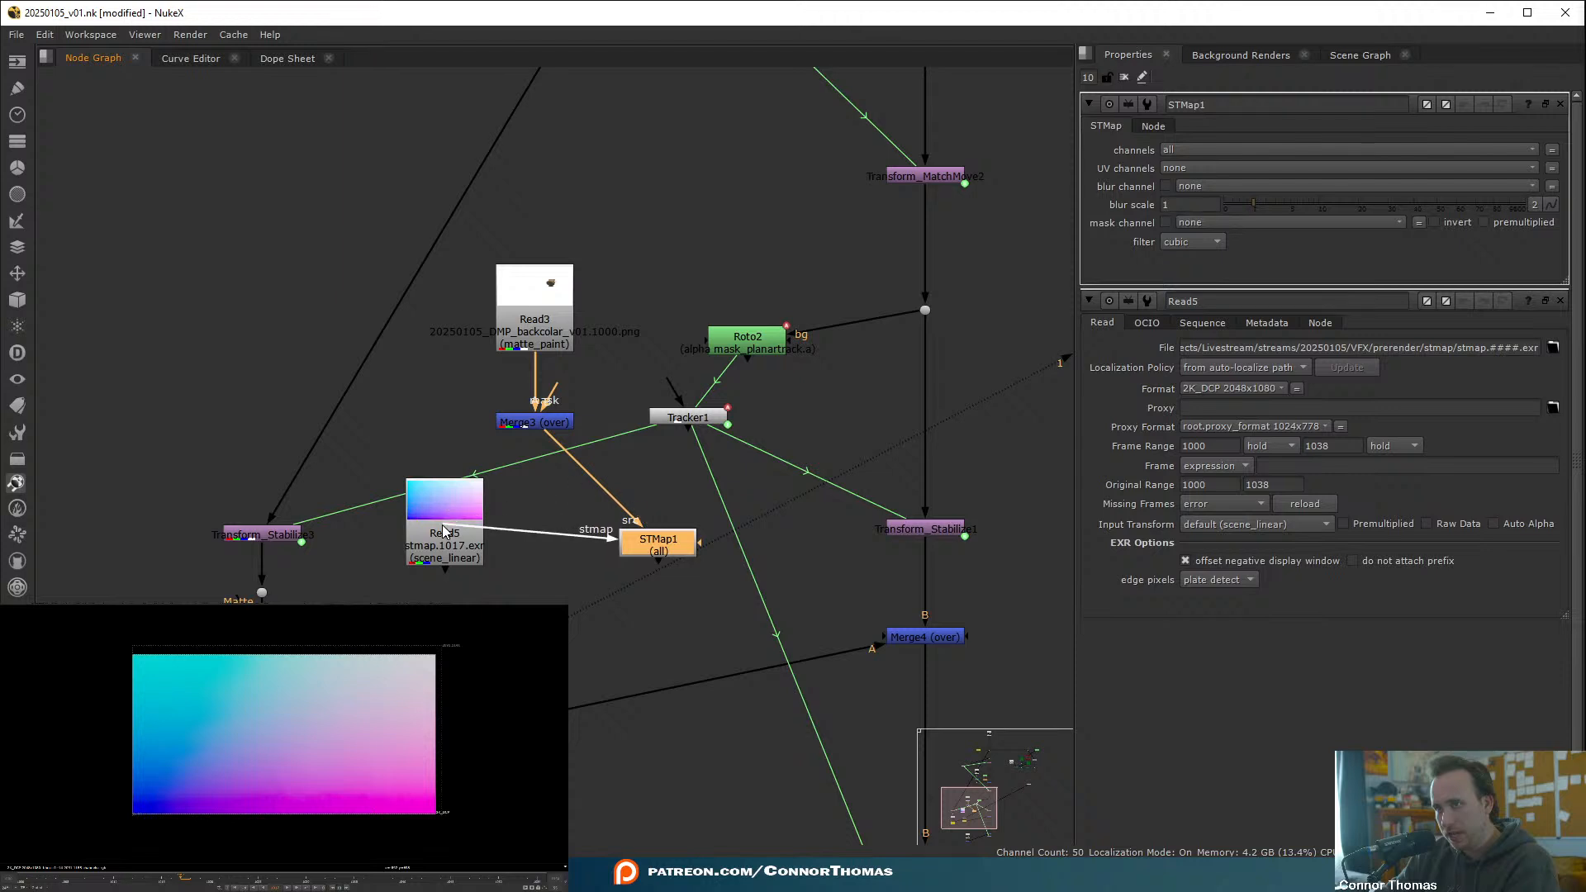
pyautogui.moveTo(650, 542); pyautogui.dragTo(592, 522)
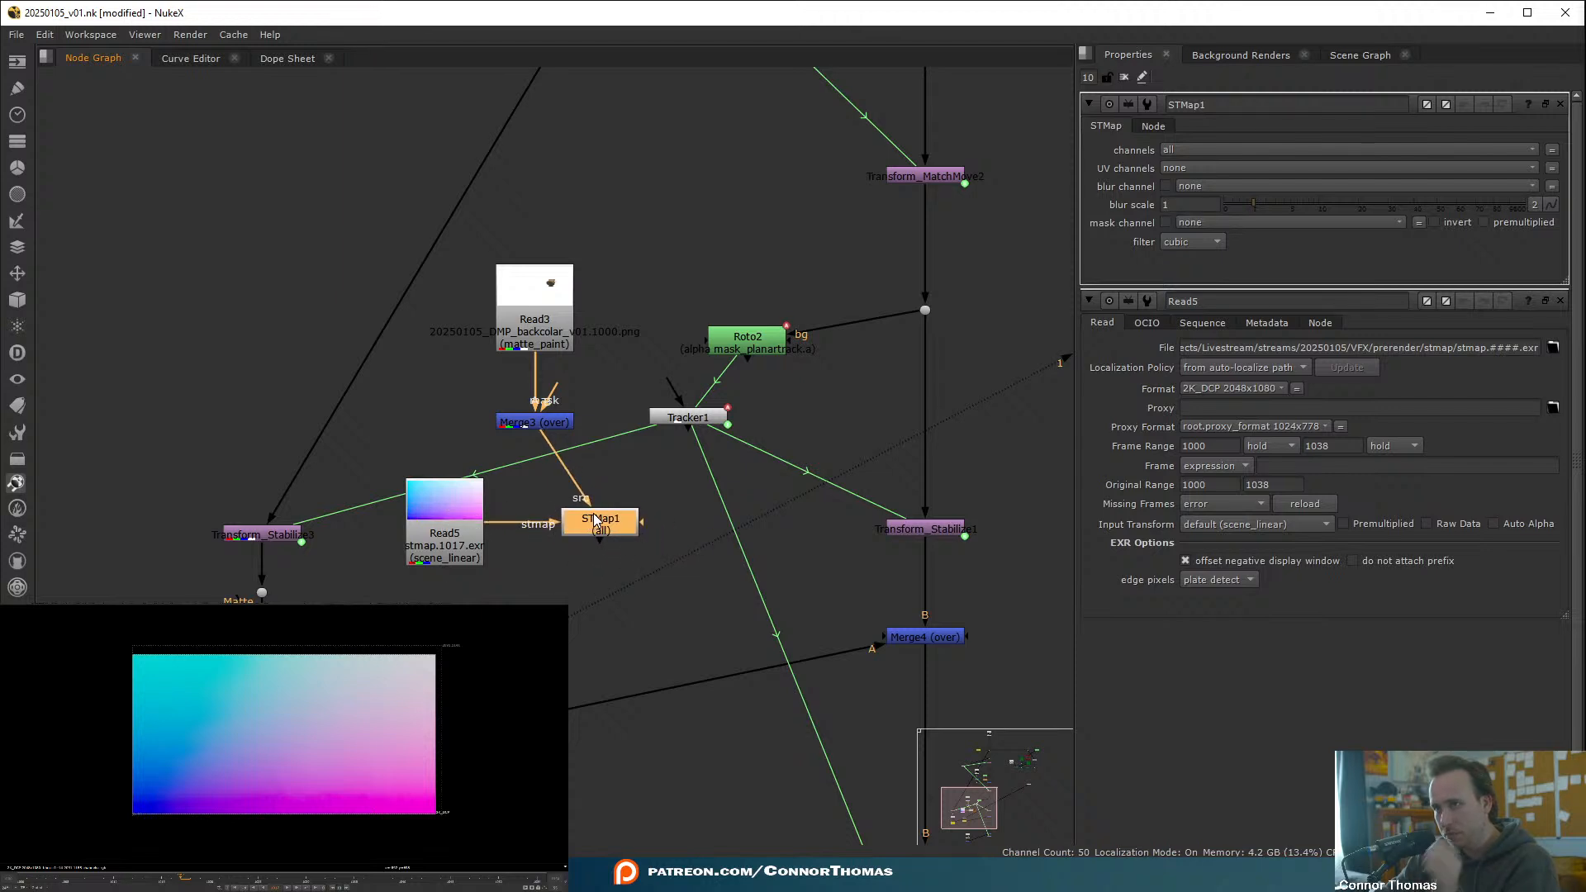
# - Set STMap1's UV channels to rgb and view the warped collar patch
pyautogui.click(1198, 168)
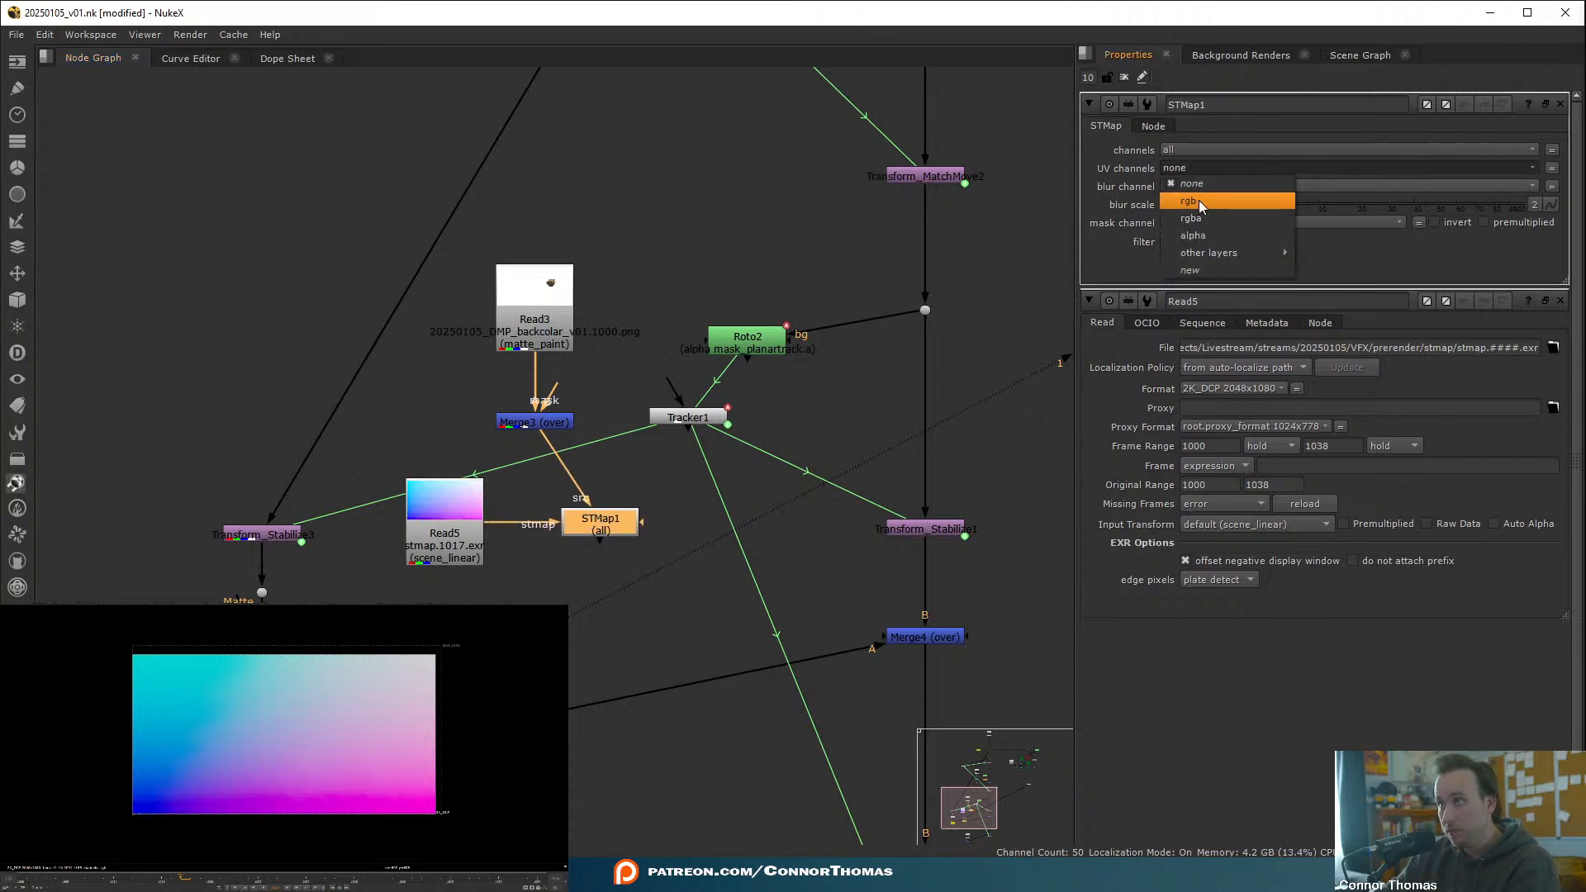
pyautogui.click(1207, 205)
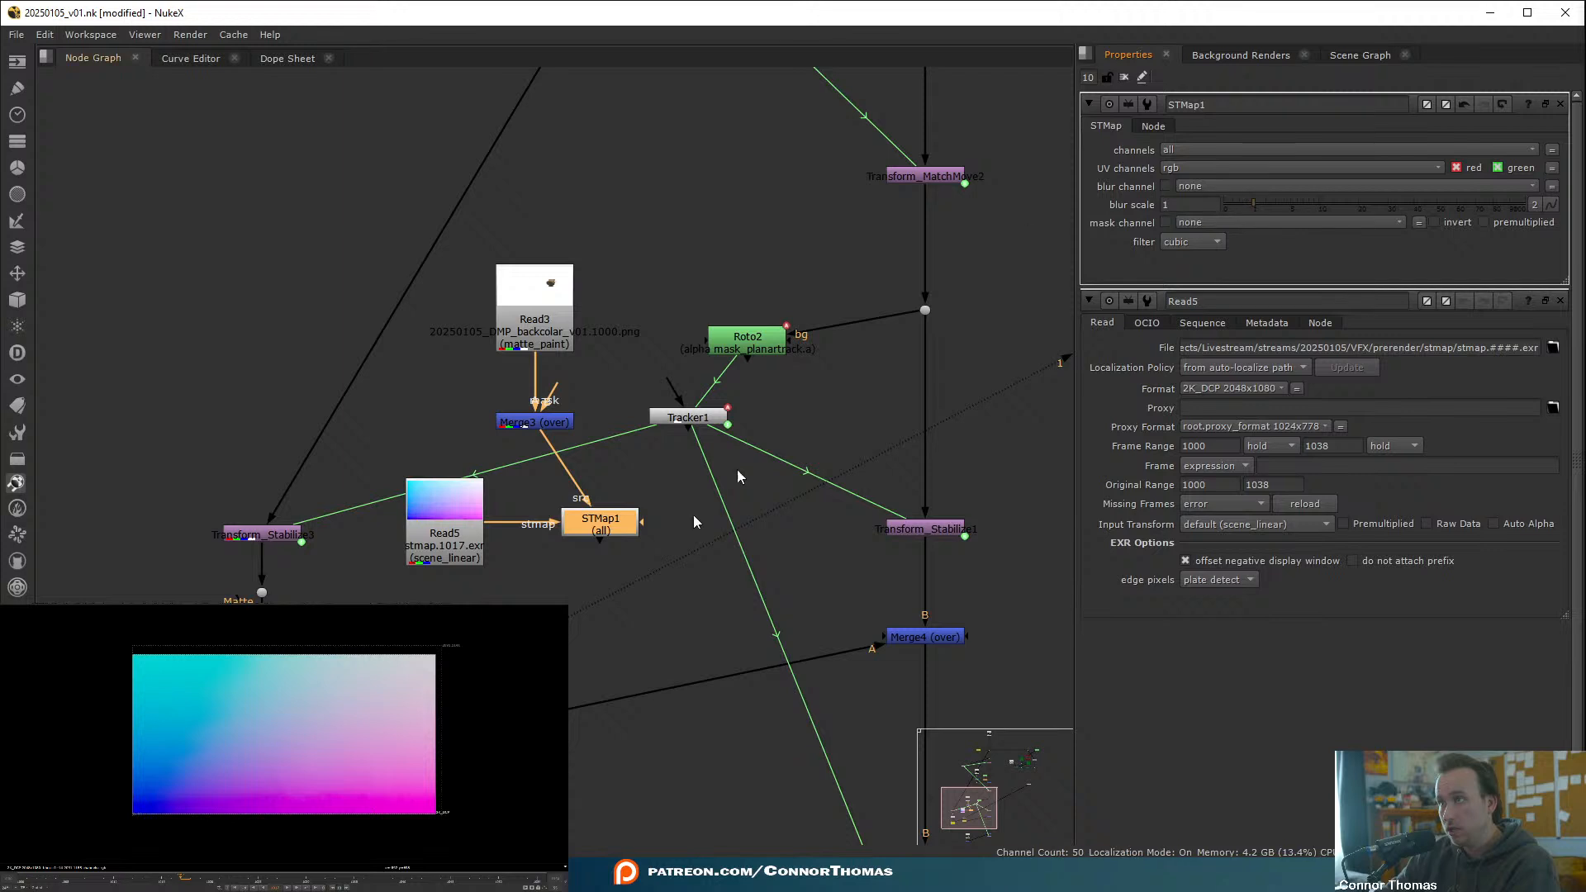
pyautogui.press('1')
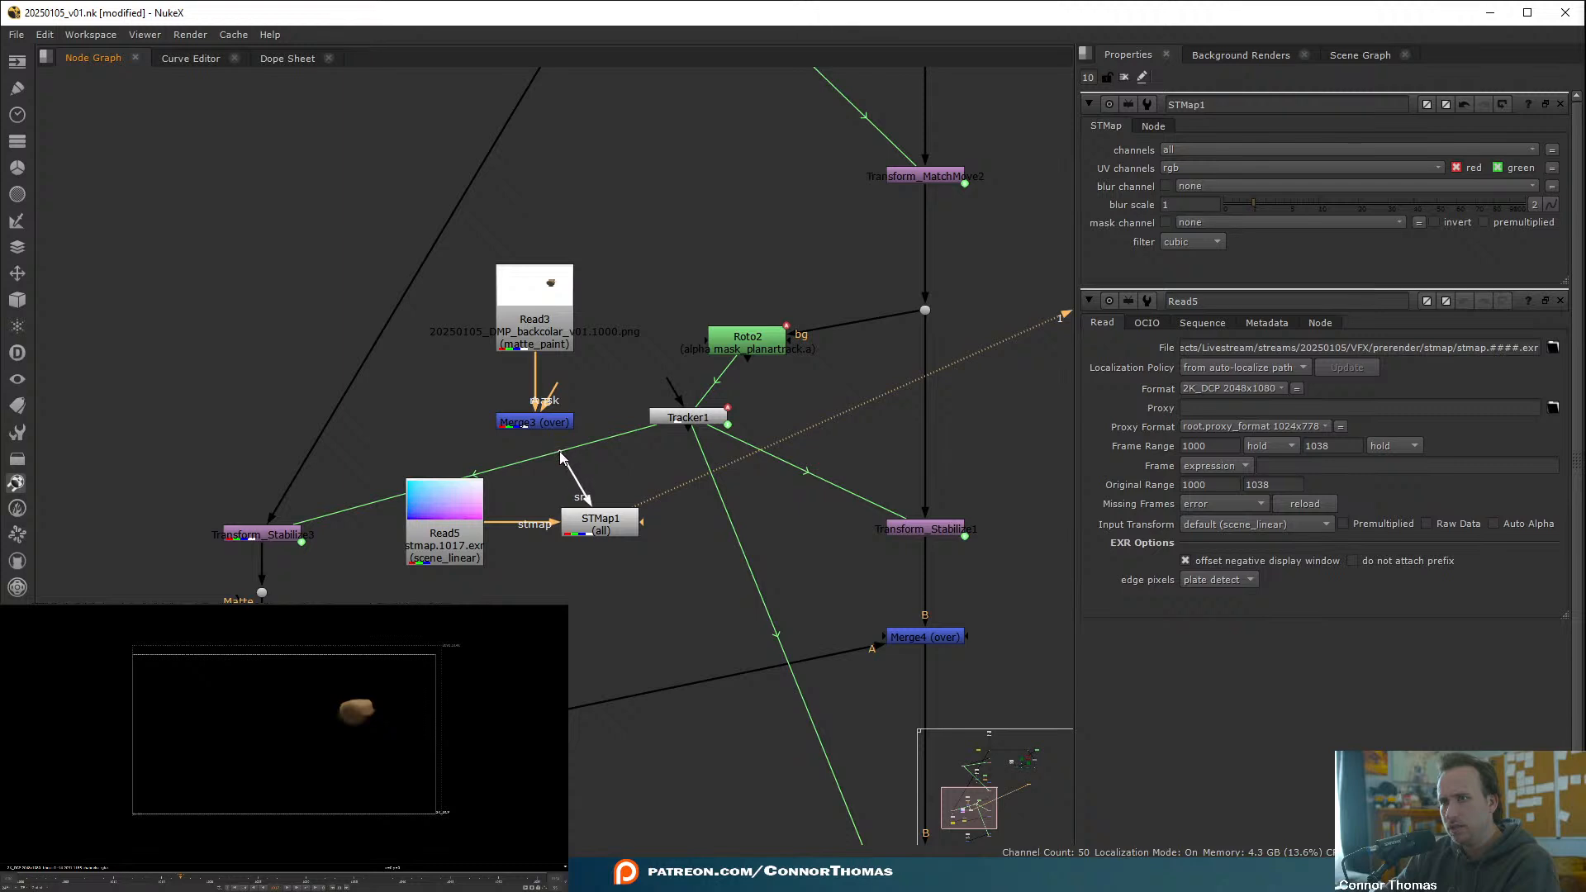
pyautogui.moveTo(560, 456); pyautogui.dragTo(575, 712)
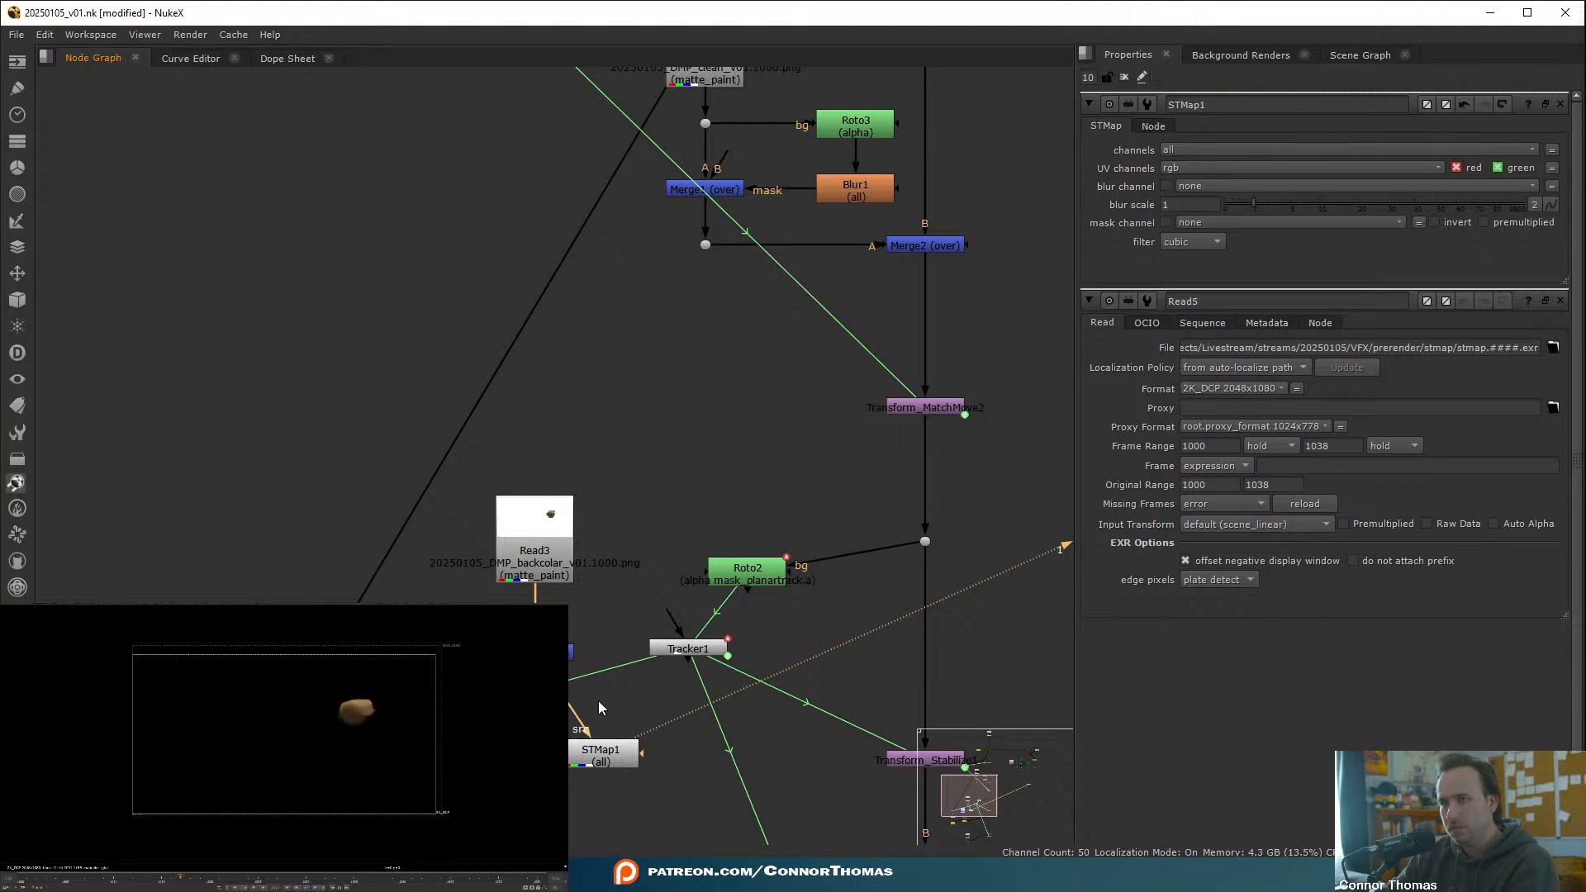
# - Move STMap1 below Merge5, connect its src input to Merge5, and play back the warped front shirt patch
pyautogui.moveTo(600, 708); pyautogui.dragTo(696, 238, button='middle')
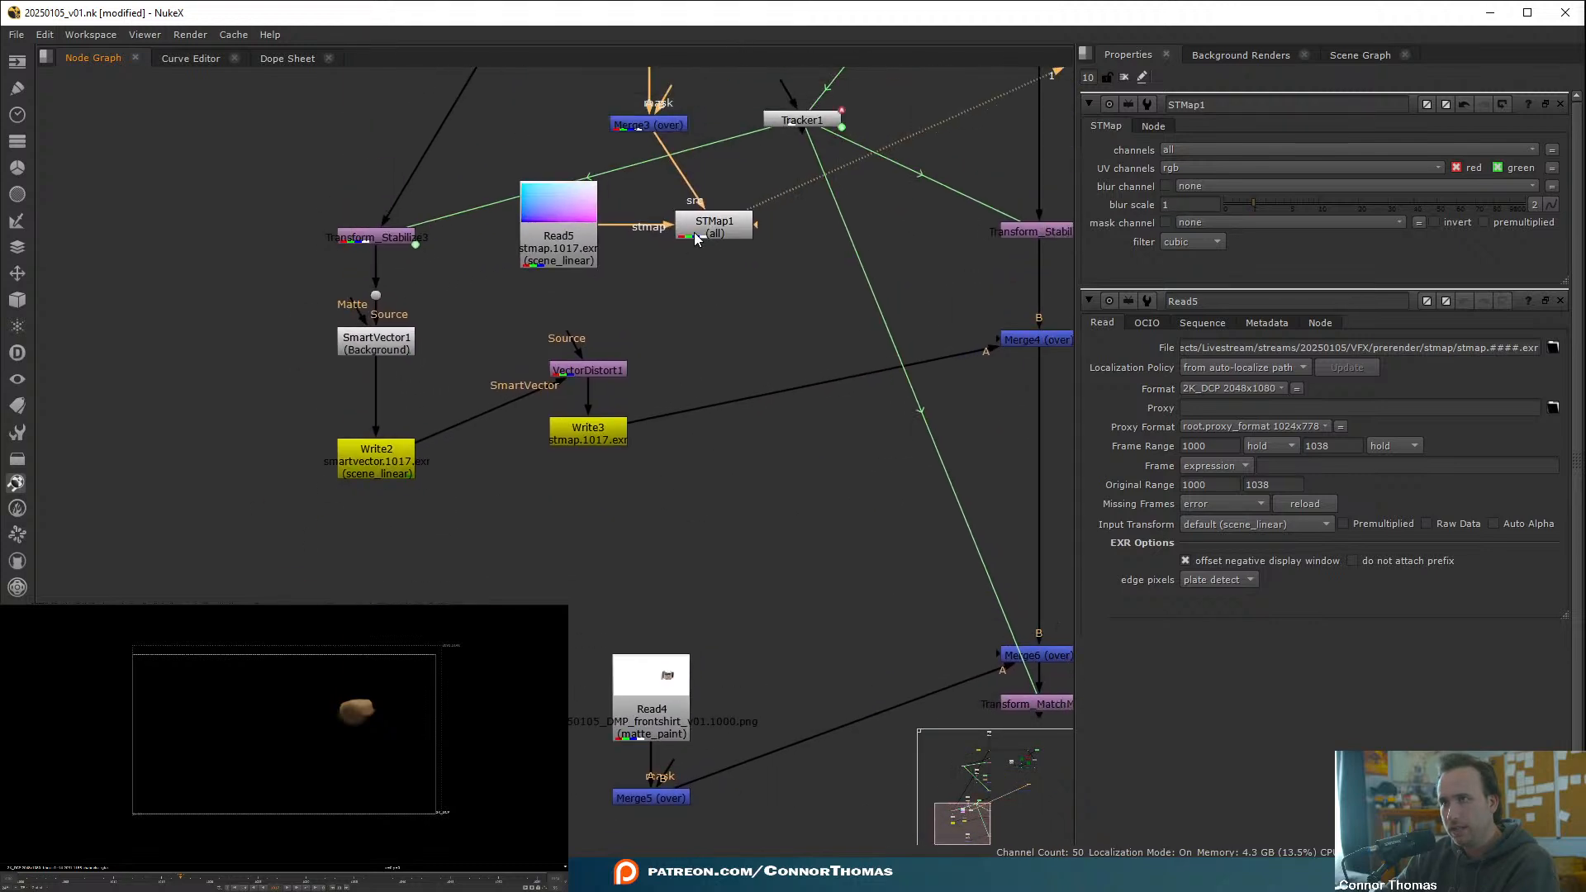
pyautogui.moveTo(697, 239); pyautogui.dragTo(795, 818)
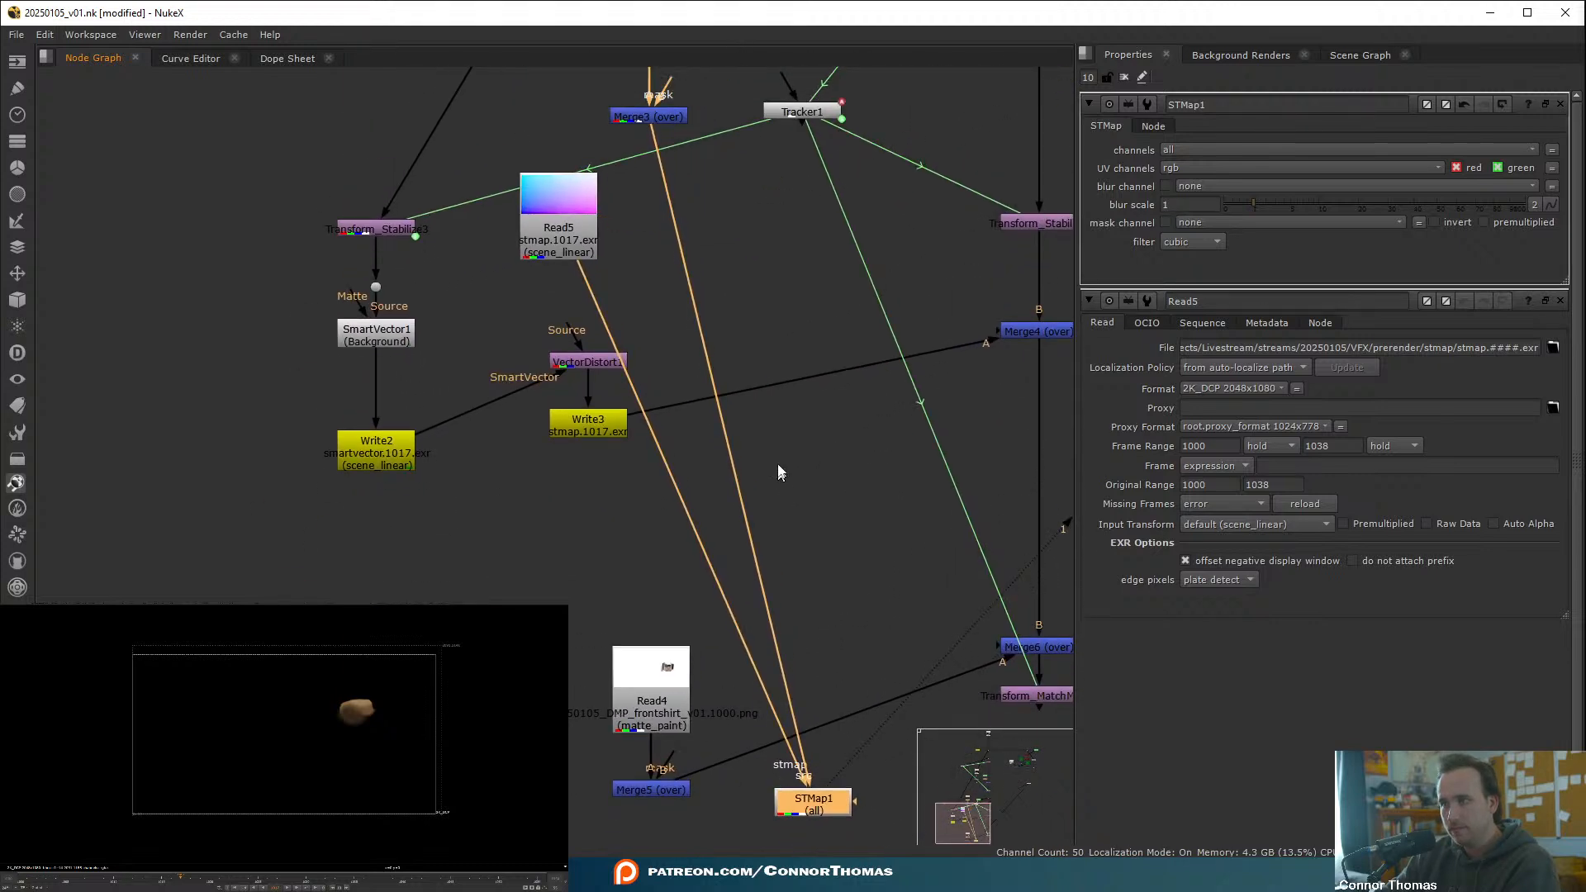
pyautogui.moveTo(655, 138); pyautogui.dragTo(641, 774)
pyautogui.click(581, 753)
pyautogui.moveTo(549, 578); pyautogui.dragTo(699, 812)
pyautogui.moveTo(620, 684); pyautogui.dragTo(771, 448)
pyautogui.moveTo(812, 809); pyautogui.dragTo(798, 670)
pyautogui.moveTo(916, 532); pyautogui.dragTo(657, 473, button='middle')
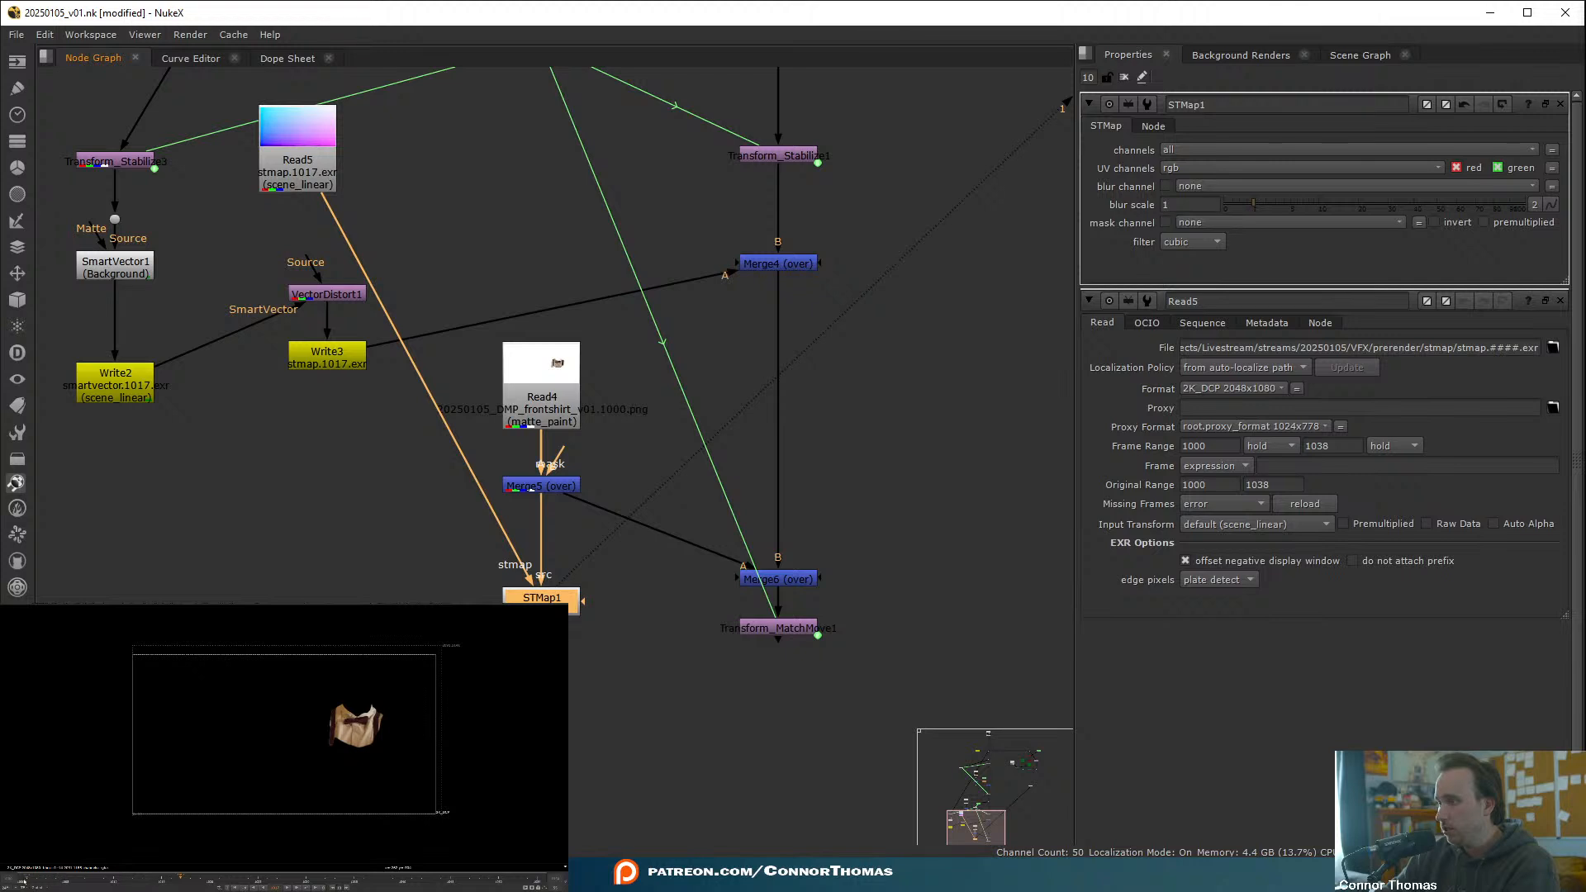
pyautogui.click(234, 886)
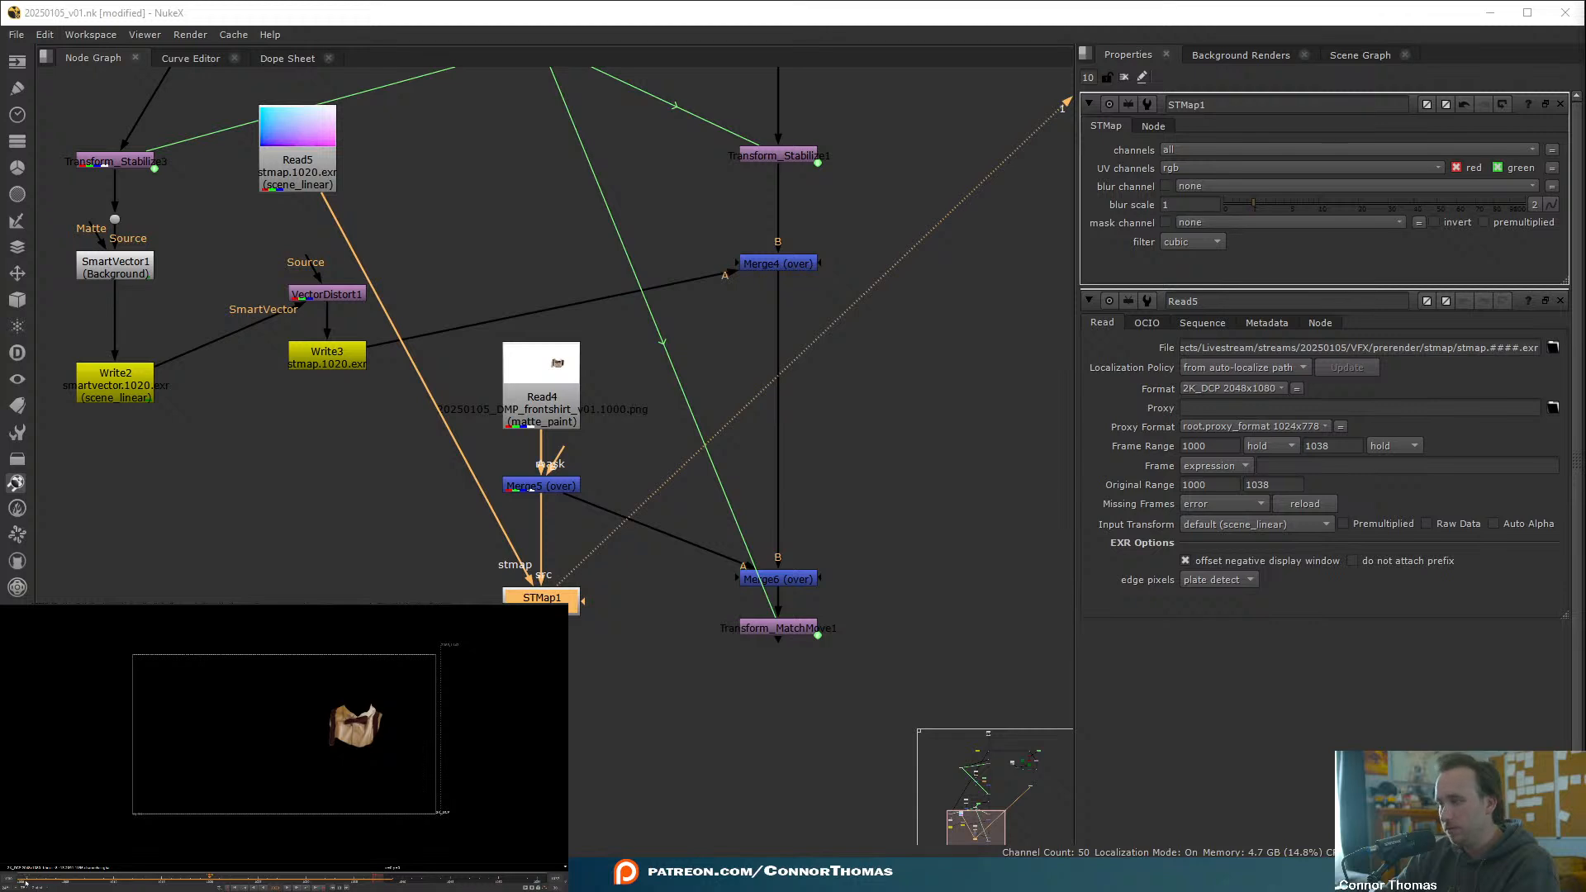
# - Connect Merge6's A input to STMap1, shift Merge6 and Transform_MatchMove1 down, and view Merge6
pyautogui.moveTo(576, 503); pyautogui.dragTo(564, 596)
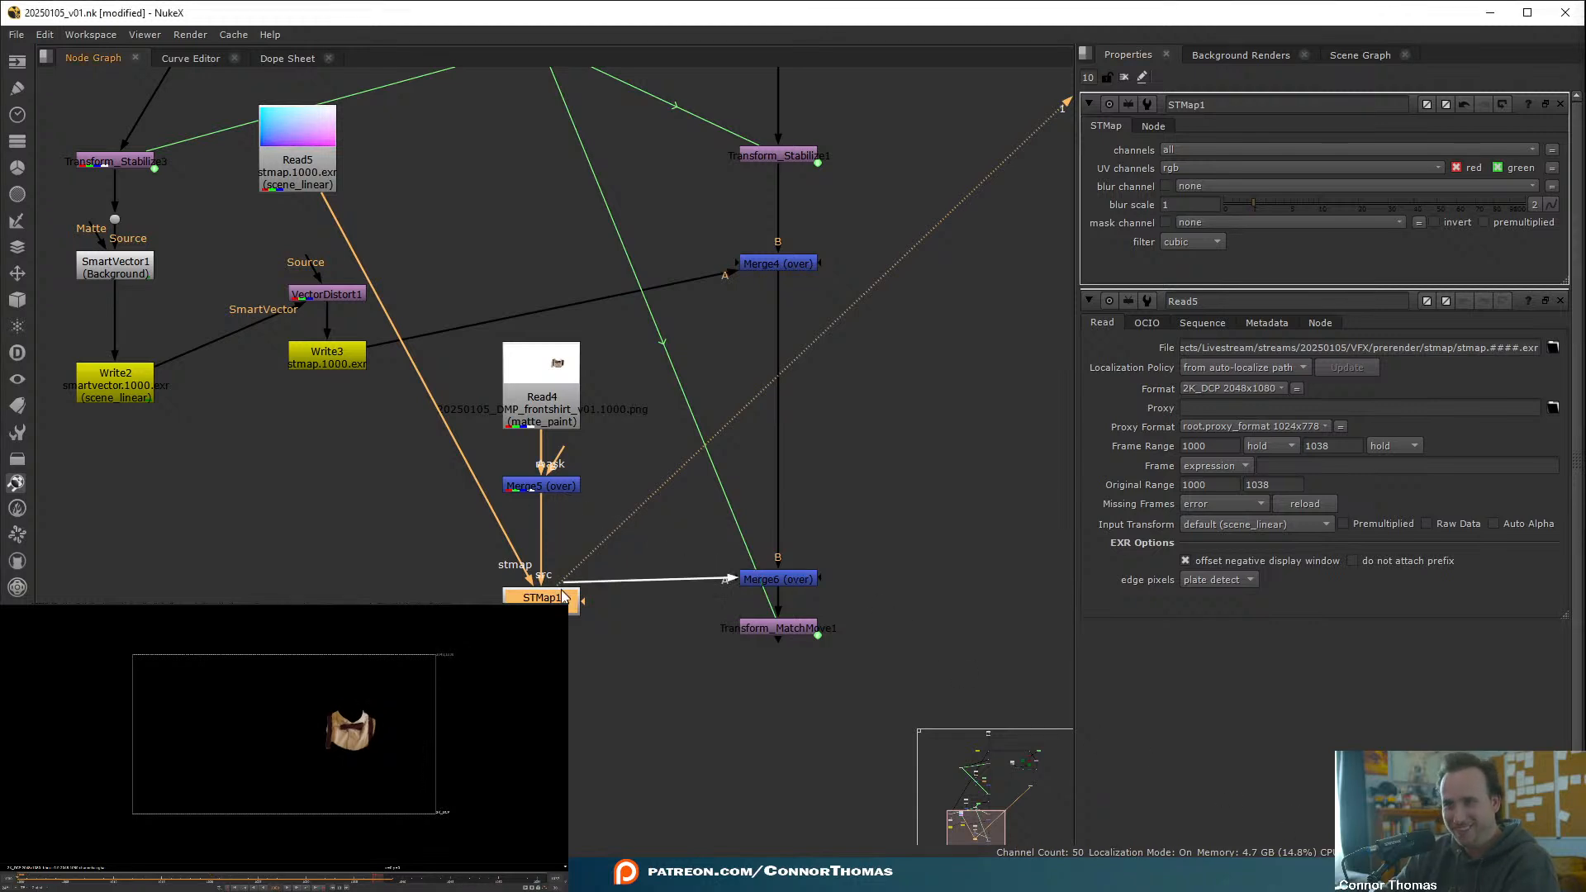
pyautogui.moveTo(682, 696); pyautogui.dragTo(779, 662)
pyautogui.click(809, 639)
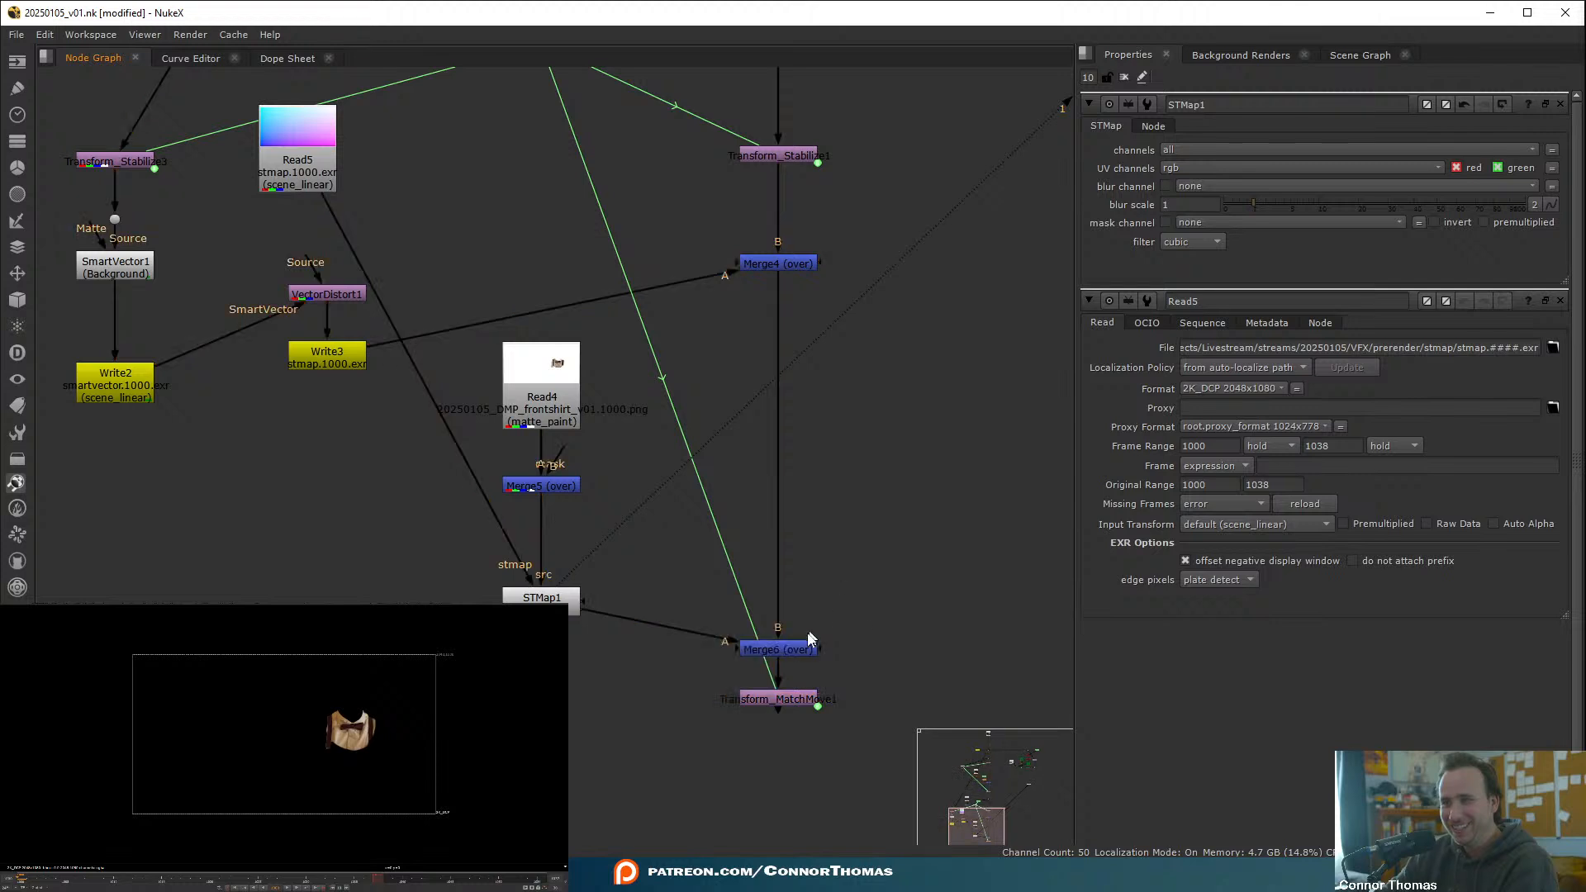
pyautogui.click(803, 648)
pyautogui.press('1')
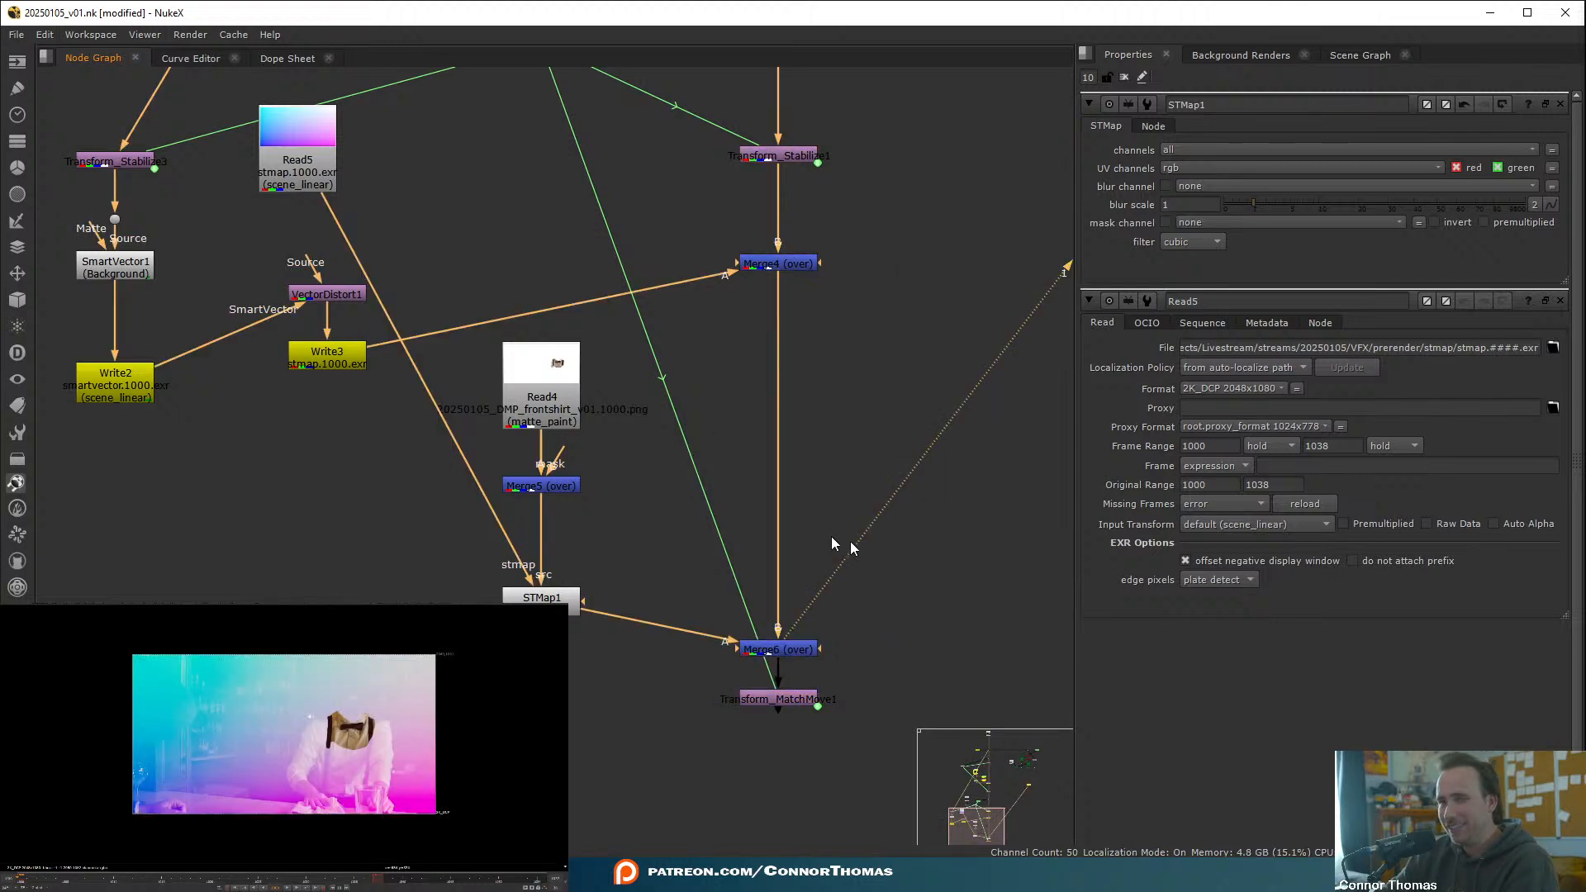
# - Reconnect Merge4's A input from Write3 to Merge3 and play back the composite
pyautogui.scroll(5, 834, 543)
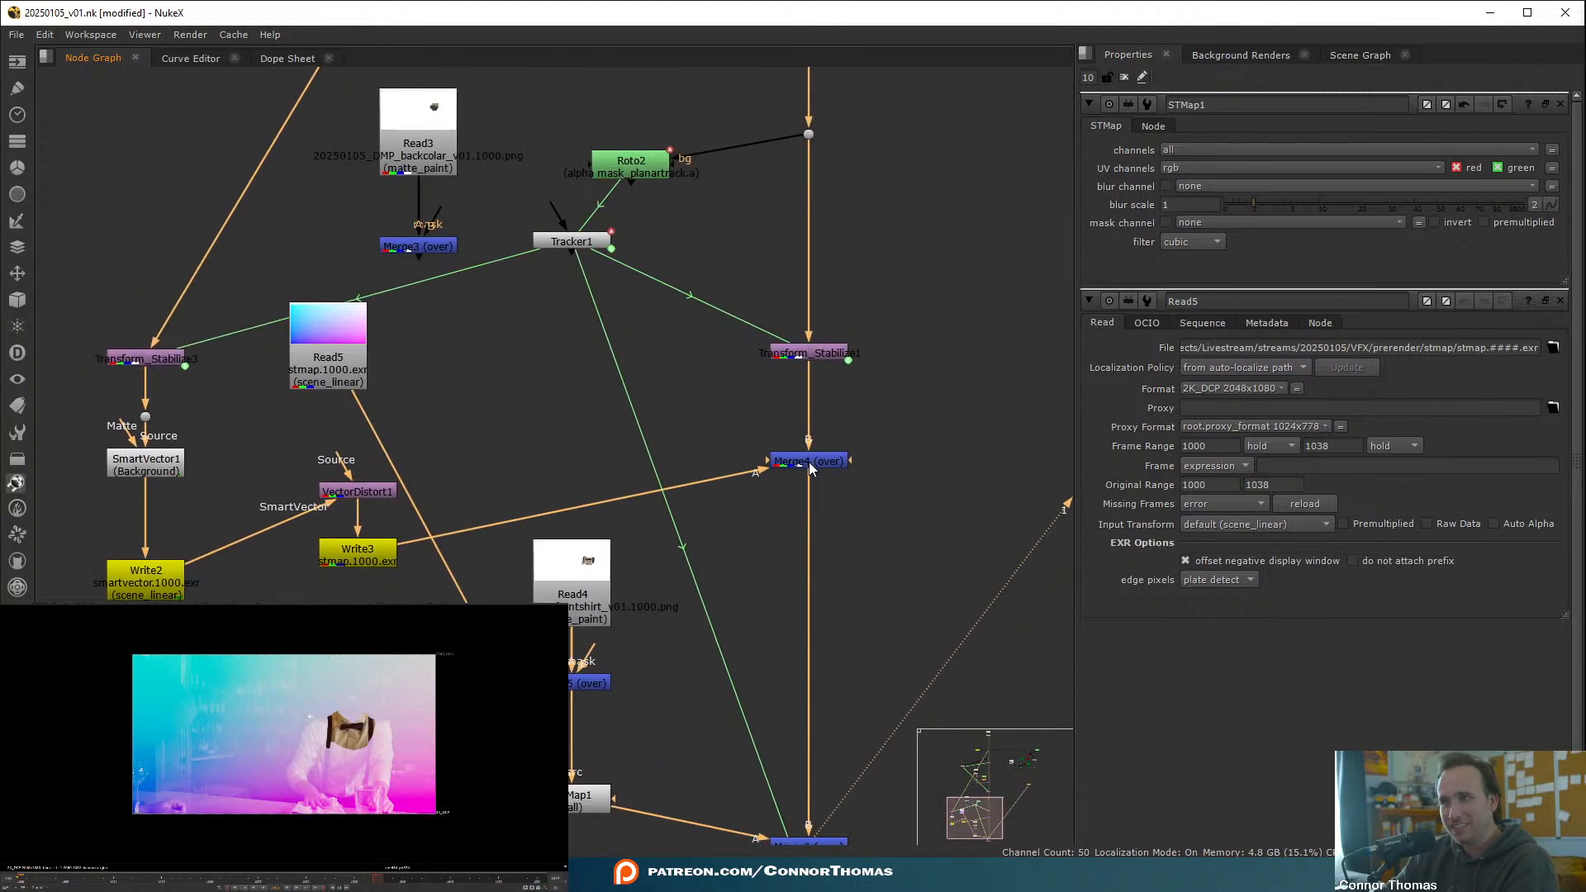
pyautogui.moveTo(410, 539); pyautogui.dragTo(414, 303)
pyautogui.scroll(1, 463, 372)
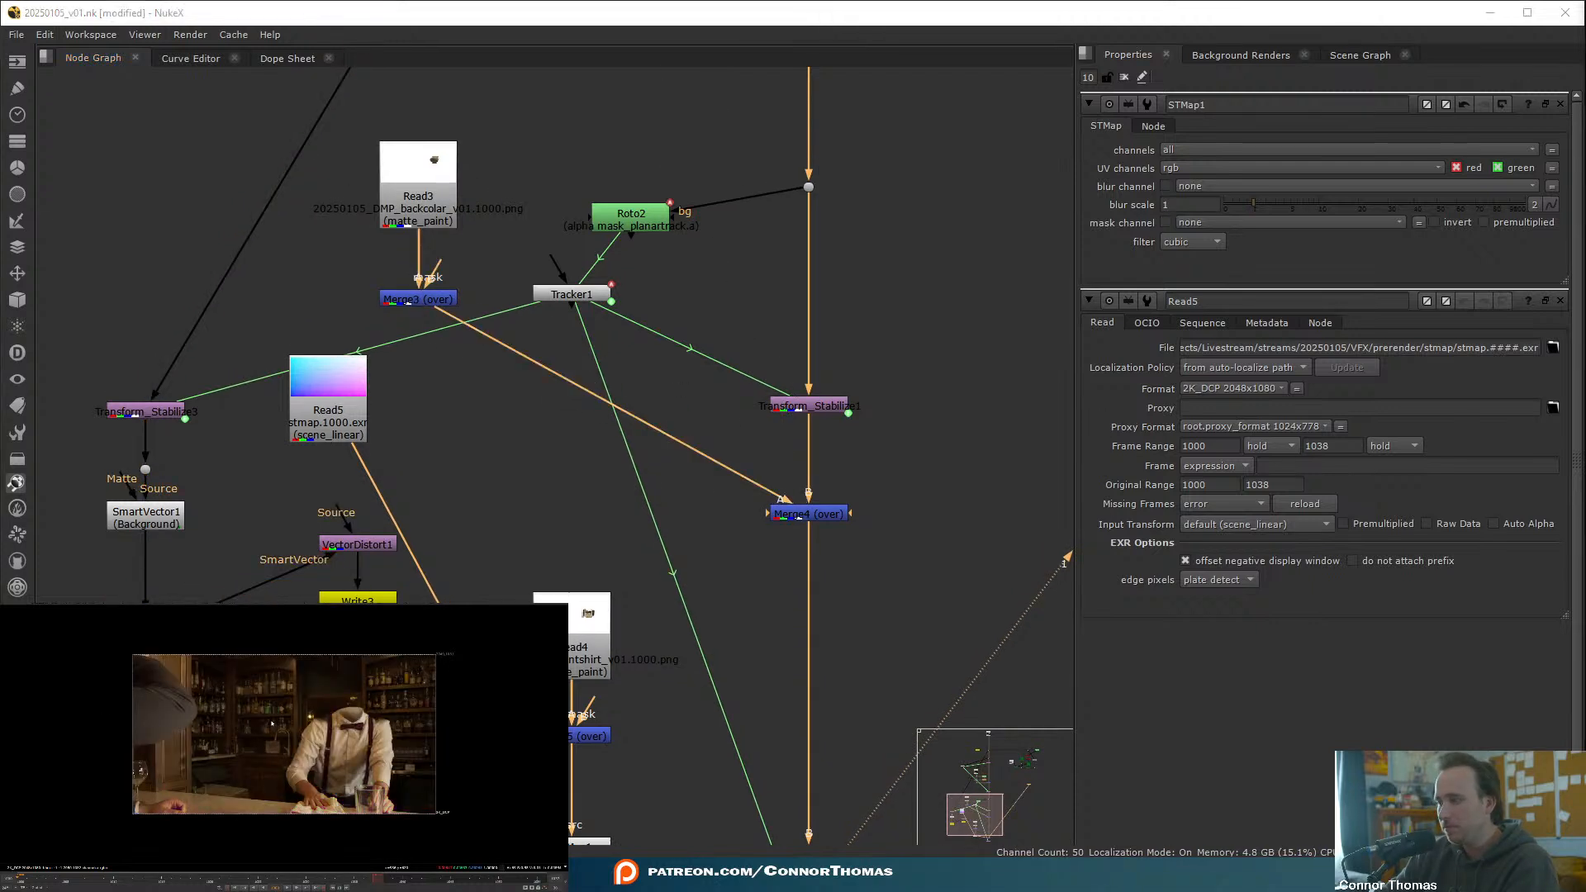
pyautogui.scroll(2, 283, 733)
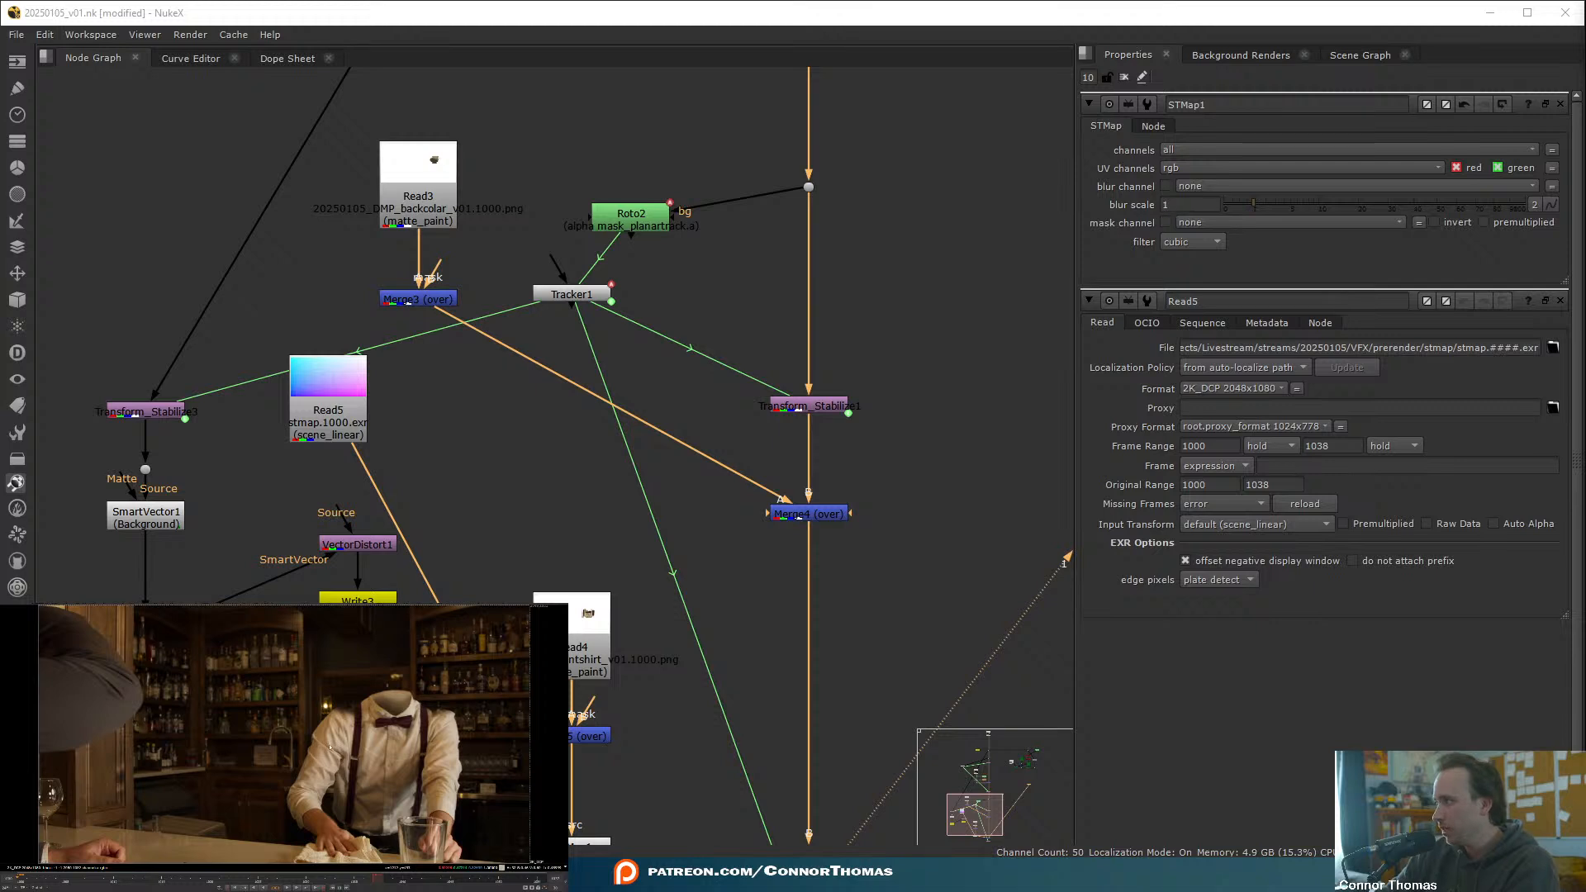
pyautogui.press('l')
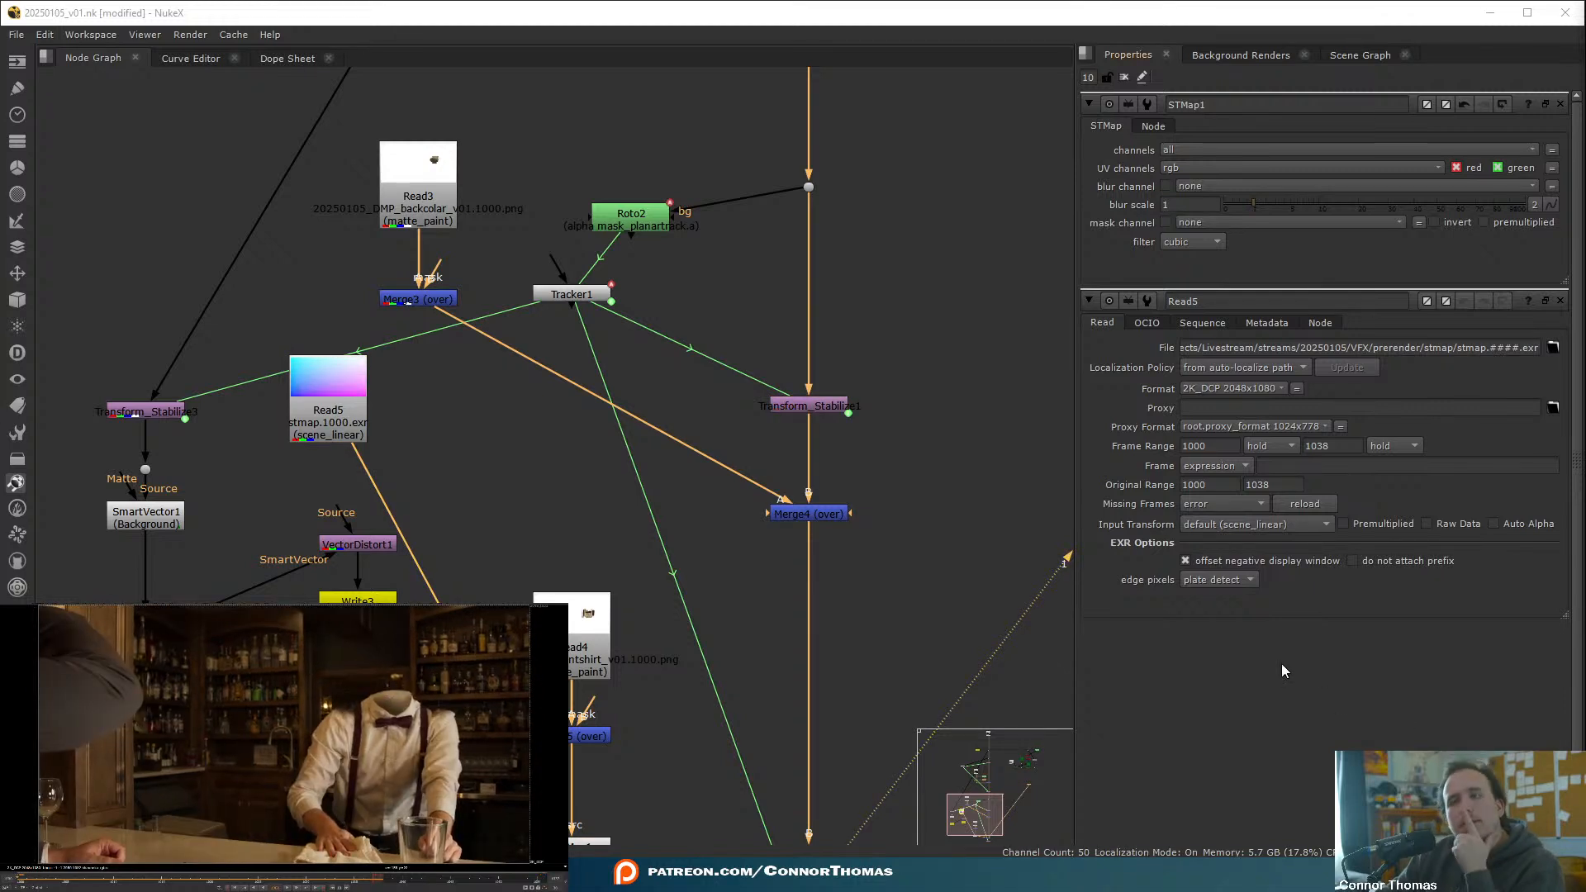
# - Delete the Read5 stmap node and move STMap1 aside, away from the front shirt branch
pyautogui.moveTo(441, 576); pyautogui.dragTo(577, 564, button='middle')
pyautogui.click(463, 388)
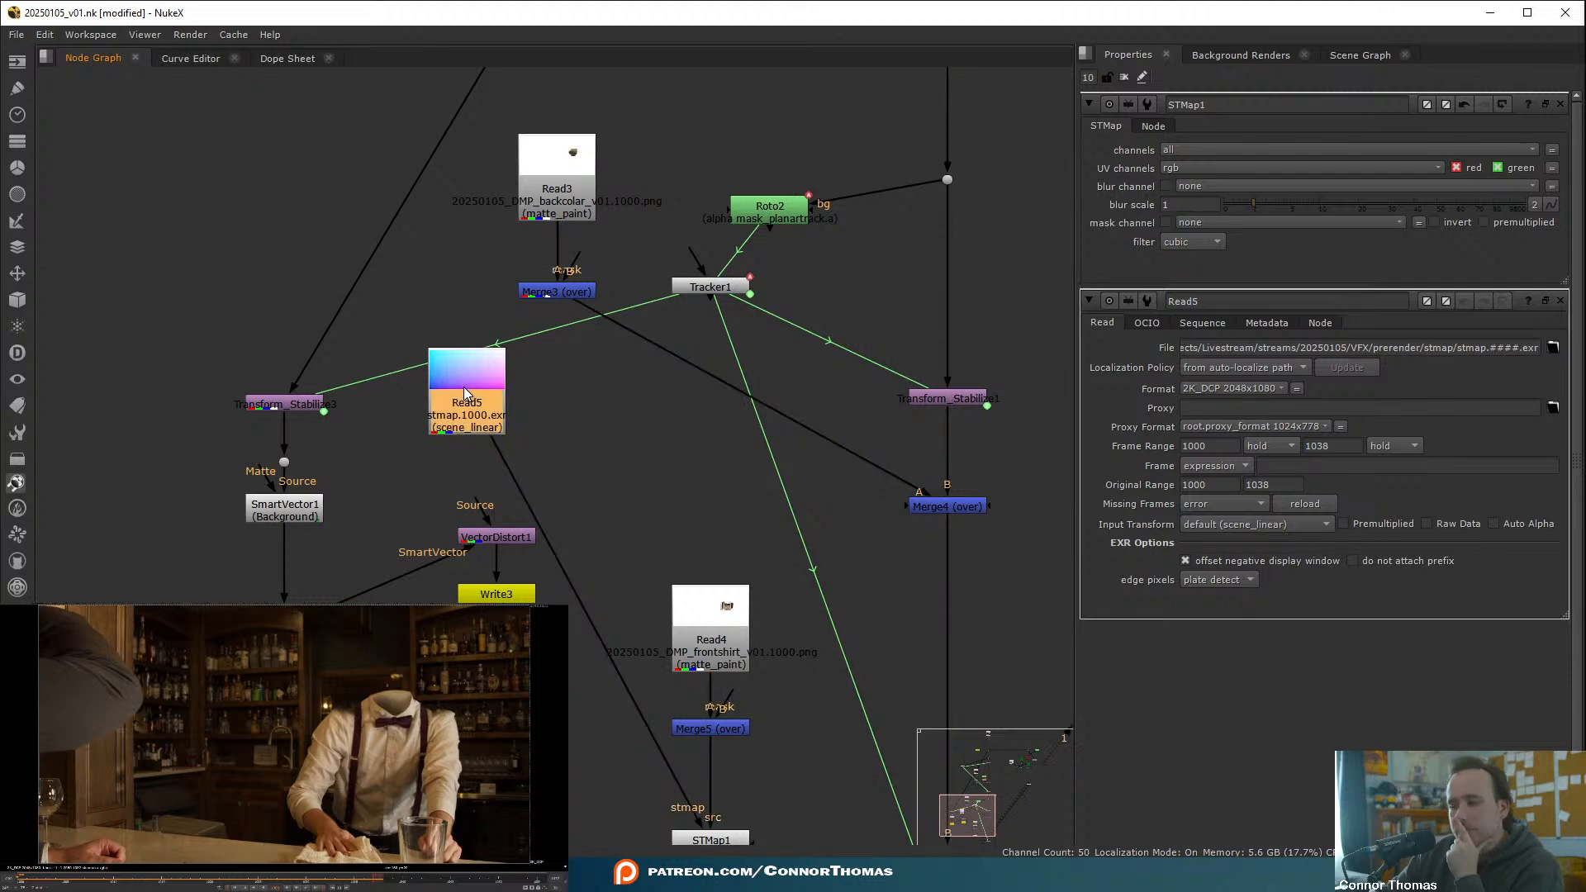
pyautogui.press('Delete')
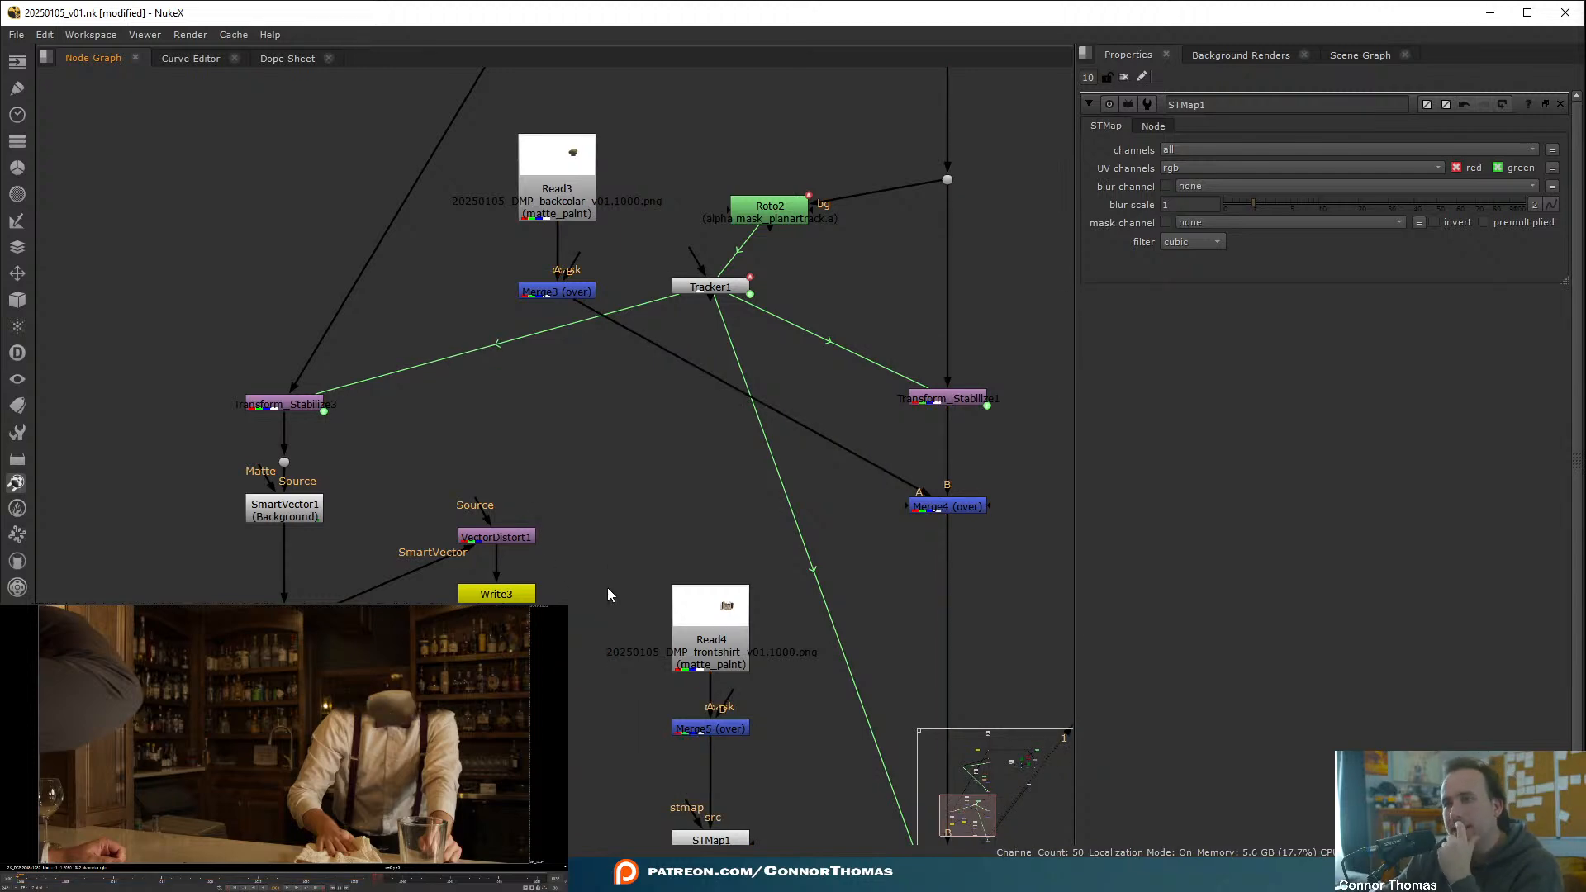
pyautogui.moveTo(605, 591); pyautogui.dragTo(410, 351, button='middle')
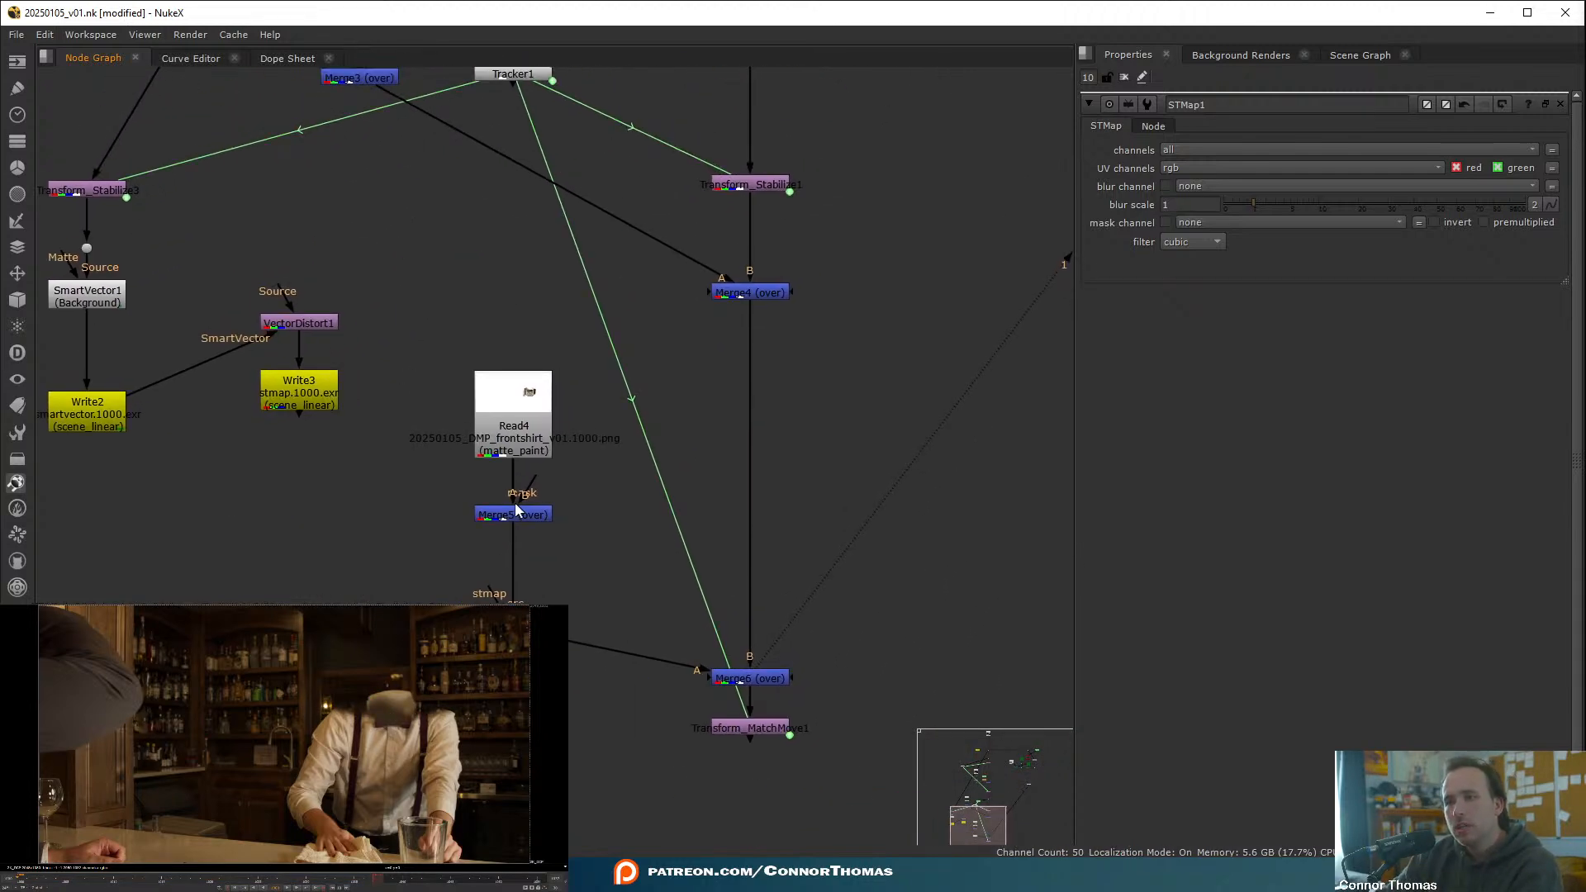
pyautogui.moveTo(513, 615); pyautogui.dragTo(178, 615)
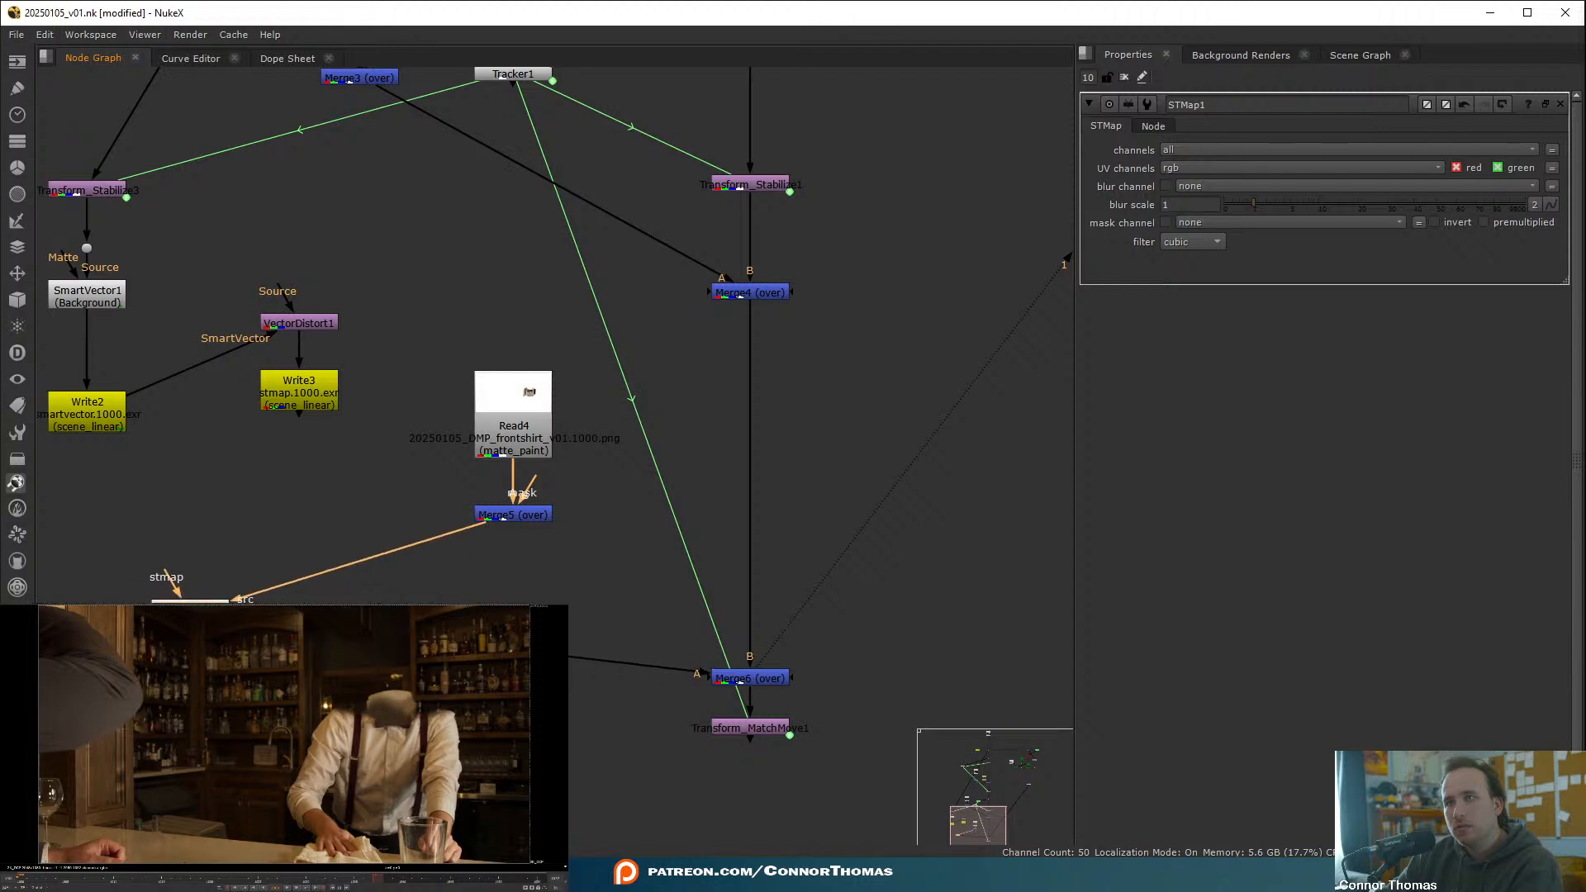
# - Place VectorDistort1 below Merge5 with its Source input on Merge5, and feed it into Merge6's A input instead of STMap1
pyautogui.moveTo(302, 325); pyautogui.dragTo(90, 406)
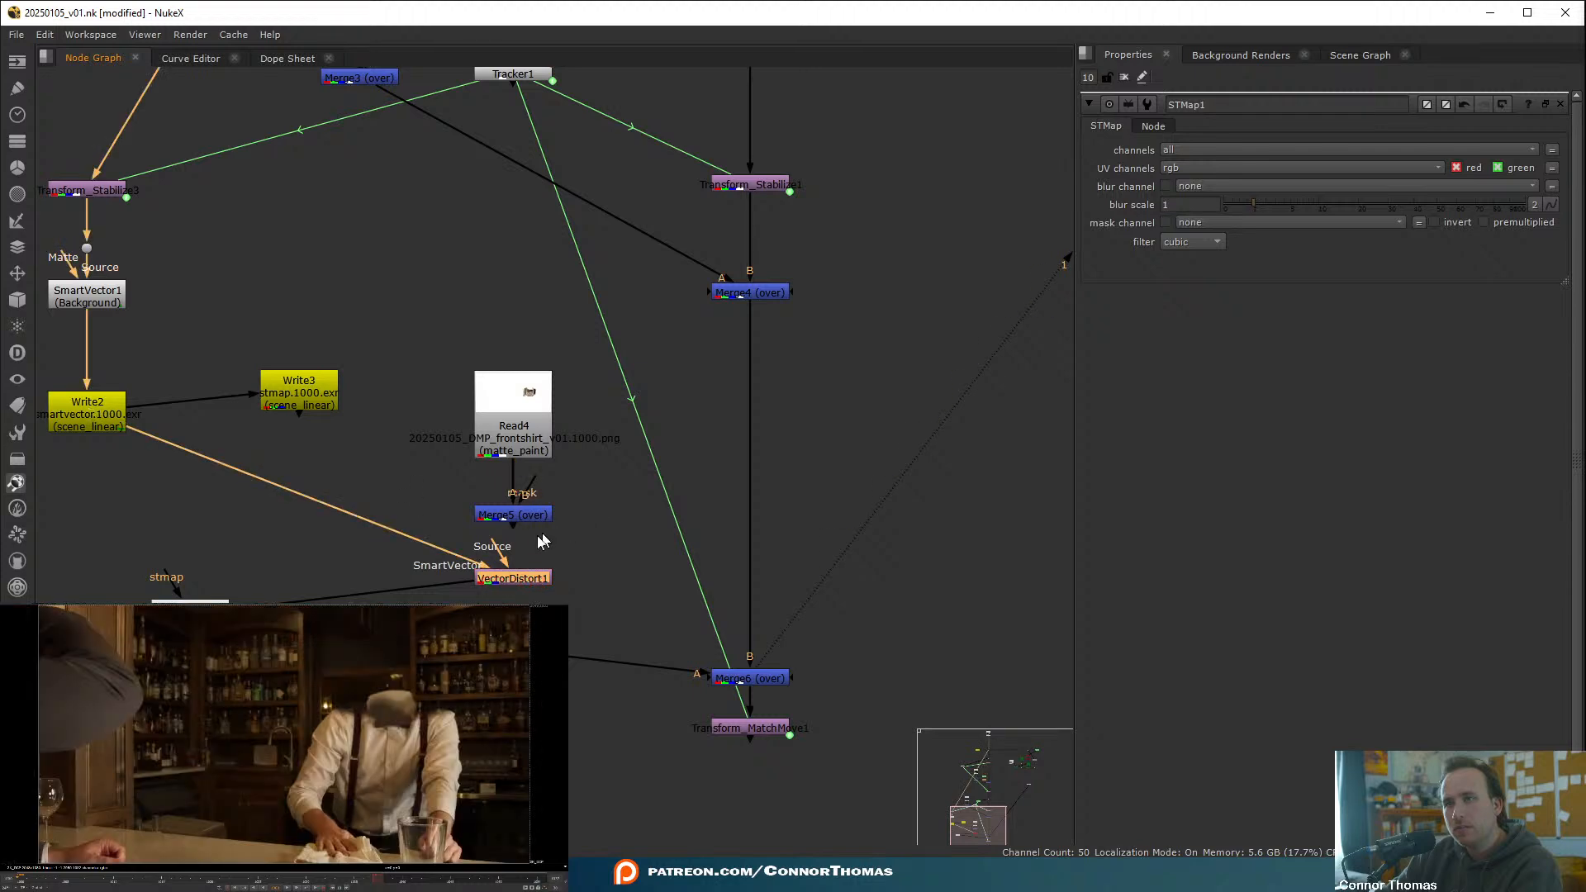
pyautogui.moveTo(522, 528); pyautogui.dragTo(521, 519)
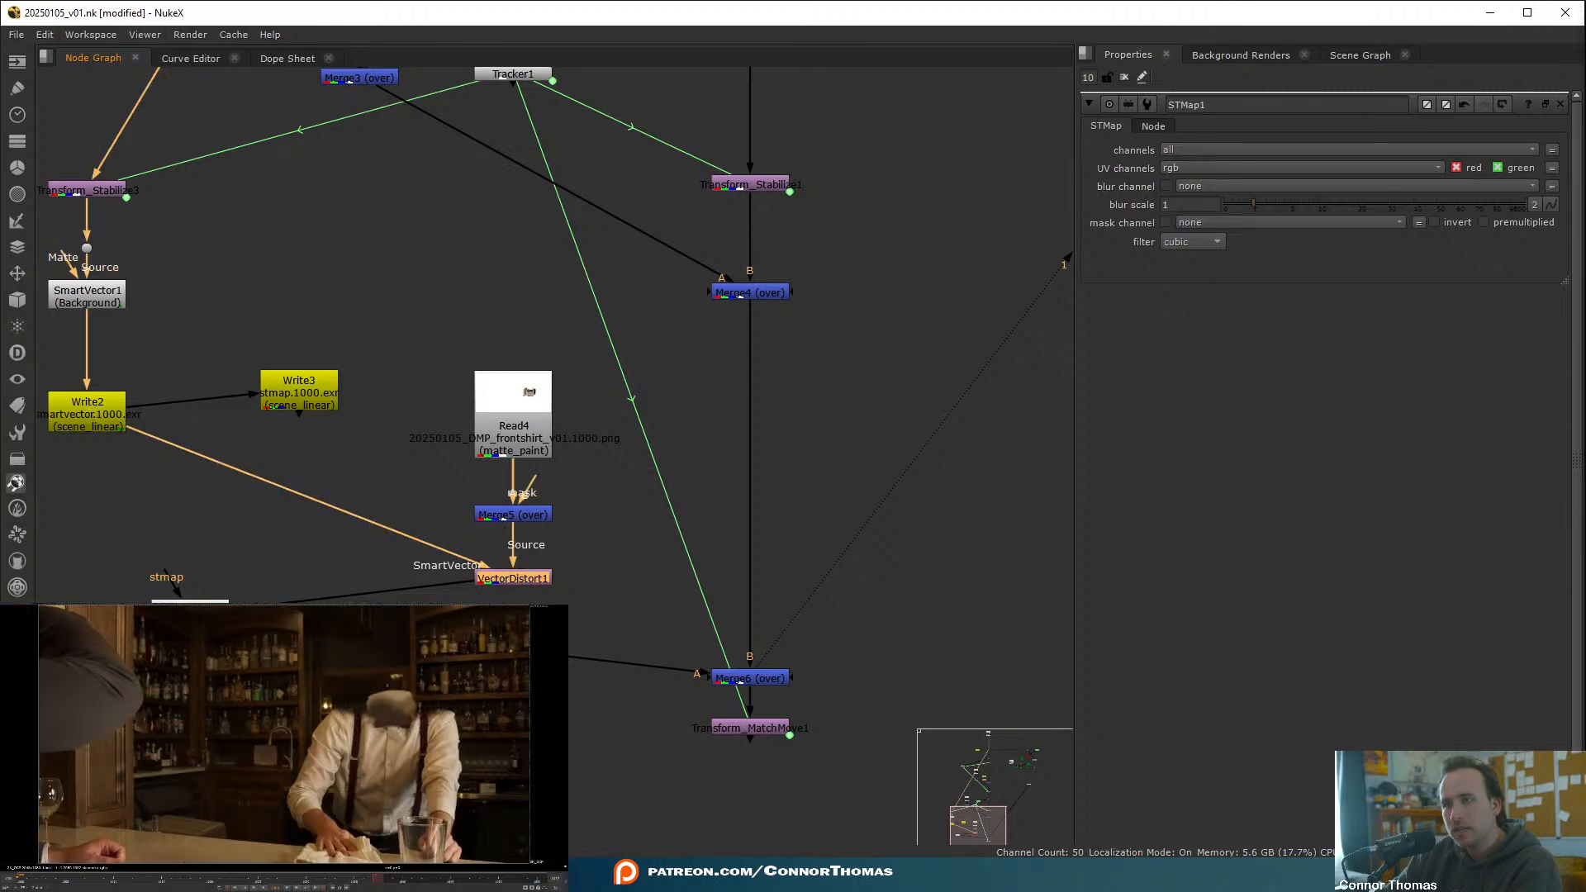
pyautogui.moveTo(397, 636); pyautogui.dragTo(160, 540)
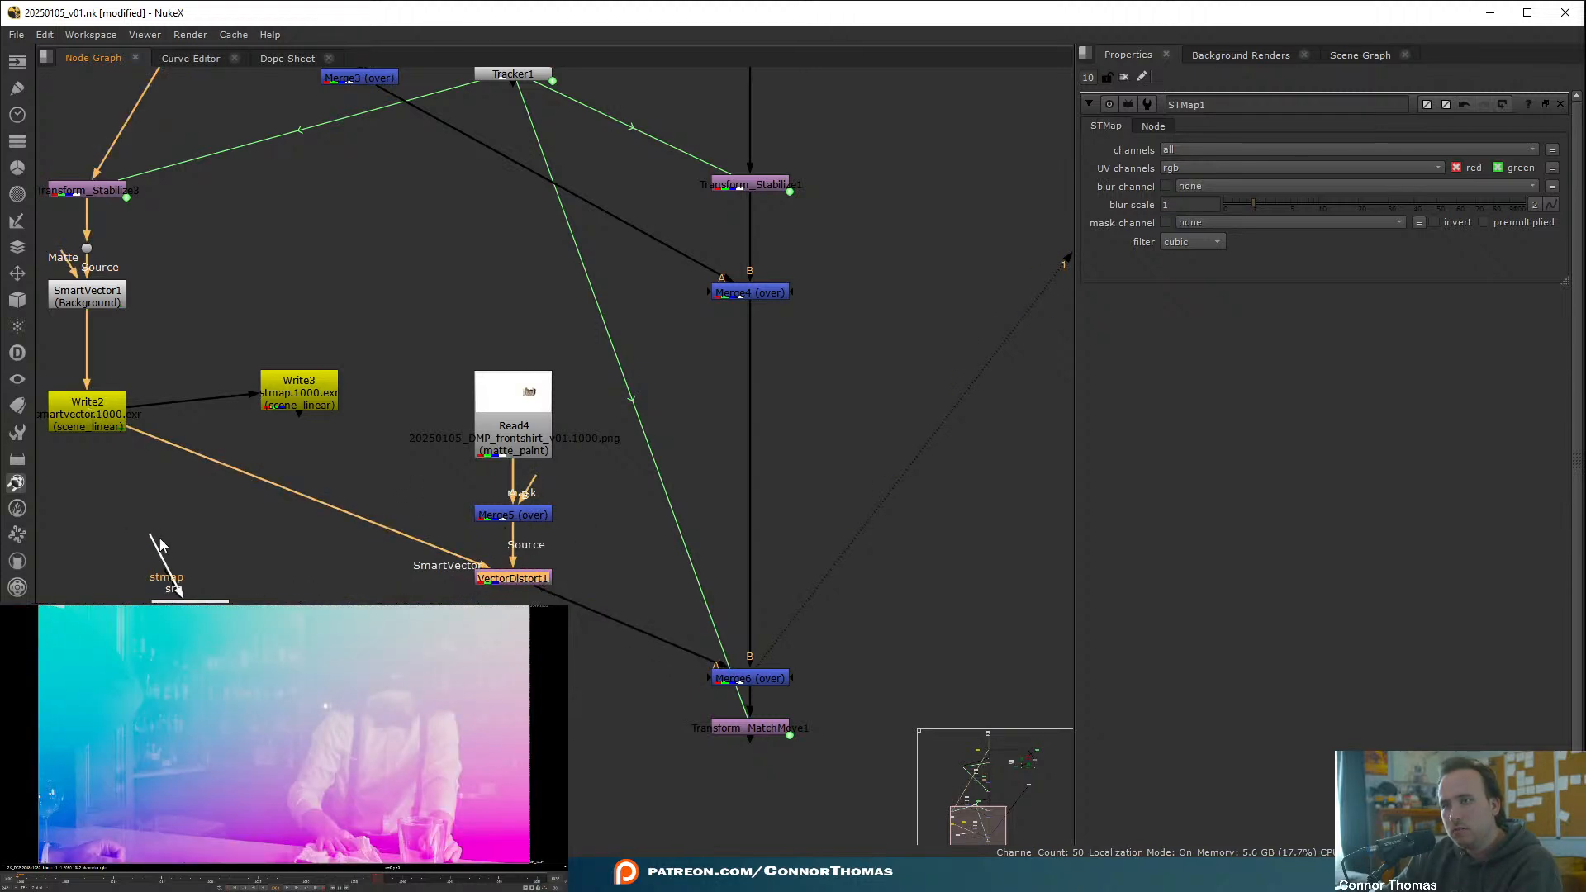
# - Set VectorDistort1's output to warped src and play back the composite
pyautogui.doubleClick(518, 578)
pyautogui.click(1202, 260)
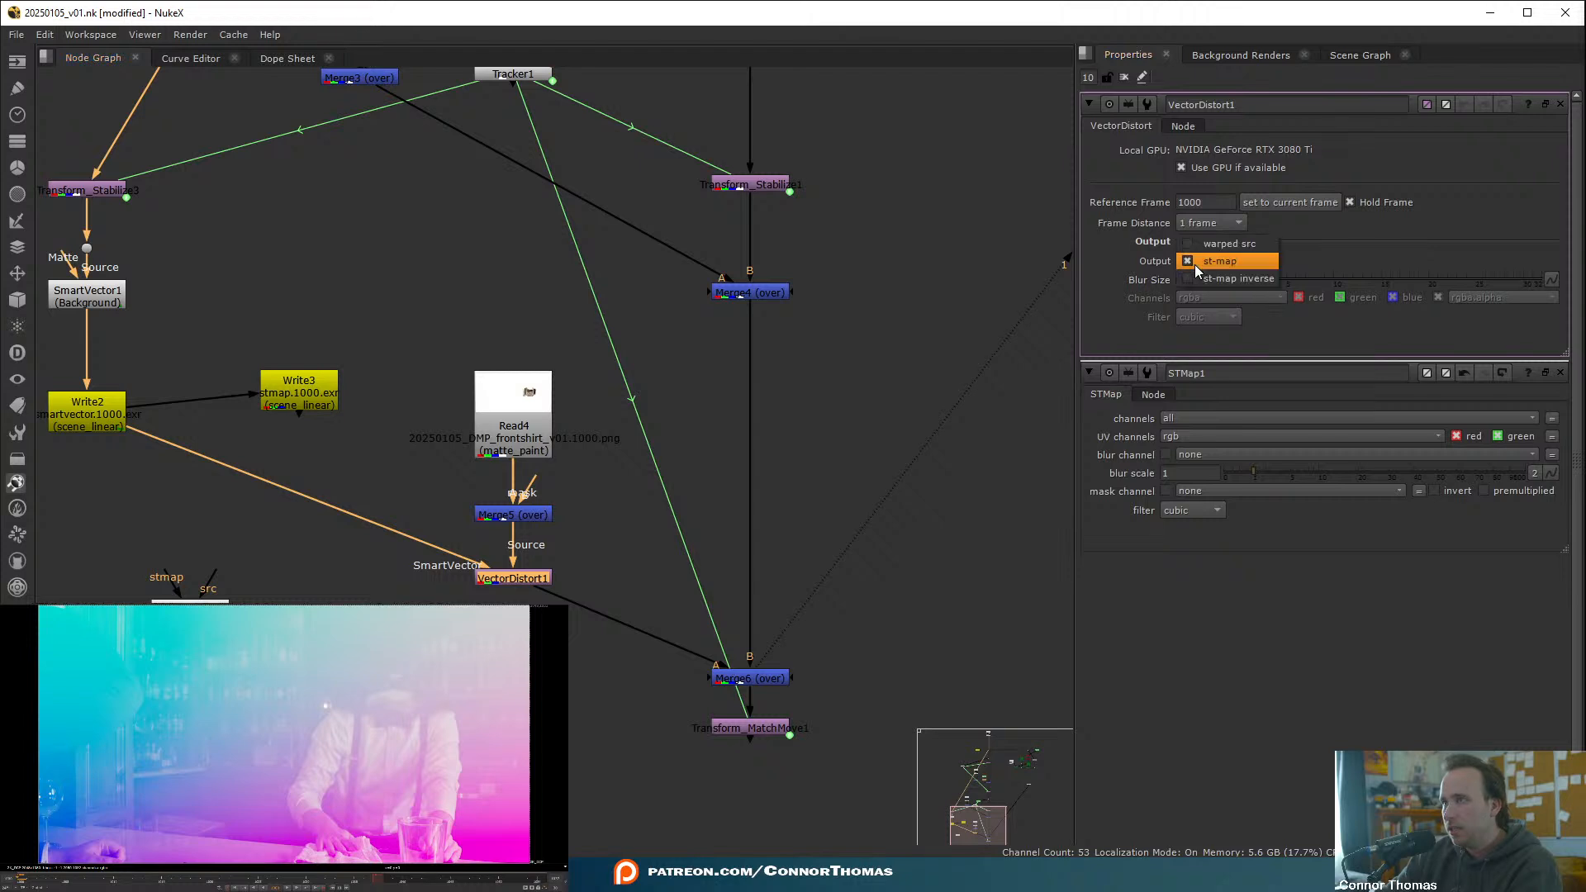
pyautogui.click(1230, 246)
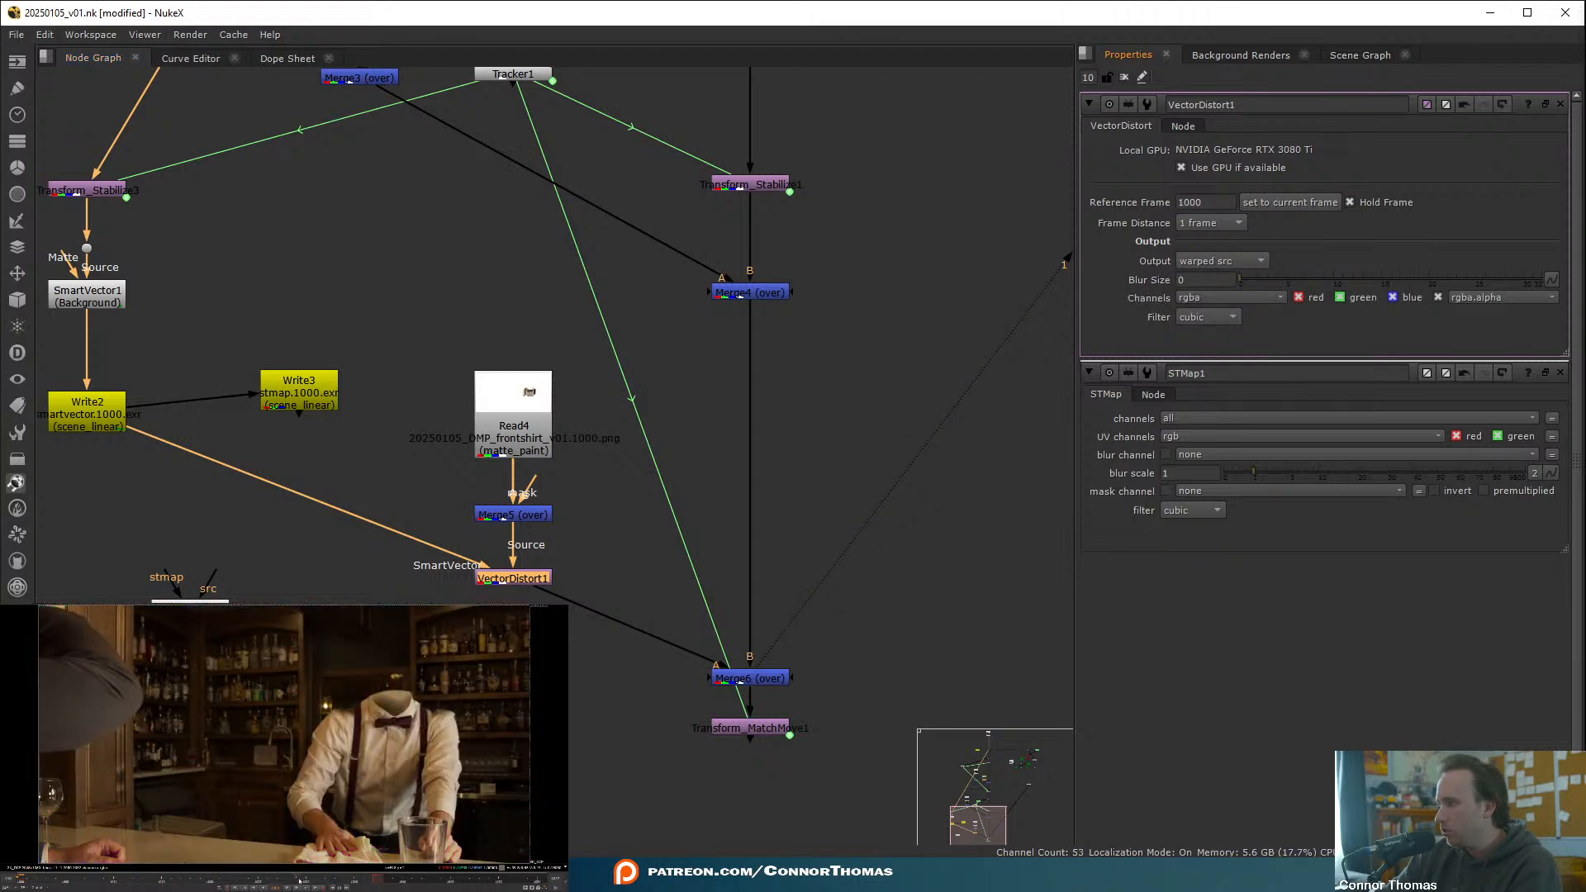
pyautogui.click(299, 880)
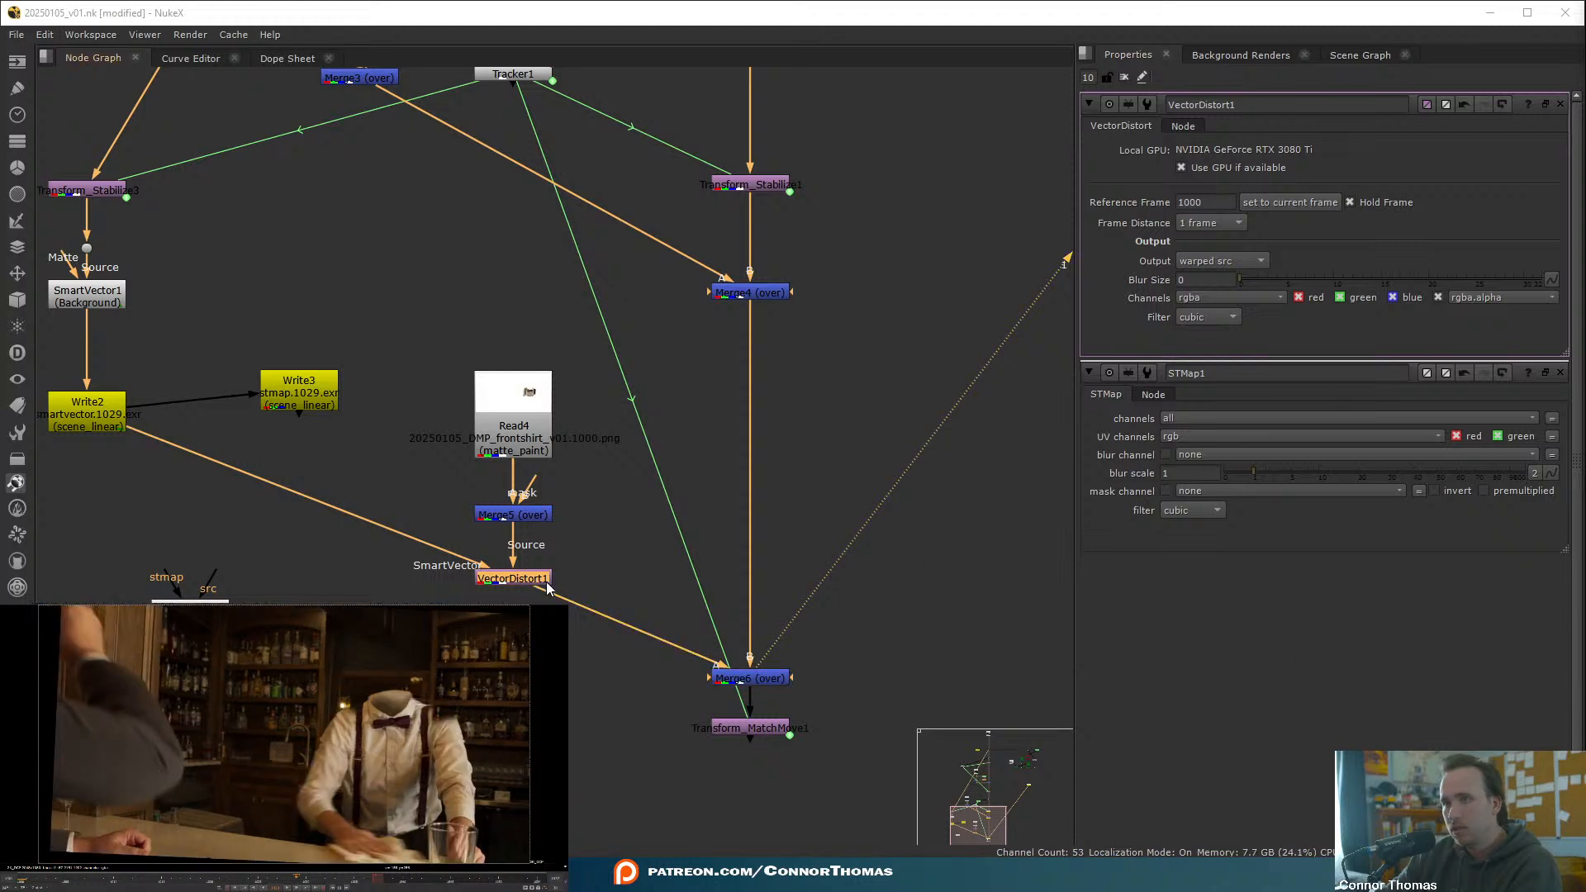
# - Compare the composite with VectorDistort1 disabled and enabled
pyautogui.click(507, 578)
pyautogui.press('d')
pyautogui.press('d')
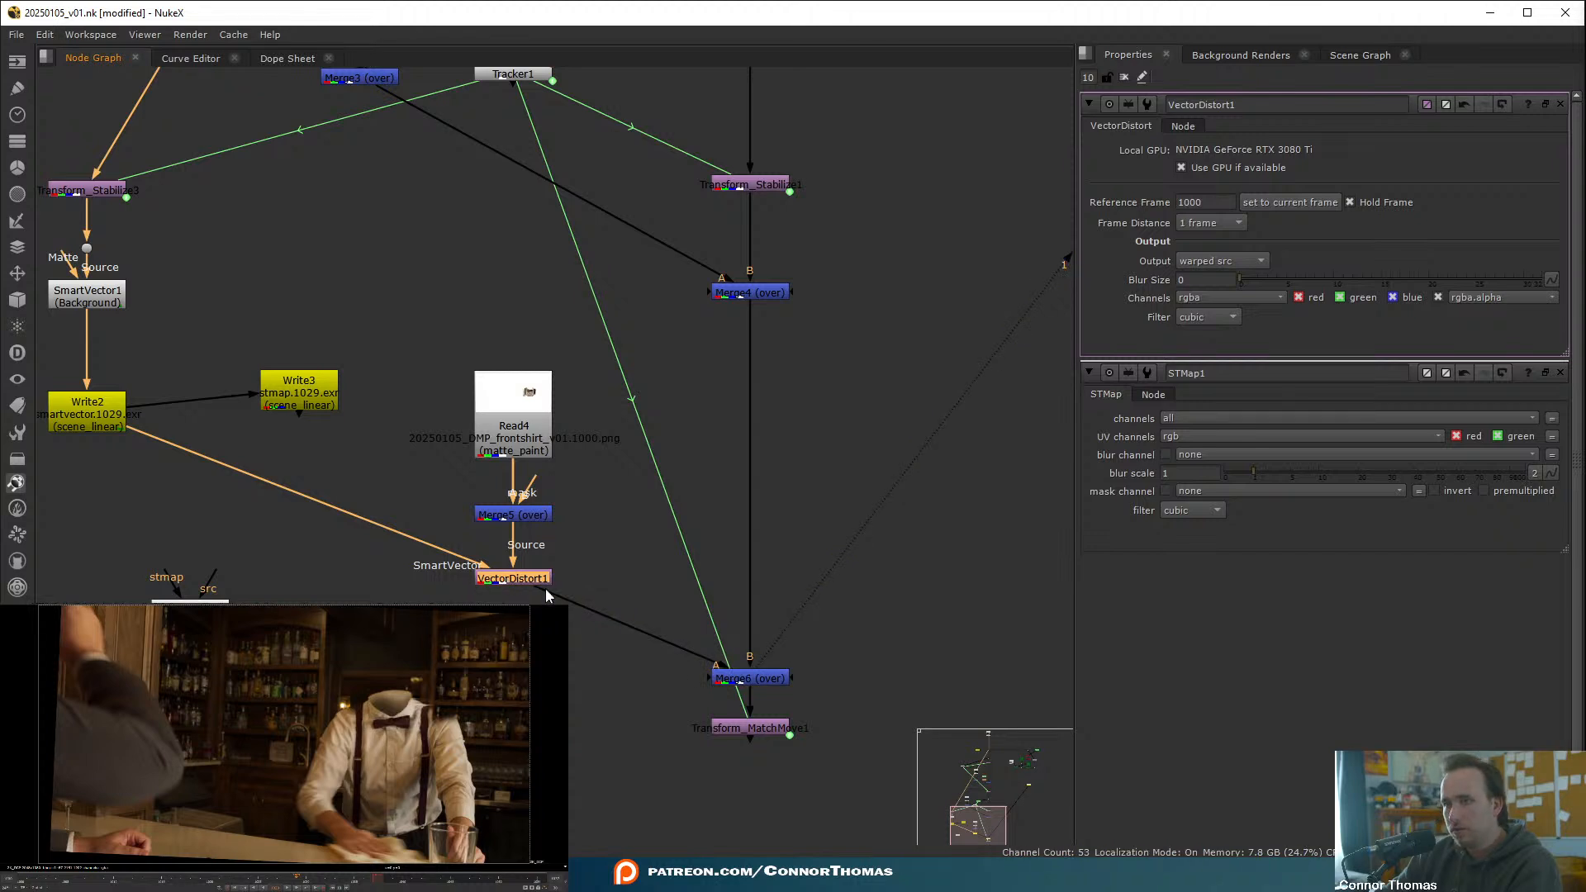
pyautogui.moveTo(556, 596); pyautogui.dragTo(521, 526)
pyautogui.hotkey('ctrl', 'z')
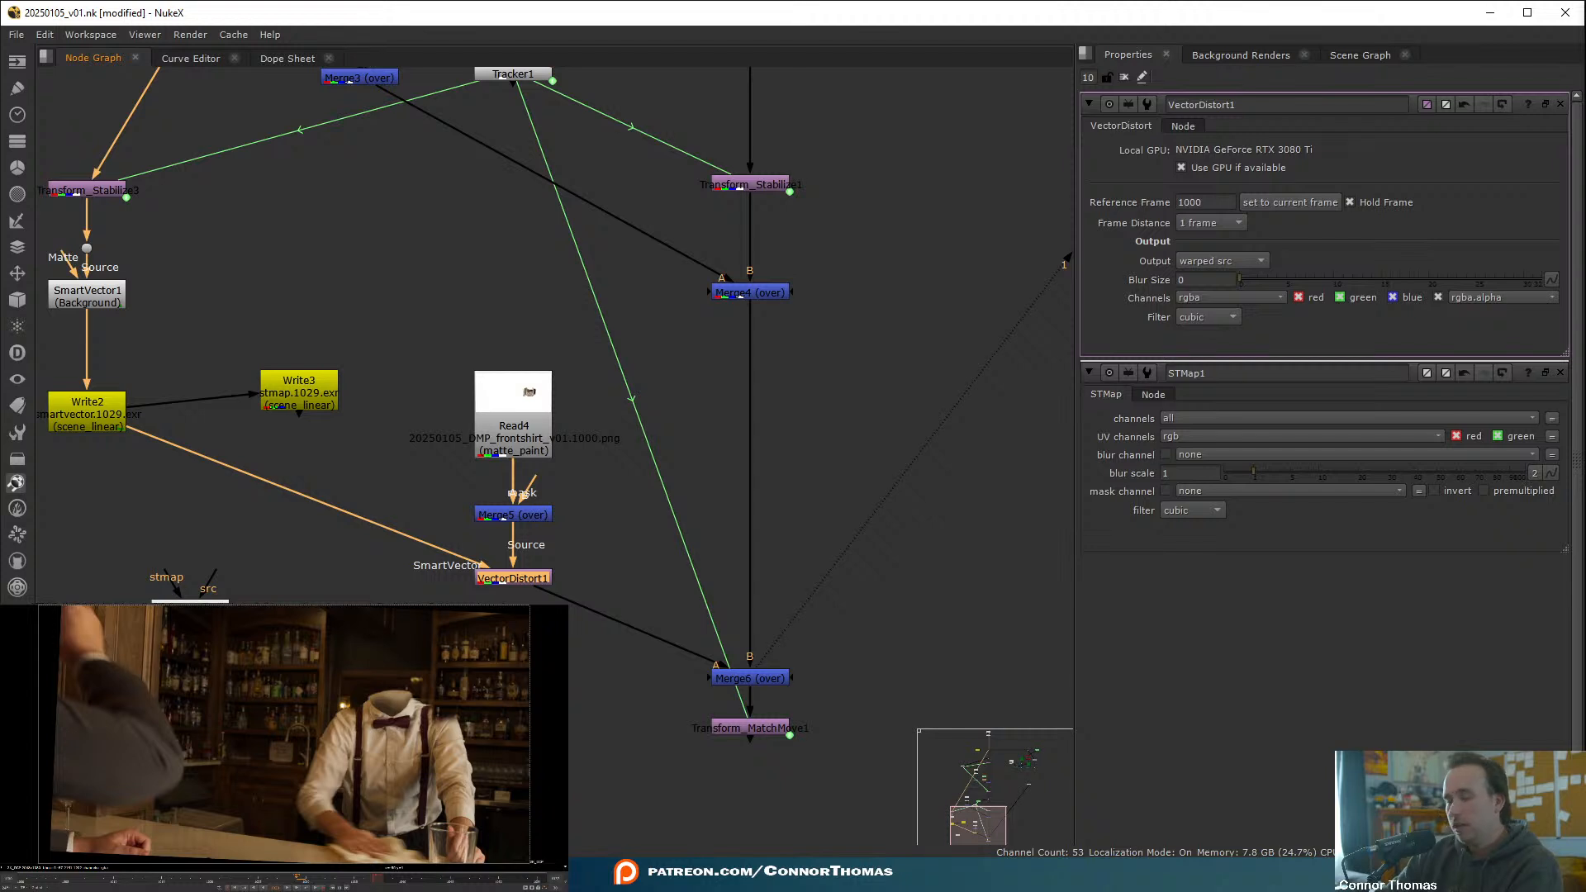
# - Add a Write node directly after VectorDistort1, view it, and set its channels to rgba
pyautogui.moveTo(501, 582); pyautogui.dragTo(506, 560)
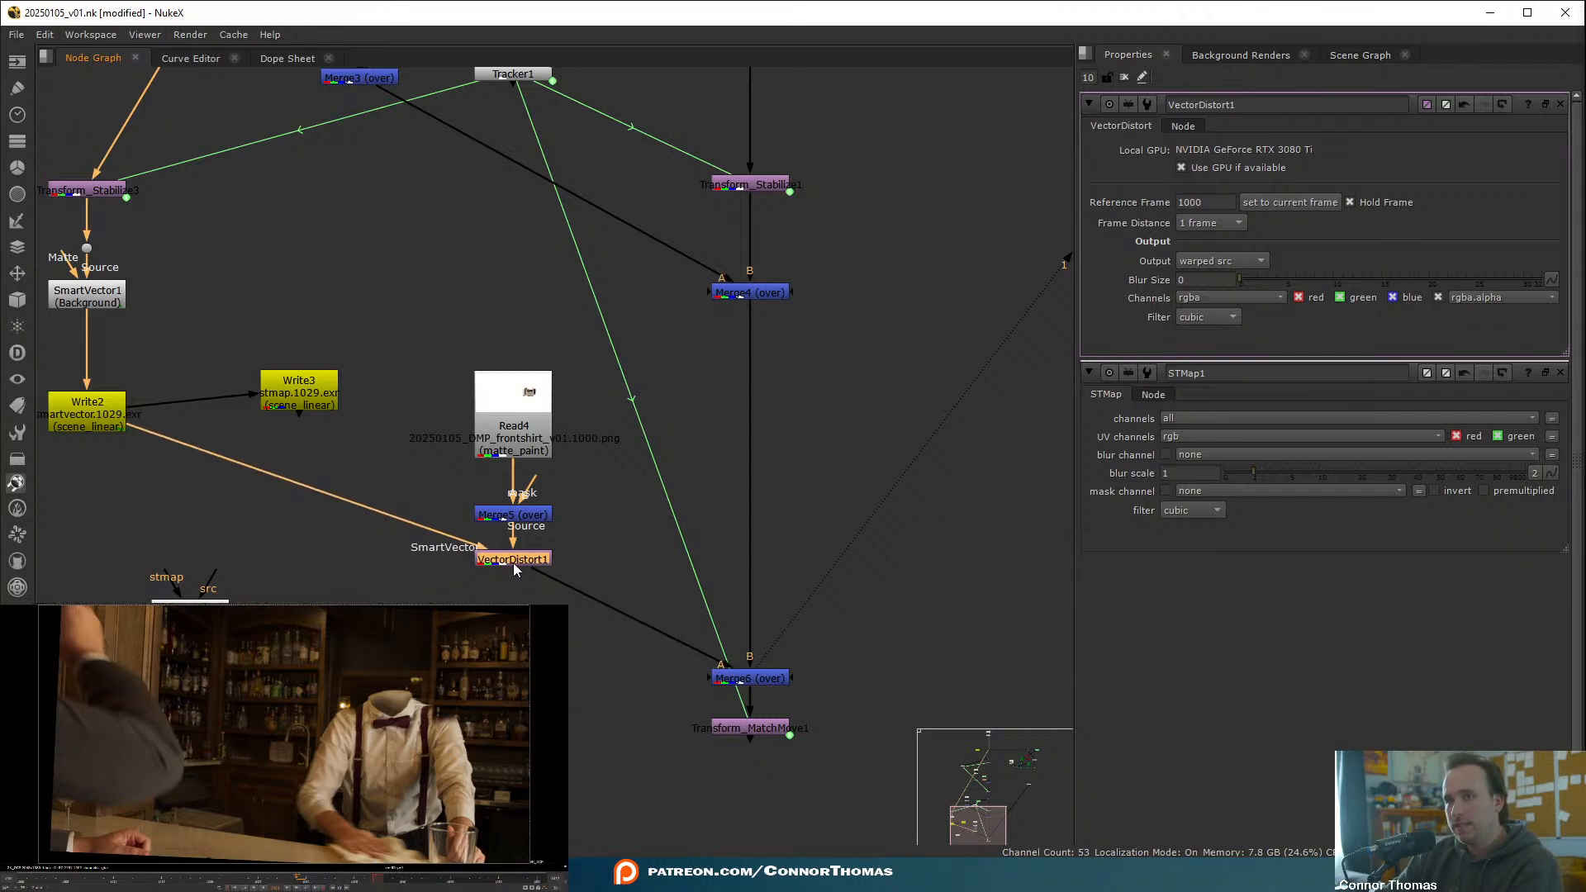
pyautogui.press('w')
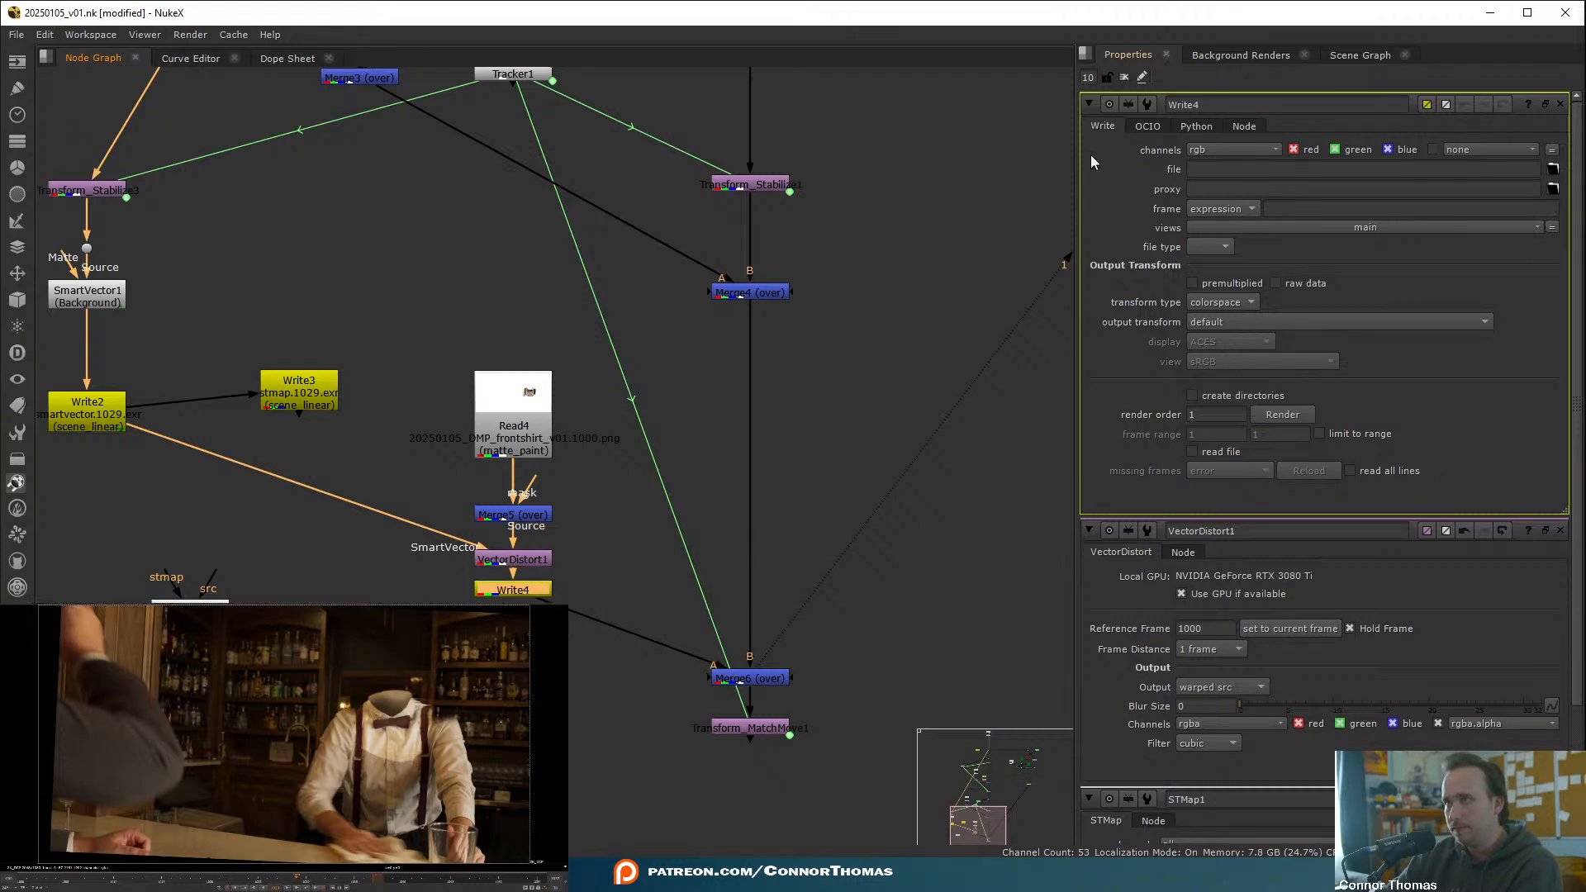
pyautogui.click(752, 255)
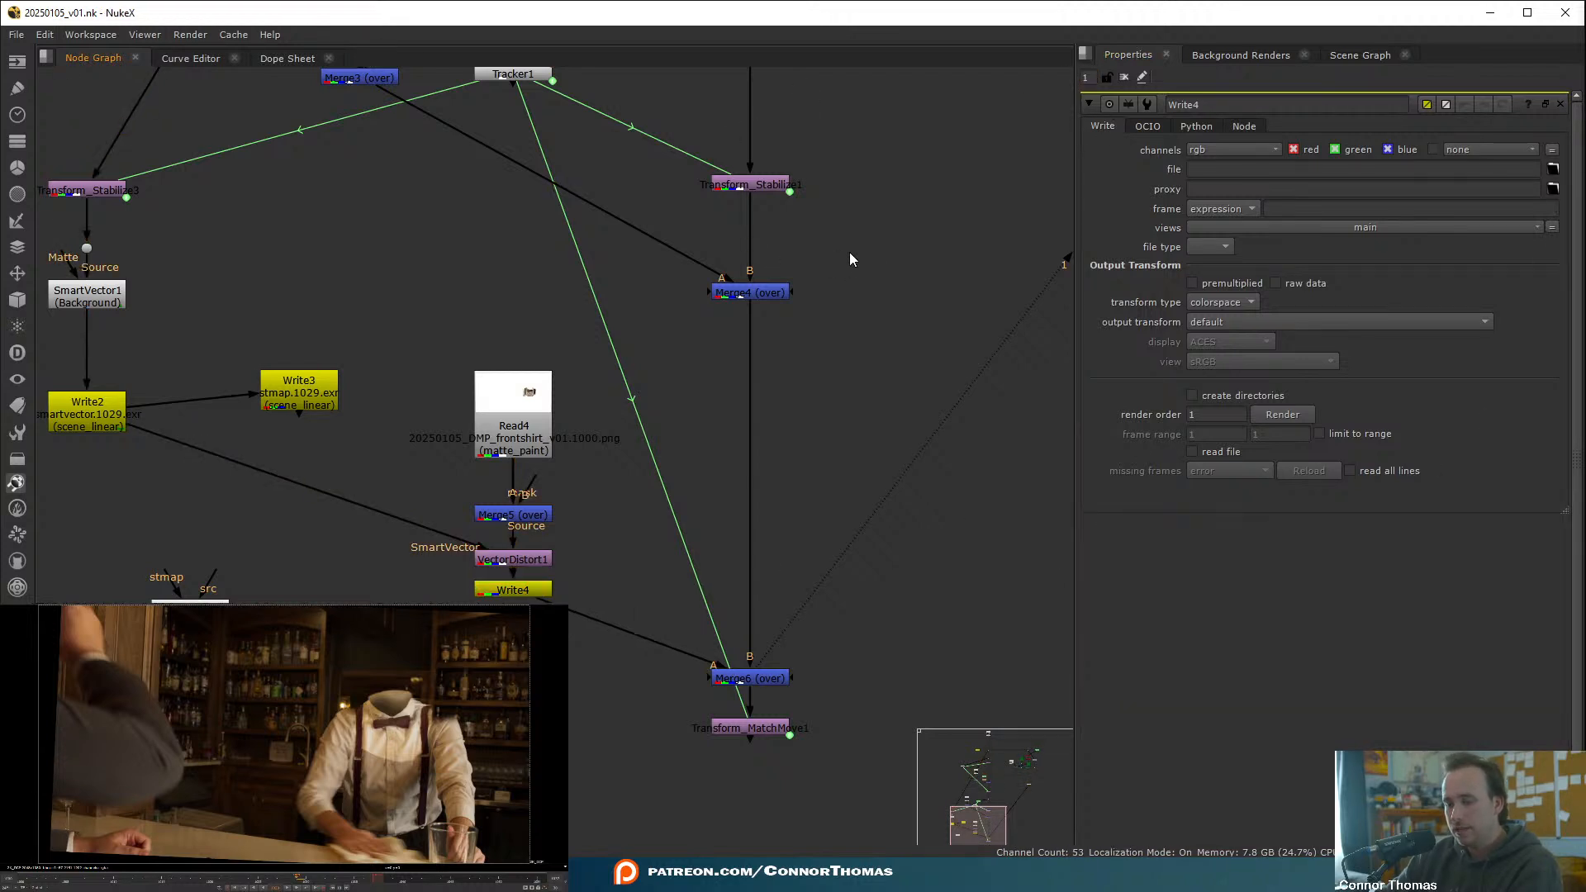
pyautogui.click(507, 593)
pyautogui.press('1')
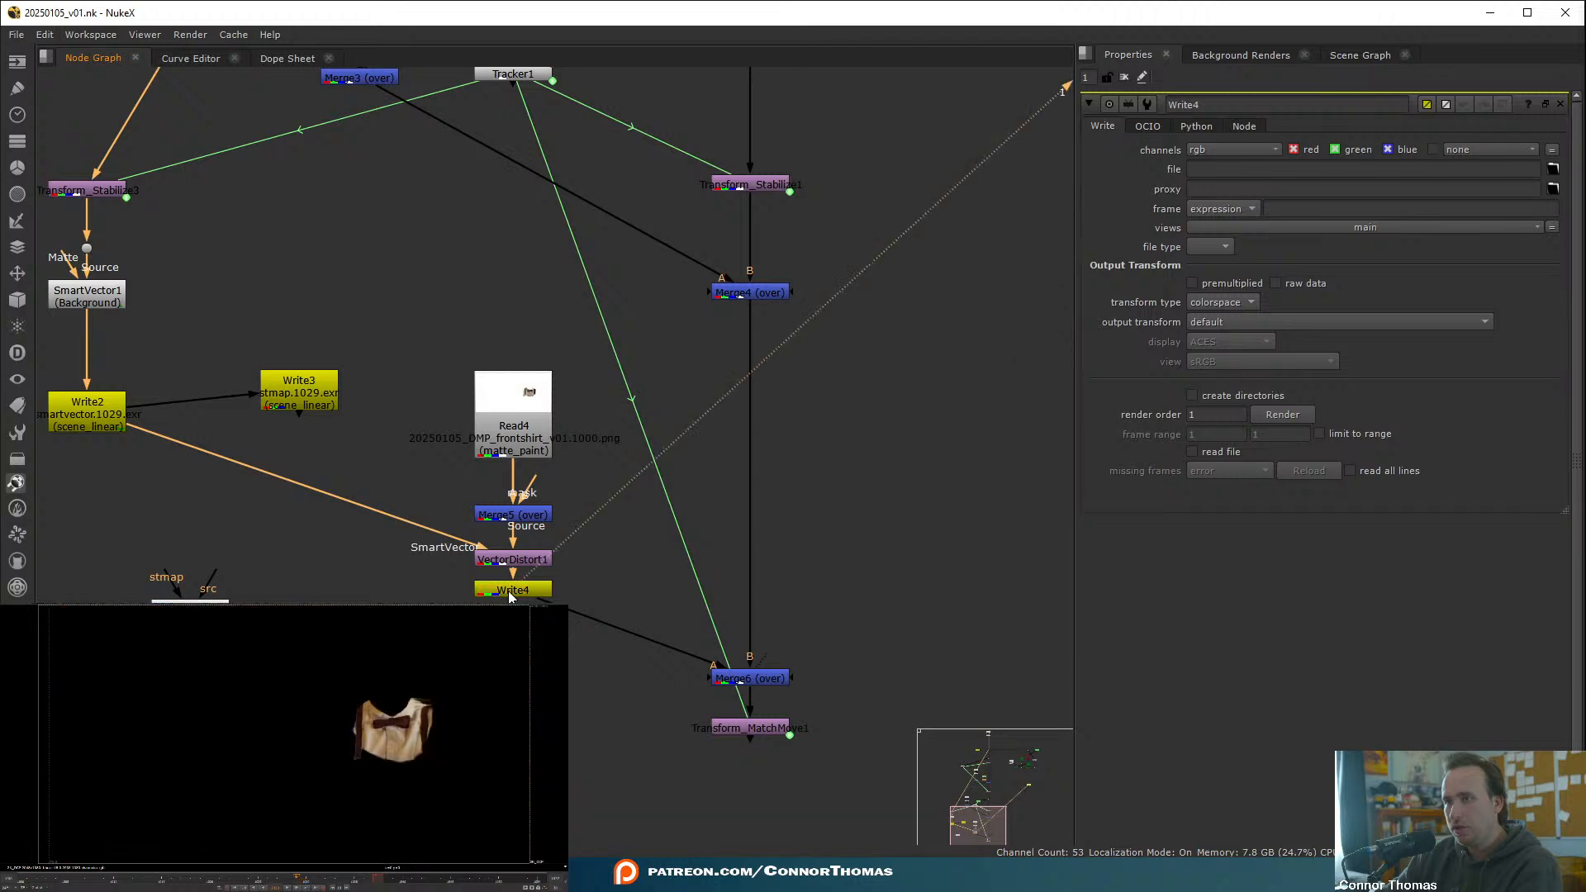
pyautogui.click(1214, 150)
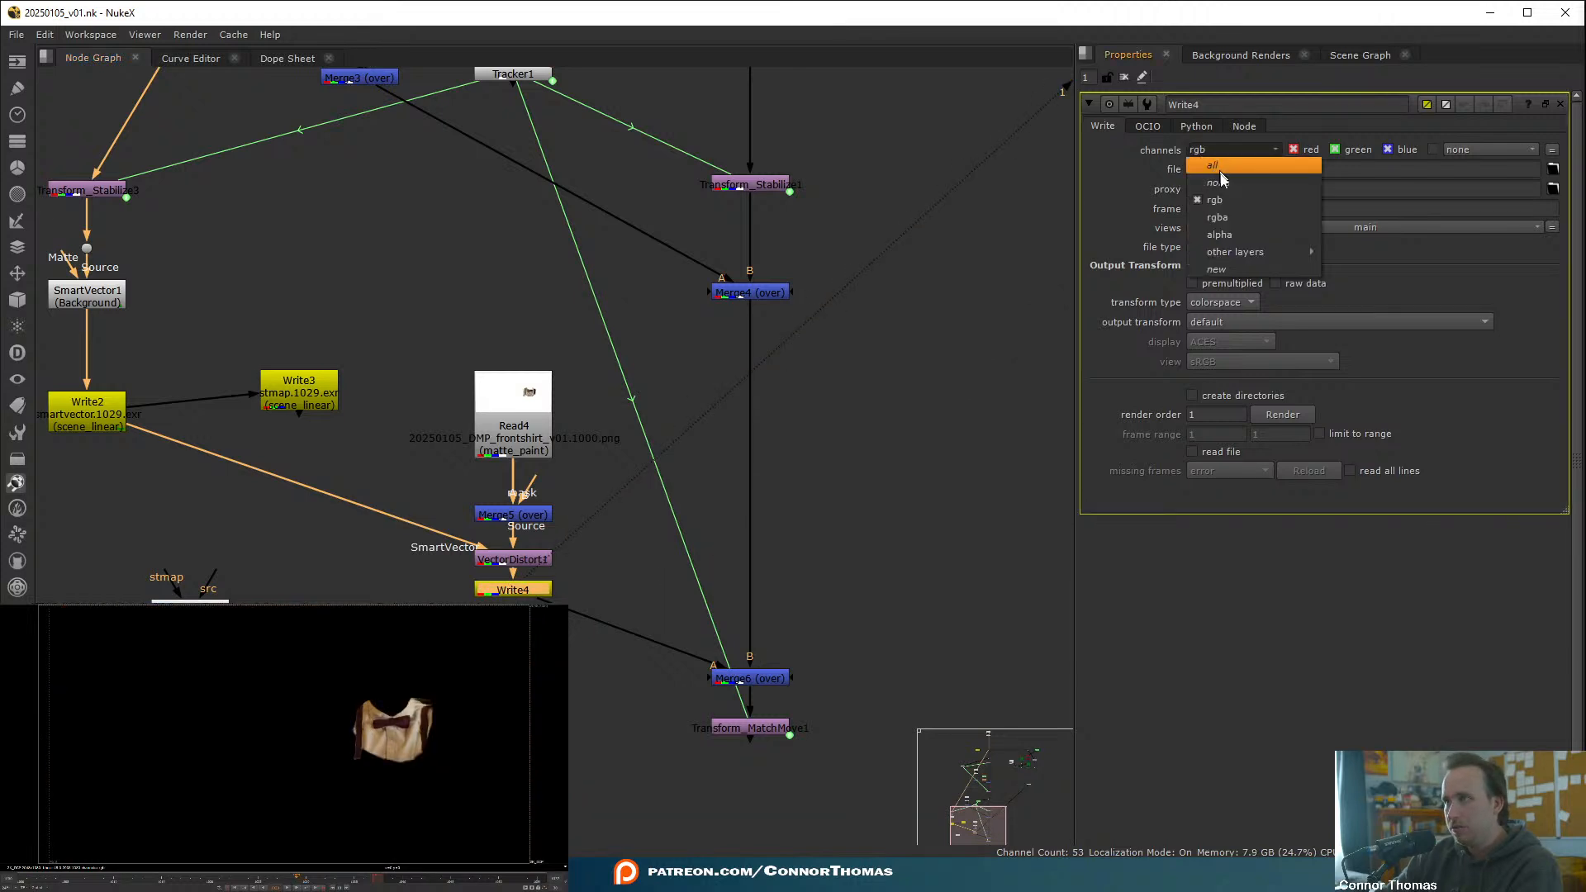
pyautogui.click(1219, 218)
# - Browse for Write4's output file and create a frontcolar folder inside the prerender directory
pyautogui.click(1553, 169)
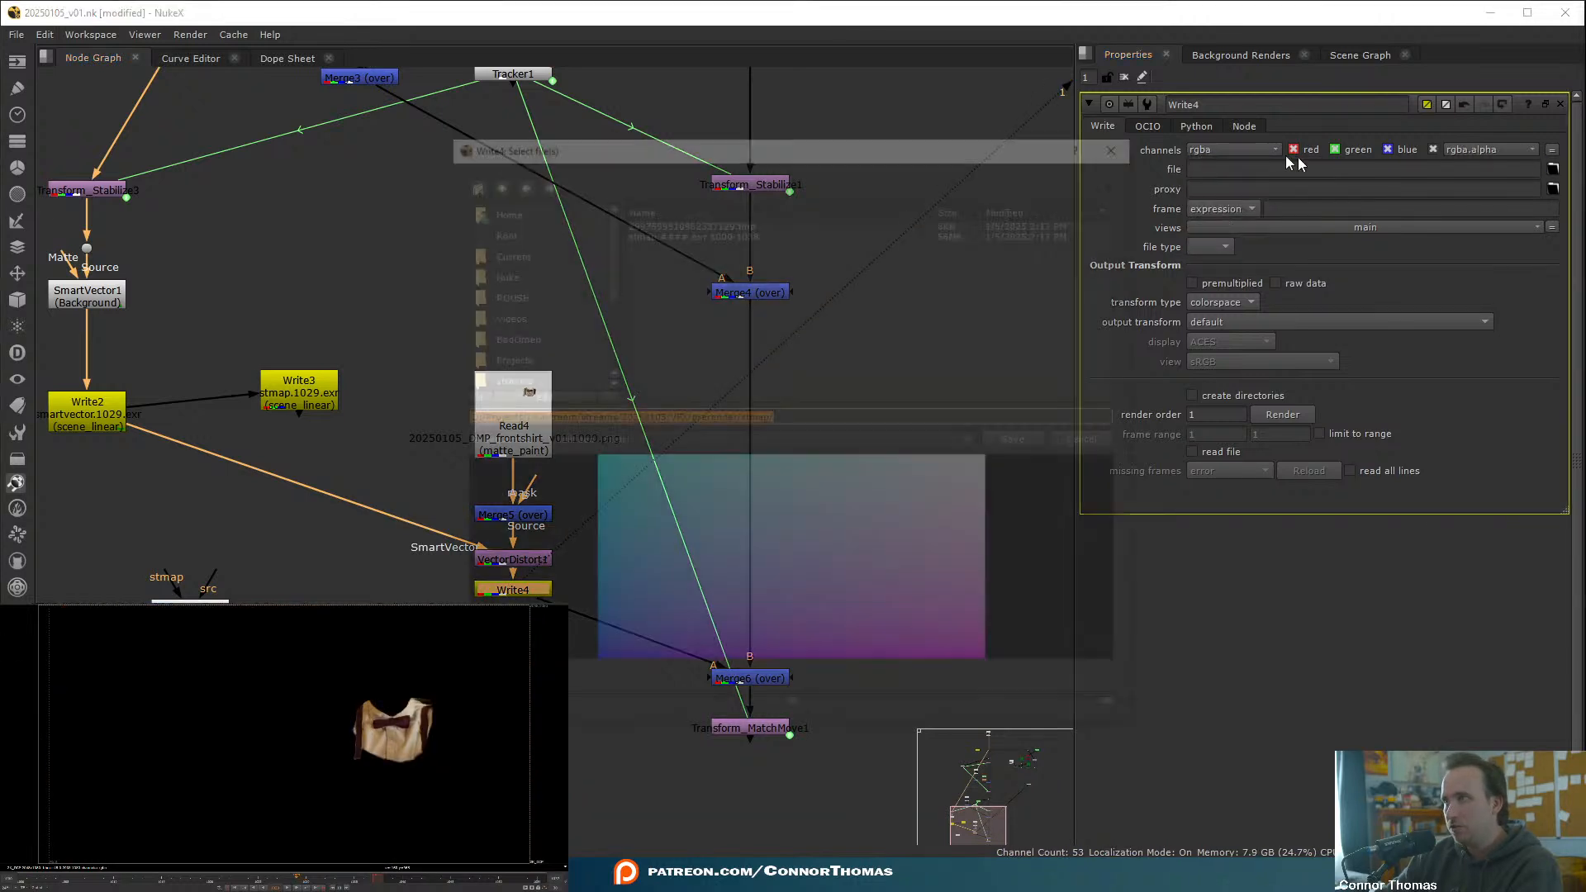
pyautogui.click(493, 181)
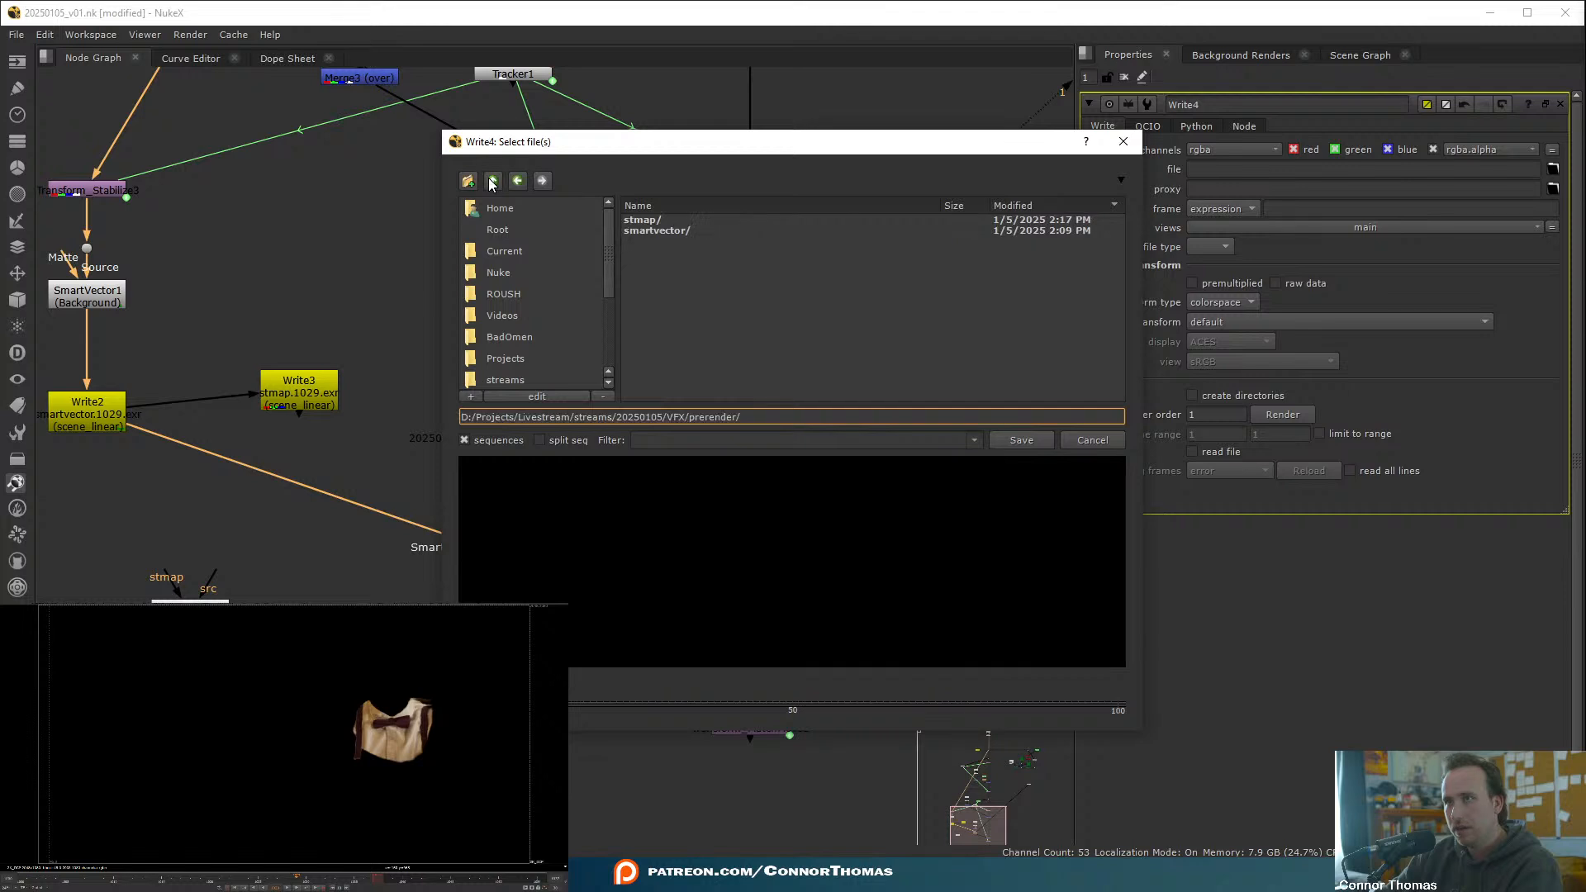
pyautogui.click(469, 180)
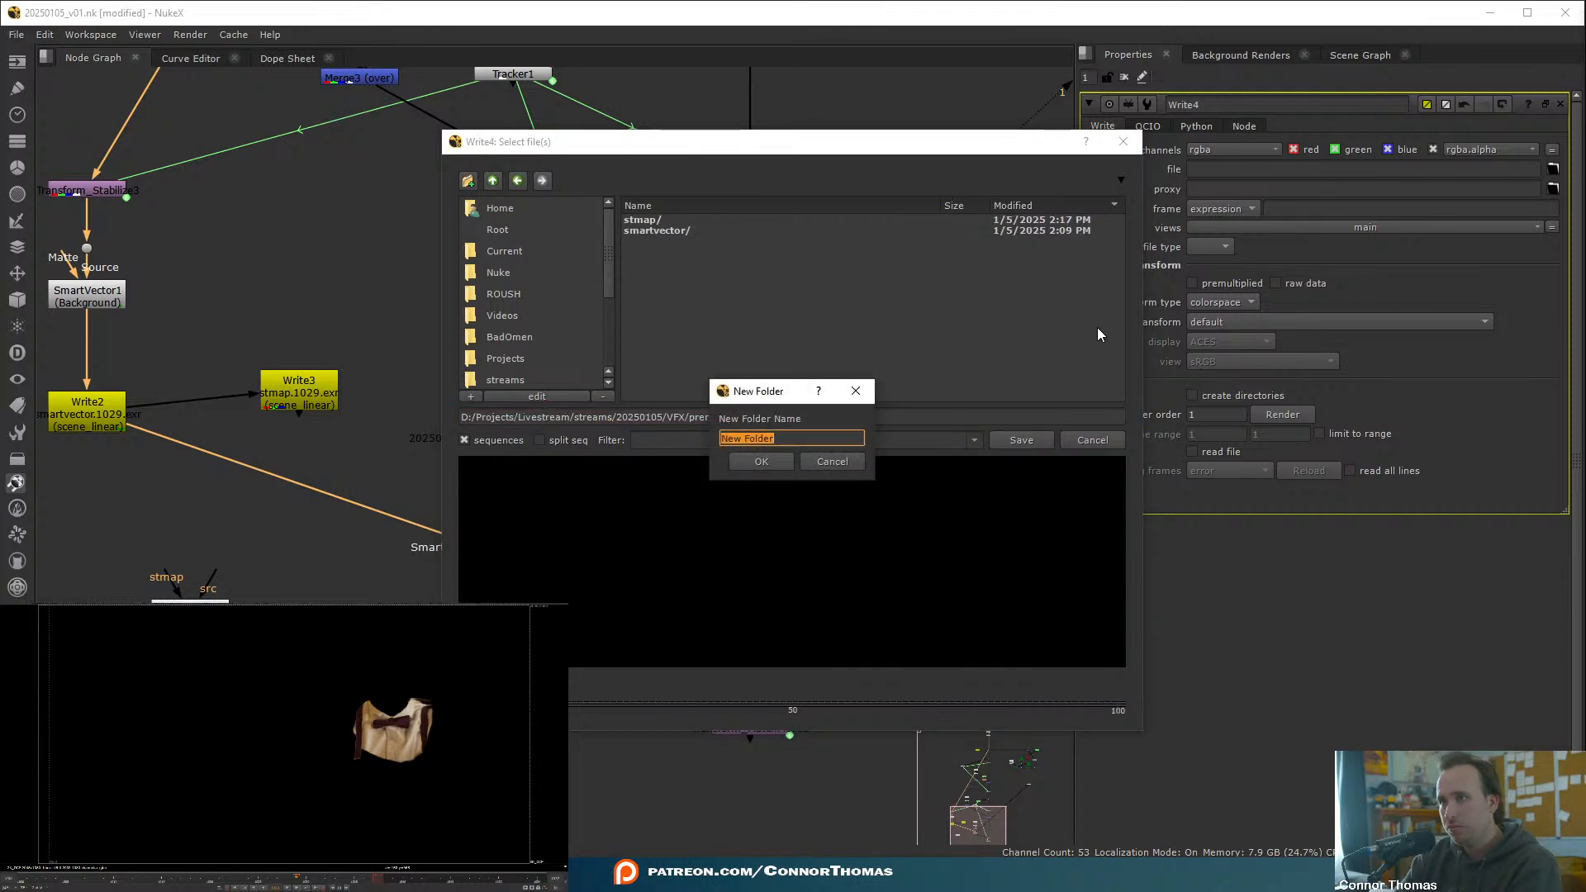
pyautogui.write('frontcolar')
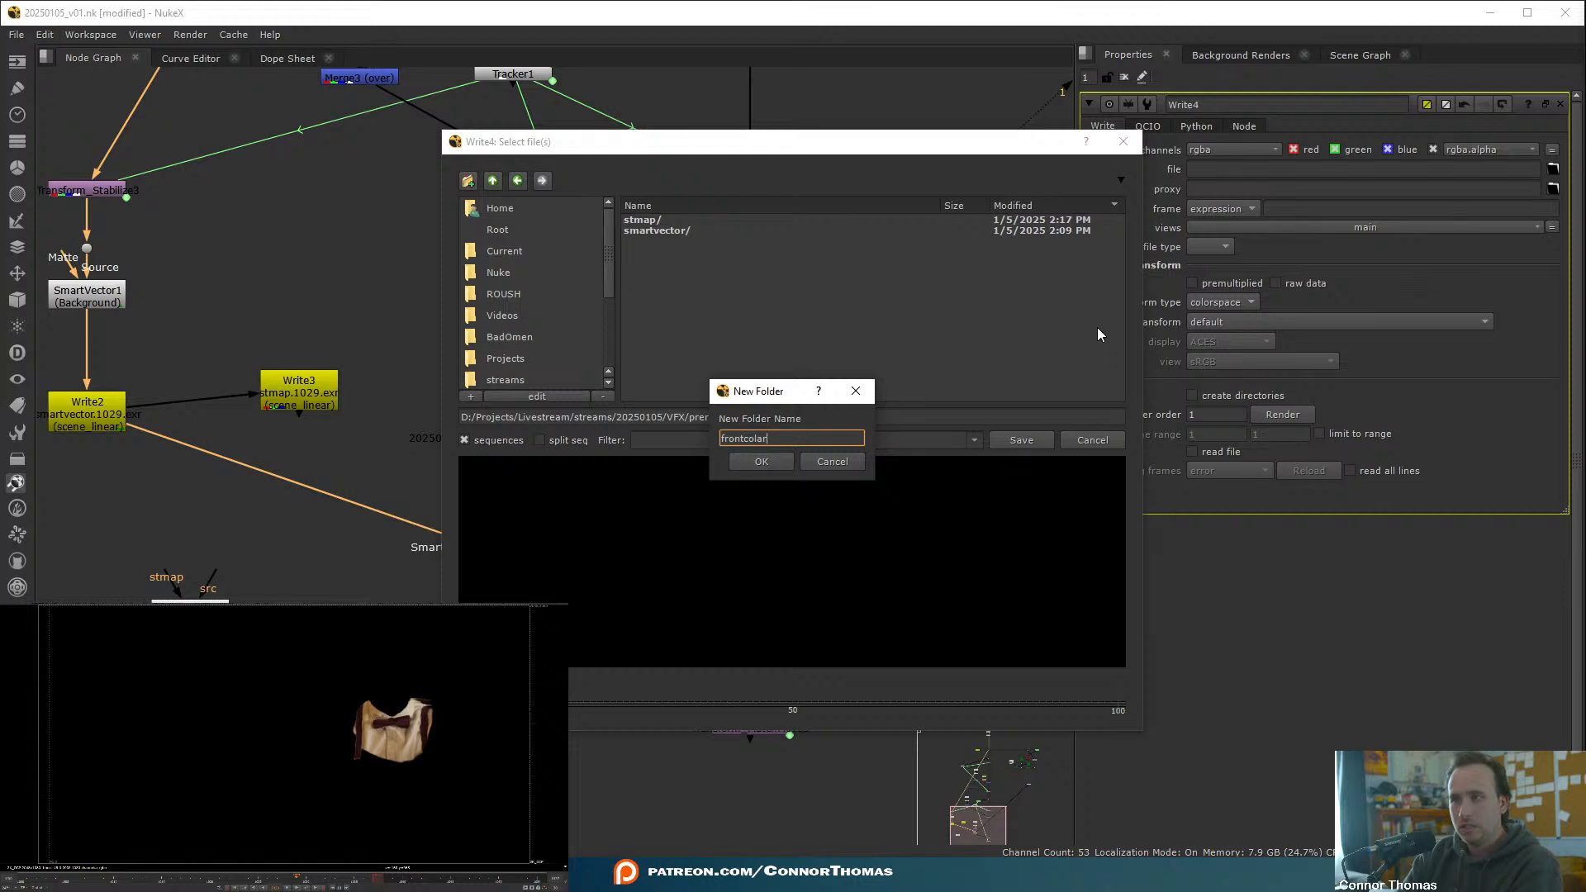
pyautogui.hotkey('ctrl', 'a')
pyautogui.hotkey('ctrl', 'c')
pyautogui.press('Return')
# - Set Write4's output file to frontcolar.####.exr in the frontcolar folder
pyautogui.hotkey('ctrl', 'v')
pyautogui.write('.')
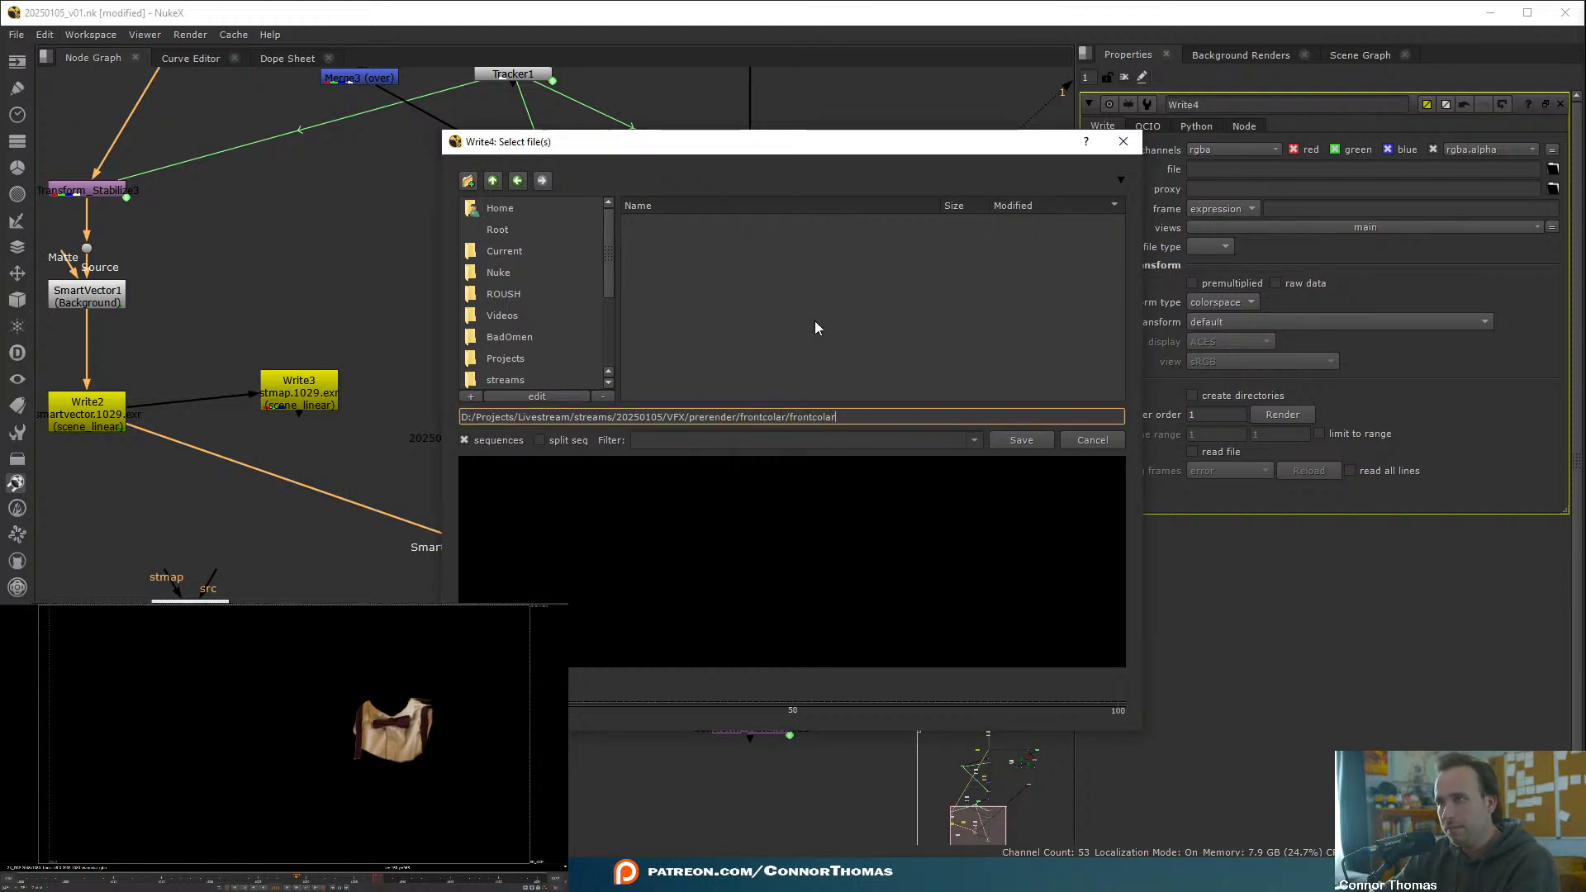
pyautogui.write('##')
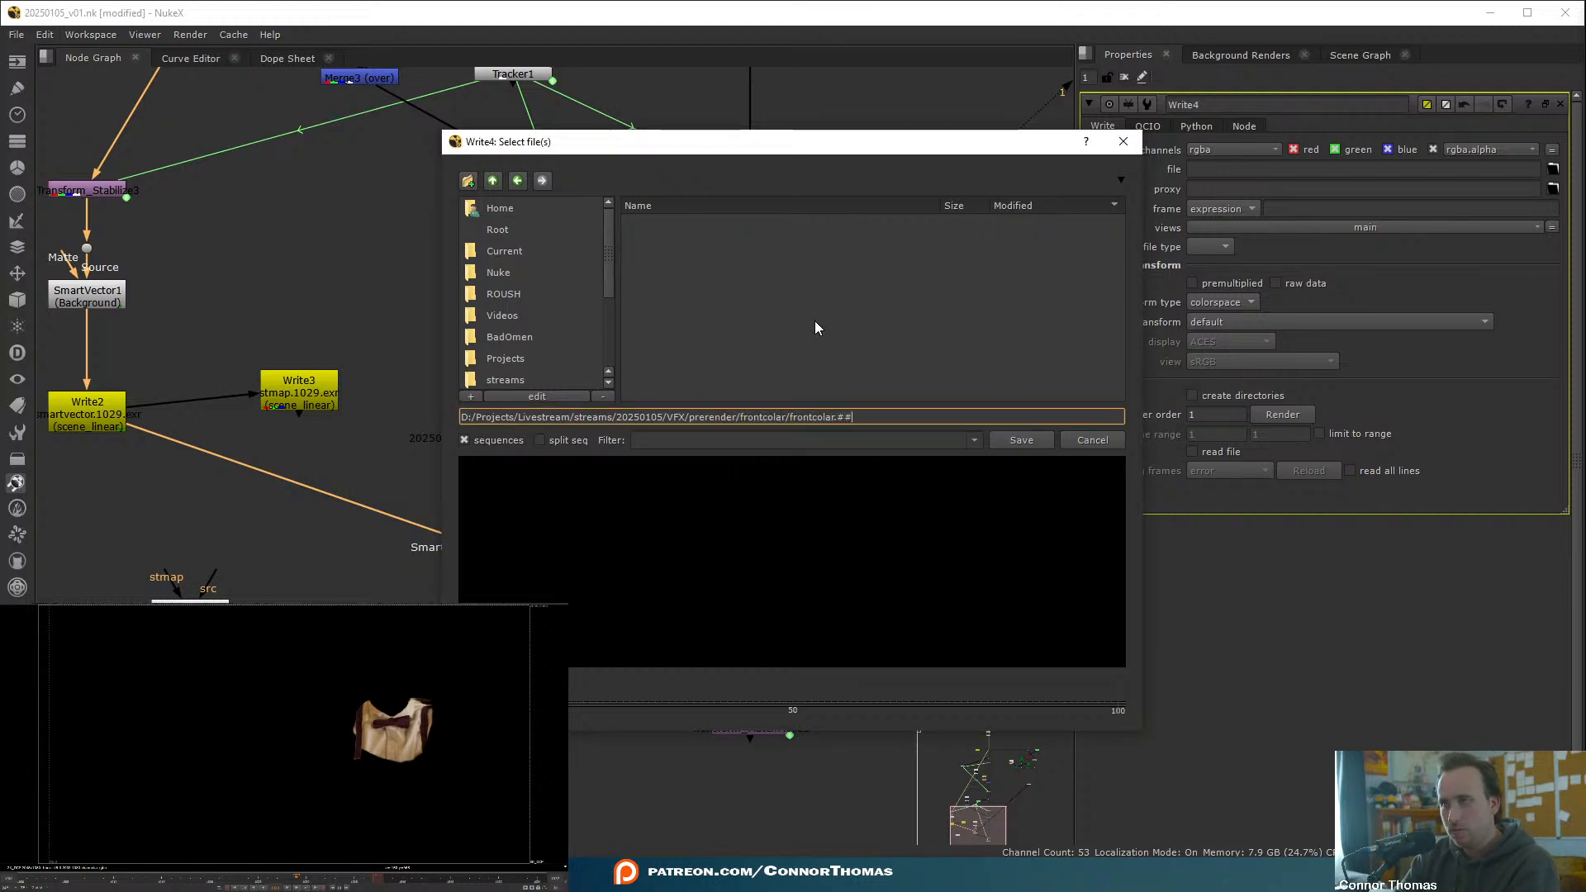
pyautogui.write('##.exr')
pyautogui.press('Return')
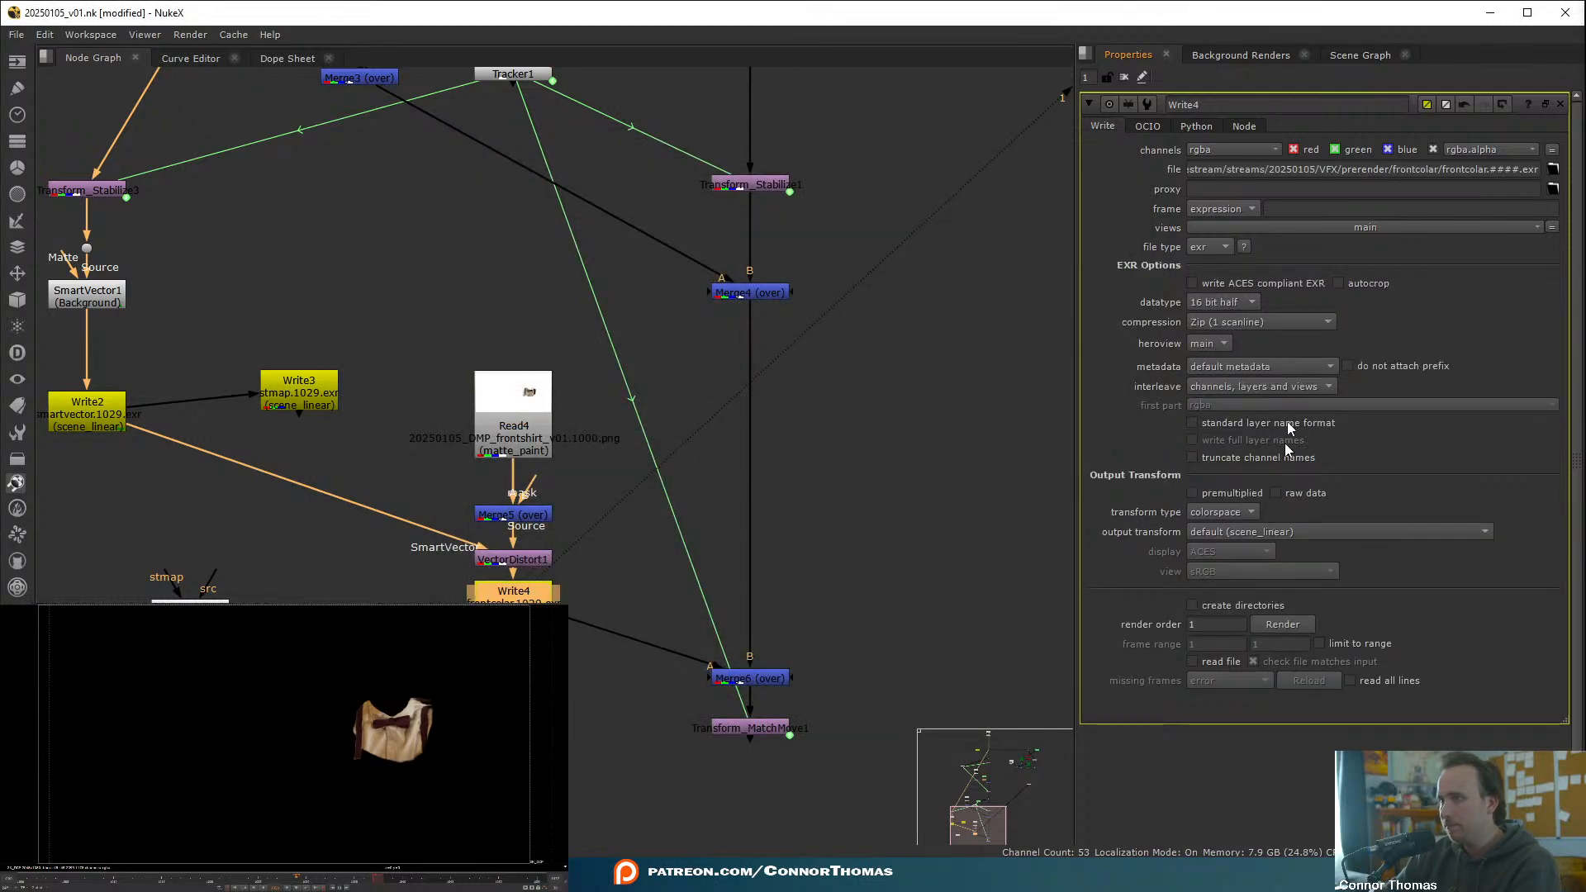
# - Enable directory creation on Write4 and render frames 1000-1054
pyautogui.click(1231, 607)
pyautogui.click(1298, 628)
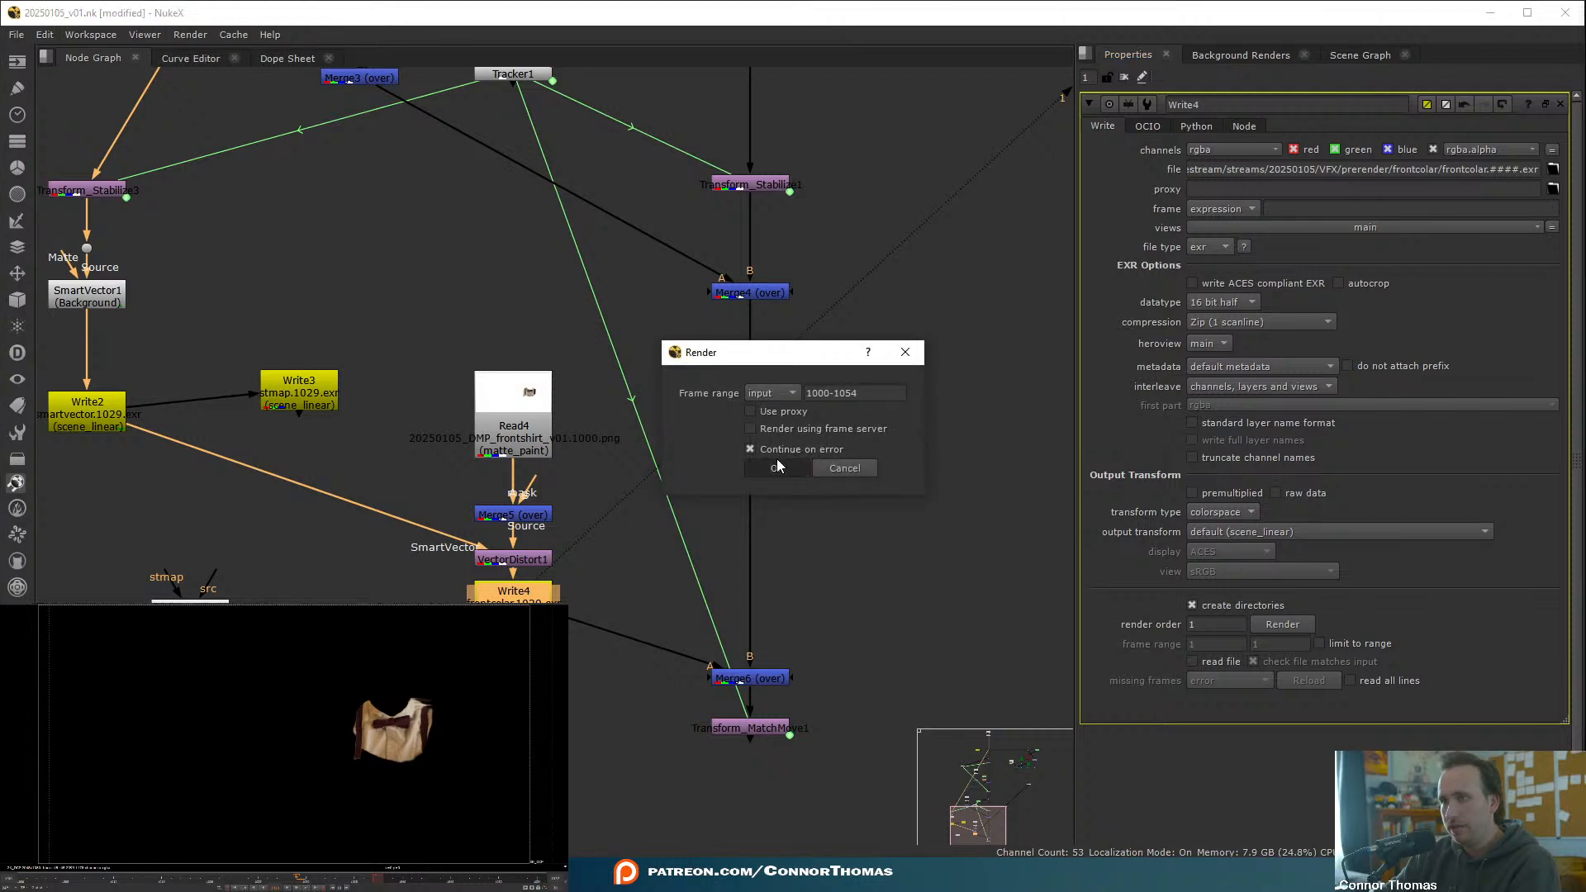
pyautogui.click(777, 467)
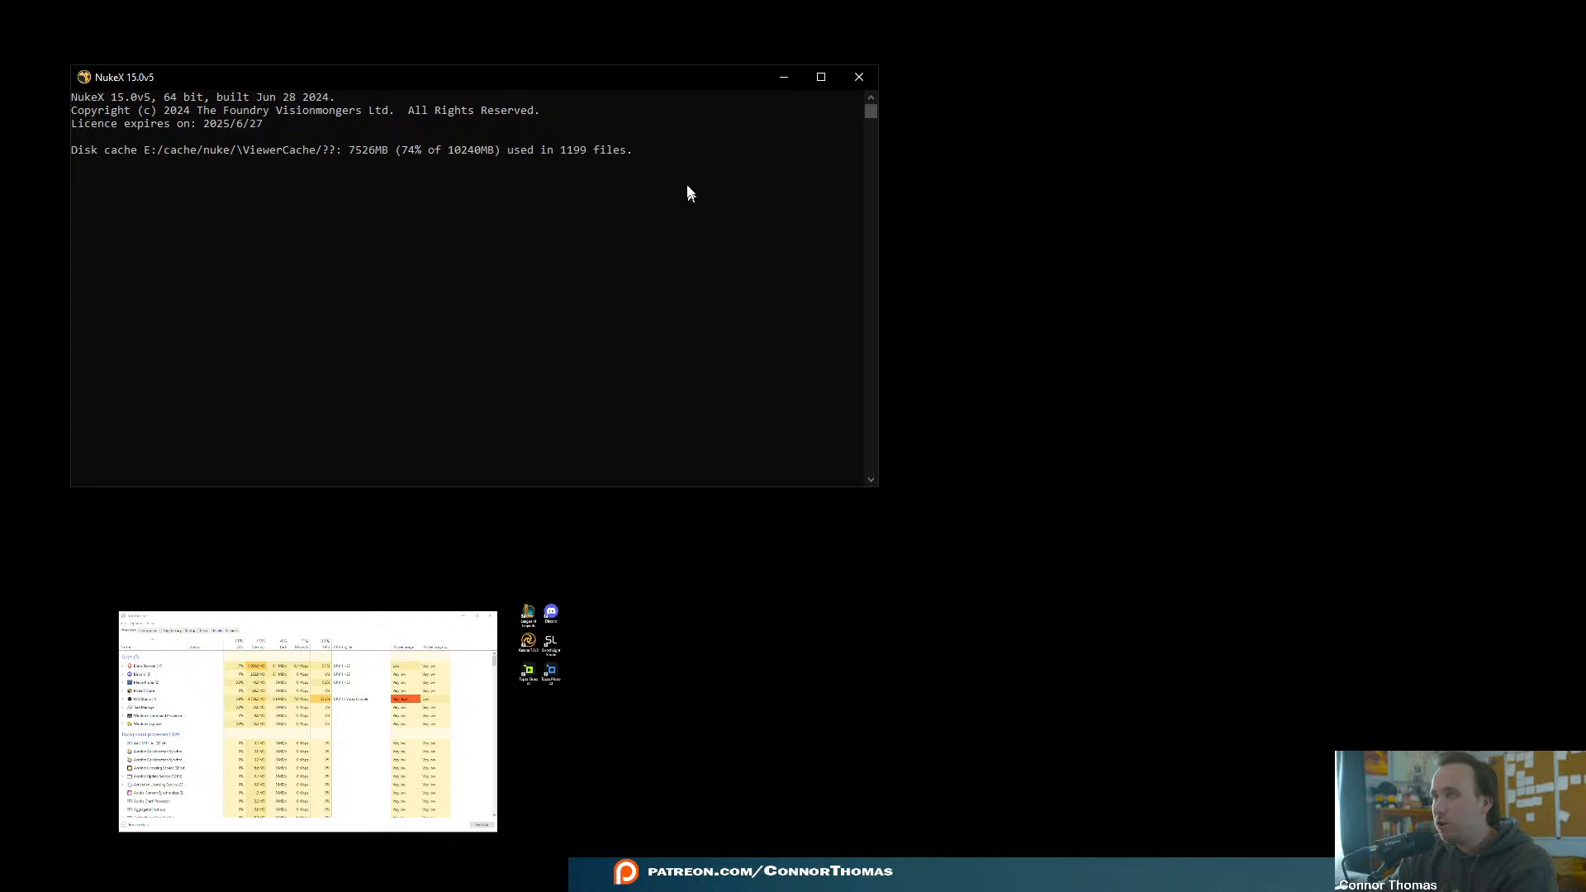
# - Close the NukeX console and reopen the recent comp 20250105_v01.nk in the workspace layout with a separate viewer window
pyautogui.click(860, 76)
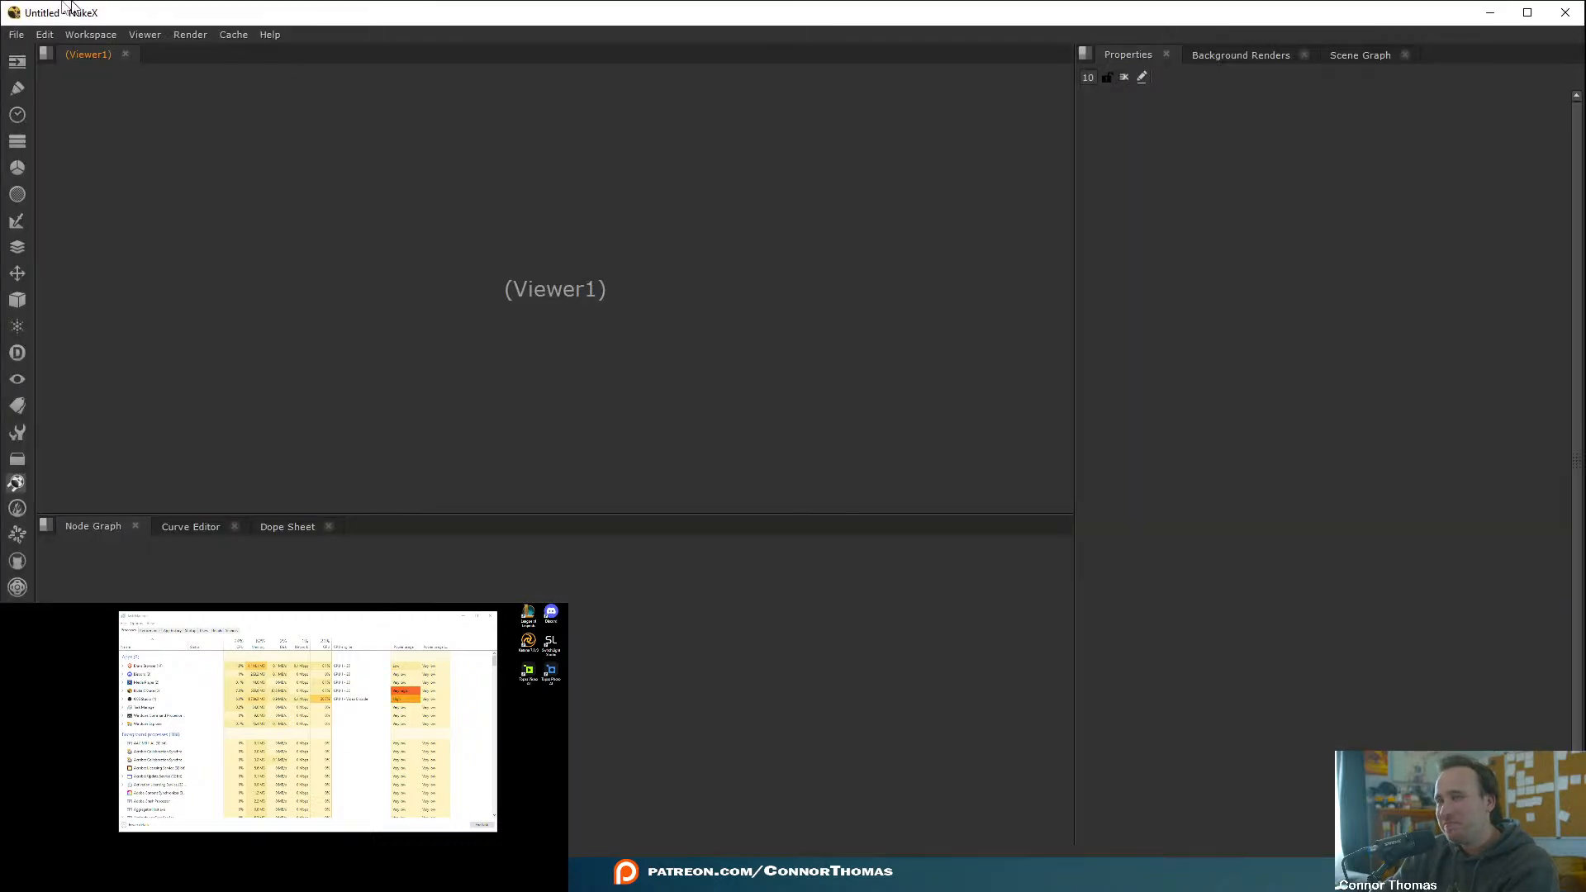
pyautogui.click(16, 33)
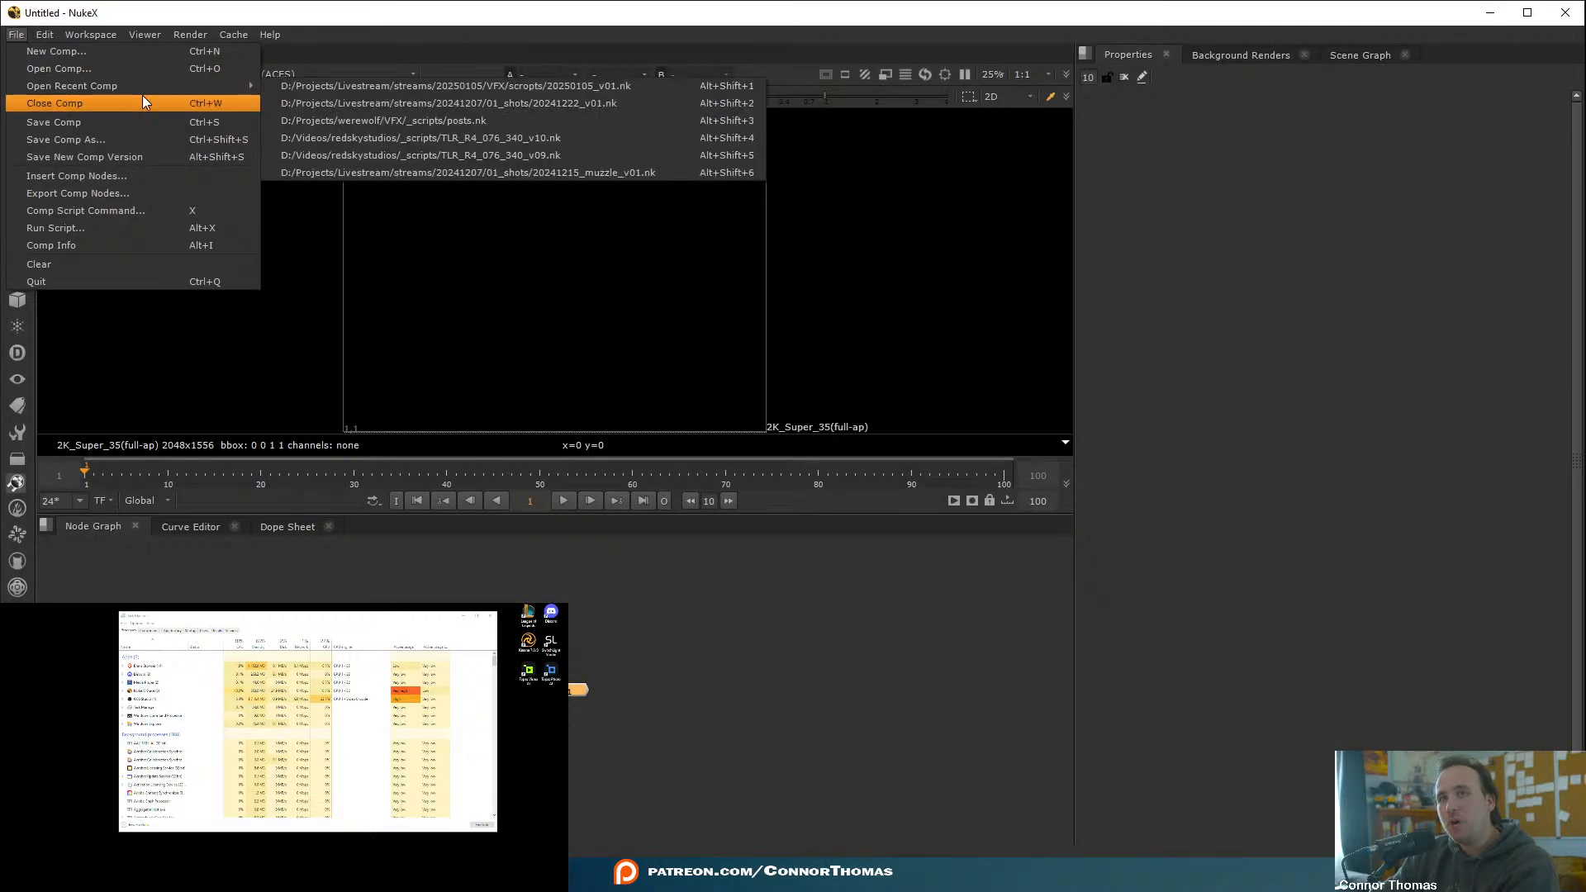
pyautogui.click(516, 91)
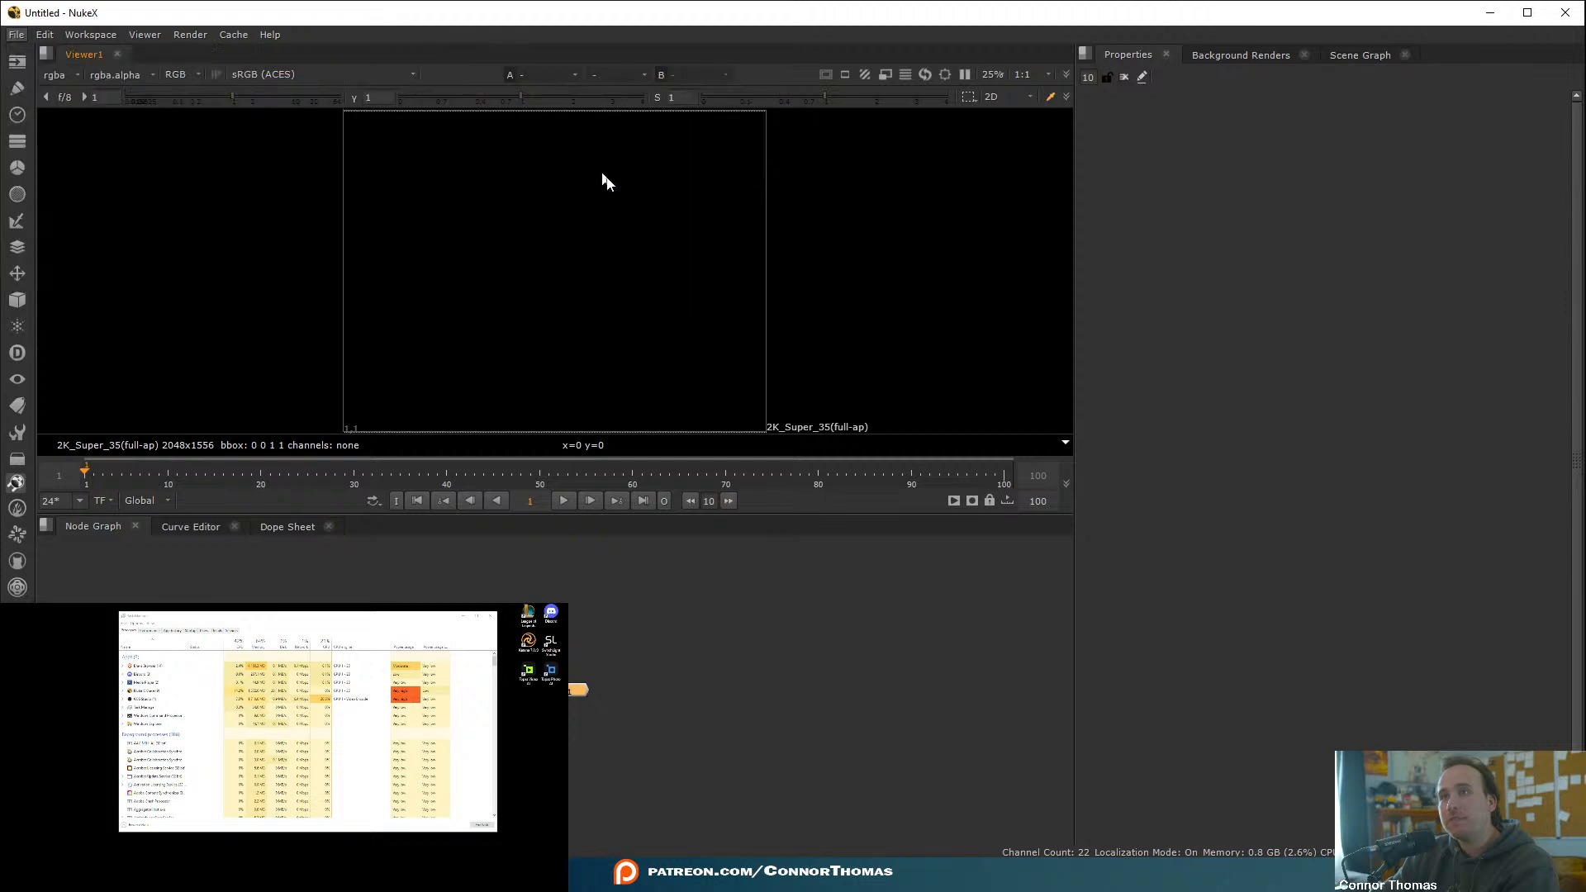
pyautogui.click(71, 33)
pyautogui.press('Escape')
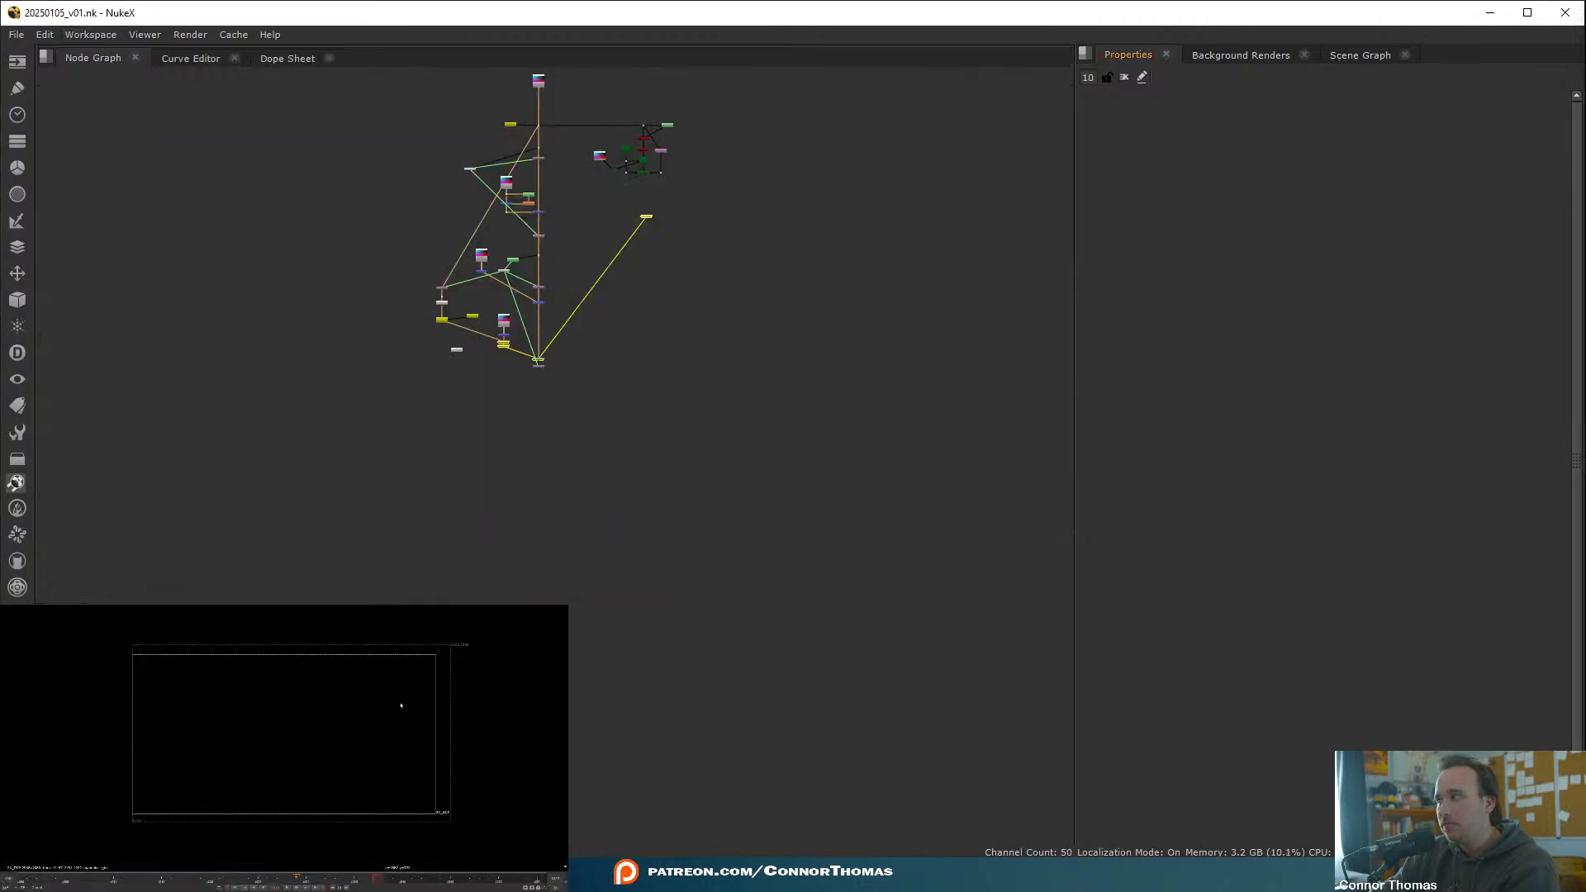
# - Check which frontcolar frames exist in the prerender folder, without importing anything
pyautogui.scroll(6, 456, 347)
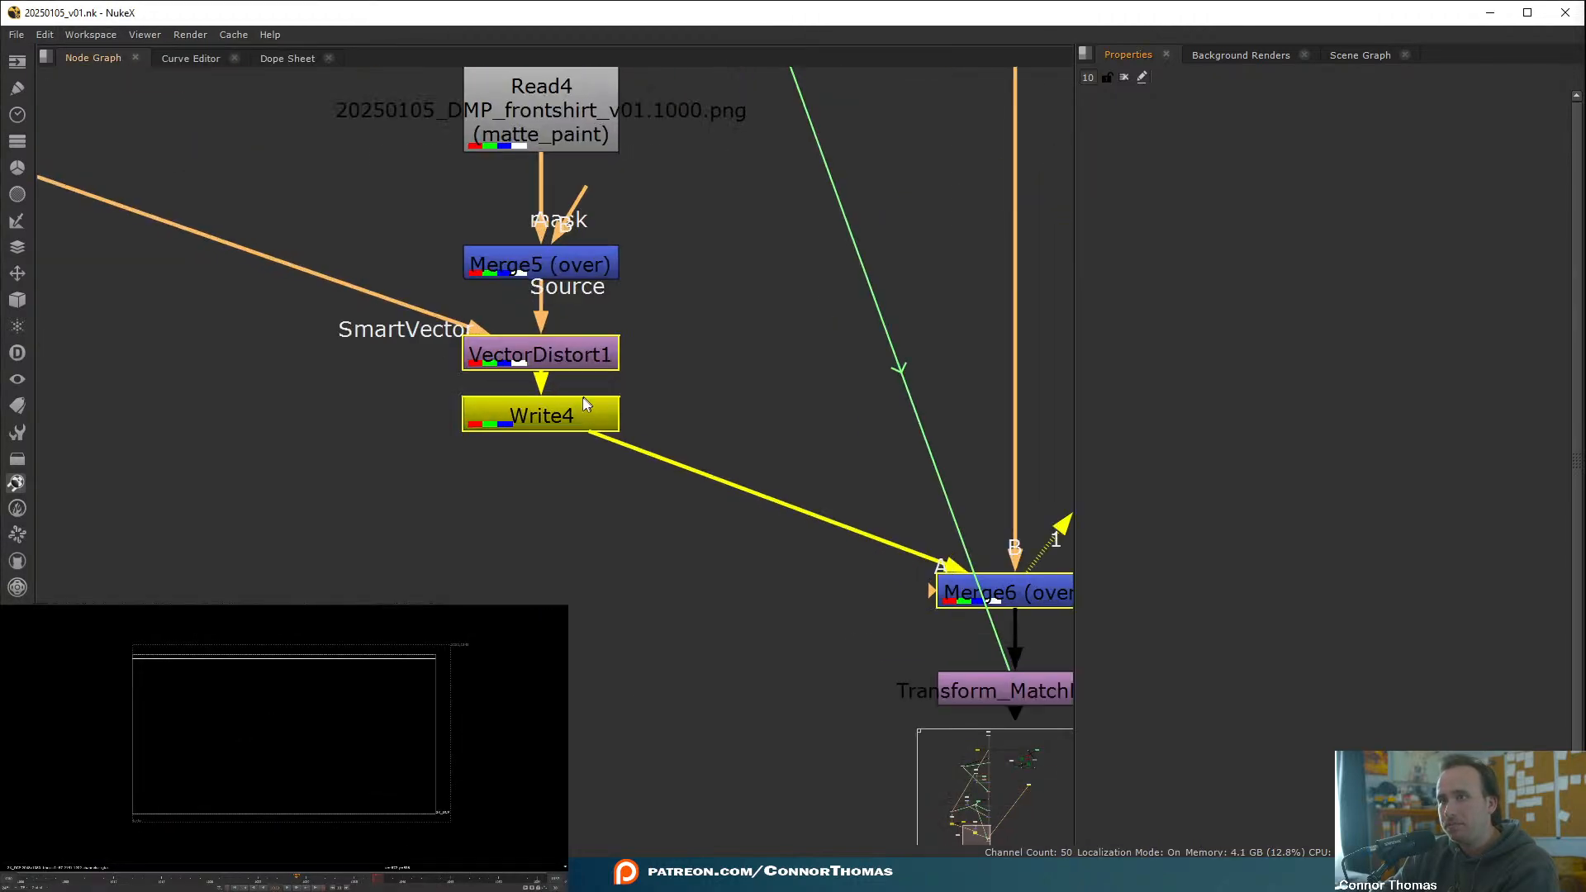
pyautogui.click(578, 408)
pyautogui.press('r')
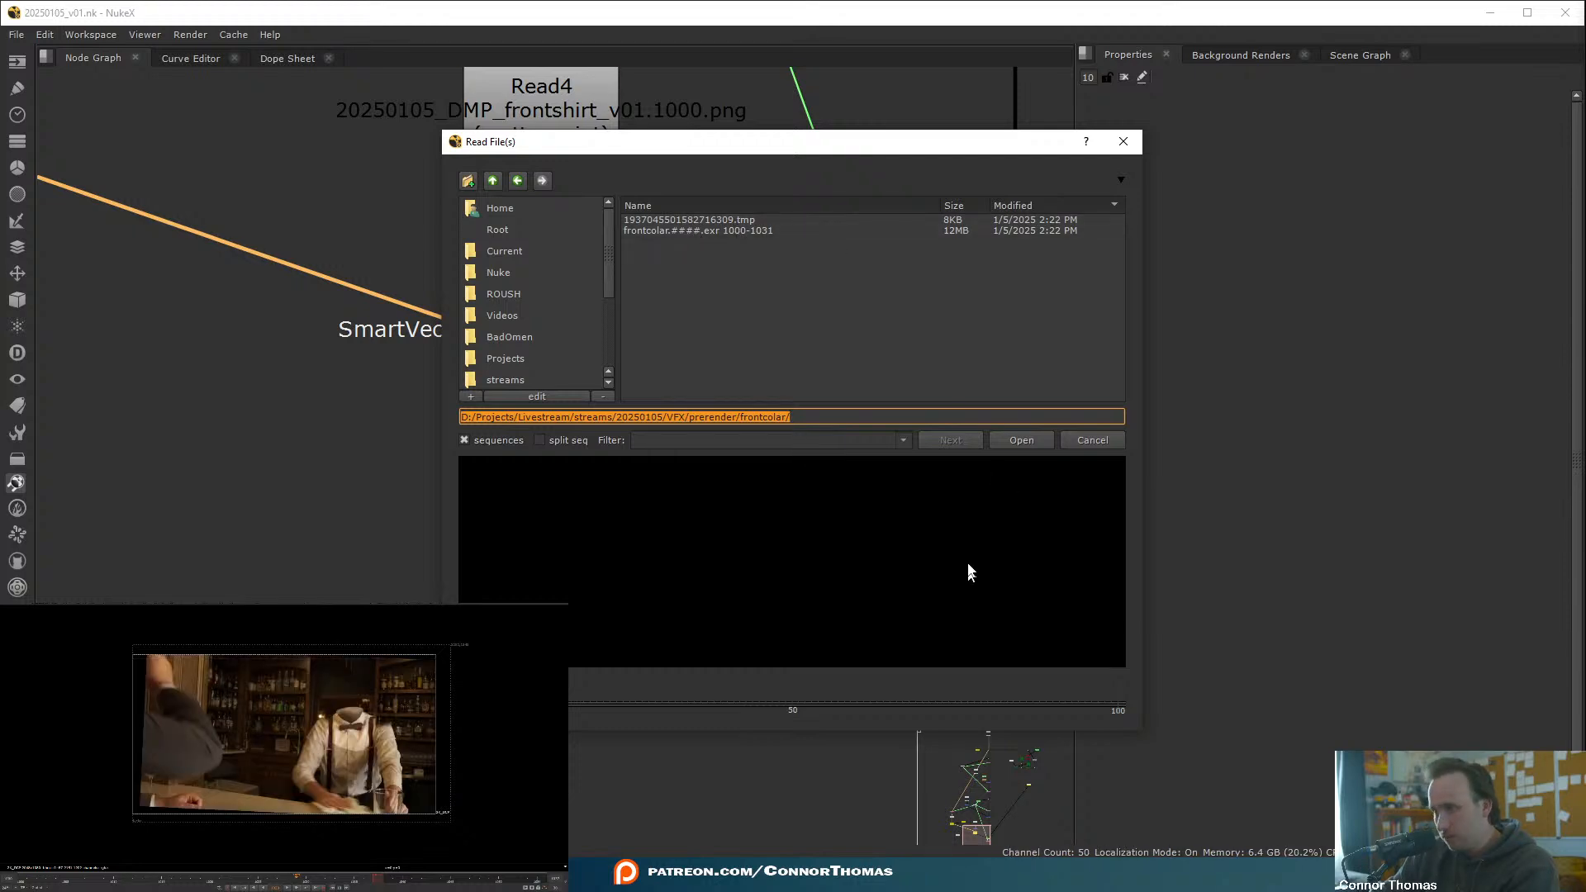
pyautogui.click(1092, 440)
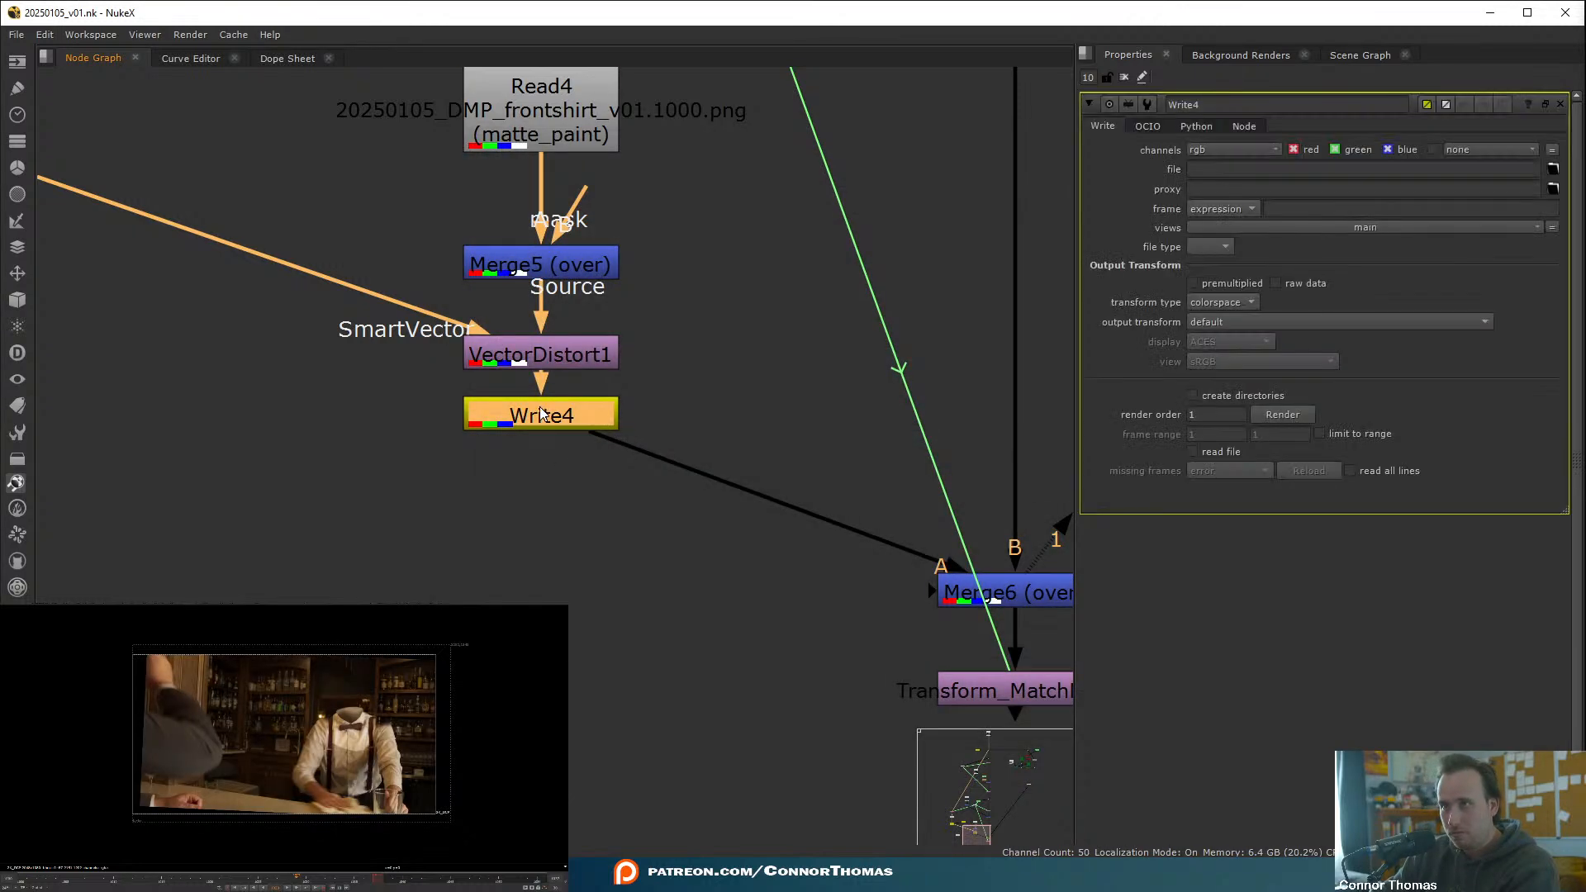
# - Set Write4's output file to the existing frontcolar.####.exr sequence path, without the frame range, in the frontcolar prerender folder
pyautogui.scroll(2, 617, 484)
pyautogui.scroll(-2, 525, 526)
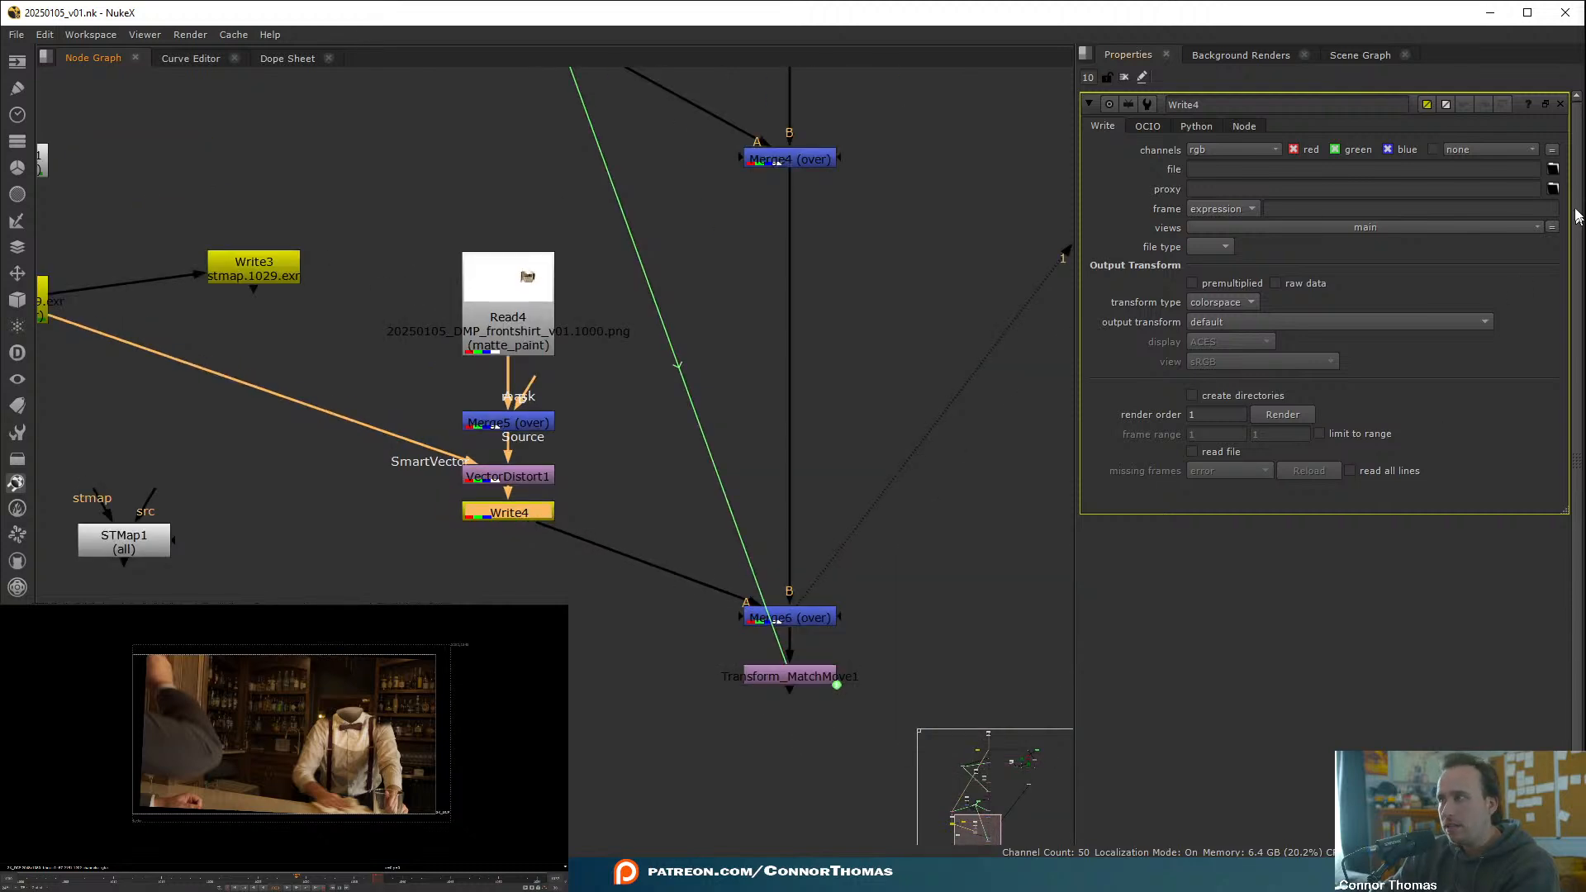
pyautogui.click(1554, 168)
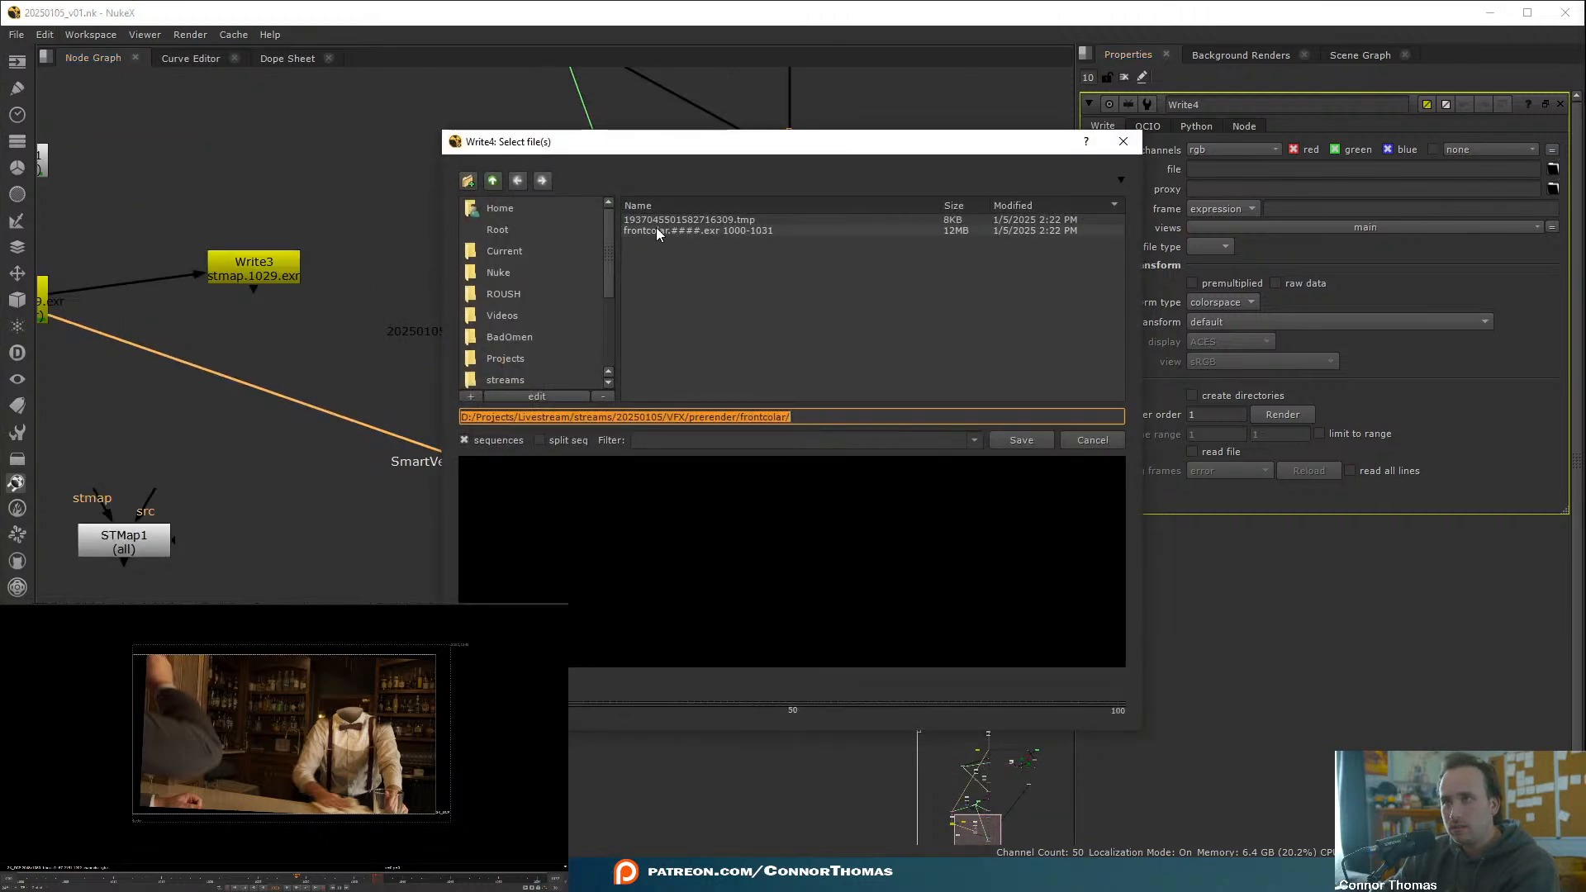
pyautogui.click(657, 230)
pyautogui.moveTo(1021, 418); pyautogui.dragTo(882, 417)
pyautogui.press('BackSpace')
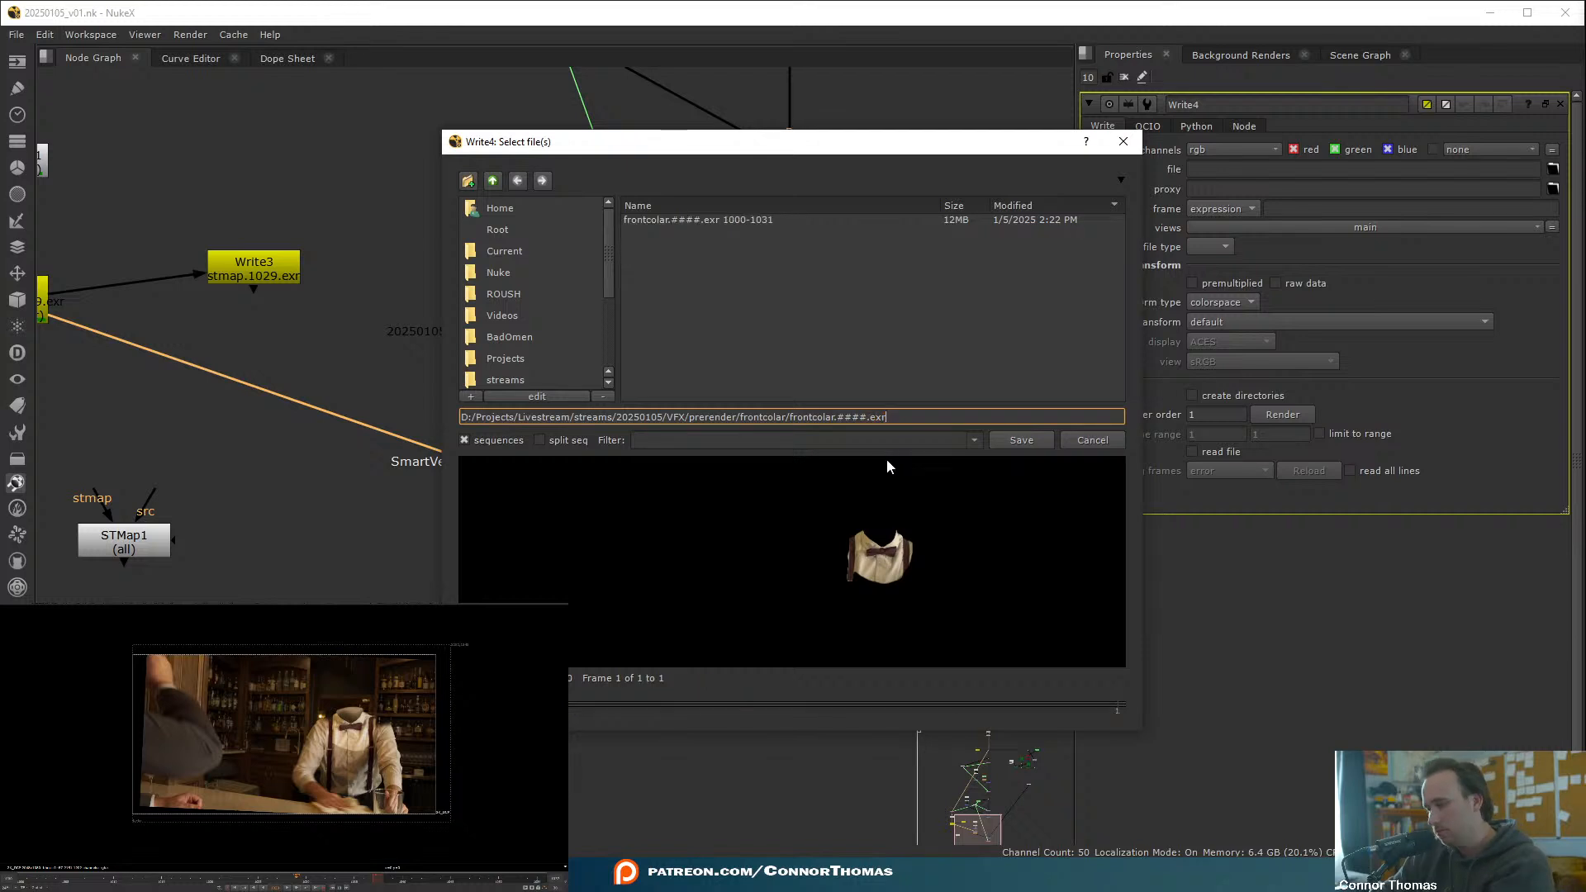
pyautogui.click(1024, 440)
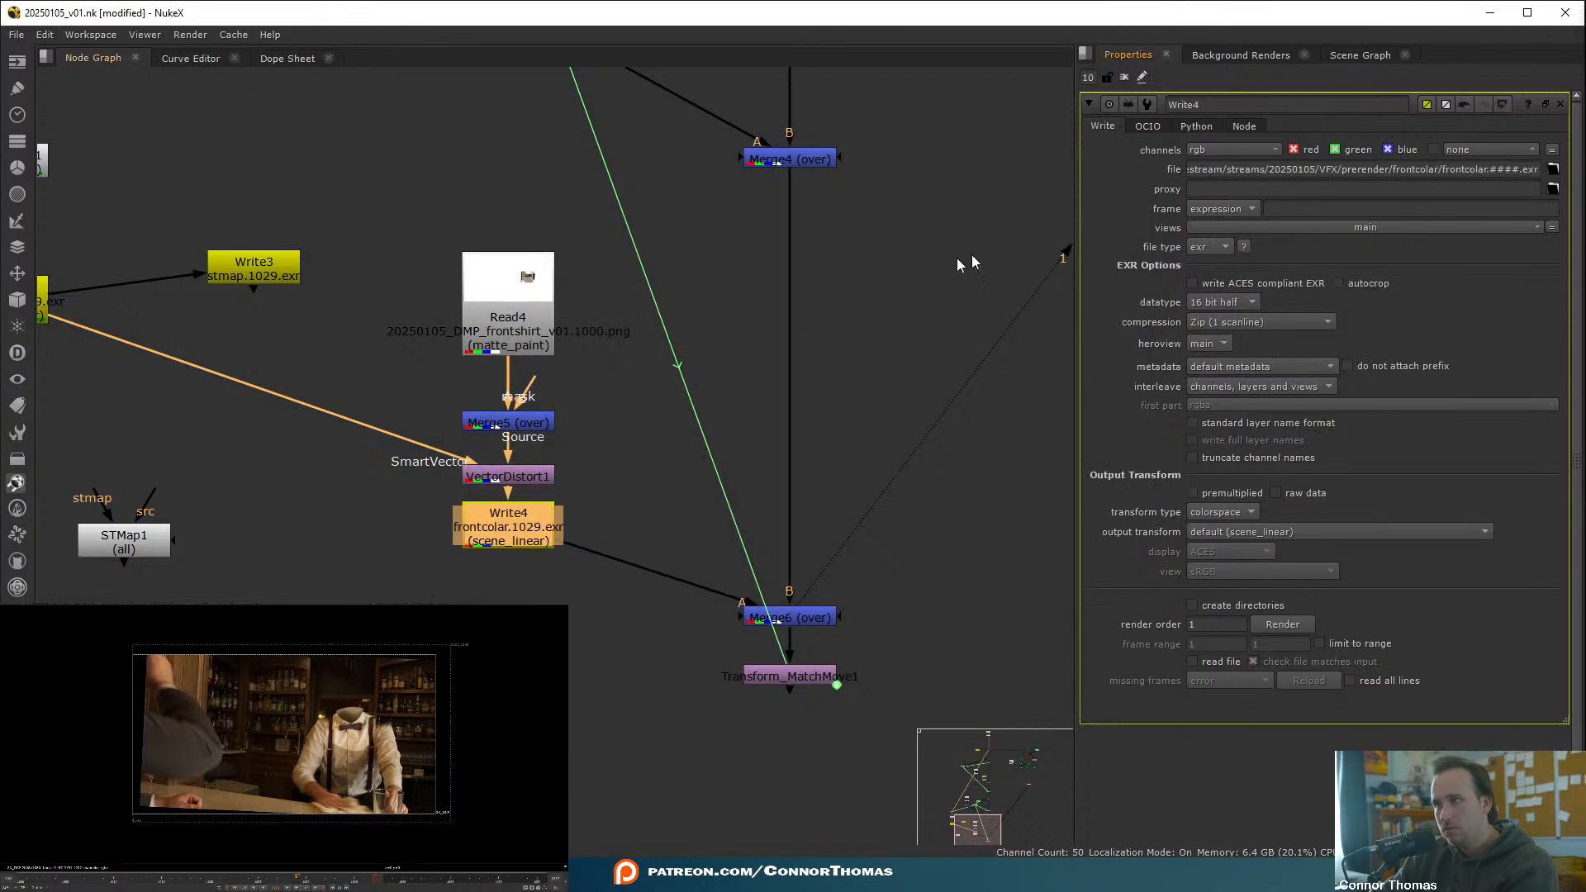
# - Enable directory creation on Write4 and render frames 1030-1054
pyautogui.click(1239, 607)
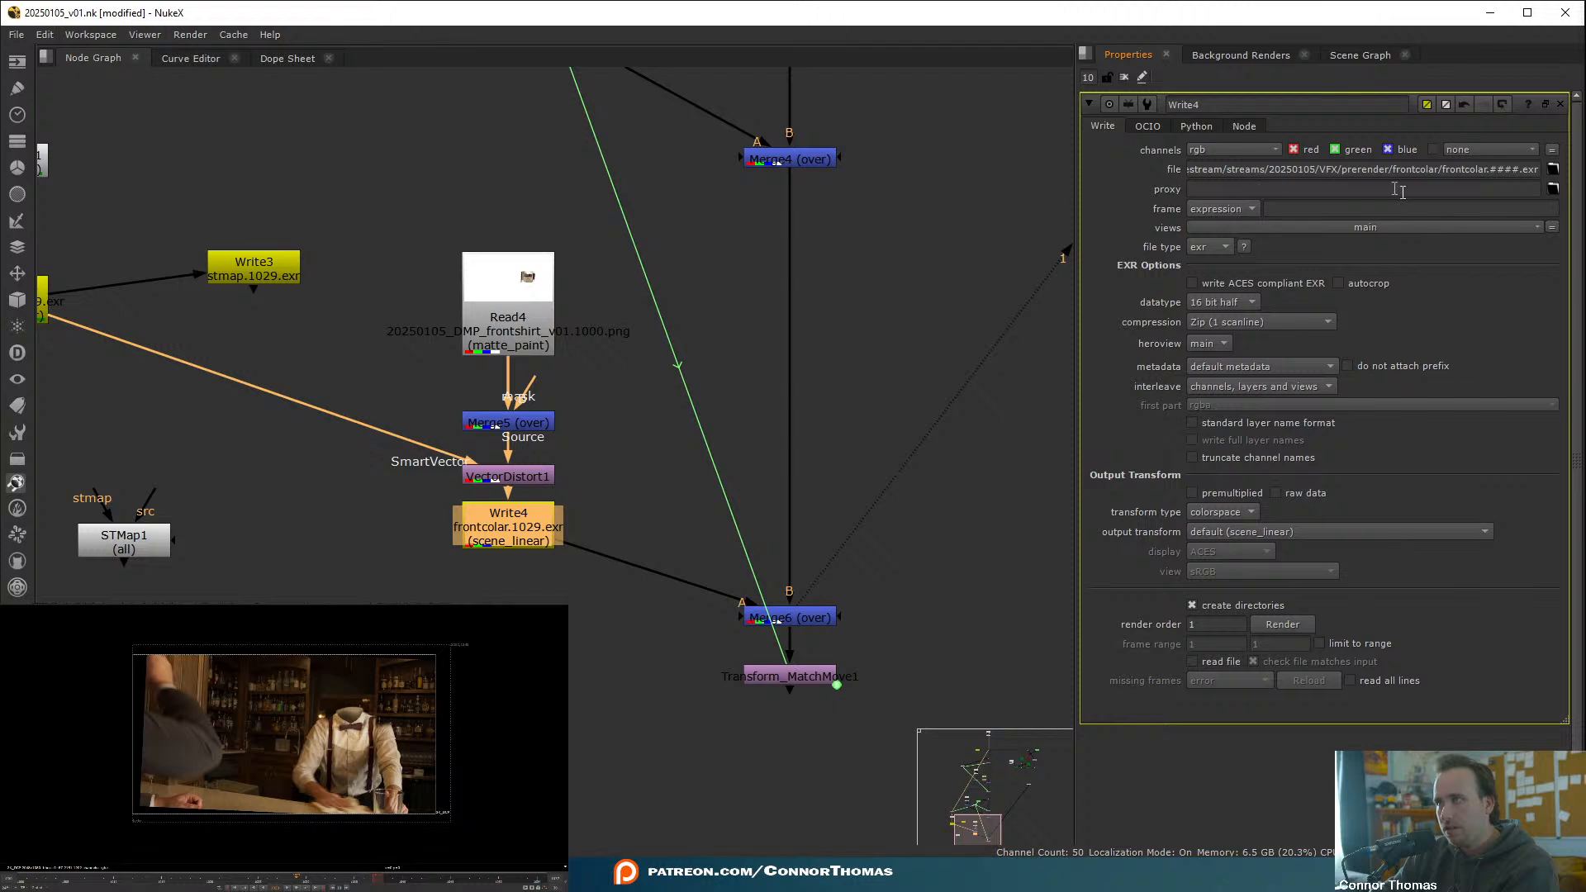
pyautogui.moveTo(521, 540); pyautogui.dragTo(522, 552)
pyautogui.click(1283, 625)
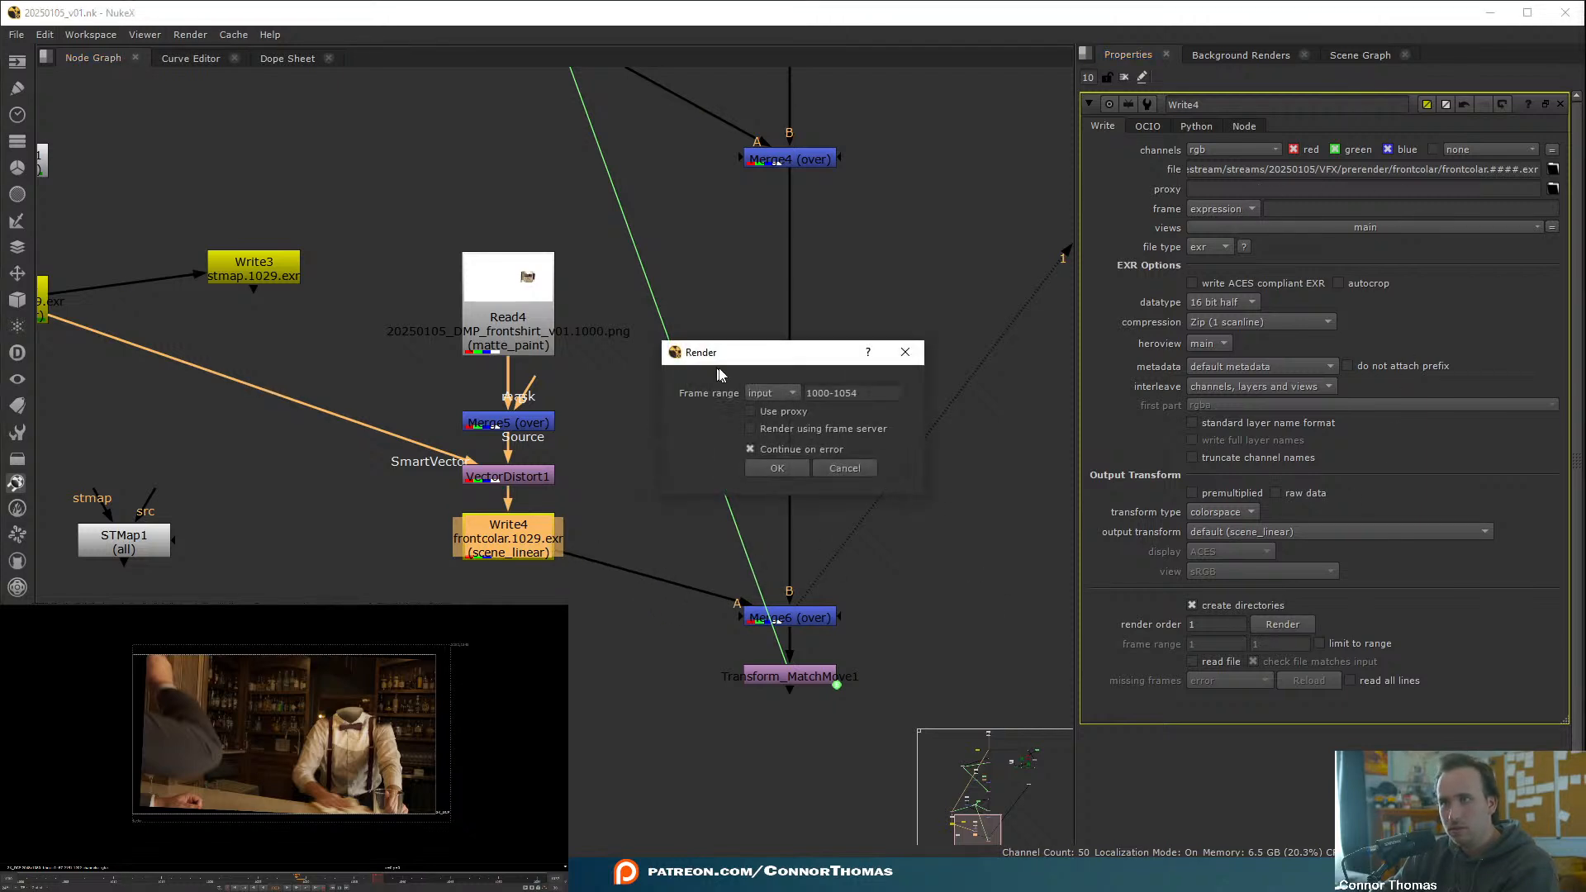
pyautogui.click(825, 395)
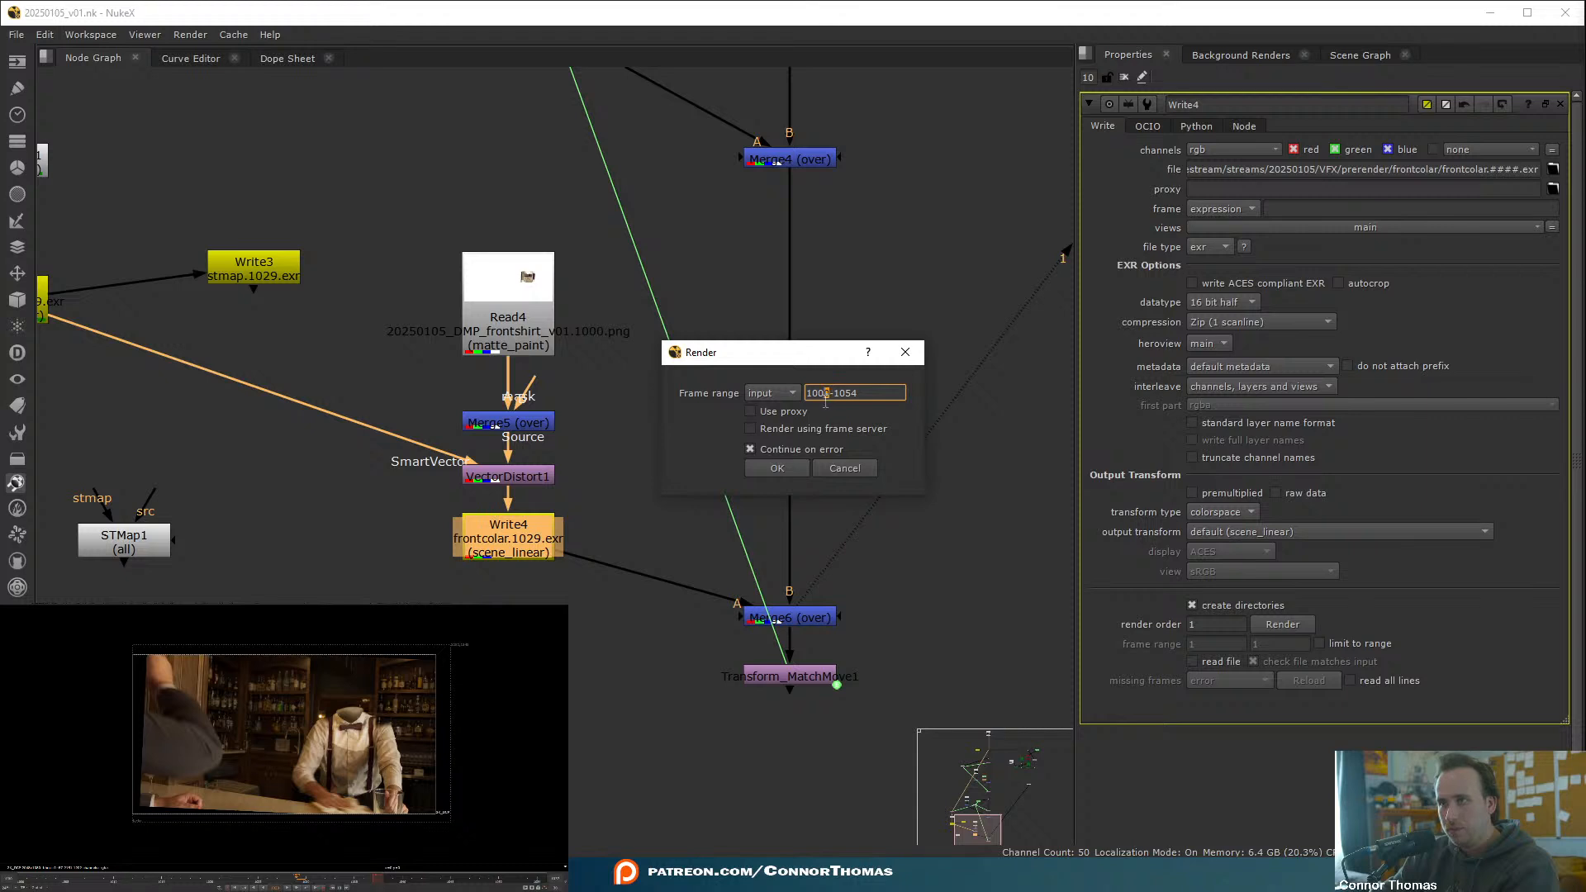
pyautogui.write('30')
pyautogui.press('Return')
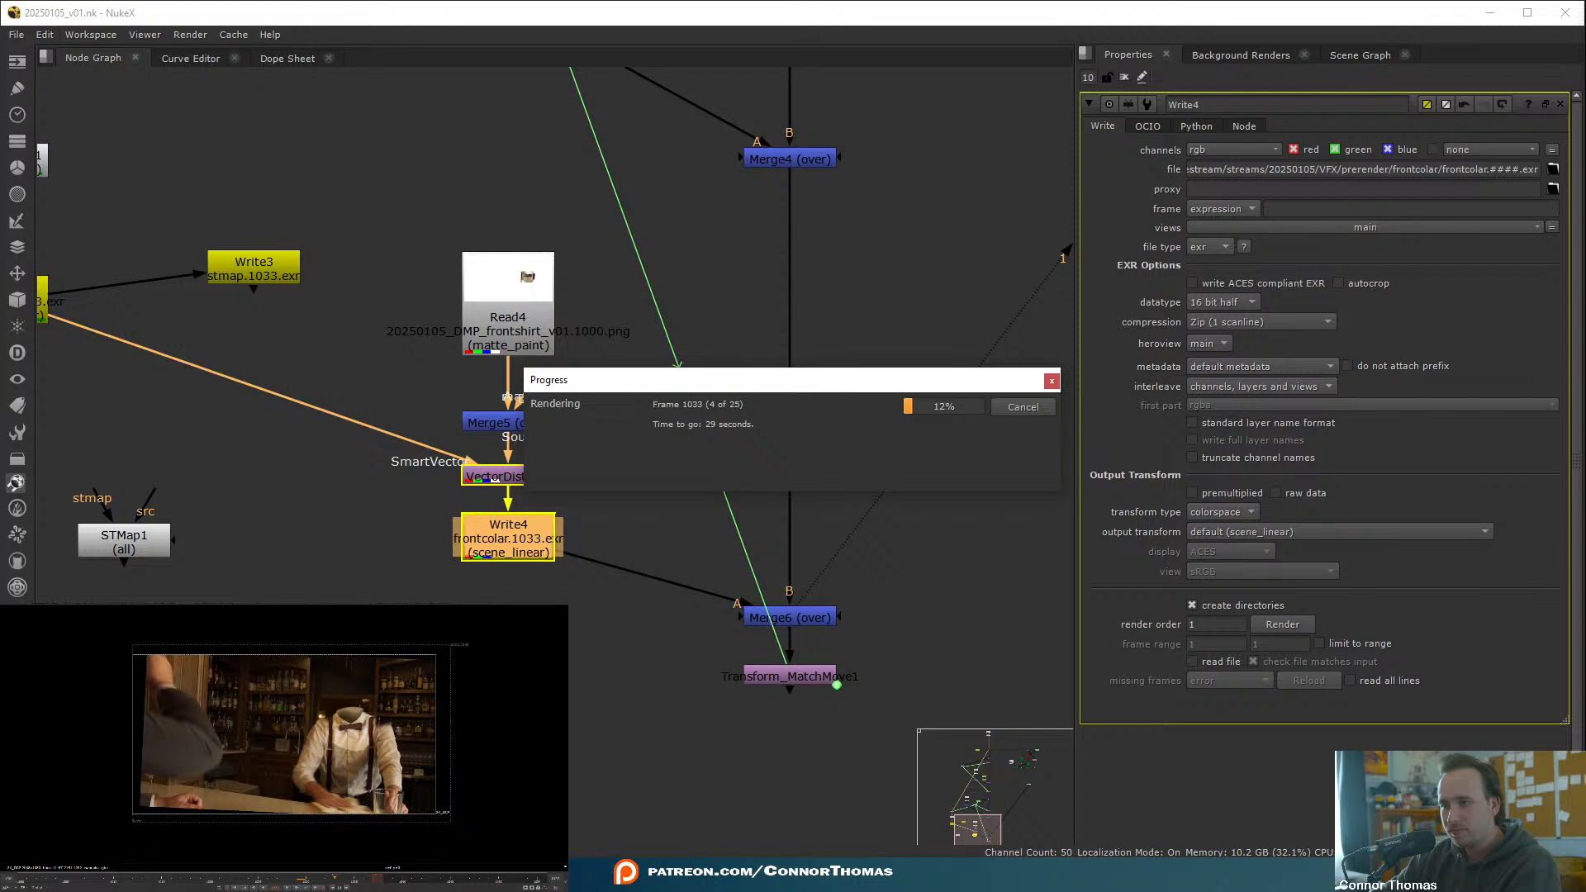
# - Switch to Task Manager, end the NukeX process and close Task Manager
pyautogui.rightClick(741, 857)
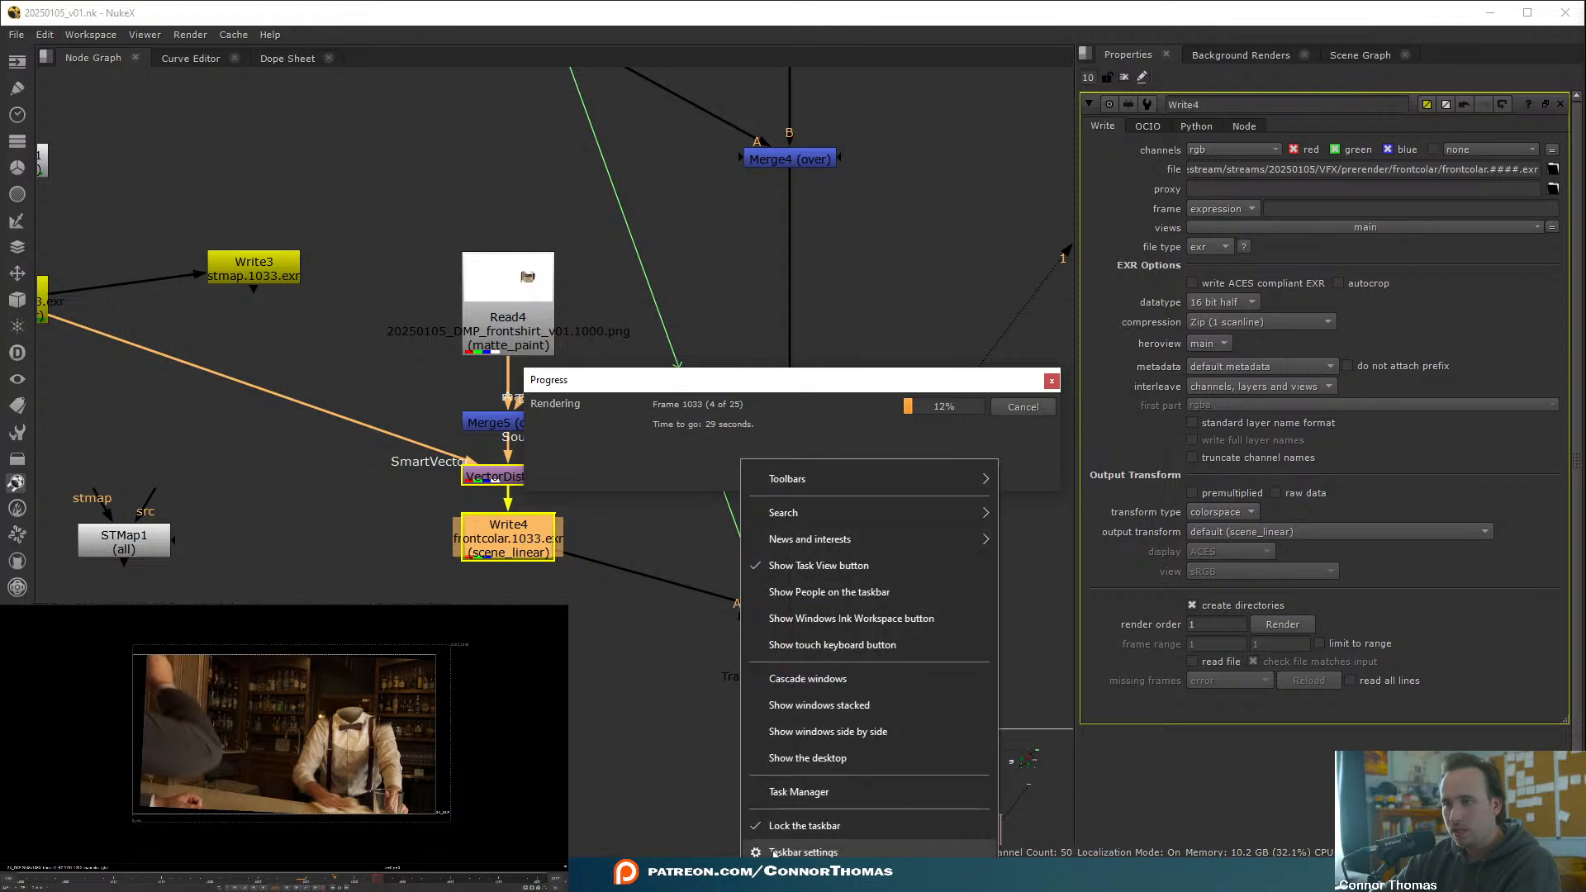
pyautogui.click(809, 792)
pyautogui.click(180, 693)
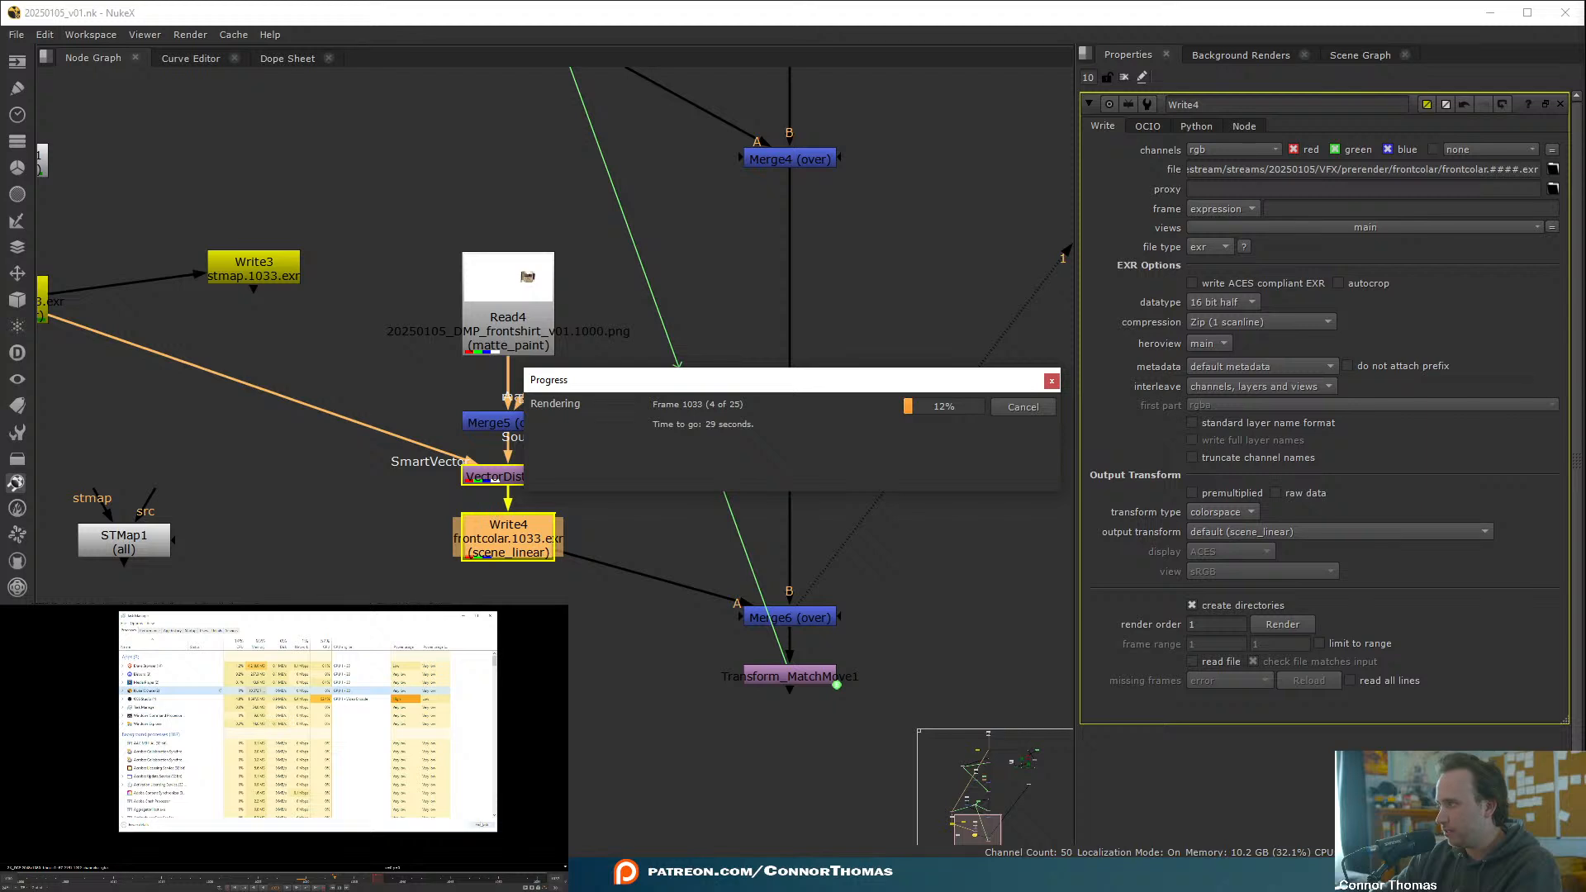
pyautogui.click(483, 825)
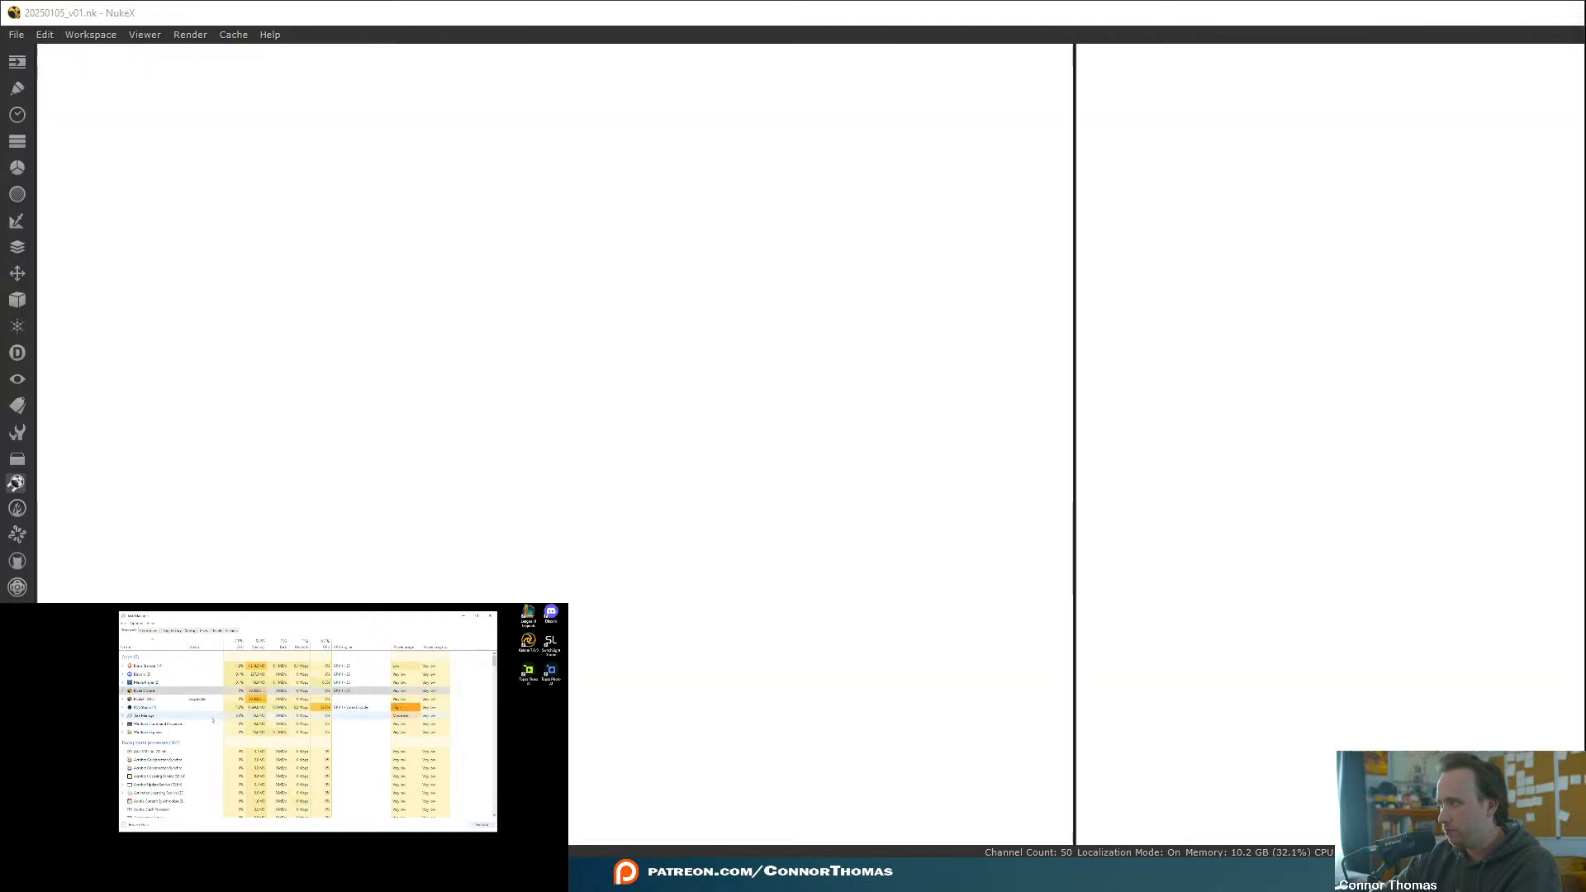
pyautogui.click(490, 615)
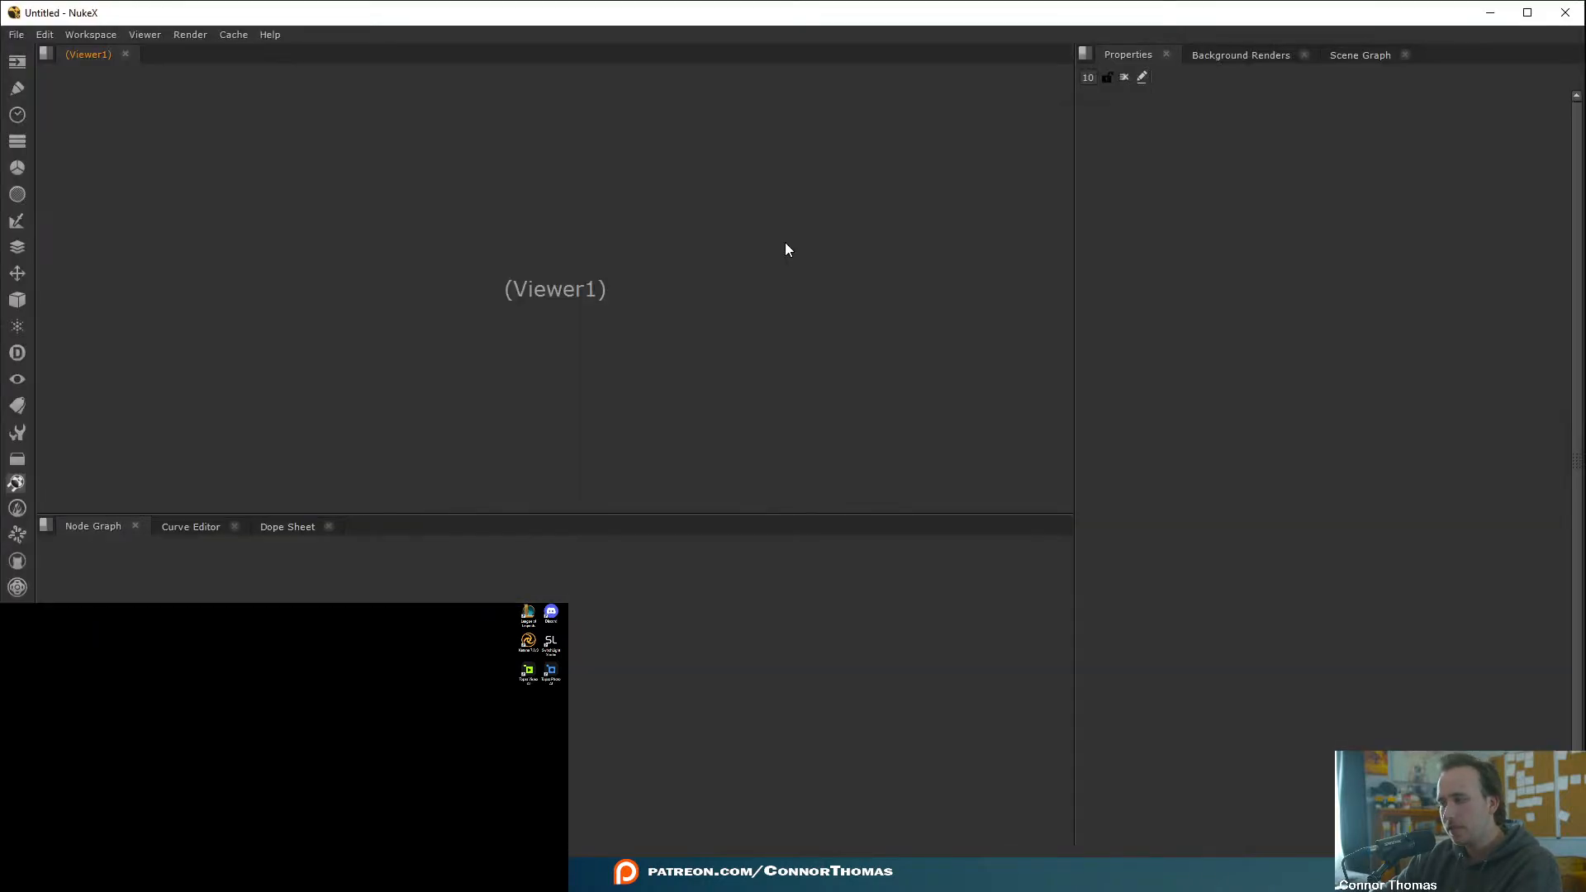
# - Reopen the recent comp 20250105_v01.nk in NukeX and switch to the workspace layout with a separate viewer window
pyautogui.click(16, 35)
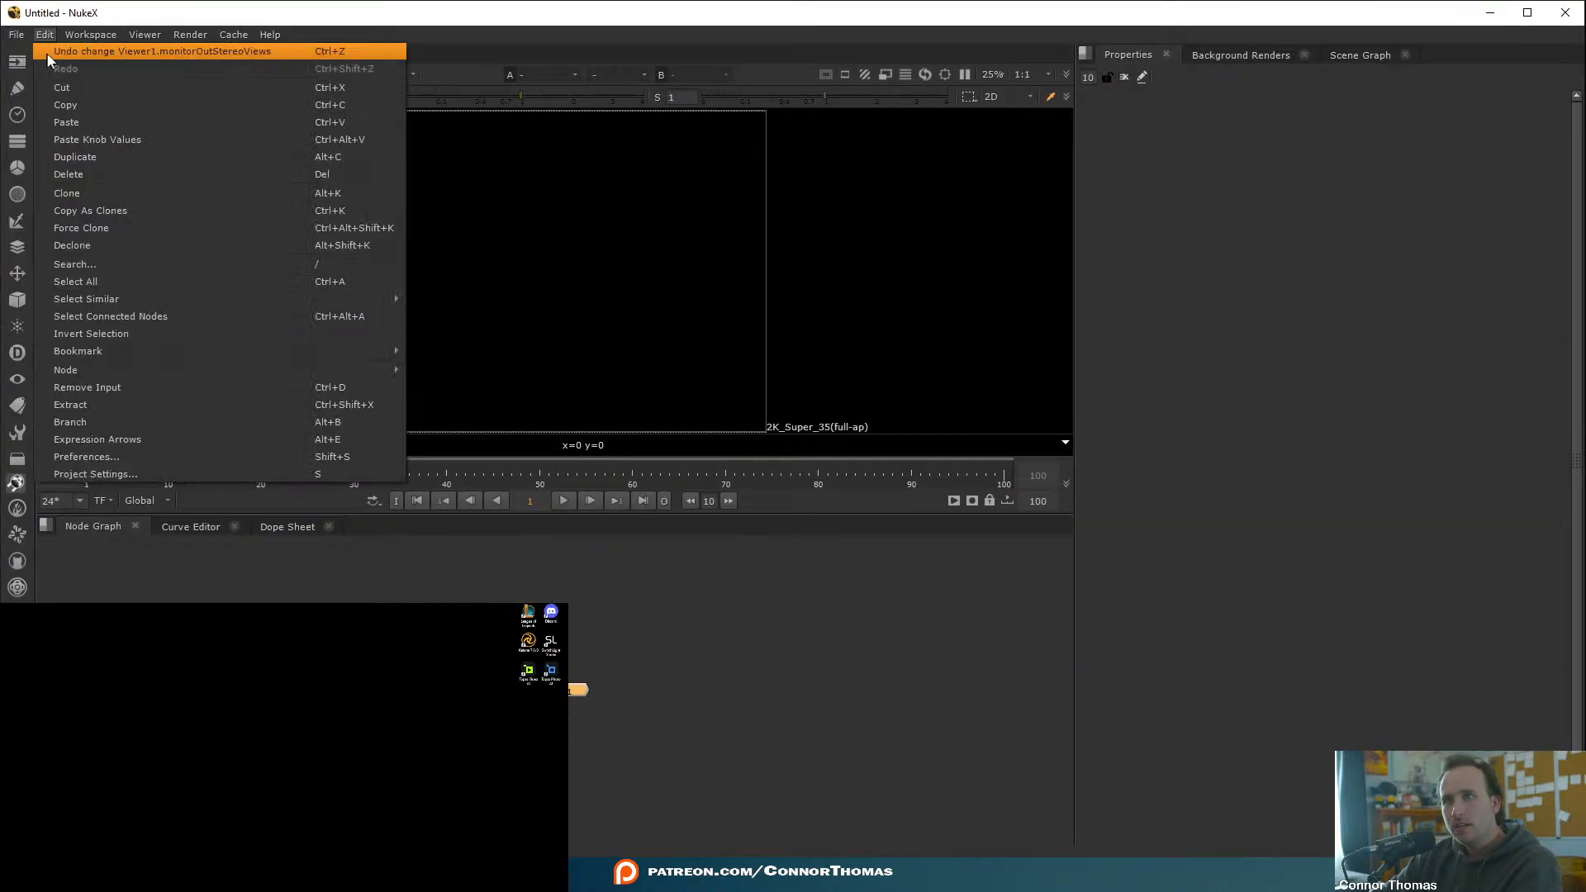
pyautogui.moveTo(83, 86)
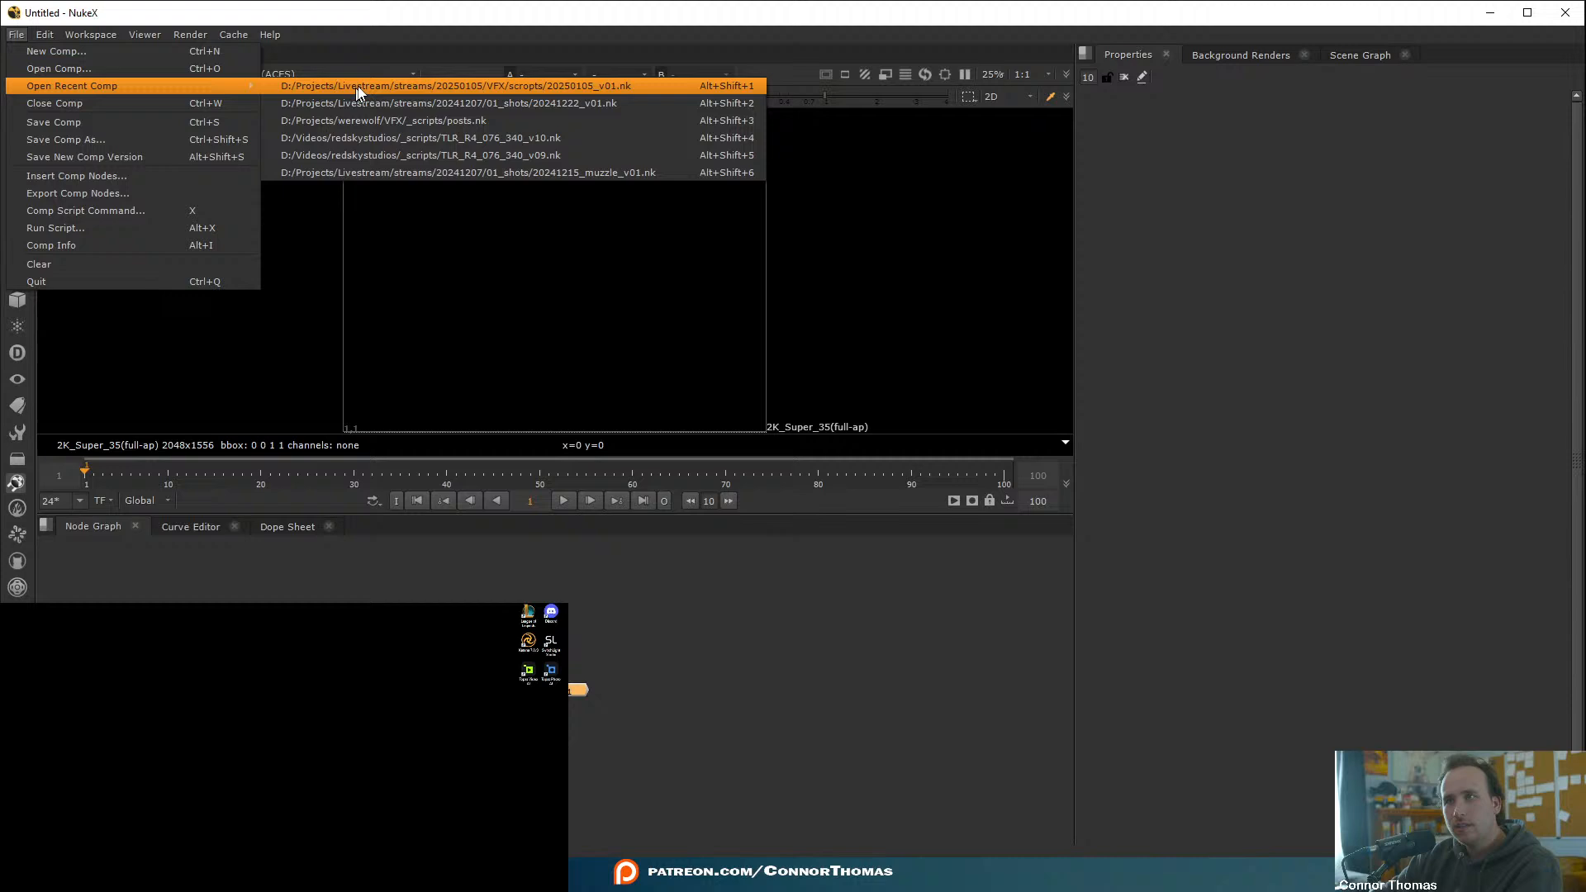
pyautogui.click(415, 88)
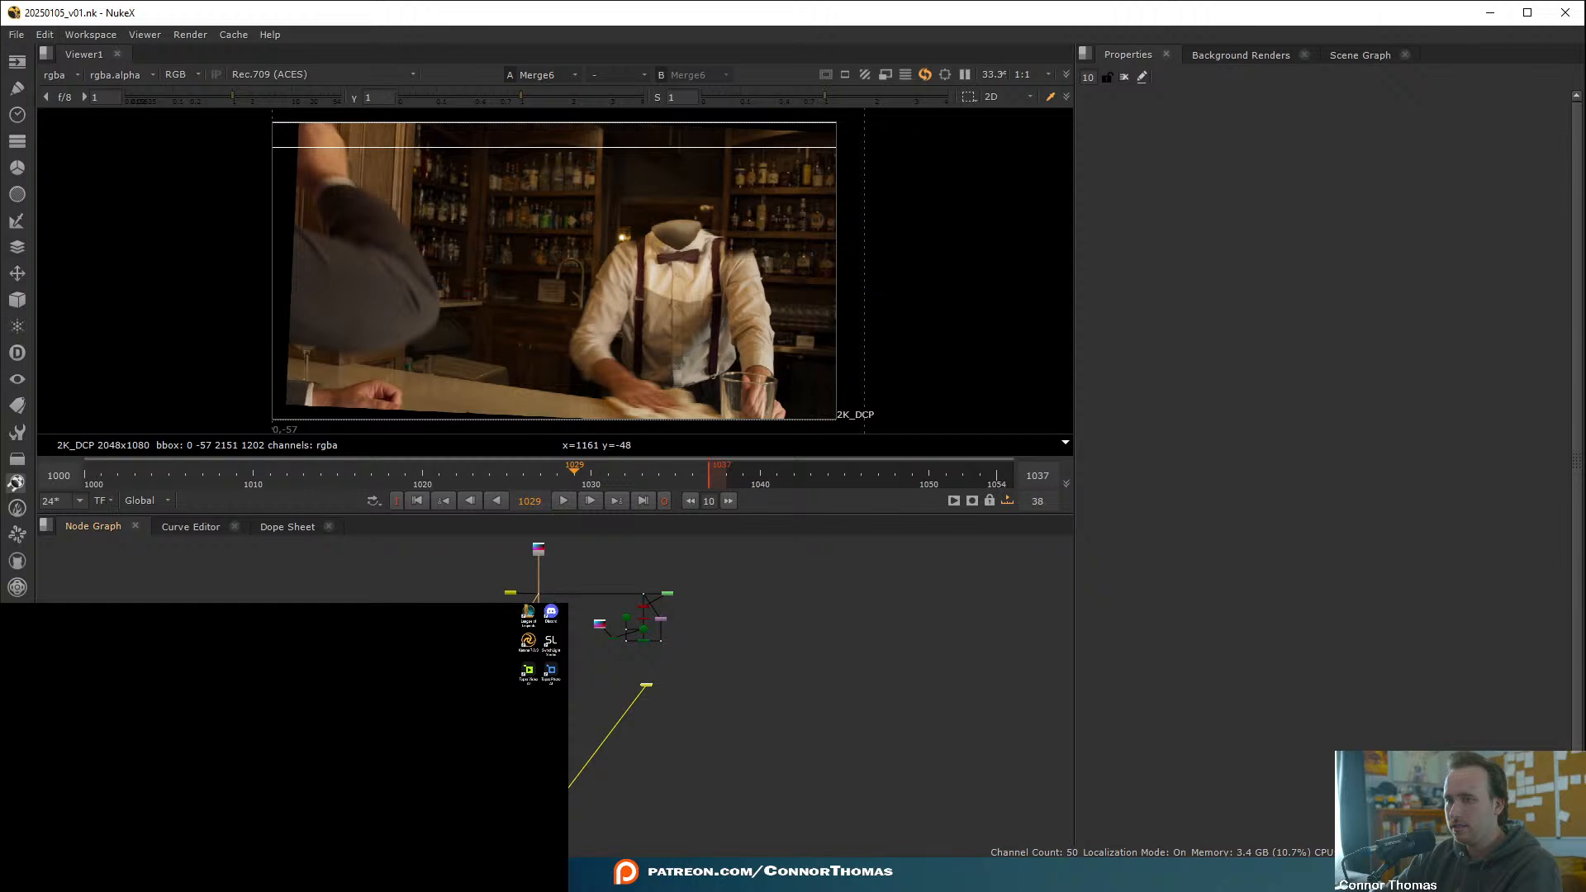
pyautogui.click(91, 35)
pyautogui.click(157, 265)
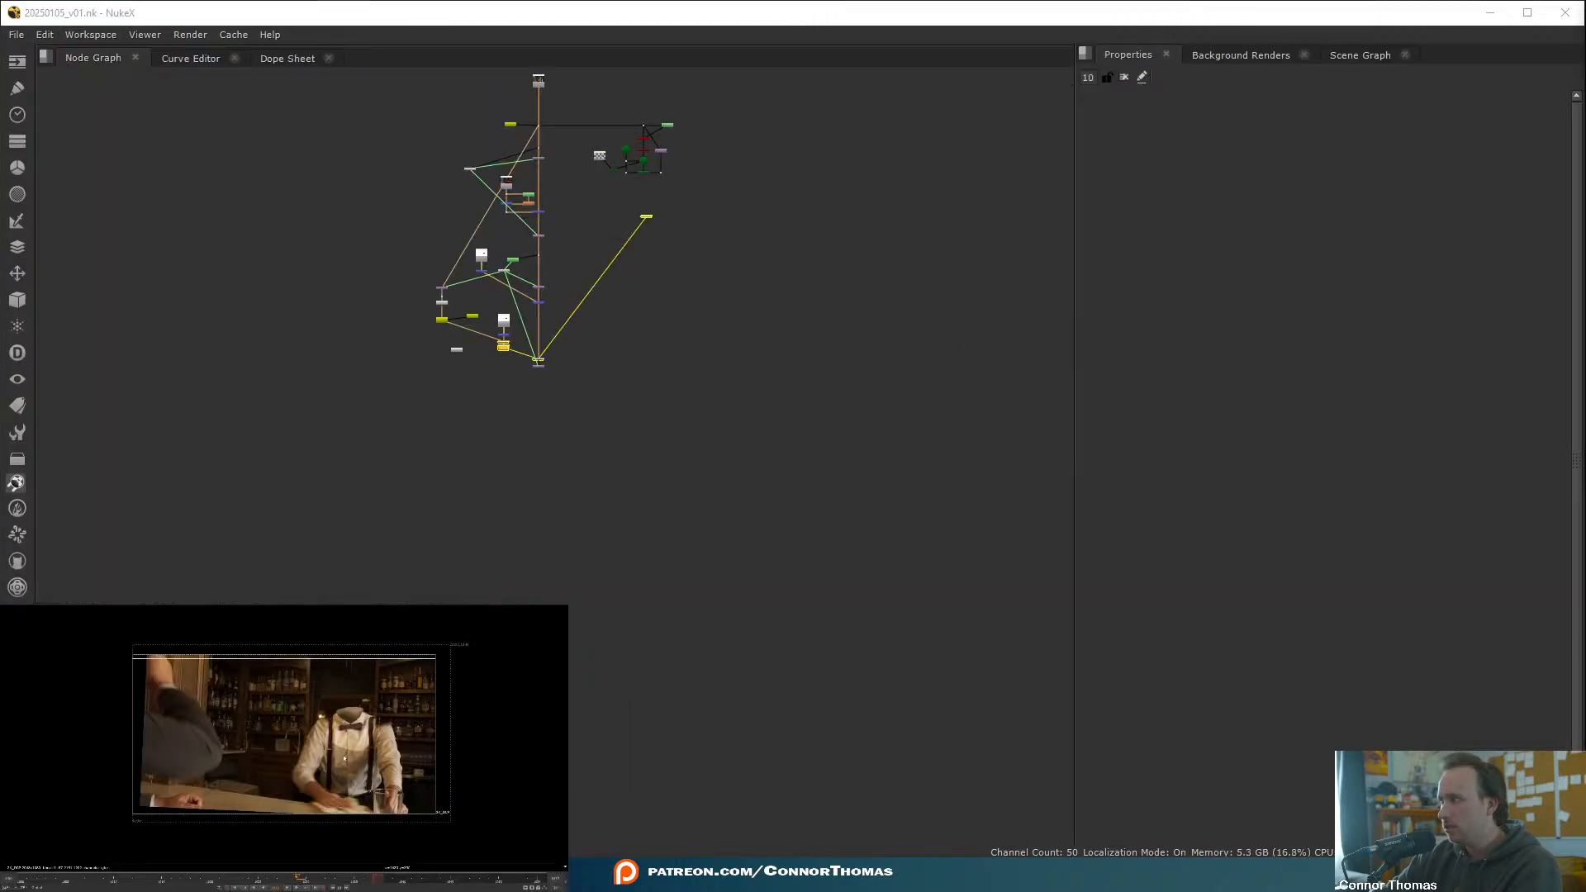
# - Open Write4's properties and render frames 1033-1054
pyautogui.scroll(10, 463, 376)
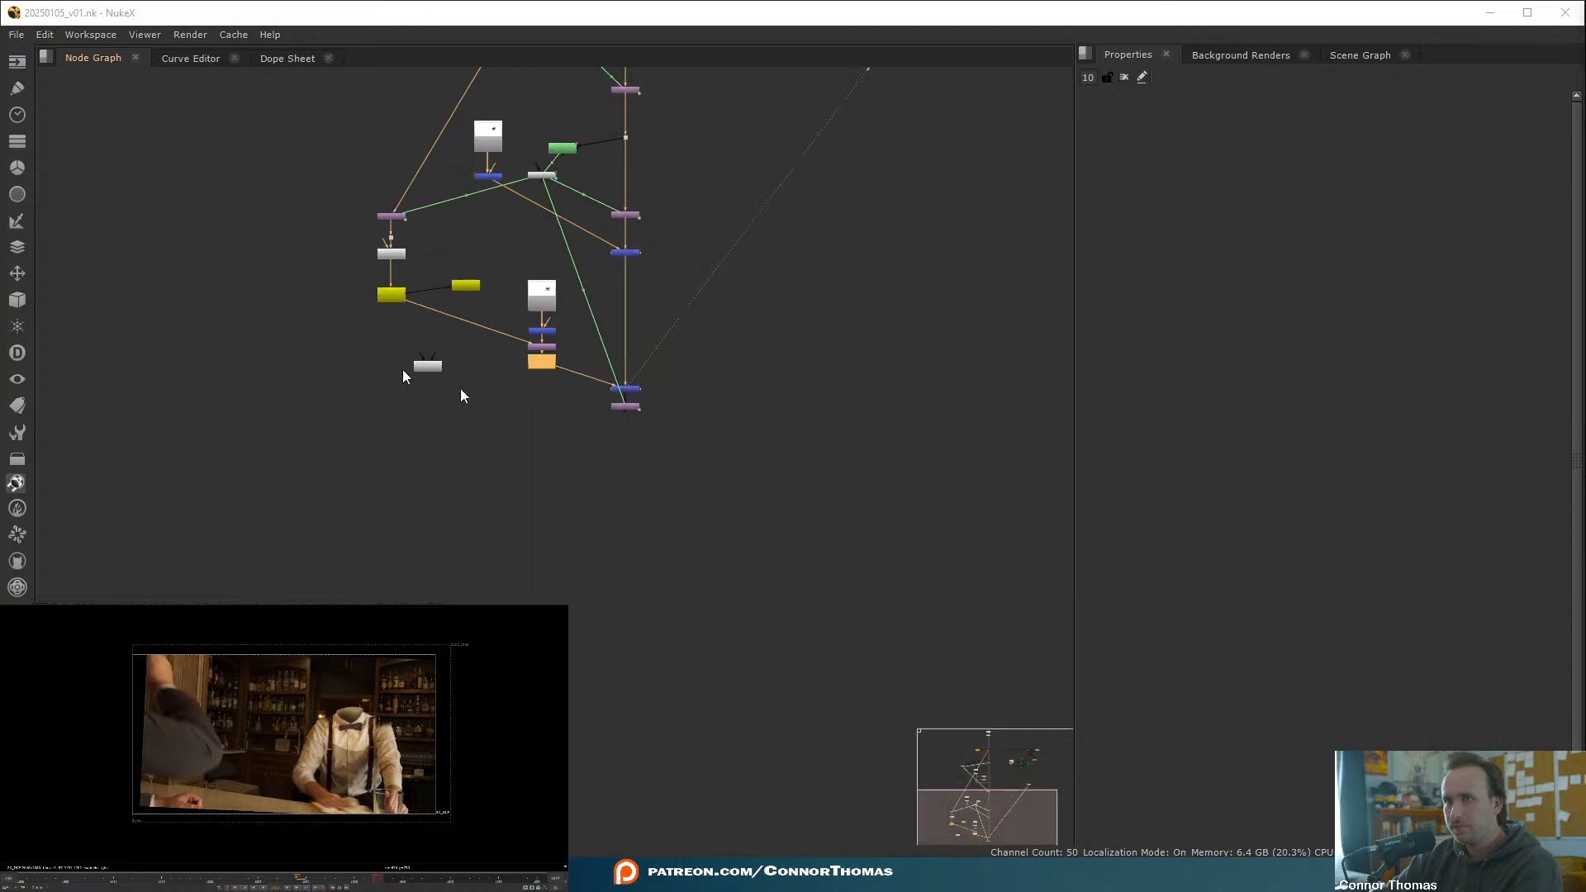
pyautogui.moveTo(565, 308); pyautogui.dragTo(574, 433, button='middle')
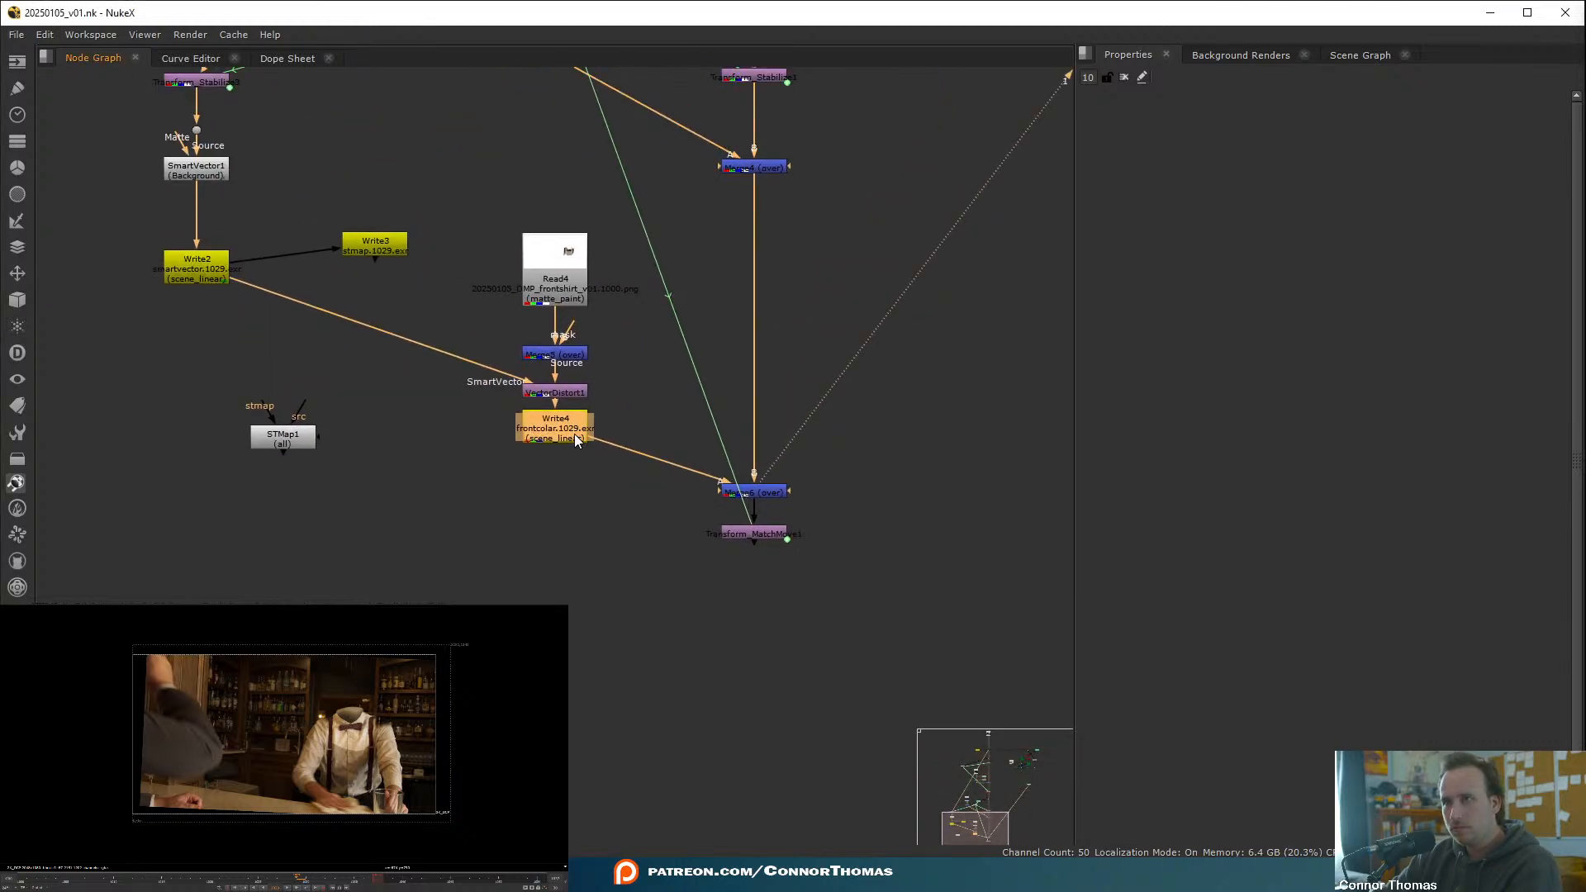
pyautogui.doubleClick(575, 438)
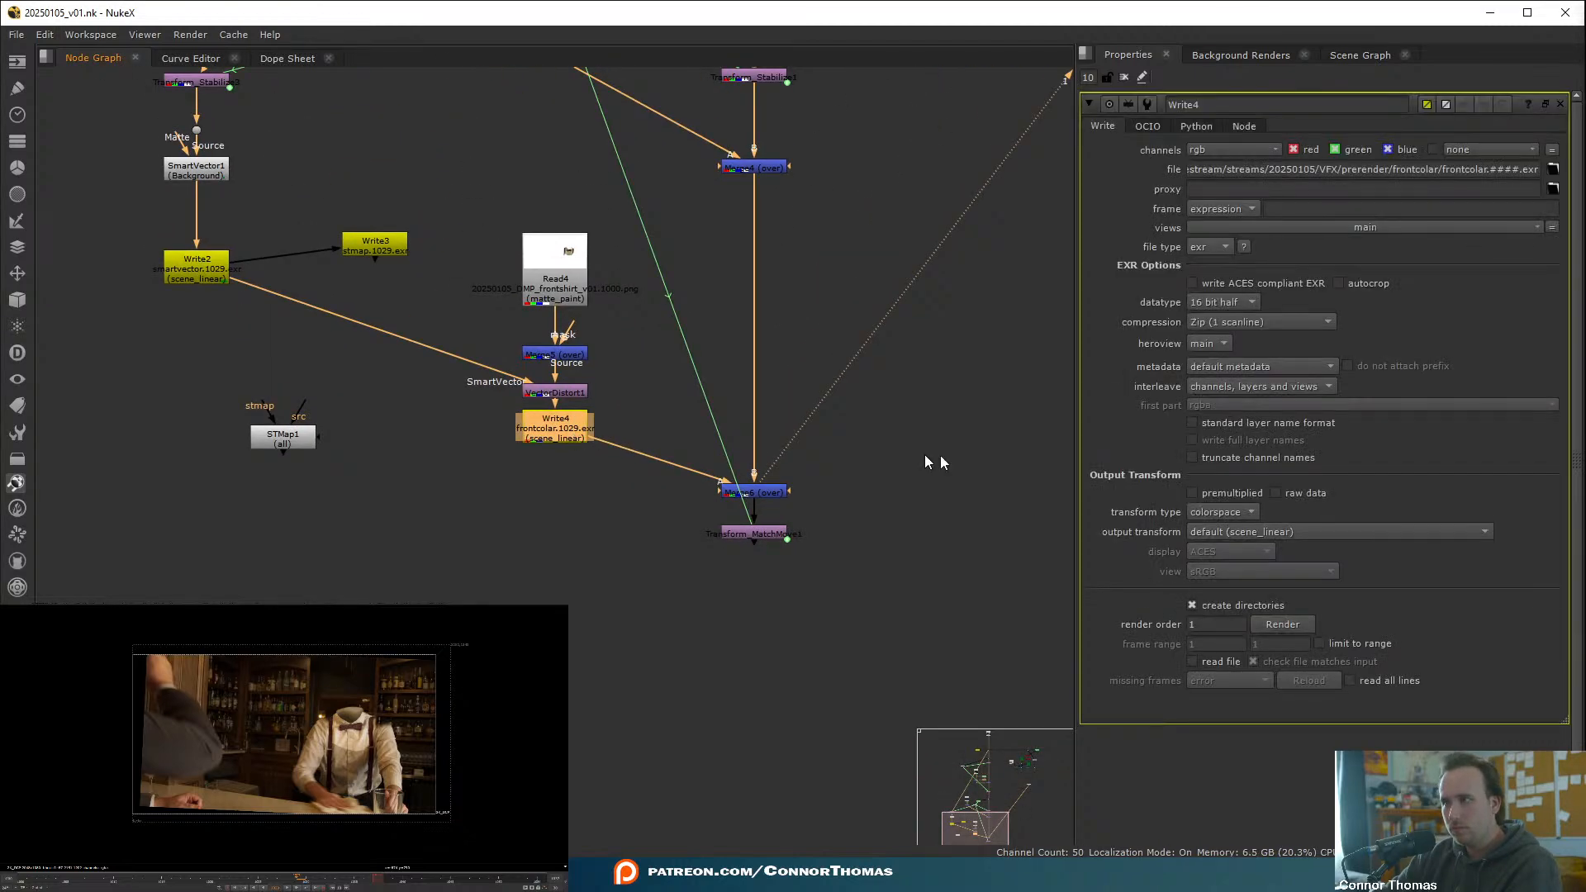
pyautogui.click(1282, 625)
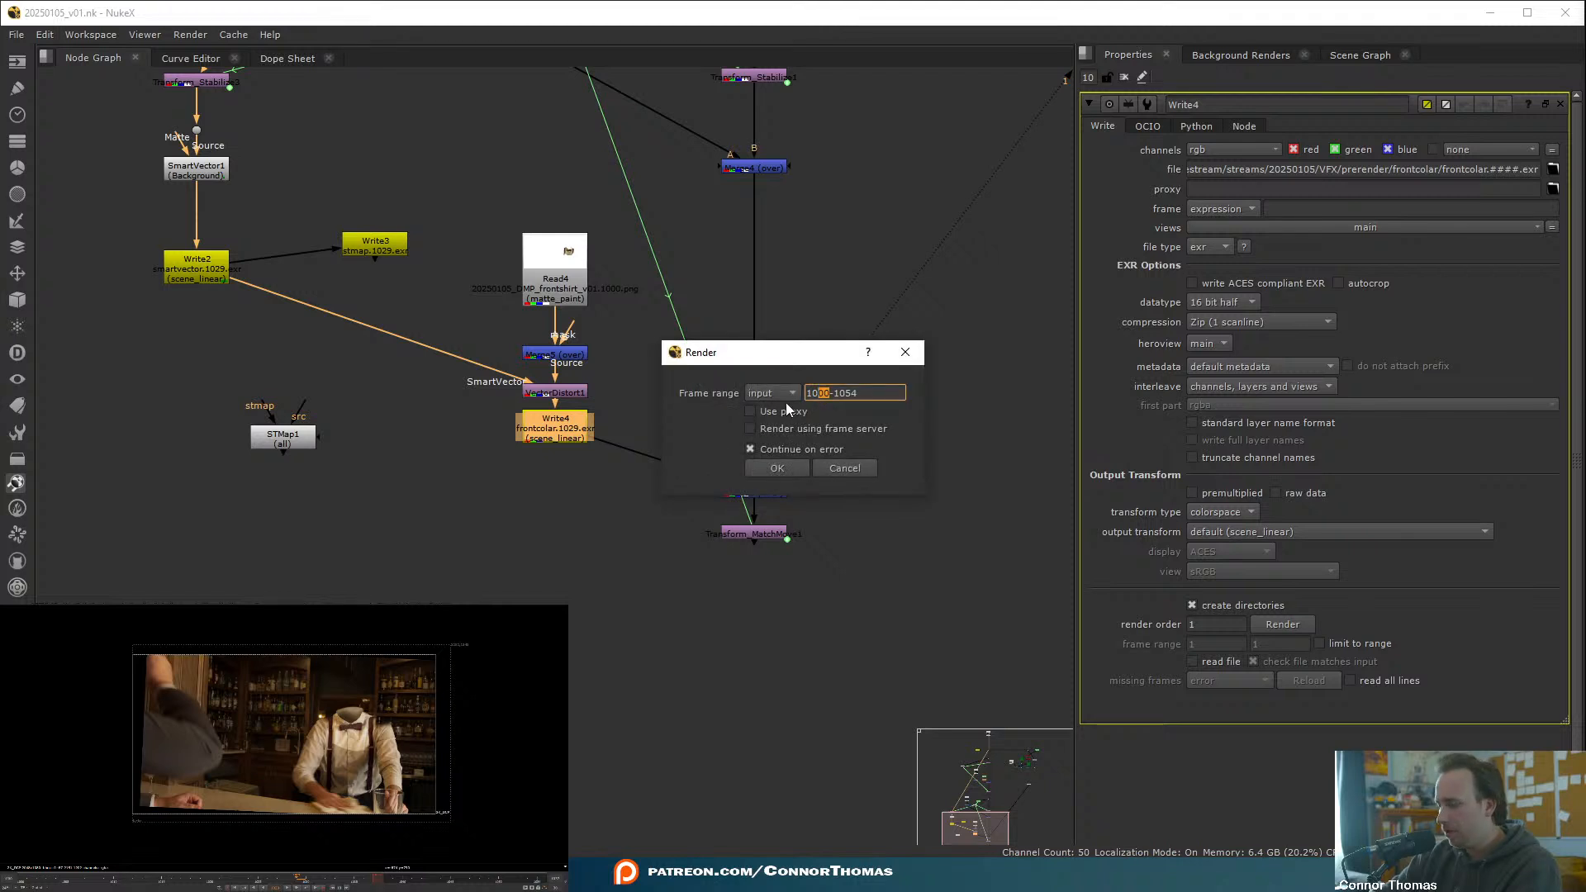
pyautogui.write('33')
pyautogui.press('Return')
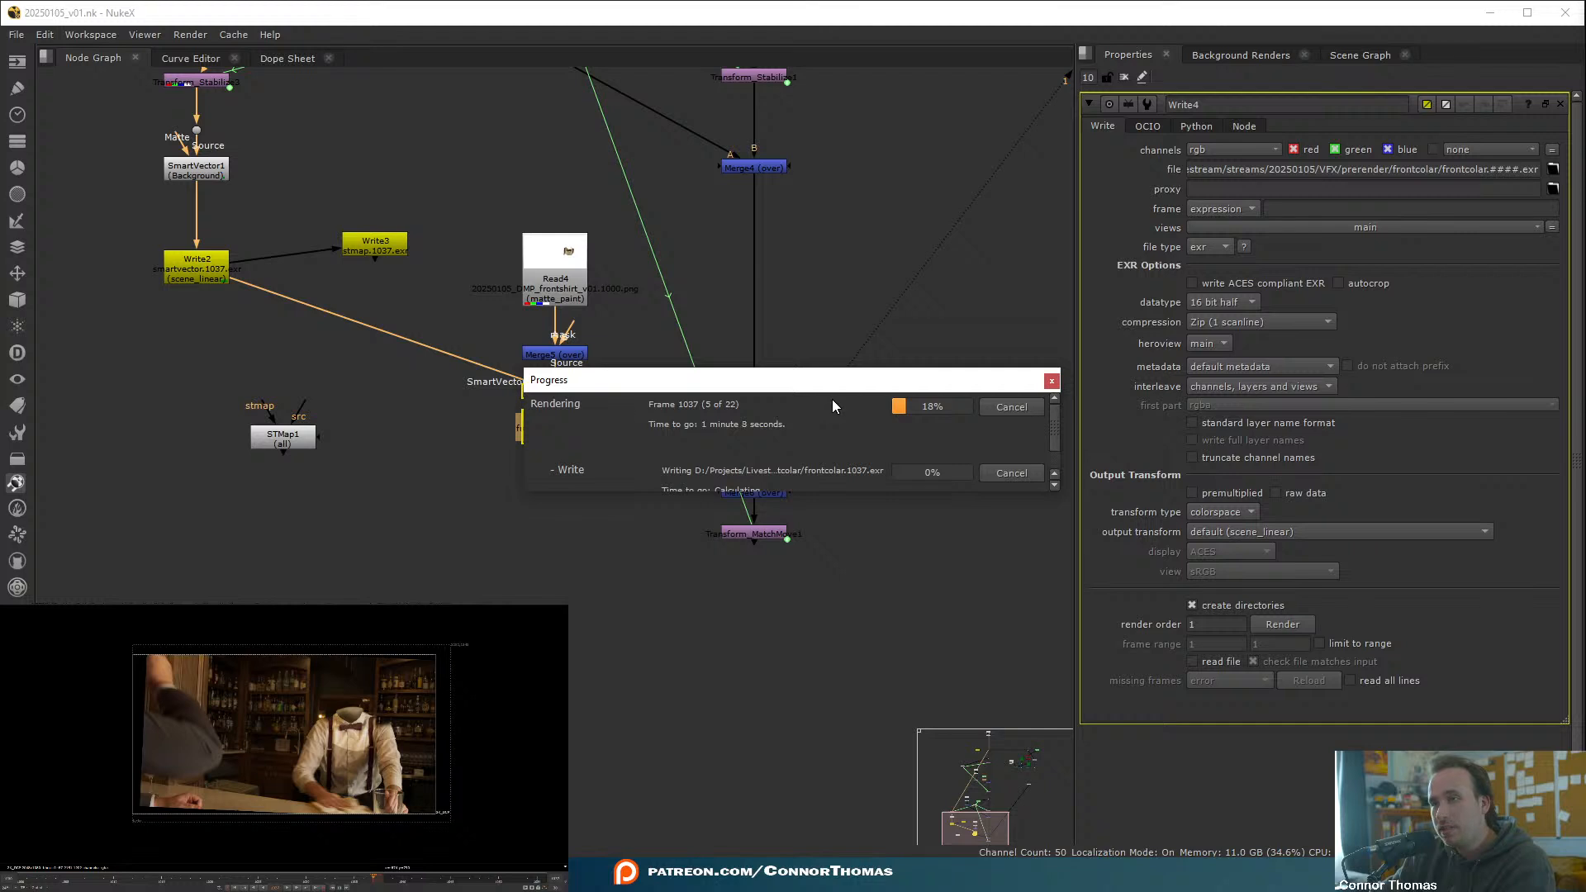
# - Cancel the running render and switch to Task Manager to force-quit NukeX
pyautogui.click(1030, 406)
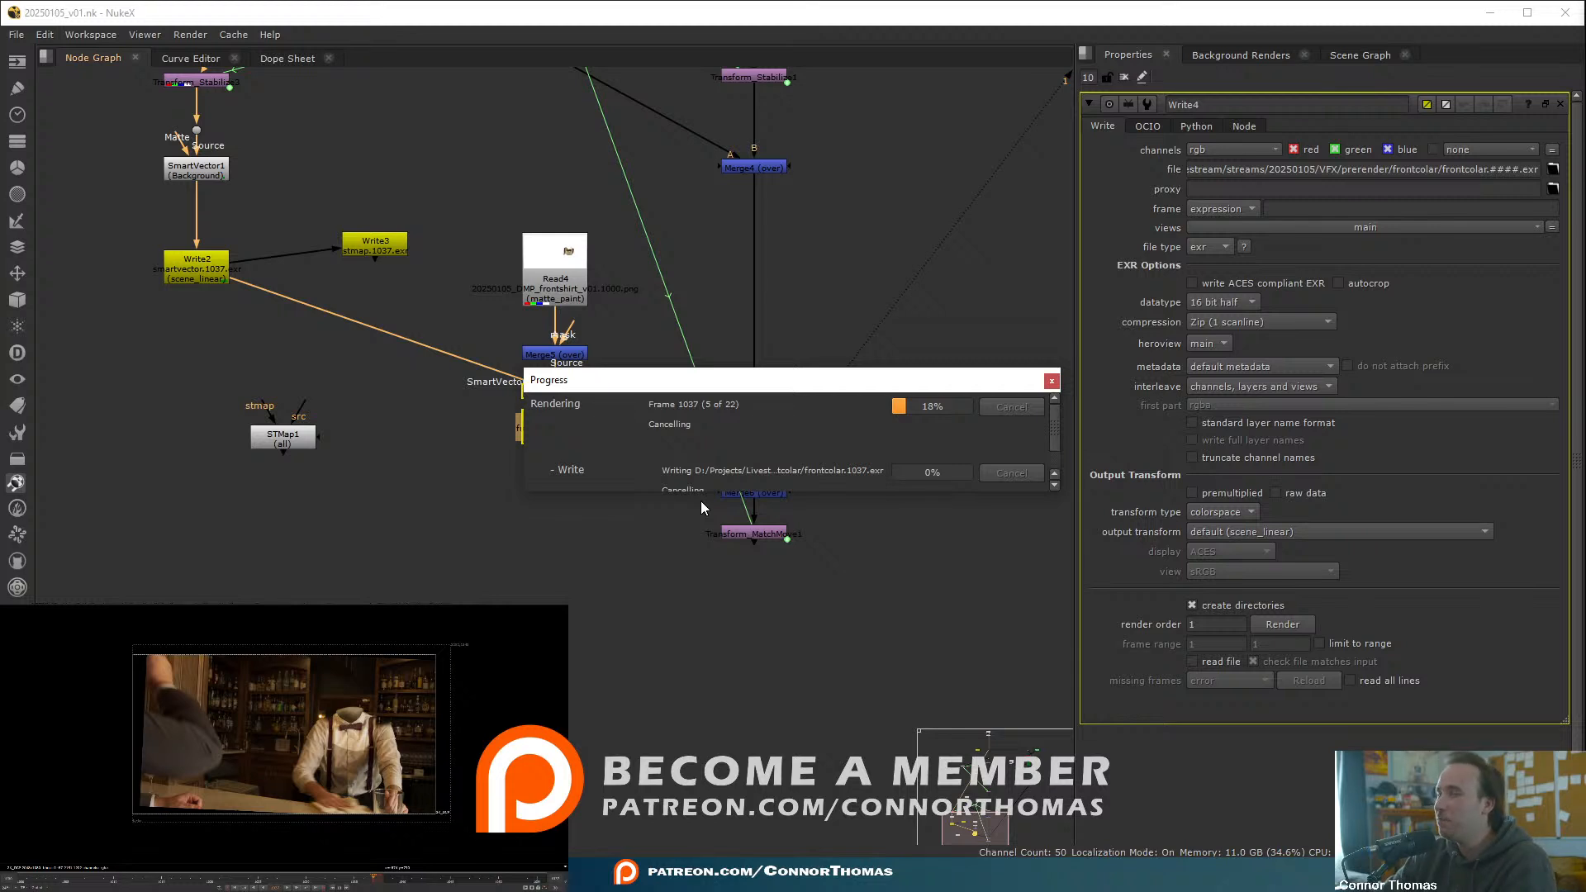
pyautogui.rightClick(818, 876)
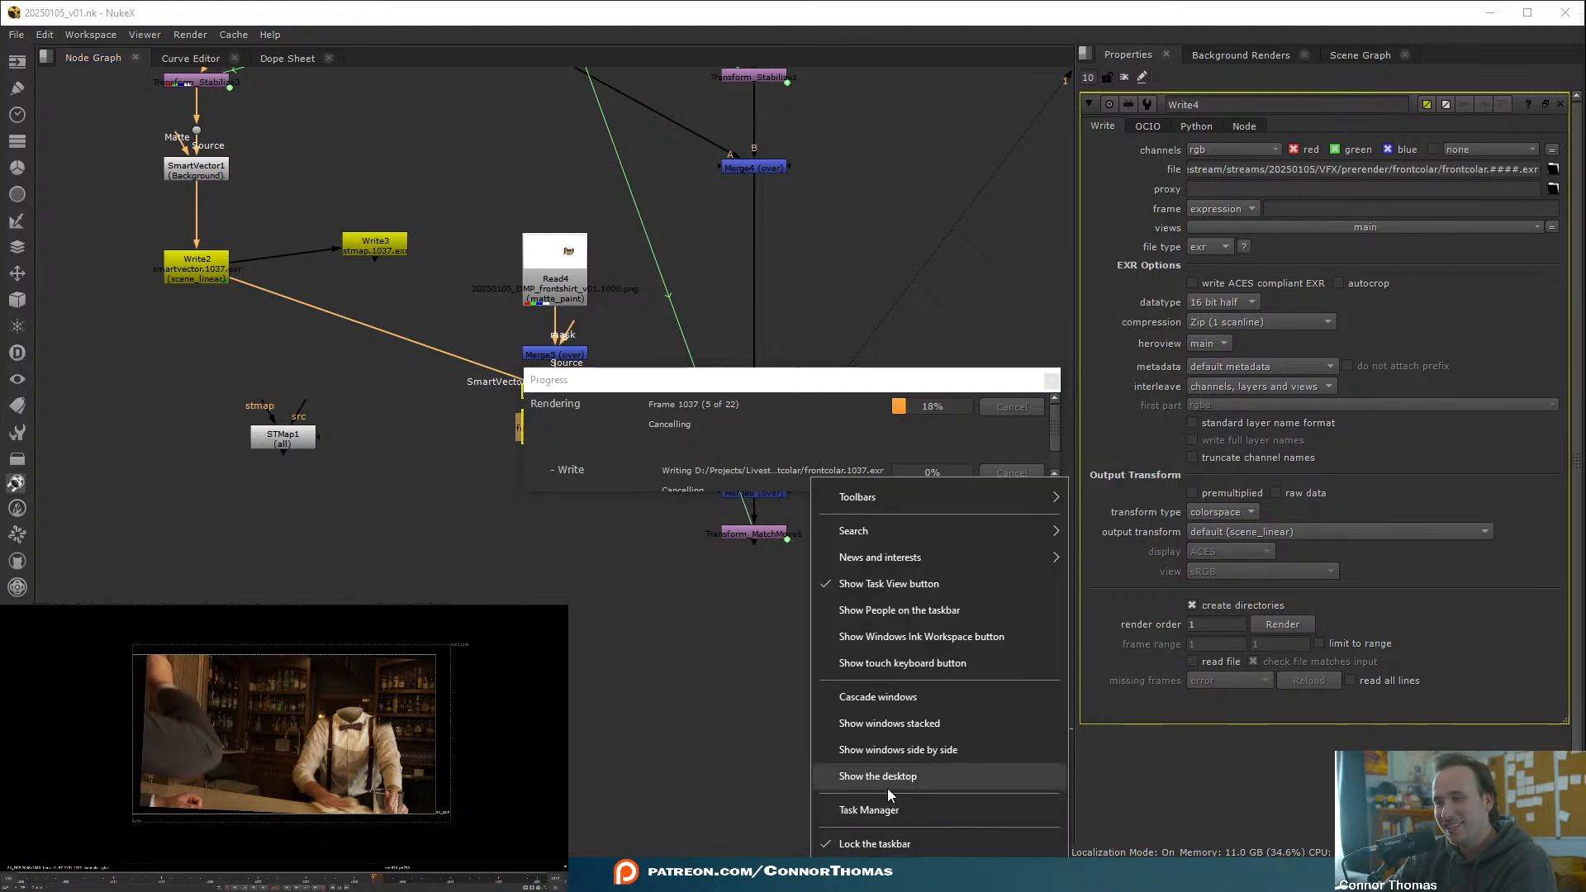
pyautogui.click(869, 810)
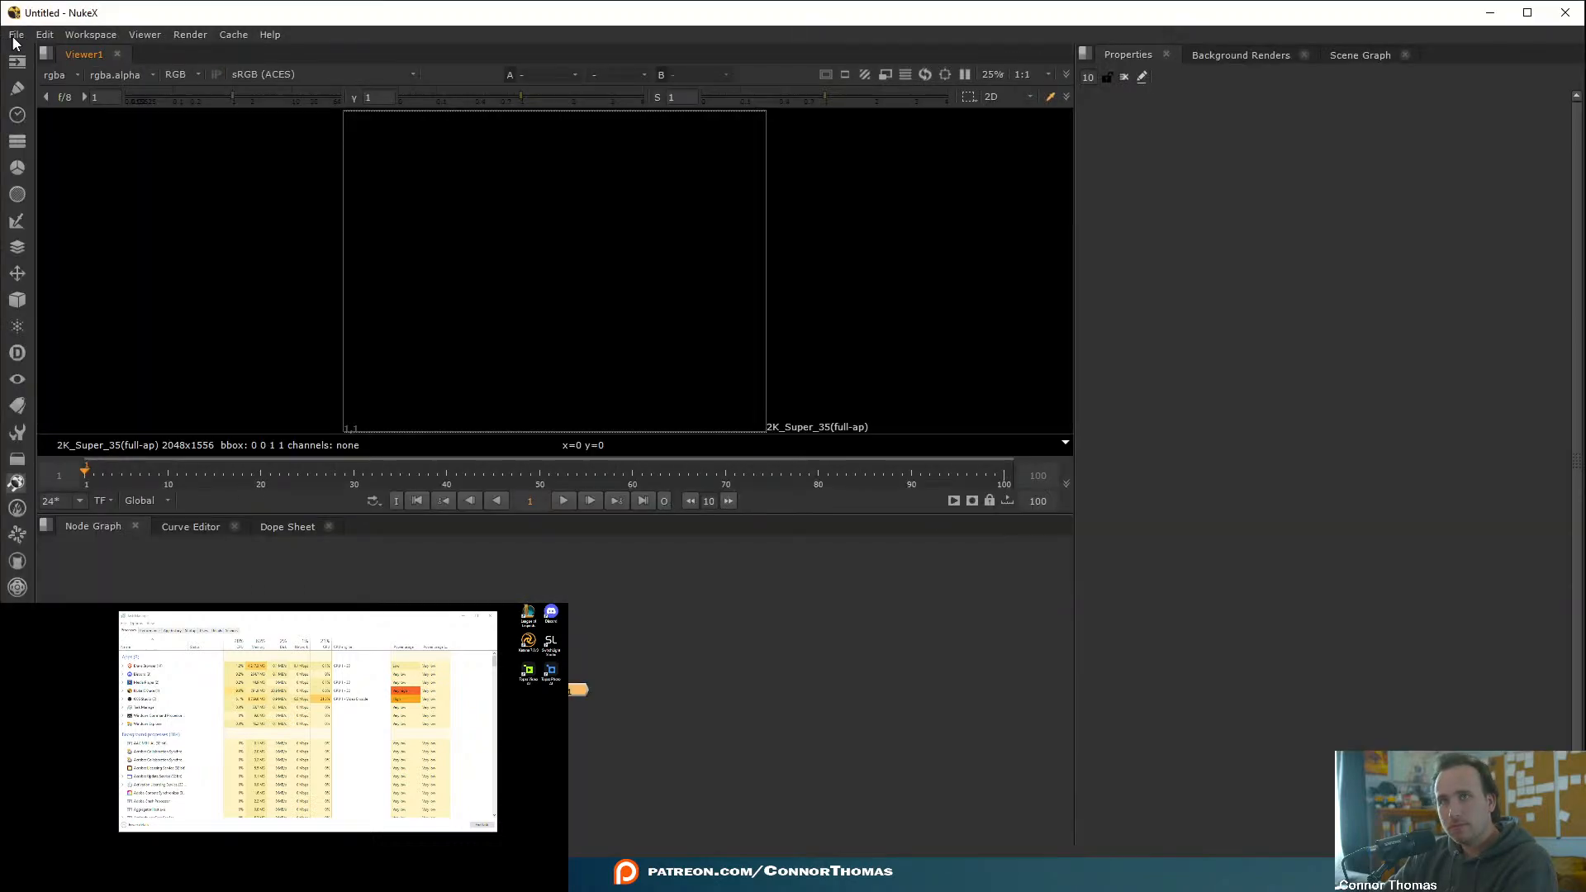
# - Reopen the recent comp 20250105_v01.nk in NukeX
pyautogui.click(15, 35)
pyautogui.moveTo(75, 74)
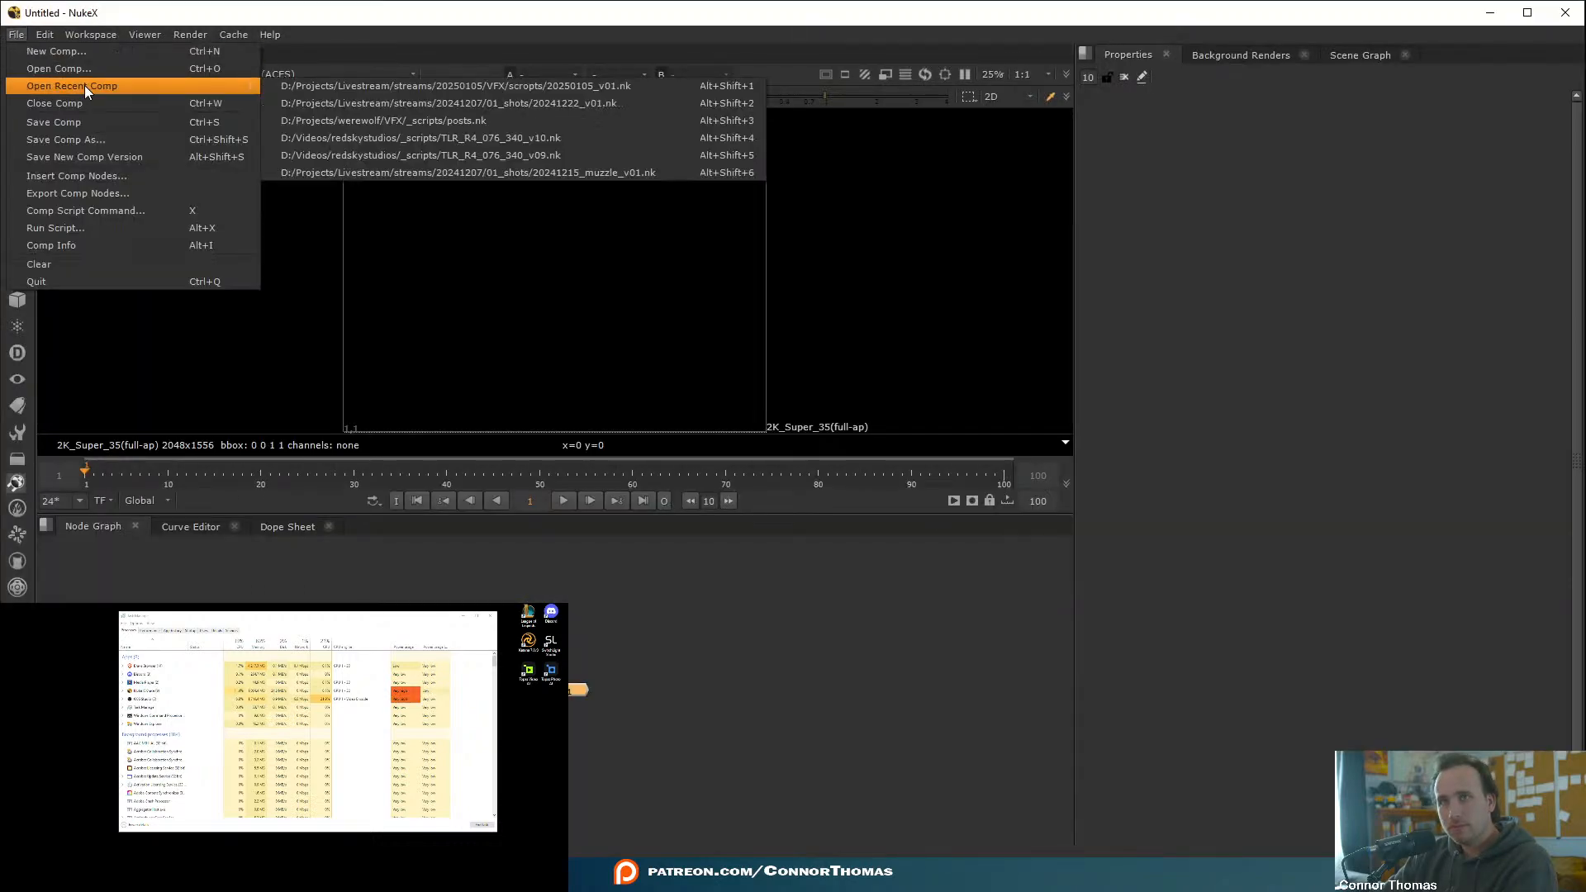
pyautogui.click(395, 81)
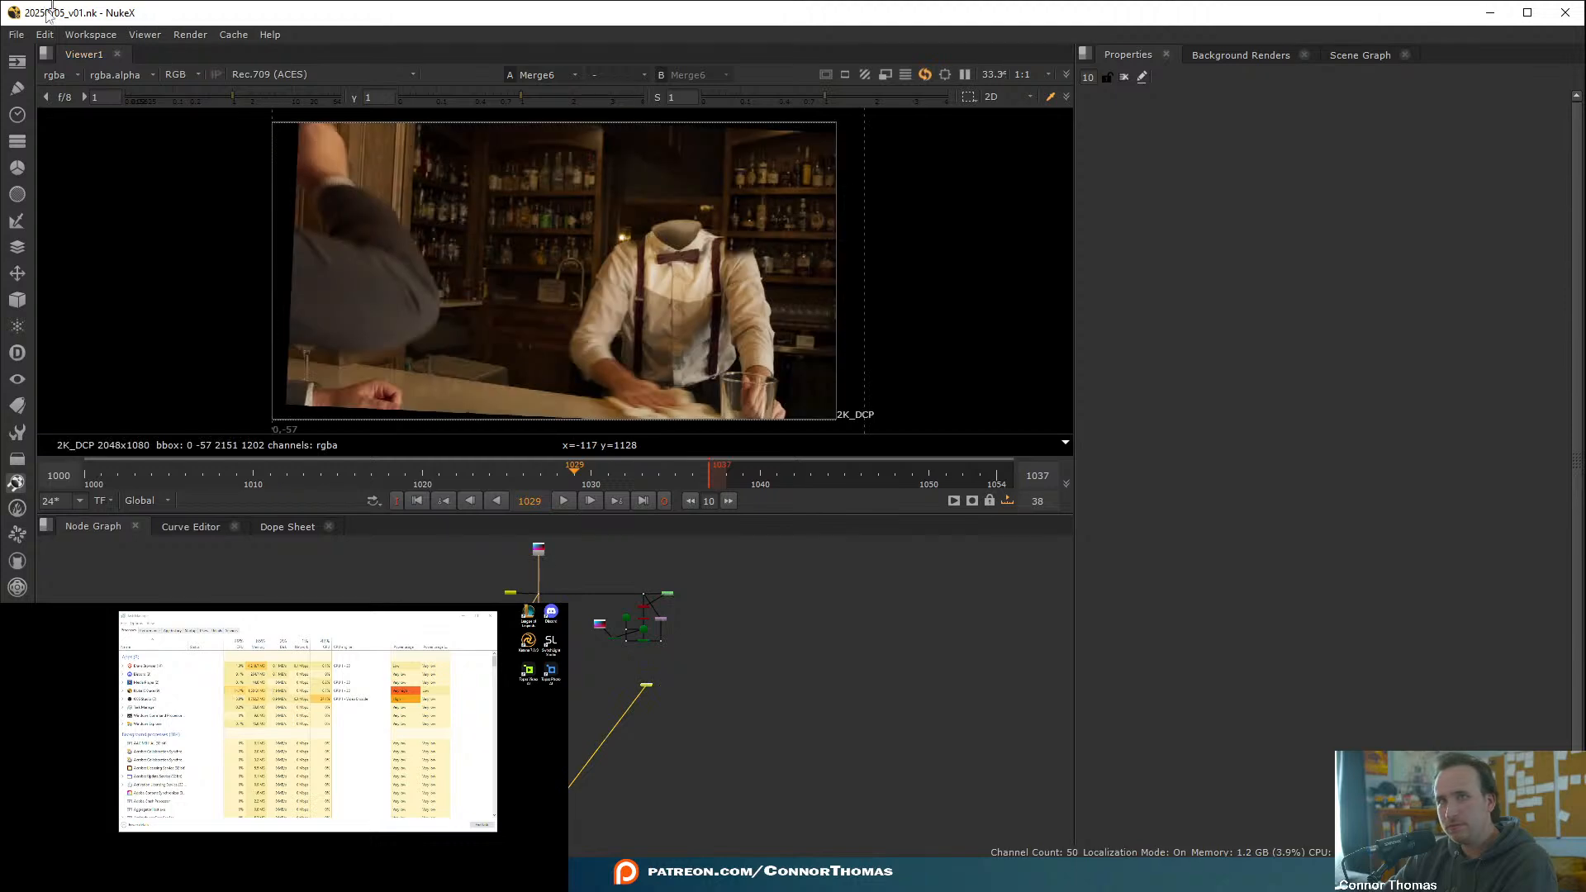
# - Switch to the 2 Screen workspace layout with the viewer in a separate window
pyautogui.click(72, 35)
pyautogui.click(151, 238)
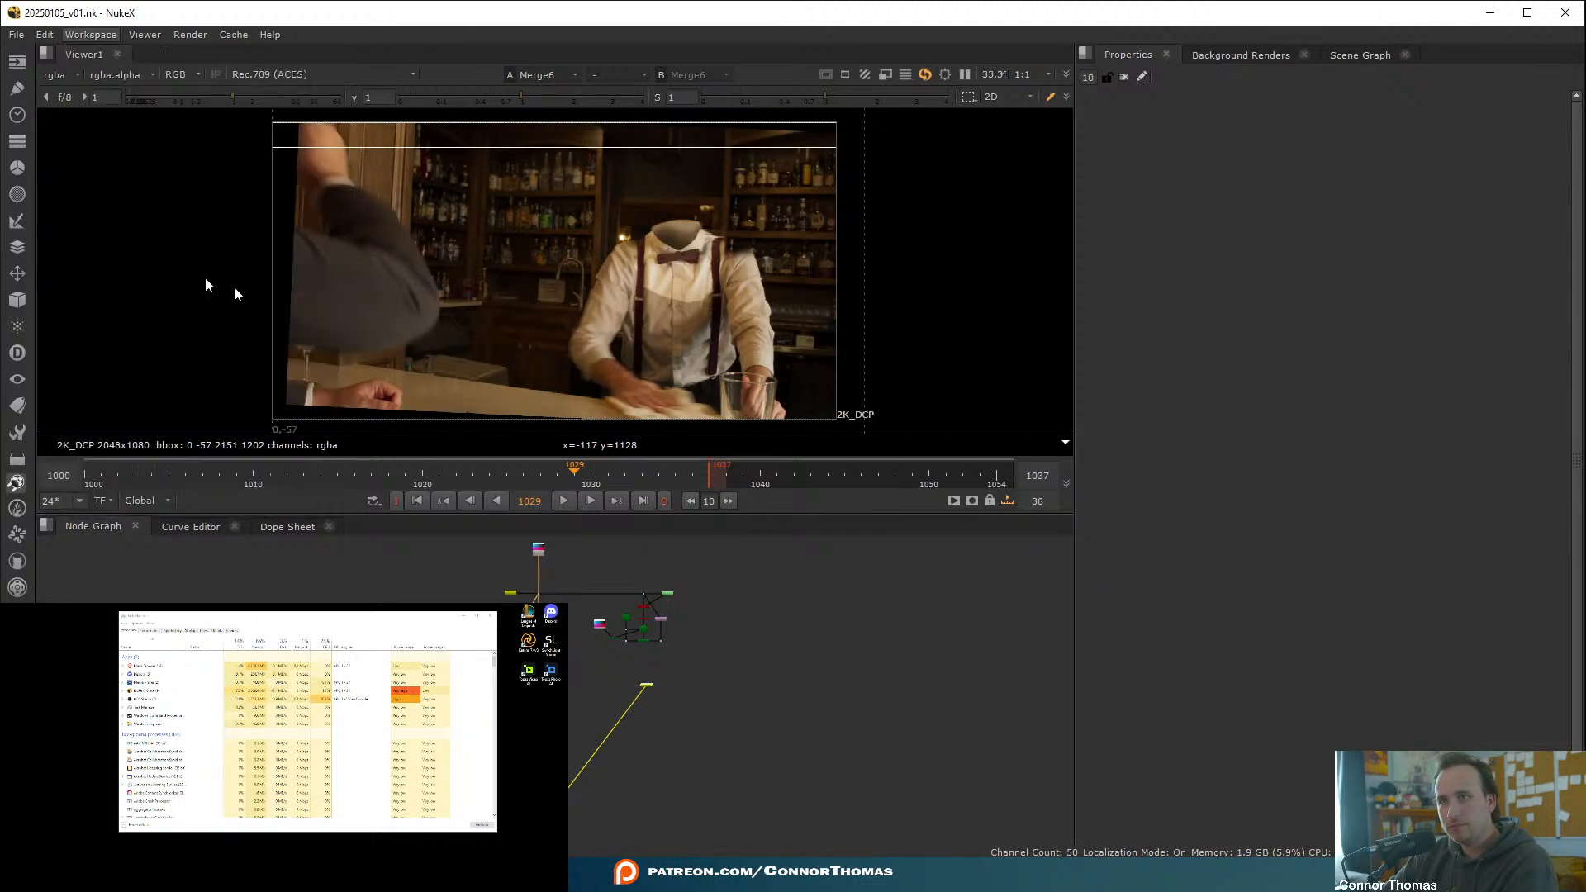
pyautogui.scroll(6, 534, 293)
pyautogui.moveTo(533, 293); pyautogui.dragTo(347, 333, button='middle')
pyautogui.scroll(2, 286, 464)
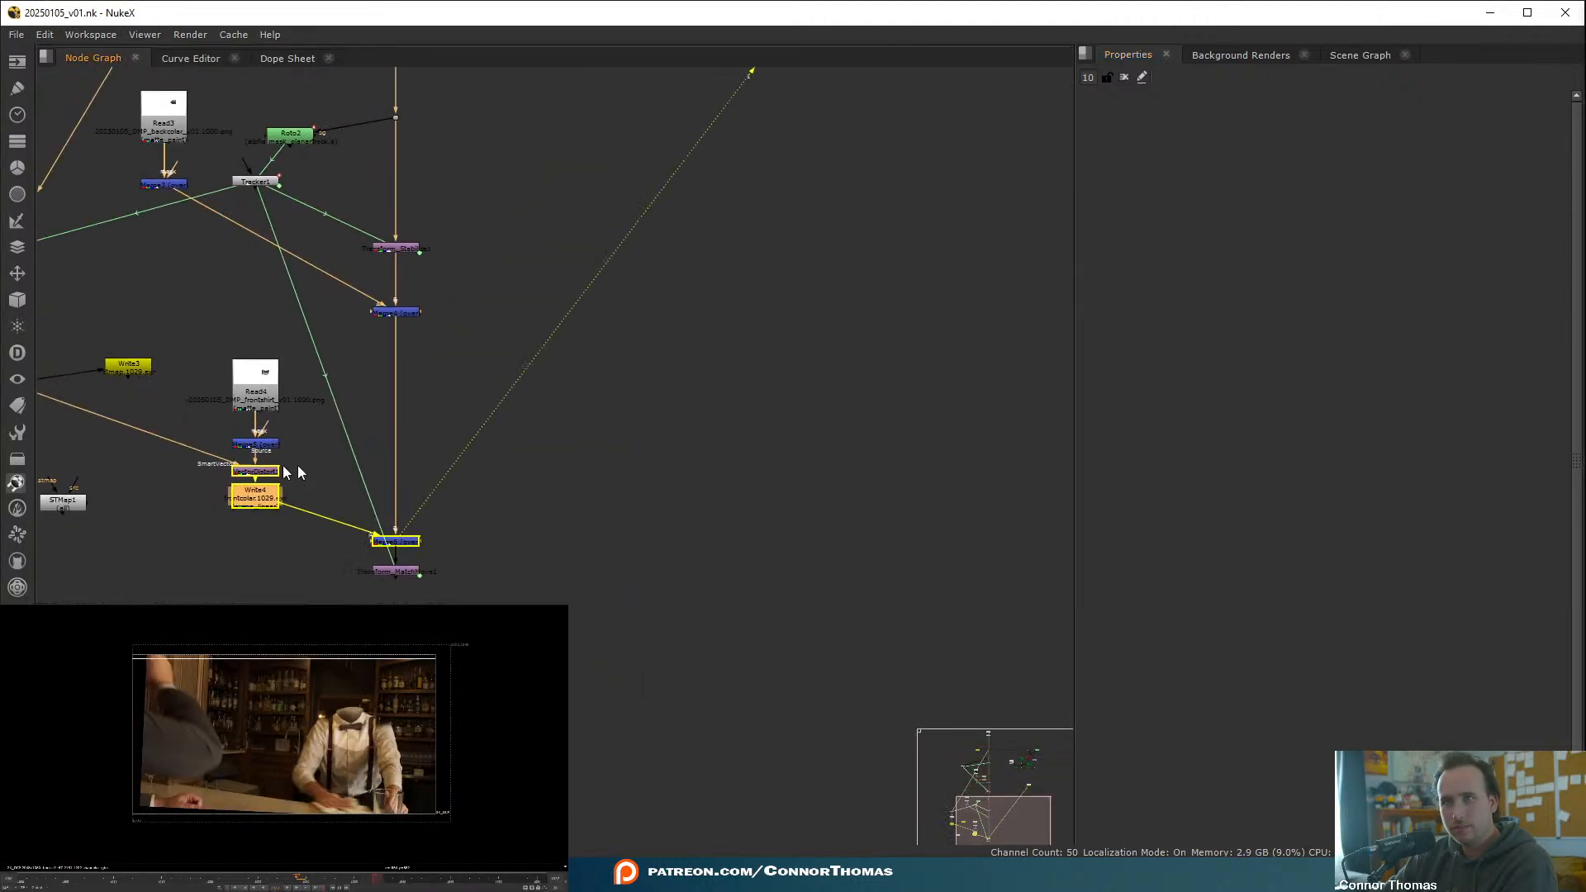
# - Check the rendered frame range of the frontcolar EXR sequence in the prerender folder without importing it
pyautogui.scroll(4, 261, 493)
pyautogui.moveTo(261, 494); pyautogui.dragTo(454, 548, button='middle')
pyautogui.press('r')
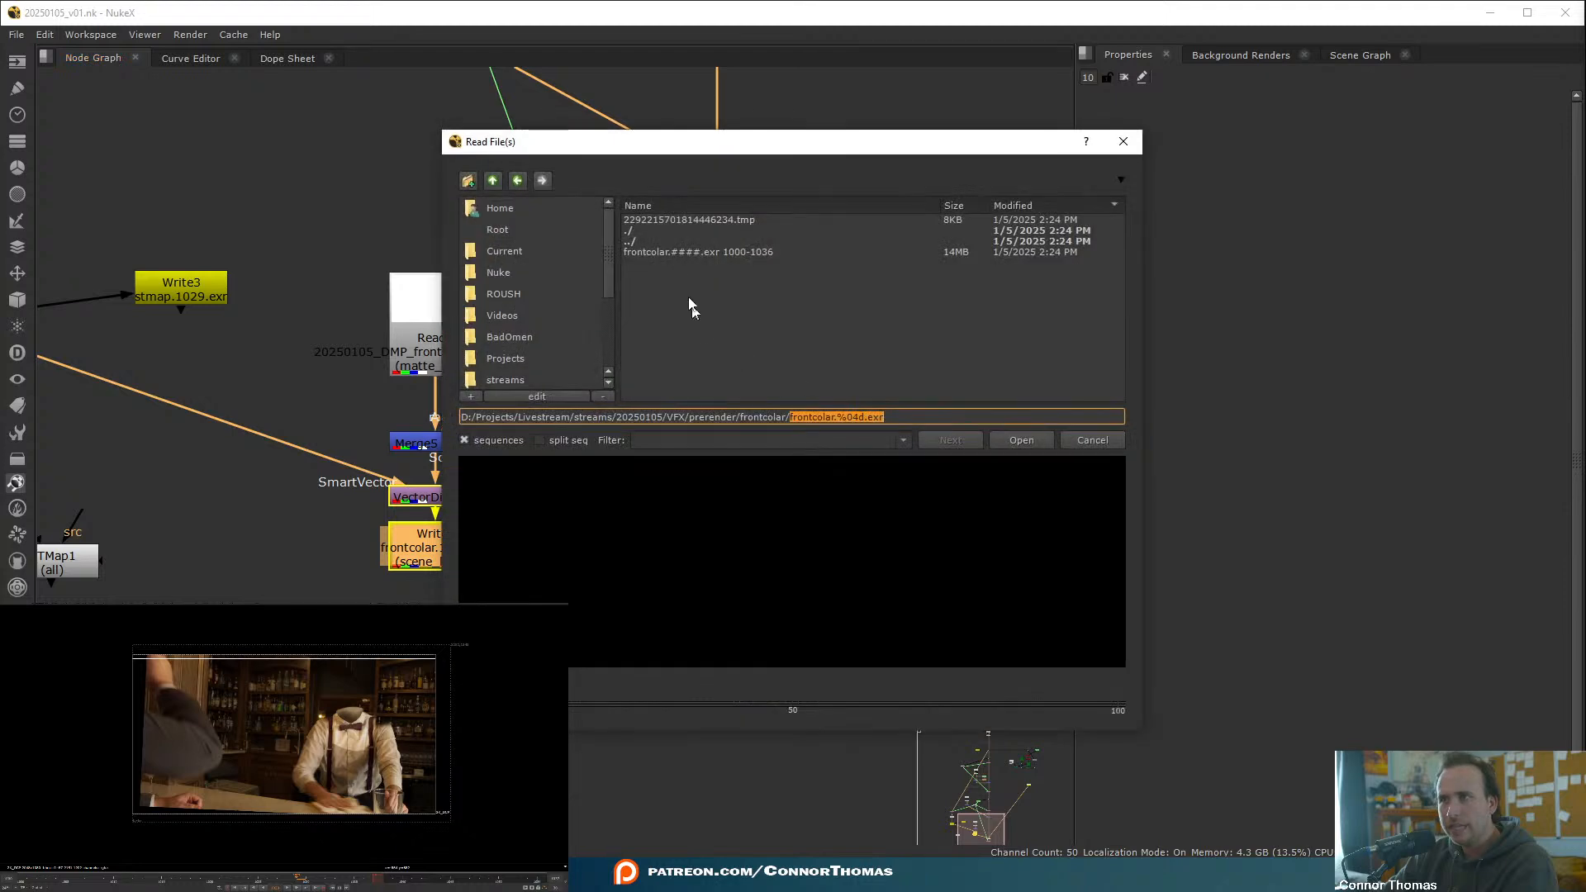
pyautogui.click(1103, 439)
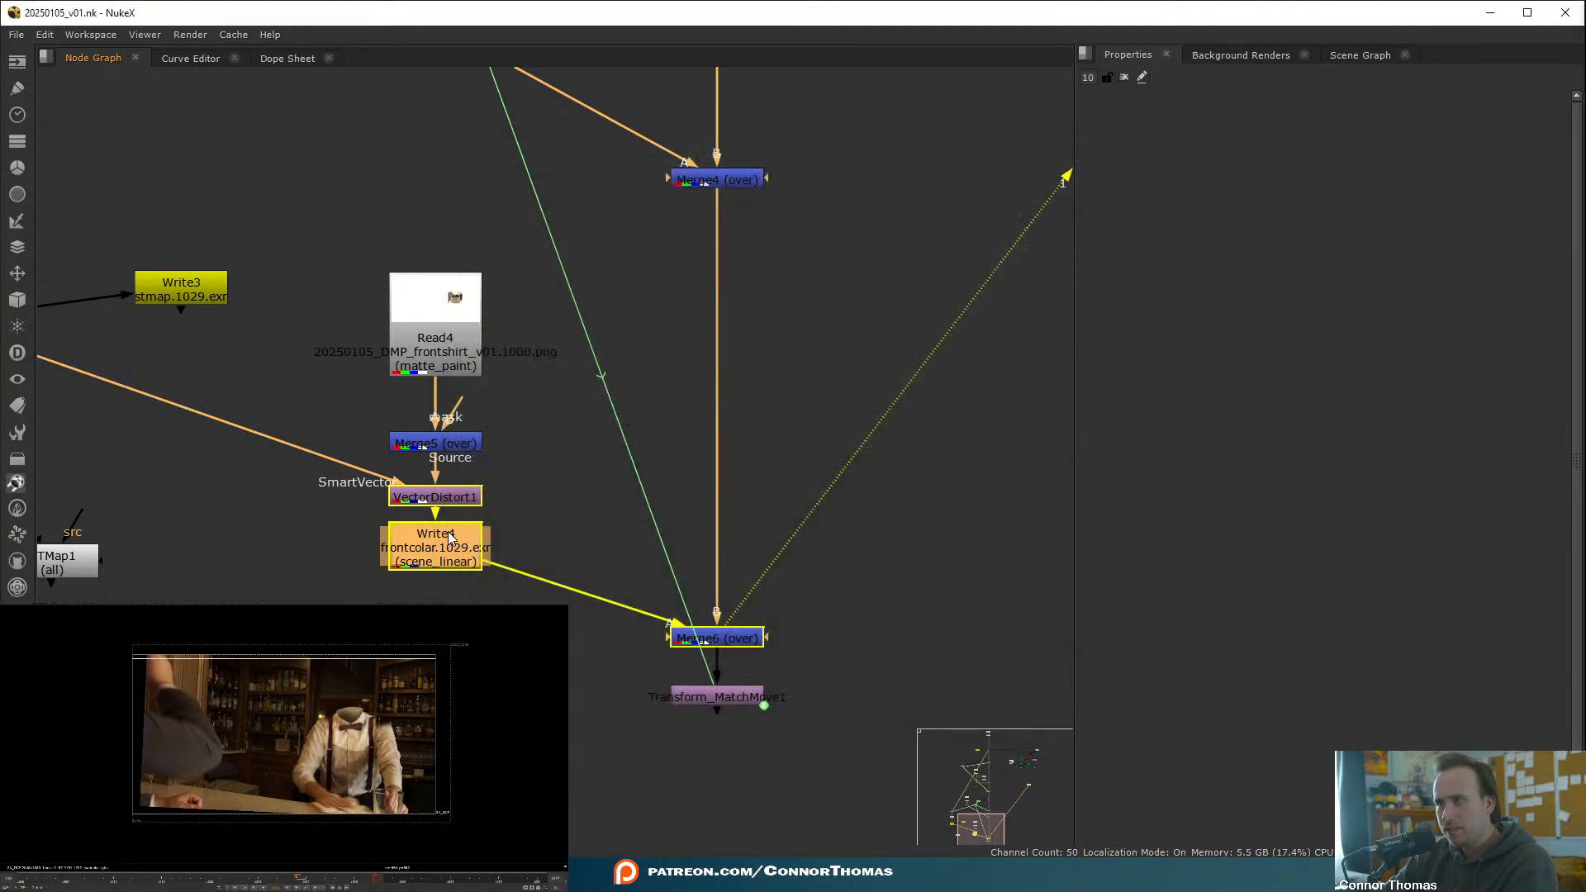
# - Render frames 1037-1054 from Write4
pyautogui.click(1284, 625)
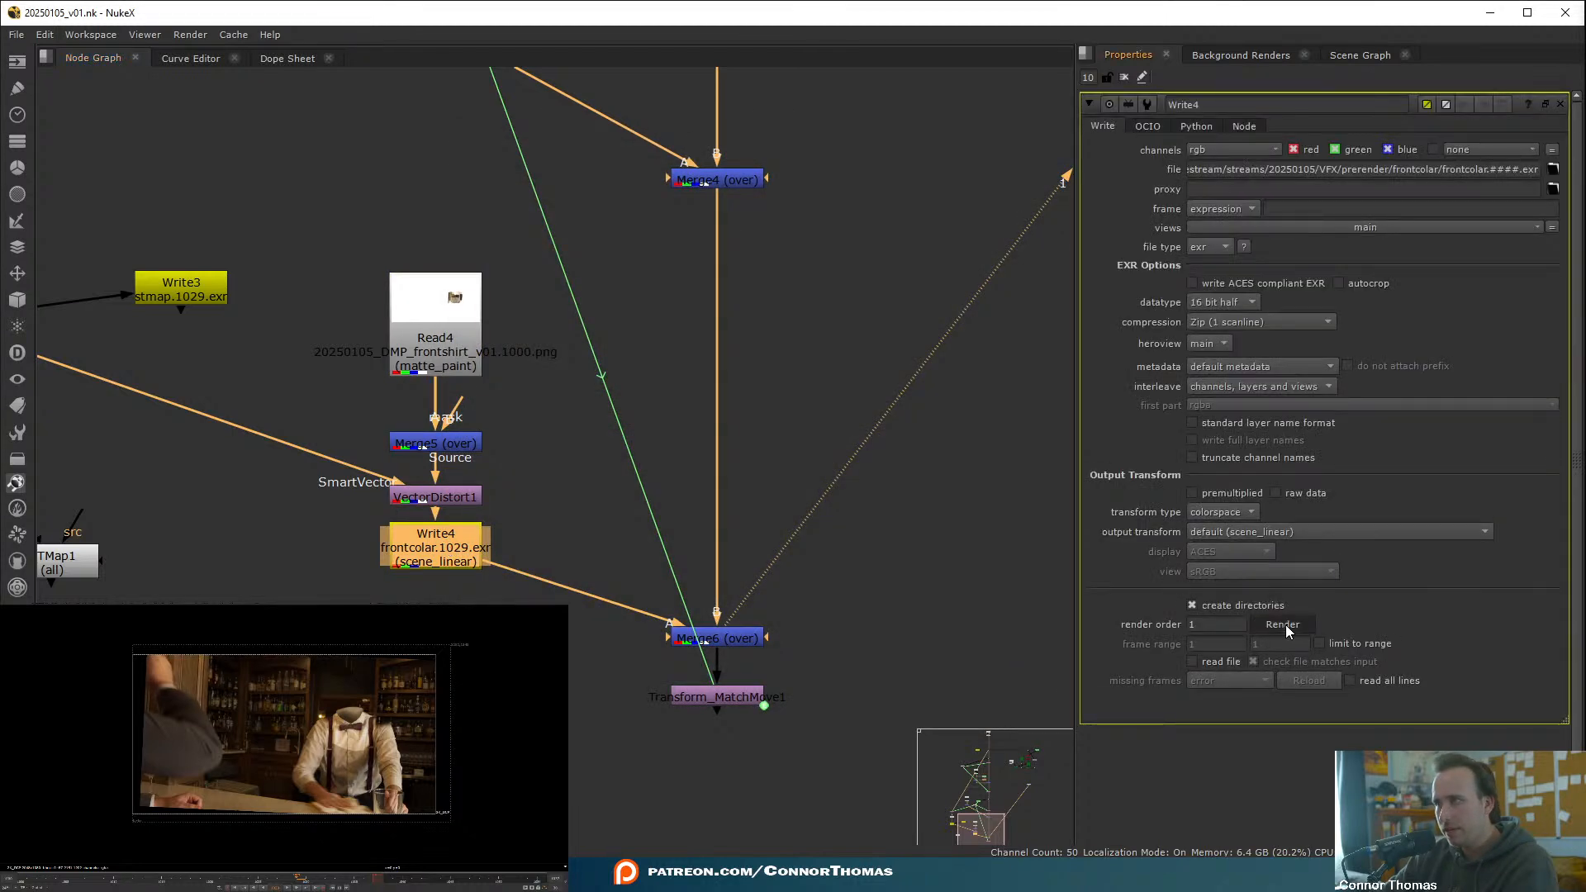
pyautogui.moveTo(819, 392); pyautogui.dragTo(828, 393)
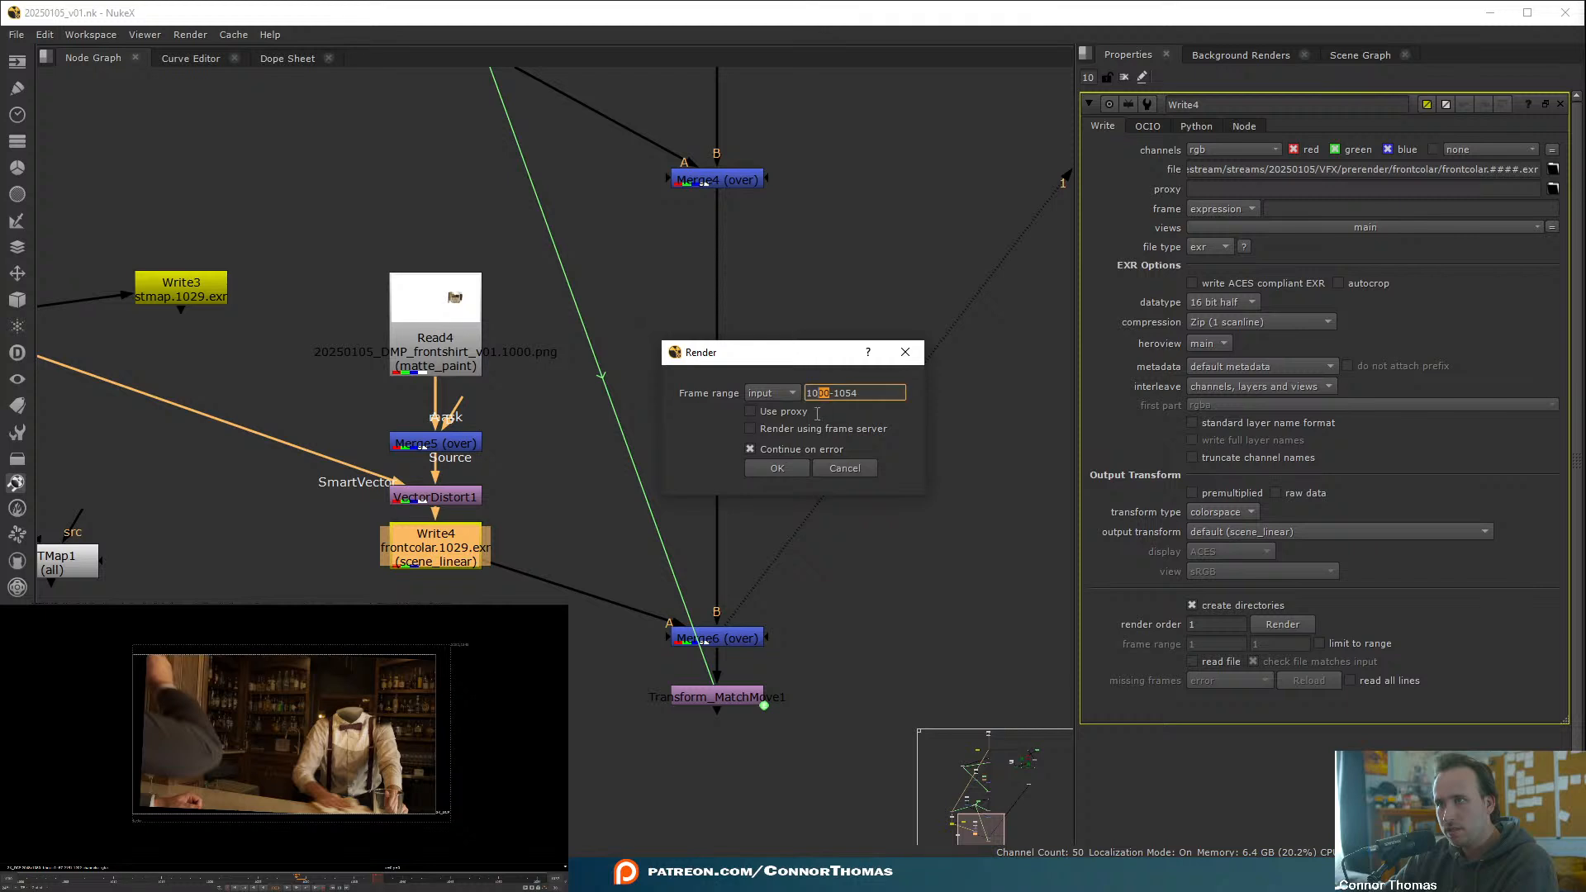
pyautogui.write('3')
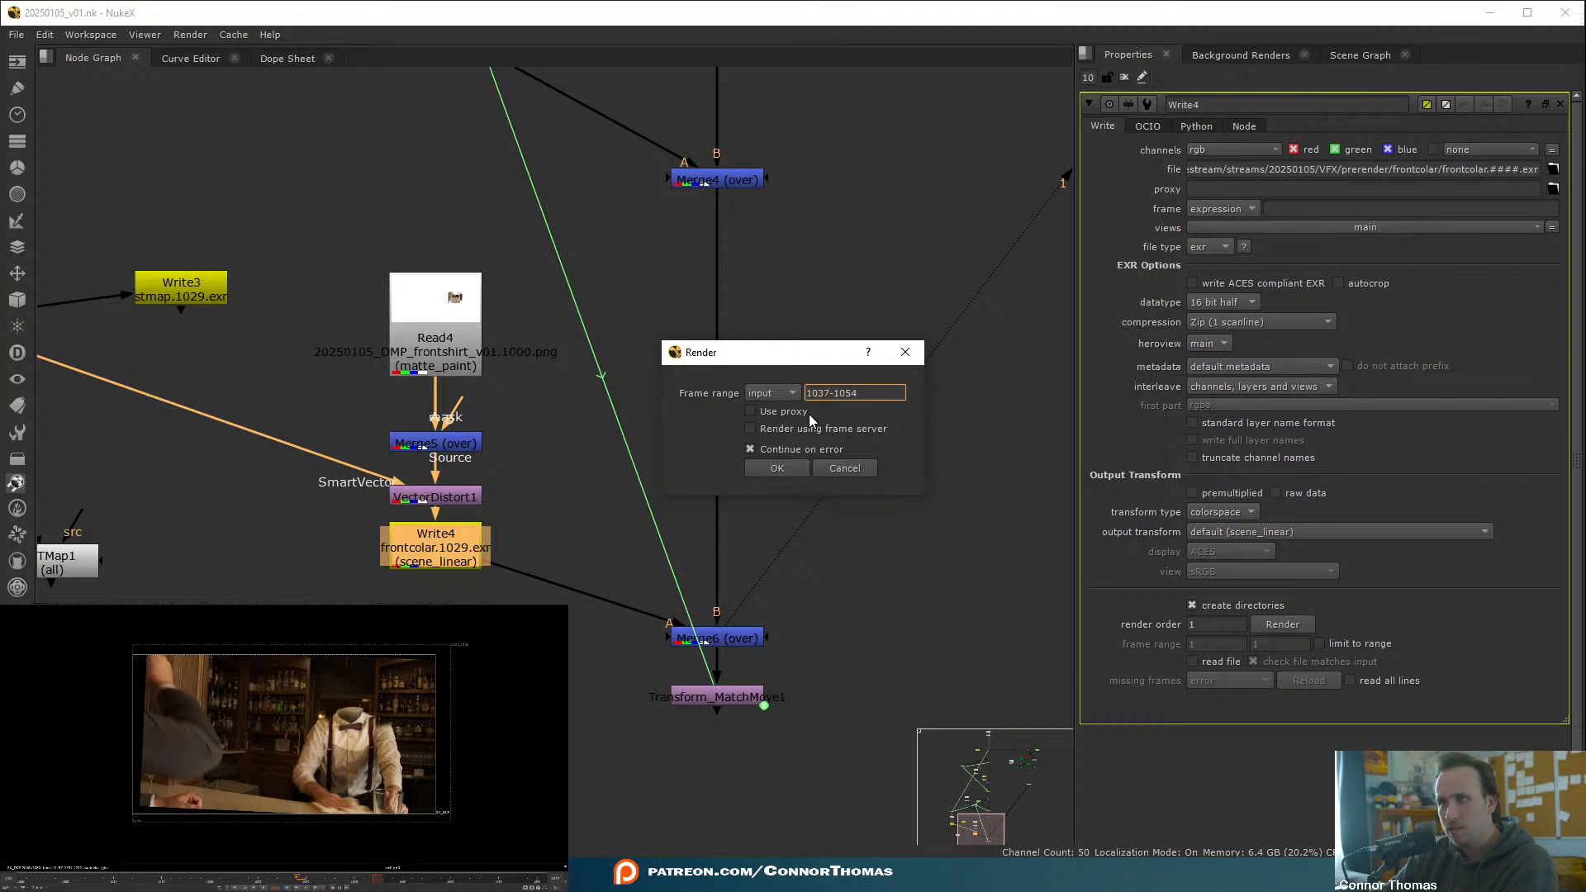
pyautogui.write('7')
pyautogui.press('Return')
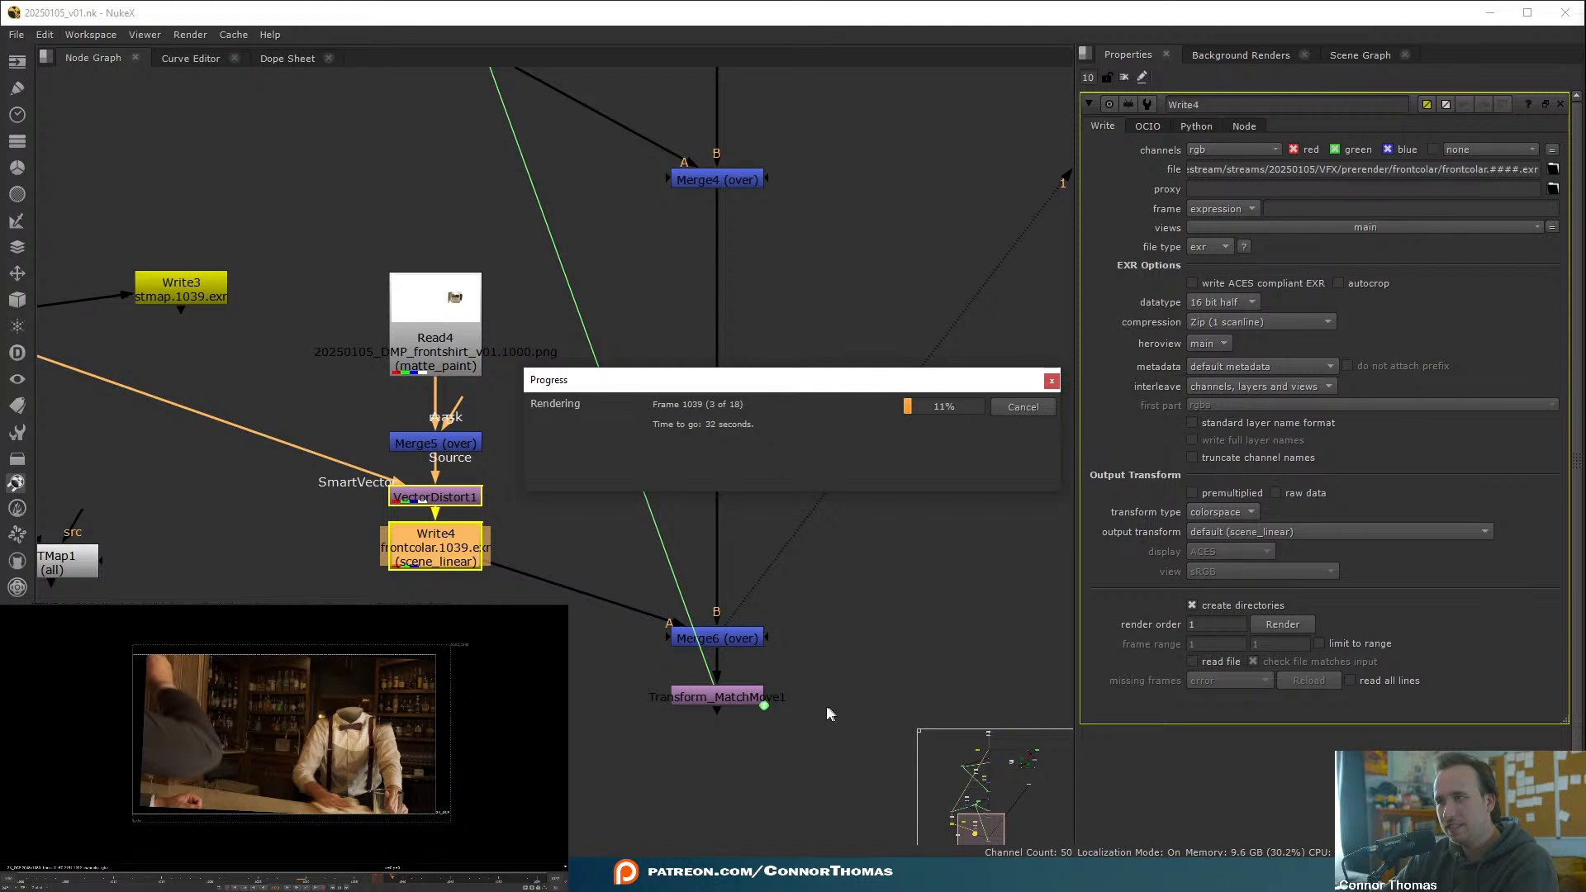
# - Switch to Task Manager, force-quit the frozen NukeX and close Task Manager
pyautogui.rightClick(748, 868)
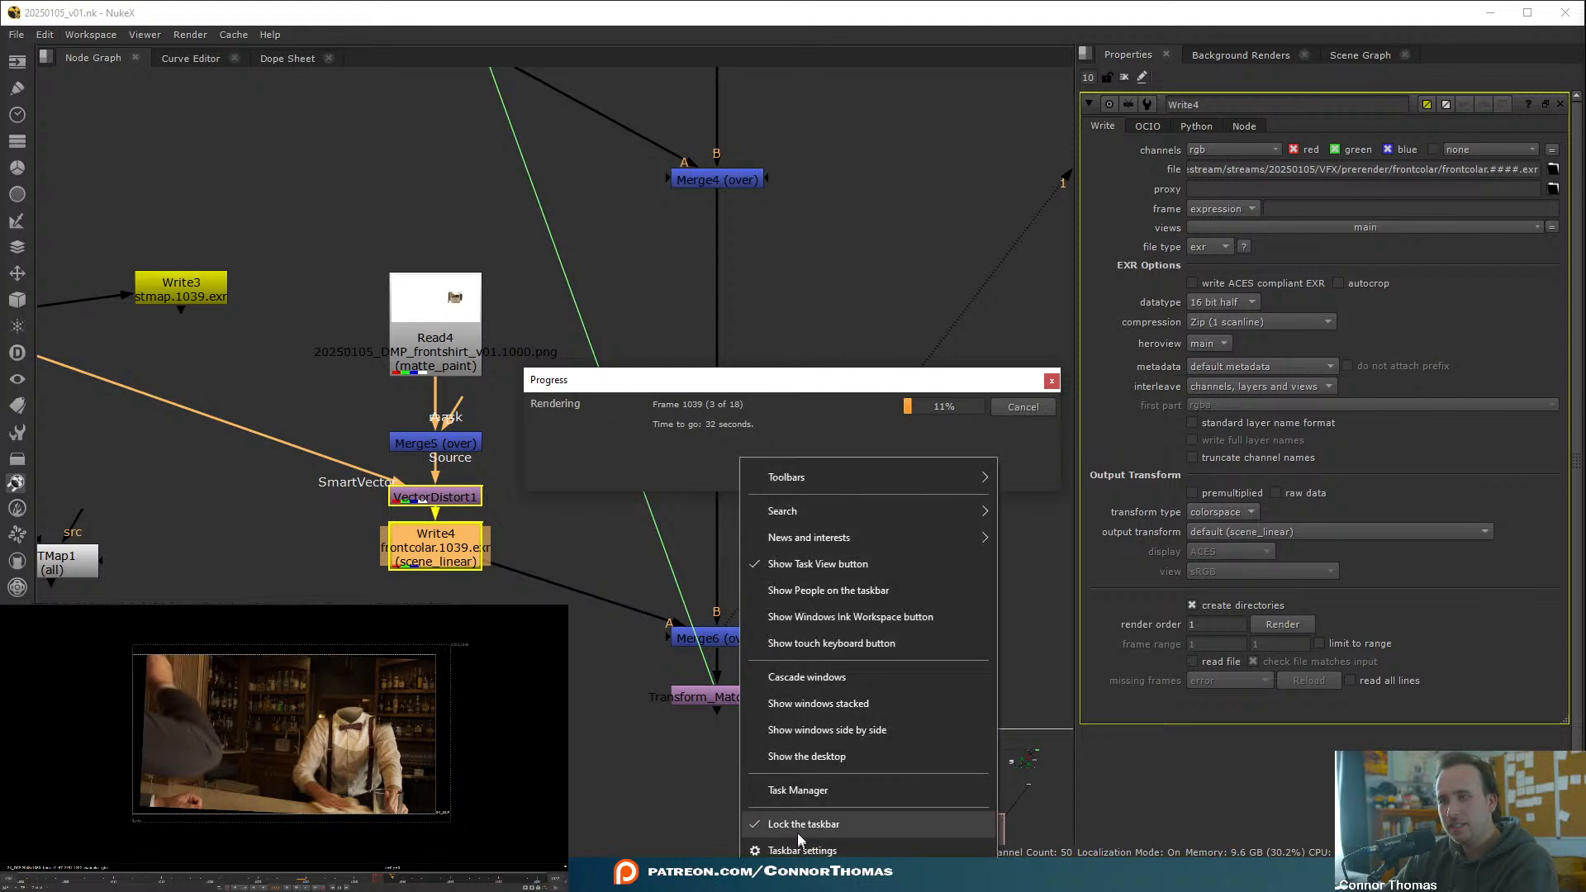
pyautogui.click(798, 791)
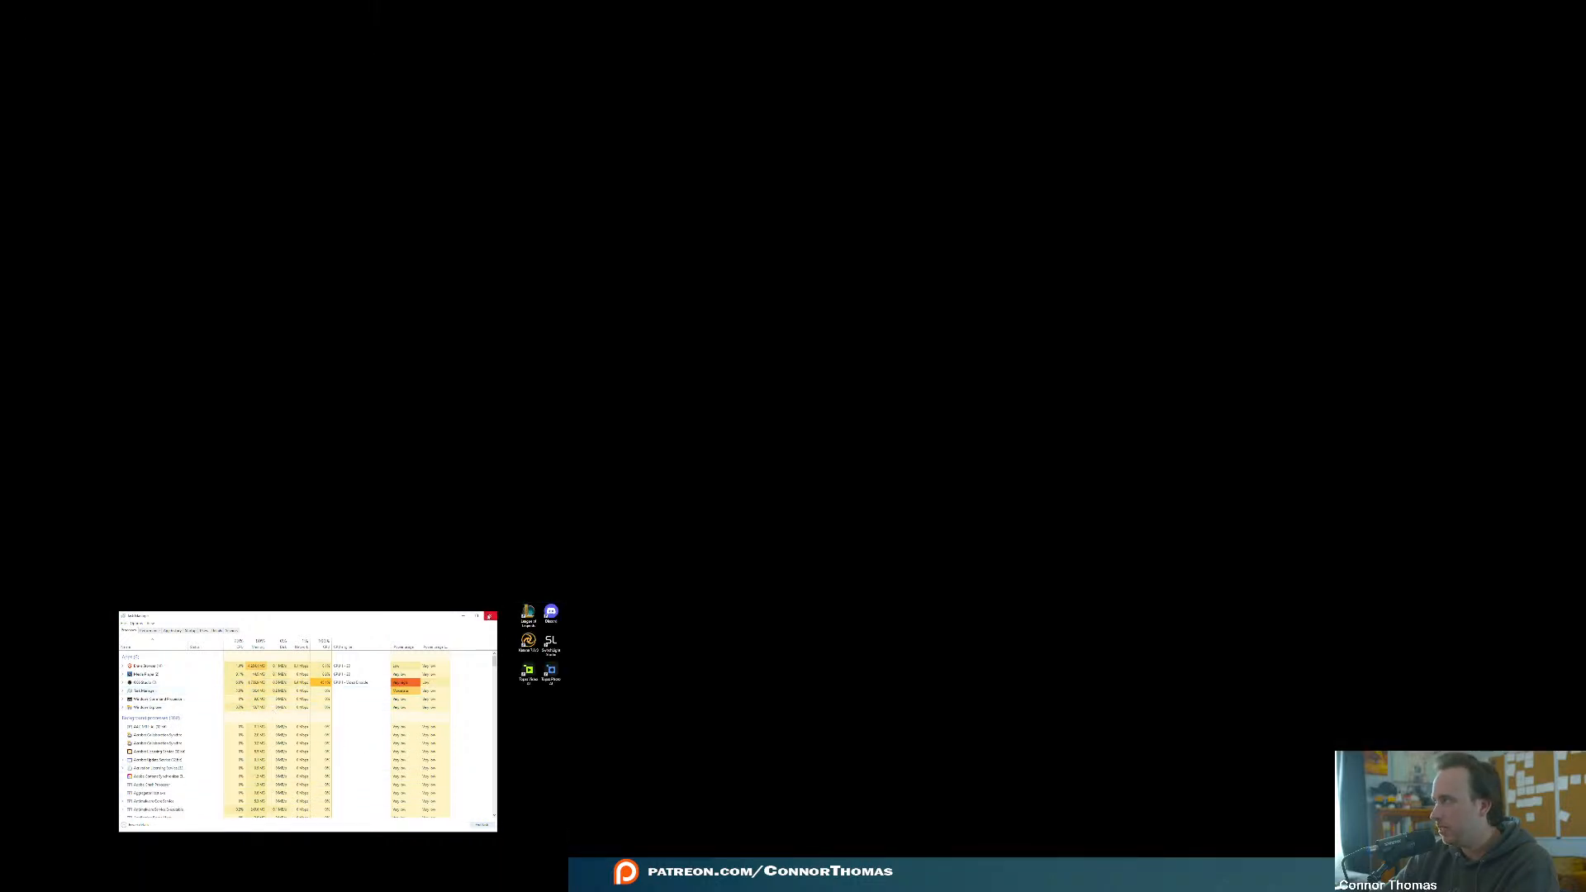
pyautogui.click(491, 615)
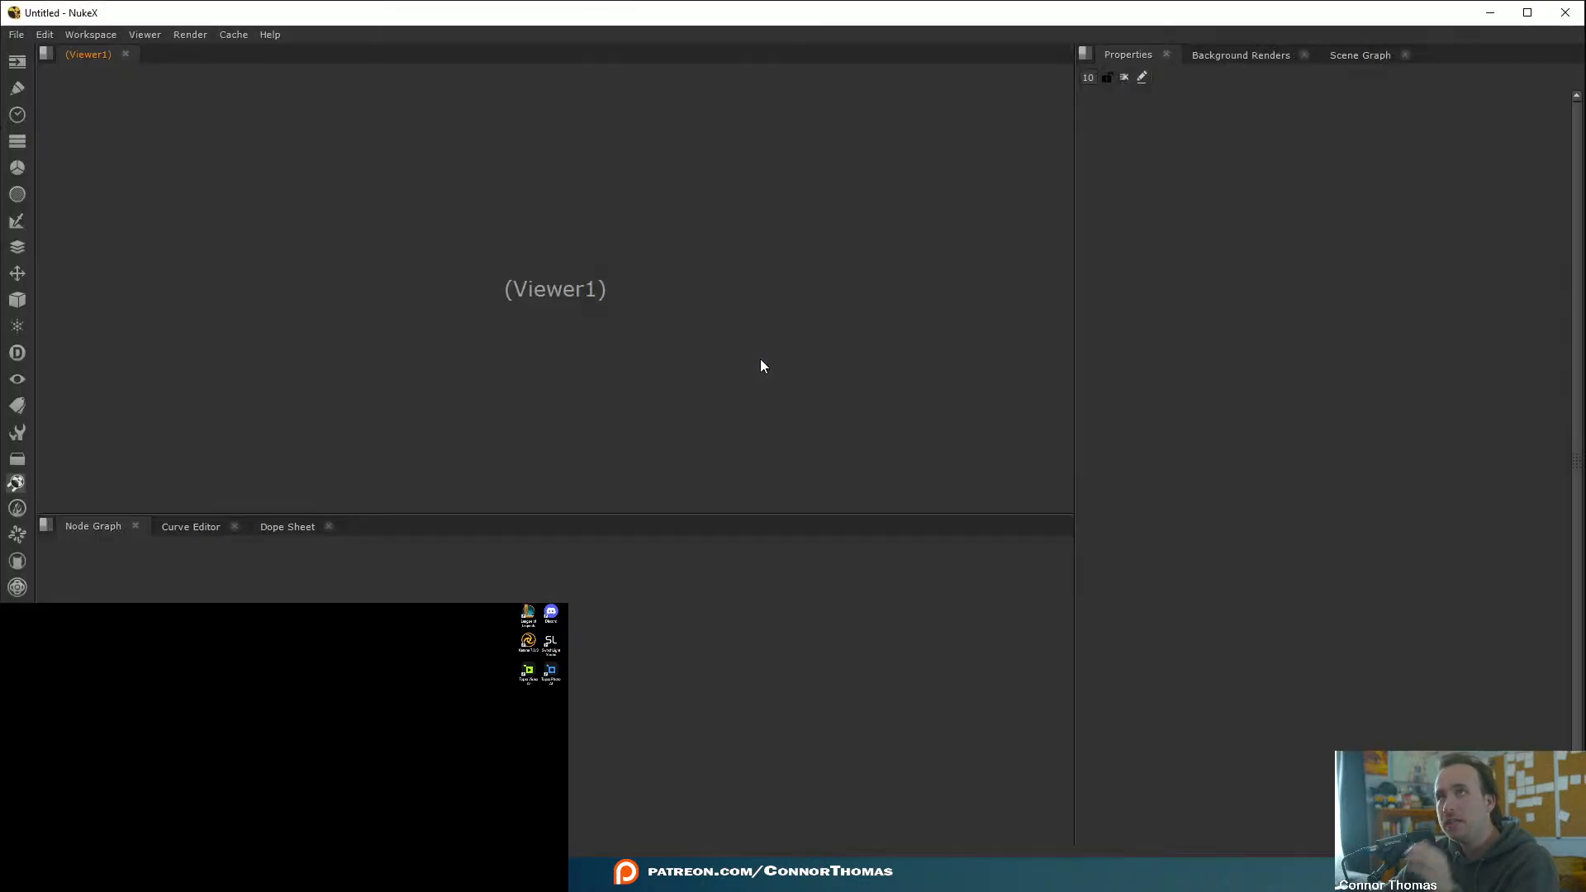
# - Reopen the recent comp 20250105_v01.nk in NukeX and switch to the 2 Screen workspace layout
pyautogui.click(12, 34)
pyautogui.moveTo(123, 76)
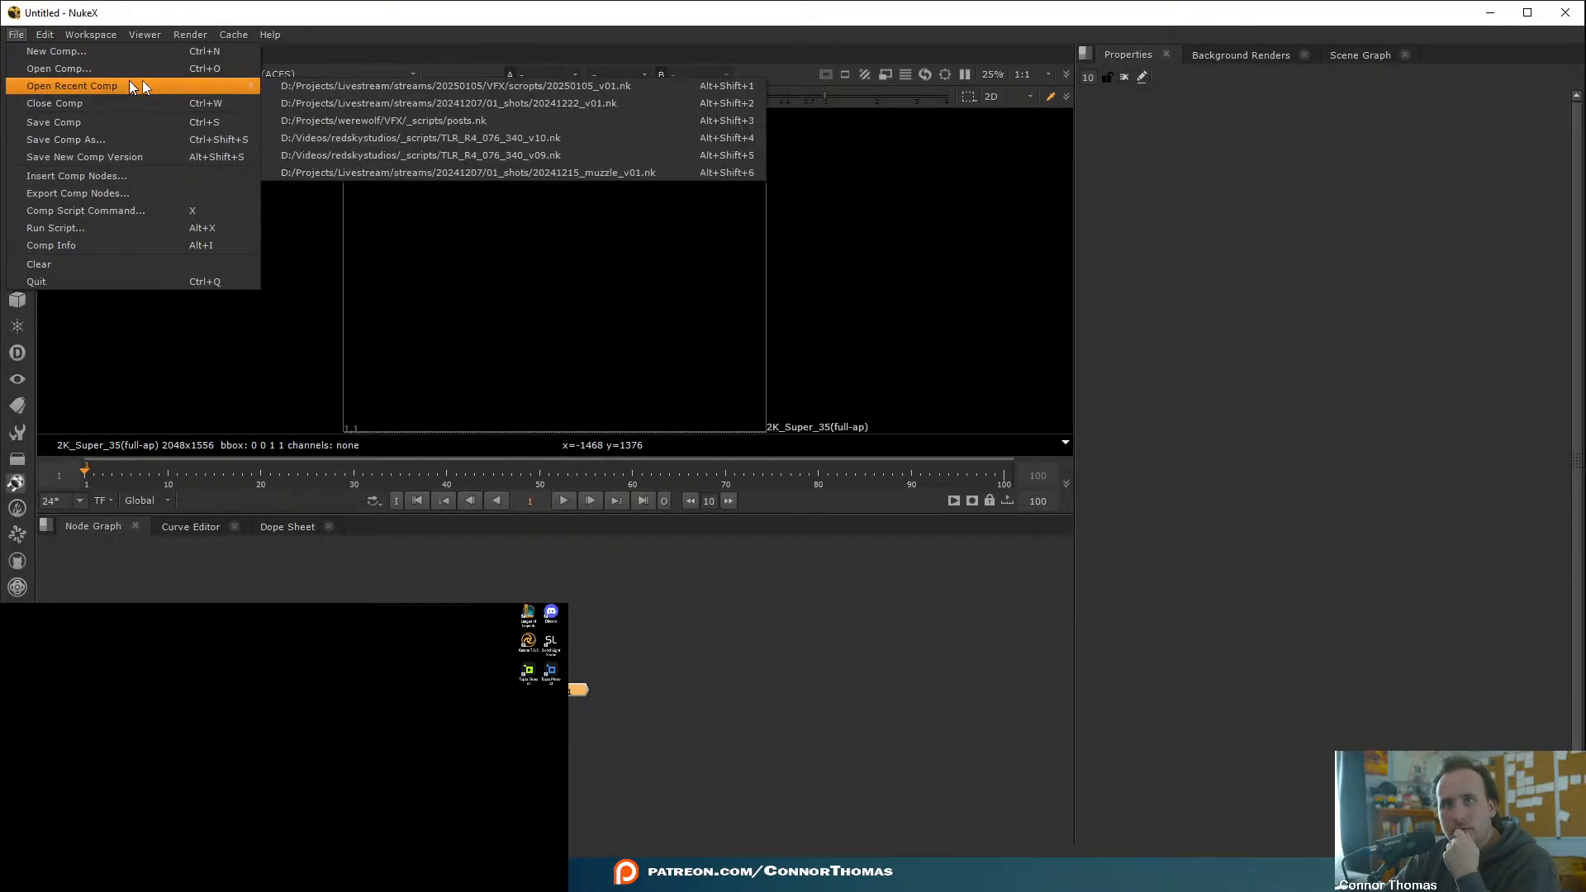
pyautogui.click(413, 81)
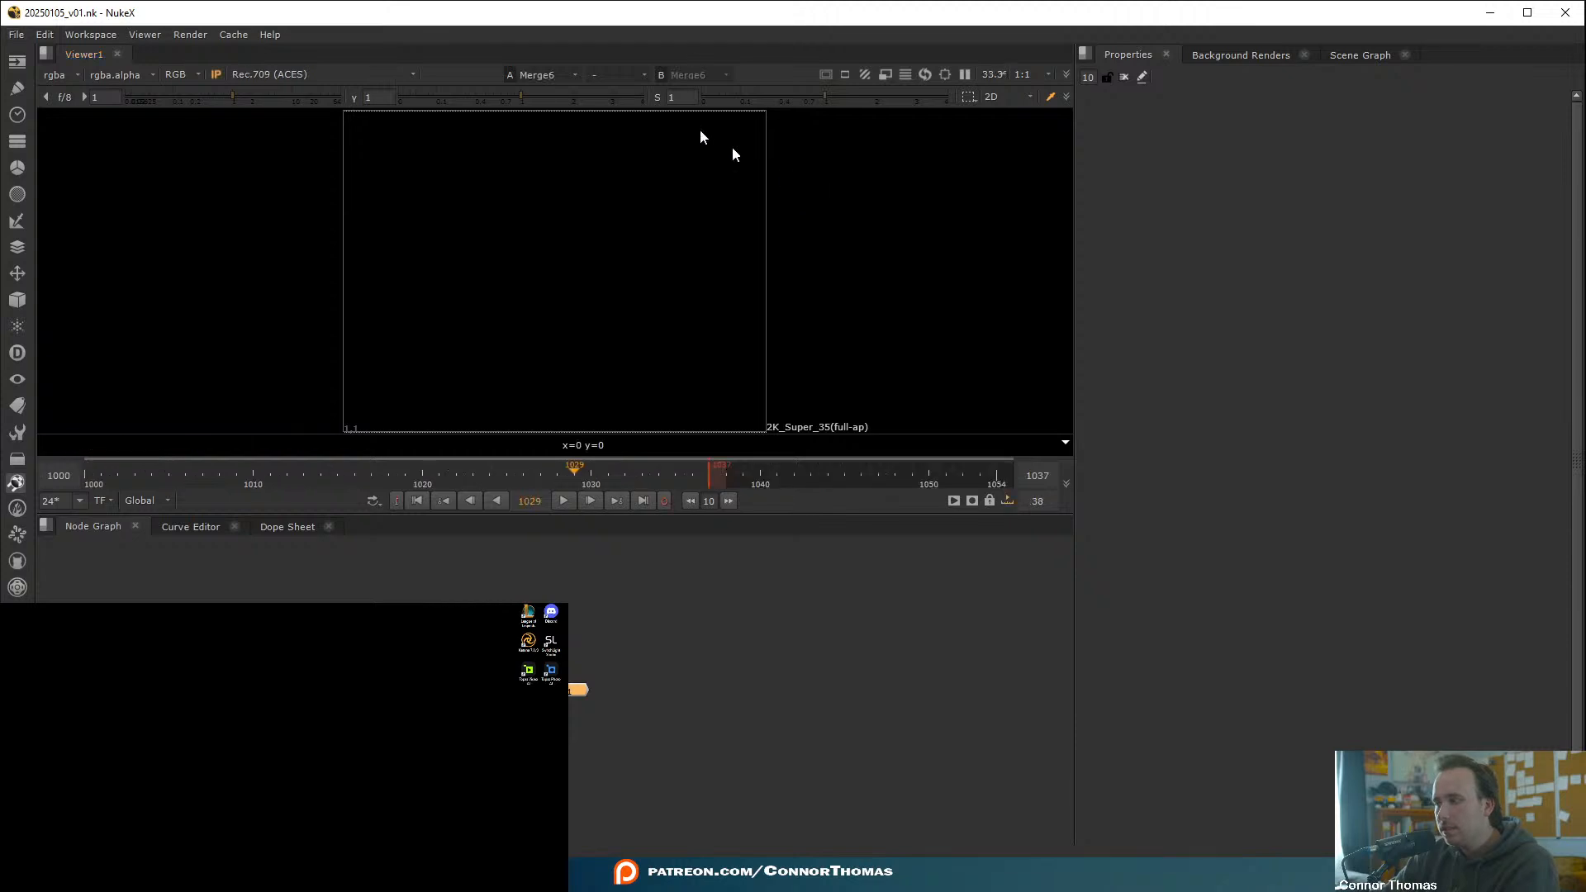
pyautogui.click(91, 34)
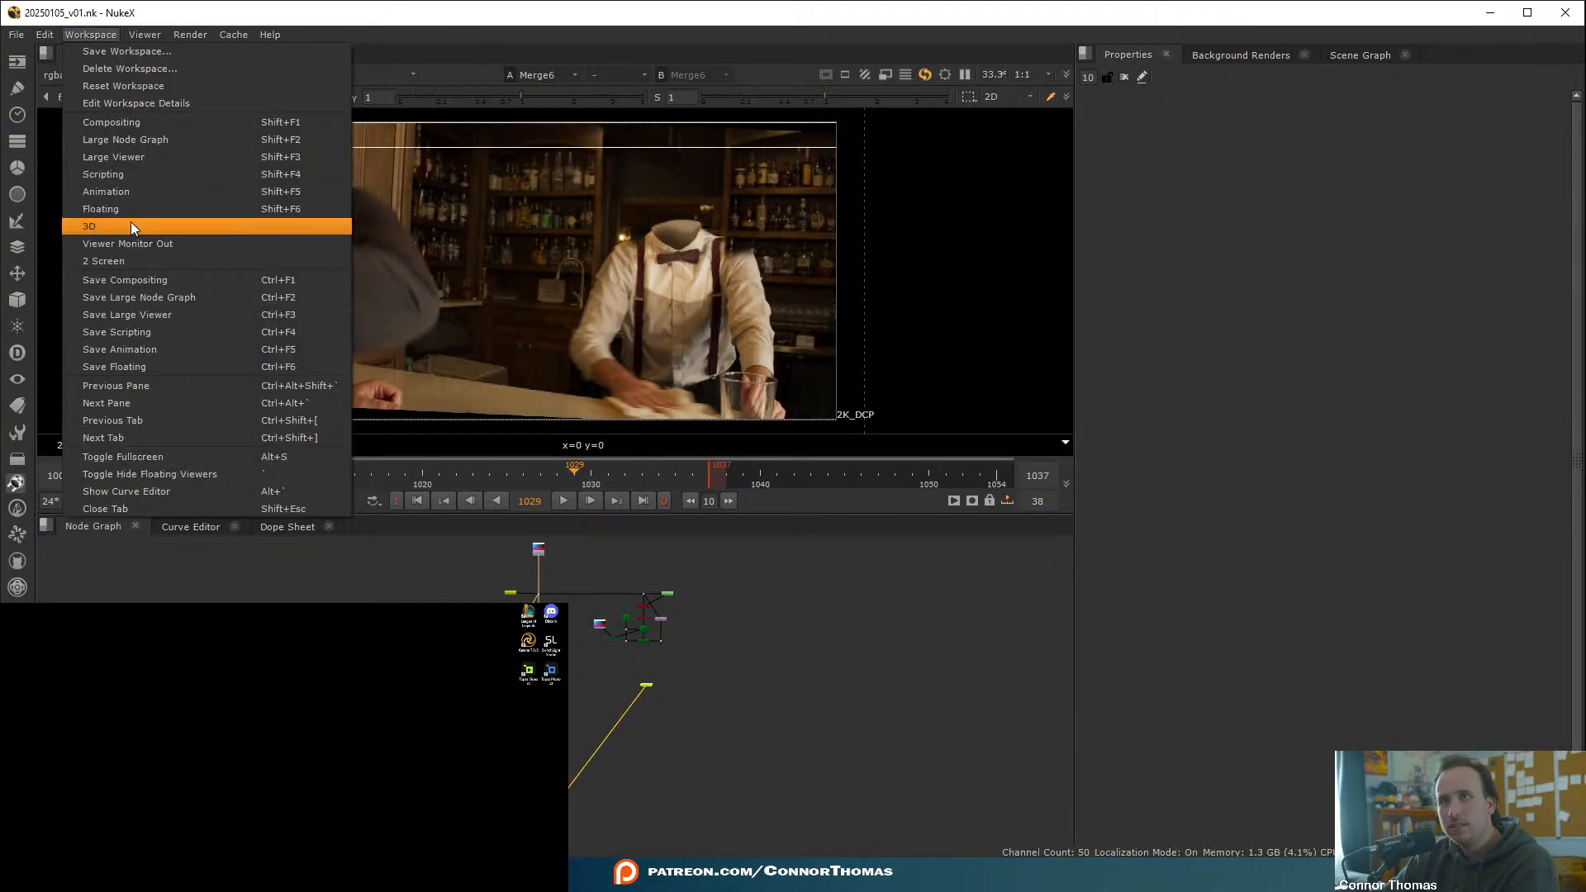
pyautogui.click(141, 259)
pyautogui.scroll(8, 496, 355)
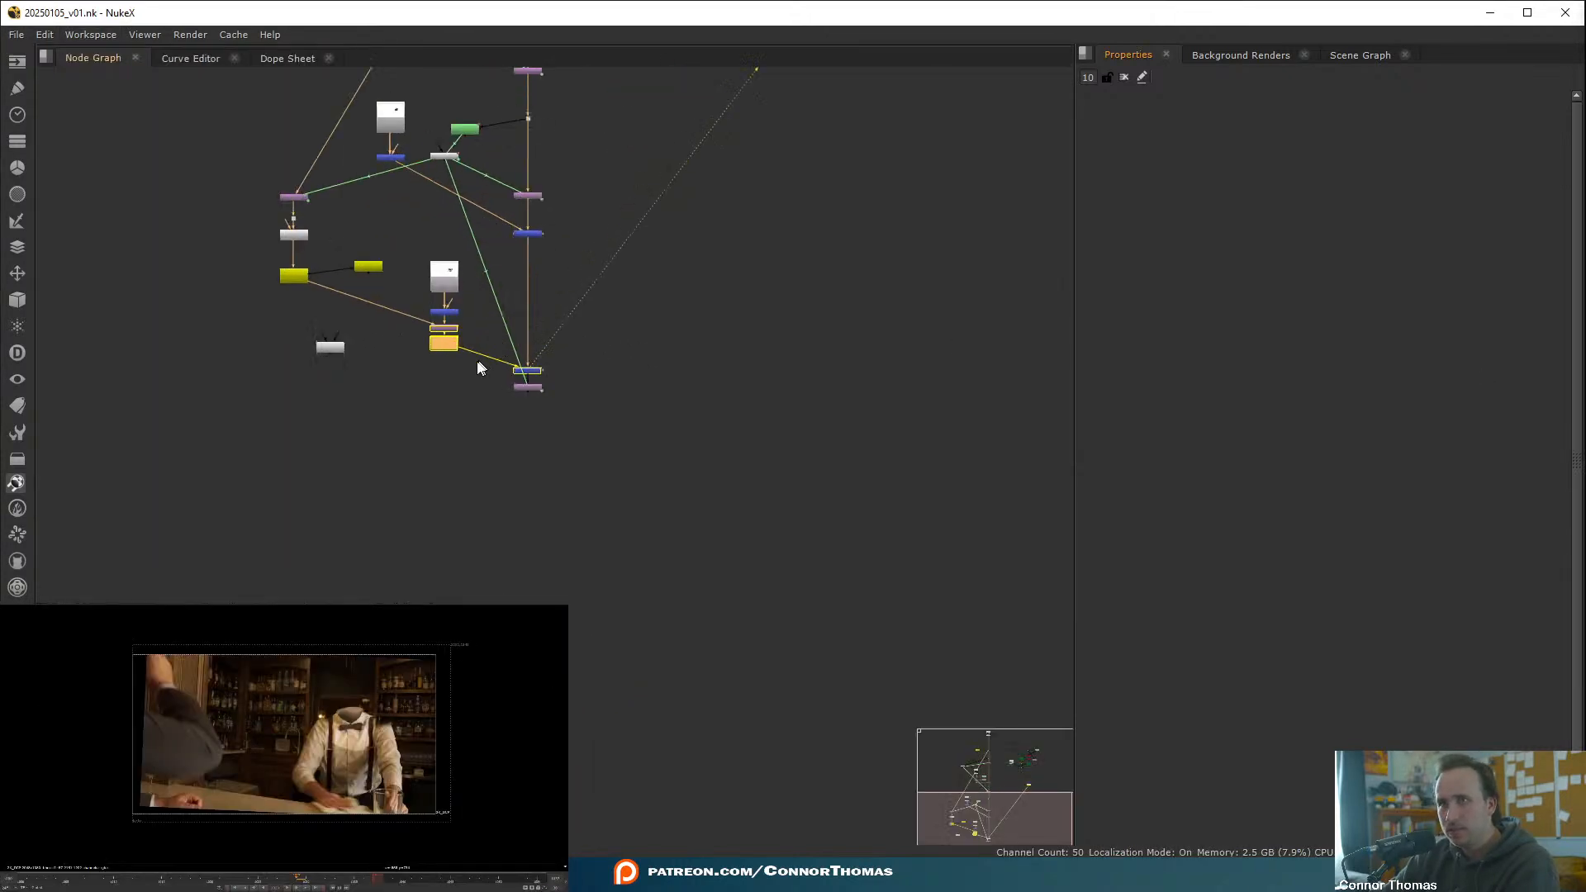
# - Show Write4's output, the warped front shirt patch, in the viewer
pyautogui.press('1')
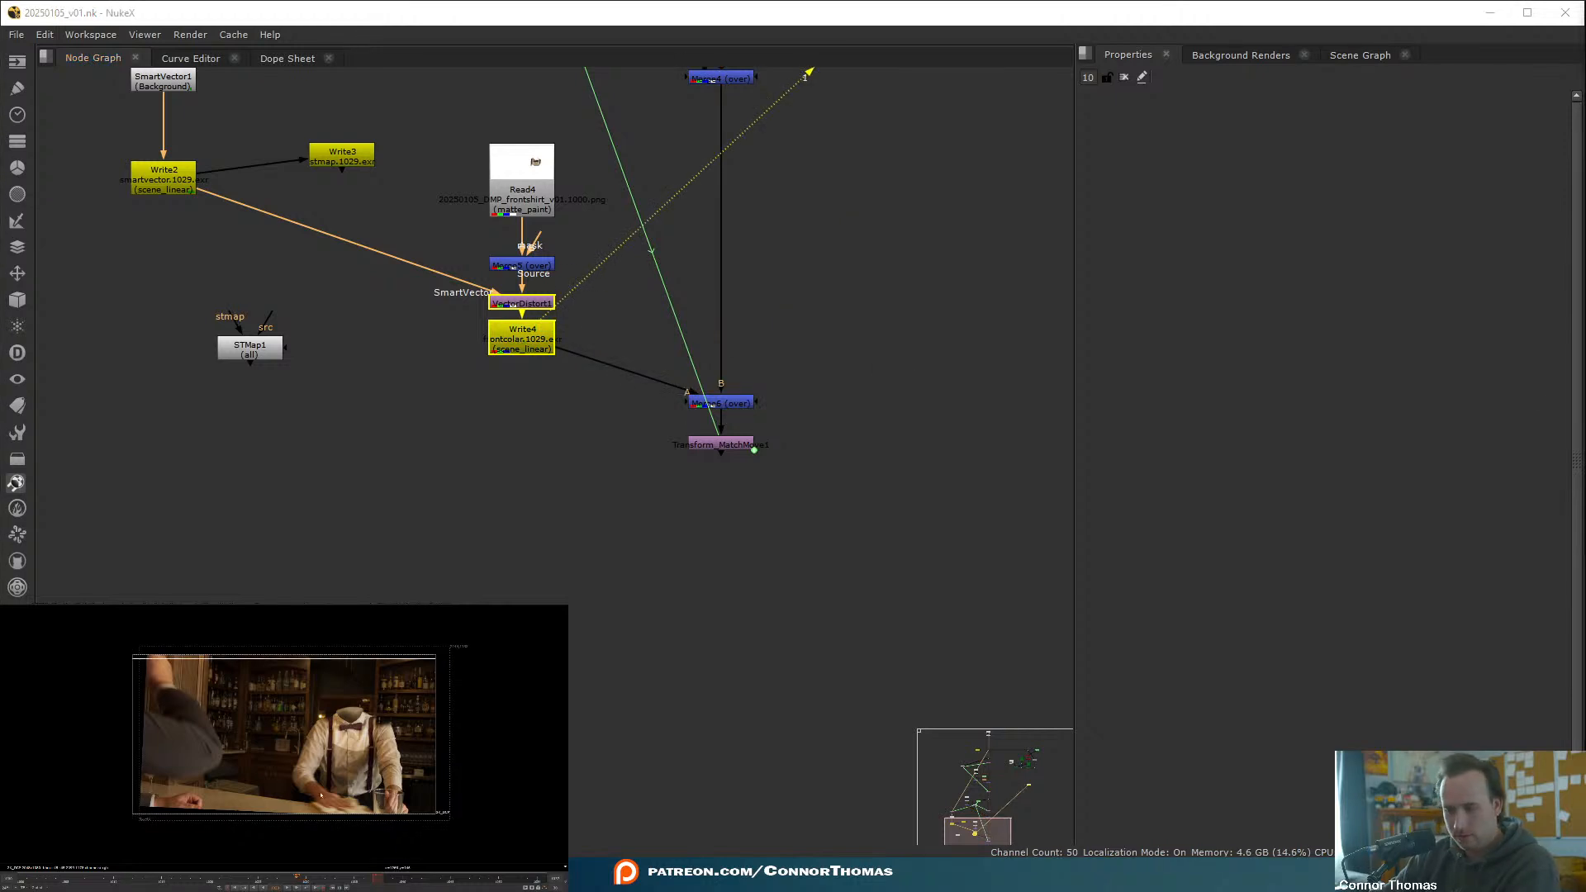
pyautogui.scroll(2, 320, 795)
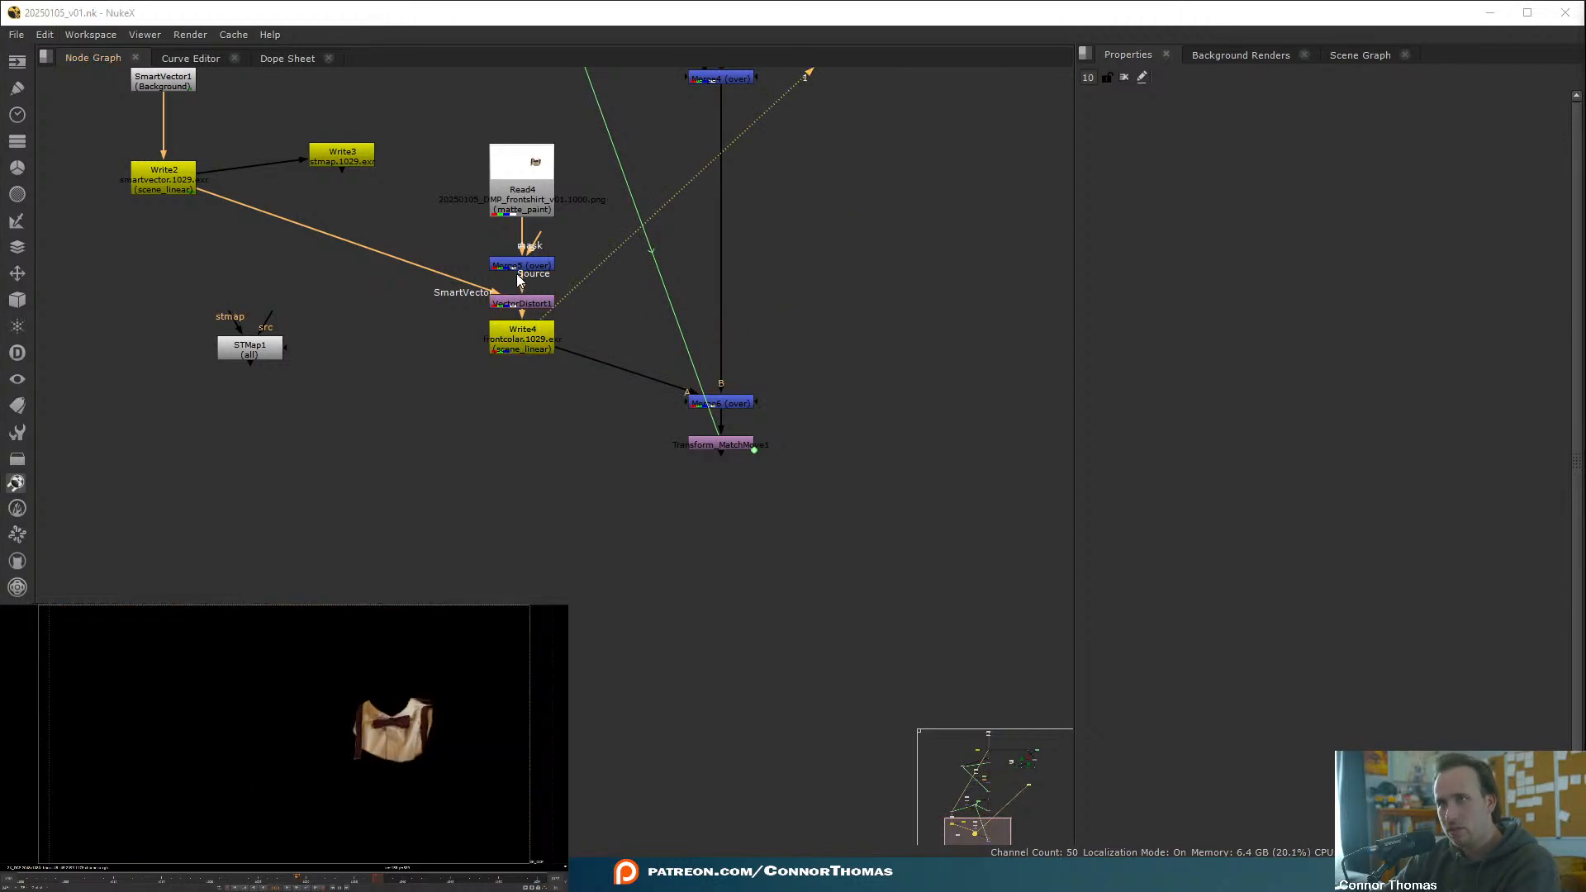
pyautogui.moveTo(519, 277); pyautogui.dragTo(509, 426, button='middle')
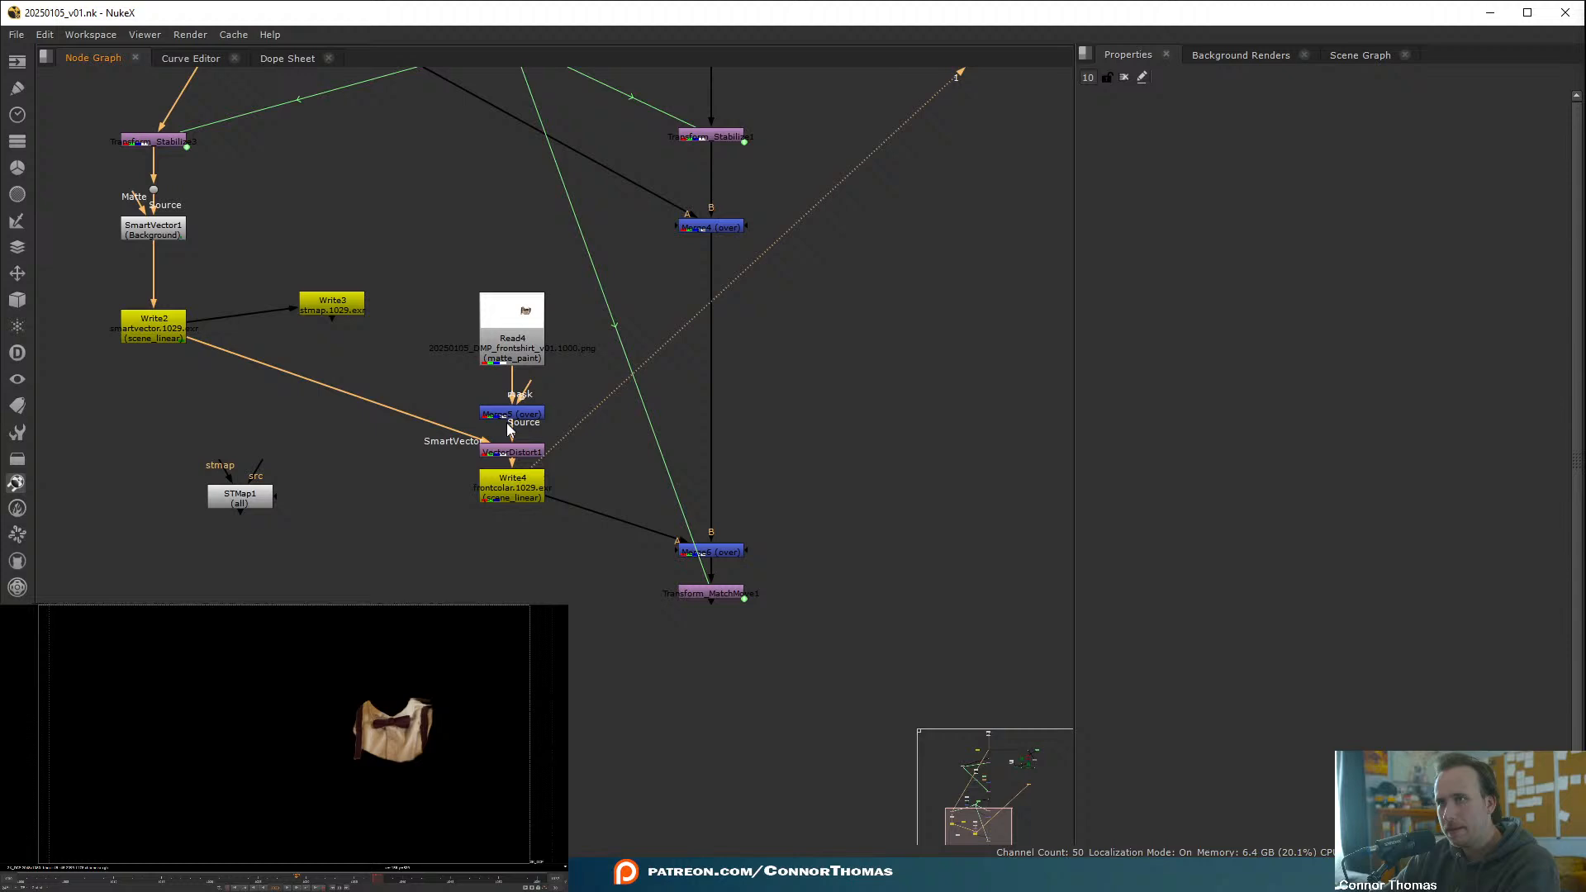
# - Set Write4's output channels to rgba and save the comp
pyautogui.doubleClick(527, 489)
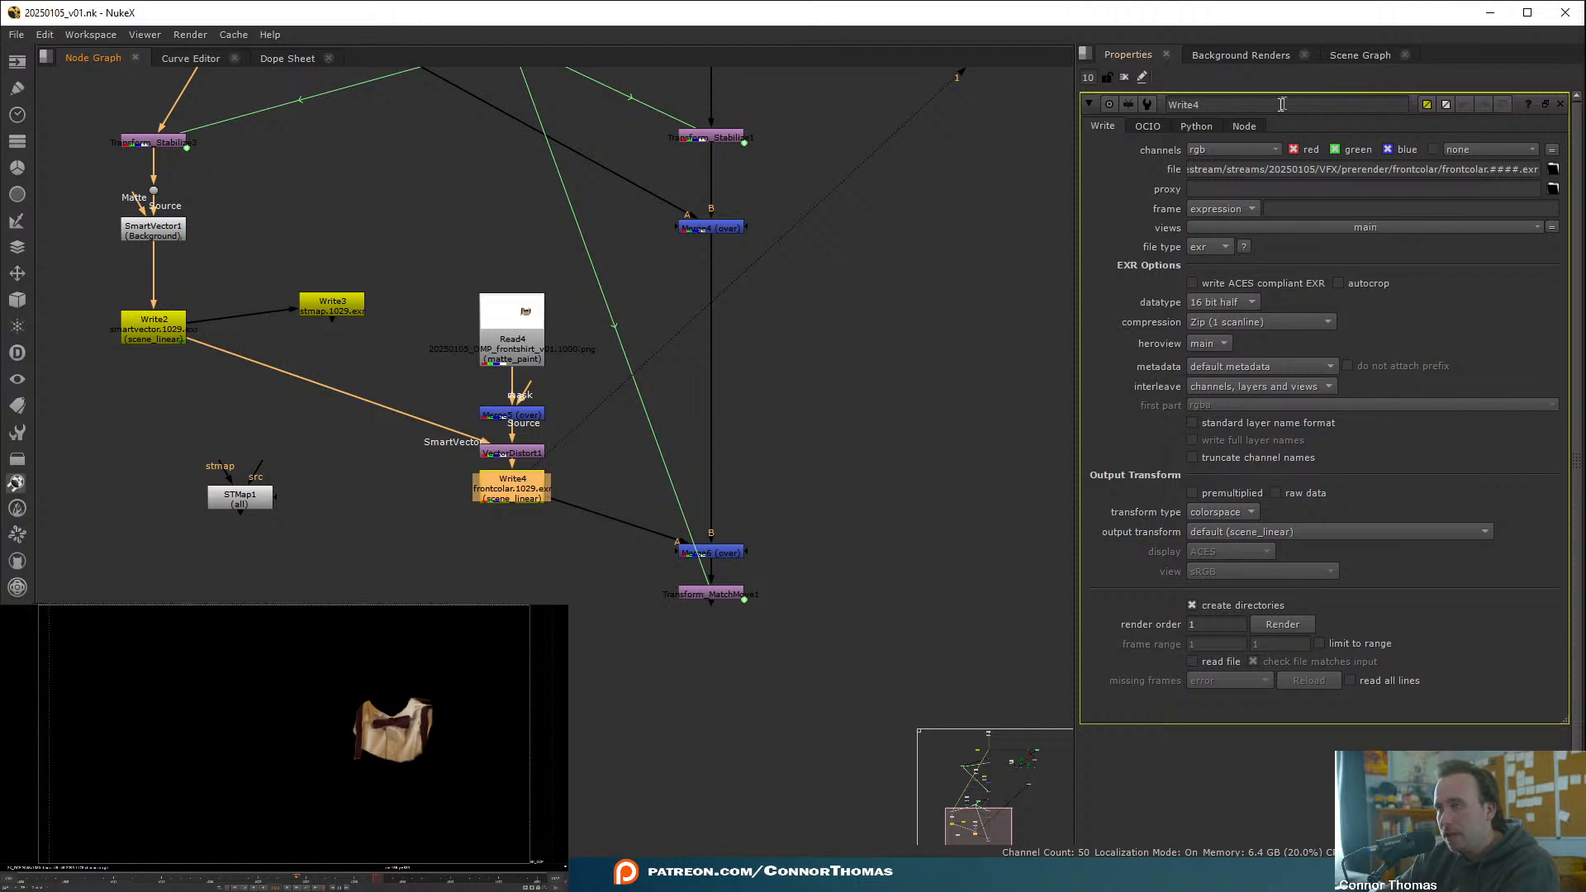
pyautogui.click(1226, 157)
pyautogui.click(1231, 208)
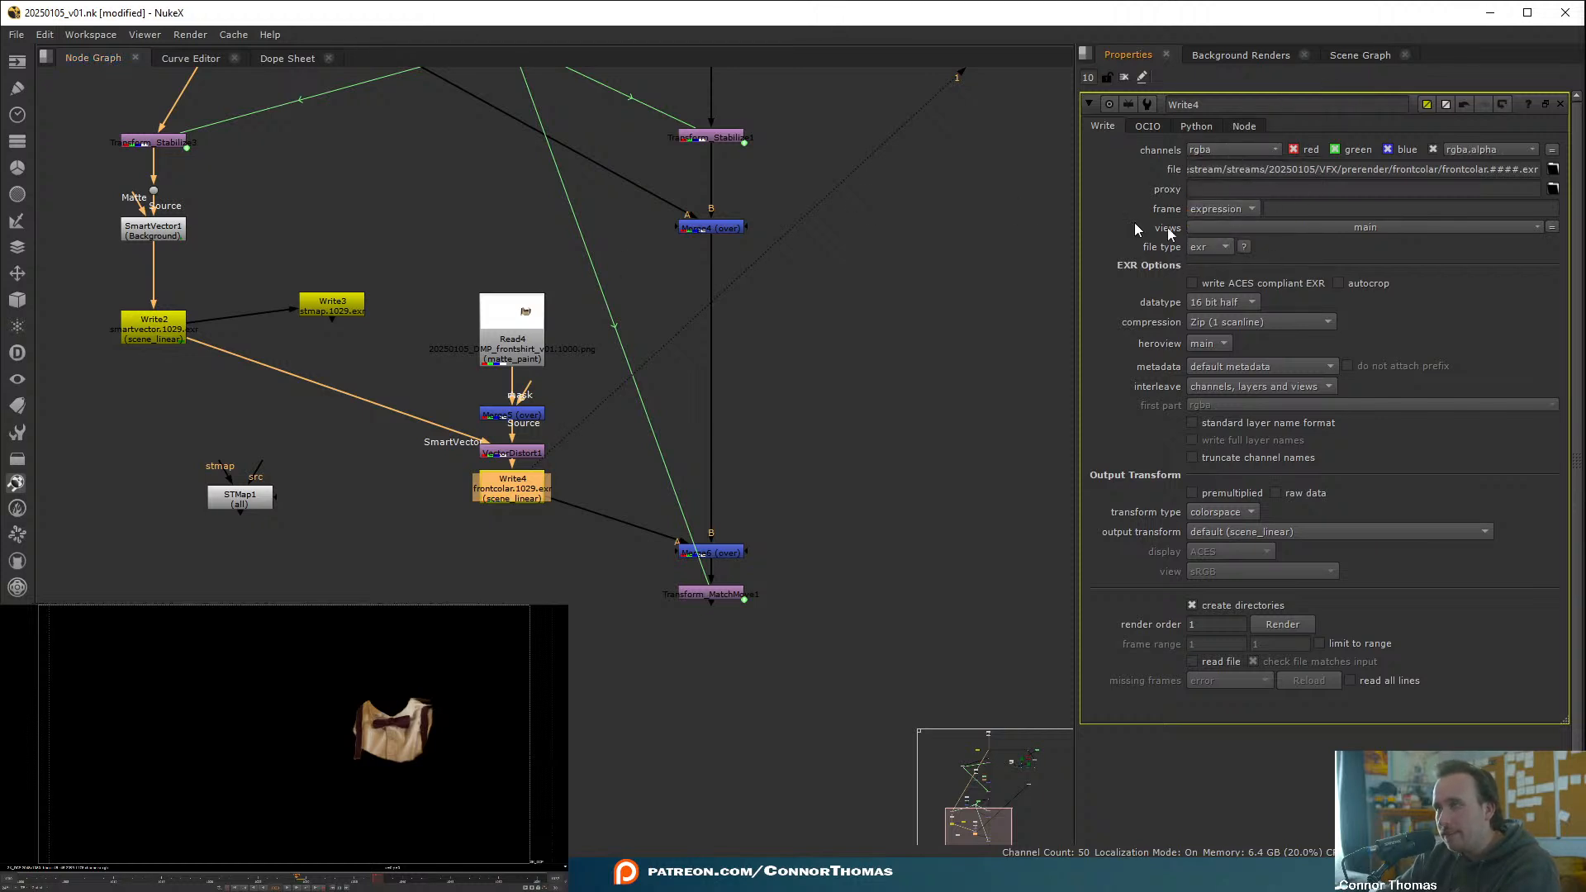
pyautogui.click(978, 360)
pyautogui.hotkey('ctrl', 's')
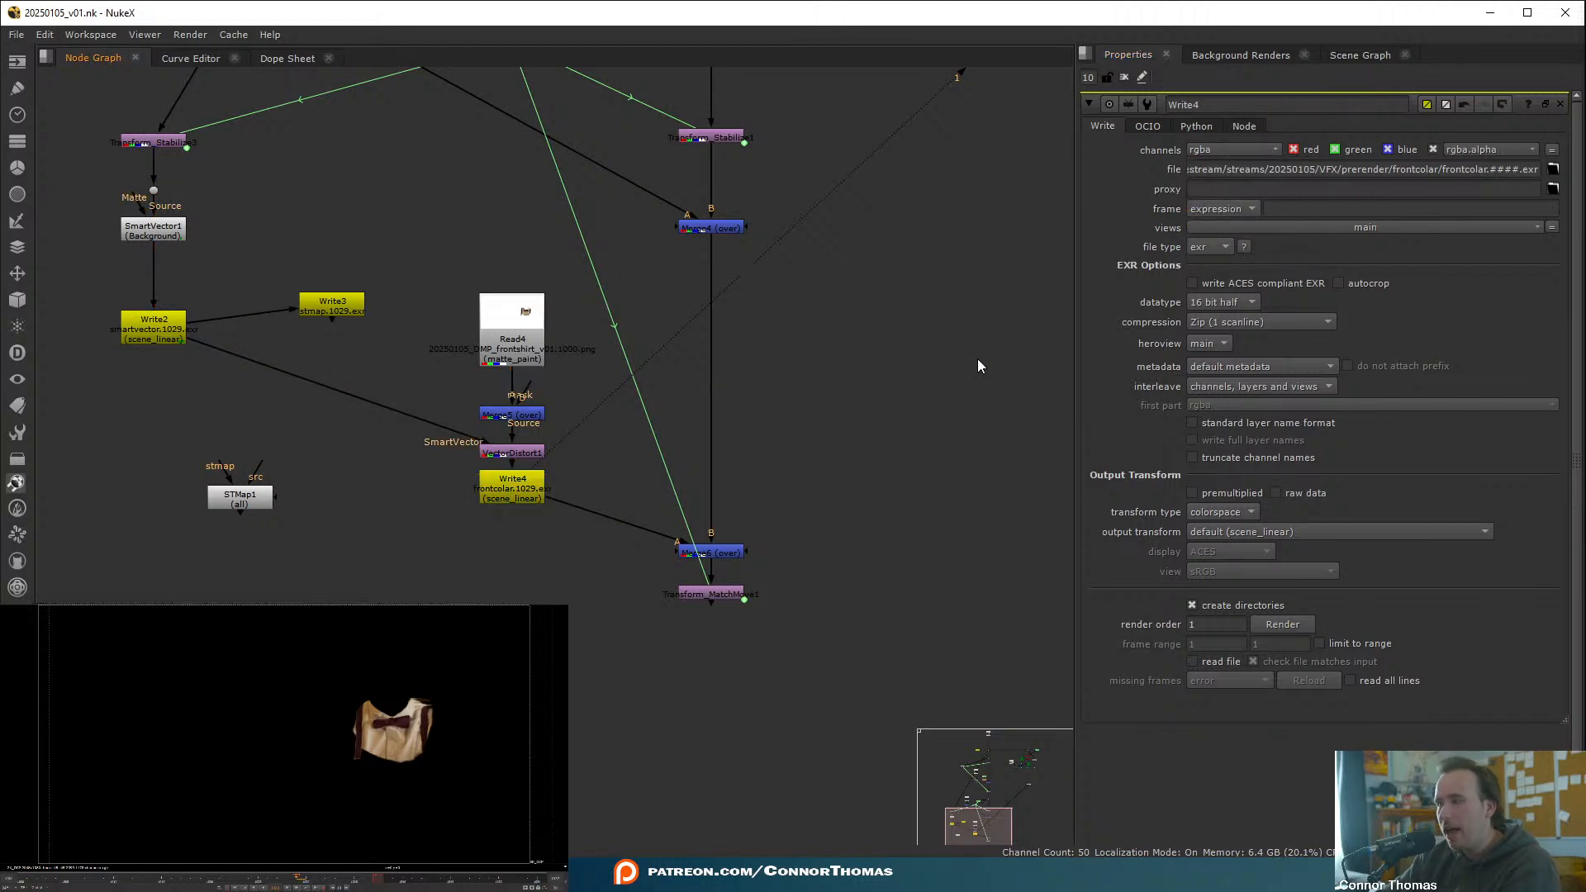
pyautogui.scroll(3, 592, 364)
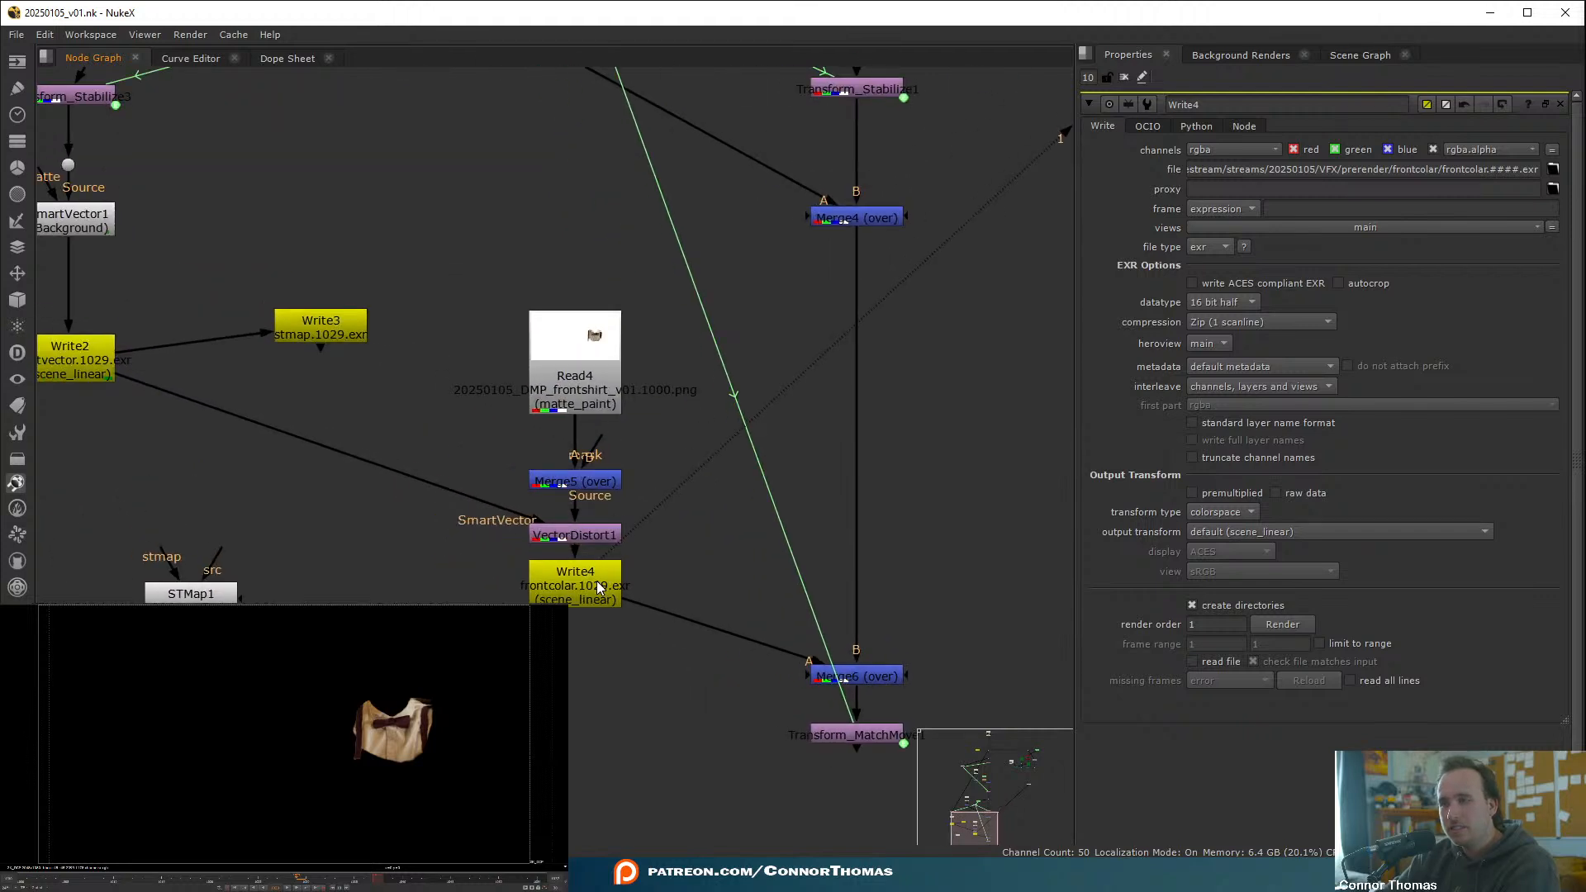
pyautogui.click(596, 581)
pyautogui.click(1282, 624)
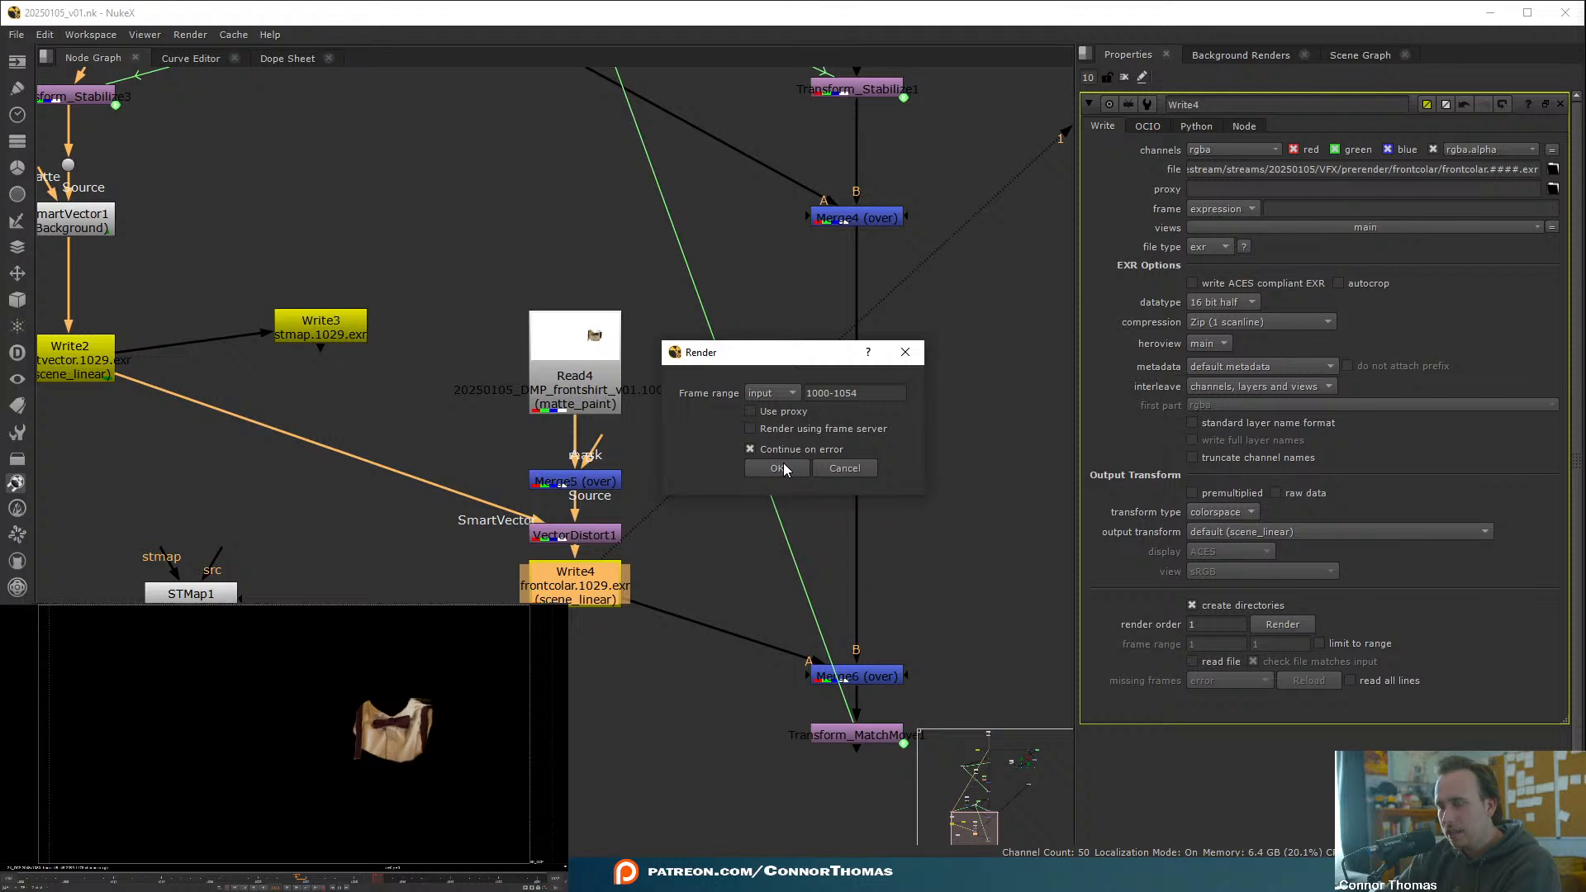
pyautogui.click(864, 471)
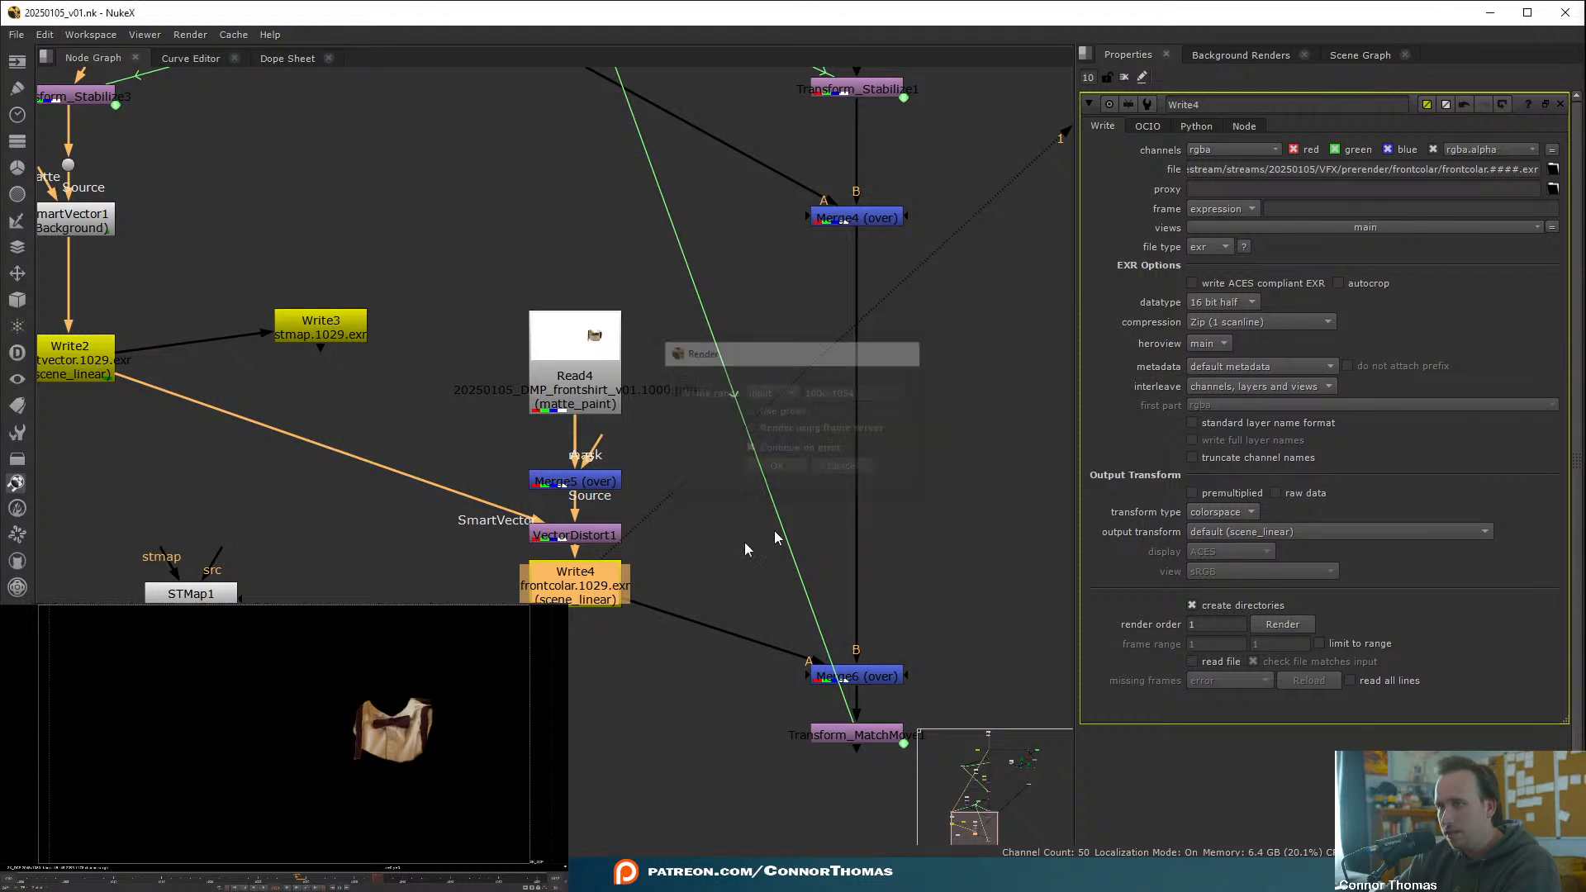
# - Insert a Crop node with the default format box between VectorDistort1 and Write4, and place Write4 directly beneath it
pyautogui.moveTo(579, 593); pyautogui.dragTo(590, 655)
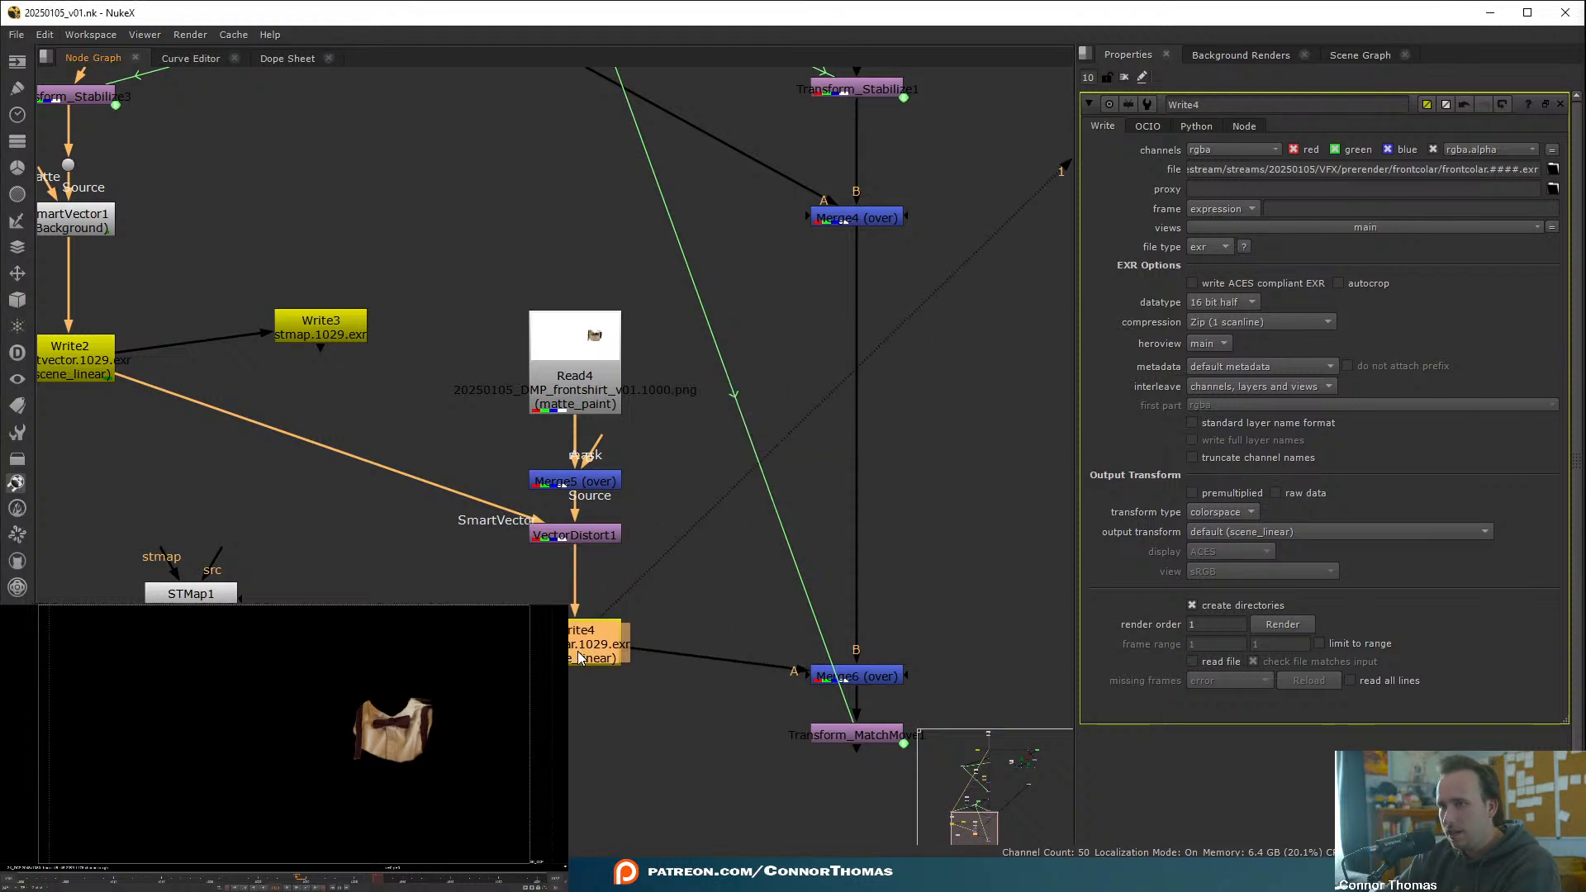
pyautogui.click(593, 530)
pyautogui.press('Tab')
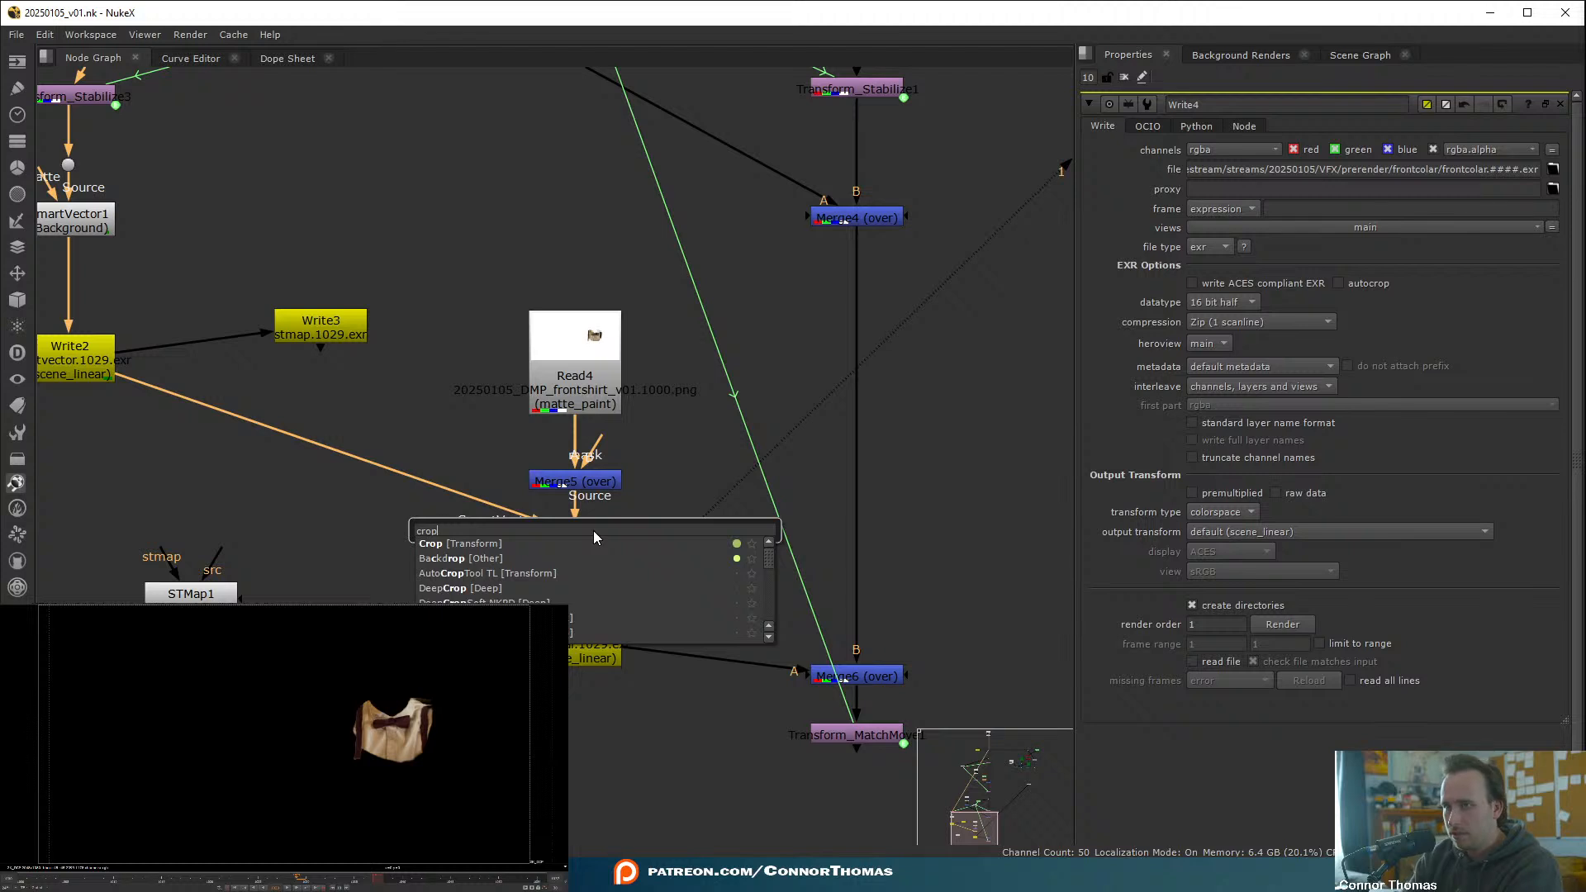
pyautogui.press('Return')
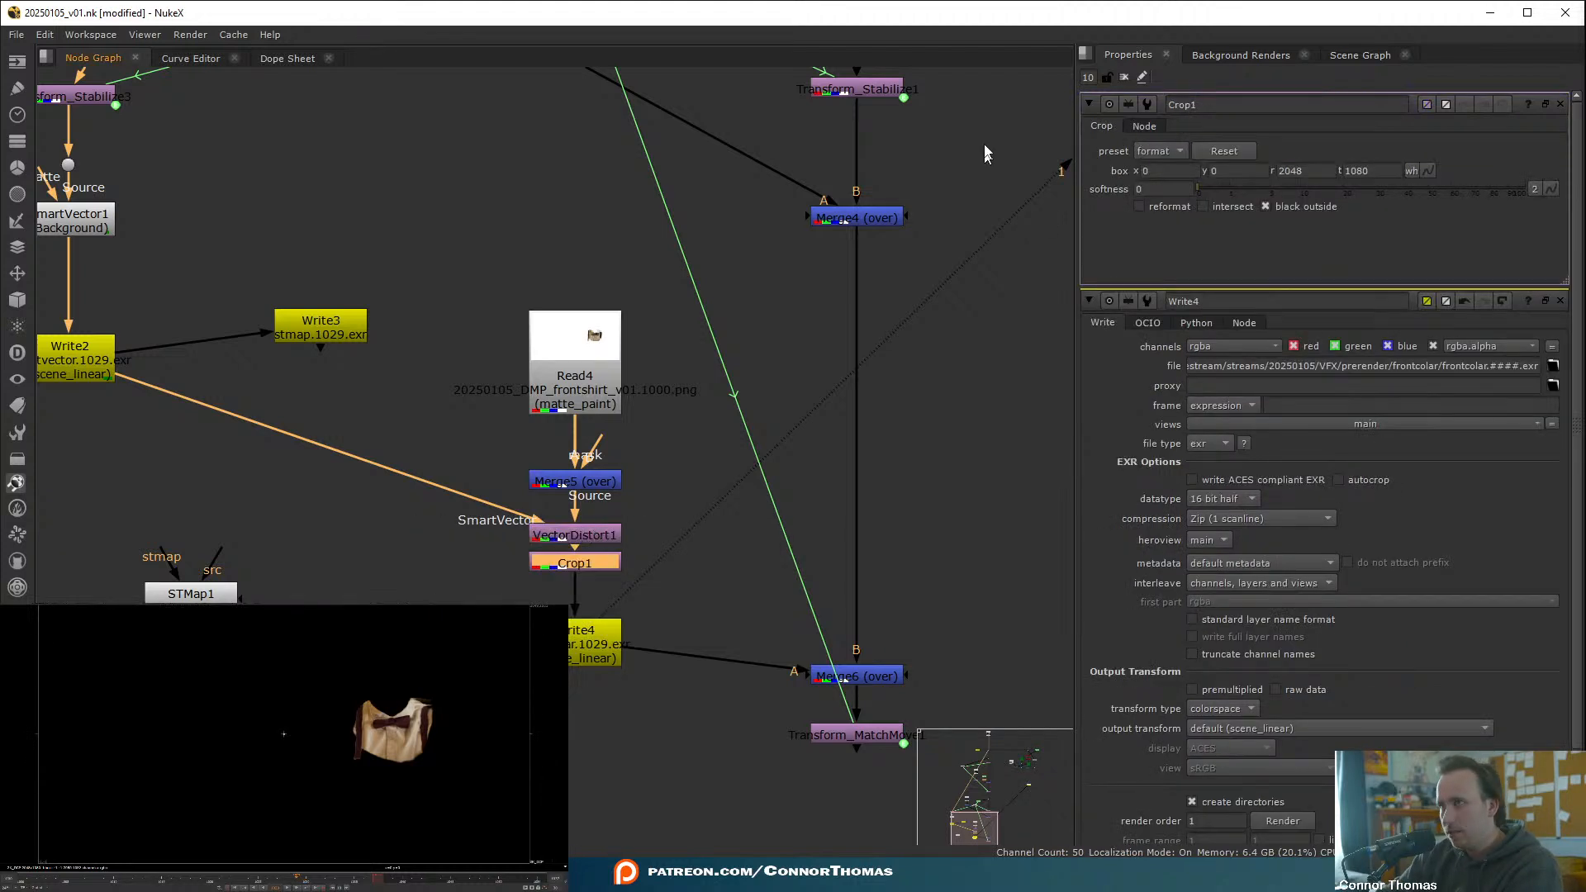
pyautogui.click(1124, 77)
pyautogui.doubleClick(595, 652)
pyautogui.moveTo(593, 648); pyautogui.dragTo(593, 620)
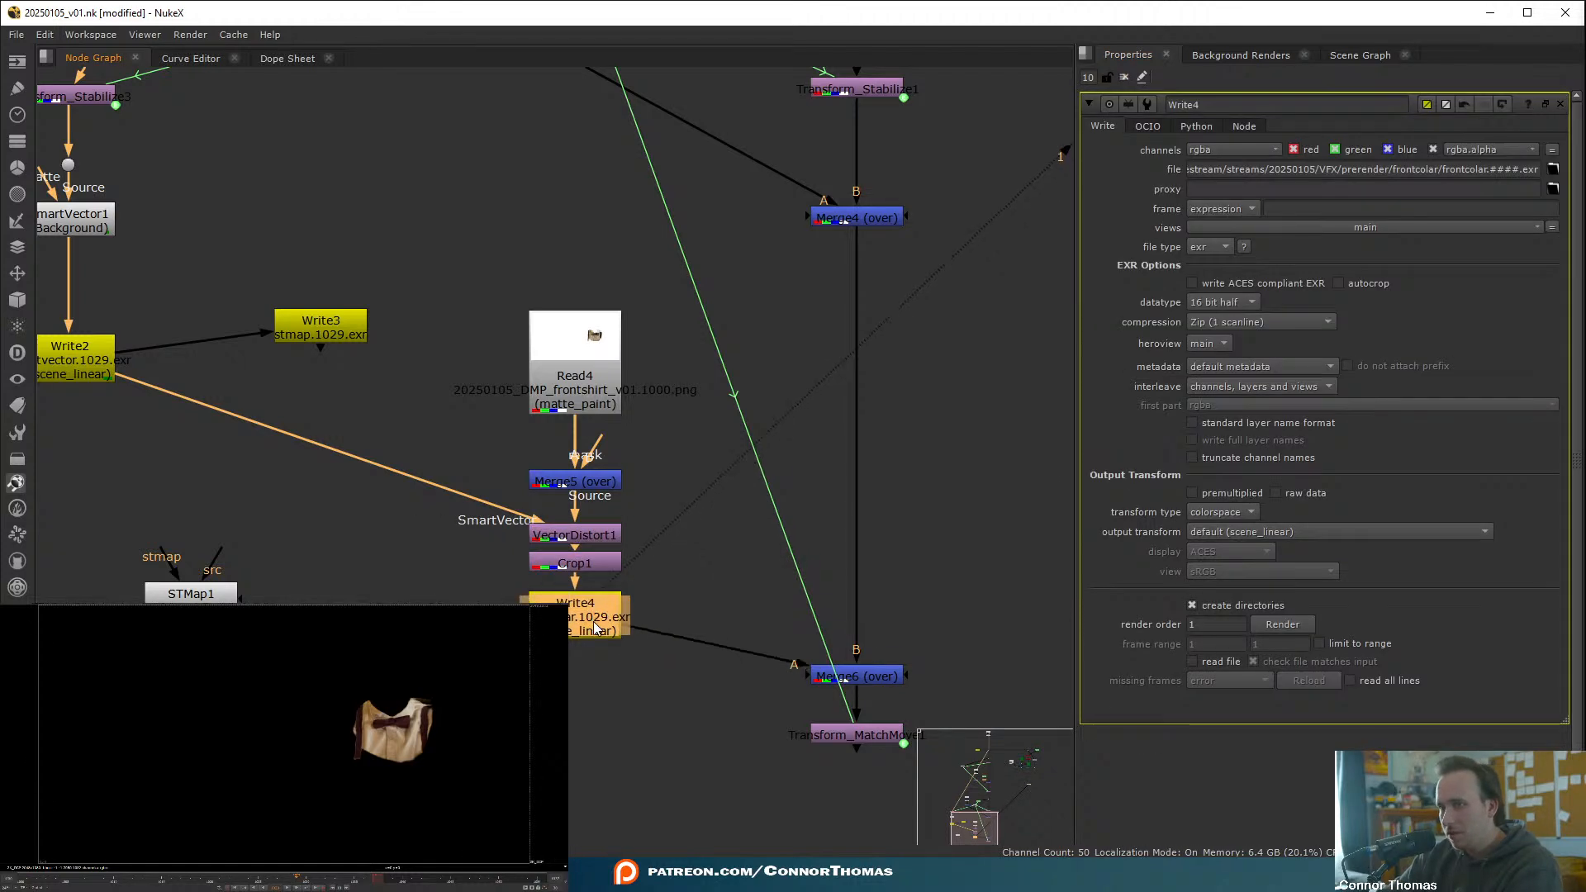
# - Render the full frame range 1000-1054 from Write4
pyautogui.moveTo(699, 644); pyautogui.dragTo(715, 535, button='middle')
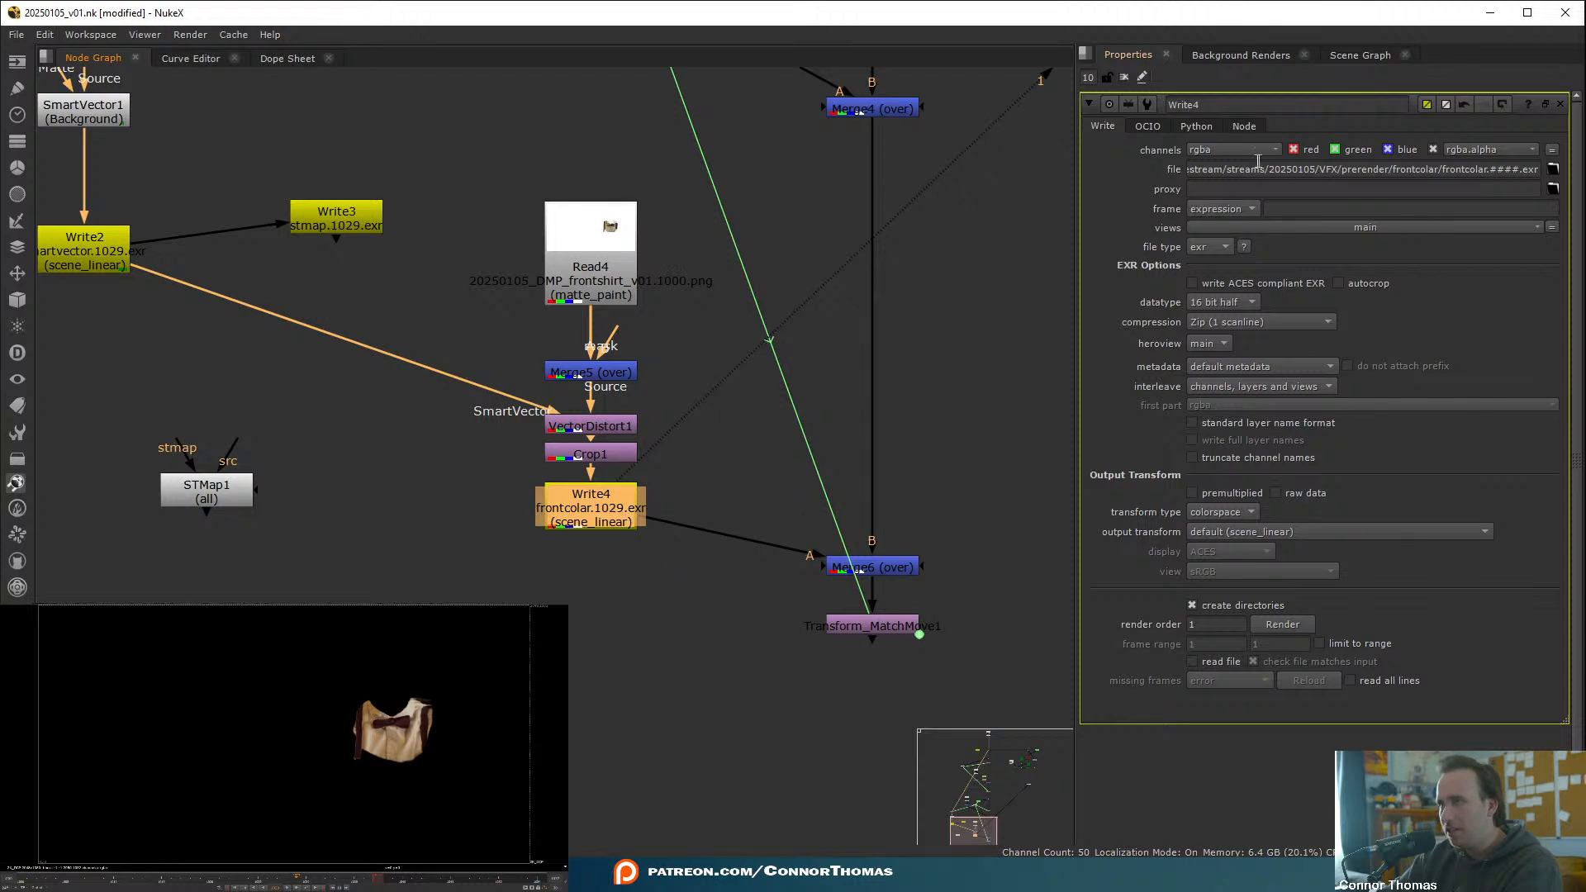
pyautogui.click(1286, 623)
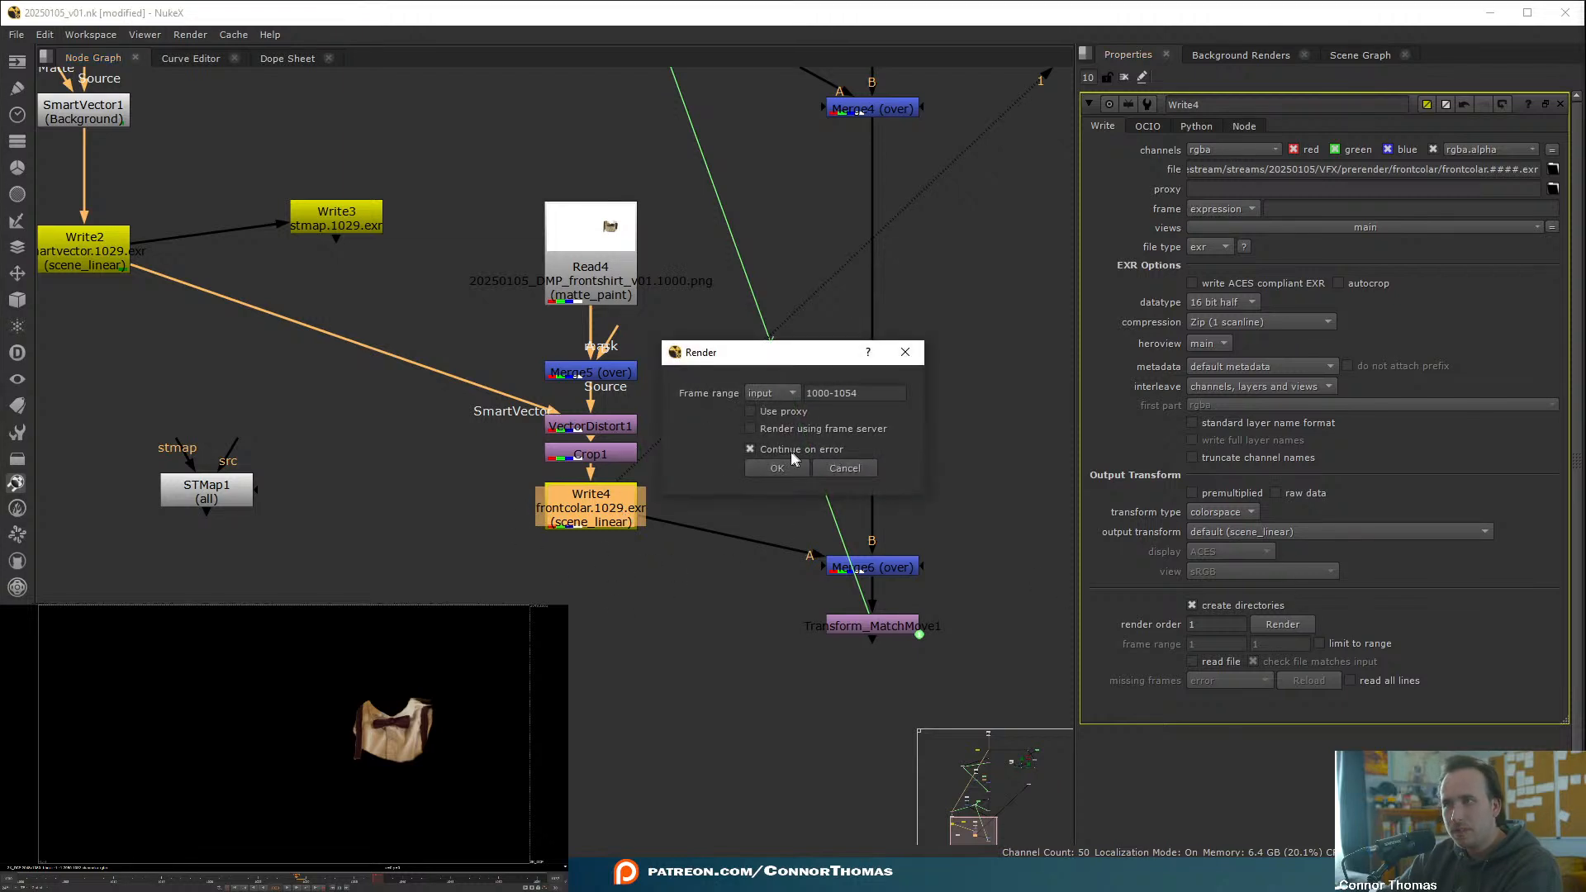
pyautogui.click(774, 473)
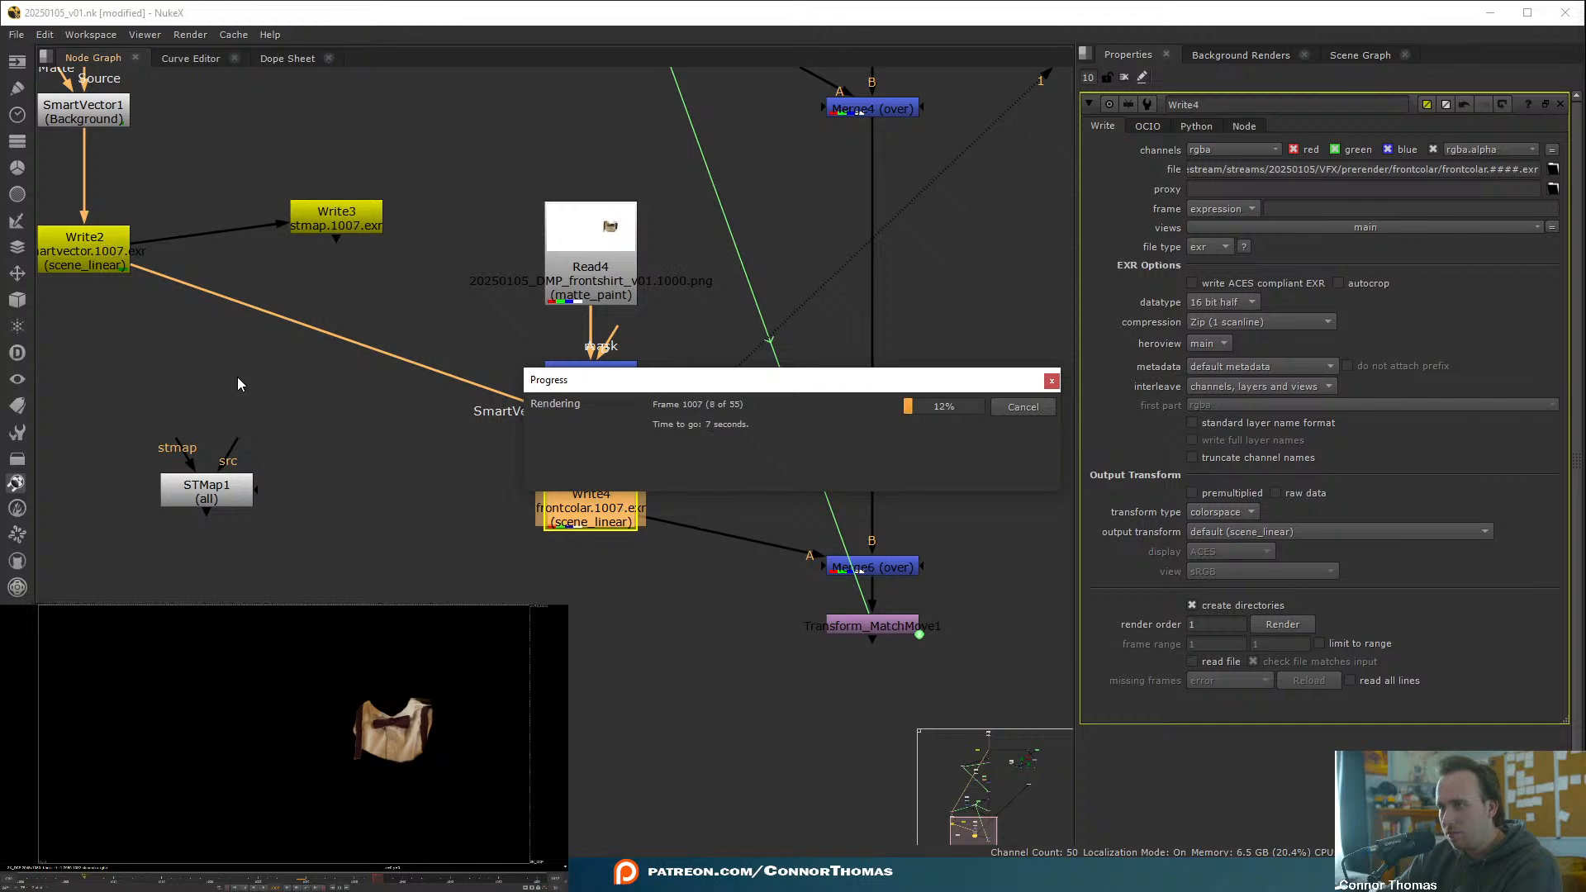
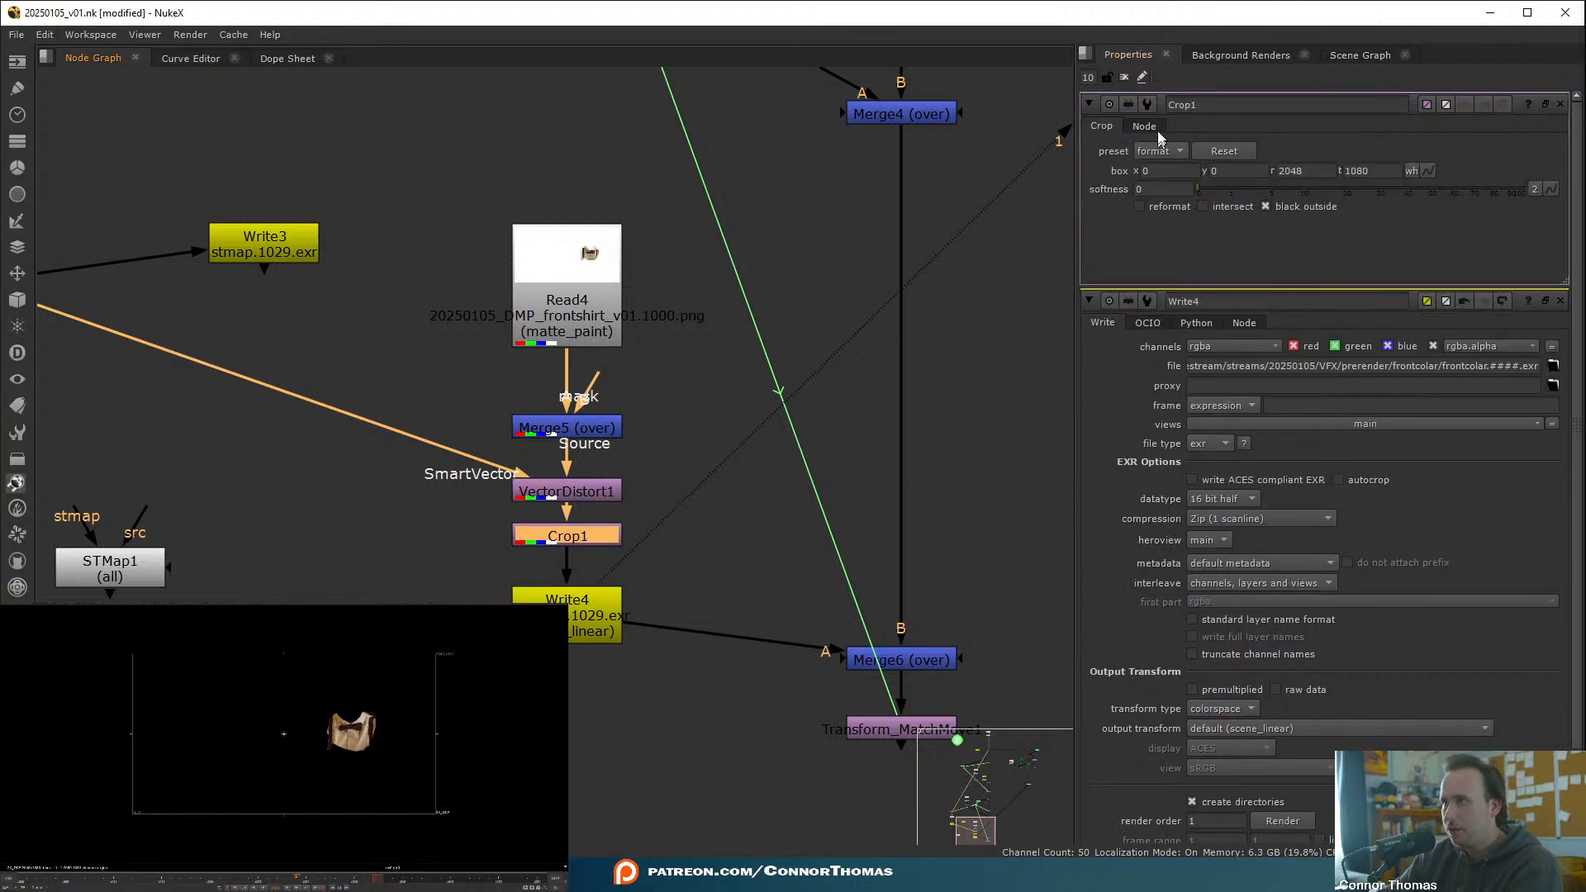
# - Read in the rendered frontcolar.####.exr sequence, frames 1000-1039, as a new Read node and show it in the viewer
pyautogui.click(1124, 76)
pyautogui.click(871, 436)
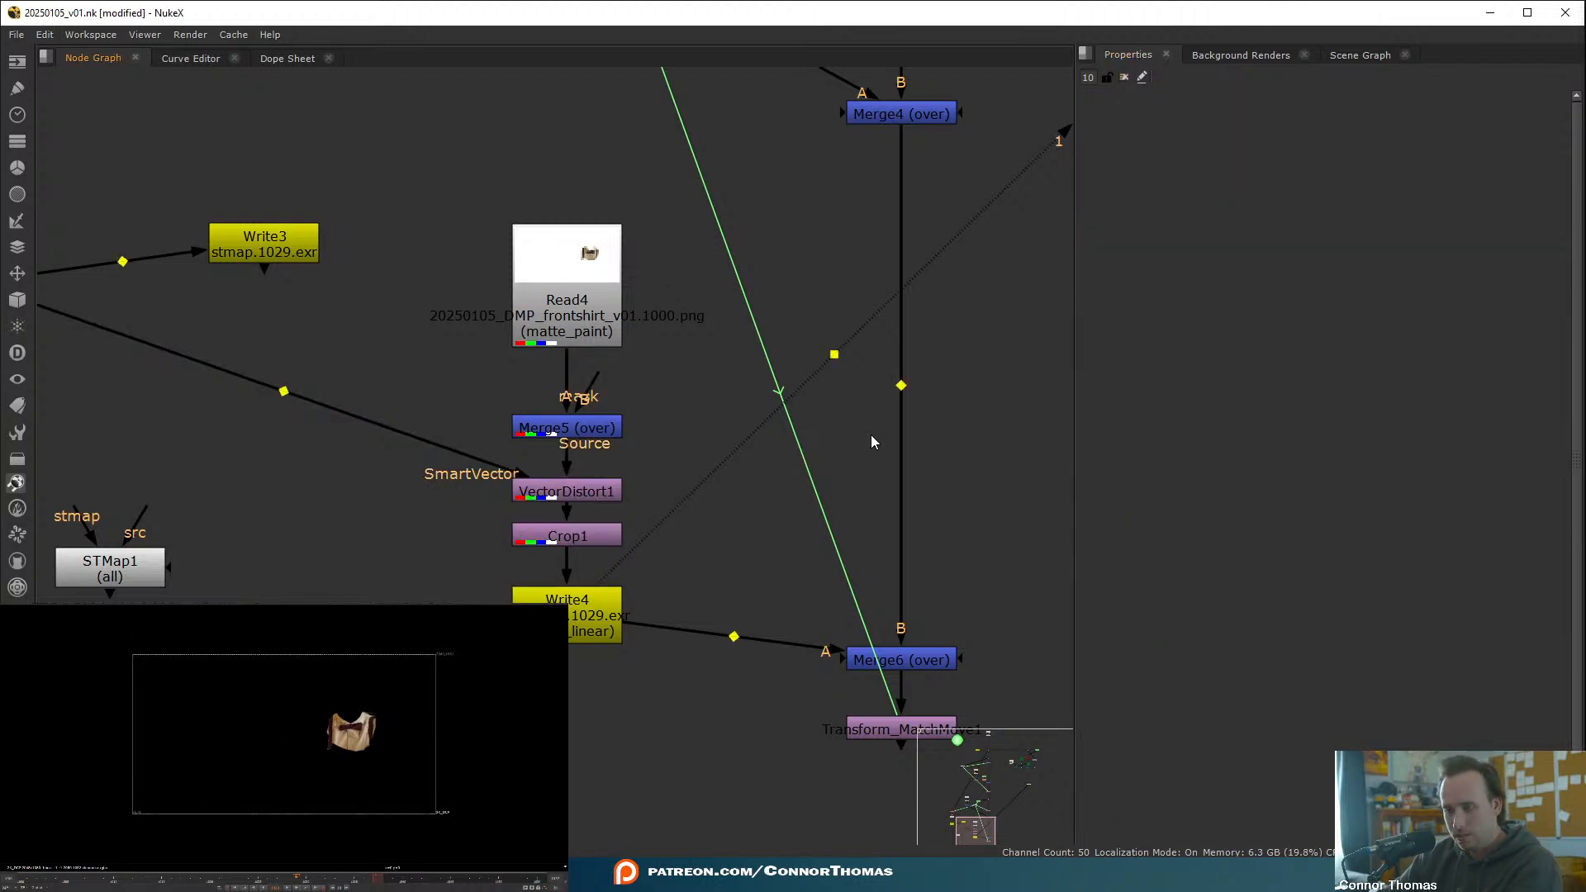
pyautogui.doubleClick(591, 619)
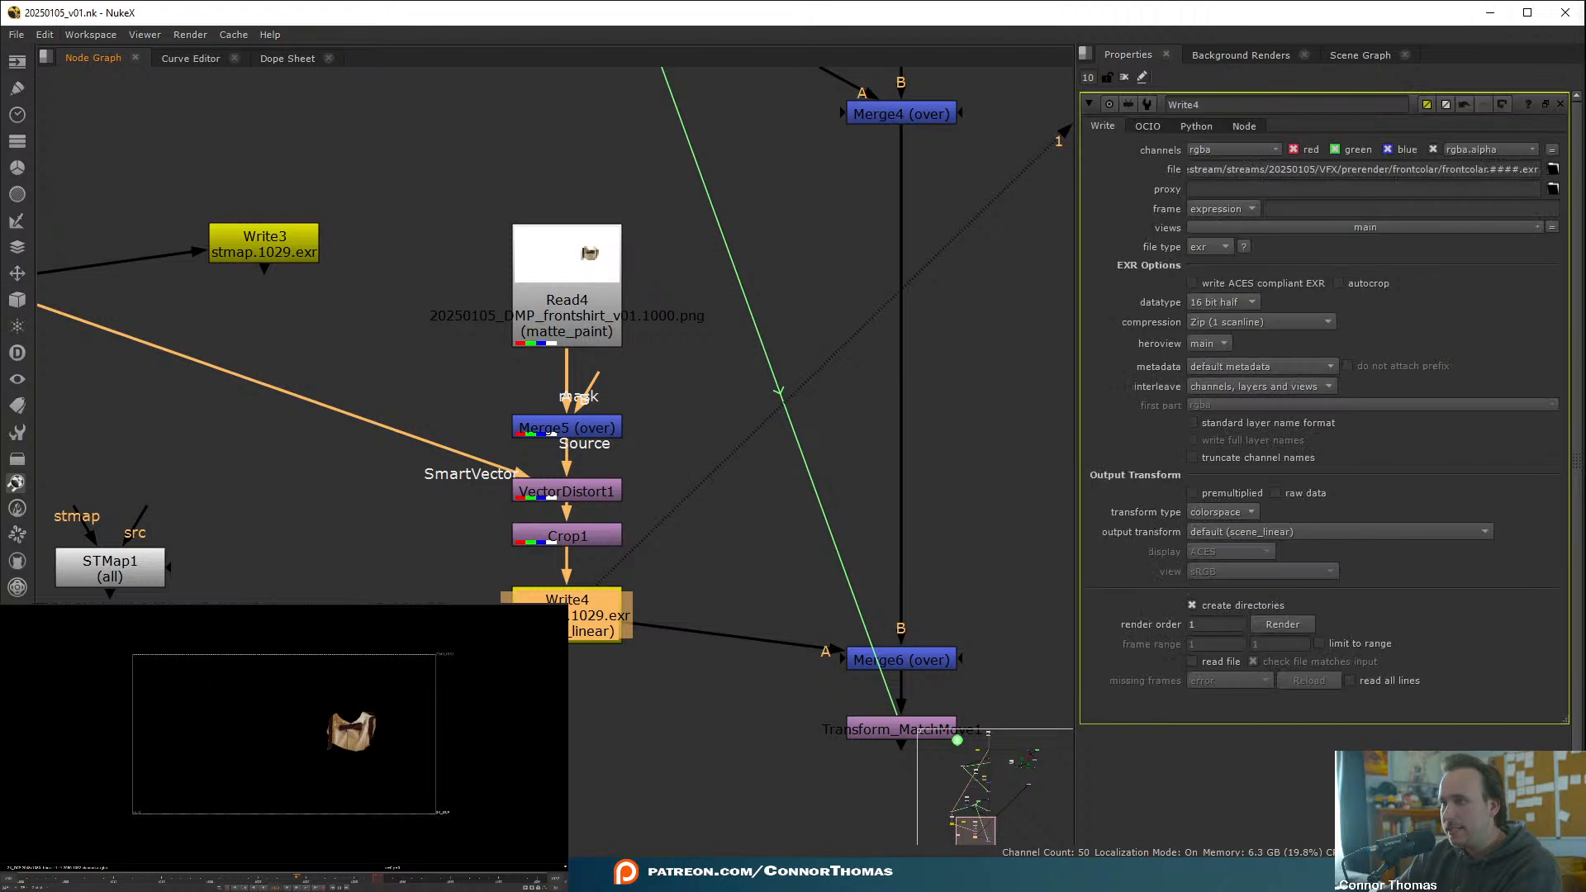
pyautogui.press('r')
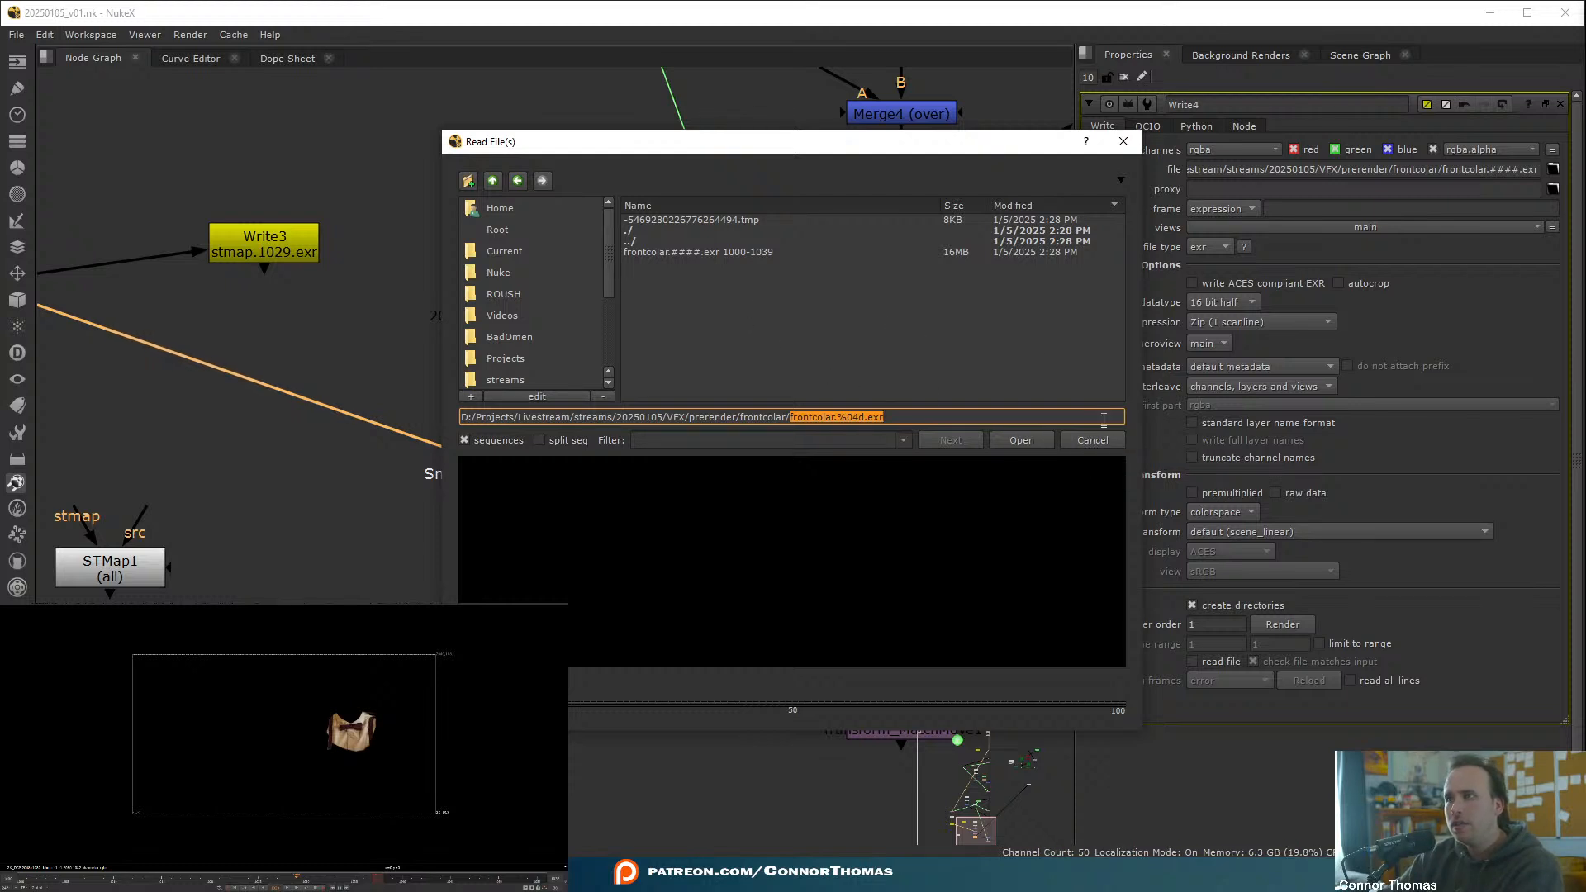
pyautogui.click(1095, 444)
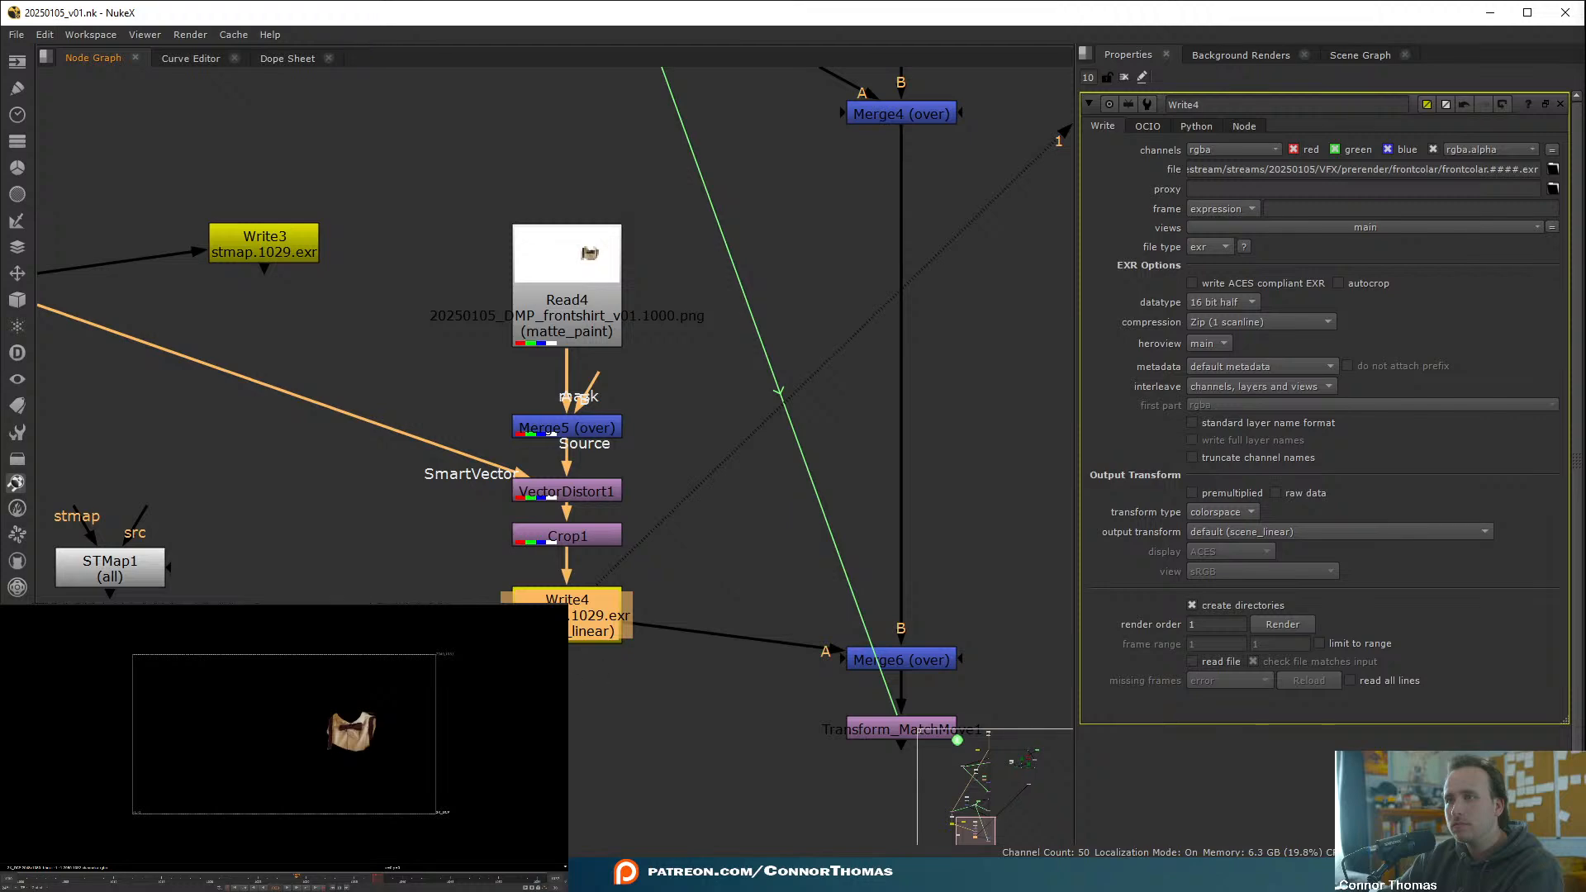
pyautogui.press('r')
pyautogui.doubleClick(699, 253)
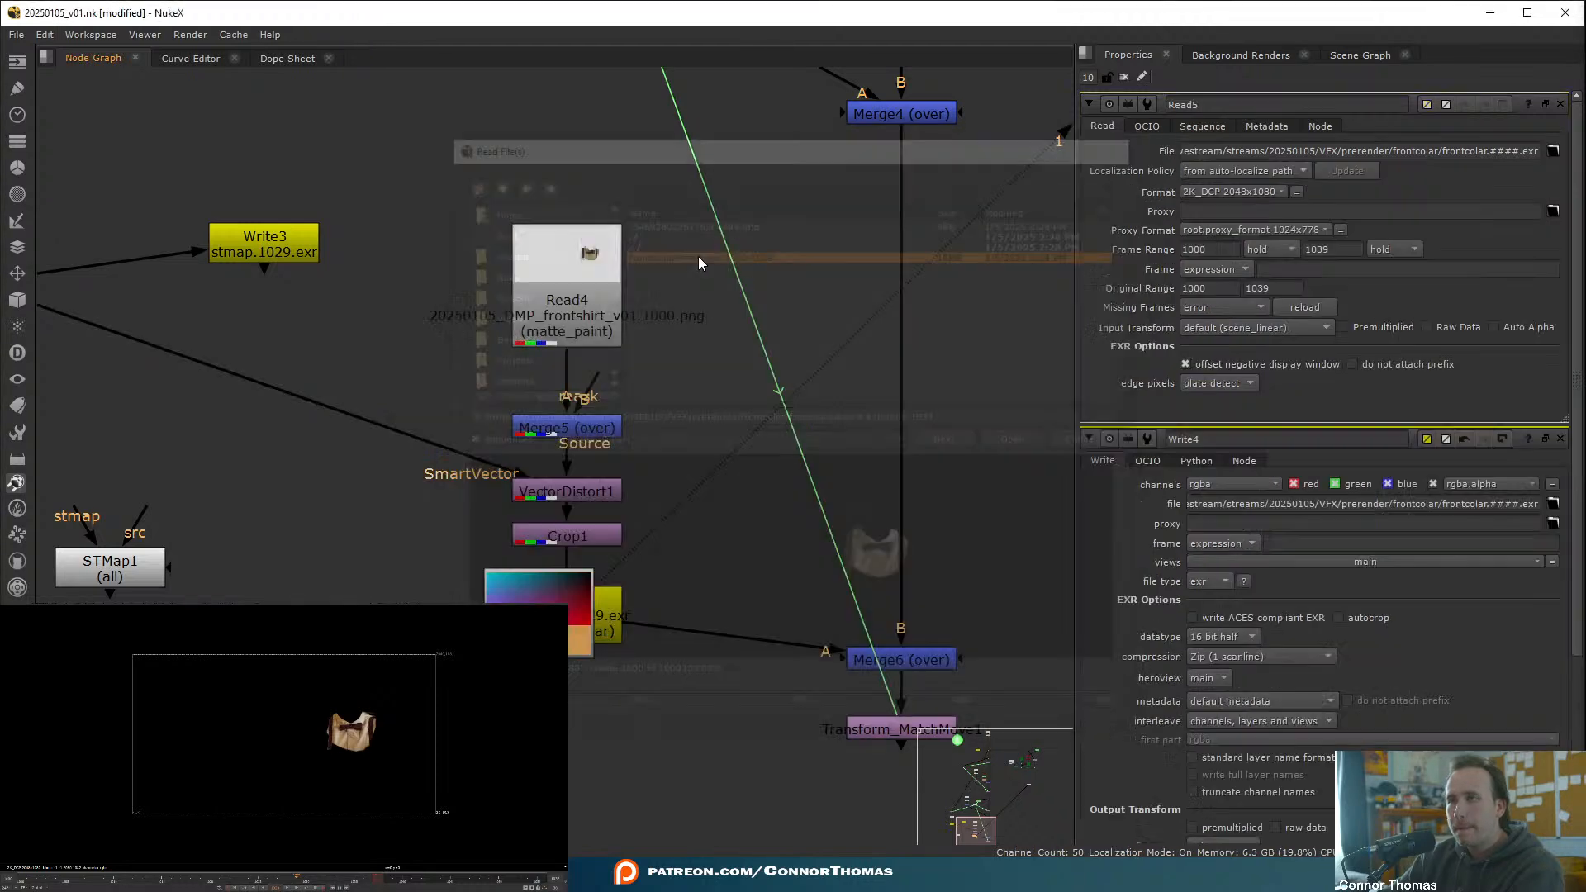
pyautogui.press('1')
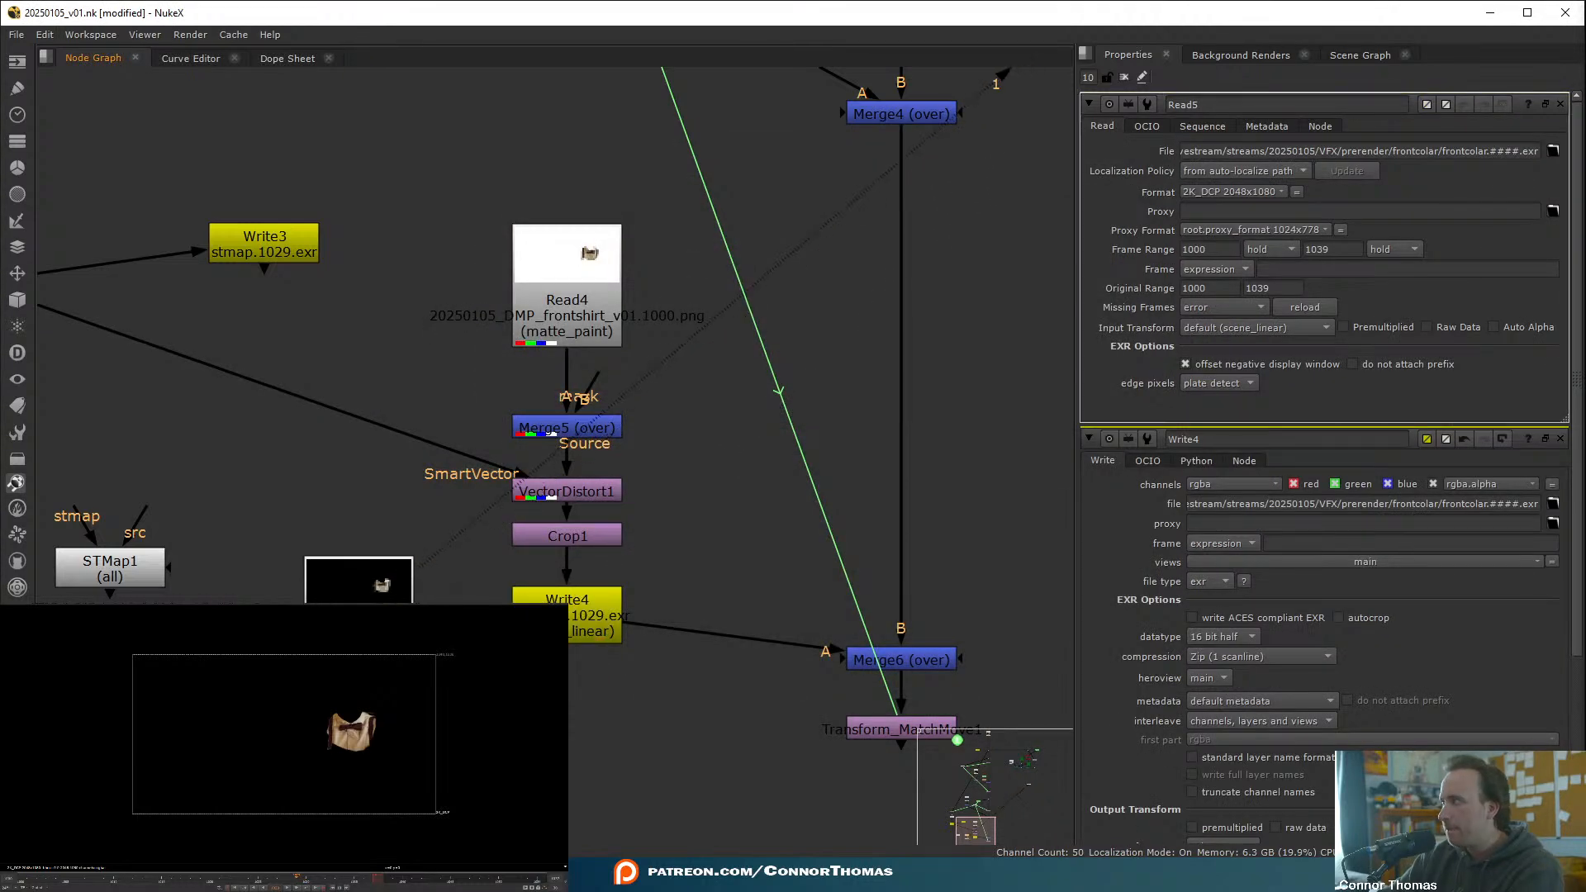
# - Scrub through the loaded front shirt patch sequence in the viewer, inspecting its alpha over different timeline ranges
pyautogui.moveTo(313, 884); pyautogui.dragTo(442, 884)
pyautogui.moveTo(315, 884)
pyautogui.mouseDown()
pyautogui.moveTo(373, 884)
pyautogui.moveTo(344, 884)
pyautogui.mouseUp()
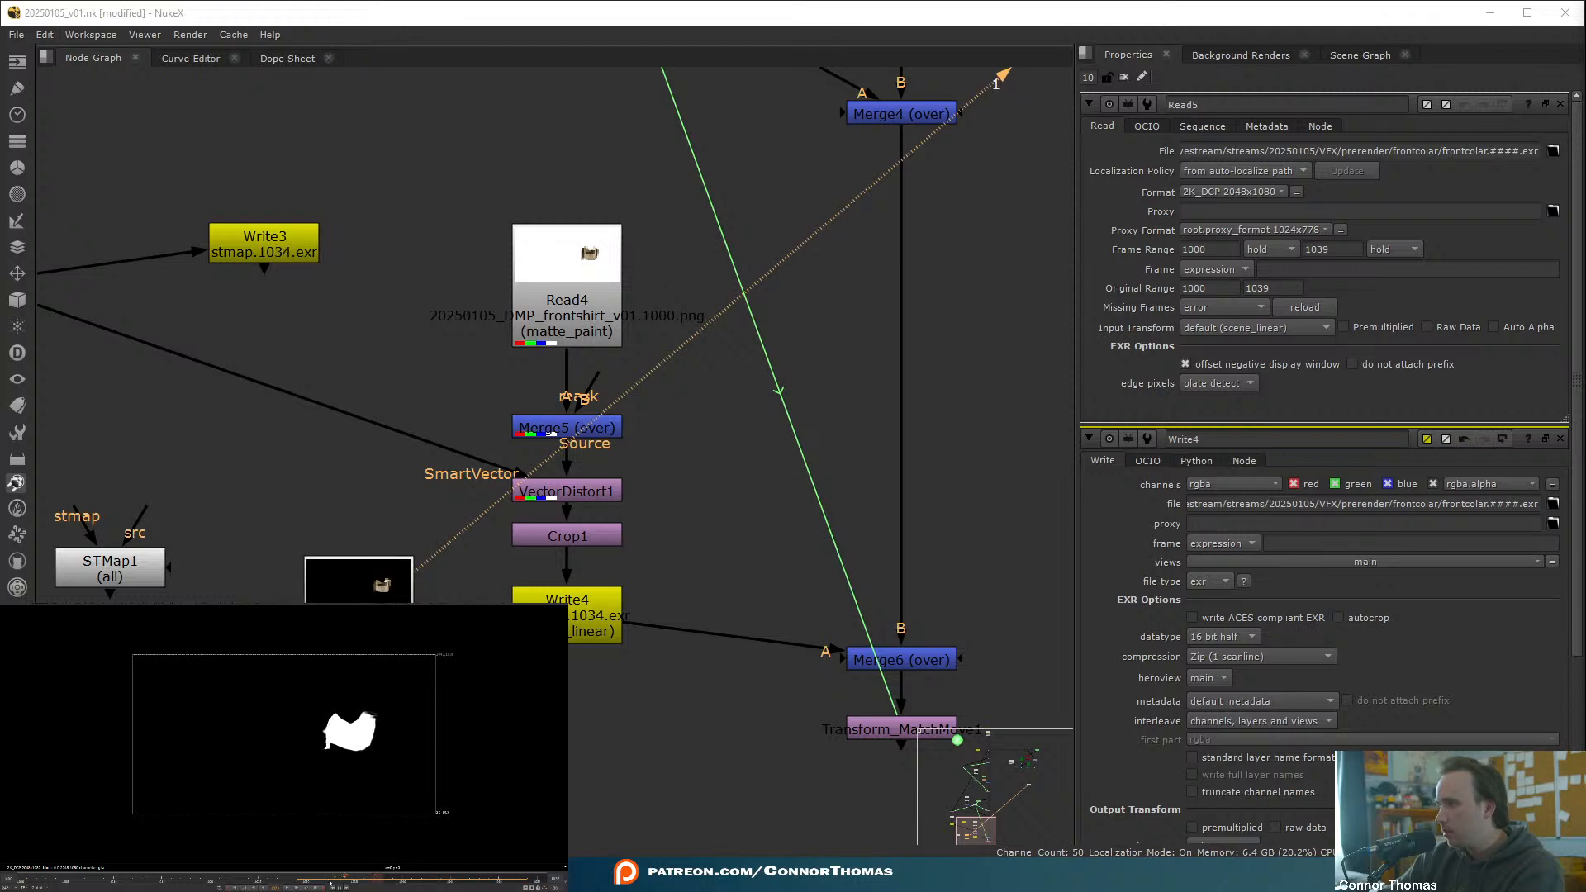
pyautogui.click(42, 888)
pyautogui.click(43, 870)
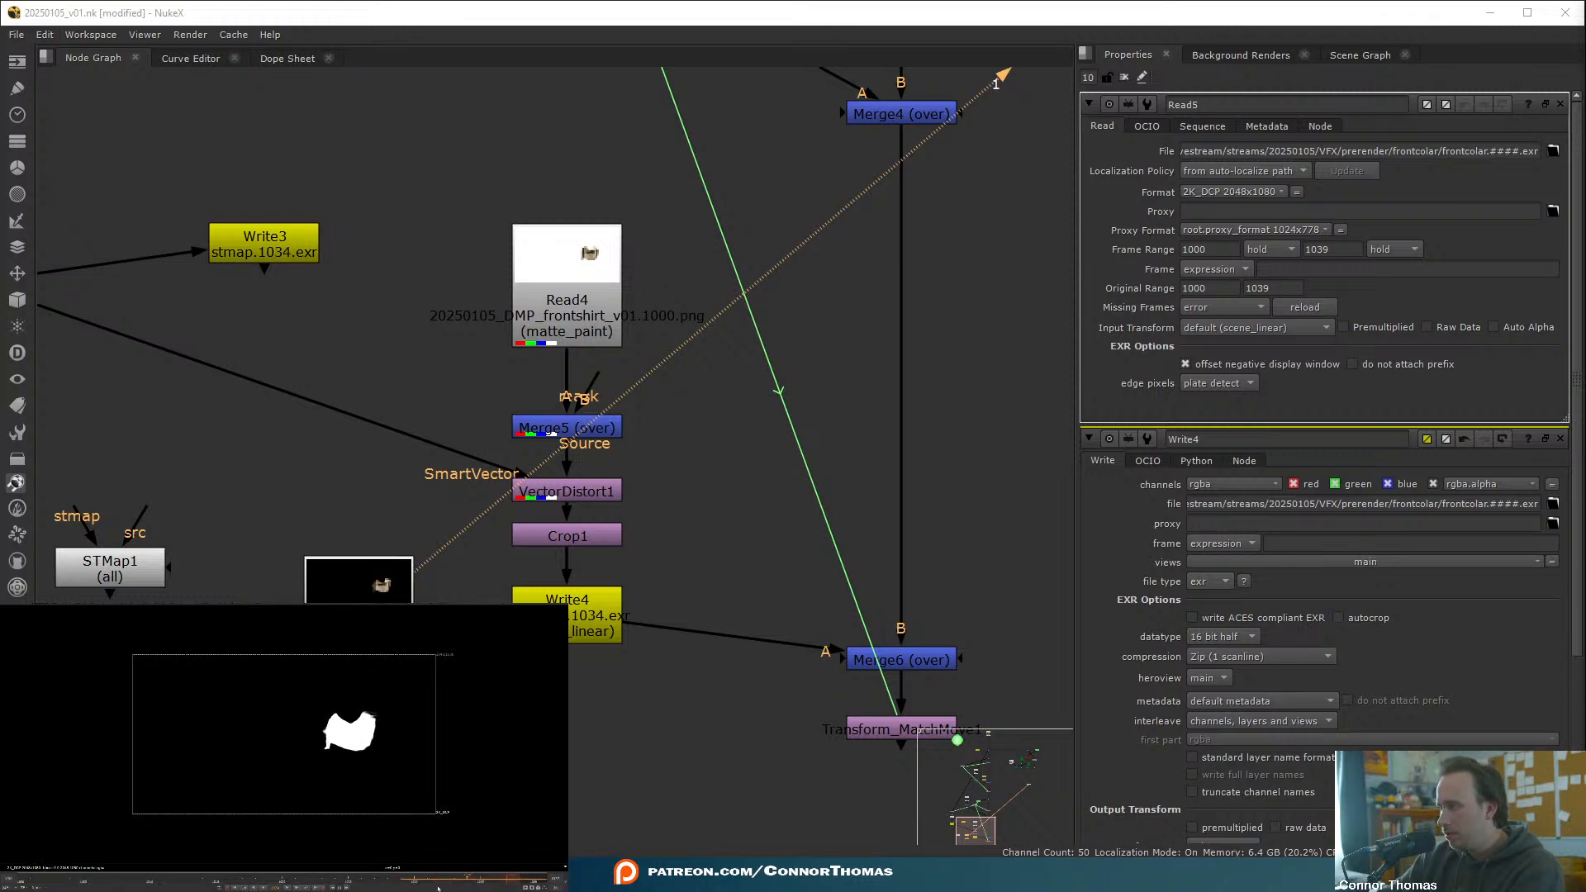
pyautogui.moveTo(417, 881); pyautogui.dragTo(341, 881)
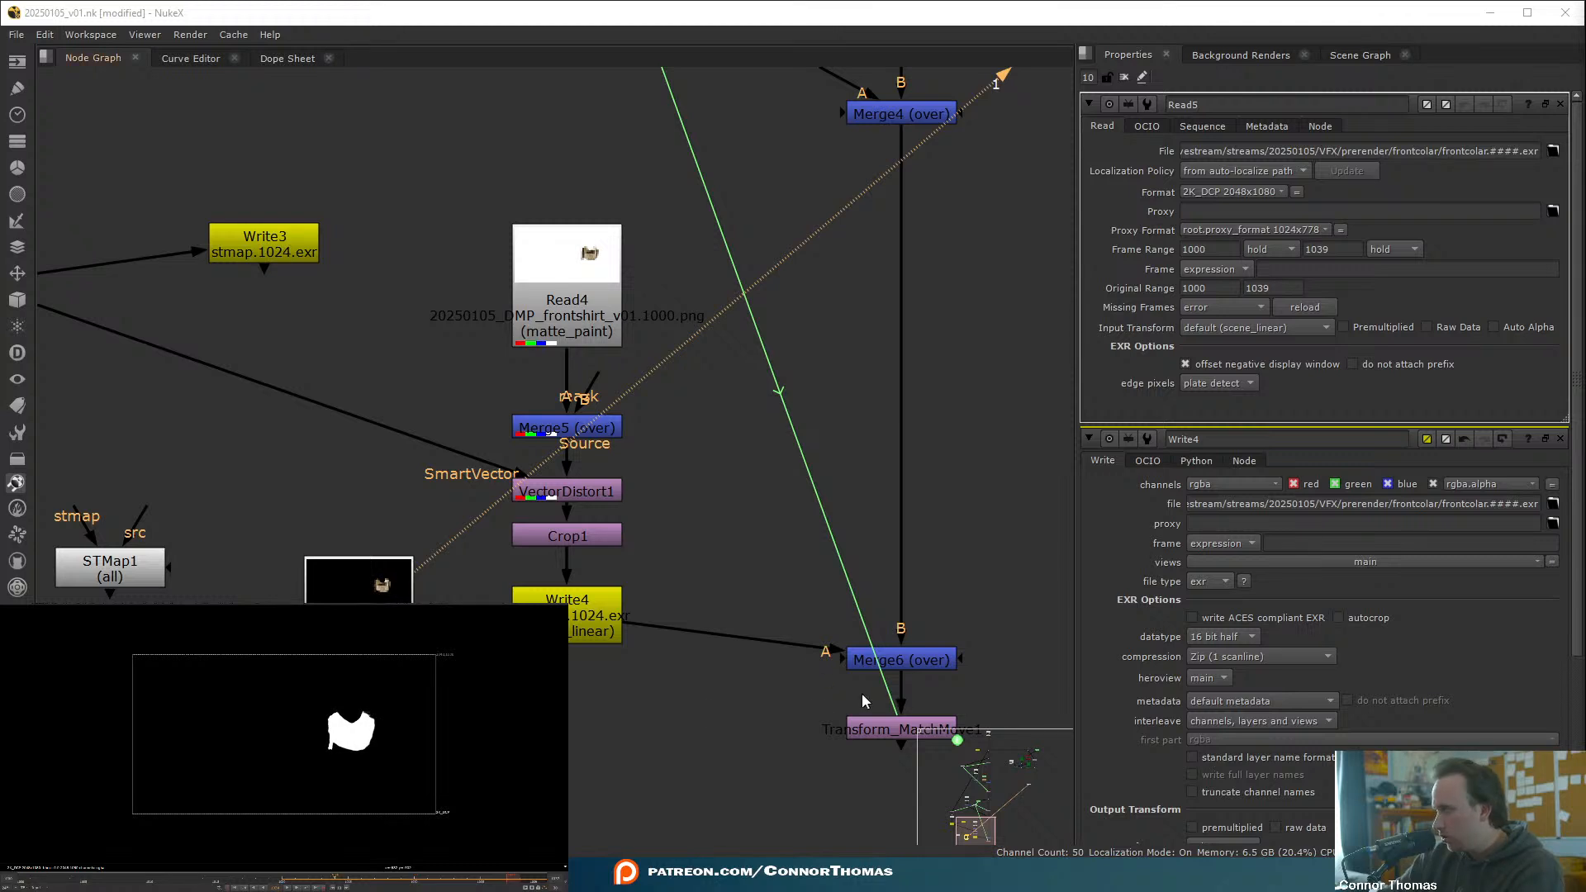
pyautogui.click(37, 888)
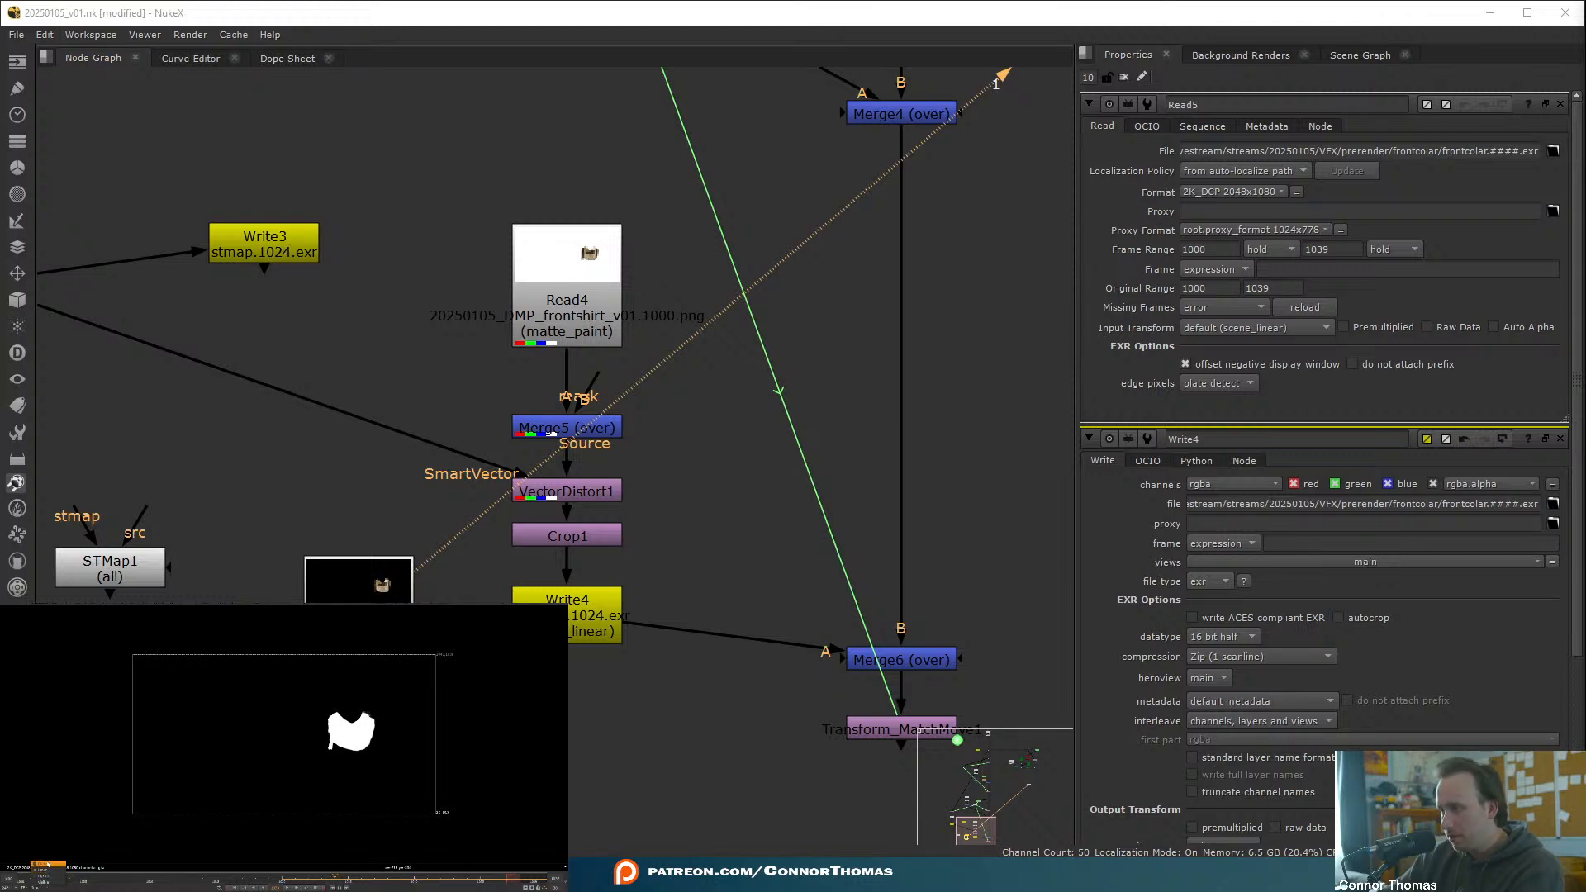
pyautogui.click(41, 865)
# - Show Write4 on viewer input 1 and the rendered patch's Read node on viewer input 2 for comparison
pyautogui.click(580, 632)
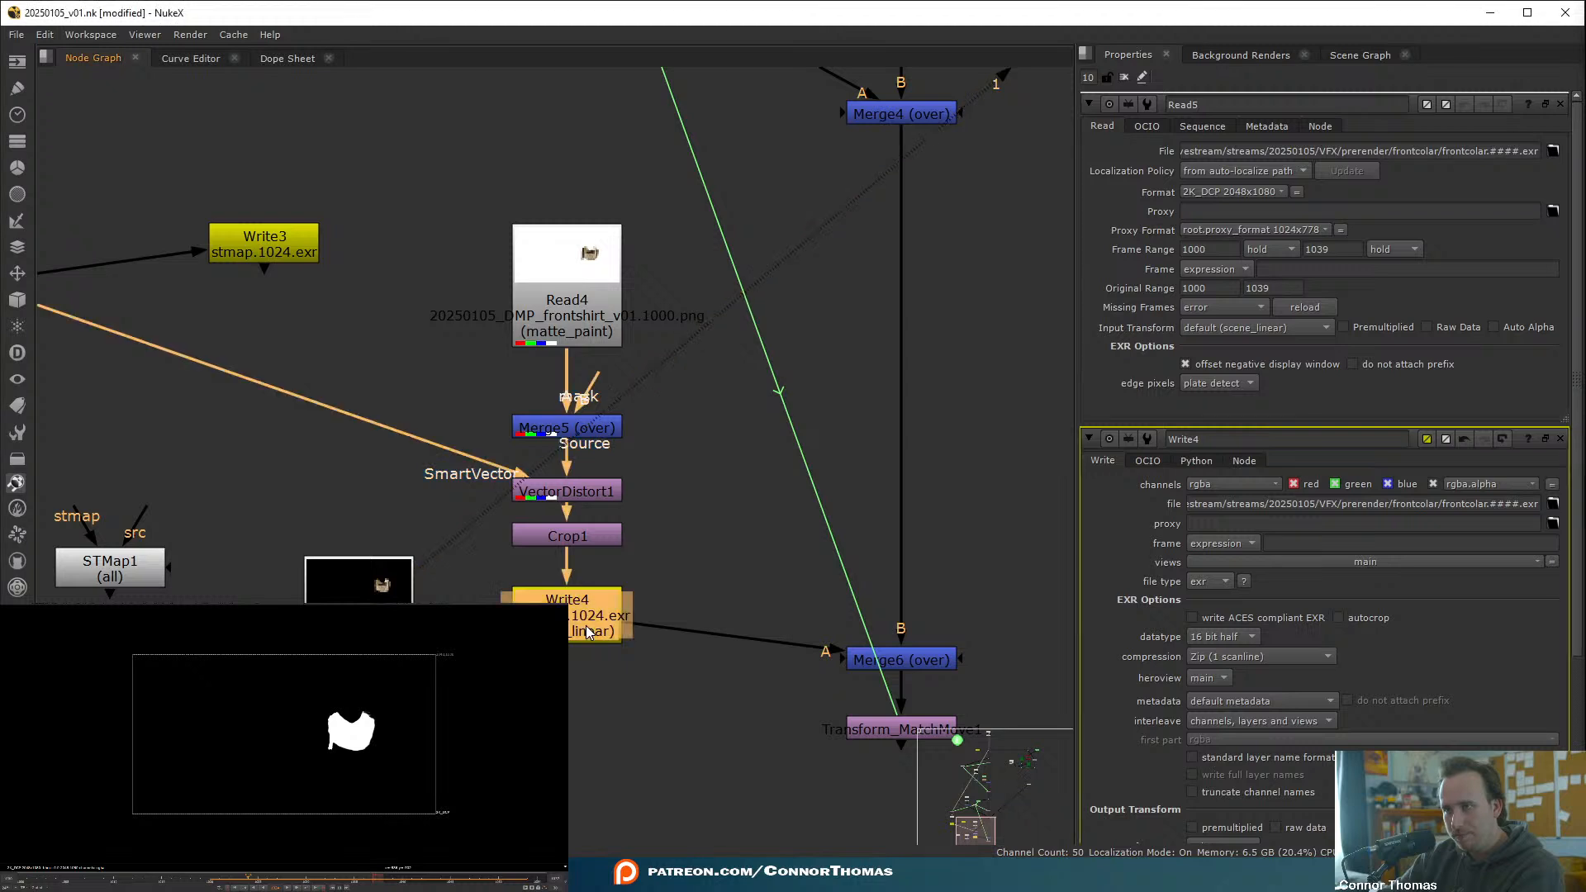
pyautogui.doubleClick(580, 632)
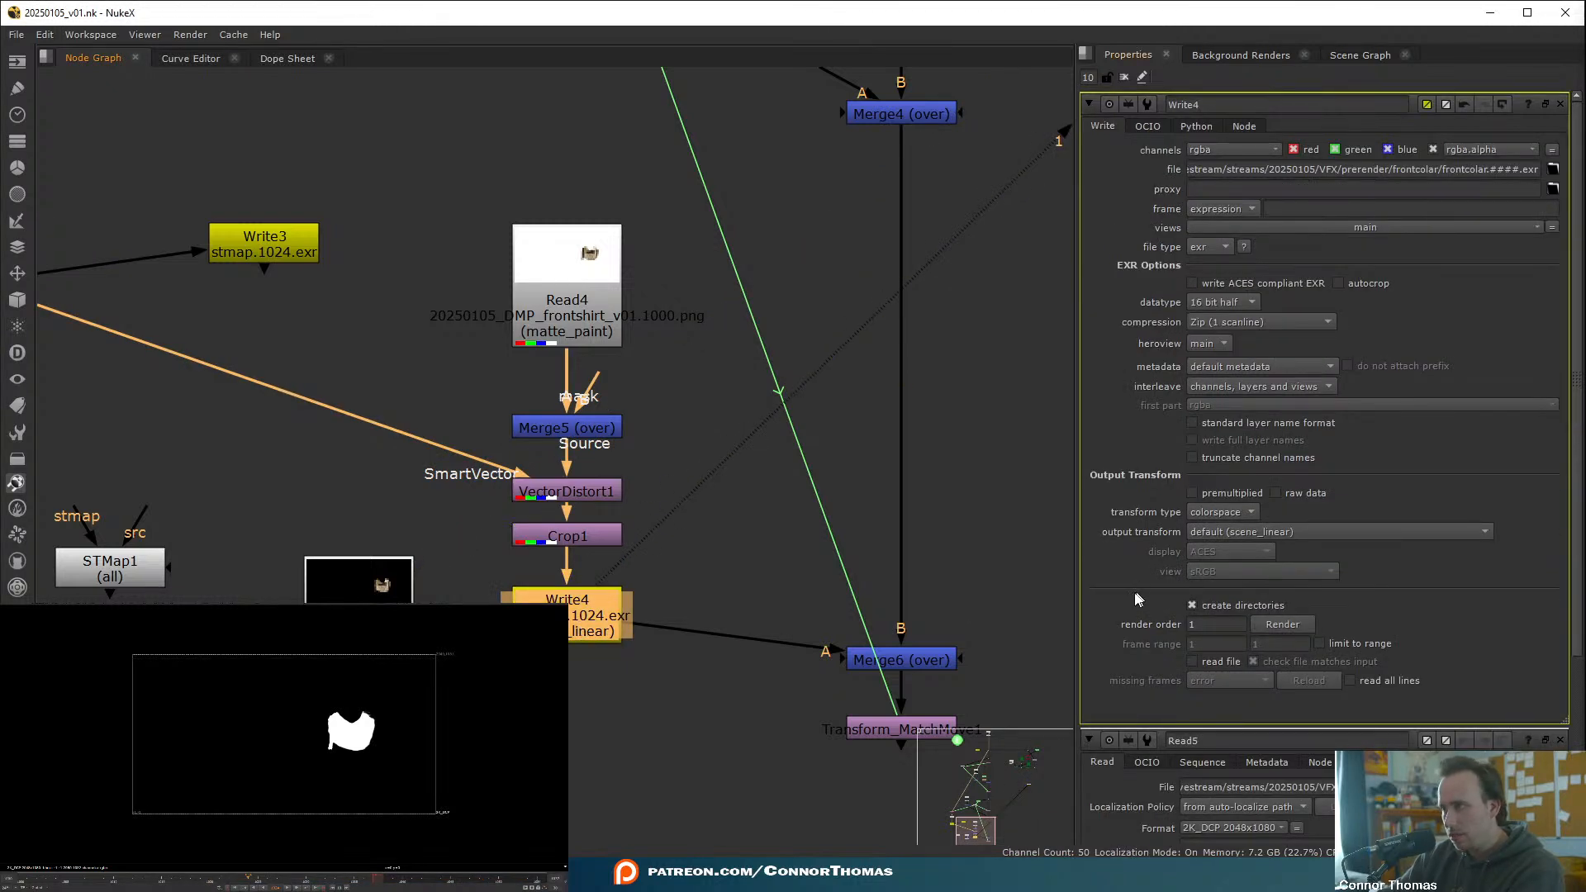
pyautogui.click(1560, 741)
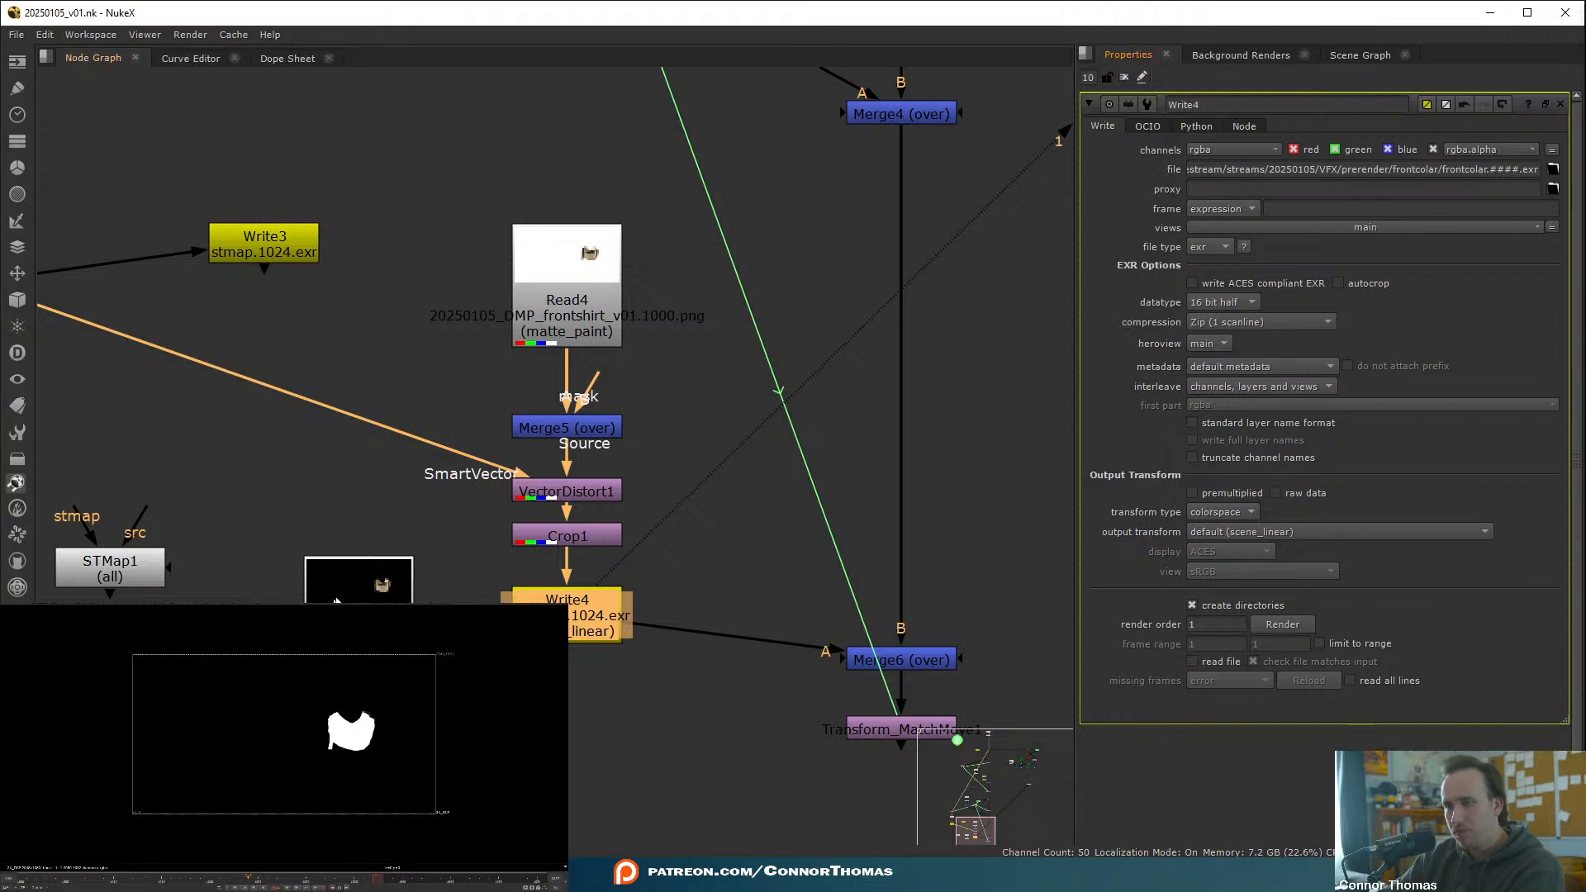
pyautogui.click(360, 631)
pyautogui.press('2')
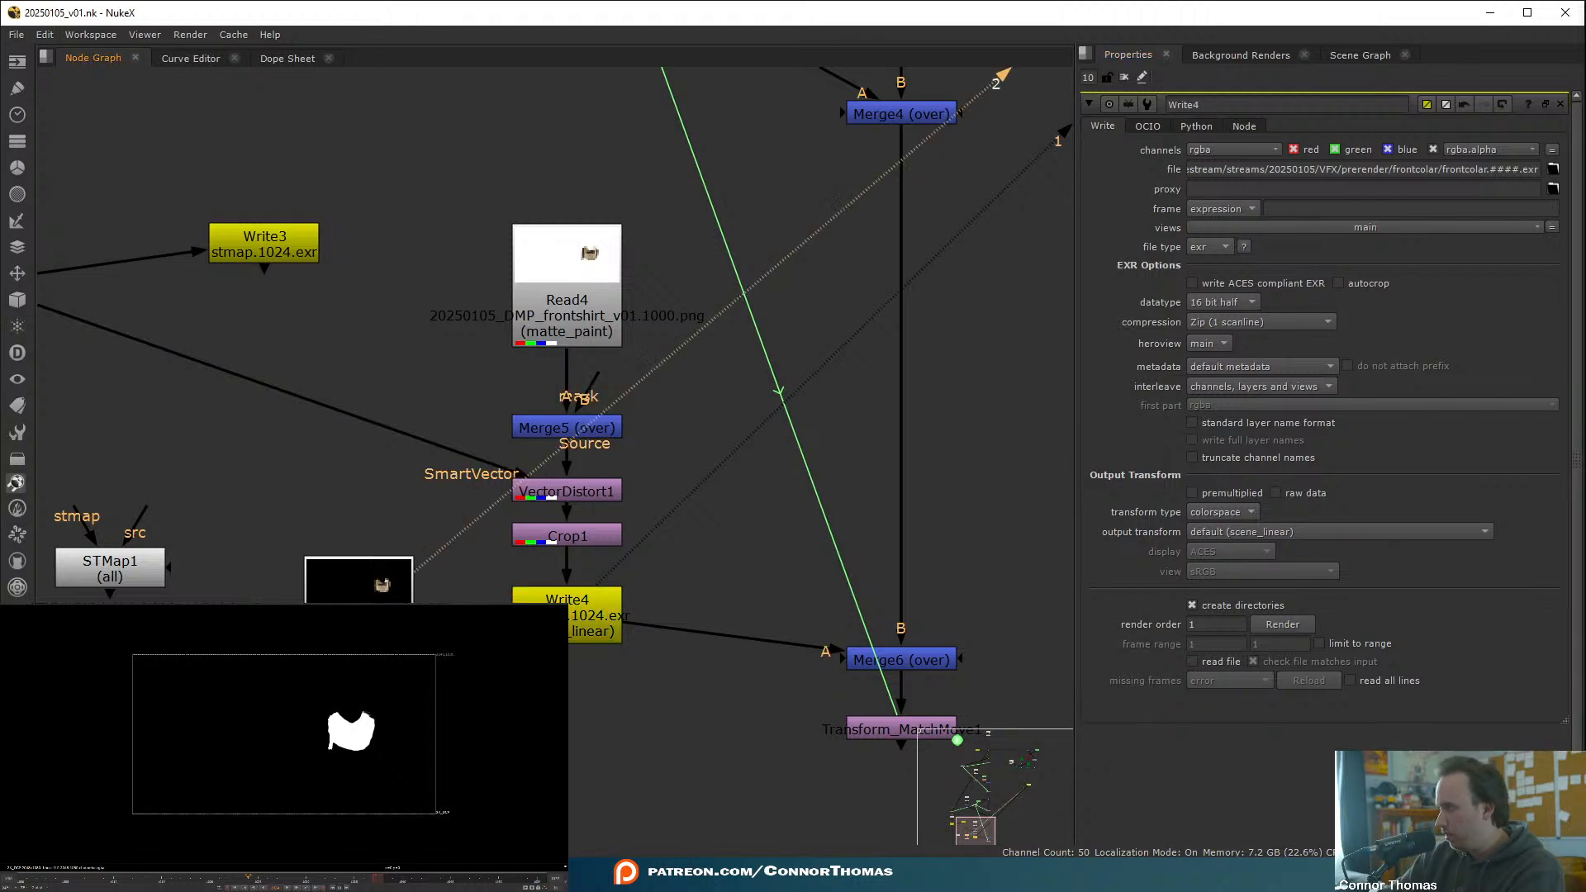
pyautogui.click(40, 889)
pyautogui.click(42, 872)
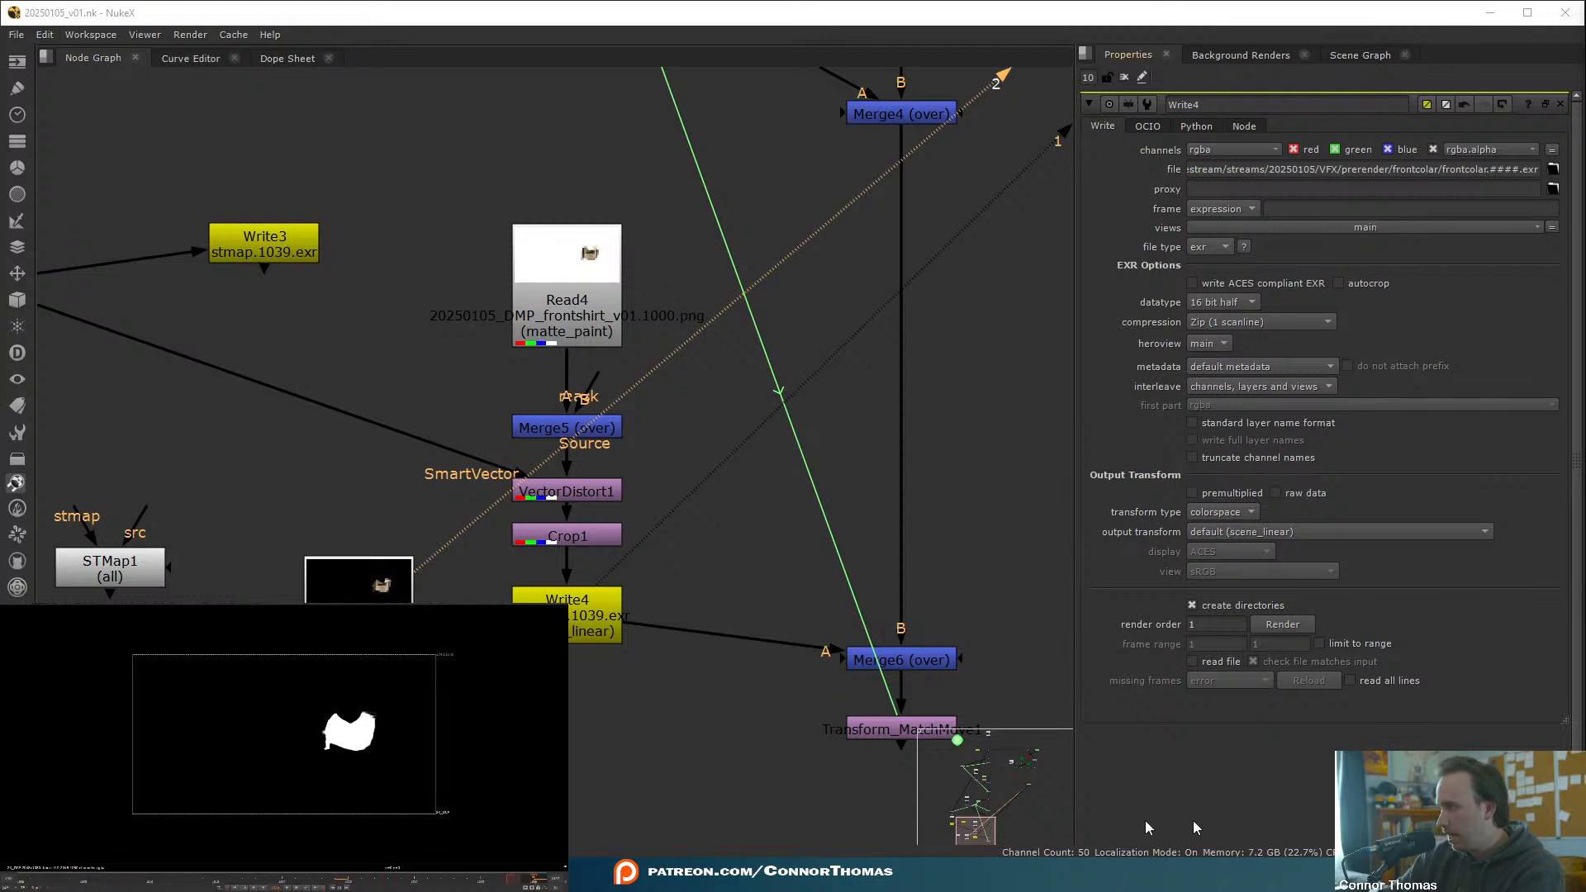
# - Render frames 1039-1054 of the front shirt patch from Write4
pyautogui.click(587, 619)
pyautogui.click(1283, 624)
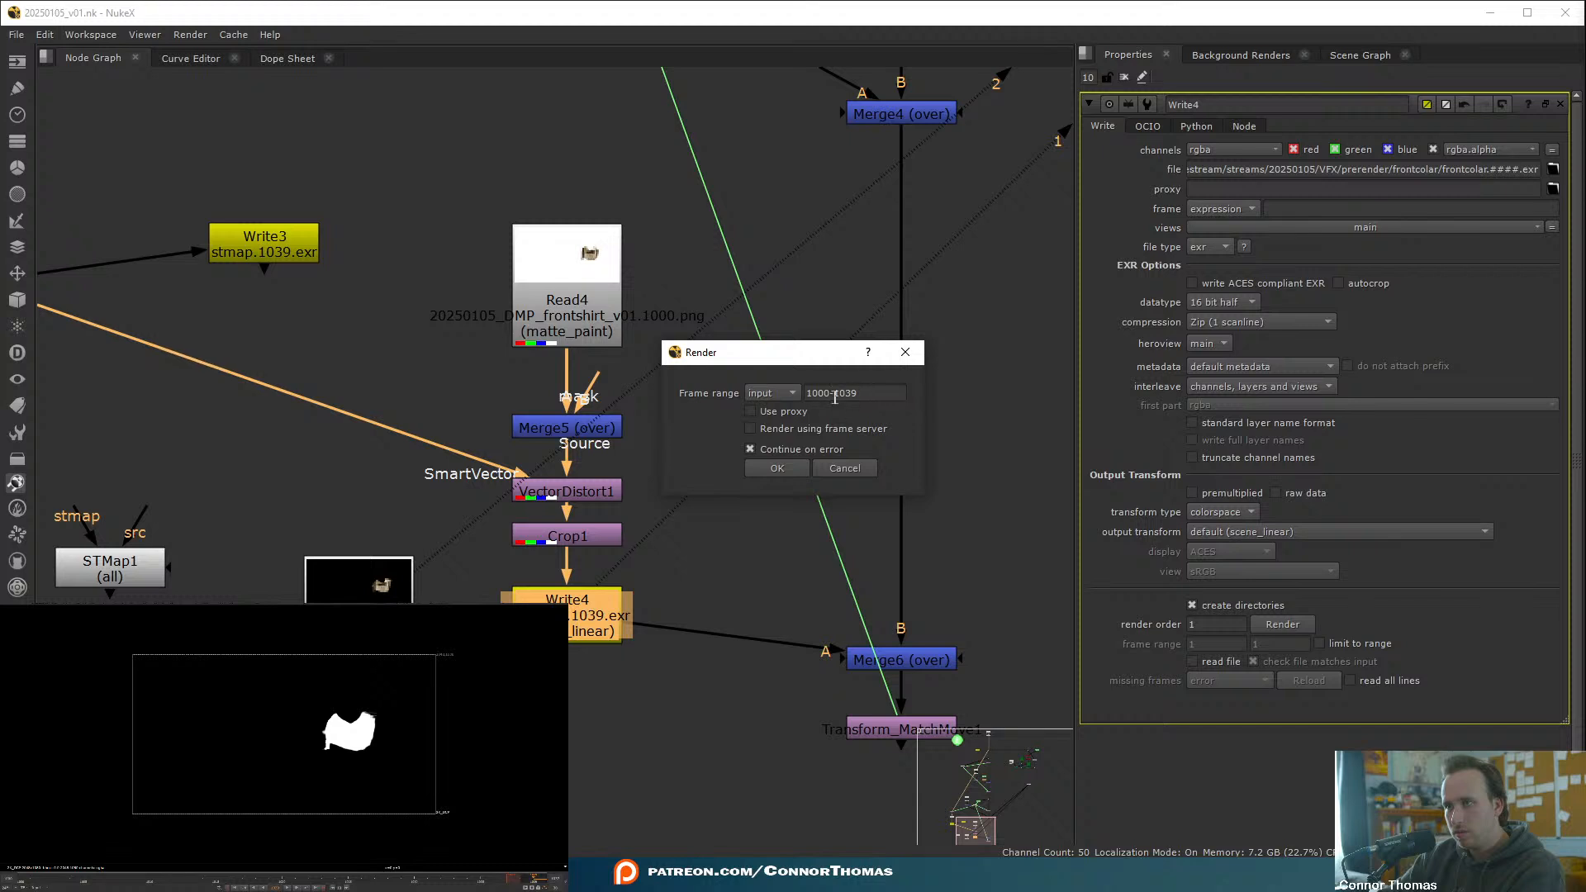
pyautogui.moveTo(830, 394); pyautogui.dragTo(820, 395)
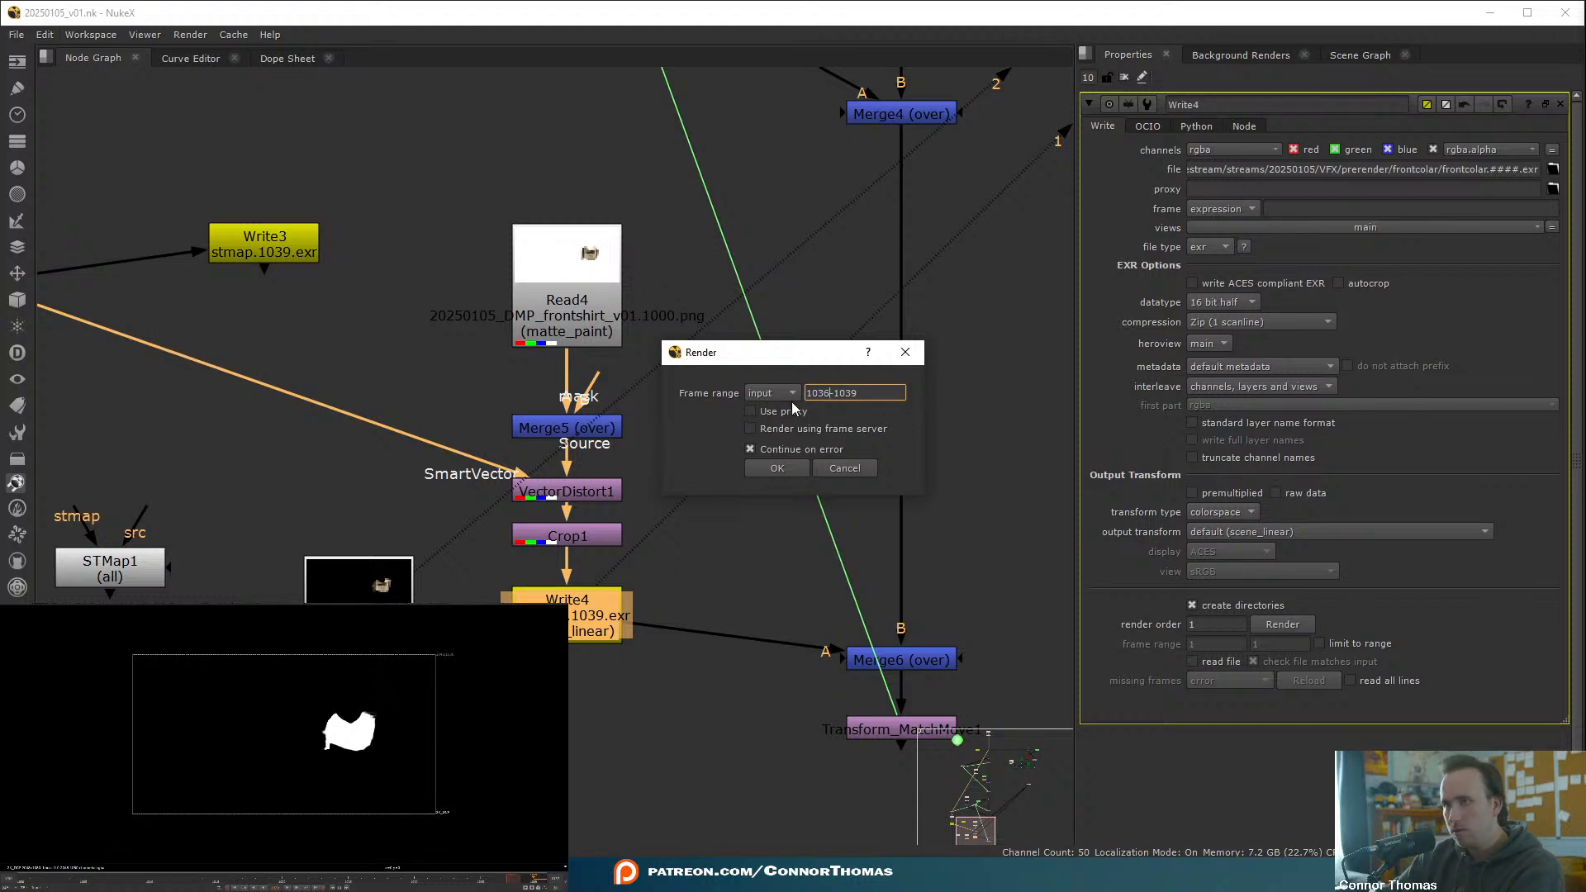
pyautogui.click(775, 398)
pyautogui.click(787, 418)
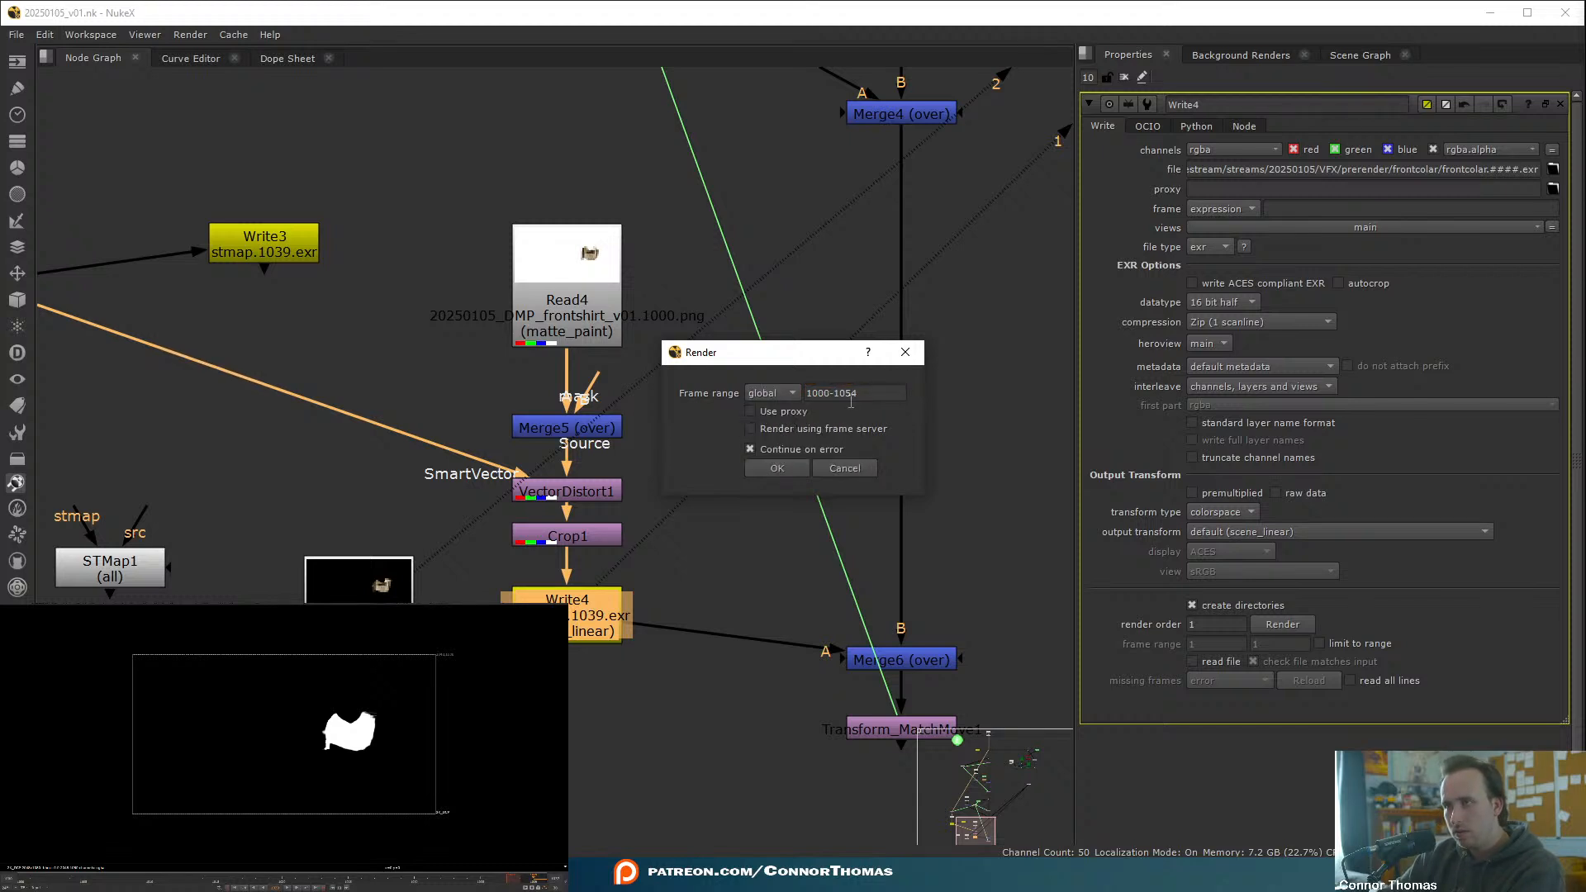
pyautogui.write('39')
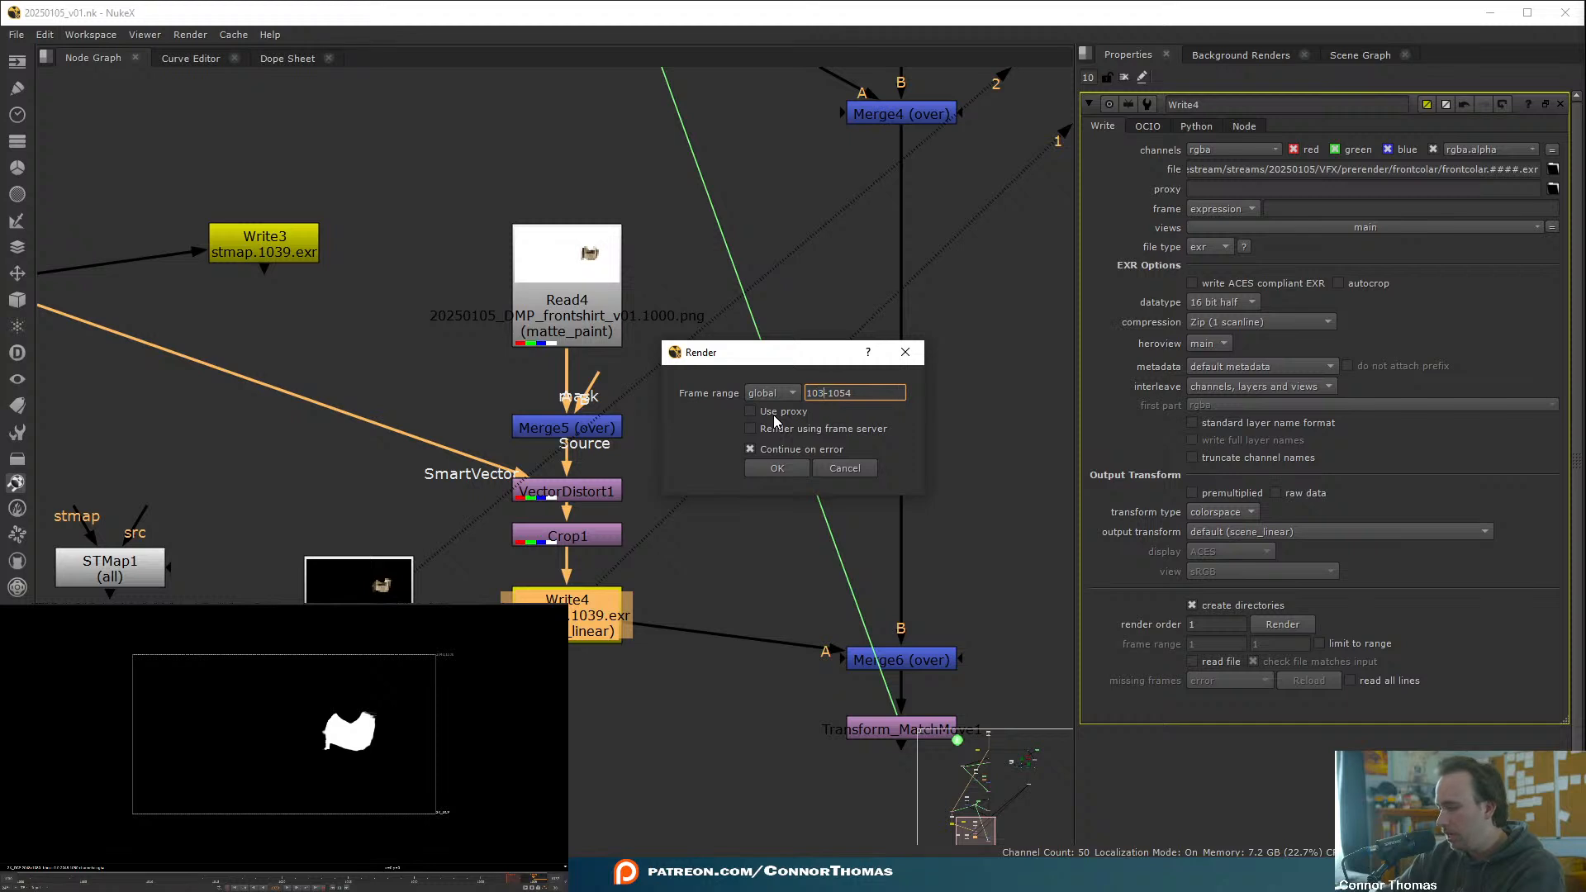
pyautogui.click(792, 469)
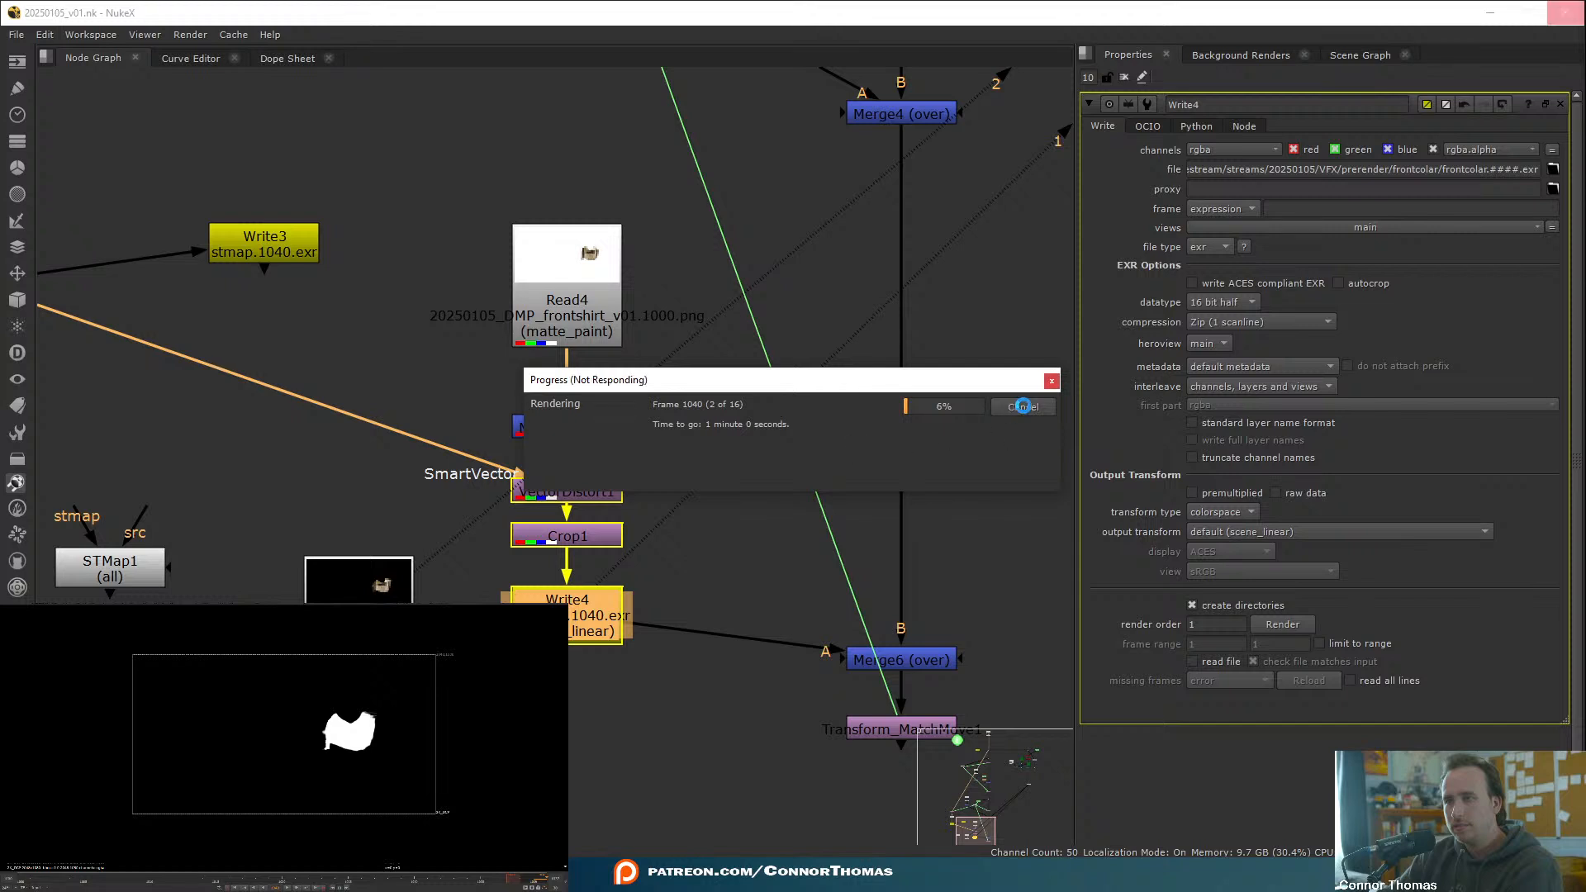
# - Open Task Manager and end the frozen NukeX task
pyautogui.rightClick(679, 877)
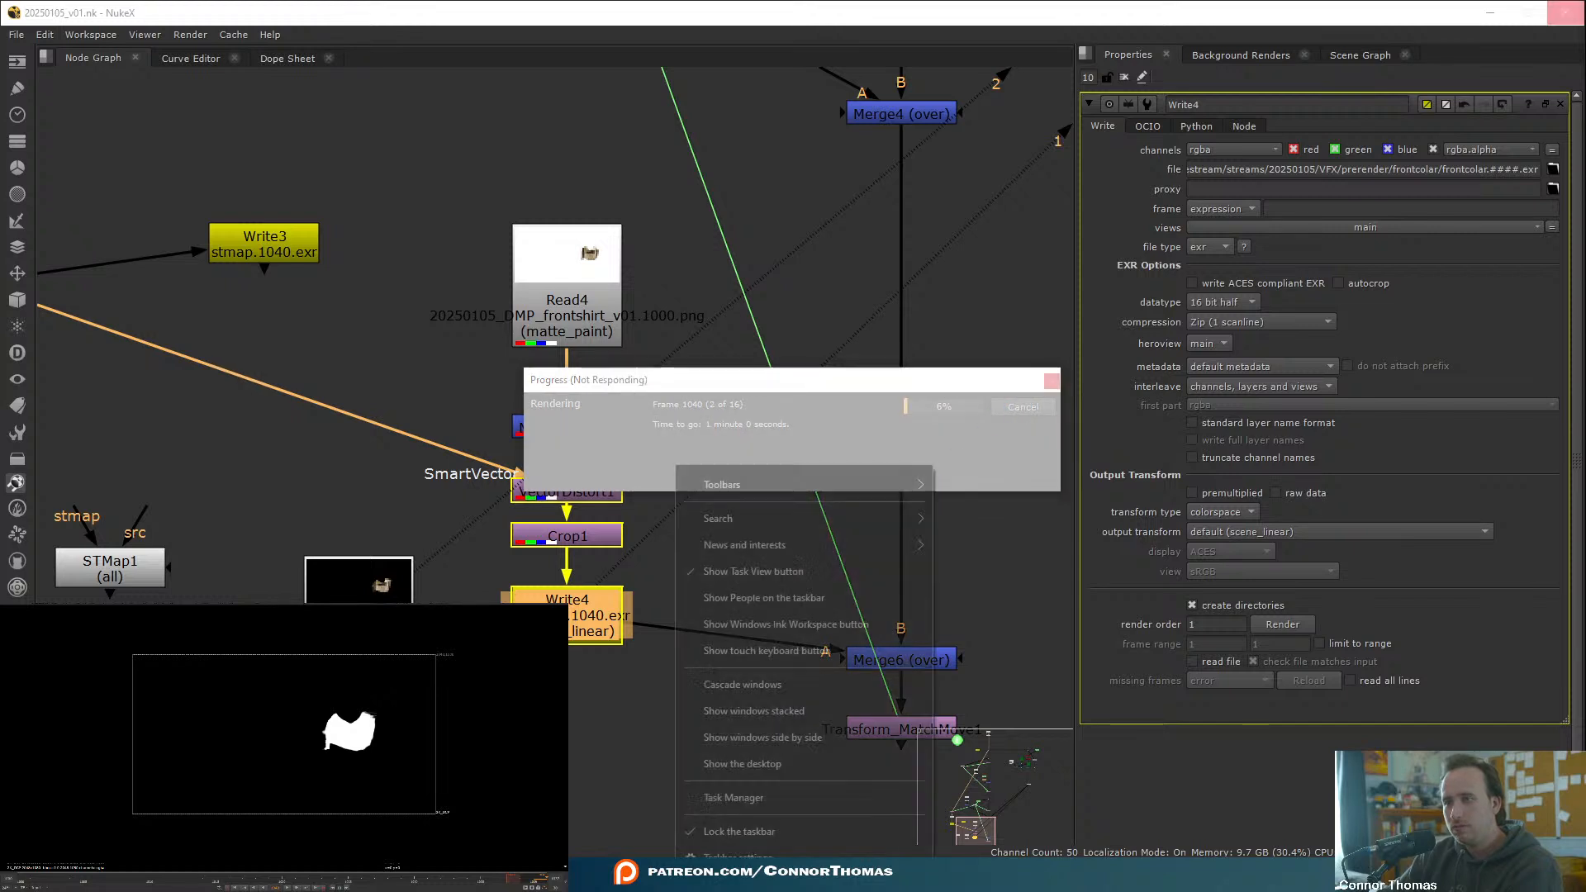
pyautogui.click(733, 799)
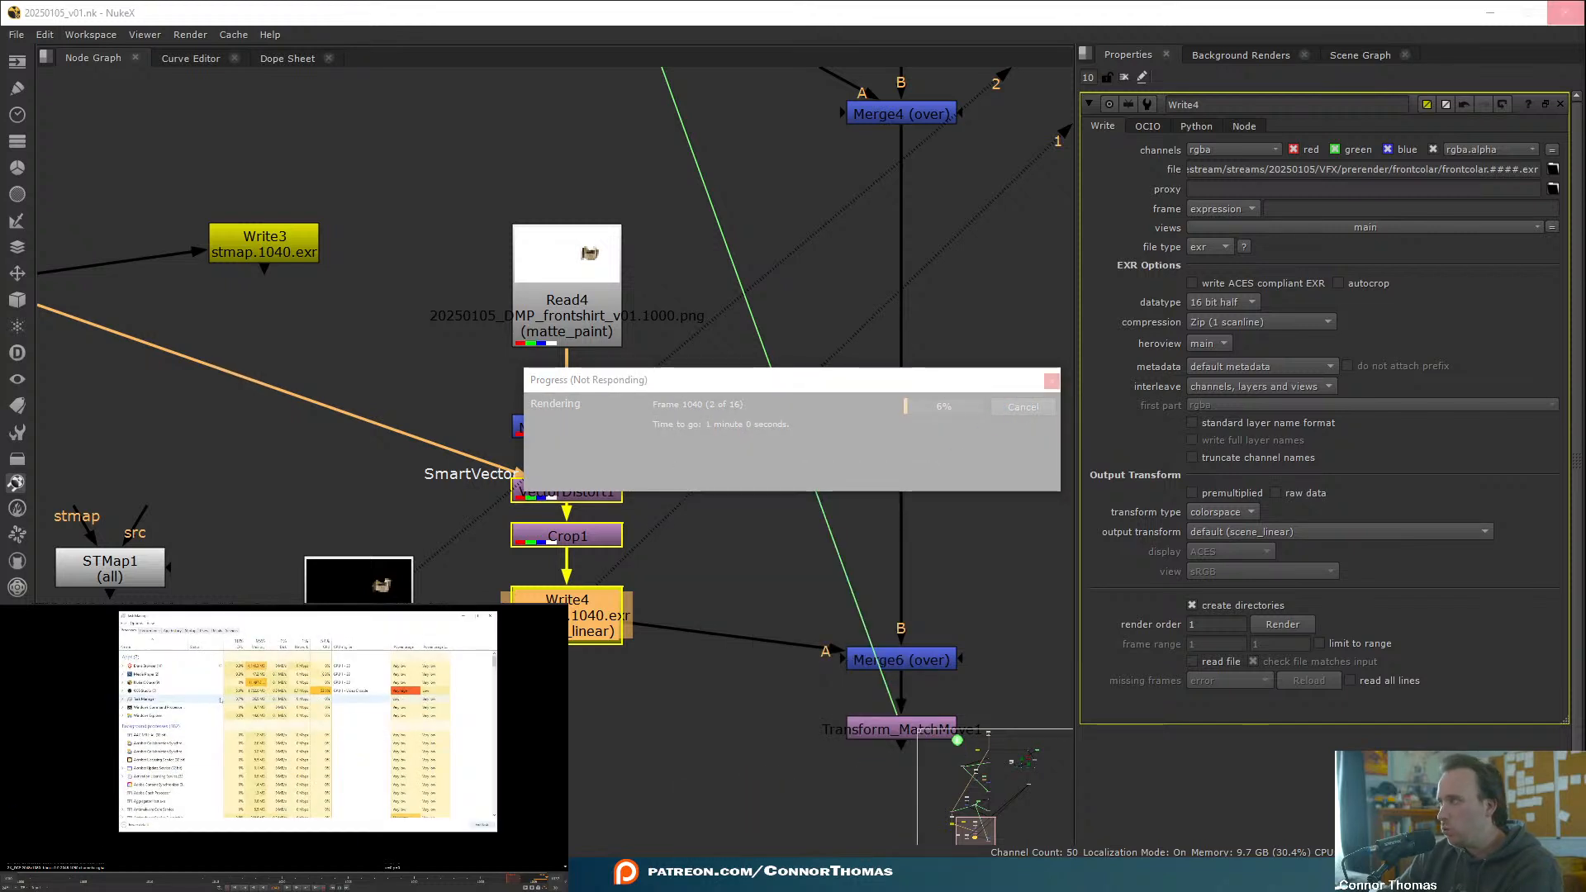
pyautogui.click(483, 824)
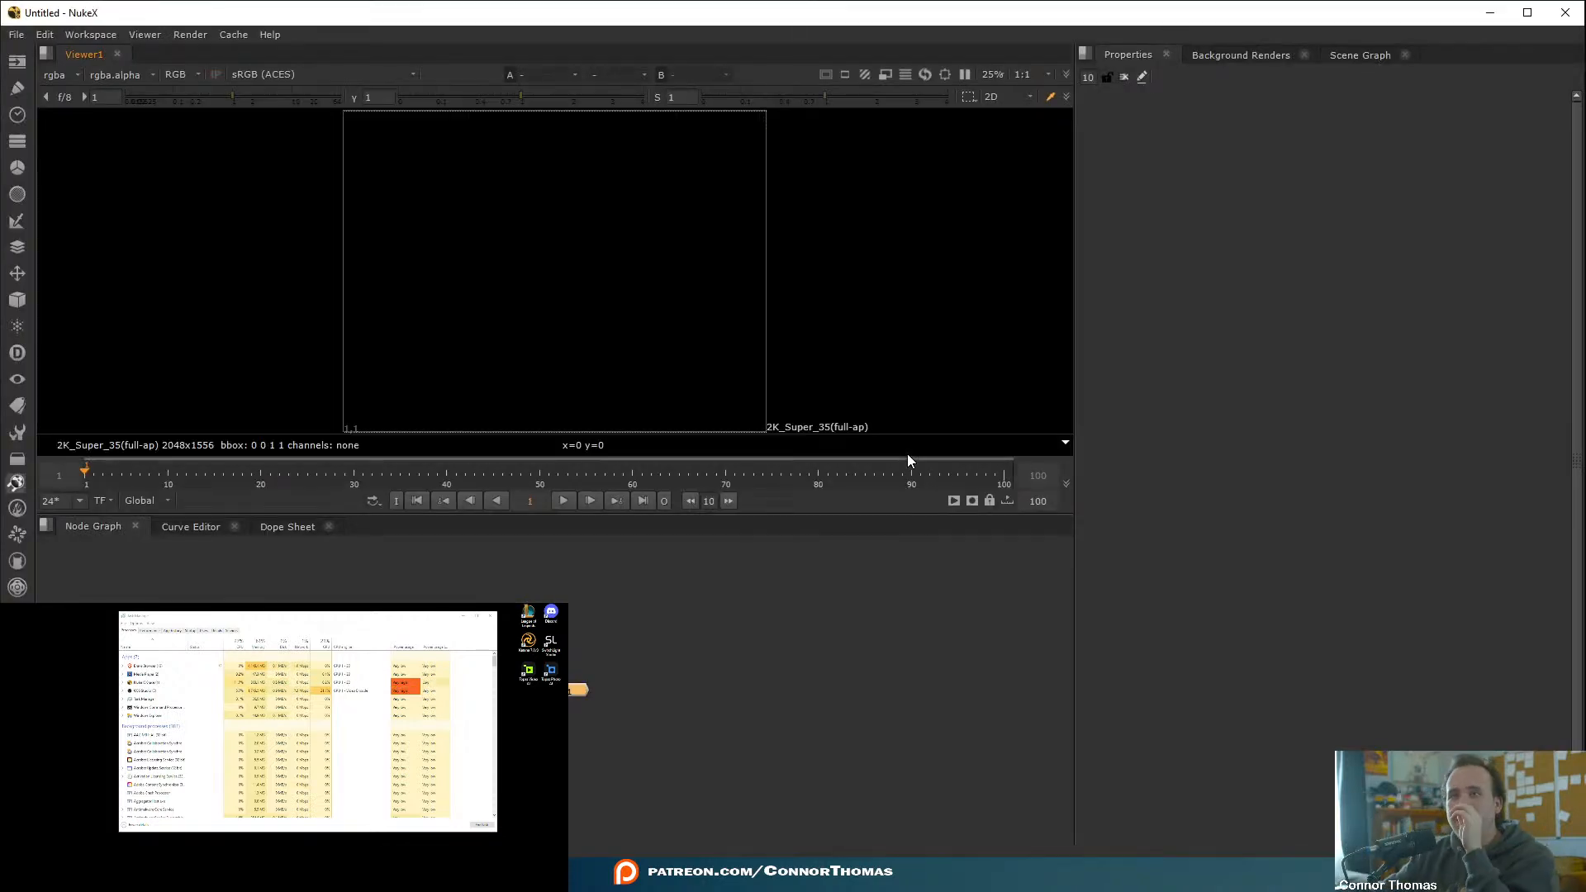
# - Reopen the recent comp 20250105_v01.nk and open Write4's properties
pyautogui.click(16, 35)
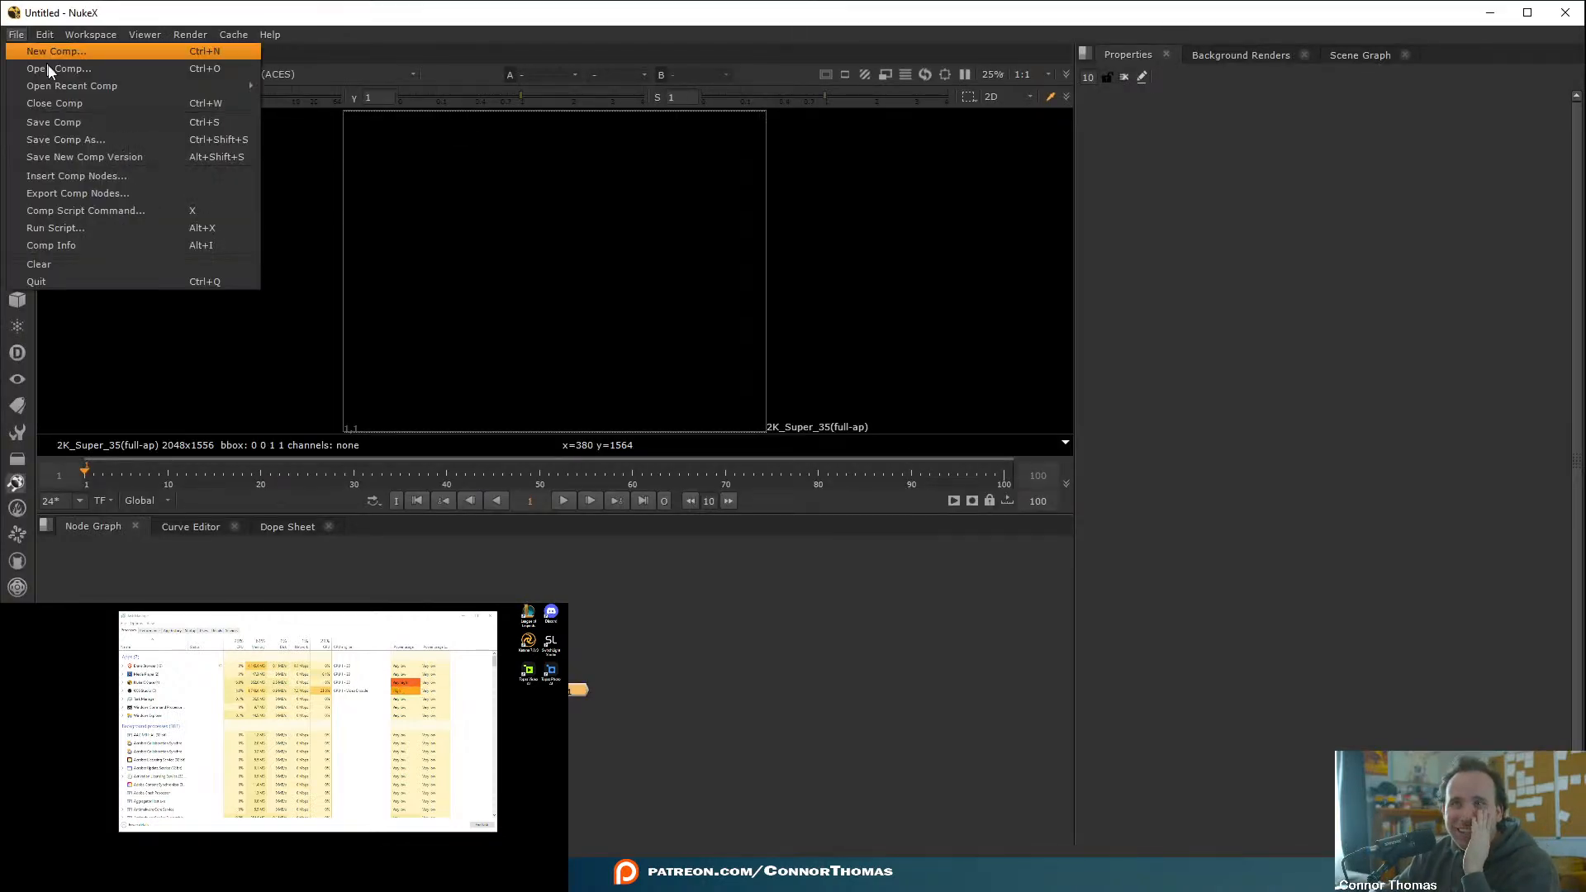
pyautogui.moveTo(206, 86)
pyautogui.click(454, 86)
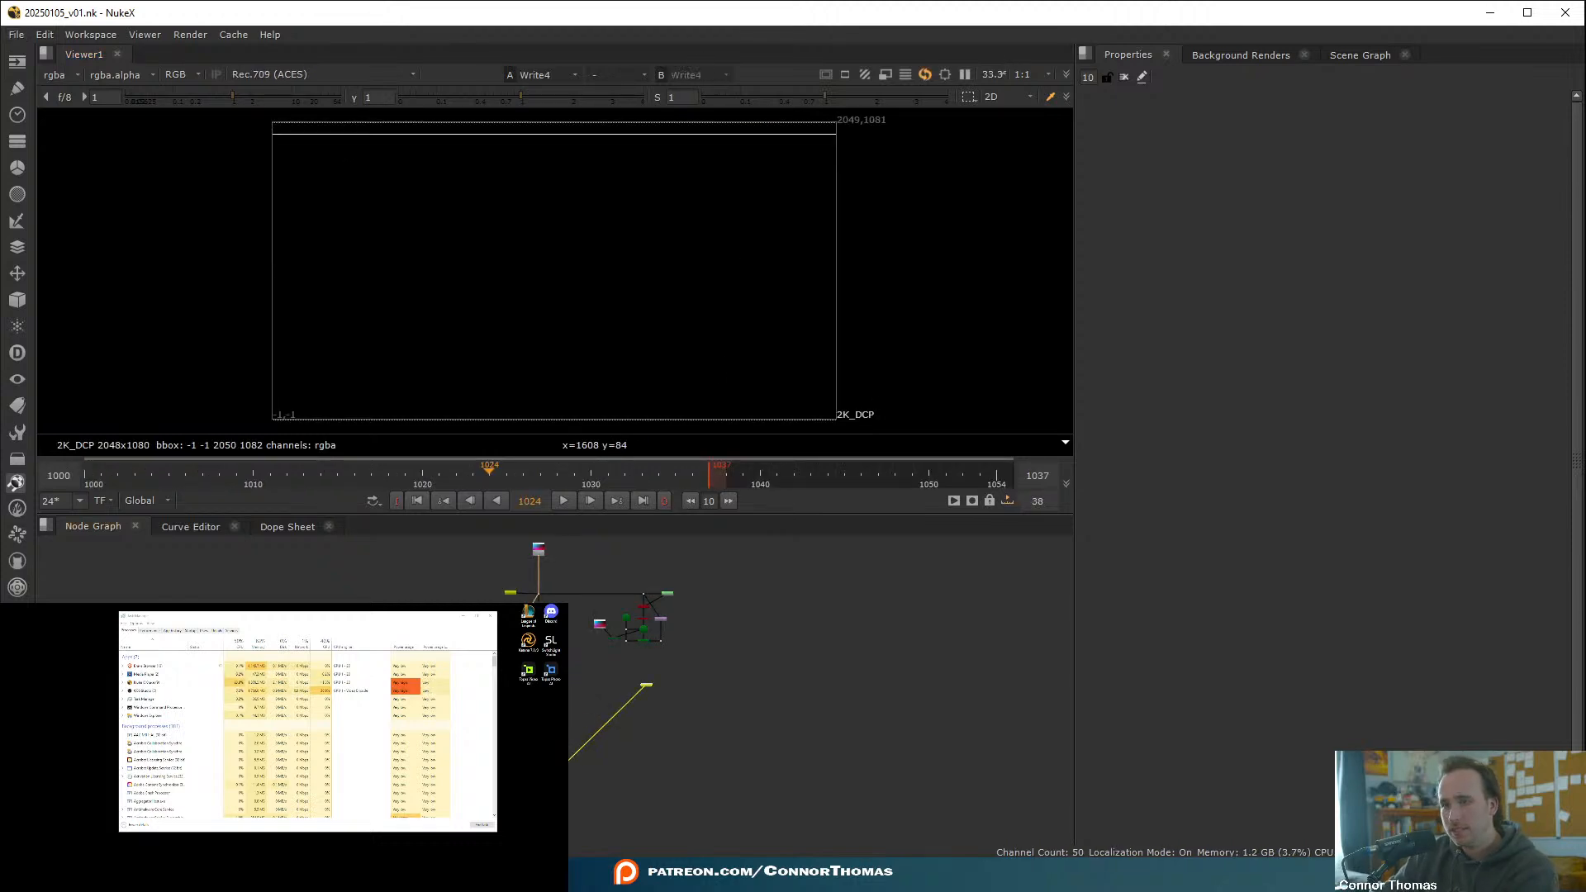
pyautogui.moveTo(545, 826); pyautogui.dragTo(542, 687, button='middle')
pyautogui.scroll(6, 541, 754)
pyautogui.doubleClick(510, 764)
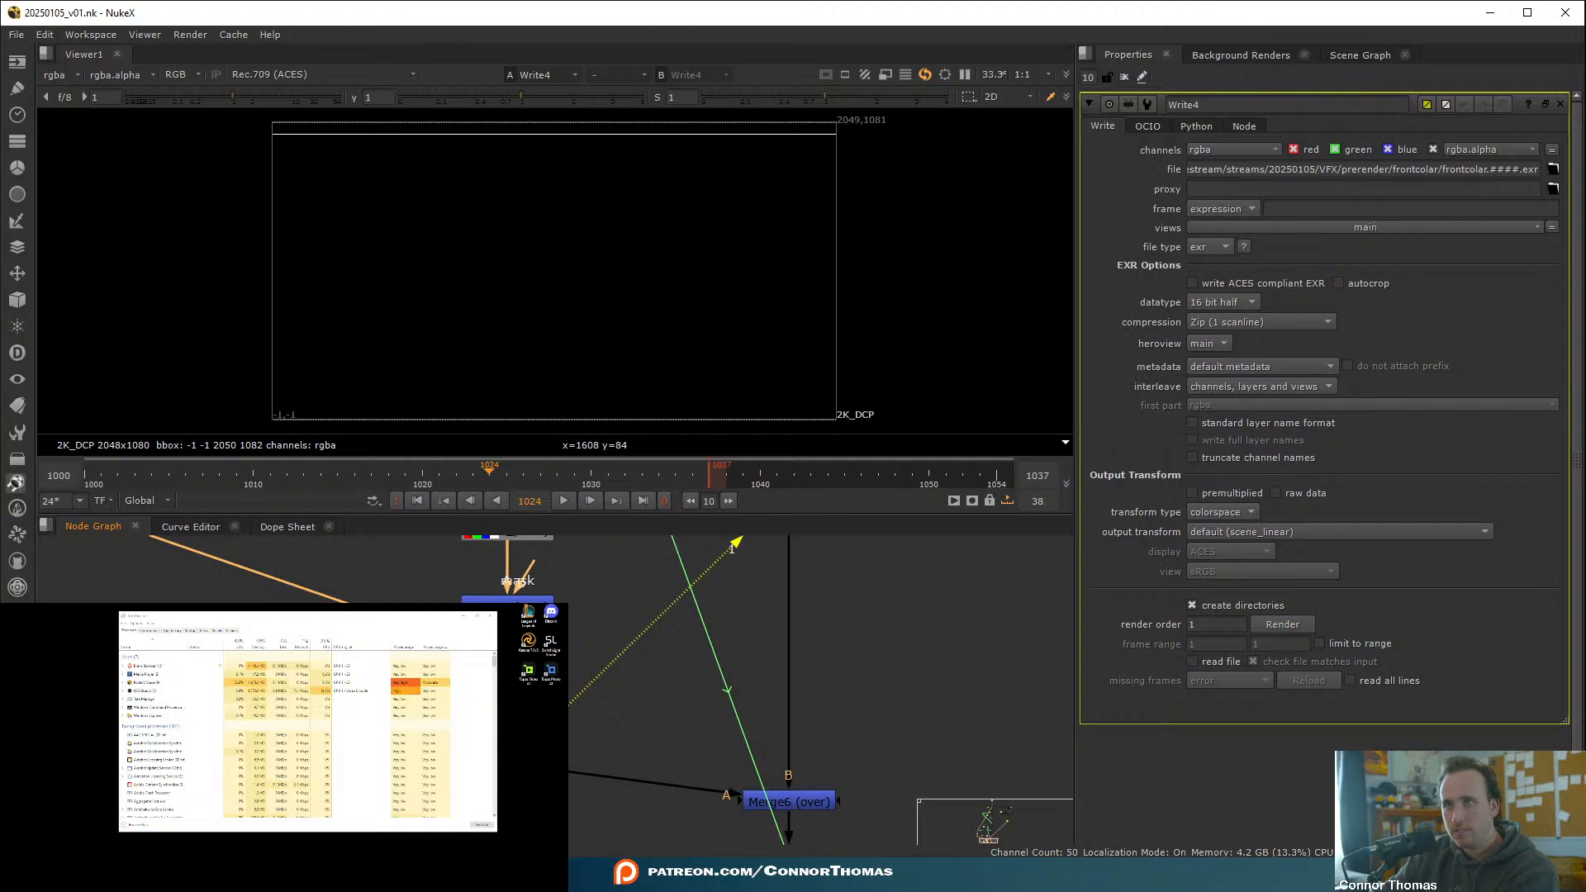
# - Check Write4's warped patch in the viewer at frames 1000, 1053 and 1054
pyautogui.click(86, 476)
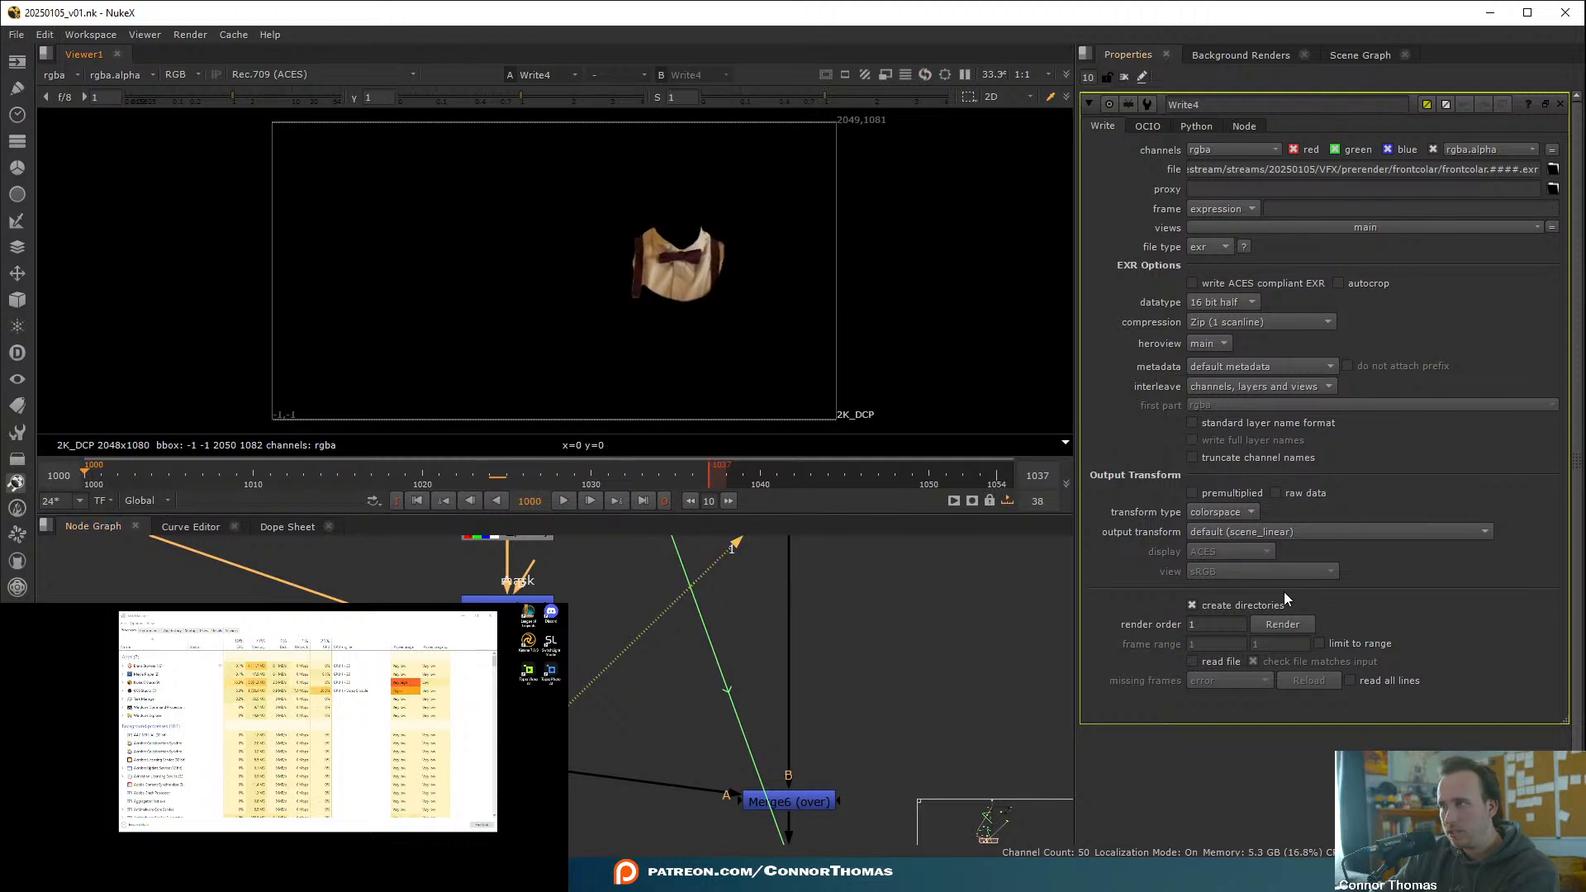
pyautogui.moveTo(980, 495); pyautogui.dragTo(995, 492)
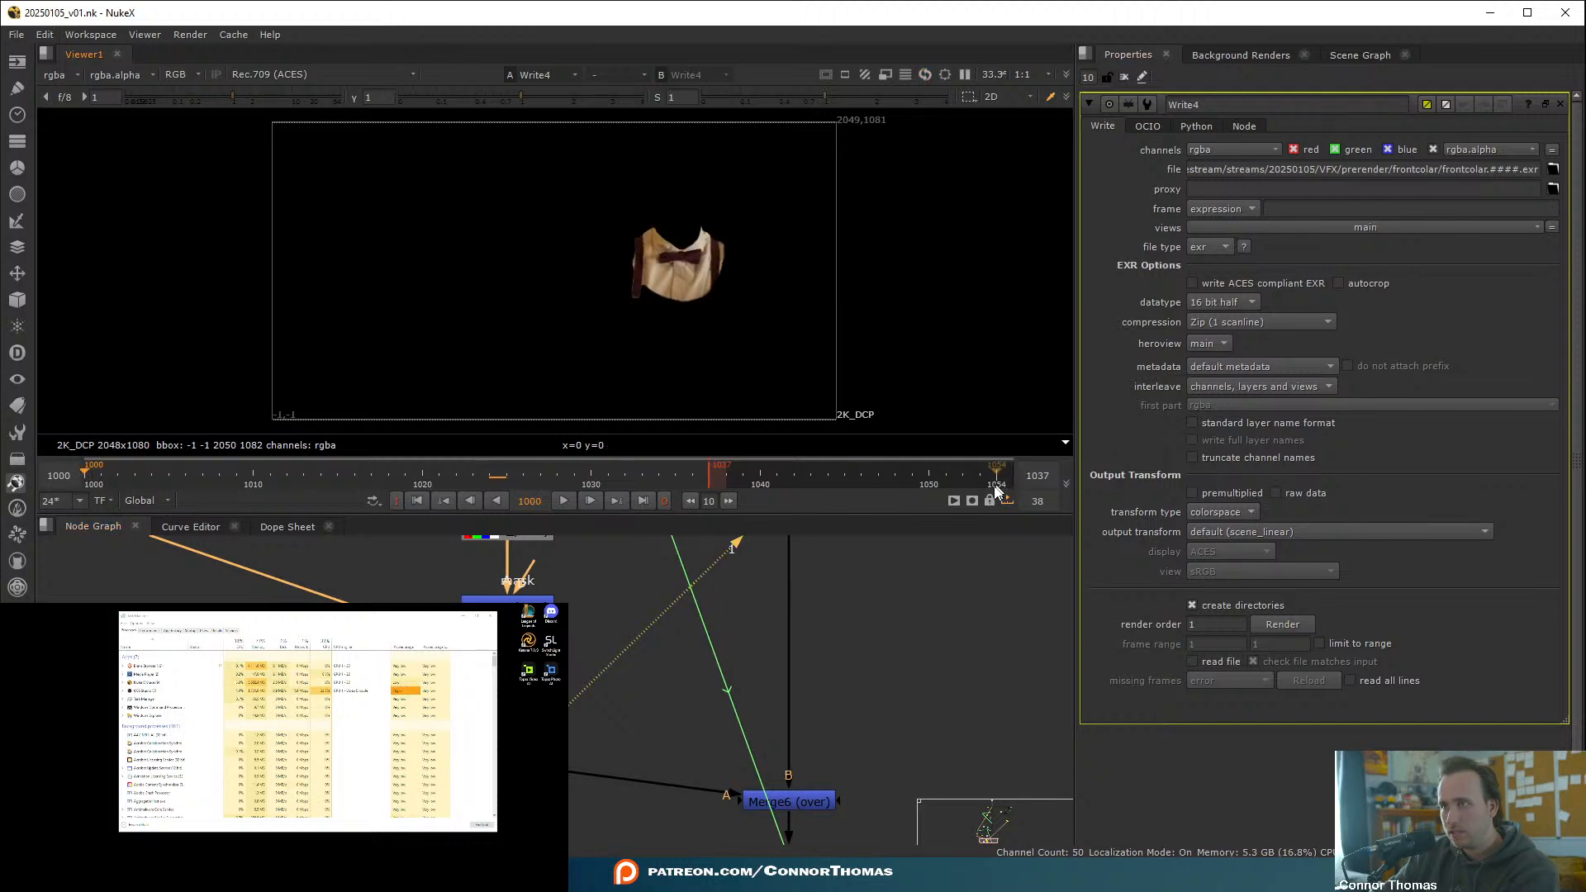
pyautogui.click(149, 501)
pyautogui.click(160, 517)
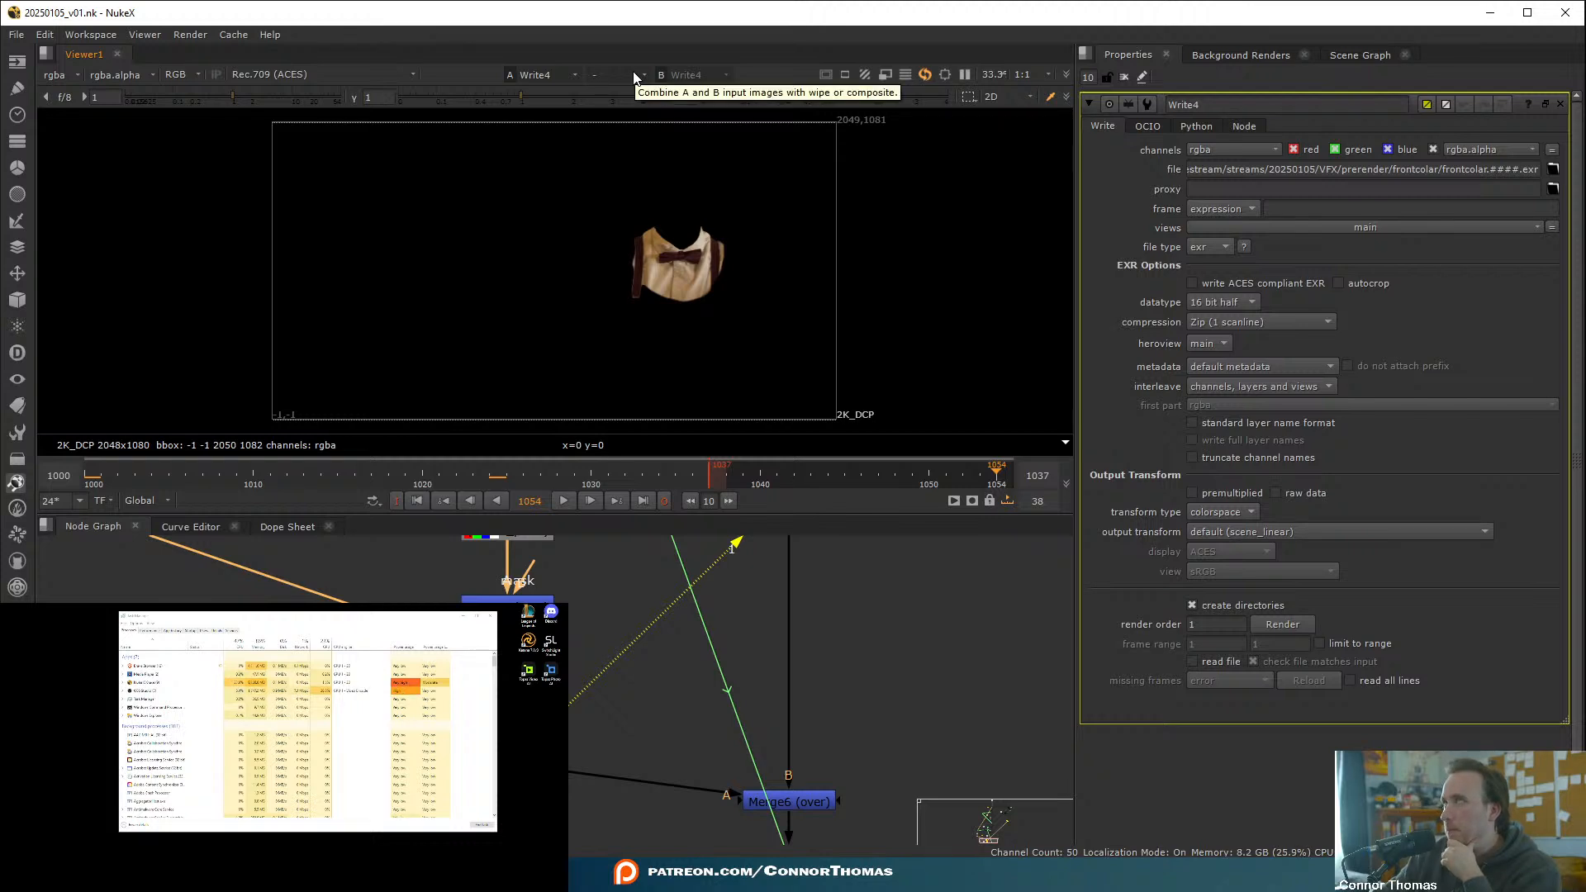
pyautogui.click(989, 474)
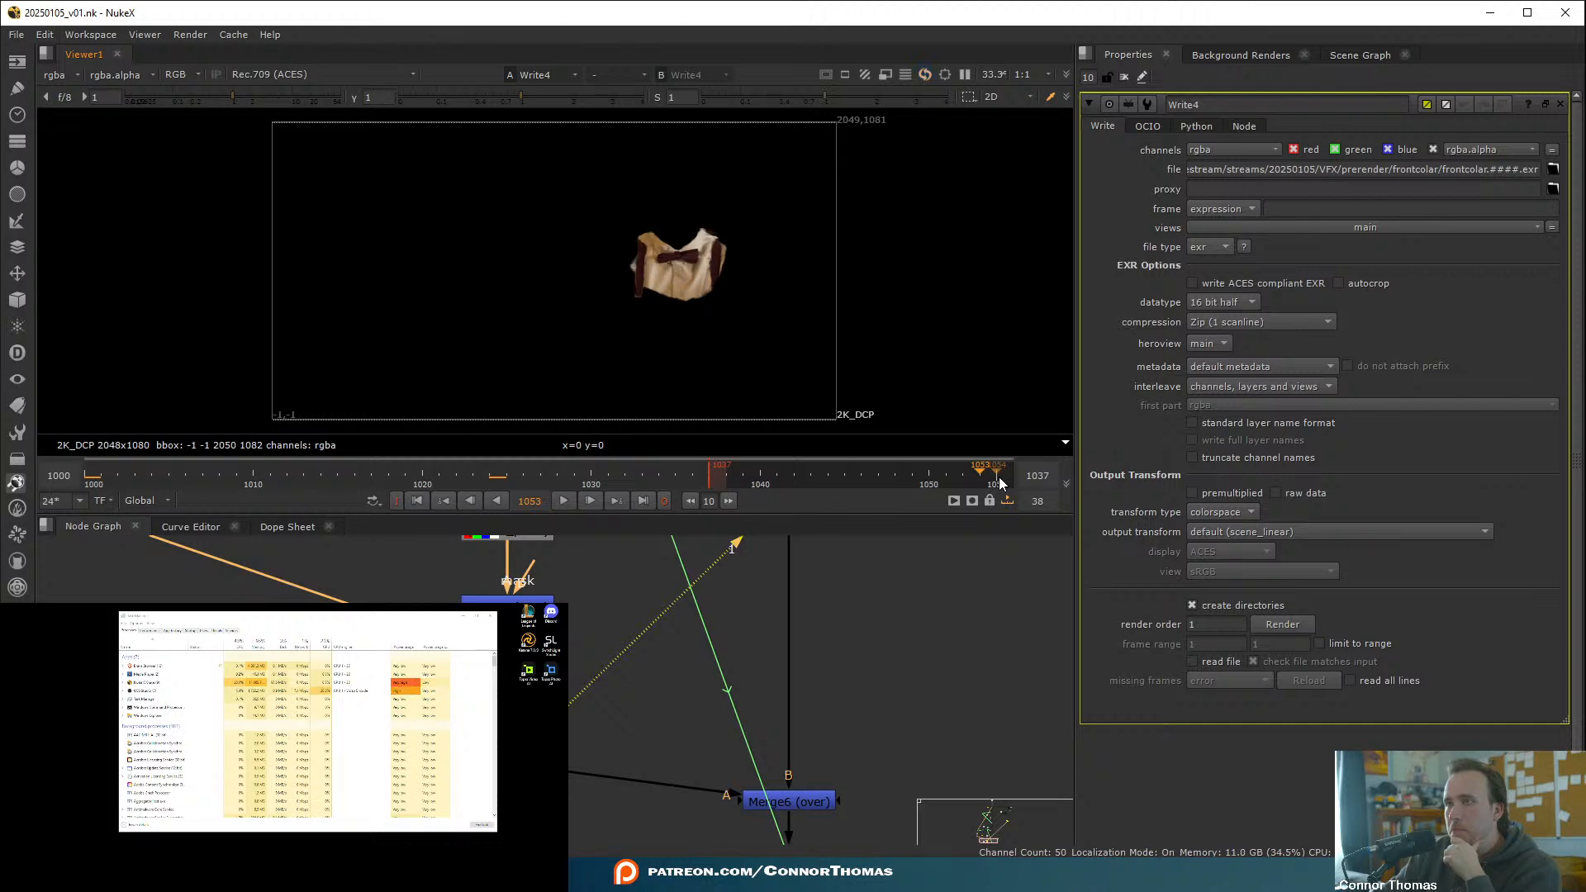
pyautogui.click(999, 483)
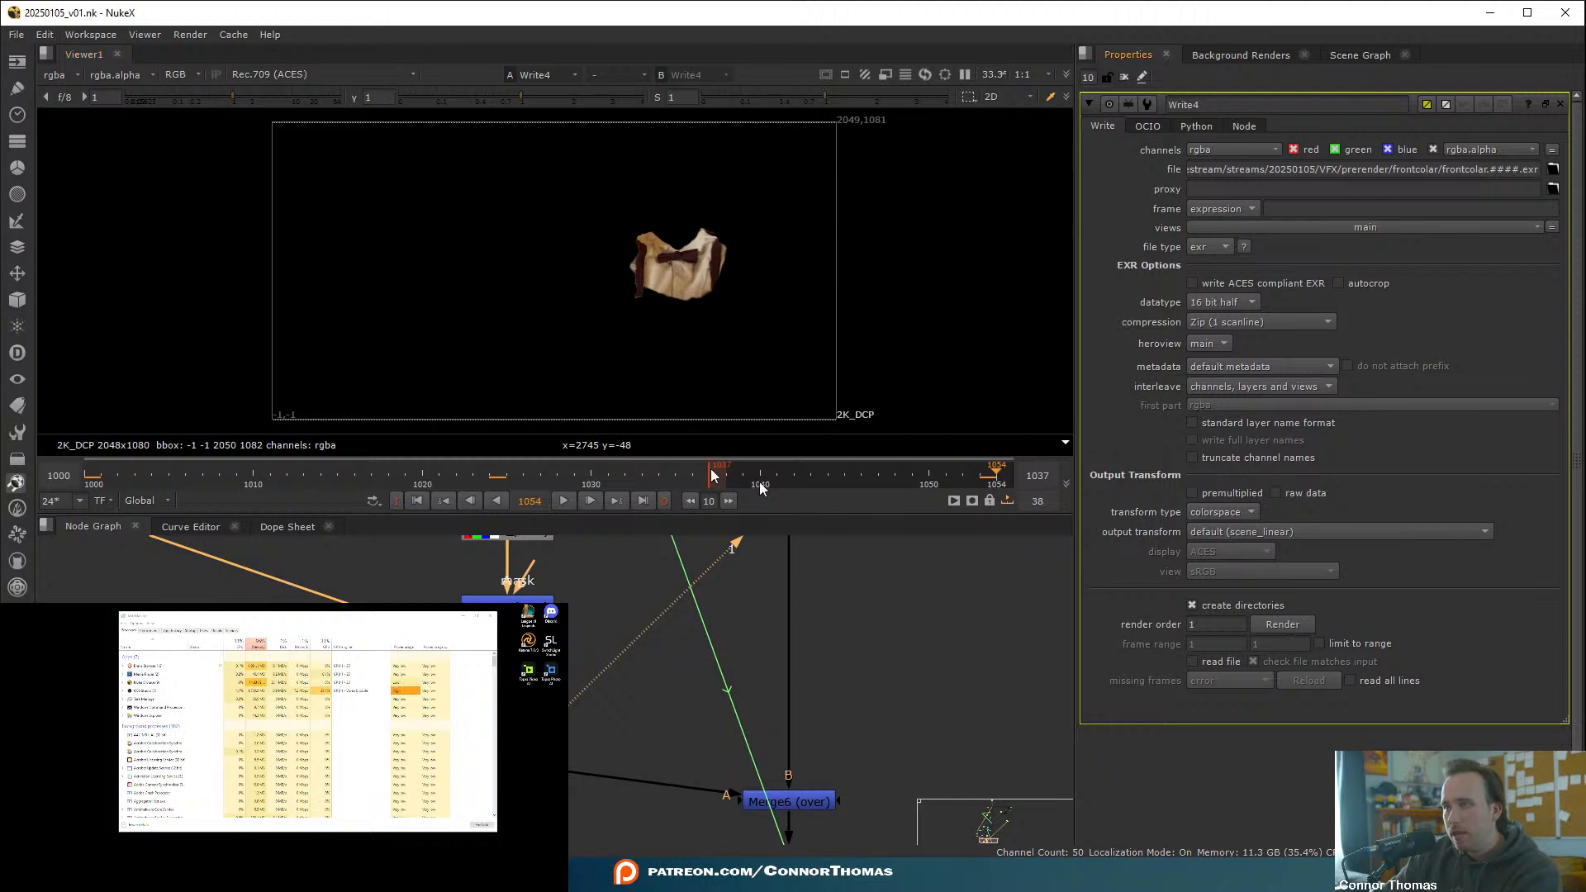
# - Render Write4 again with a frame range ending at 1054
pyautogui.click(1286, 624)
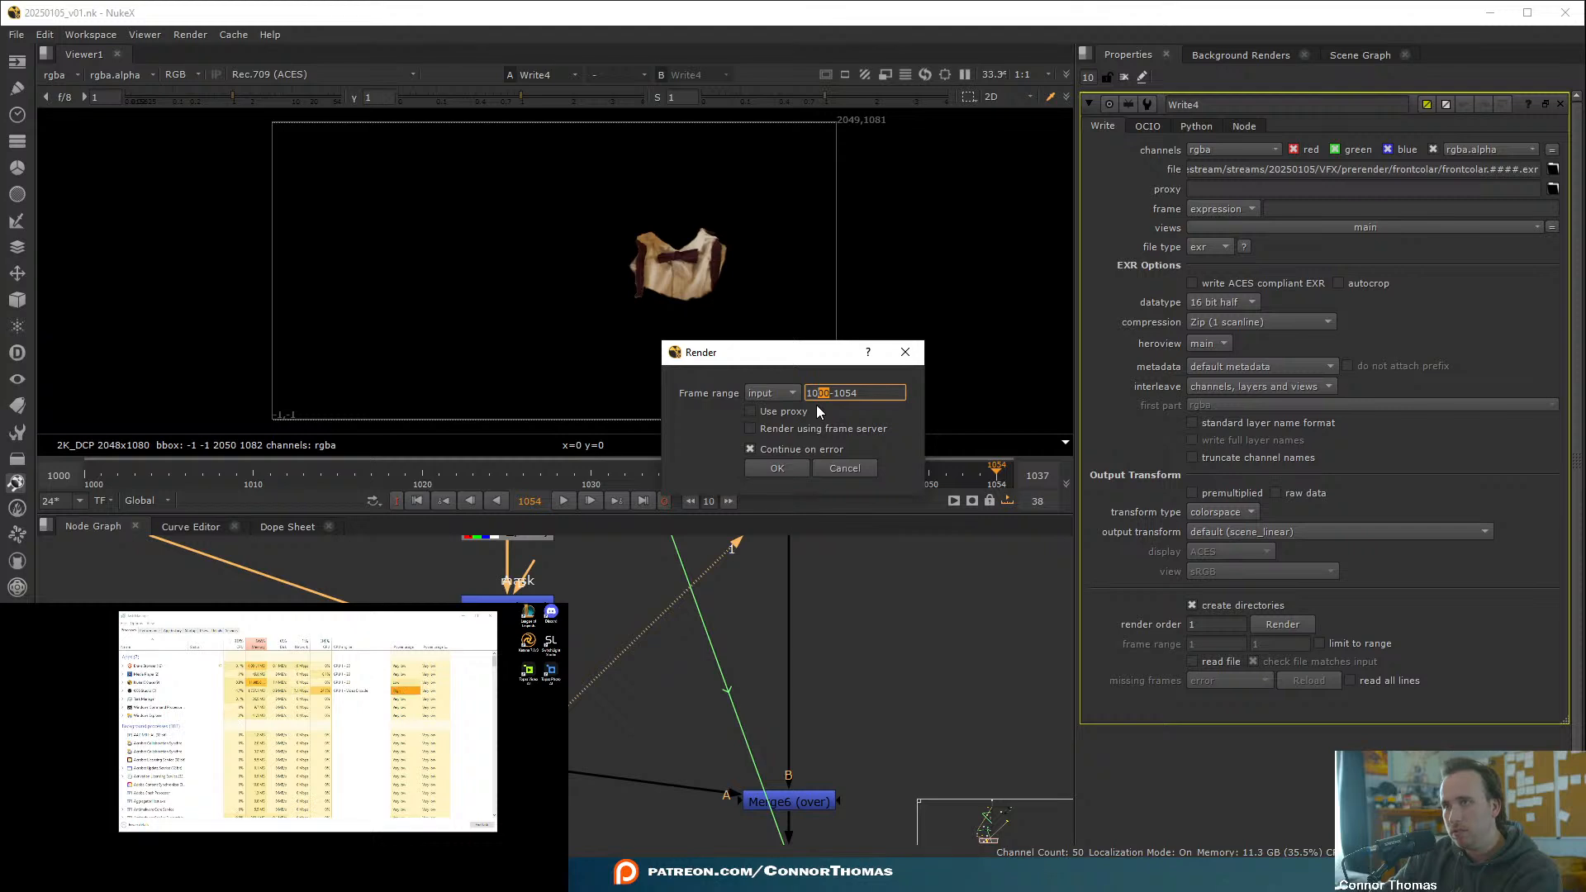
pyautogui.click(795, 468)
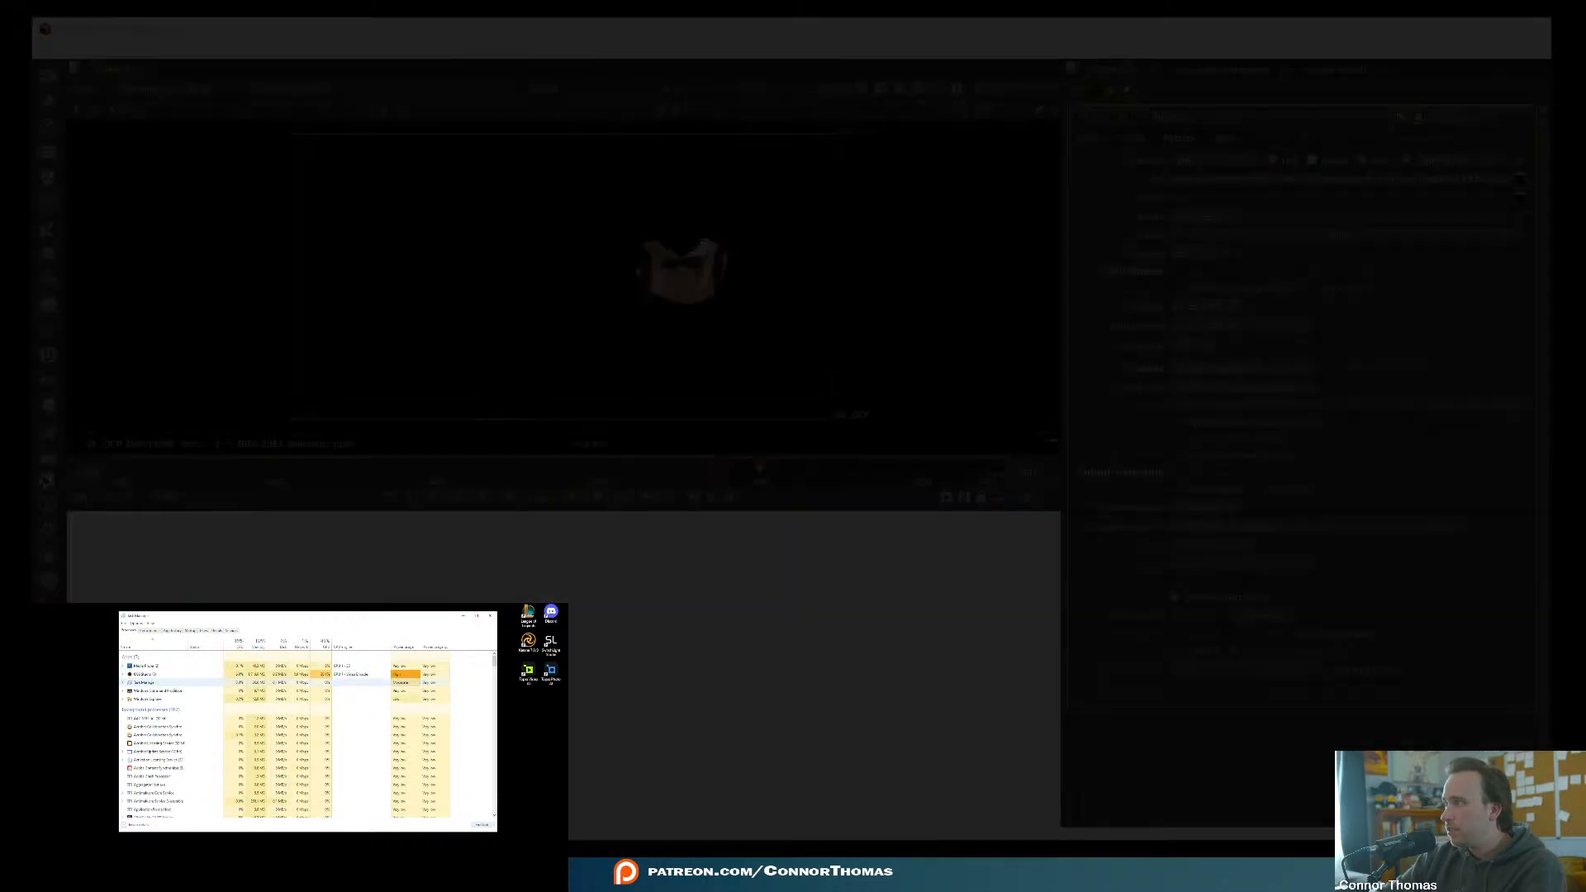
# - Reopen the recent comp 20250105_v01.nk and load the workspace layout that puts the viewer in its own window
pyautogui.click(491, 616)
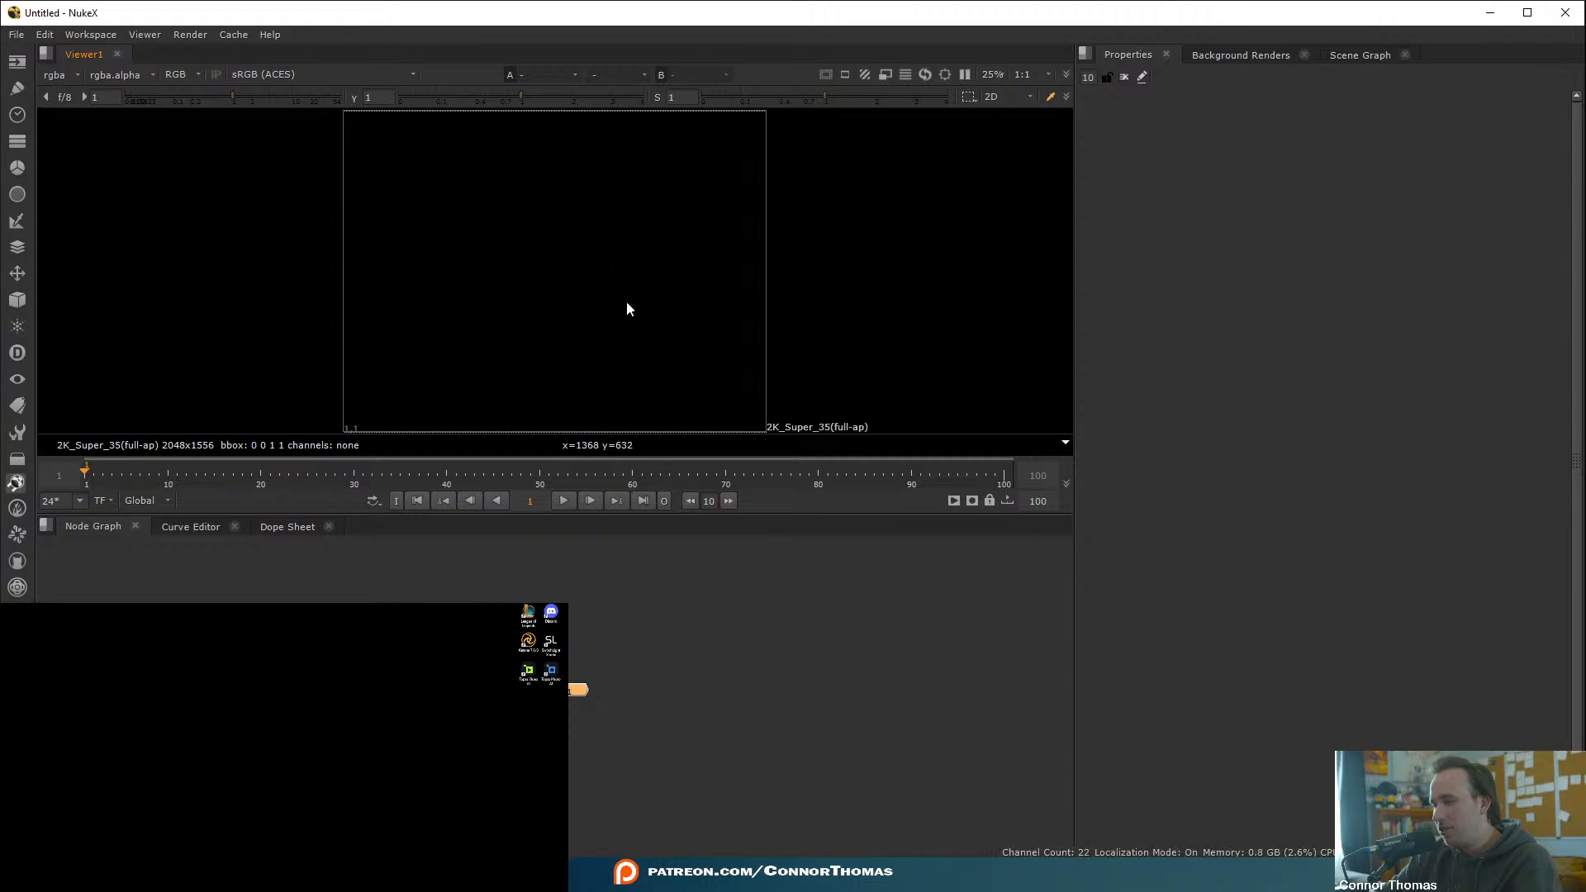
pyautogui.click(13, 37)
pyautogui.moveTo(49, 99)
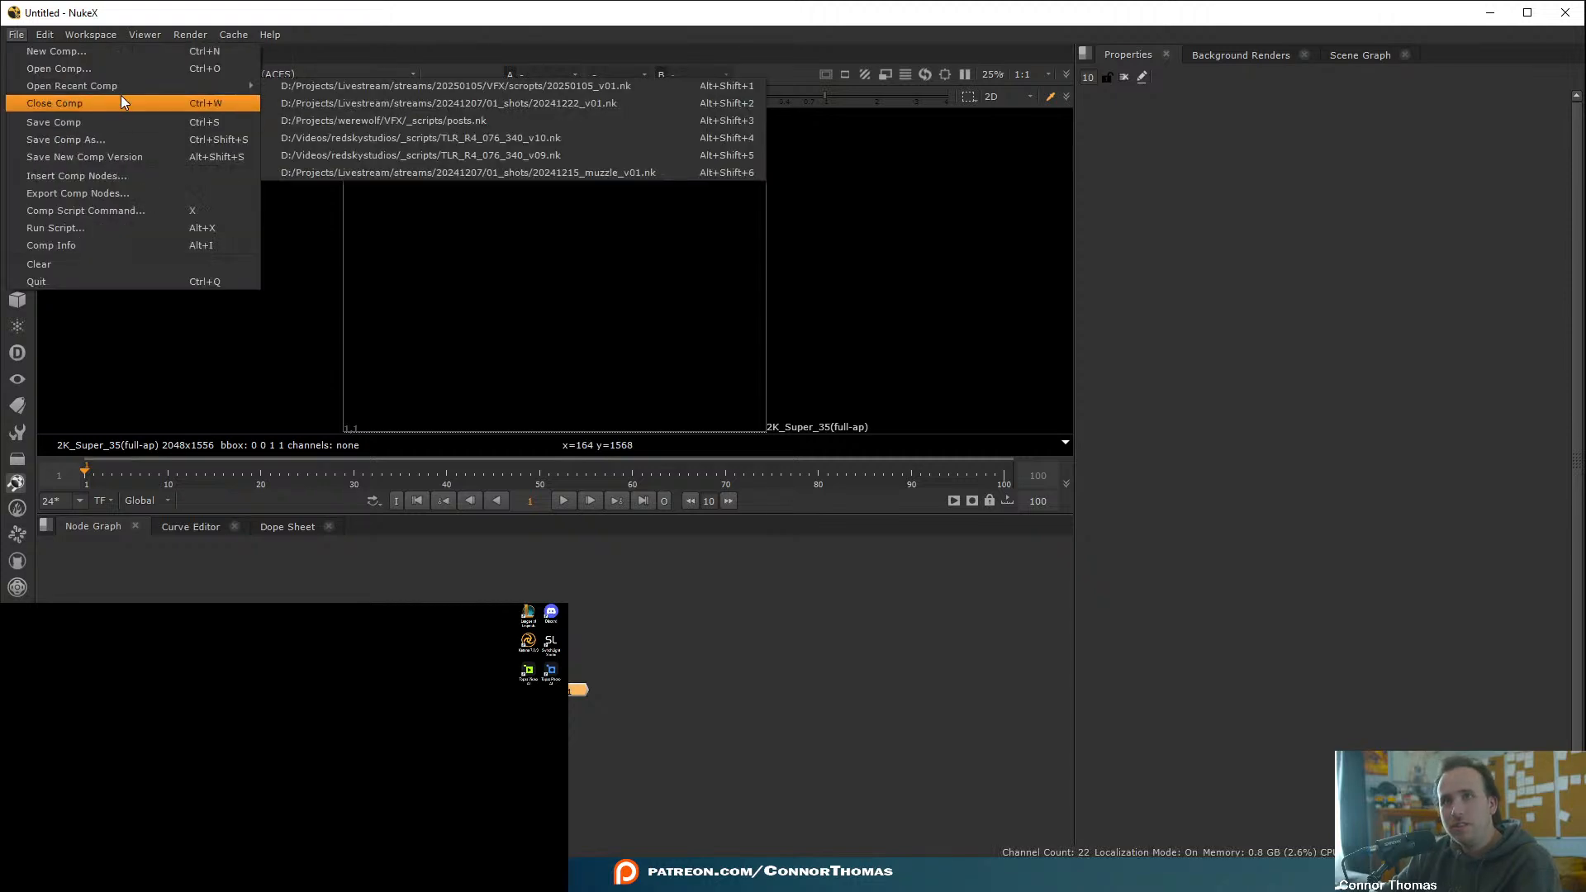
pyautogui.click(330, 90)
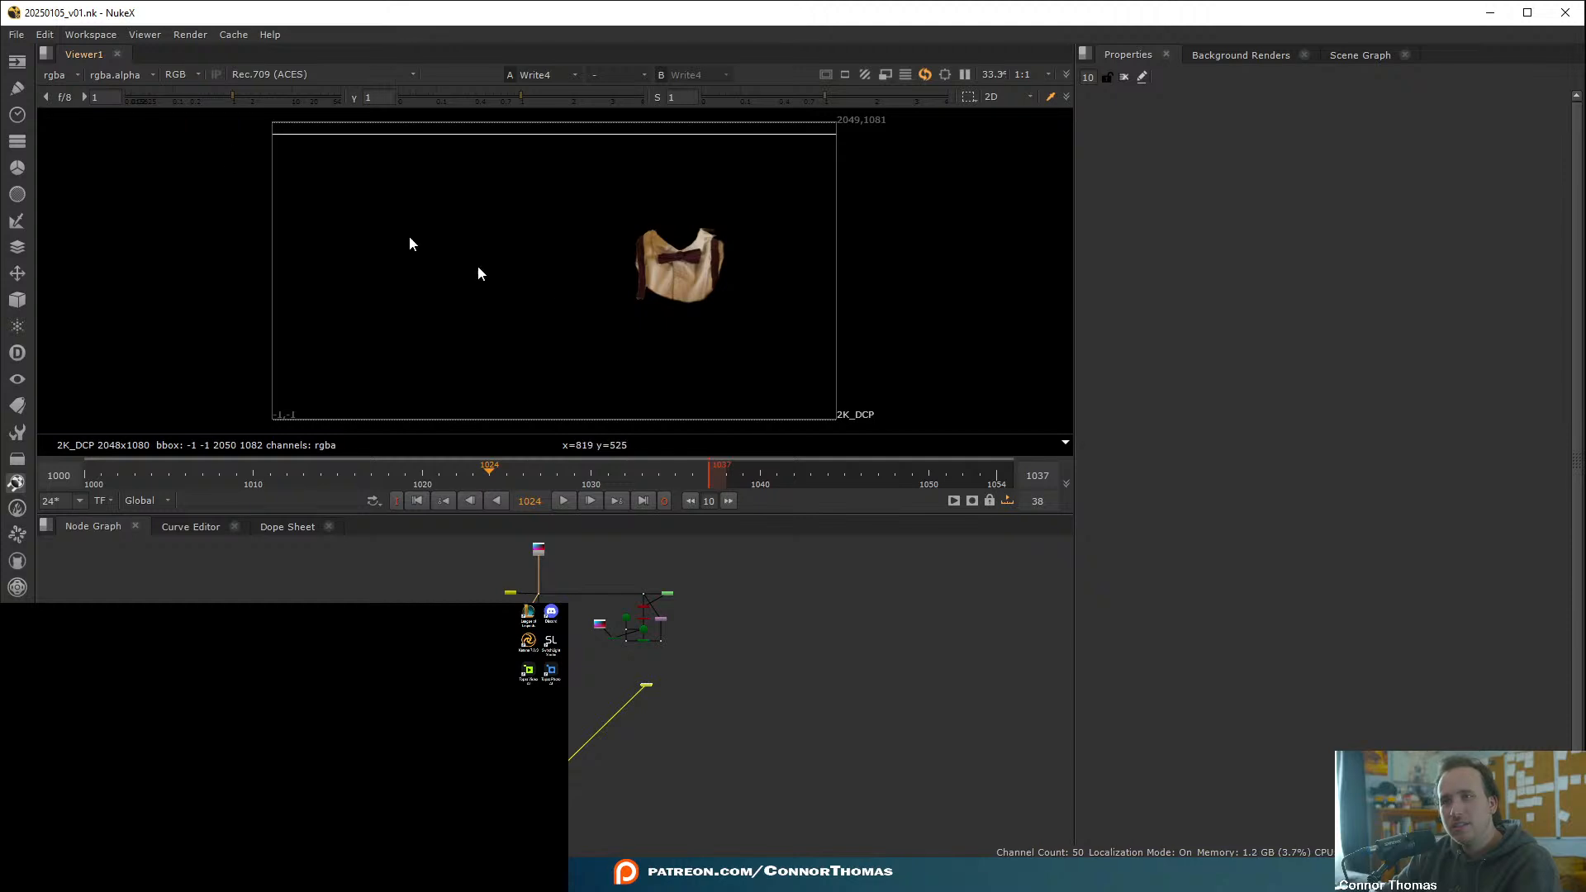
pyautogui.click(82, 35)
pyautogui.click(131, 261)
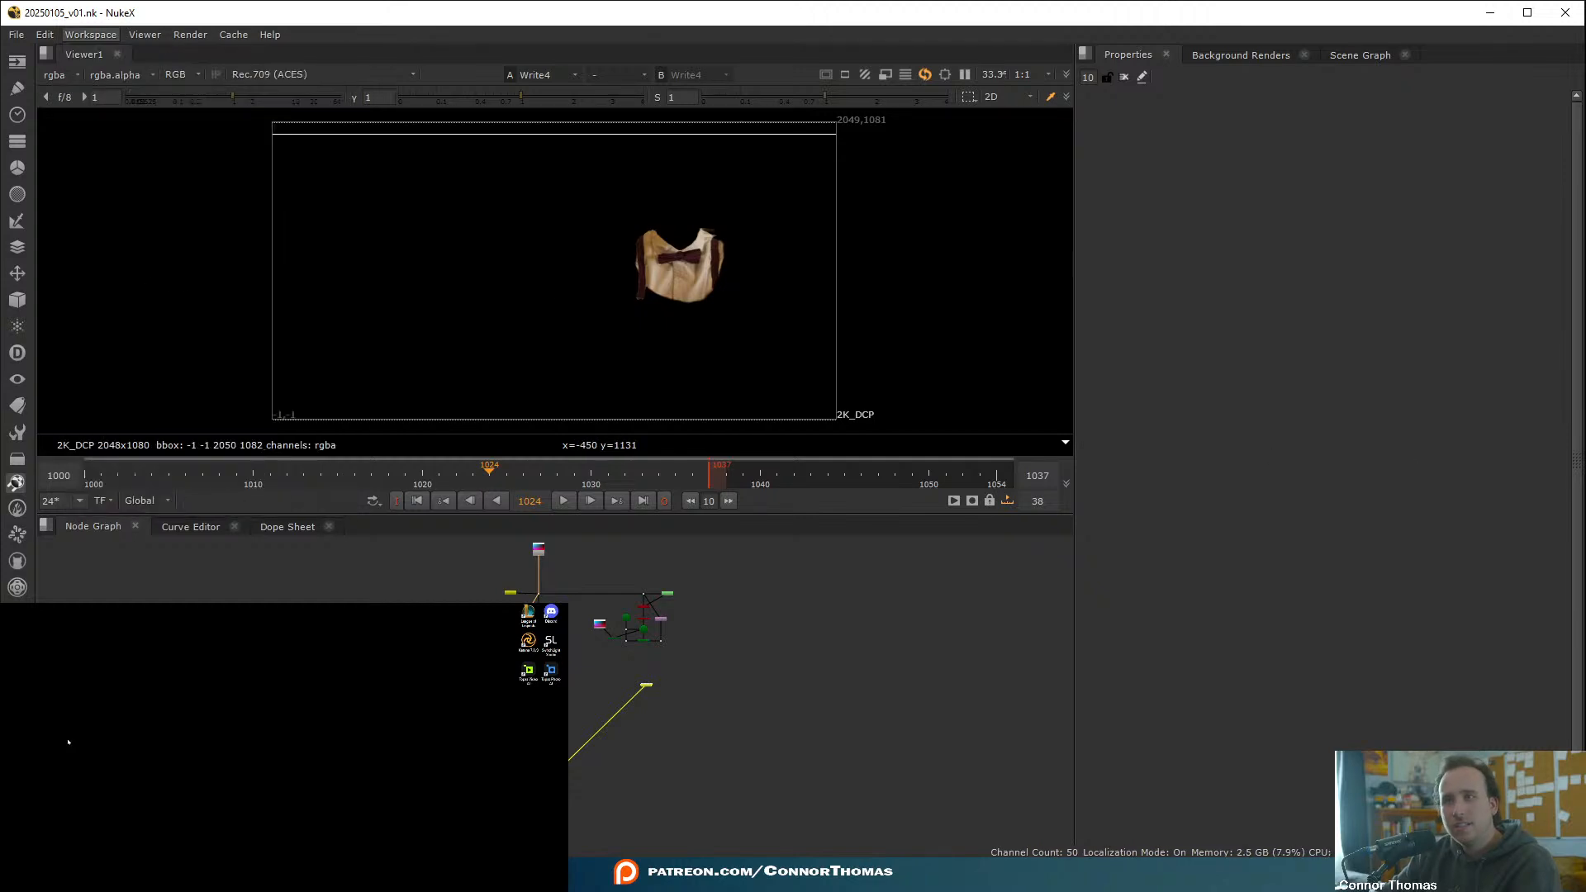
pyautogui.scroll(3, 366, 742)
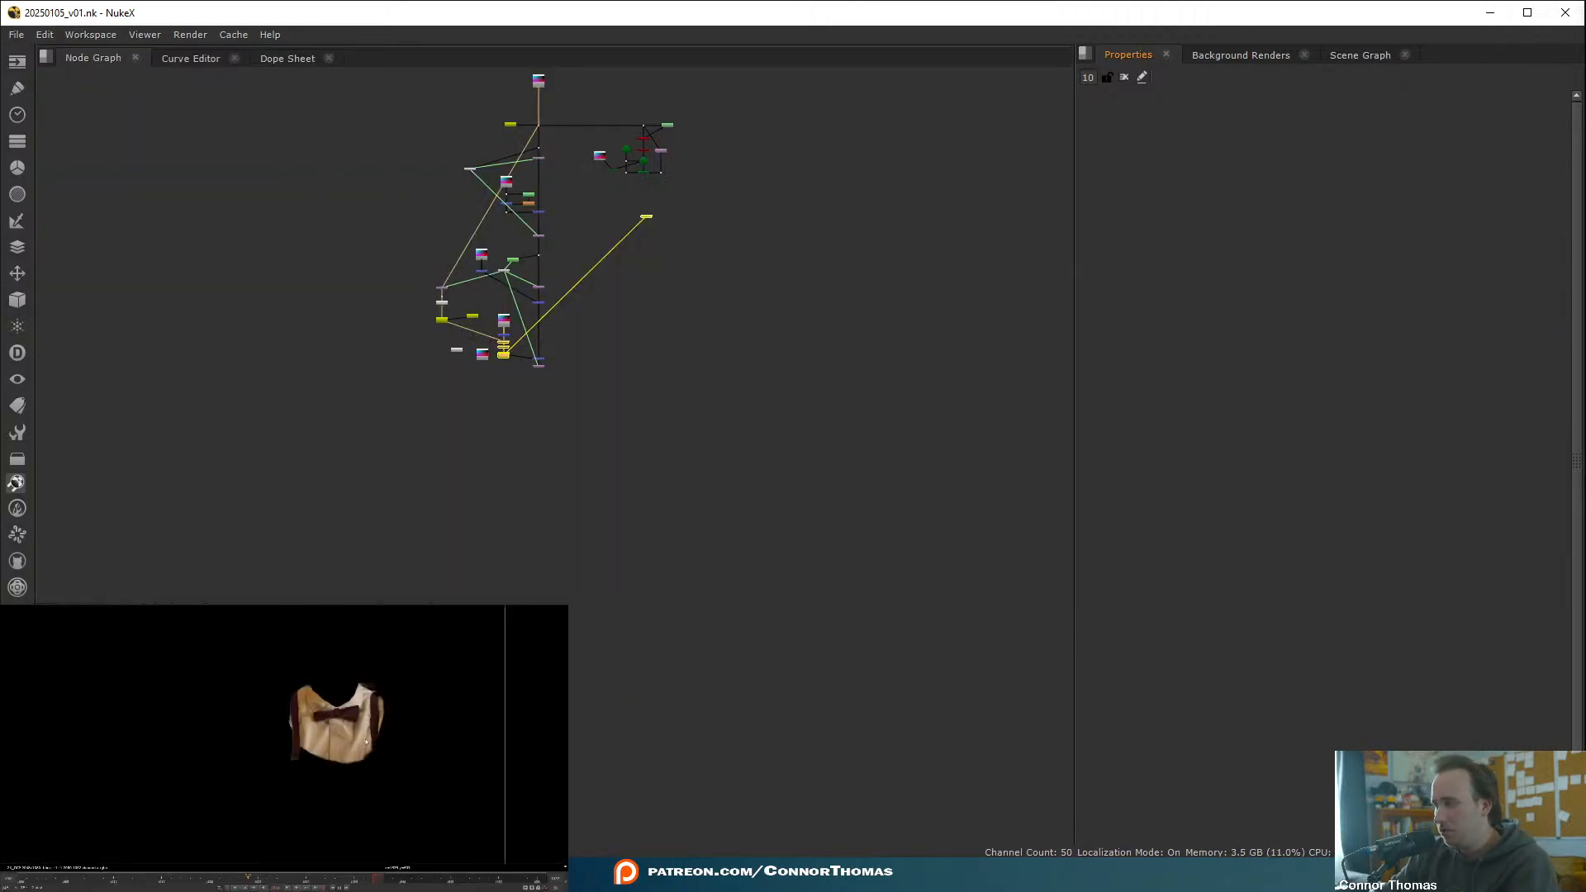
pyautogui.press('f')
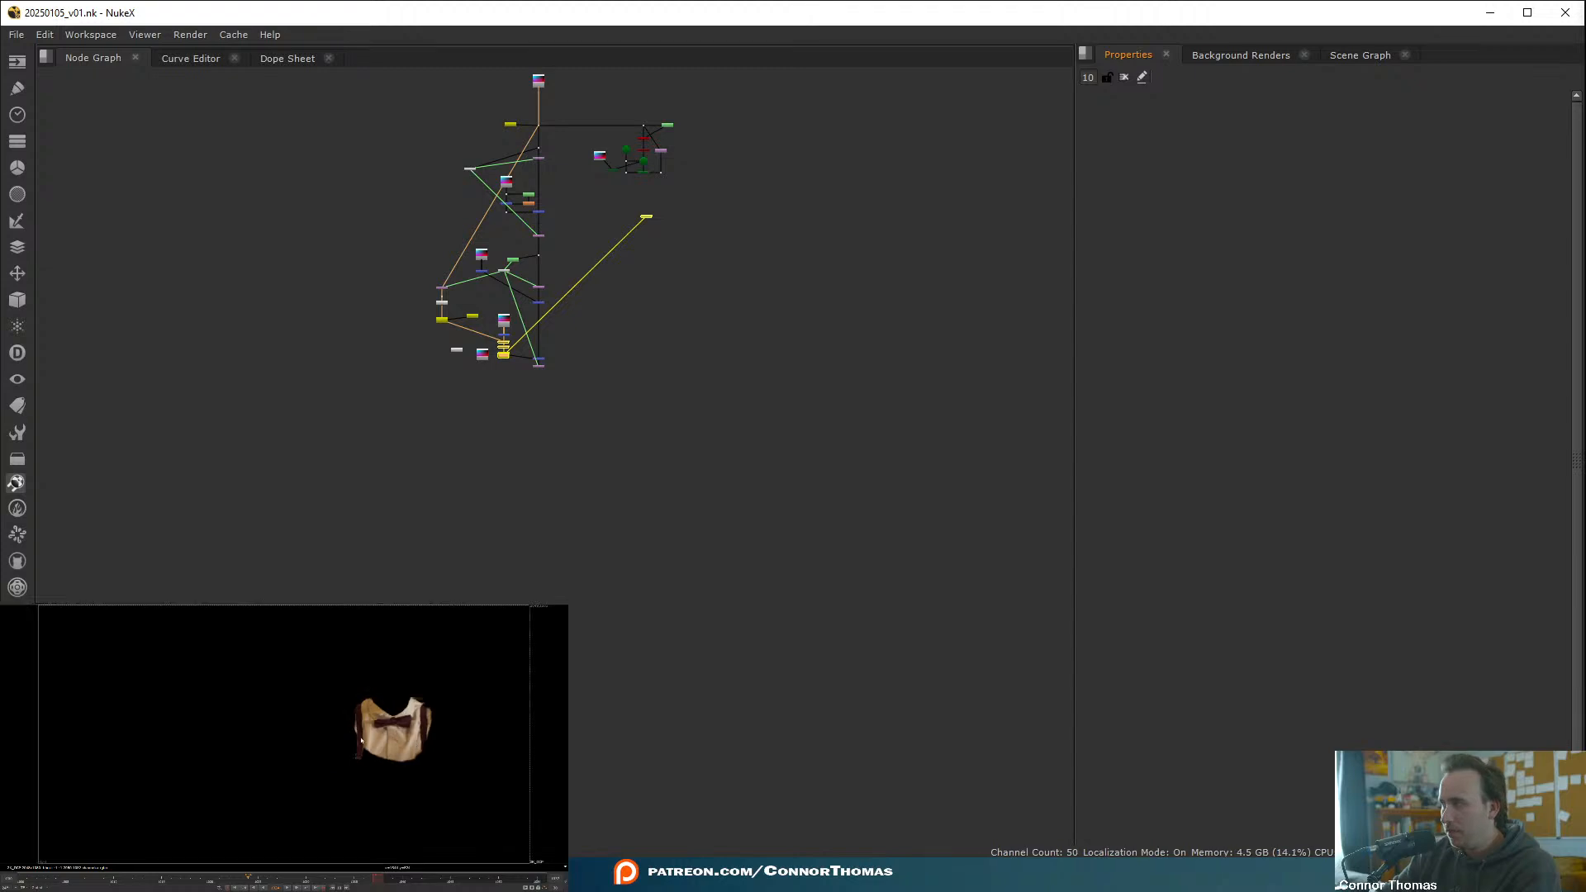
# - Open Write4's properties and render only frames 1040-1054 of the front collar patch
pyautogui.scroll(10, 542, 338)
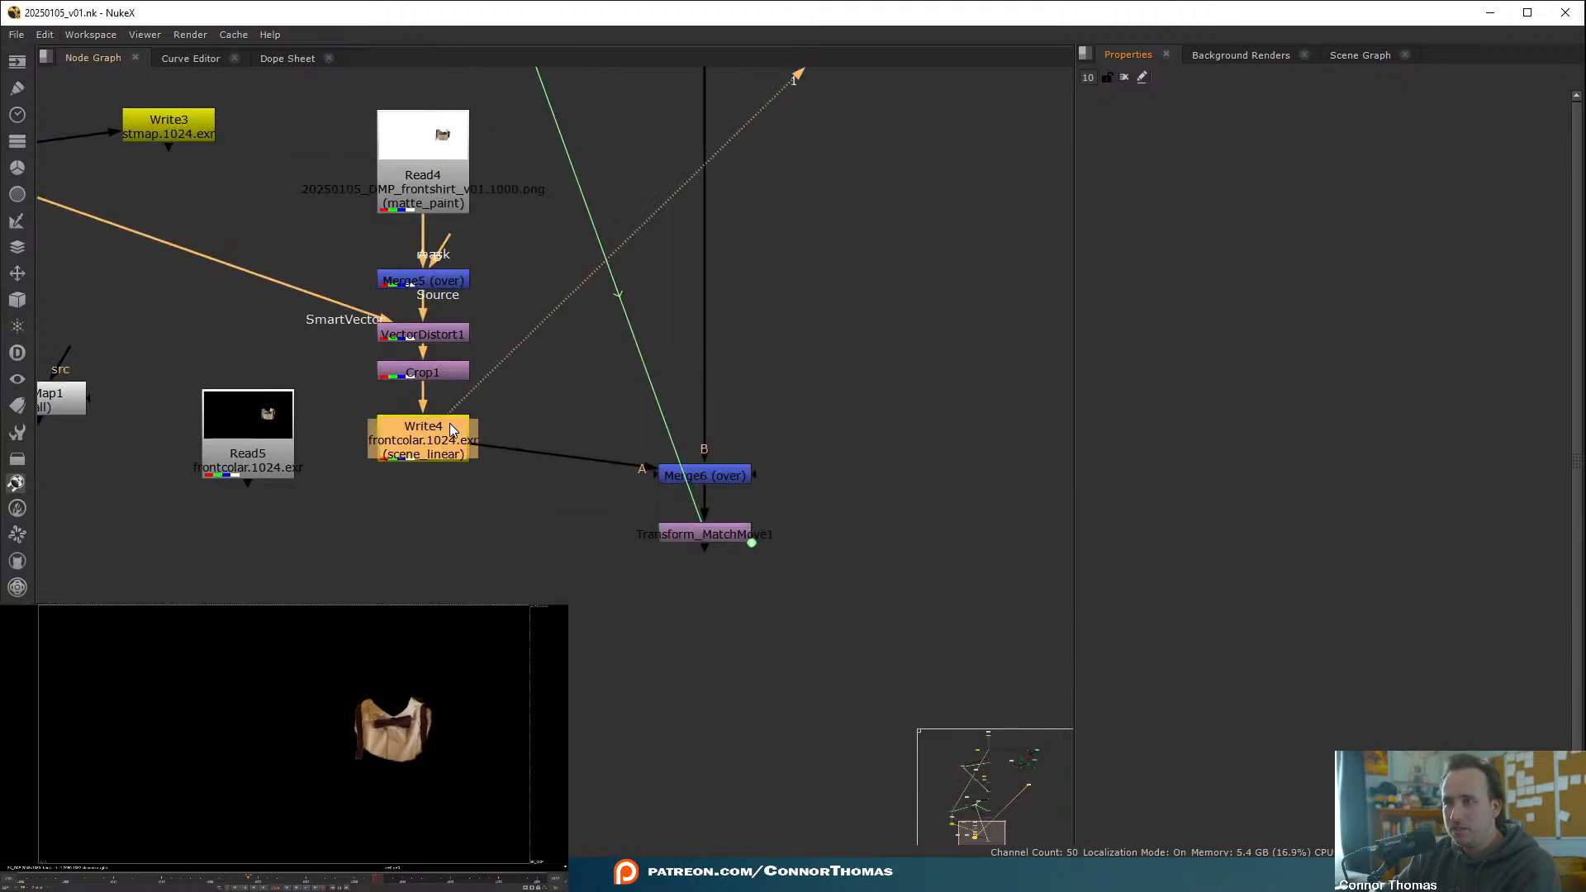
pyautogui.doubleClick(521, 501)
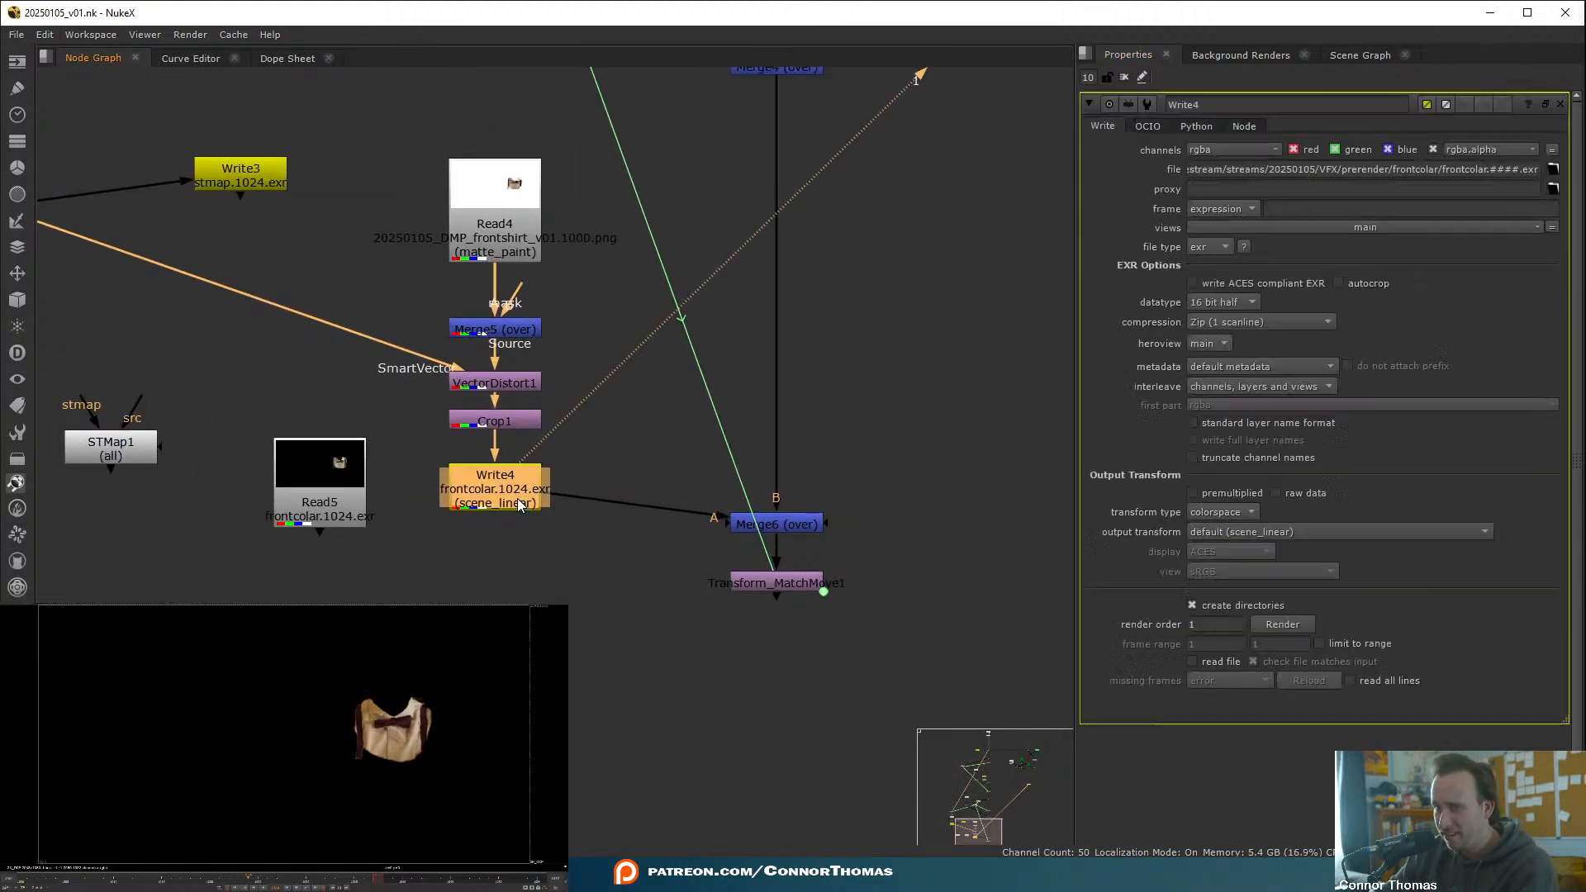
pyautogui.click(1283, 625)
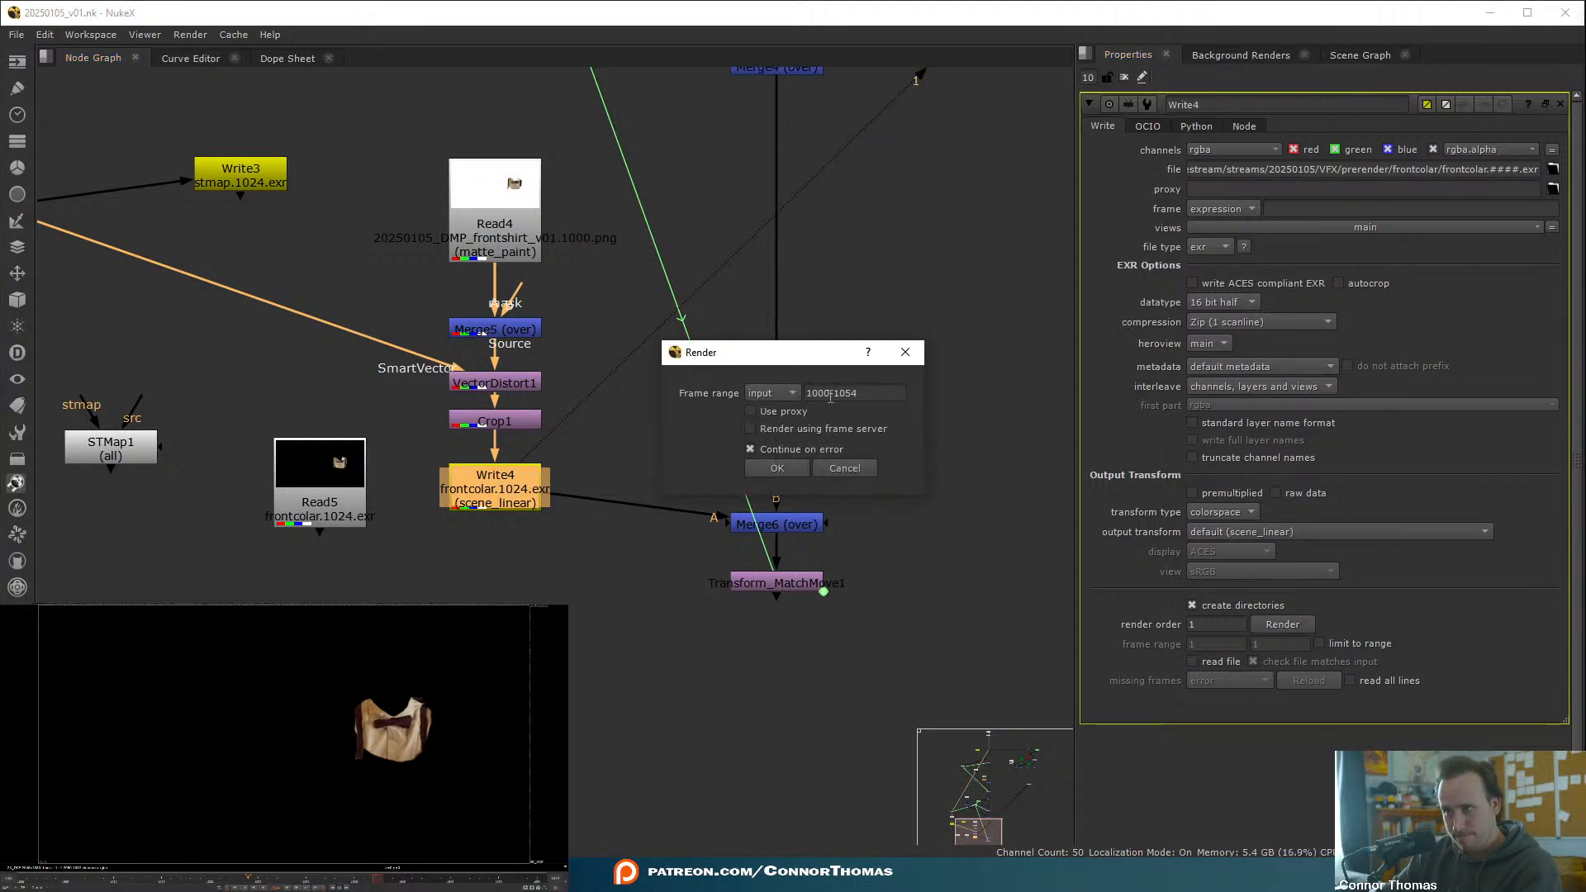
pyautogui.moveTo(830, 394); pyautogui.dragTo(818, 394)
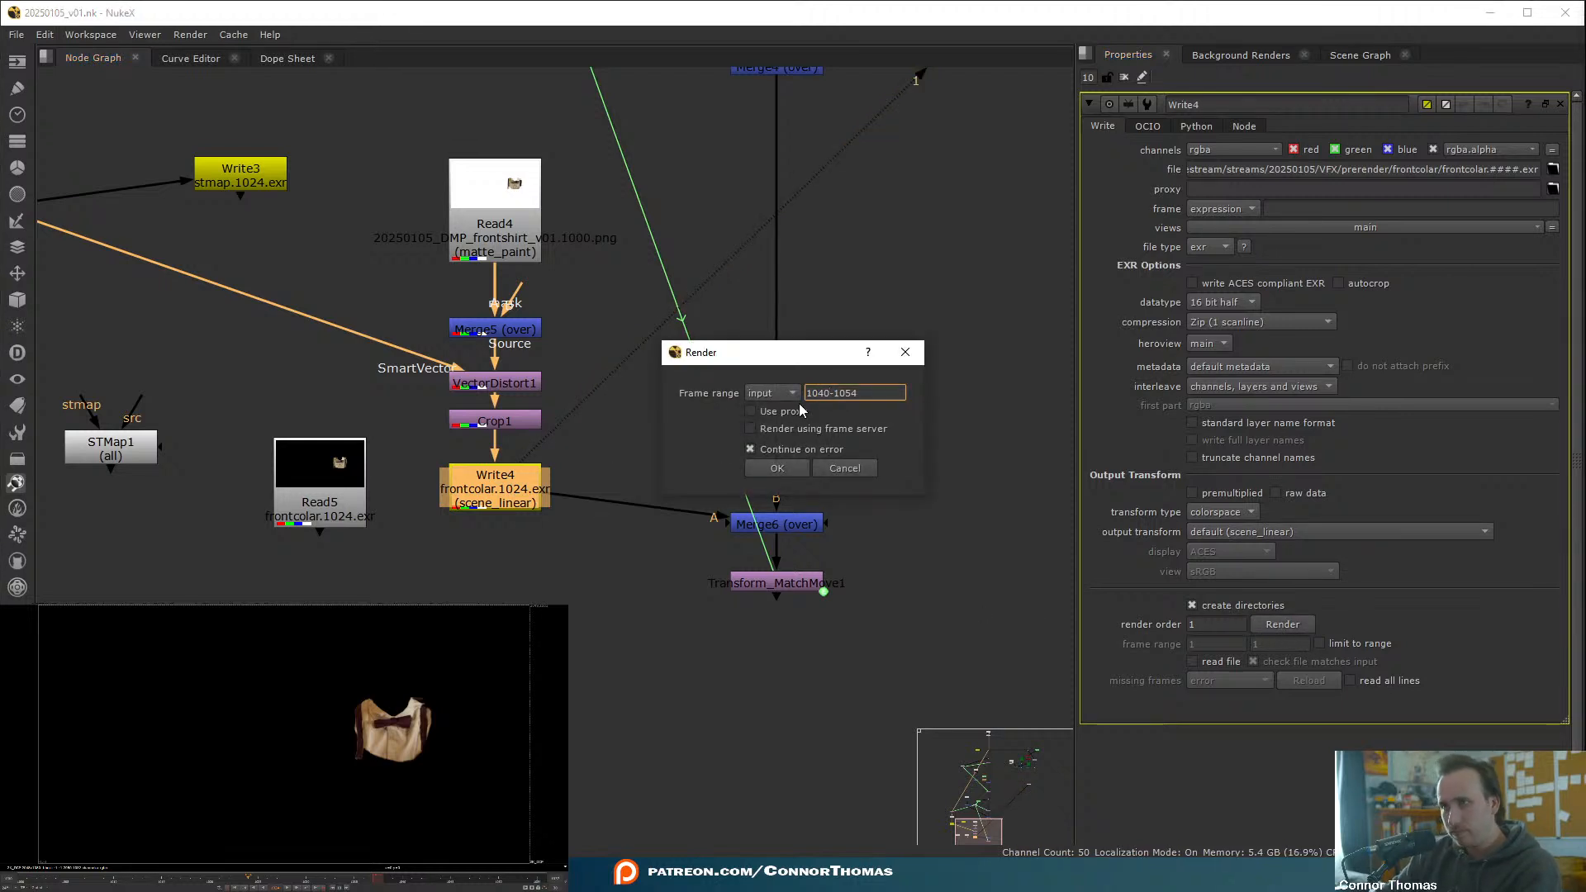
pyautogui.click(796, 468)
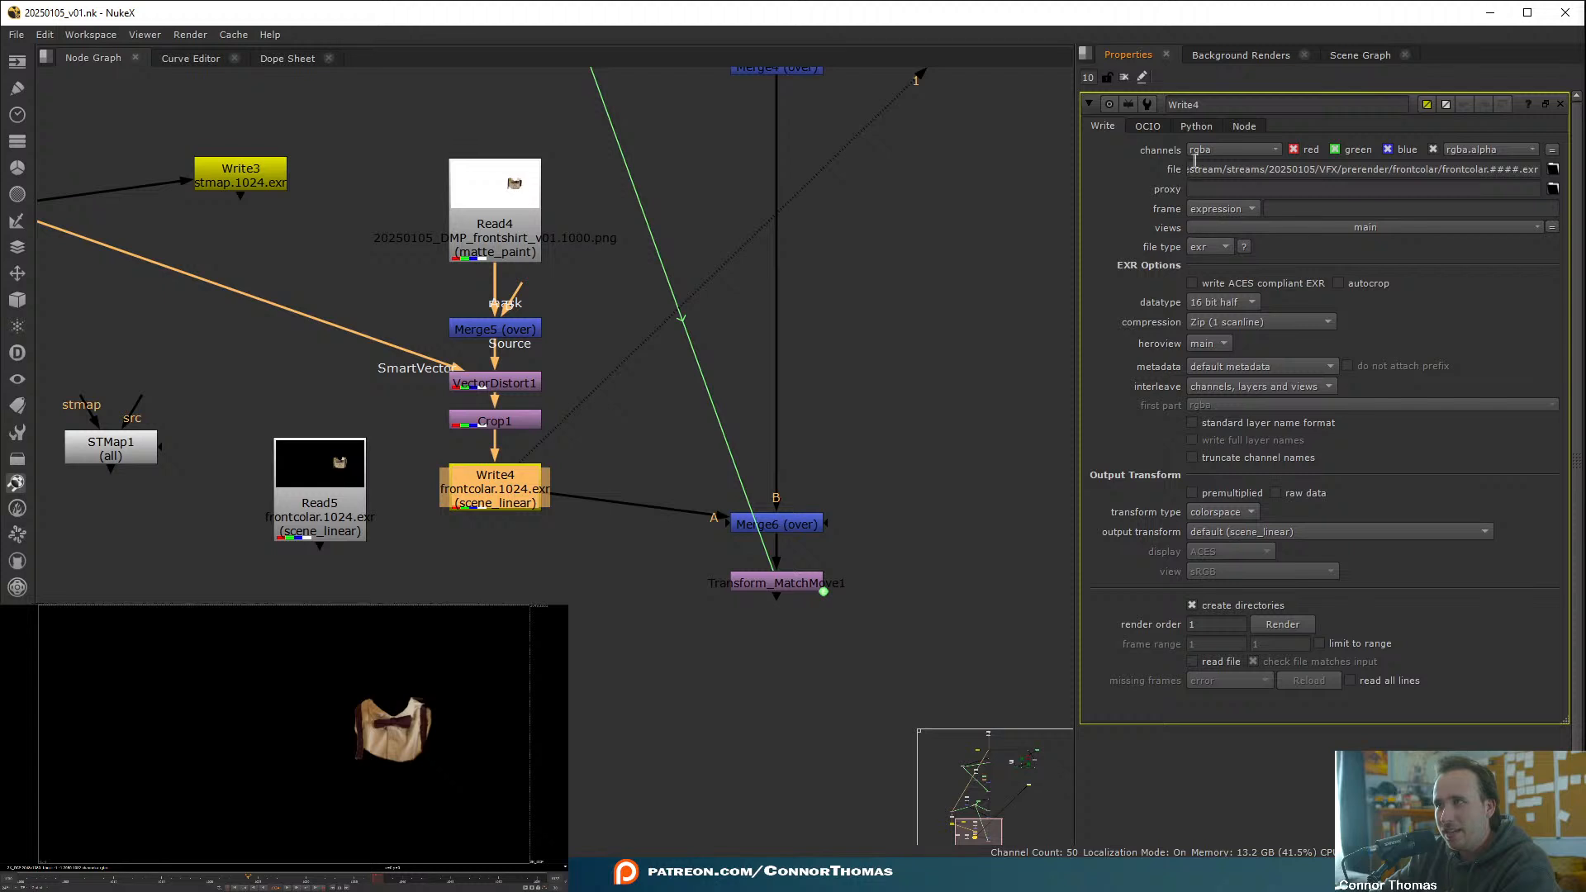
# - Read in the rendered frontcolar.####.exr 1000-1054 sequence beside Write4 and delete the old Read5 node
pyautogui.press('r')
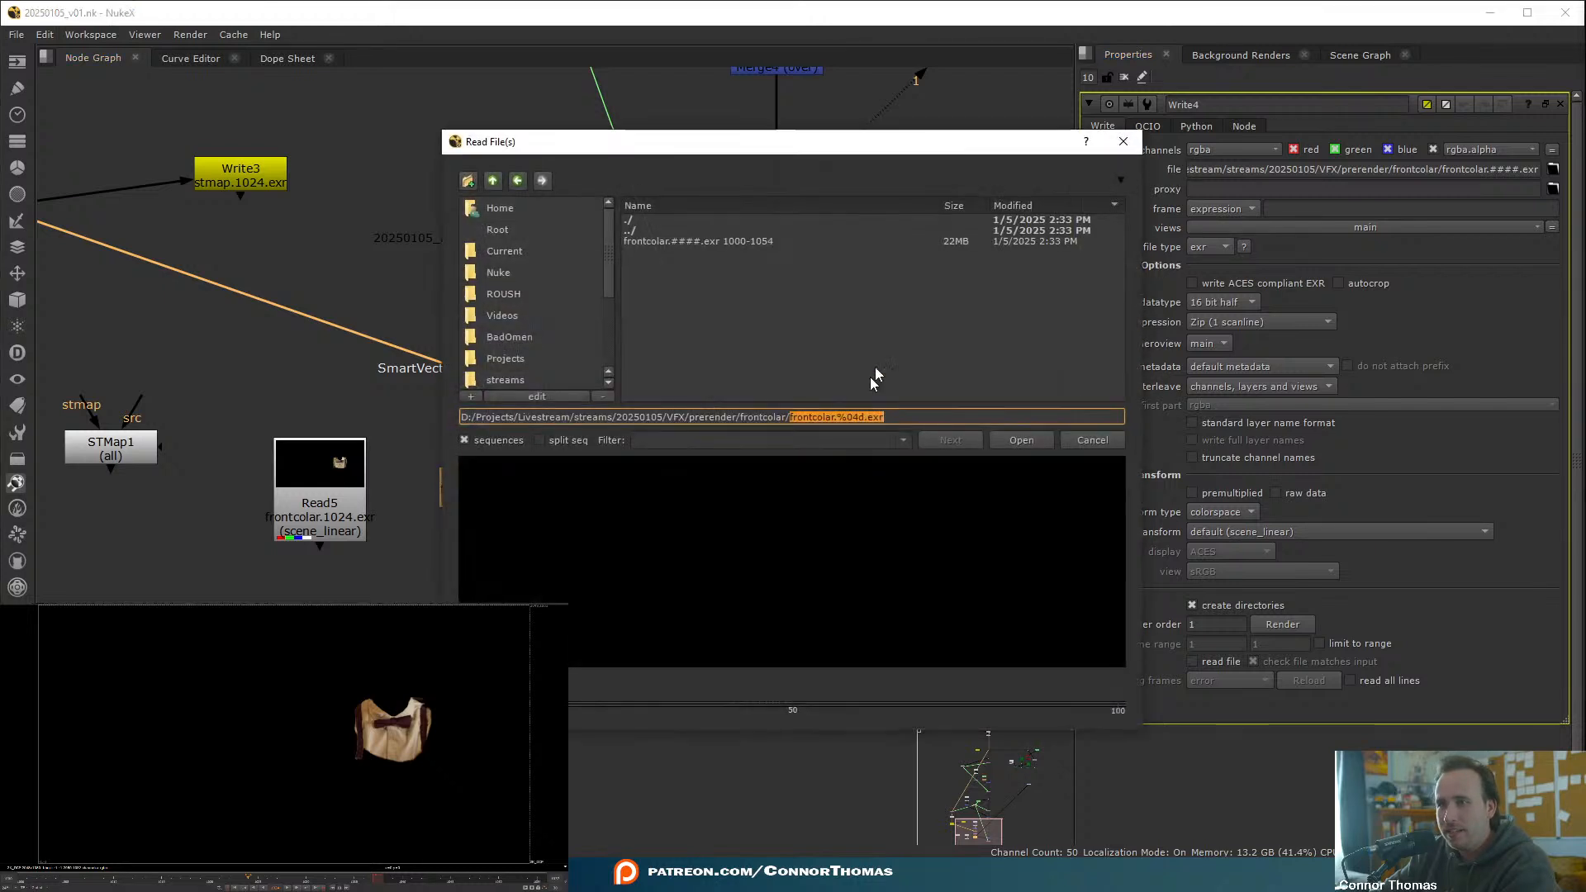
pyautogui.click(700, 240)
pyautogui.doubleClick(695, 242)
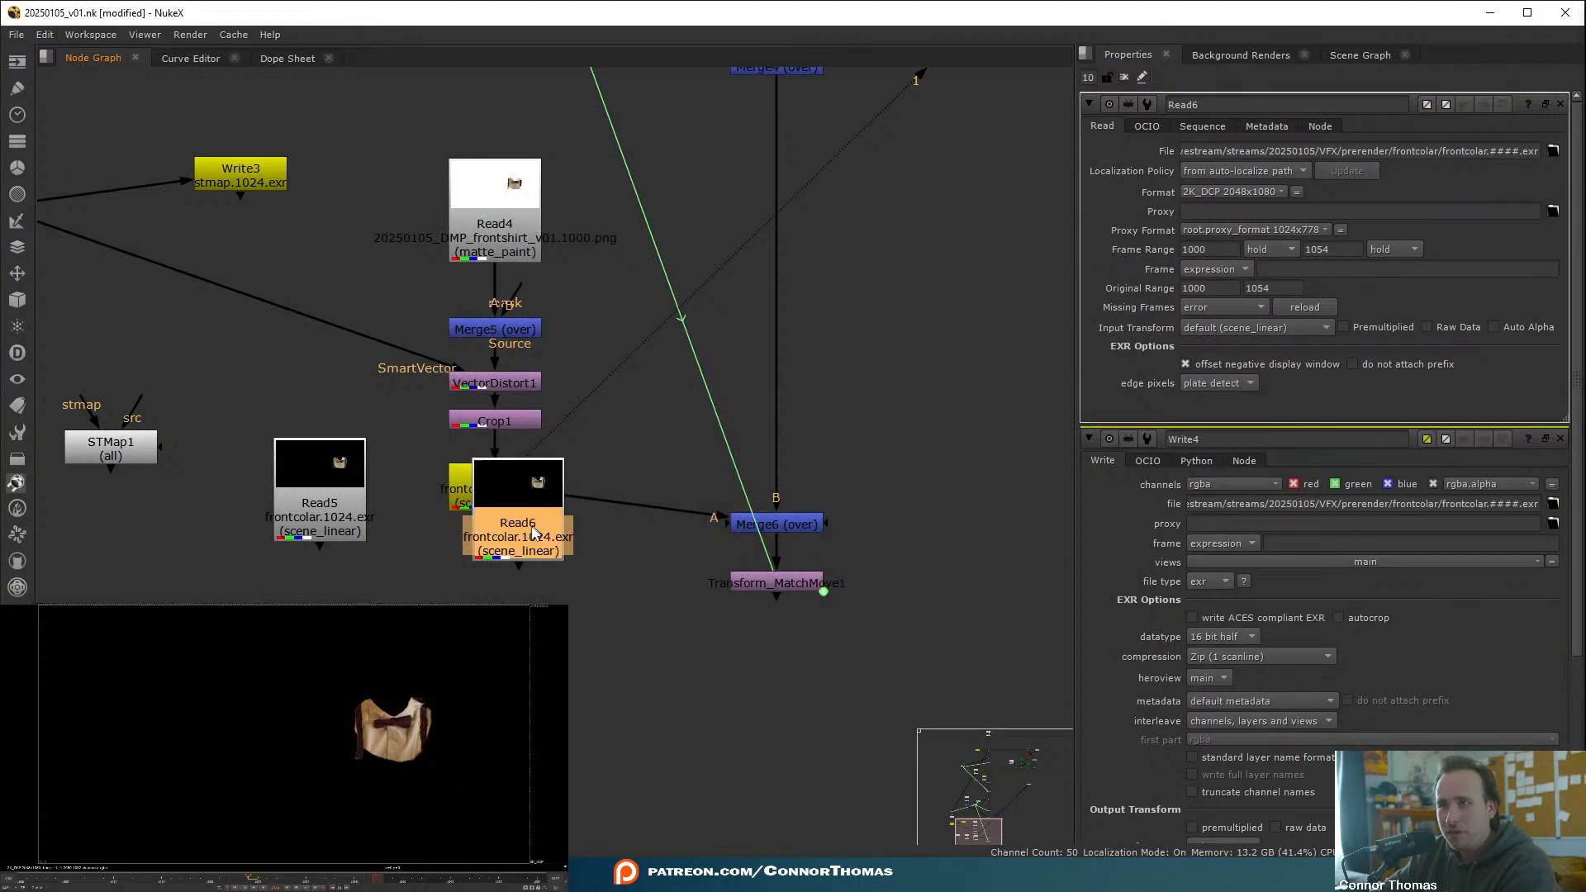
pyautogui.moveTo(533, 532); pyautogui.dragTo(423, 570)
pyautogui.click(320, 536)
pyautogui.press('Delete')
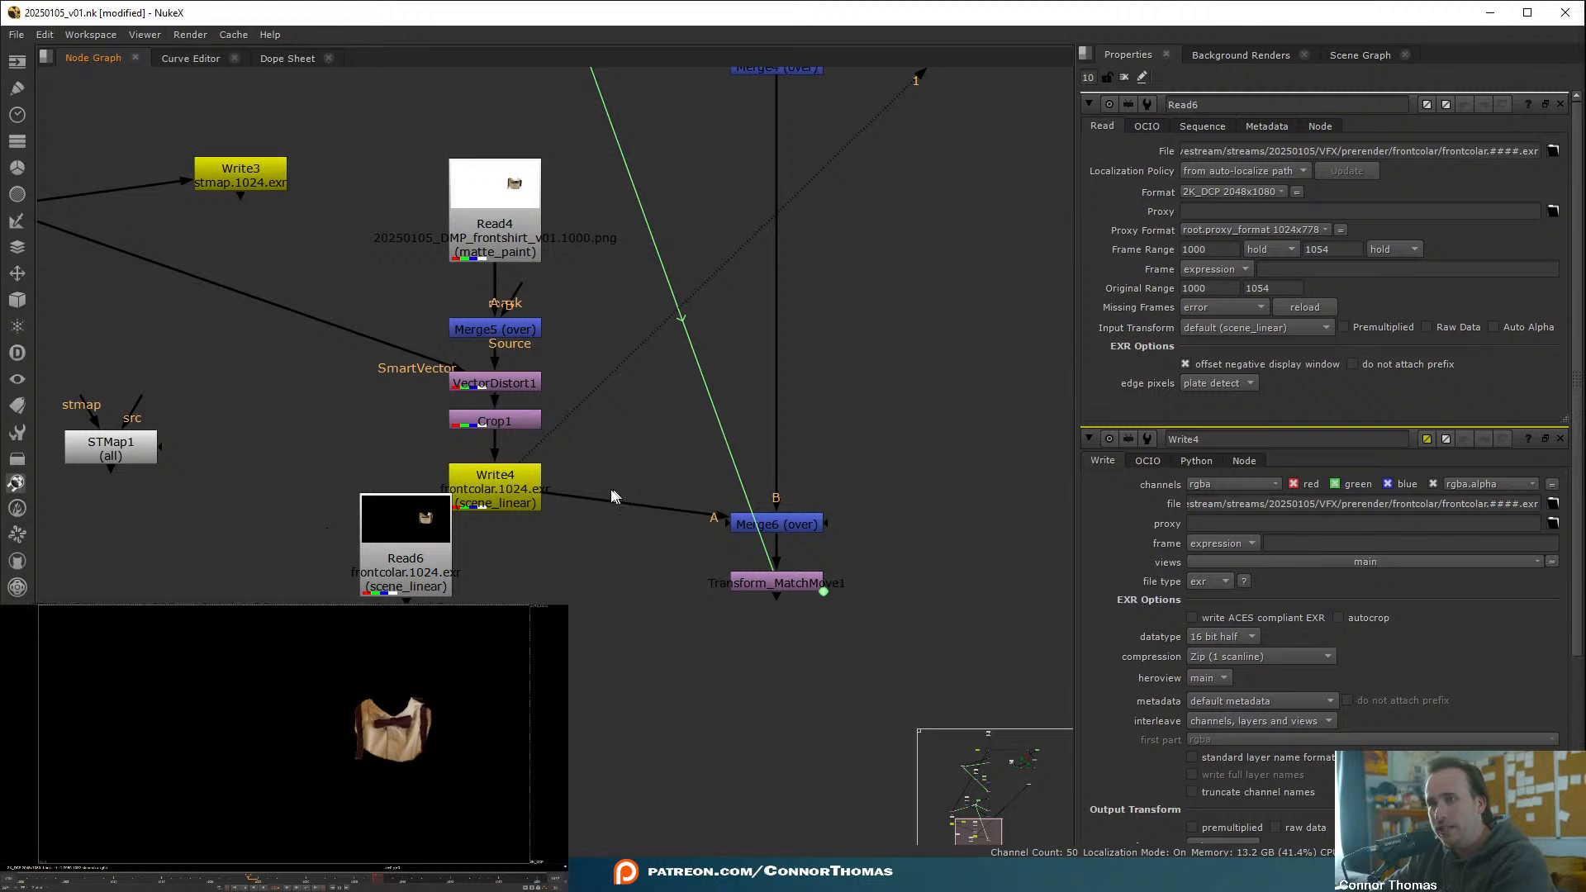
# - Connect Merge6's A input to Read6 instead of Write4, move the merge down and add a dot under Read6
pyautogui.moveTo(703, 524); pyautogui.dragTo(423, 572)
pyautogui.moveTo(625, 677); pyautogui.dragTo(777, 658)
pyautogui.click(636, 578)
pyautogui.click(429, 558)
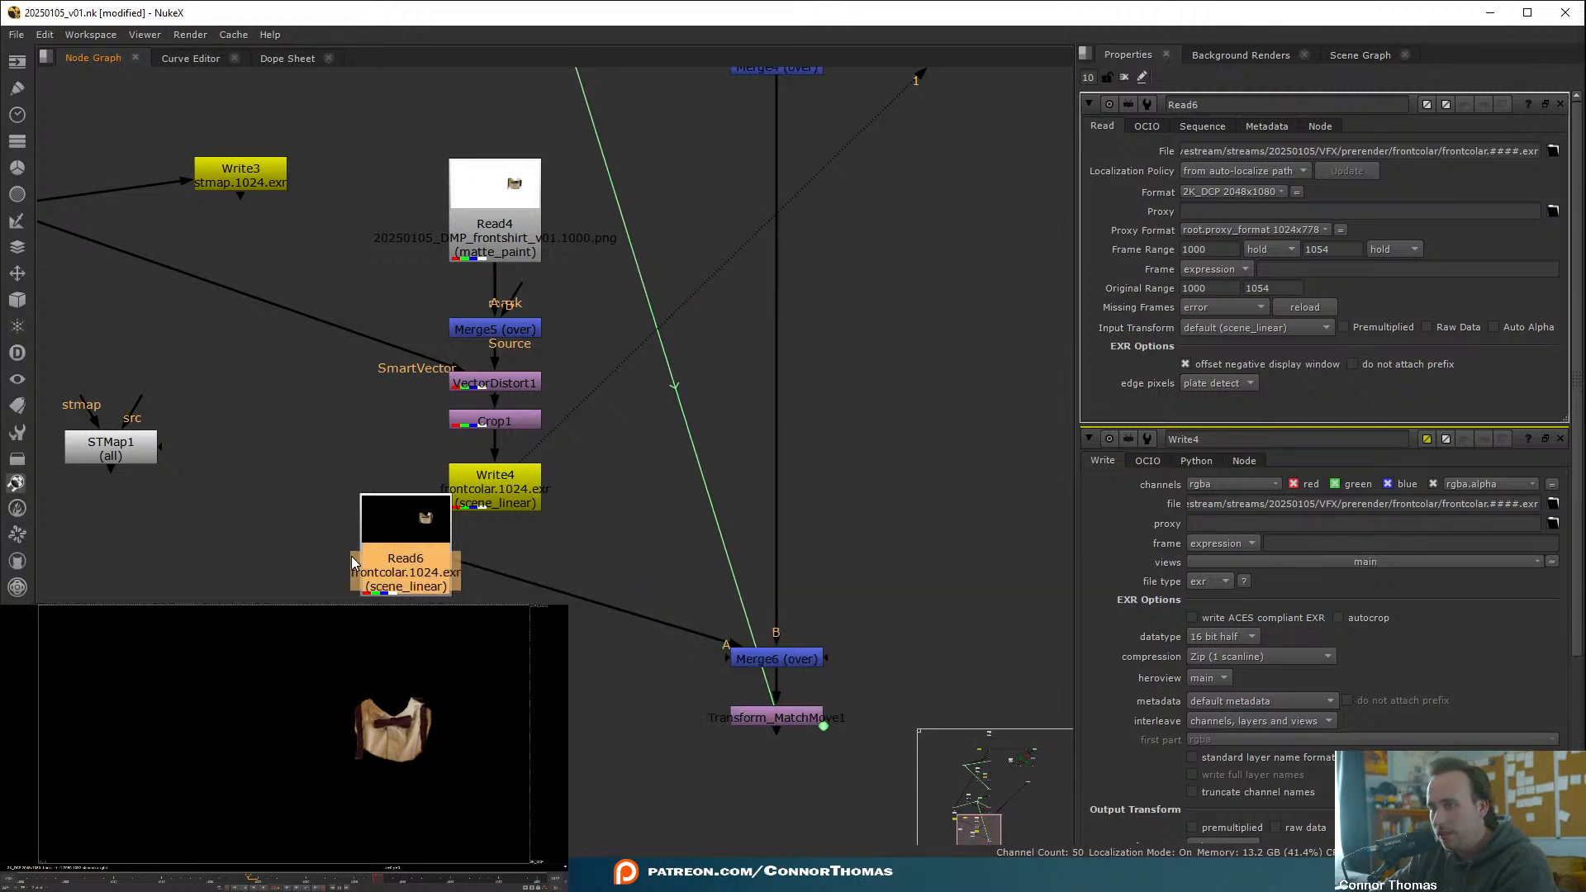
pyautogui.press('.')
pyautogui.click(429, 558)
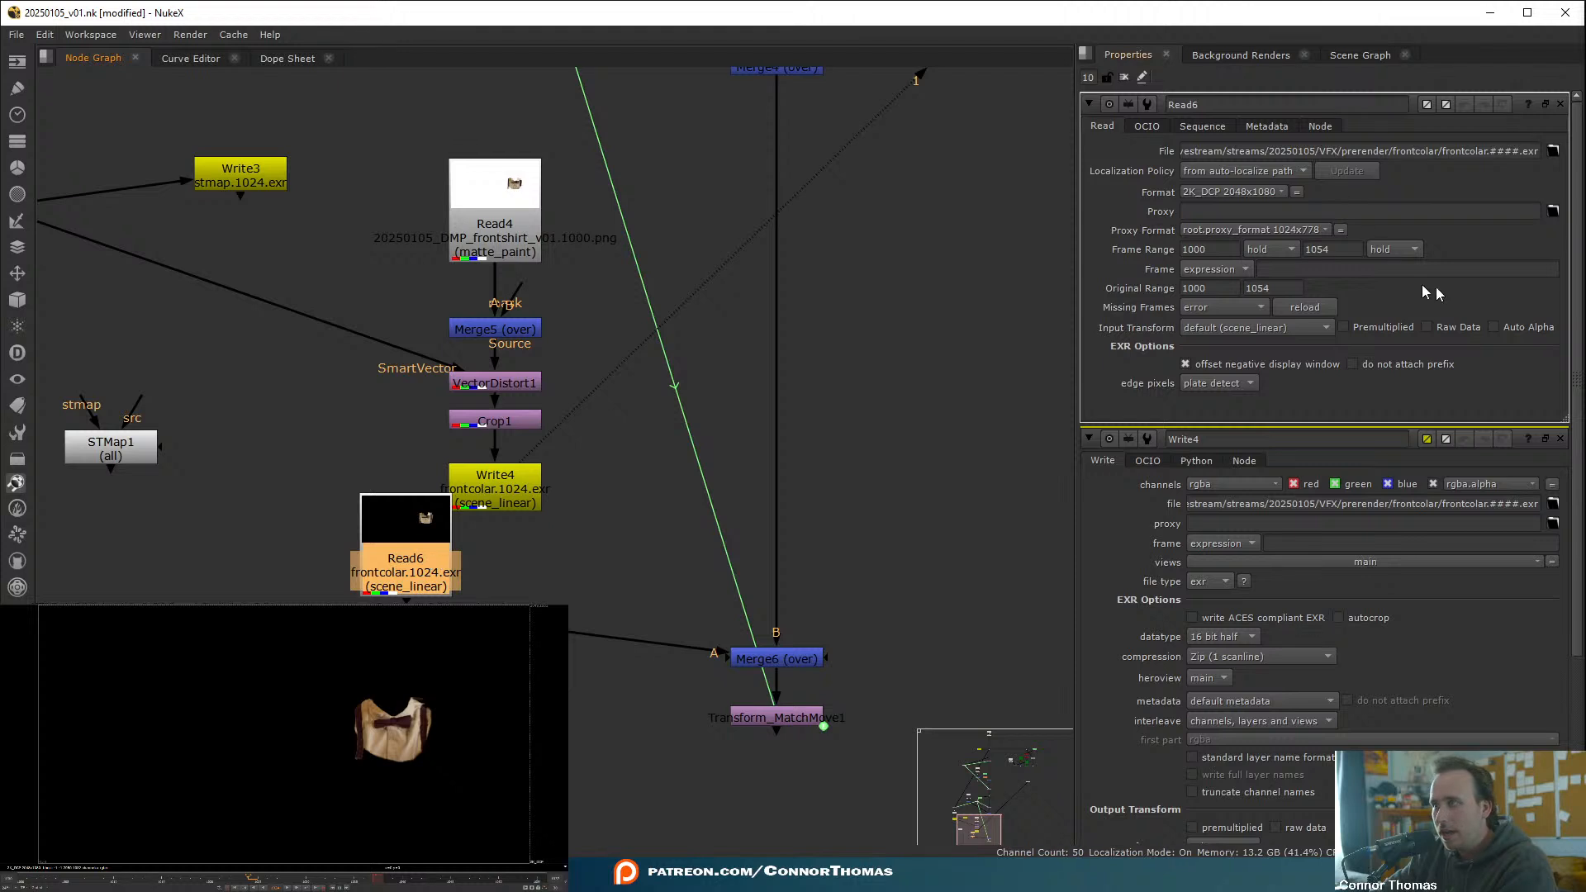
# - Enable Auto Alpha on Read6, line Merge6 up with the dot and play back the composite in the viewer
pyautogui.click(1493, 327)
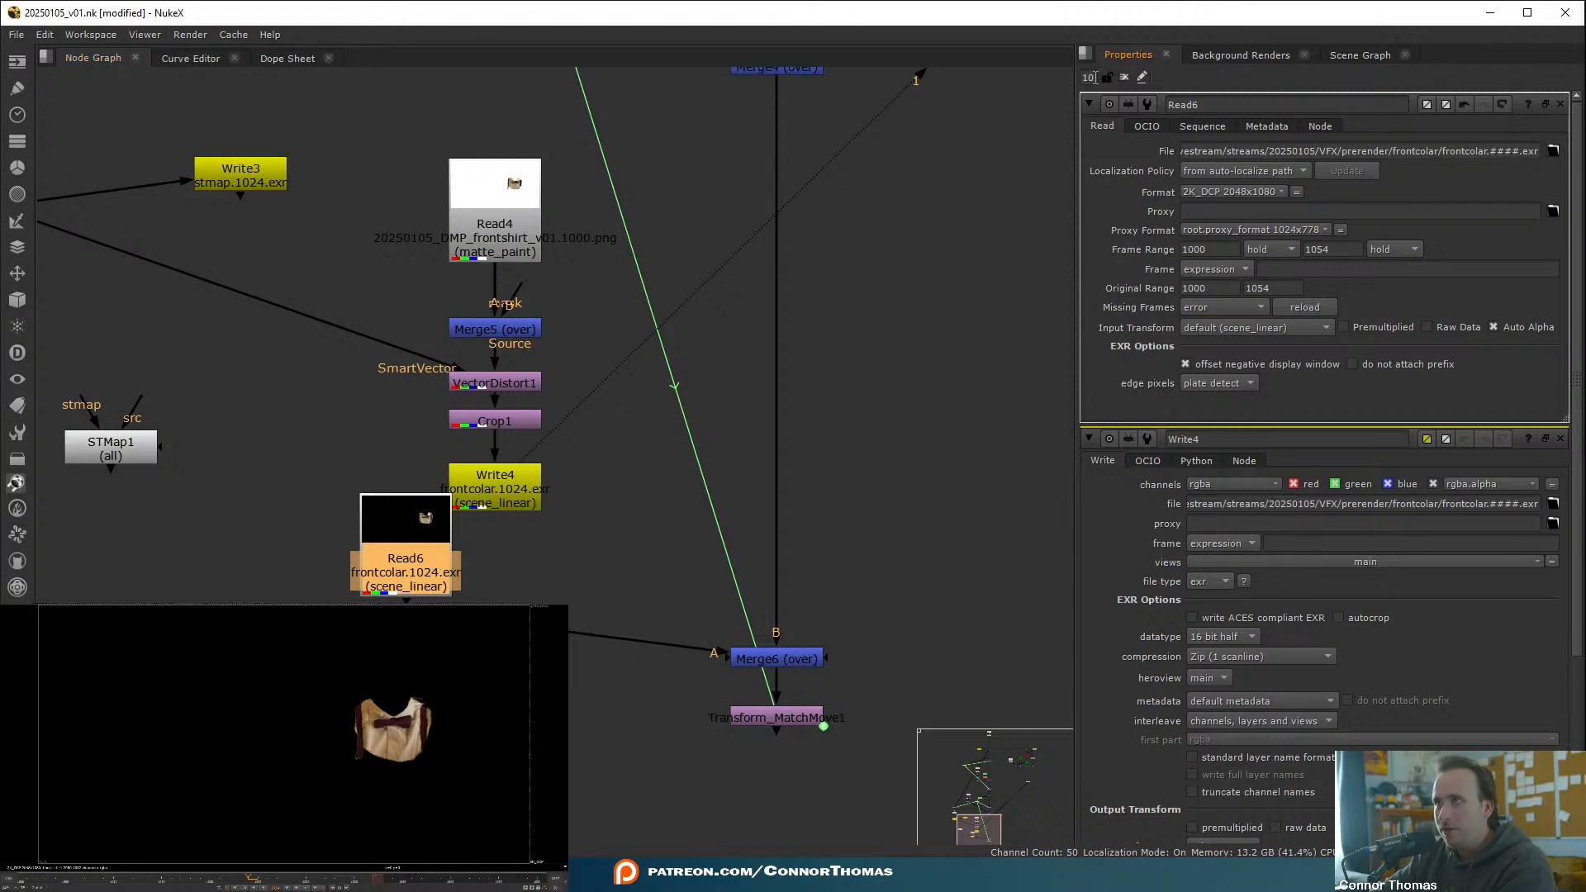
pyautogui.click(950, 332)
pyautogui.moveTo(775, 475); pyautogui.dragTo(796, 349, button='middle')
pyautogui.moveTo(834, 542); pyautogui.dragTo(834, 498)
pyautogui.click(317, 800)
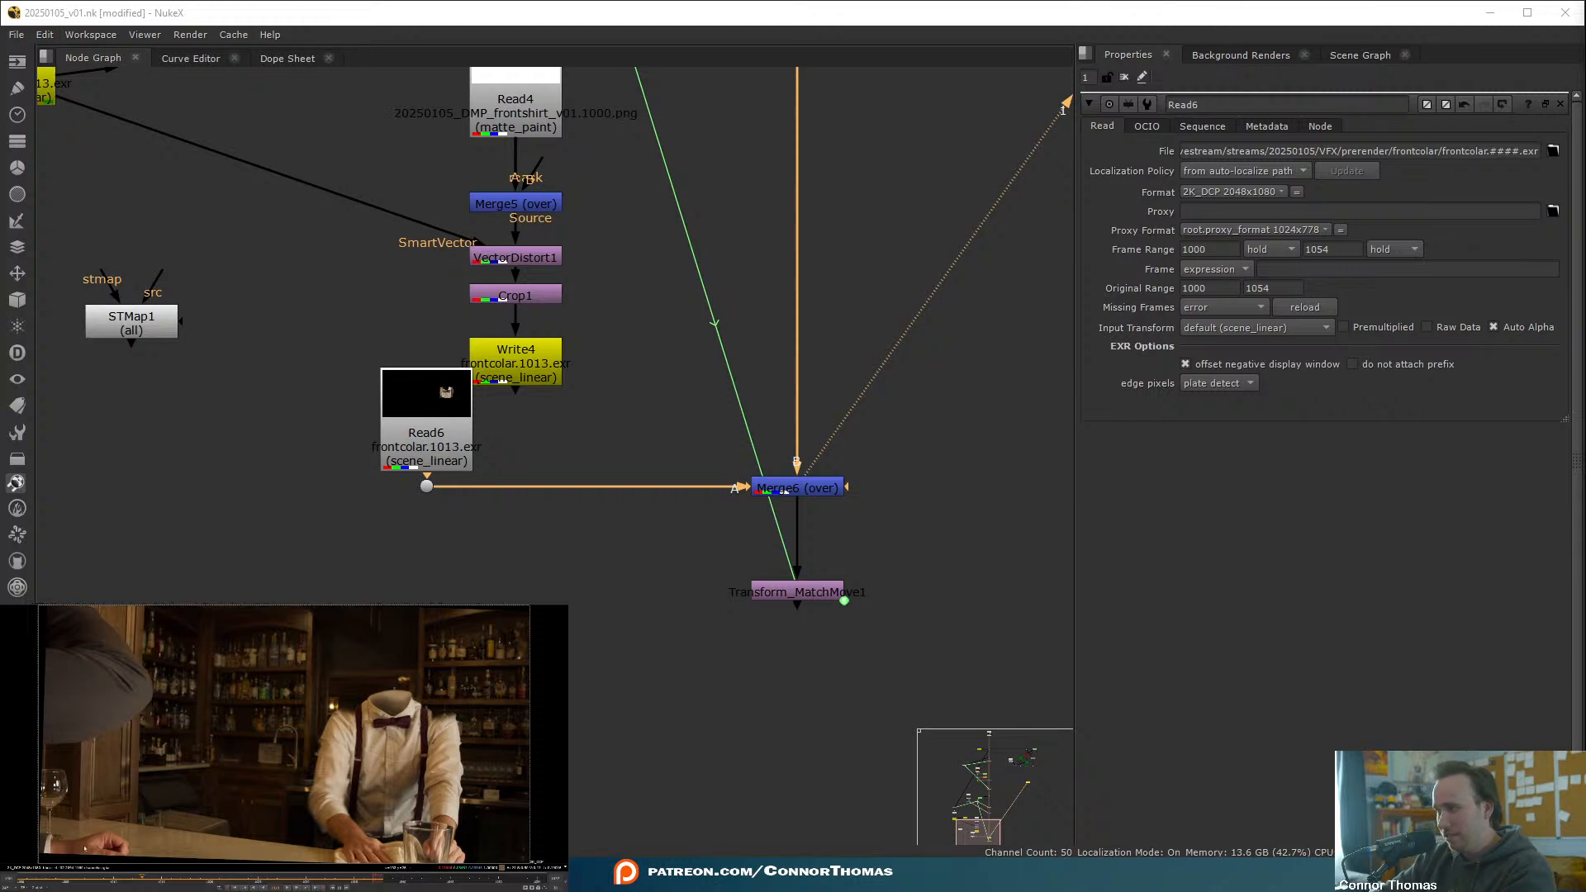
# - Move Merge6 and Transform_MatchMove1 further down and shift the Read4-to-Write4 chain away from the main pipe, past STMap1
pyautogui.moveTo(677, 709); pyautogui.dragTo(914, 430)
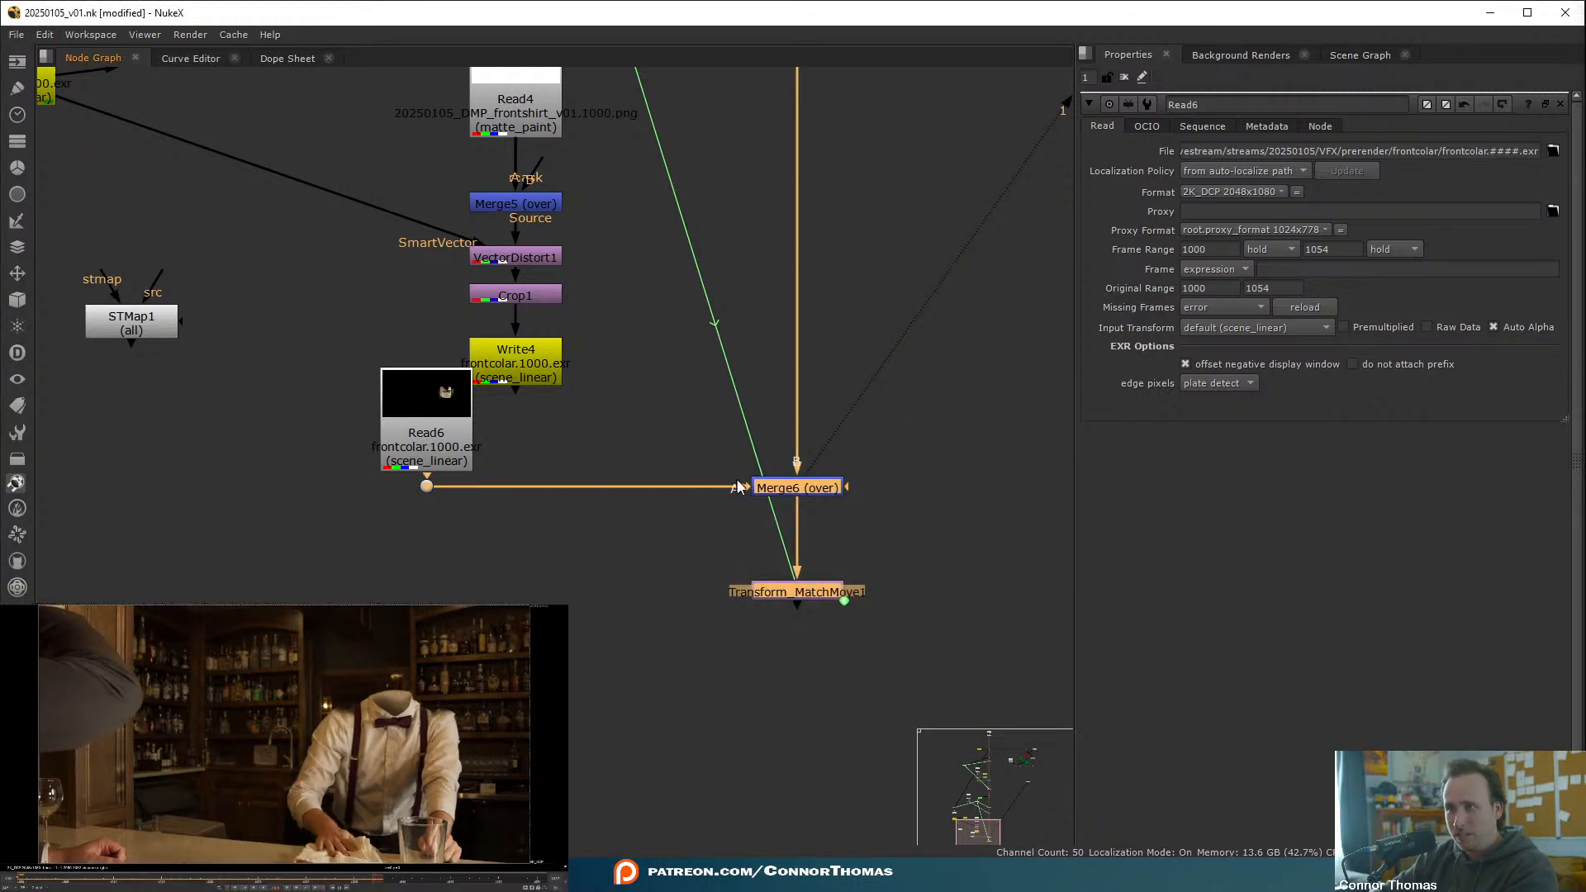
pyautogui.moveTo(775, 489); pyautogui.dragTo(774, 658)
pyautogui.click(657, 443)
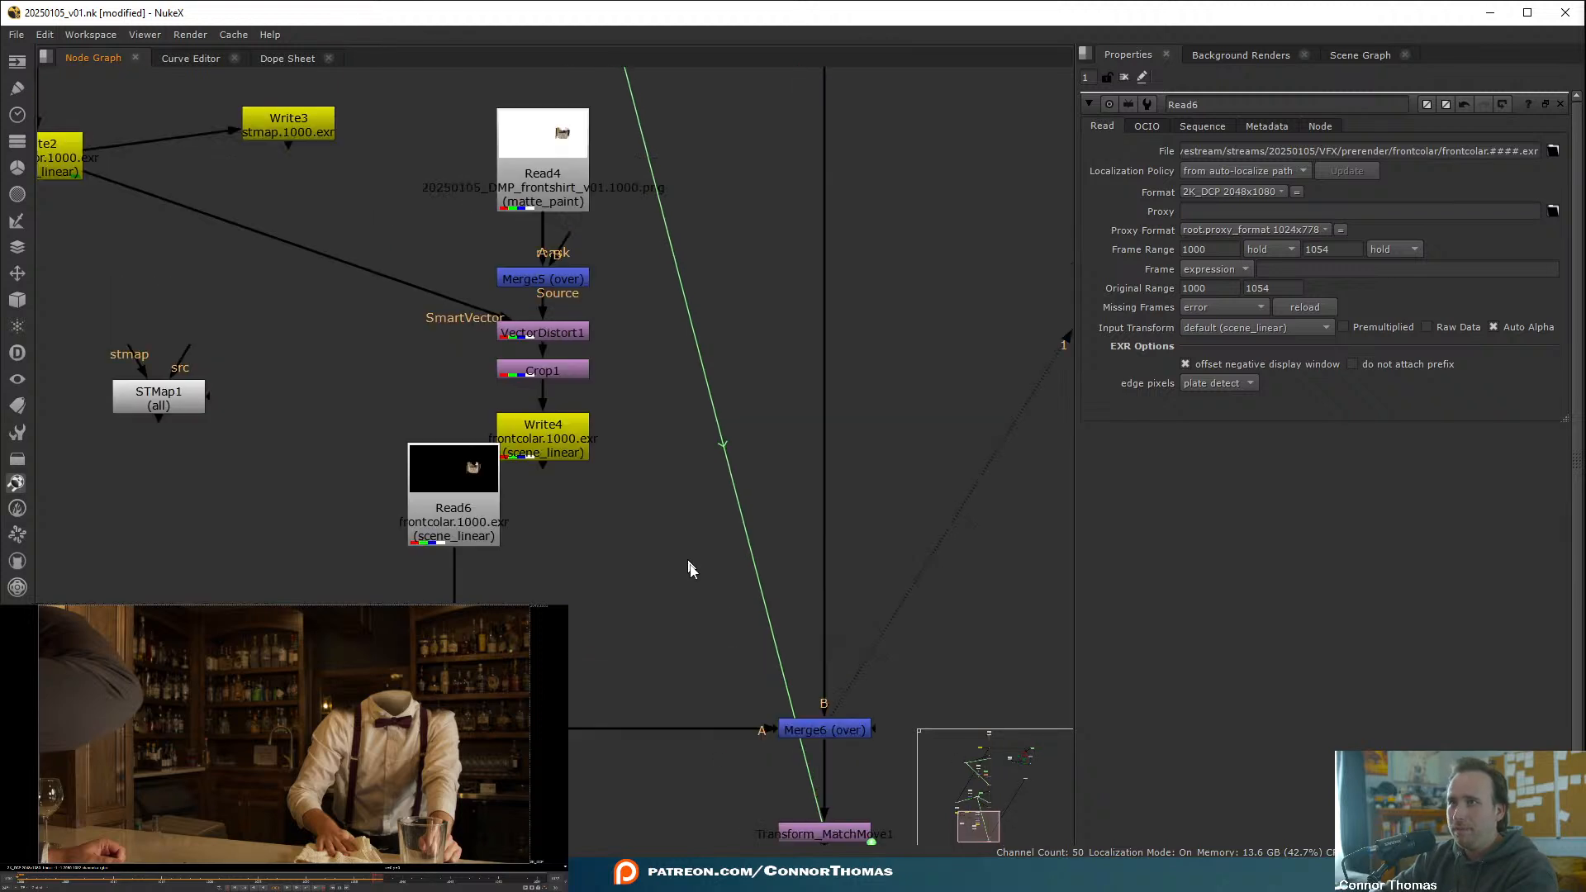
pyautogui.scroll(-3, 602, 351)
pyautogui.moveTo(602, 350); pyautogui.dragTo(154, 637)
# - Add a backdrop around the Read4-to-Write4 chain and enlarge it on both sides and at the top
pyautogui.moveTo(378, 648); pyautogui.dragTo(683, 623, button='middle')
pyautogui.press('Tab')
pyautogui.write('backdrop')
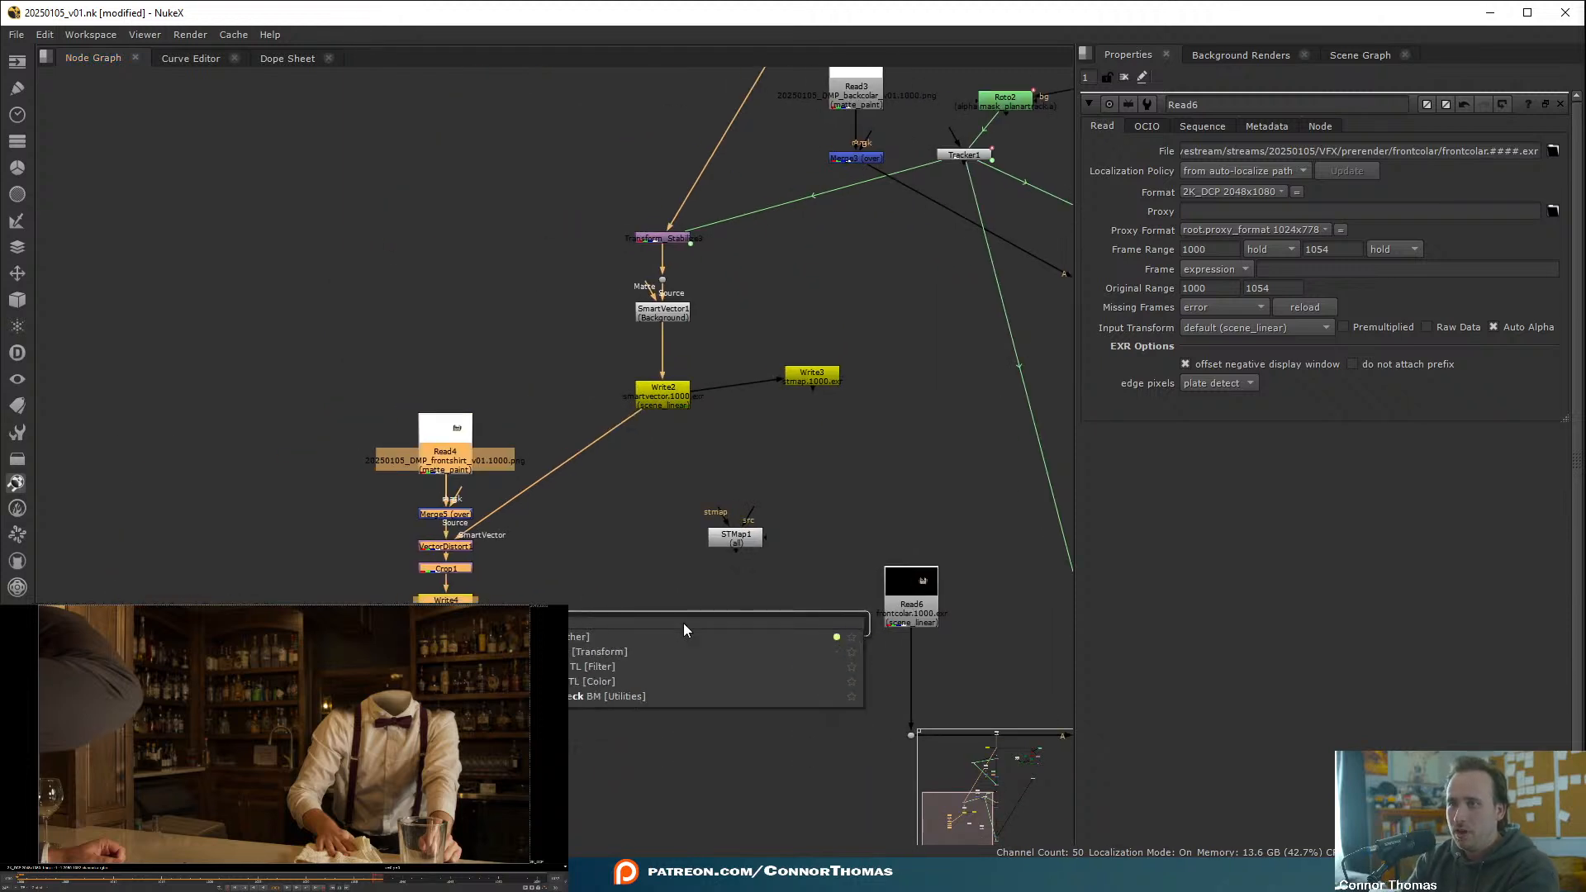
pyautogui.press('Return')
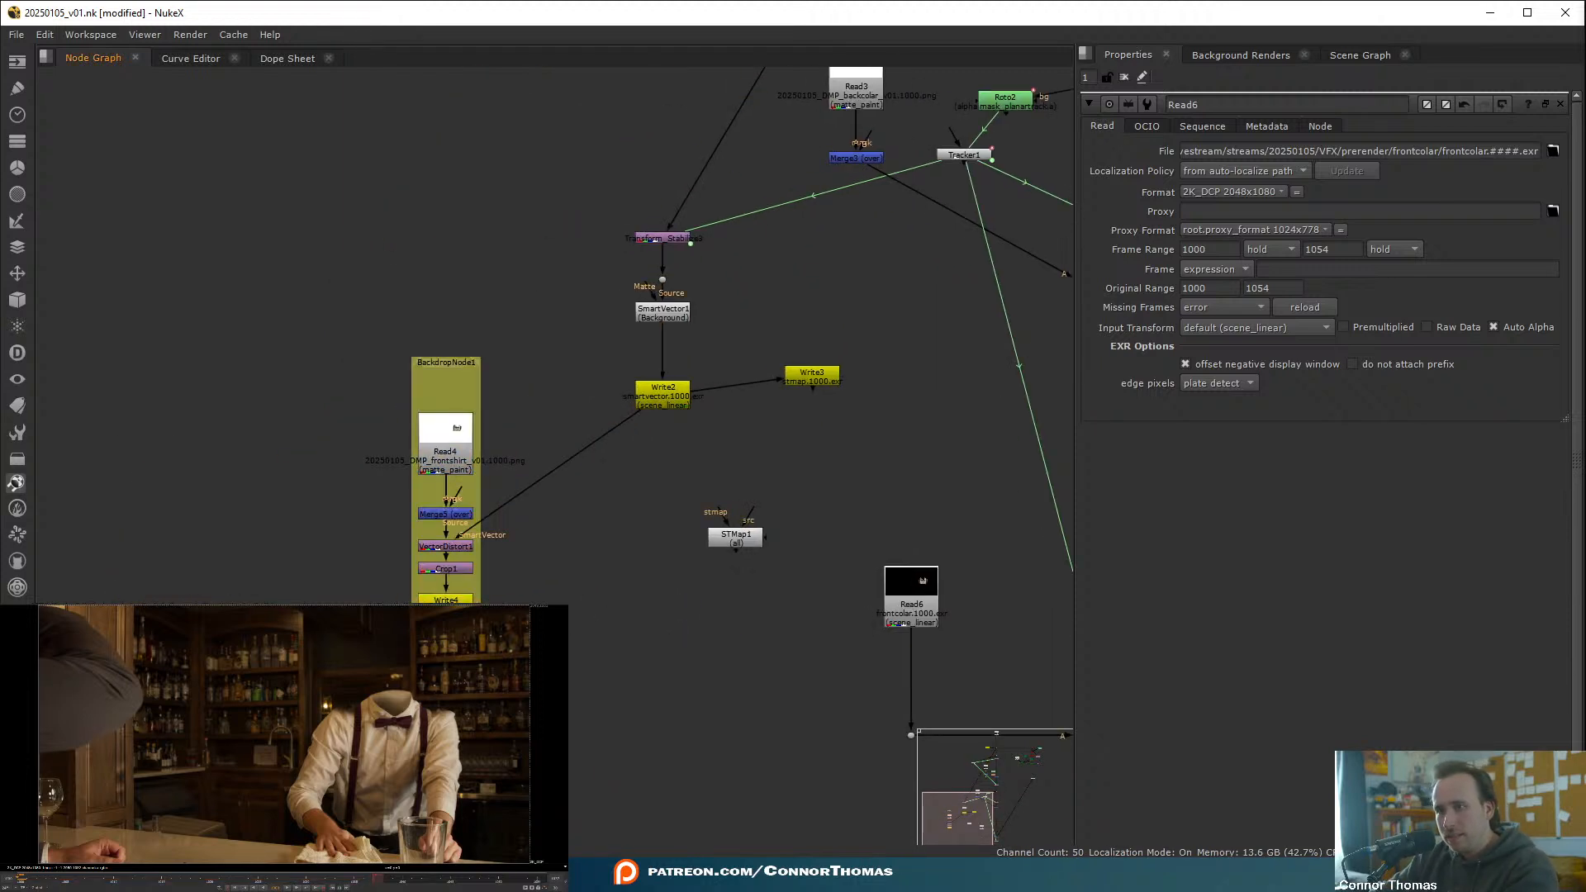
pyautogui.moveTo(480, 579); pyautogui.dragTo(572, 665)
pyautogui.moveTo(410, 495); pyautogui.dragTo(256, 496)
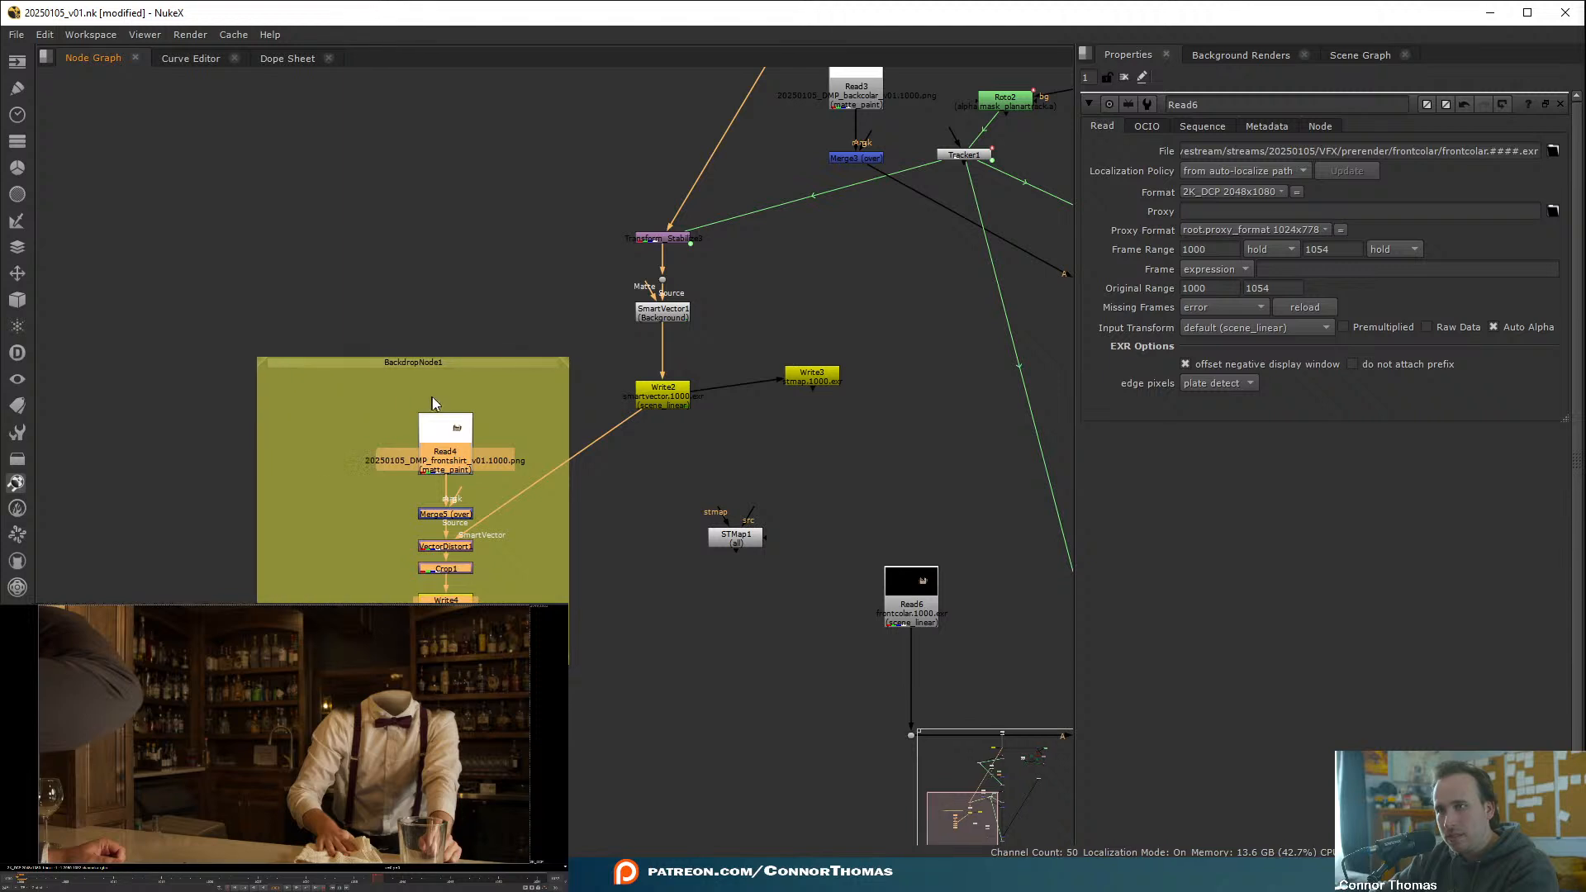
pyautogui.click(255, 360)
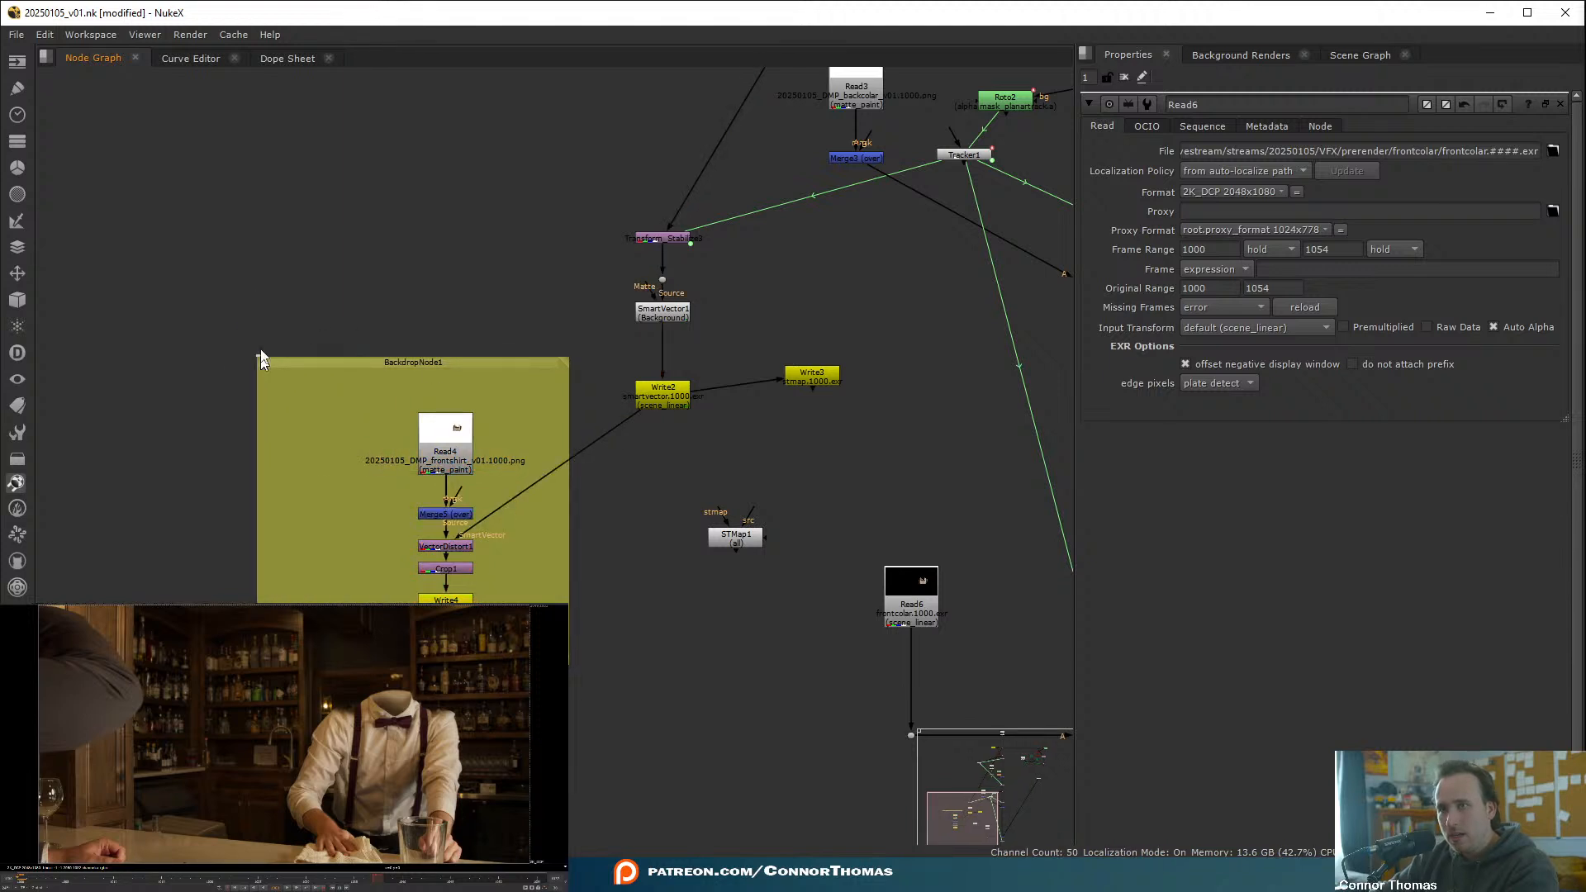
pyautogui.moveTo(263, 358); pyautogui.dragTo(267, 314)
# - Label the backdrop "Vector Distort (DONT TOUCH)" on two lines and set its appearance to Border
pyautogui.doubleClick(282, 315)
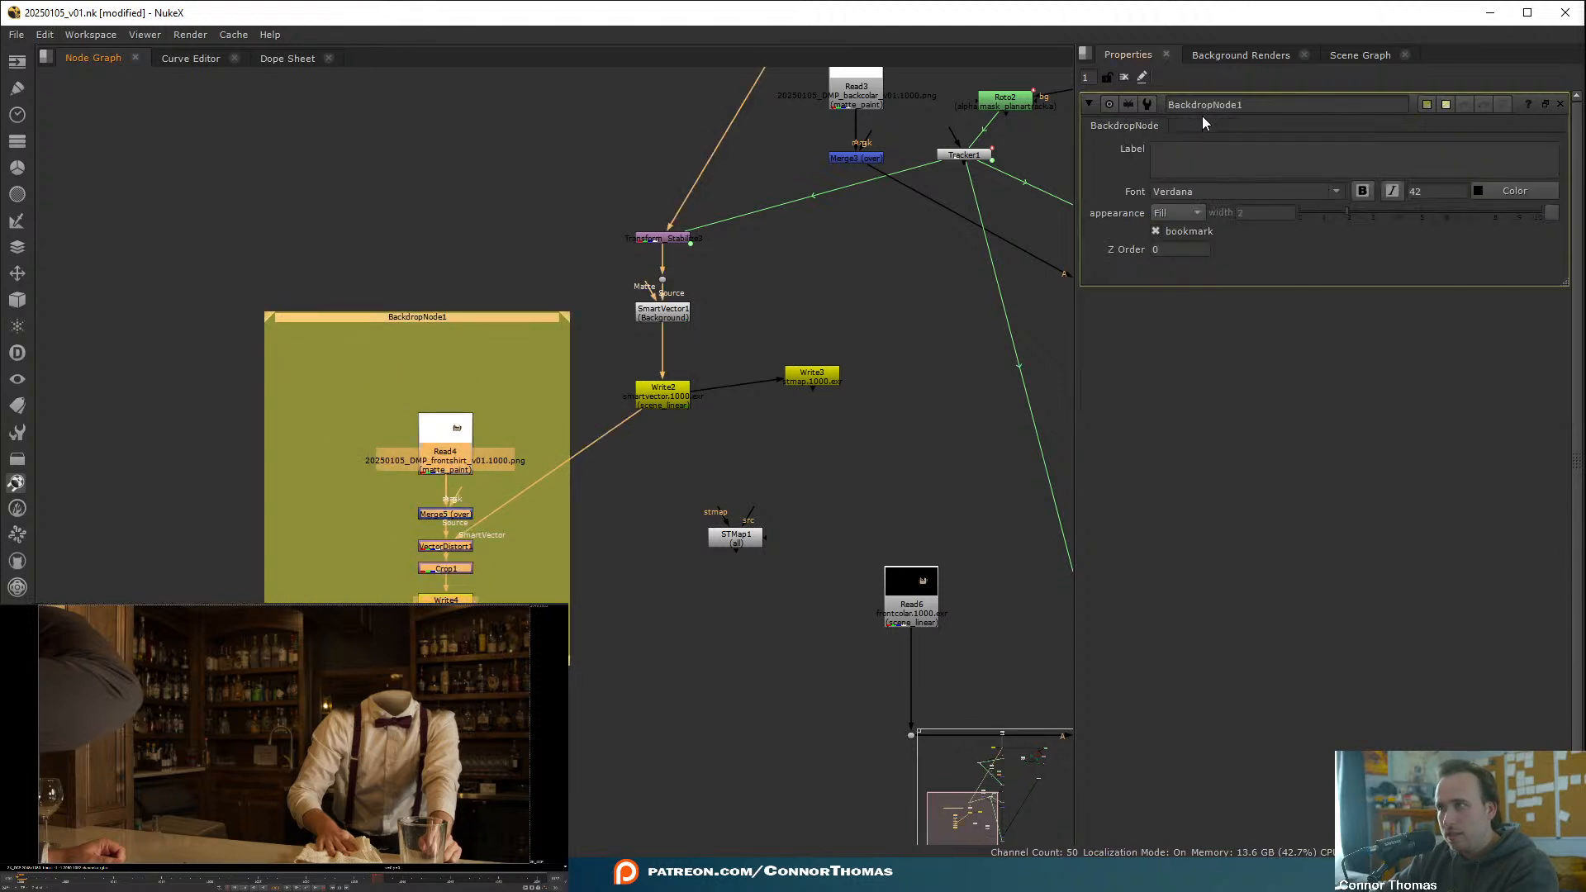
pyautogui.click(1196, 151)
pyautogui.write('Vecto')
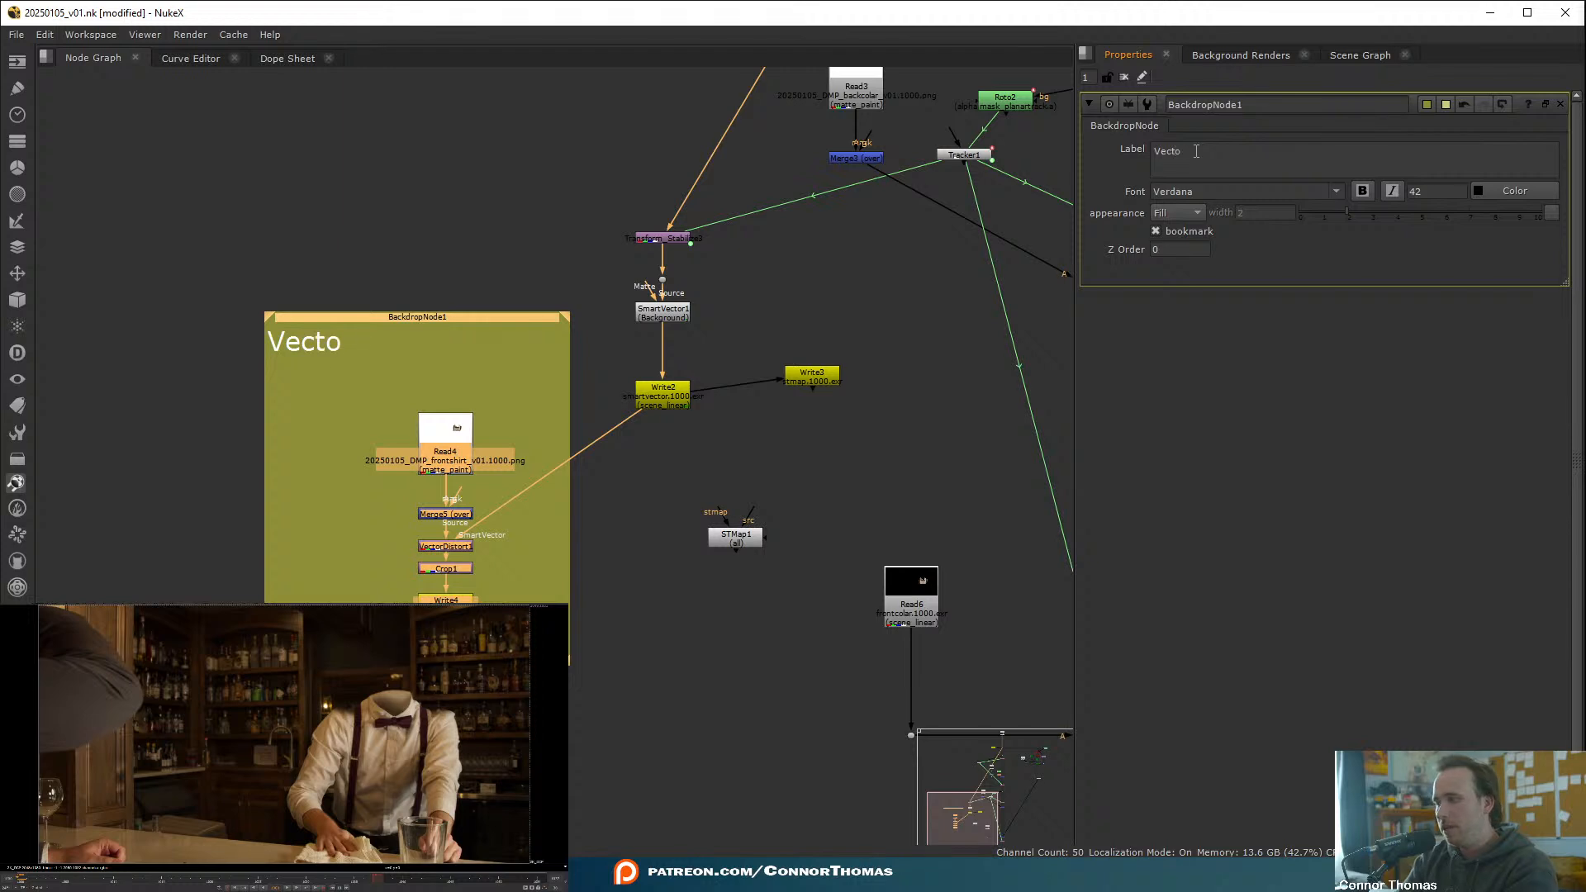
pyautogui.write('r Dist')
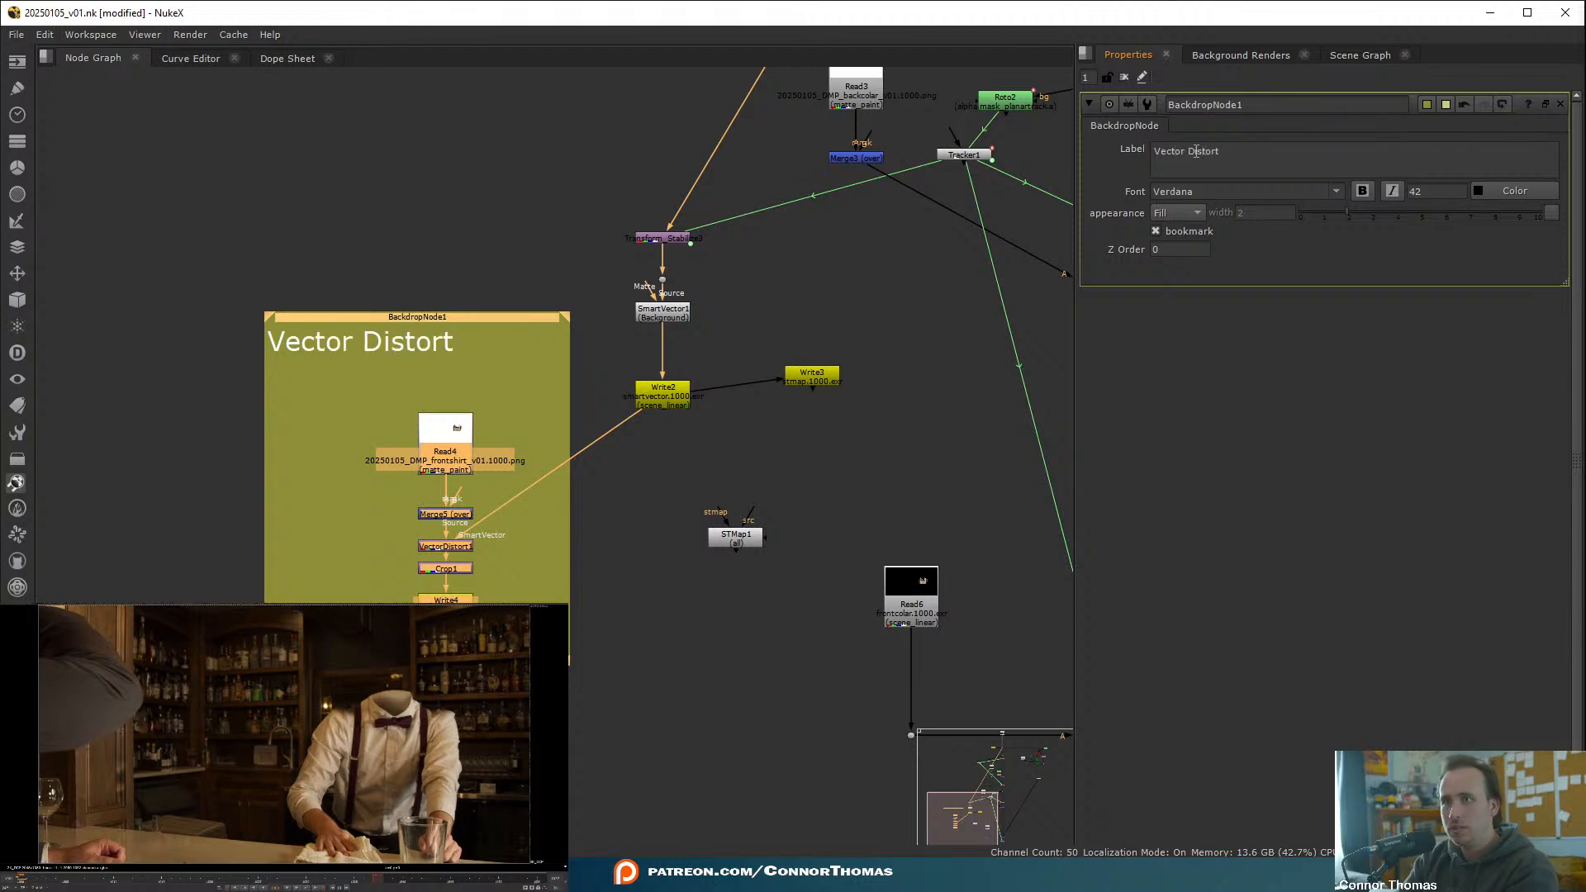
pyautogui.write('ort')
pyautogui.press('Return')
pyautogui.write('(D')
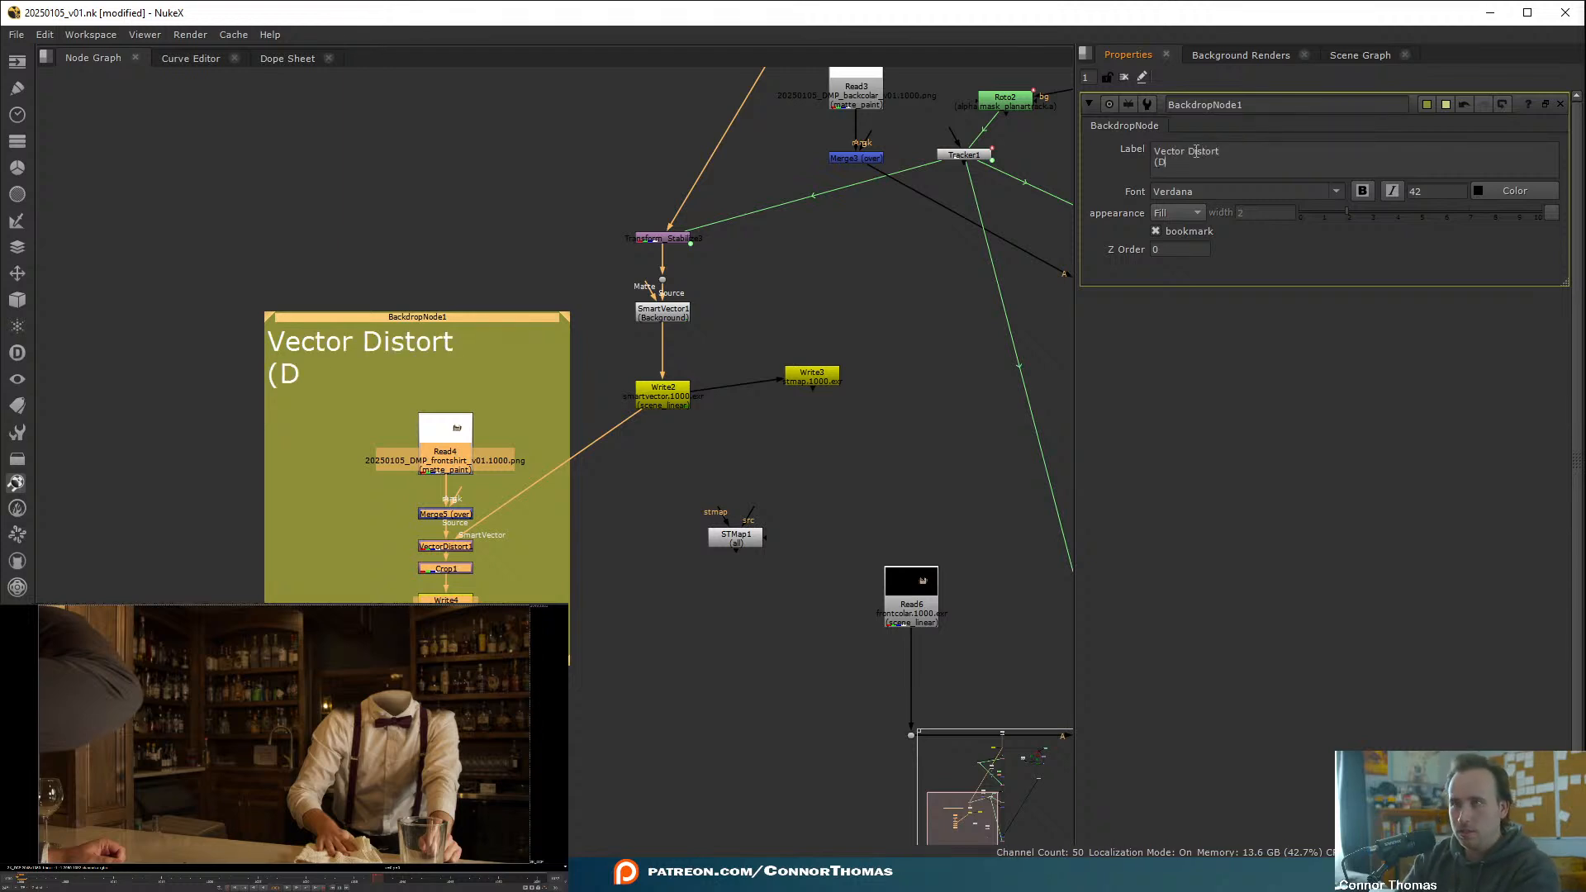
pyautogui.write('ONT TOUCH)')
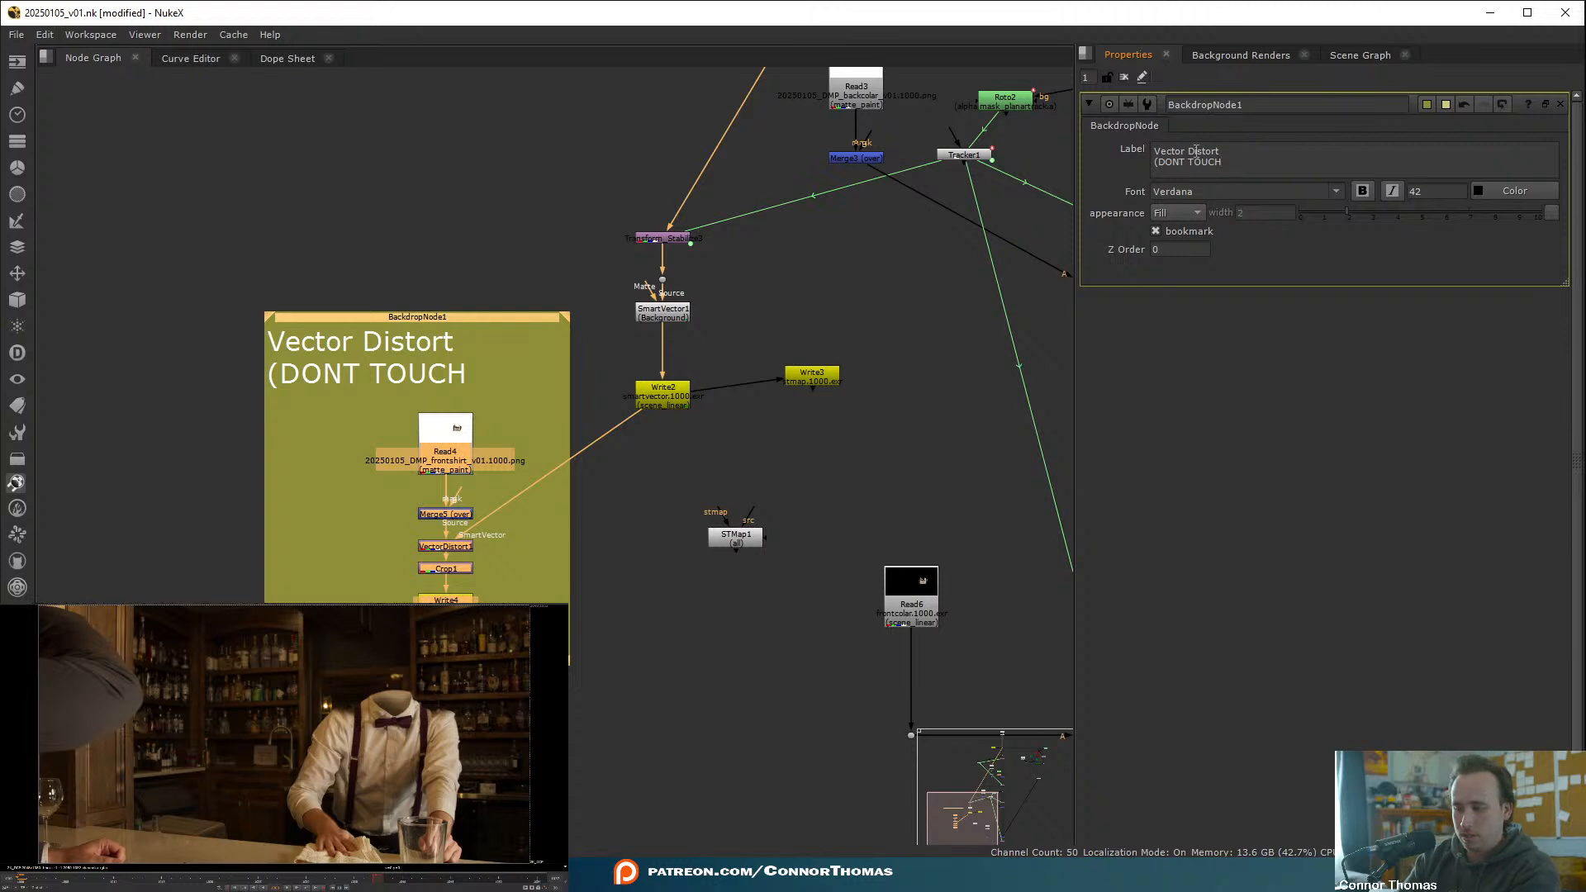
pyautogui.click(1177, 212)
pyautogui.click(1183, 236)
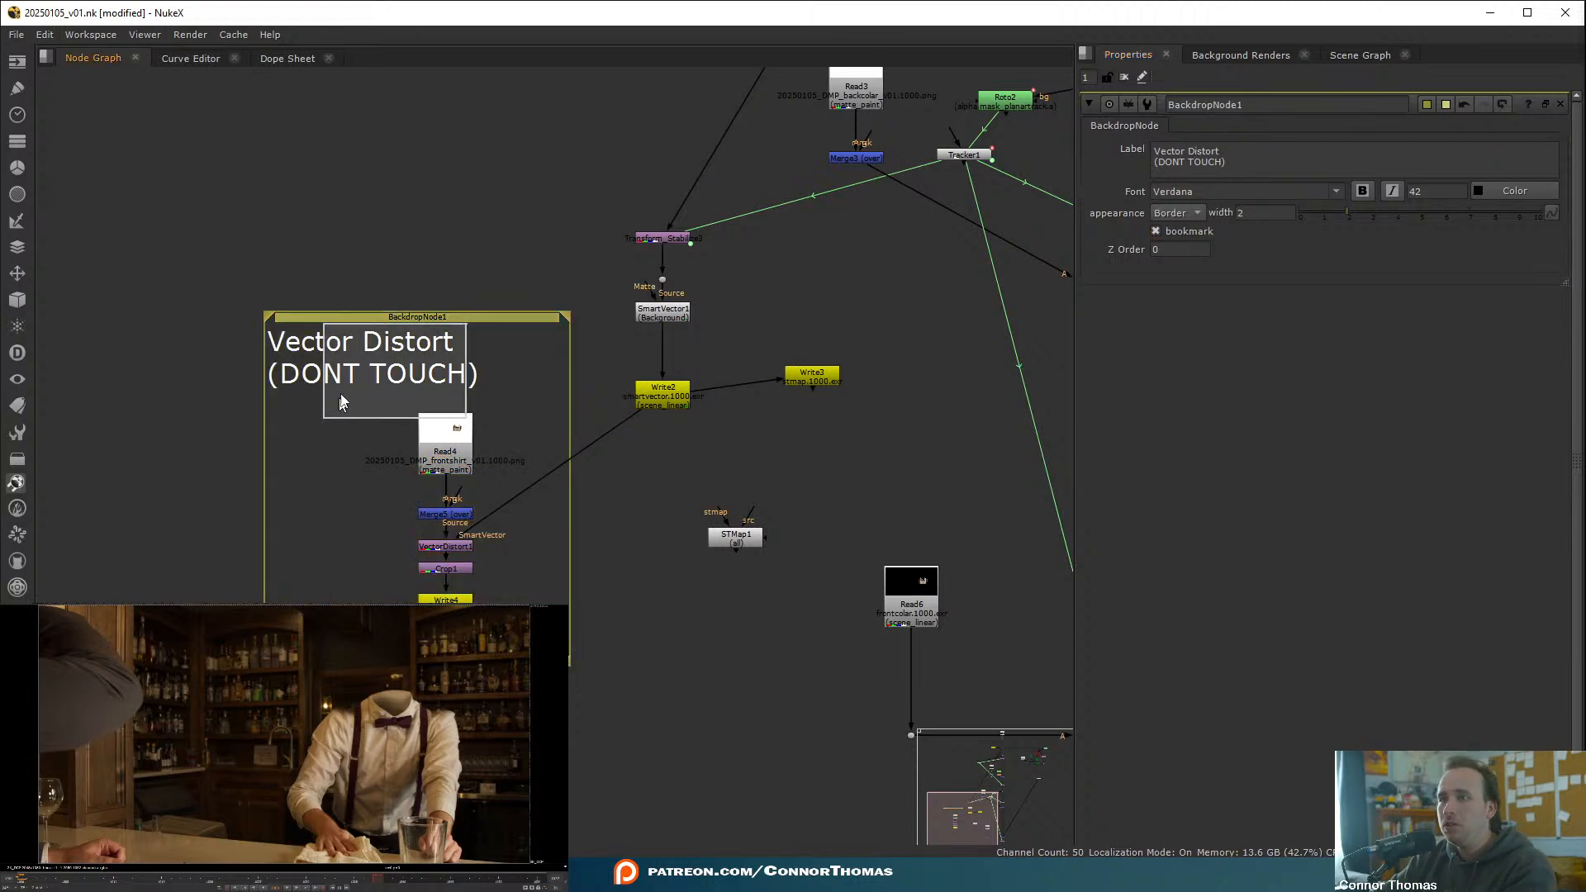
# - Shift the Vector Distort backdrop, then gather Write2, SmartVector1 and the stabilize transform inside it, deleting the dot between them
pyautogui.moveTo(400, 334); pyautogui.dragTo(208, 419)
pyautogui.moveTo(373, 415); pyautogui.dragTo(514, 288, button='middle')
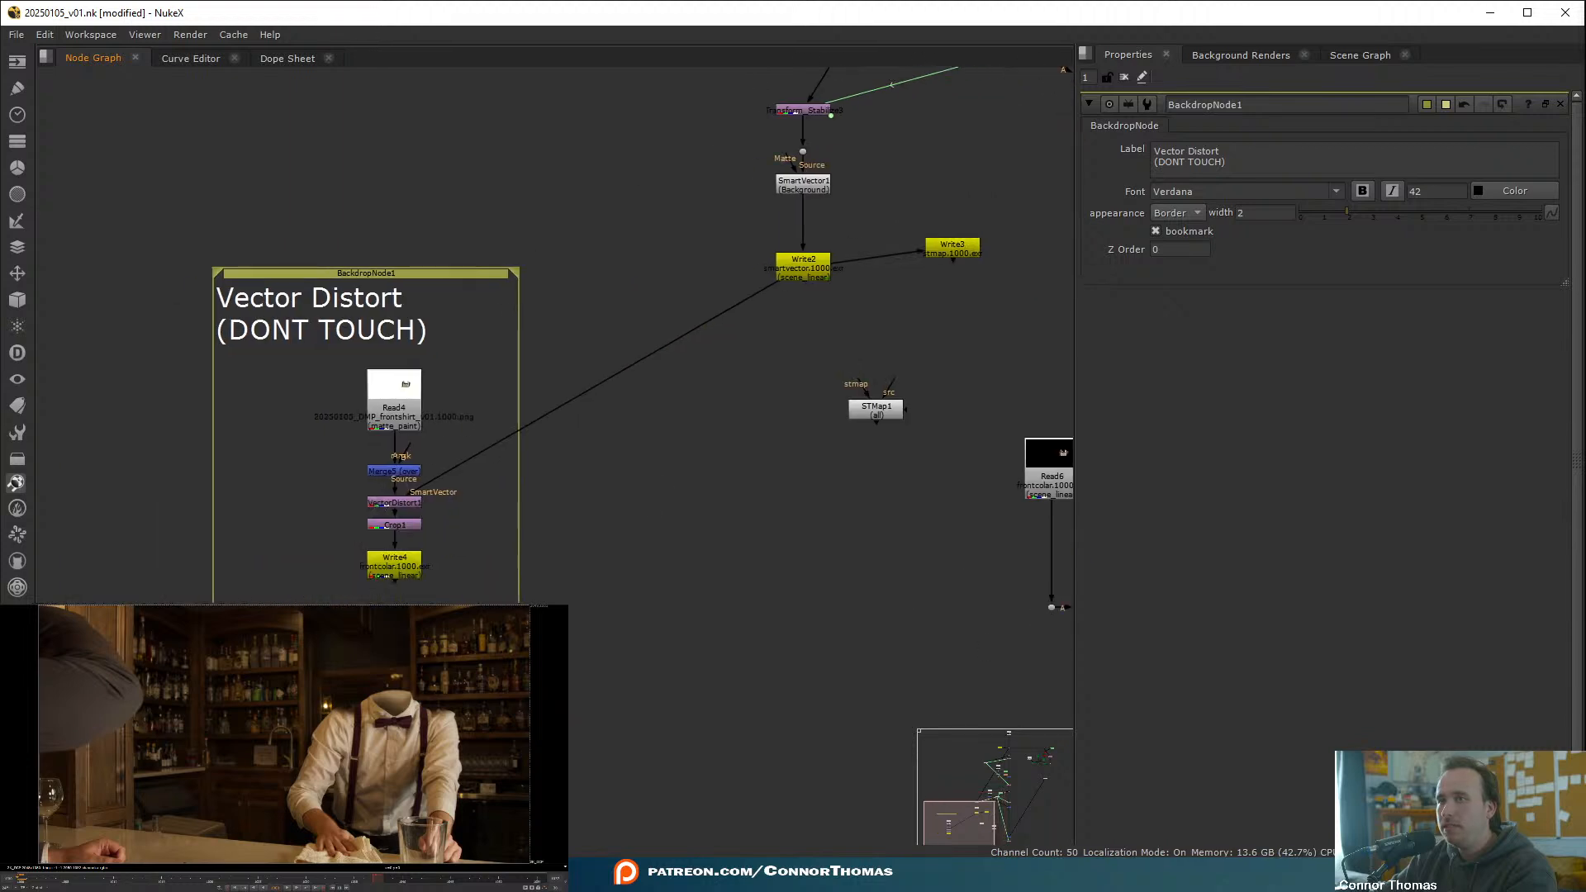
pyautogui.moveTo(683, 403); pyautogui.dragTo(711, 502, button='middle')
pyautogui.moveTo(829, 364); pyautogui.dragTo(498, 493)
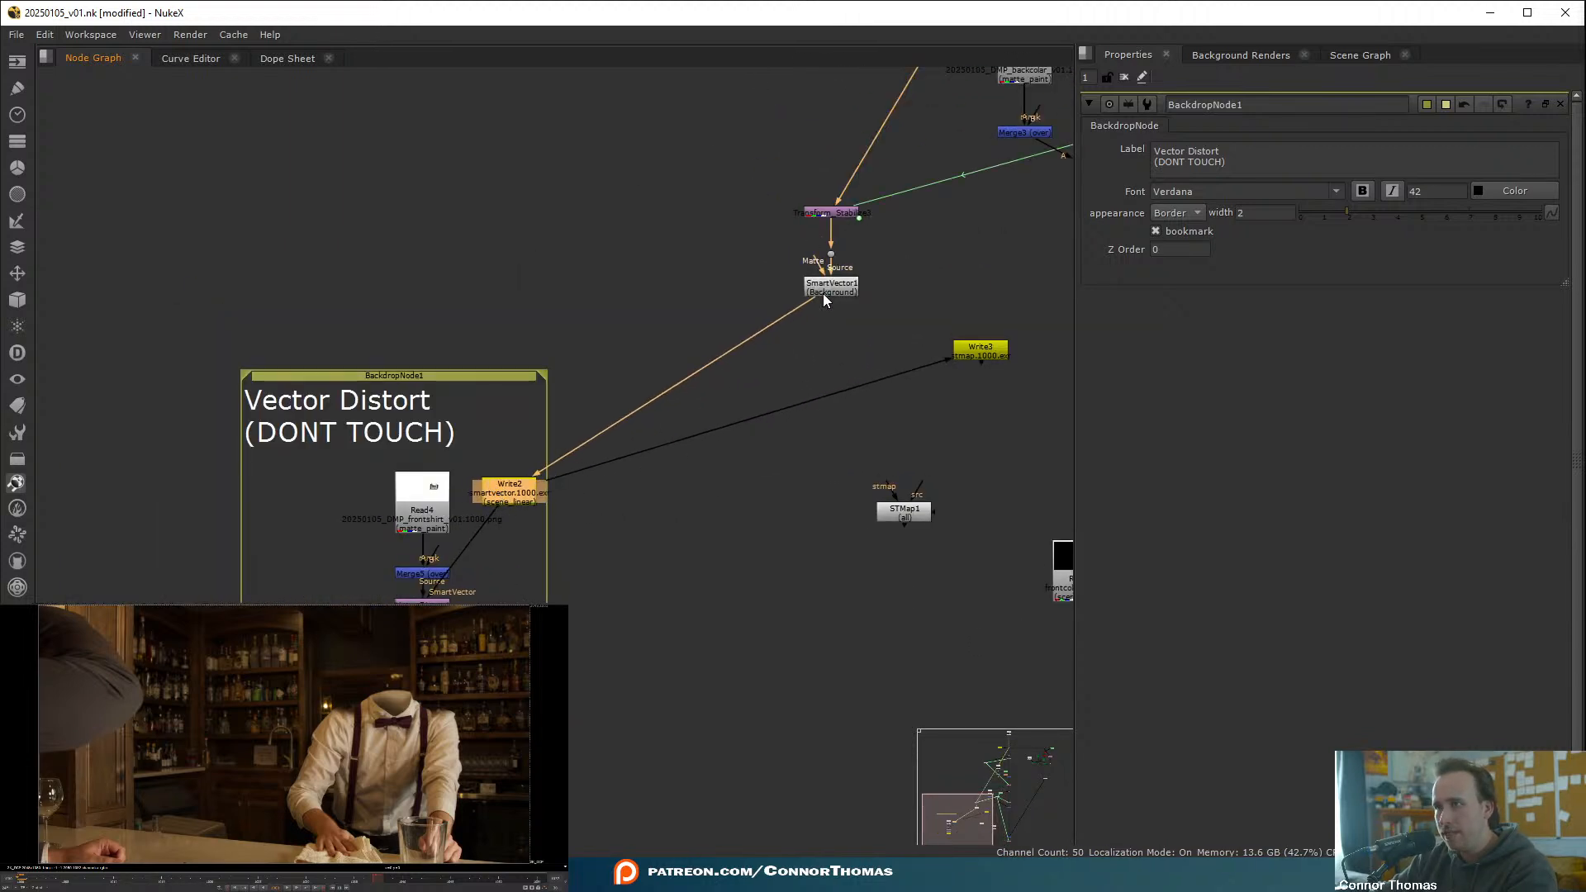
pyautogui.moveTo(823, 291); pyautogui.dragTo(501, 456)
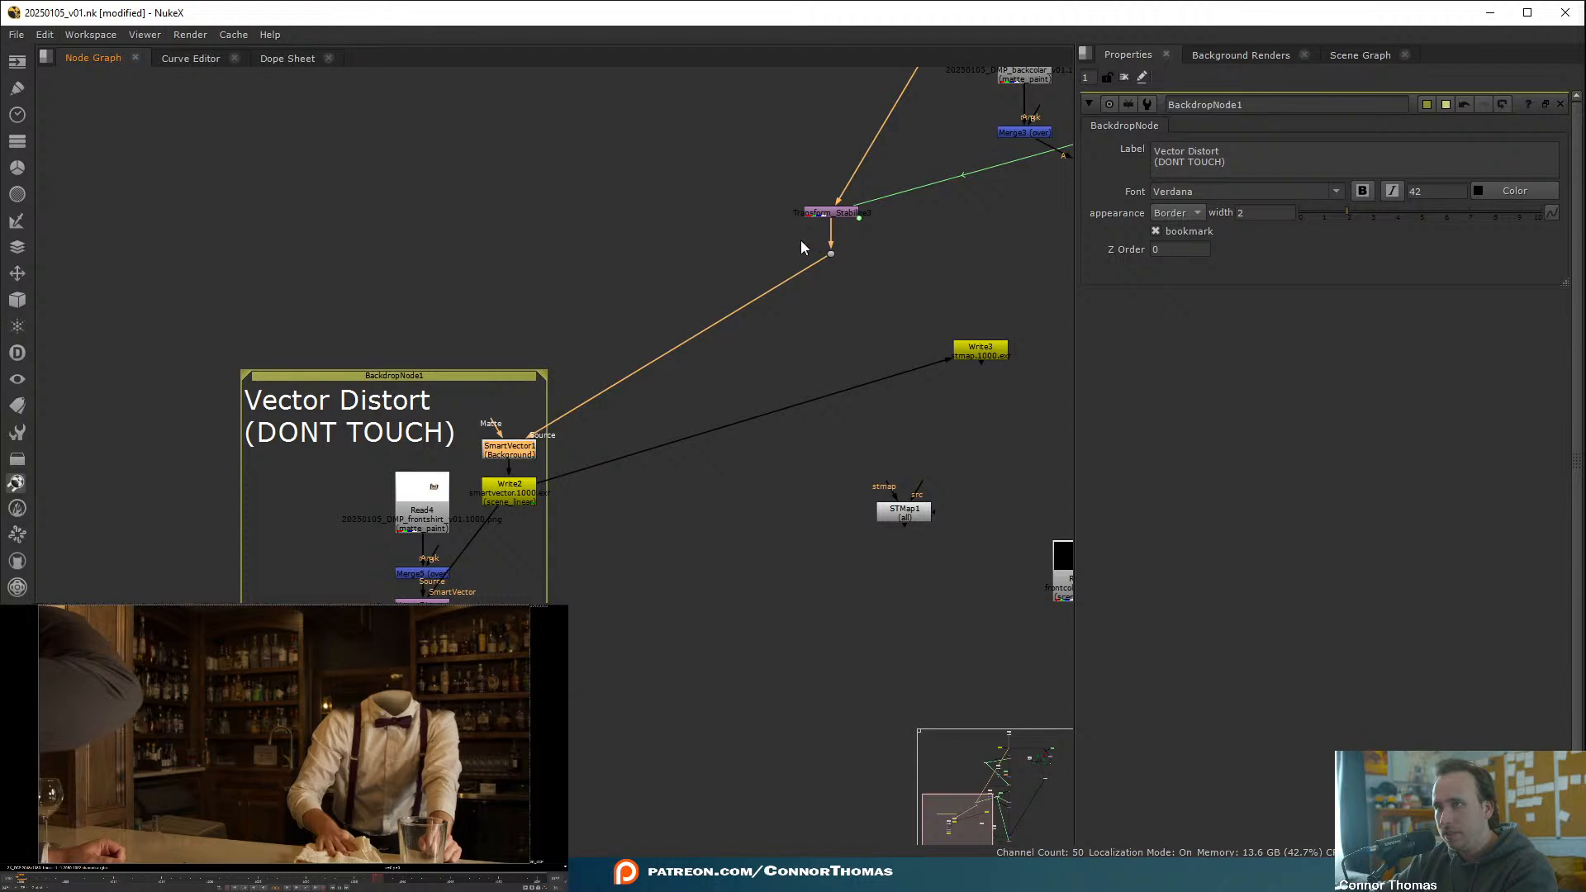
pyautogui.click(830, 253)
pyautogui.press('Delete')
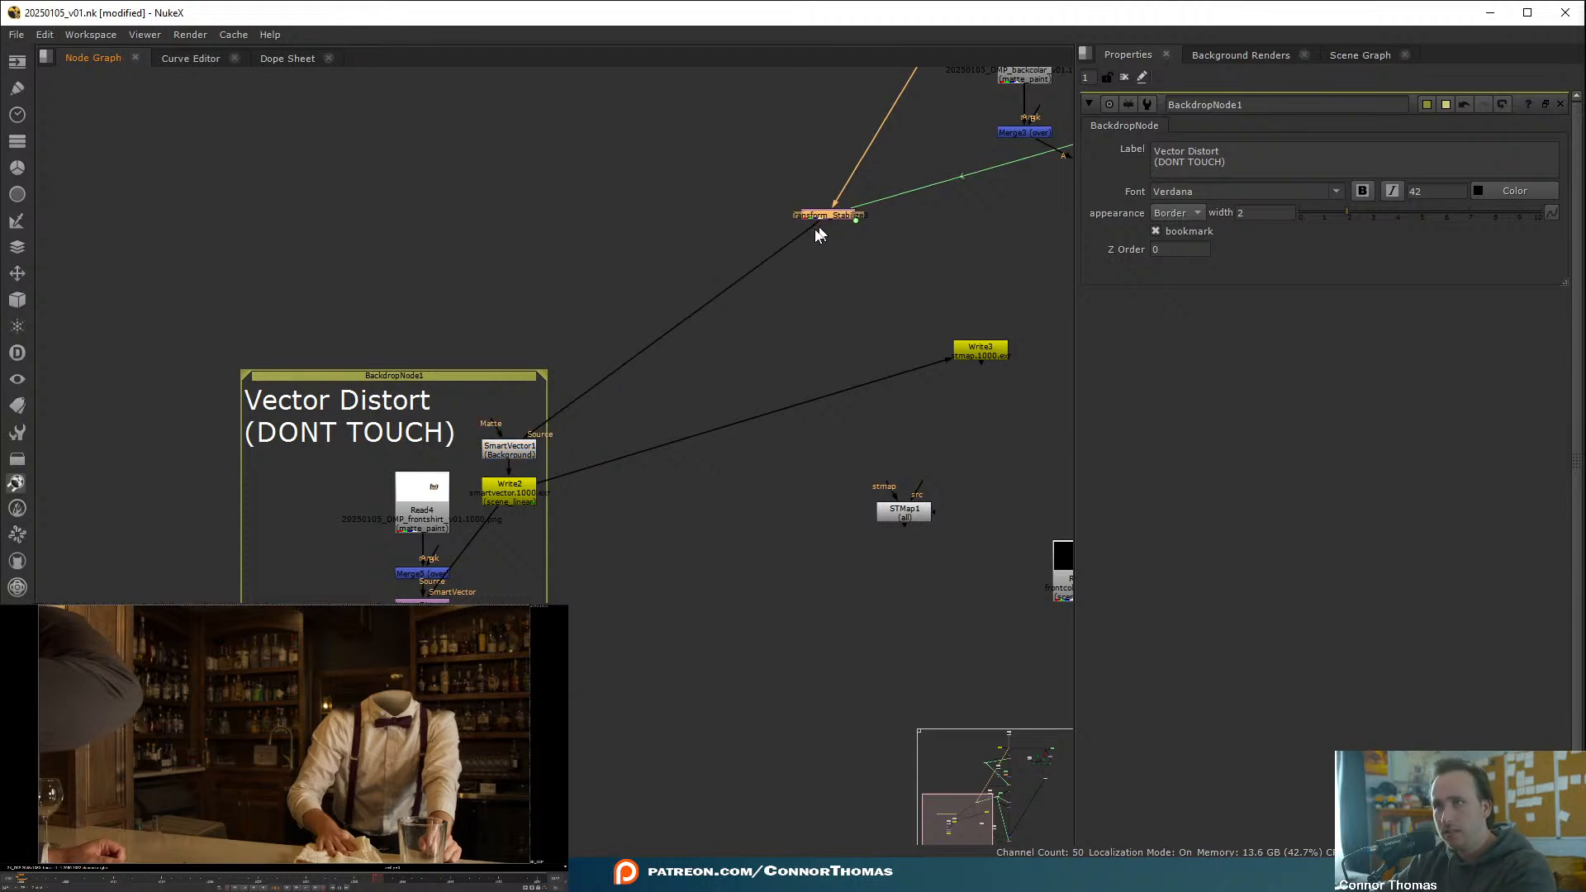
pyautogui.moveTo(822, 216); pyautogui.dragTo(516, 416)
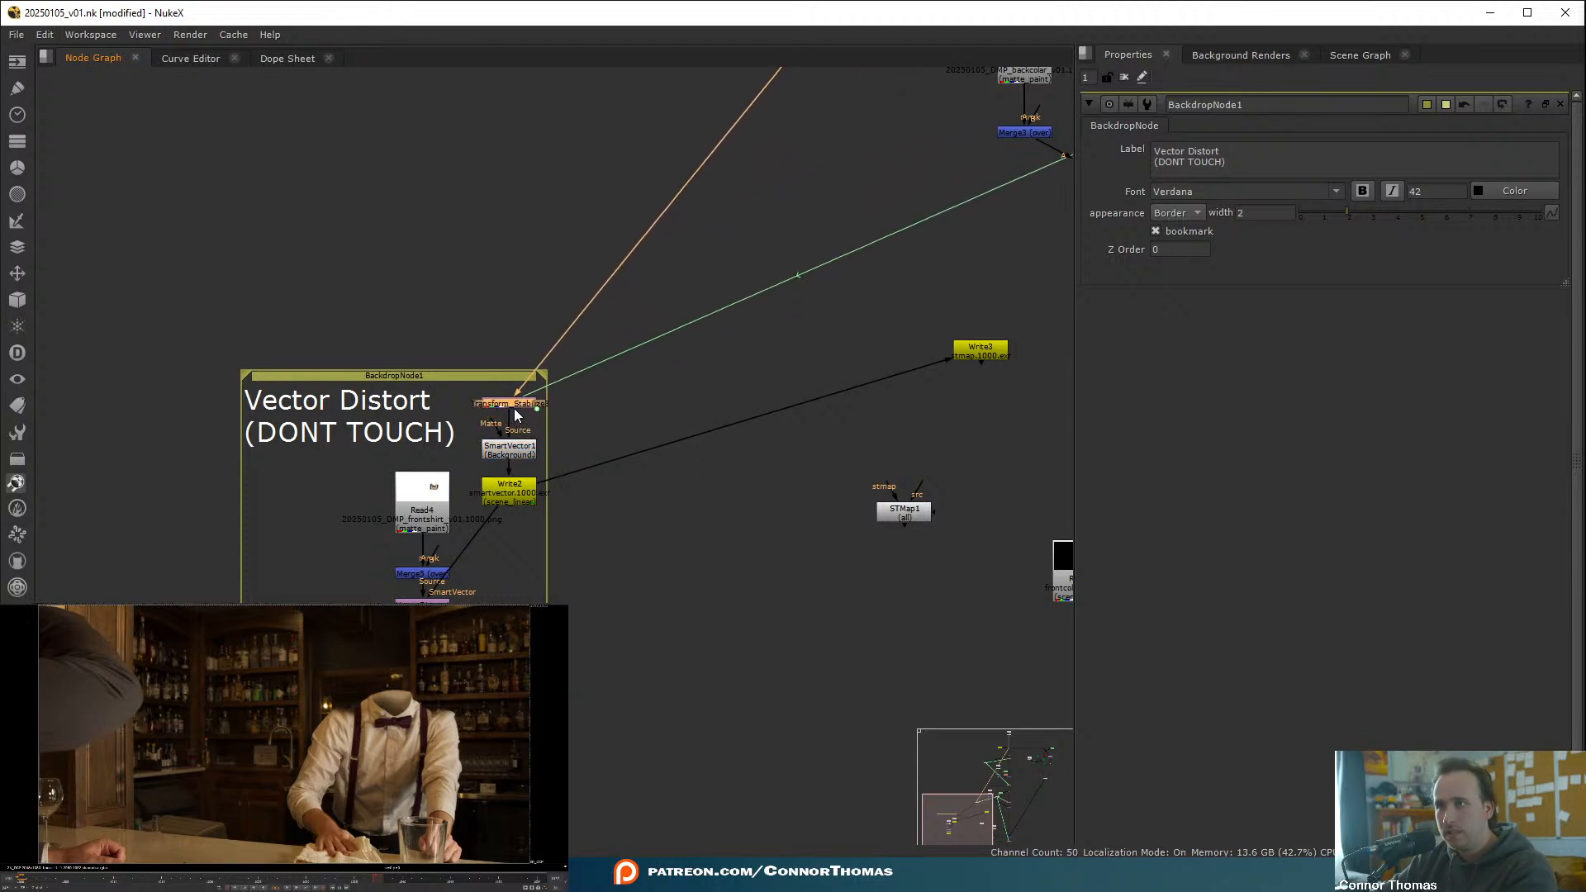
# - Remove the Write3 node hanging off Write2 from the node graph
pyautogui.click(589, 413)
pyautogui.moveTo(1054, 354); pyautogui.dragTo(880, 312, button='middle')
pyautogui.moveTo(811, 312); pyautogui.dragTo(506, 544)
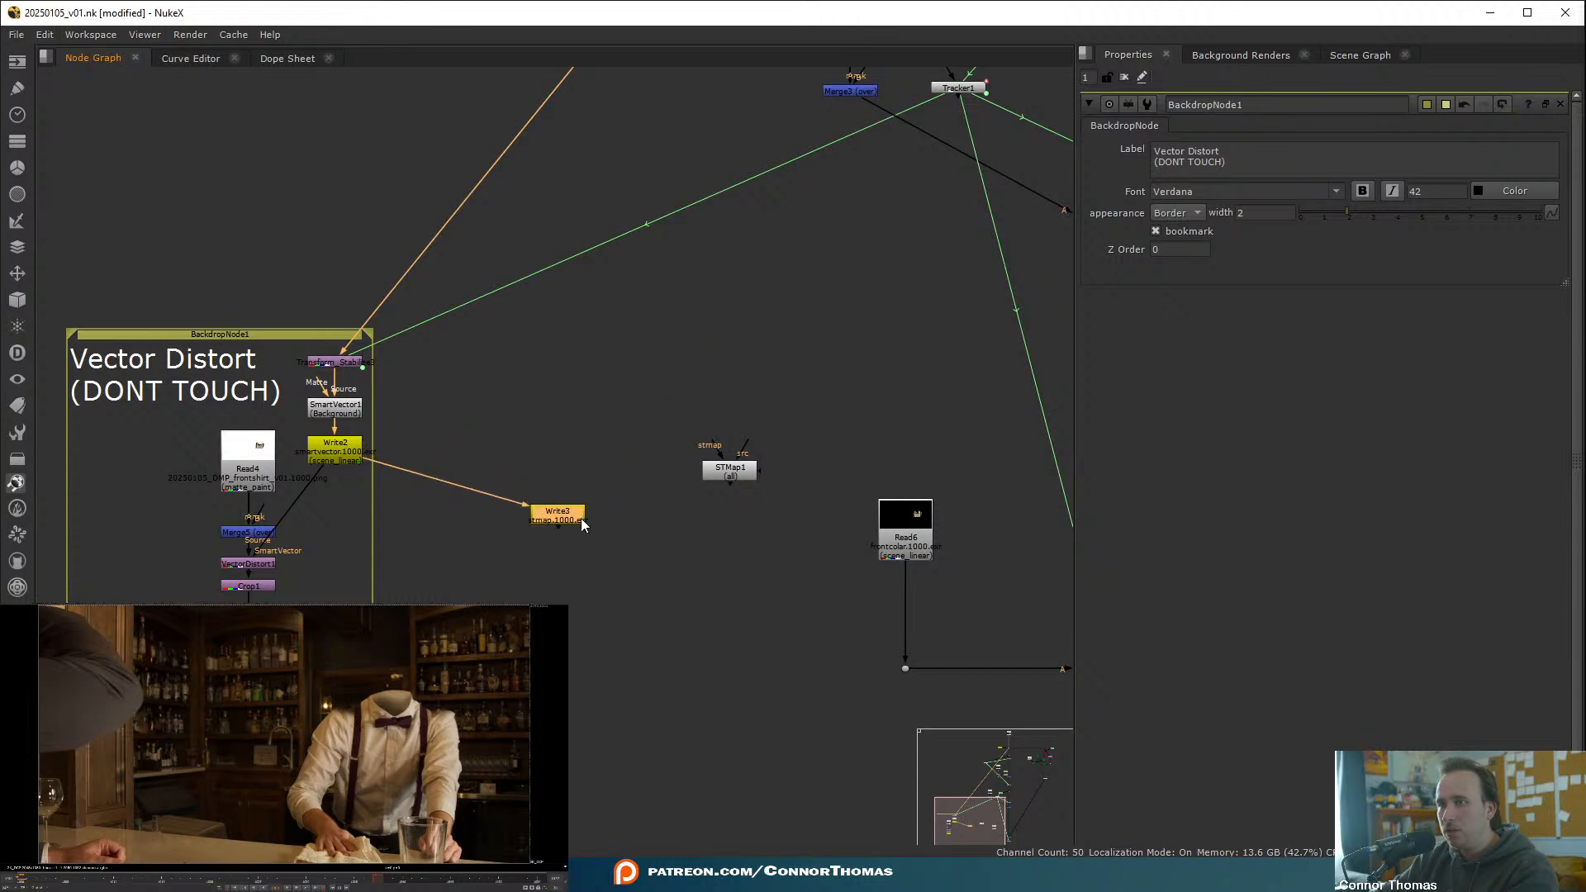
pyautogui.press('Delete')
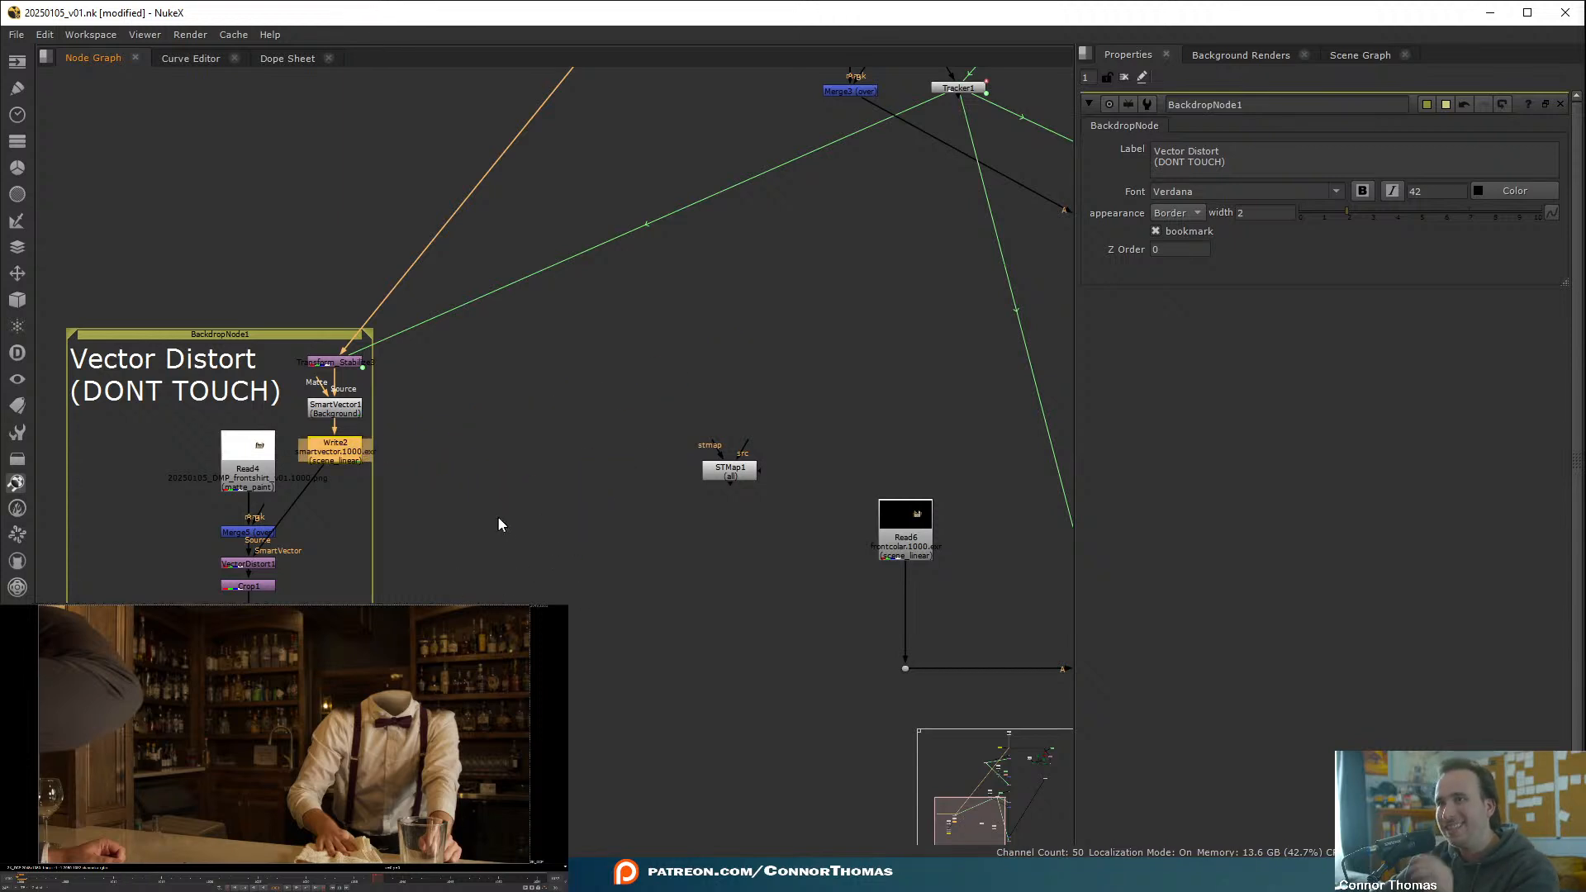
# - Enlarge the Vector Distort backdrop outward from its upper corner so there is extra room beside the transform and SmartVector1 nodes
pyautogui.moveTo(373, 331); pyautogui.dragTo(471, 293)
pyautogui.click(488, 422)
pyautogui.moveTo(487, 421); pyautogui.dragTo(582, 450, button='middle')
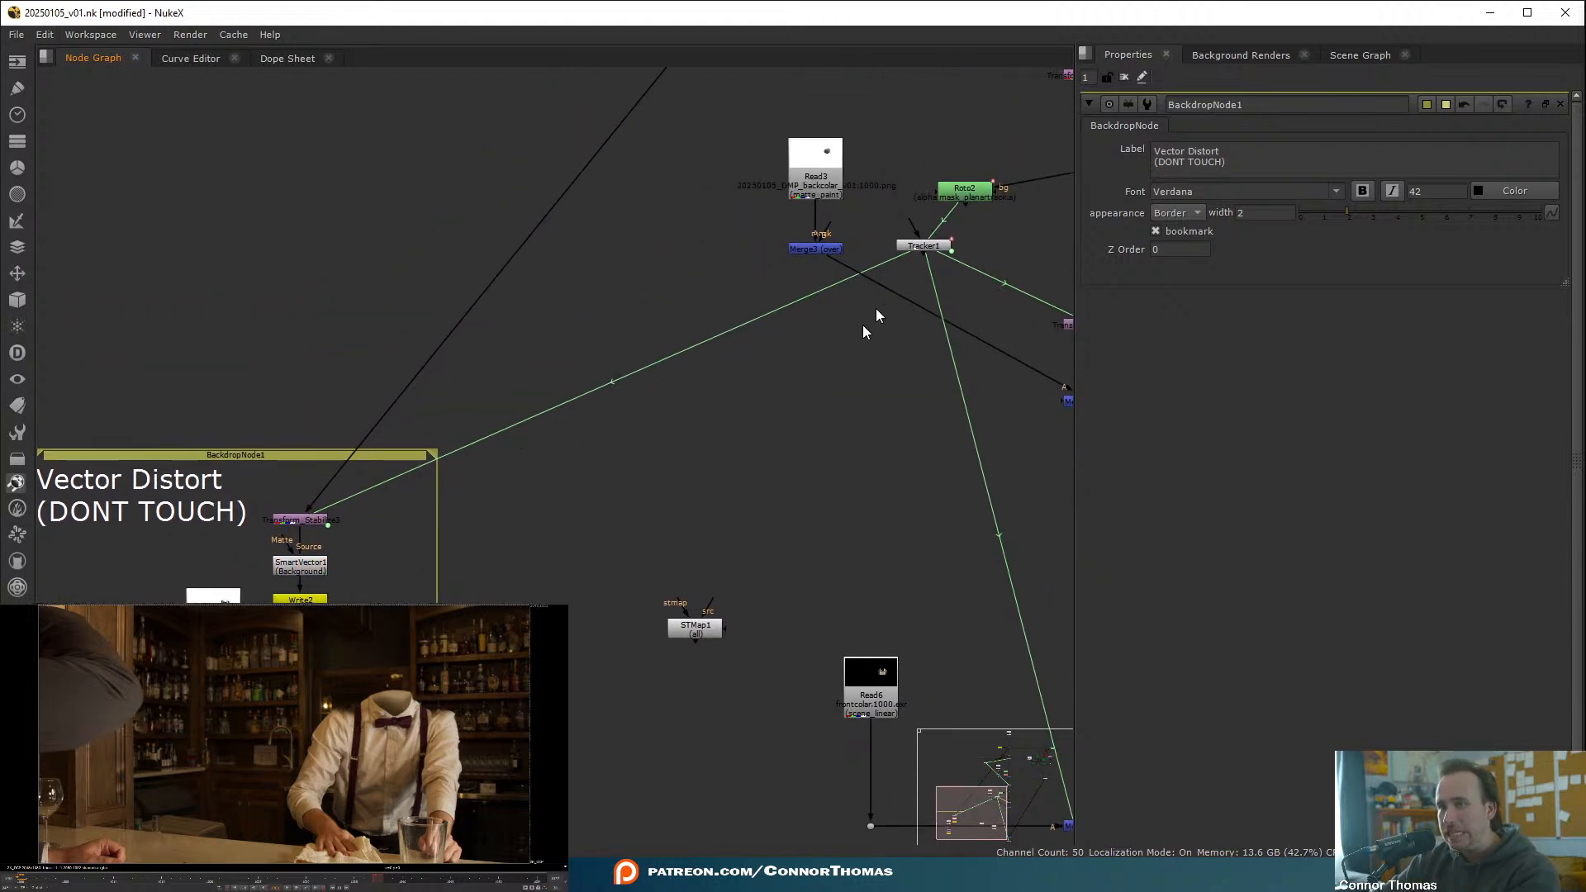
pyautogui.moveTo(328, 532); pyautogui.dragTo(458, 489, button='middle')
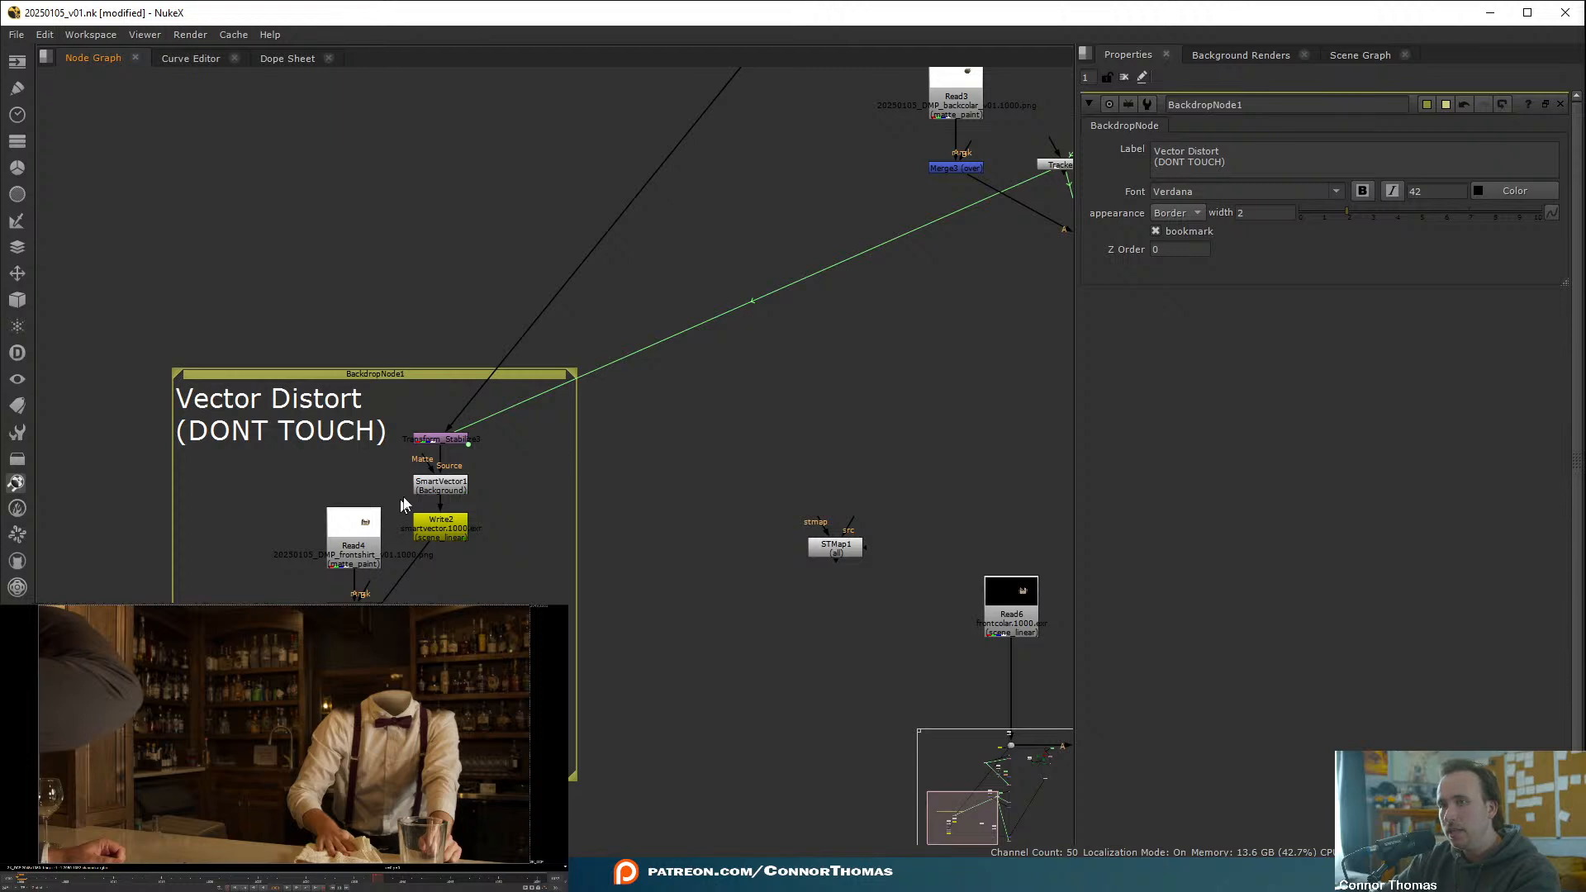
pyautogui.moveTo(670, 510); pyautogui.dragTo(462, 462, button='middle')
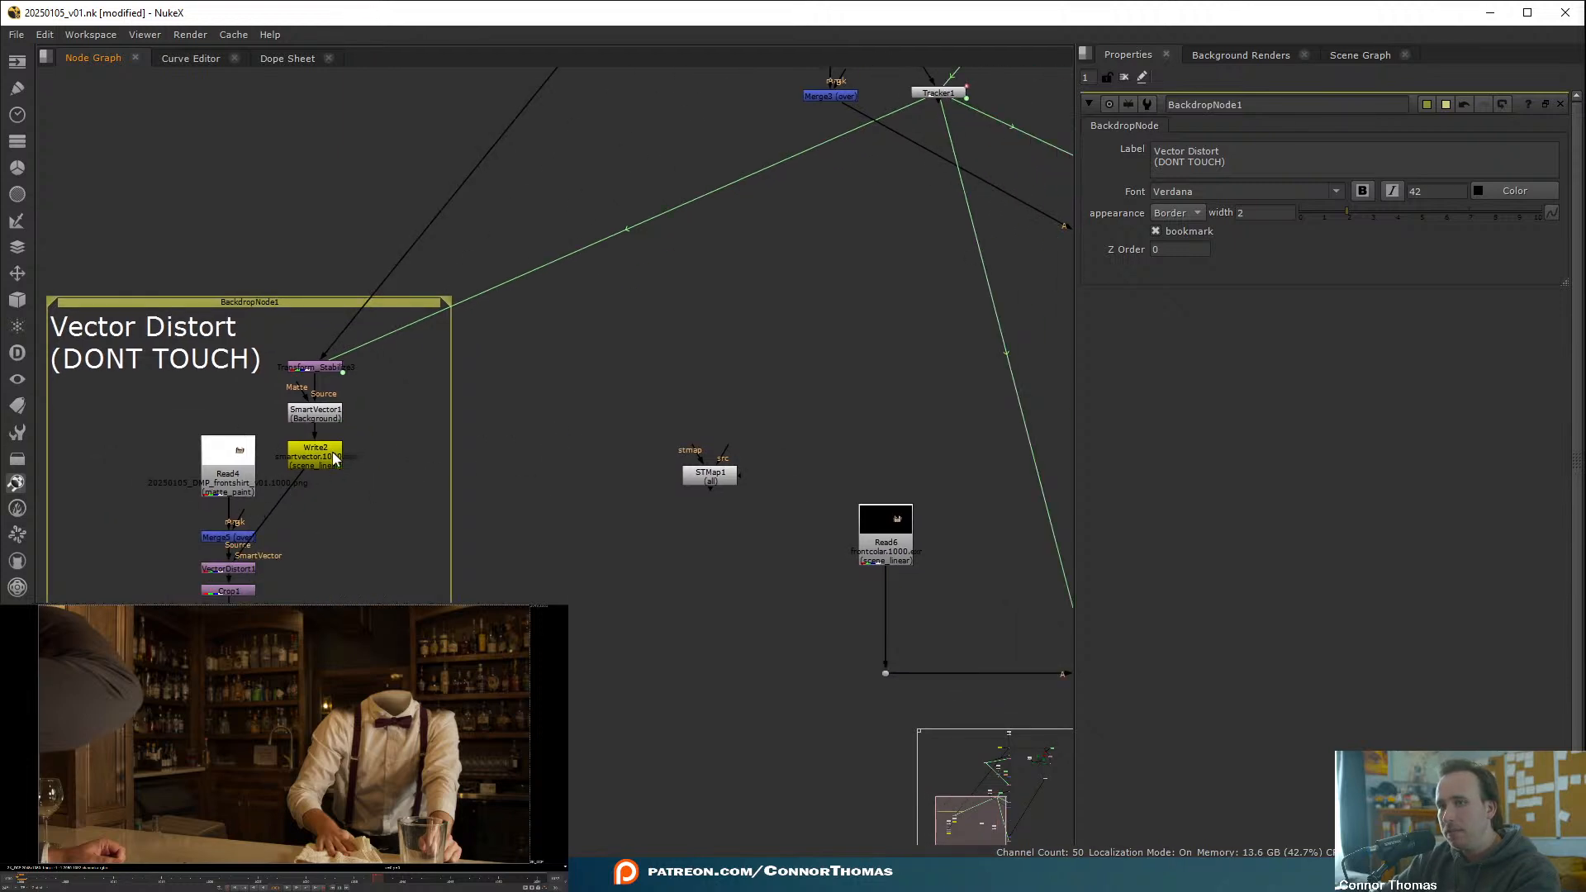
# - Move the stabilize transform, SmartVector1 and Write2 to the other side of Read4, keeping them inside the backdrop
pyautogui.moveTo(266, 341); pyautogui.dragTo(120, 574)
pyautogui.click(364, 482)
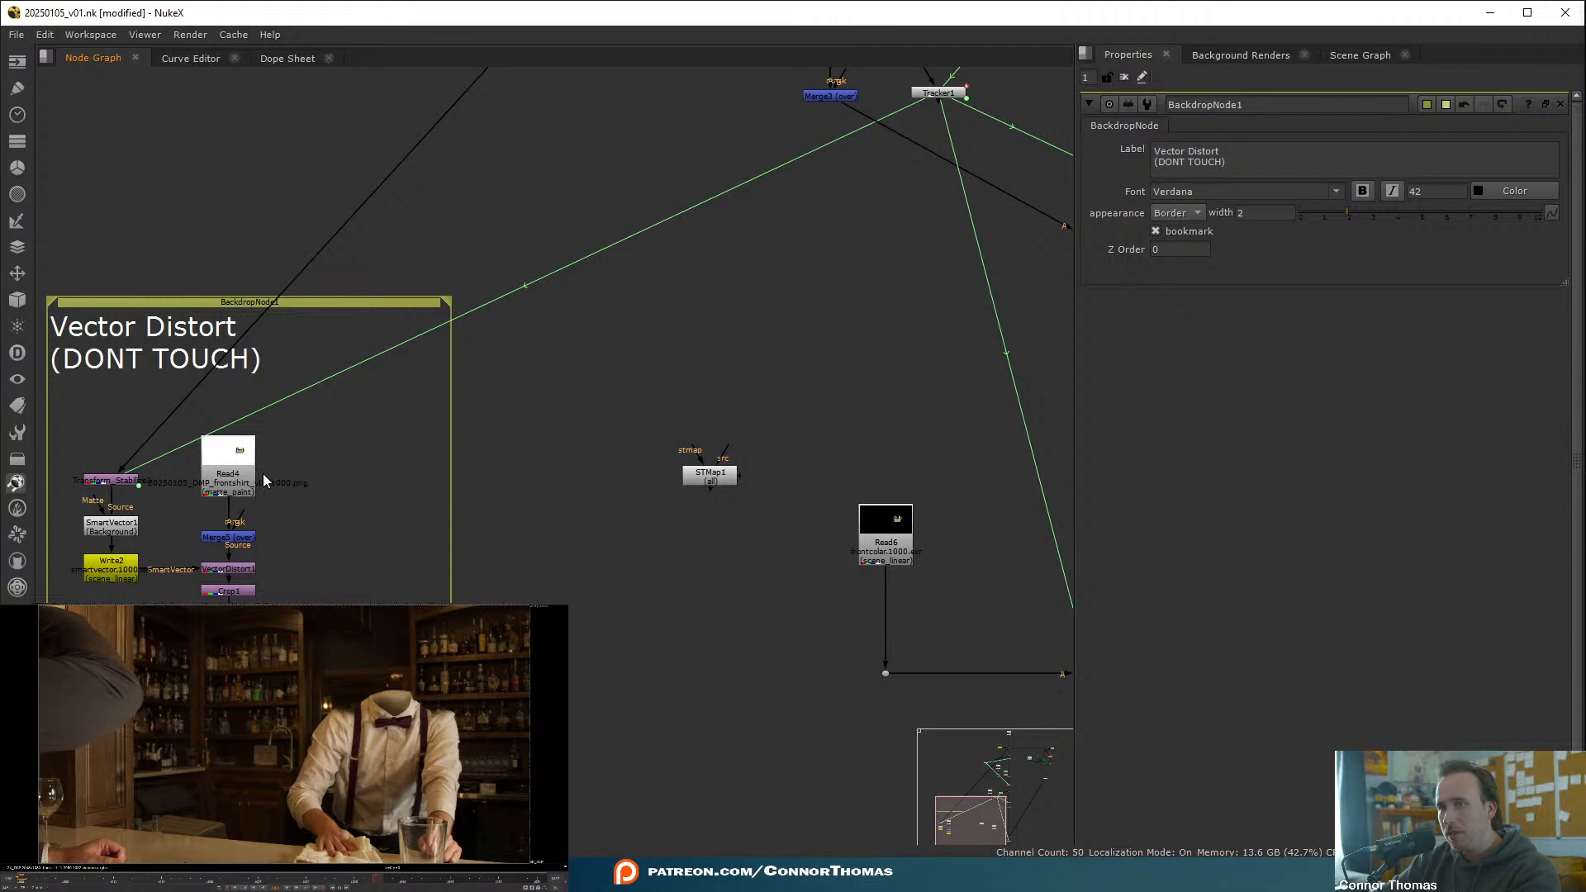
pyautogui.moveTo(250, 474); pyautogui.dragTo(250, 485)
# - Delete the unused STMap1 node between the backdrop and Read6
pyautogui.click(383, 483)
pyautogui.moveTo(611, 543); pyautogui.dragTo(386, 441, button='middle')
pyautogui.press('Delete')
# - Insert a Merge node between Read6 and its elbow dot, and add another dot directly below Read6
pyautogui.moveTo(566, 437)
pyautogui.mouseDown(button='middle')
pyautogui.moveTo(755, 442)
pyautogui.moveTo(553, 422)
pyautogui.mouseUp(button='middle')
pyautogui.scroll(-1, 768, 453)
pyautogui.scroll(1, 733, 482)
pyautogui.scroll(2, 731, 484)
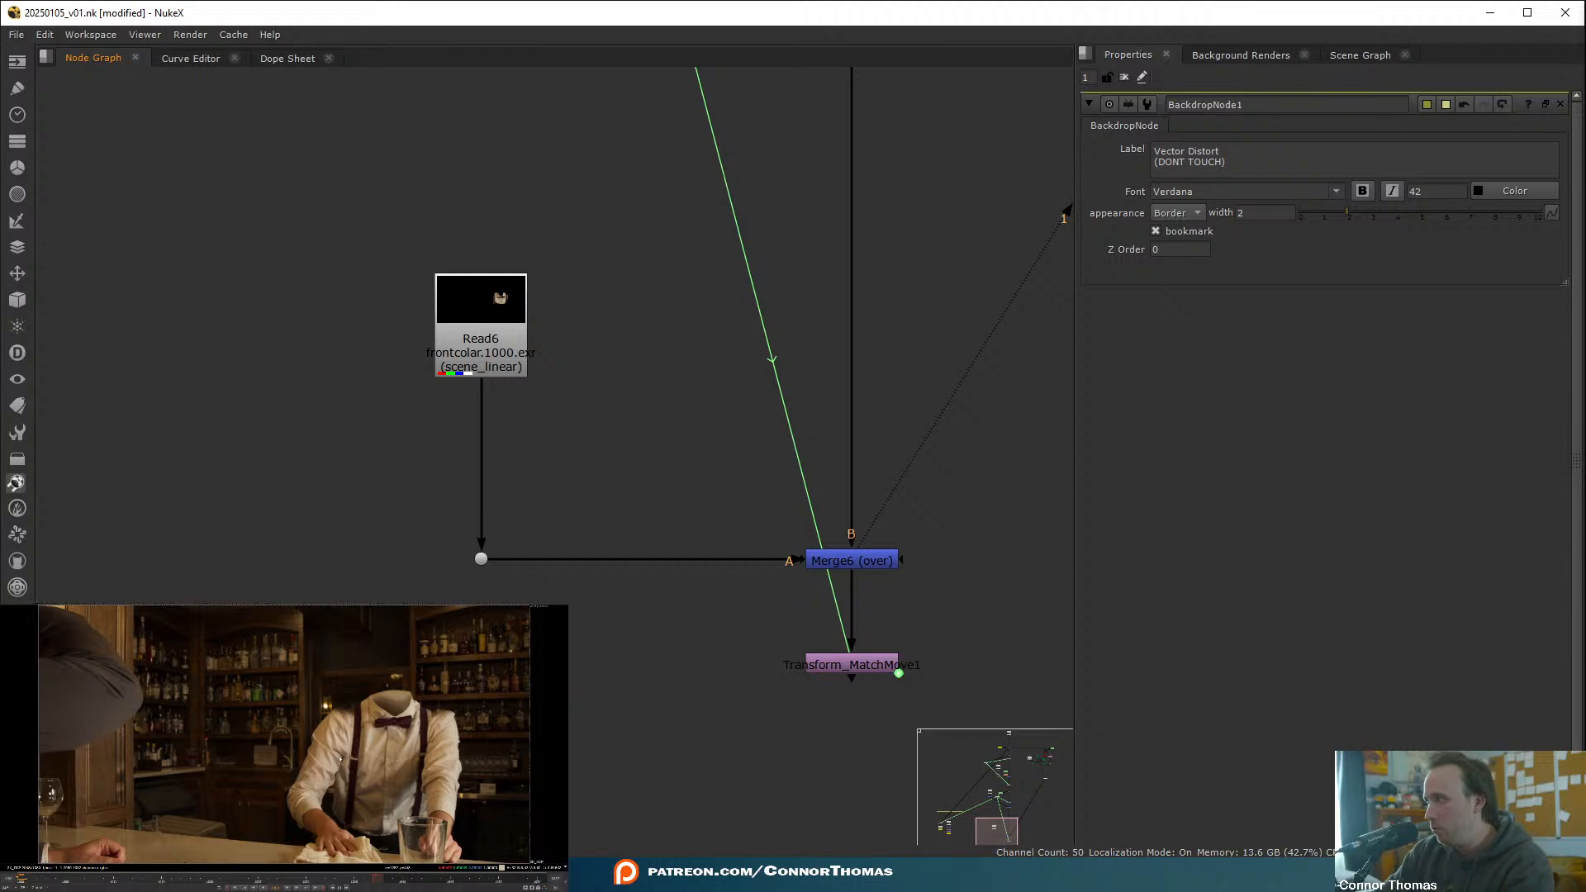
pyautogui.moveTo(523, 354); pyautogui.dragTo(524, 320)
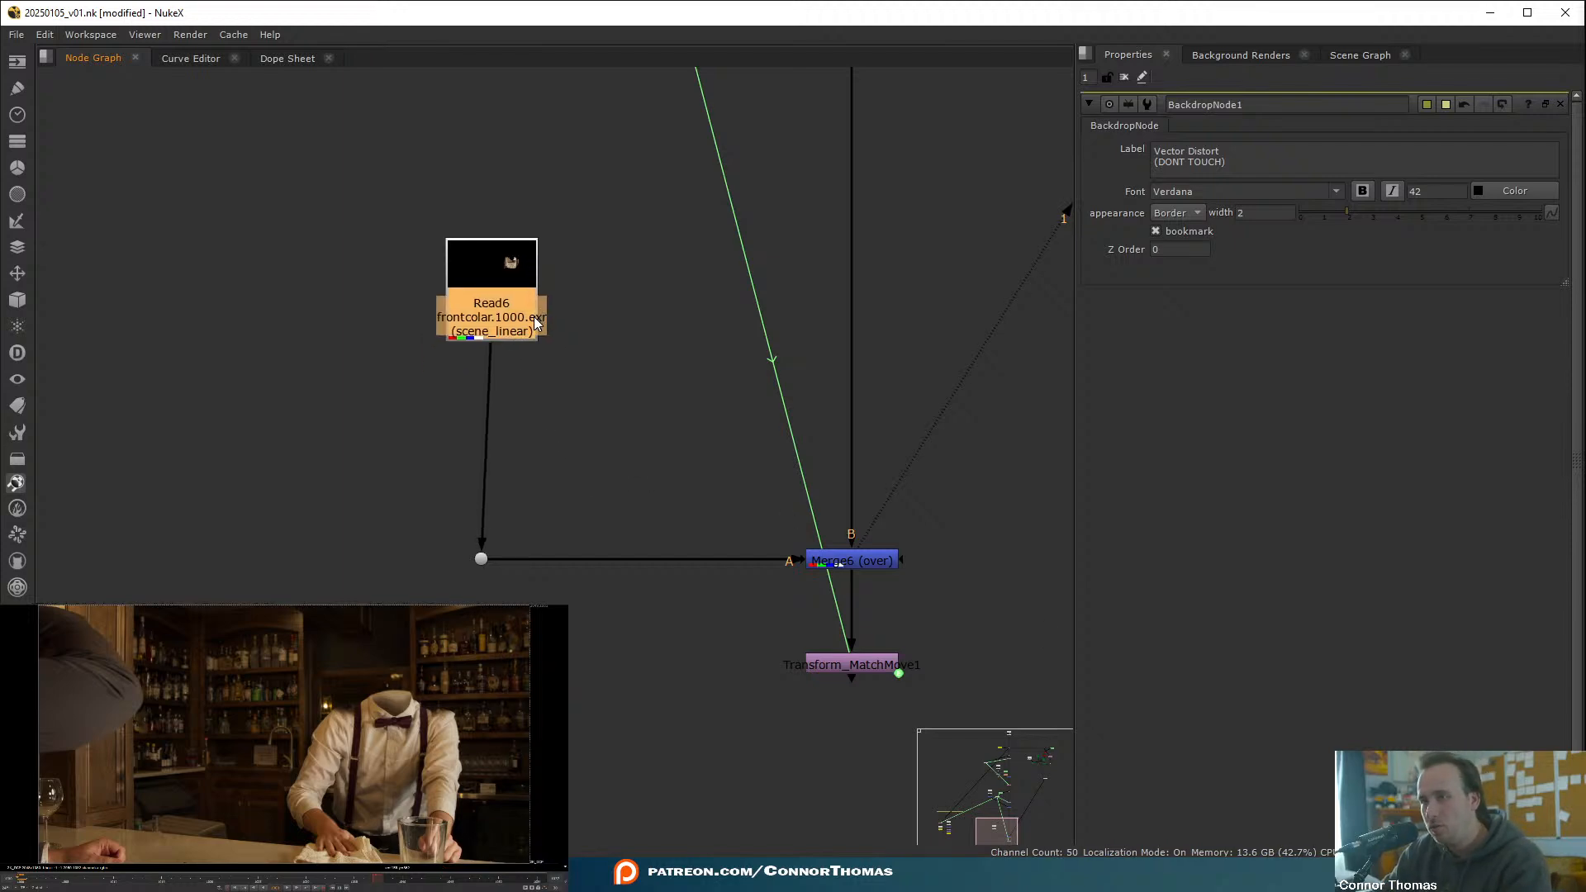
pyautogui.press('m')
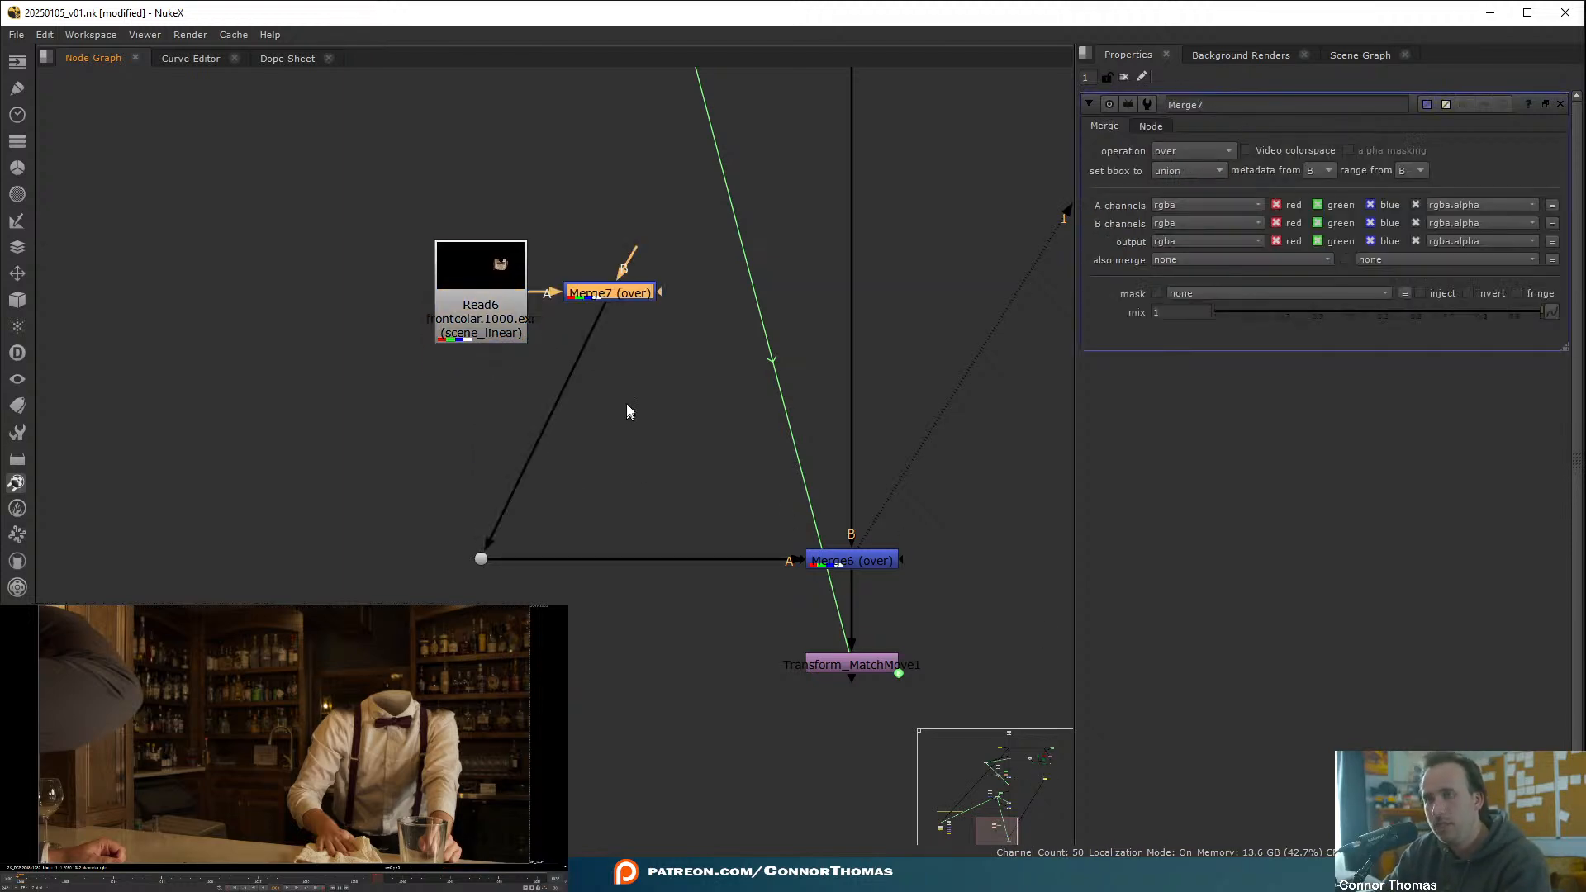
pyautogui.moveTo(607, 295); pyautogui.dragTo(480, 467)
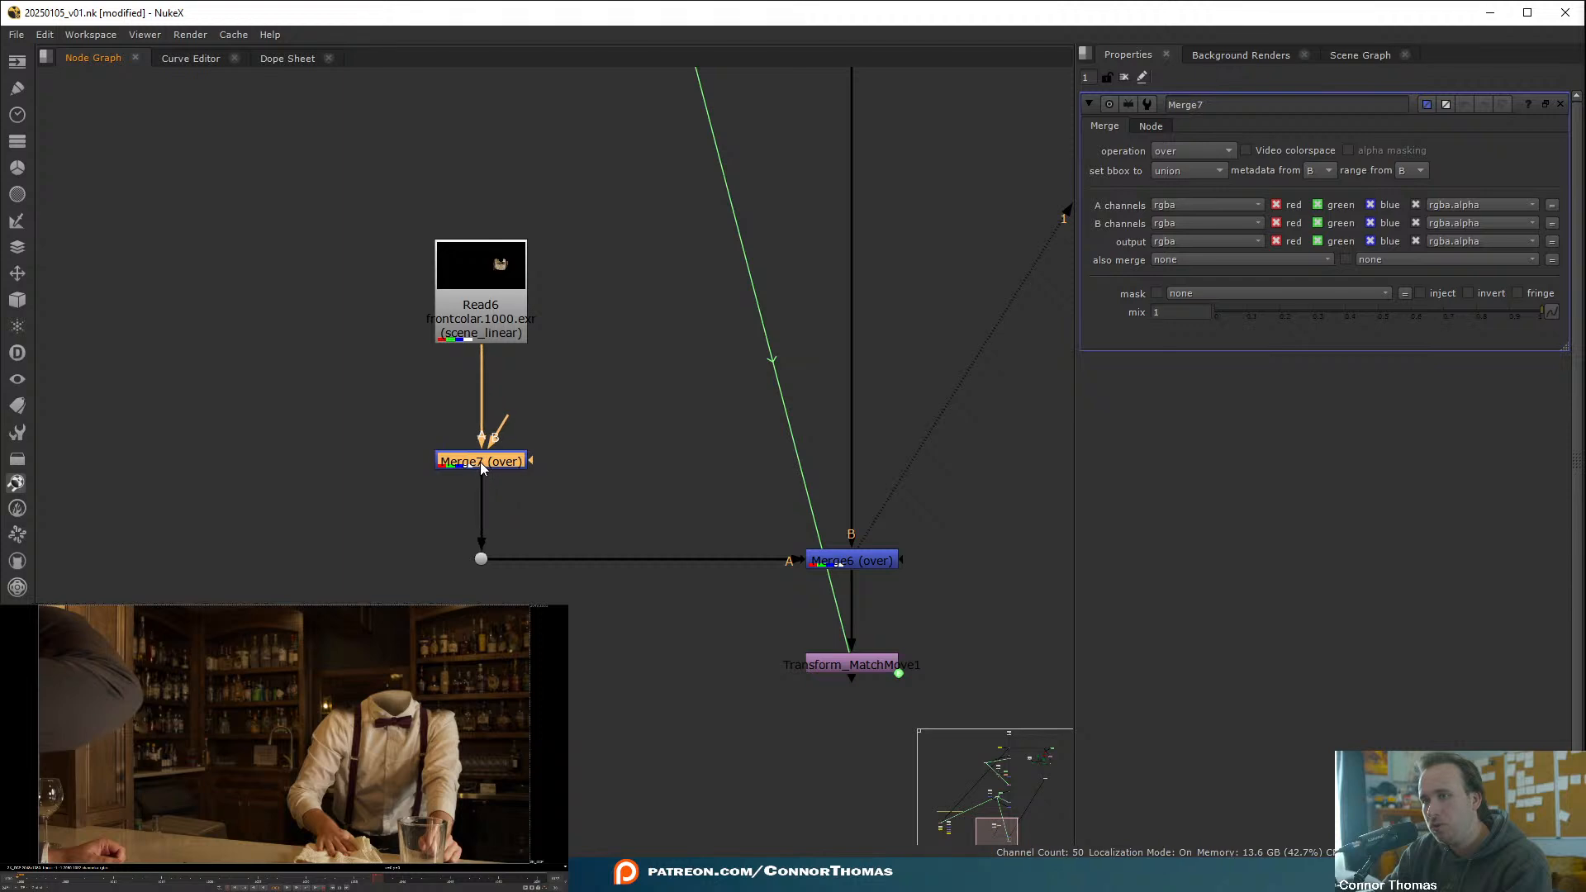
pyautogui.moveTo(477, 290); pyautogui.dragTo(477, 262)
pyautogui.press('.')
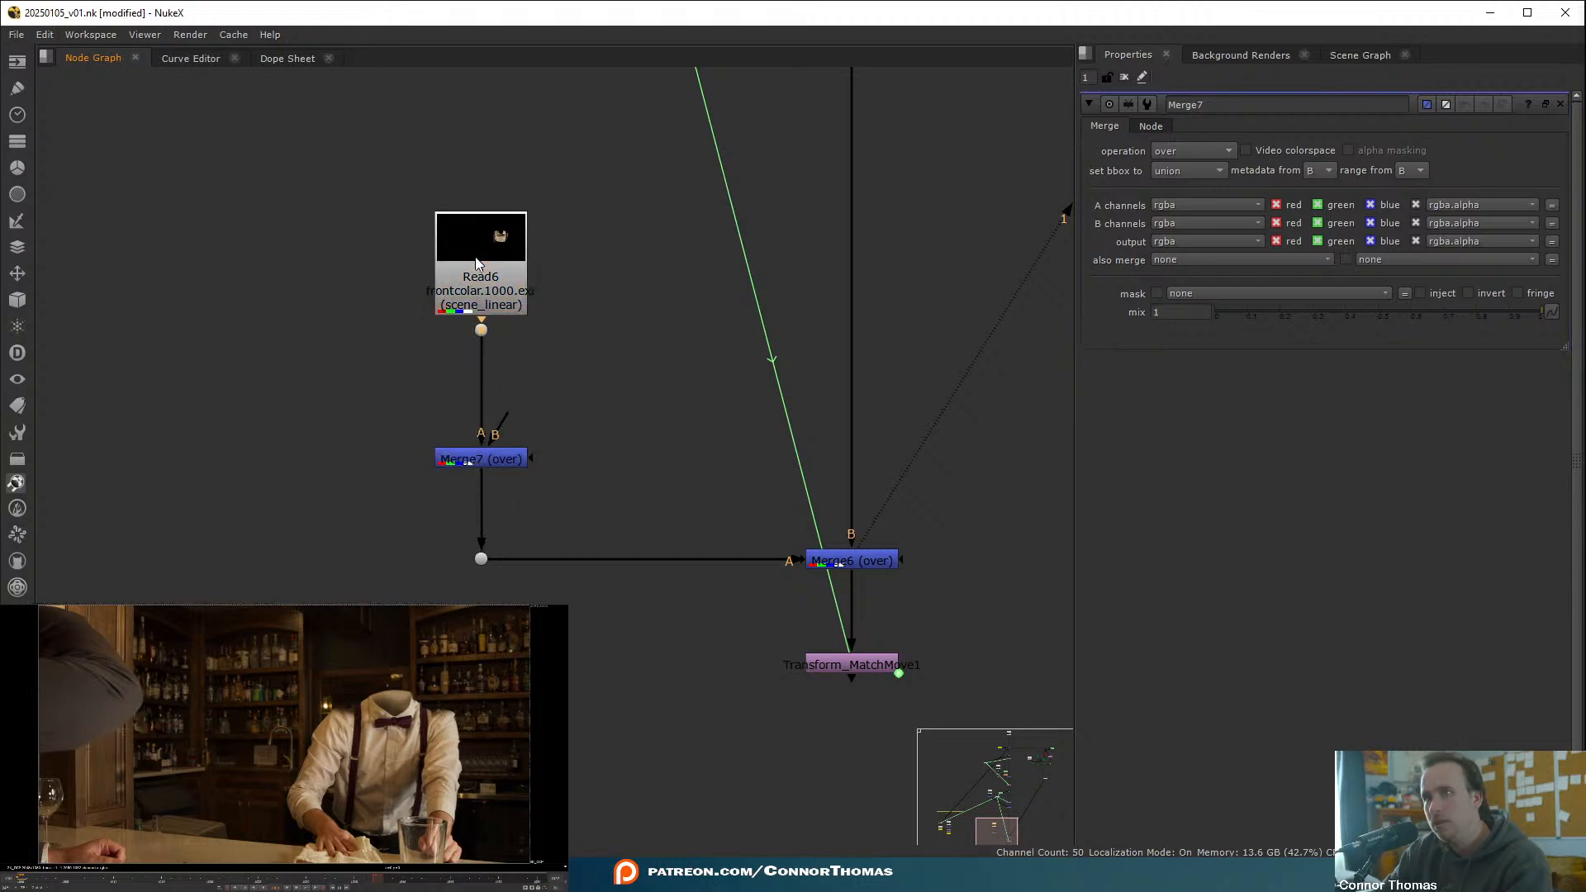
pyautogui.moveTo(480, 326); pyautogui.dragTo(482, 353)
# - Add a Roto node with its bg input on the dot below Read6 and connect it to the new merge's mask input
pyautogui.click(704, 420)
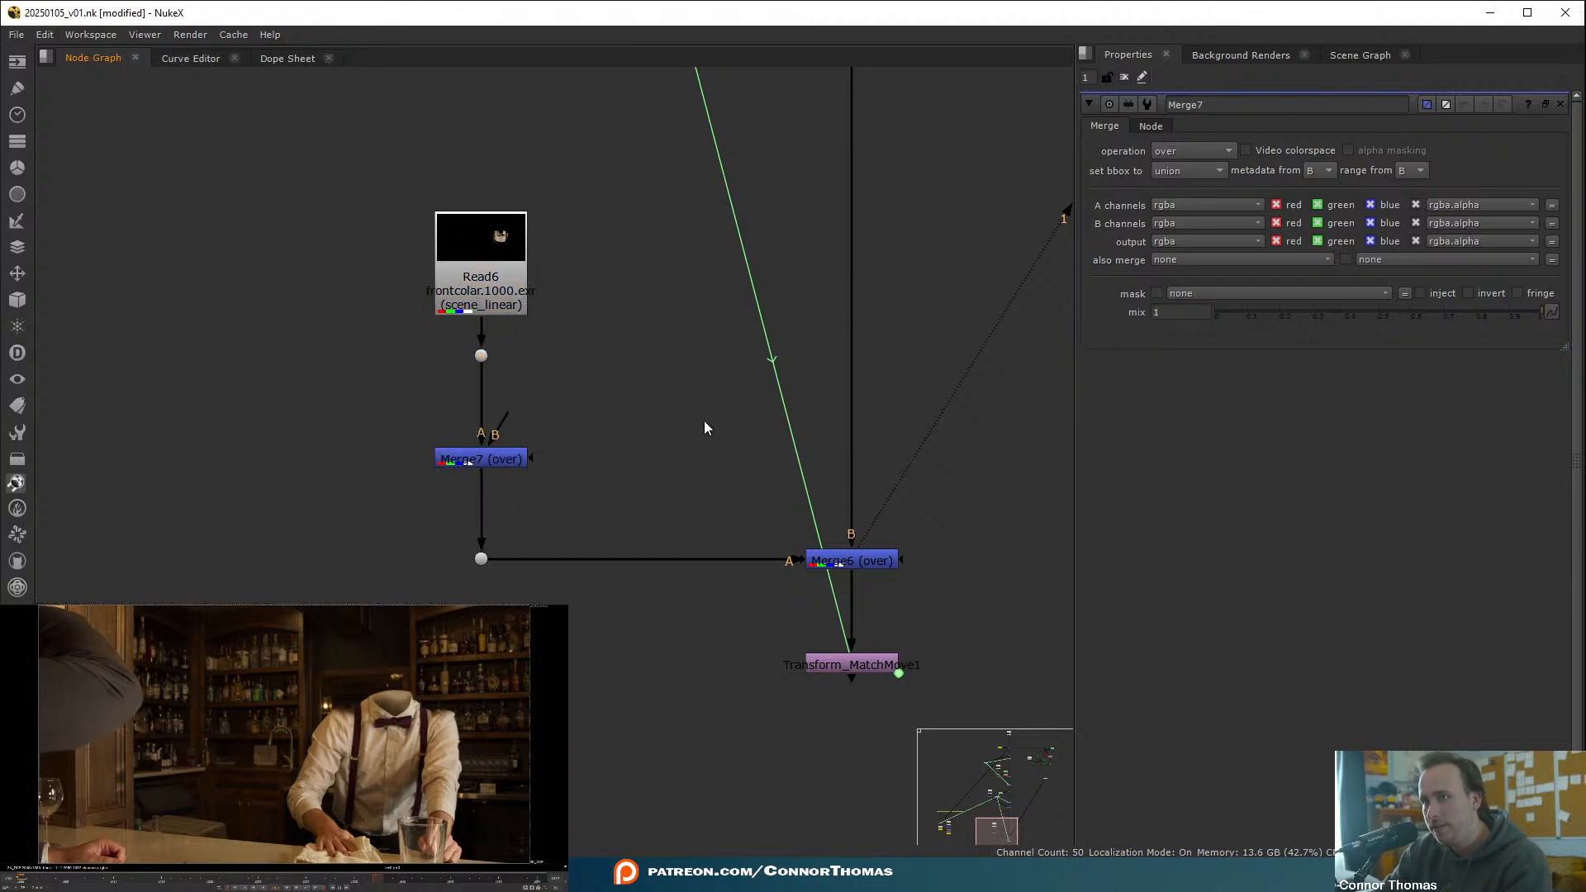
pyautogui.press('o')
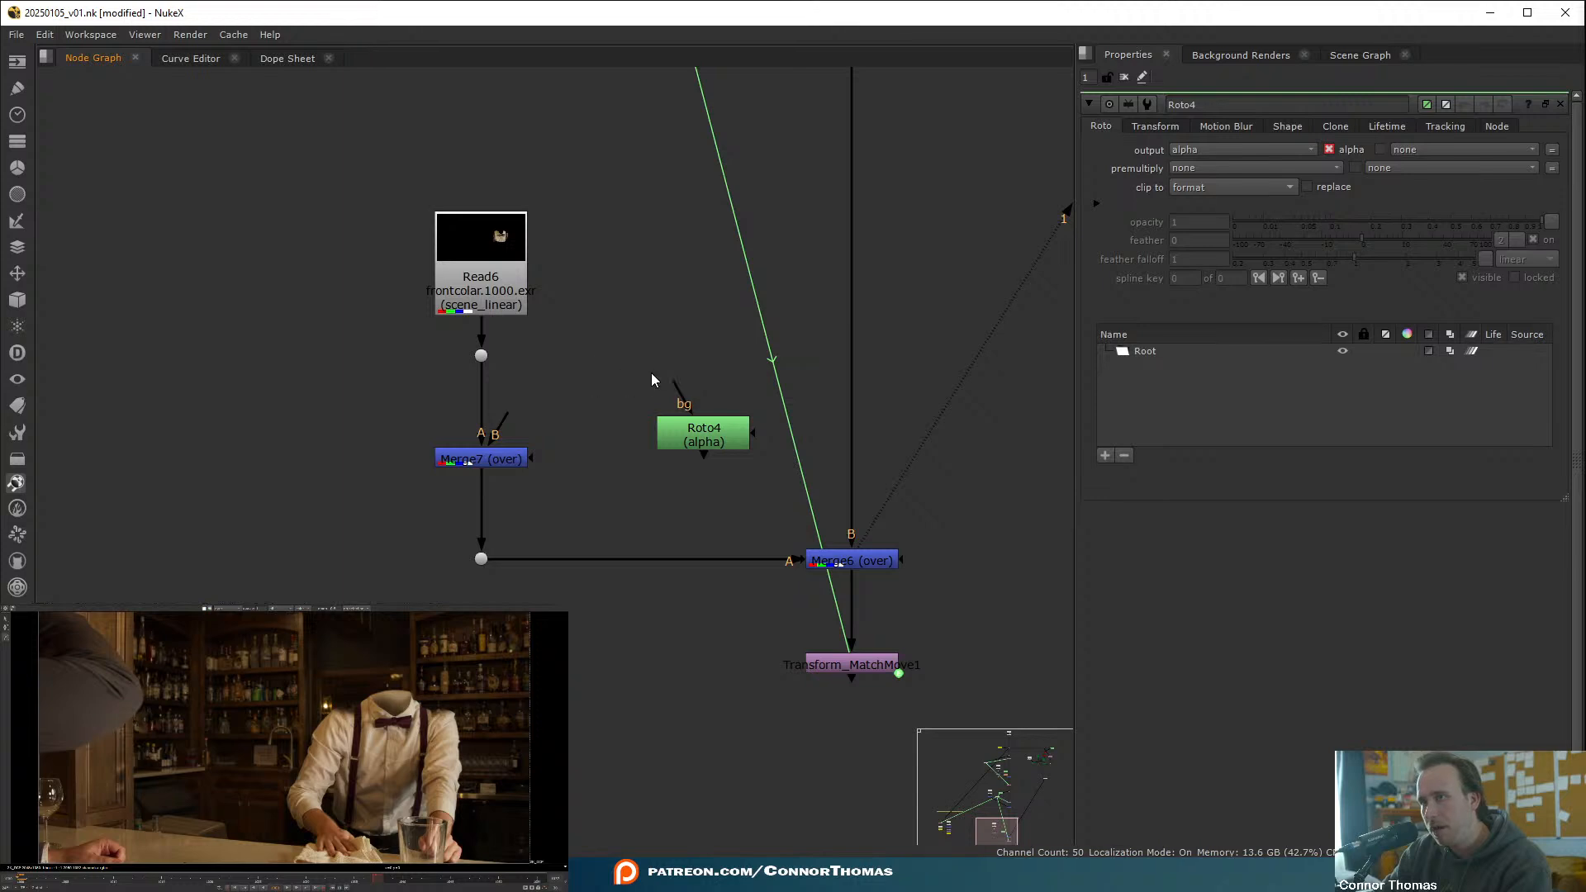
pyautogui.moveTo(668, 389); pyautogui.dragTo(481, 355)
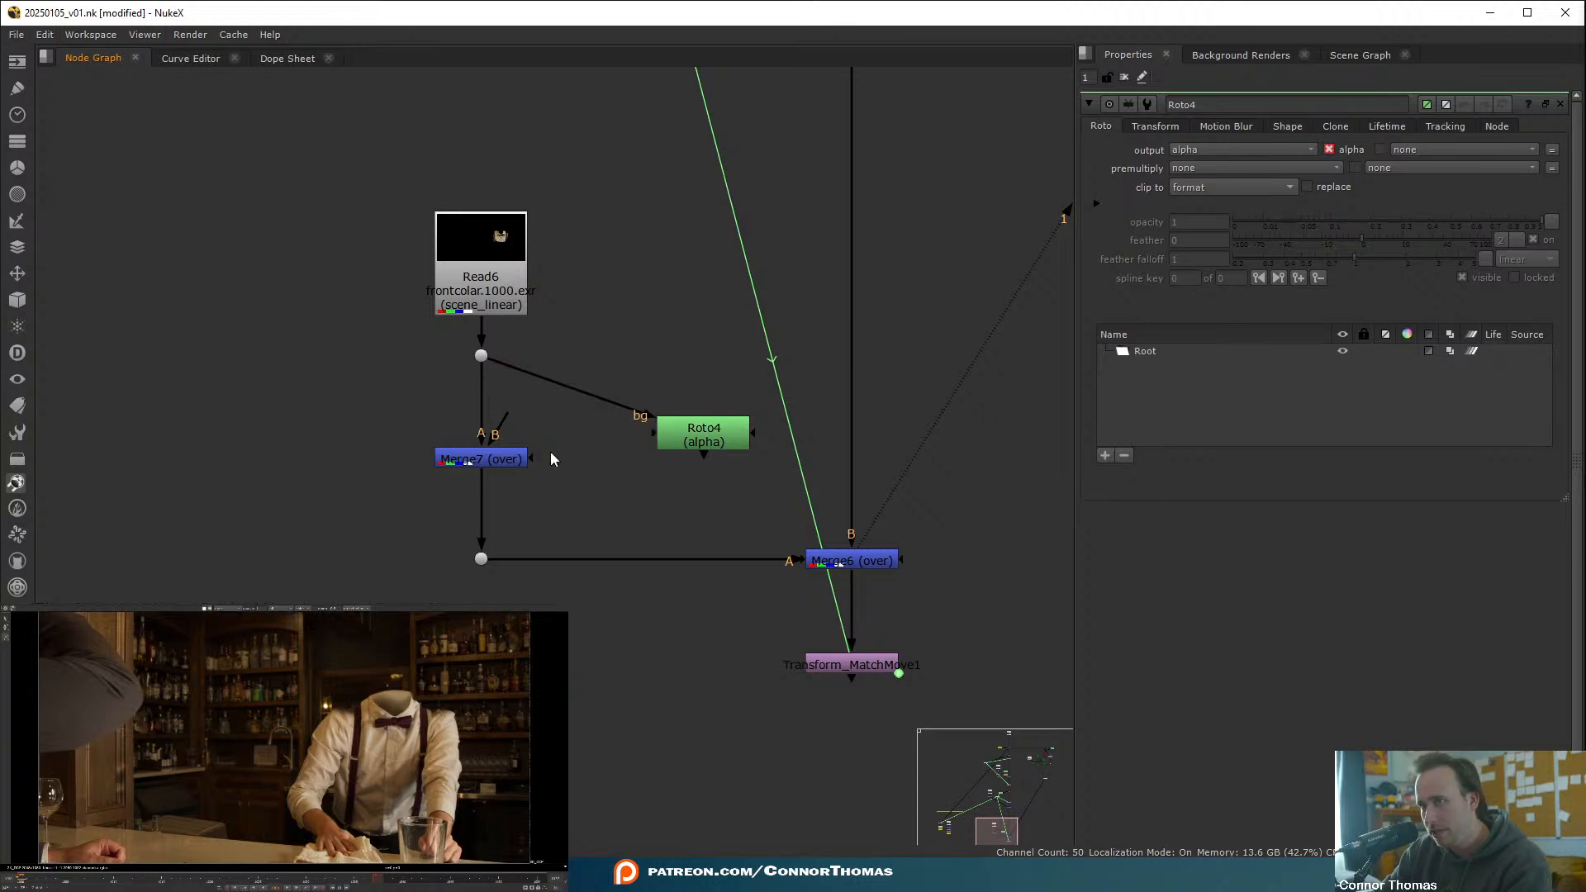
pyautogui.moveTo(539, 458); pyautogui.dragTo(633, 388)
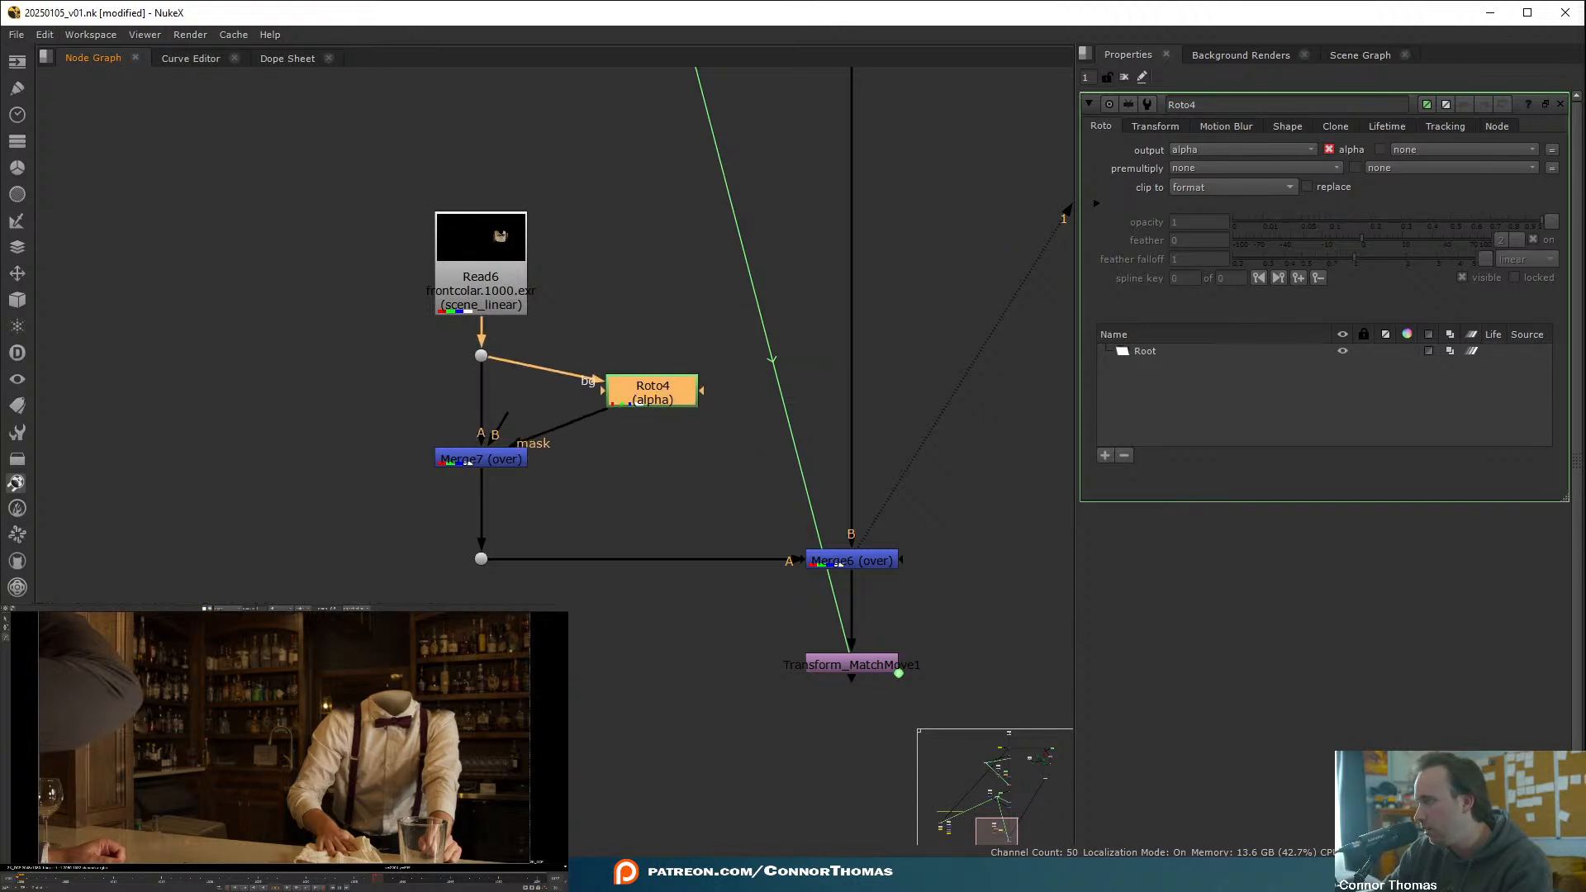
# - Draw a closed Bezier roto shape over the bartender's chest, just below the front collar
pyautogui.moveTo(411, 726); pyautogui.dragTo(391, 725)
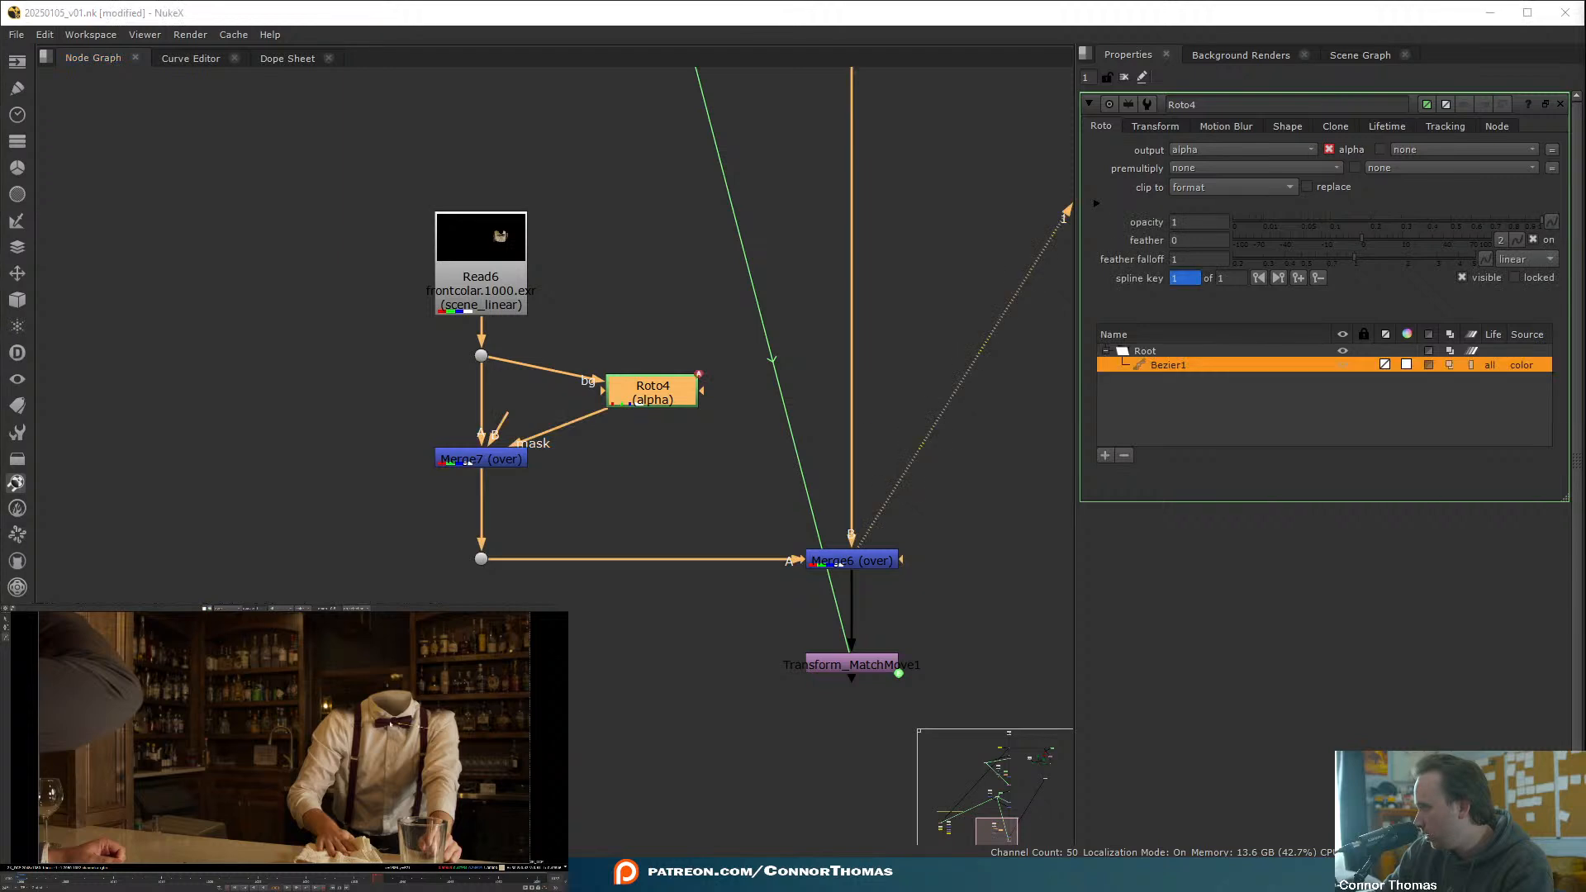
pyautogui.click(327, 727)
pyautogui.moveTo(353, 783); pyautogui.dragTo(393, 798)
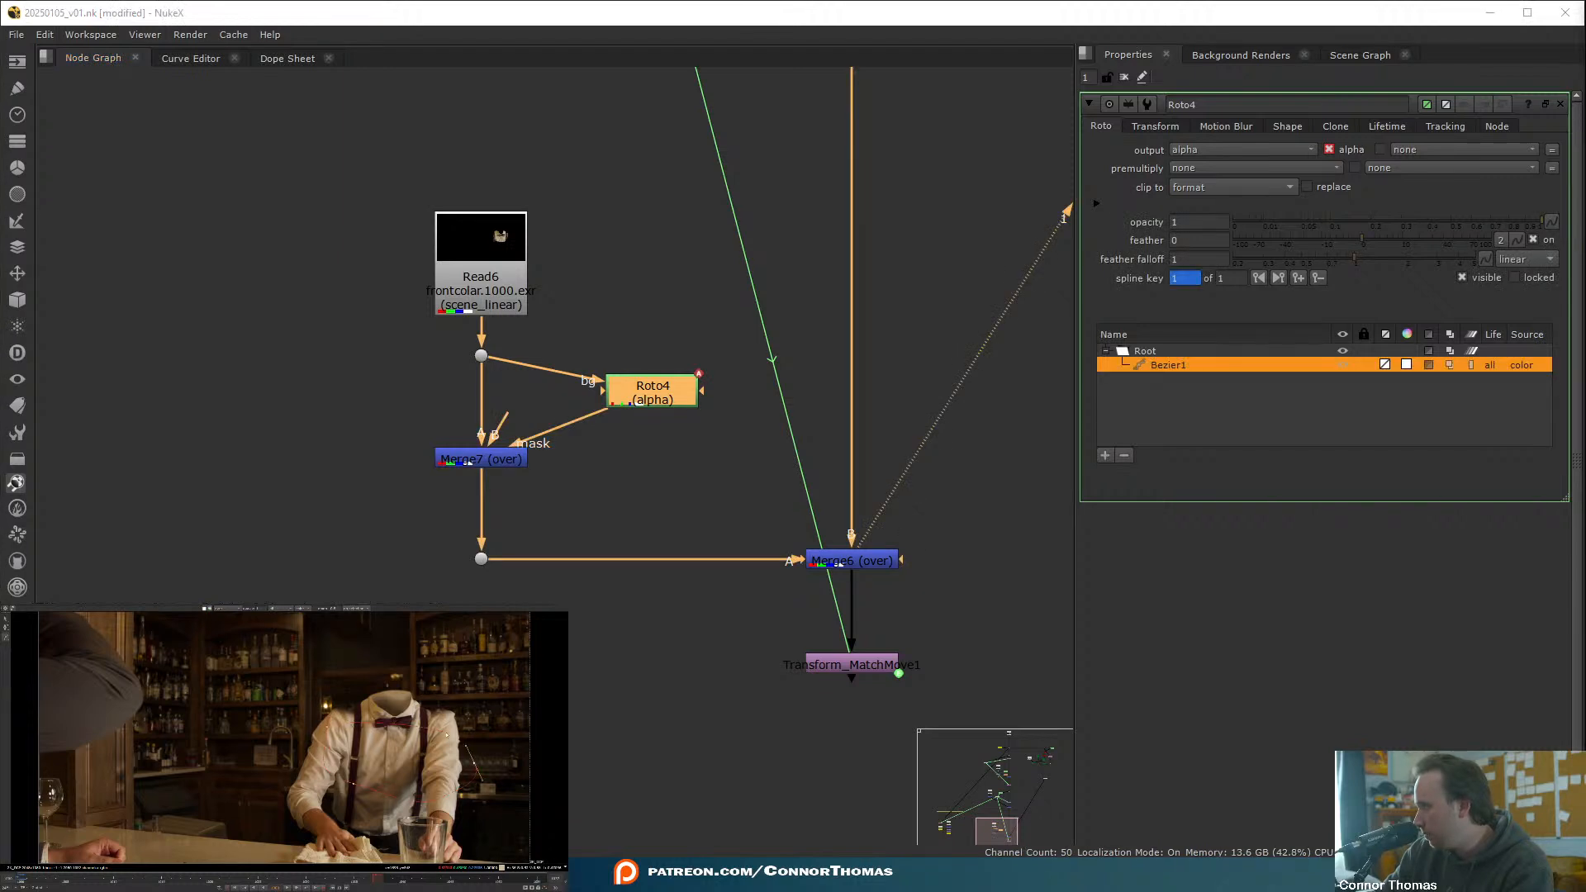
pyautogui.click(413, 727)
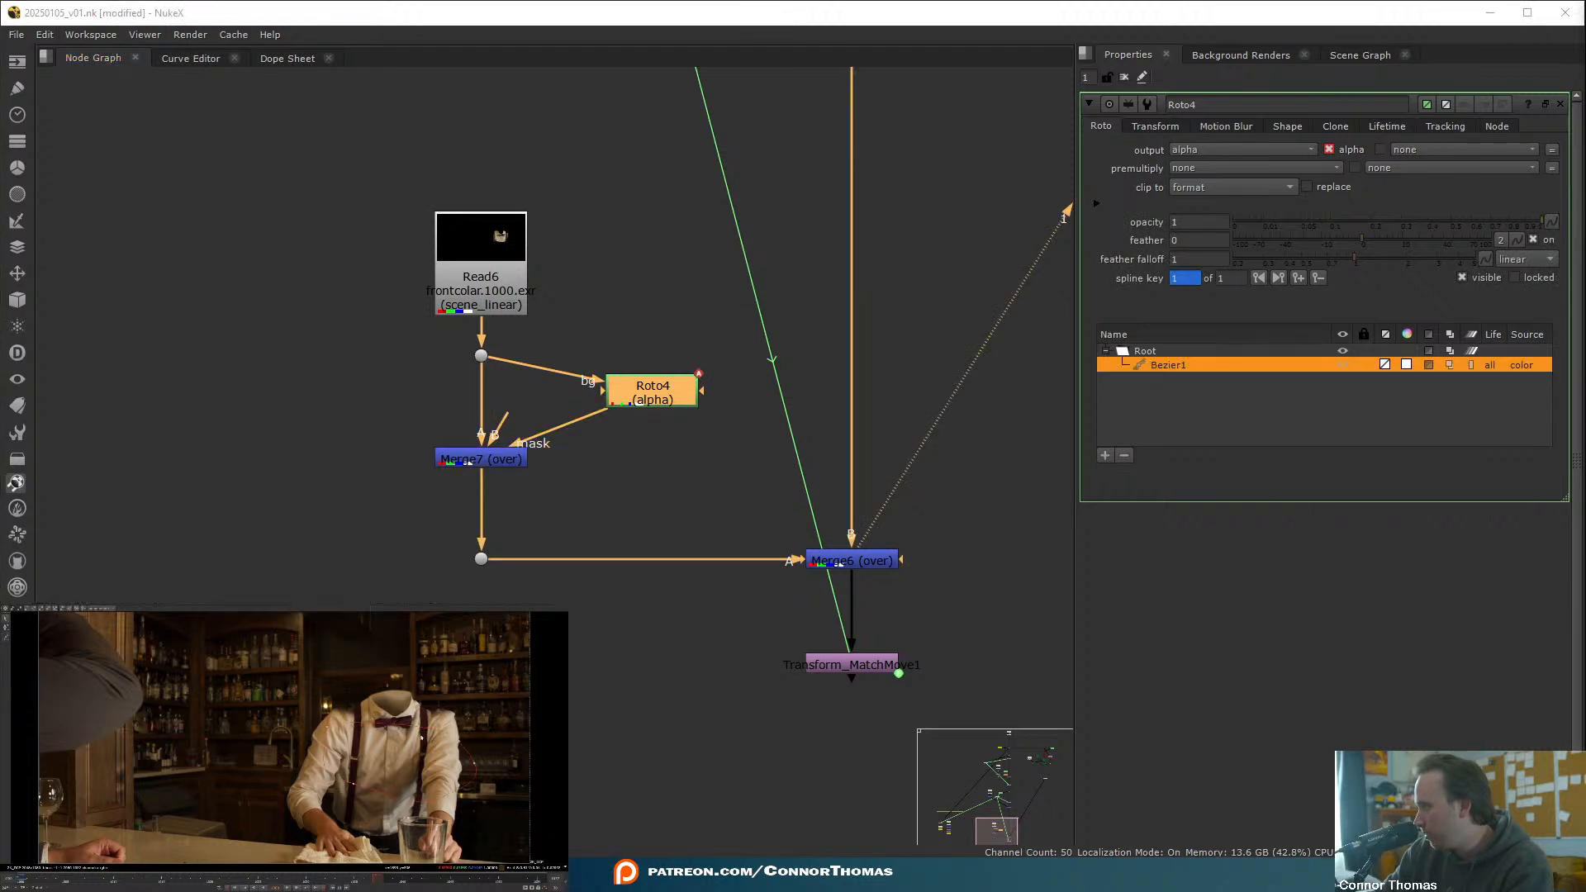
# - Set Roto4's premultiply to rgba and line the node up level with the dot below Read6
pyautogui.click(1193, 168)
pyautogui.click(1206, 218)
pyautogui.moveTo(619, 388); pyautogui.dragTo(645, 354)
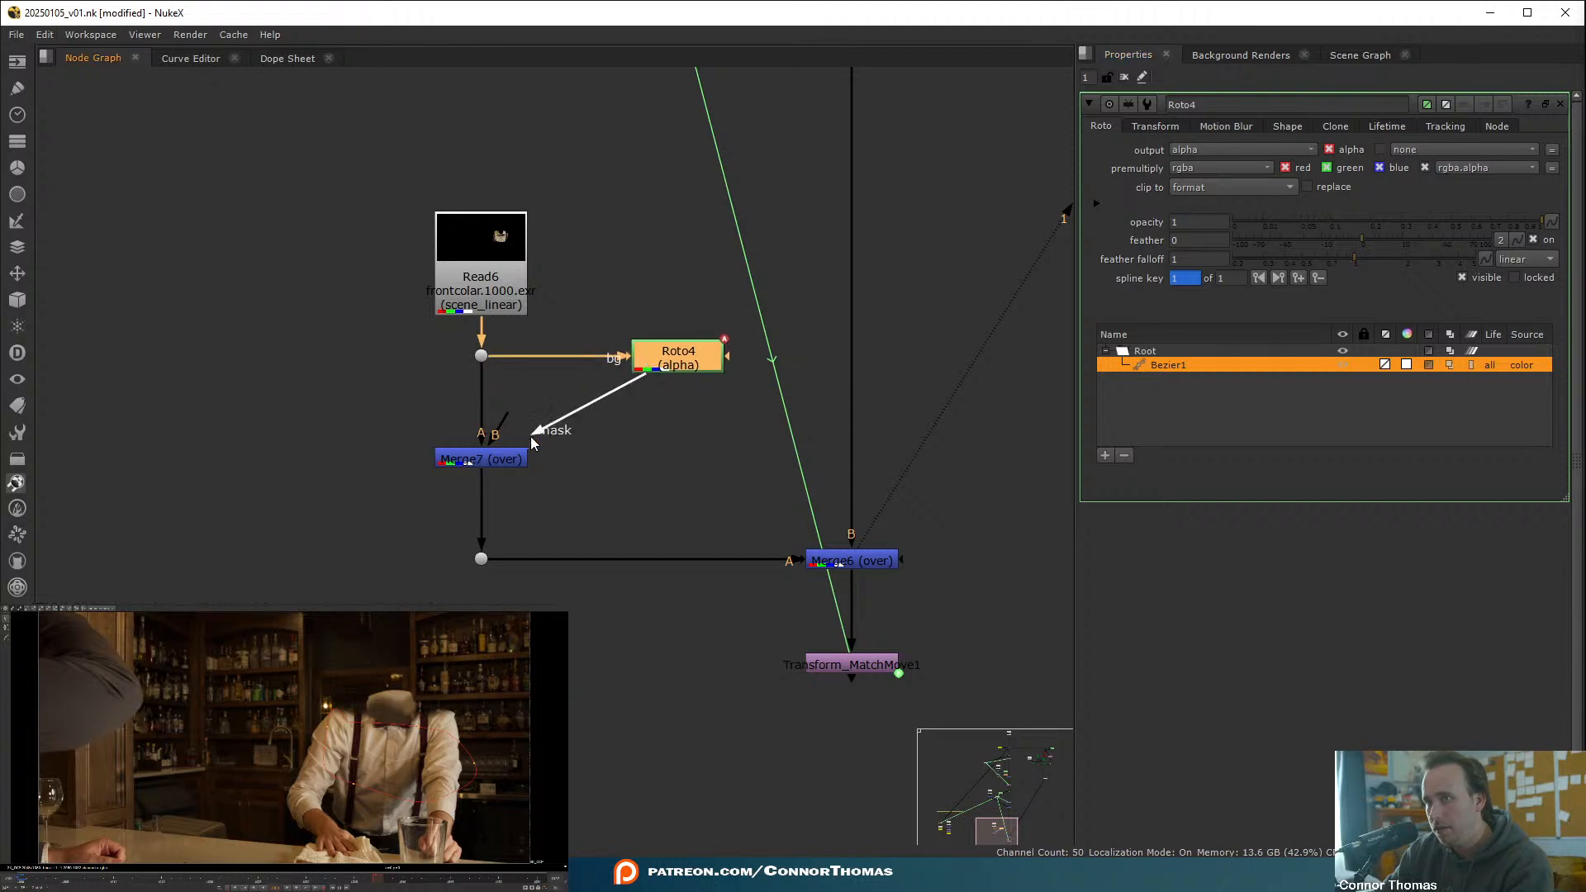
# - Rewire Merge7 with Roto4 in A and the Read6 pipe in B, without a mask, and set its operation to stencil
pyautogui.moveTo(530, 436); pyautogui.dragTo(694, 363)
pyautogui.click(490, 462)
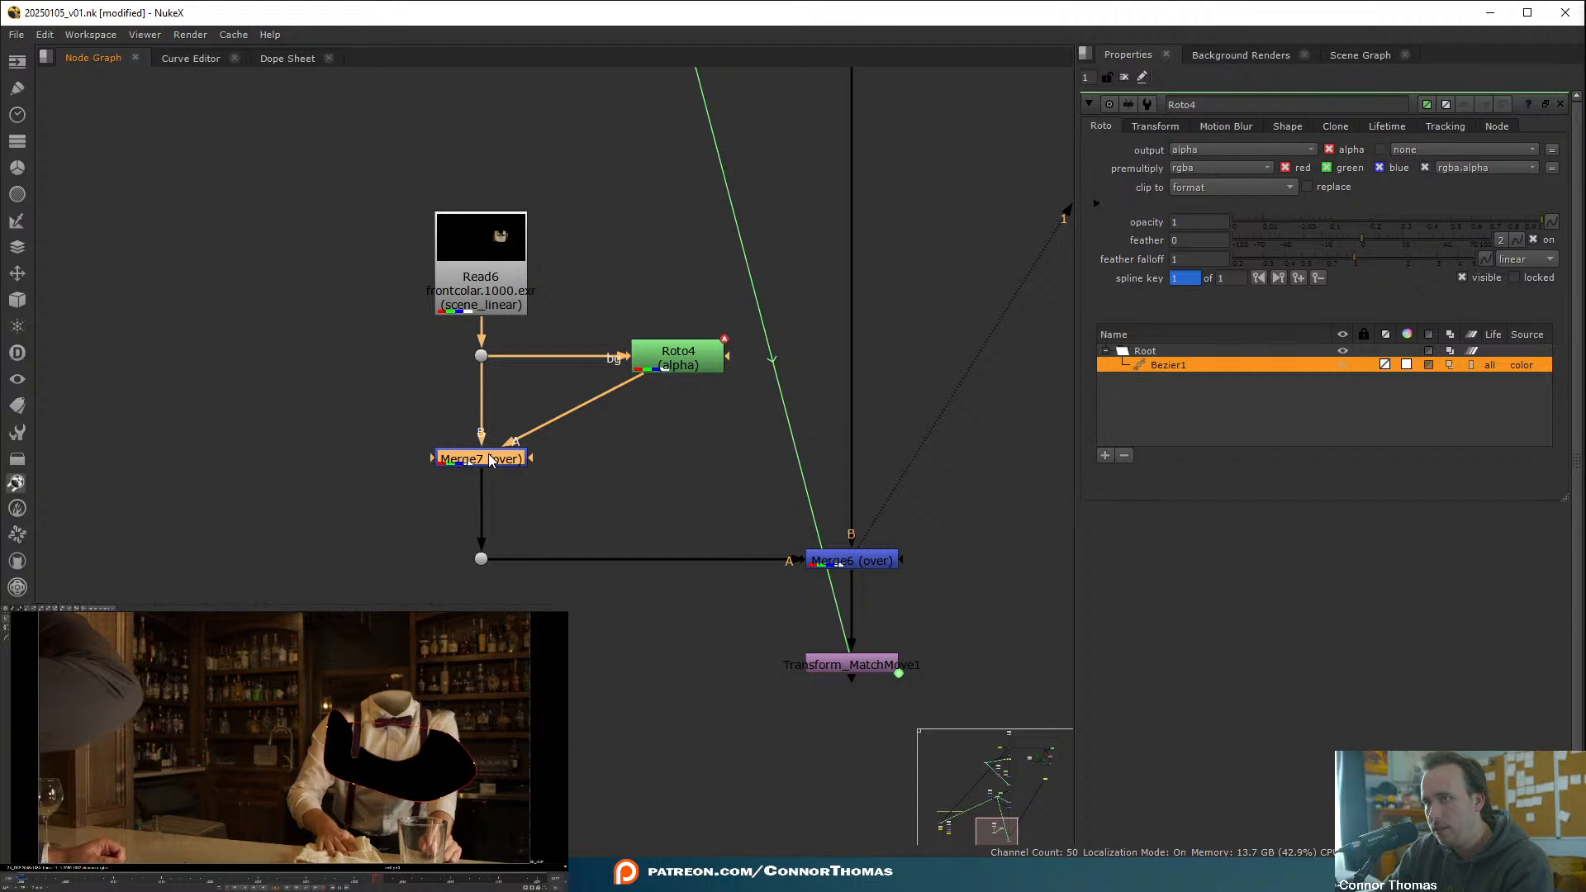
pyautogui.click(1174, 147)
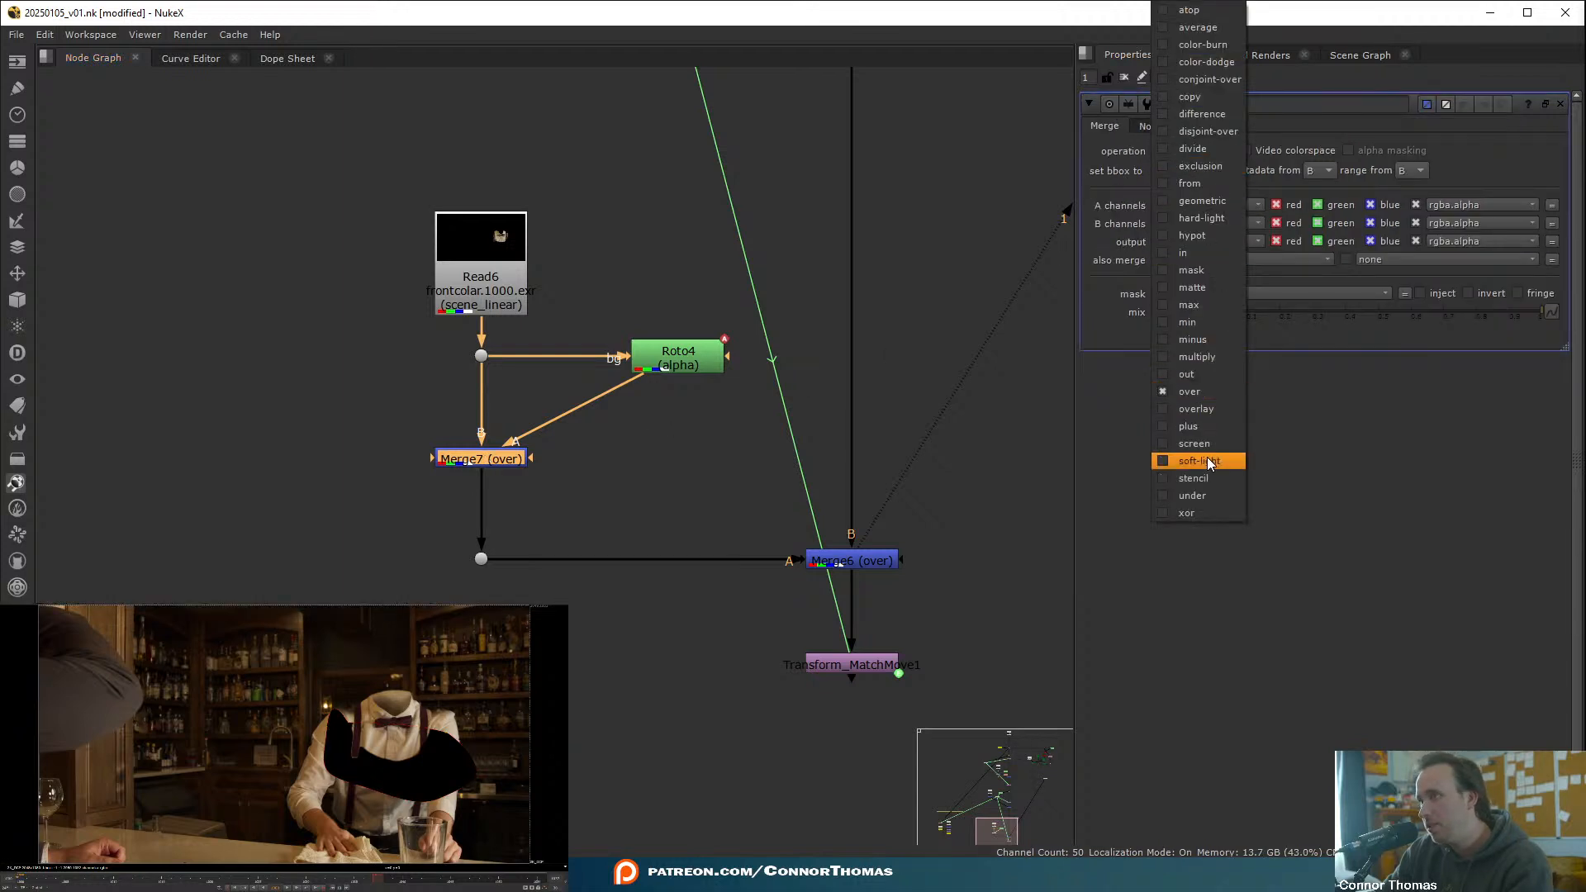
pyautogui.click(1207, 479)
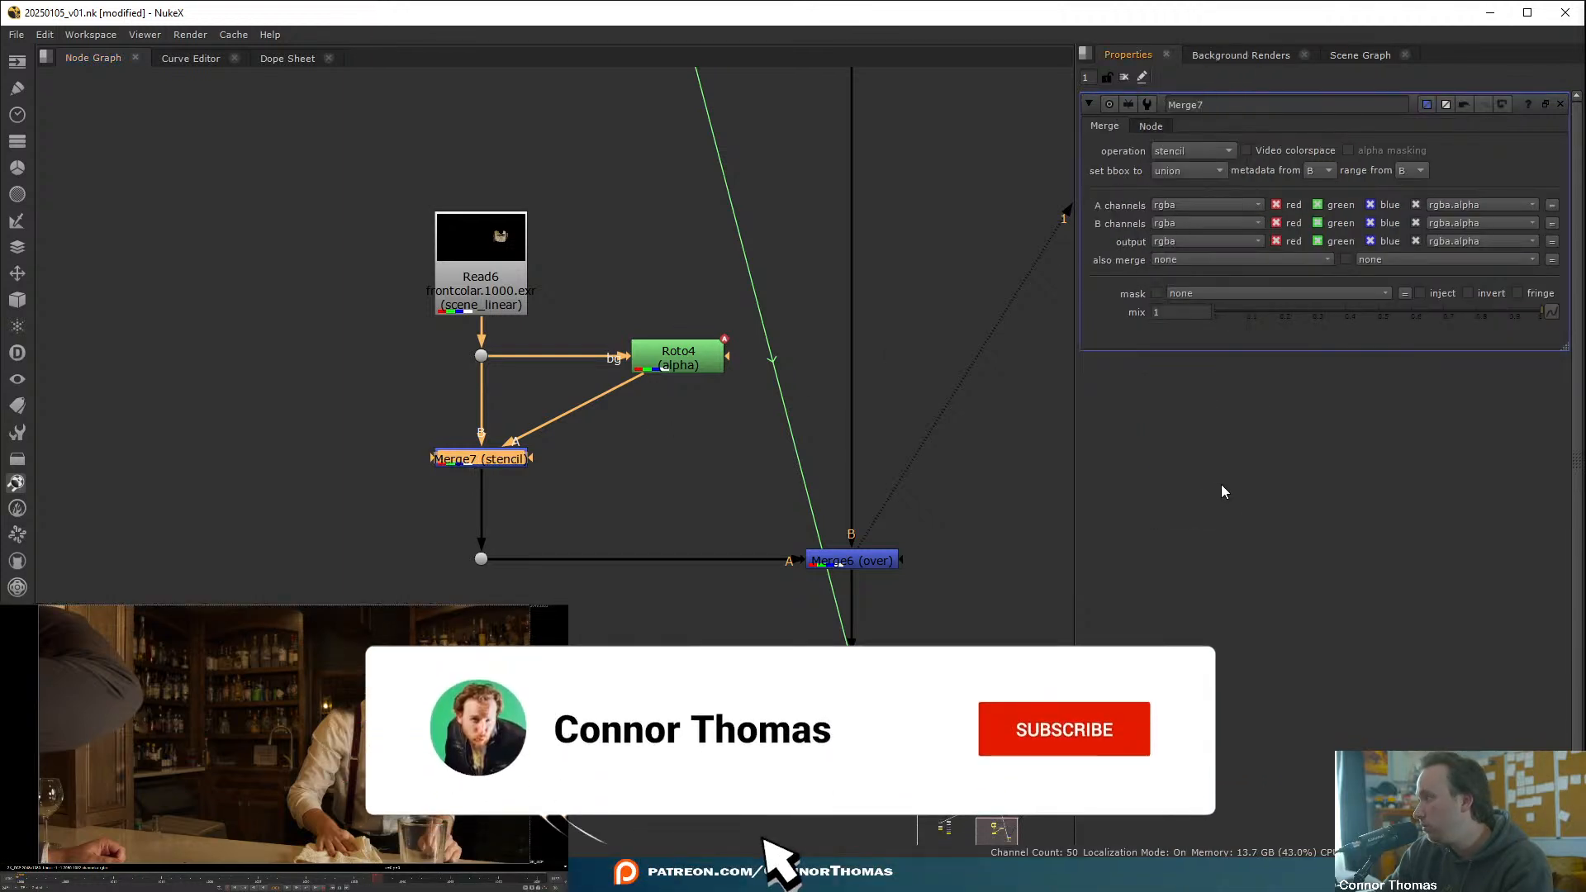
# - Add a Blur node between Roto4 and Merge7 and set its size to 36.5
pyautogui.click(668, 371)
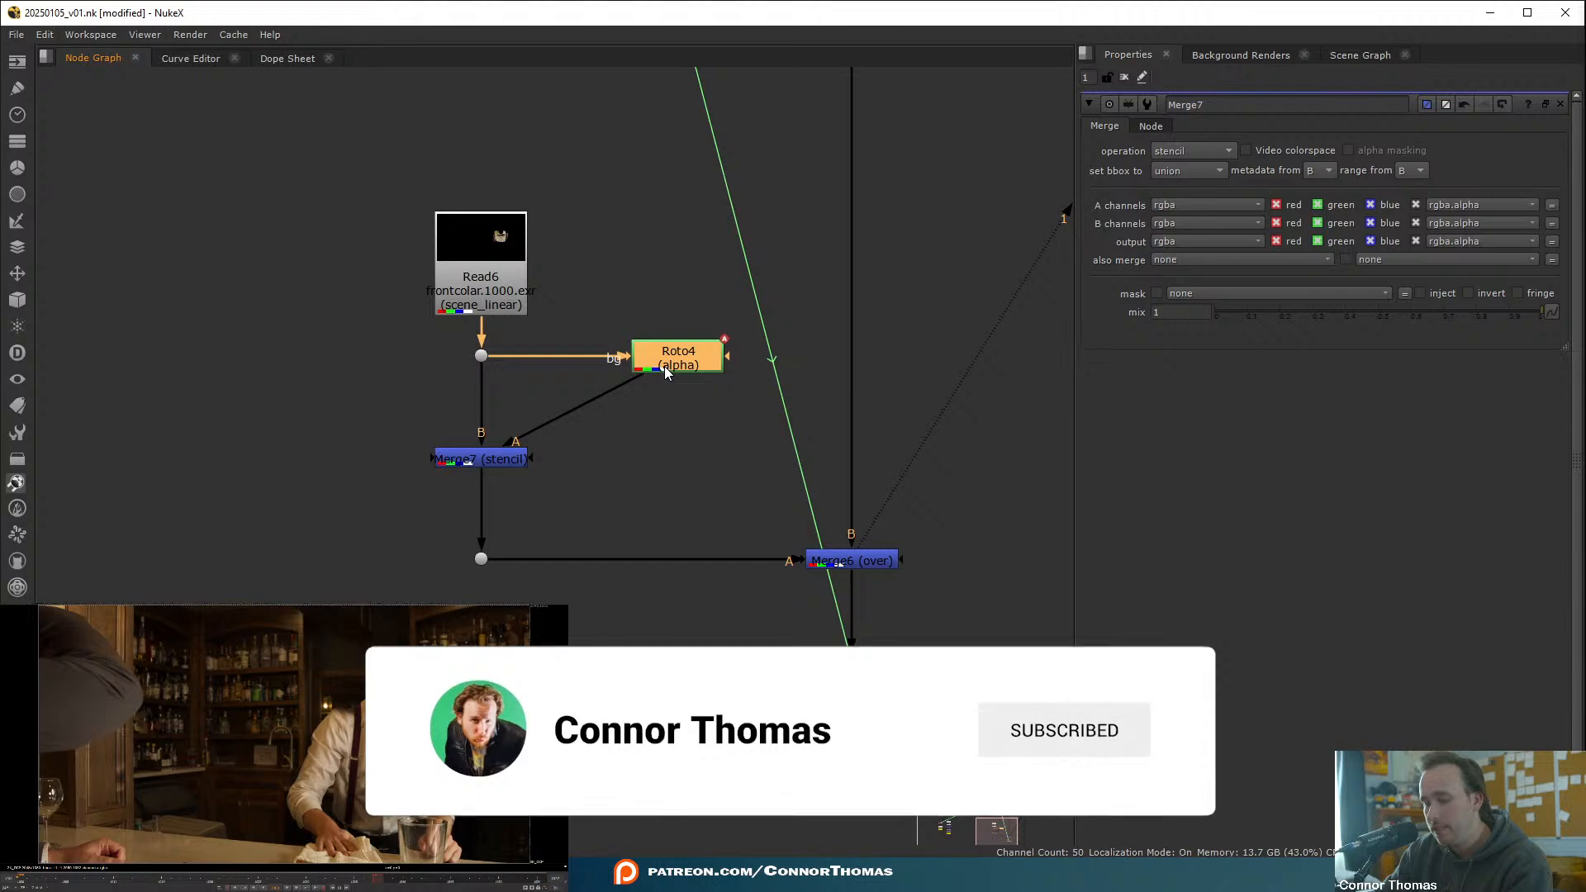
pyautogui.press('b')
pyautogui.moveTo(672, 413); pyautogui.dragTo(677, 441)
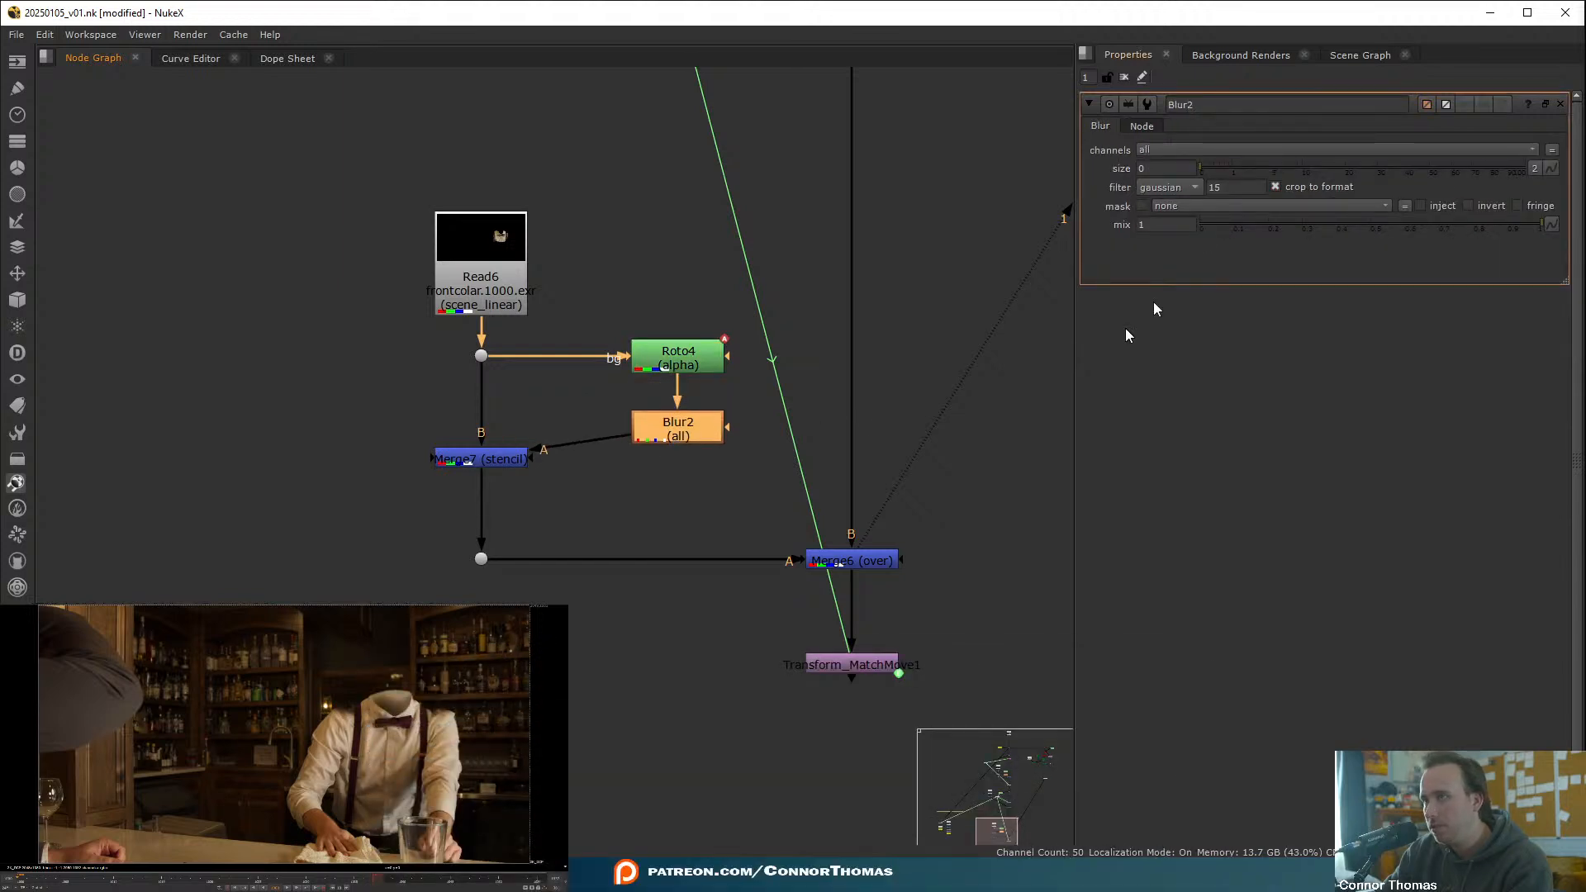
pyautogui.moveTo(1321, 168); pyautogui.dragTo(1396, 168)
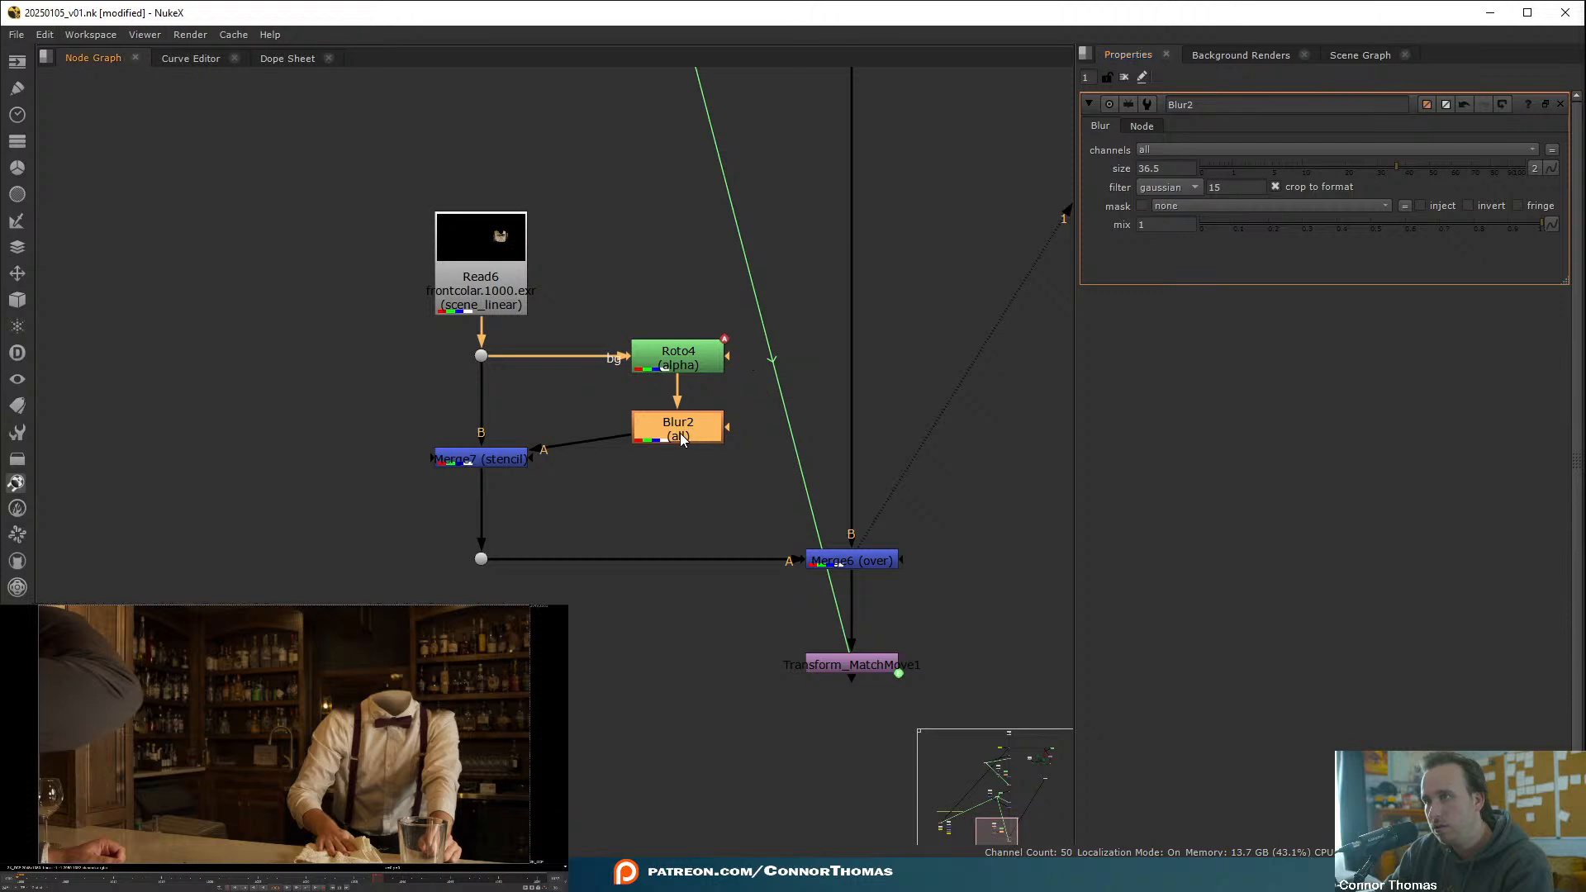
# - View the outputs of Blur2 and Merge7 in the viewer's second input to inspect the softened stencil
pyautogui.press('2')
pyautogui.click(615, 459)
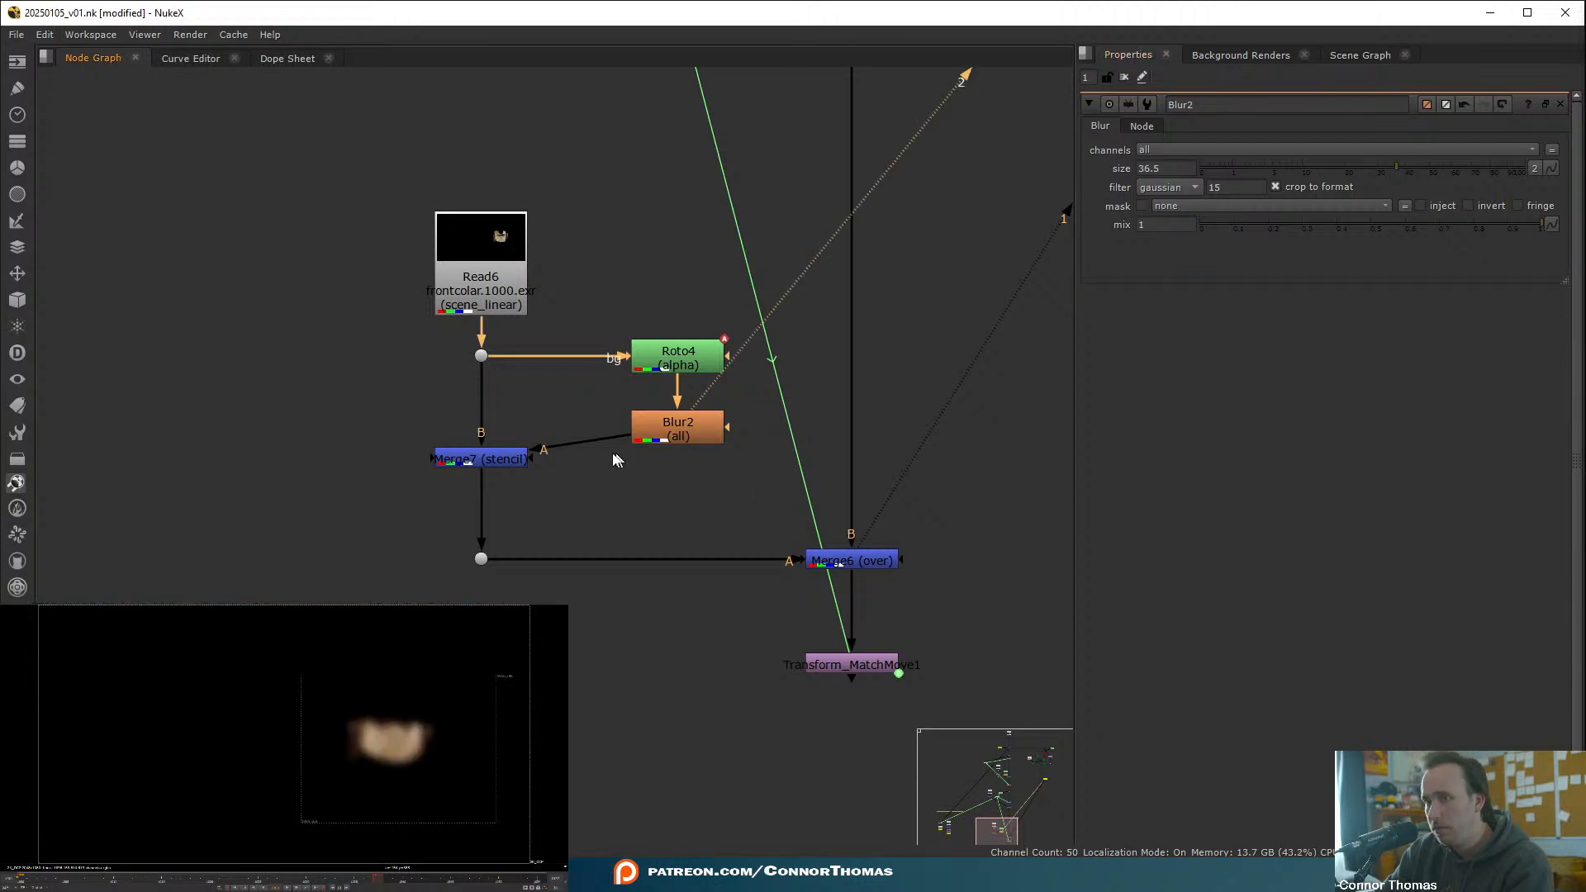
pyautogui.click(479, 459)
pyautogui.press('2')
pyautogui.click(578, 496)
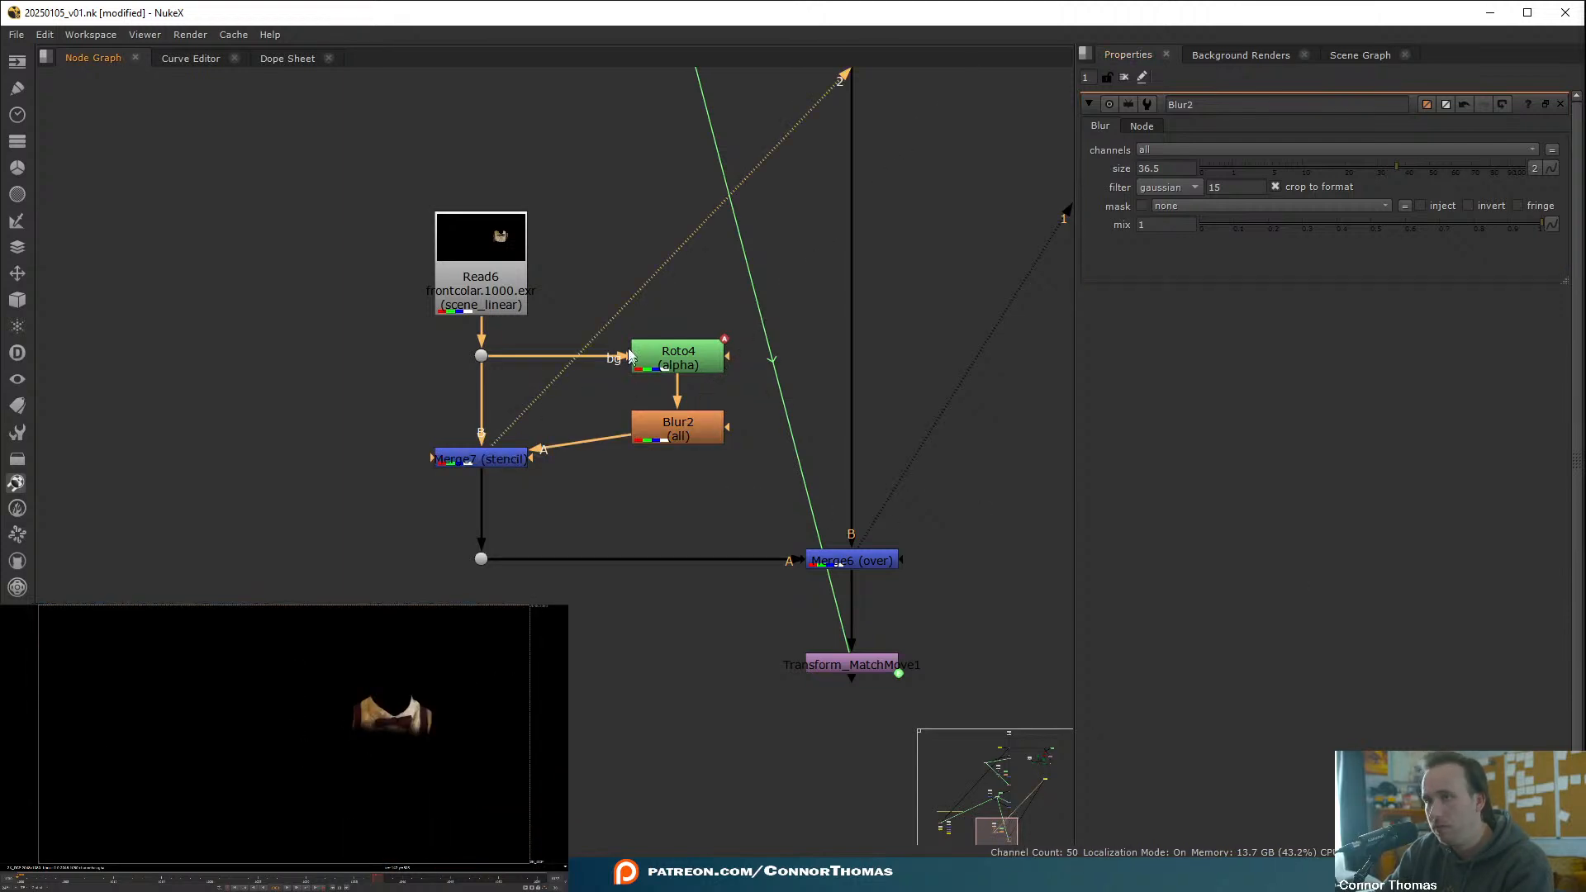
# - Lower the upper edge of Roto4's Bezier so more of the collar and shirt is kept, and close all node properties
pyautogui.click(637, 359)
pyautogui.click(350, 732)
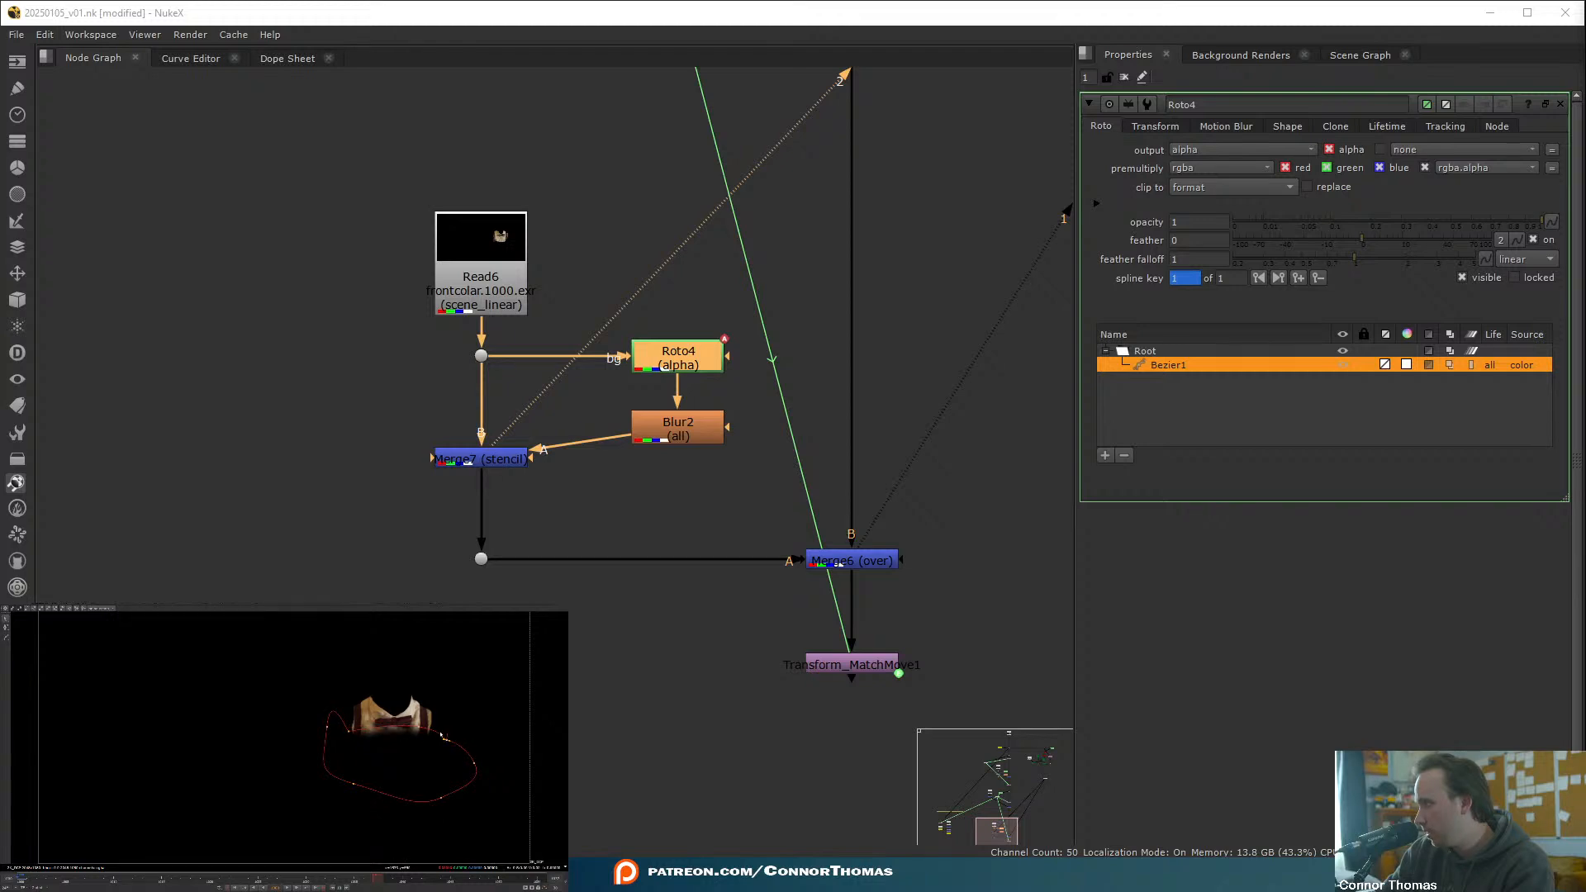
pyautogui.moveTo(415, 729); pyautogui.dragTo(402, 737)
pyautogui.click(1123, 76)
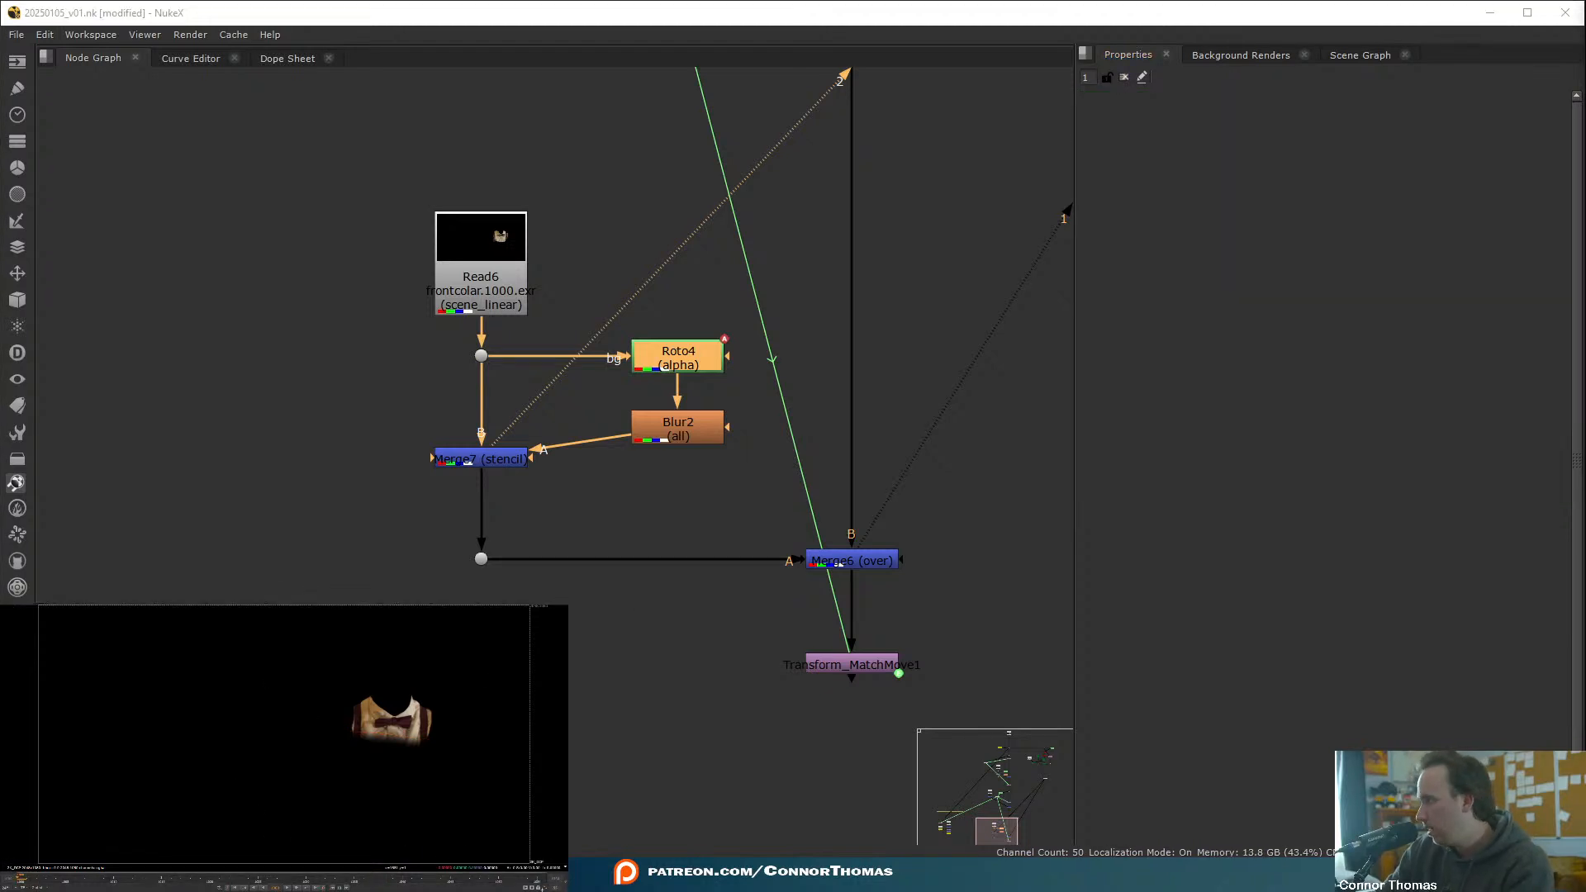
# - Check the softened collar patch at the end of the shot and return to its beginning
pyautogui.click(537, 881)
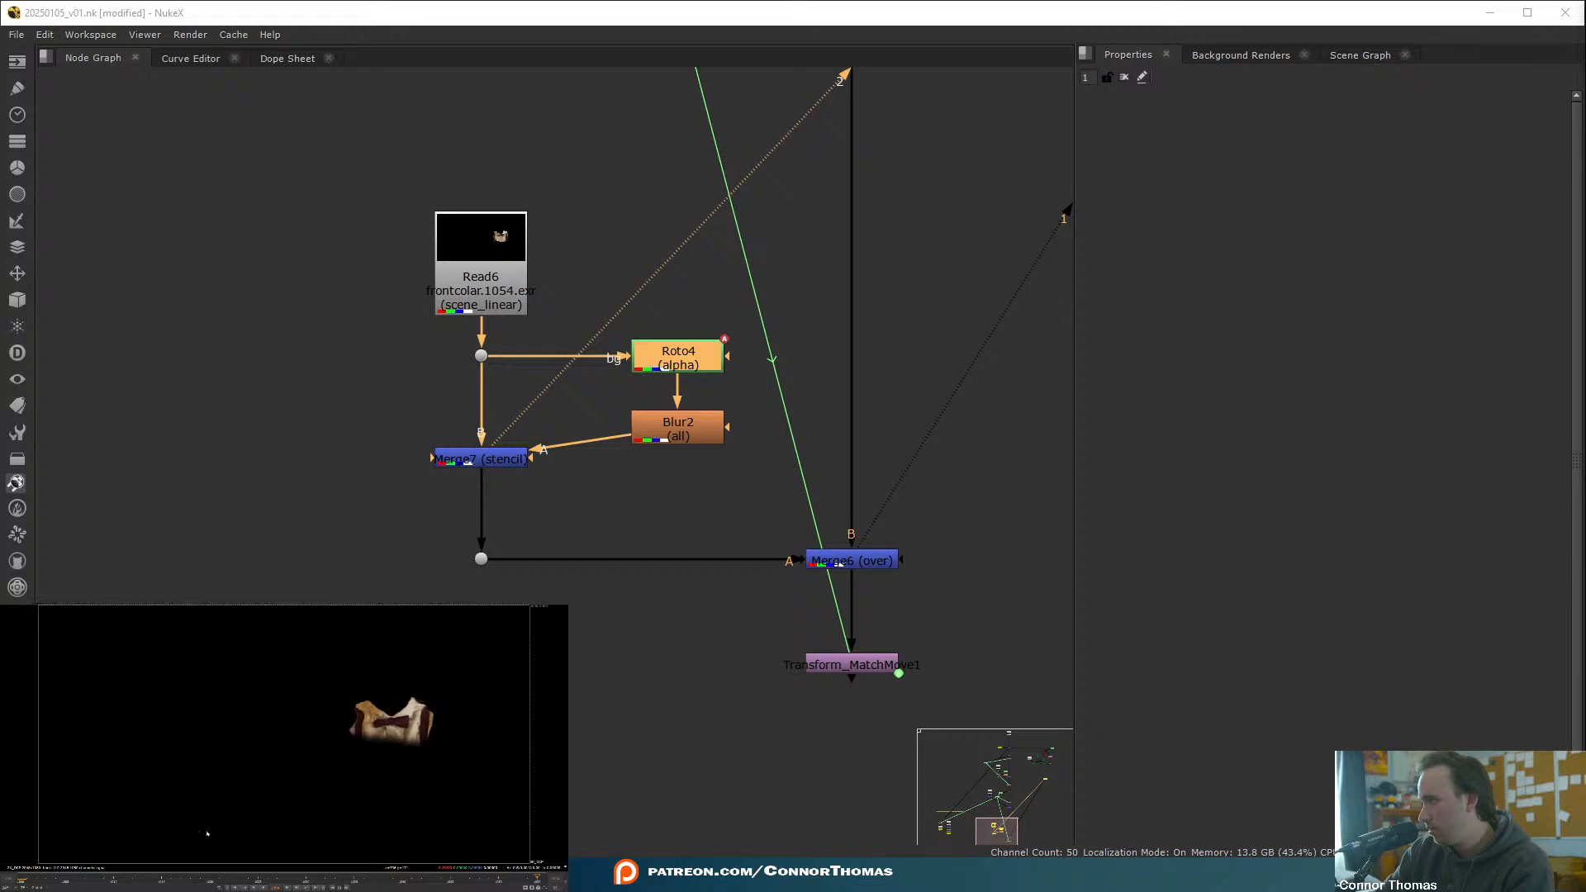
pyautogui.moveTo(28, 879)
pyautogui.mouseDown()
pyautogui.moveTo(362, 890)
pyautogui.moveTo(30, 882)
pyautogui.mouseUp()
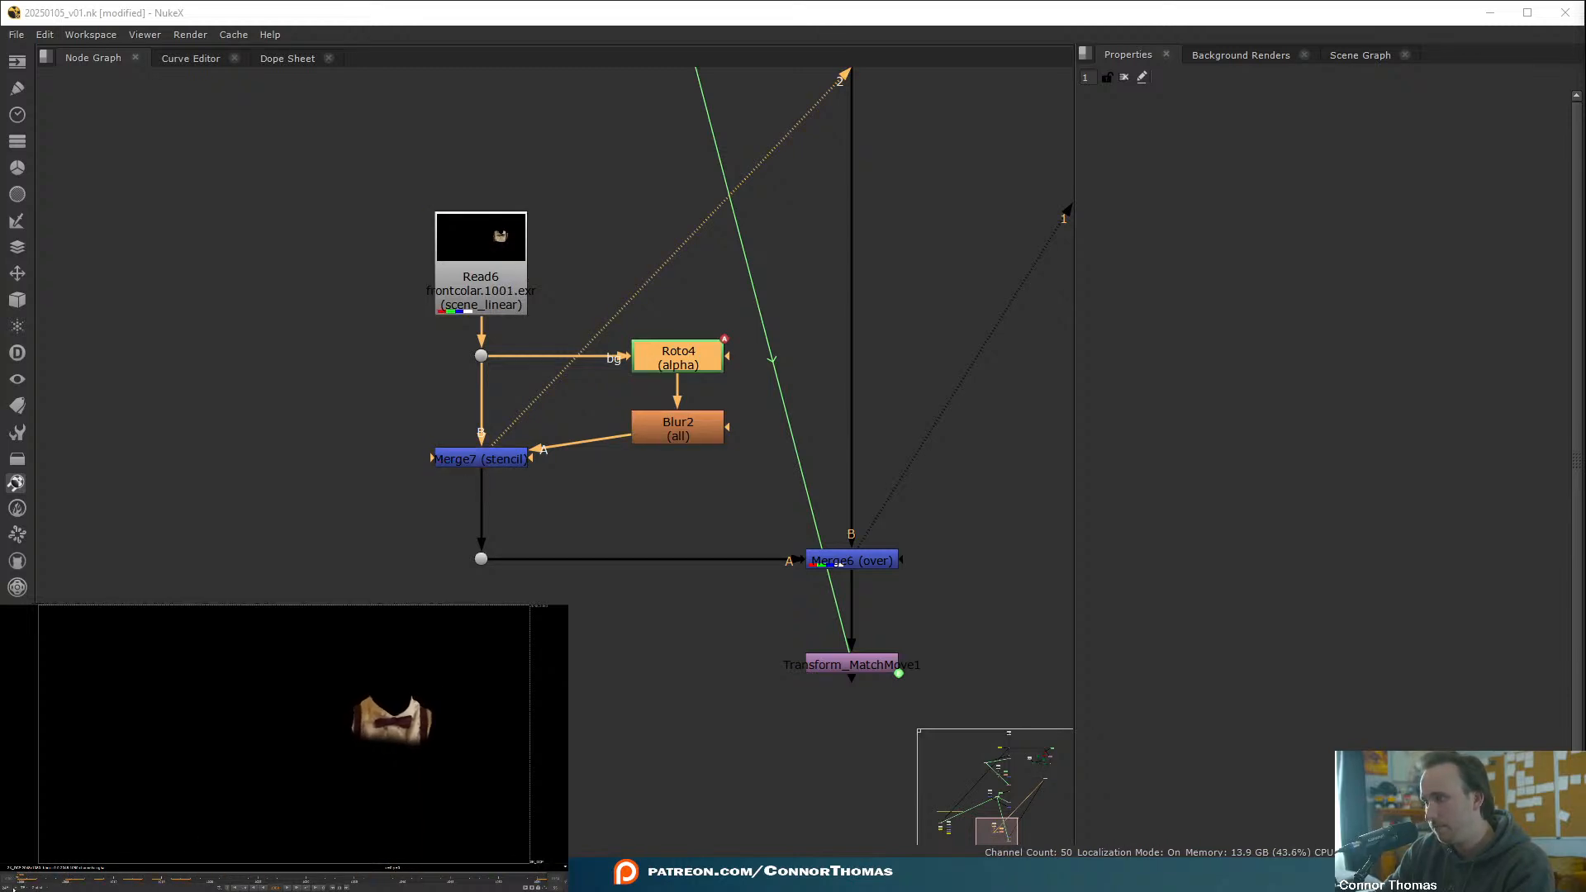
# - View the Merge6 (over) output and play and scrub through the shot to examine the collar composite
pyautogui.moveTo(851, 530); pyautogui.dragTo(709, 423, button='middle')
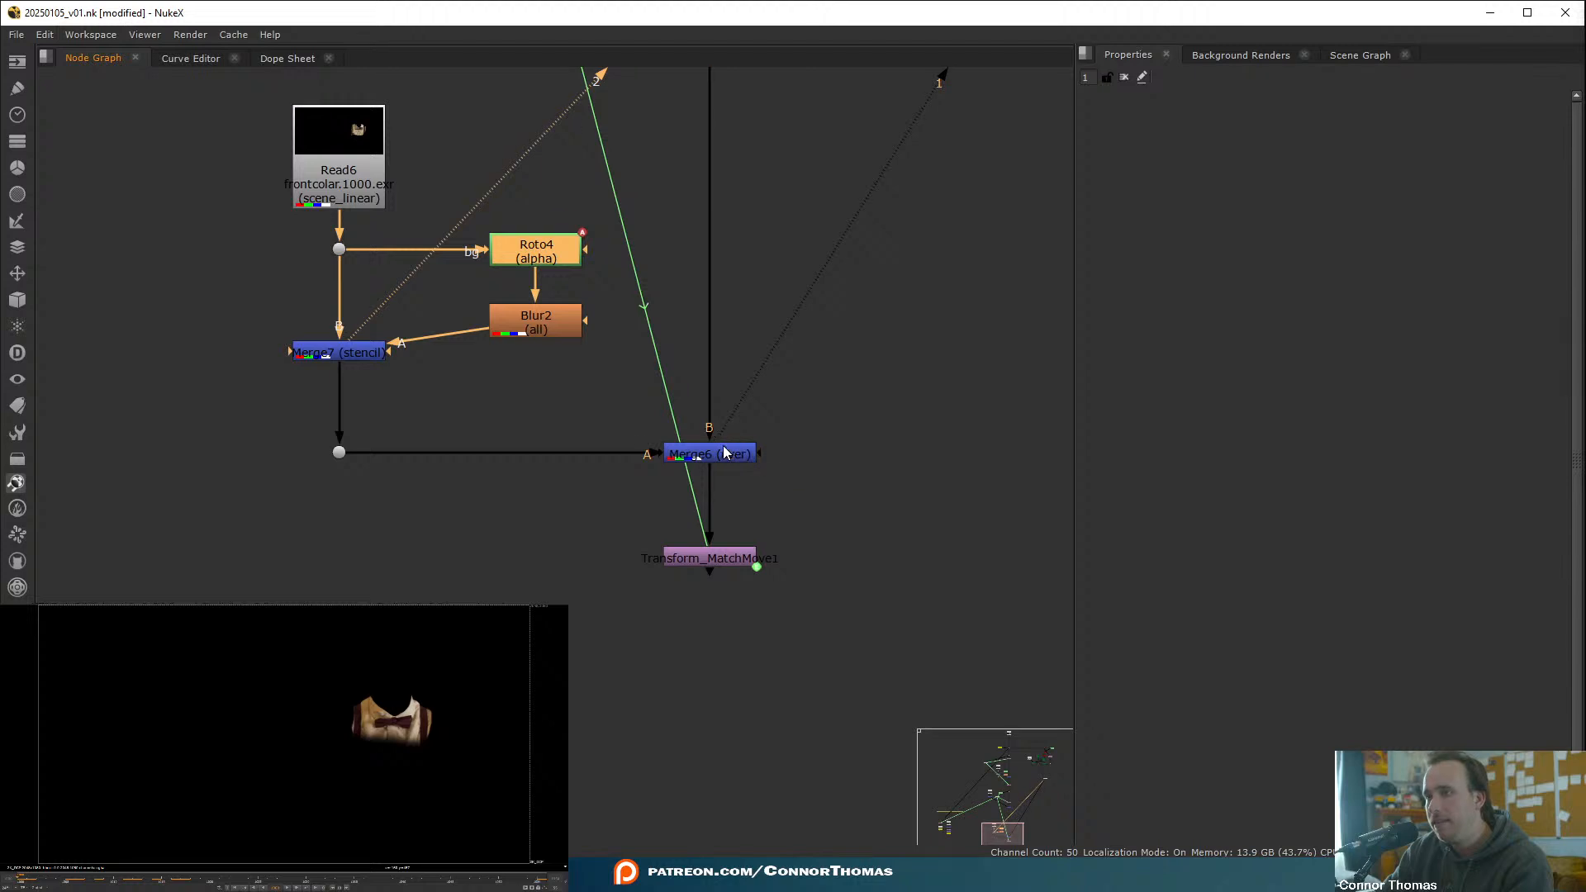
pyautogui.click(724, 450)
pyautogui.press('1')
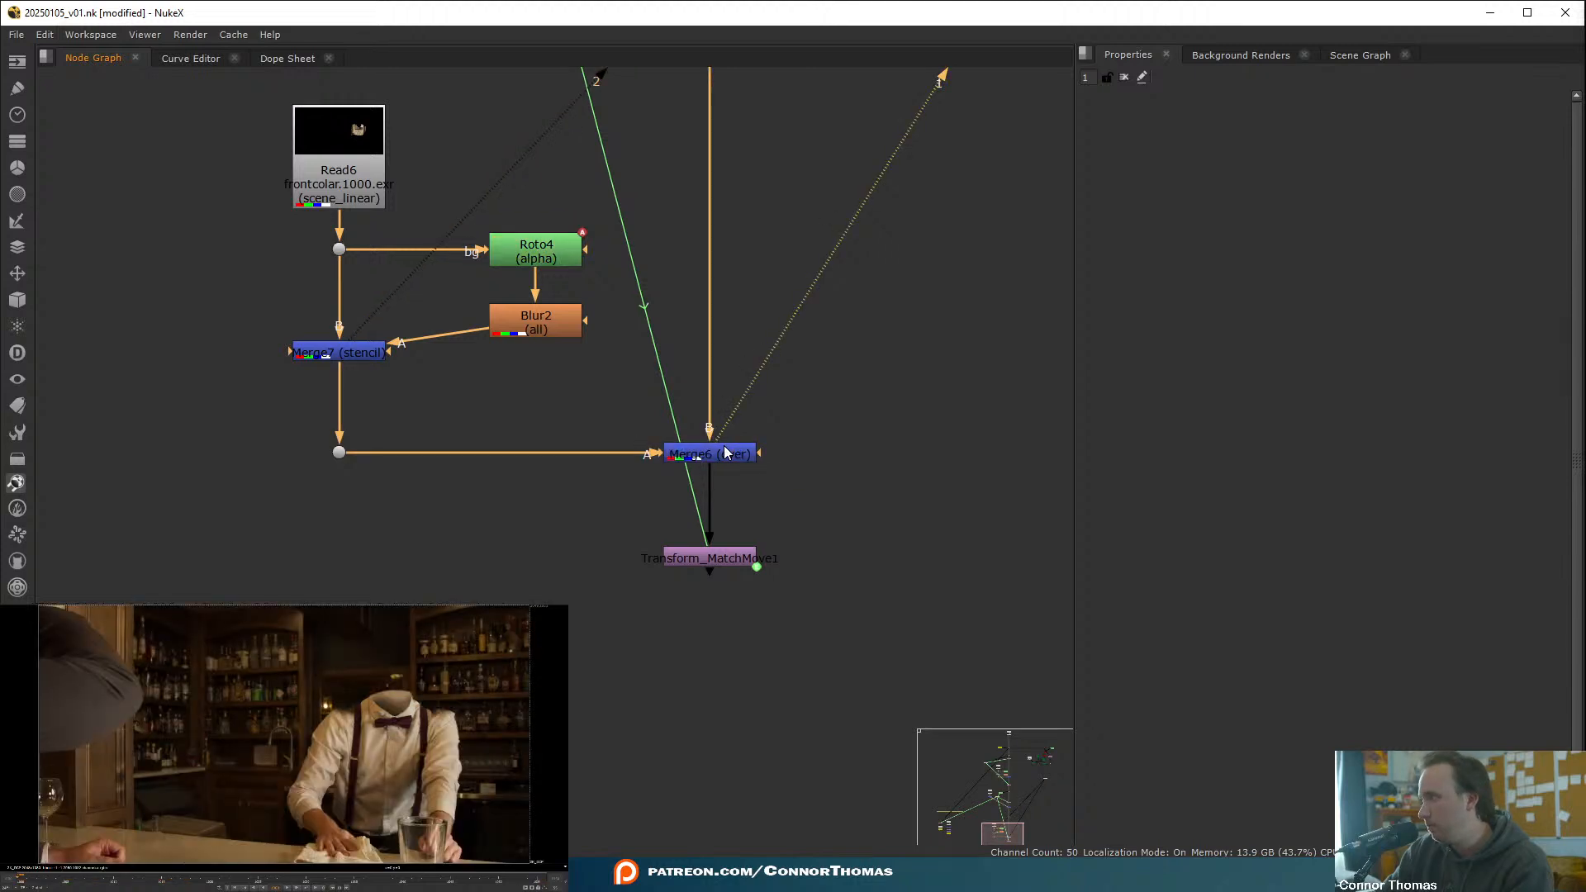
pyautogui.click(369, 353)
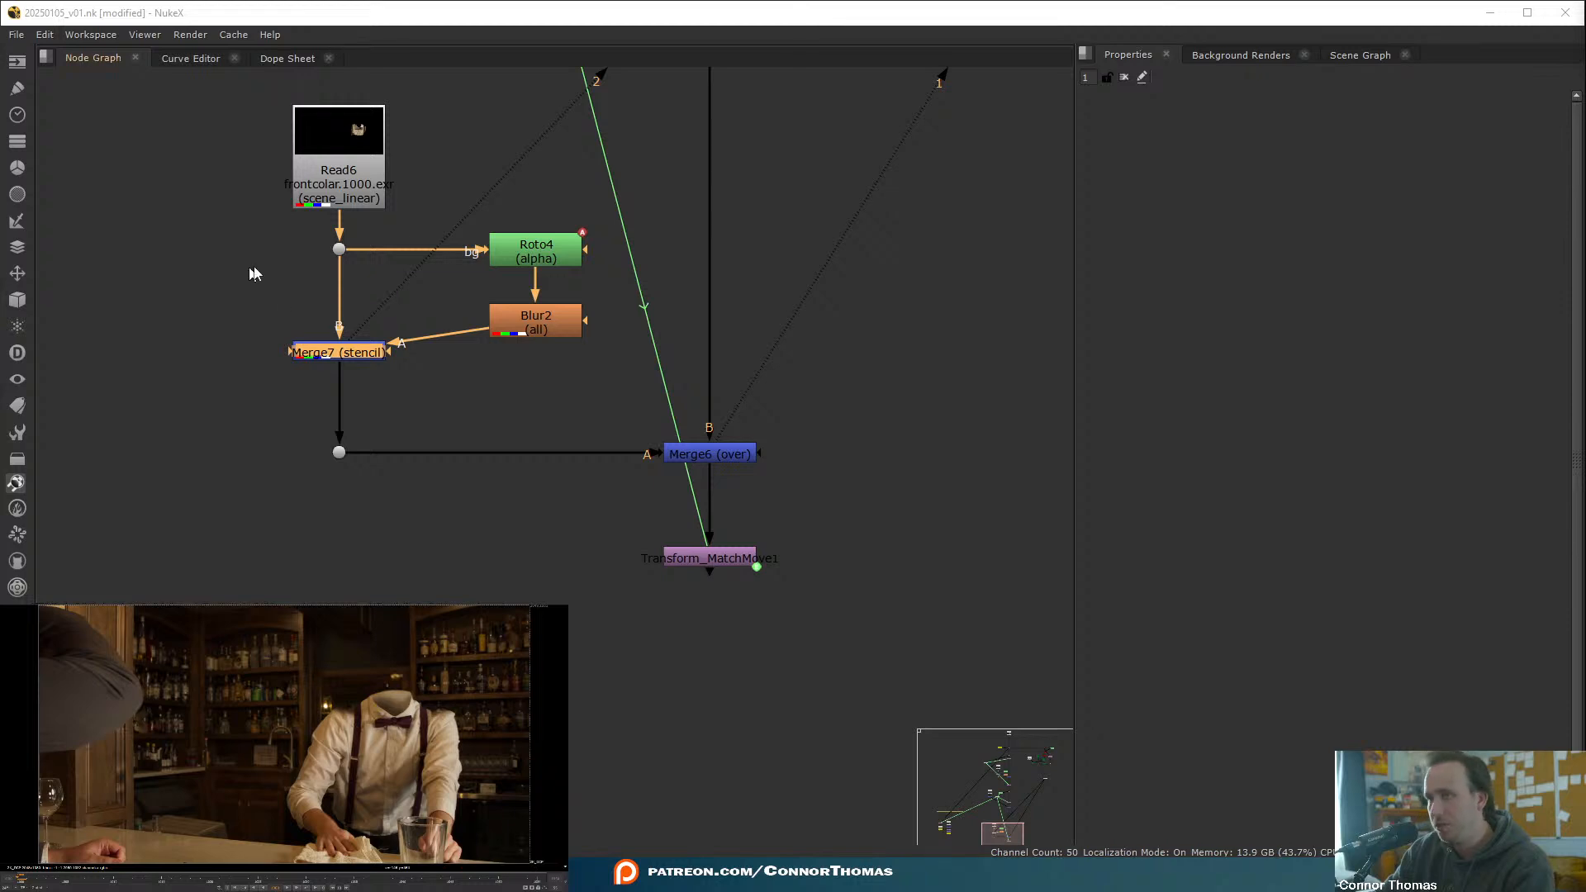
pyautogui.press('l')
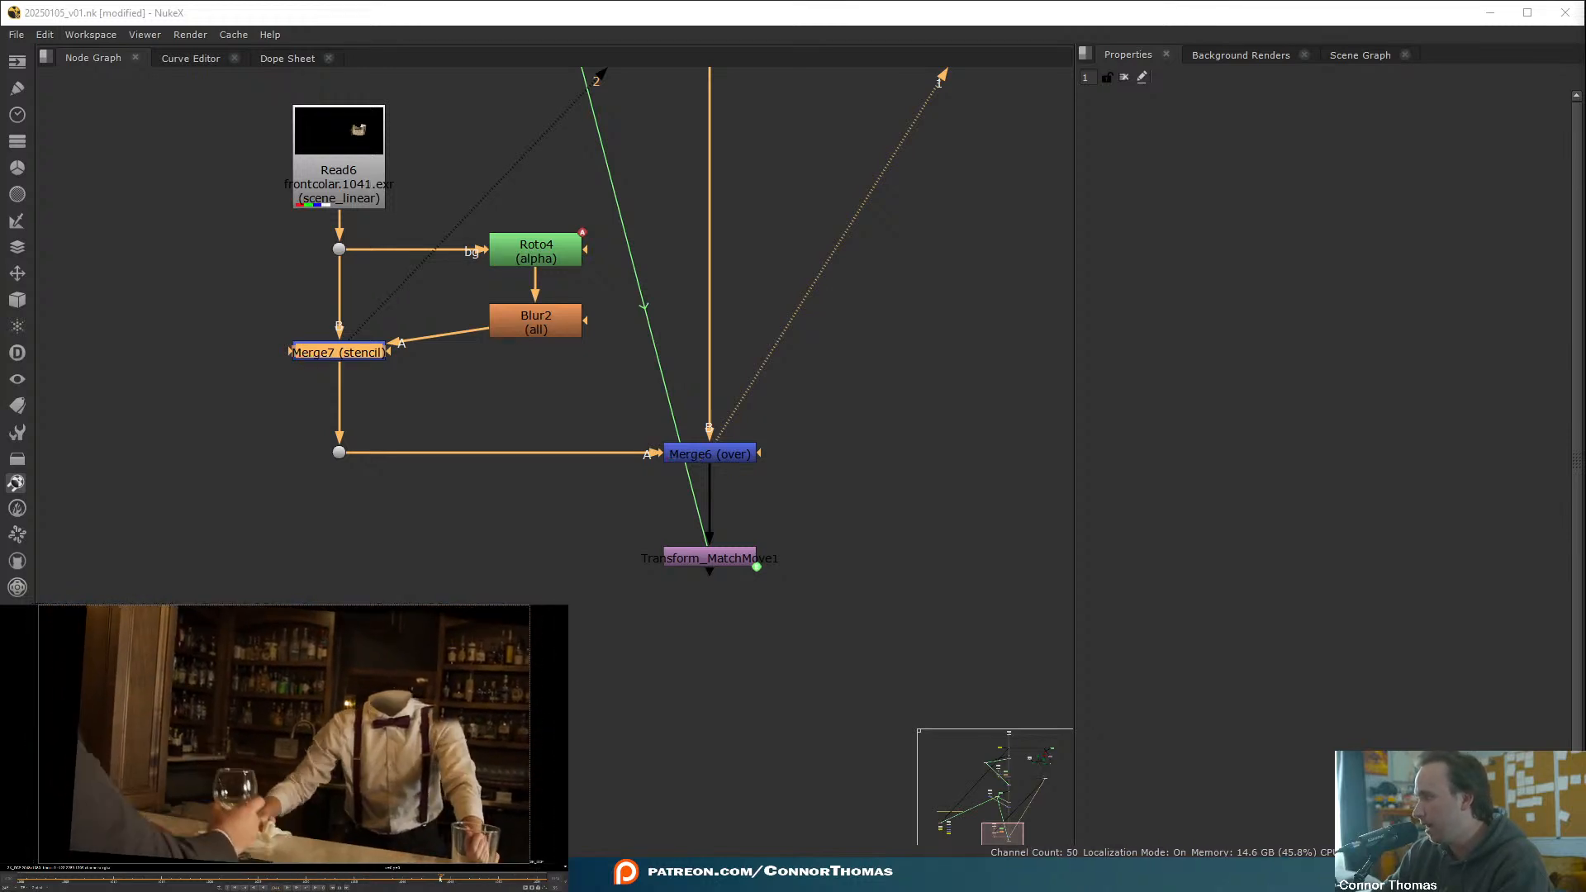
pyautogui.moveTo(498, 876); pyautogui.dragTo(342, 874)
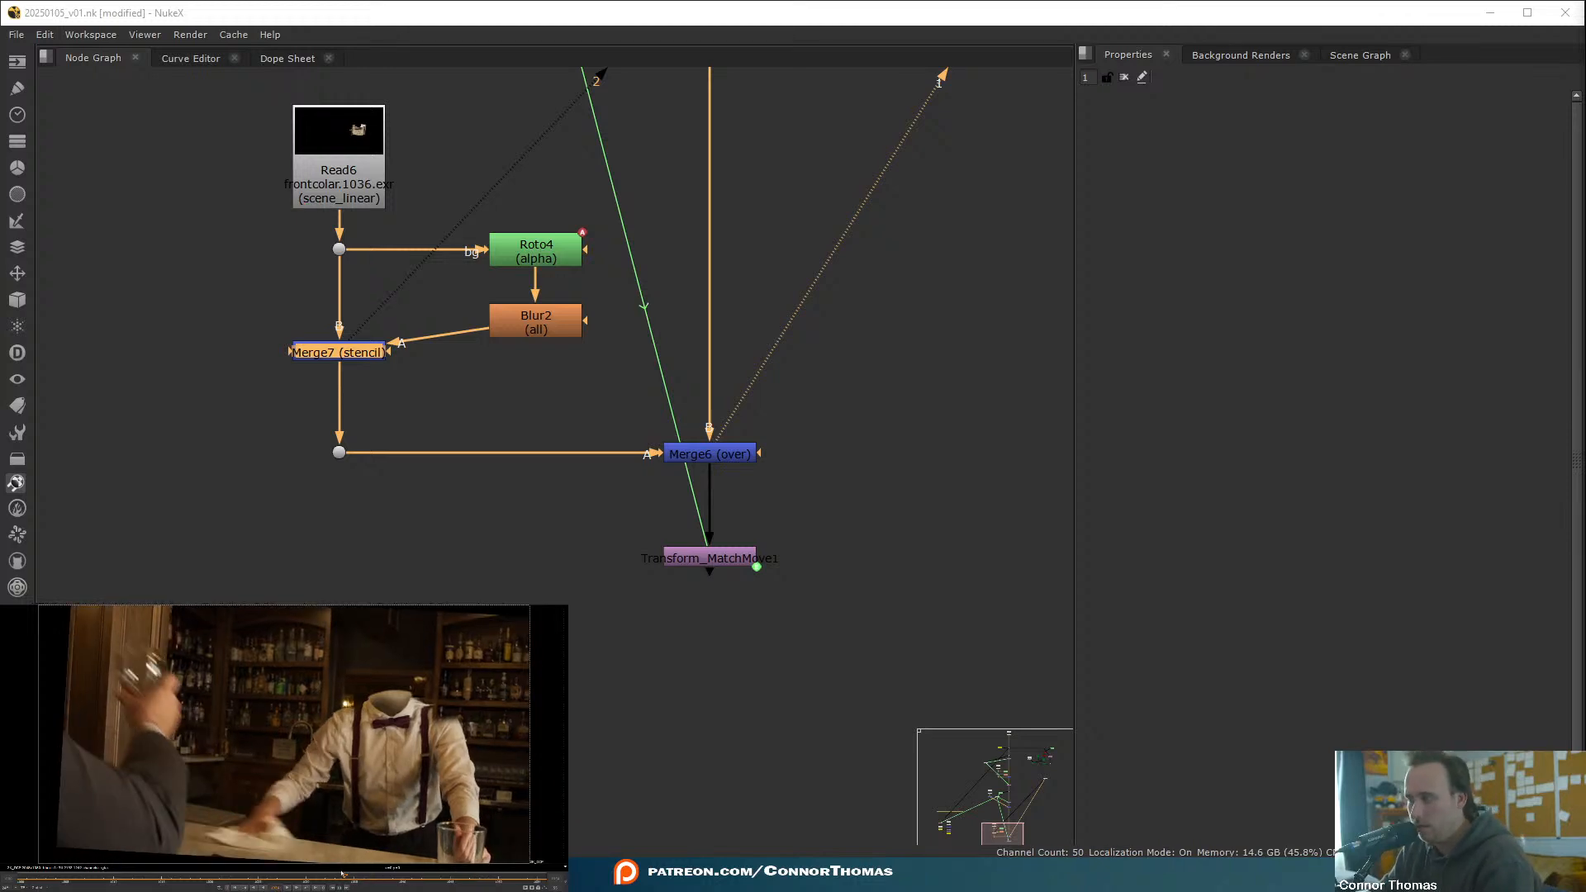
pyautogui.press('l')
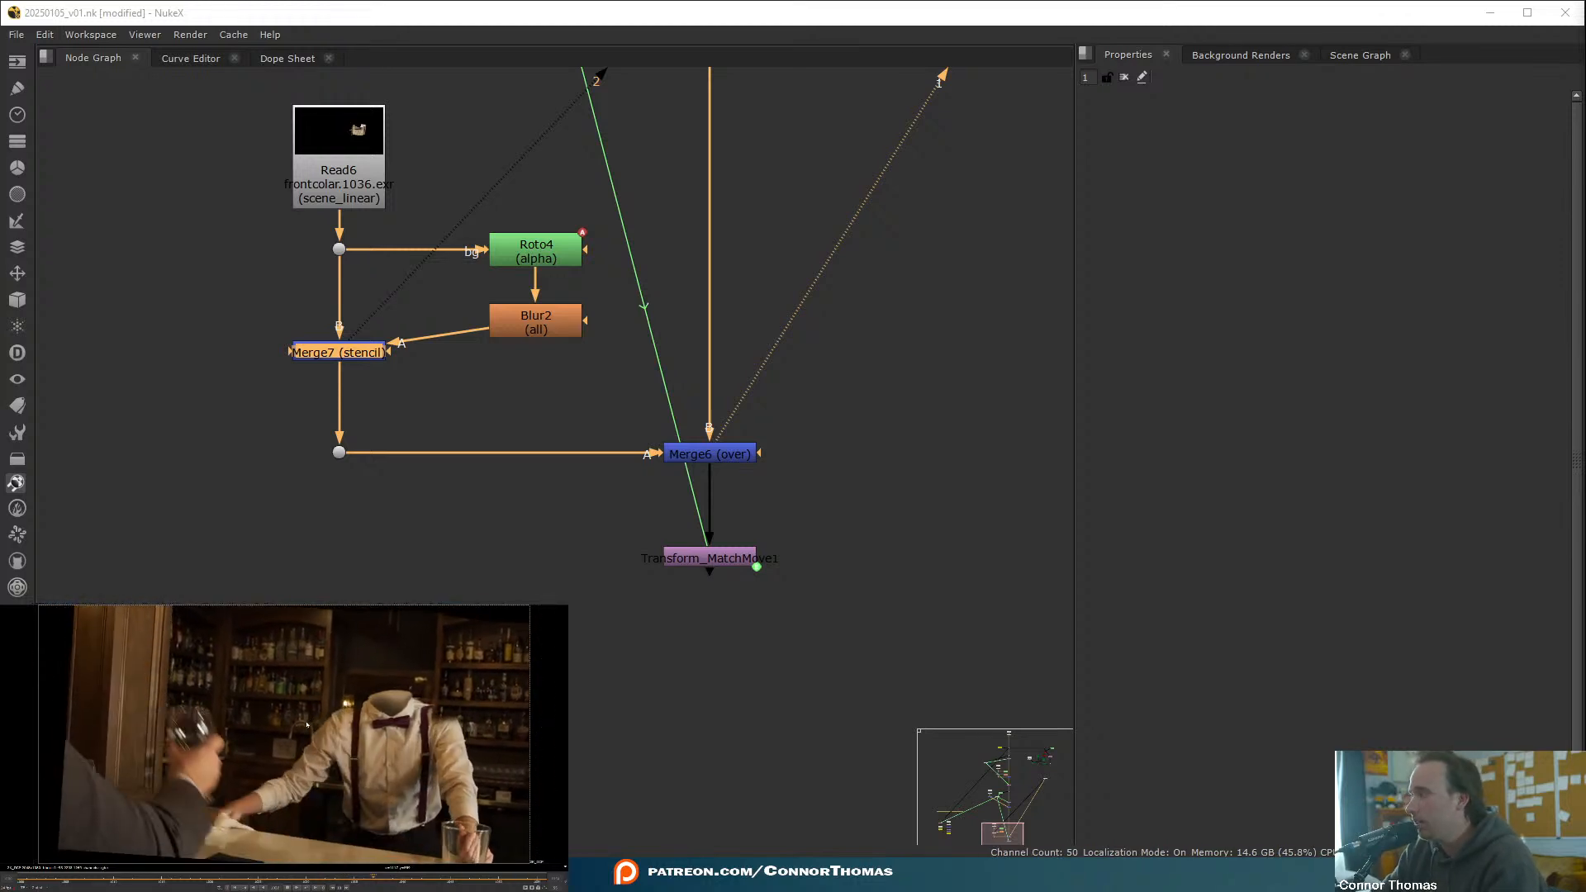
pyautogui.press('k')
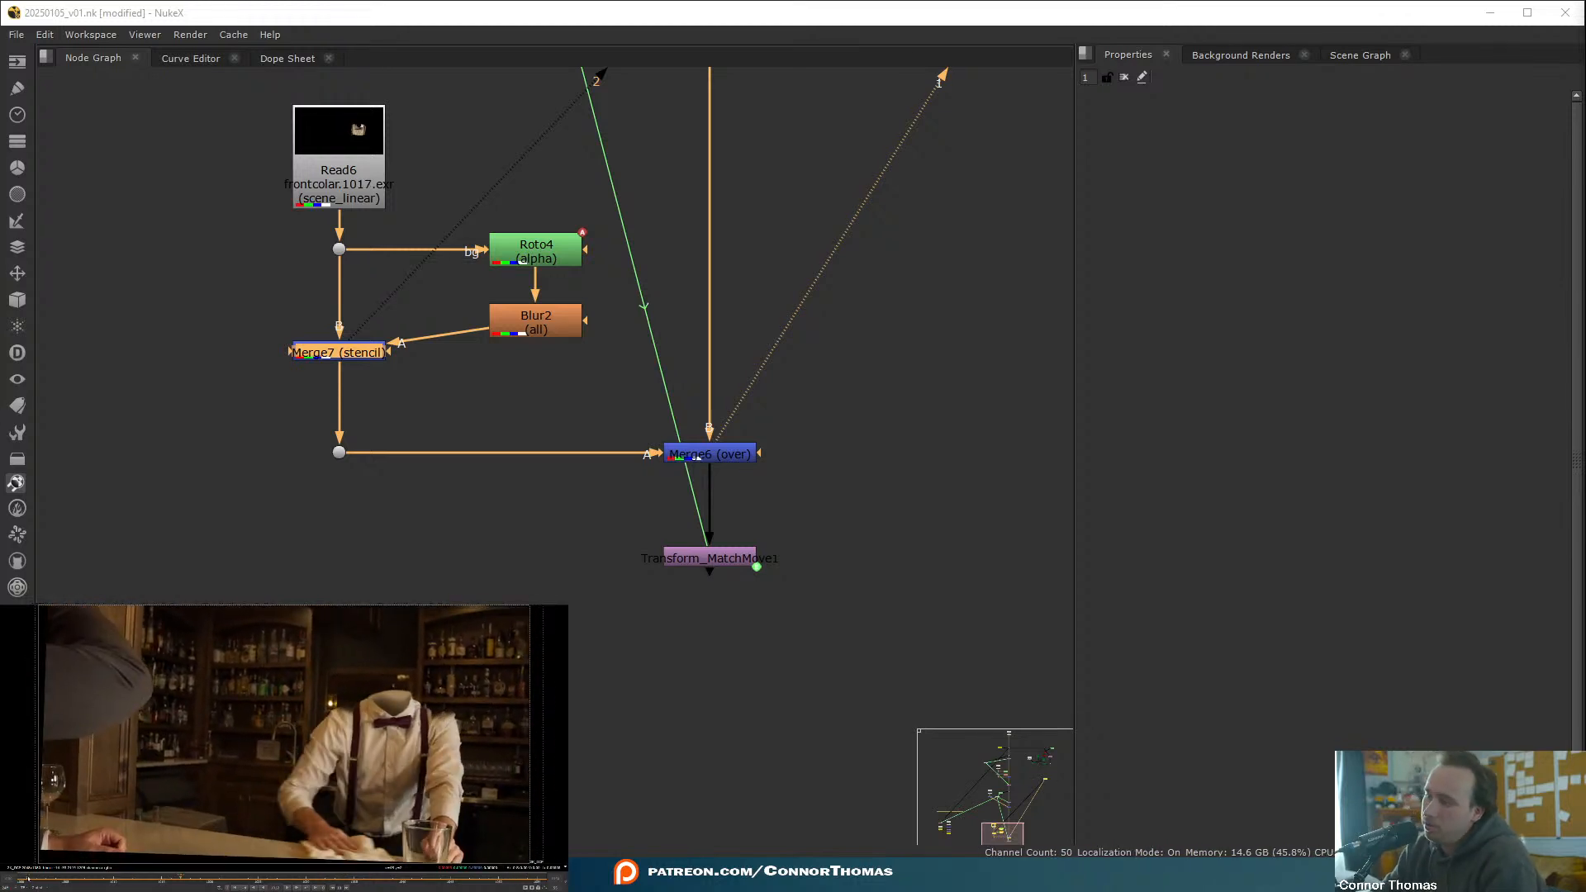
pyautogui.moveTo(18, 881)
pyautogui.mouseDown()
pyautogui.moveTo(487, 883)
pyautogui.moveTo(10, 881)
pyautogui.mouseUp()
# - Open the Roto3 mask on the clean plate branch and reshape Bezier1 at the shot's start, adjusting the neckline and shelf-side points
pyautogui.scroll(-3, 775, 272)
pyautogui.moveTo(826, 109); pyautogui.dragTo(671, 575, button='middle')
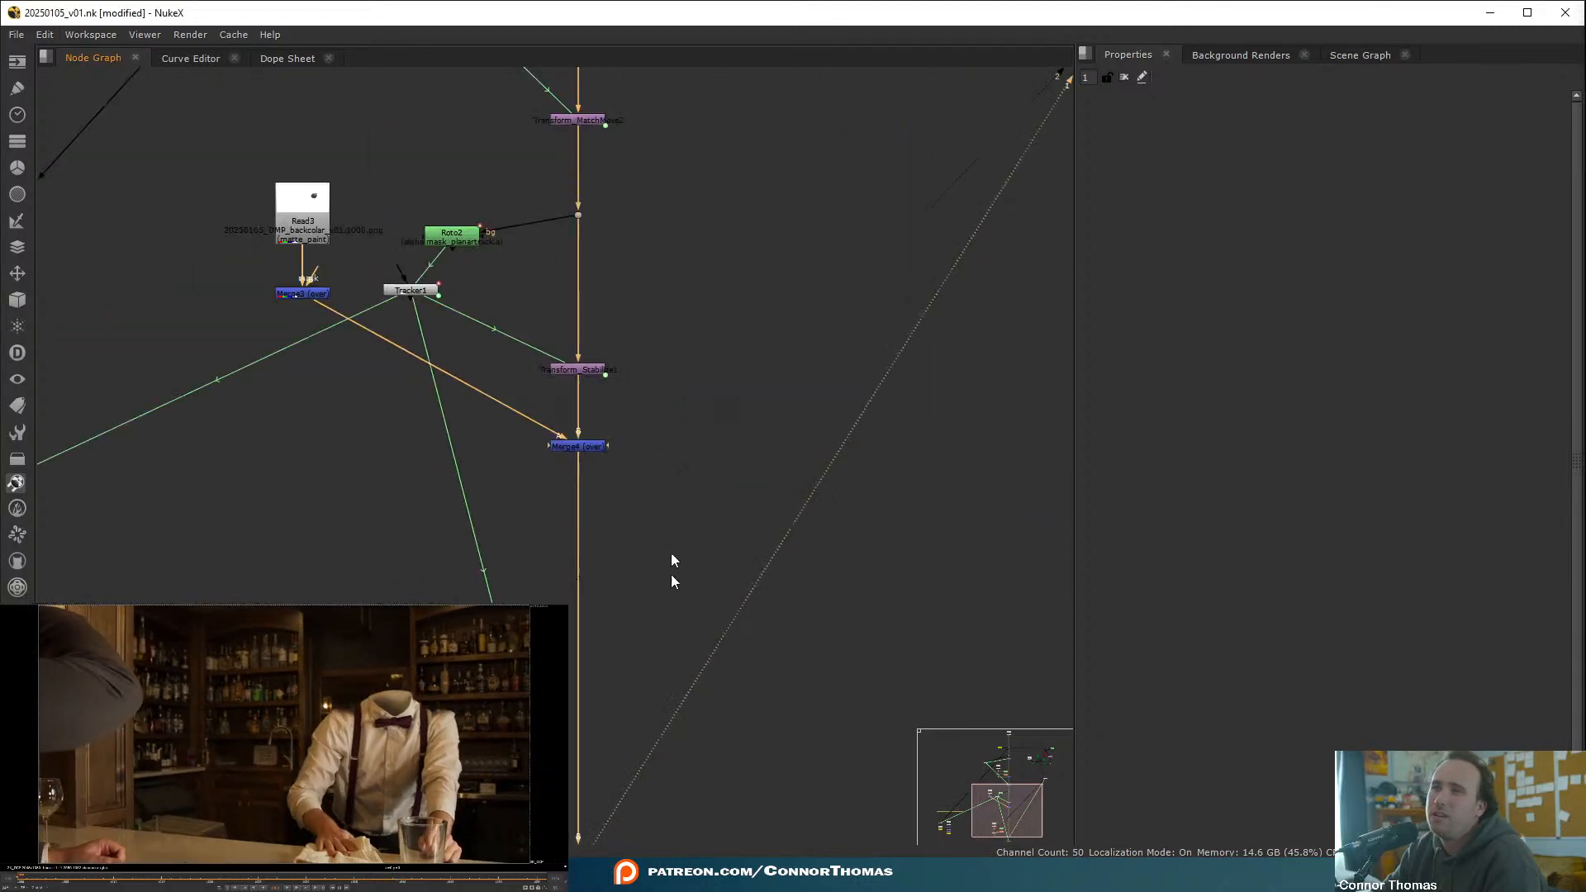
pyautogui.moveTo(646, 372); pyautogui.dragTo(808, 539, button='middle')
pyautogui.scroll(-2, 808, 538)
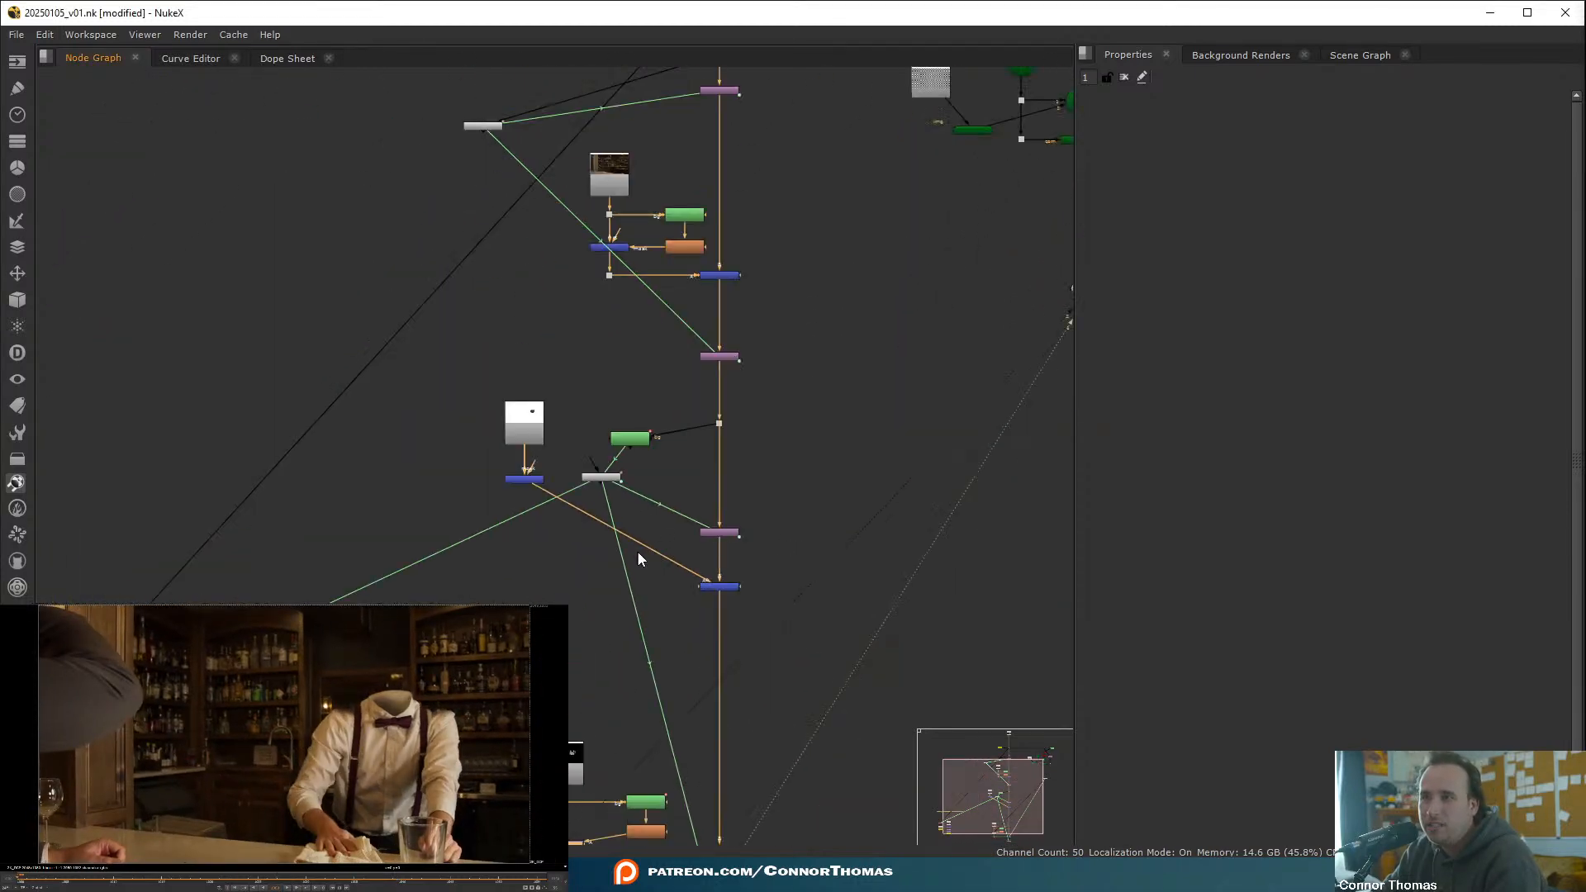
pyautogui.scroll(3, 692, 275)
pyautogui.doubleClick(645, 298)
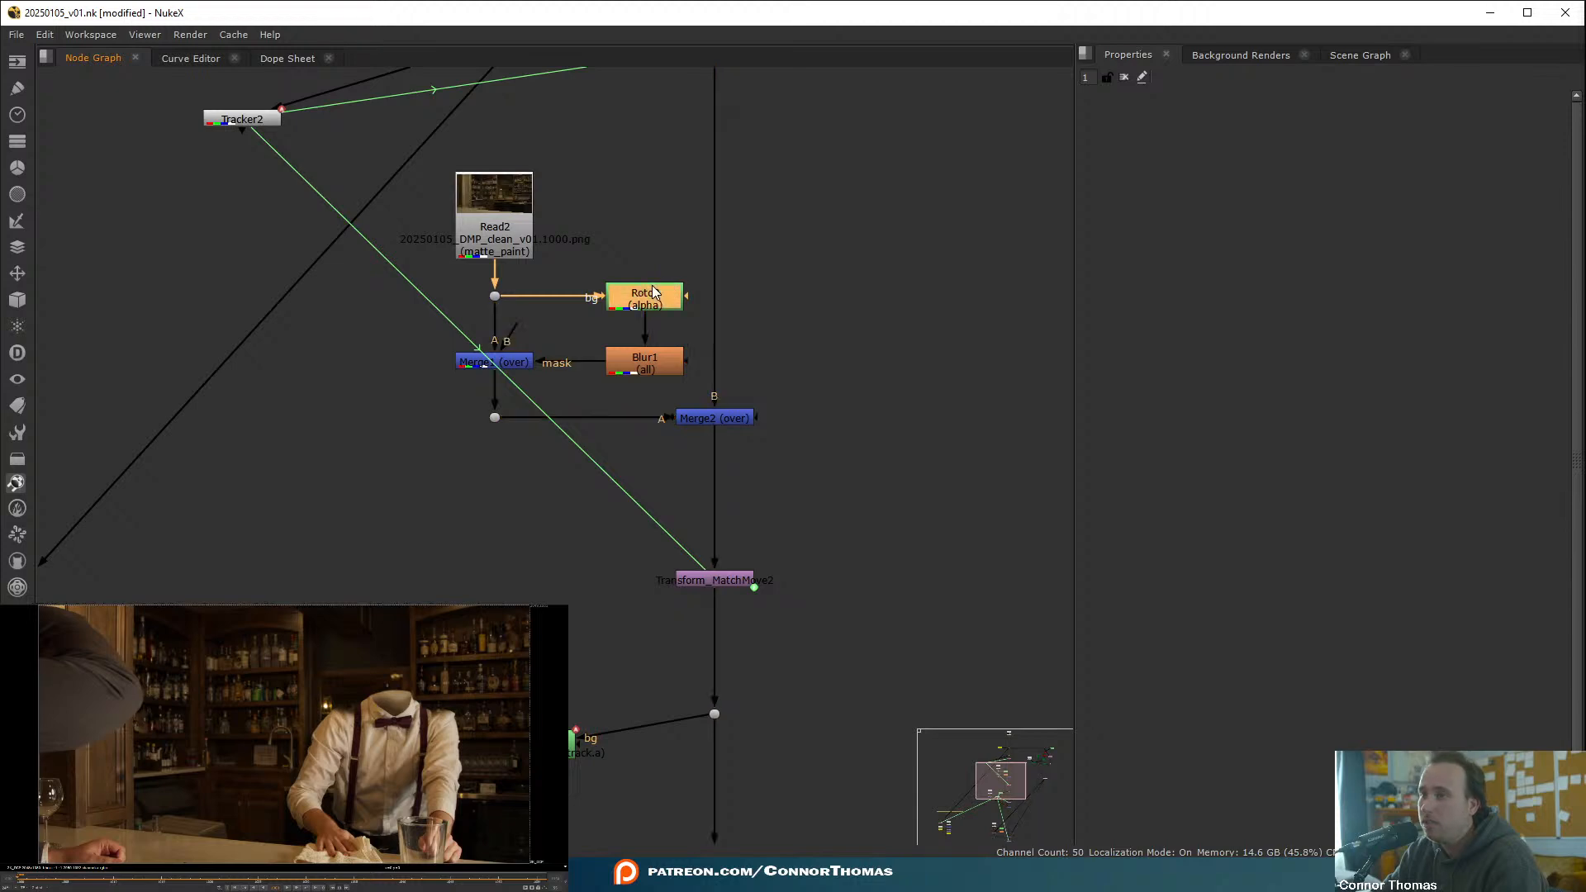
pyautogui.click(334, 712)
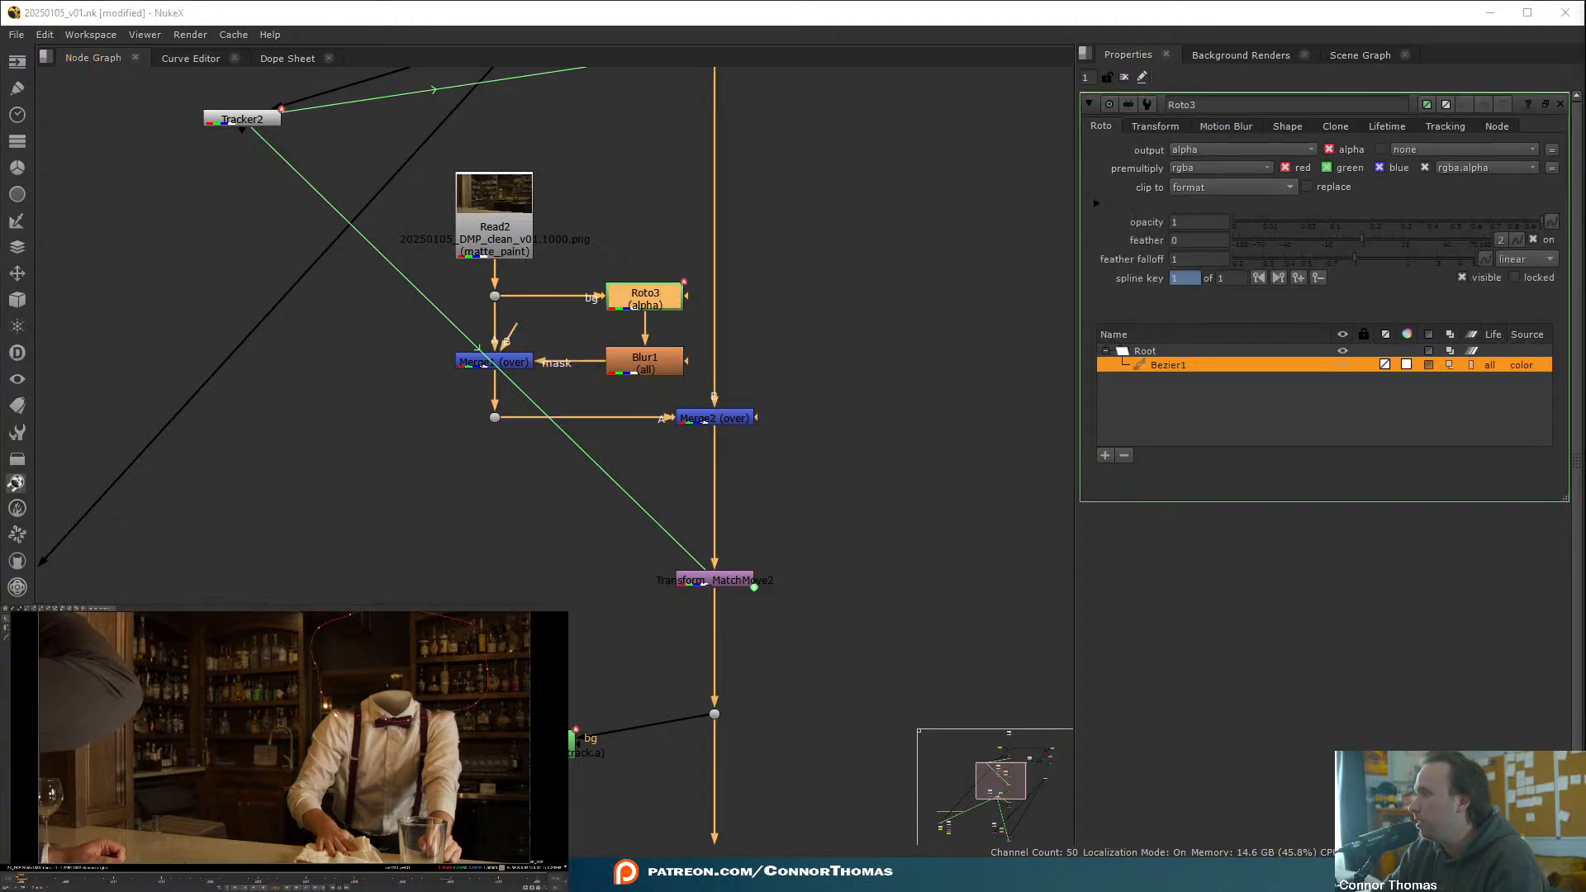
pyautogui.moveTo(354, 703); pyautogui.dragTo(353, 696)
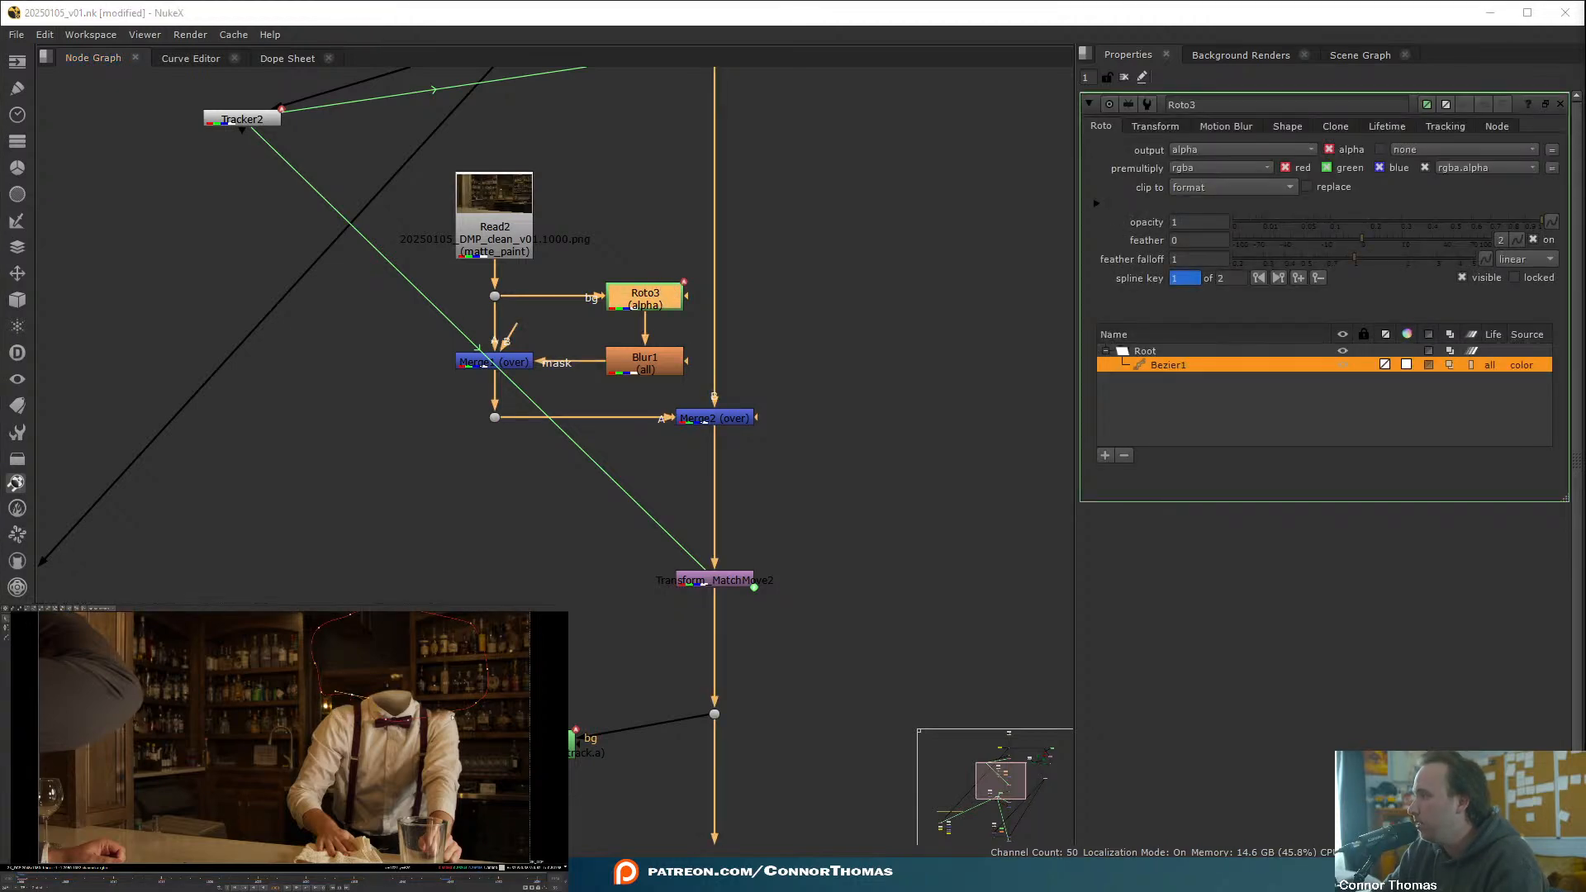
pyautogui.moveTo(453, 713); pyautogui.dragTo(479, 690)
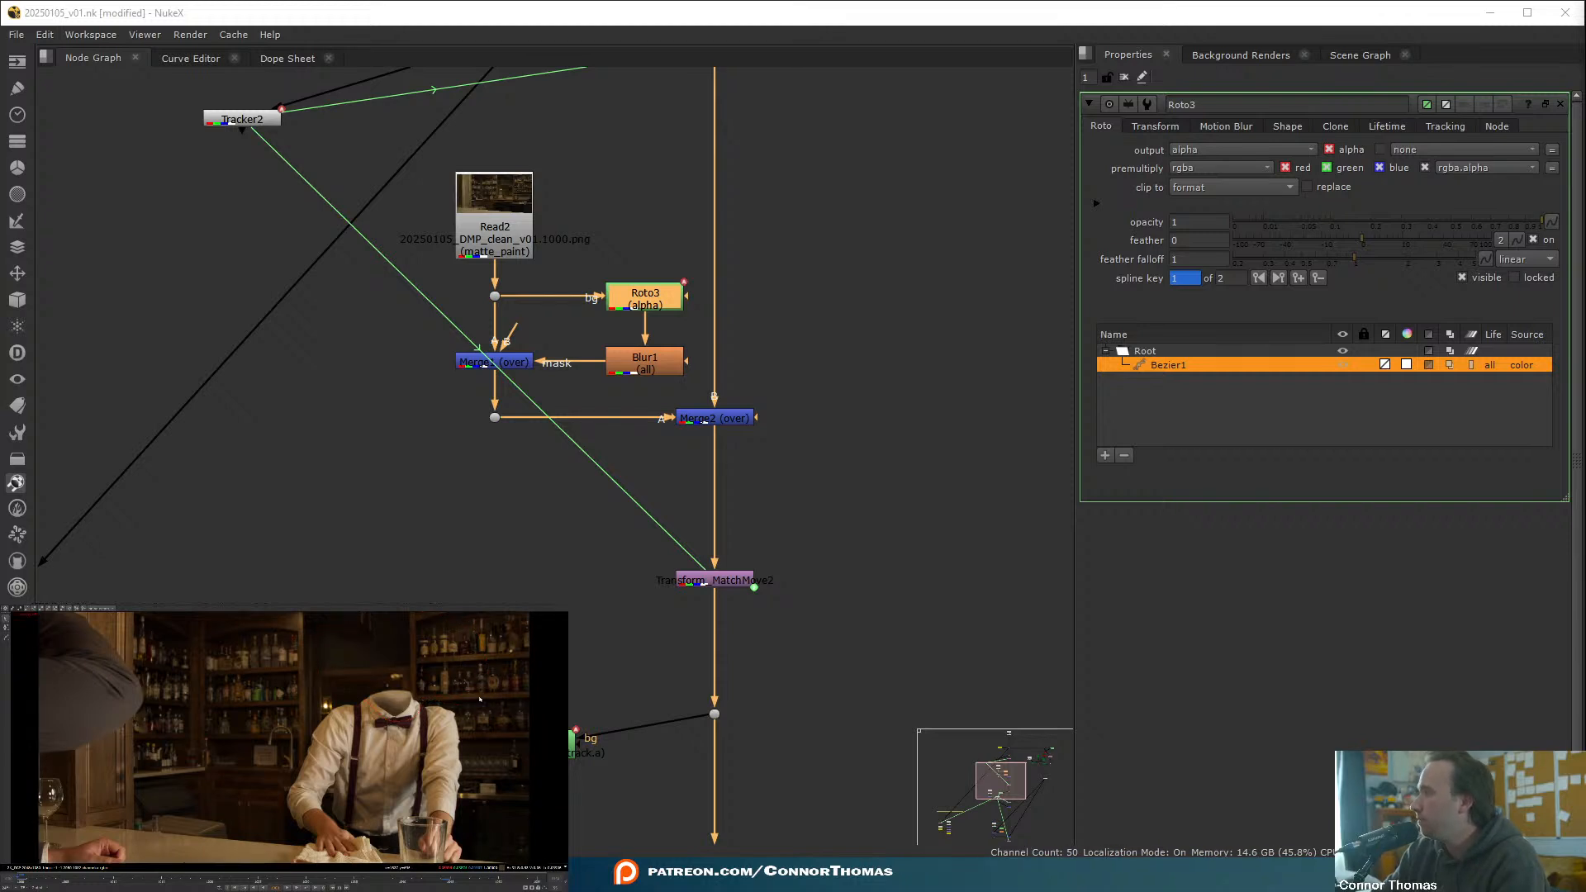
# - Correct the lower points of Bezier1 late in the shot and check the neck area with the roto overlay hidden
pyautogui.click(114, 881)
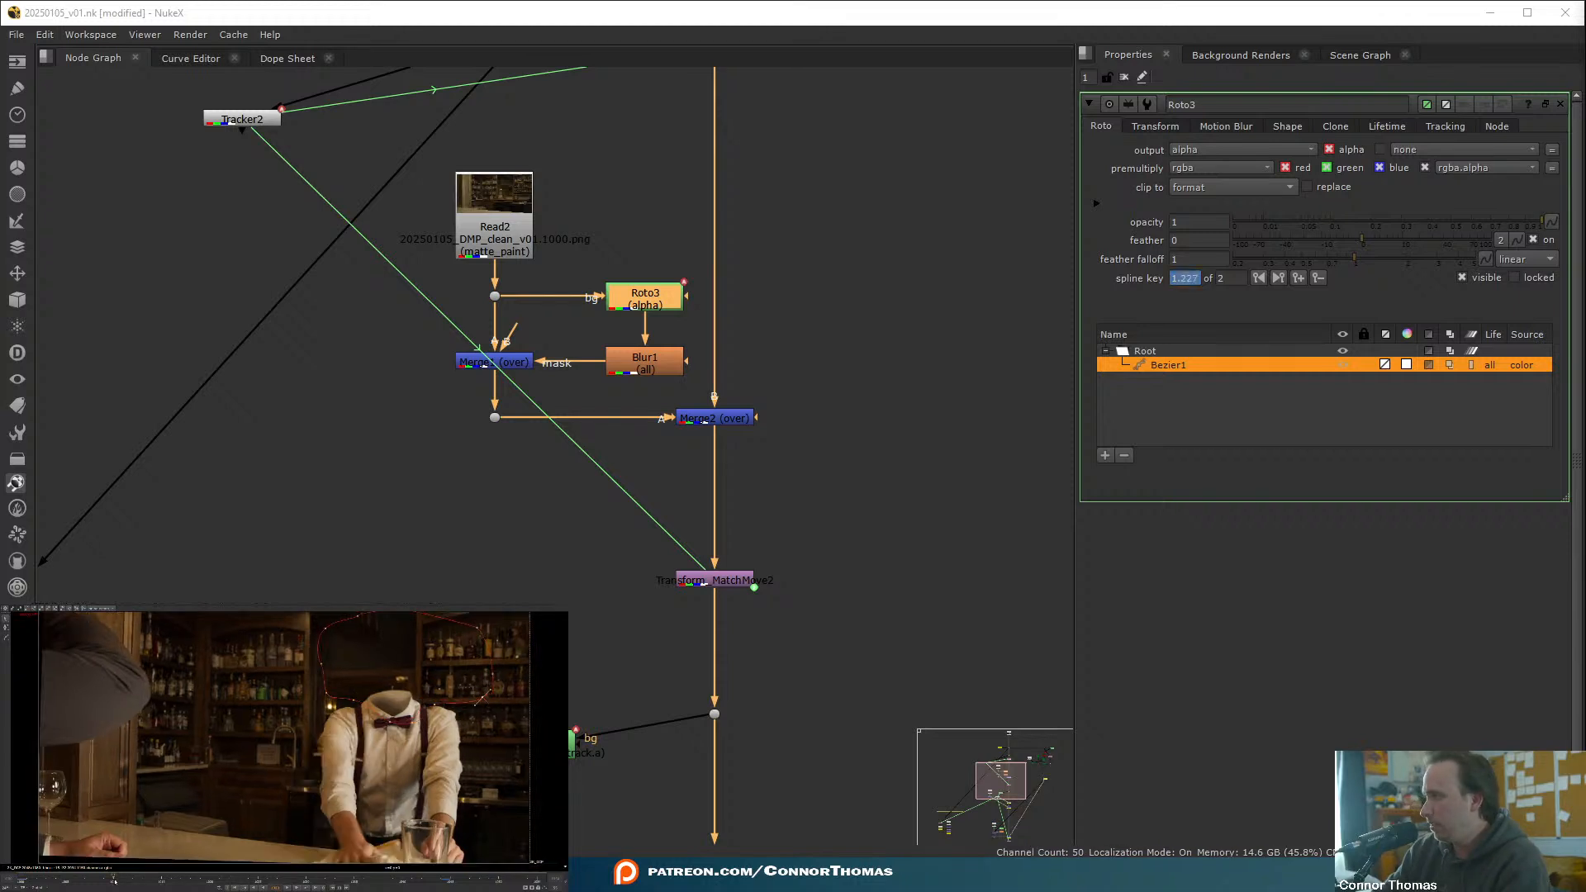
pyautogui.click(444, 880)
pyautogui.moveTo(475, 721); pyautogui.dragTo(428, 727)
pyautogui.press('q')
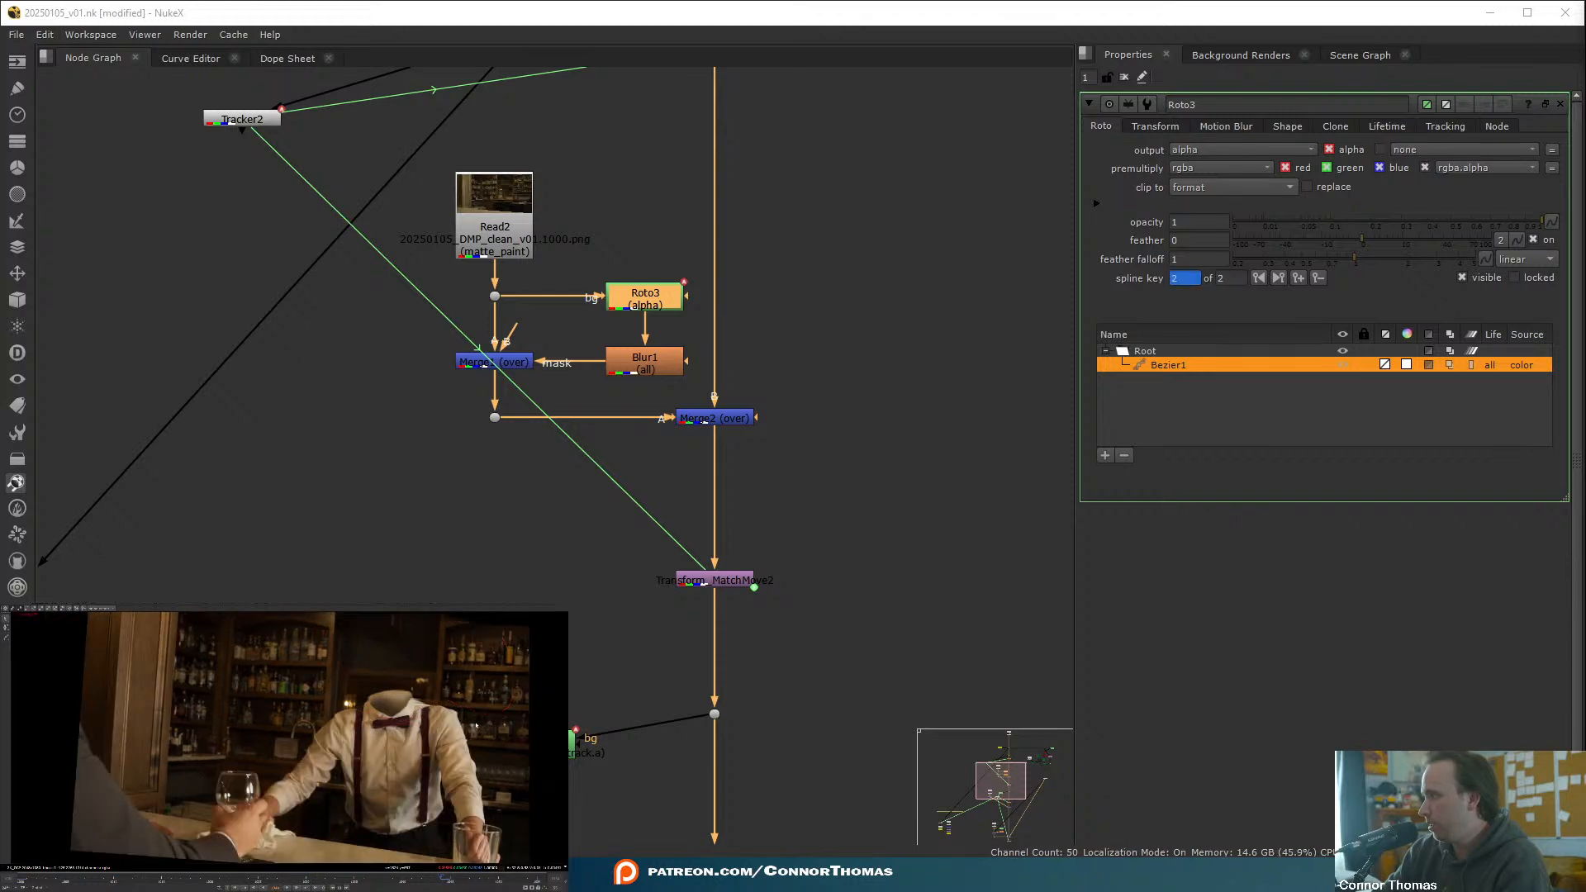
pyautogui.press('q')
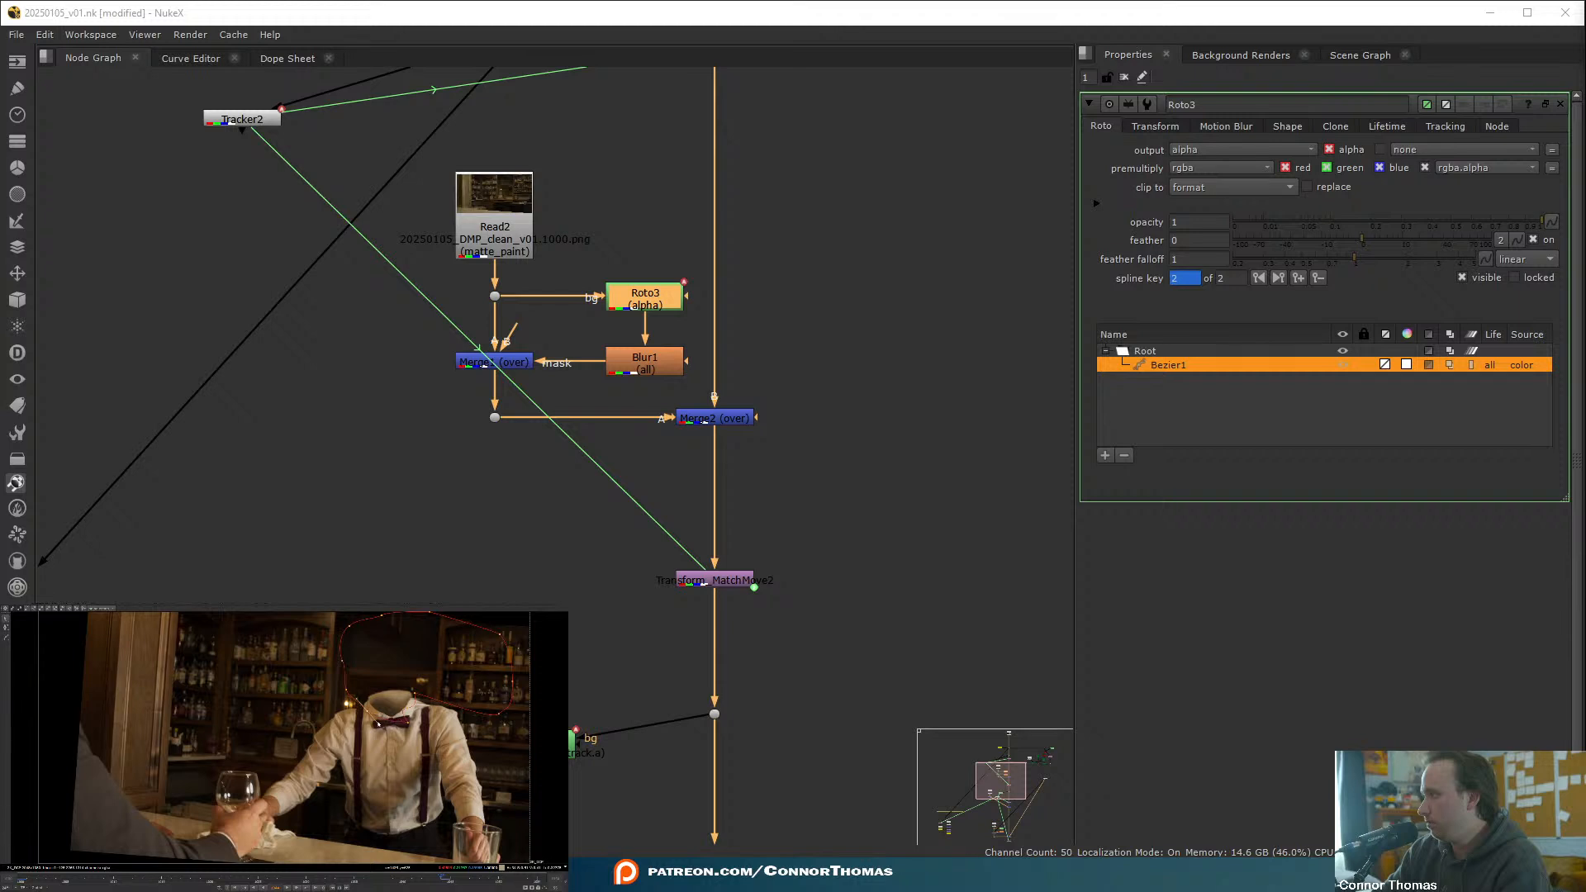
pyautogui.press('o')
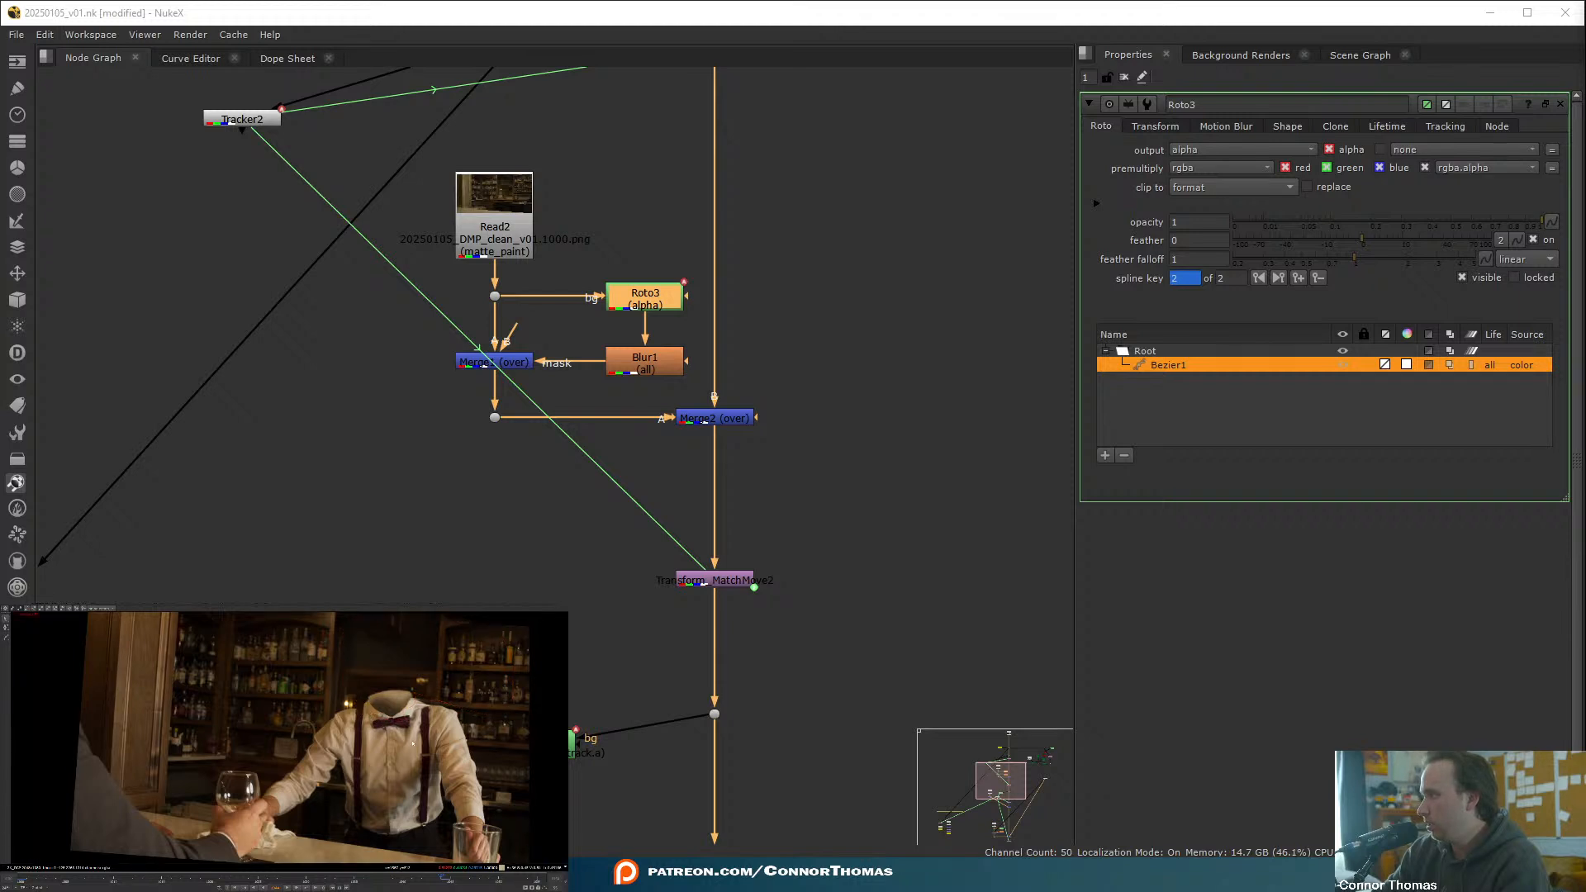
pyautogui.press('o')
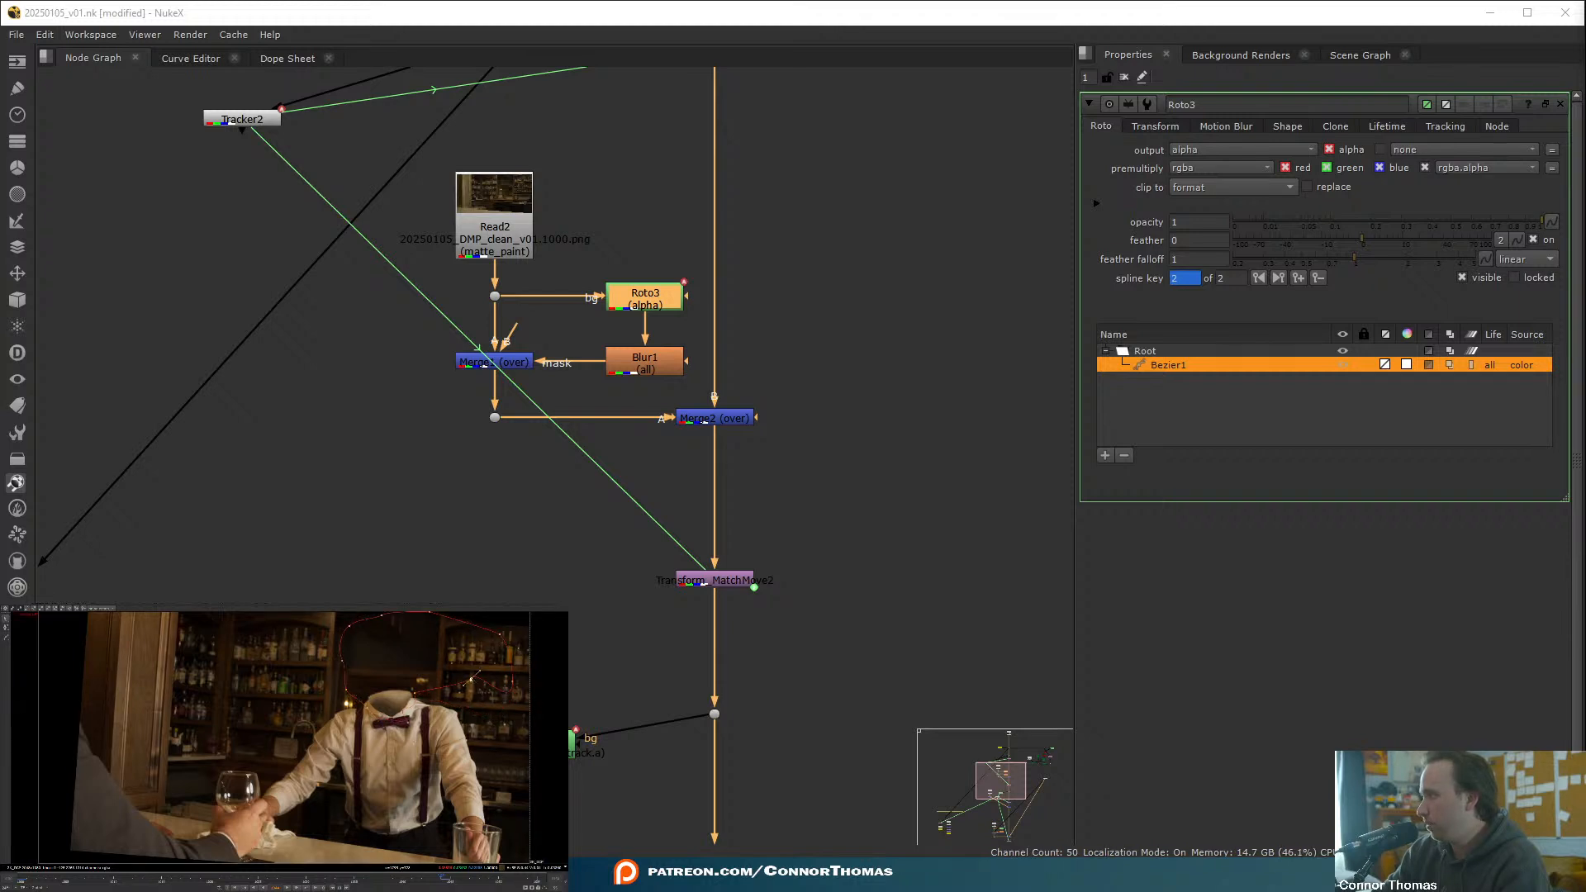
pyautogui.press('o')
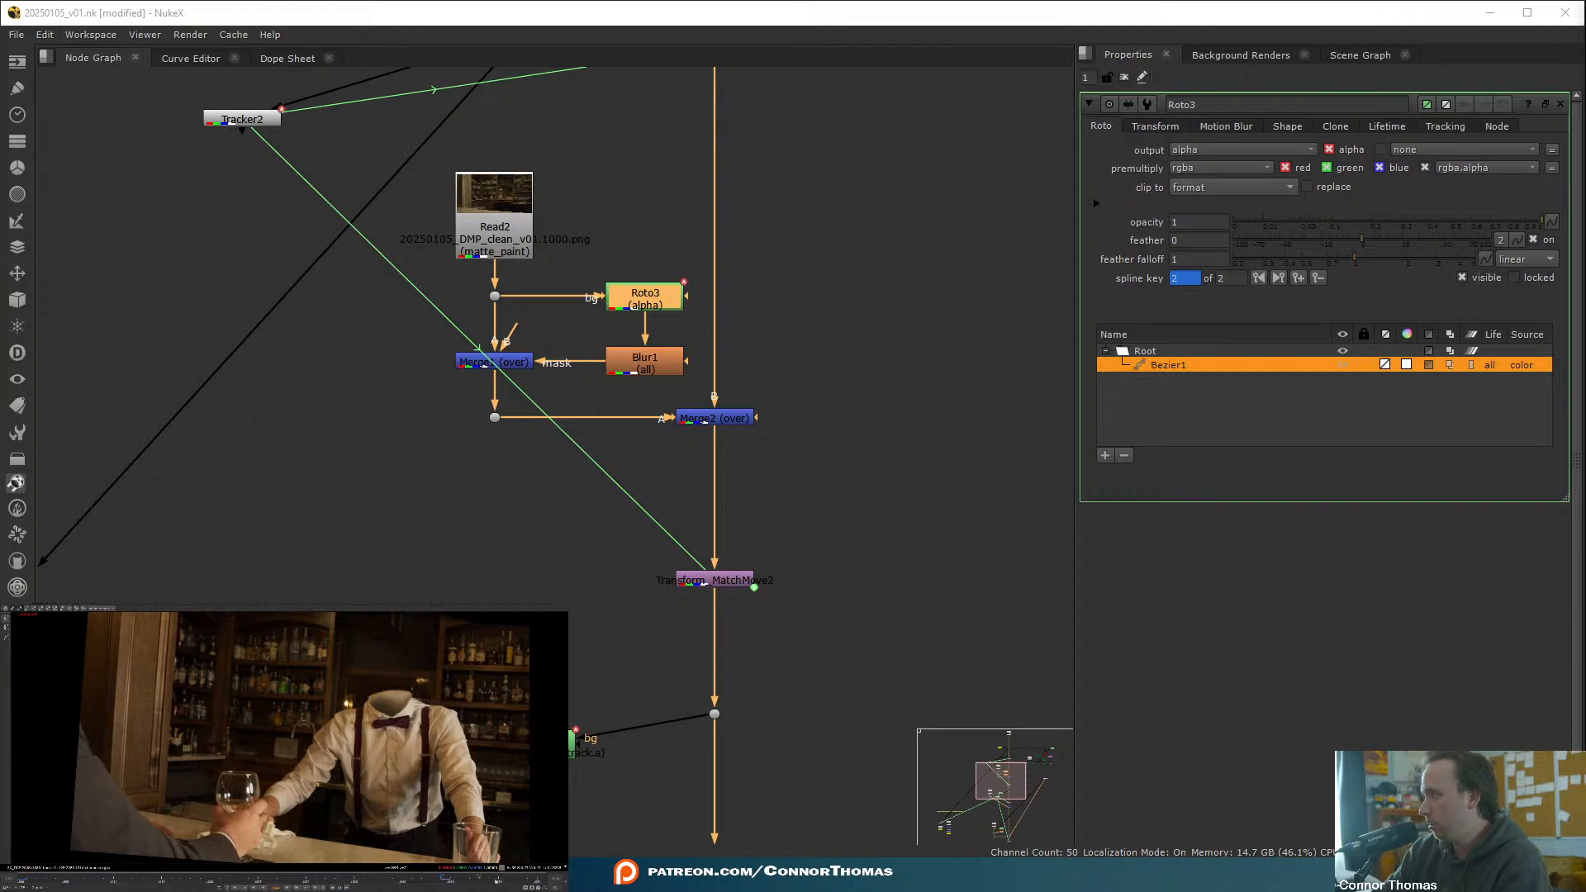
# - Keyframe Bezier1 near the end of the shot by nudging the points on both sides of the collar
pyautogui.click(538, 883)
pyautogui.press('o')
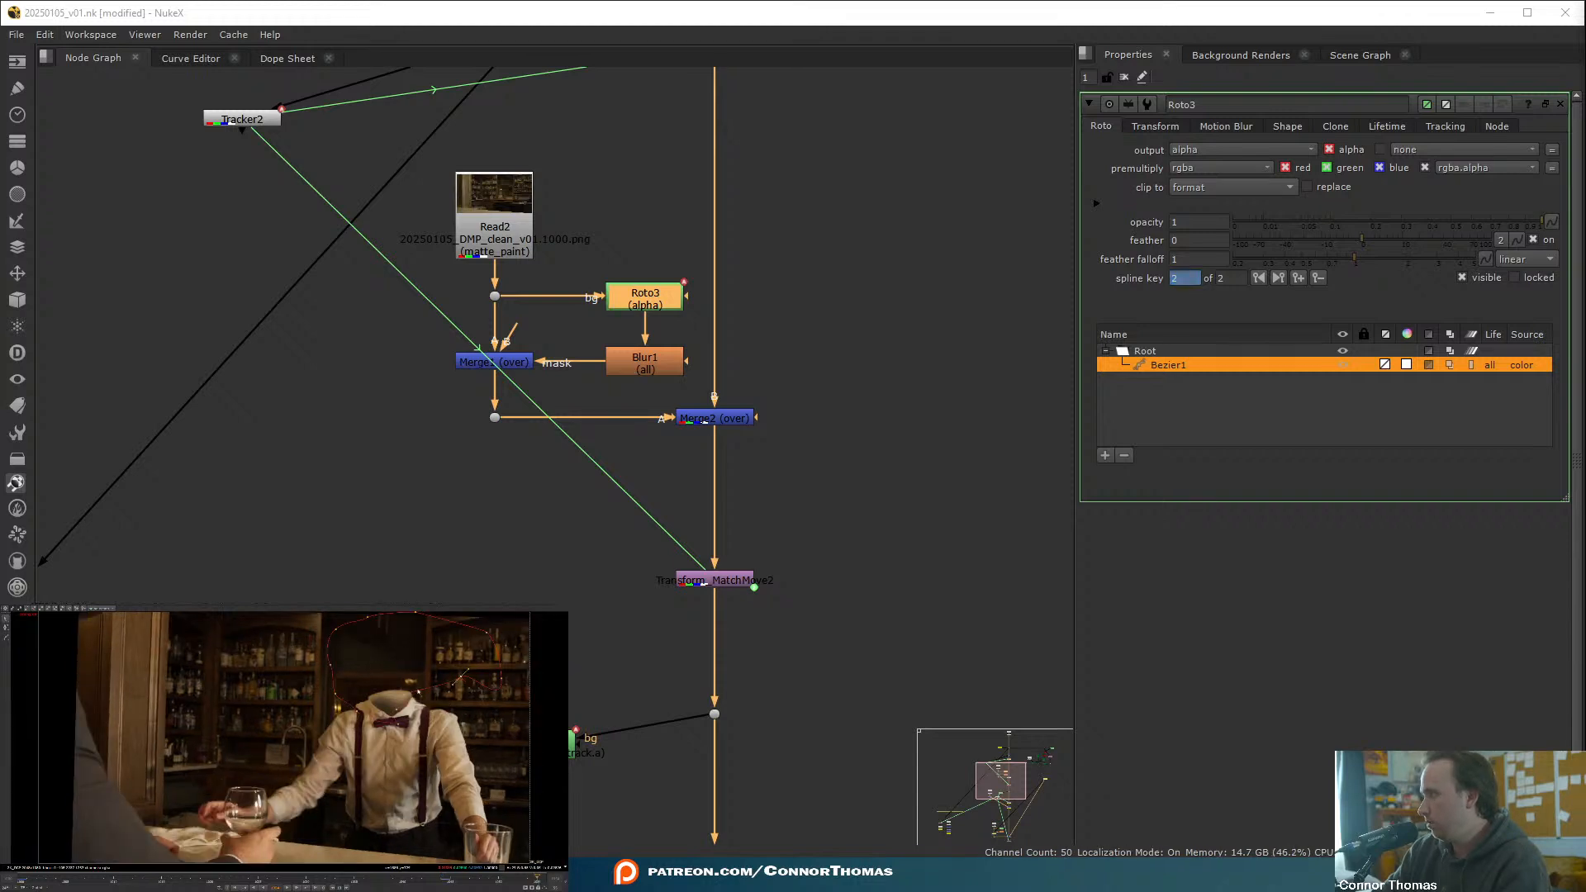
pyautogui.moveTo(419, 700); pyautogui.dragTo(423, 703)
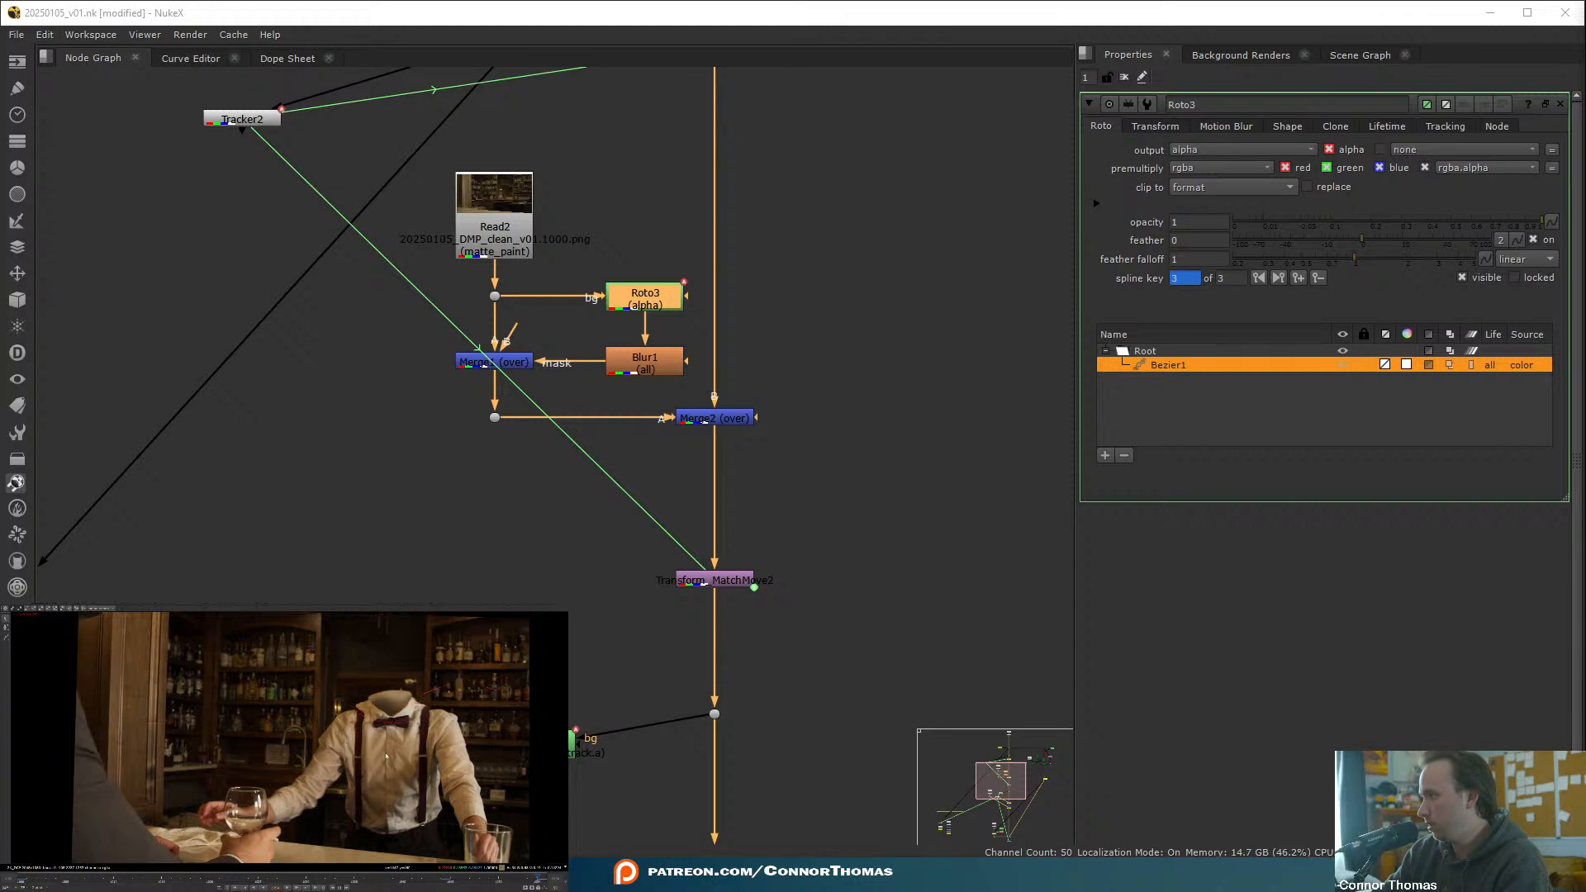
pyautogui.moveTo(364, 700); pyautogui.dragTo(366, 698)
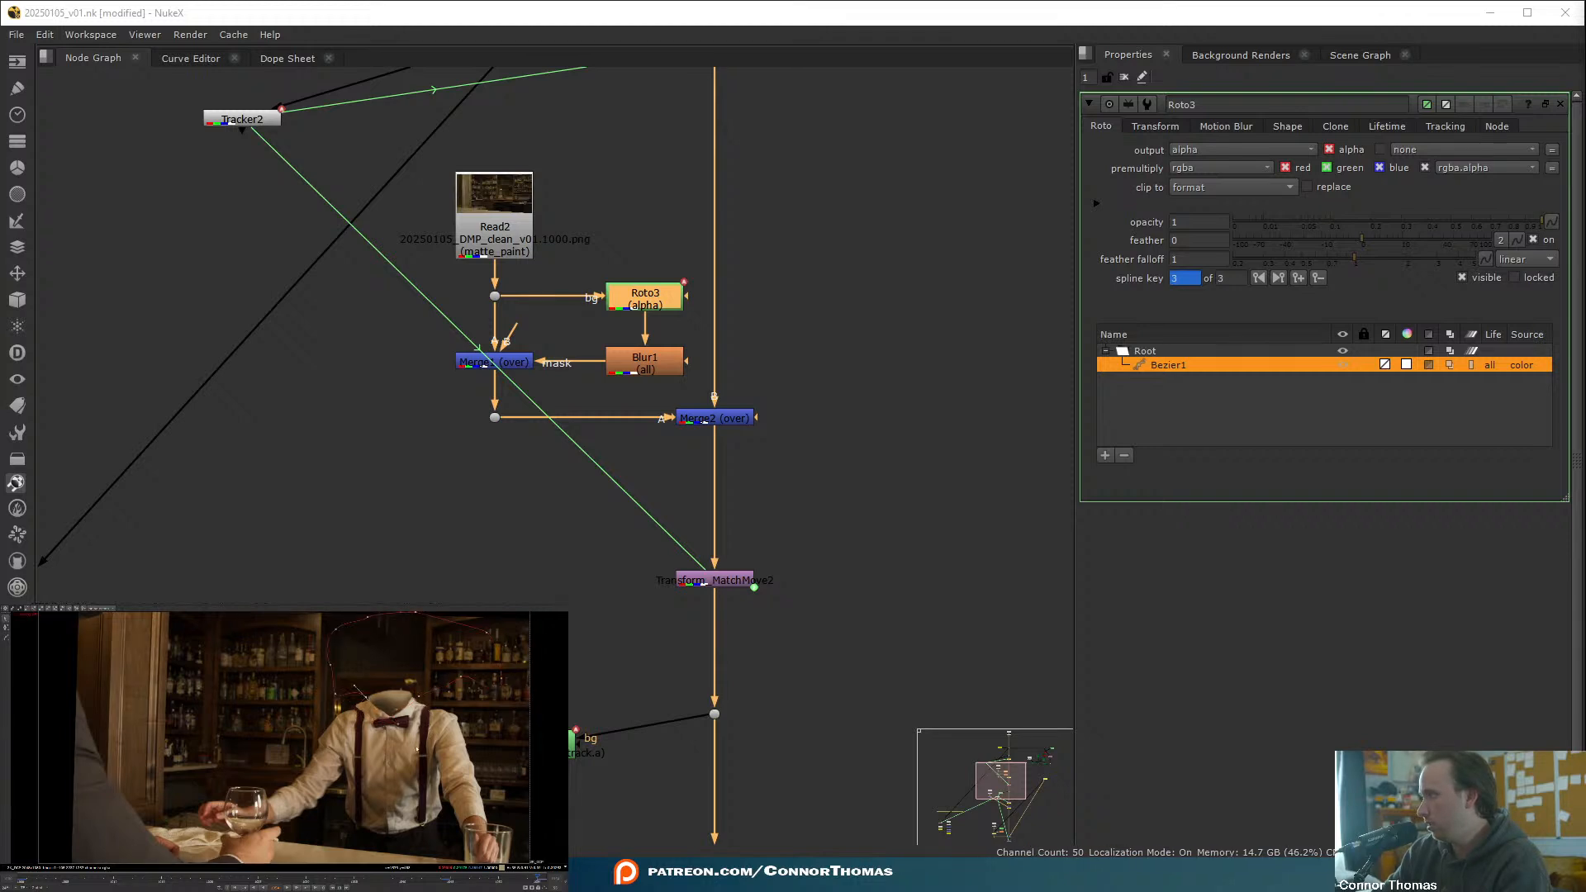
pyautogui.moveTo(364, 701); pyautogui.dragTo(366, 708)
pyautogui.press('q')
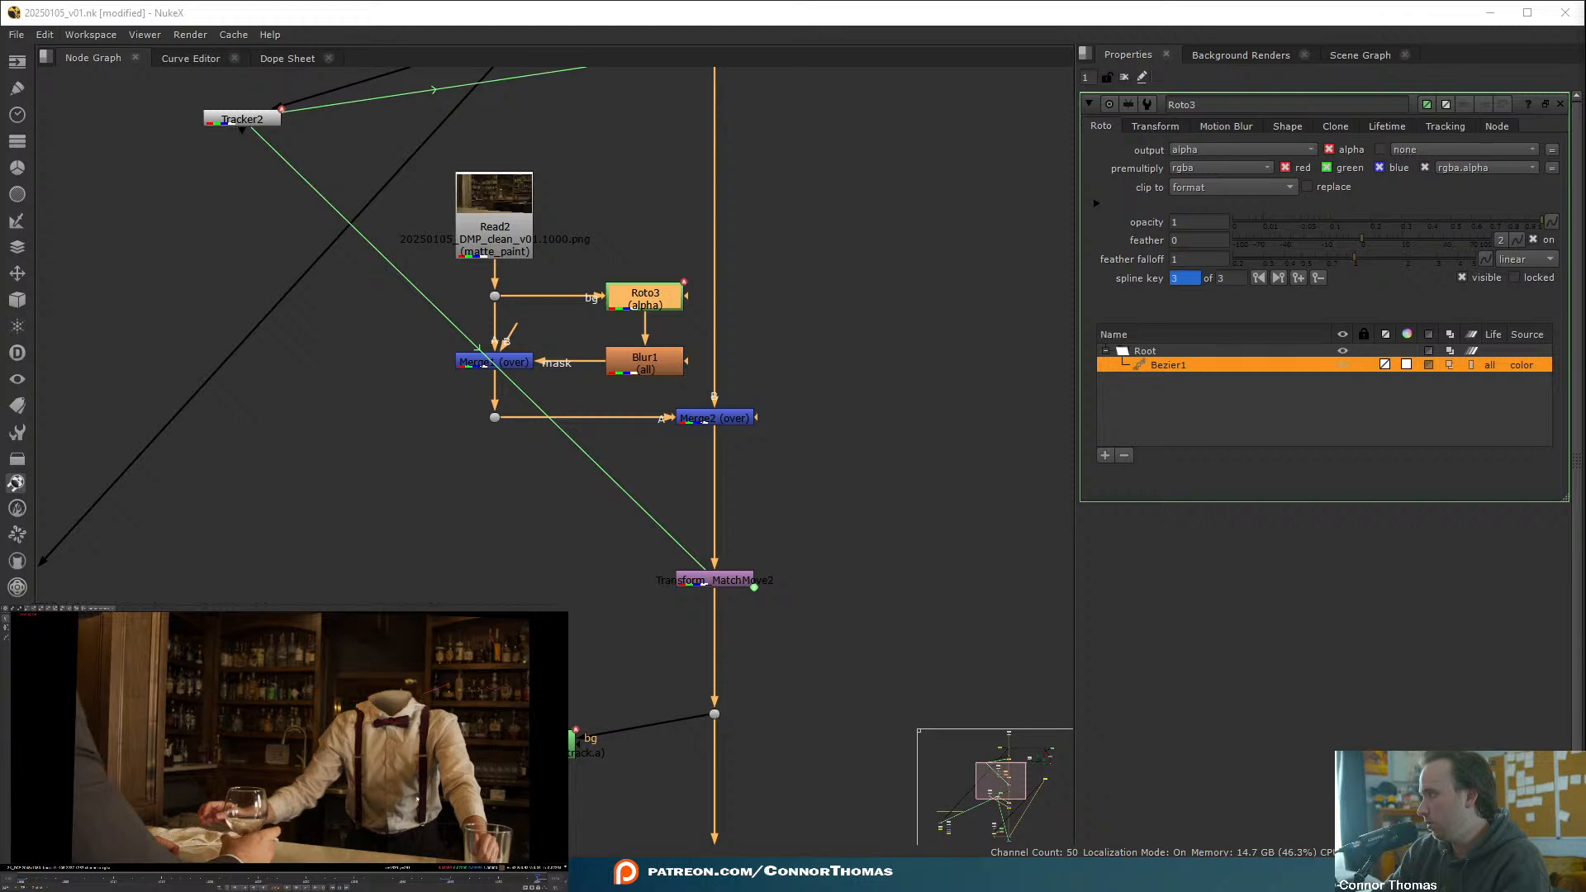
pyautogui.press('q')
# - Keyframe Bezier1 at two frames in the first half of the shot by refining its points along the neckline
pyautogui.click(231, 880)
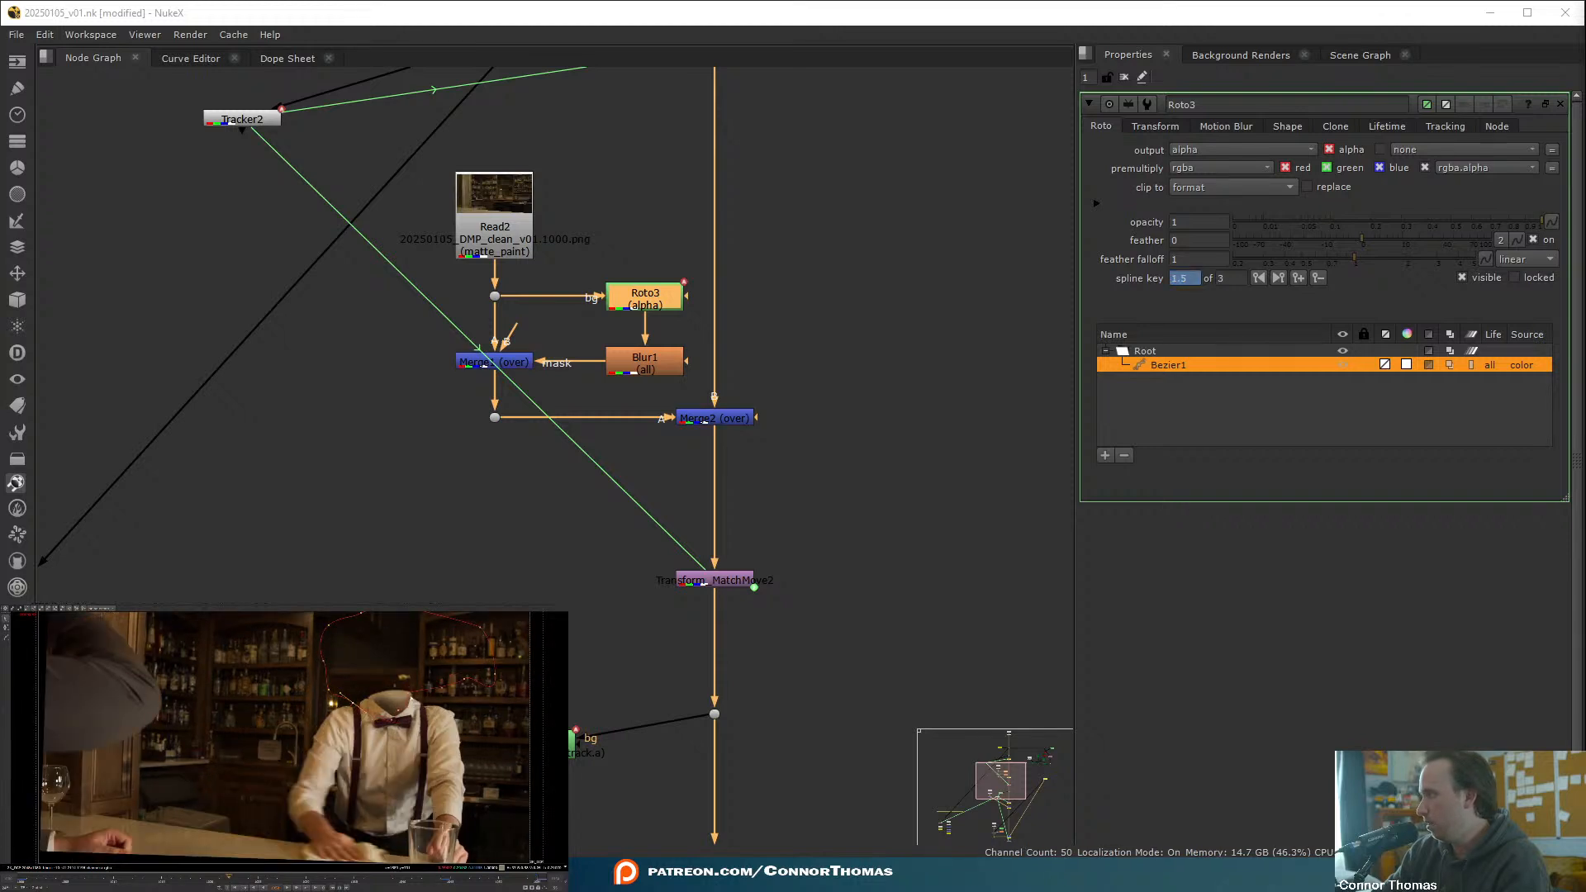
pyautogui.moveTo(409, 696); pyautogui.dragTo(420, 702)
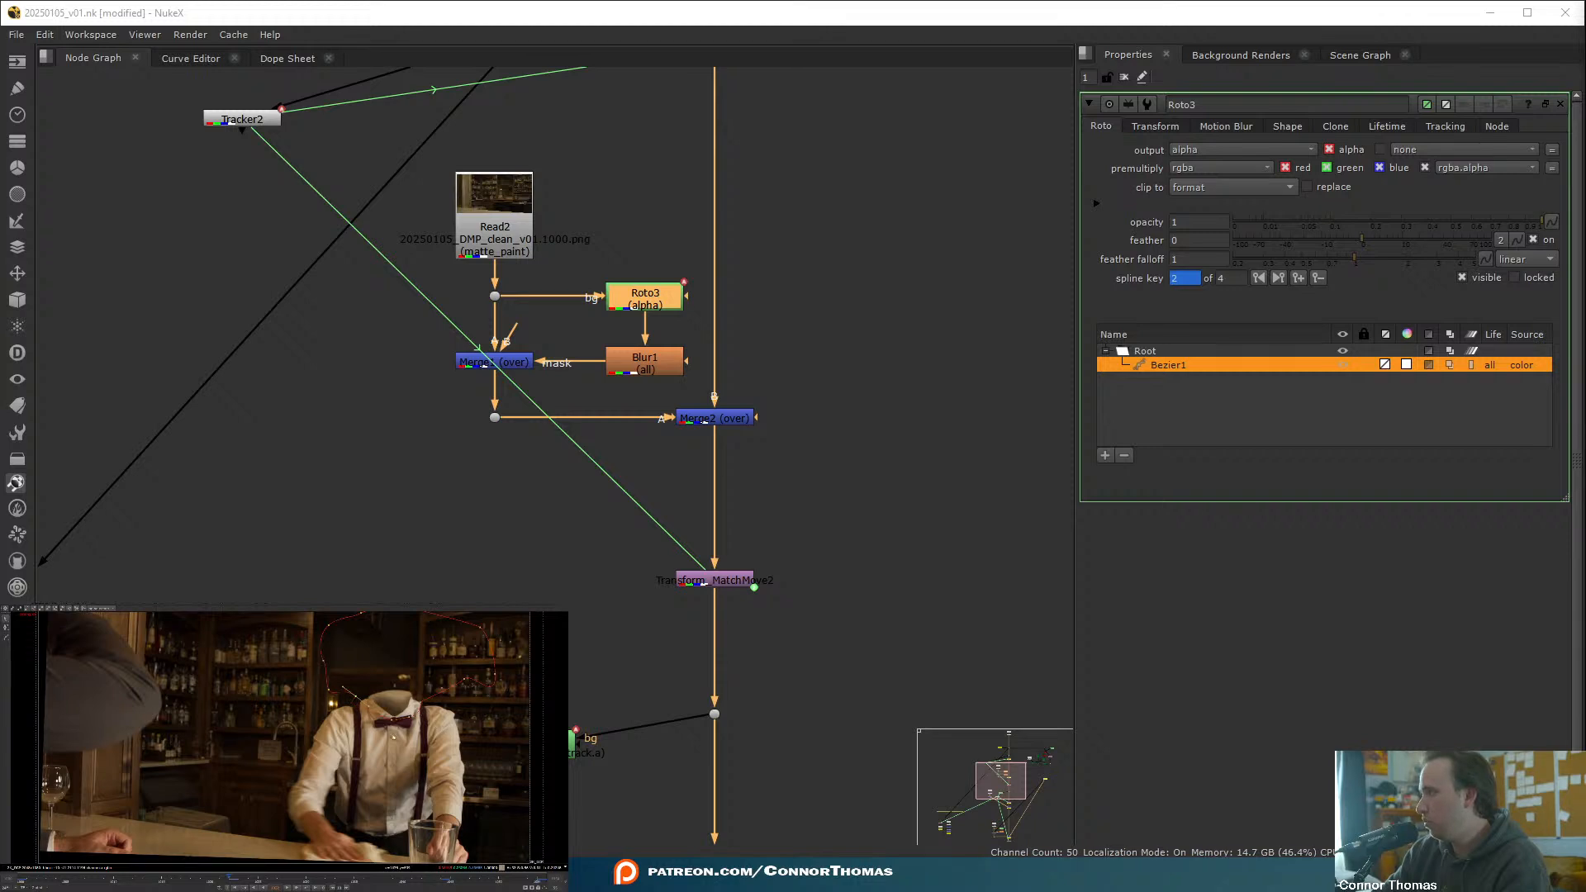
pyautogui.press('q')
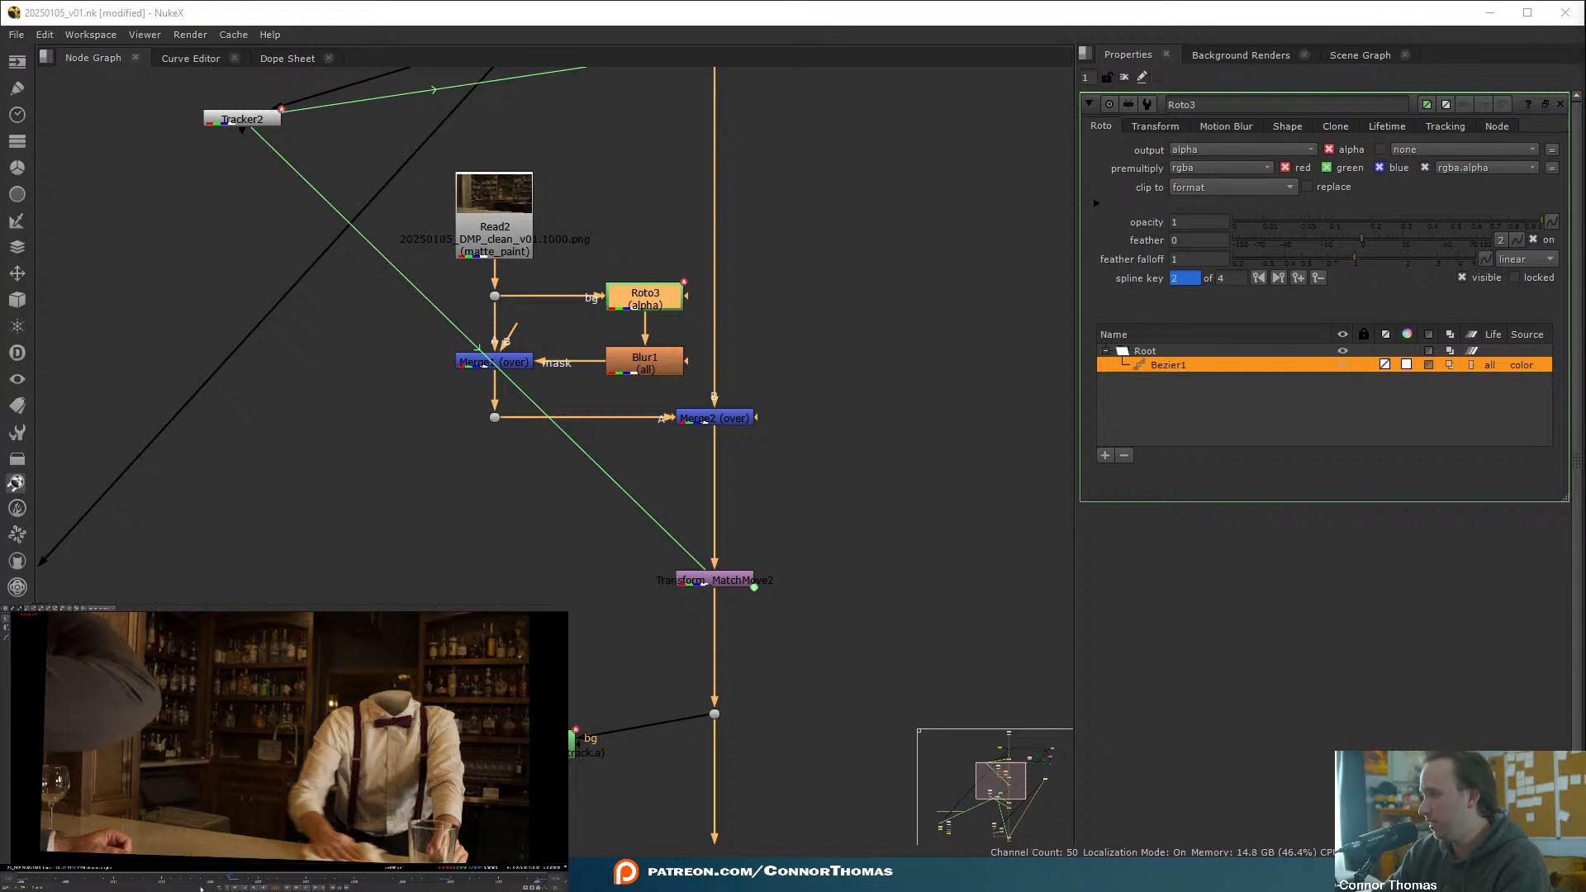
pyautogui.hotkey('shift', 'Left')
pyautogui.press('q')
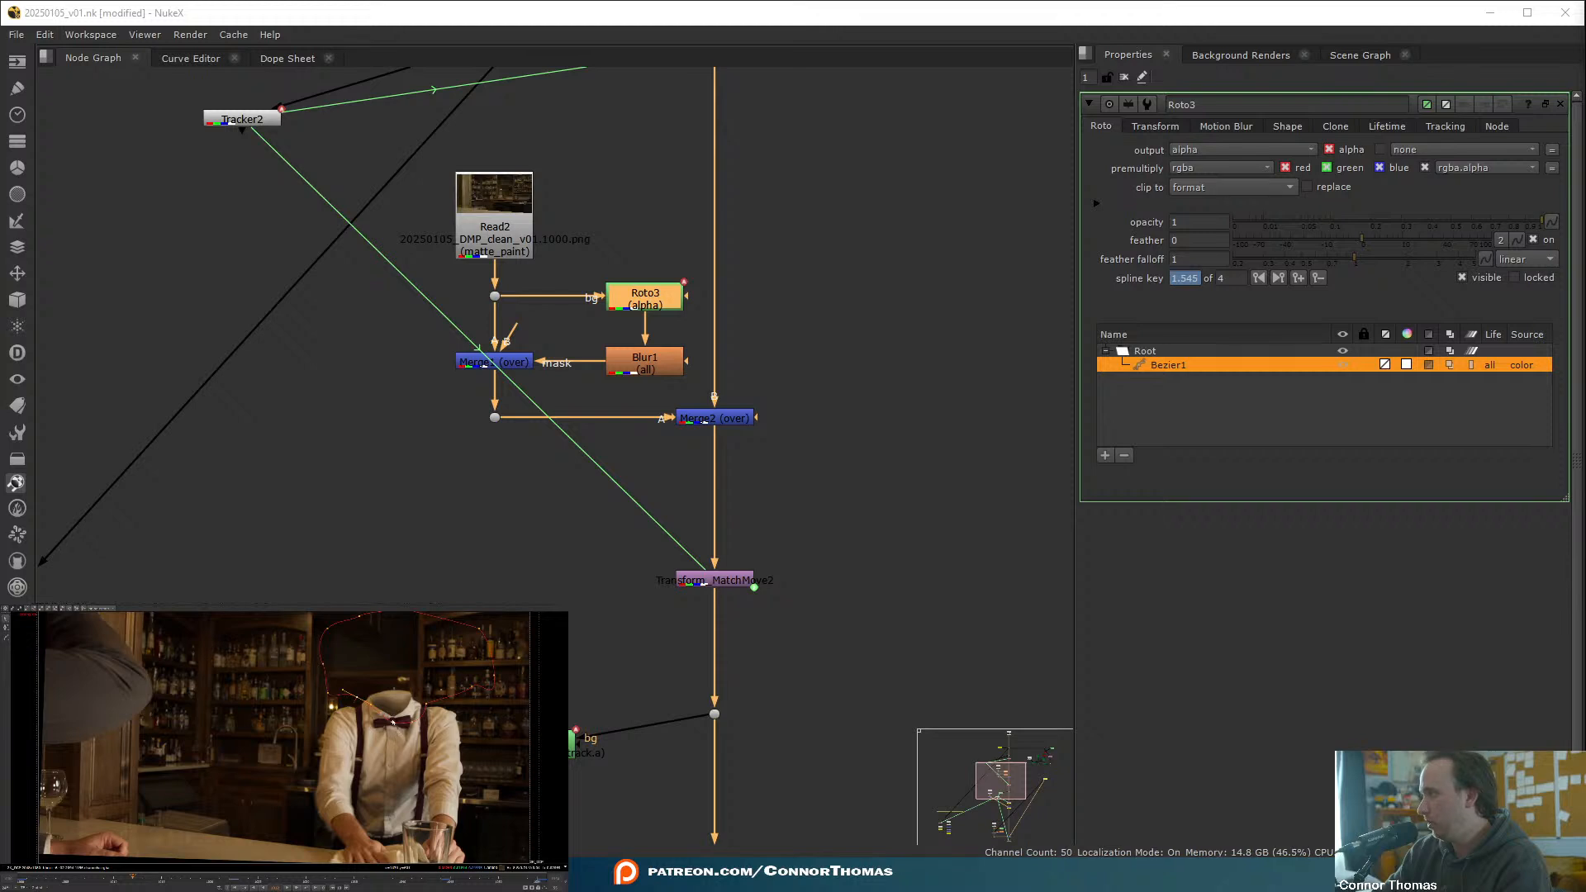
pyautogui.moveTo(369, 707); pyautogui.dragTo(357, 698)
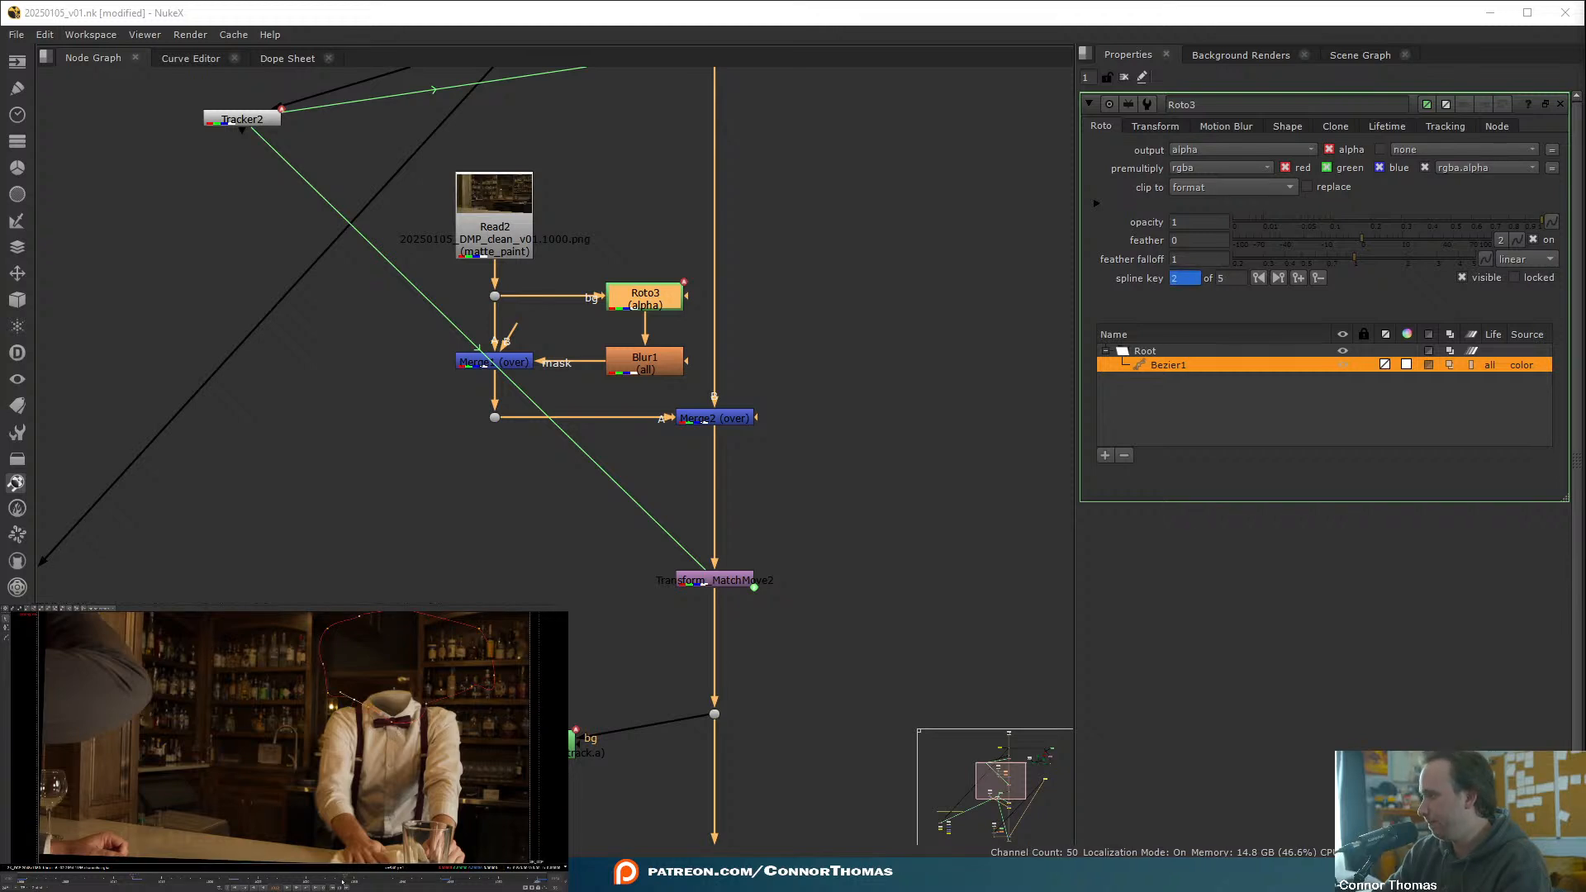
# - Keyframe Bezier1 in the second half of the shot by nudging the collar point, and check it without the overlay
pyautogui.hotkey('shift', 'Right')
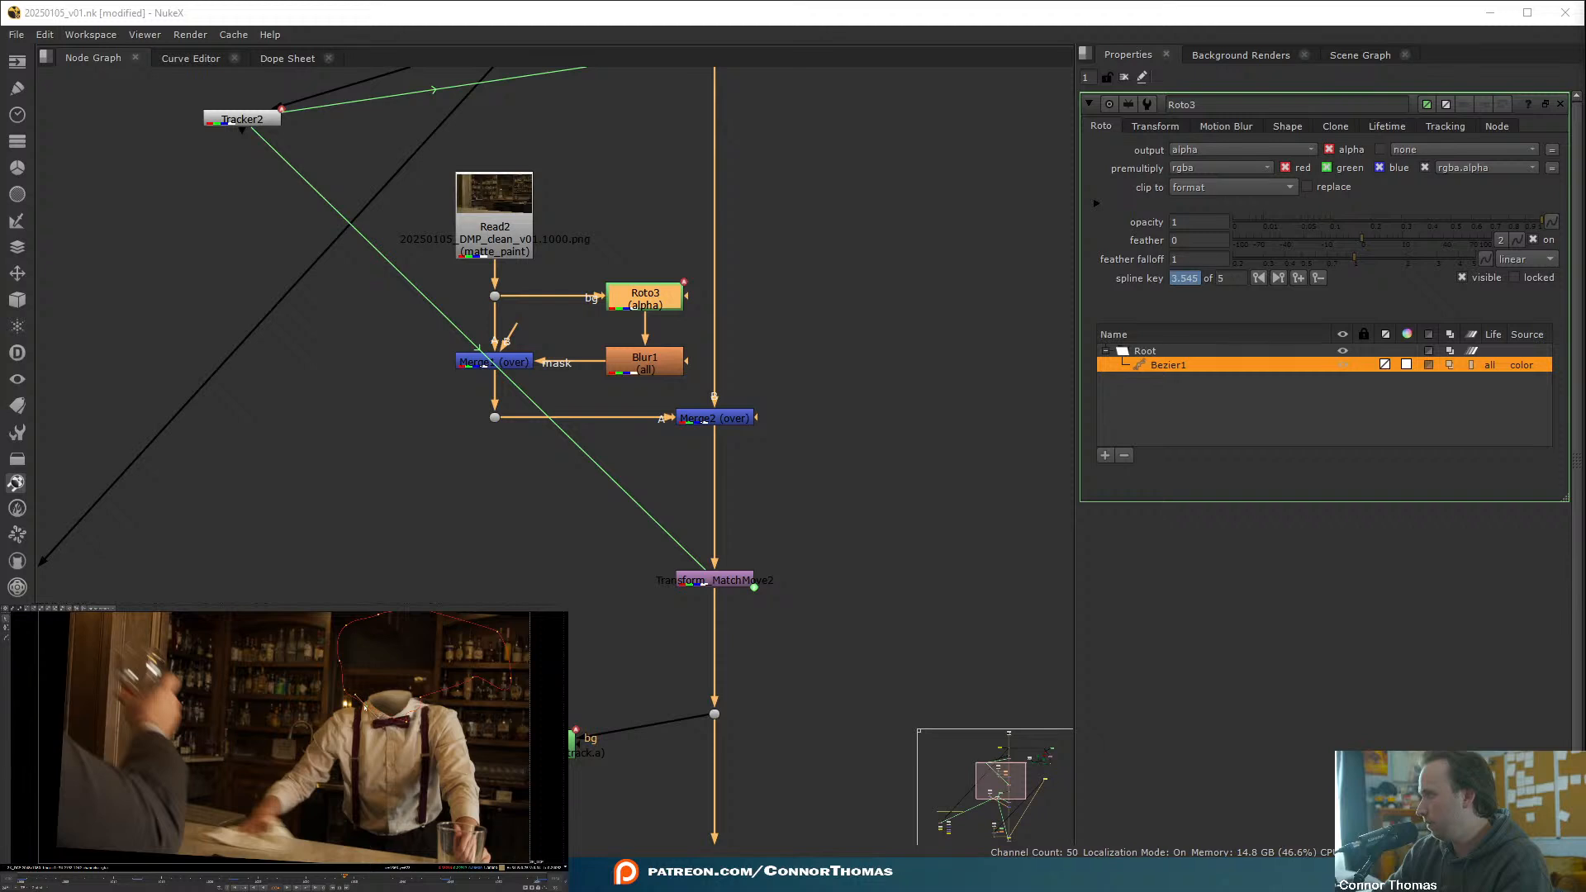
pyautogui.moveTo(367, 704); pyautogui.dragTo(365, 707)
pyautogui.press('q')
pyautogui.press('q')
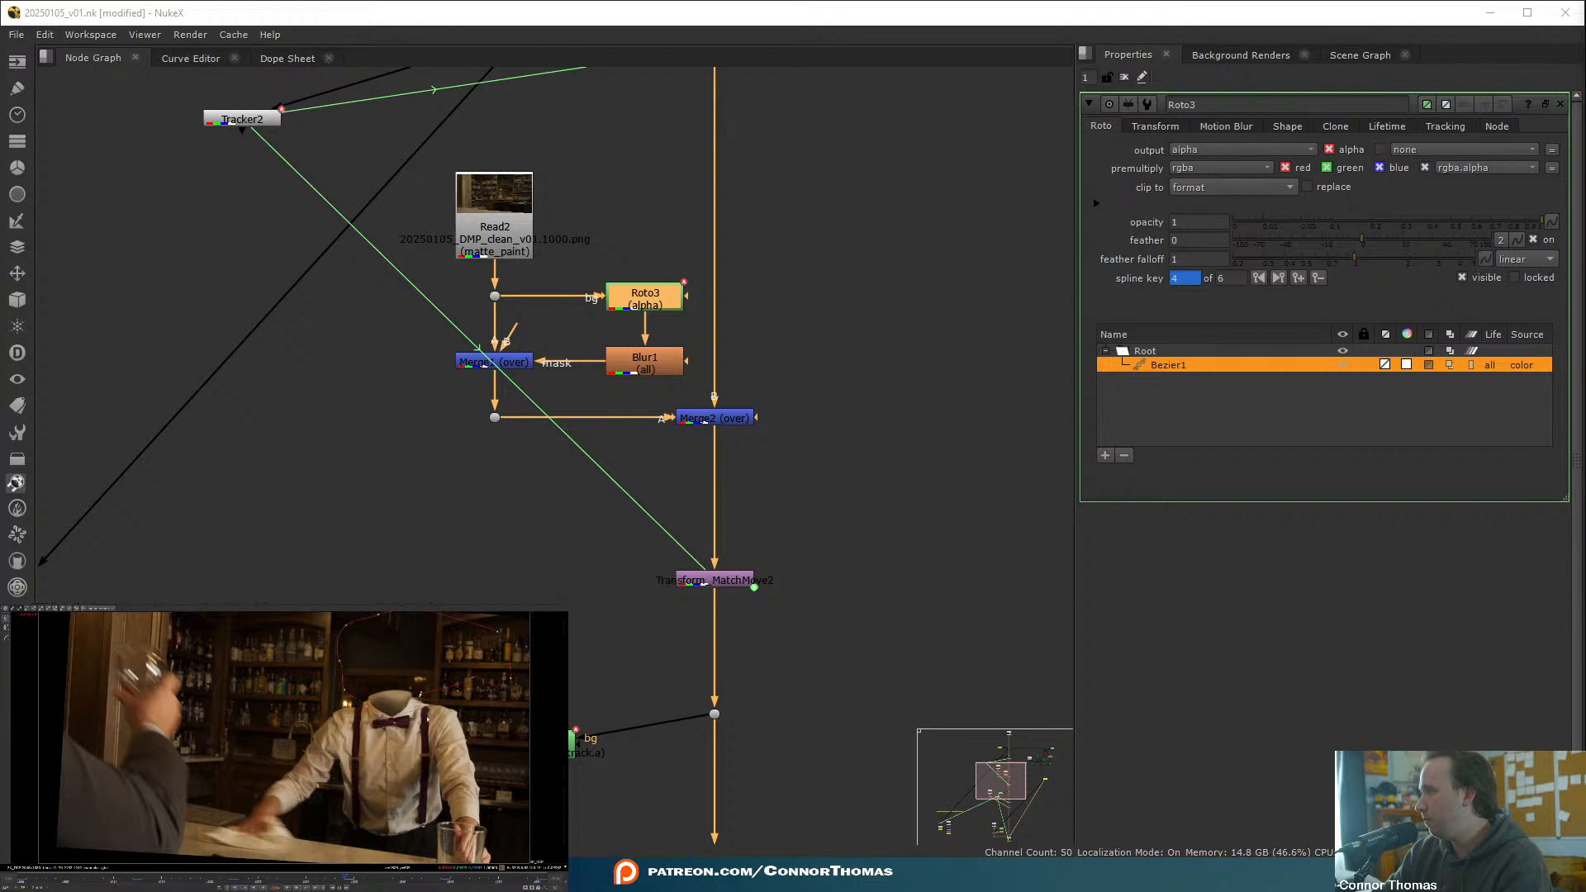
# - Close the Roto3 properties and play back the shot to check the revised mask
pyautogui.click(184, 879)
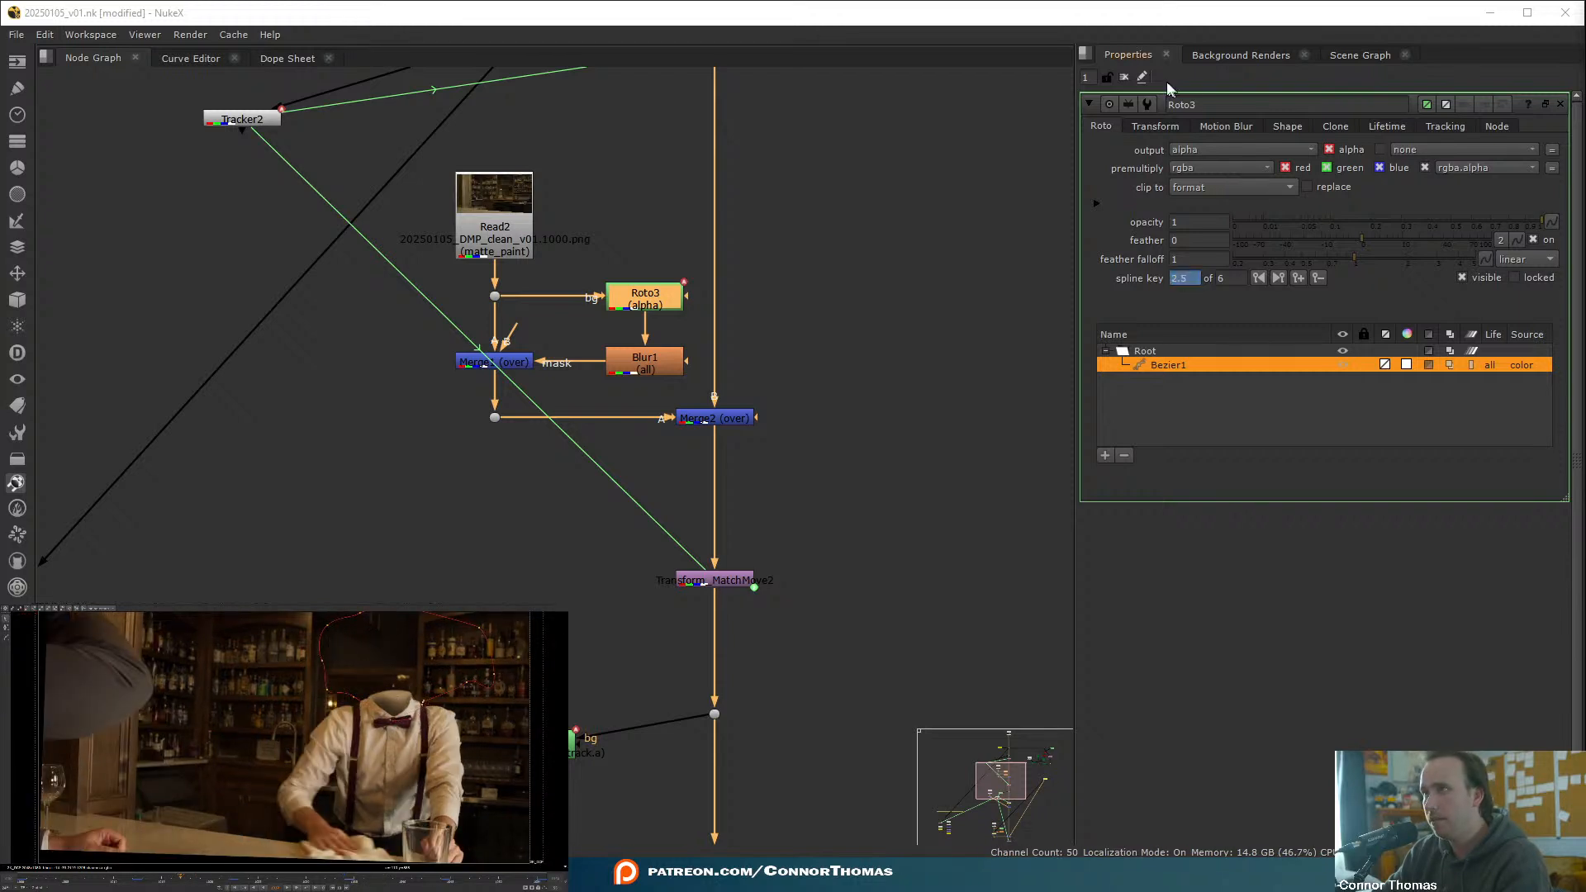
pyautogui.click(1124, 77)
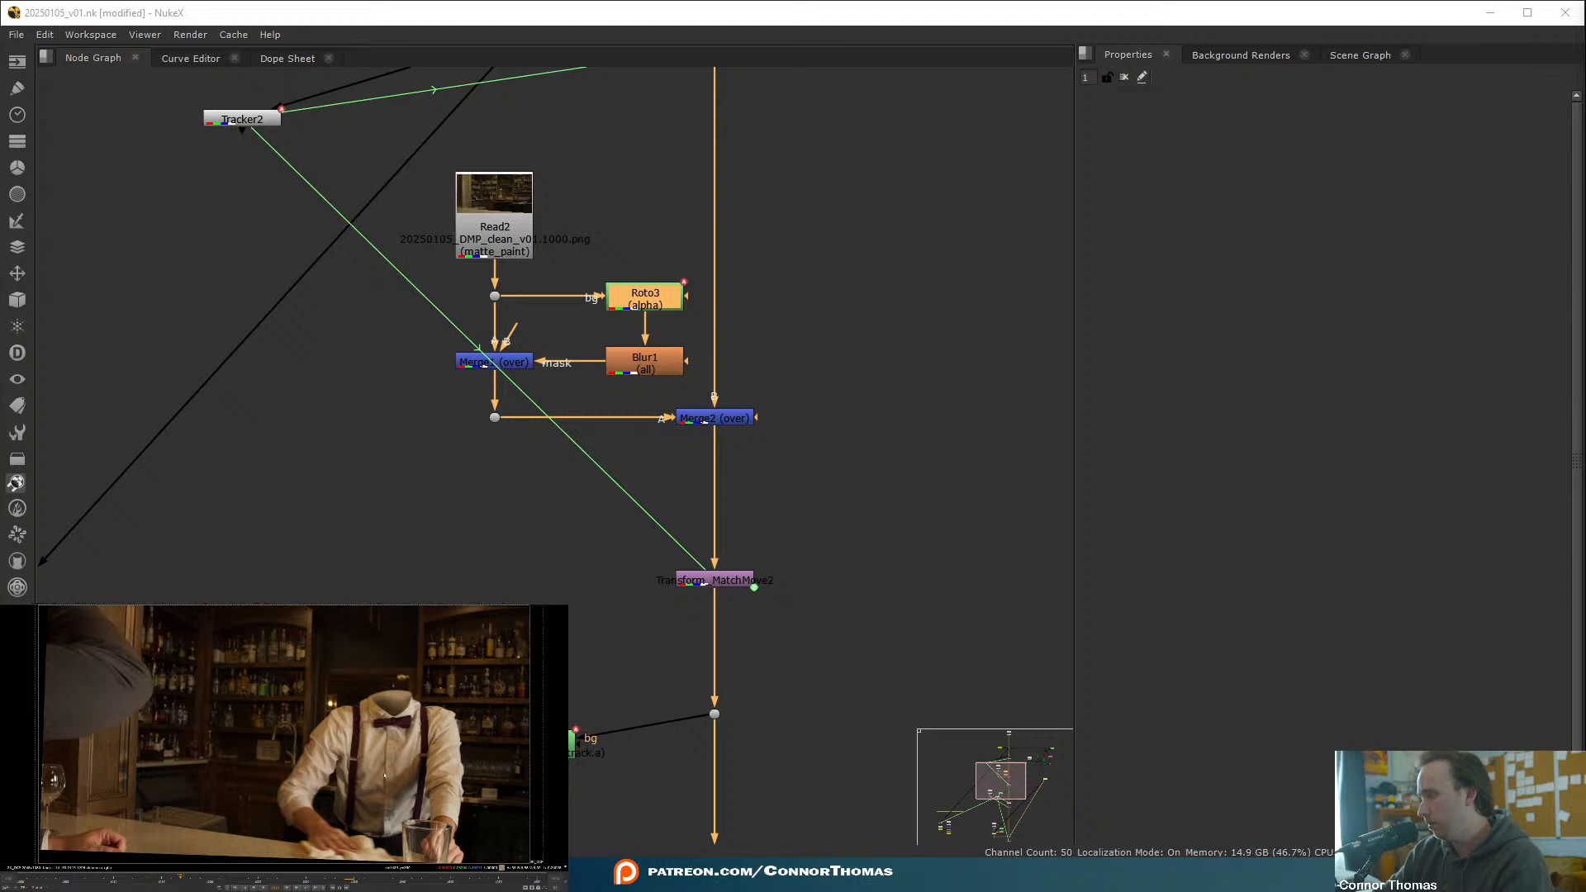
pyautogui.press('l')
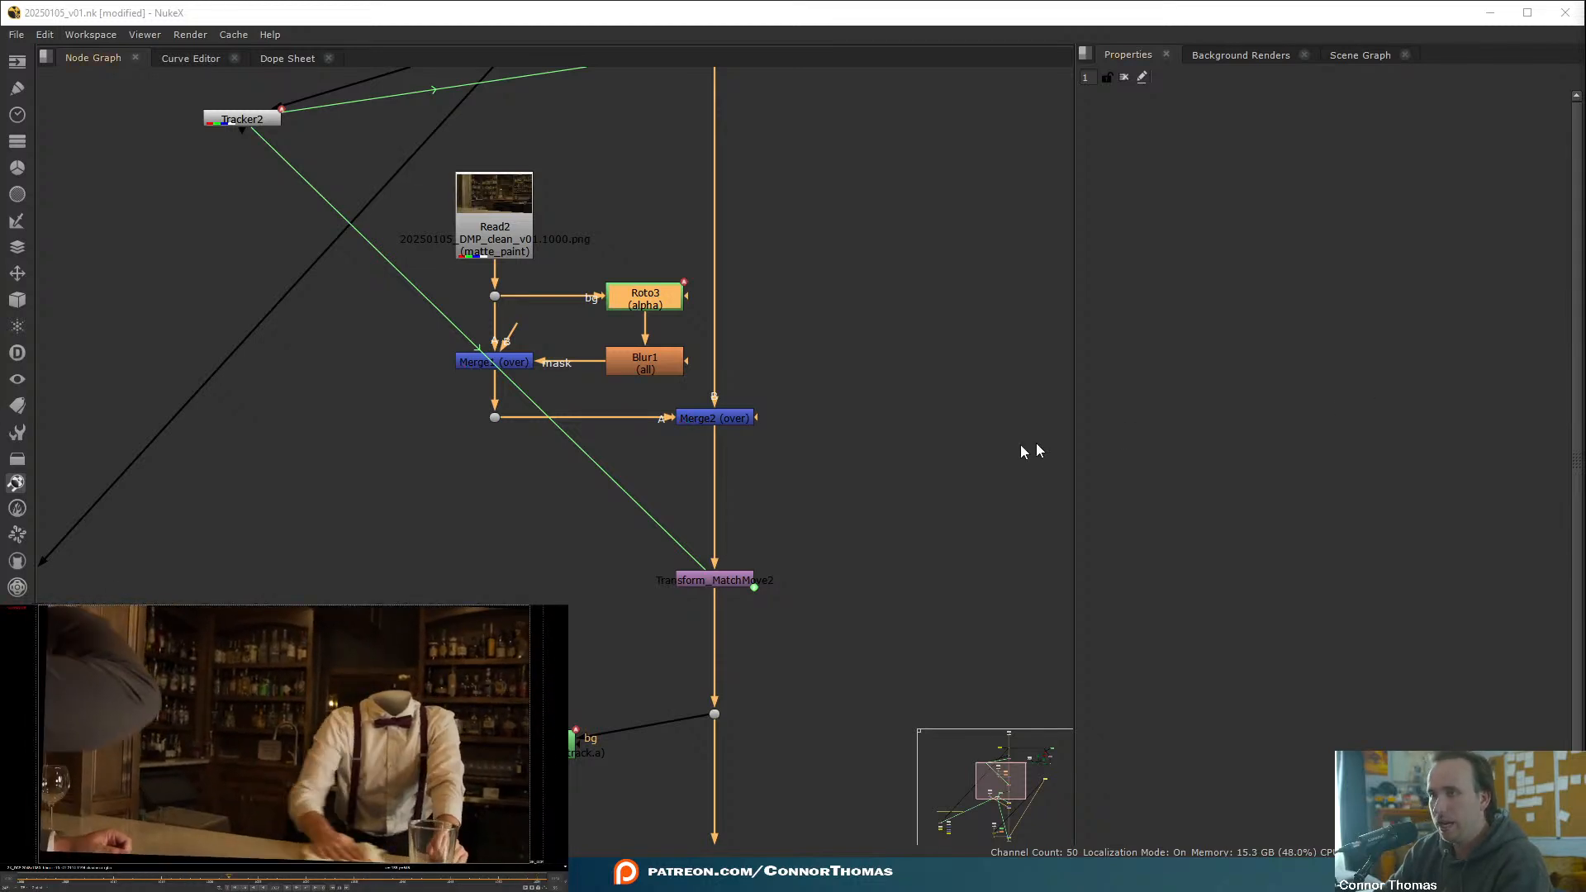
# - Add a Crop node directly below Transform_MatchMove1 at the end of the composite and save the script
pyautogui.moveTo(864, 839); pyautogui.dragTo(900, 504, button='middle')
pyautogui.scroll(1, 909, 496)
pyautogui.moveTo(944, 806); pyautogui.dragTo(924, 470, button='middle')
pyautogui.moveTo(924, 404); pyautogui.dragTo(941, 198, button='middle')
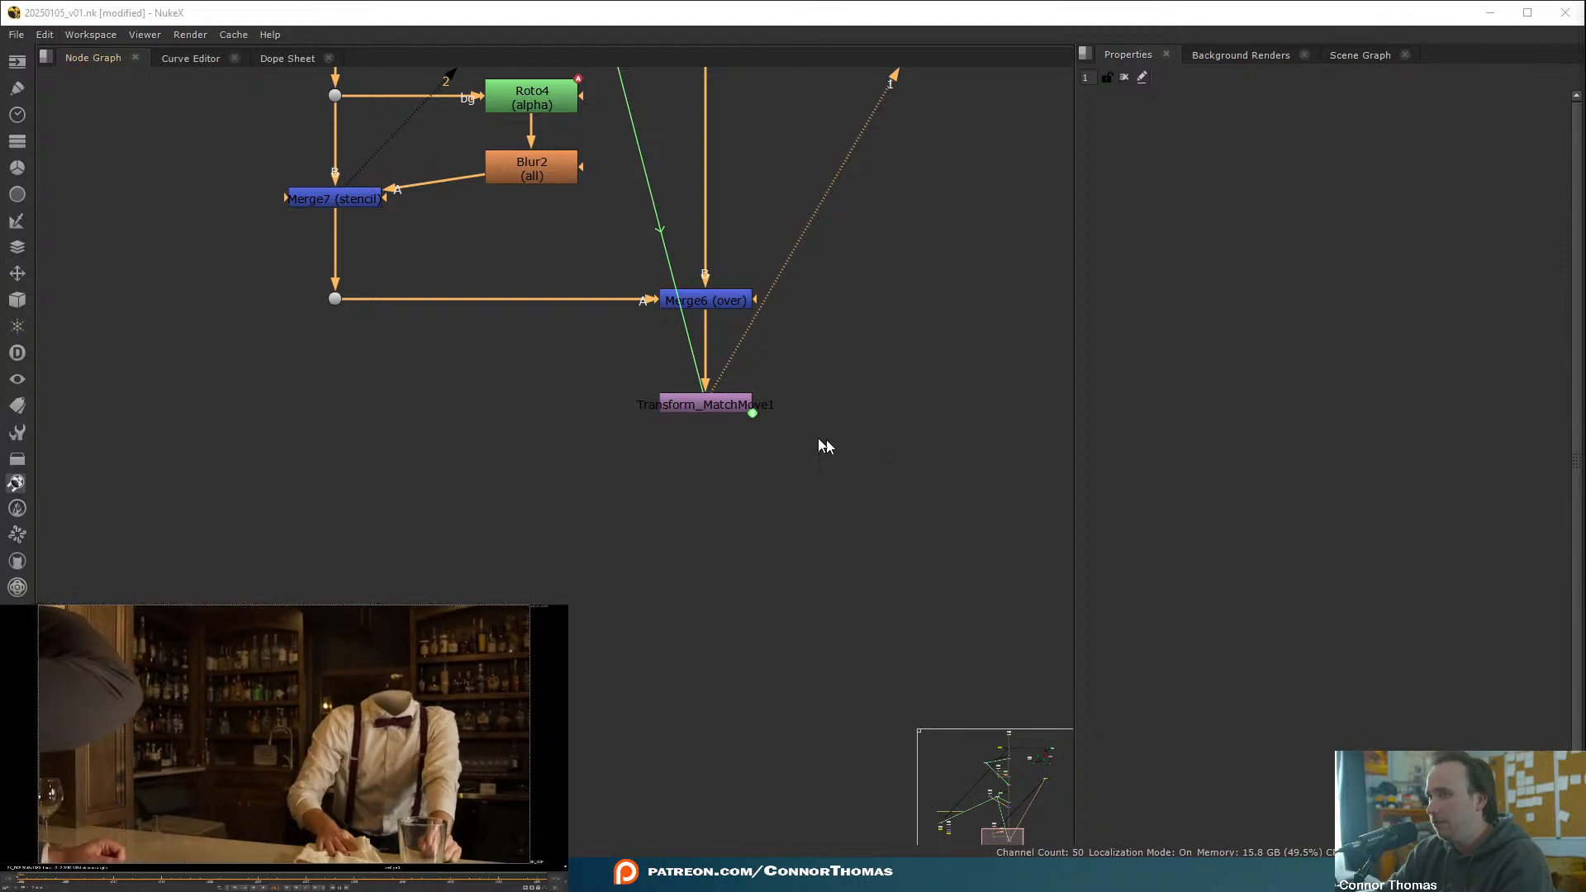
pyautogui.click(711, 404)
pyautogui.press('Tab')
pyautogui.write('crop')
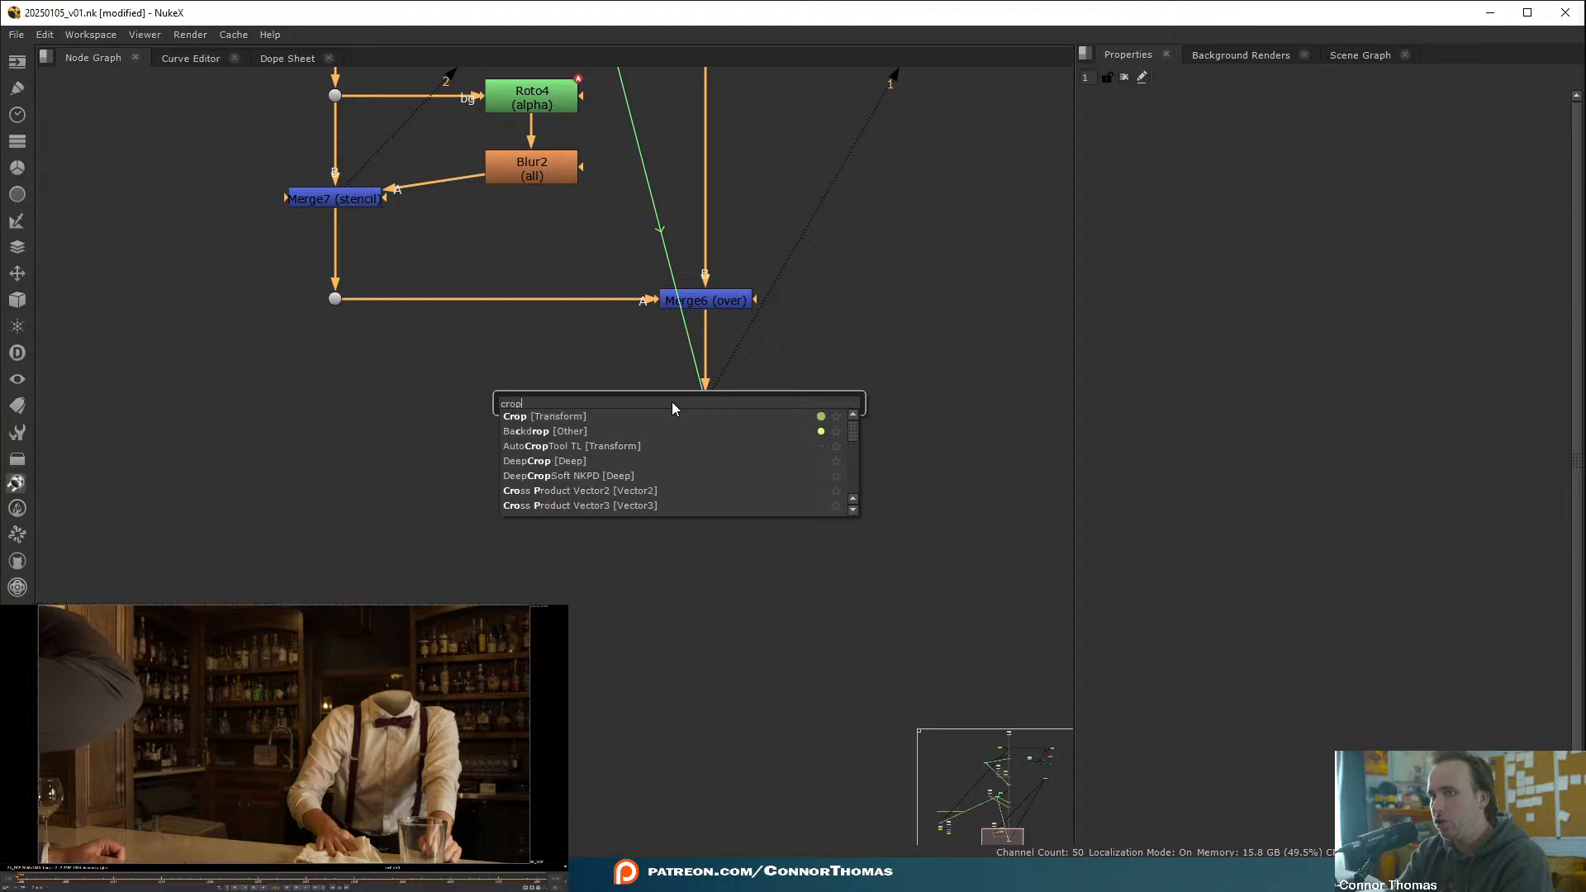
pyautogui.press('Return')
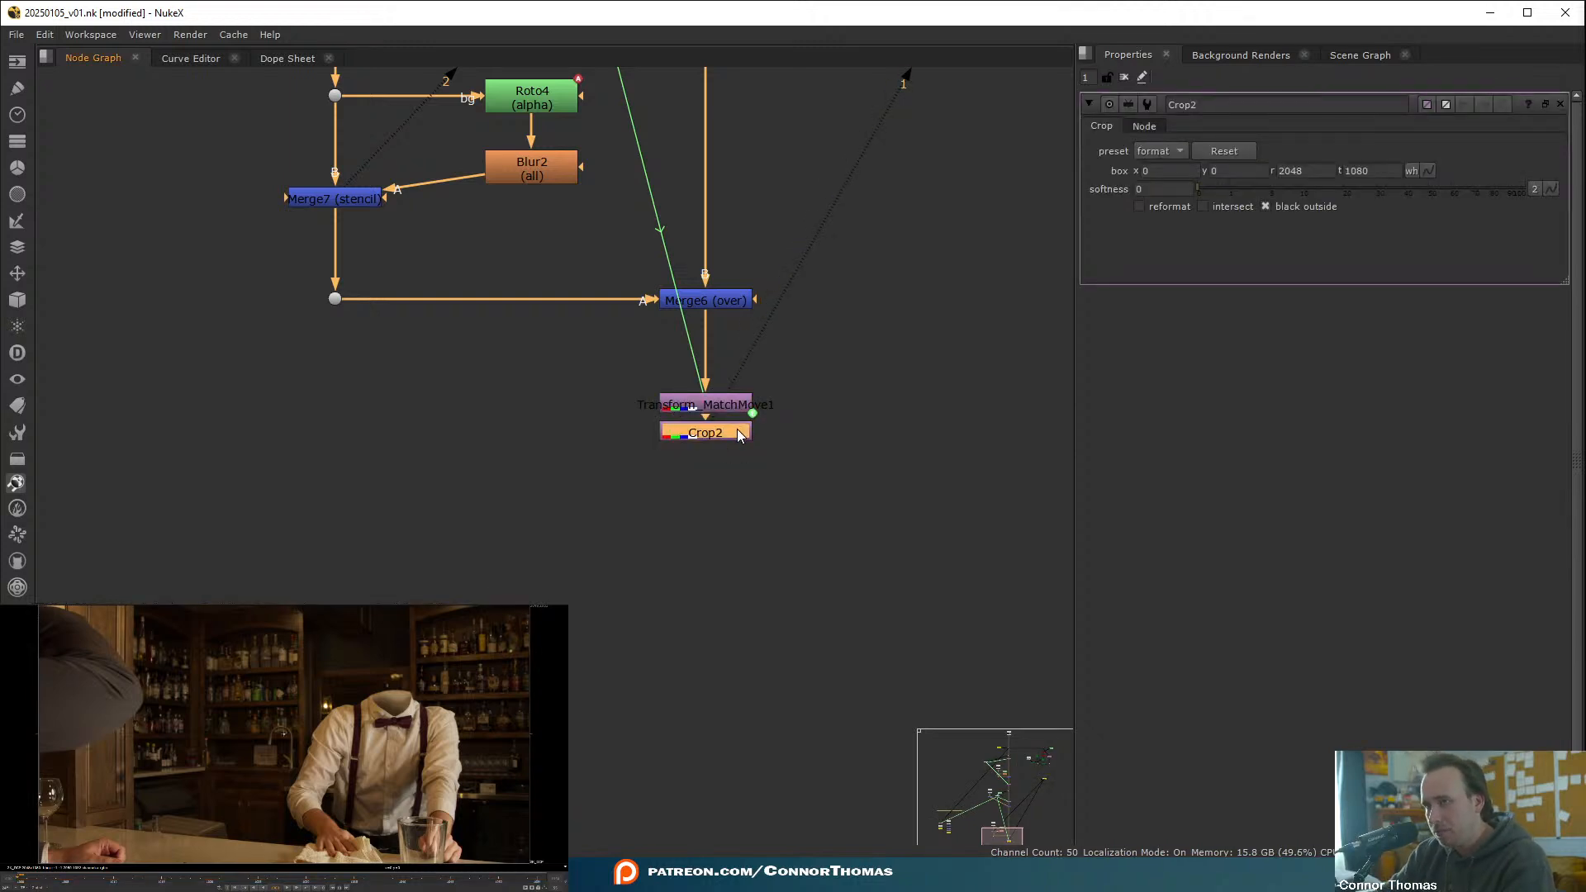
pyautogui.moveTo(737, 429); pyautogui.dragTo(737, 441)
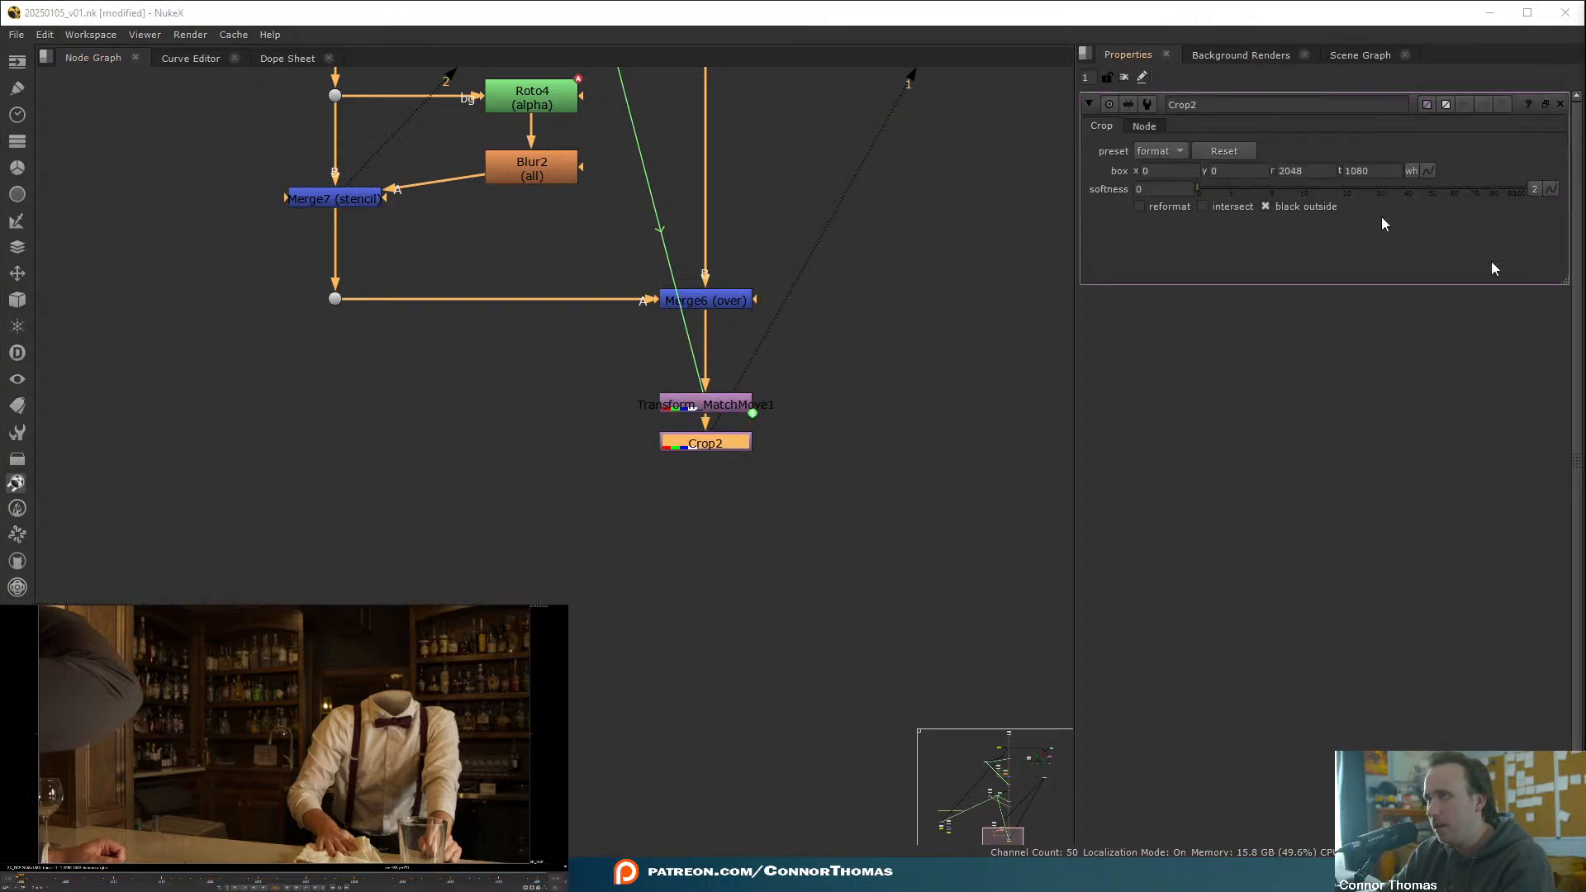
pyautogui.click(704, 446)
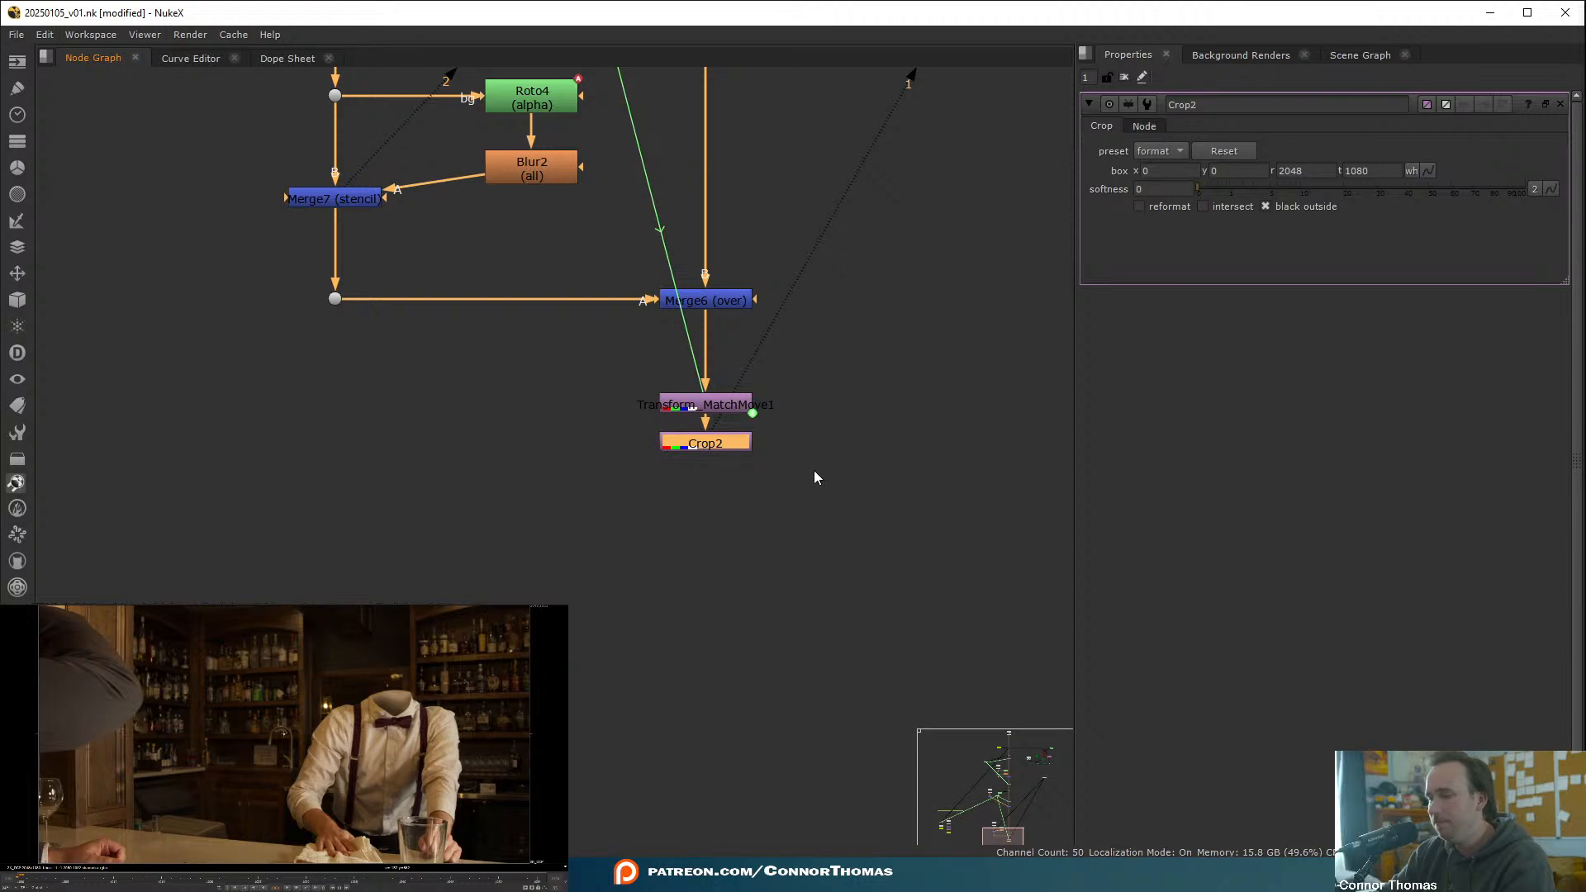
pyautogui.hotkey('ctrl', 's')
# - Show the ScanlineRender1 output in the viewer to check the tracked cube over the plate
pyautogui.scroll(-5, 866, 446)
pyautogui.moveTo(865, 446); pyautogui.dragTo(662, 676, button='middle')
pyautogui.scroll(-4, 756, 421)
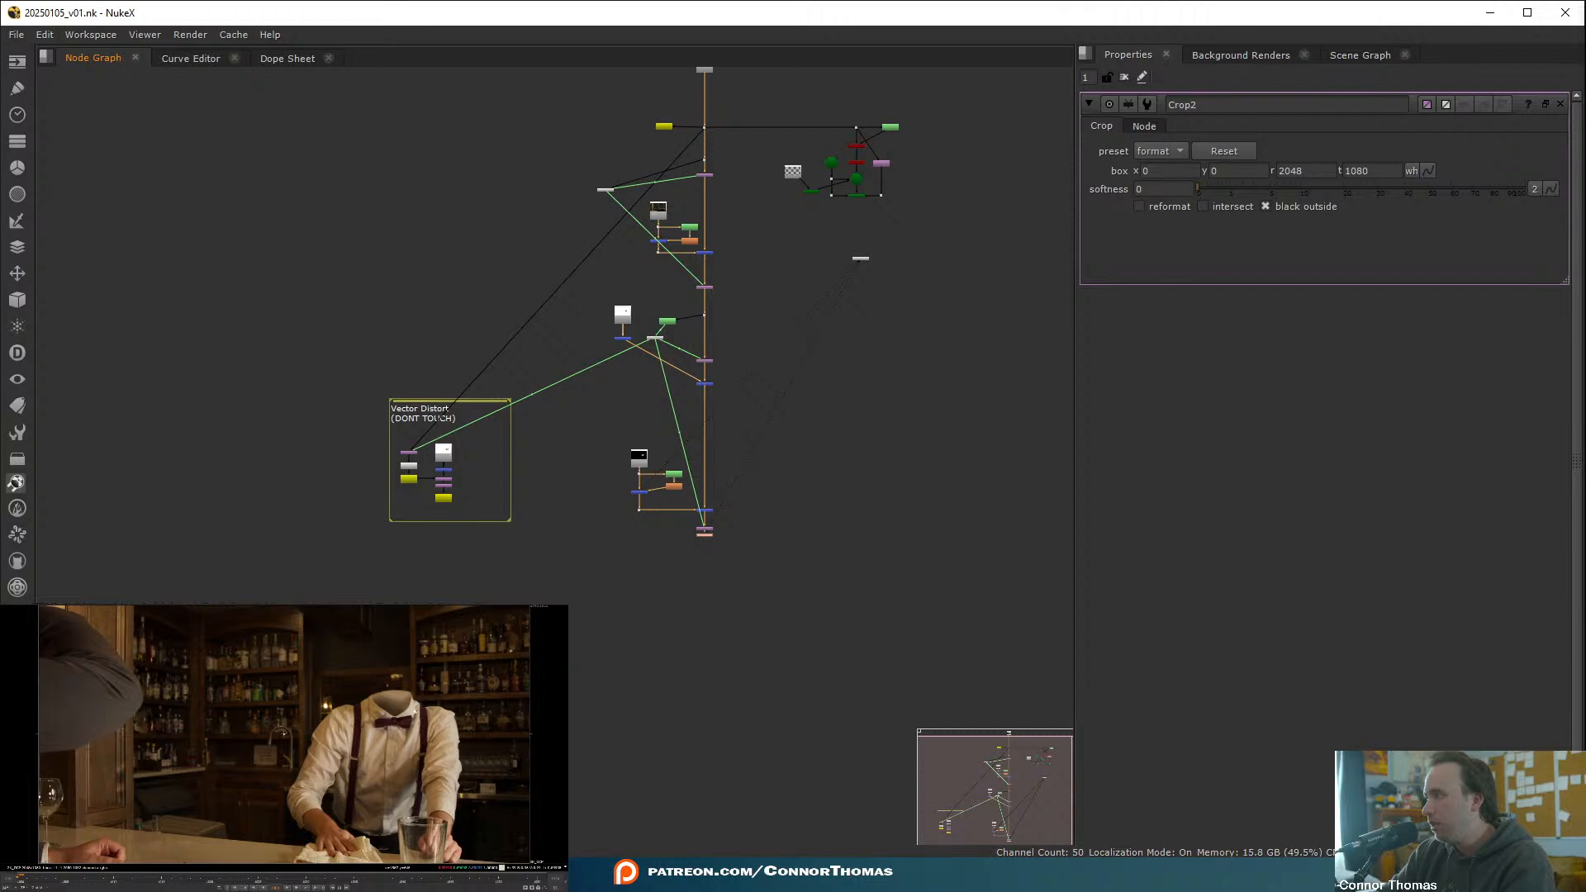
pyautogui.click(390, 720)
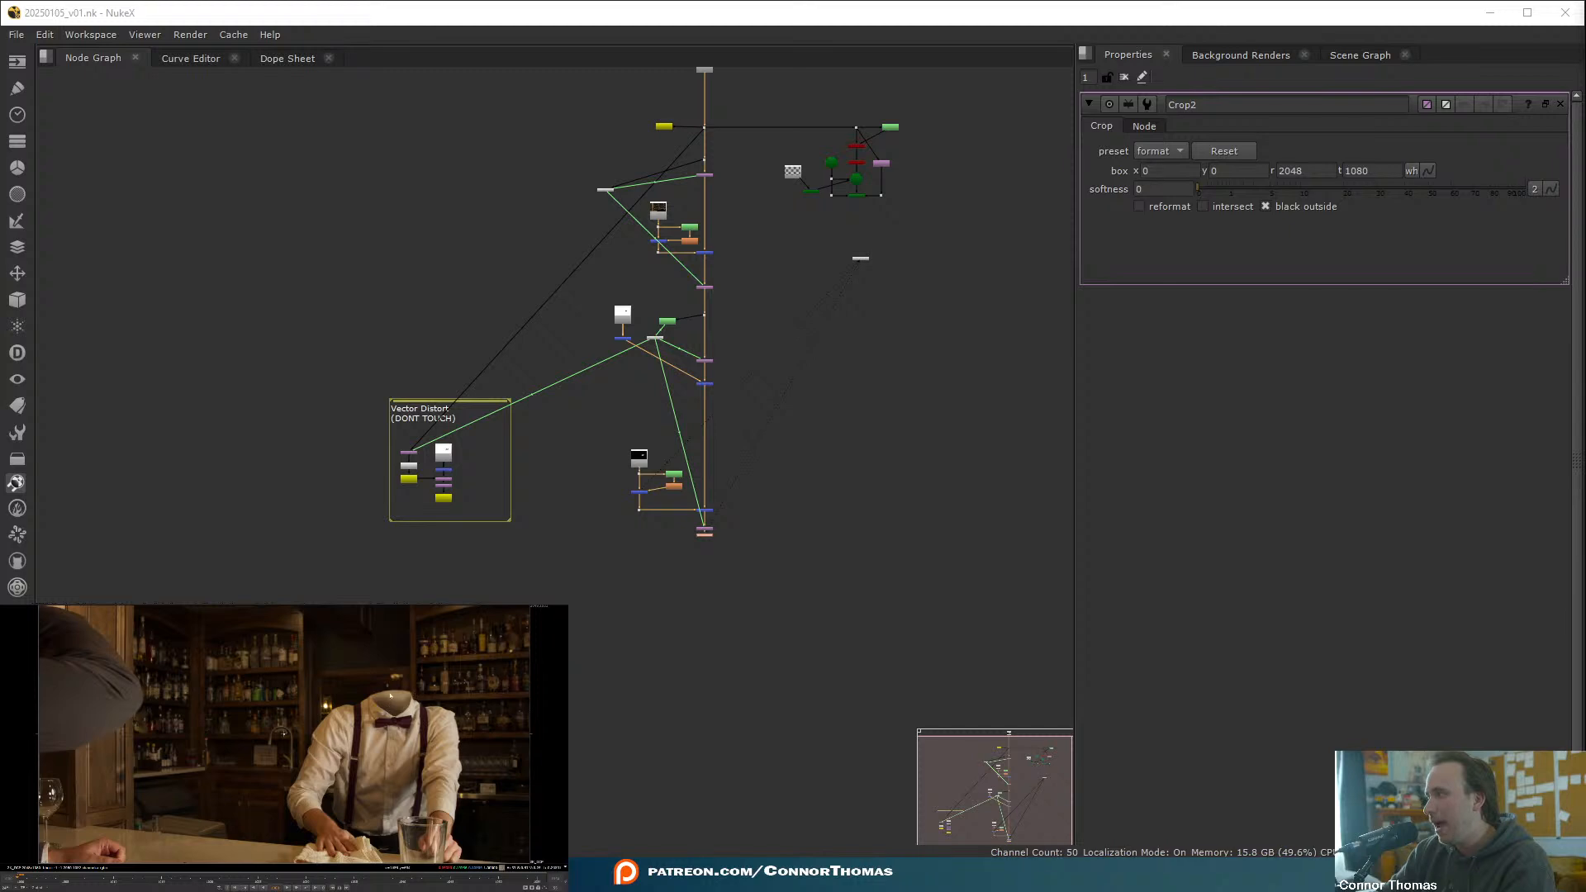
pyautogui.scroll(6, 727, 286)
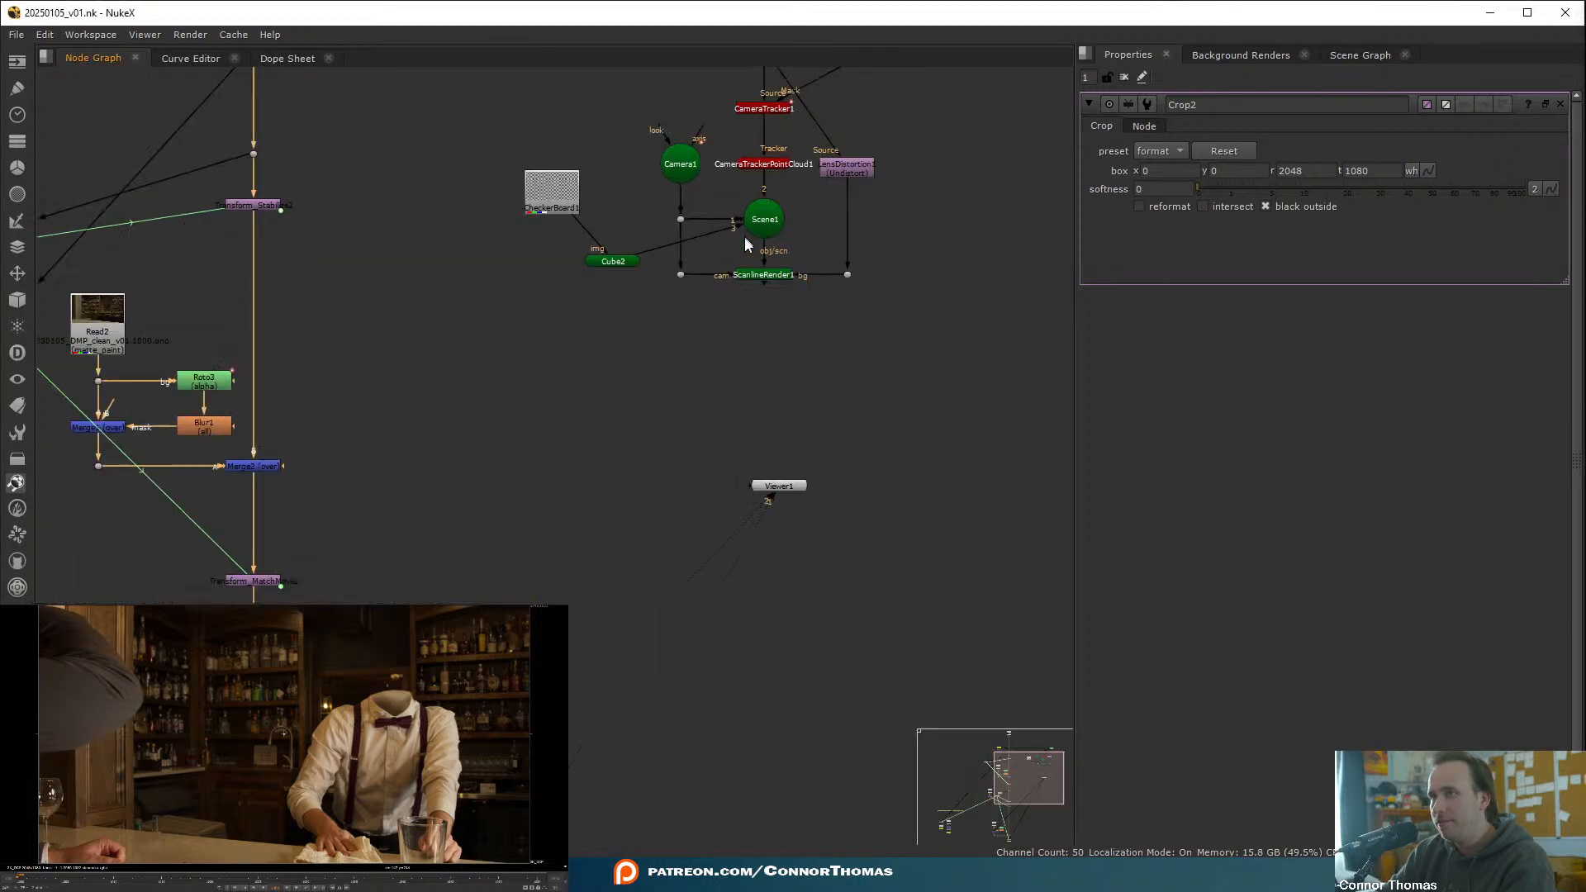
pyautogui.click(744, 276)
pyautogui.press('1')
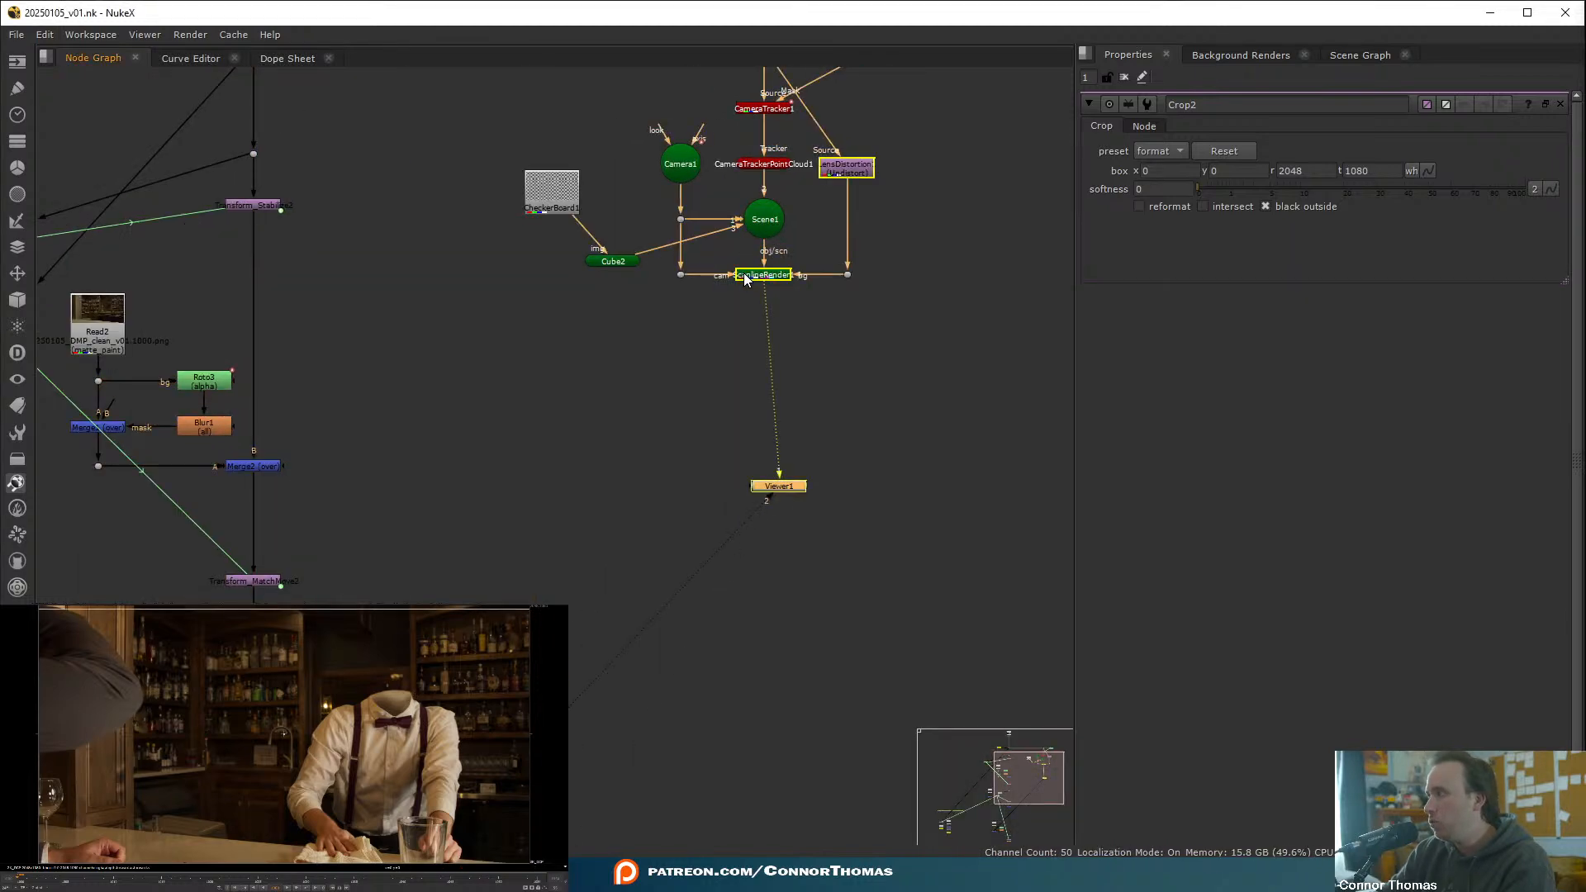
pyautogui.click(922, 377)
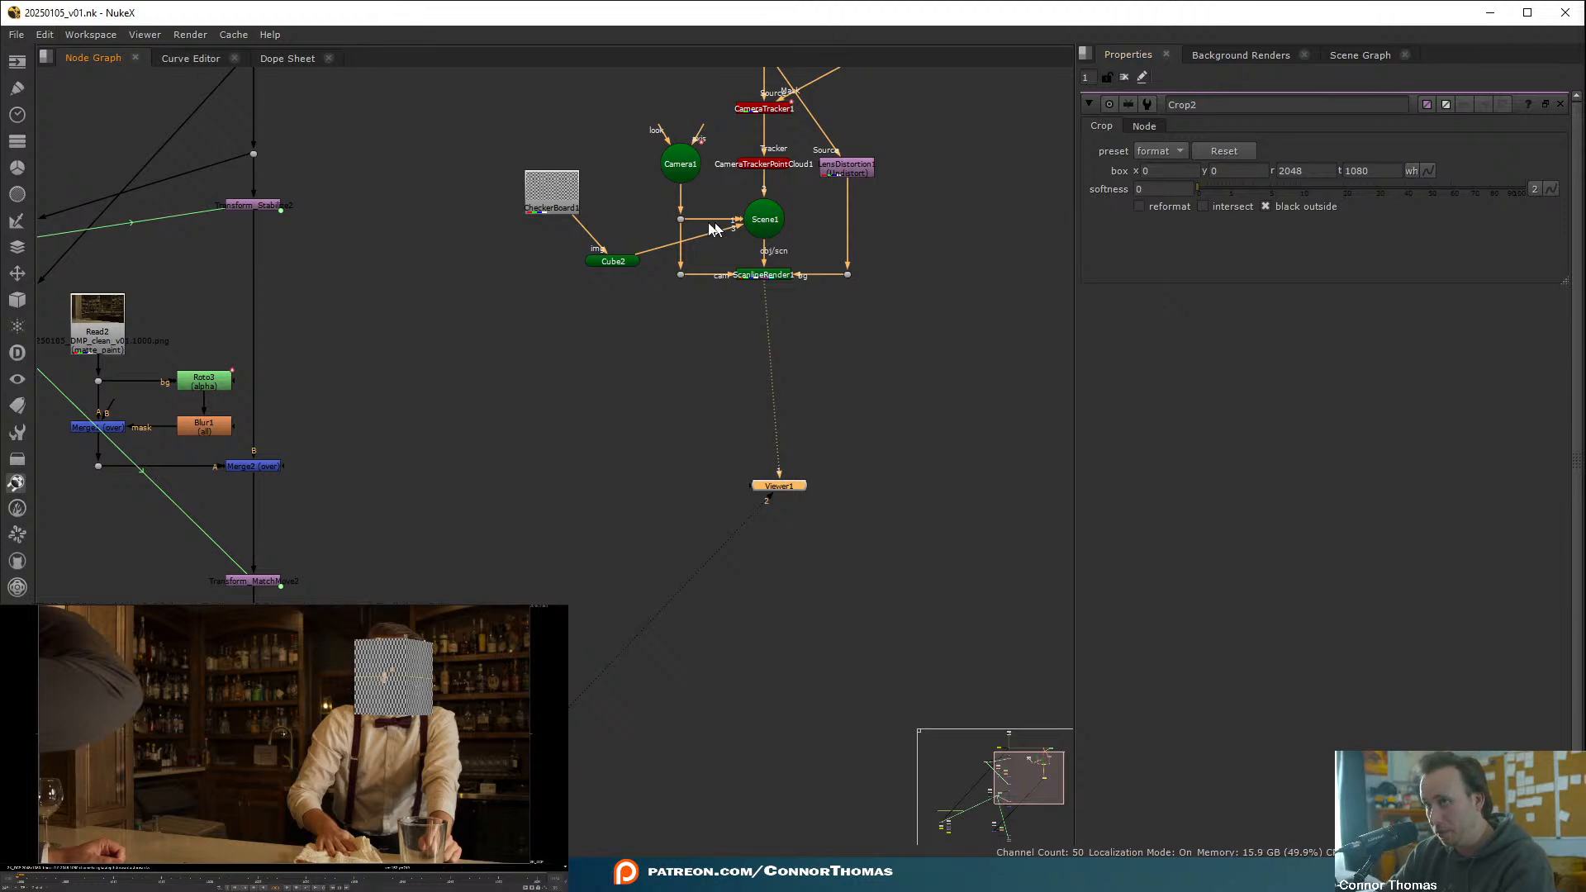
# - Raise the bottom face of Cube2 to about -0.274 in the 3D view, close its properties and return to the 2D view
pyautogui.click(613, 261)
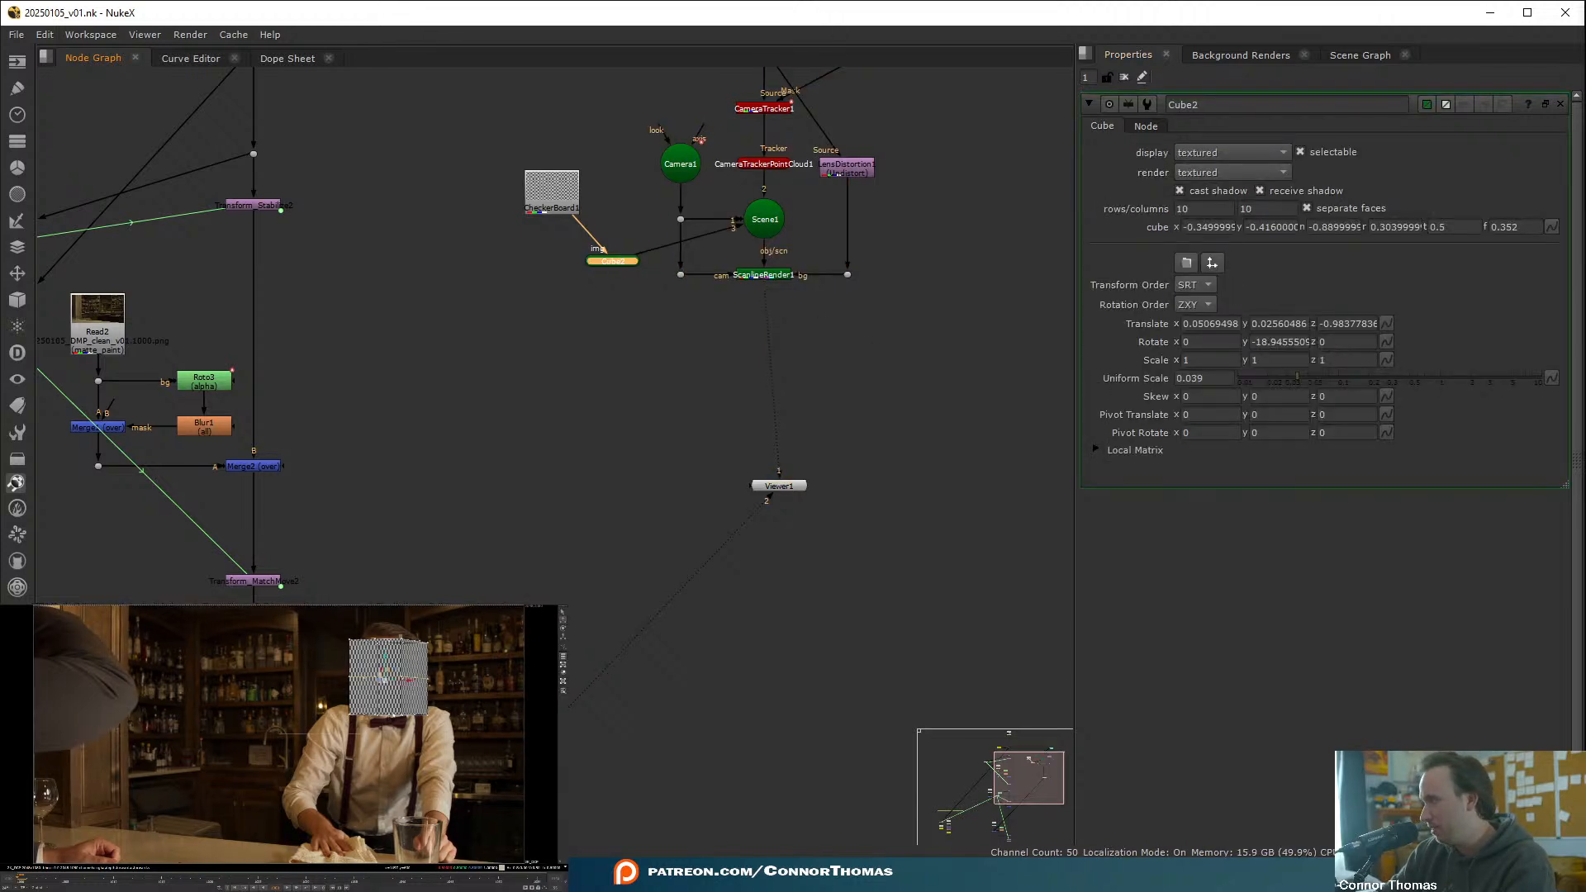
pyautogui.press('Tab')
pyautogui.scroll(10, 340, 715)
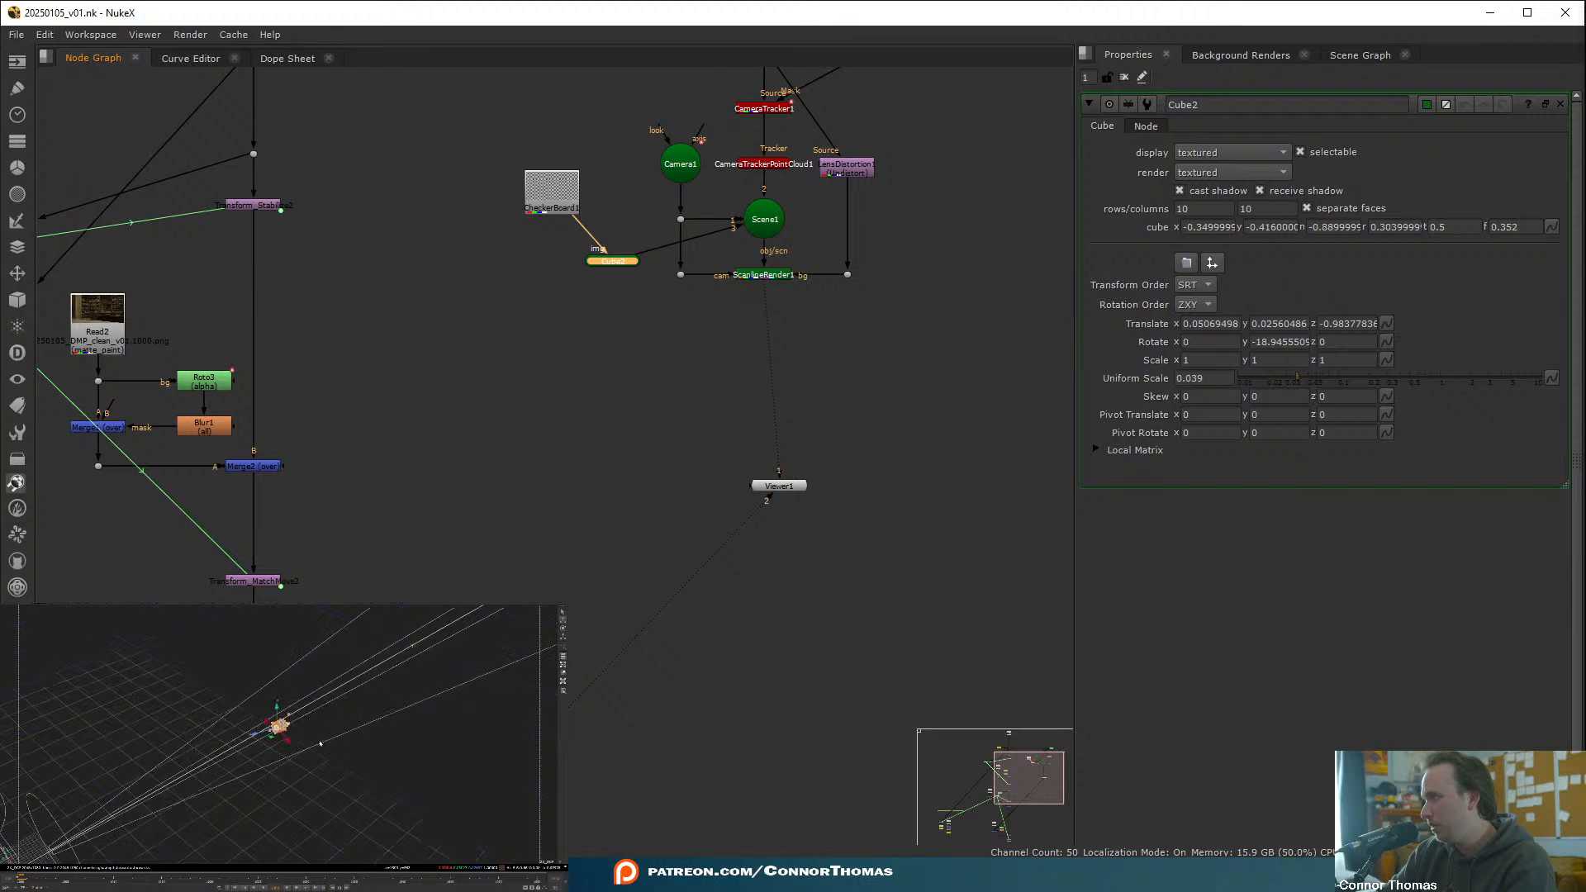
pyautogui.scroll(-10, 281, 727)
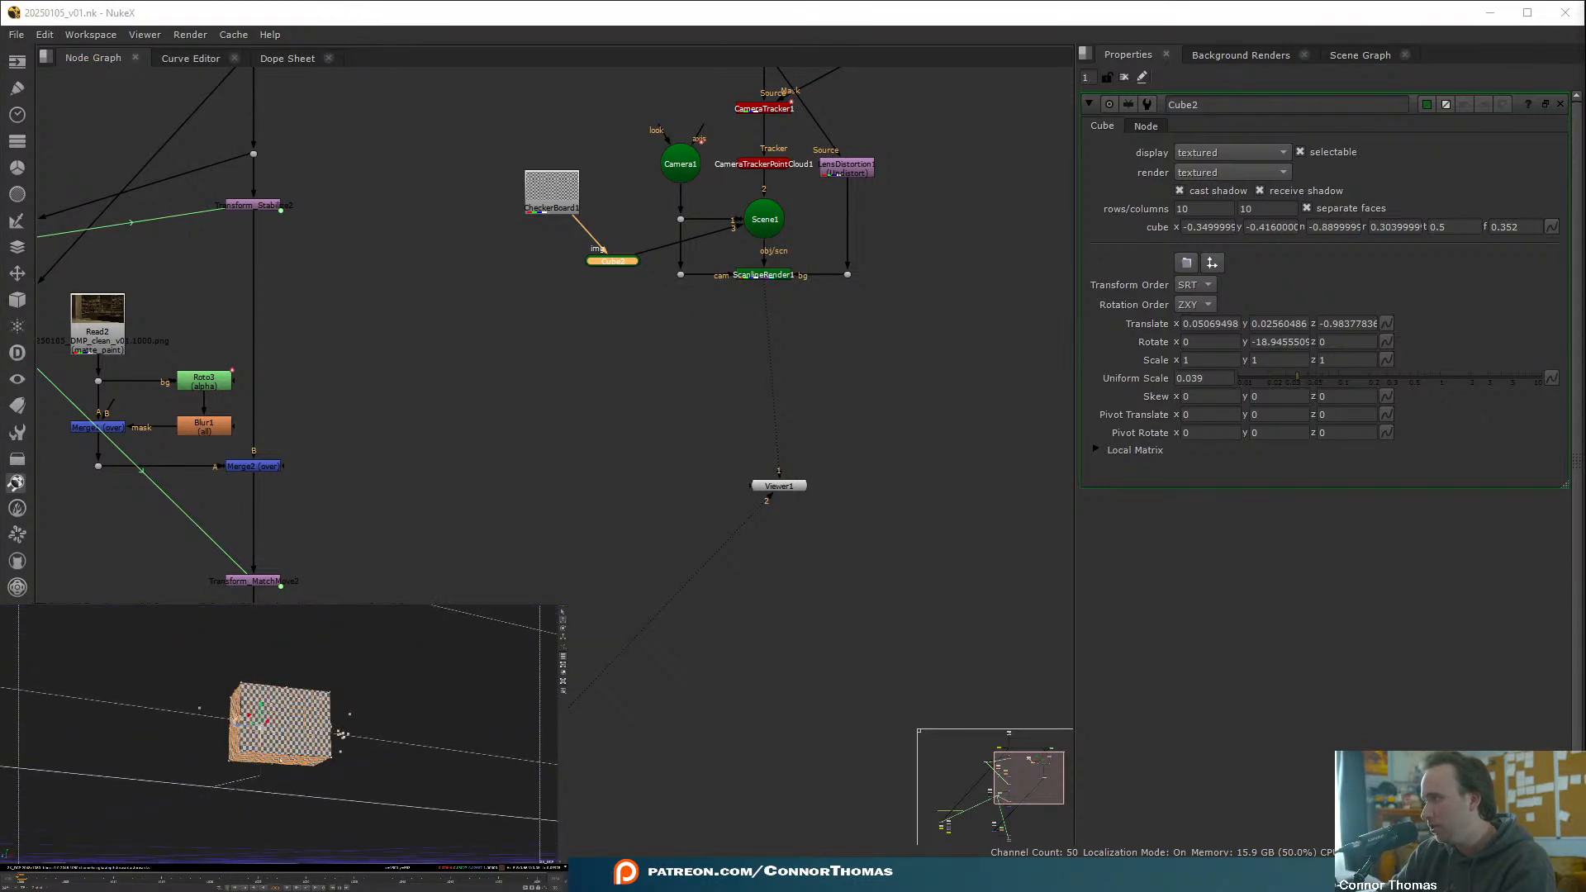
pyautogui.moveTo(280, 760); pyautogui.dragTo(286, 750)
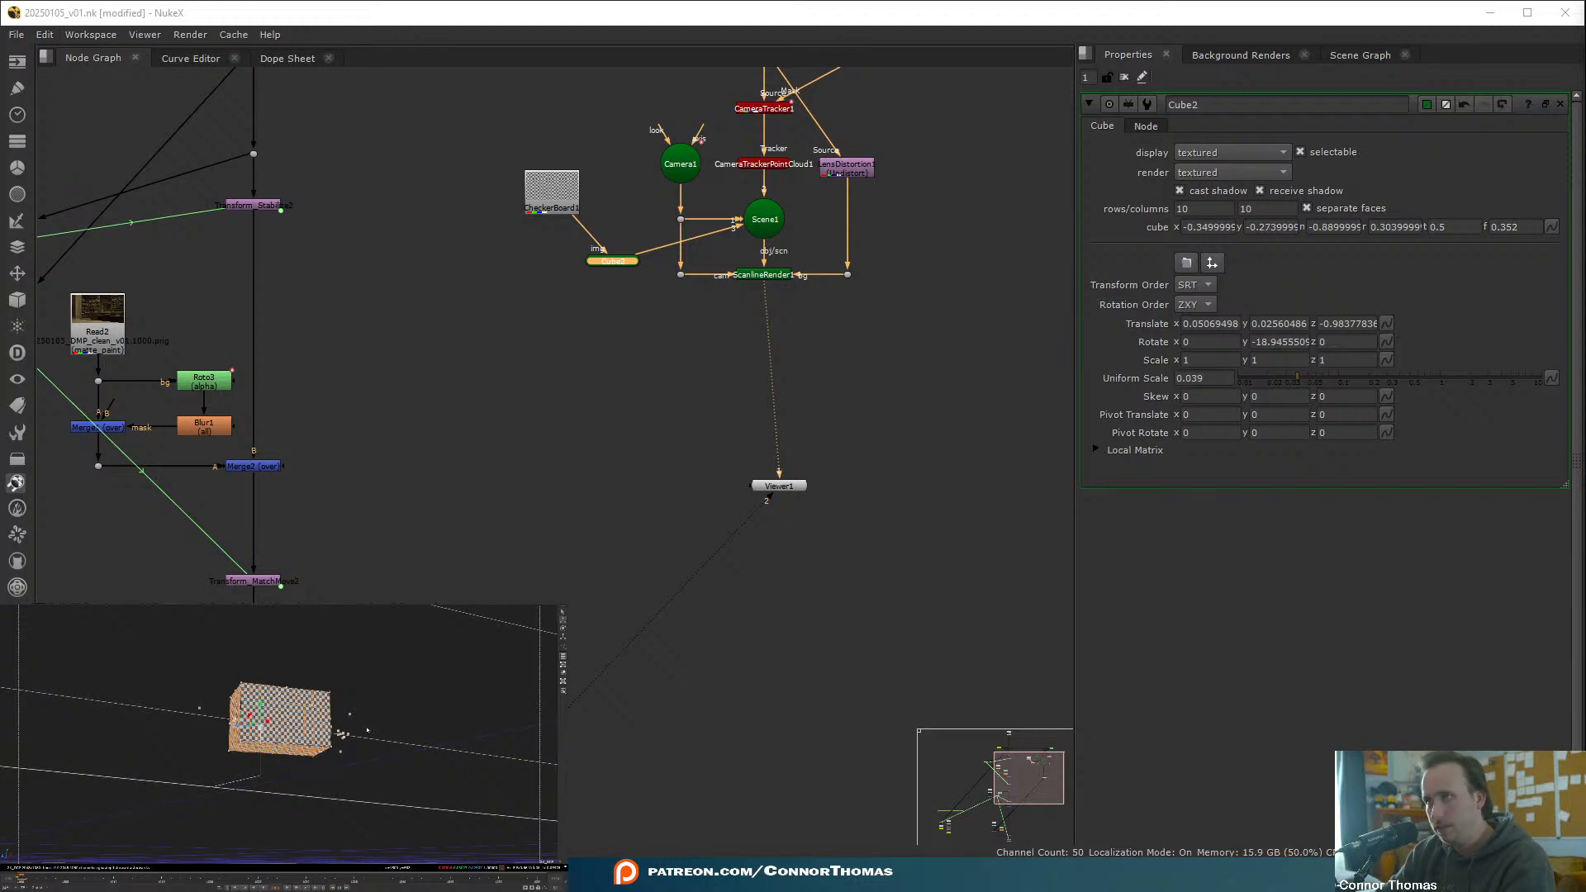
pyautogui.click(1125, 77)
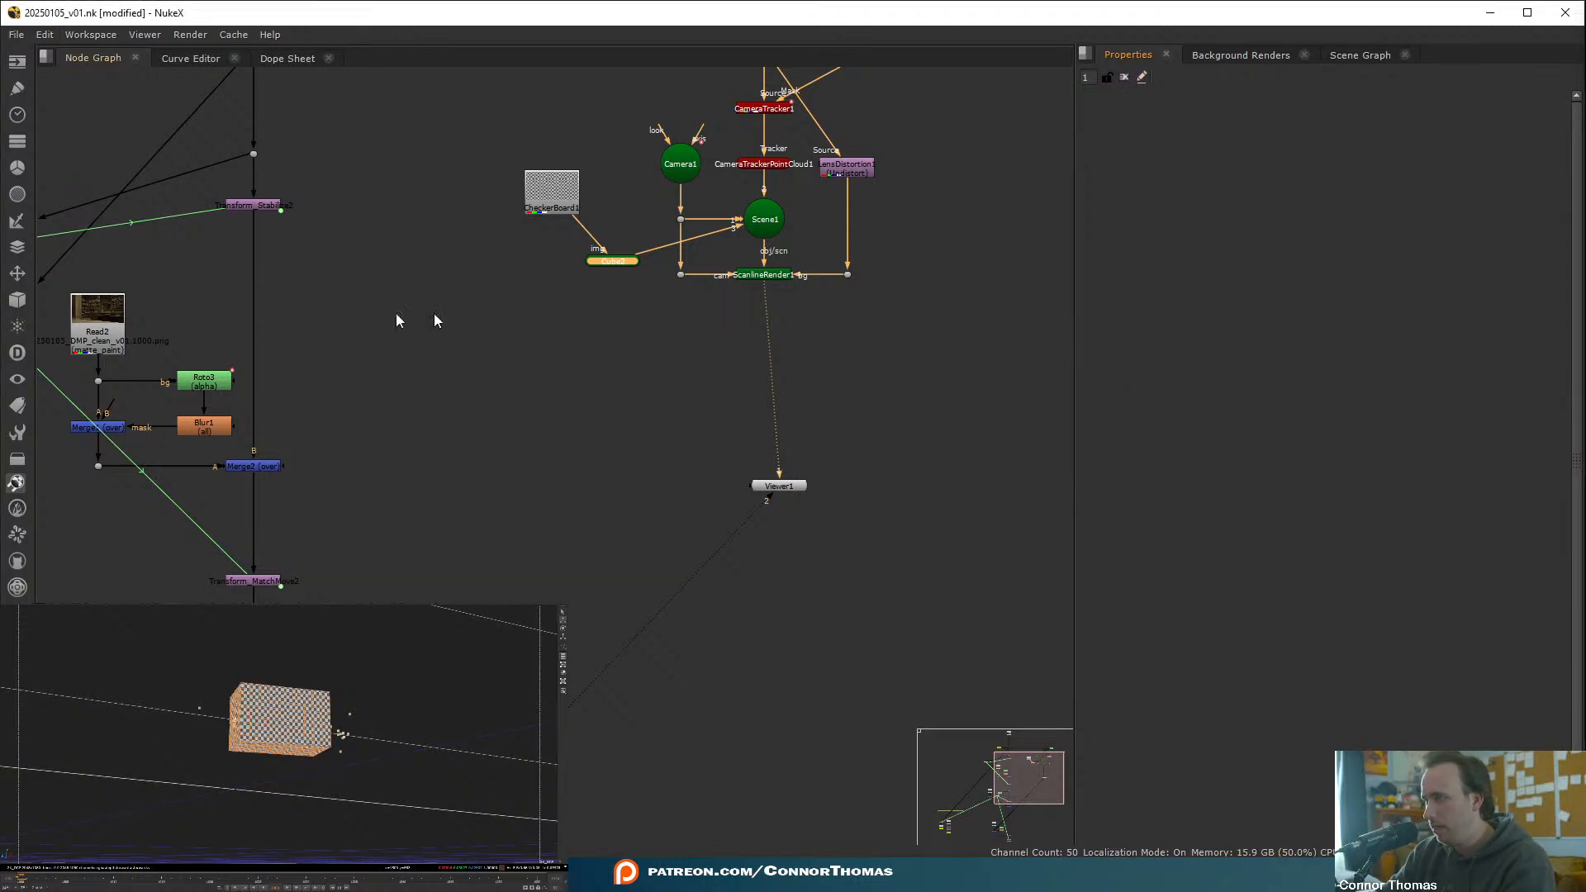
pyautogui.click(892, 359)
pyautogui.press('Tab')
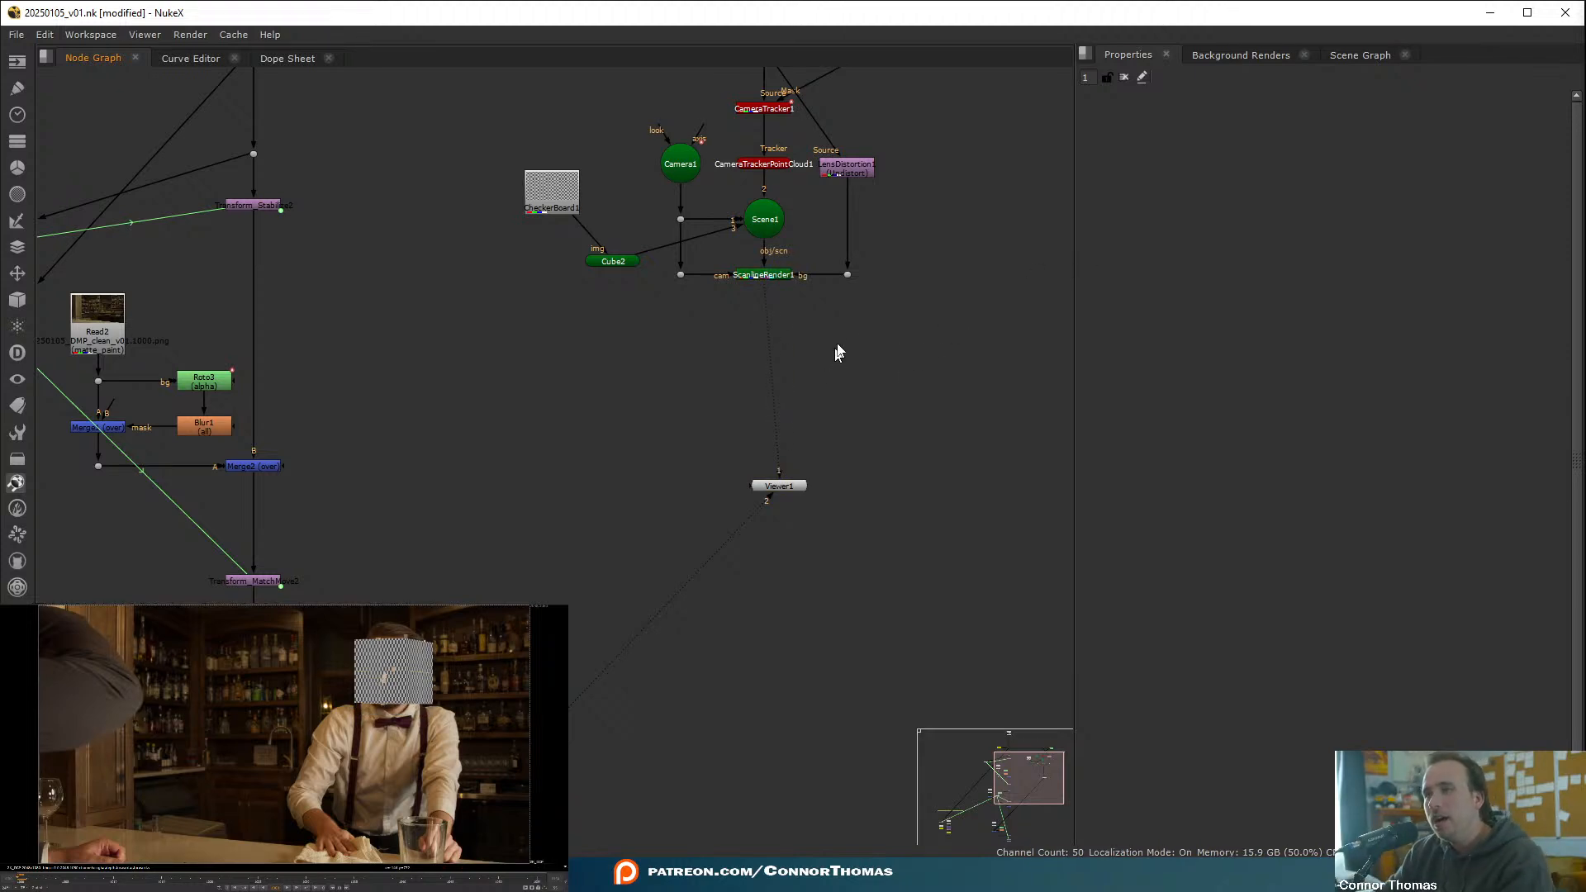
# - Move the whole camera tracking setup, from Roto1 to ScanlineRender1 with Cube2 and CheckerBoard1, down beside the end of the main pipe
pyautogui.scroll(-2, 814, 437)
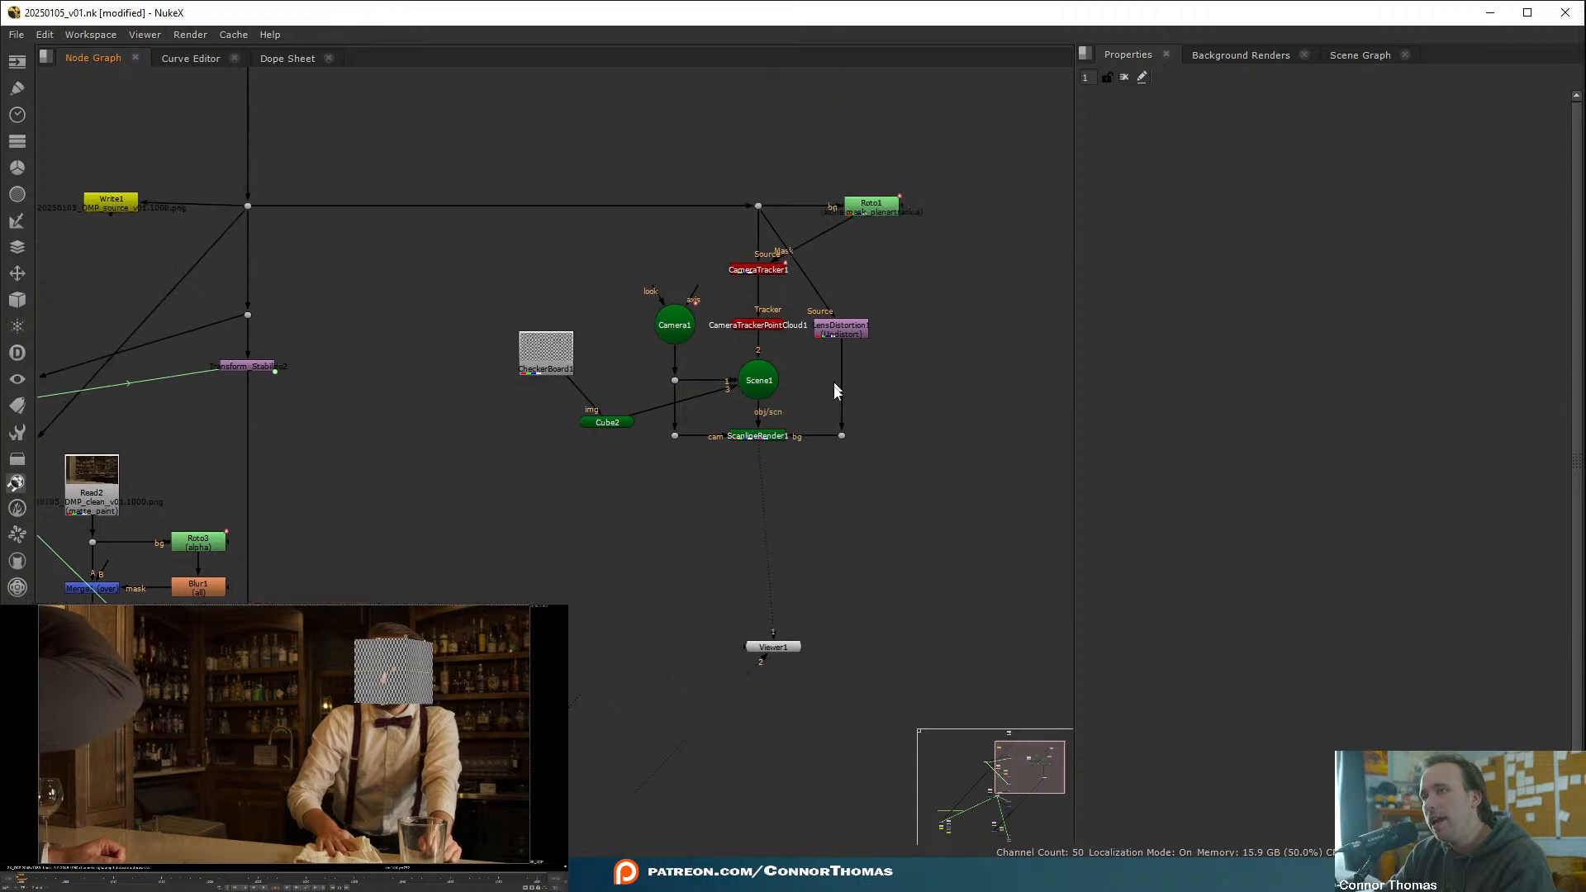
pyautogui.press('f')
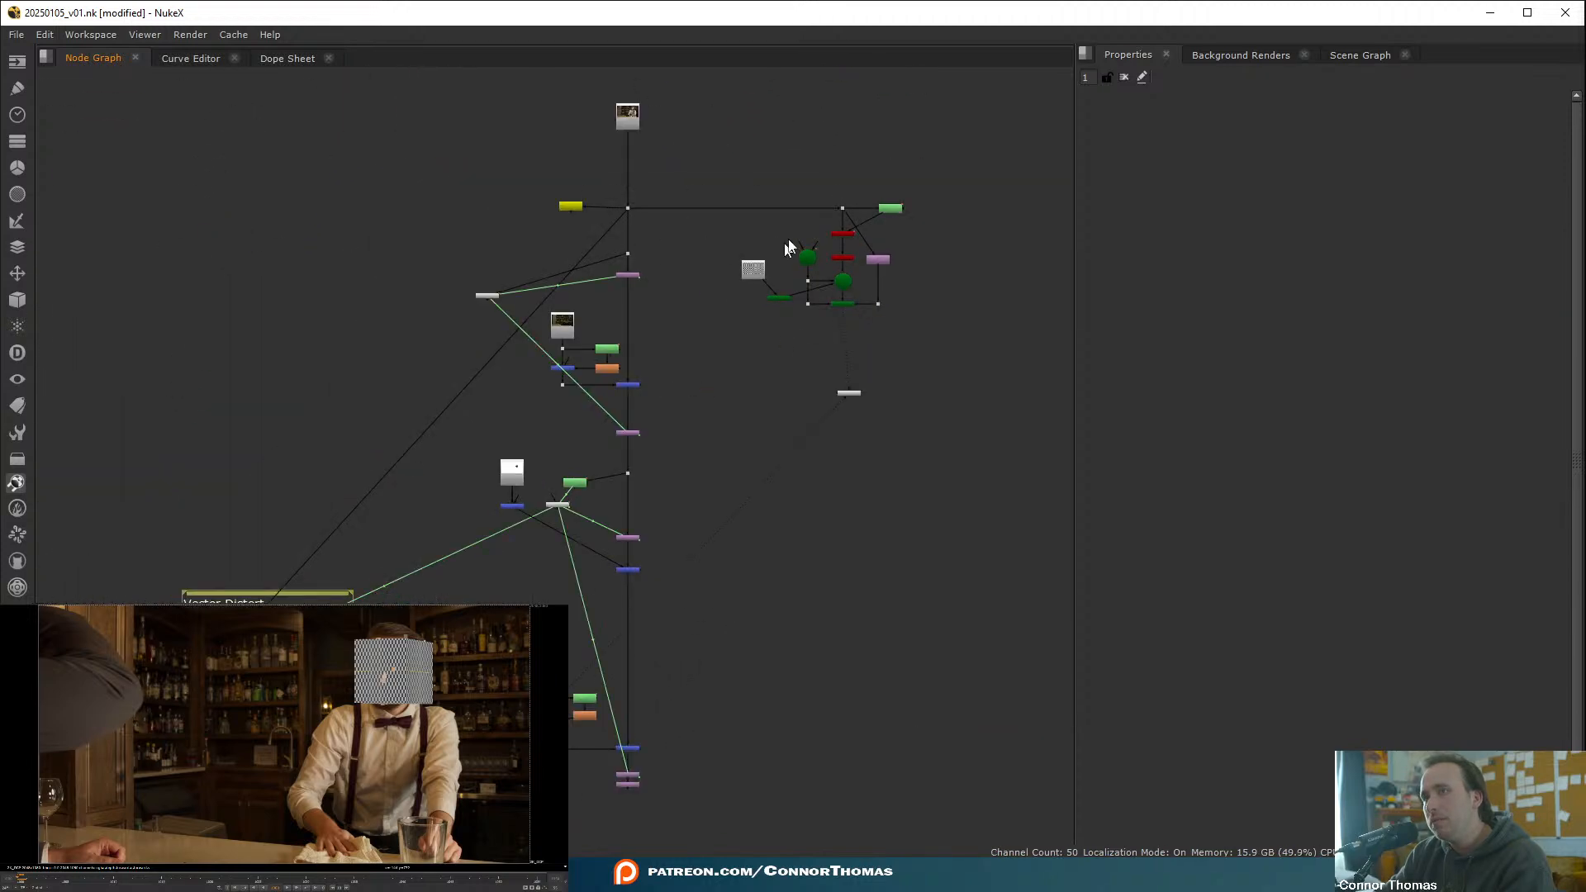
pyautogui.moveTo(743, 150); pyautogui.dragTo(1039, 367)
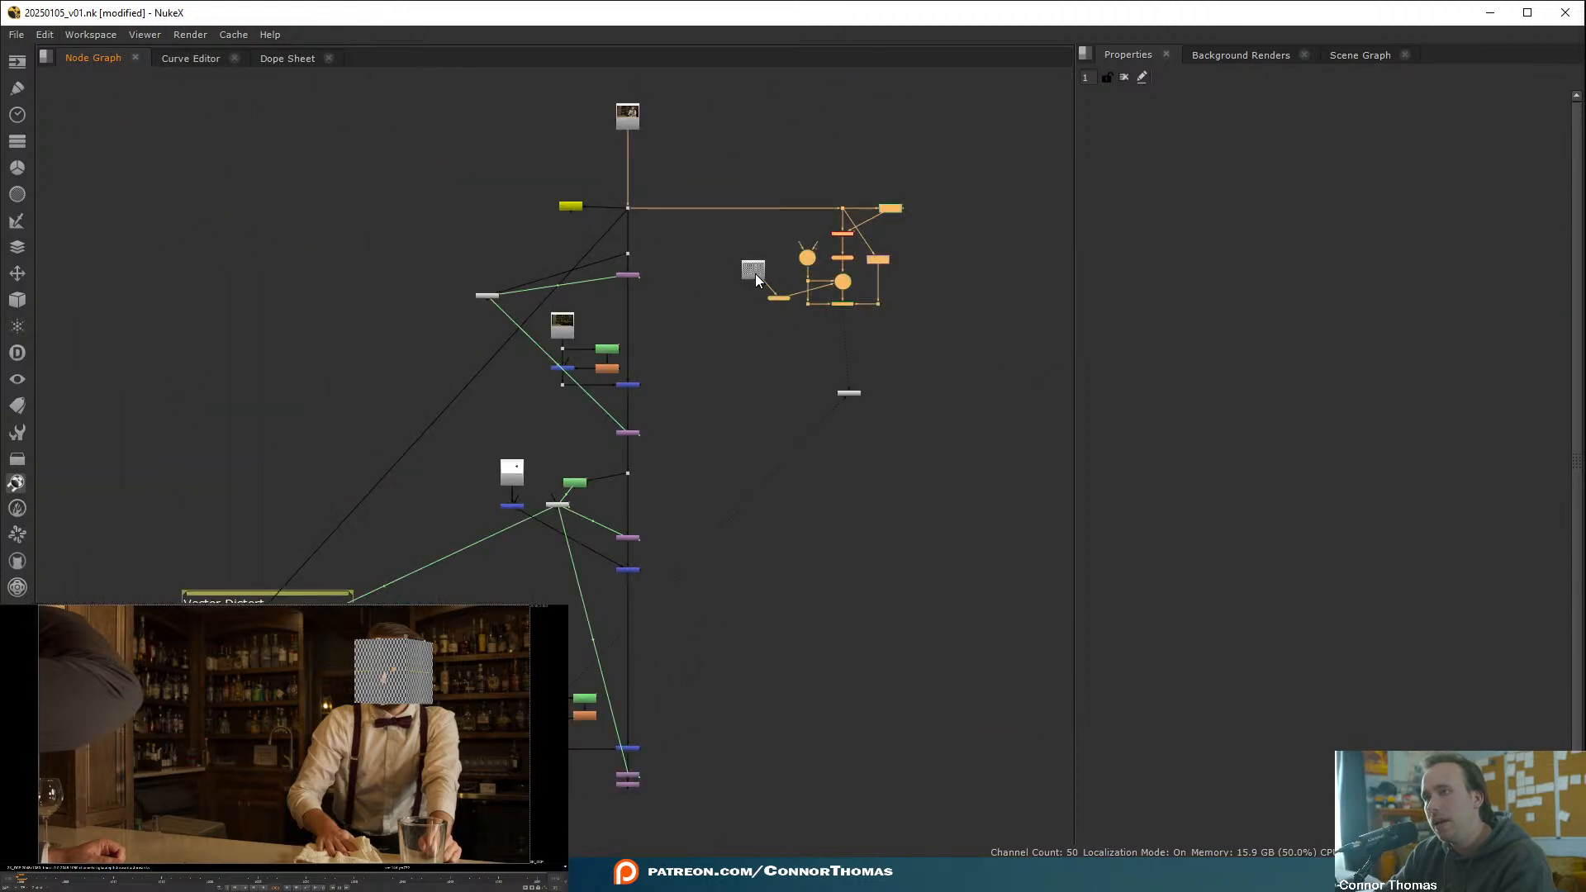
pyautogui.moveTo(831, 445); pyautogui.dragTo(856, 316, button='middle')
pyautogui.moveTo(866, 175); pyautogui.dragTo(532, 756)
pyautogui.click(682, 750)
pyautogui.moveTo(682, 750); pyautogui.dragTo(758, 429, button='middle')
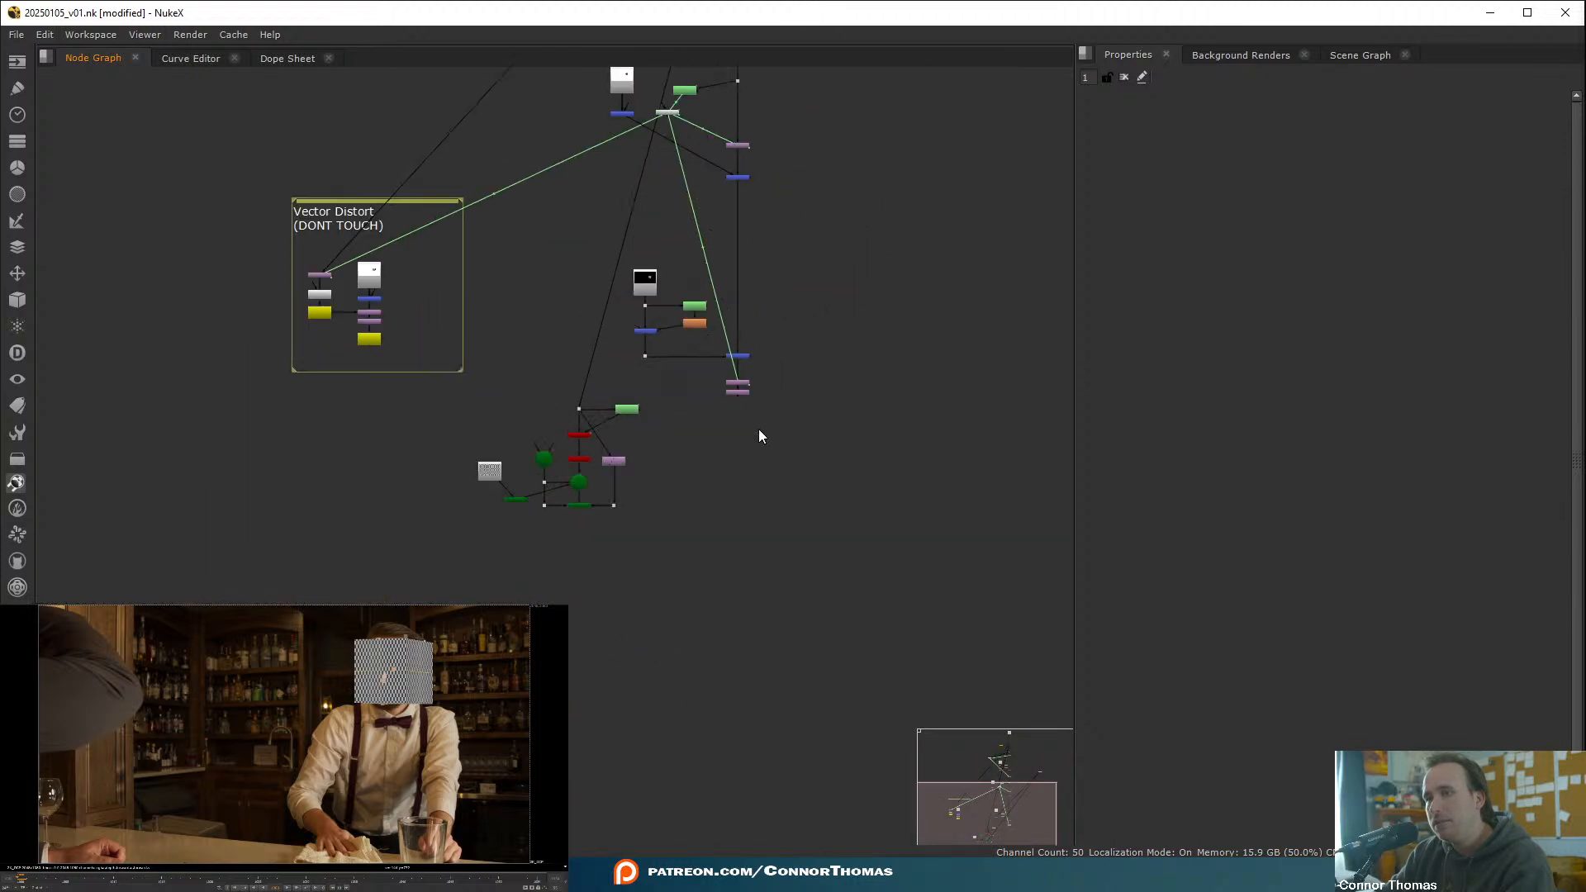
# - Insert a Dot above the camera tracking setup's source Dot and hide the new Dot's input
pyautogui.scroll(5, 684, 433)
pyautogui.scroll(-3, 657, 591)
pyautogui.scroll(5, 529, 555)
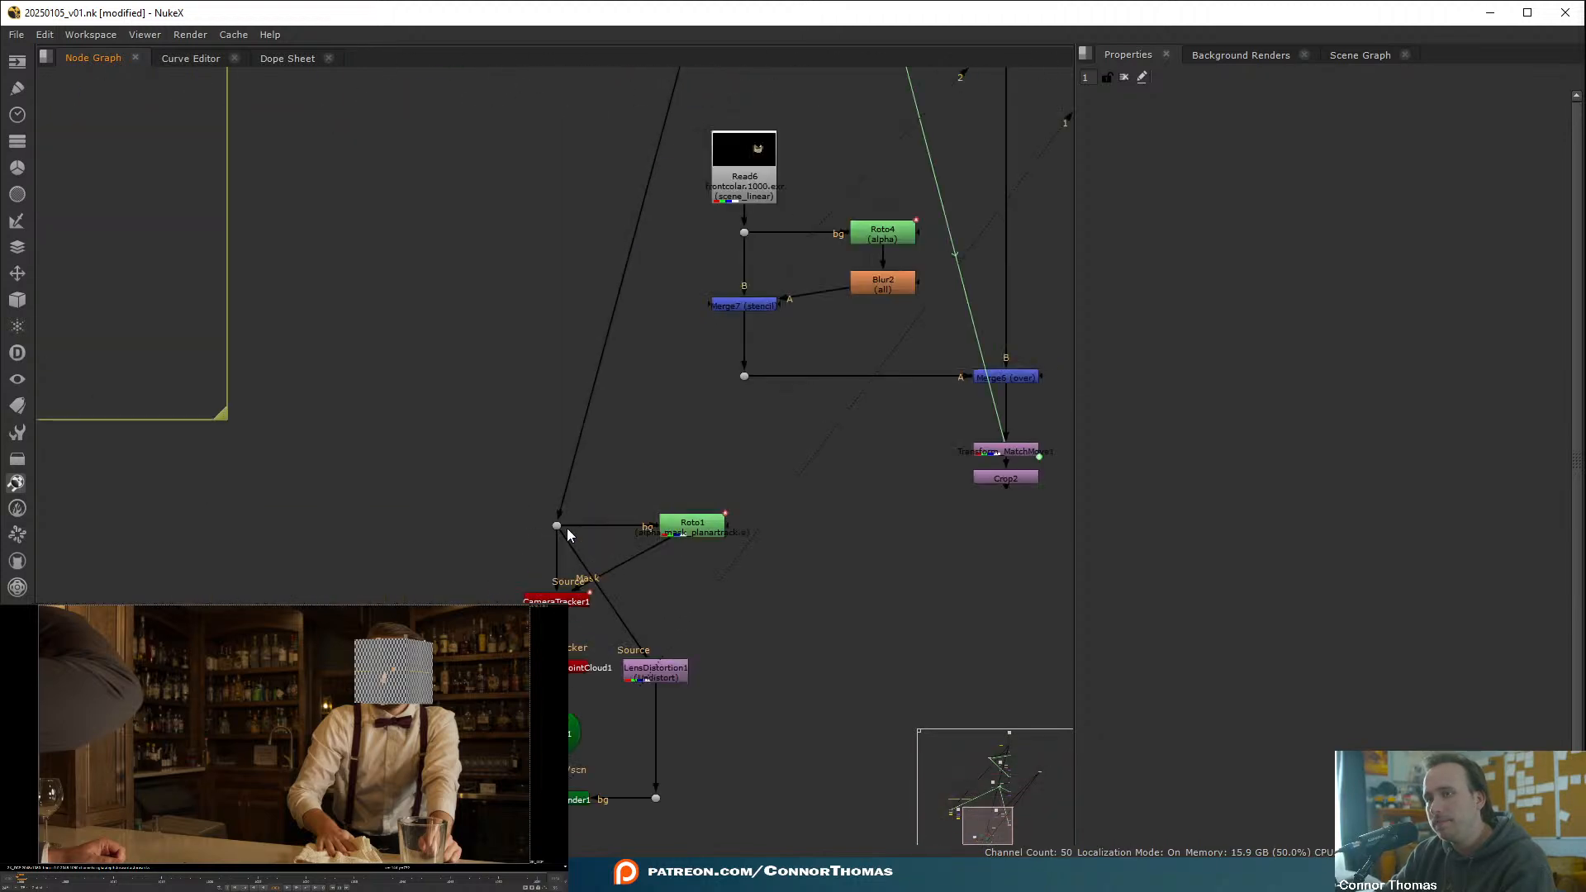
pyautogui.click(557, 525)
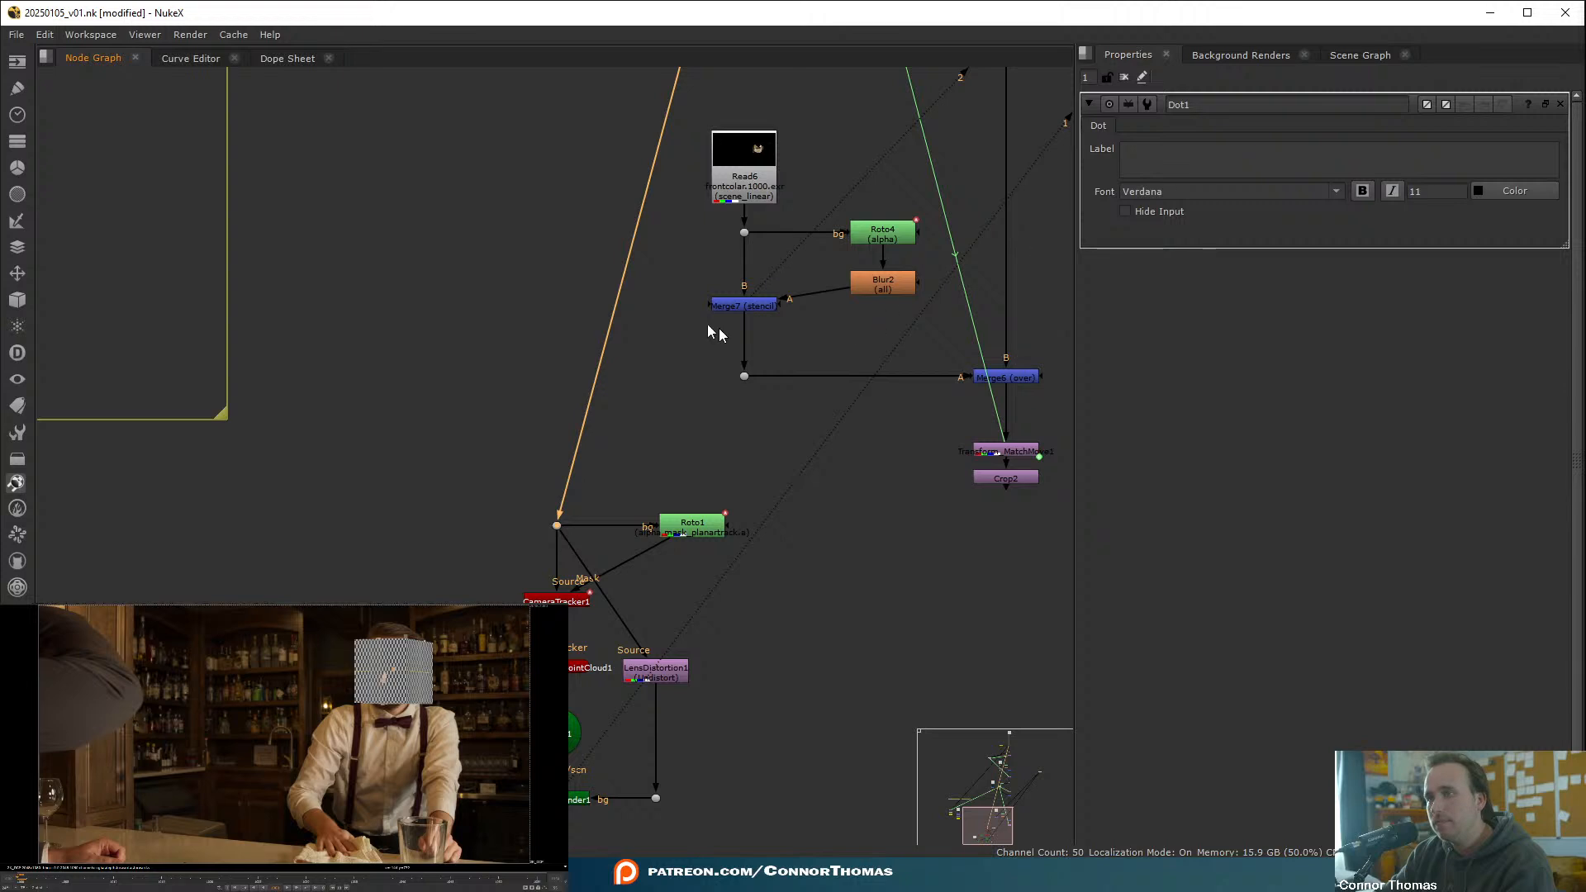
pyautogui.keyDown('ctrl'); pyautogui.moveTo(619, 294); pyautogui.dragTo(559, 480); pyautogui.keyUp('ctrl')
pyautogui.click(1160, 211)
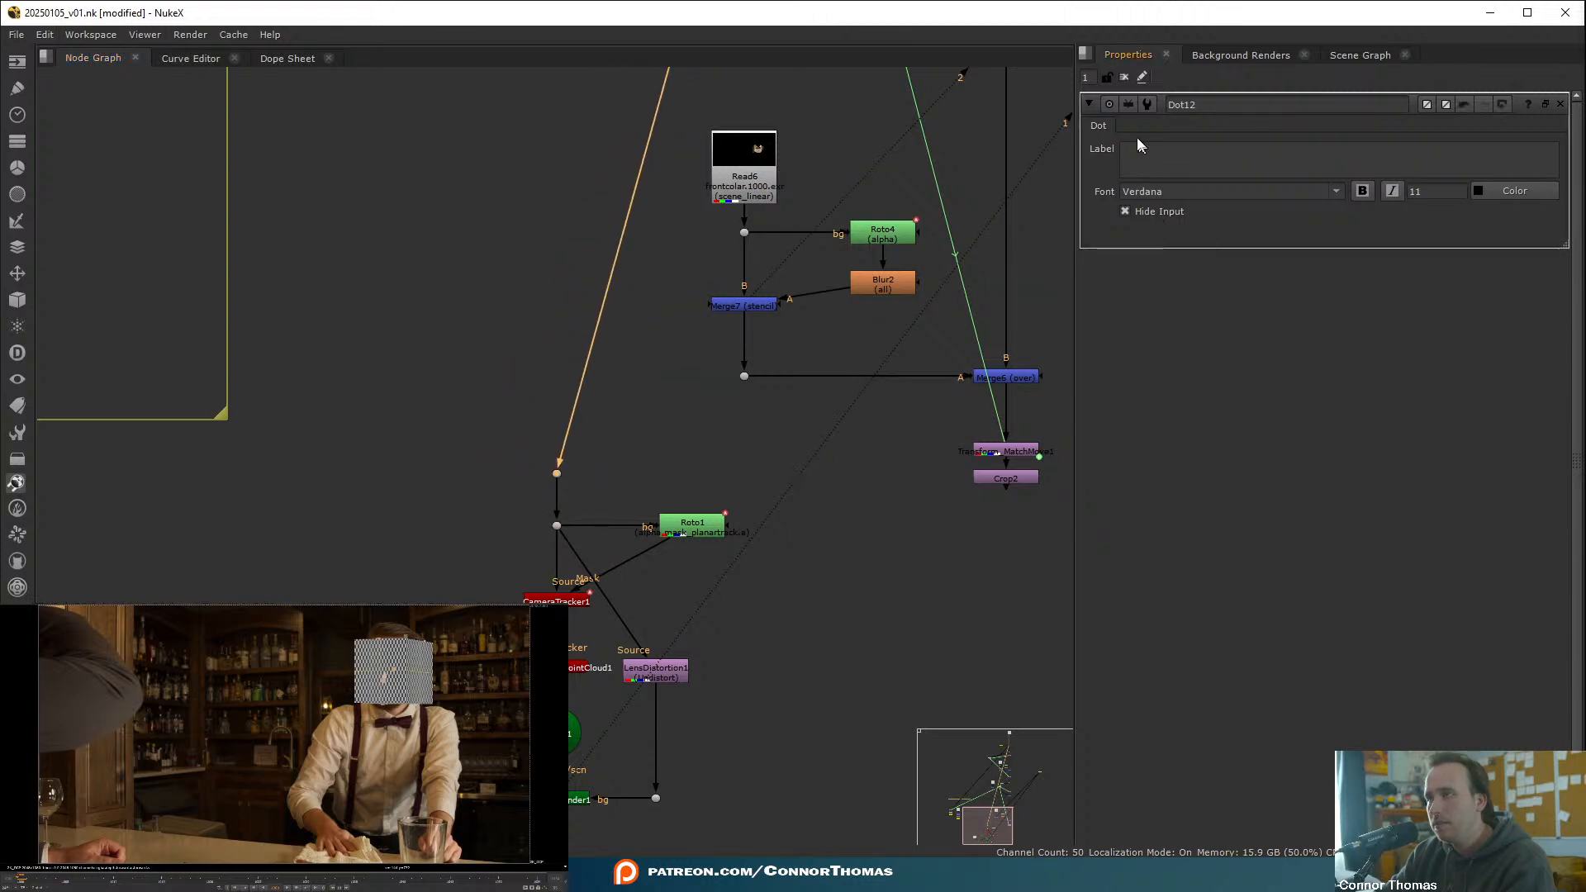
pyautogui.click(1125, 78)
# - Disconnect LensDistortion1 from the ScanlineRender1 background Dot and move that Dot up below the LensDistortion1 node
pyautogui.moveTo(801, 675); pyautogui.dragTo(821, 439, button='middle')
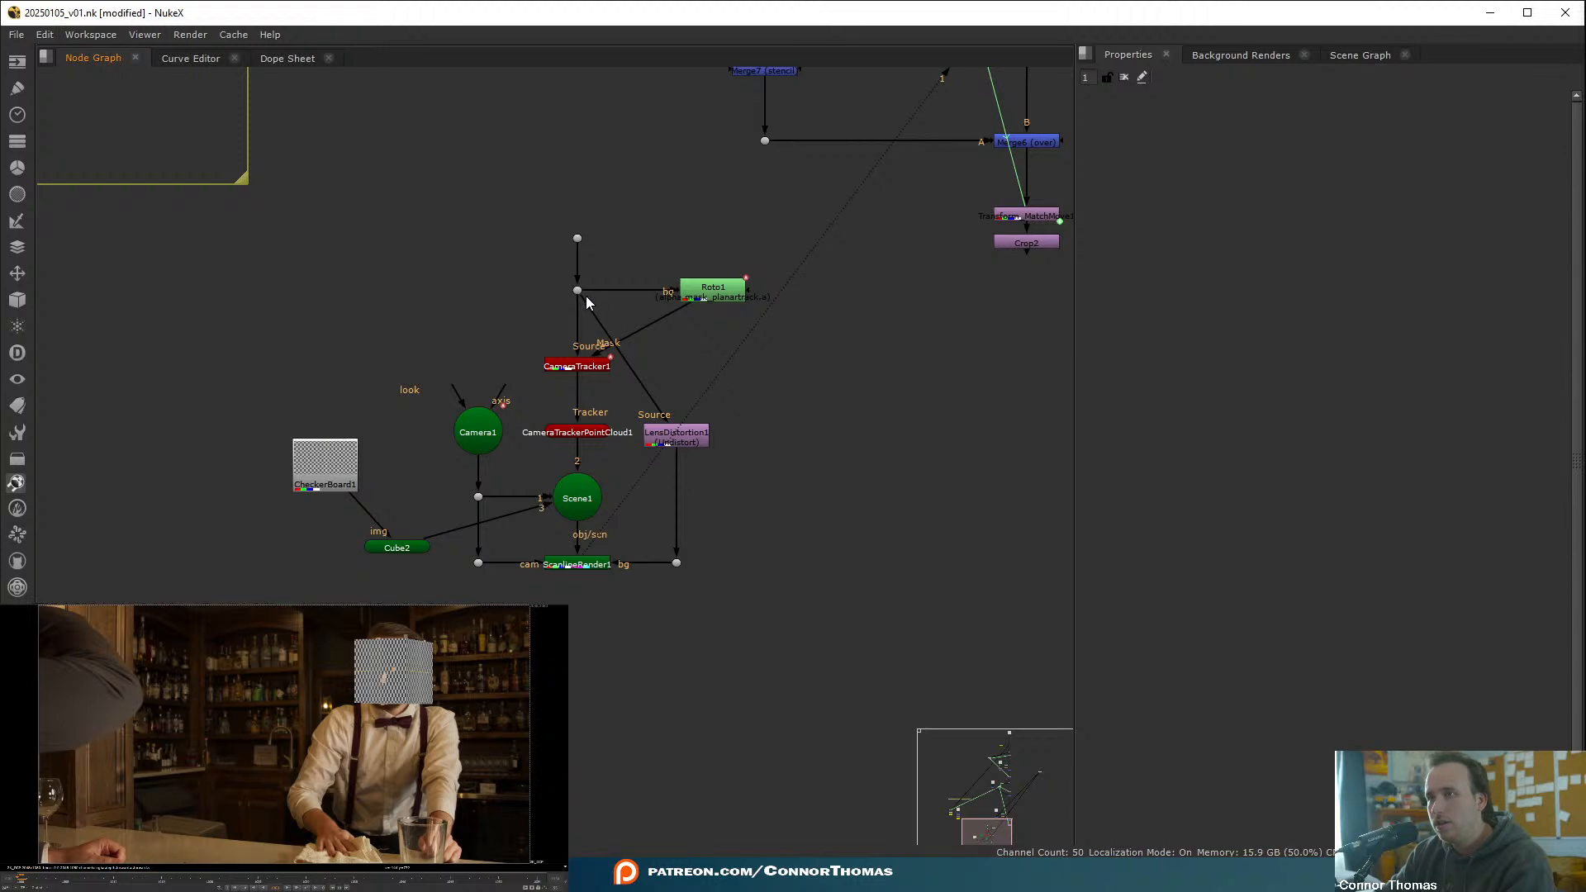
pyautogui.click(588, 567)
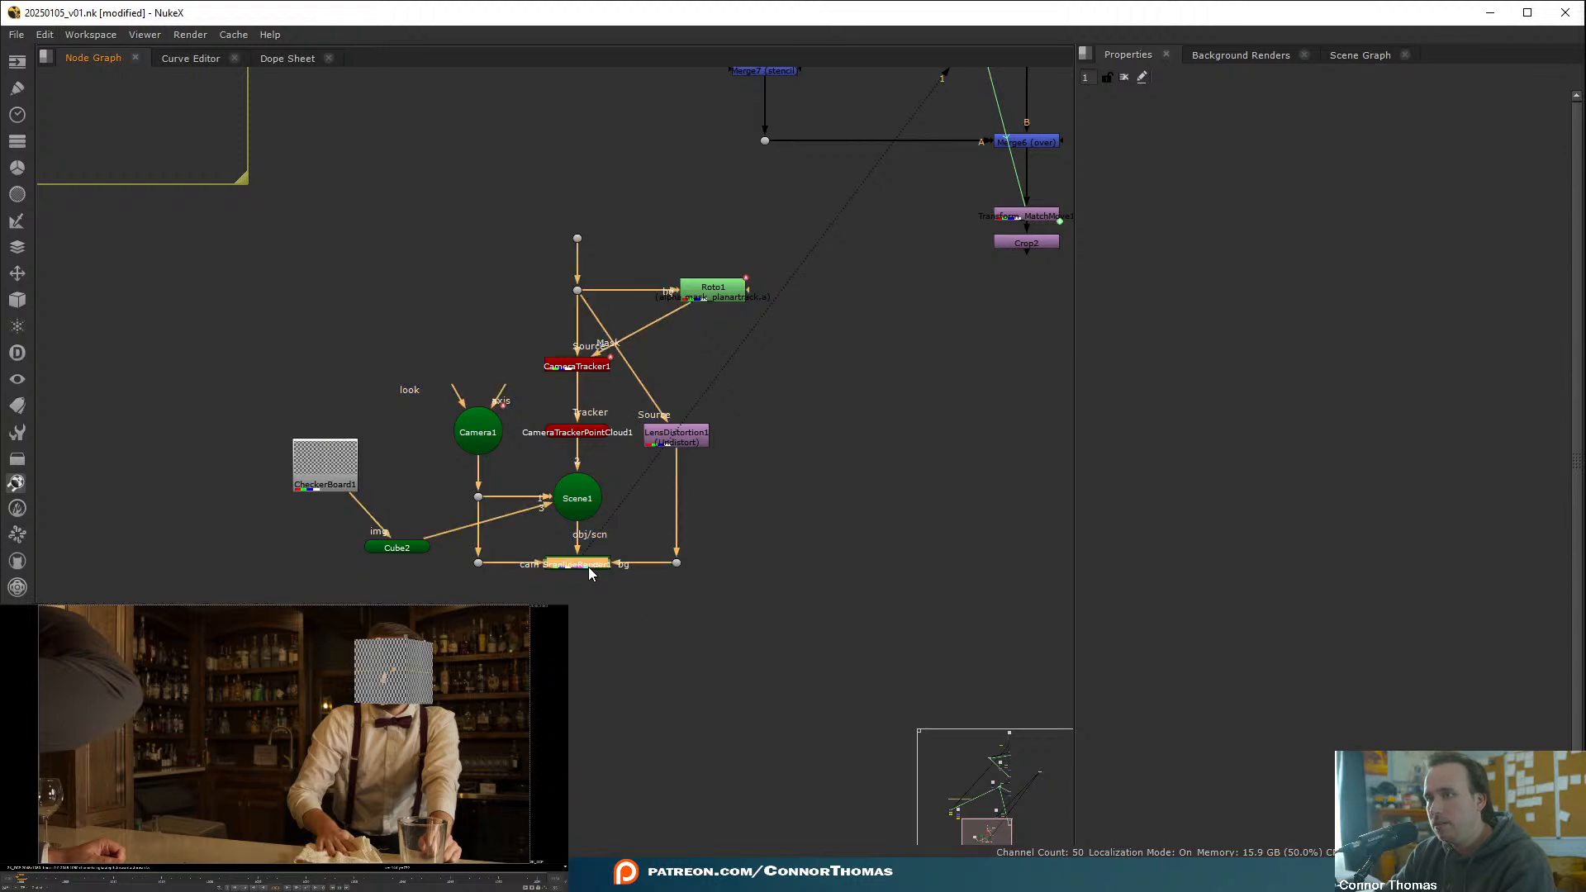
pyautogui.moveTo(675, 449); pyautogui.dragTo(823, 473)
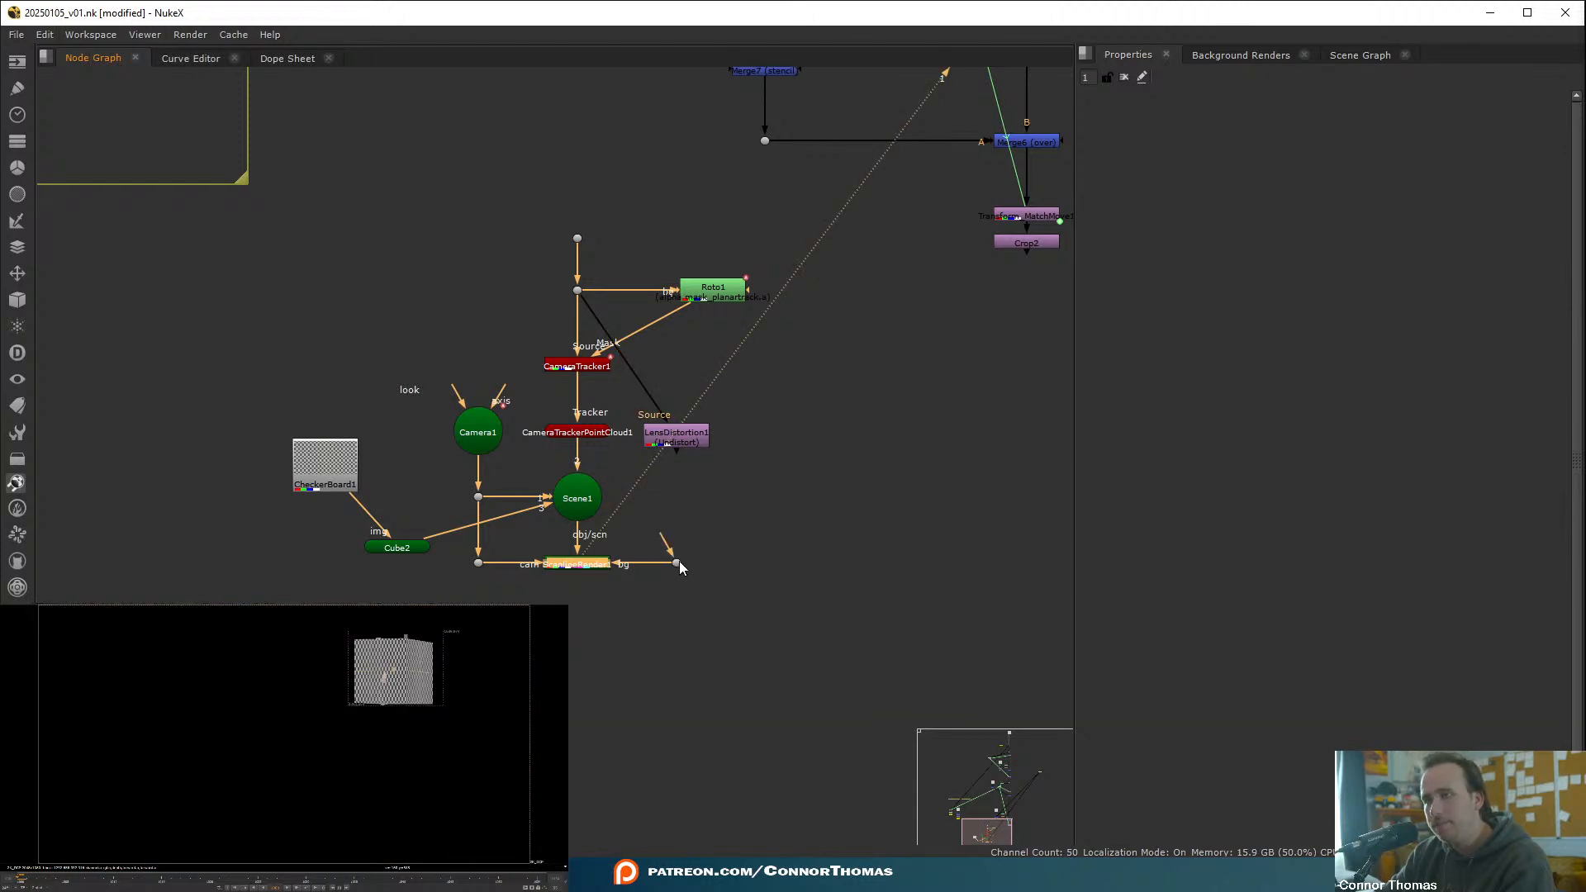
pyautogui.moveTo(677, 563); pyautogui.dragTo(683, 500)
# - Add a Dot below ScanlineRender1 and merge it over the Crop2 output with a Merge node aligned on the main pipe
pyautogui.click(560, 568)
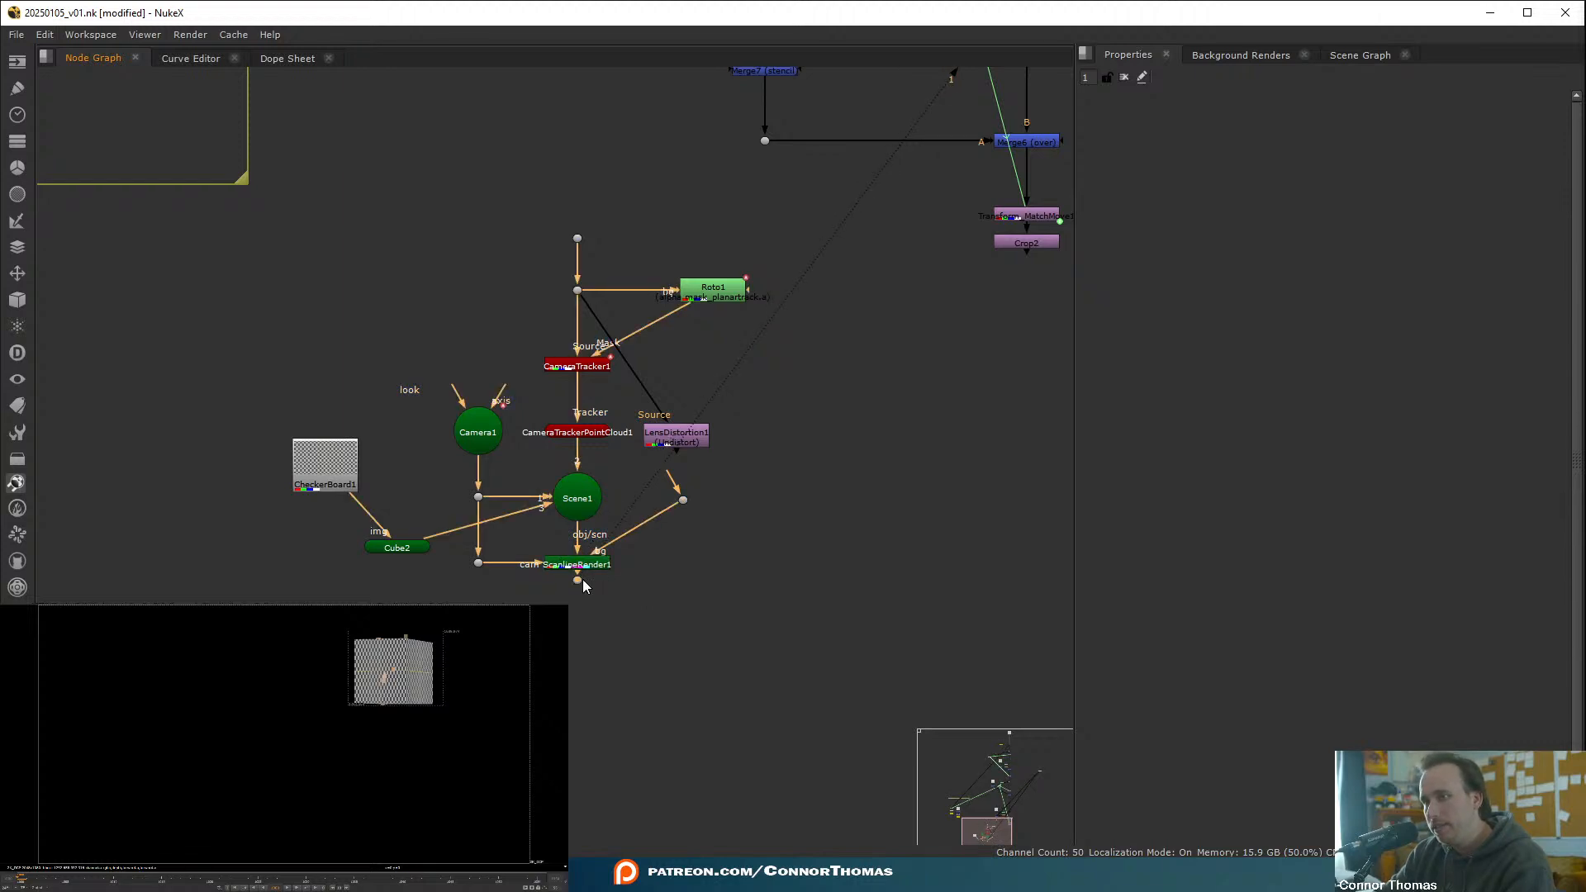
pyautogui.moveTo(579, 581); pyautogui.dragTo(581, 618)
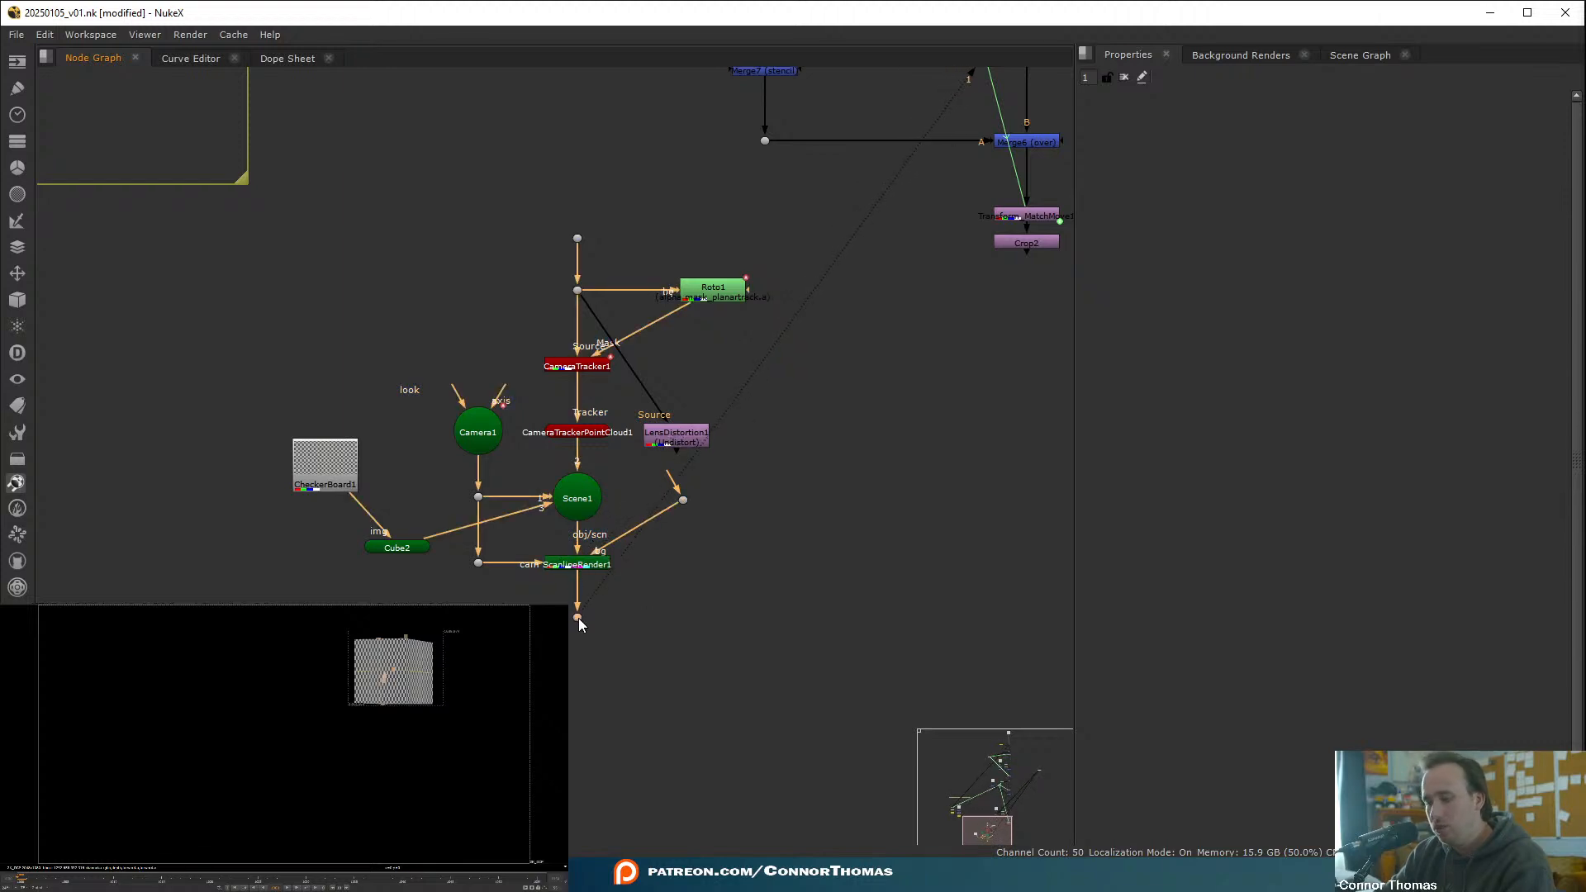
pyautogui.press('m')
pyautogui.moveTo(681, 597); pyautogui.dragTo(1042, 245)
pyautogui.moveTo(667, 618); pyautogui.dragTo(1022, 623)
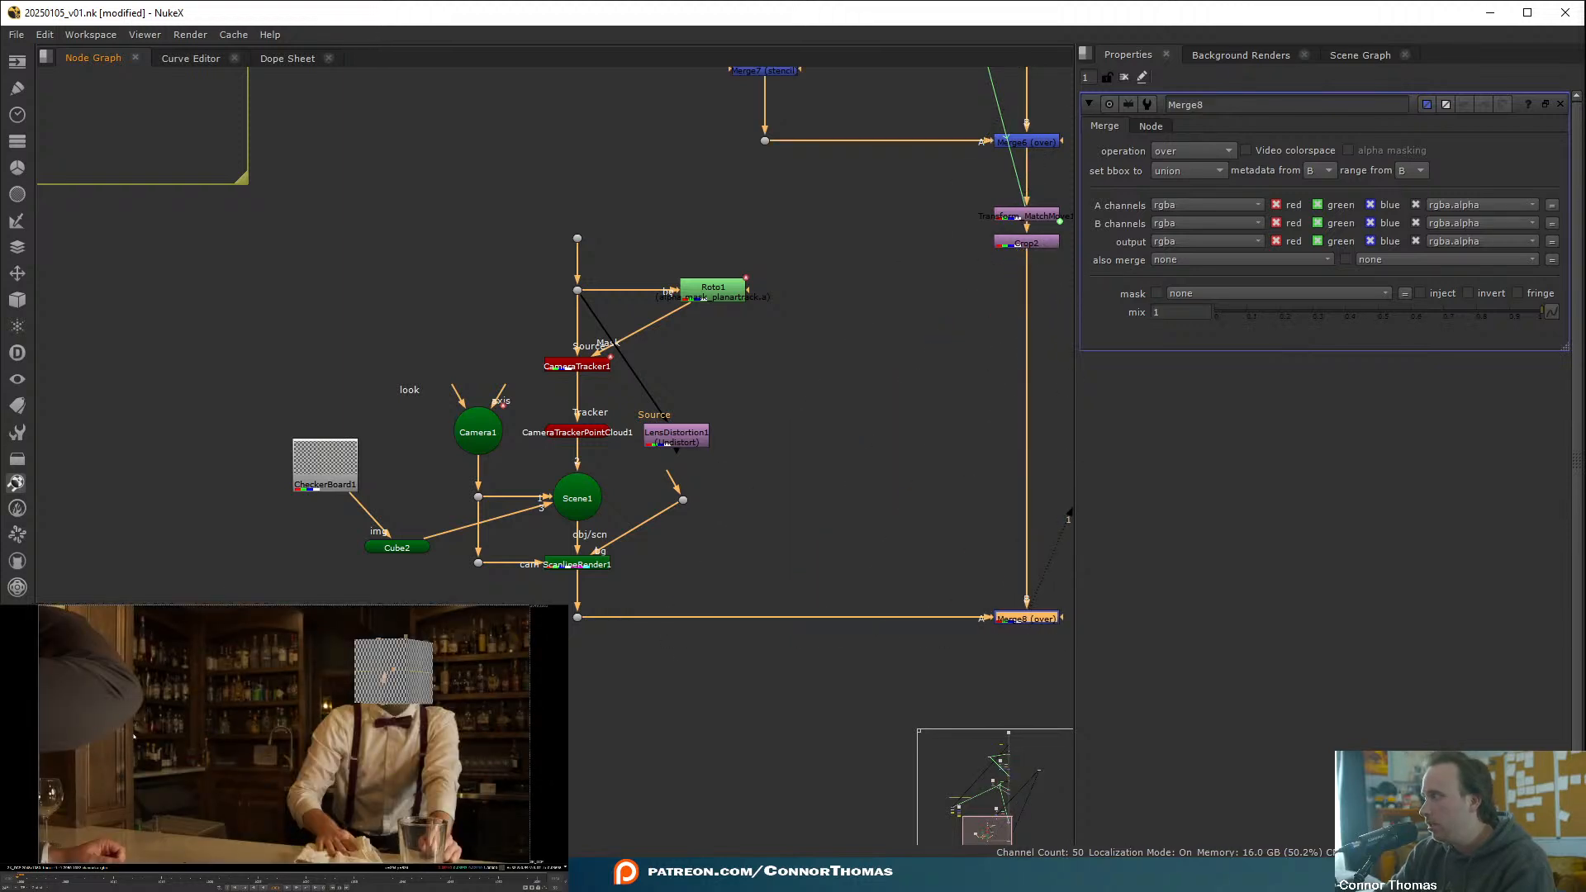
pyautogui.click(1124, 77)
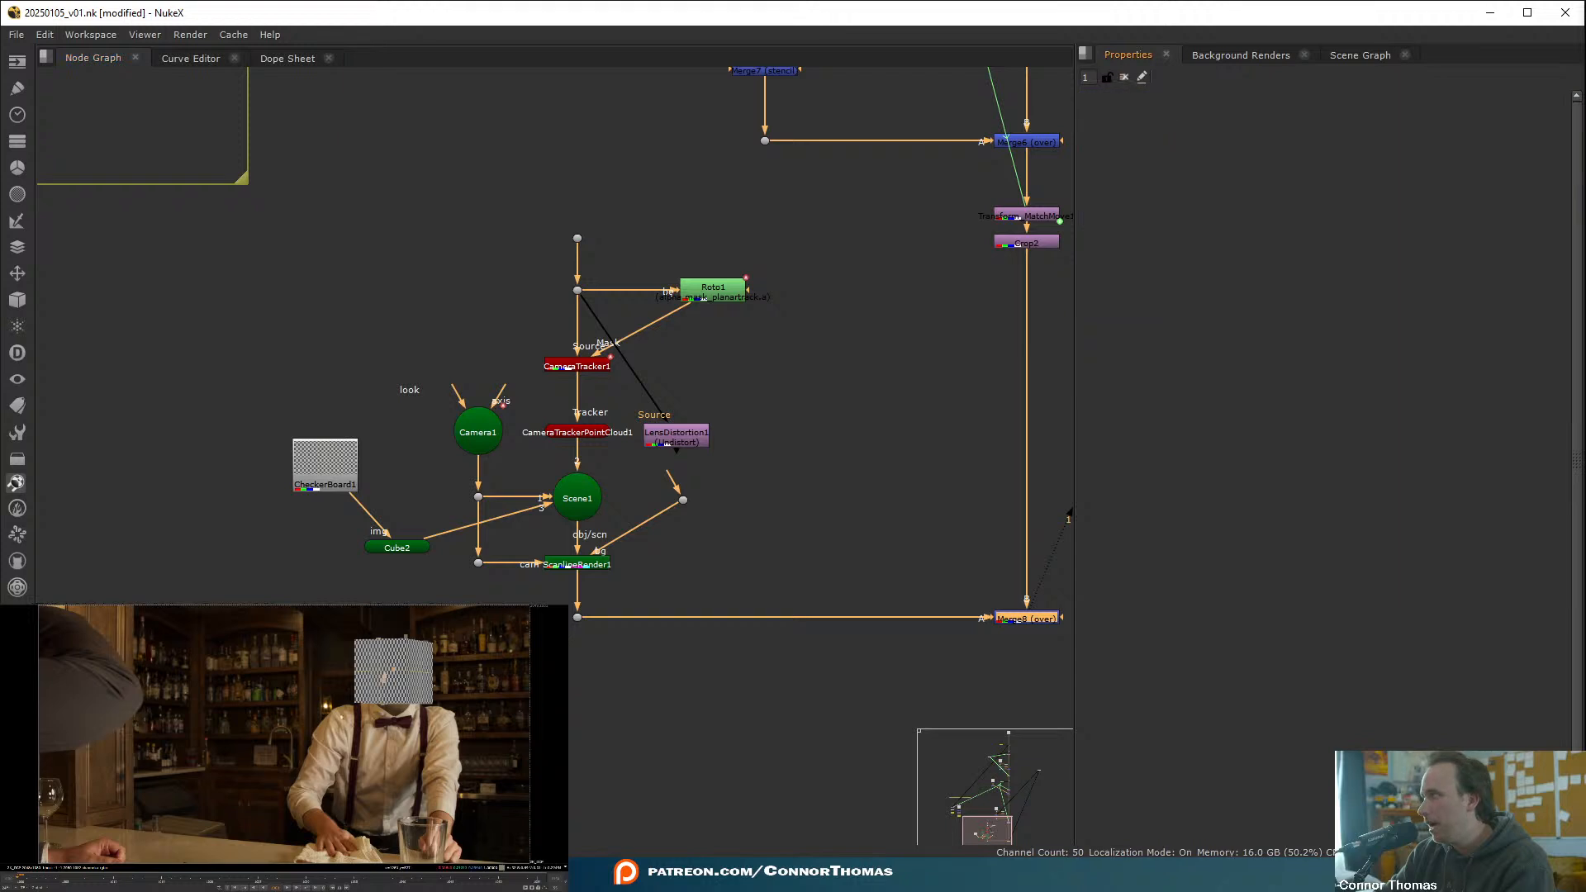
# - Set CameraTrackerPointCloud1's render mode to off, close its properties and save the script
pyautogui.doubleClick(577, 432)
pyautogui.click(1193, 172)
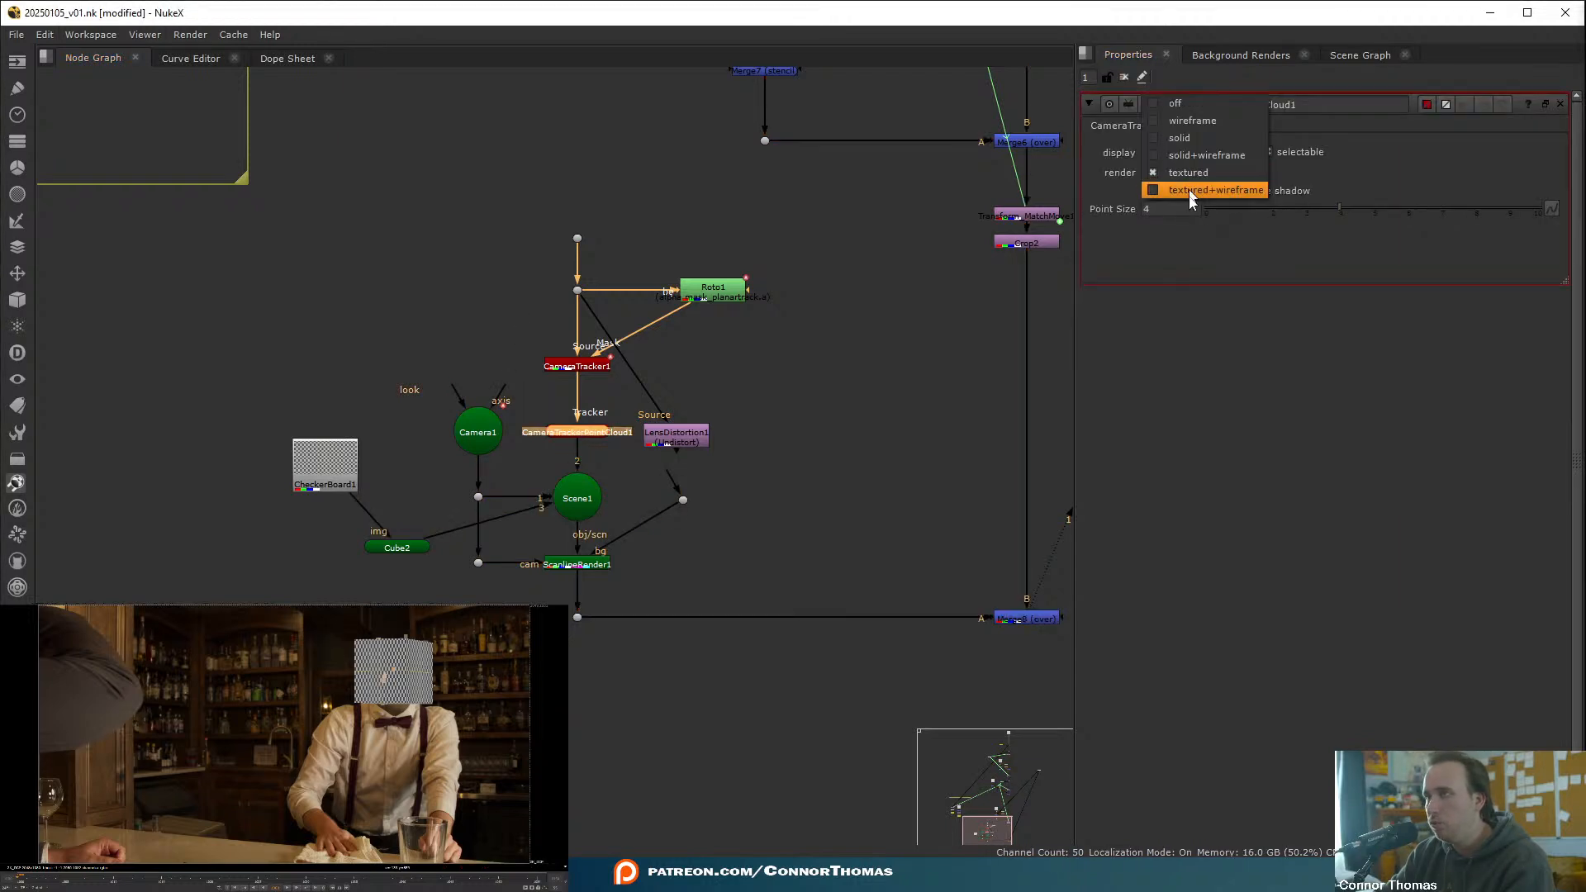
pyautogui.click(1190, 103)
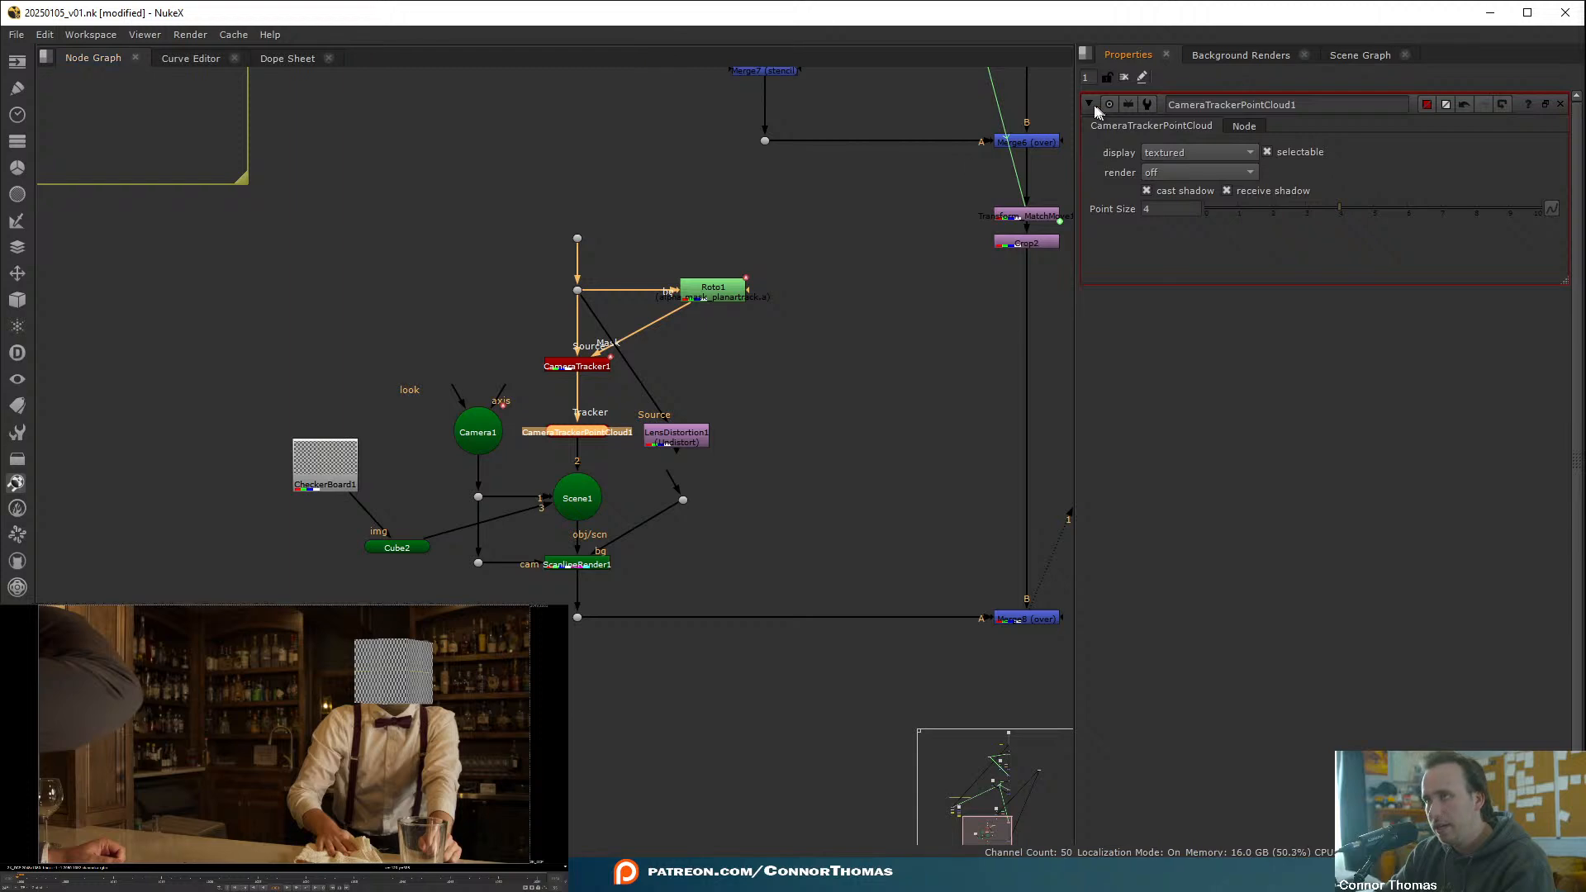
pyautogui.click(1124, 77)
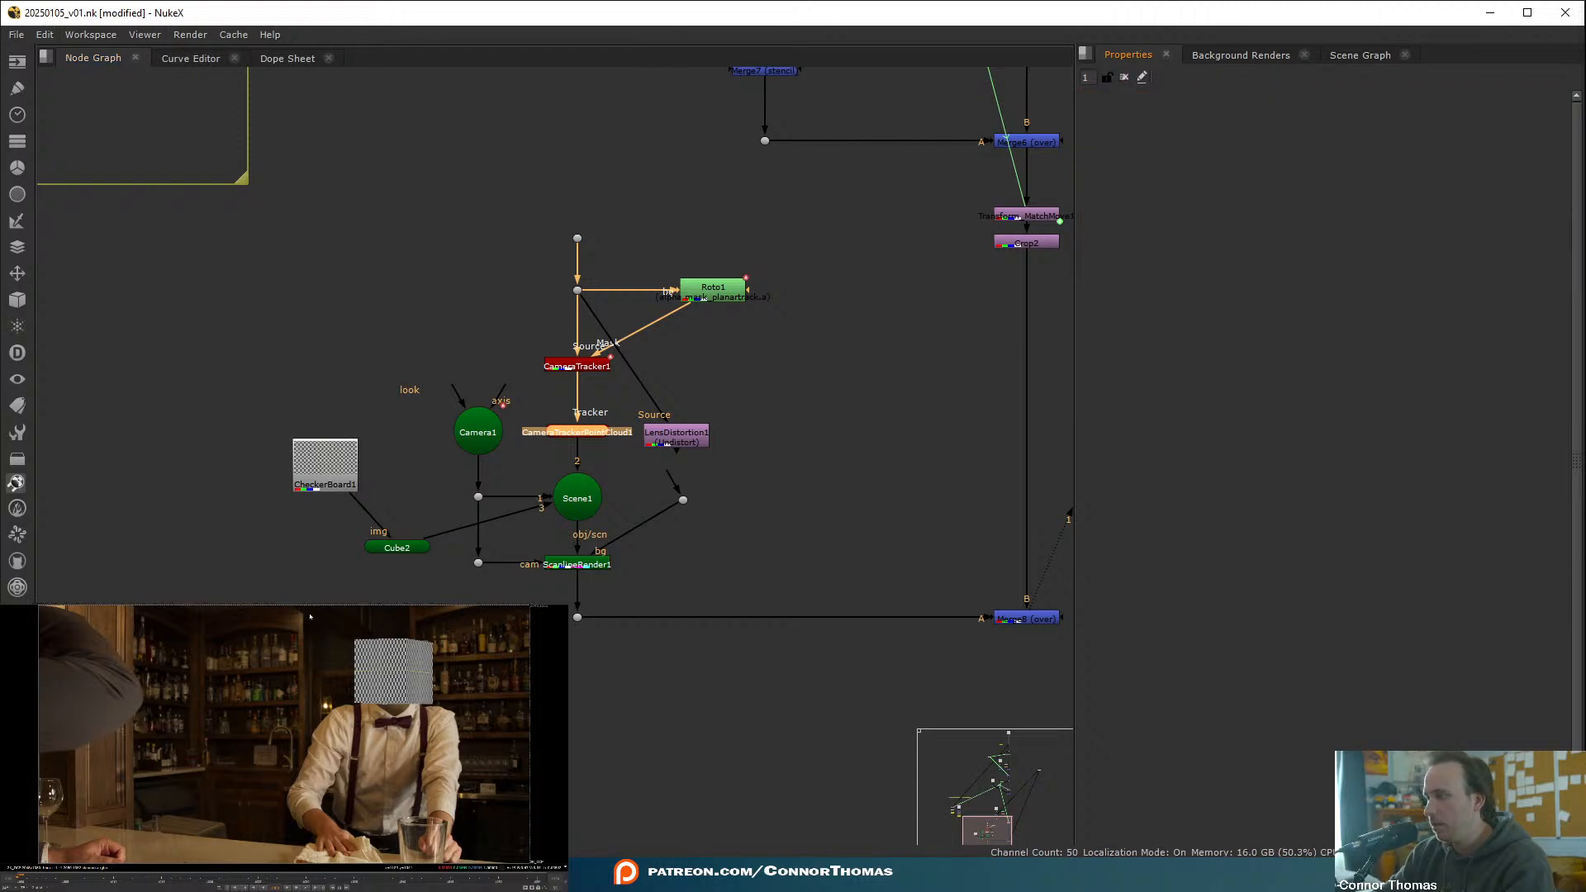
pyautogui.hotkey('ctrl', 's')
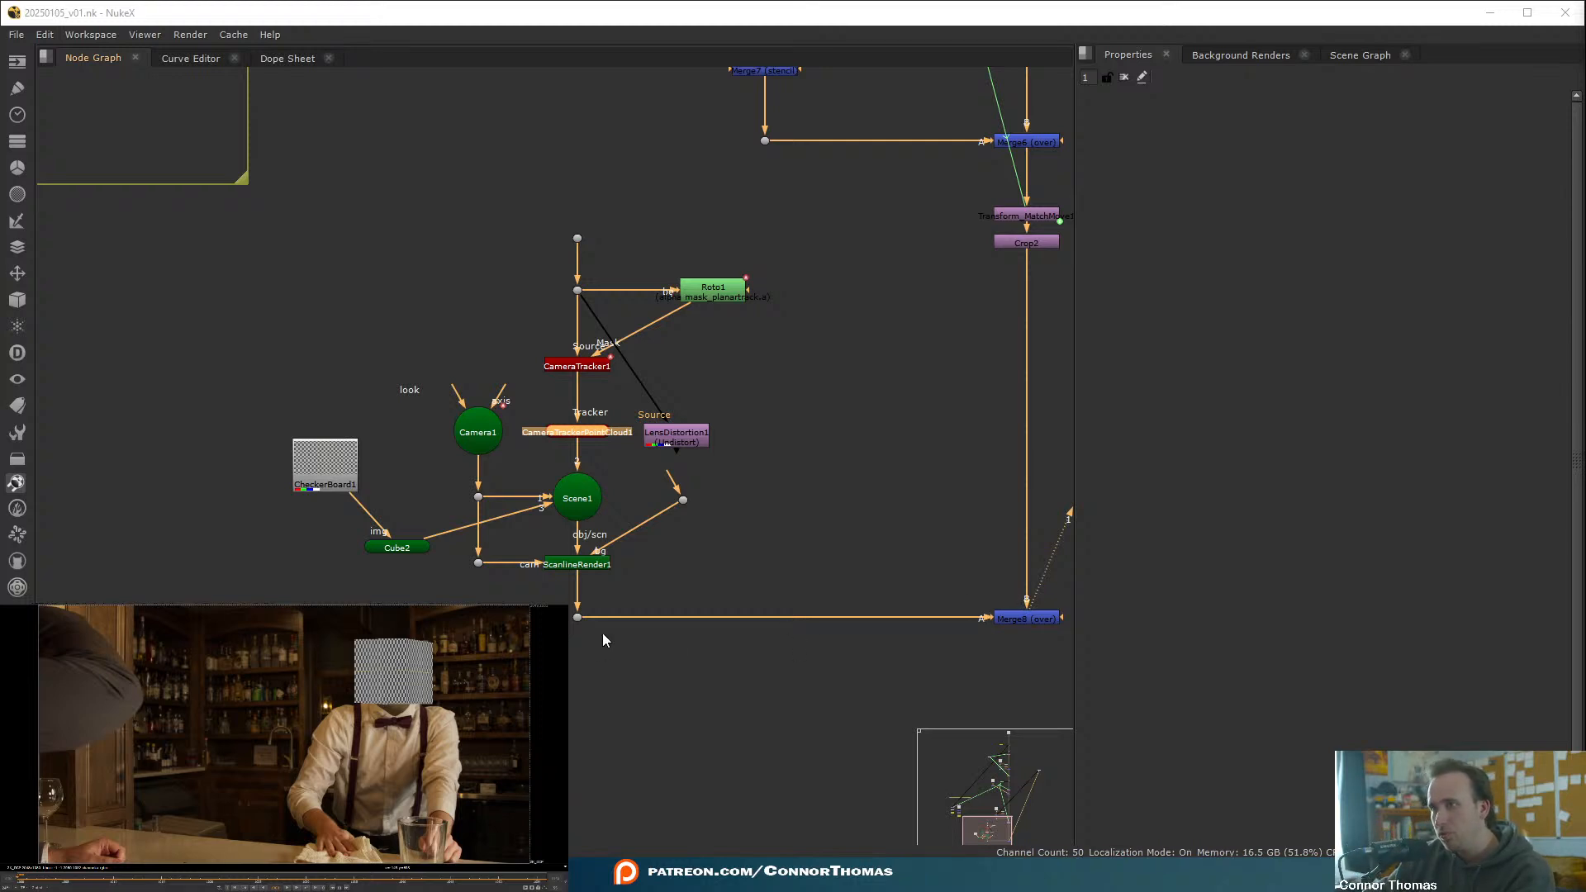
pyautogui.moveTo(727, 610); pyautogui.dragTo(841, 525, button='middle')
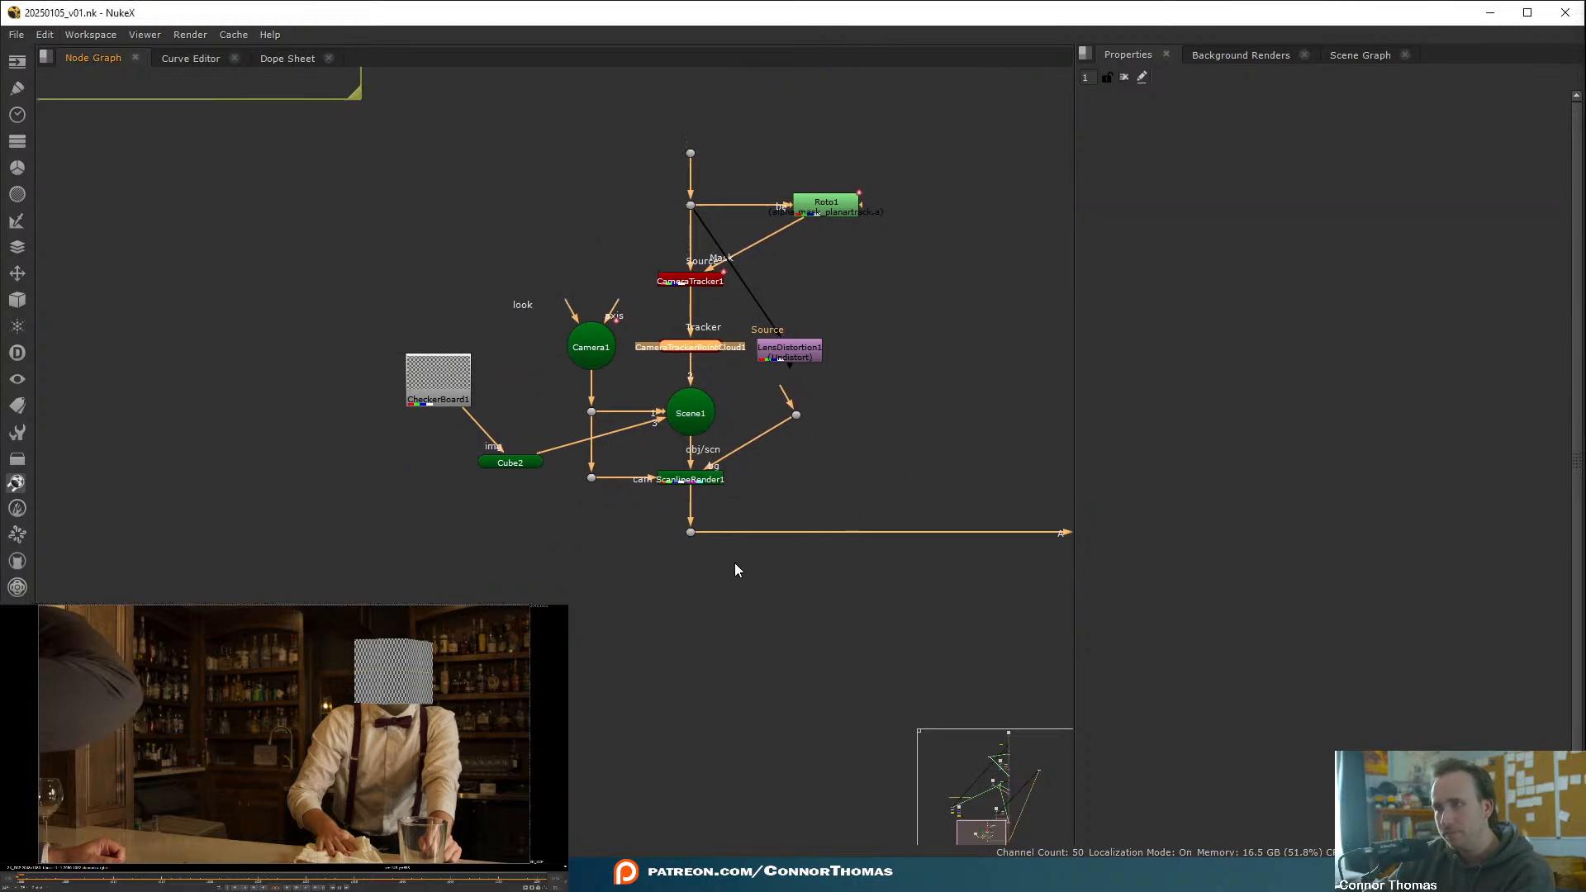
# - Add a WriteGeo node below the camera tracking setup and connect its input to Scene1
pyautogui.click(642, 574)
pyautogui.press('Tab')
pyautogui.write('w')
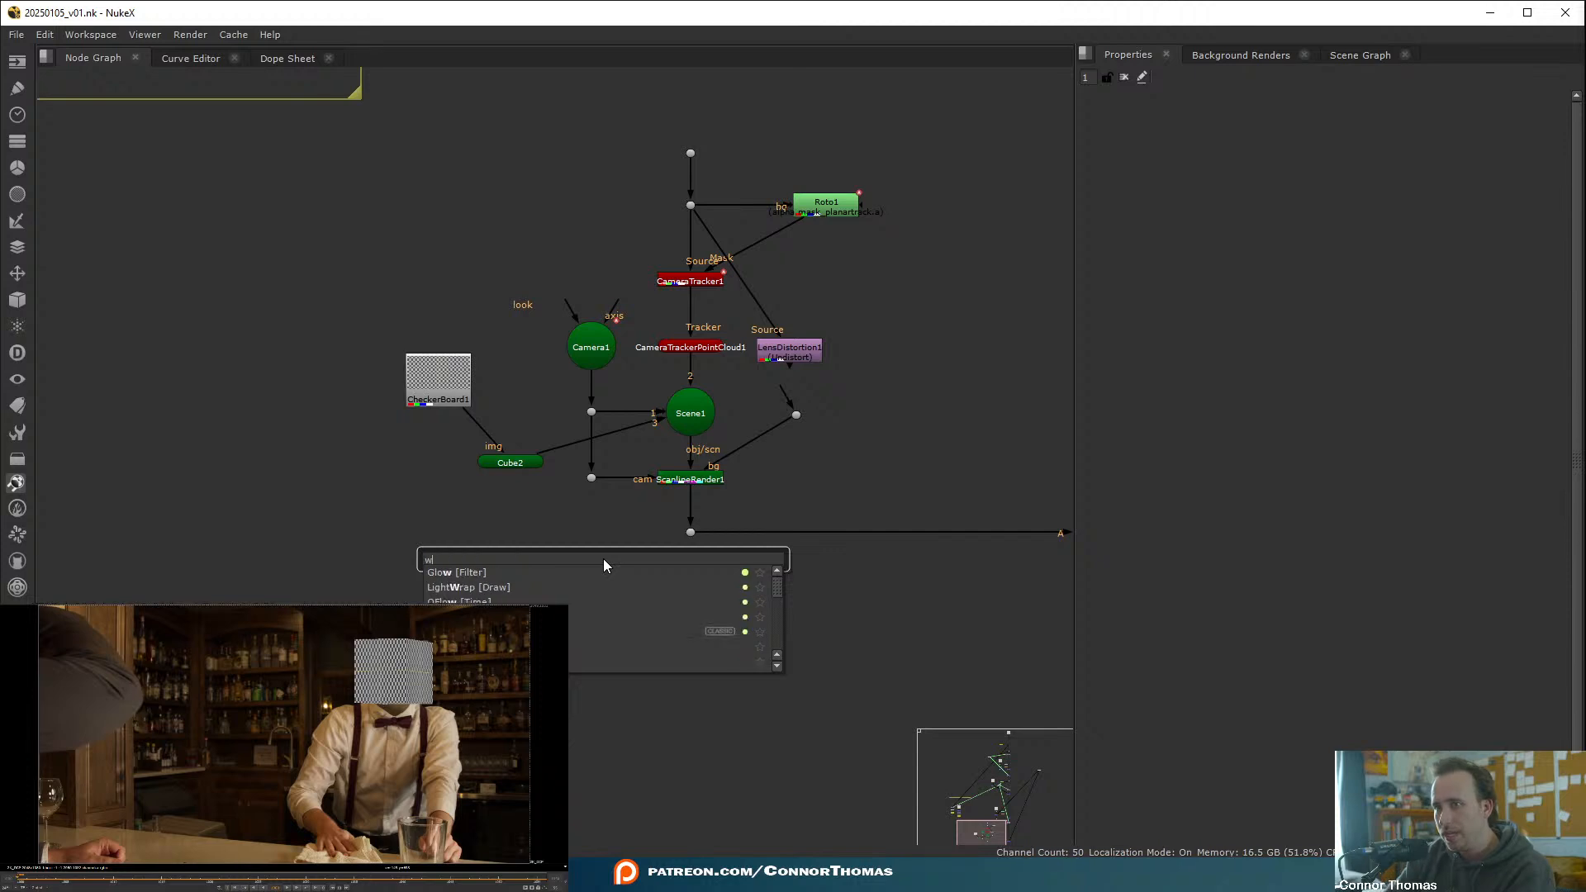
pyautogui.write('rite')
pyautogui.press('Down')
pyautogui.press('Down')
pyautogui.press('Return')
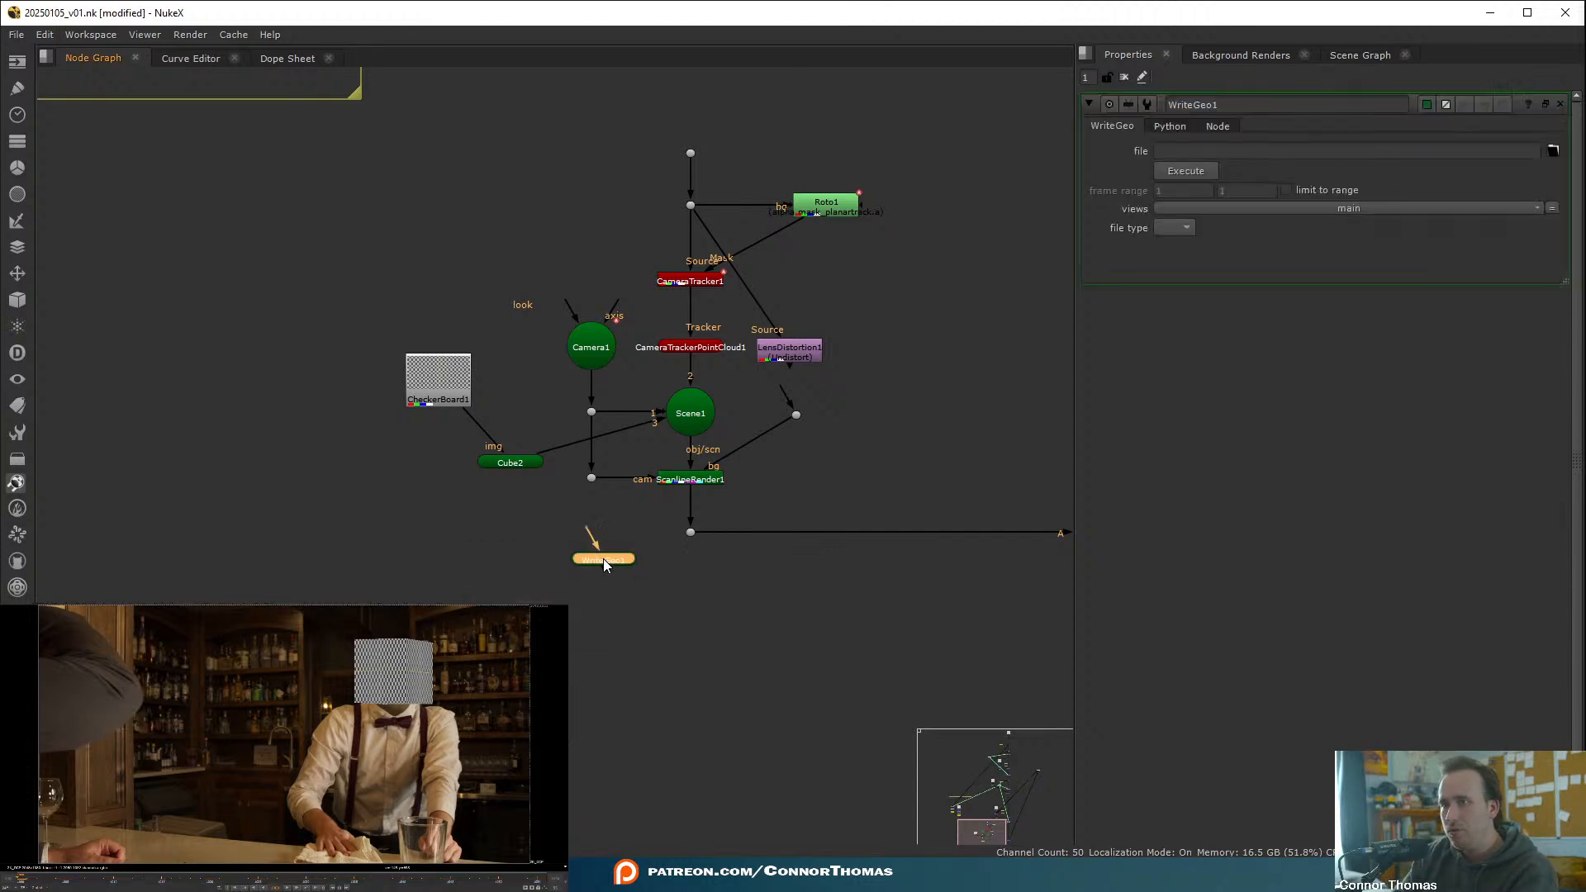
pyautogui.moveTo(603, 558); pyautogui.dragTo(695, 417)
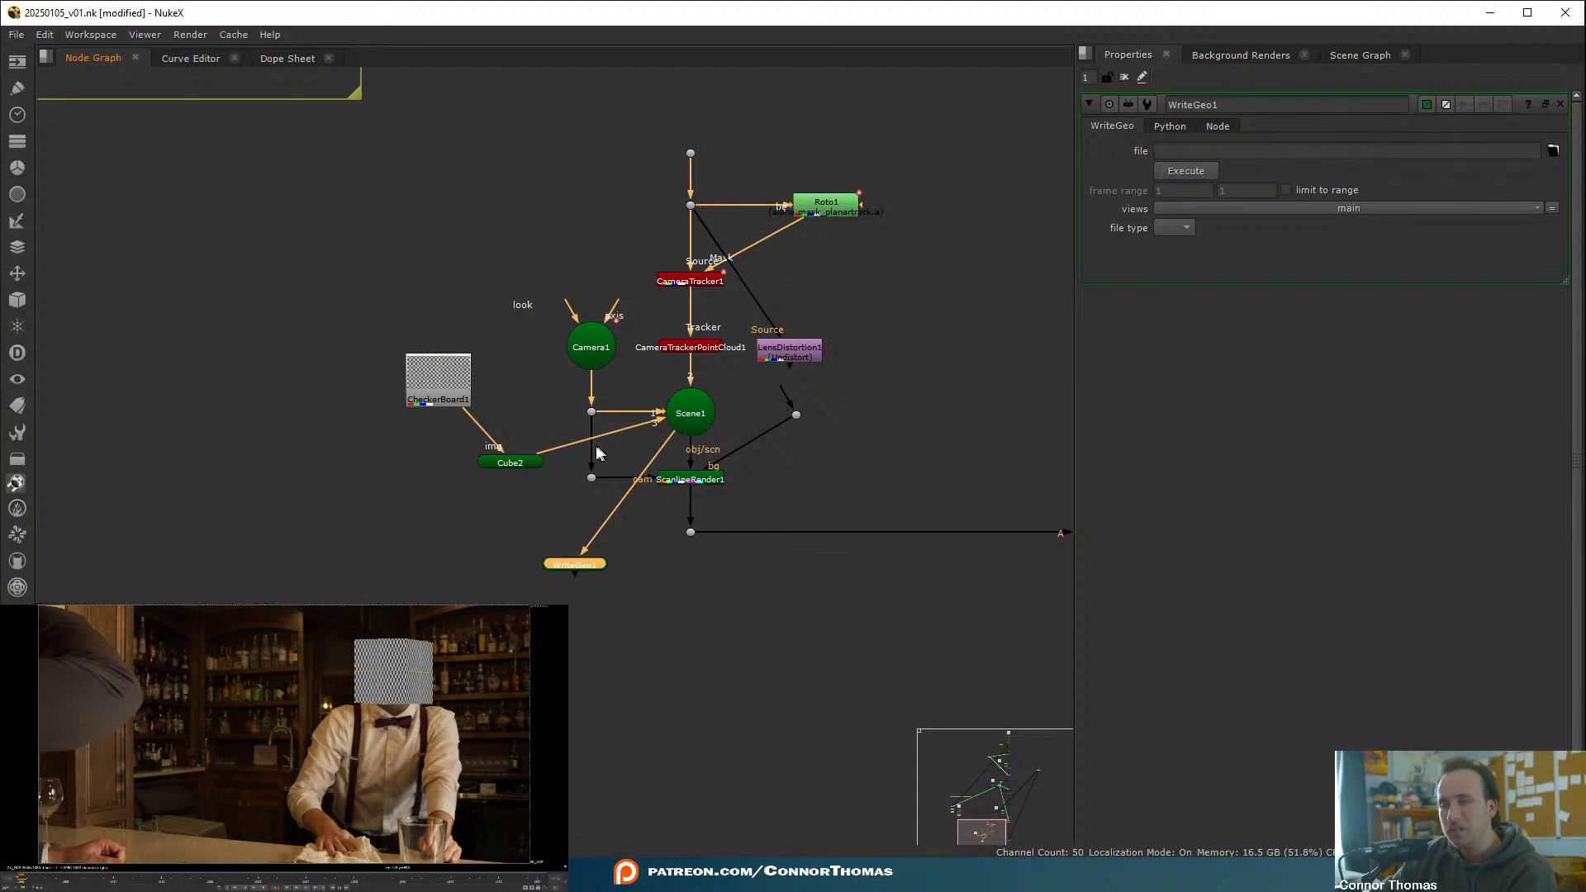
# - View the WriteGeo1 output in the Viewer and move the Viewer node down near the camera tracking setup
pyautogui.press('1')
pyautogui.click(909, 498)
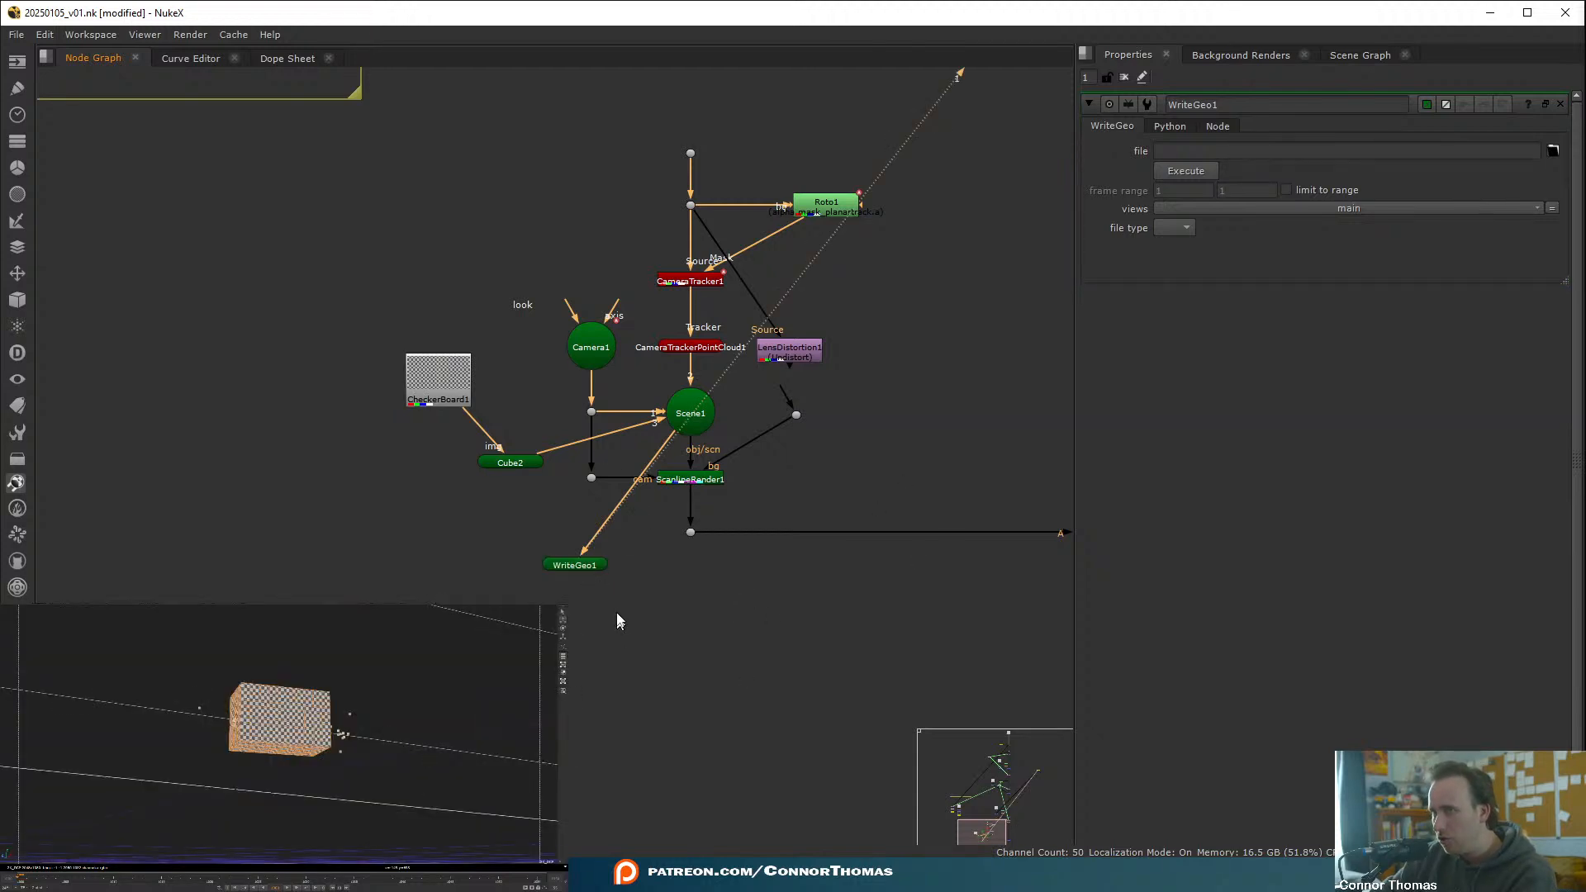
pyautogui.click(571, 566)
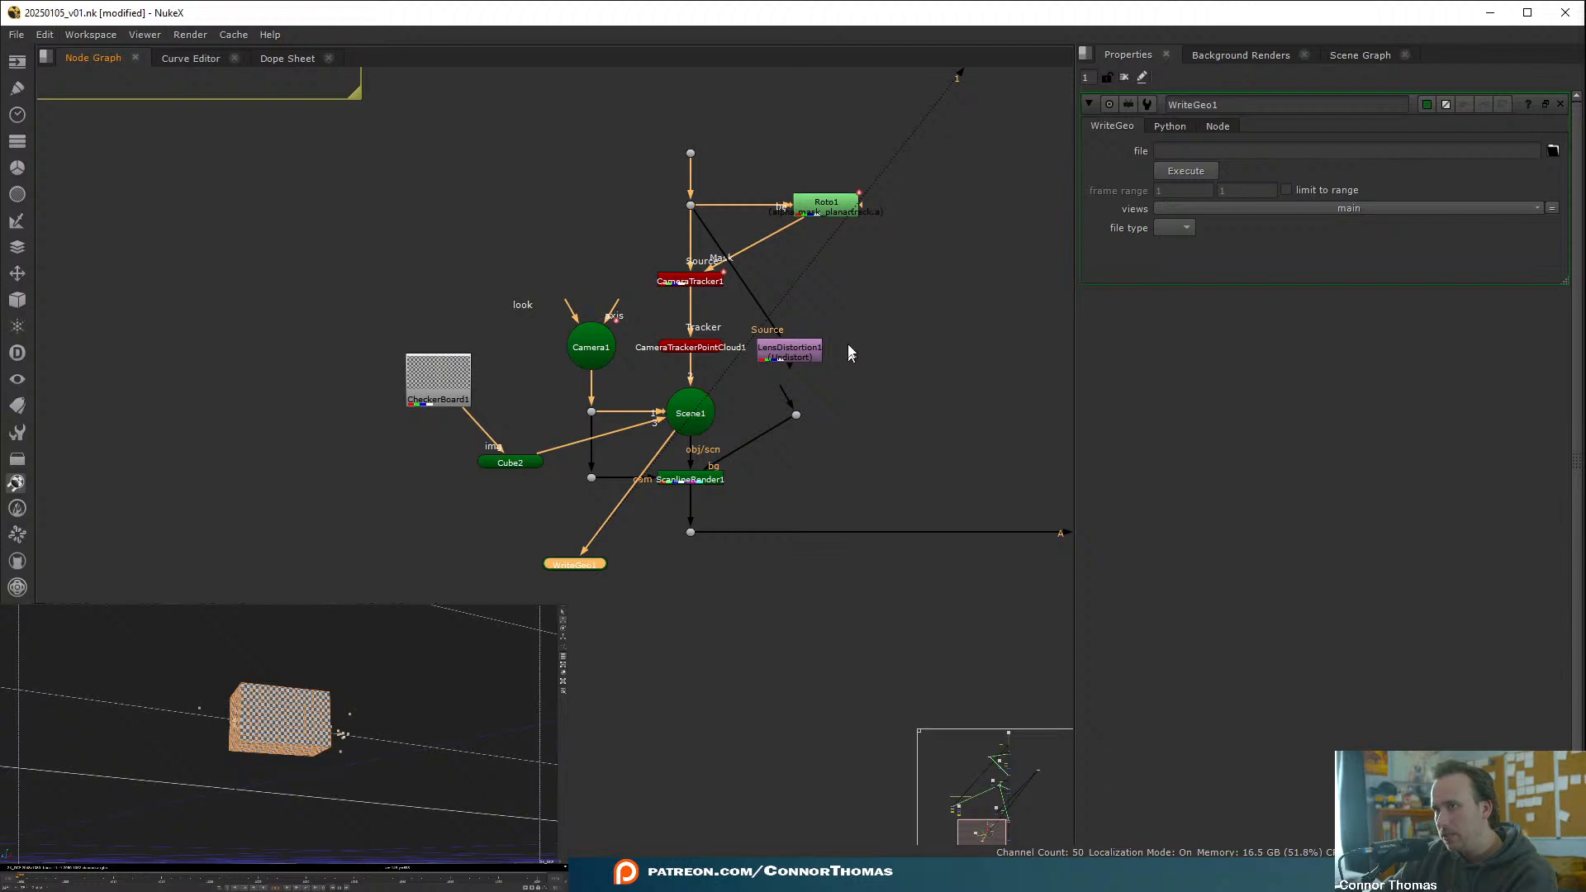
pyautogui.scroll(-3, 917, 239)
pyautogui.moveTo(962, 178); pyautogui.dragTo(651, 572, button='middle')
pyautogui.scroll(-2, 651, 572)
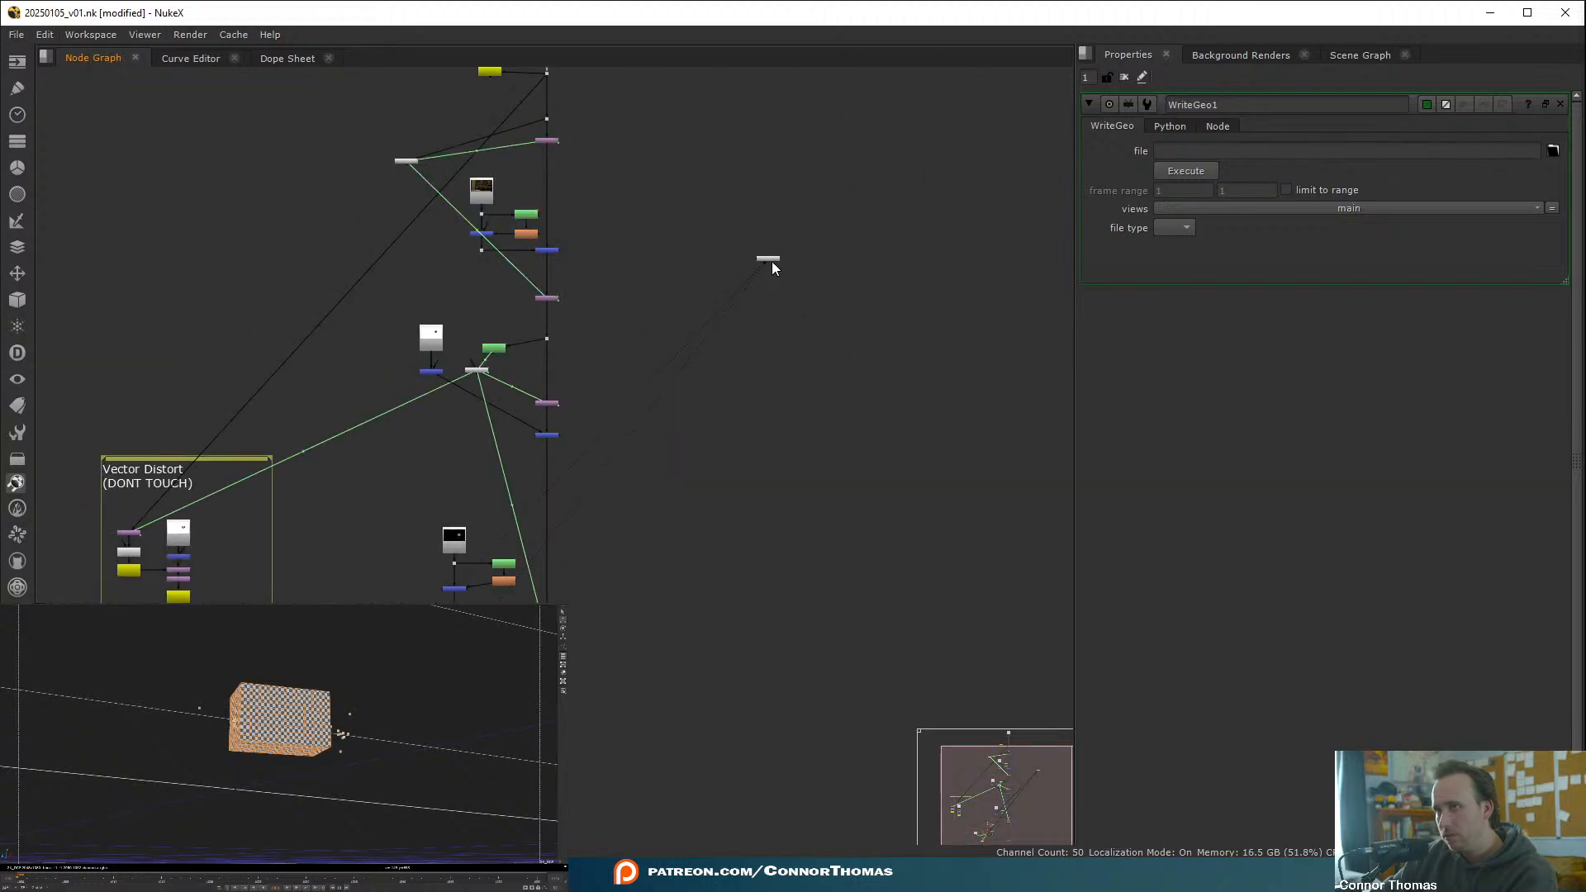
pyautogui.moveTo(772, 261); pyautogui.dragTo(577, 796)
pyautogui.scroll(6, 553, 330)
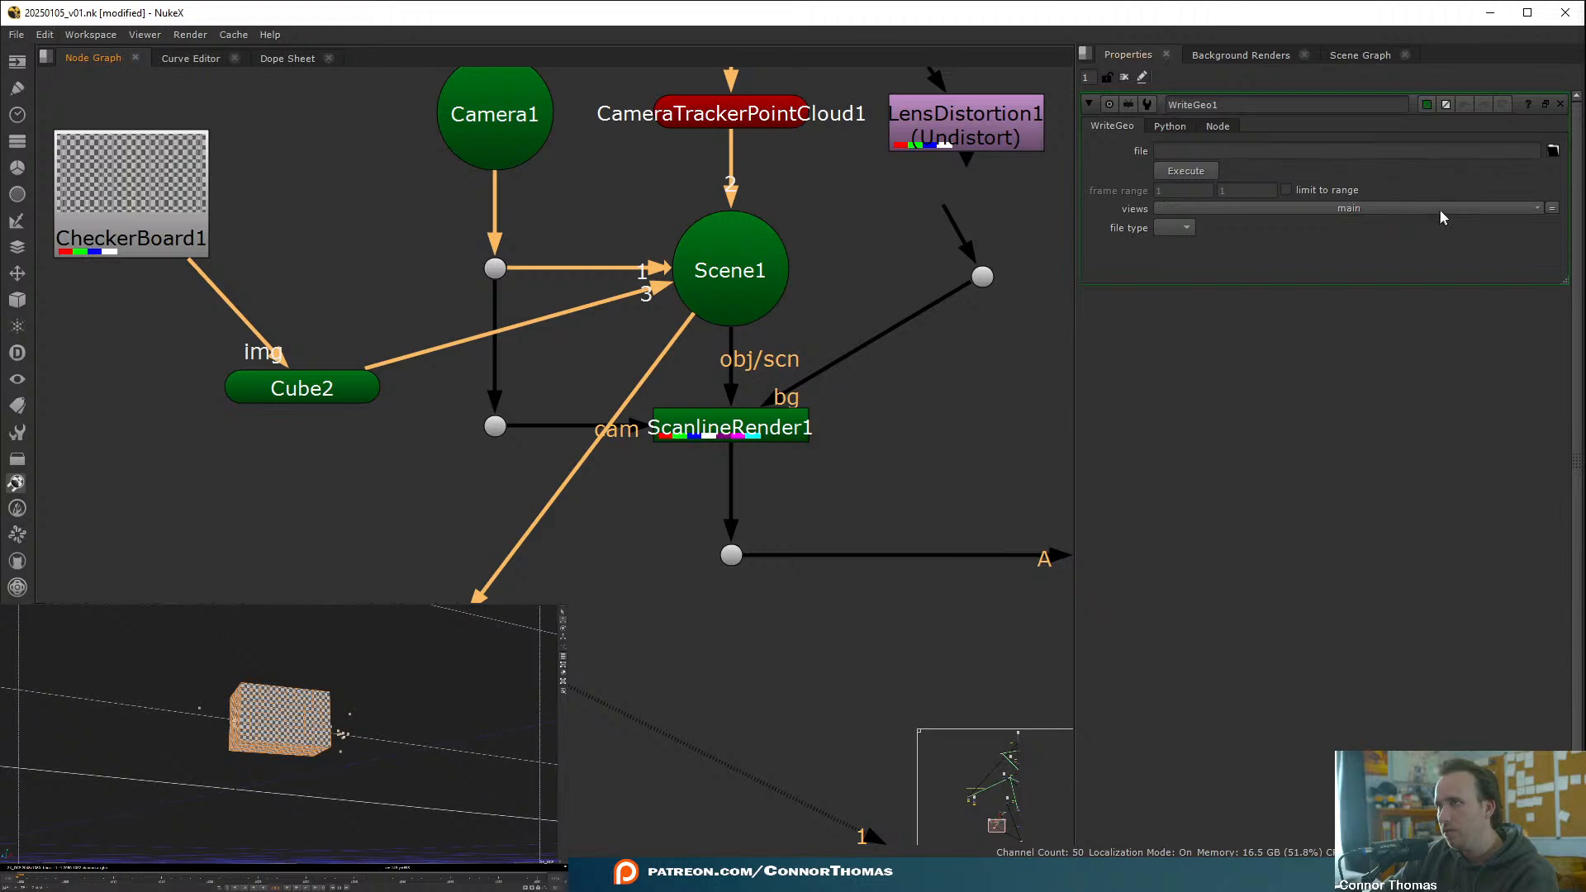
# - Browse for WriteGeo1's output file in streams/20250105/VFX/material and create a new folder named tracking there
pyautogui.click(1553, 151)
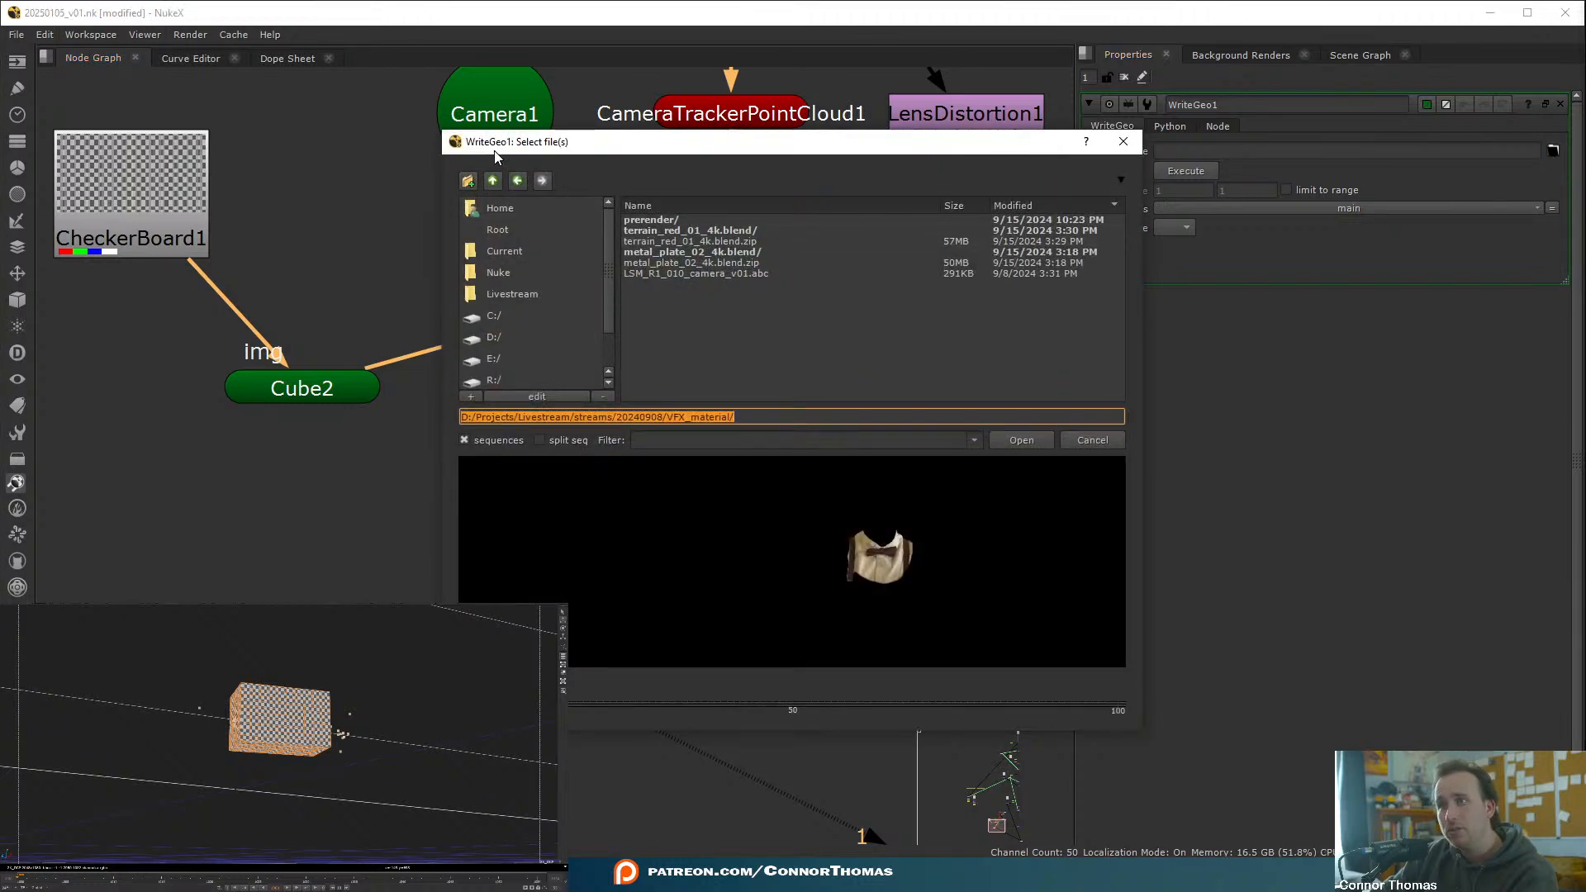
pyautogui.click(493, 181)
pyautogui.click(493, 181)
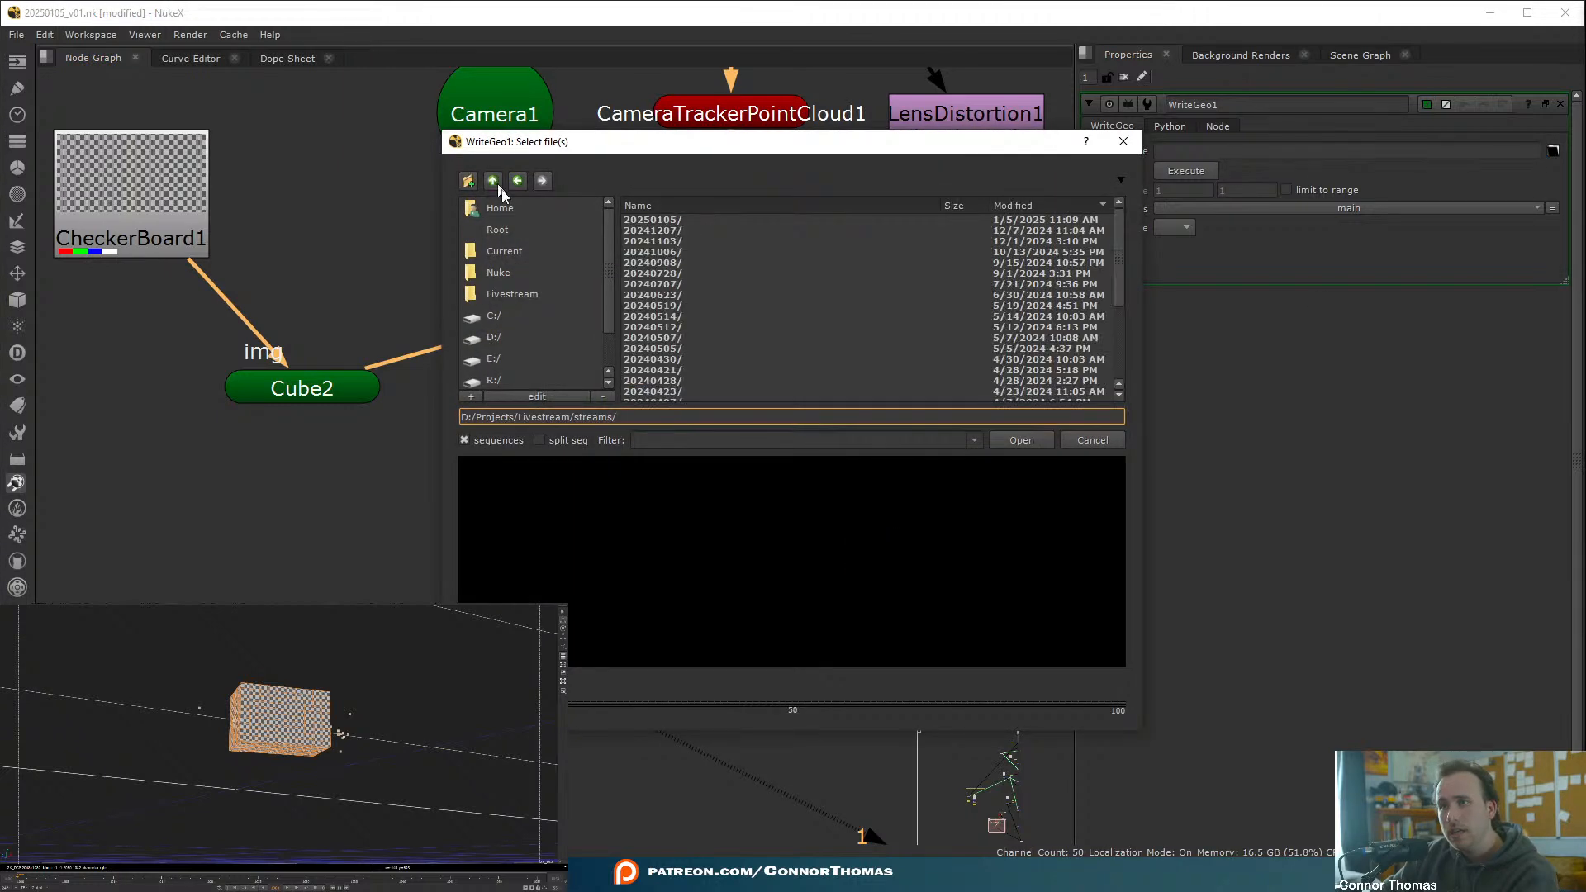
pyautogui.doubleClick(653, 220)
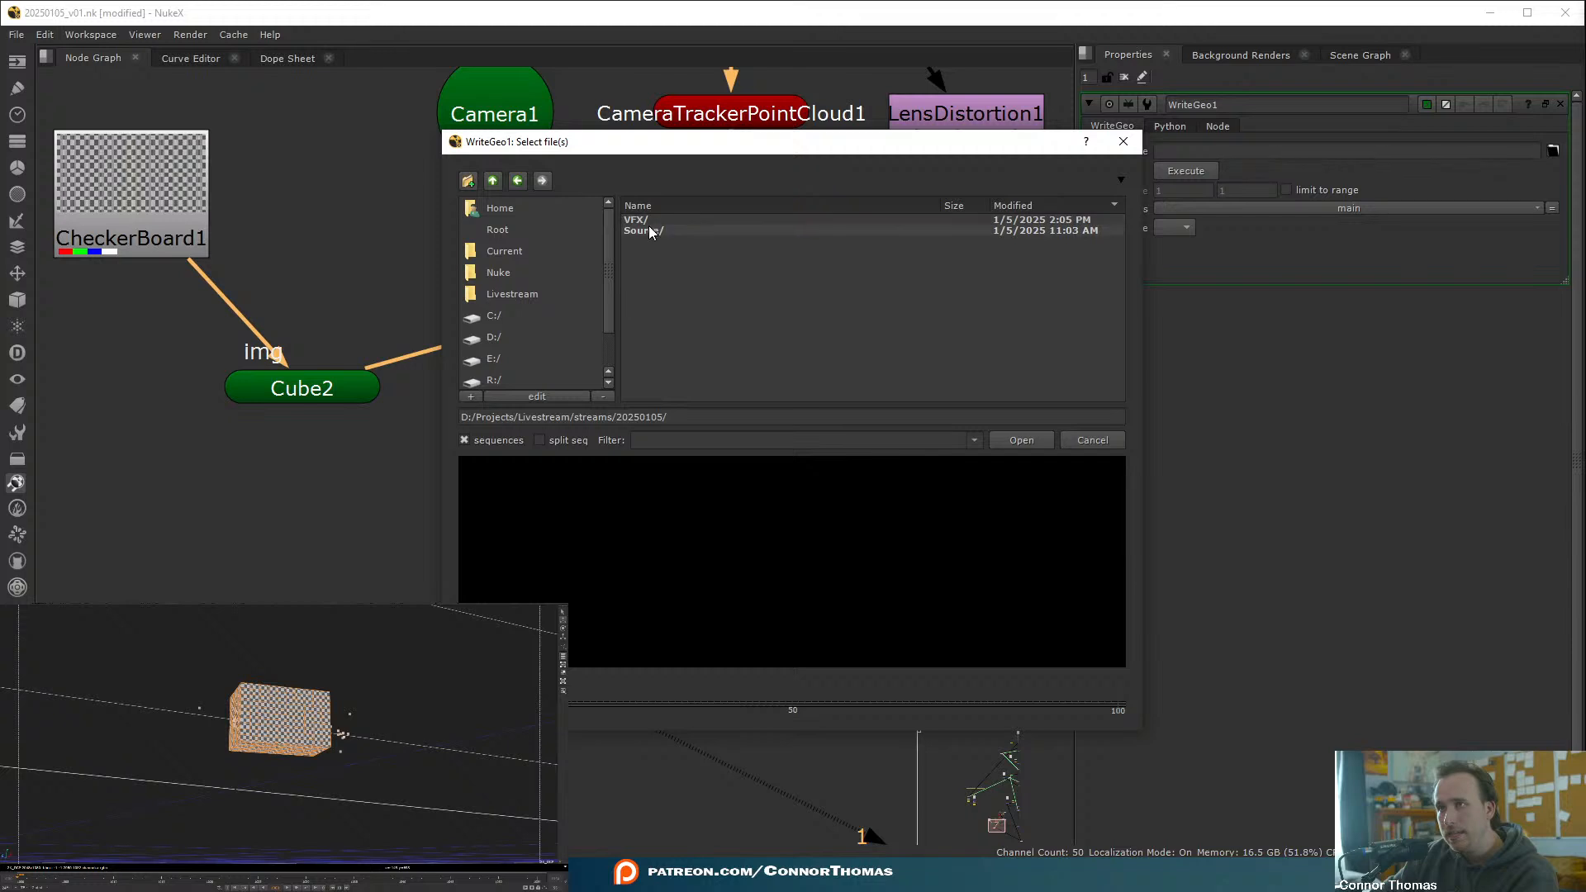
pyautogui.doubleClick(650, 231)
pyautogui.doubleClick(646, 241)
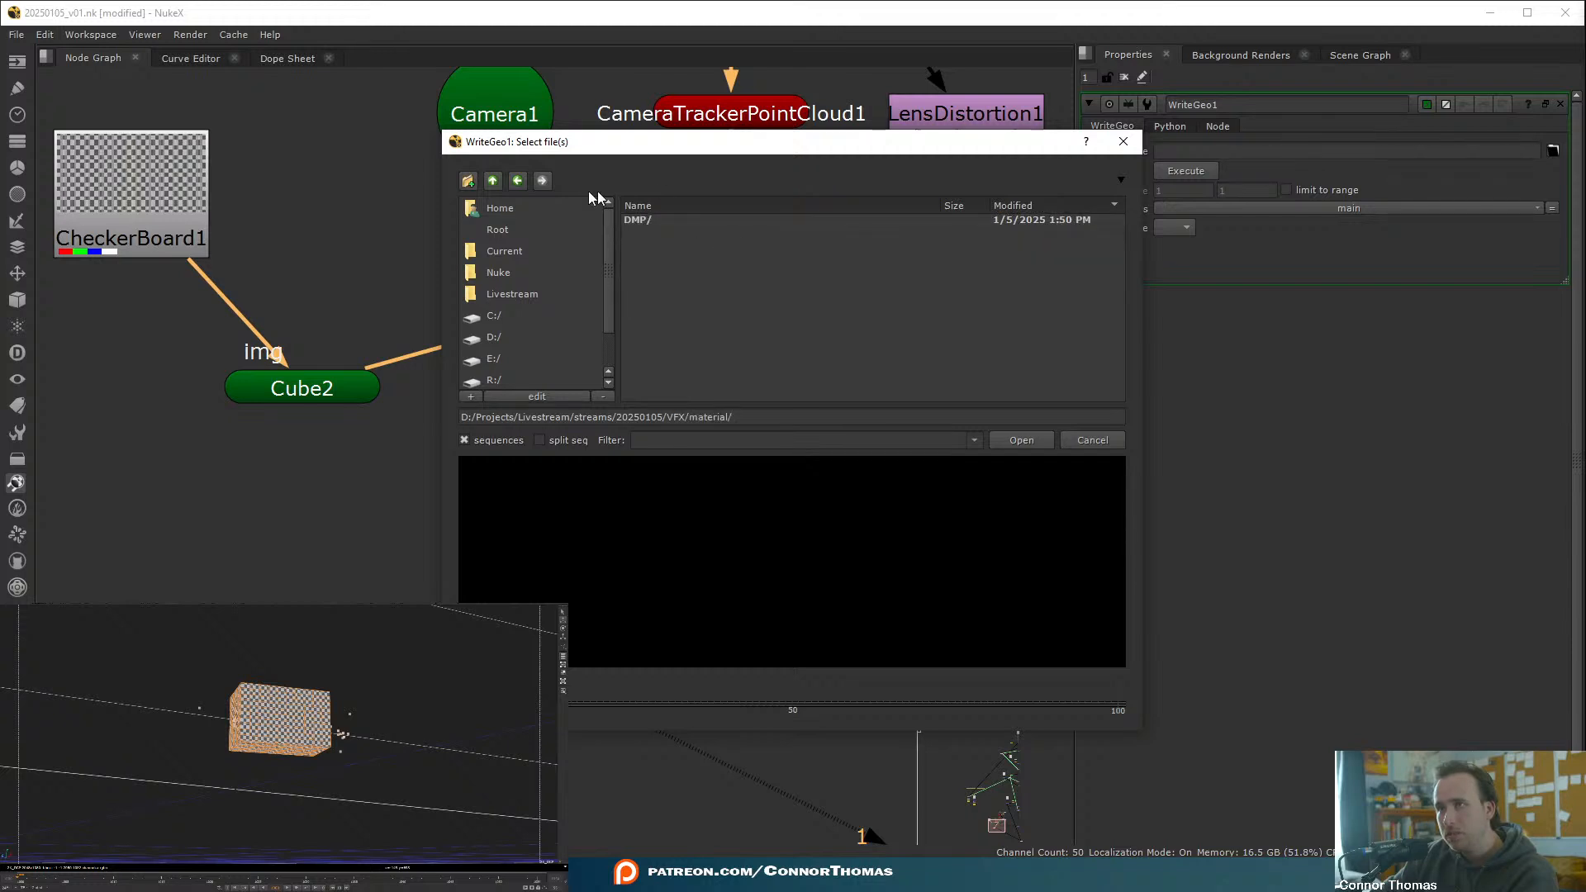
pyautogui.click(468, 181)
pyautogui.write('trac')
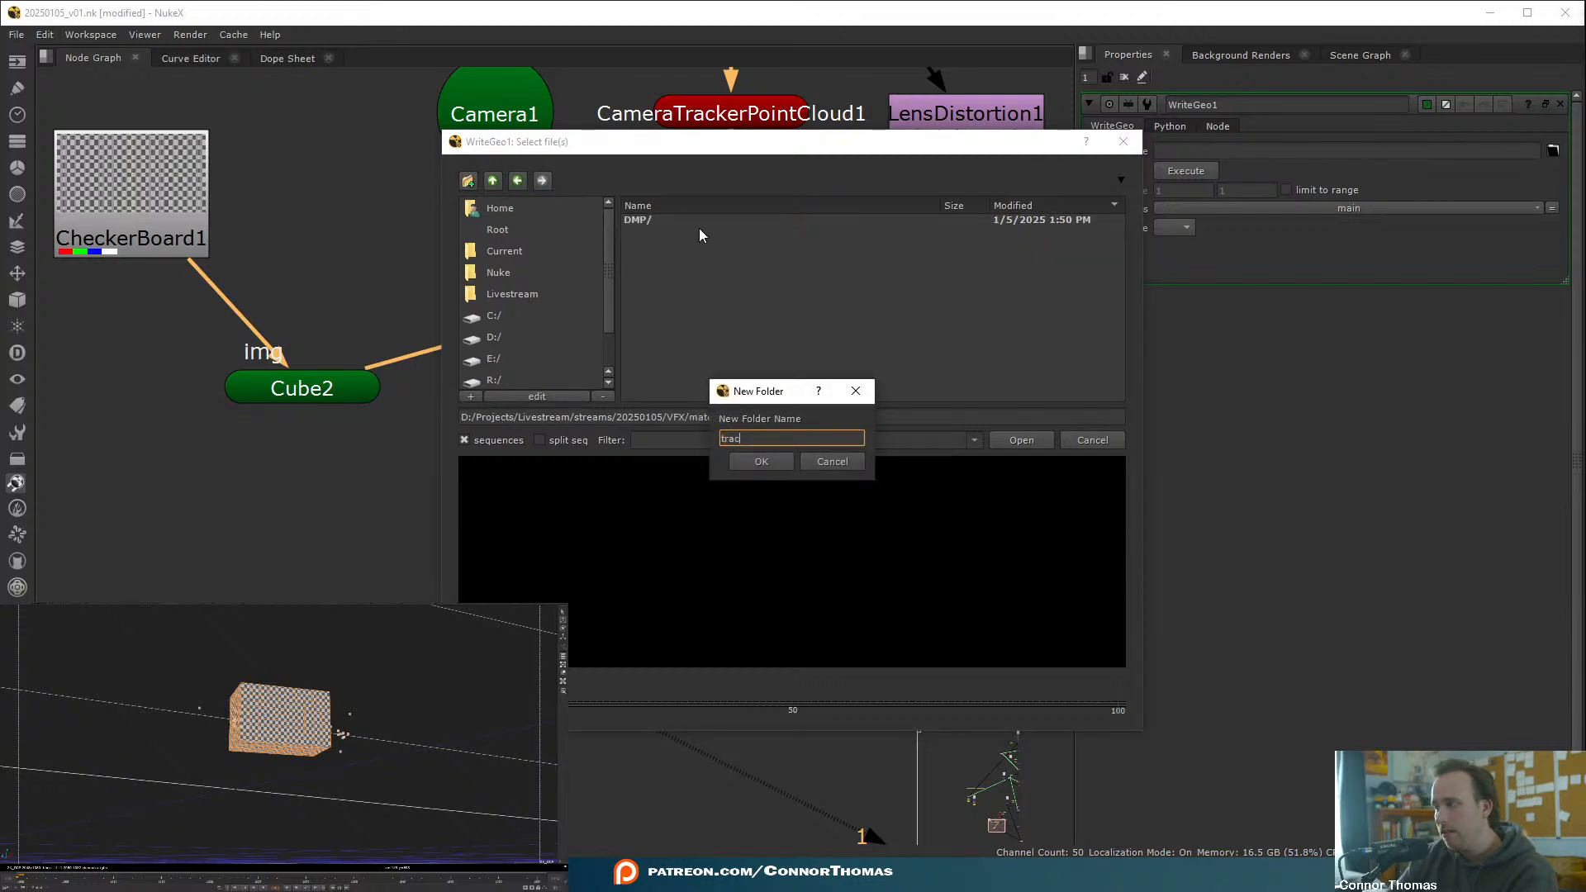
pyautogui.write('king')
pyautogui.press('Return')
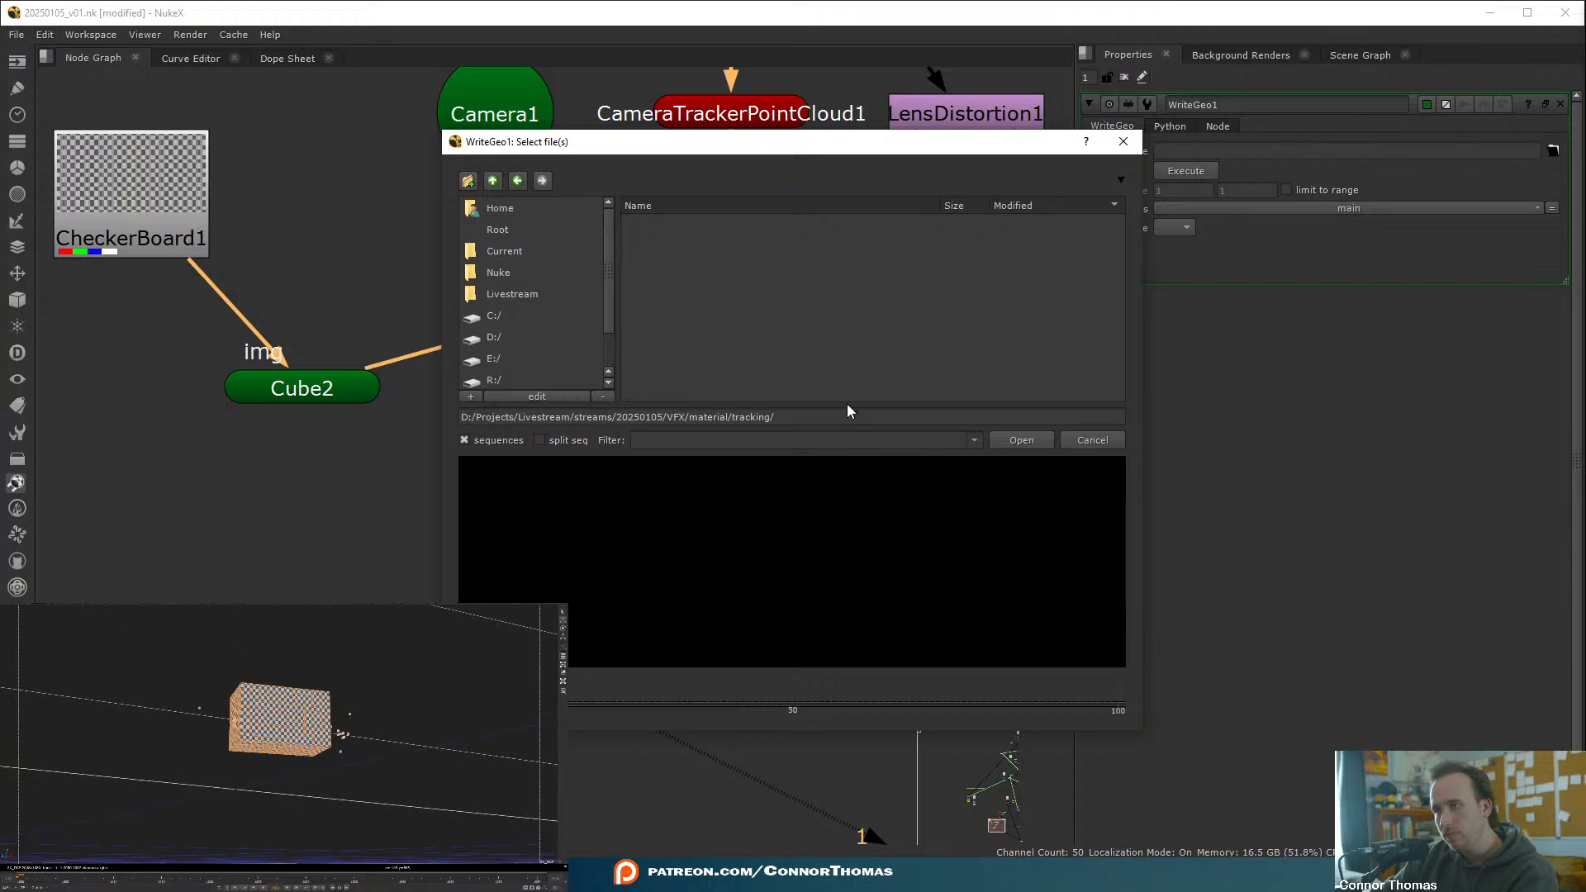
# - Name WriteGeo1's output file setup_Cam_v01.abc in the tracking folder and accept the path
pyautogui.click(823, 413)
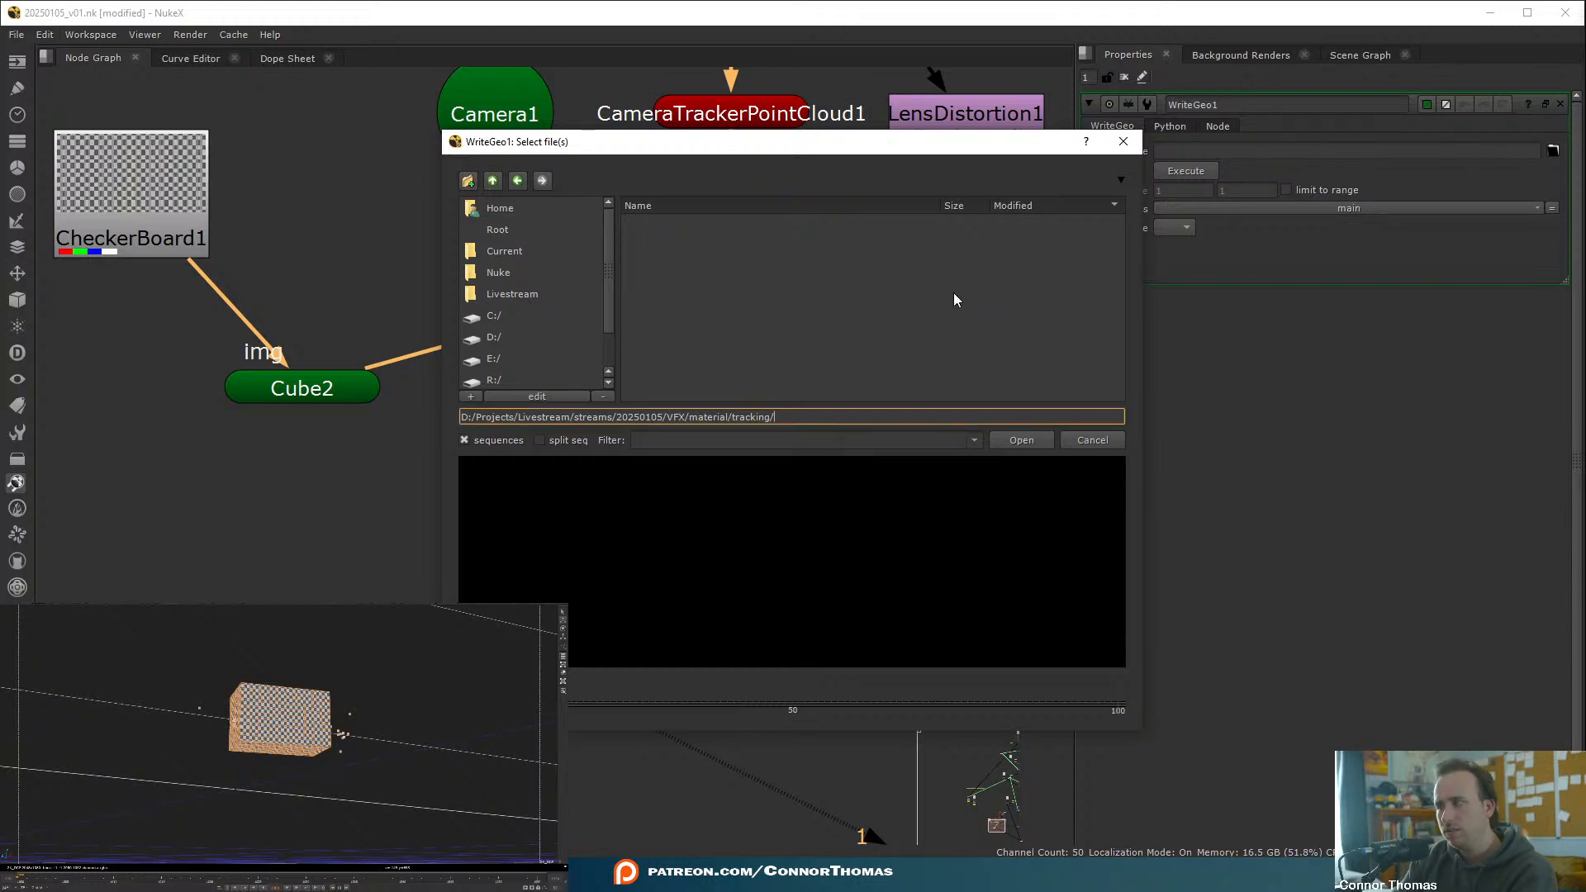
pyautogui.write('setup')
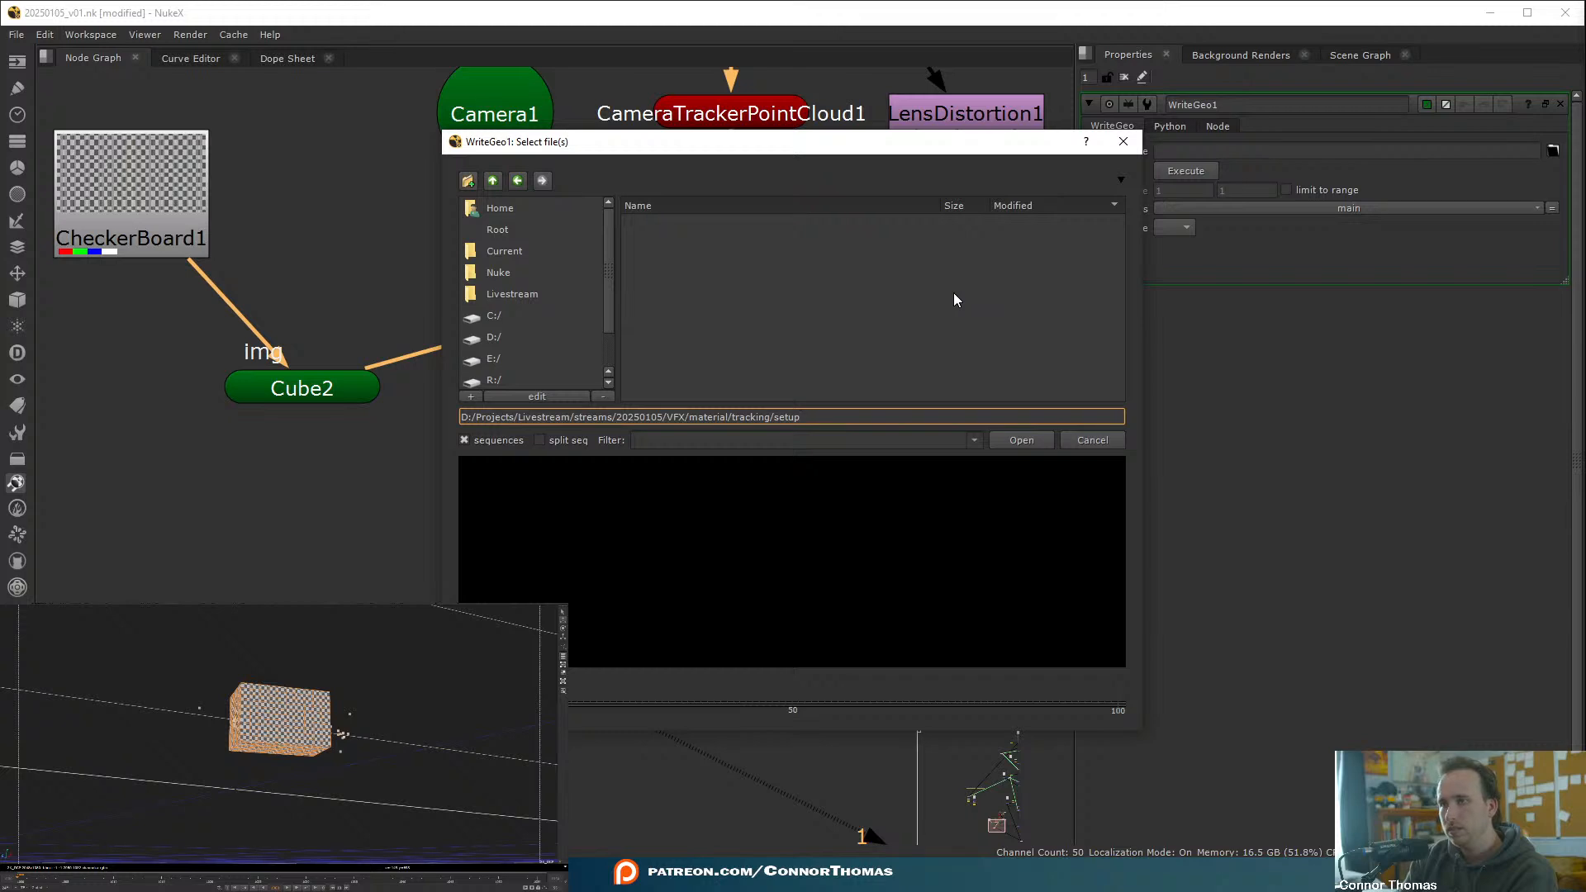
pyautogui.write('_Cam')
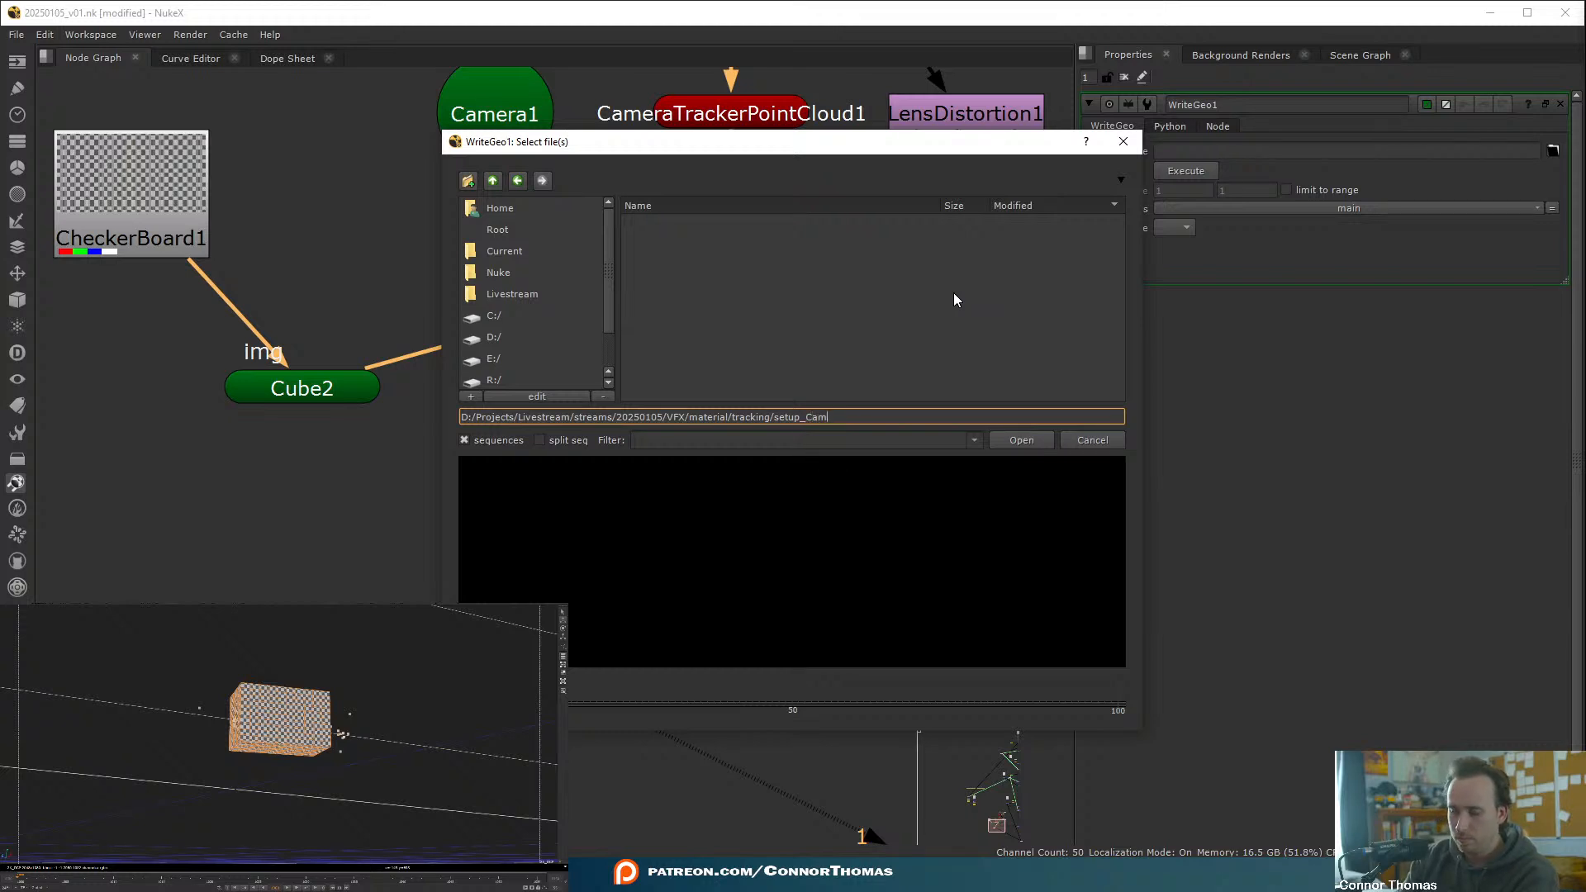
pyautogui.write('_v01')
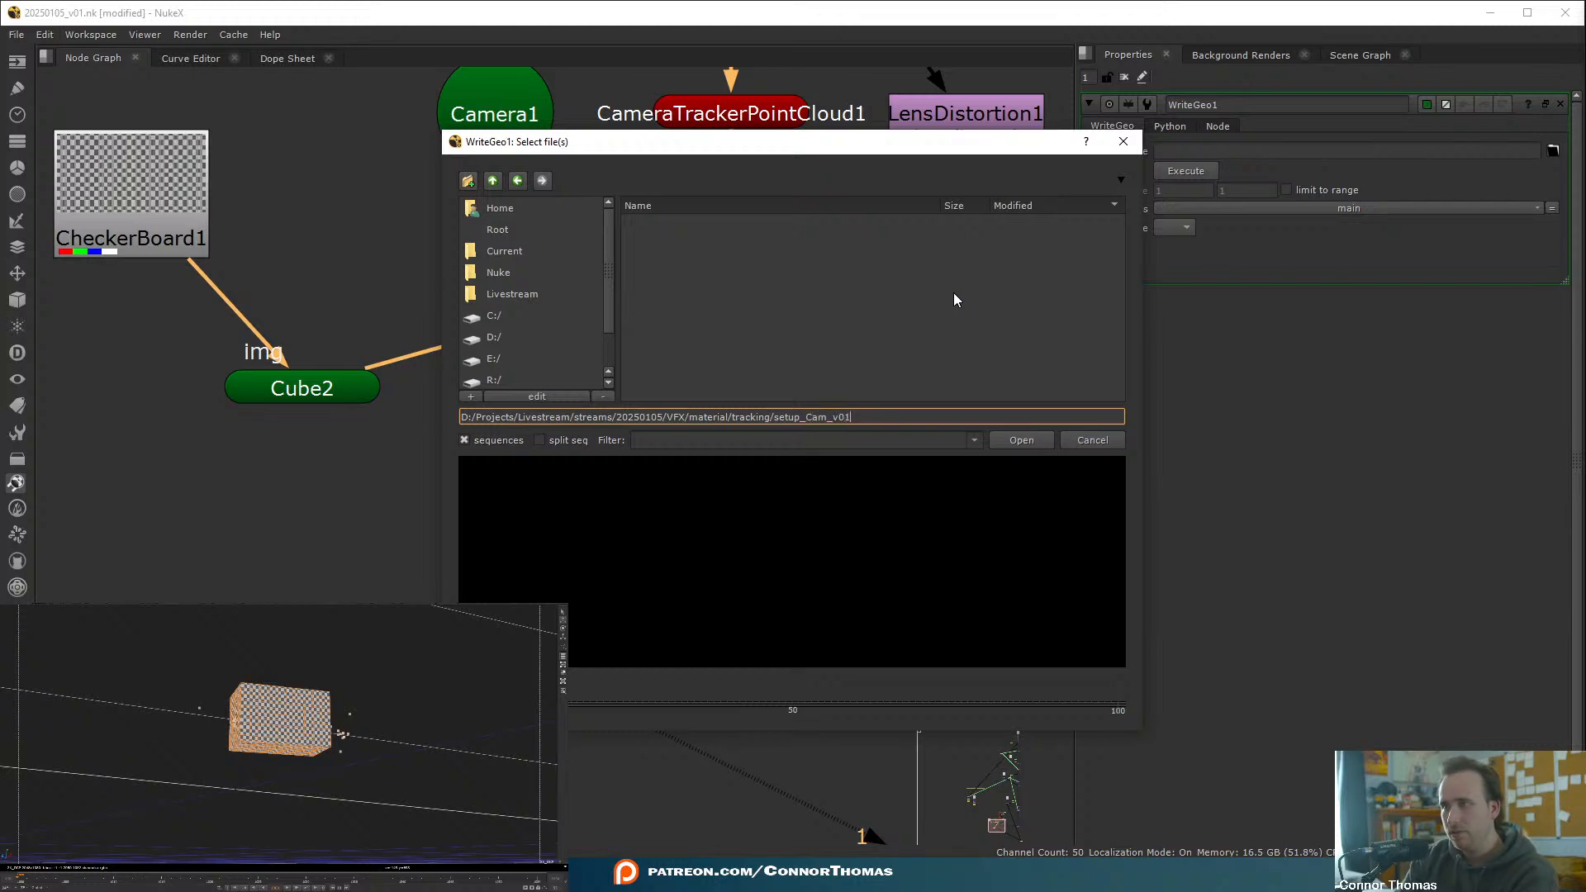
pyautogui.write('.abc')
pyautogui.press('Return')
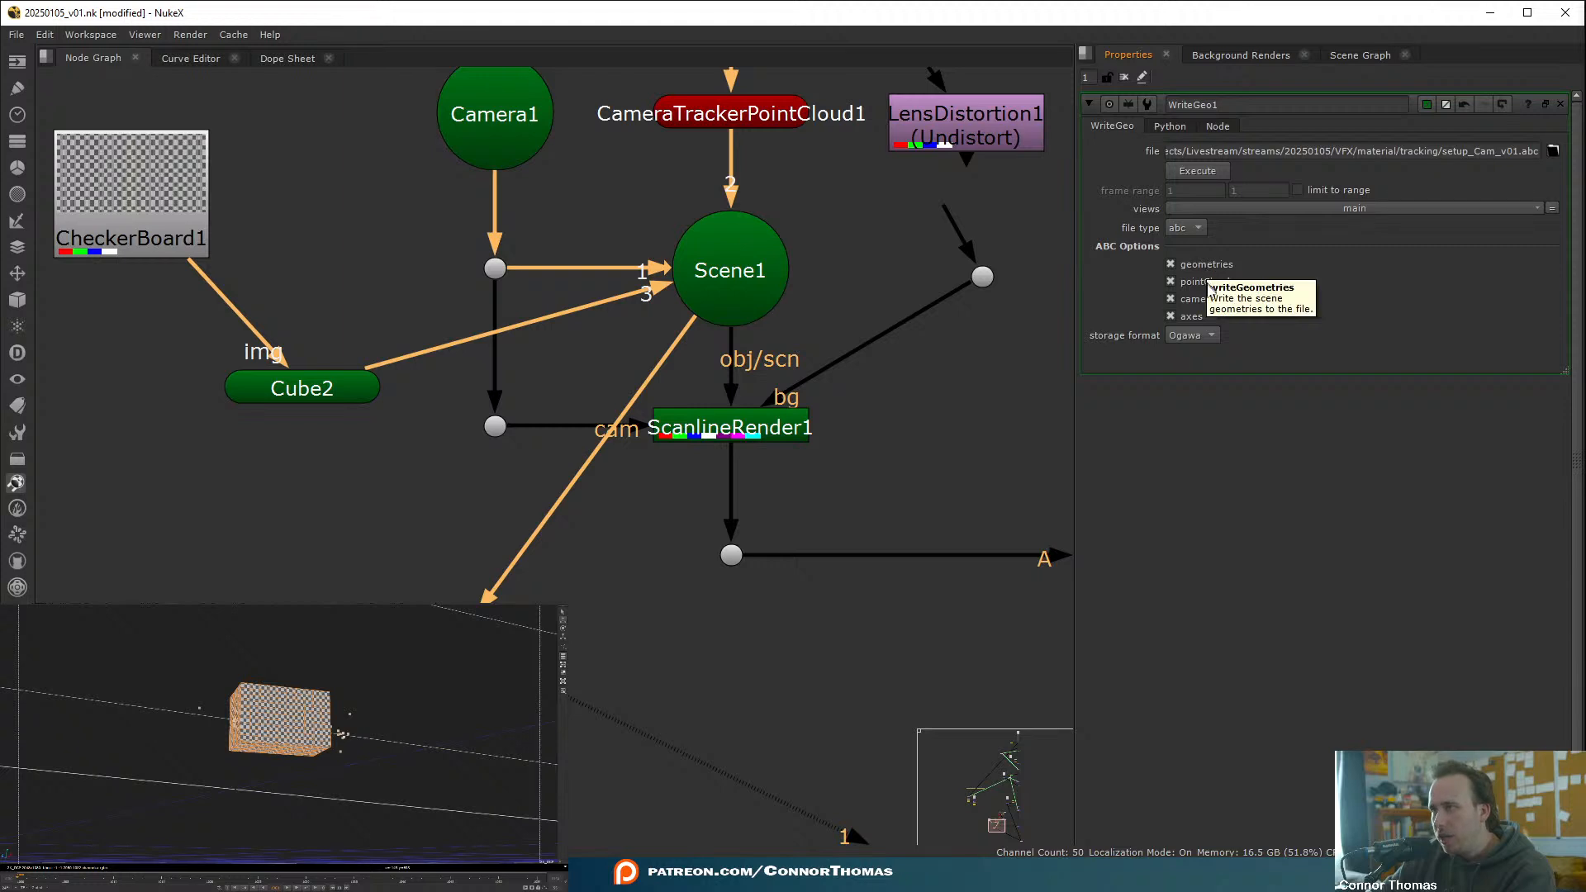
# - Exclude pointClouds and axes from WriteGeo1's ABC options and execute the export over the global frame range 1000-1054
pyautogui.click(1203, 281)
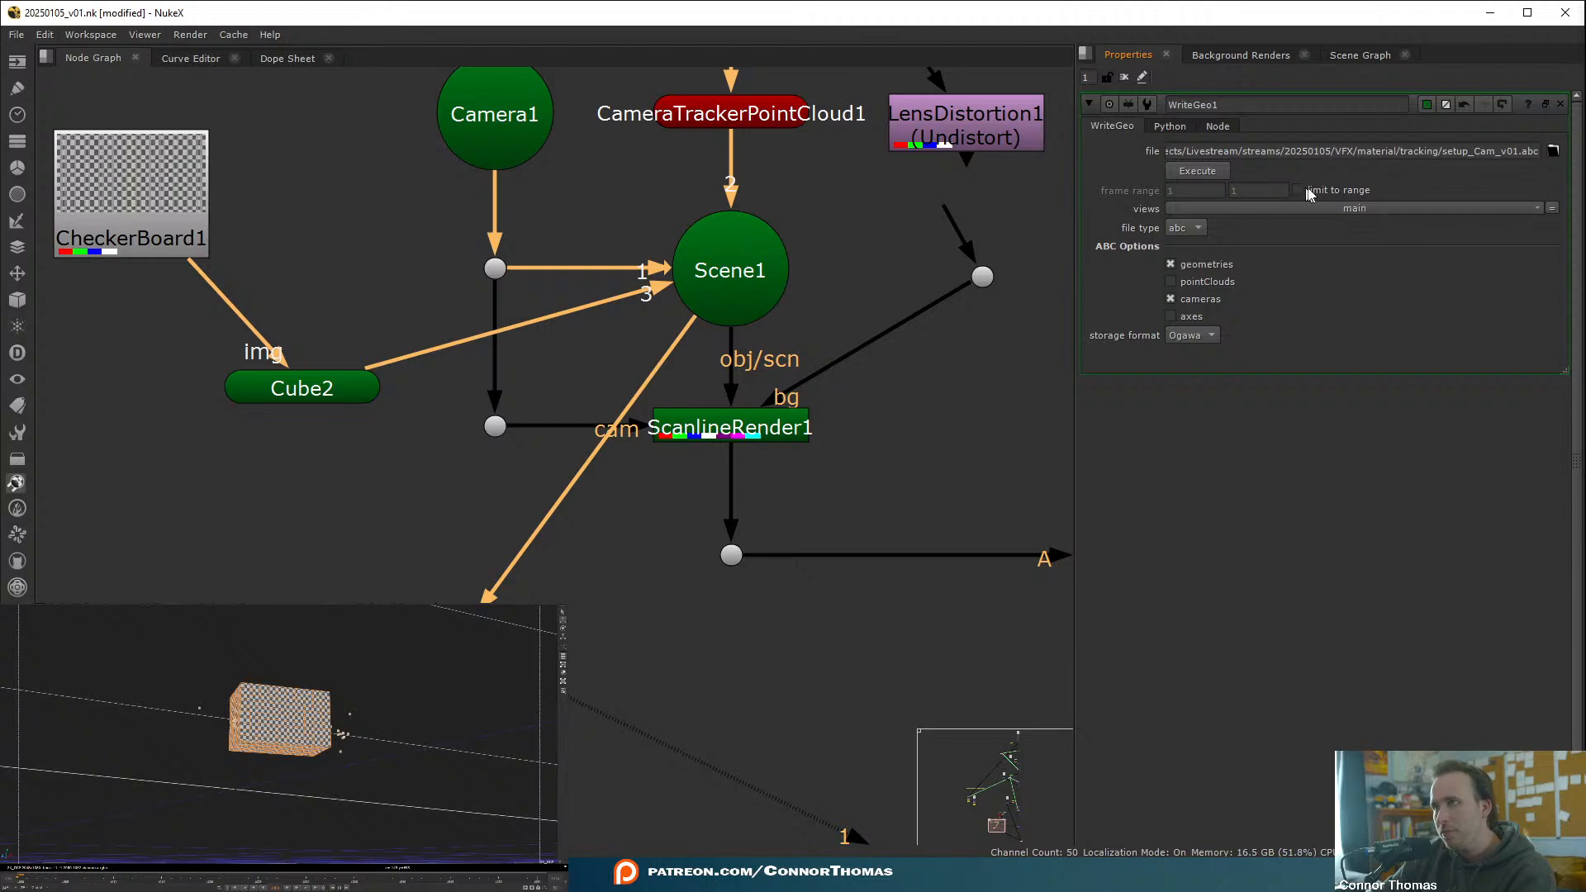
pyautogui.click(1206, 171)
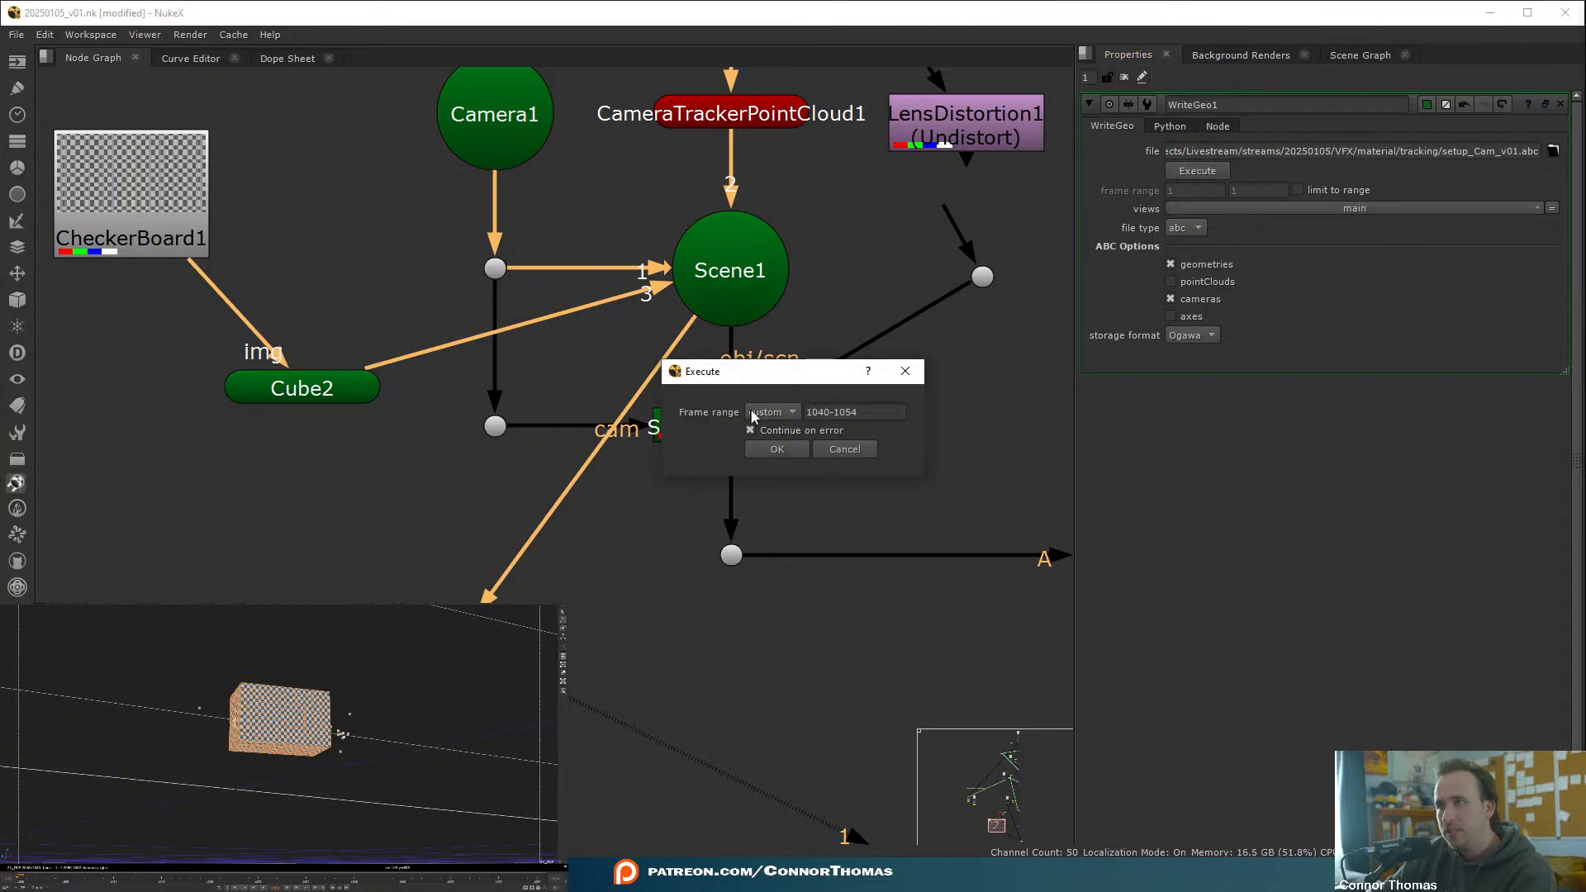
pyautogui.click(791, 413)
pyautogui.click(776, 429)
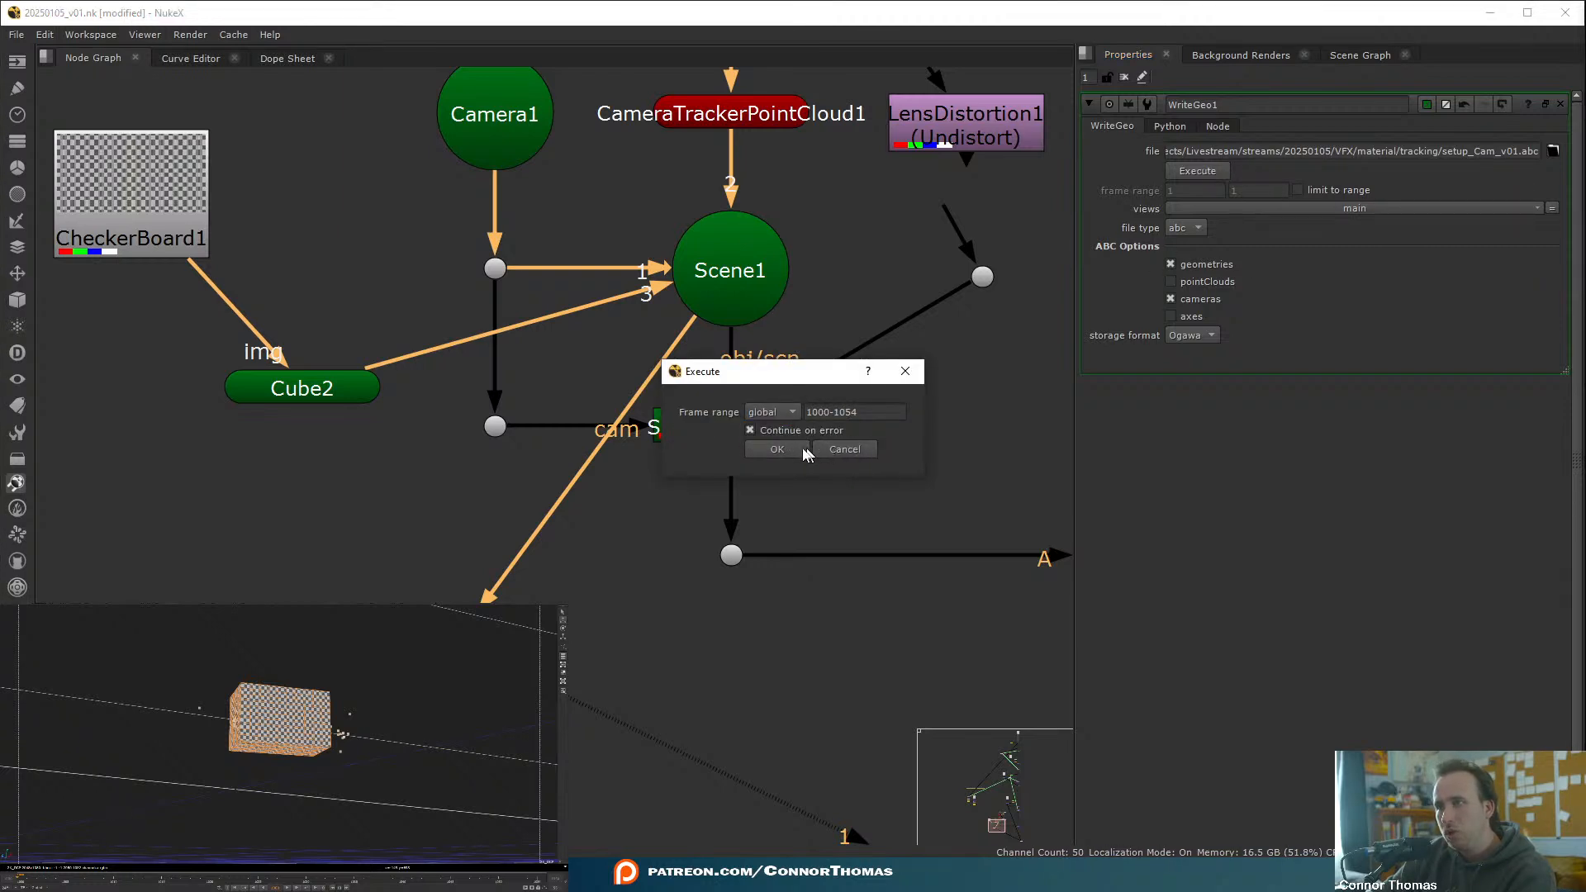
pyautogui.click(788, 447)
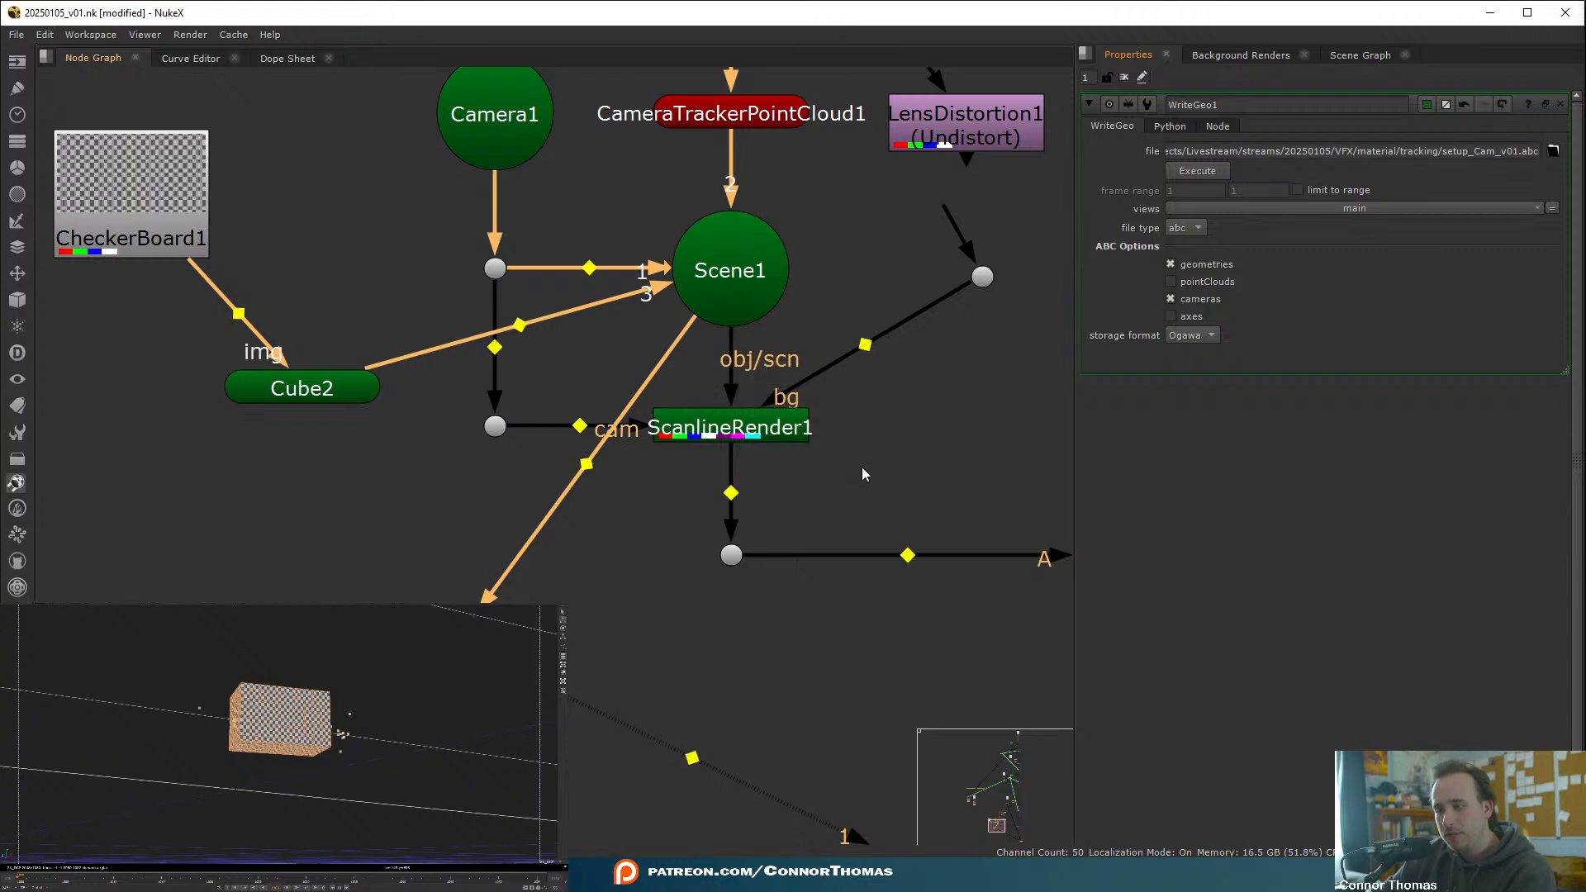
pyautogui.click(1205, 172)
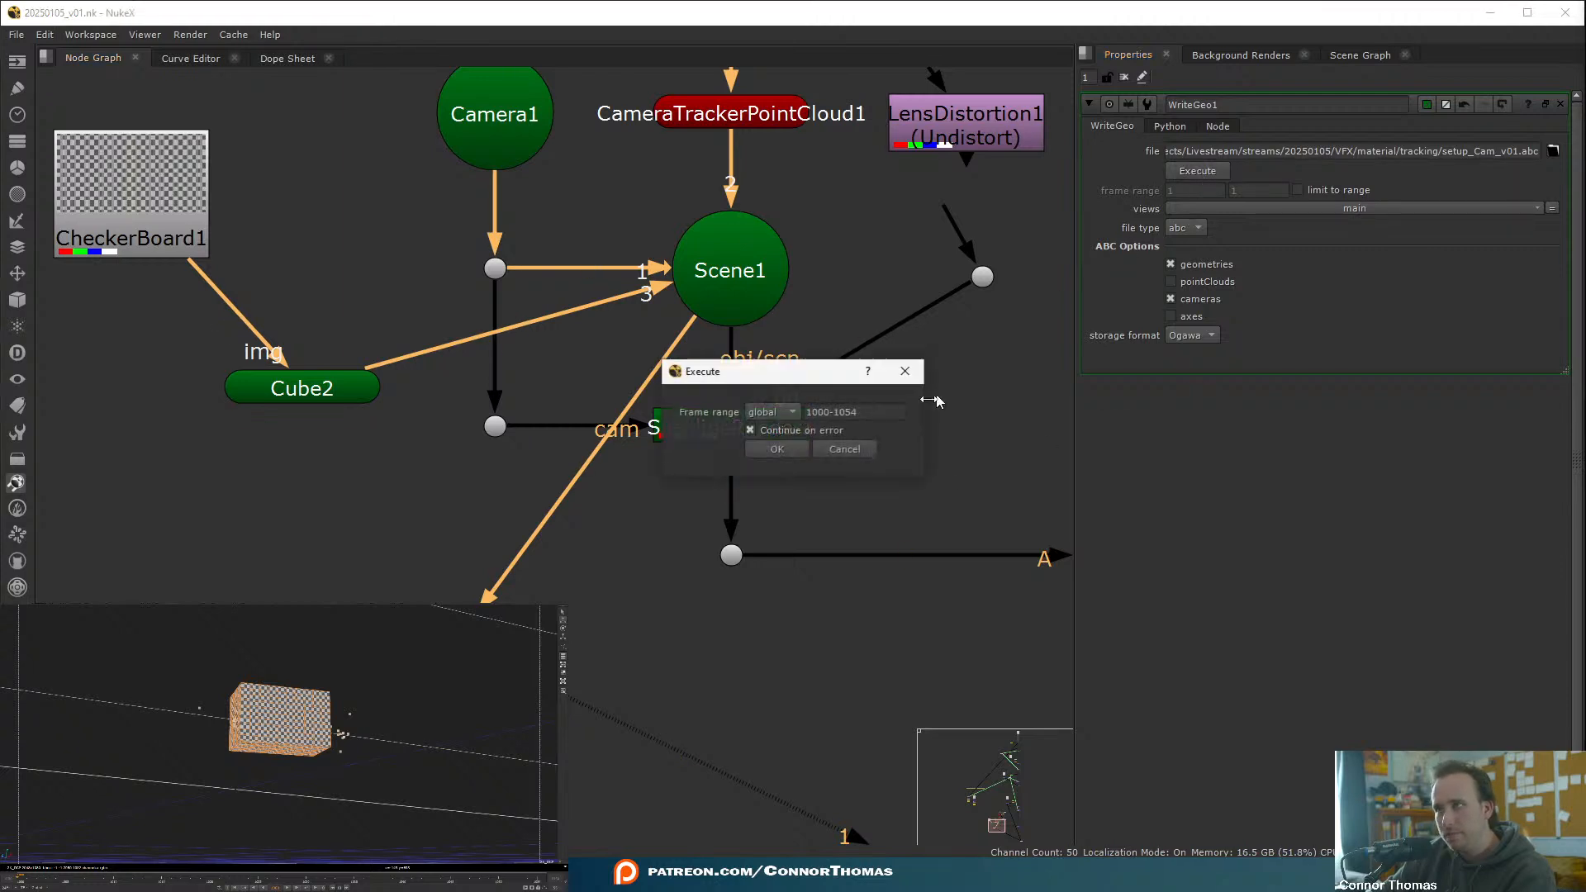
pyautogui.click(781, 452)
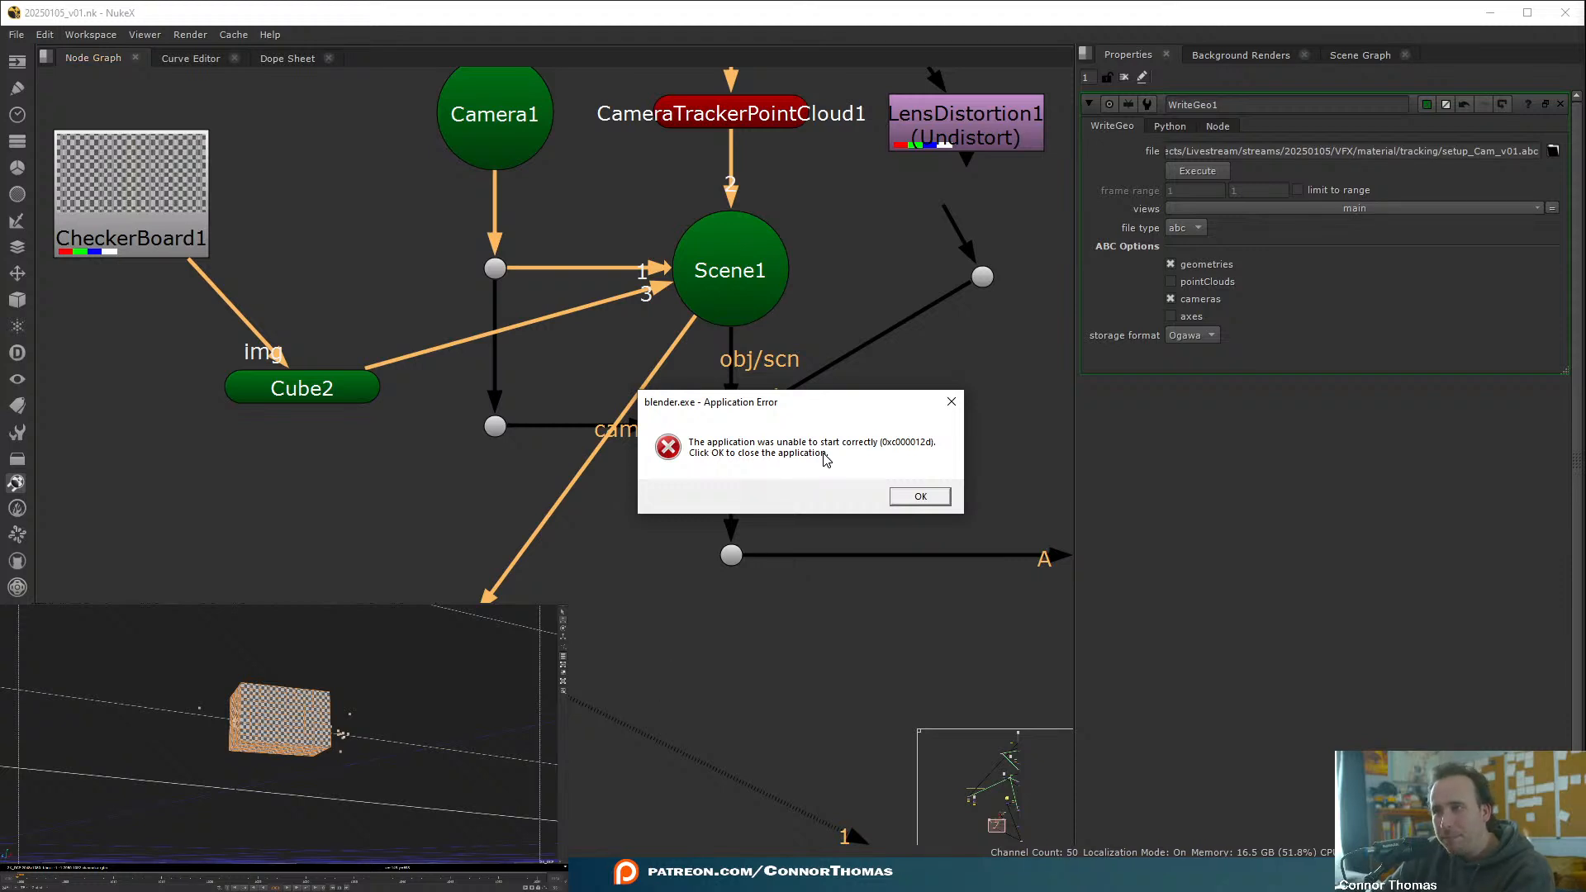
# - Dismiss the Blender application error and launch Blender again from Windows
pyautogui.click(917, 496)
pyautogui.press('super')
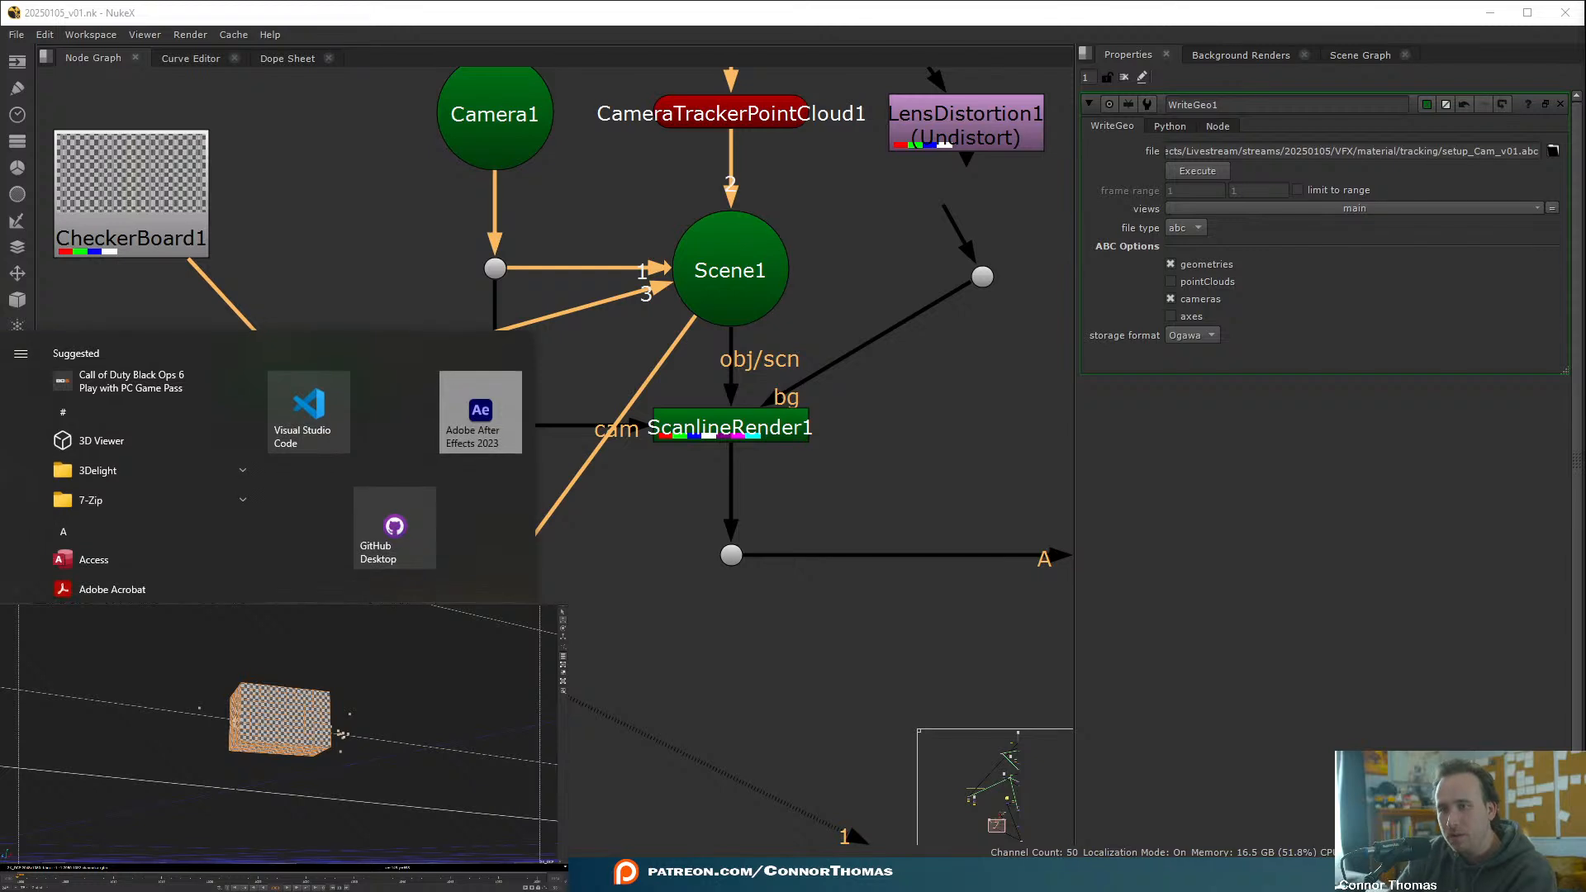
pyautogui.write('blender')
pyautogui.press('Return')
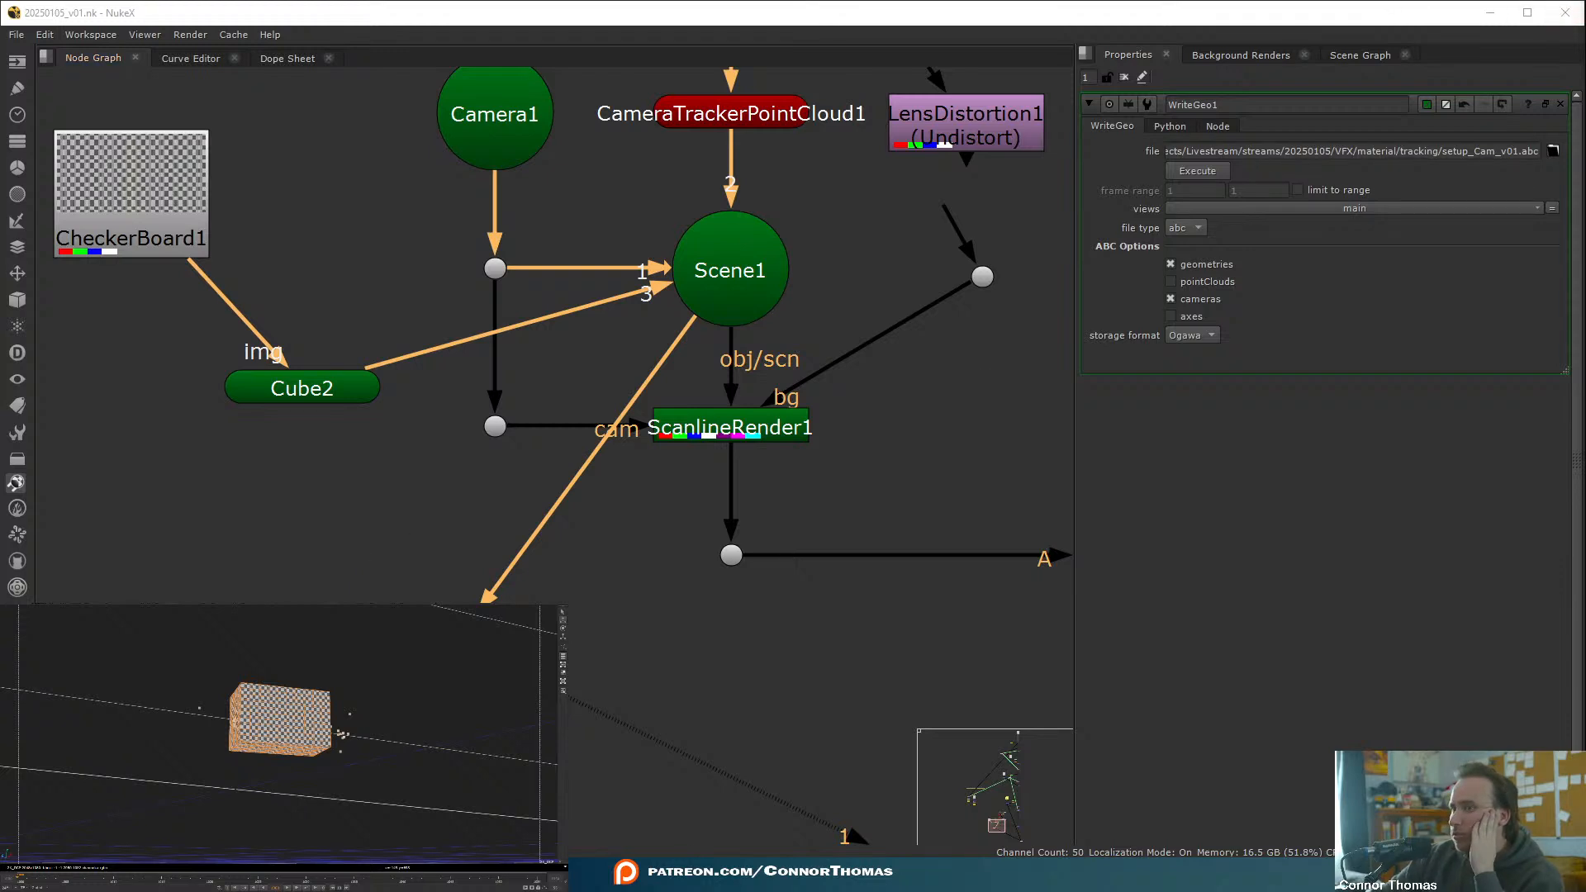
# - Open Task Manager and end the Blender background process
pyautogui.rightClick(711, 878)
pyautogui.click(743, 800)
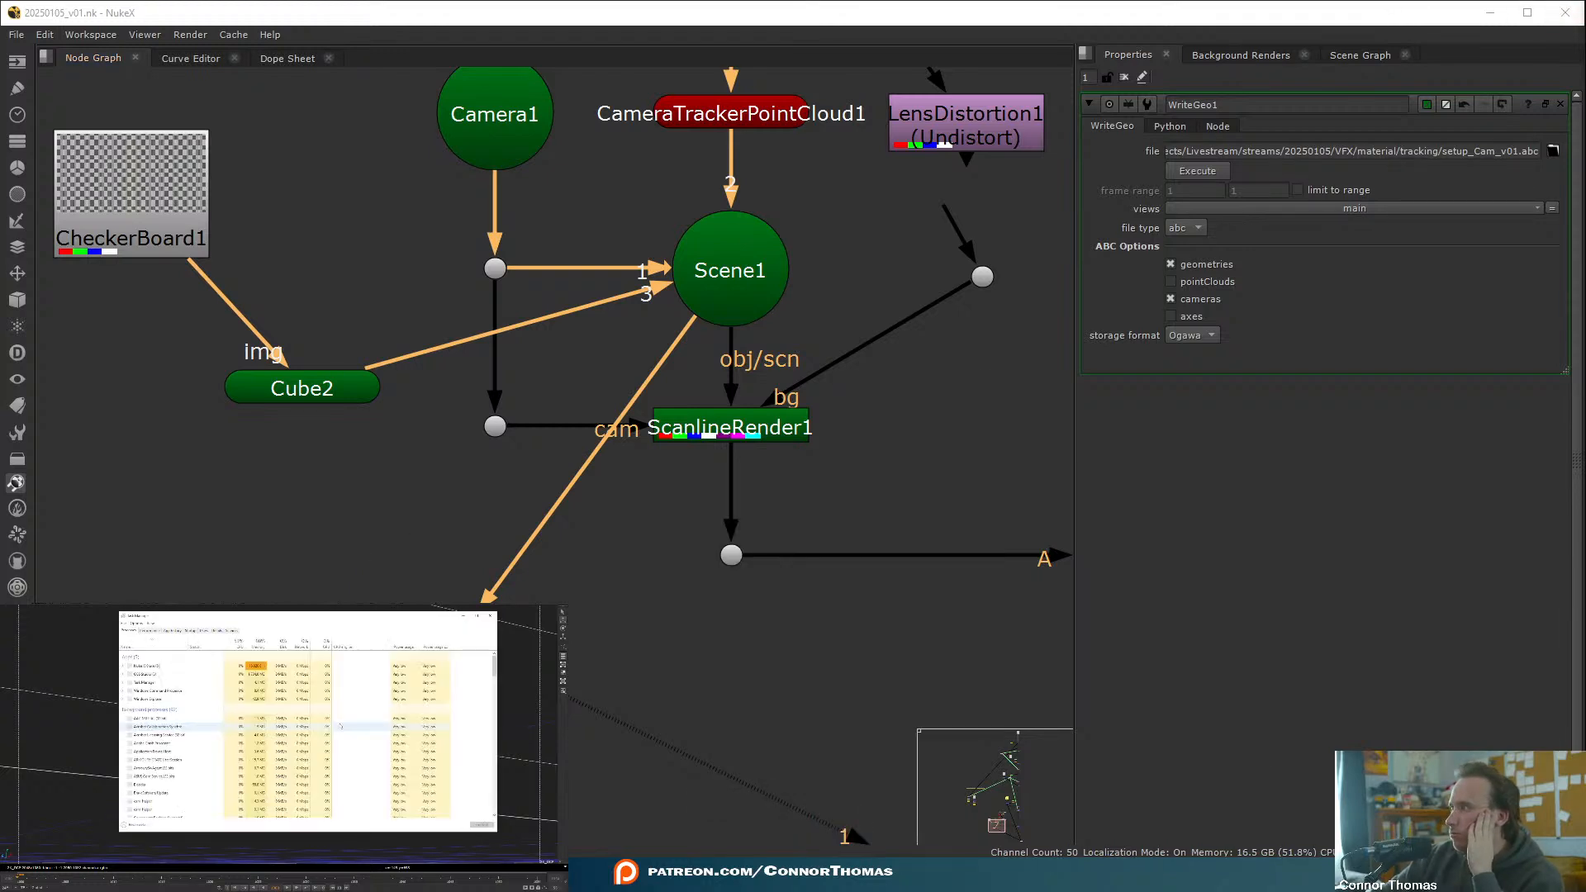
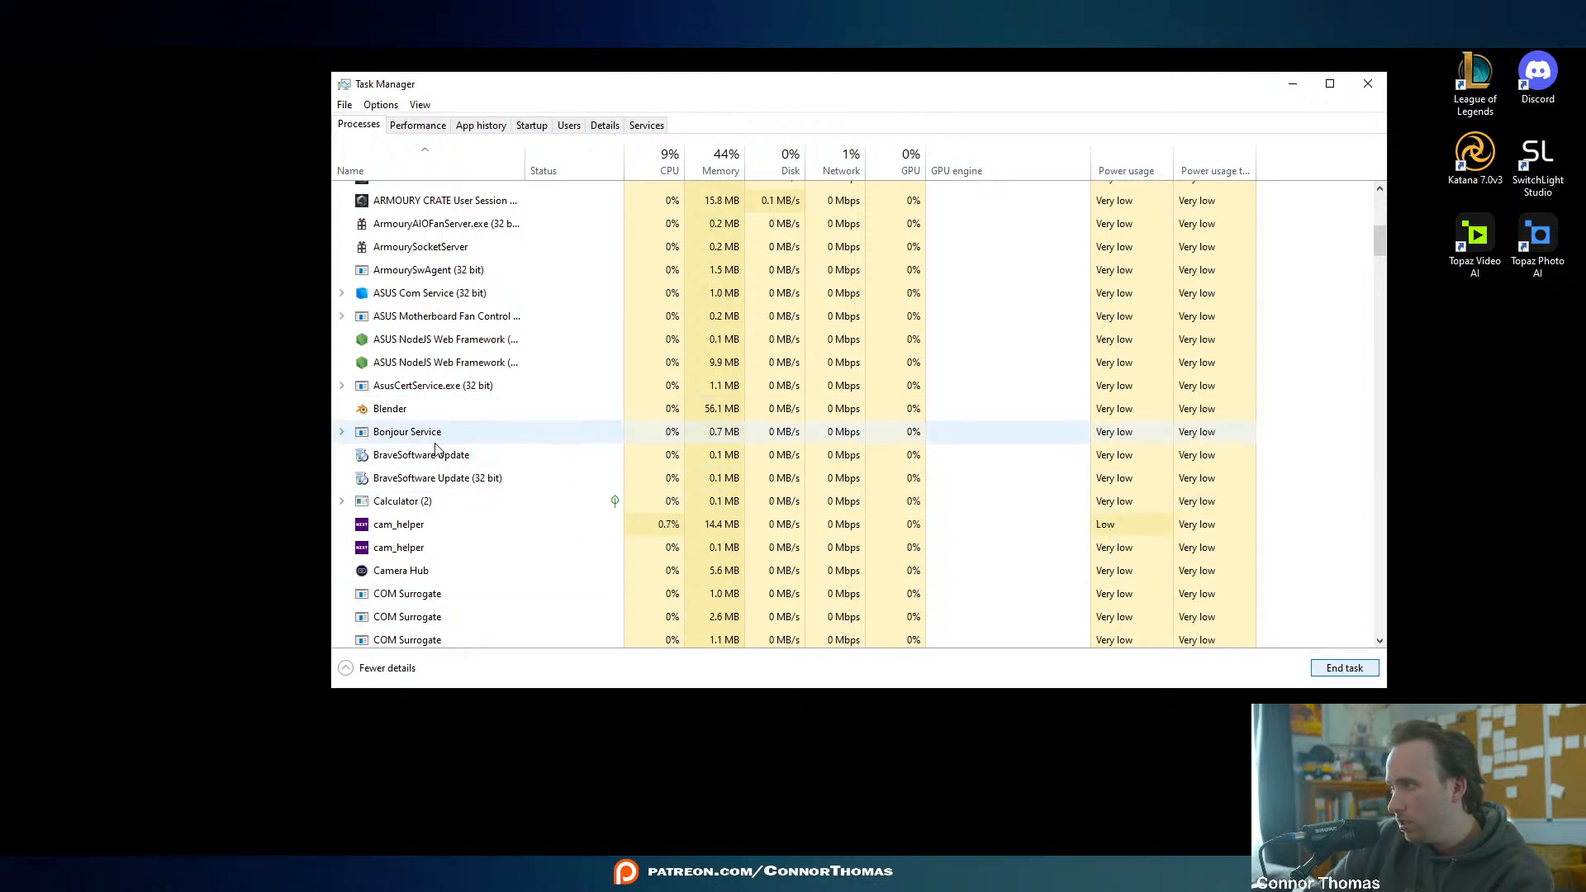
pyautogui.click(379, 409)
pyautogui.click(1332, 670)
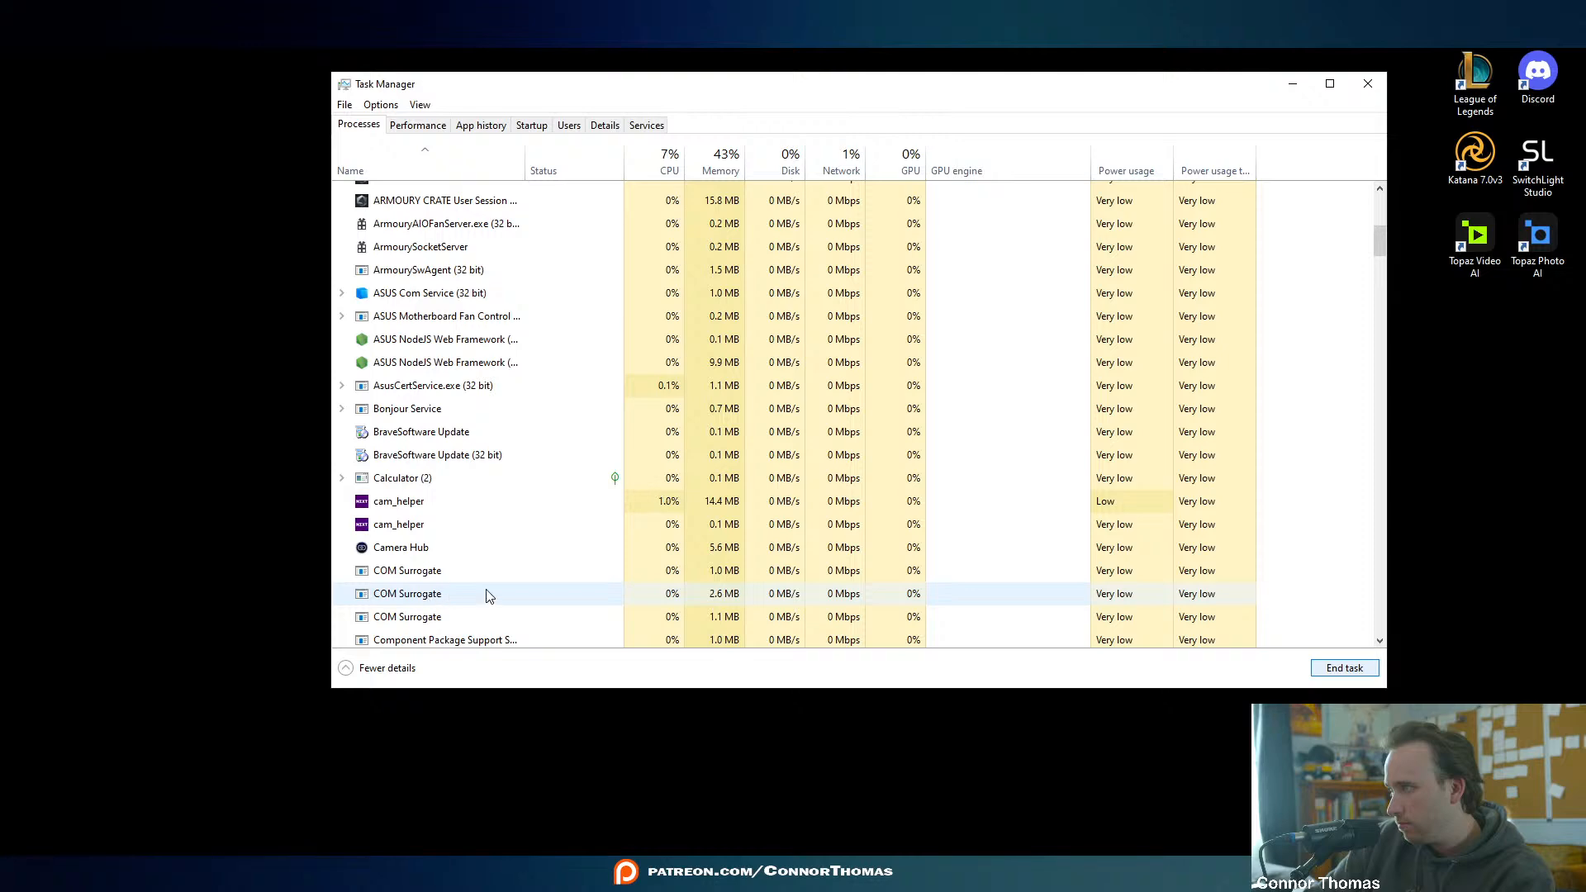
pyautogui.moveTo(1383, 256); pyautogui.dragTo(673, 65)
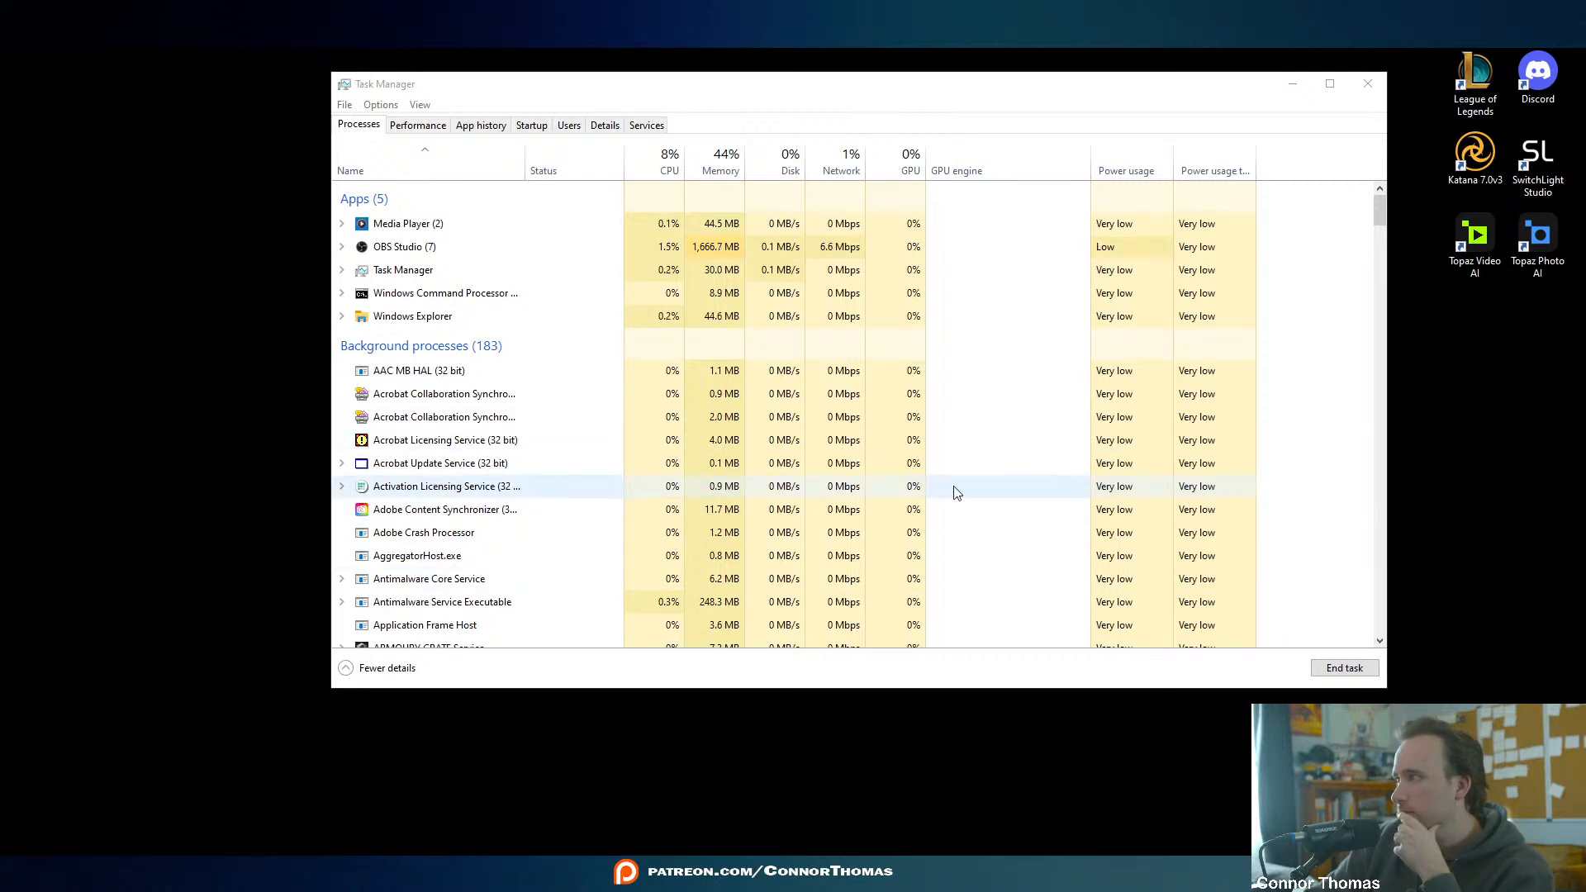
# - Look through Task Manager's apps and background processes for running Blender instances
pyautogui.scroll(-6, 628, 421)
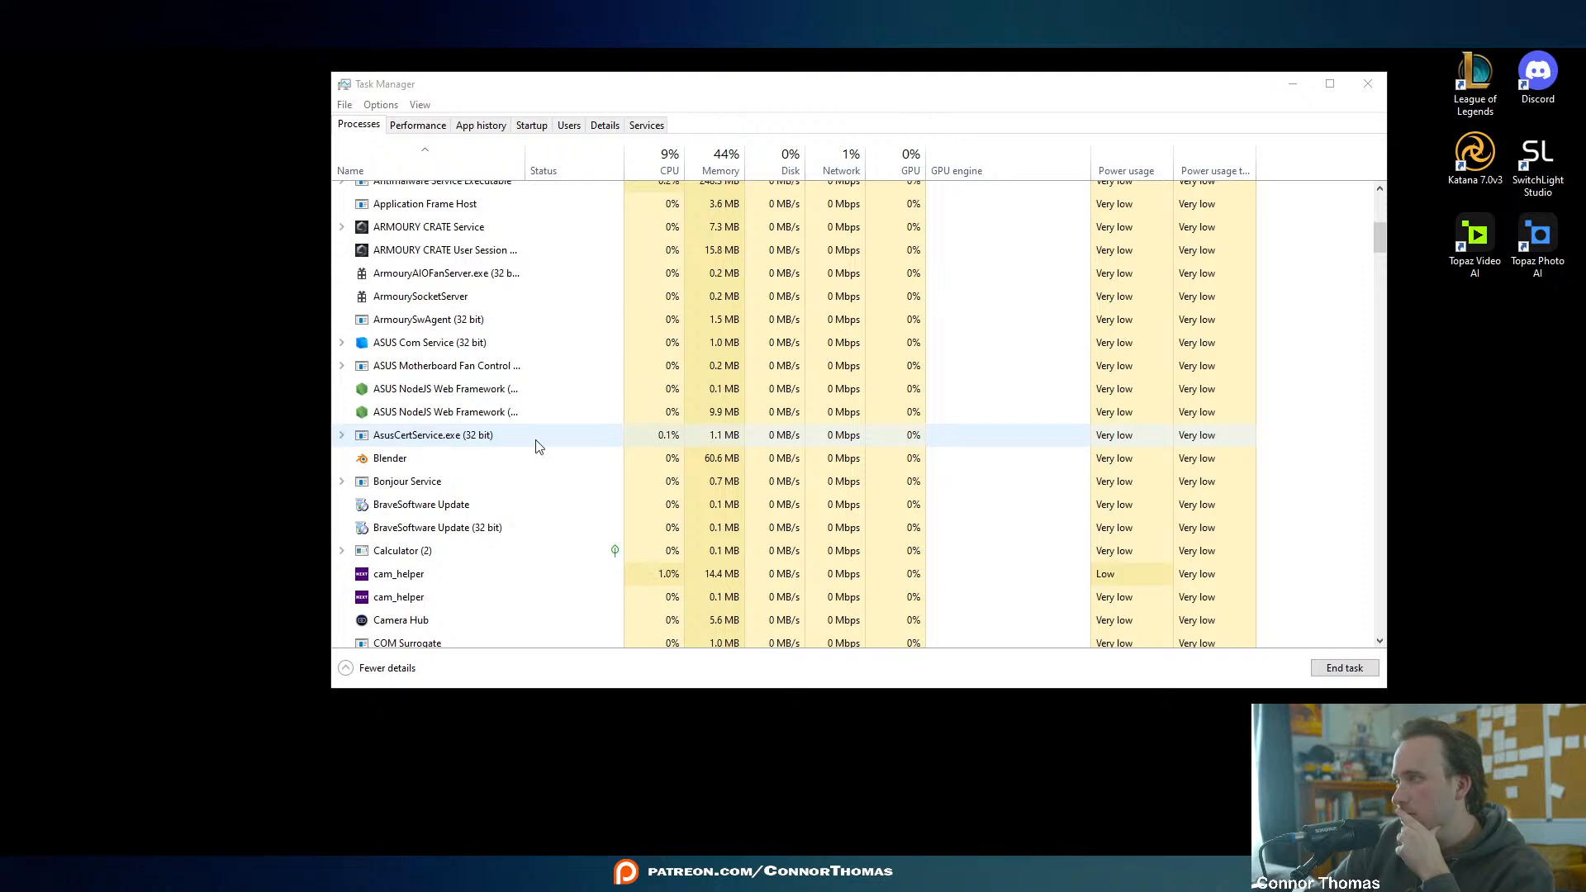
pyautogui.click(431, 461)
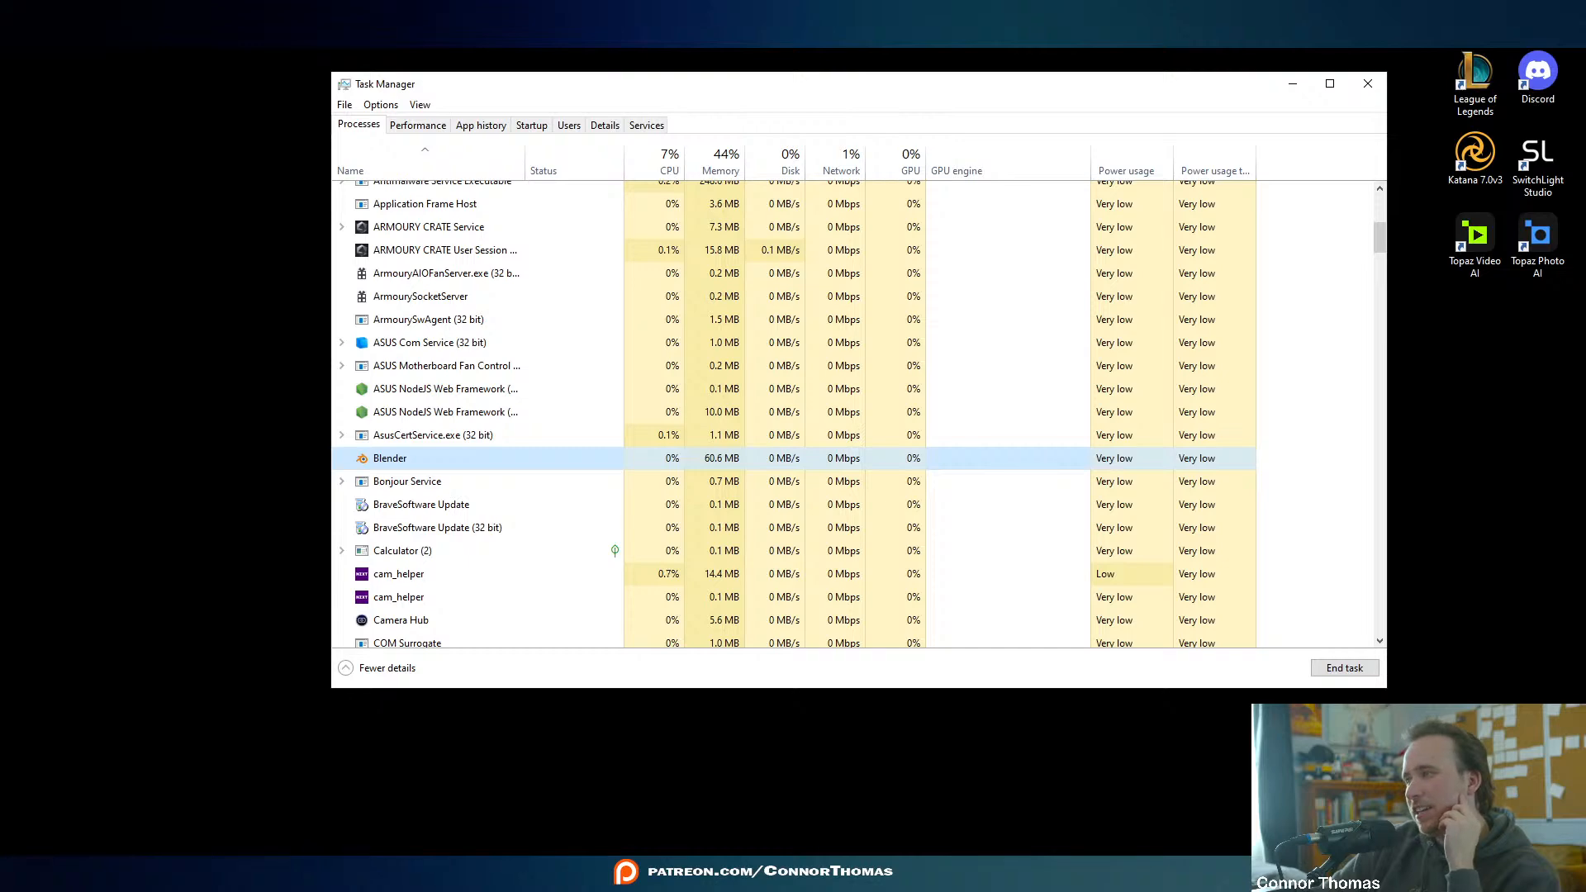
pyautogui.scroll(6, 463, 491)
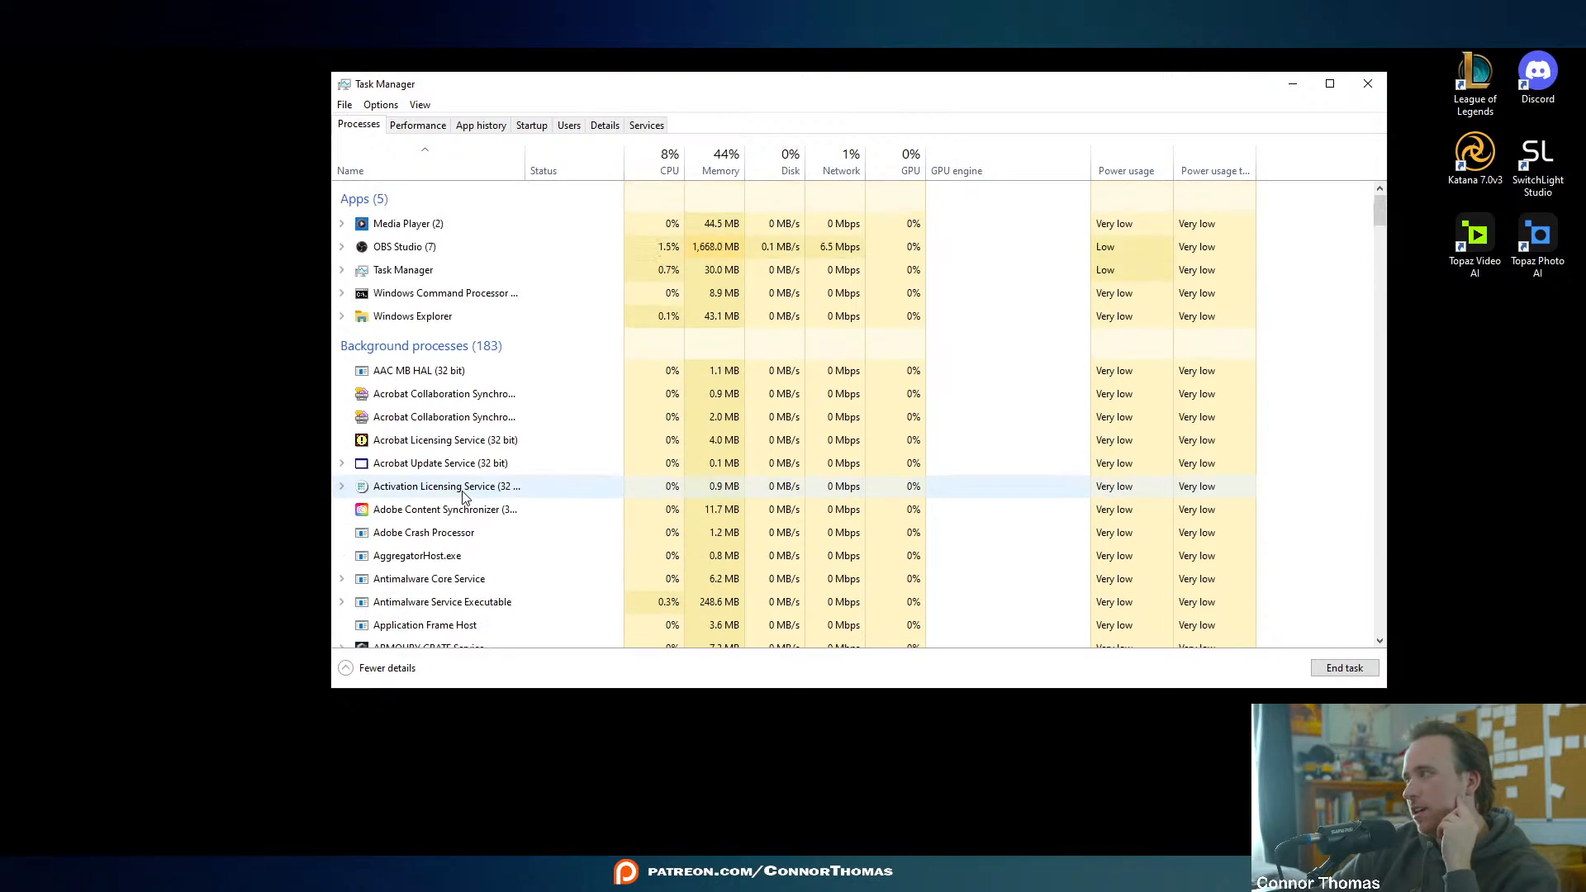
pyautogui.scroll(-12, 442, 490)
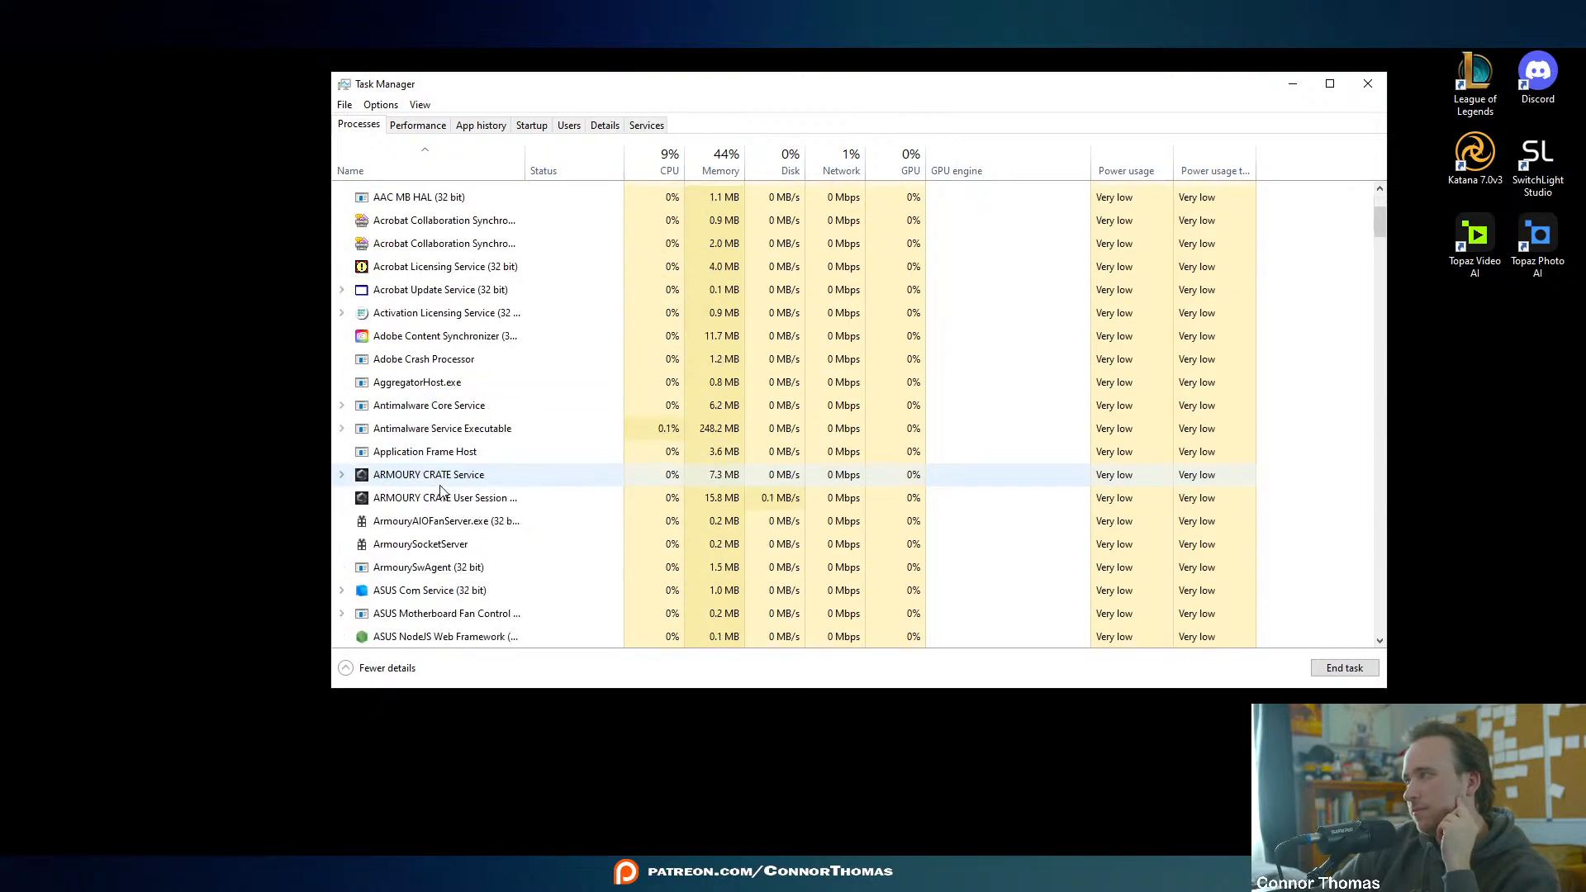
pyautogui.scroll(-1, 440, 493)
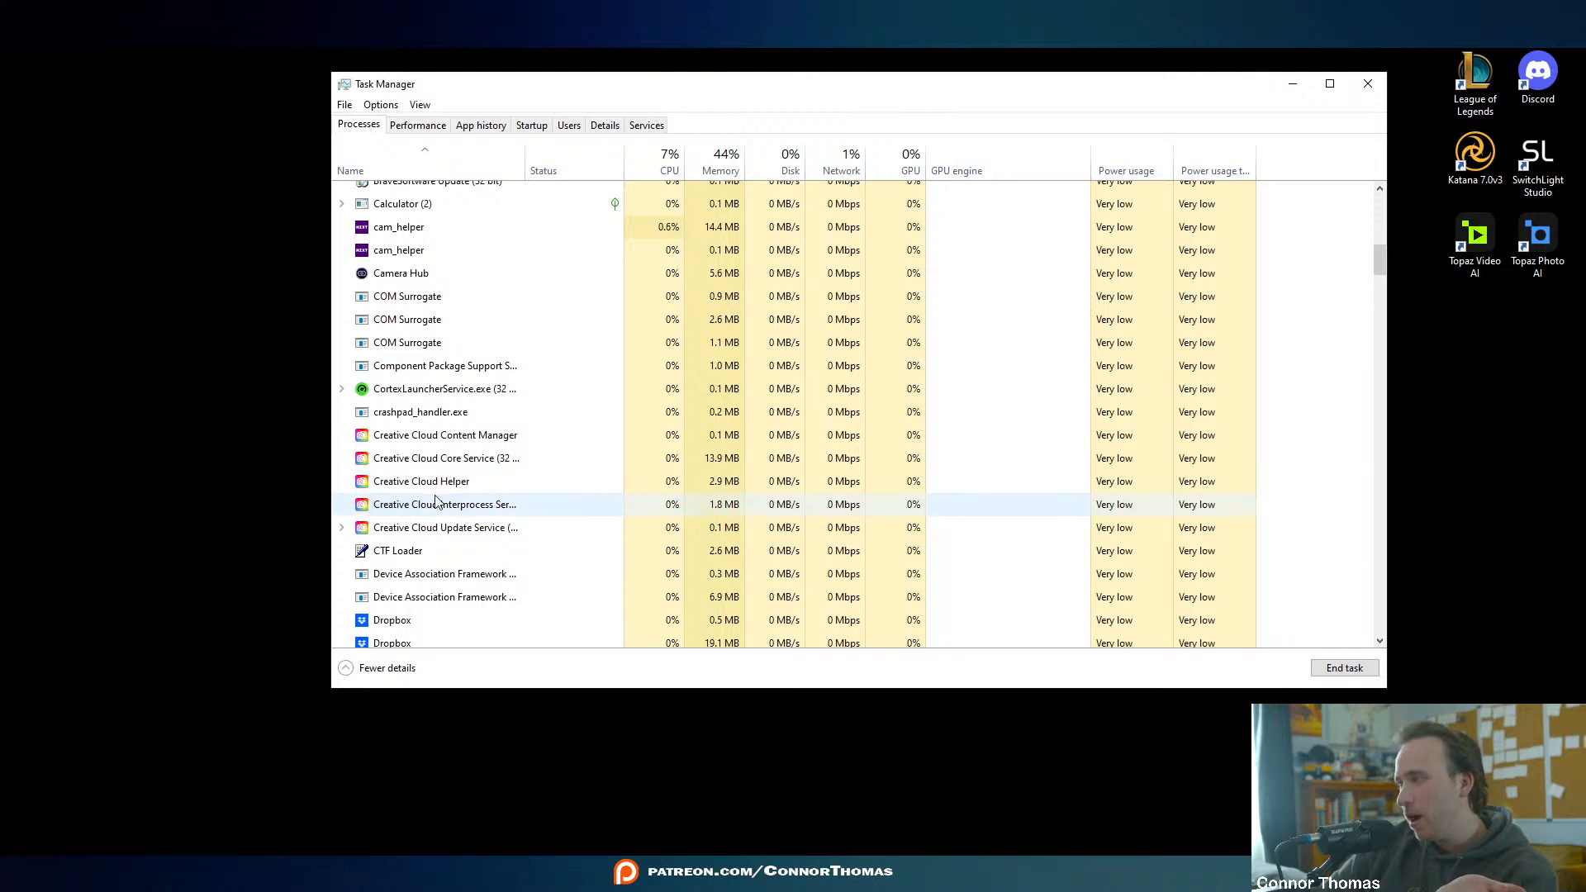
# - End the Blender and Calculator background processes in Task Manager
pyautogui.scroll(3, 398, 347)
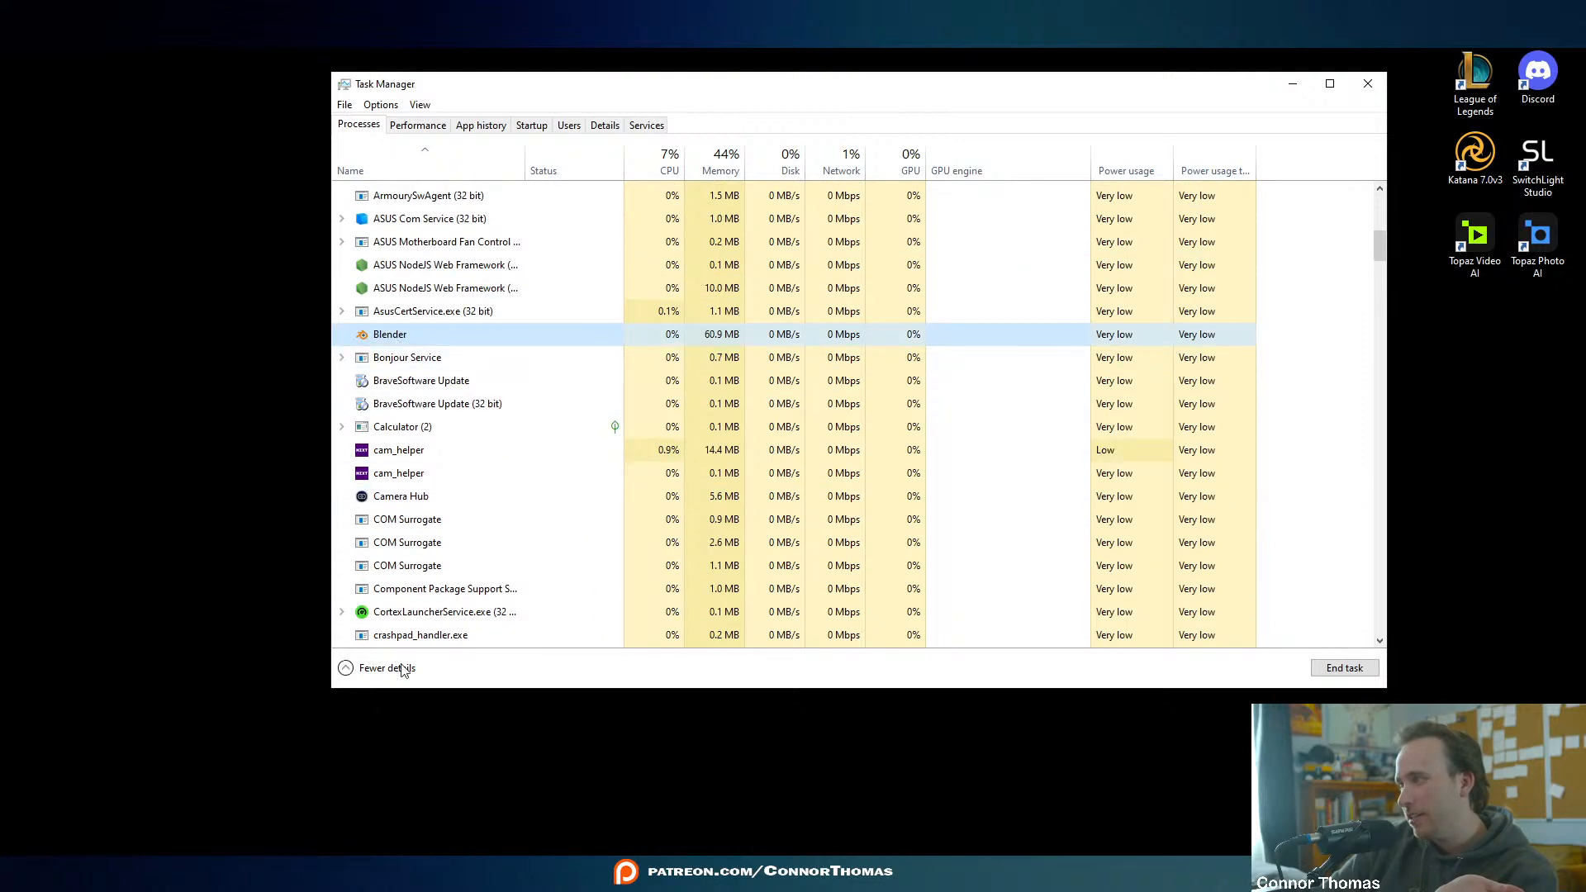
pyautogui.click(1346, 673)
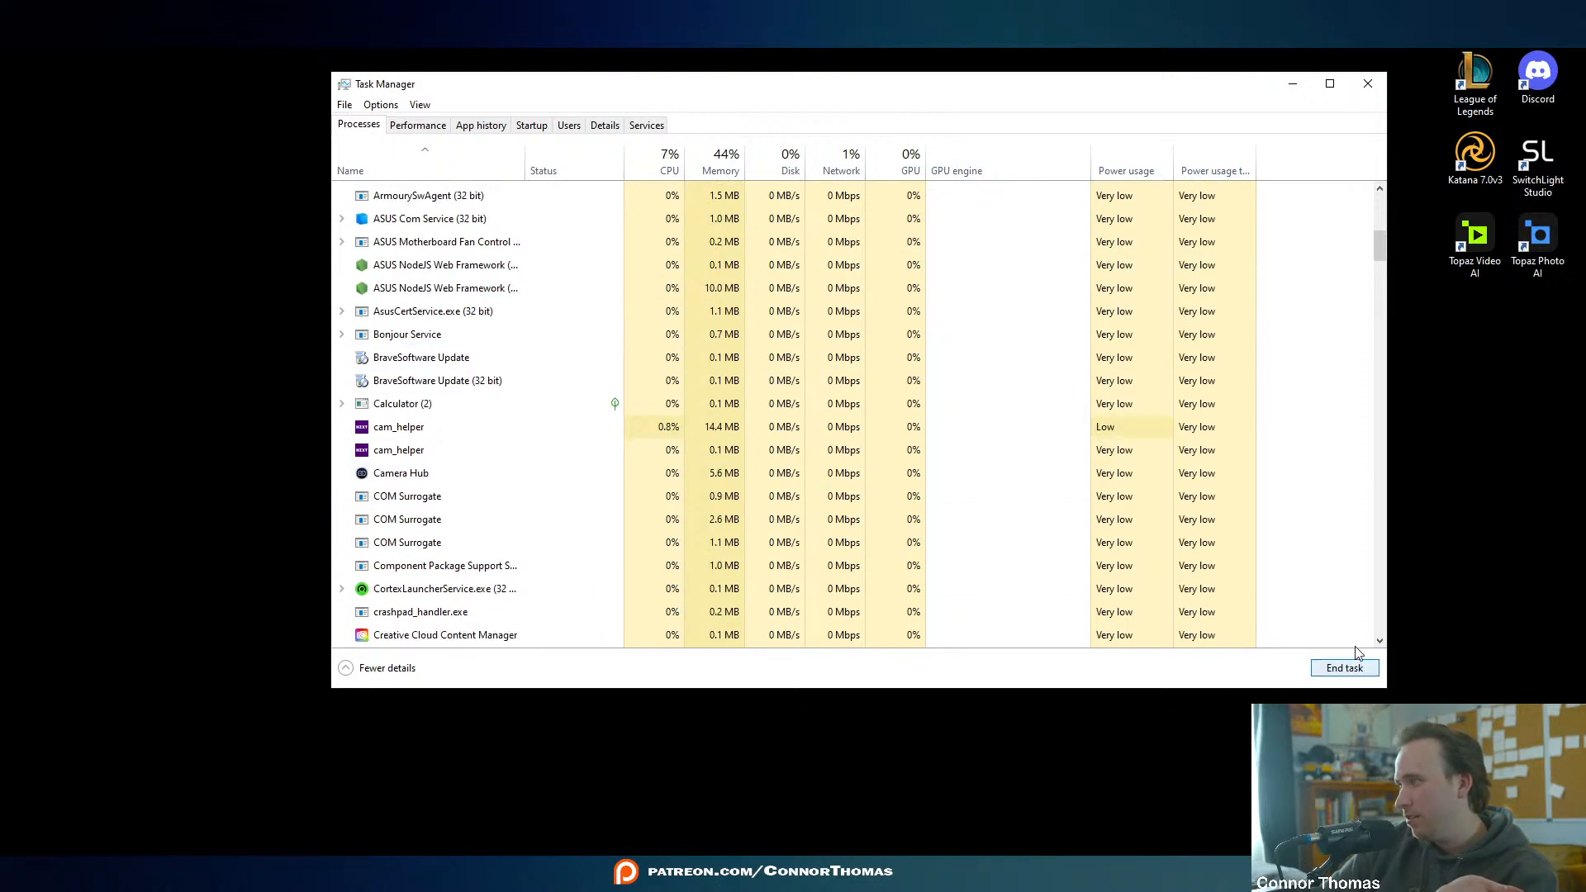
pyautogui.click(546, 404)
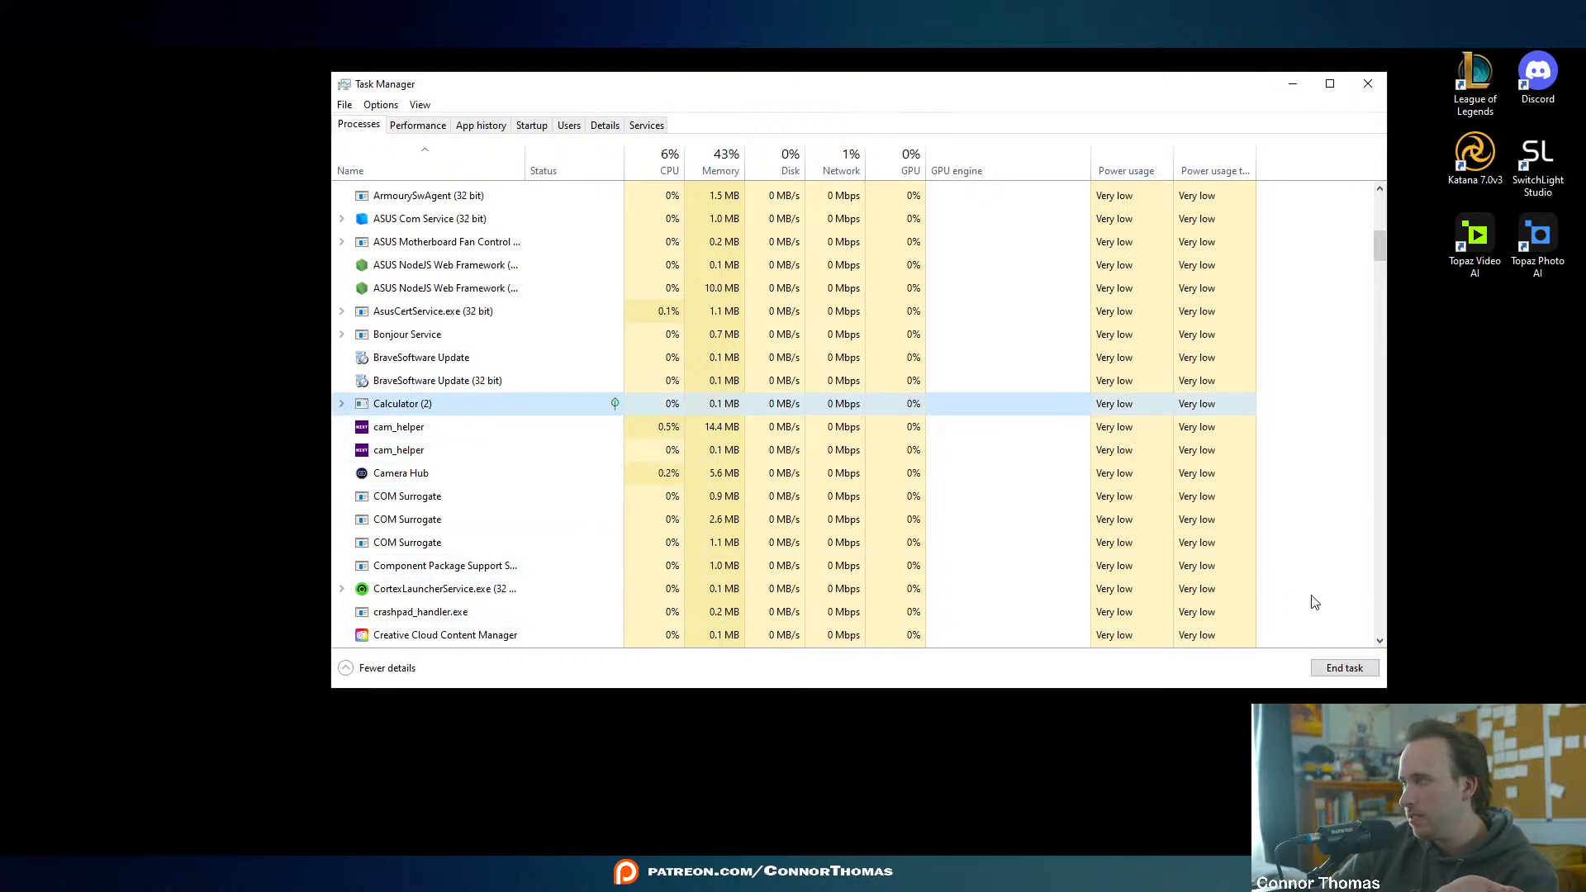
pyautogui.click(1344, 668)
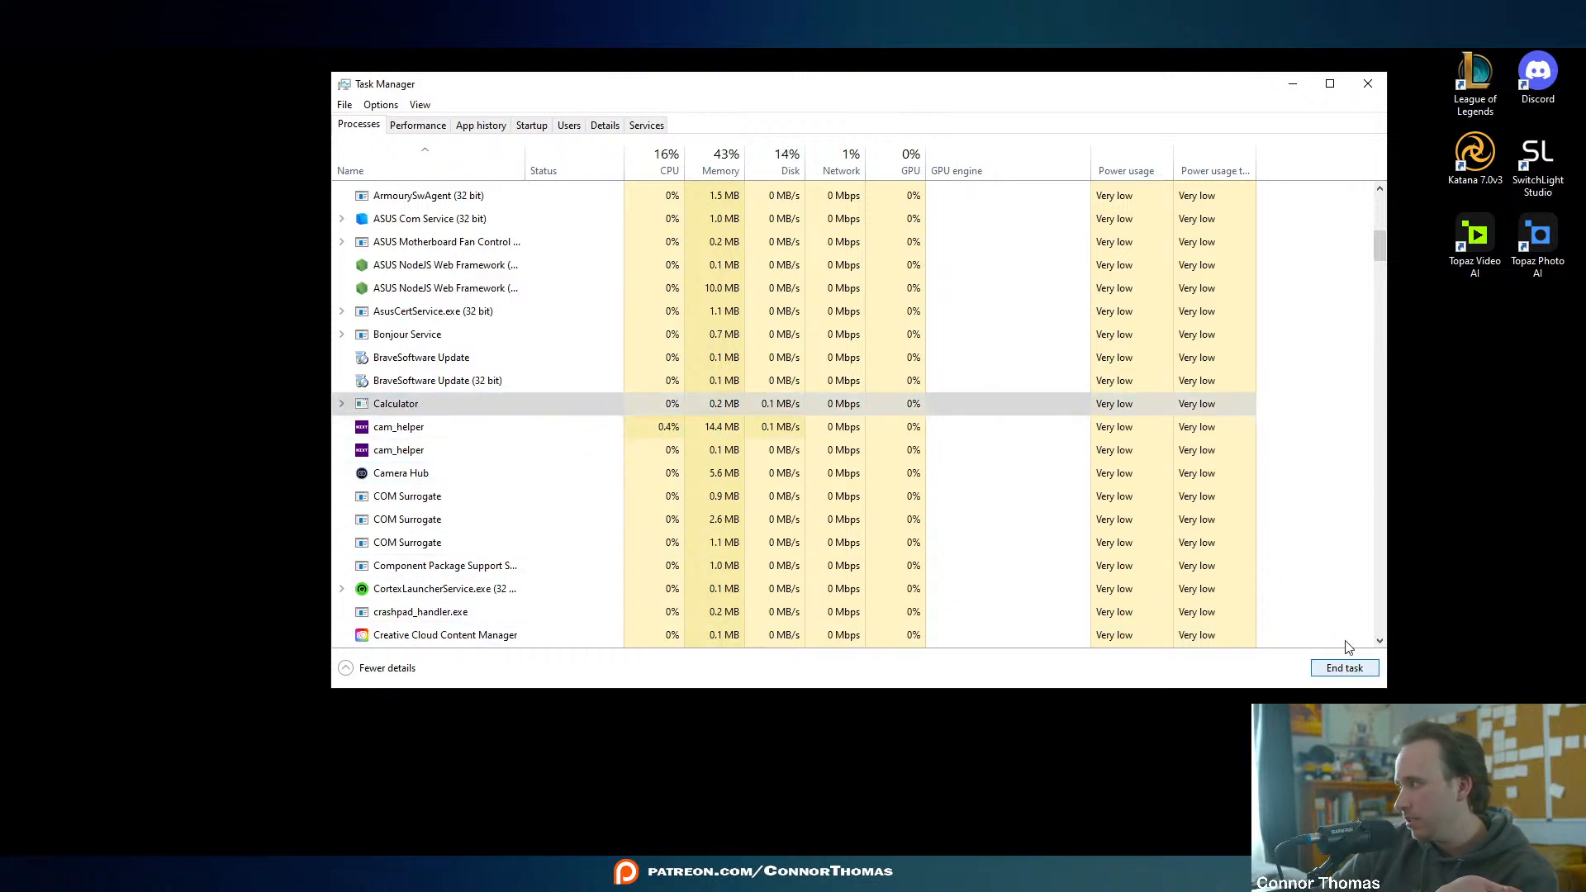
pyautogui.click(1343, 668)
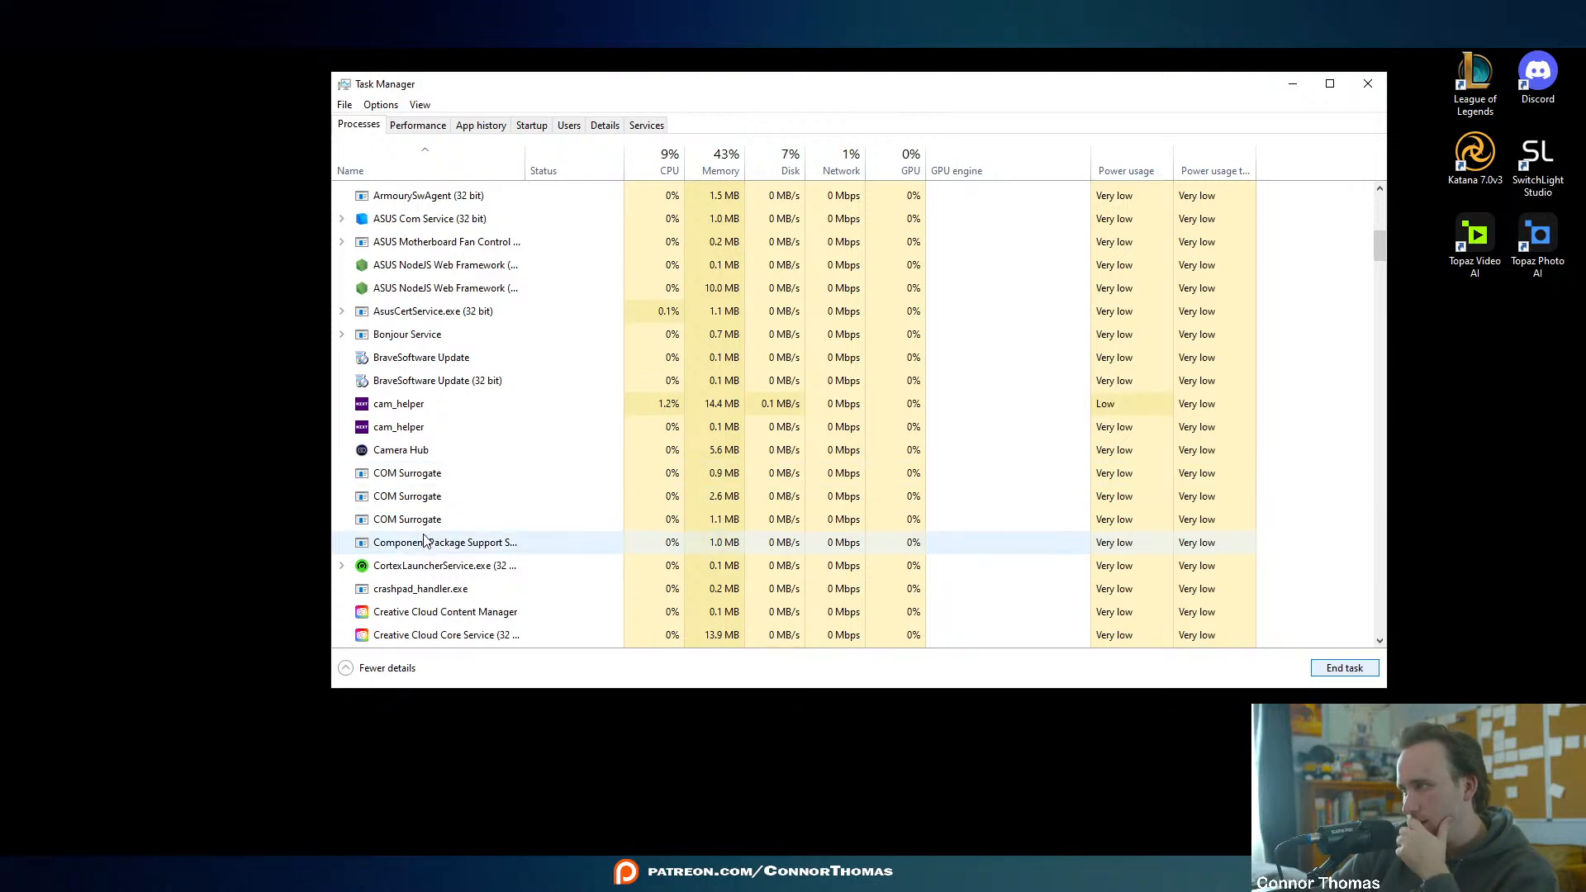
# - End CortexLauncherService and the Creative Cloud Content Manager, Core Service, Helper, Interprocess Service and Update Service processes
pyautogui.click(416, 568)
pyautogui.press('Delete')
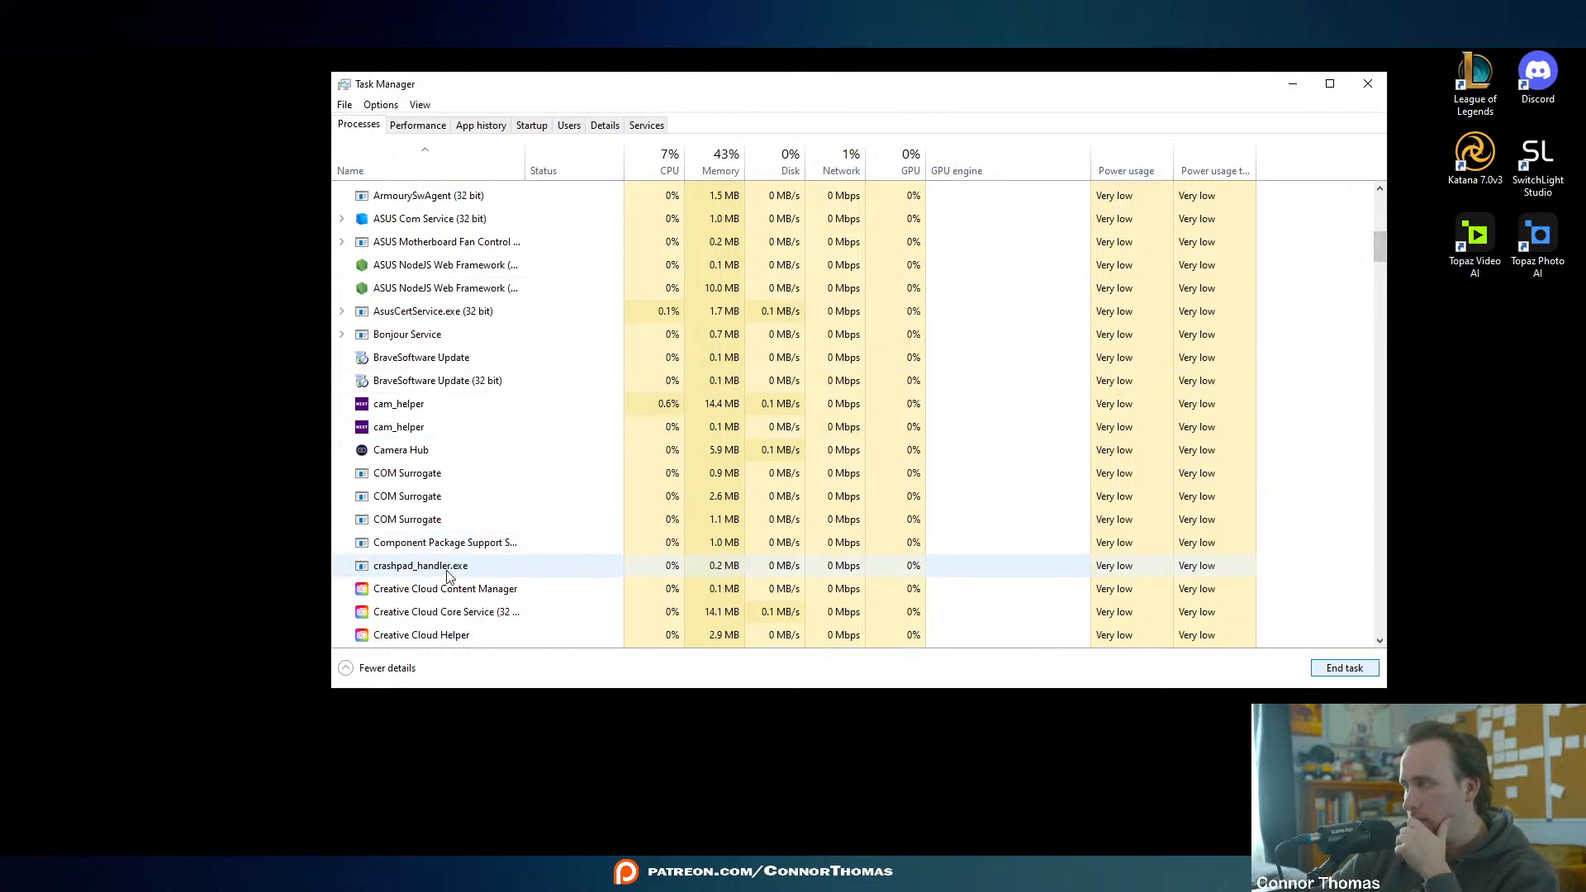
pyautogui.click(448, 596)
pyautogui.click(1344, 667)
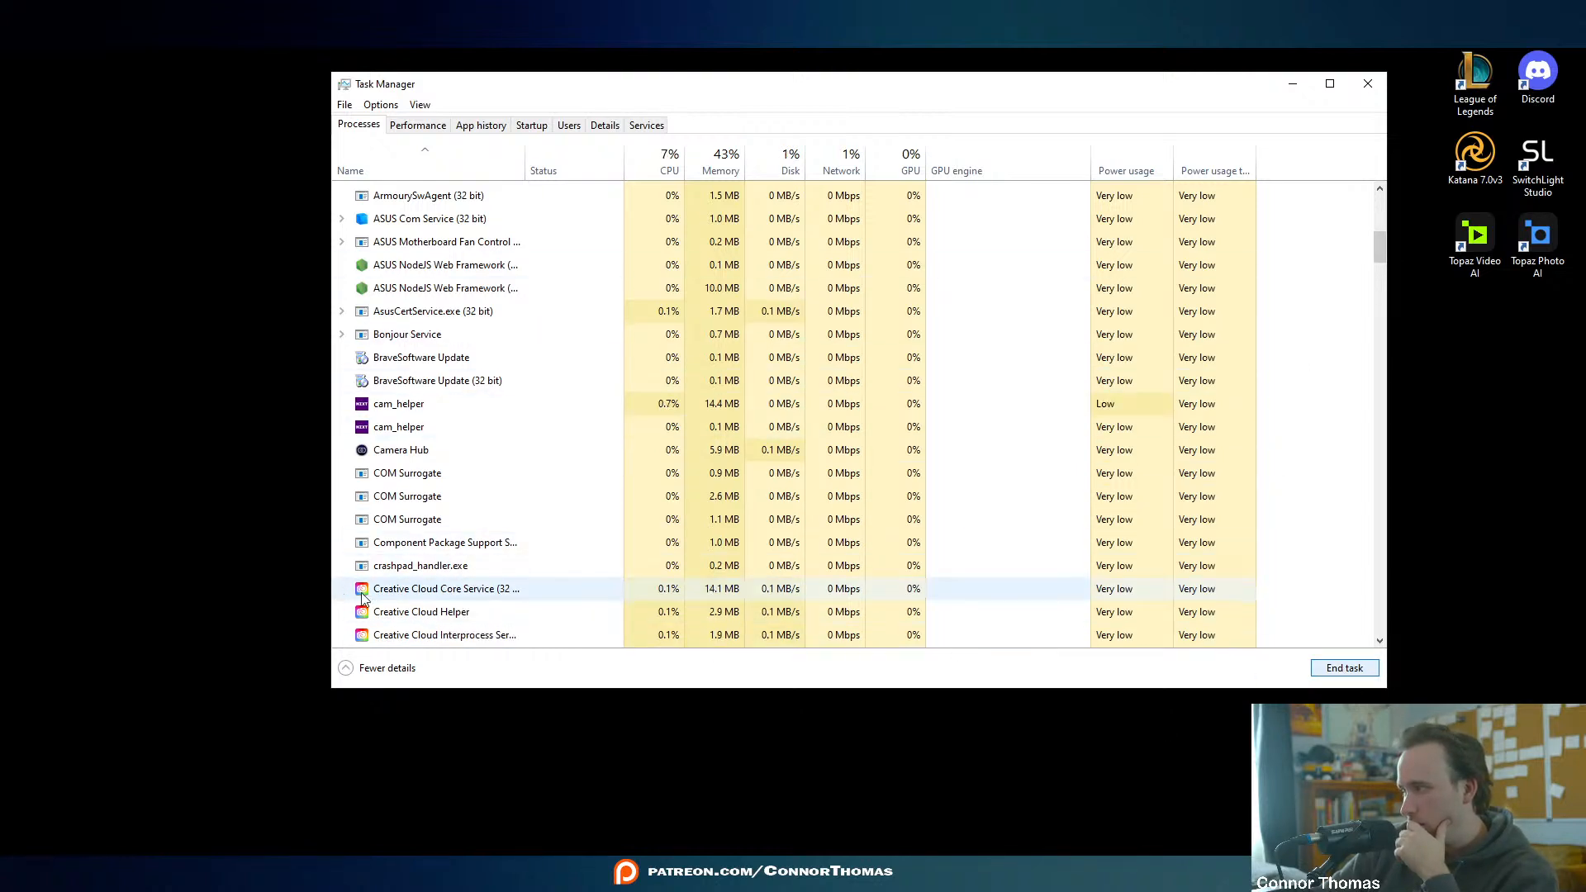
pyautogui.click(1344, 668)
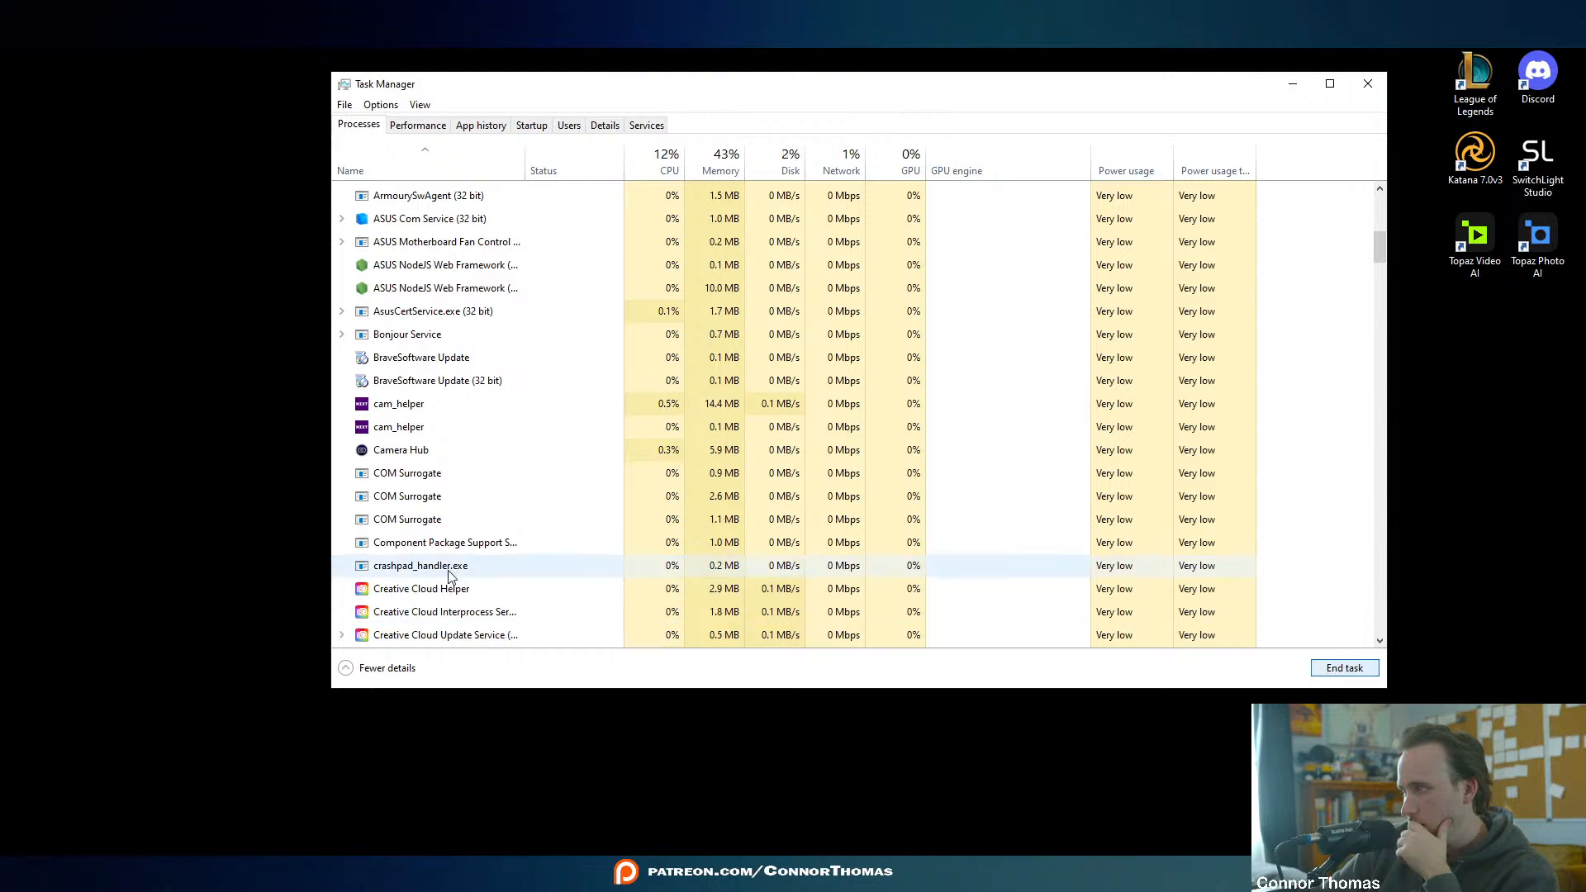
pyautogui.click(1344, 668)
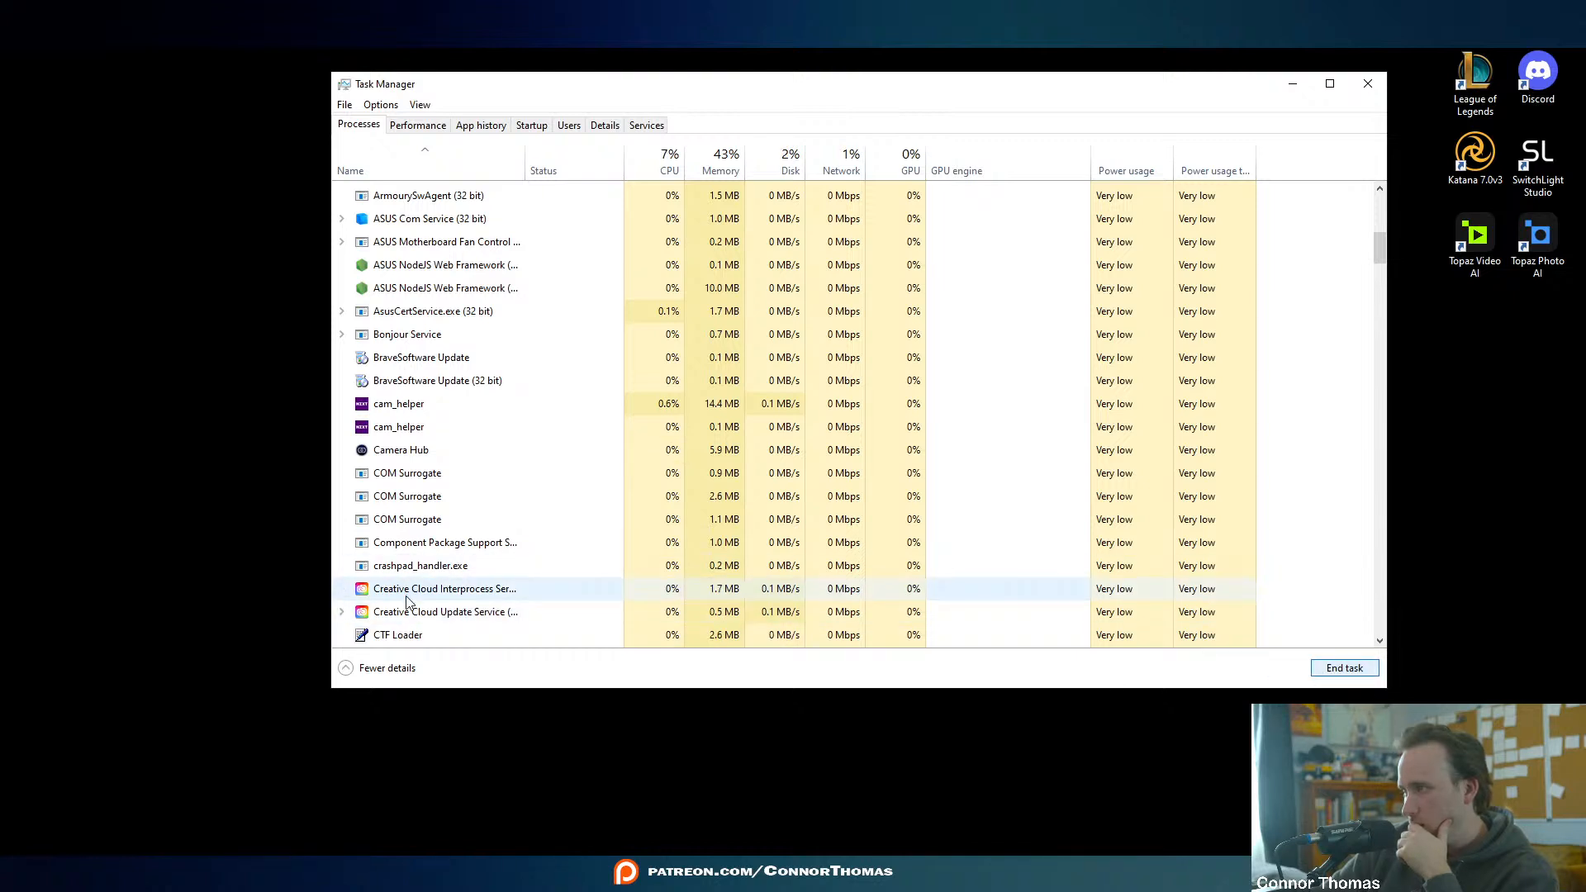
pyautogui.click(1344, 667)
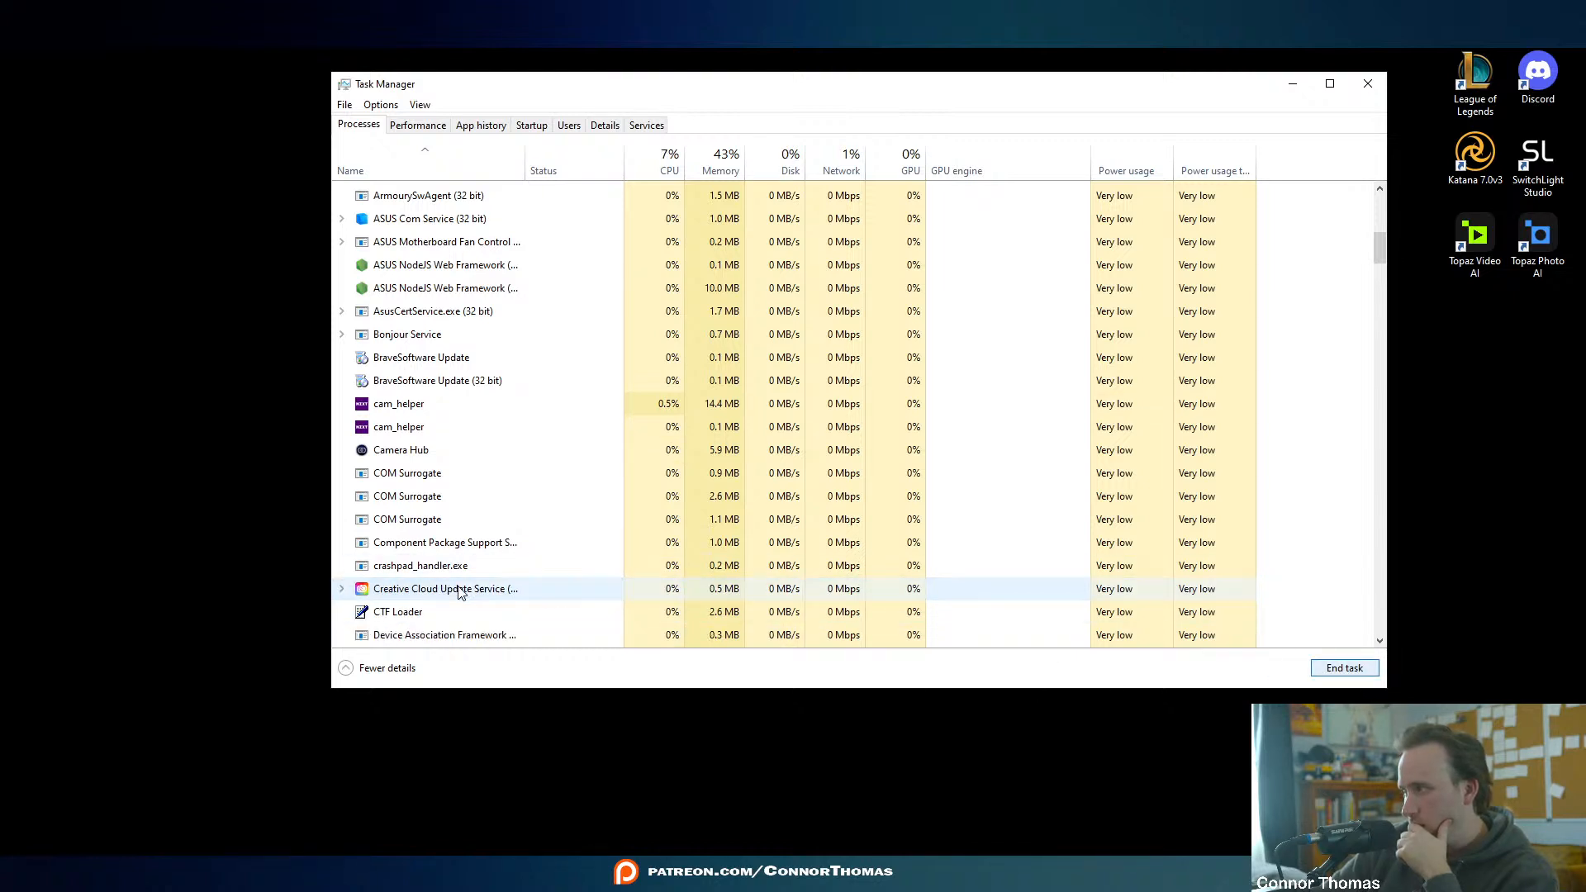
pyautogui.click(1344, 667)
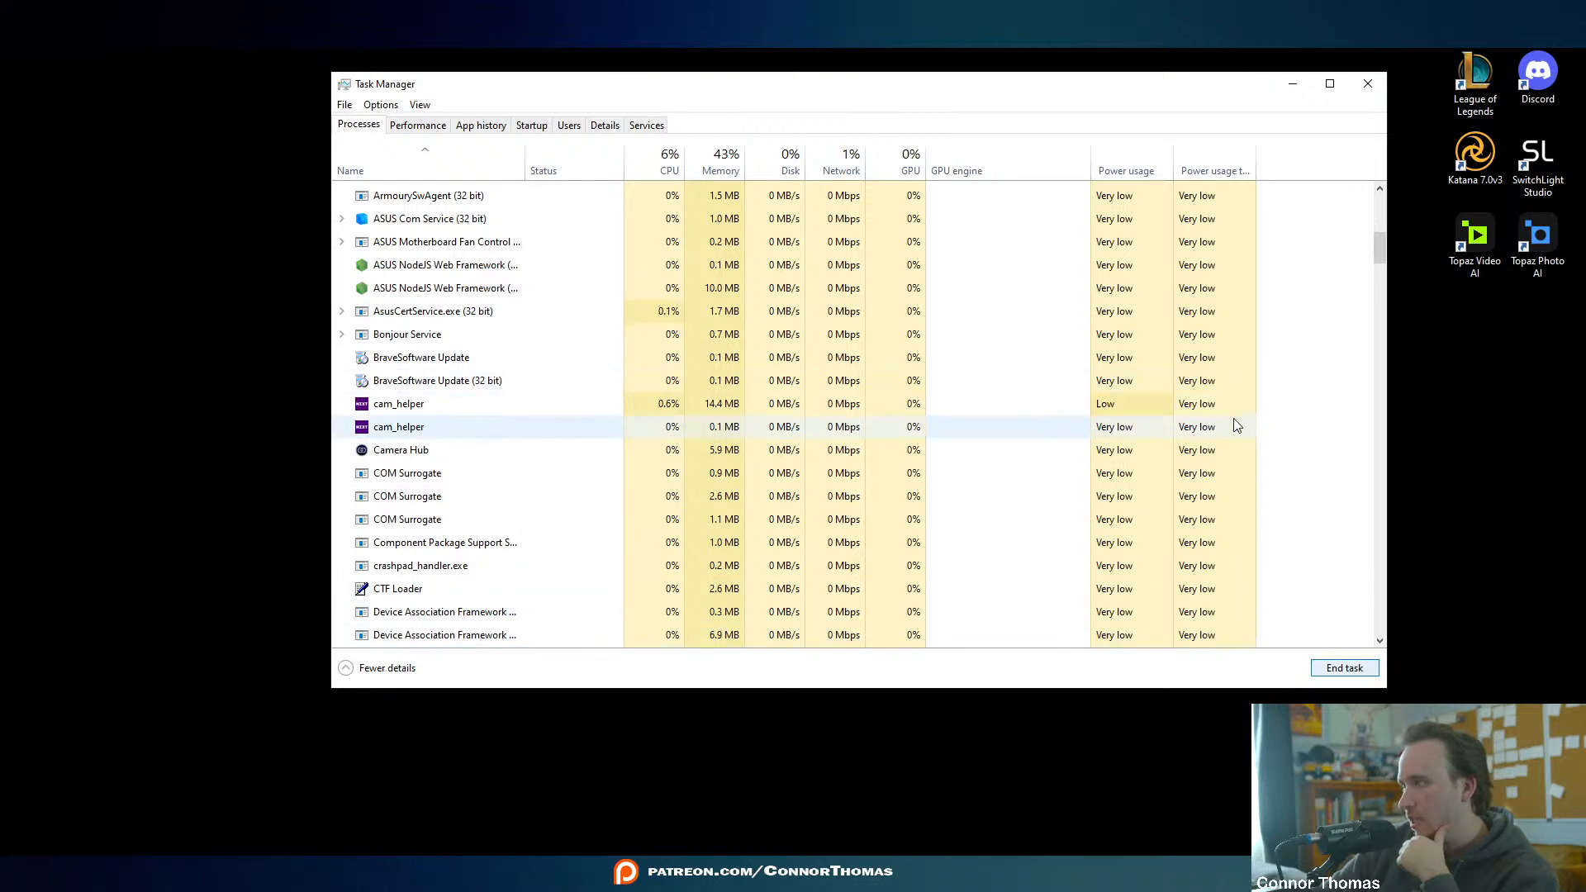
# - End the Media Player and Windows Command Processor apps at the start of the process list
pyautogui.moveTo(1376, 250); pyautogui.dragTo(1384, 190)
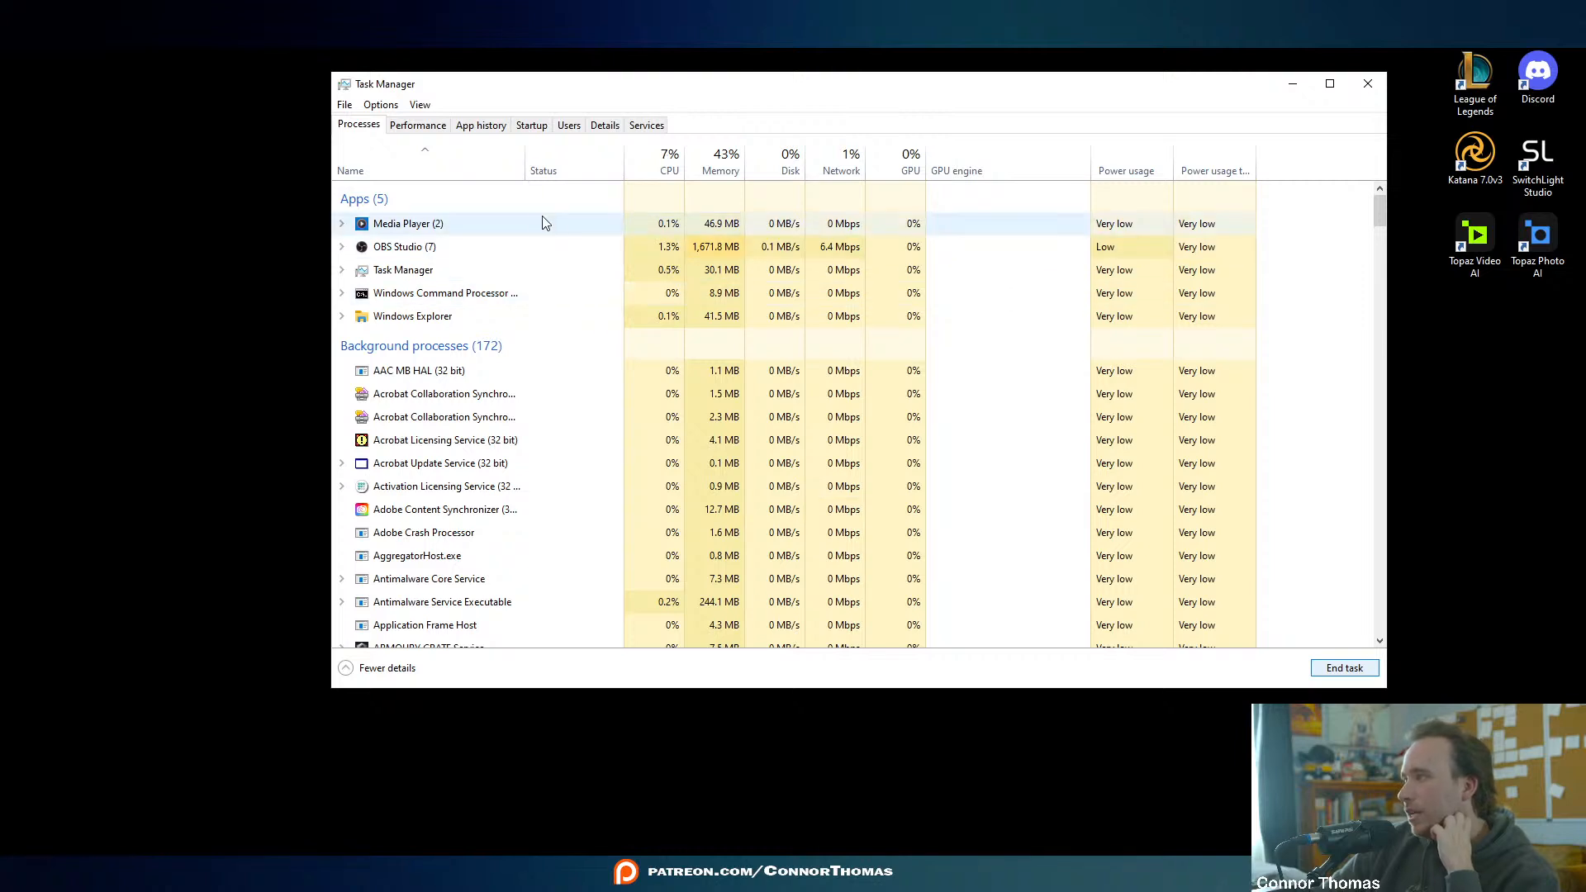
pyautogui.click(498, 237)
pyautogui.click(1344, 667)
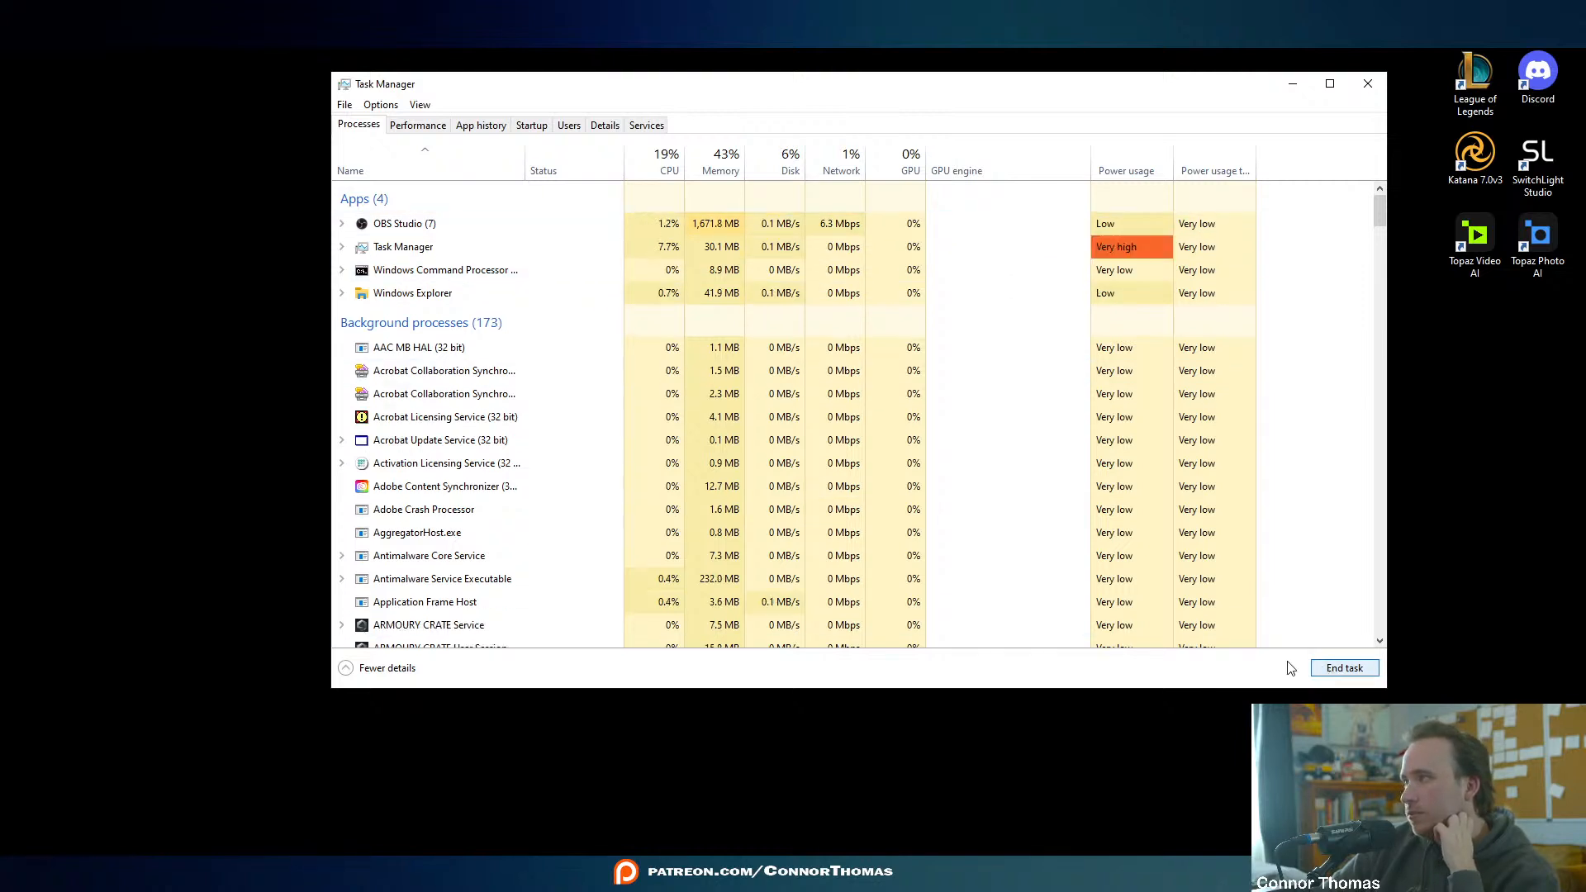
pyautogui.click(399, 272)
pyautogui.click(1346, 670)
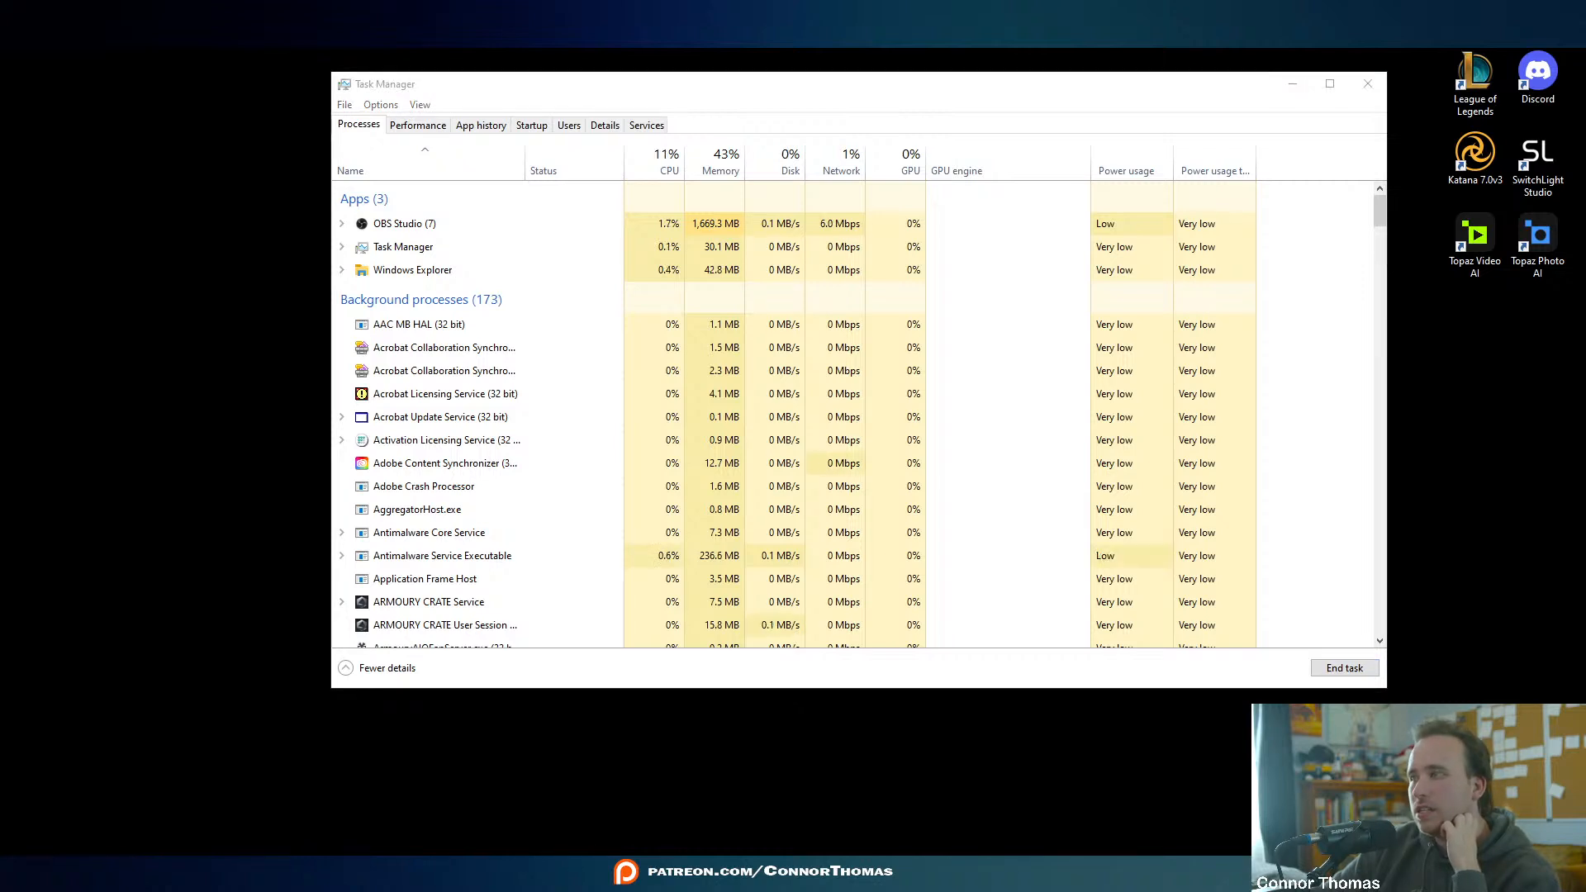
# - Find the Blender entry among the background processes again and end it
pyautogui.scroll(-6, 351, 628)
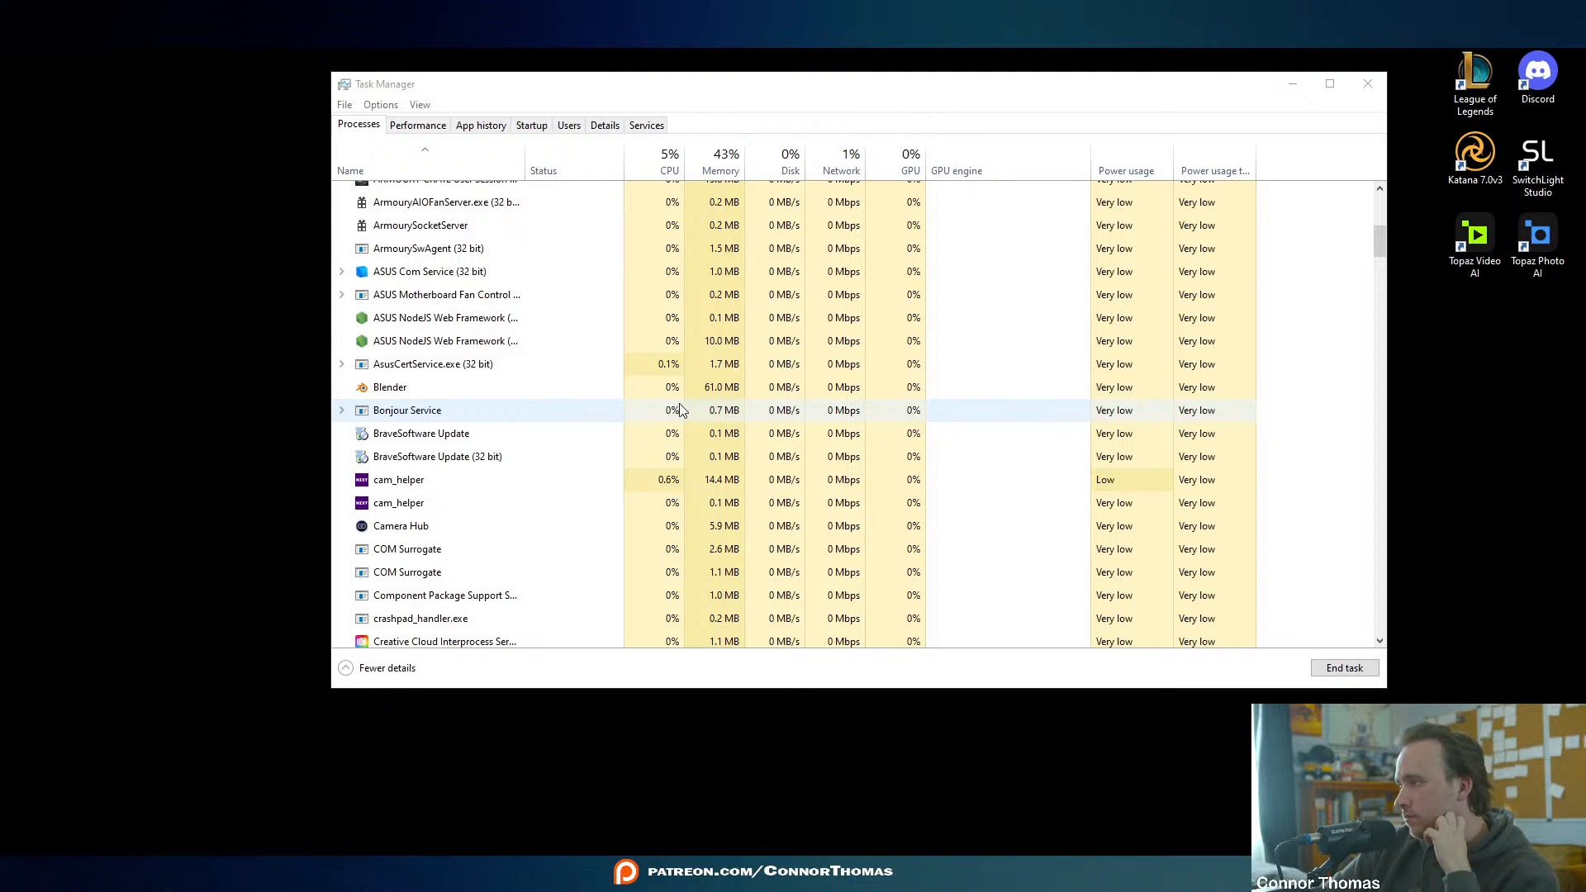
pyautogui.click(459, 394)
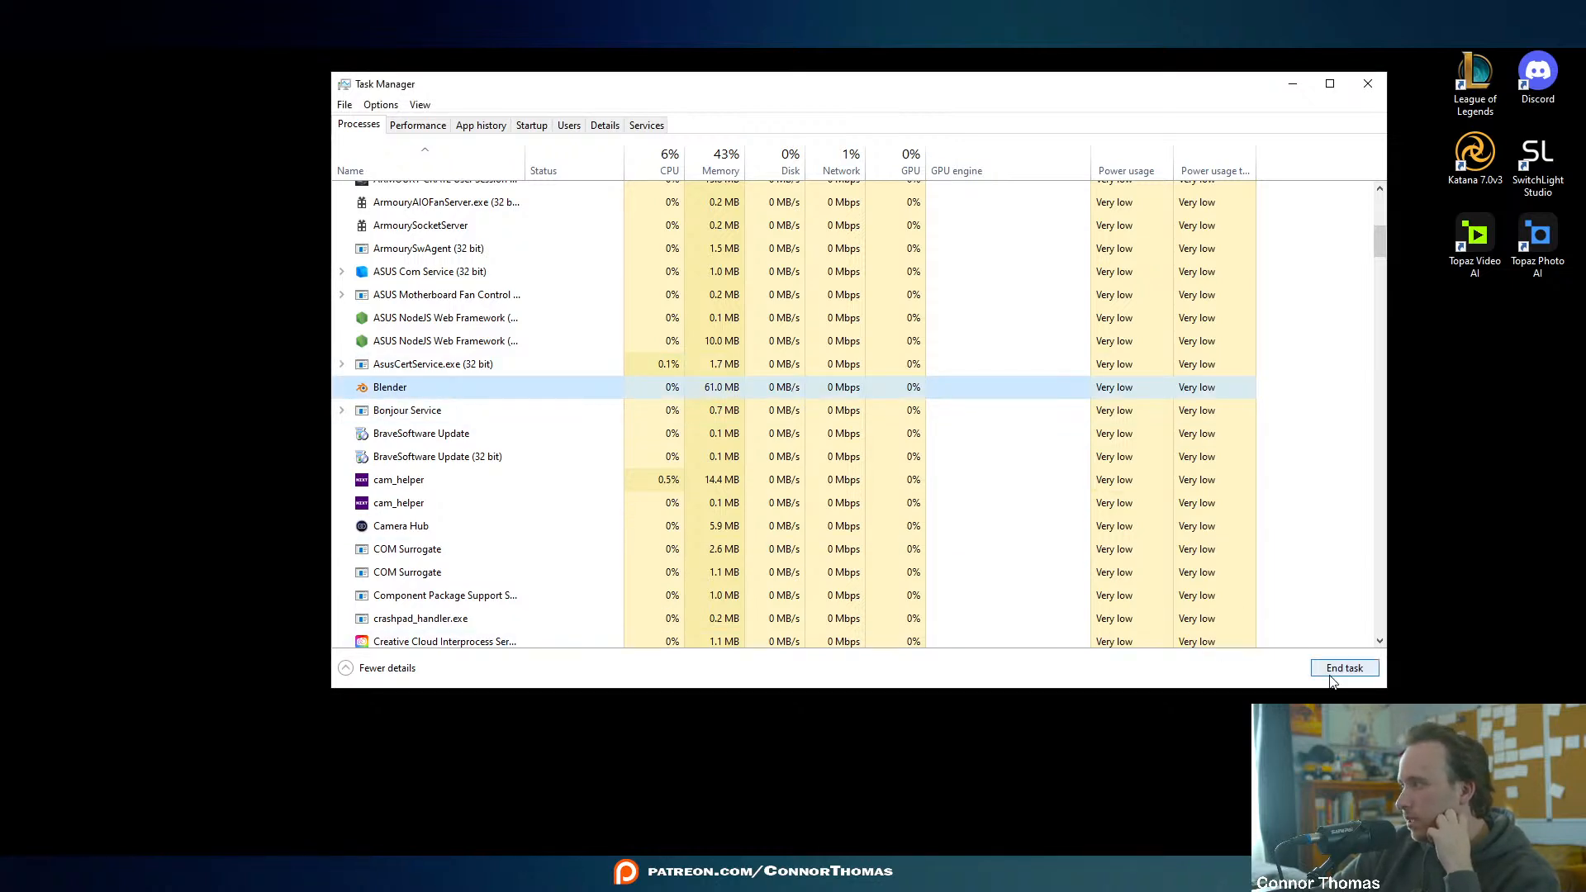
pyautogui.press('Delete')
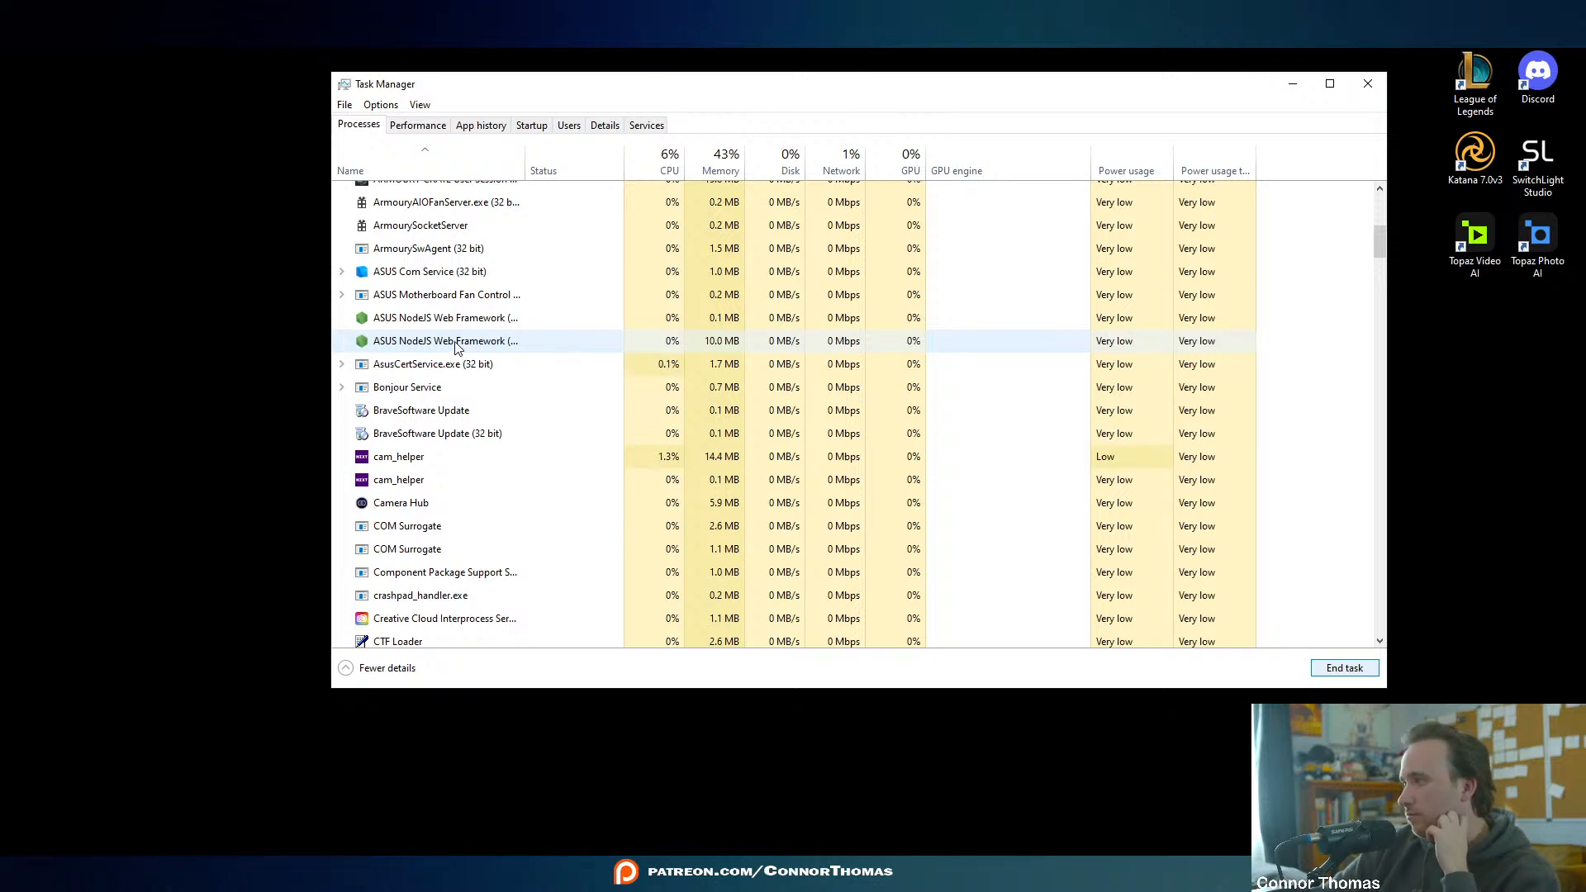
pyautogui.click(459, 272)
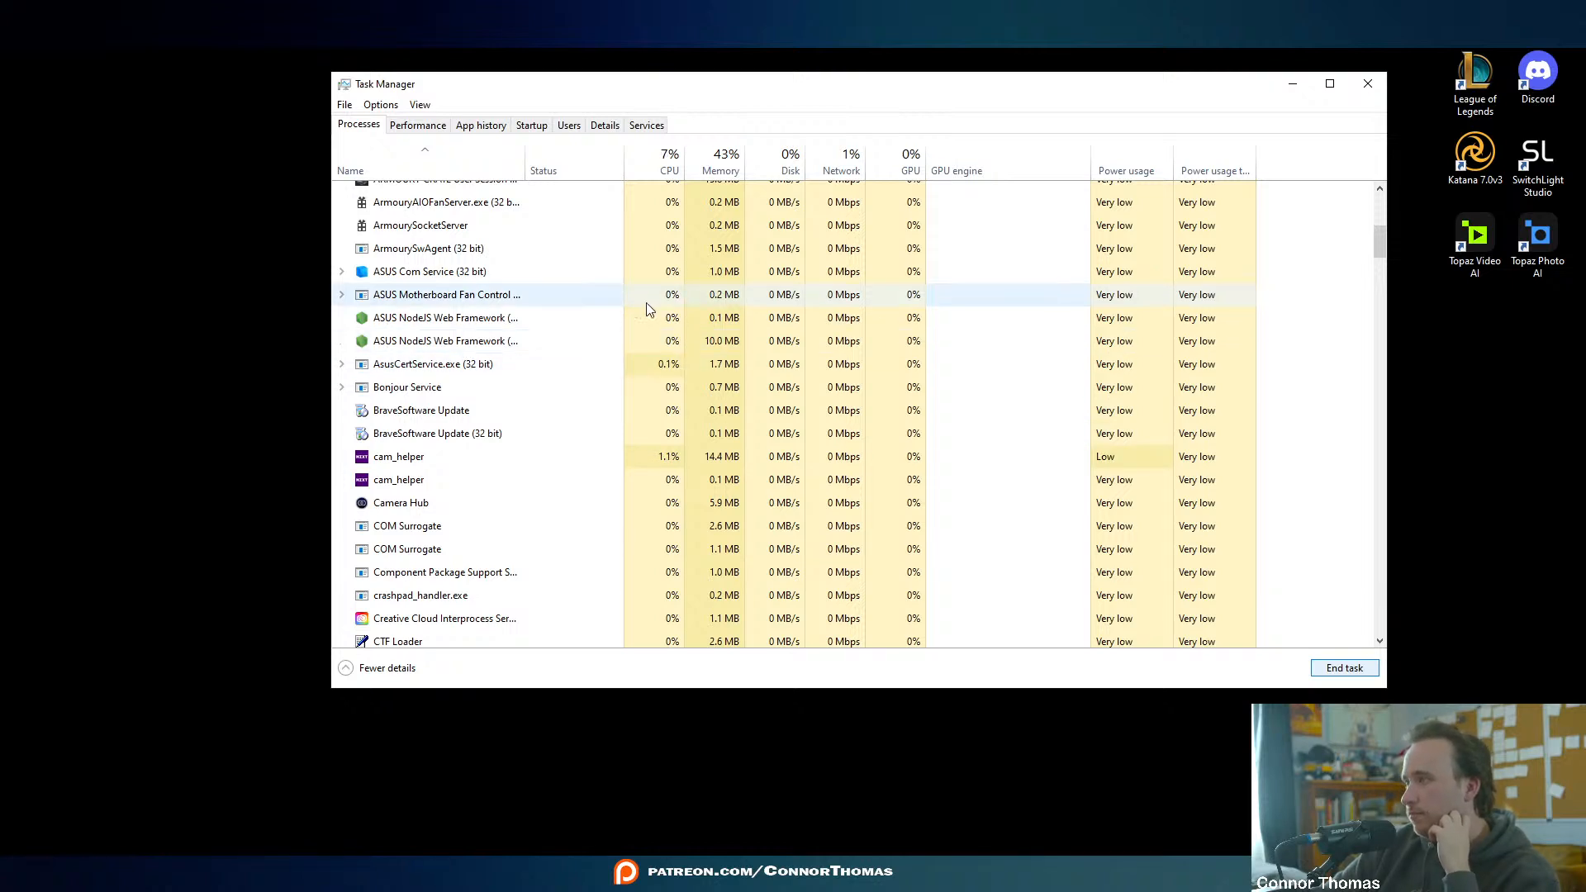
# - Review the apps and background processes, and end ARMOURY CRATE Service
pyautogui.scroll(5, 495, 297)
pyautogui.scroll(2, 507, 306)
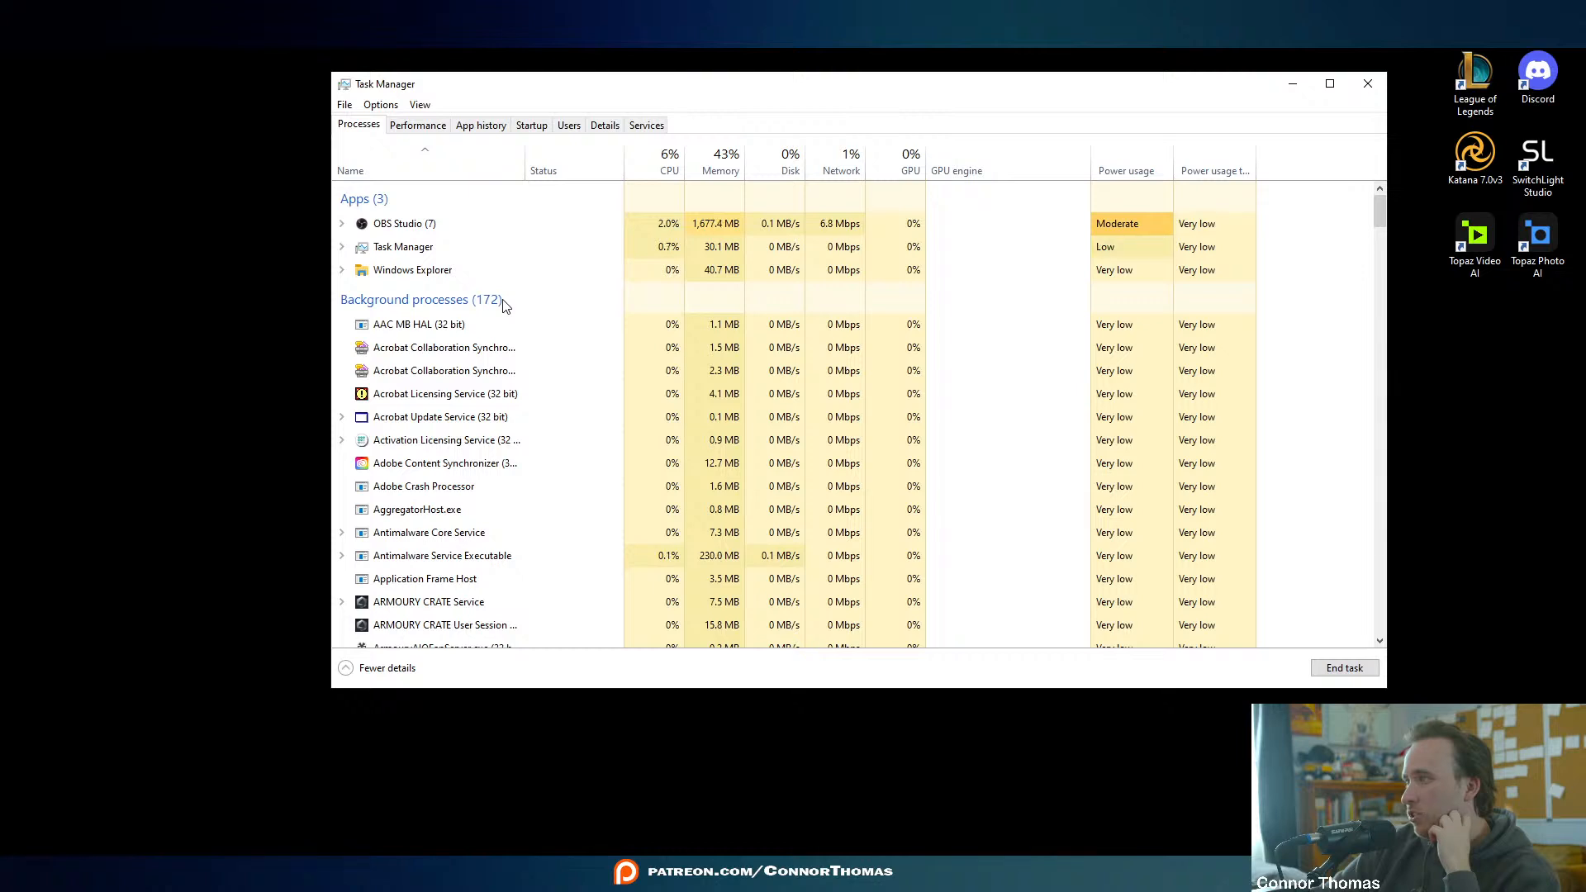
pyautogui.scroll(-4, 508, 306)
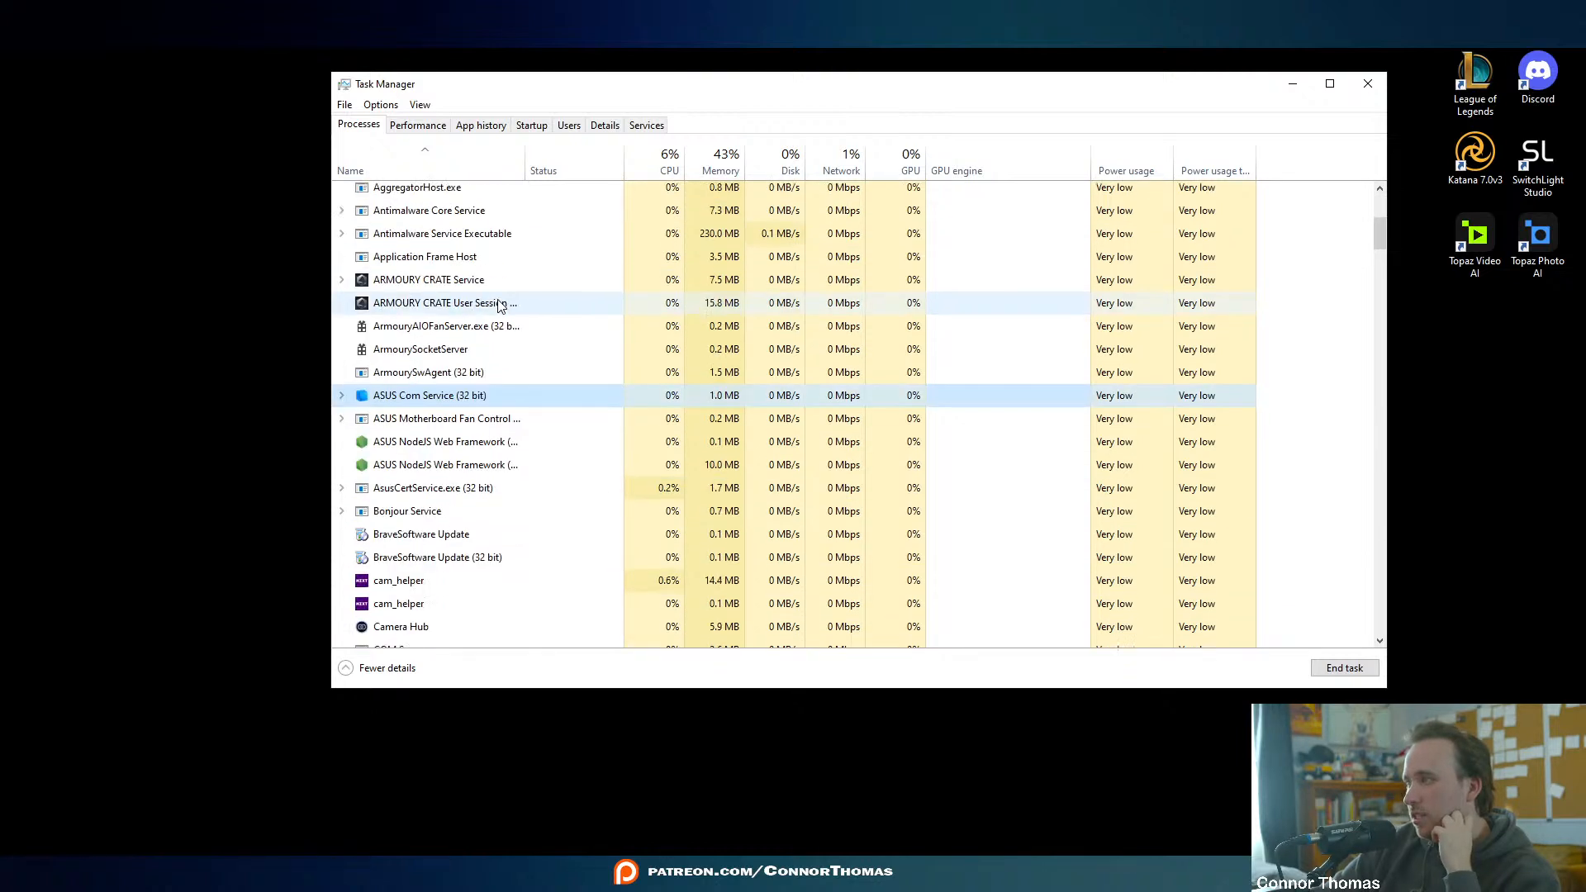
pyautogui.scroll(-2, 512, 306)
pyautogui.scroll(1, 509, 306)
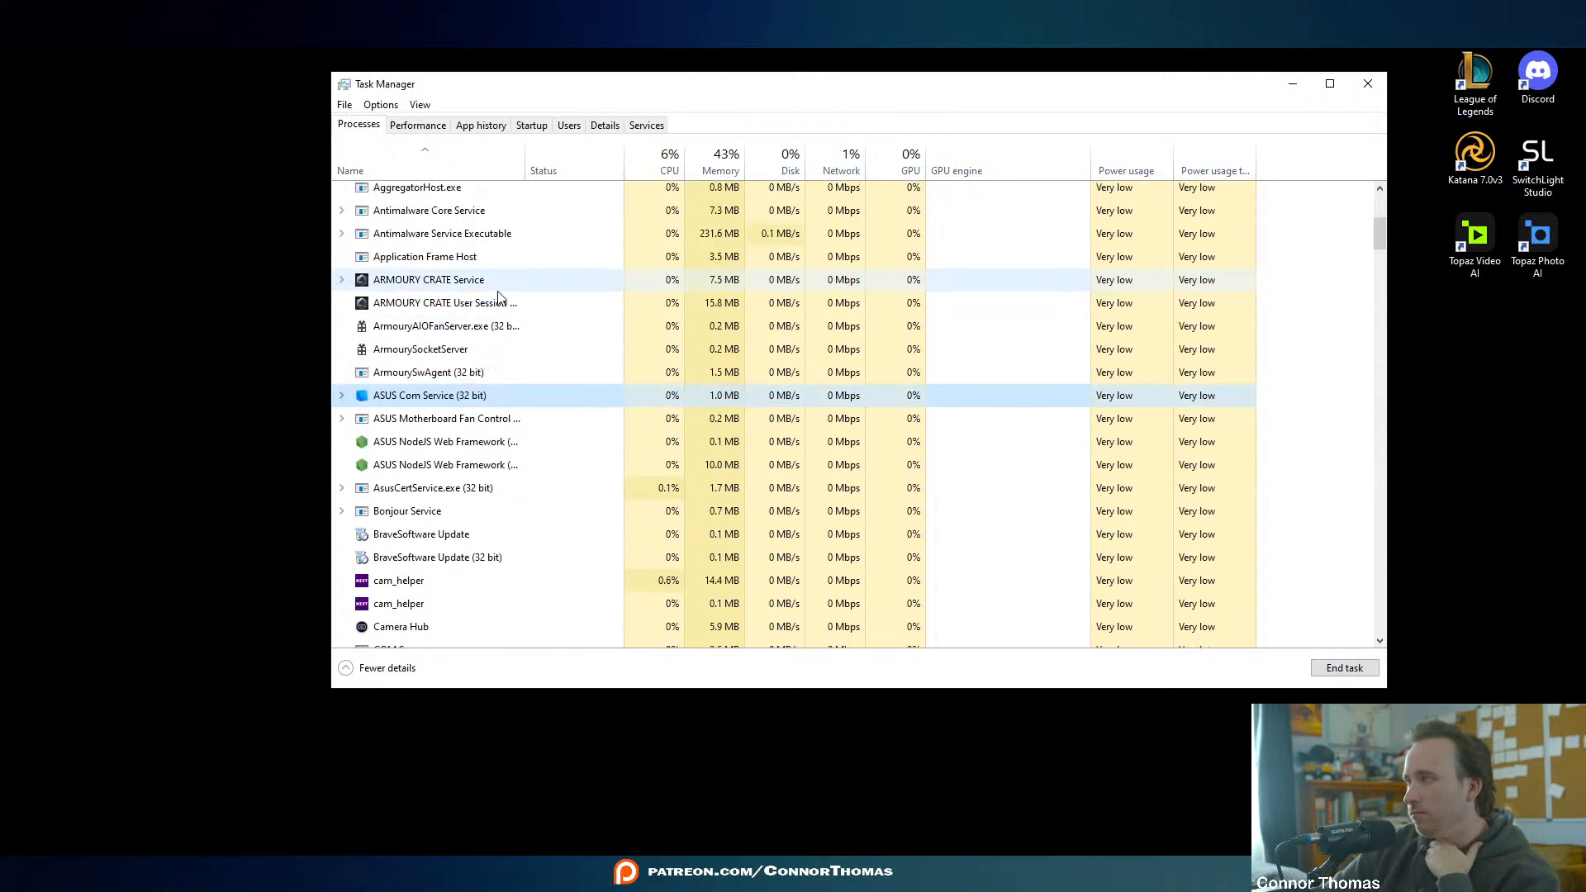
pyautogui.click(496, 257)
pyautogui.click(1345, 669)
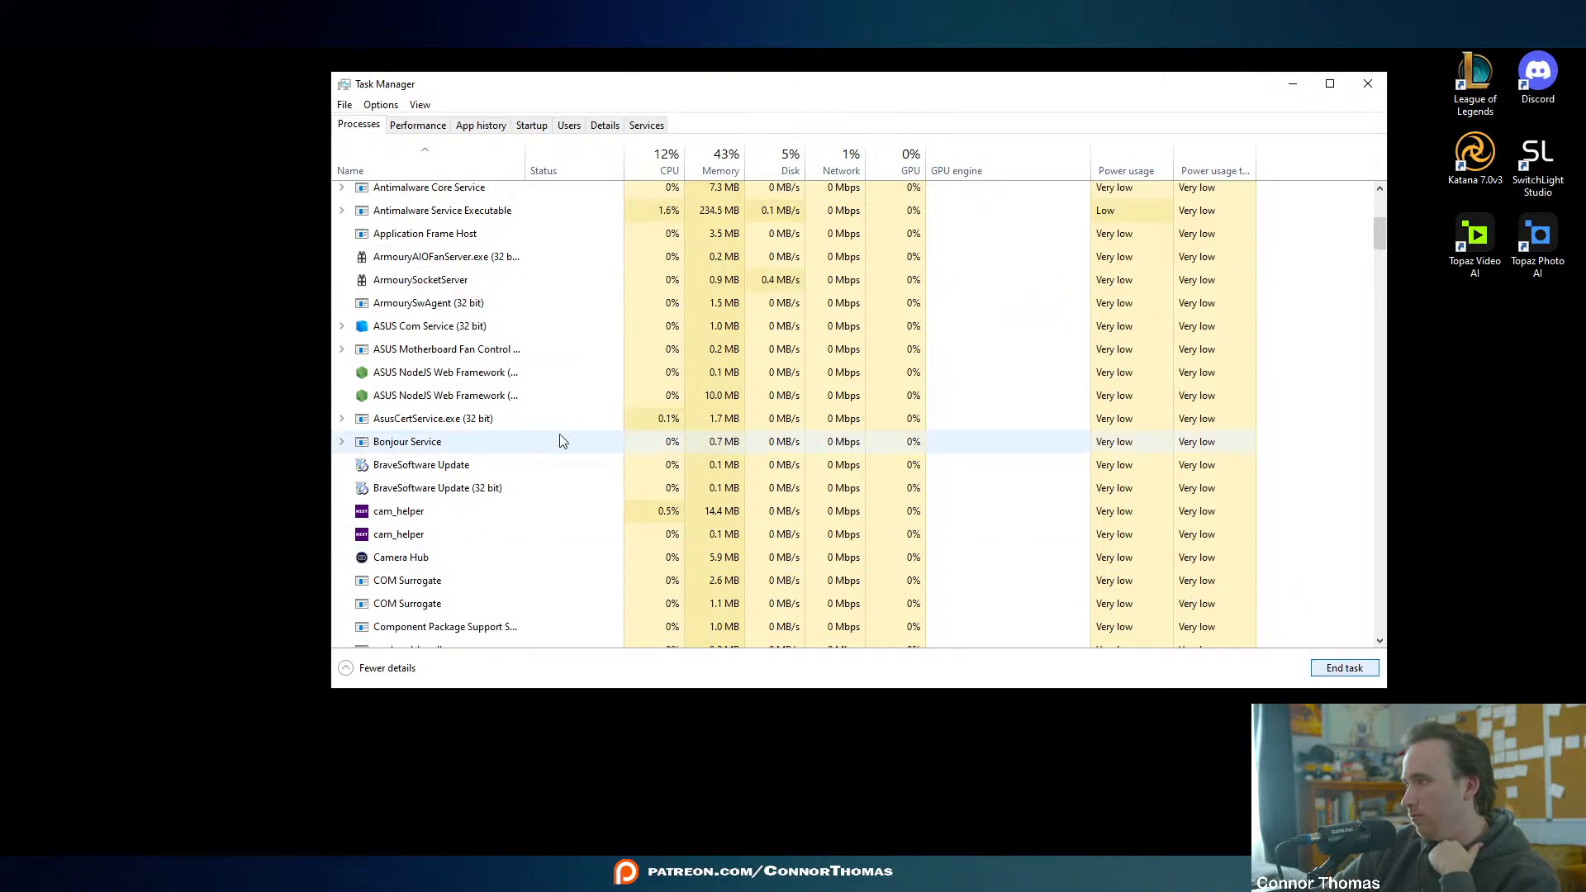
# - End several of the Dropbox background processes and close Task Manager
pyautogui.click(479, 488)
pyautogui.scroll(-2, 468, 503)
pyautogui.scroll(-5, 468, 503)
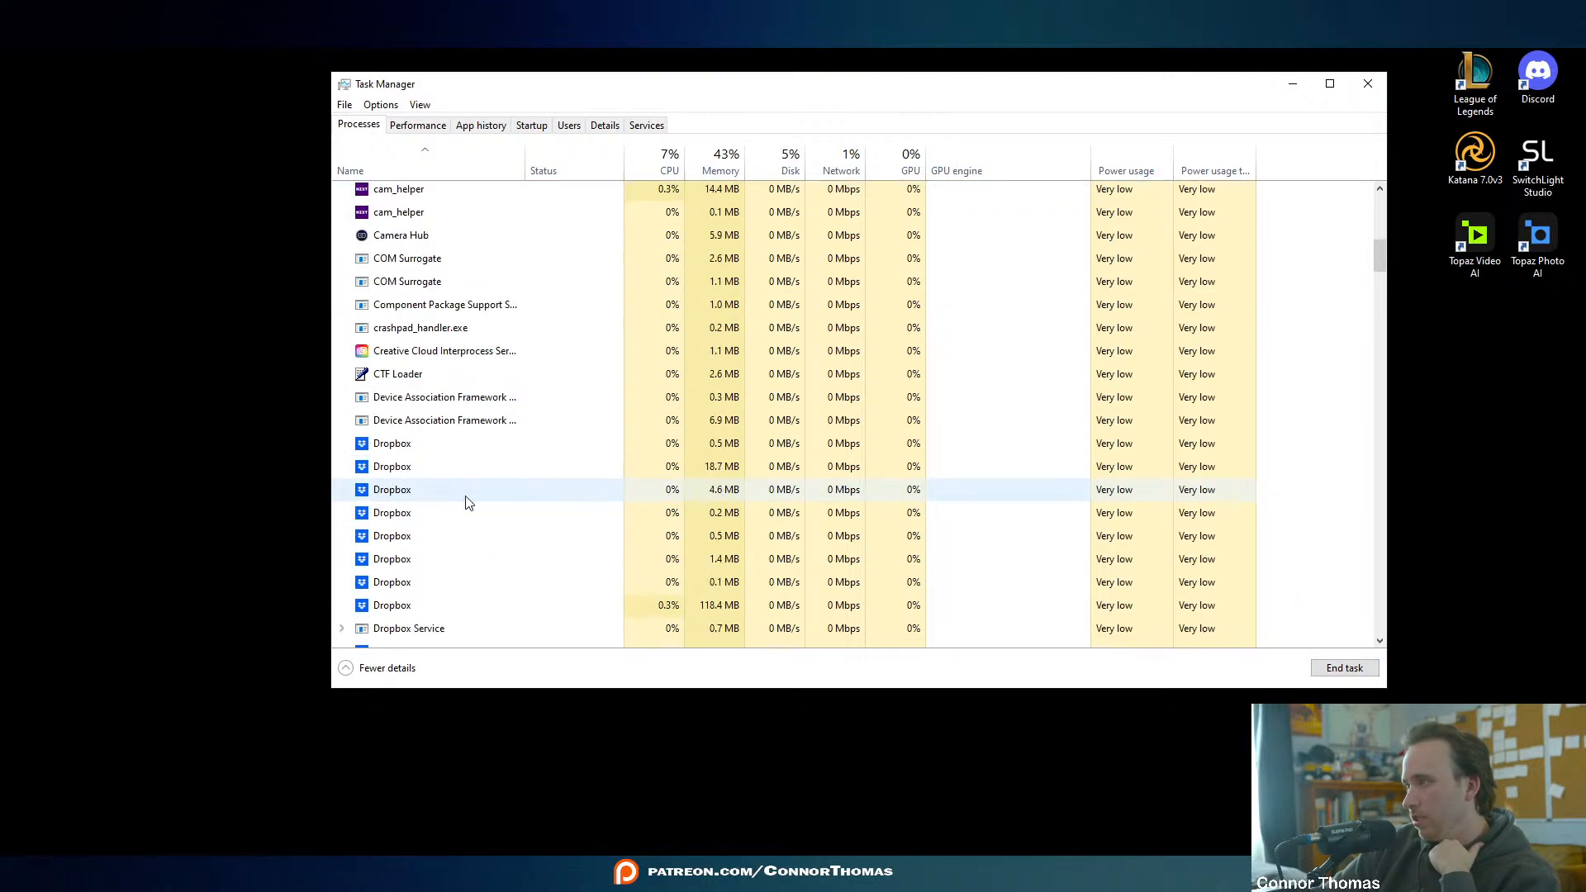
pyautogui.click(385, 366)
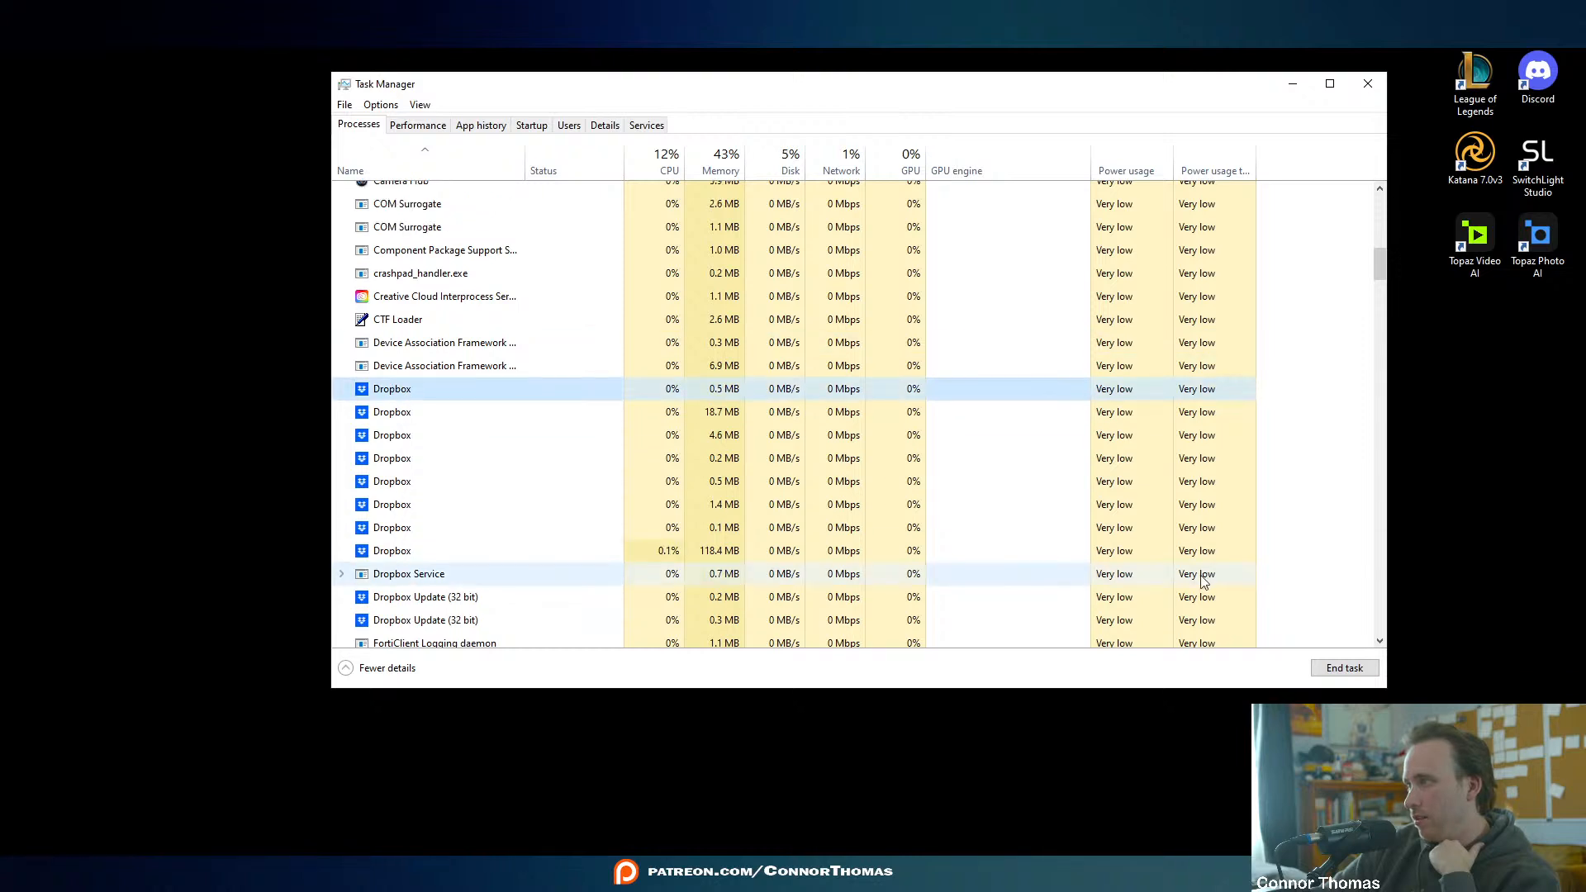
pyautogui.click(1345, 668)
pyautogui.click(401, 369)
pyautogui.click(1341, 669)
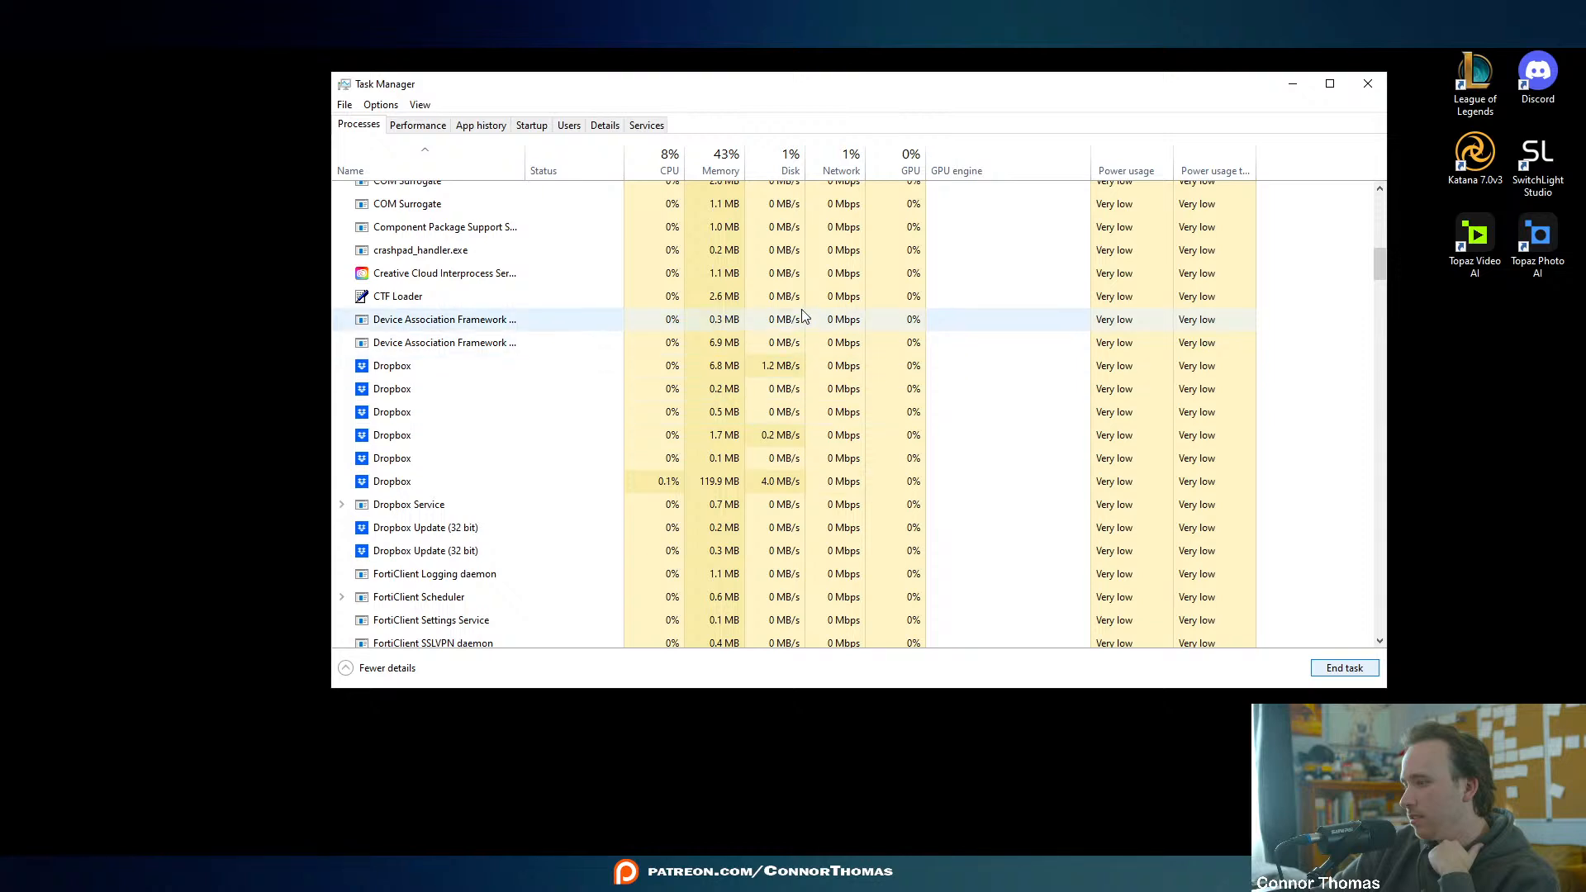
pyautogui.click(443, 369)
pyautogui.click(1344, 668)
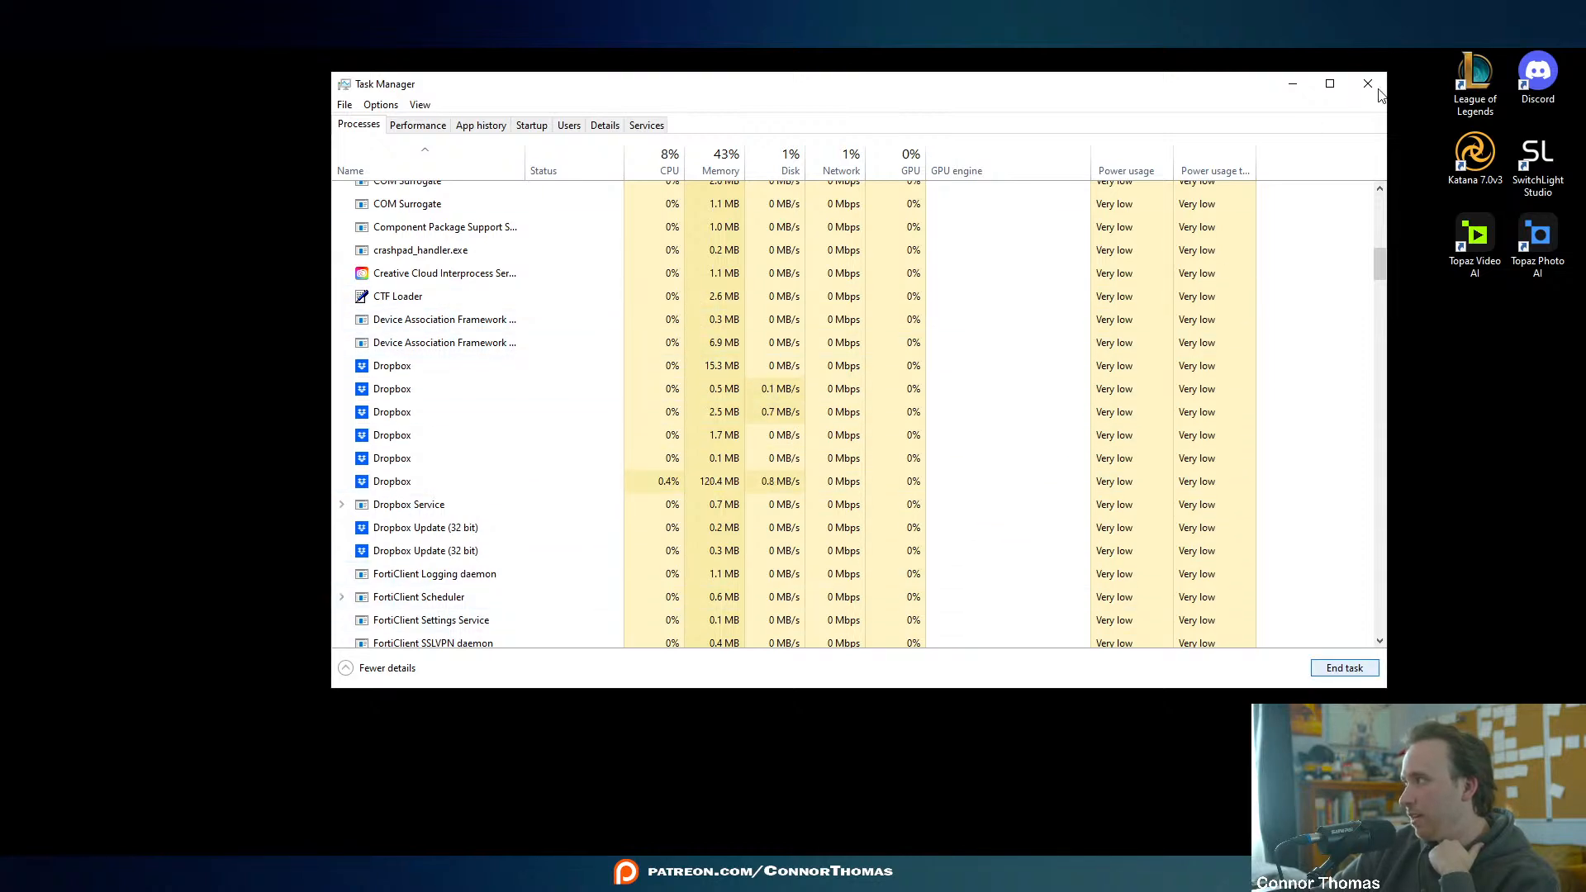
pyautogui.click(1377, 87)
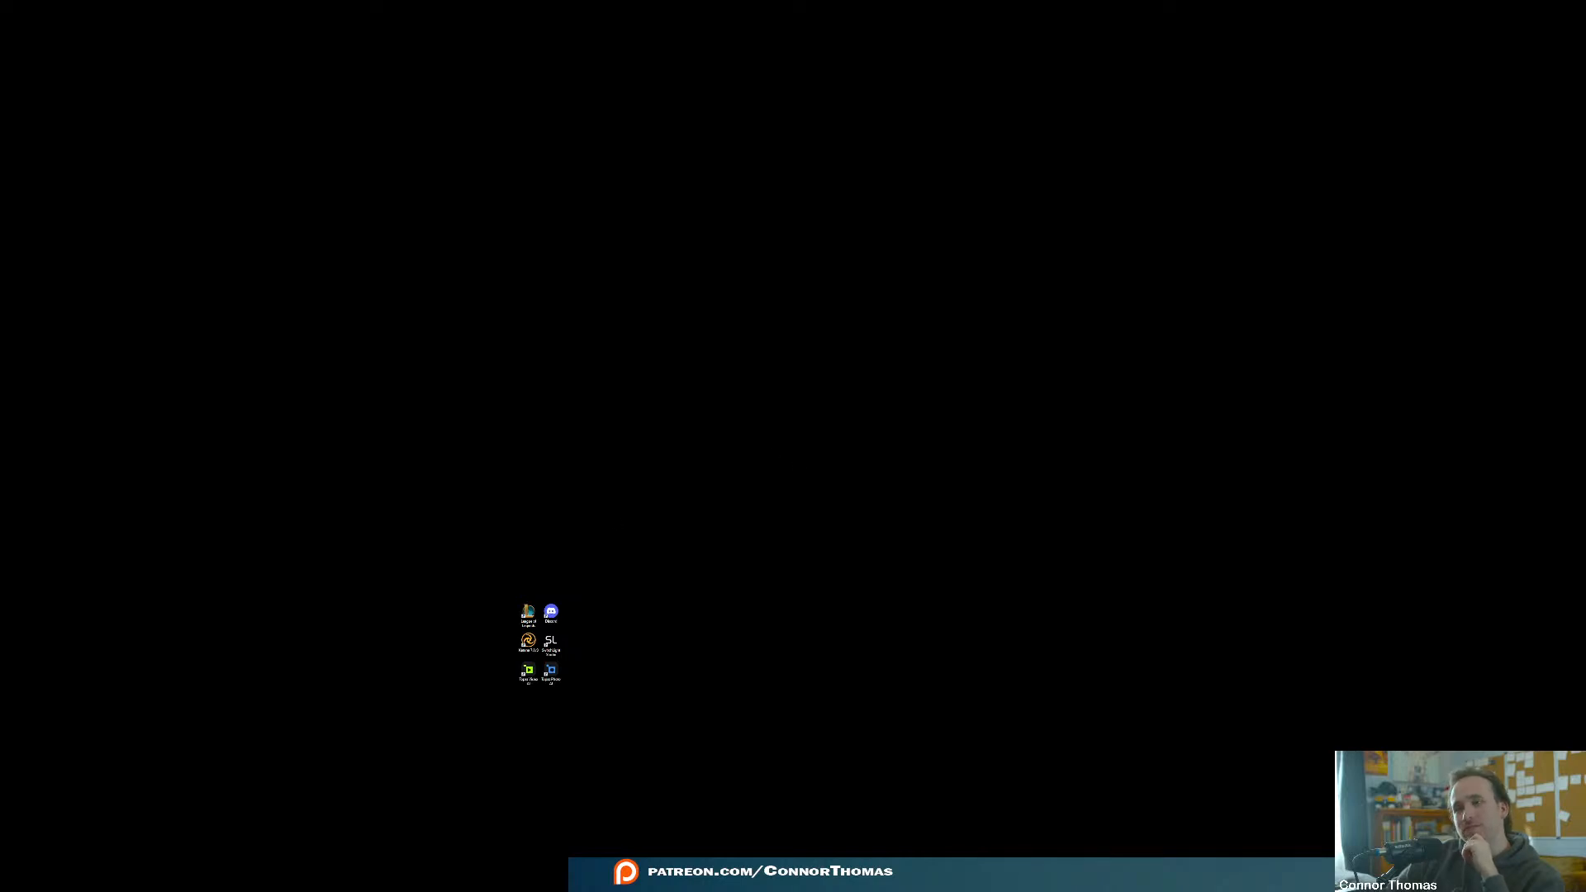
# - Launch Blender 4.3 and NukeX 15.0v5 from the installed Windows applications
pyautogui.press('super')
pyautogui.scroll(-6, 148, 496)
pyautogui.click(145, 588)
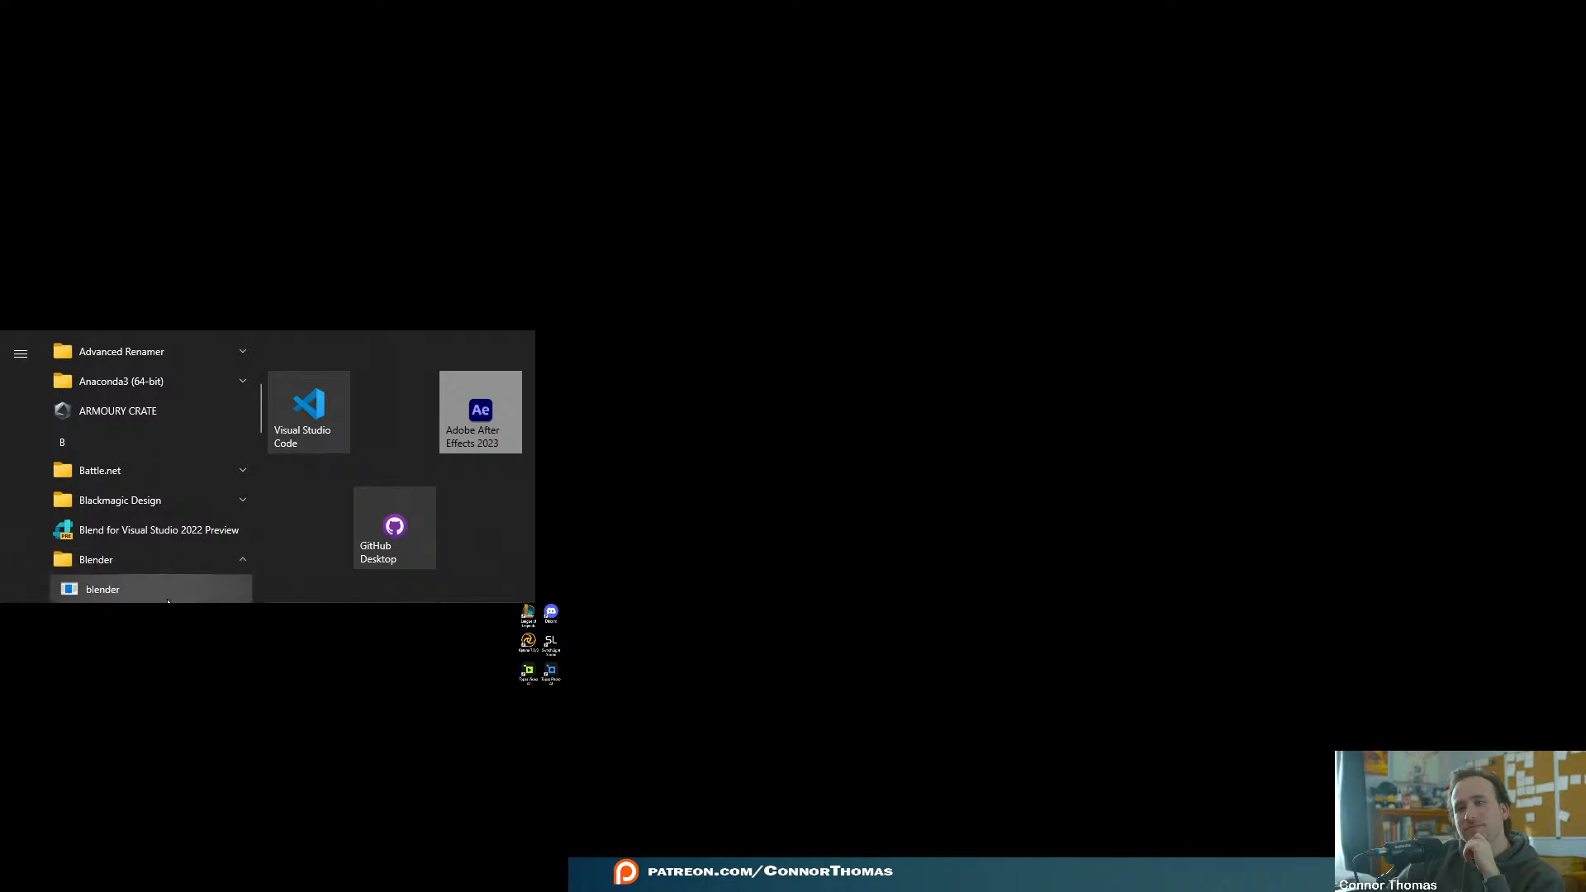
pyautogui.press('super')
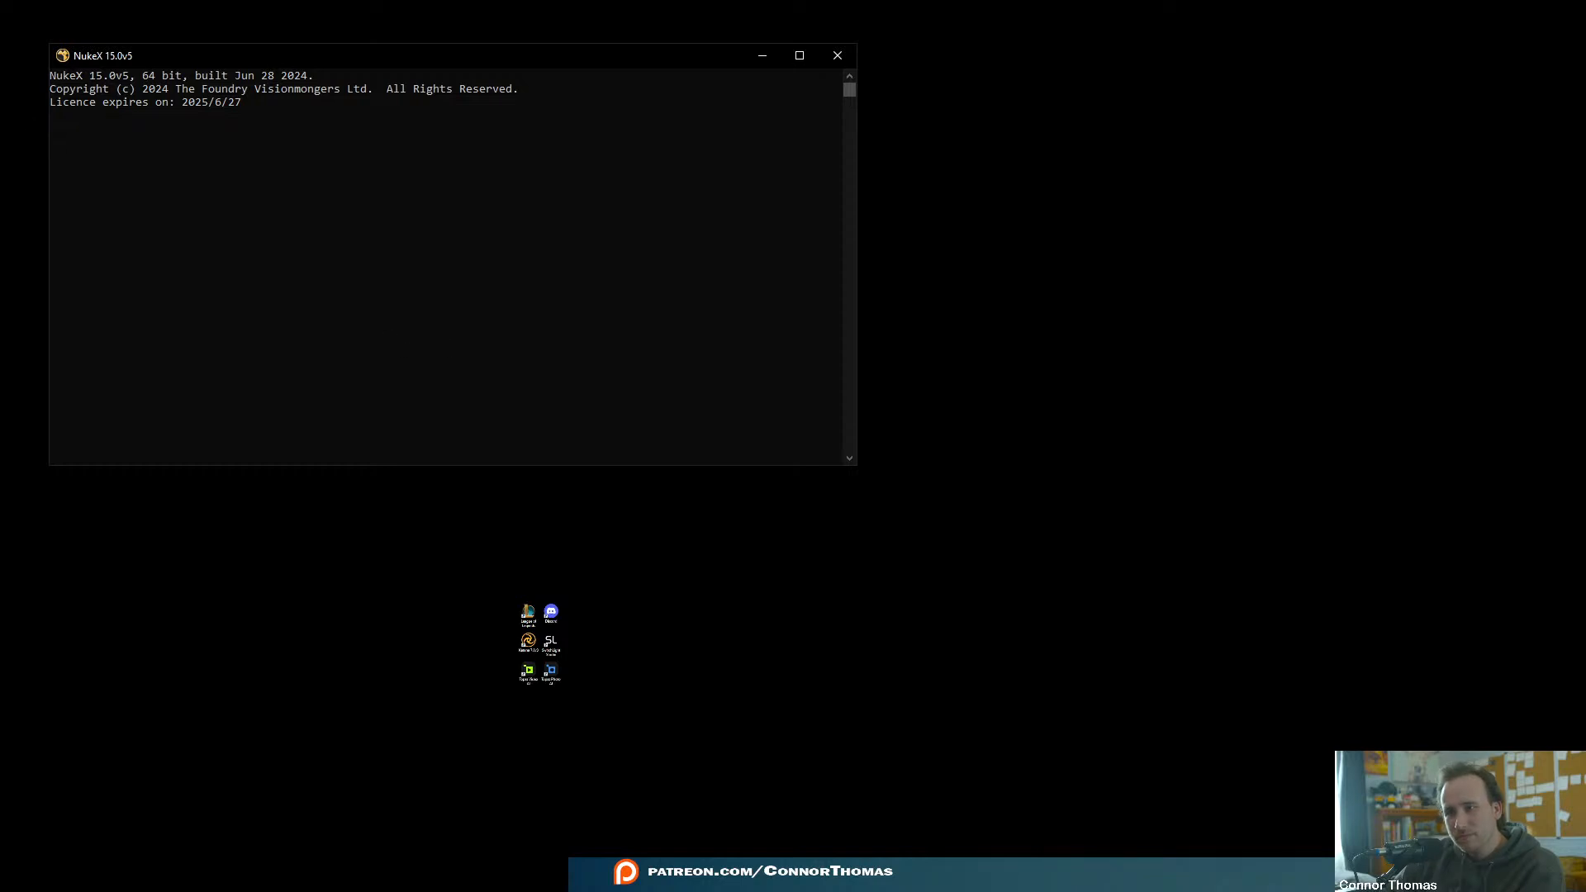
# - Check the drives' free space under This PC in File Explorer and minimize its window
pyautogui.hotkey('alt', 'Tab')
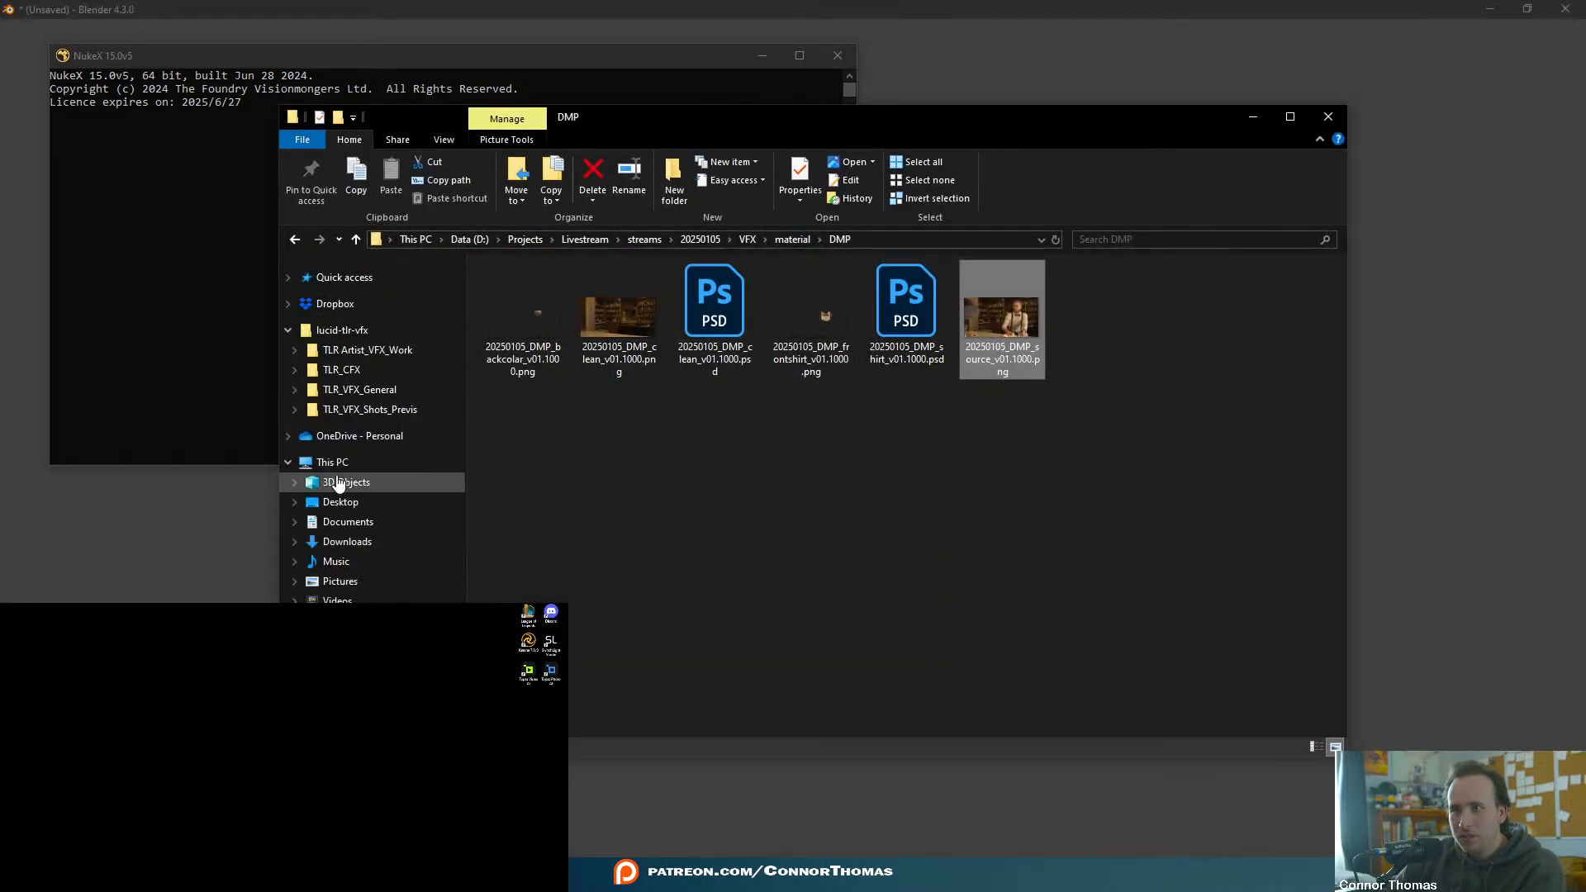
pyautogui.click(332, 462)
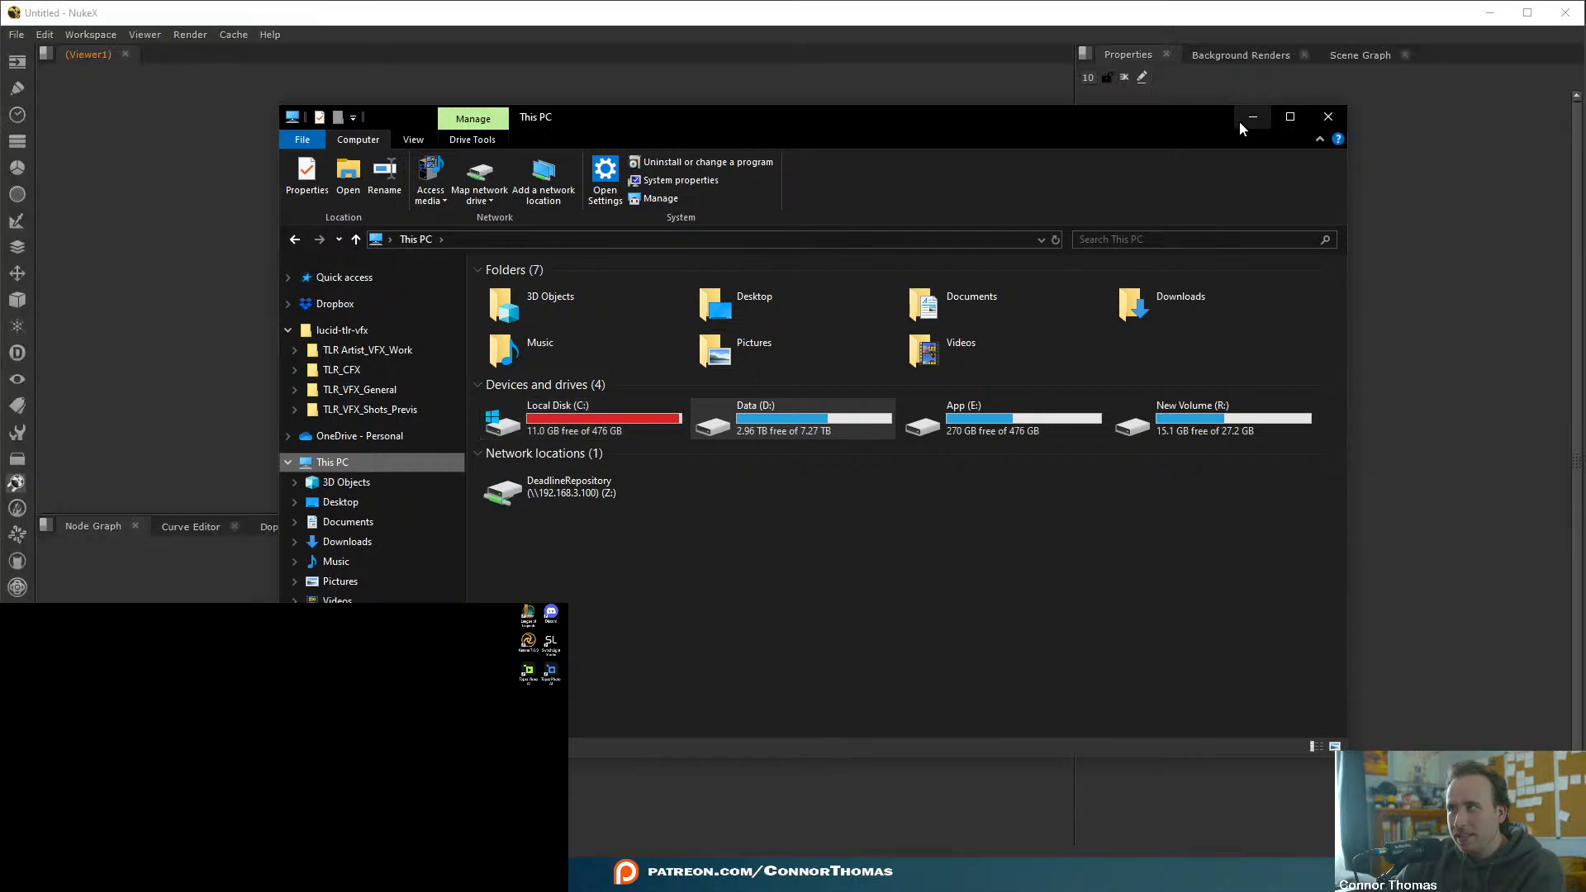
pyautogui.click(1241, 121)
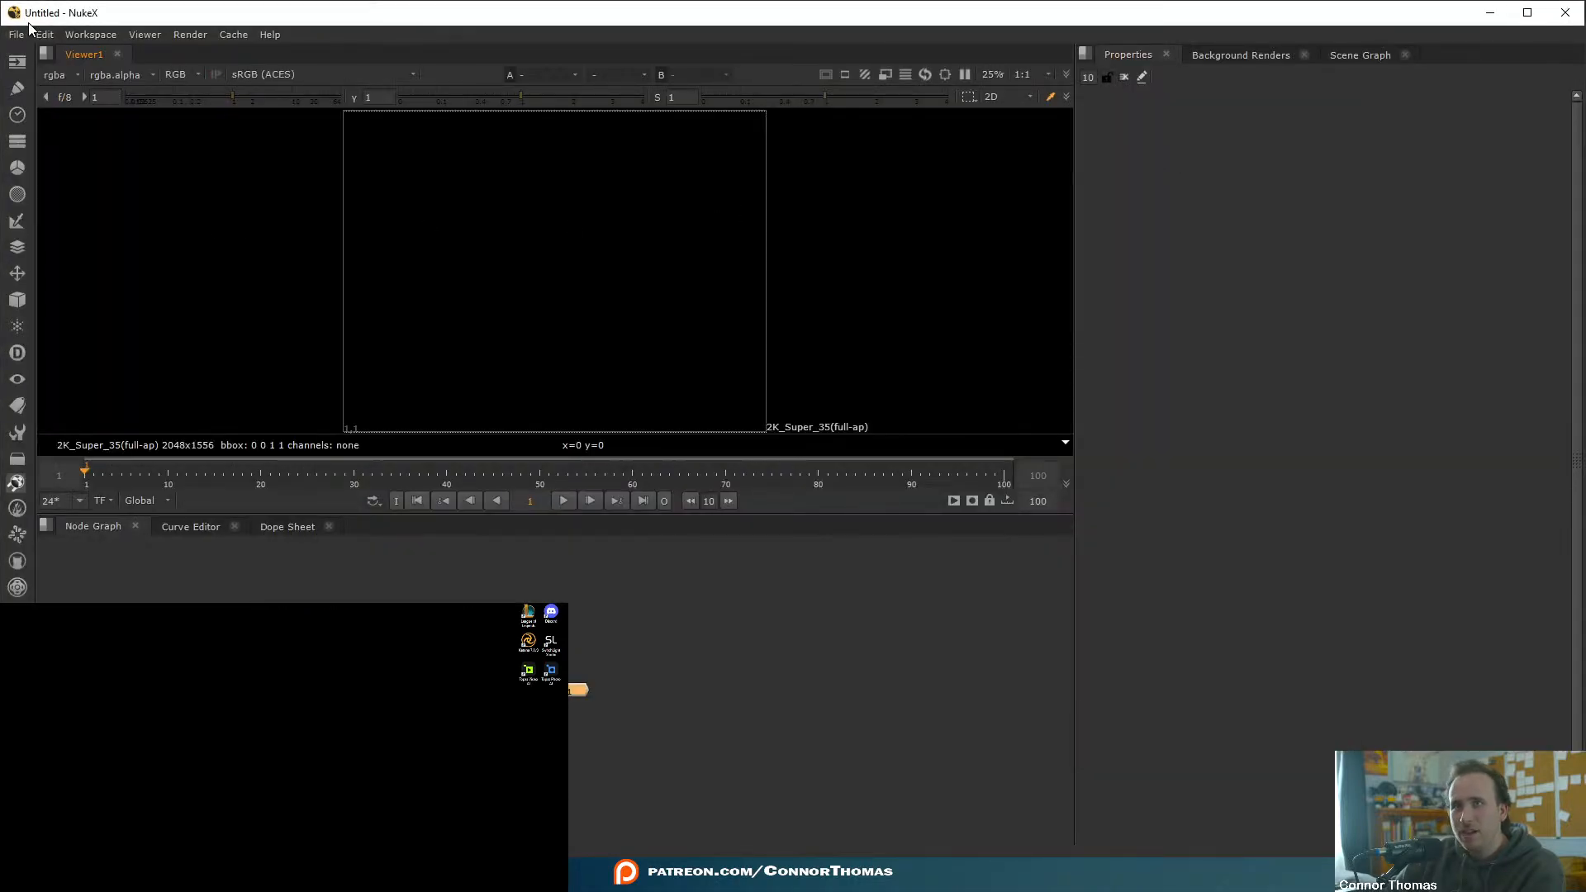
# - Reopen the recent comp 20250105_v01.nk in NukeX and load the workspace with a large Node Graph and separate Viewer window
pyautogui.click(16, 34)
pyautogui.moveTo(97, 86)
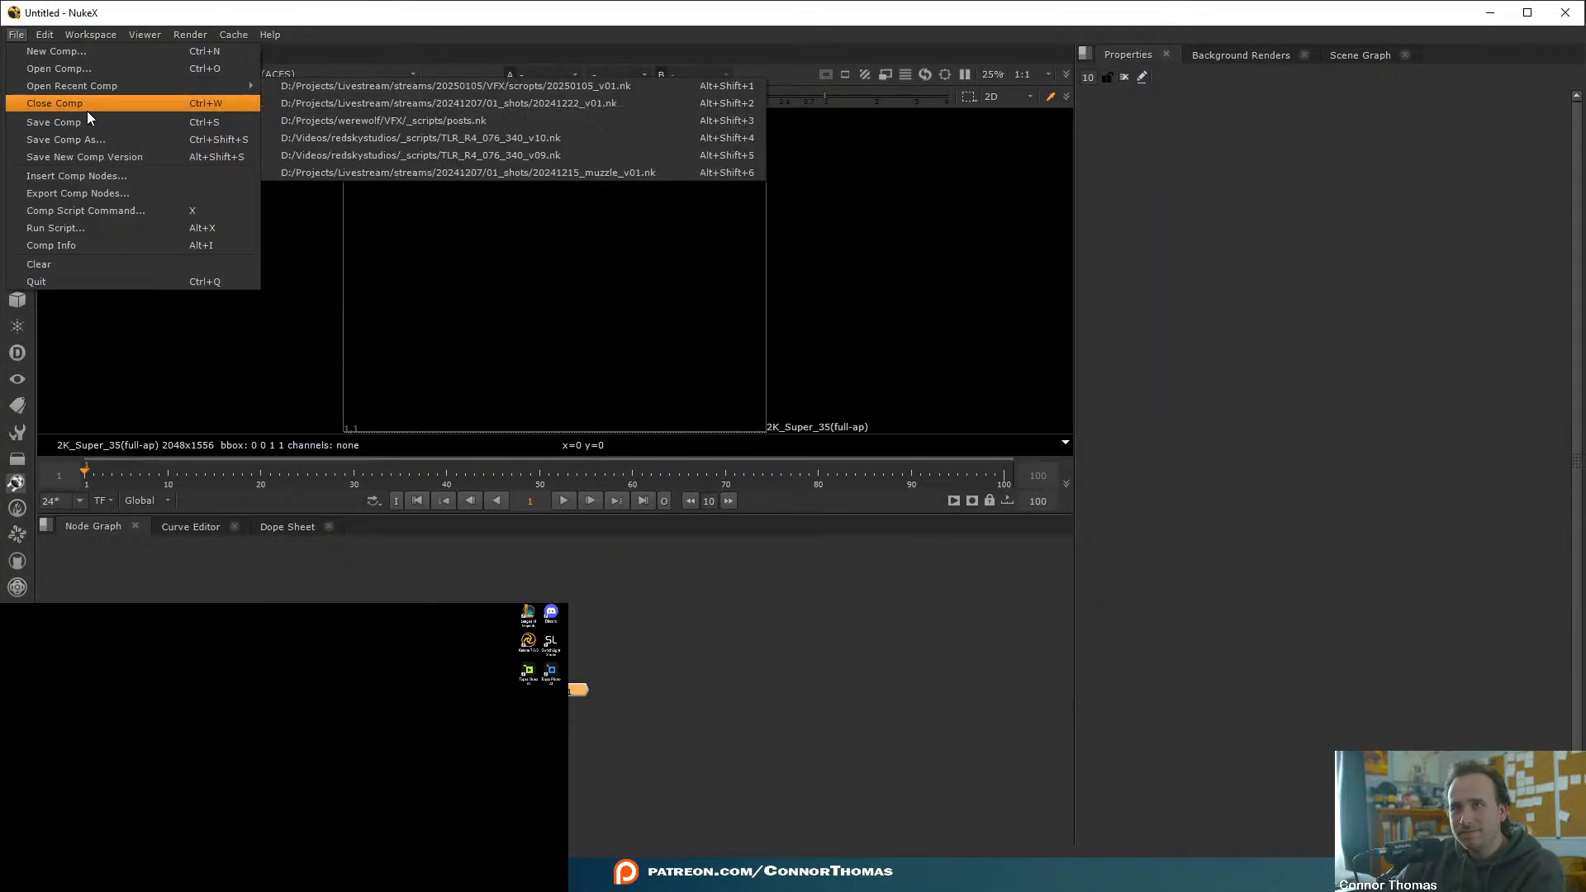
pyautogui.click(435, 87)
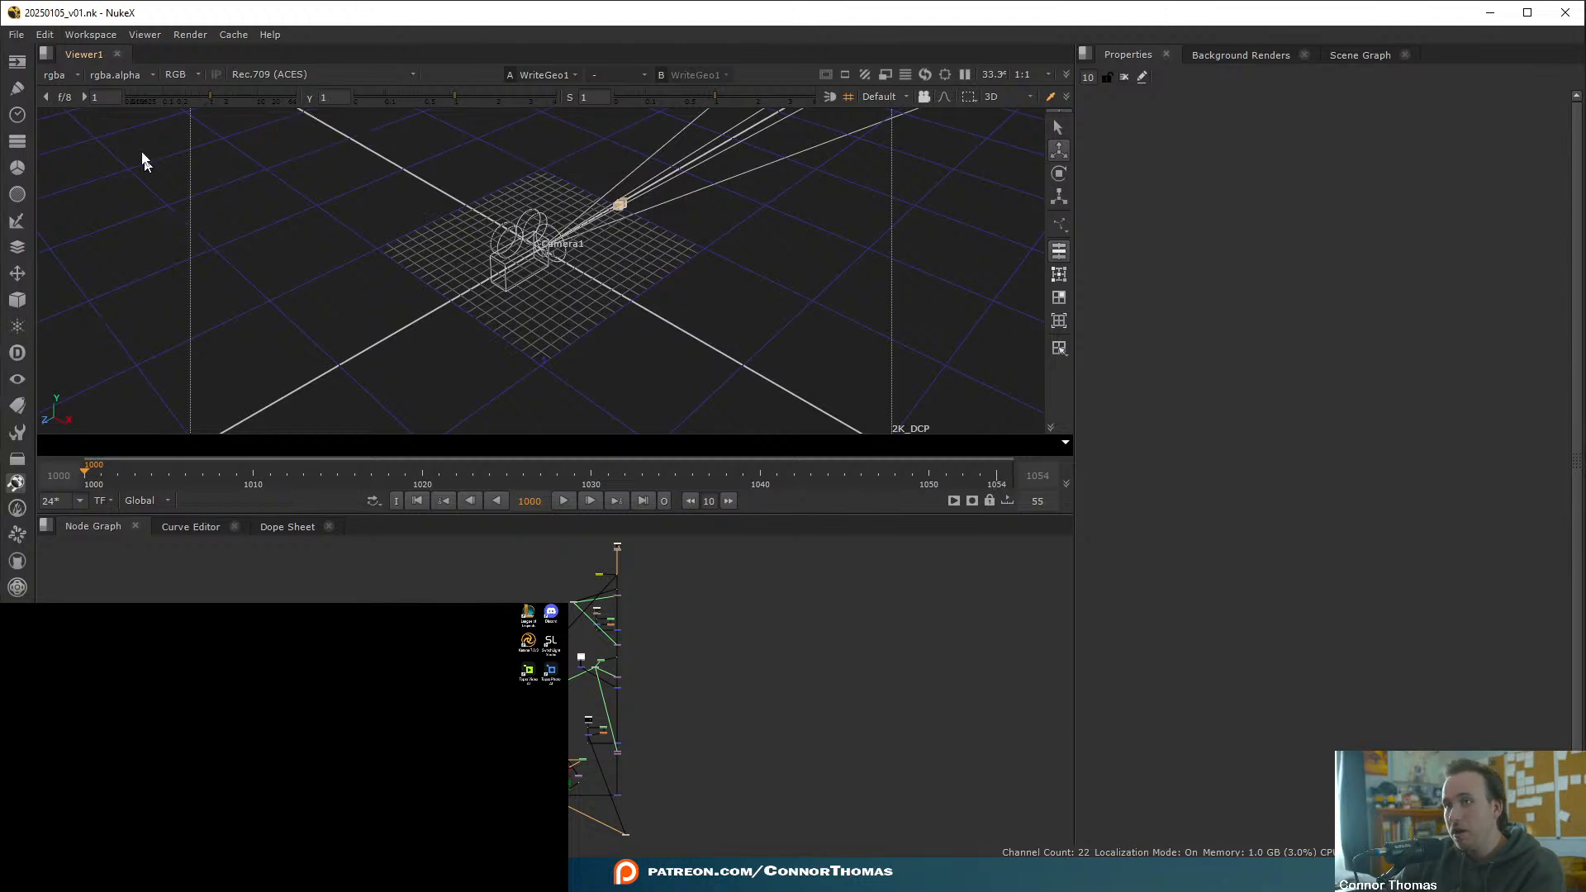
pyautogui.click(84, 33)
pyautogui.click(139, 259)
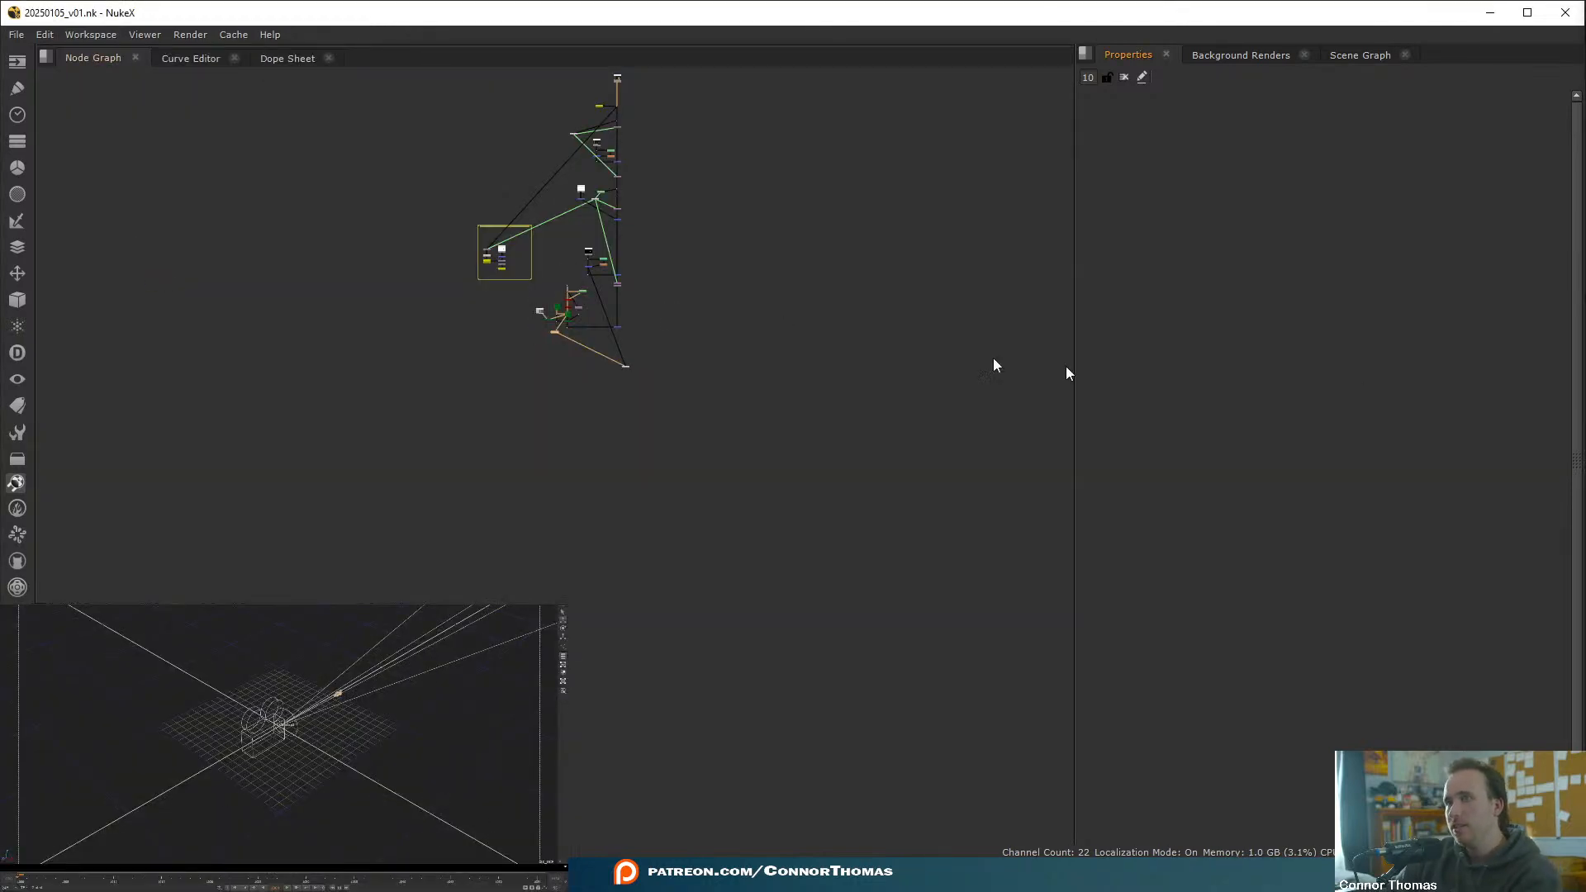
# - Display the output of the Crop node at the end of the main comp branch and fit the frame in the Viewer
pyautogui.scroll(5, 568, 334)
pyautogui.moveTo(760, 368); pyautogui.dragTo(653, 475, button='middle')
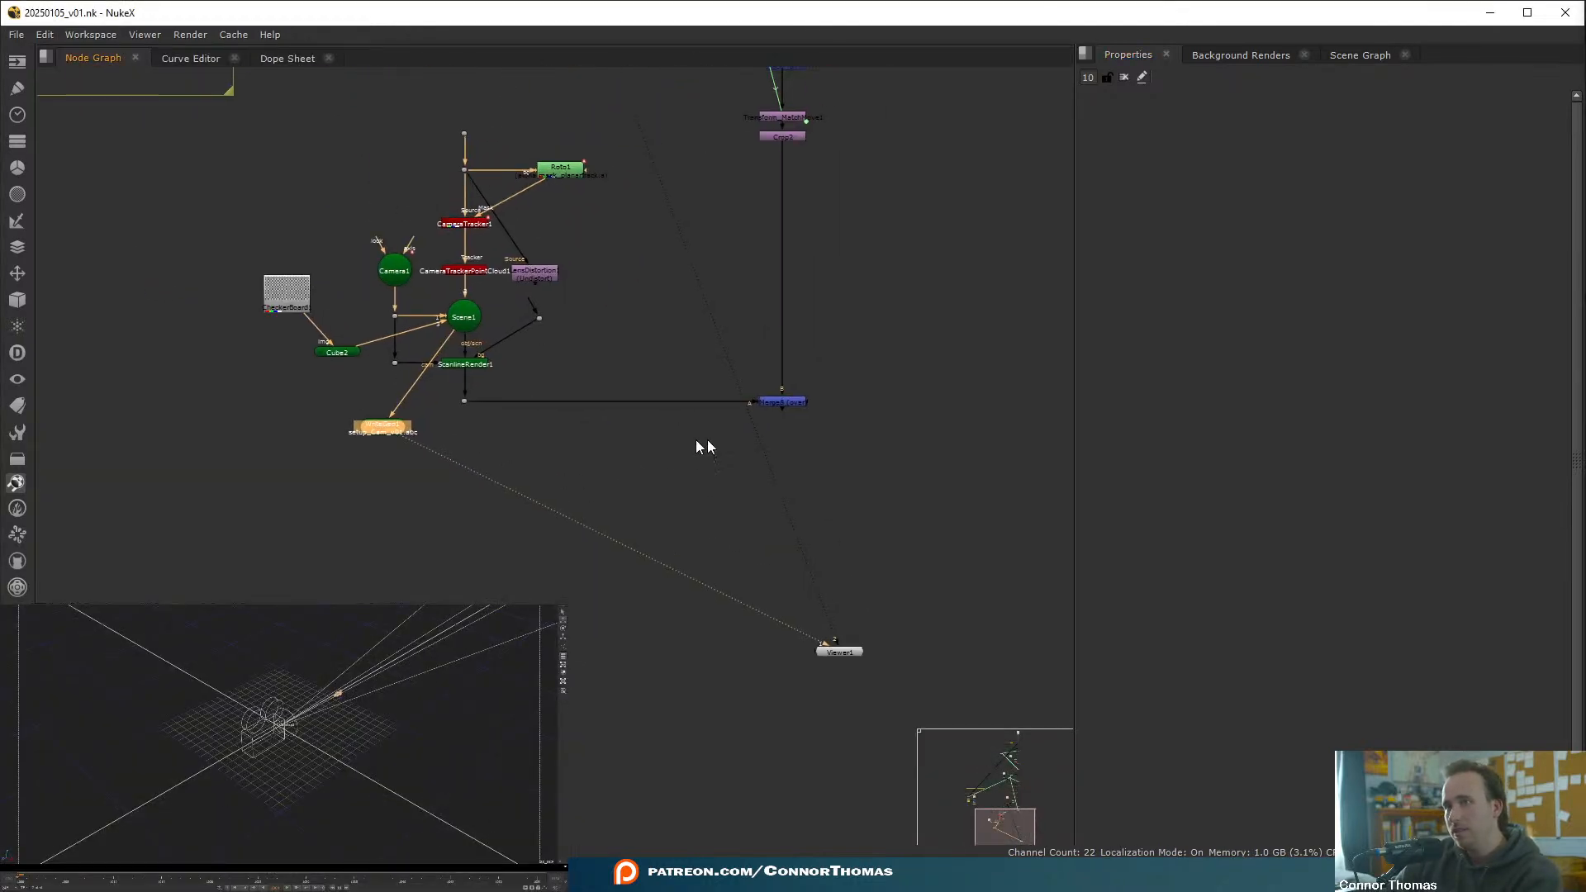
pyautogui.click(790, 137)
pyautogui.press('1')
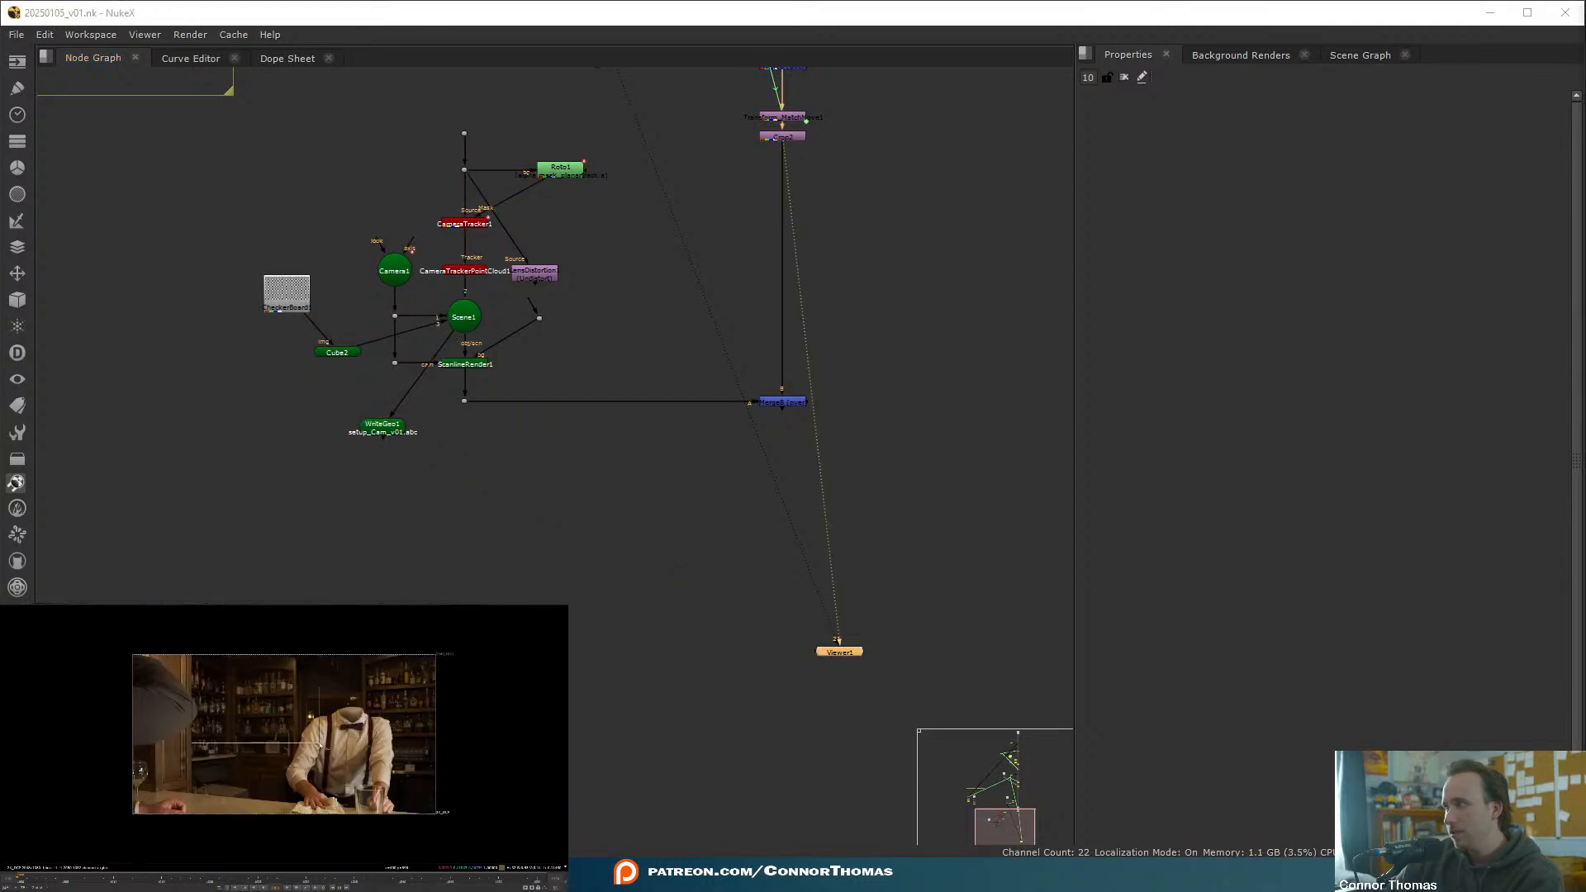
pyautogui.press('f')
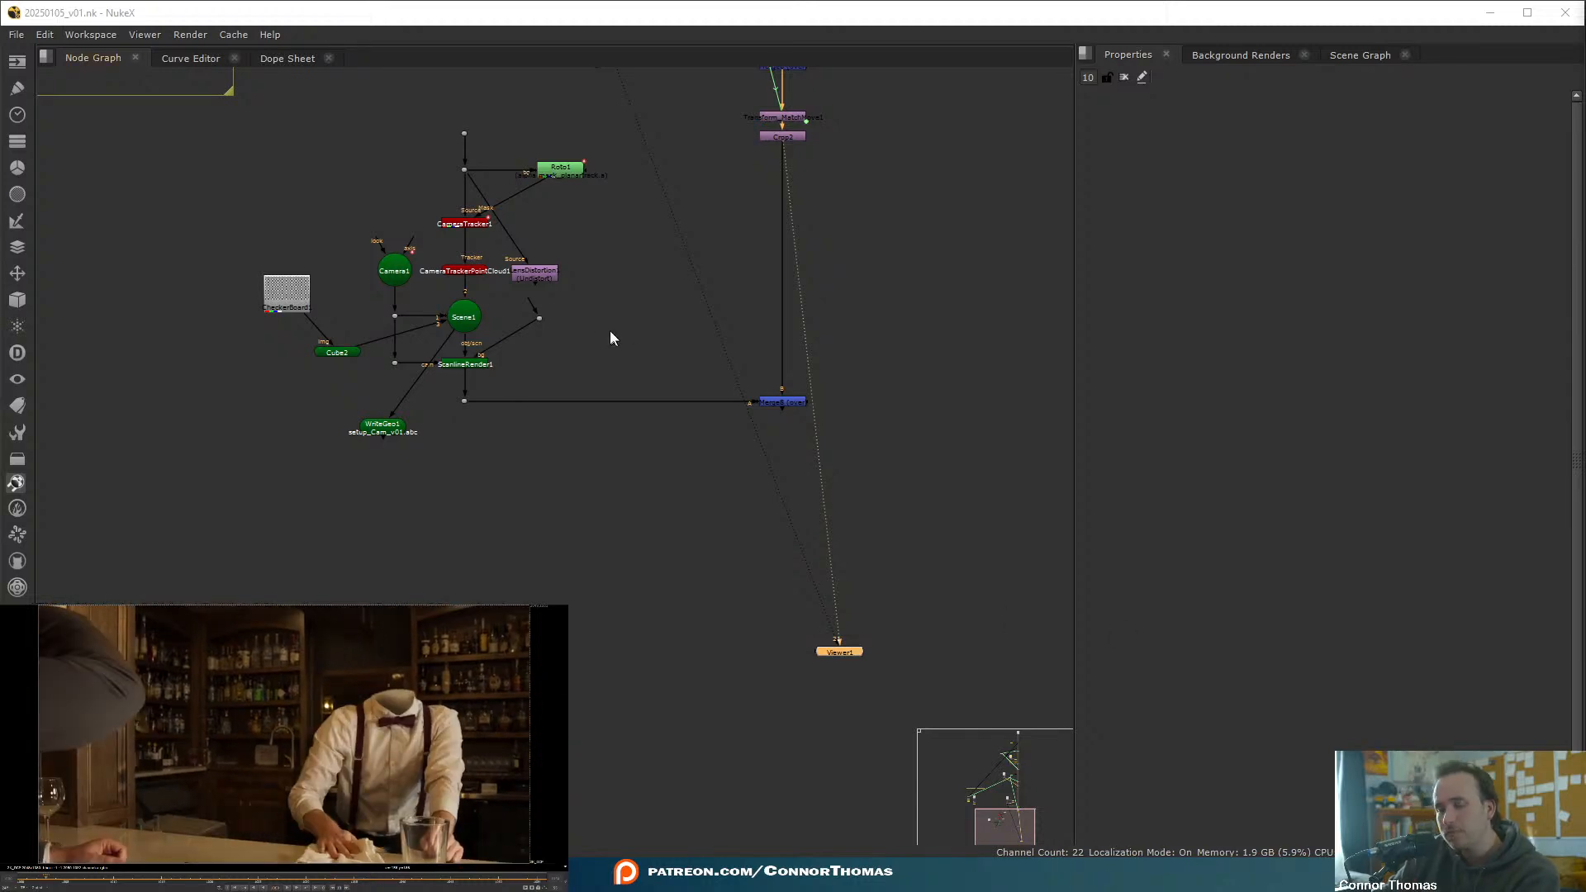
# - Compare the Read6 front collar patch branch with the full comp by toggling between the two viewer inputs
pyautogui.moveTo(750, 151); pyautogui.dragTo(752, 573, button='middle')
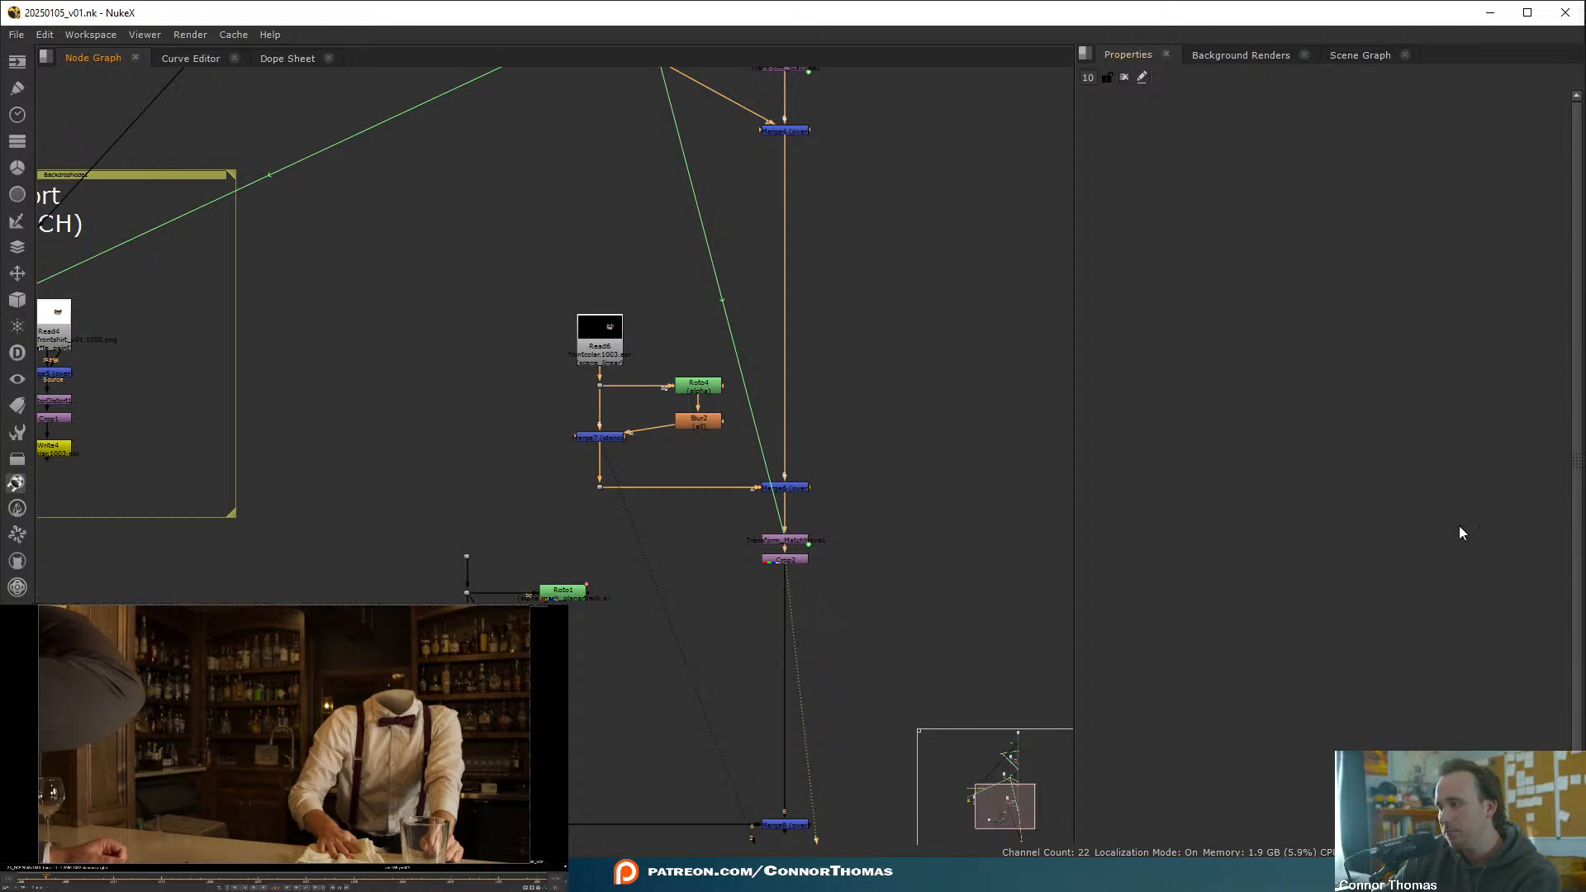
pyautogui.click(600, 487)
pyautogui.press('1')
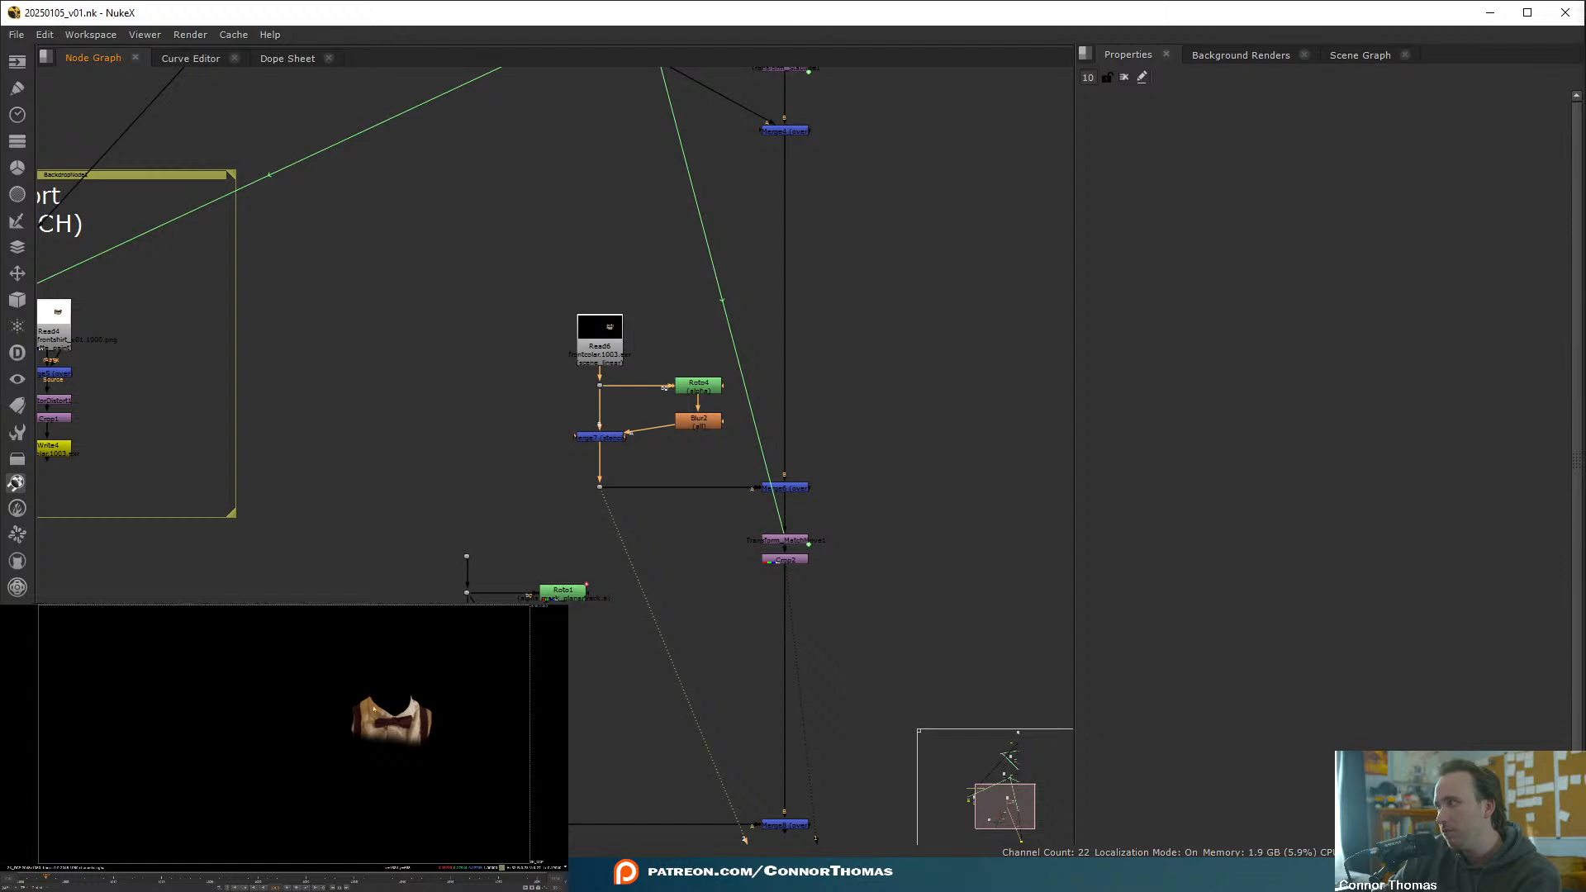
pyautogui.press('2')
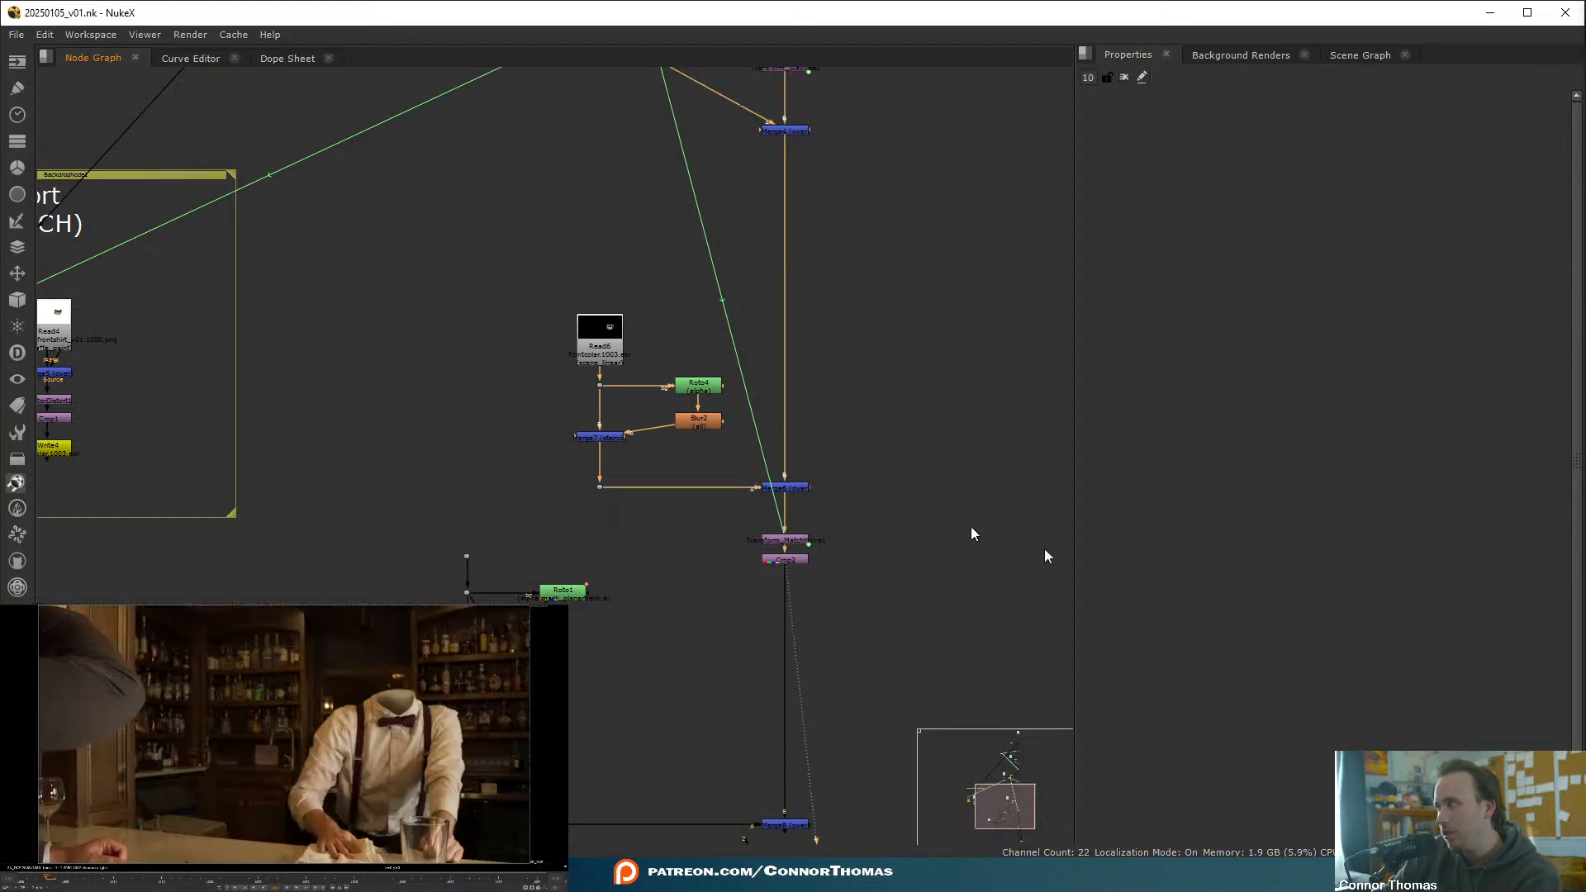
pyautogui.press('1')
pyautogui.press('2')
pyautogui.press('1')
pyautogui.press('2')
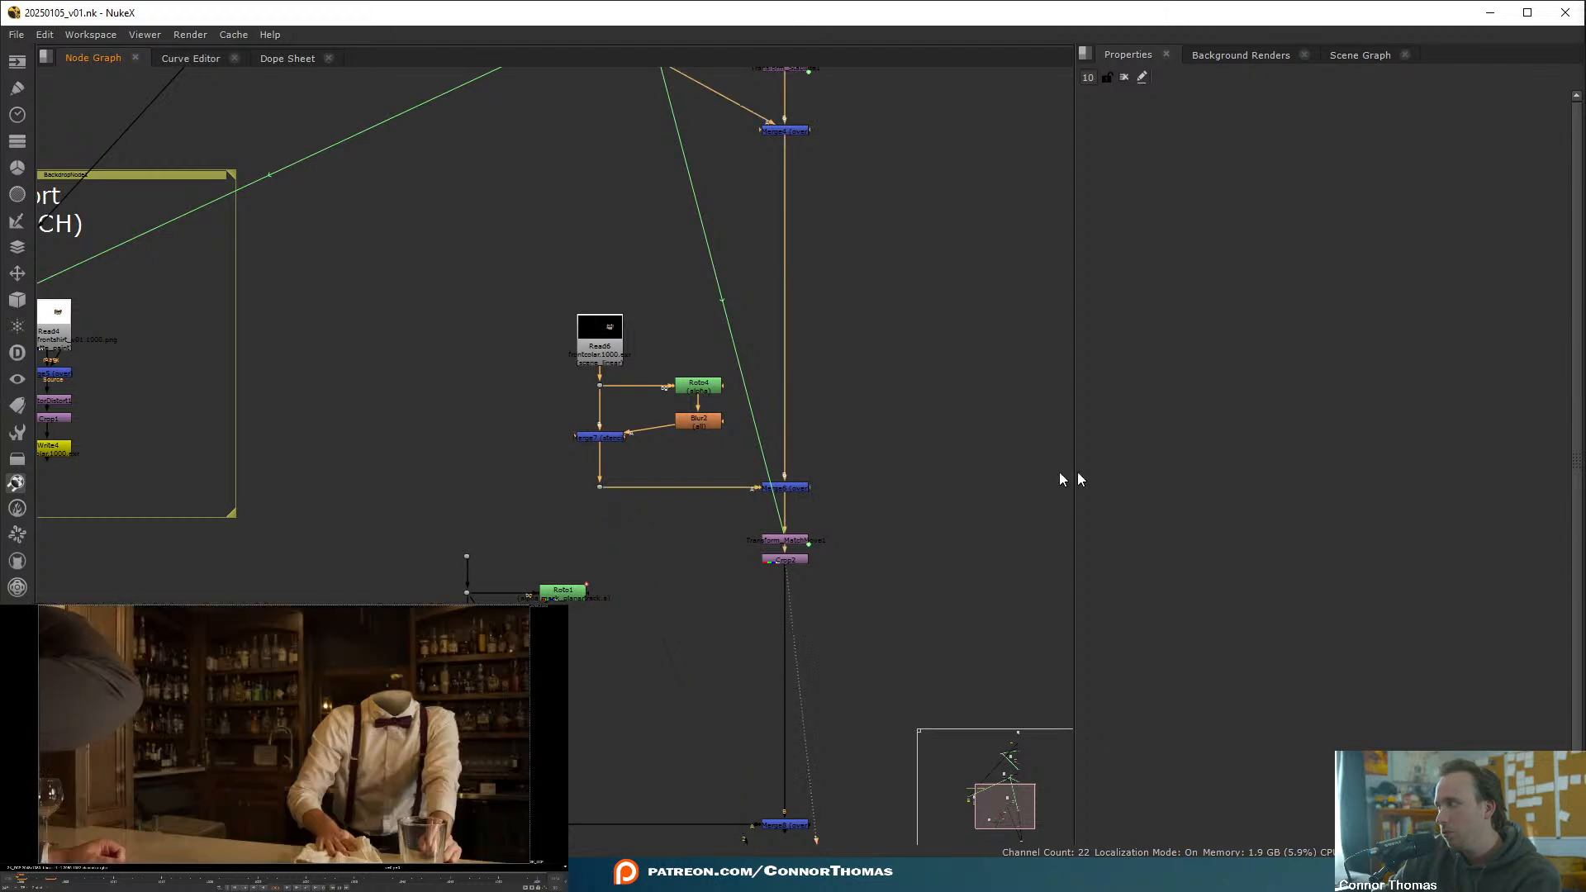
pyautogui.press('1')
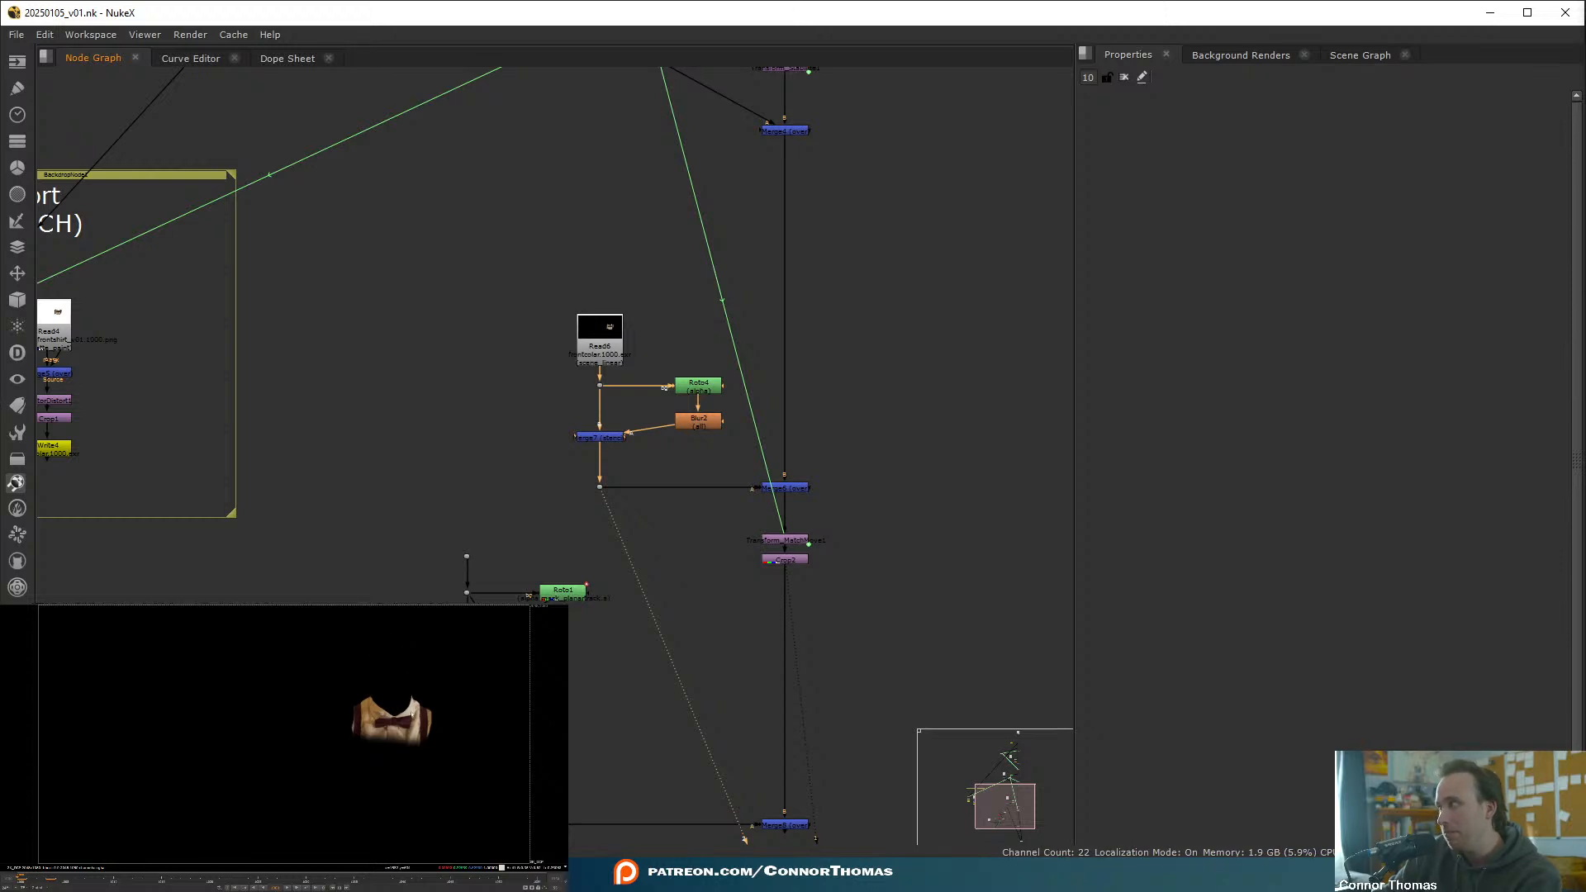
pyautogui.press('1')
pyautogui.moveTo(622, 585); pyautogui.dragTo(702, 285, button='middle')
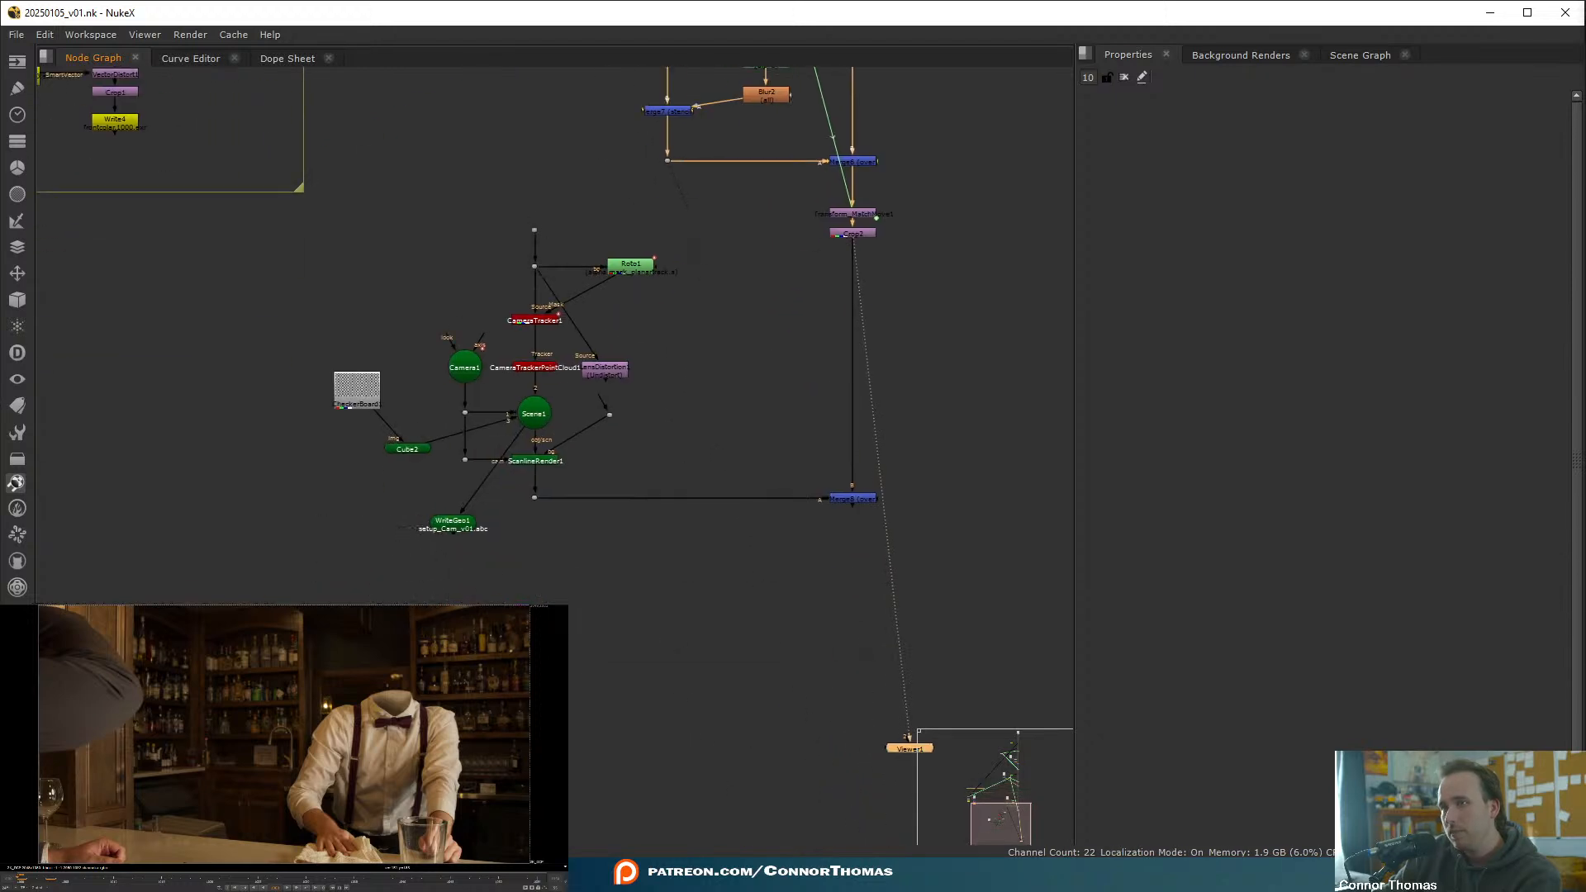
# - Display the ScanlineRender1 output in the Viewer and play the checkered cube render forward
pyautogui.click(446, 523)
pyautogui.click(535, 460)
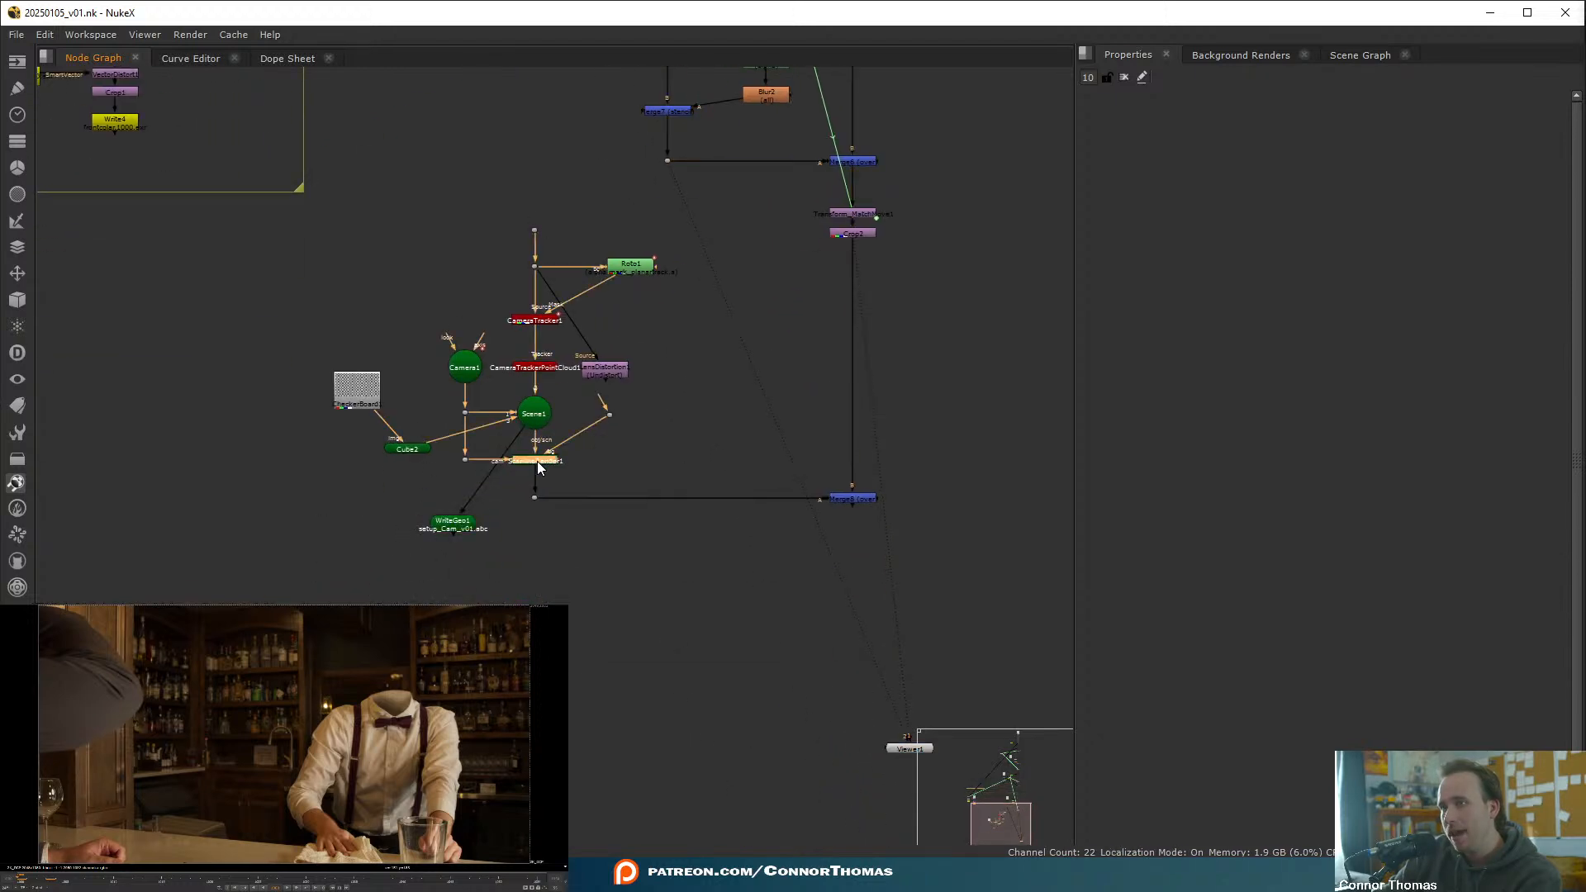
pyautogui.press('1')
pyautogui.press('l')
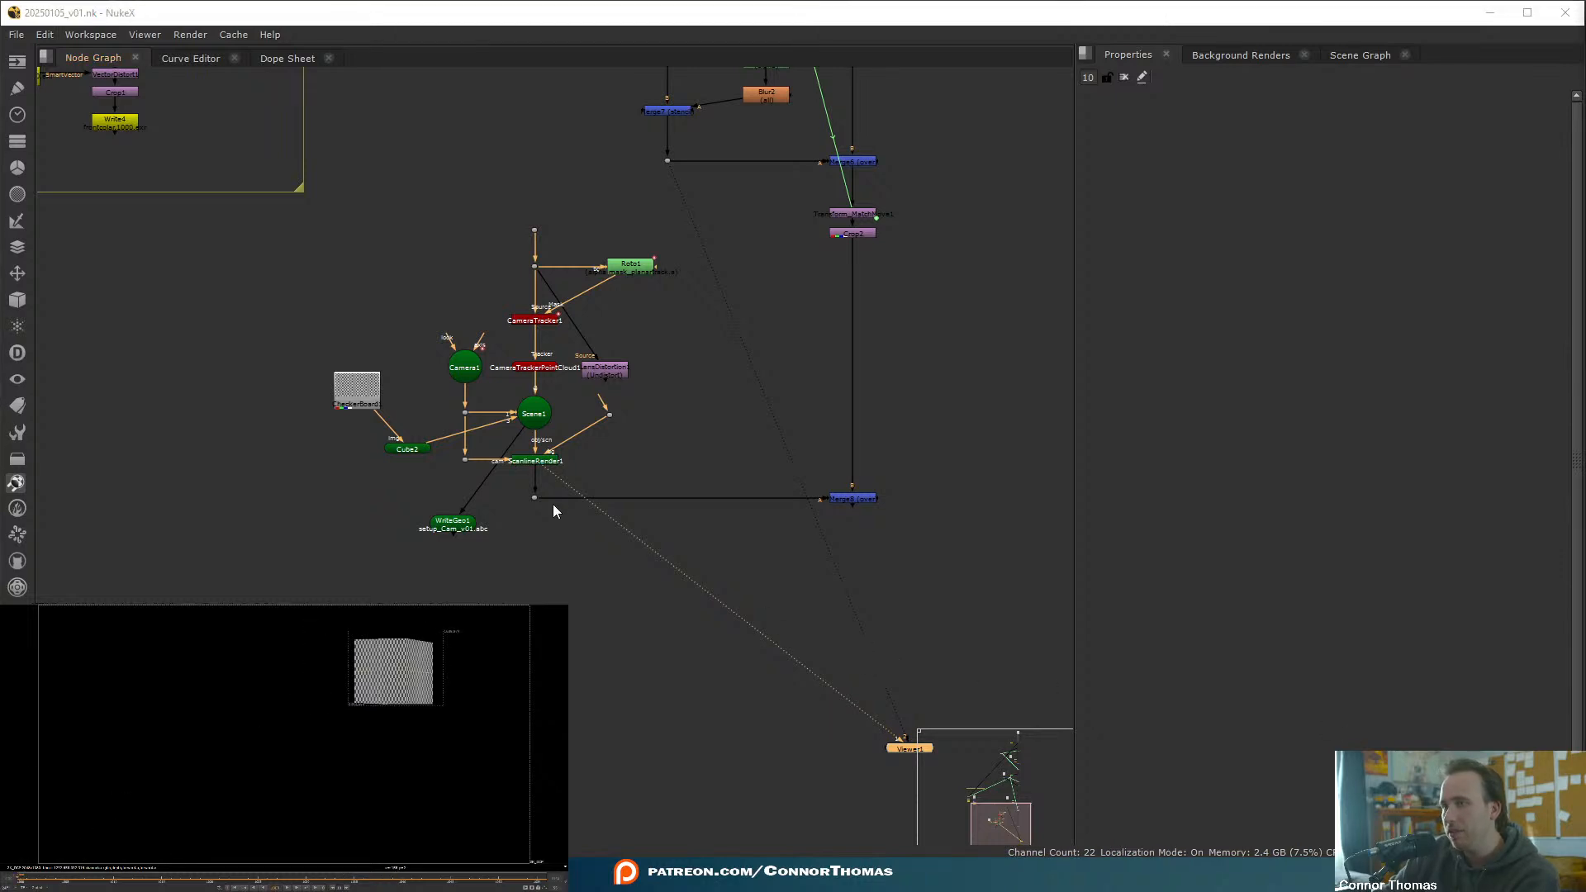
# - Move the dot below ScanlineRender1 and the over Merge it feeds lower in the Node Graph
pyautogui.moveTo(501, 558); pyautogui.dragTo(971, 548)
pyautogui.scroll(6, 859, 528)
pyautogui.scroll(-3, 909, 537)
pyautogui.scroll(-2, 981, 530)
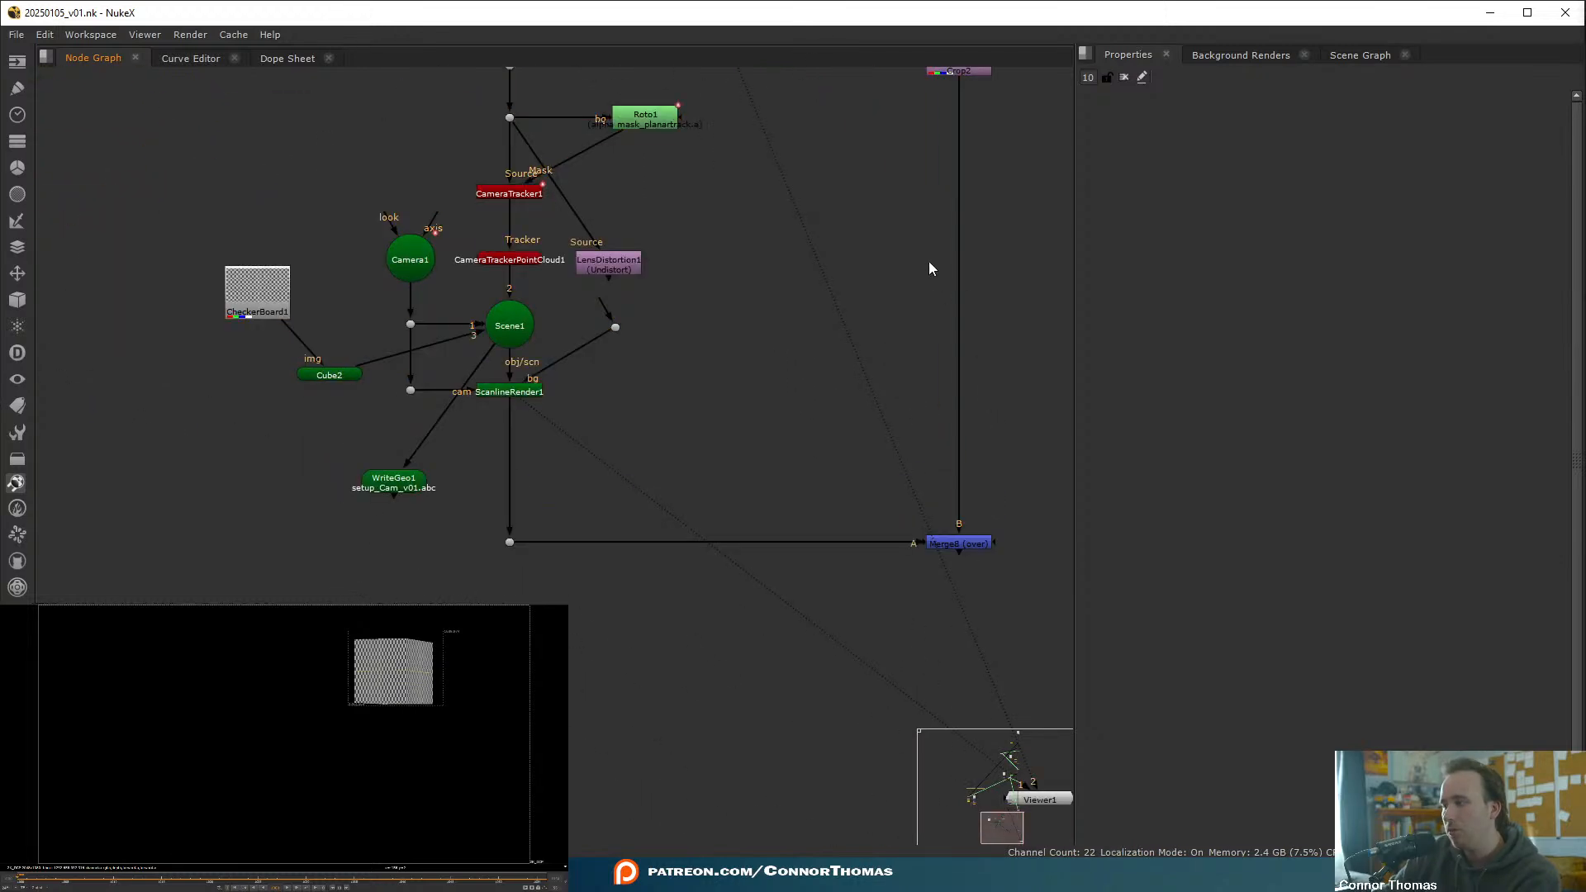
# - Return to the main comp branch and view the Crop node below Transform_MatchMove in the Viewer
pyautogui.scroll(10, 900, 319)
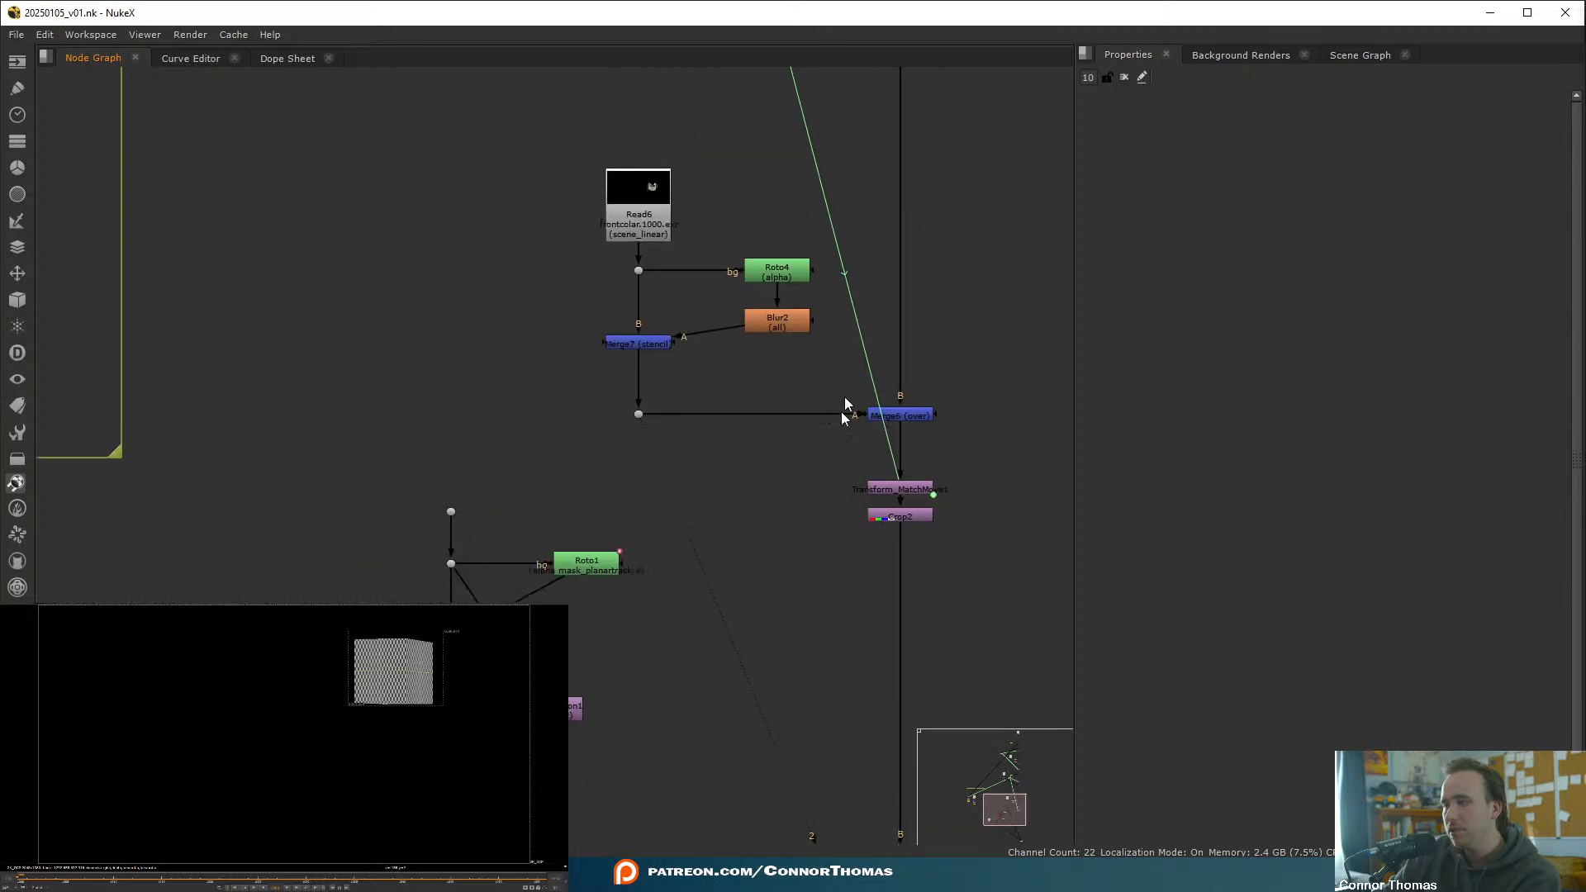
pyautogui.scroll(-2, 849, 382)
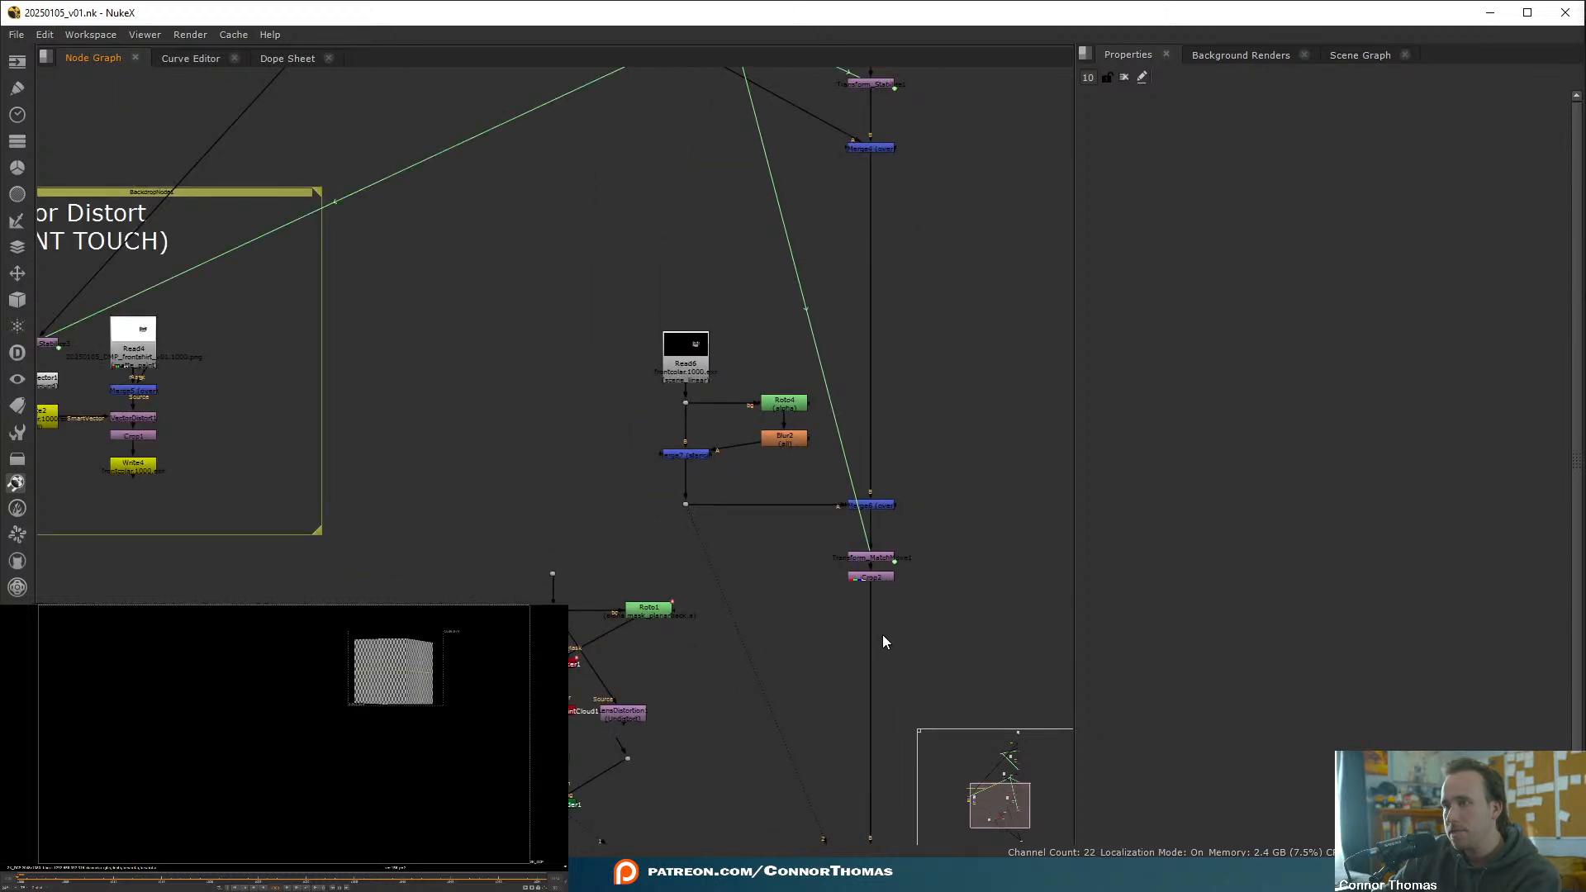
pyautogui.moveTo(880, 642); pyautogui.dragTo(822, 450, button='middle')
pyautogui.click(822, 390)
pyautogui.press('1')
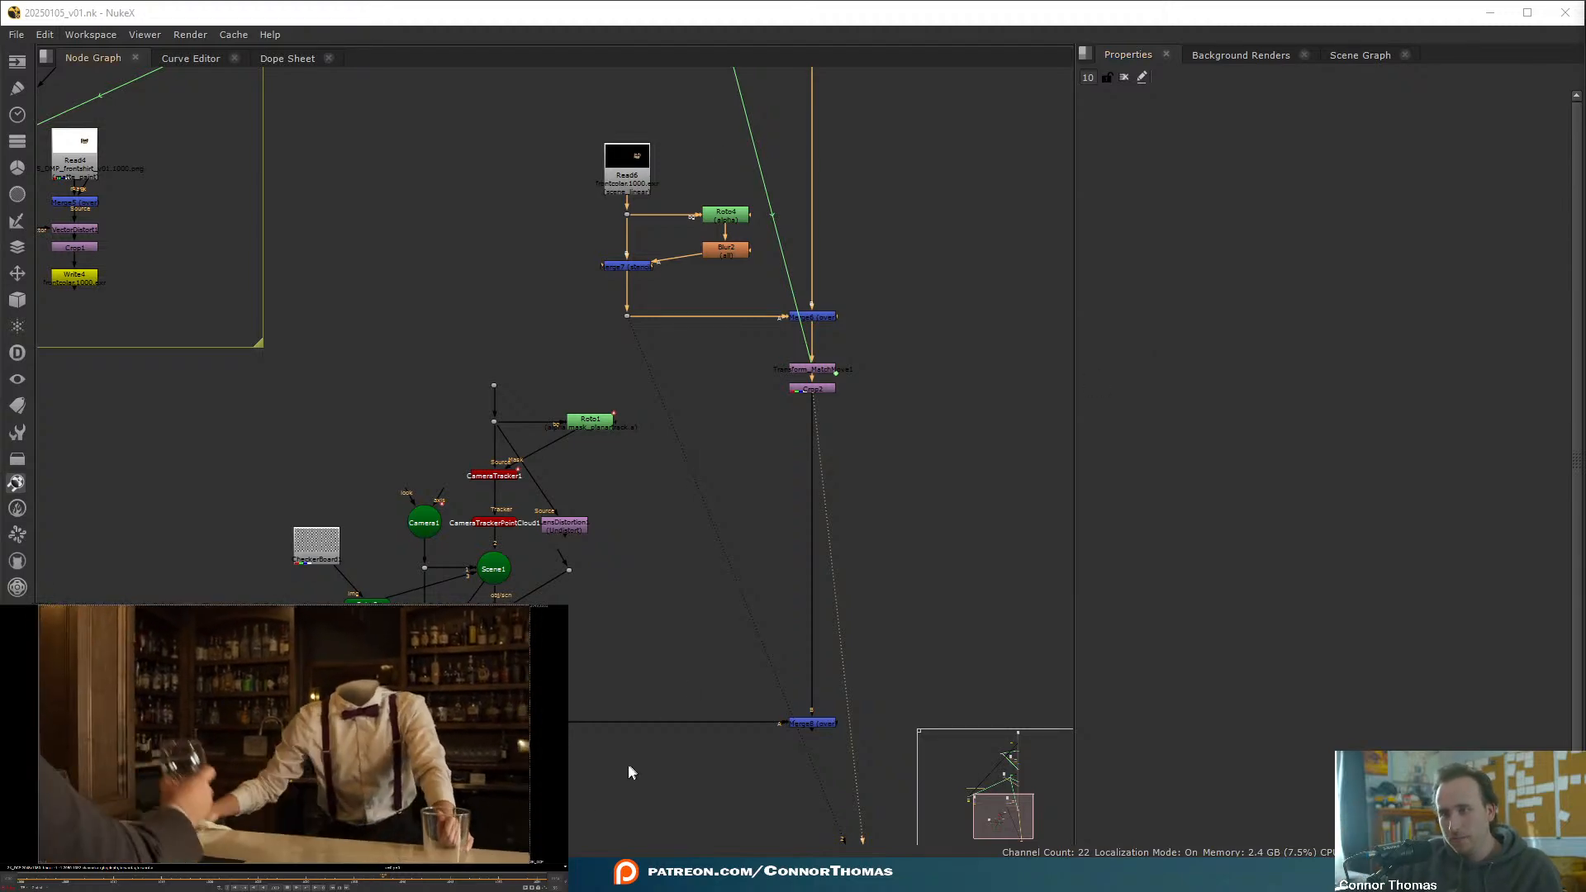
# - Close the surplus unsaved Blender windows, including versions 4.0 and 4.1
pyautogui.moveTo(620, 878)
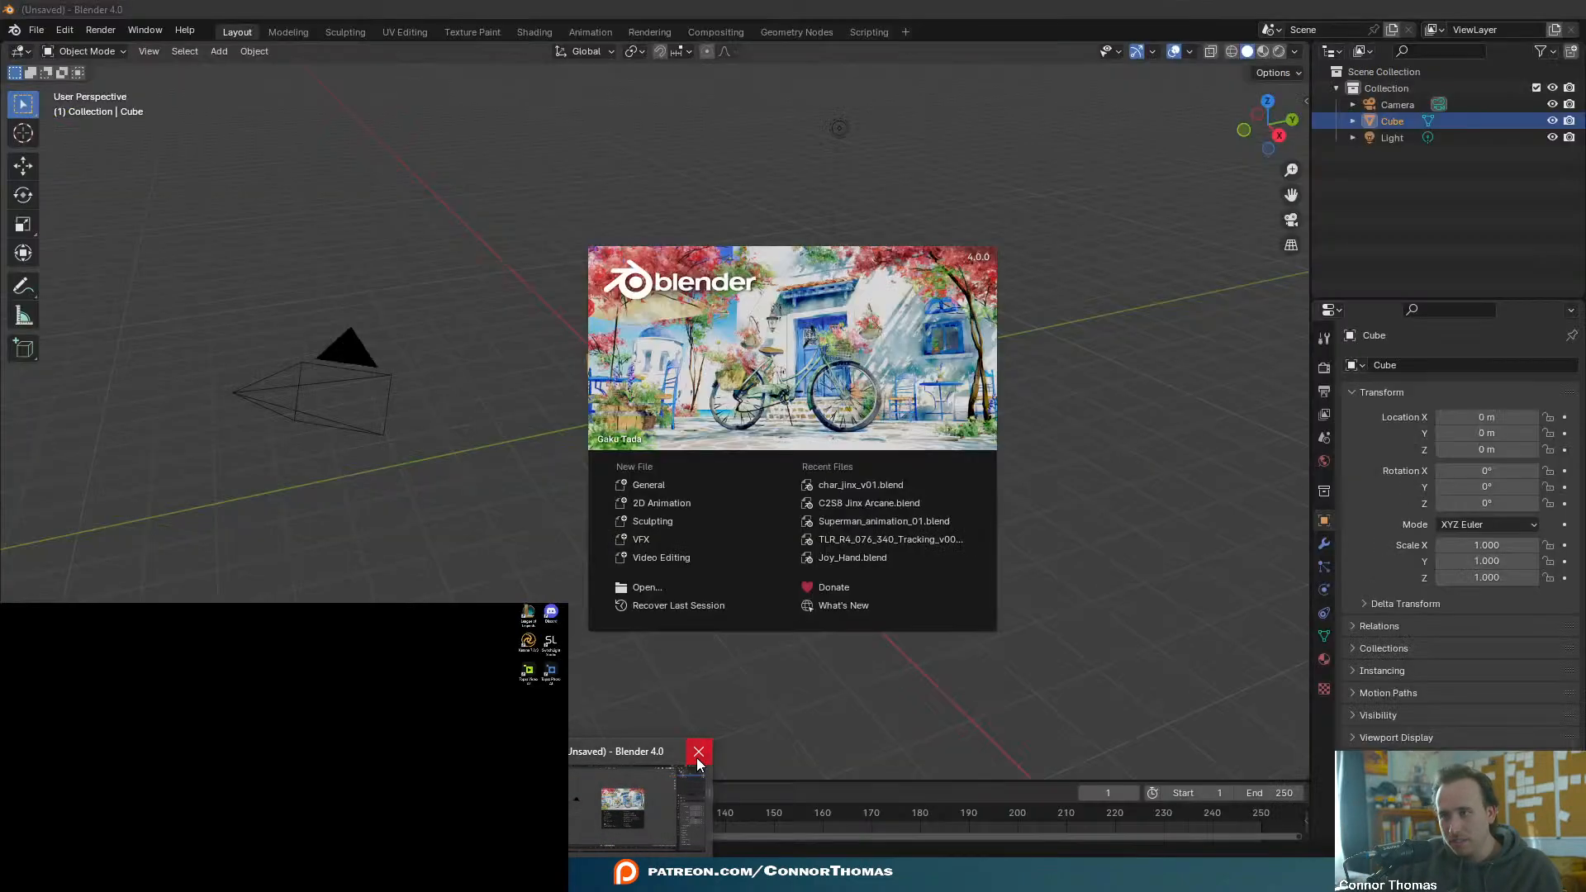
pyautogui.click(698, 753)
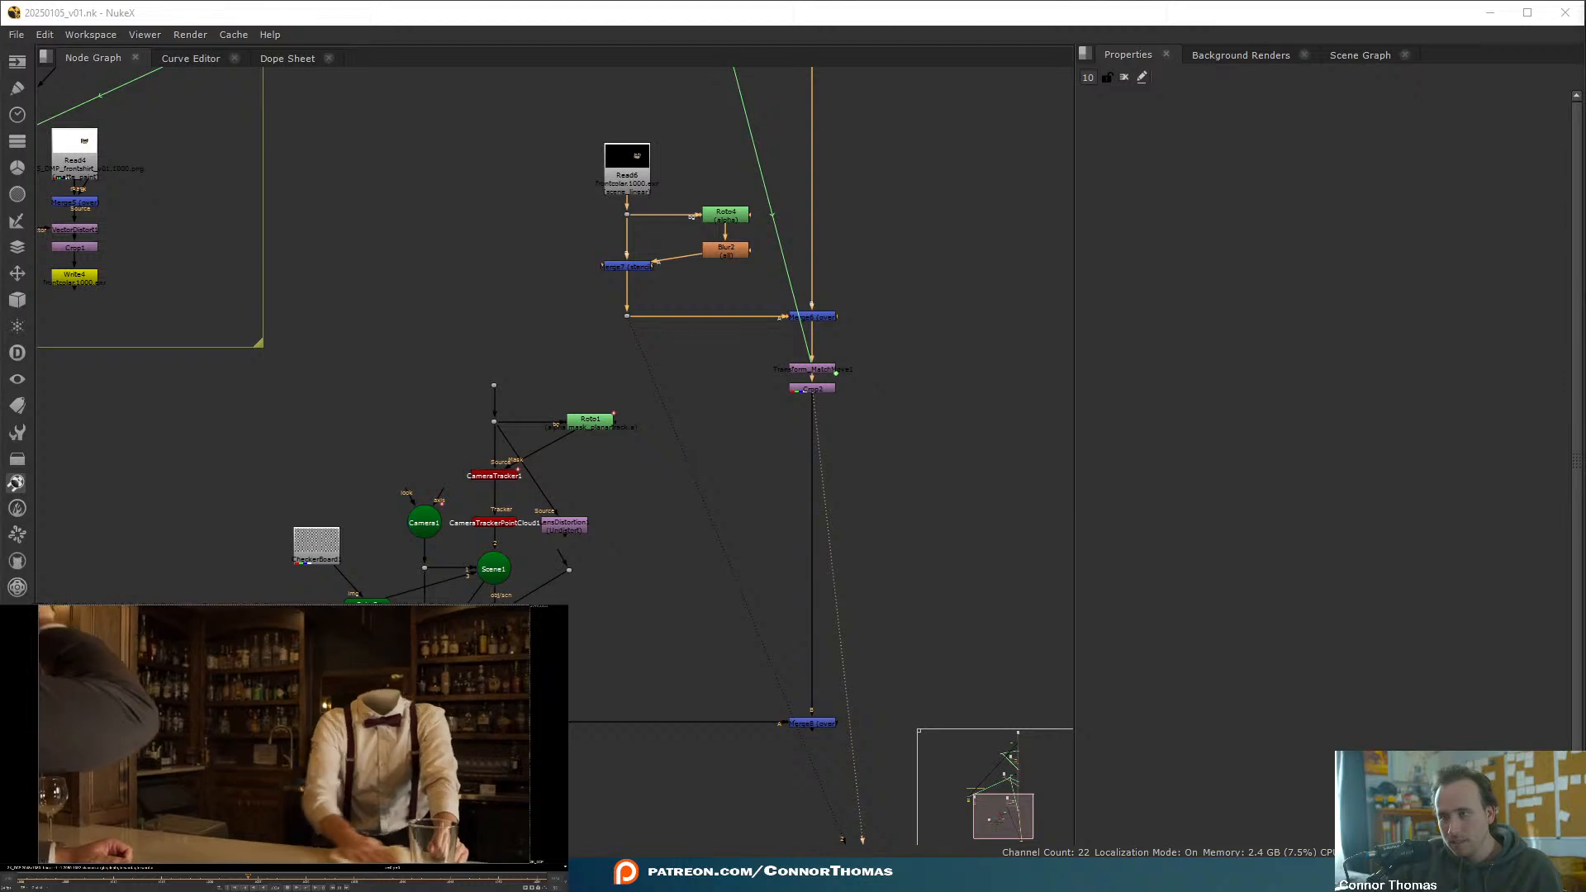
pyautogui.moveTo(636, 877)
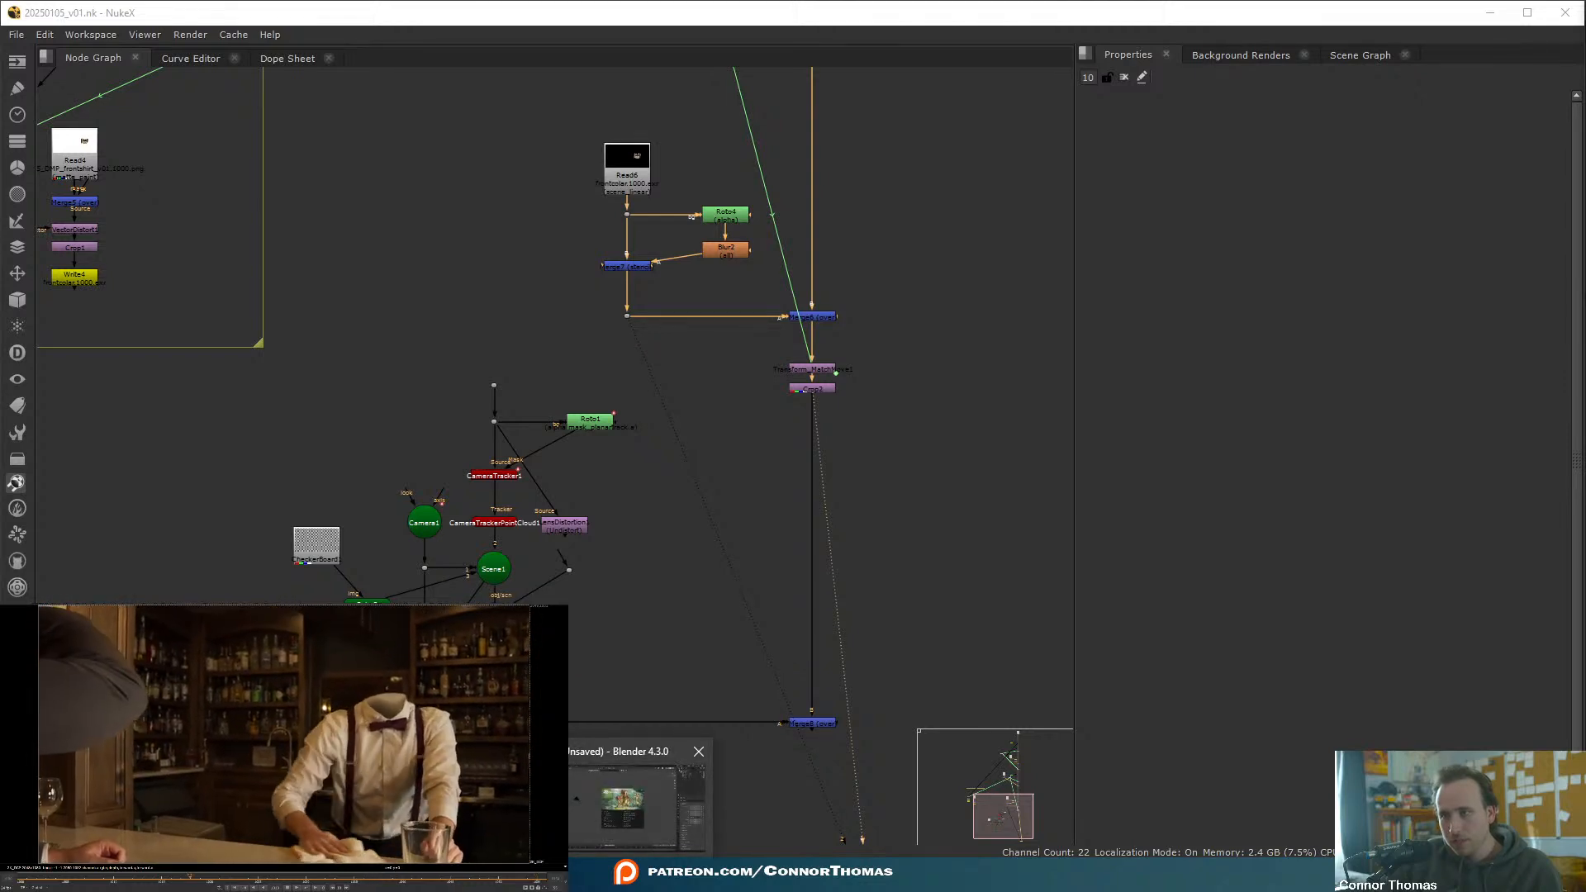
pyautogui.click(698, 752)
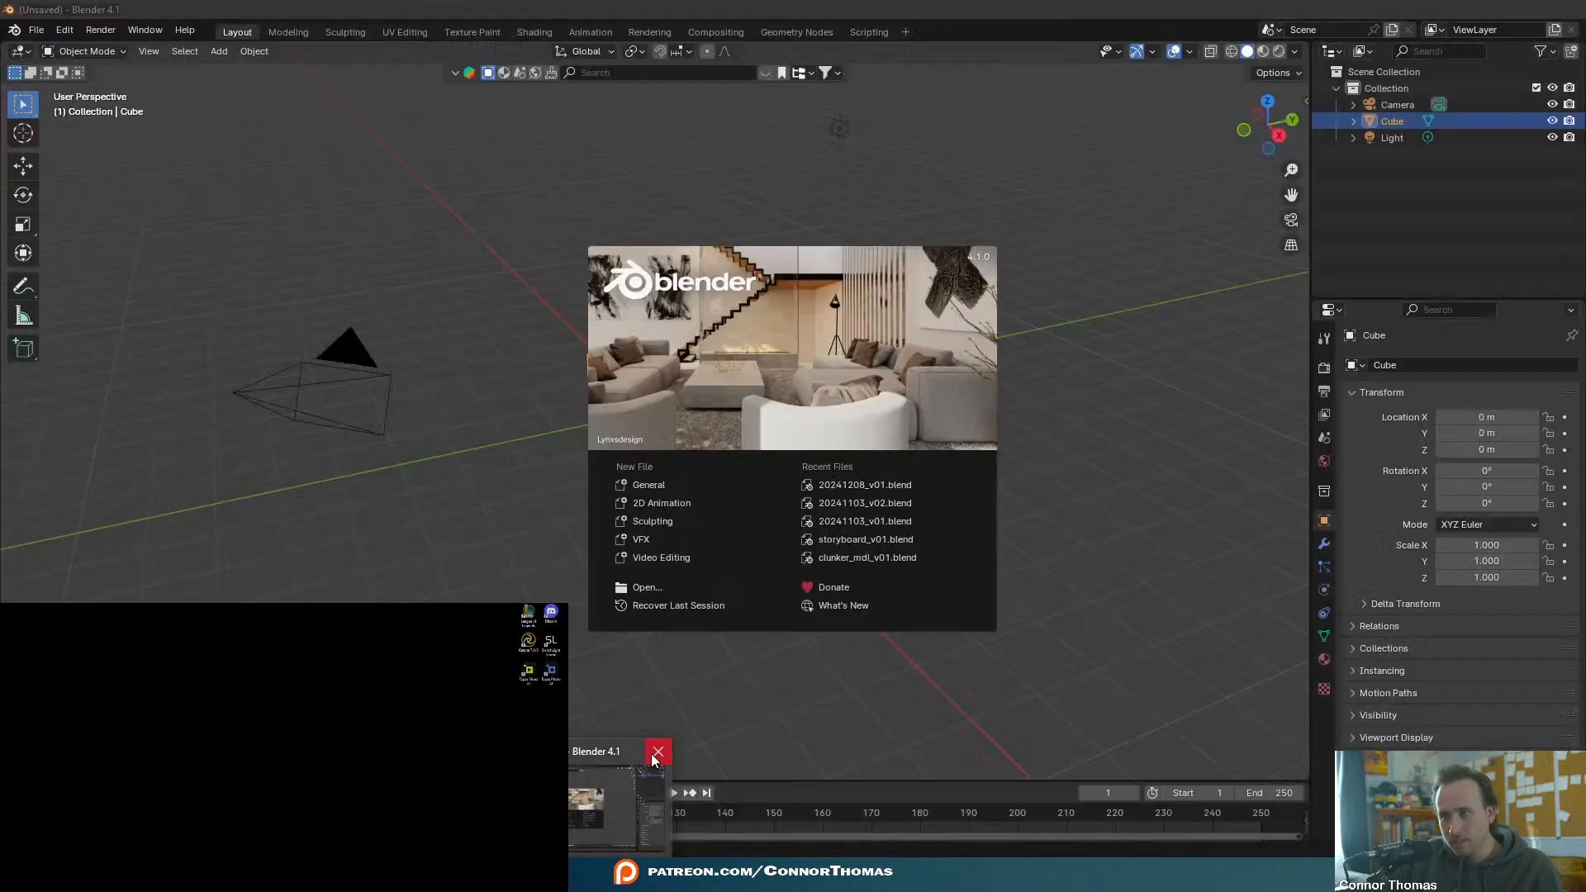
pyautogui.click(657, 754)
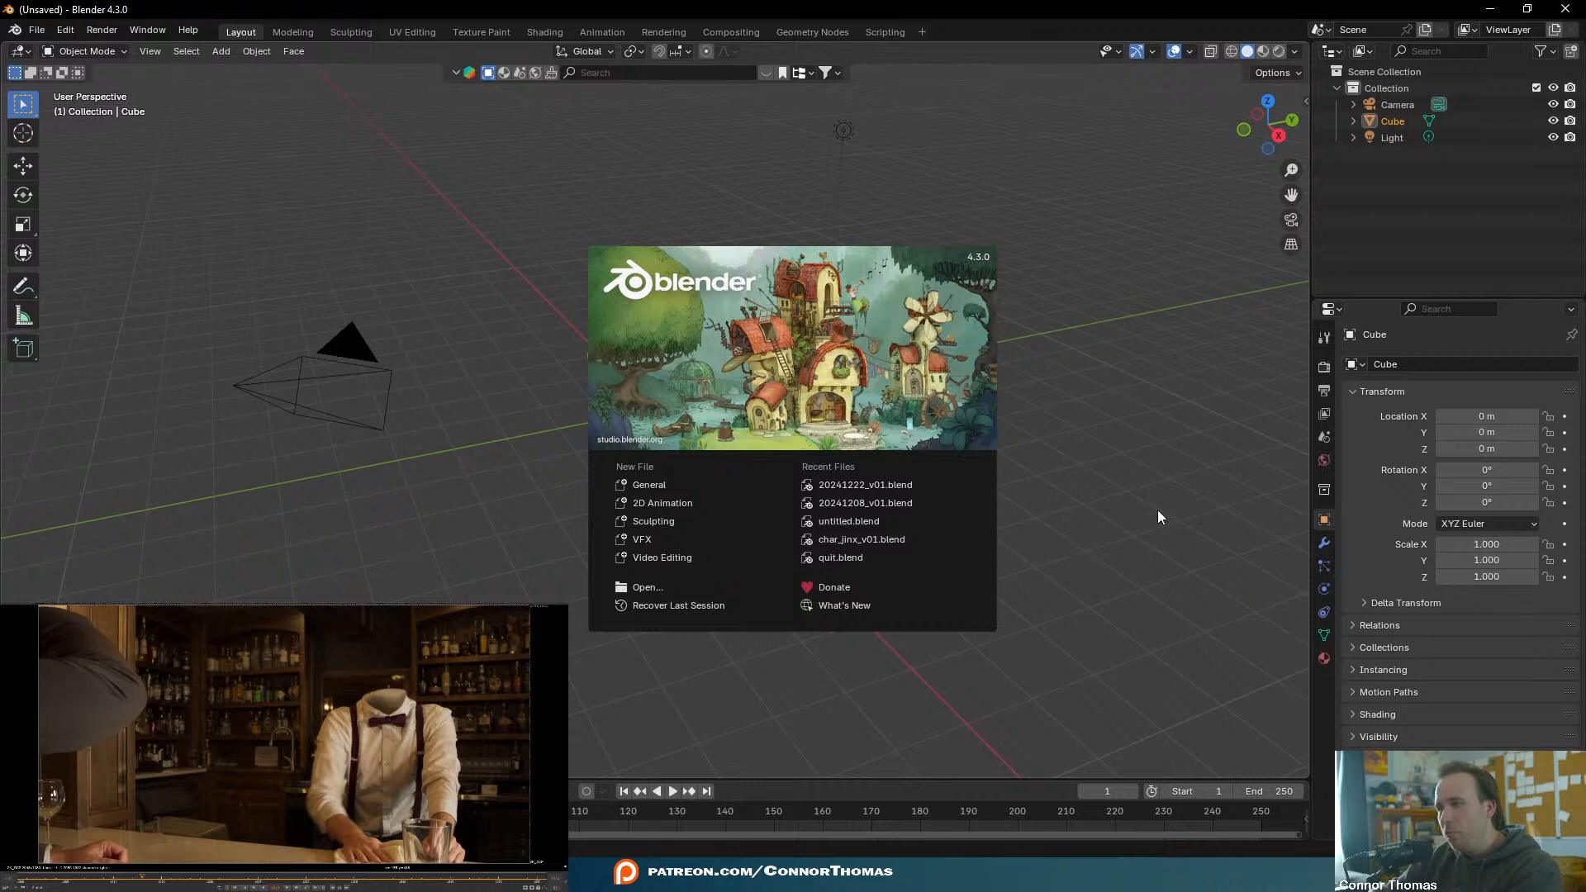
# - Dismiss Blender's splash screen, enlarge the Properties editor and expand Color Management in the render settings
pyautogui.click(1357, 299)
pyautogui.moveTo(1359, 289); pyautogui.dragTo(1360, 163)
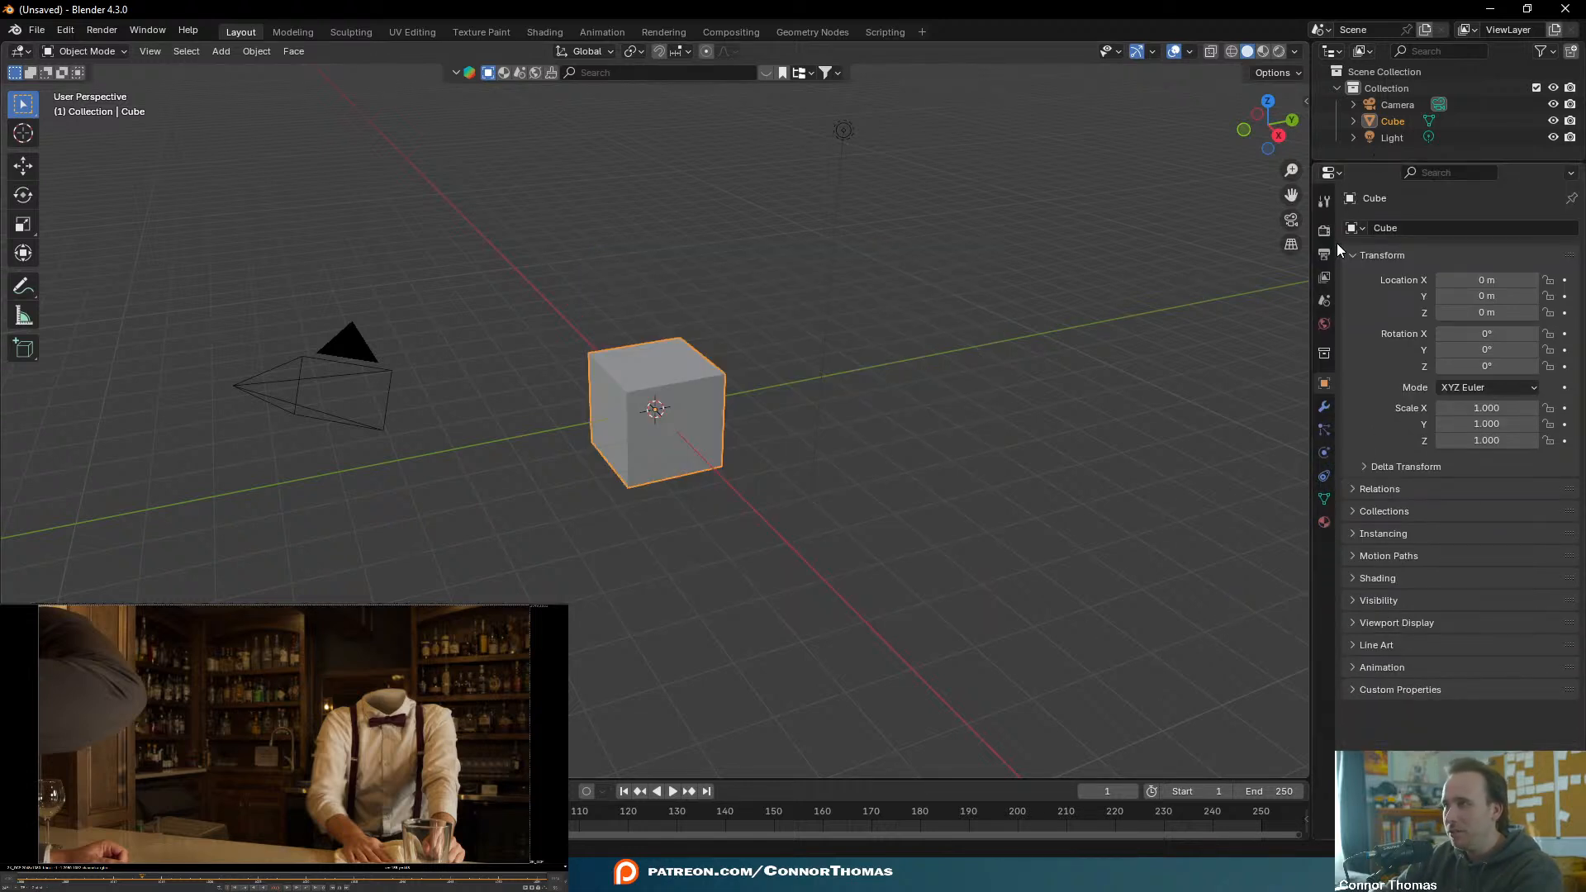
pyautogui.click(1324, 231)
pyautogui.click(1372, 701)
pyautogui.scroll(-2, 1385, 679)
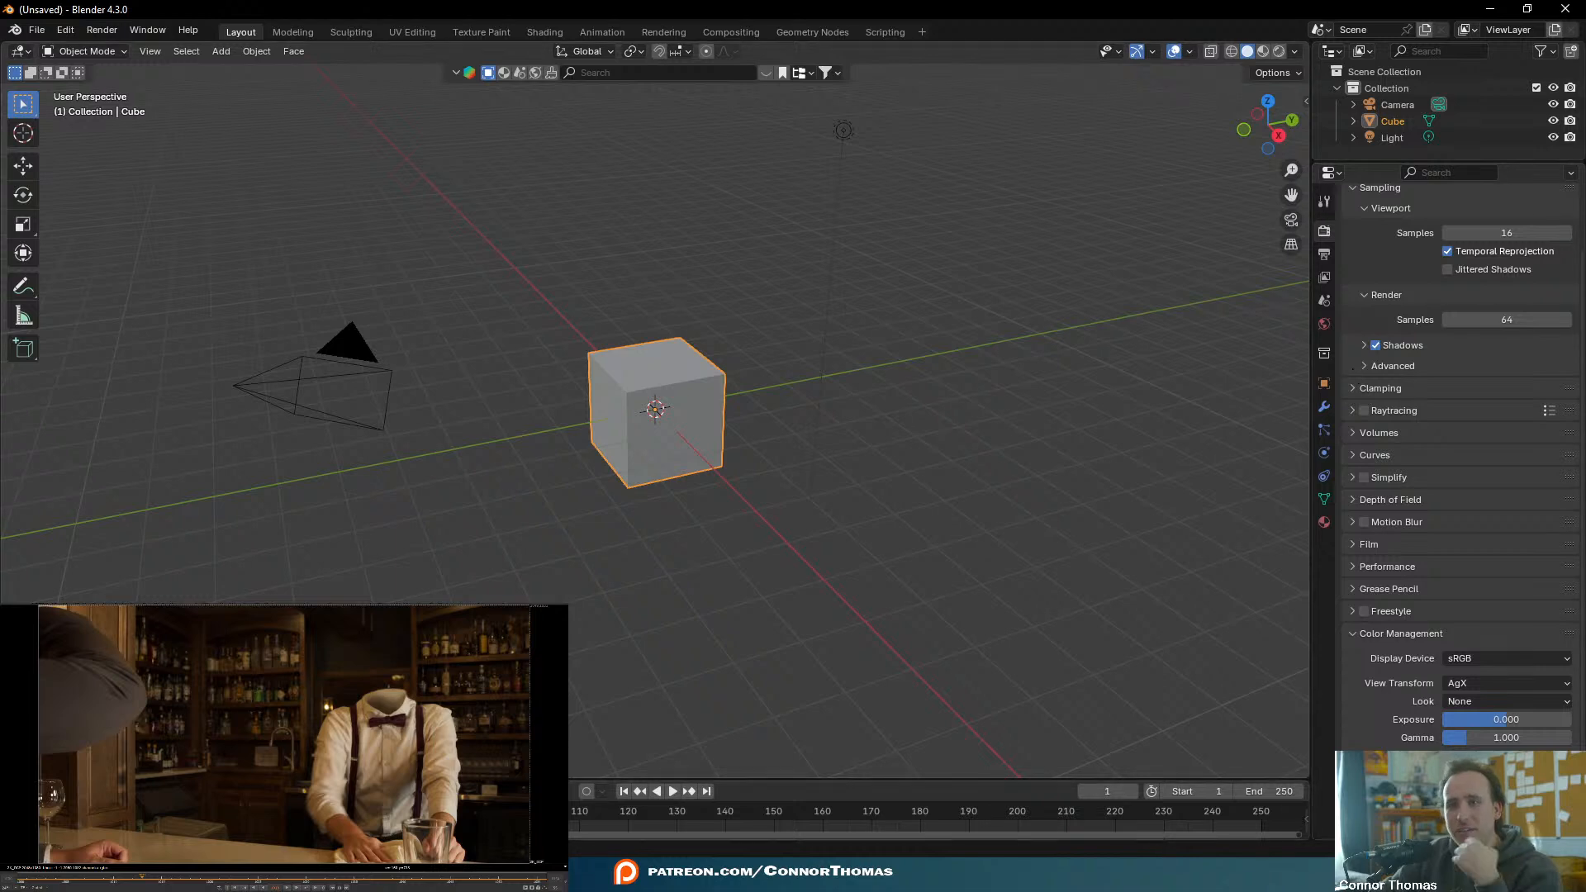
# - Switch to NukeX, look over the Vector Distort backdrop and camera tracking nodes, and return to Blender
pyautogui.press('super')
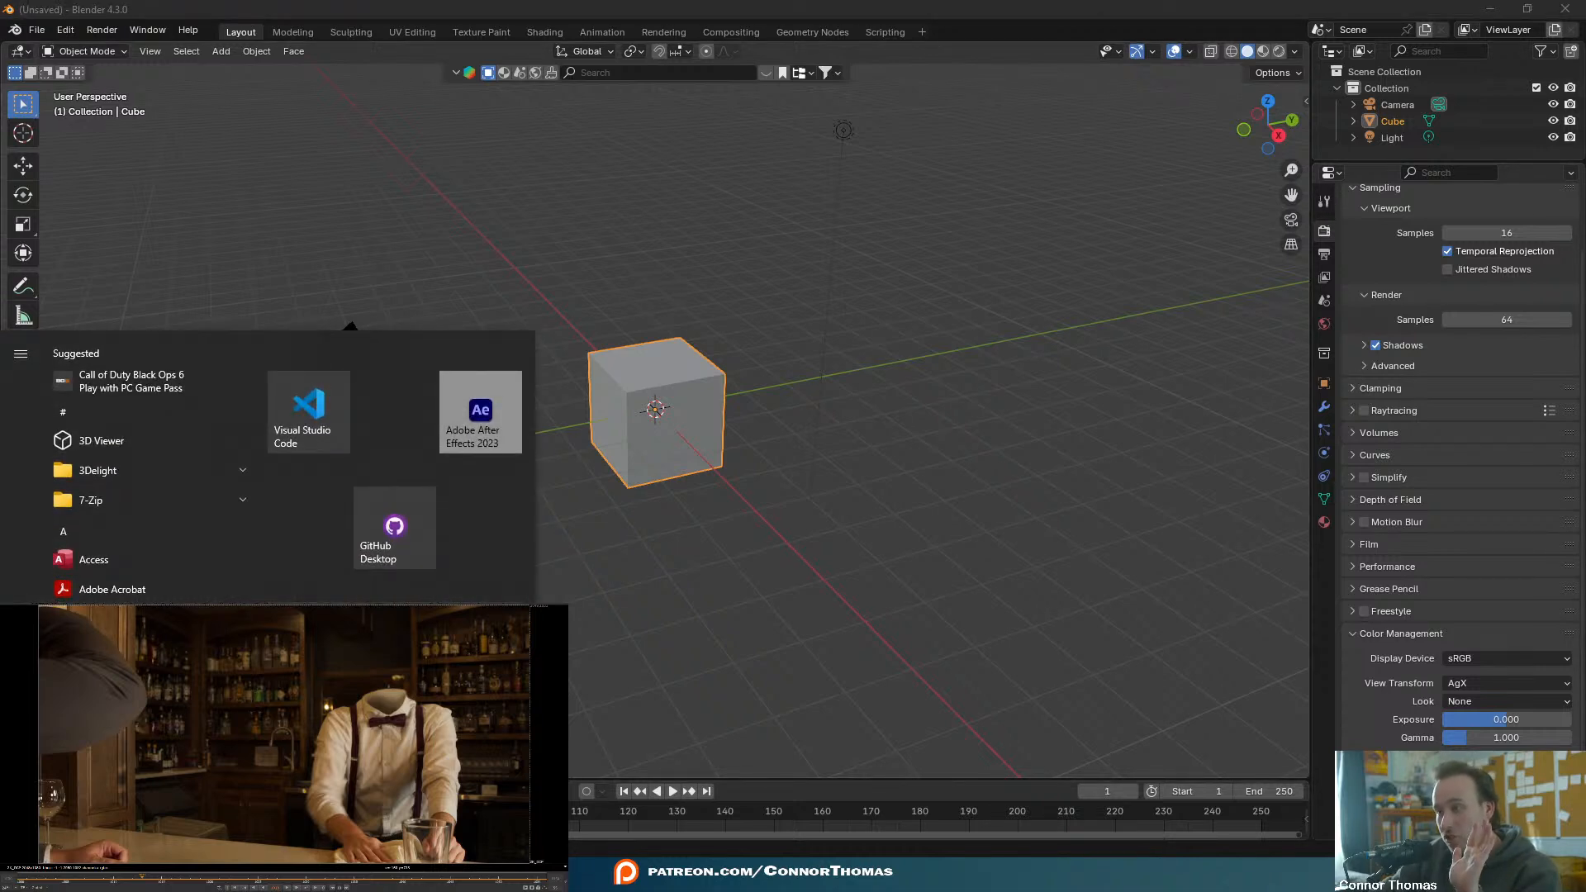
pyautogui.click(656, 6)
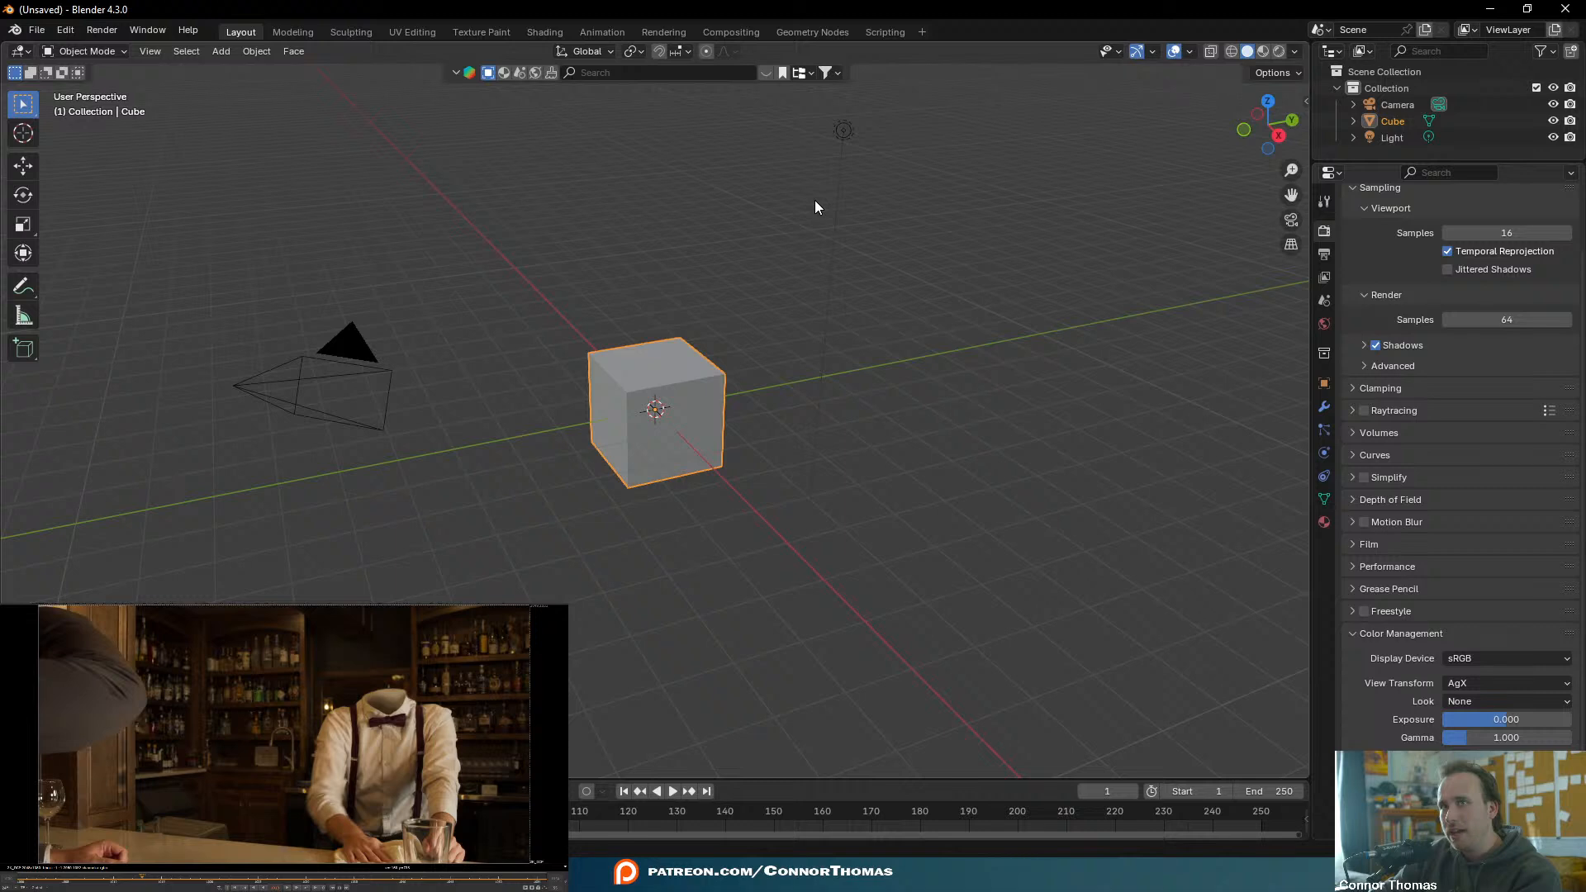
pyautogui.click(506, 876)
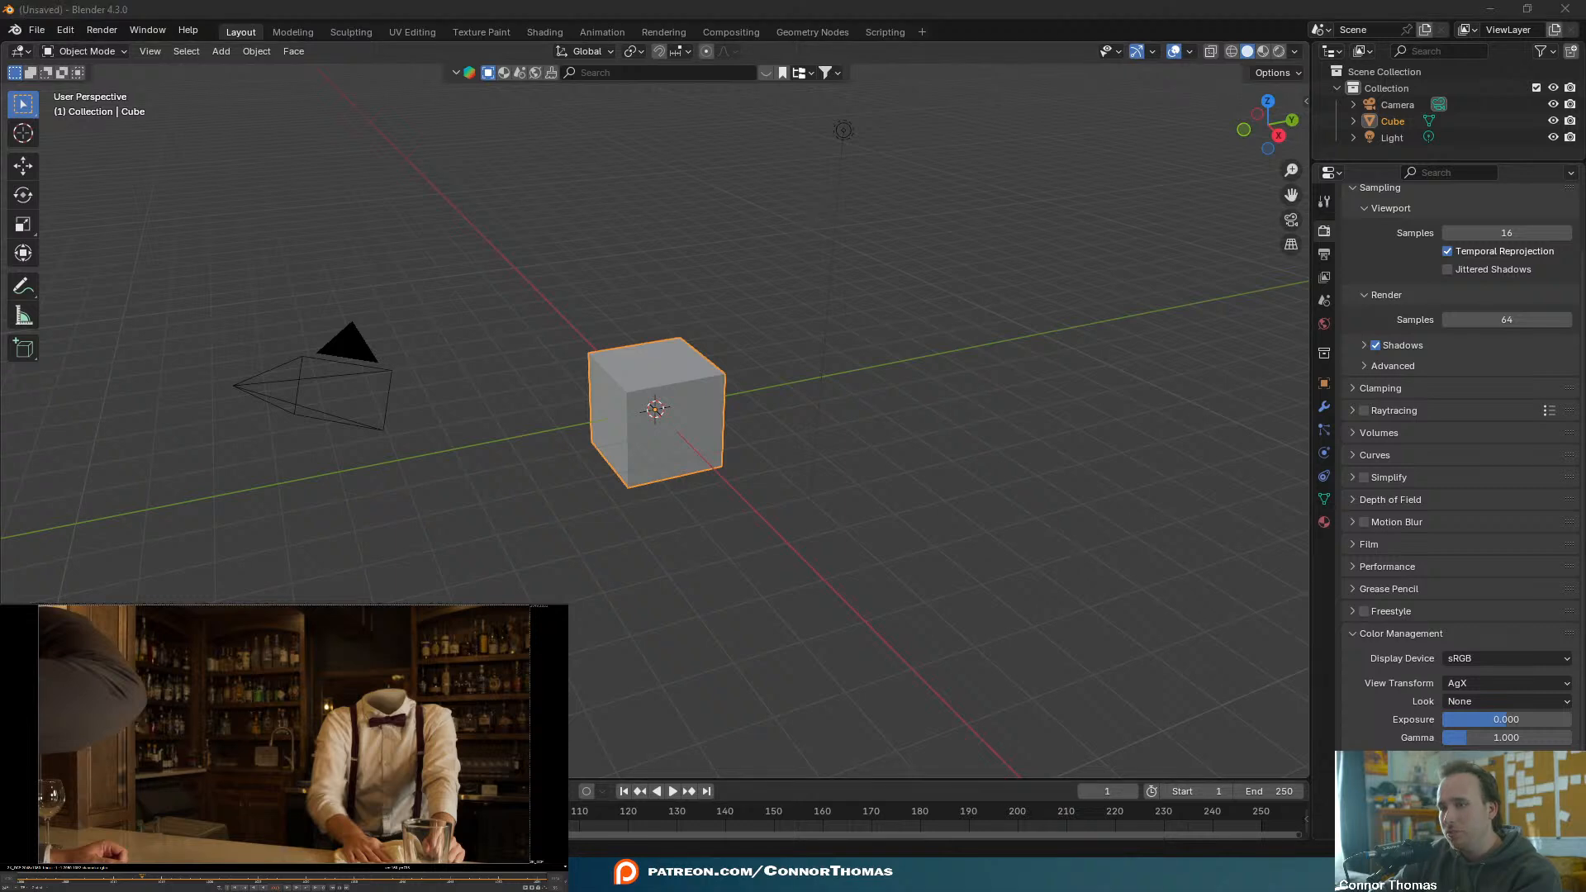
pyautogui.click(580, 809)
pyautogui.moveTo(255, 485); pyautogui.dragTo(578, 522, button='middle')
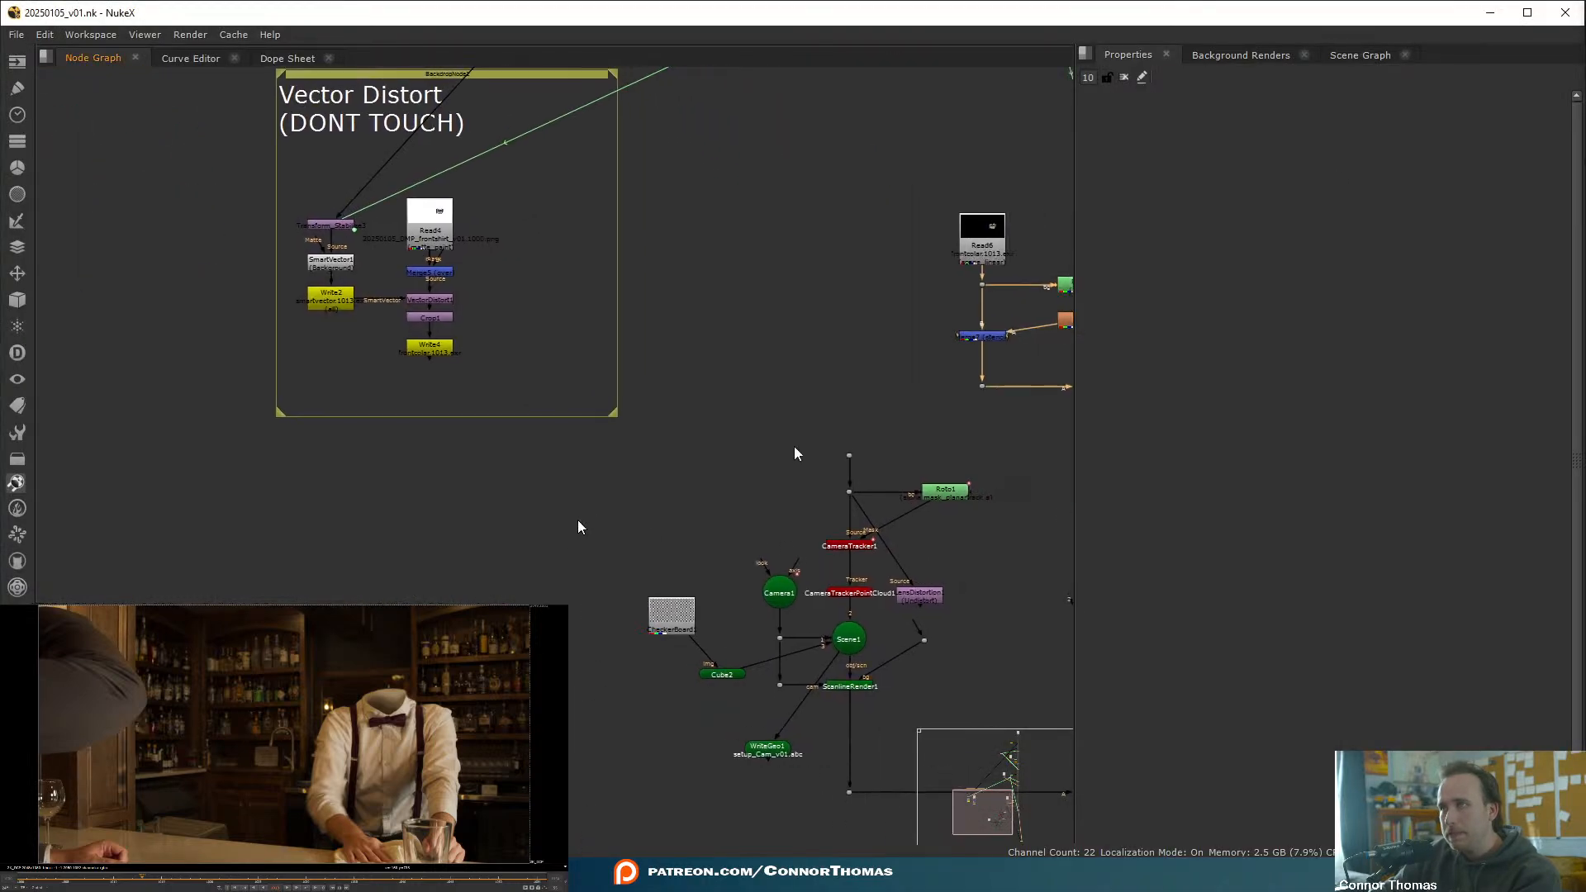
pyautogui.click(1567, 18)
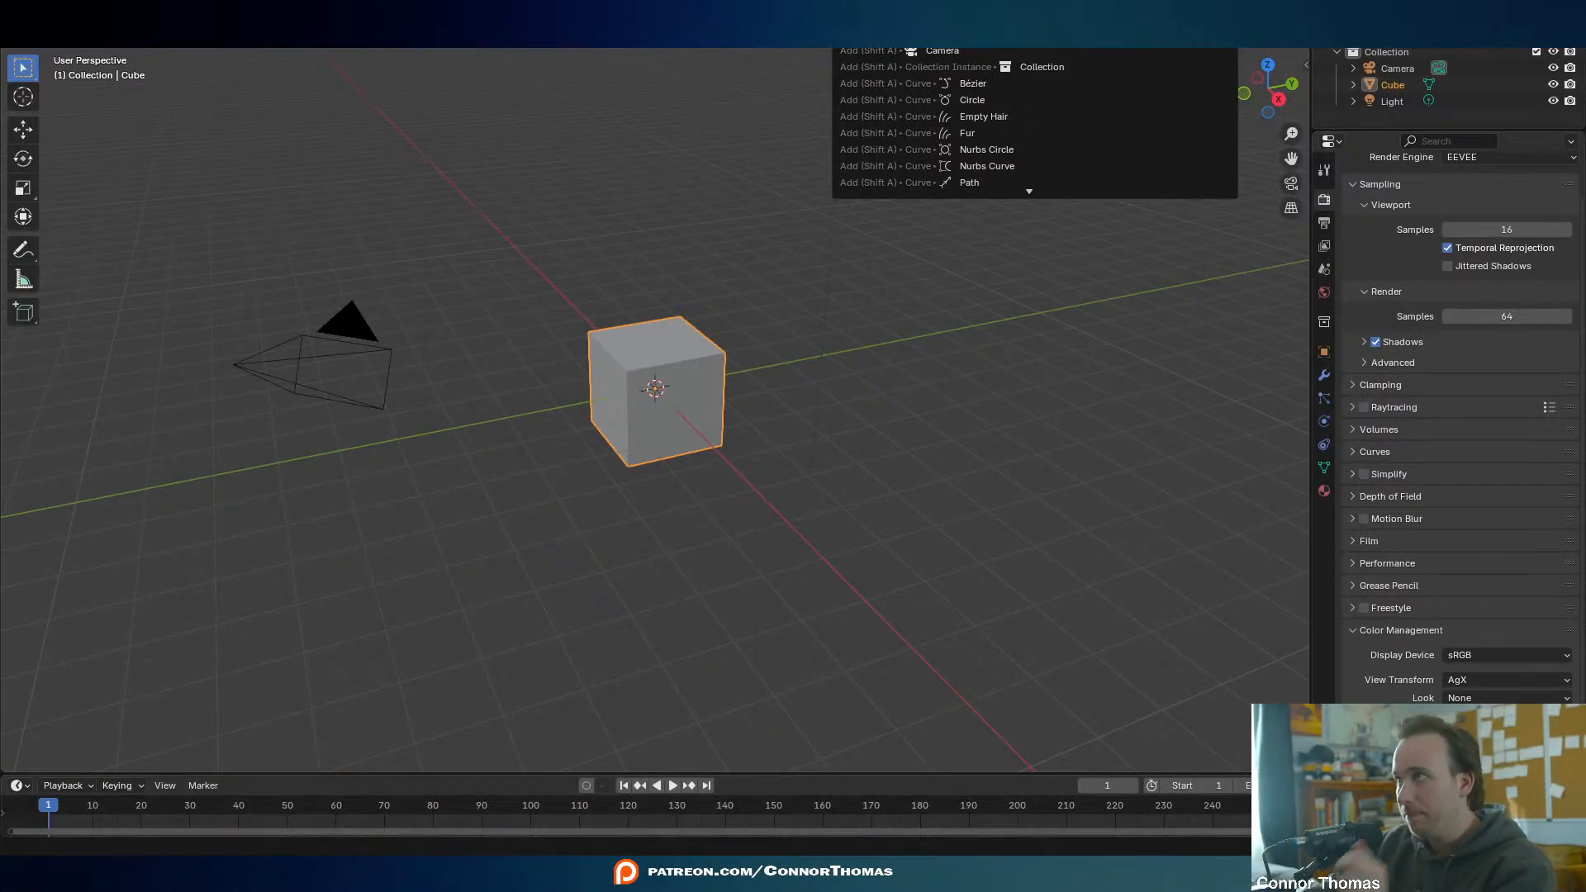
# - Import the Alembic file setup_Cam_v01.abc from the 20250105 stream project's VFX\material\tracking folder
pyautogui.click(37, 37)
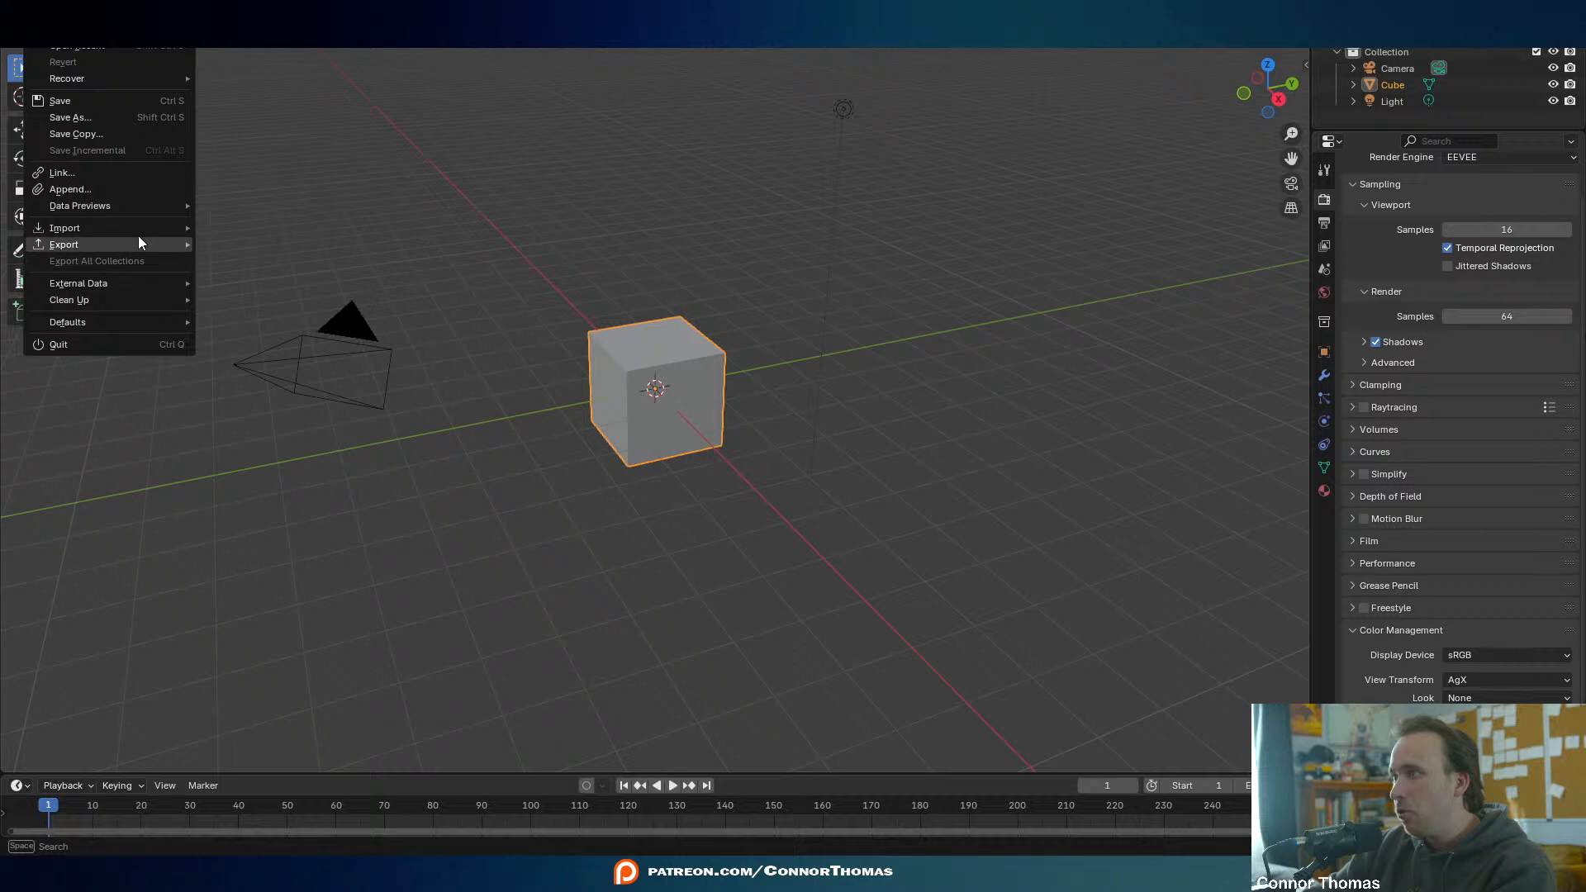
pyautogui.moveTo(138, 234)
pyautogui.click(248, 241)
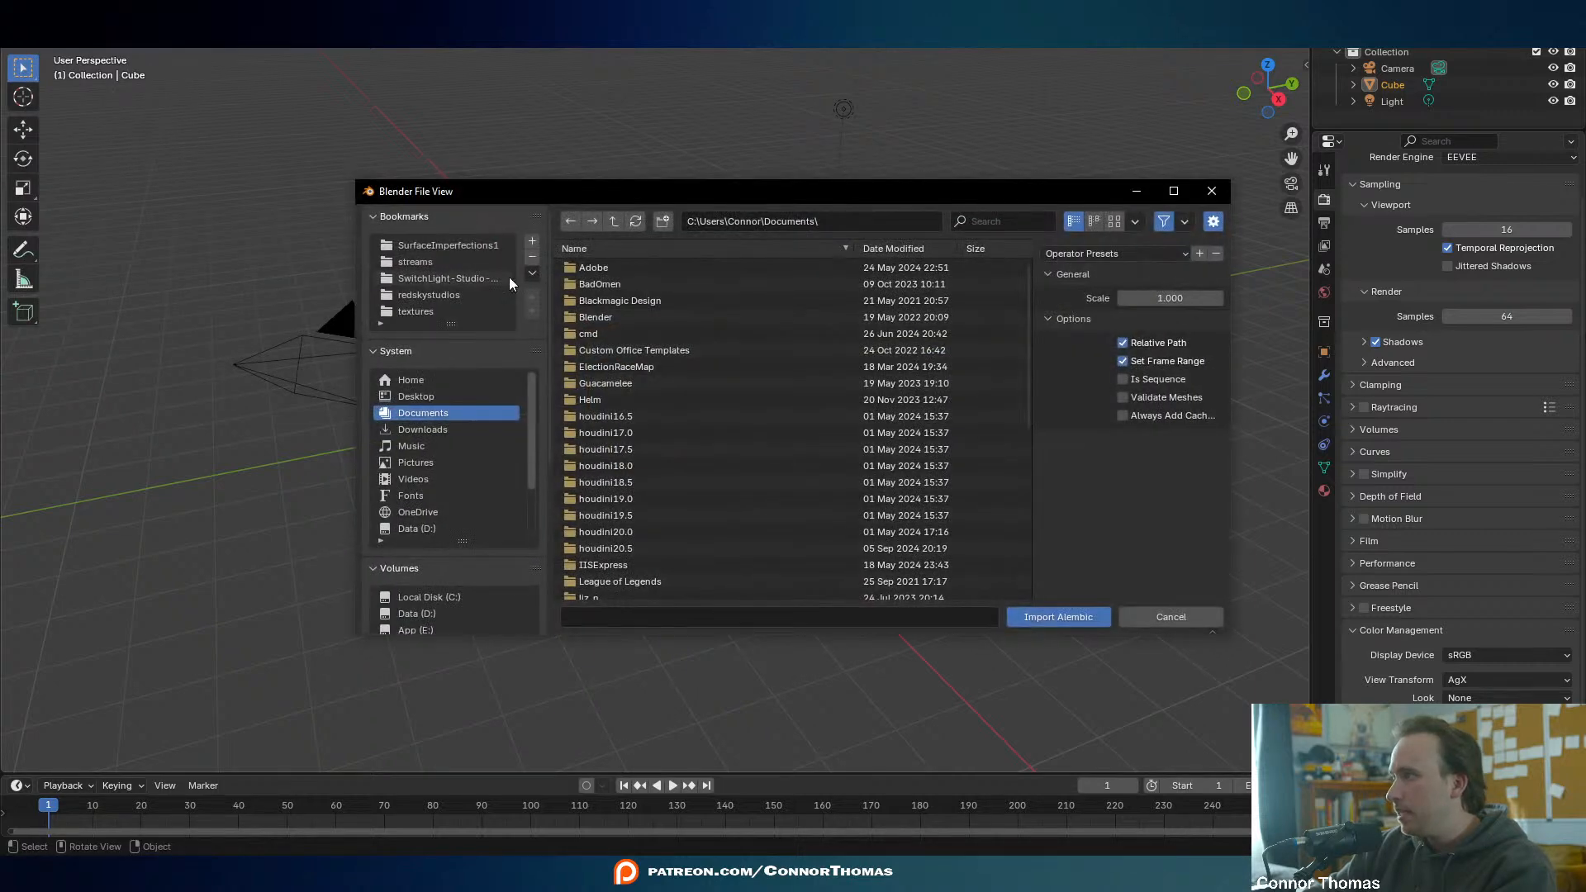
pyautogui.click(417, 263)
pyautogui.click(902, 248)
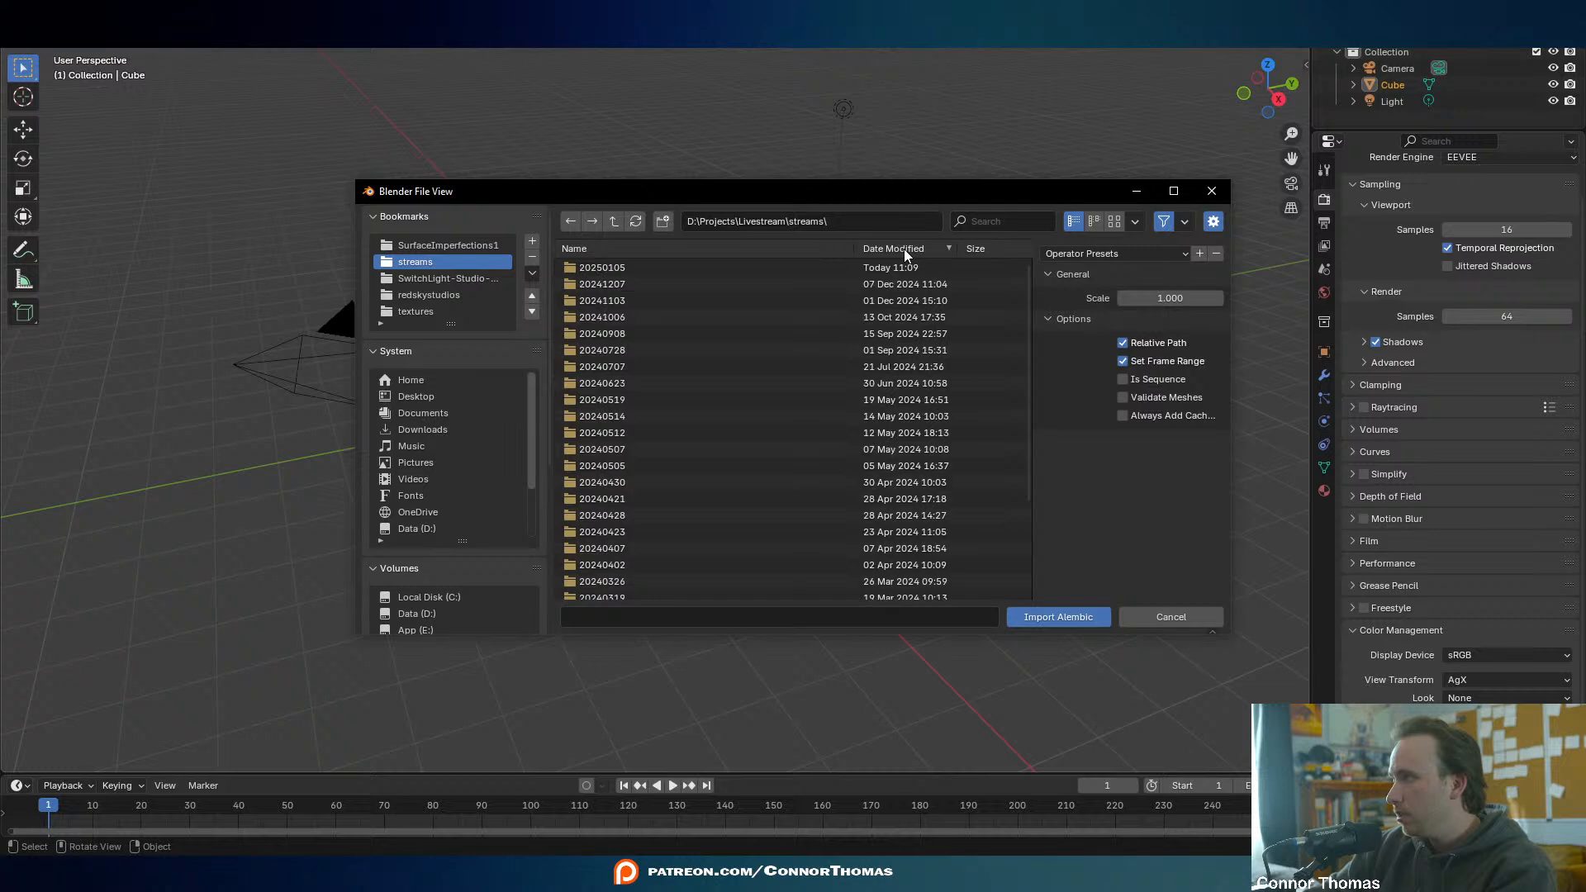
pyautogui.doubleClick(610, 266)
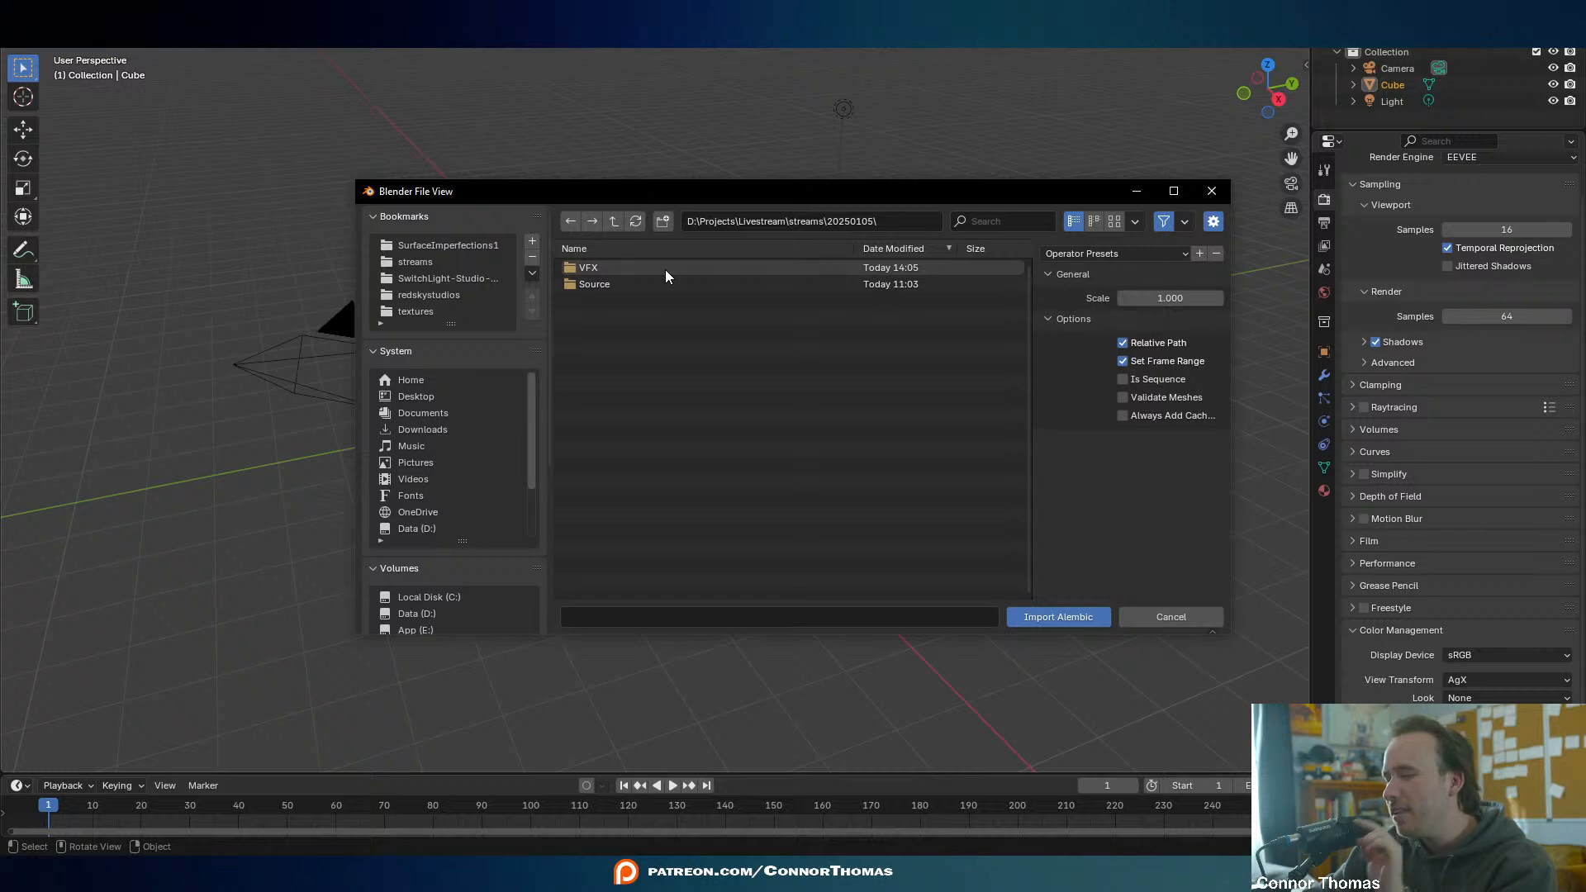
pyautogui.click(595, 270)
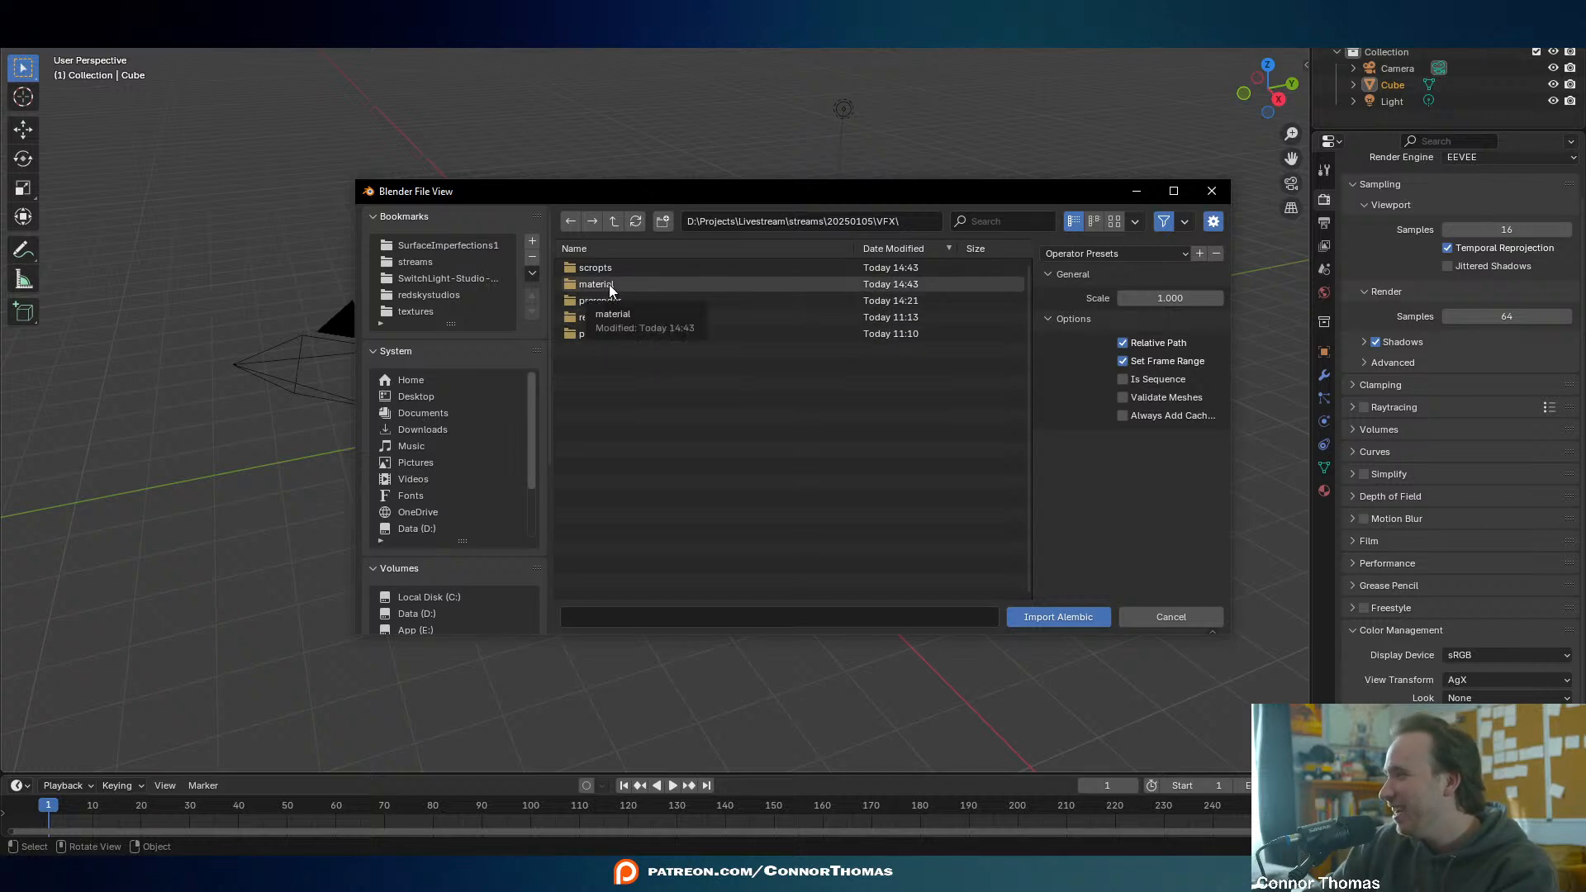
pyautogui.click(608, 284)
pyautogui.click(600, 268)
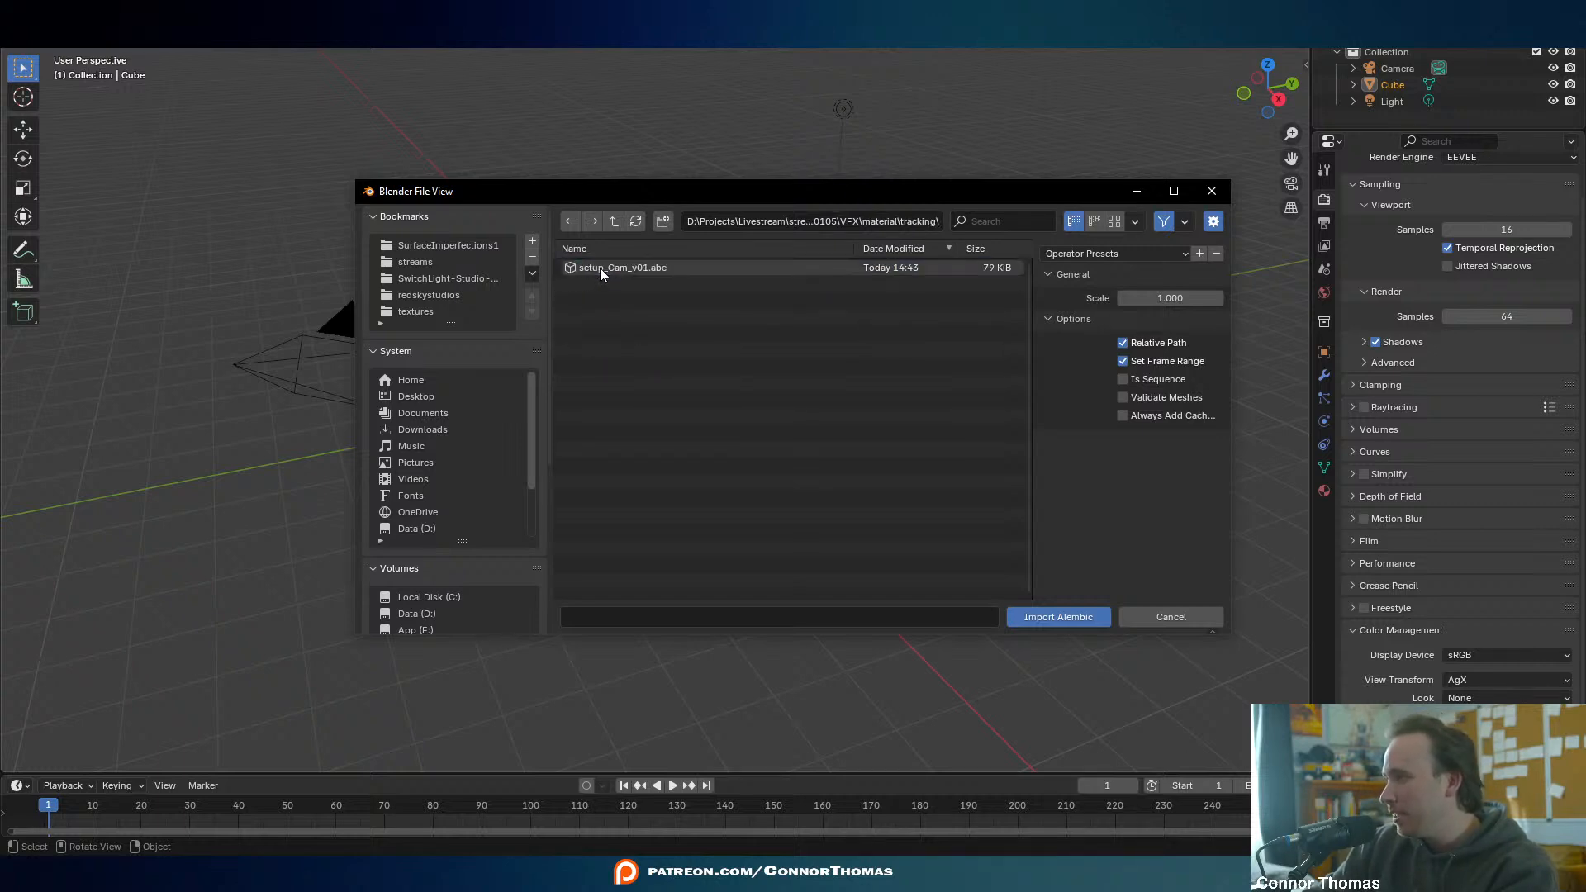
pyautogui.doubleClick(600, 267)
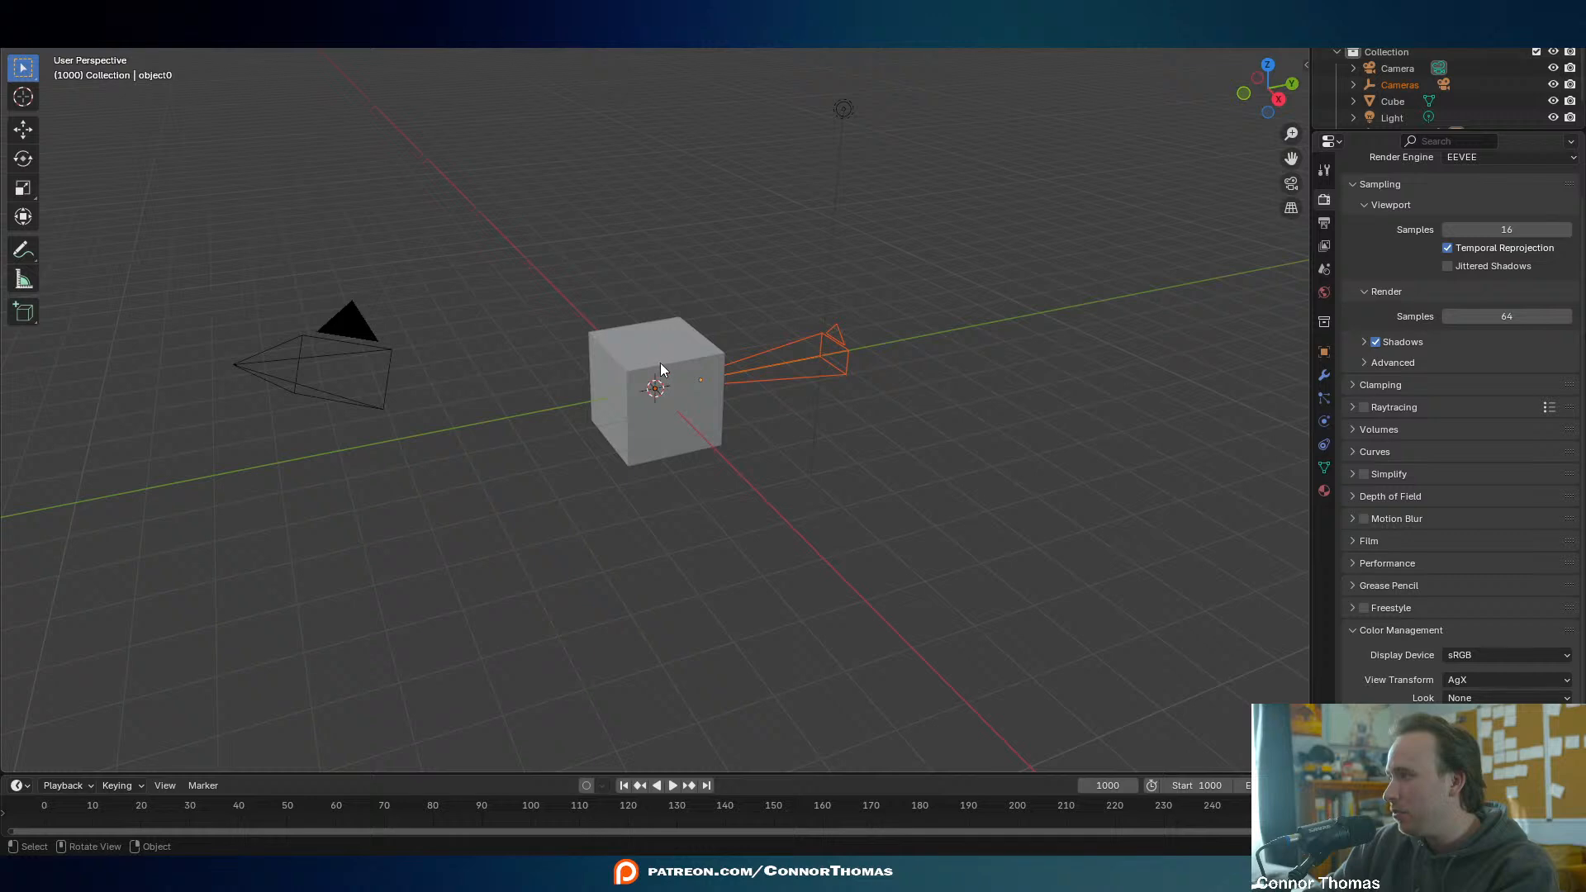
# - Delete the default cube at the origin from the scene
pyautogui.click(661, 363)
pyautogui.press('x')
pyautogui.press('Delete')
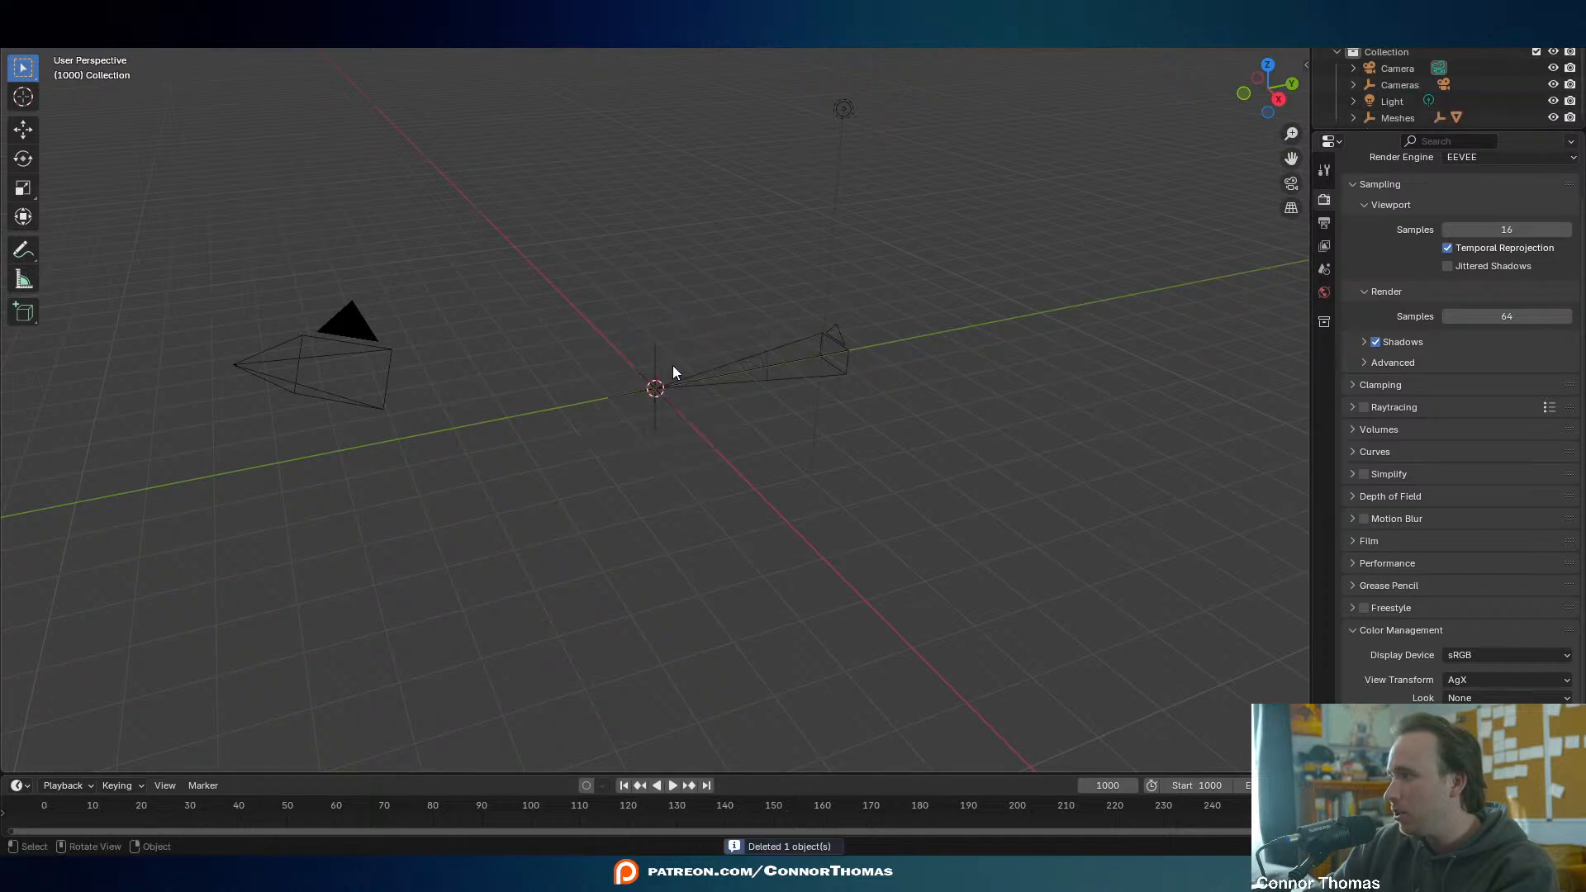
# - Make the imported Alembic camera the active scene camera and look through it
pyautogui.scroll(-5, 711, 808)
pyautogui.scroll(-10, 719, 805)
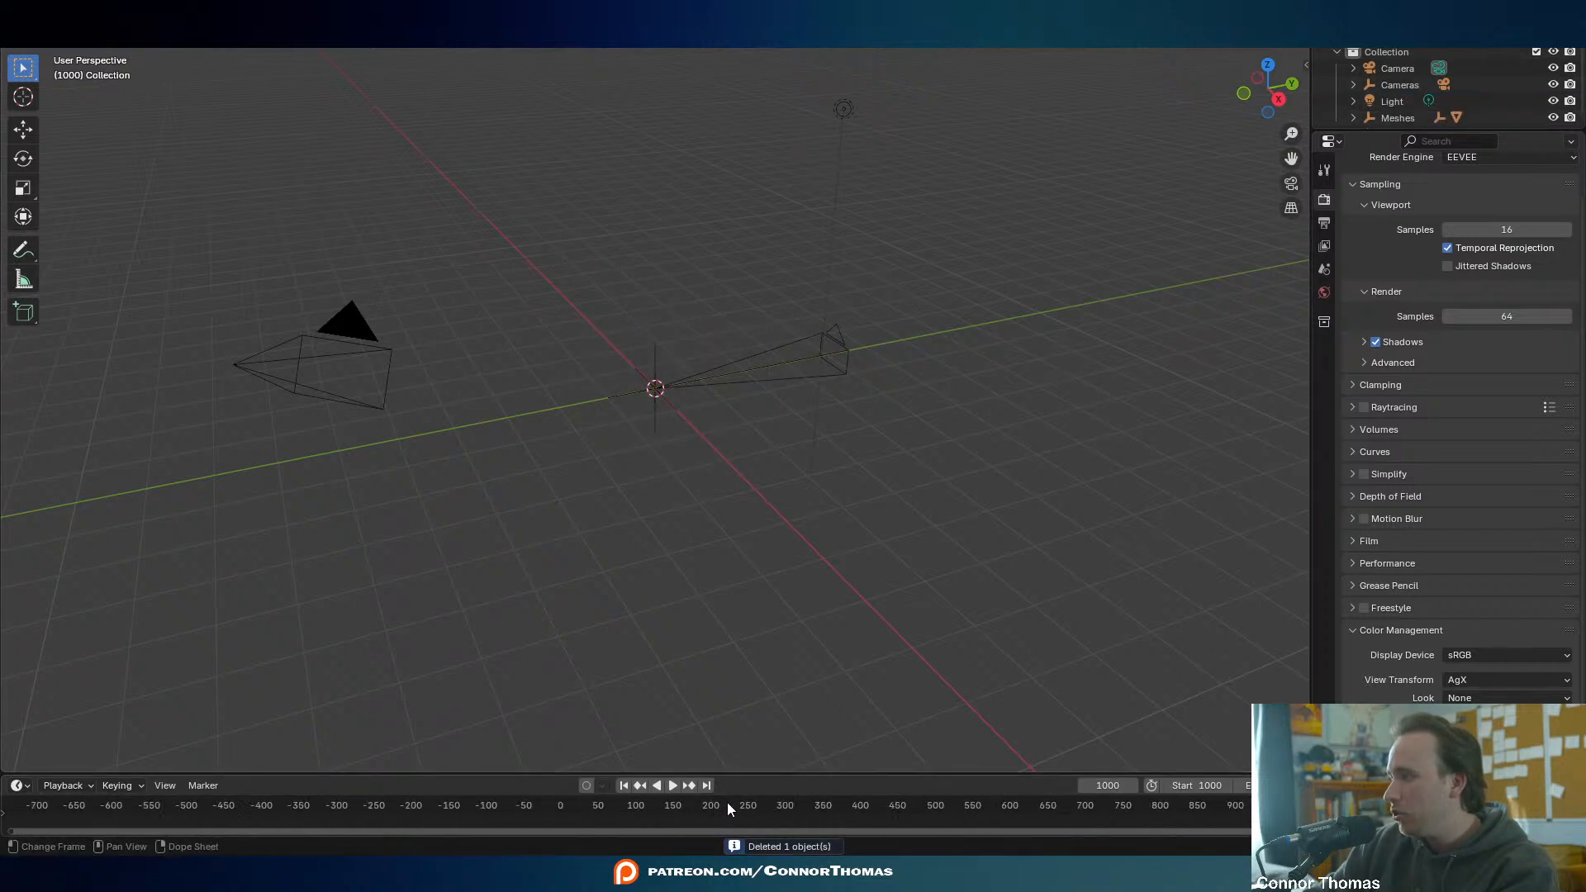
pyautogui.scroll(15, 570, 809)
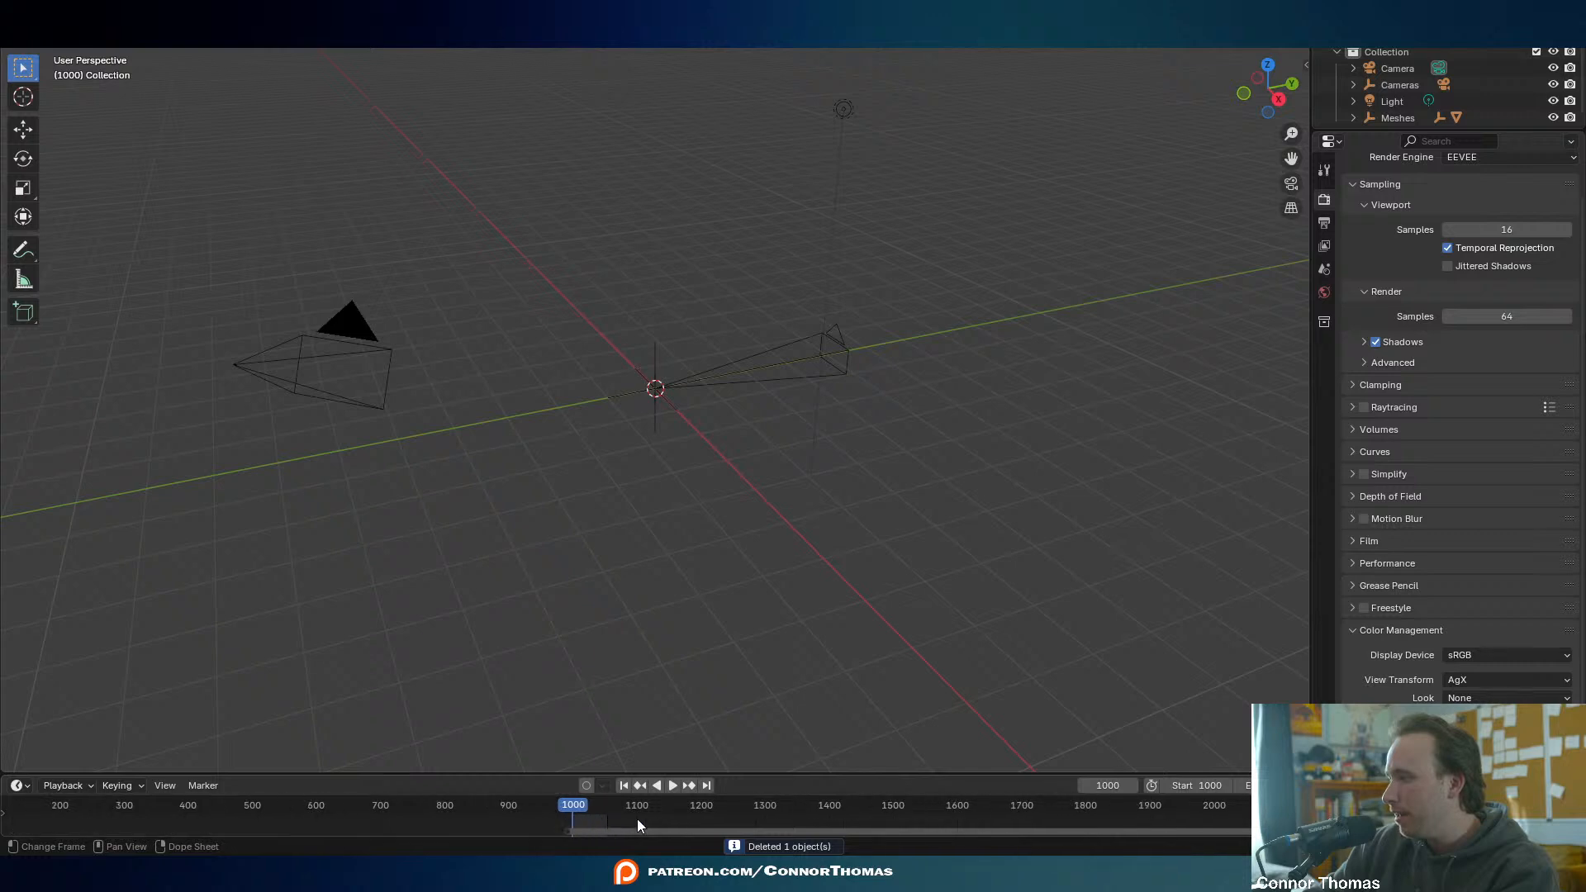
pyautogui.scroll(8, 534, 815)
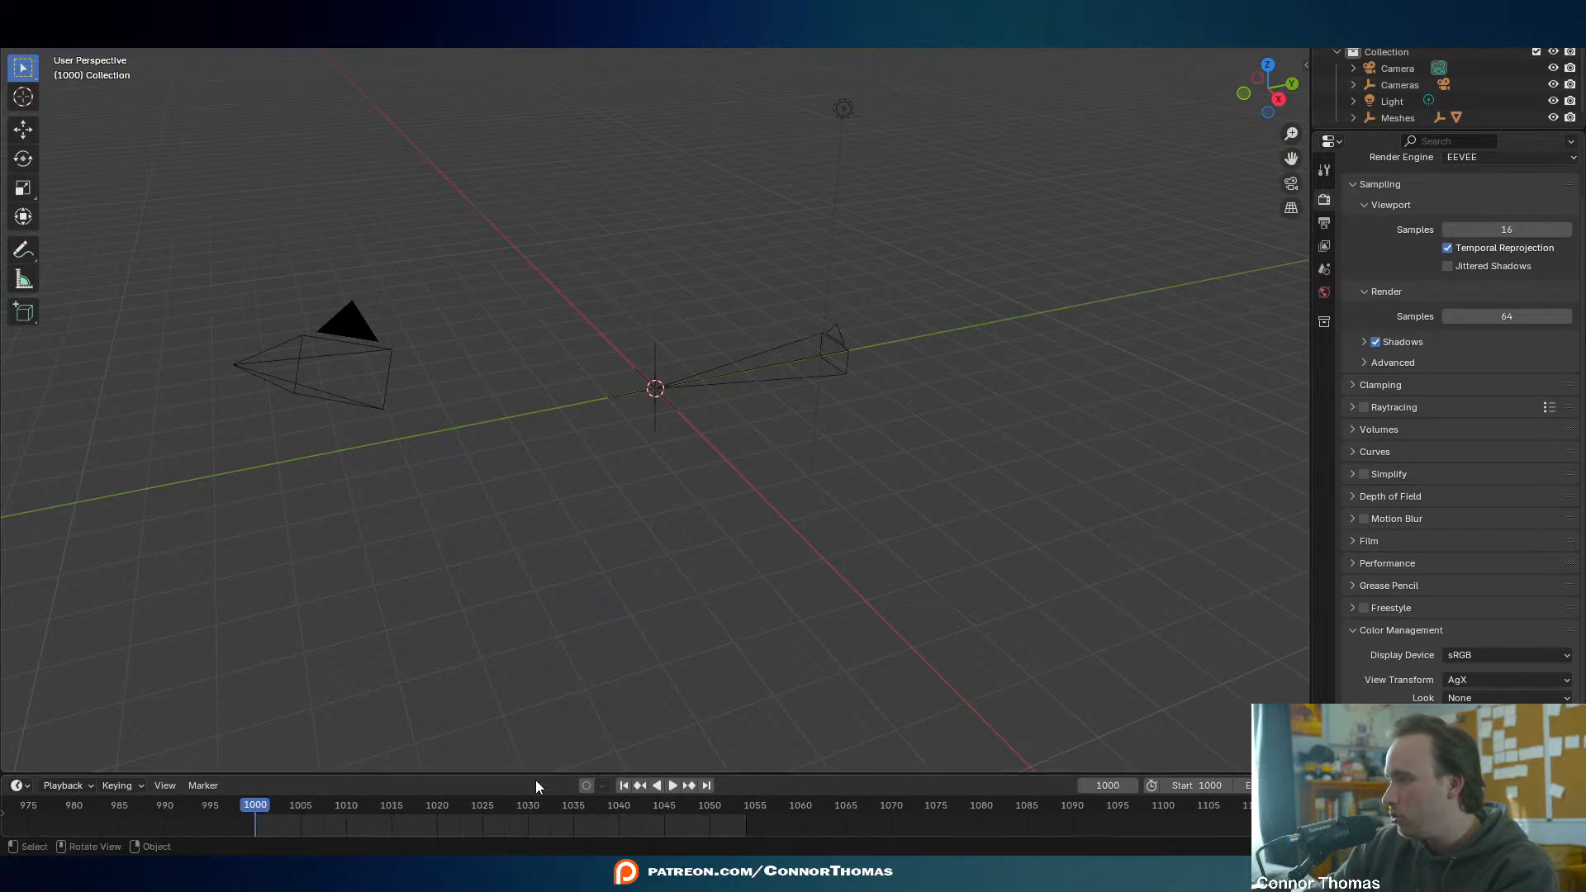
pyautogui.moveTo(382, 811); pyautogui.dragTo(481, 812, button='middle')
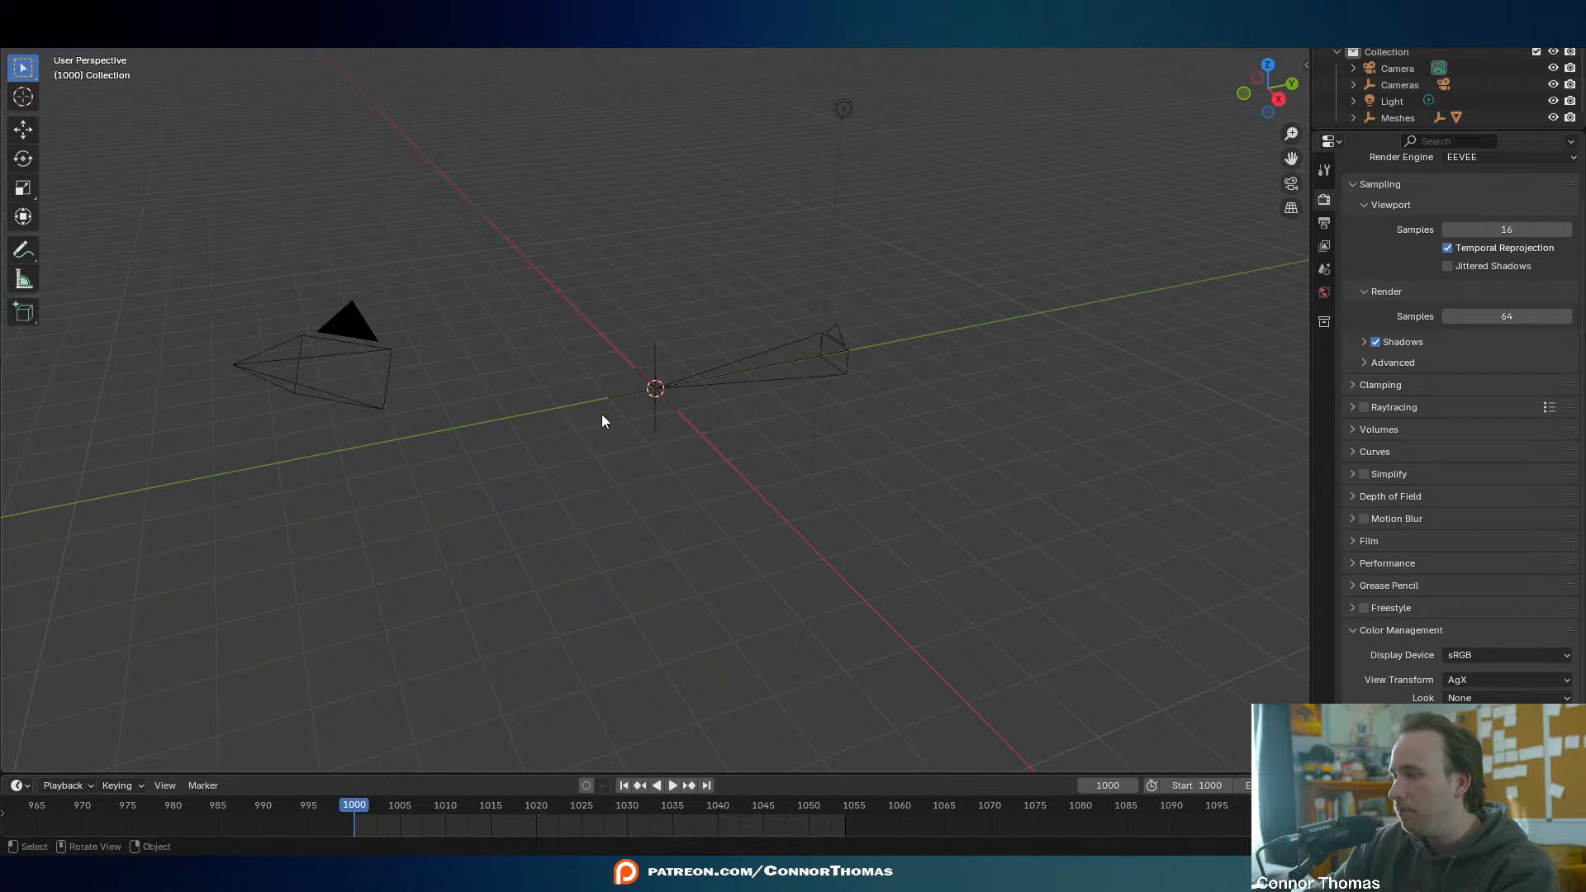
pyautogui.press('KP_0')
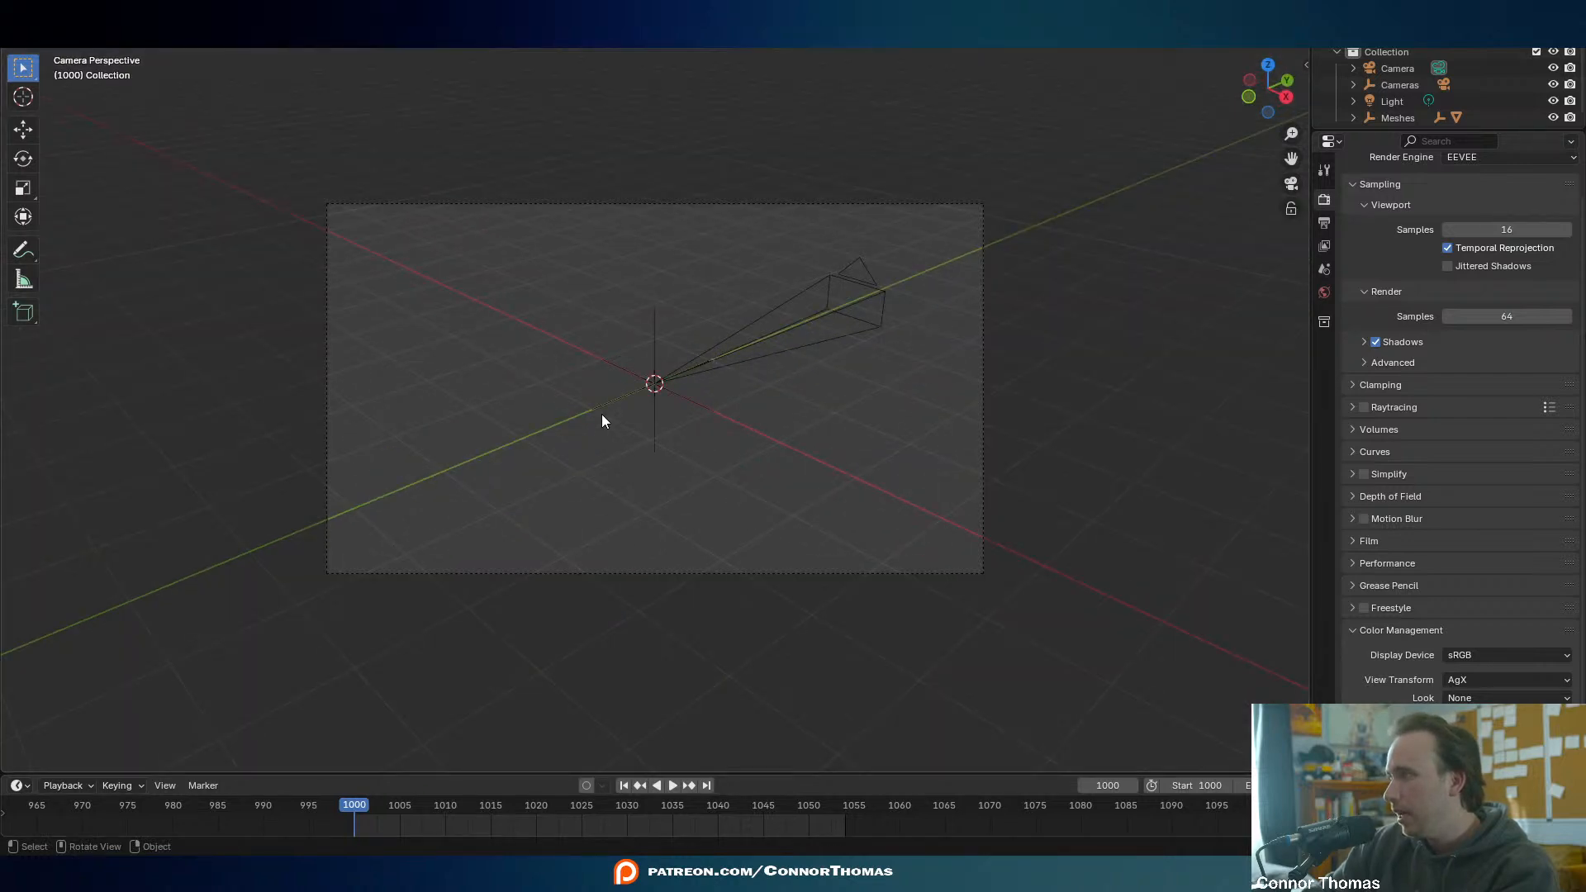
pyautogui.press('KP_0')
pyautogui.moveTo(743, 339); pyautogui.dragTo(750, 372, button='middle')
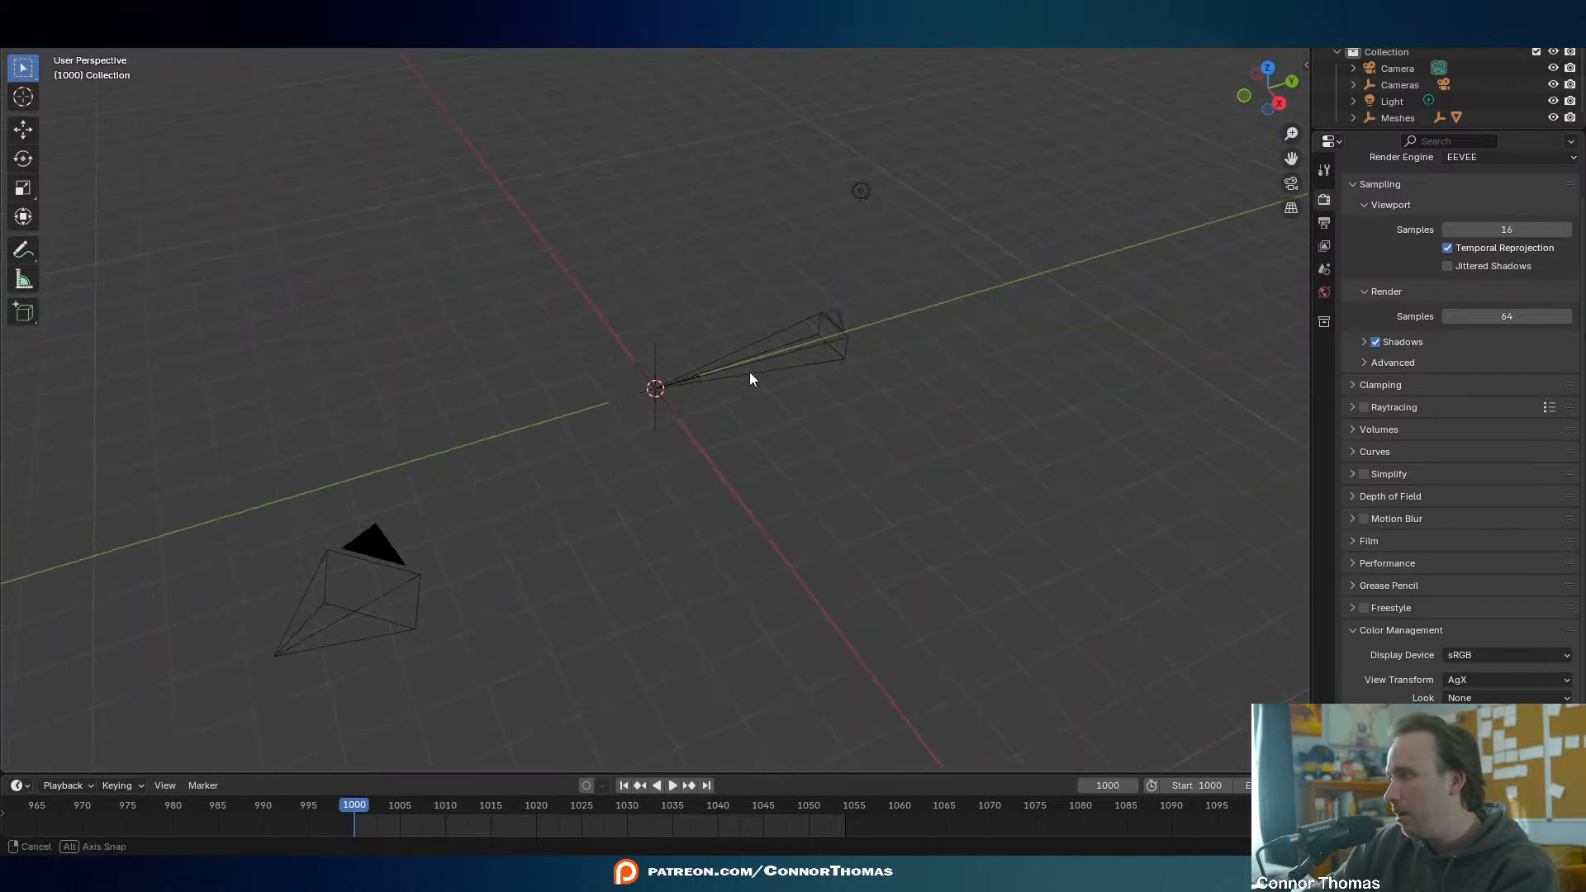
pyautogui.click(761, 355)
pyautogui.press('ctrl+KP_0')
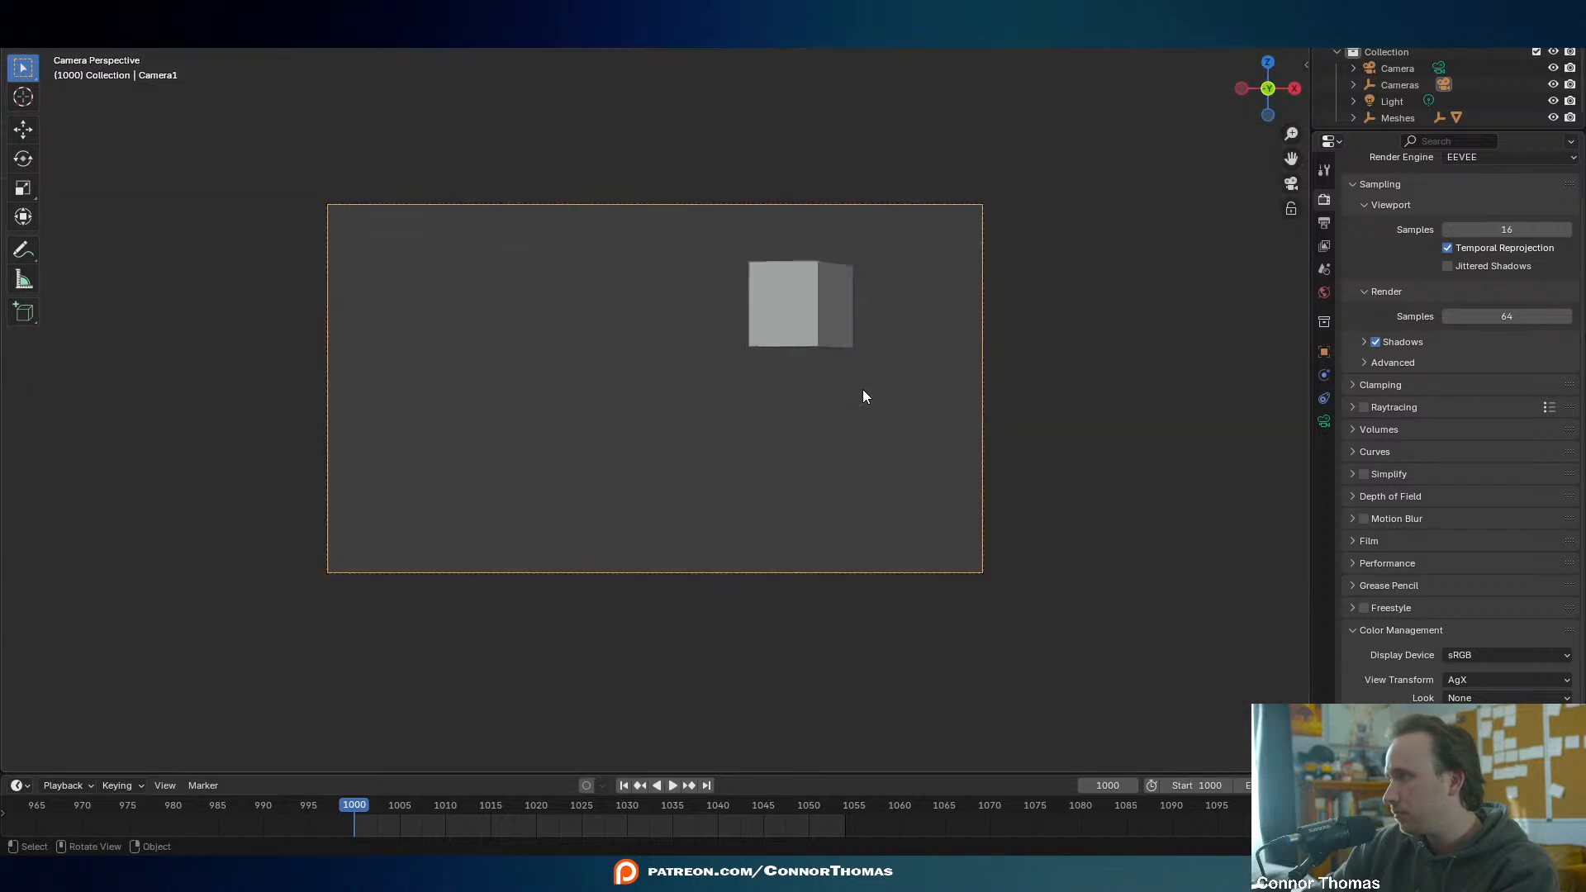
# - Play the shot through the imported camera to check the cube's motion, and return to frame 1000
pyautogui.press('space')
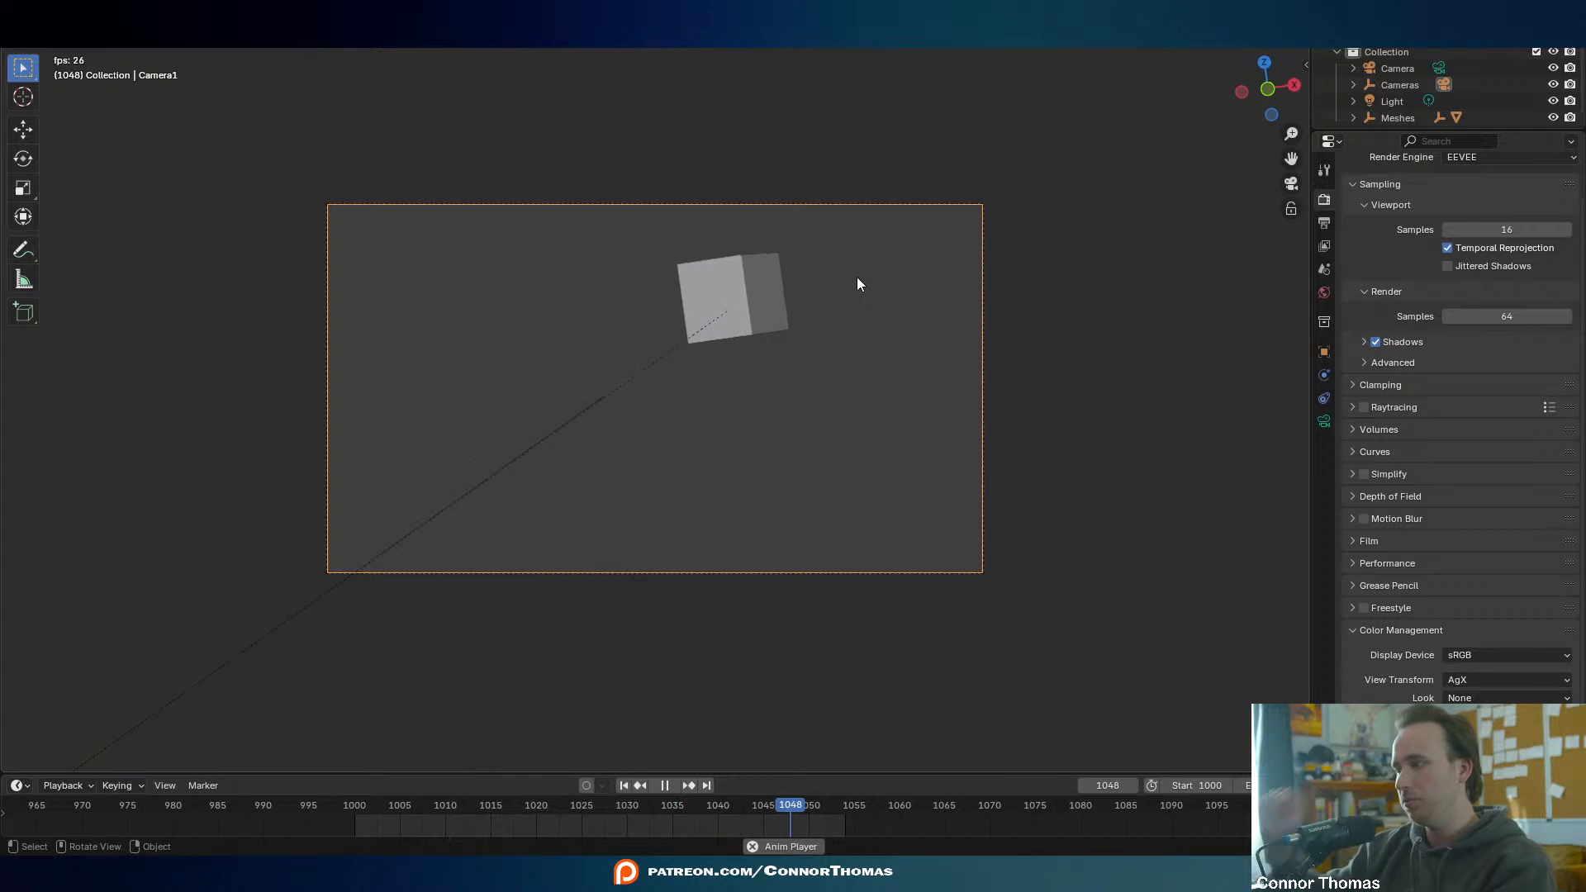
pyautogui.press('space')
pyautogui.click(354, 812)
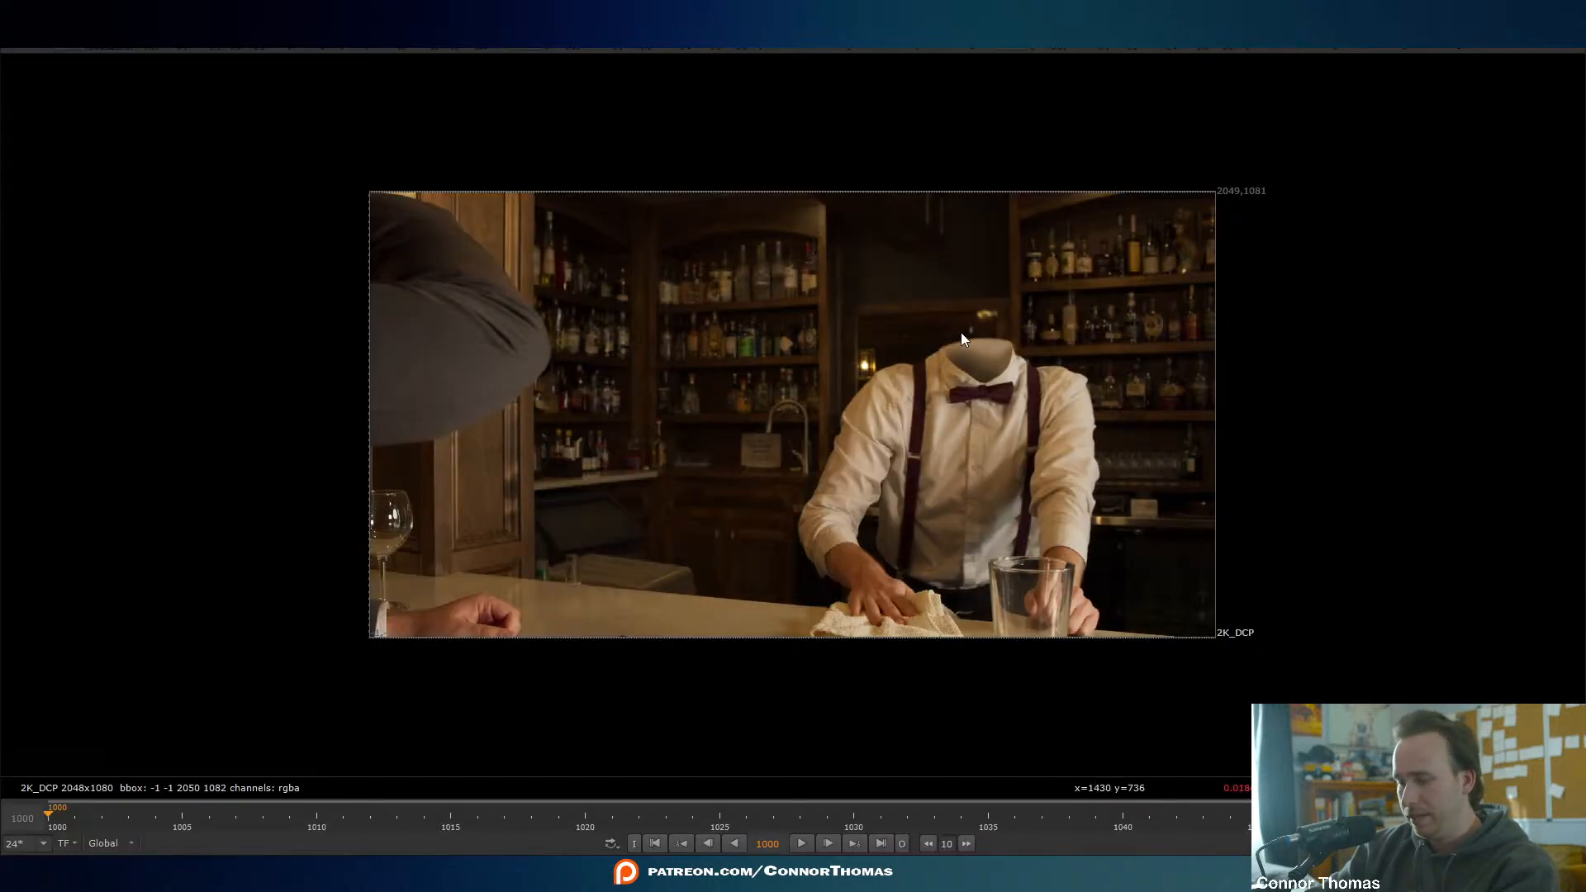
# - Switch to NukeX, fit the bartender comp in the viewer and compare its inputs, including the isolated collar and bow tie
pyautogui.press('f')
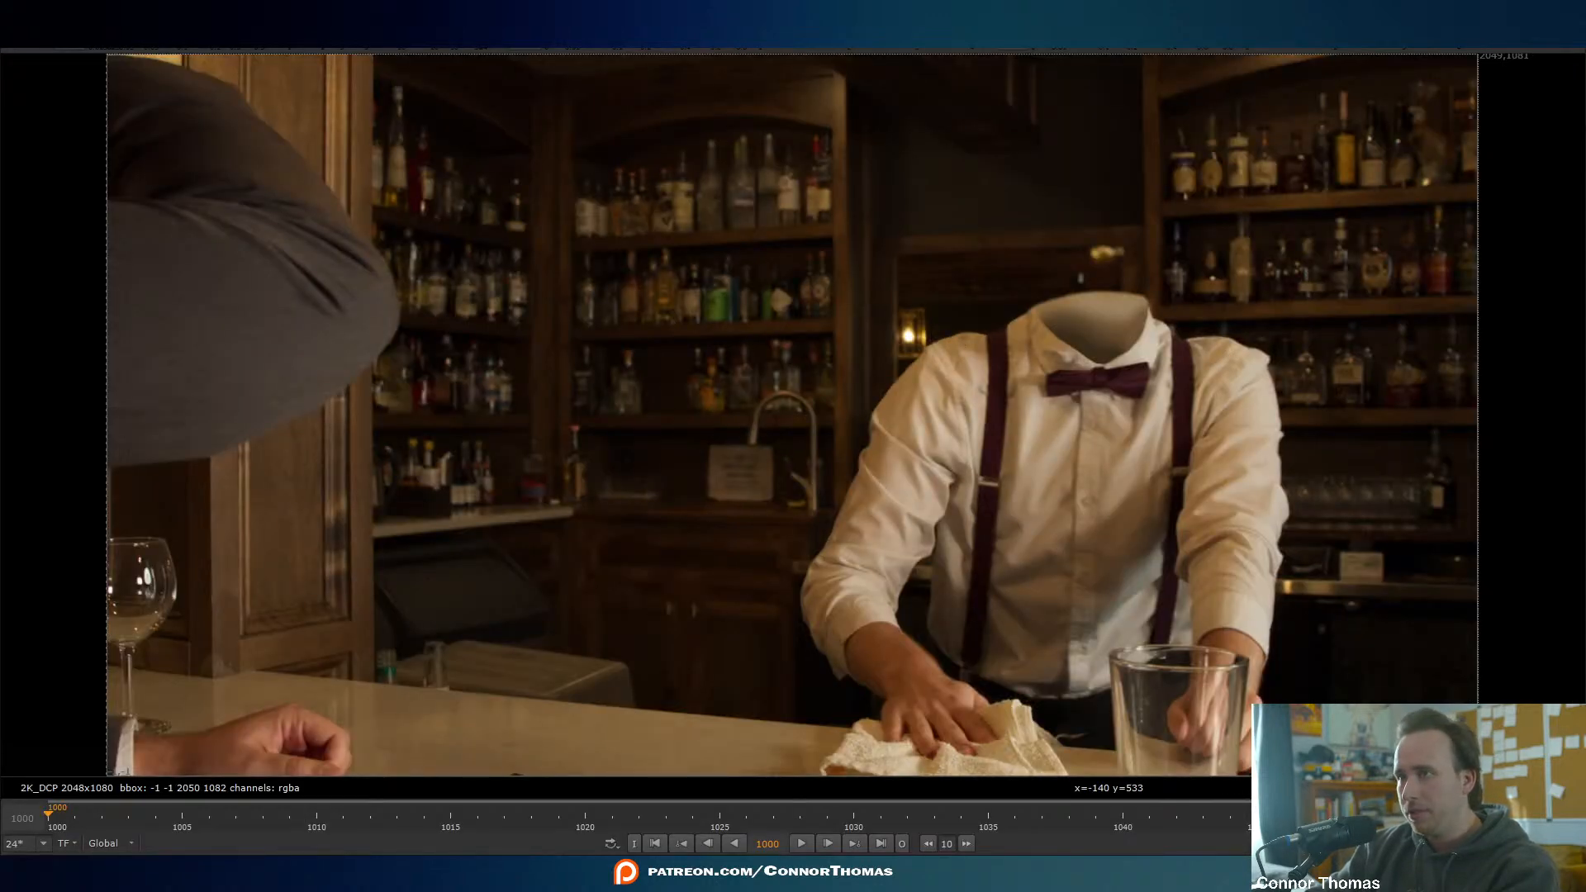
pyautogui.press('1')
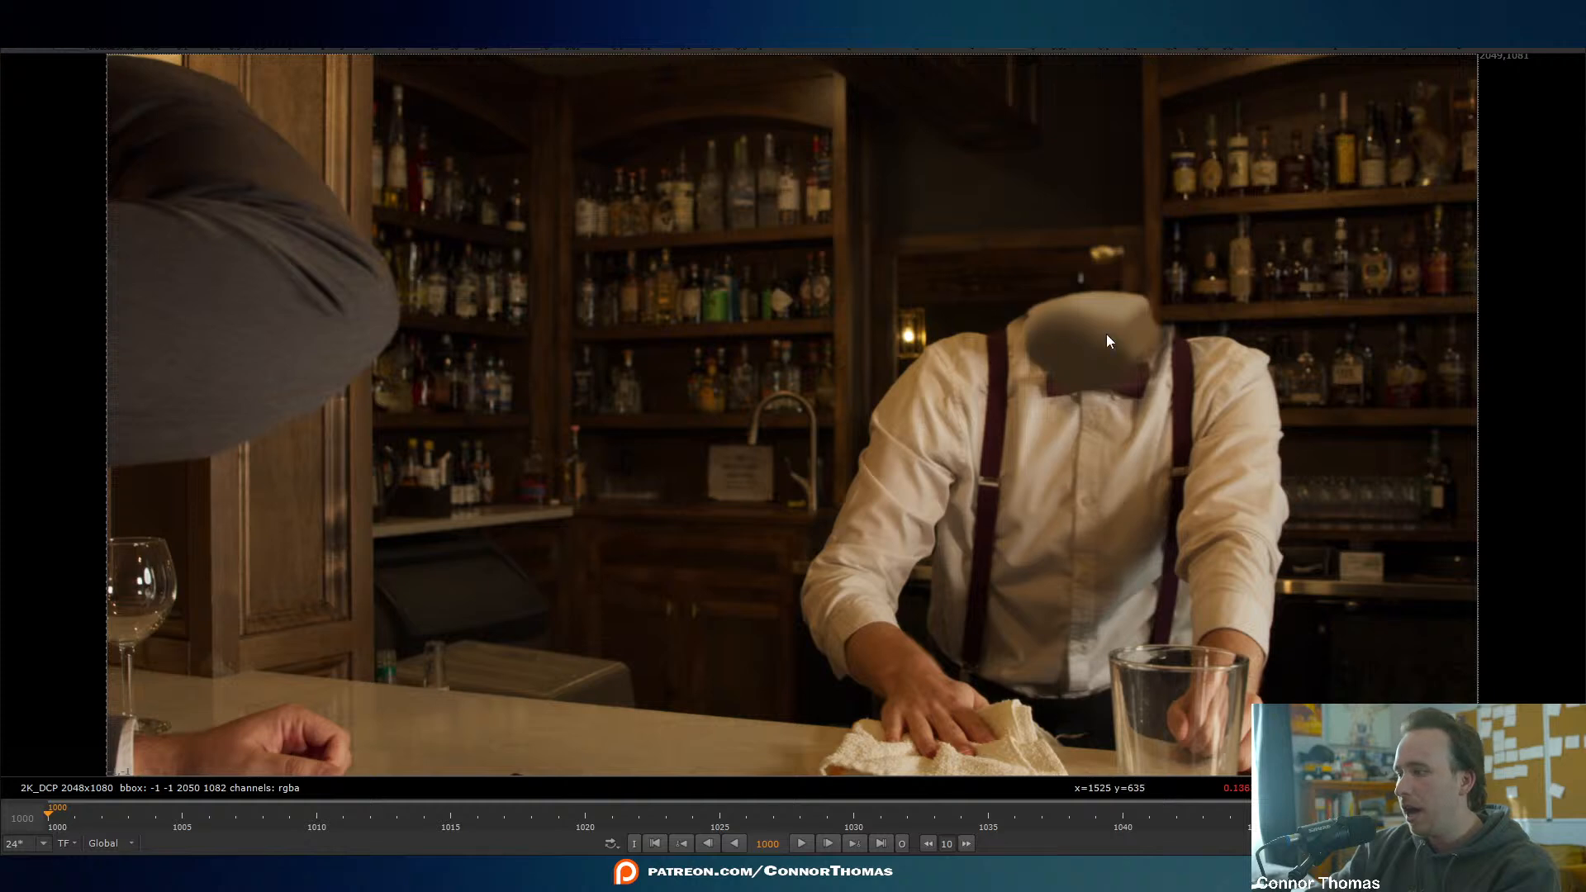
pyautogui.press('2')
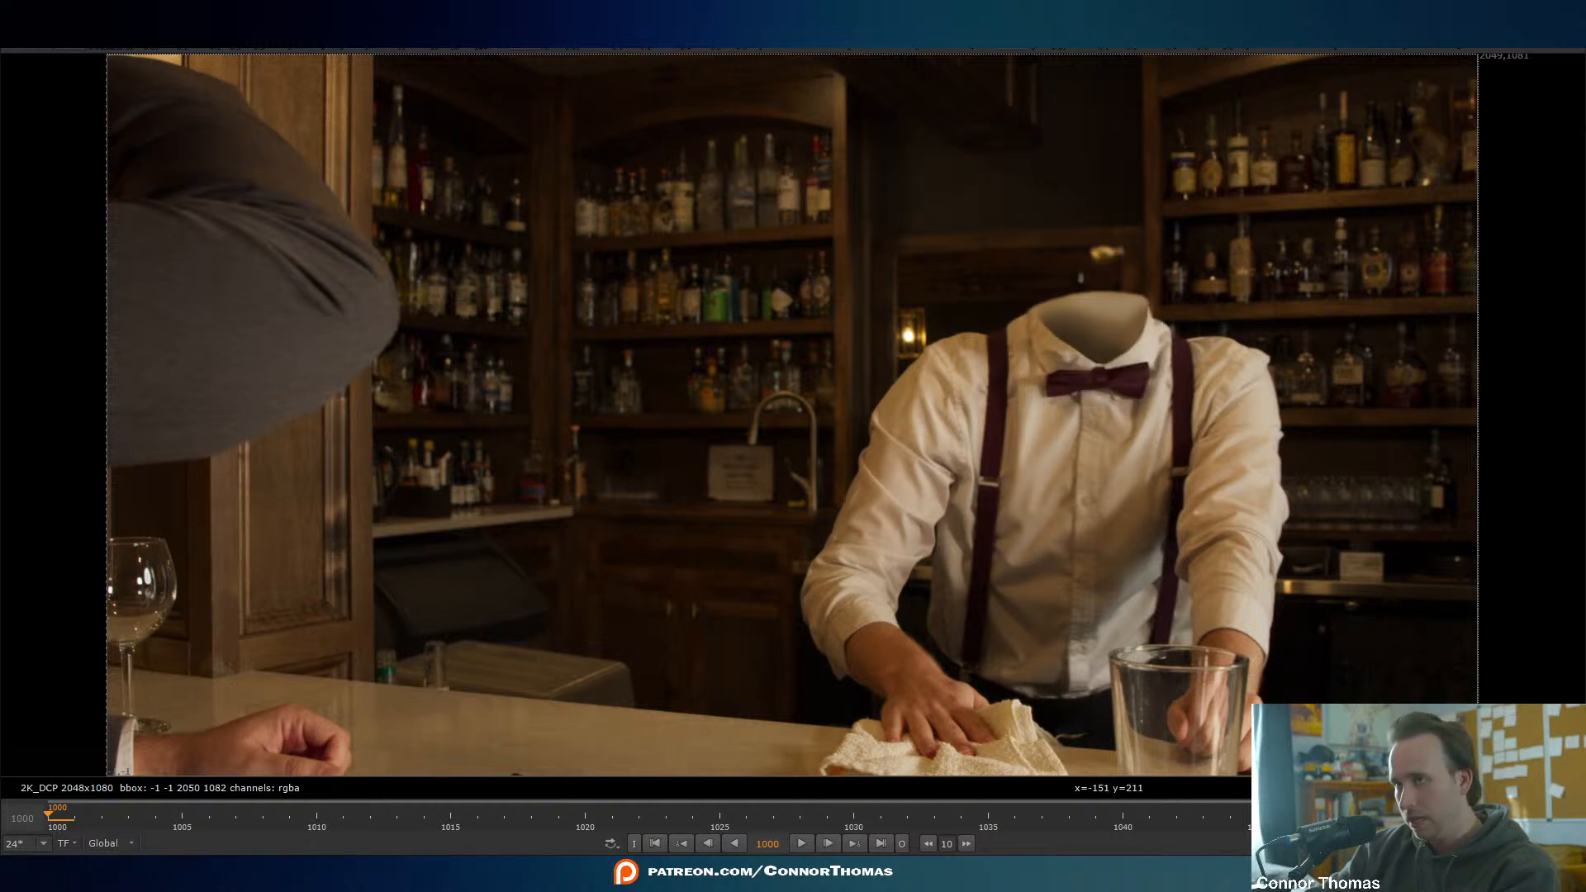
pyautogui.press('3')
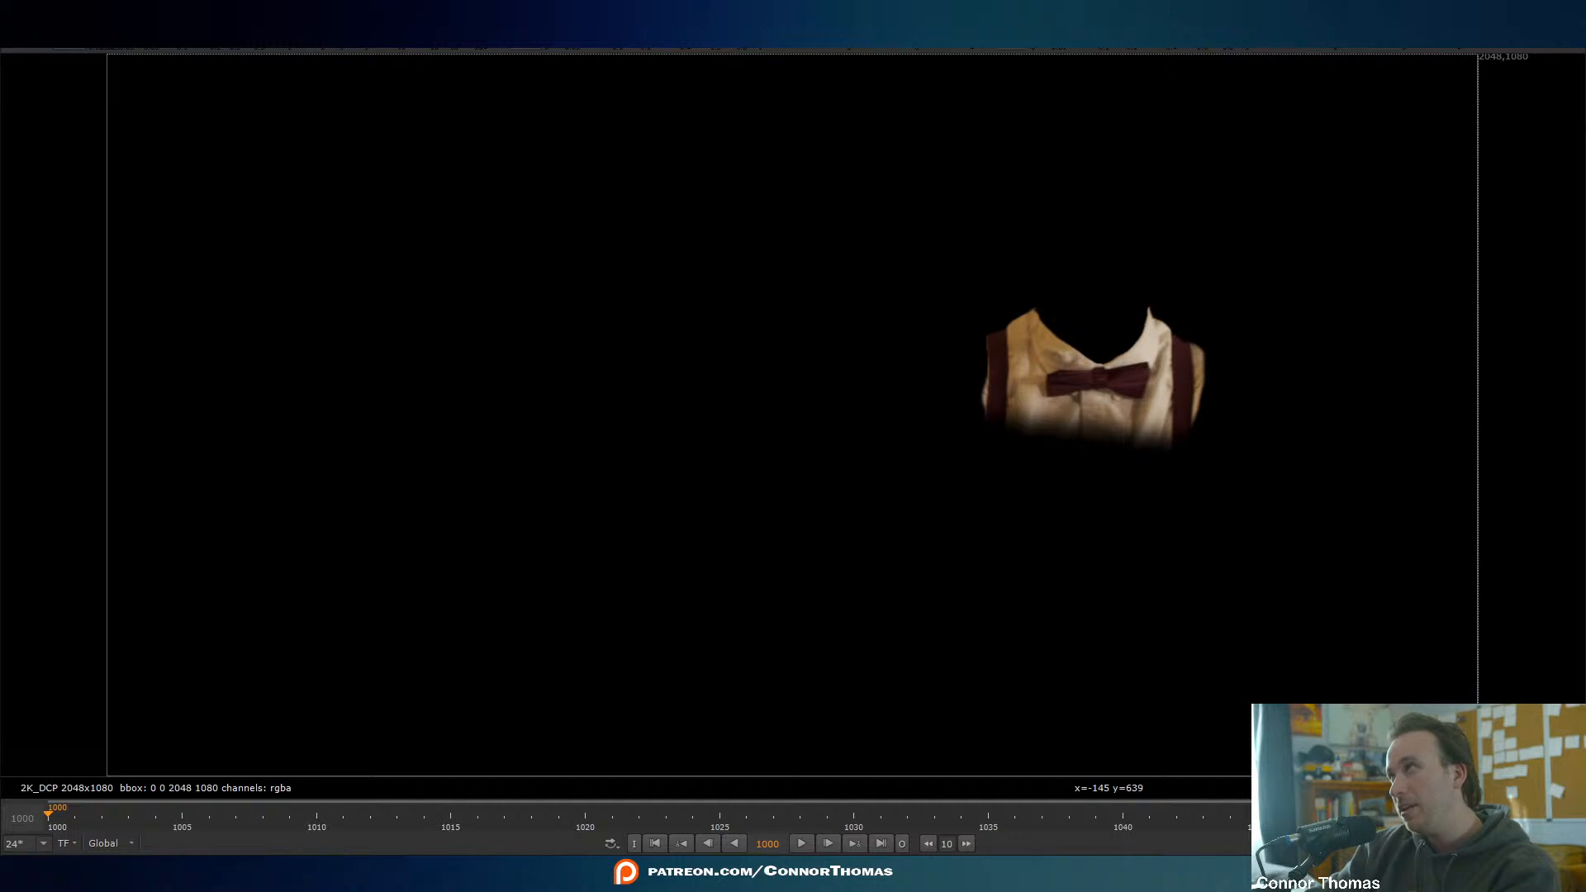
pyautogui.press('1')
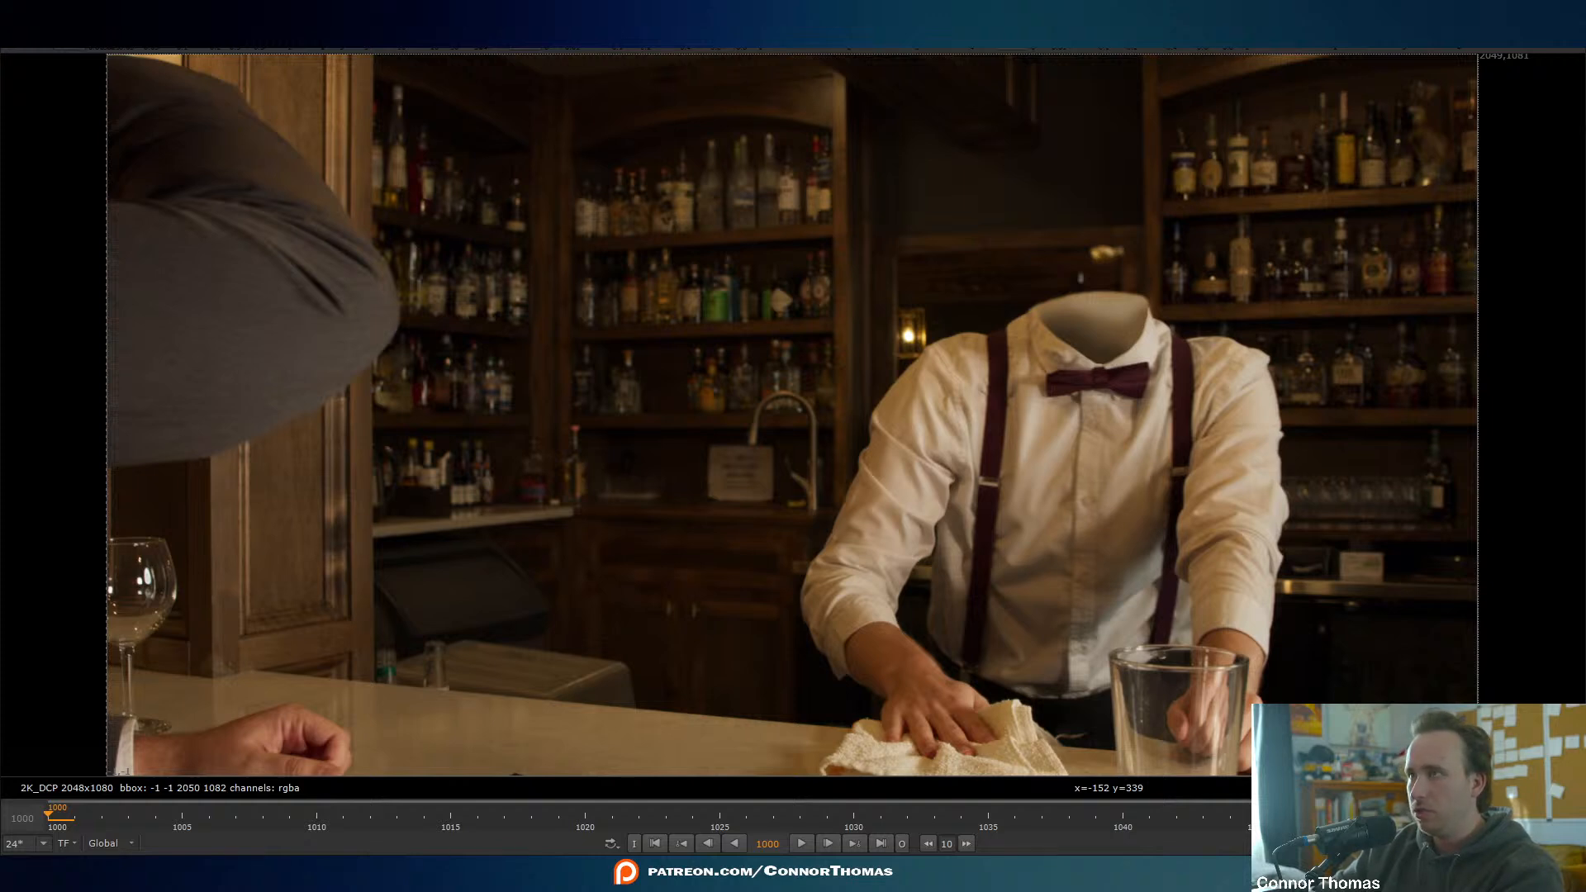
# - Write the 1024x540 comp as the JPG sequence VFX_010_ref in the stream project's VFX/ref/VFX_010_ref folder, and return to Blender
pyautogui.press('2')
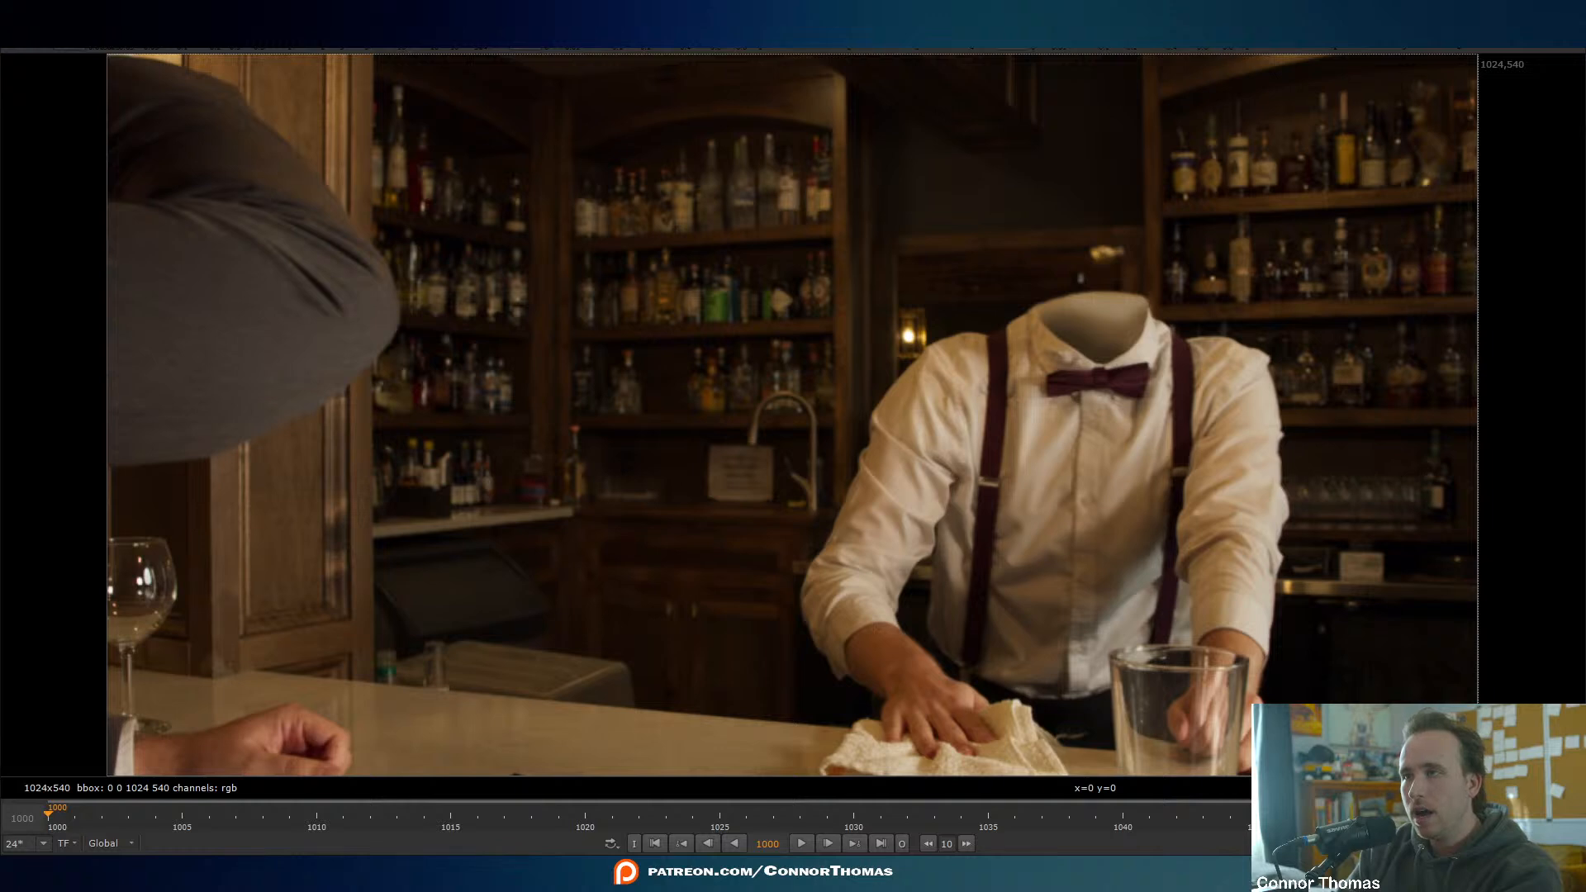
pyautogui.press('Return')
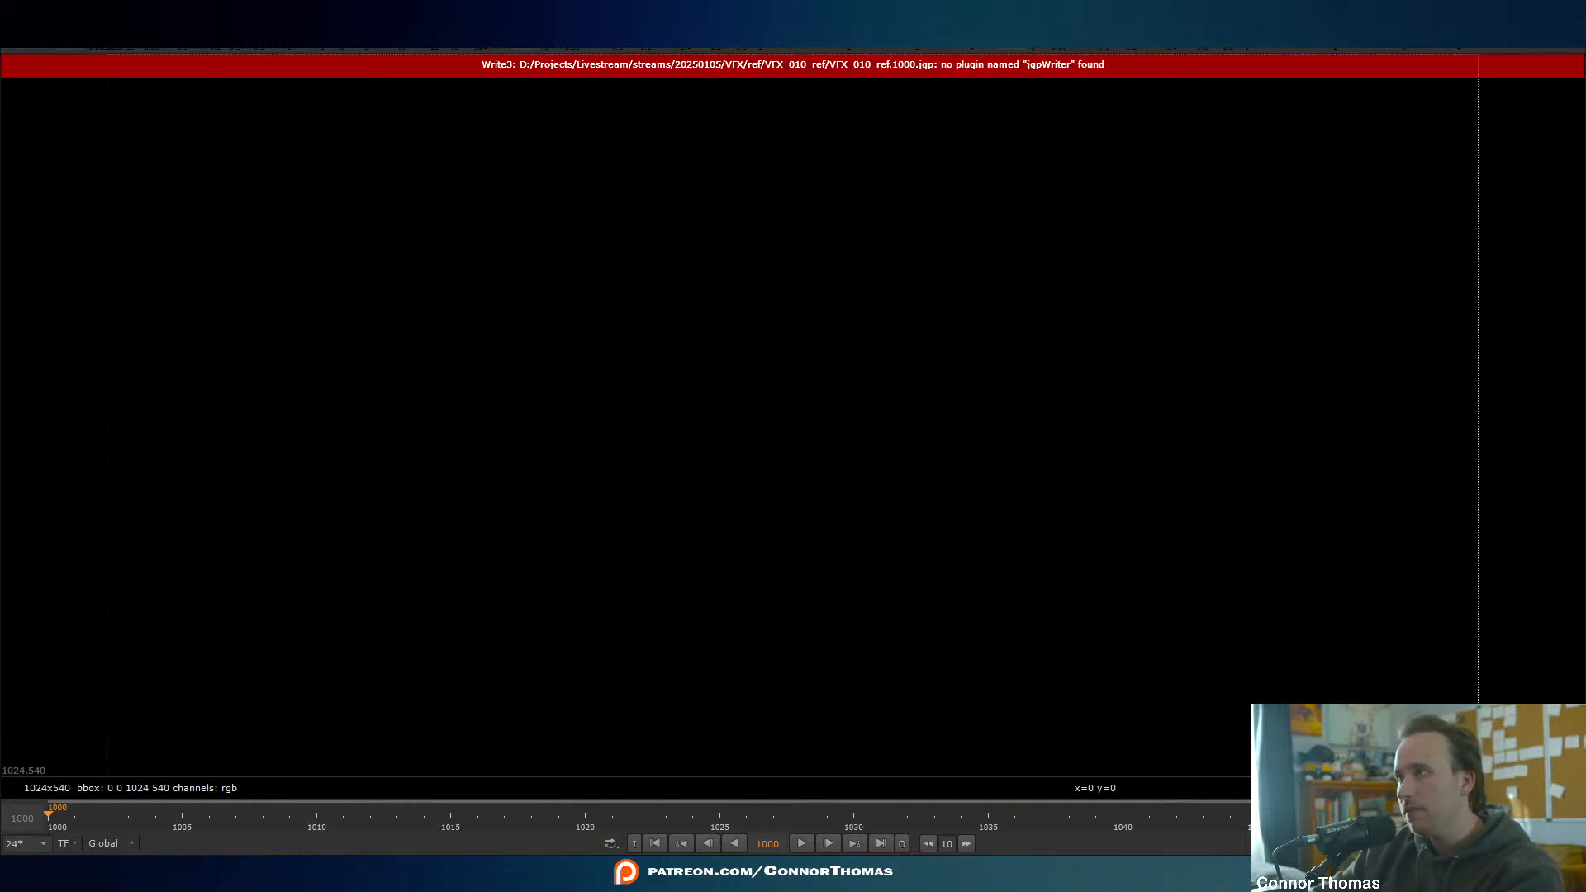
pyautogui.press('Return')
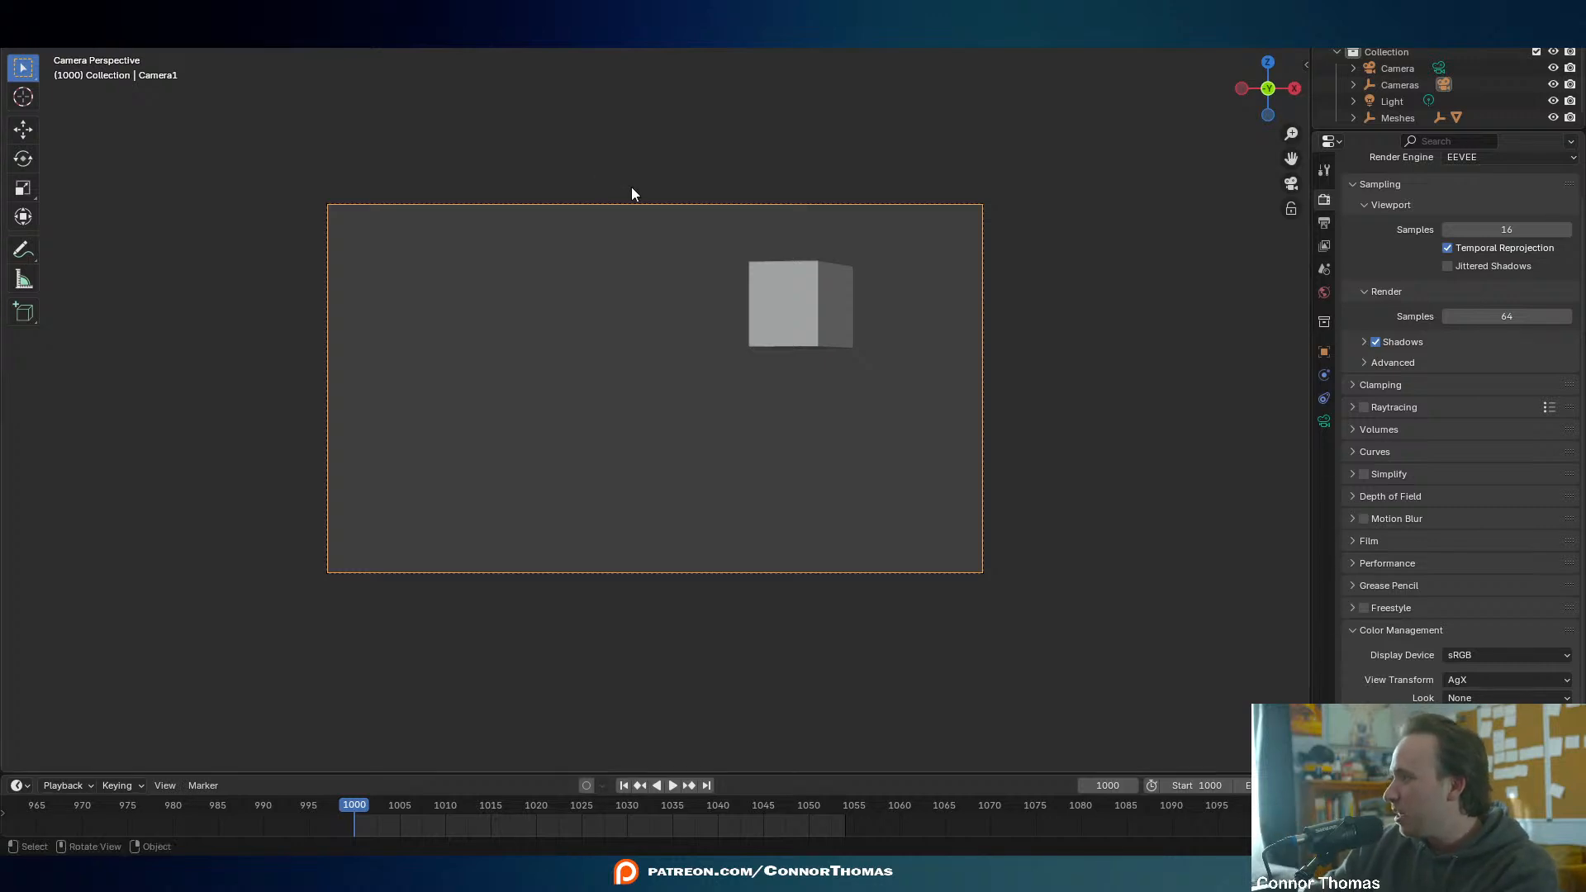
# - Enable background images for the imported camera and add an image slot
pyautogui.click(1324, 421)
pyautogui.click(1382, 473)
pyautogui.click(1365, 474)
pyautogui.click(1404, 499)
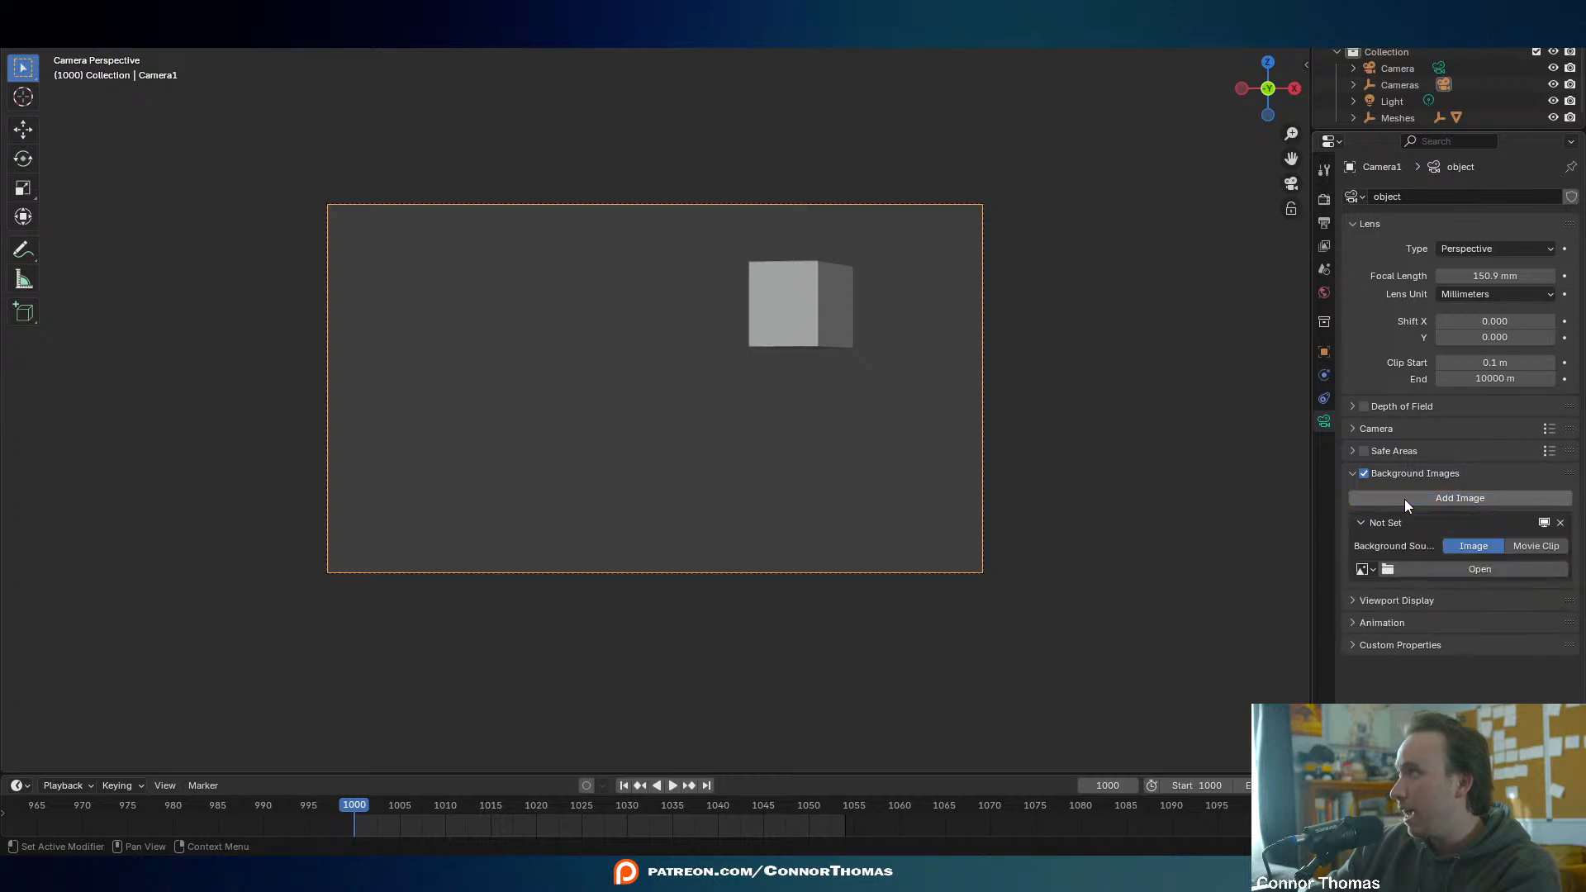
# - Load VFX_010_ref.1000.jpg through VFX_010_ref.1054.jpg from 20250105\VFX\ref\VFX_010_ref as the camera's background image sequence
pyautogui.click(1480, 570)
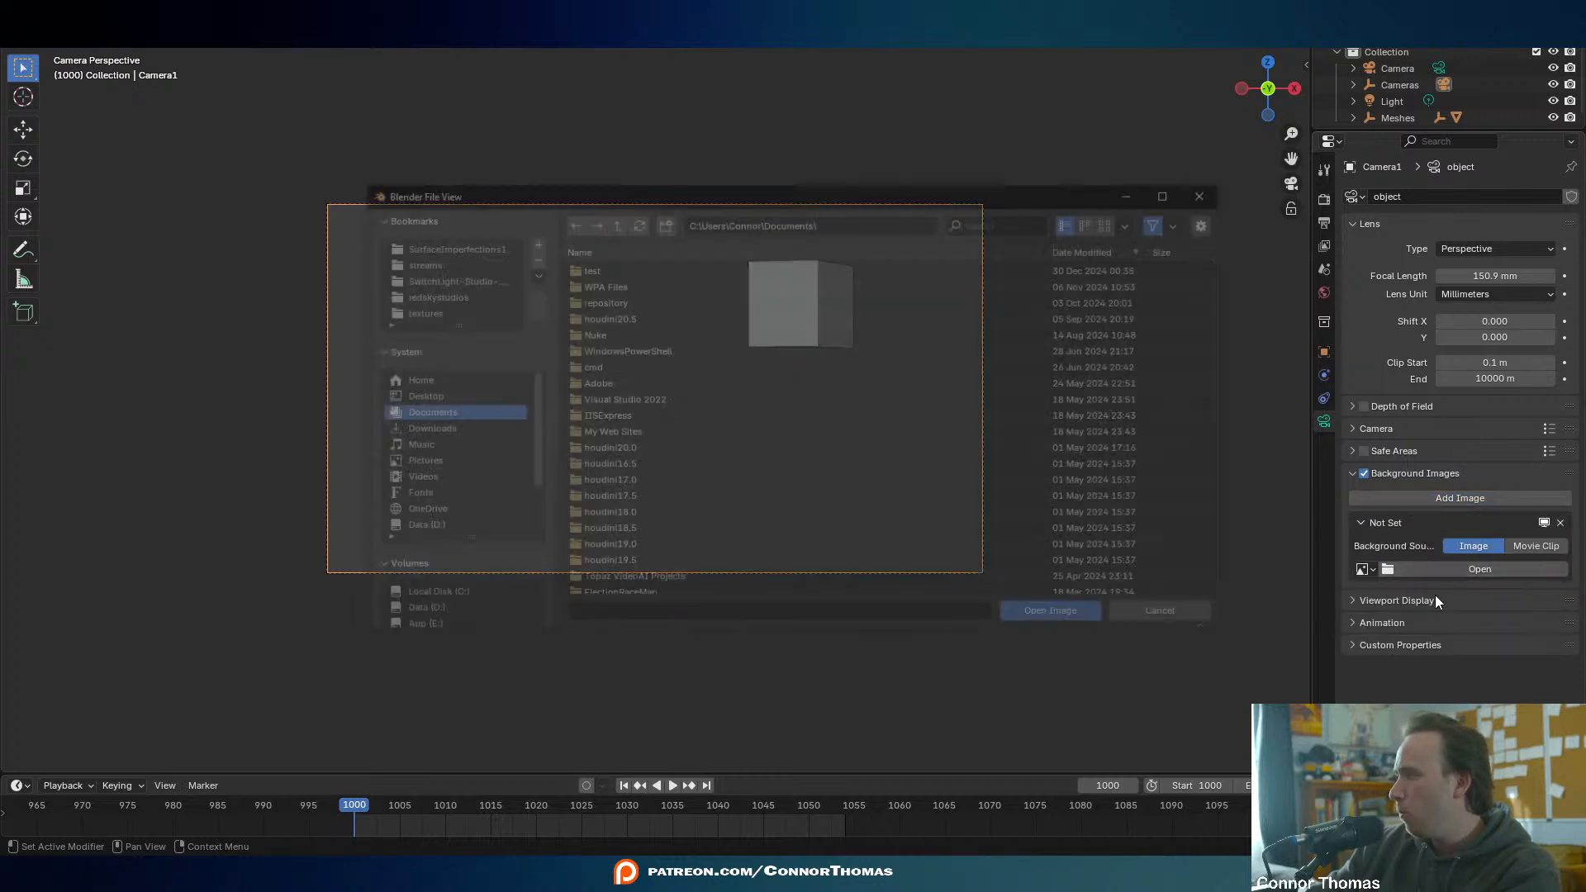
pyautogui.click(418, 263)
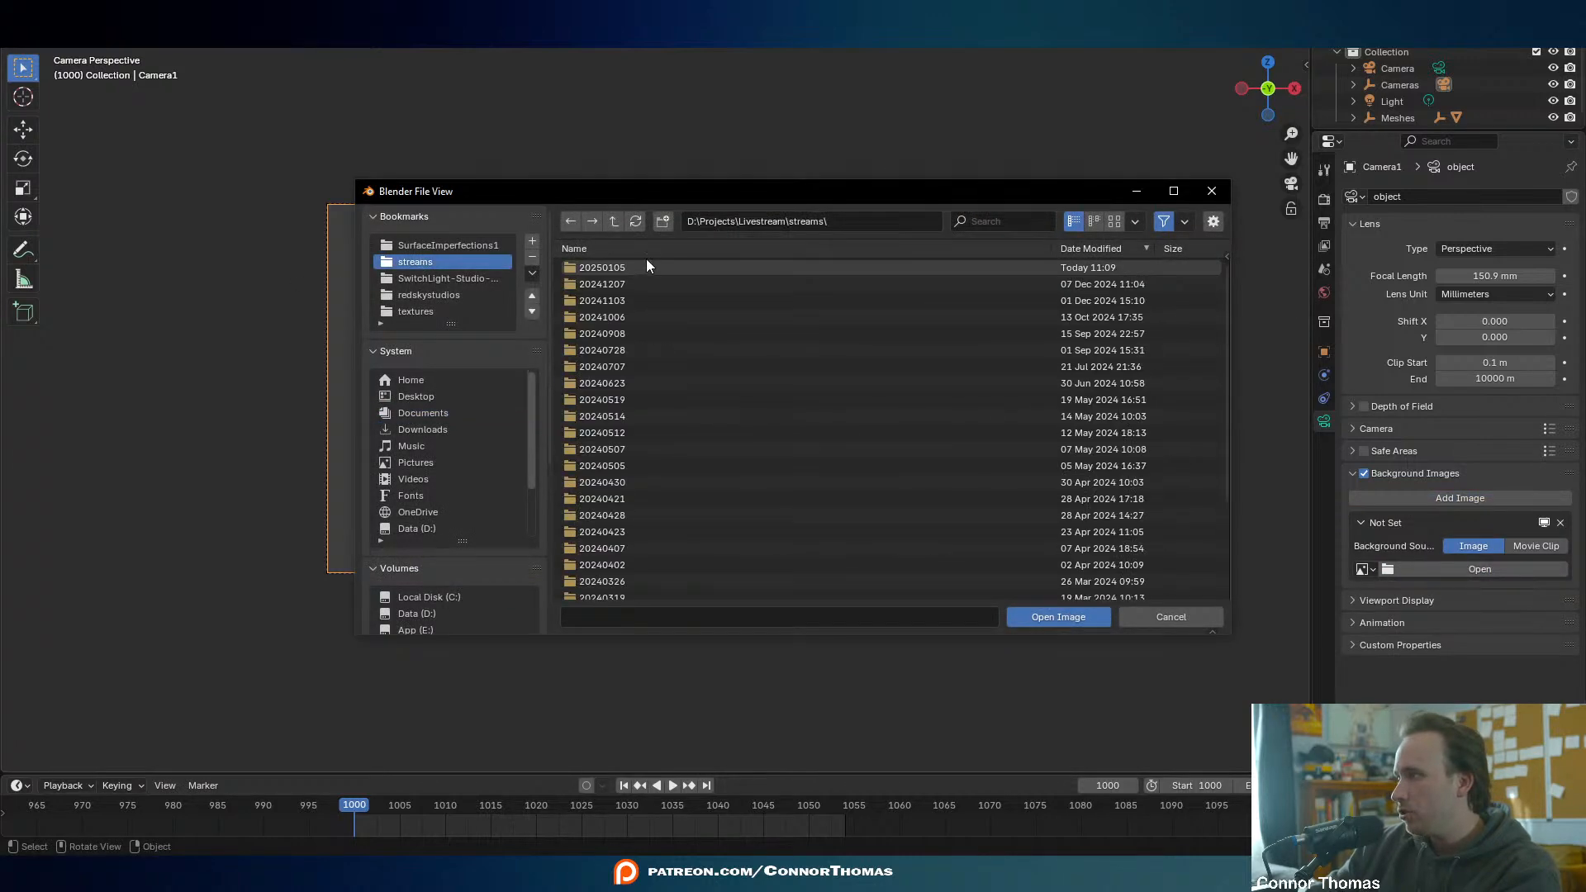
pyautogui.doubleClick(618, 268)
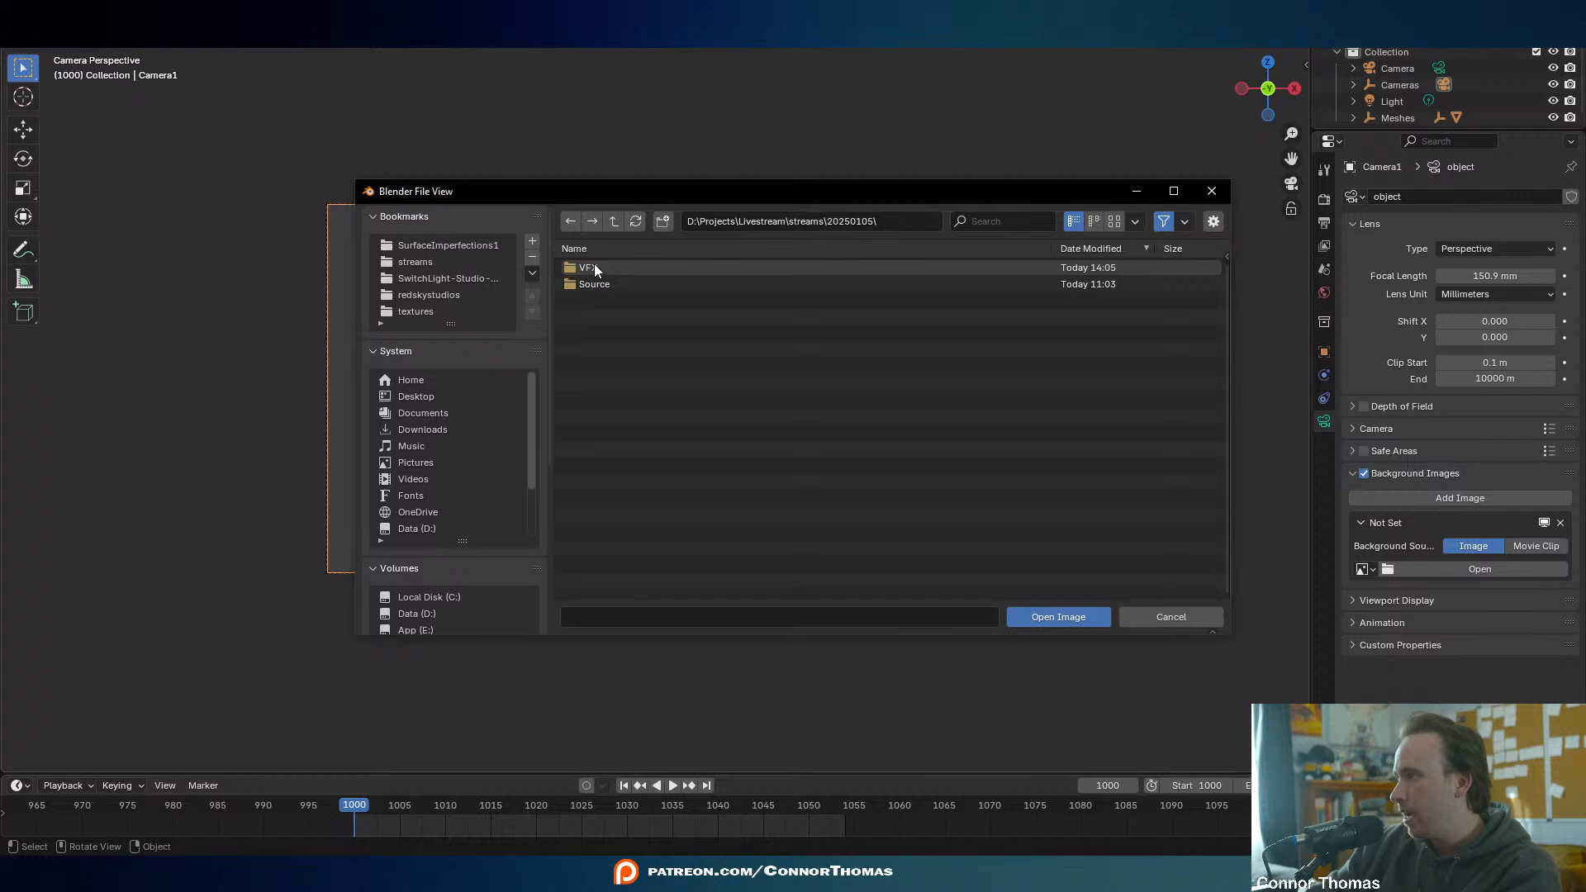
pyautogui.doubleClick(595, 268)
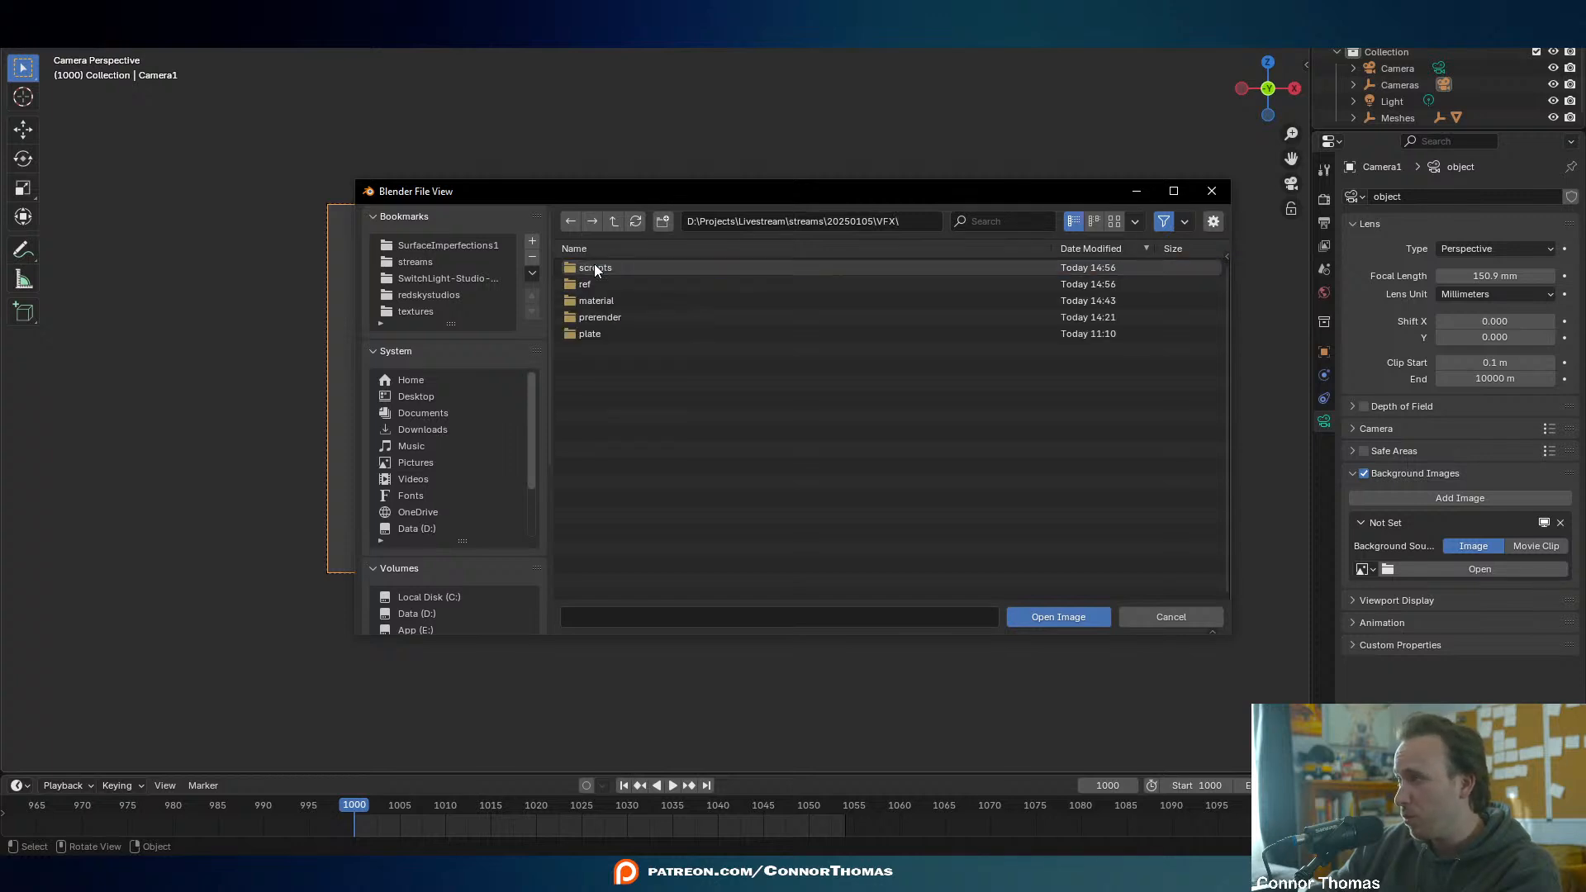
pyautogui.doubleClick(598, 283)
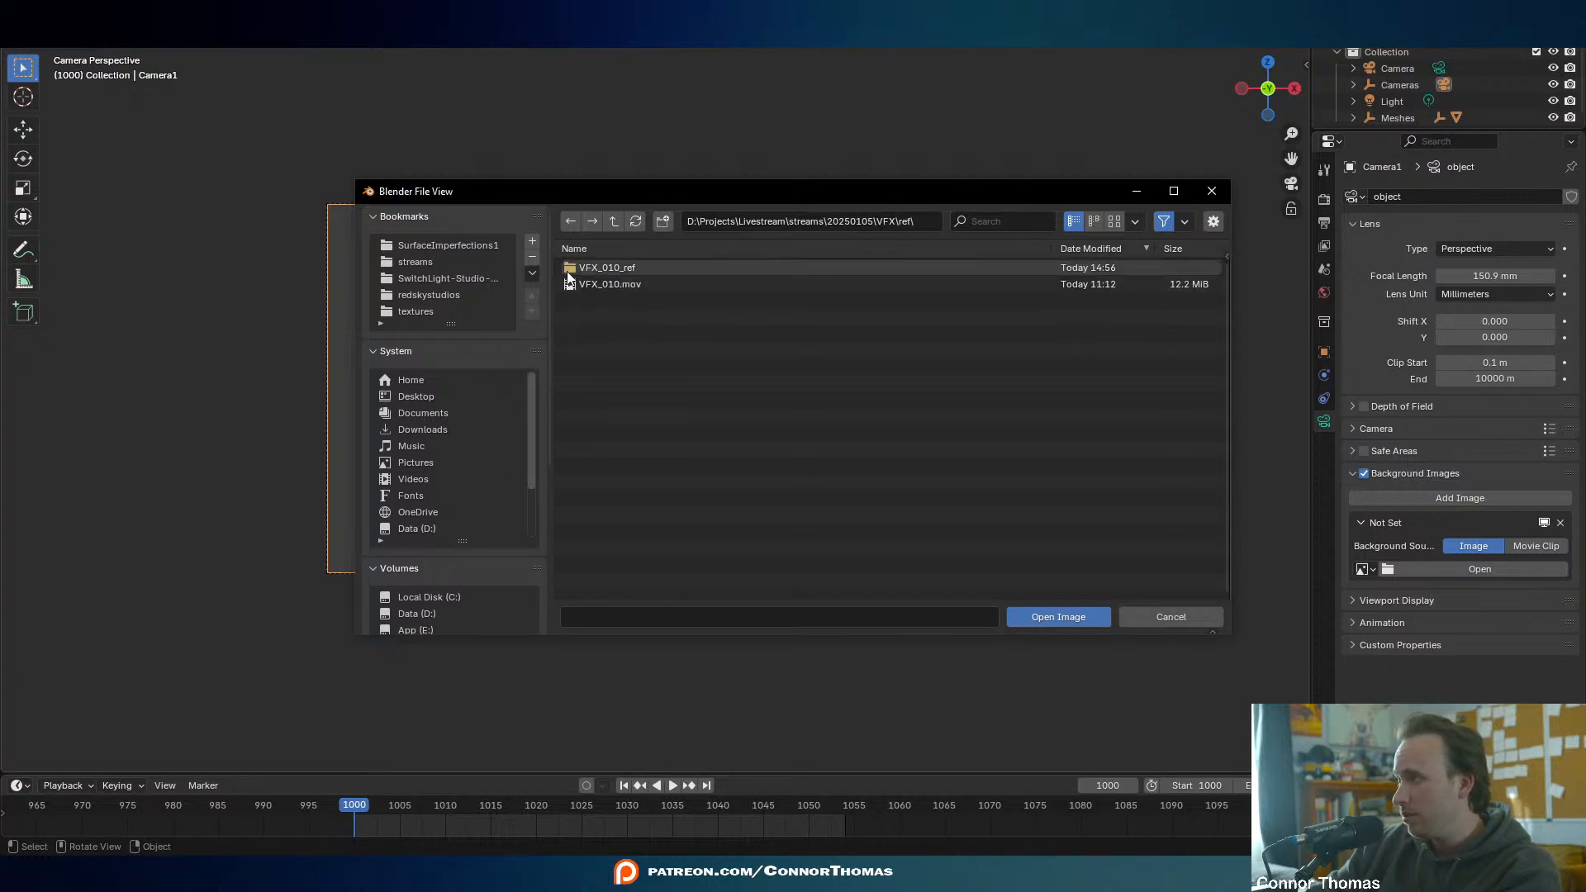
pyautogui.doubleClick(621, 266)
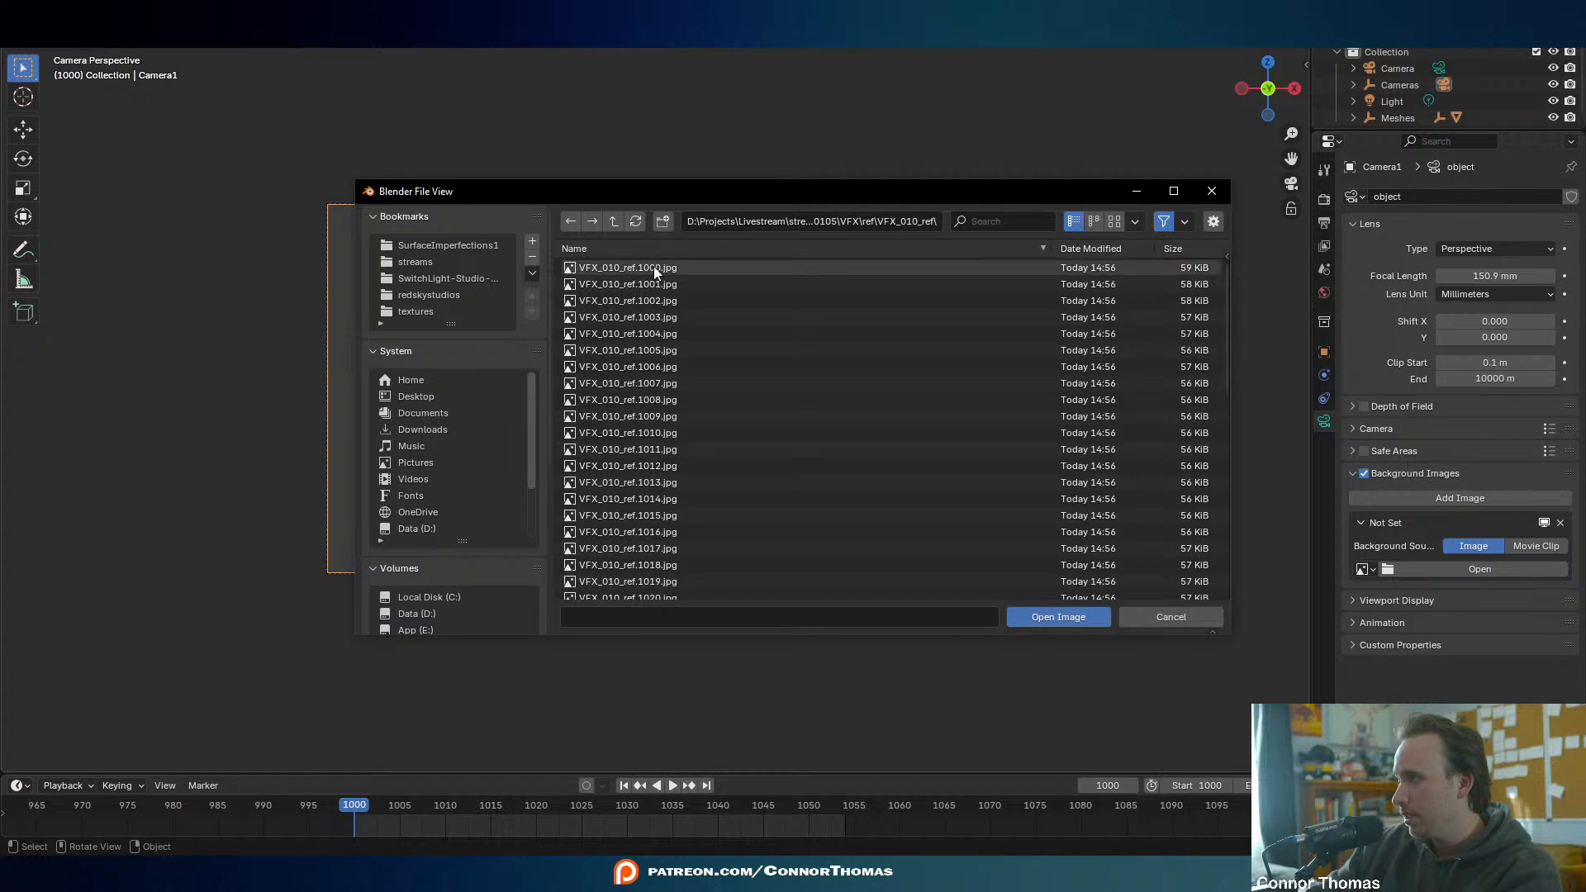
pyautogui.click(655, 272)
pyautogui.moveTo(1226, 281); pyautogui.dragTo(1226, 545)
pyautogui.scroll(-5, 495, 512)
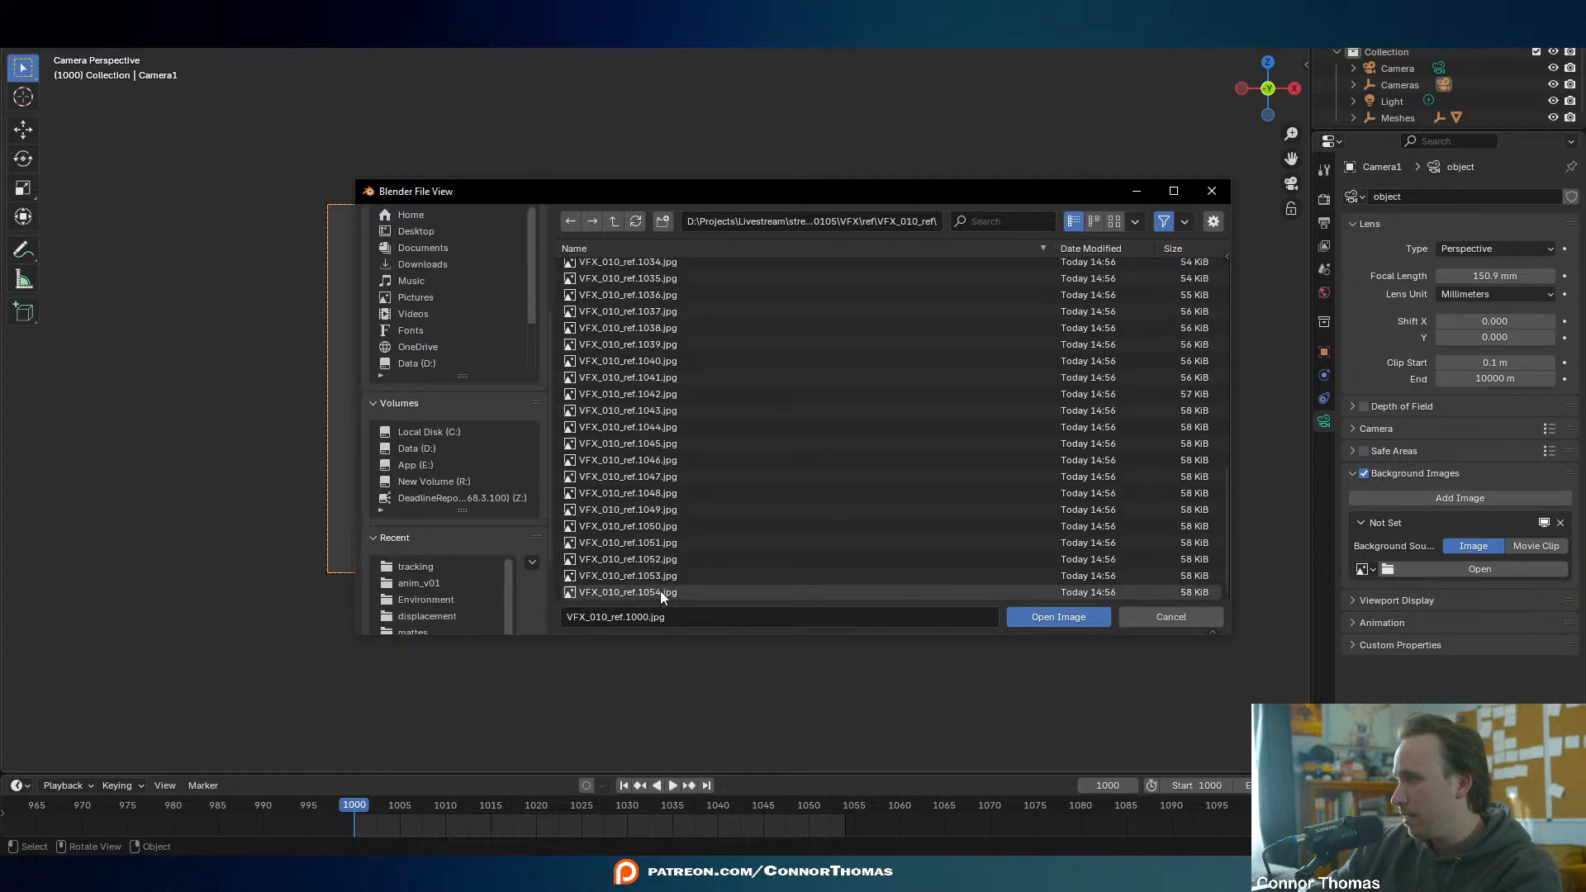
pyautogui.keyDown('shift'); pyautogui.click(661, 592); pyautogui.keyUp('shift')
pyautogui.click(1036, 616)
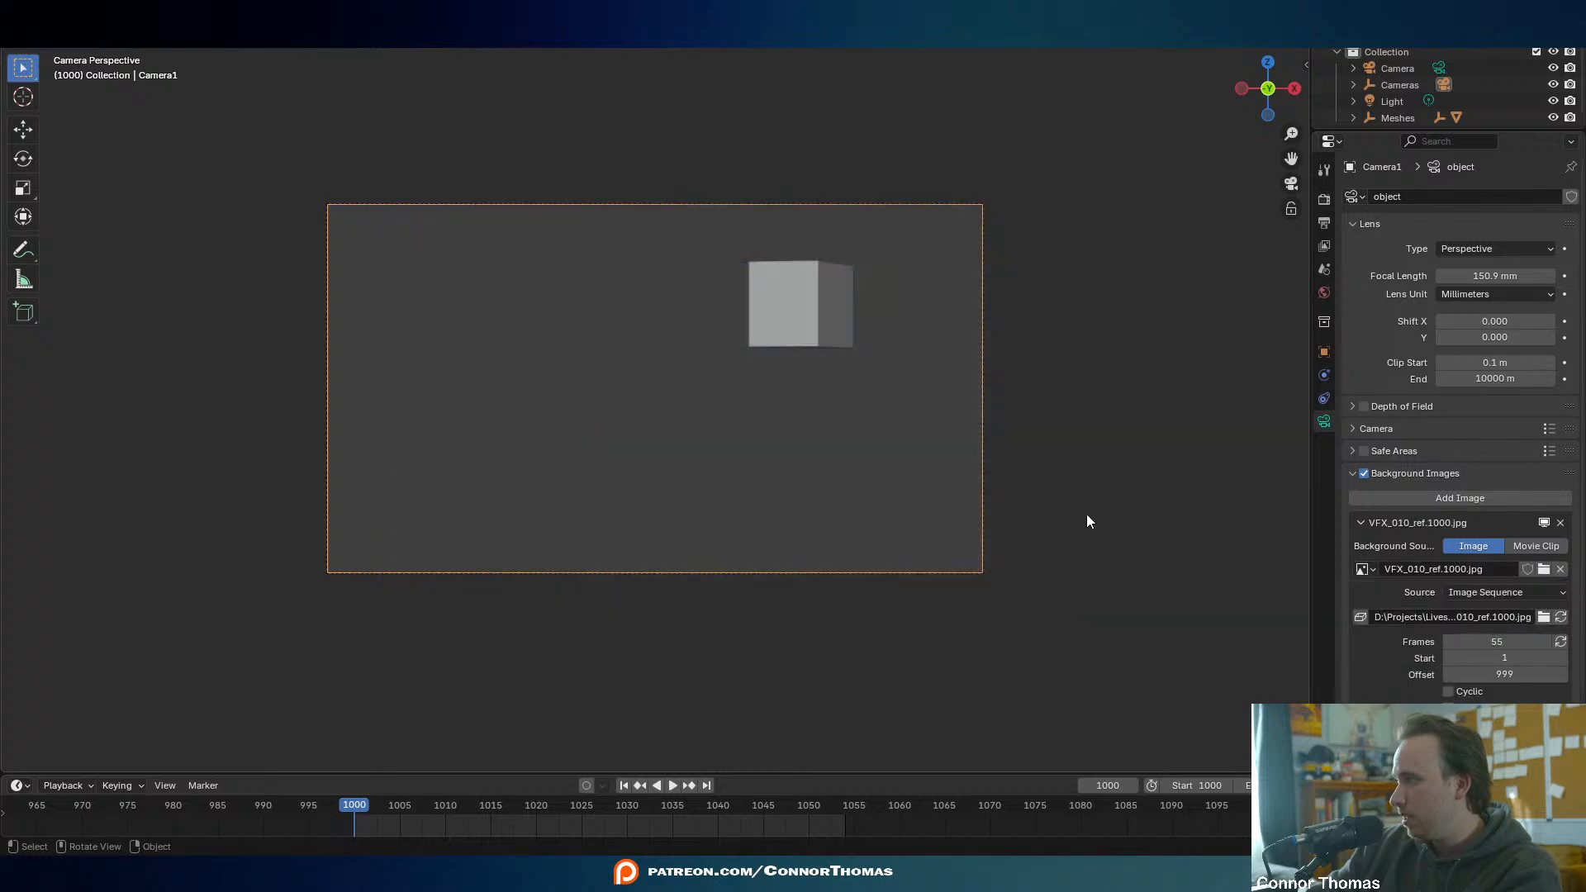
# - Try 999 as the start frame of the camera's background image sequence
pyautogui.scroll(5, 886, 415)
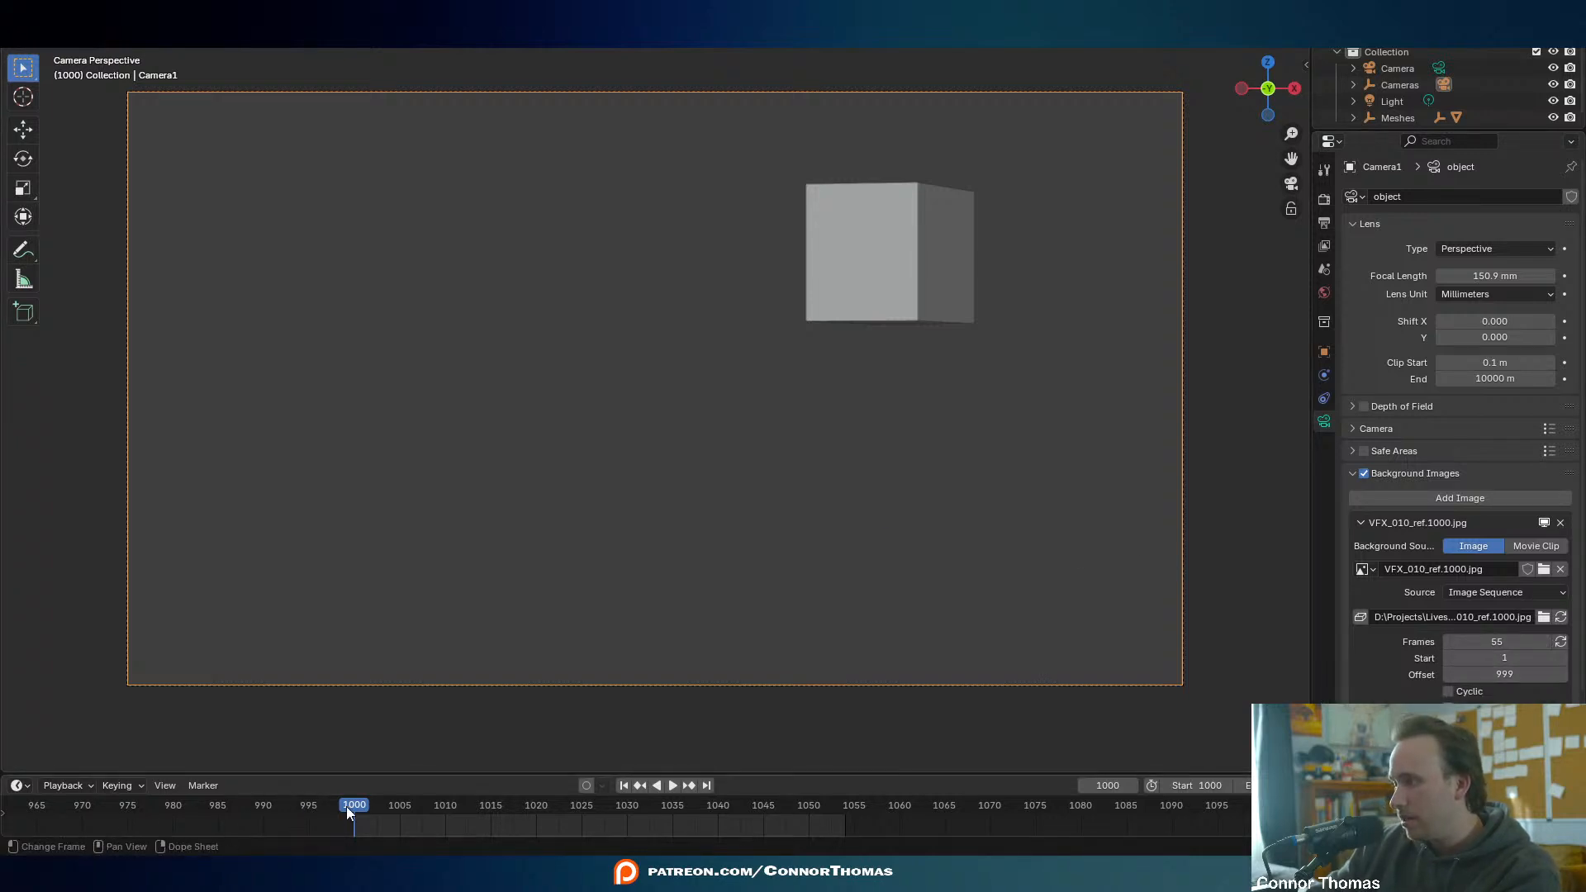
pyautogui.press('space')
pyautogui.press('Escape')
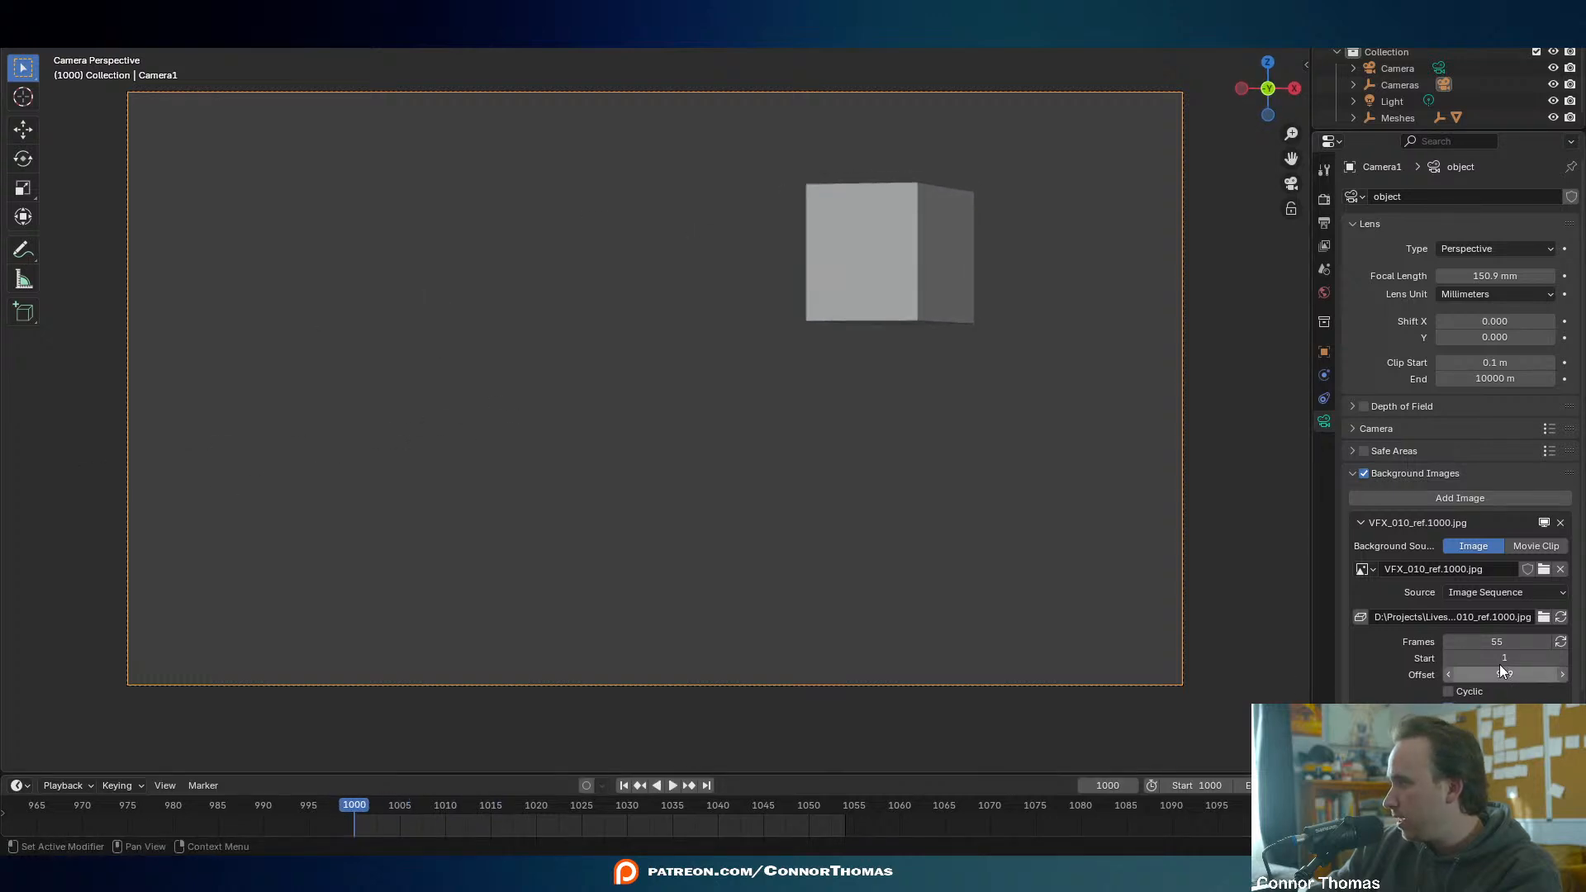
pyautogui.click(1497, 659)
pyautogui.write('9999')
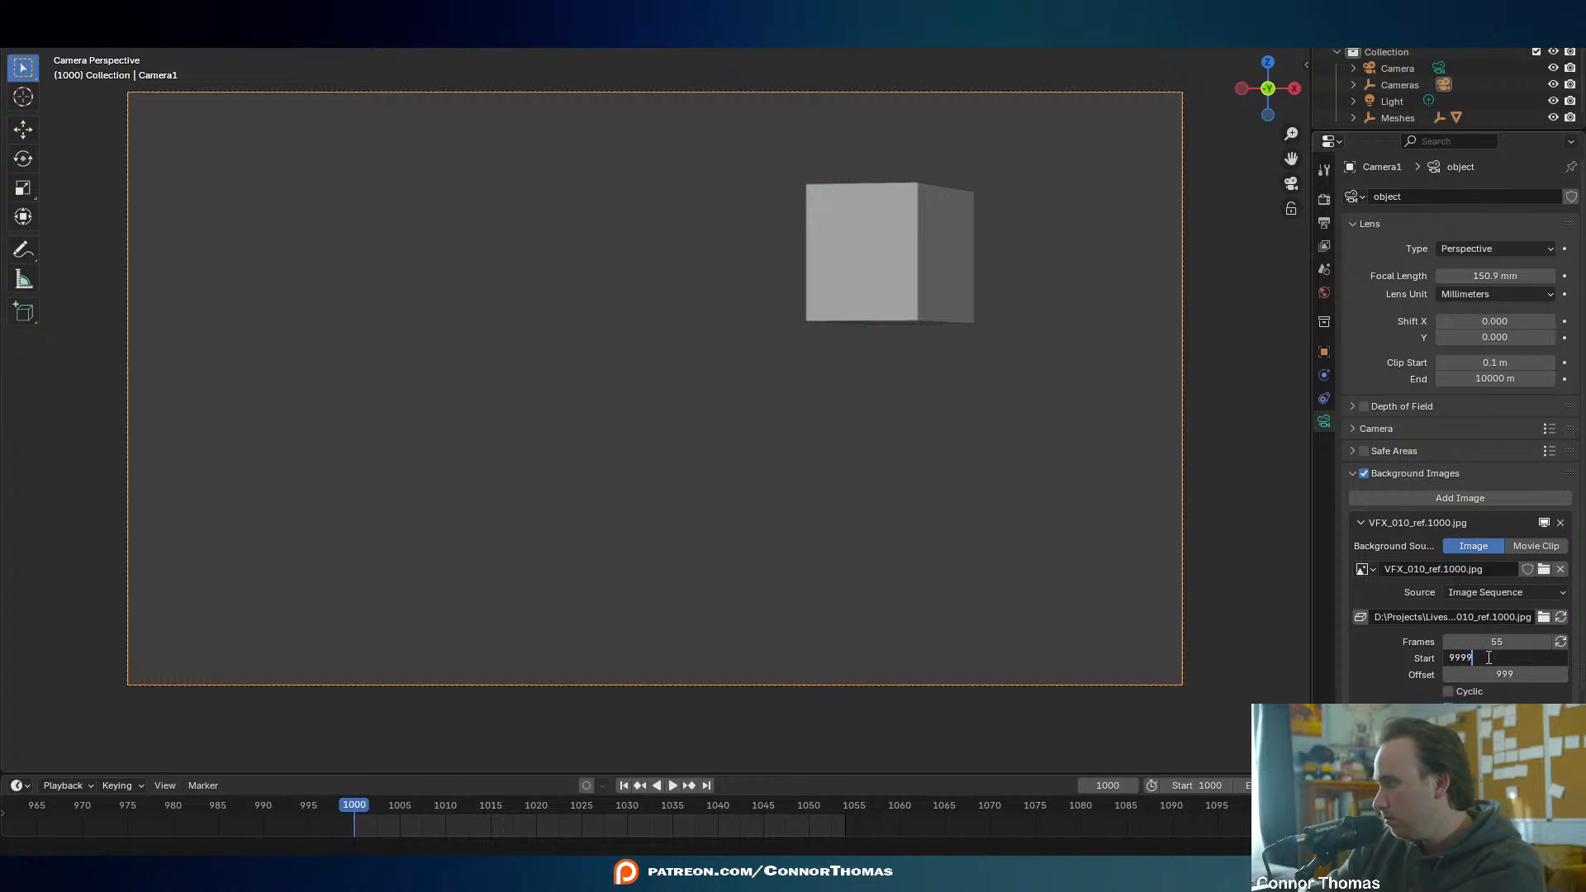
pyautogui.press('Return')
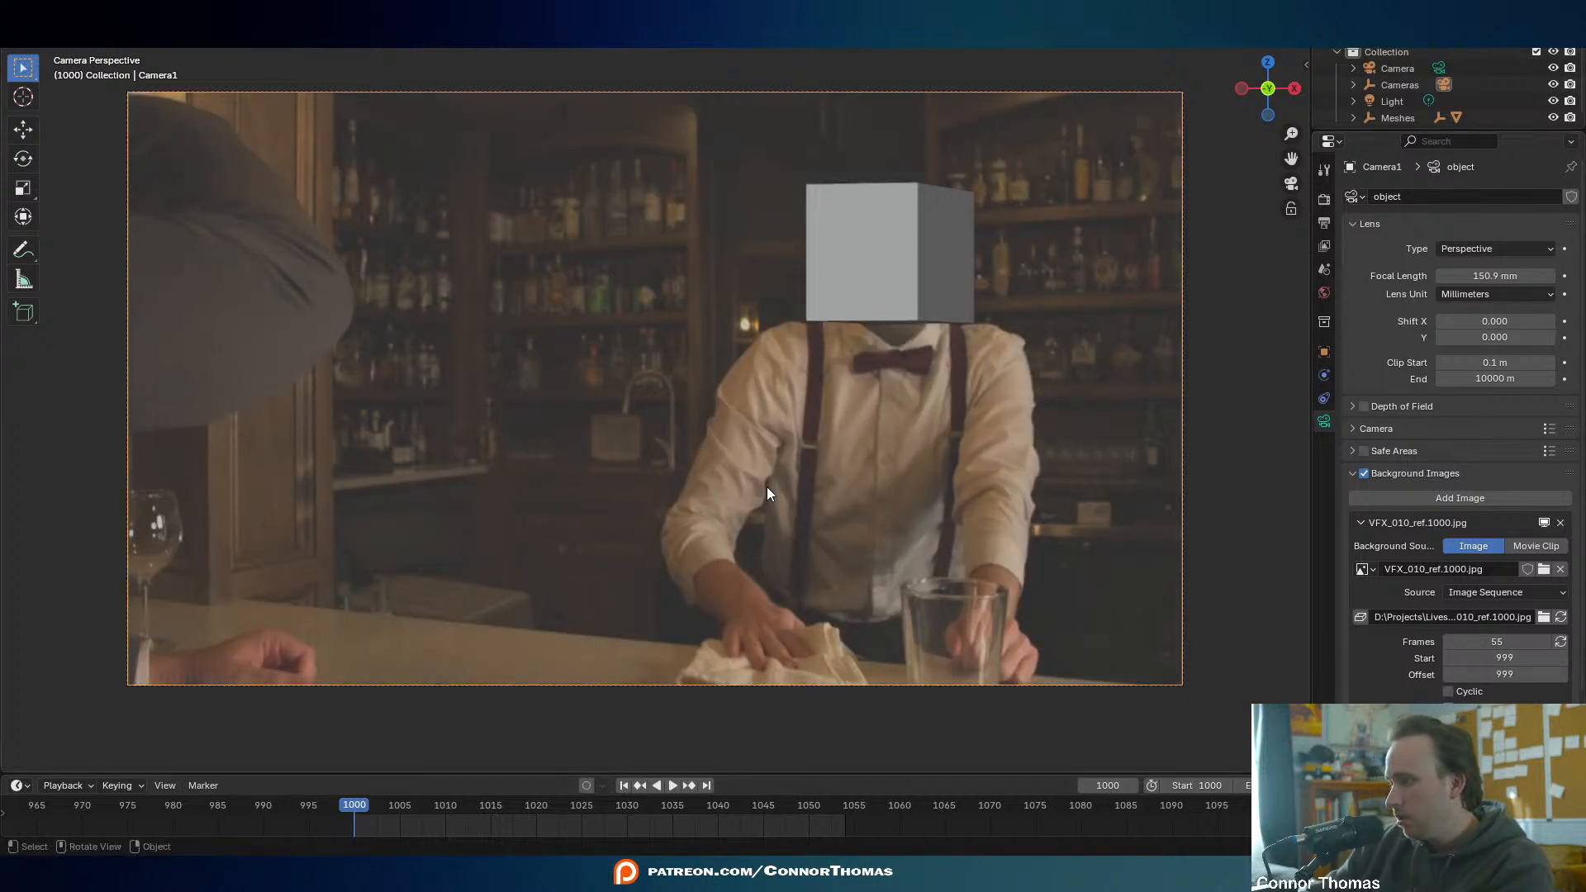
pyautogui.press('Up')
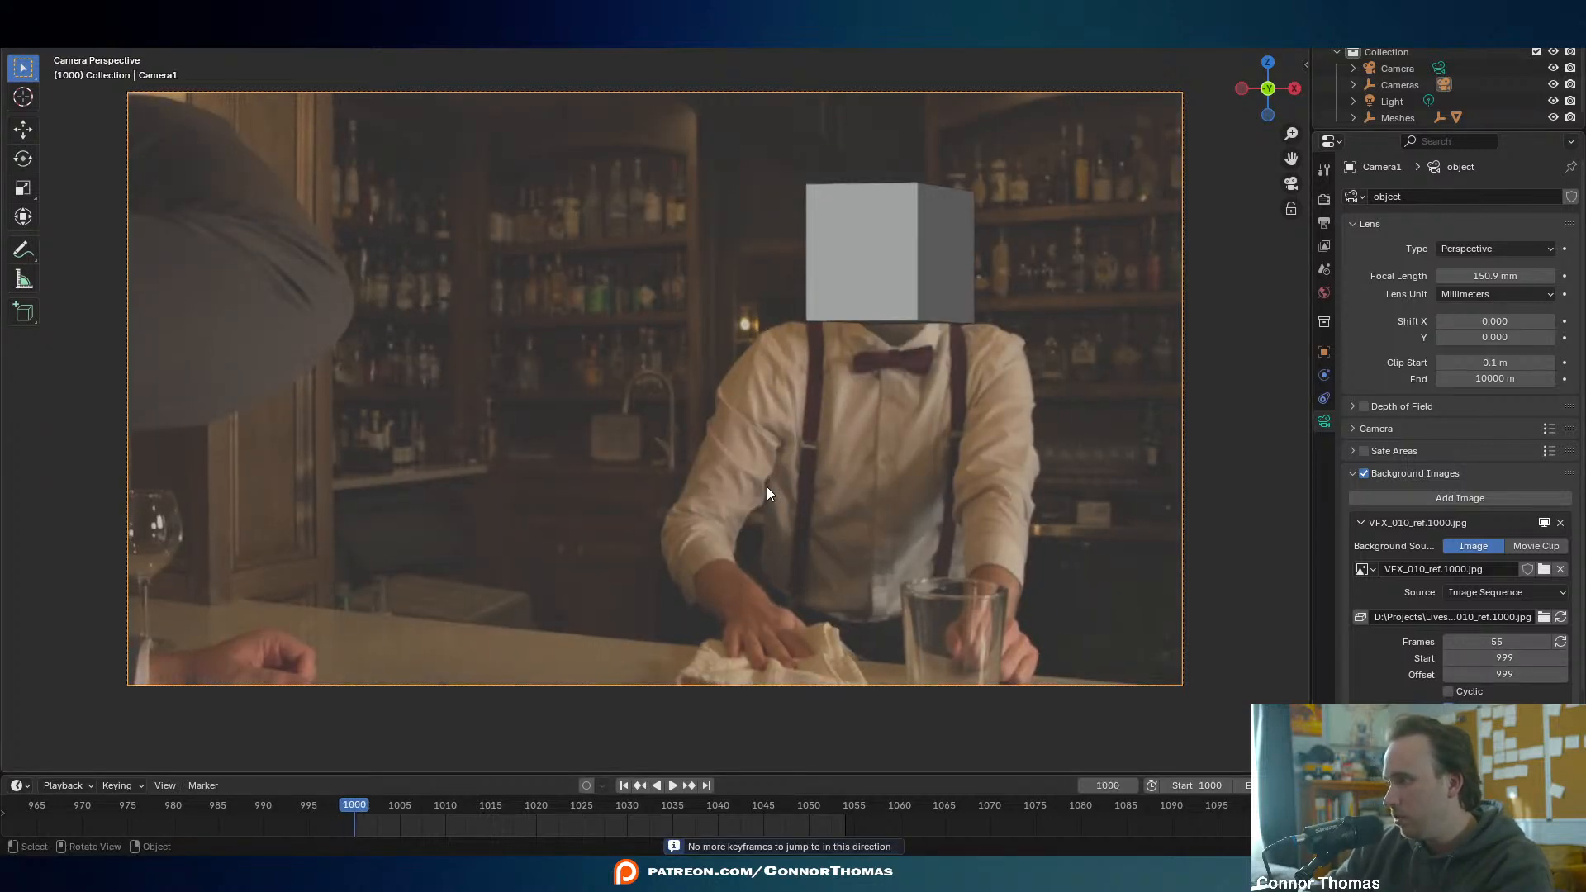
# - Set the background image sequence's start frame to 1000
pyautogui.click(1562, 659)
pyautogui.click(1562, 659)
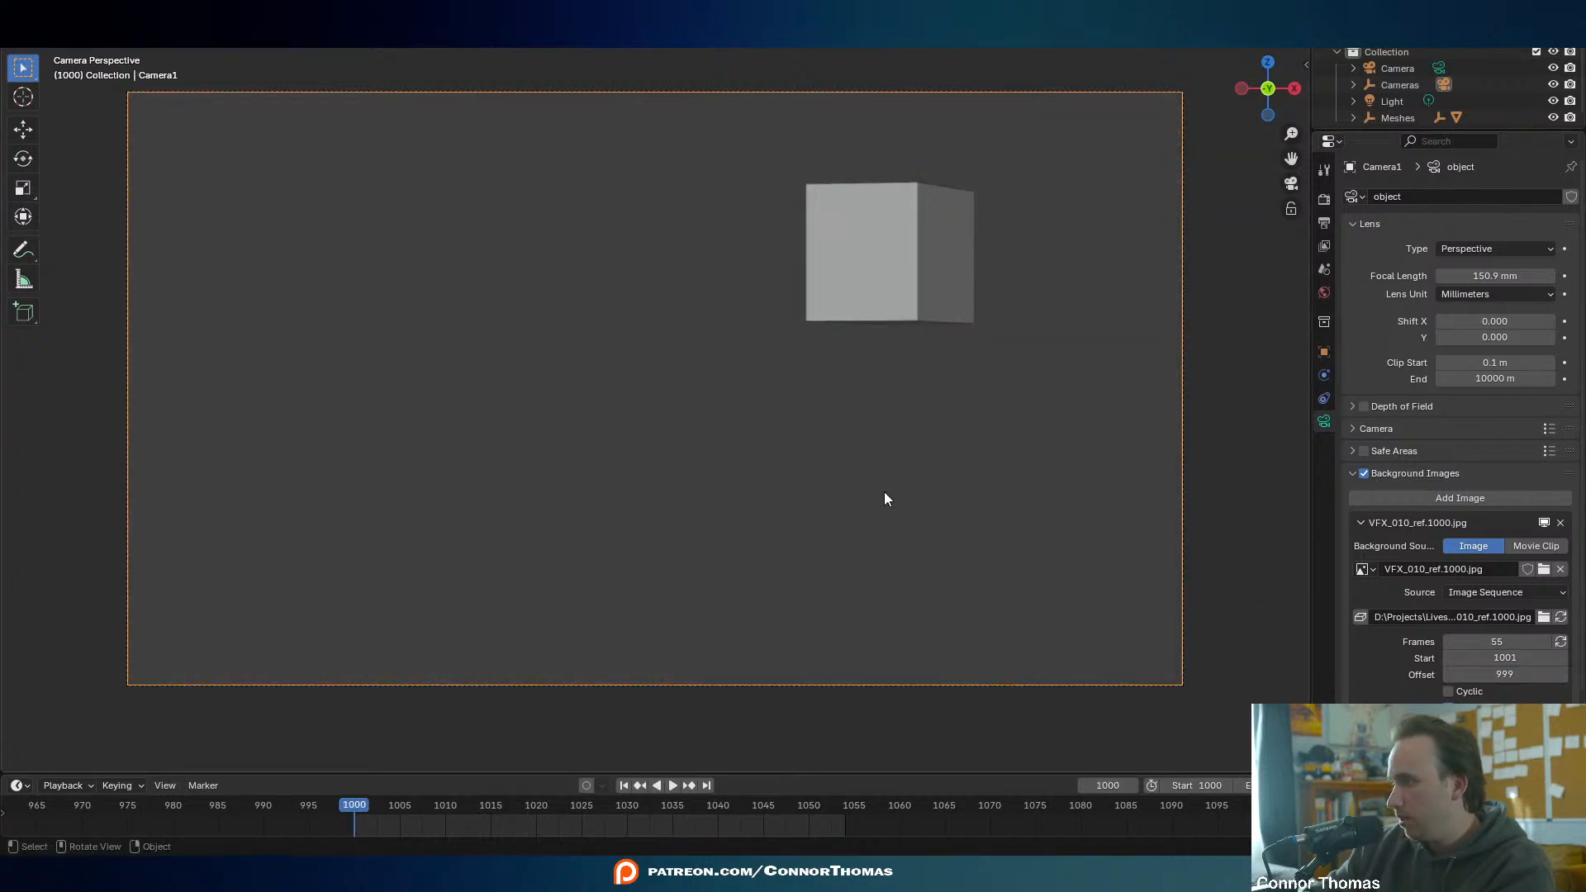
pyautogui.click(1449, 659)
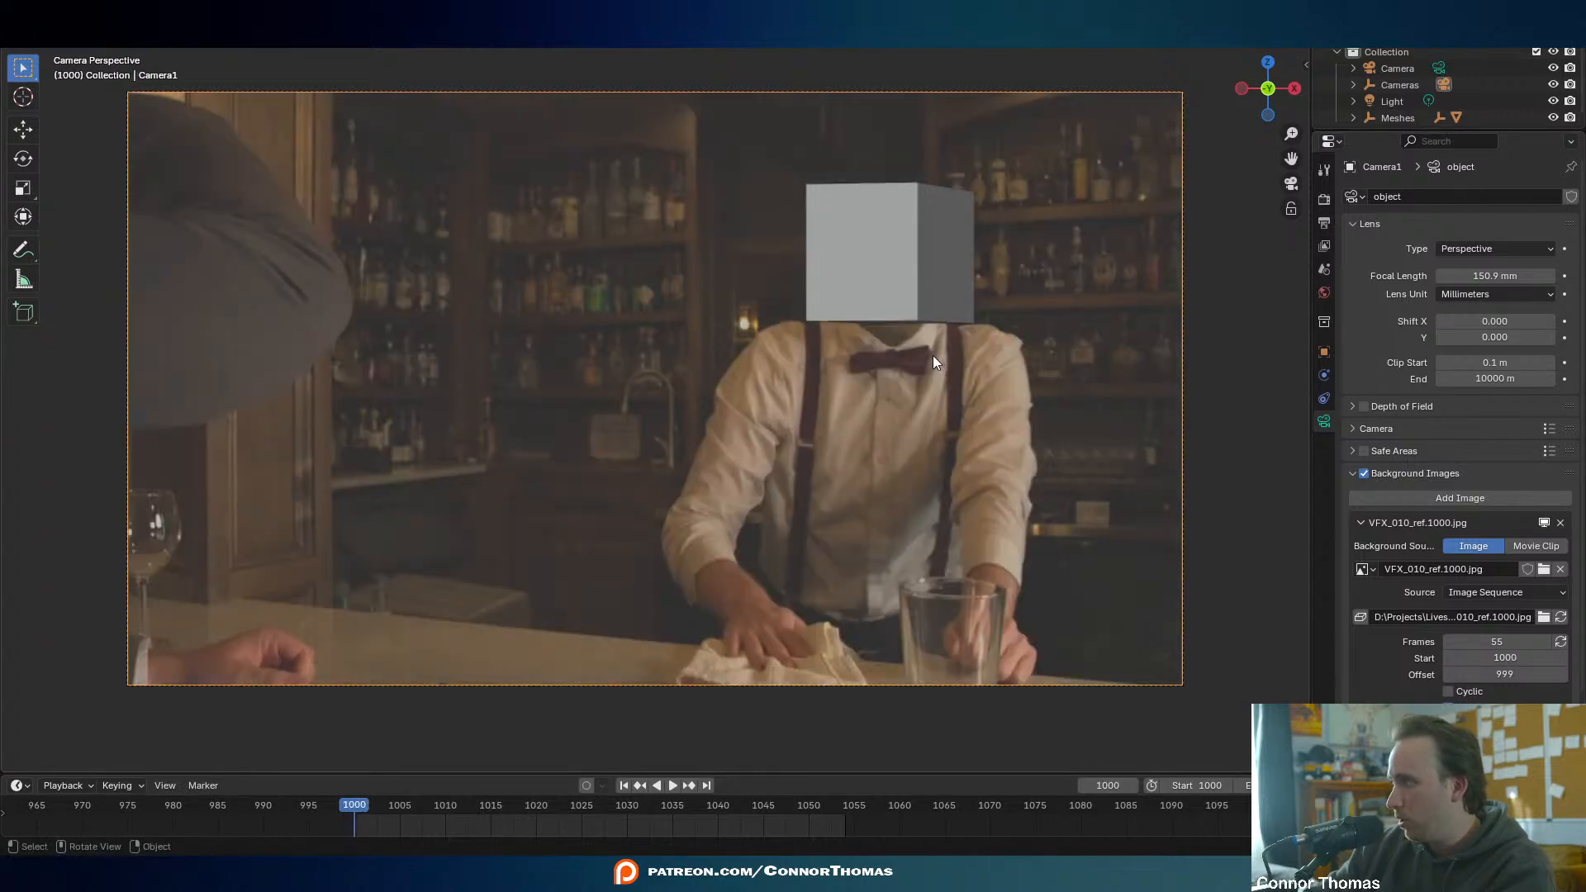
# - Play the shot to check the cube against the background plate, and inspect the background image's color space setting
pyautogui.press('space')
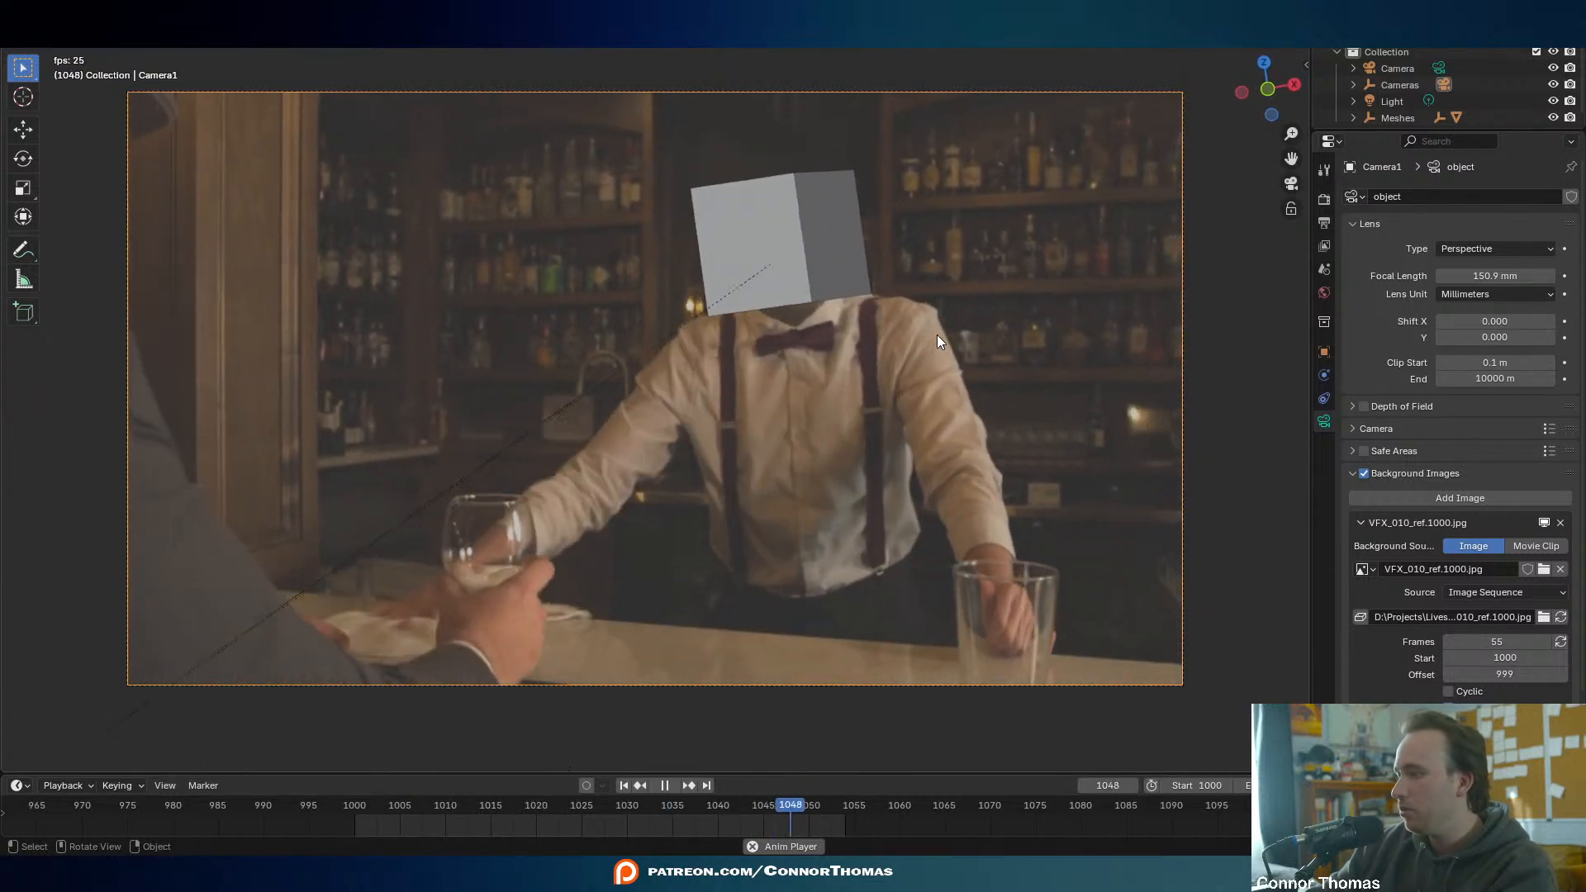
pyautogui.press('space')
pyautogui.scroll(-4, 1494, 594)
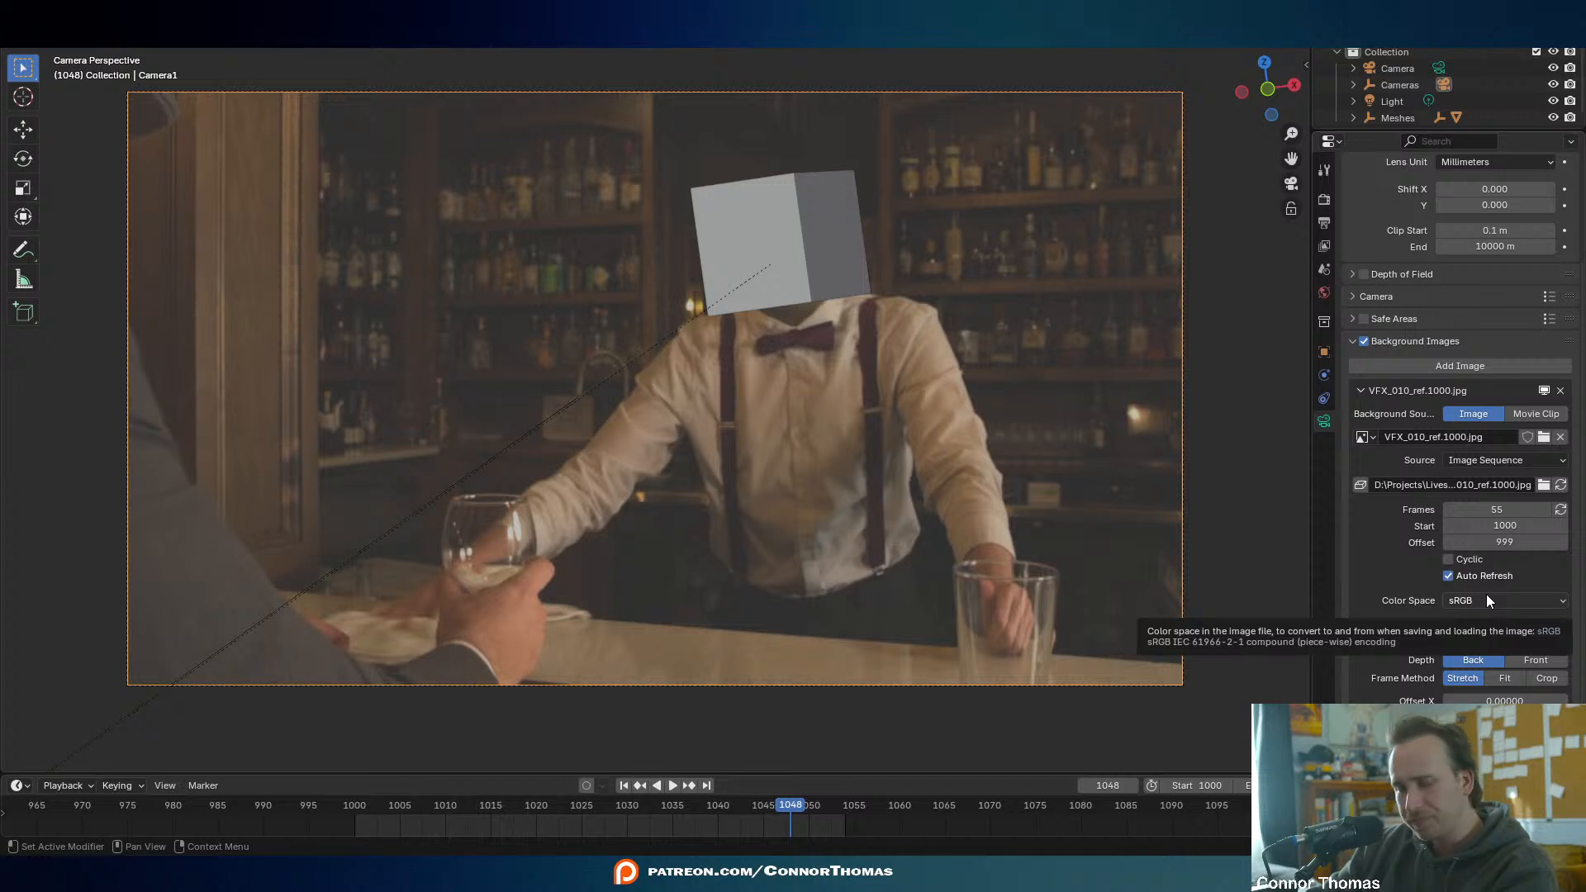
# - Start saving the scene and create a folder named 3D_work in D:\Projects\Livestream\streams\20250105\VFX
pyautogui.hotkey('ctrl', 's')
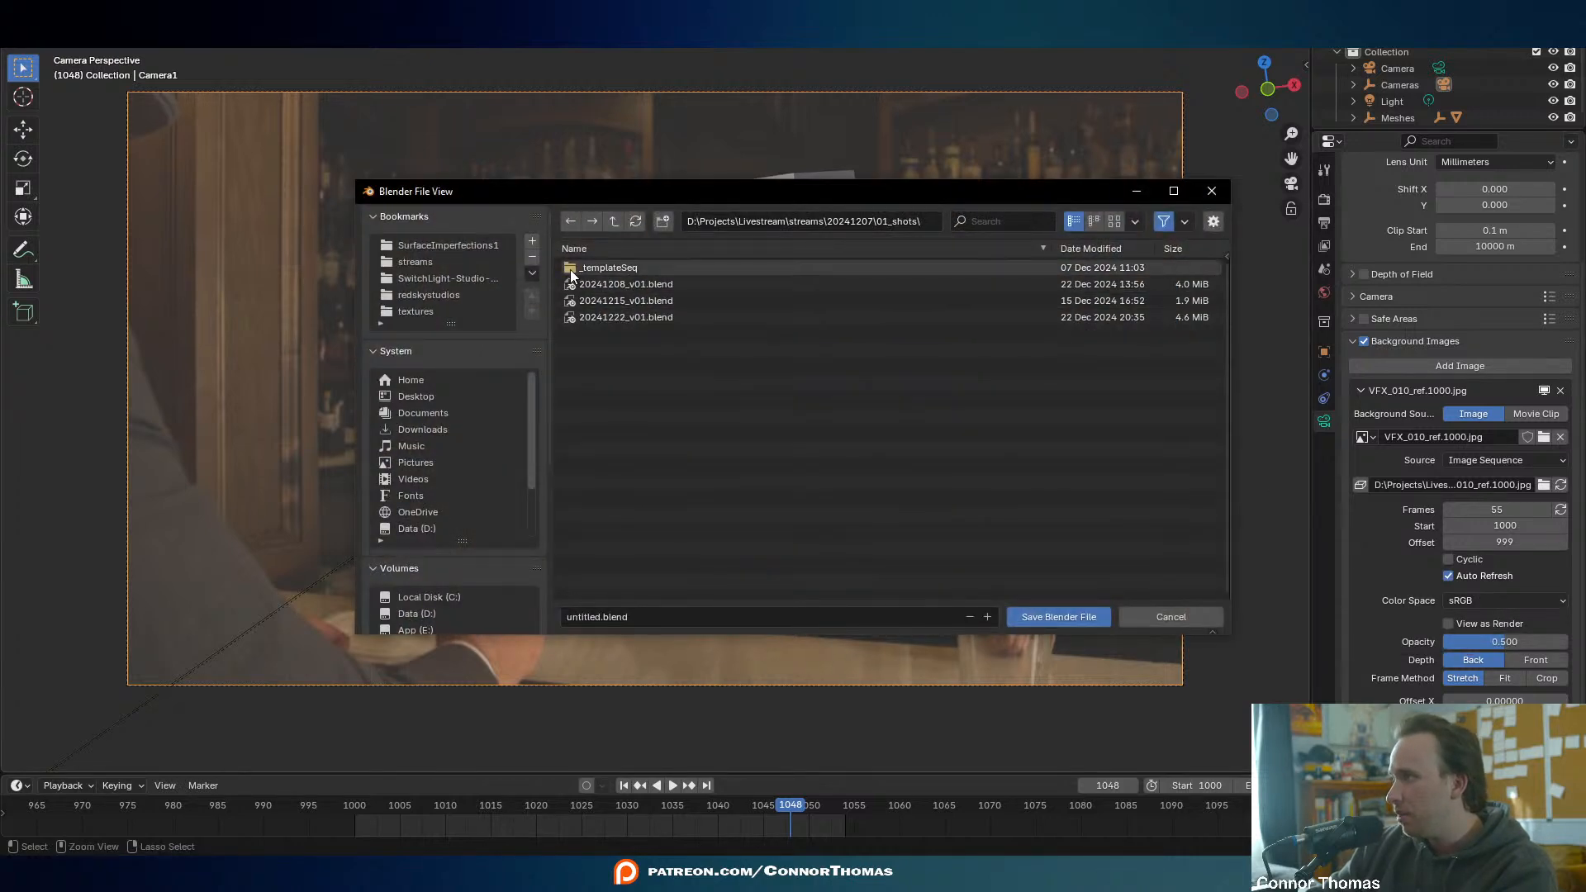
pyautogui.click(609, 222)
pyautogui.click(609, 222)
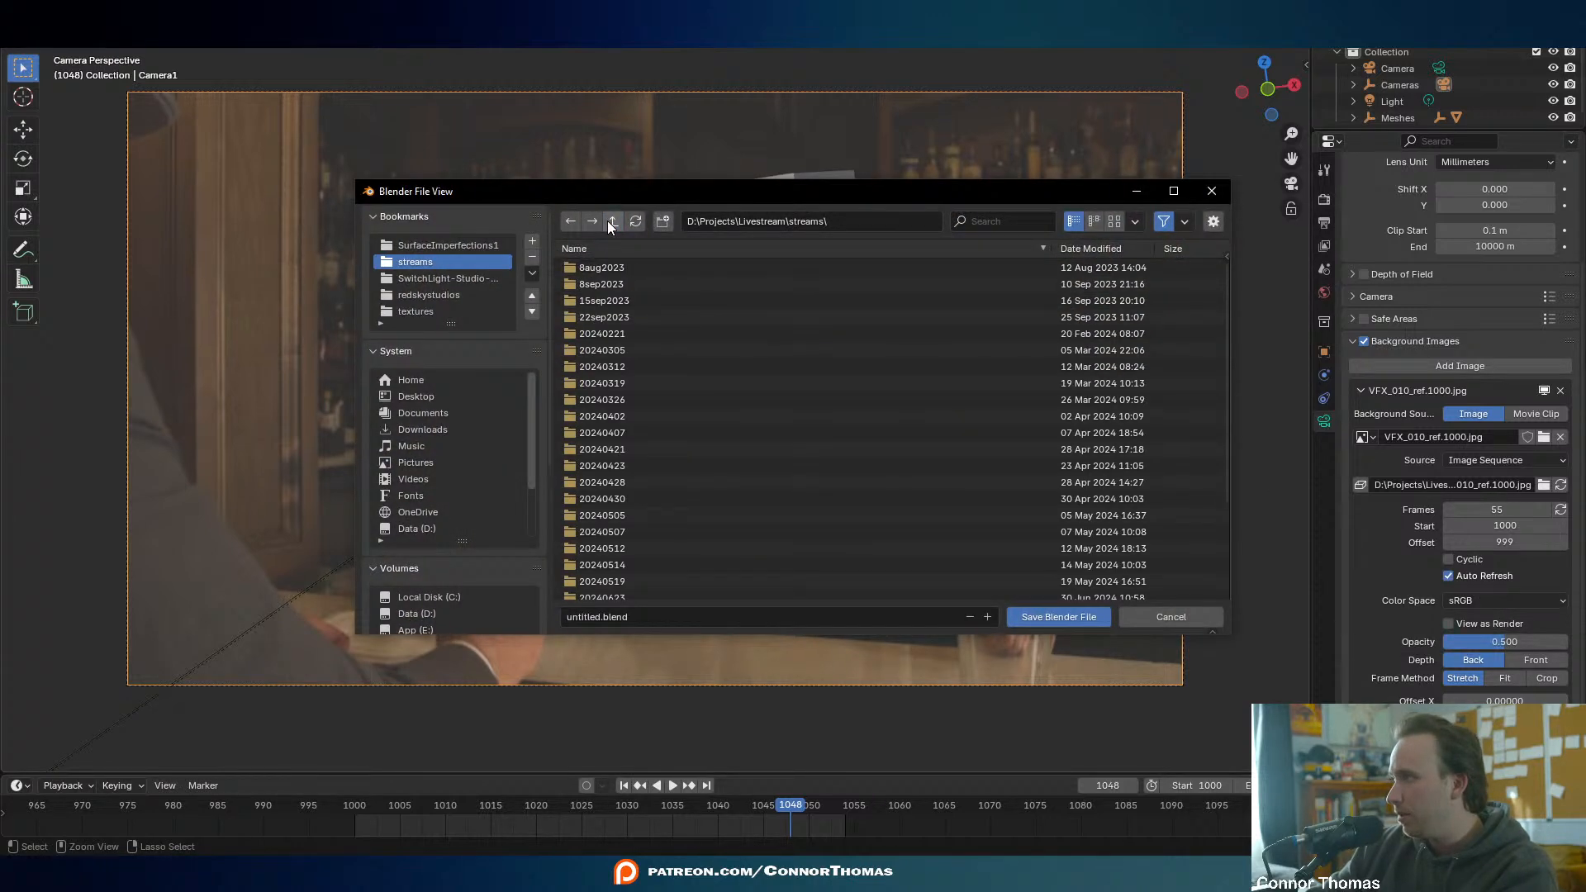
pyautogui.click(1074, 249)
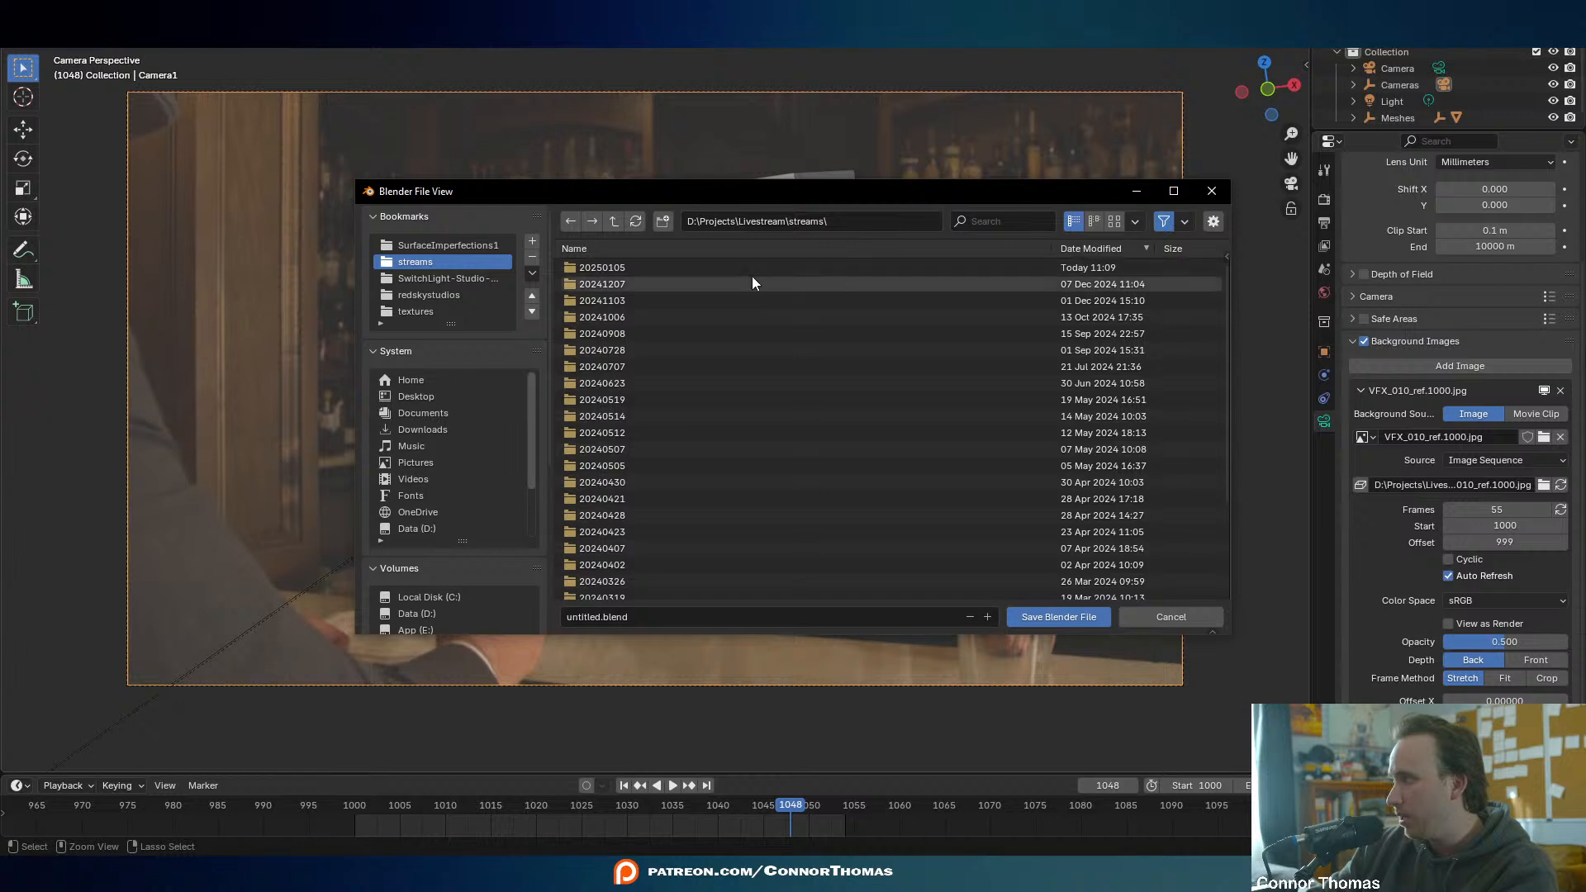
pyautogui.doubleClick(635, 267)
pyautogui.doubleClick(597, 266)
pyautogui.click(612, 221)
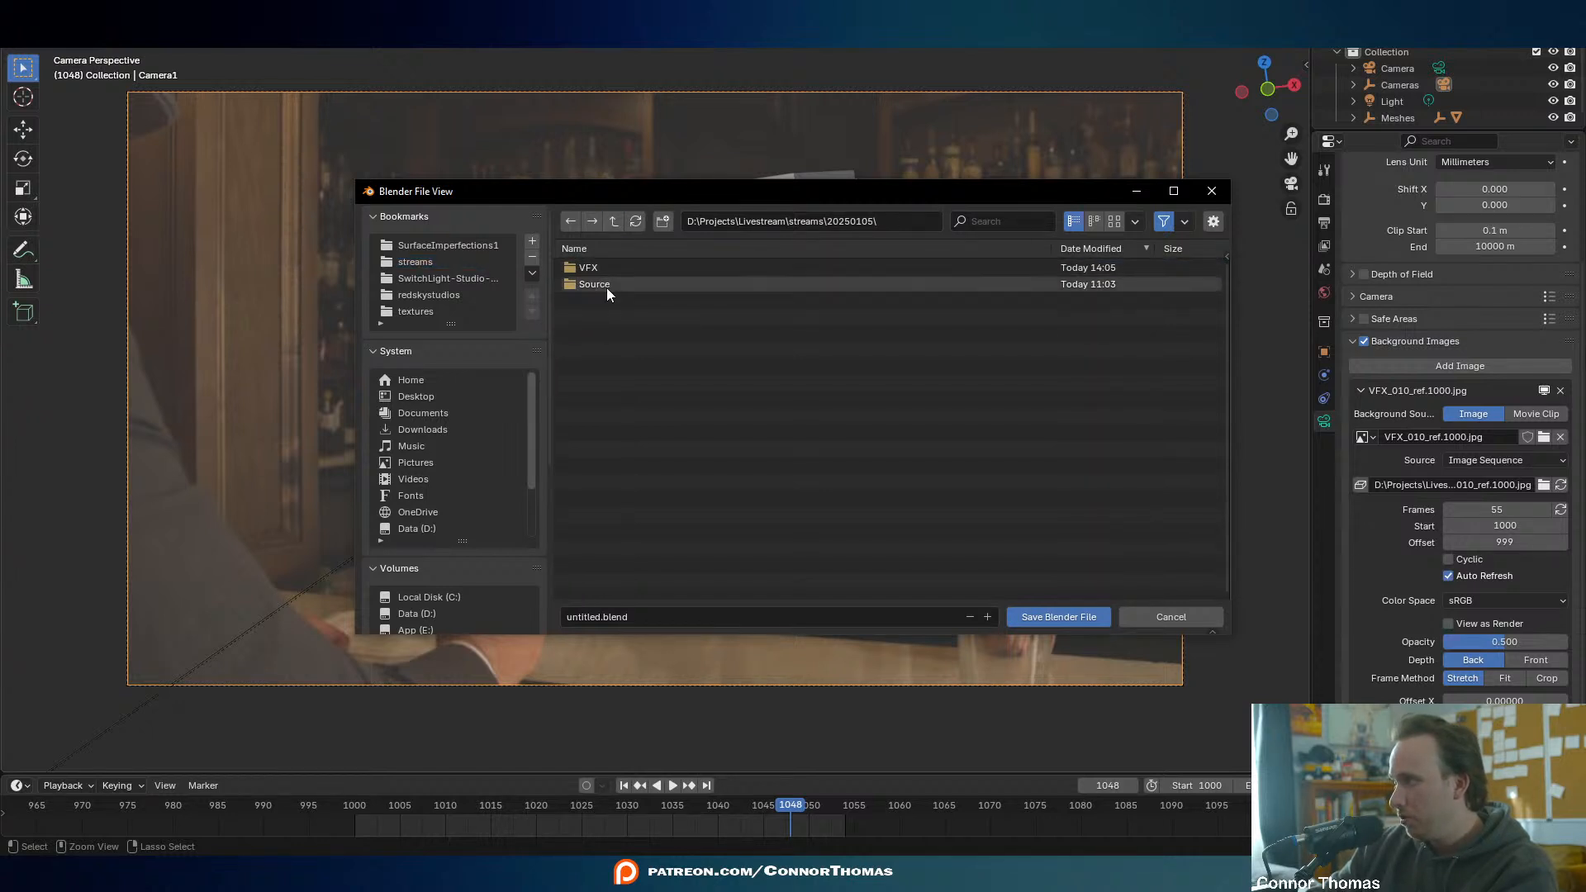
pyautogui.doubleClick(598, 266)
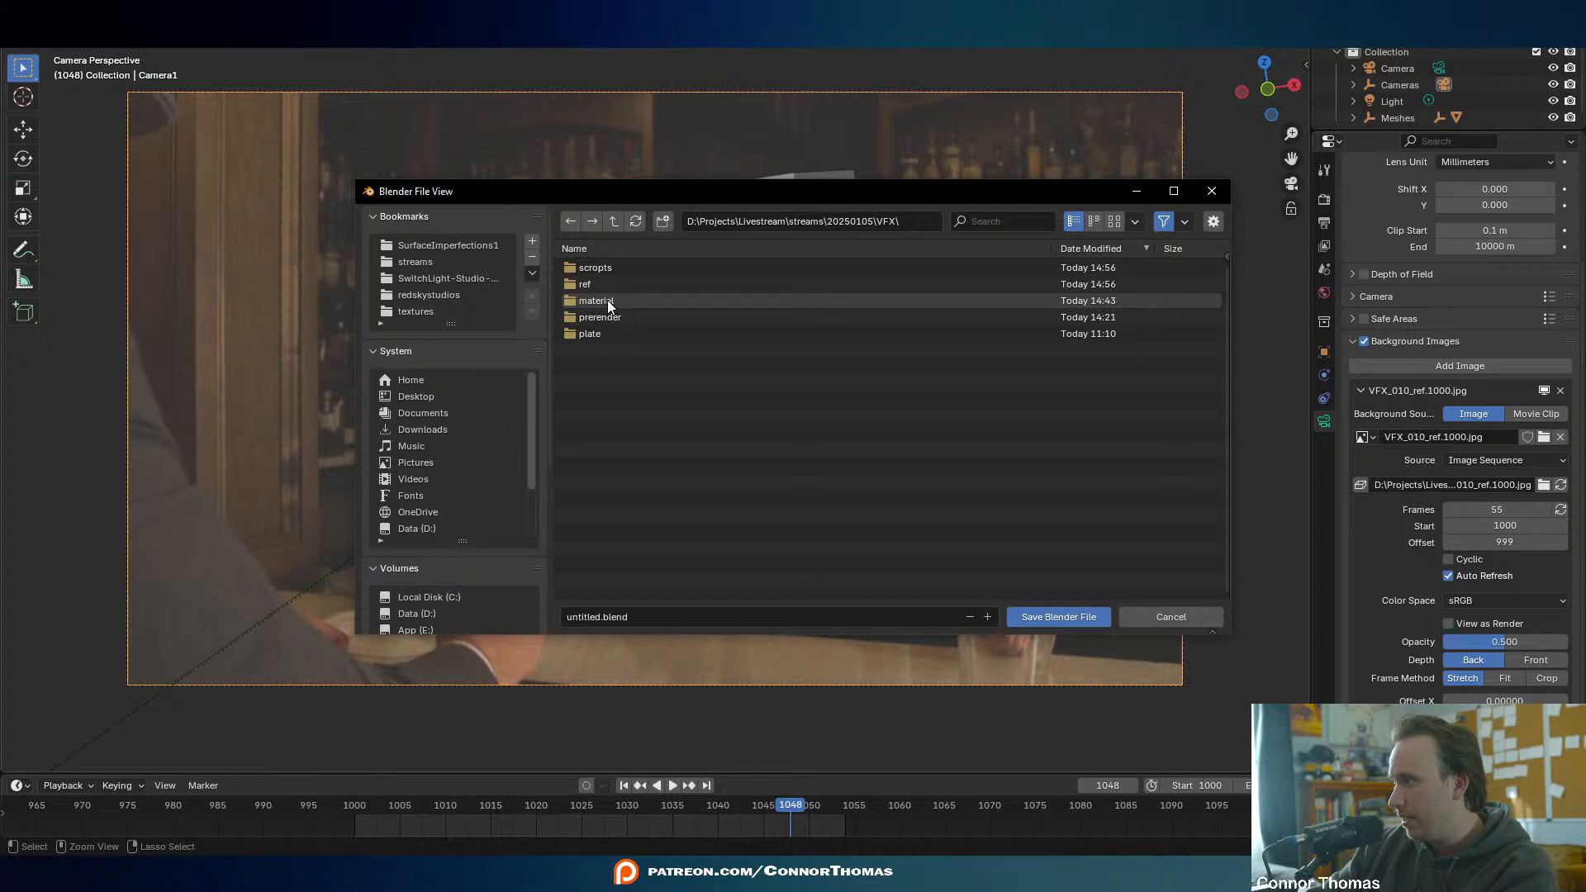
pyautogui.click(662, 221)
pyautogui.write('3D_work')
pyautogui.press('Return')
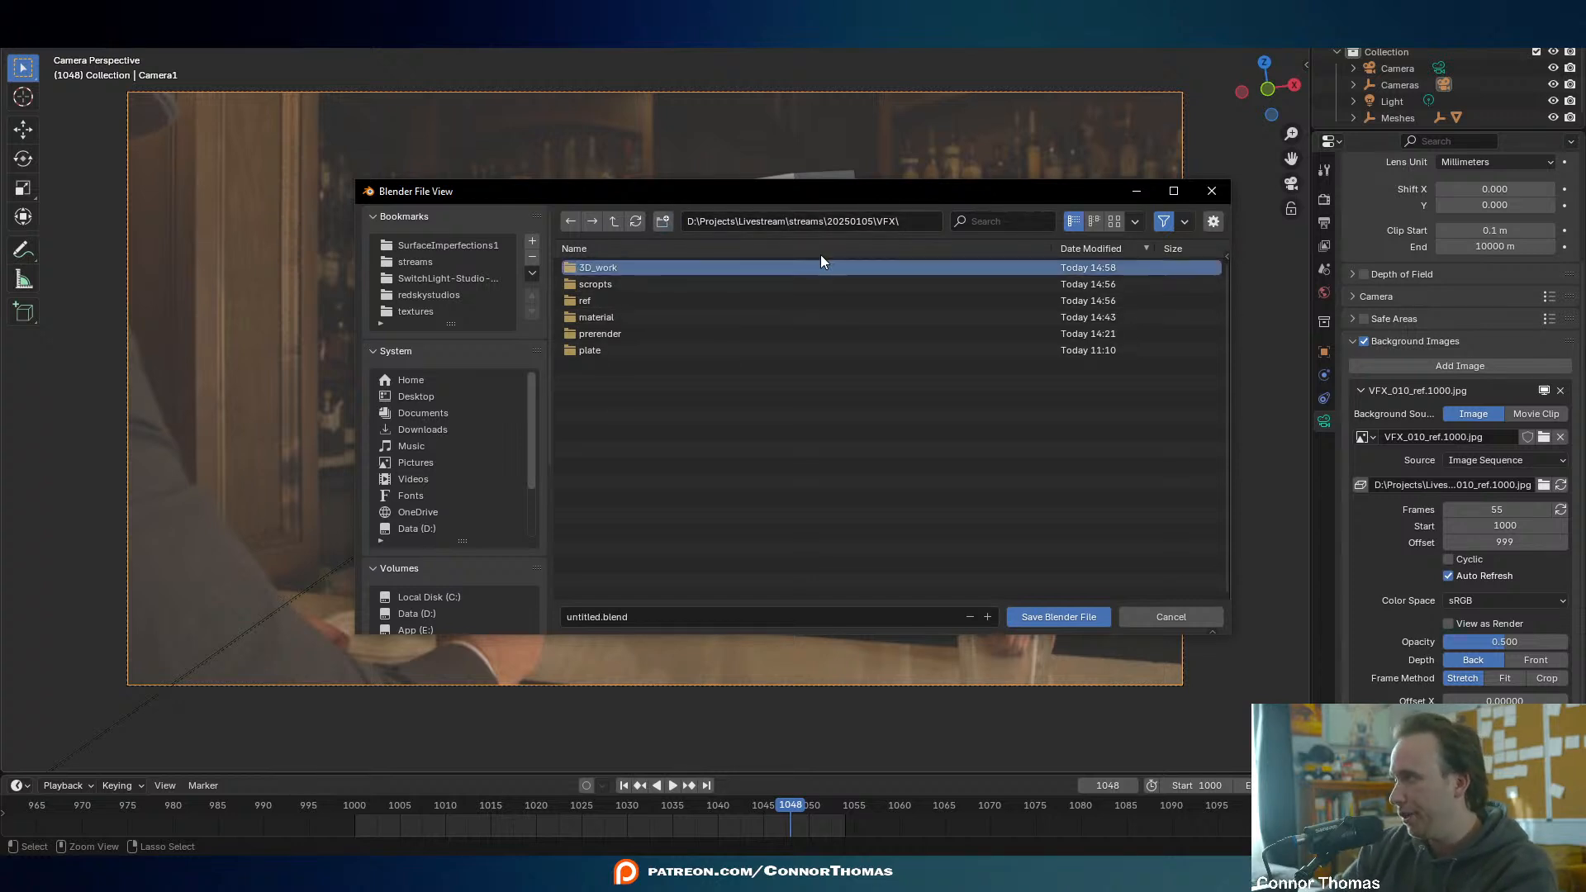
# - Save the scene as VFX_010_3D_v01.blend in the 3D_work folder
pyautogui.doubleClick(618, 270)
pyautogui.click(612, 616)
pyautogui.write('VFX_010_')
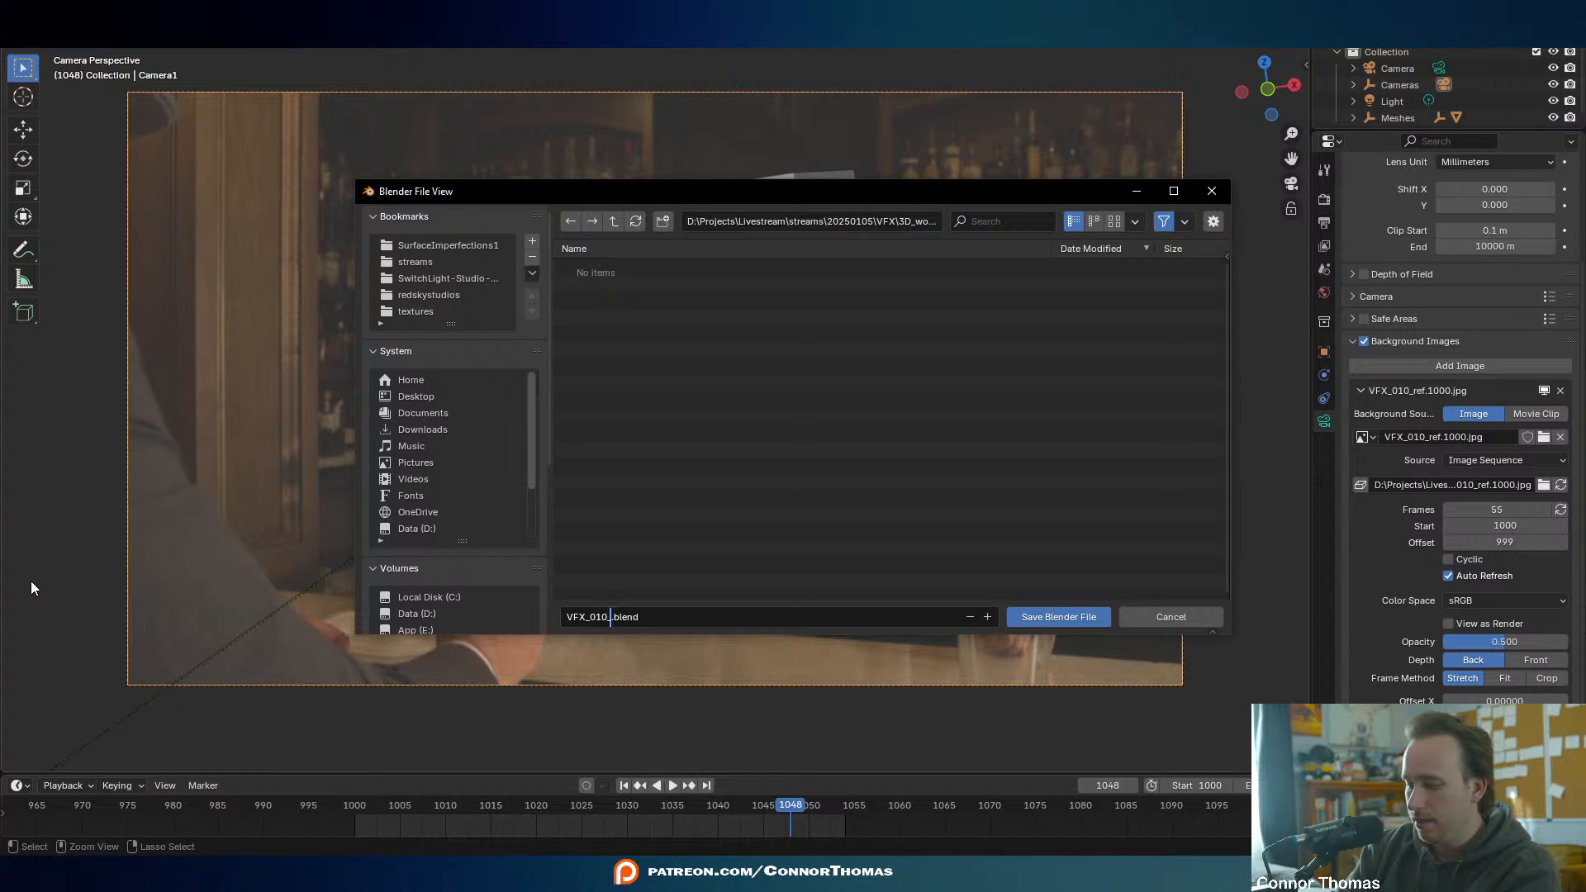
pyautogui.write('3D_v01')
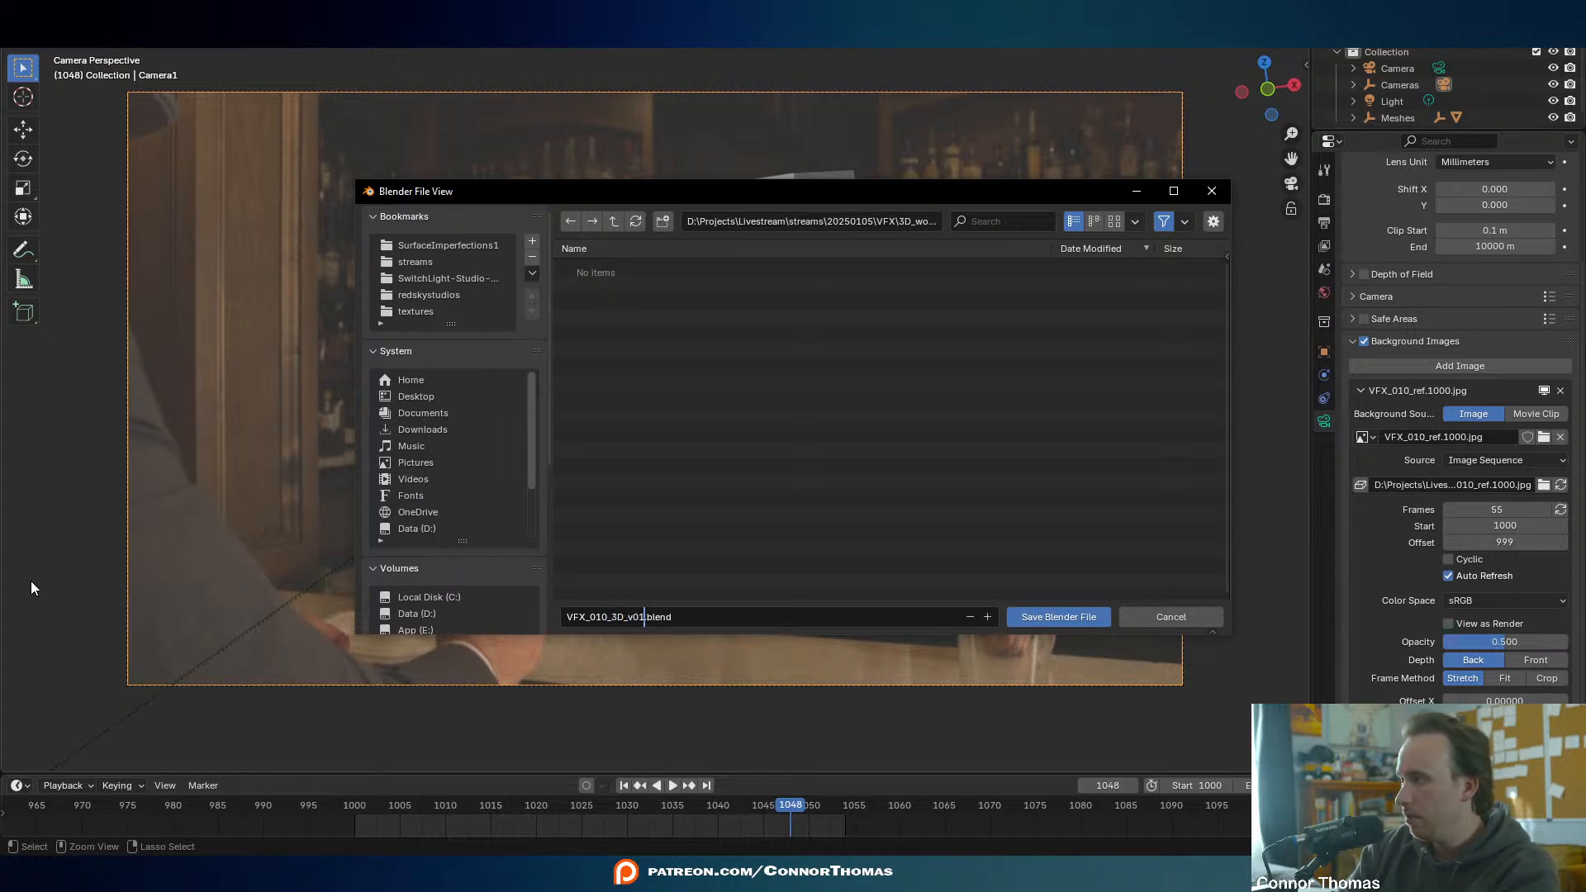
pyautogui.click(1036, 619)
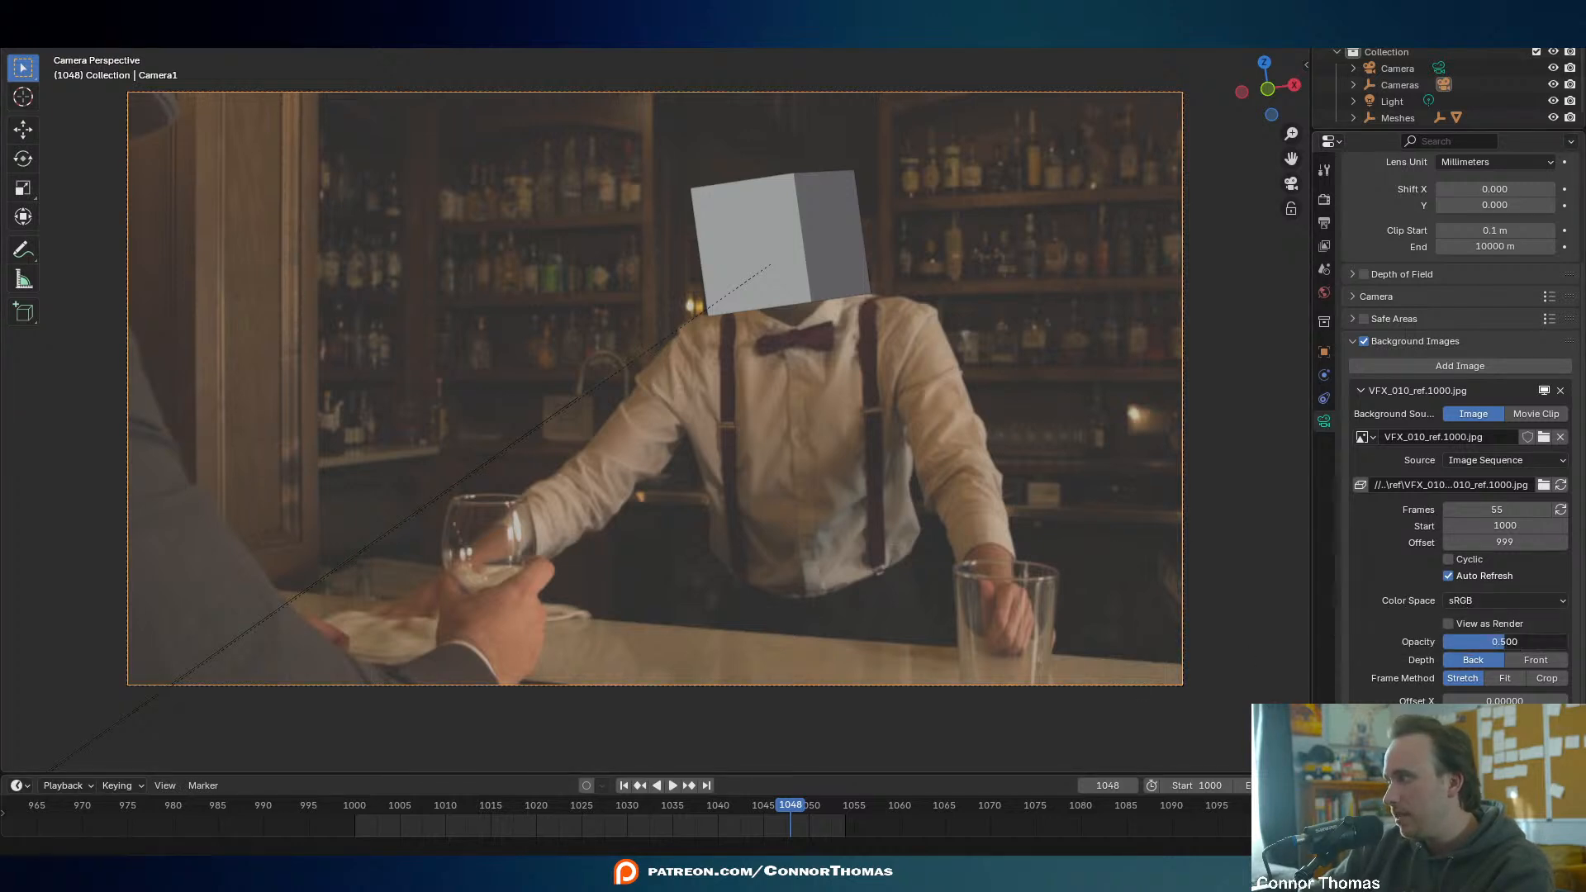
# - Set the camera background image's opacity to 1.000 and save the file
pyautogui.moveTo(1503, 642); pyautogui.dragTo(1562, 641)
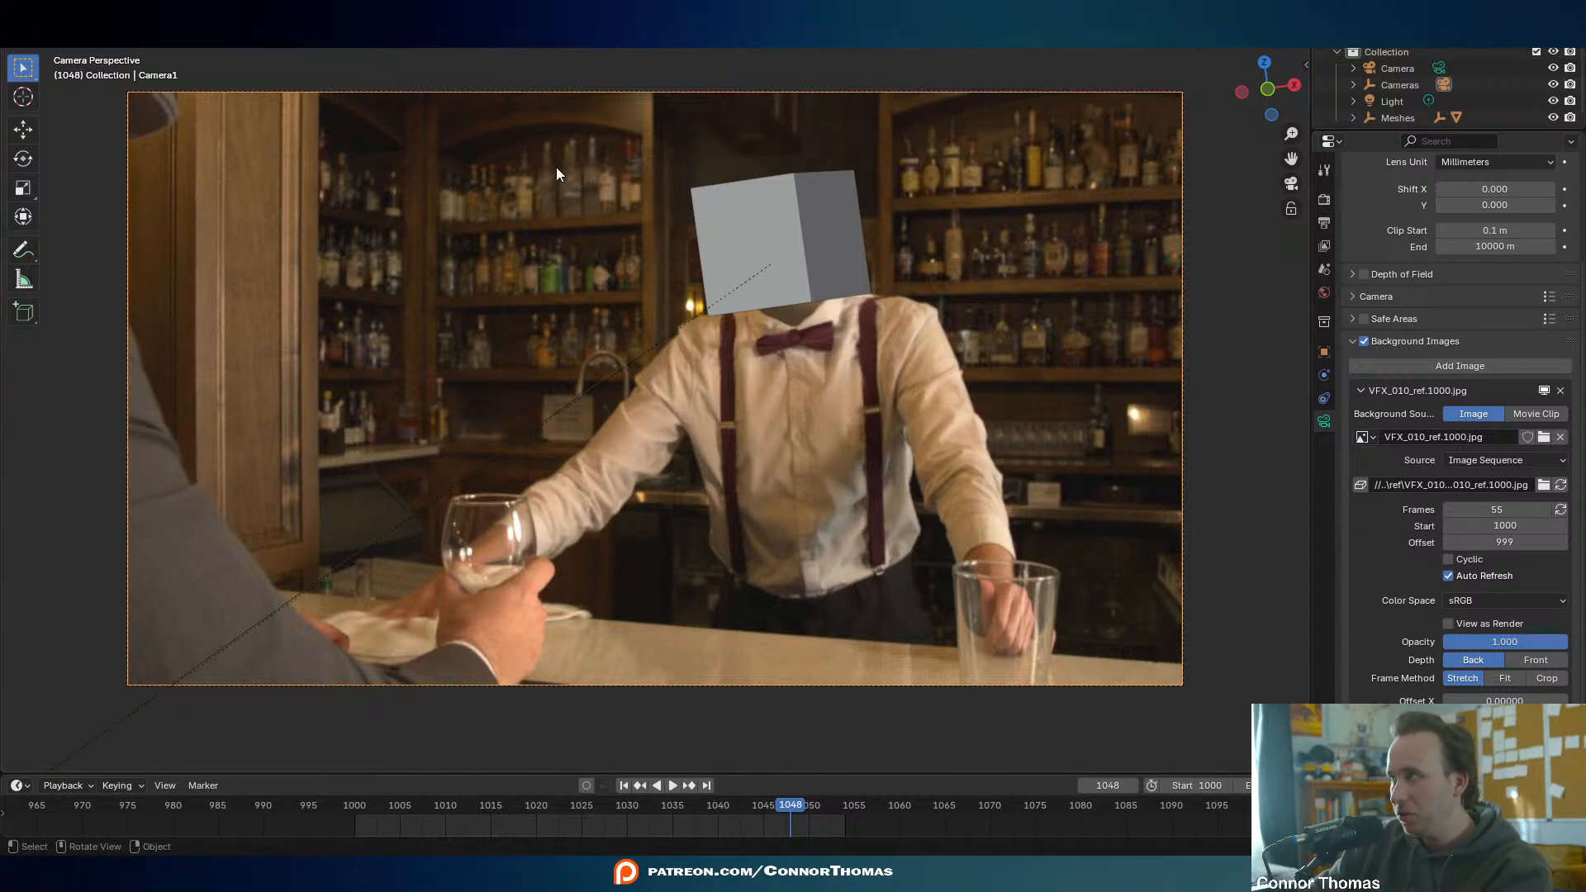
pyautogui.hotkey('ctrl', 's')
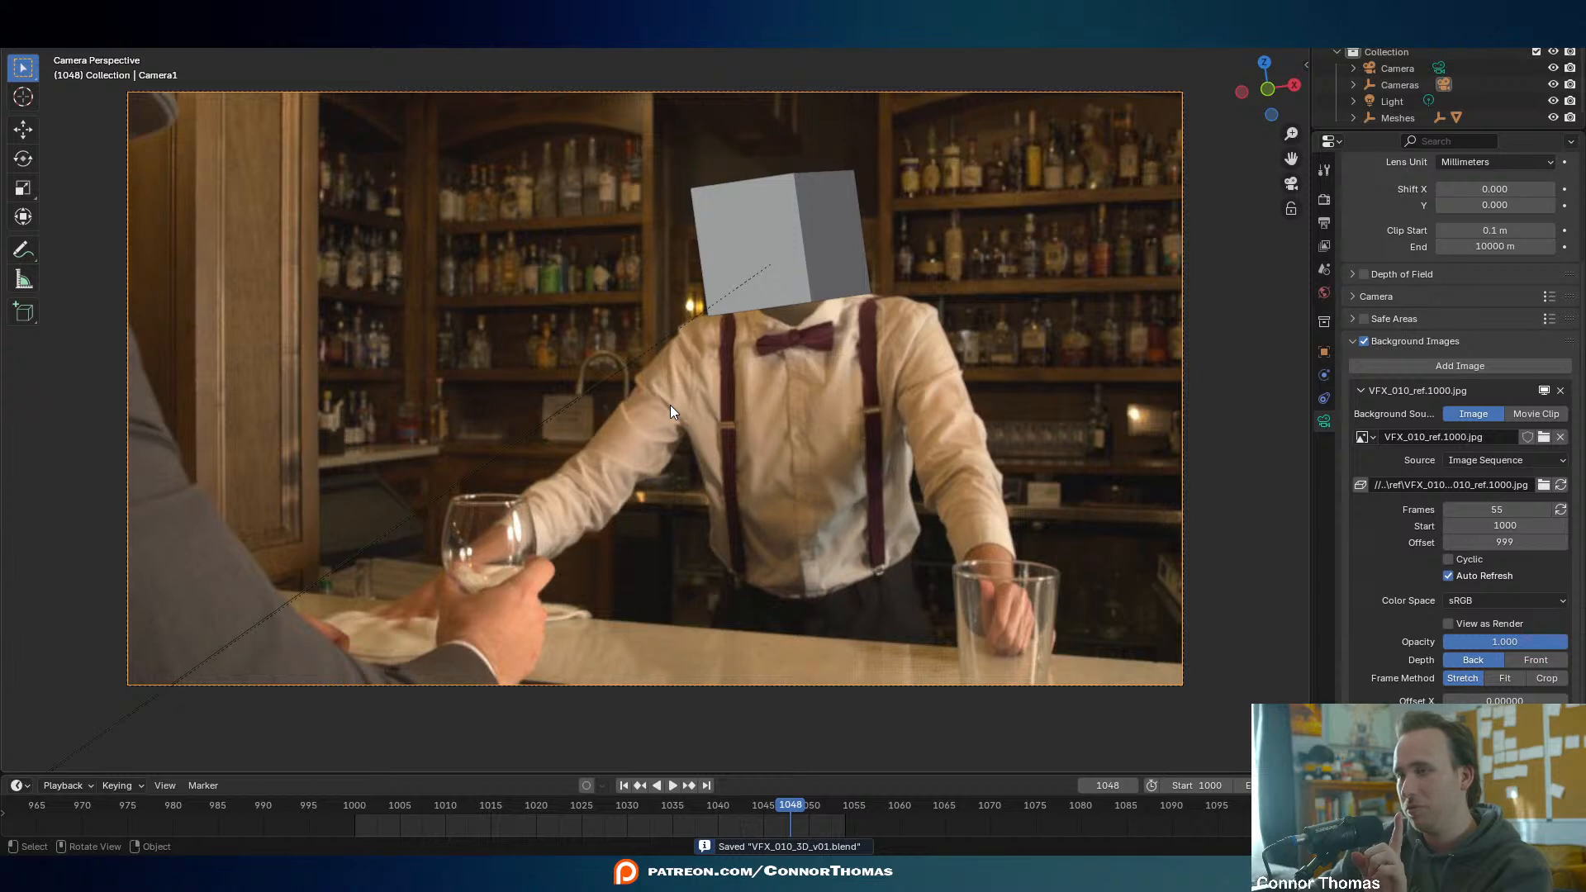
# - Play the shot through the camera and from outside it to check the cube's track against the background plate
pyautogui.press('space')
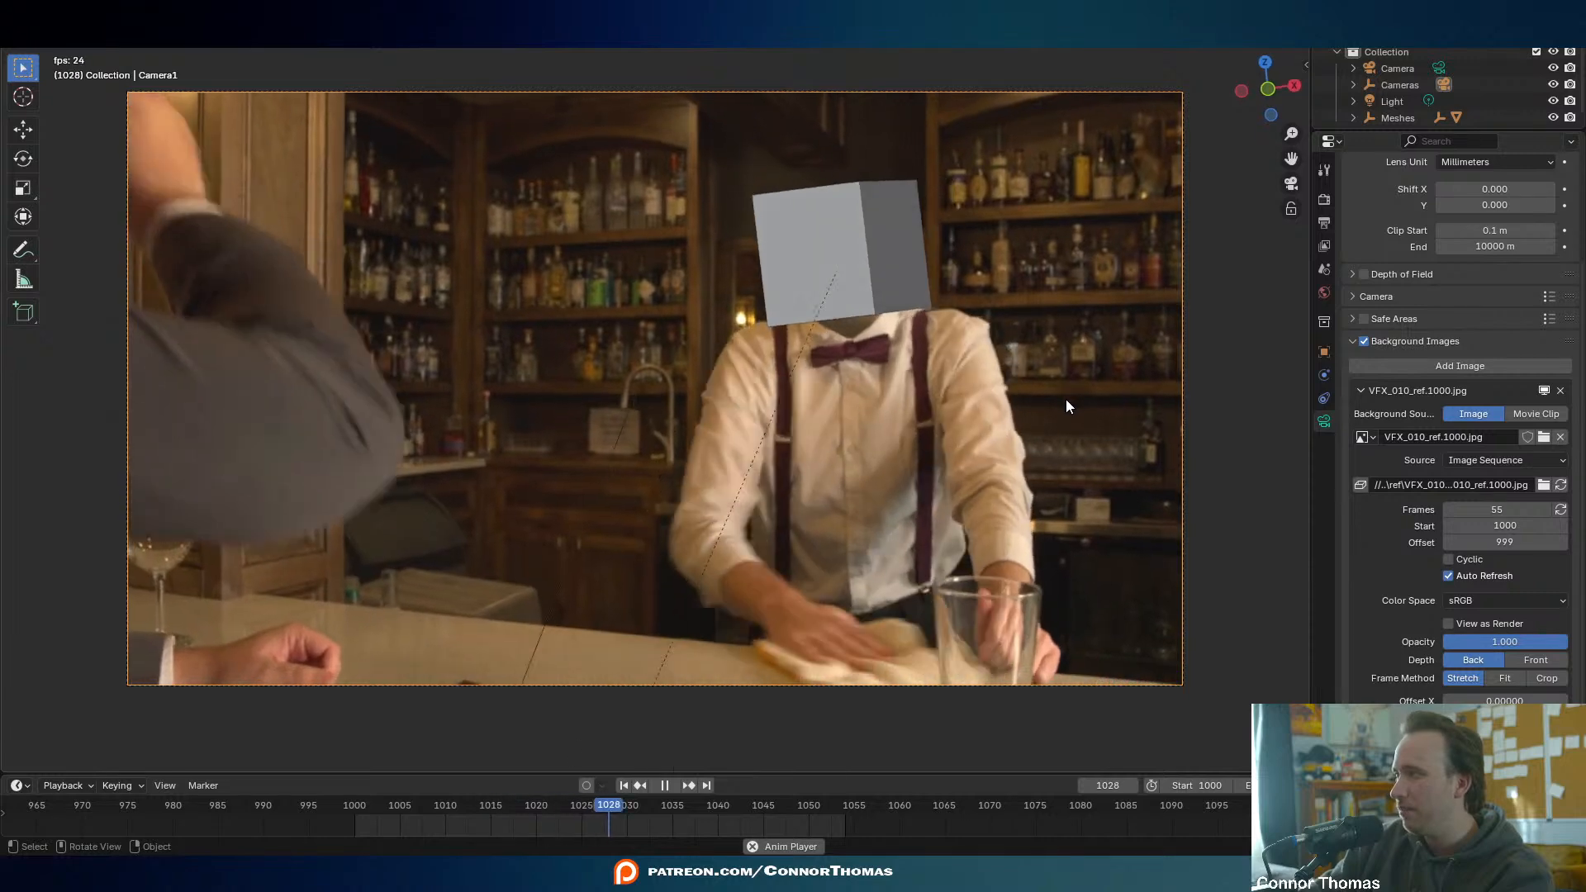
pyautogui.press('space')
pyautogui.moveTo(845, 421); pyautogui.dragTo(726, 365, button='middle')
pyautogui.press('space')
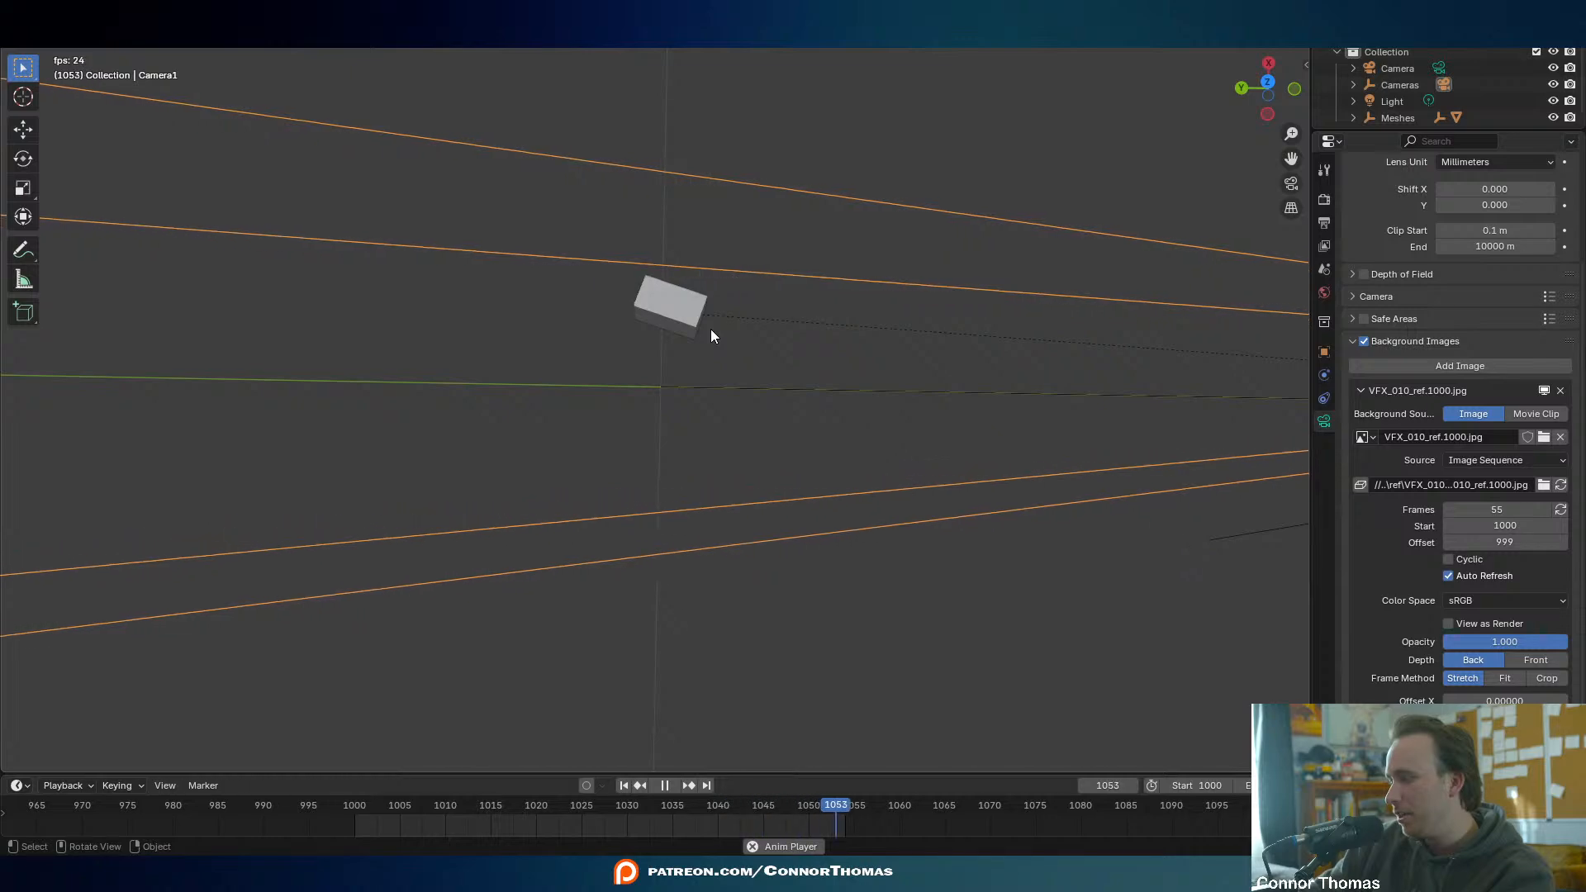
pyautogui.press('KP_0')
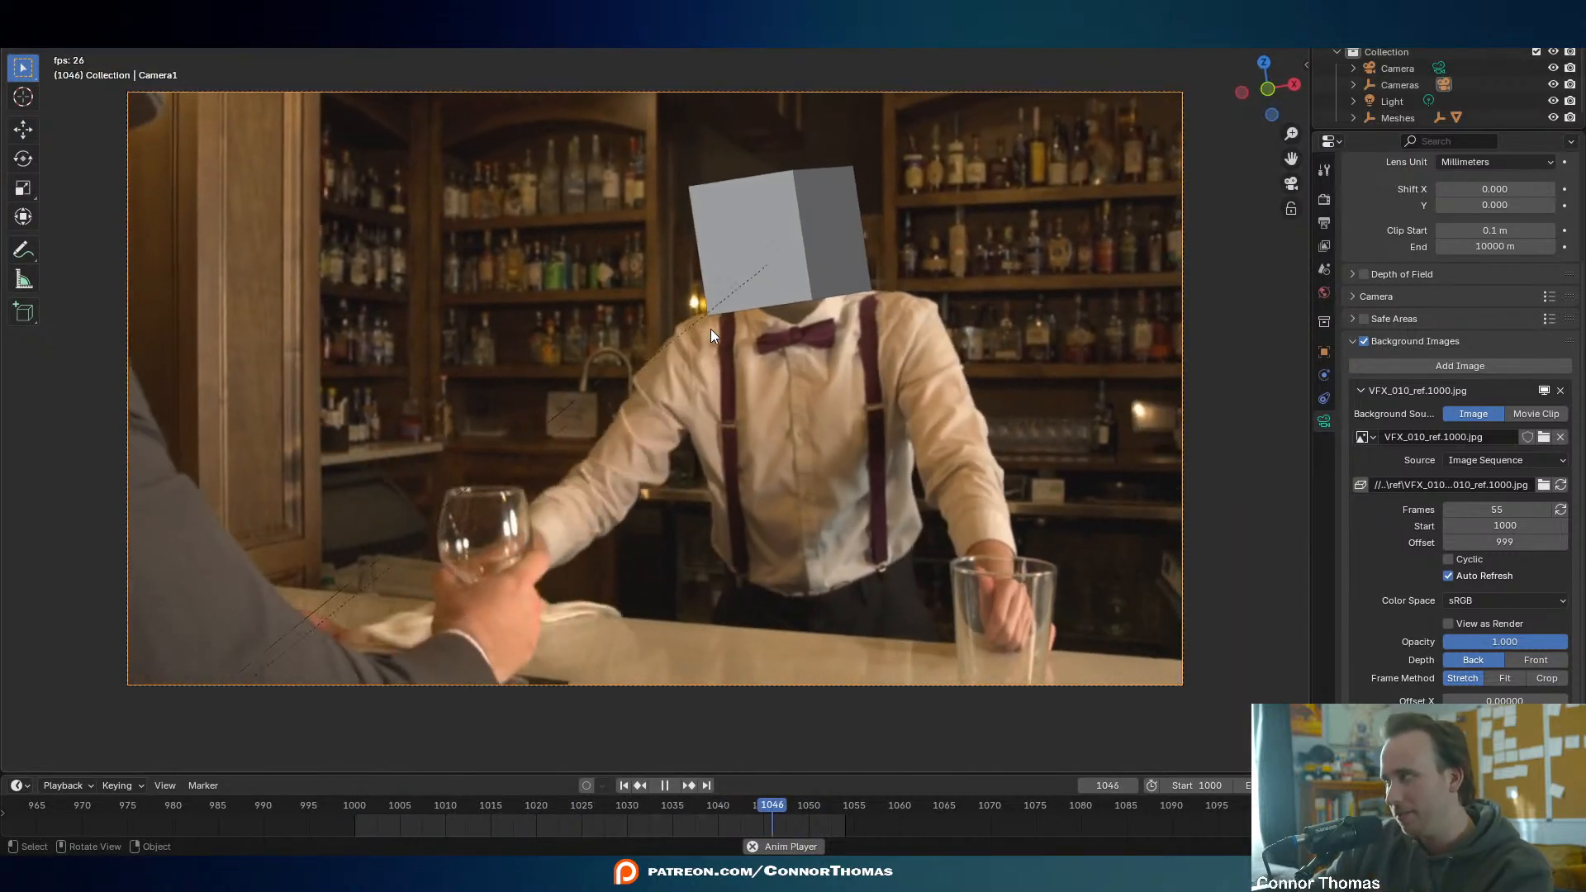
pyautogui.press('space')
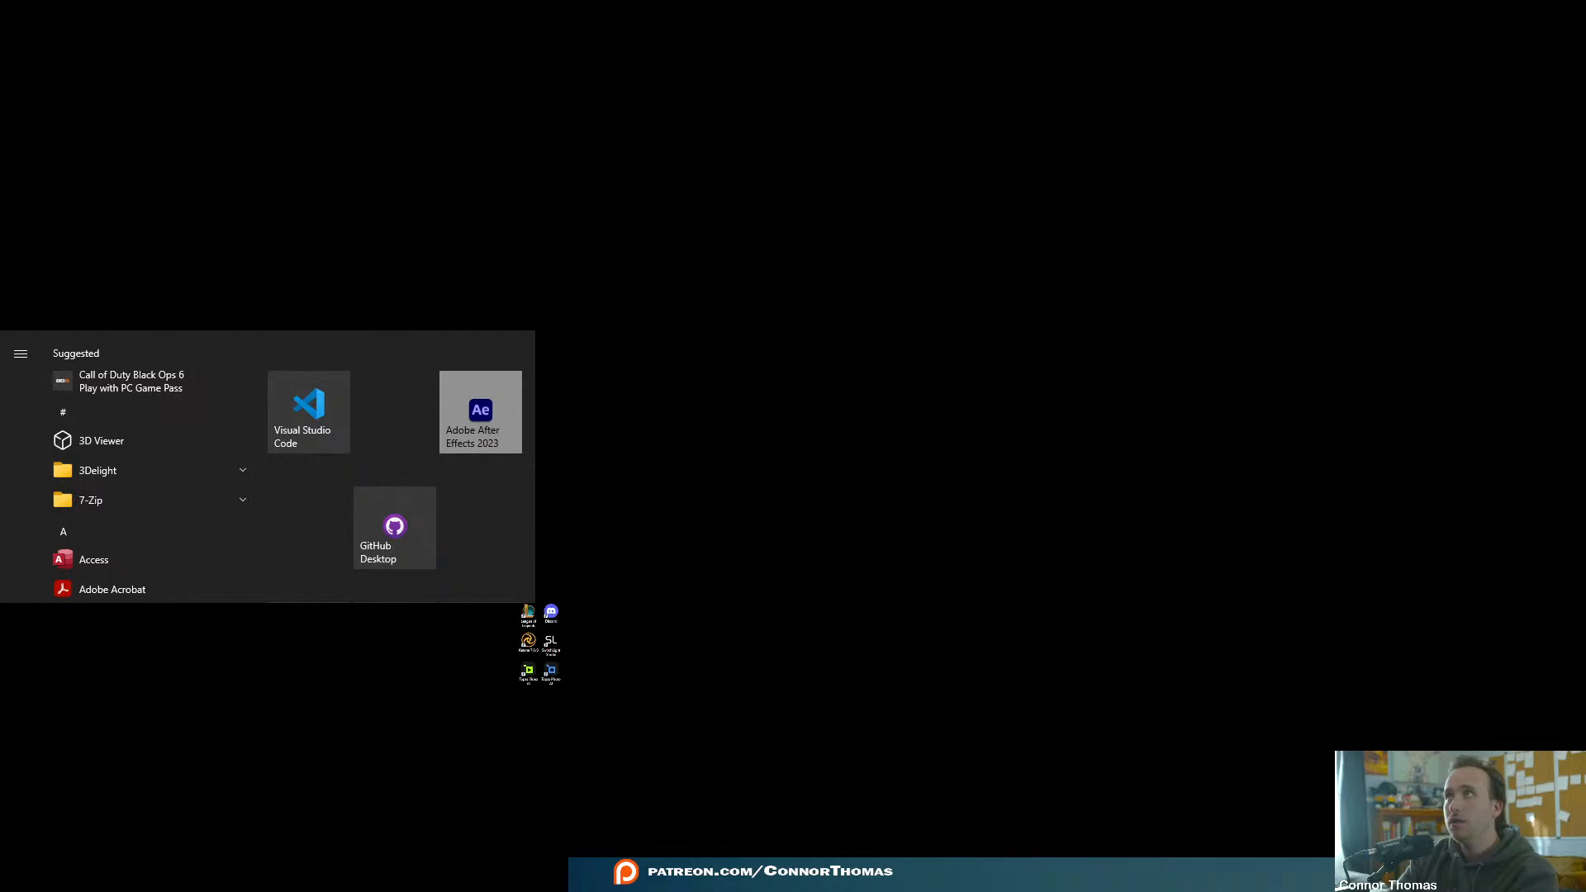
# - Switch to File Explorer at %appdata% and open Blender Foundation\Blender\4.3
pyautogui.click(813, 613)
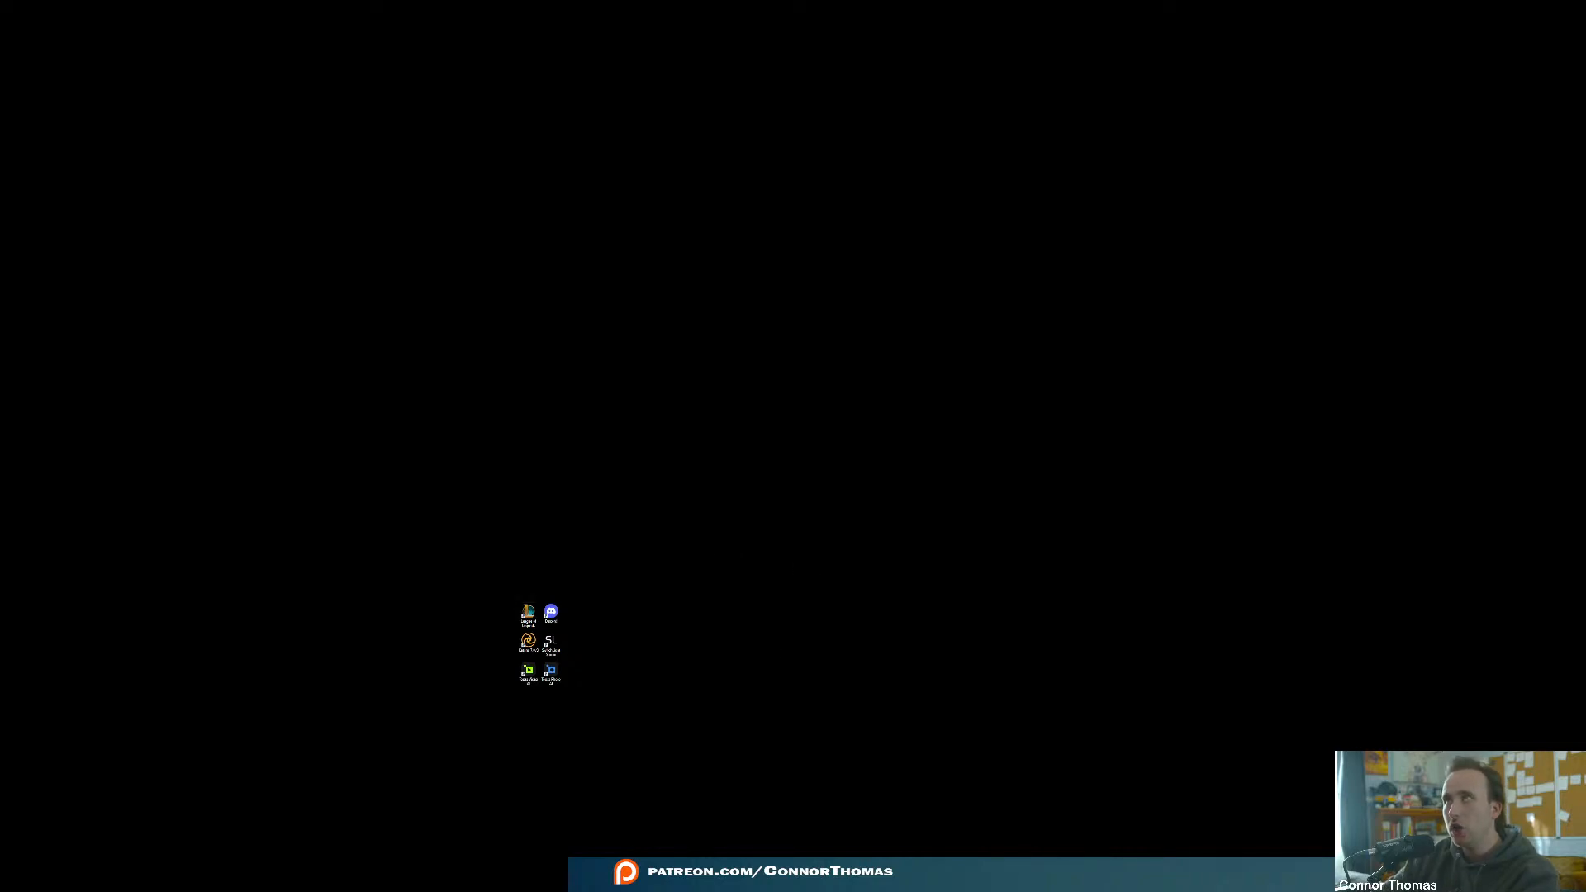
pyautogui.press('super')
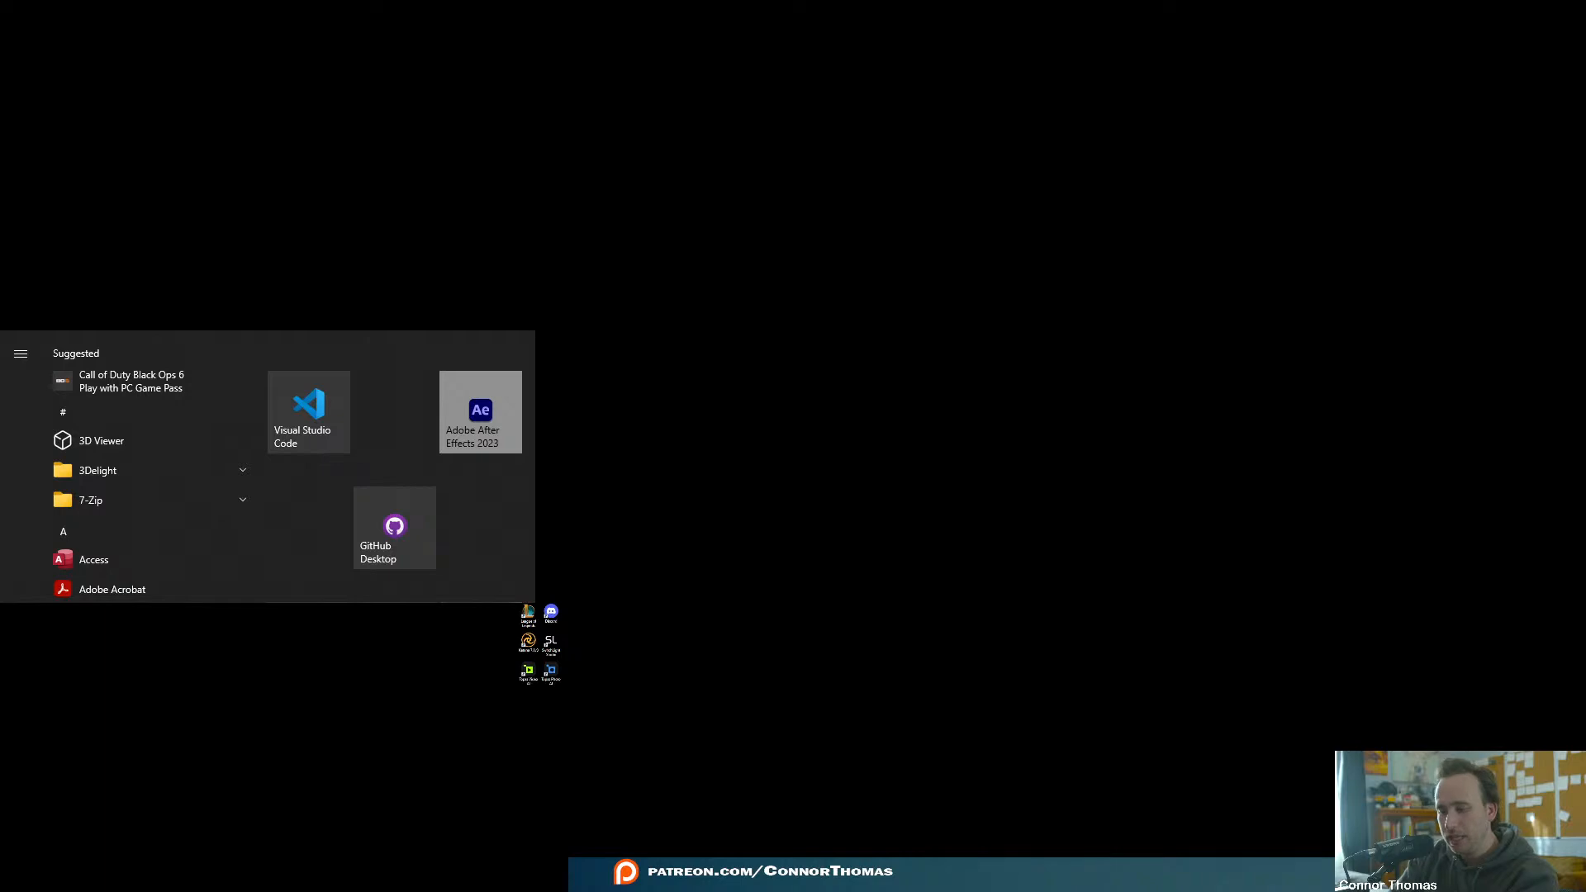
pyautogui.write('%appdata%')
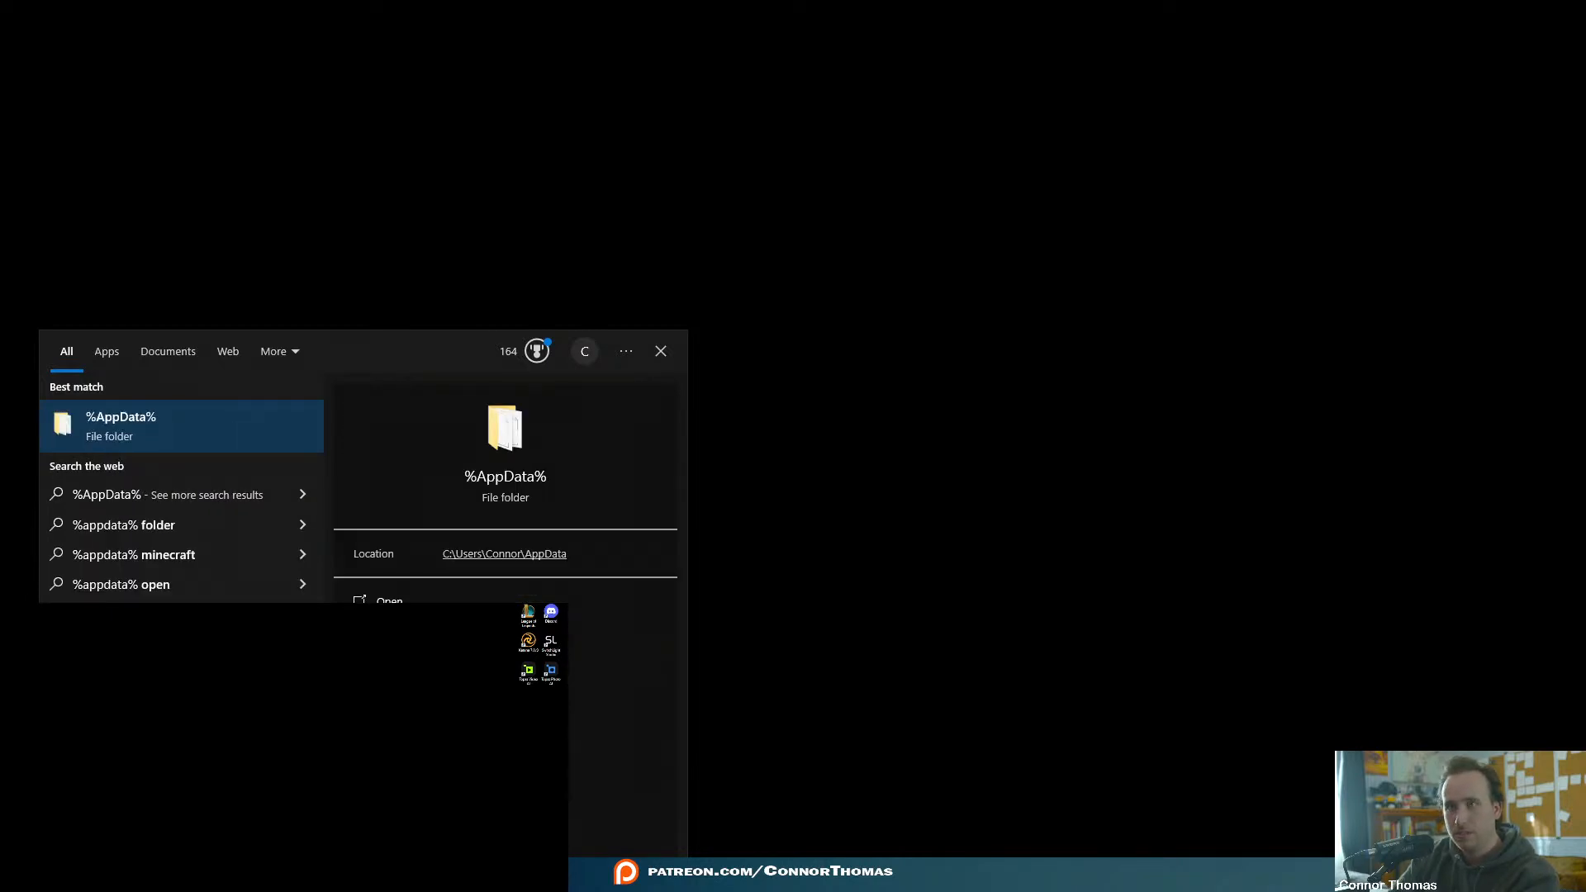
pyautogui.press('Return')
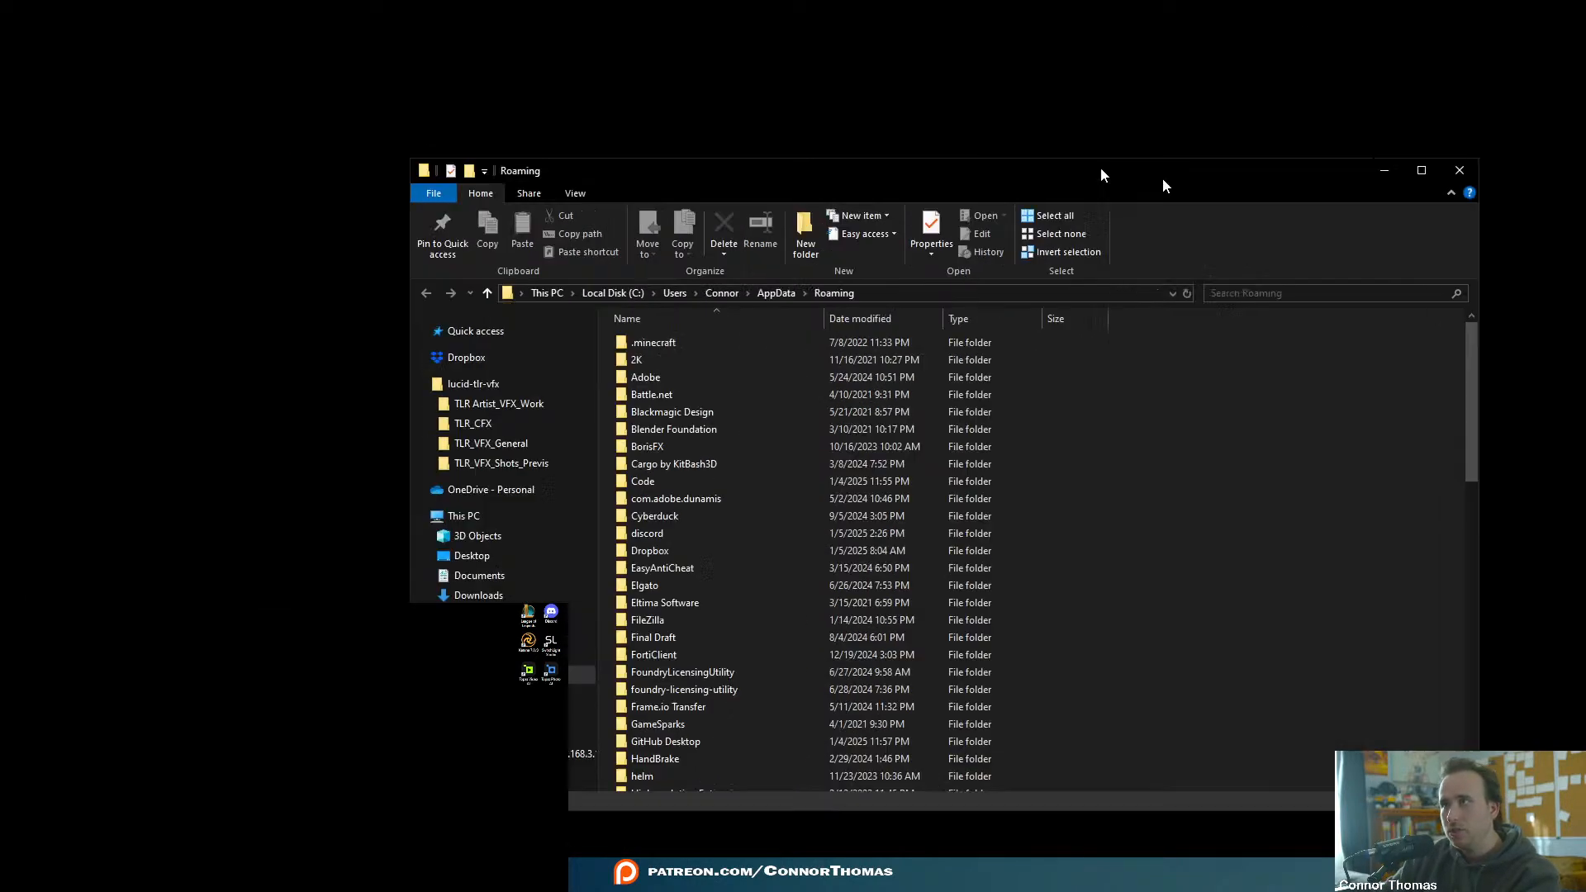
pyautogui.moveTo(1104, 165); pyautogui.dragTo(351, 635)
pyautogui.hotkey('ctrl', 'f')
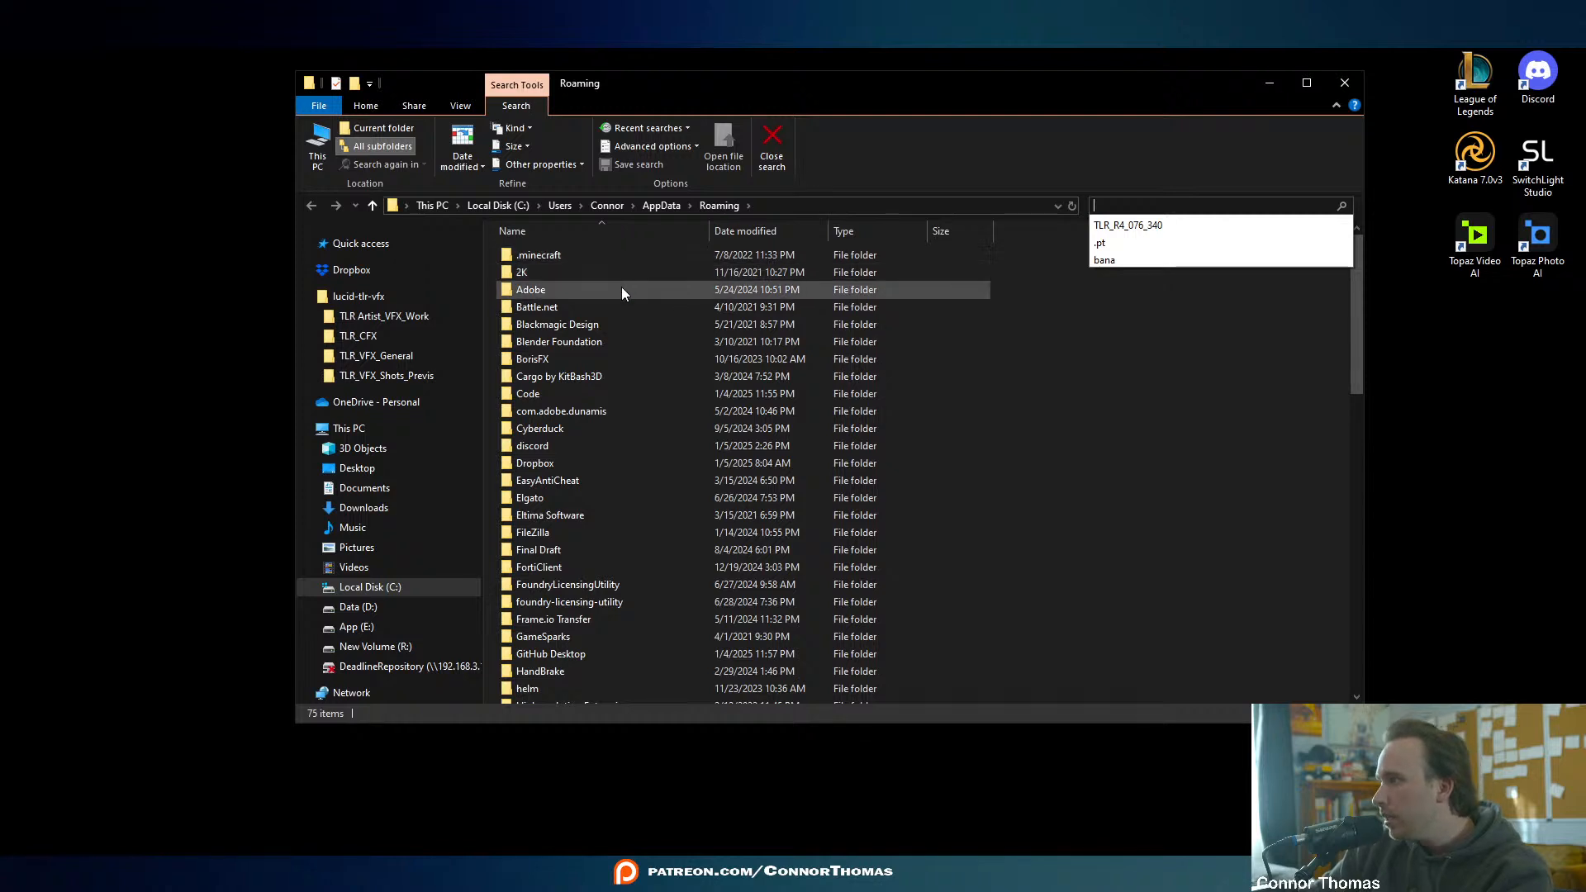
pyautogui.doubleClick(550, 339)
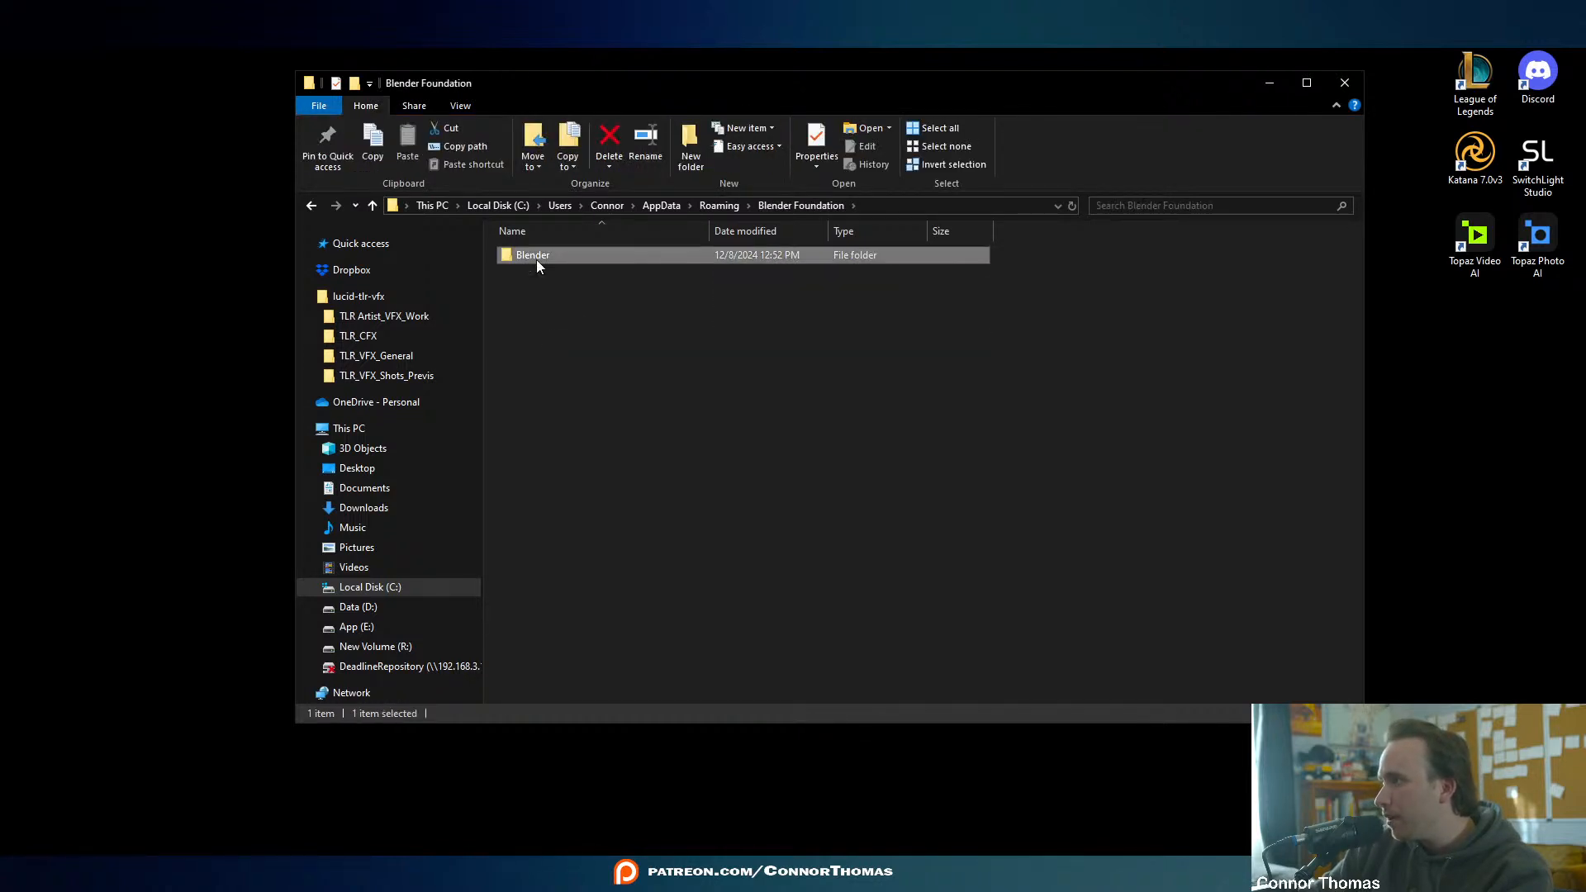
pyautogui.doubleClick(537, 260)
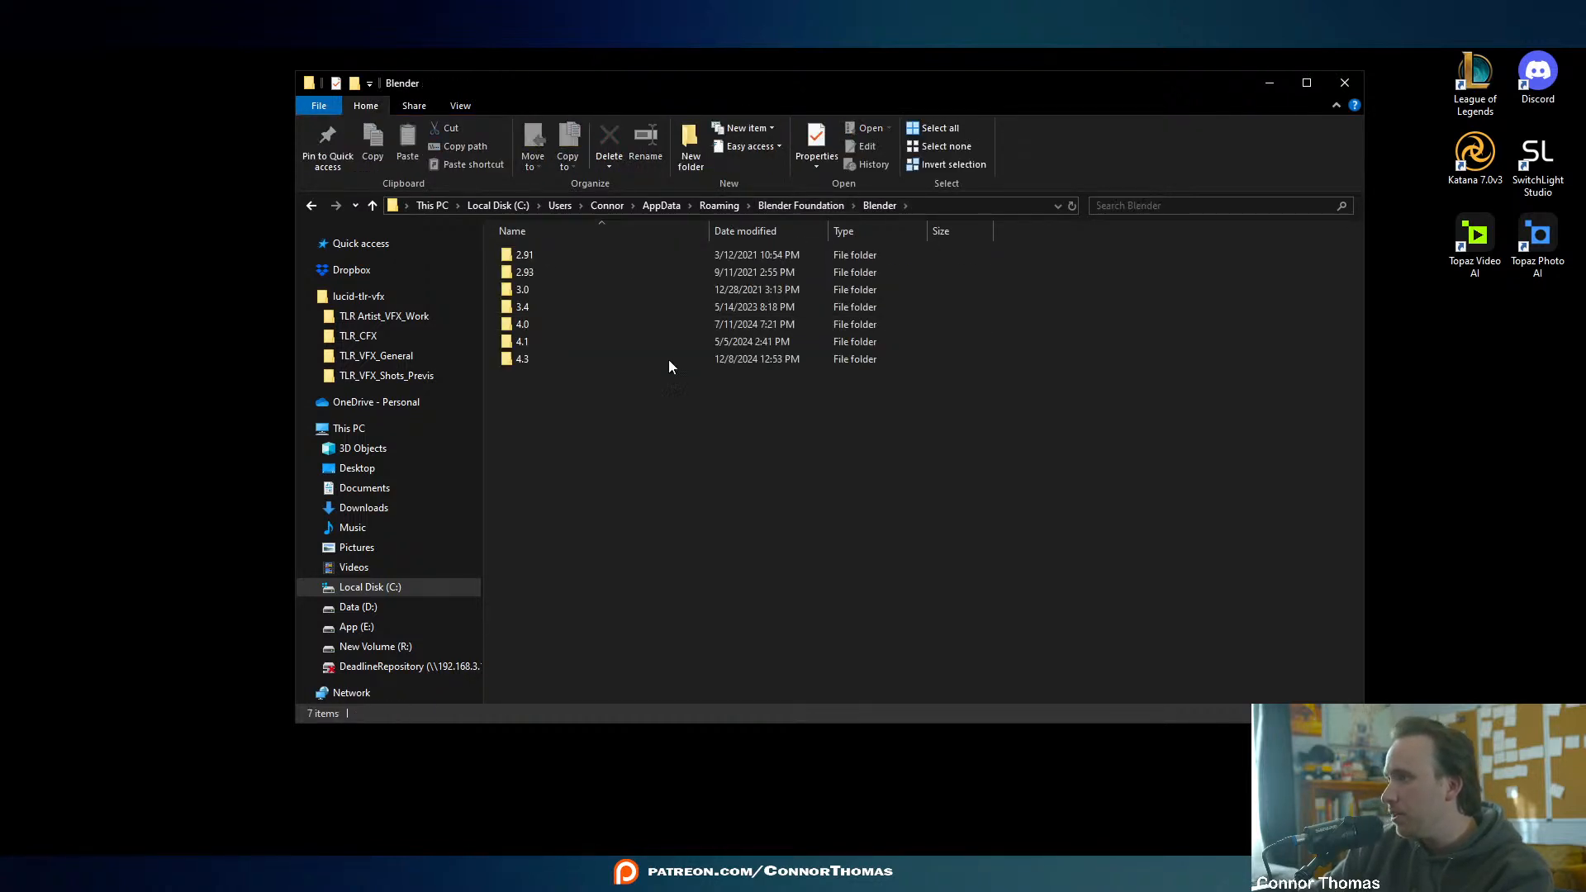
pyautogui.doubleClick(530, 360)
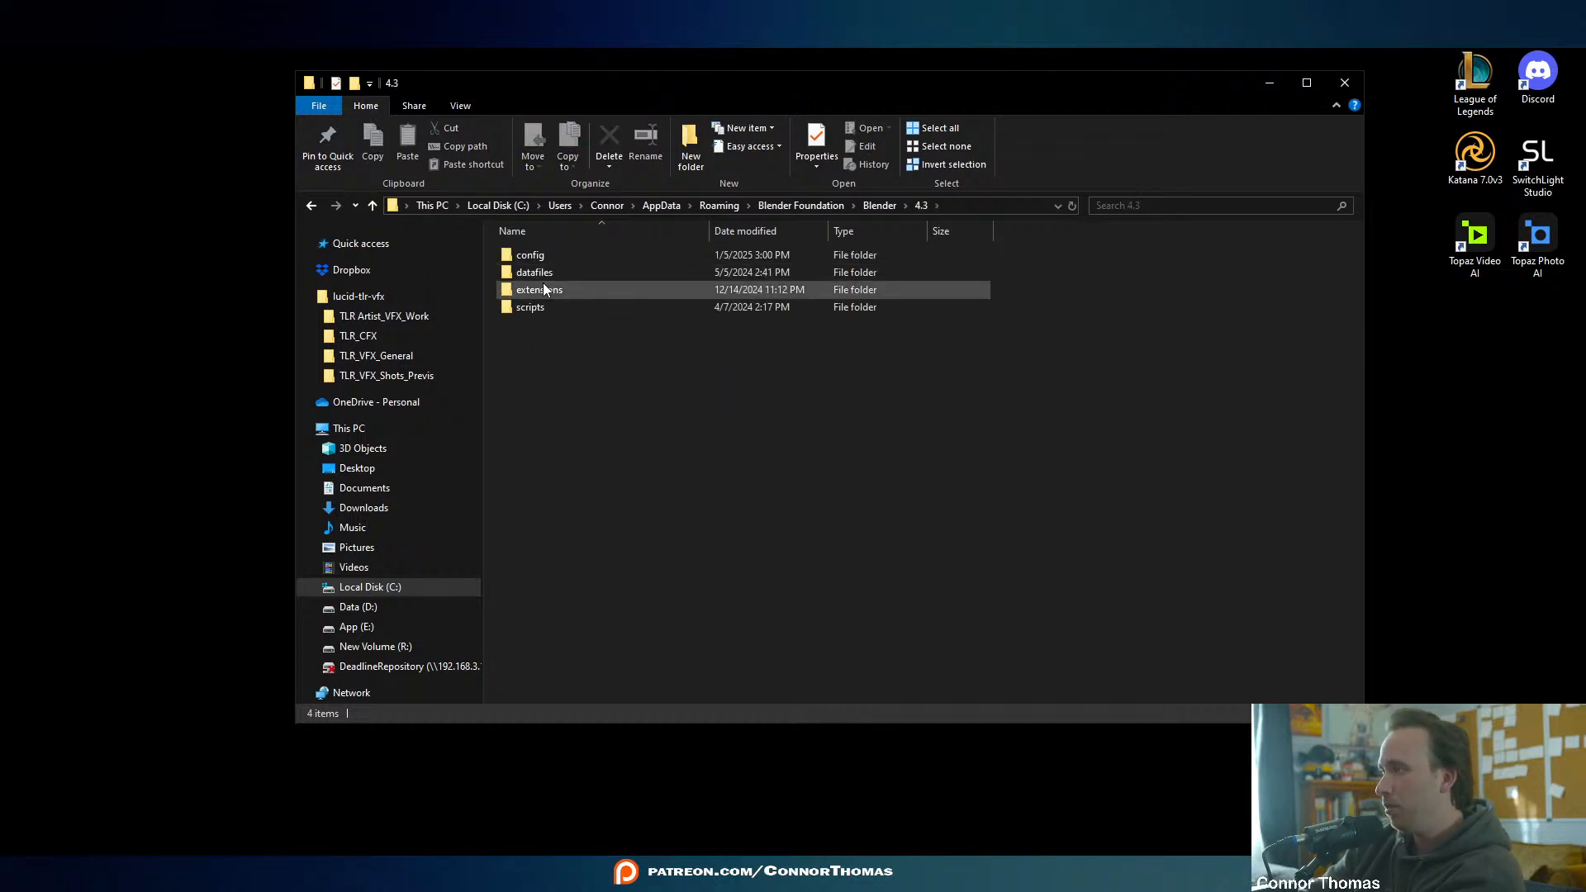
# - Look through the datafiles folders of Blender 4.3 and 4.1 and the 4.1 scripts folder for color management files
pyautogui.click(548, 276)
pyautogui.doubleClick(548, 276)
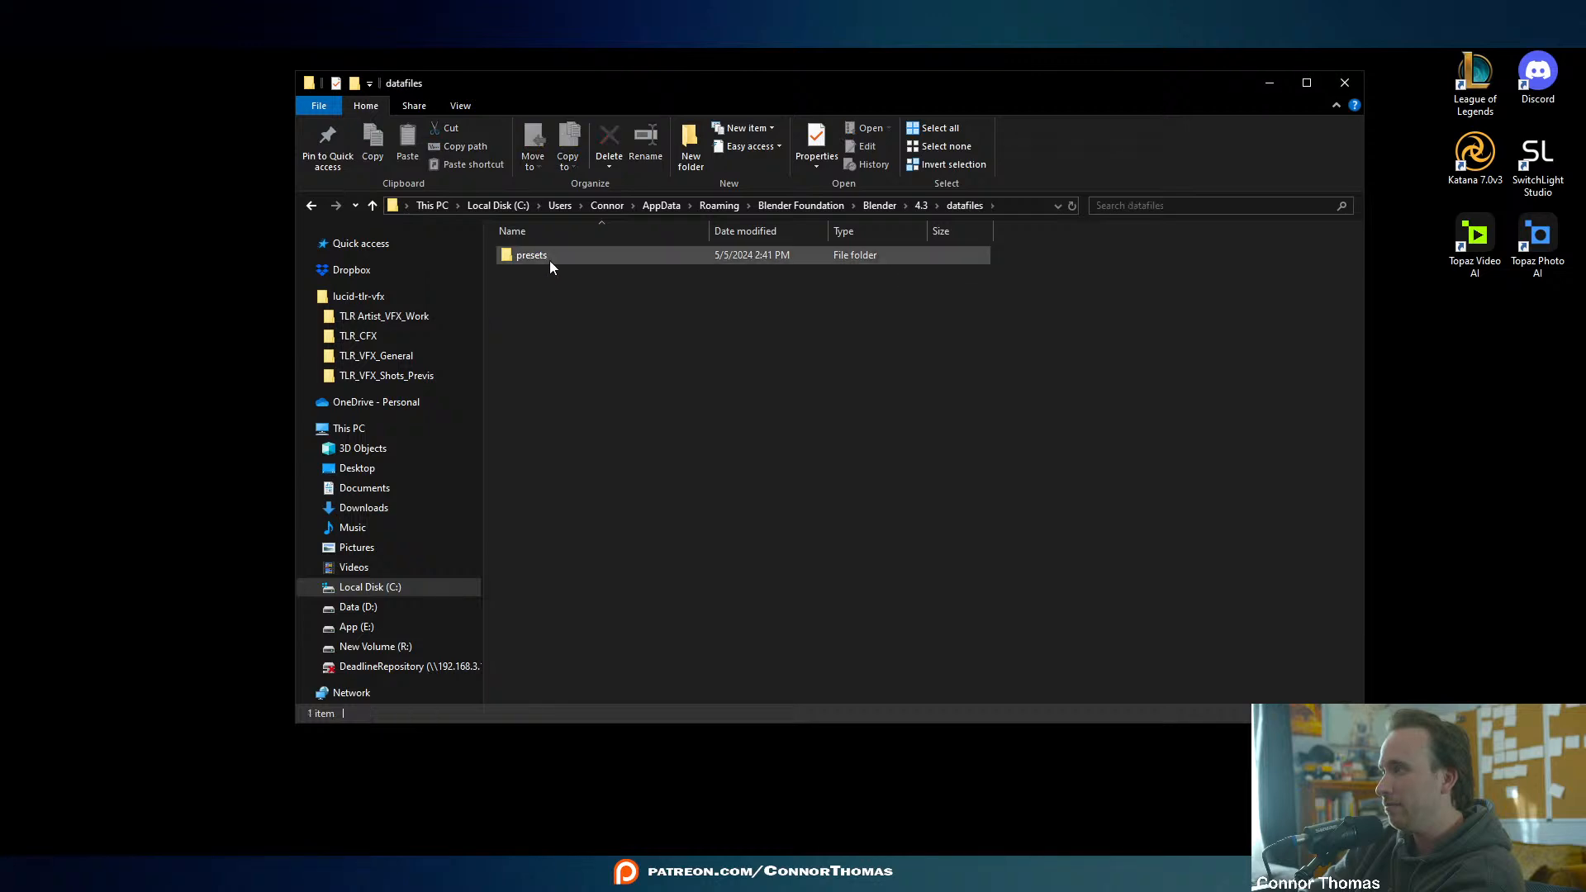
pyautogui.click(922, 206)
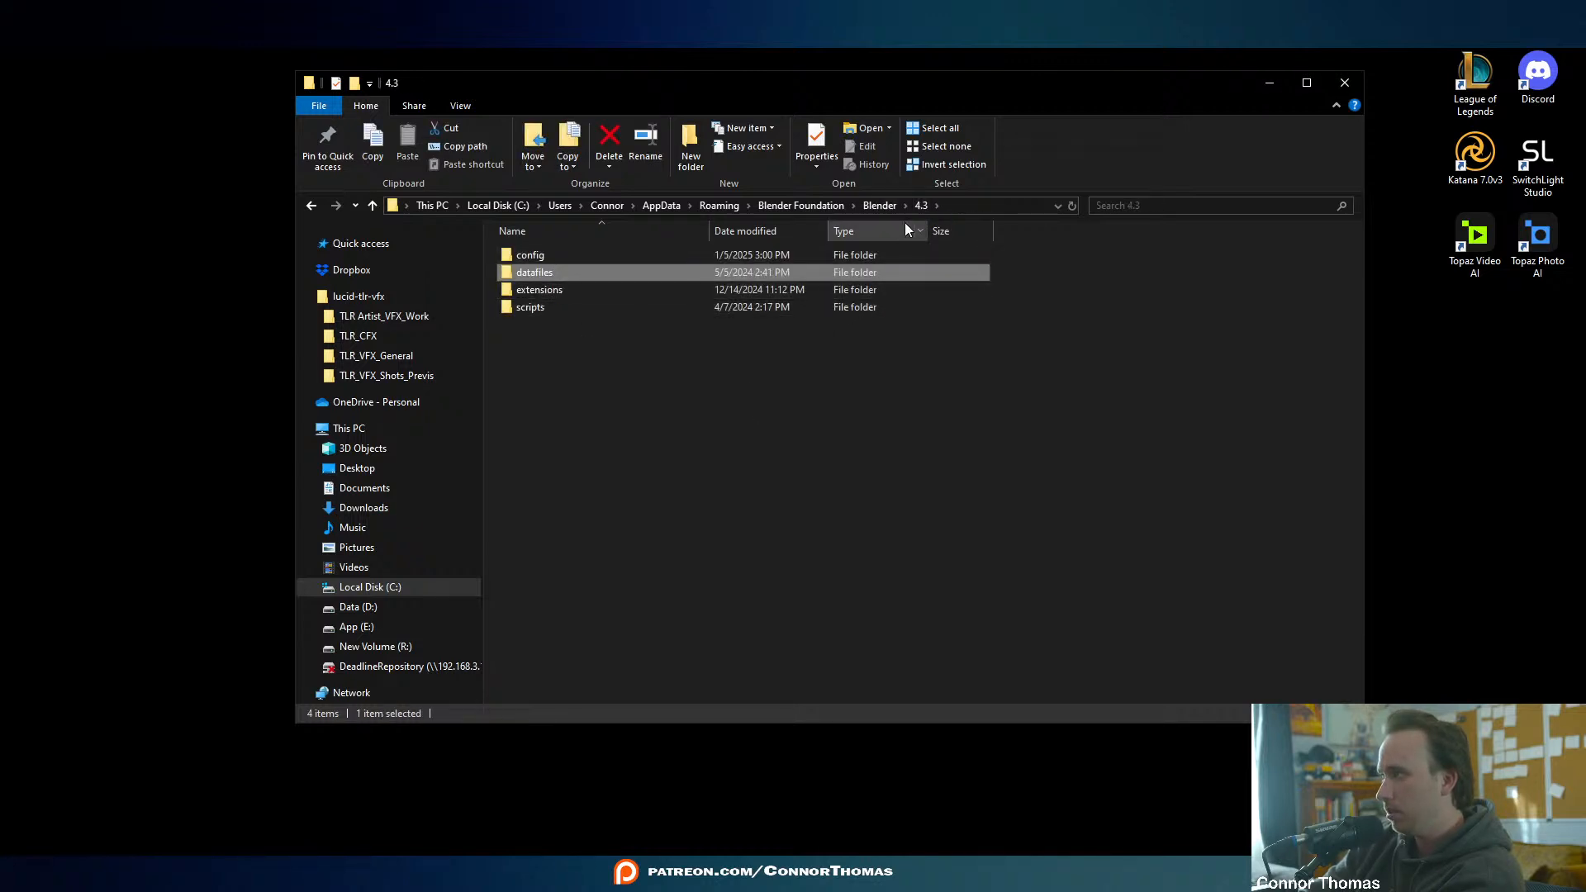
pyautogui.click(880, 205)
pyautogui.doubleClick(529, 344)
pyautogui.doubleClick(539, 267)
pyautogui.doubleClick(546, 256)
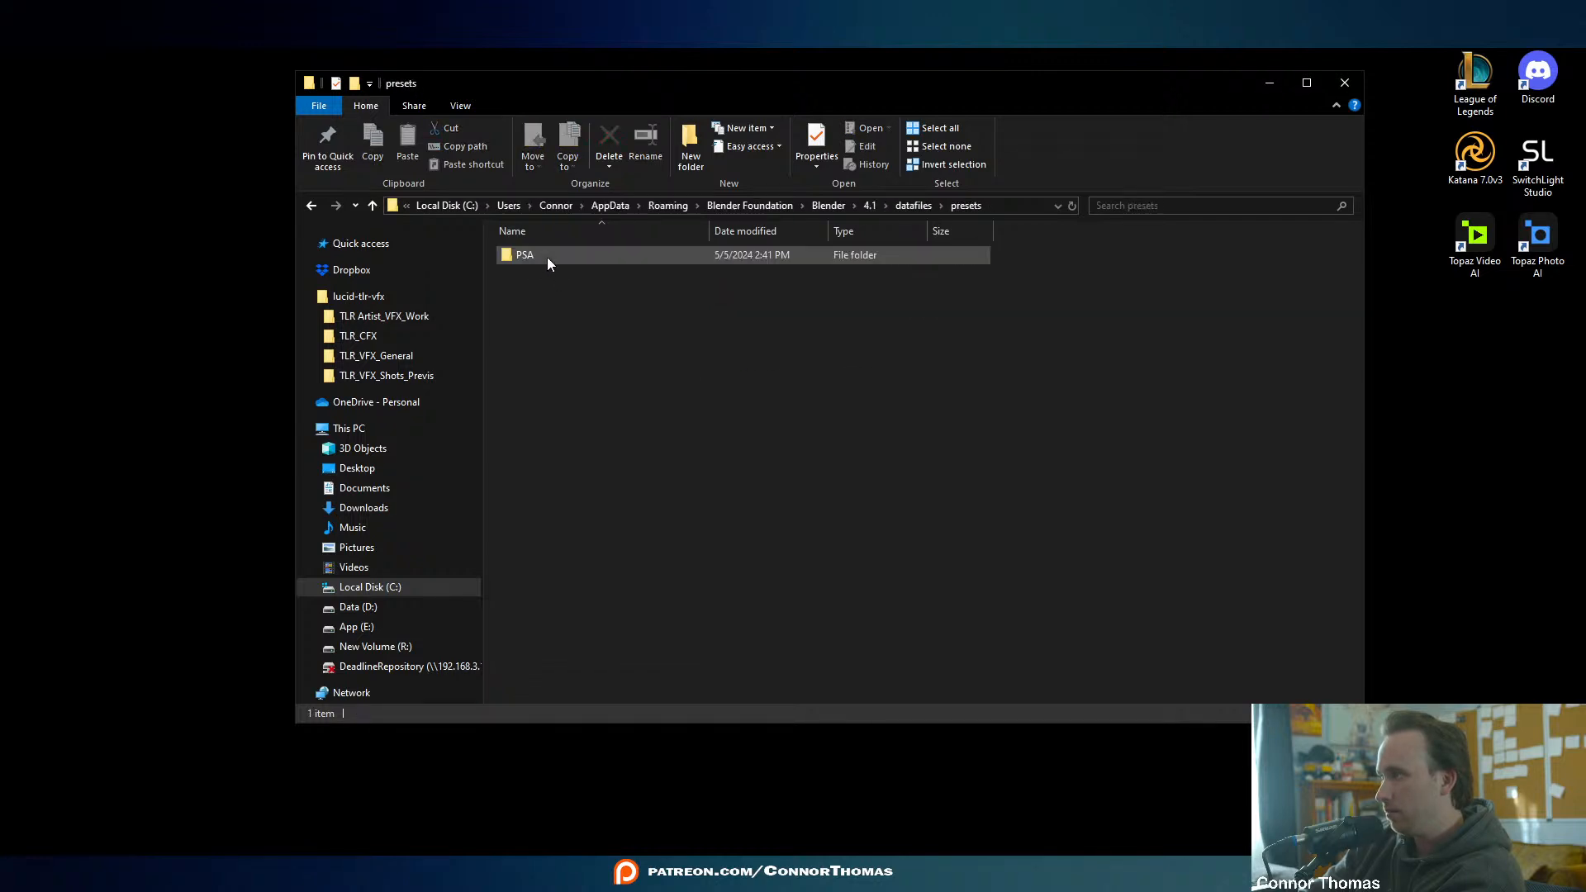
pyautogui.click(871, 205)
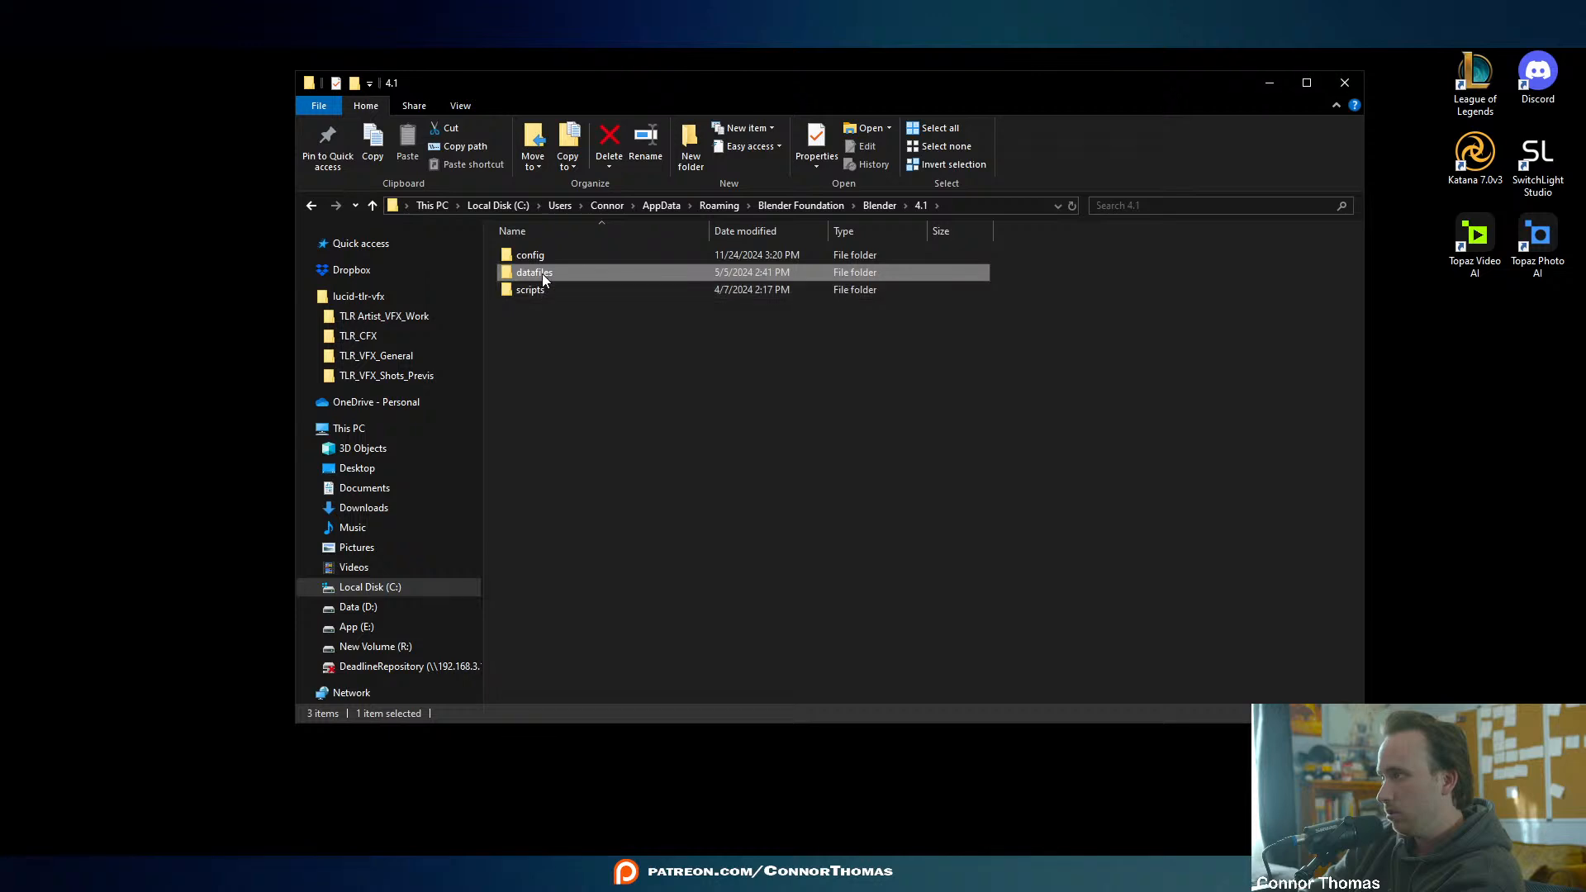
pyautogui.doubleClick(537, 273)
pyautogui.doubleClick(543, 256)
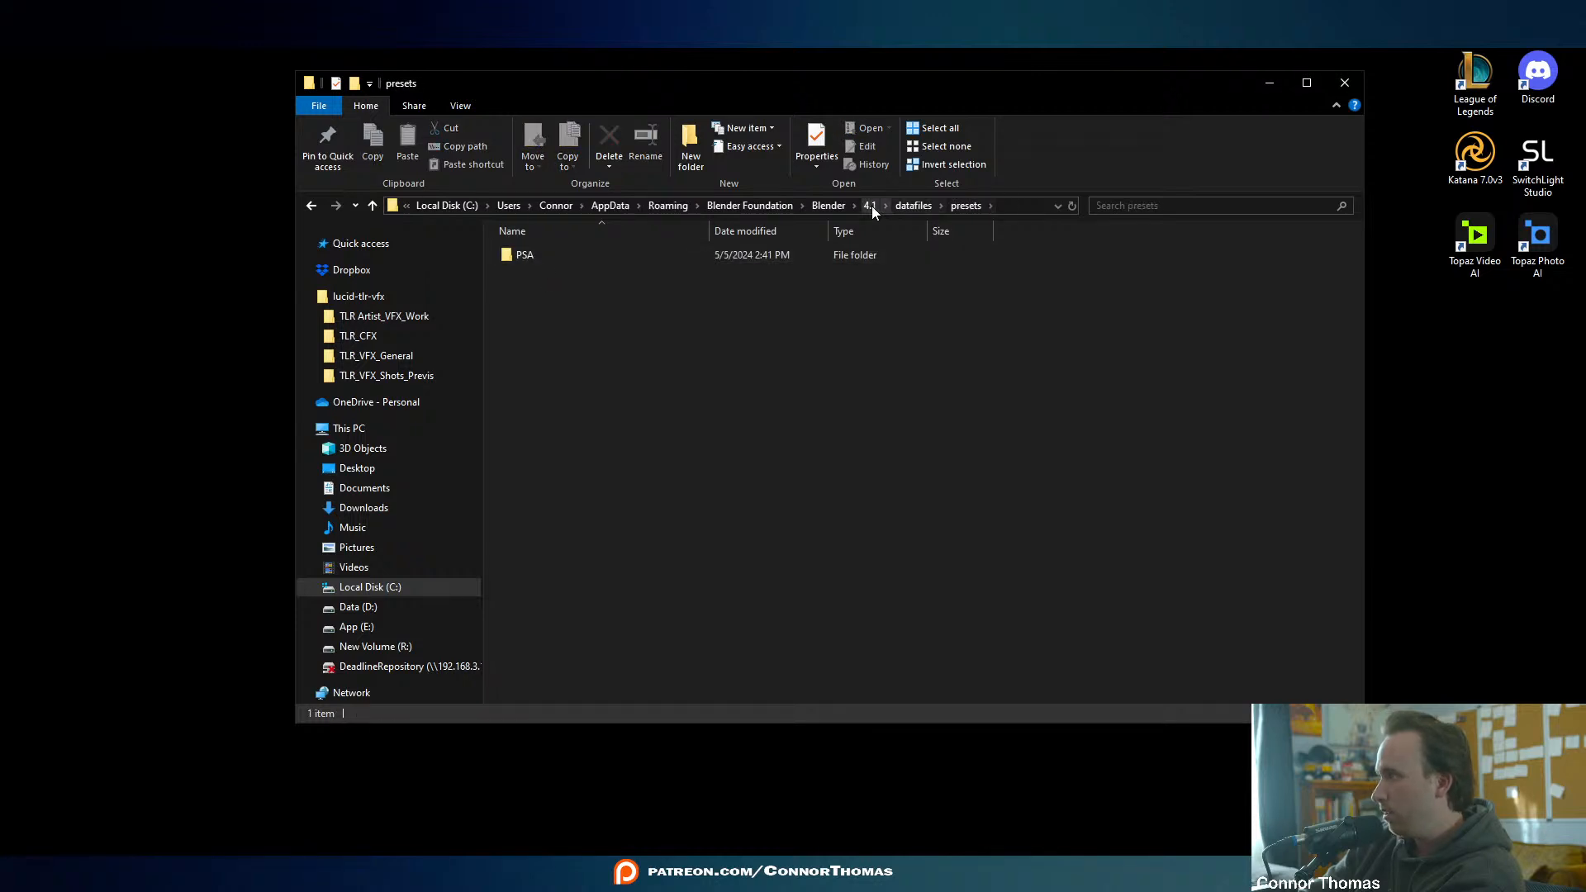
pyautogui.click(920, 205)
pyautogui.doubleClick(532, 288)
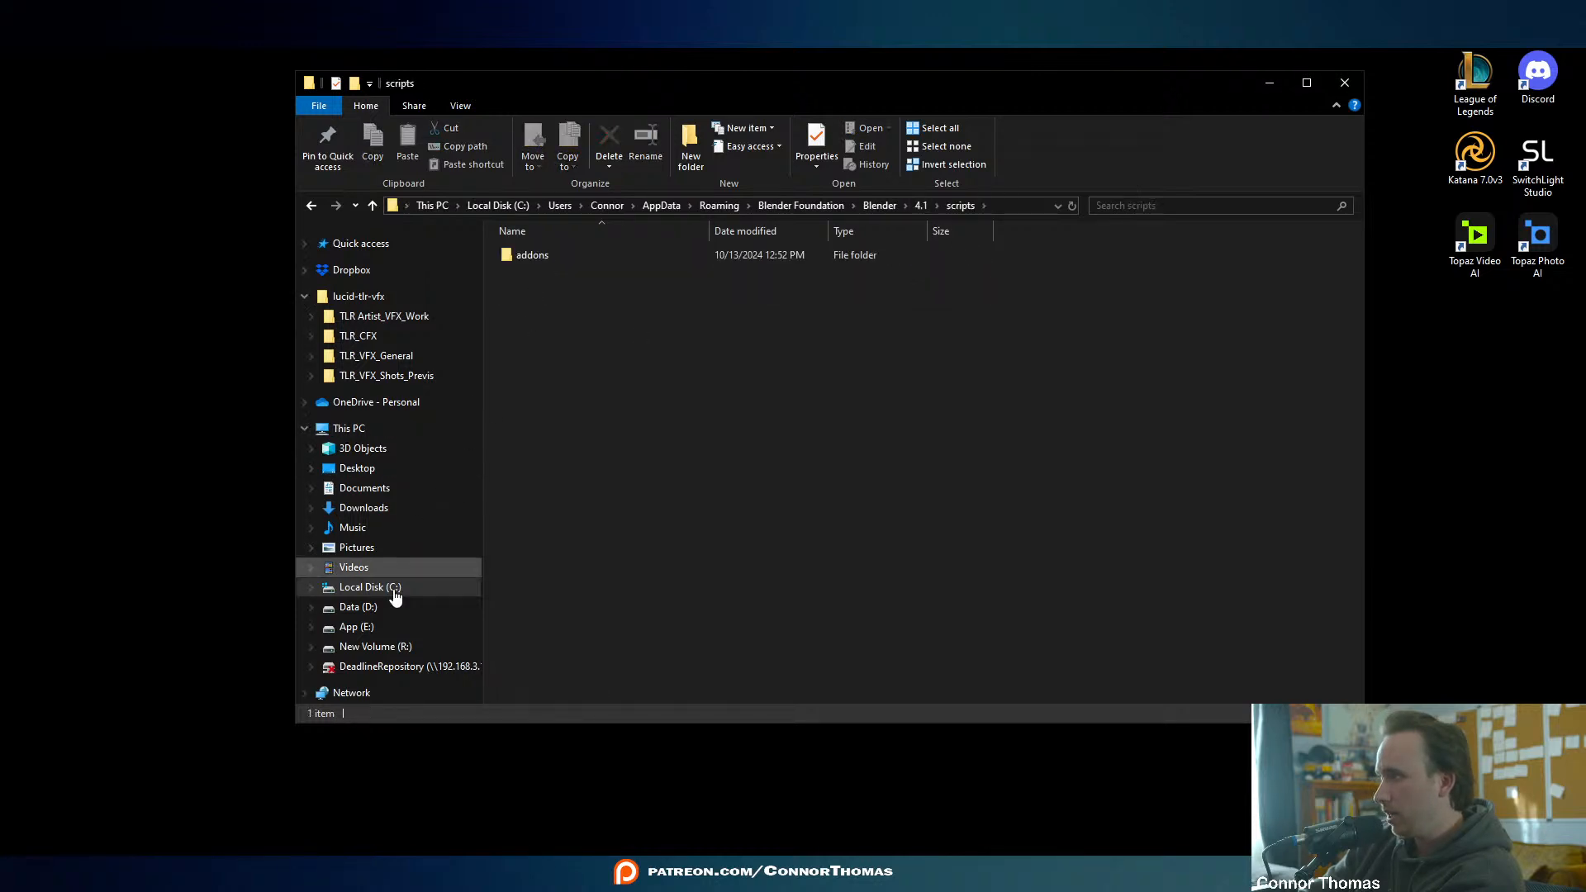
# - Open the colormanagement folder in C:\Program Files\Blender Foundation\Blender 4.3\4.3\datafiles
pyautogui.click(392, 590)
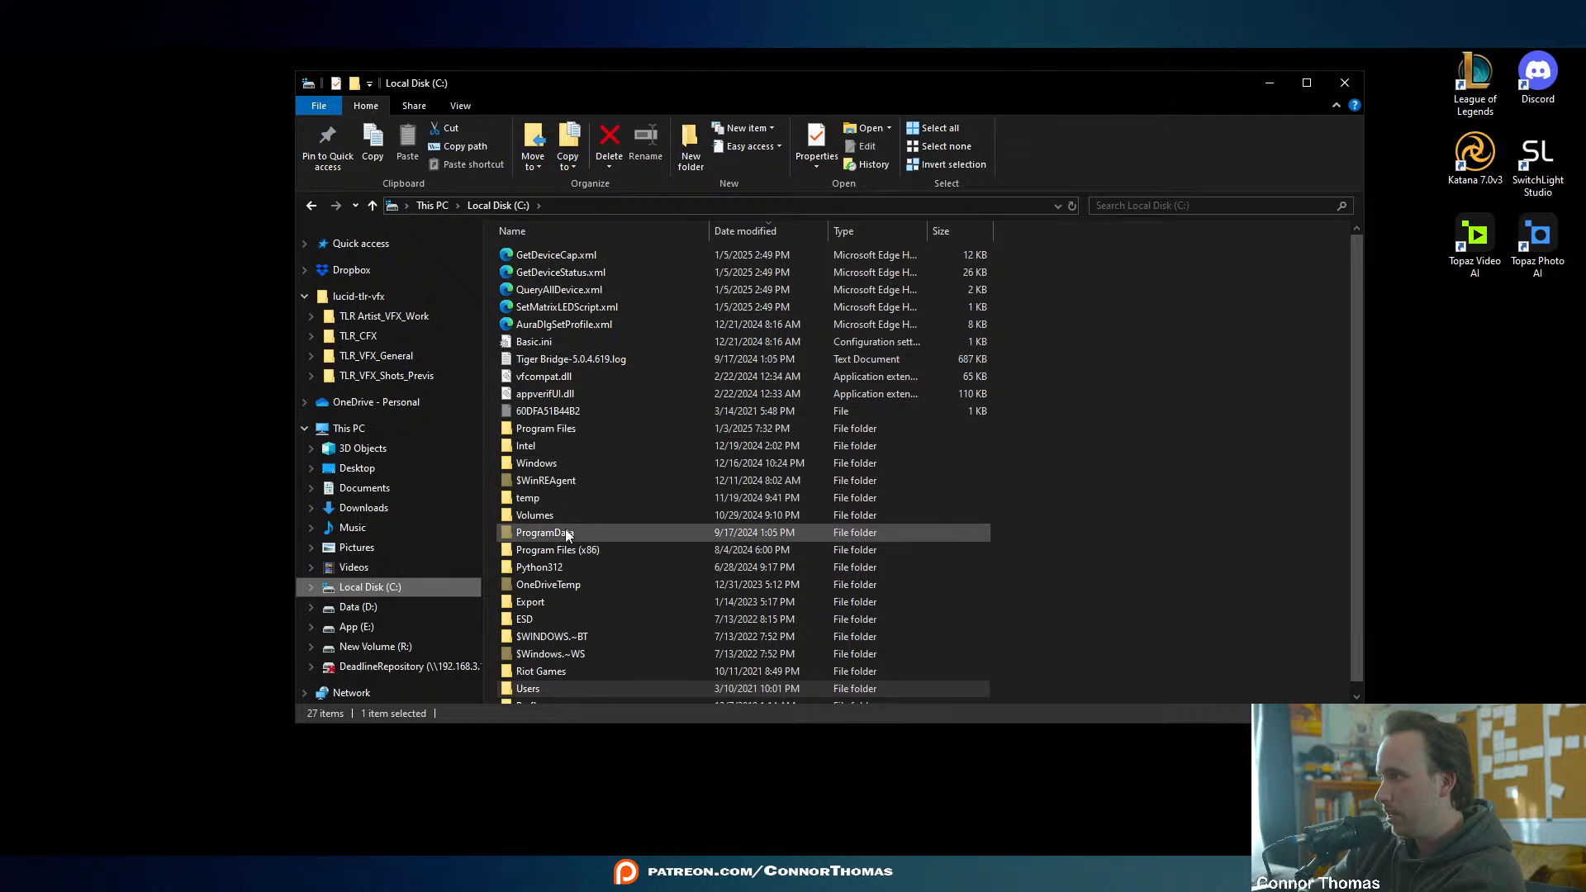
pyautogui.doubleClick(575, 431)
pyautogui.doubleClick(577, 357)
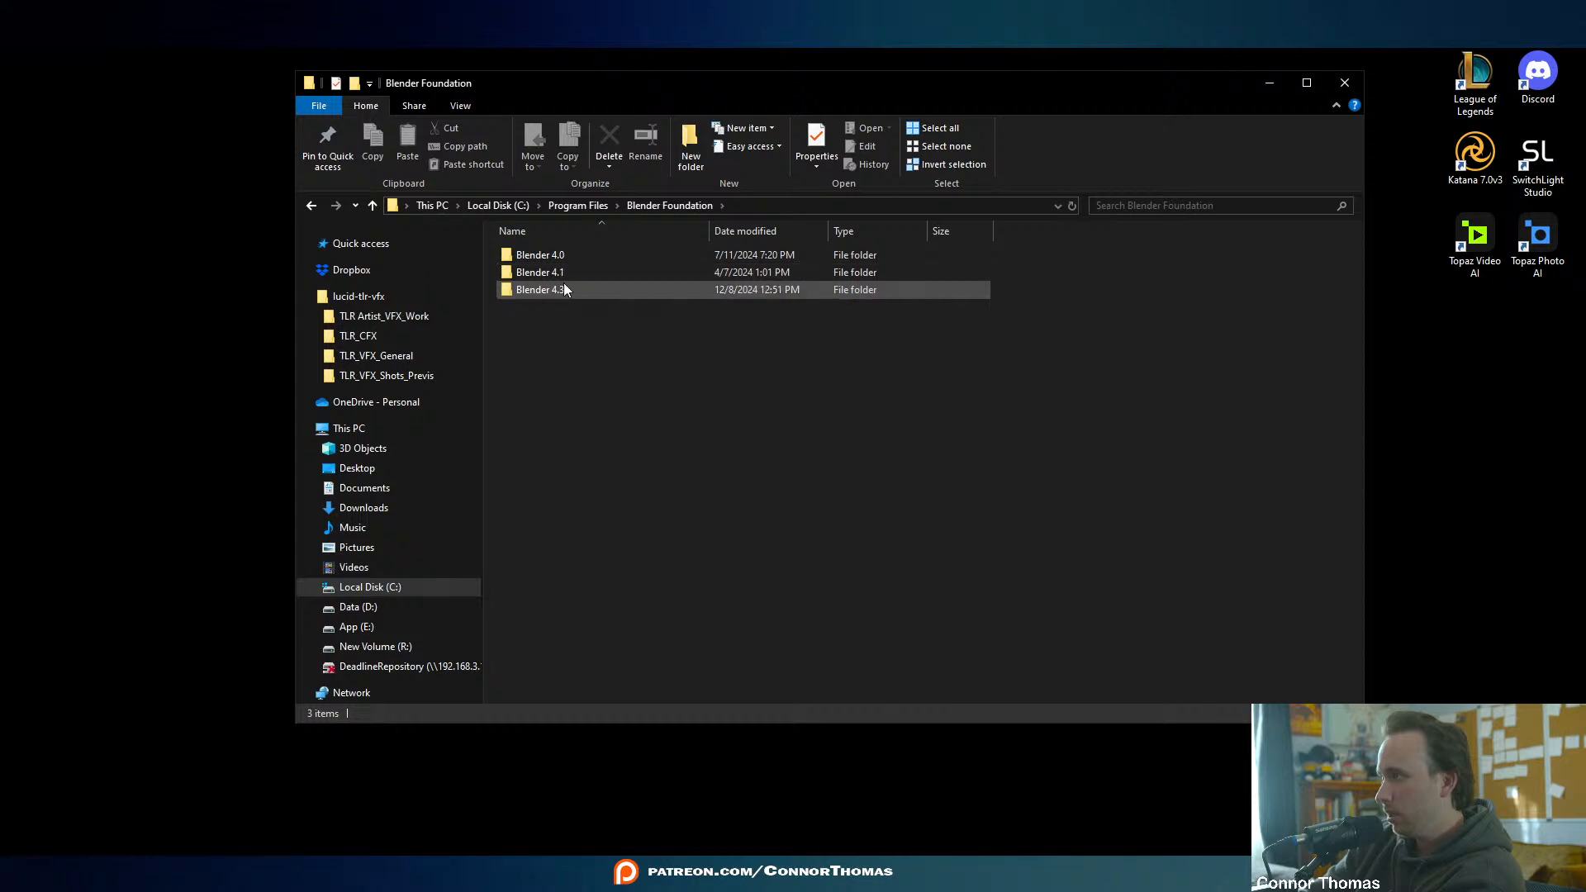
pyautogui.doubleClick(563, 289)
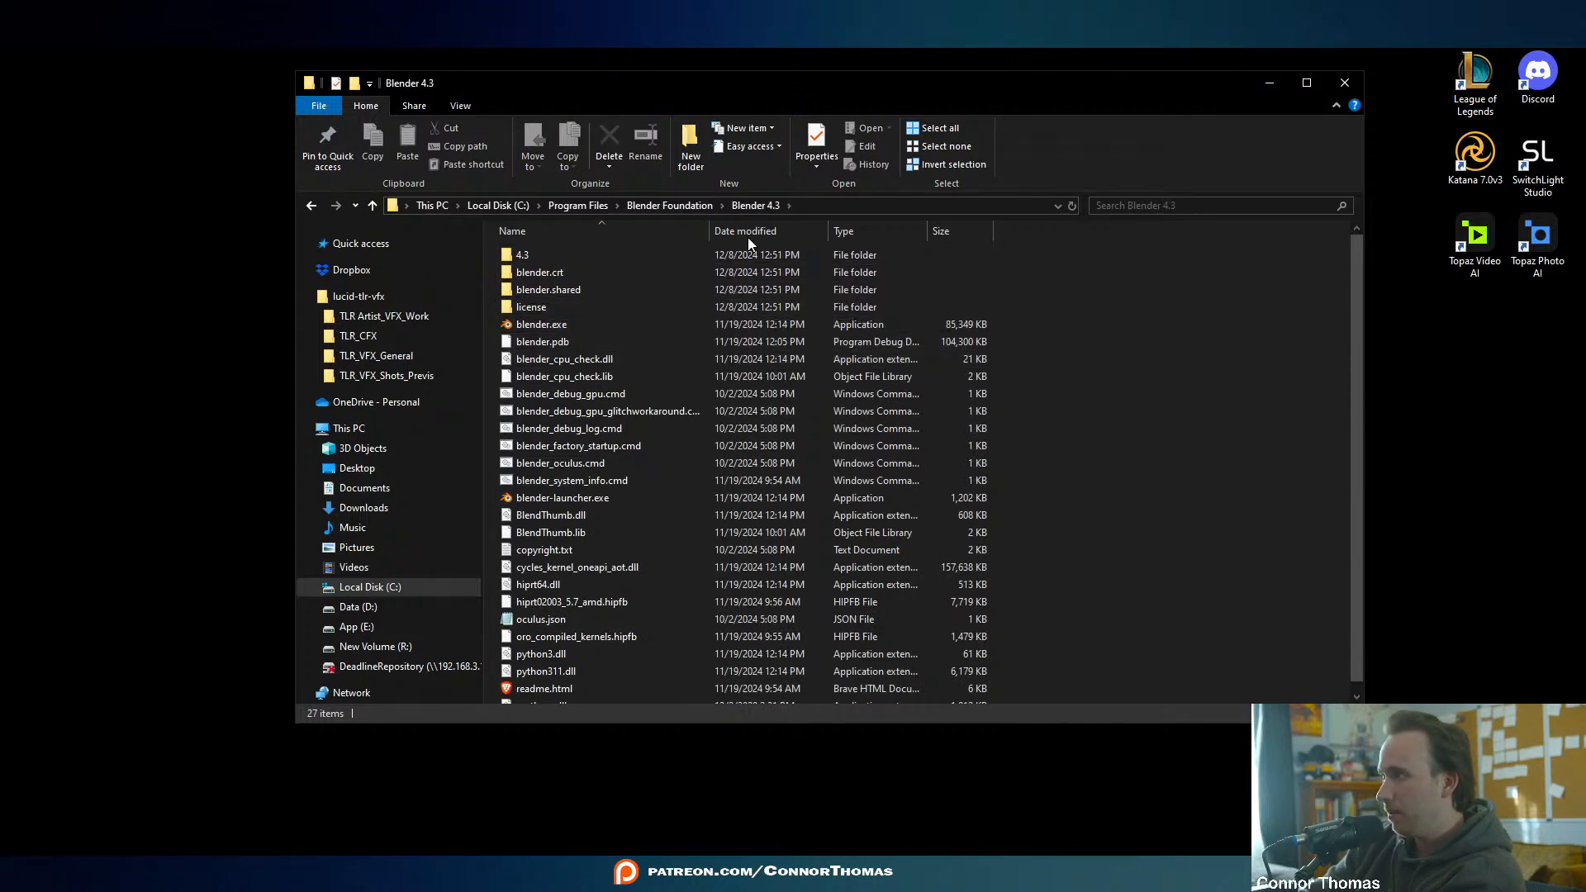
pyautogui.doubleClick(534, 255)
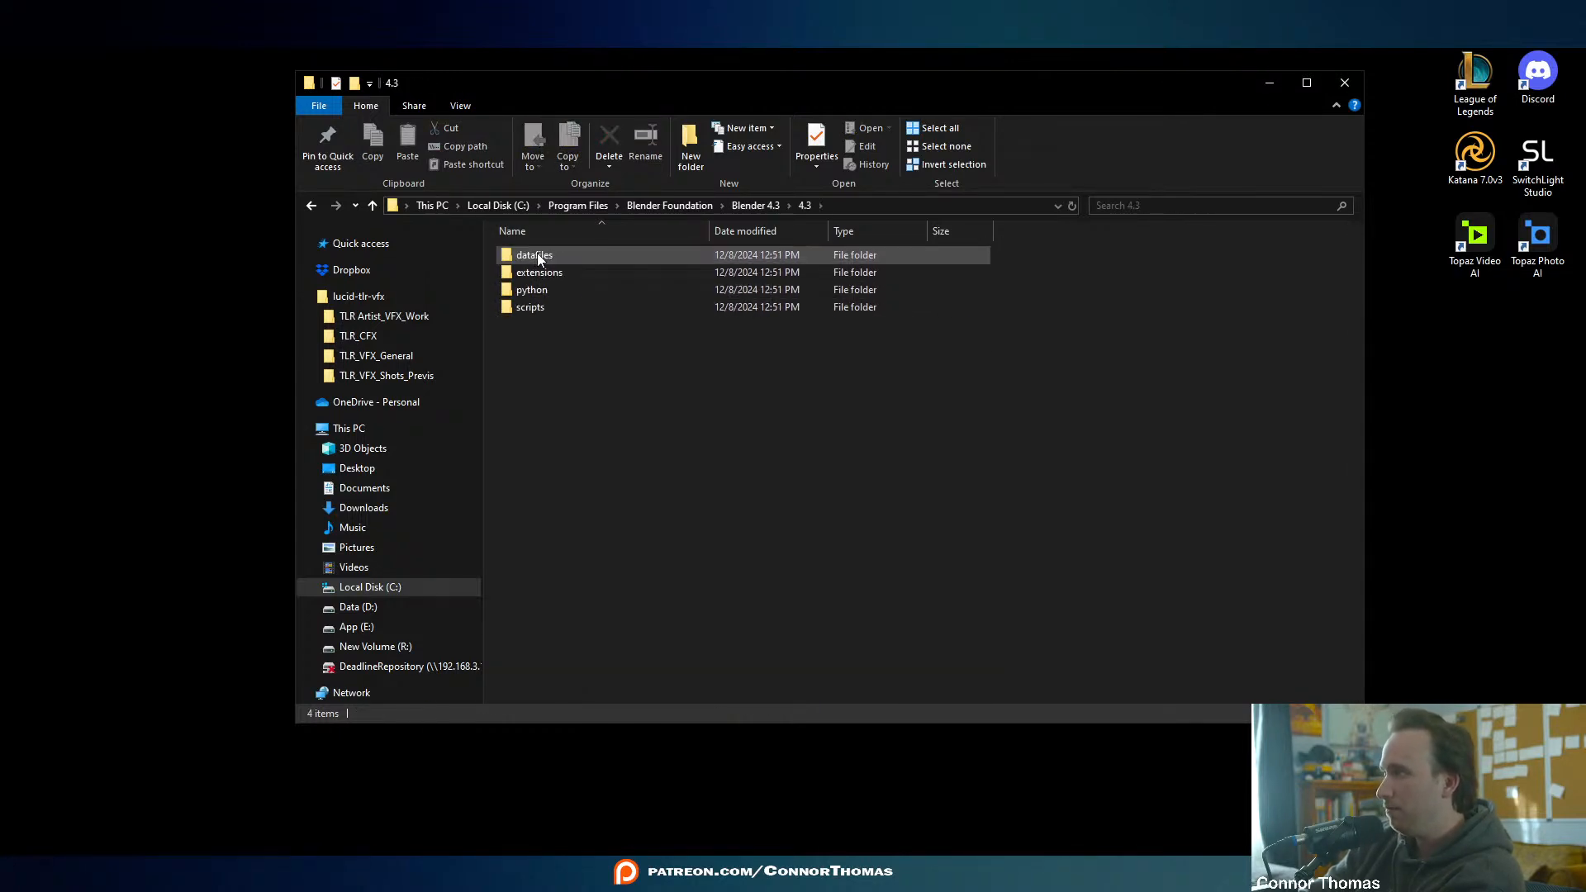
pyautogui.doubleClick(535, 255)
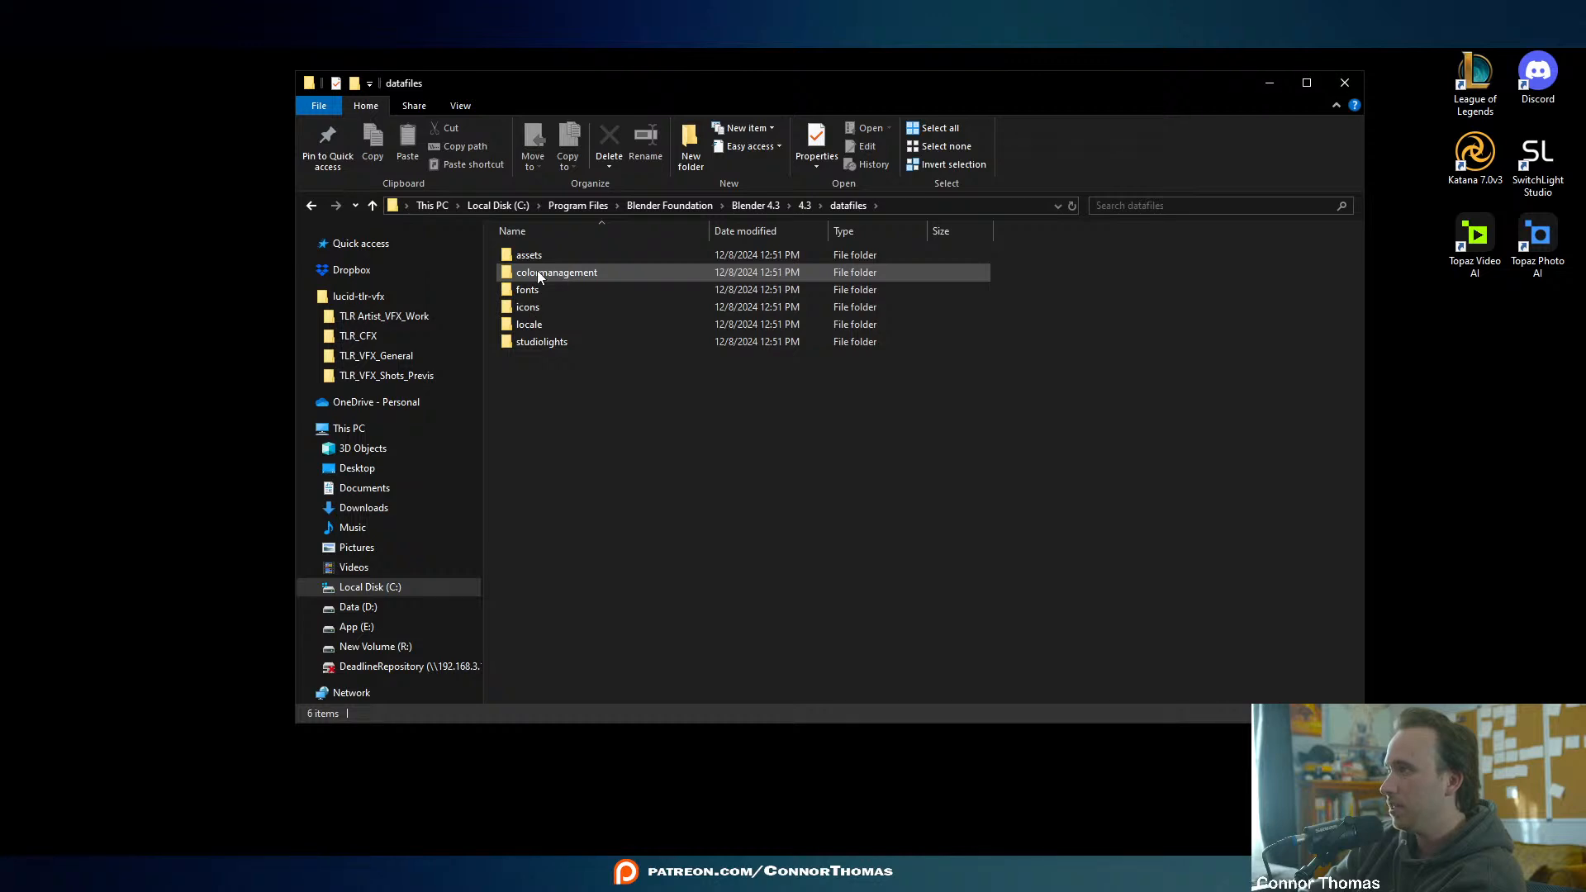
pyautogui.doubleClick(555, 272)
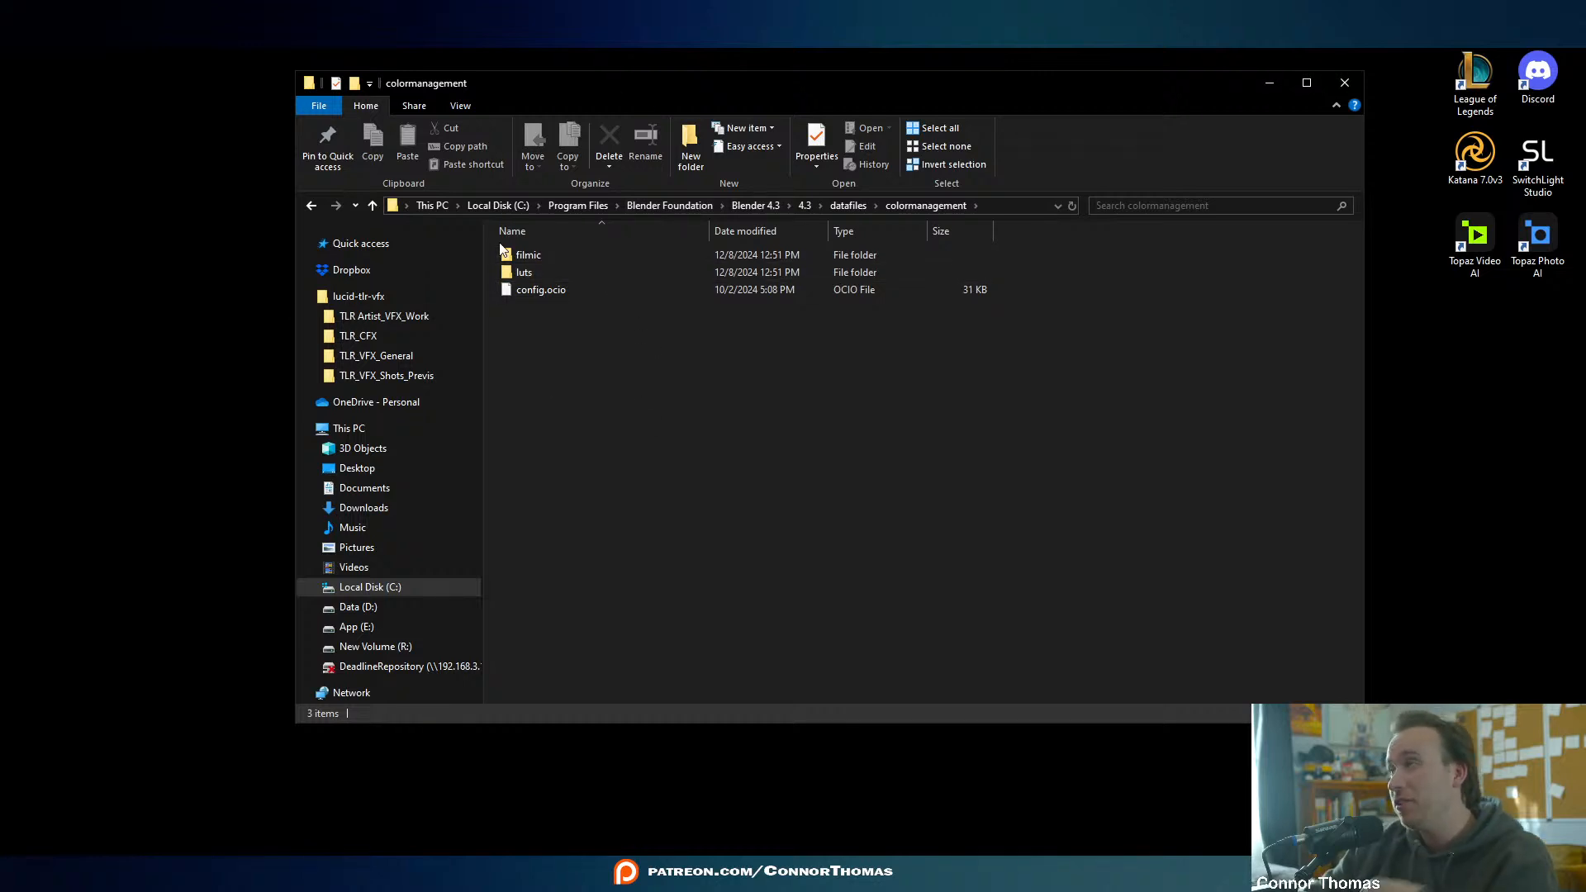
# - Copy the filmic and luts folders and config.ocio from Blender 4.3's datafiles\colormanagement folder
pyautogui.click(804, 204)
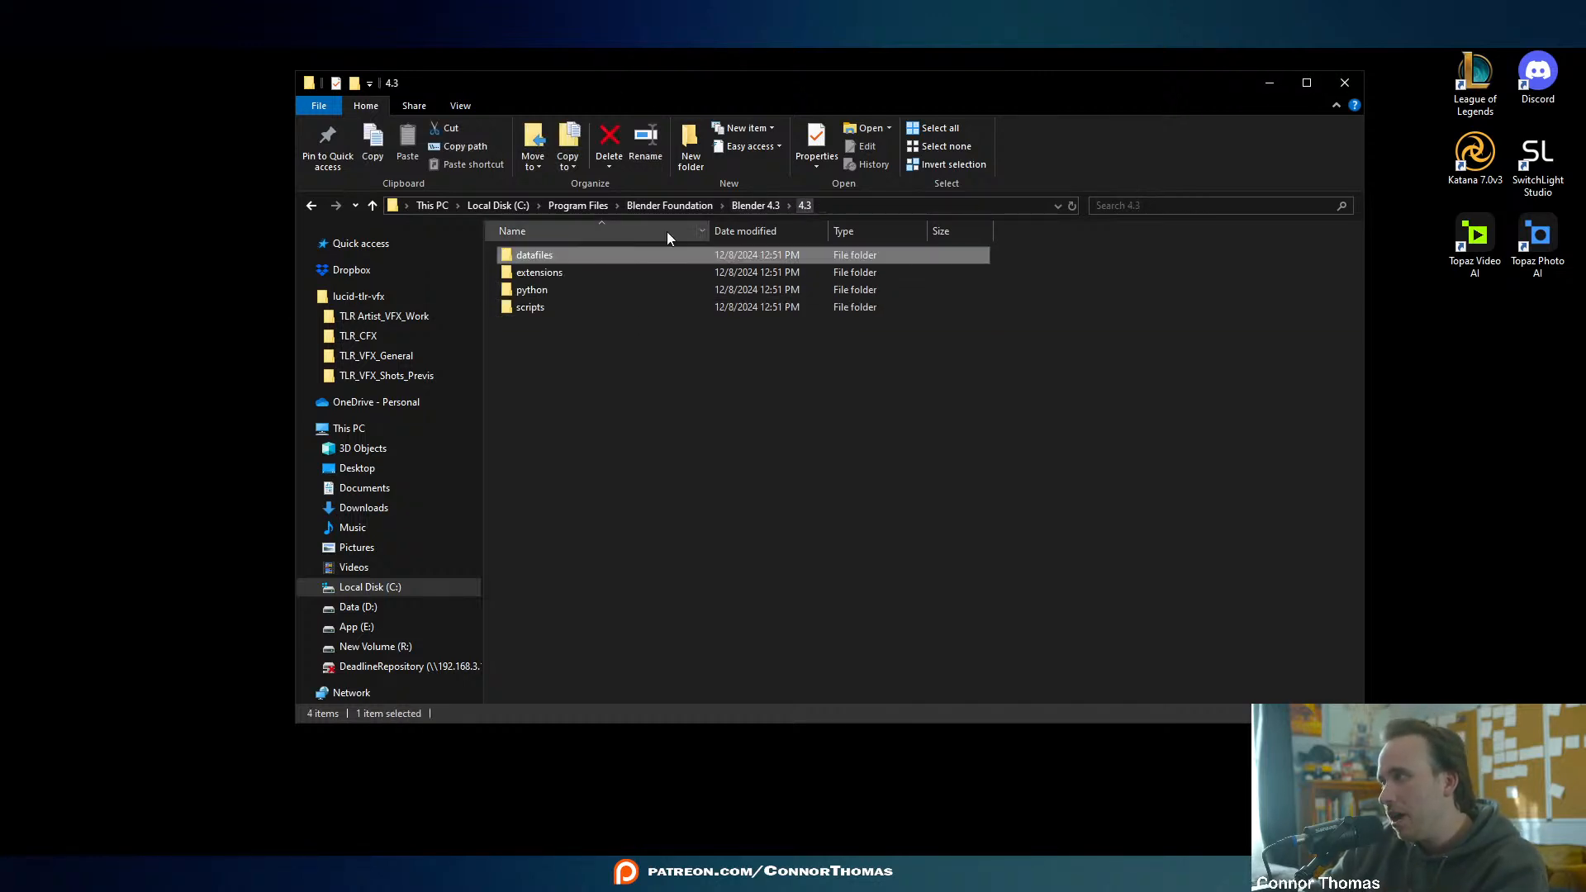
pyautogui.doubleClick(525, 256)
pyautogui.doubleClick(539, 275)
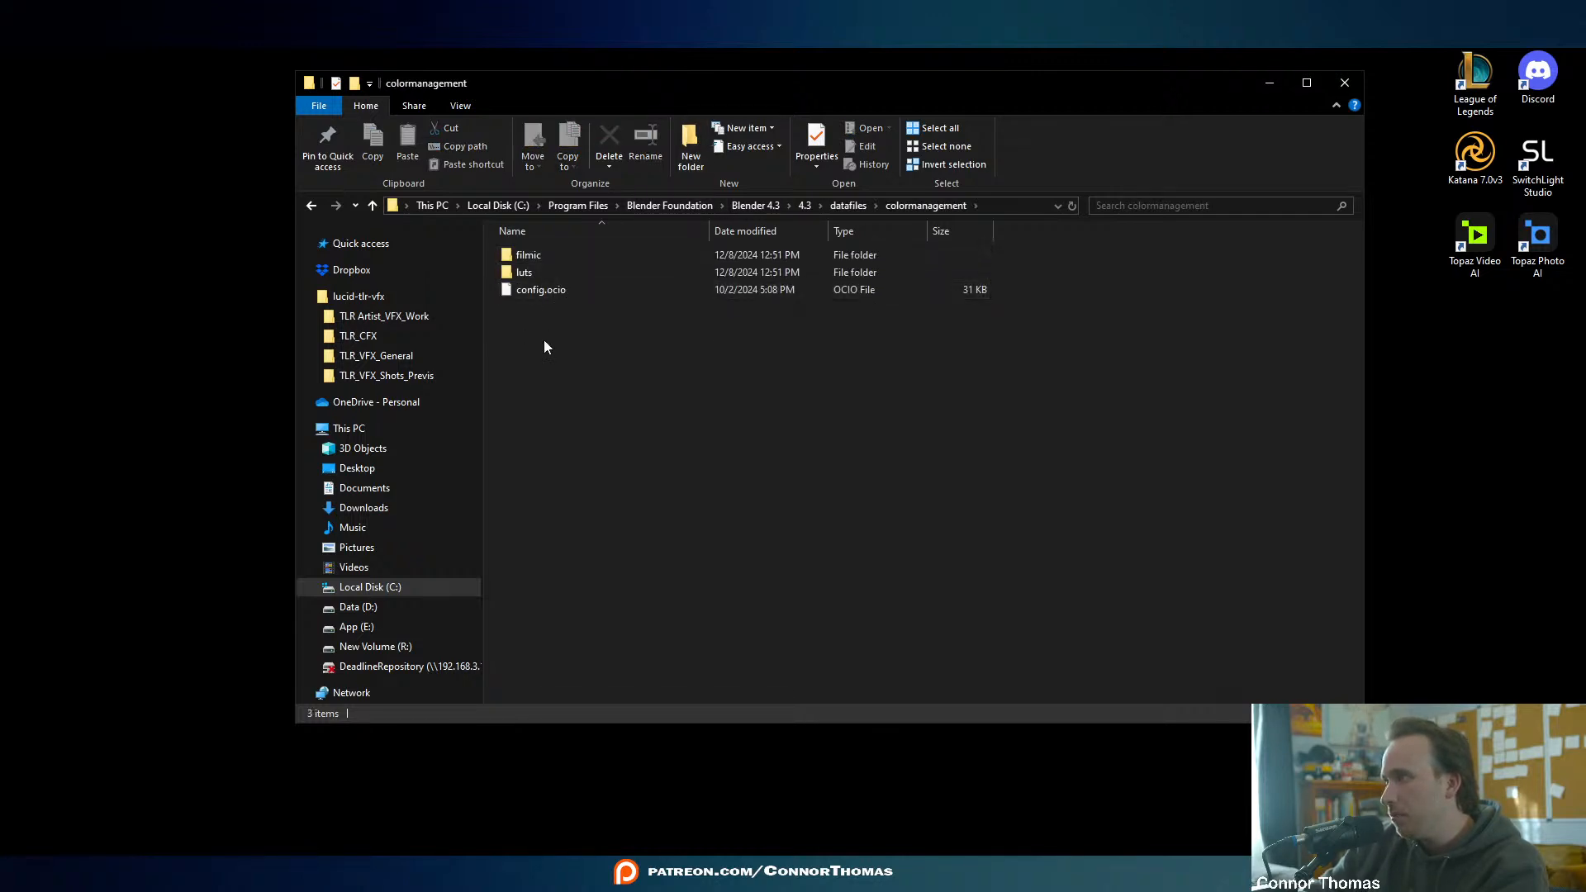
pyautogui.moveTo(543, 339); pyautogui.dragTo(554, 241)
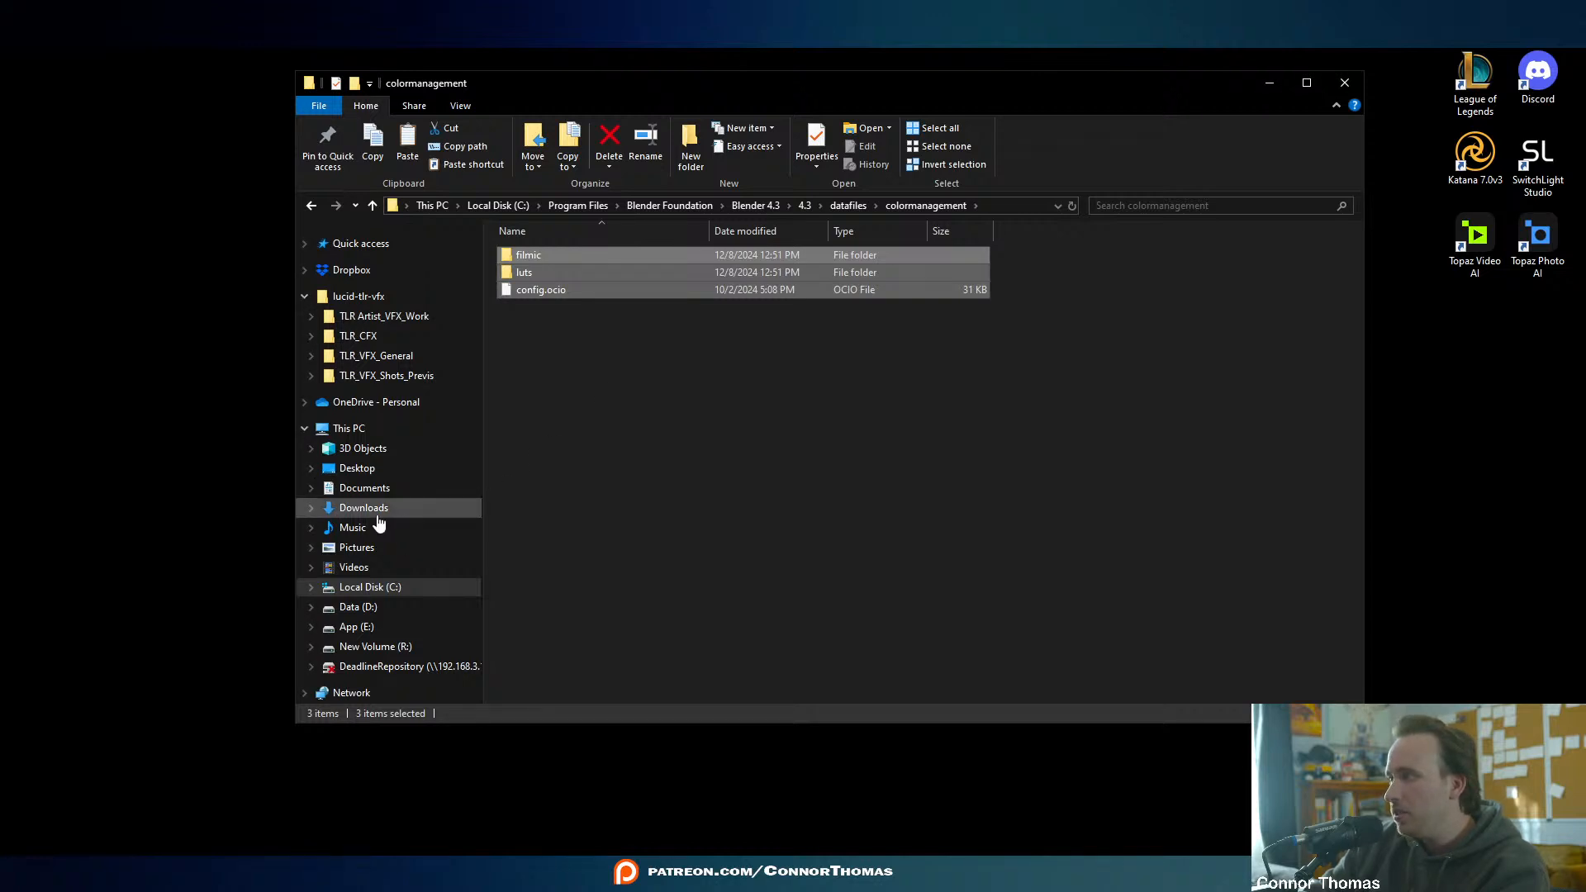
# - Create a folder named backup on New Volume (R:)
pyautogui.click(373, 648)
pyautogui.rightClick(561, 337)
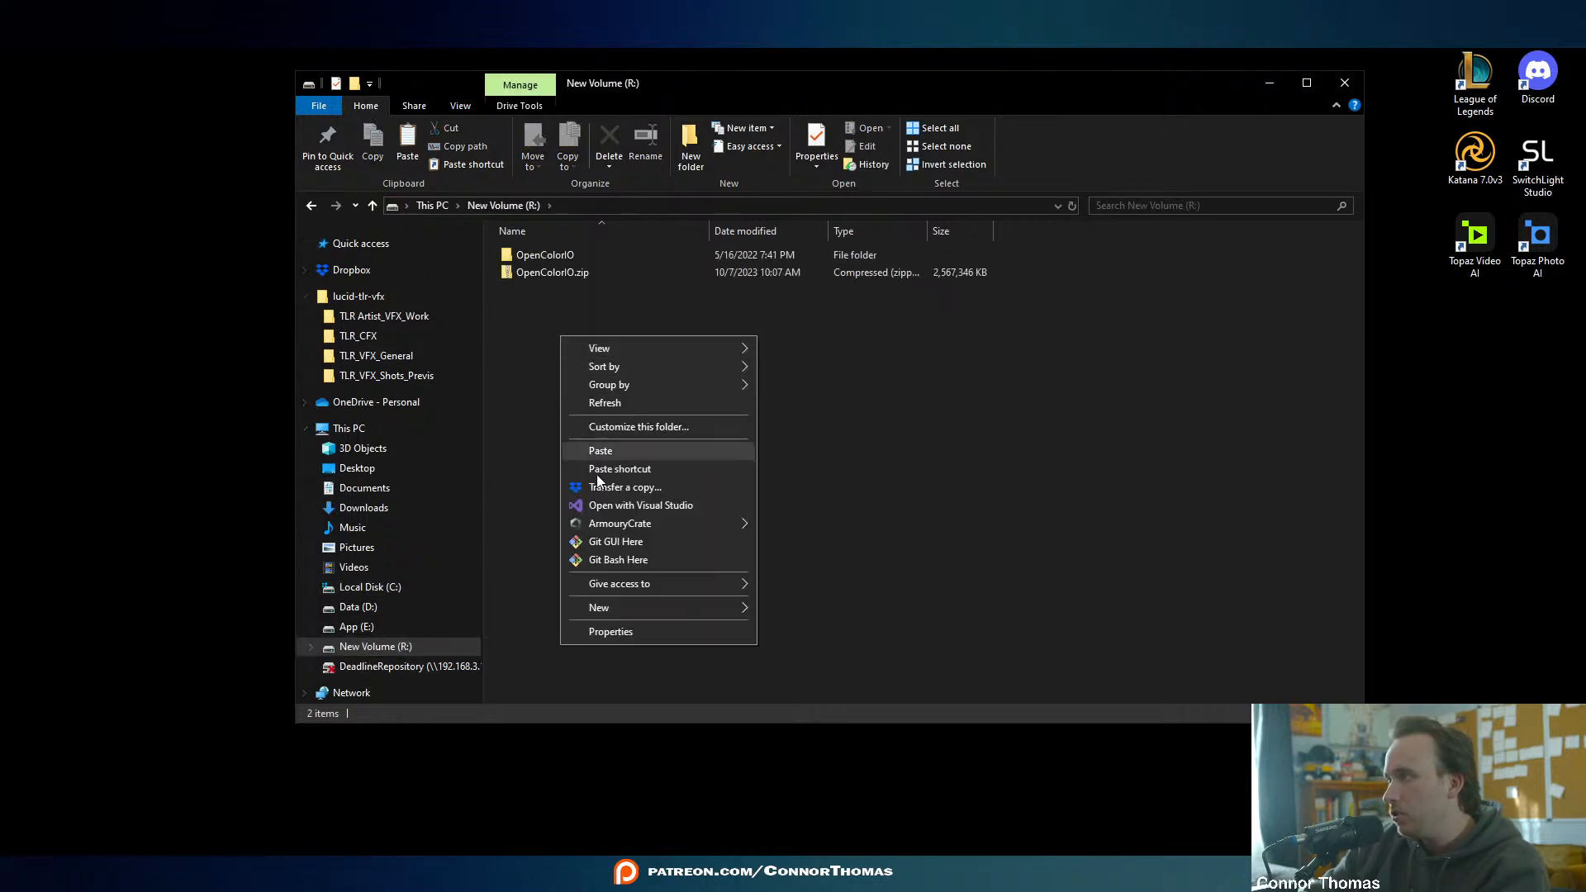
pyautogui.moveTo(628, 608)
pyautogui.click(791, 613)
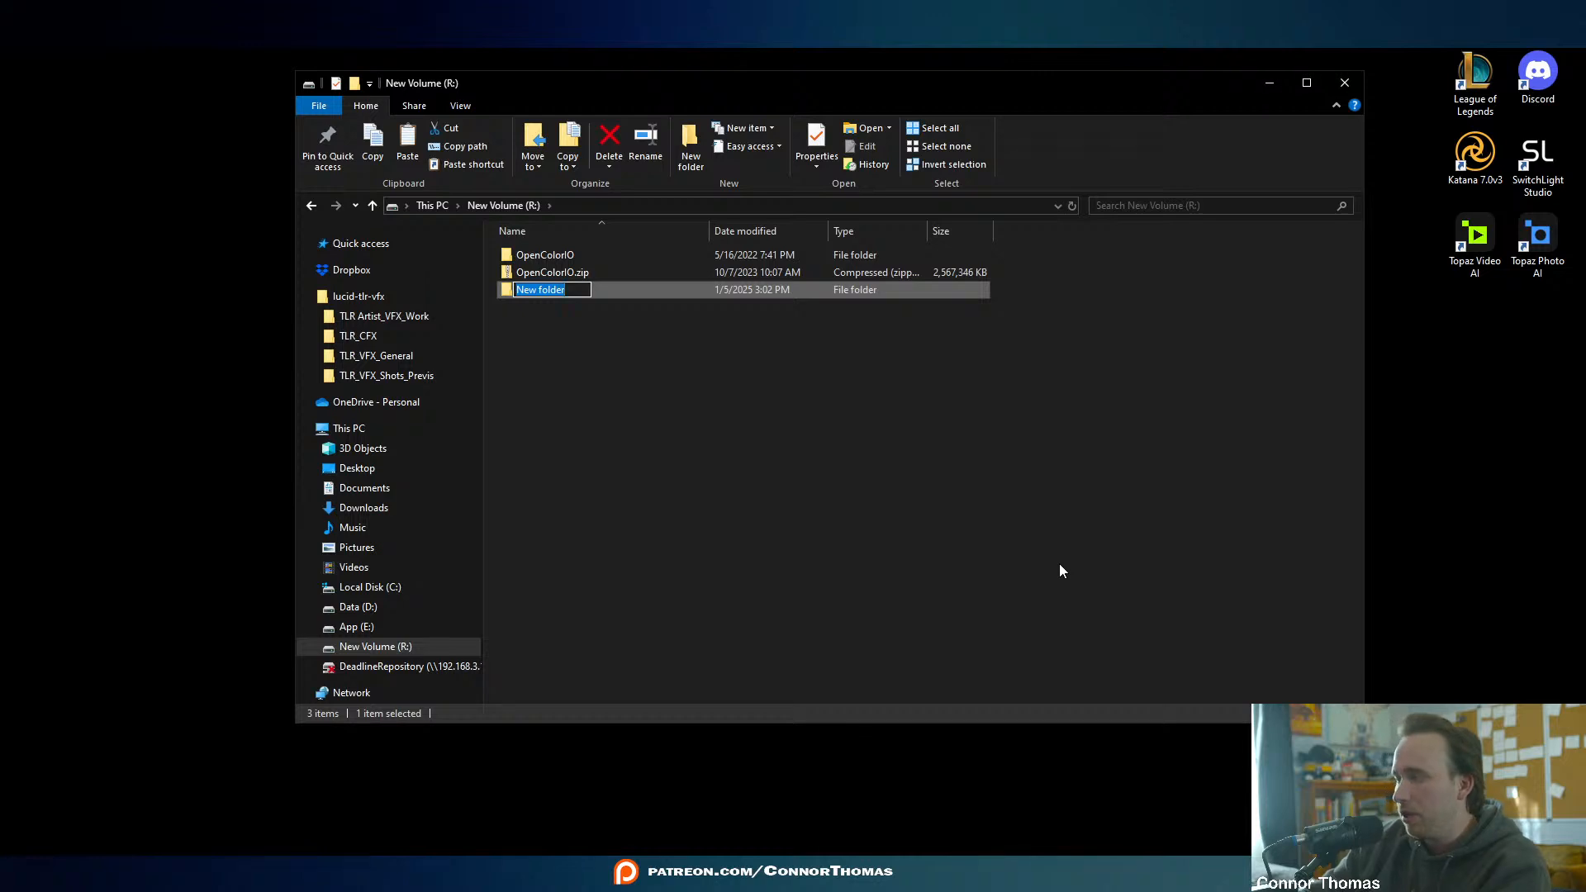
pyautogui.write('backup')
pyautogui.press('Return')
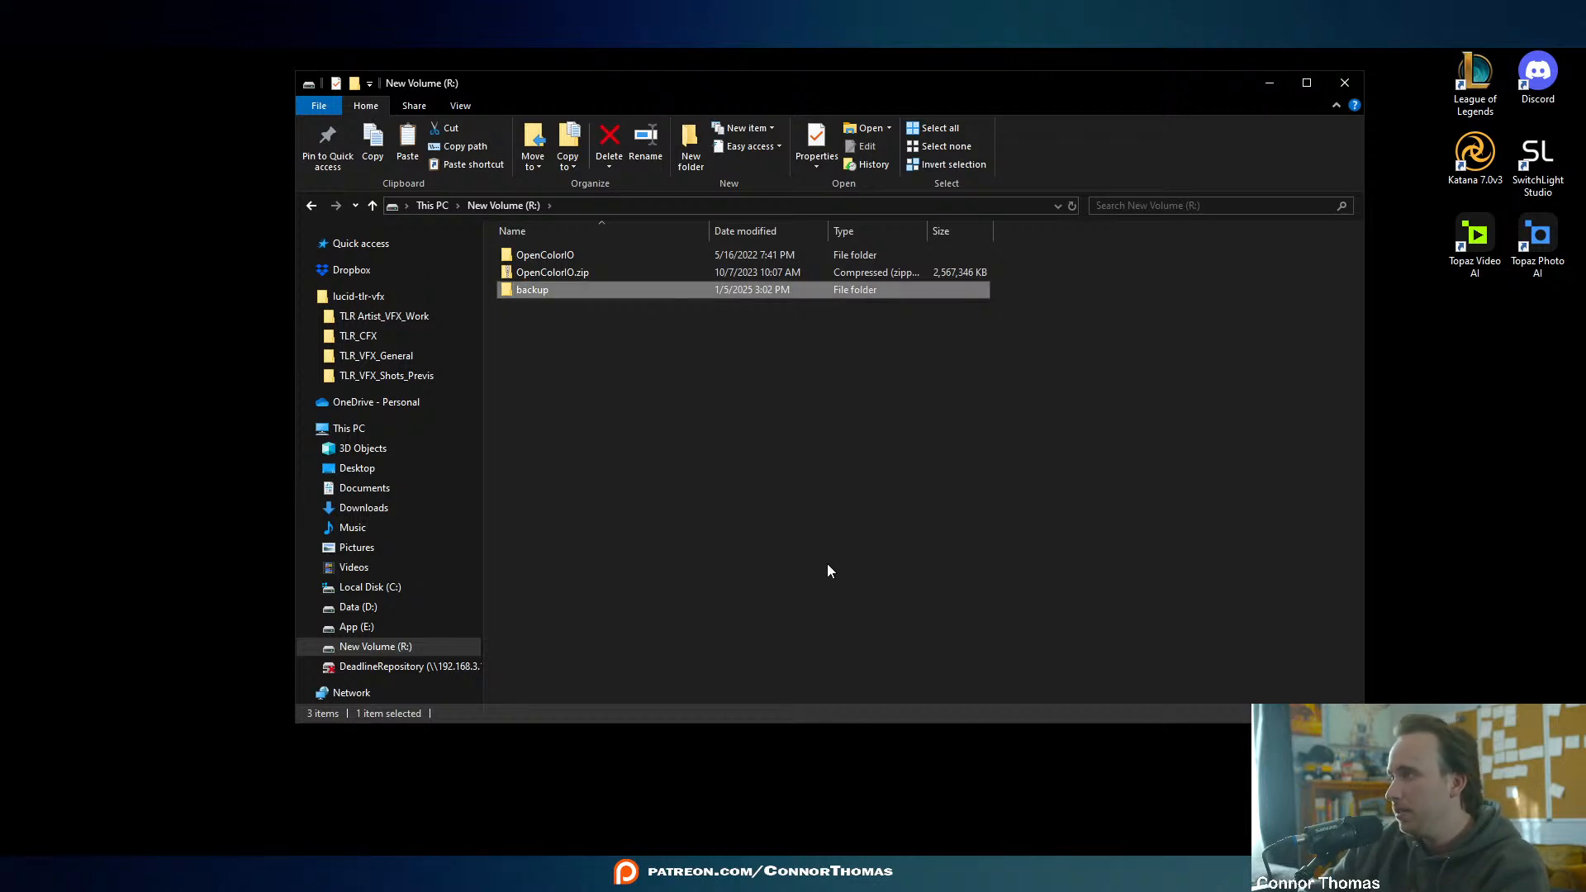
# - Paste the copied color management files into the backup folder
pyautogui.doubleClick(534, 291)
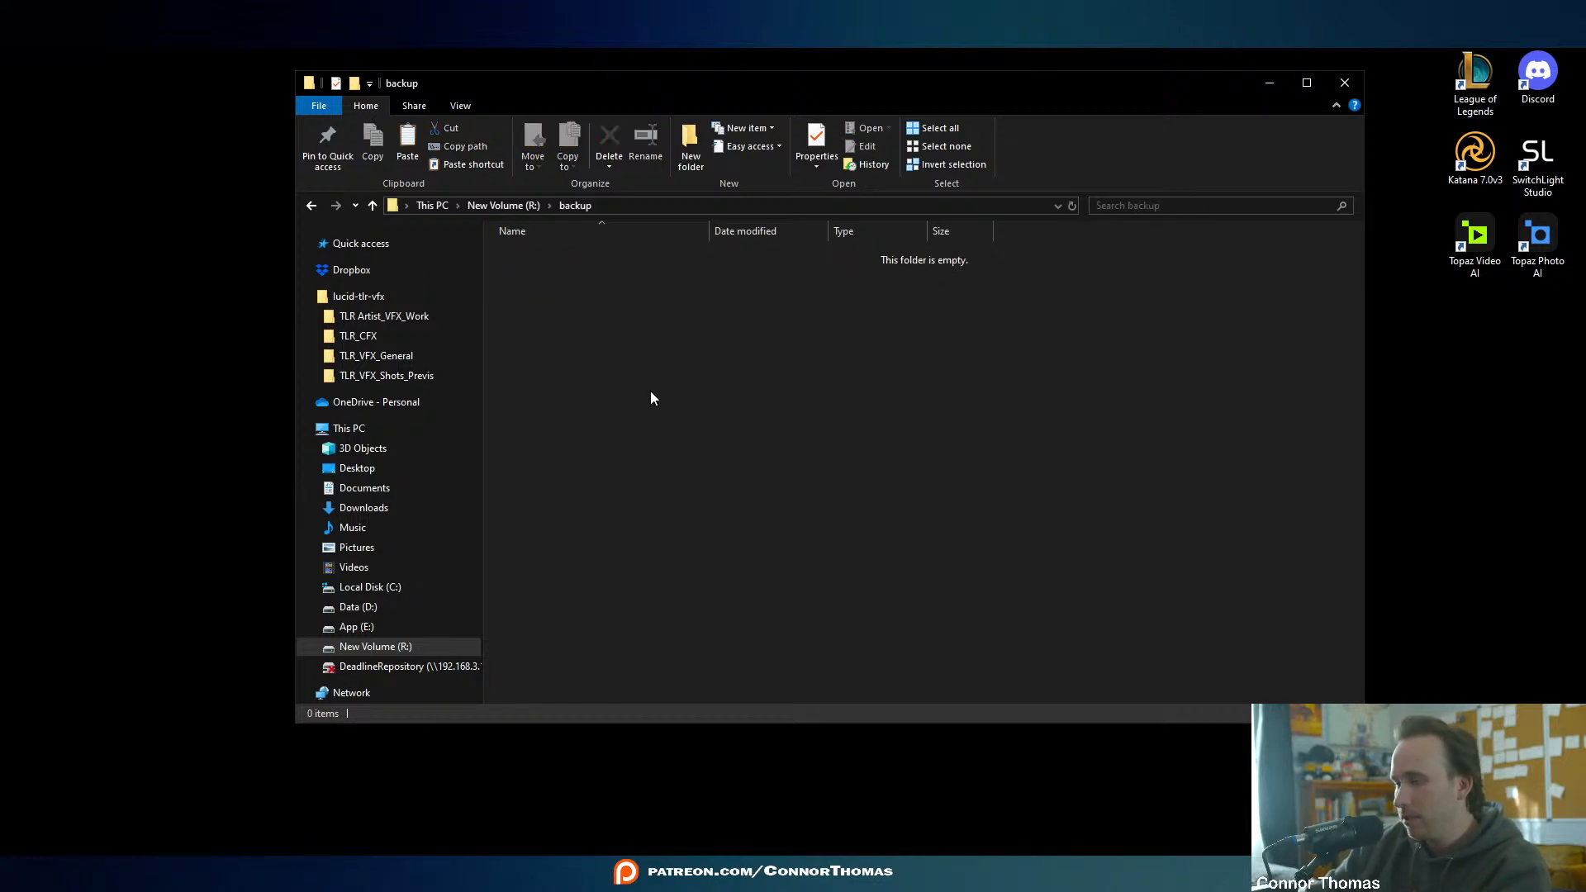
pyautogui.hotkey('ctrl', 'v')
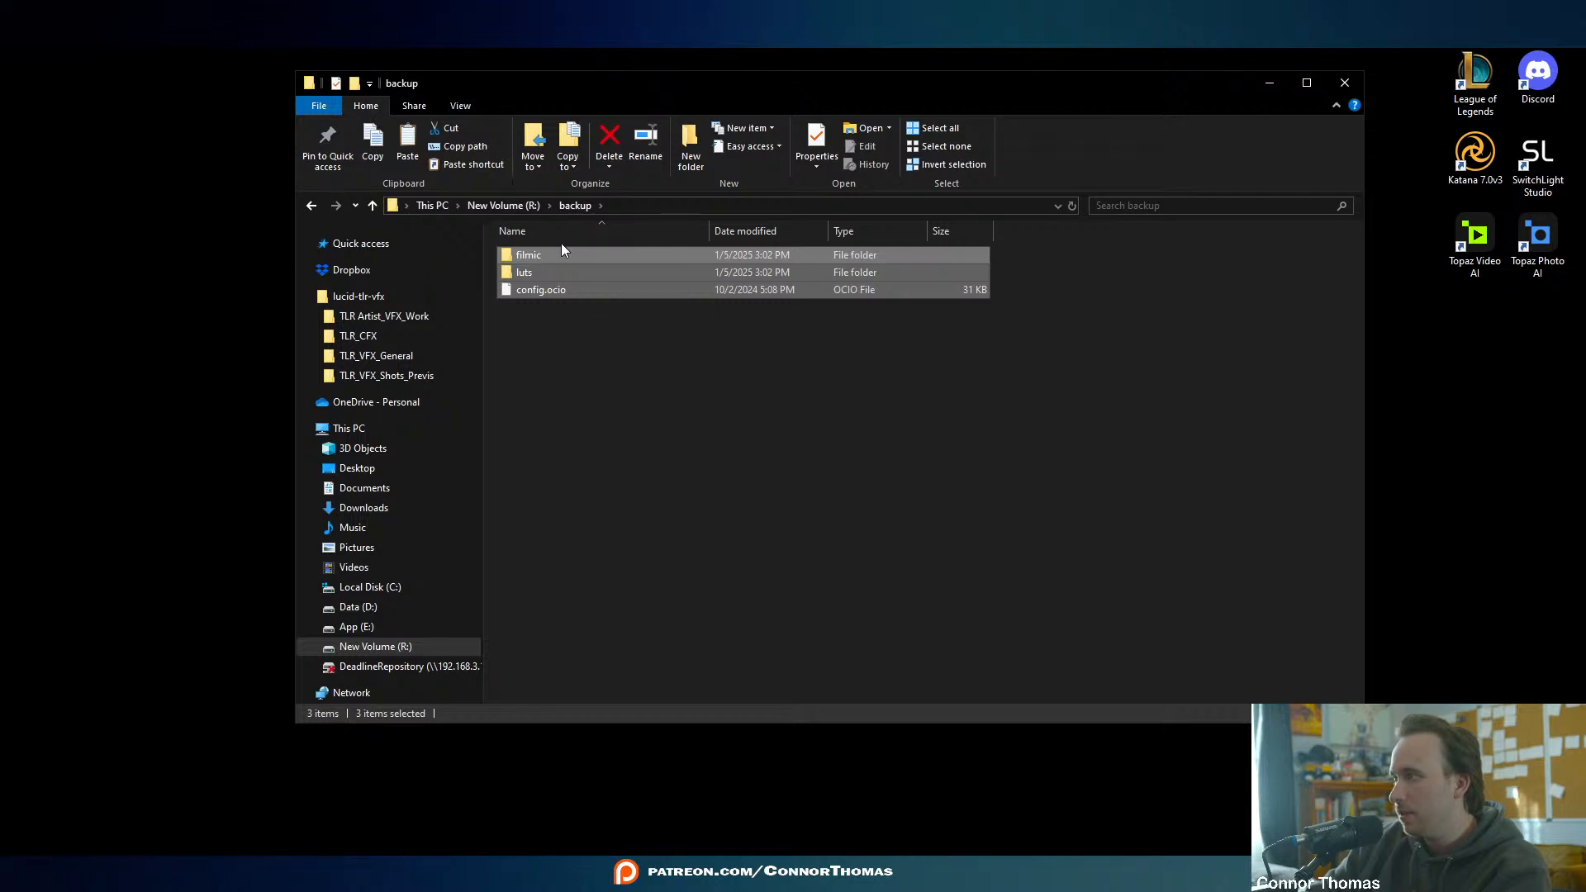
pyautogui.click(626, 398)
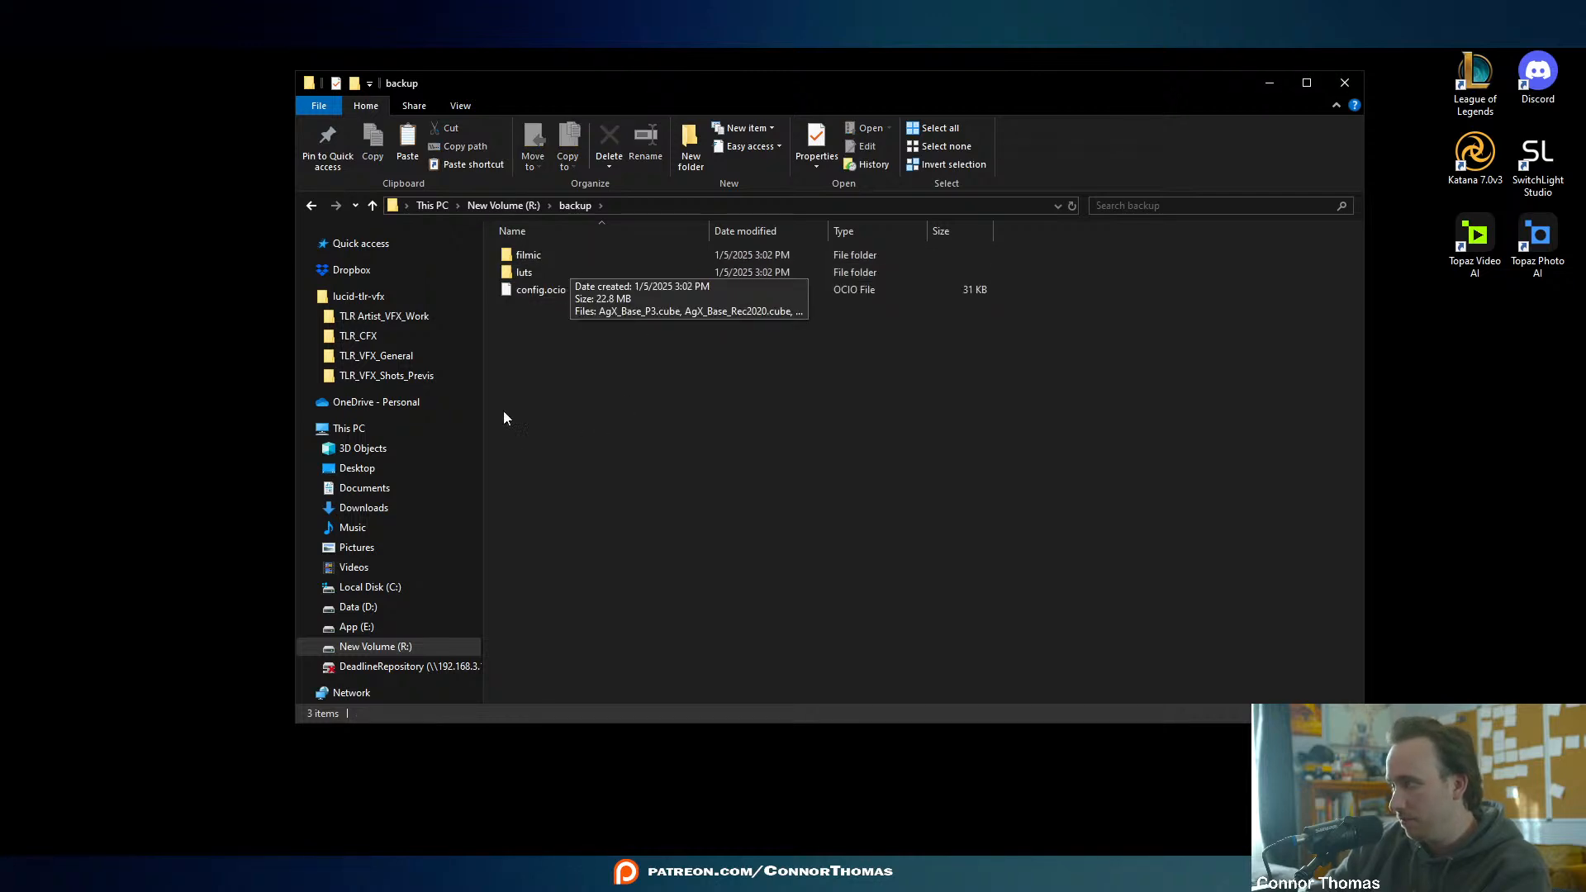
# - Delete everything in Blender 4.3's colormanagement folder in Program Files, granting administrator permission
pyautogui.click(317, 207)
pyautogui.click(316, 207)
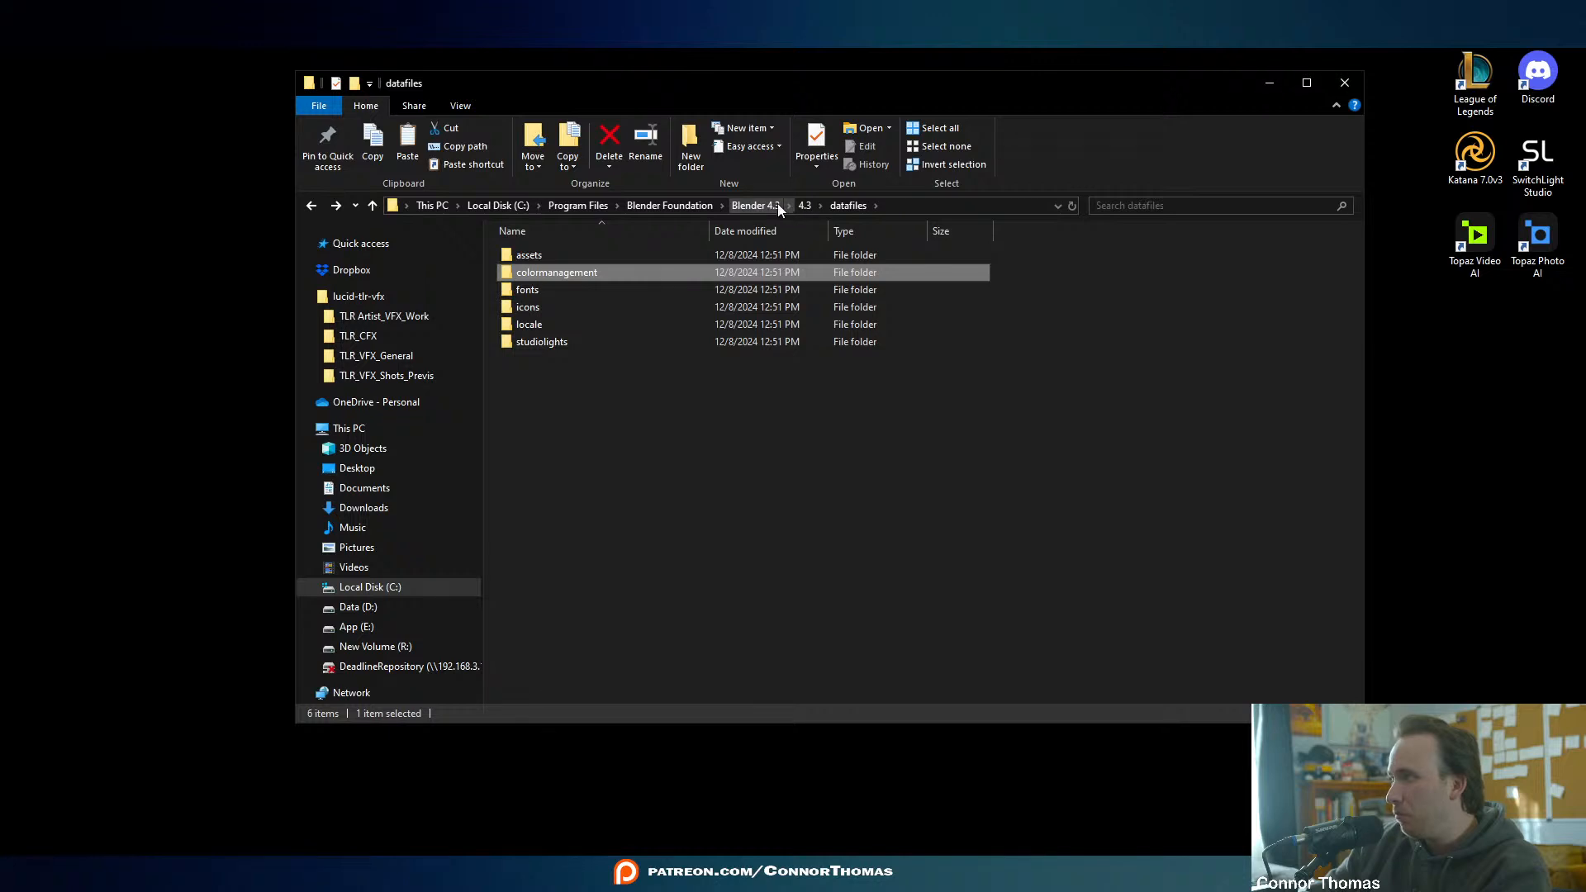
pyautogui.doubleClick(567, 272)
pyautogui.hotkey('ctrl', 'a')
pyautogui.press('Delete')
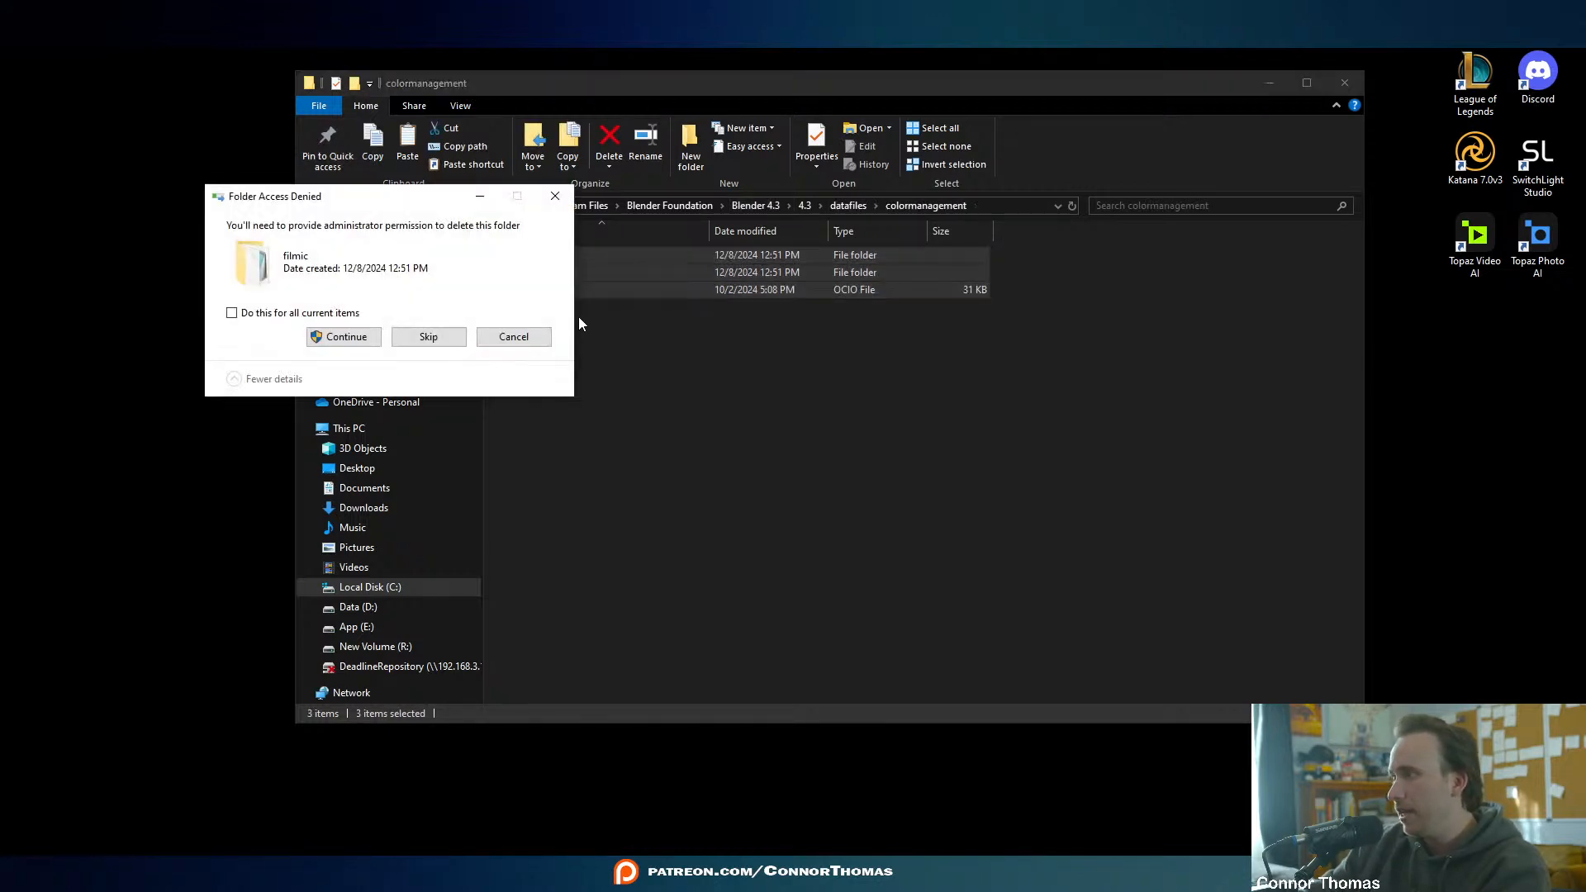
pyautogui.click(322, 338)
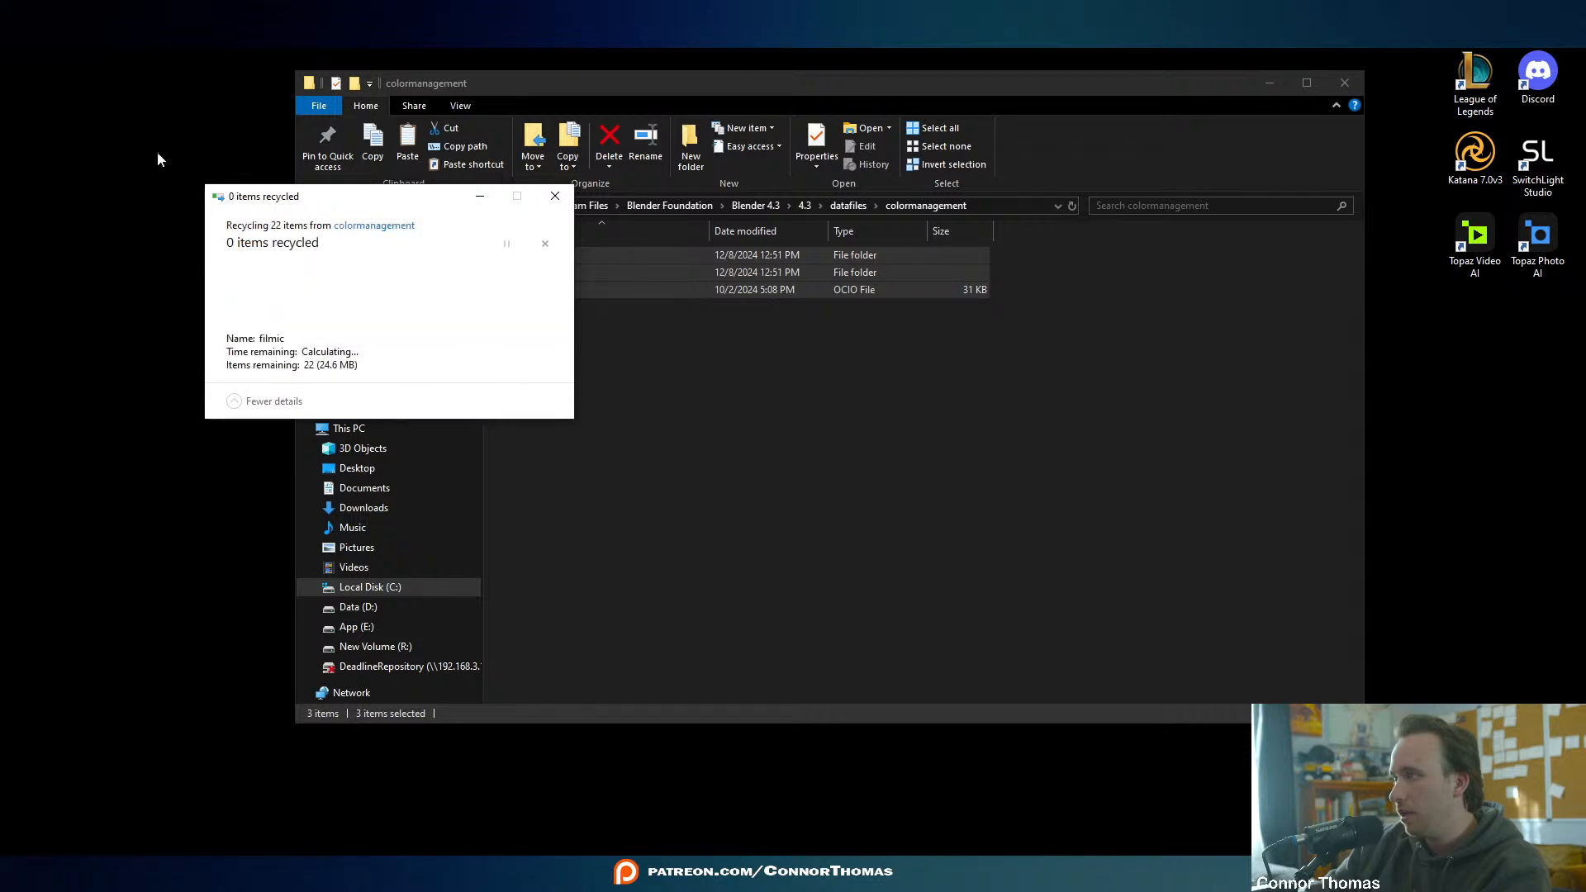
# - Copy aces_luts, filmic, luts and config.ocio from Blender 4.1's 4.1\datafiles\colormanagement folder
pyautogui.click(756, 206)
pyautogui.click(676, 206)
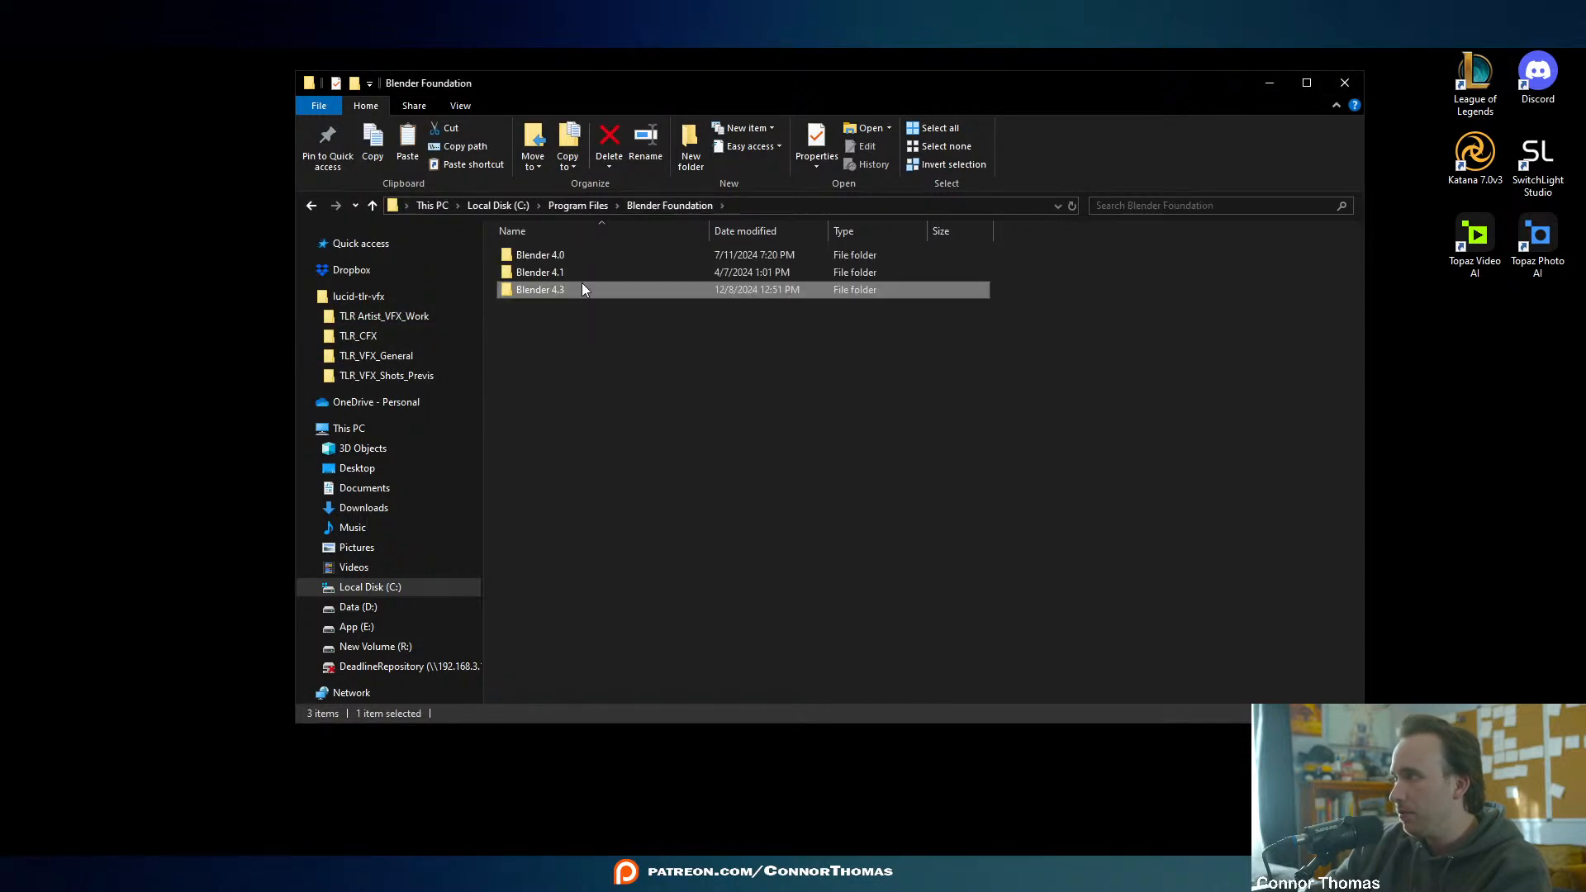
pyautogui.doubleClick(562, 273)
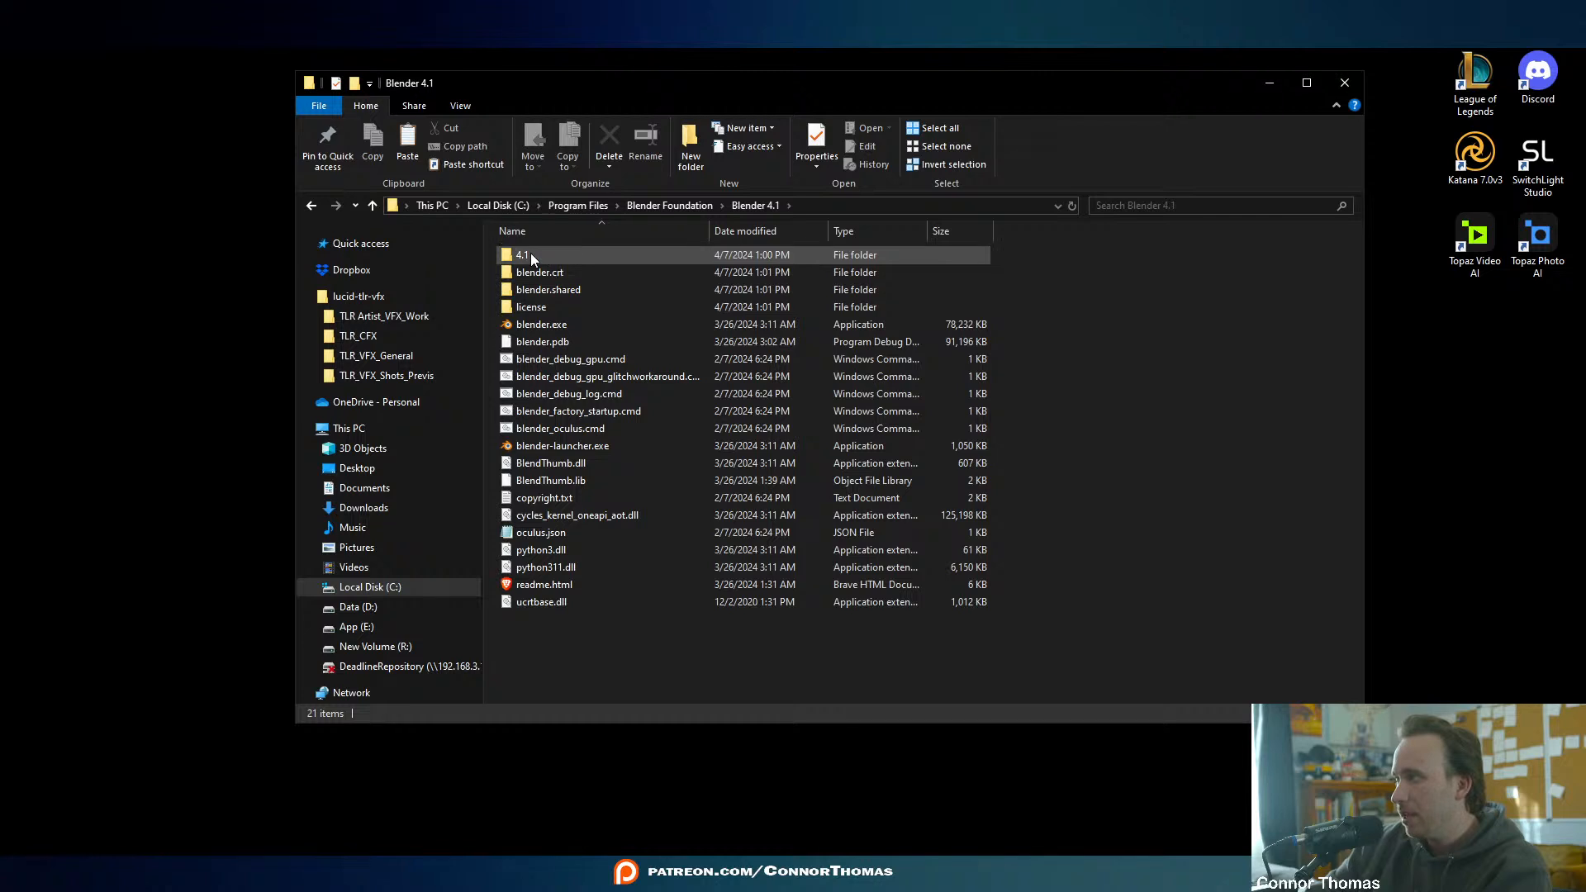
pyautogui.doubleClick(531, 255)
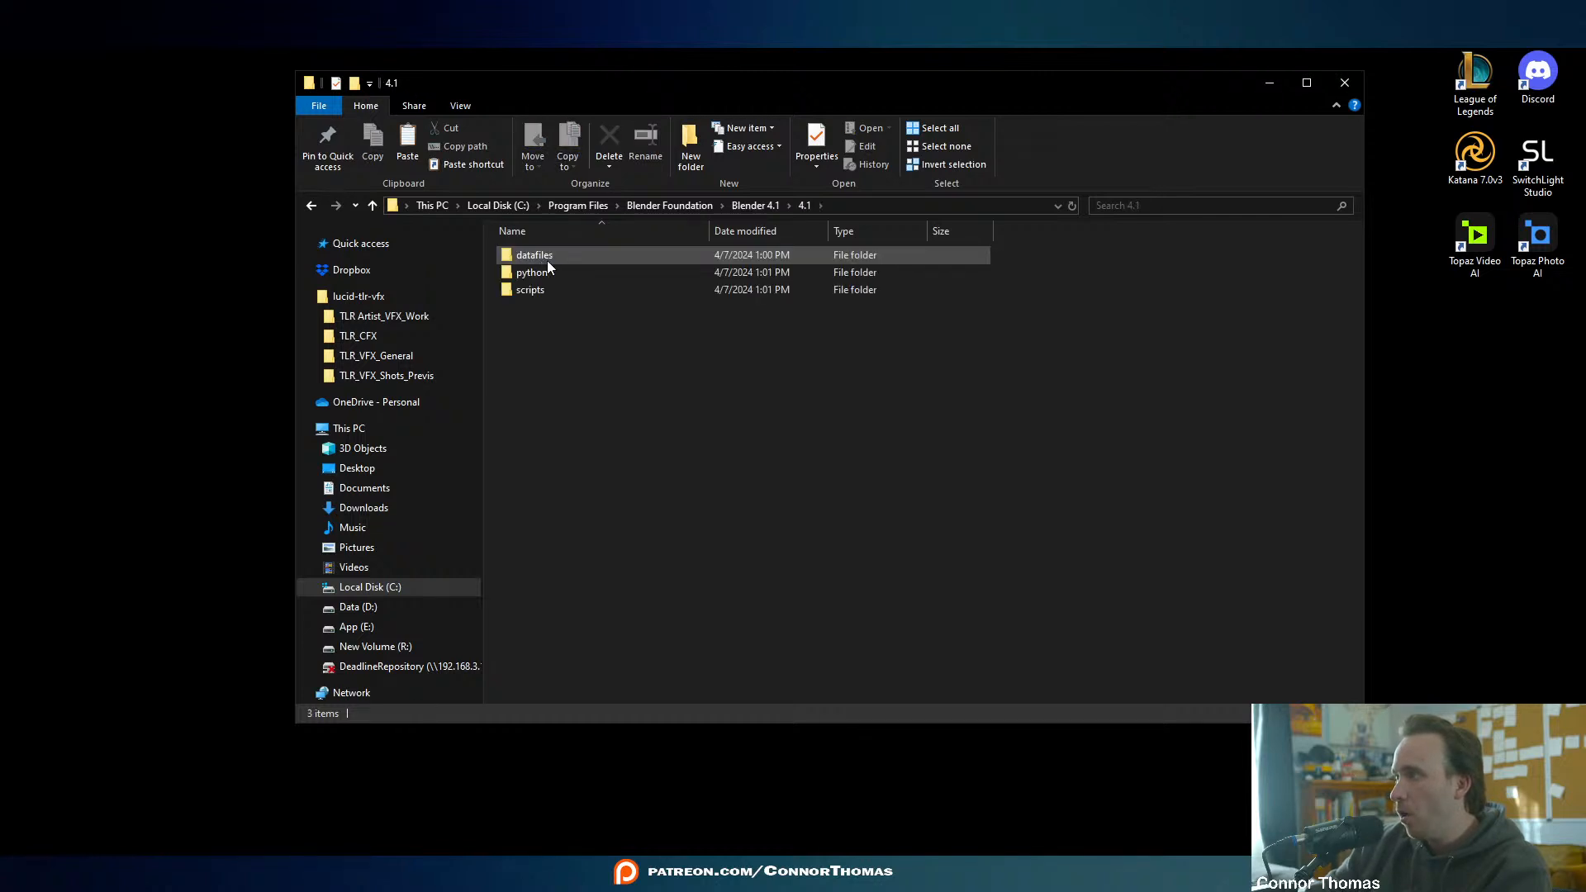
pyautogui.doubleClick(547, 259)
pyautogui.doubleClick(548, 271)
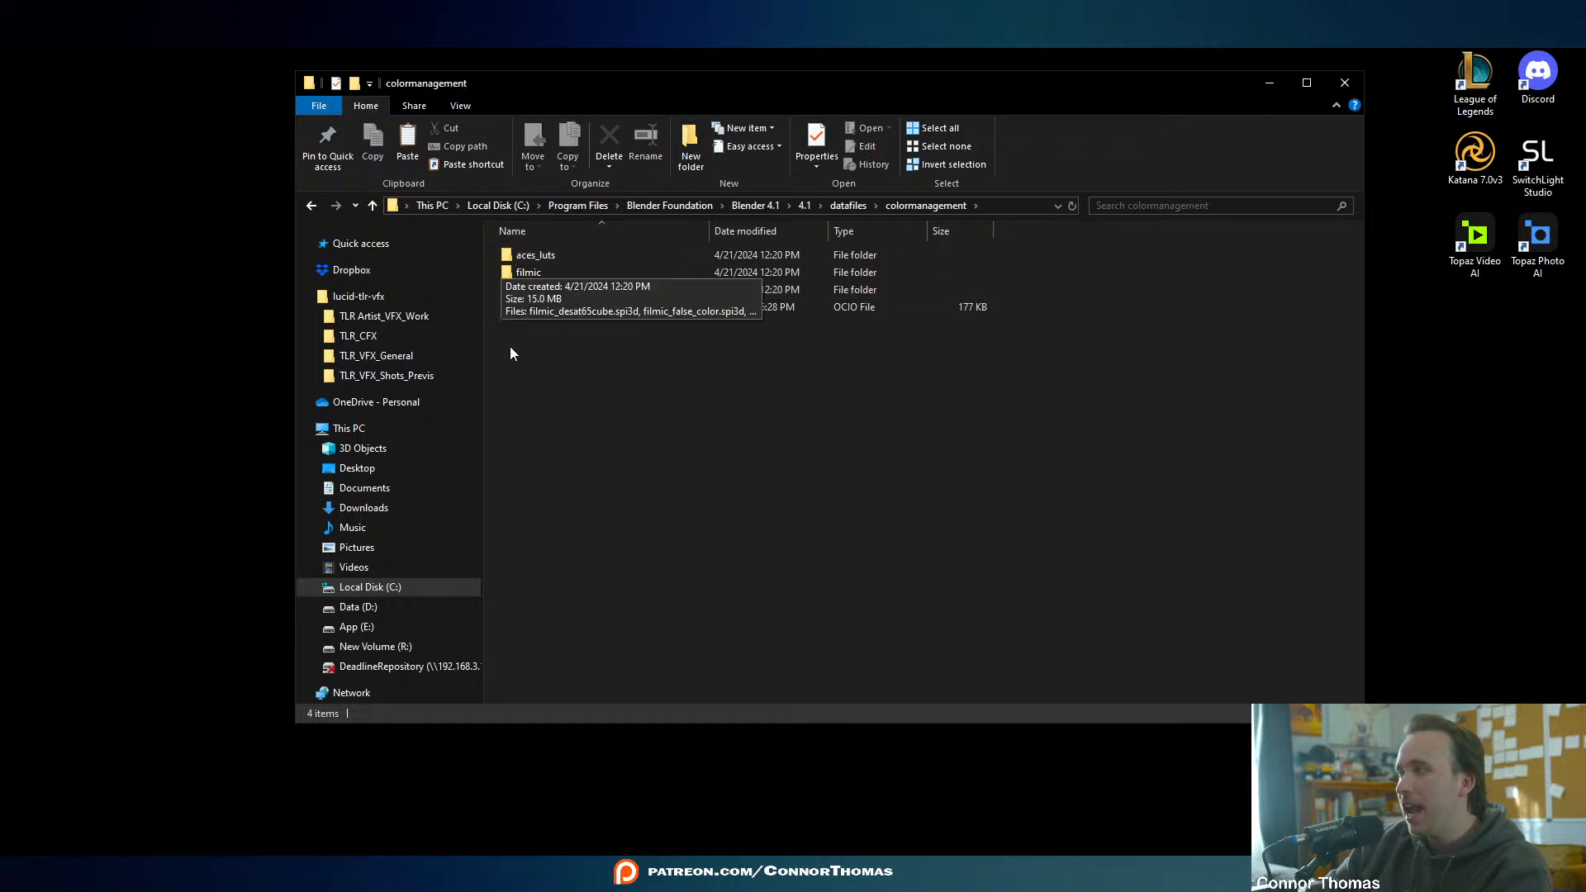
pyautogui.moveTo(565, 359); pyautogui.dragTo(537, 215)
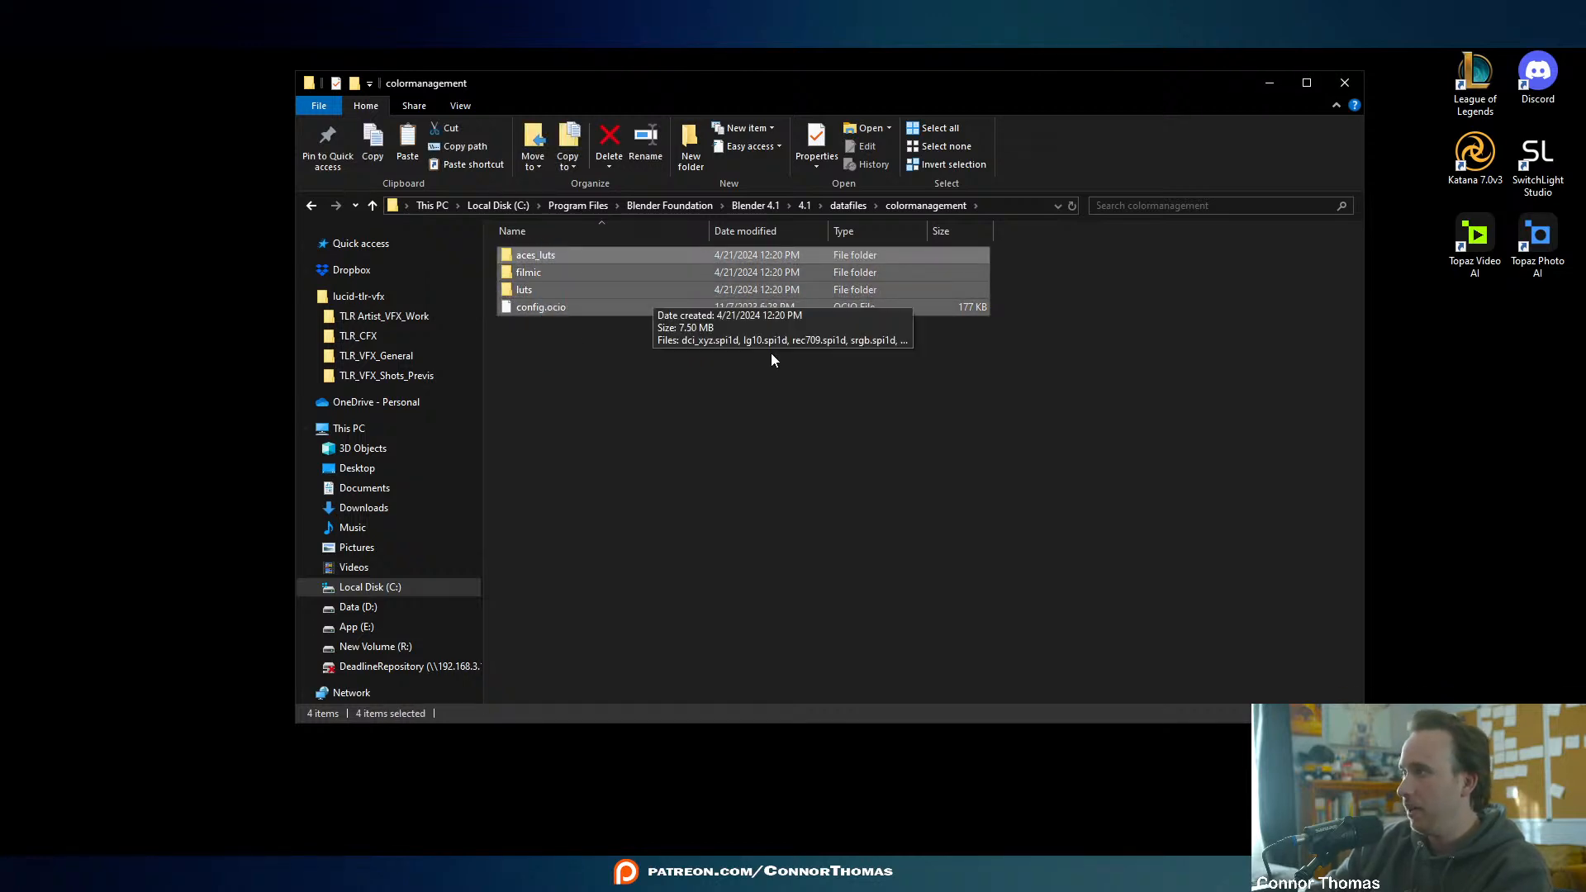
# - Paste the Blender 4.1 color management files into Blender 4.3's 4.3\datafiles\colormanagement folder, granting administrator permission for all items
pyautogui.click(752, 205)
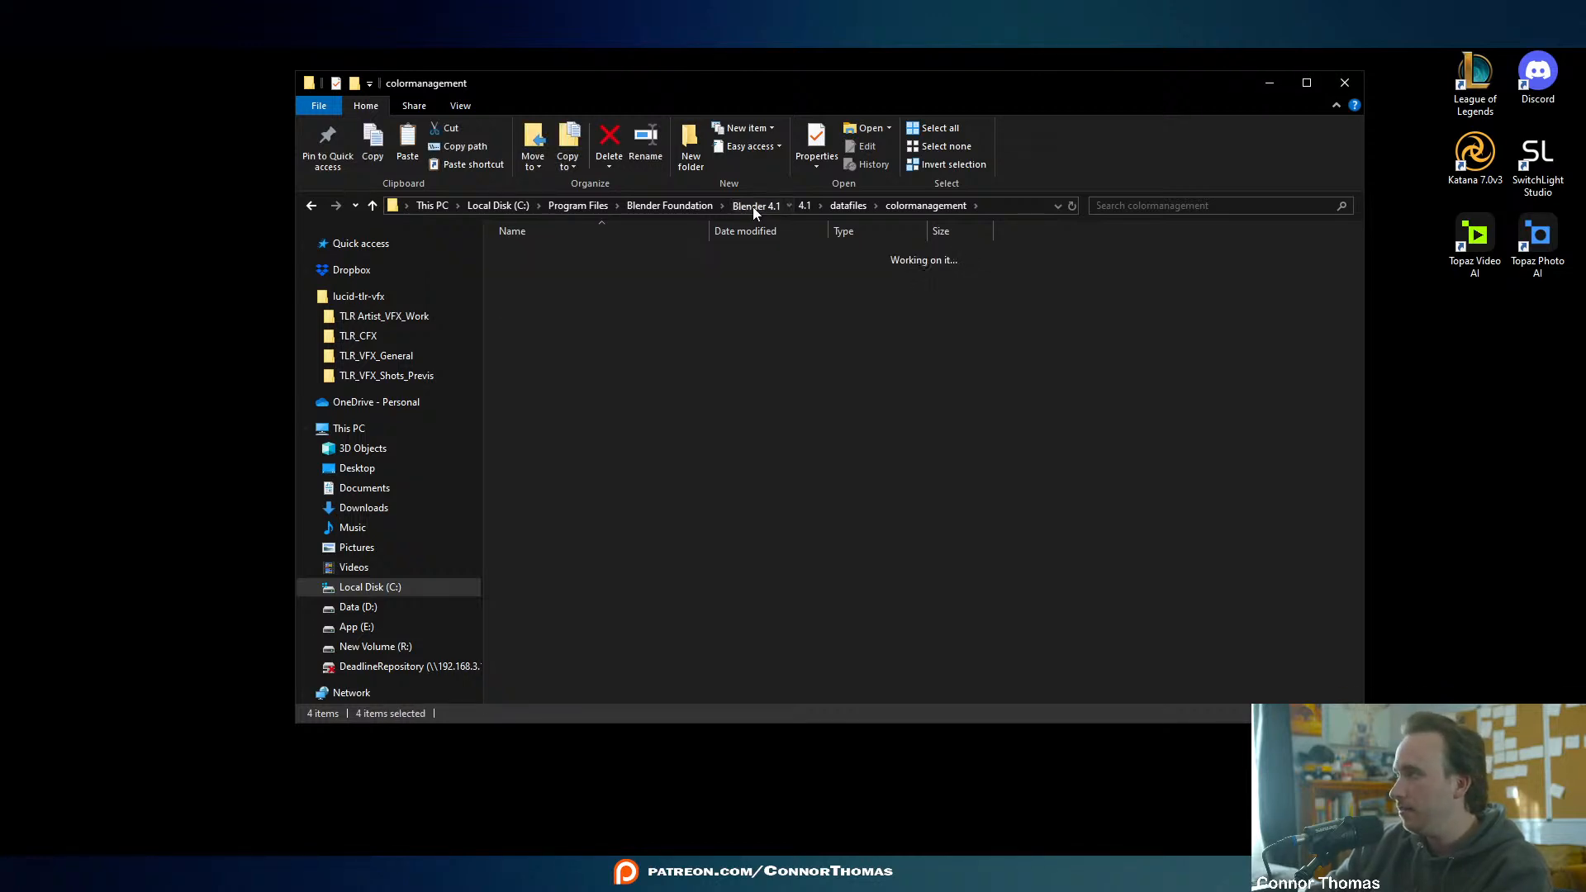
pyautogui.click(690, 206)
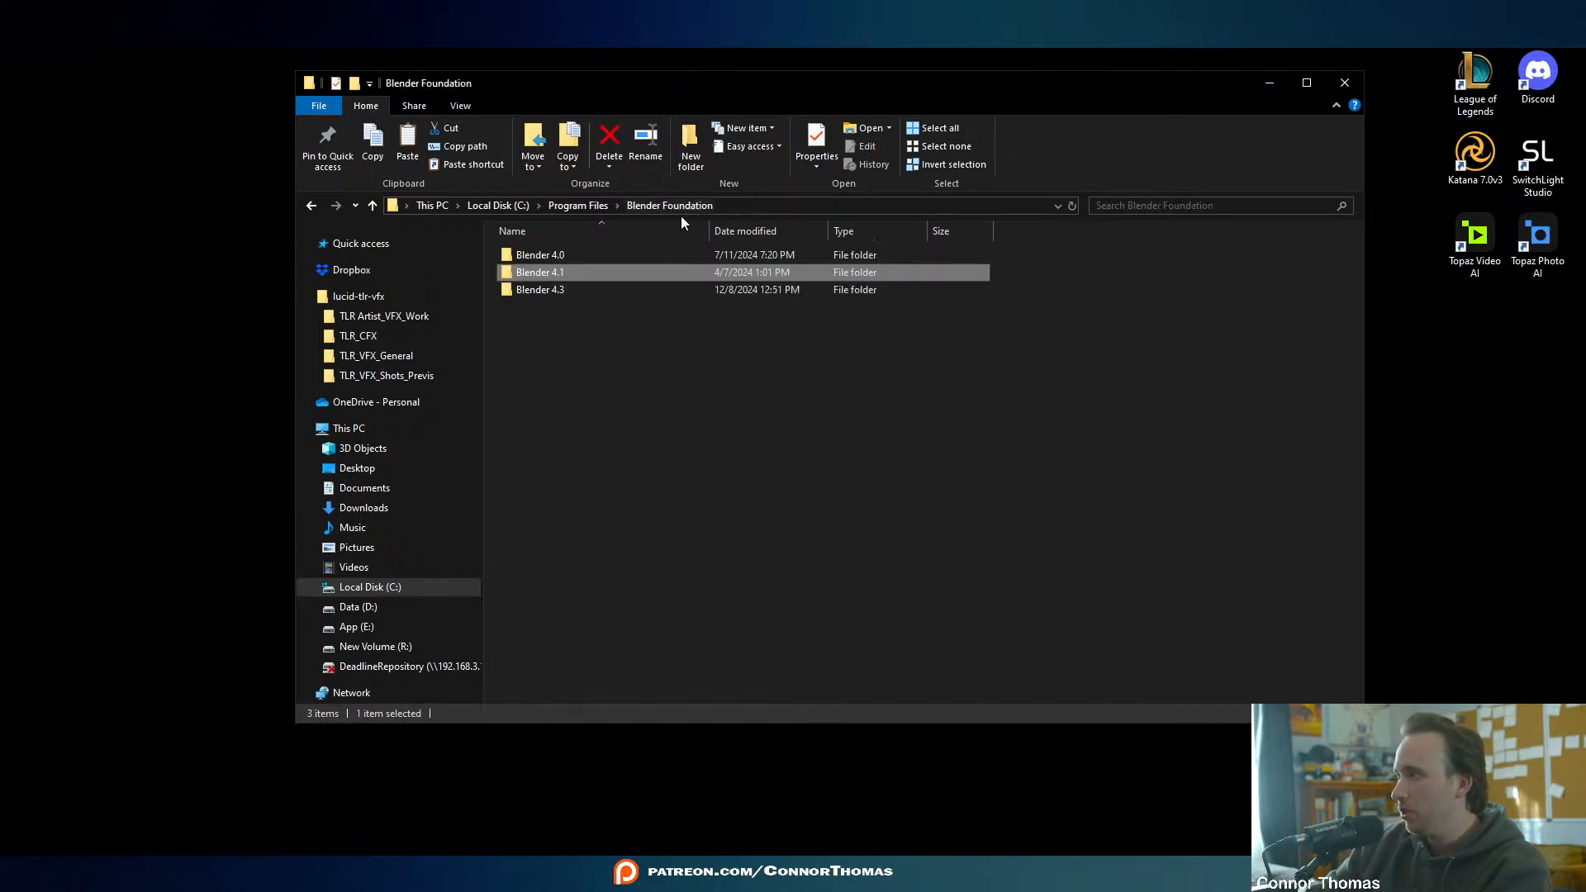
pyautogui.doubleClick(542, 286)
pyautogui.doubleClick(529, 255)
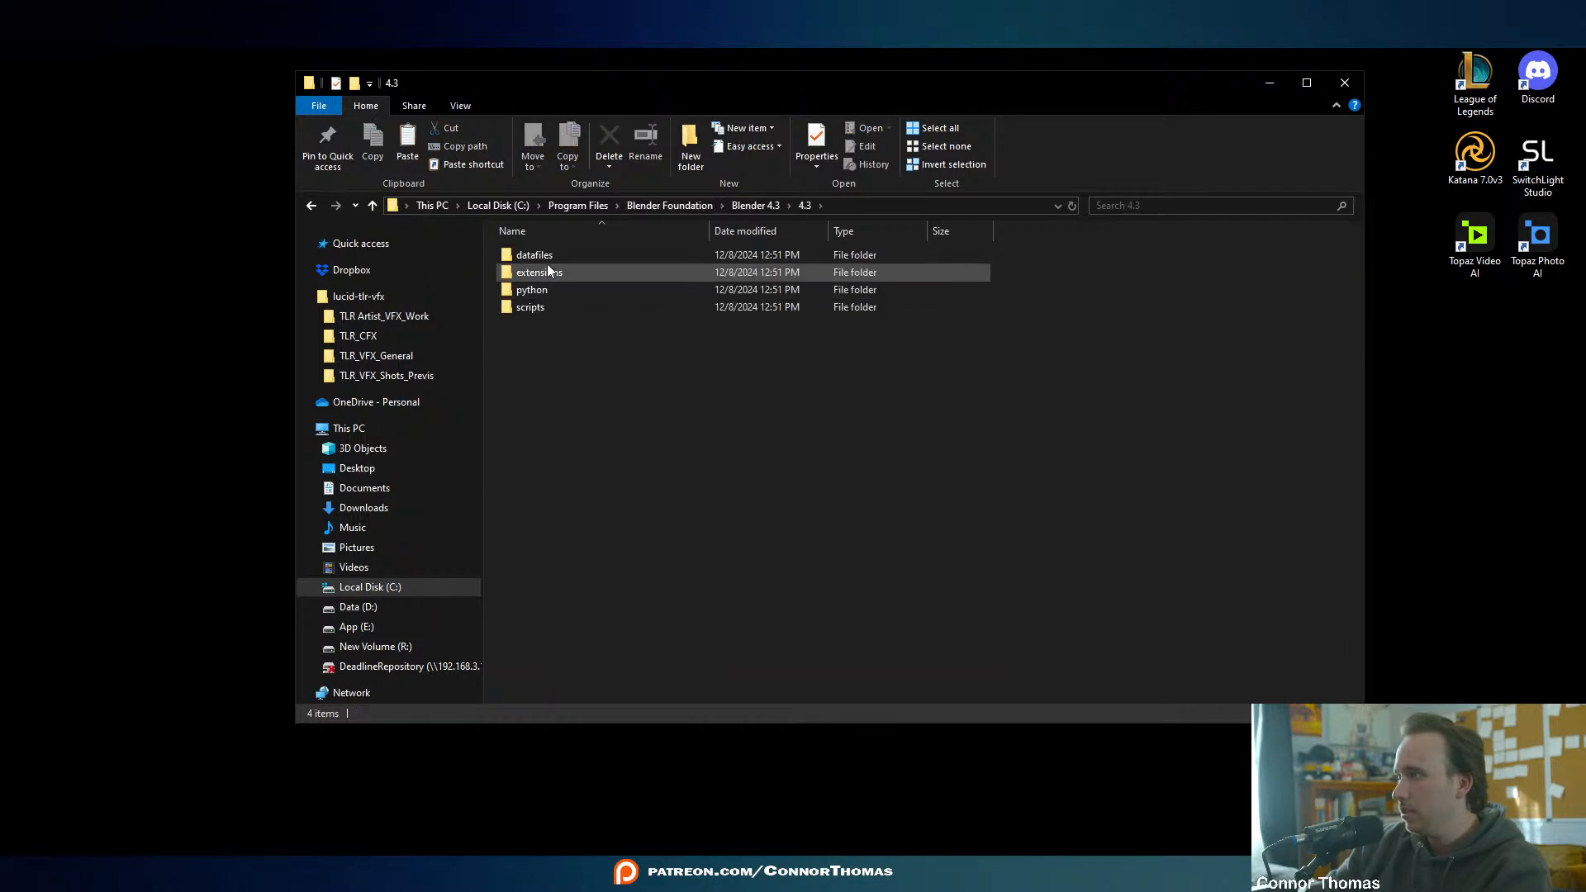
pyautogui.doubleClick(543, 258)
pyautogui.doubleClick(542, 275)
pyautogui.hotkey('ctrl', 'v')
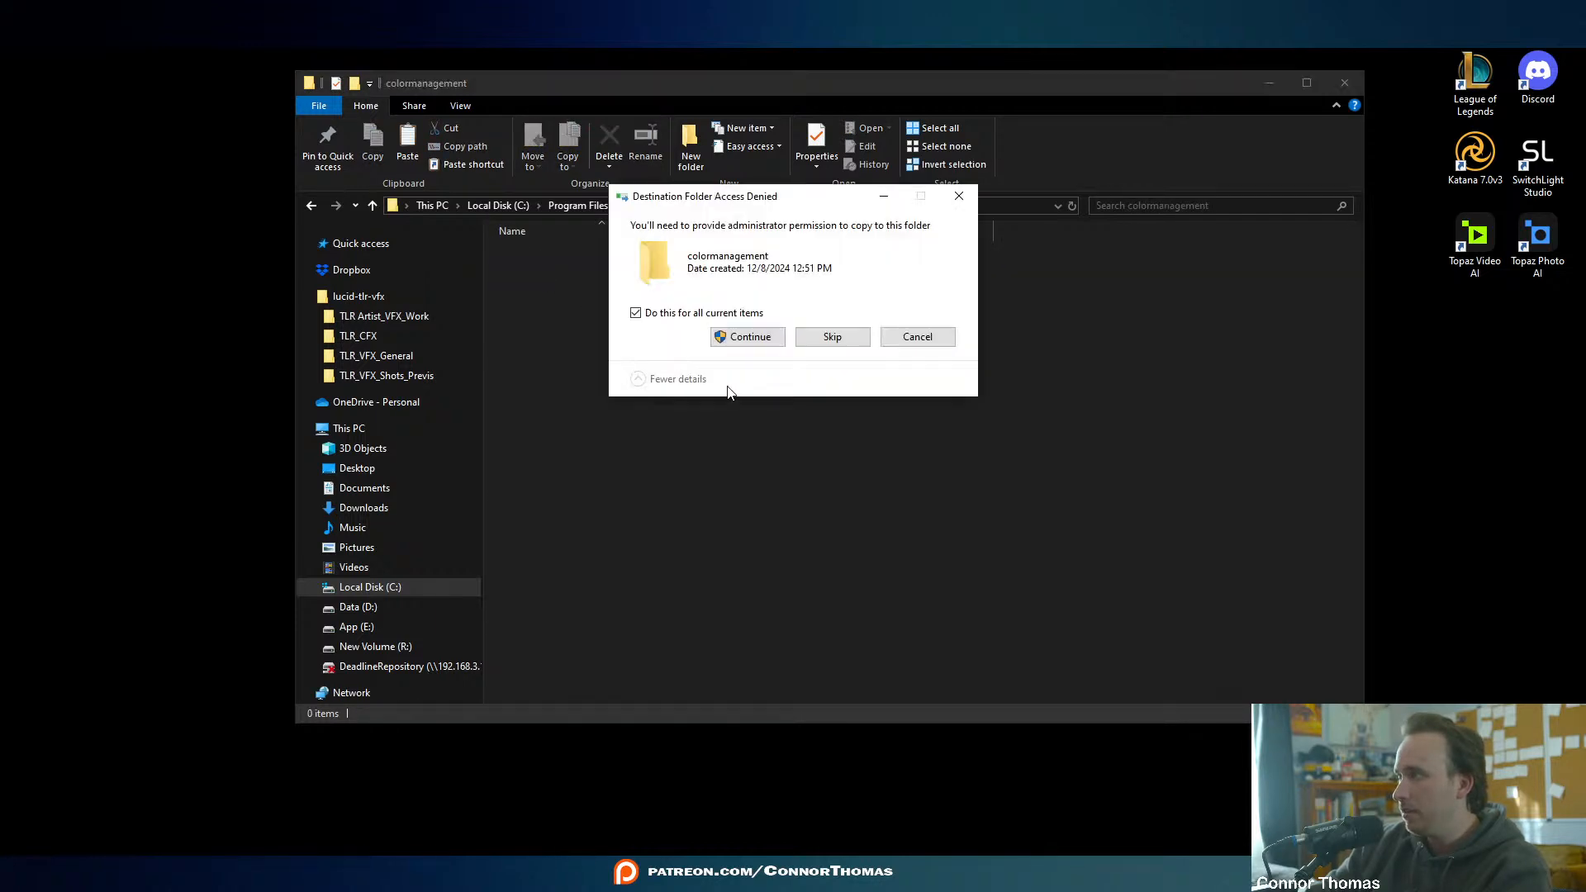
pyautogui.click(746, 341)
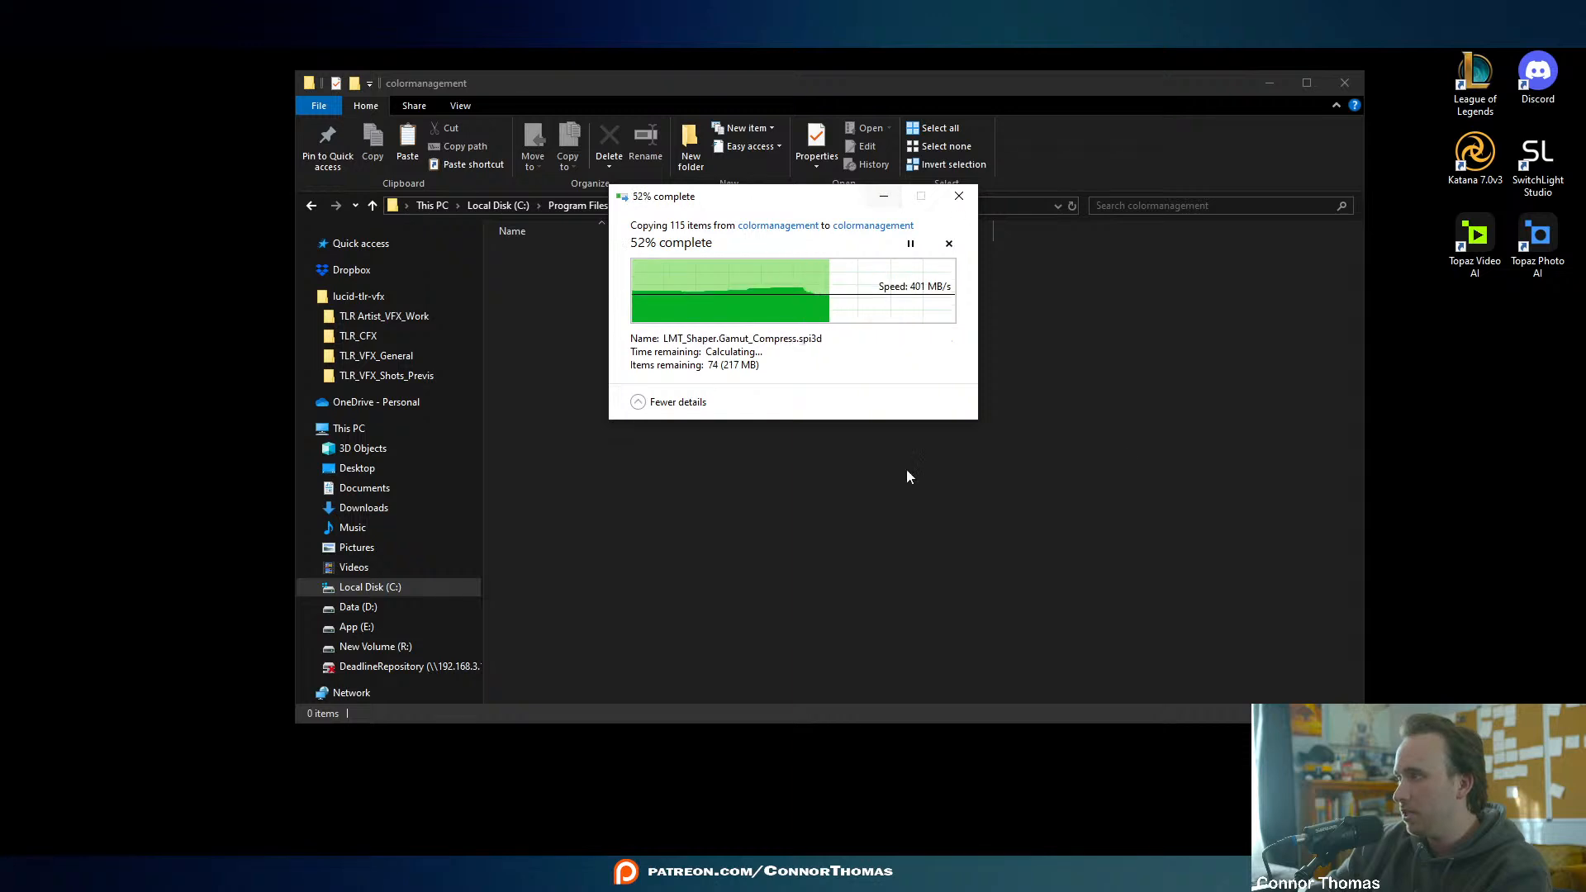
pyautogui.click(631, 453)
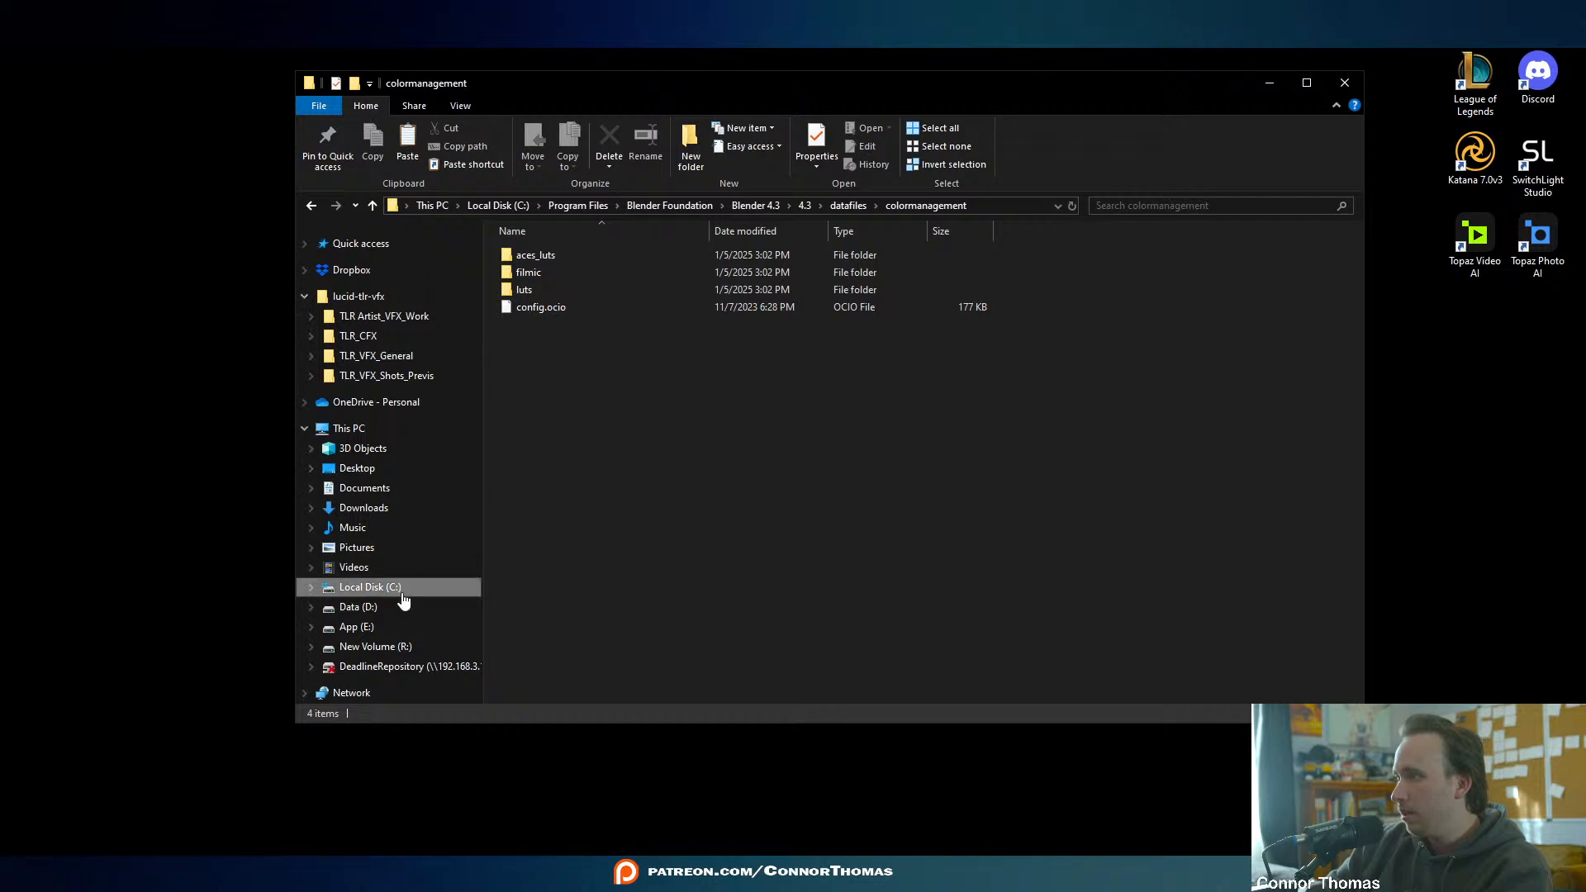
# - Open the backup folder on New Volume (R:) in a second window and compare its files with Blender 4.3's replaced colormanagement files
pyautogui.rightClick(378, 647)
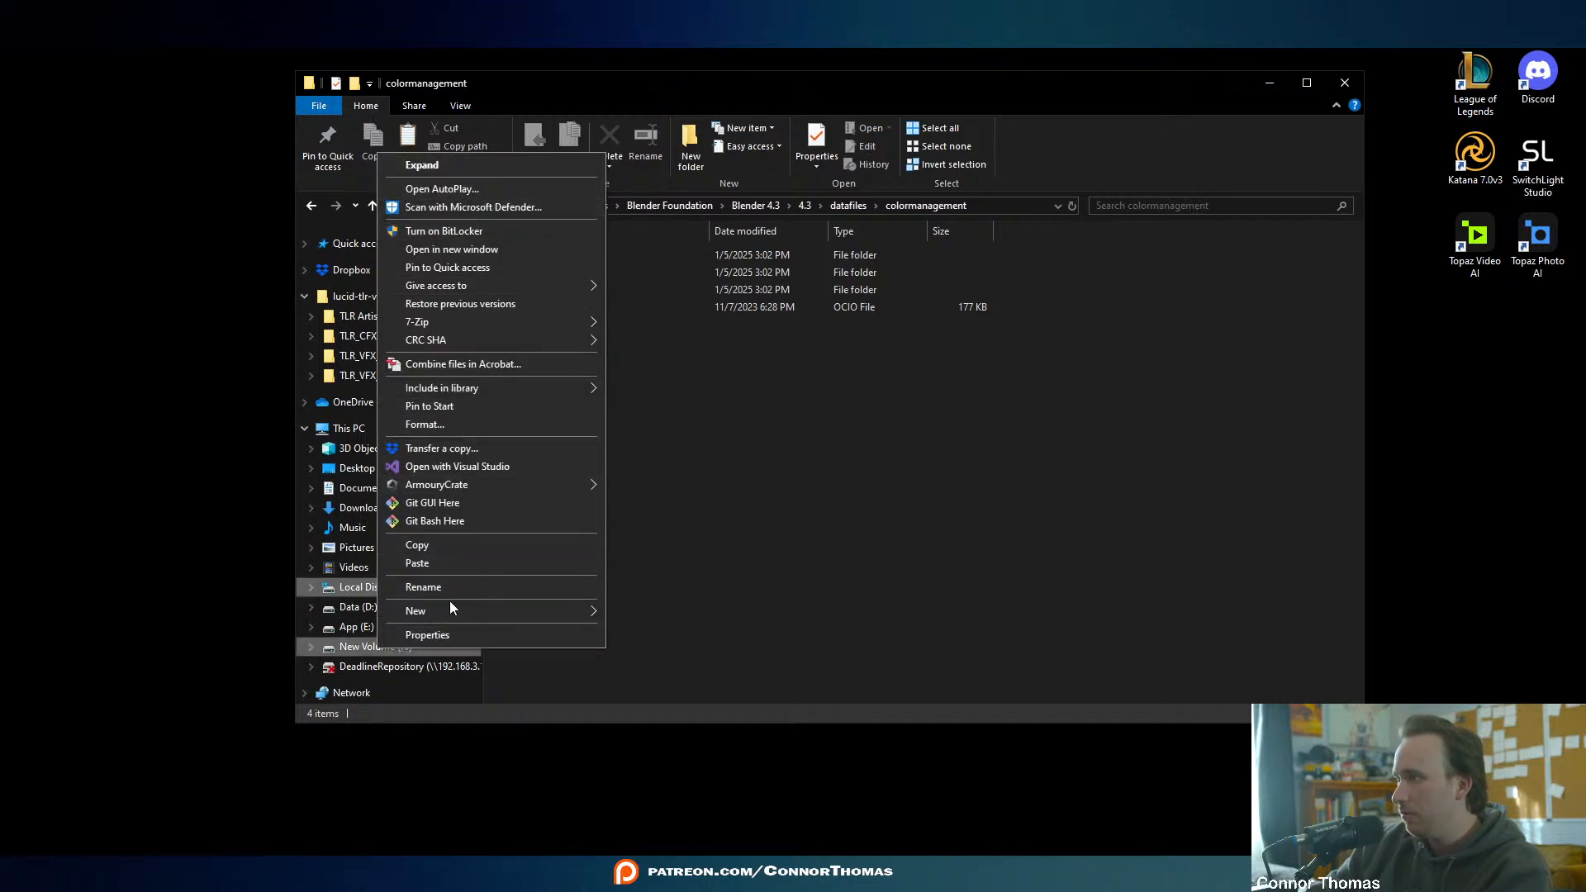
pyautogui.click(457, 256)
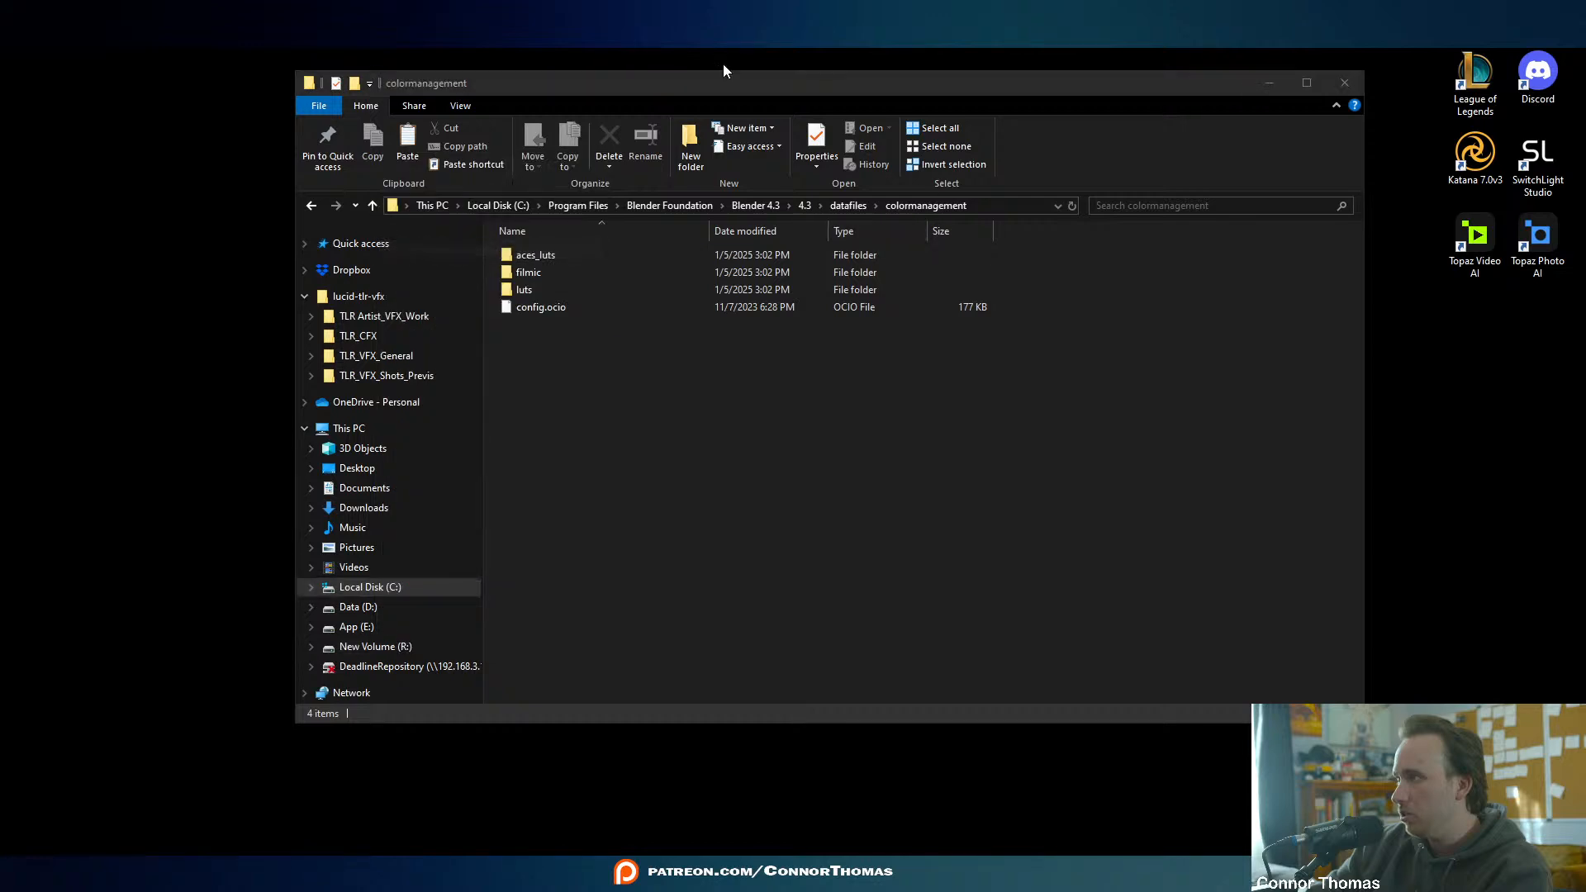
pyautogui.moveTo(693, 116); pyautogui.dragTo(1021, 110)
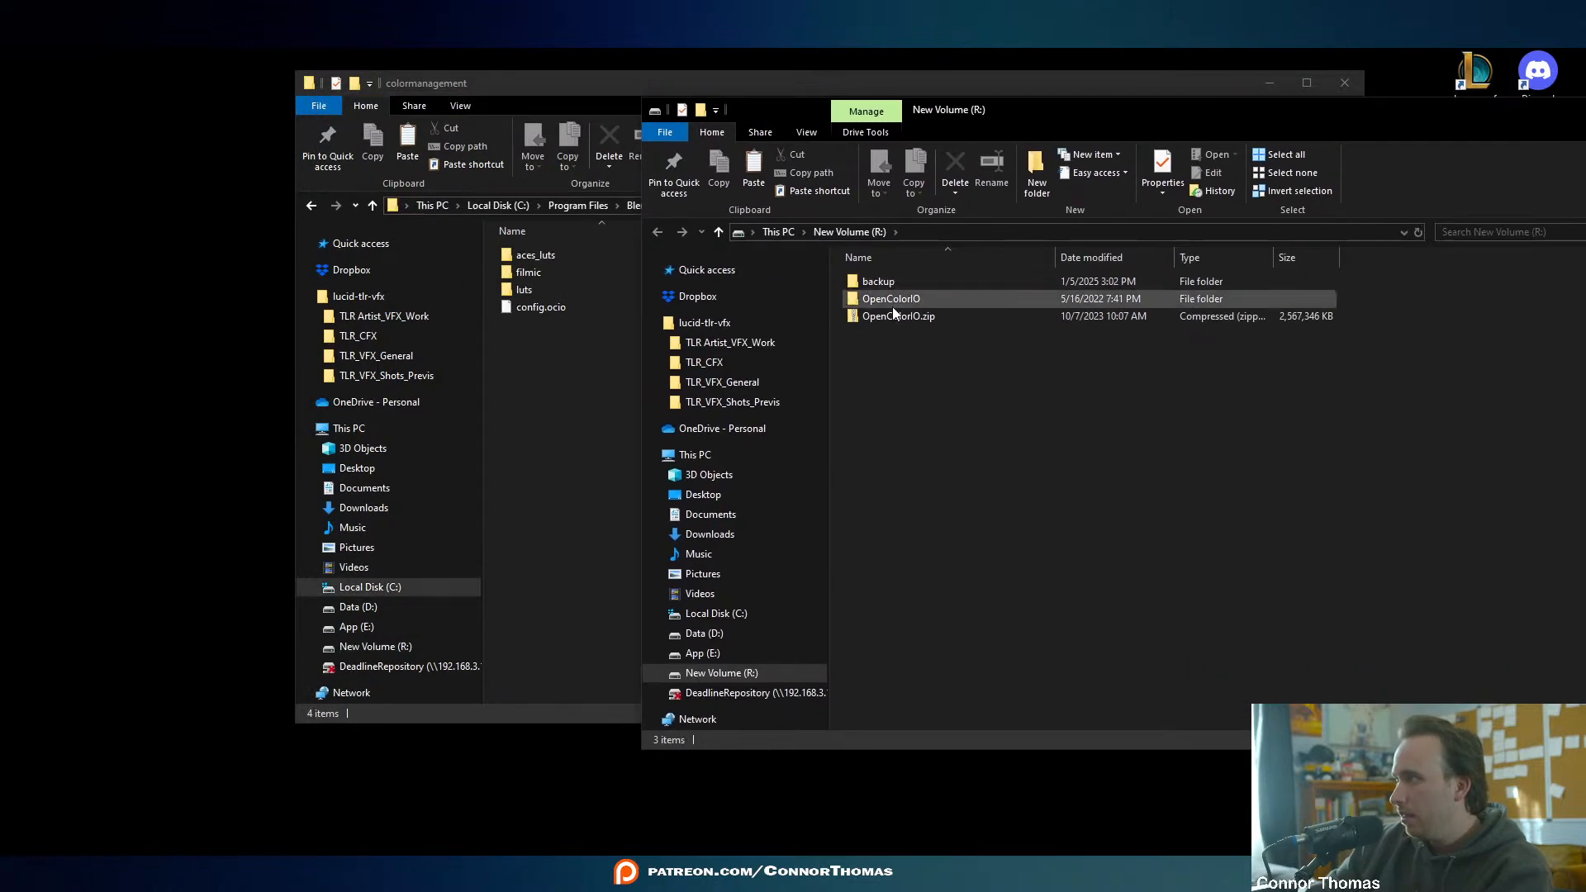
pyautogui.doubleClick(888, 283)
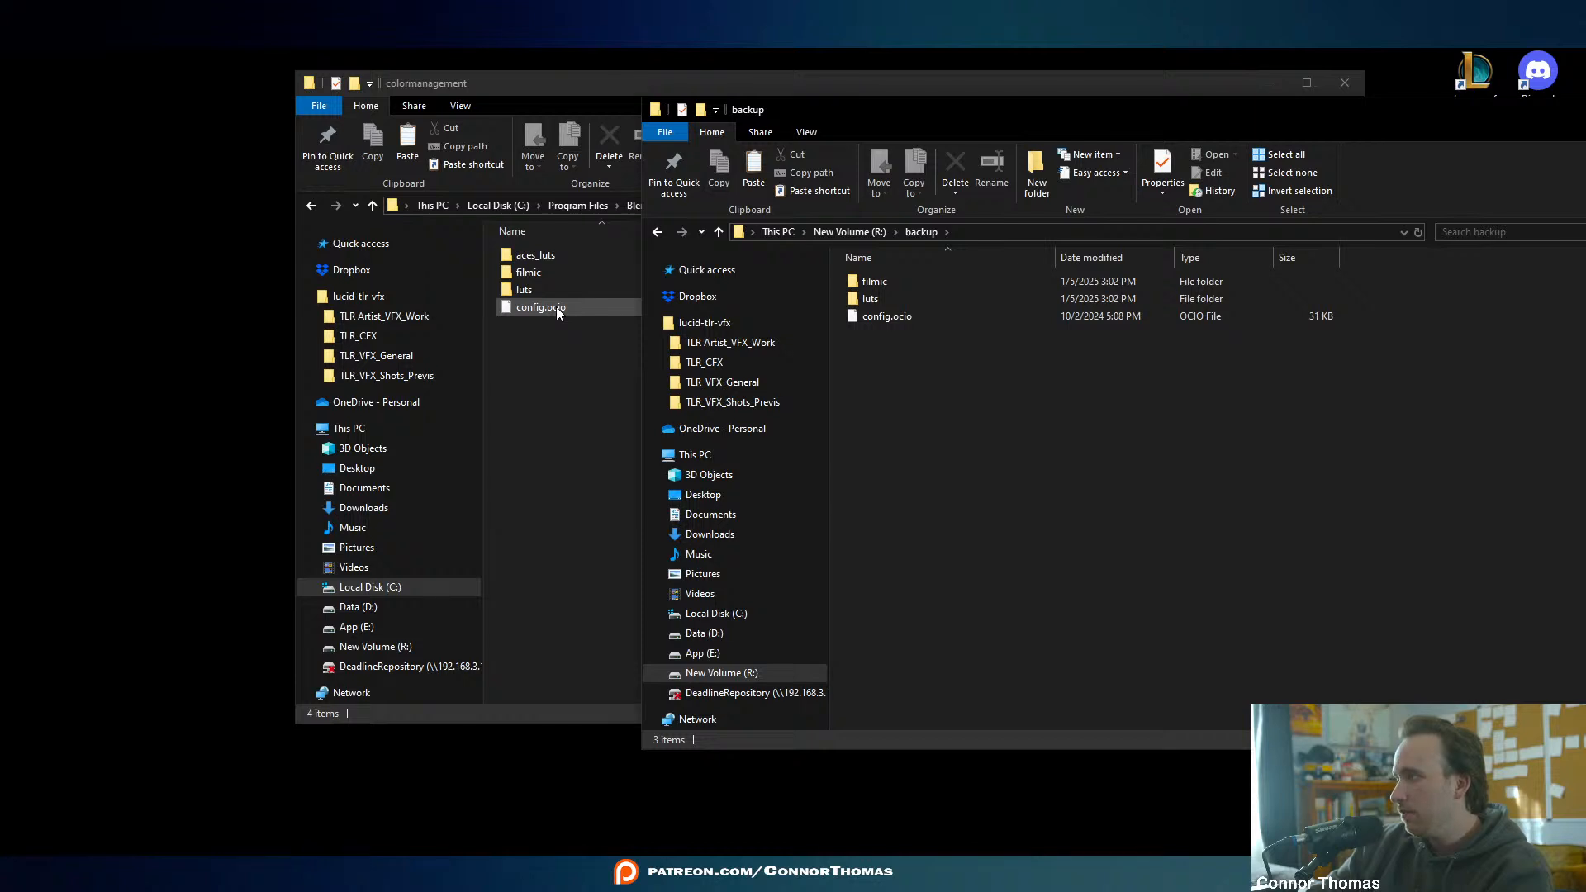
pyautogui.click(580, 385)
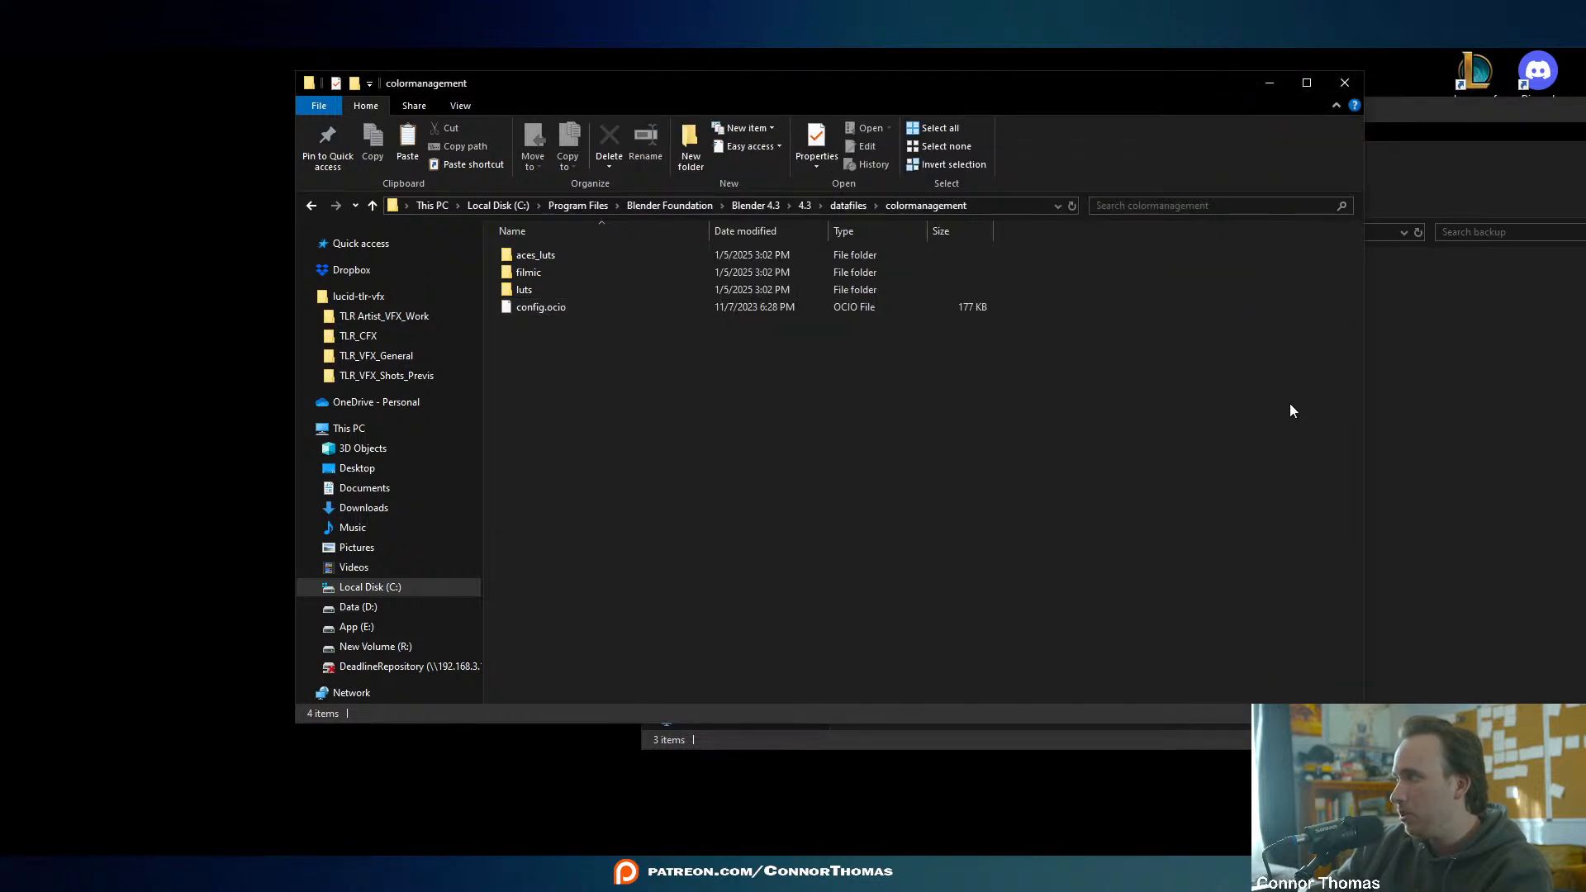
pyautogui.click(1484, 421)
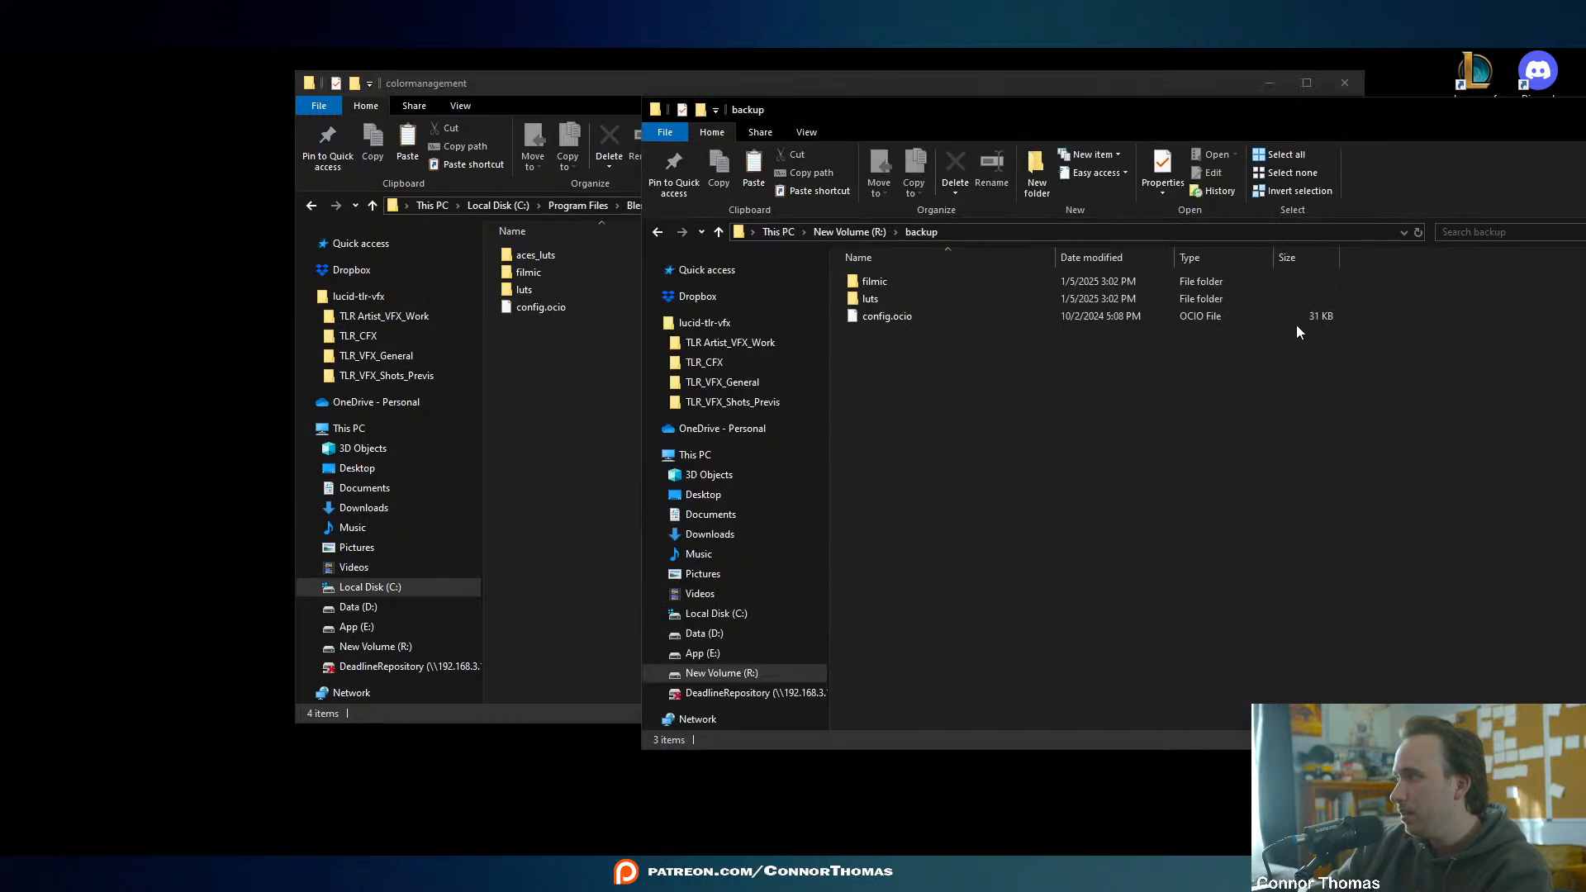
pyautogui.moveTo(871, 314)
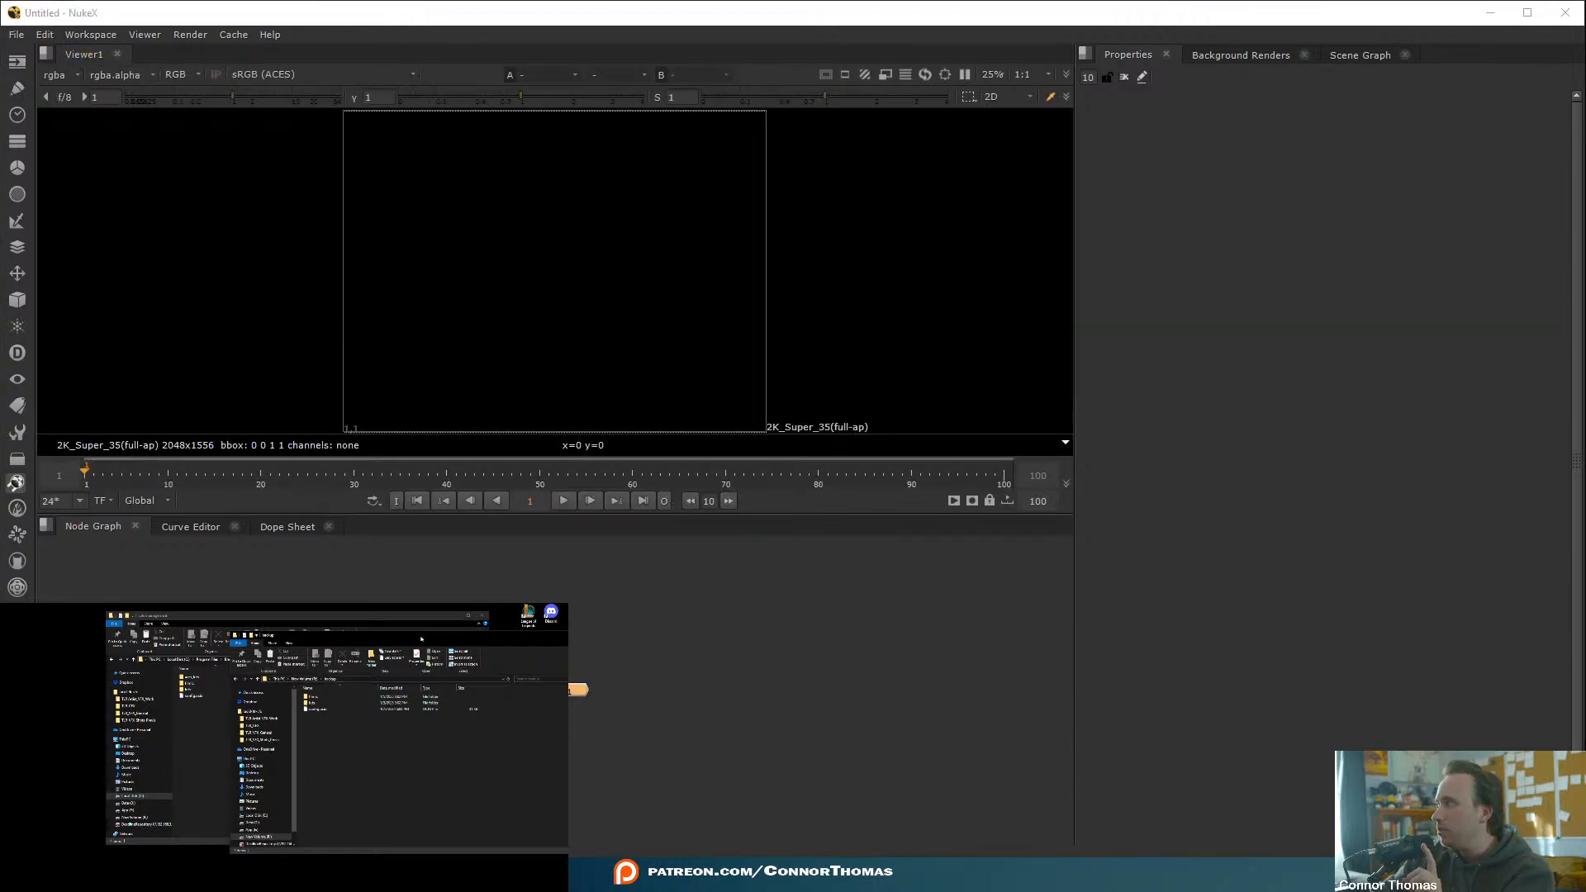
# - Close the backup folder window and select the full path of Blender 4.3's colormanagement folder
pyautogui.moveTo(469, 636); pyautogui.dragTo(344, 634)
pyautogui.click(483, 635)
pyautogui.click(299, 661)
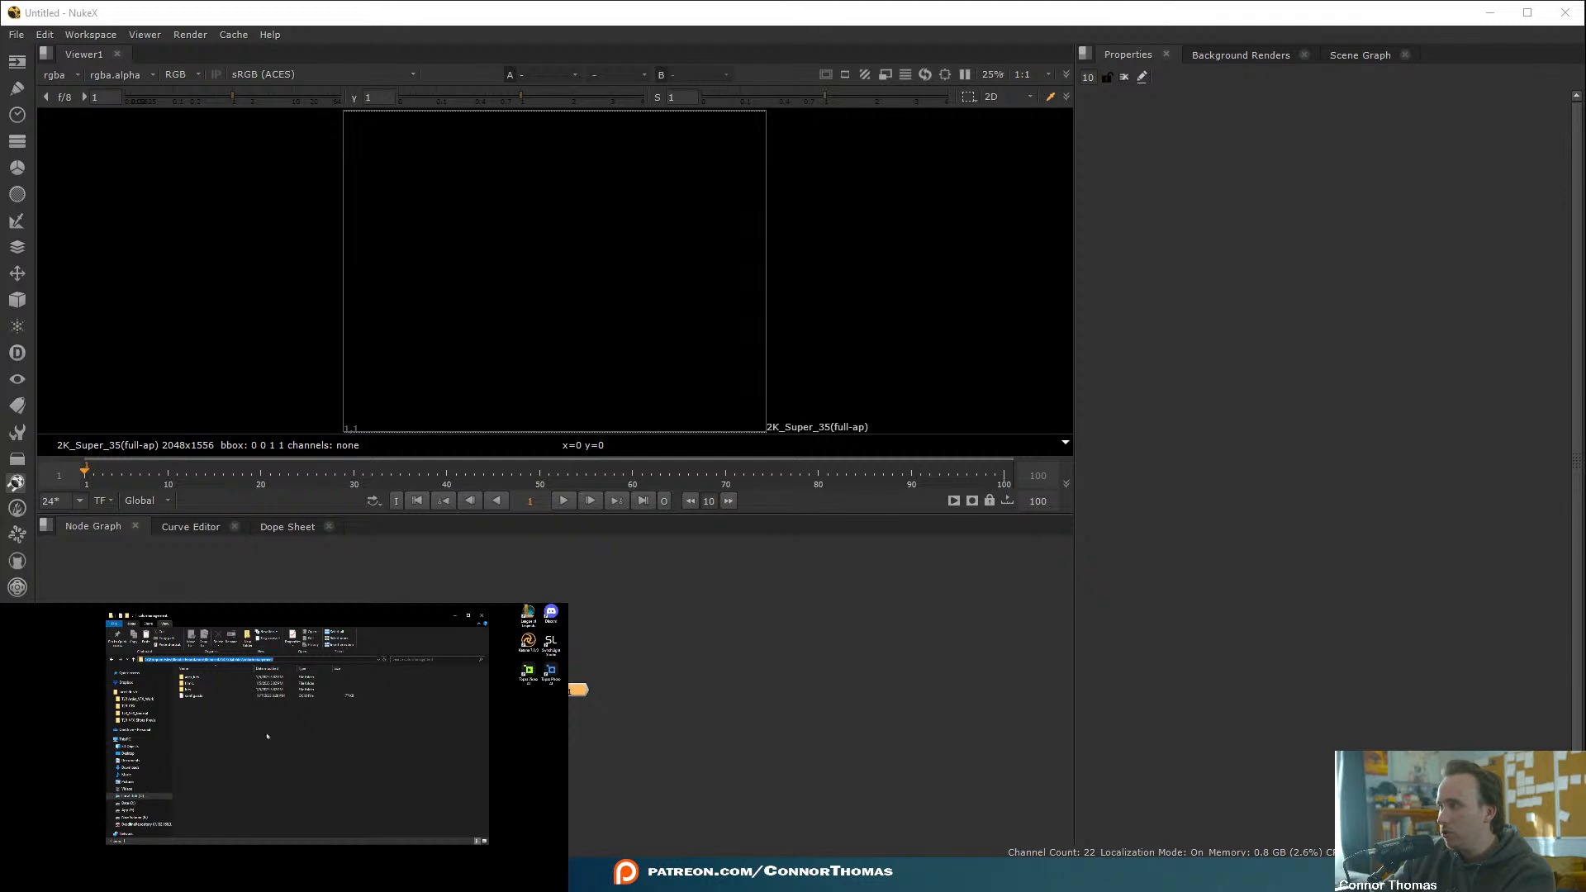
pyautogui.click(254, 809)
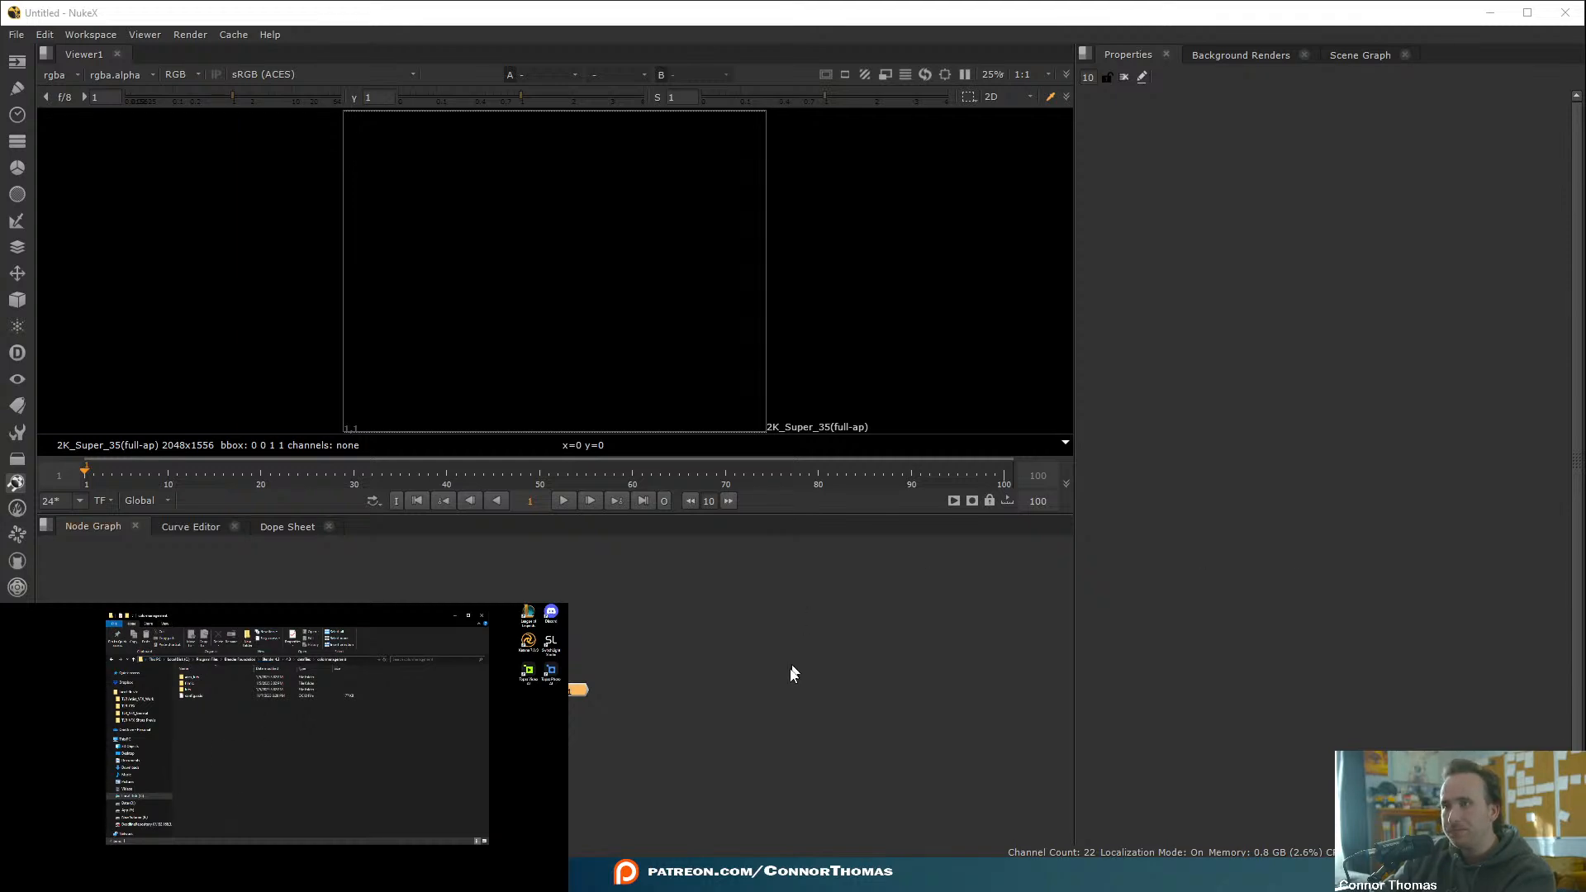
# - Switch to NukeX and open the Color Management page of the preferences to check the default OCIO config
pyautogui.click(45, 34)
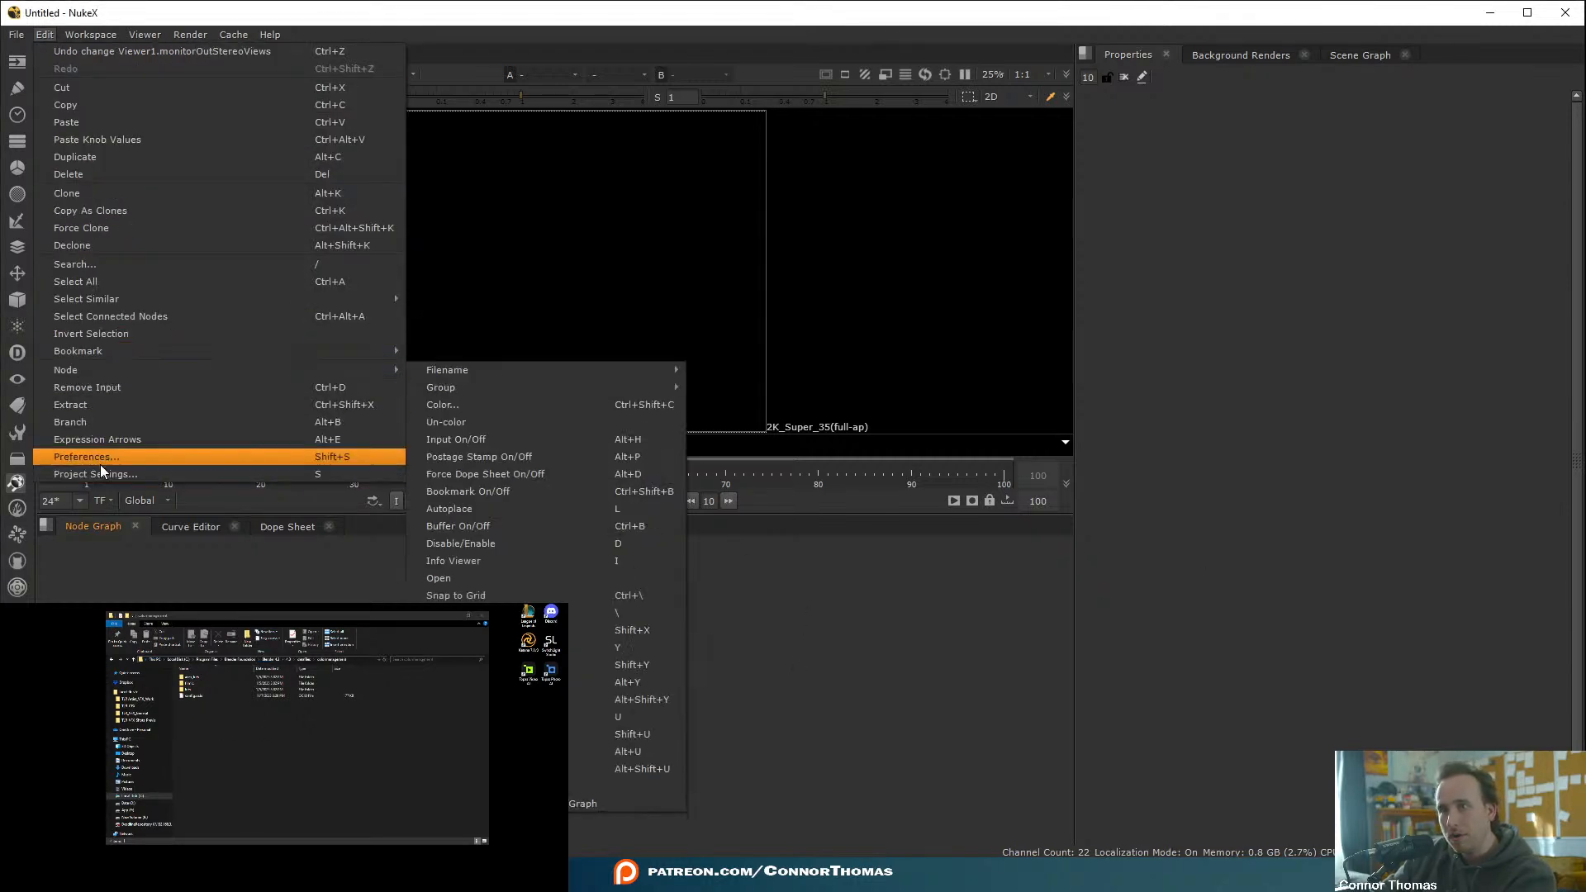
pyautogui.click(100, 457)
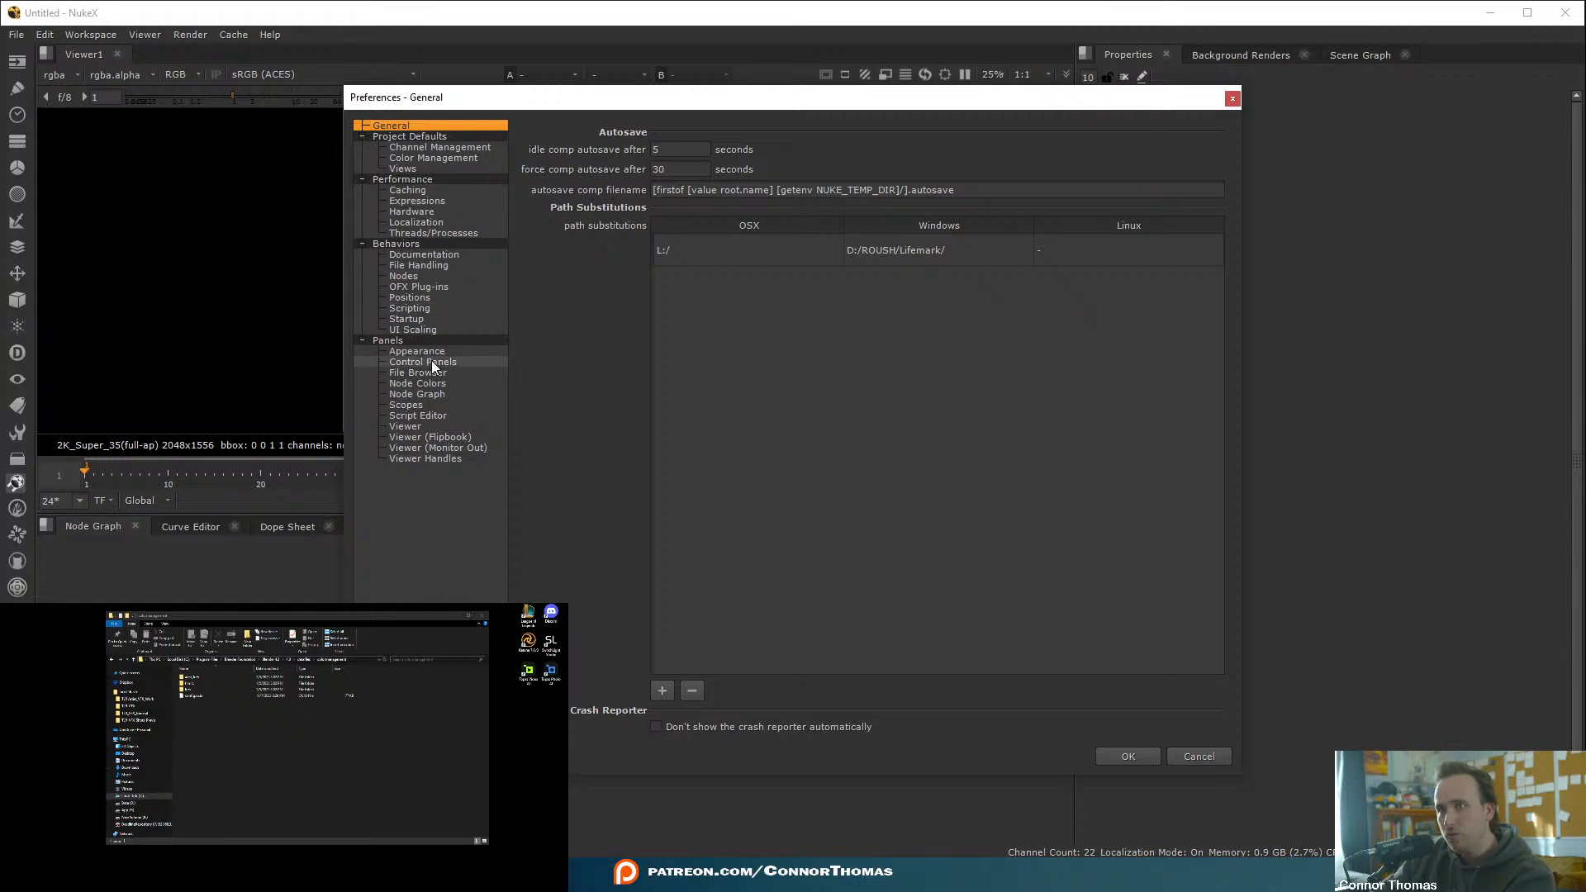
pyautogui.click(444, 159)
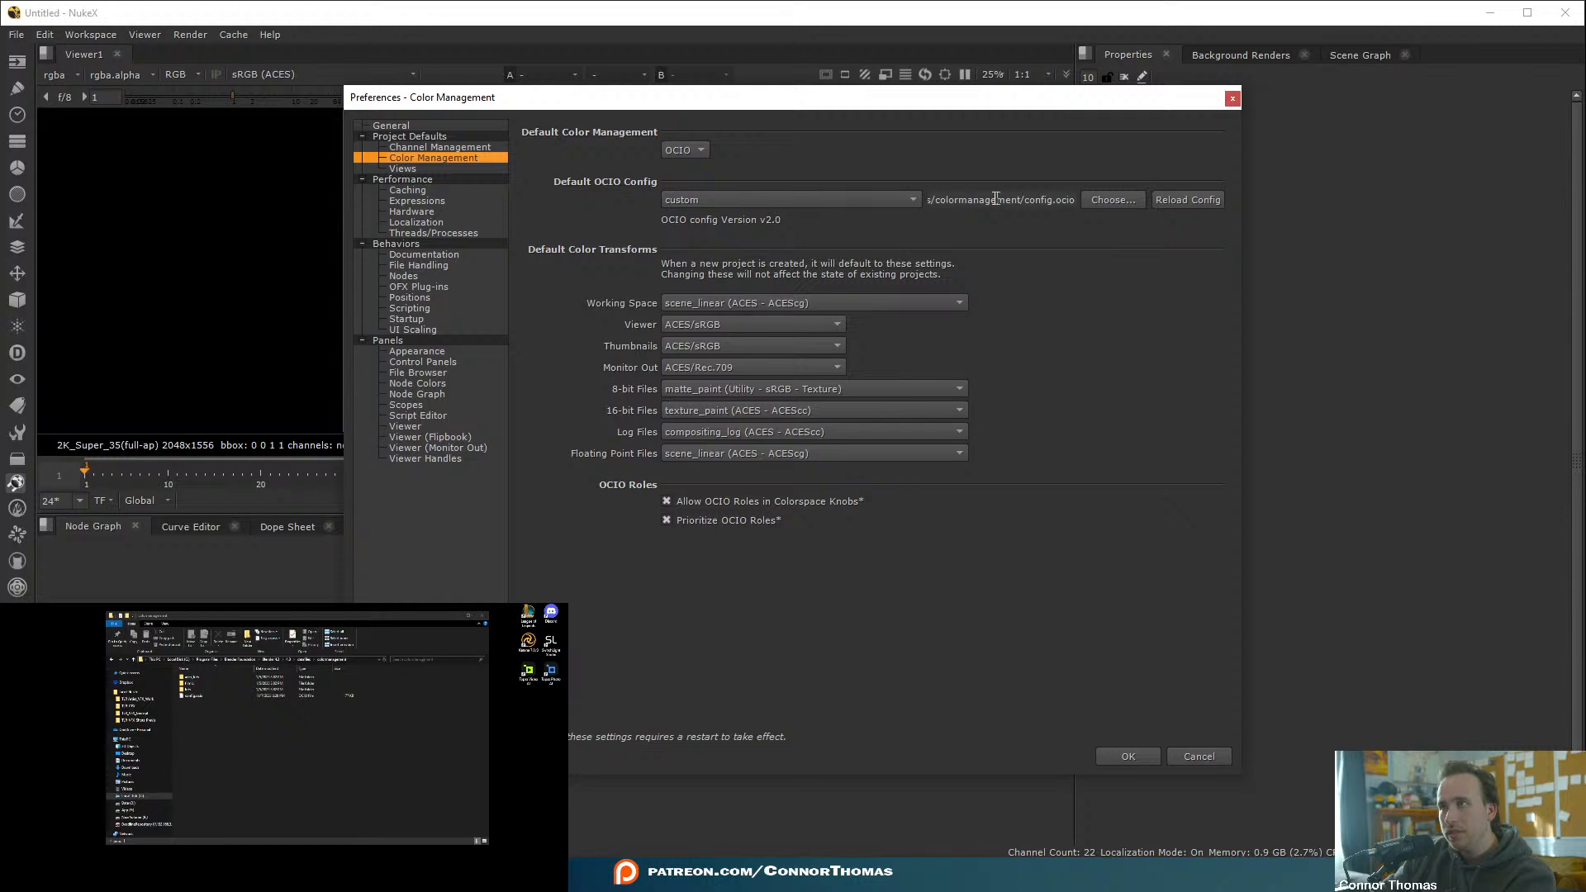
# - Check the end of the custom OCIO config path, close the preferences, and quit NukeX without saving the untitled script
pyautogui.moveTo(931, 209); pyautogui.dragTo(1037, 215)
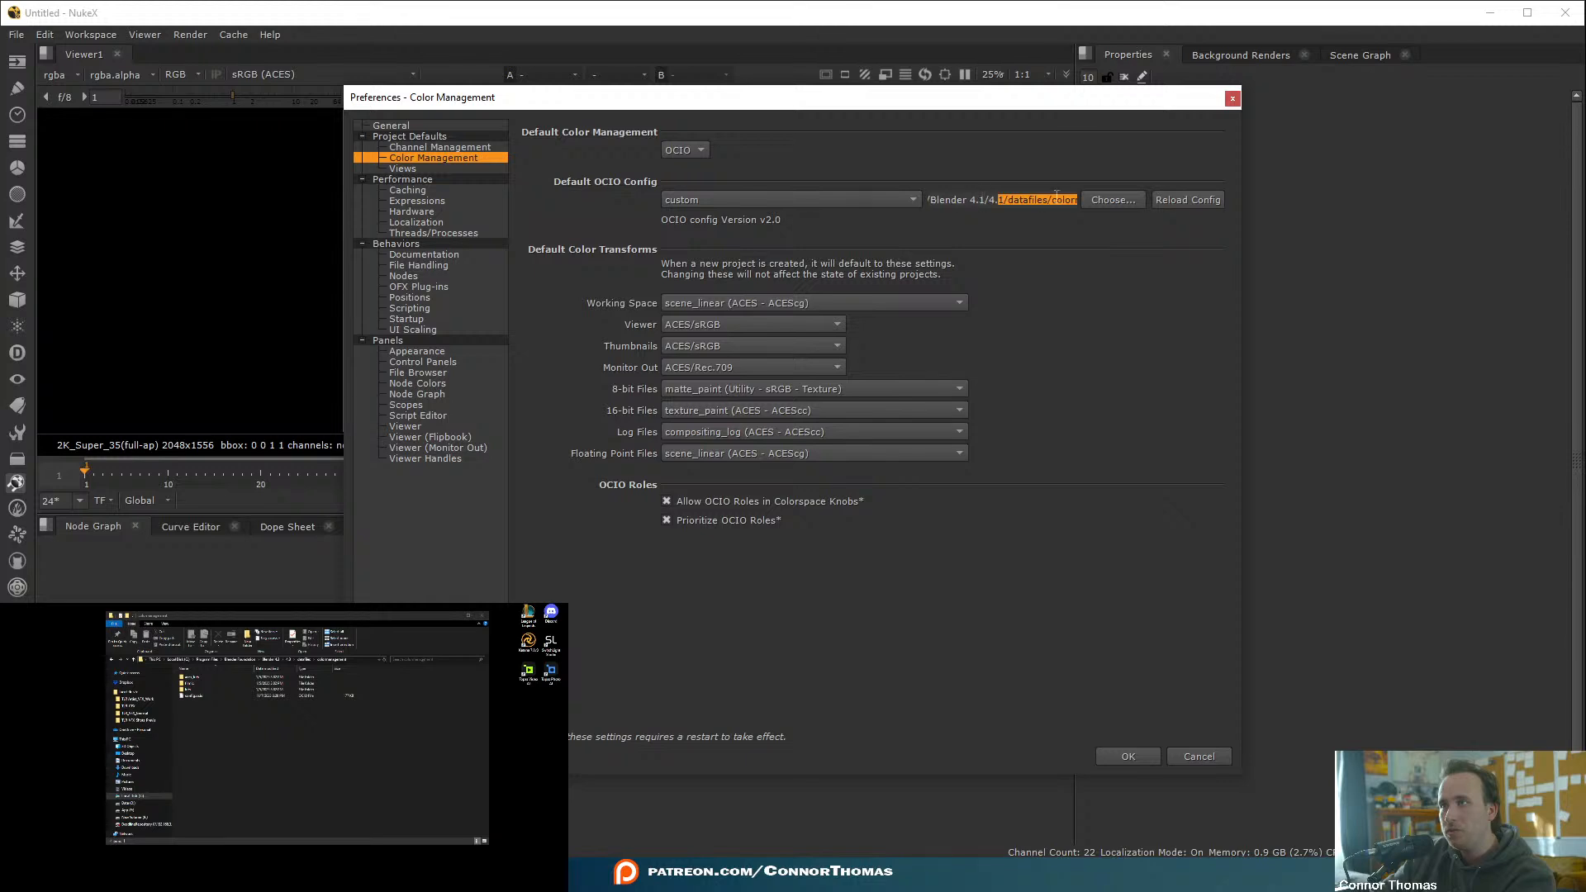
pyautogui.click(1233, 98)
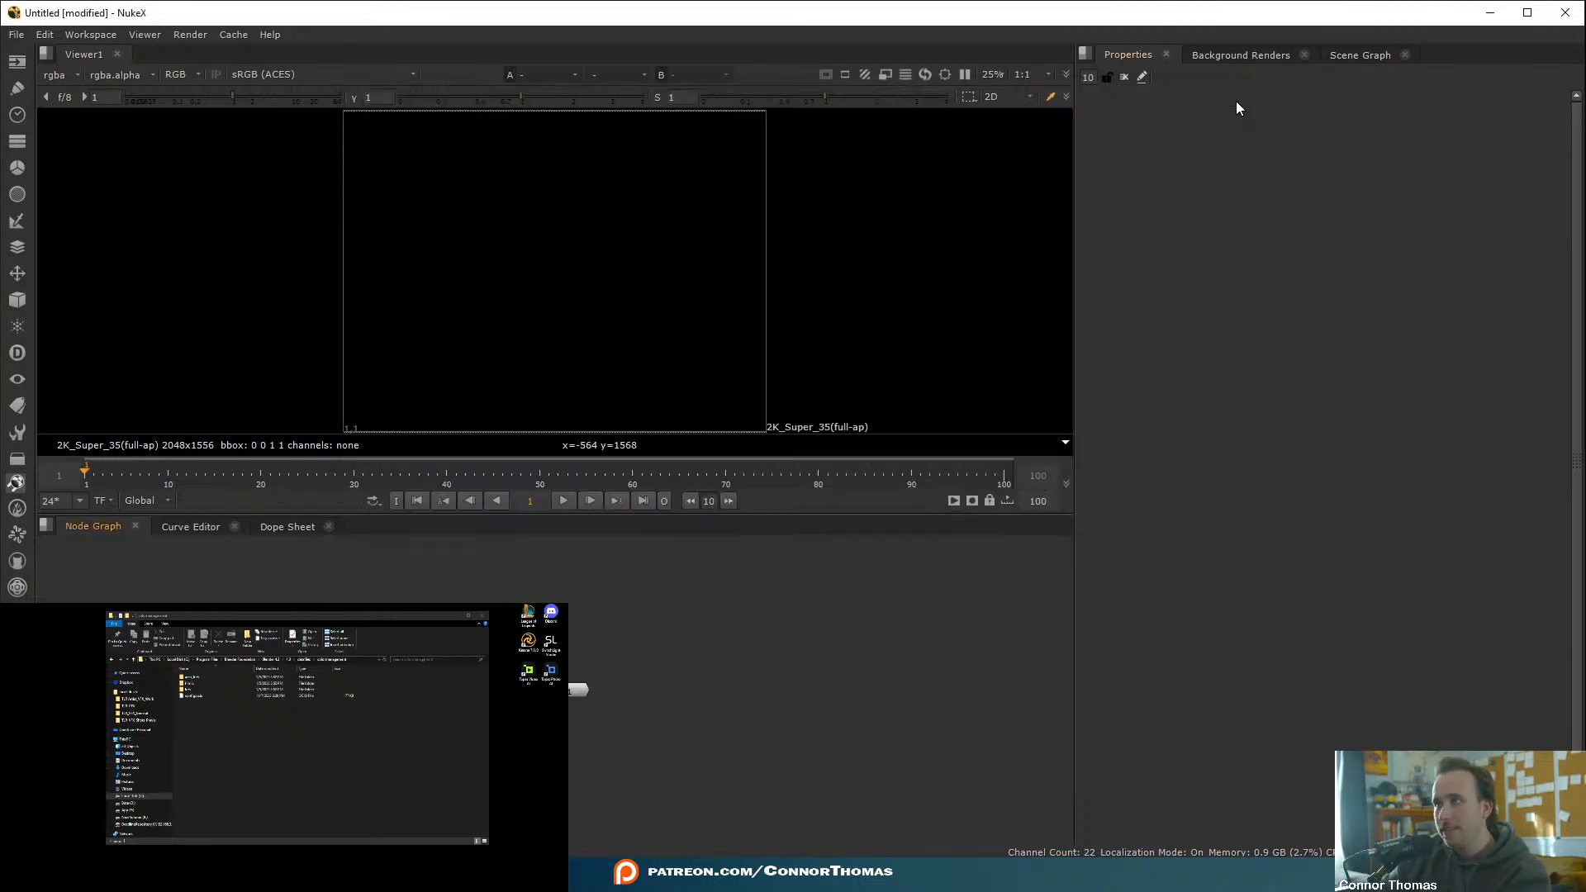
pyautogui.click(1565, 12)
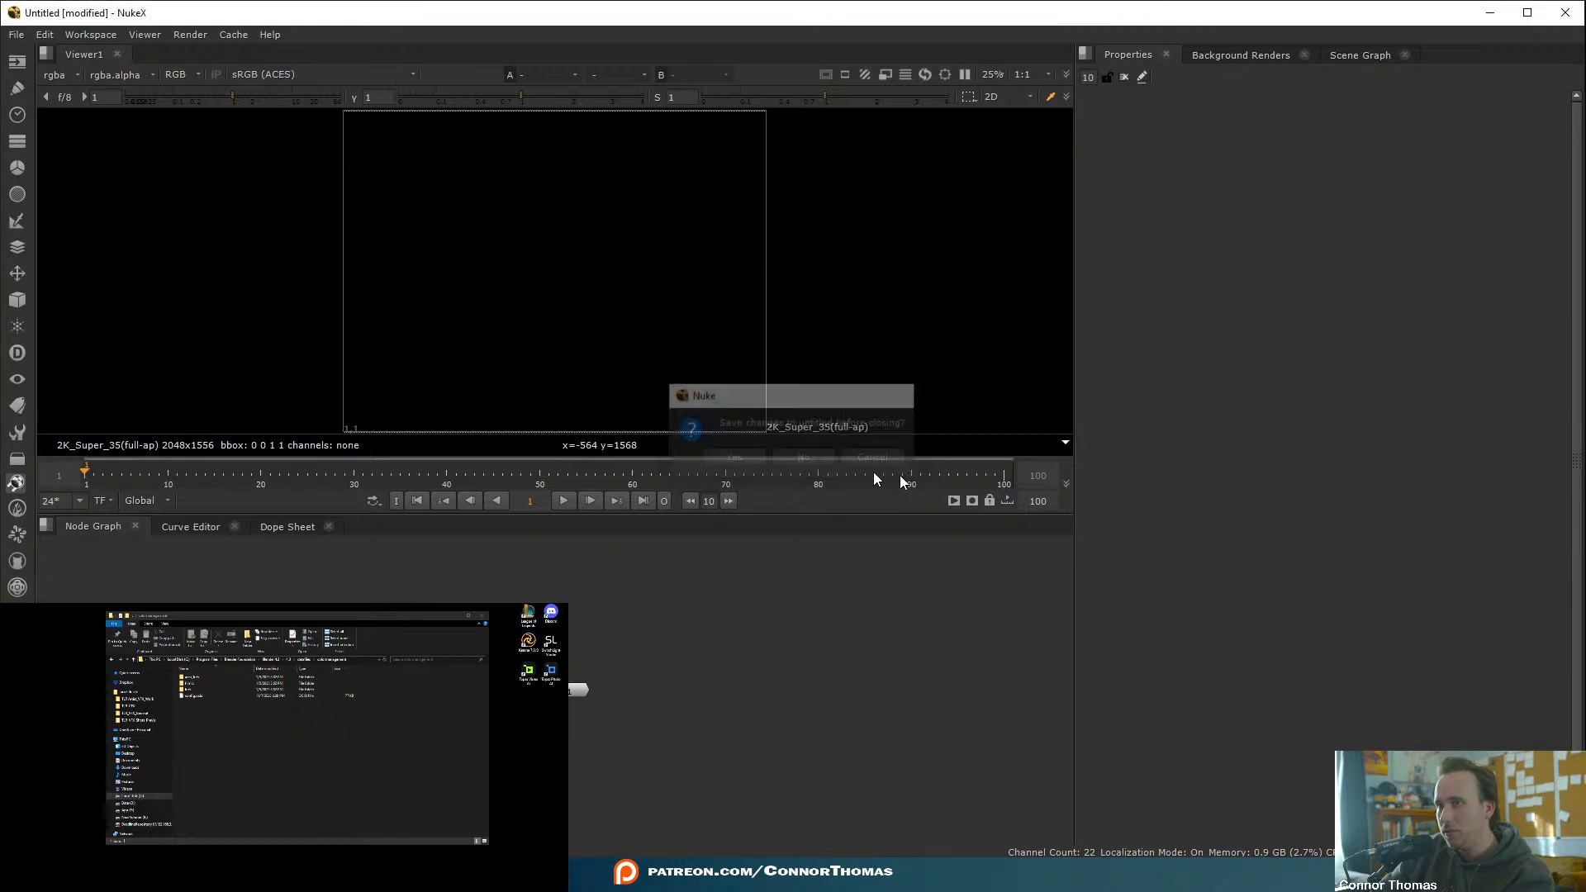
pyautogui.click(819, 460)
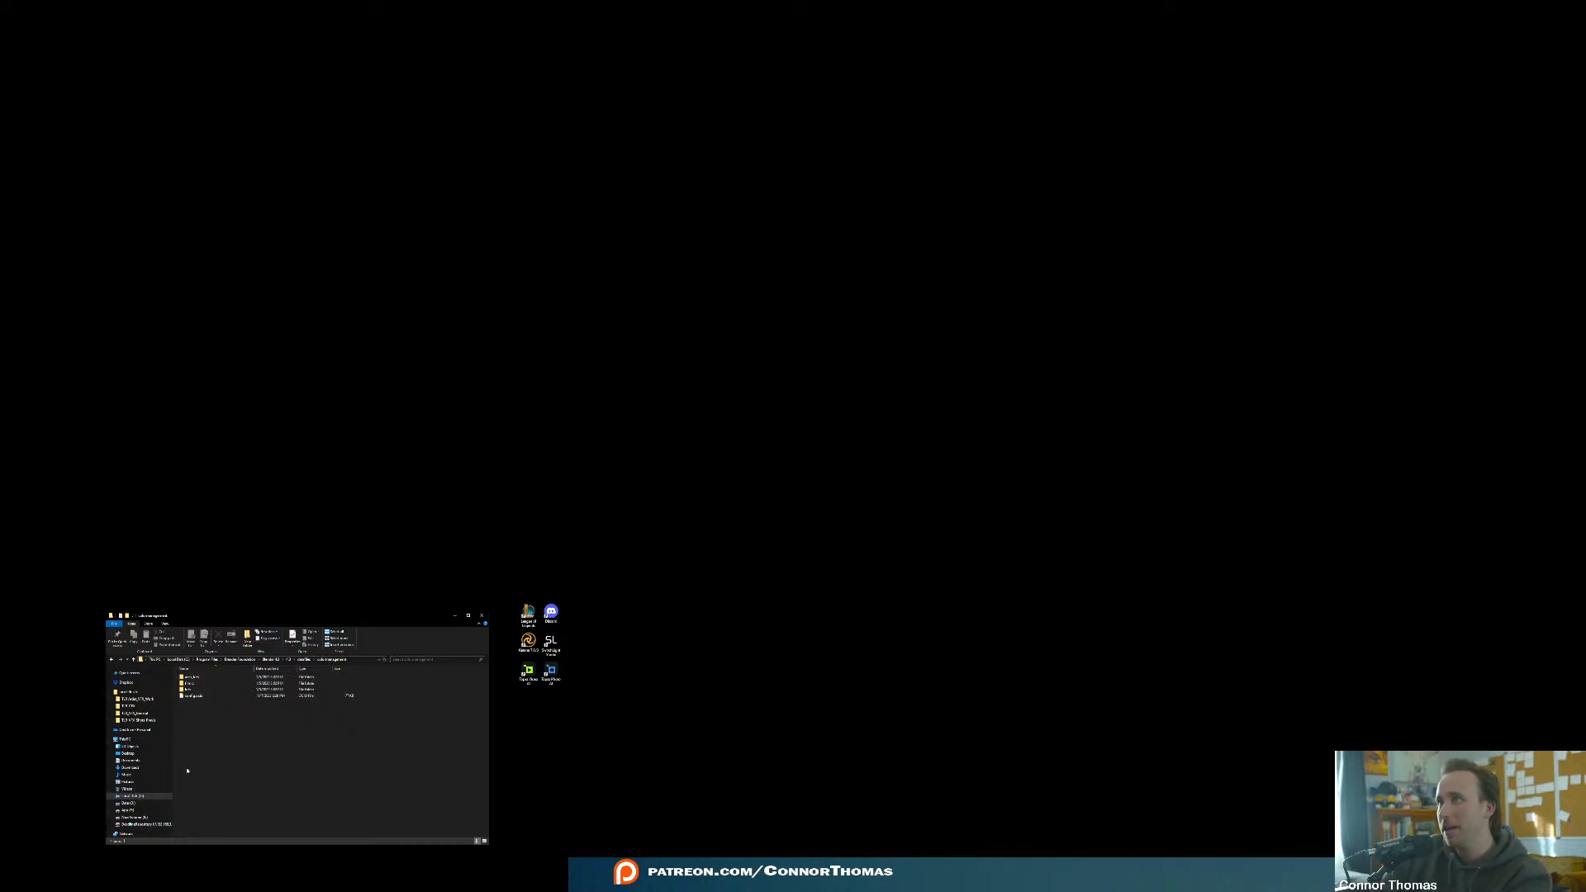
# - Start Blender 4.3 and examine the Color Management settings in the new scene's render properties
pyautogui.press('F3')
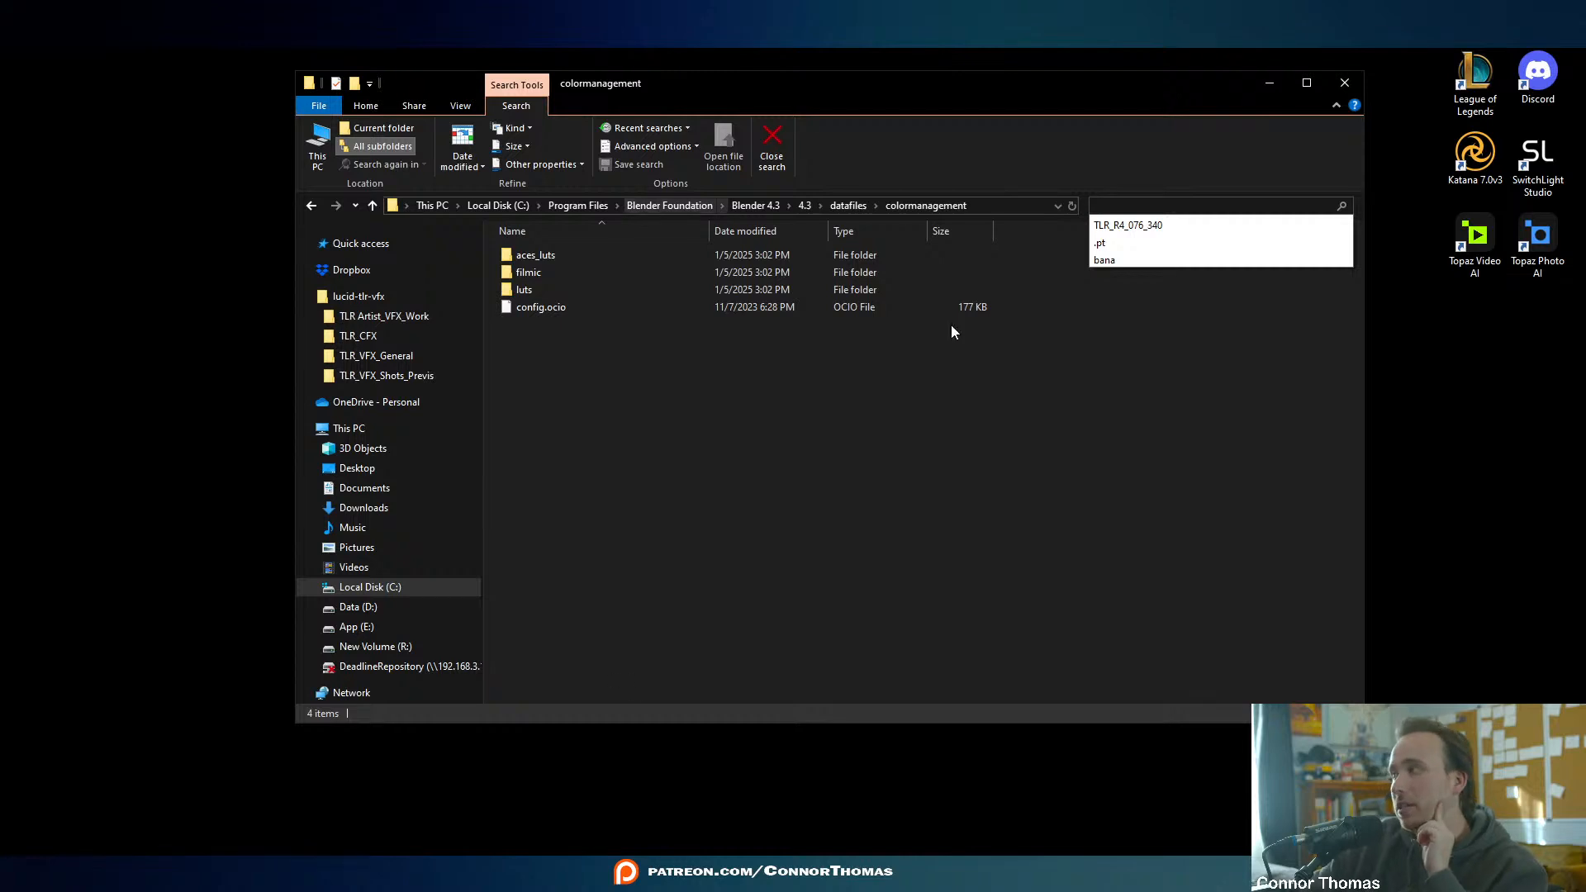
pyautogui.click(831, 484)
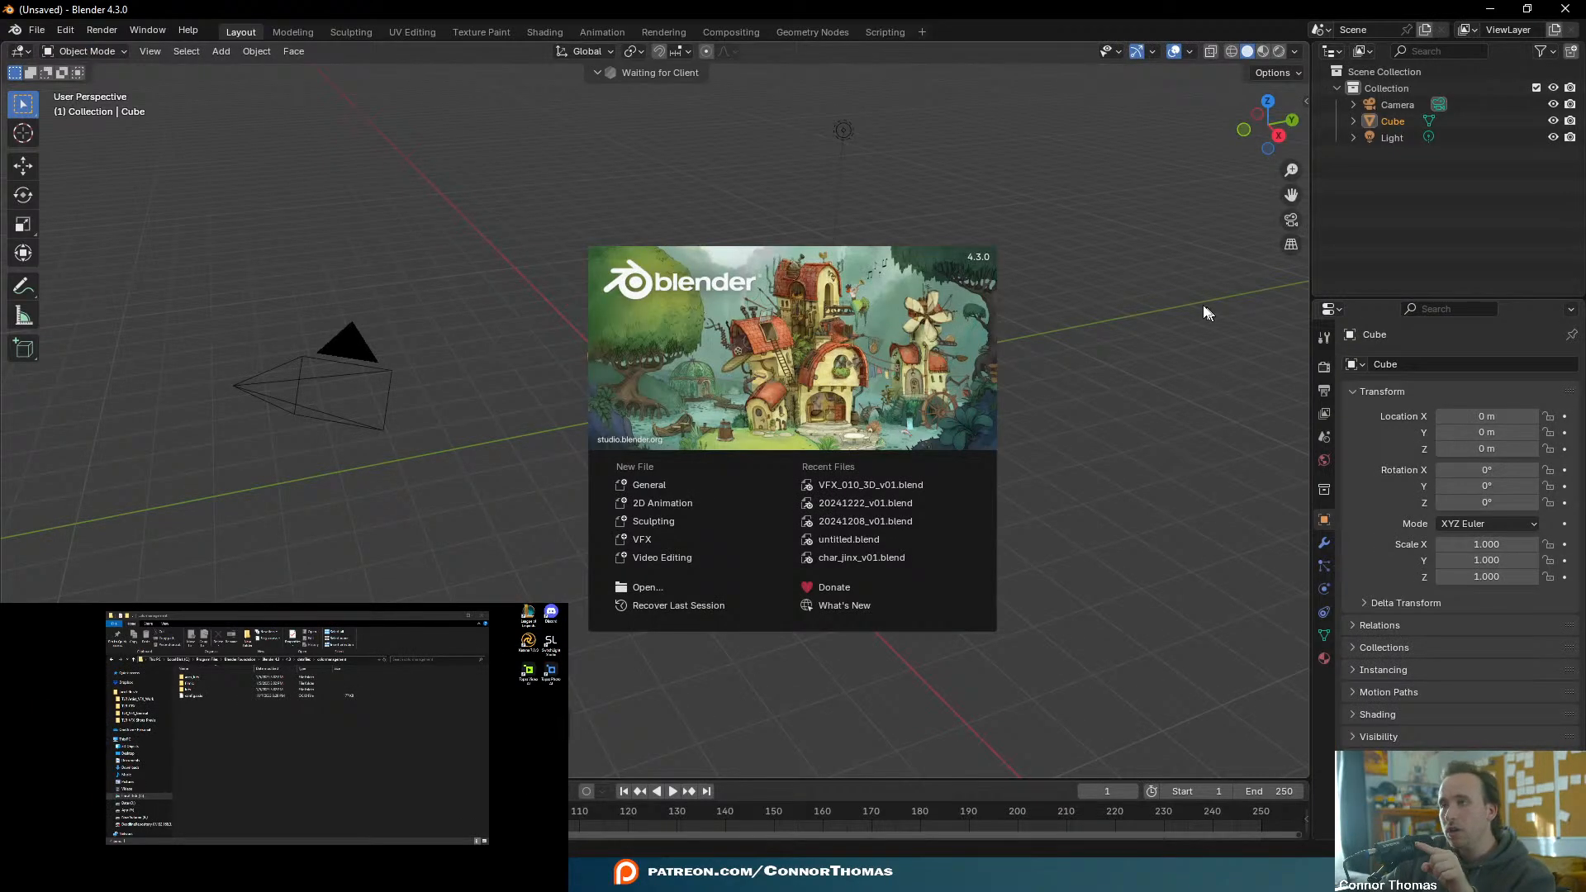
pyautogui.click(1204, 311)
pyautogui.click(1328, 366)
pyautogui.moveTo(1343, 303); pyautogui.dragTo(1343, 148)
pyautogui.click(1402, 685)
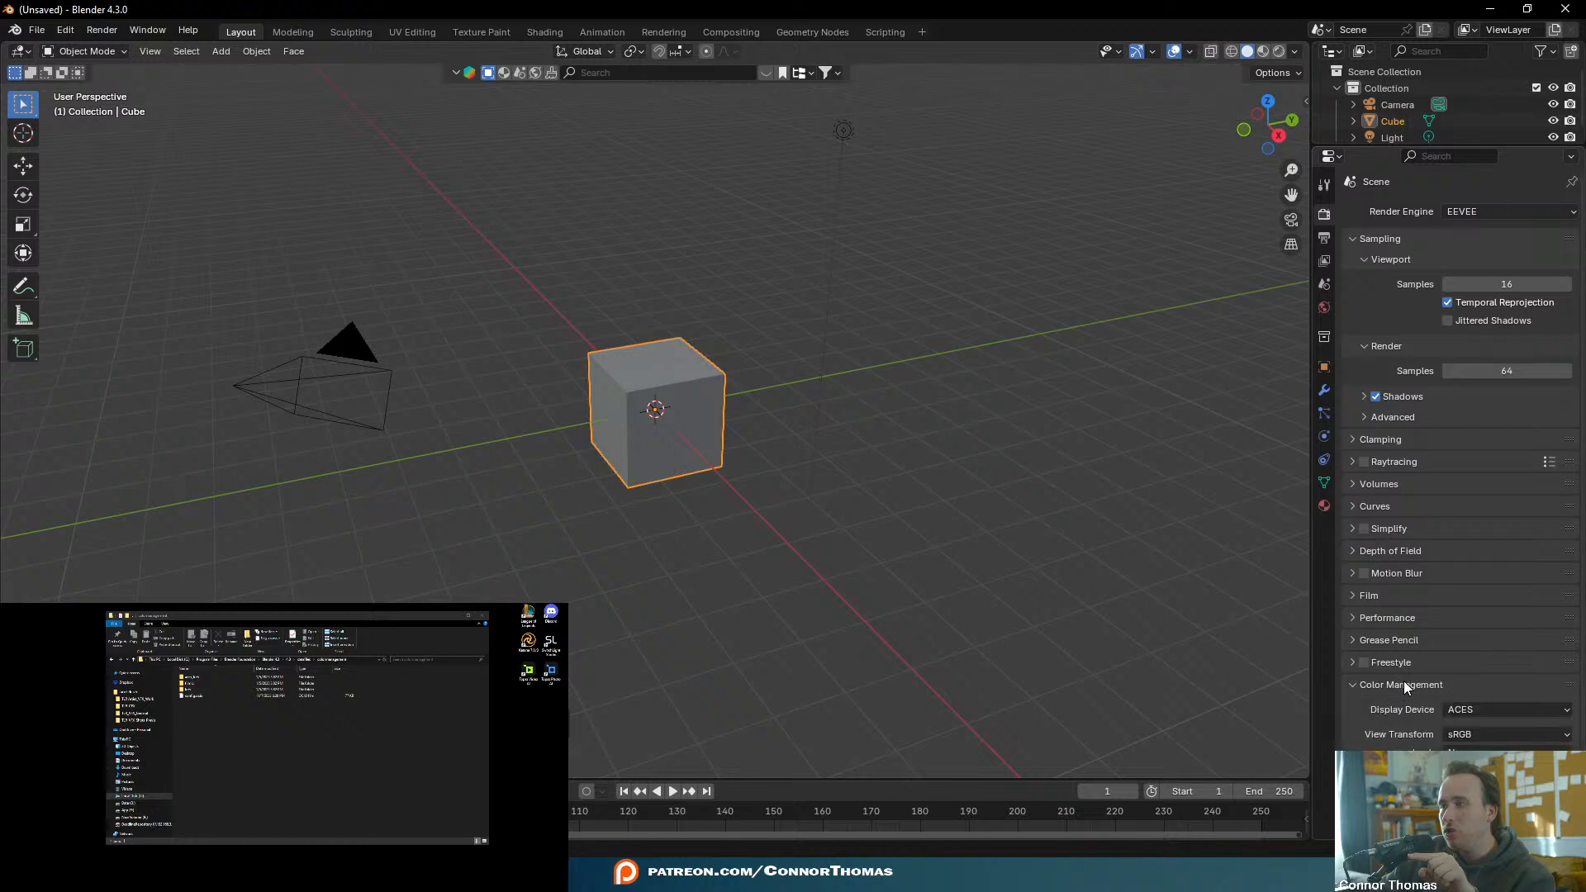
pyautogui.scroll(-2, 1399, 677)
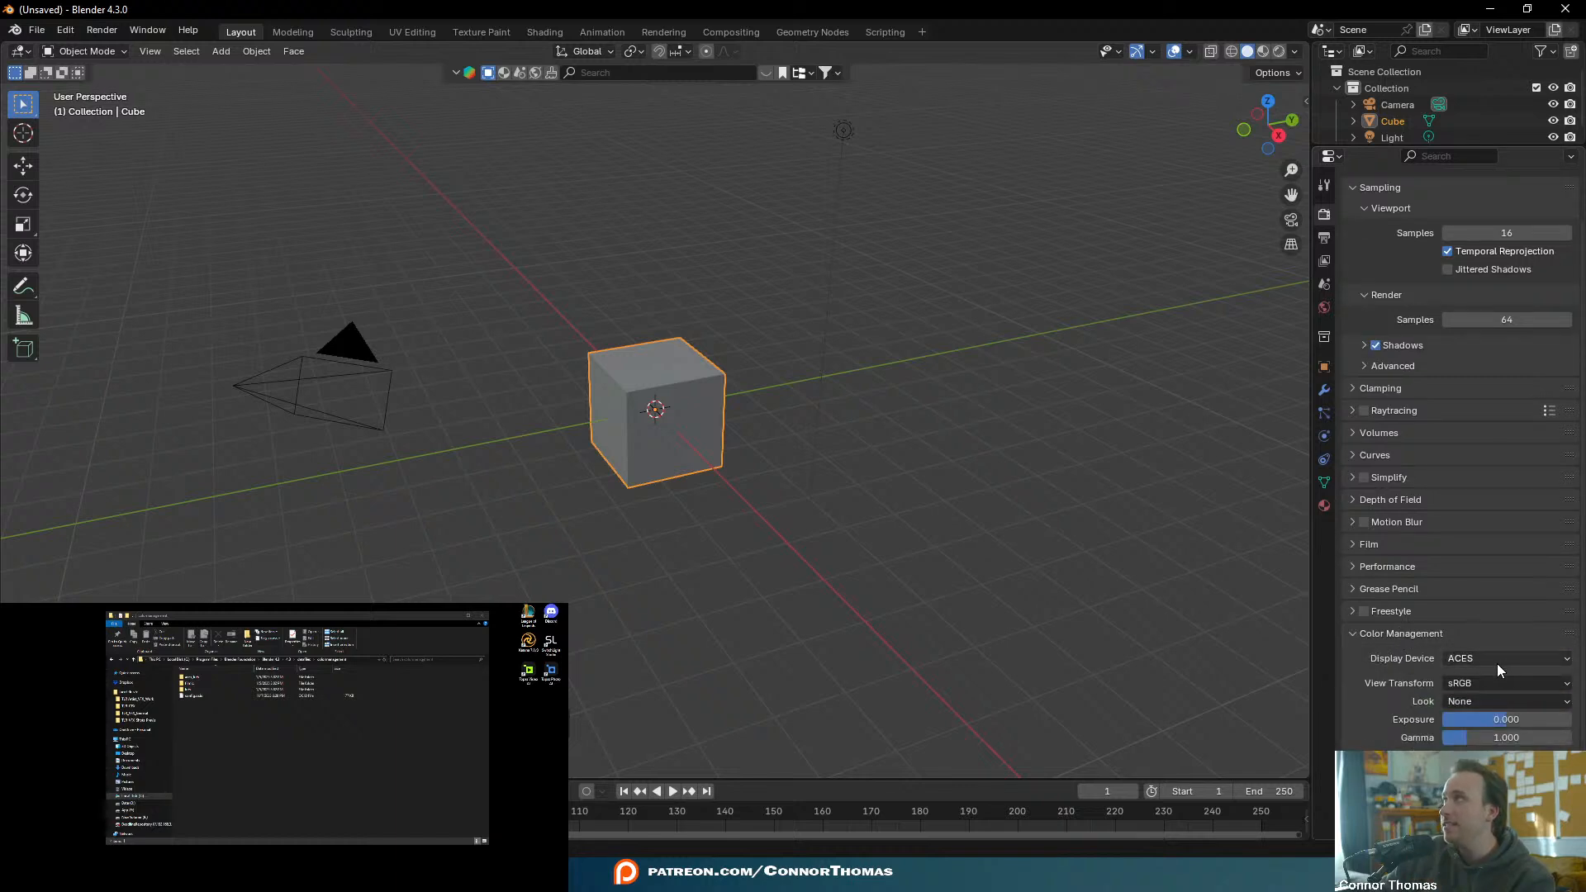
pyautogui.moveTo(1382, 147); pyautogui.dragTo(1385, 70)
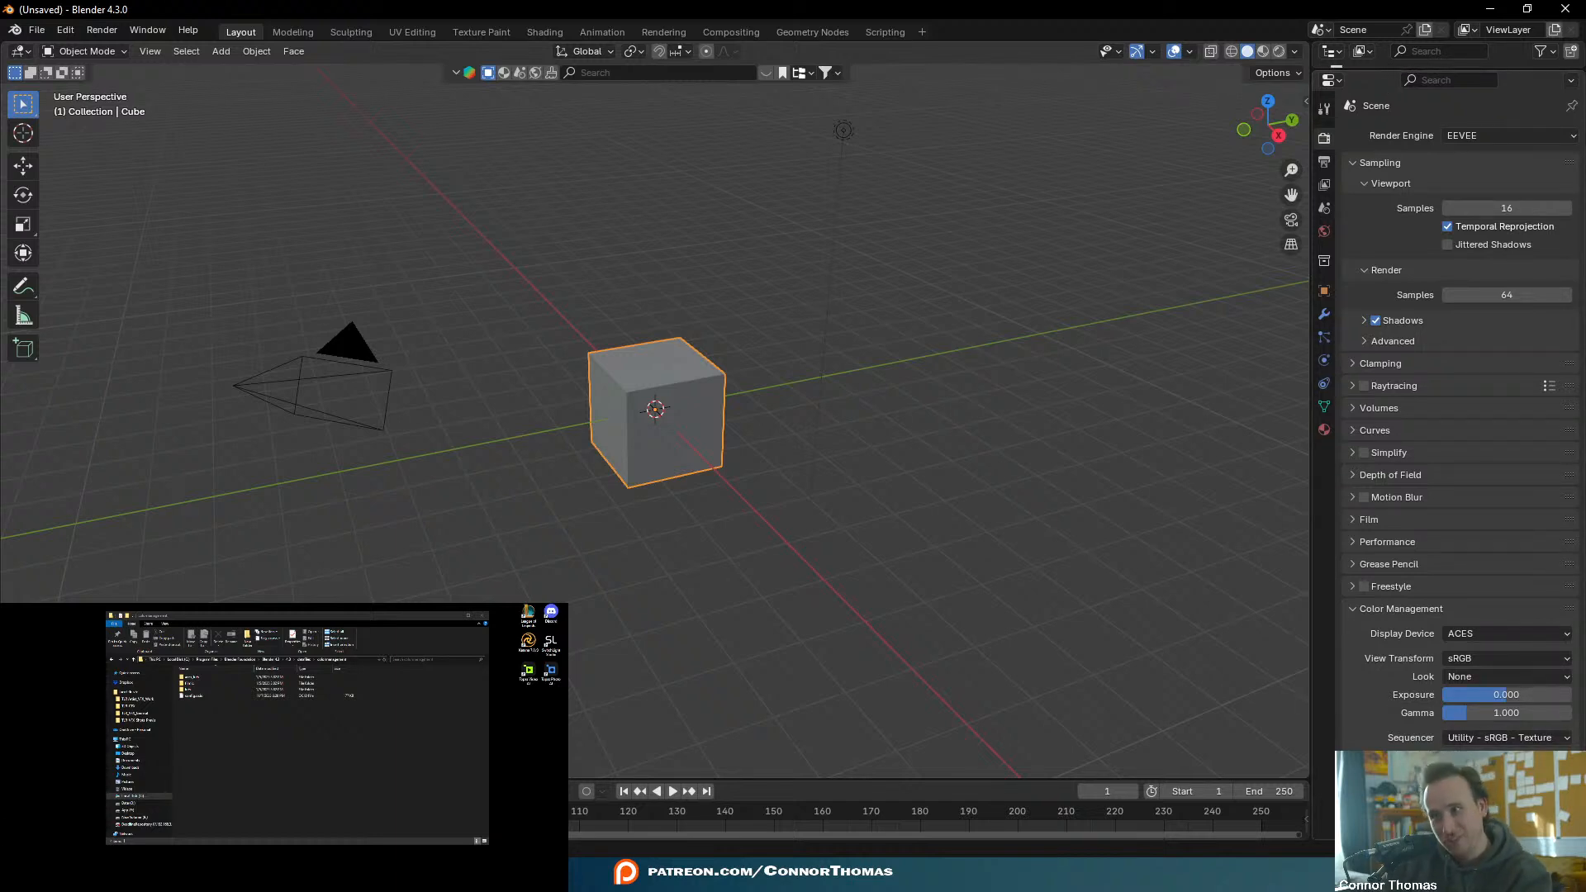
# - Open the recent file VFX_010_3D_v01.blend
pyautogui.click(36, 30)
pyautogui.moveTo(79, 82)
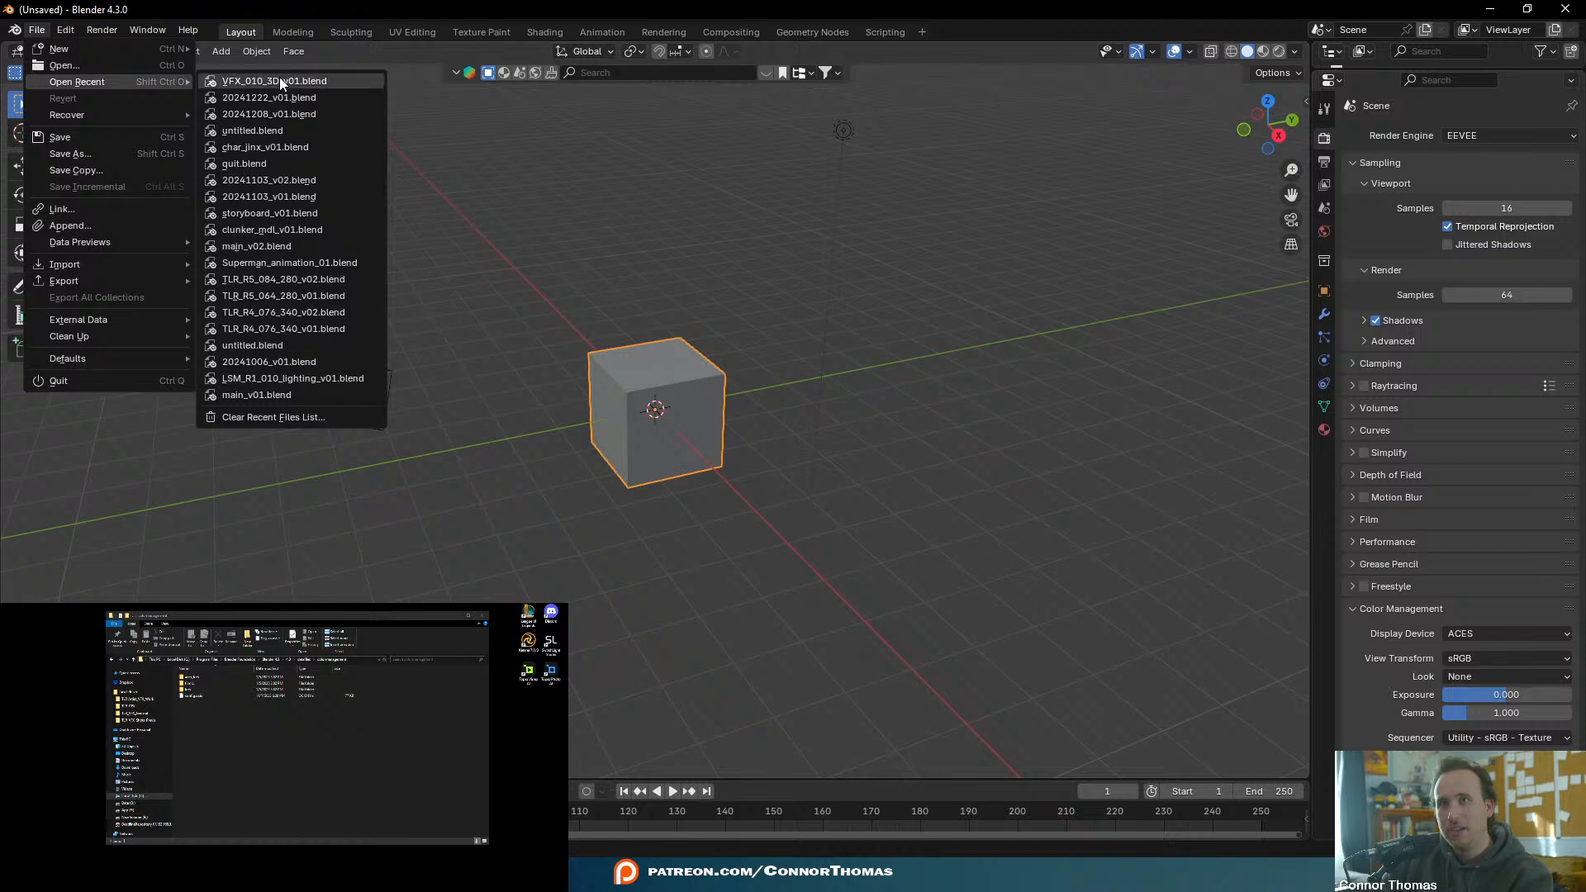
pyautogui.click(274, 81)
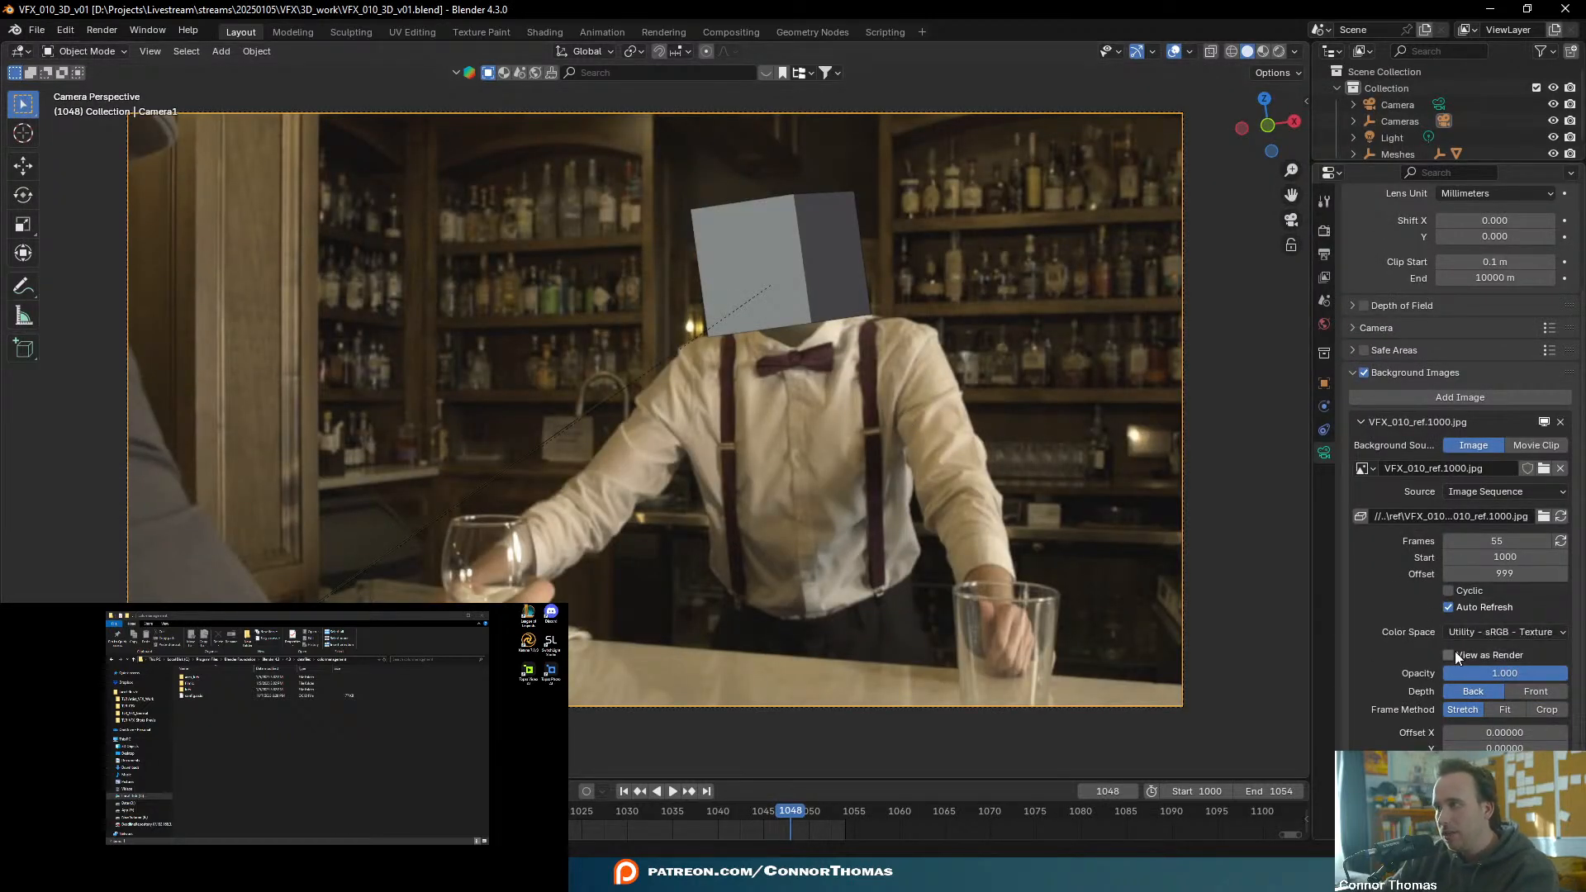
# - Keep the camera background image's color space at Utility - sRGB - Texture, enable View as Render, and play back the shot
pyautogui.click(1483, 633)
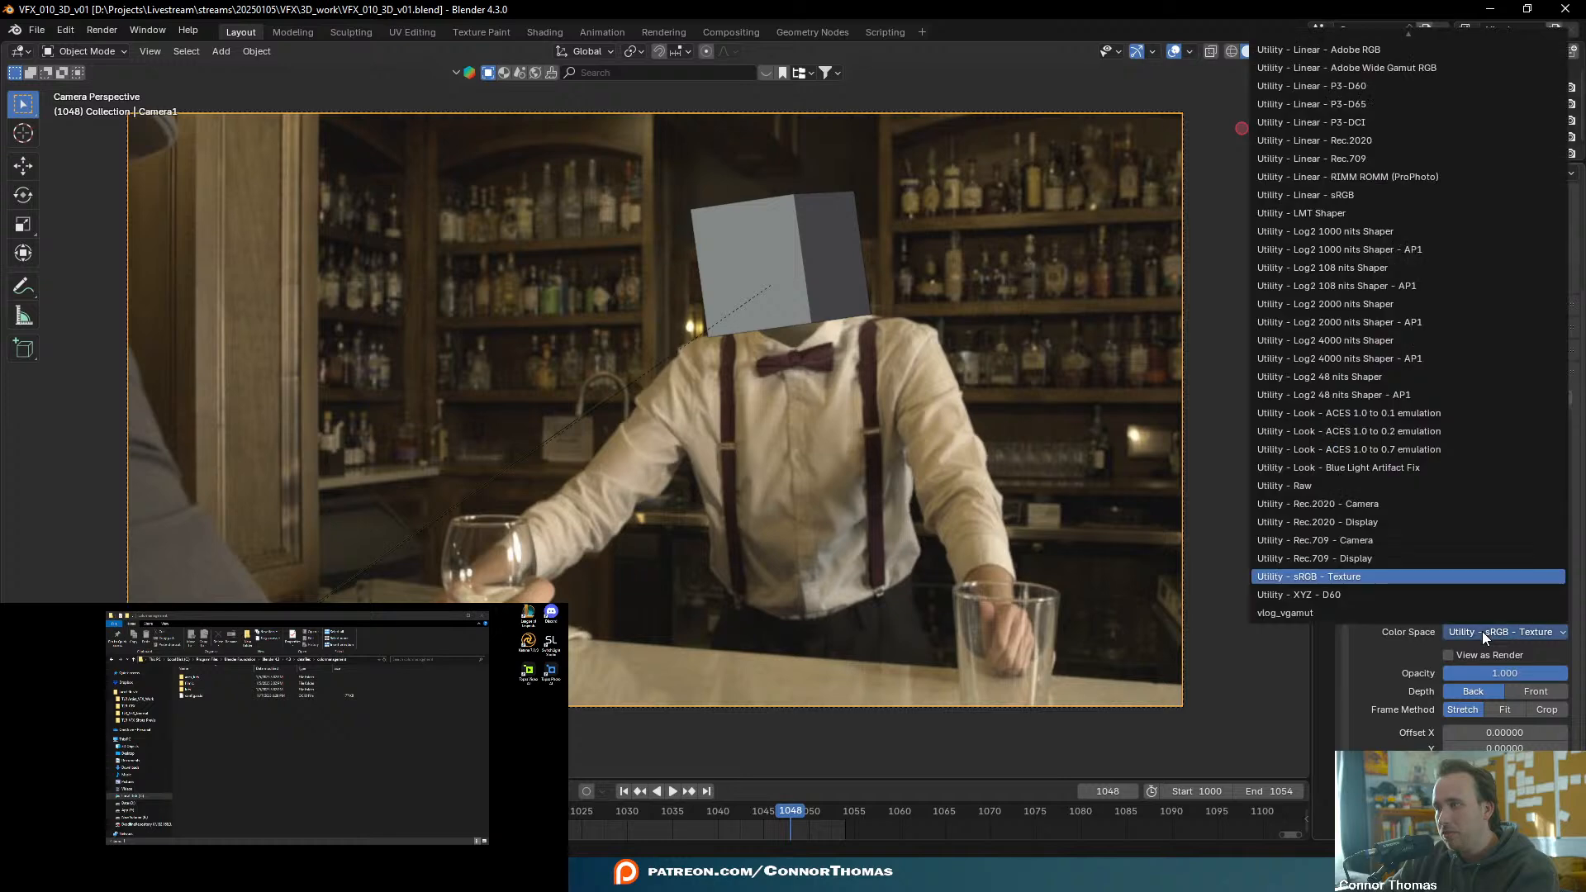
pyautogui.click(1314, 578)
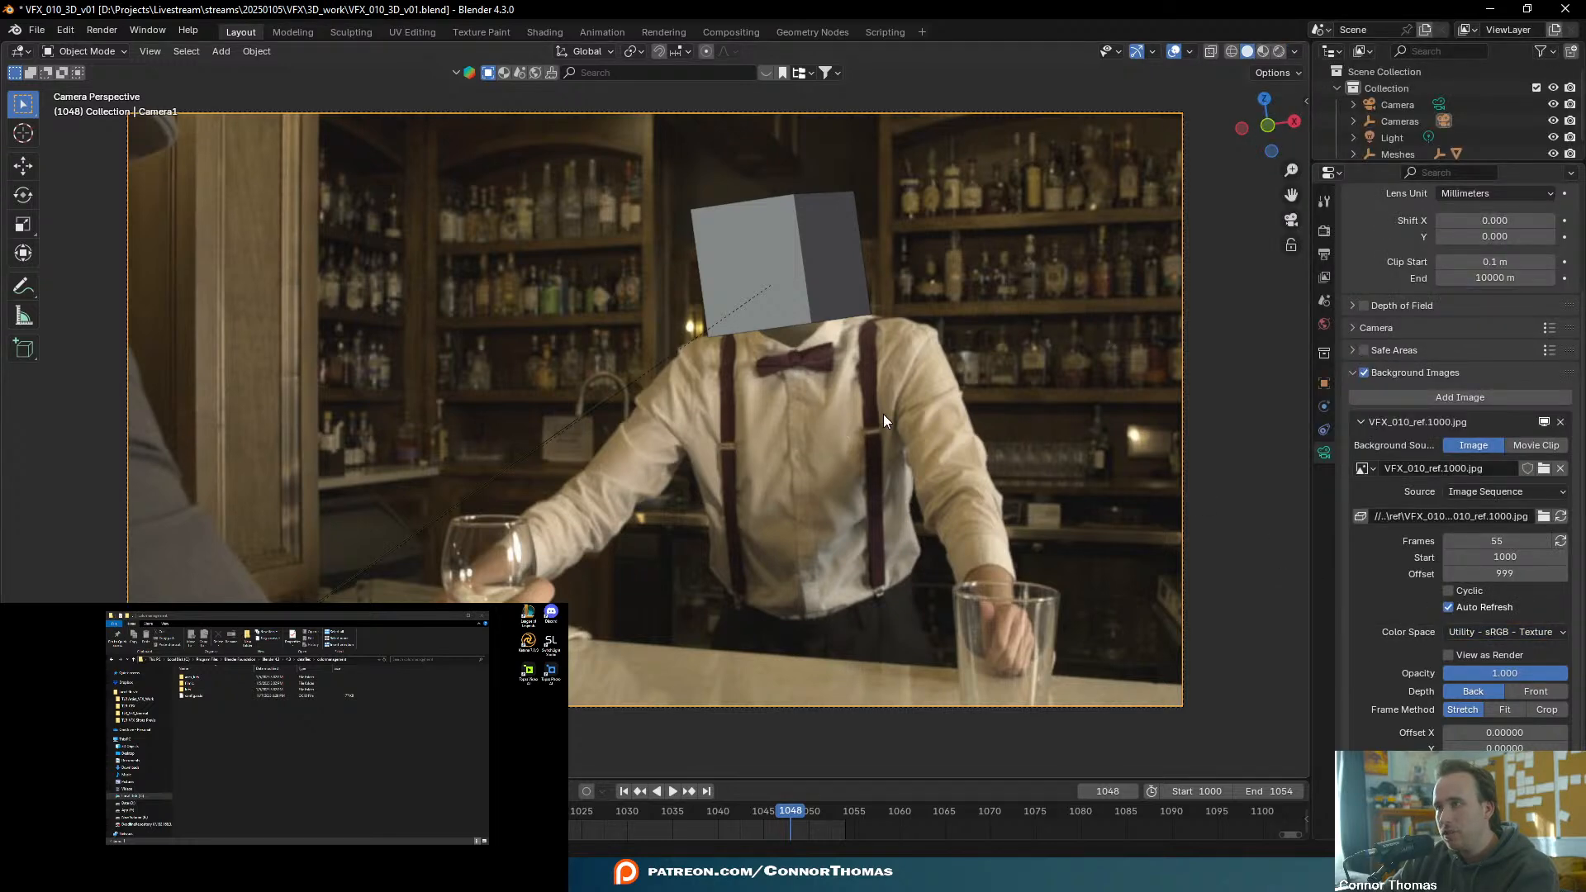
pyautogui.click(1453, 658)
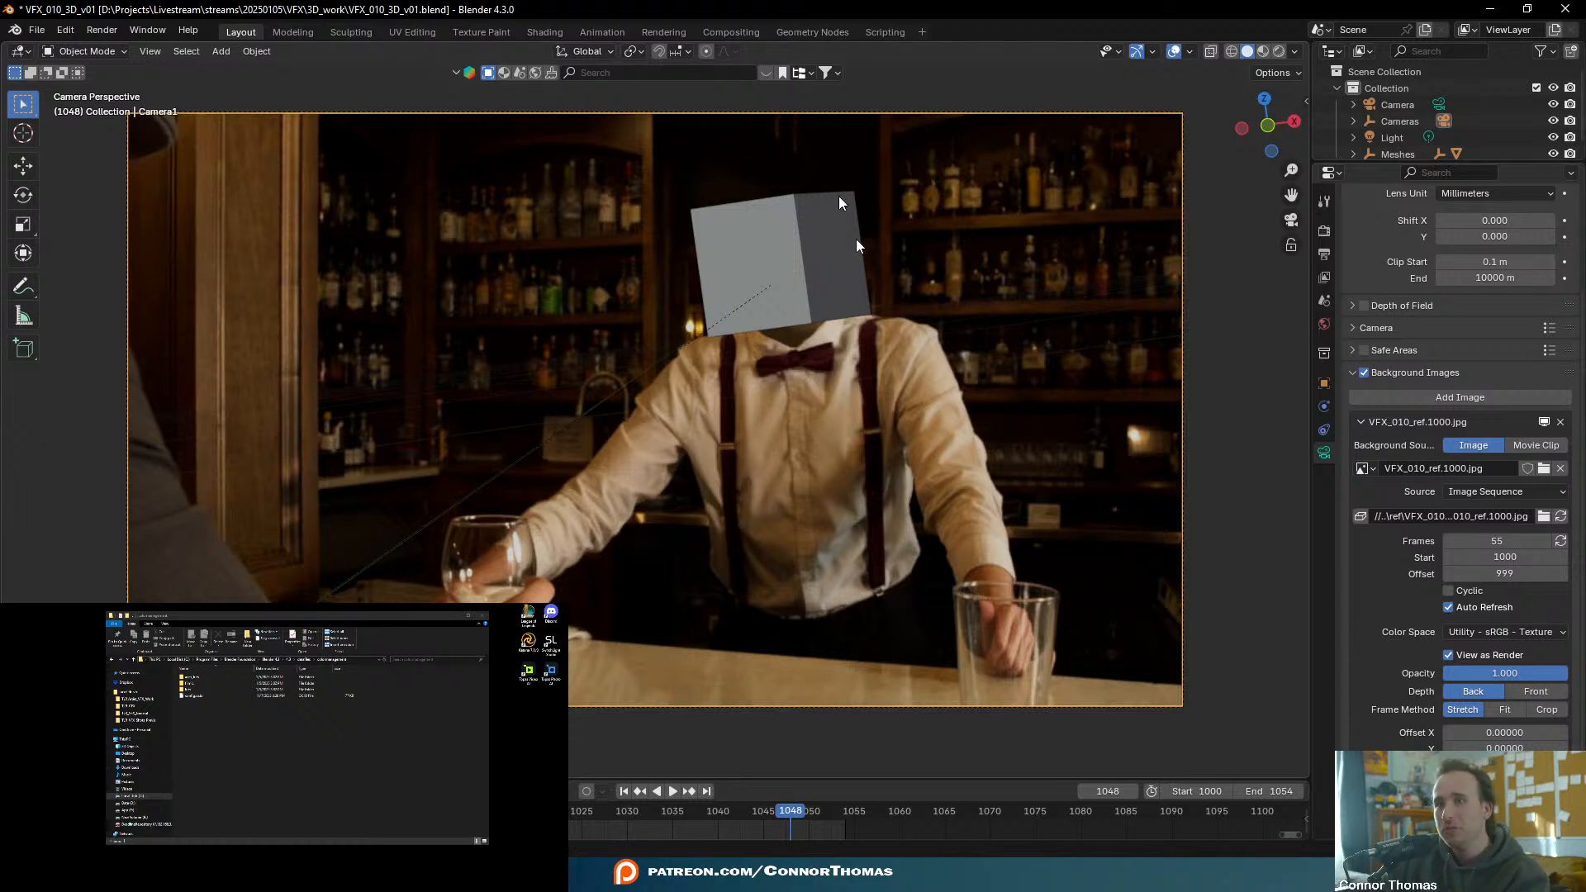
pyautogui.scroll(1, 835, 309)
pyautogui.press('space')
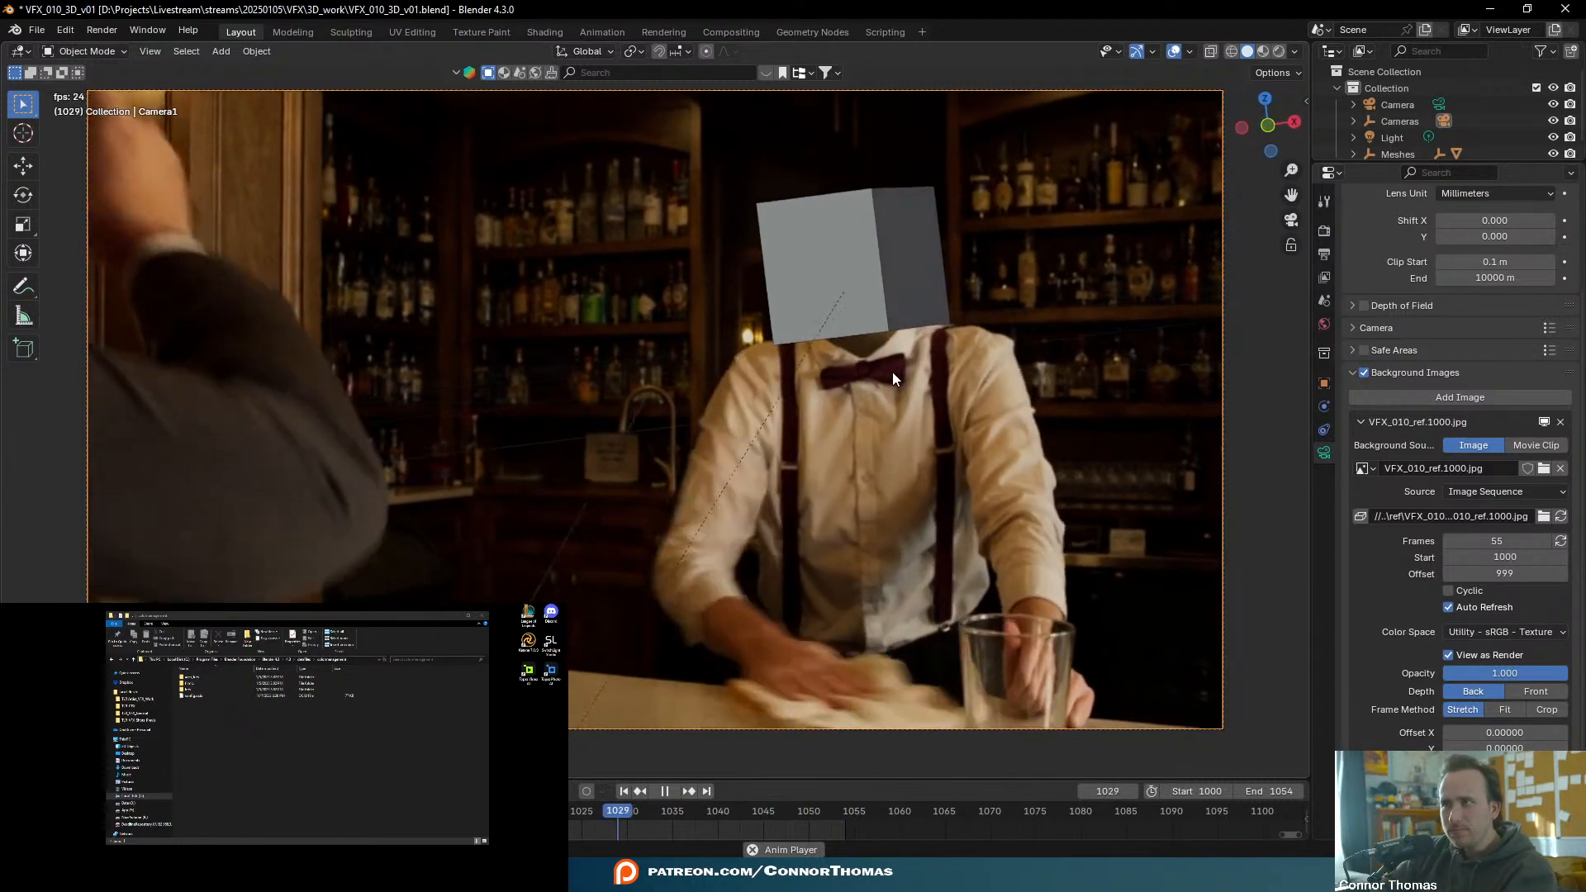
pyautogui.press('space')
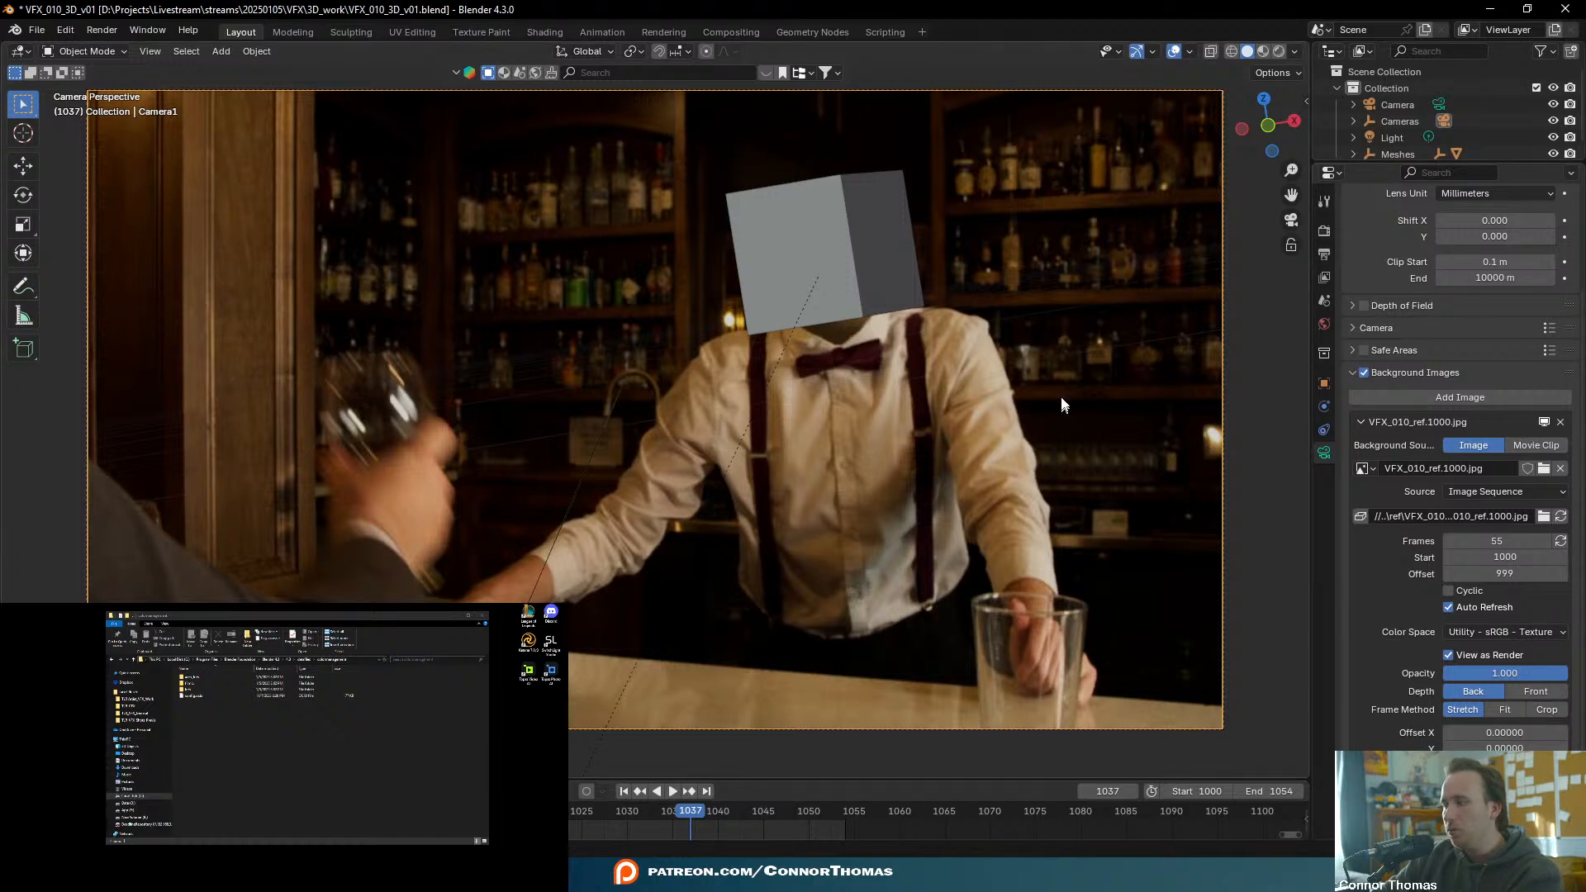
# - Open a new window on the second monitor, set it up as a view through the camera, and play the shot in it
pyautogui.moveTo(1367, 159); pyautogui.dragTo(1392, 312)
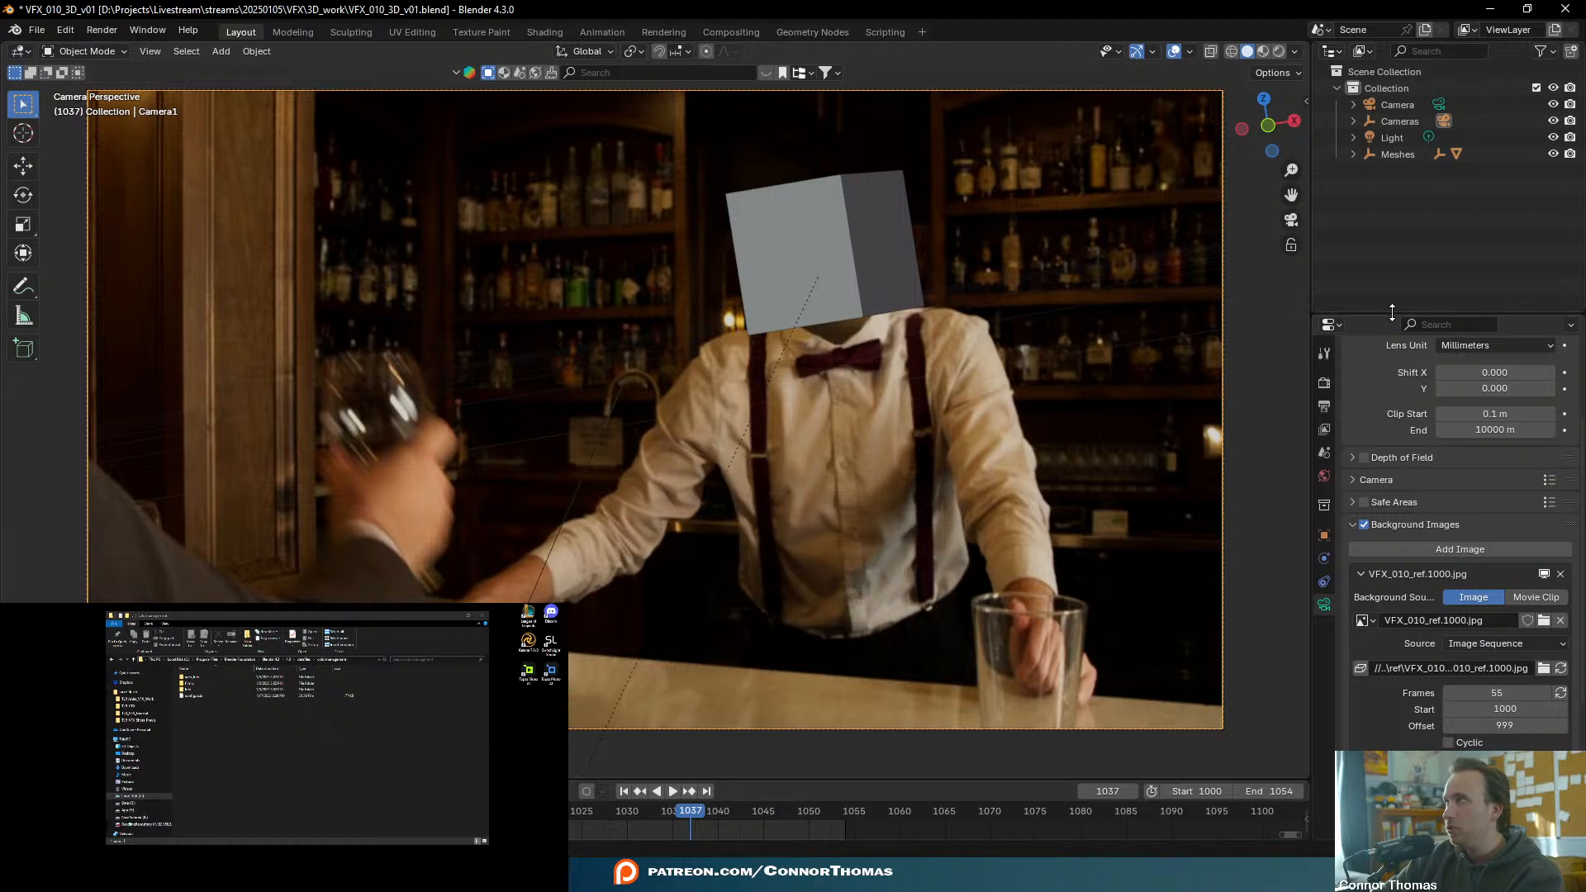
pyautogui.click(148, 30)
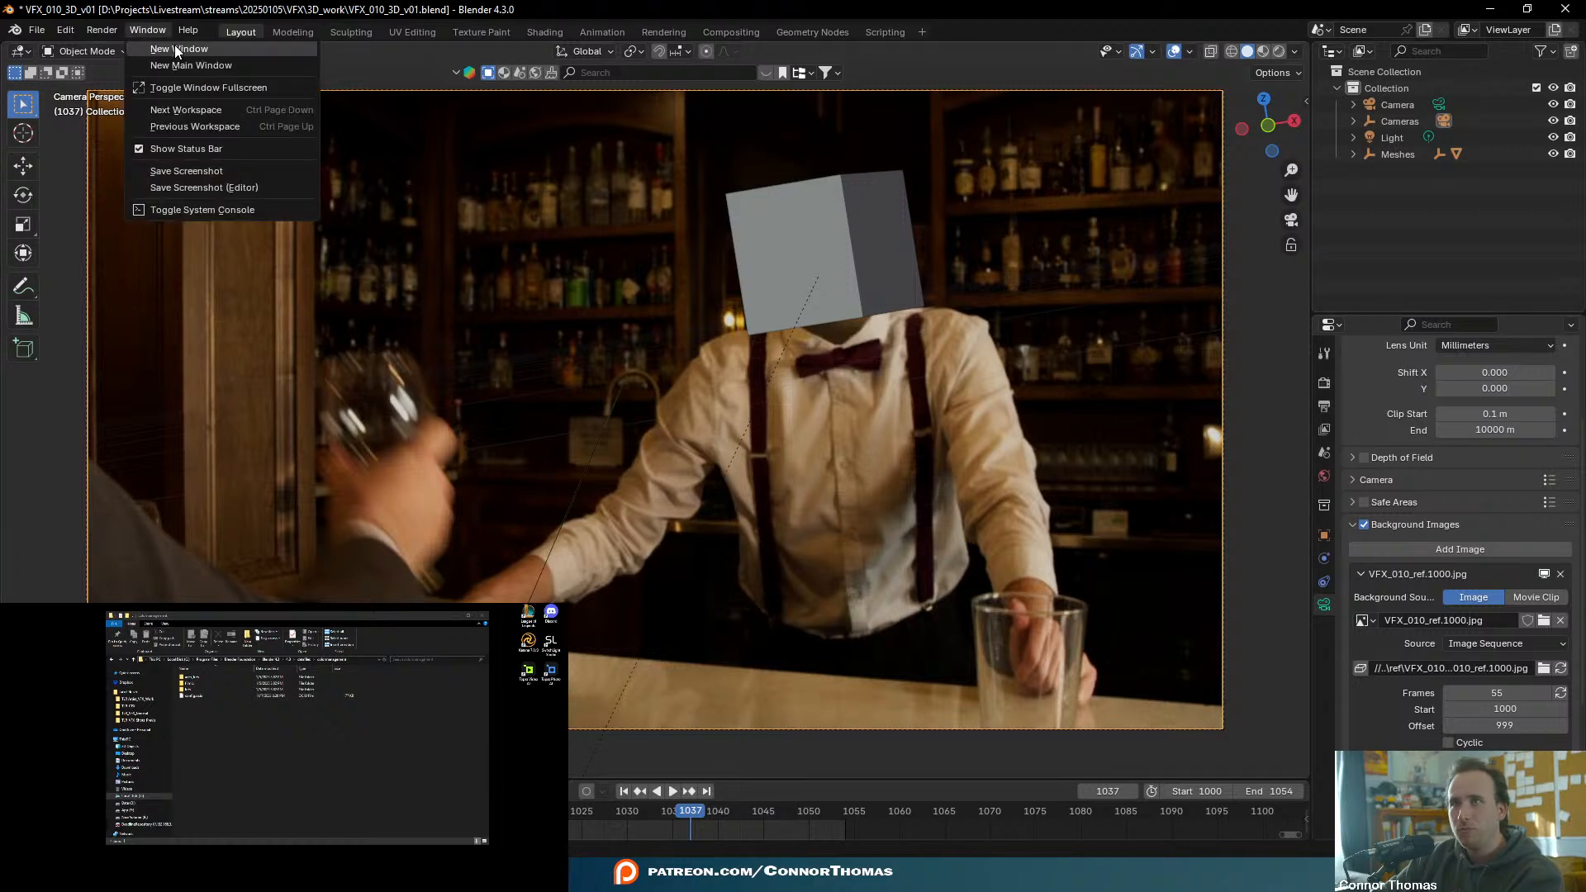
pyautogui.click(175, 46)
pyautogui.moveTo(423, 53); pyautogui.dragTo(83, 605)
pyautogui.scroll(5, 200, 715)
pyautogui.moveTo(201, 715); pyautogui.dragTo(320, 696, button='middle')
pyautogui.press('KP_0')
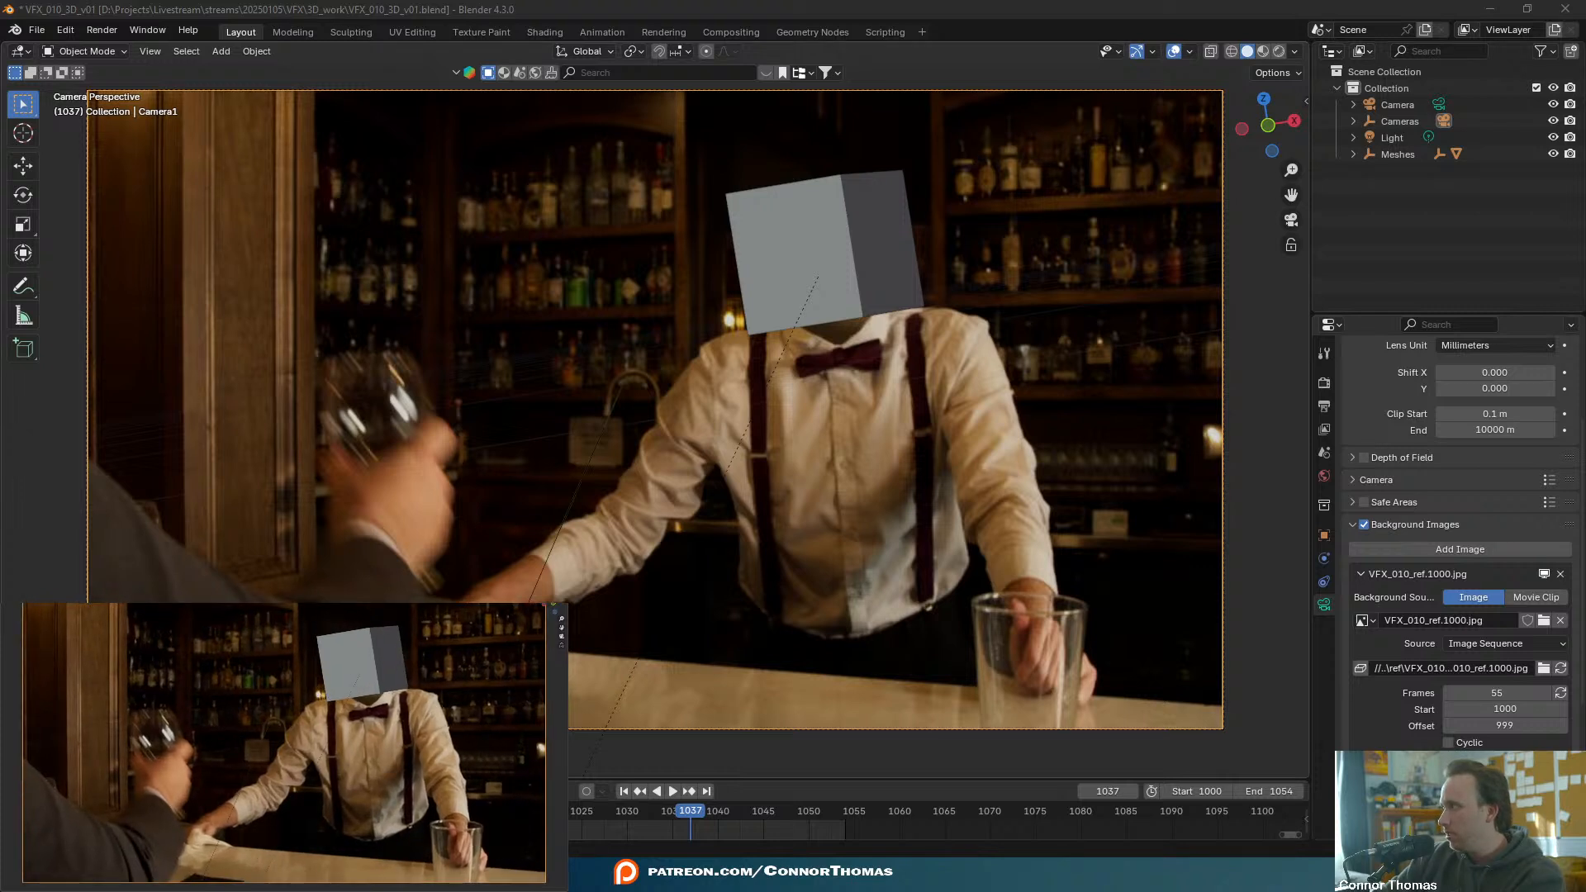
pyautogui.click(526, 604)
pyautogui.click(526, 604)
pyautogui.click(525, 604)
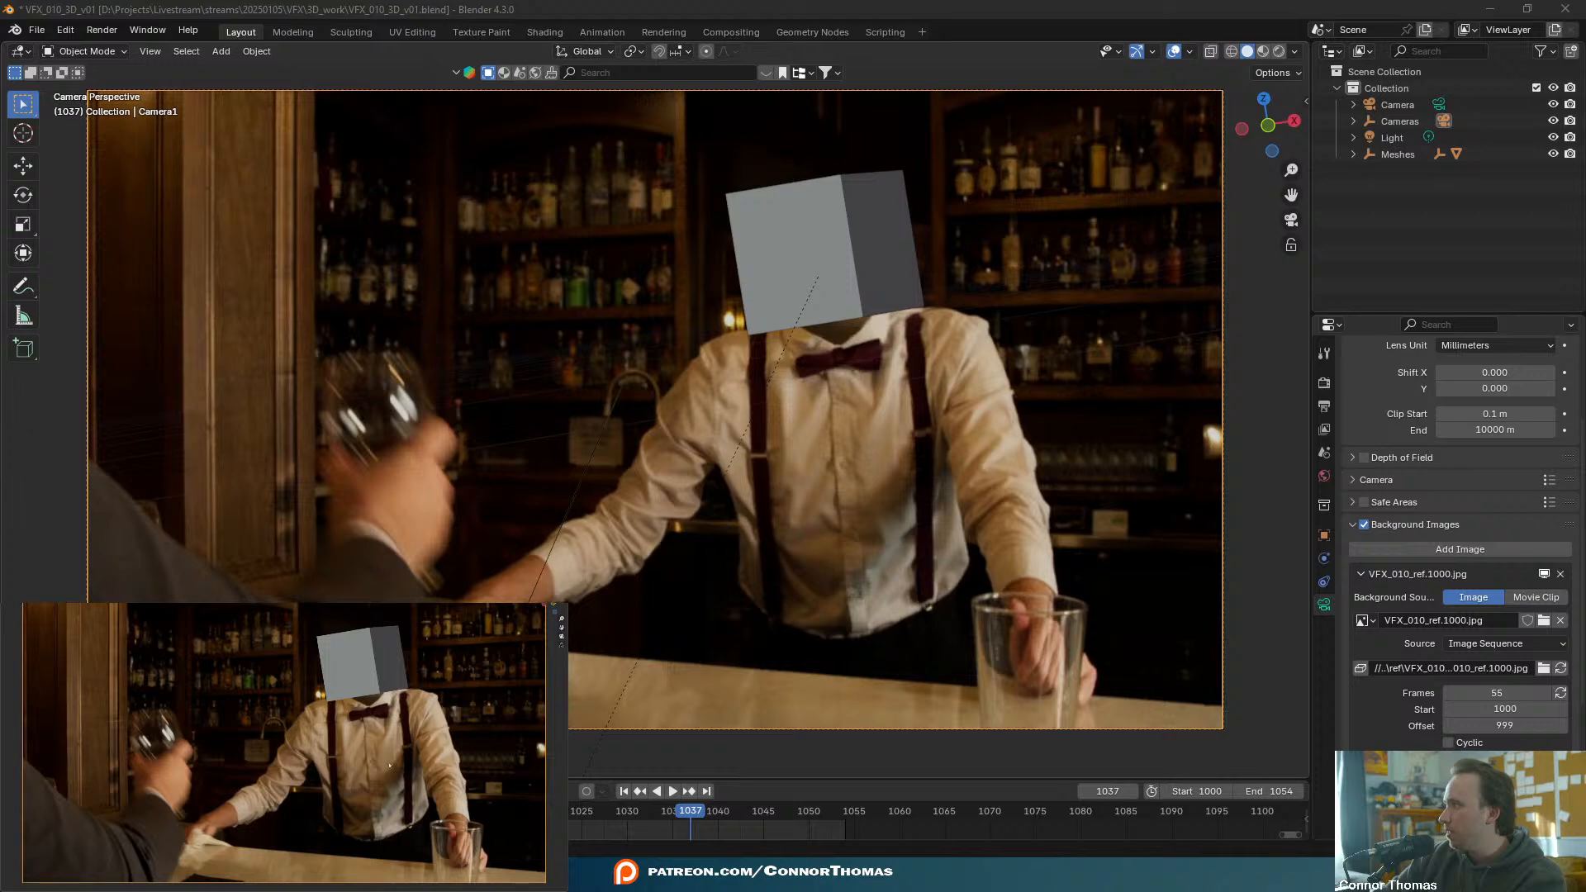
pyautogui.press('space')
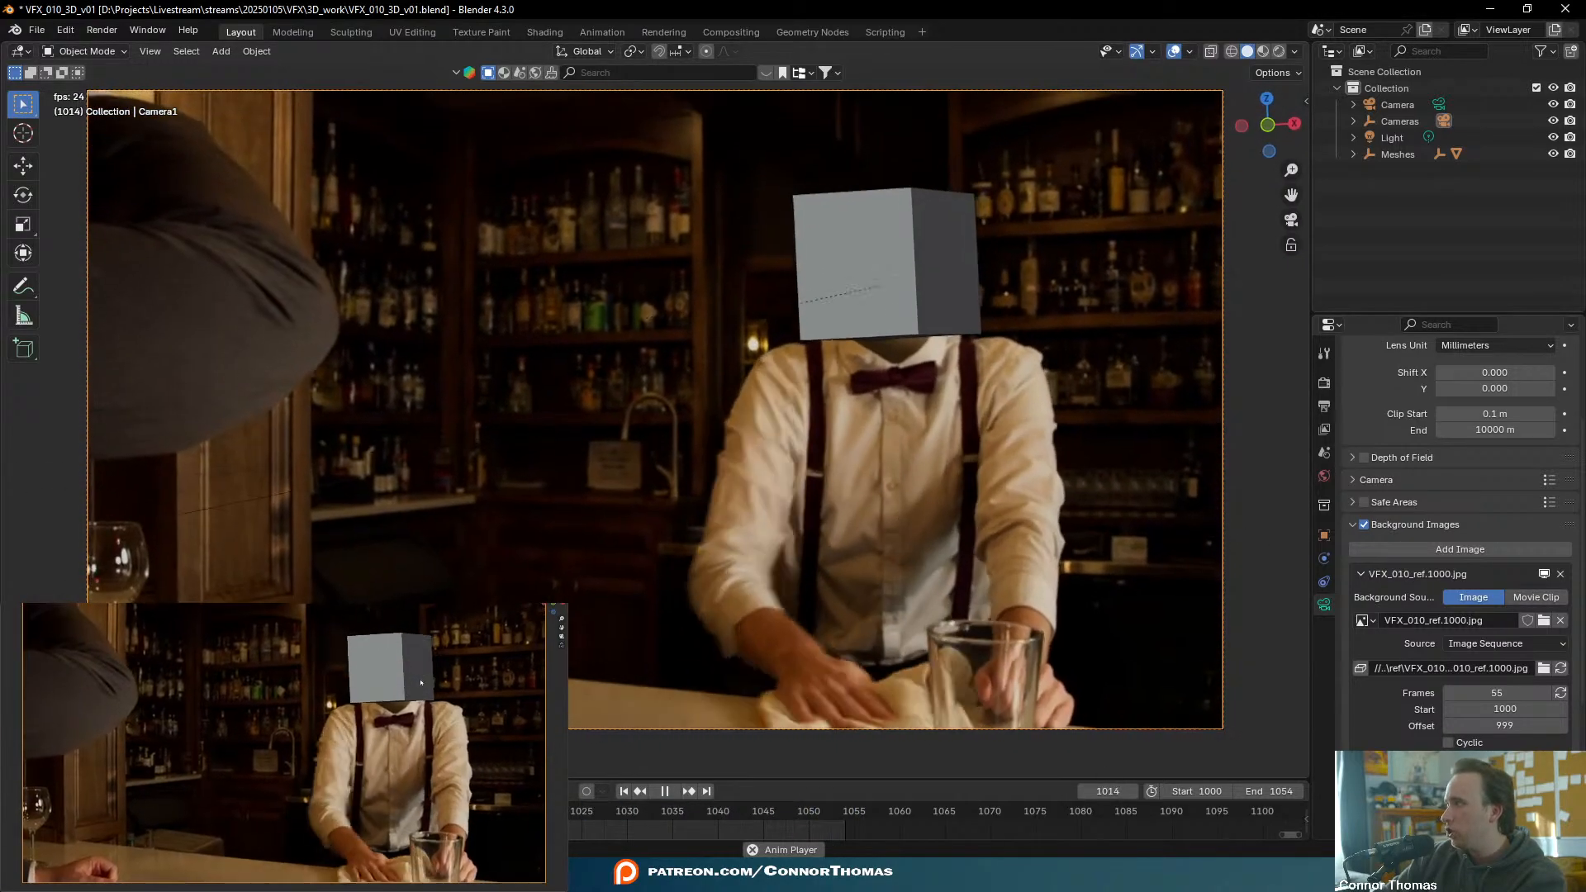
pyautogui.press('space')
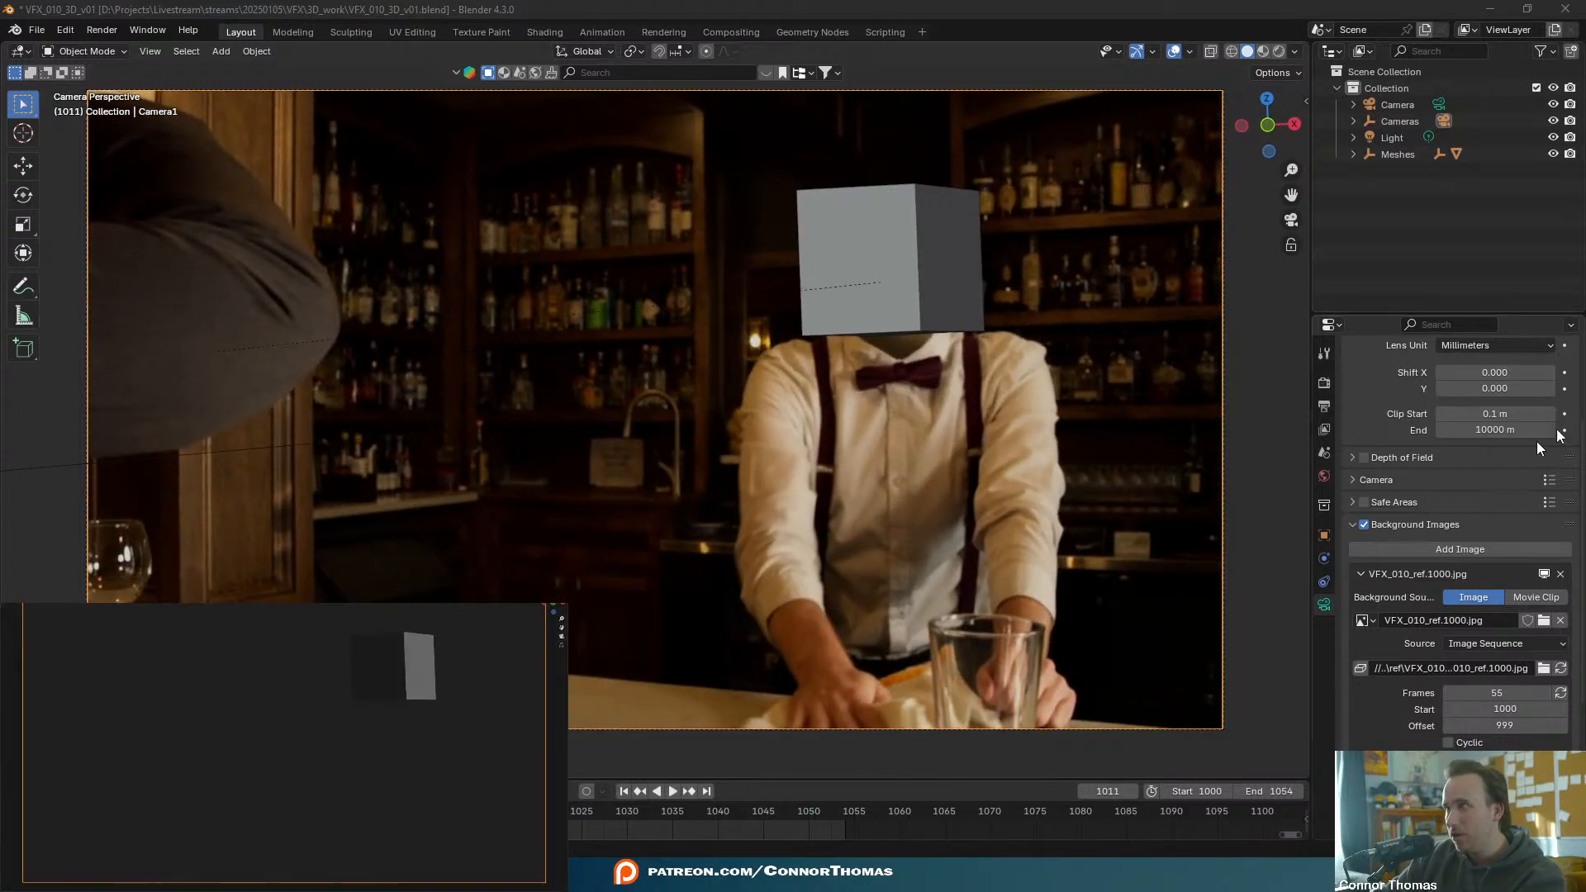
# - Enable Transparent in the render Film settings and play the shot with the background plate behind the cube
pyautogui.moveTo(1362, 312); pyautogui.dragTo(1361, 181)
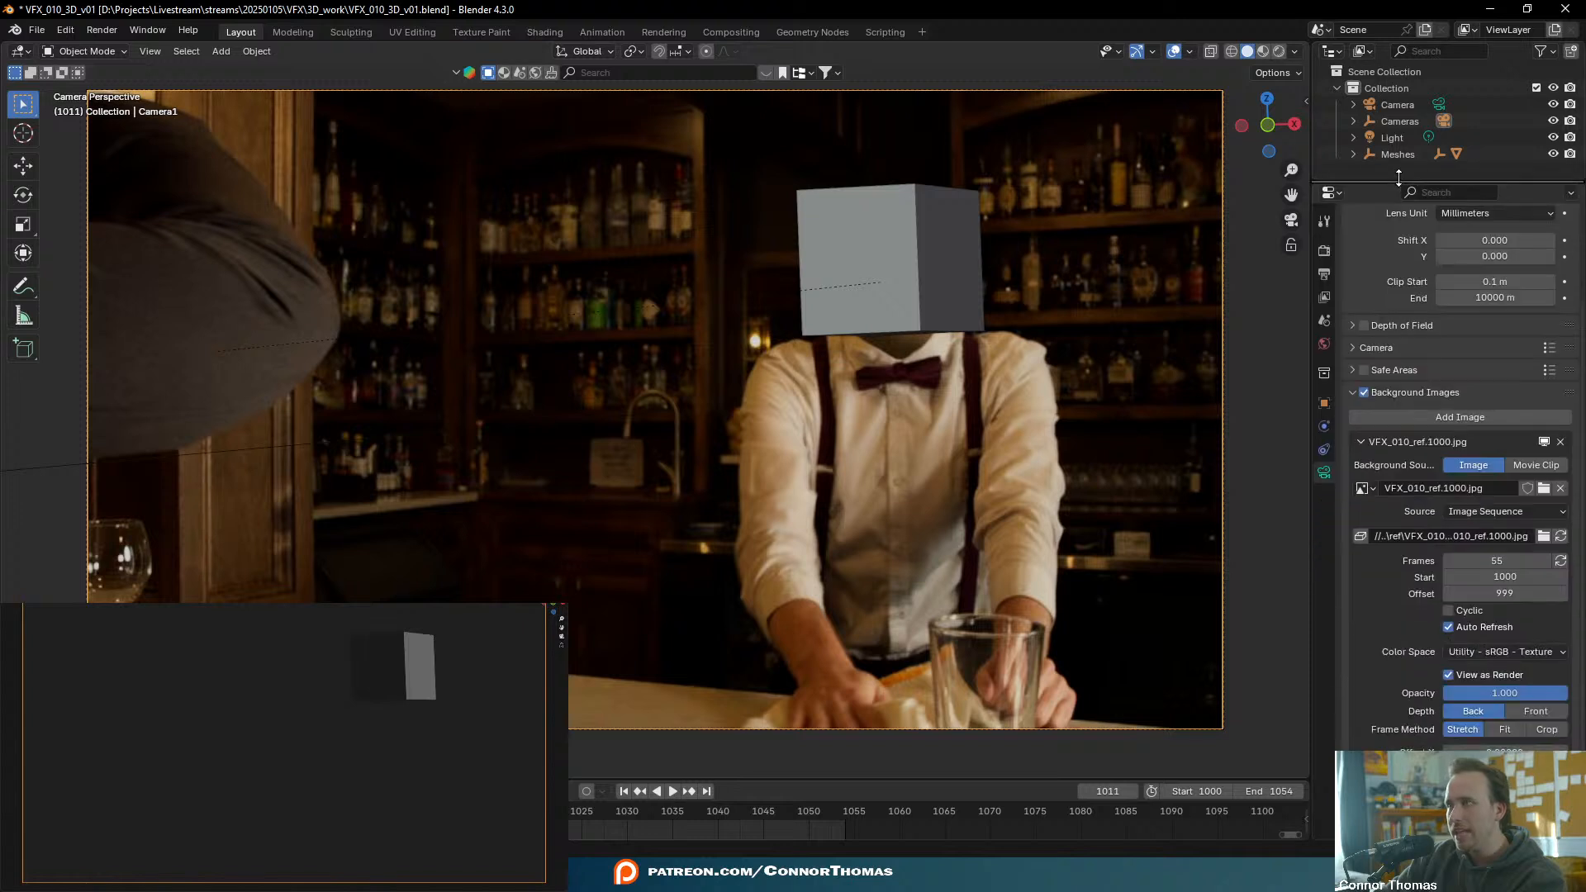
pyautogui.click(1325, 251)
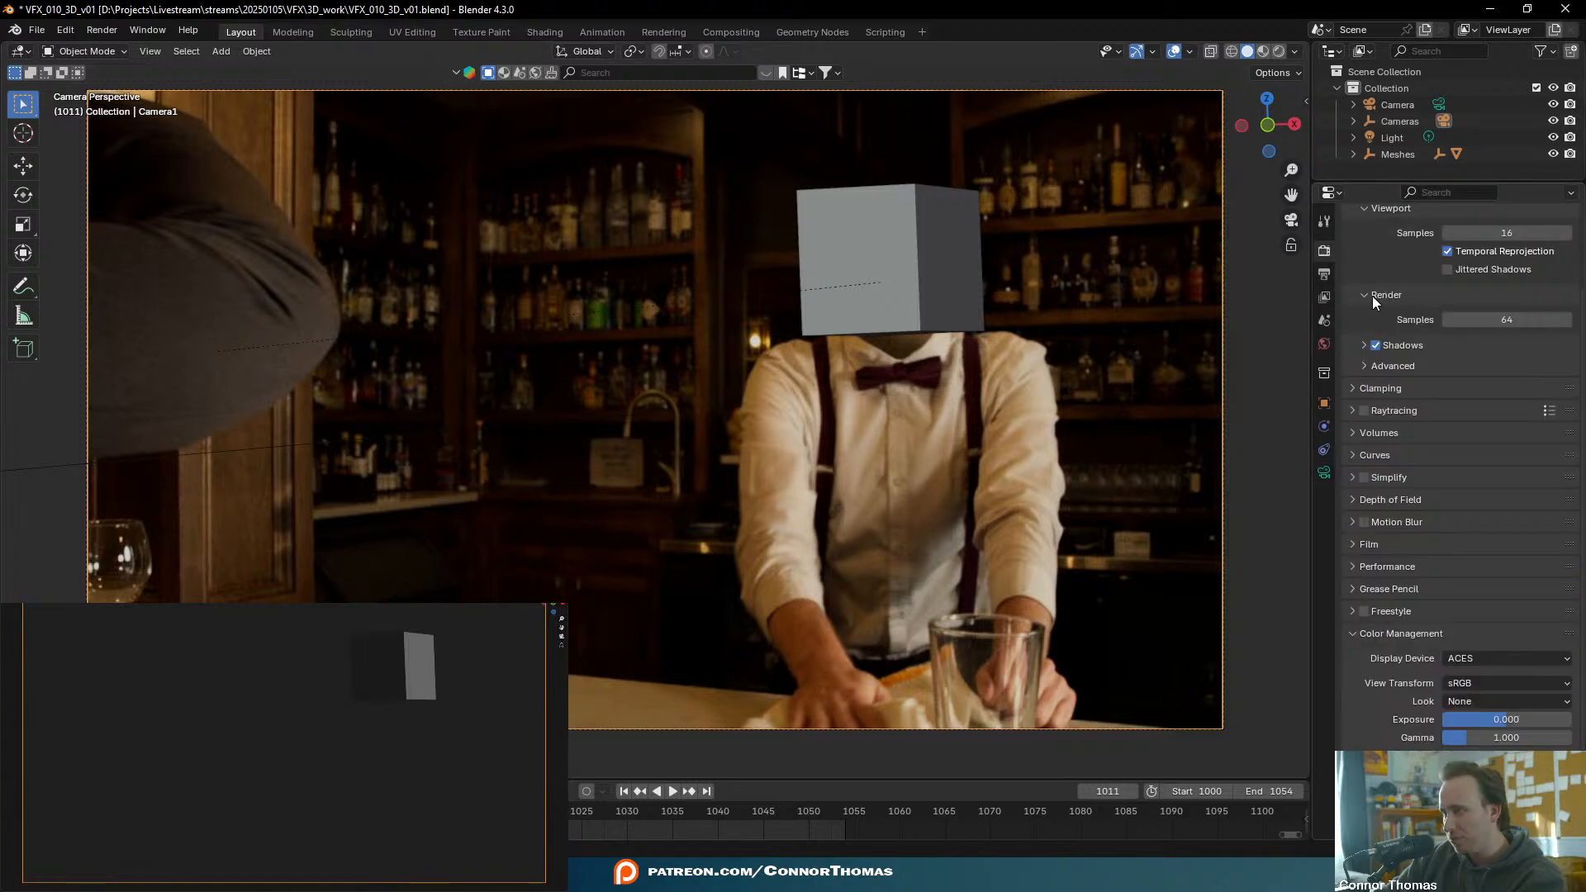
pyautogui.click(1367, 547)
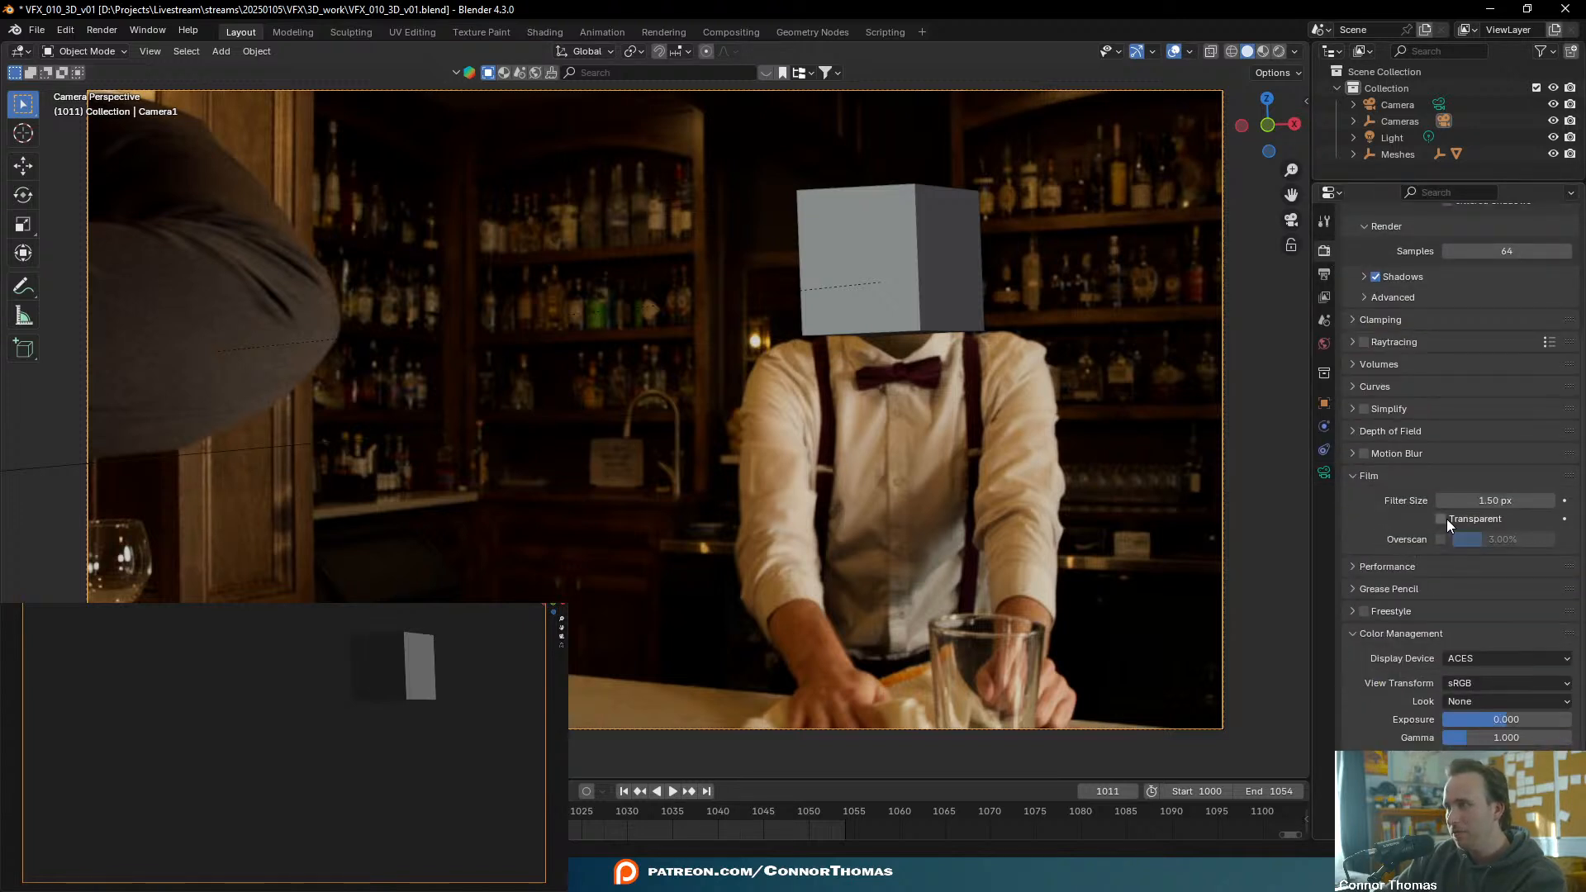
pyautogui.click(1442, 519)
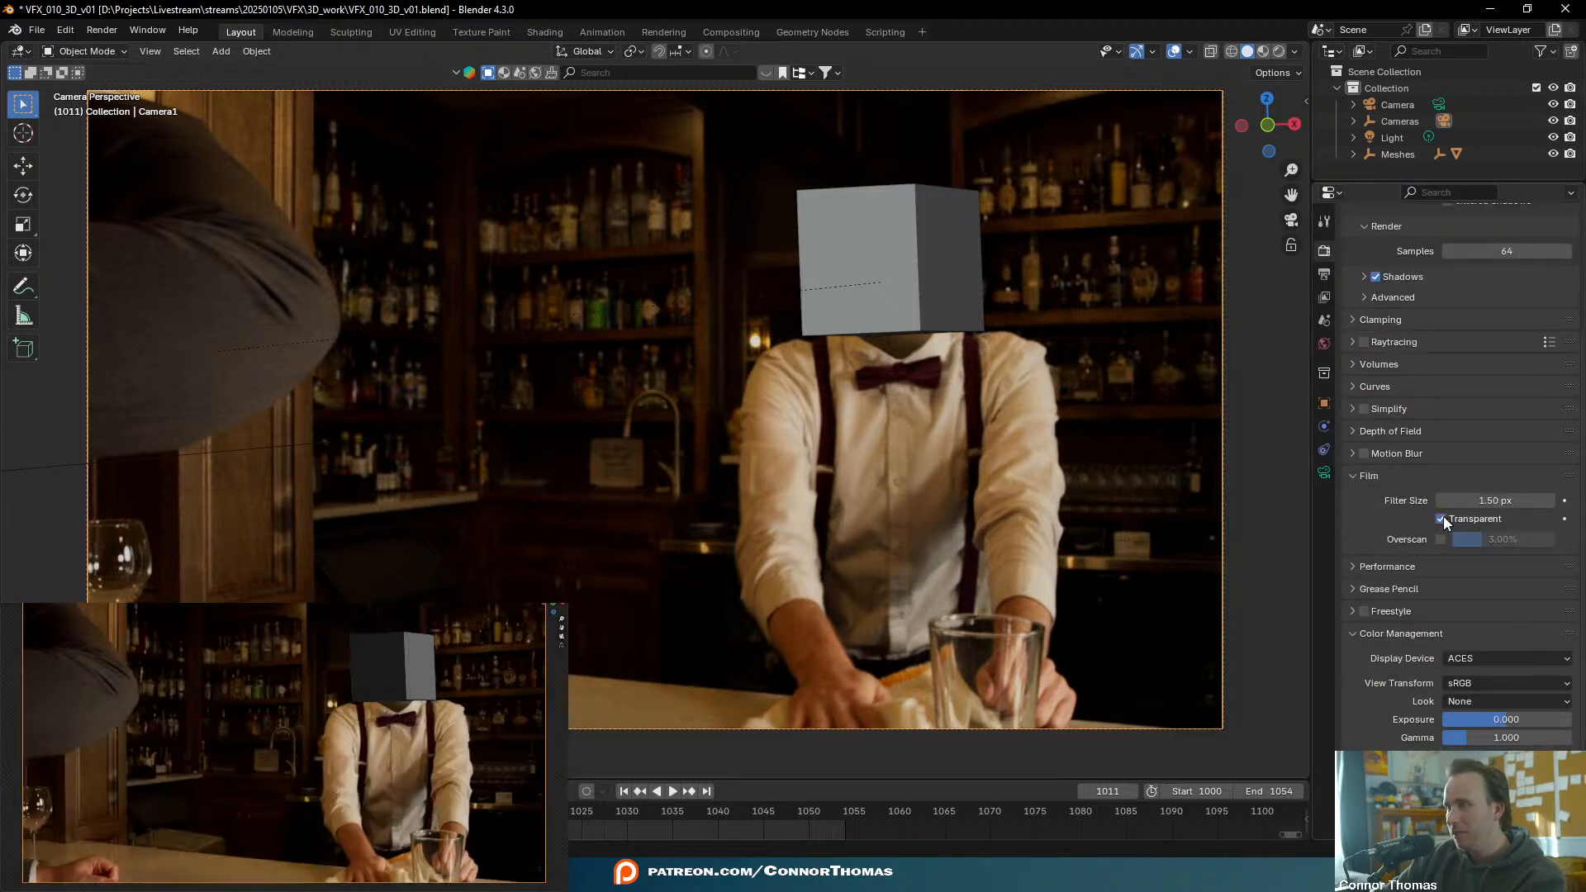
pyautogui.click(1352, 477)
pyautogui.press('space')
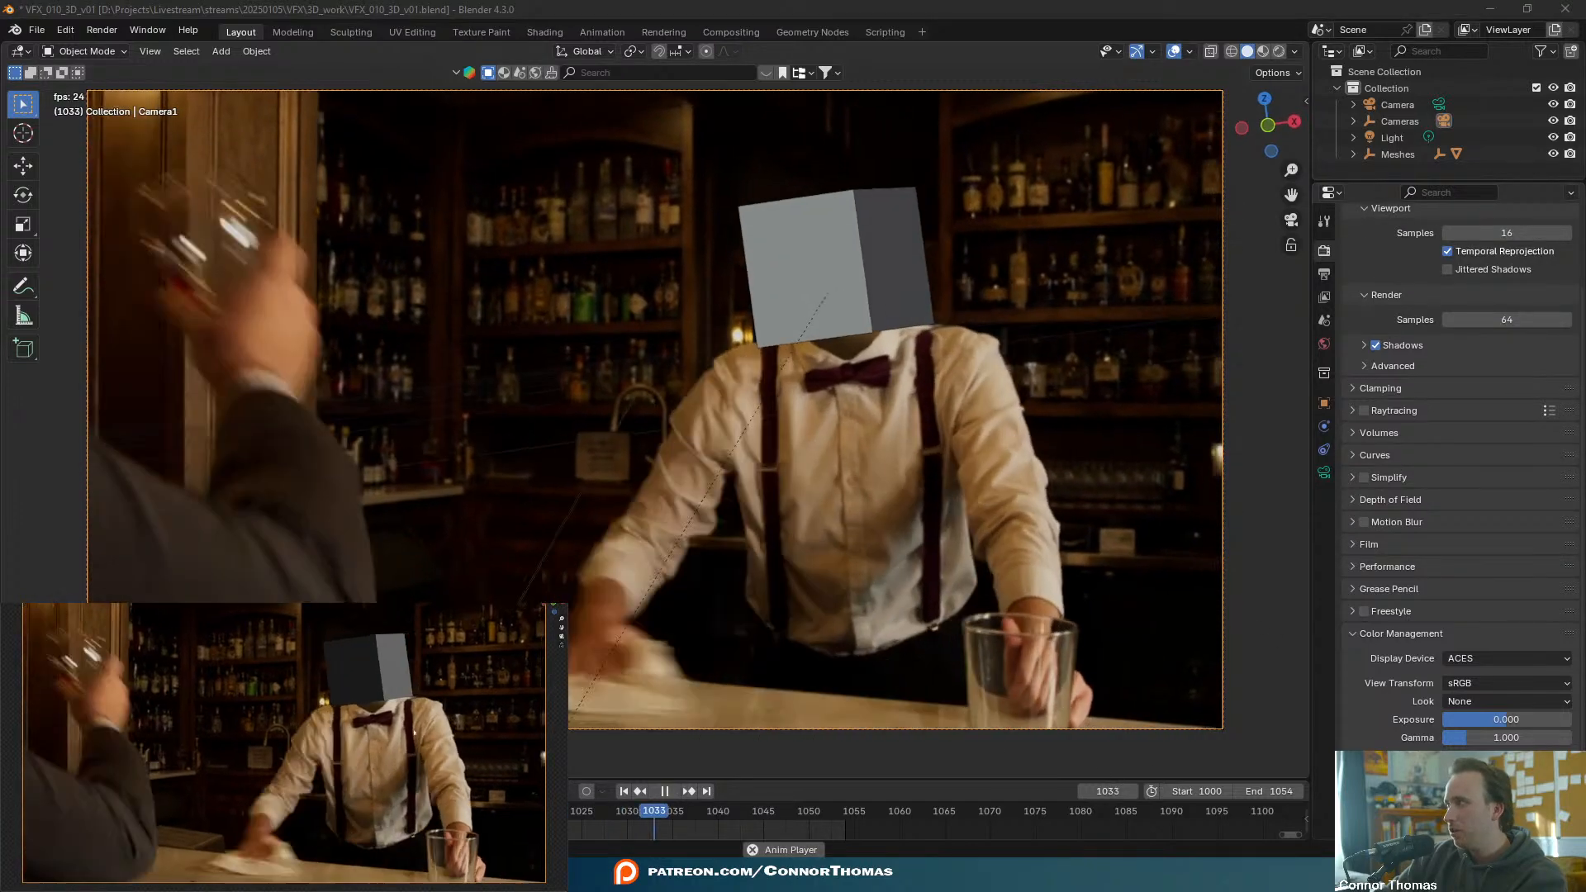
pyautogui.press('space')
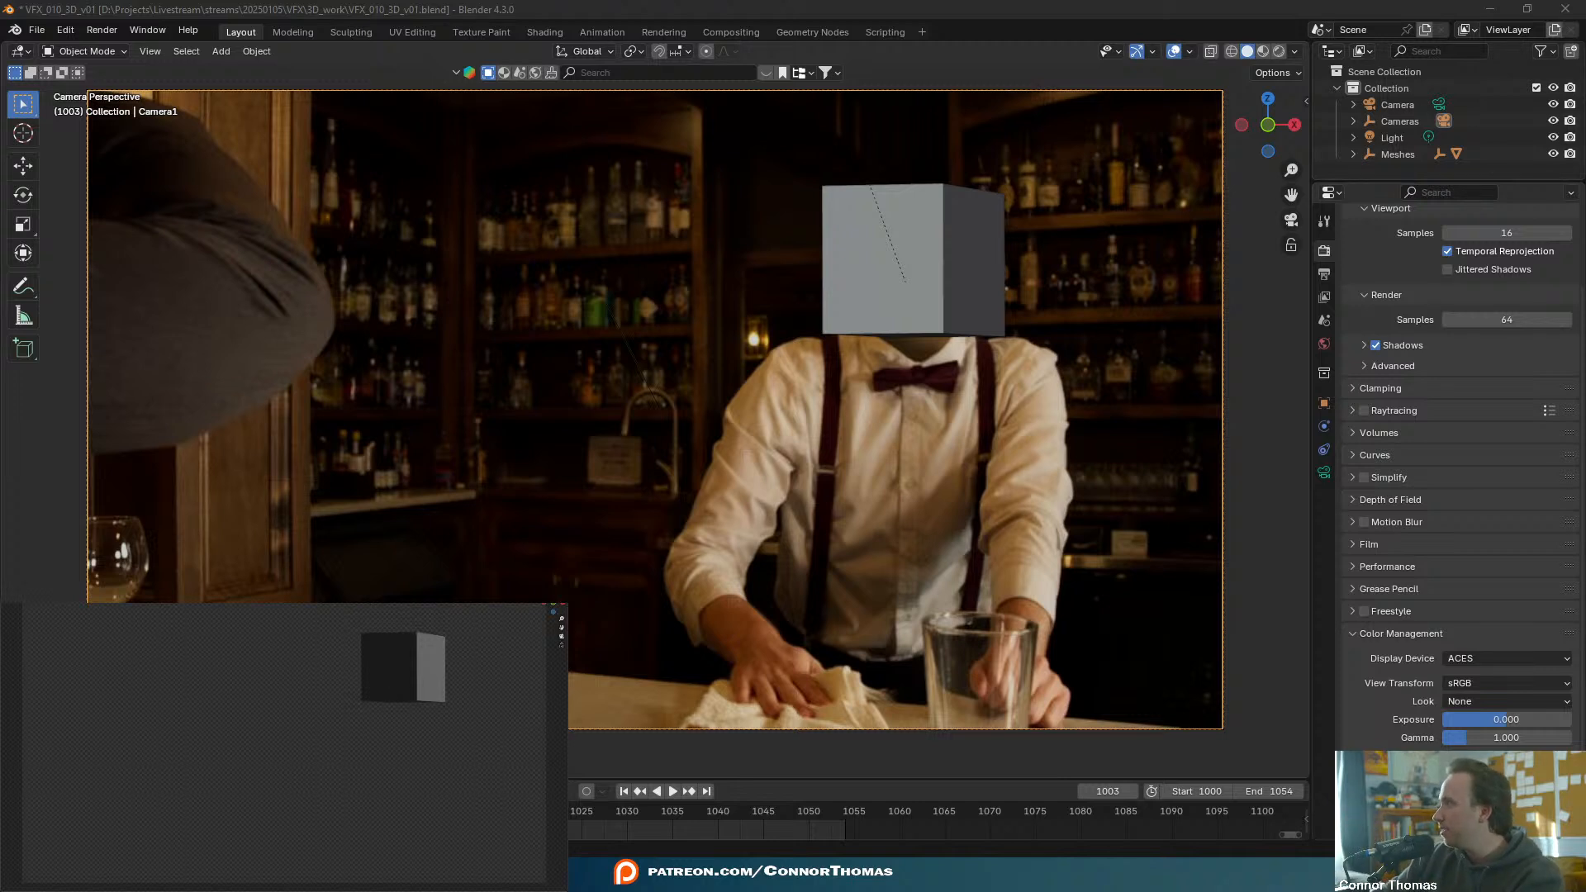
# - Try moving and freely rotating the cube over the bartender's neck in the second window
pyautogui.click(379, 682)
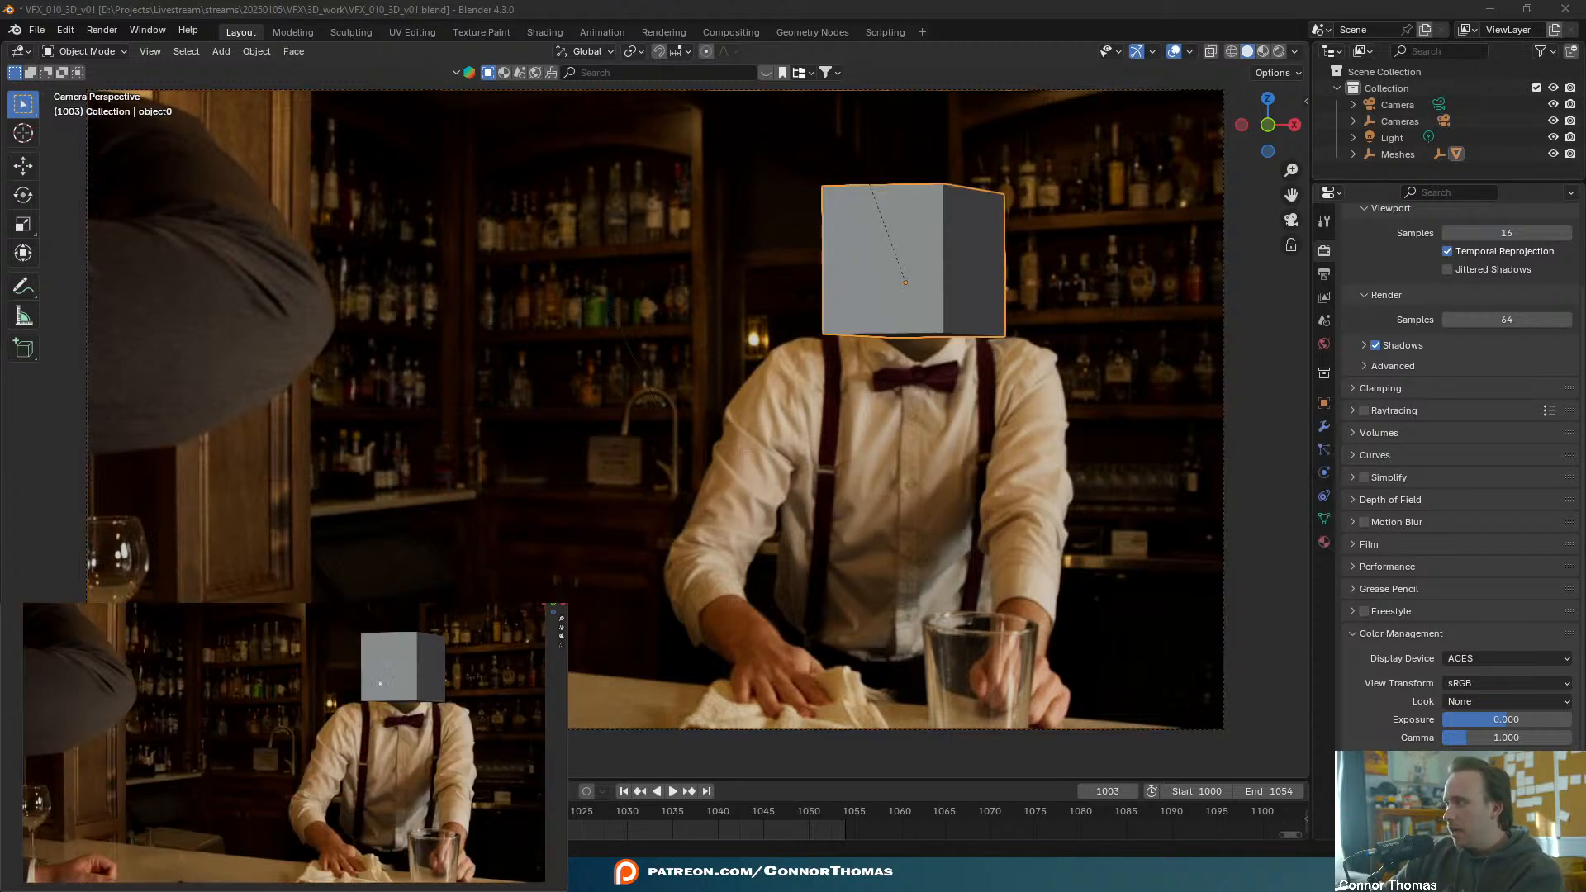
pyautogui.press('g')
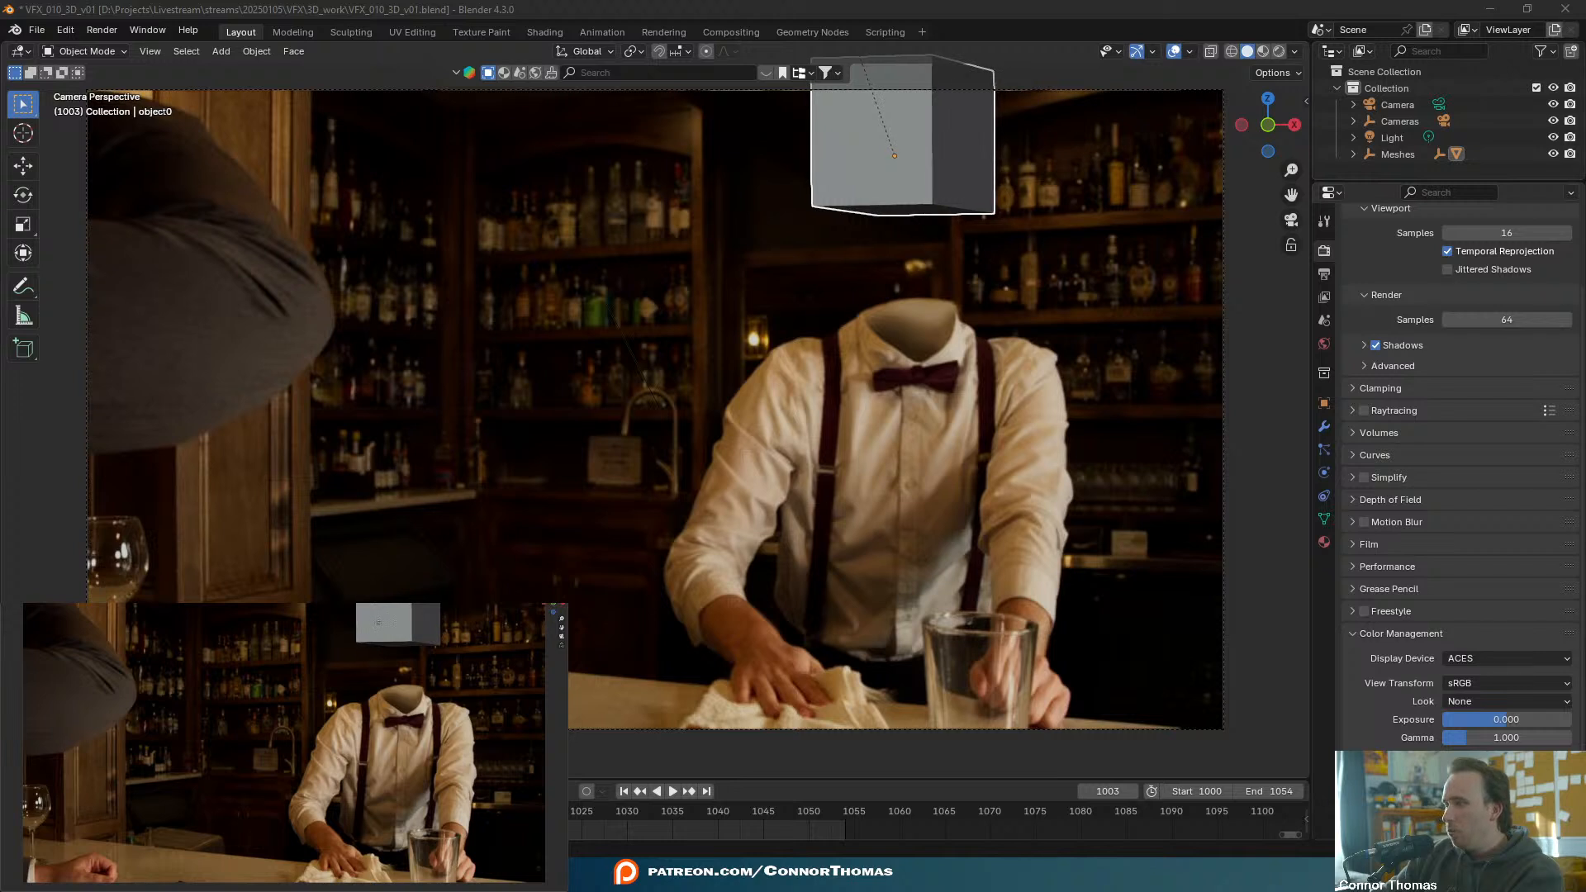
pyautogui.click(405, 644)
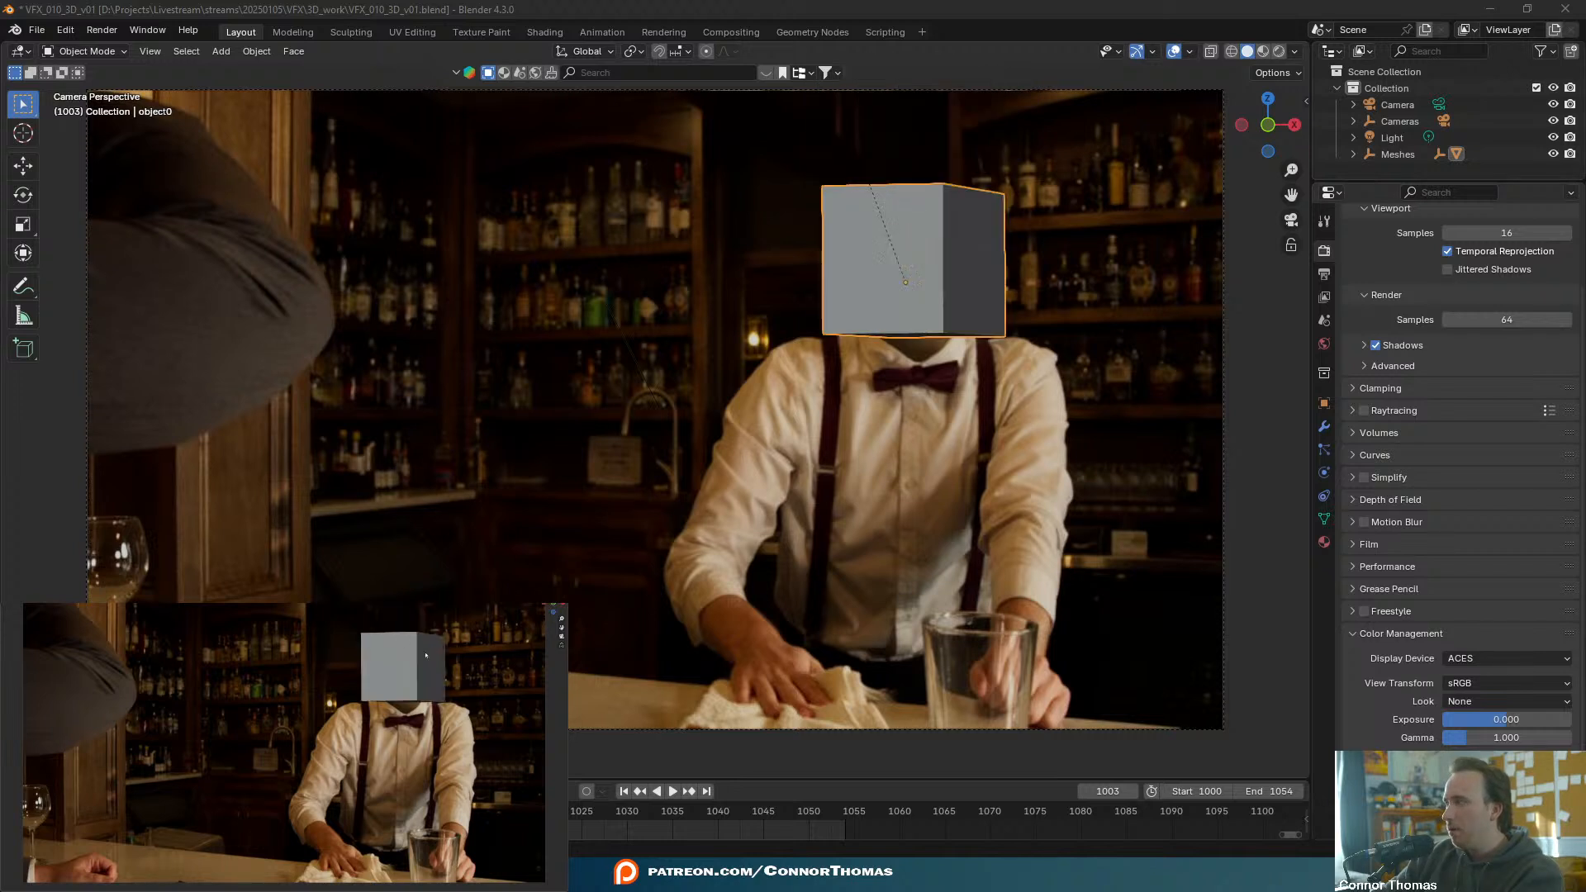
pyautogui.press('r')
pyautogui.press('r')
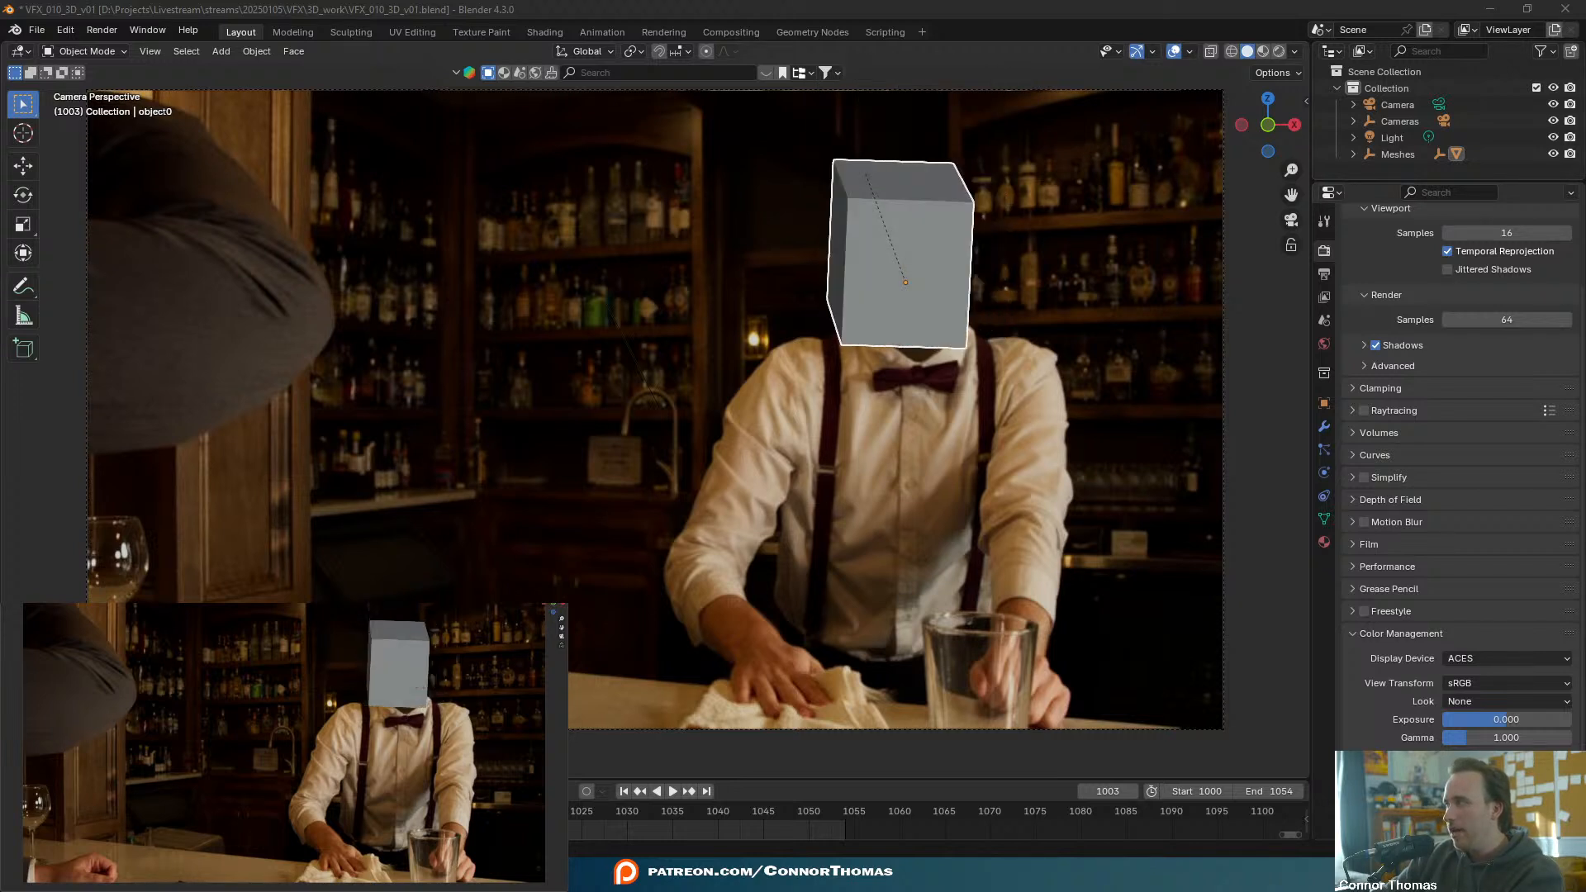
pyautogui.rightClick(1038, 337)
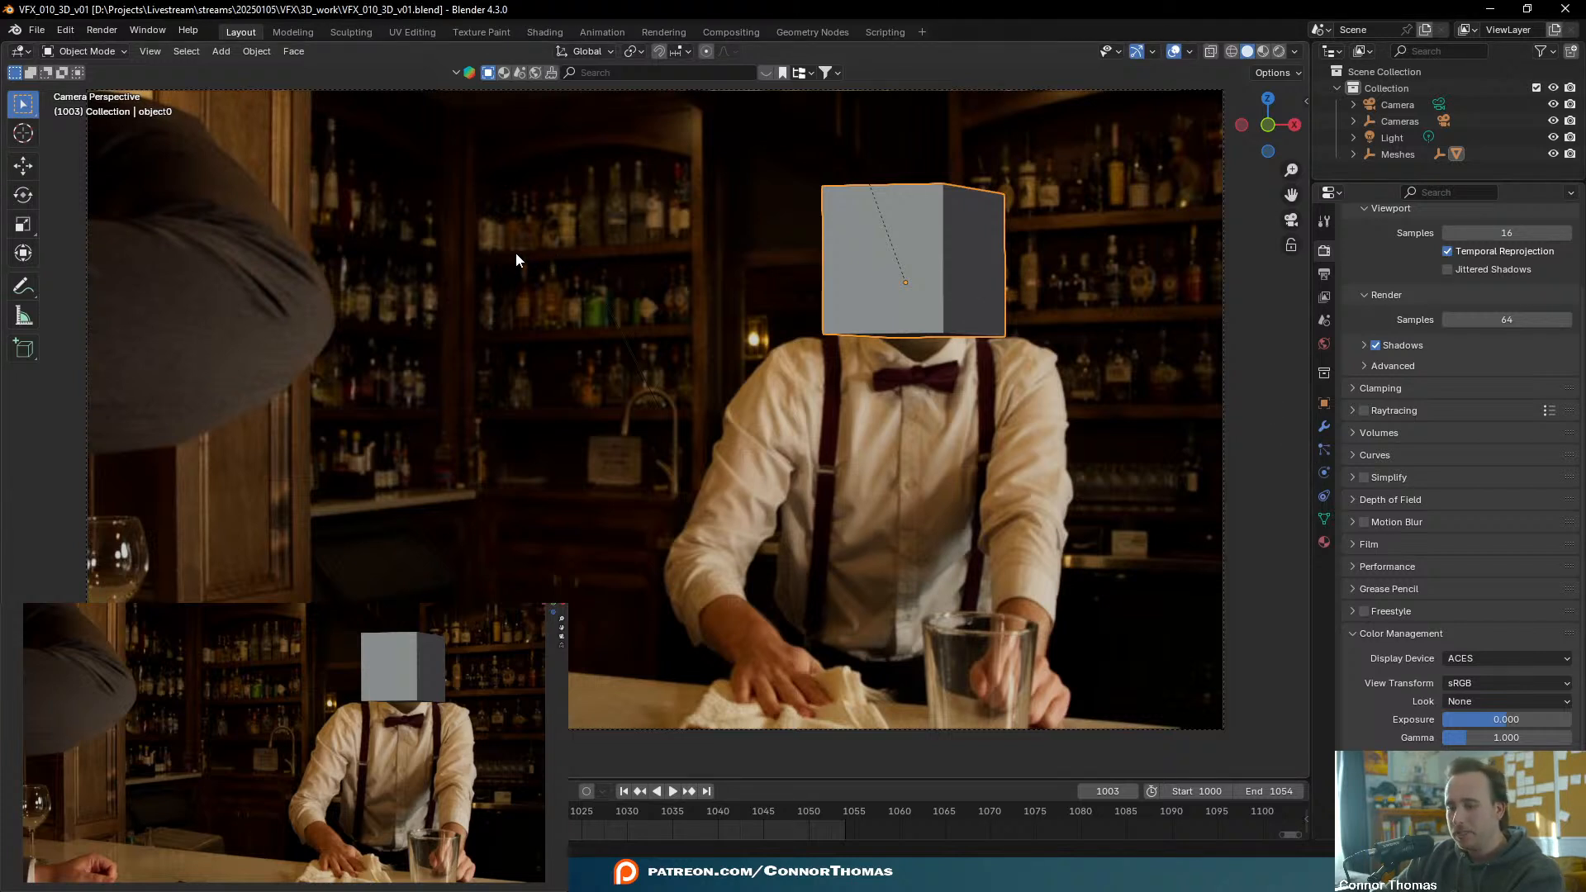
# - Save VFX_010_3D_v01.blend and enlarge the outliner area above the properties
pyautogui.hotkey('ctrl', 's')
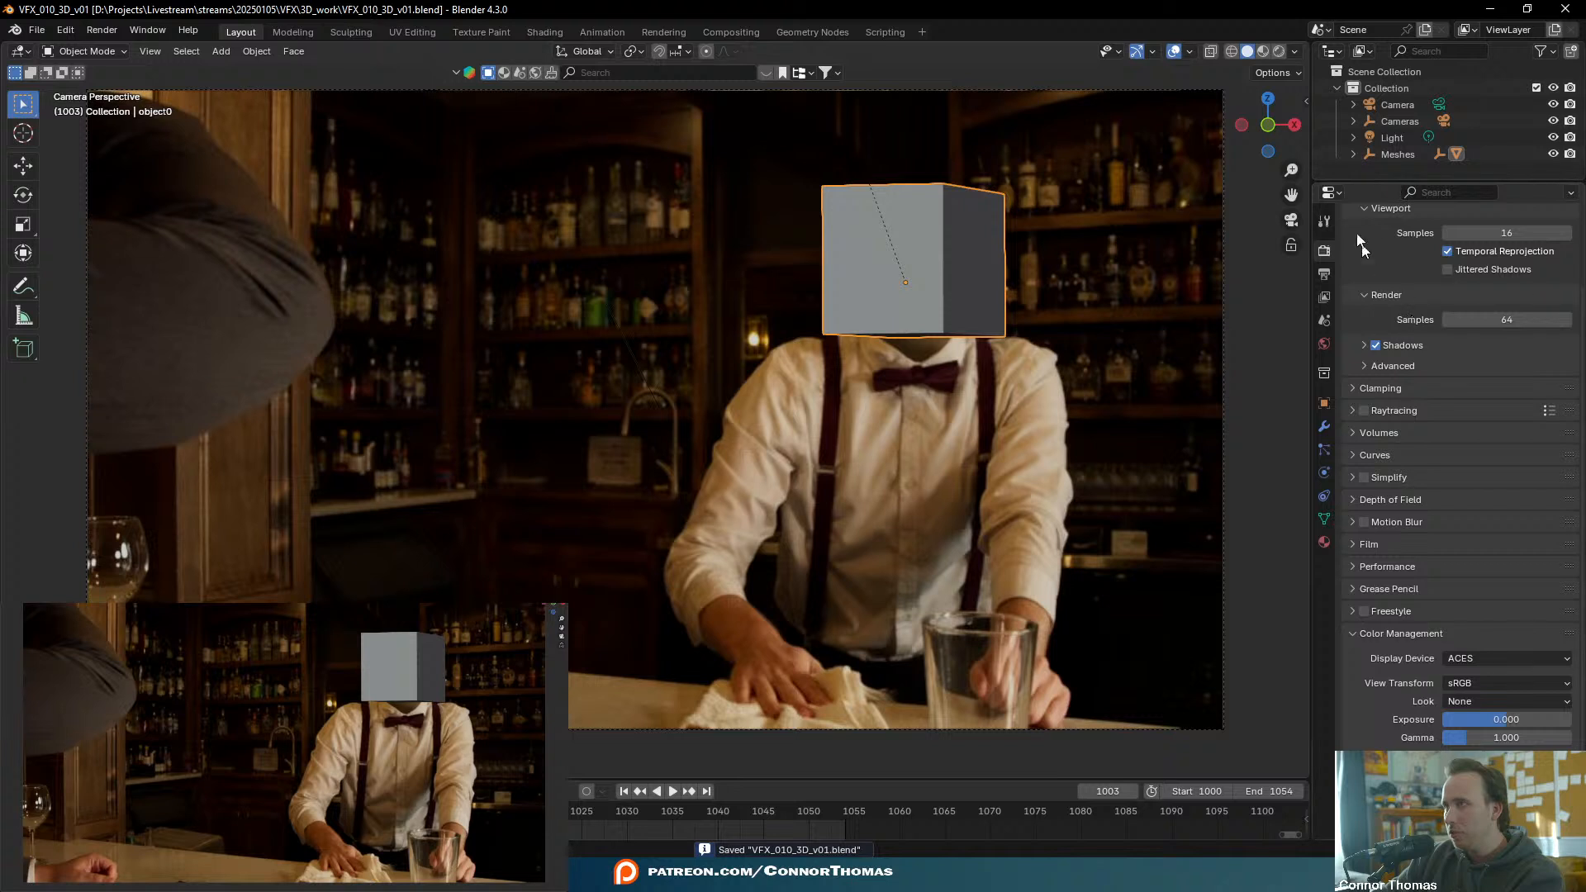
pyautogui.moveTo(1359, 184); pyautogui.dragTo(1359, 312)
pyautogui.rightClick(1397, 221)
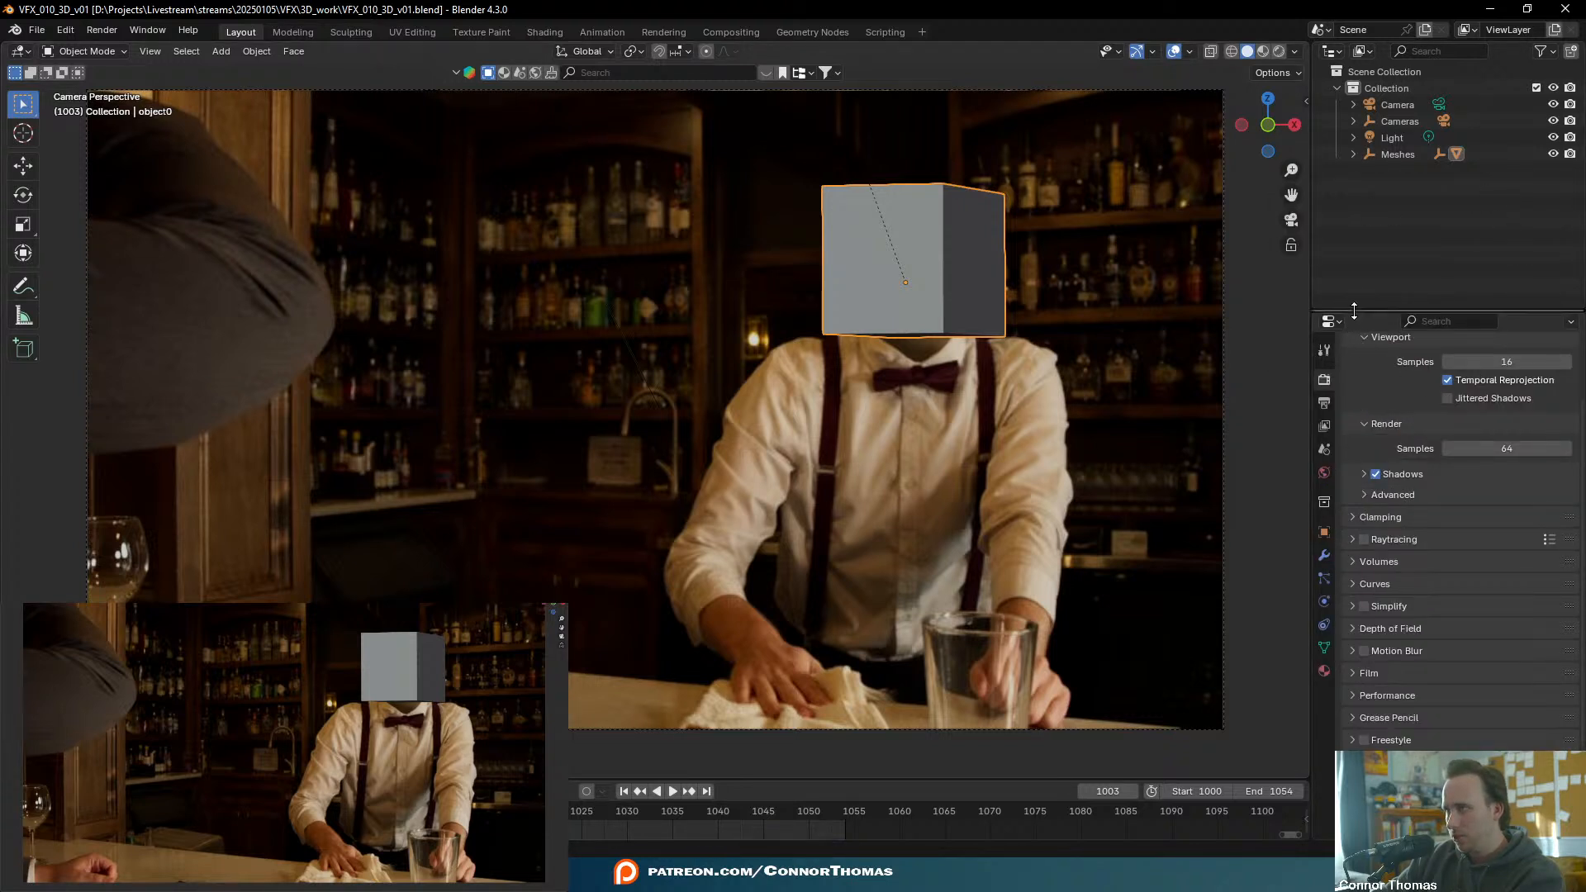
# - Enlarge the properties area and set the color management Sequencer to ACES - ACEScg
pyautogui.moveTo(1351, 313); pyautogui.dragTo(1350, 344)
pyautogui.scroll(-5, 1402, 649)
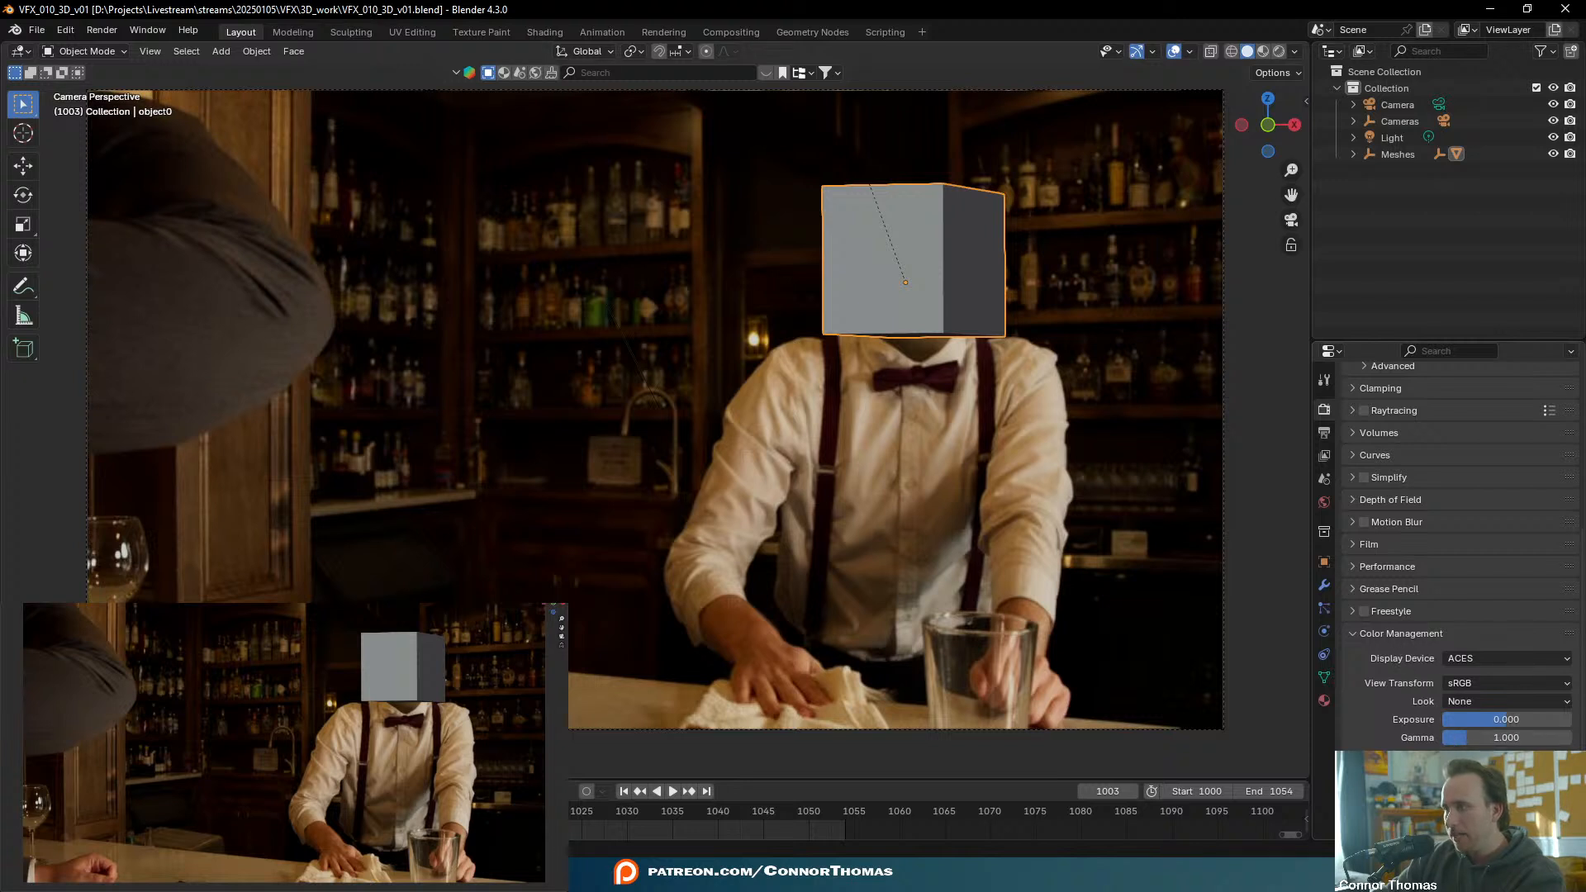
pyautogui.moveTo(1375, 338); pyautogui.dragTo(1385, 68)
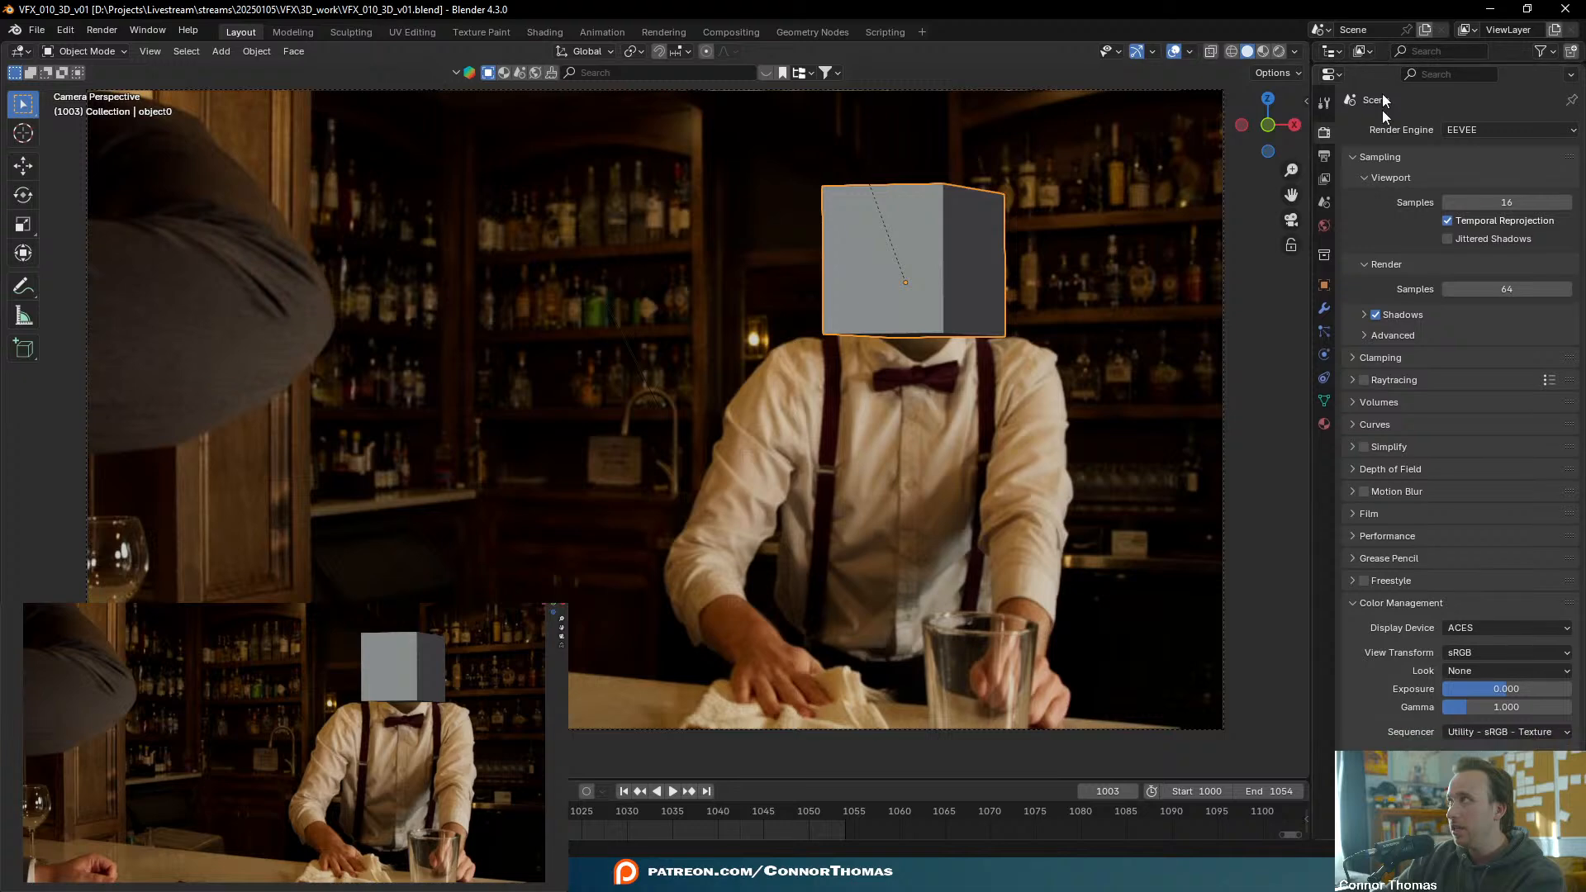
pyautogui.click(1512, 727)
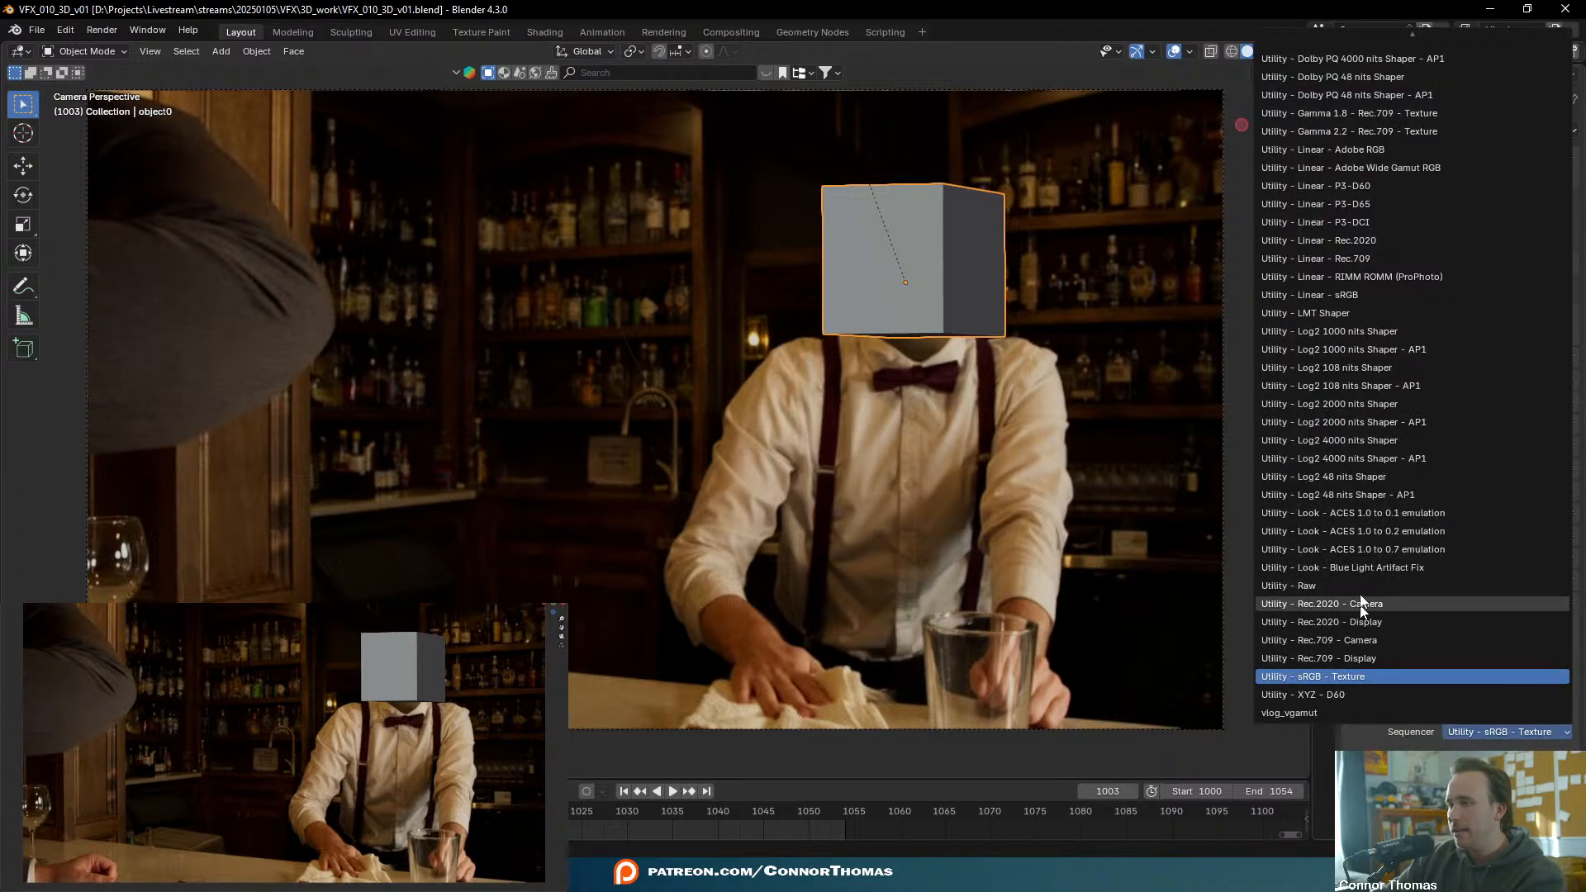
pyautogui.click(1466, 731)
pyautogui.scroll(15, 1466, 732)
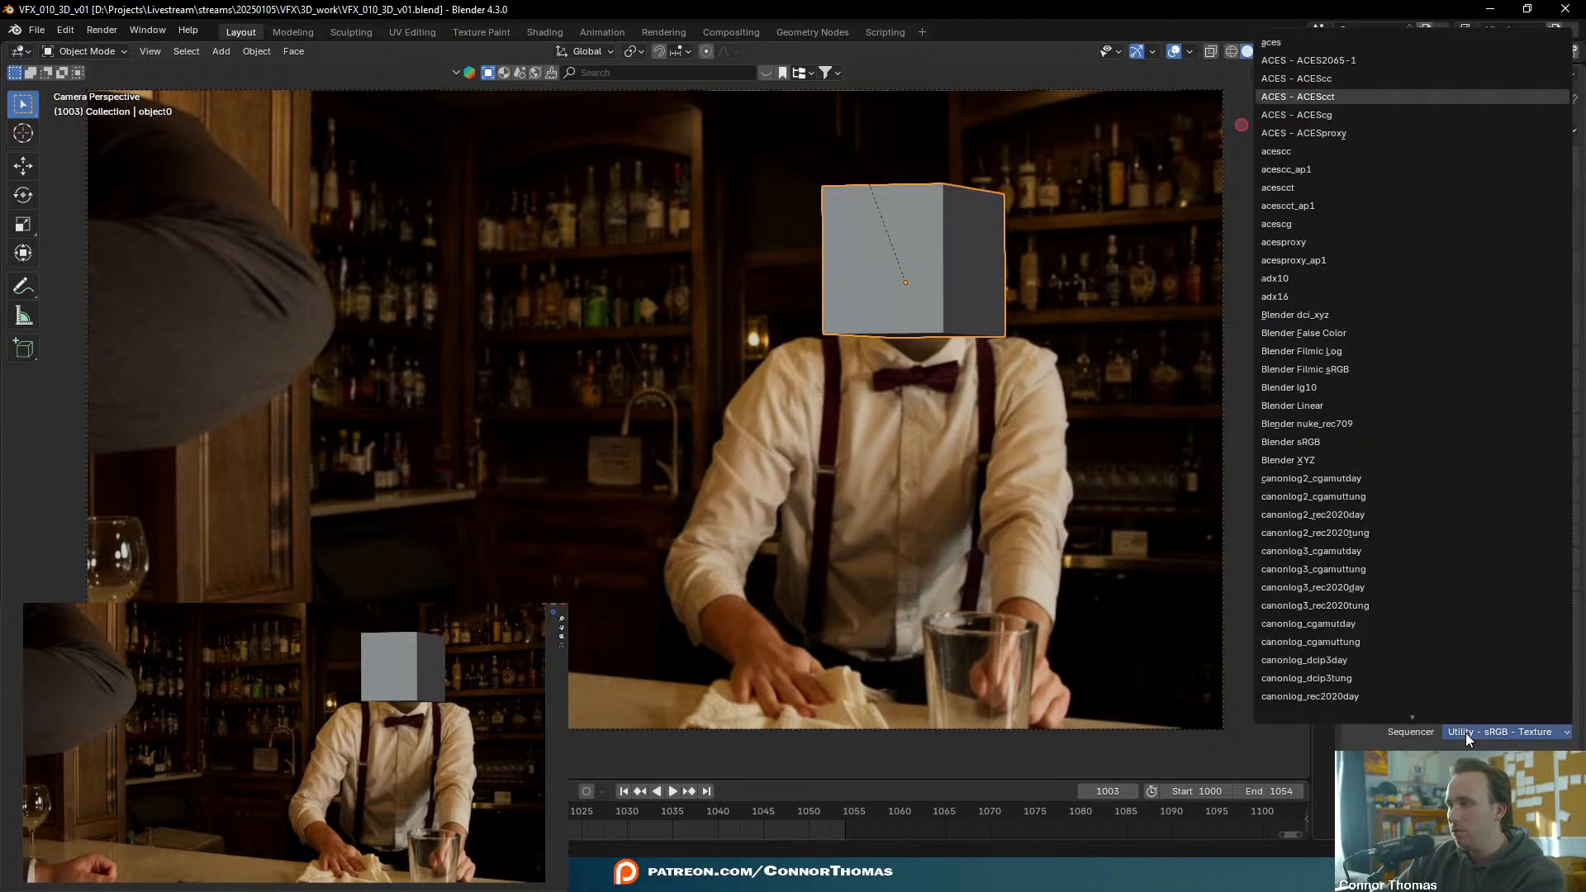
pyautogui.click(1320, 116)
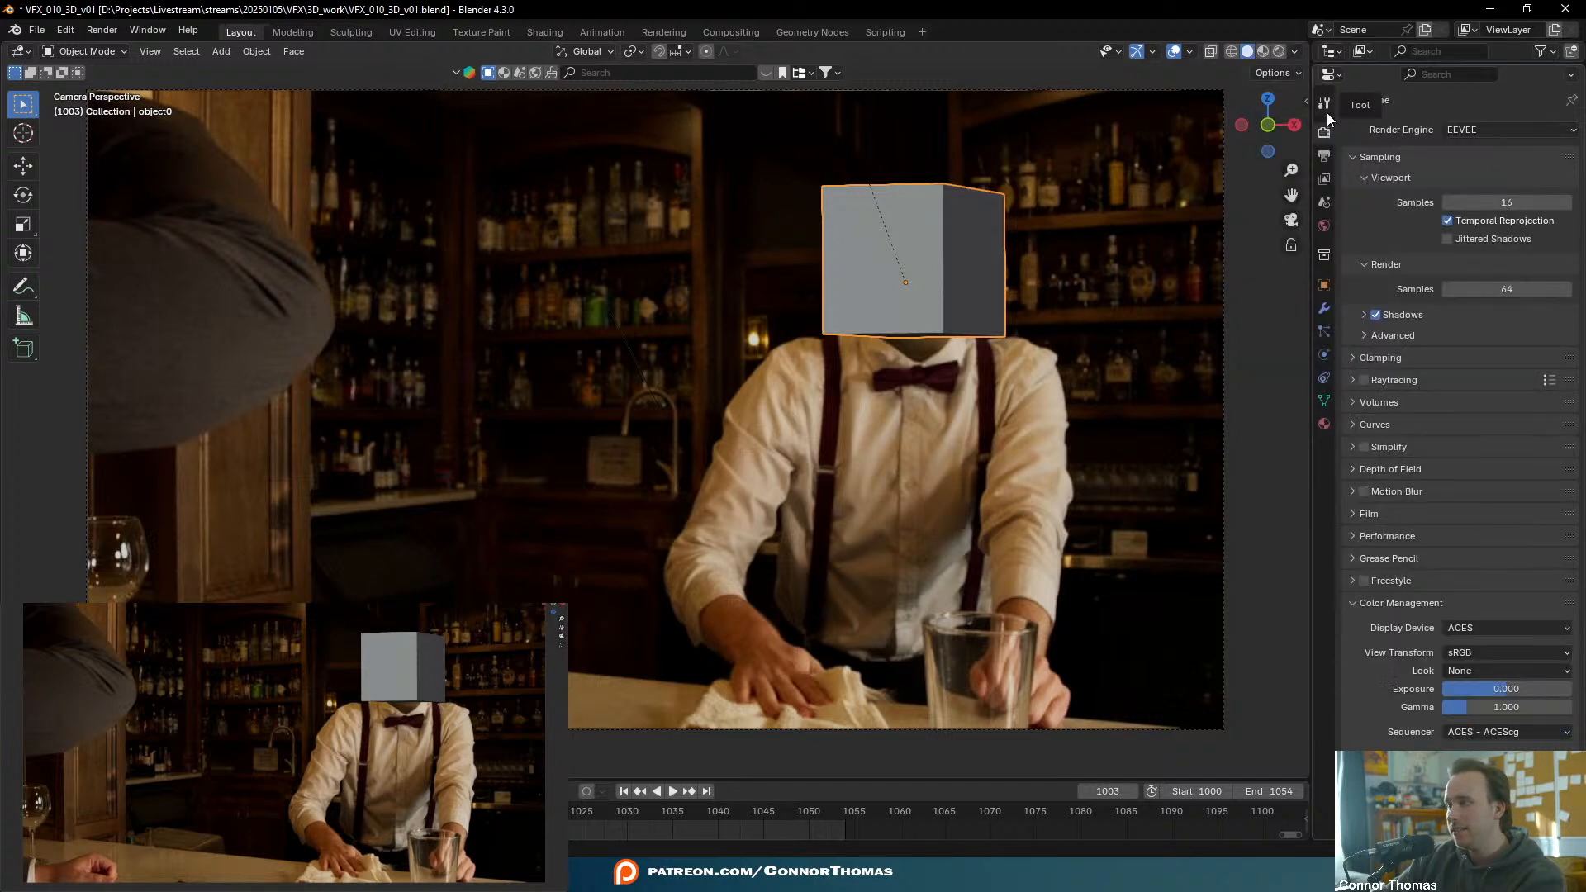
# - Set the View Transform to Rec.709 and save VFX_010_3D_v01.blend
pyautogui.click(1462, 653)
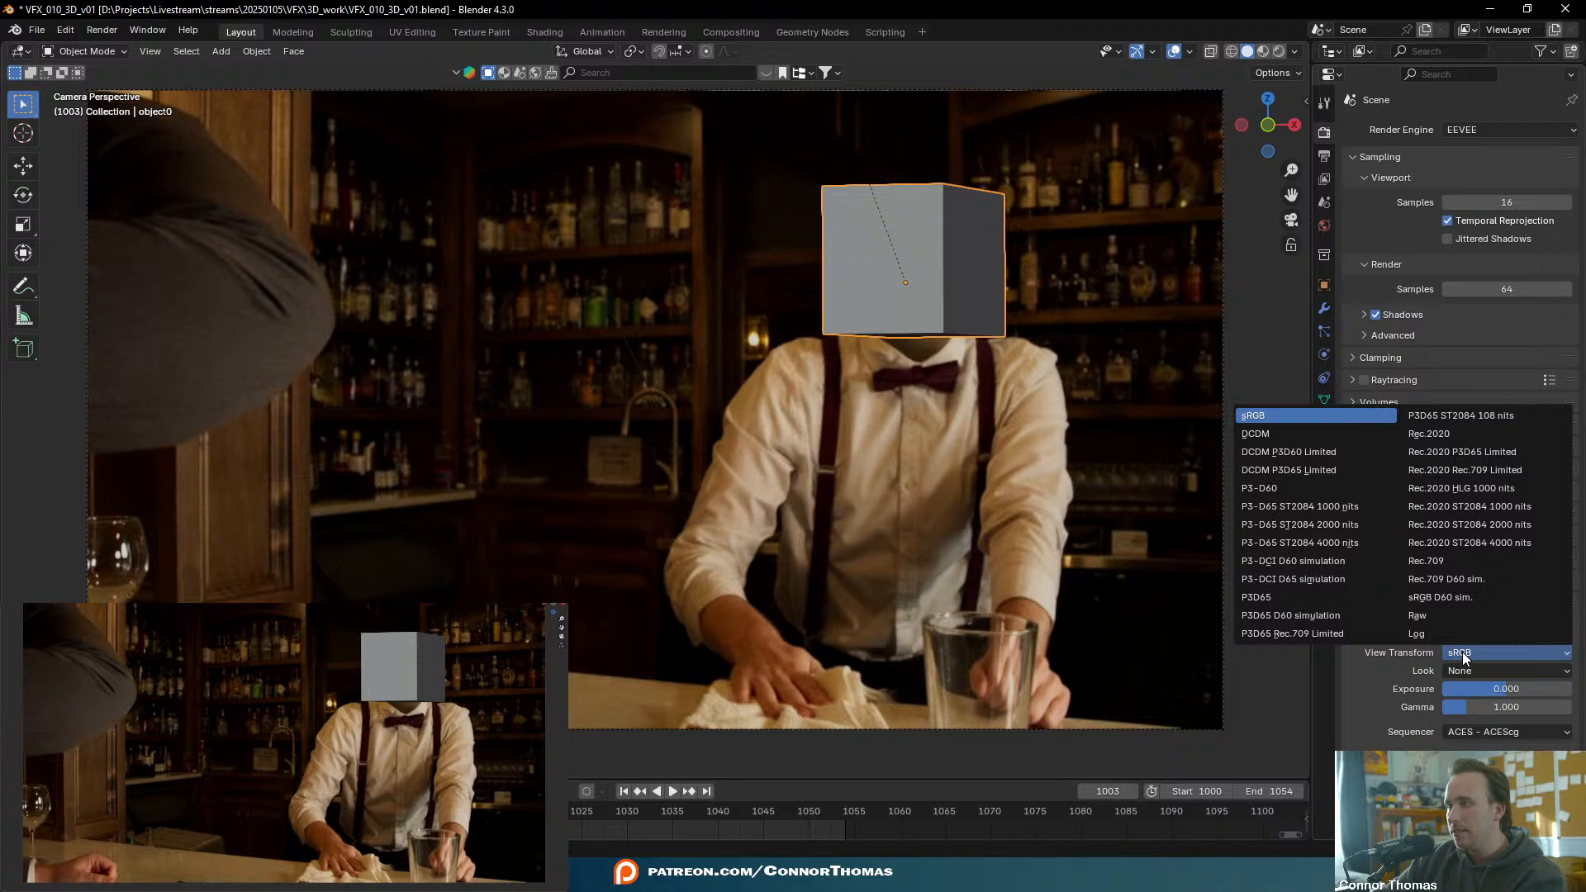
pyautogui.click(1431, 554)
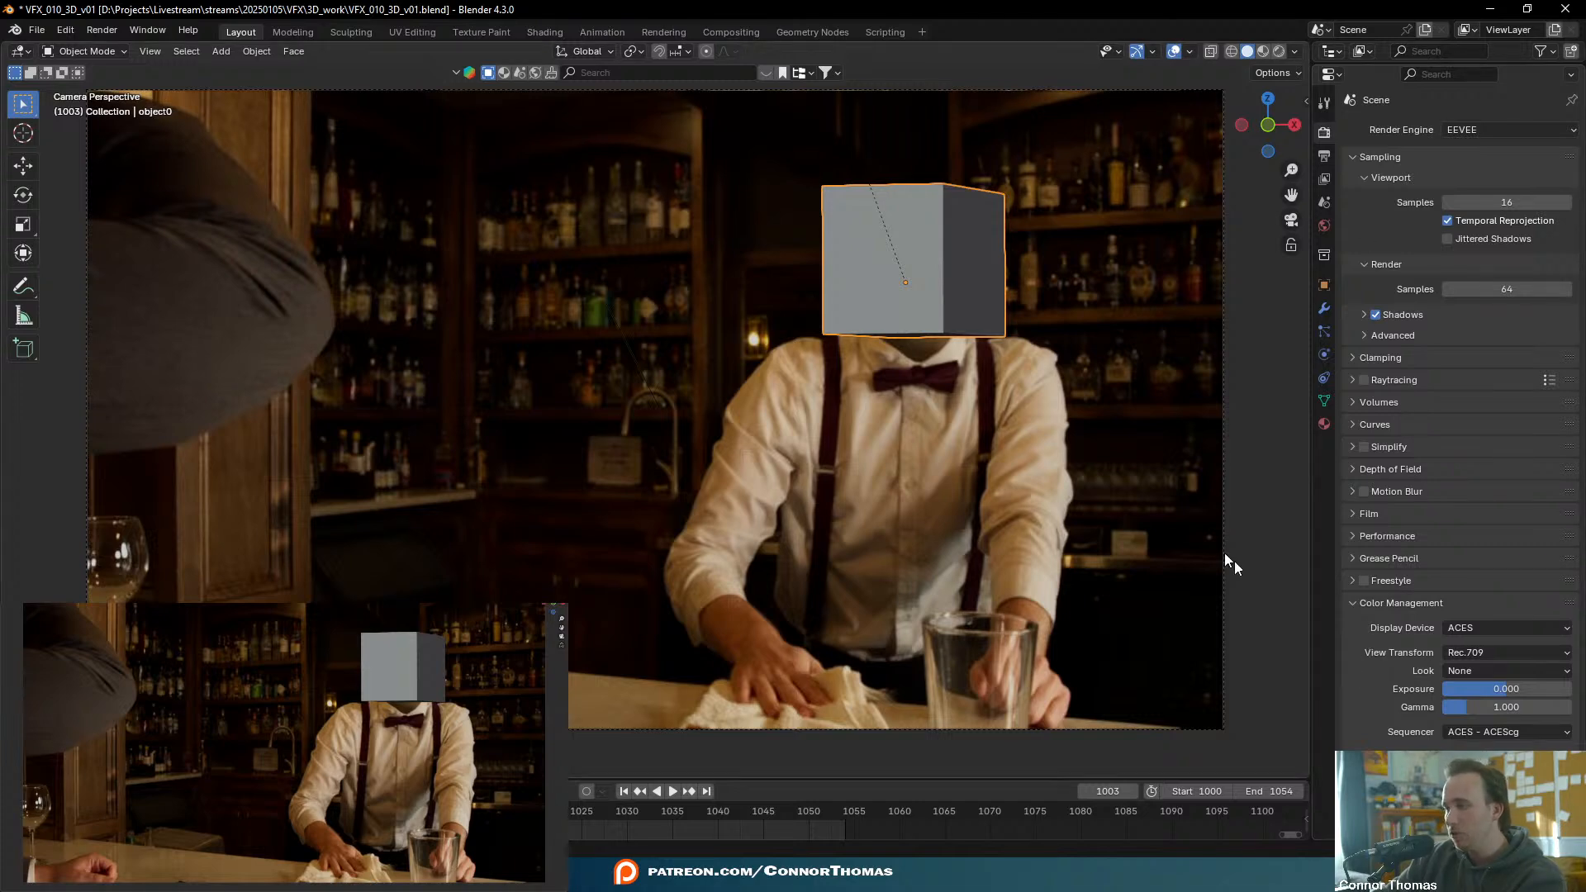
pyautogui.hotkey('ctrl', 's')
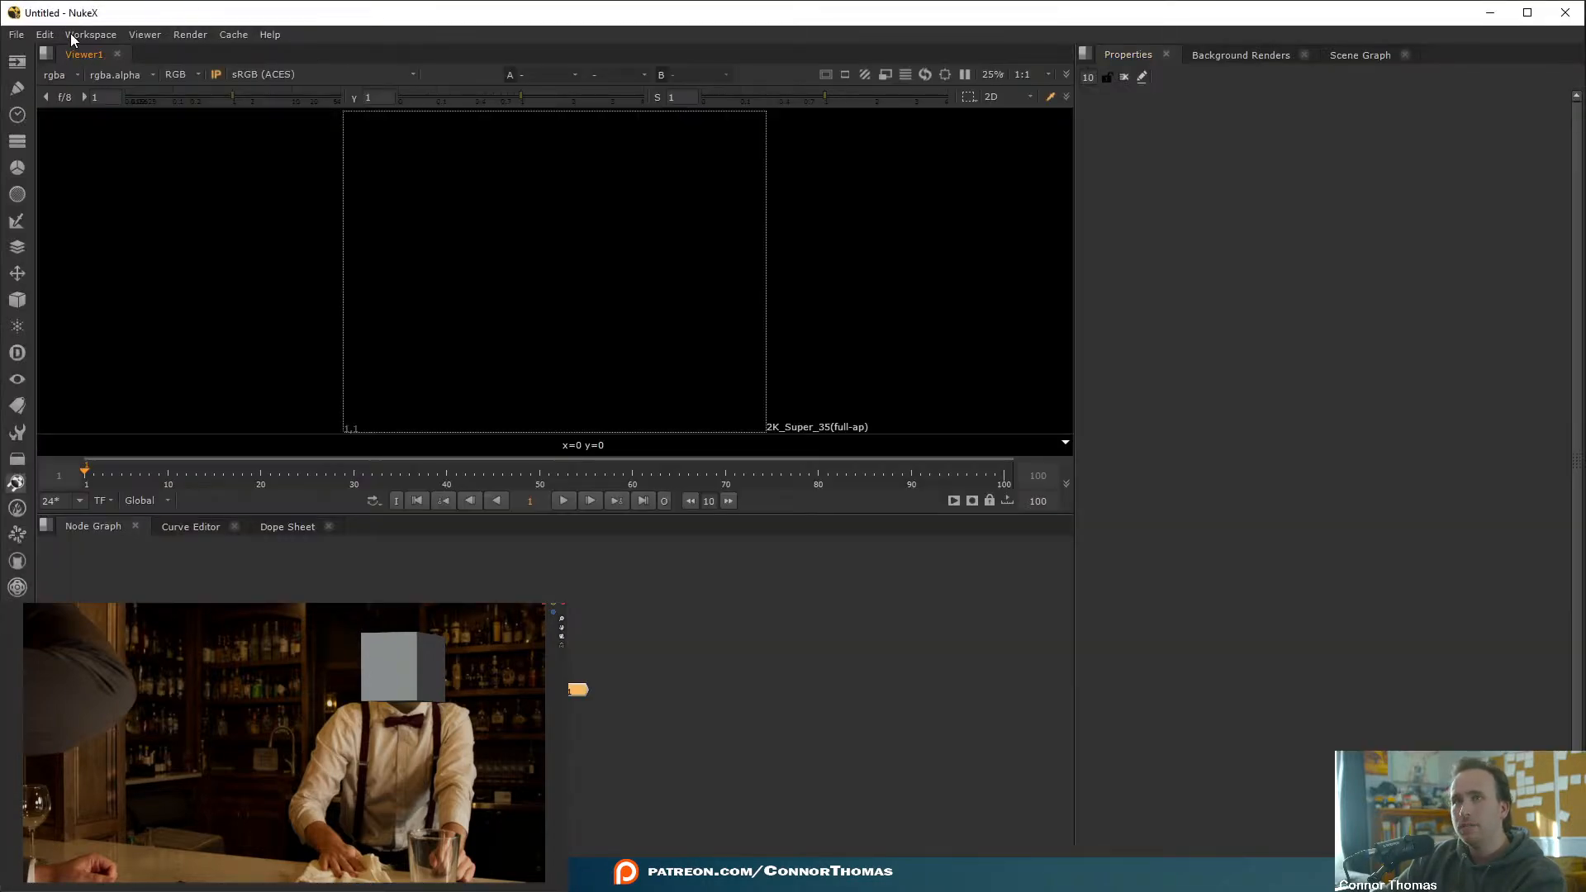
# - Switch to NukeX and open the recent comp 20250105_v01.nk
pyautogui.click(10, 35)
pyautogui.moveTo(78, 86)
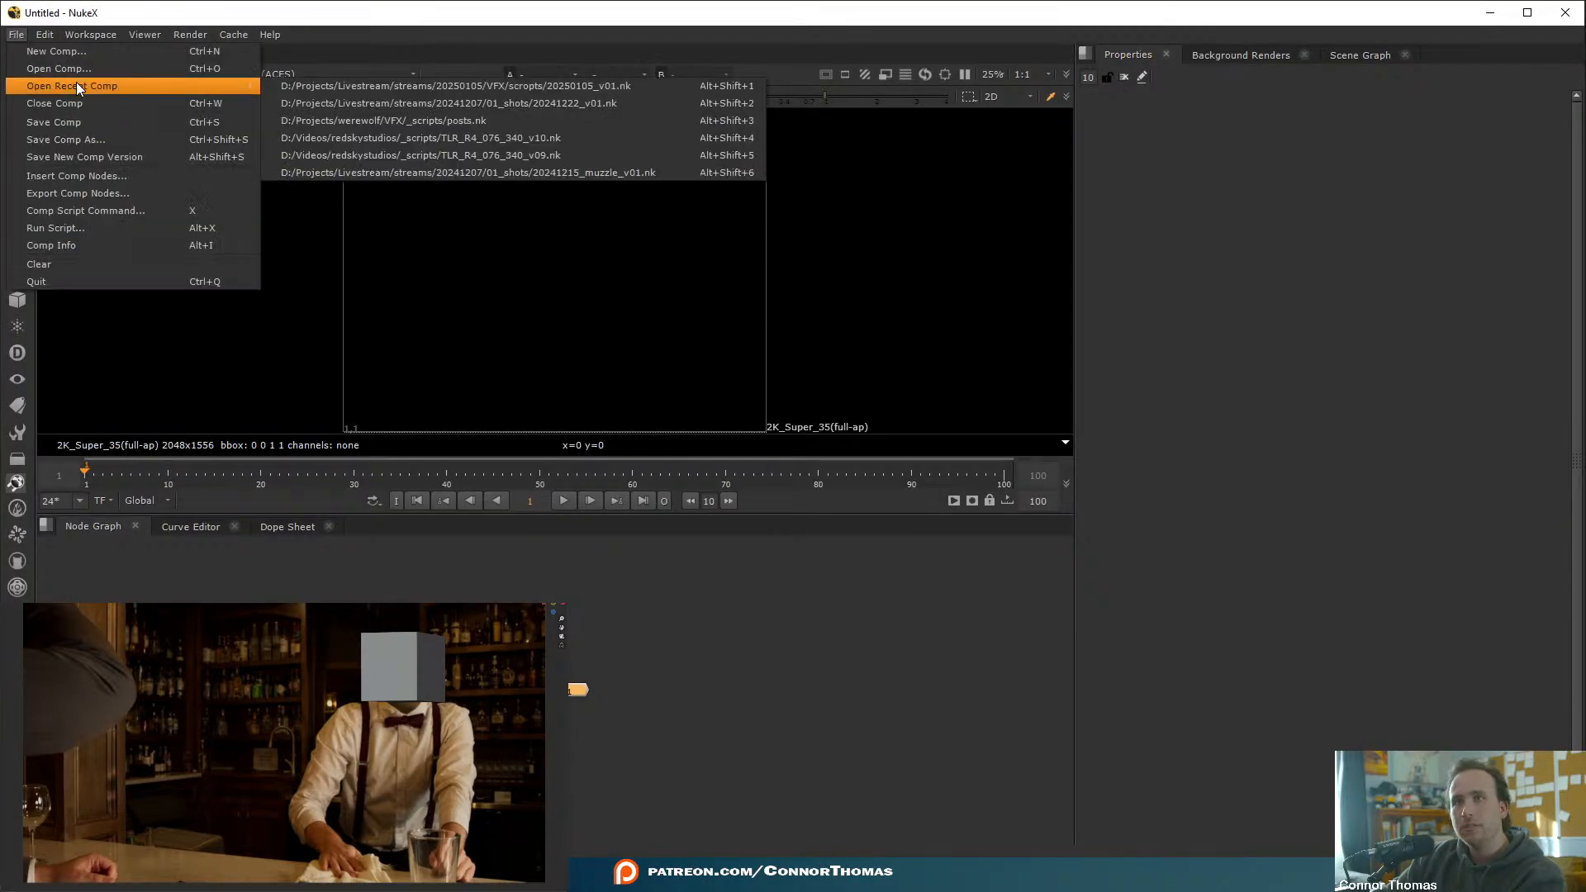
pyautogui.click(467, 86)
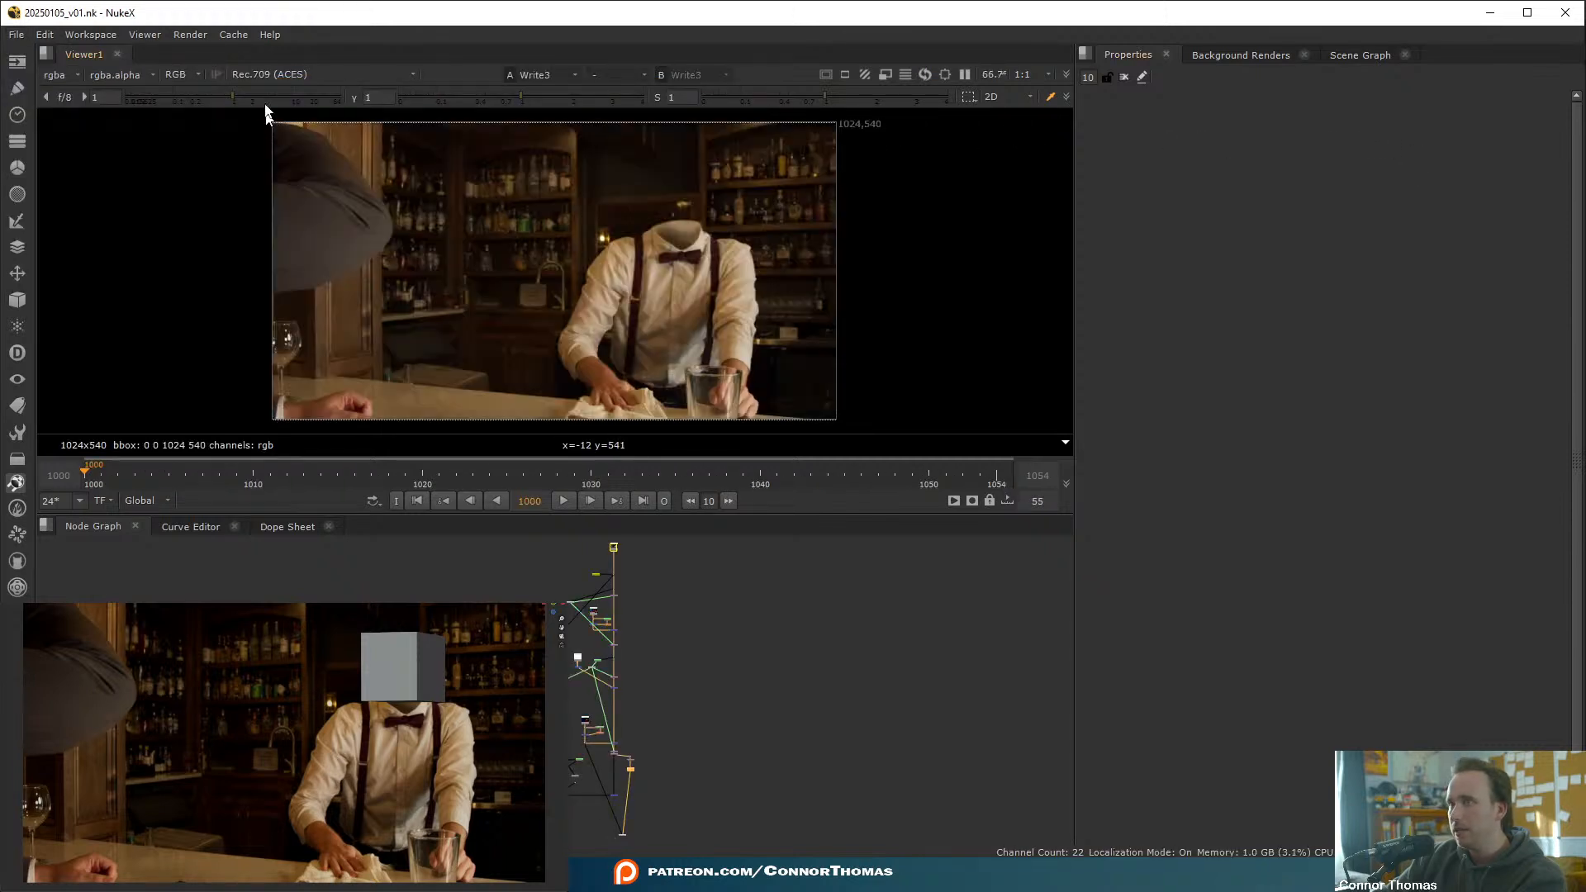
# - Apply the 2 Screen workspace and change the display transform of the viewer on the second monitor
pyautogui.click(91, 34)
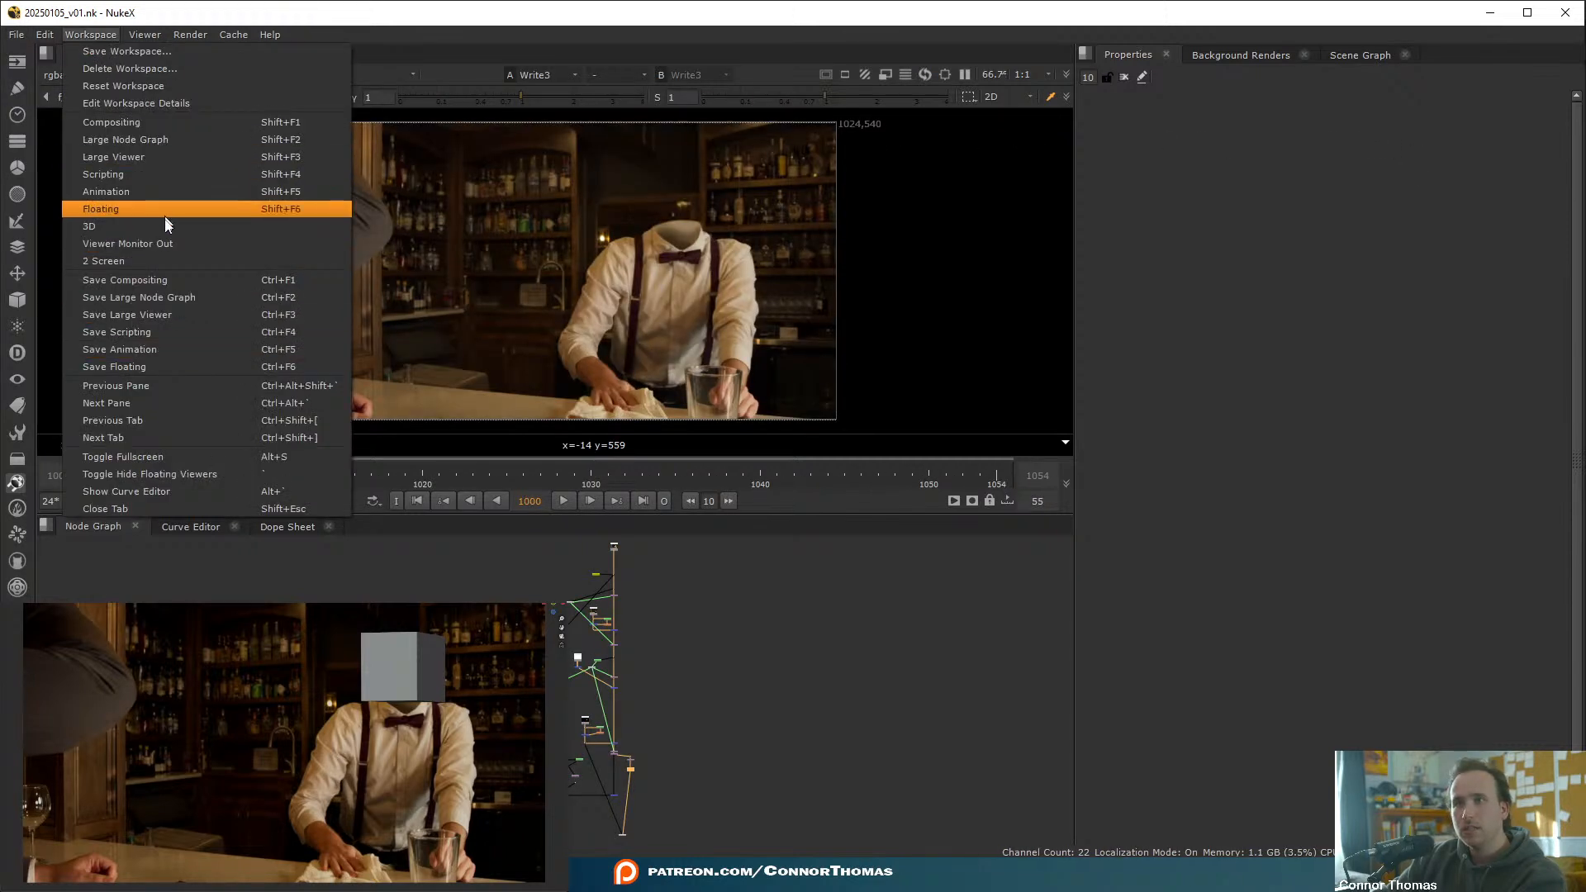
pyautogui.click(154, 260)
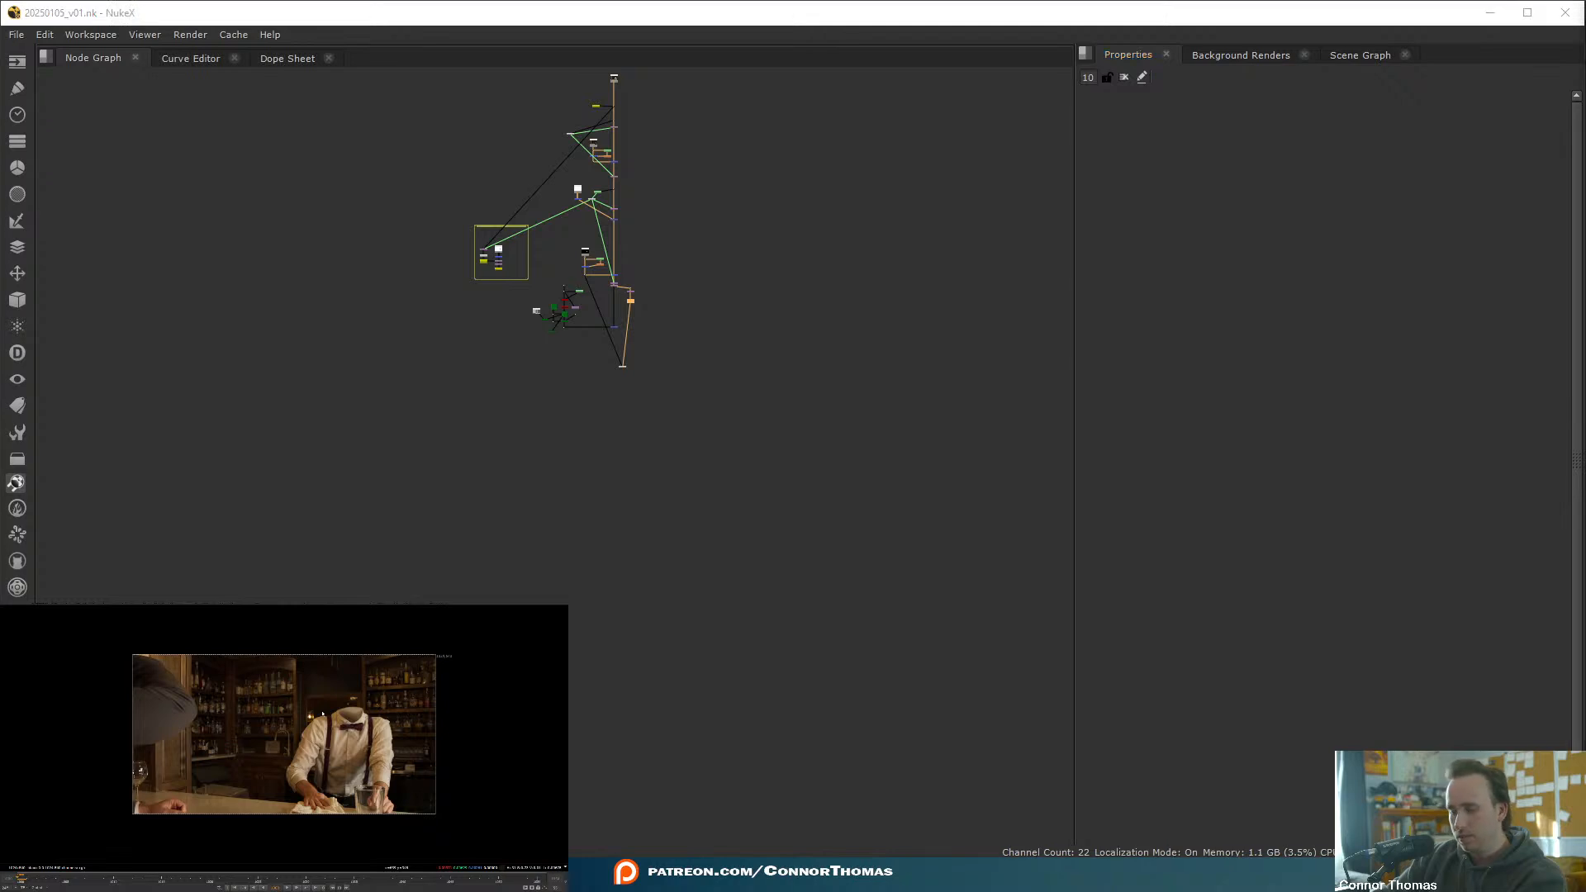
pyautogui.click(100, 606)
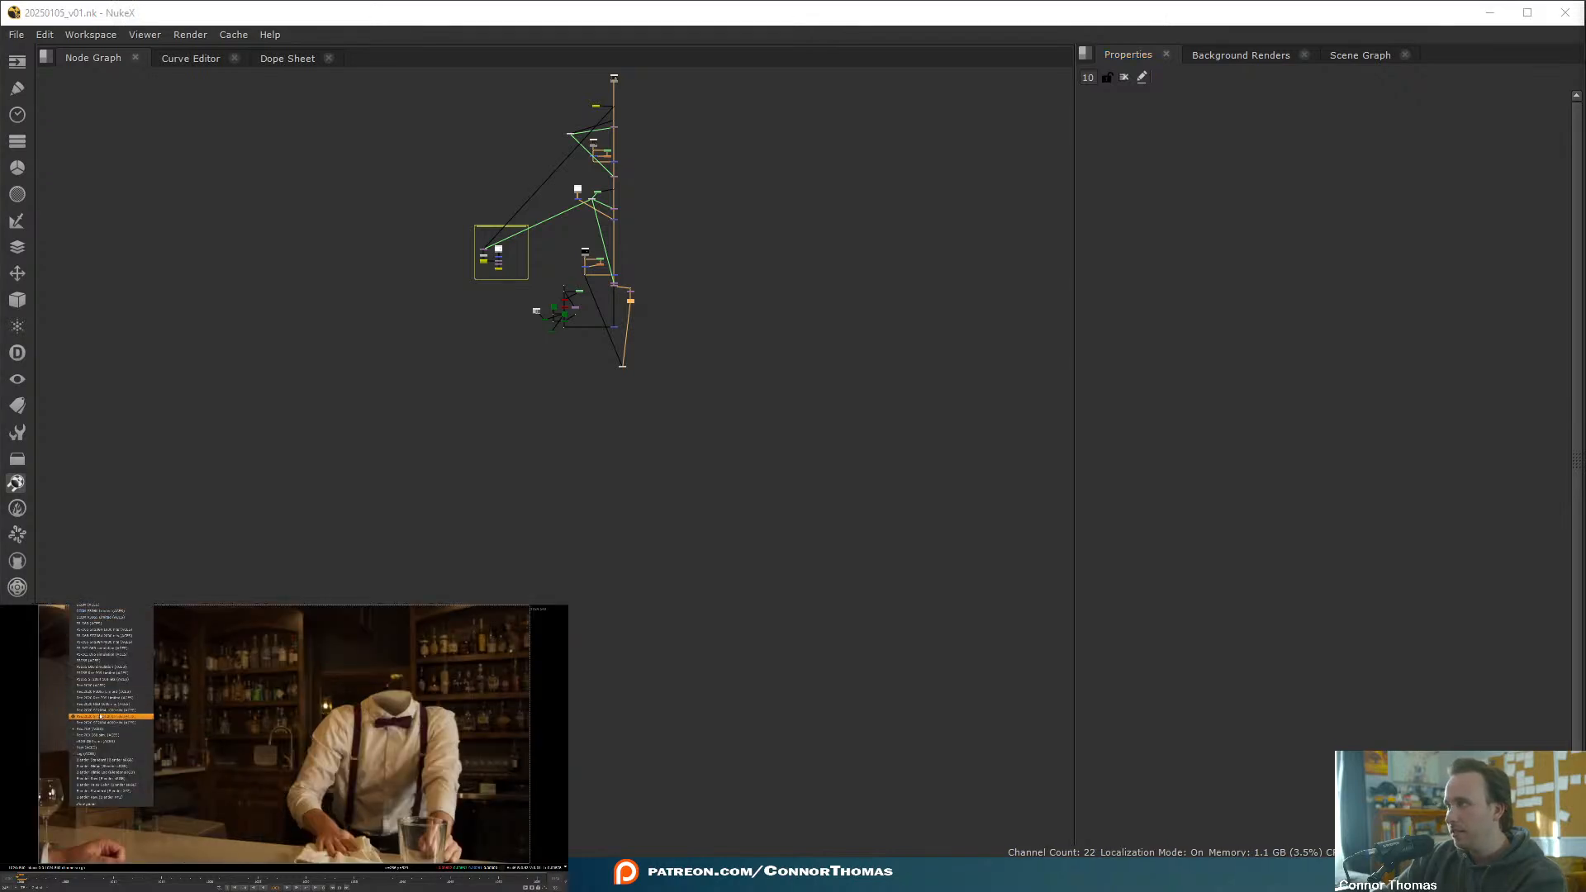
pyautogui.click(101, 661)
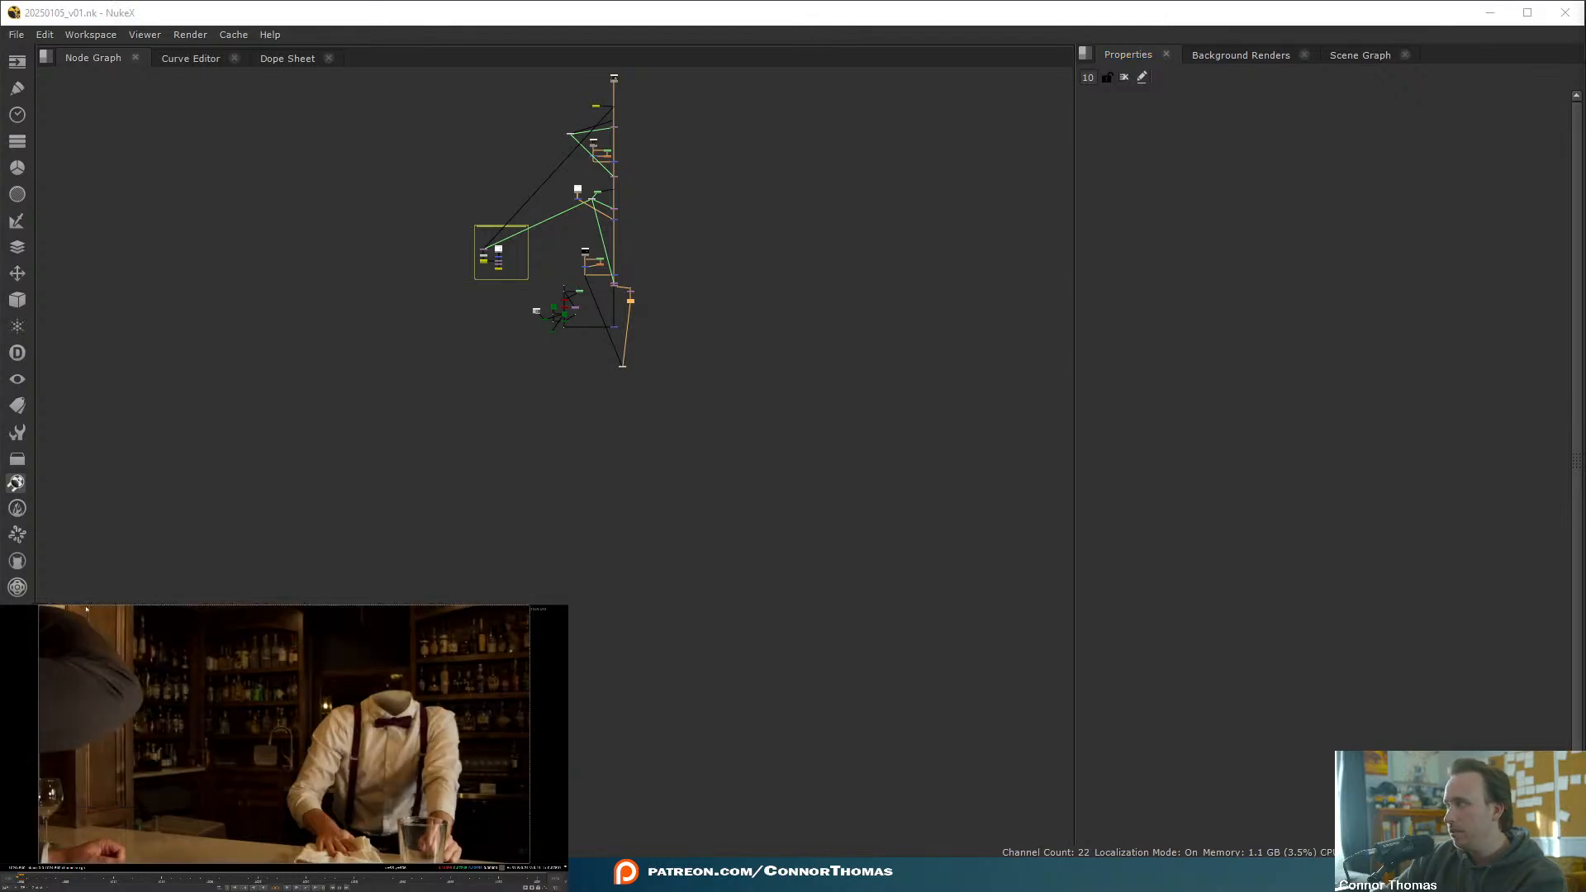
# - Compare the plate's colors between the NukeX viewer and Blender's camera view by switching between both programs
pyautogui.click(1494, 15)
pyautogui.hotkey('alt', 'Tab')
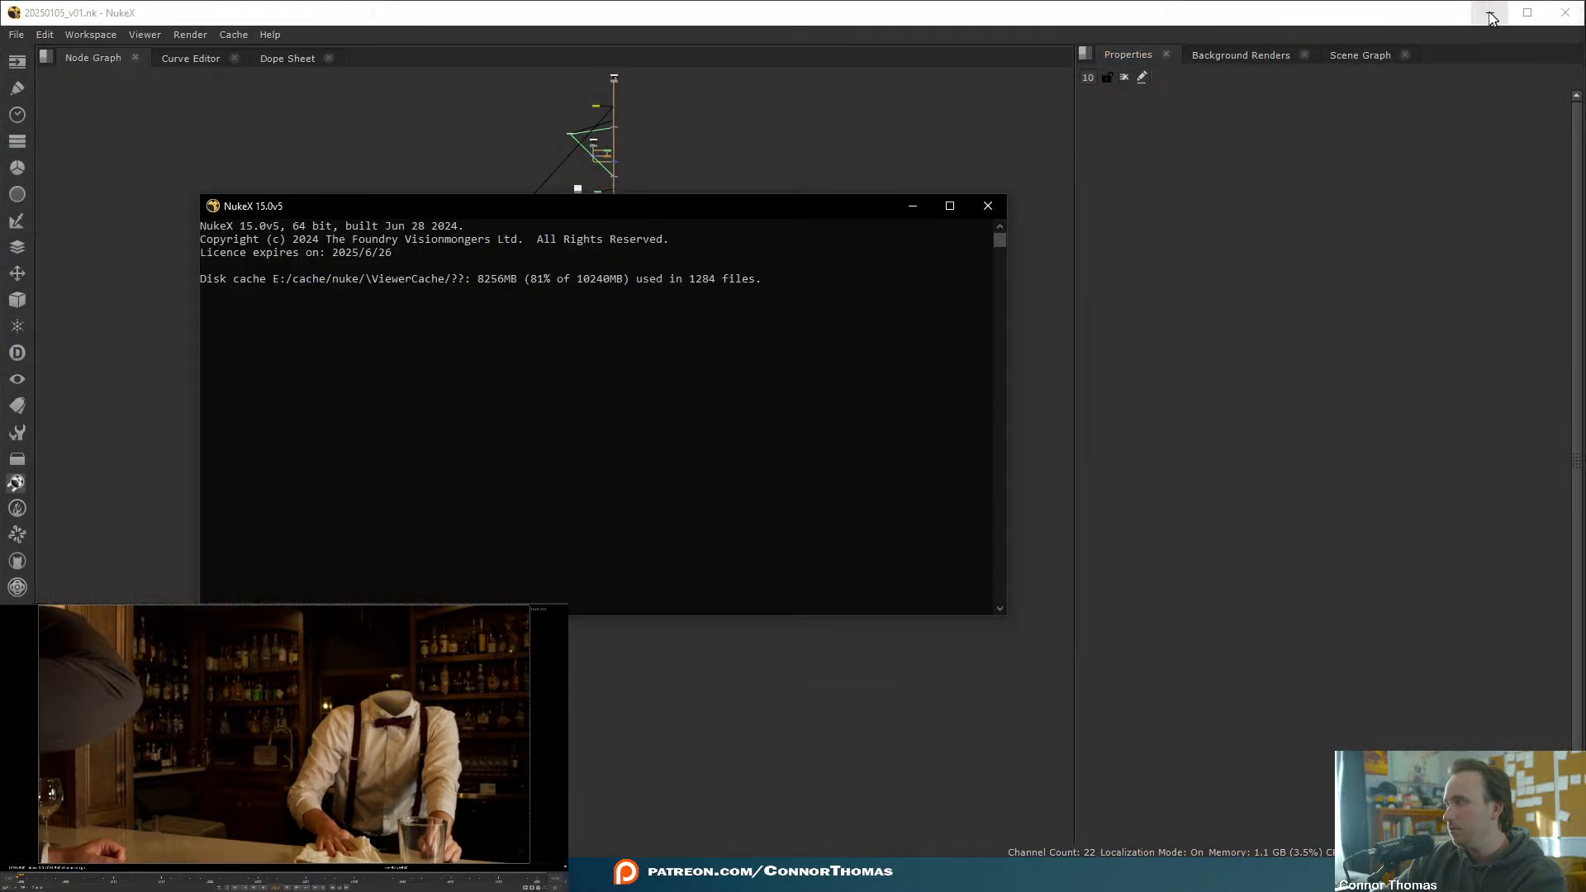
pyautogui.click(1481, 63)
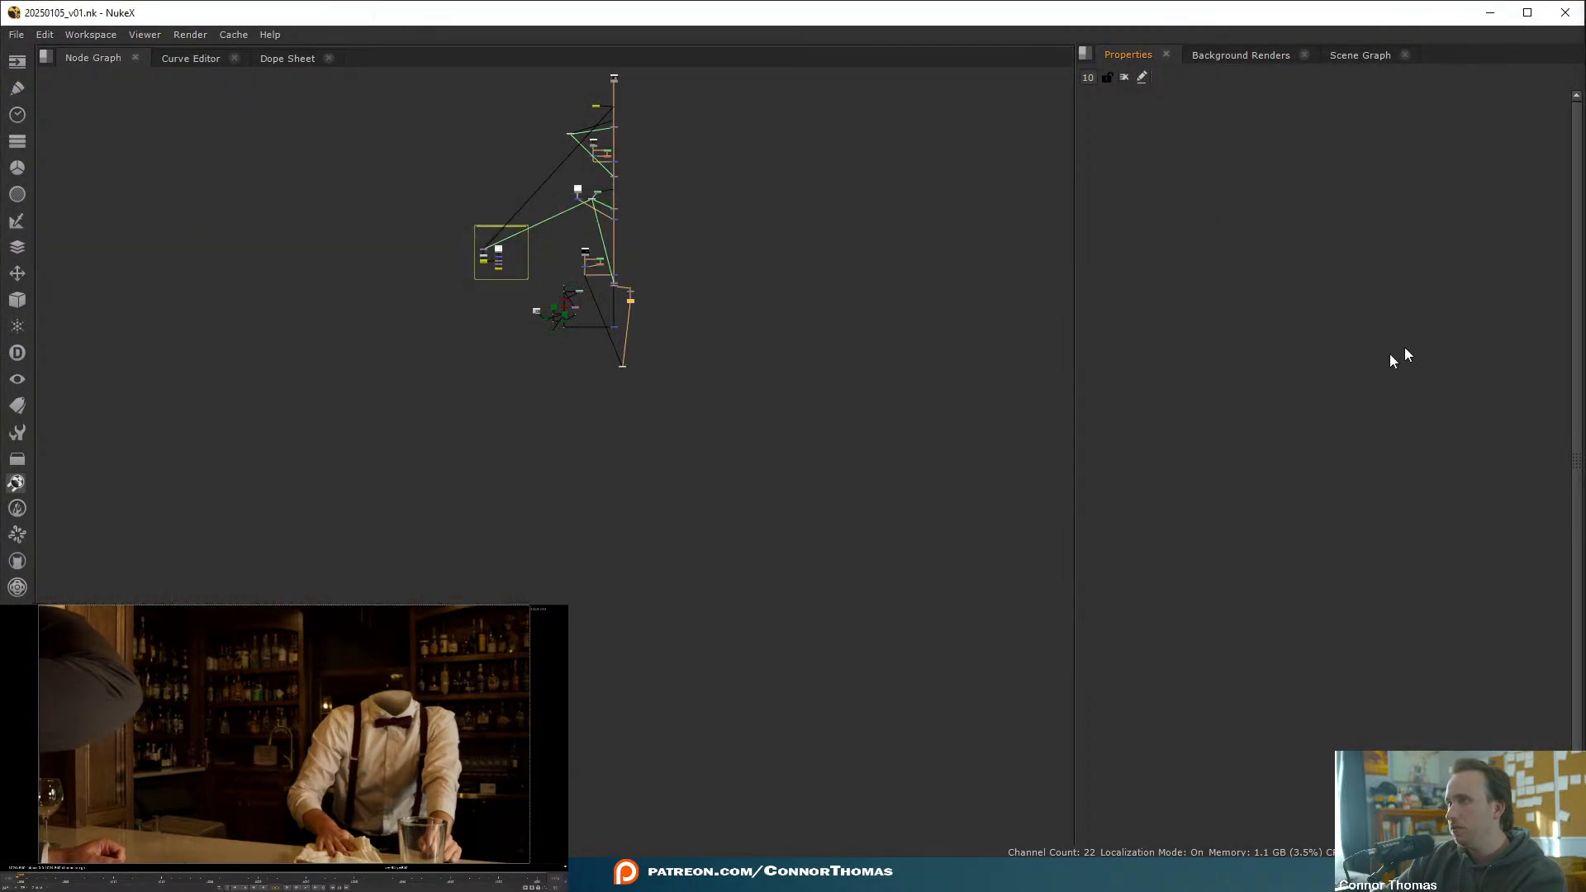
pyautogui.hotkey('alt', 'Tab')
pyautogui.hotkey('alt', 'Tab')
pyautogui.hotkey('alt', 'Tab')
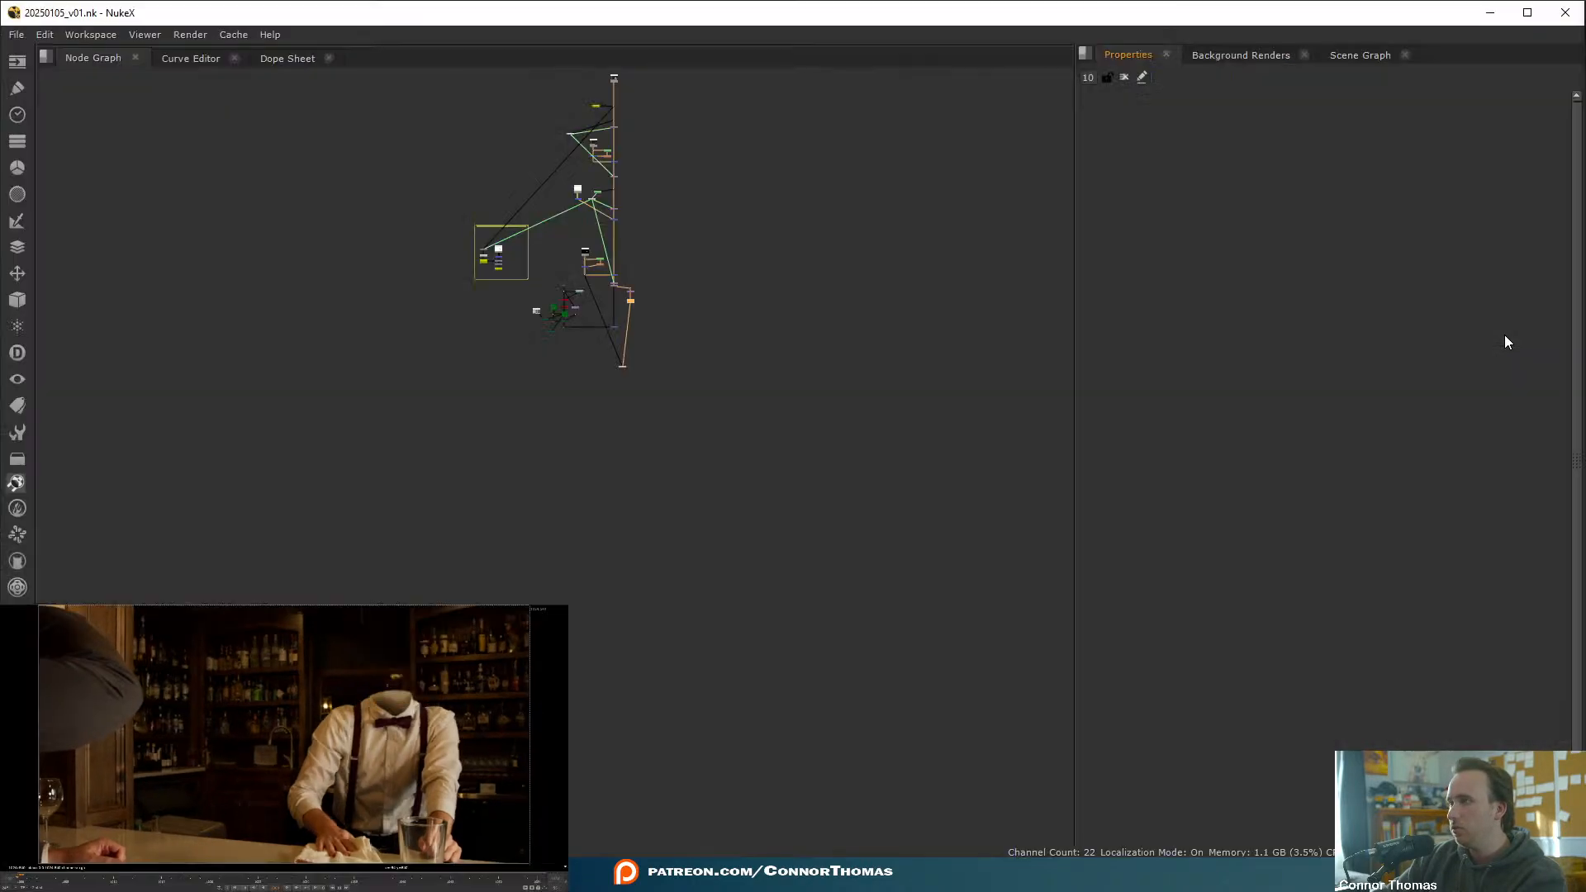
pyautogui.hotkey('alt', 'Tab')
pyautogui.hotkey('alt', 'Tab')
pyautogui.hotkey('alt', 'Tab')
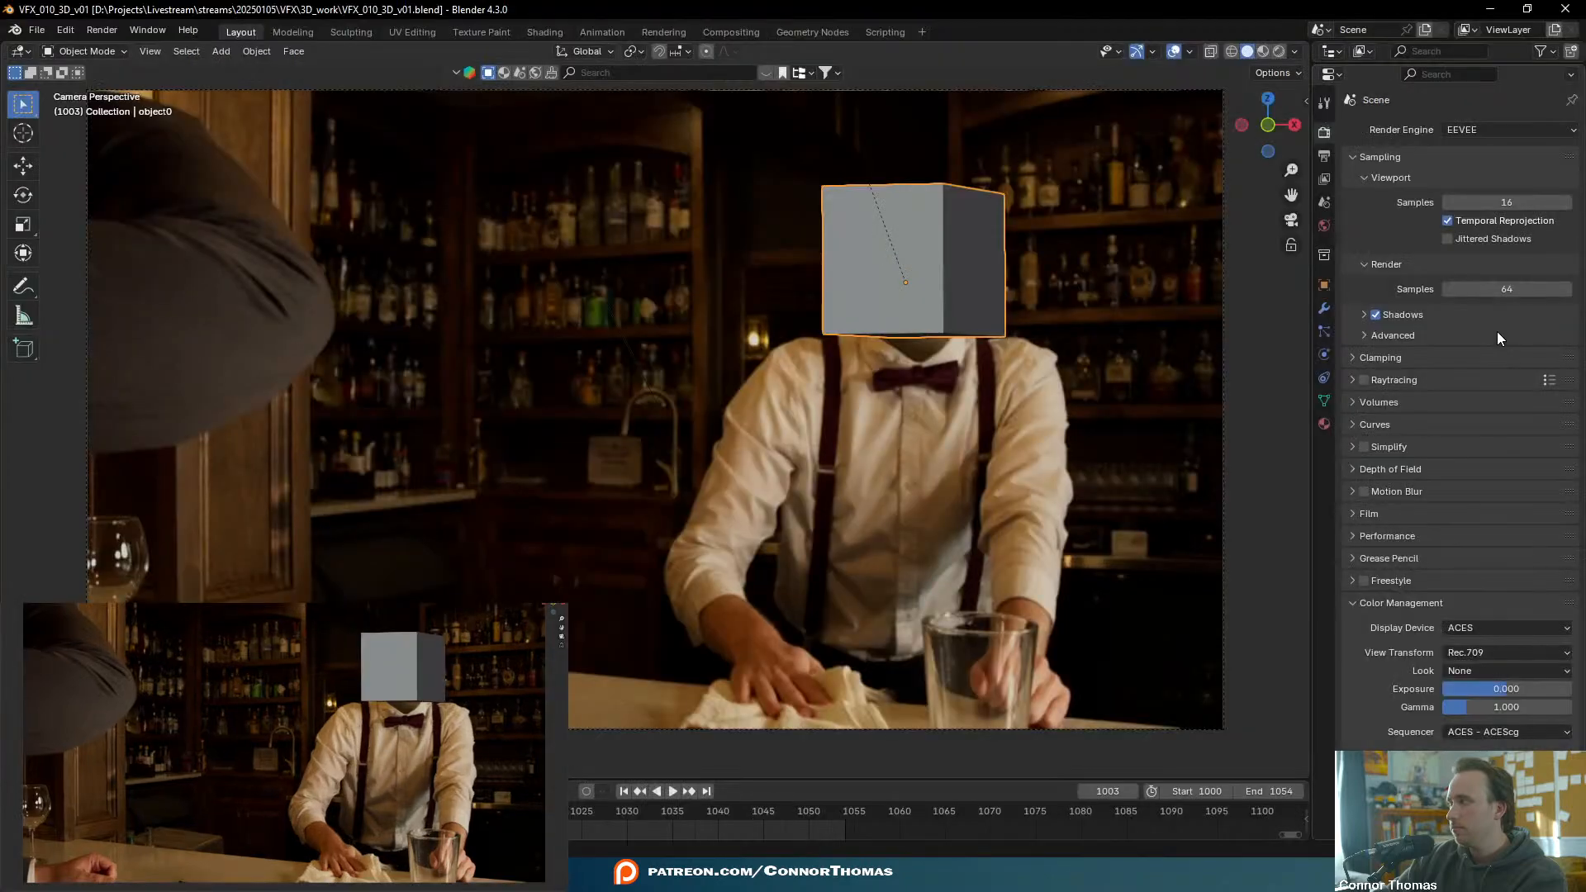
pyautogui.hotkey('alt', 'Tab')
pyautogui.hotkey('alt', 'Tab')
pyautogui.hotkey('alt', 'Tab')
pyautogui.hotkey('alt', 'Tab')
pyautogui.hotkey('alt', 'Tab')
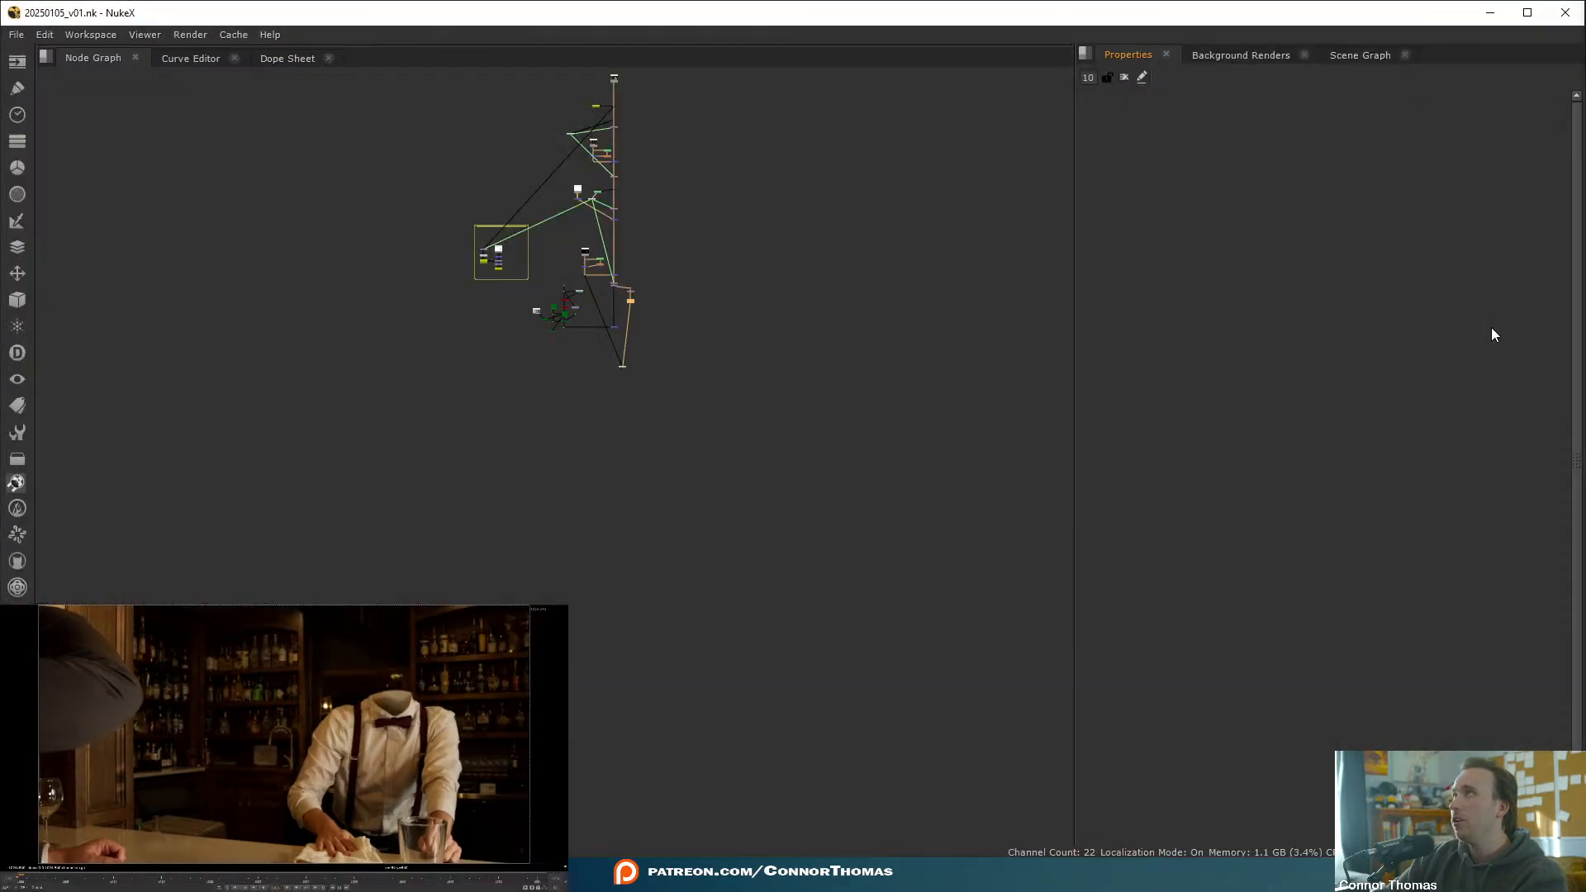
pyautogui.hotkey('alt', 'Tab')
pyautogui.hotkey('alt', 'Tab')
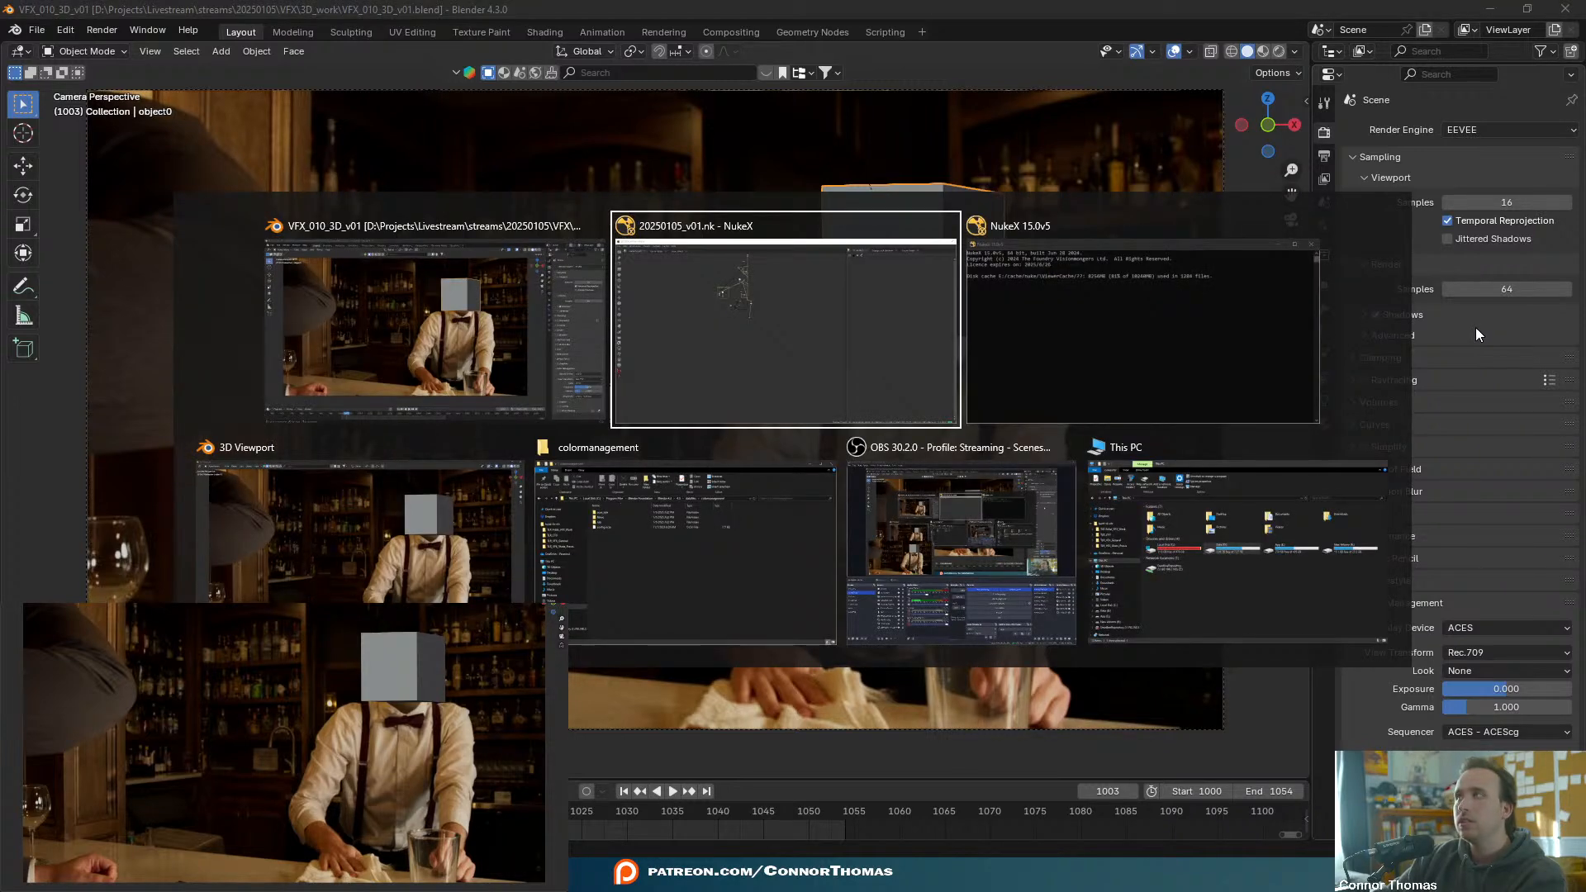
pyautogui.hotkey('alt', 'Tab')
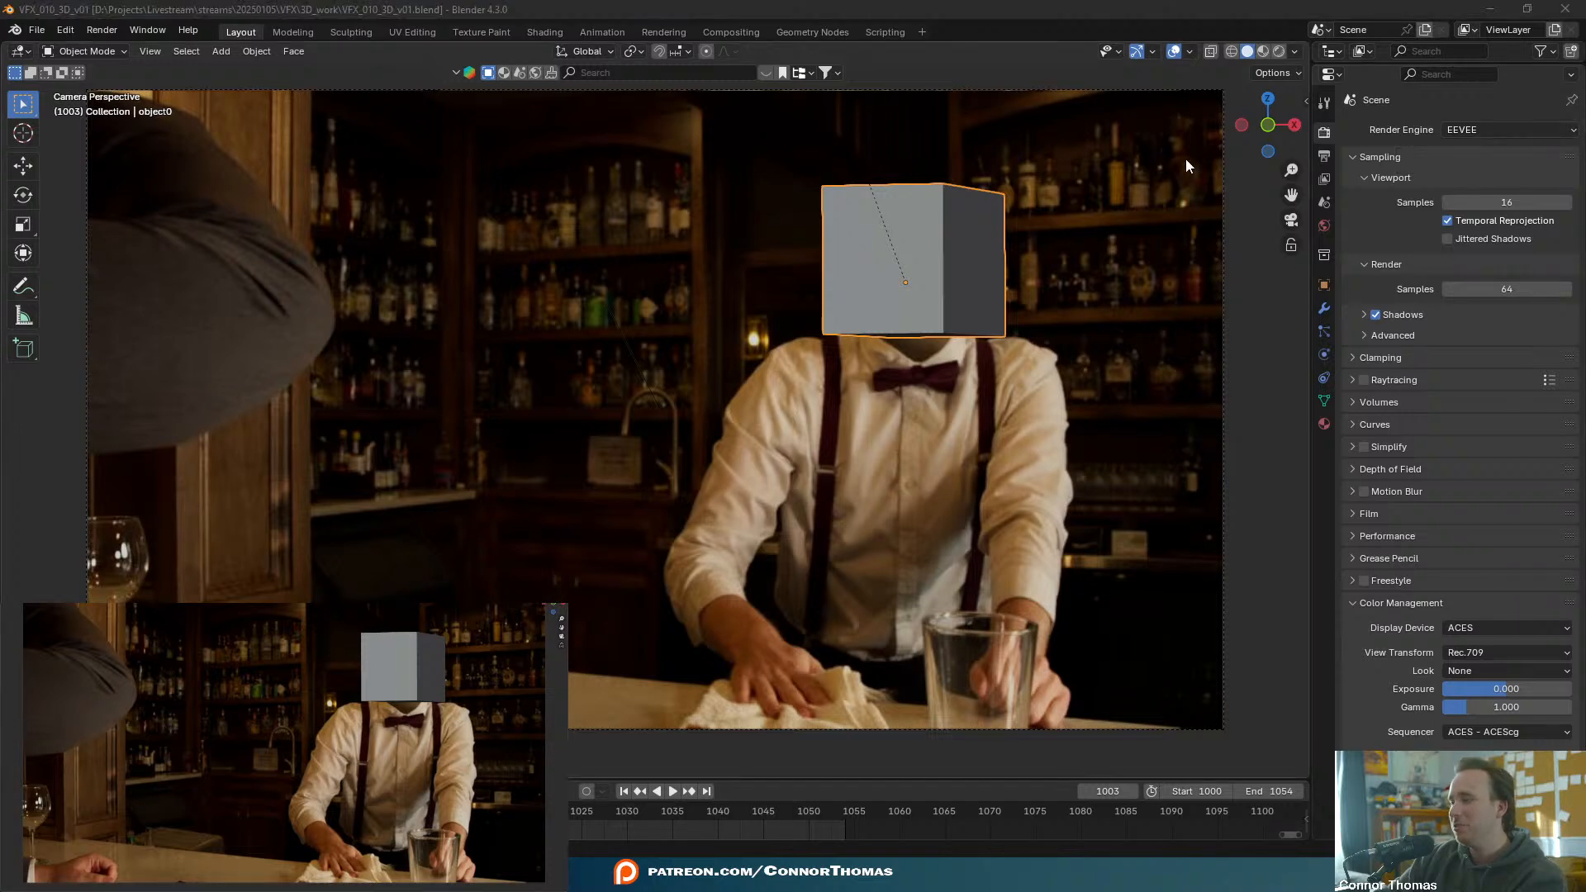
# - Close the NukeX comp and return to the Blender scene with the second camera-view window
pyautogui.click(1489, 9)
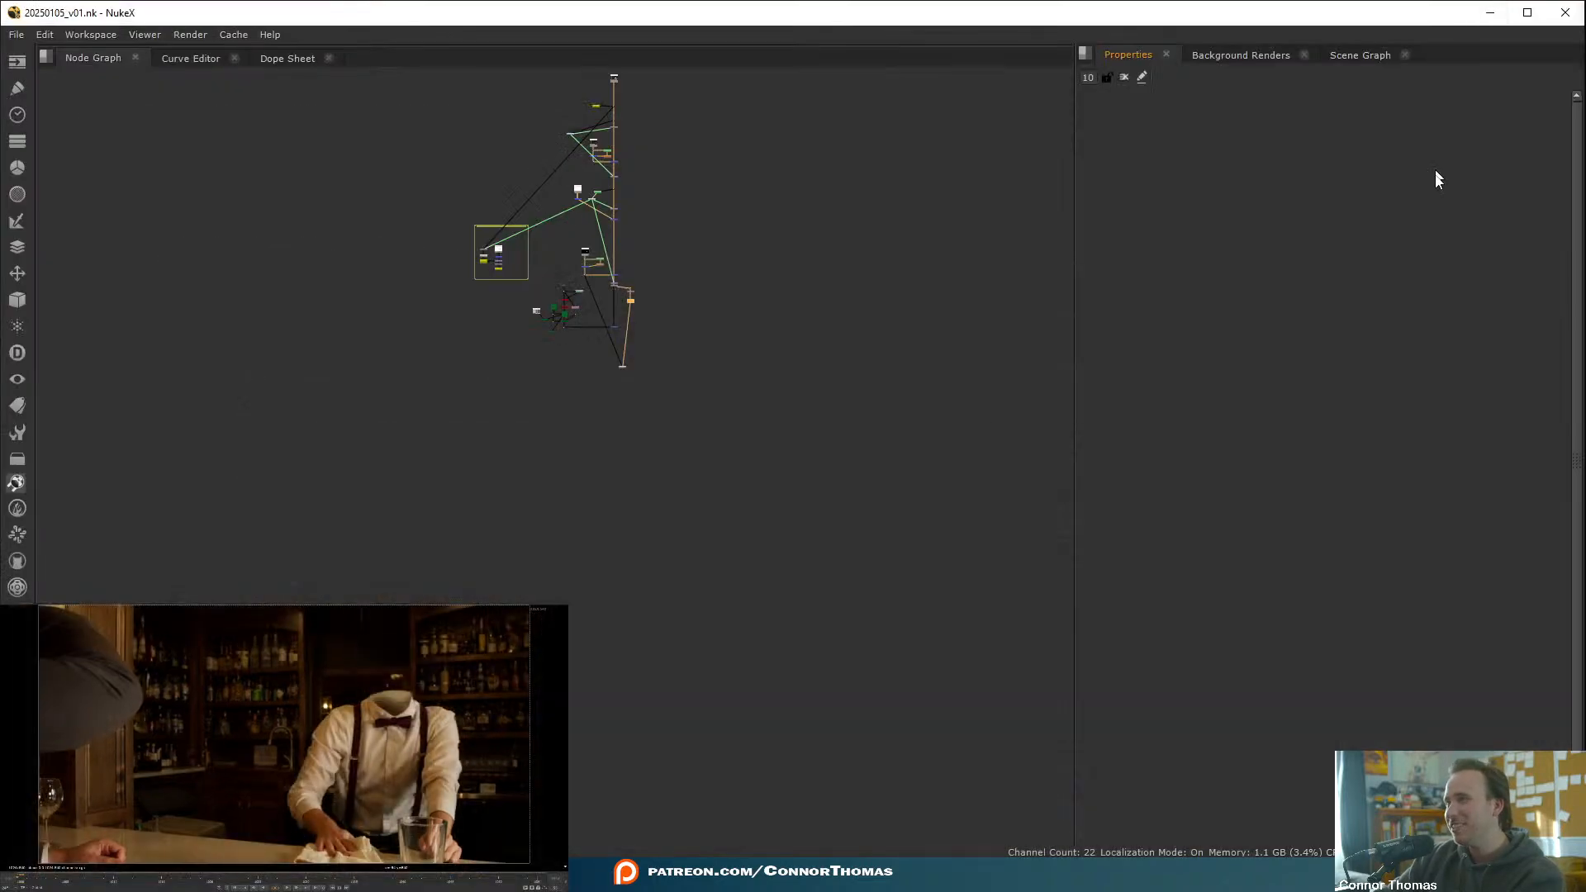
pyautogui.click(1566, 12)
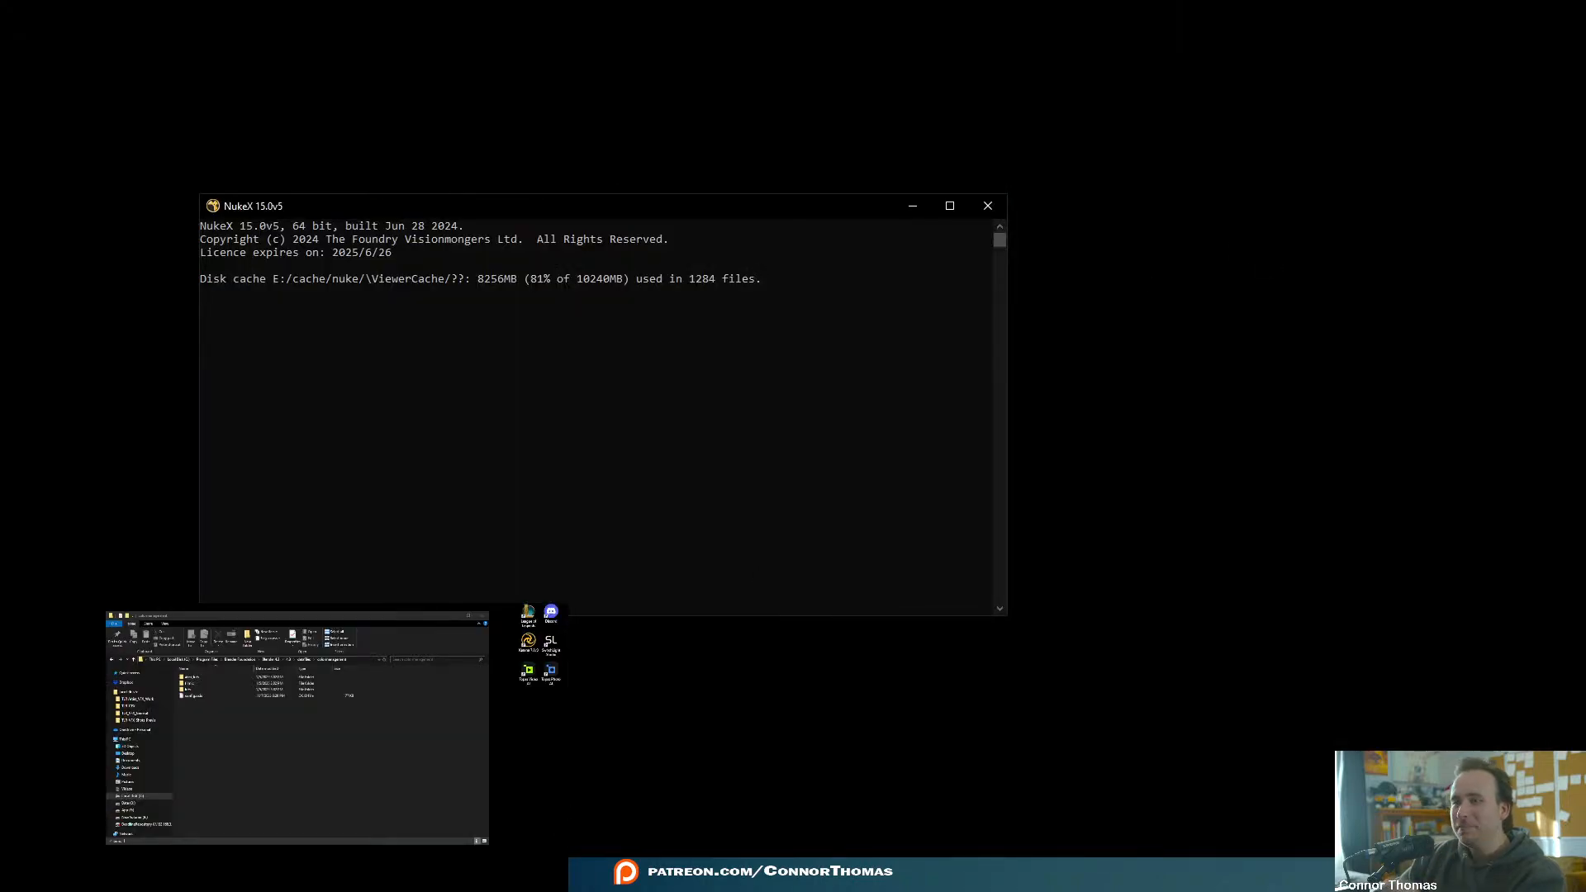
pyautogui.hotkey('alt', 'Tab')
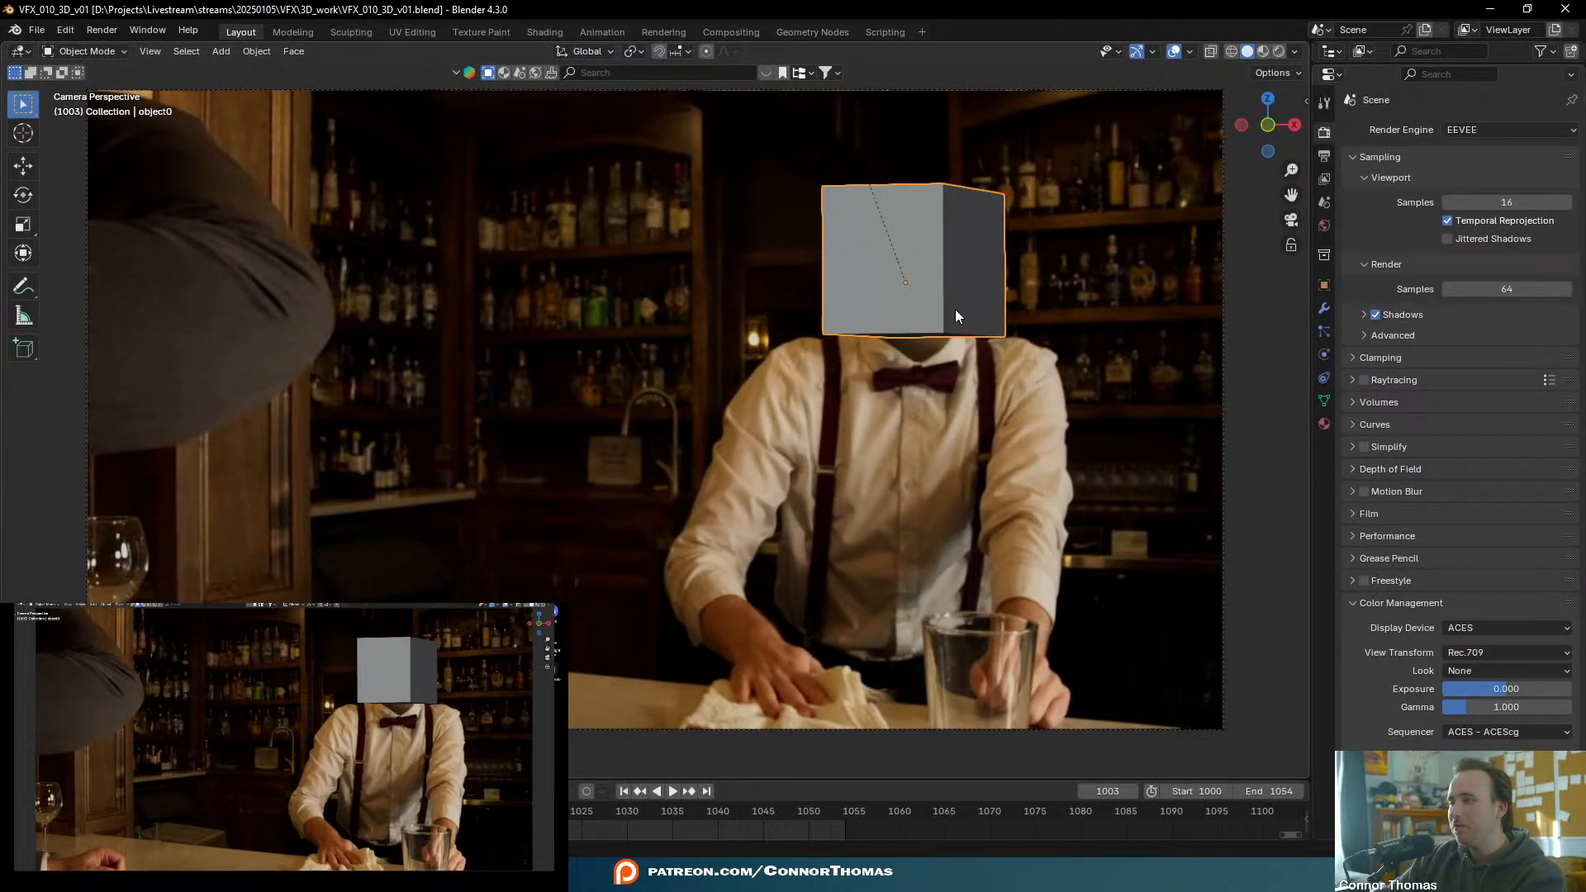
# - Play the shot through the camera, frame the cube in a free perspective view, and play its motion there
pyautogui.press('space')
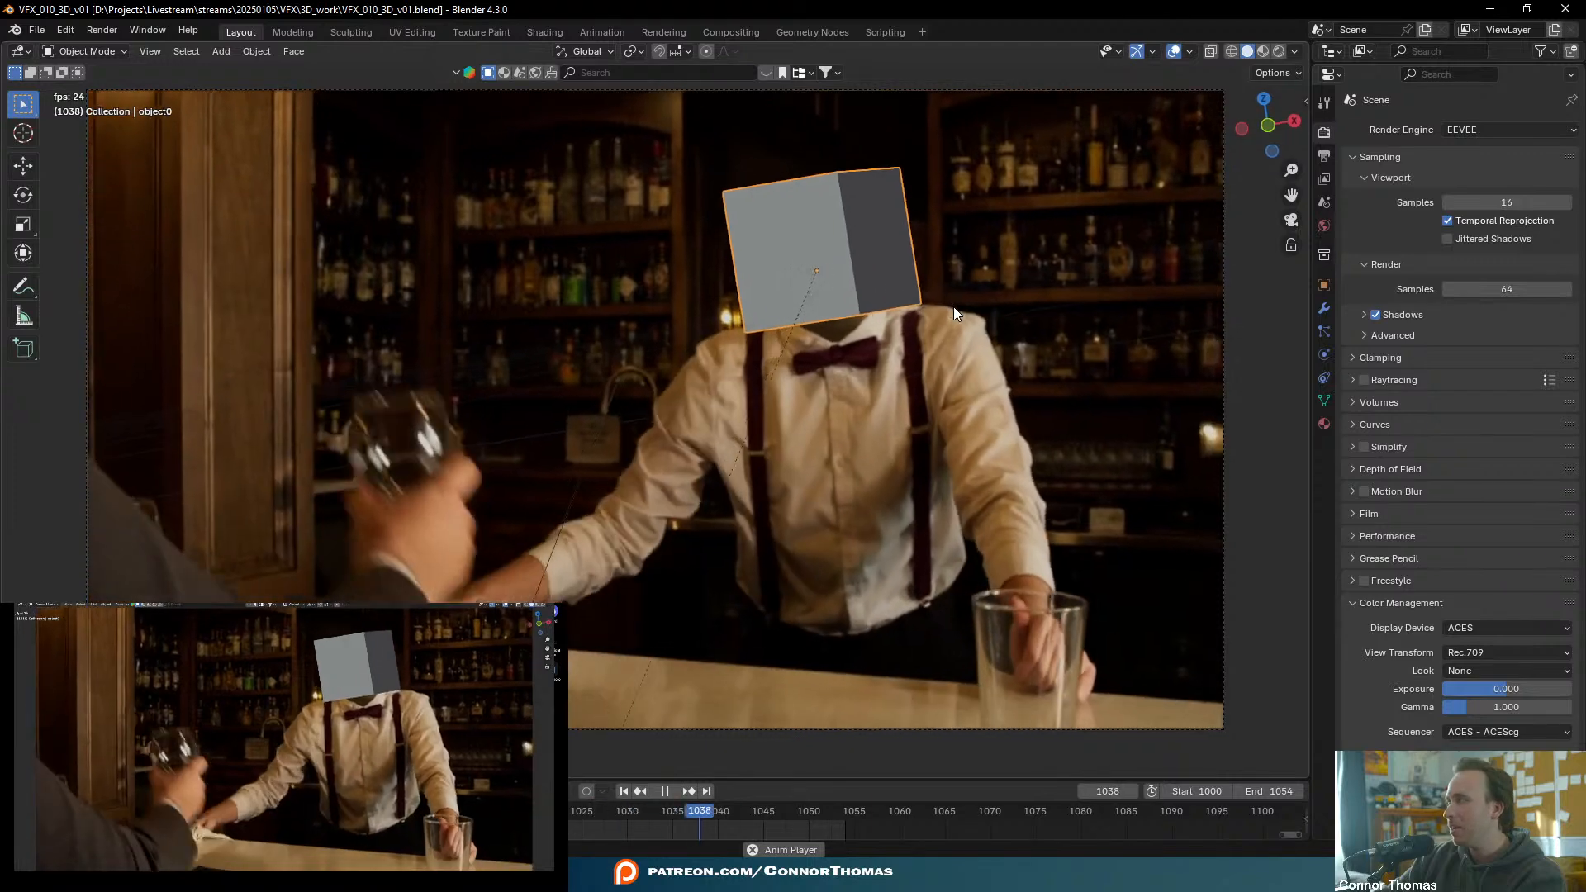
pyautogui.press('space')
pyautogui.moveTo(953, 306); pyautogui.dragTo(954, 336, button='middle')
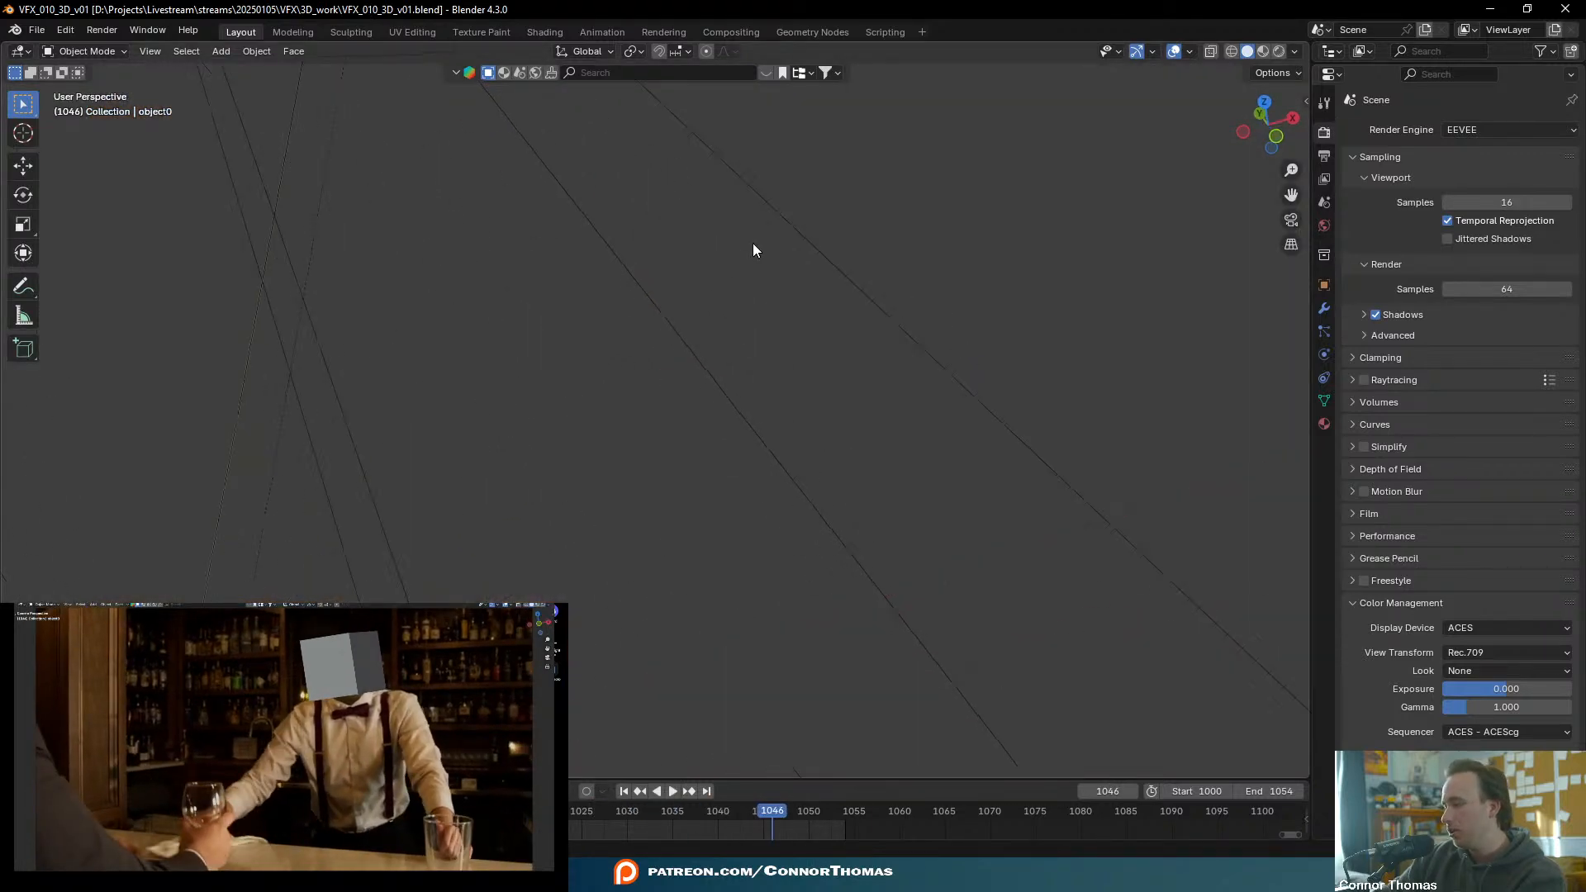
pyautogui.press('KP_Decimal')
pyautogui.moveTo(752, 242); pyautogui.dragTo(817, 369, button='middle')
pyautogui.press('space')
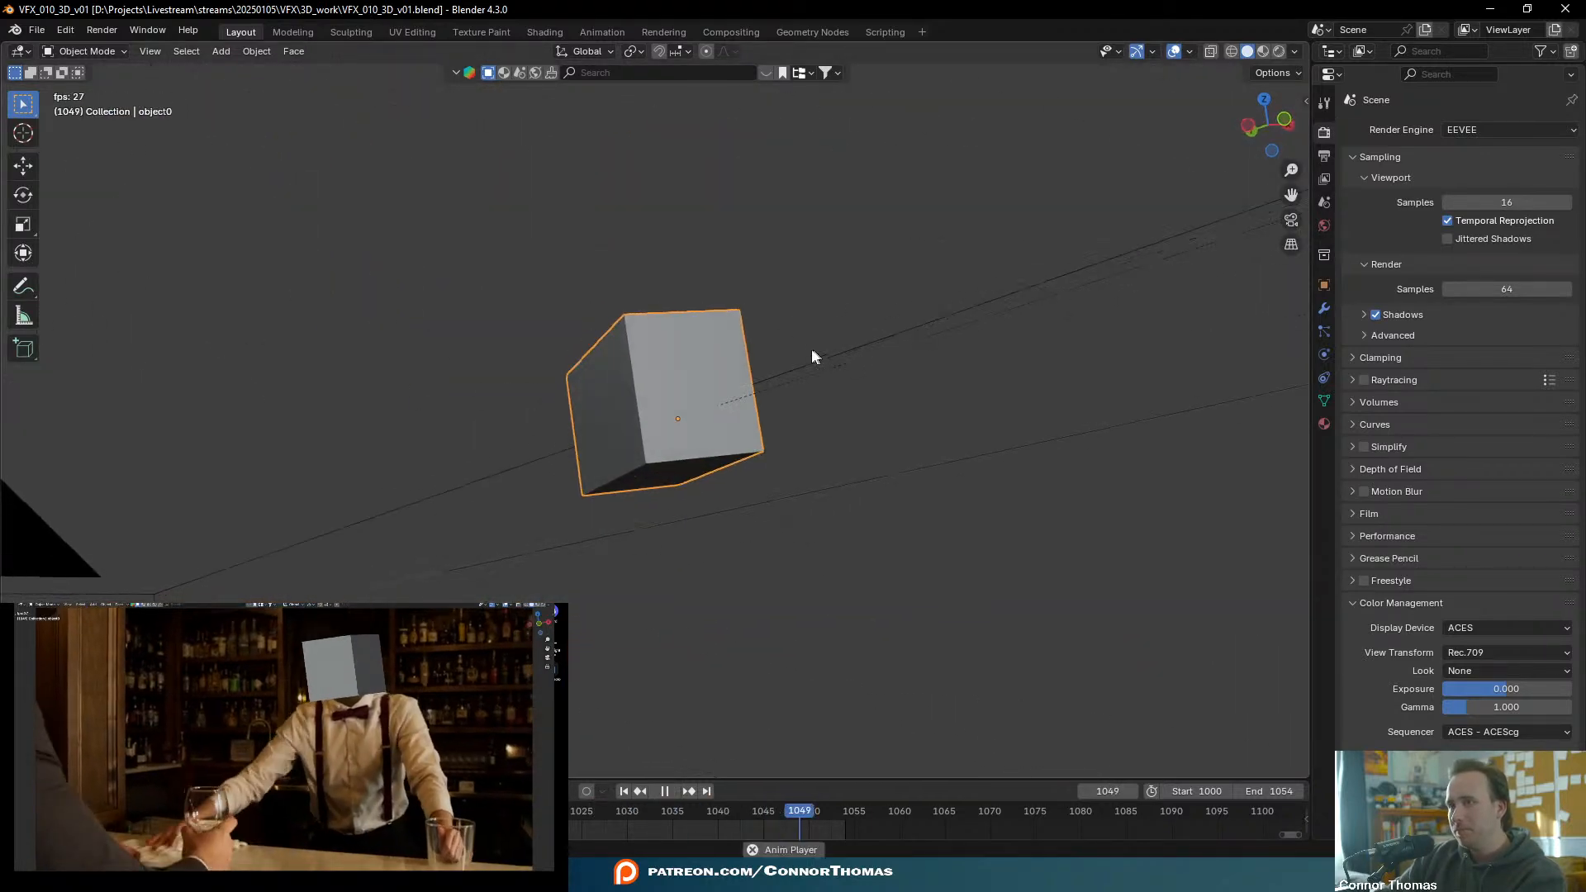